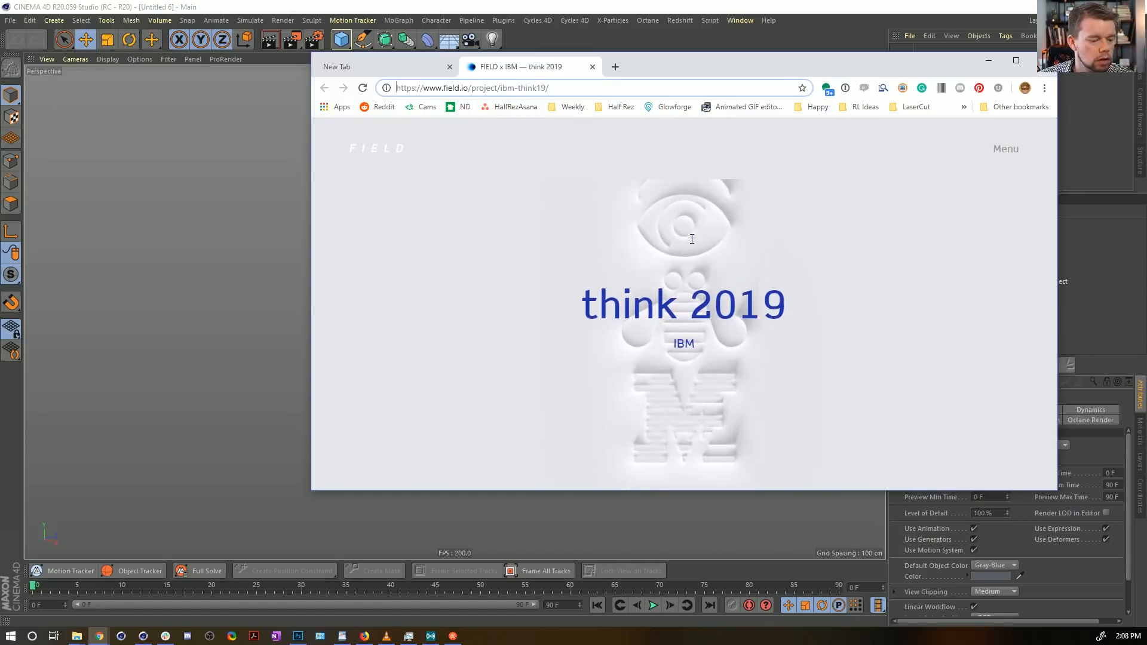
# Step: Examine the FIELD x IBM think 2019 project page, from the embossed header artwork through the Adaptation, Construction and Generation sections
pyautogui.scroll(-3, 622, 215)
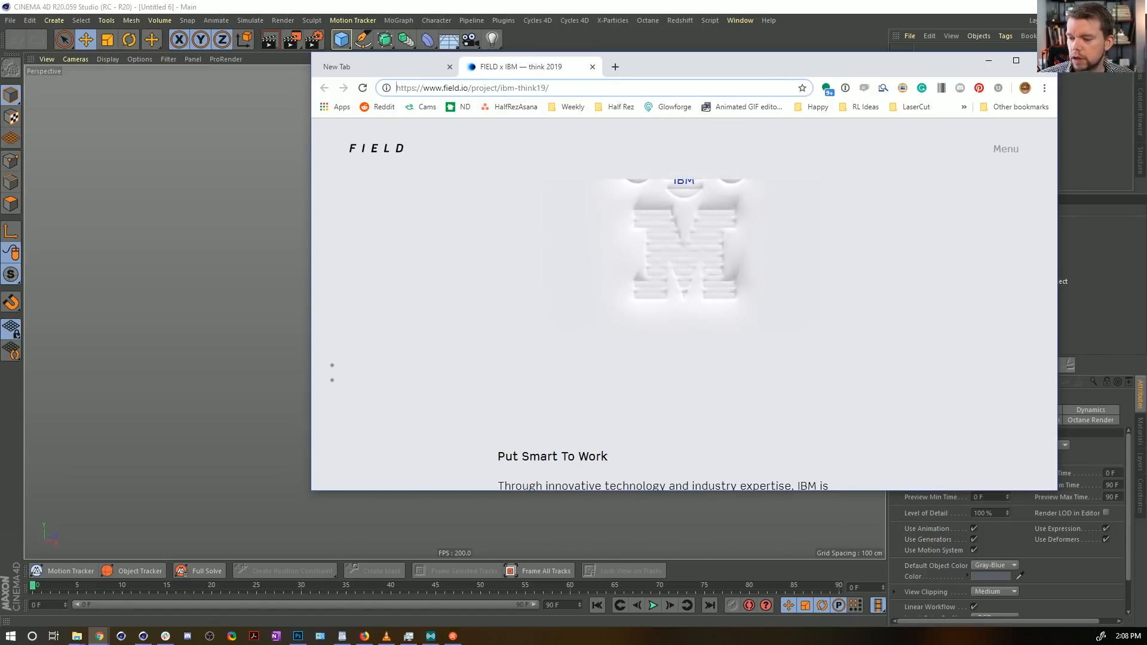
pyautogui.hotkey('alt', 'Tab')
pyautogui.click(820, 289)
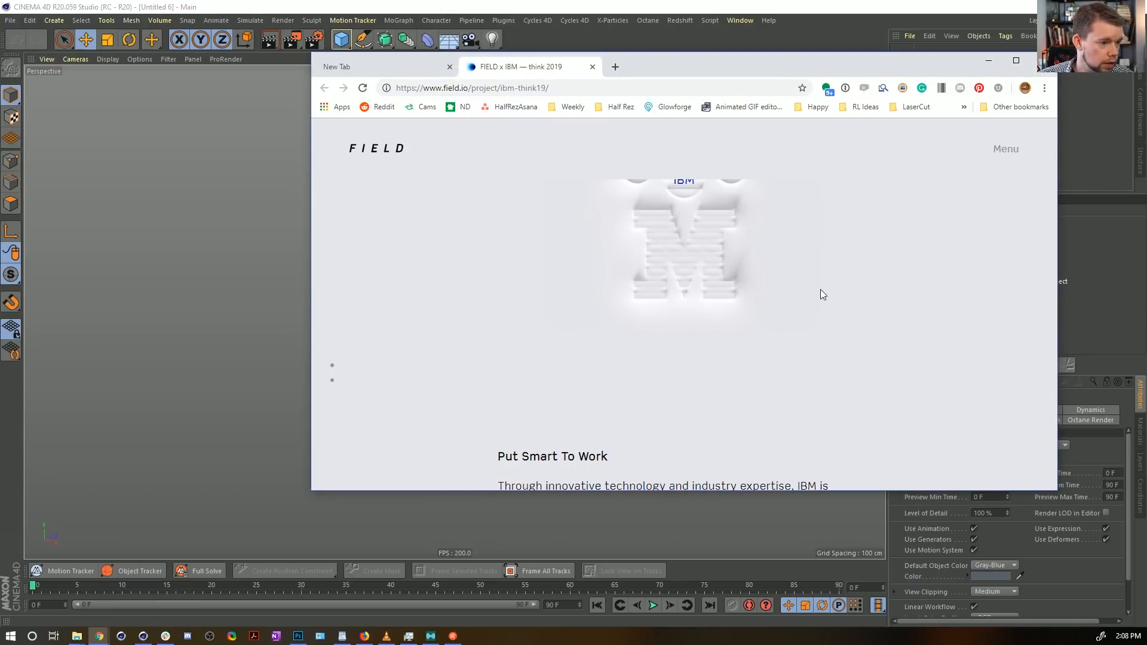
pyautogui.scroll(-3, 820, 289)
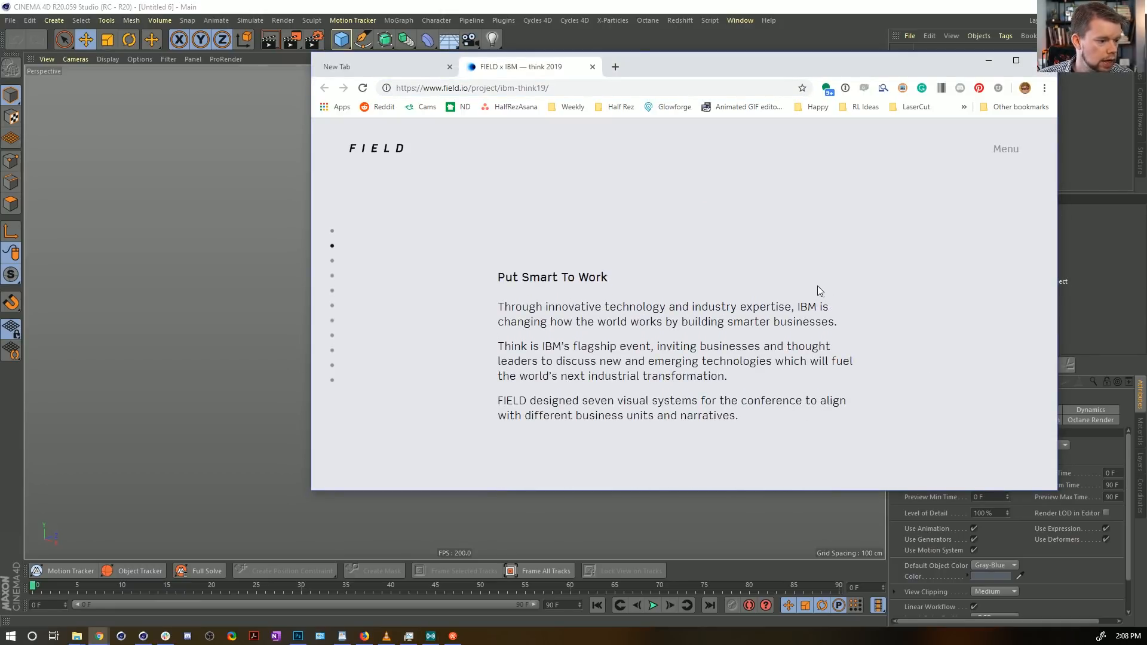
pyautogui.scroll(-2, 818, 289)
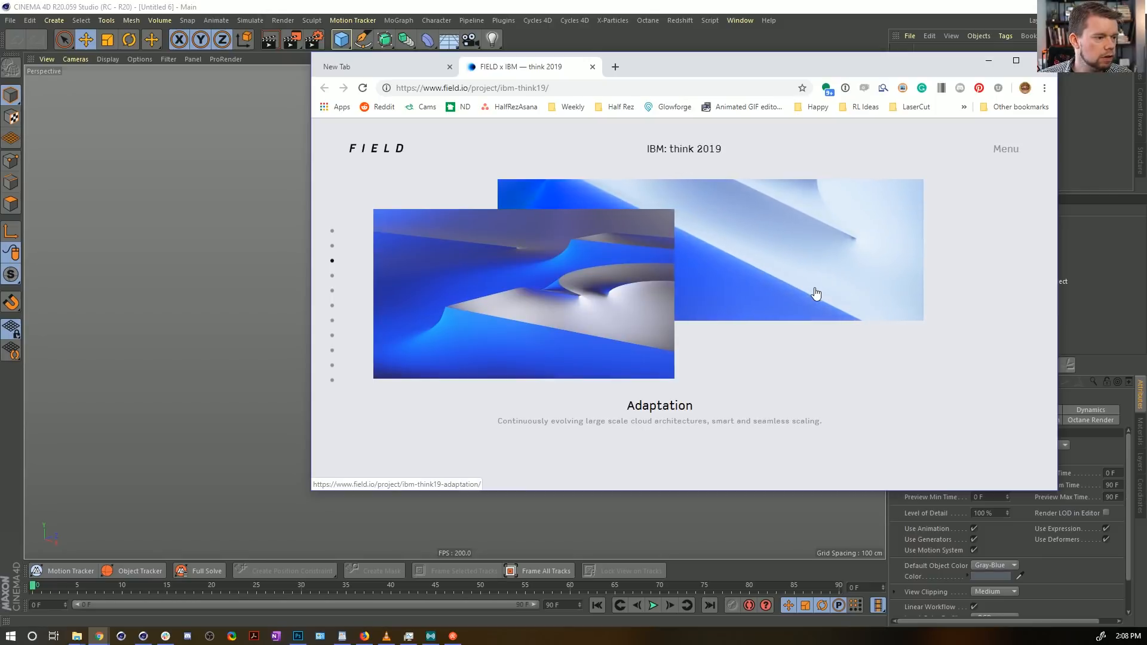
pyautogui.scroll(3, 818, 293)
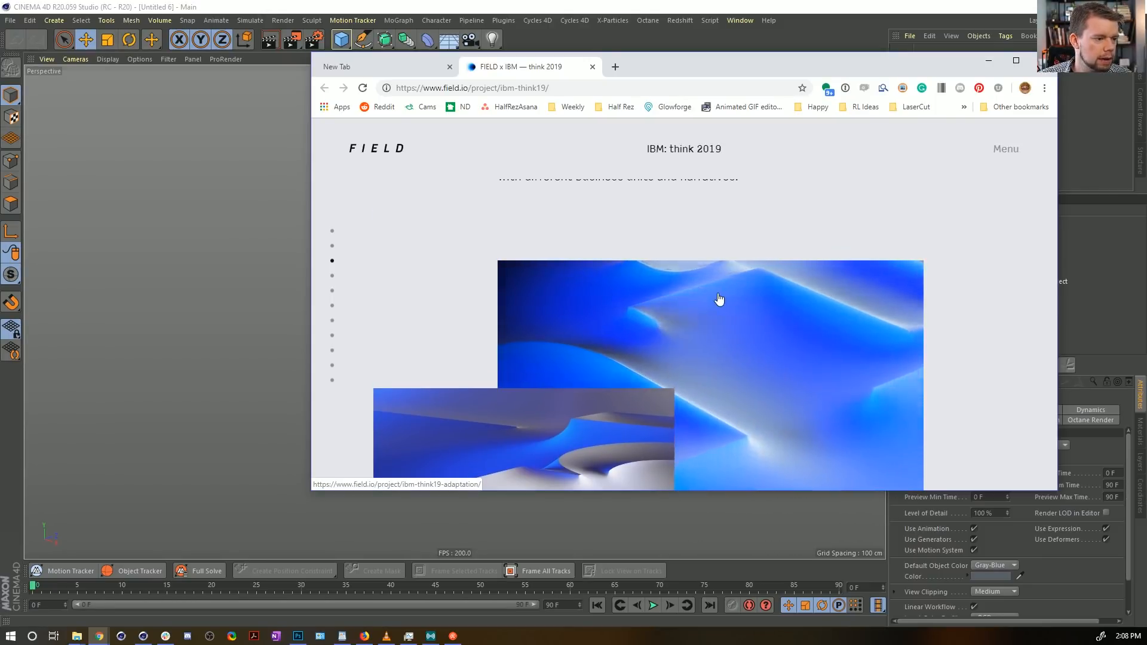
pyautogui.scroll(-3, 743, 356)
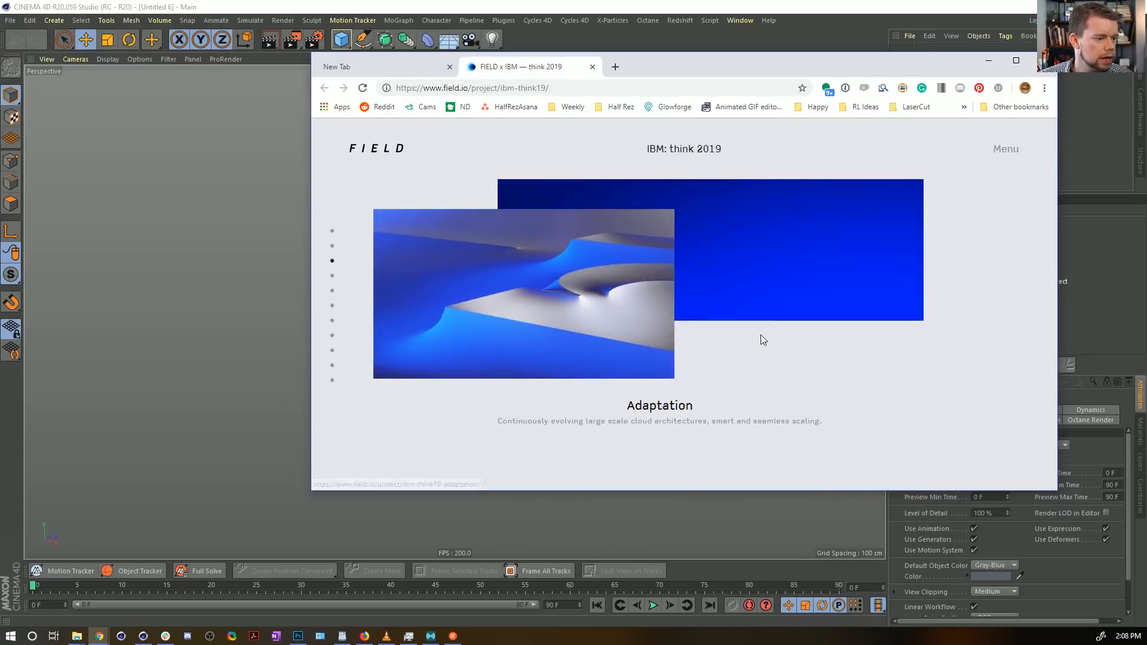
pyautogui.scroll(-3, 761, 336)
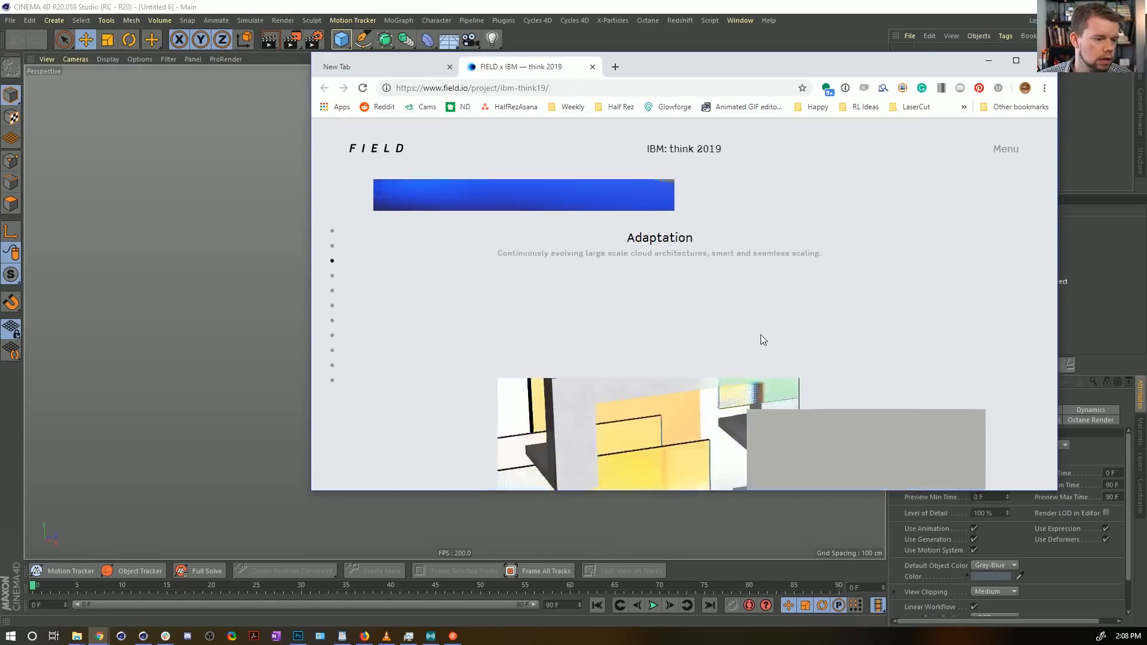
pyautogui.scroll(-3, 761, 340)
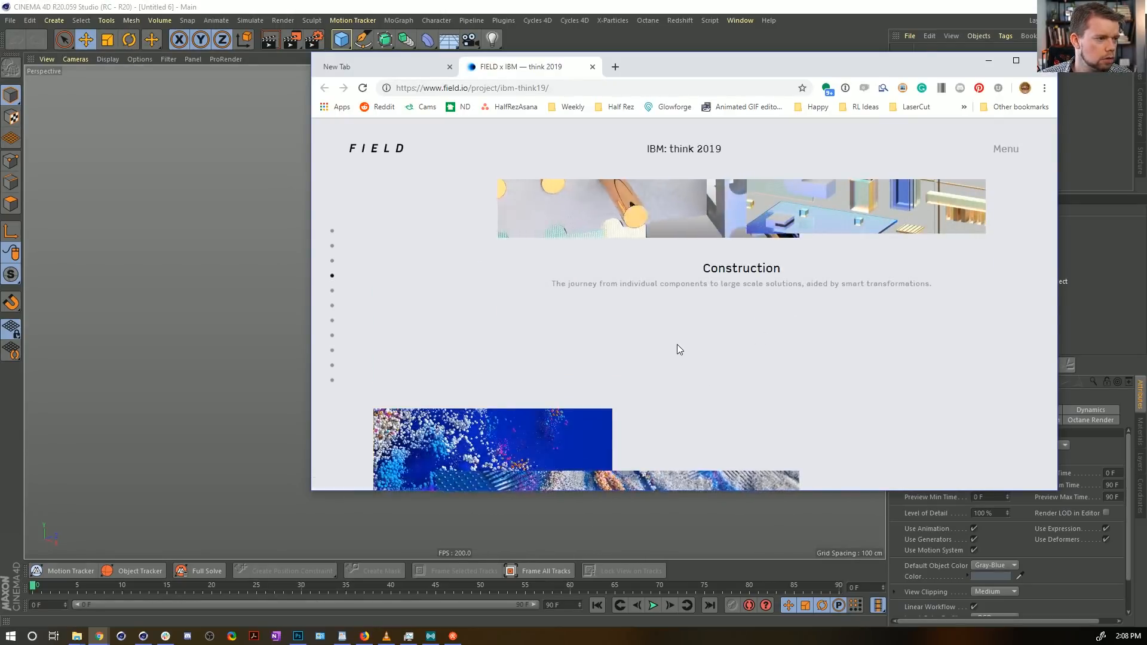
pyautogui.moveTo(654, 153)
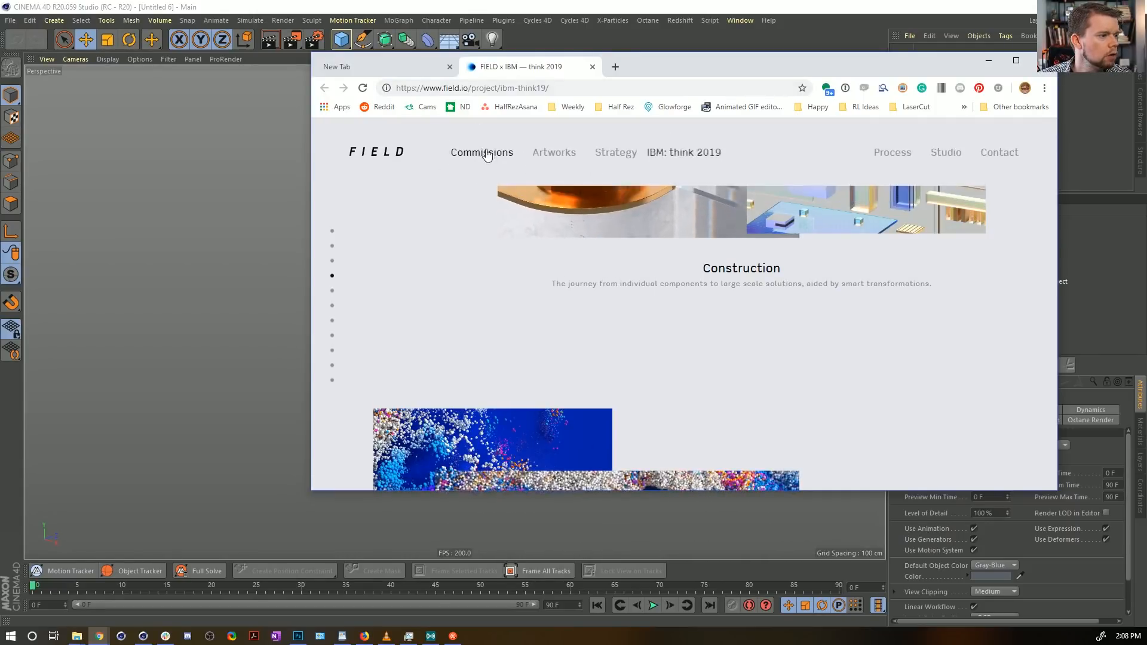
pyautogui.scroll(-3, 633, 271)
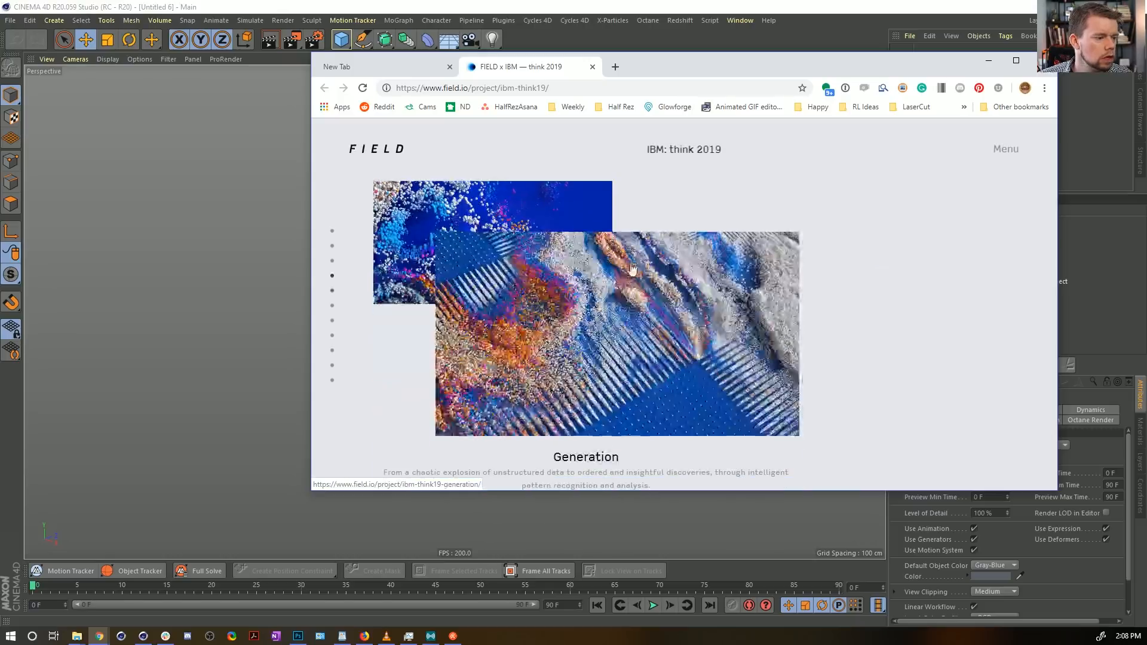
pyautogui.scroll(3, 633, 270)
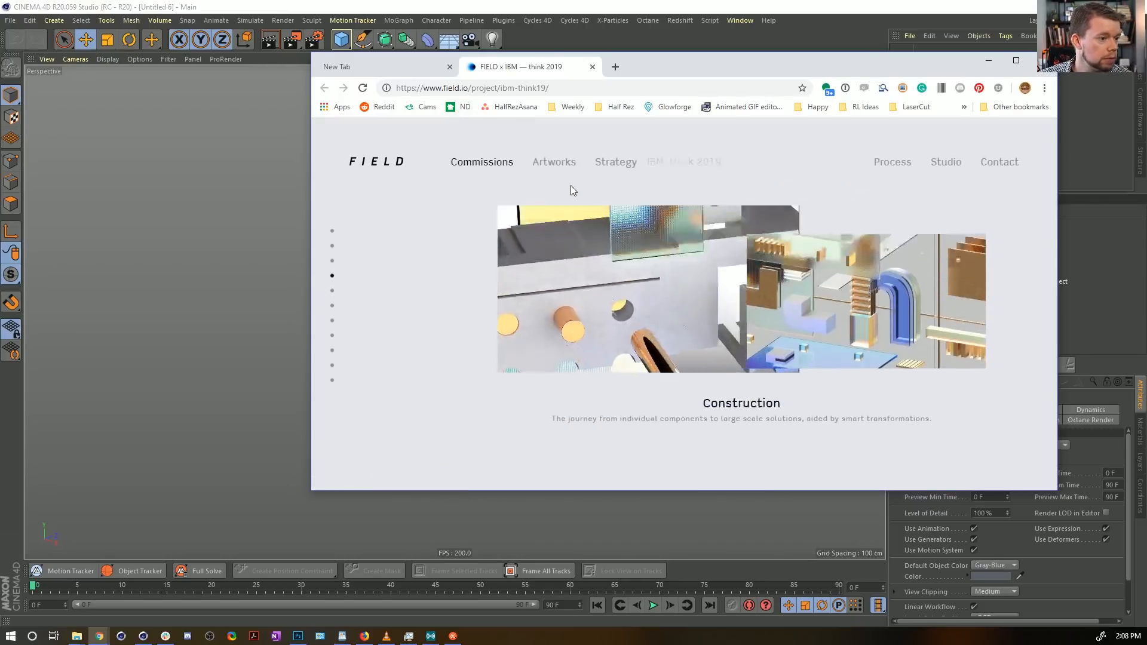
pyautogui.scroll(4, 616, 269)
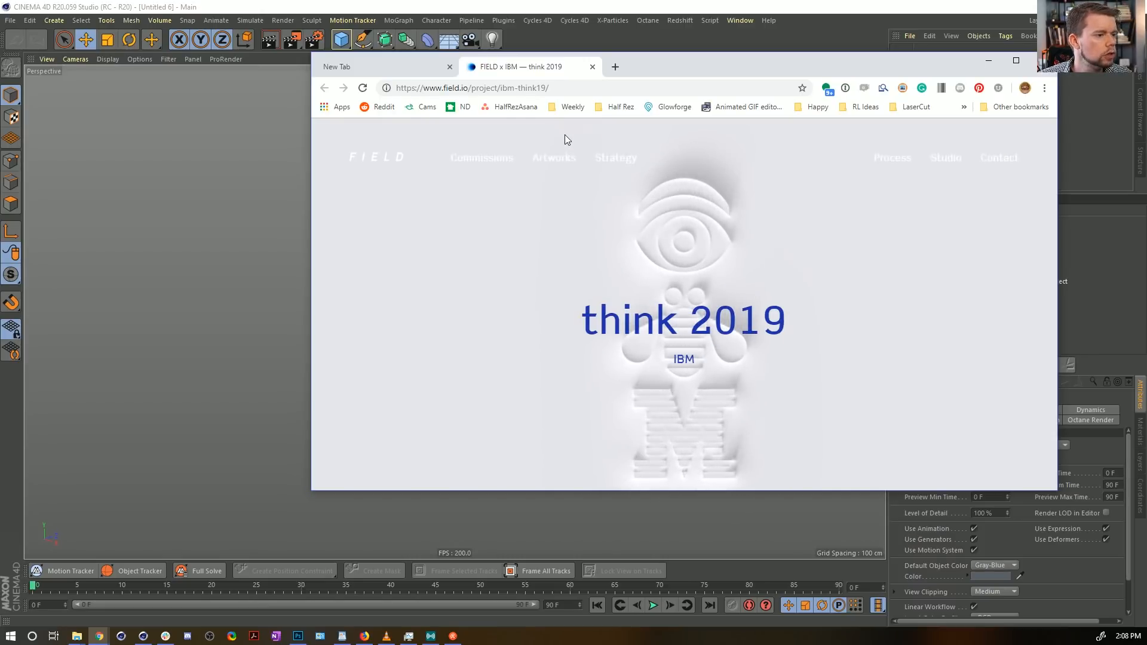
# Step: Look through the FIELD site's Artworks and Studio pages, and return to the IBM think 2019 project page
pyautogui.click(564, 172)
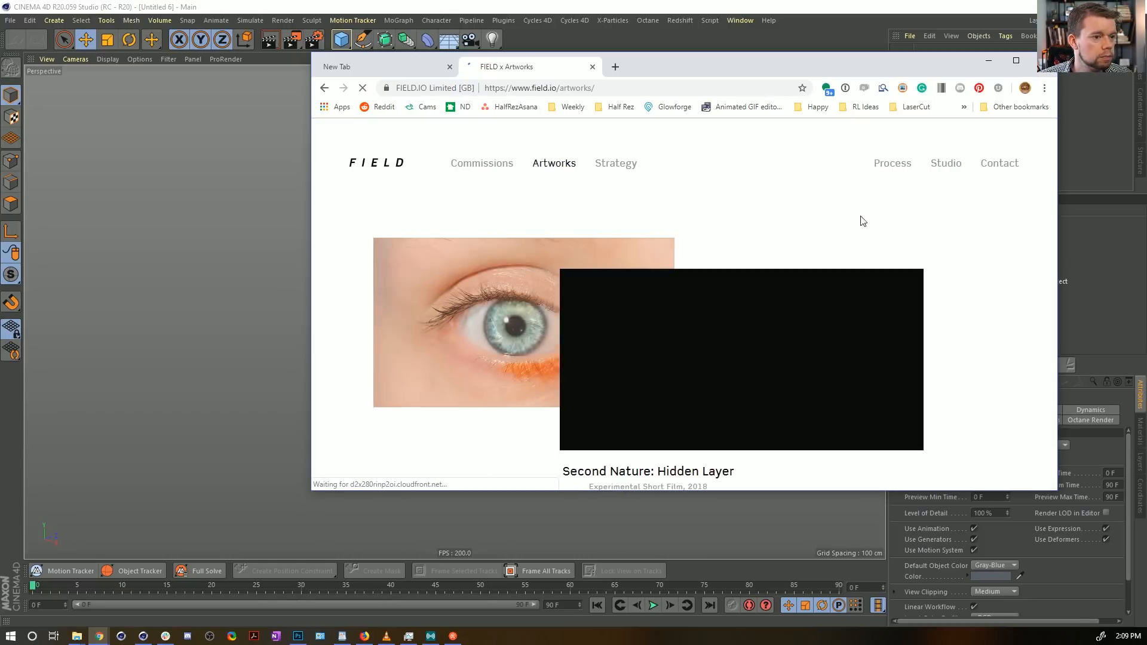
pyautogui.scroll(-4, 602, 303)
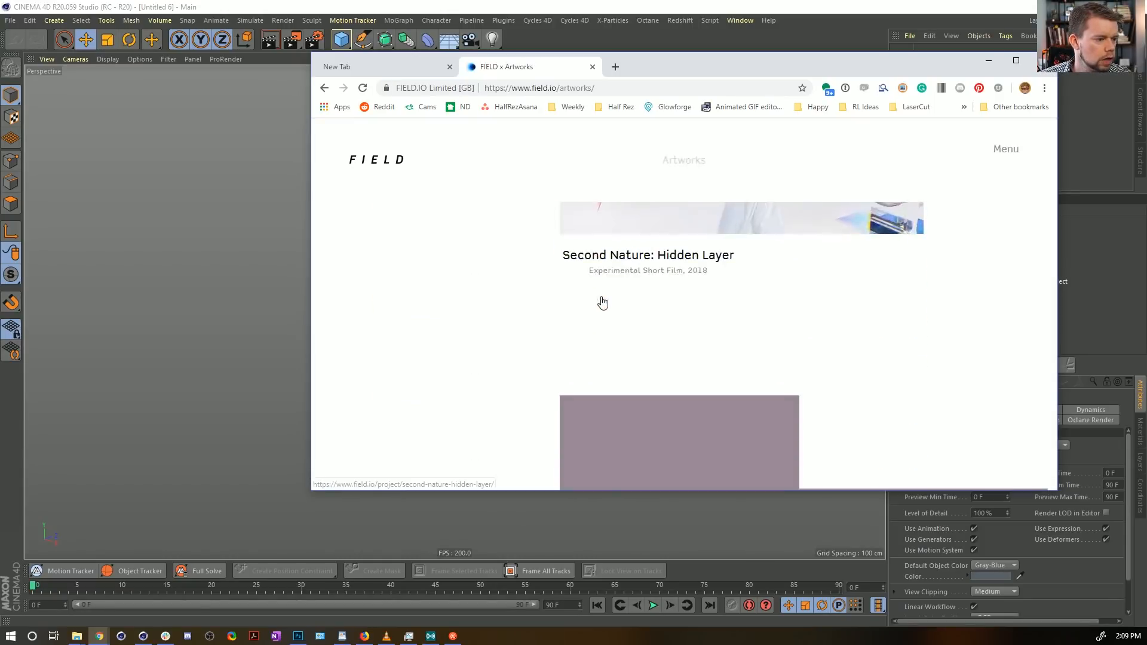
pyautogui.scroll(4, 671, 303)
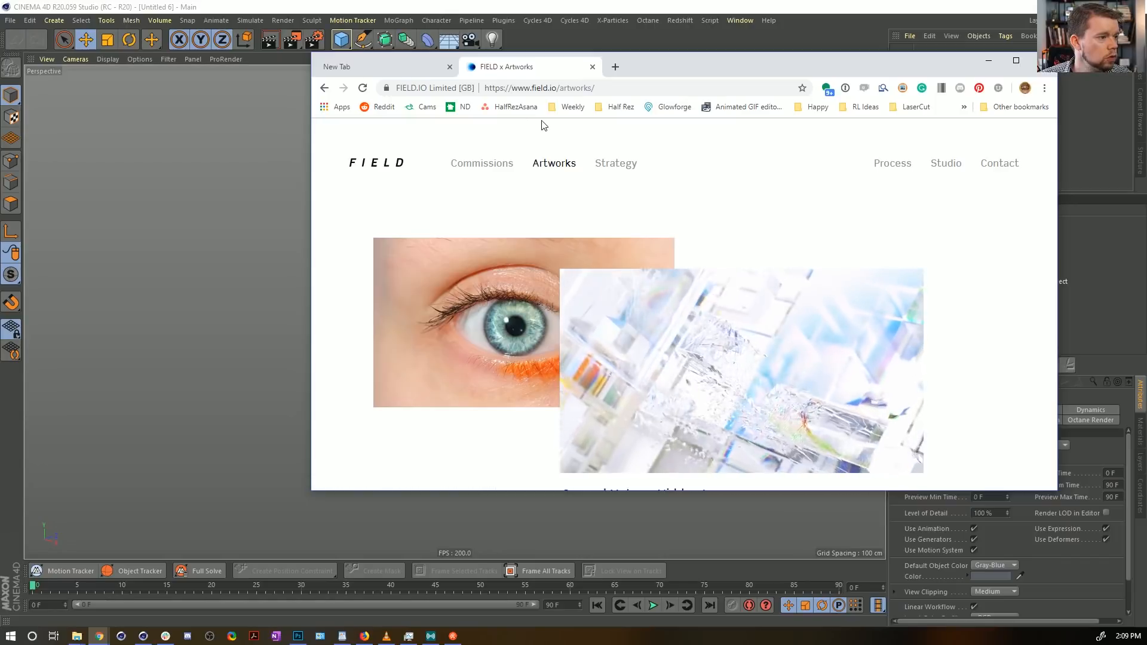
pyautogui.click(956, 172)
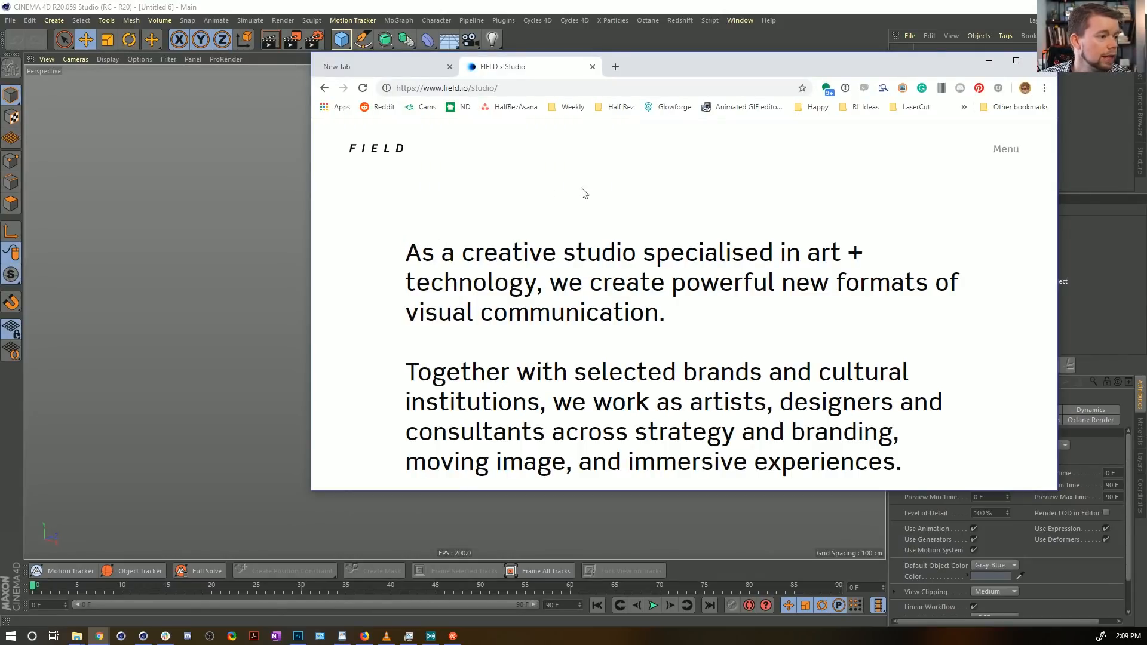
pyautogui.click(325, 87)
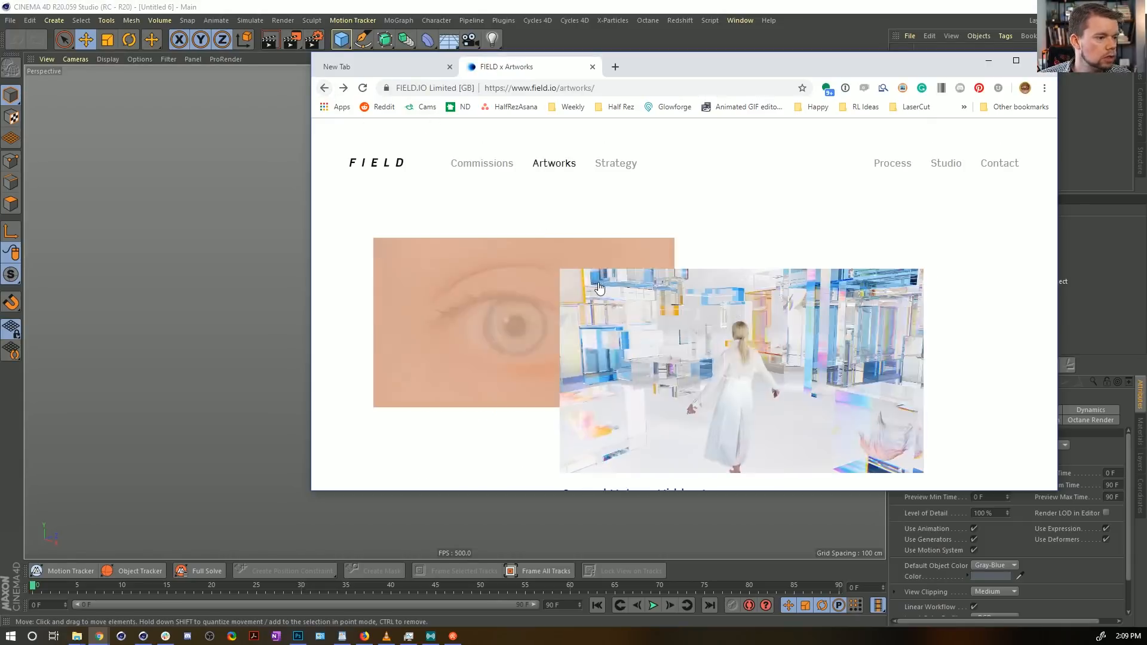
pyautogui.click(325, 88)
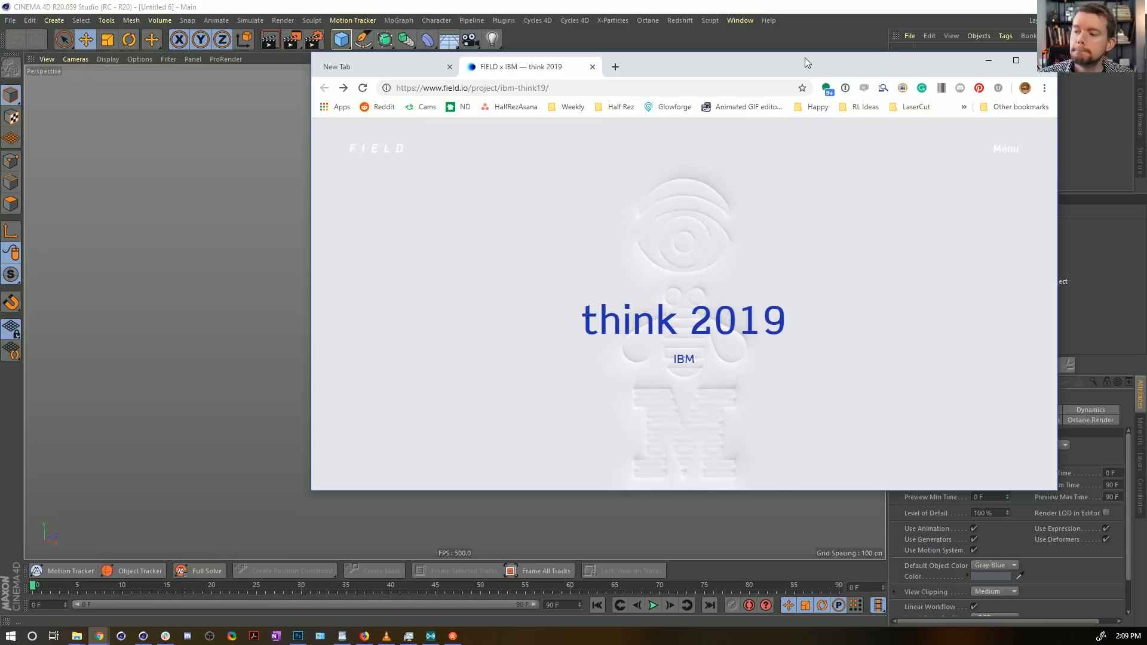
# Step: Move the browser window off the workspace and switch Cinema 4D to the Standard layout
pyautogui.moveTo(804, 57); pyautogui.dragTo(1146, 110)
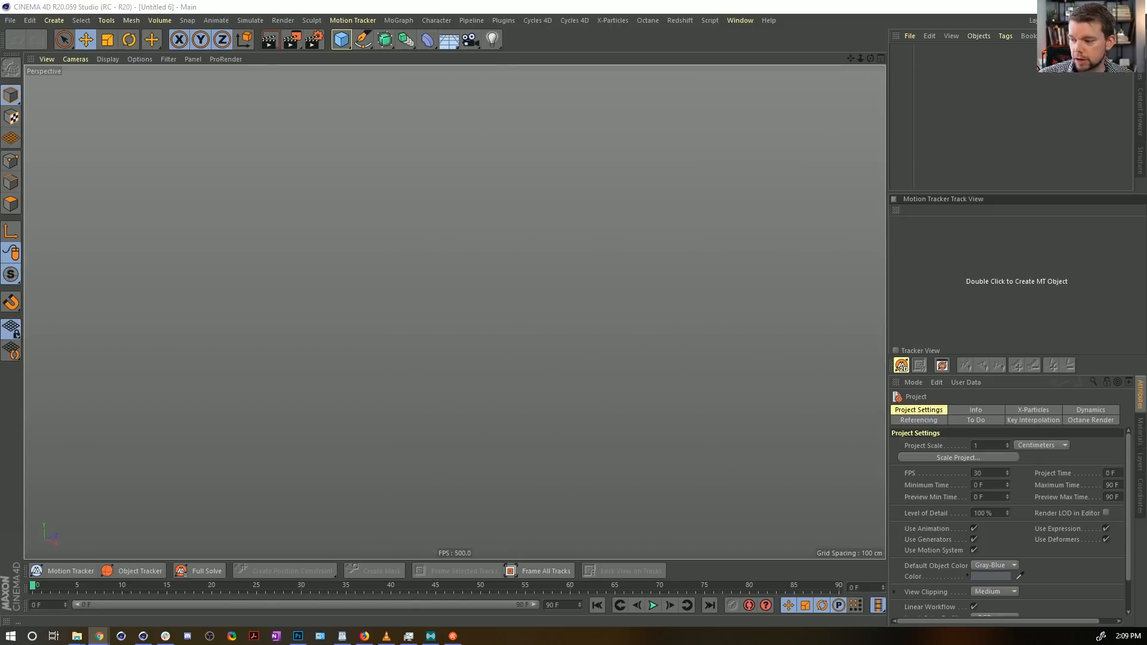
pyautogui.click(789, 28)
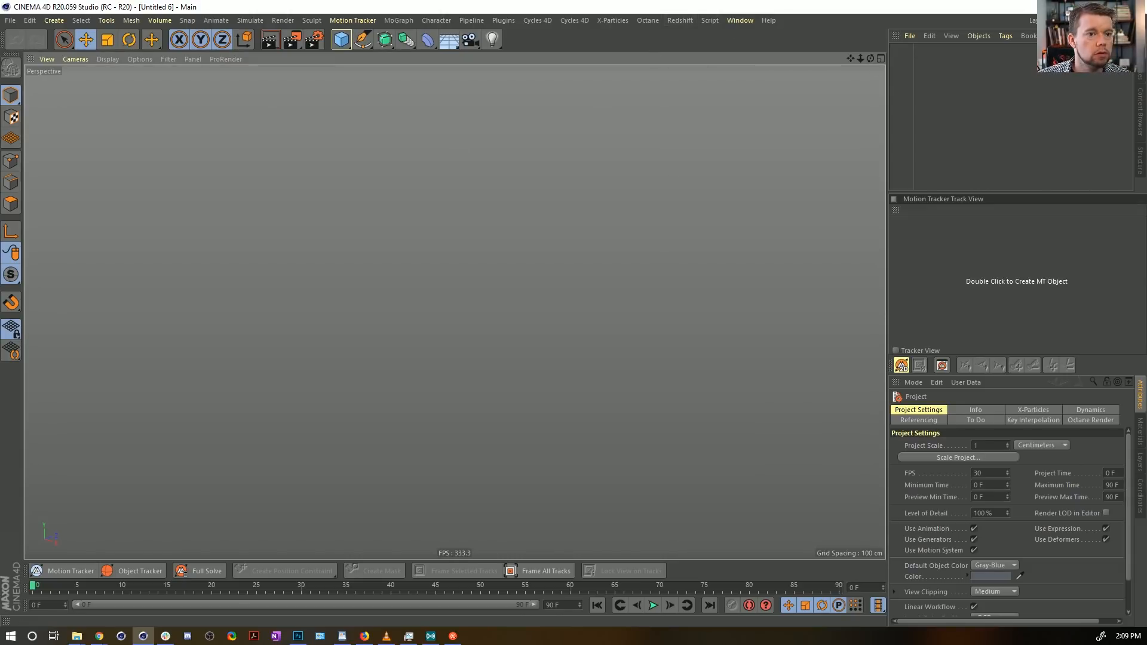
pyautogui.click(1051, 20)
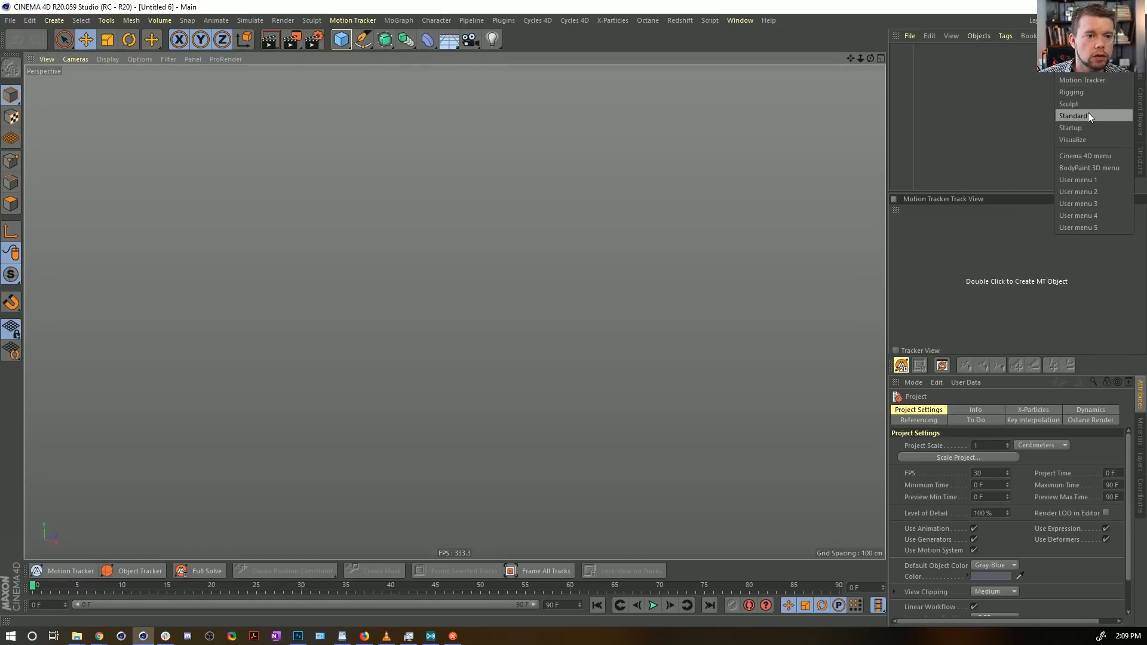
pyautogui.hotkey('alt', 'Tab')
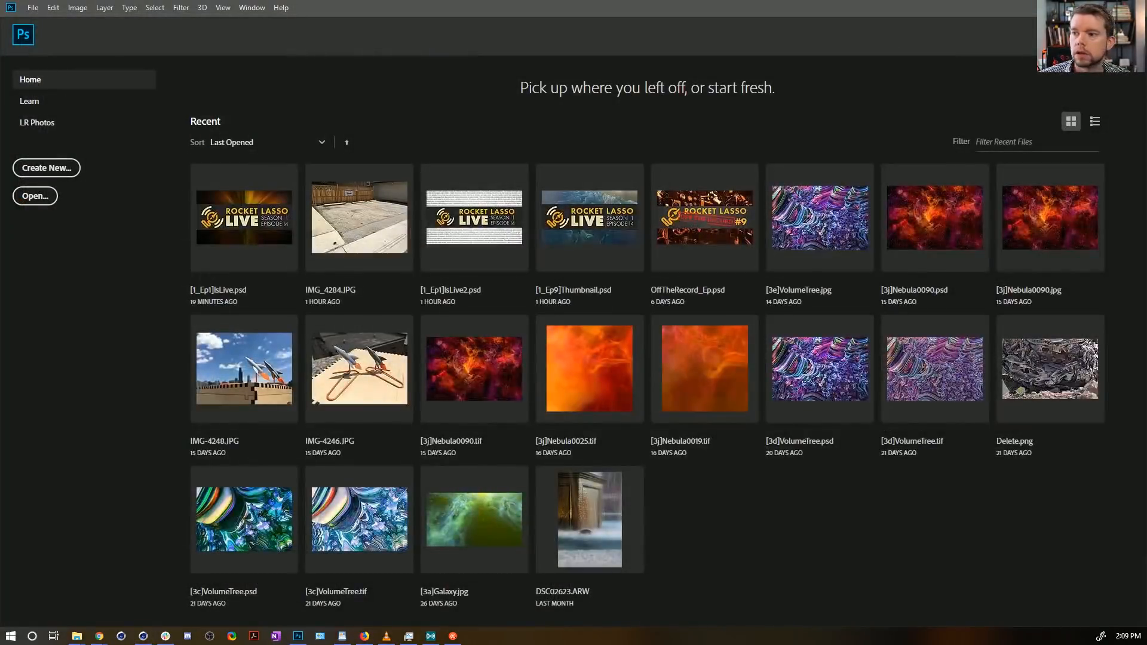
pyautogui.hotkey('alt', 'Tab')
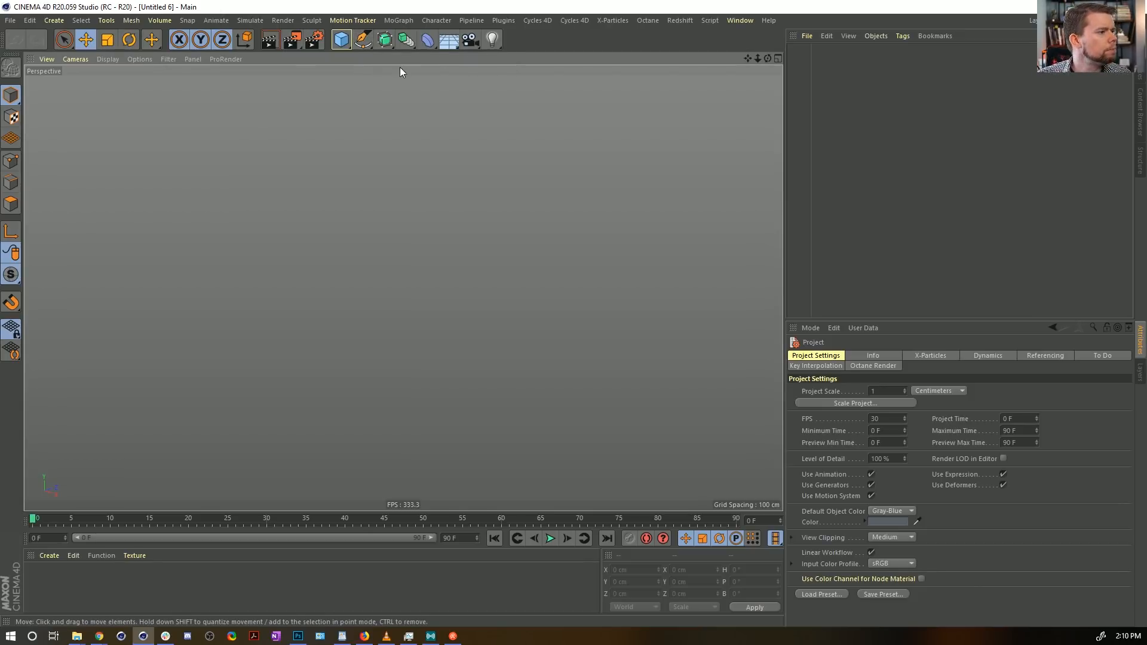
# Step: Add a plane primitive to the scene and show its shaded surface with the segment lines
pyautogui.click(346, 41)
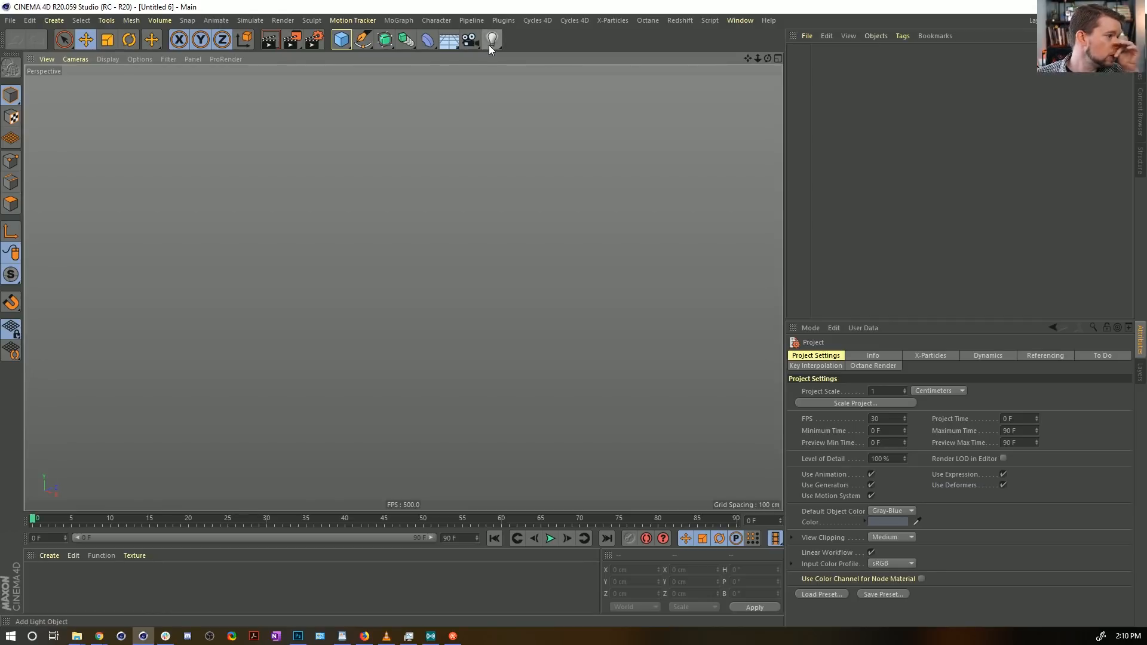
pyautogui.click(351, 47)
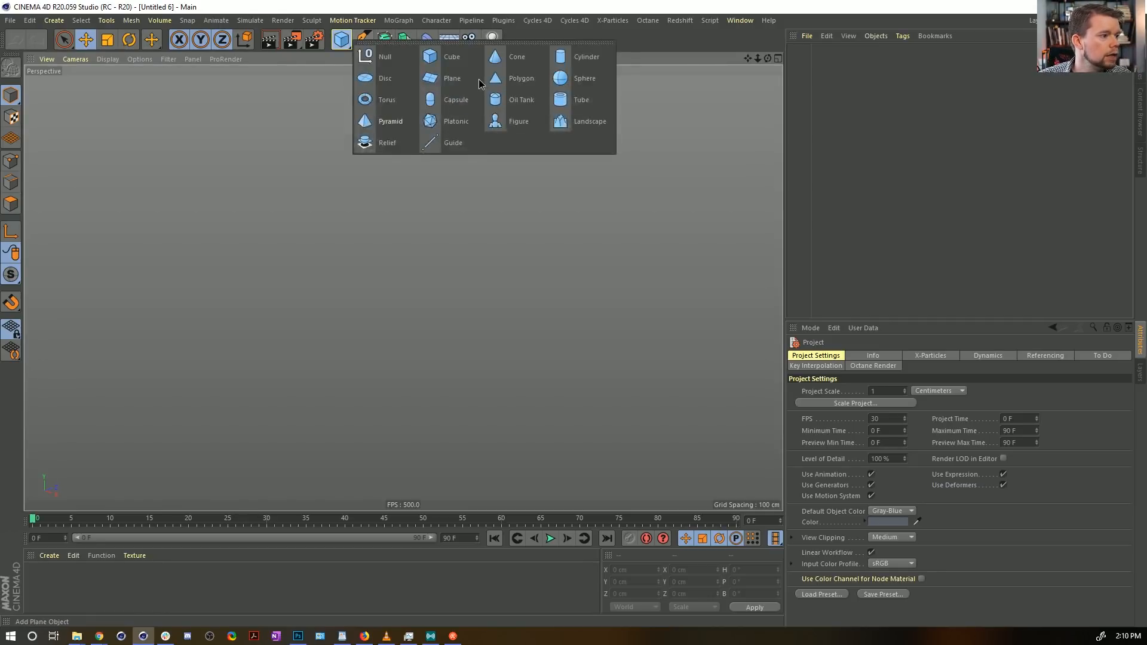
pyautogui.click(443, 77)
pyautogui.keyDown('alt'); pyautogui.moveTo(460, 298); pyautogui.dragTo(430, 381); pyautogui.keyUp('alt')
pyautogui.keyDown('alt'); pyautogui.moveTo(417, 311); pyautogui.dragTo(451, 281, button='right'); pyautogui.keyUp('alt')
pyautogui.press('n')
pyautogui.press('b')
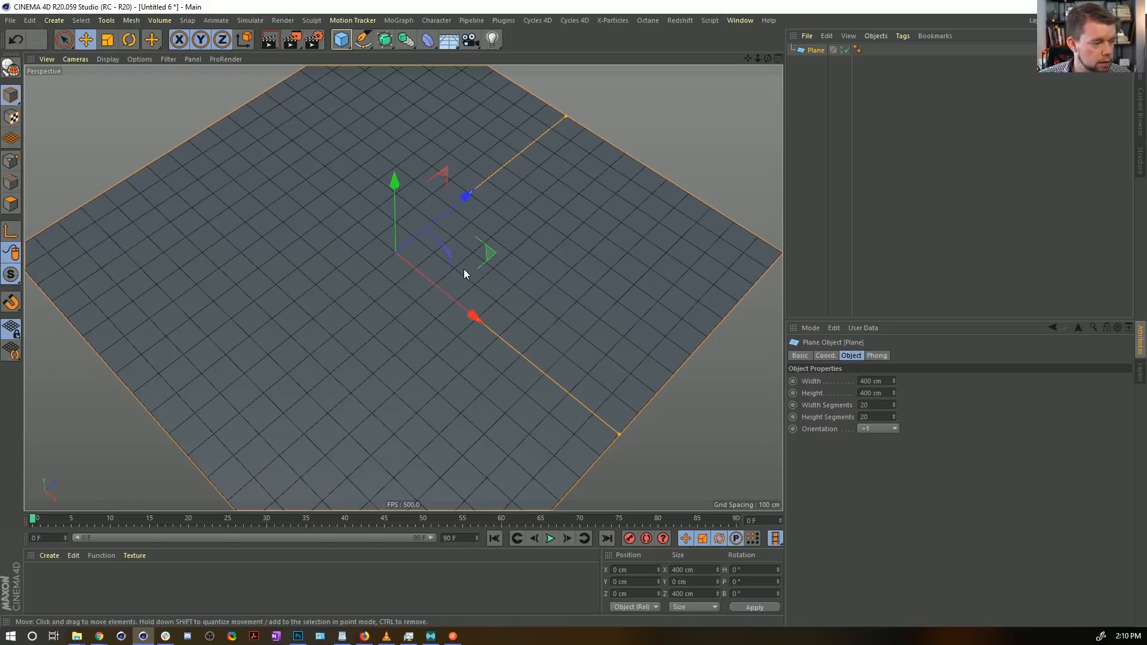
pyautogui.keyDown('alt'); pyautogui.moveTo(372, 287); pyautogui.dragTo(418, 280, button='middle'); pyautogui.keyUp('alt')
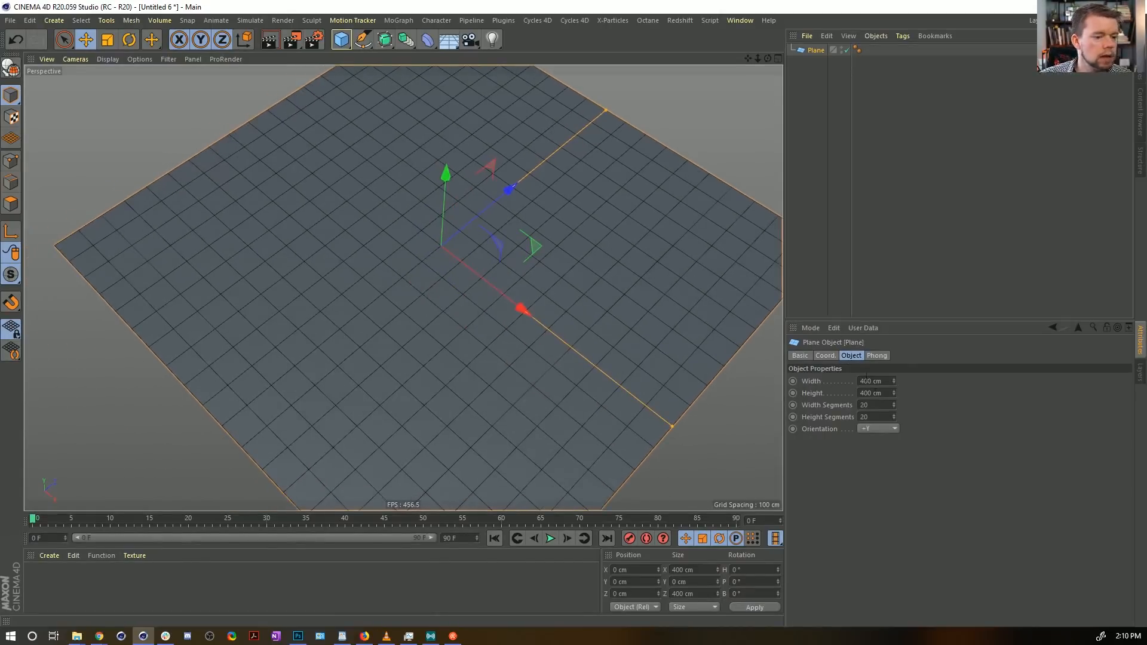
# Step: Set the plane's width segments and height segments to 111 each
pyautogui.doubleClick(876, 405)
pyautogui.write('111')
pyautogui.doubleClick(873, 417)
pyautogui.write('111')
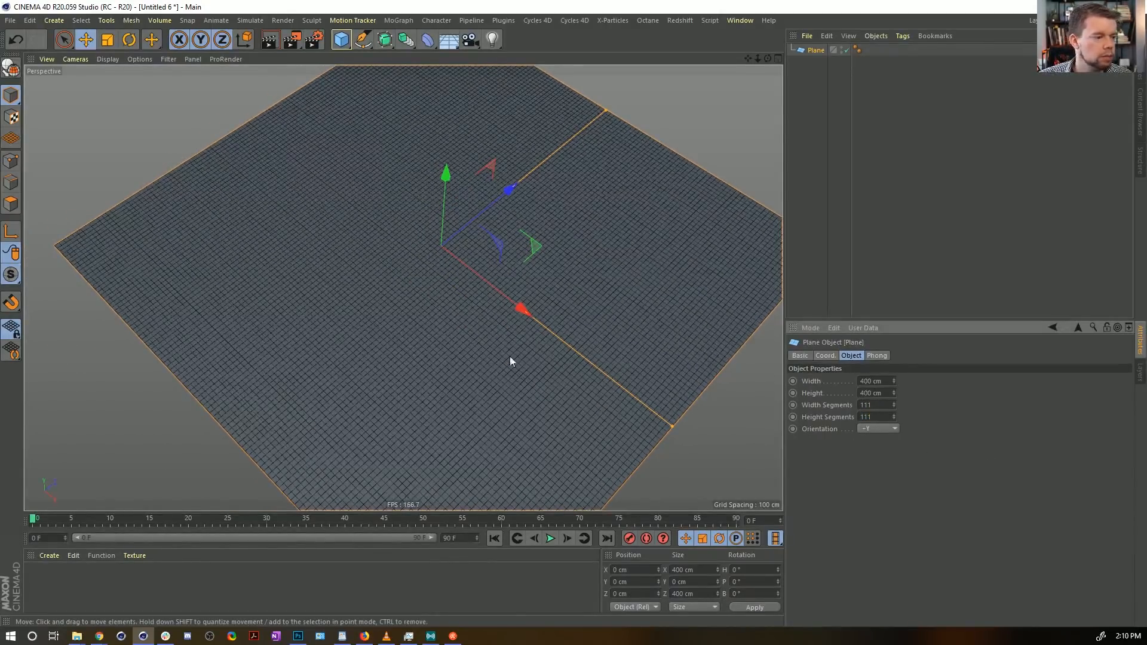
pyautogui.press('Return')
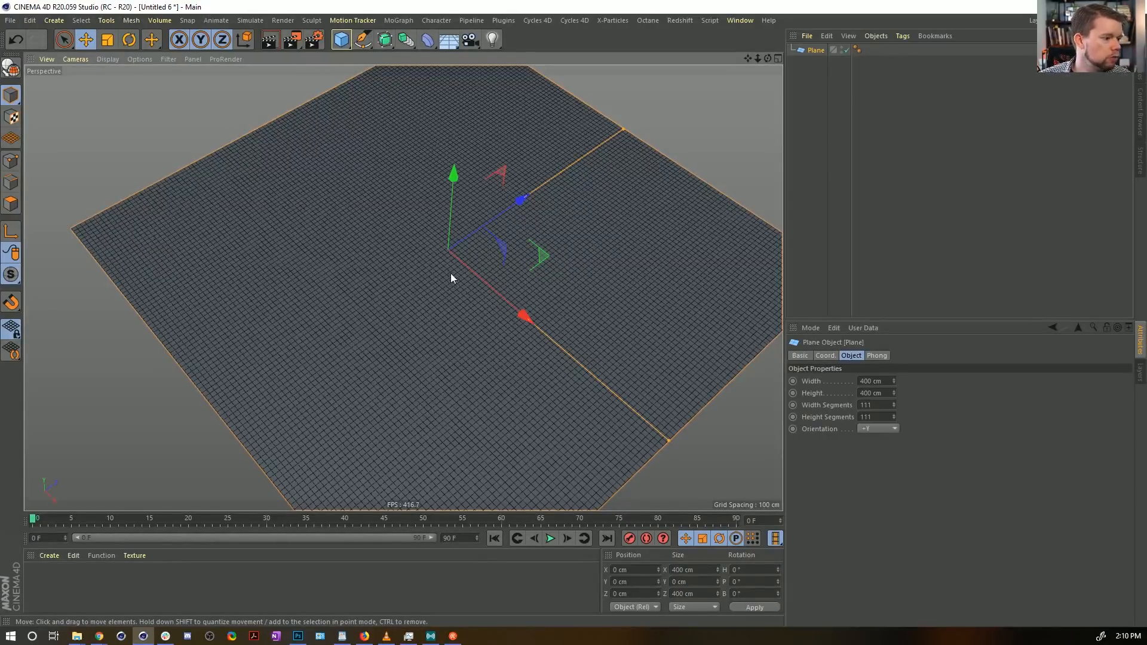
# Step: Create a new material and apply it to the plane
pyautogui.keyDown('alt'); pyautogui.moveTo(451, 274); pyautogui.dragTo(450, 277); pyautogui.keyUp('alt')
pyautogui.click(422, 45)
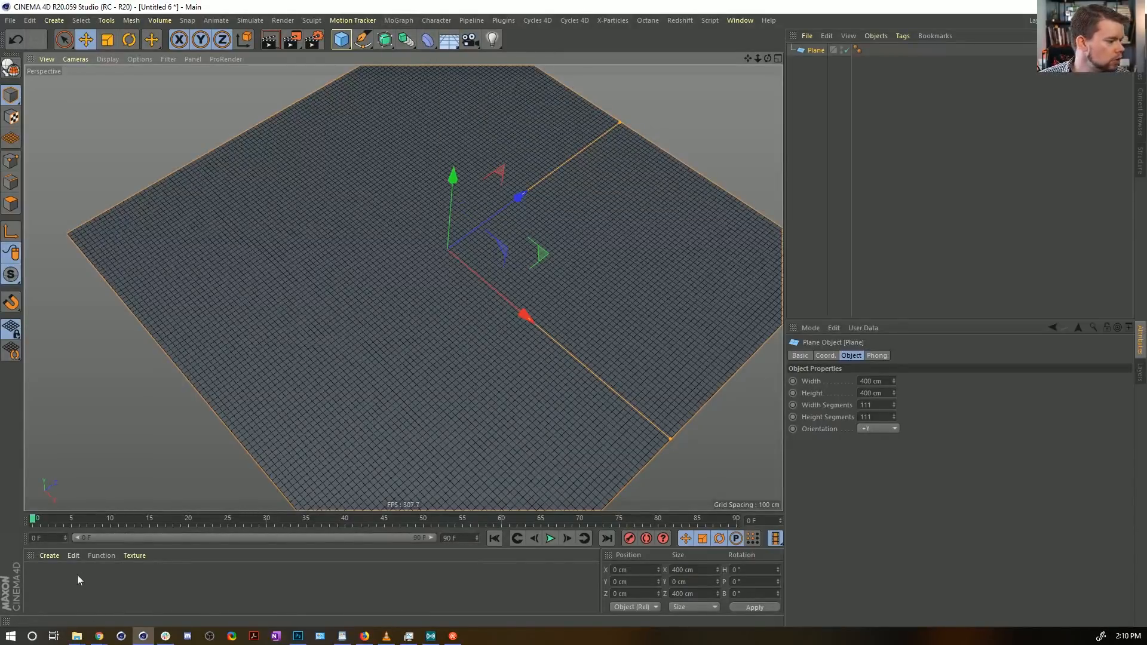
pyautogui.doubleClick(41, 573)
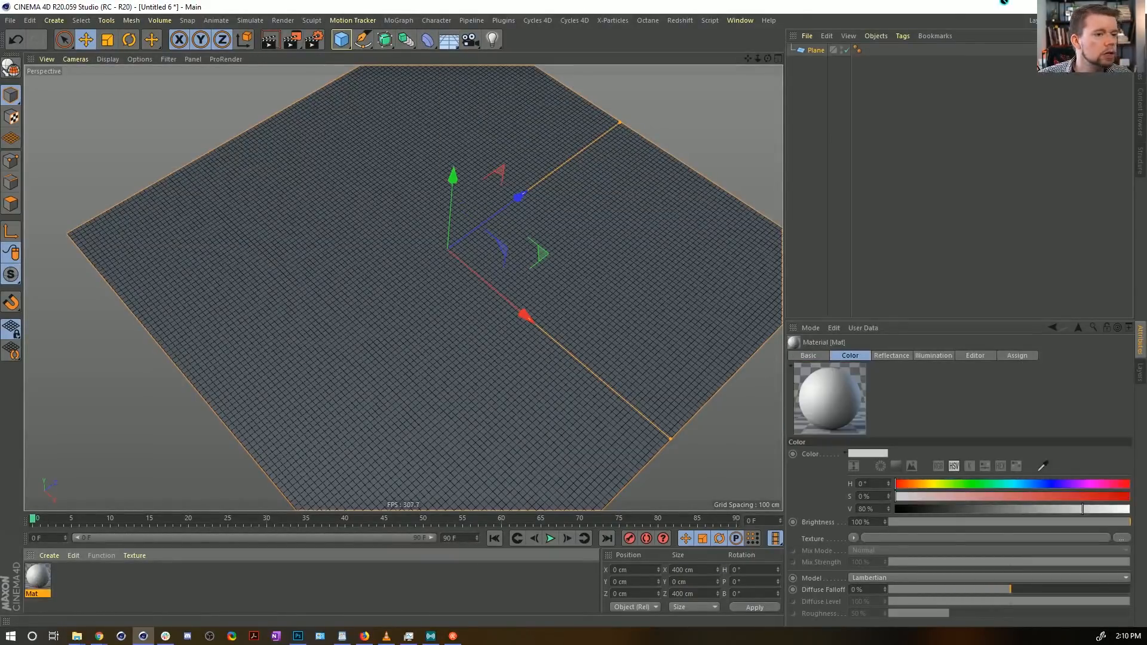
pyautogui.moveTo(818, 54); pyautogui.dragTo(816, 53)
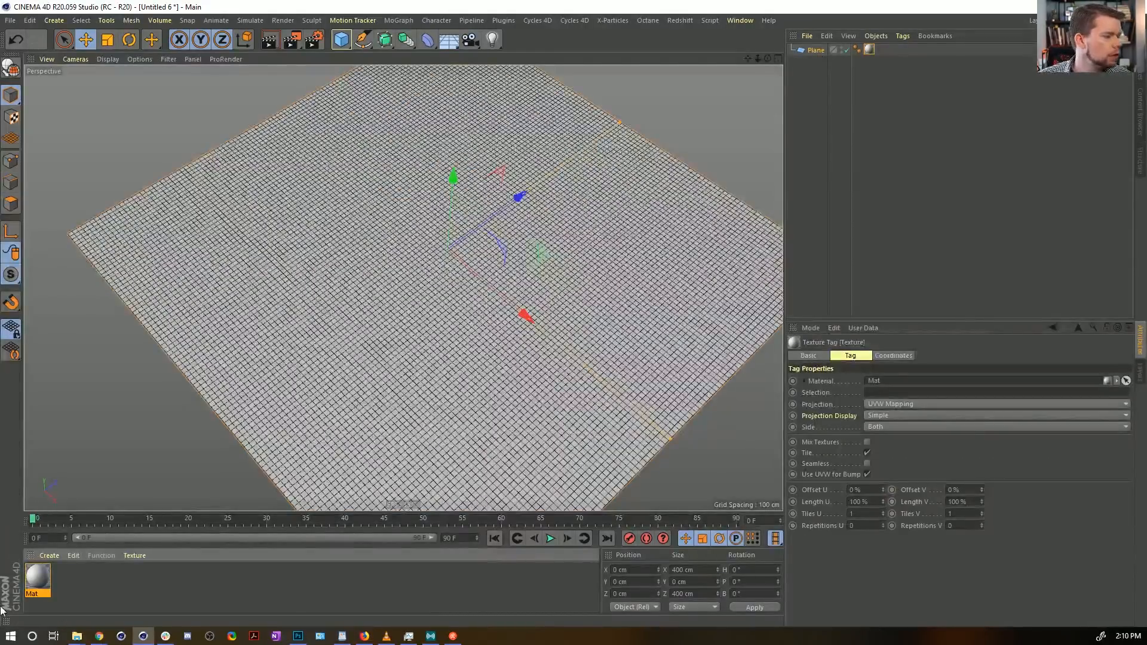
# Step: Open the plane's material for editing, disable its Color channel and enable Luminance
pyautogui.click(36, 577)
pyautogui.doubleClick(36, 576)
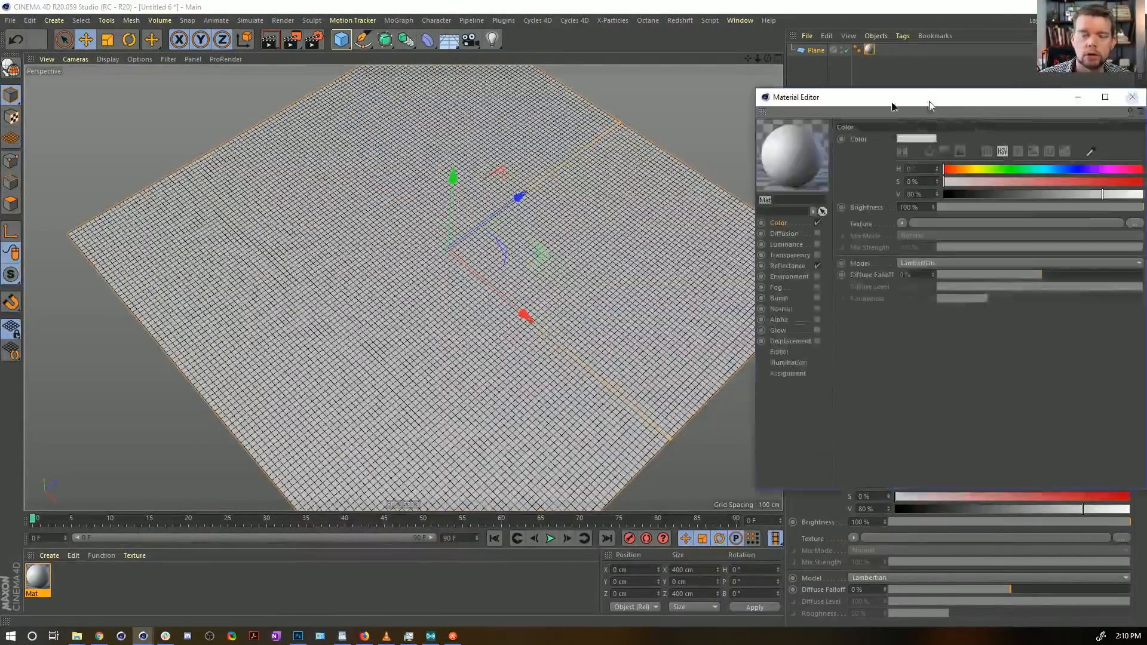
pyautogui.moveTo(928, 109); pyautogui.dragTo(649, 126)
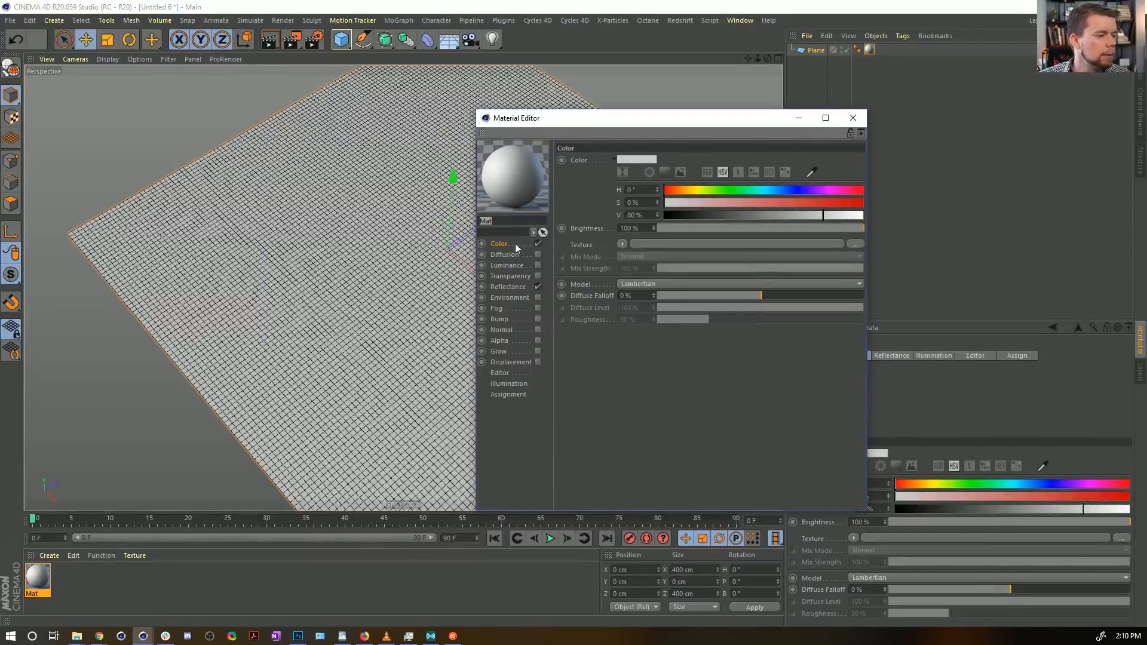
pyautogui.click(538, 244)
pyautogui.click(538, 265)
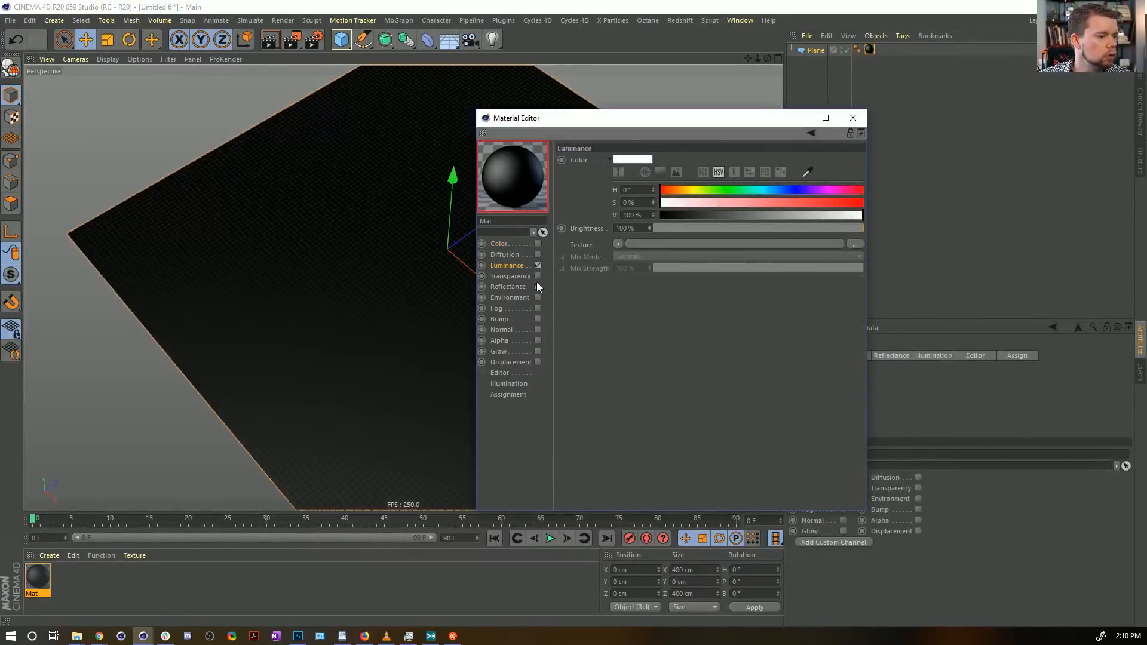
# Step: Disable the material's Reflectance channel and load the Proximal effect shader as its Luminance texture
pyautogui.click(538, 287)
pyautogui.click(538, 297)
pyautogui.click(537, 298)
pyautogui.click(508, 265)
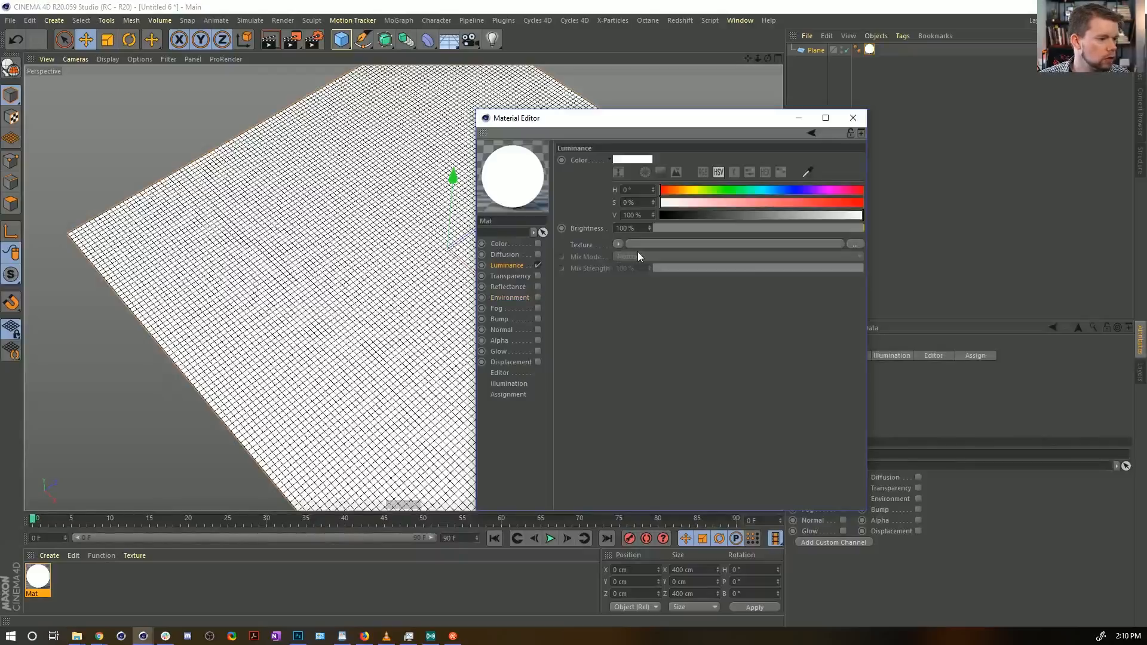
pyautogui.click(616, 244)
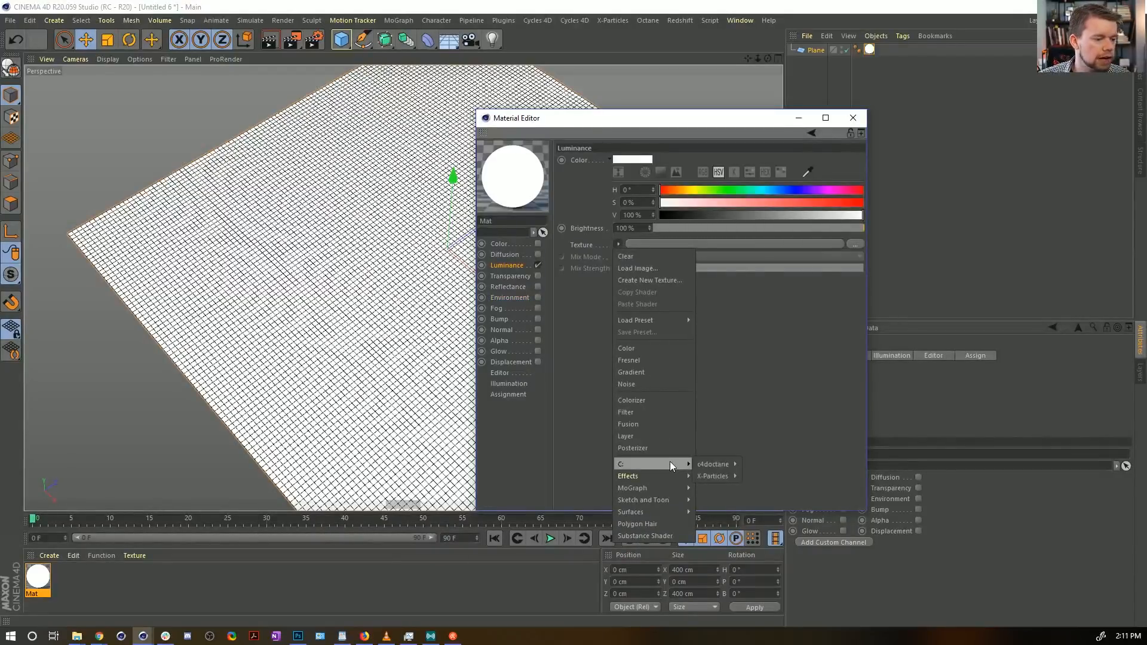
pyautogui.moveTo(643, 474)
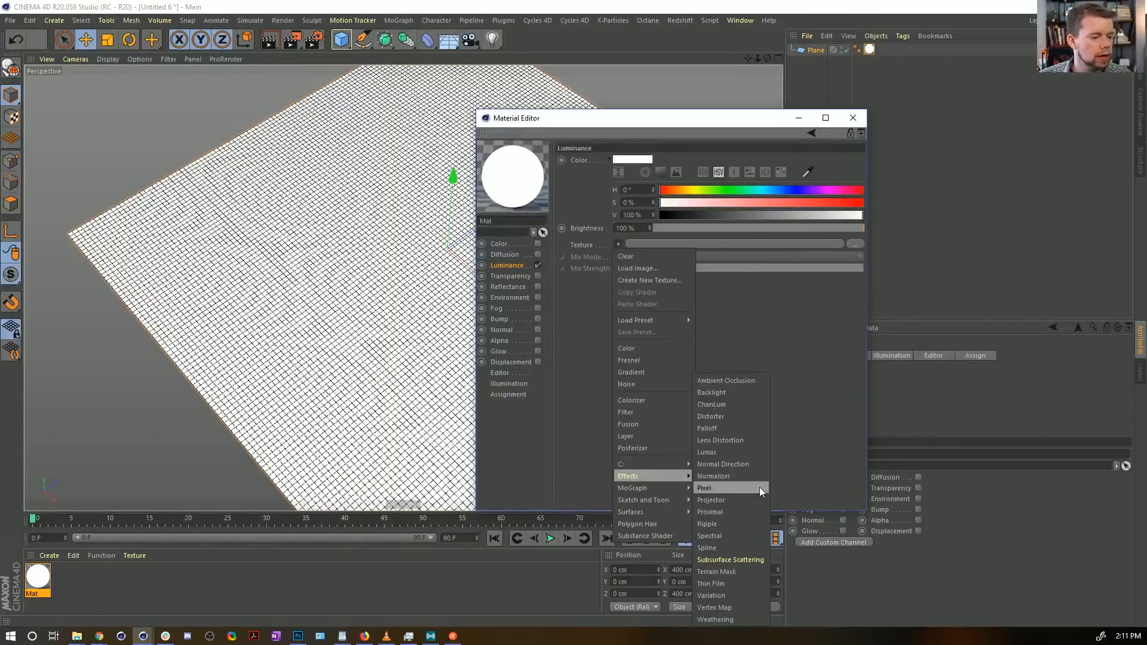
pyautogui.click(711, 512)
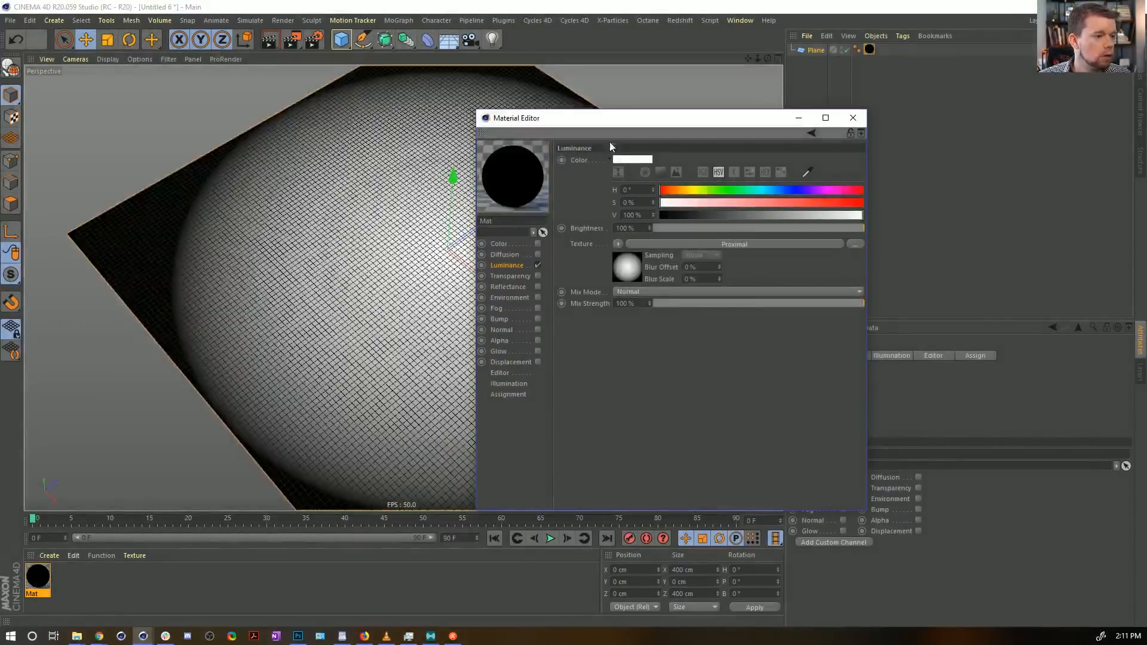
# Step: Add a Helix spline to the scene and set its plane orientation to XZ
pyautogui.click(363, 39)
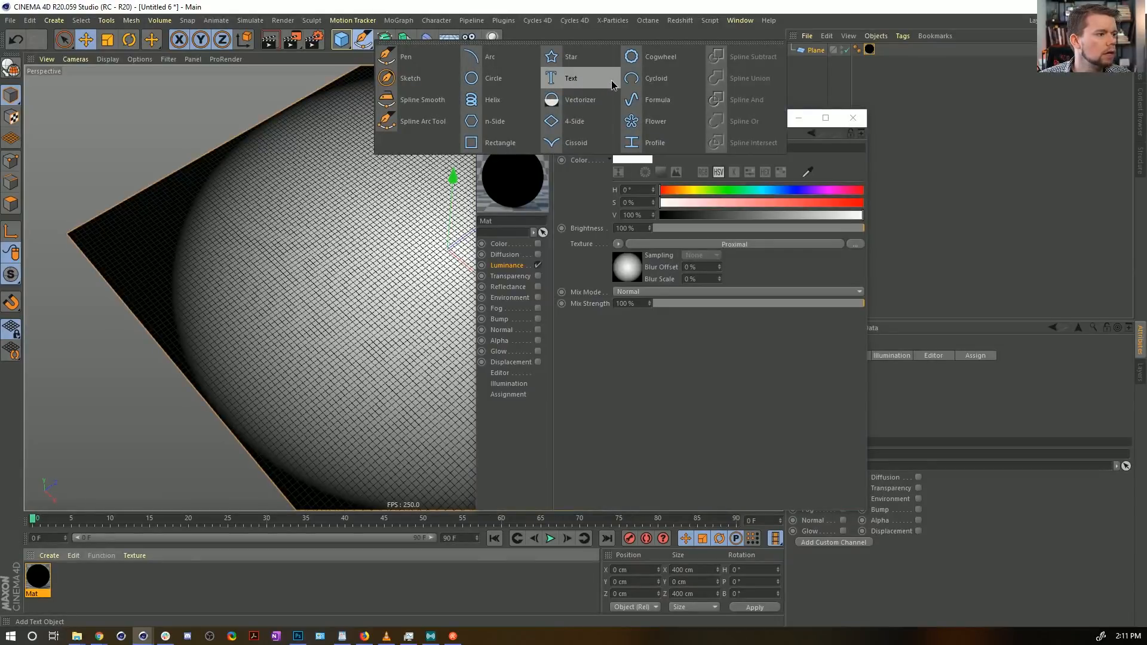
pyautogui.click(493, 100)
pyautogui.moveTo(582, 121); pyautogui.dragTo(220, 436)
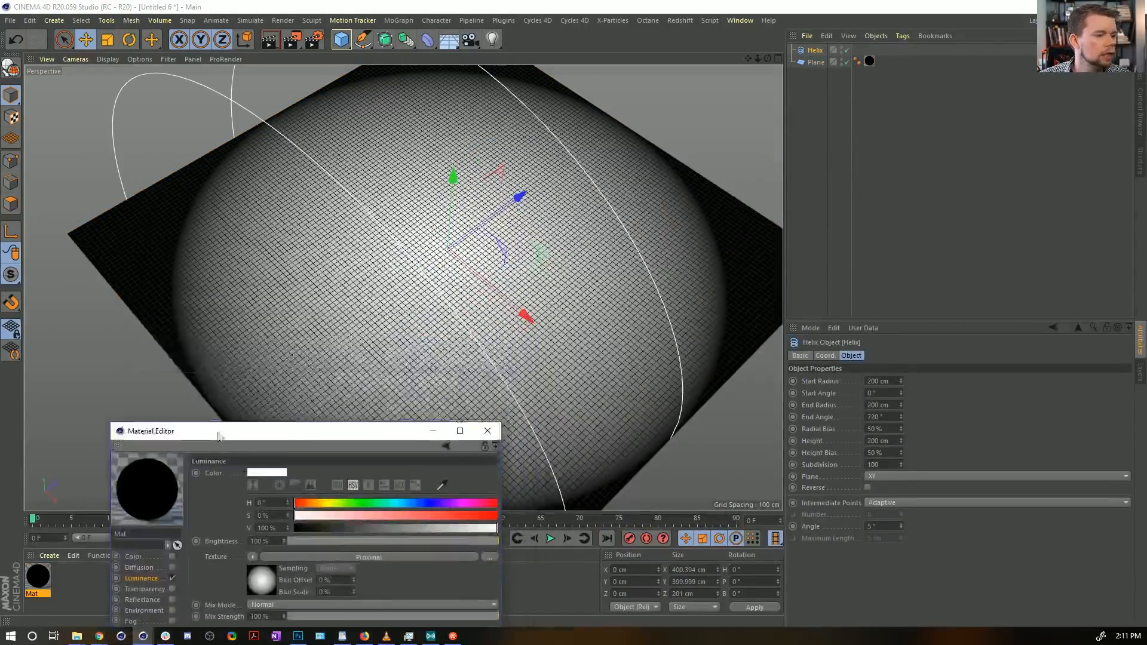
pyautogui.click(906, 476)
pyautogui.click(888, 508)
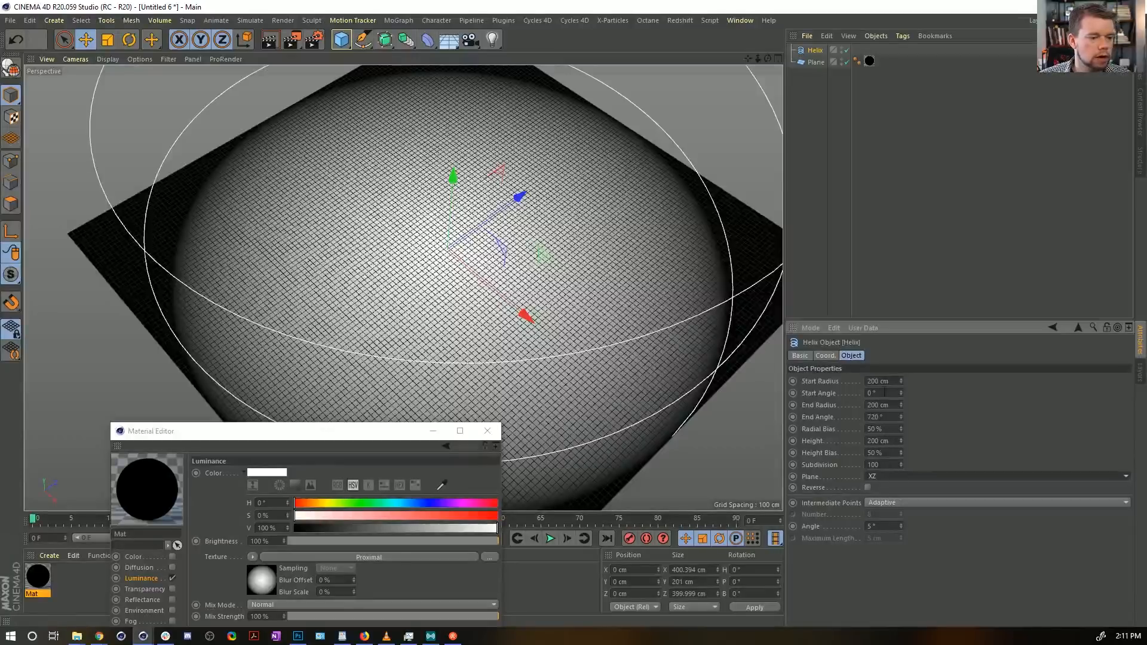
# Step: Flatten the helix into a spiral by setting its start radius and height to 0 cm
pyautogui.doubleClick(879, 380)
pyautogui.write('0')
pyautogui.press('Return')
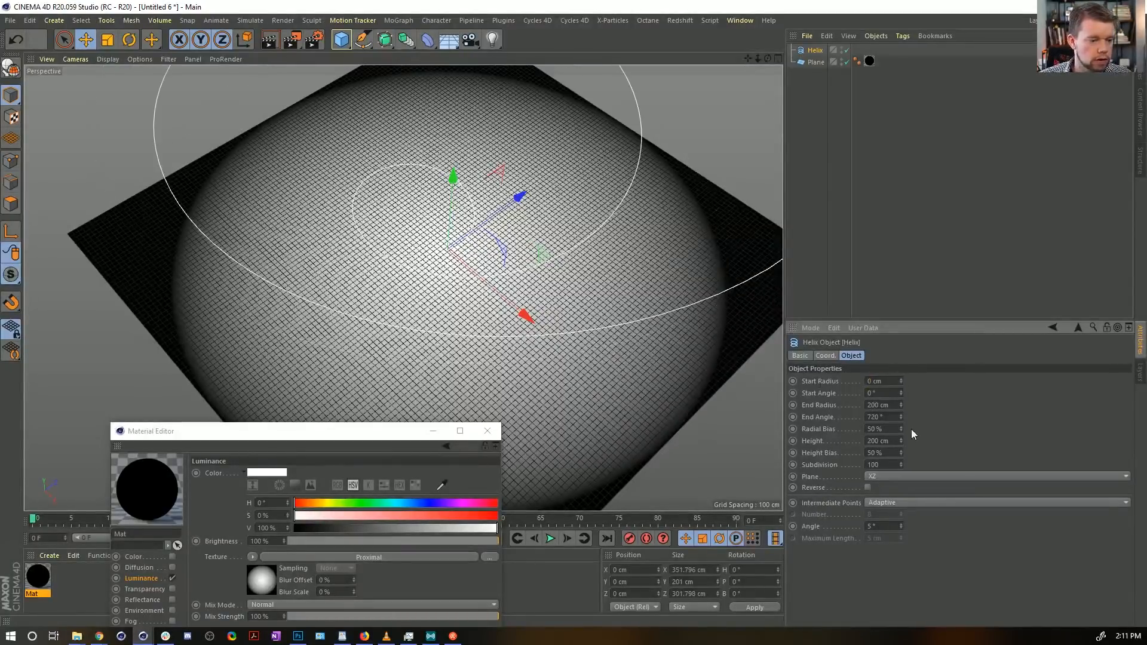
pyautogui.write('0')
pyautogui.press('Return')
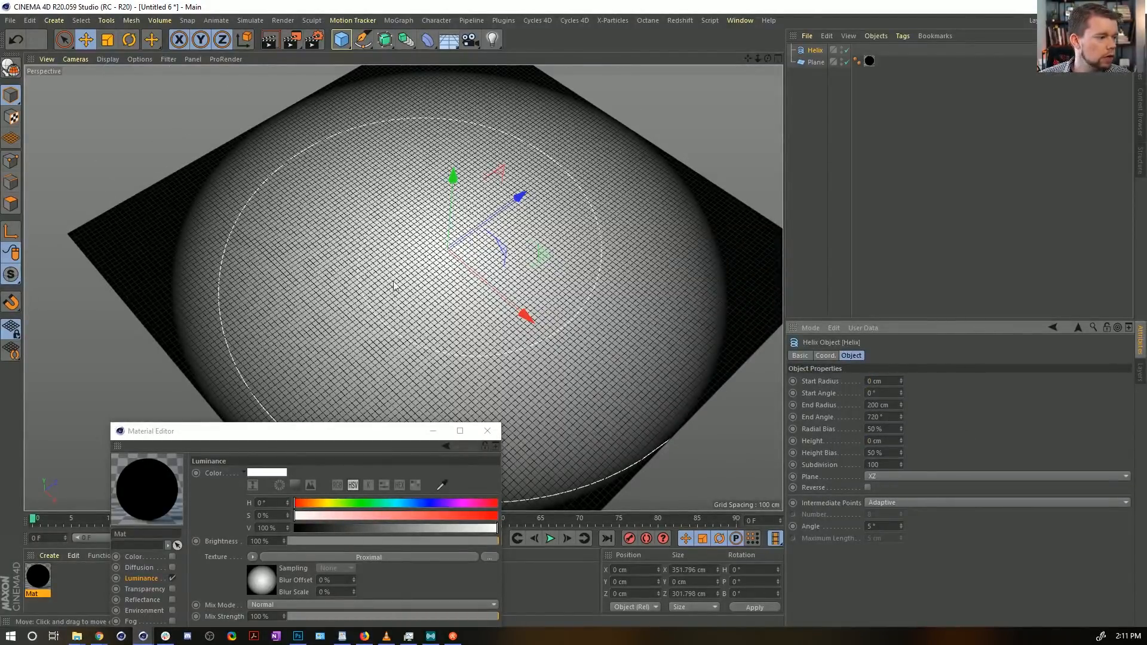
# Step: Link the helix as the object of the material's Proximal shader and render the view
pyautogui.keyDown('alt'); pyautogui.moveTo(472, 298); pyautogui.dragTo(416, 392); pyautogui.keyUp('alt')
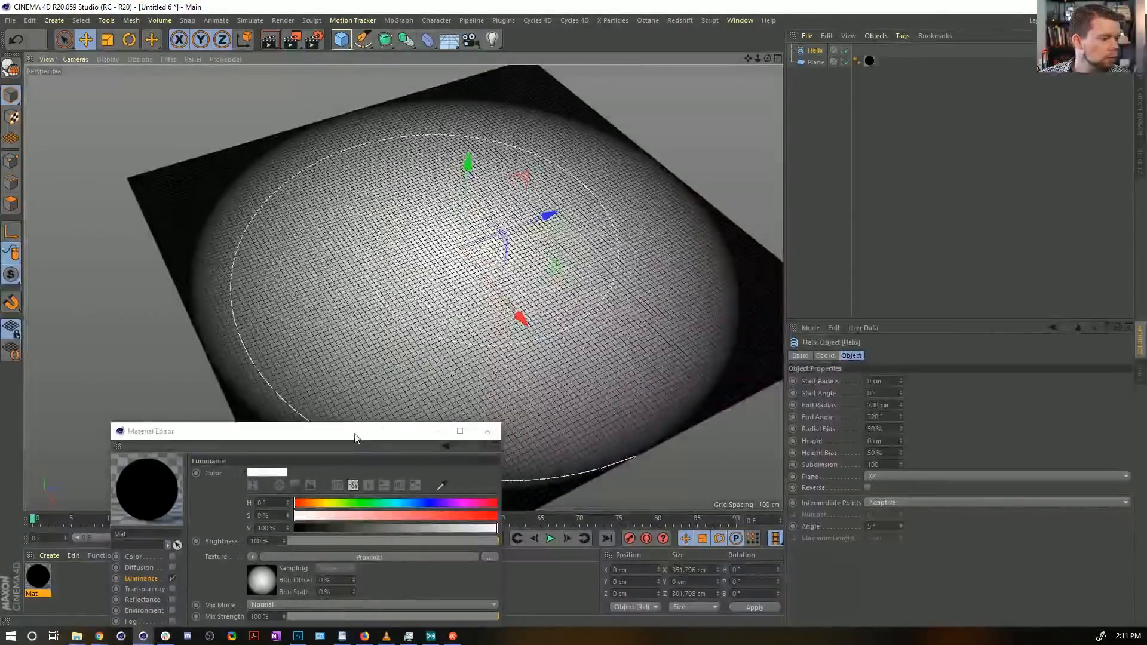
pyautogui.moveTo(355, 438); pyautogui.dragTo(336, 158)
pyautogui.click(241, 312)
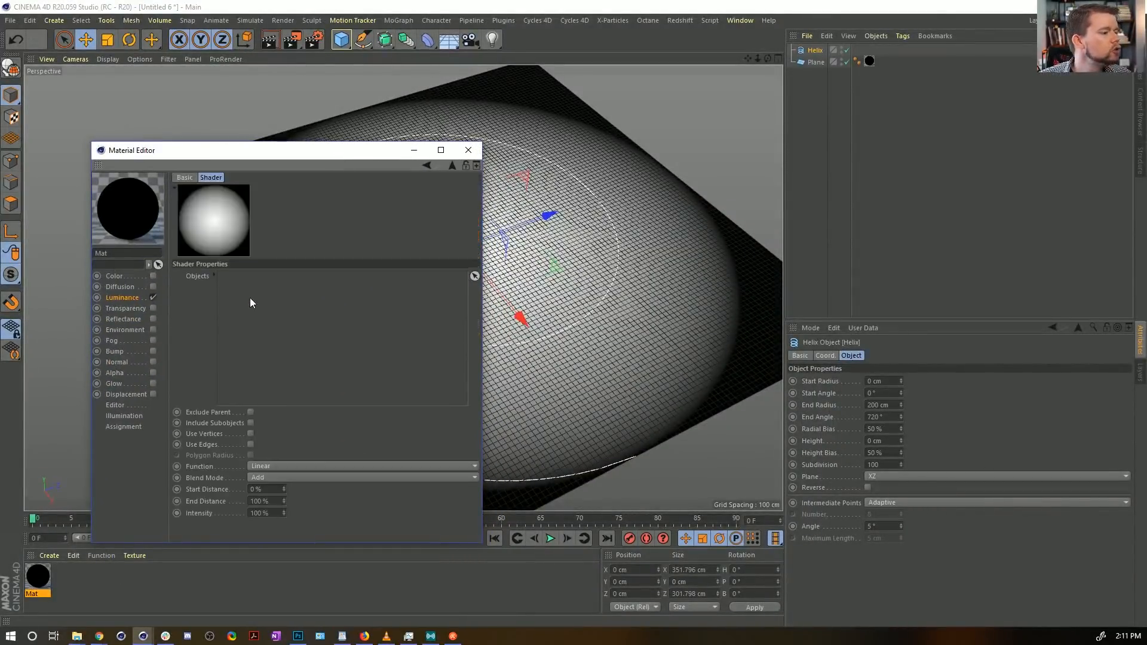
pyautogui.click(815, 58)
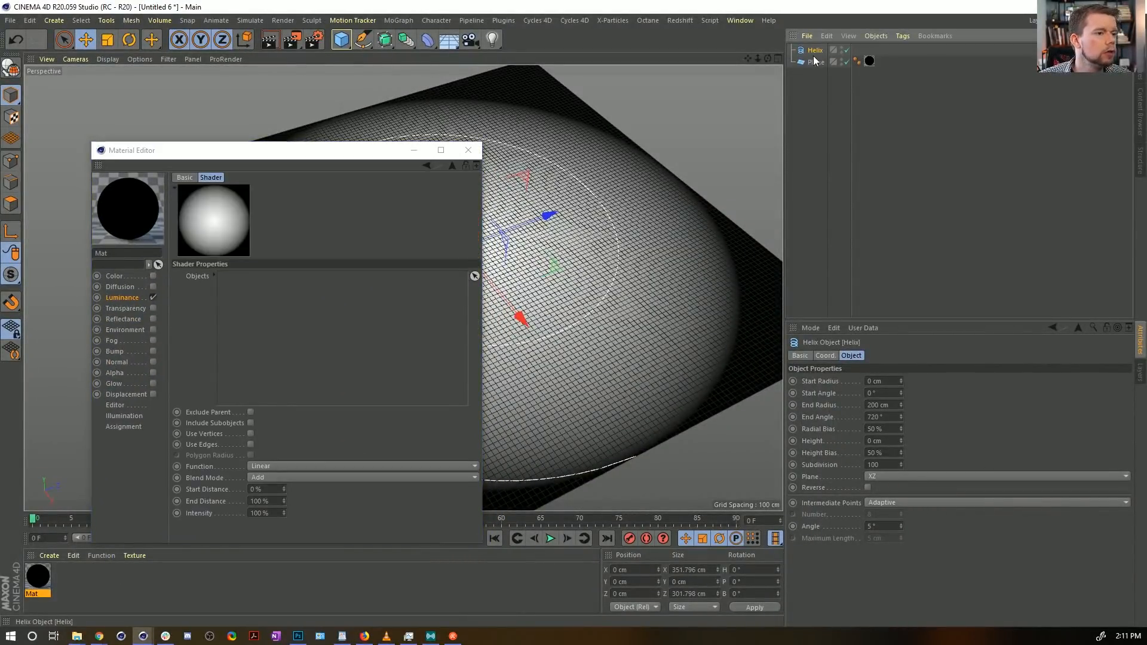
pyautogui.moveTo(446, 255); pyautogui.dragTo(341, 327)
pyautogui.moveTo(312, 159); pyautogui.dragTo(938, 109)
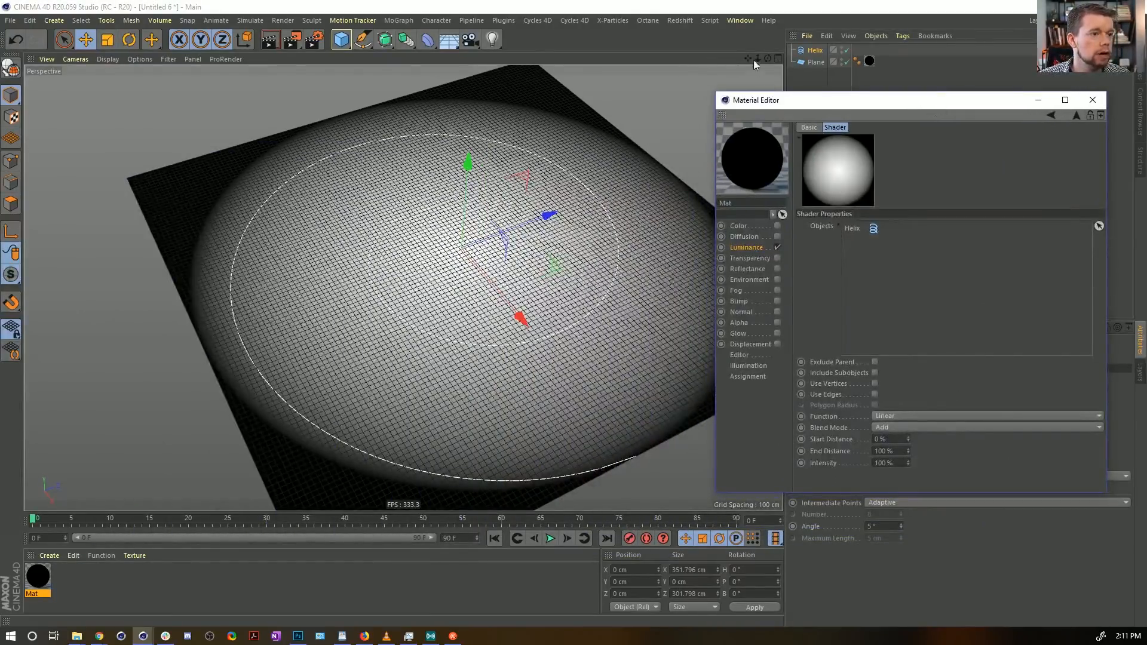
pyautogui.hotkey('ctrl', 'r')
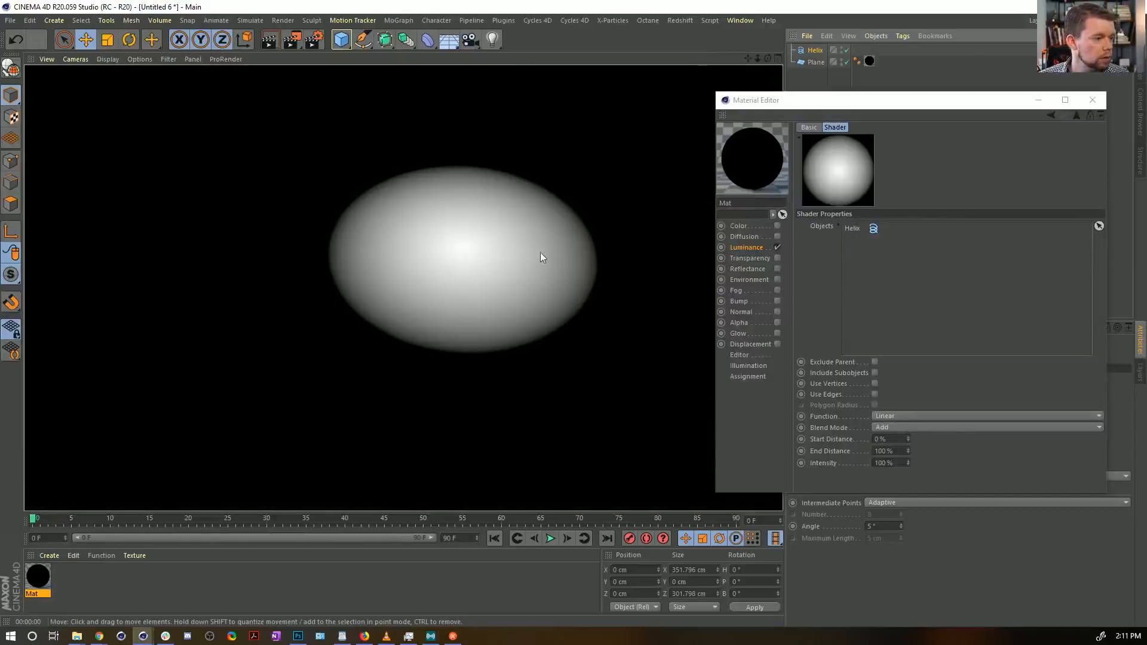
# Step: Set the Proximal shader's End Distance to 10 %, render the view, and enable Use Vertices
pyautogui.click(886, 451)
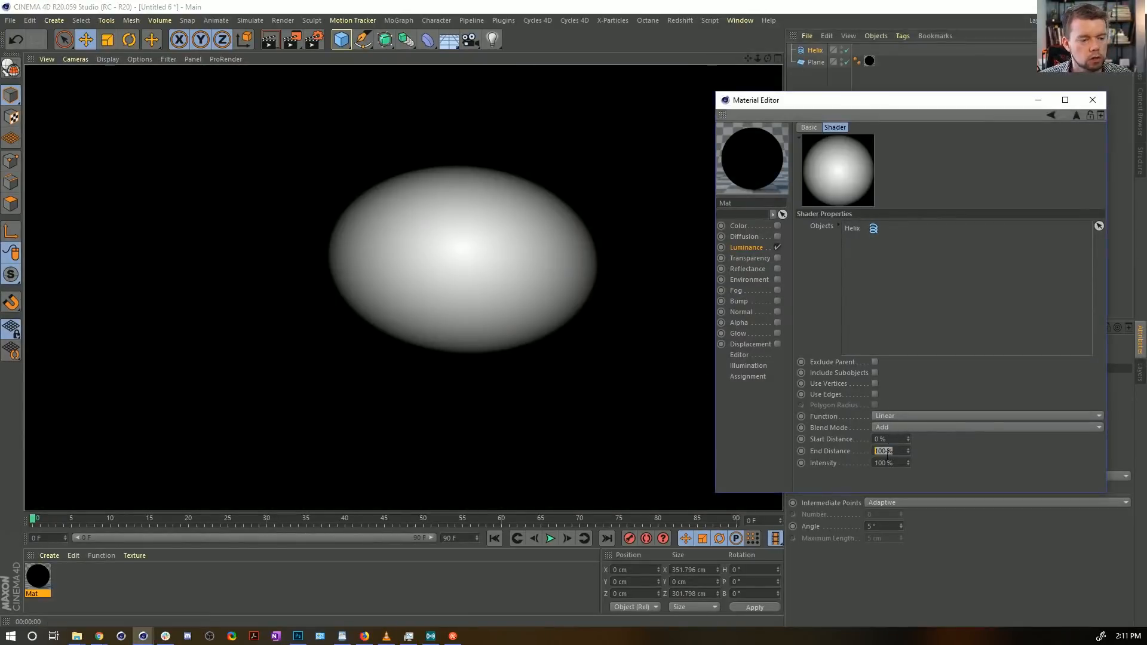
pyautogui.write('10')
pyautogui.press('Return')
pyautogui.hotkey('ctrl', 'r')
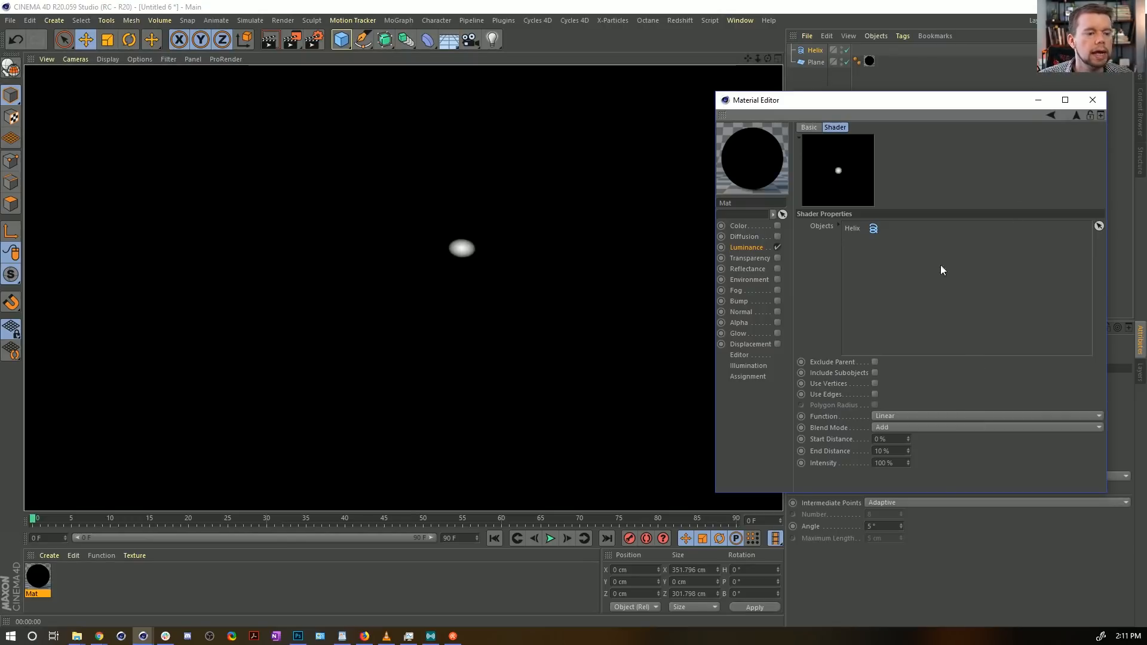
pyautogui.click(876, 383)
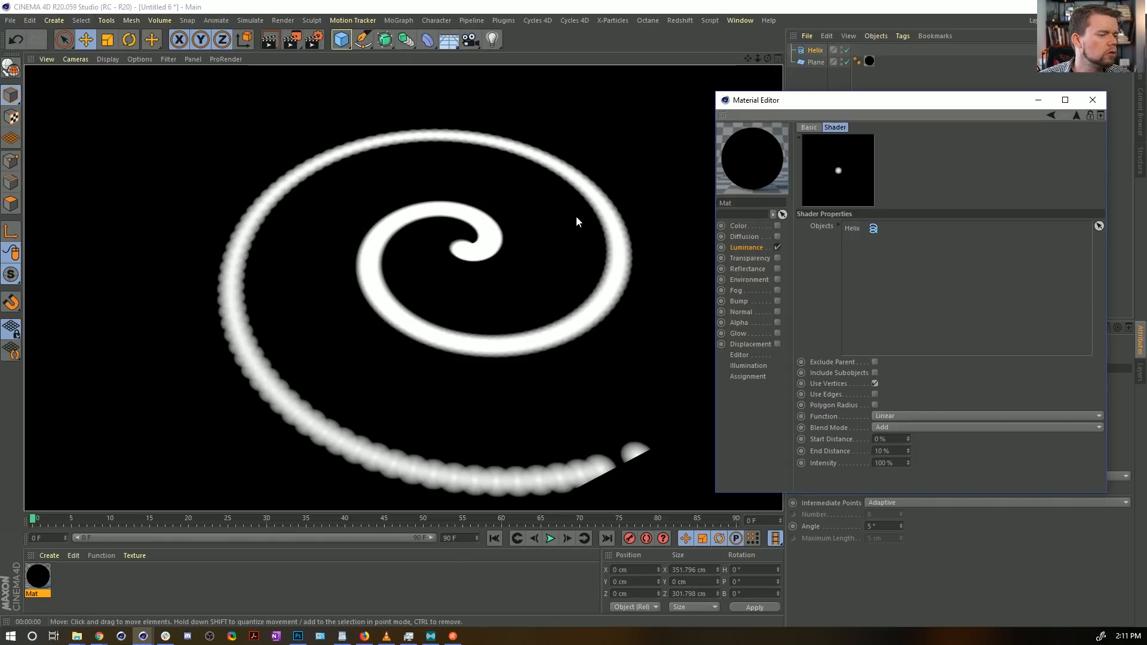
# Step: Set the helix's intermediate points to Uniform and render the view to check the spiral
pyautogui.moveTo(886, 106); pyautogui.dragTo(504, 298)
pyautogui.click(807, 53)
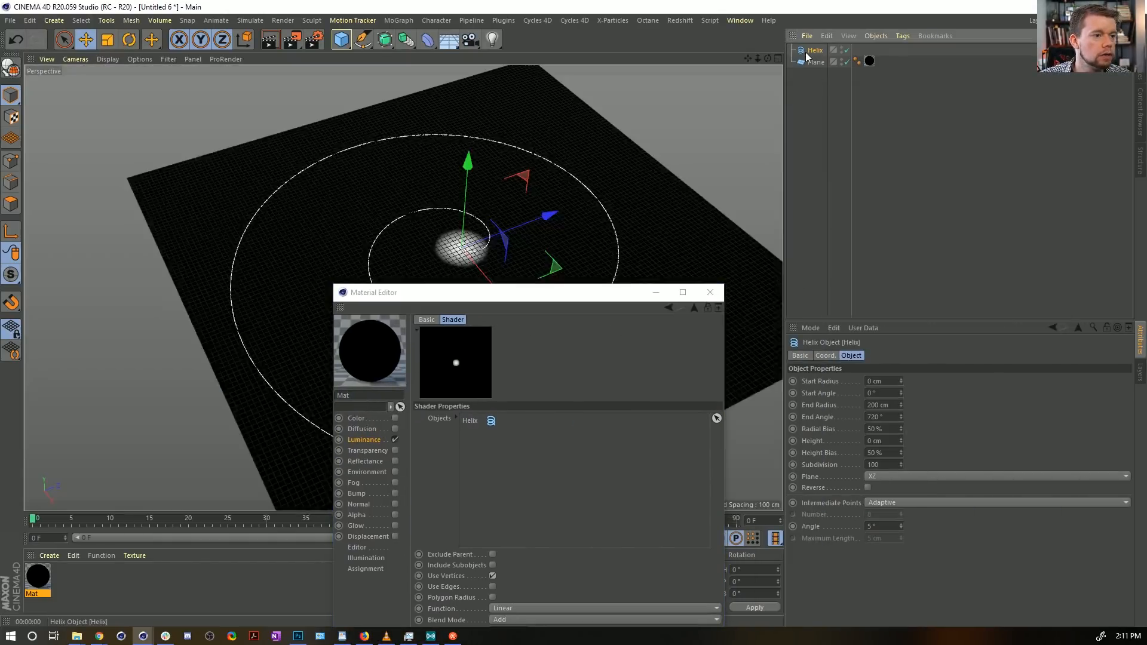
pyautogui.click(901, 504)
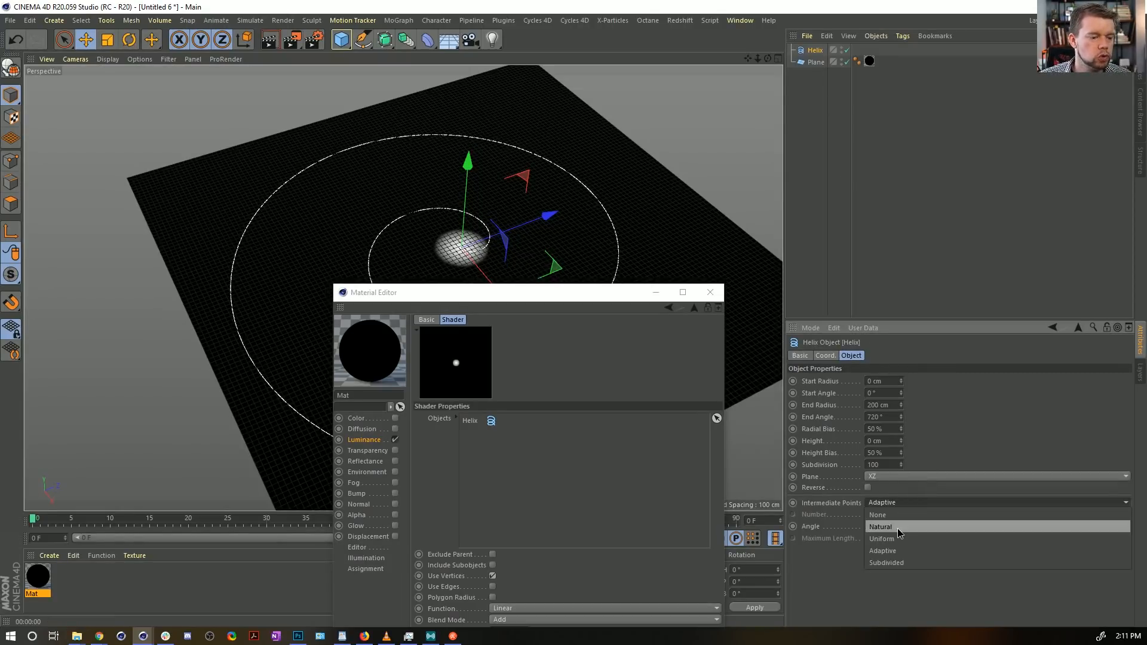
pyautogui.click(882, 539)
pyautogui.click(533, 301)
pyautogui.moveTo(533, 301); pyautogui.dragTo(921, 122)
pyautogui.hotkey('ctrl', 'r')
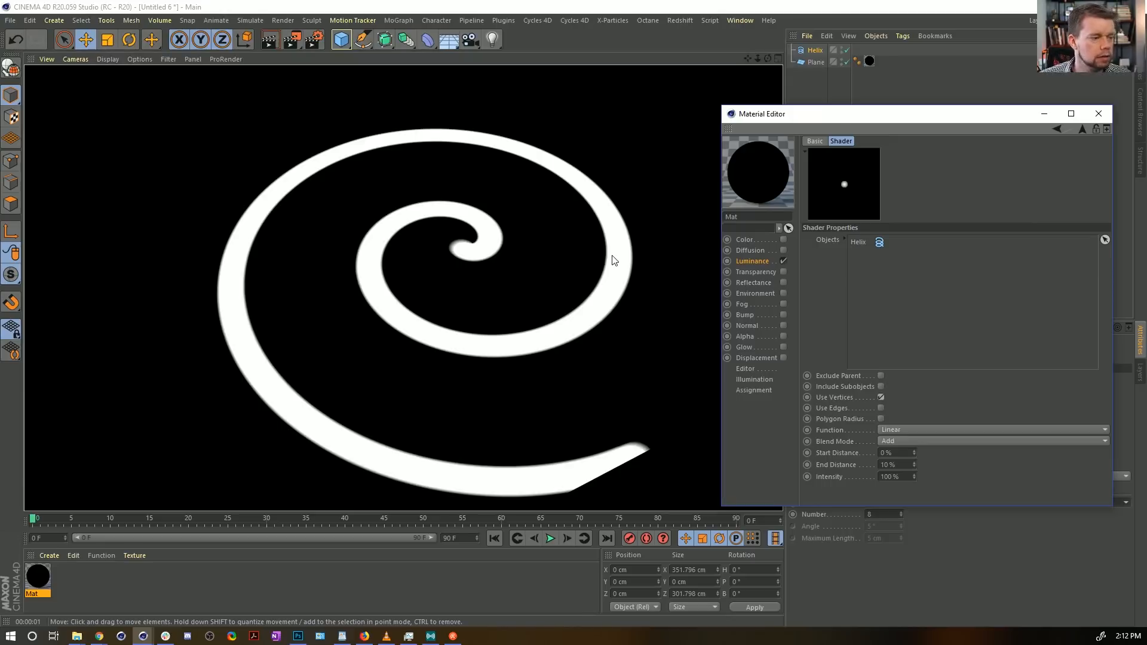
# Step: Set the Proximal shader's blend mode to Lighten and render the view again
pyautogui.moveTo(921, 118); pyautogui.dragTo(840, 87)
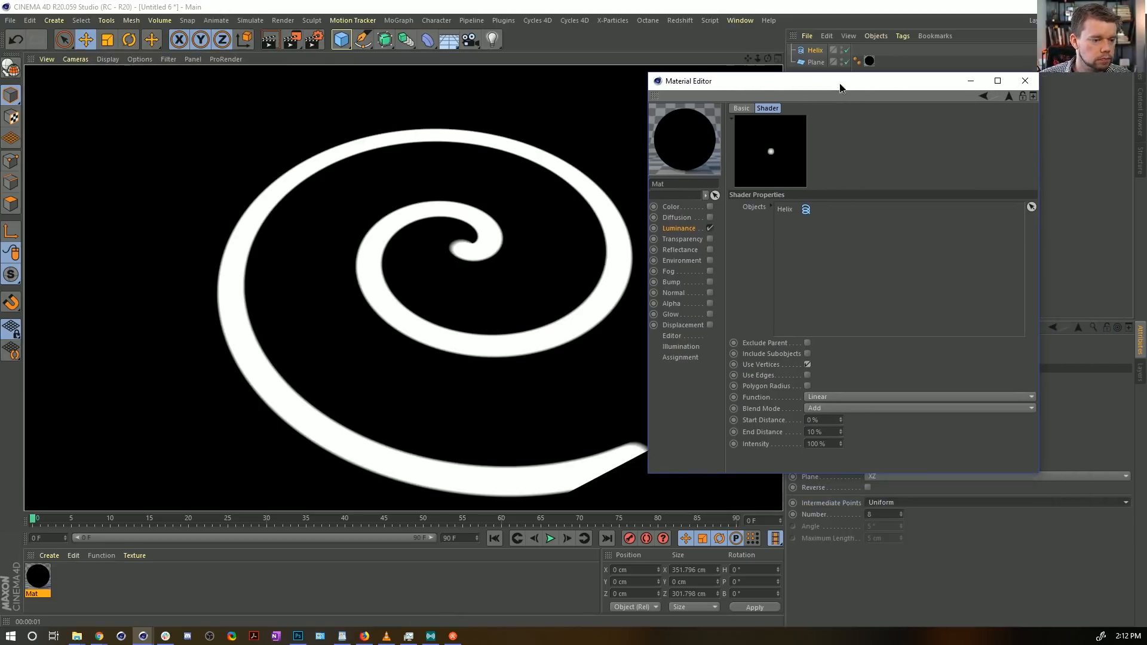
pyautogui.click(814, 409)
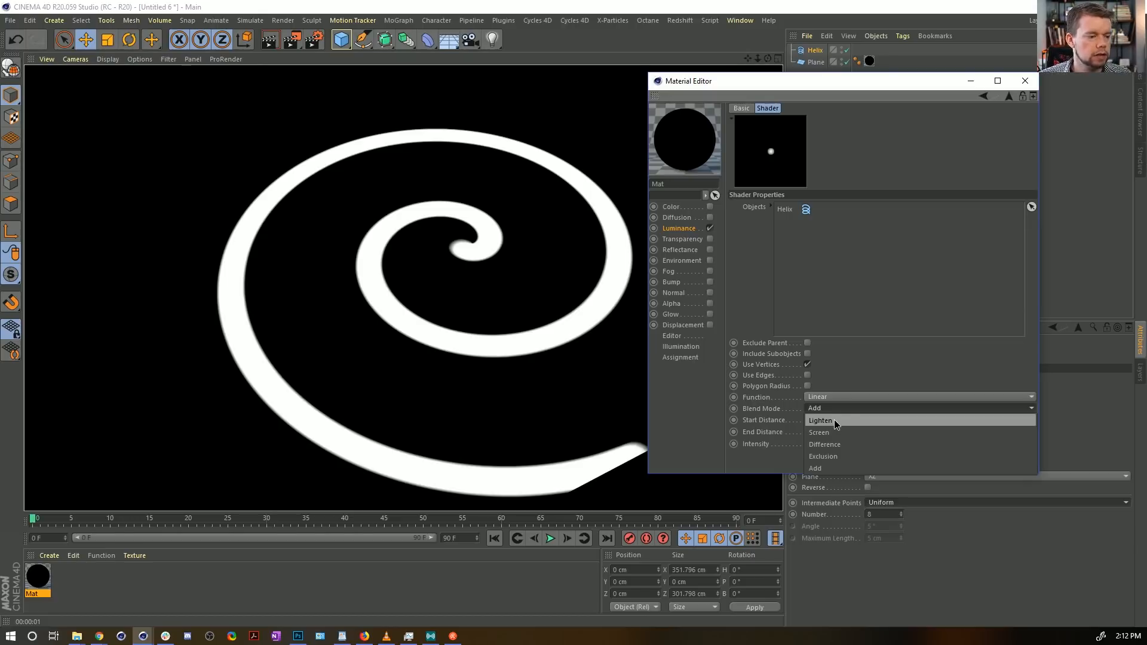
pyautogui.click(834, 419)
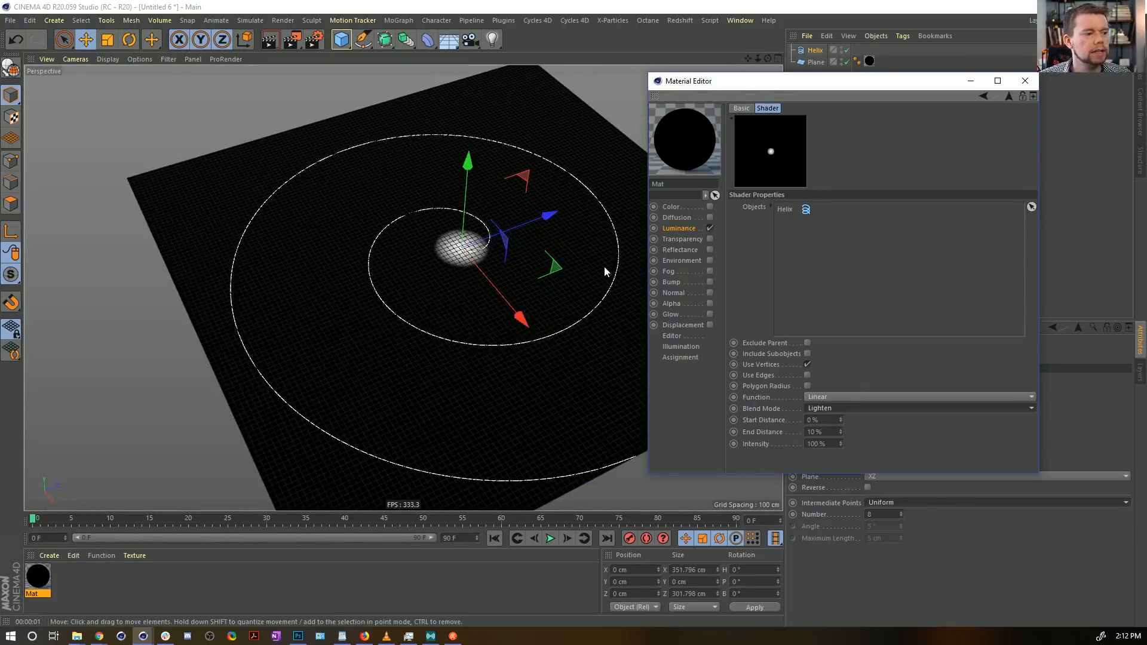
pyautogui.hotkey('ctrl', 'r')
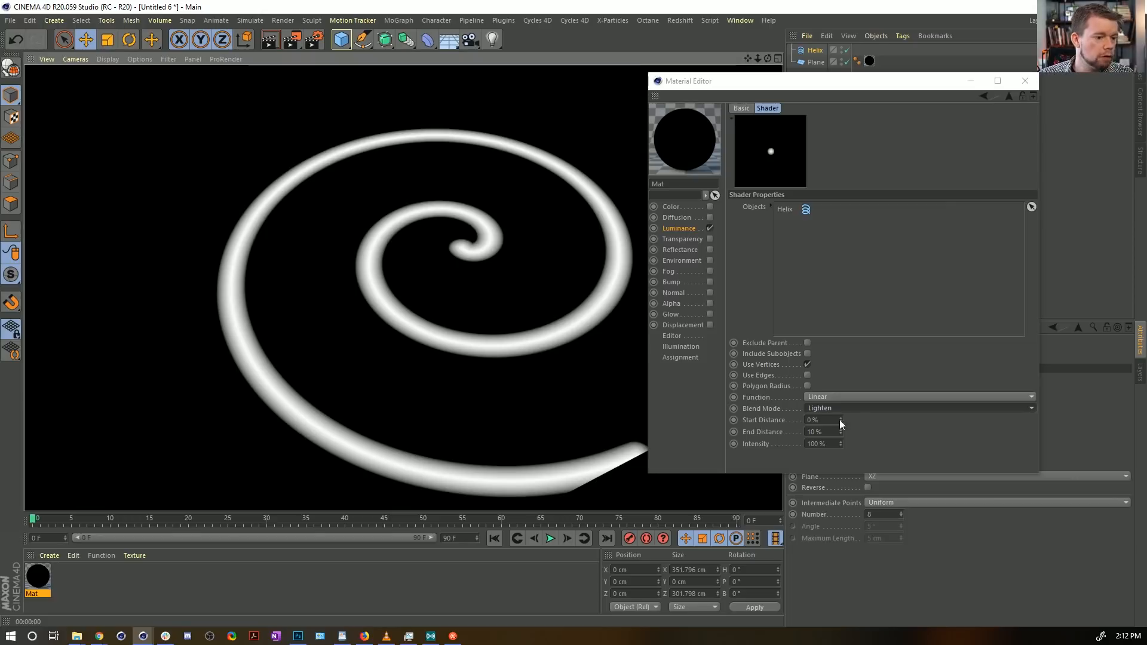
# Step: Try the Smooth function on the Proximal shader, and return the function to Linear
pyautogui.click(831, 396)
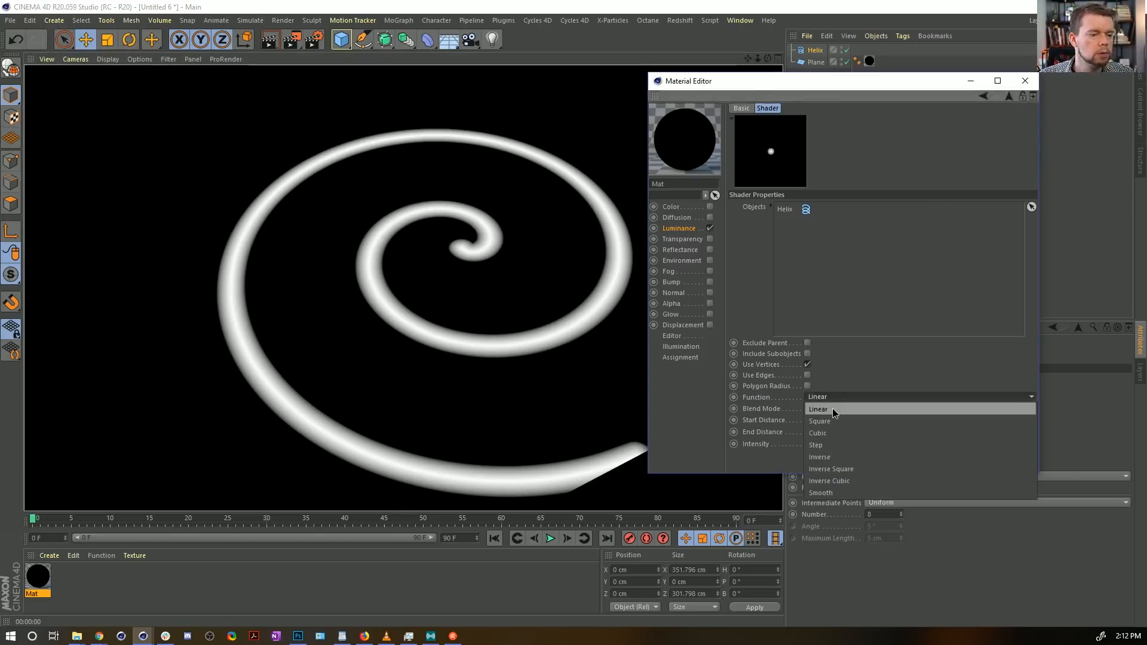
pyautogui.click(834, 490)
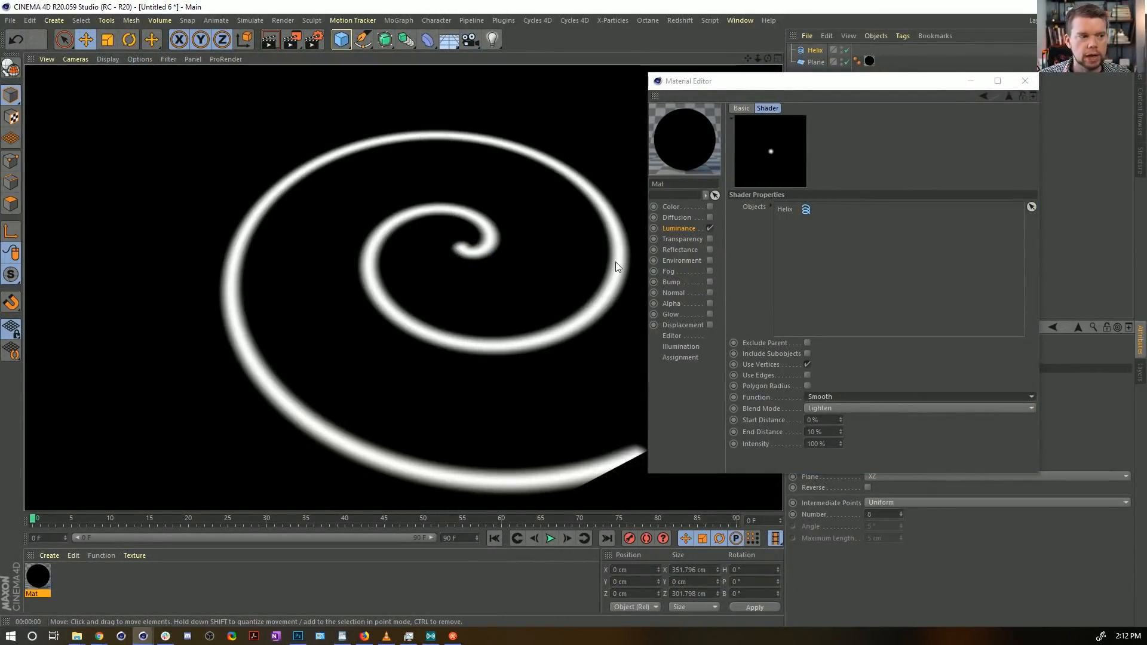
pyautogui.click(829, 397)
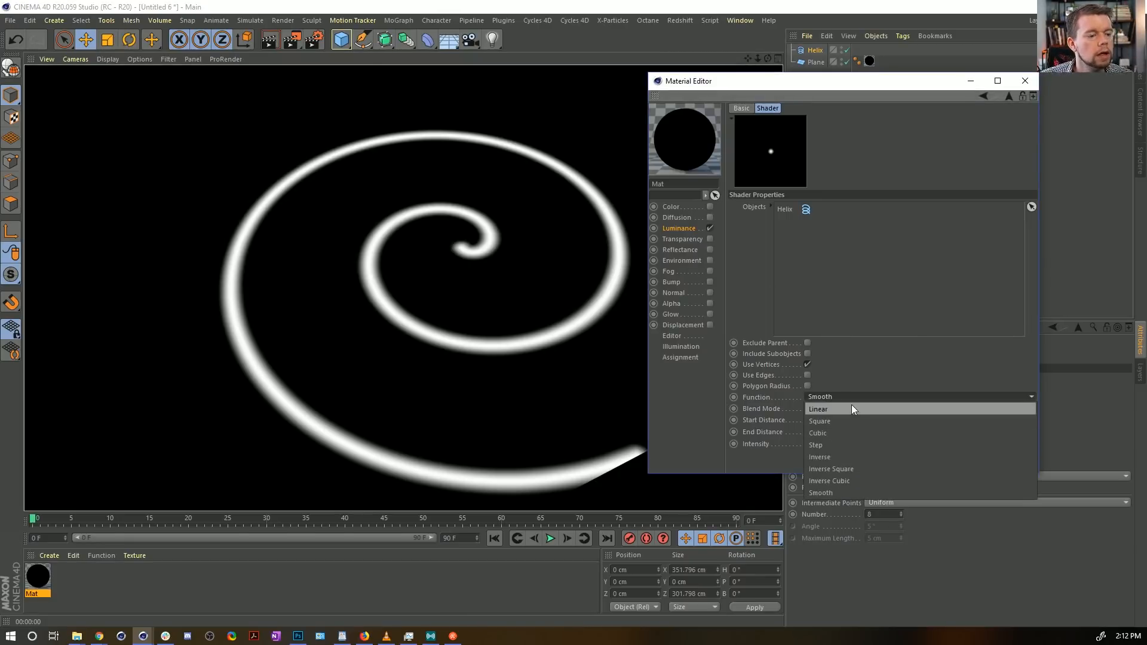
pyautogui.click(851, 408)
# Step: Wrap the Proximal shader in a Filter shader in the Luminance texture and open the filter's settings
pyautogui.click(1009, 97)
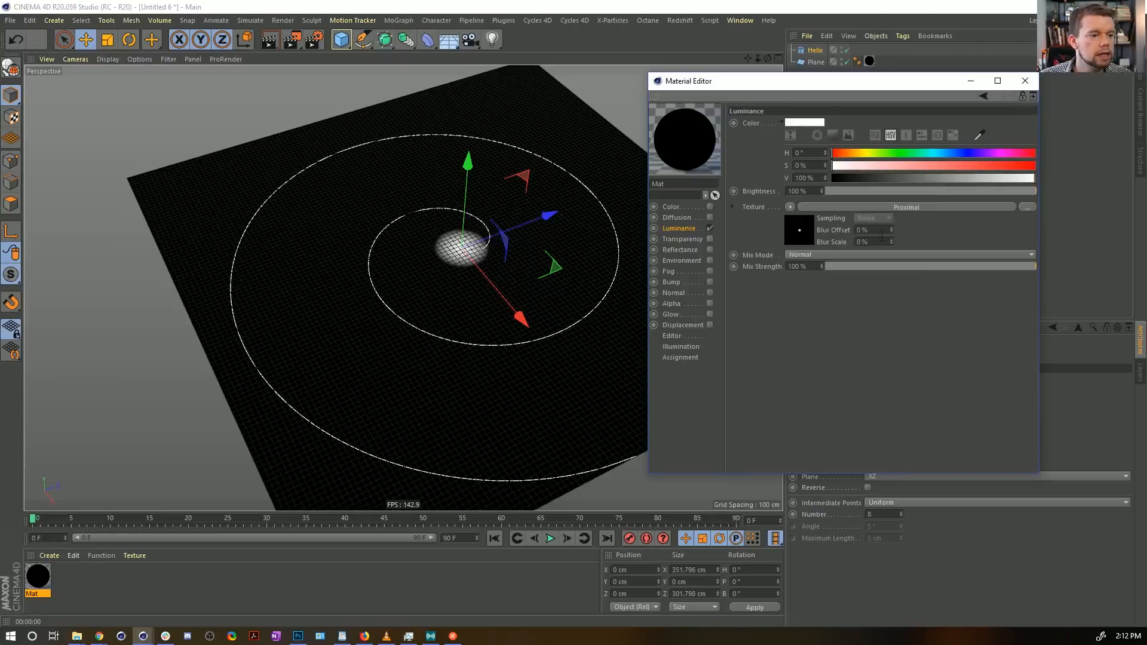
pyautogui.click(790, 207)
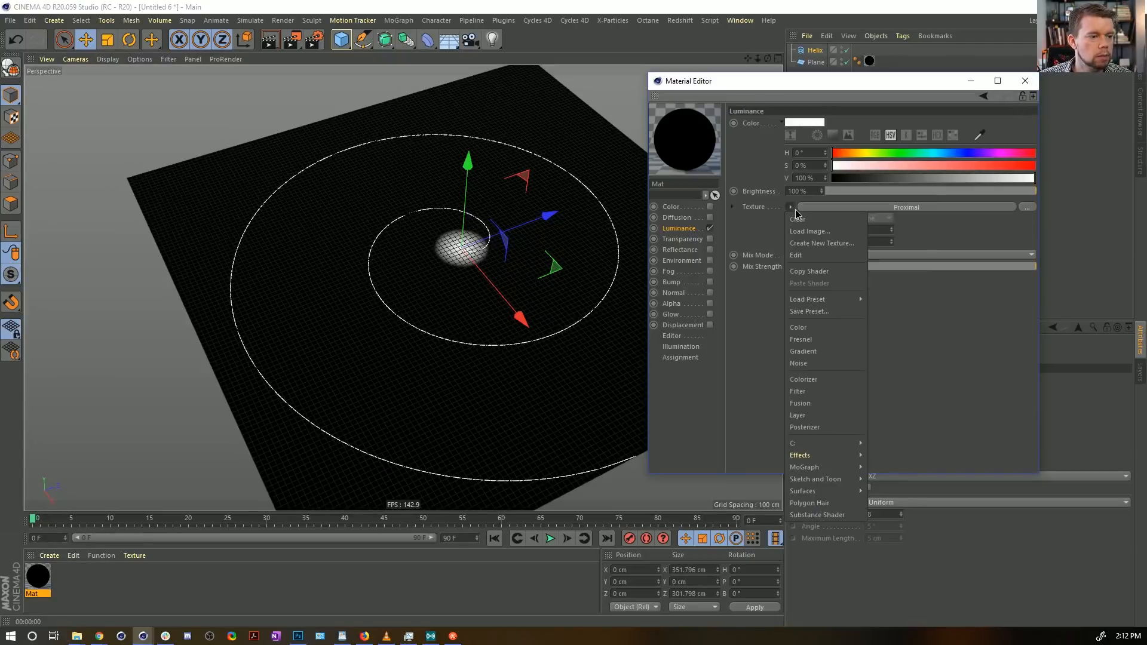
pyautogui.click(809, 391)
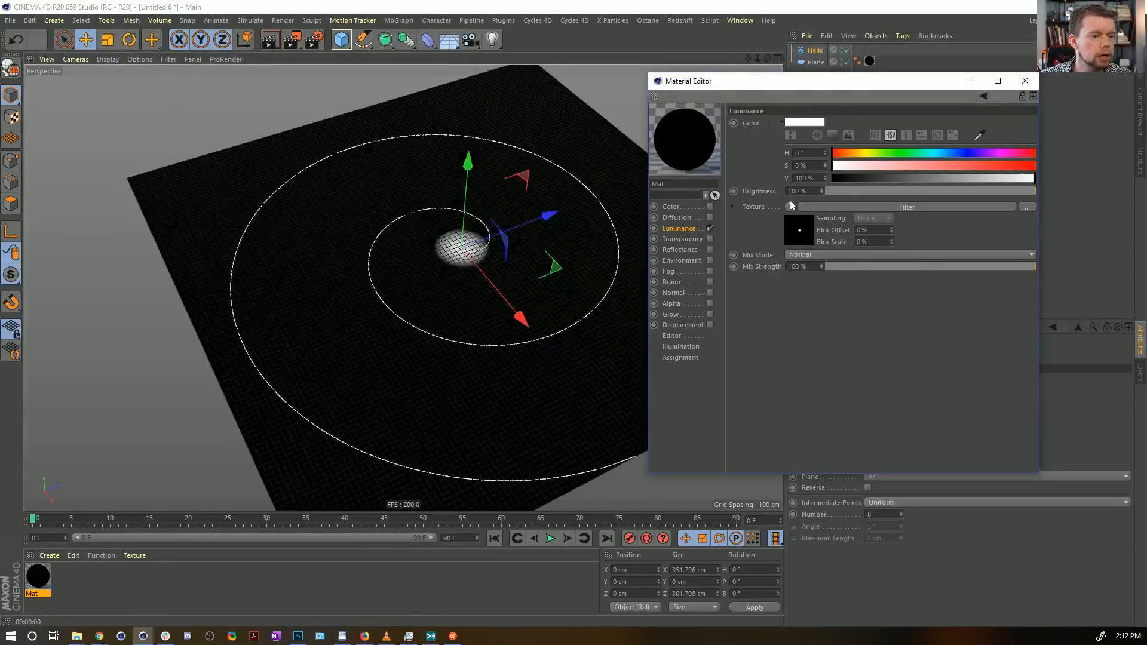
pyautogui.click(800, 232)
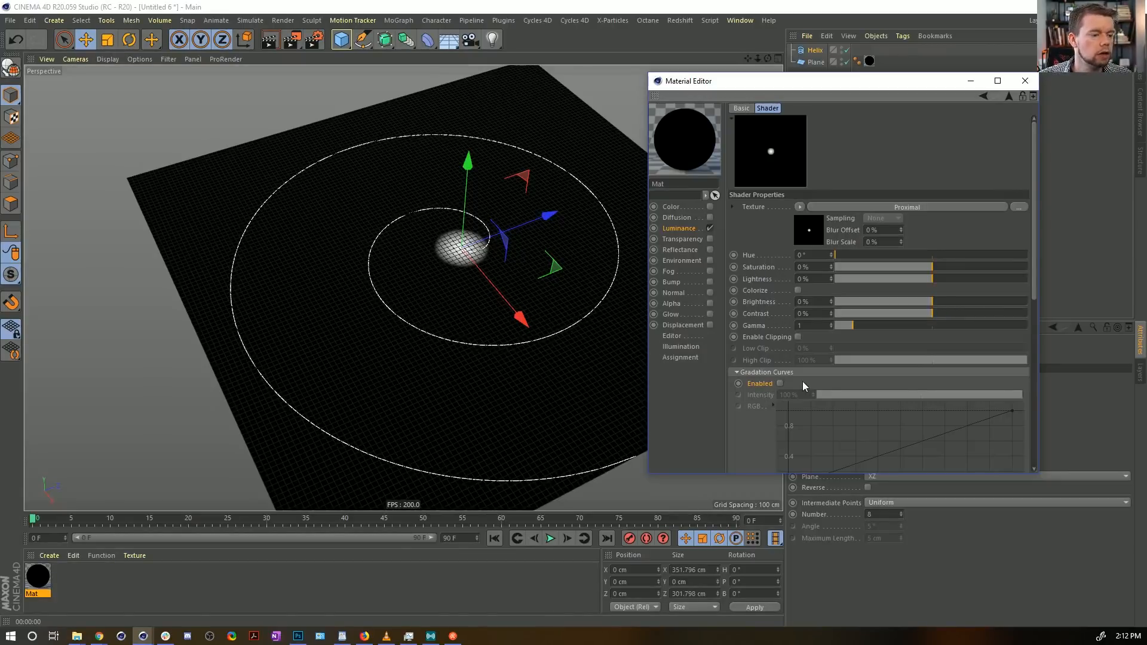
# Step: Enable the filter's Gradation Curves and bend the RGB curve downward by pulling the start point's tangent horizontally to about 0.8
pyautogui.click(779, 383)
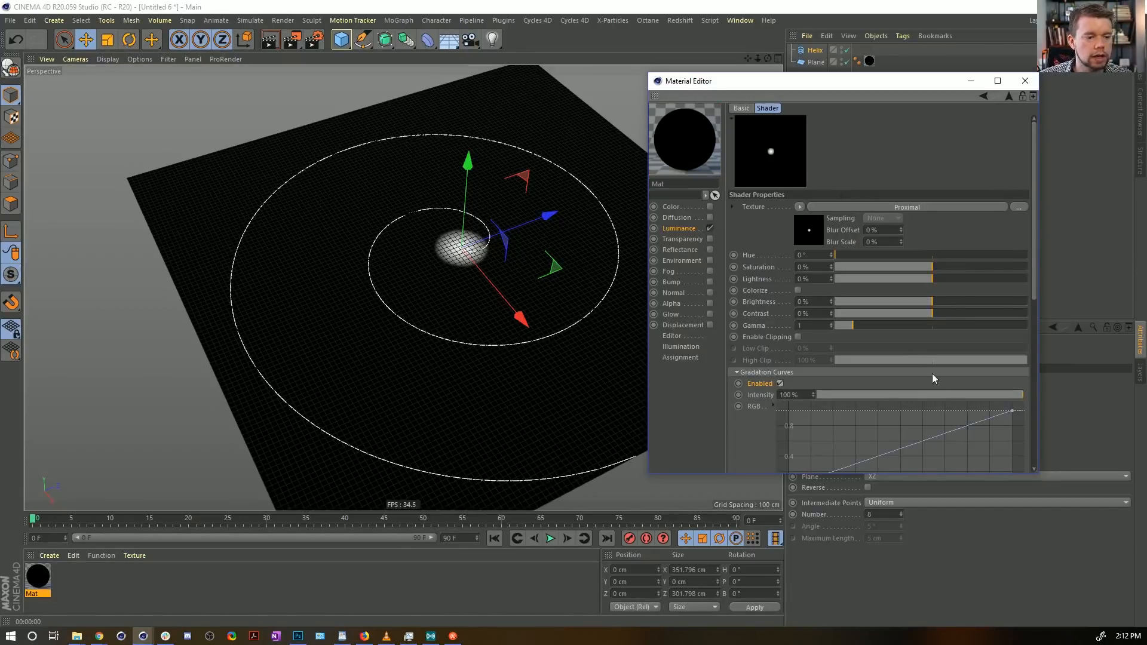
pyautogui.scroll(-5, 748, 325)
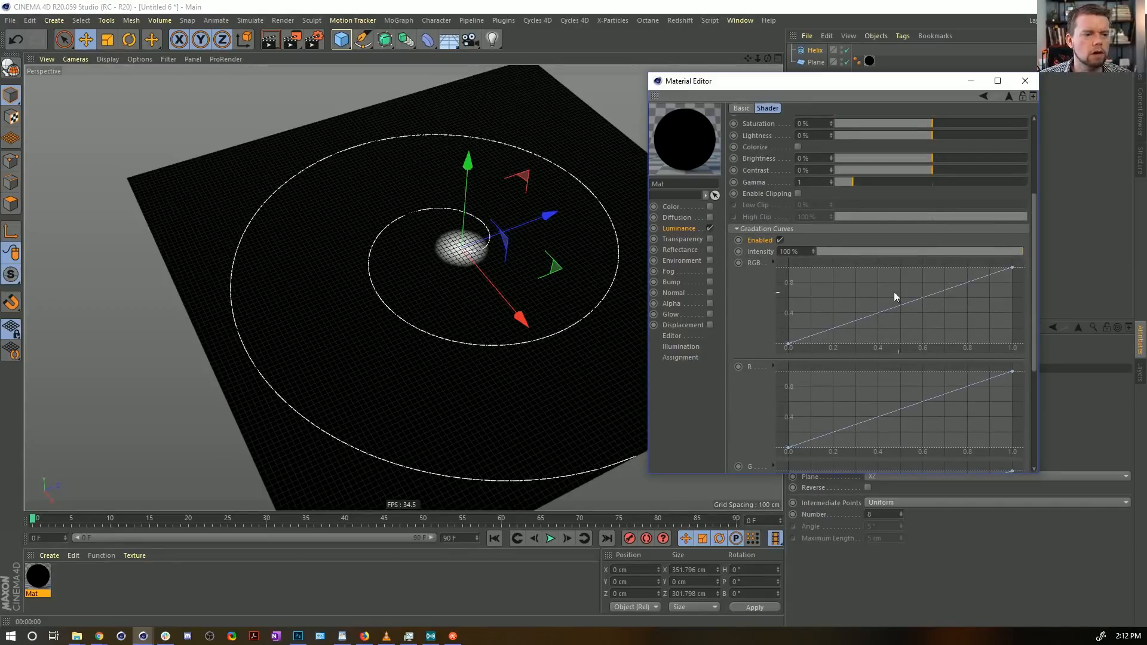
pyautogui.click(871, 290)
pyautogui.hotkey('ctrl', 'a')
pyautogui.click(848, 303)
pyautogui.click(789, 343)
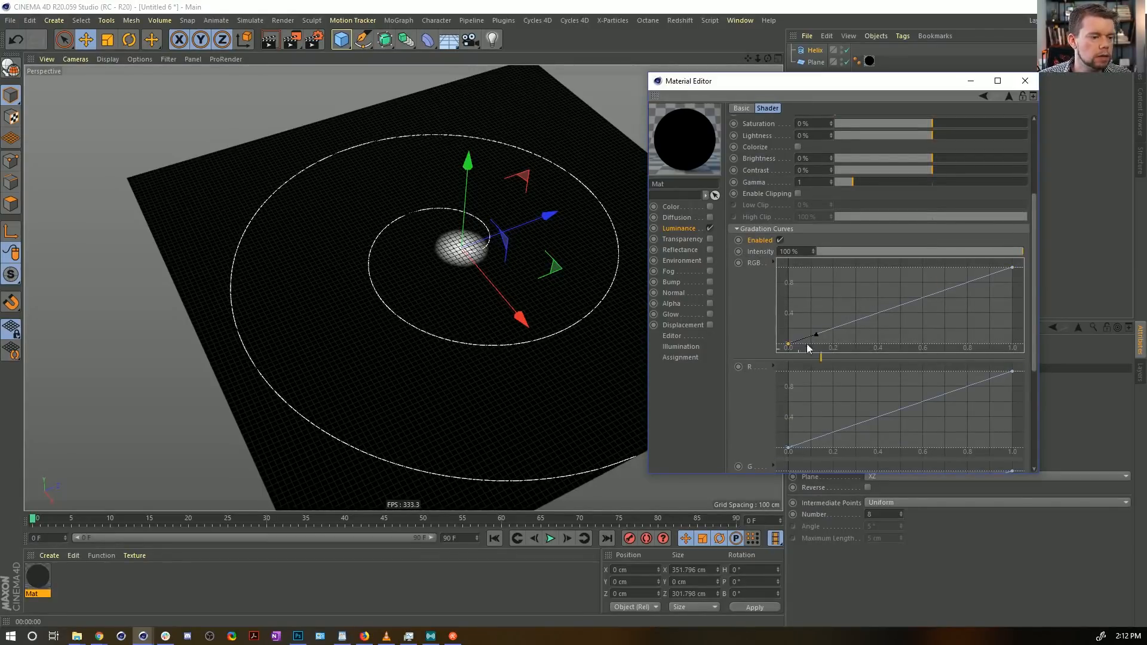
pyautogui.moveTo(827, 347); pyautogui.dragTo(968, 347)
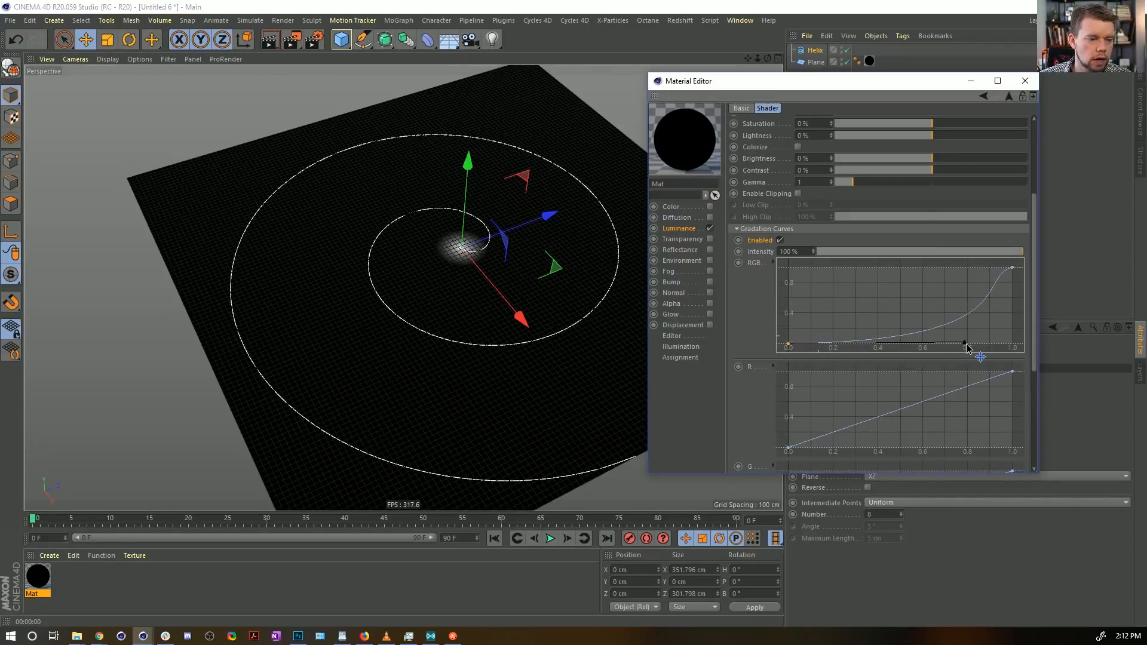
# Step: Pull the tangent of the RGB gradation curve's end point vertically downward and render the view
pyautogui.click(1012, 267)
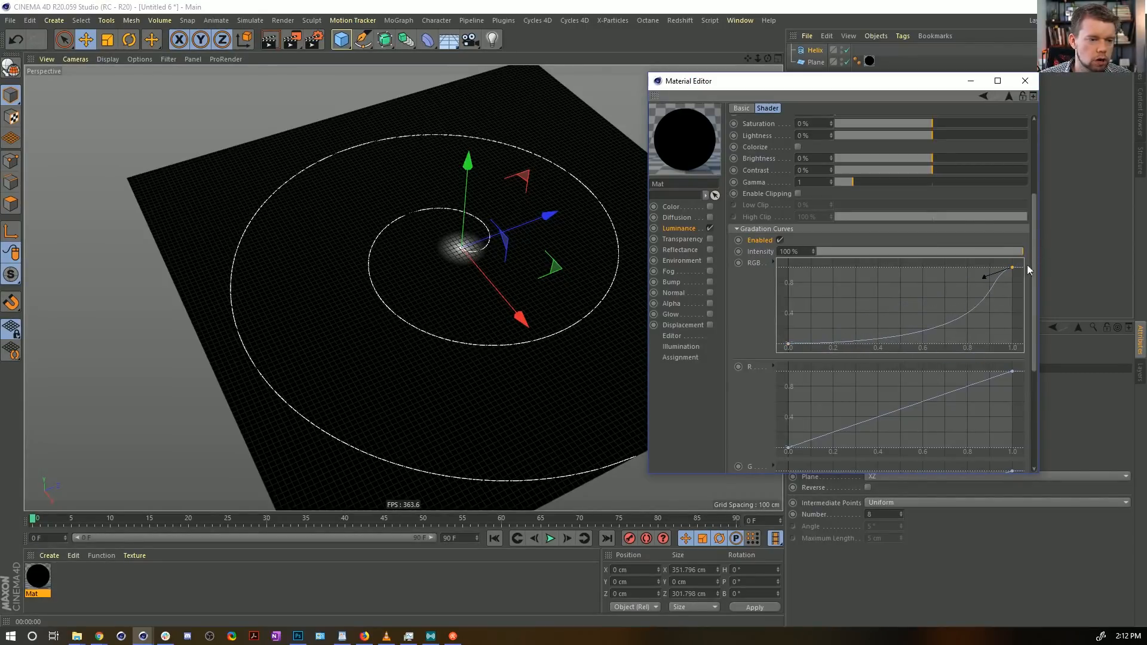
pyautogui.moveTo(983, 277); pyautogui.dragTo(1014, 299)
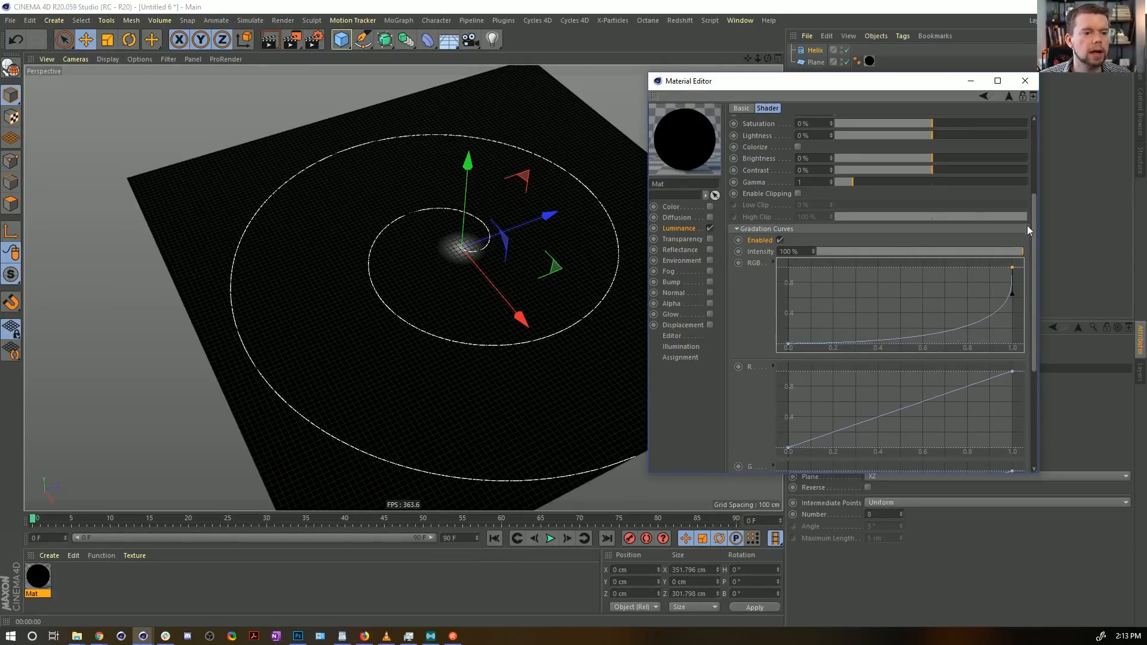
pyautogui.click(725, 41)
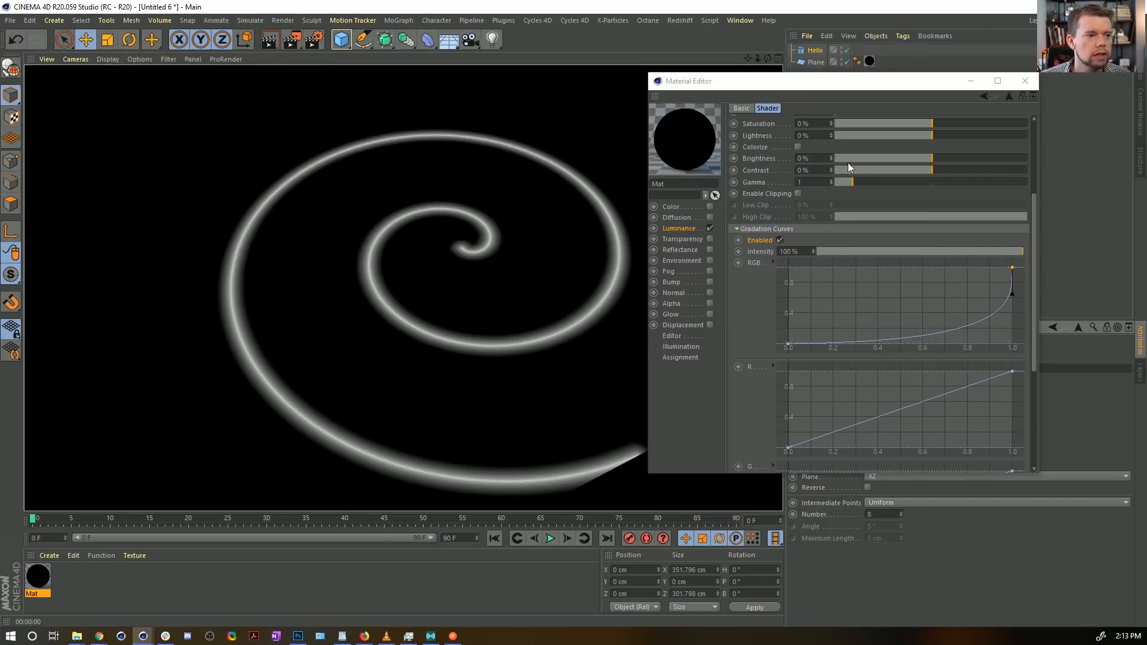
# Step: Return to the Proximal shader's settings and render a close-up of the helix line
pyautogui.click(1014, 97)
pyautogui.click(1013, 97)
pyautogui.click(788, 222)
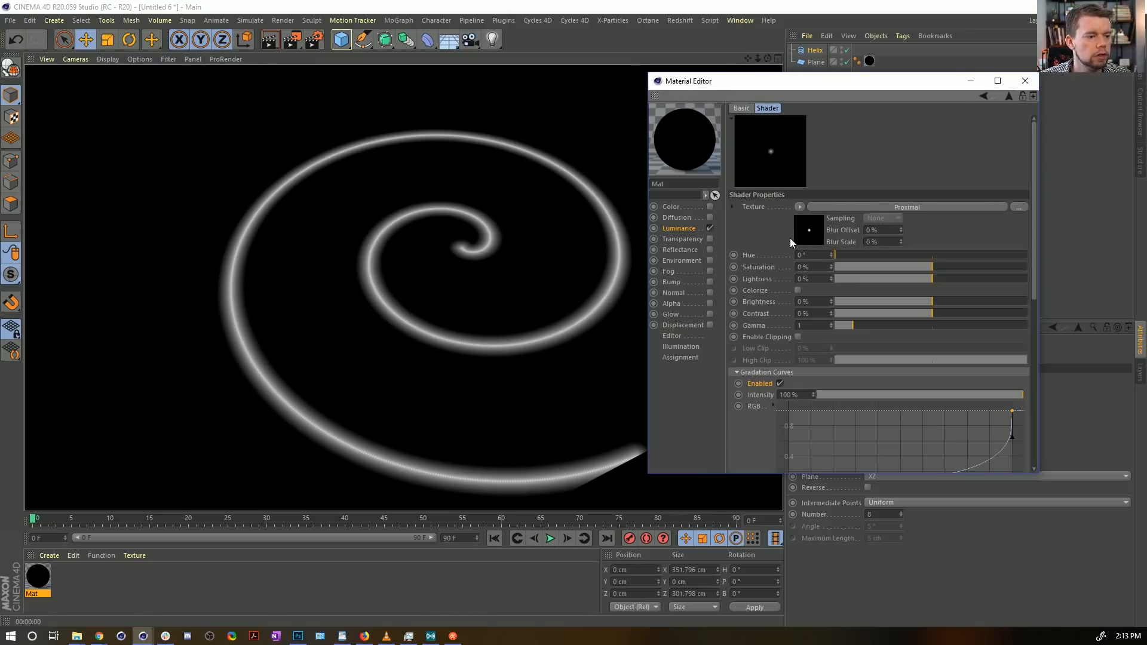
pyautogui.click(790, 238)
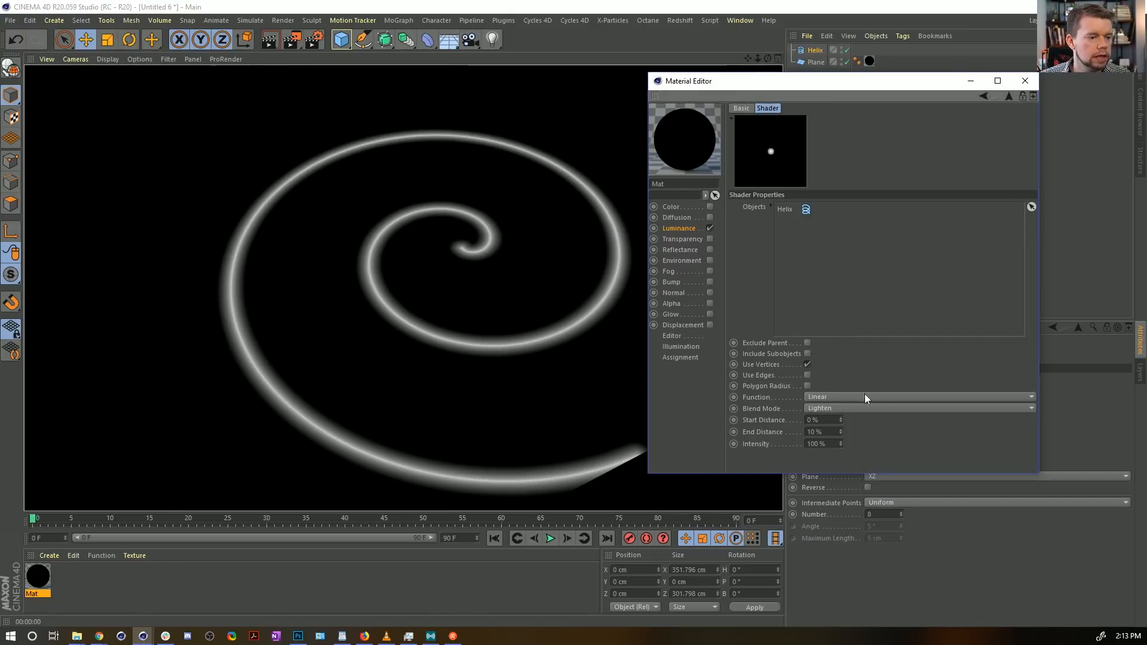
pyautogui.scroll(10, 481, 343)
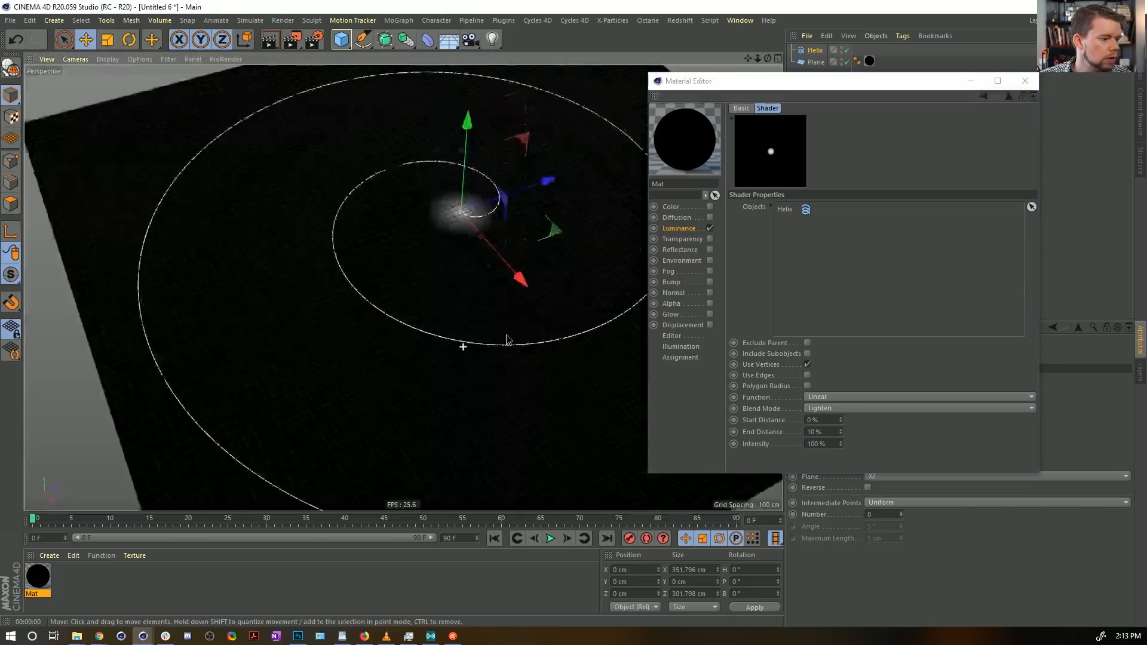
pyautogui.hotkey('ctrl', 'r')
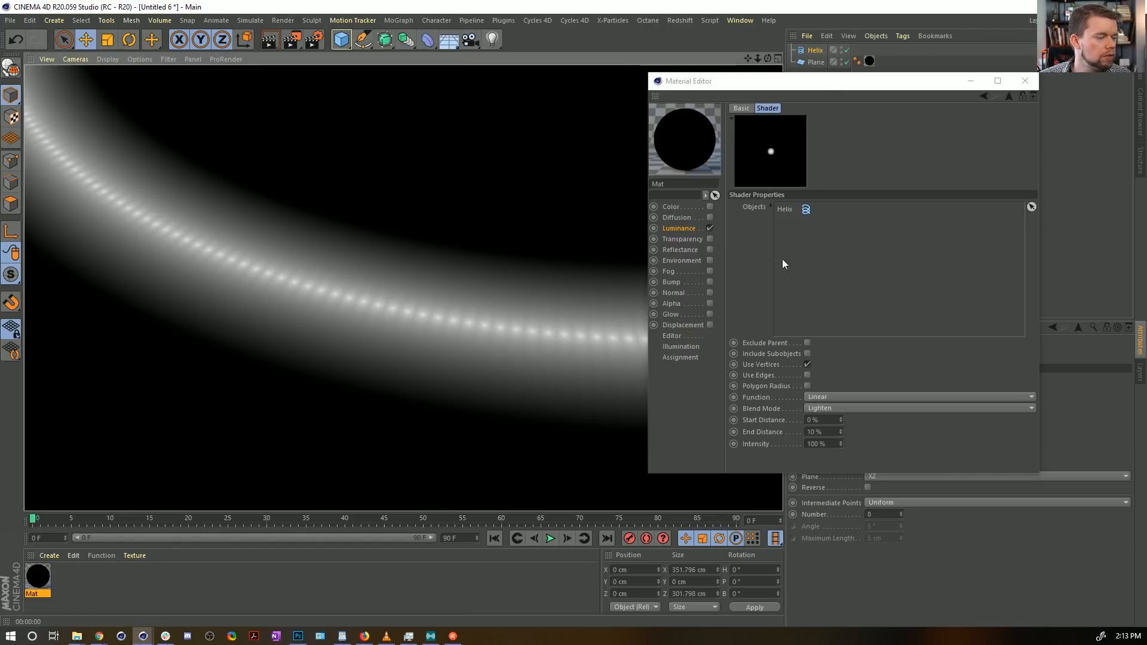
# Step: Set the helix spline's subdivision to 200 and render the close-up again
pyautogui.moveTo(850, 85); pyautogui.dragTo(349, 388)
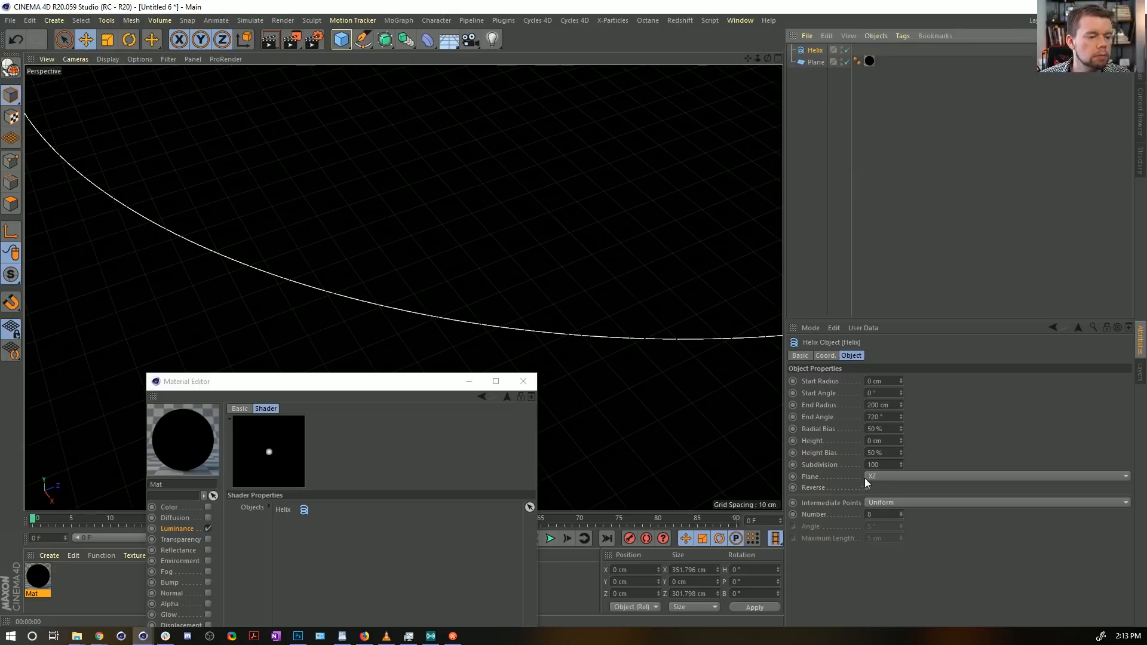
pyautogui.moveTo(869, 465); pyautogui.dragTo(876, 464)
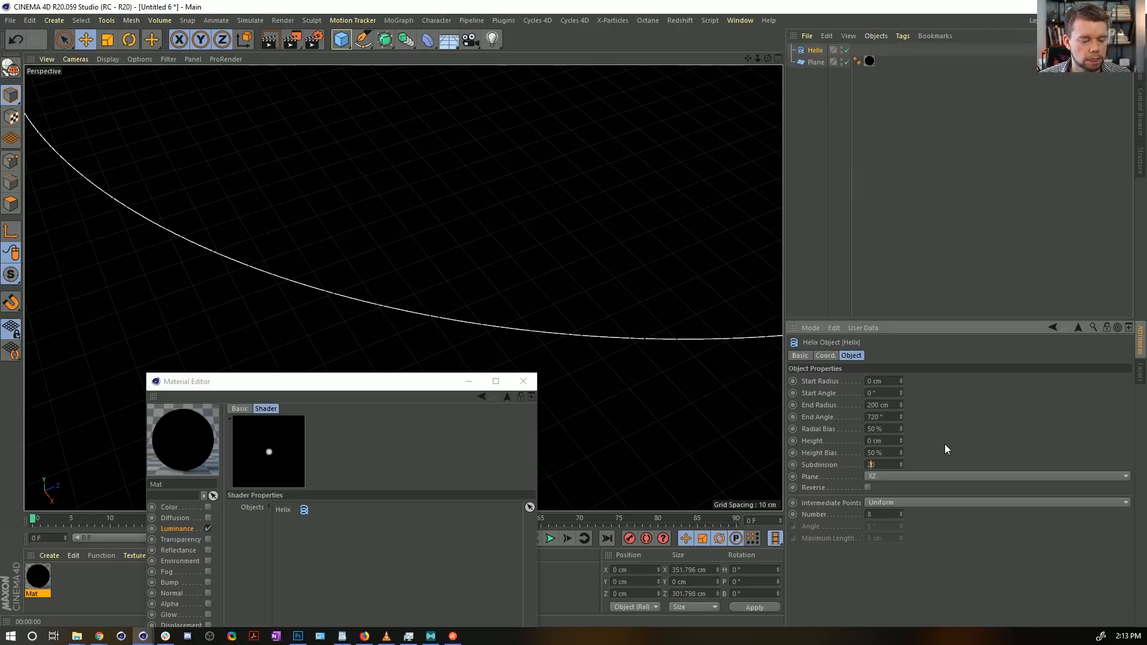
pyautogui.write('0')
pyautogui.press('Return')
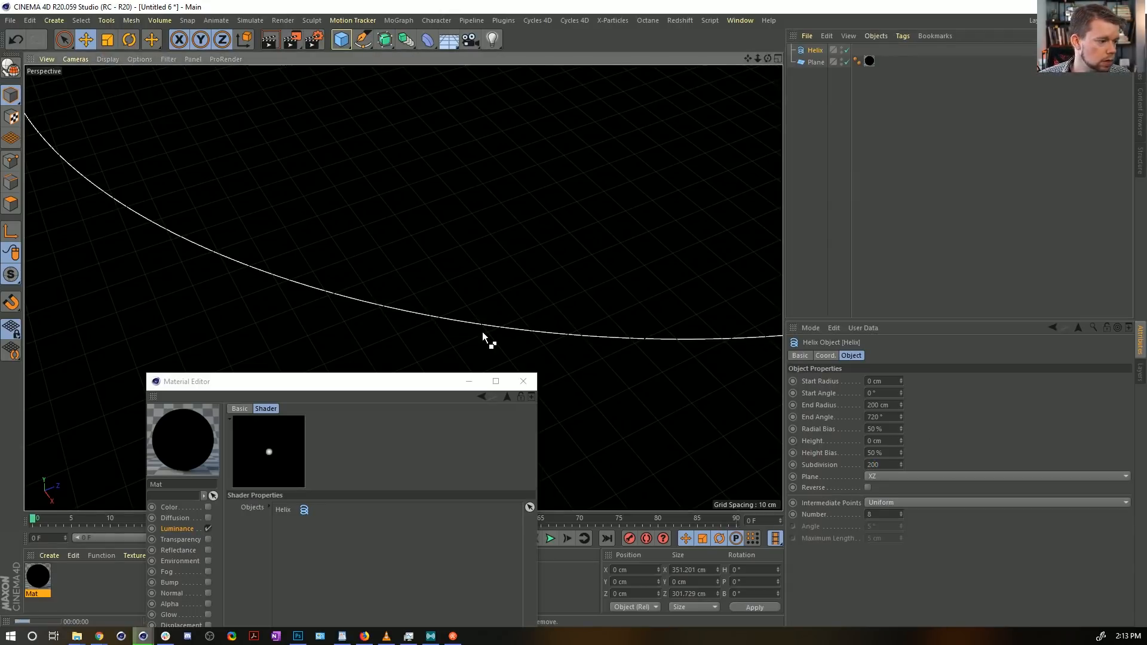
pyautogui.hotkey('ctrl', 'r')
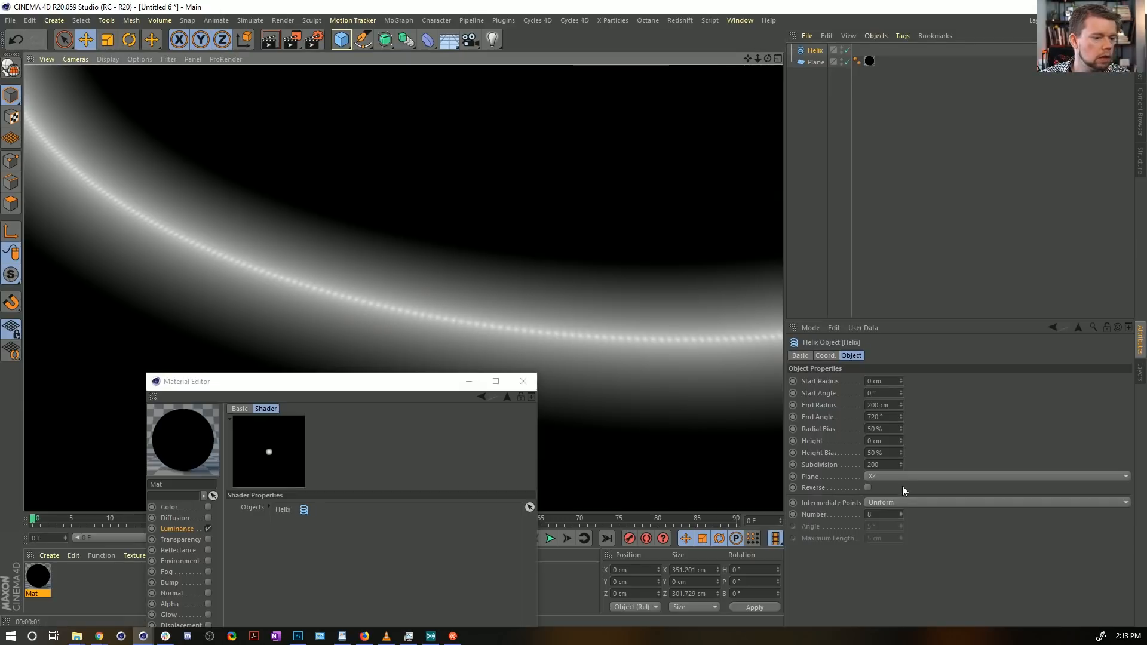
# Step: Try 10 and 20 as the helix's number of uniform intermediate points, rendering the close-up
pyautogui.doubleClick(892, 513)
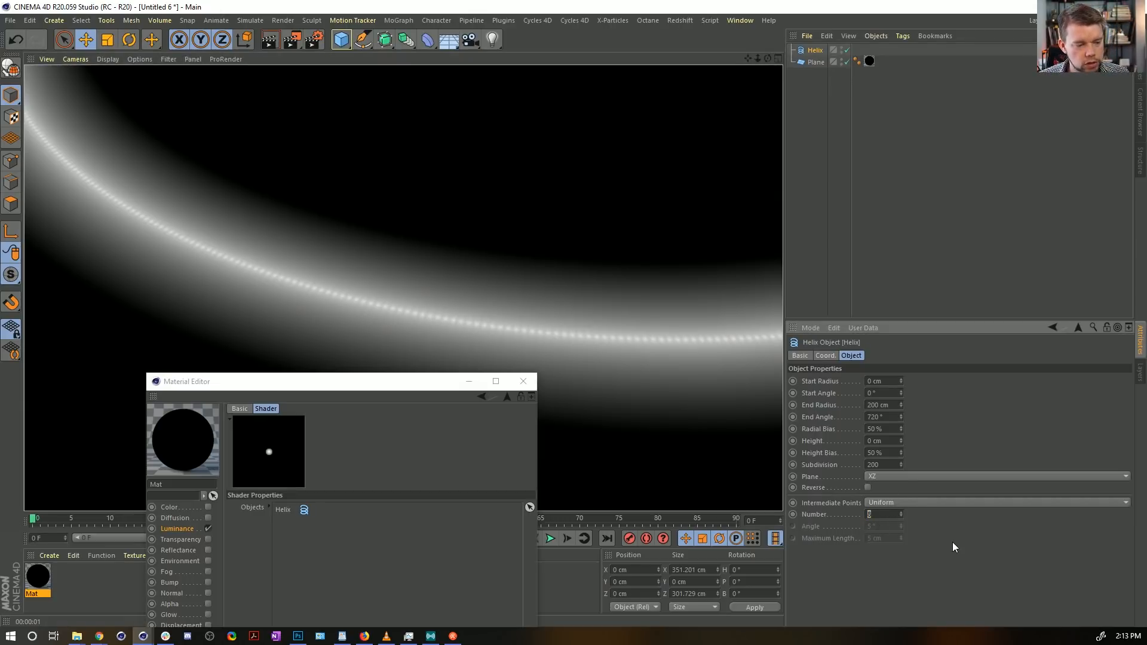
pyautogui.write('10')
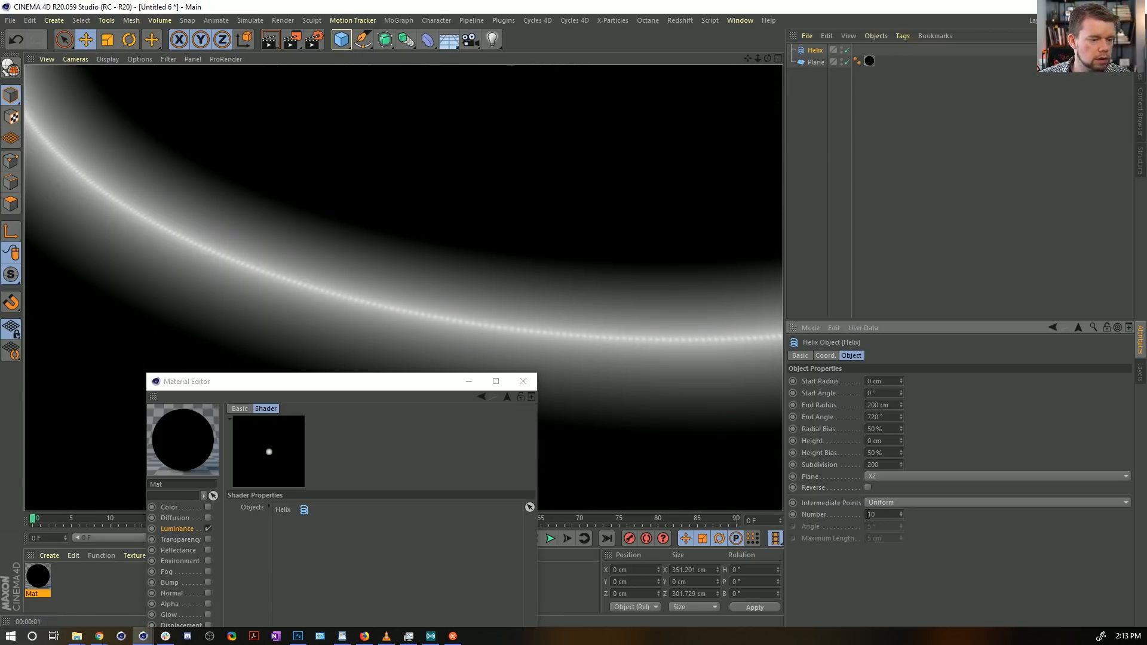
pyautogui.write('2')
pyautogui.press('Return')
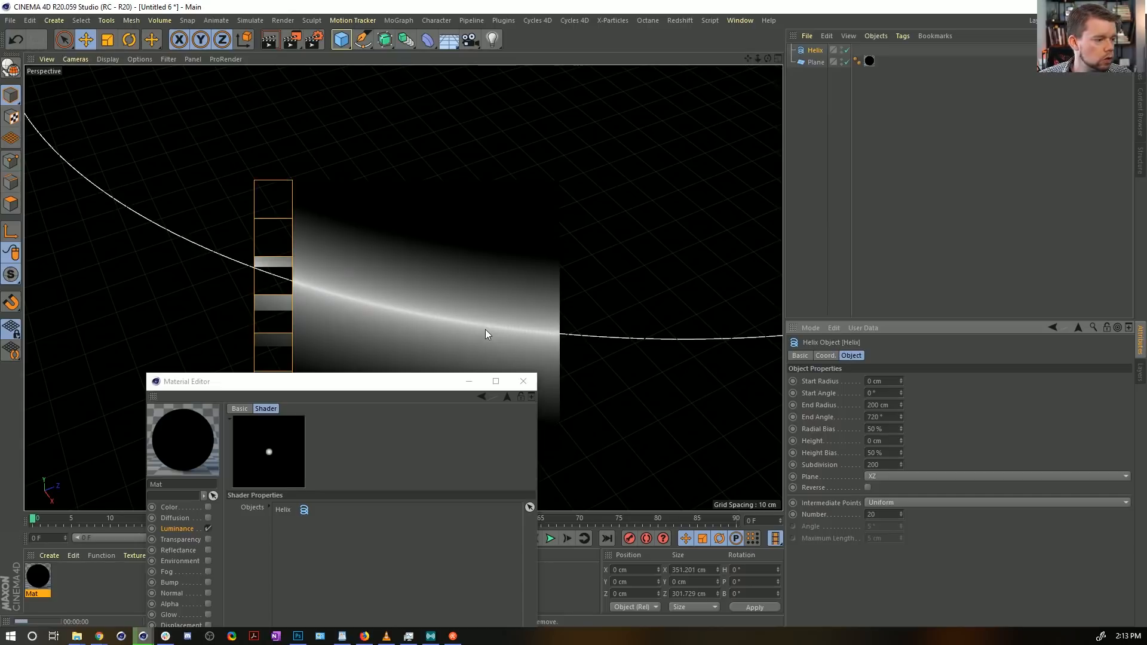
# Step: Set the helix's number of intermediate points to 55 and render the wider spiral
pyautogui.doubleClick(878, 514)
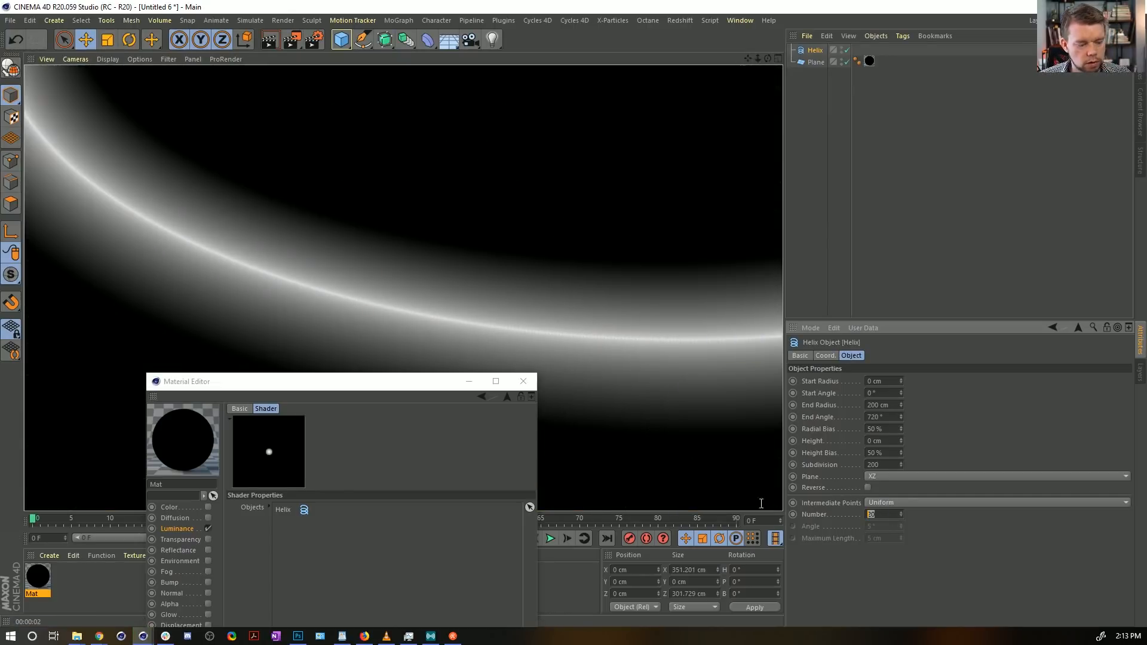
pyautogui.write('55')
pyautogui.press('Return')
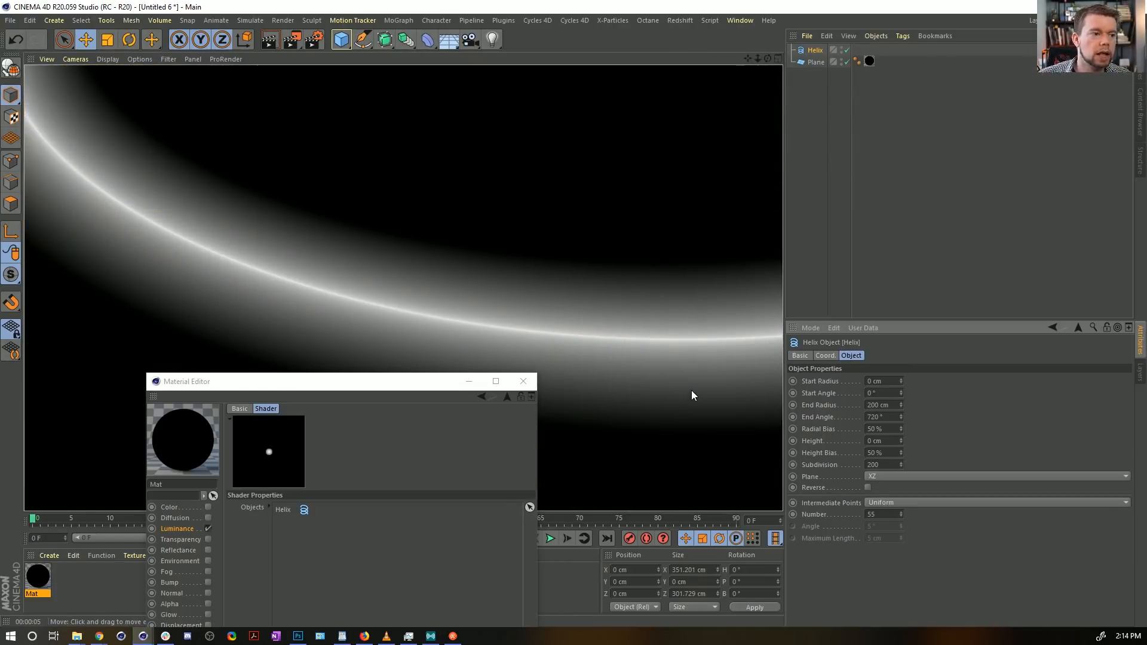
pyautogui.keyDown('alt'); pyautogui.moveTo(610, 210); pyautogui.dragTo(536, 212, button='right'); pyautogui.keyUp('alt')
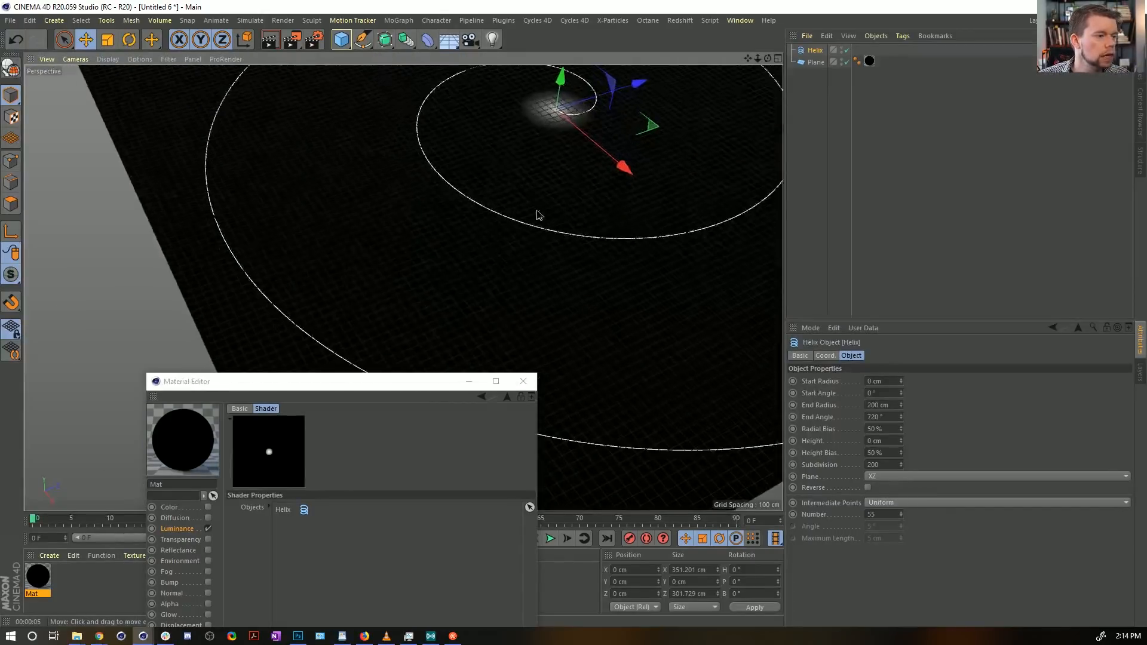
pyautogui.keyDown('alt'); pyautogui.moveTo(536, 212); pyautogui.dragTo(465, 339, button='middle'); pyautogui.keyUp('alt')
pyautogui.hotkey('ctrl', 'r')
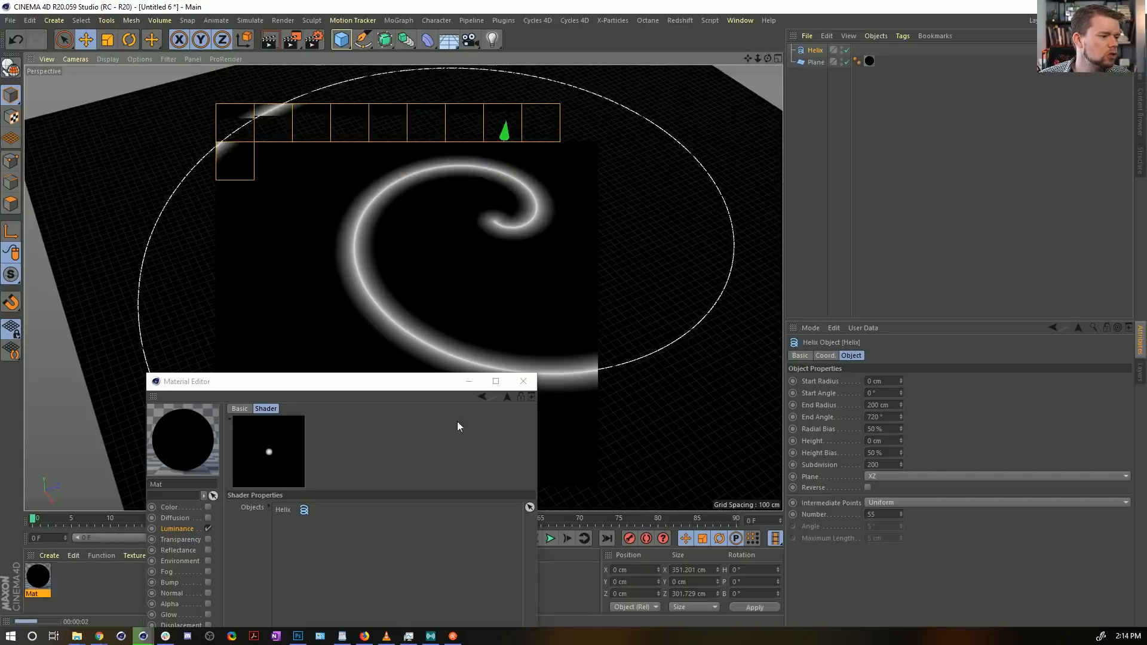
pyautogui.moveTo(417, 385); pyautogui.dragTo(459, 617)
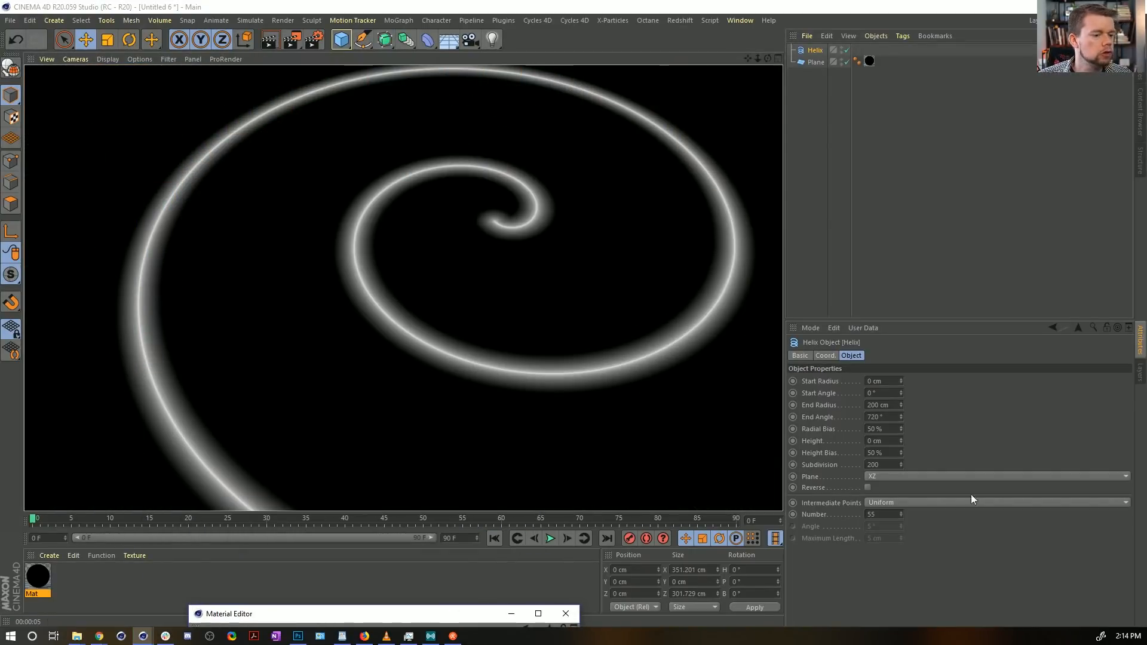
# Step: Try a single intermediate point on the helix, render the view, and undo the change
pyautogui.click(879, 515)
pyautogui.write('1')
pyautogui.press('Return')
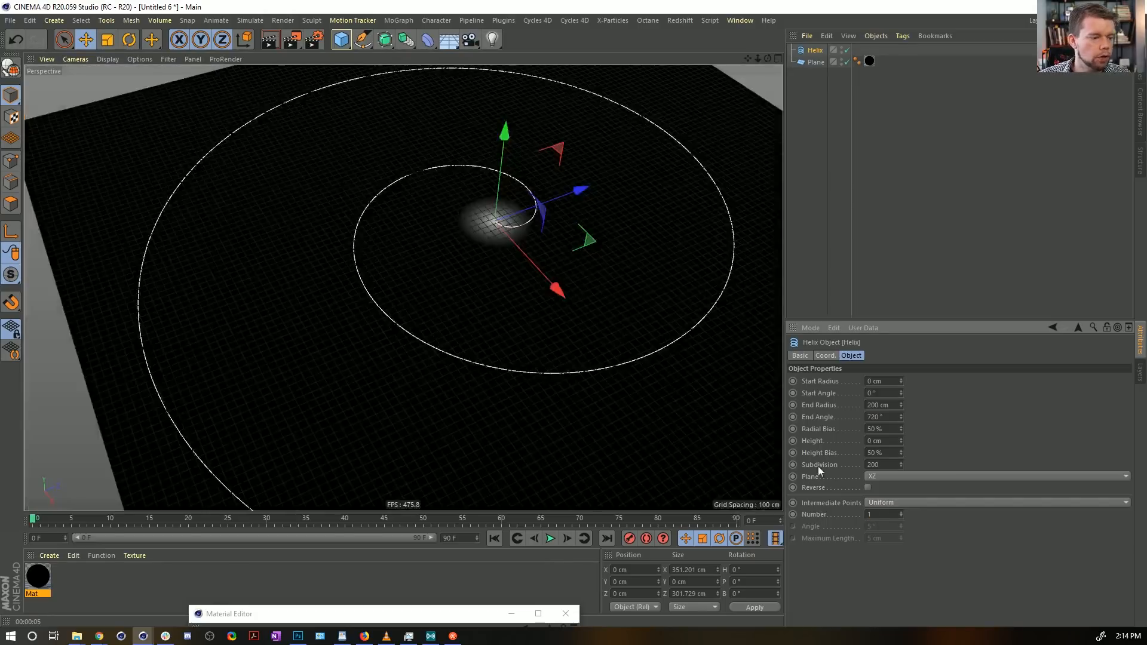
pyautogui.hotkey('ctrl', 'r')
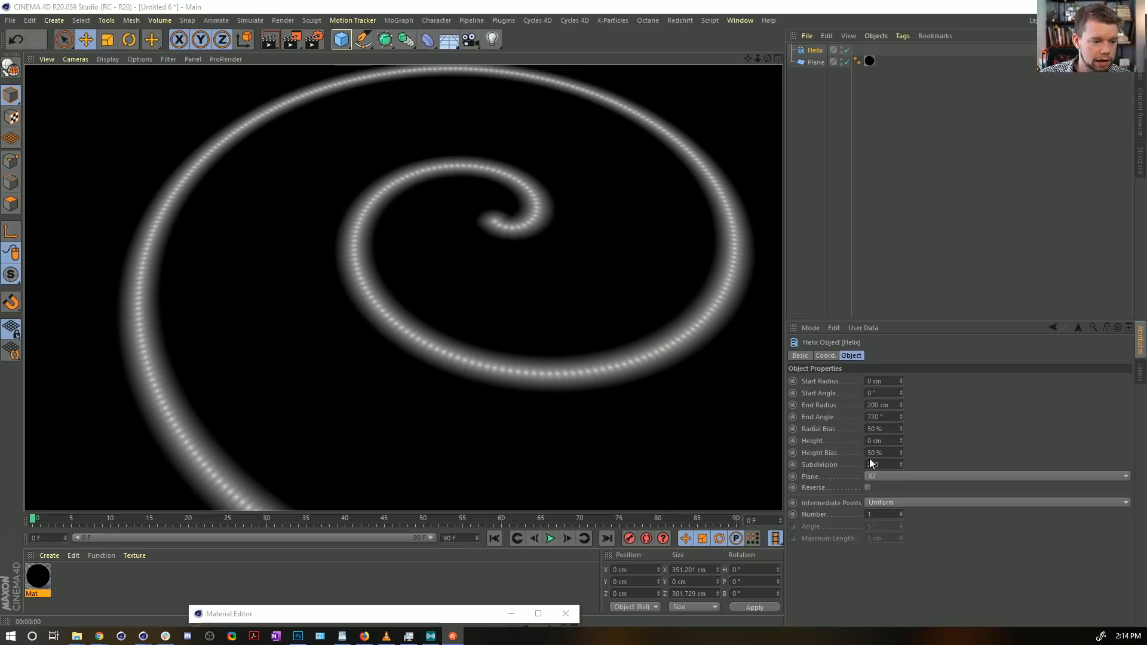
pyautogui.click(967, 540)
pyautogui.hotkey('ctrl', 'z')
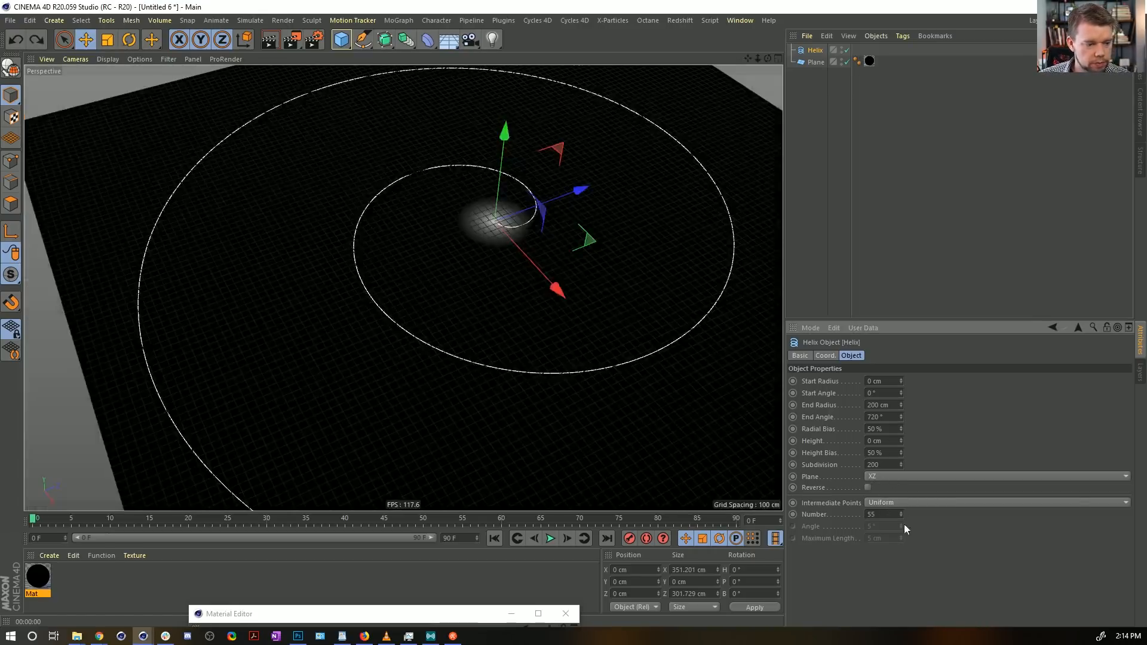
# Step: Set the helix's number of intermediate points to 40 and render the spiral
pyautogui.write('40')
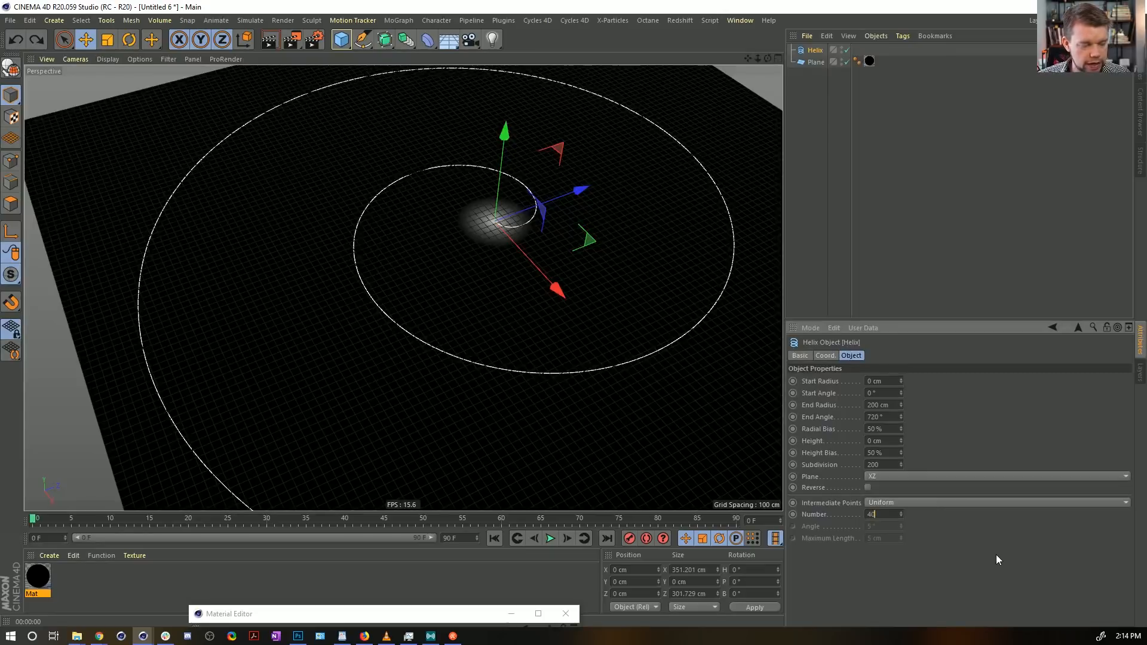
pyautogui.press('Return')
pyautogui.hotkey('ctrl', 'r')
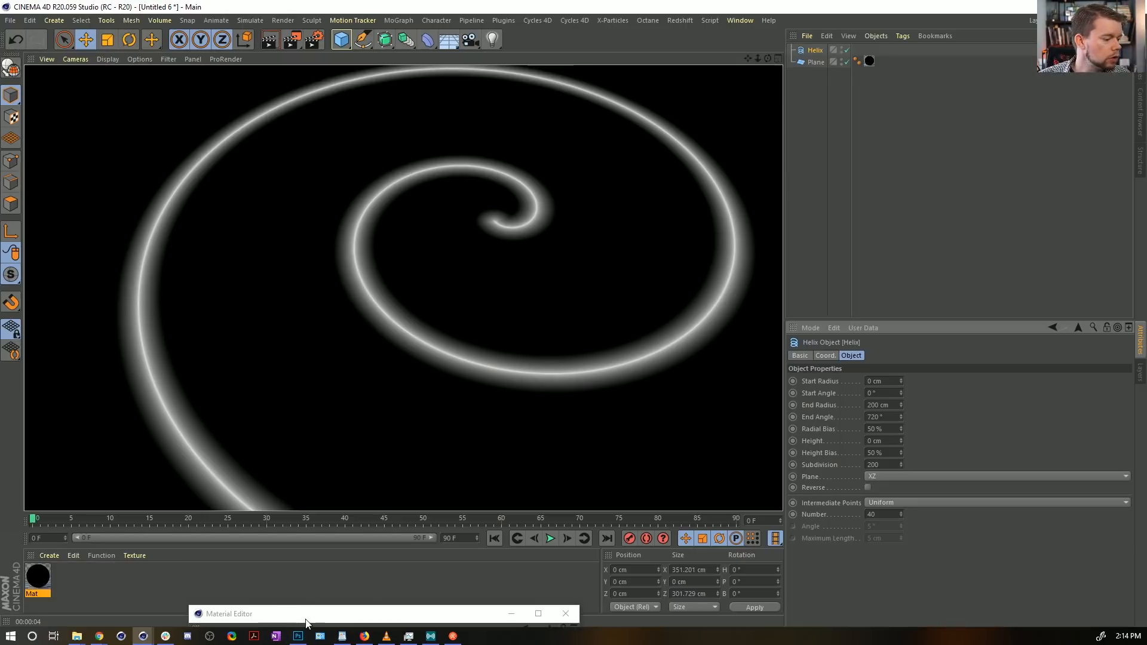
# Step: Copy the Filter shader from the material's Luminance texture
pyautogui.moveTo(291, 621); pyautogui.dragTo(530, 128)
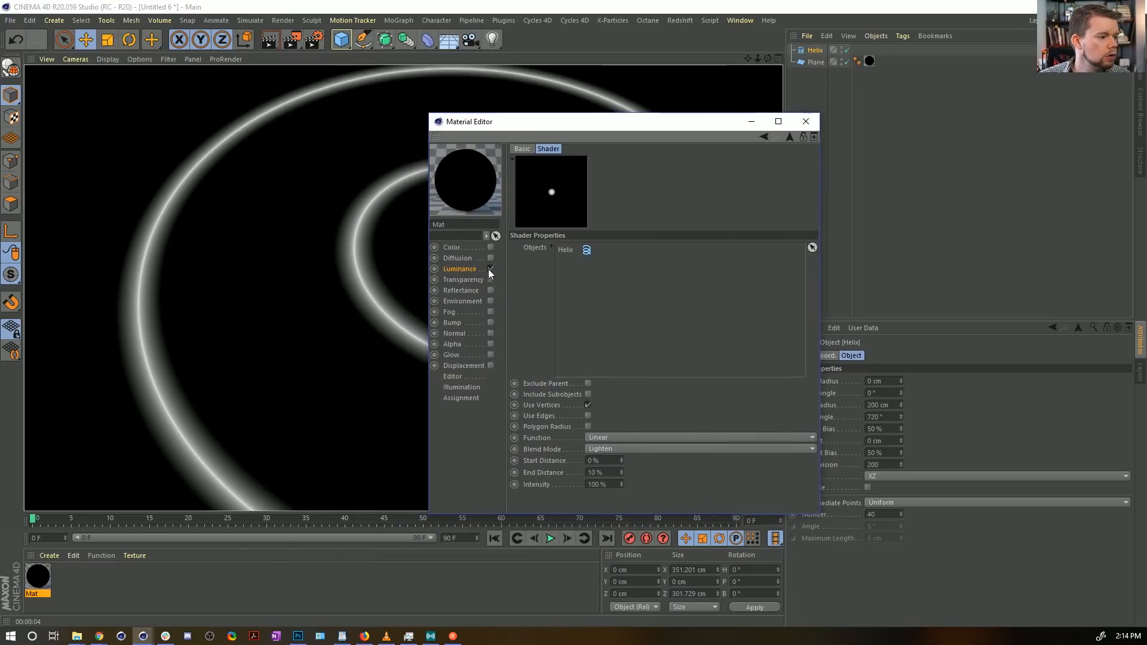
pyautogui.click(458, 270)
pyautogui.click(571, 246)
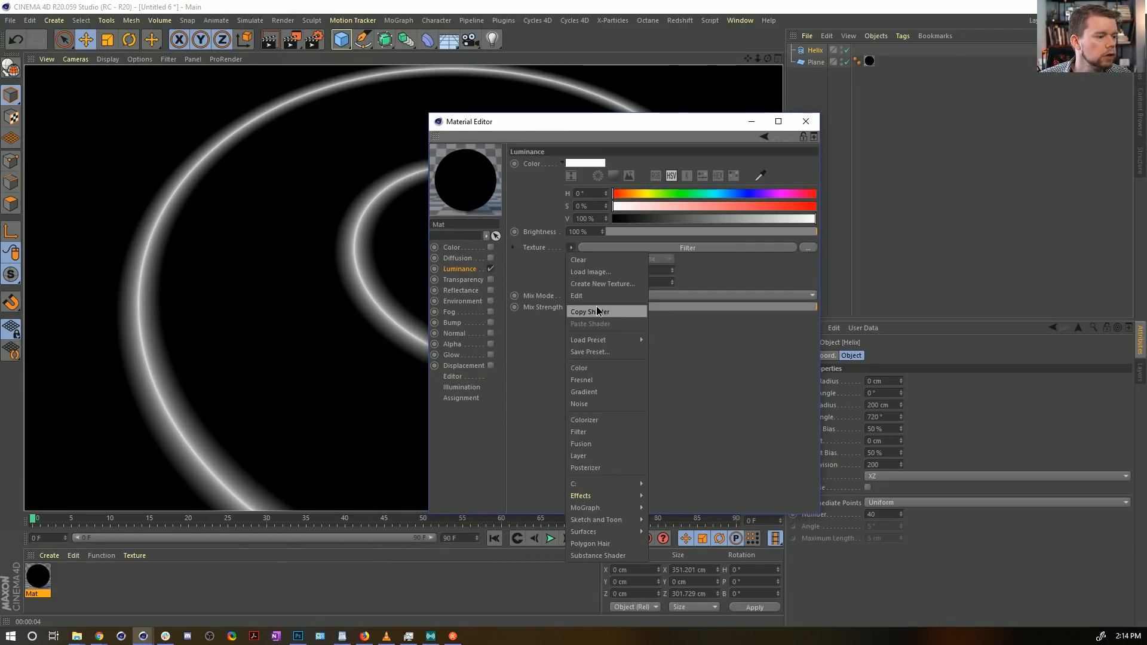
pyautogui.click(597, 310)
# Step: Disable the material's Luminance, enable Bump with the copied shader pasted as its texture, enable Color, and close the material
pyautogui.click(490, 269)
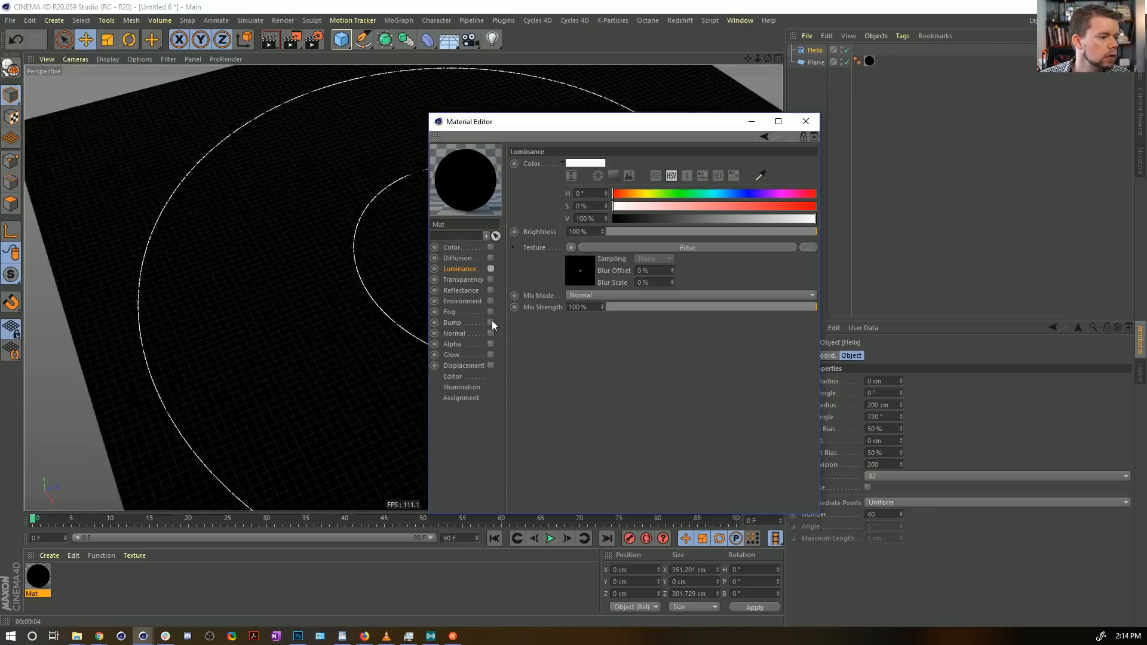
pyautogui.click(491, 322)
pyautogui.click(568, 193)
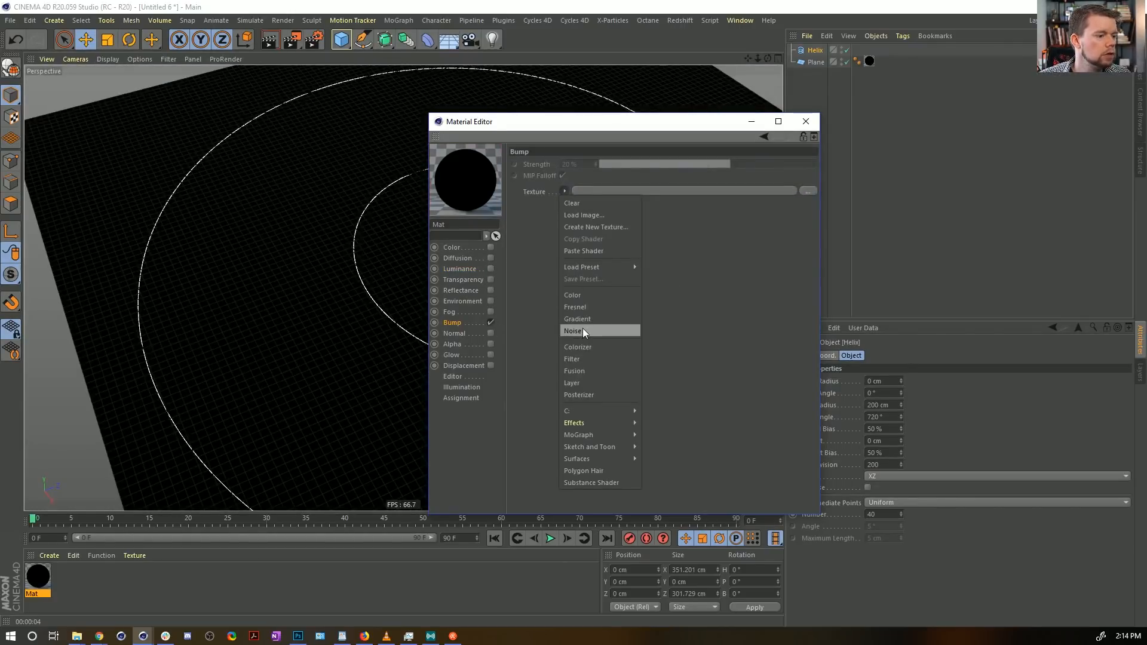
pyautogui.click(491, 247)
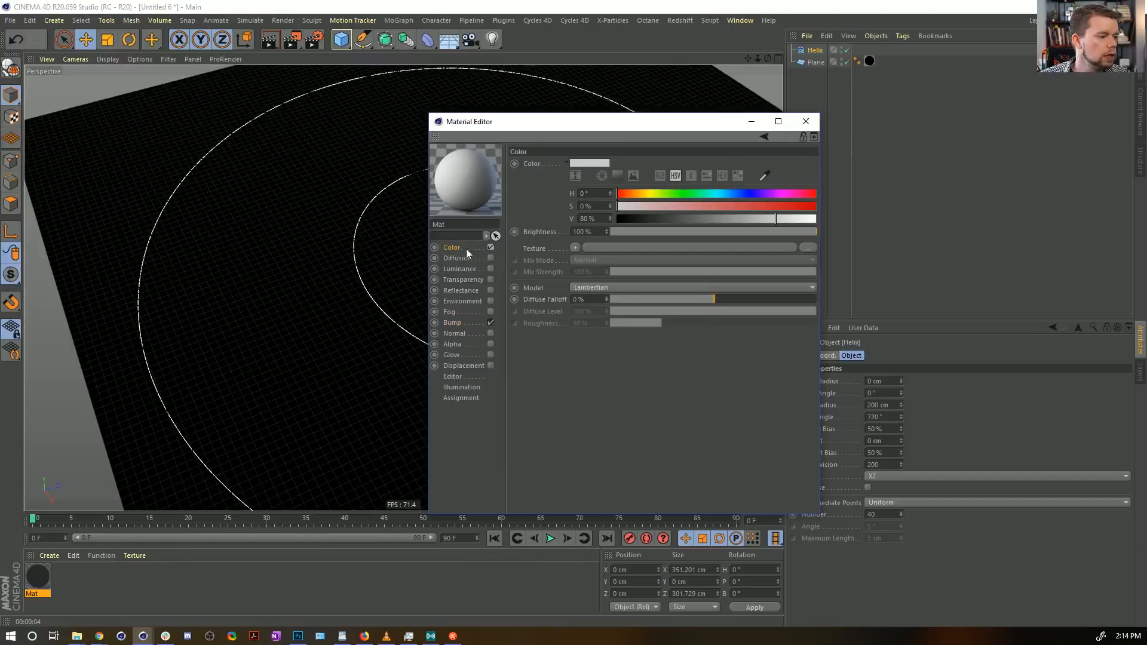
pyautogui.click(809, 127)
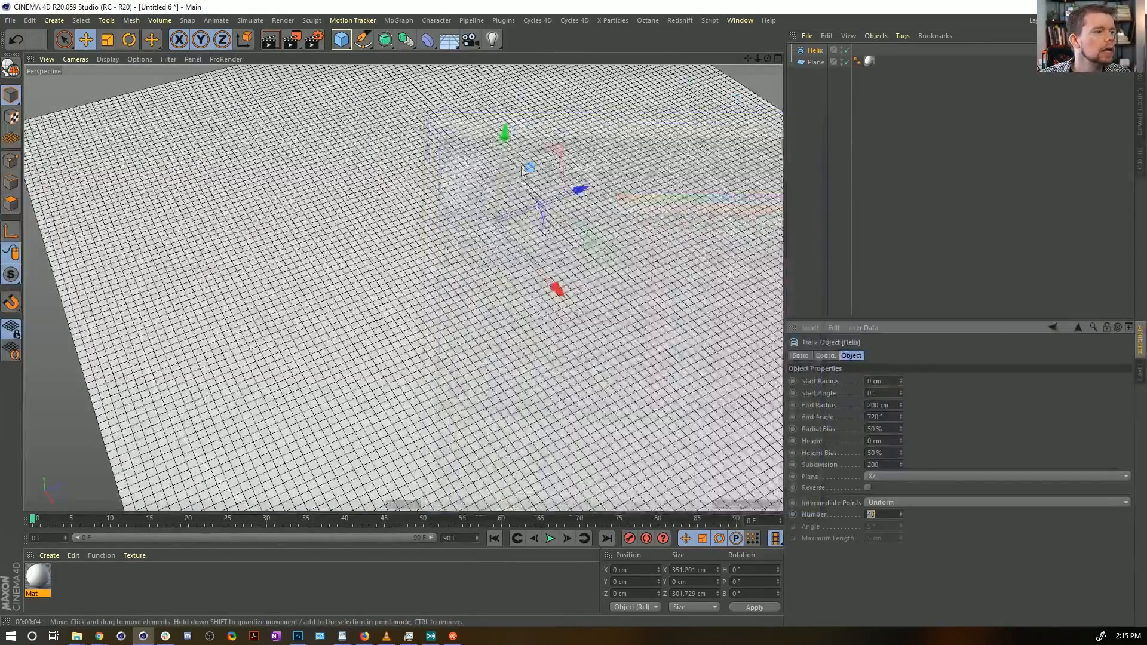
# Step: Add an omni light and move it above the plane's far side, at about X -153, Y 198, Z 91 cm
pyautogui.keyDown('alt'); pyautogui.moveTo(604, 251); pyautogui.dragTo(669, 239); pyautogui.keyUp('alt')
pyautogui.click(491, 40)
pyautogui.scroll(-3, 609, 162)
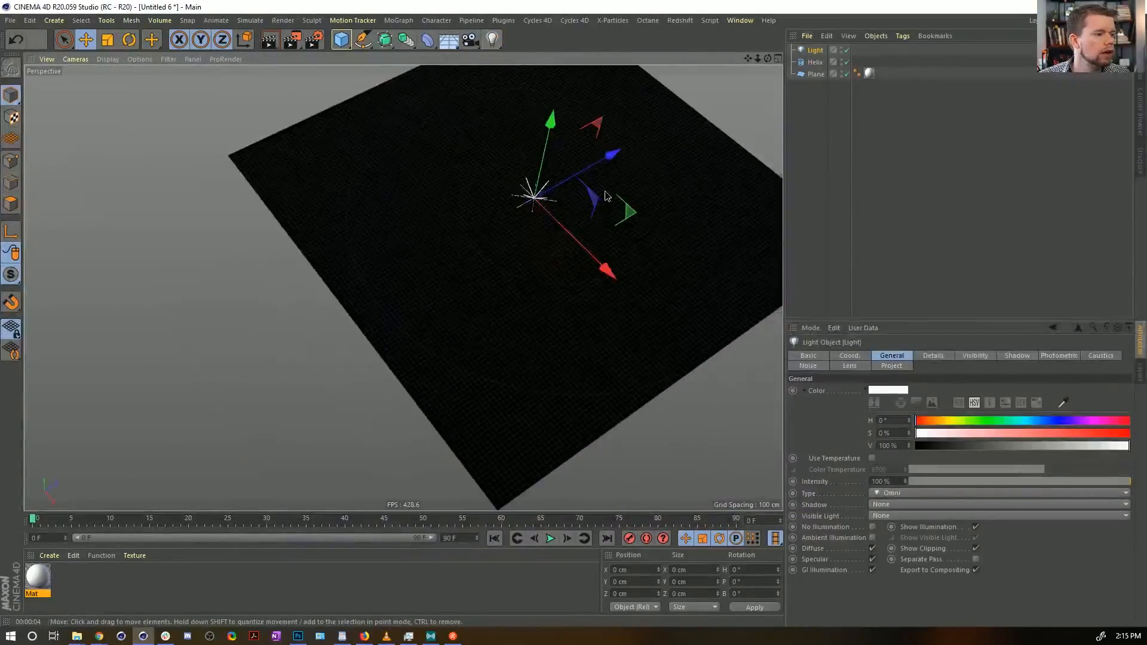
pyautogui.keyDown('alt'); pyautogui.moveTo(631, 216); pyautogui.dragTo(627, 338, button='middle'); pyautogui.keyUp('alt')
pyautogui.moveTo(625, 336); pyautogui.dragTo(526, 48)
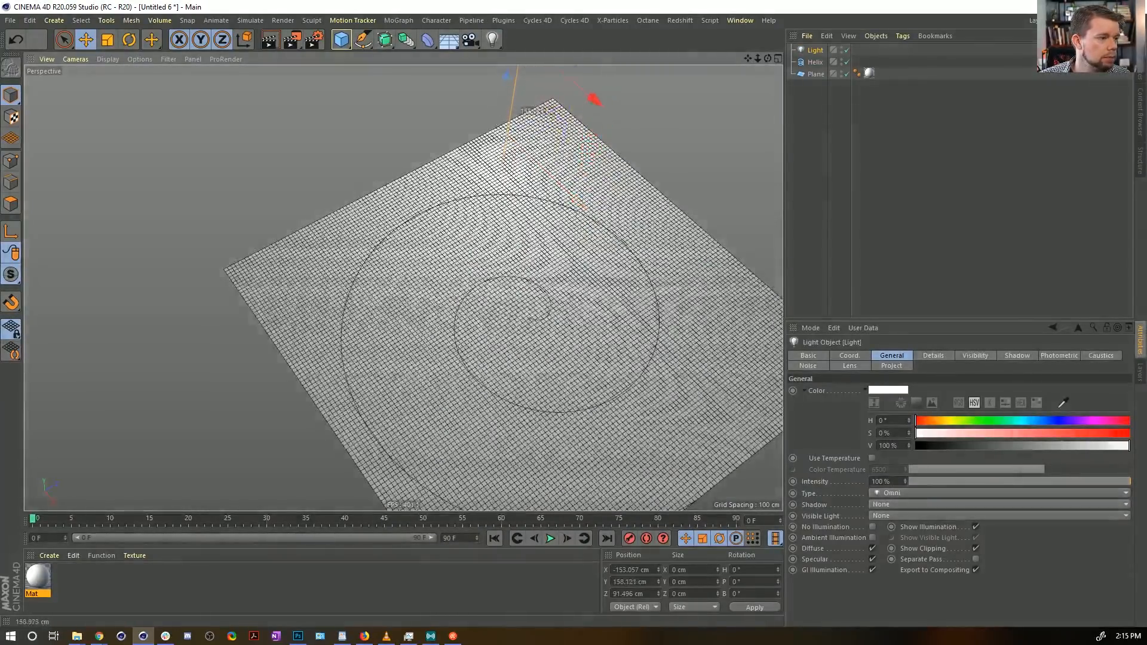
# Step: Render a closer view of the plane lit by the new light
pyautogui.scroll(10, 562, 242)
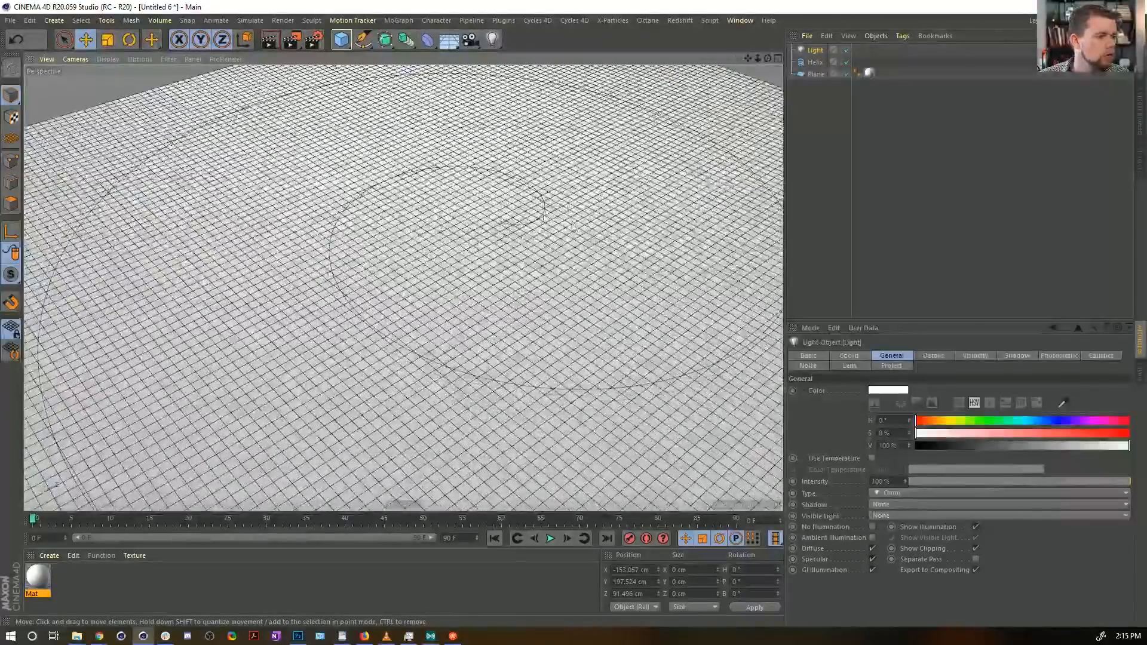
pyautogui.keyDown('alt'); pyautogui.moveTo(538, 236); pyautogui.dragTo(519, 261); pyautogui.keyUp('alt')
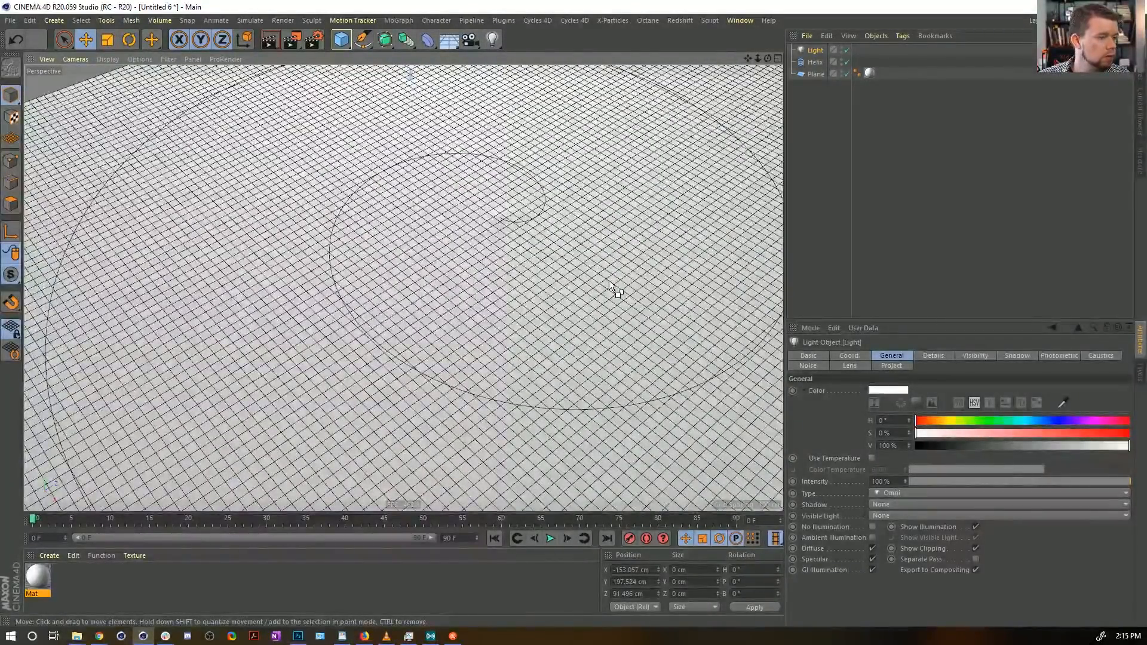
pyautogui.hotkey('ctrl', 'r')
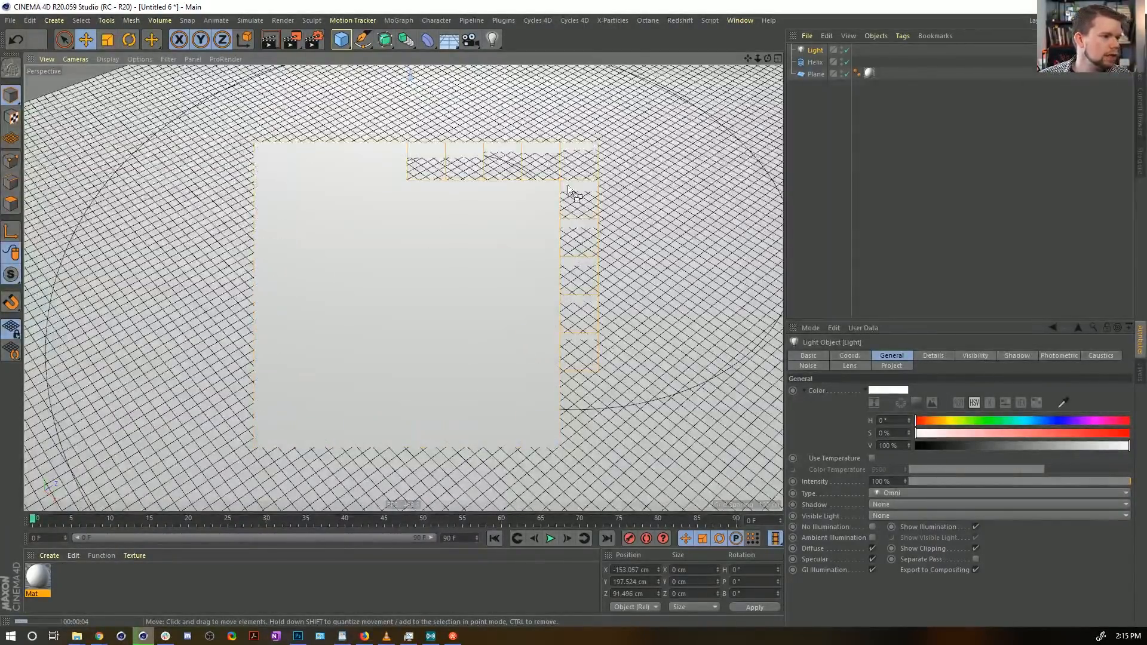
# Step: Open the material's Bump channel, raise its strength to 100%, and render the view
pyautogui.click(39, 582)
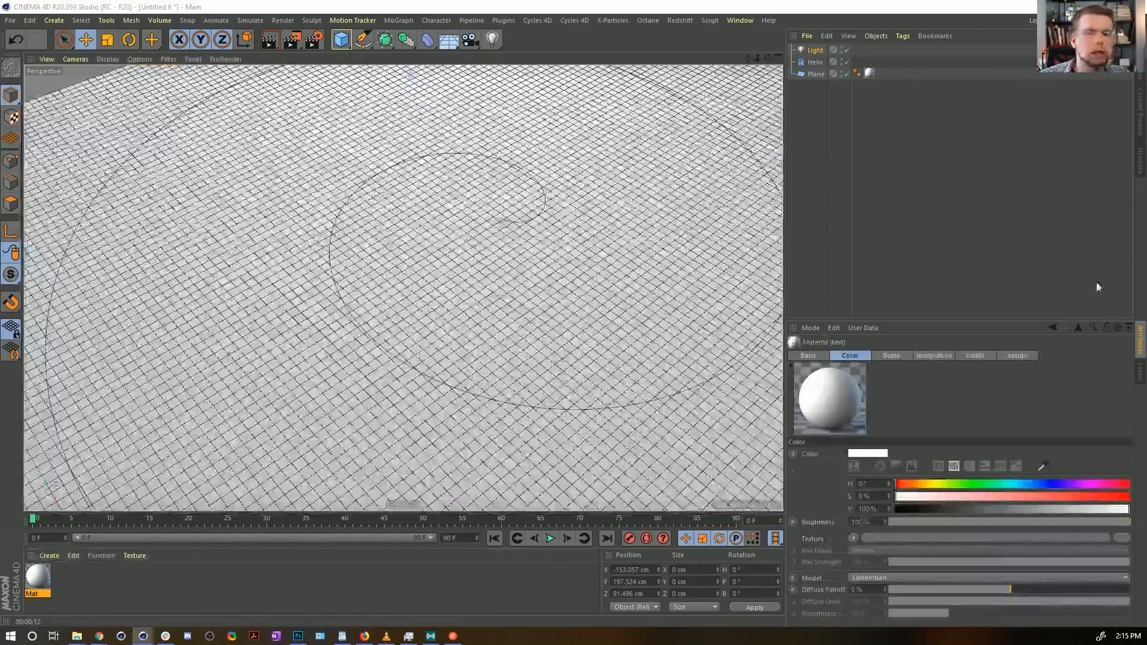
pyautogui.doubleClick(39, 580)
pyautogui.moveTo(686, 151); pyautogui.dragTo(801, 88)
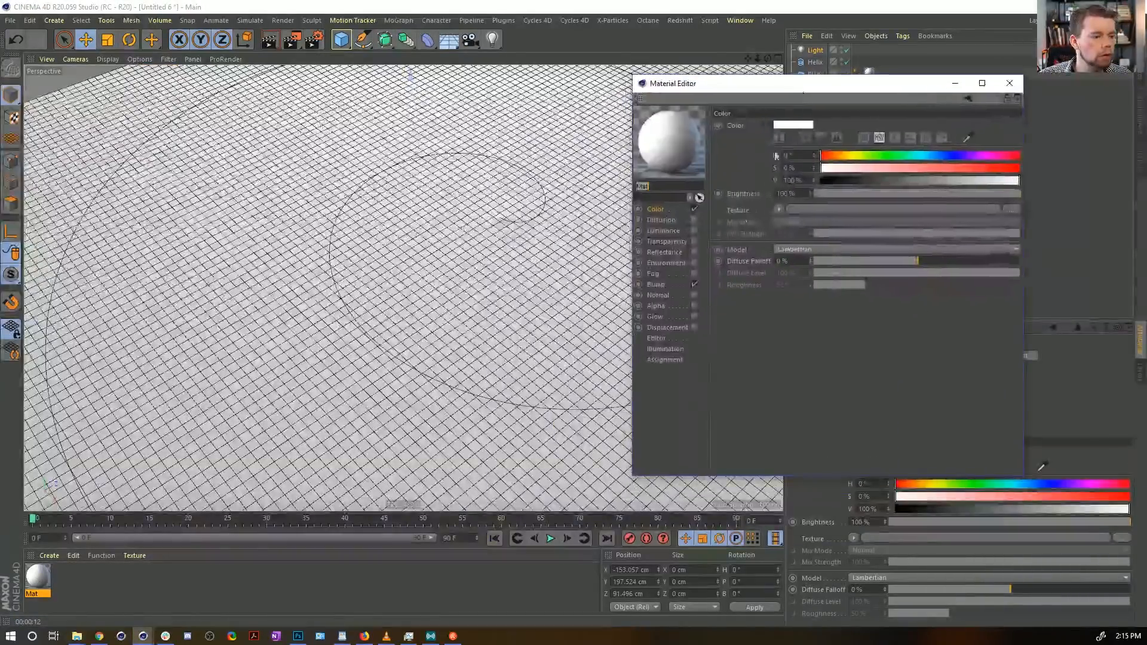
pyautogui.click(676, 285)
pyautogui.moveTo(885, 128); pyautogui.dragTo(1023, 127)
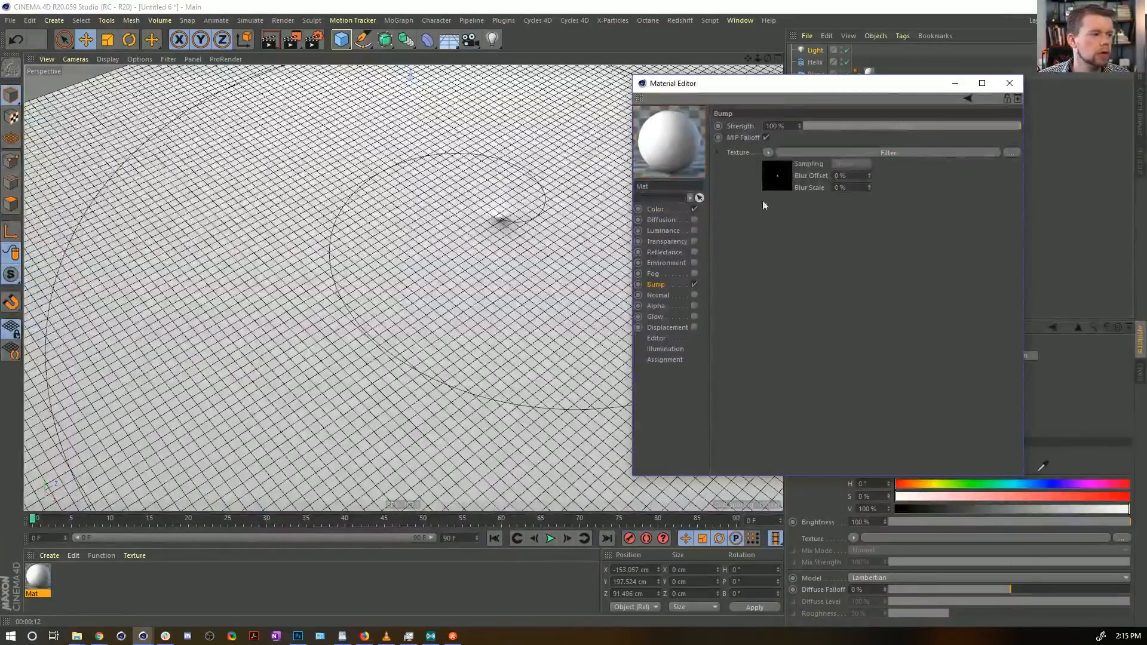
pyautogui.hotkey('ctrl', 'r')
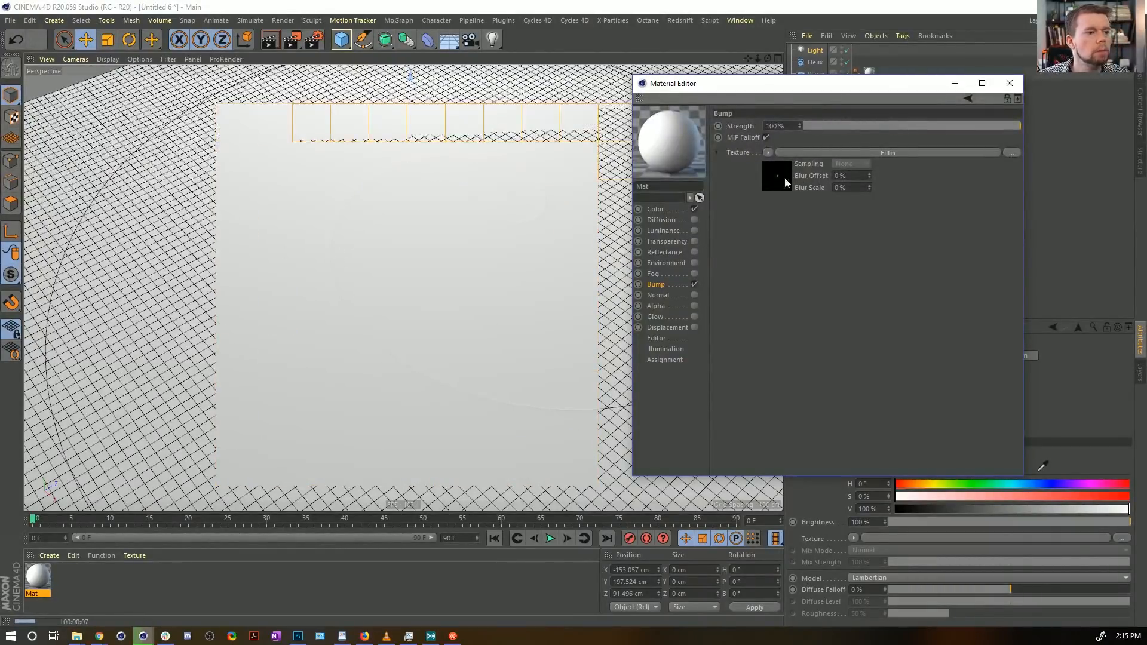
# Step: Try a Bump strength of 200% in a test render
pyautogui.doubleClick(771, 126)
pyautogui.write('200')
pyautogui.press('Return')
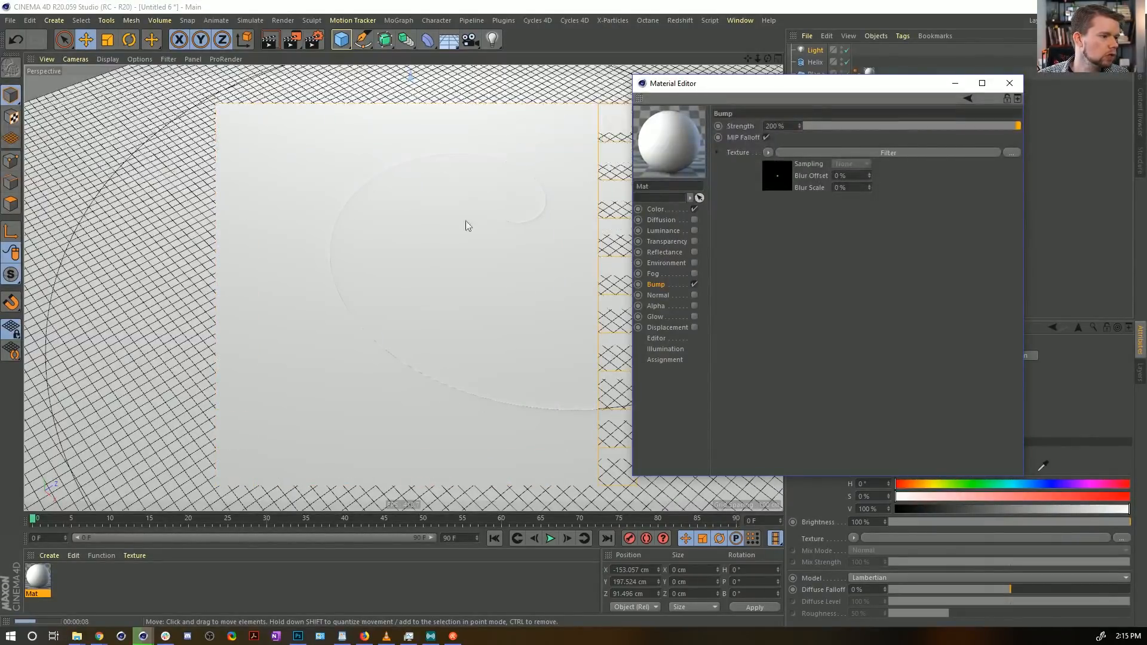
# Step: Soften both ends of the Filter shader's RGB gradation curve in the Bump texture, and render the view
pyautogui.click(779, 183)
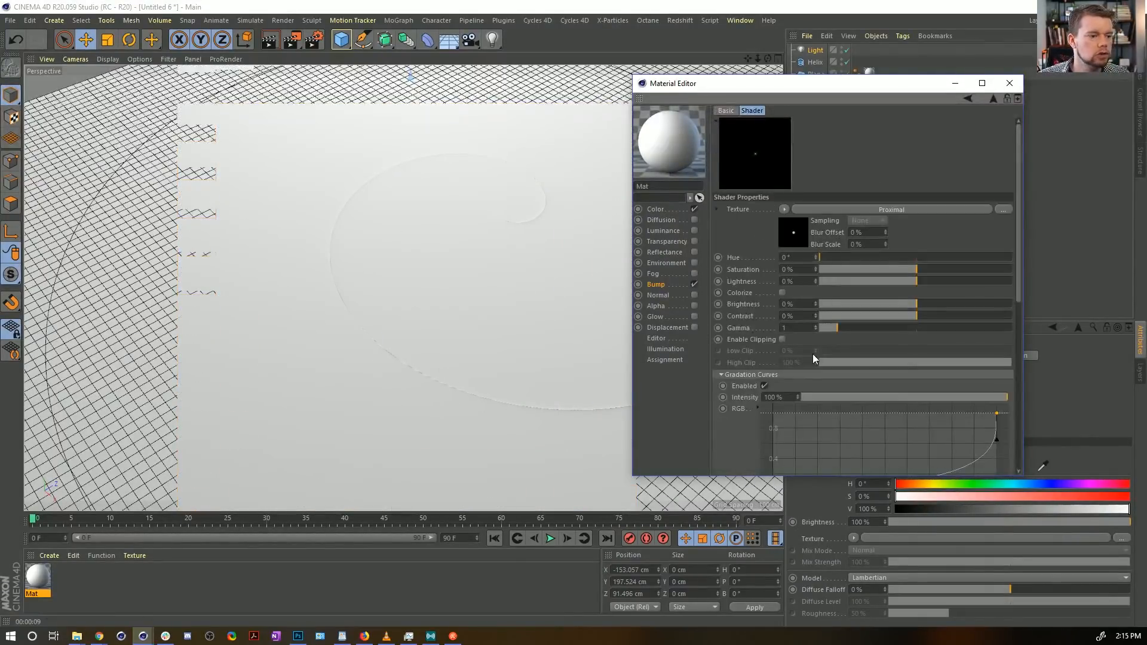
pyautogui.scroll(-3, 733, 375)
pyautogui.moveTo(999, 368); pyautogui.dragTo(995, 367)
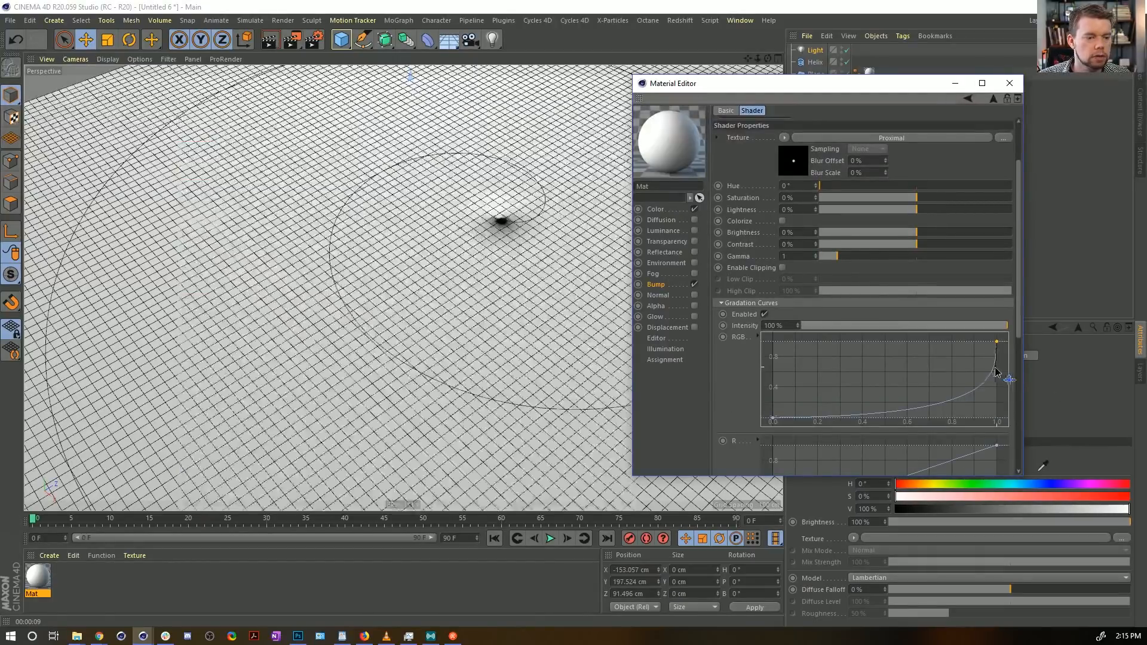
pyautogui.click(773, 419)
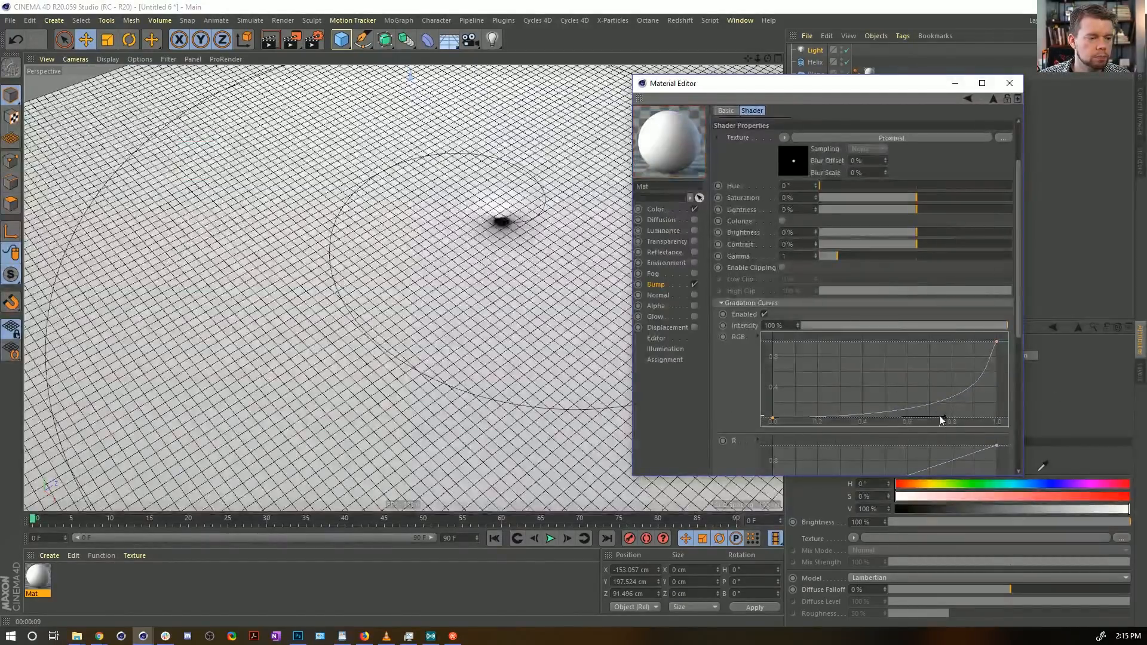
pyautogui.moveTo(940, 420); pyautogui.dragTo(903, 417)
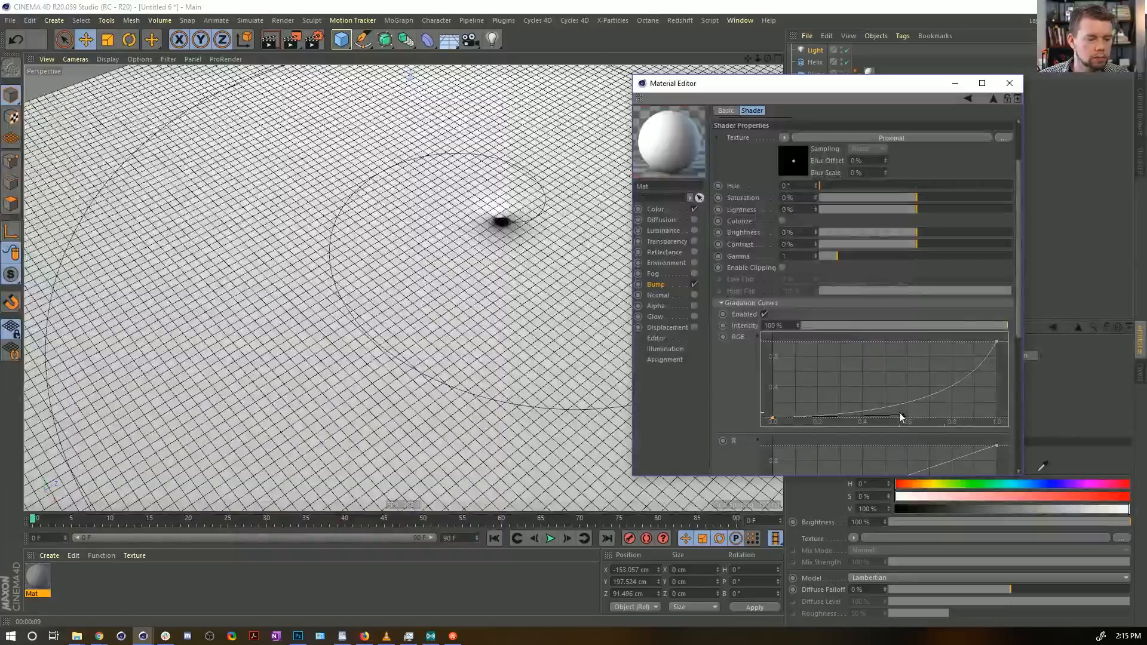
pyautogui.hotkey('ctrl', 'r')
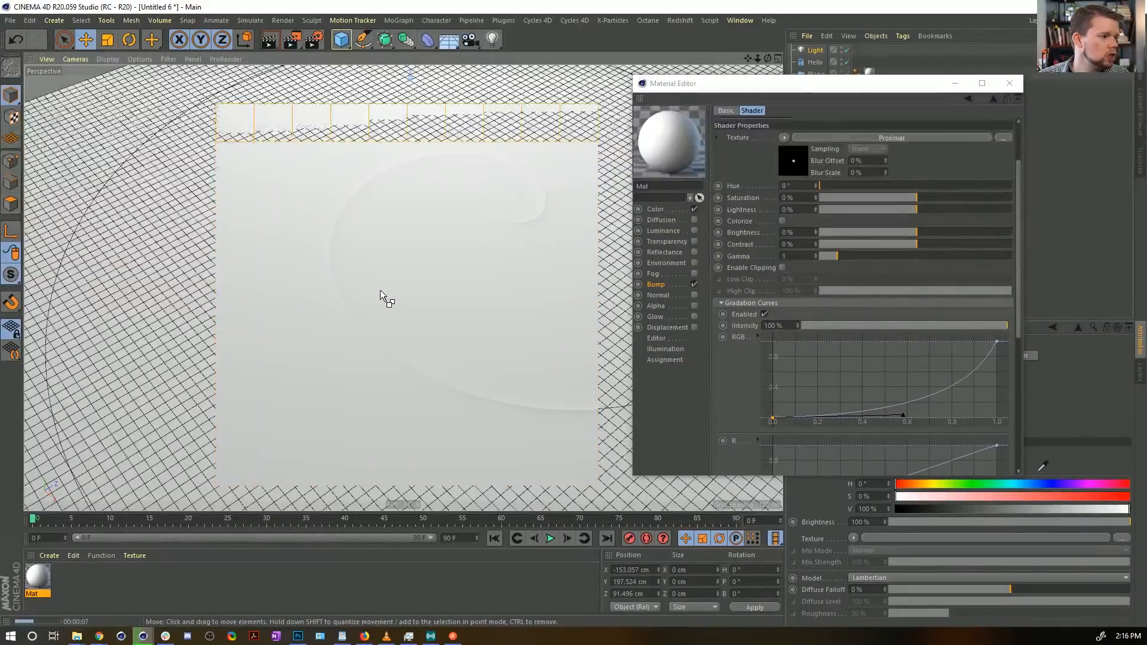
# Step: Set the material's Bump strength to 500% and render the view again
pyautogui.click(660, 285)
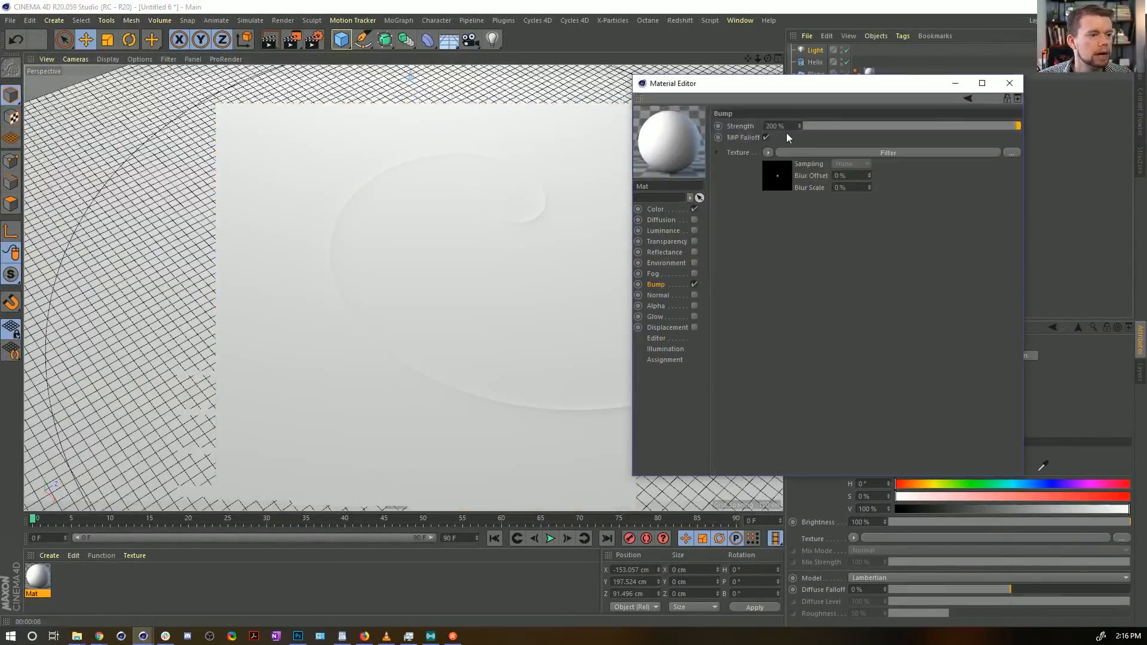
pyautogui.write('5')
pyautogui.click(807, 340)
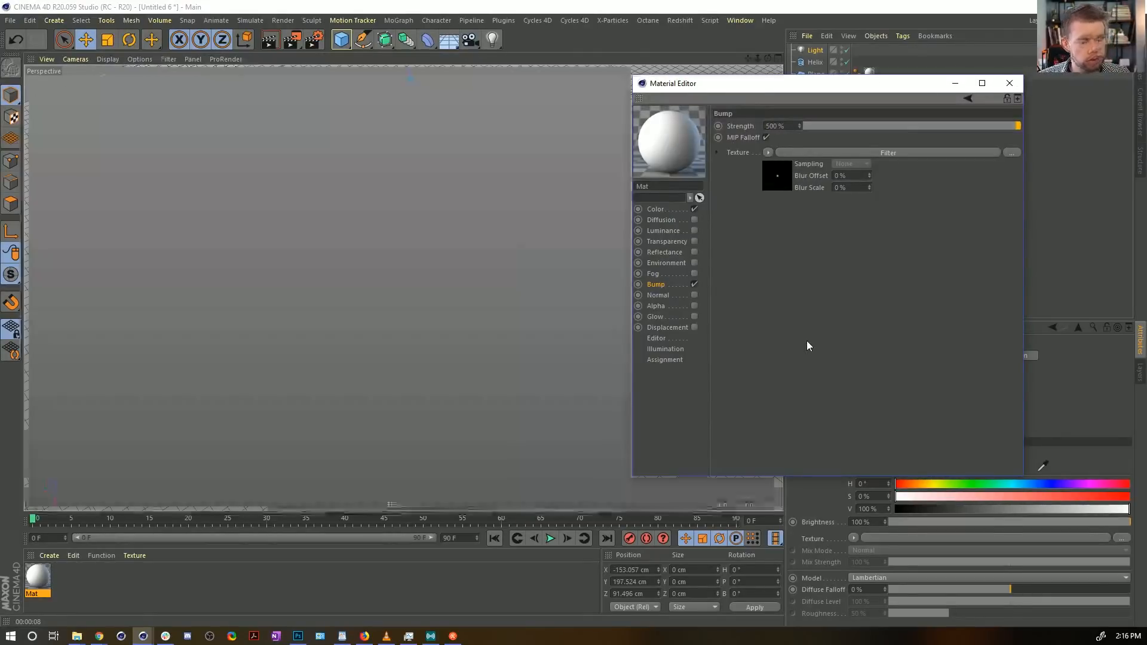
pyautogui.hotkey('ctrl', 'r')
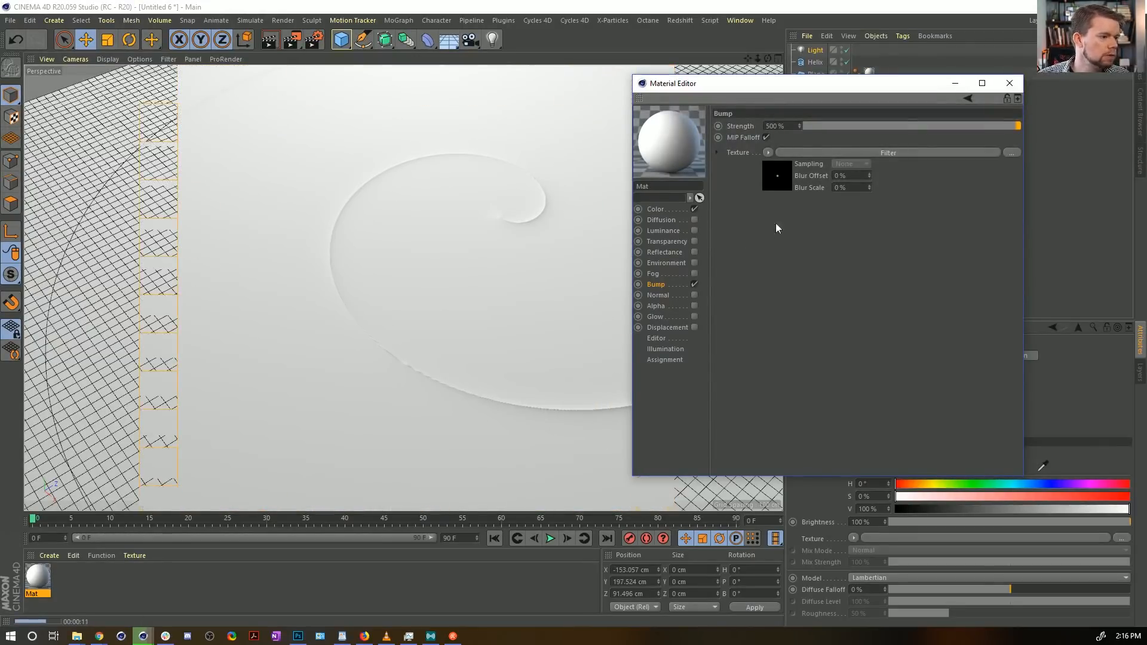
# Step: Close the material, set the Helix's Number of intermediate points to 50, and render a wider view of the plane
pyautogui.click(786, 183)
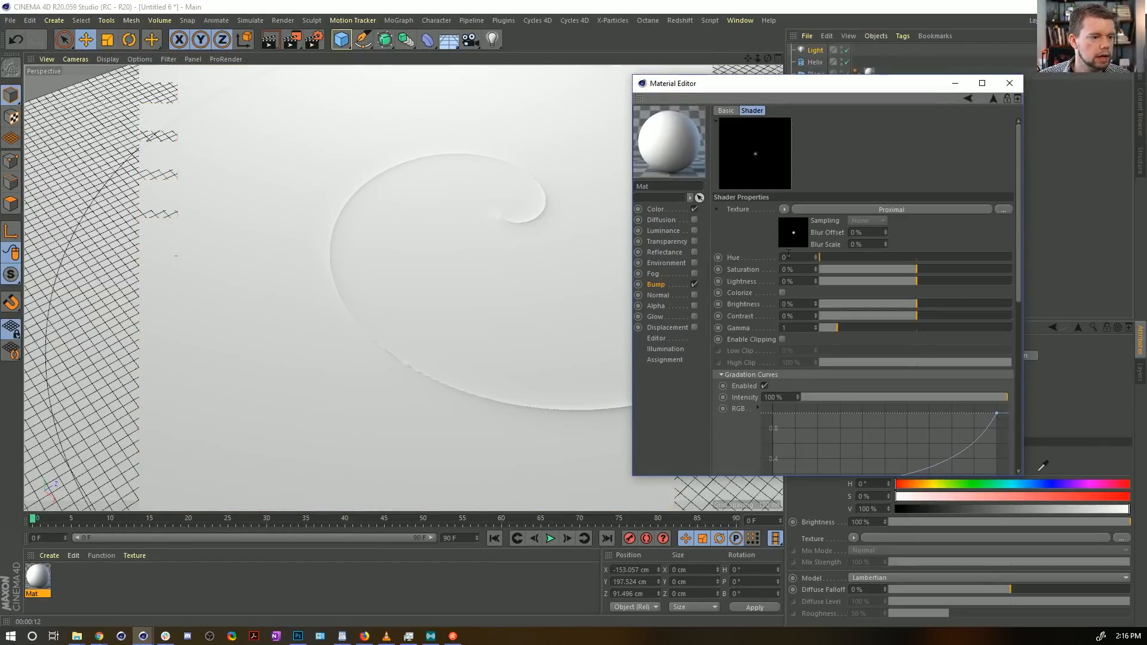
pyautogui.click(794, 236)
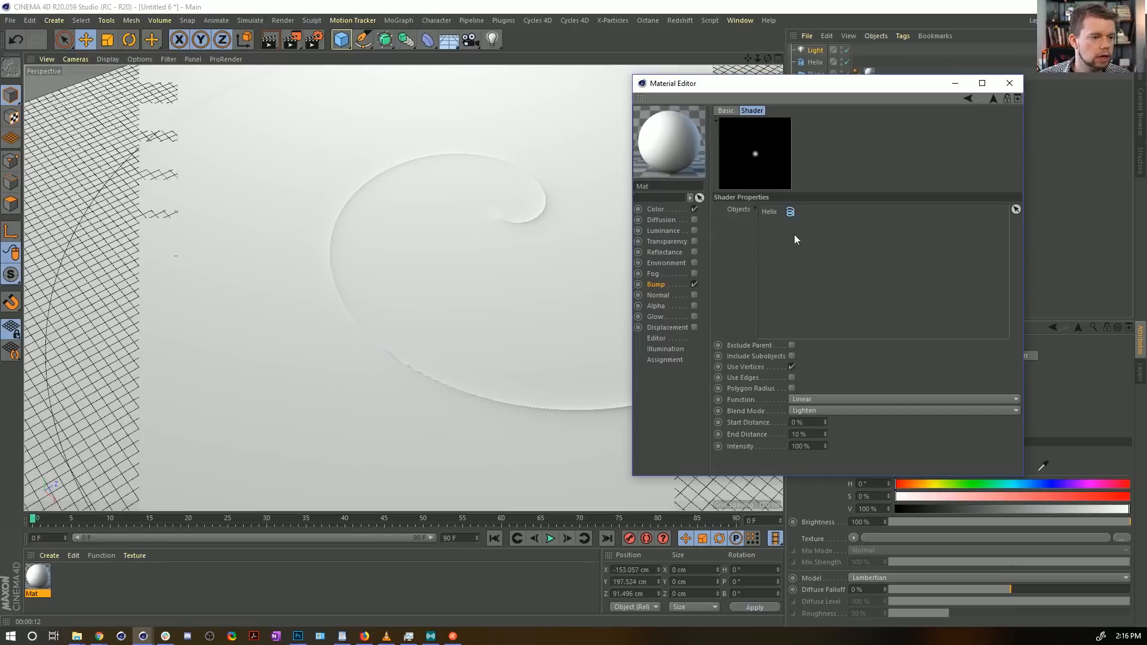
pyautogui.click(1009, 86)
pyautogui.click(816, 63)
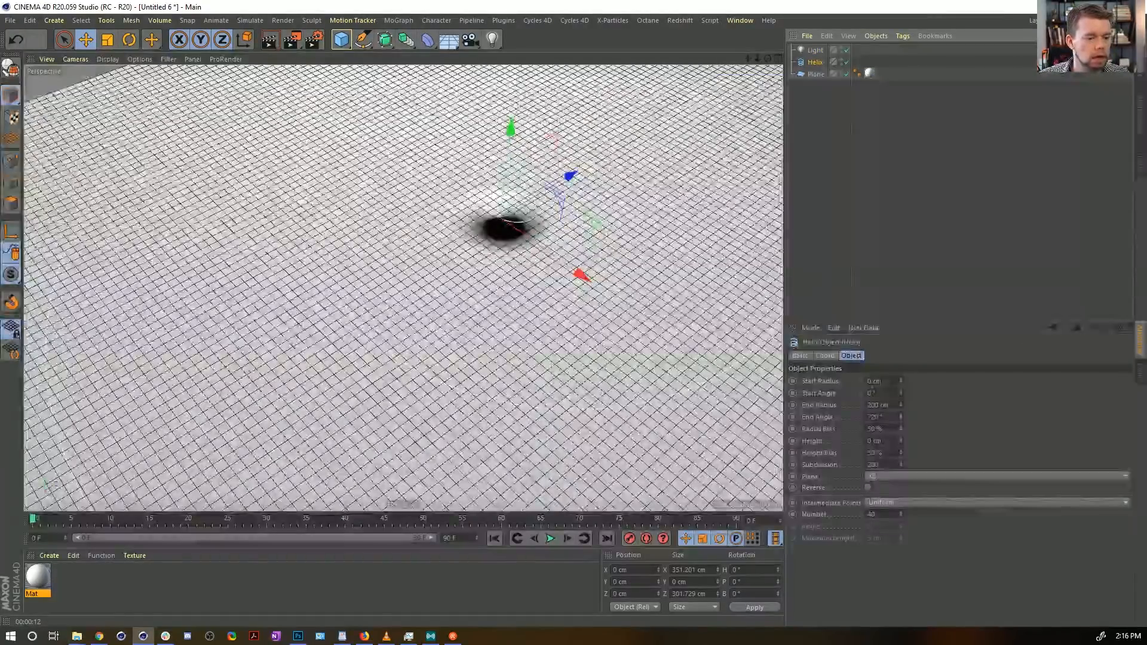
pyautogui.write('50')
pyautogui.press('Return')
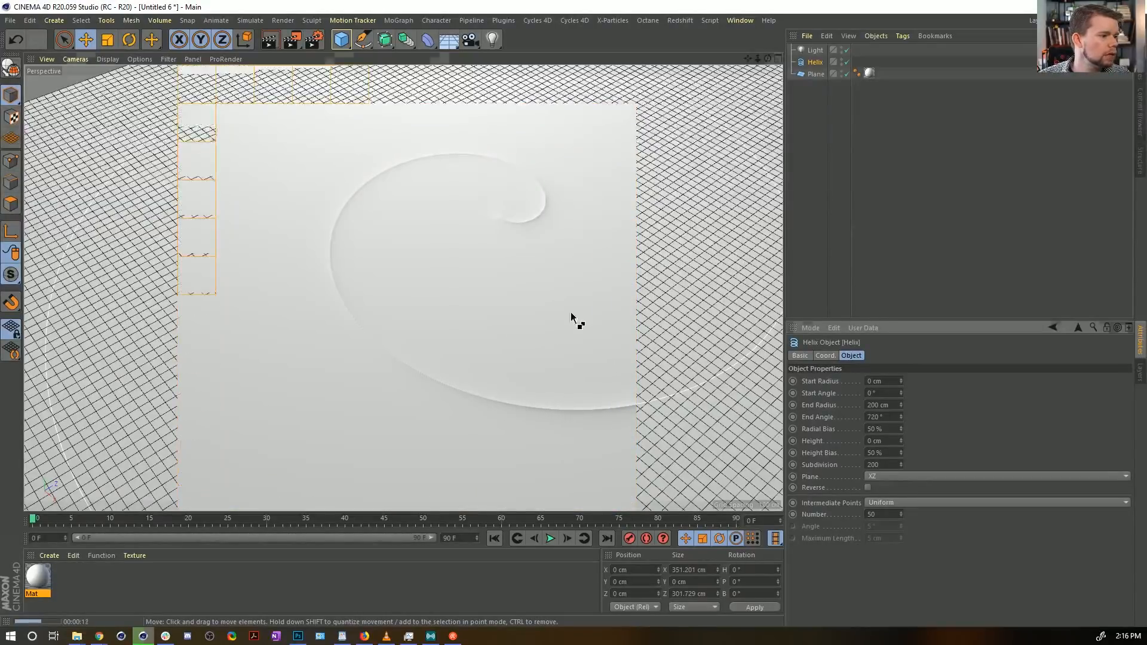
pyautogui.keyDown('alt'); pyautogui.moveTo(571, 312); pyautogui.dragTo(449, 330); pyautogui.keyUp('alt')
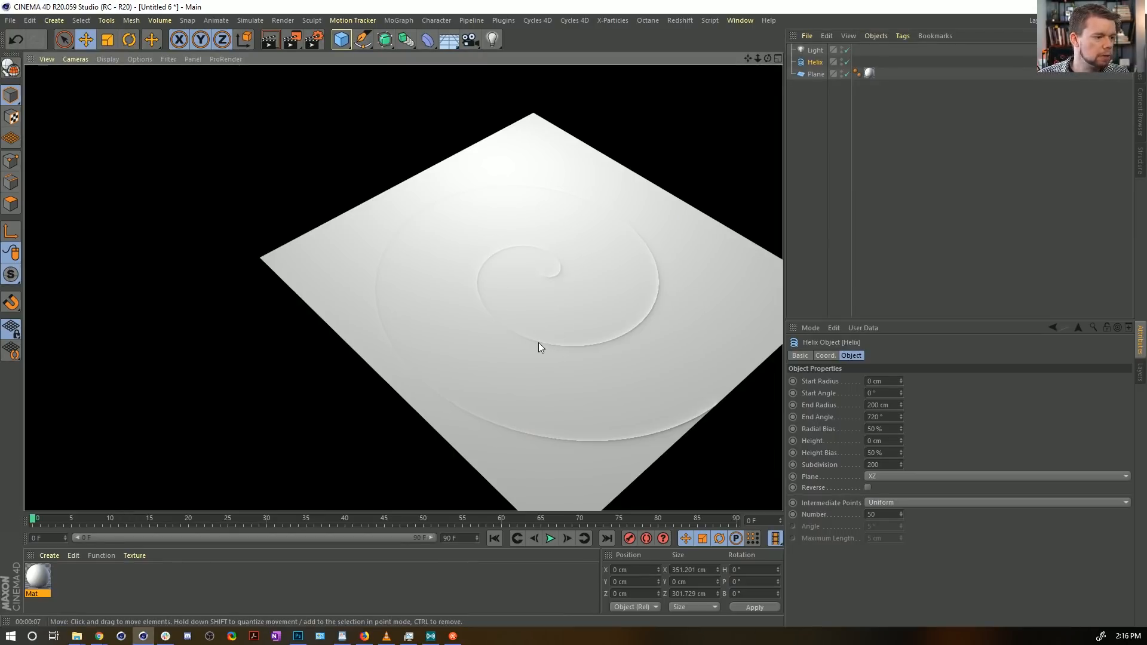
# Step: Reopen the material's Bump texture, set the Proximal shader's End Distance to 25%, and render a closer view
pyautogui.keyDown('alt'); pyautogui.moveTo(539, 343); pyautogui.dragTo(634, 310, button='right'); pyautogui.keyUp('alt')
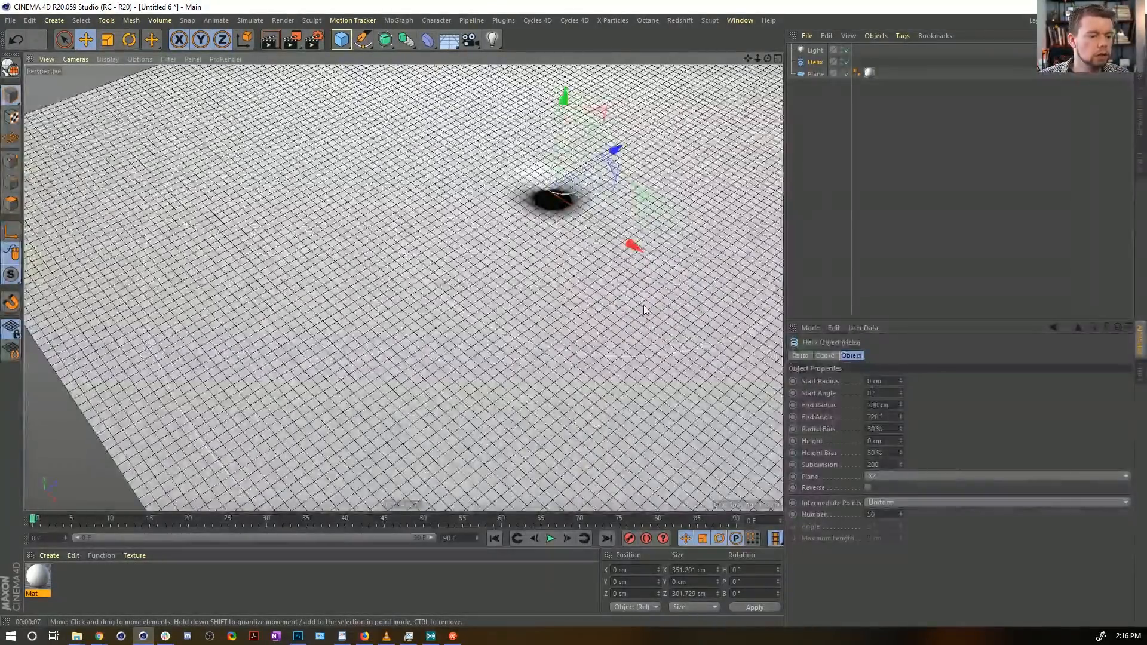
pyautogui.click(35, 582)
pyautogui.doubleClick(35, 581)
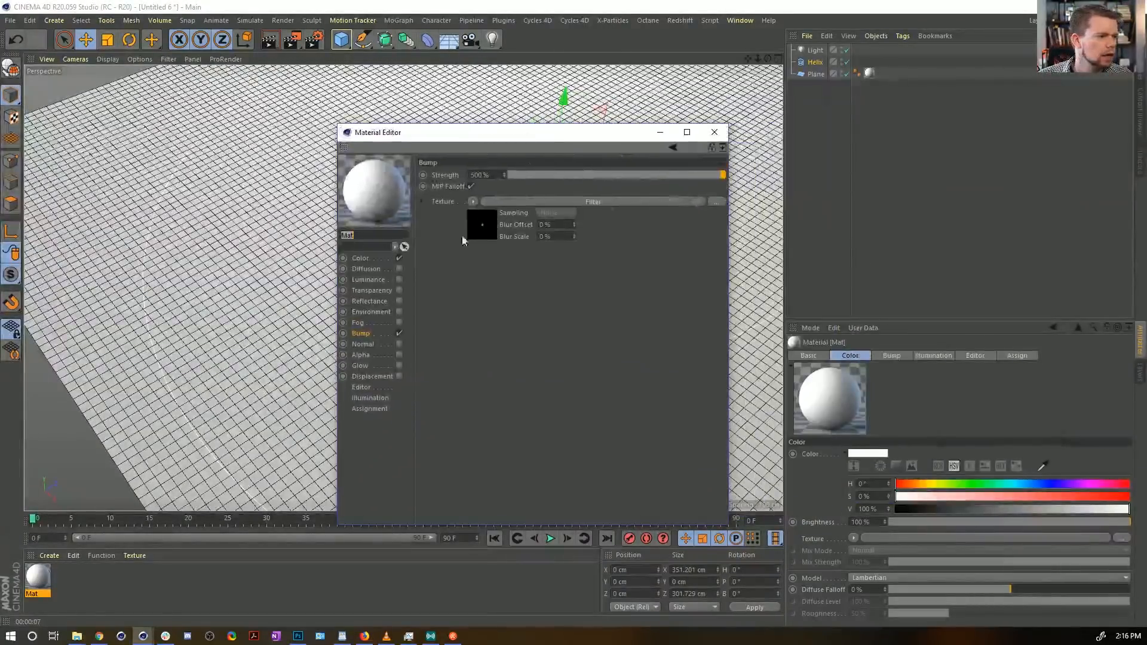
pyautogui.scroll(-10, 504, 418)
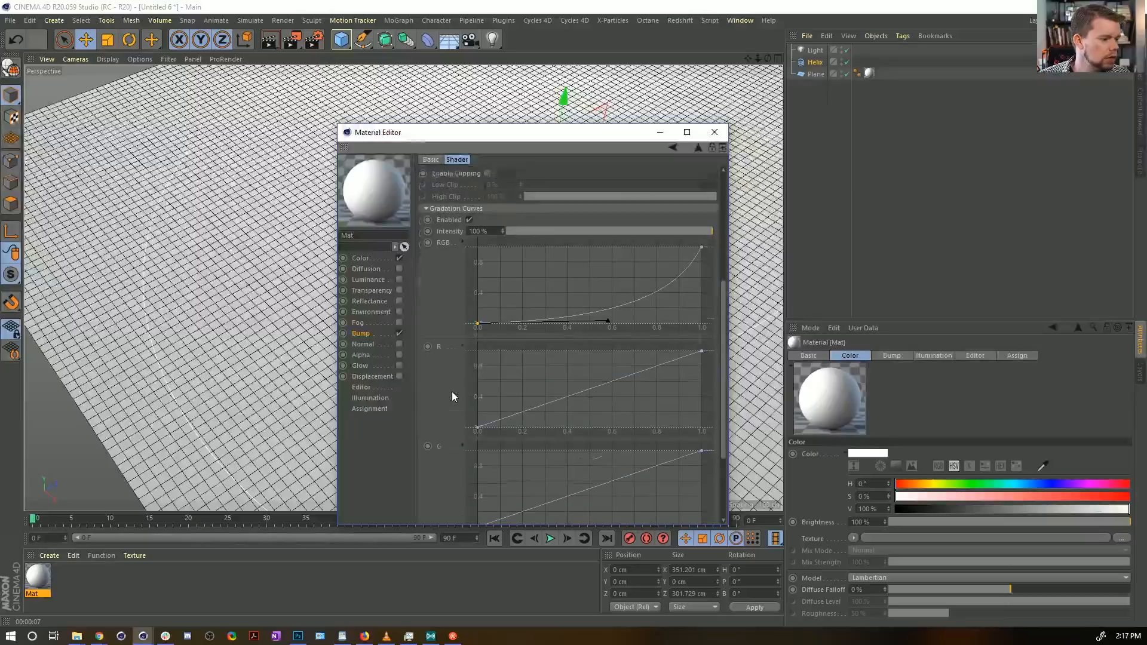
pyautogui.scroll(10, 453, 407)
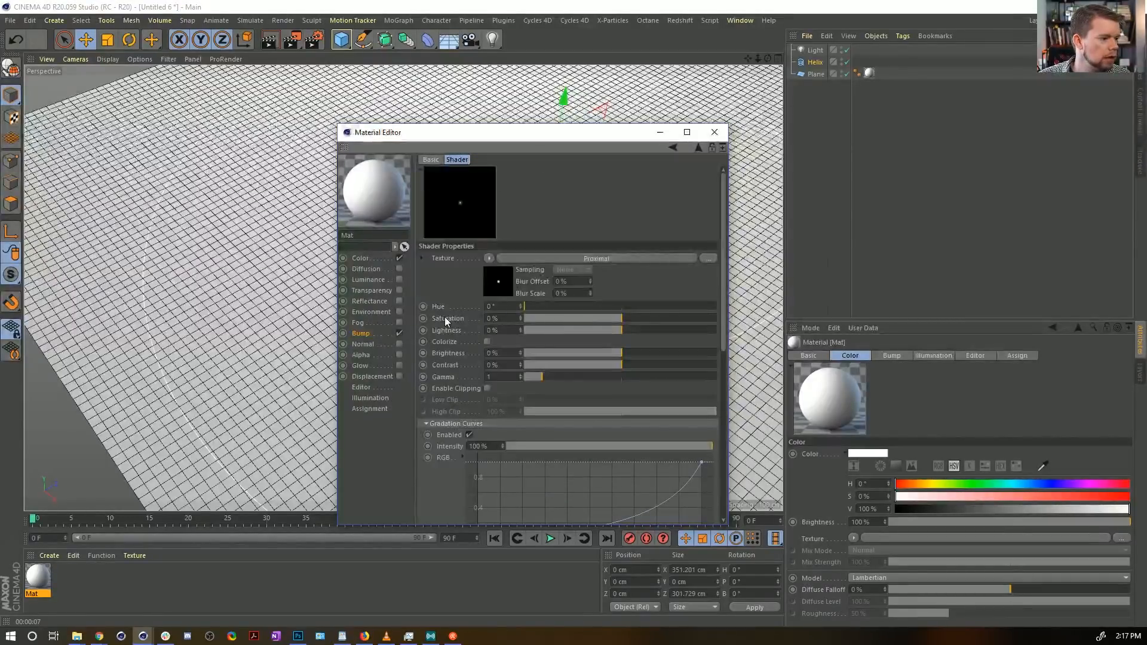
pyautogui.click(488, 281)
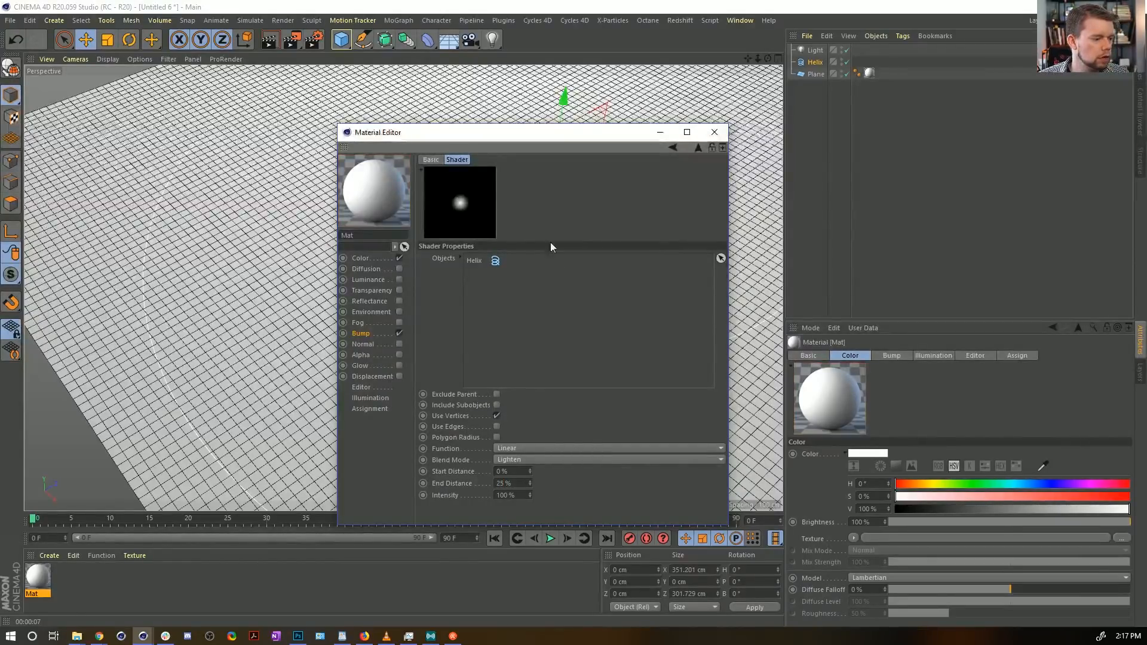
pyautogui.moveTo(496, 138); pyautogui.dragTo(821, 104)
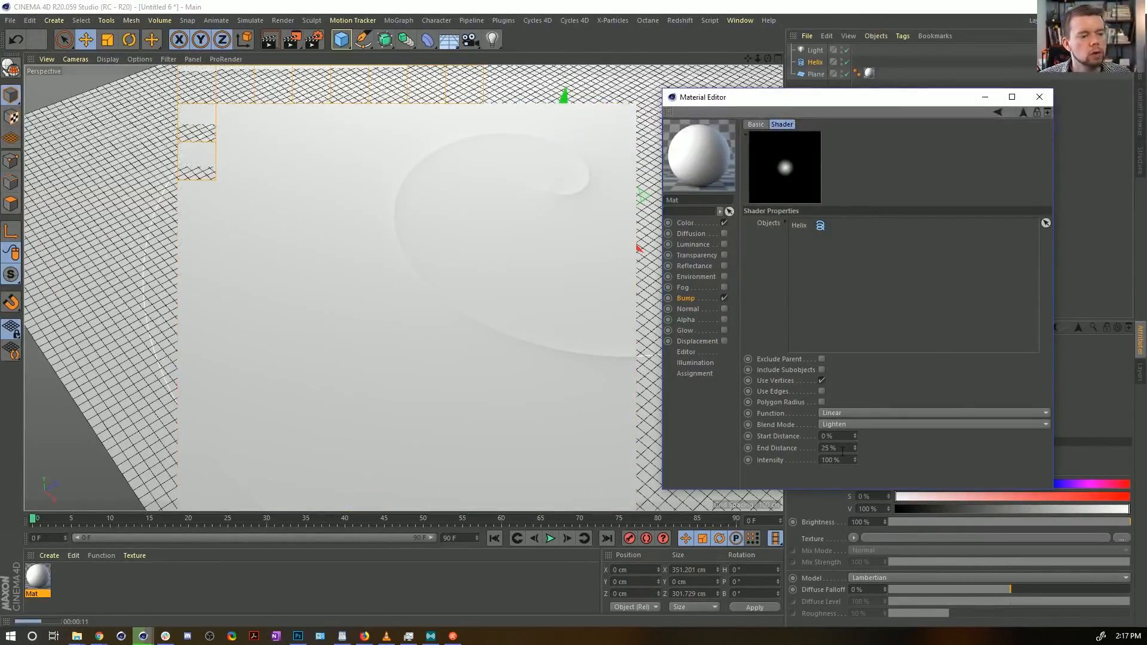
# Step: Try a Proximal End Distance of 5% in a test render, and undo the End Distance changes
pyautogui.click(829, 448)
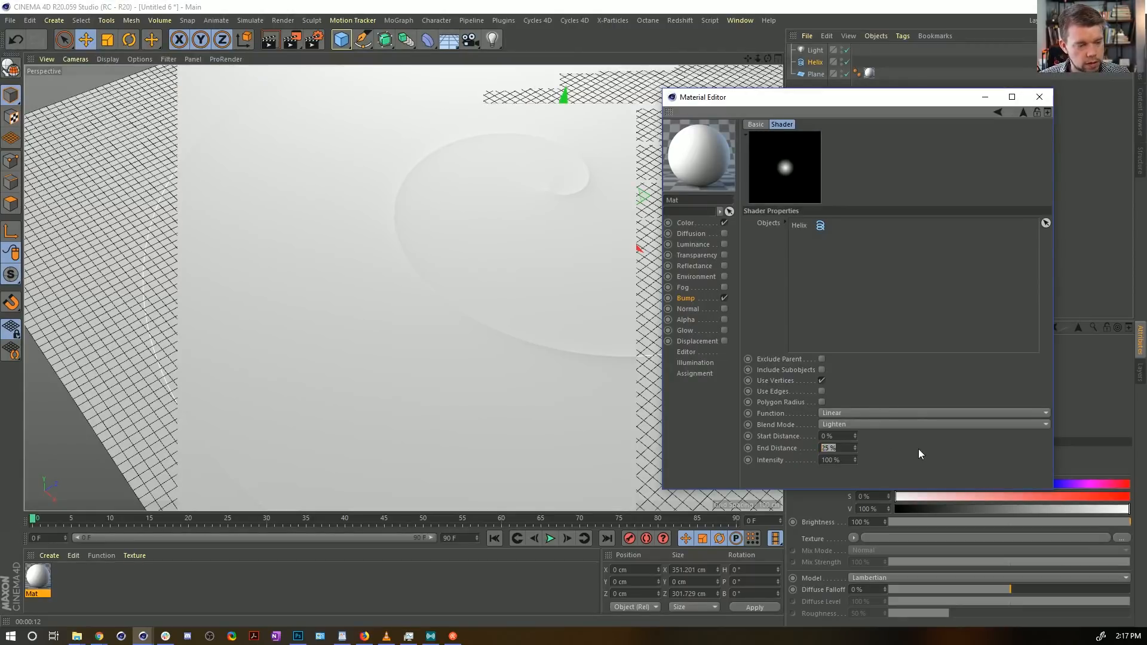
pyautogui.write('5')
pyautogui.press('Return')
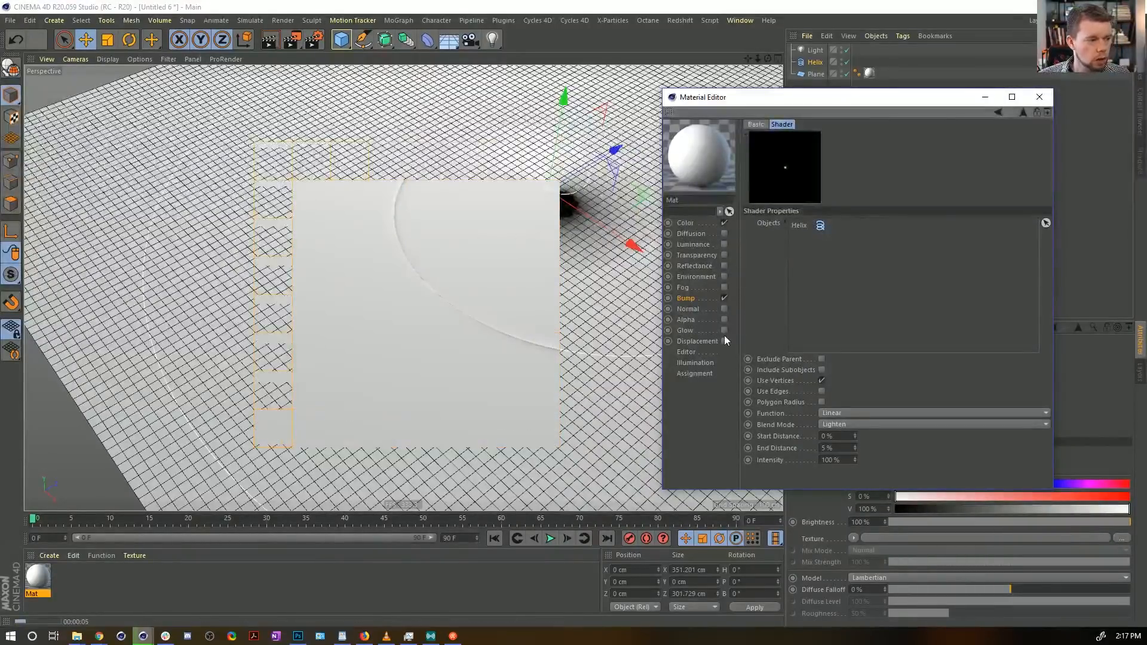
pyautogui.hotkey('ctrl', 'z')
pyautogui.hotkey('ctrl', 'z')
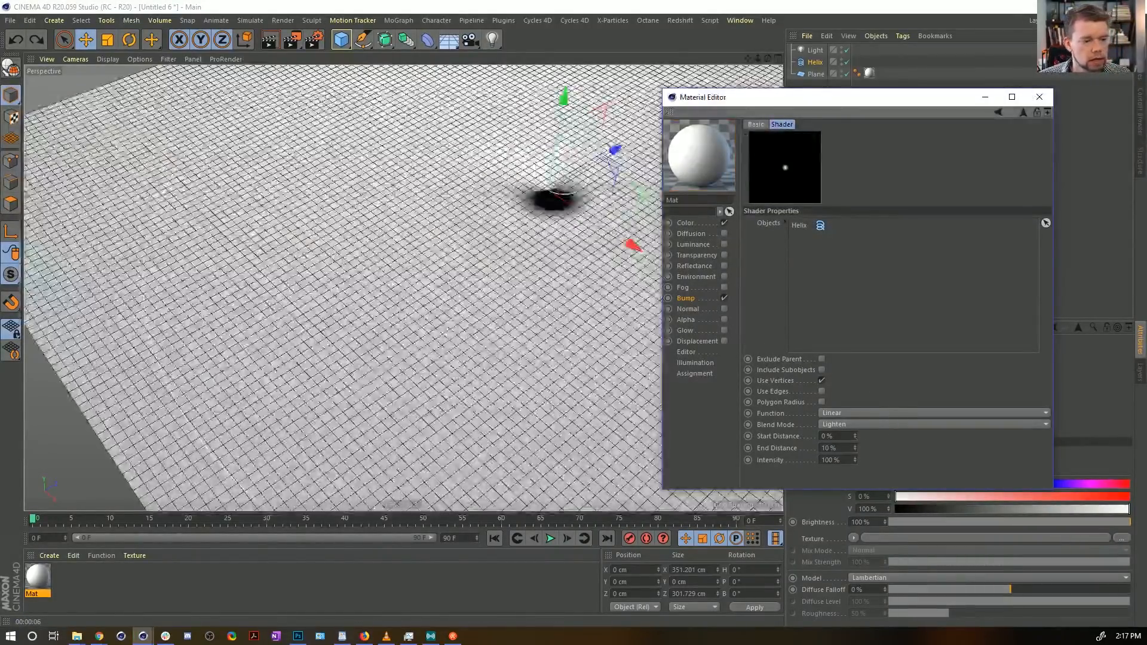
# Step: Set the Proximal shader's End Distance to 20%, render the view, and close the material
pyautogui.doubleClick(828, 448)
pyautogui.write('20')
pyautogui.press('Return')
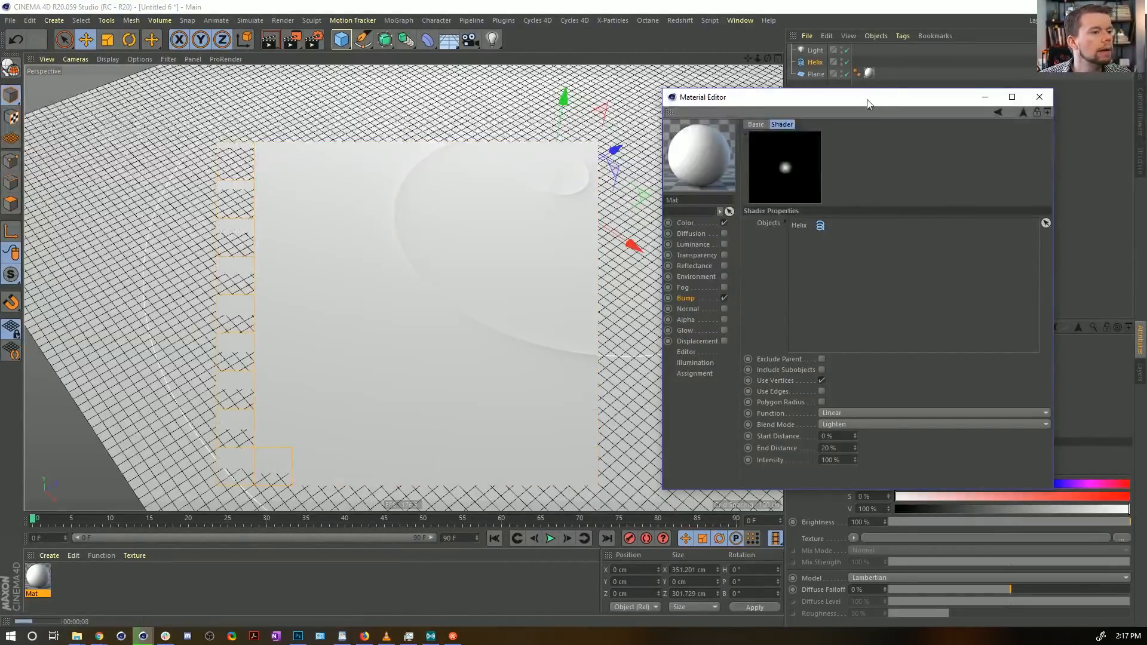
pyautogui.moveTo(866, 102)
pyautogui.mouseDown()
pyautogui.moveTo(388, 298)
pyautogui.moveTo(257, 293)
pyautogui.moveTo(660, 114)
pyautogui.moveTo(849, 92)
pyautogui.mouseUp()
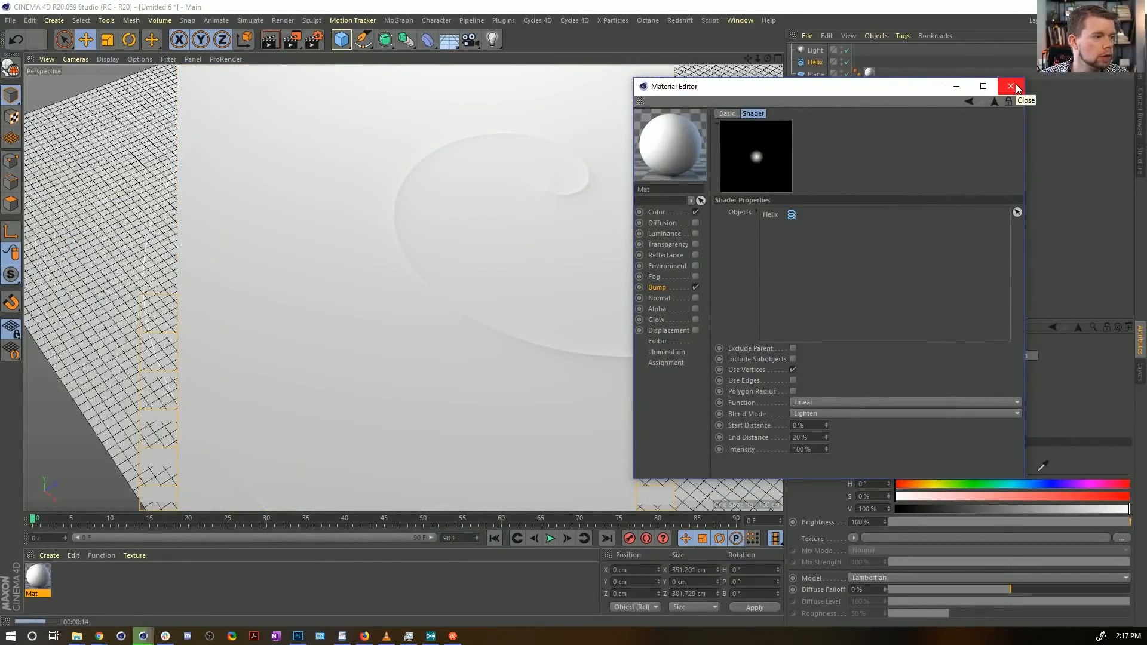
pyautogui.click(1011, 87)
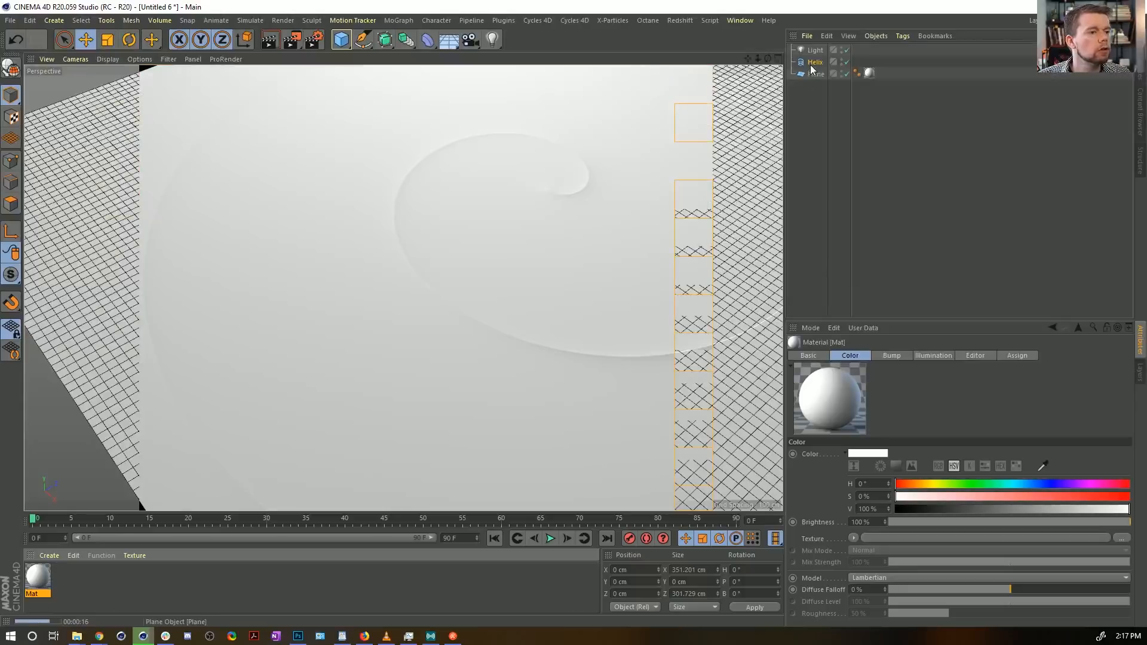
# Step: Add a MoSpline object to the scene
pyautogui.click(815, 62)
pyautogui.keyDown('alt'); pyautogui.moveTo(551, 226); pyautogui.dragTo(480, 242); pyautogui.keyUp('alt')
pyautogui.scroll(3, 480, 241)
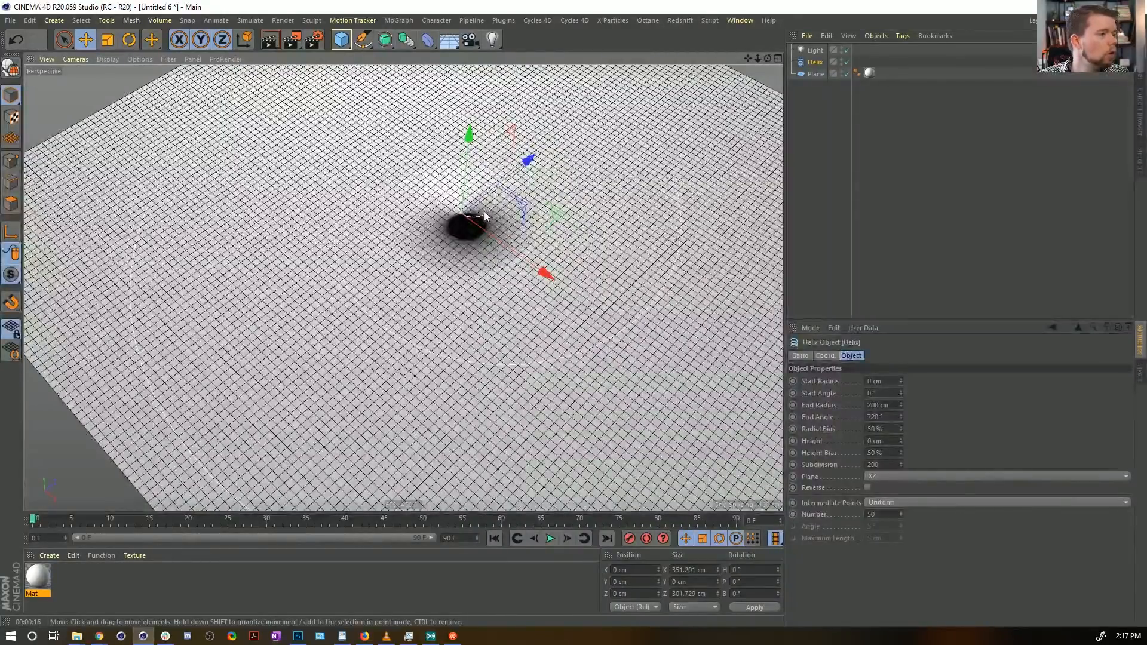
pyautogui.click(402, 21)
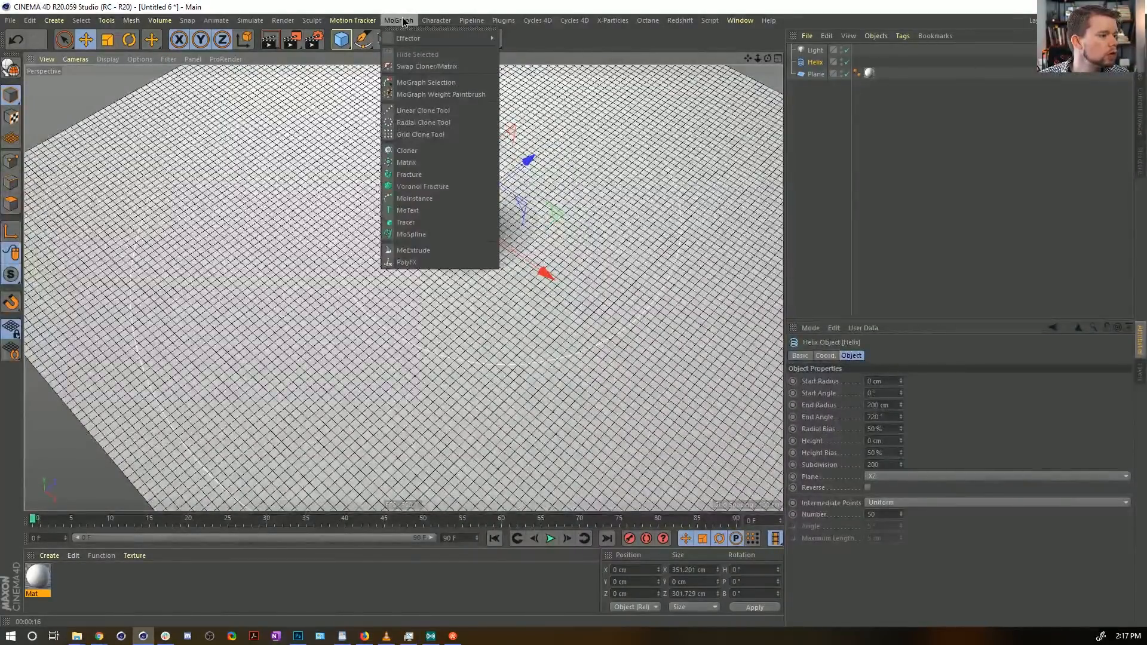
pyautogui.click(436, 234)
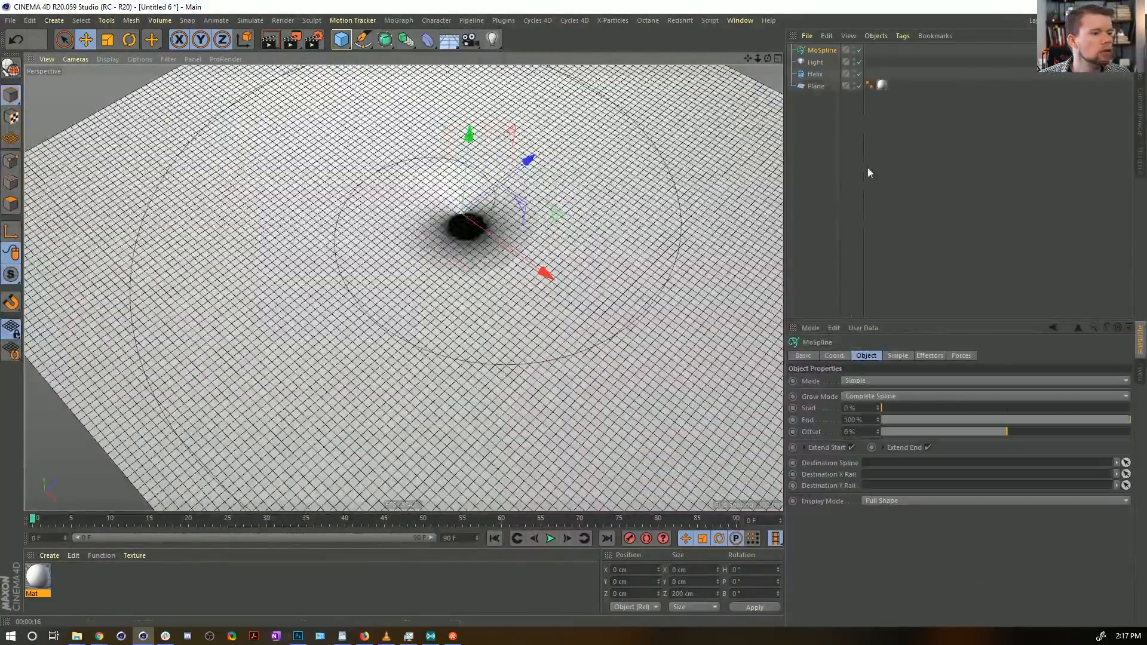
# Step: Set the MoSpline's Mode to Spline and assign the Helix as its Source Spline
pyautogui.click(858, 381)
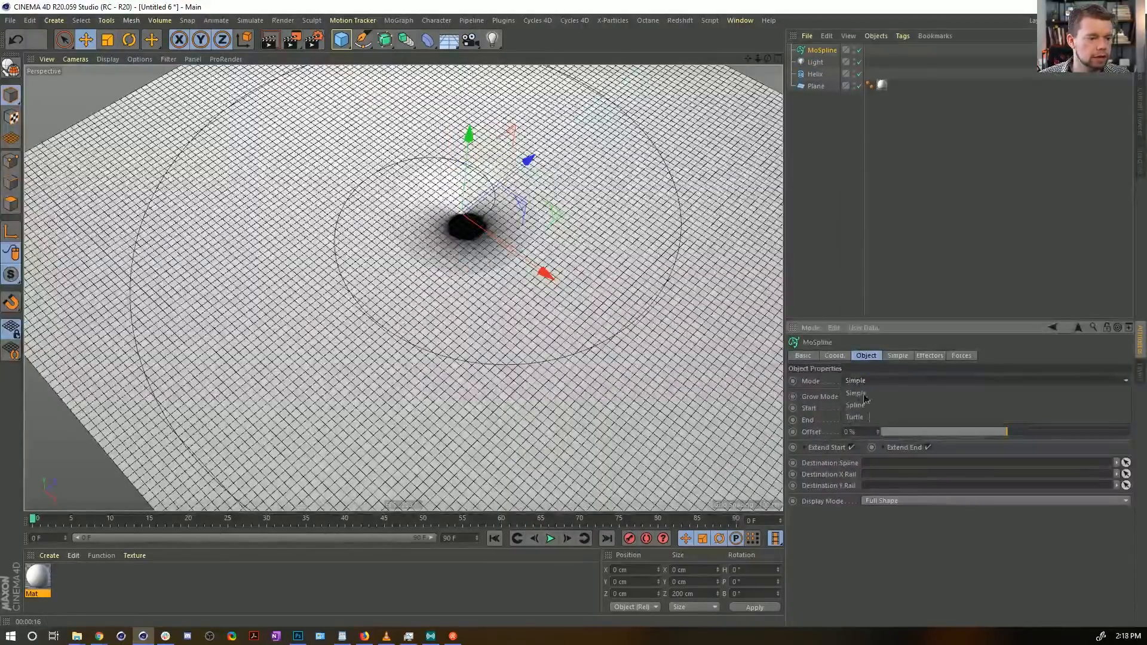
pyautogui.click(863, 394)
pyautogui.click(858, 382)
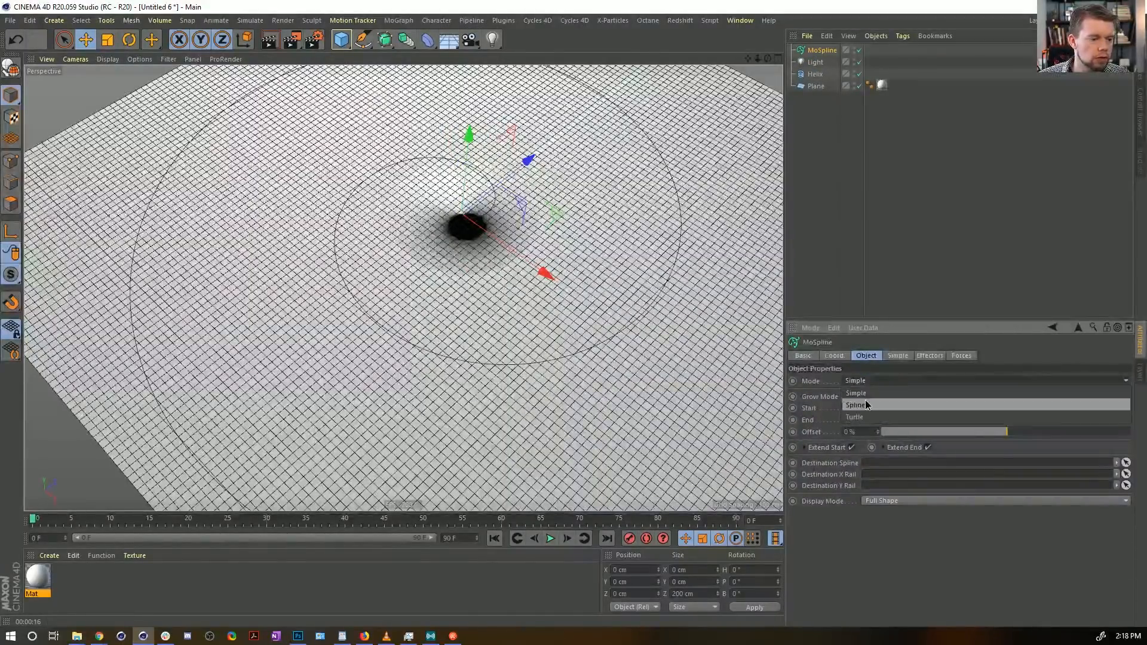
pyautogui.click(819, 377)
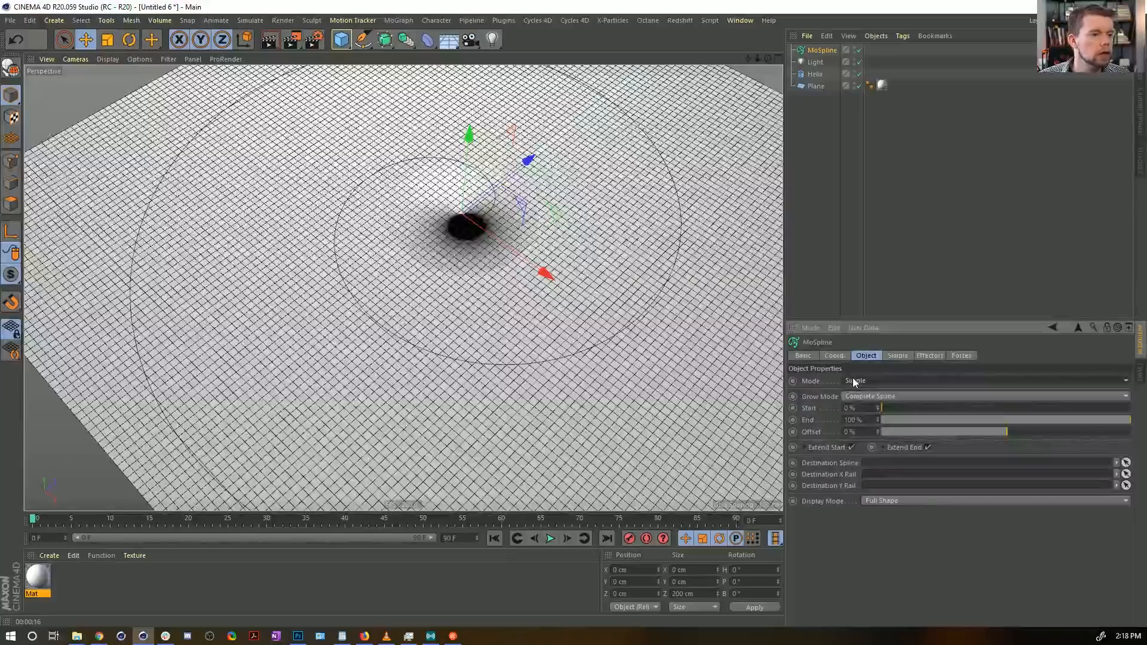
pyautogui.click(852, 378)
pyautogui.click(879, 405)
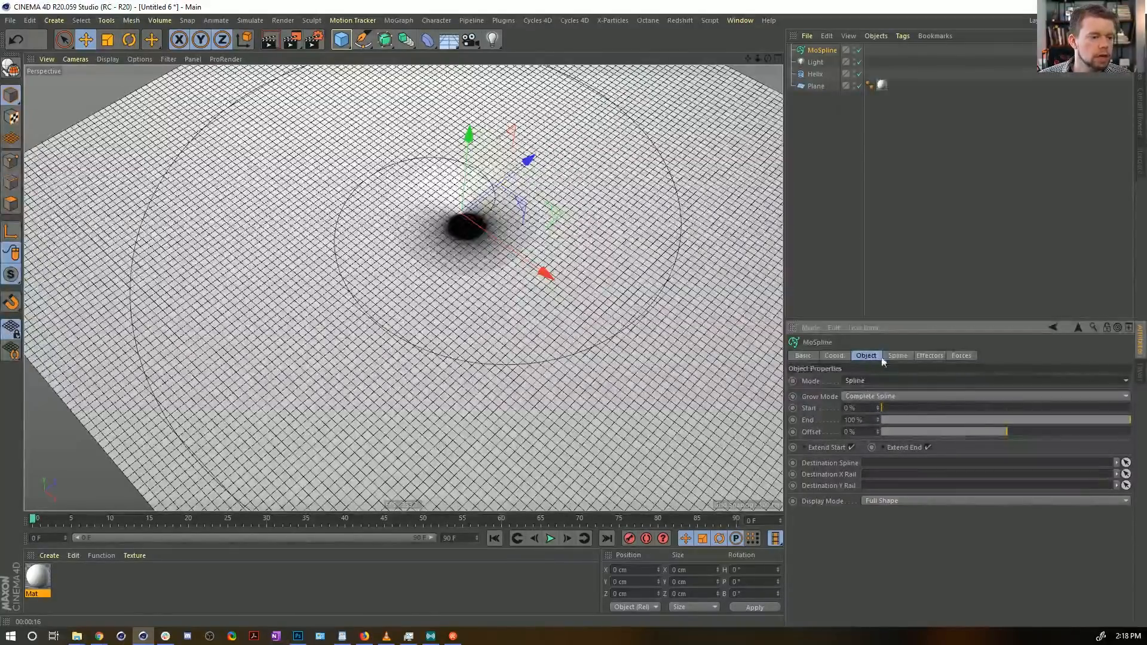
pyautogui.click(898, 356)
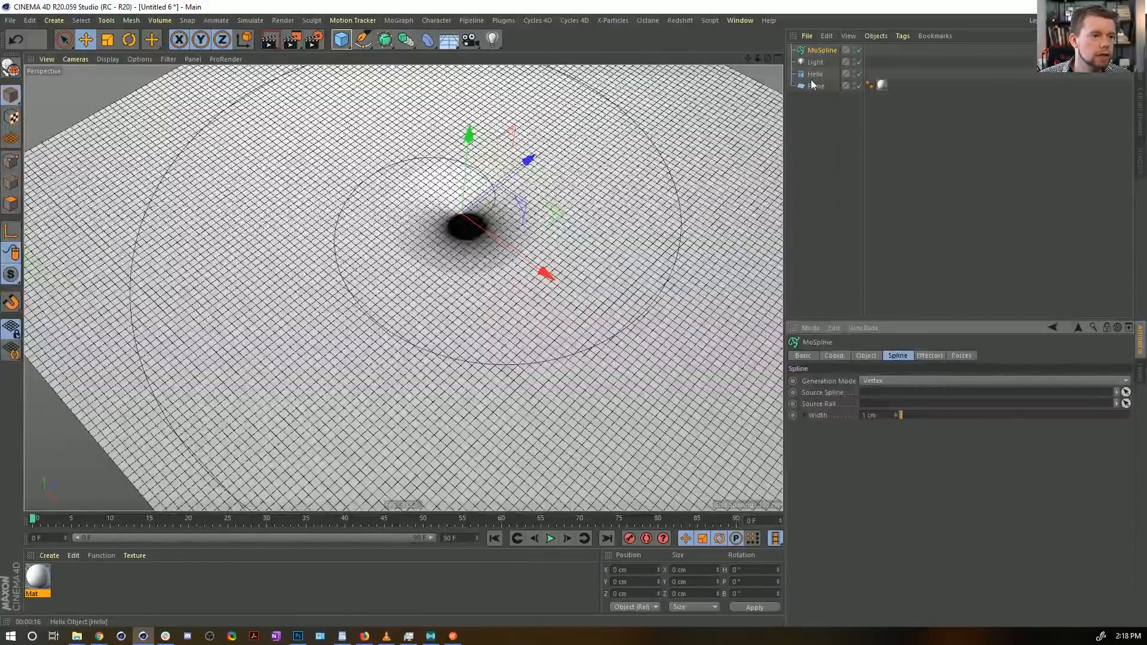
pyautogui.moveTo(812, 81); pyautogui.dragTo(878, 396)
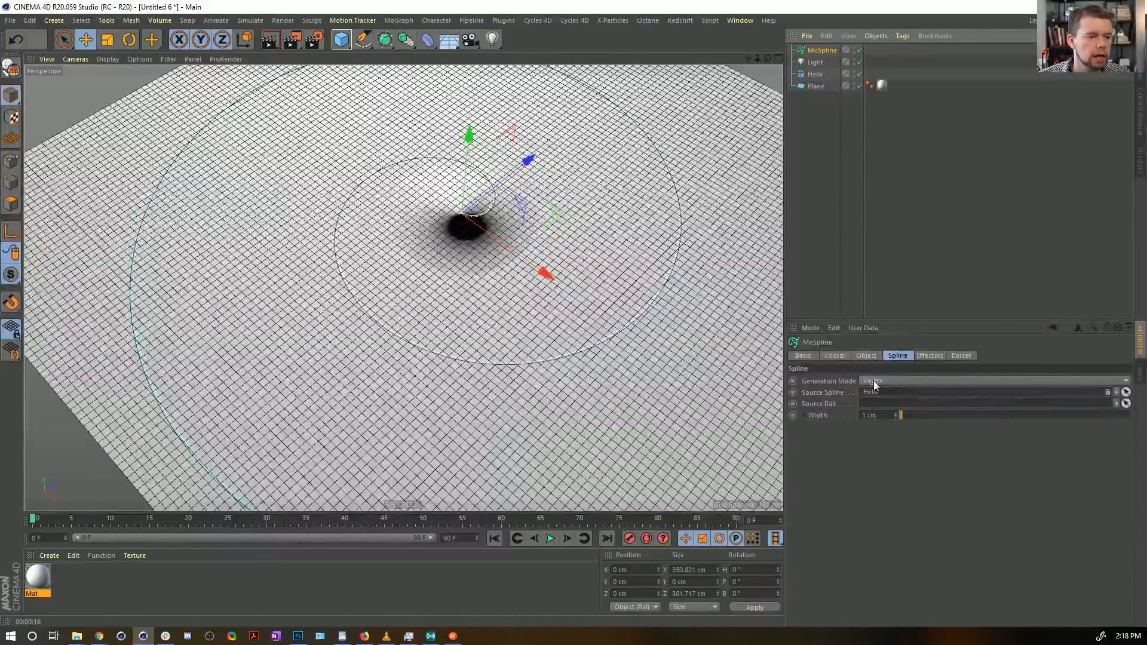
# Step: Keep the MoSpline's Grow Mode on Complete Spline and set its Display Mode to Line
pyautogui.click(869, 355)
pyautogui.click(870, 396)
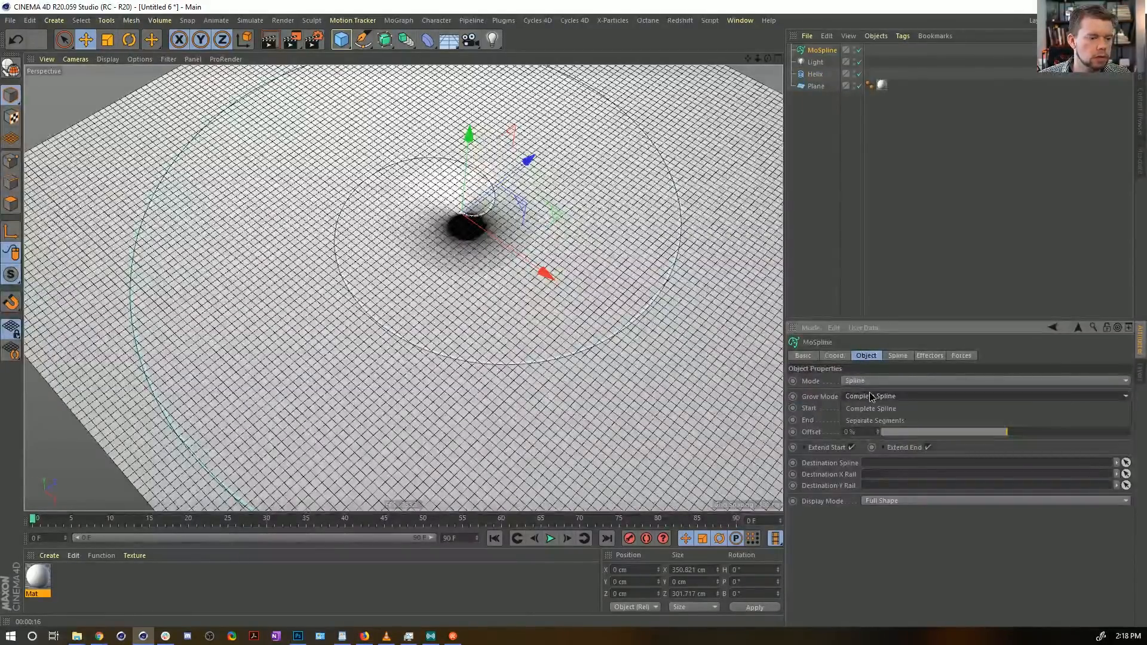
pyautogui.click(871, 408)
pyautogui.click(880, 500)
pyautogui.click(882, 513)
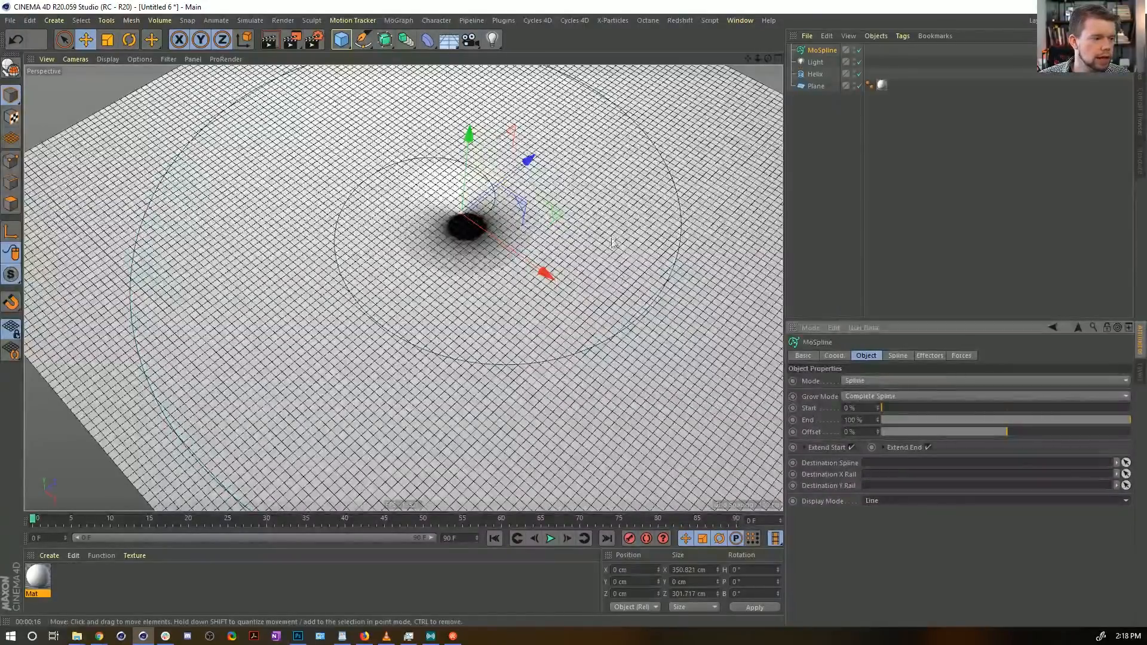
# Step: Hide the Helix in both the editor and the render
pyautogui.keyDown('alt'); pyautogui.click(855, 73); pyautogui.keyUp('alt')
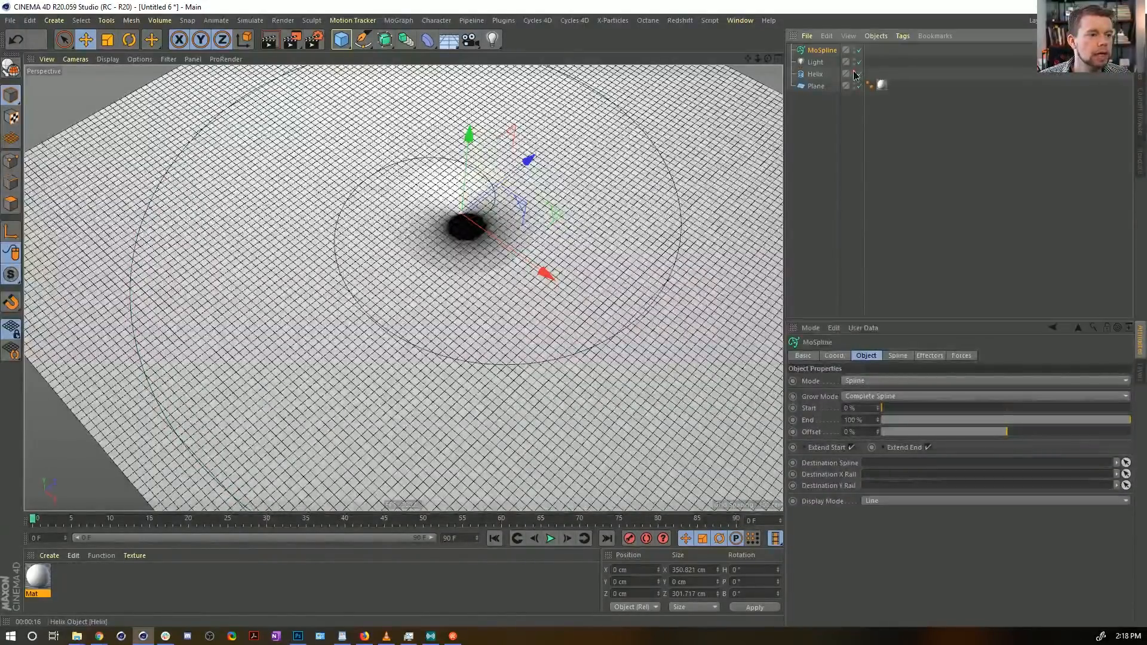
pyautogui.keyDown('alt'); pyautogui.click(854, 73); pyautogui.keyUp('alt')
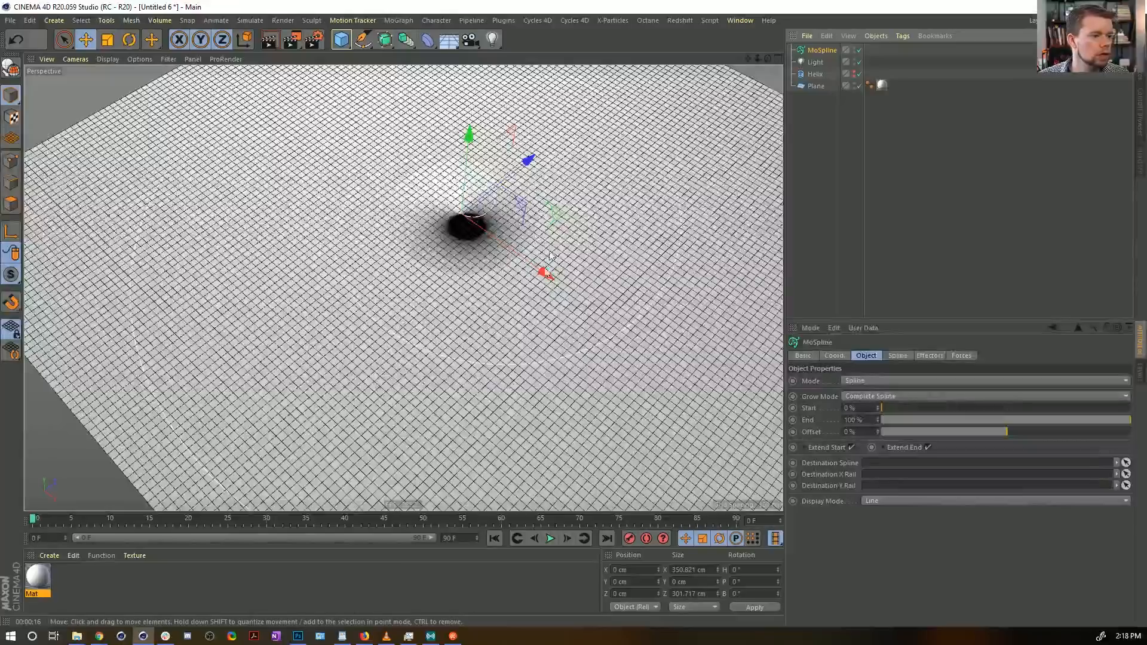
pyautogui.moveTo(552, 256)
pyautogui.keyDown('alt'); pyautogui.mouseDown()
pyautogui.moveTo(558, 218)
pyautogui.moveTo(547, 245)
pyautogui.mouseUp(); pyautogui.keyUp('alt')
# Step: Darken the material's Color to a V value of 48% and close the material
pyautogui.doubleClick(36, 583)
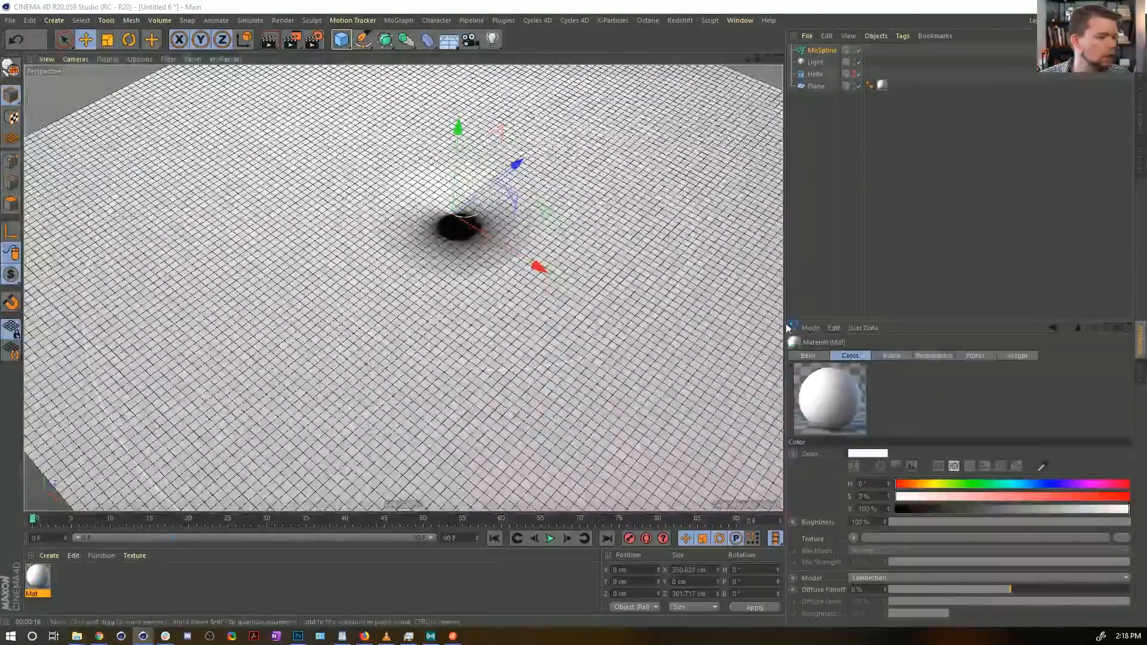
pyautogui.click(285, 290)
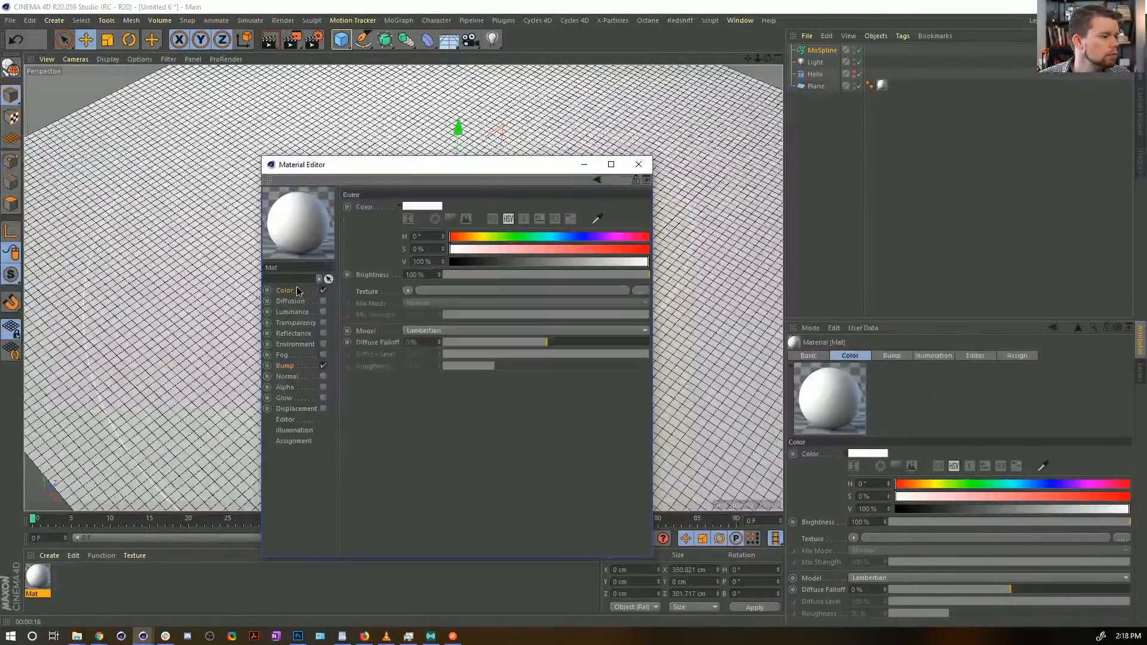
pyautogui.moveTo(552, 262)
pyautogui.mouseDown()
pyautogui.moveTo(558, 272)
pyautogui.moveTo(525, 260)
pyautogui.moveTo(545, 263)
pyautogui.mouseUp()
pyautogui.click(639, 164)
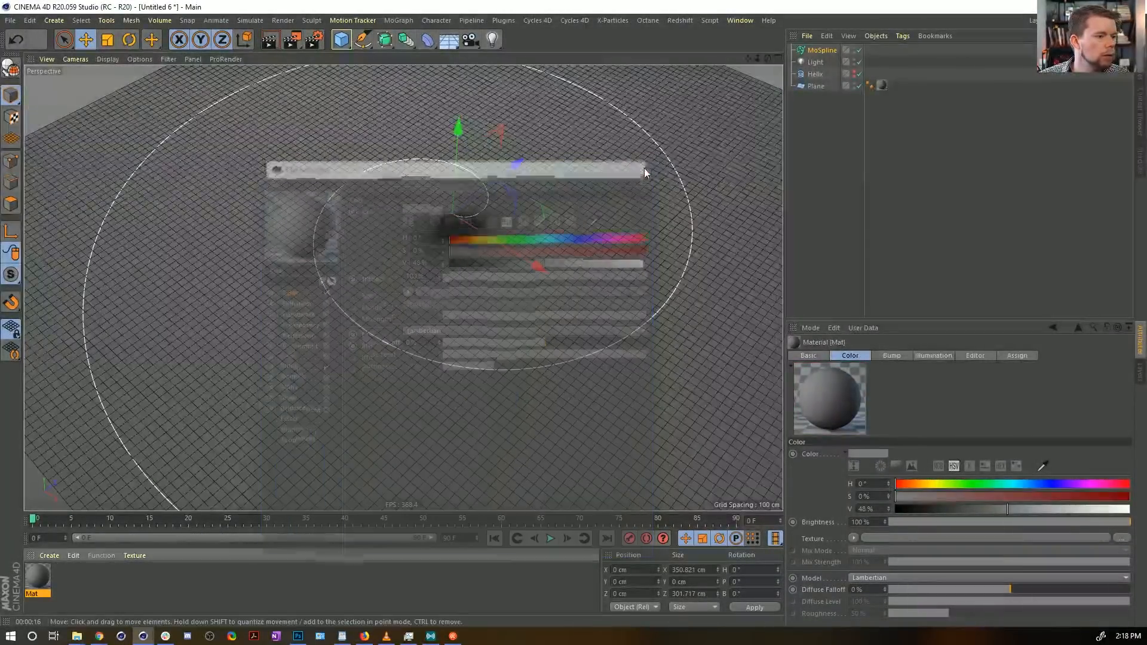
# Step: Scrub the MoSpline's End value to preview the spline's growth, finishing back at 100%
pyautogui.click(822, 50)
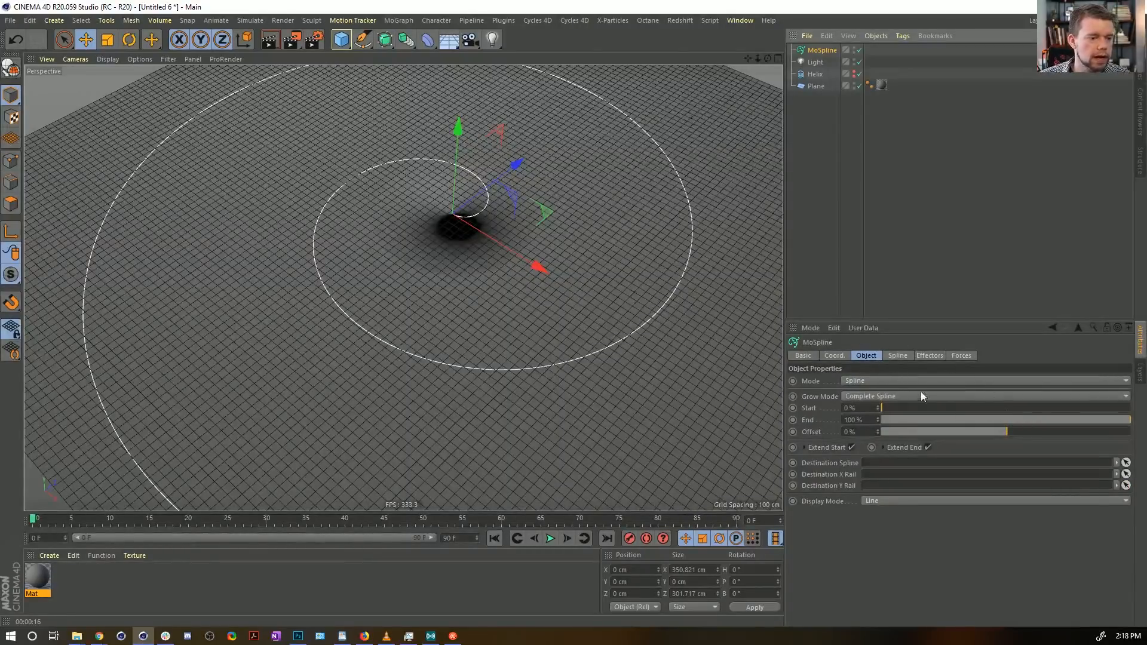
pyautogui.moveTo(1109, 423)
pyautogui.mouseDown()
pyautogui.moveTo(904, 422)
pyautogui.moveTo(1130, 421)
pyautogui.mouseUp()
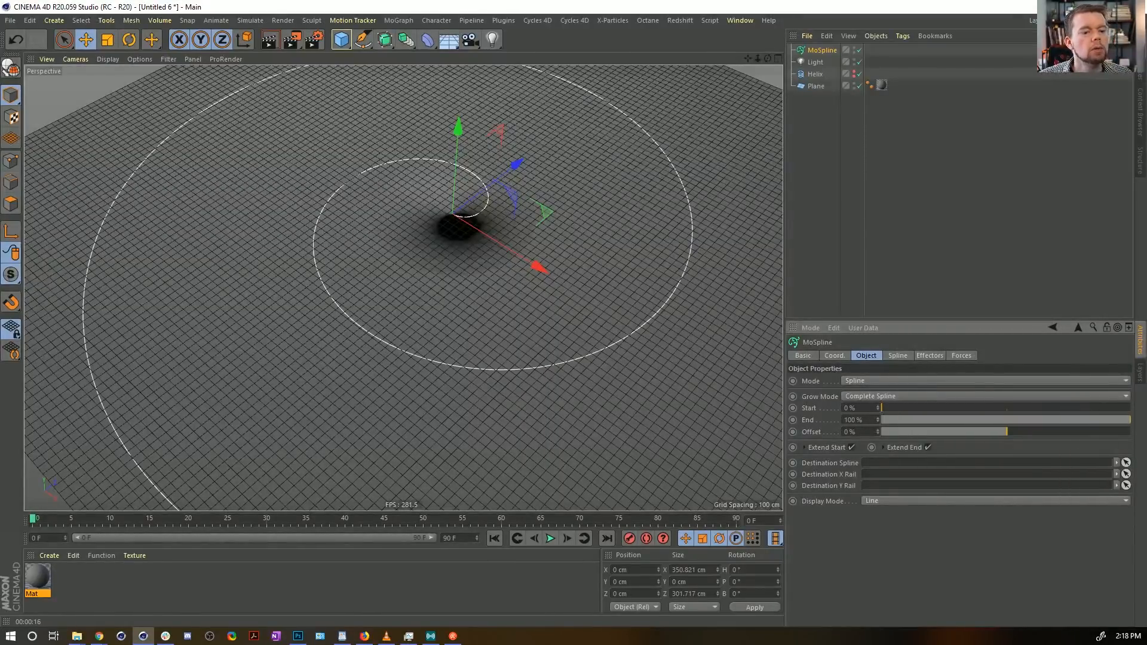
# Step: Set the MoSpline's Generation Mode to Count with a Count of 2000
pyautogui.click(902, 358)
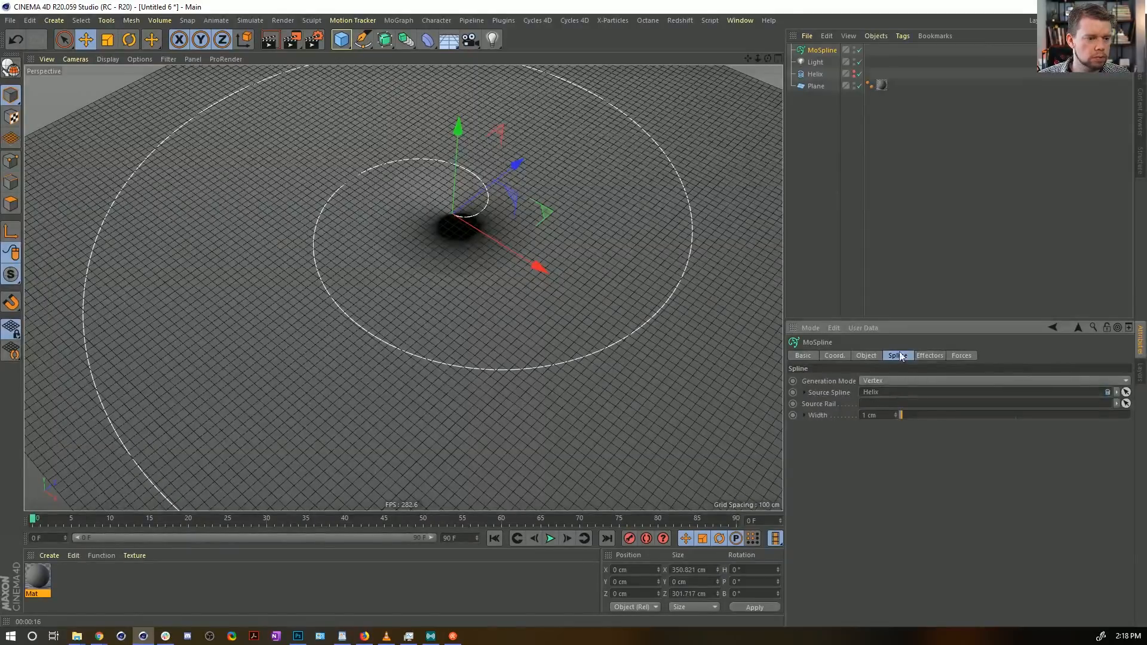
pyautogui.click(868, 356)
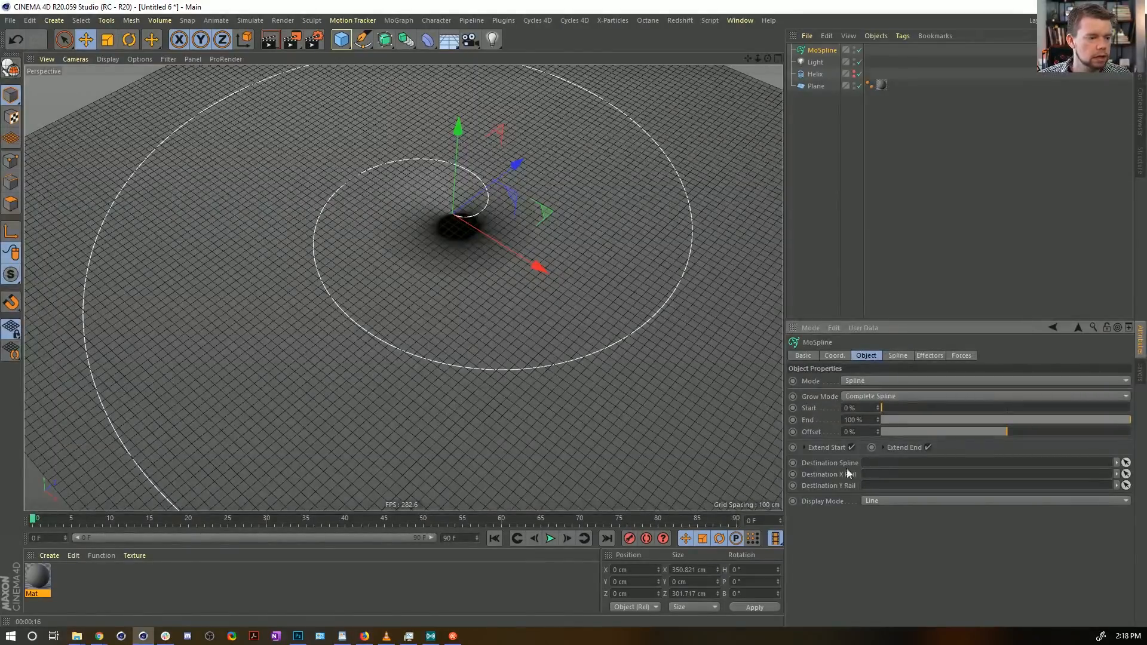
pyautogui.click(930, 356)
pyautogui.click(893, 357)
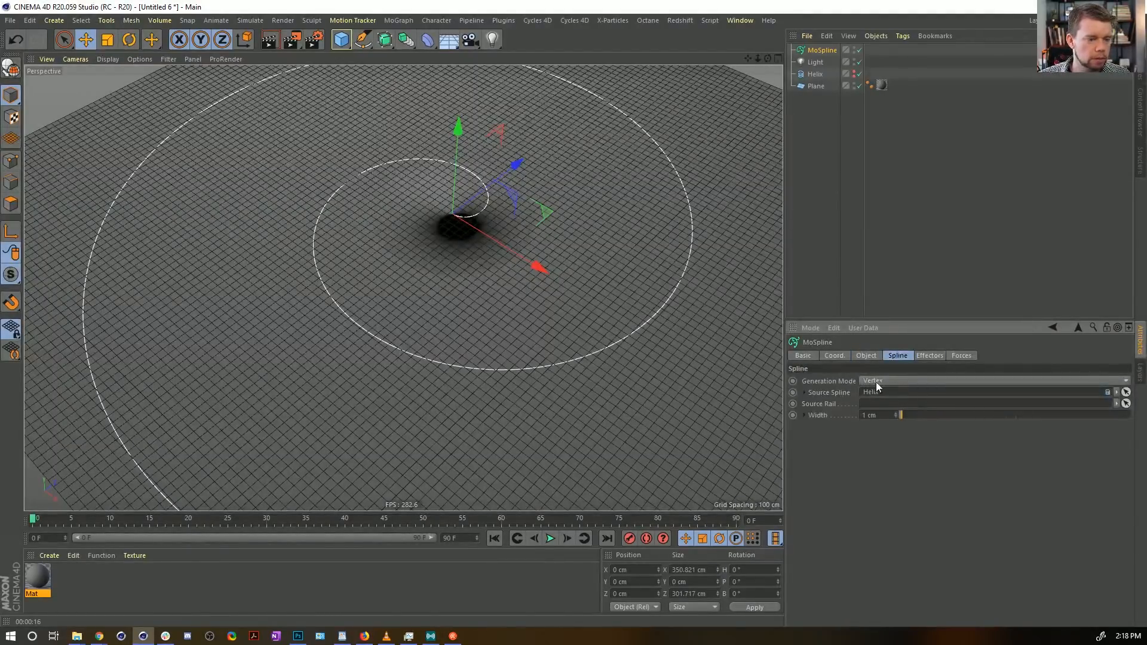
pyautogui.click(874, 381)
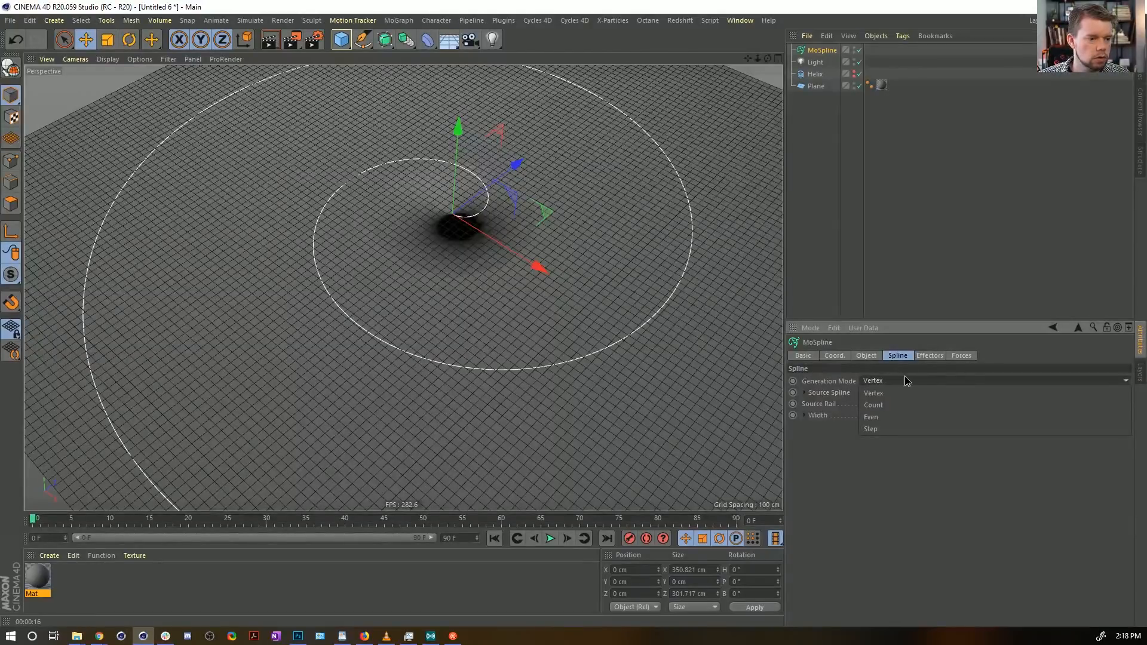
pyautogui.click(900, 405)
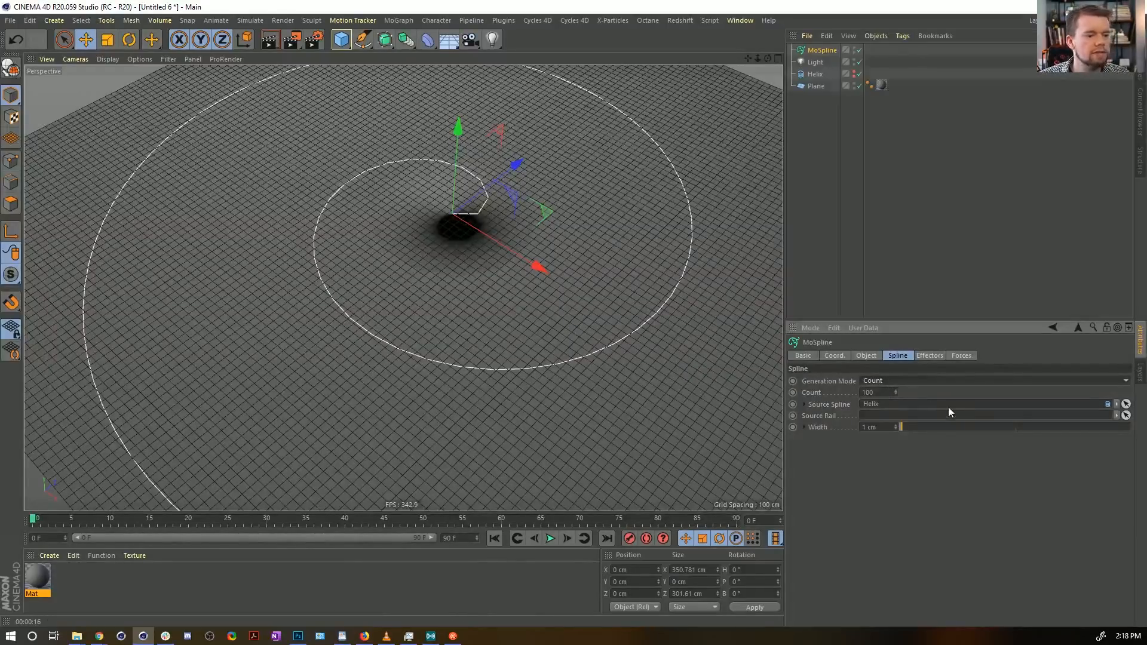
pyautogui.click(889, 392)
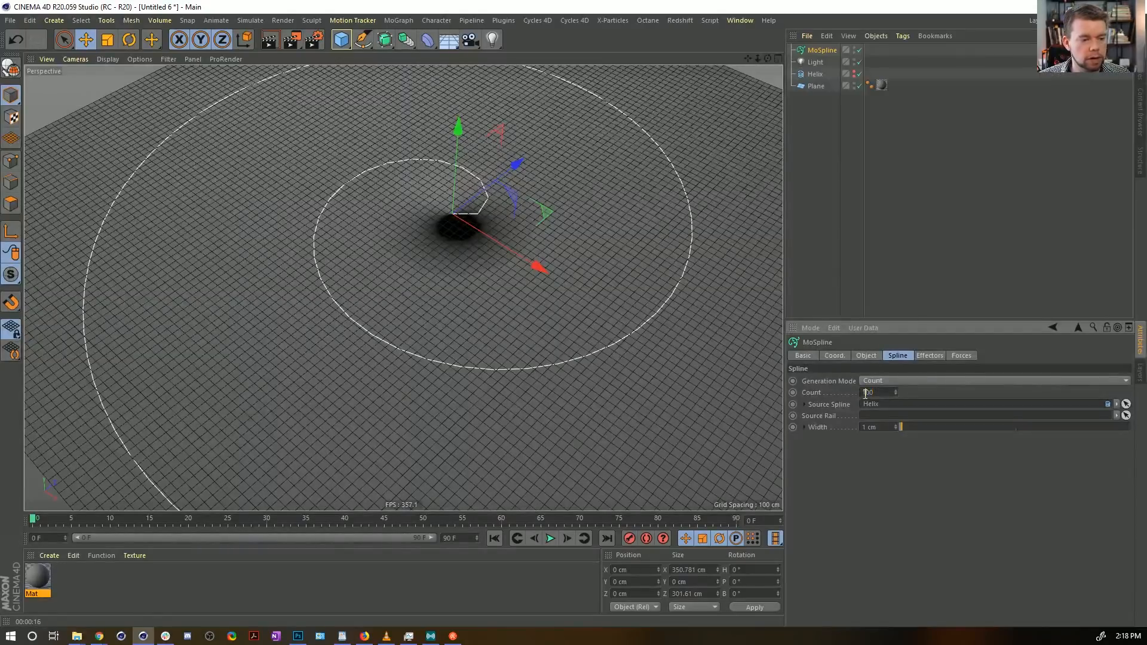
pyautogui.press('Return')
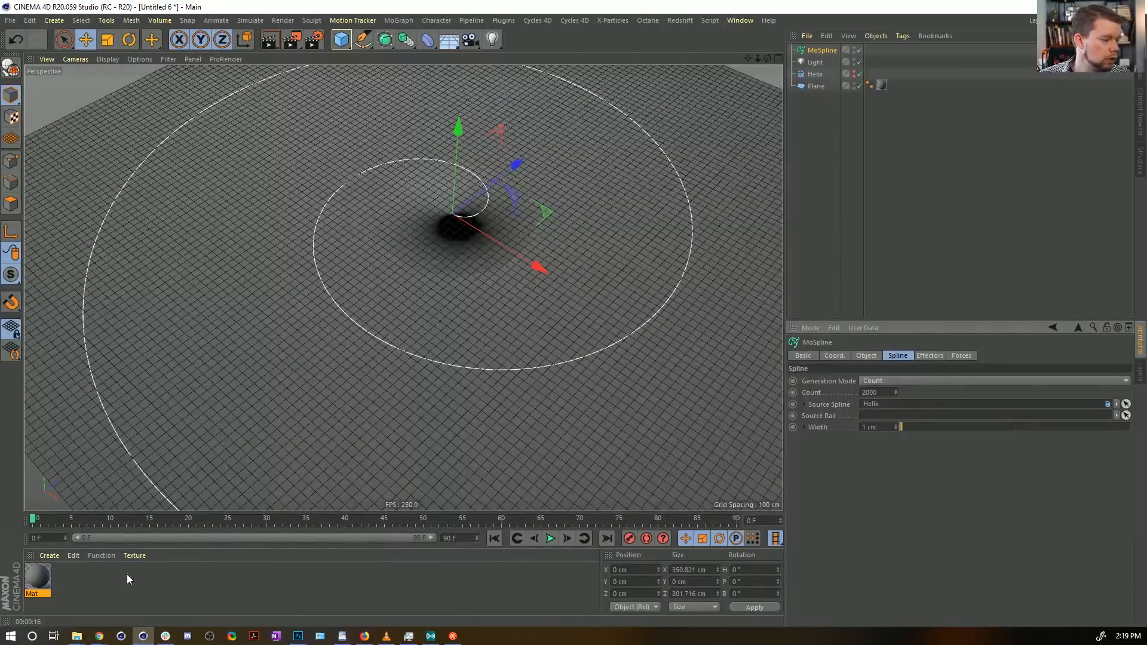
# Step: Replace the Helix with the MoSpline in the Objects list of the Bump's Proximal shader, and render the view
pyautogui.click(31, 578)
pyautogui.doubleClick(32, 578)
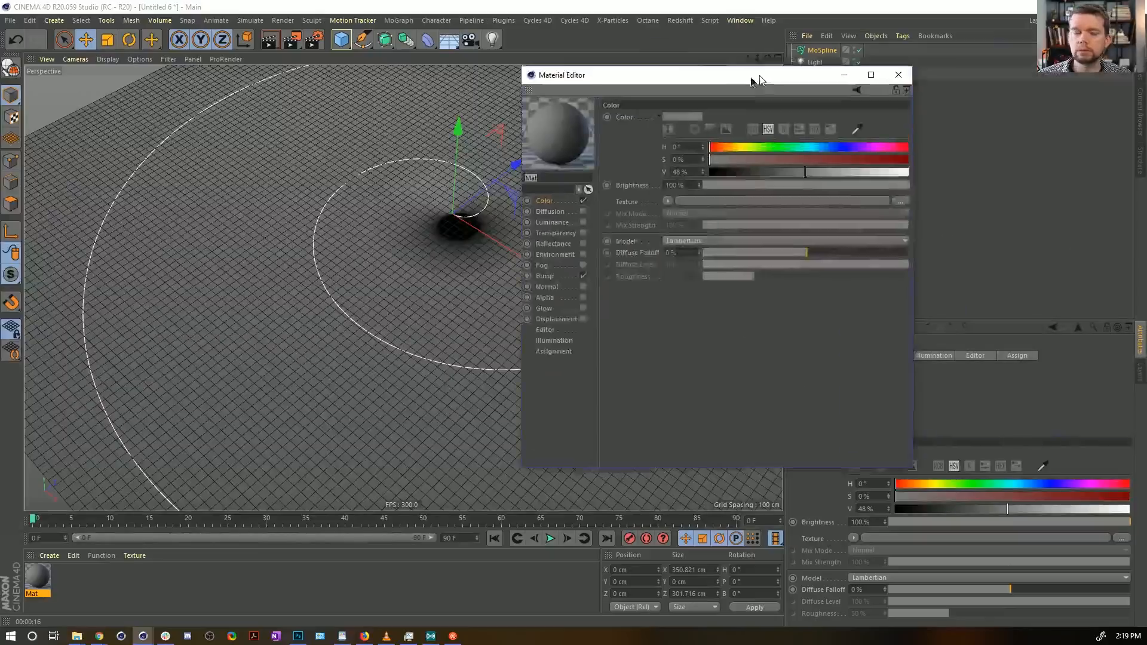
pyautogui.click(448, 298)
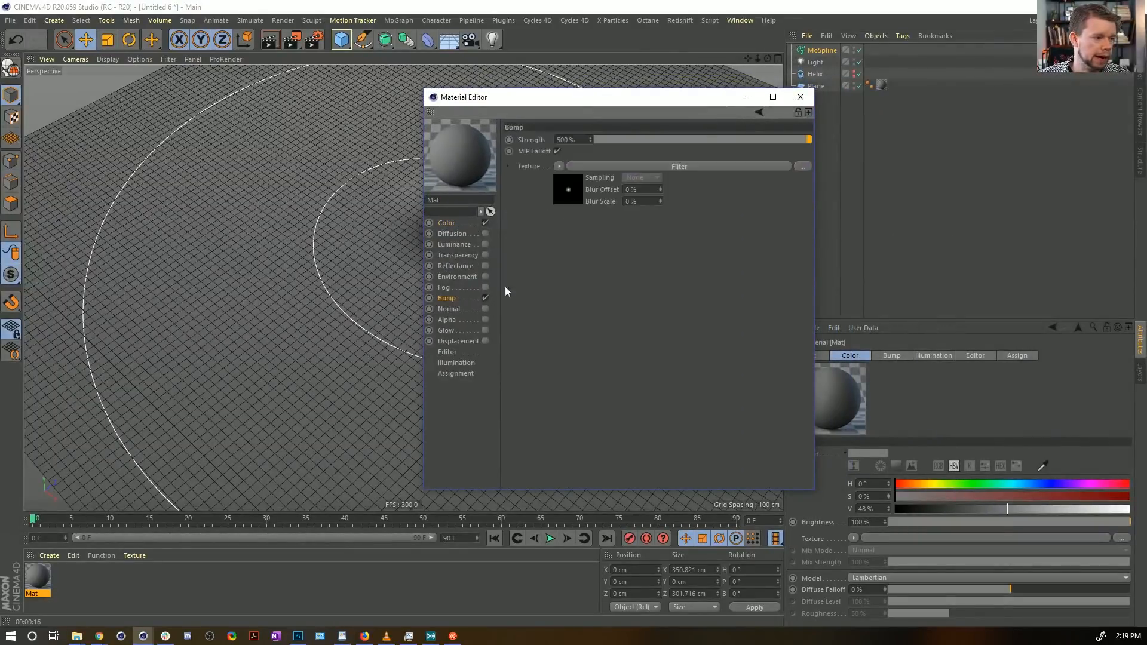
pyautogui.click(565, 191)
pyautogui.click(587, 249)
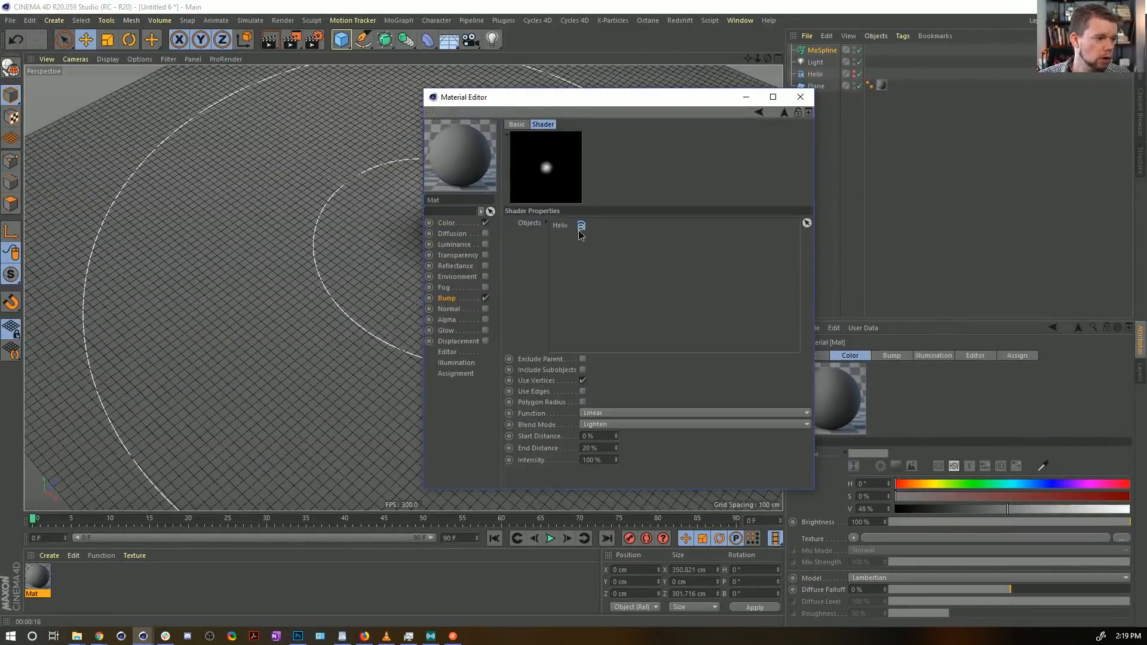
pyautogui.moveTo(820, 50); pyautogui.dragTo(649, 257)
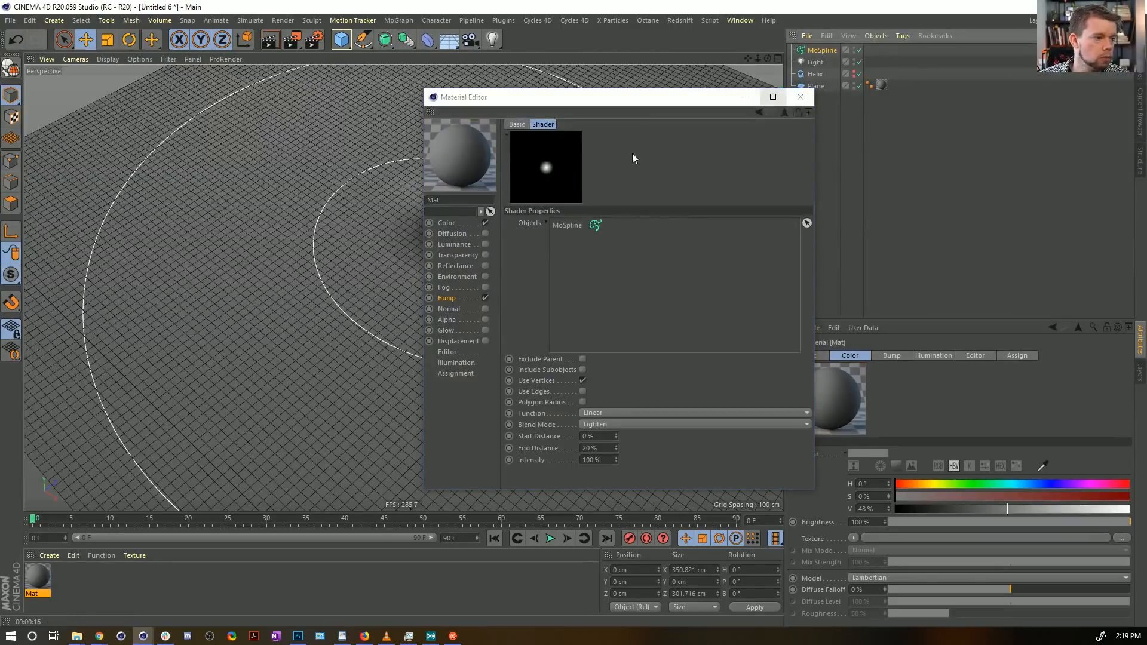
pyautogui.moveTo(622, 102); pyautogui.dragTo(878, 102)
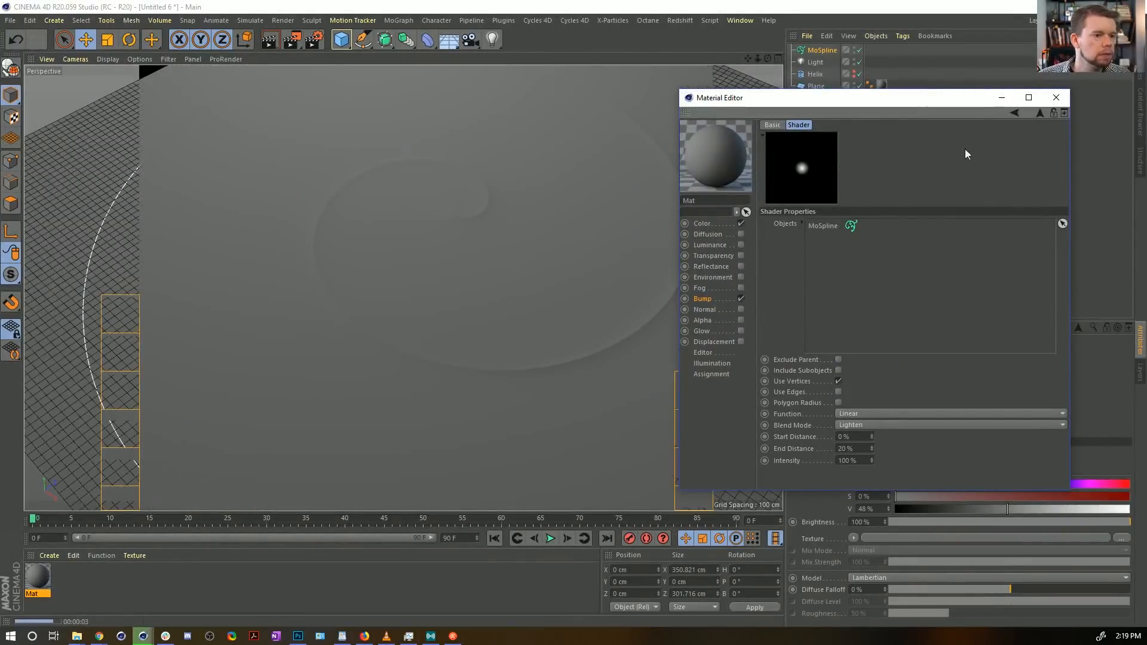
pyautogui.click(1056, 97)
# Step: Raise the MoSpline's Count to 5000 and render the view
pyautogui.click(808, 52)
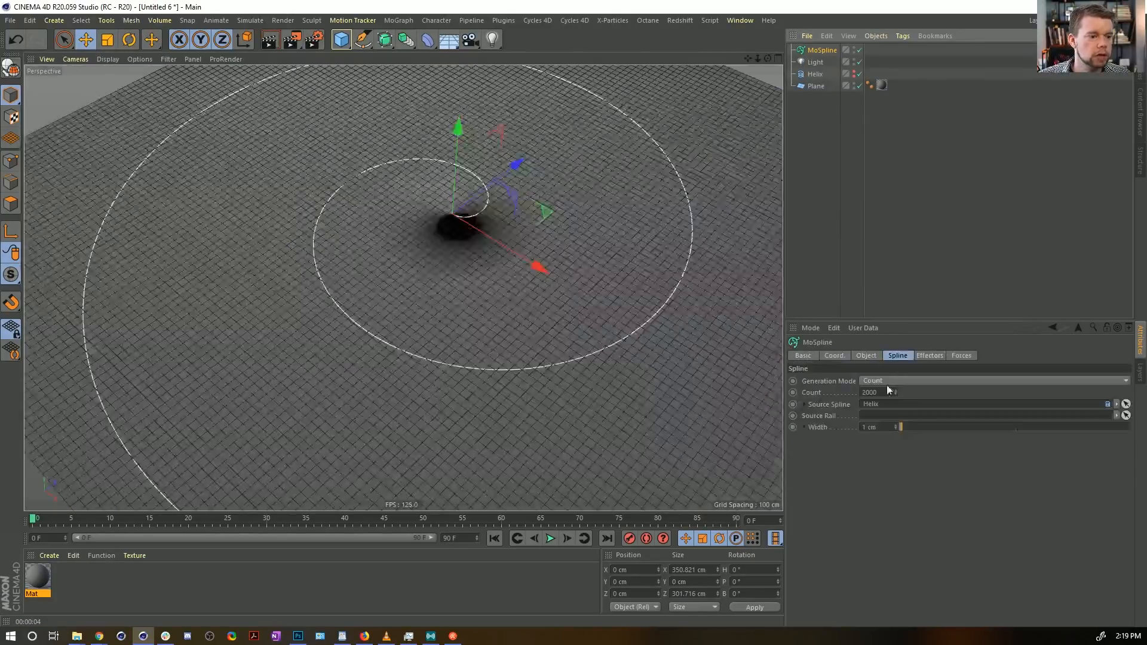
pyautogui.click(815, 75)
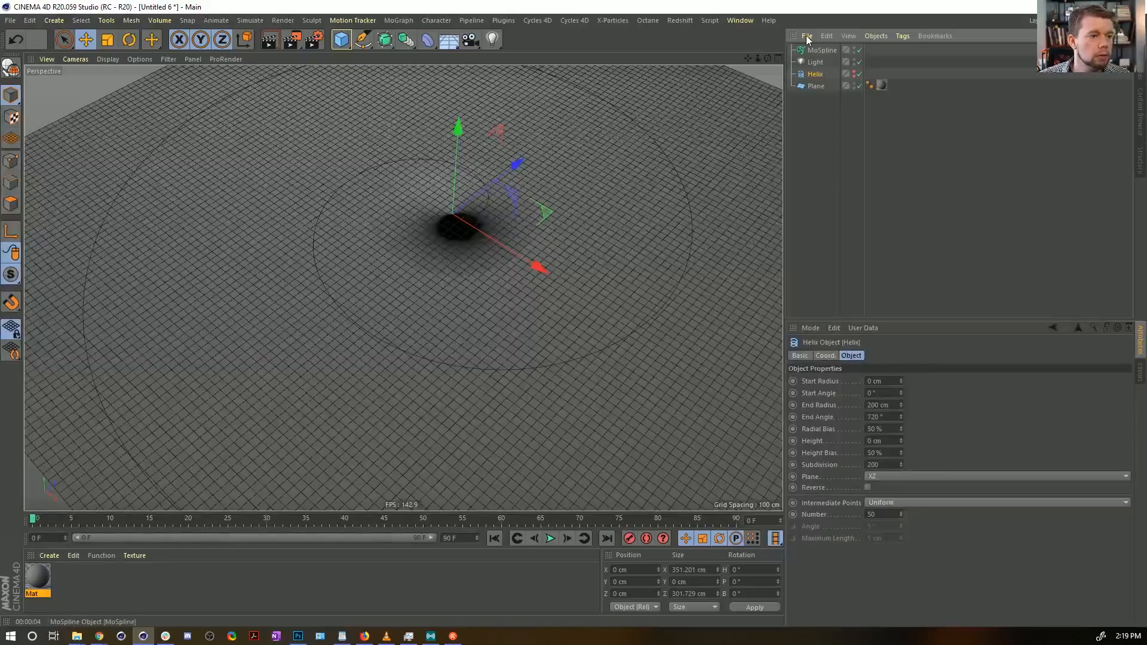
pyautogui.click(822, 50)
pyautogui.click(866, 356)
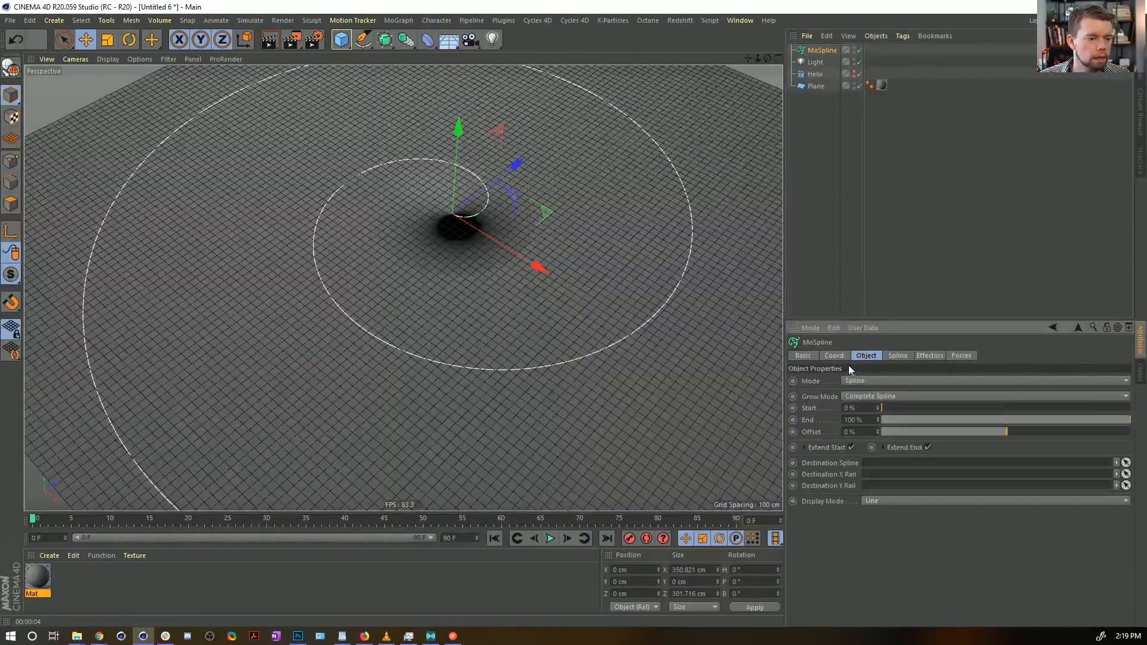
pyautogui.click(842, 357)
pyautogui.click(890, 357)
pyautogui.click(927, 356)
pyautogui.click(959, 358)
pyautogui.click(896, 357)
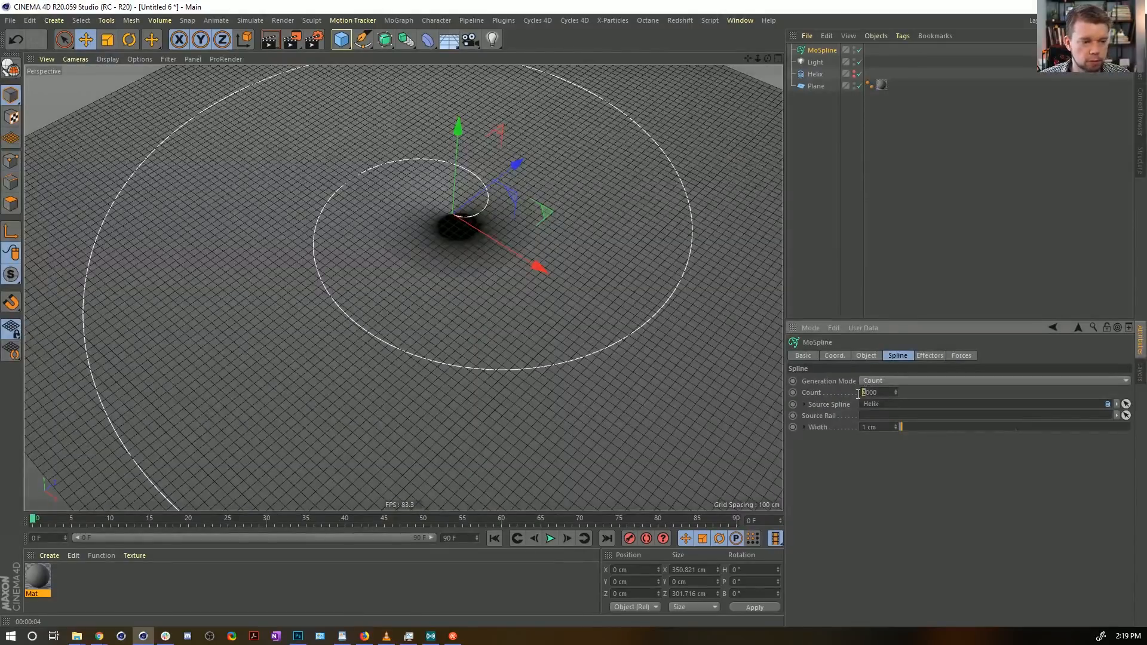
pyautogui.hotkey('ctrl', 'r')
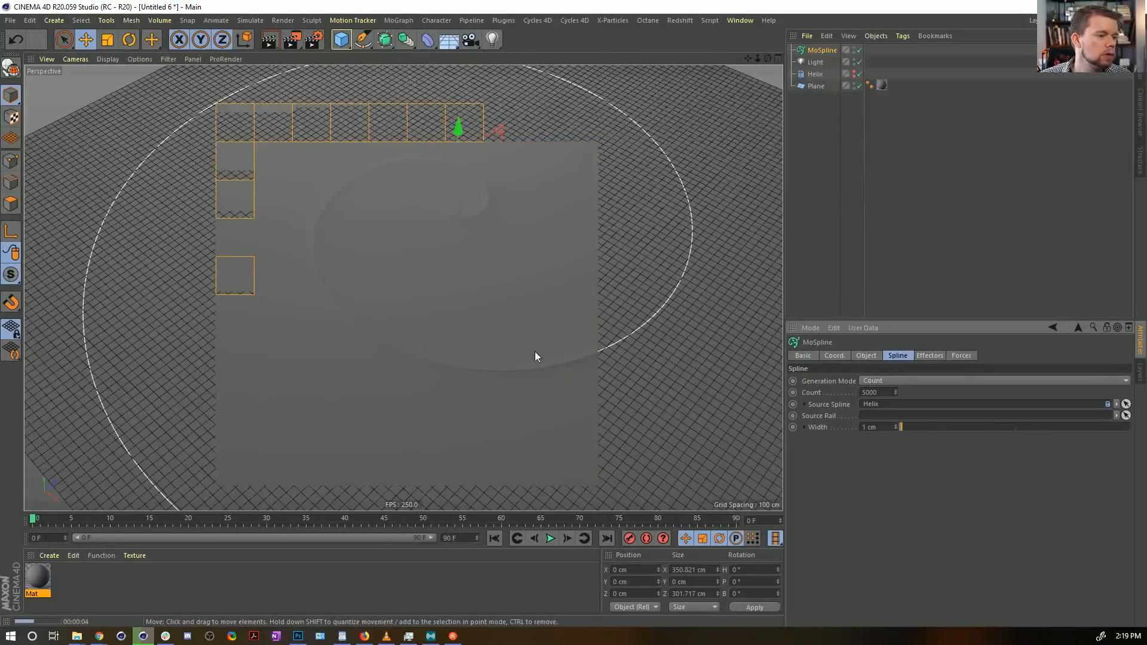
# Step: Reduce the MoSpline's End to 12.3% and render the view
pyautogui.click(866, 357)
pyautogui.moveTo(1062, 425); pyautogui.dragTo(912, 448)
pyautogui.hotkey('ctrl', 'r')
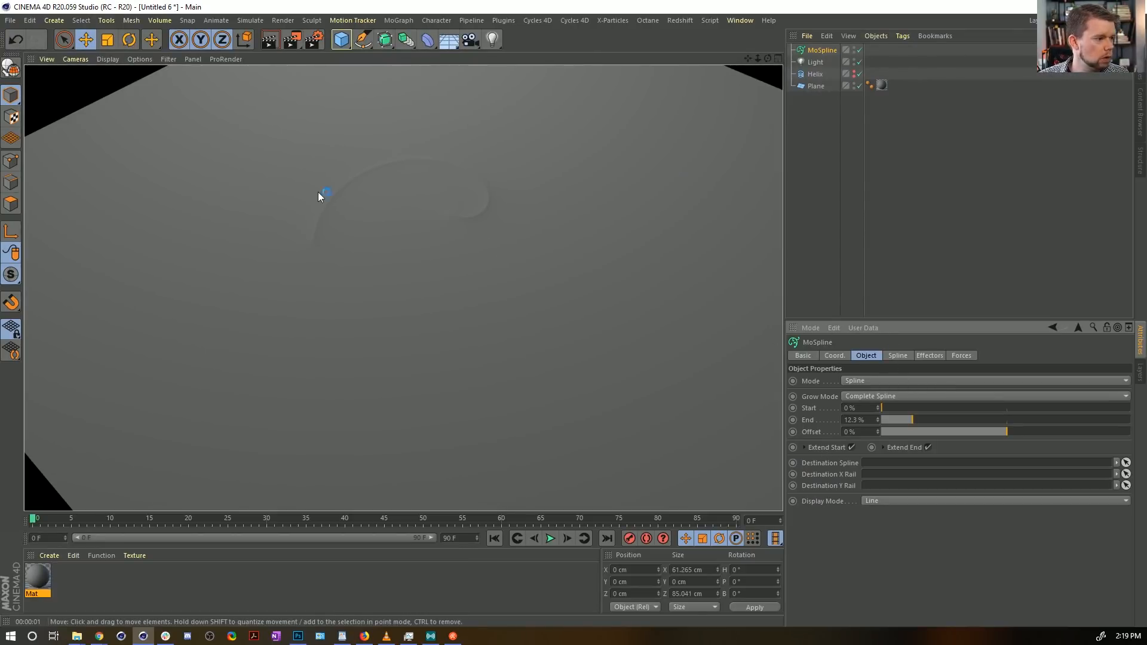
# Step: Start saving the scene and browse to the Episode14 SceneFiles folder as its destination
pyautogui.scroll(-5, 420, 204)
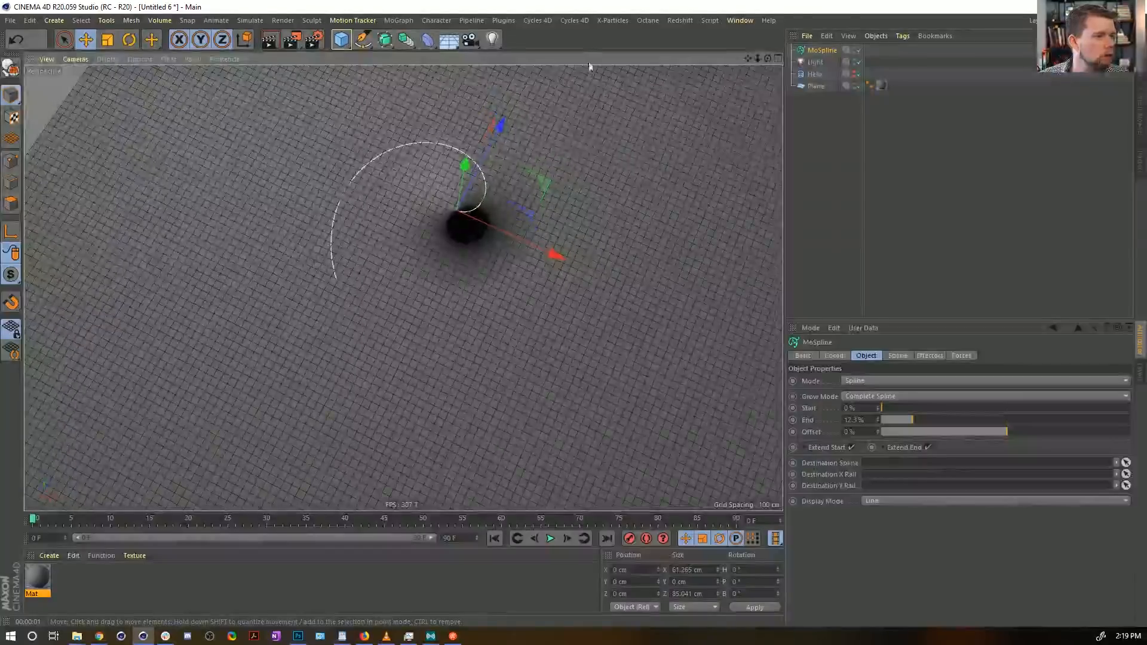
pyautogui.hotkey('ctrl', 's')
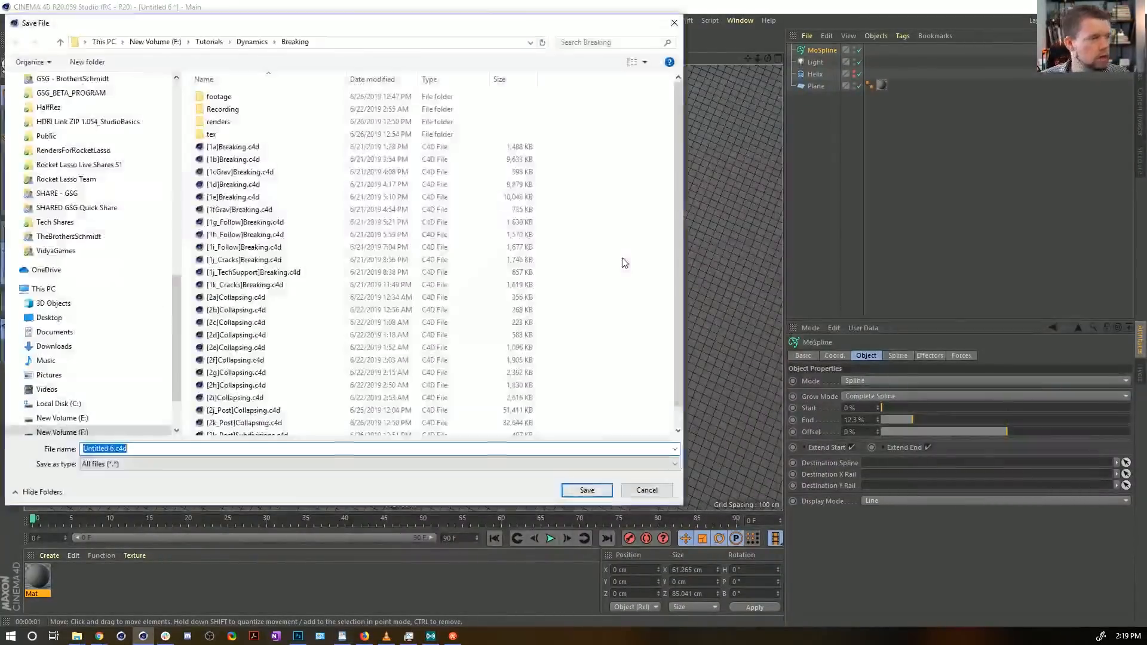
pyautogui.scroll(10, 174, 120)
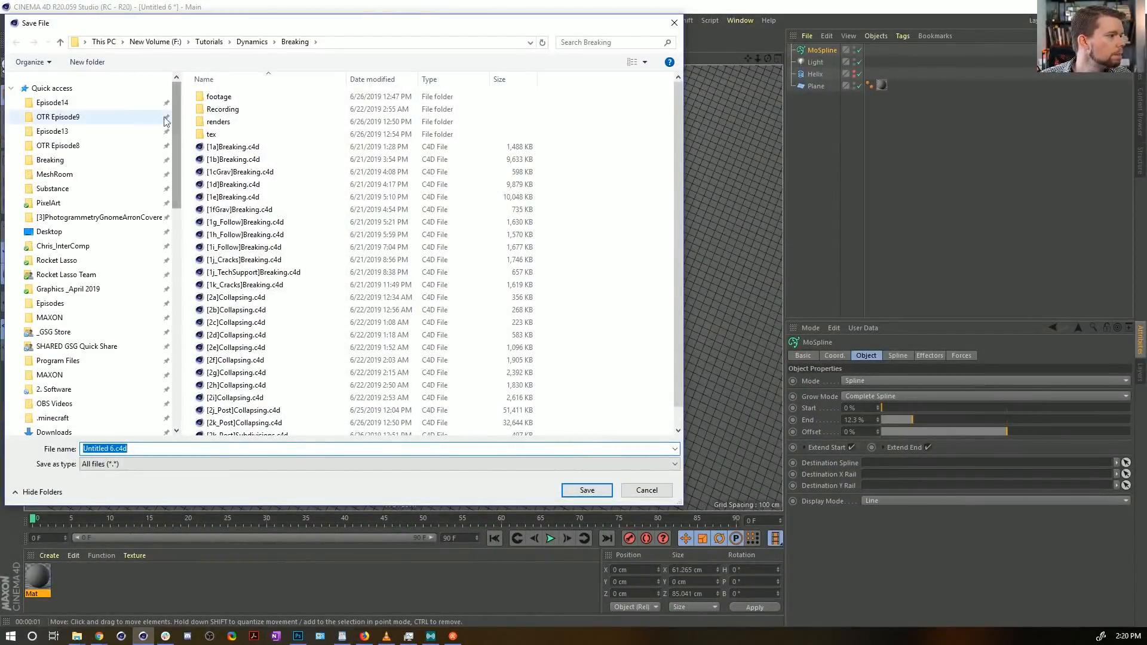
pyautogui.click(101, 103)
pyautogui.click(230, 135)
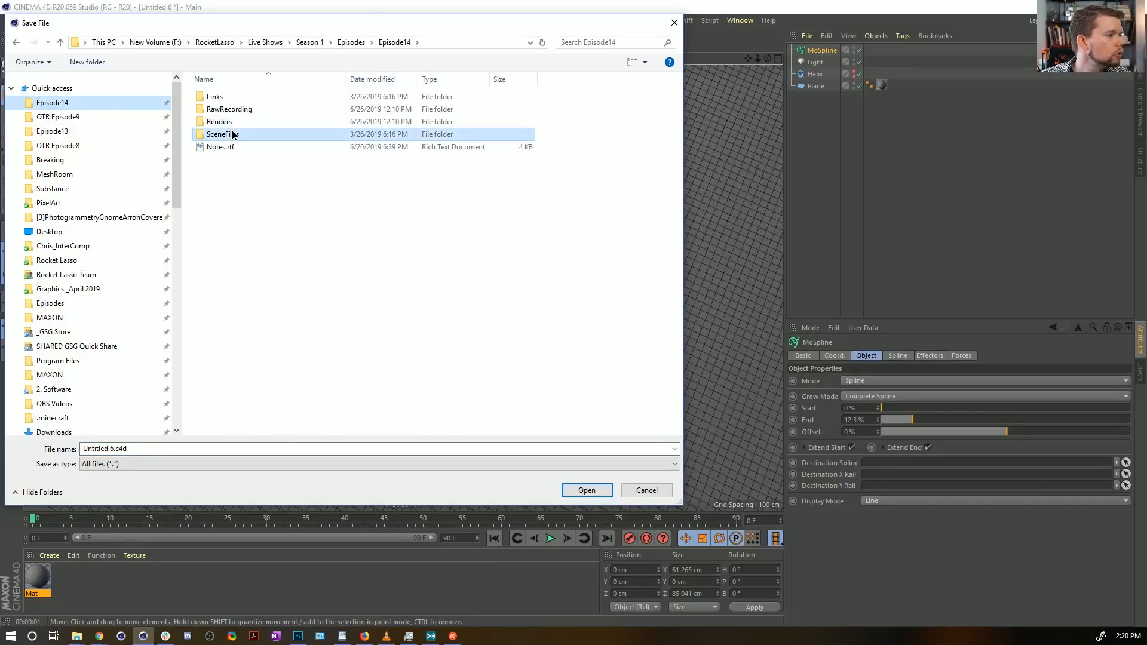
pyautogui.click(223, 133)
pyautogui.doubleClick(197, 135)
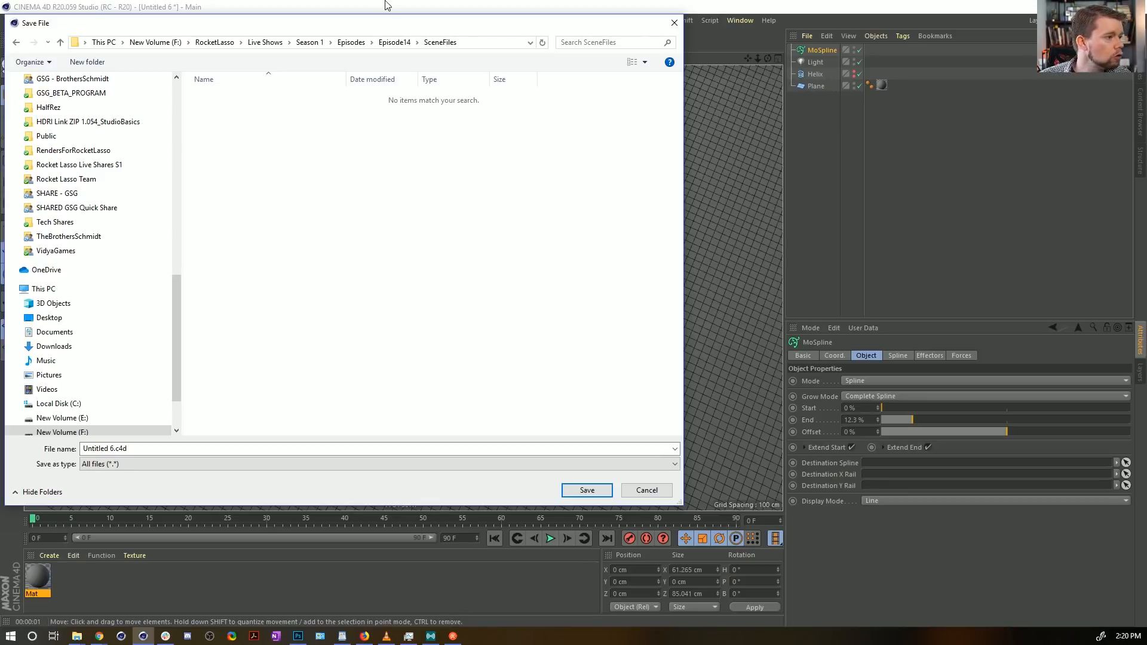
pyautogui.moveTo(393, 30); pyautogui.dragTo(488, 48)
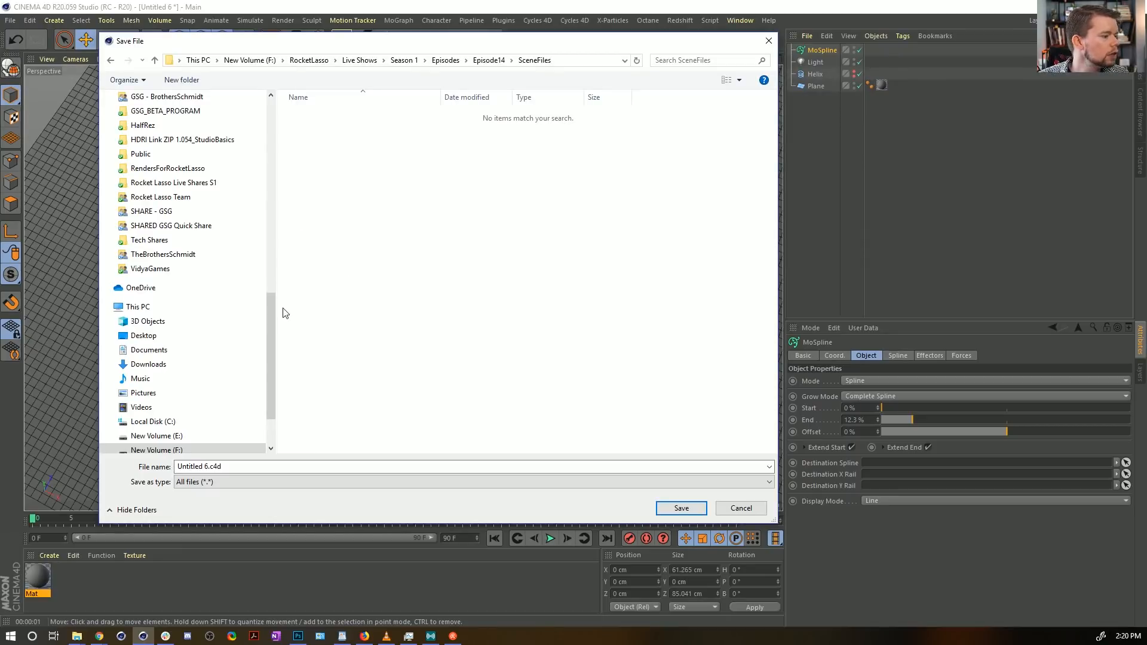
# Step: Name the scene file [1a]ScratchingPlastic.c4d and save it in the SceneFiles folder
pyautogui.click(206, 466)
pyautogui.moveTo(208, 466); pyautogui.dragTo(178, 466)
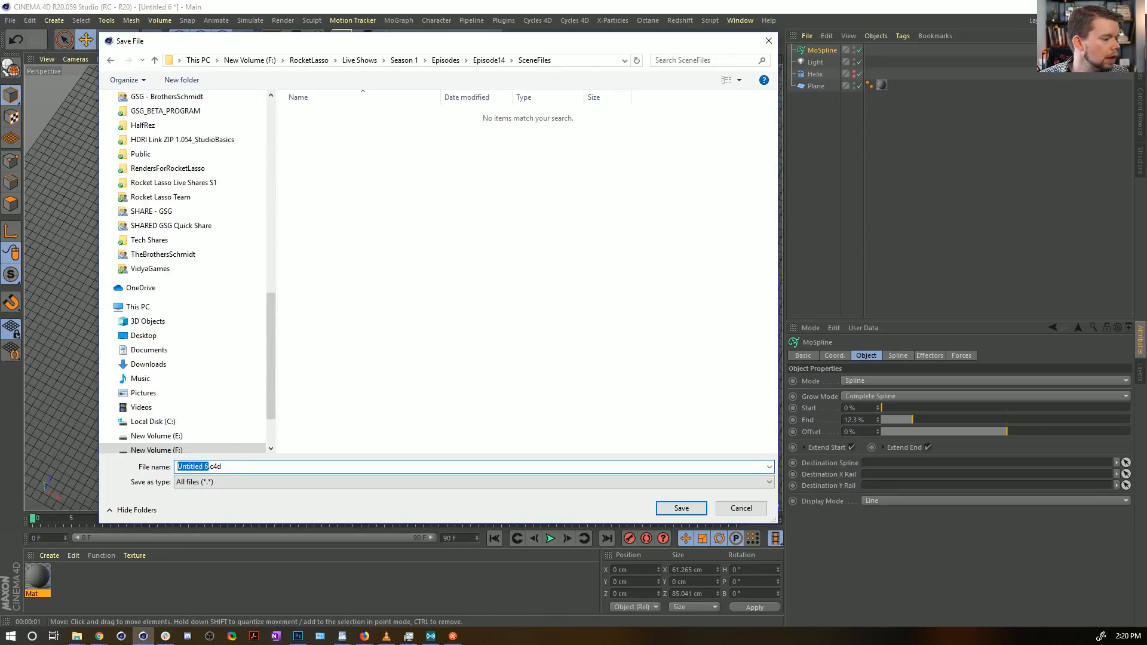
pyautogui.write('[1a]')
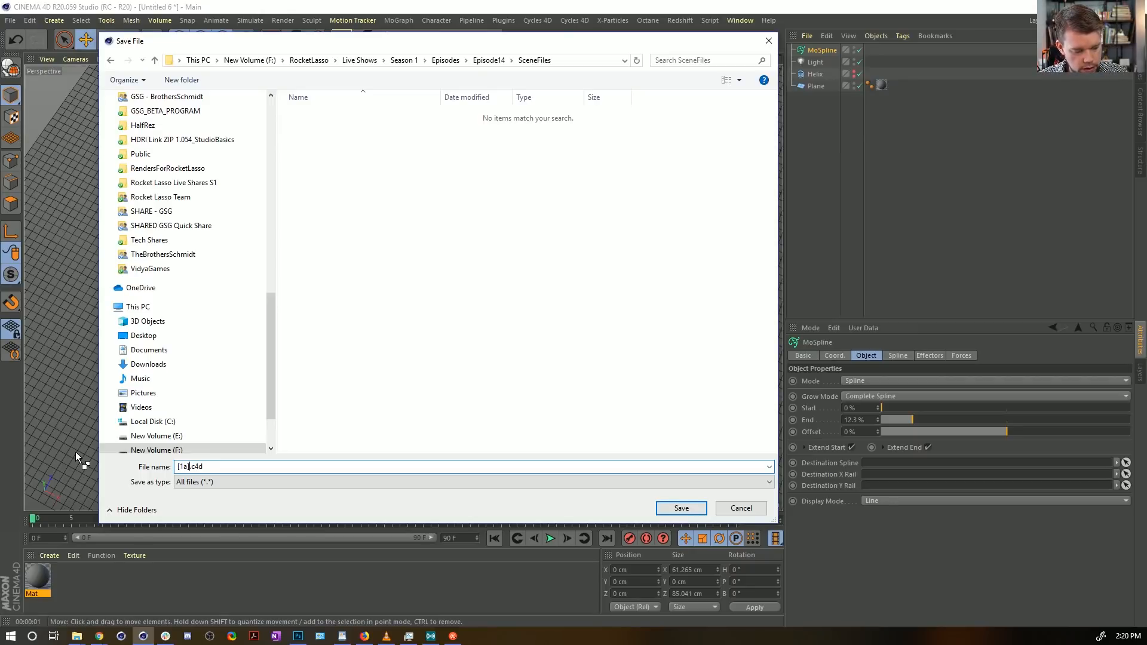
pyautogui.write('Scratching')
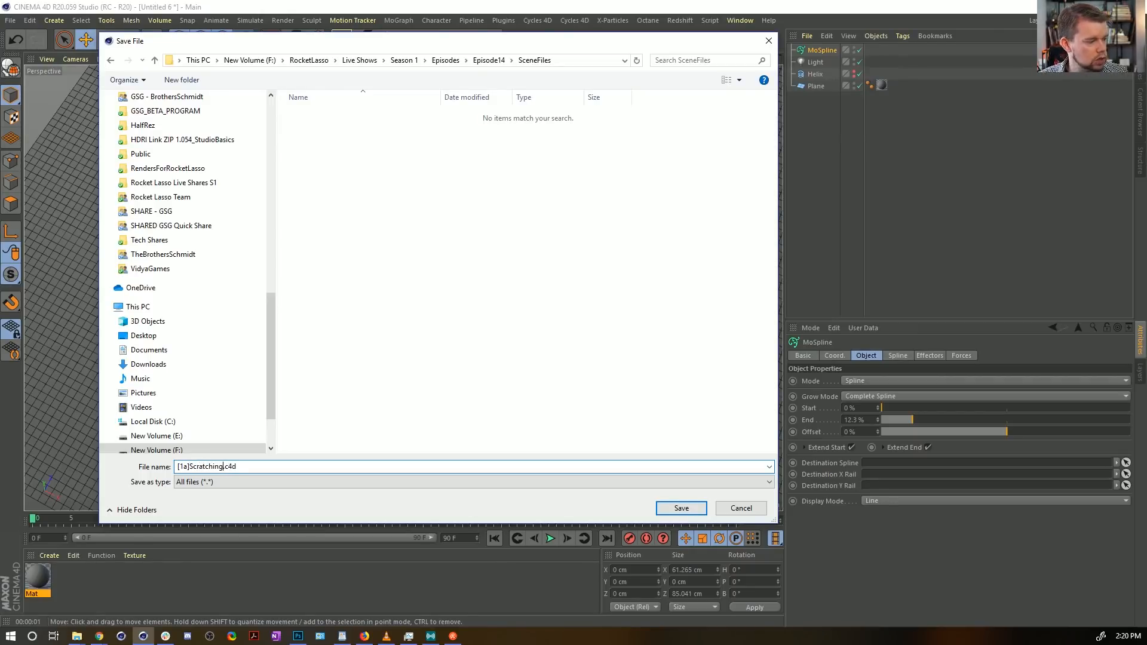
pyautogui.write('Plast')
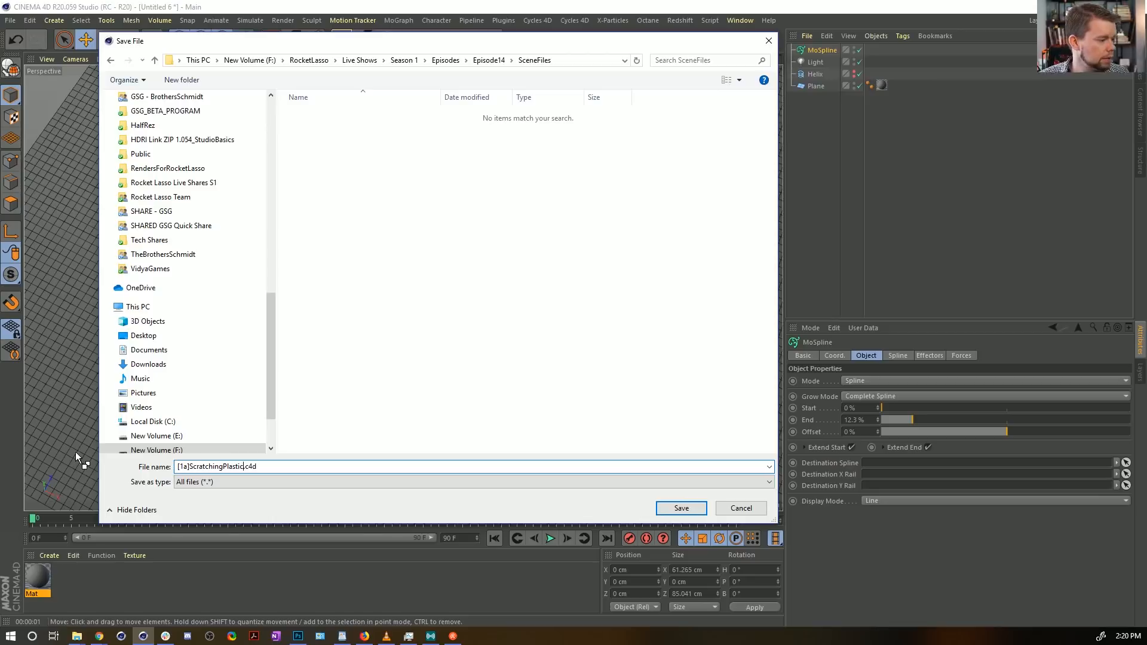
pyautogui.write('ic')
pyautogui.press('Return')
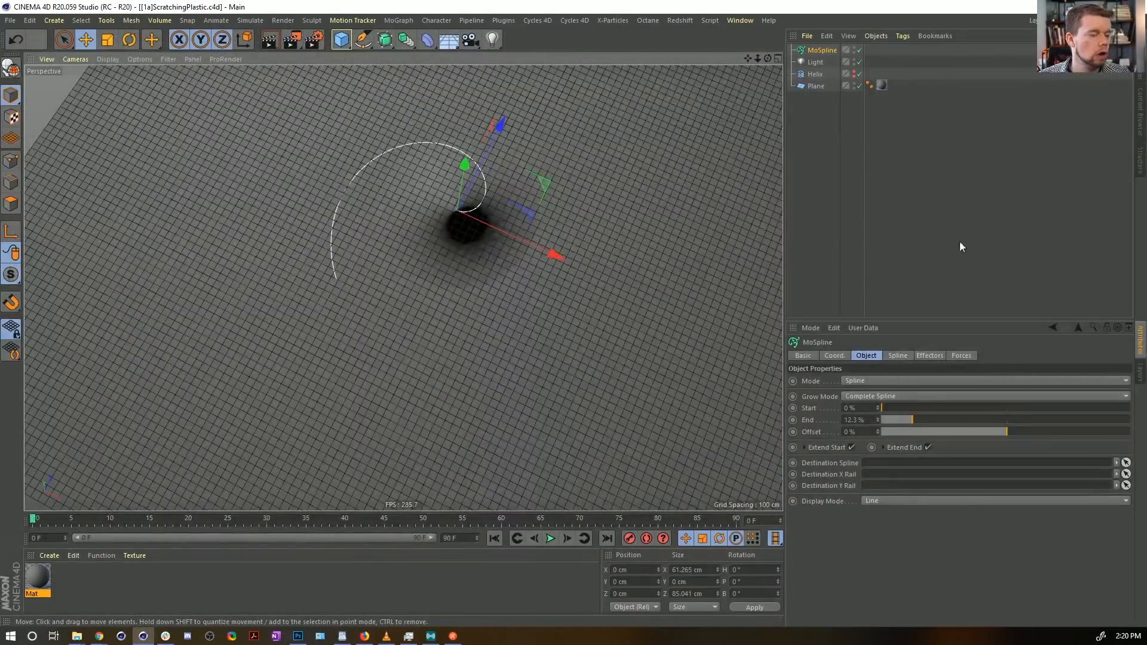
# Step: Open the Mat material for editing, enable its Displacement channel and disable its Bump channel
pyautogui.click(43, 592)
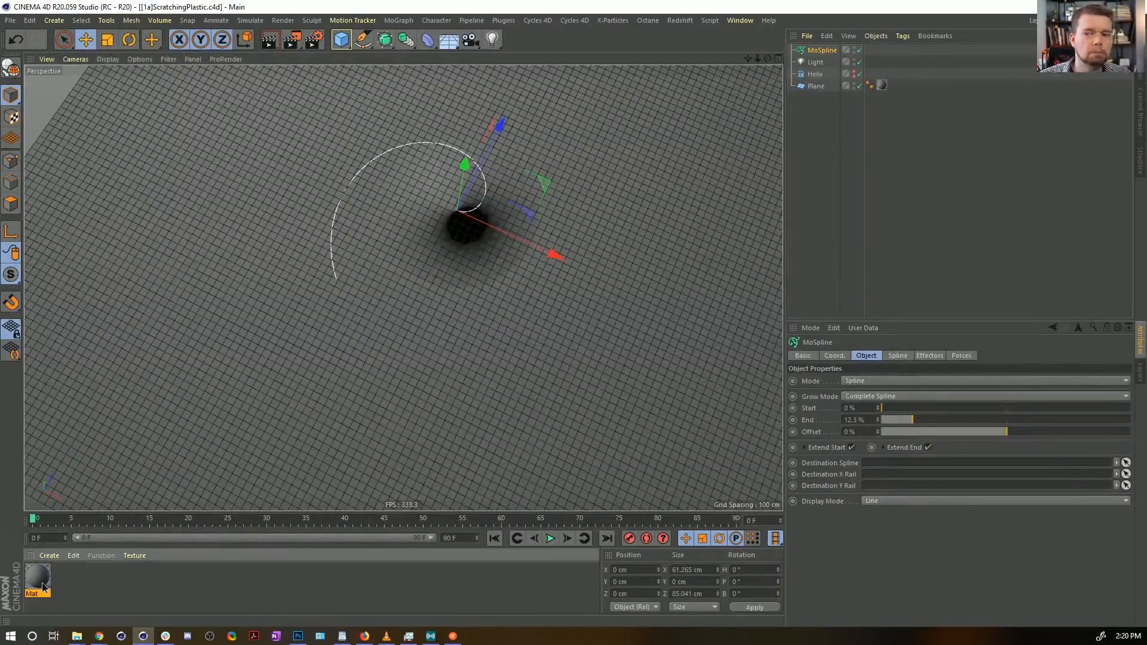
pyautogui.moveTo(379, 144); pyautogui.dragTo(744, 121)
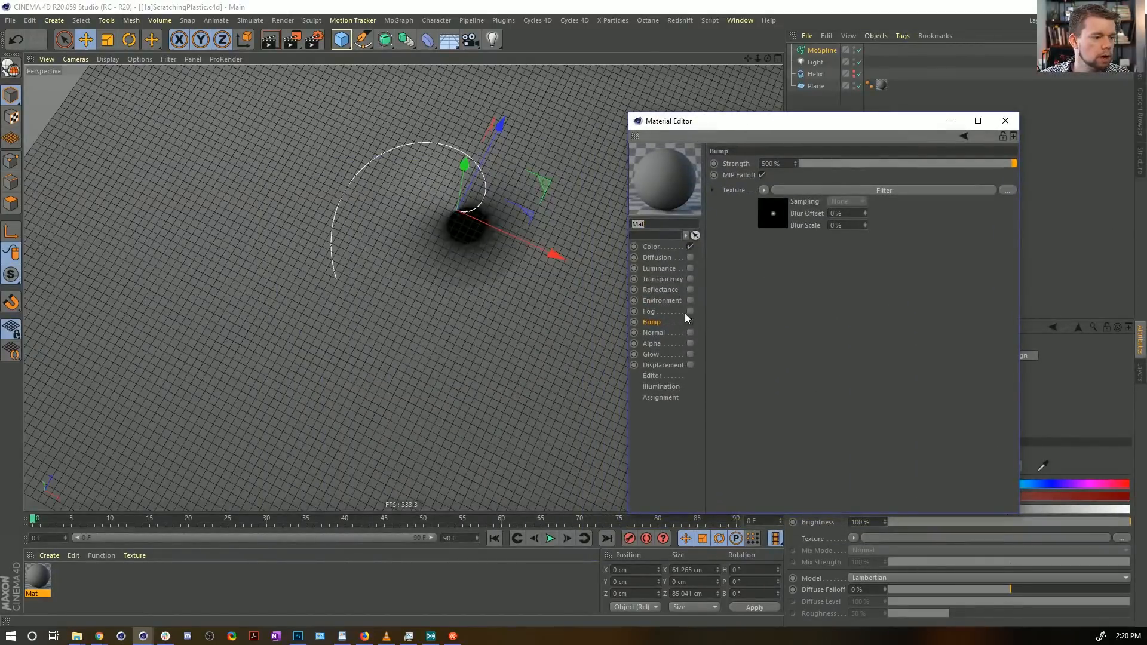
pyautogui.click(690, 365)
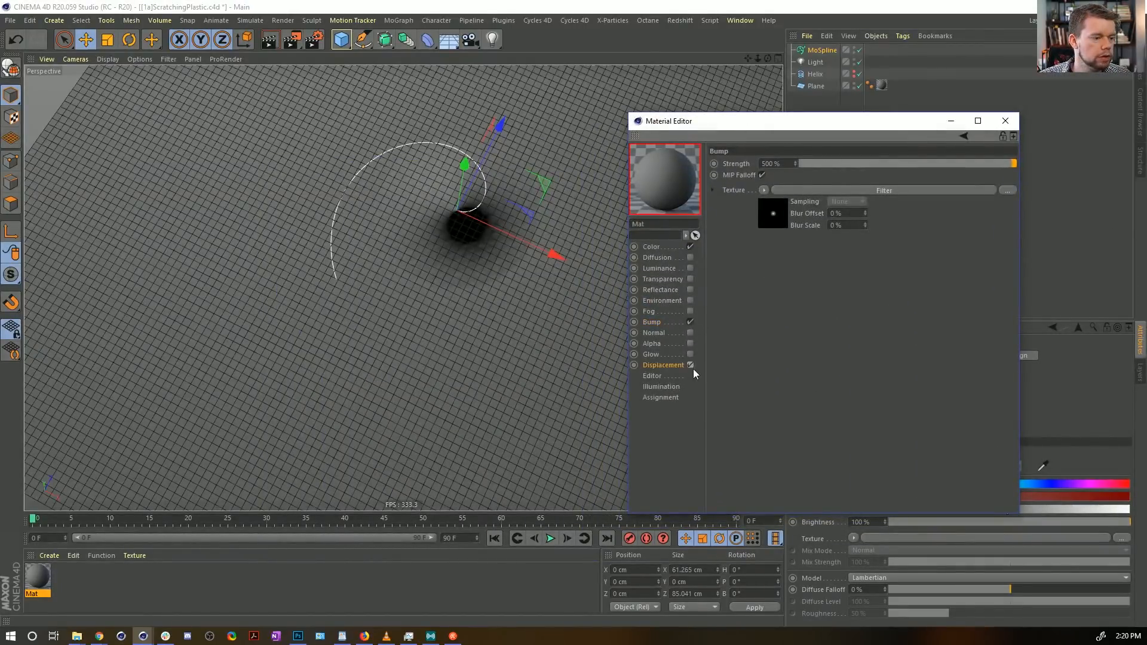
pyautogui.click(663, 322)
pyautogui.click(690, 323)
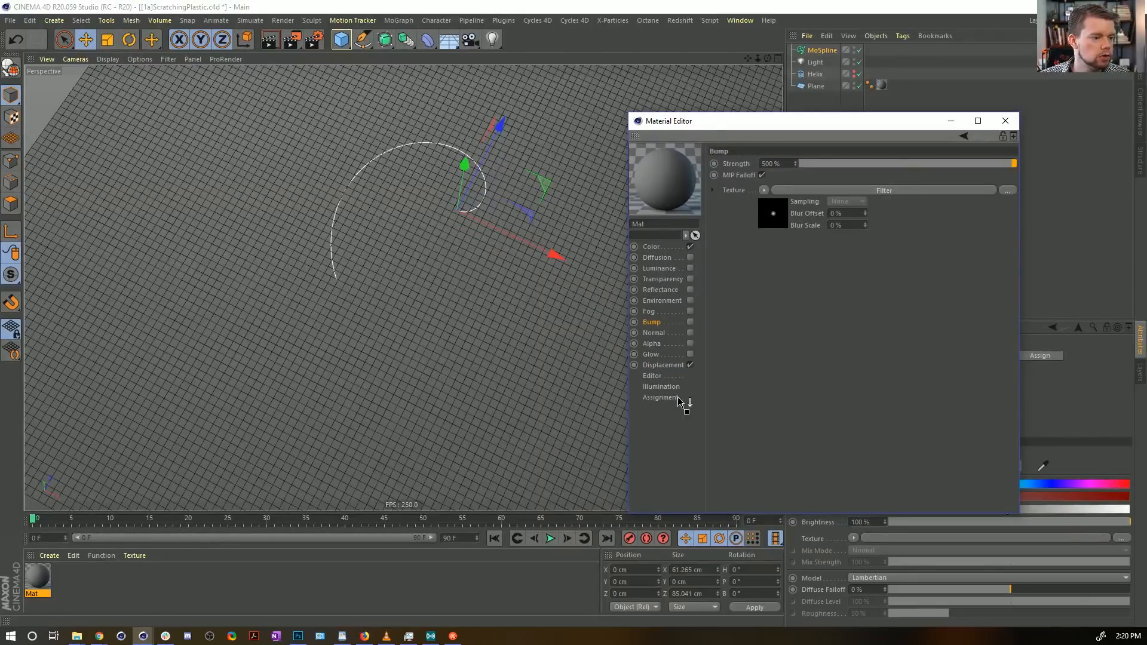
# Step: Load the Bump's Filter shader as the Displacement texture, enable Sub Polygon Displacement, and render the view from a lower angle
pyautogui.click(660, 366)
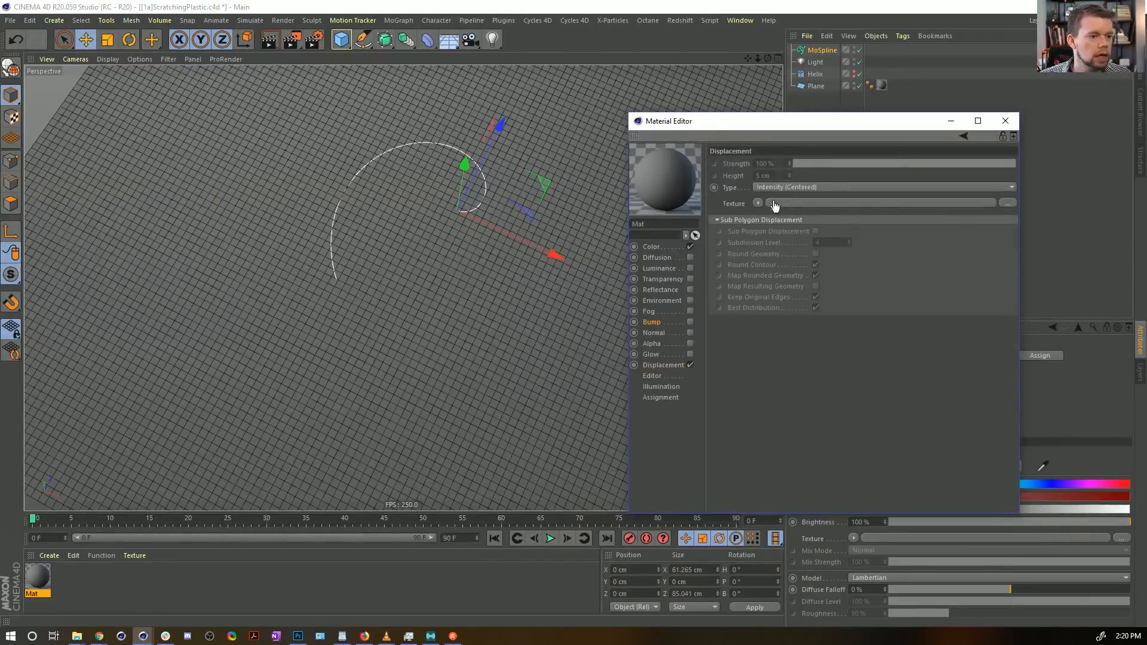
pyautogui.moveTo(774, 204); pyautogui.dragTo(771, 204)
pyautogui.click(816, 267)
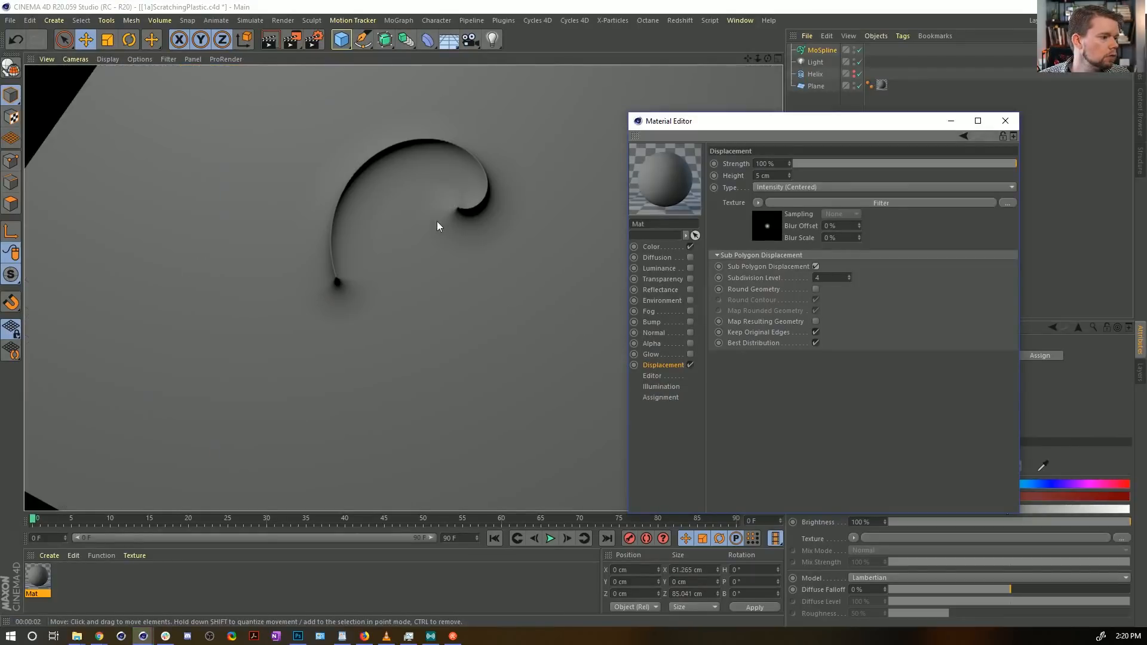
pyautogui.keyDown('alt'); pyautogui.moveTo(481, 230); pyautogui.dragTo(494, 203); pyautogui.keyUp('alt')
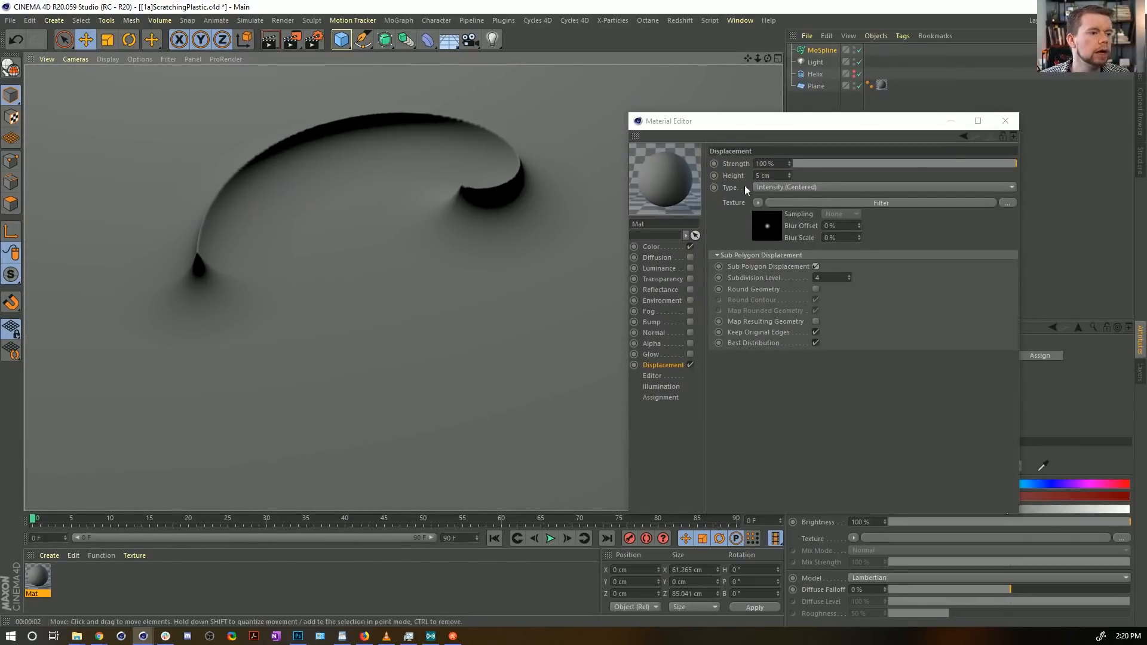
# Step: In the Displacement's Filter shader, raise the RGB gradation curve's start point to a Point Y of 0.5 and render the view
pyautogui.click(768, 225)
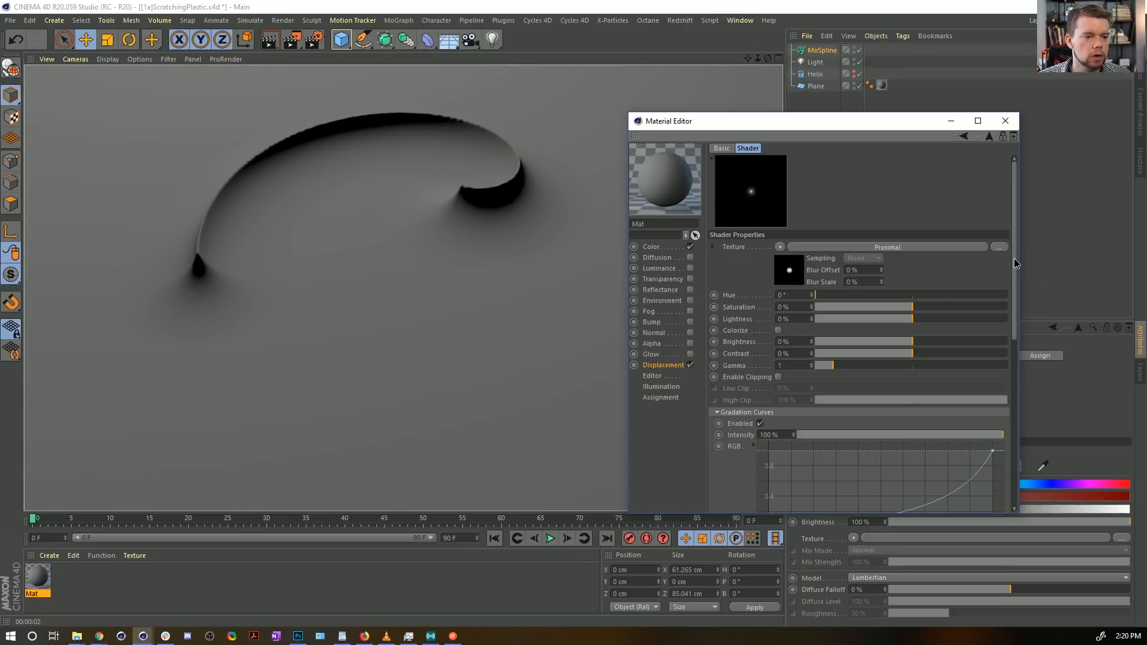
pyautogui.scroll(-3, 1010, 247)
pyautogui.click(771, 468)
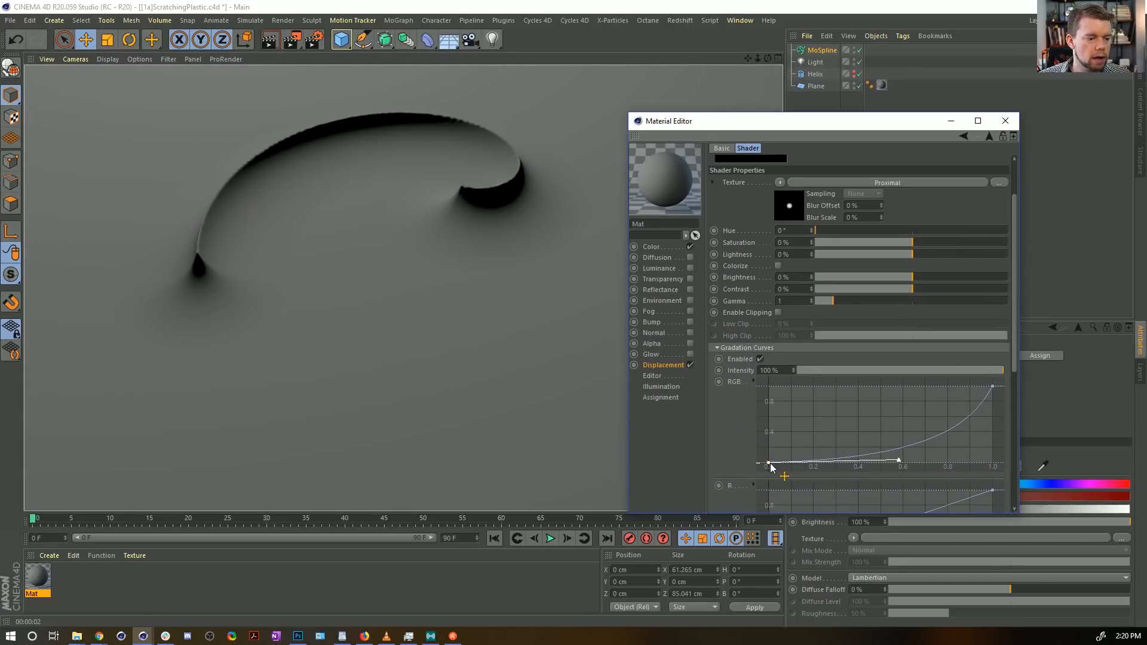
pyautogui.moveTo(770, 467); pyautogui.dragTo(763, 438)
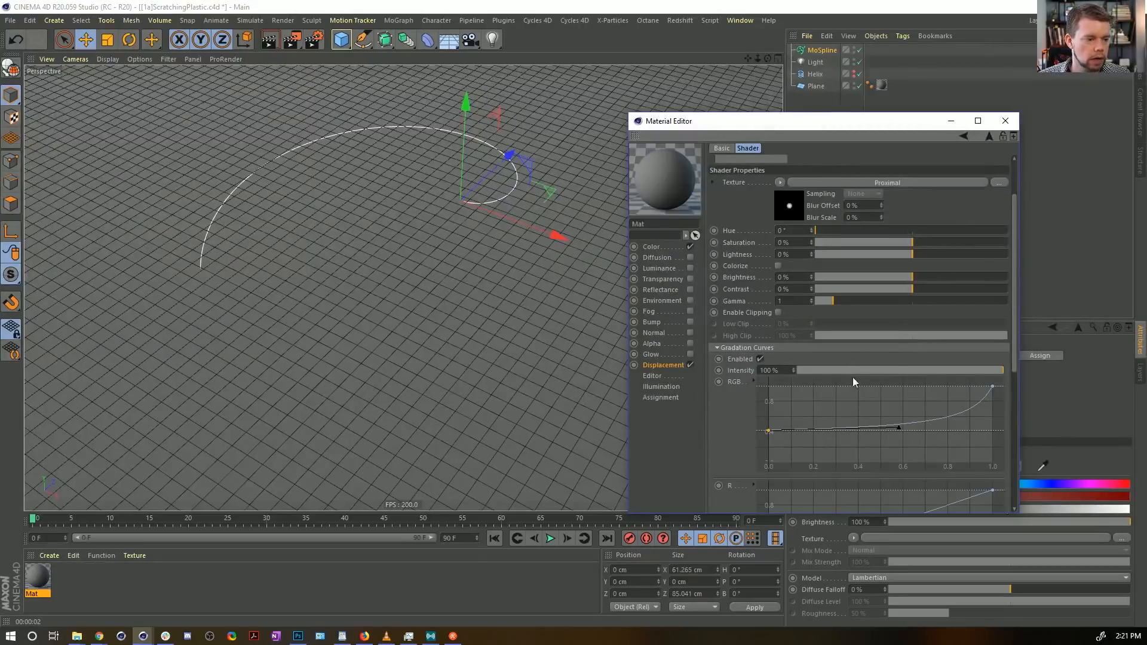
pyautogui.click(753, 383)
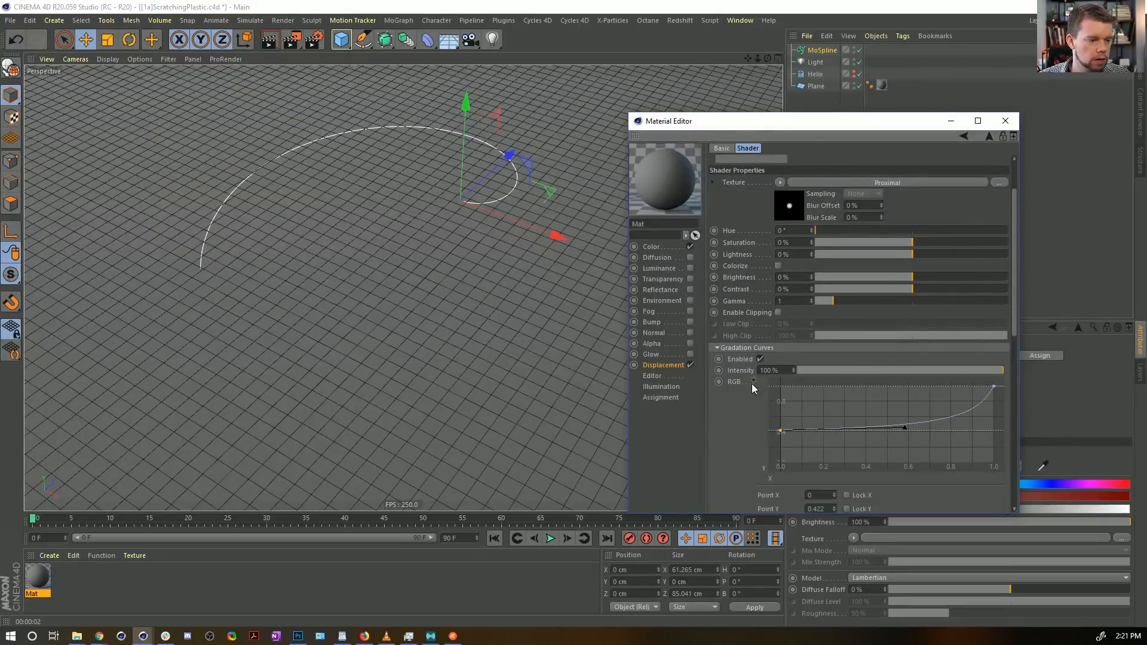
pyautogui.scroll(-3, 757, 484)
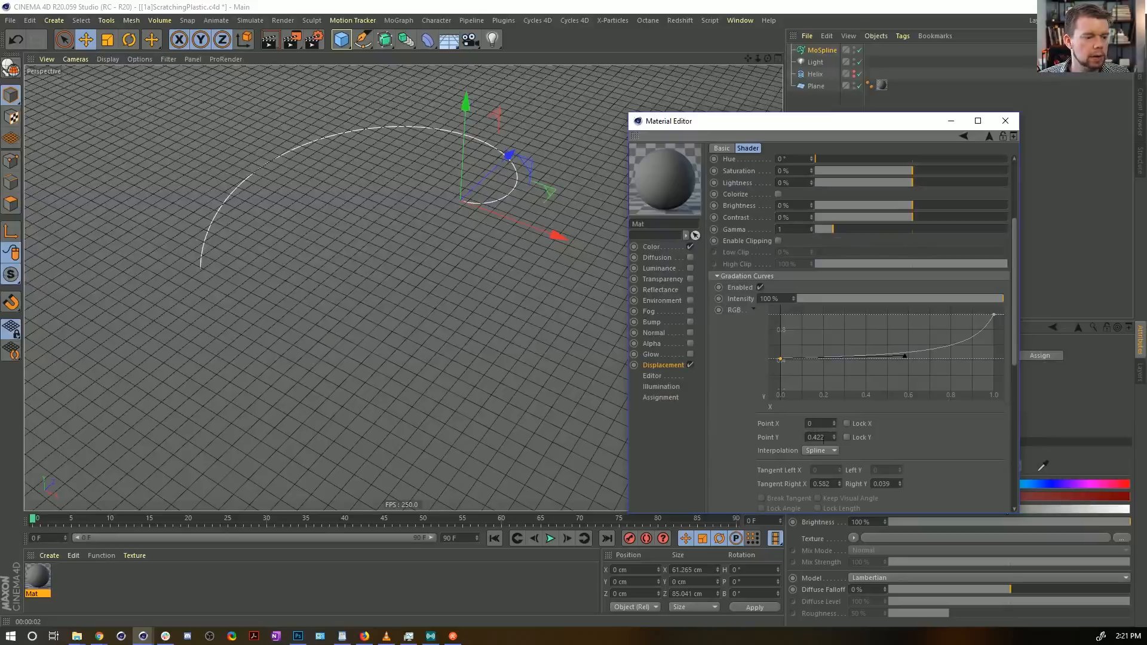
pyautogui.write('0.5')
pyautogui.press('Return')
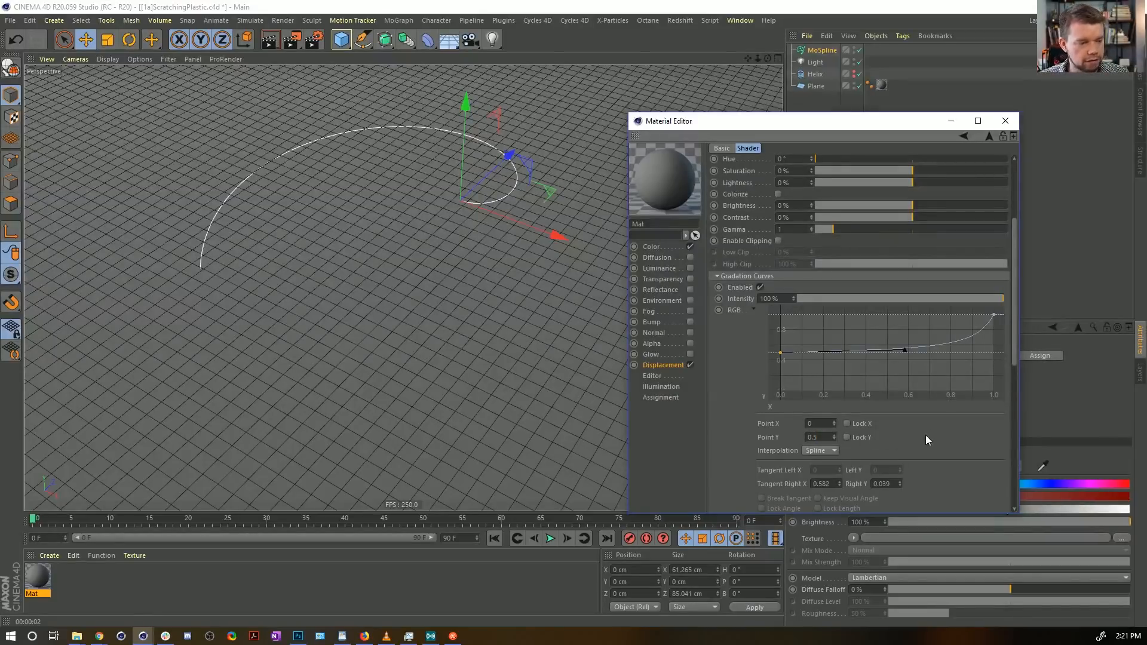
pyautogui.click(753, 310)
pyautogui.click(754, 310)
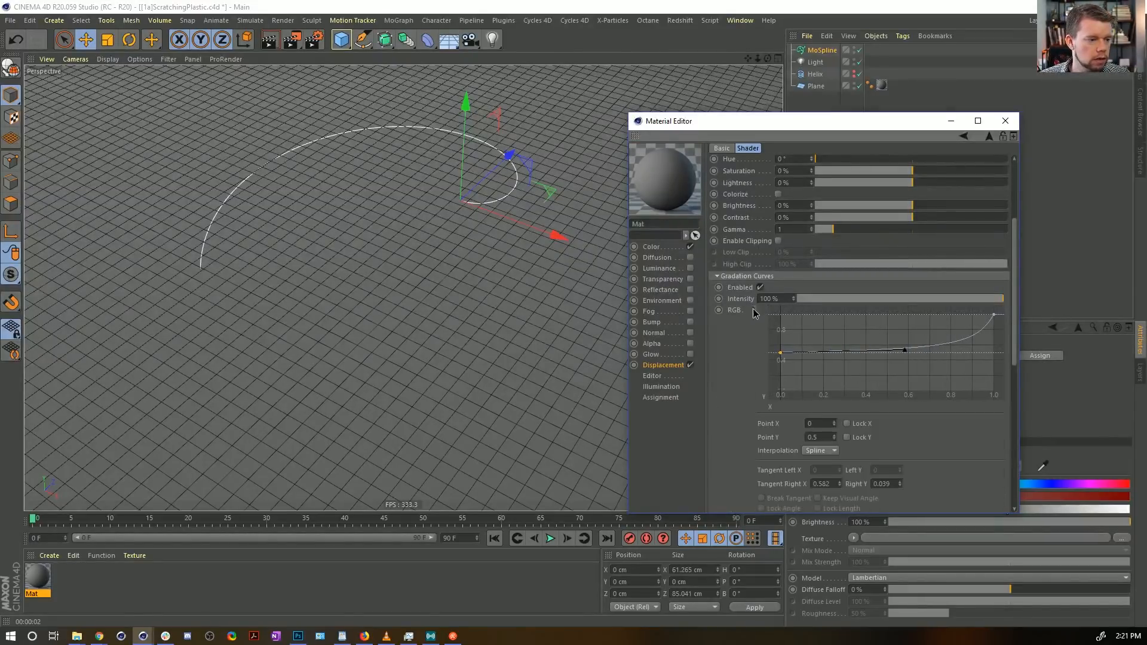
pyautogui.click(754, 310)
pyautogui.click(753, 310)
pyautogui.click(753, 311)
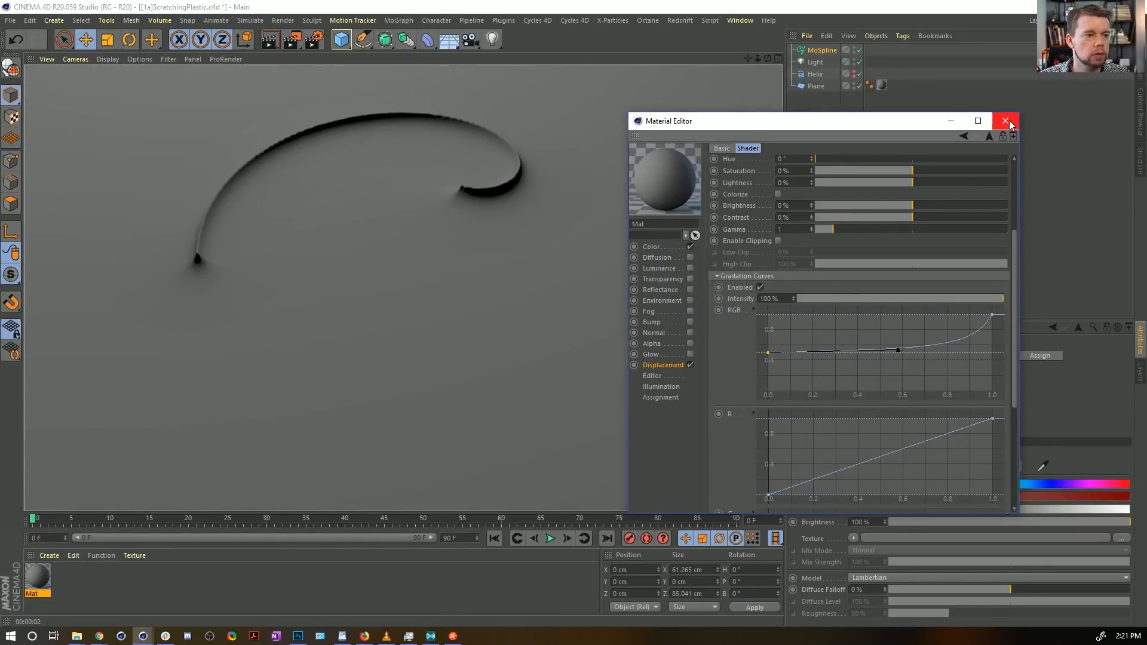
# Step: Make the material's Displacement Height negative, reduce it to -2 cm, and render the view
pyautogui.click(663, 365)
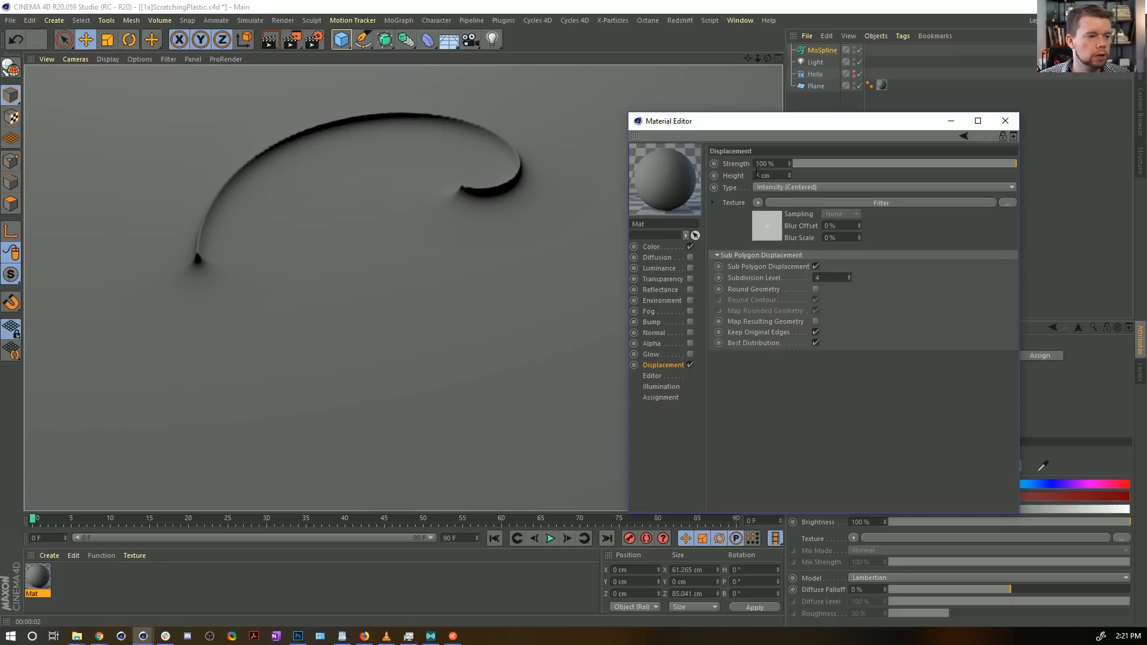
pyautogui.click(757, 174)
pyautogui.write('-')
pyautogui.click(917, 328)
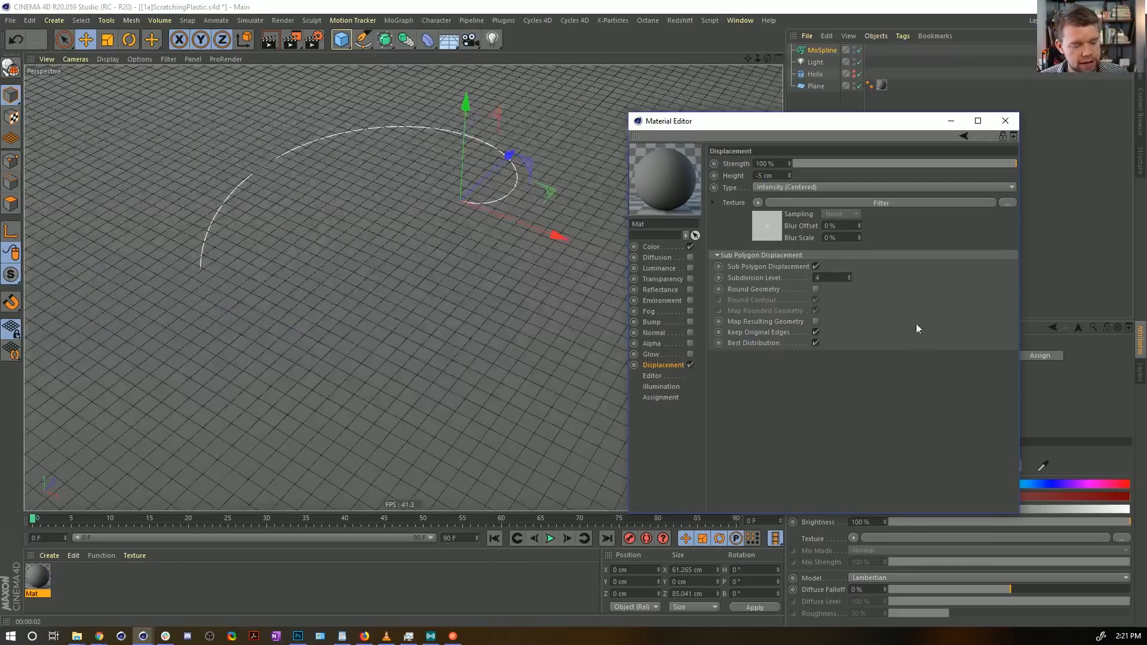
pyautogui.moveTo(759, 175); pyautogui.dragTo(779, 177)
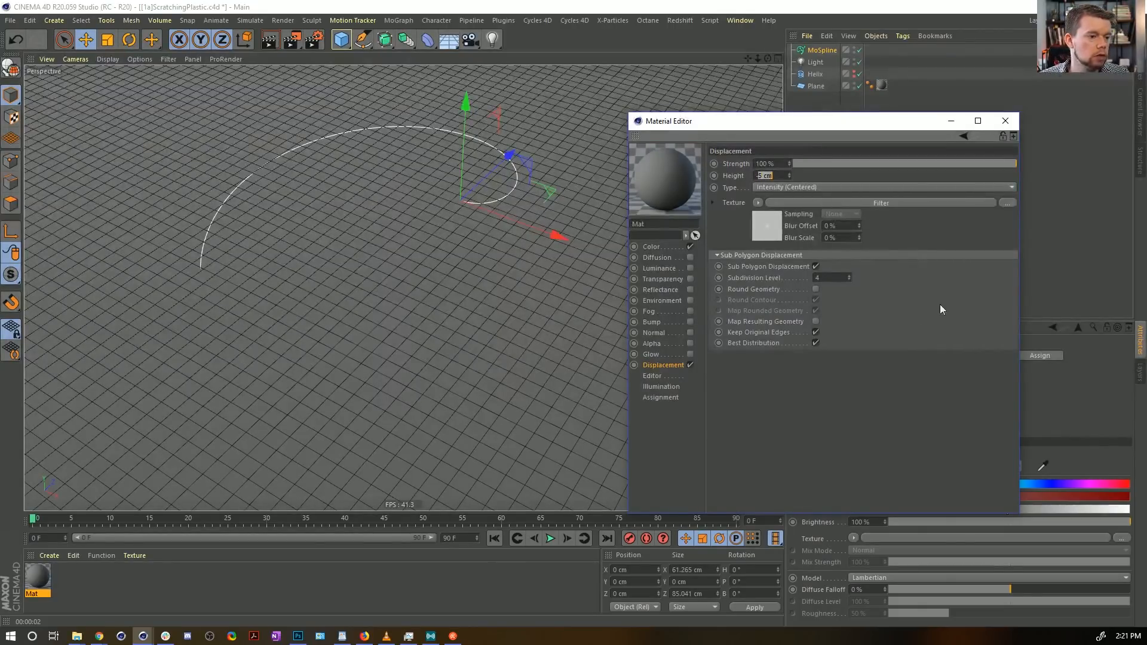
pyautogui.write('2')
pyautogui.click(953, 328)
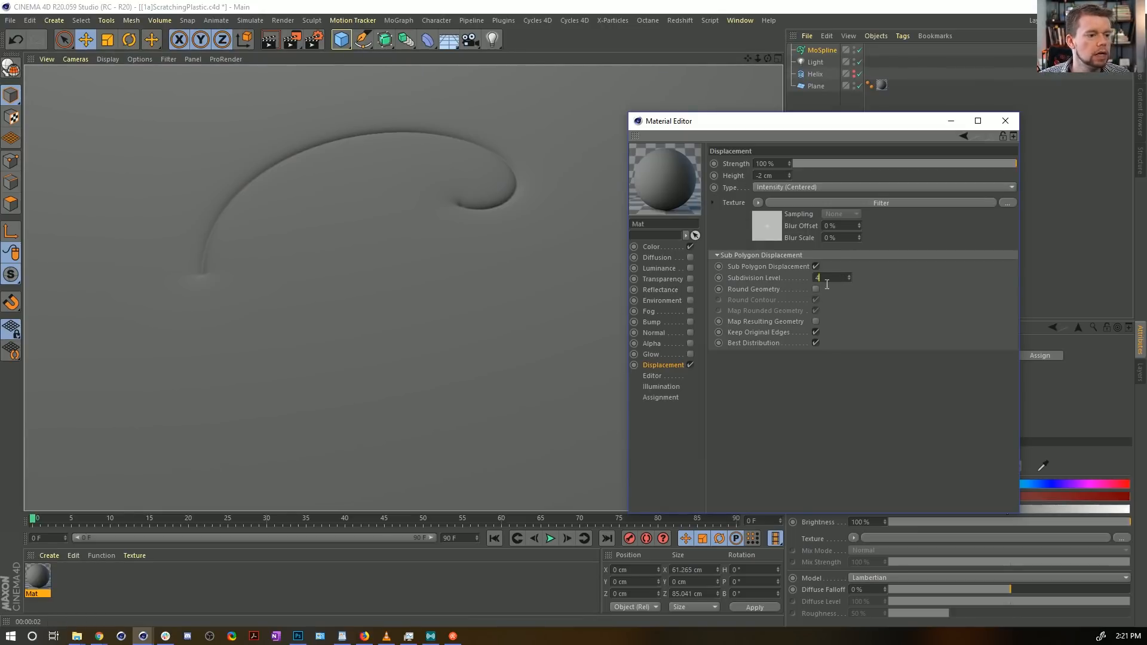
# Step: Set the Displacement's Subdivision Level to 3 and render the view, including one from farther away showing more of the plane
pyautogui.write('3')
pyautogui.press('Return')
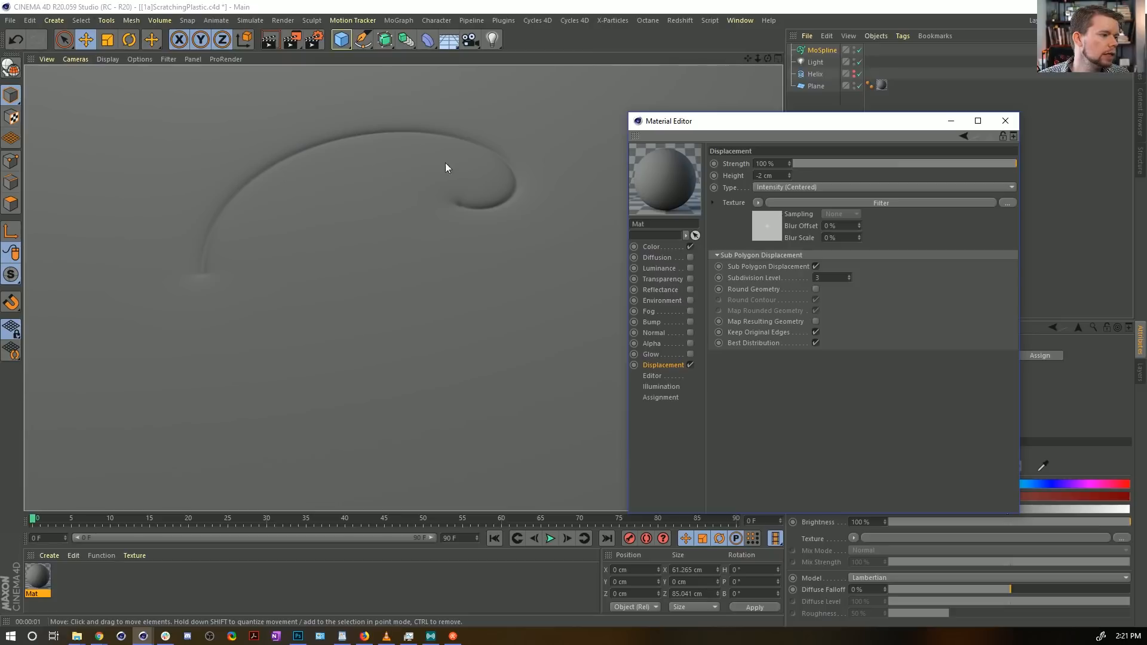
pyautogui.keyDown('alt'); pyautogui.moveTo(510, 206); pyautogui.dragTo(363, 257, button='right'); pyautogui.keyUp('alt')
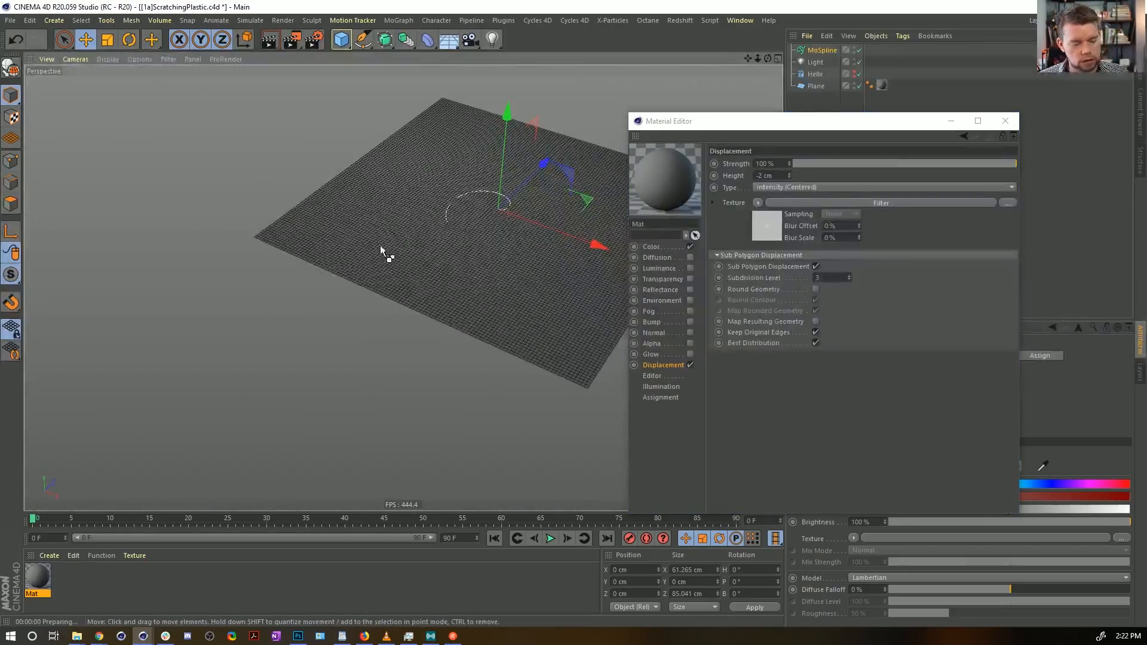
pyautogui.hotkey('ctrl', 'r')
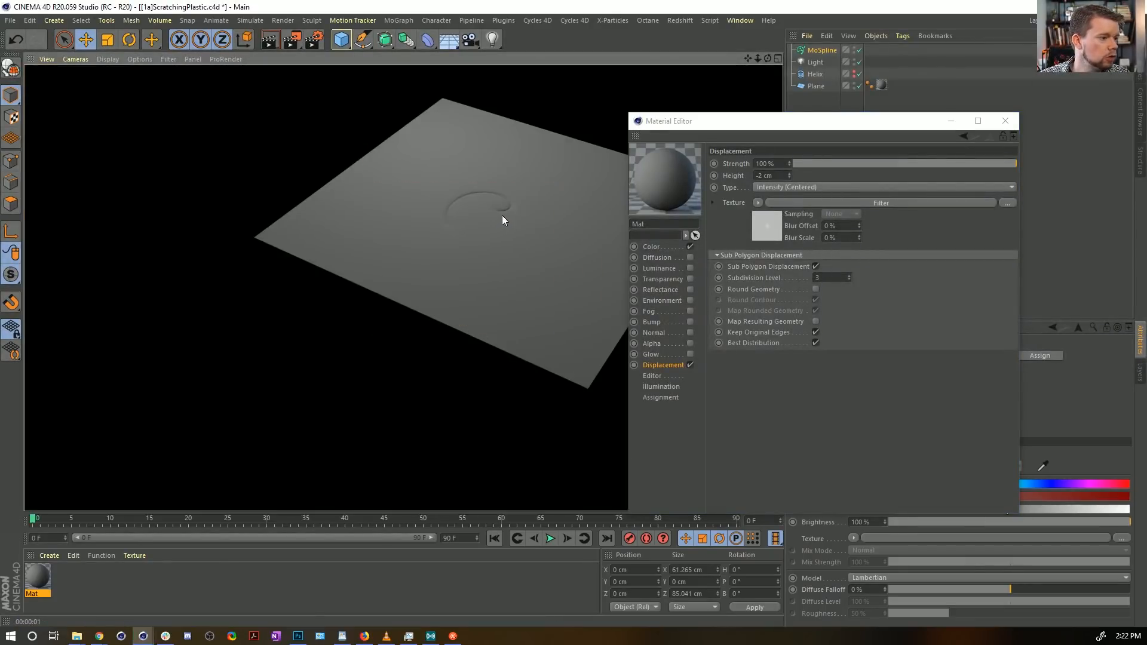
# Step: Render a close-up of the inner end of the displaced spiral to examine its surface detail
pyautogui.keyDown('alt'); pyautogui.moveTo(502, 216); pyautogui.dragTo(657, 203, button='right'); pyautogui.keyUp('alt')
pyautogui.keyDown('alt'); pyautogui.moveTo(429, 200); pyautogui.dragTo(417, 264, button='middle'); pyautogui.keyUp('alt')
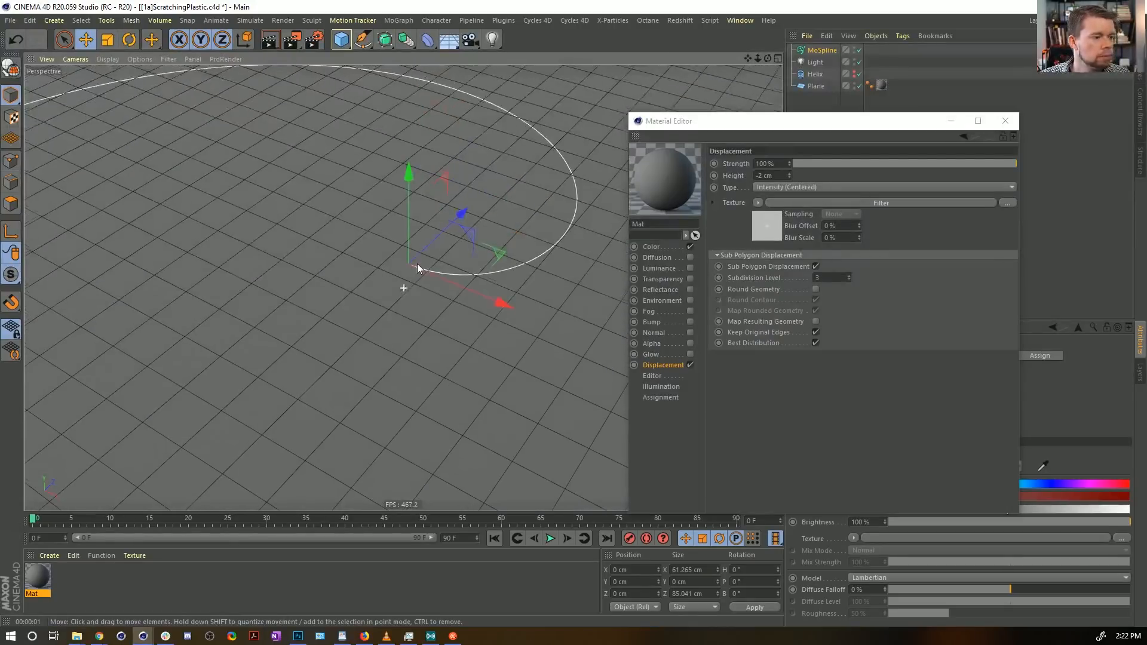
pyautogui.hotkey('ctrl', 'r')
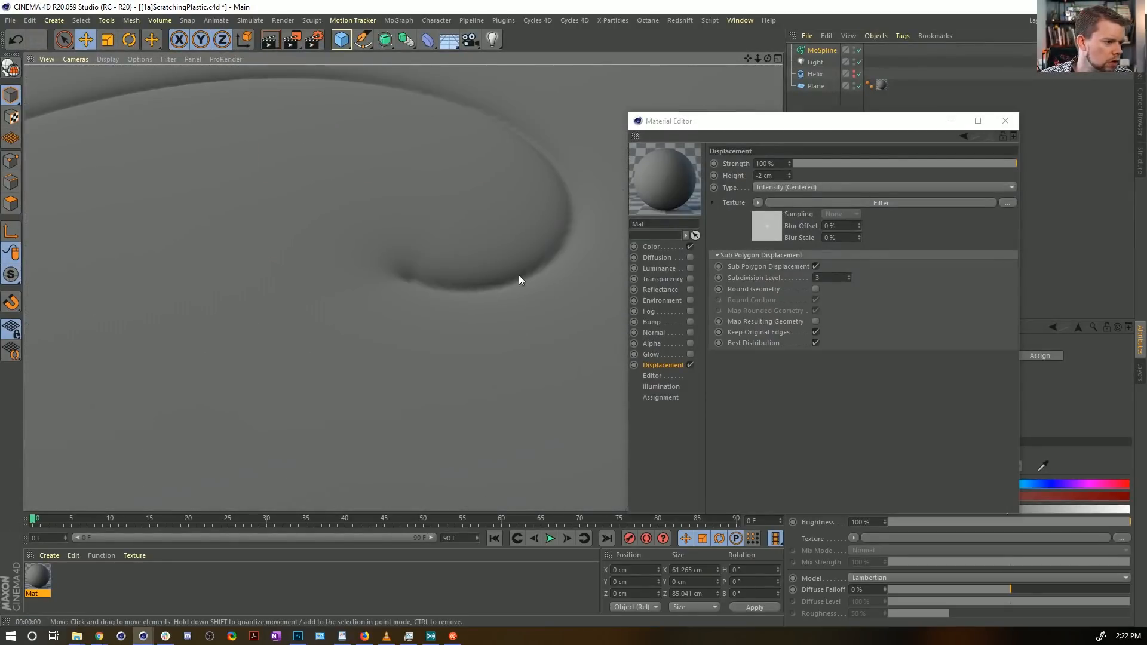
# Step: Raise the Displacement's Subdivision Level first to 4 and finally to 5, rendering the view at each level
pyautogui.click(843, 281)
pyautogui.write('4')
pyautogui.press('Return')
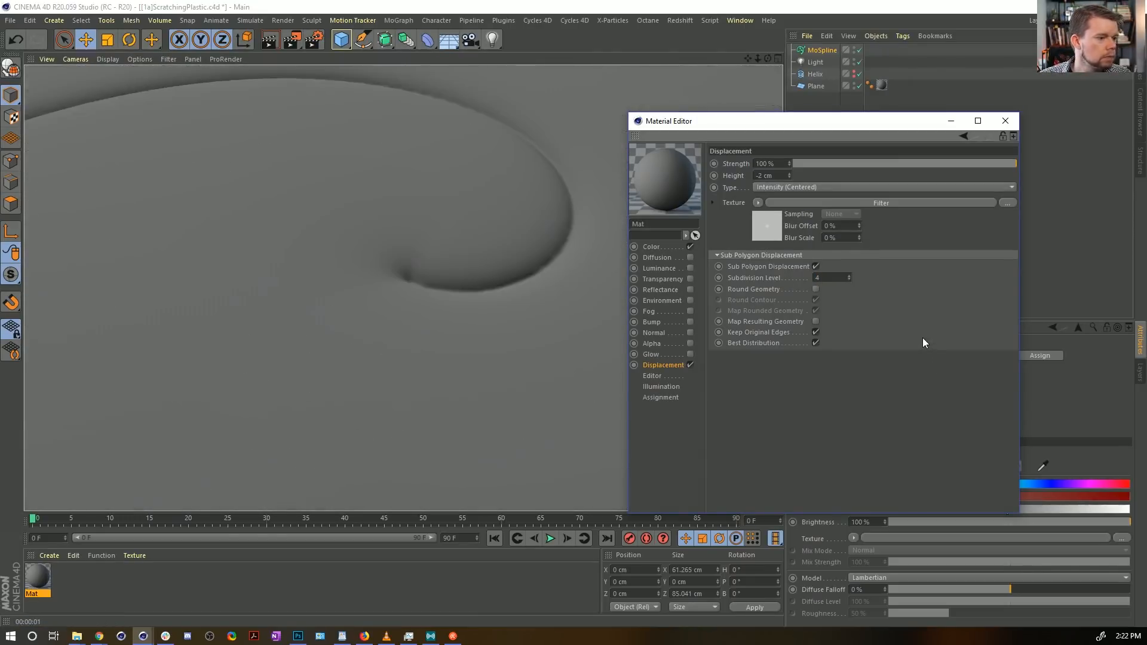
pyautogui.click(835, 278)
pyautogui.write('5')
pyautogui.press('Return')
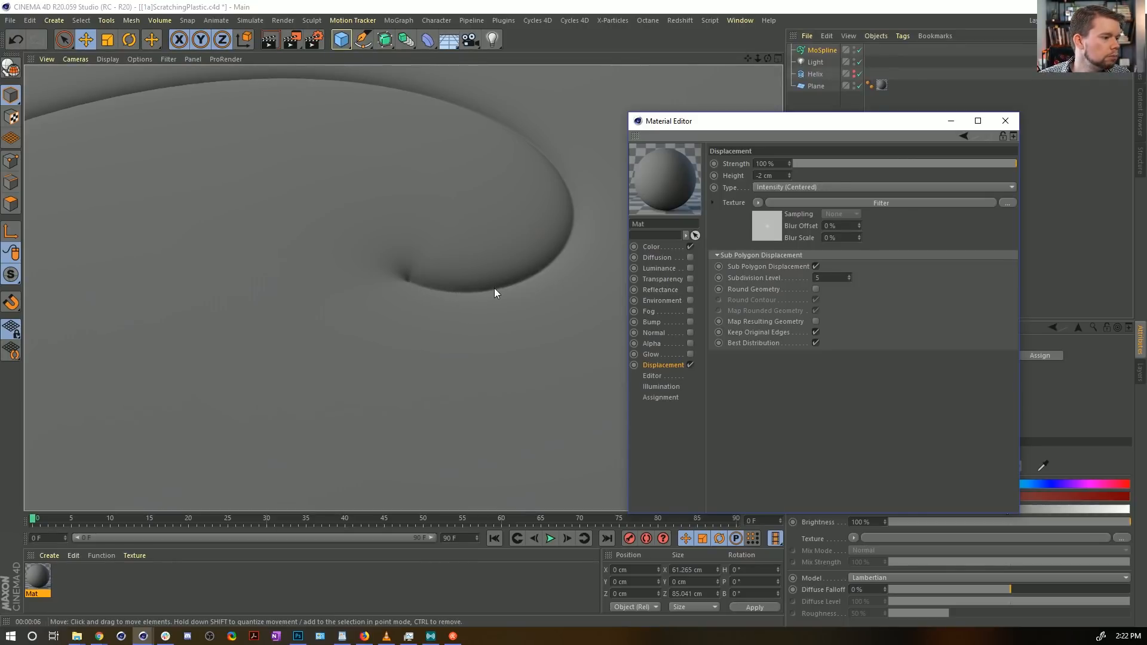
# Step: Set the MoSpline's Count to 10000 and render the view again, keeping the Material Editor at hand
pyautogui.click(826, 52)
pyautogui.moveTo(878, 121); pyautogui.dragTo(515, 476)
pyautogui.click(889, 356)
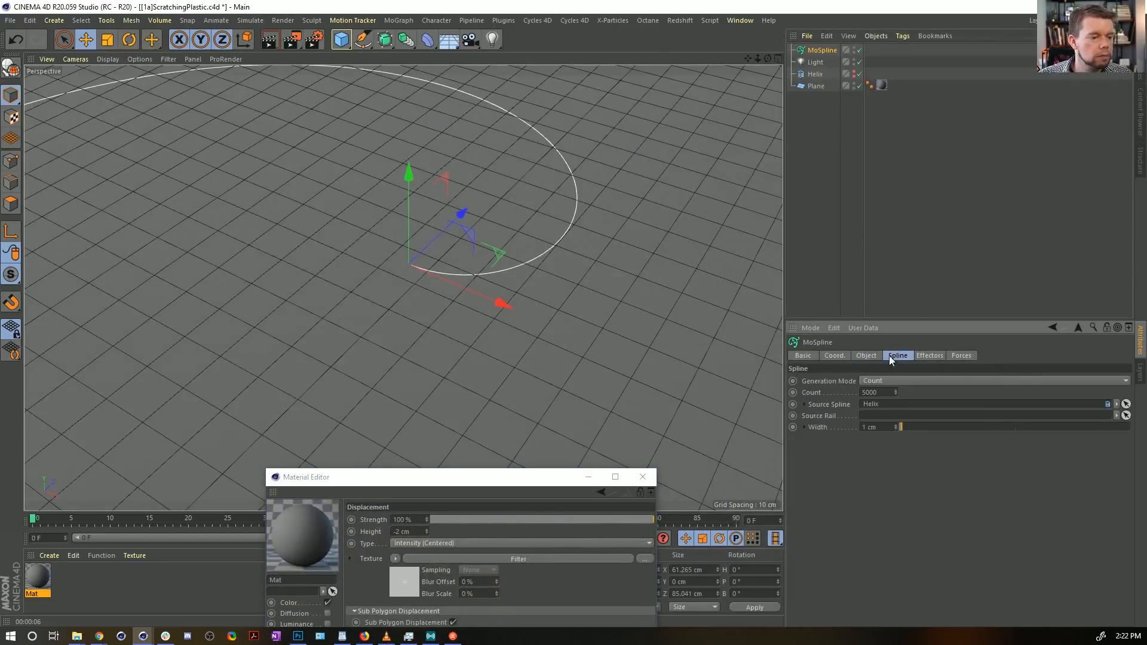
pyautogui.click(864, 392)
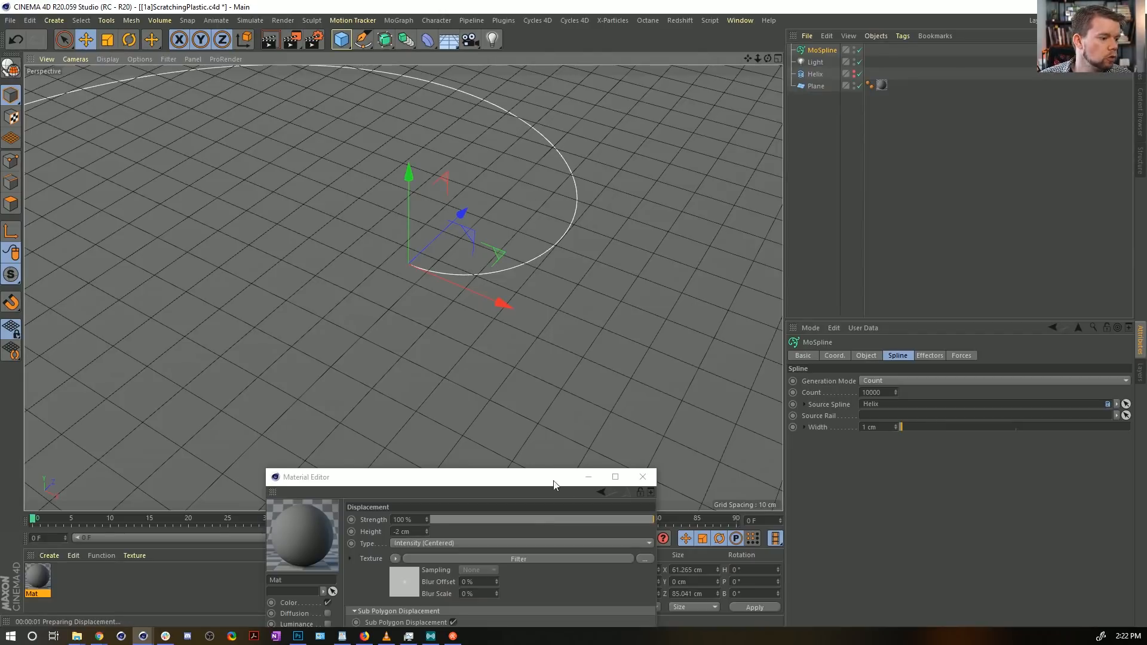
pyautogui.moveTo(546, 478); pyautogui.dragTo(986, 170)
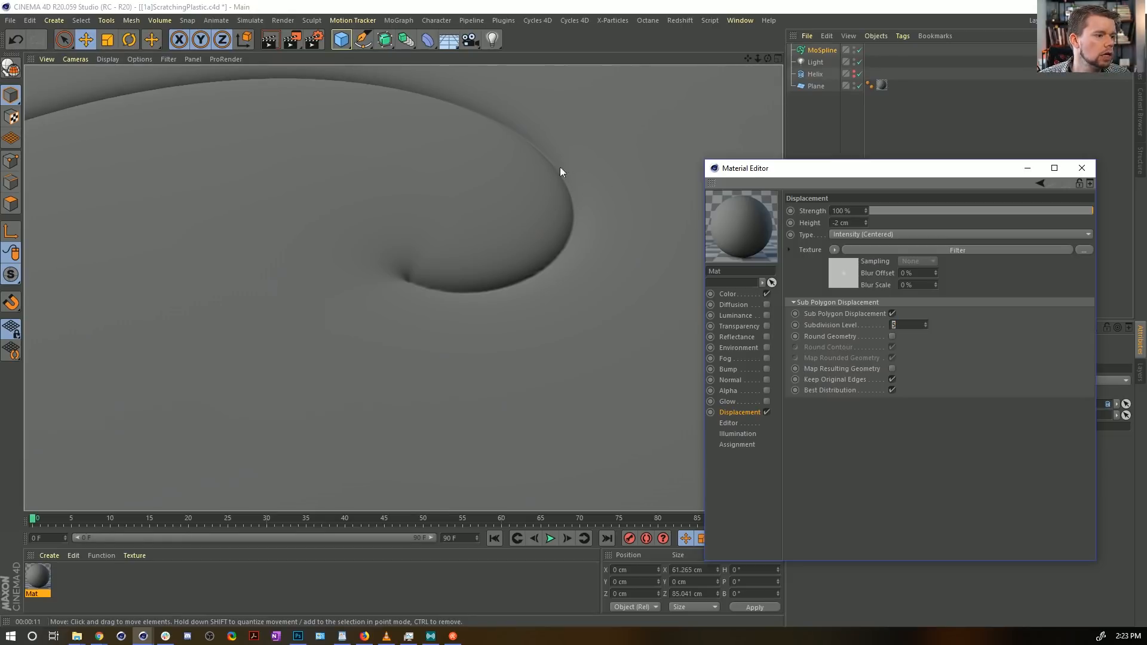
# Step: Save the scene as a new version named [1b]ScratchingPlastic.c4d
pyautogui.keyDown('alt'); pyautogui.moveTo(577, 185); pyautogui.dragTo(541, 207, button='right'); pyautogui.keyUp('alt')
pyautogui.keyDown('alt'); pyautogui.moveTo(468, 195); pyautogui.dragTo(543, 221); pyautogui.keyUp('alt')
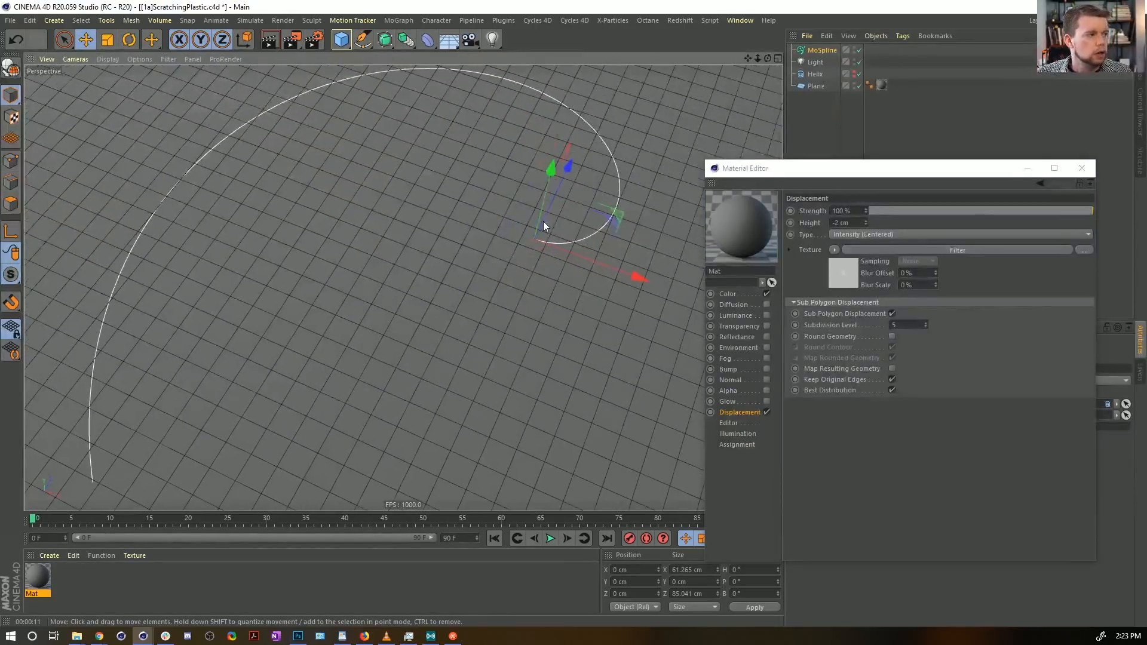
pyautogui.hotkey('ctrl', 'shift', 's')
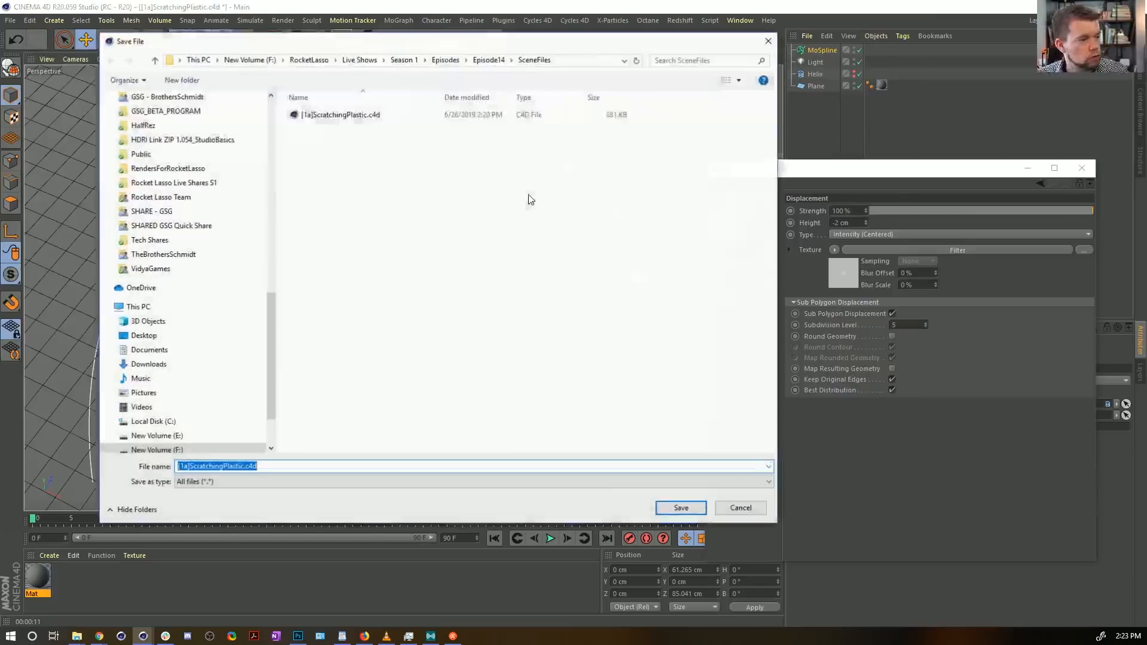
pyautogui.click(183, 472)
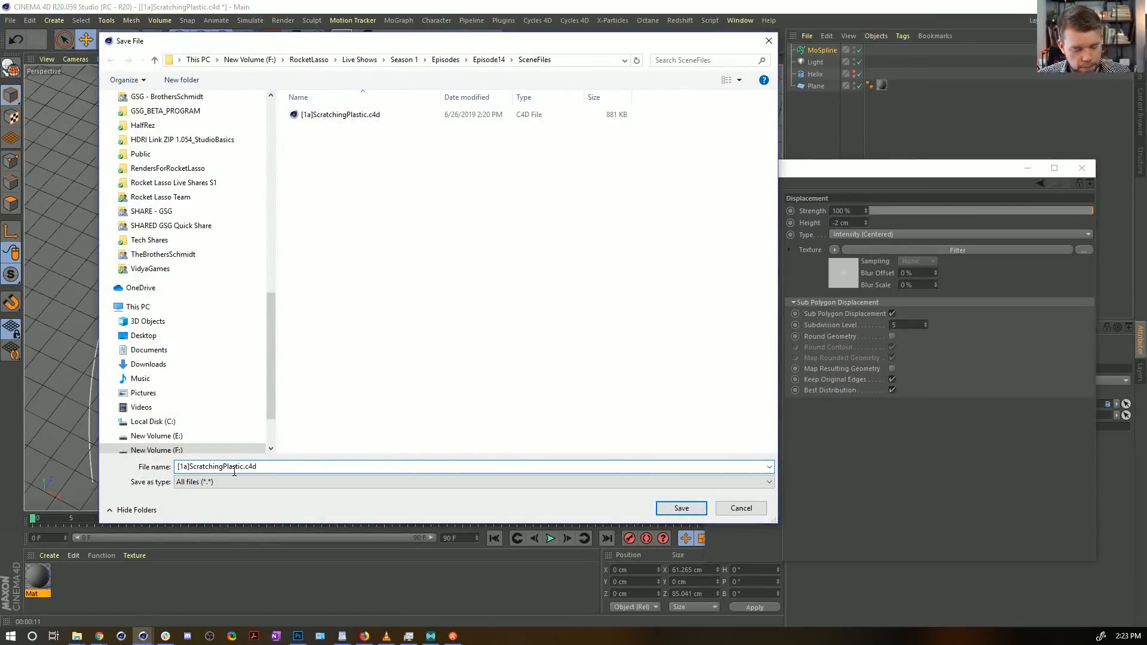
pyautogui.press('BackSpace')
pyautogui.write('b')
pyautogui.press('Return')
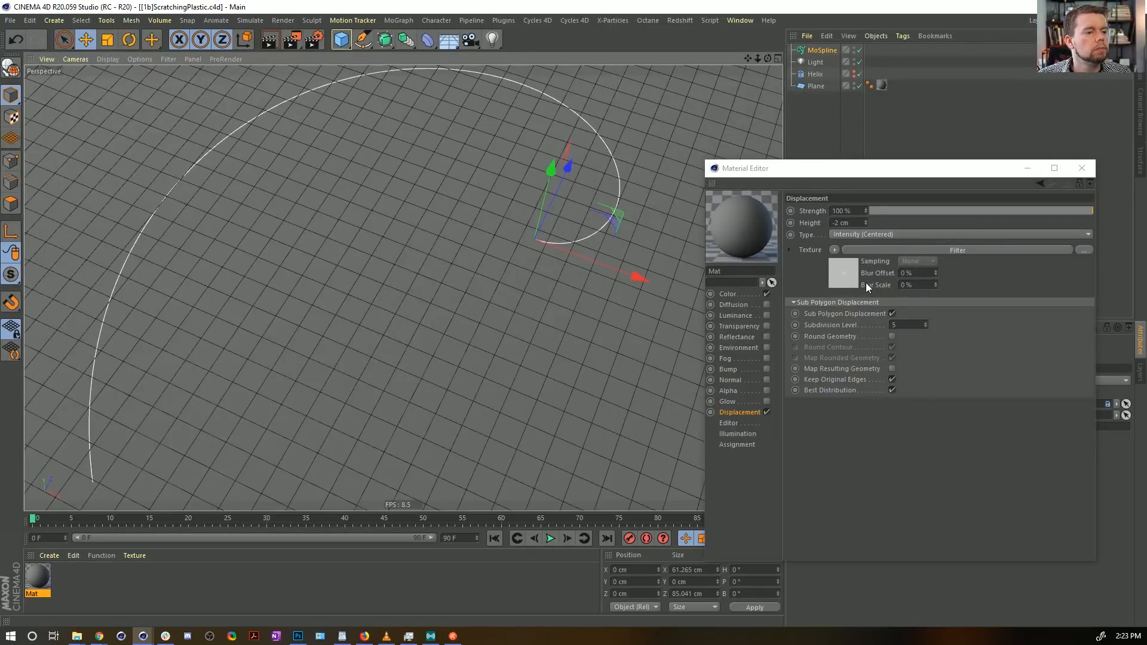
# Step: Turn off the material's Displacement and Color channels and turn on its Luminance channel
pyautogui.click(766, 411)
pyautogui.click(767, 294)
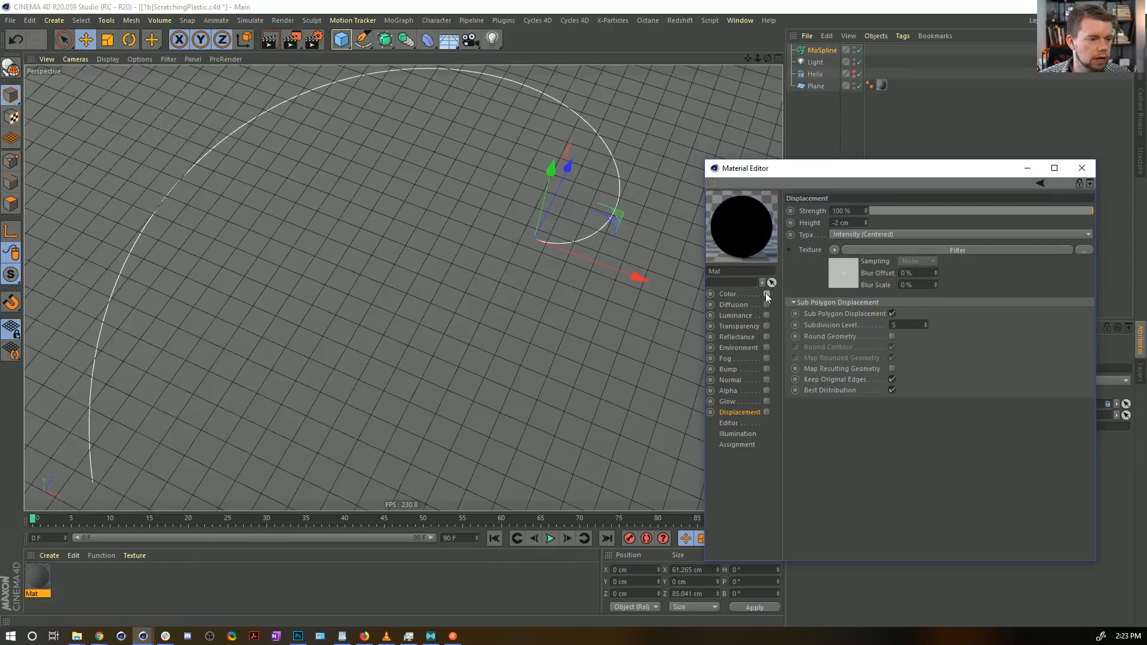
pyautogui.click(766, 316)
pyautogui.click(746, 314)
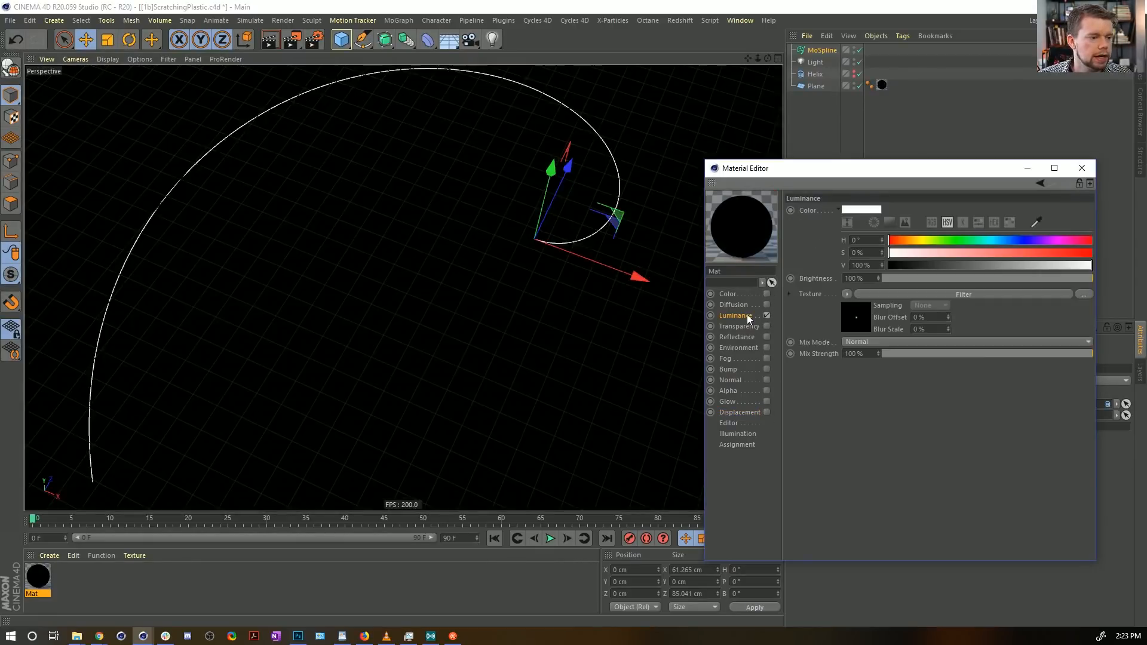
# Step: Load a Spline effect shader as the Luminance texture and look through its shader properties
pyautogui.click(848, 294)
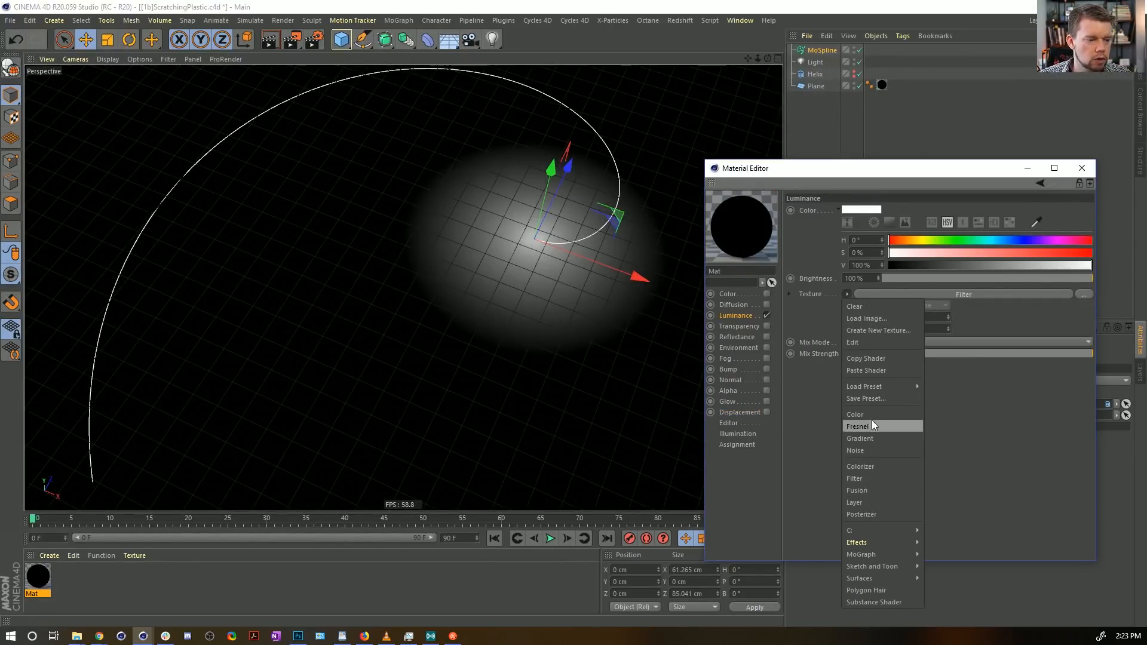
pyautogui.moveTo(876, 540)
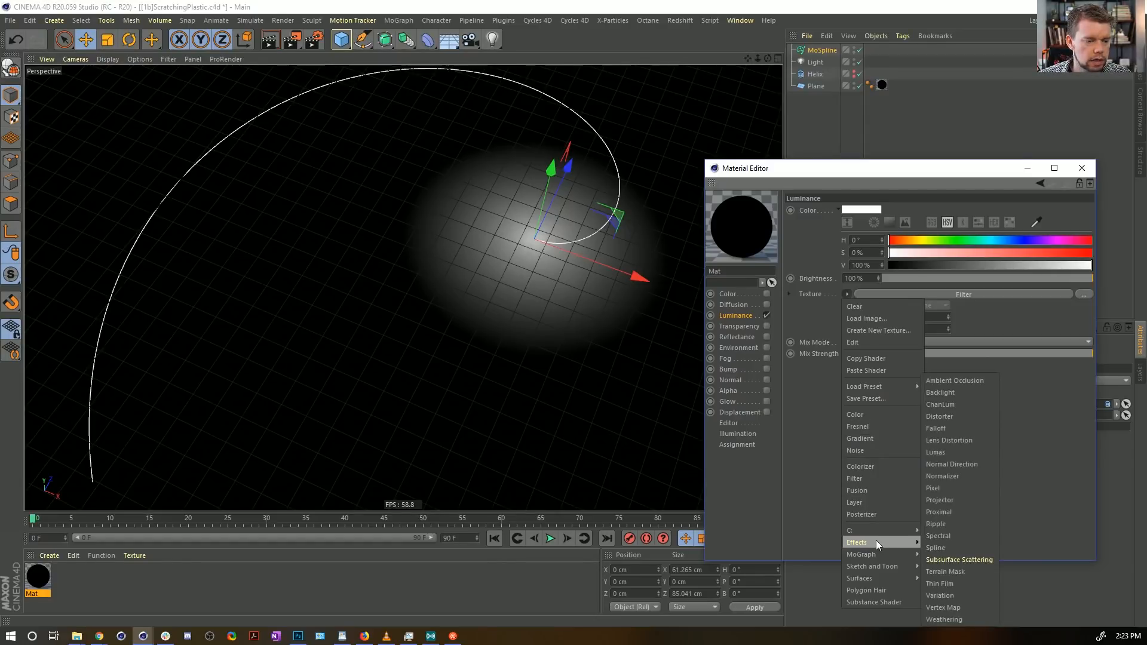
pyautogui.click(964, 548)
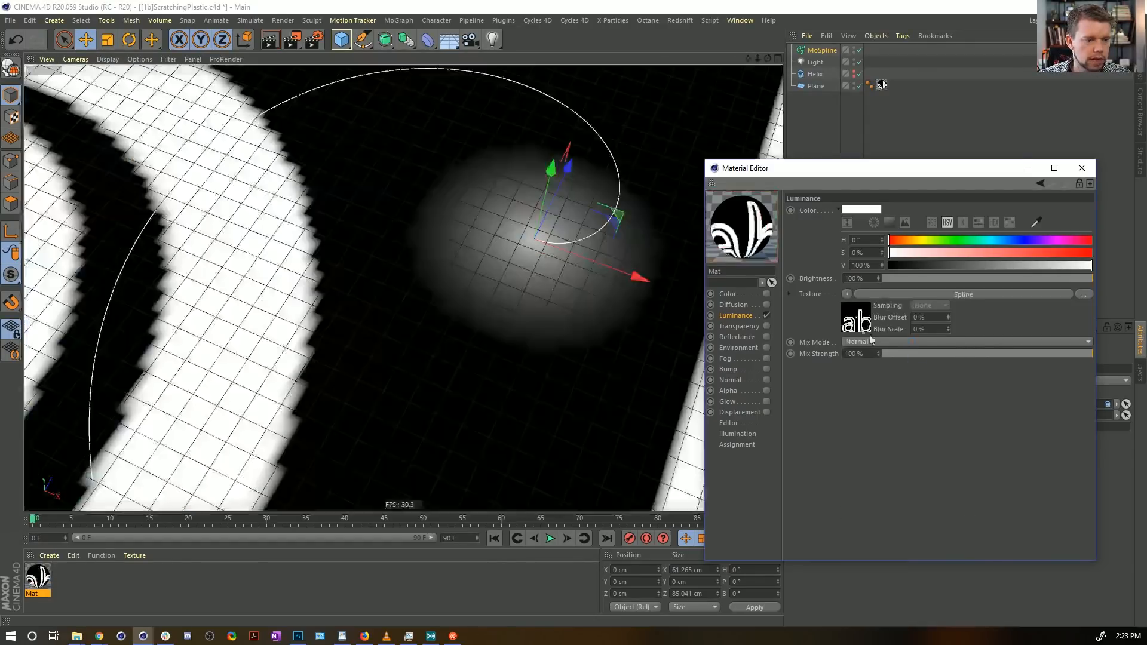
pyautogui.click(847, 317)
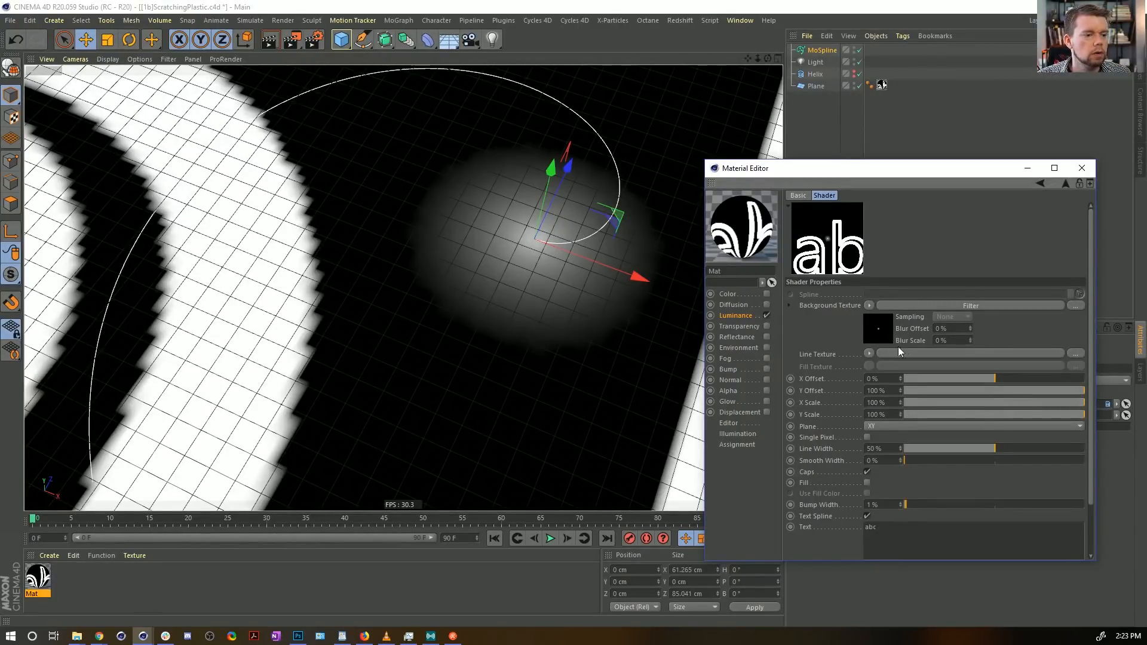
pyautogui.scroll(-2, 834, 412)
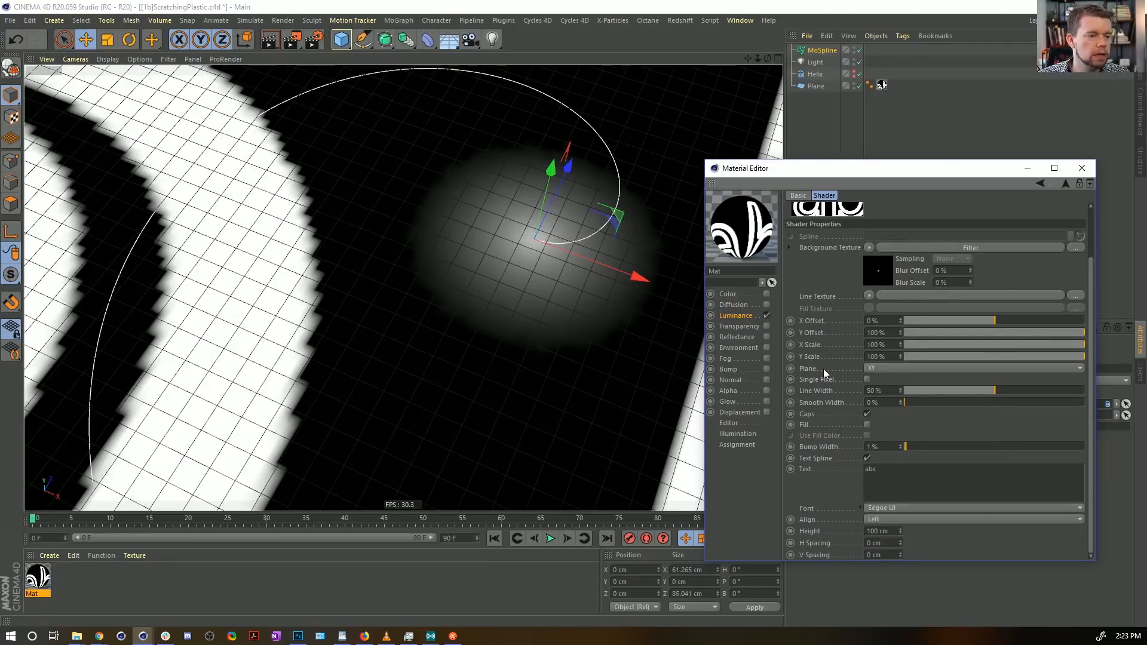
pyautogui.scroll(2, 828, 359)
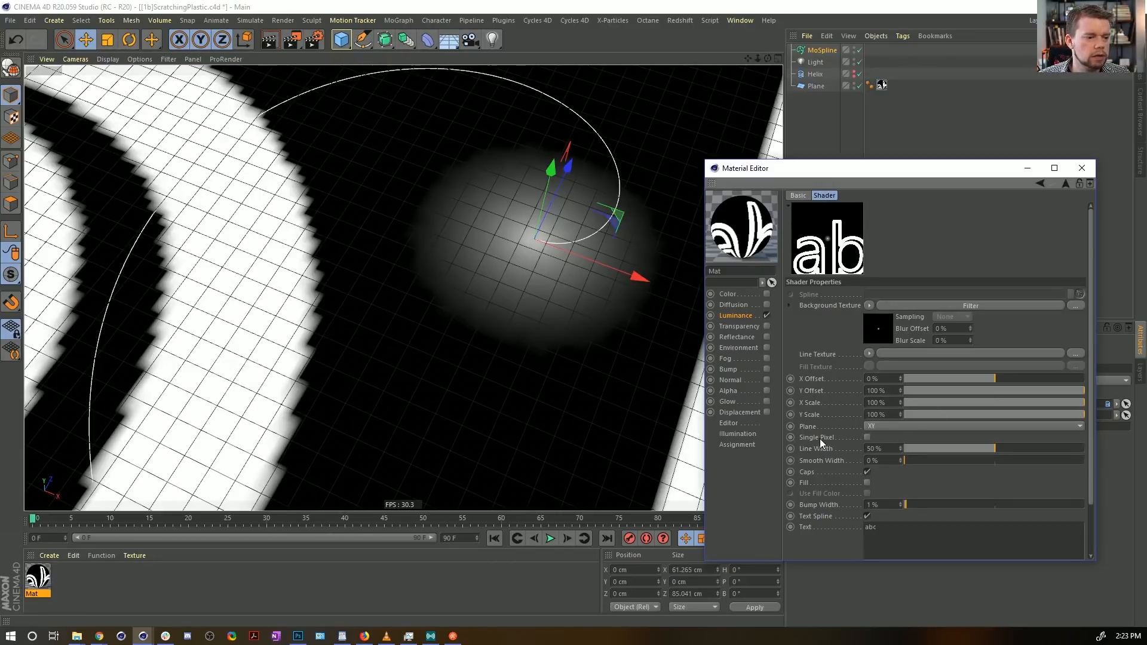
pyautogui.scroll(-2, 819, 439)
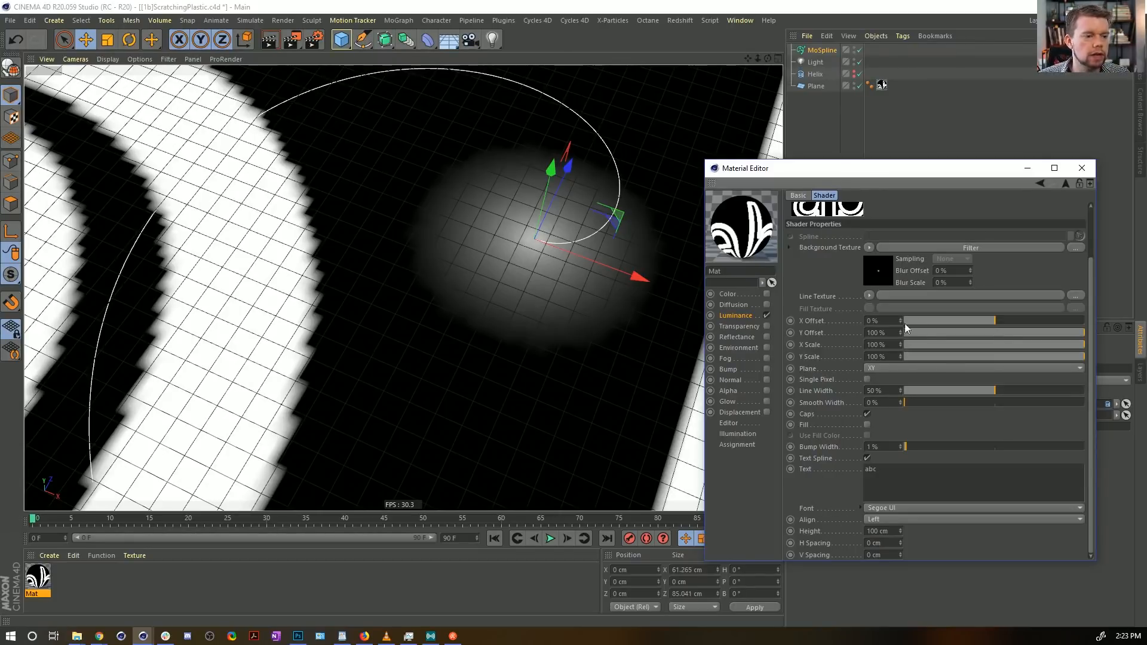
pyautogui.scroll(2, 822, 372)
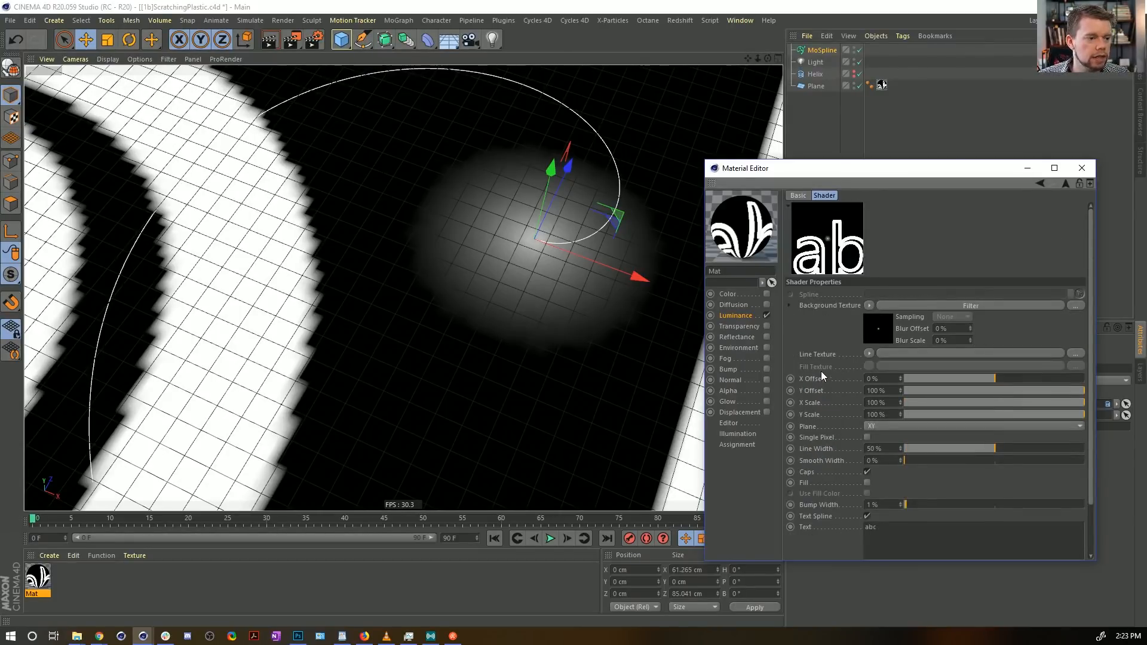
# Step: Turn the material's Luminance channel off and its Color channel back on, and close the Material Editor
pyautogui.click(739, 315)
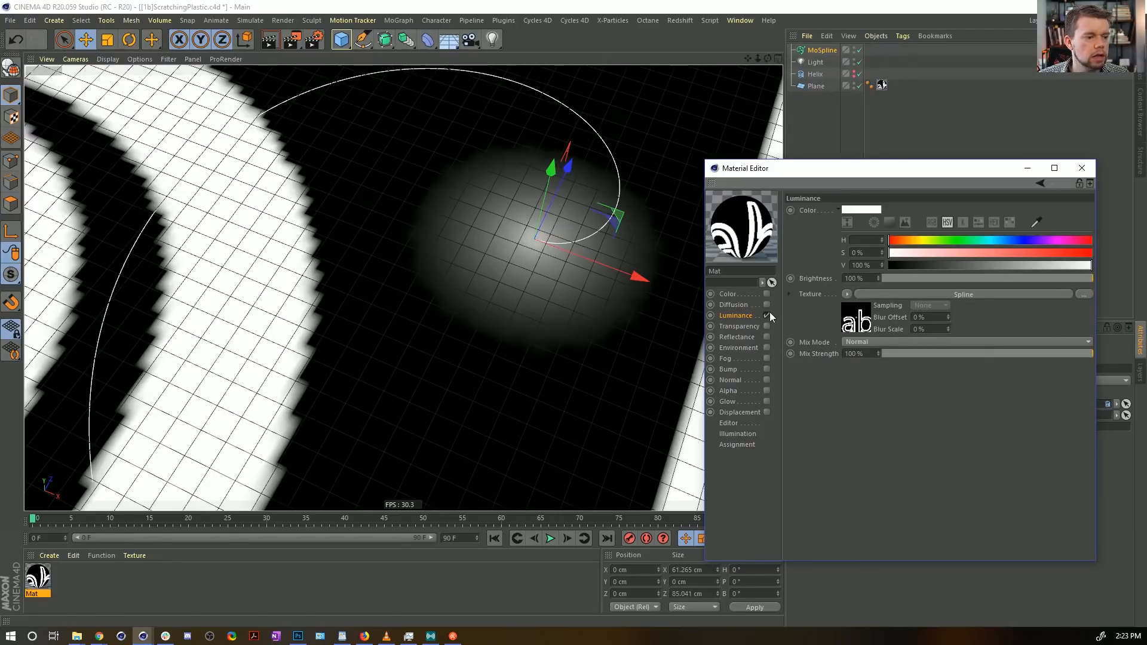
pyautogui.click(768, 315)
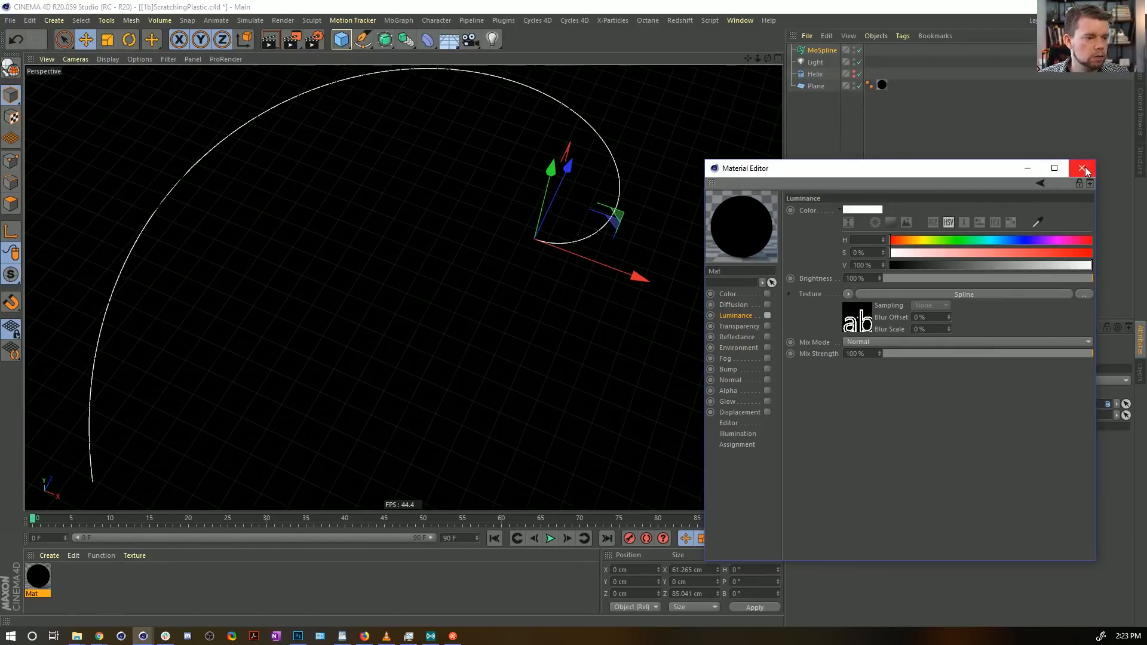
pyautogui.click(768, 294)
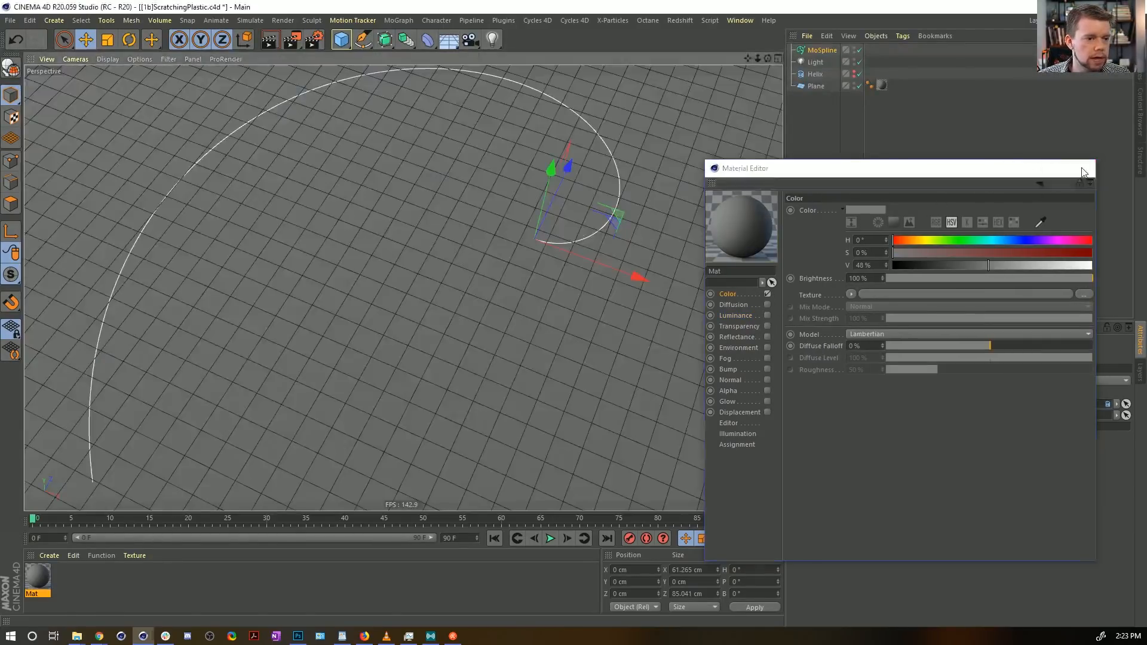
pyautogui.click(1083, 172)
pyautogui.click(37, 576)
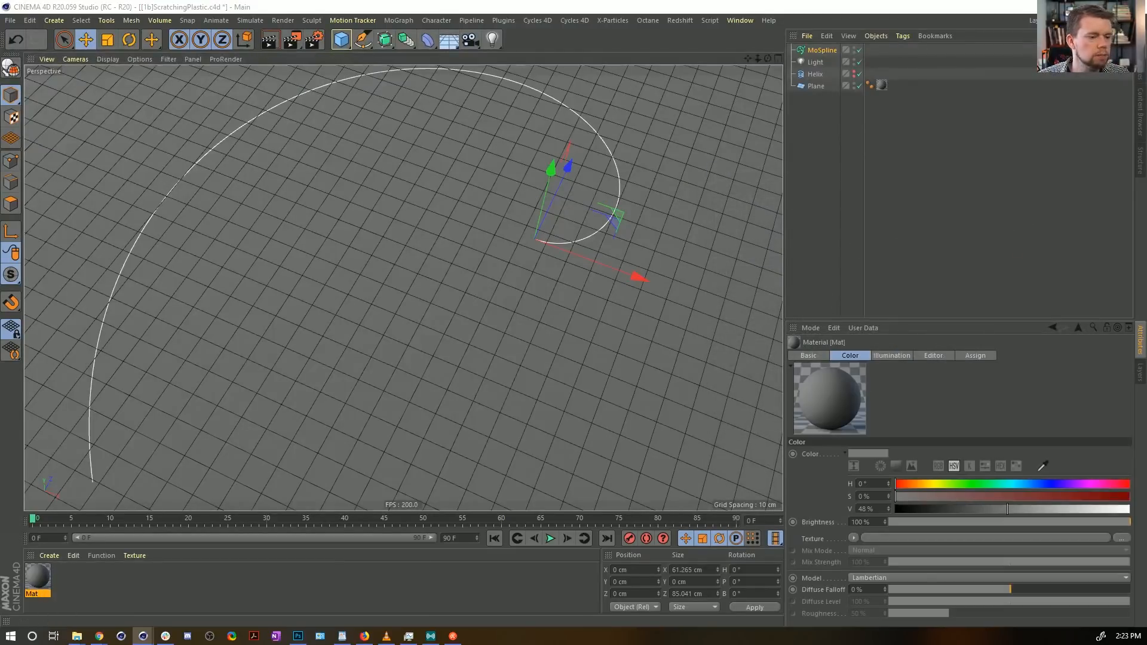
pyautogui.moveTo(1146, 108); pyautogui.dragTo(755, 110)
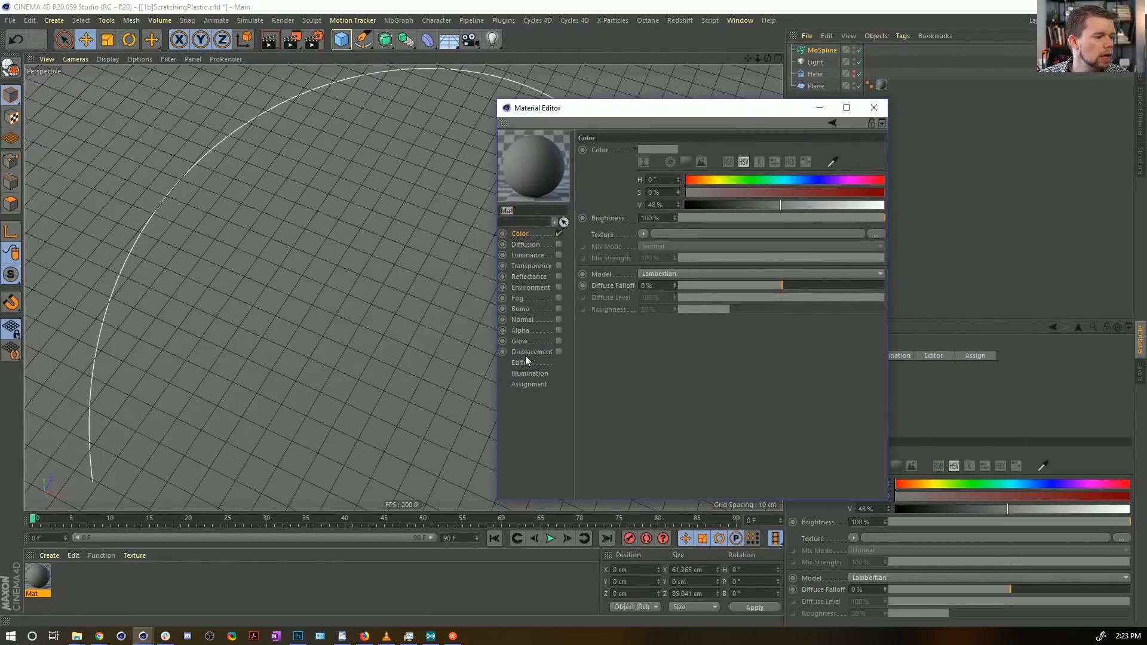
pyautogui.click(874, 108)
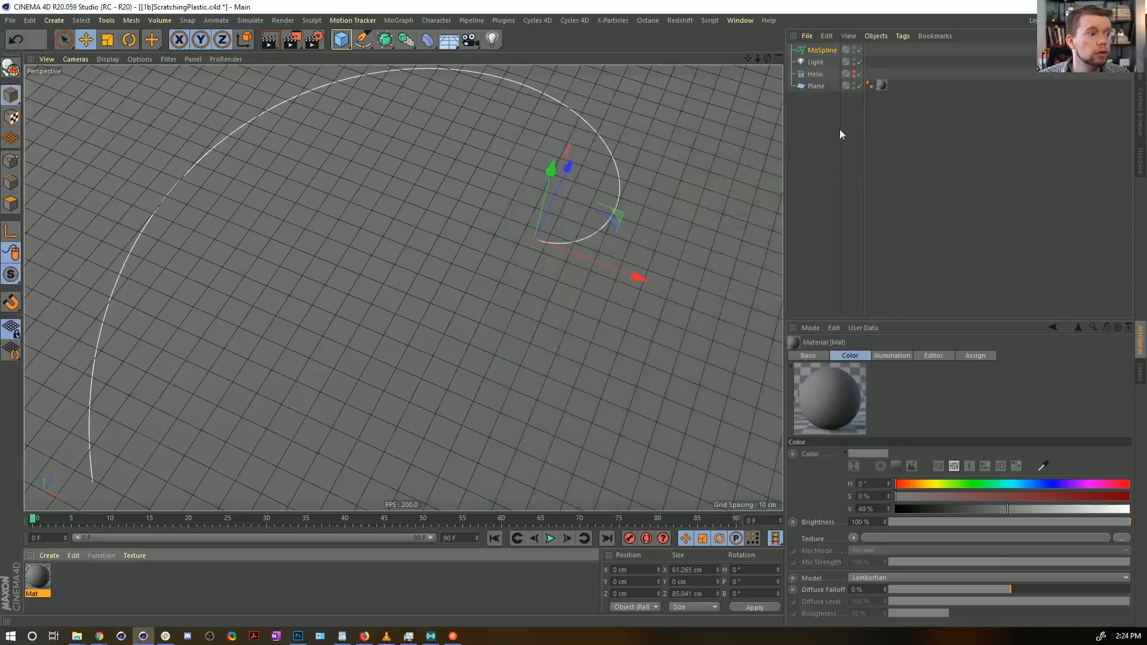
# Step: Add a cube to the scene and set its Size Y to 5 cm to form a thin slab
pyautogui.keyDown('alt'); pyautogui.moveTo(631, 245); pyautogui.dragTo(629, 209); pyautogui.keyUp('alt')
pyautogui.keyDown('alt'); pyautogui.moveTo(628, 209); pyautogui.dragTo(586, 227, button='right'); pyautogui.keyUp('alt')
pyautogui.keyDown('alt'); pyautogui.moveTo(586, 228); pyautogui.dragTo(526, 245); pyautogui.keyUp('alt')
pyautogui.moveTo(345, 47); pyautogui.dragTo(447, 66)
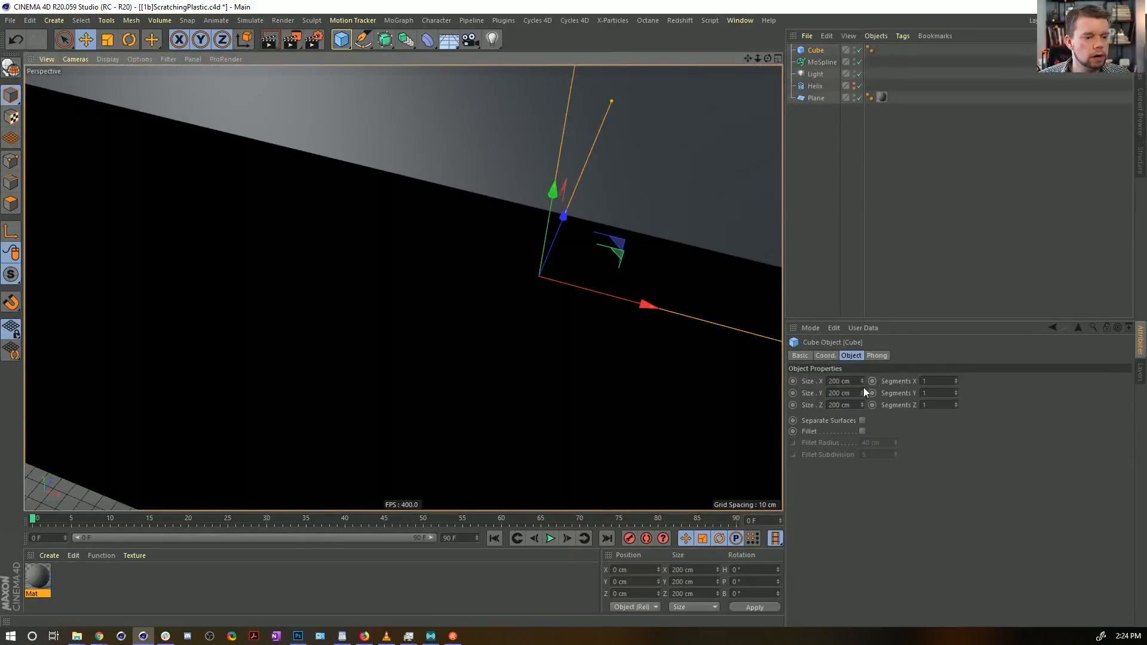
pyautogui.doubleClick(847, 393)
pyautogui.write('5')
pyautogui.press('Return')
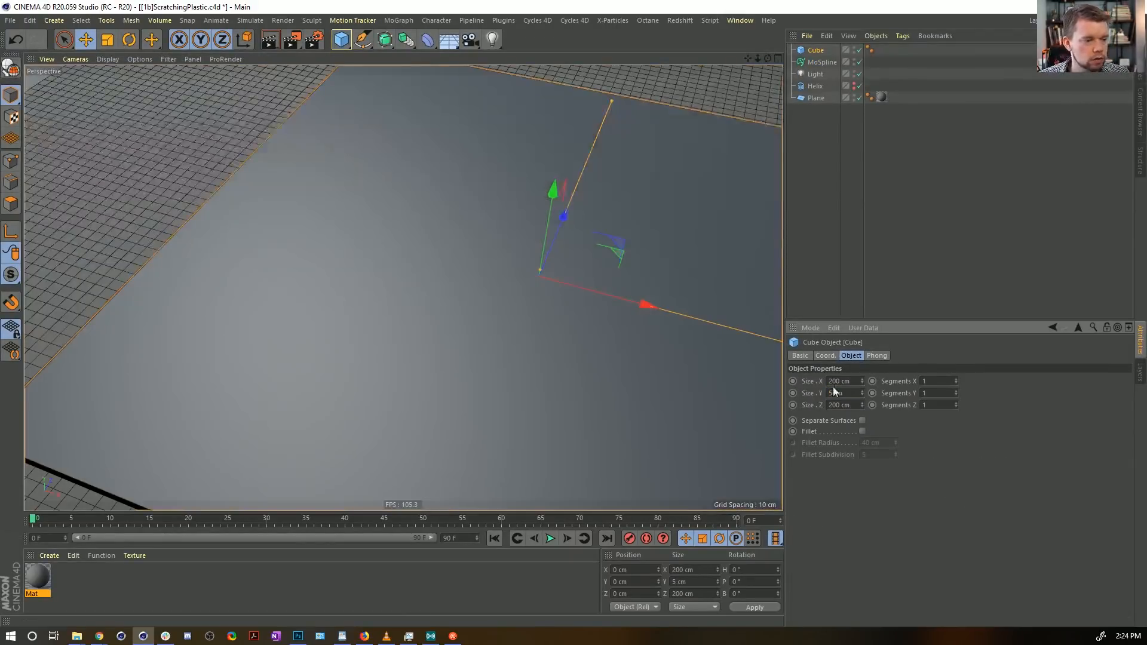
pyautogui.scroll(-5, 609, 287)
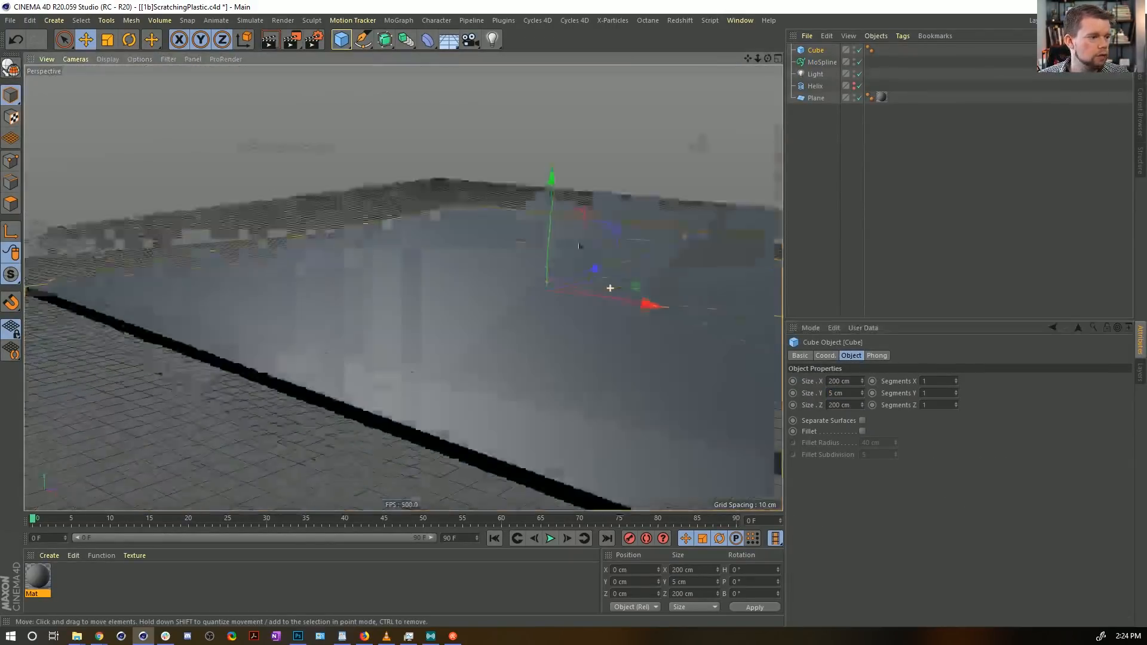
pyautogui.scroll(5, 606, 290)
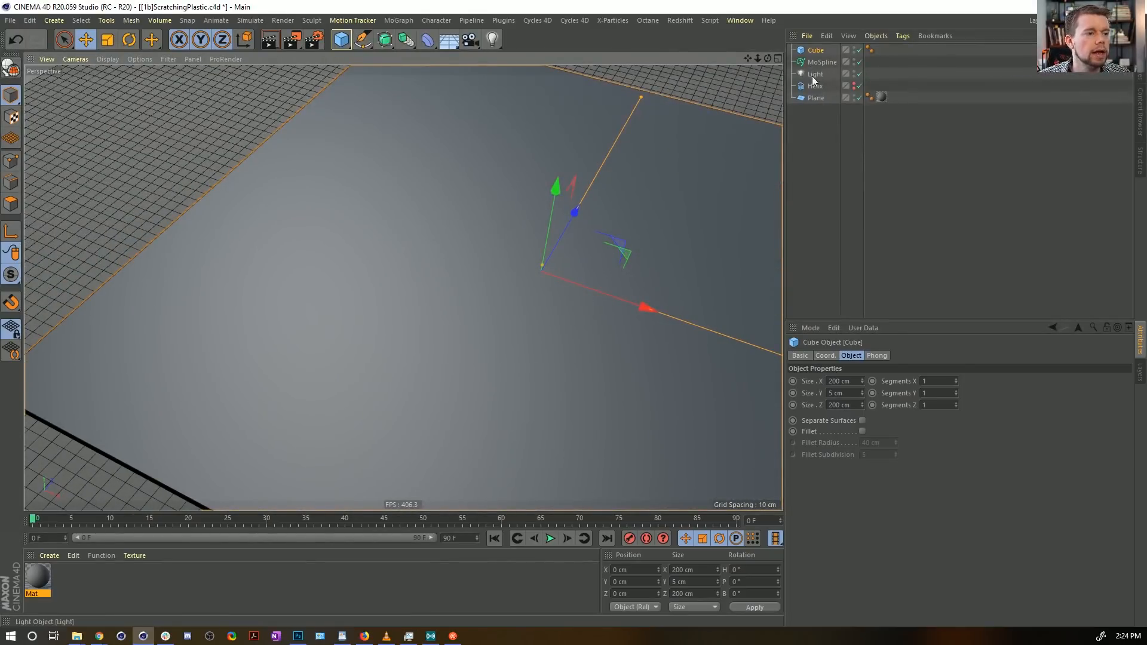
# Step: Raise the Helix above the slab by setting its Y position to 5 cm
pyautogui.click(813, 86)
pyautogui.doubleClick(634, 581)
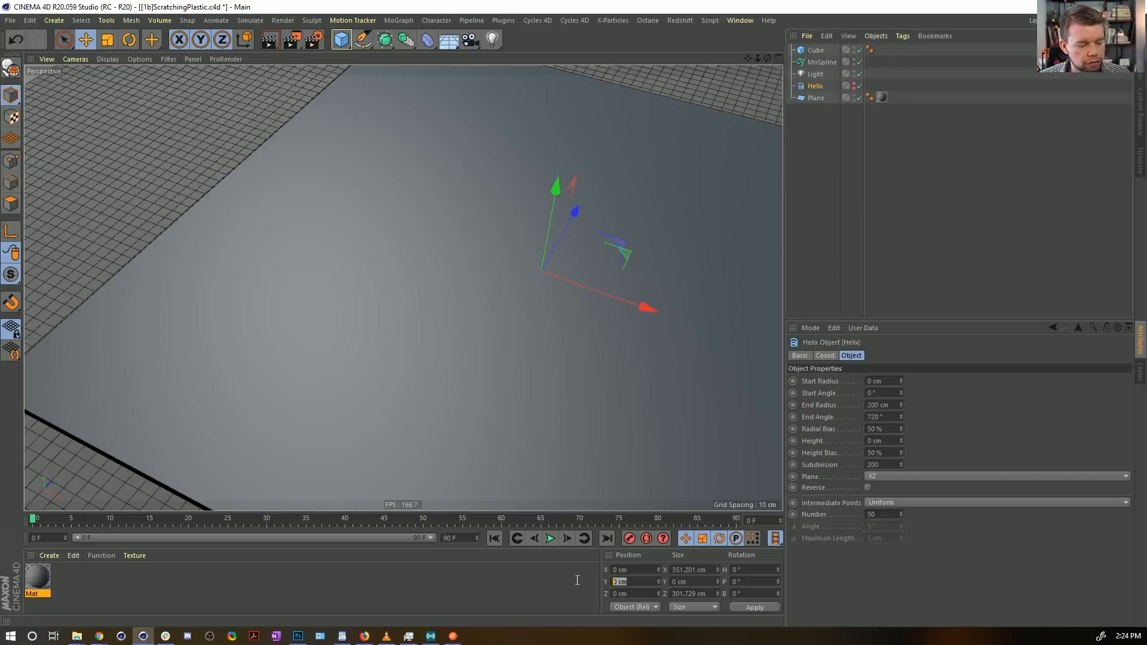
pyautogui.write('5')
pyautogui.click(764, 607)
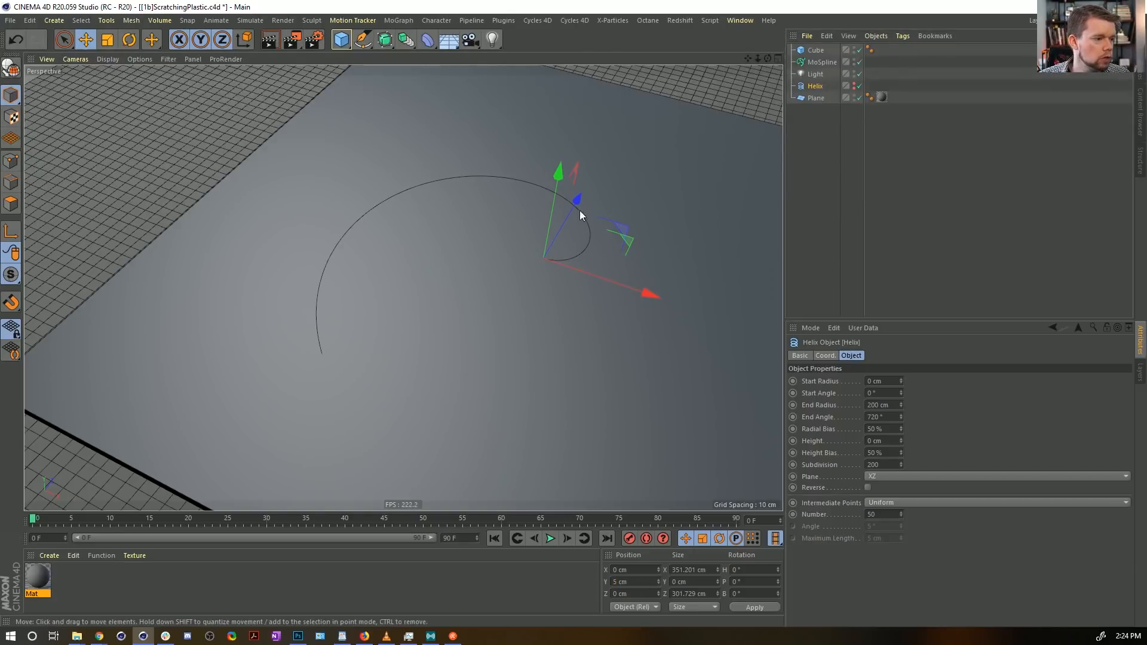
# Step: Move the Mat material tag from the Plane to the Cube and delete the Plane
pyautogui.click(820, 63)
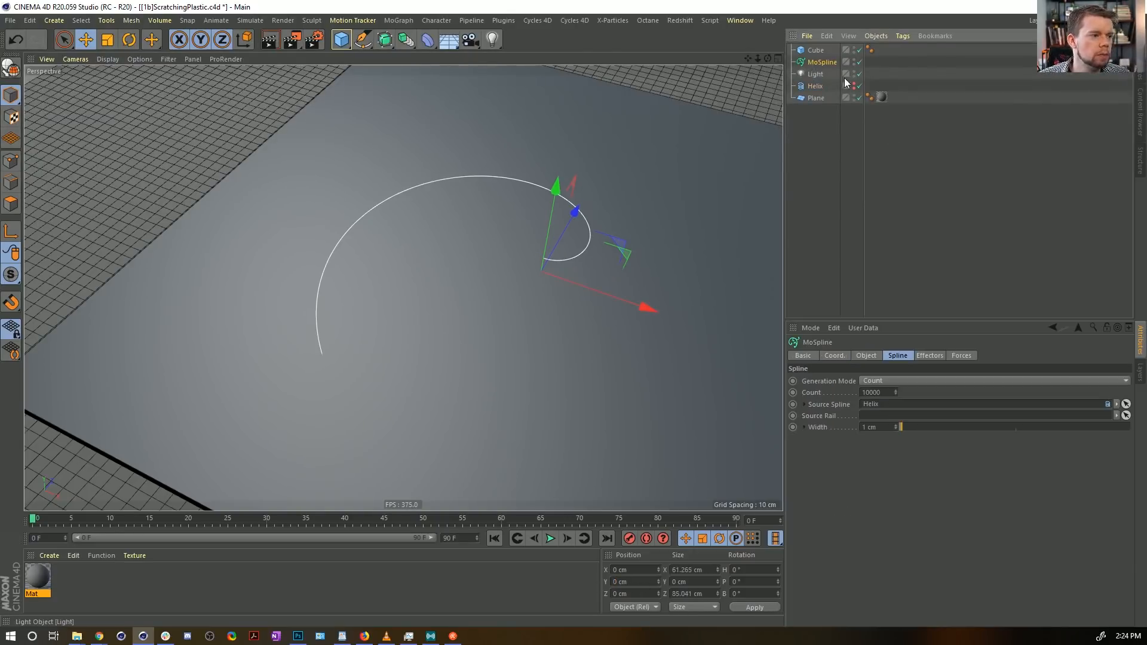
pyautogui.click(816, 98)
pyautogui.moveTo(886, 97); pyautogui.dragTo(884, 49)
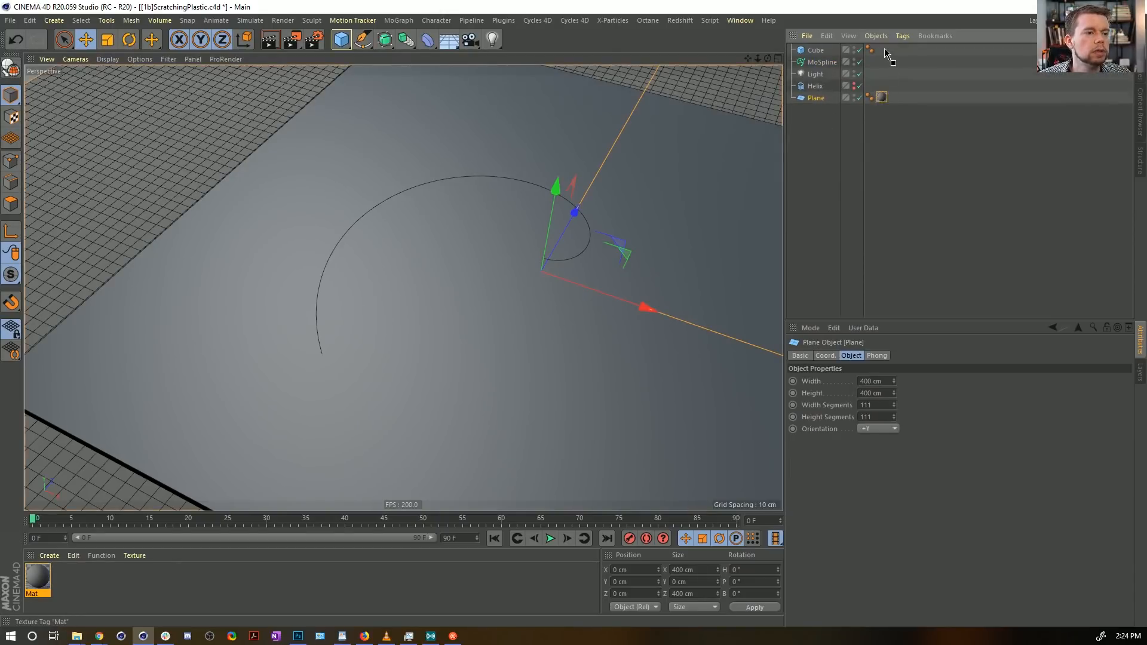
pyautogui.press('Delete')
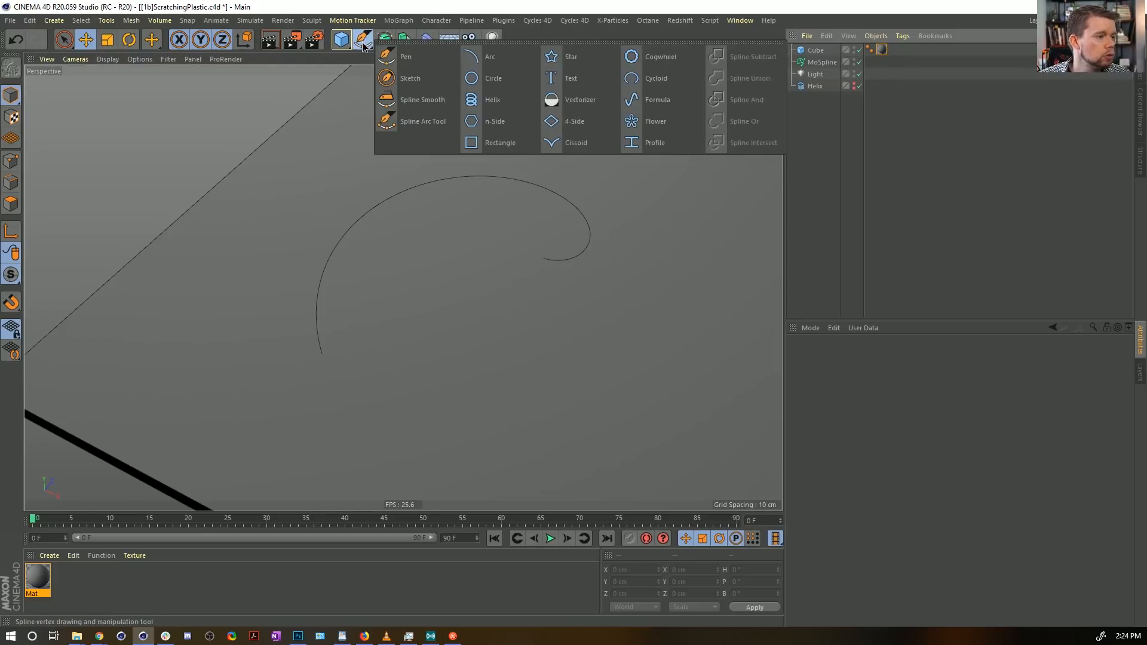
# Step: Add a Cissoid spline to the scene with its default 400 cm width and XY plane
pyautogui.click(363, 39)
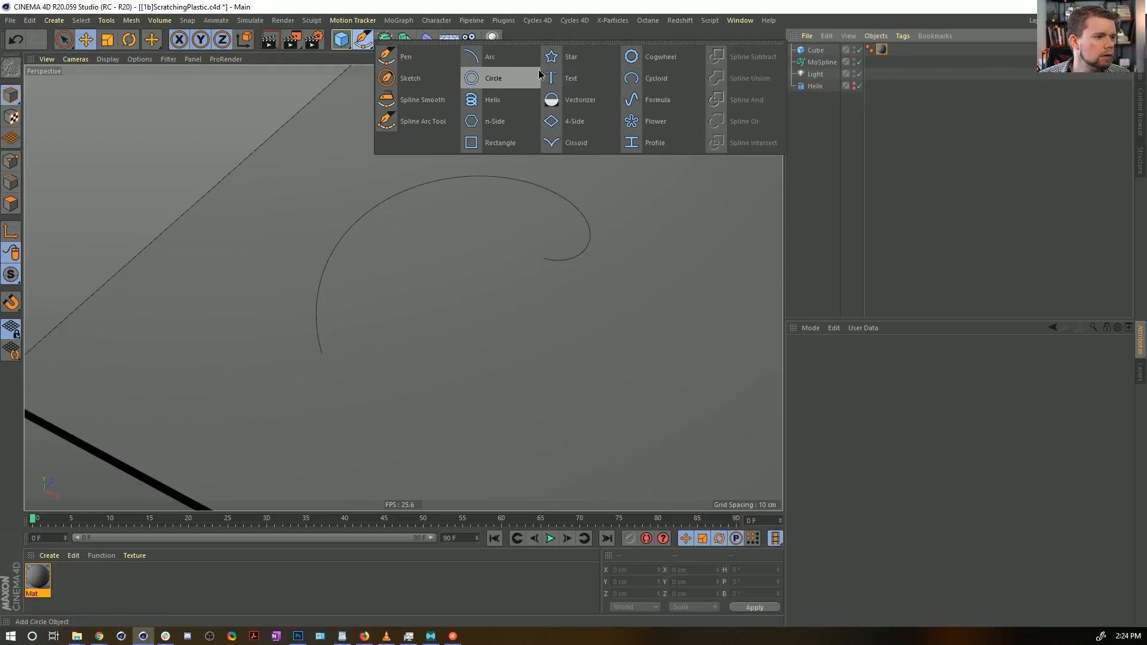
pyautogui.click(590, 147)
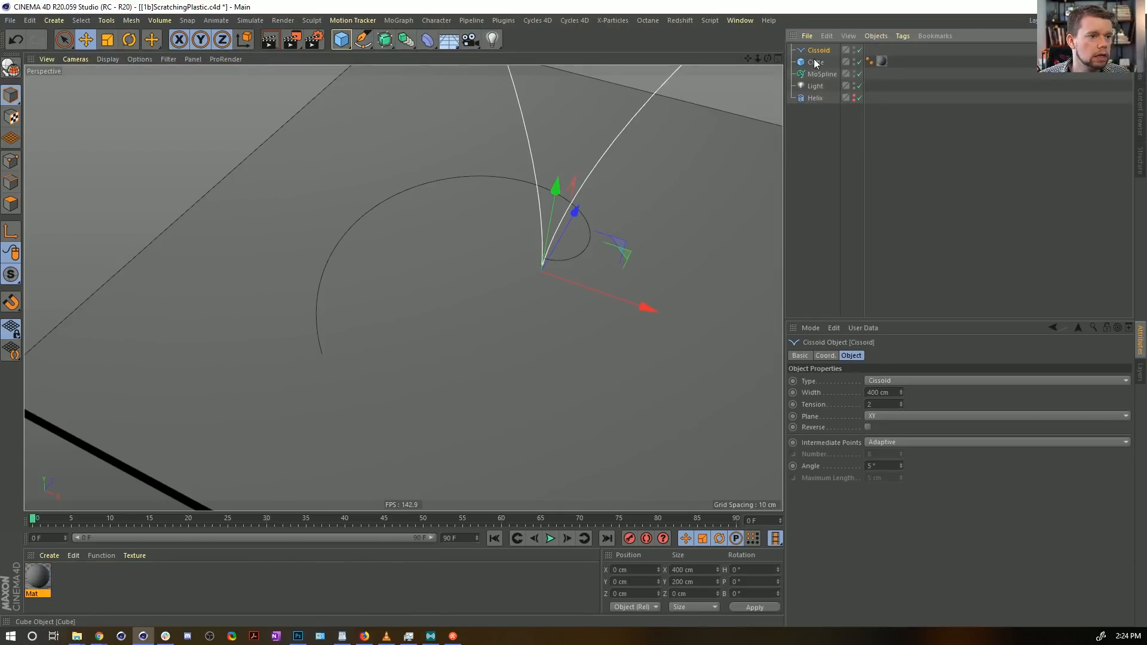
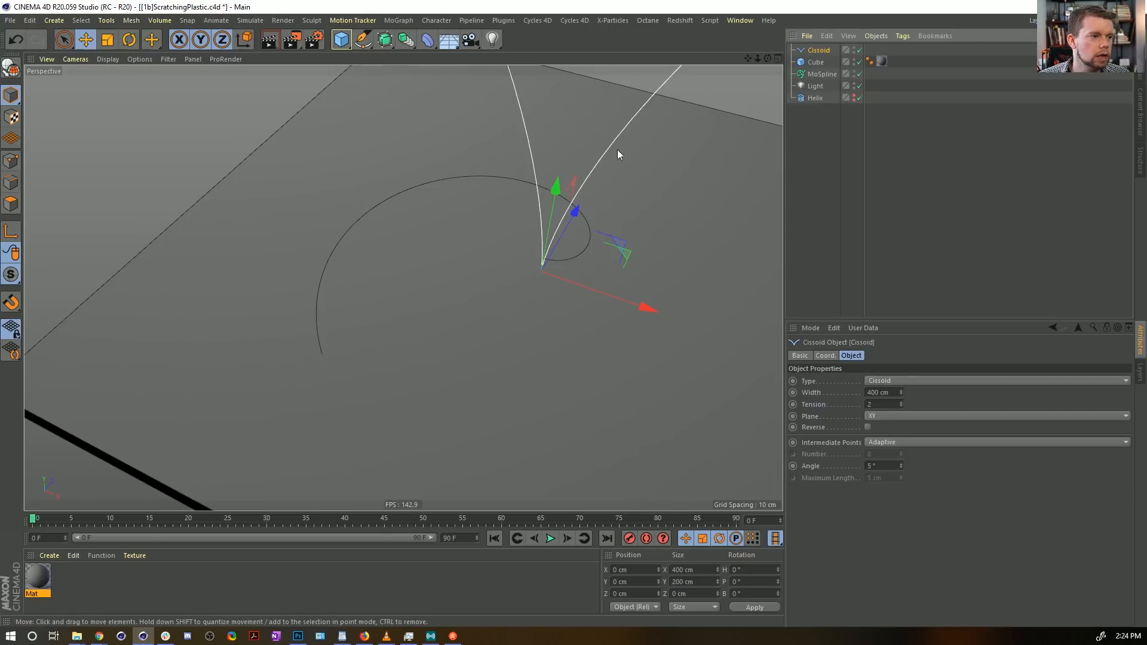
pyautogui.keyDown('alt'); pyautogui.moveTo(618, 150); pyautogui.dragTo(589, 211); pyautogui.keyUp('alt')
pyautogui.keyDown('alt'); pyautogui.moveTo(588, 210); pyautogui.dragTo(524, 363, button='middle'); pyautogui.keyUp('alt')
pyautogui.keyDown('alt'); pyautogui.moveTo(571, 346); pyautogui.dragTo(502, 362, button='right'); pyautogui.keyUp('alt')
pyautogui.keyDown('alt'); pyautogui.moveTo(652, 272); pyautogui.dragTo(548, 314, button='middle'); pyautogui.keyUp('alt')
pyautogui.scroll(-3, 550, 316)
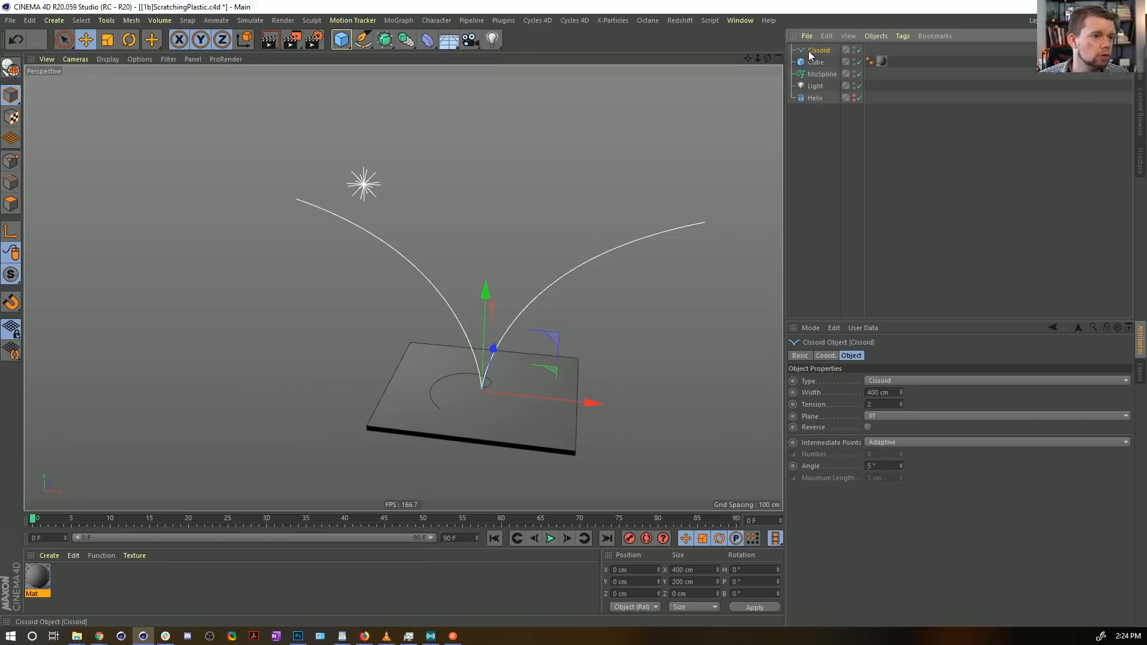
# Step: Convert the Cissoid to an editable spline and close its open end
pyautogui.press('c')
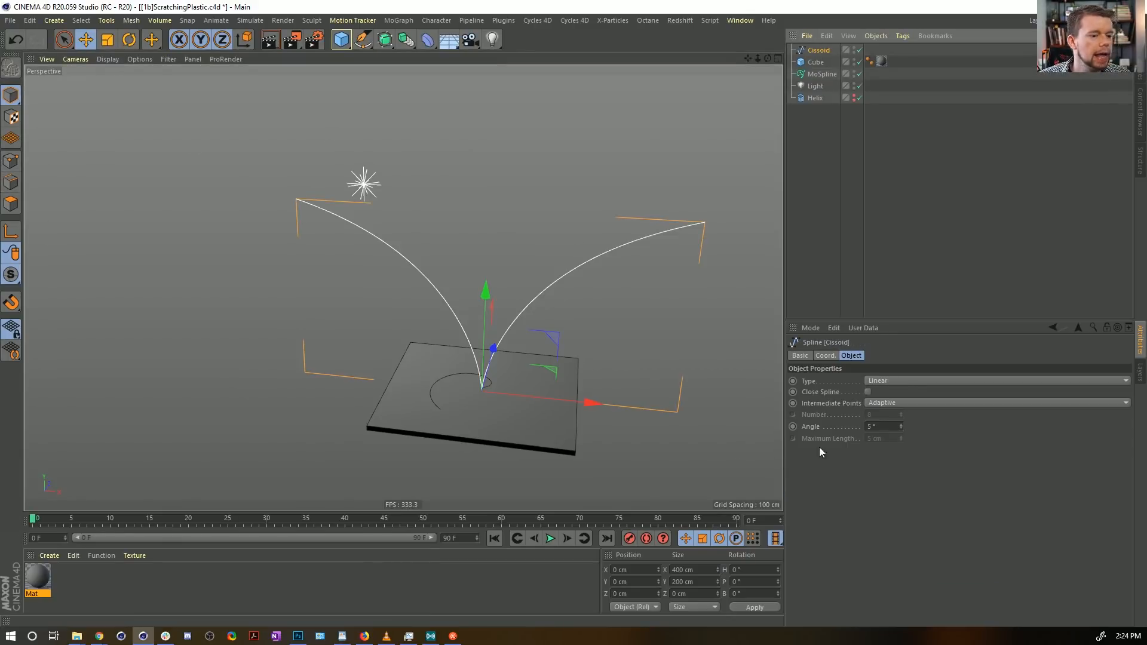
pyautogui.click(868, 392)
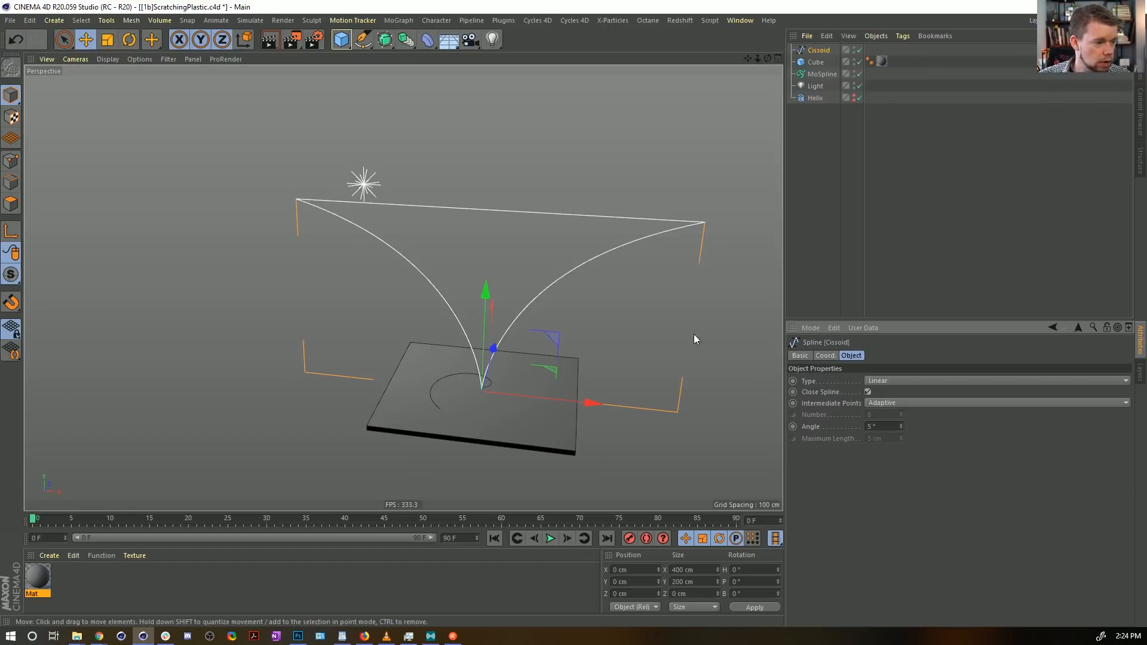
pyautogui.keyDown('alt'); pyautogui.moveTo(604, 300); pyautogui.dragTo(714, 197); pyautogui.keyUp('alt')
# Step: Scale the Cissoid spline down uniformly until it measures 10 cm in X and 5 cm in Y
pyautogui.press('t')
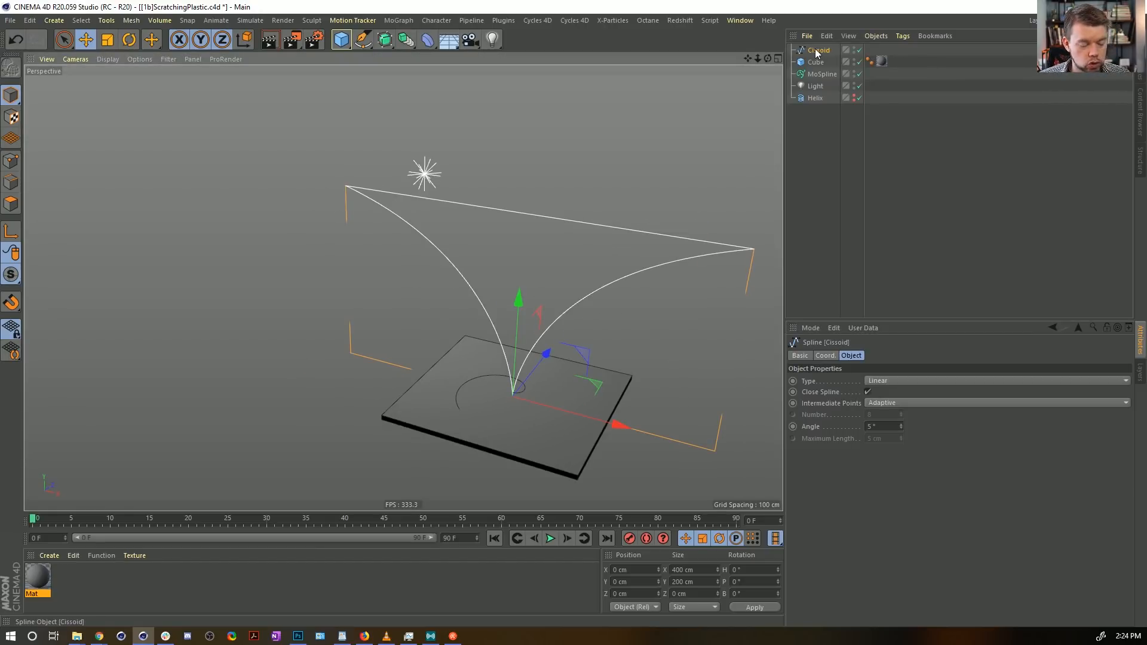
pyautogui.moveTo(664, 193); pyautogui.dragTo(487, 446)
pyautogui.scroll(5, 487, 446)
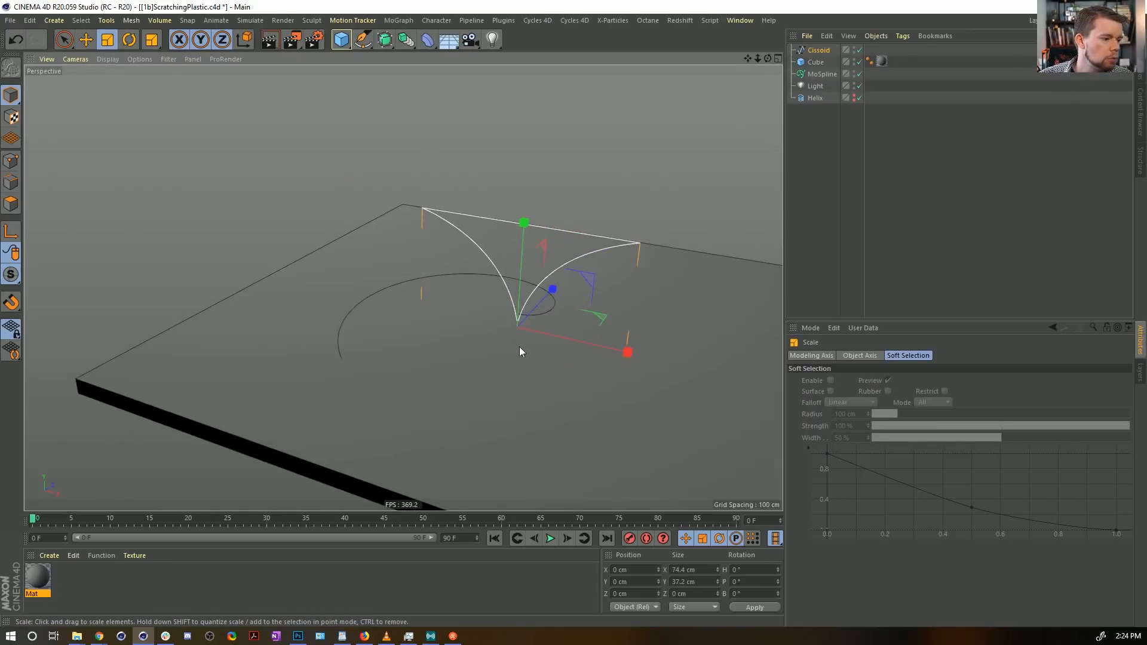
pyautogui.moveTo(521, 353); pyautogui.dragTo(157, 471)
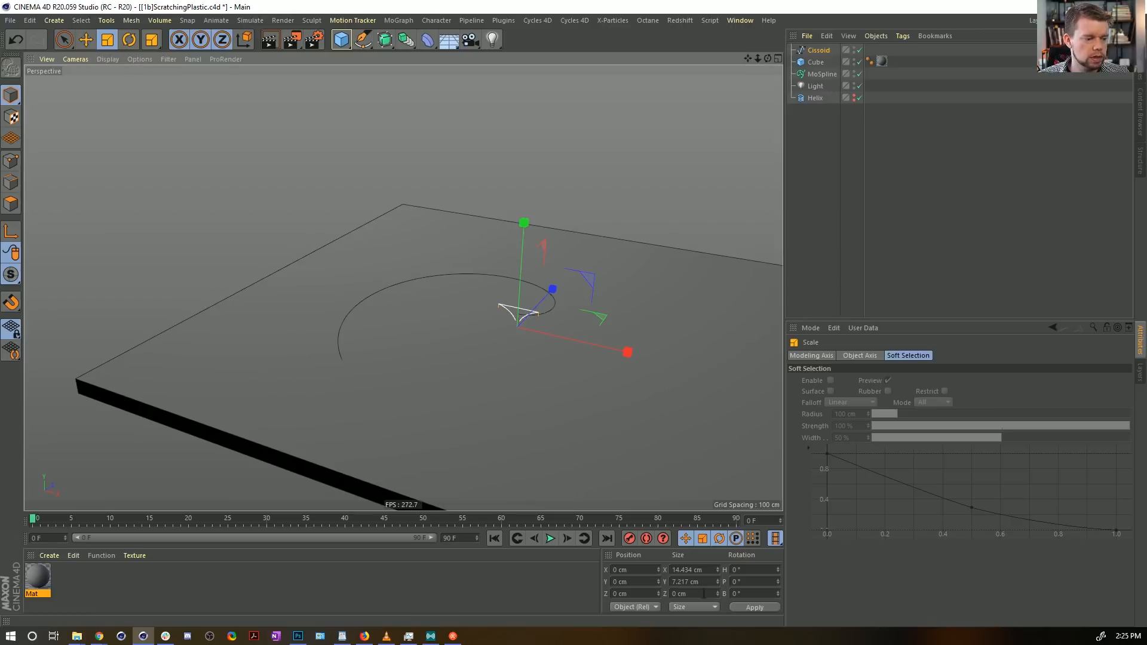
pyautogui.click(714, 581)
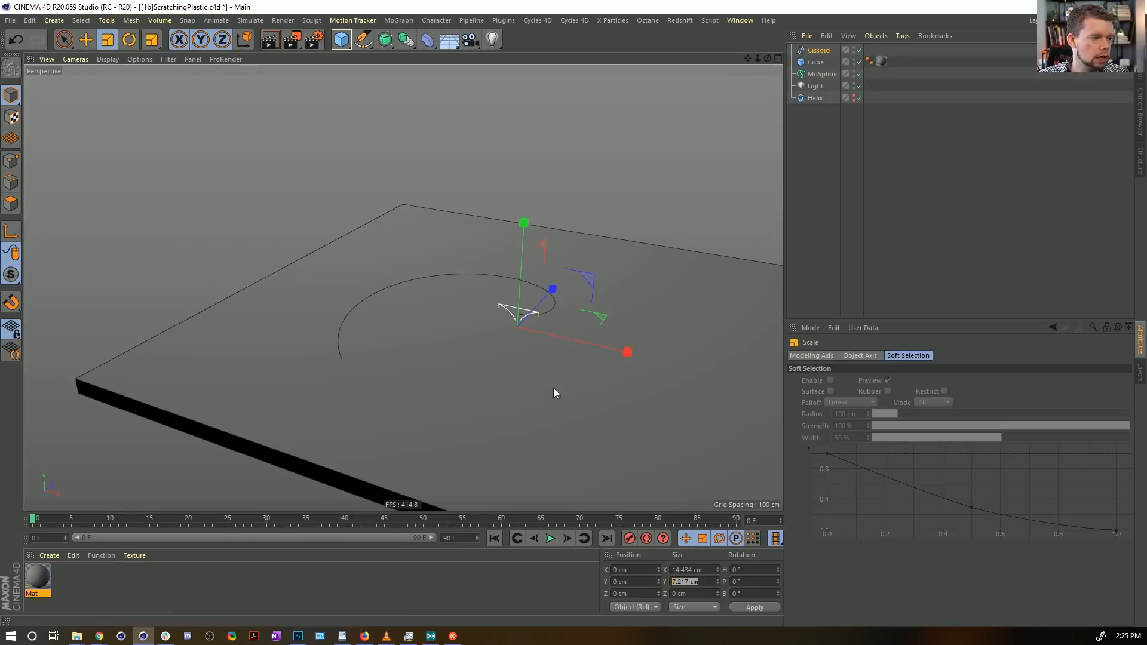
pyautogui.write('5')
pyautogui.press('Return')
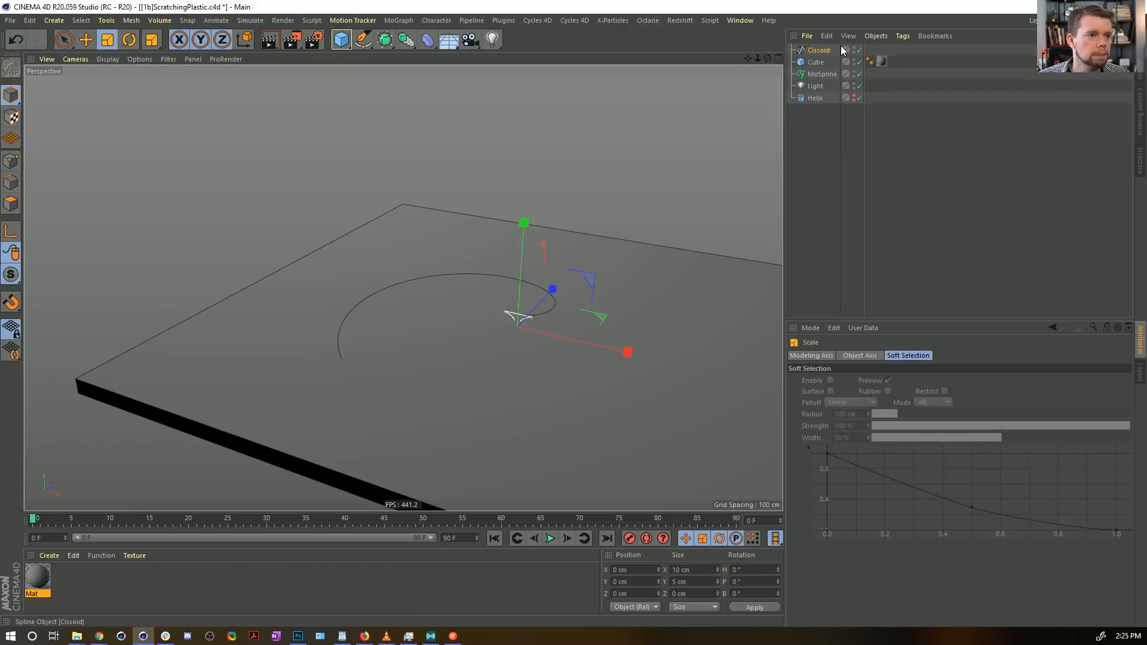
# Step: Try to raise the MoSpline by applying a Y position of 5 cm
pyautogui.click(816, 75)
pyautogui.click(810, 99)
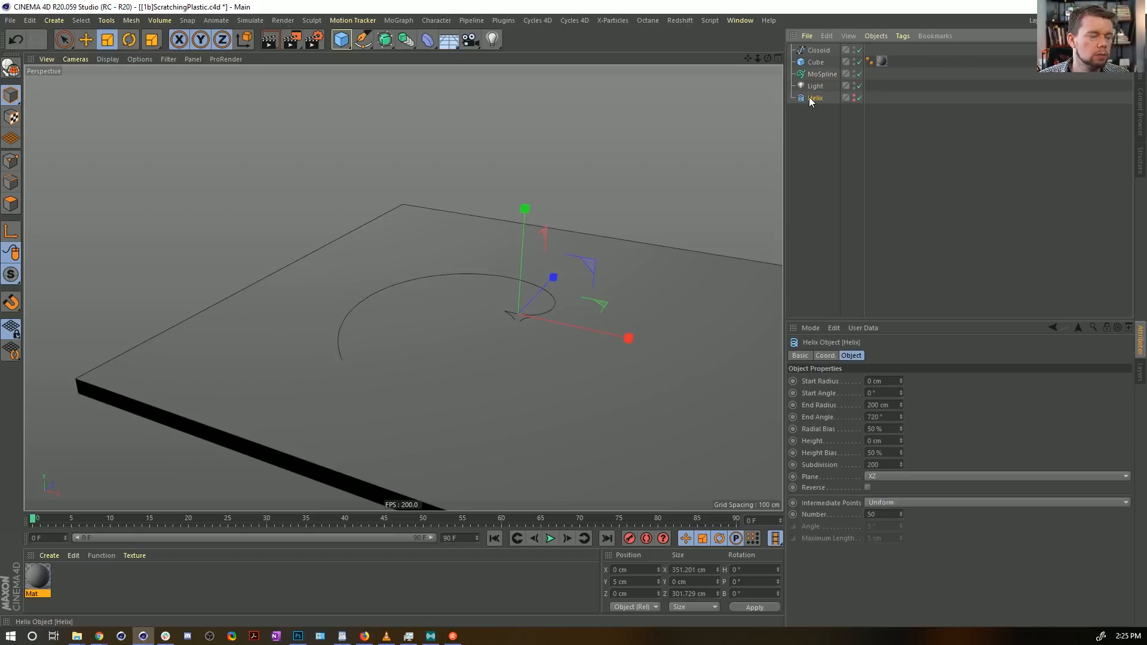
pyautogui.click(816, 75)
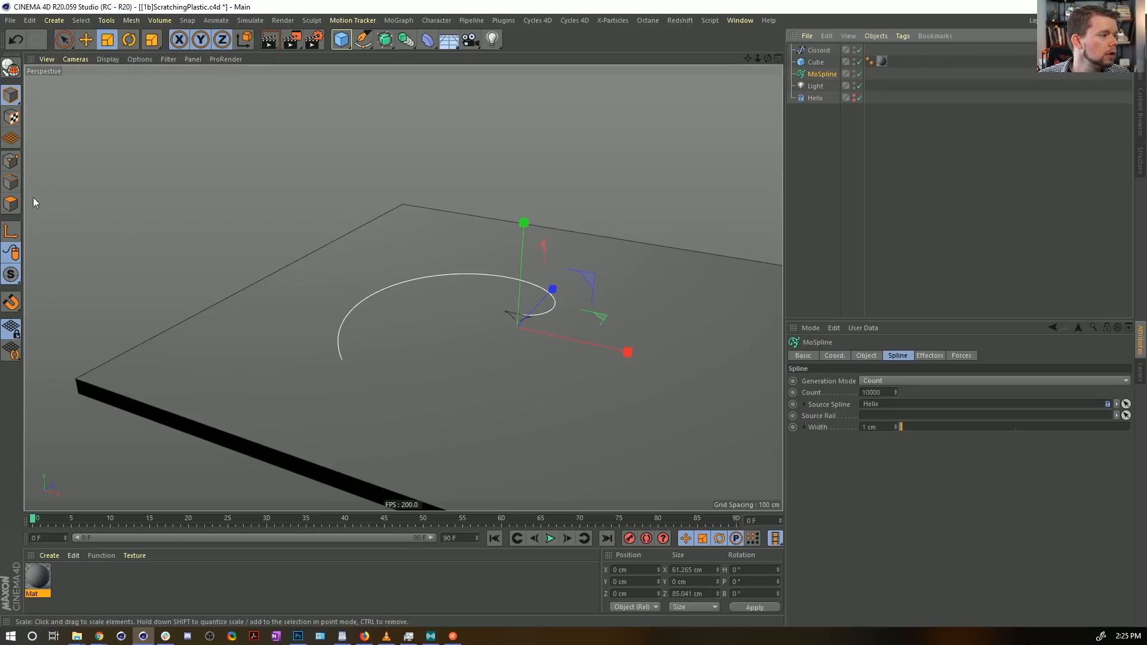
pyautogui.click(11, 160)
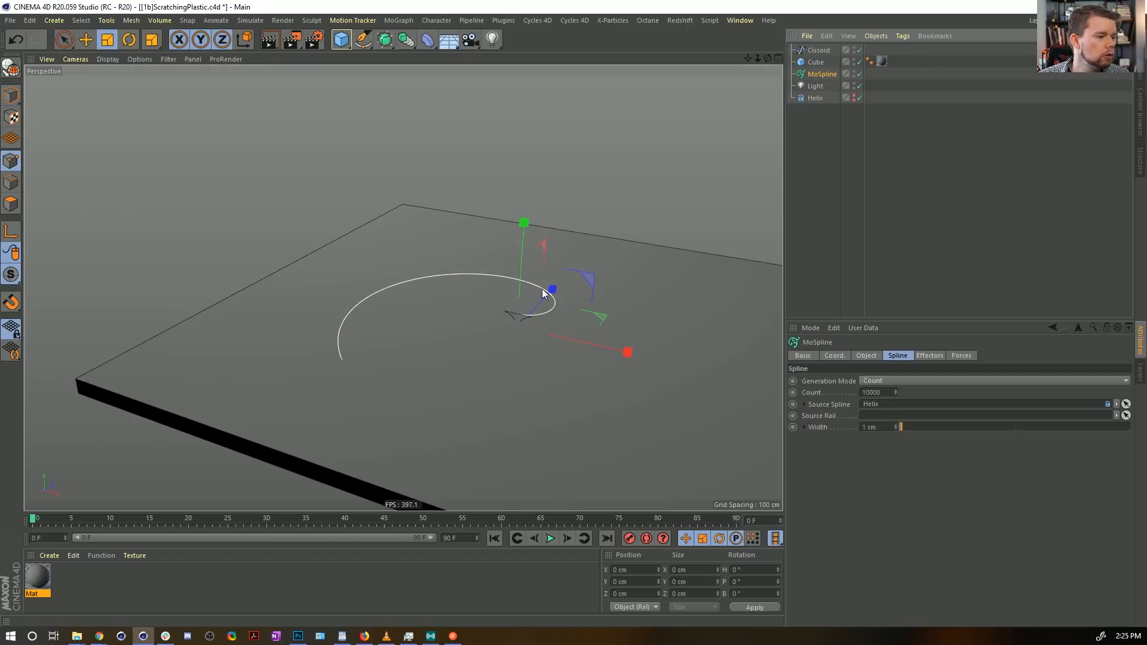
pyautogui.click(11, 232)
pyautogui.click(638, 582)
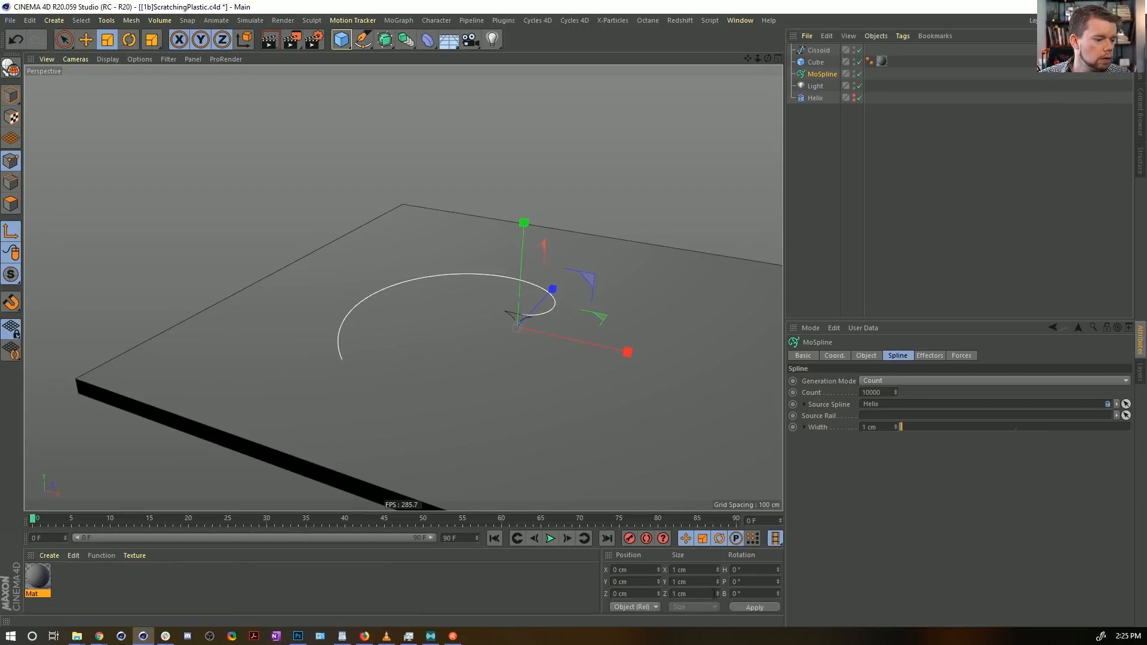
pyautogui.click(11, 99)
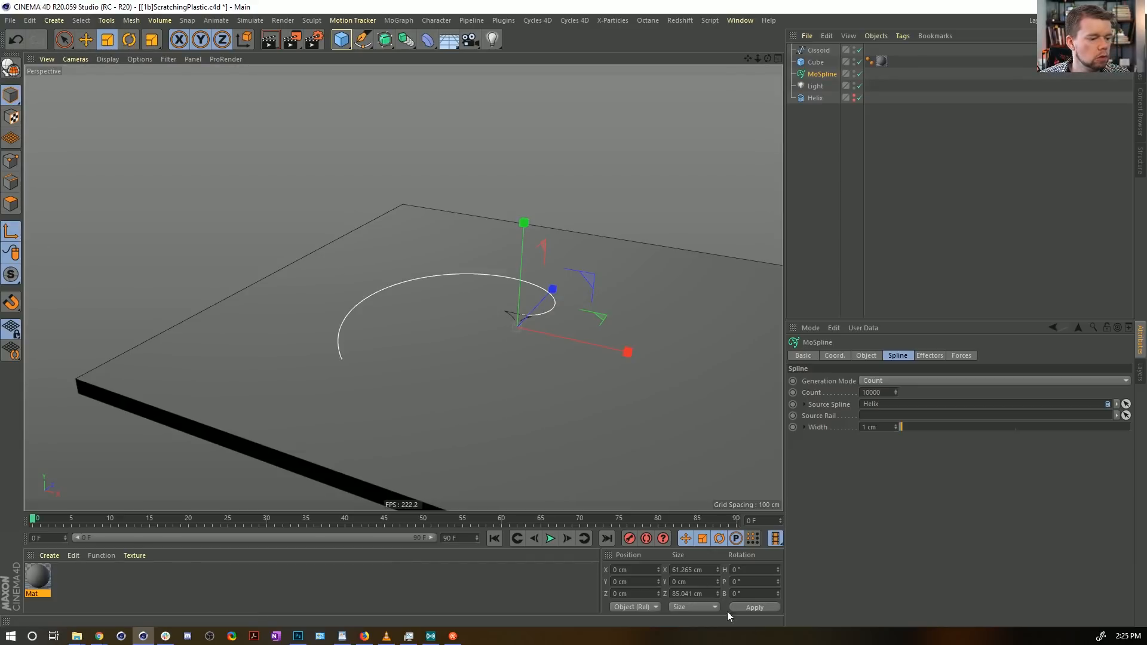
pyautogui.click(754, 607)
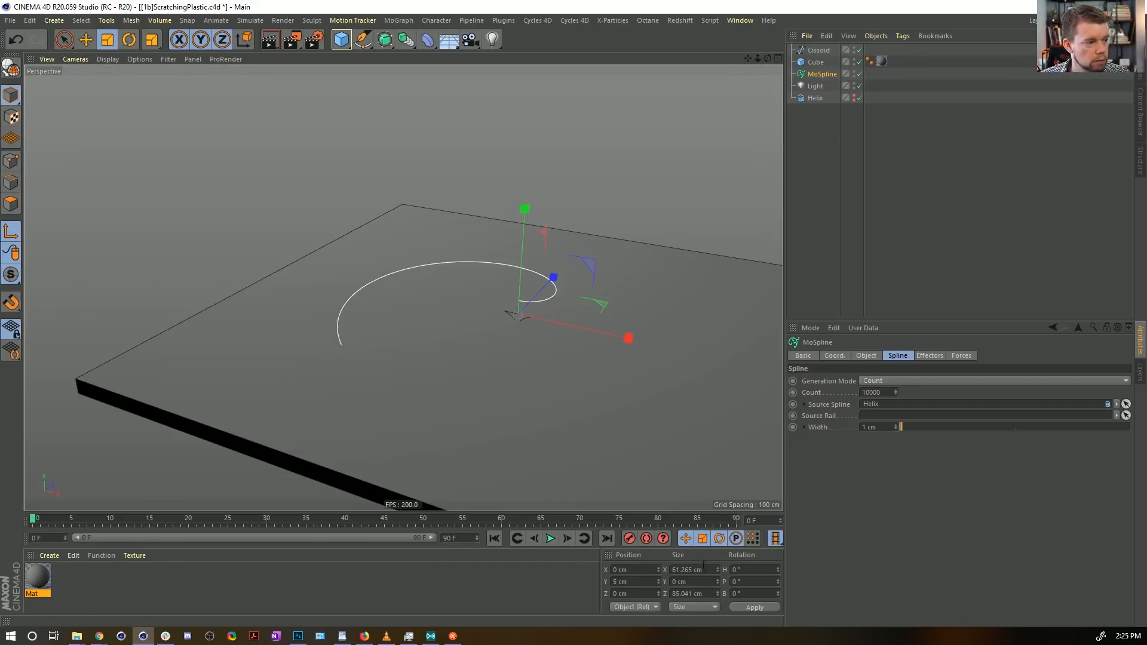
pyautogui.scroll(1, 528, 315)
pyautogui.scroll(5, 527, 315)
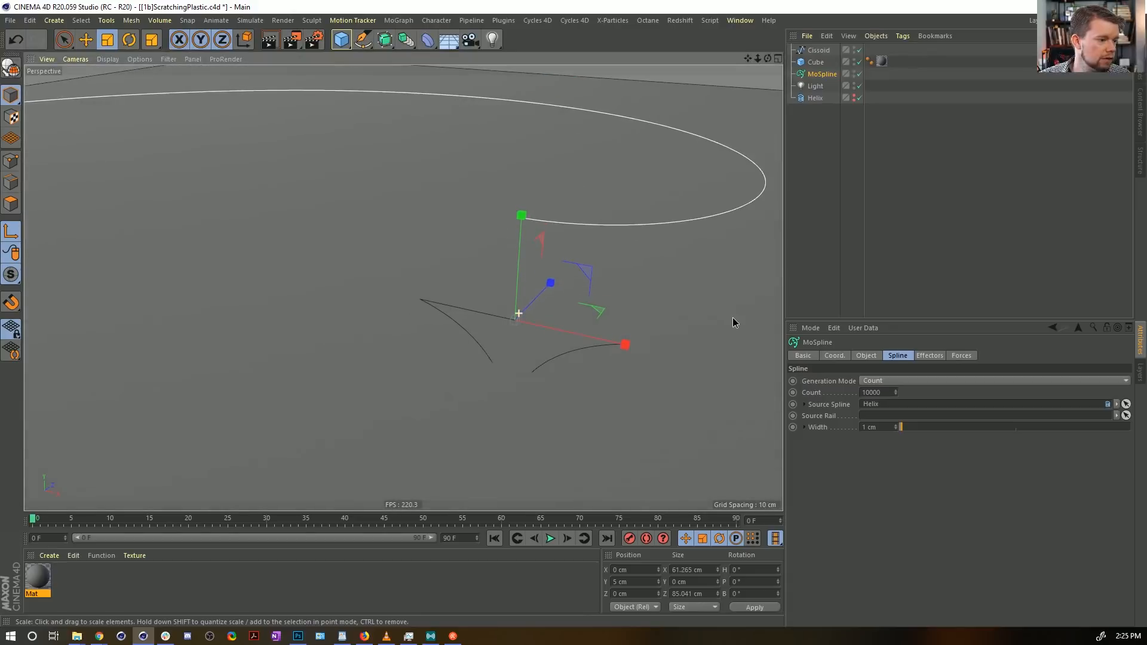
pyautogui.hotkey('ctrl', 'z')
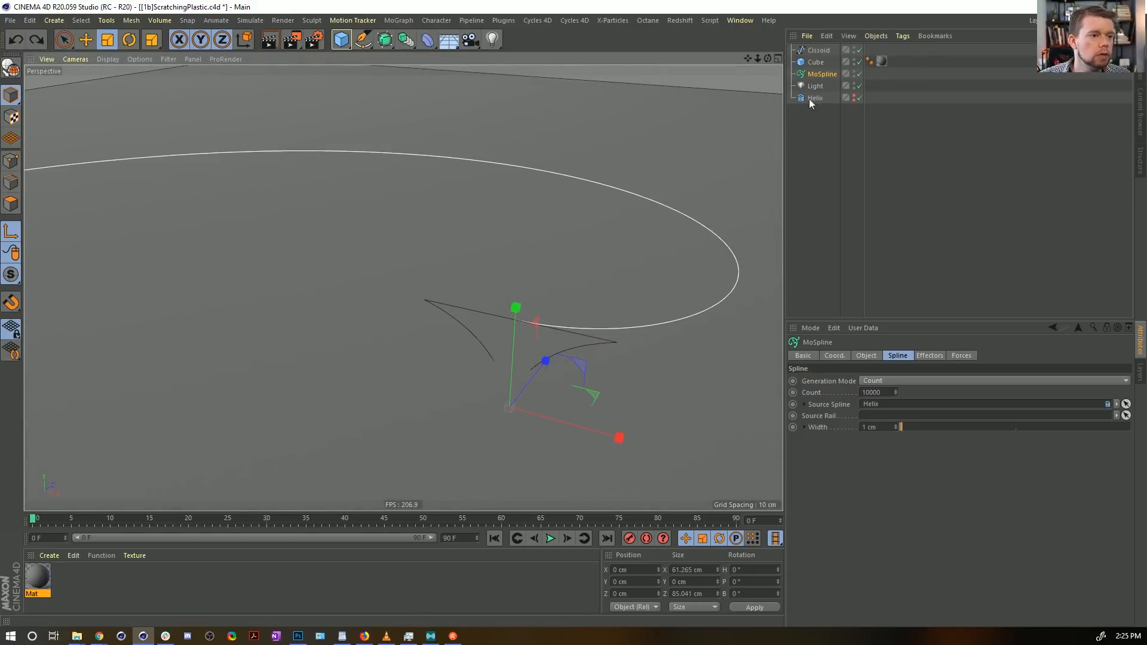
# Step: Raise the Cissoid spline by setting its Y position to 5 cm
pyautogui.click(819, 51)
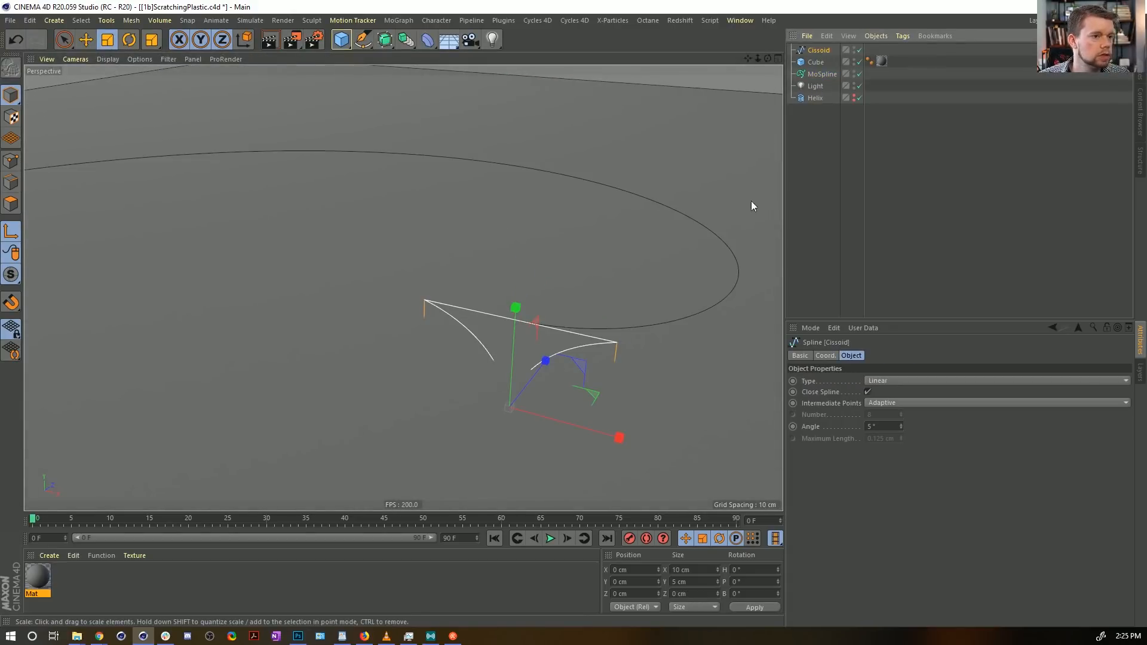
pyautogui.doubleClick(617, 582)
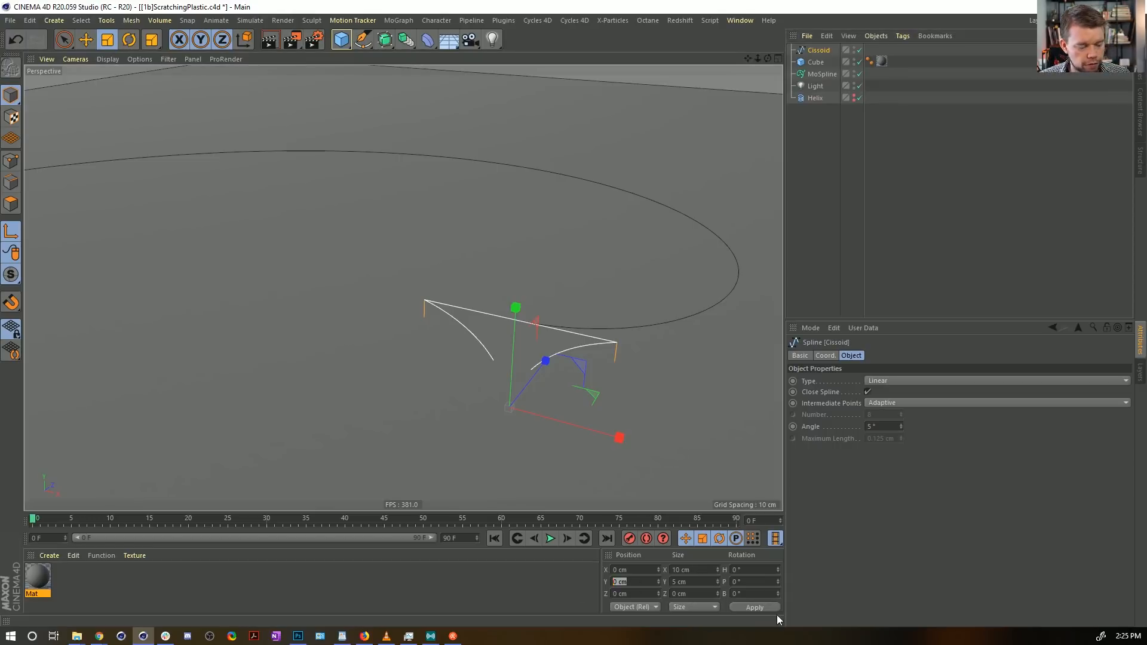
pyautogui.click(755, 607)
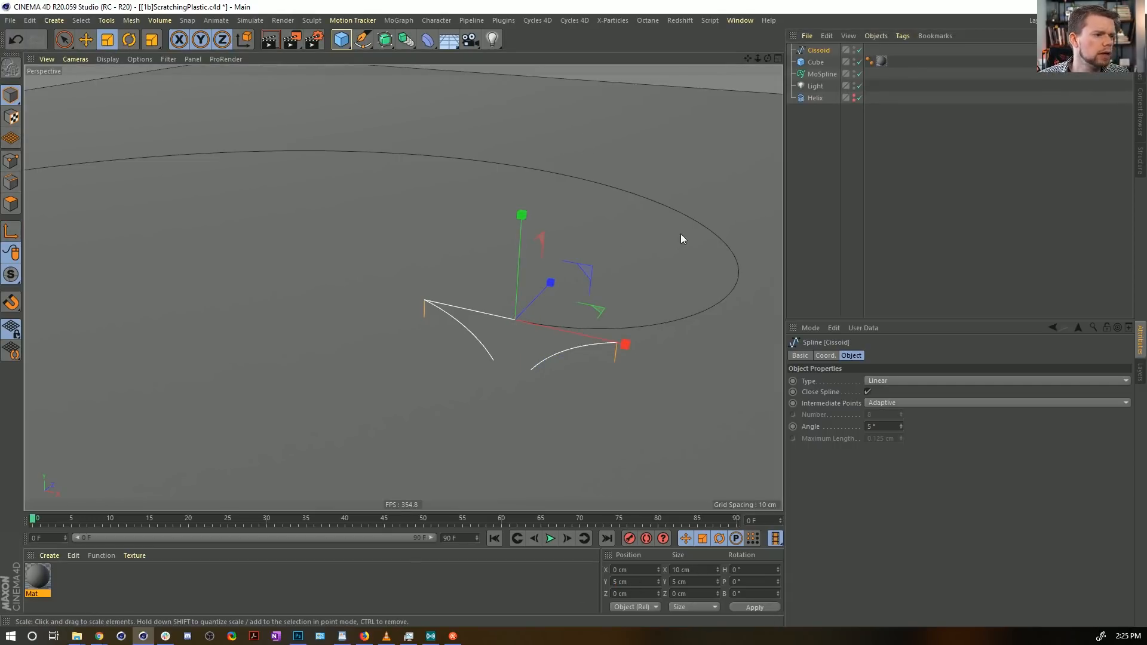
pyautogui.keyDown('alt'); pyautogui.moveTo(681, 235); pyautogui.dragTo(663, 256); pyautogui.keyUp('alt')
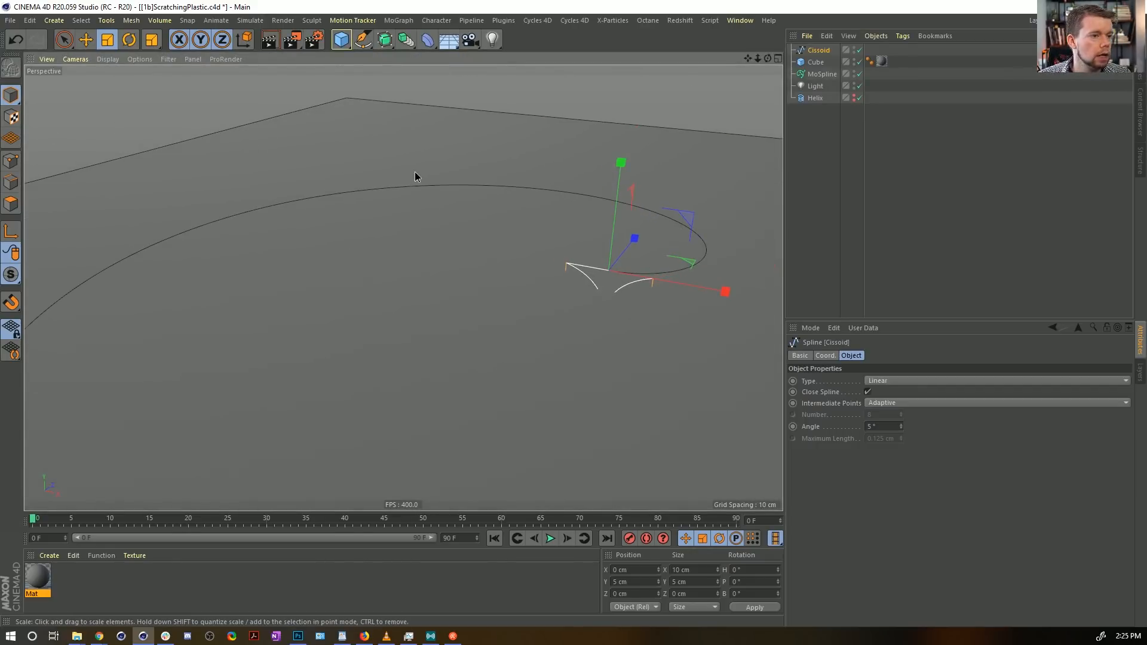
pyautogui.keyDown('alt'); pyautogui.moveTo(417, 177); pyautogui.dragTo(434, 237, button='right'); pyautogui.keyUp('alt')
pyautogui.keyDown('alt'); pyautogui.moveTo(434, 236); pyautogui.dragTo(518, 292); pyautogui.keyUp('alt')
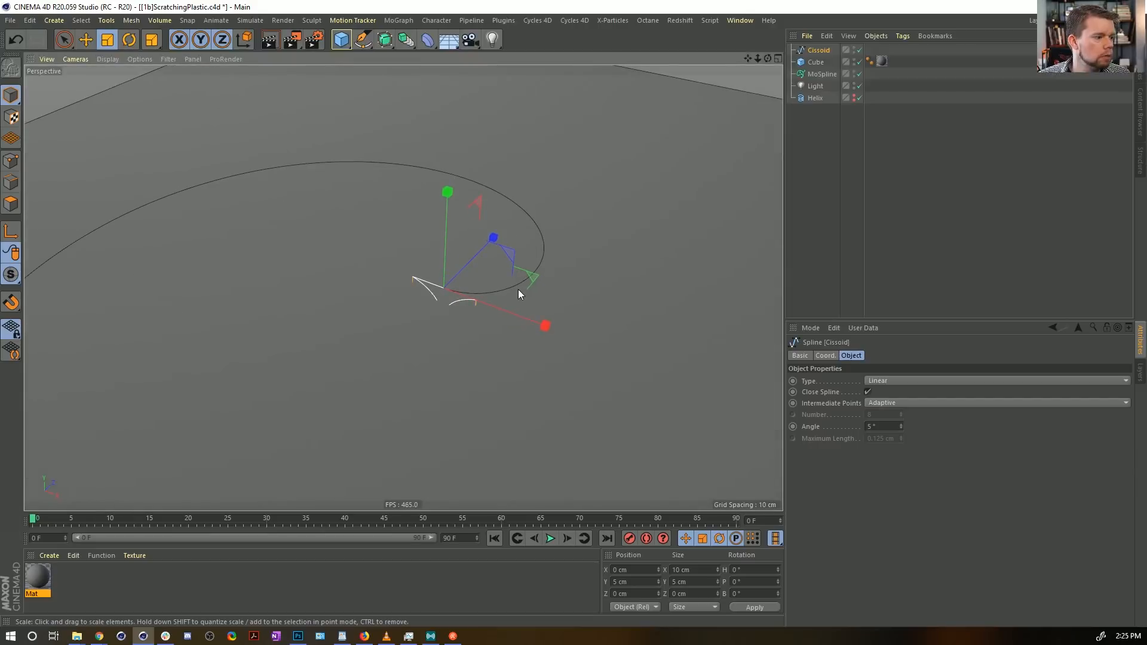
# Step: Set the Cube's Size Y to 10 cm and its Y position to -5 cm
pyautogui.click(818, 63)
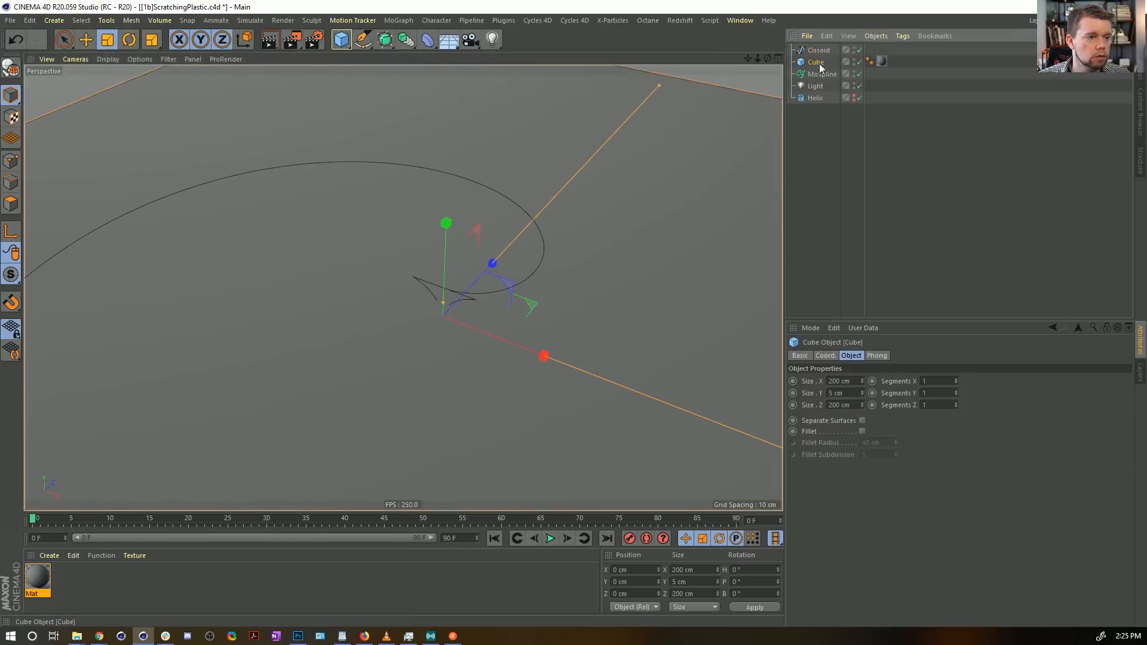
pyautogui.click(847, 393)
pyautogui.write('10')
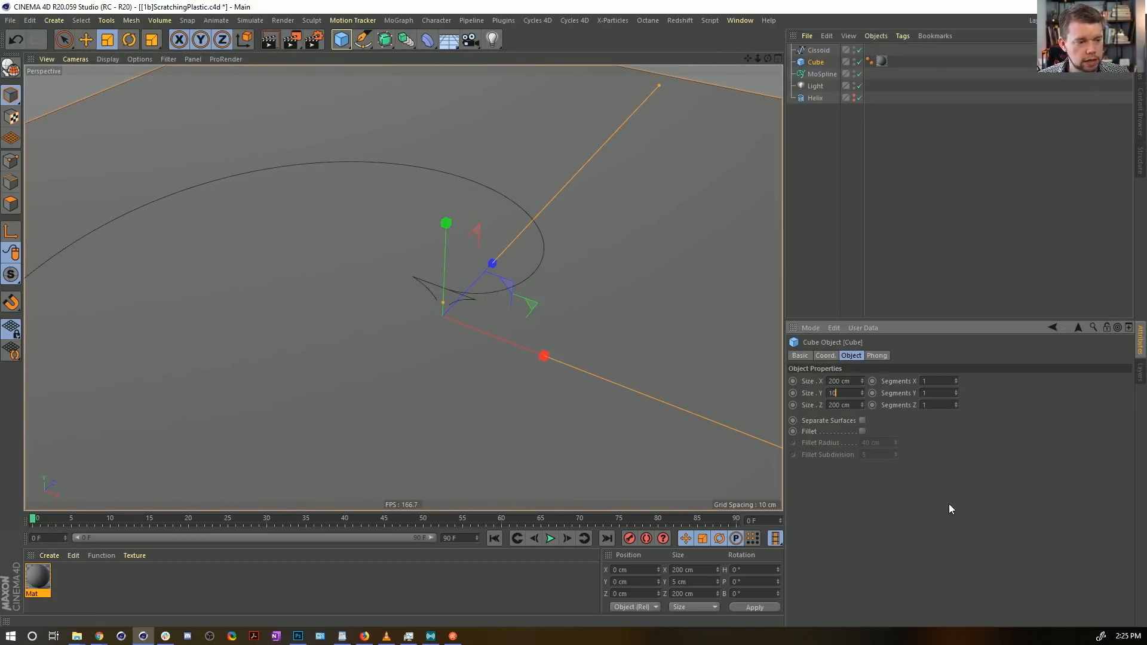
pyautogui.press('Return')
pyautogui.click(642, 582)
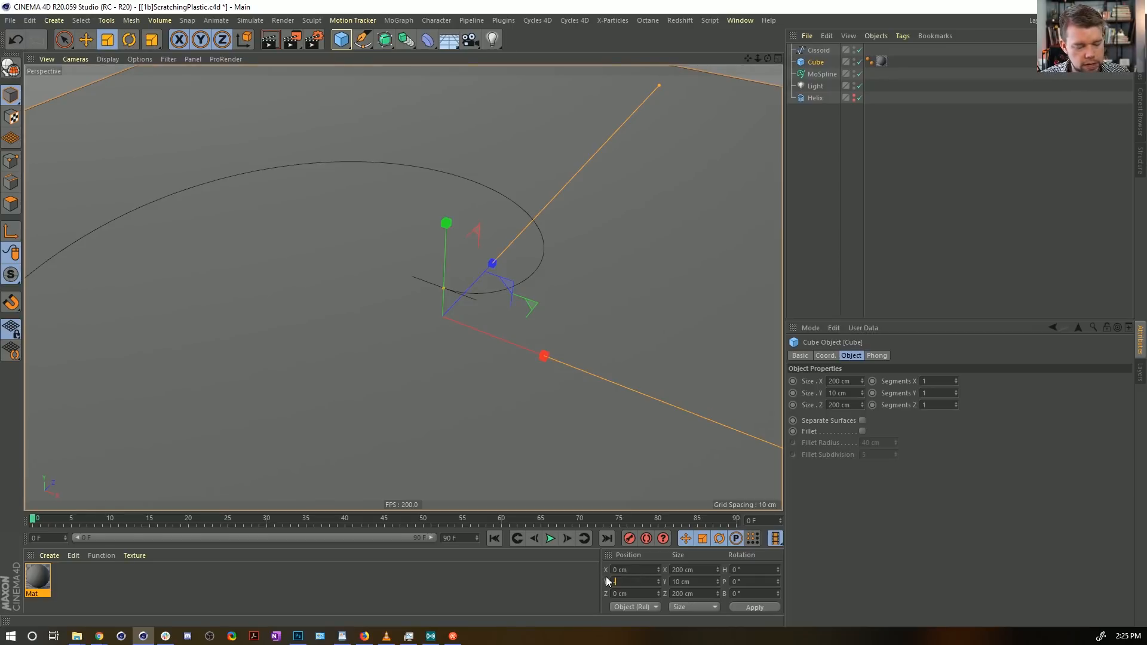
pyautogui.write('-5')
pyautogui.press('Return')
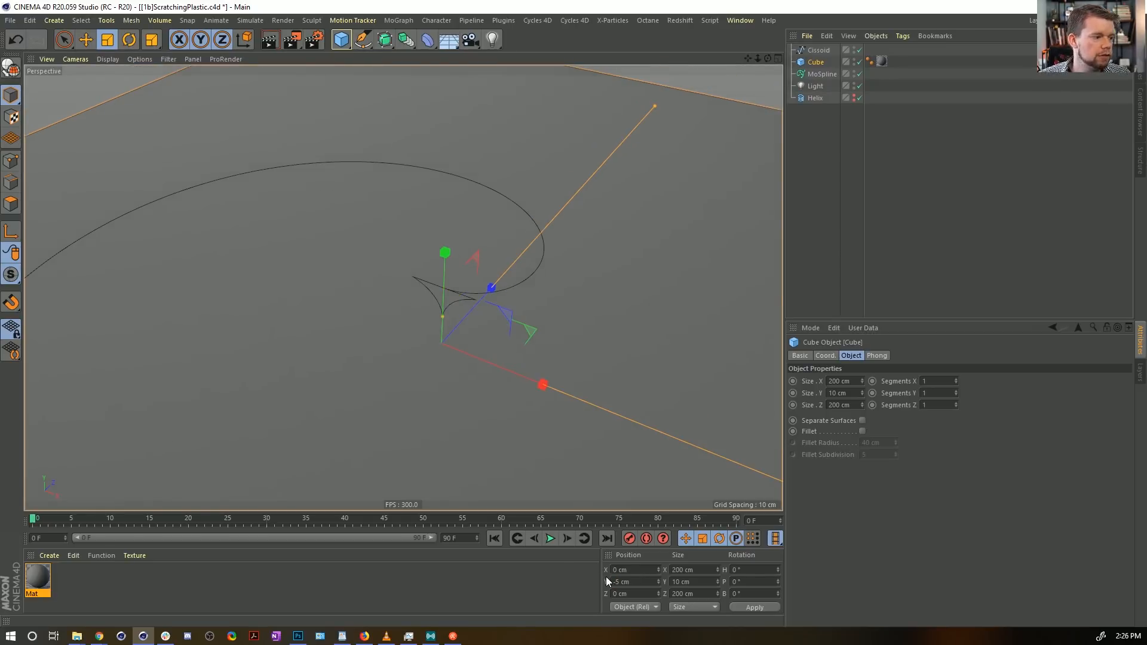
# Step: Set the Helix's Y position to 0 cm
pyautogui.click(814, 98)
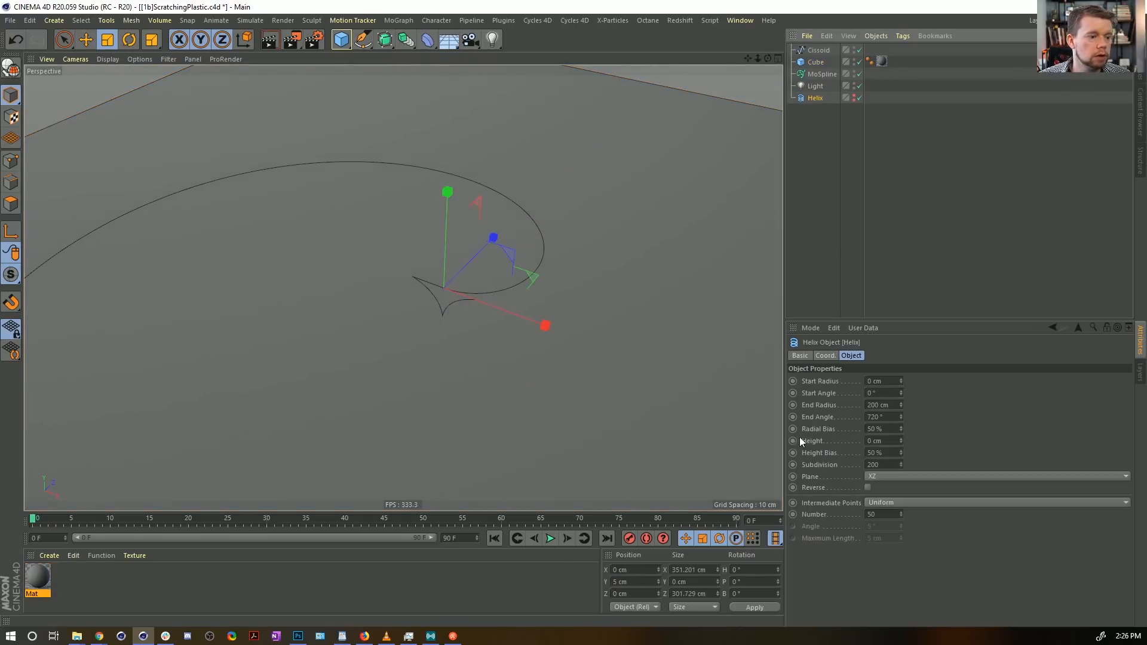
pyautogui.click(645, 582)
pyautogui.write('0')
pyautogui.press('Return')
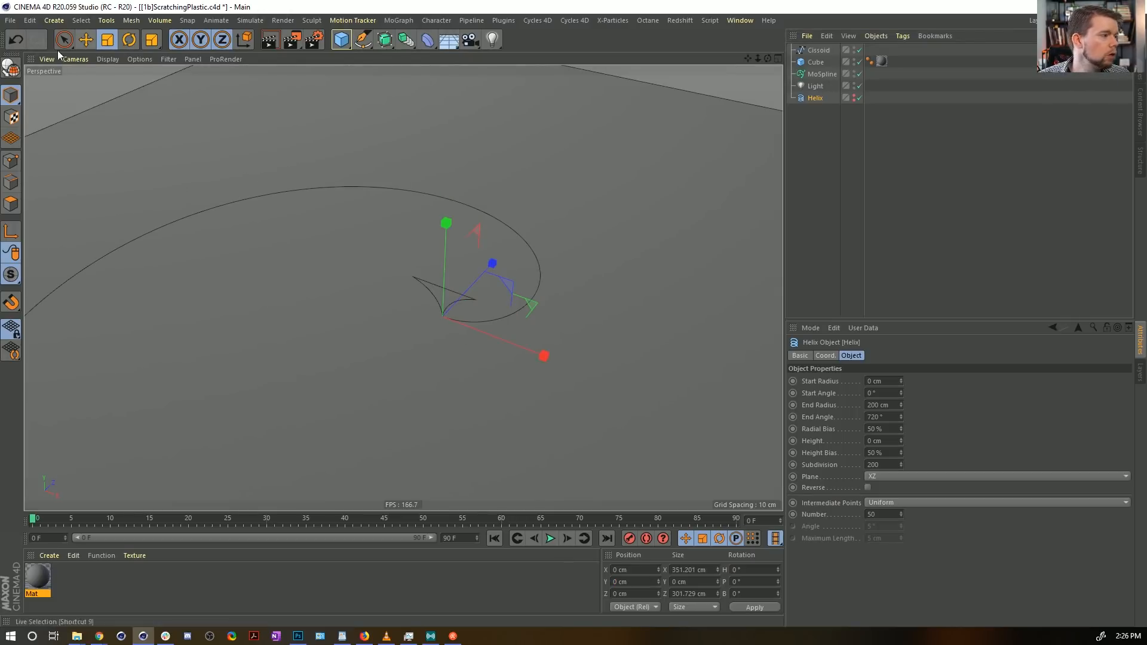
# Step: Add a Sweep object and make the Cissoid and the MoSpline its children, with the Cissoid as the profile
pyautogui.click(364, 40)
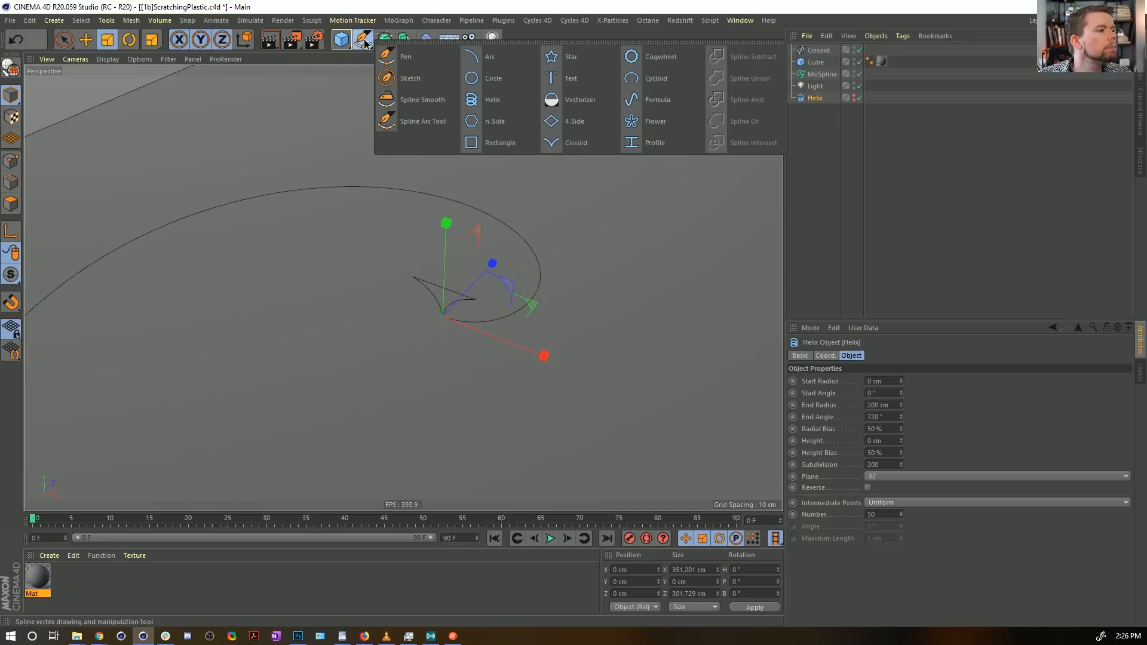
pyautogui.click(359, 44)
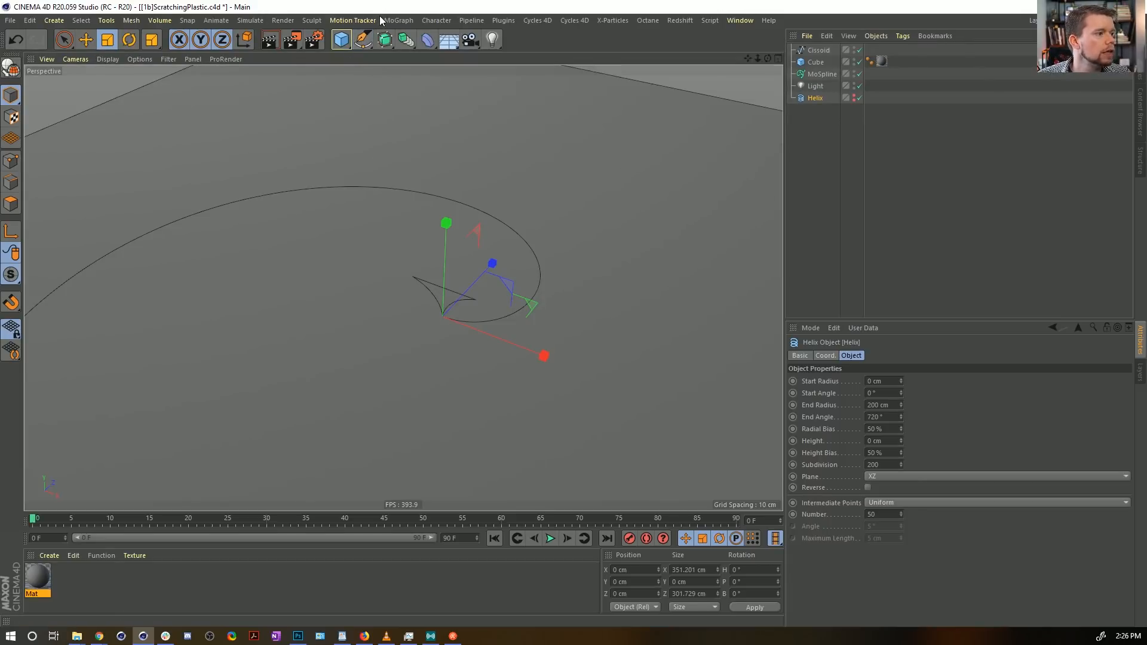
pyautogui.click(406, 41)
pyautogui.moveTo(387, 39)
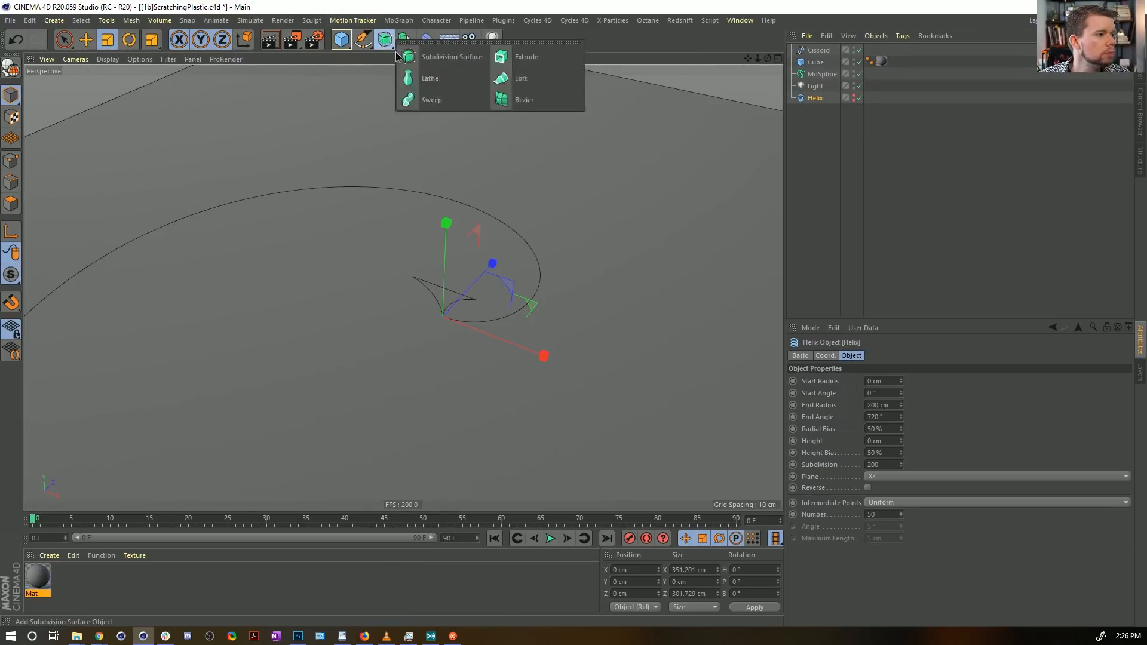
pyautogui.click(451, 102)
pyautogui.click(816, 63)
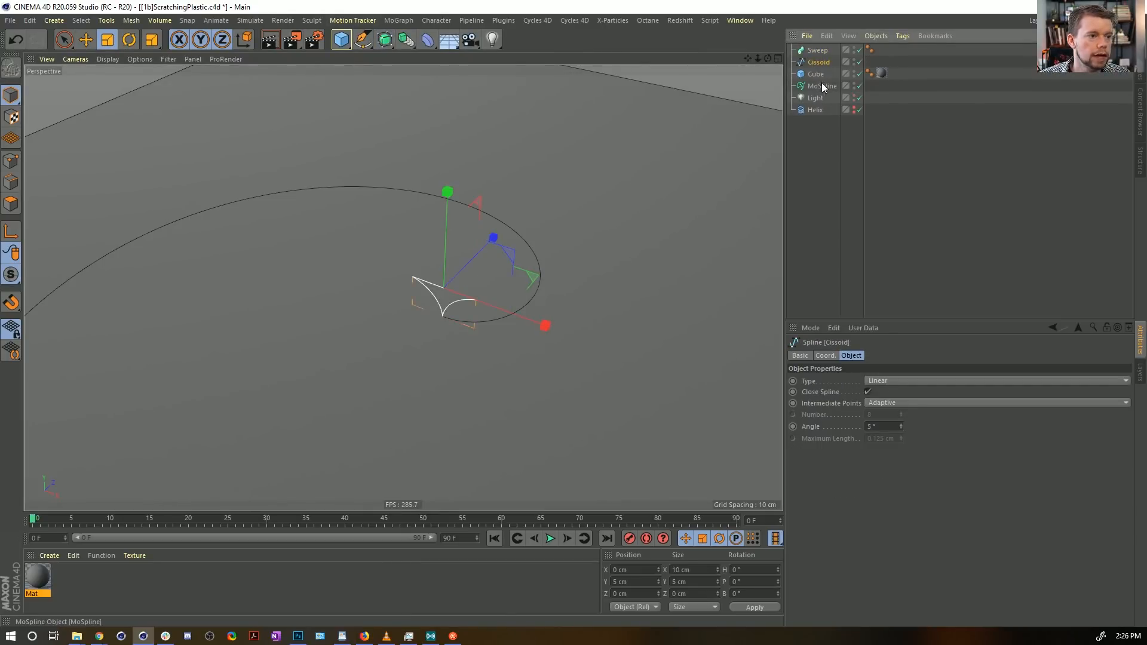
pyautogui.keyDown('ctrl'); pyautogui.click(822, 85); pyautogui.keyUp('ctrl')
pyautogui.moveTo(822, 53); pyautogui.dragTo(821, 54)
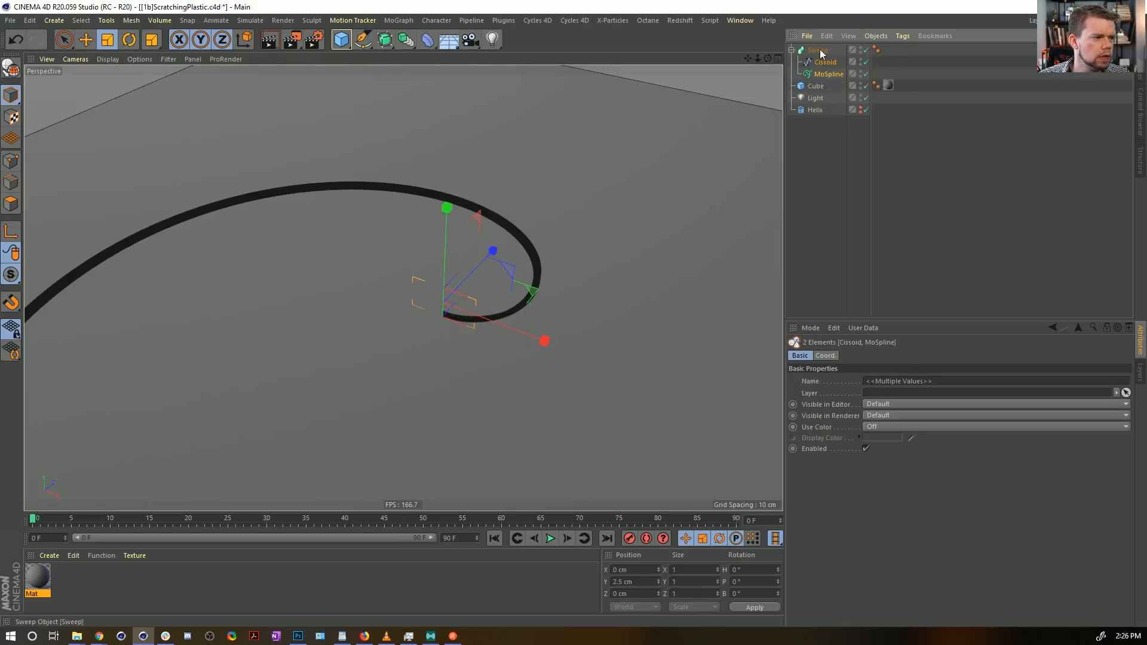
# Step: Try a MoSpline Count of 300
pyautogui.keyDown('alt'); pyautogui.moveTo(435, 340); pyautogui.dragTo(553, 284, button='right'); pyautogui.keyUp('alt')
pyautogui.keyDown('alt'); pyautogui.moveTo(552, 264); pyautogui.dragTo(684, 236); pyautogui.keyUp('alt')
pyautogui.click(824, 74)
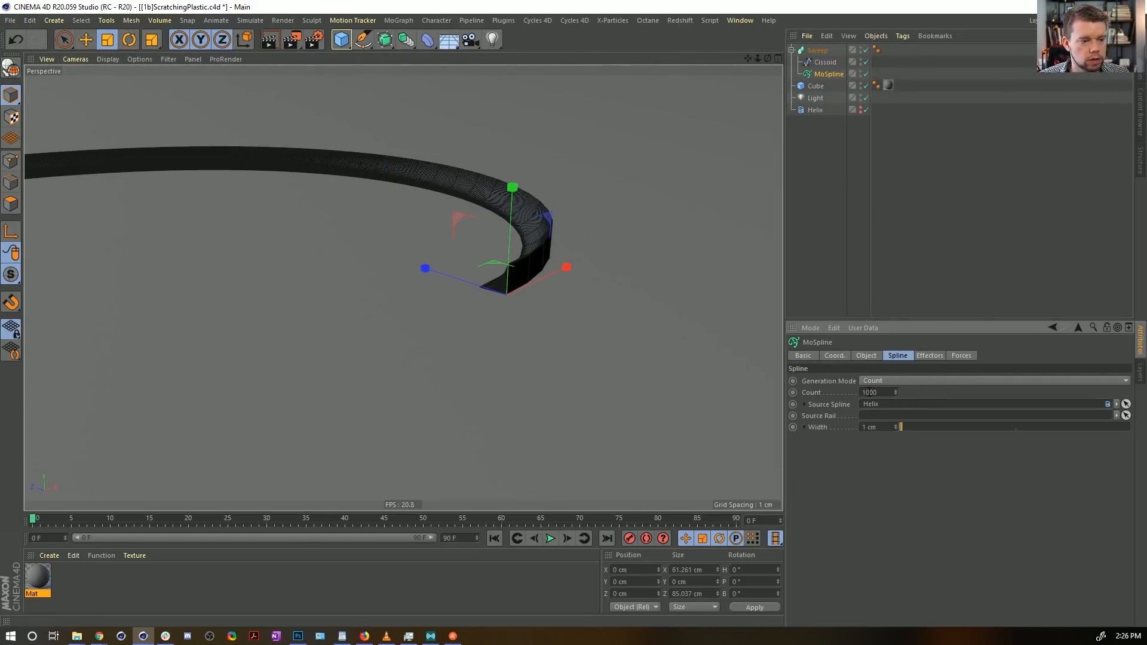
pyautogui.write('3')
pyautogui.press('Return')
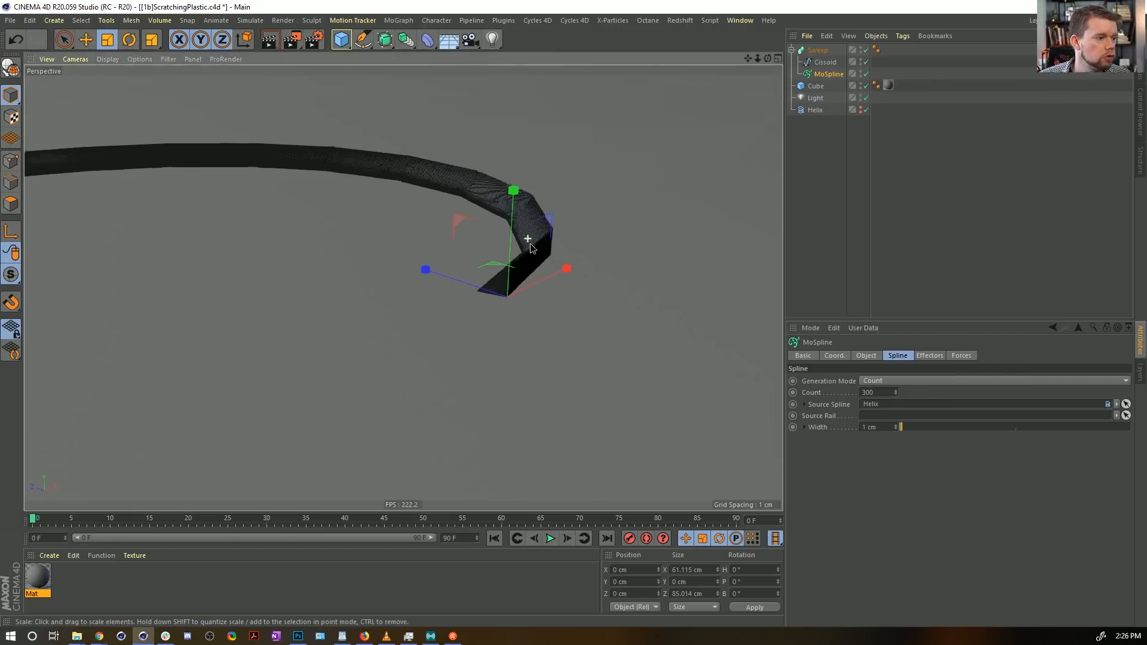
pyautogui.keyDown('alt'); pyautogui.moveTo(622, 299); pyautogui.dragTo(572, 322); pyautogui.keyUp('alt')
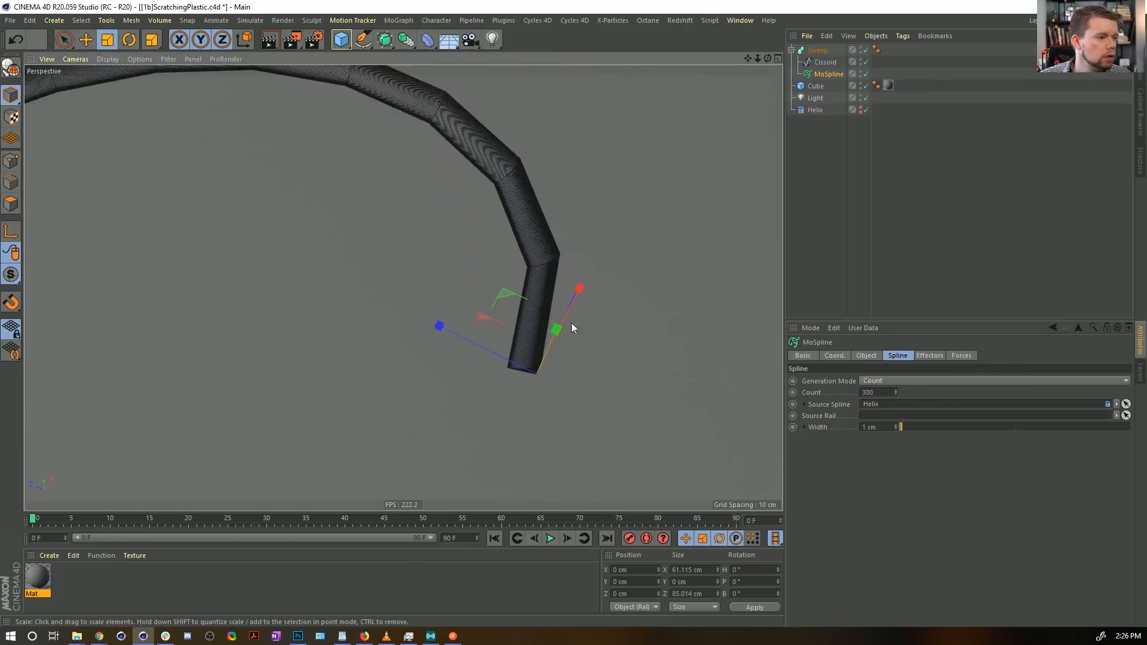
# Step: Set the MoSpline's Count to 1000
pyautogui.click(868, 393)
pyautogui.write('10')
pyautogui.press('Return')
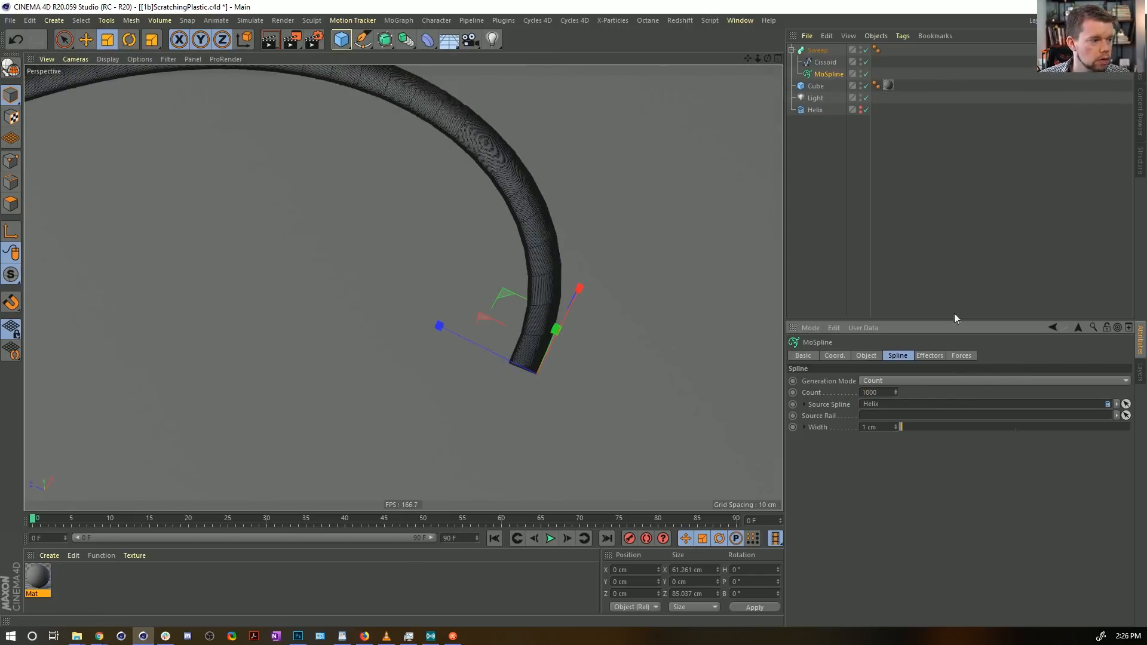
# Step: Set the Cissoid spline's Intermediate Points to None
pyautogui.click(825, 62)
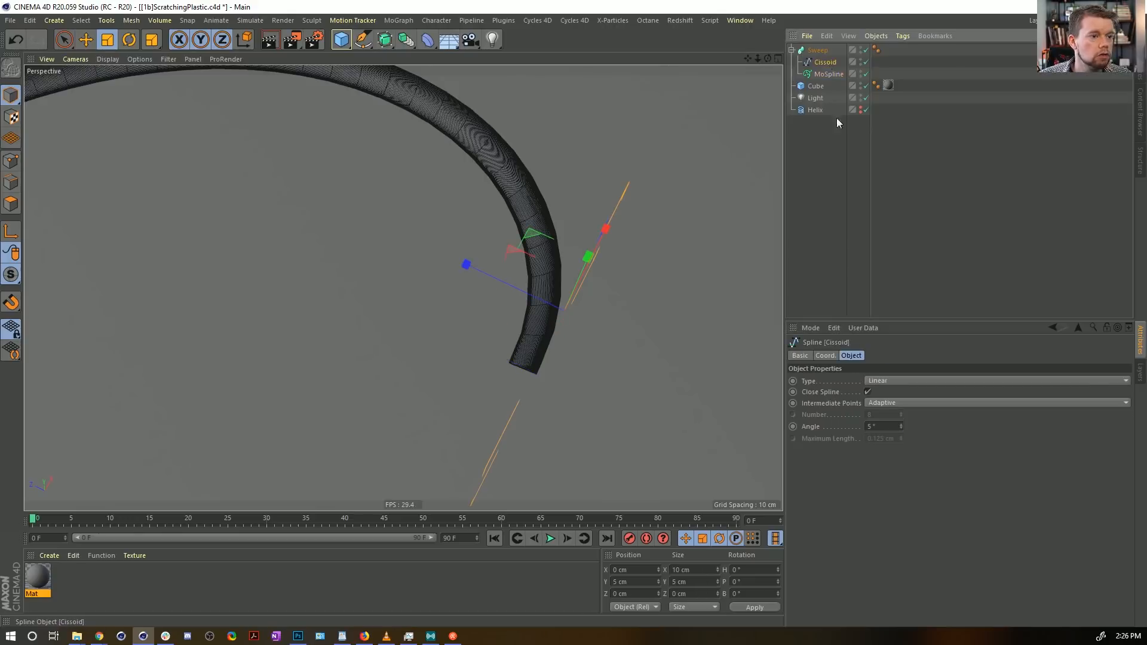
pyautogui.click(890, 427)
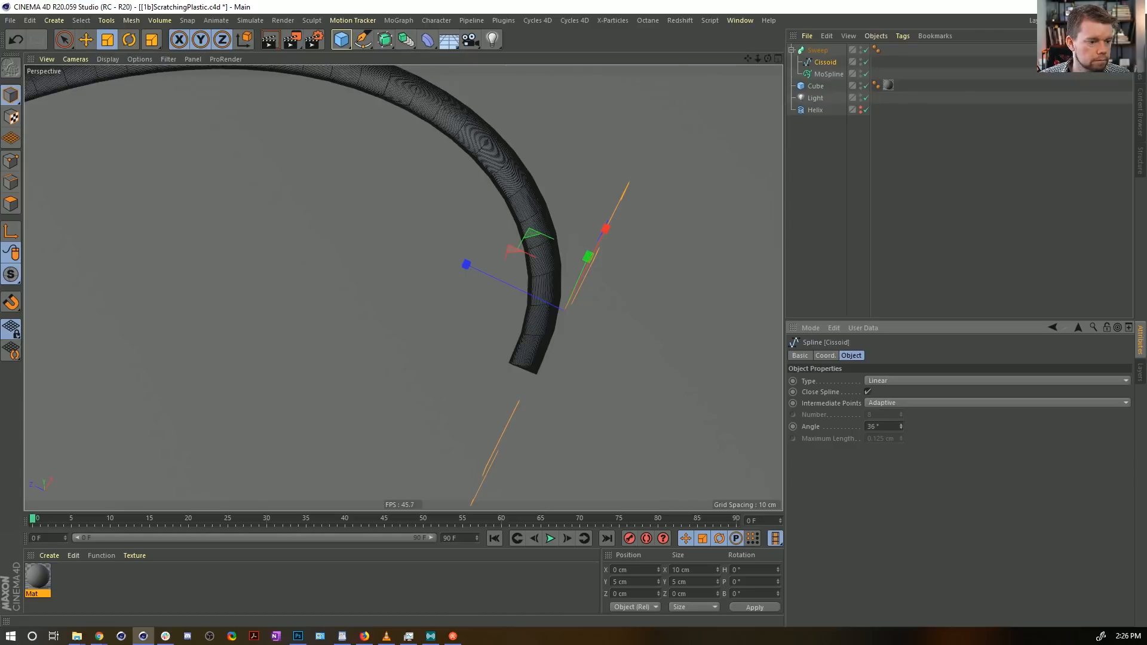
pyautogui.click(887, 404)
pyautogui.click(887, 410)
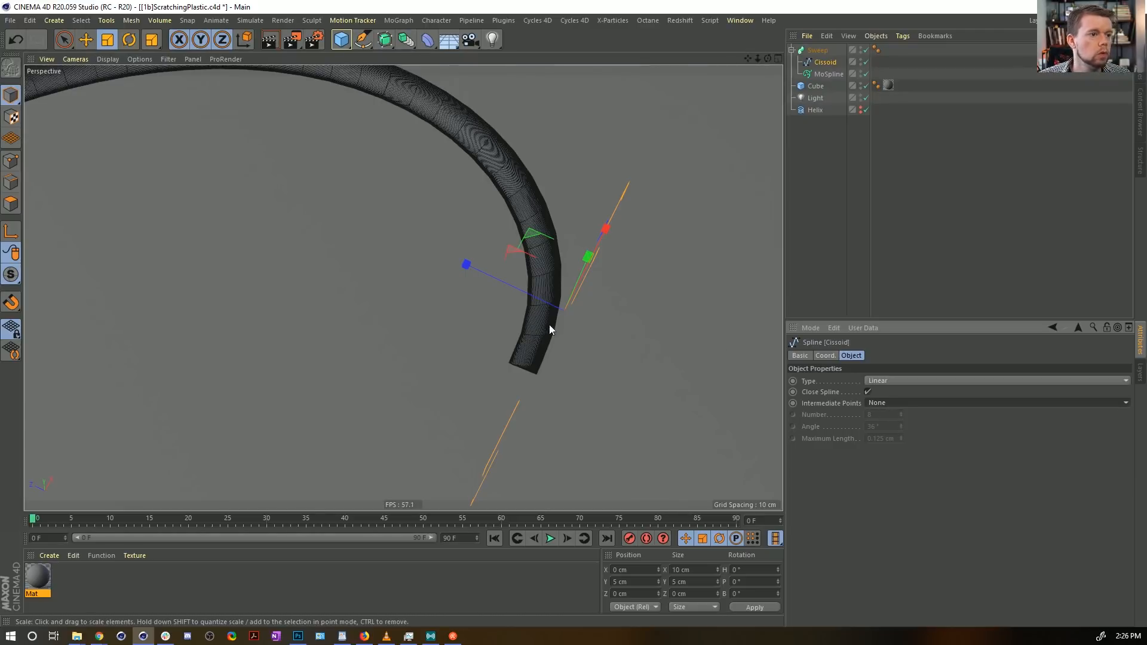
# Step: Toggle the Cissoid's Close Spline option and restore it to on while checking the sweep's open end
pyautogui.keyDown('alt'); pyautogui.moveTo(550, 329); pyautogui.dragTo(600, 276); pyautogui.keyUp('alt')
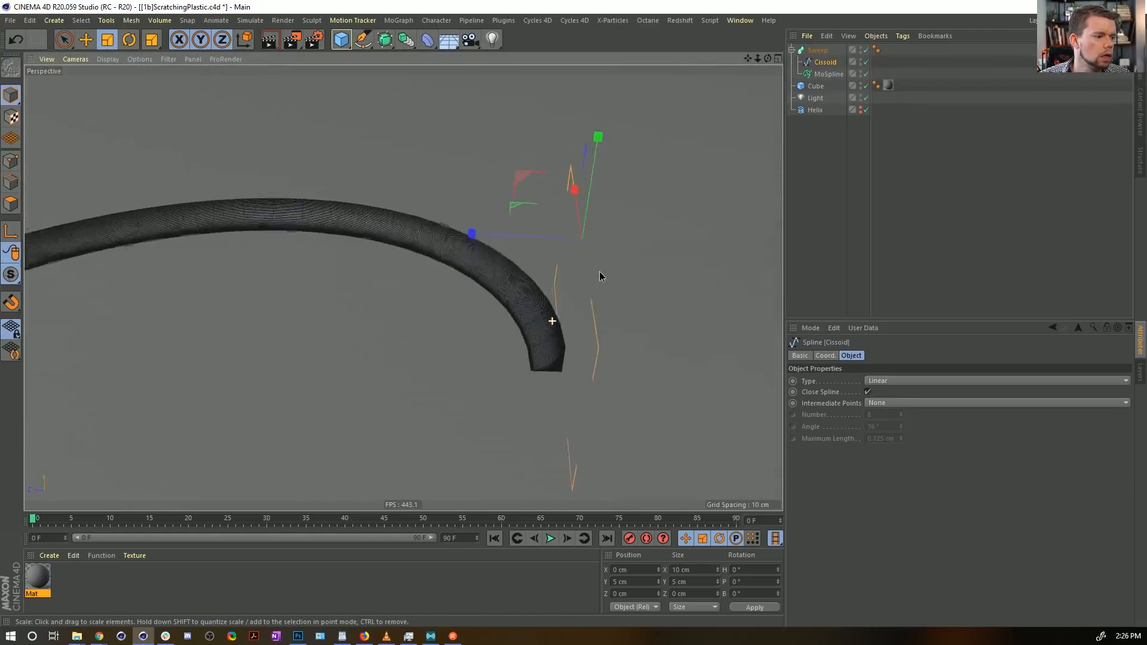
pyautogui.keyDown('alt'); pyautogui.moveTo(594, 359); pyautogui.dragTo(666, 336, button='right'); pyautogui.keyUp('alt')
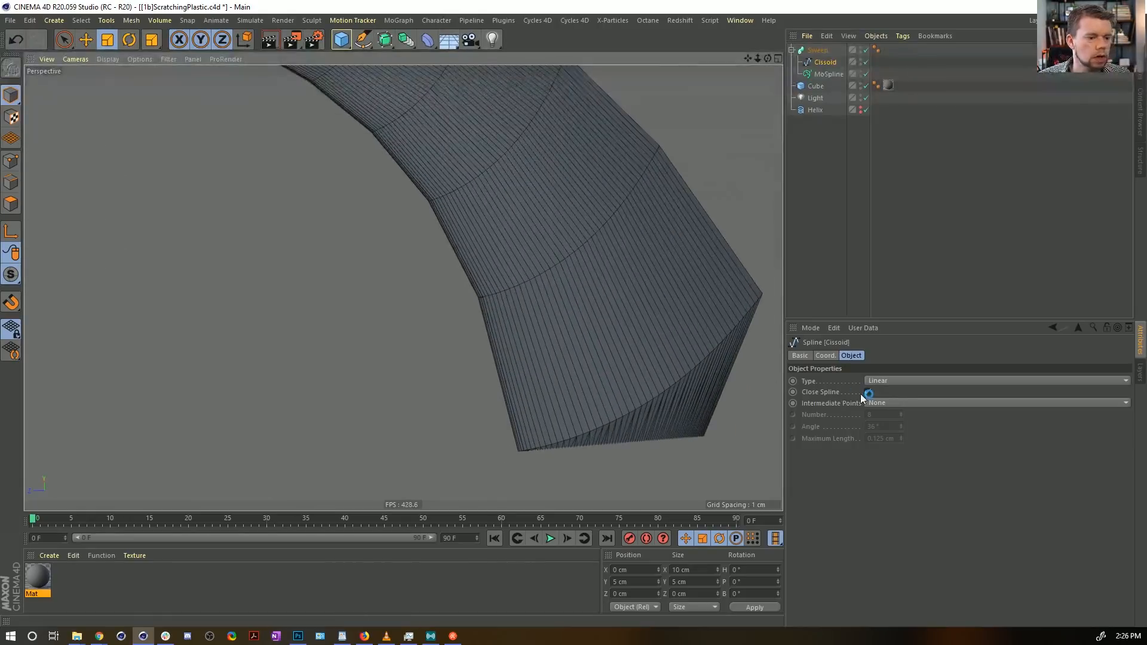
pyautogui.keyDown('alt'); pyautogui.moveTo(763, 328); pyautogui.dragTo(723, 298); pyautogui.keyUp('alt')
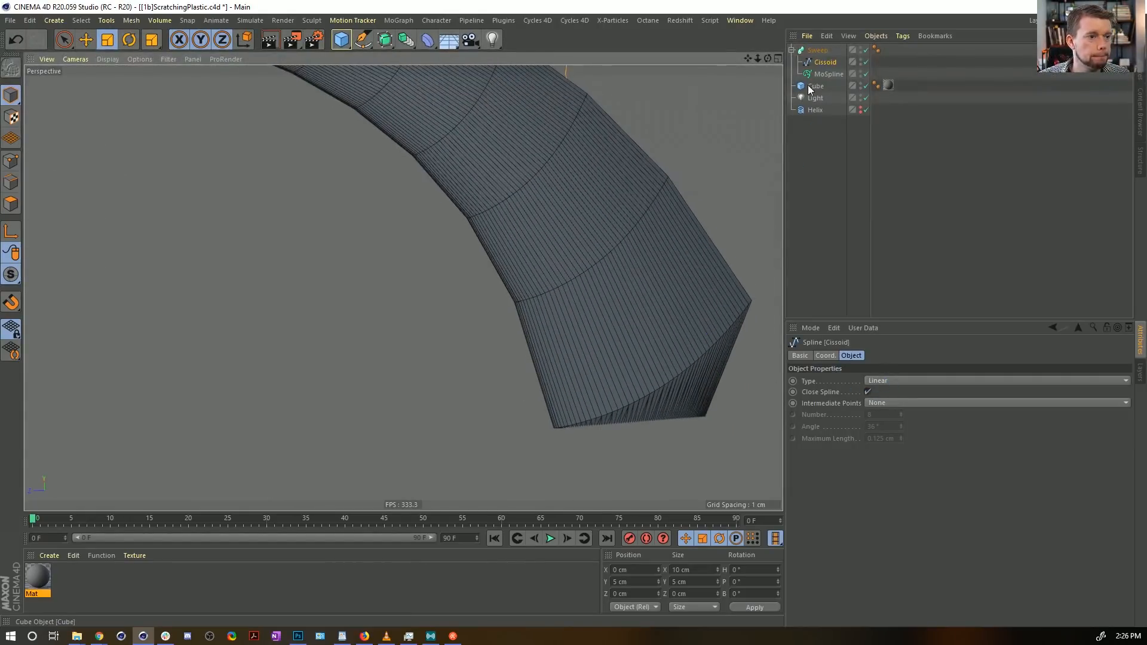
pyautogui.click(814, 86)
pyautogui.click(826, 62)
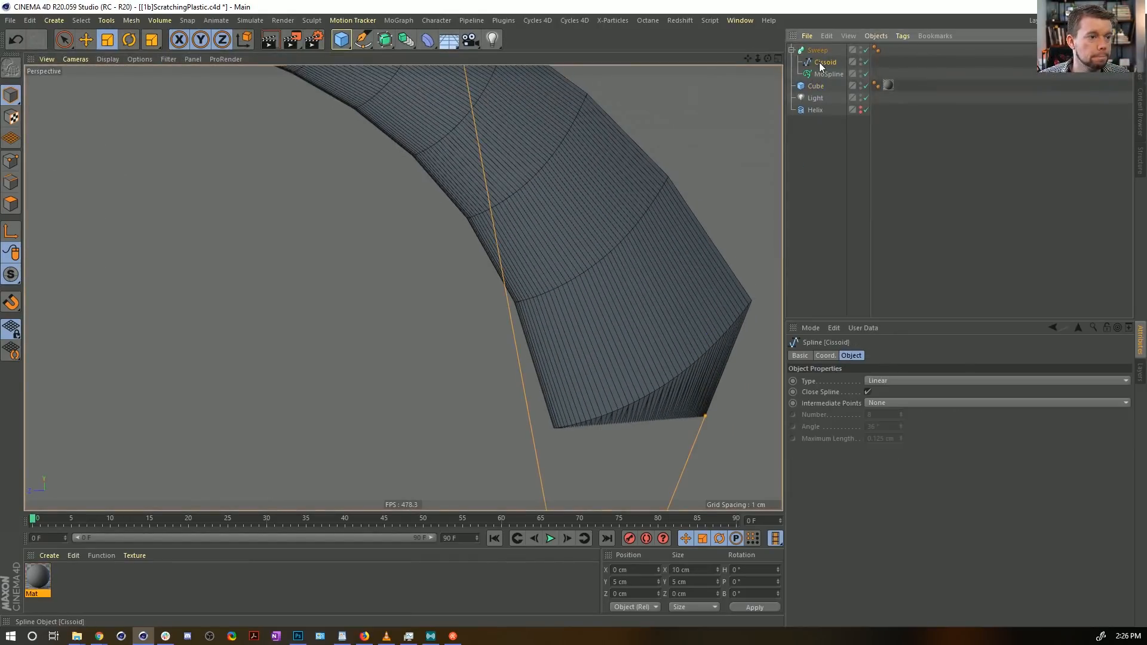
pyautogui.click(869, 393)
pyautogui.click(869, 393)
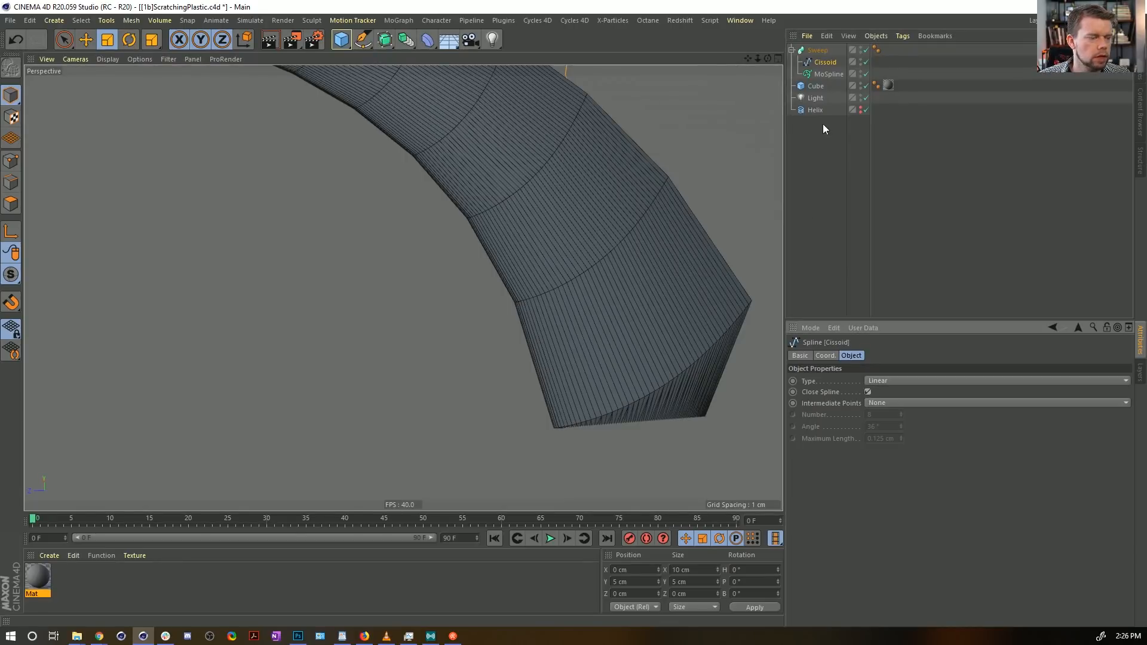
# Step: Inspect the Cissoid's points in point mode, and return to model mode
pyautogui.click(11, 160)
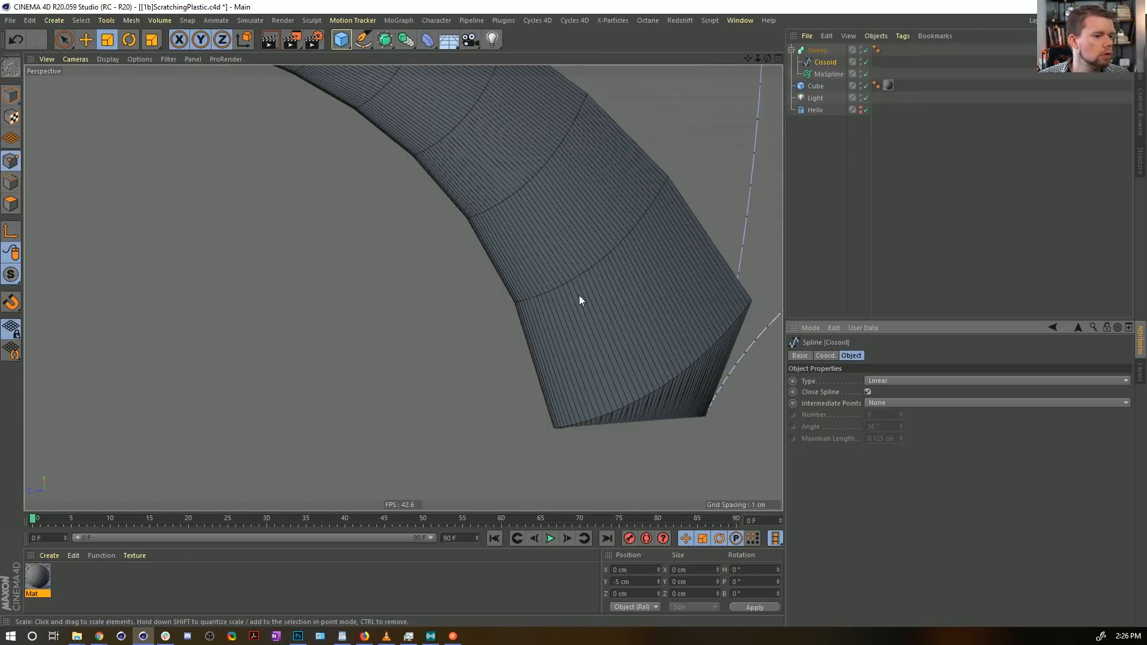
pyautogui.keyDown('alt'); pyautogui.moveTo(579, 295); pyautogui.dragTo(624, 423); pyautogui.keyUp('alt')
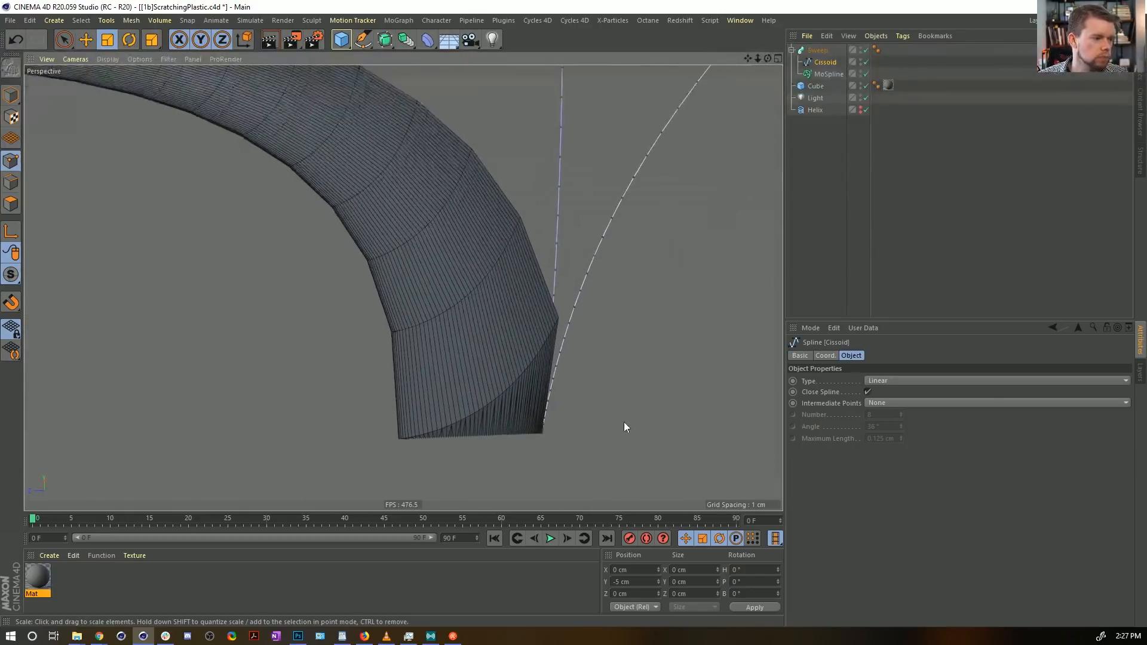
pyautogui.click(8, 95)
pyautogui.keyDown('alt'); pyautogui.moveTo(673, 224); pyautogui.dragTo(568, 249); pyautogui.keyUp('alt')
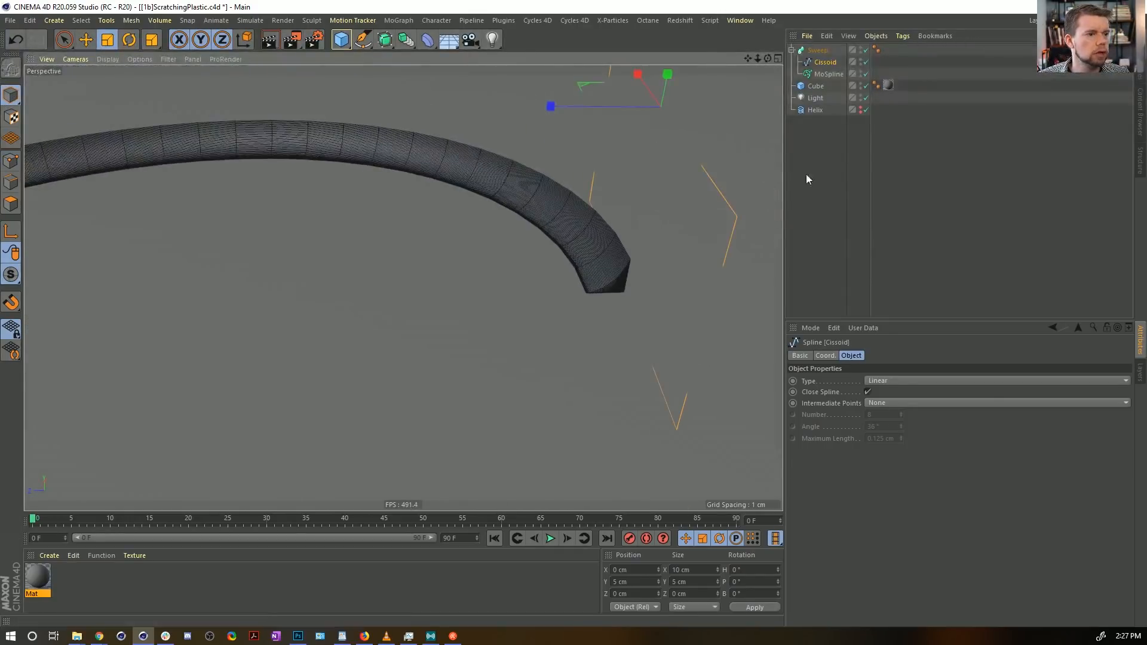
# Step: Rotate only the Cissoid's axis by 90° in bank, turn axis editing off and clear the selection
pyautogui.keyDown('alt'); pyautogui.moveTo(680, 178); pyautogui.dragTo(513, 303); pyautogui.keyUp('alt')
pyautogui.press('r')
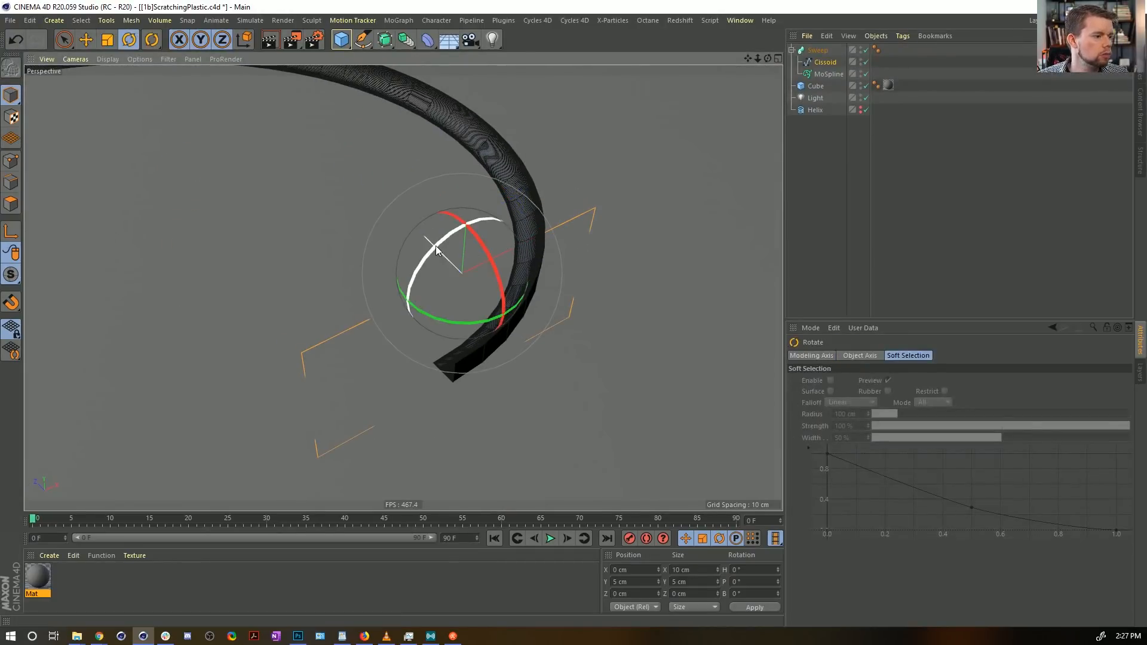
pyautogui.click(11, 232)
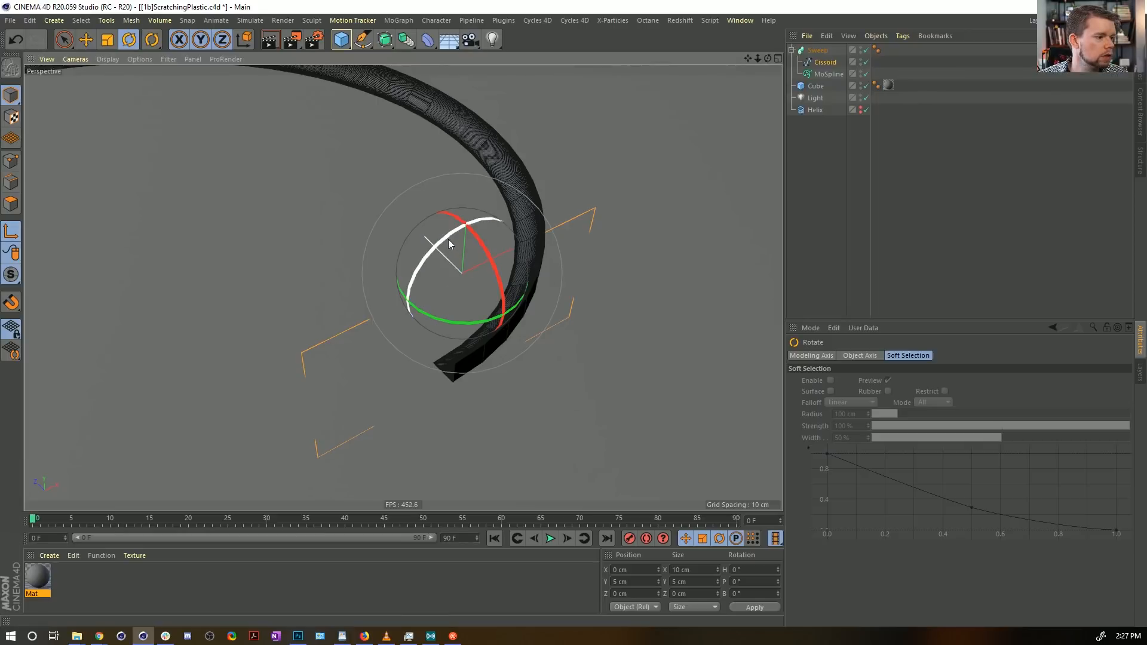
pyautogui.moveTo(448, 239); pyautogui.dragTo(469, 340)
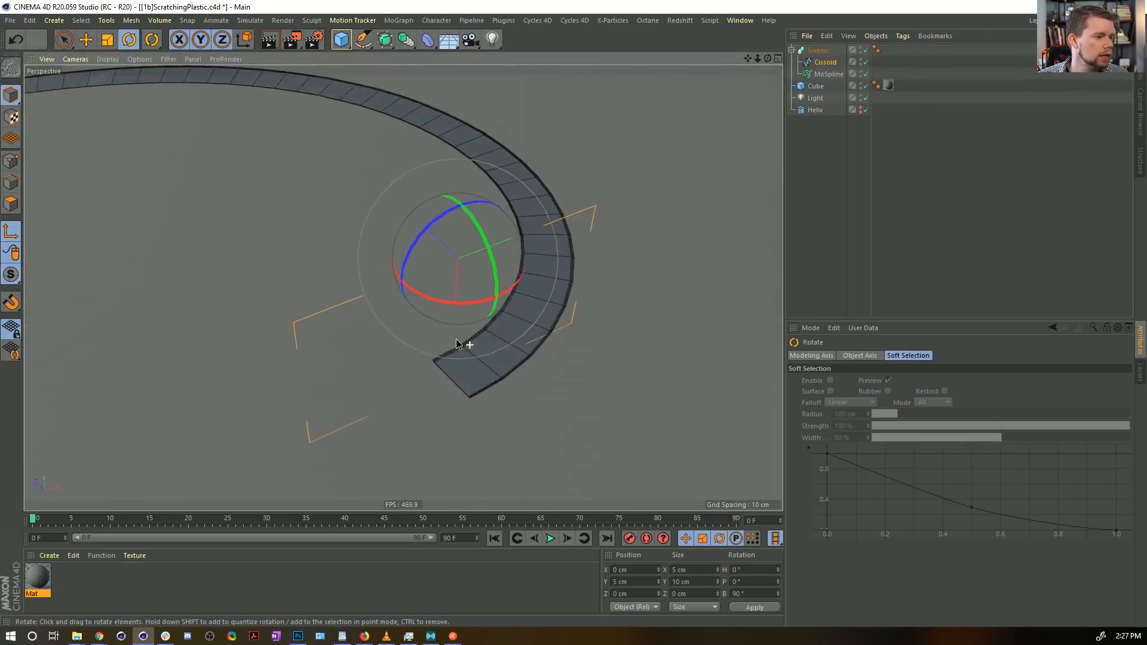
pyautogui.click(12, 233)
pyautogui.click(838, 189)
# Step: Add a Boole object and place the Cube and then the Sweep under it so that the Sweep is subtracted
pyautogui.keyDown('alt'); pyautogui.moveTo(650, 183); pyautogui.dragTo(512, 84); pyautogui.keyUp('alt')
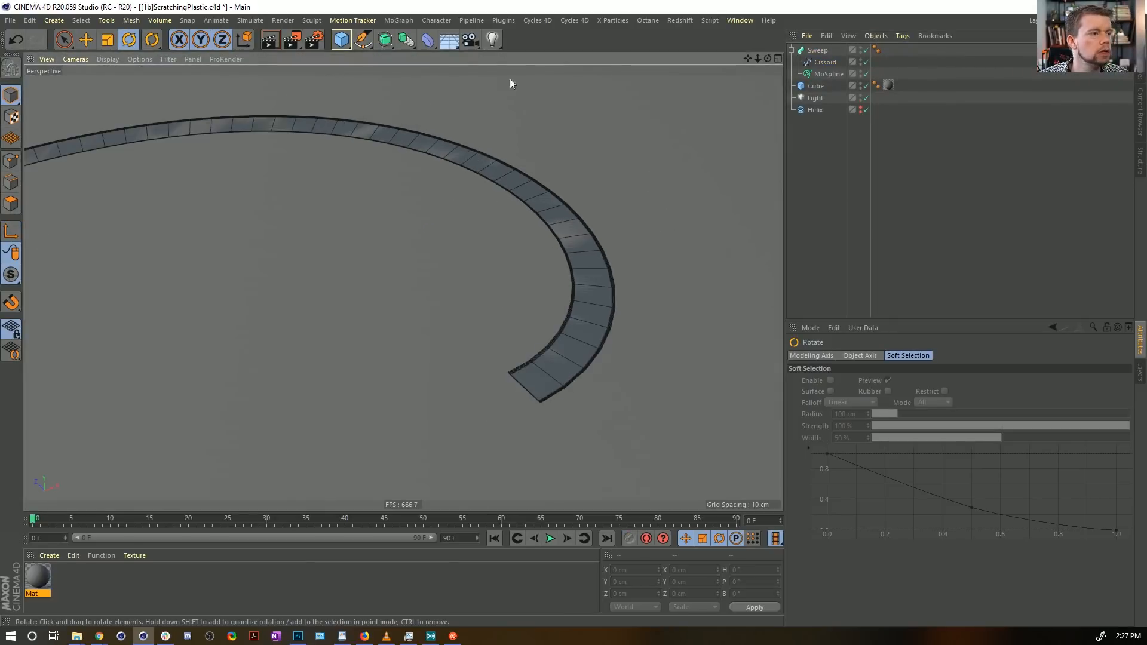
pyautogui.click(406, 40)
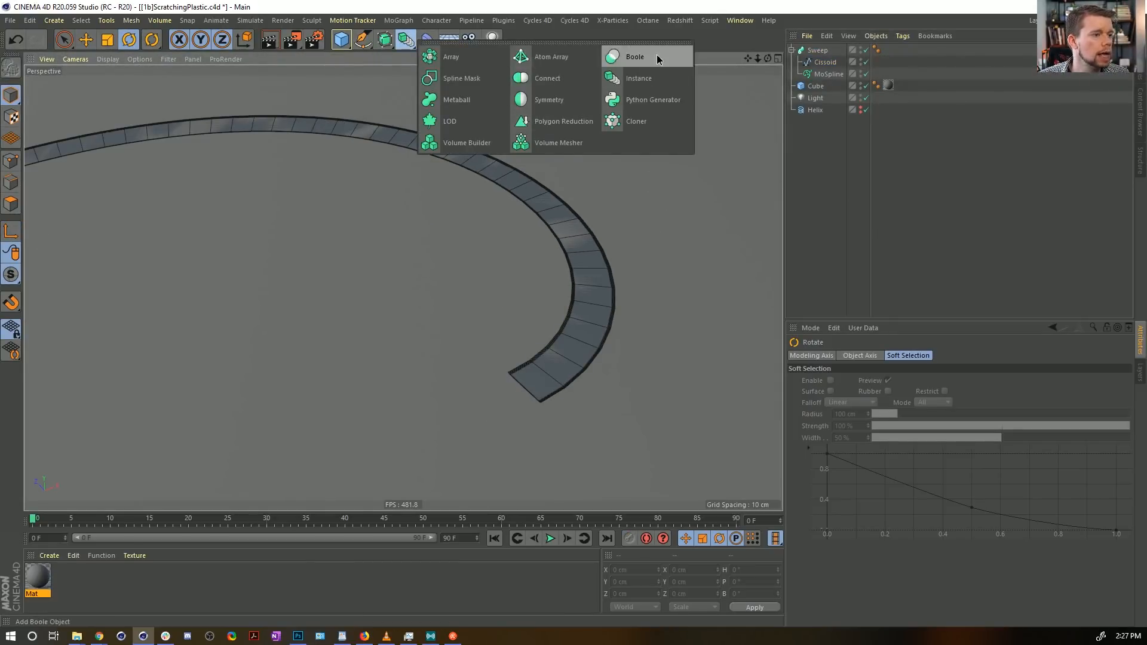
pyautogui.click(634, 56)
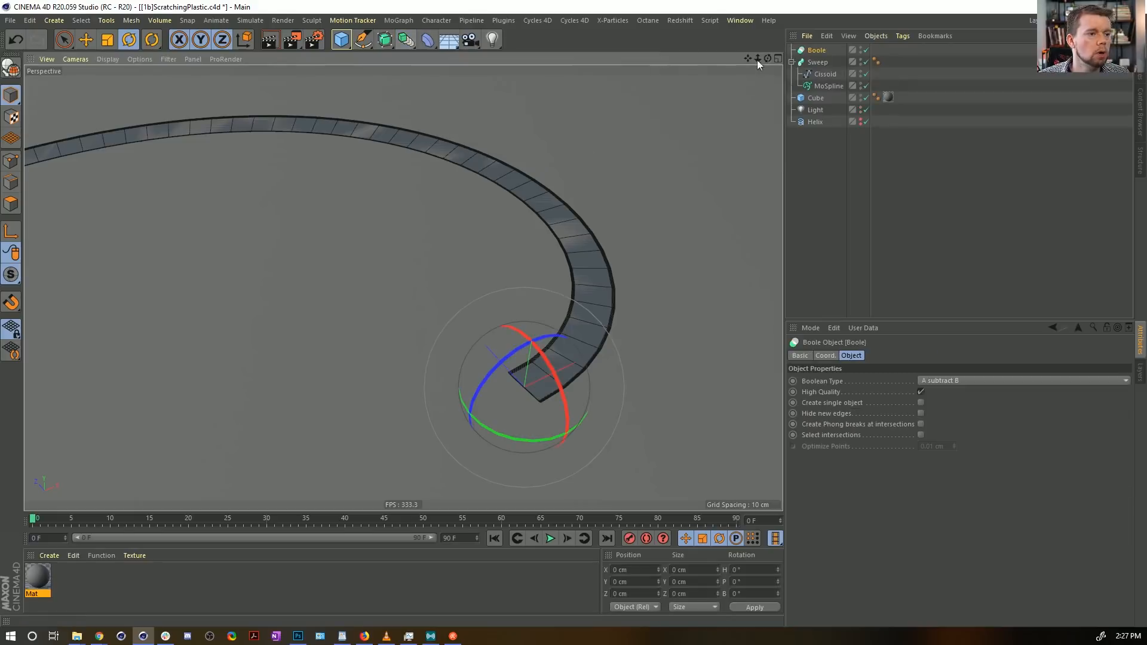
pyautogui.moveTo(823, 52); pyautogui.dragTo(821, 61)
pyautogui.click(817, 52)
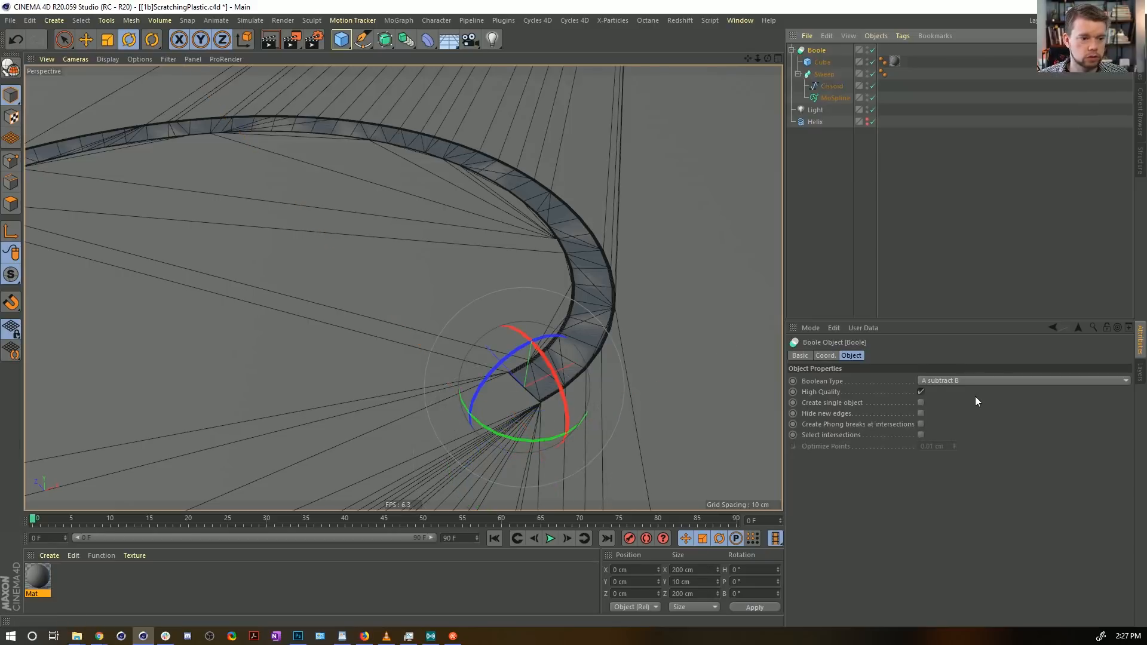
# Step: Set the Helix's Y position to 1 cm and check the cut in the slab
pyautogui.click(812, 76)
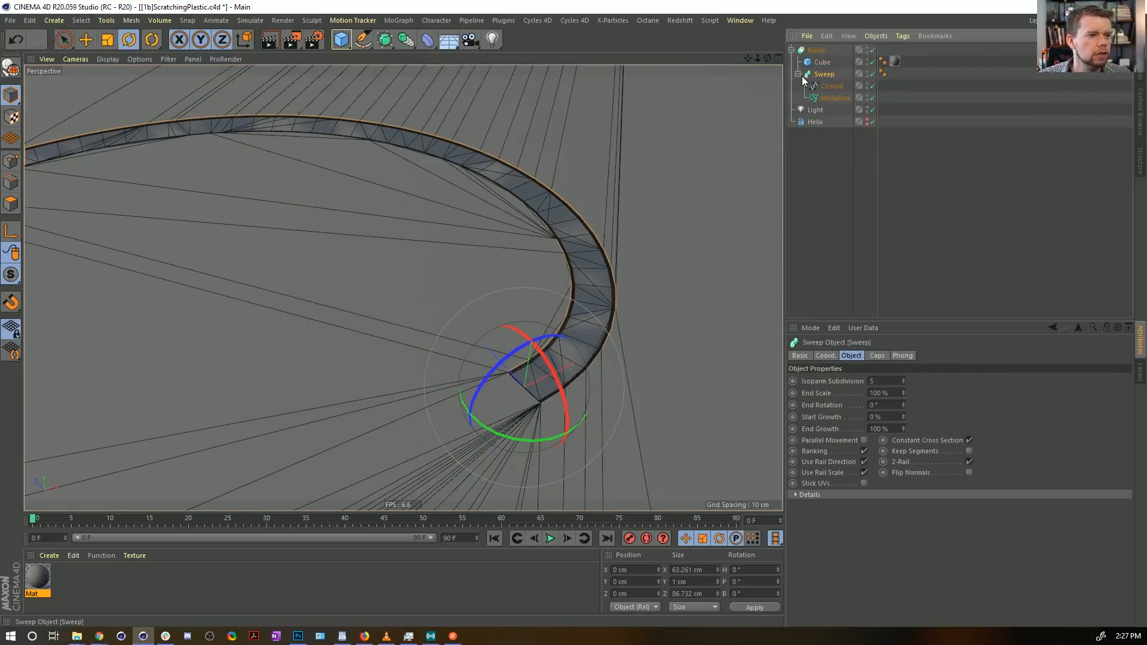
pyautogui.click(814, 123)
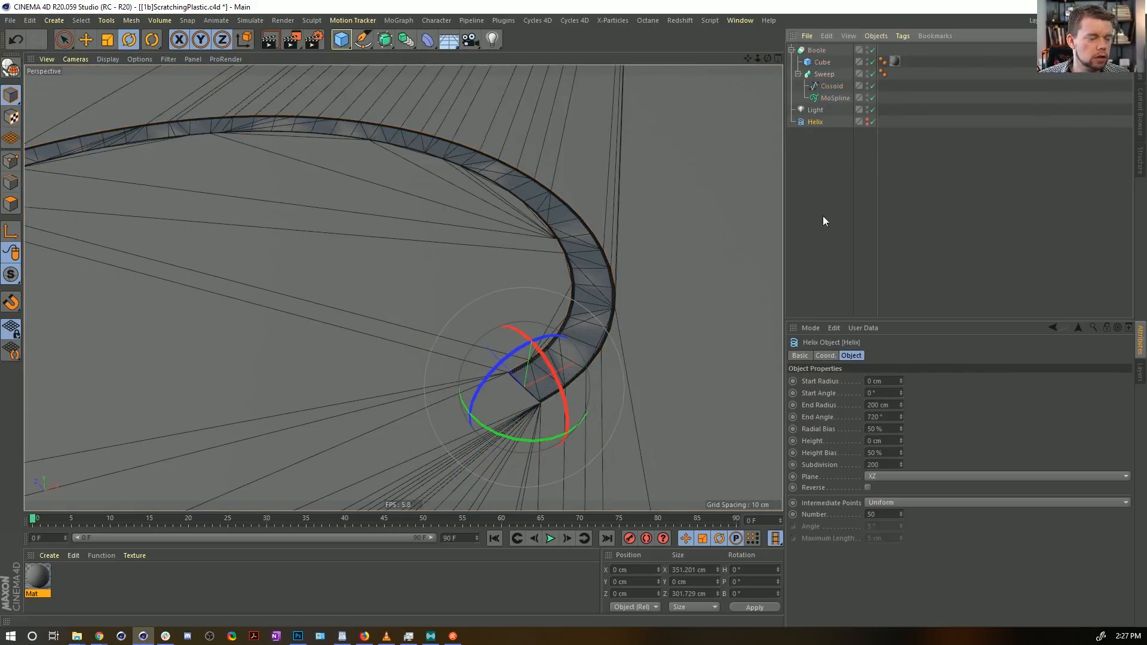
pyautogui.click(658, 580)
pyautogui.click(753, 607)
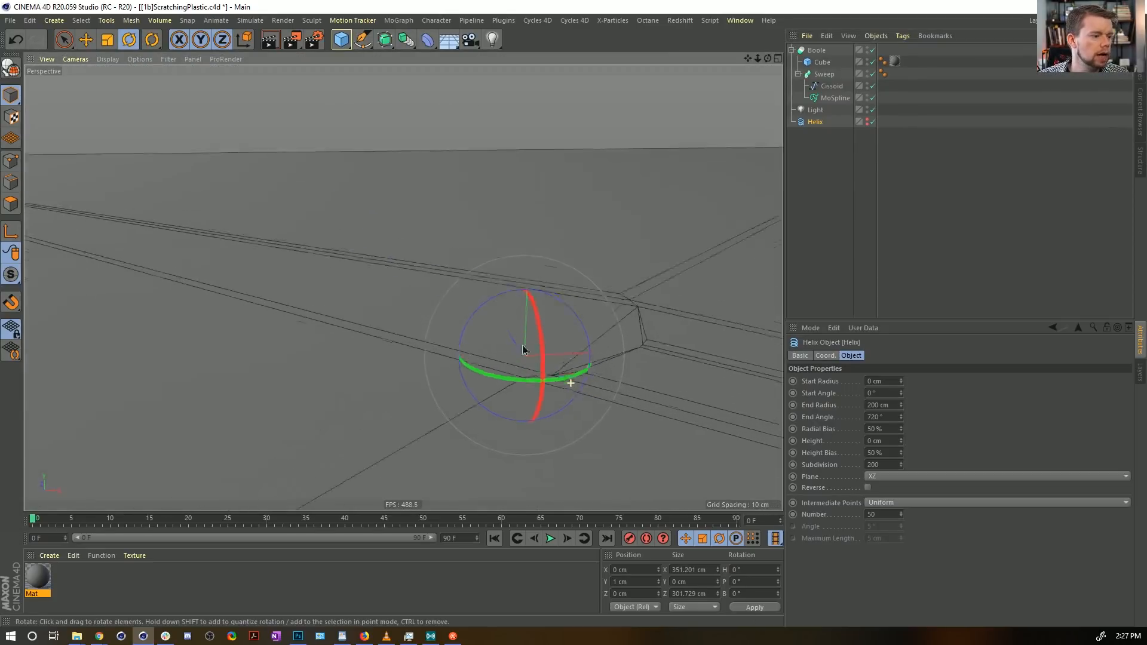
pyautogui.keyDown('alt'); pyautogui.moveTo(523, 349); pyautogui.dragTo(549, 186); pyautogui.keyUp('alt')
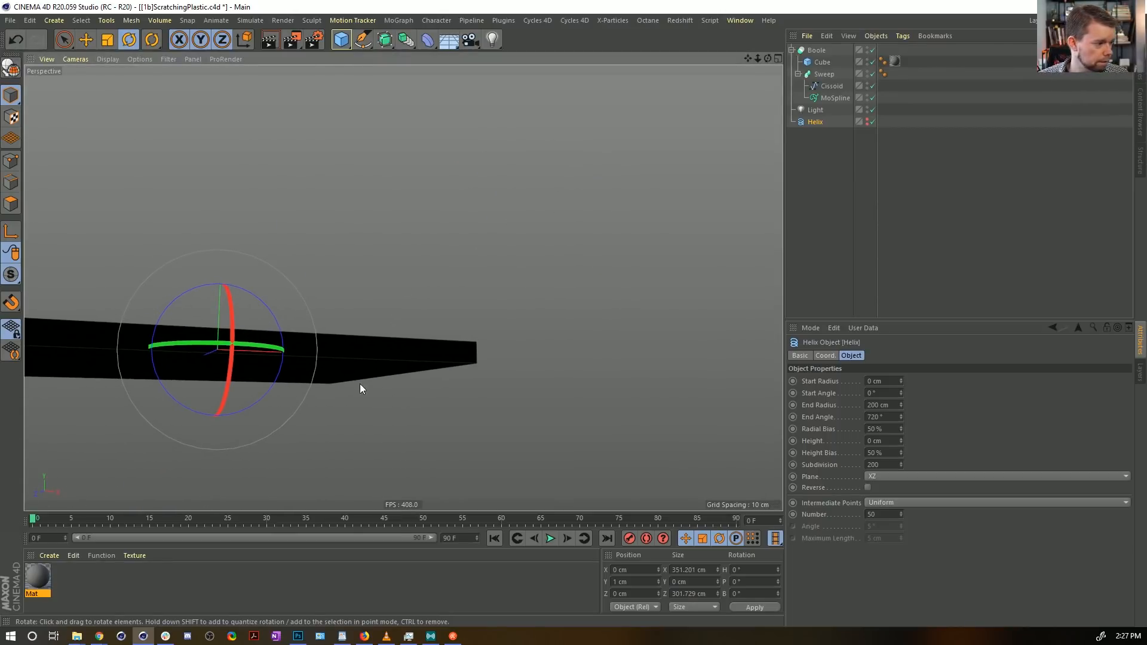
pyautogui.keyDown('alt'); pyautogui.moveTo(359, 389); pyautogui.dragTo(514, 281); pyautogui.keyUp('alt')
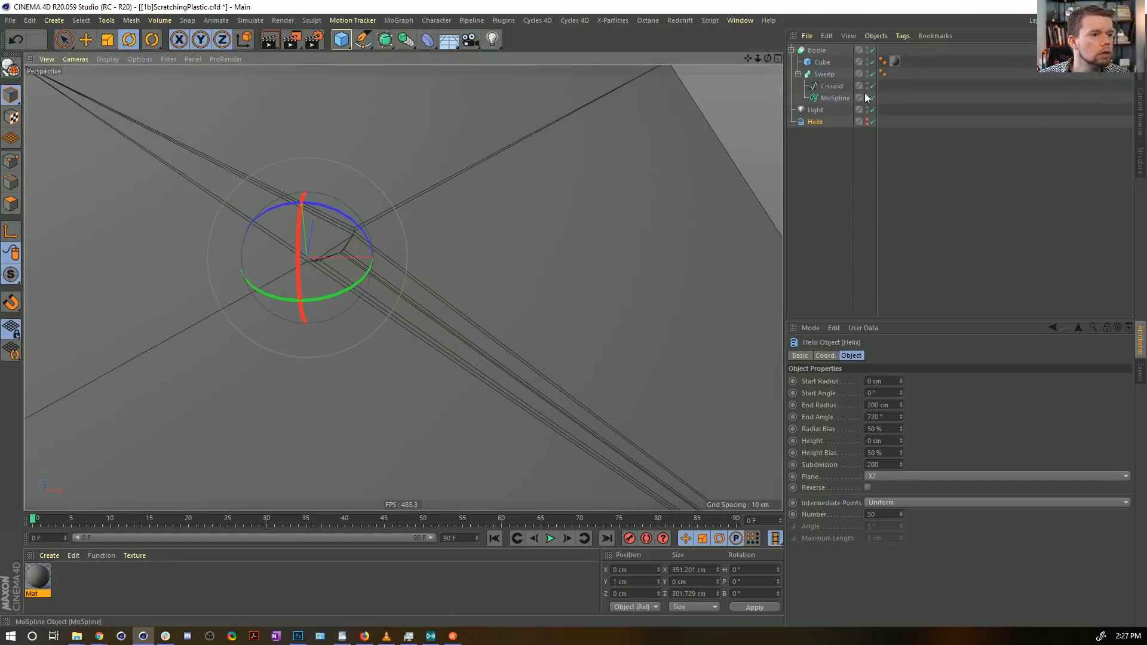
# Step: Turn off the Boole and set the Helix's Y position to 0 cm
pyautogui.click(873, 49)
pyautogui.keyDown('alt'); pyautogui.moveTo(495, 223); pyautogui.dragTo(561, 287); pyautogui.keyUp('alt')
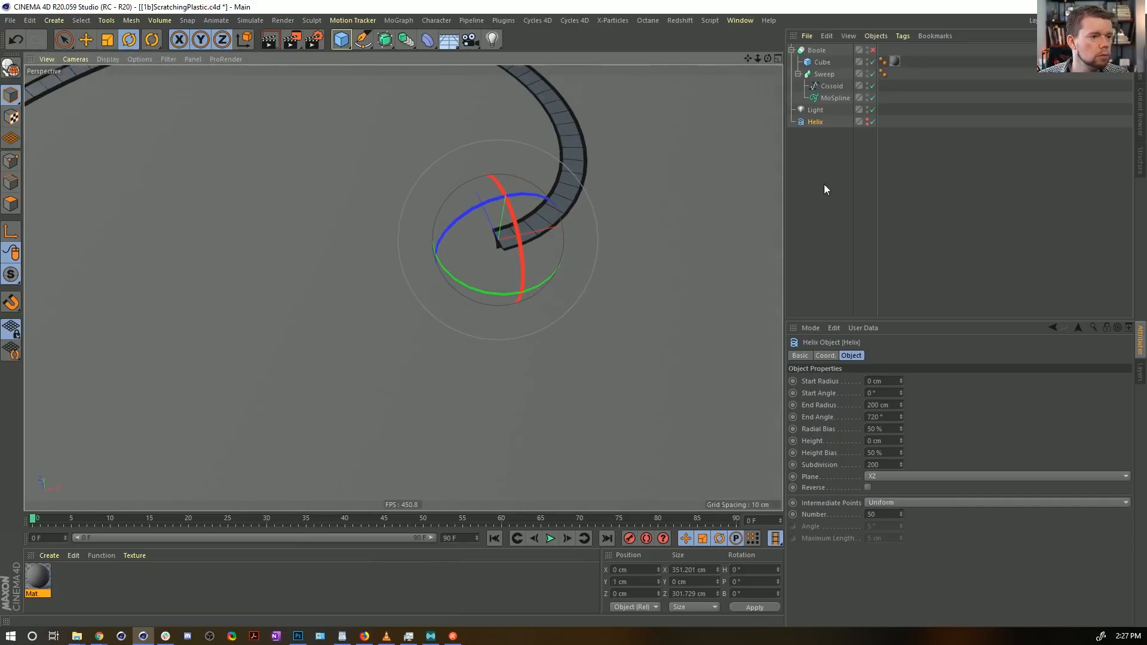
pyautogui.doubleClick(619, 581)
pyautogui.write('0')
pyautogui.press('Return')
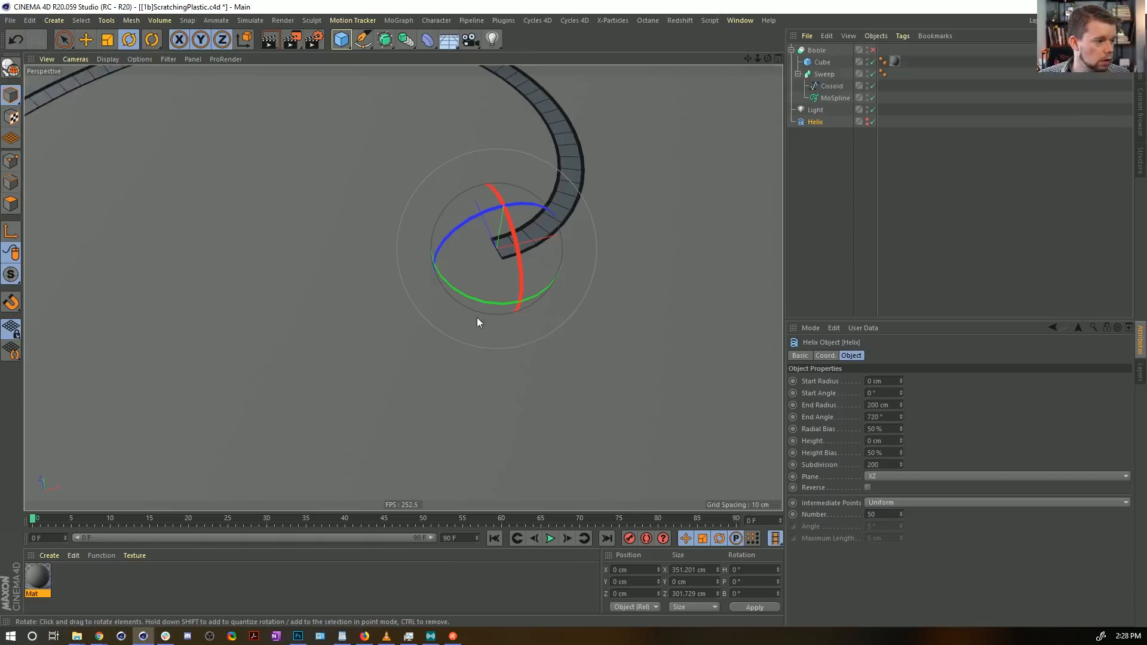
# Step: Raise the Helix slightly with the Move tool to a Y position of about 0.052 cm
pyautogui.keyDown('alt'); pyautogui.moveTo(477, 317); pyautogui.dragTo(565, 345, button='right'); pyautogui.keyUp('alt')
pyautogui.press('e')
pyautogui.keyDown('alt'); pyautogui.moveTo(565, 346); pyautogui.dragTo(588, 181); pyautogui.keyUp('alt')
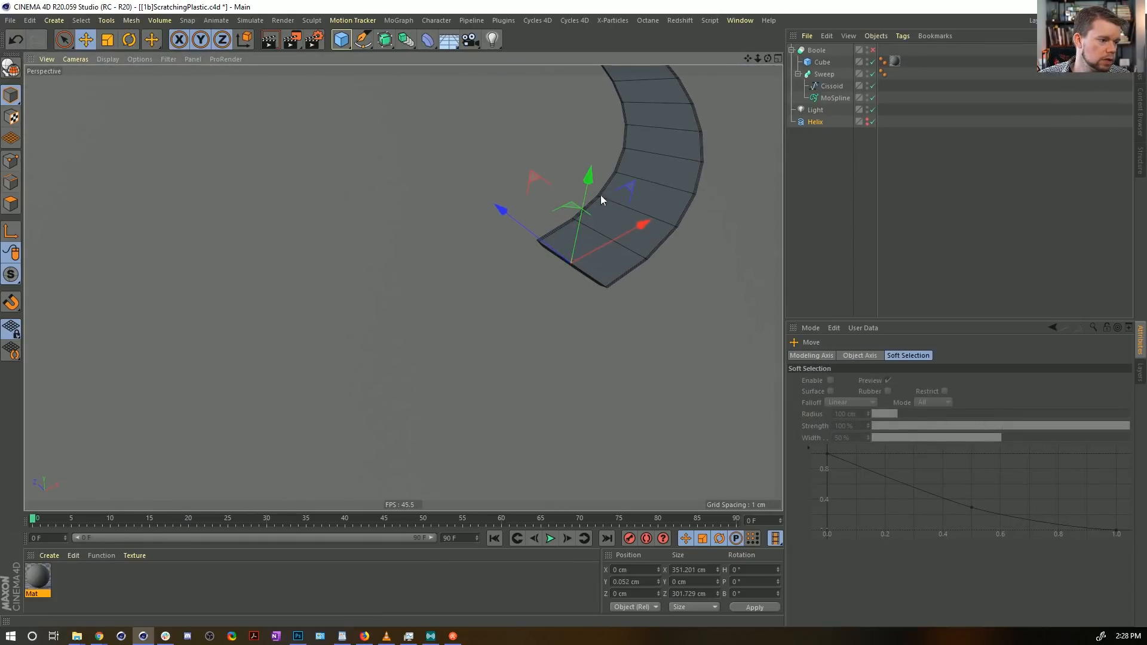
pyautogui.keyDown('alt'); pyautogui.moveTo(637, 231); pyautogui.dragTo(571, 263); pyautogui.keyUp('alt')
pyautogui.keyDown('alt'); pyautogui.moveTo(625, 217); pyautogui.dragTo(573, 235, button='right'); pyautogui.keyUp('alt')
pyautogui.keyDown('alt'); pyautogui.moveTo(572, 235); pyautogui.dragTo(574, 478, button='middle'); pyautogui.keyUp('alt')
pyautogui.keyDown('alt'); pyautogui.moveTo(574, 478); pyautogui.dragTo(631, 410); pyautogui.keyUp('alt')
pyautogui.keyDown('alt'); pyautogui.moveTo(631, 410); pyautogui.dragTo(576, 439, button='right'); pyautogui.keyUp('alt')
pyautogui.keyDown('alt'); pyautogui.moveTo(576, 439); pyautogui.dragTo(445, 312, button='middle'); pyautogui.keyUp('alt')
pyautogui.keyDown('alt'); pyautogui.moveTo(489, 293); pyautogui.dragTo(500, 317); pyautogui.keyUp('alt')
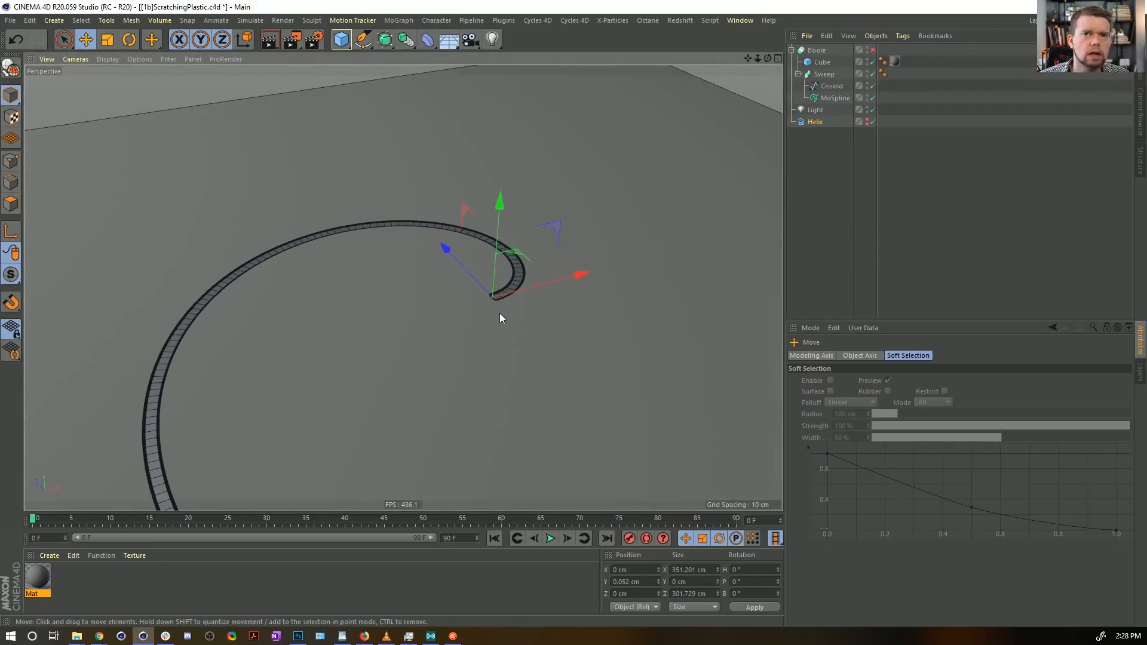
pyautogui.keyDown('alt'); pyautogui.moveTo(500, 314); pyautogui.dragTo(627, 283, button='right'); pyautogui.keyUp('alt')
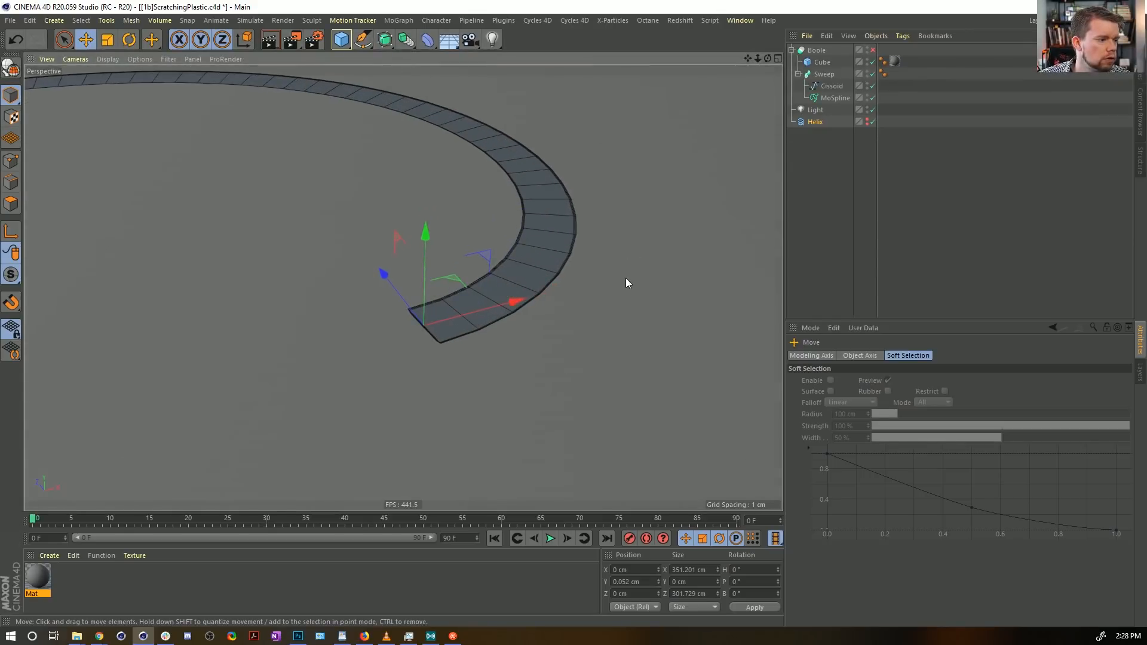
# Step: Turn the Boole back on, check the carved groove and select the Sweep object
pyautogui.click(873, 50)
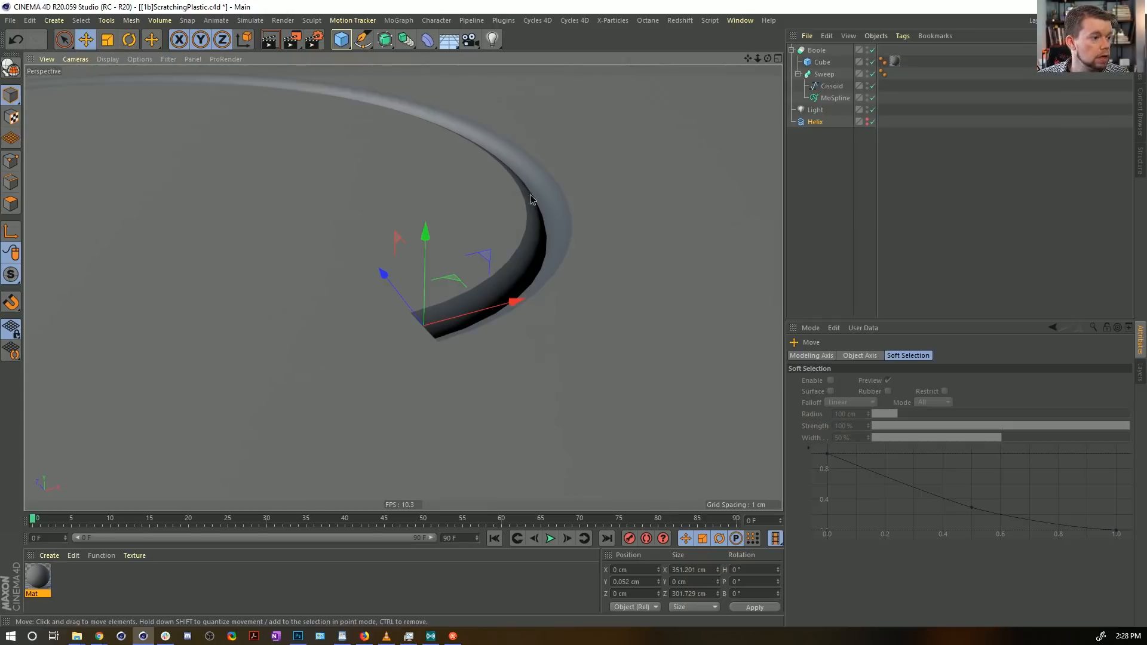
pyautogui.moveTo(530, 195)
pyautogui.keyDown('alt'); pyautogui.mouseDown()
pyautogui.moveTo(431, 241)
pyautogui.moveTo(589, 189)
pyautogui.mouseUp(); pyautogui.keyUp('alt')
pyautogui.keyDown('alt'); pyautogui.moveTo(529, 246); pyautogui.dragTo(565, 259, button='right'); pyautogui.keyUp('alt')
pyautogui.click(831, 75)
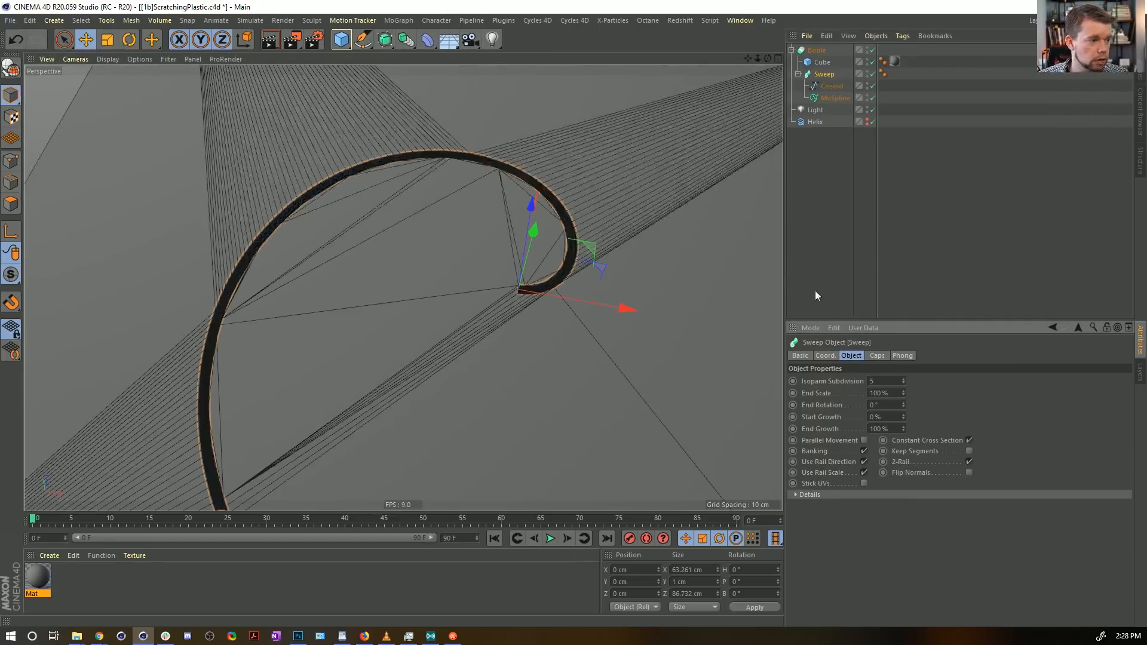
pyautogui.moveTo(616, 204)
pyautogui.keyDown('alt'); pyautogui.mouseDown(button='right')
pyautogui.moveTo(540, 231)
pyautogui.moveTo(558, 240)
pyautogui.moveTo(750, 212)
pyautogui.moveTo(647, 243)
pyautogui.moveTo(638, 190)
pyautogui.mouseUp(button='right'); pyautogui.keyUp('alt')
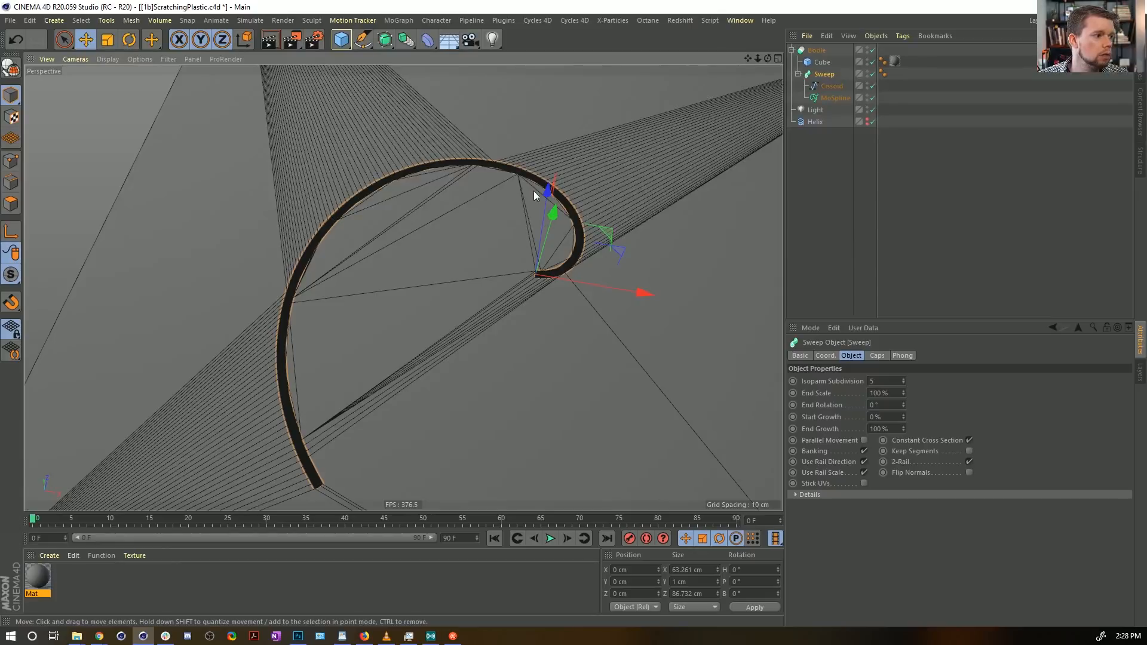
# Step: Hide the new edges created by the Boole on the slab's surface
pyautogui.keyDown('alt'); pyautogui.moveTo(550, 195); pyautogui.dragTo(545, 236, button='right'); pyautogui.keyUp('alt')
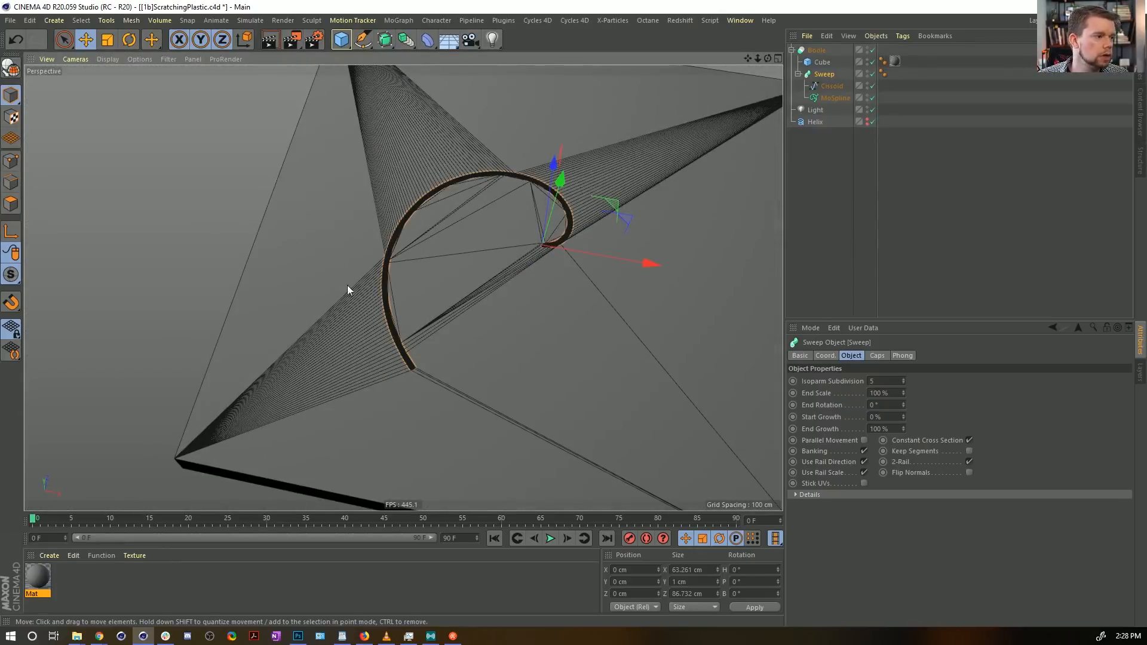
pyautogui.click(816, 50)
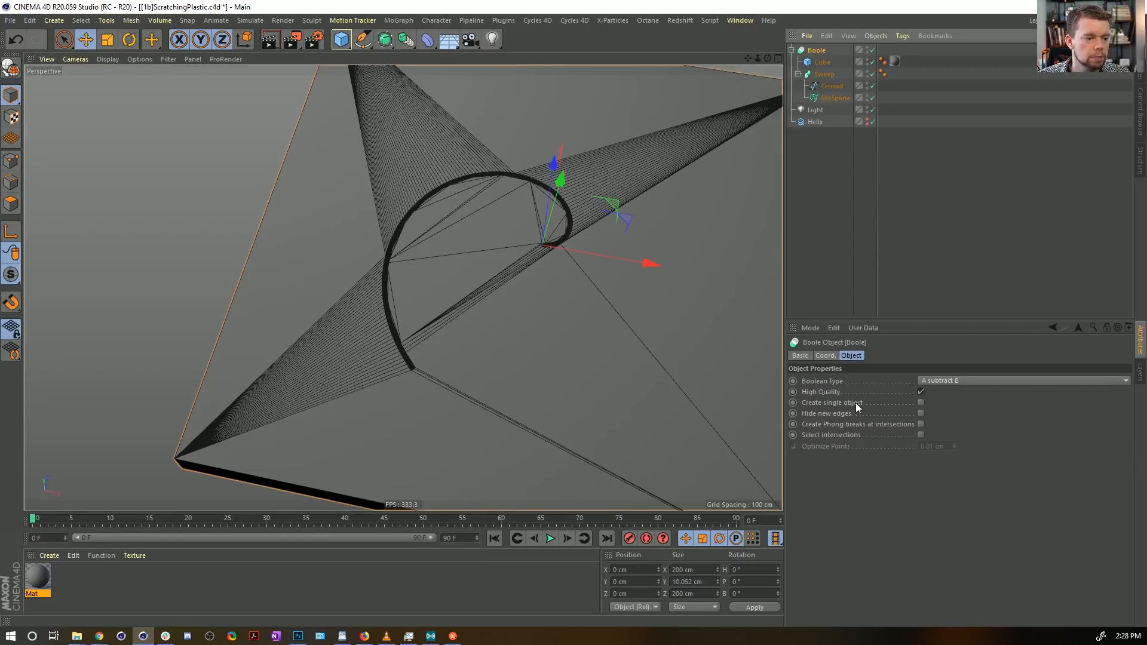
pyautogui.click(921, 414)
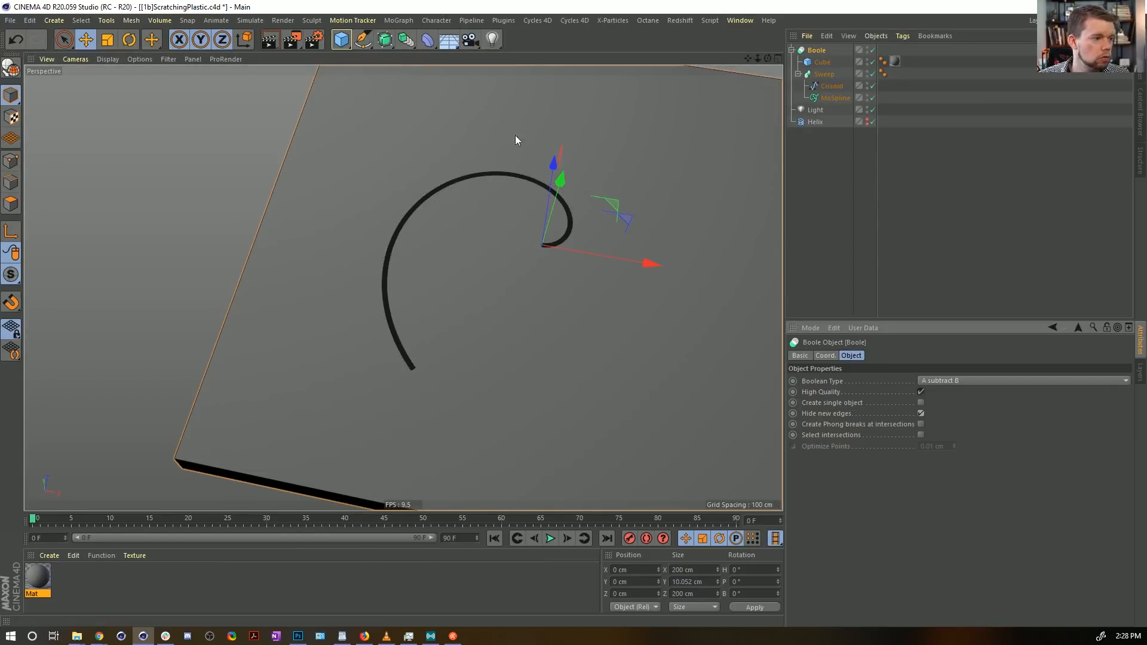
pyautogui.keyDown('alt'); pyautogui.moveTo(531, 203); pyautogui.dragTo(609, 229, button='right'); pyautogui.keyUp('alt')
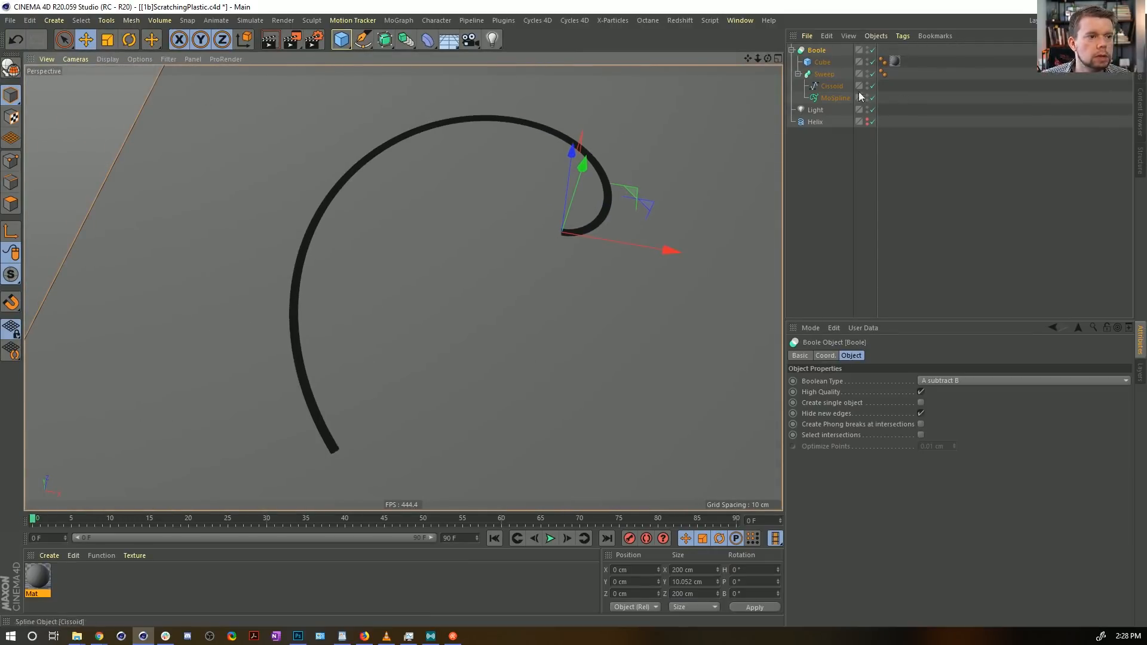
# Step: Animate the MoSpline's growth from frame 0, keyframing its End at 27.6 % on frame 90
pyautogui.click(829, 98)
pyautogui.click(867, 356)
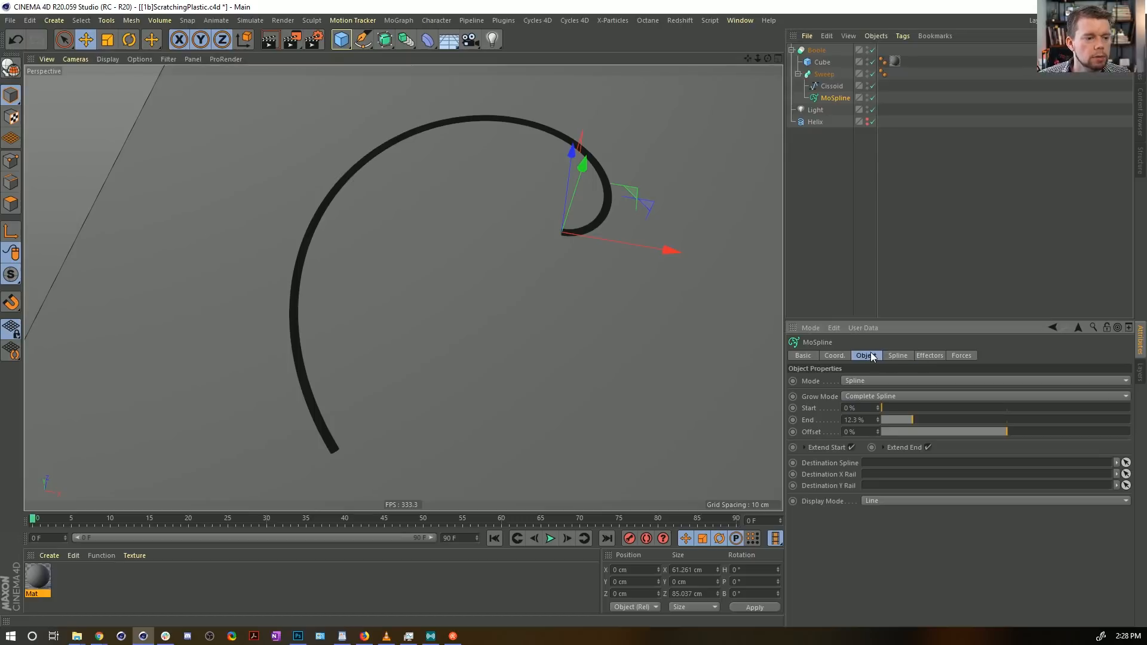
pyautogui.moveTo(917, 419); pyautogui.dragTo(949, 419)
pyautogui.click(607, 538)
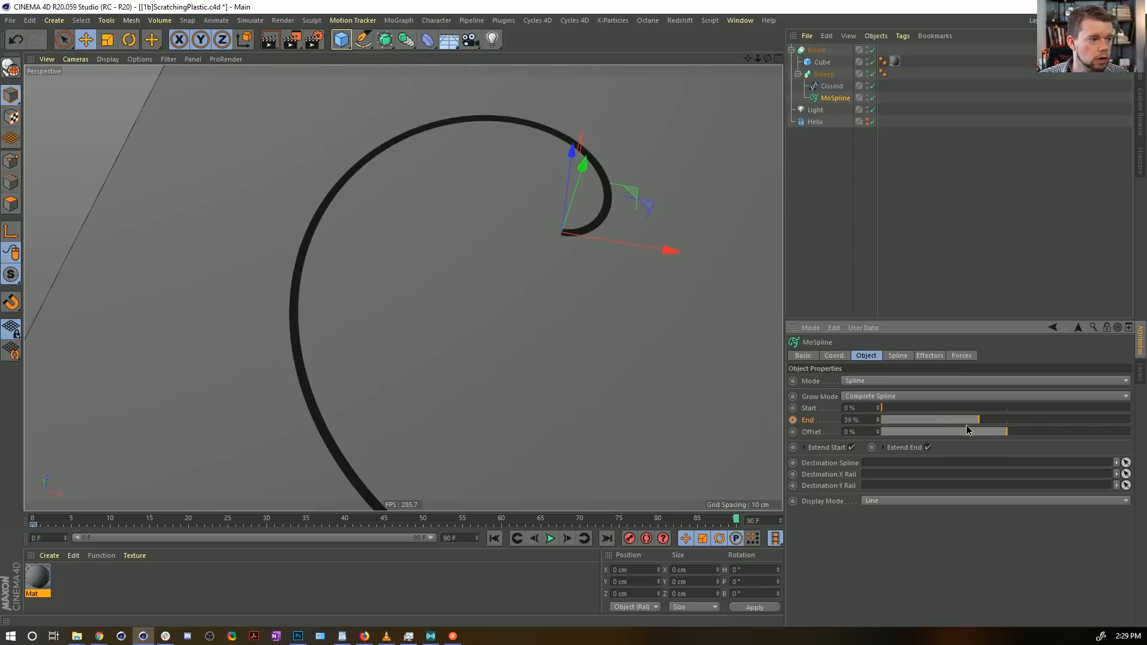
pyautogui.click(792, 419)
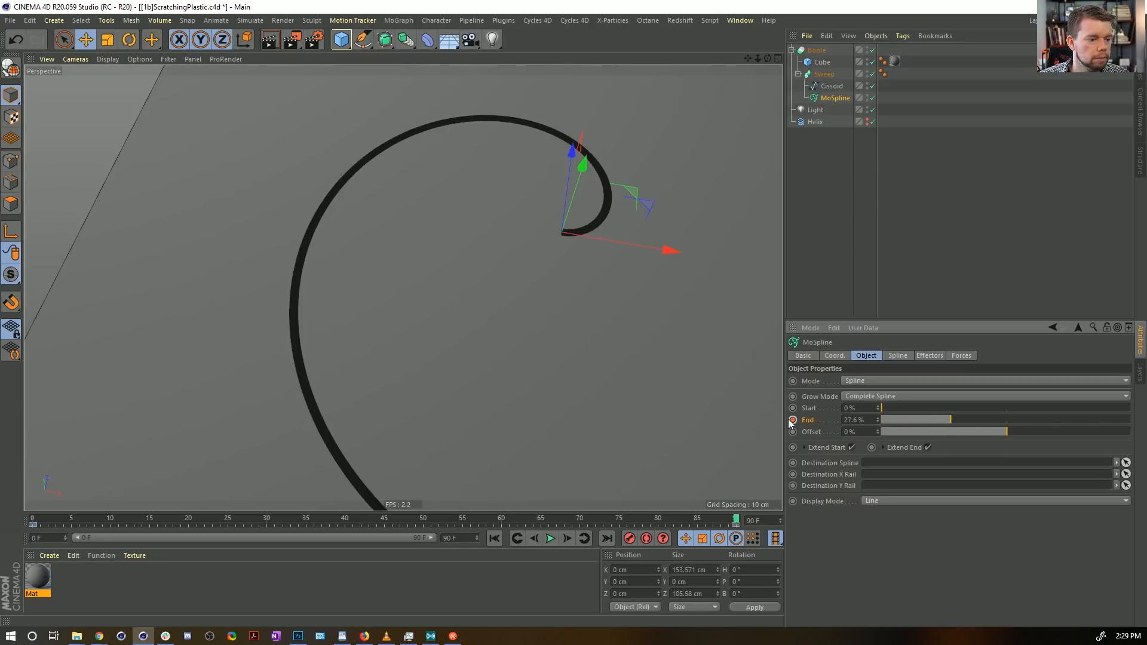
# Step: Play the growth animation, stop it around frame 48 and examine the groove's starting end up close
pyautogui.click(550, 539)
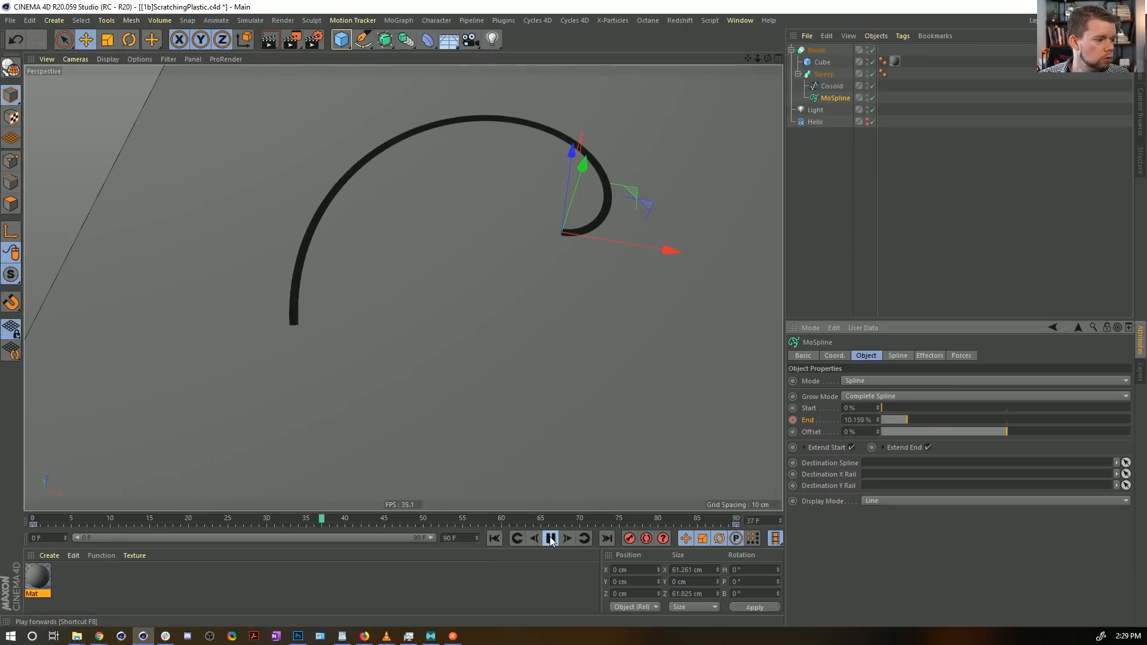
pyautogui.click(550, 539)
pyautogui.keyDown('alt'); pyautogui.moveTo(558, 353); pyautogui.dragTo(370, 270); pyautogui.keyUp('alt')
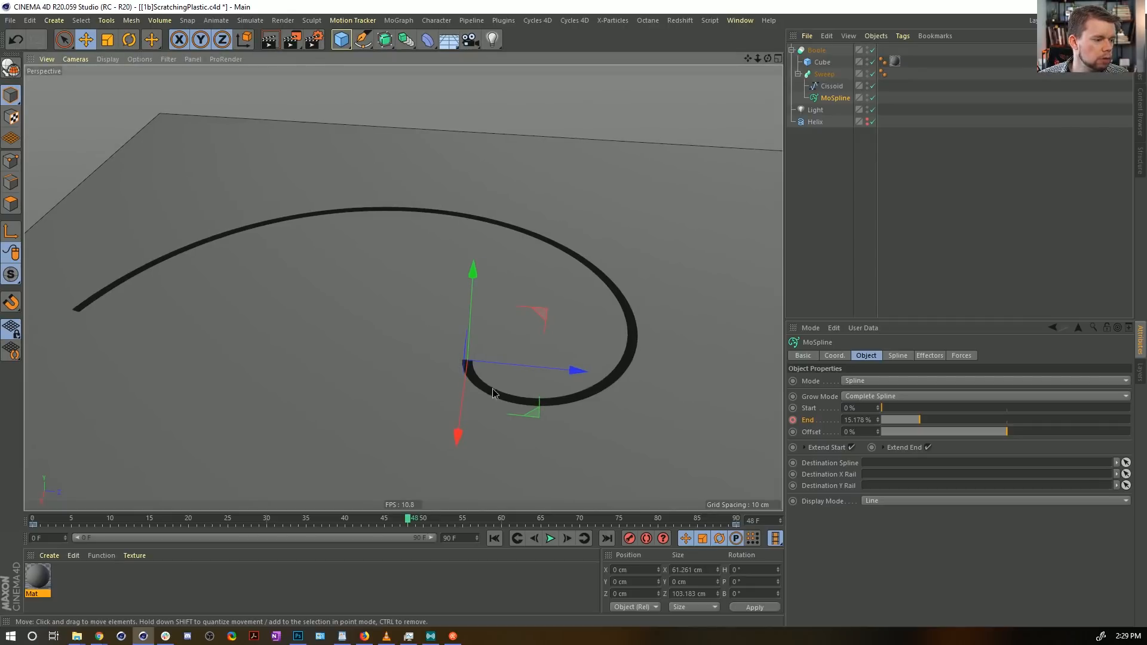
pyautogui.keyDown('alt'); pyautogui.moveTo(492, 389); pyautogui.dragTo(622, 379, button='right'); pyautogui.keyUp('alt')
pyautogui.keyDown('alt'); pyautogui.moveTo(341, 332); pyautogui.dragTo(378, 378); pyautogui.keyUp('alt')
pyautogui.hotkey('ctrl', 'shift', 'z')
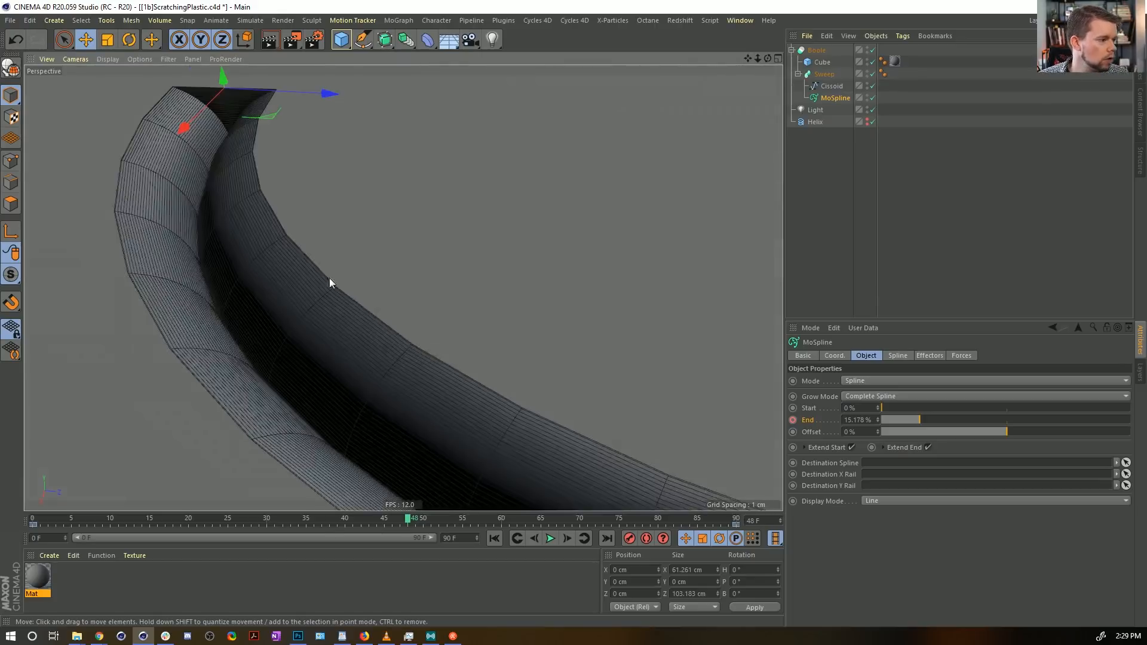
pyautogui.hotkey('ctrl', 'shift', 'z')
pyautogui.hotkey('ctrl', 'shift', 'z')
pyautogui.hotkey('ctrl', 'shift', 'z')
pyautogui.hotkey('ctrl', 'shift', 'z')
pyautogui.hotkey('ctrl', 'shift', 'z')
pyautogui.hotkey('ctrl', 'shift', 'z')
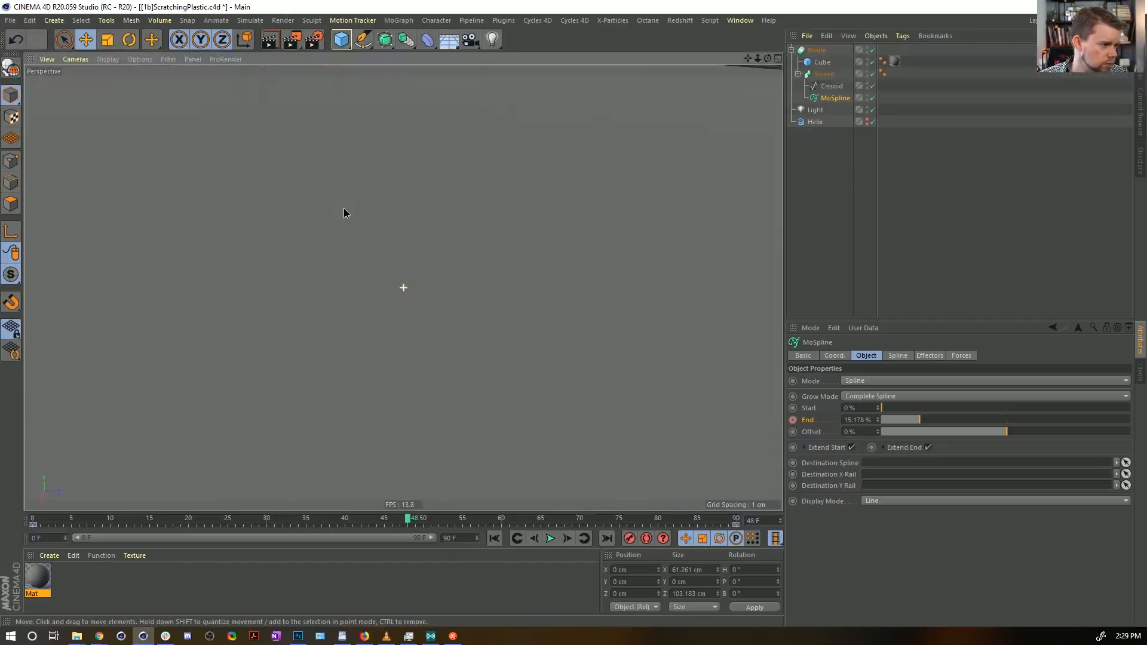
pyautogui.hotkey('ctrl', 'shift', 'z')
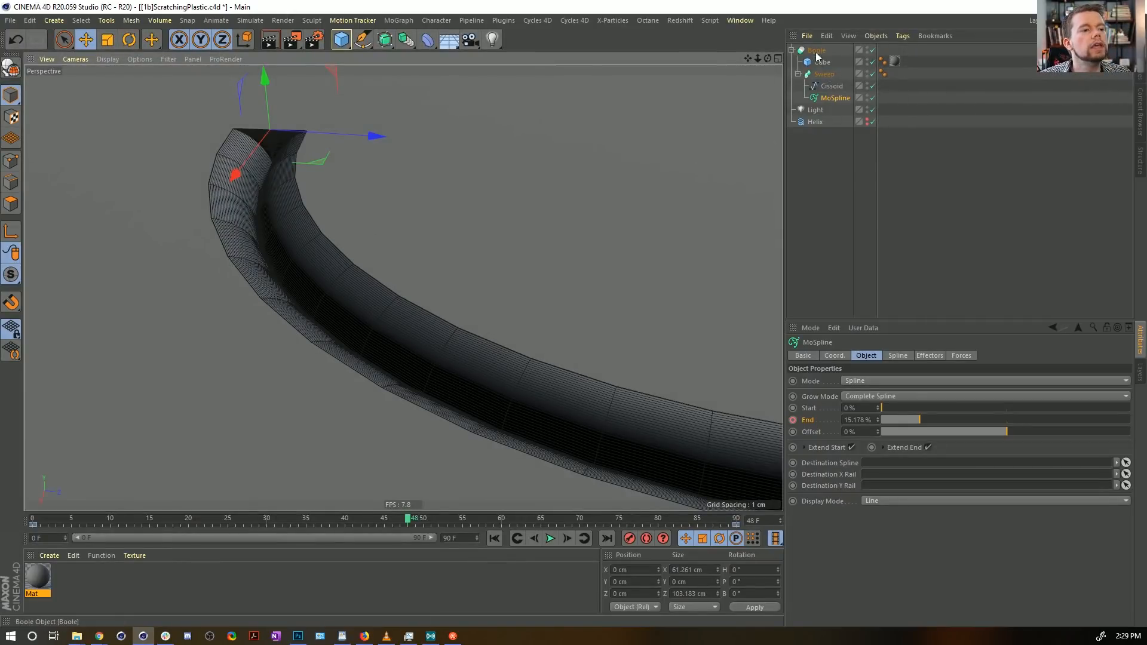
# Step: Set the Helix's Y position to 0.001 cm
pyautogui.click(816, 122)
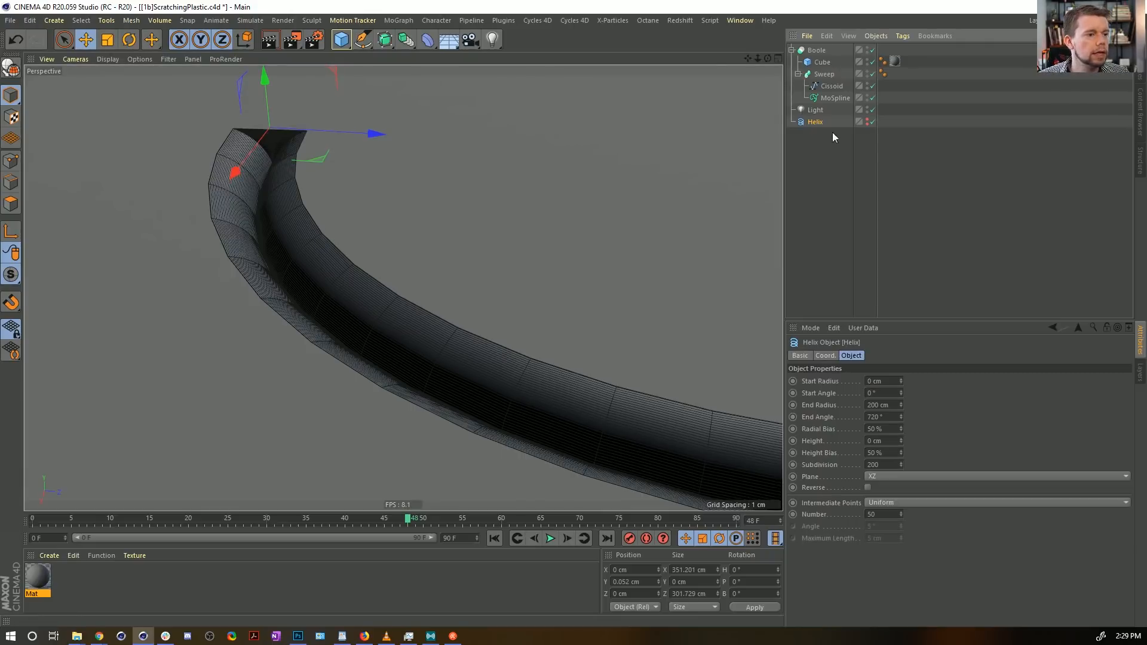
pyautogui.moveTo(641, 581); pyautogui.dragTo(625, 581)
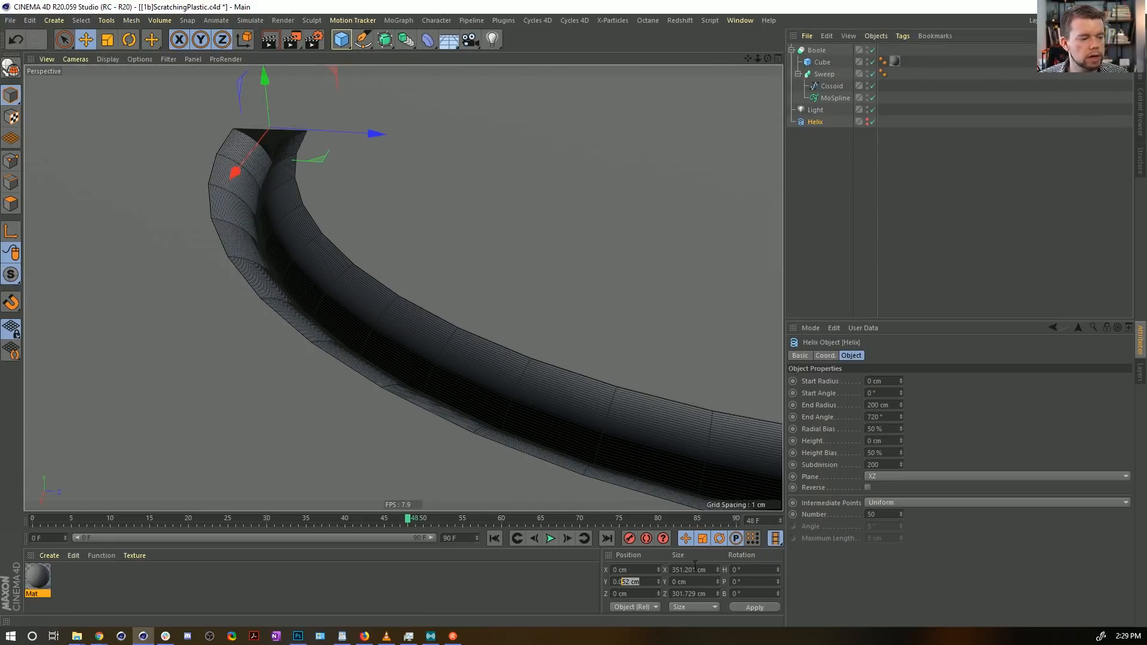
pyautogui.write('01')
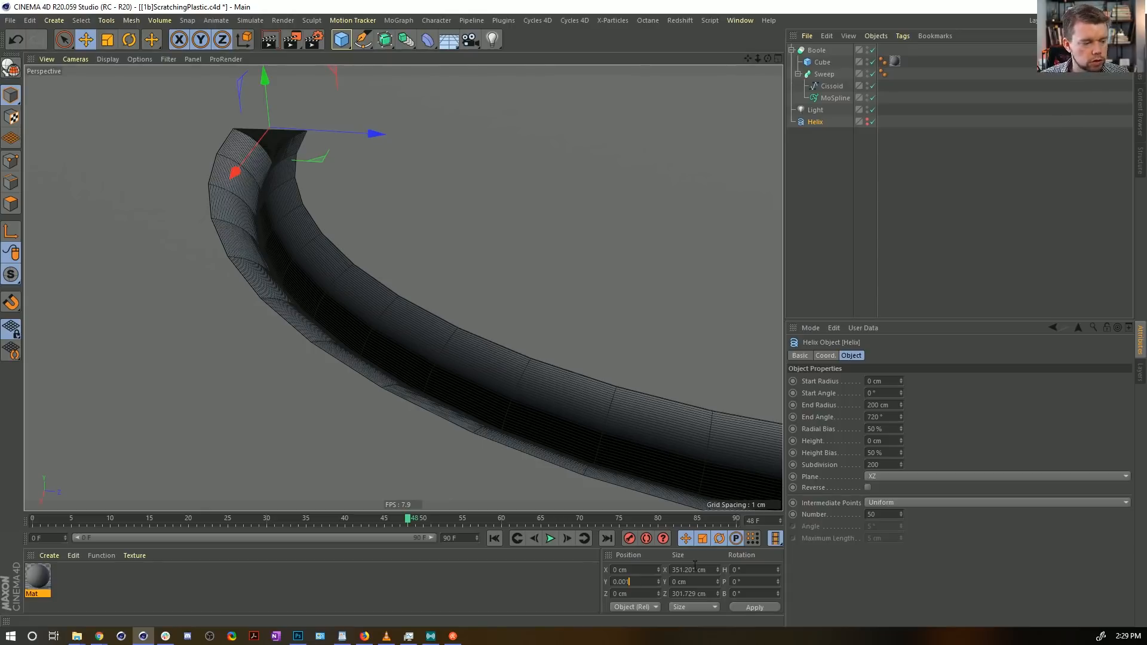
pyautogui.click(754, 608)
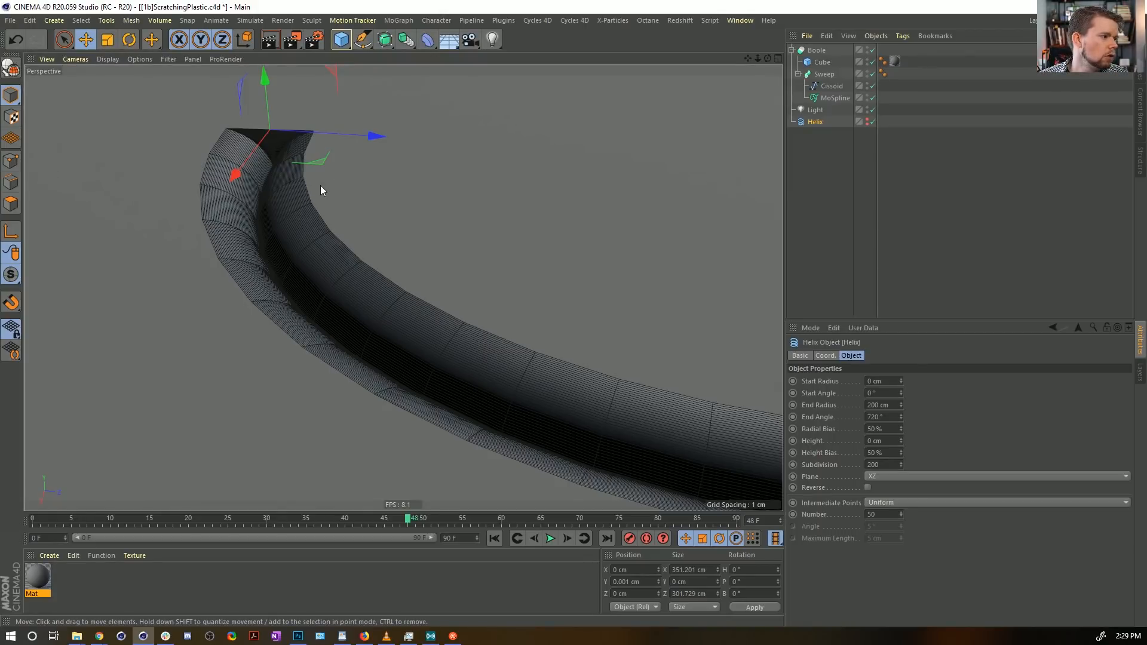
# Step: Select the Cissoid profile, activate the Scale tool and examine the start of the groove
pyautogui.click(831, 86)
pyautogui.press('t')
pyautogui.scroll(-5, 389, 227)
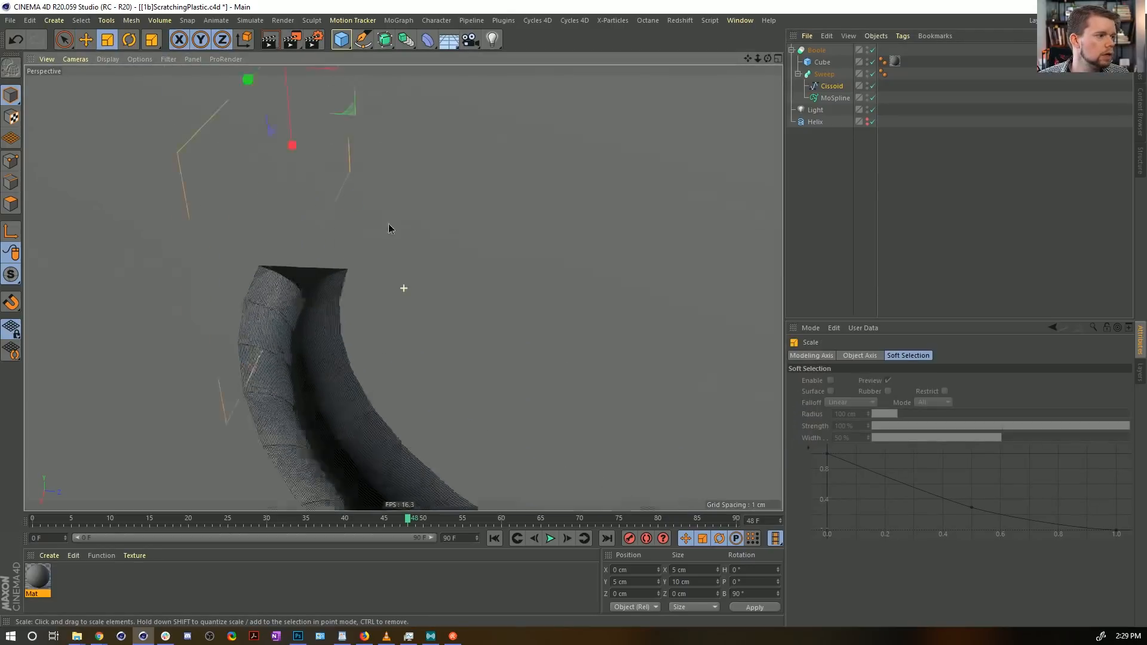
pyautogui.moveTo(276, 280)
pyautogui.keyDown('alt'); pyautogui.mouseDown()
pyautogui.moveTo(235, 259)
pyautogui.moveTo(263, 268)
pyautogui.mouseUp(); pyautogui.keyUp('alt')
pyautogui.moveTo(350, 281)
pyautogui.keyDown('alt'); pyautogui.mouseDown()
pyautogui.moveTo(624, 308)
pyautogui.moveTo(641, 276)
pyautogui.moveTo(603, 293)
pyautogui.mouseUp(); pyautogui.keyUp('alt')
# Step: Set the MoSpline's spline Width to 5 cm and inspect the wider groove
pyautogui.click(835, 98)
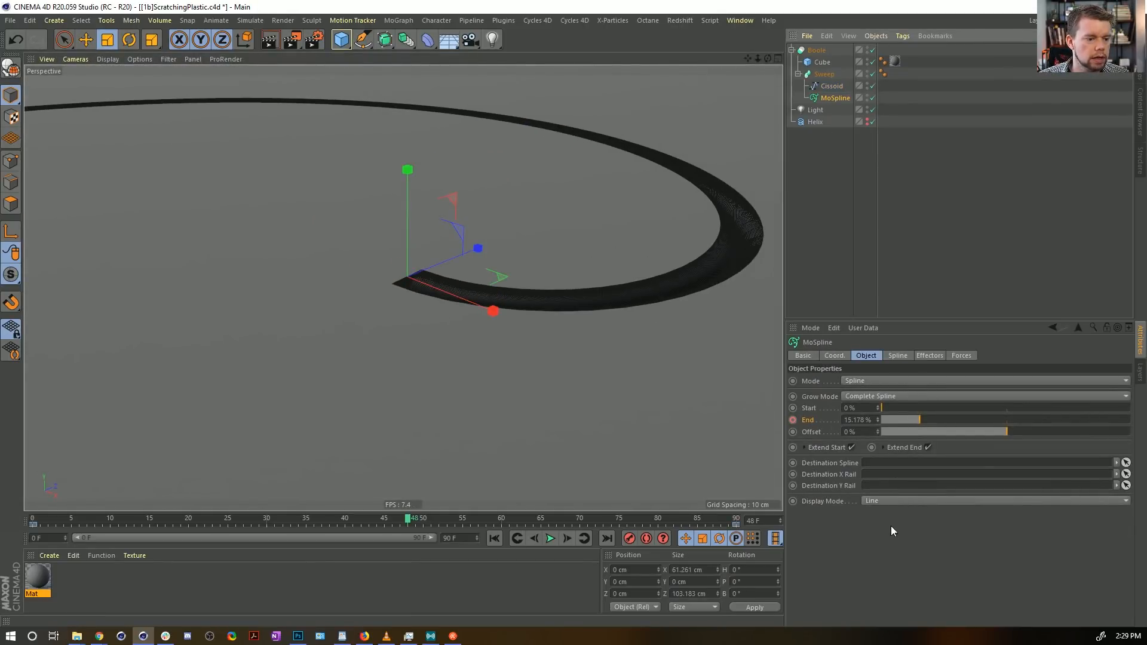
pyautogui.click(898, 357)
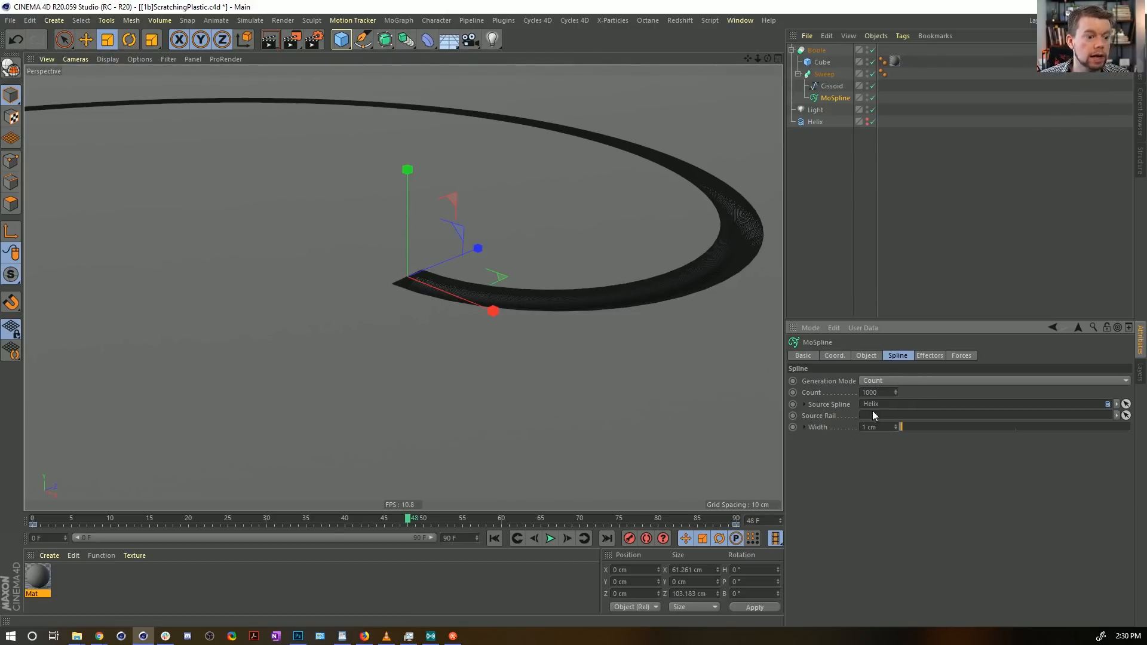
pyautogui.doubleClick(873, 426)
pyautogui.write('5')
pyautogui.press('Return')
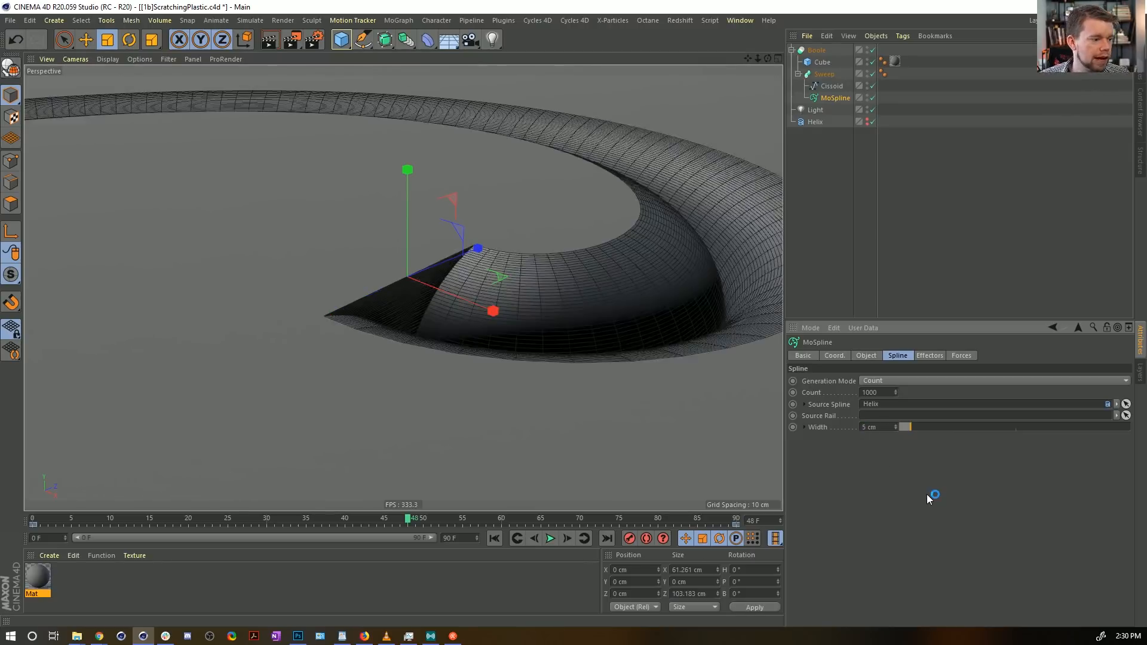
pyautogui.keyDown('alt'); pyautogui.moveTo(543, 294); pyautogui.dragTo(442, 283); pyautogui.keyUp('alt')
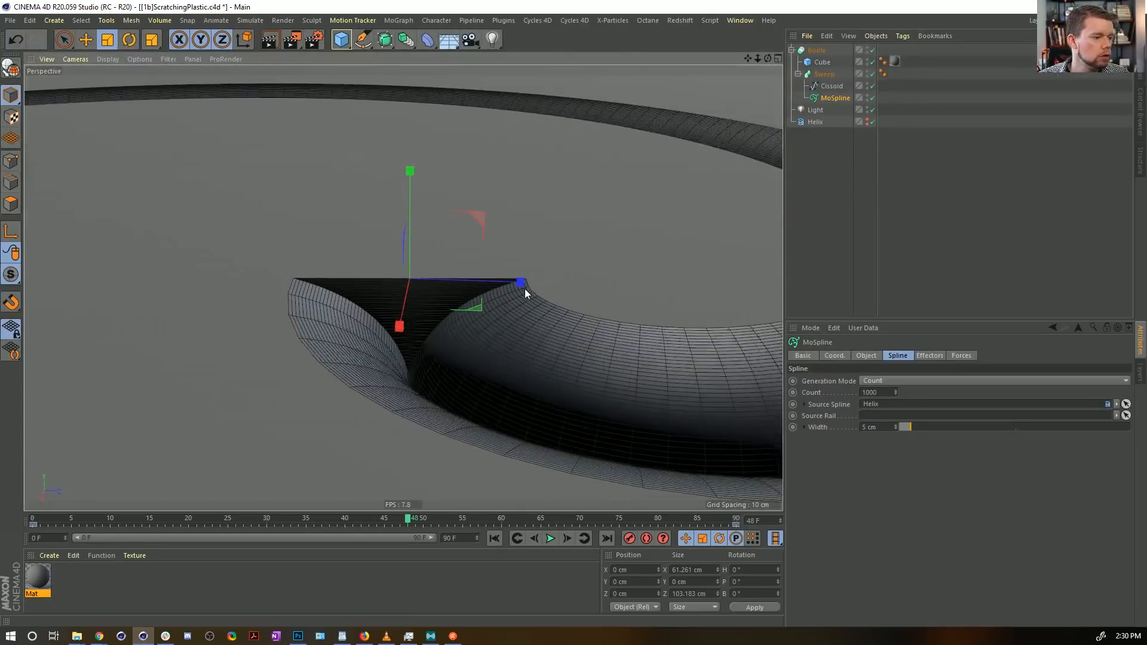
# Step: Try scaling the MoSpline along its Y, Z and X axes, undoing each attempt
pyautogui.keyDown('alt'); pyautogui.moveTo(425, 345); pyautogui.dragTo(459, 227); pyautogui.keyUp('alt')
pyautogui.moveTo(410, 172); pyautogui.dragTo(409, 215)
pyautogui.hotkey('ctrl', 'z')
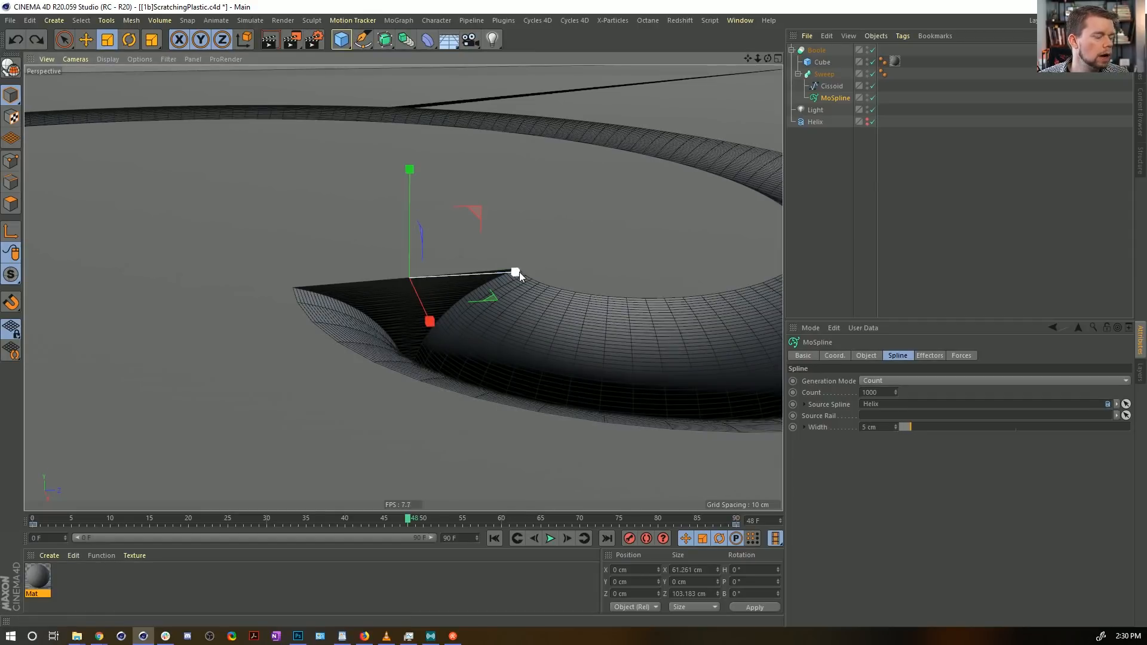
pyautogui.moveTo(515, 272); pyautogui.dragTo(427, 276)
pyautogui.hotkey('ctrl', 'z')
pyautogui.moveTo(429, 323); pyautogui.dragTo(371, 296)
pyautogui.hotkey('ctrl', 'z')
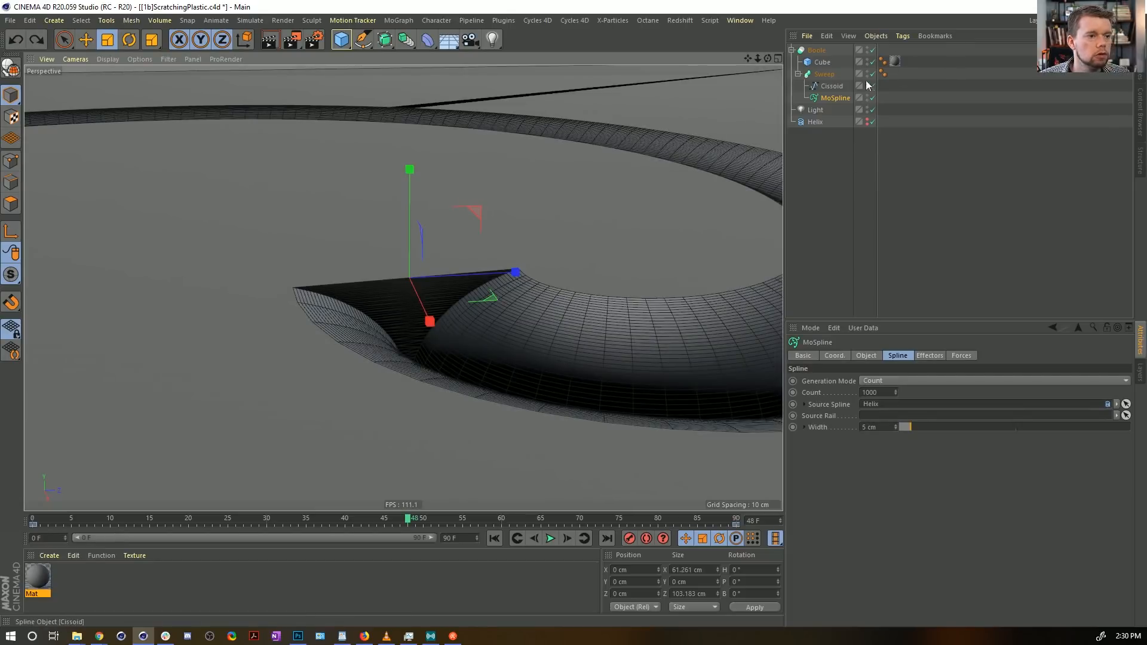
# Step: With the Boole, Cube and Sweep temporarily disabled, flatten the Cissoid to an X size of about 1.383 cm, then re-enable them
pyautogui.moveTo(873, 50); pyautogui.dragTo(873, 74)
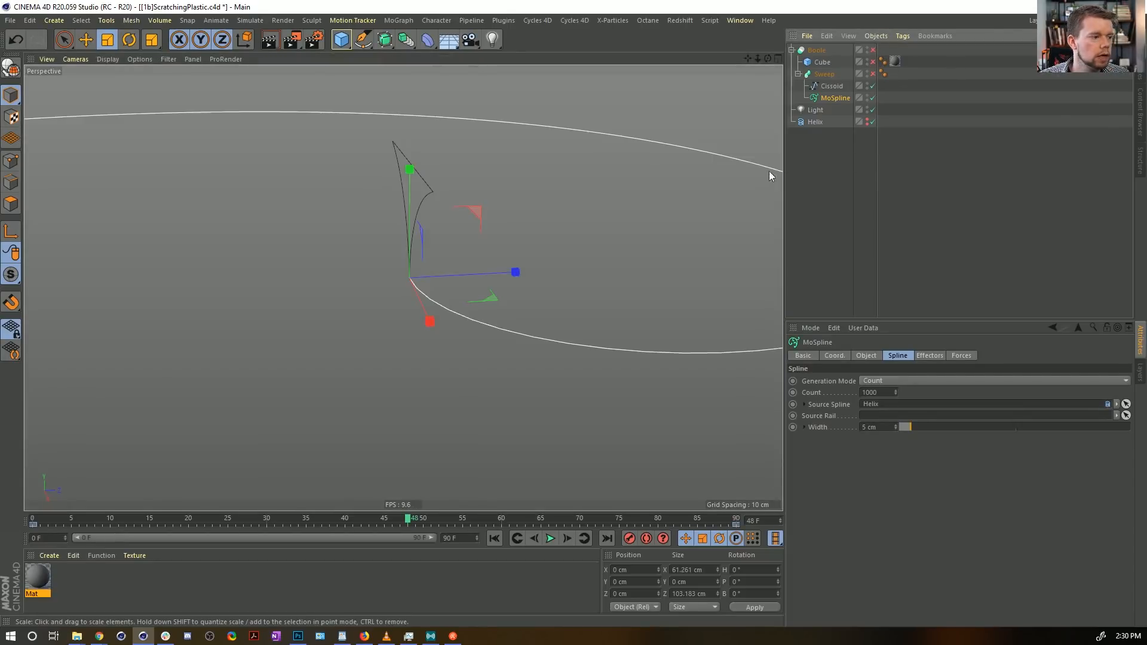
pyautogui.click(831, 86)
pyautogui.keyDown('alt'); pyautogui.moveTo(742, 117); pyautogui.dragTo(406, 190); pyautogui.keyUp('alt')
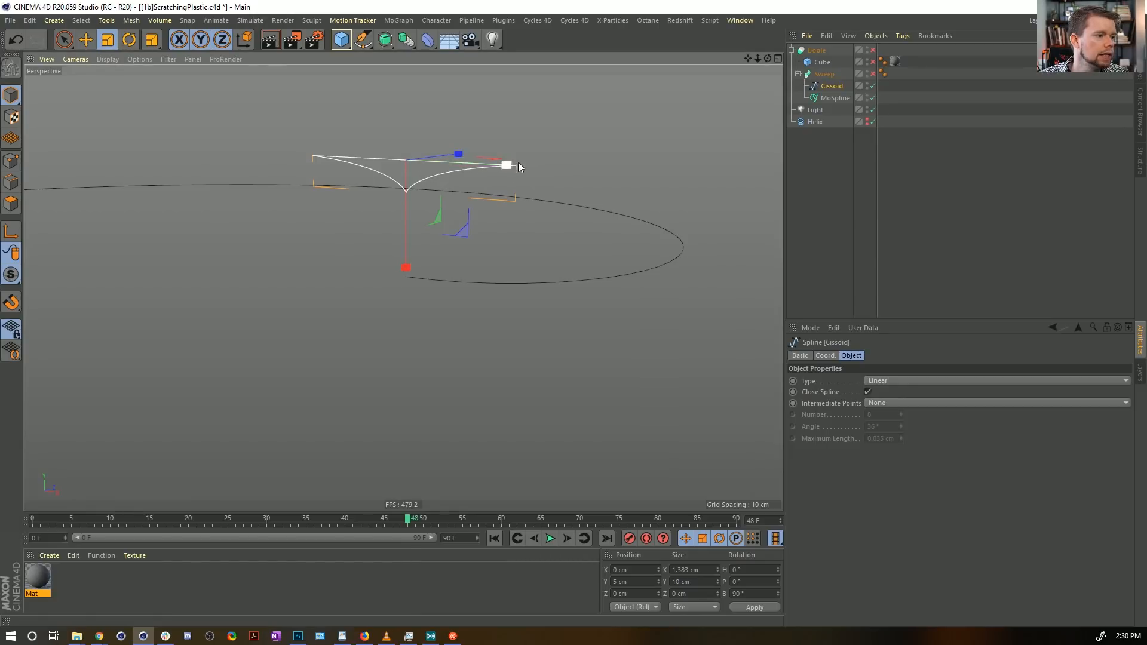
pyautogui.moveTo(873, 75); pyautogui.dragTo(872, 47)
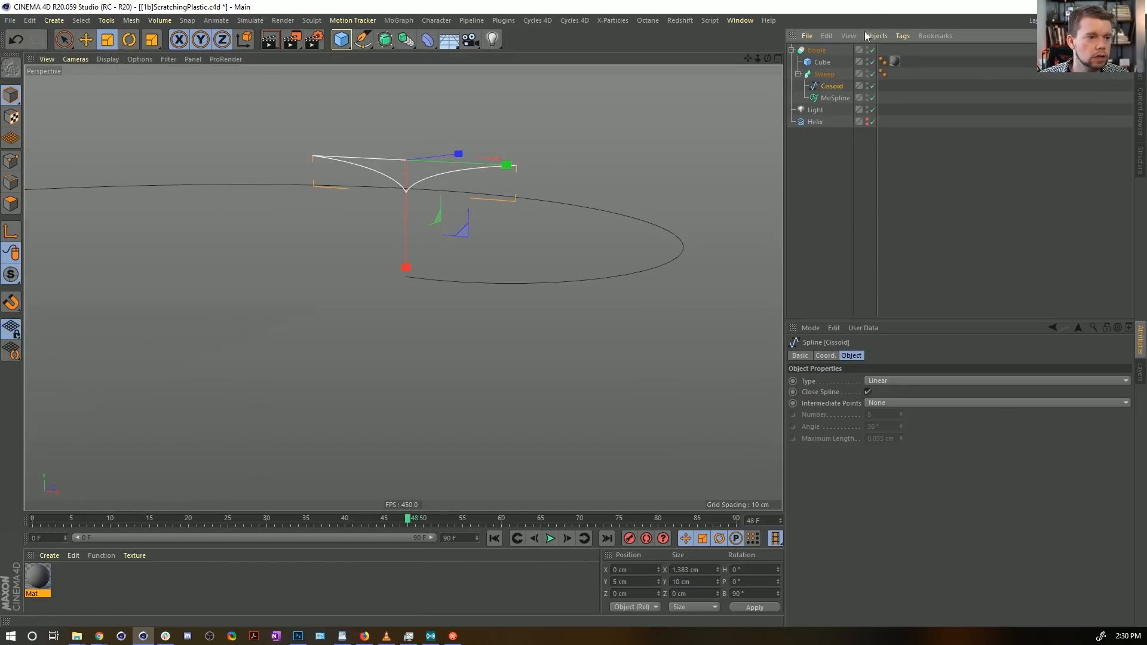
pyautogui.keyDown('alt'); pyautogui.moveTo(549, 304); pyautogui.dragTo(535, 332); pyautogui.keyUp('alt')
# Step: Reduce the MoSpline's spline Width to 2 cm and check the narrower groove
pyautogui.click(836, 100)
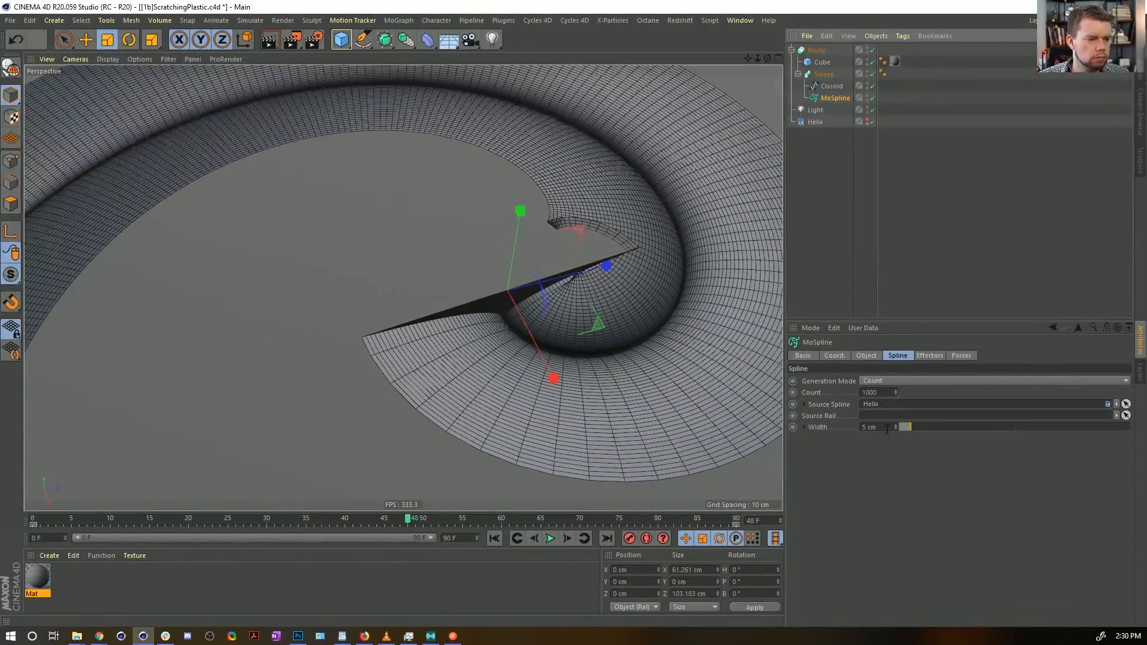
pyautogui.click(895, 430)
pyautogui.click(895, 430)
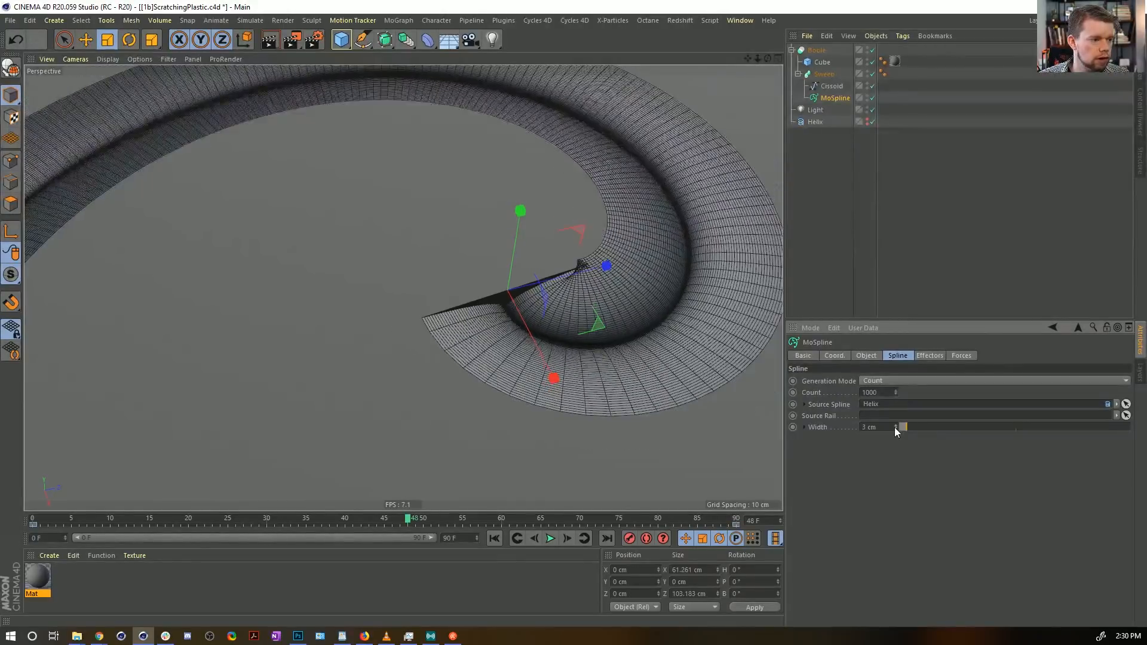
pyautogui.click(895, 429)
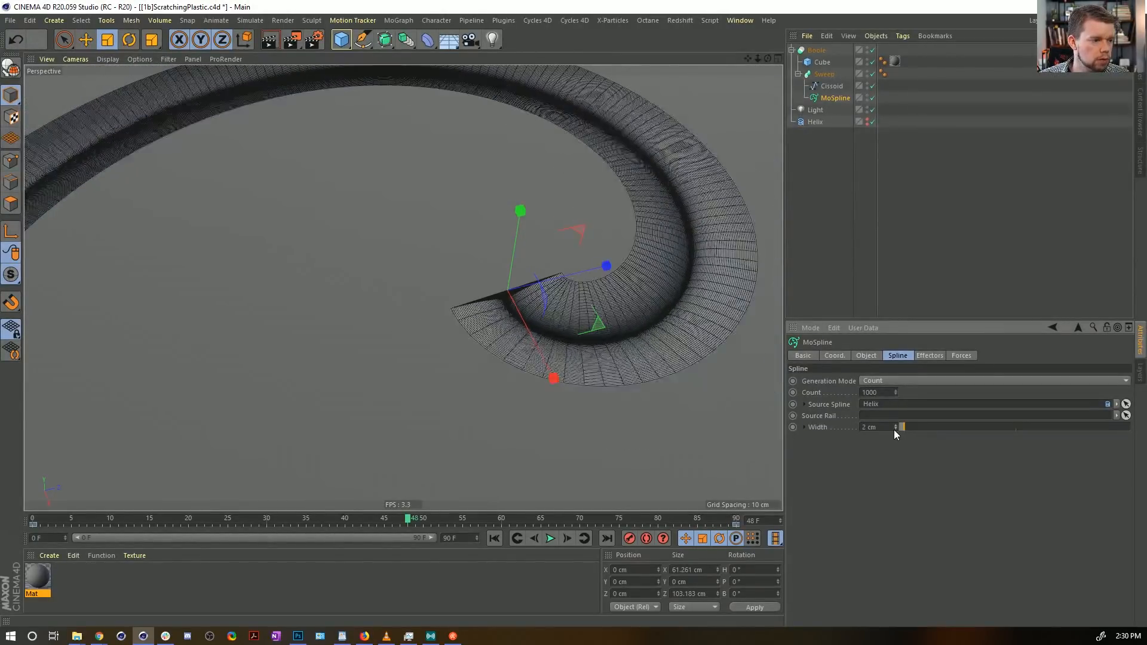
pyautogui.keyDown('alt'); pyautogui.moveTo(636, 363); pyautogui.dragTo(529, 267); pyautogui.keyUp('alt')
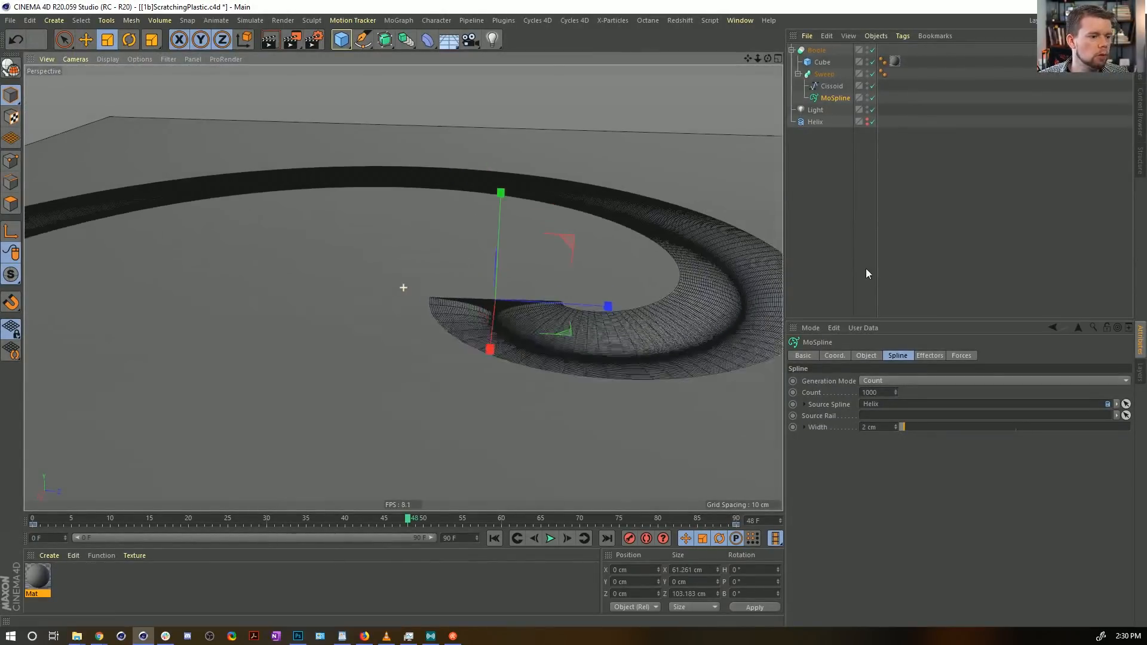
# Step: Deselect all objects, inspect the groove's shading and move the Mat texture tag from the Cube to the Boole
pyautogui.click(838, 263)
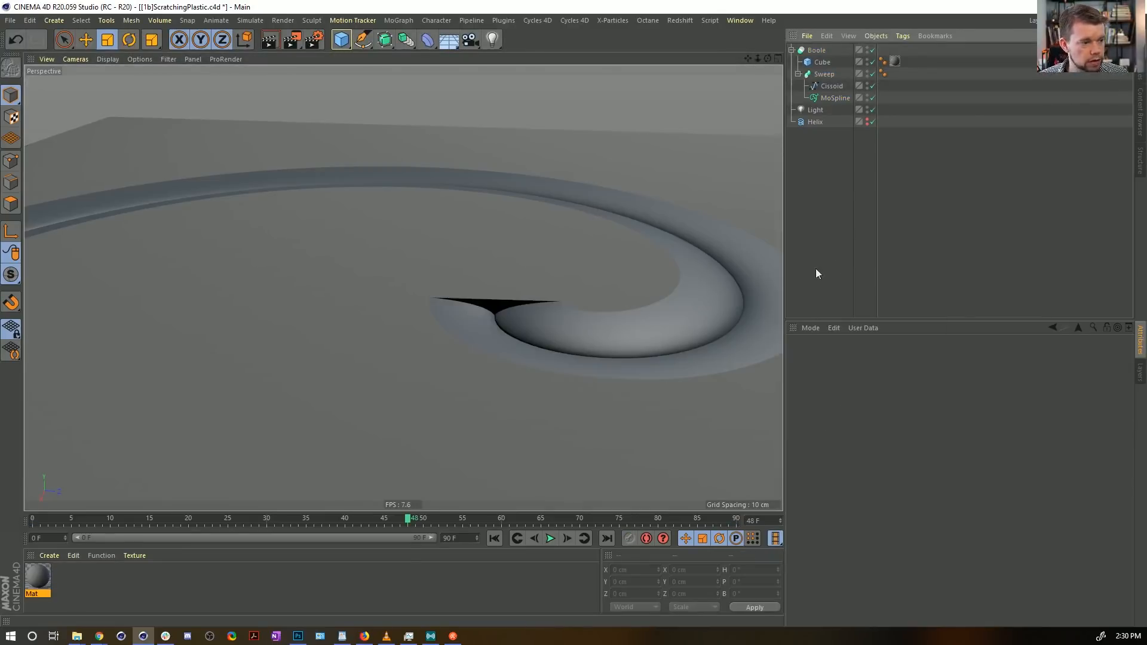
pyautogui.scroll(5, 701, 296)
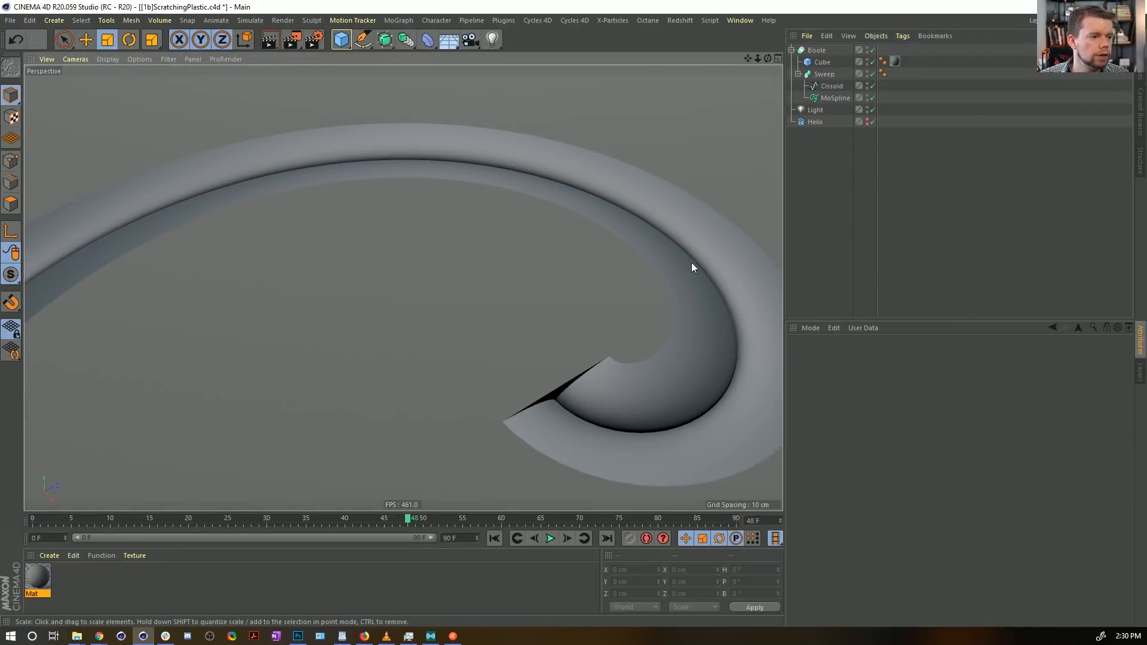
pyautogui.keyDown('alt'); pyautogui.moveTo(692, 267); pyautogui.dragTo(597, 267); pyautogui.keyUp('alt')
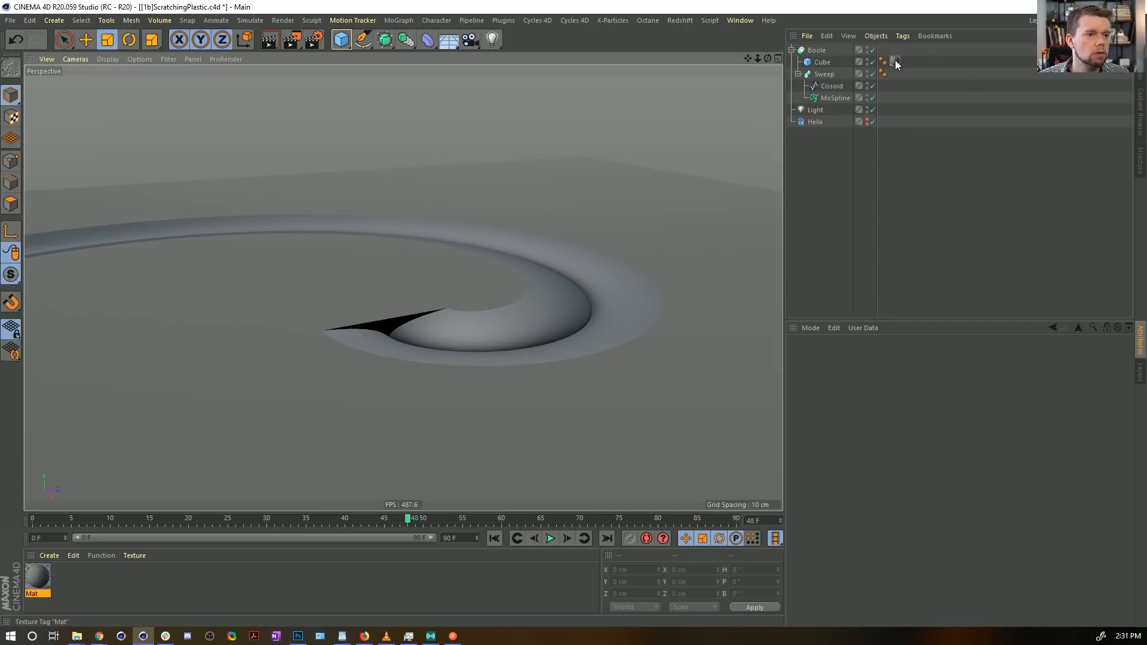
pyautogui.moveTo(895, 62); pyautogui.dragTo(884, 50)
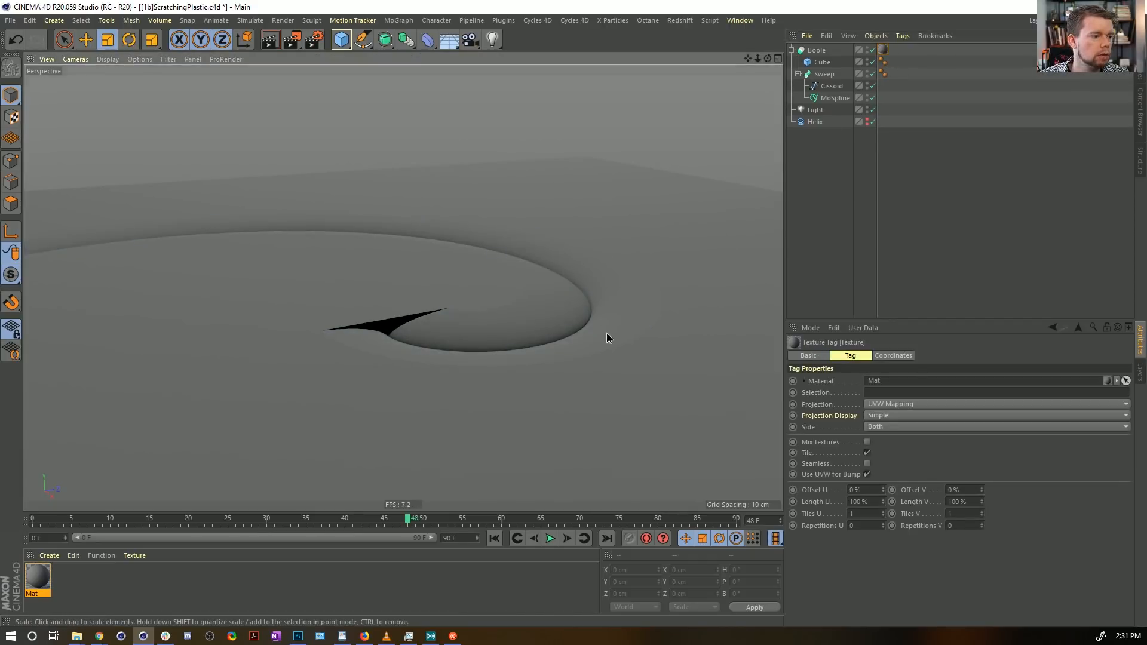
# Step: Play the groove's growth animation from the first frame with the slab in view
pyautogui.keyDown('alt'); pyautogui.moveTo(607, 338); pyautogui.dragTo(566, 468); pyautogui.keyUp('alt')
pyautogui.click(494, 538)
pyautogui.click(550, 538)
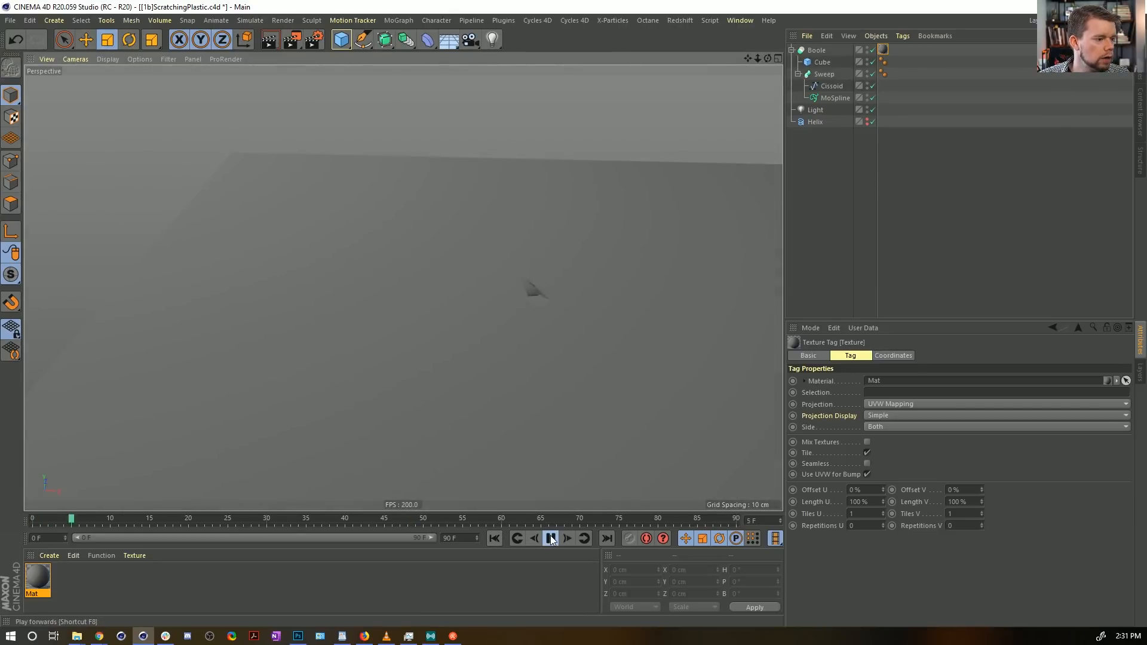
# Step: Stop the playback, go to frame 11 and examine the shading around the groove's start up close
pyautogui.click(551, 539)
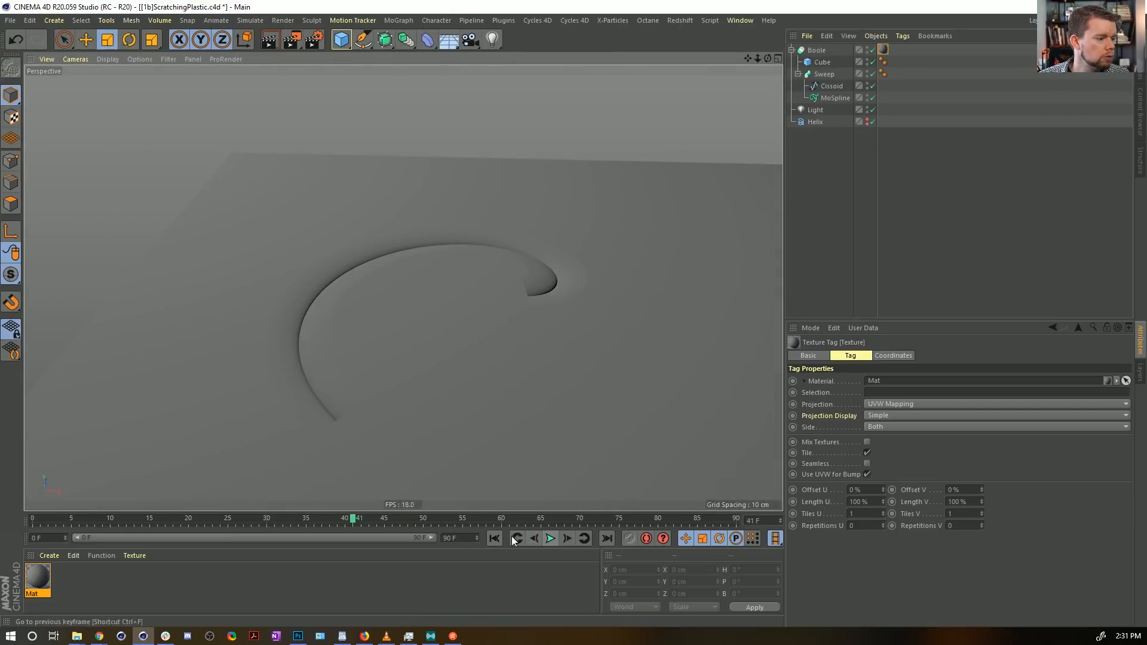
pyautogui.moveTo(281, 519); pyautogui.dragTo(123, 521)
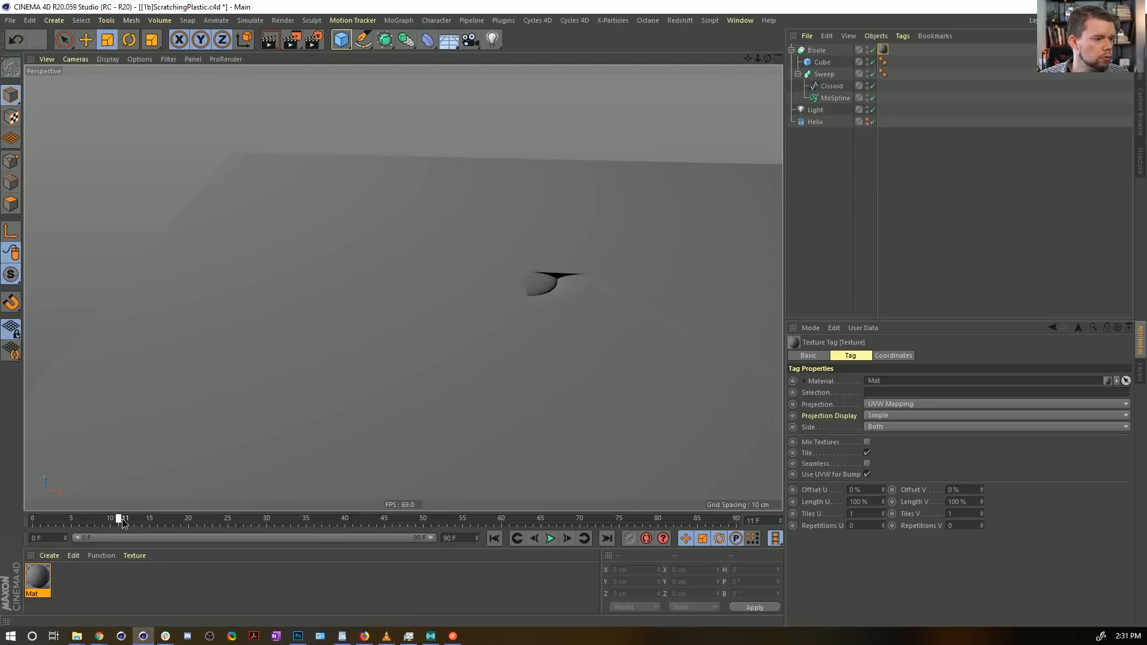
pyautogui.scroll(5, 628, 299)
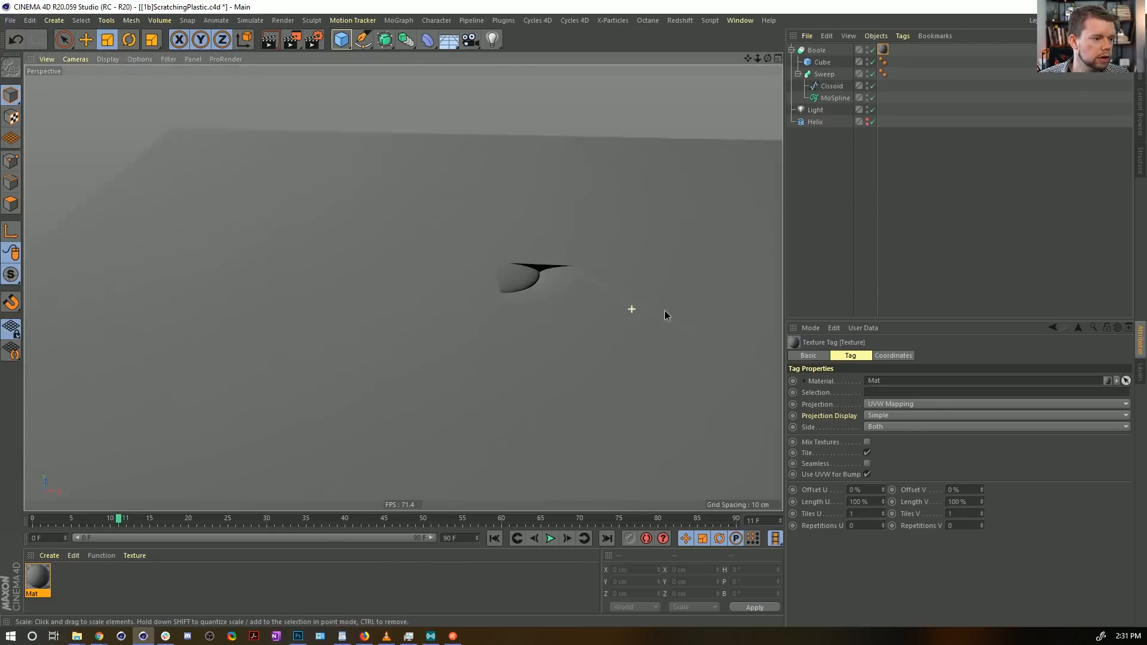
pyautogui.moveTo(192, 304)
pyautogui.keyDown('alt'); pyautogui.mouseDown()
pyautogui.moveTo(277, 177)
pyautogui.moveTo(314, 216)
pyautogui.moveTo(295, 217)
pyautogui.moveTo(305, 226)
pyautogui.moveTo(268, 211)
pyautogui.moveTo(260, 232)
pyautogui.moveTo(225, 172)
pyautogui.moveTo(321, 283)
pyautogui.moveTo(404, 270)
pyautogui.moveTo(247, 239)
pyautogui.moveTo(305, 262)
pyautogui.mouseUp(); pyautogui.keyUp('alt')
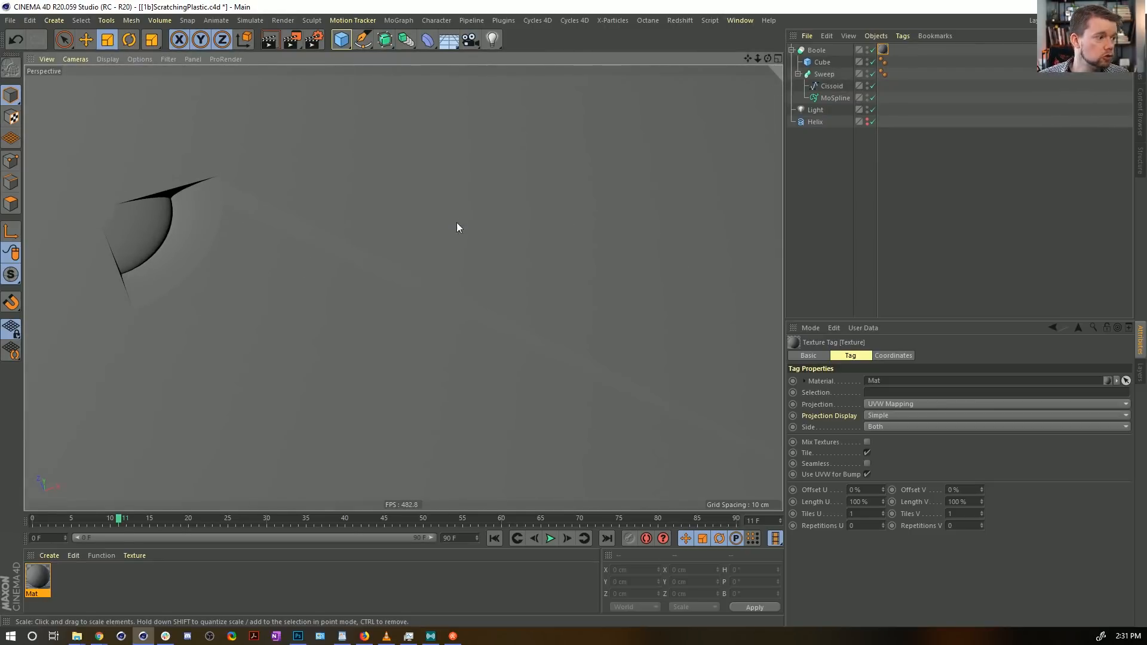
pyautogui.moveTo(456, 228)
pyautogui.keyDown('alt'); pyautogui.mouseDown()
pyautogui.moveTo(436, 236)
pyautogui.moveTo(335, 180)
pyautogui.moveTo(448, 210)
pyautogui.mouseUp(); pyautogui.keyUp('alt')
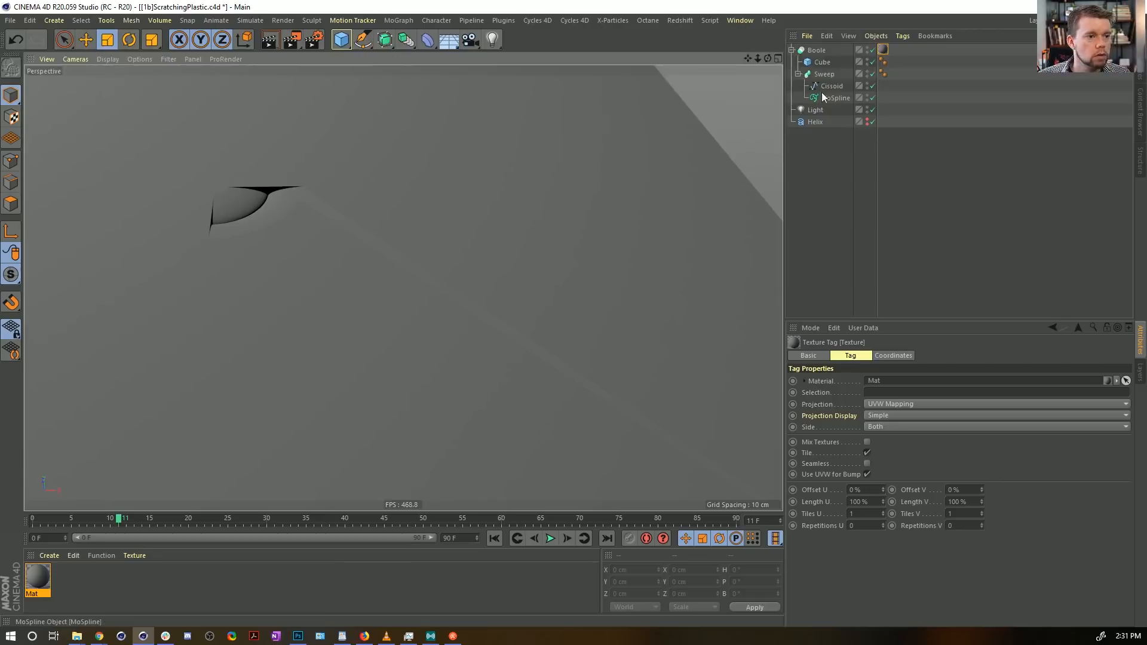
# Step: Try Create single object on the Boole, check the slab's shading, then disable both Create single object and Hide new edges
pyautogui.click(816, 50)
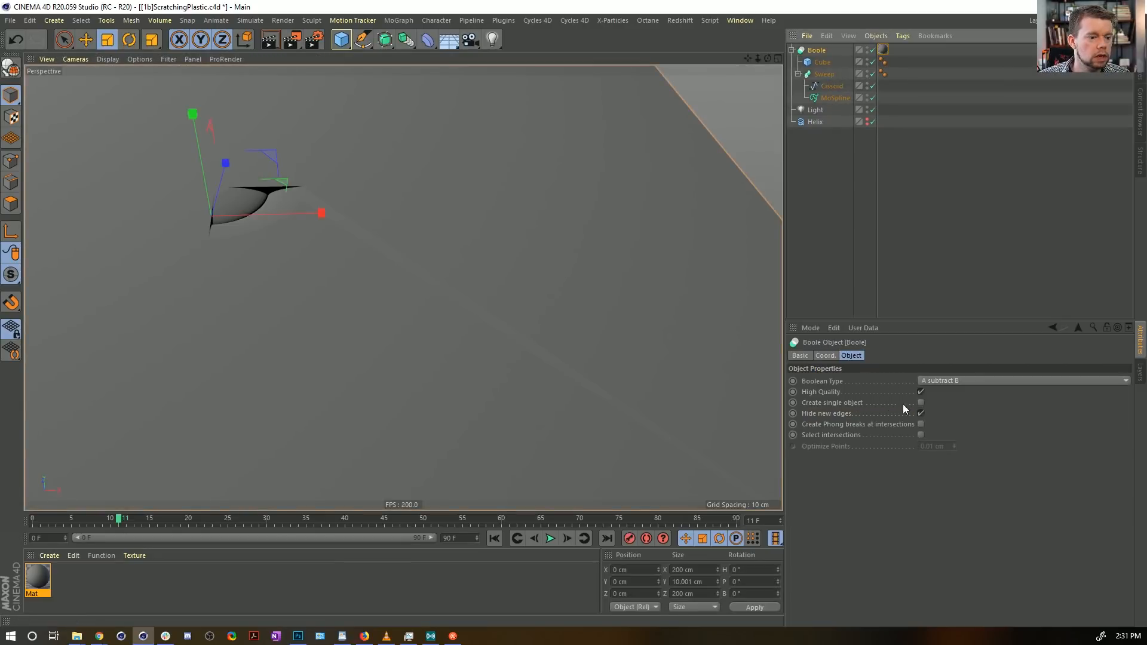
pyautogui.click(919, 401)
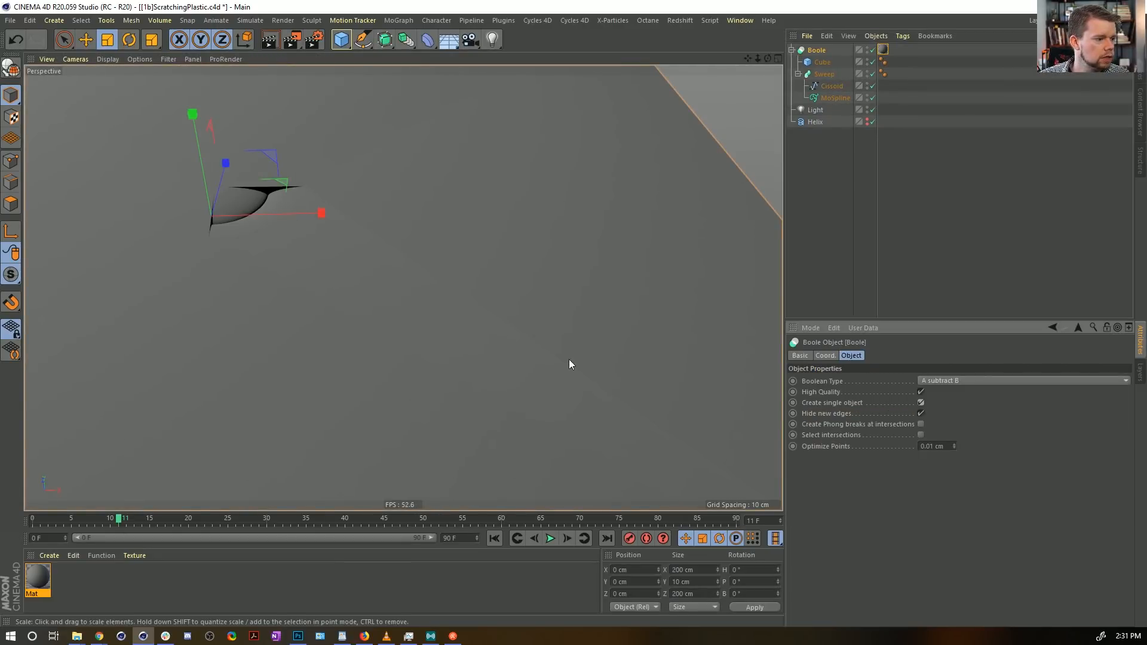
pyautogui.keyDown('alt'); pyautogui.moveTo(565, 355); pyautogui.dragTo(438, 292); pyautogui.keyUp('alt')
pyautogui.keyDown('alt'); pyautogui.moveTo(457, 281); pyautogui.dragTo(467, 271); pyautogui.keyUp('alt')
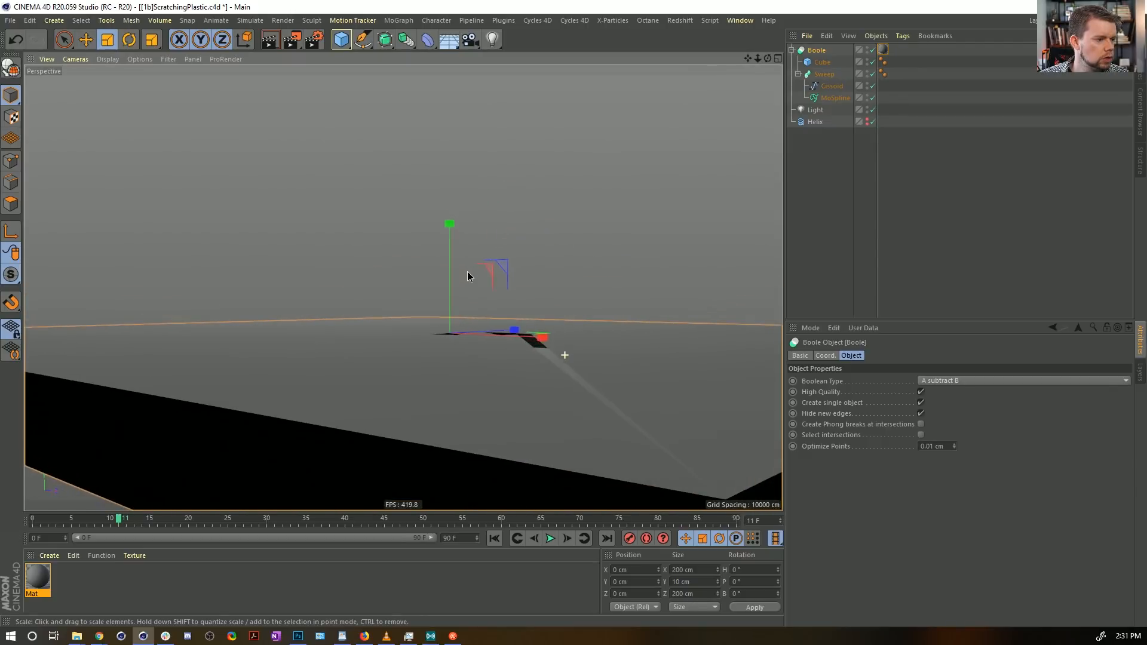
pyautogui.click(922, 403)
pyautogui.click(921, 413)
pyautogui.moveTo(538, 341)
pyautogui.keyDown('alt'); pyautogui.mouseDown()
pyautogui.moveTo(622, 425)
pyautogui.moveTo(611, 431)
pyautogui.mouseUp(); pyautogui.keyUp('alt')
# Step: Play the groove's growth from frame 0, stop near the end, scrub to frame 69 and examine the groove from several angles
pyautogui.click(550, 539)
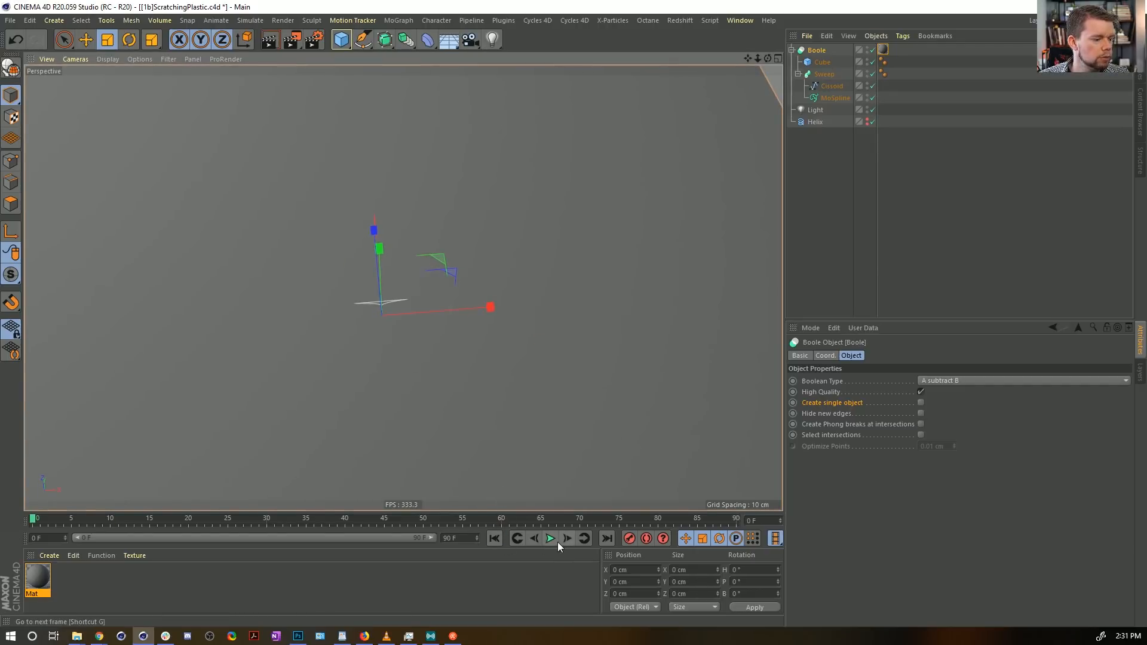
pyautogui.keyDown('alt'); pyautogui.moveTo(546, 420); pyautogui.dragTo(483, 439, button='right'); pyautogui.keyUp('alt')
pyautogui.keyDown('alt'); pyautogui.moveTo(422, 341); pyautogui.dragTo(431, 279, button='middle'); pyautogui.keyUp('alt')
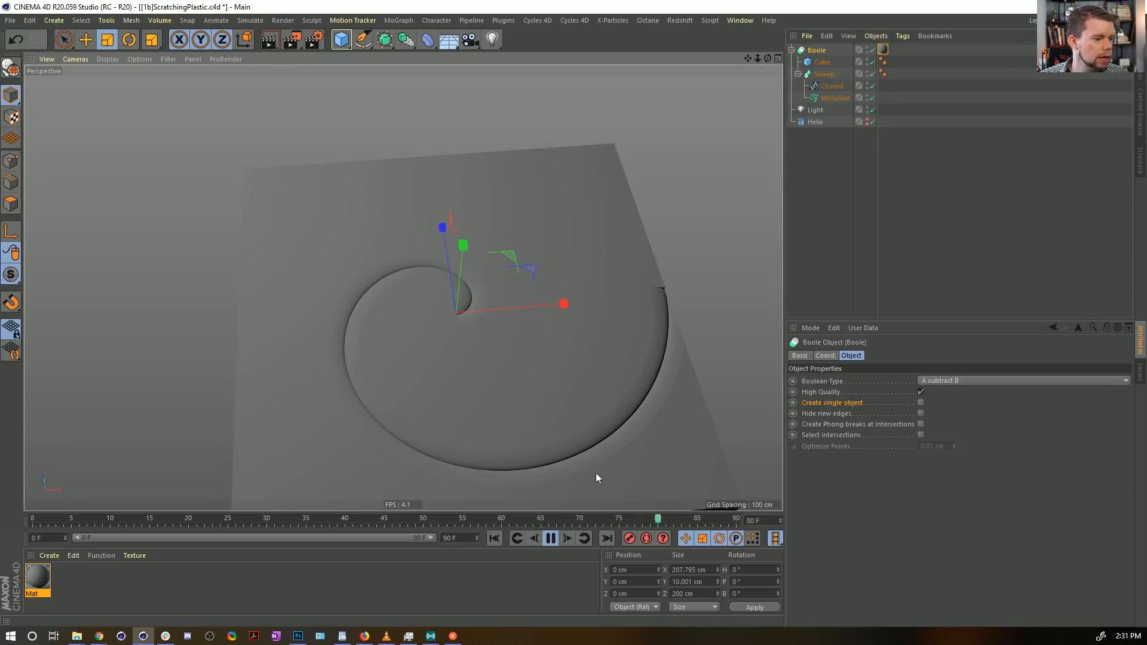
pyautogui.click(550, 539)
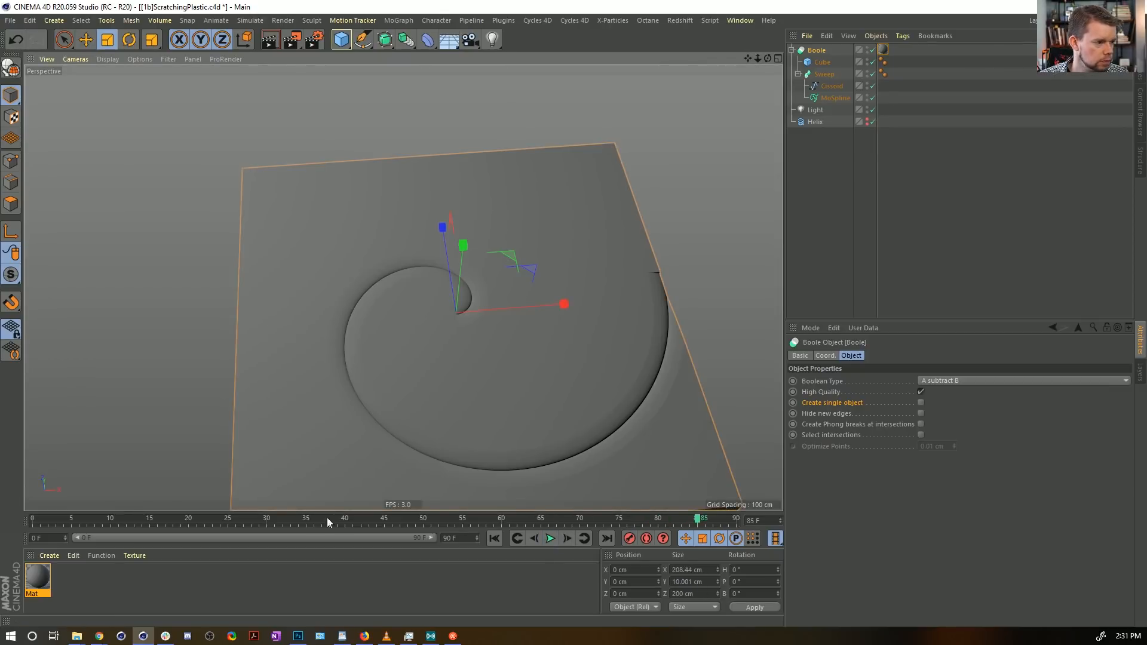
pyautogui.moveTo(277, 527); pyautogui.dragTo(576, 479)
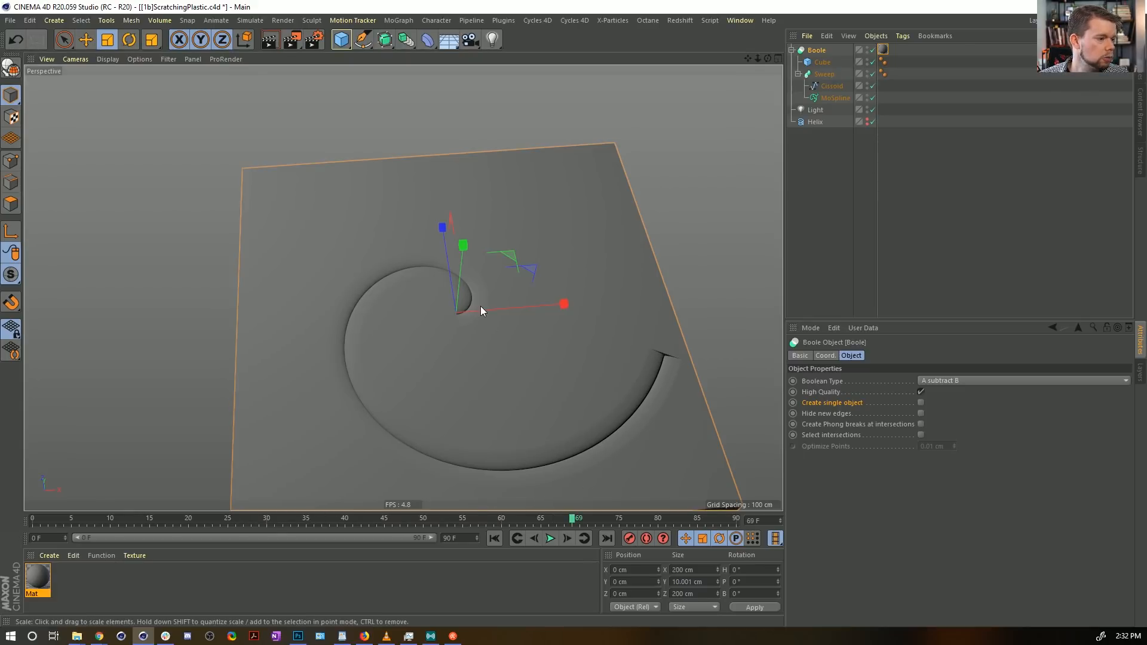
pyautogui.keyDown('alt'); pyautogui.moveTo(556, 270); pyautogui.dragTo(674, 268, button='right'); pyautogui.keyUp('alt')
pyautogui.keyDown('alt'); pyautogui.moveTo(556, 270); pyautogui.dragTo(476, 268); pyautogui.keyUp('alt')
pyautogui.keyDown('alt'); pyautogui.moveTo(453, 250); pyautogui.dragTo(308, 282, button='right'); pyautogui.keyUp('alt')
pyautogui.keyDown('alt'); pyautogui.moveTo(308, 286); pyautogui.dragTo(358, 287); pyautogui.keyUp('alt')
pyautogui.keyDown('alt'); pyautogui.moveTo(357, 287); pyautogui.dragTo(485, 221, button='right'); pyautogui.keyUp('alt')
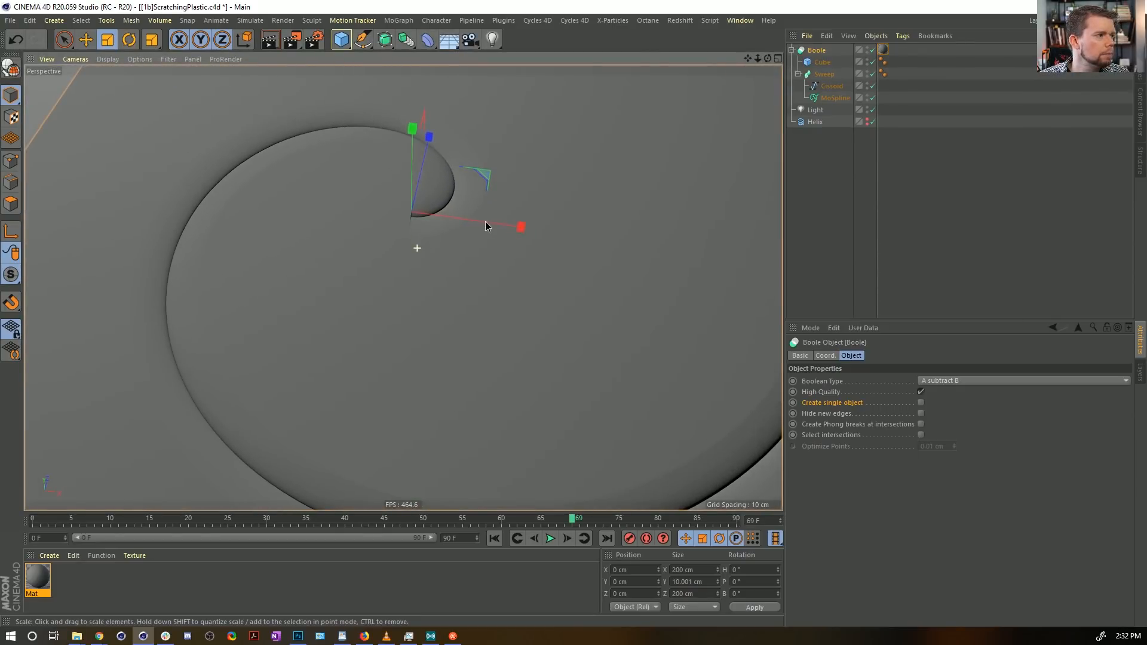
# Step: Save the scene as a new version named [1c]ScratchingPlastic.c4d
pyautogui.hotkey('ctrl', 'shift', 's')
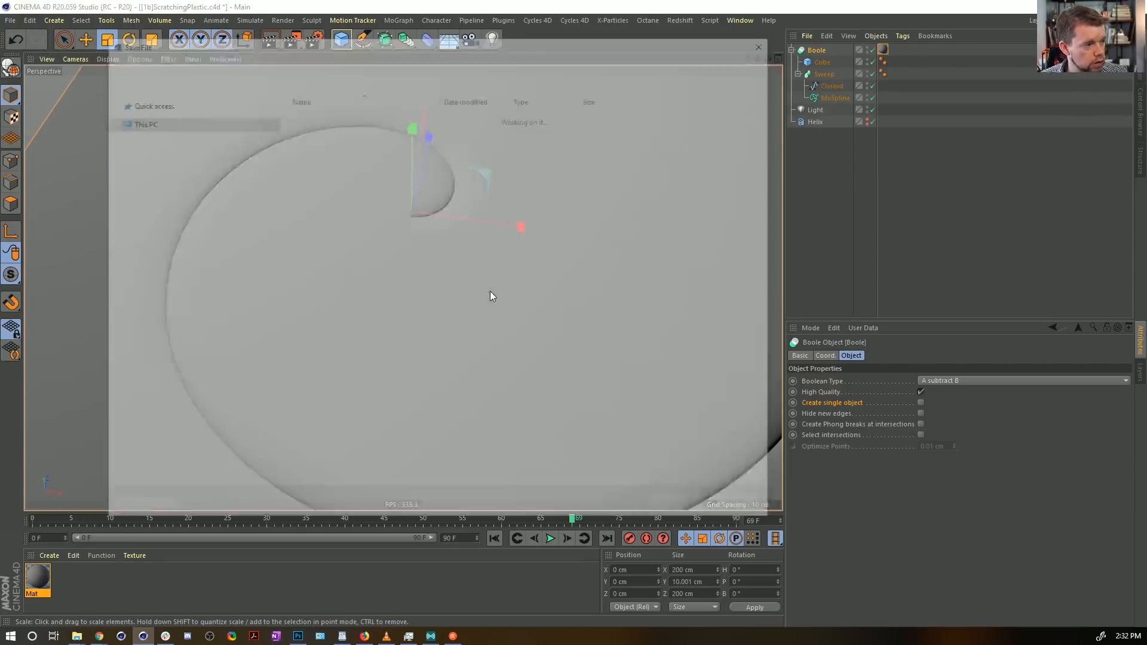
pyautogui.click(185, 467)
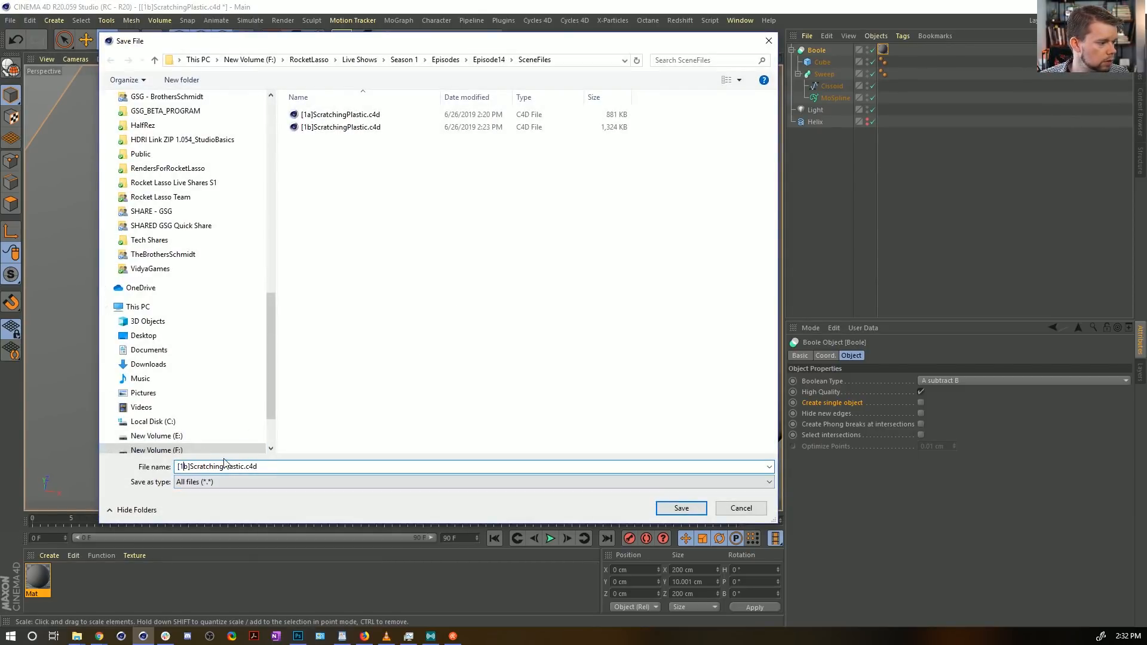
pyautogui.press('BackSpace')
pyautogui.write('c')
pyautogui.press('Return')
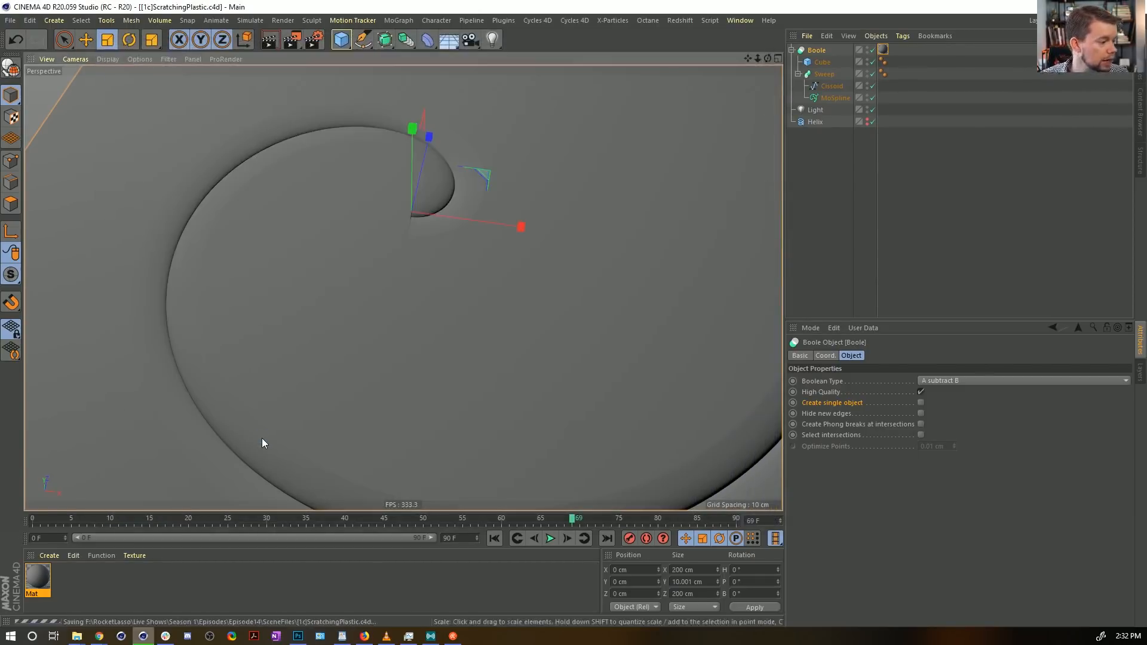
# Step: Move the Cube and Sweep out of the Boole to the root level and delete the Boole
pyautogui.keyDown('alt'); pyautogui.moveTo(415, 182); pyautogui.dragTo(493, 196); pyautogui.keyUp('alt')
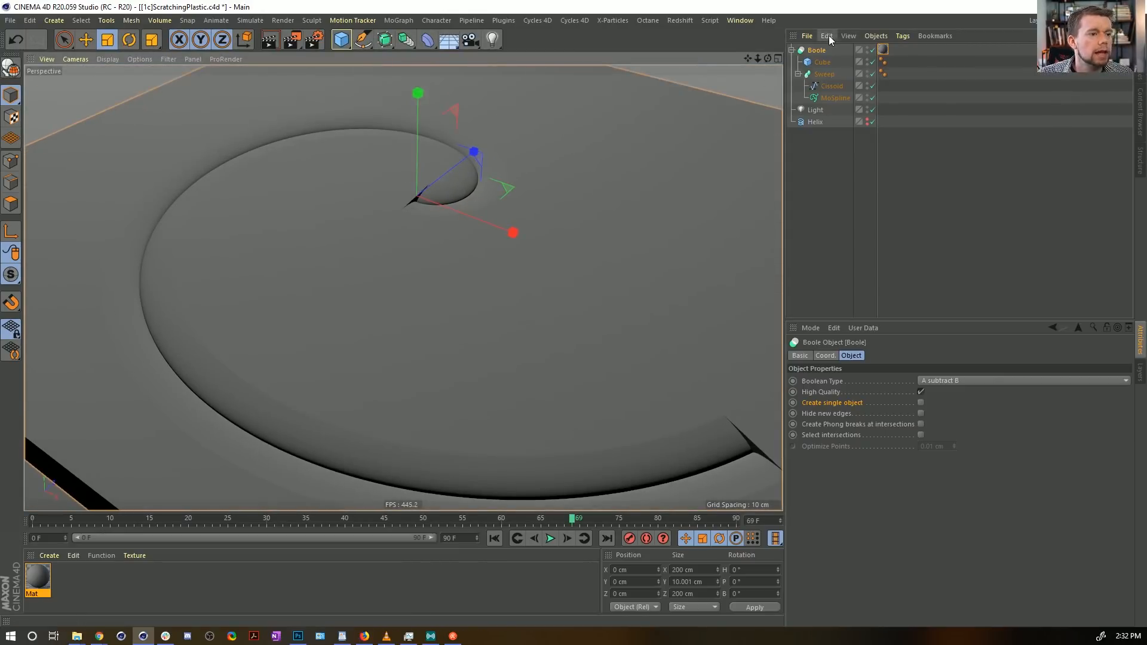
pyautogui.click(822, 63)
pyautogui.keyDown('shift'); pyautogui.click(822, 74); pyautogui.keyUp('shift')
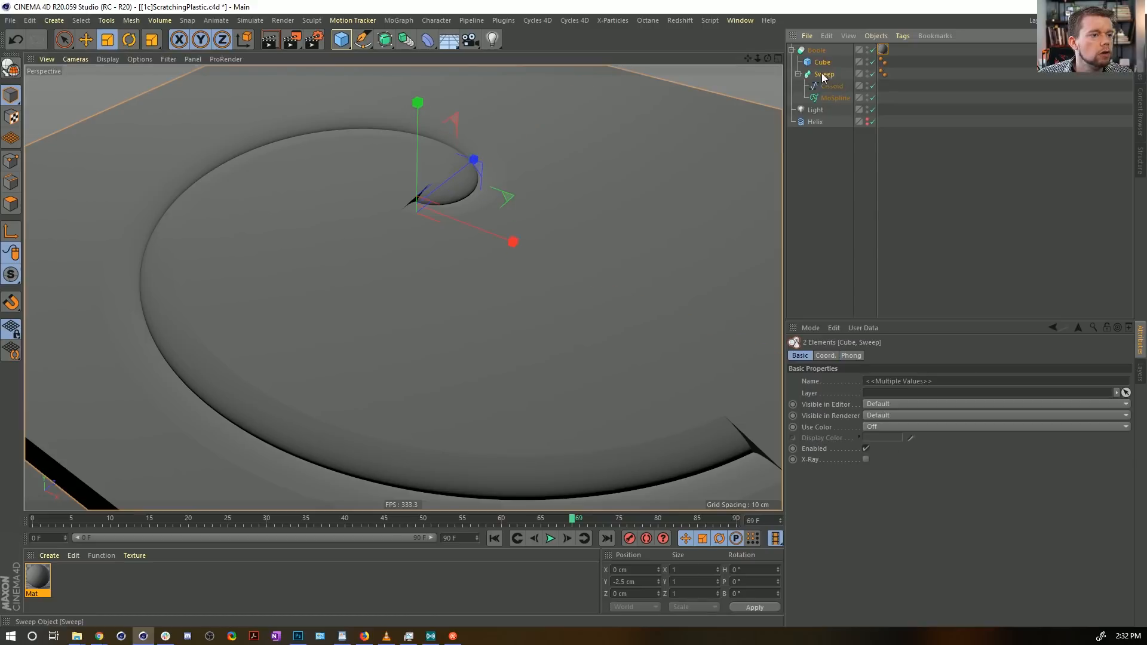
pyautogui.moveTo(823, 74); pyautogui.dragTo(832, 149)
pyautogui.click(819, 51)
pyautogui.press('Delete')
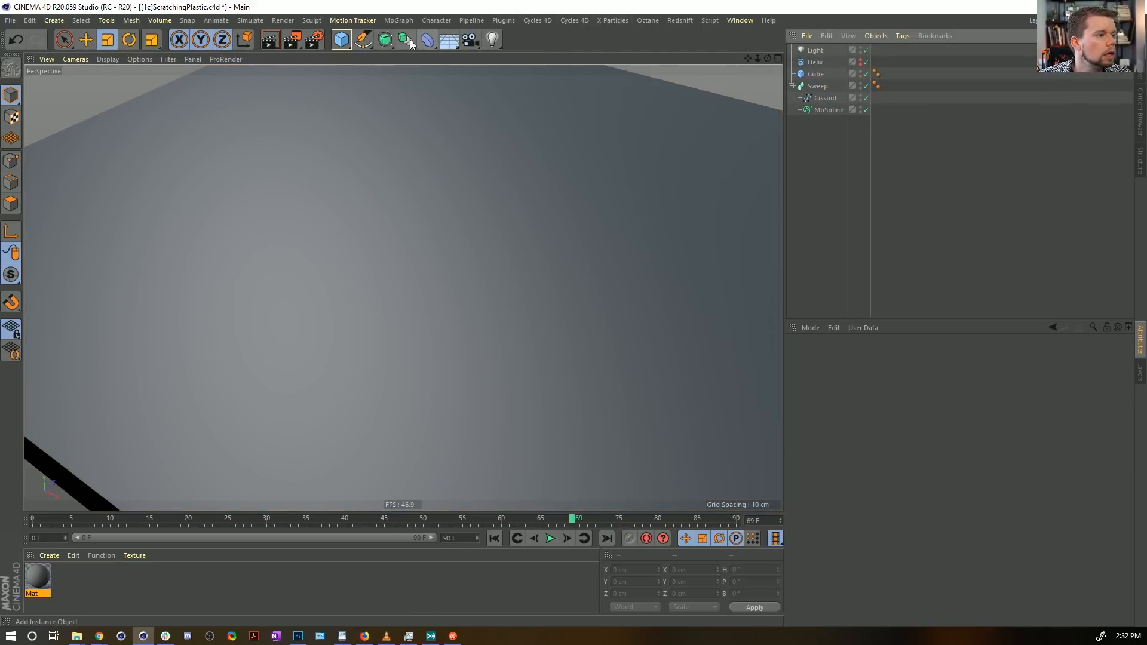
# Step: Add a Volume Mesher and a Volume Builder, and place the Cube and the Sweep under the Volume Builder with the Sweep above
pyautogui.moveTo(407, 39); pyautogui.dragTo(564, 144)
pyautogui.moveTo(836, 59)
pyautogui.mouseDown()
pyautogui.moveTo(826, 74)
pyautogui.moveTo(826, 62)
pyautogui.mouseUp()
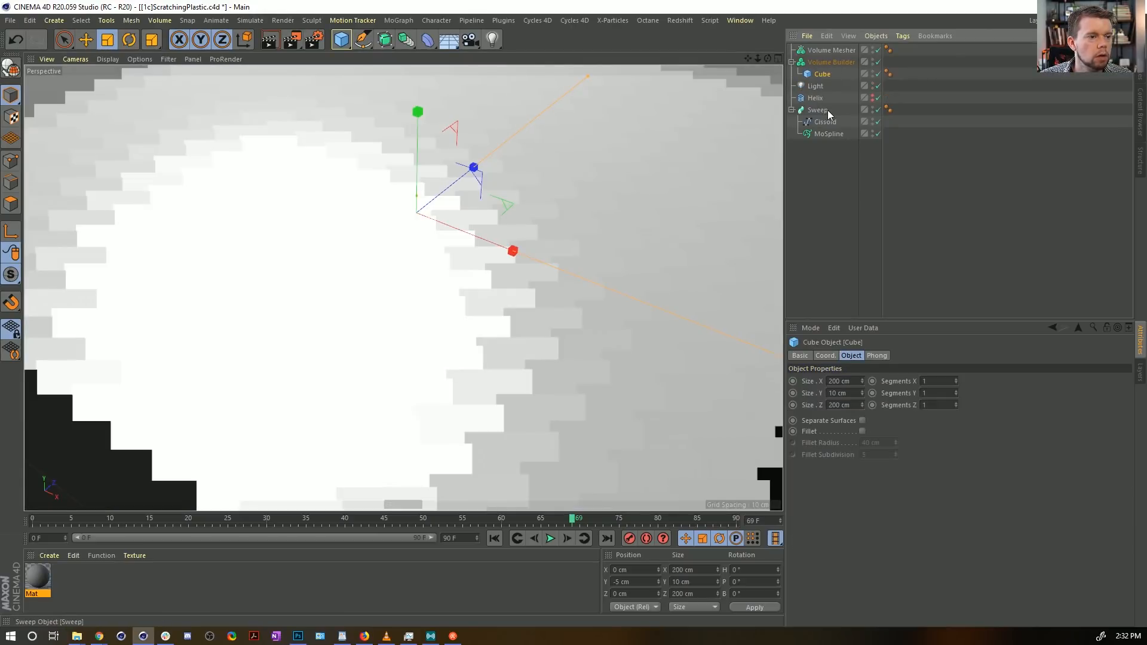
pyautogui.moveTo(678, 153)
pyautogui.keyDown('alt'); pyautogui.mouseDown(button='right')
pyautogui.moveTo(622, 173)
pyautogui.moveTo(657, 162)
pyautogui.mouseUp(button='right'); pyautogui.keyUp('alt')
pyautogui.moveTo(826, 107); pyautogui.dragTo(827, 103)
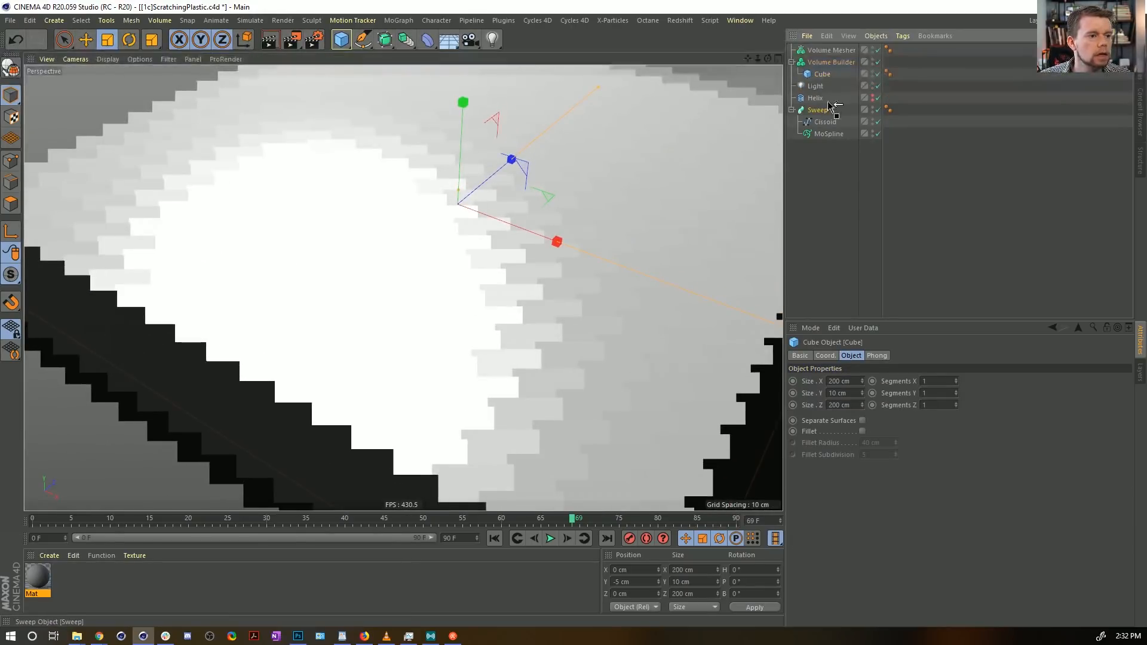
pyautogui.moveTo(825, 63); pyautogui.dragTo(823, 64)
# Step: Set the Sweep's mode in the Volume Builder to Subtract
pyautogui.click(817, 62)
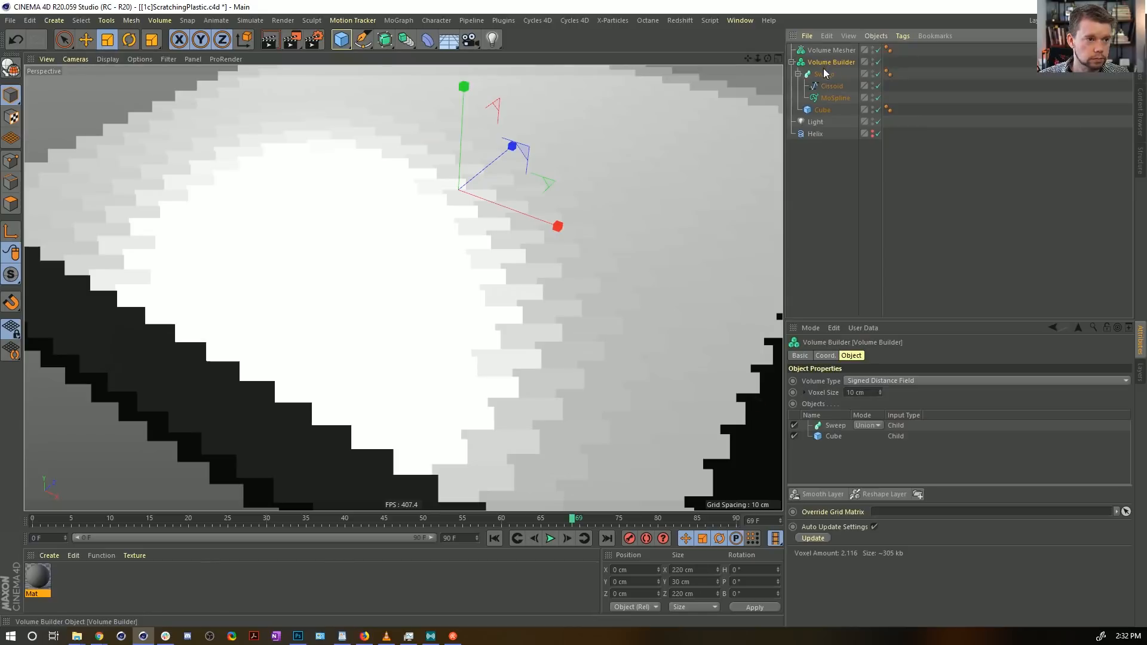
pyautogui.click(799, 74)
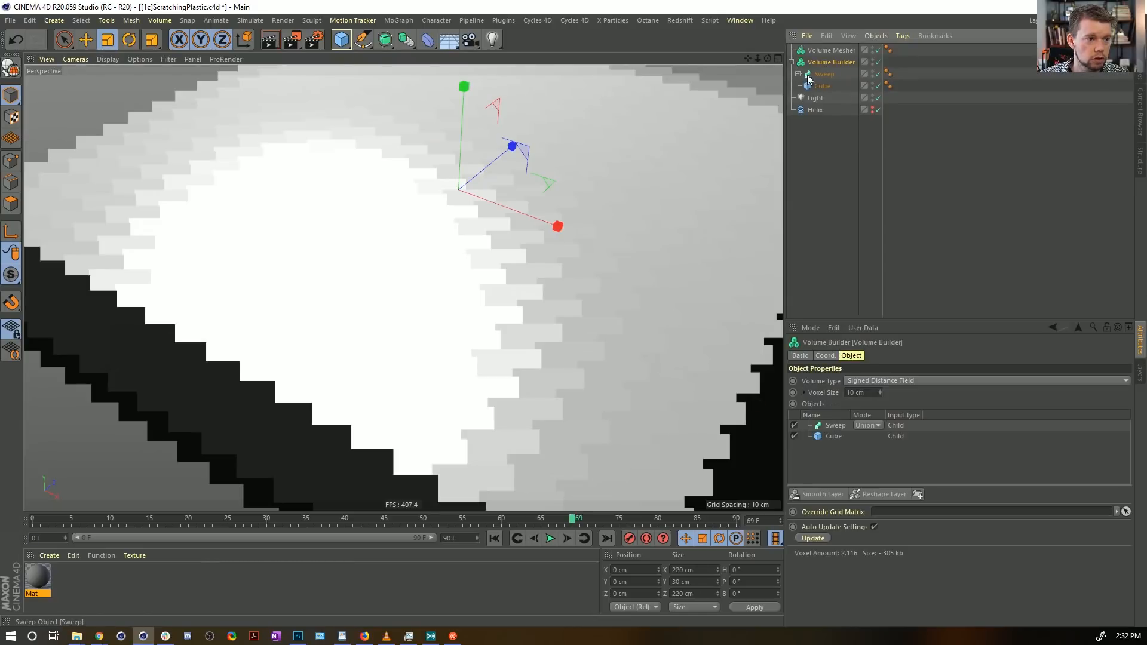
pyautogui.click(831, 427)
pyautogui.click(868, 425)
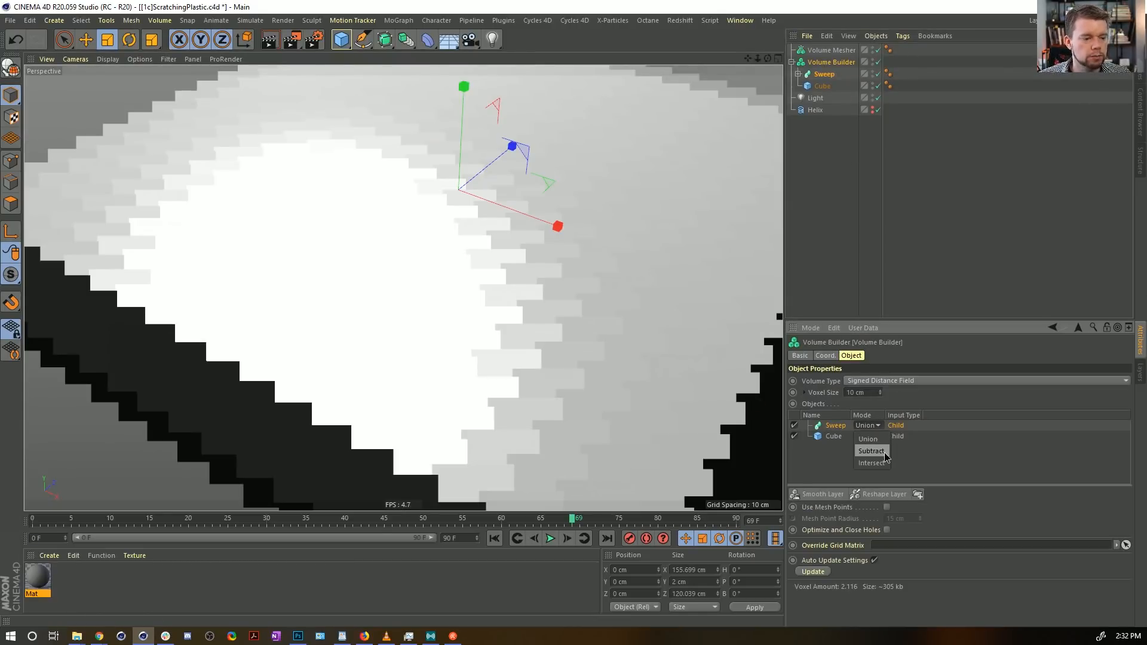
pyautogui.click(872, 451)
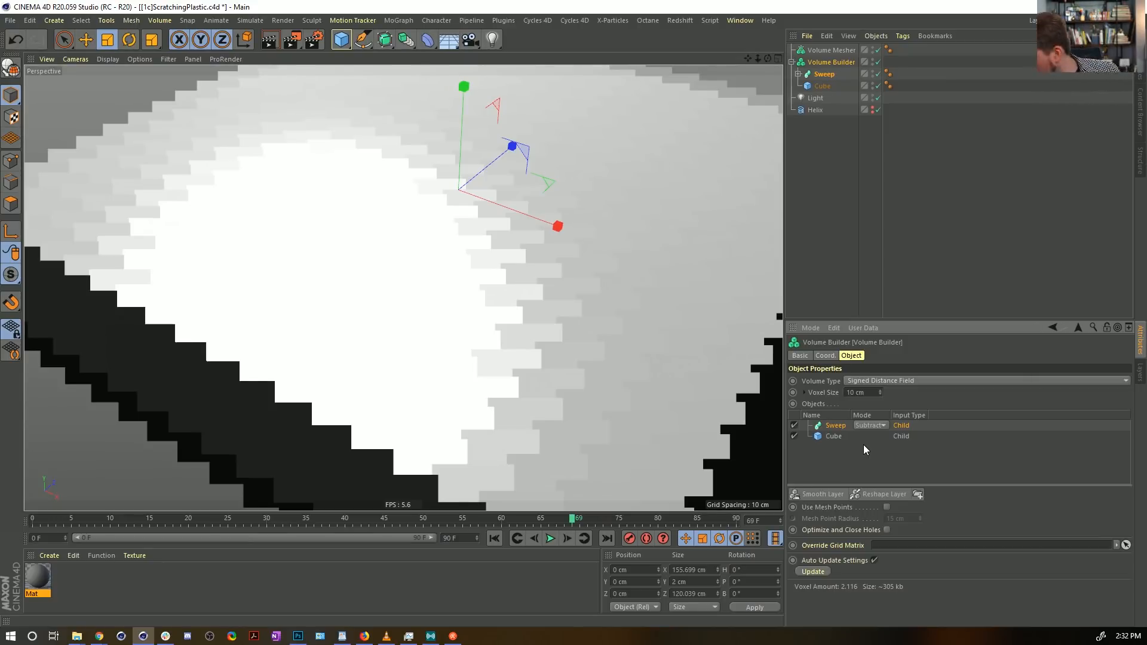
# Step: Reduce the Volume Builder's Voxel Size to 2 cm and check the finer slab
pyautogui.click(841, 63)
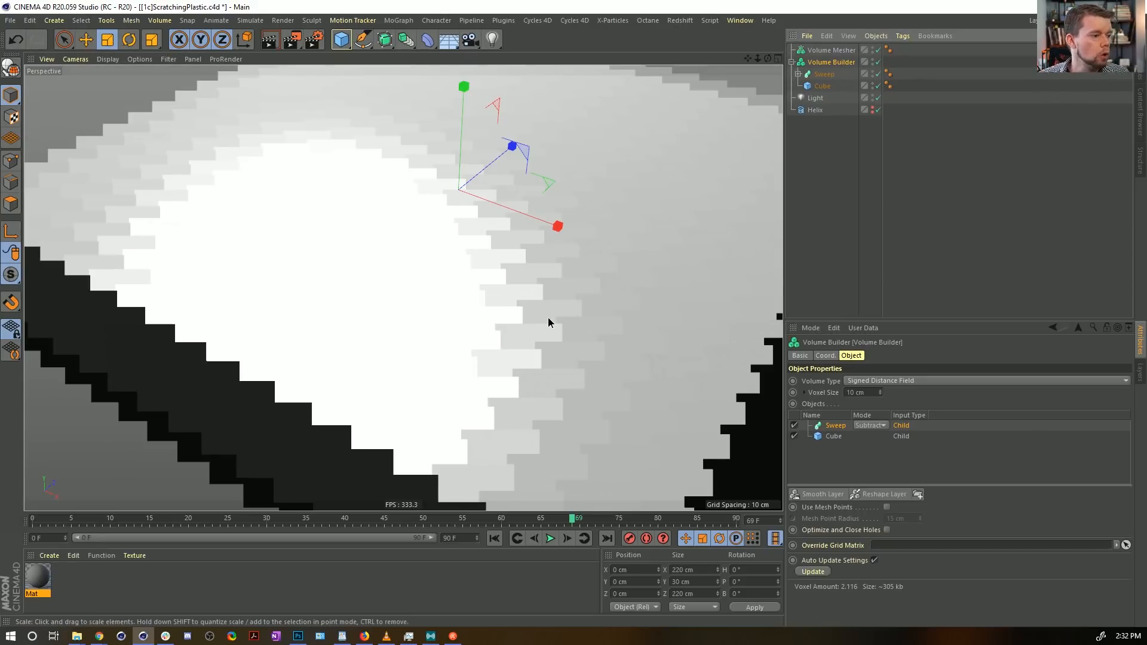
pyautogui.scroll(-6, 569, 301)
pyautogui.scroll(2, 596, 334)
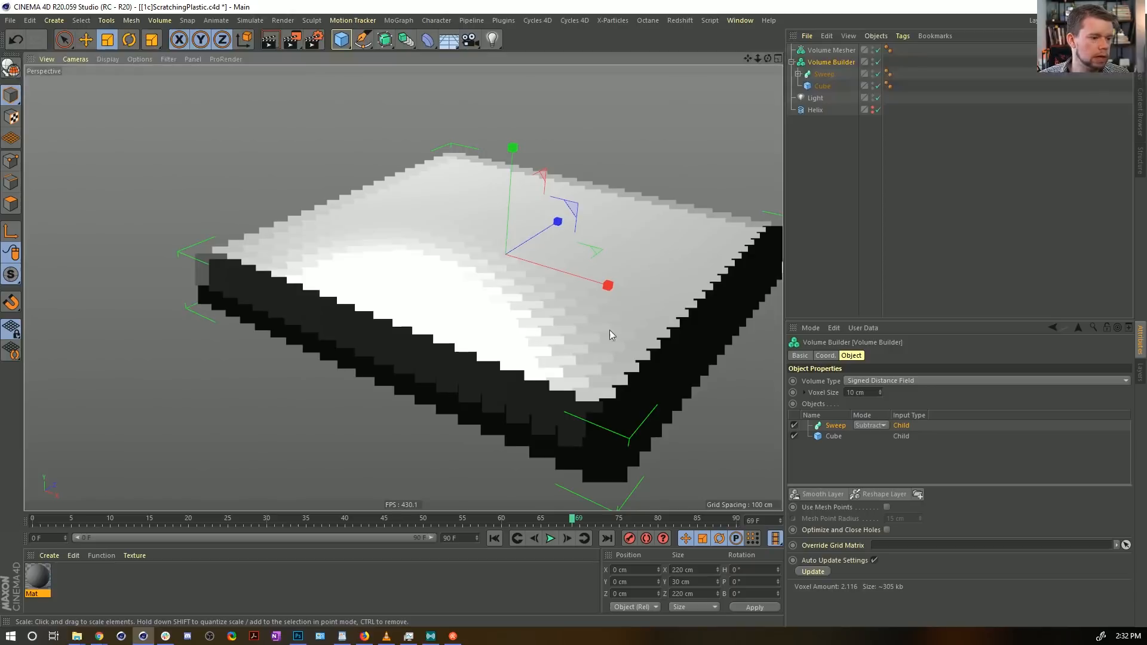
pyautogui.moveTo(868, 392); pyautogui.dragTo(793, 388)
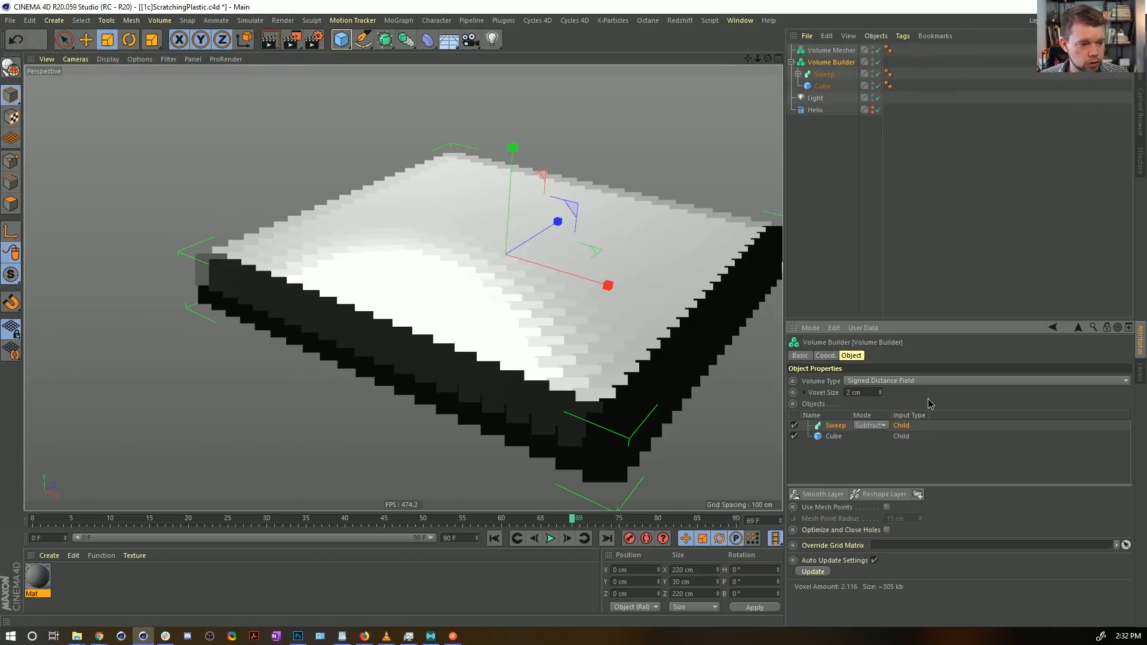
pyautogui.keyDown('alt'); pyautogui.moveTo(548, 335); pyautogui.dragTo(598, 251); pyautogui.keyUp('alt')
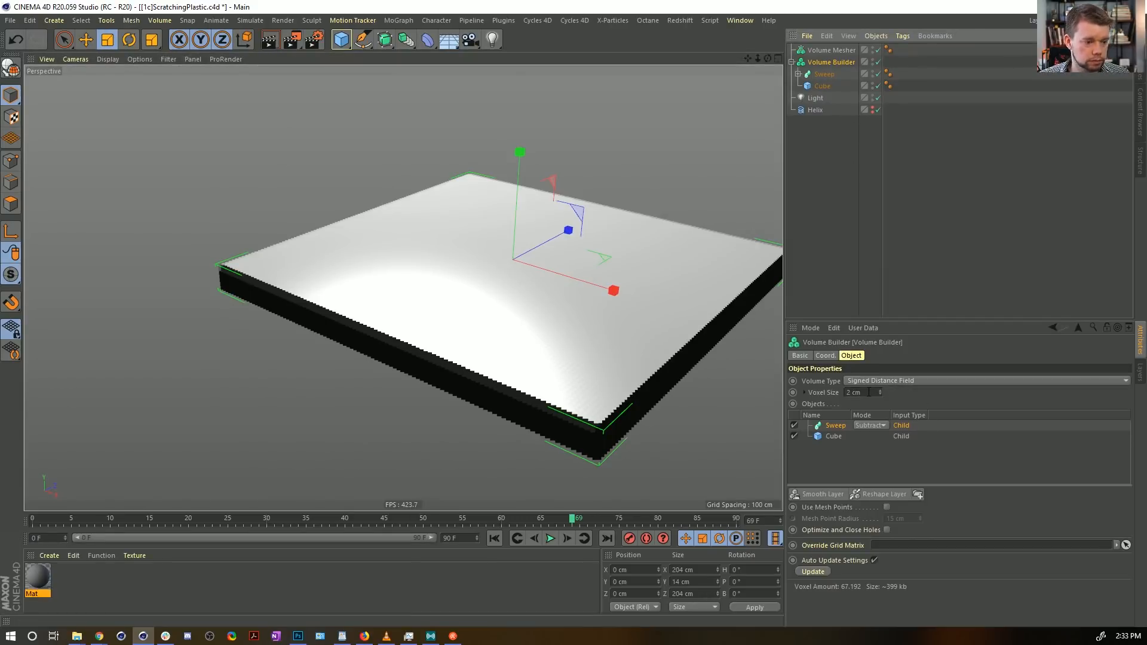
# Step: Raise the Helix to a Y position of about 0.682 cm with the Move tool
pyautogui.click(799, 74)
pyautogui.click(825, 134)
pyautogui.press('e')
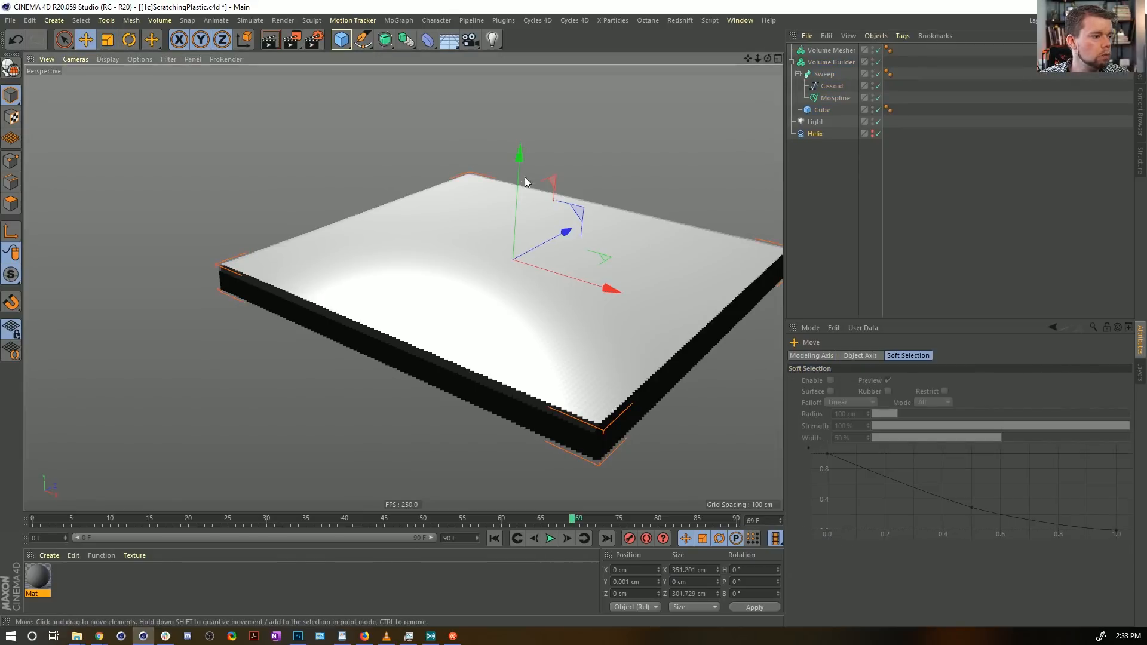
pyautogui.moveTo(518, 166); pyautogui.dragTo(520, 299)
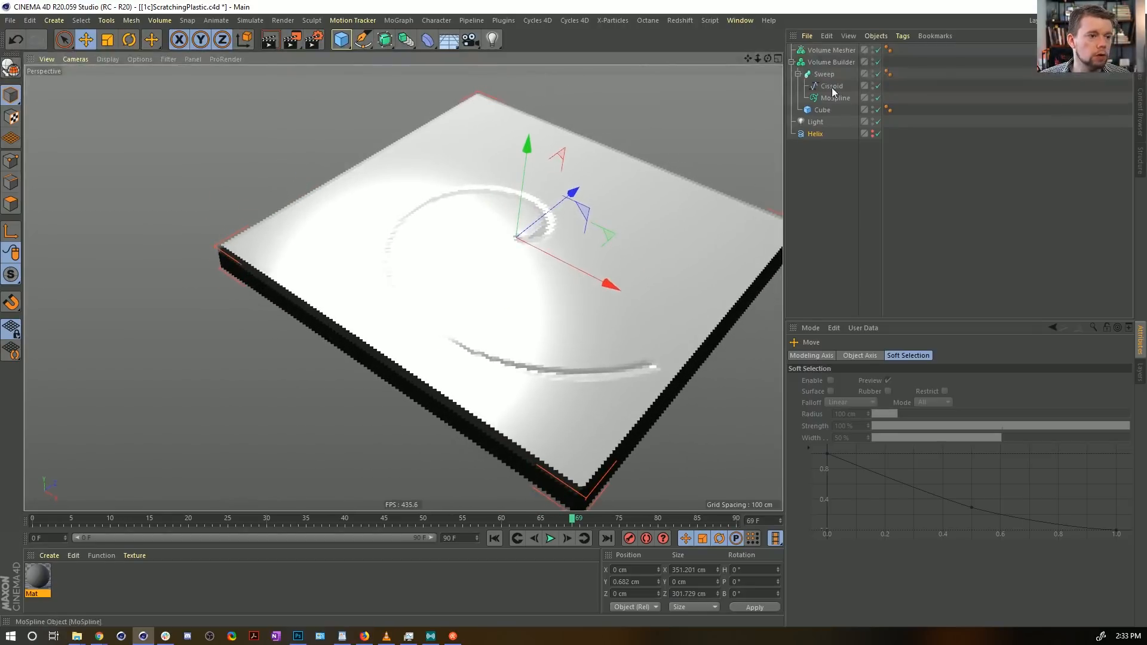
# Step: Set the Volume Builder's voxel size to 0.5 cm
pyautogui.click(835, 62)
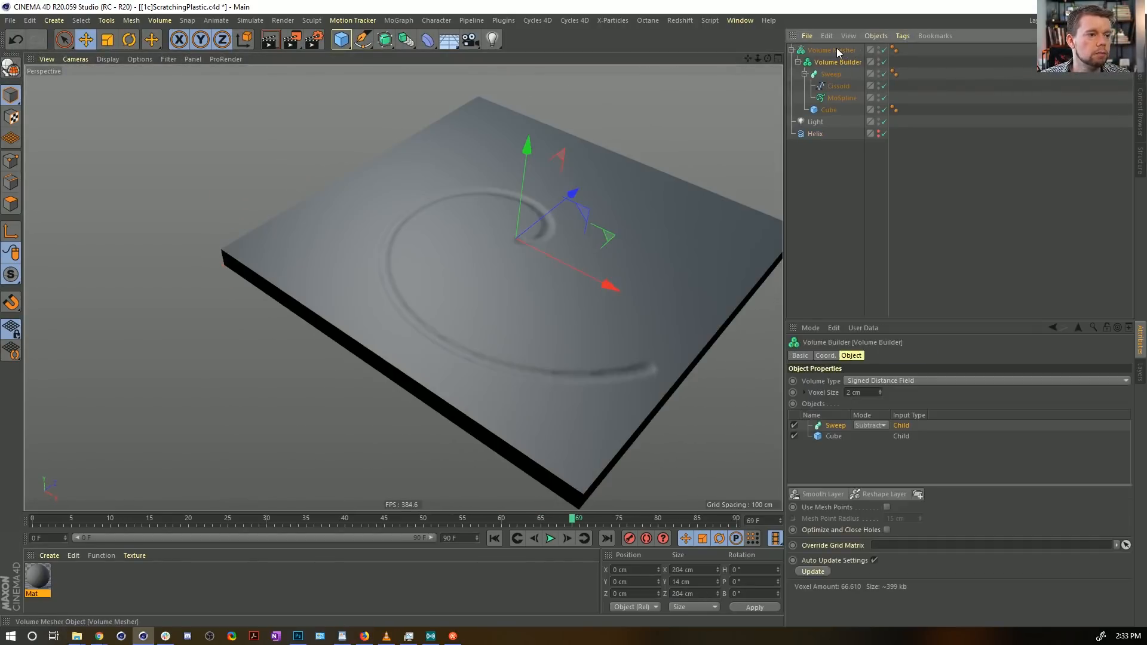
pyautogui.keyDown('alt'); pyautogui.moveTo(597, 189); pyautogui.dragTo(529, 382, button='right'); pyautogui.keyUp('alt')
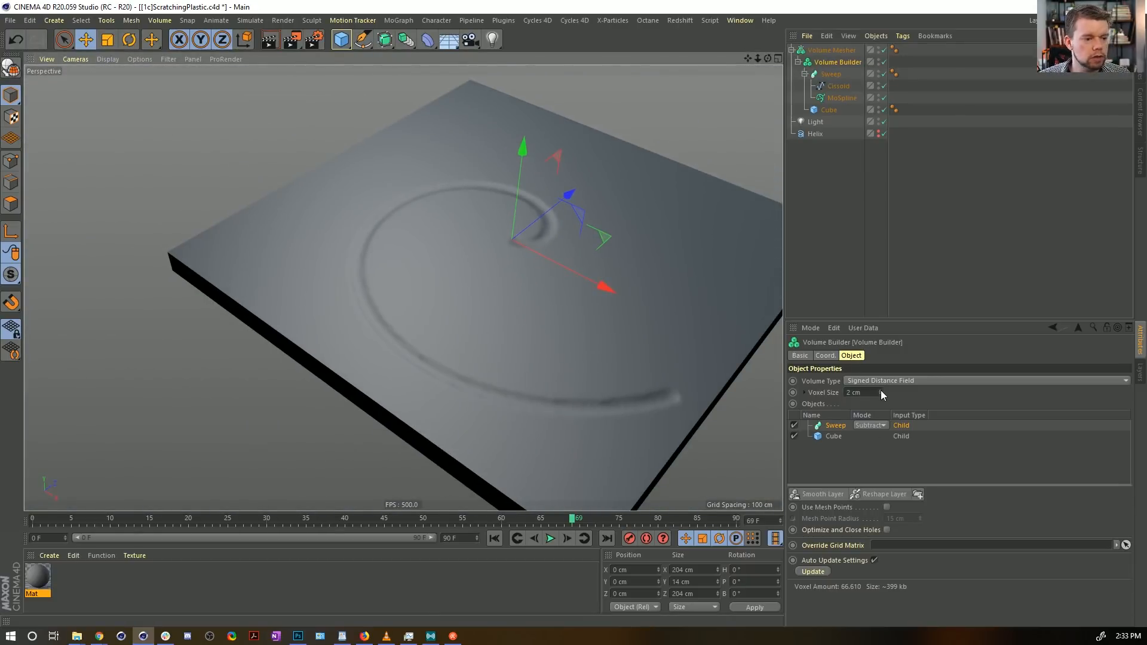
pyautogui.click(880, 395)
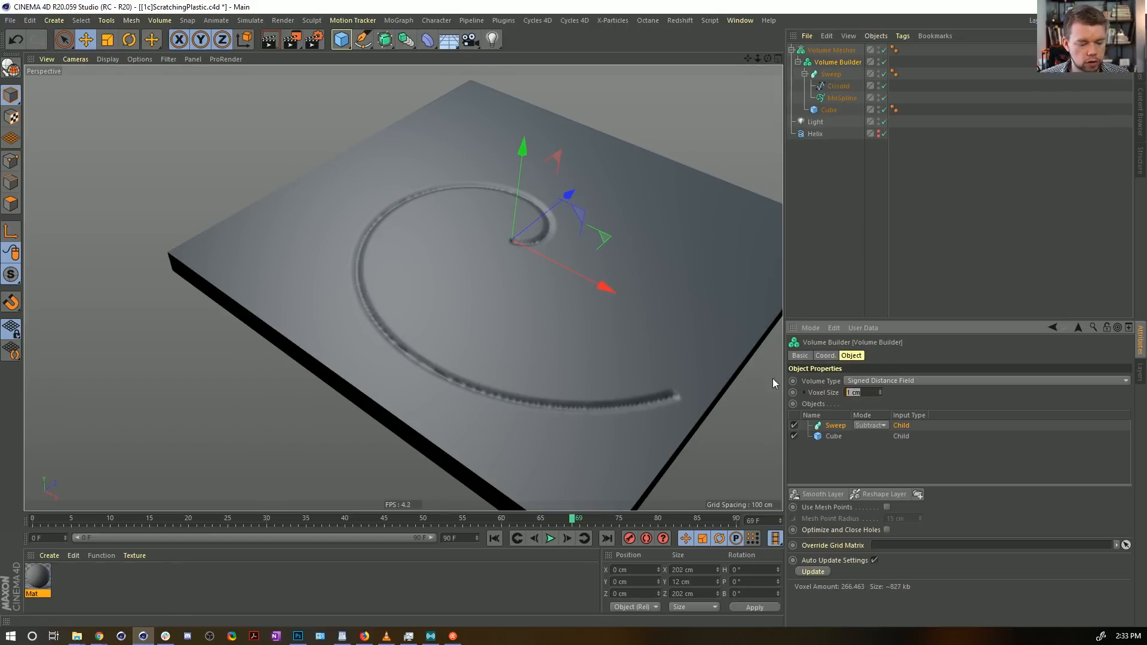
pyautogui.write('.5')
pyautogui.press('Return')
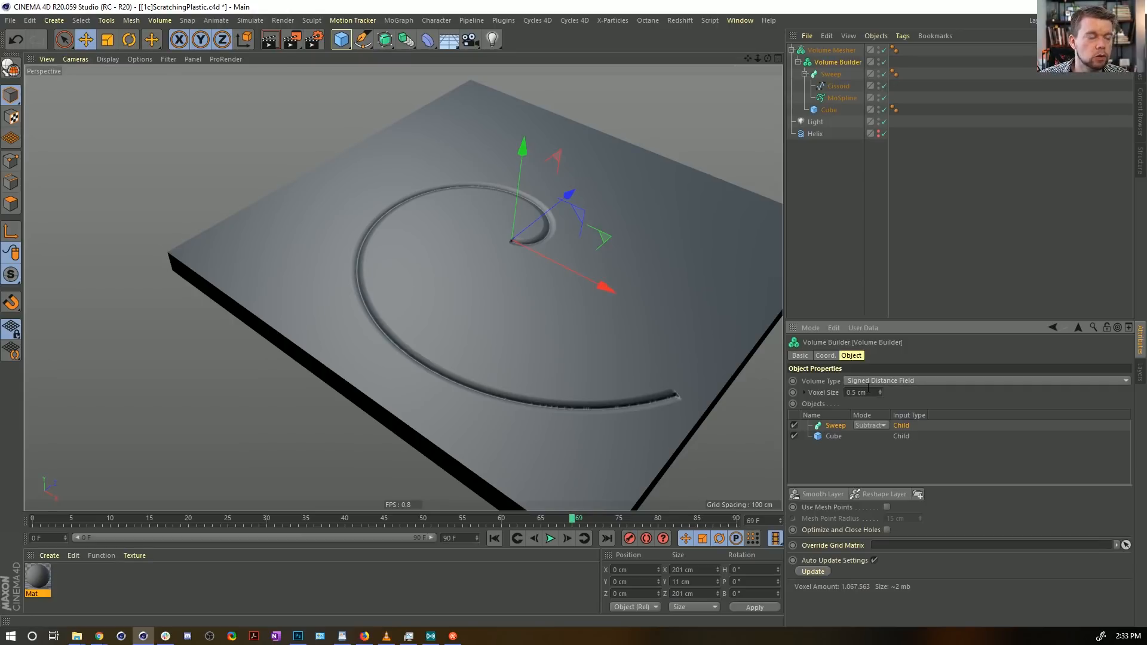
# Step: Play the groove animation from the first frame and stop it at frame 17, checking the start of the groove up close
pyautogui.keyDown('alt'); pyautogui.moveTo(532, 240); pyautogui.dragTo(640, 266, button='right'); pyautogui.keyUp('alt')
pyautogui.keyDown('alt'); pyautogui.moveTo(639, 271); pyautogui.dragTo(500, 258); pyautogui.keyUp('alt')
pyautogui.keyDown('alt'); pyautogui.moveTo(622, 311); pyautogui.dragTo(500, 259, button='right'); pyautogui.keyUp('alt')
pyautogui.click(494, 538)
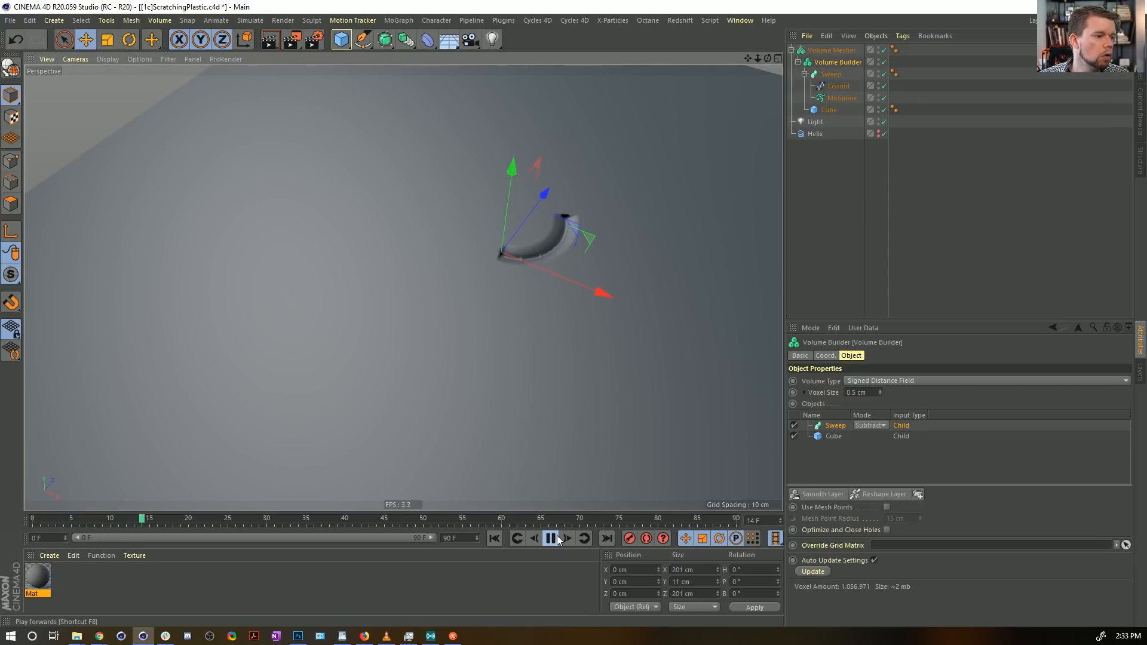
pyautogui.click(558, 538)
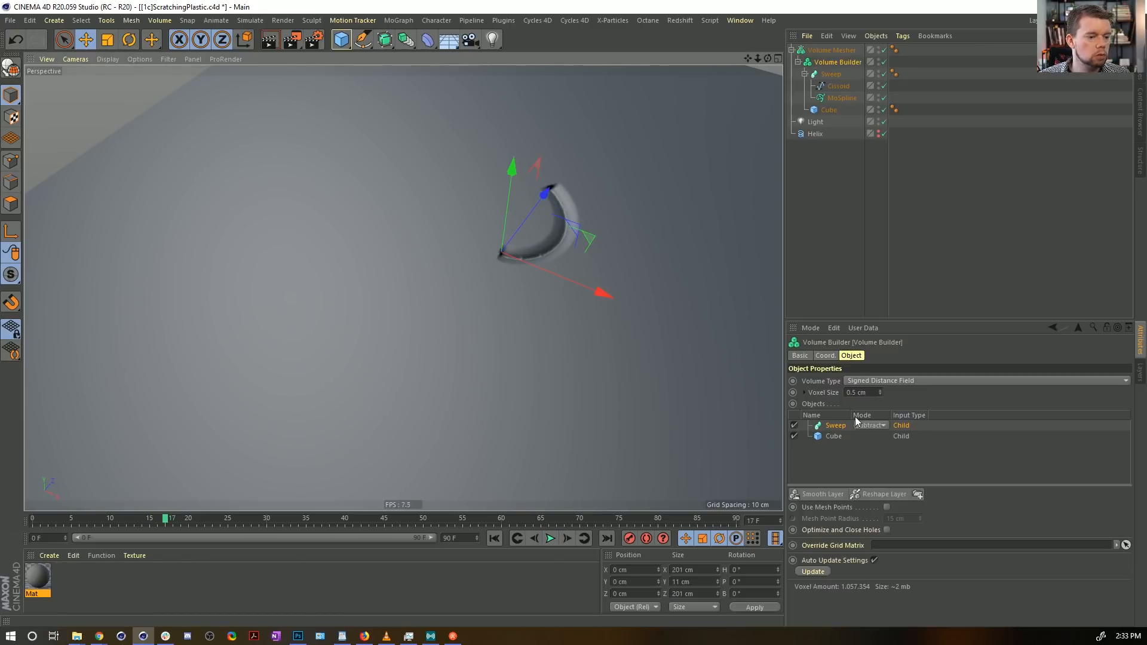
# Step: Add a Smooth Layer to the Volume Builder and reduce its strength to 29%
pyautogui.click(821, 494)
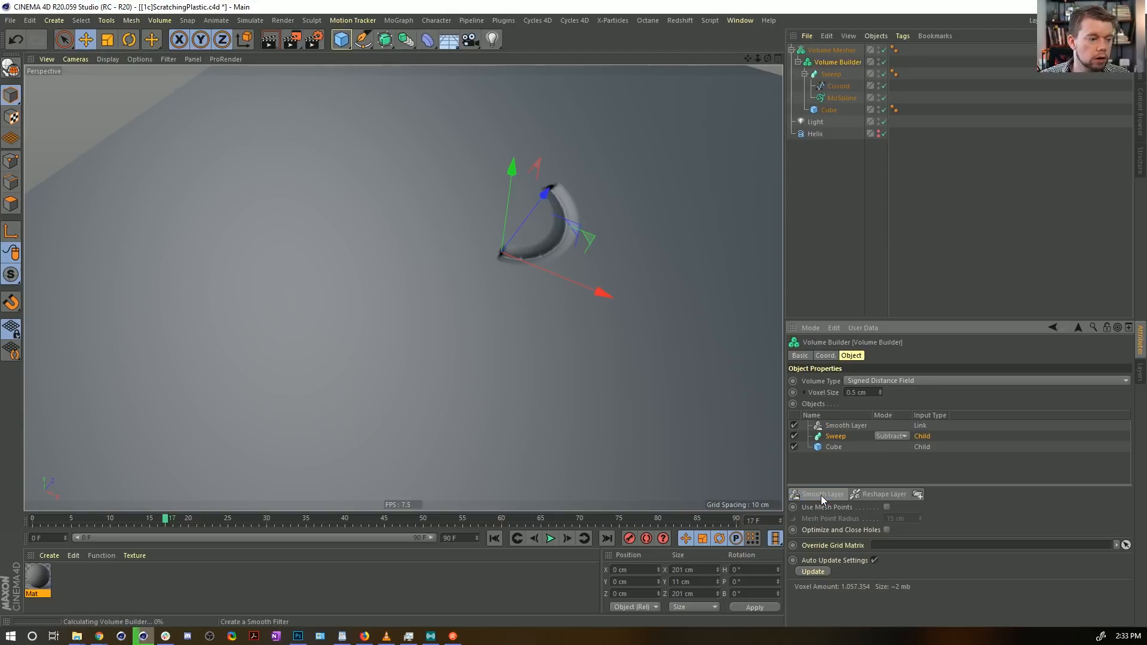
pyautogui.click(837, 428)
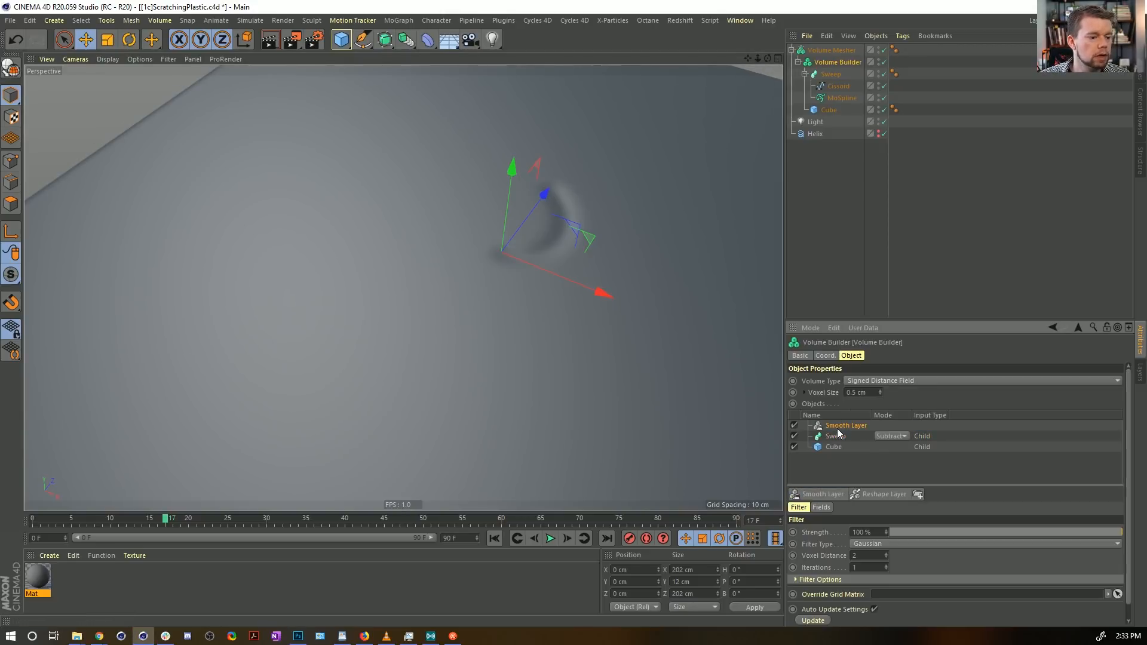
pyautogui.click(906, 533)
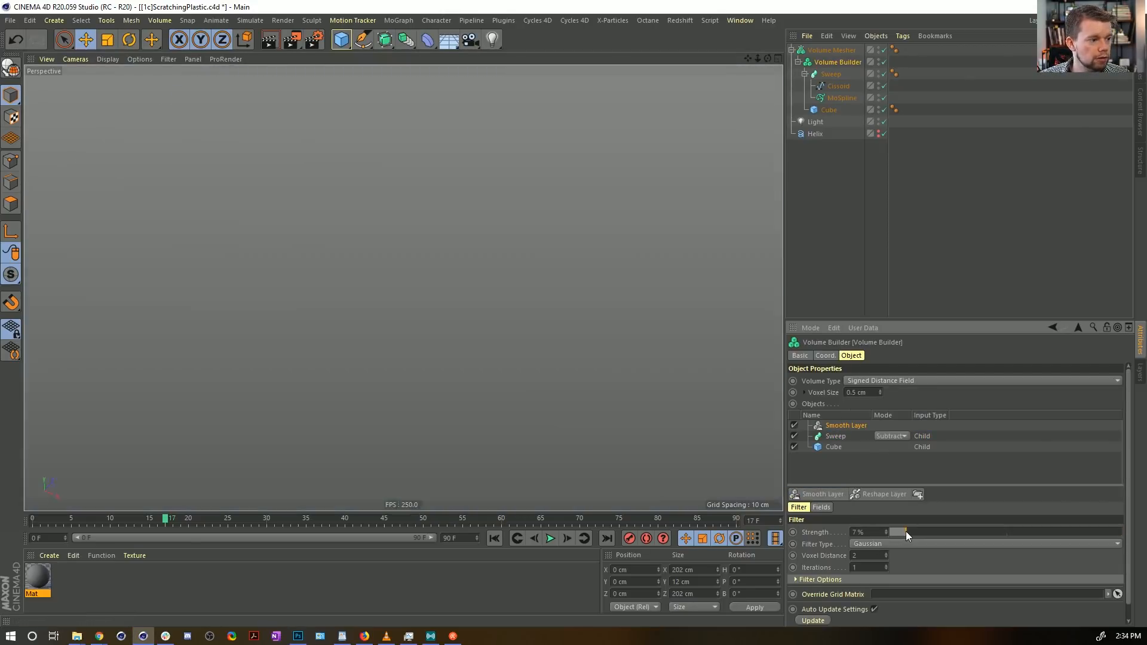
pyautogui.moveTo(906, 532); pyautogui.dragTo(922, 532)
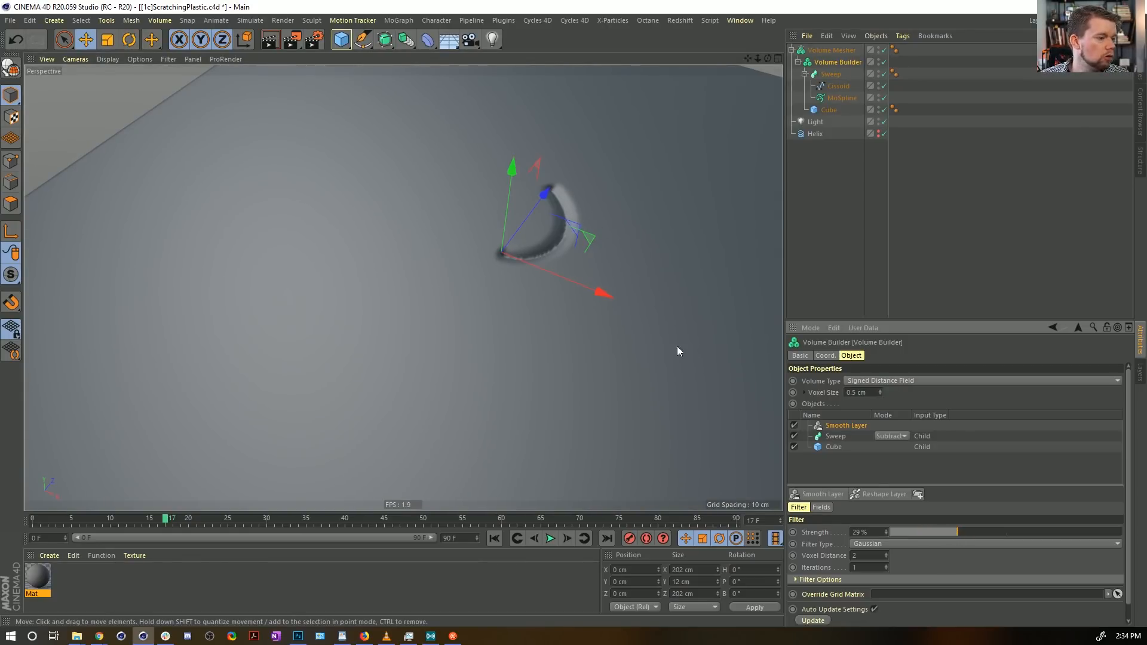
pyautogui.moveTo(561, 292)
pyautogui.keyDown('alt'); pyautogui.mouseDown()
pyautogui.moveTo(514, 276)
pyautogui.moveTo(568, 291)
pyautogui.mouseUp(); pyautogui.keyUp('alt')
pyautogui.keyDown('alt'); pyautogui.moveTo(588, 280); pyautogui.dragTo(522, 299, button='right'); pyautogui.keyUp('alt')
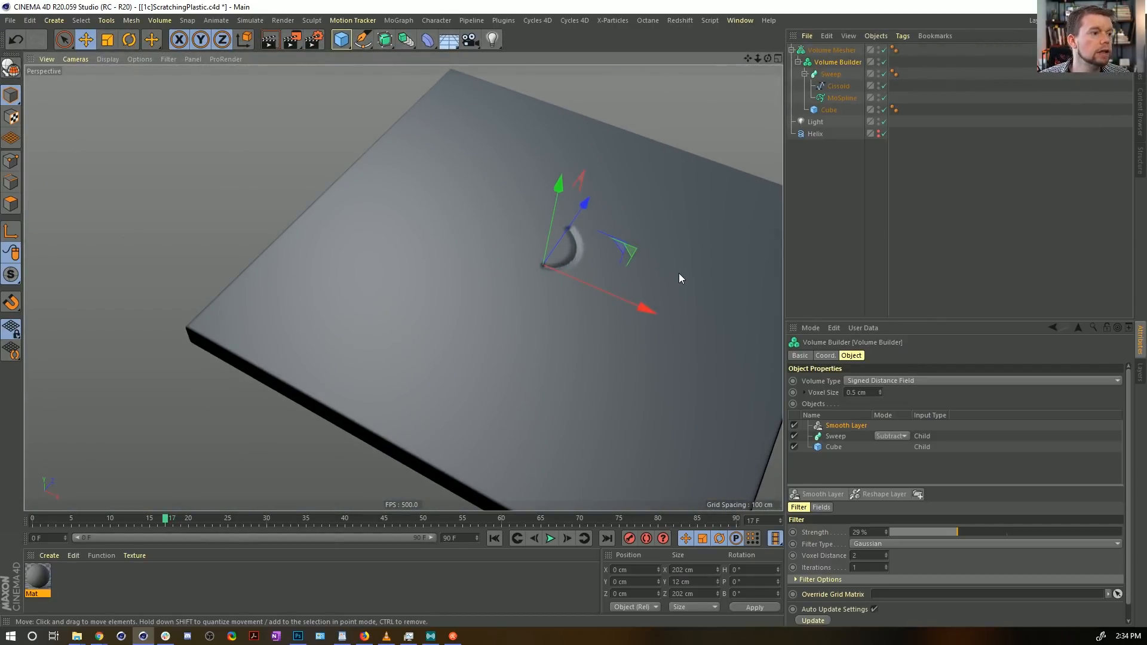
# Step: Save the scene as a new version named [1d]ScratchingPlastic.c4d
pyautogui.hotkey('ctrl', 'shift', 's')
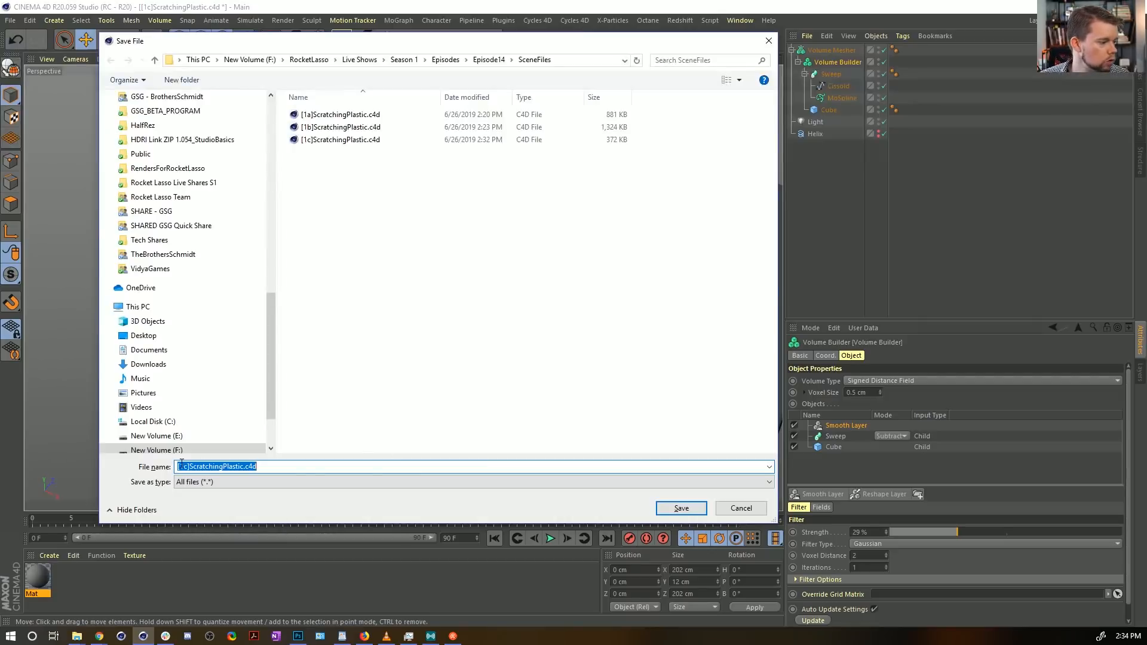
pyautogui.click(186, 465)
pyautogui.press('BackSpace')
pyautogui.write('d')
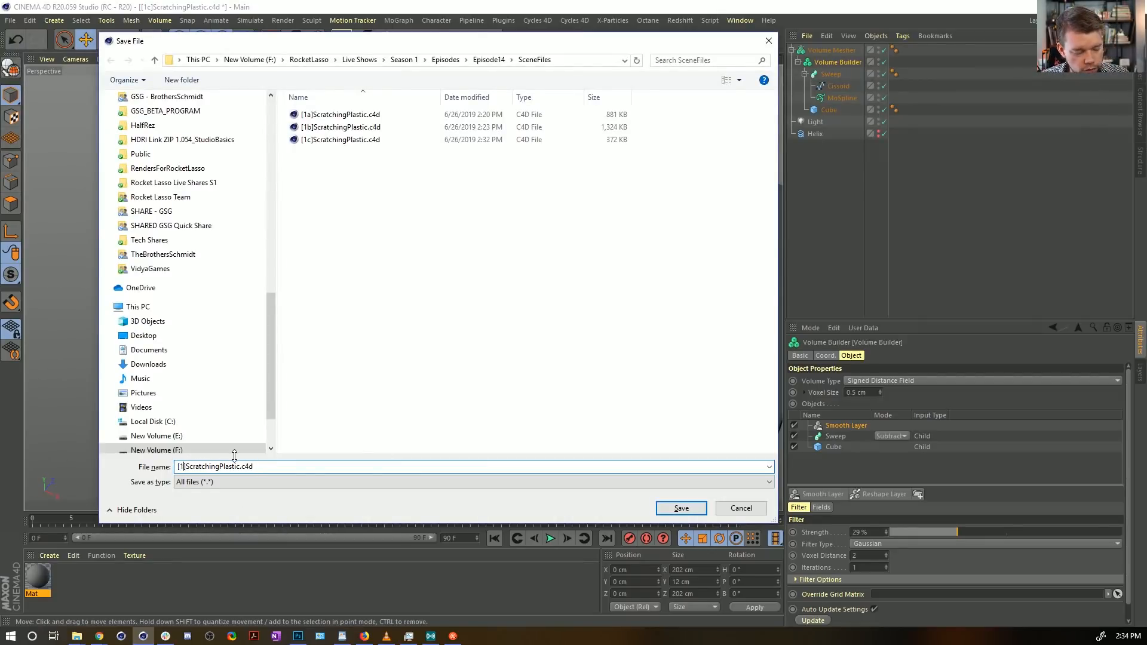
pyautogui.press('Return')
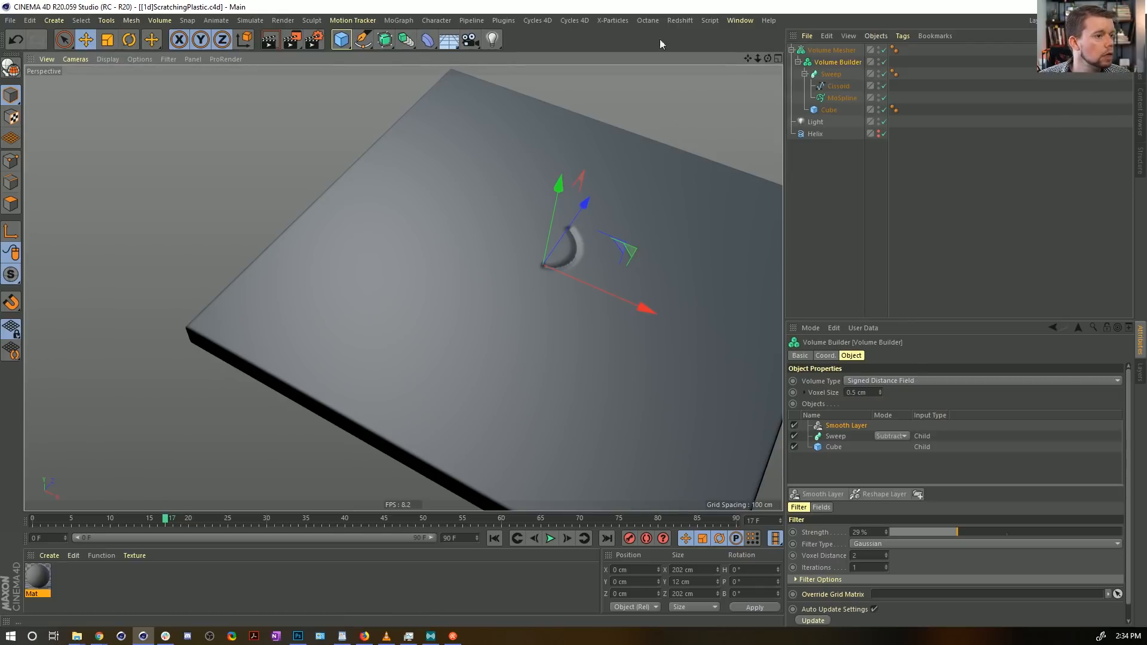
# Step: Reopen the recent scene file [1c]ScratchingPlastic.c4d
pyautogui.click(10, 21)
pyautogui.moveTo(68, 249)
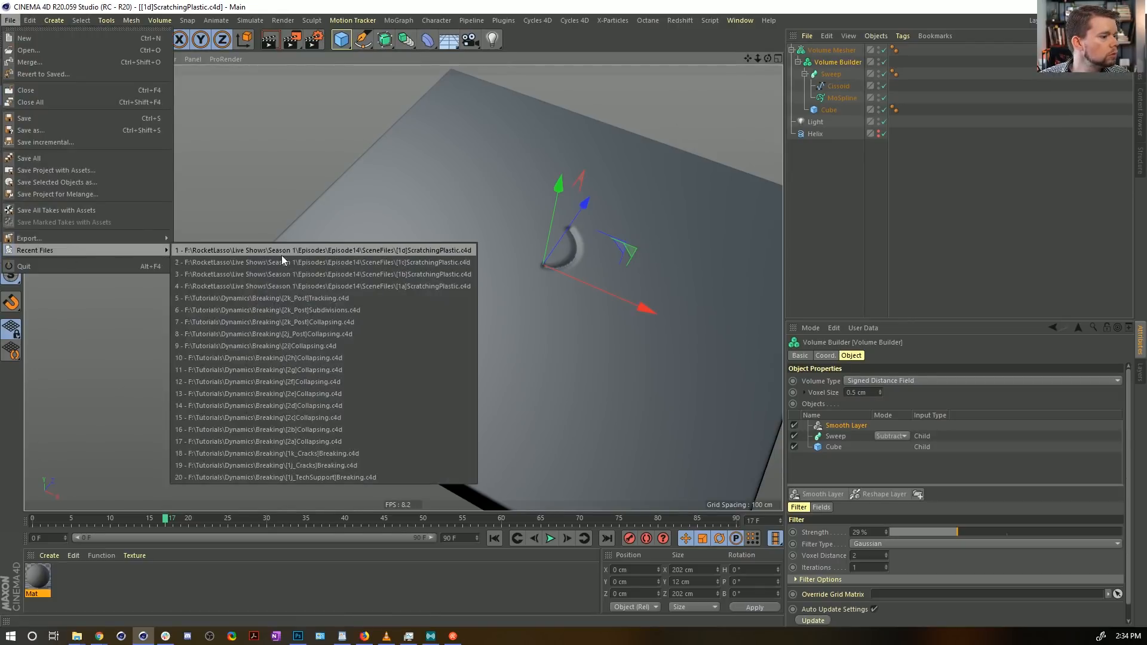
pyautogui.click(306, 263)
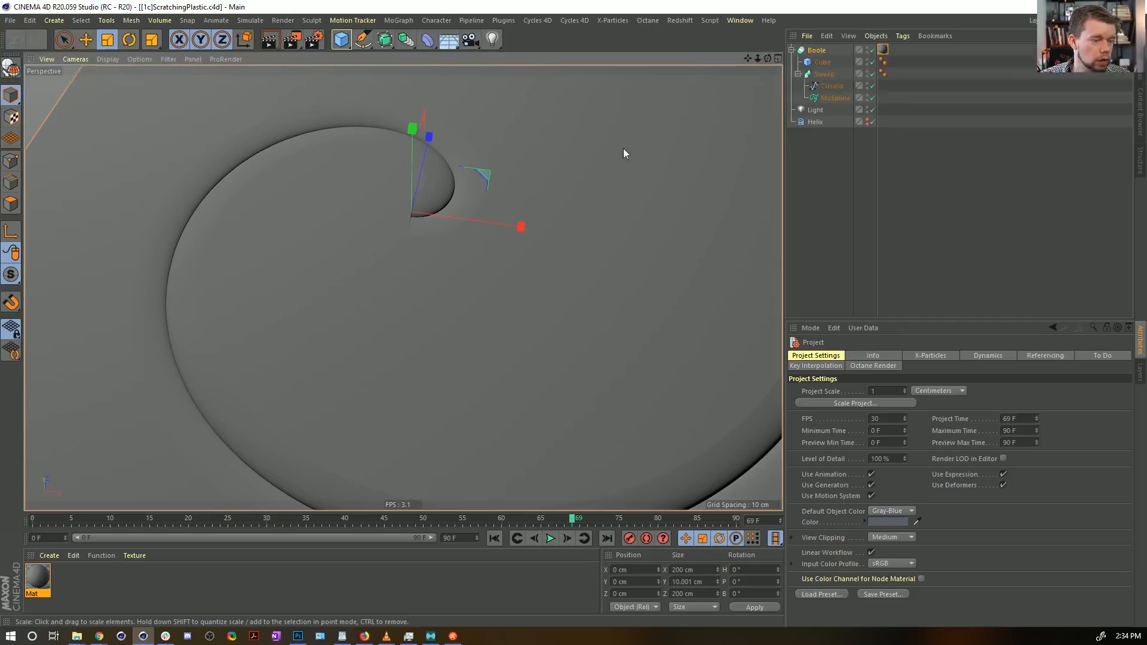
# Step: Place the Boole inside a new Connect object and turn off the Connect's Weld option
pyautogui.keyDown('alt'); pyautogui.moveTo(521, 178); pyautogui.dragTo(541, 191); pyautogui.keyUp('alt')
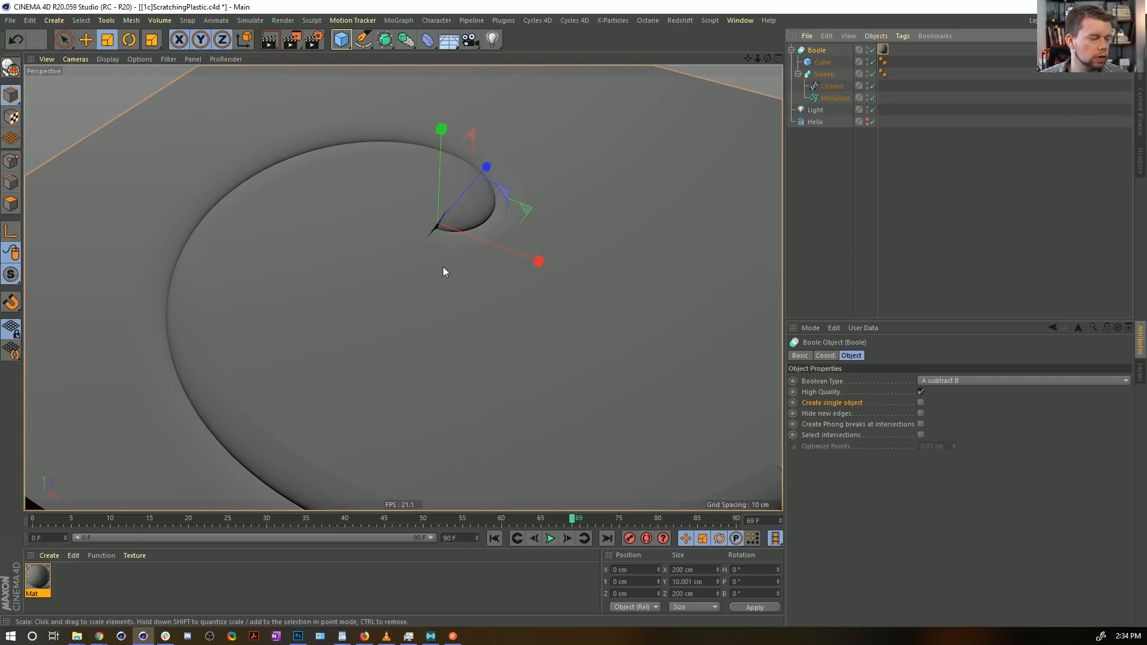
pyautogui.keyDown('alt'); pyautogui.moveTo(517, 248); pyautogui.dragTo(569, 246); pyautogui.keyUp('alt')
pyautogui.keyDown('alt'); pyautogui.moveTo(407, 236); pyautogui.dragTo(470, 205, button='right'); pyautogui.keyUp('alt')
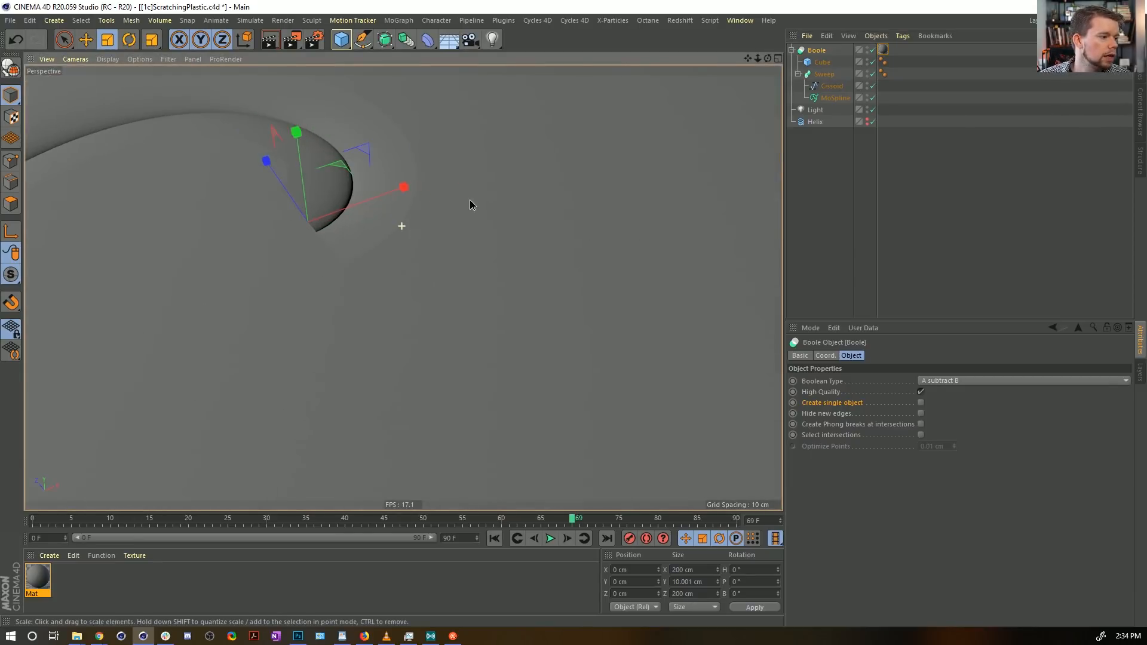
pyautogui.keyDown('alt'); pyautogui.moveTo(428, 159); pyautogui.dragTo(524, 187); pyautogui.keyUp('alt')
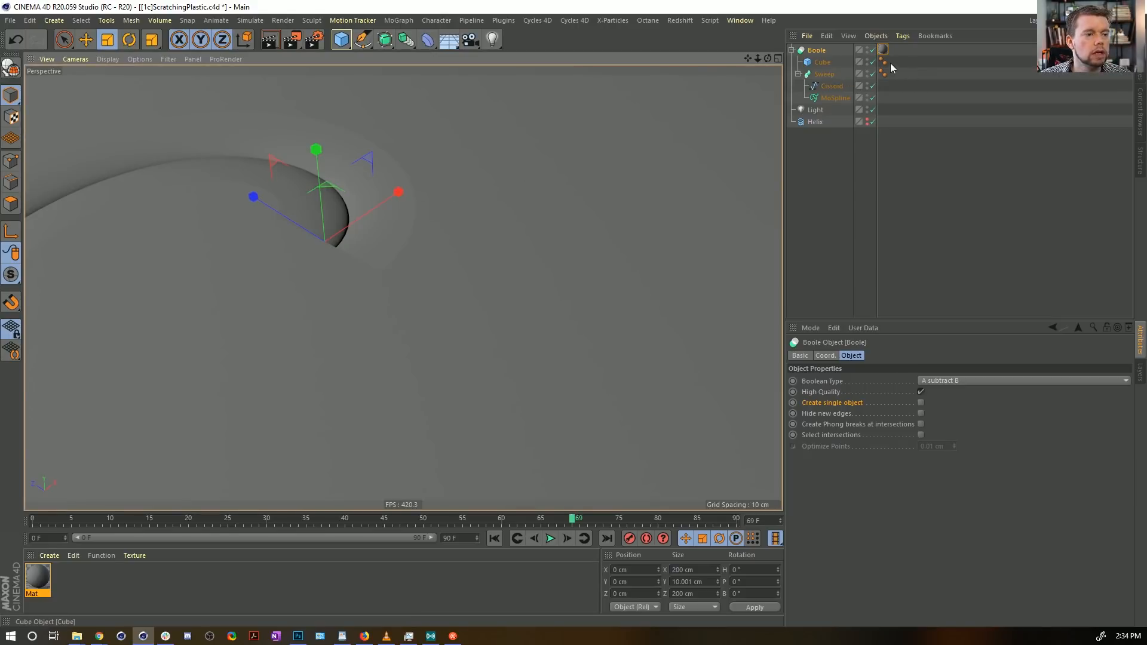
pyautogui.click(410, 48)
pyautogui.keyDown('alt'); pyautogui.click(584, 79); pyautogui.keyUp('alt')
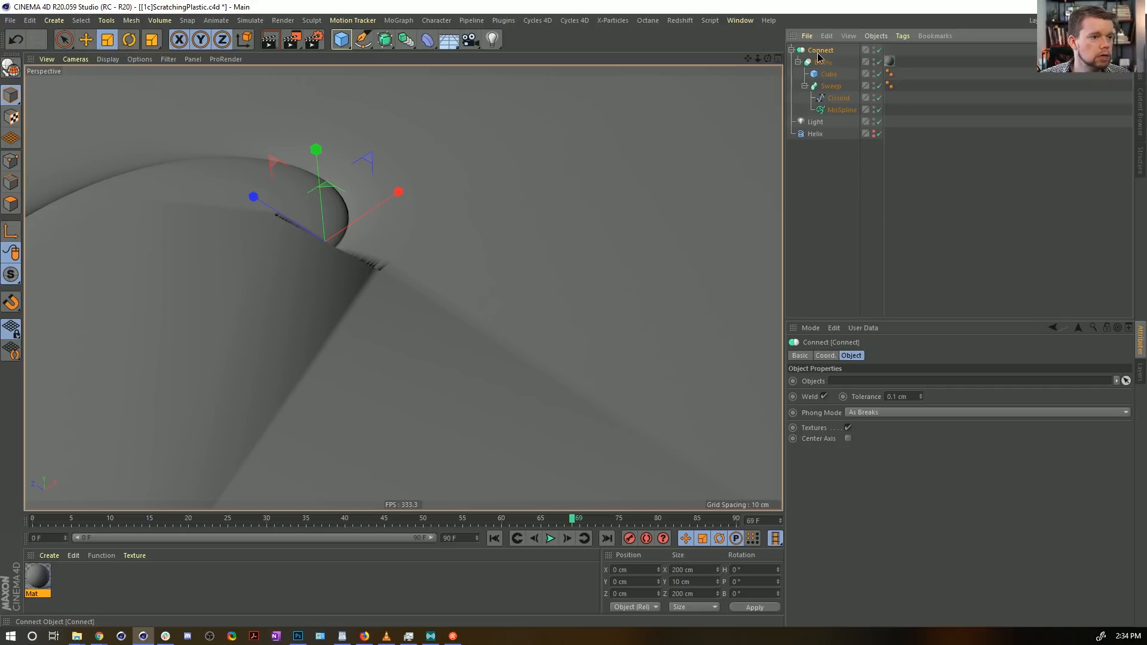
pyautogui.click(824, 396)
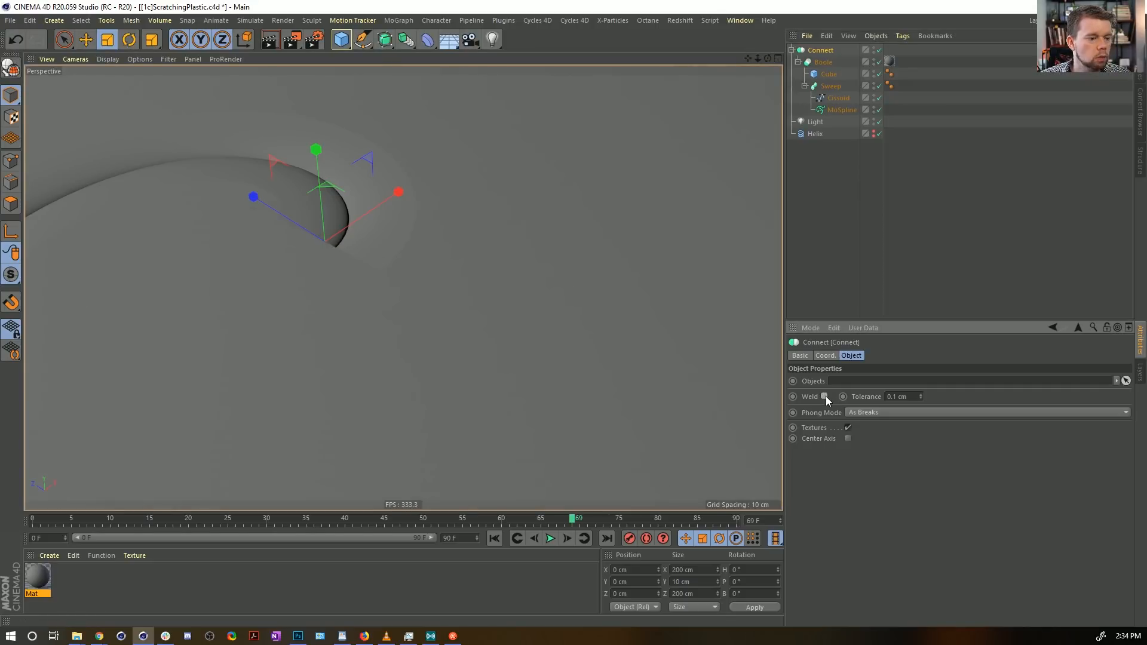
# Step: Enable Create single object on the Boole and check the shading around the groove's start
pyautogui.click(823, 62)
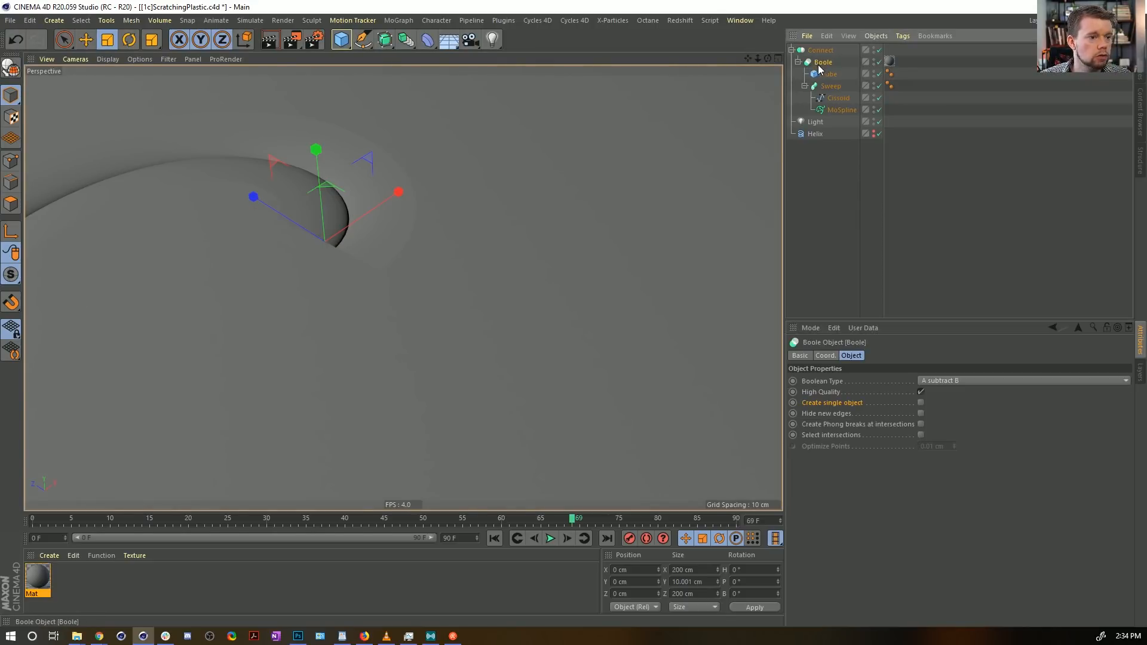
pyautogui.click(921, 402)
pyautogui.keyDown('alt'); pyautogui.moveTo(577, 311); pyautogui.dragTo(524, 321, button='right'); pyautogui.keyUp('alt')
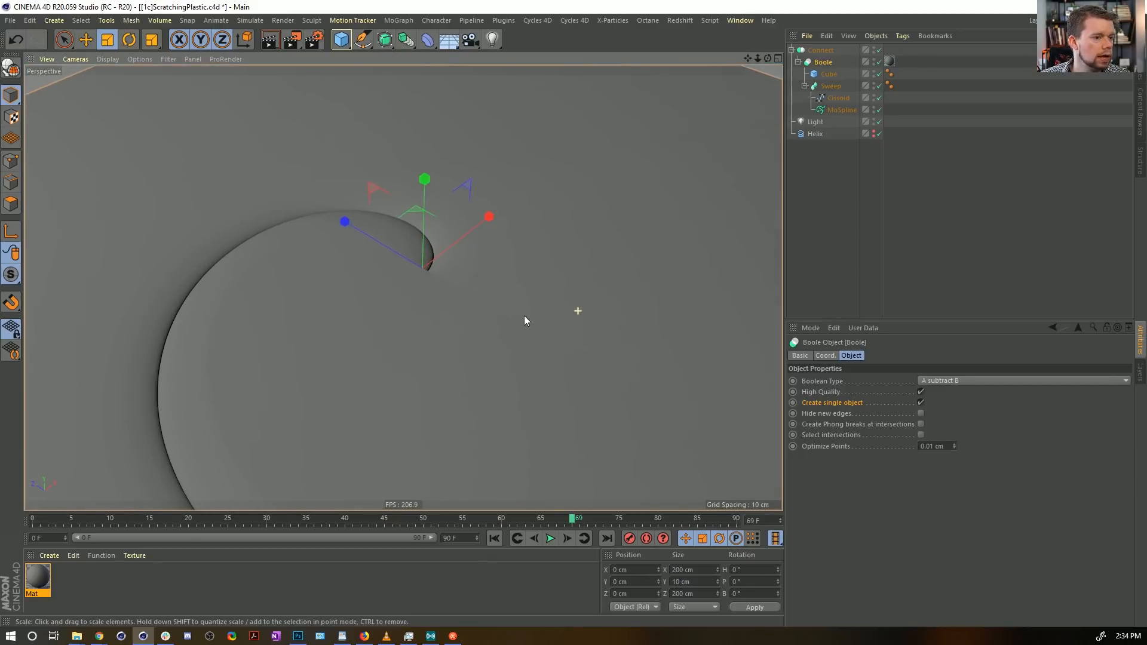
pyautogui.keyDown('alt'); pyautogui.moveTo(527, 305); pyautogui.dragTo(495, 264); pyautogui.keyUp('alt')
pyautogui.keyDown('alt'); pyautogui.moveTo(494, 264); pyautogui.dragTo(572, 216, button='right'); pyautogui.keyUp('alt')
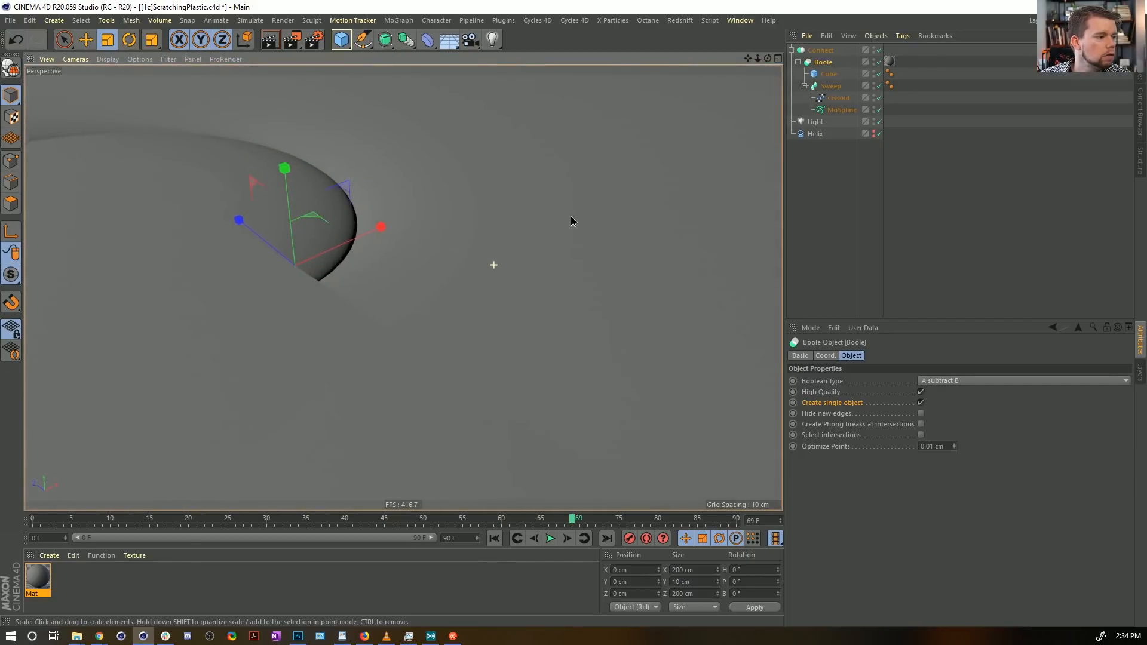
pyautogui.keyDown('alt'); pyautogui.moveTo(466, 241); pyautogui.dragTo(501, 243); pyautogui.keyUp('alt')
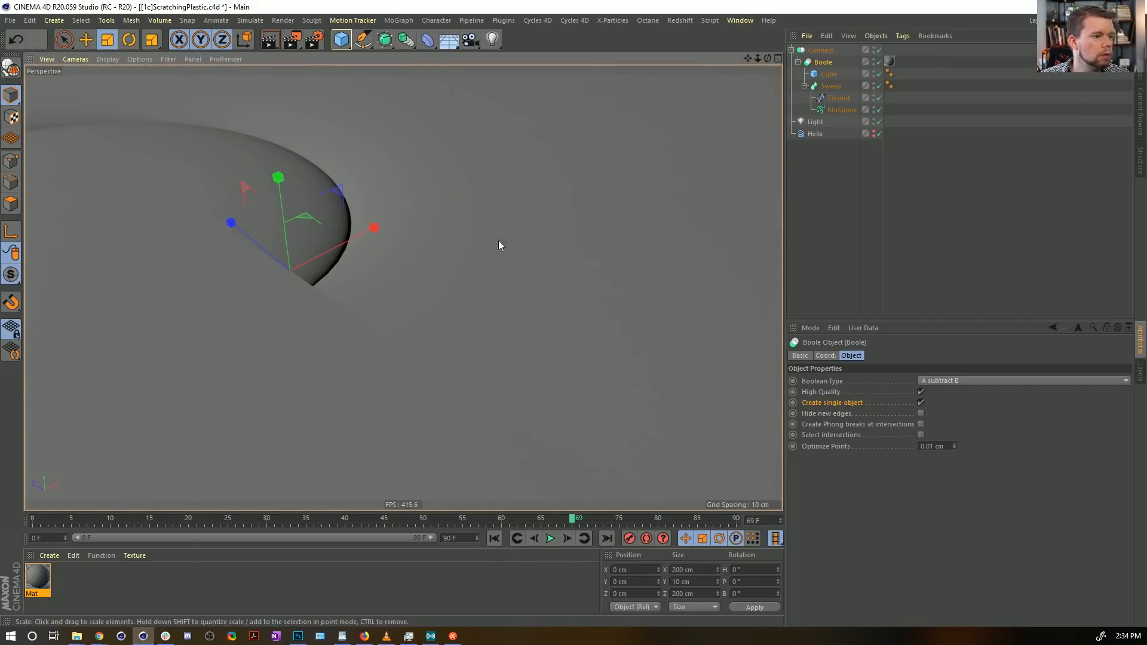
# Step: Set the Connect object's Phong Mode to Manual and move the Cube's Phong tag onto the Connect
pyautogui.click(807, 50)
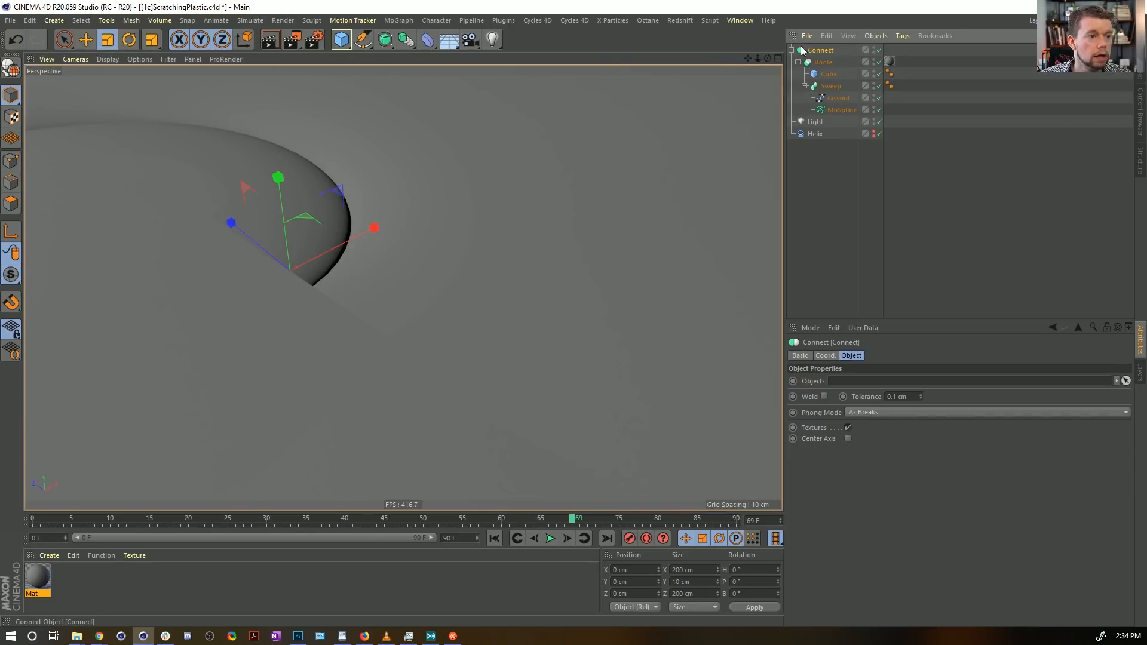
pyautogui.click(864, 413)
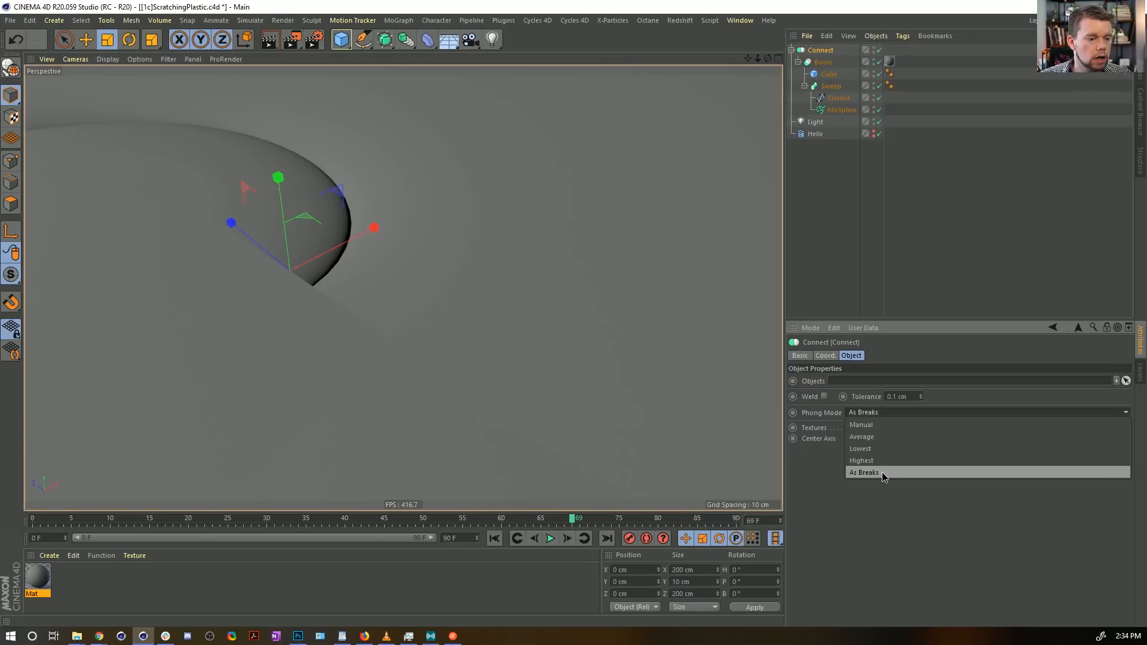
pyautogui.click(864, 424)
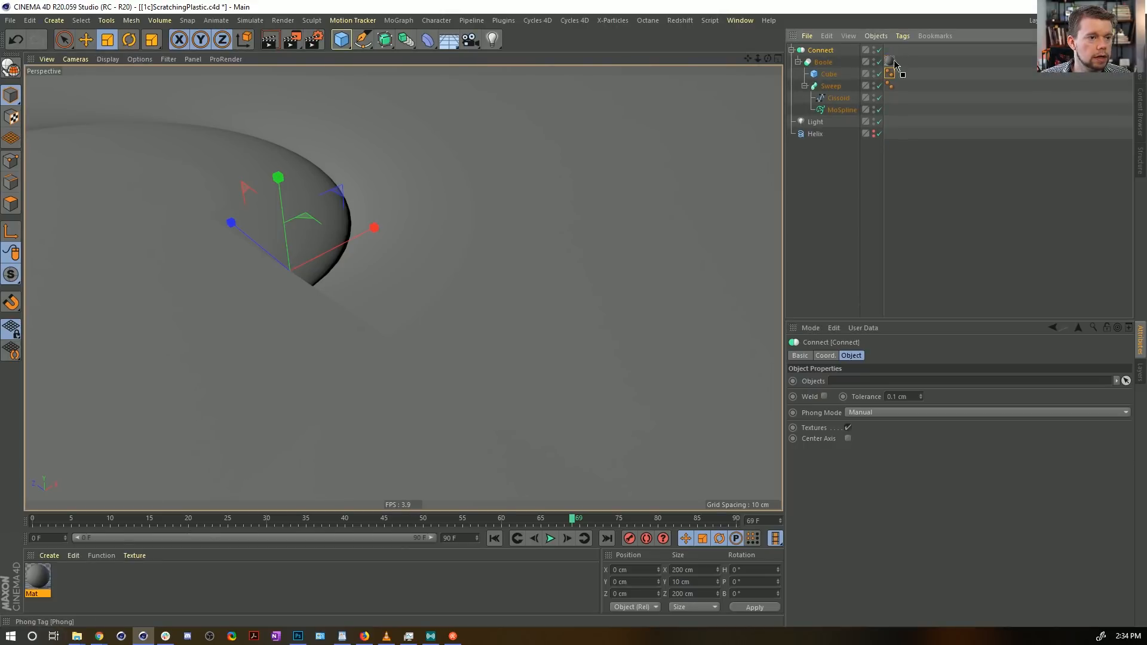
pyautogui.moveTo(893, 49); pyautogui.dragTo(893, 51)
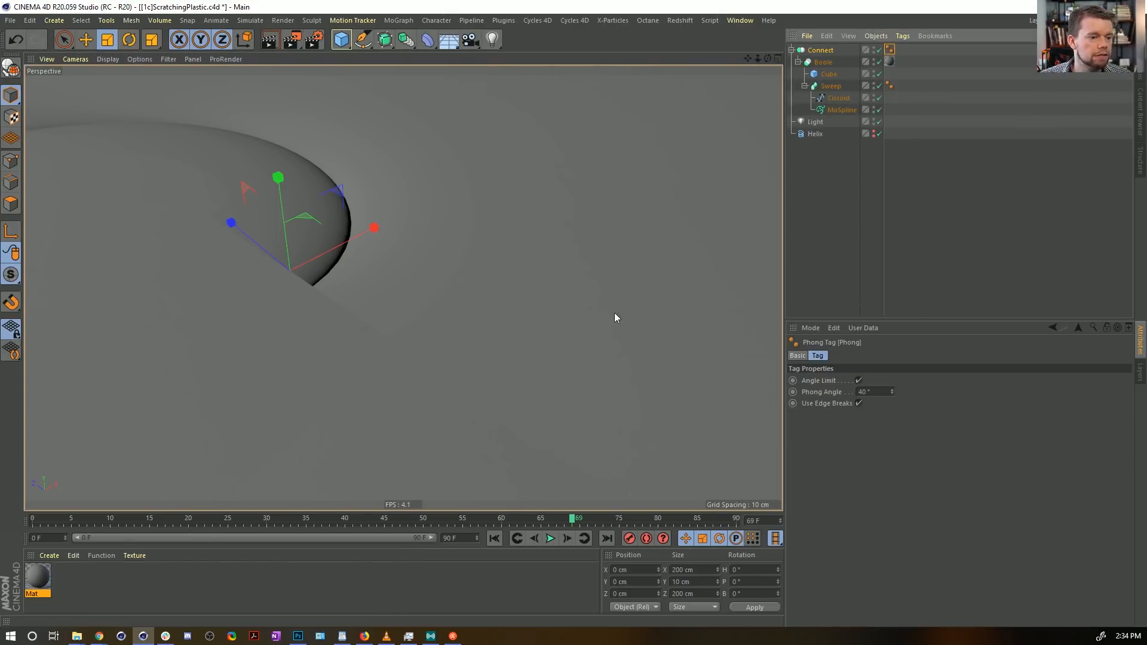
pyautogui.keyDown('alt'); pyautogui.moveTo(539, 223); pyautogui.dragTo(544, 261); pyautogui.keyUp('alt')
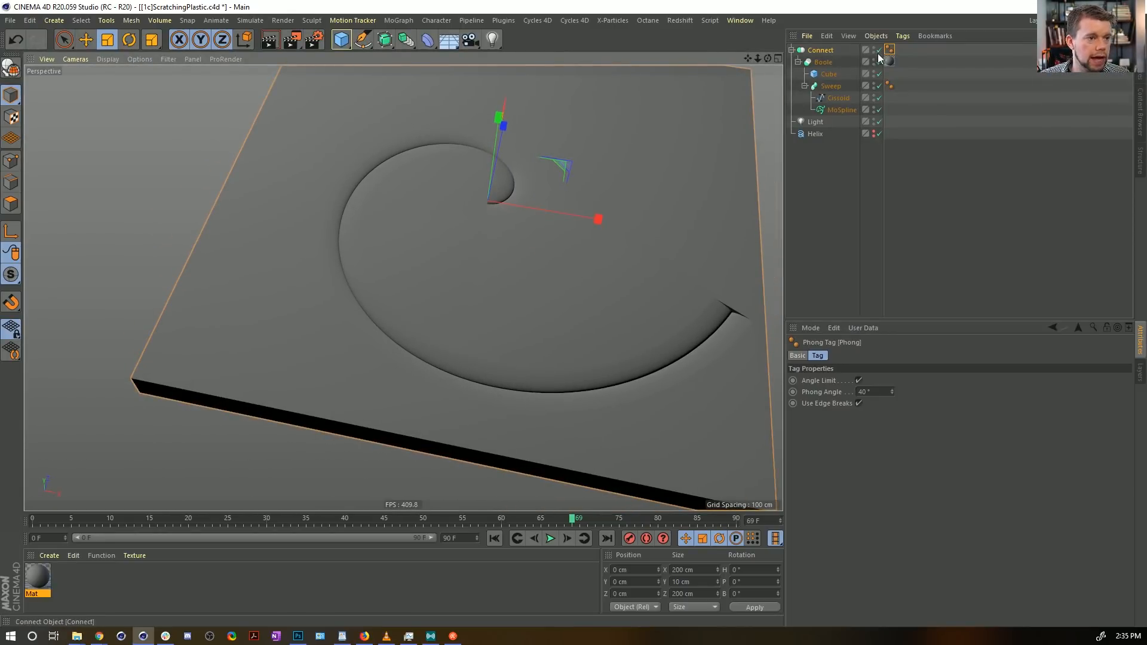
# Step: Move the Phong tag from the Connect to the Boole and take the Boole out of the Connect object
pyautogui.moveTo(890, 49); pyautogui.dragTo(901, 61)
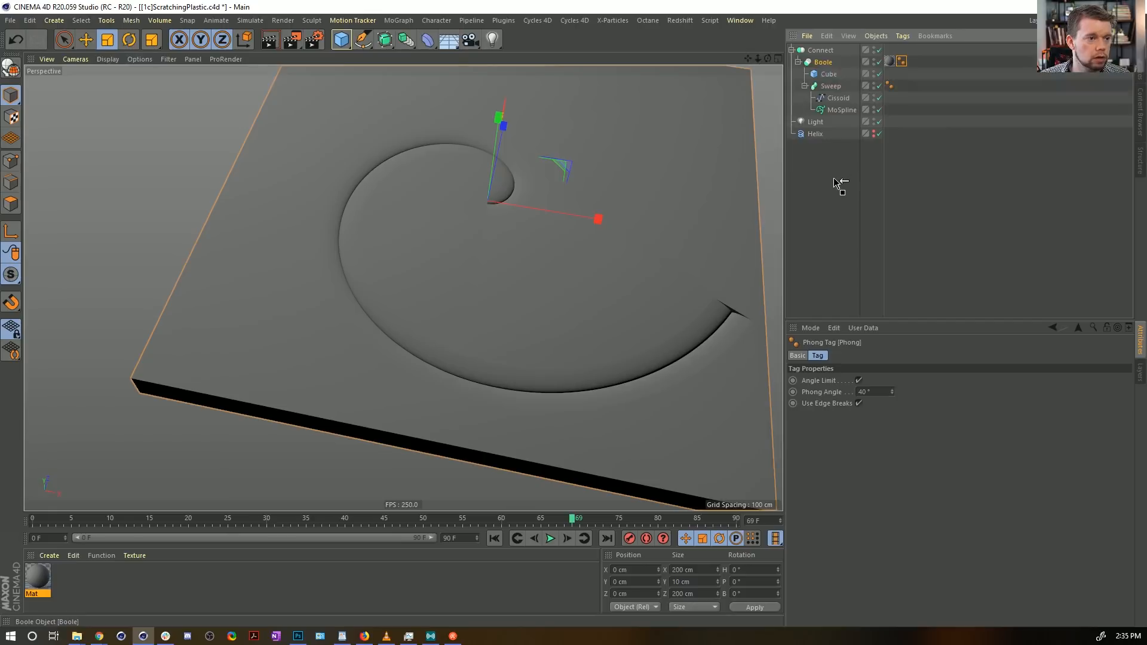
pyautogui.moveTo(834, 182); pyautogui.dragTo(836, 181)
pyautogui.click(892, 405)
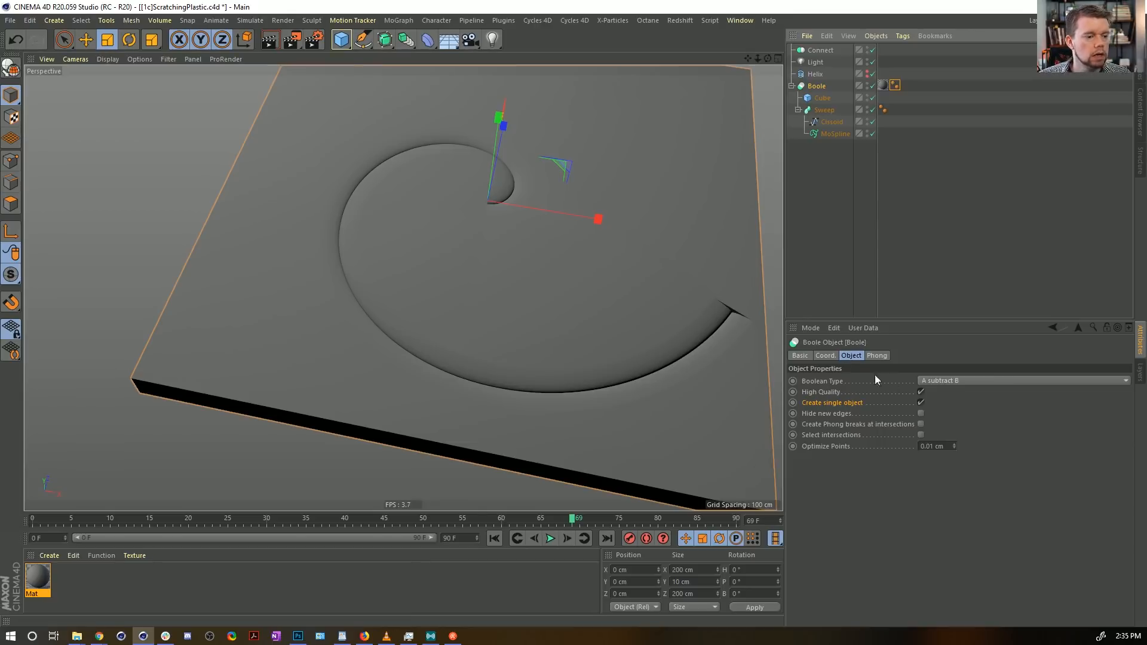
pyautogui.keyDown('alt'); pyautogui.moveTo(554, 253); pyautogui.dragTo(581, 231); pyautogui.keyUp('alt')
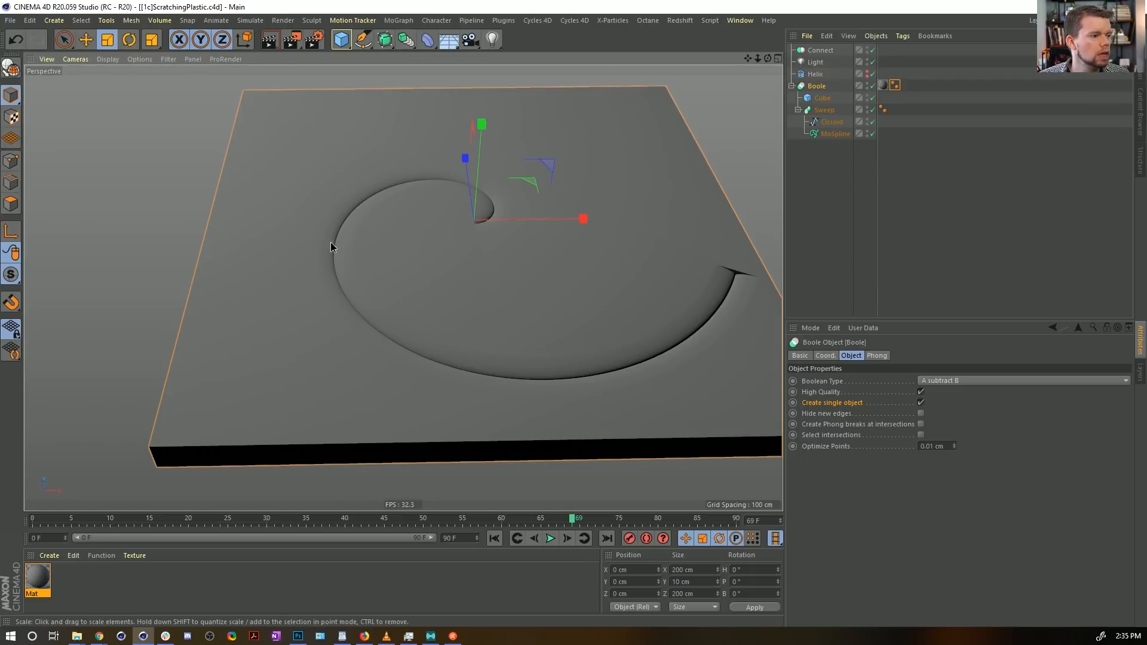
pyautogui.keyDown('alt'); pyautogui.moveTo(331, 242); pyautogui.dragTo(550, 333); pyautogui.keyUp('alt')
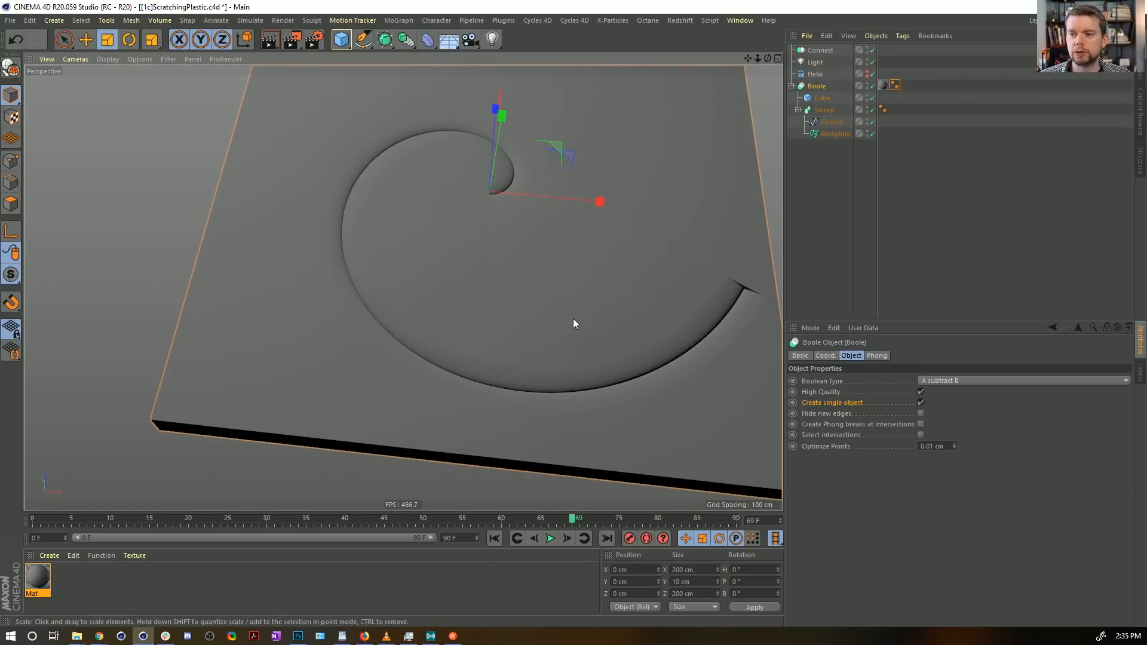
# Step: Bring the browser window with the FIELD x IBM think 2019 reference page over the Cinema 4D scene
pyautogui.moveTo(1146, 200); pyautogui.dragTo(676, 114)
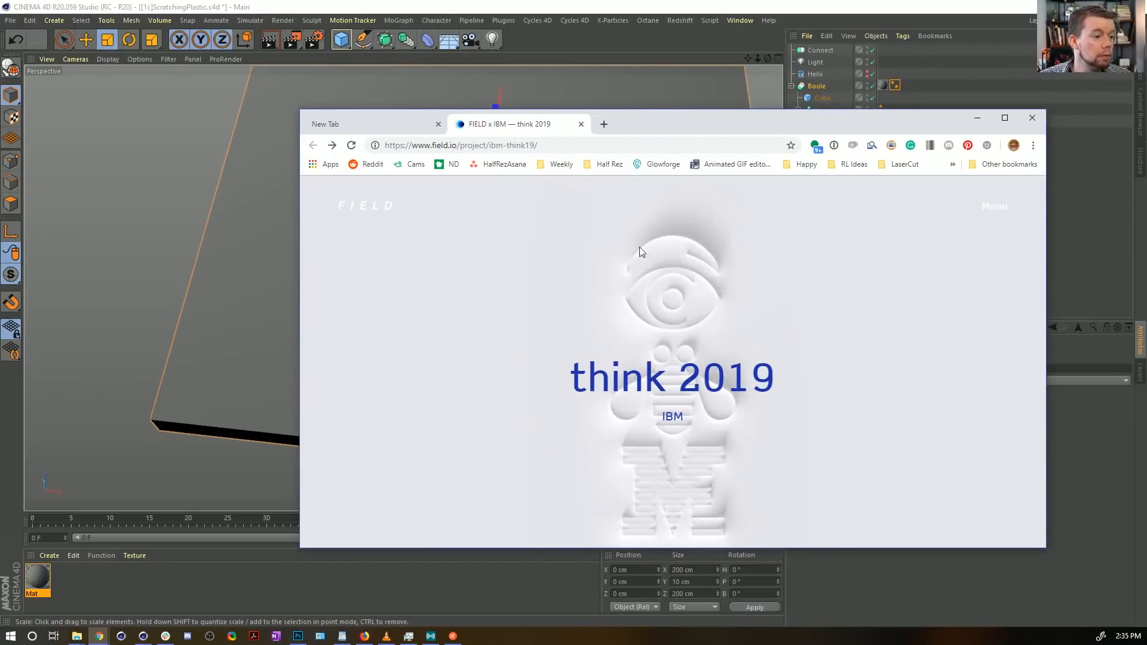
# Step: Move the browser window away and play the Aphex Twin tweet's video from its start with the sound muted
pyautogui.moveTo(664, 124); pyautogui.dragTo(1146, 133)
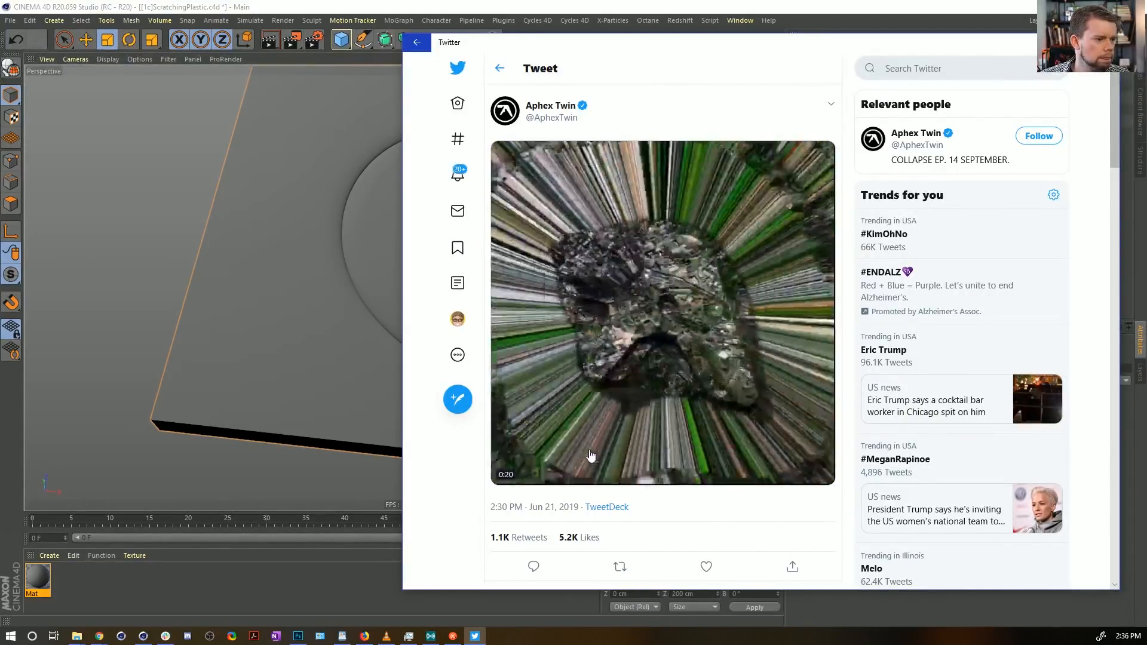
pyautogui.click(505, 473)
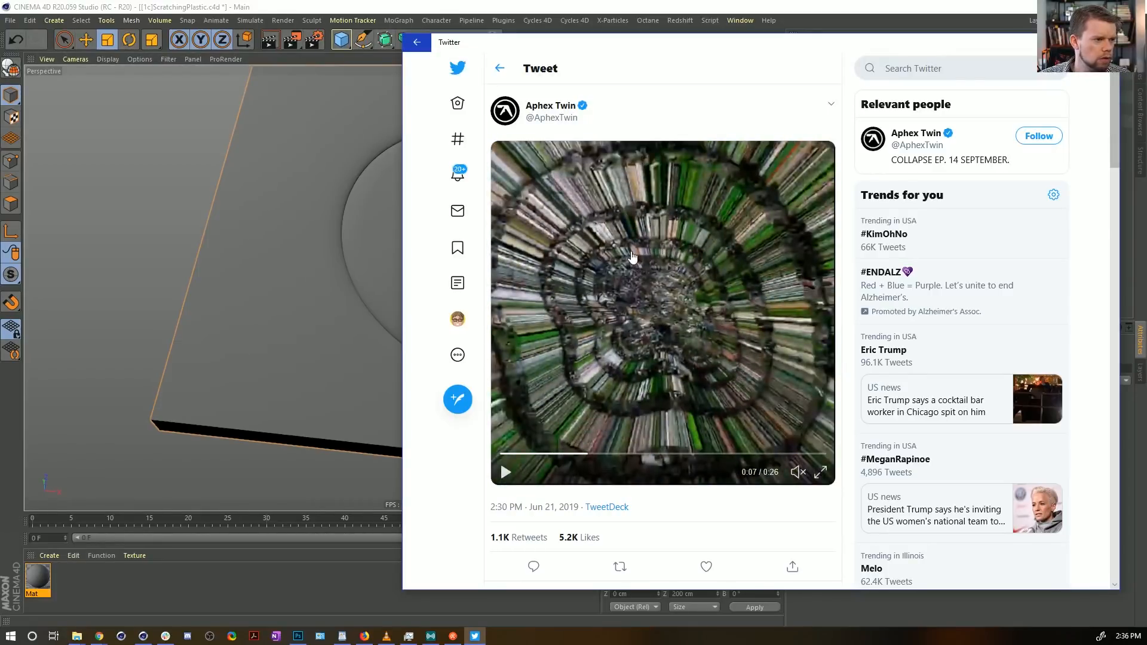
pyautogui.click(500, 455)
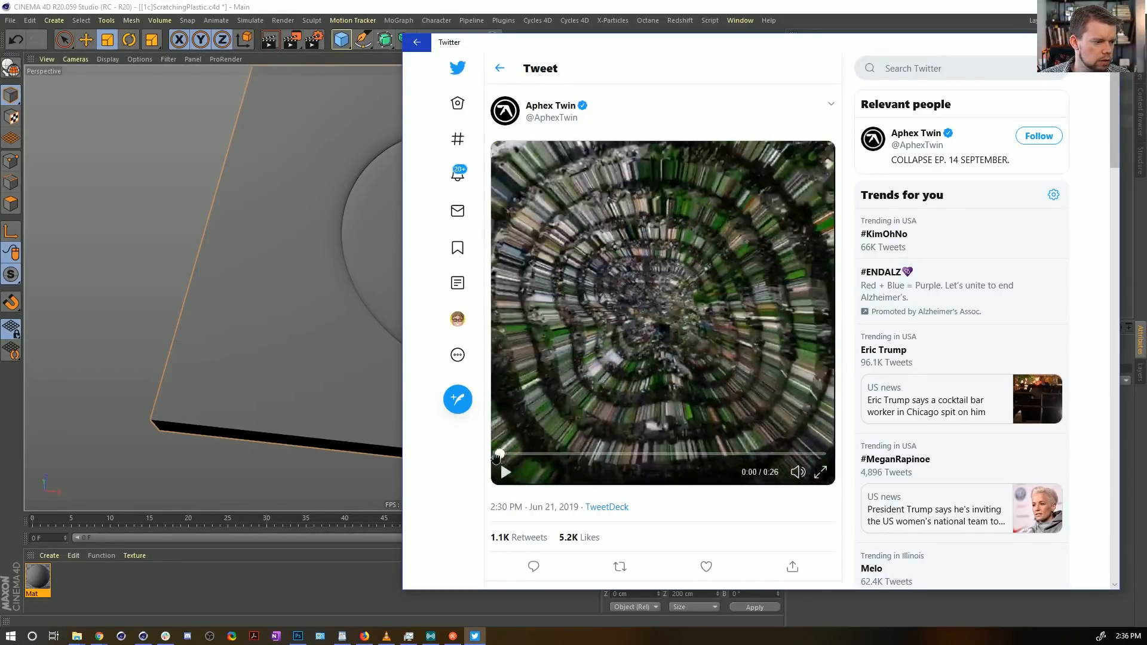
pyautogui.click(505, 473)
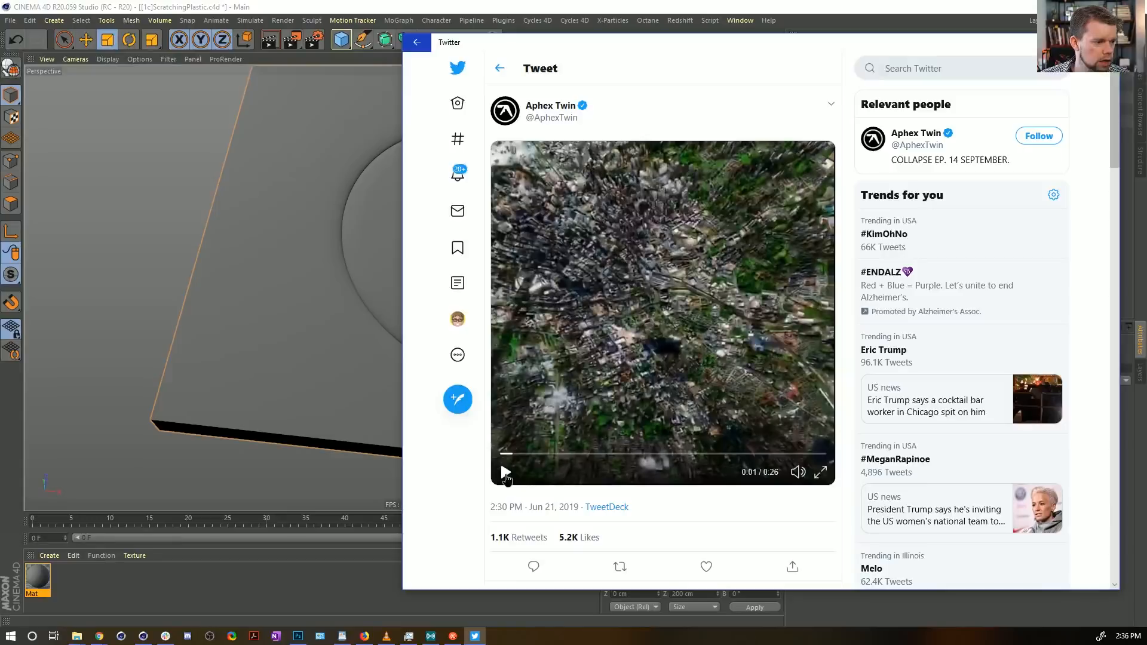
pyautogui.click(507, 473)
pyautogui.click(798, 472)
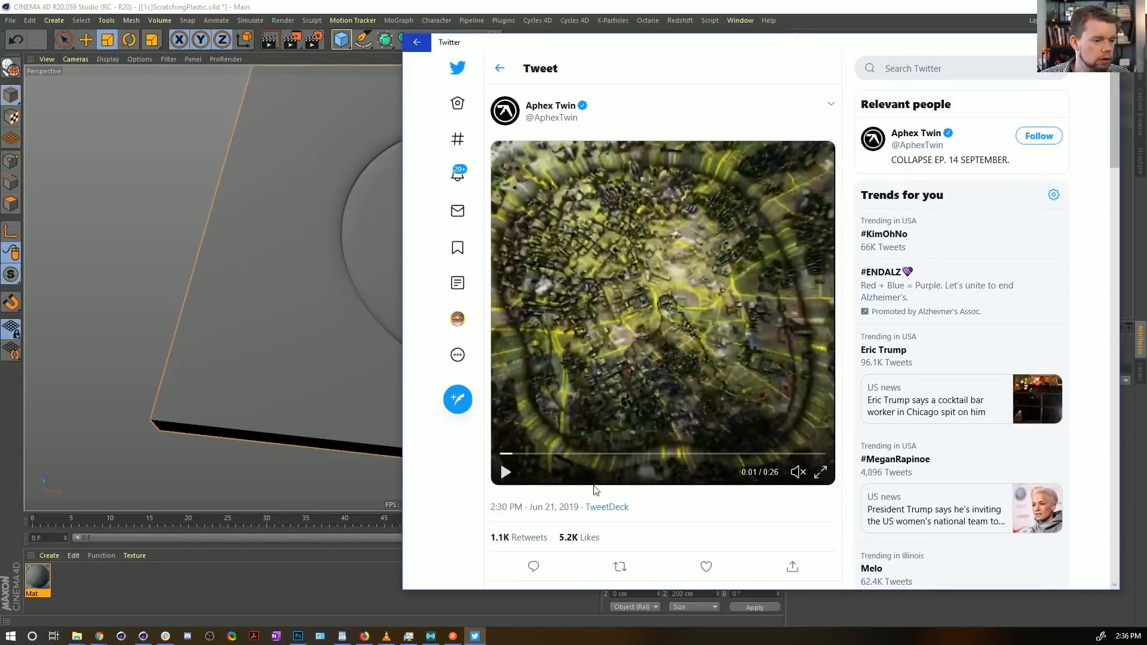
# Step: Examine the tweet's video up to 0:17 and the replies below it, and switch back to Cinema 4D
pyautogui.click(505, 474)
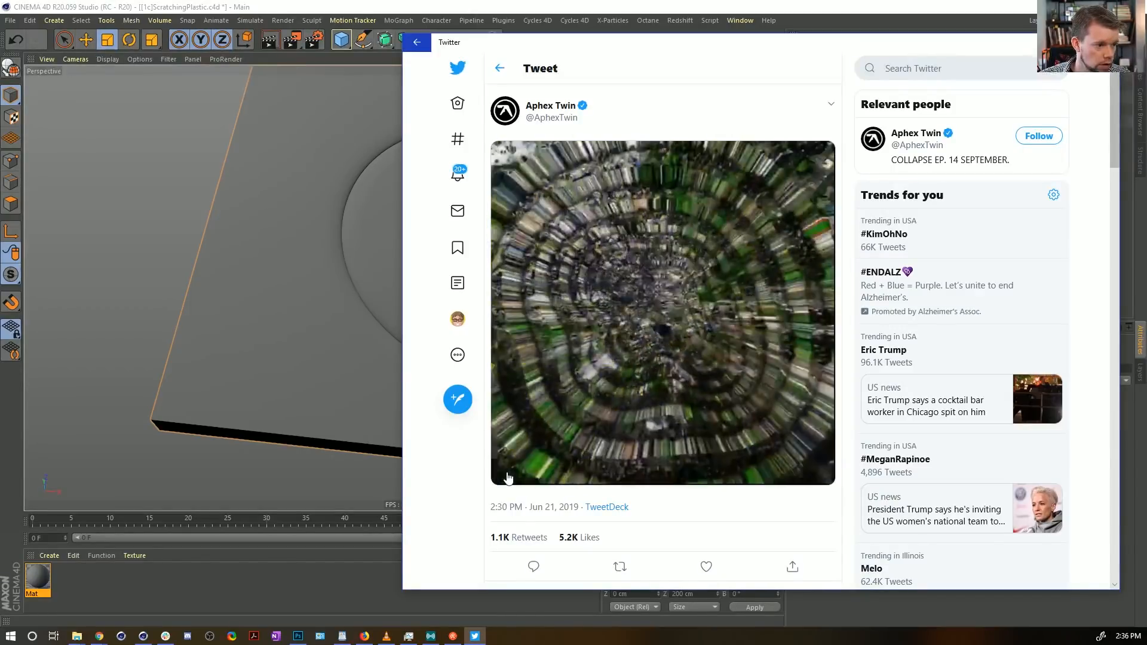
pyautogui.click(600, 448)
pyautogui.moveTo(601, 454); pyautogui.dragTo(704, 440)
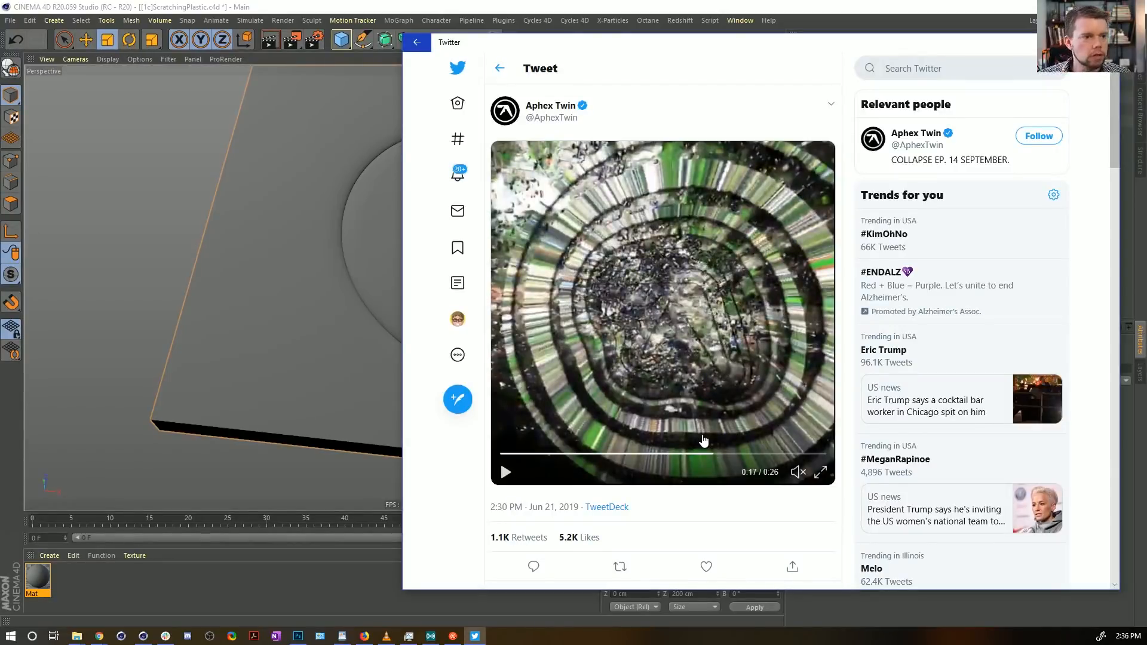
pyautogui.scroll(-3, 636, 339)
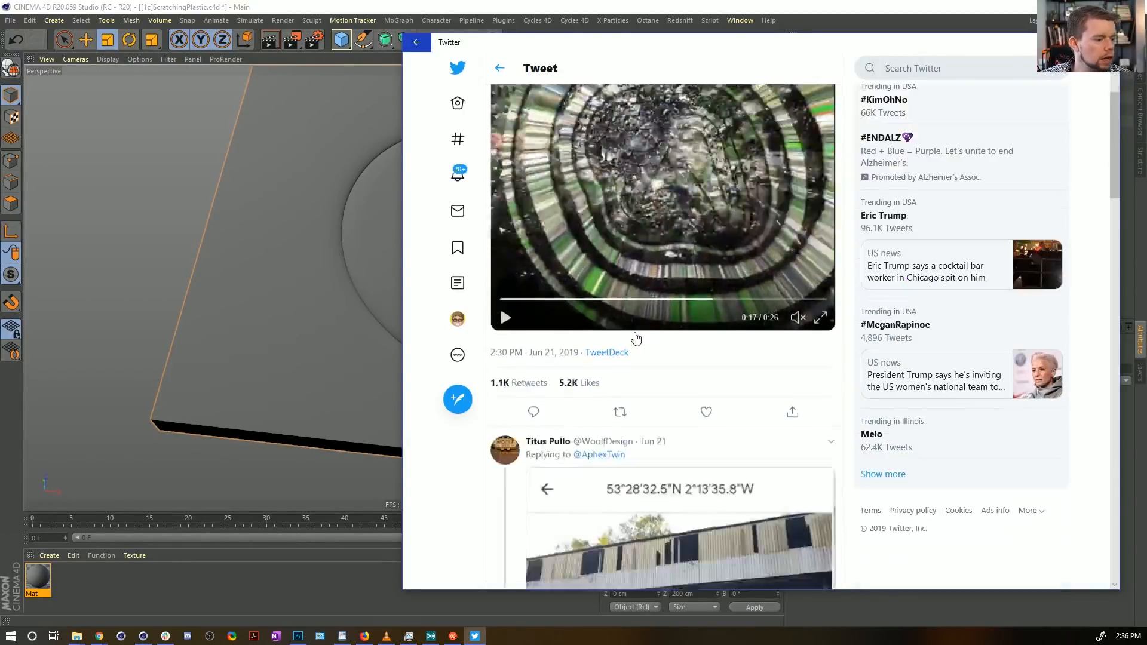
pyautogui.scroll(-3, 637, 339)
pyautogui.scroll(5, 636, 339)
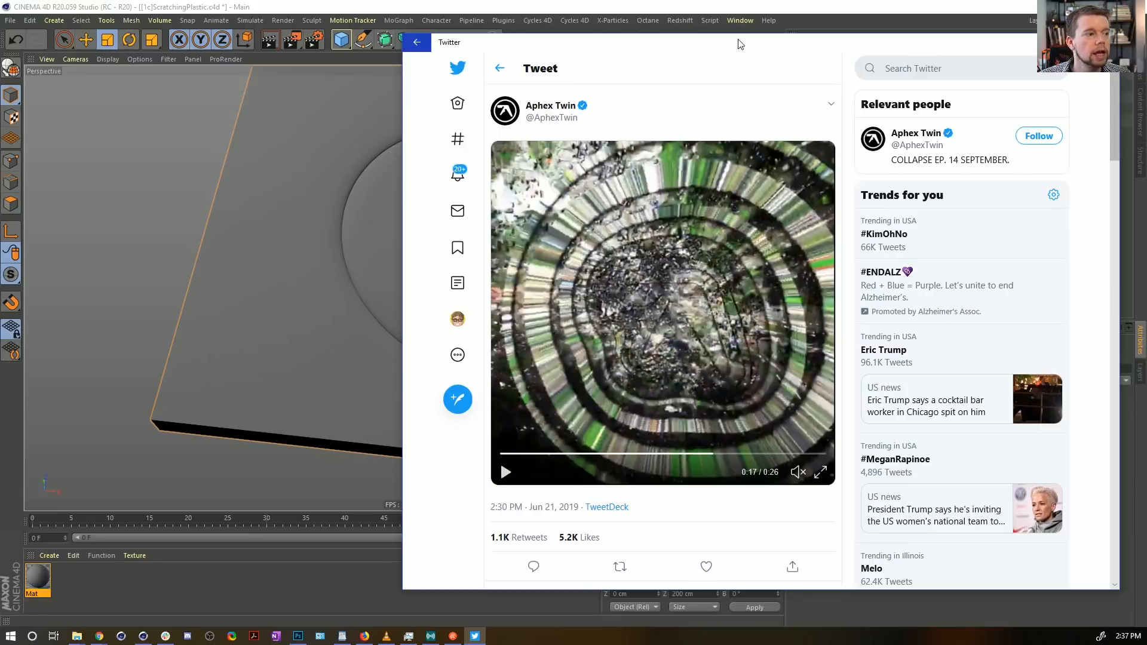
pyautogui.click(756, 11)
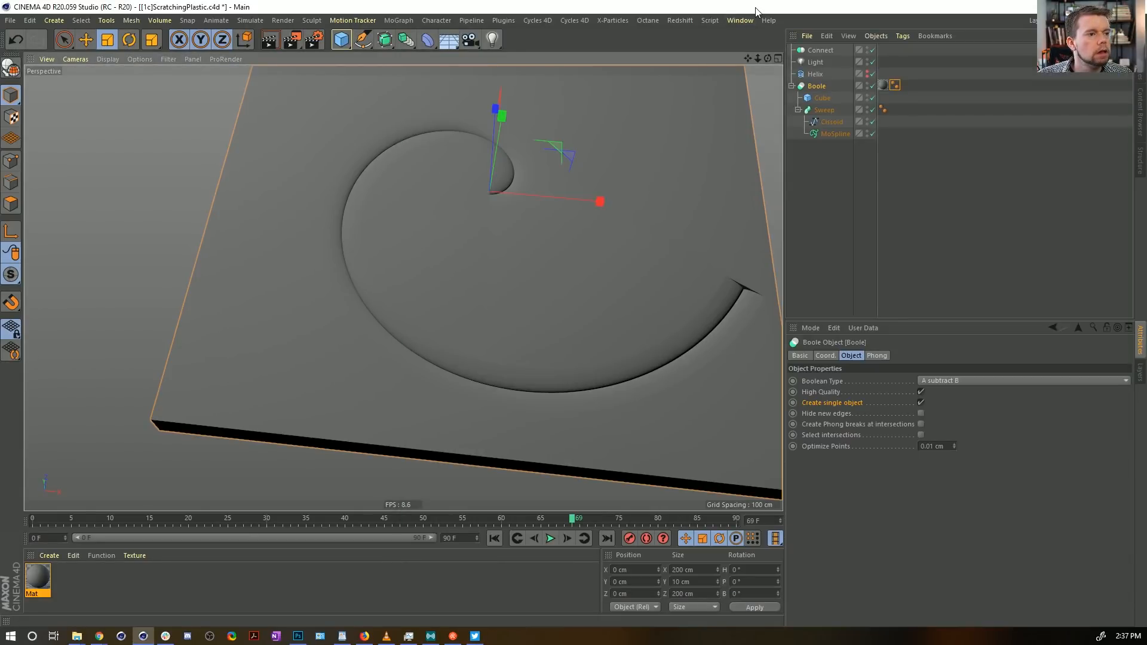
# Step: Start a new project and add a Plane with 222 width segments and 222 height segments
pyautogui.hotkey('ctrl', 'n')
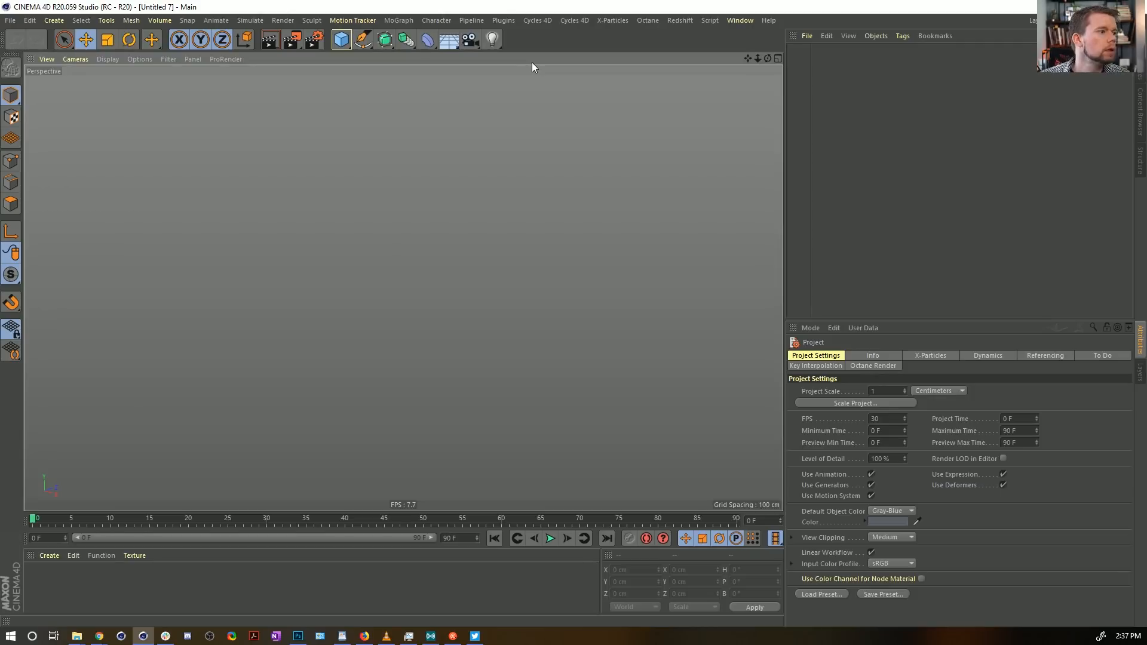
pyautogui.click(343, 42)
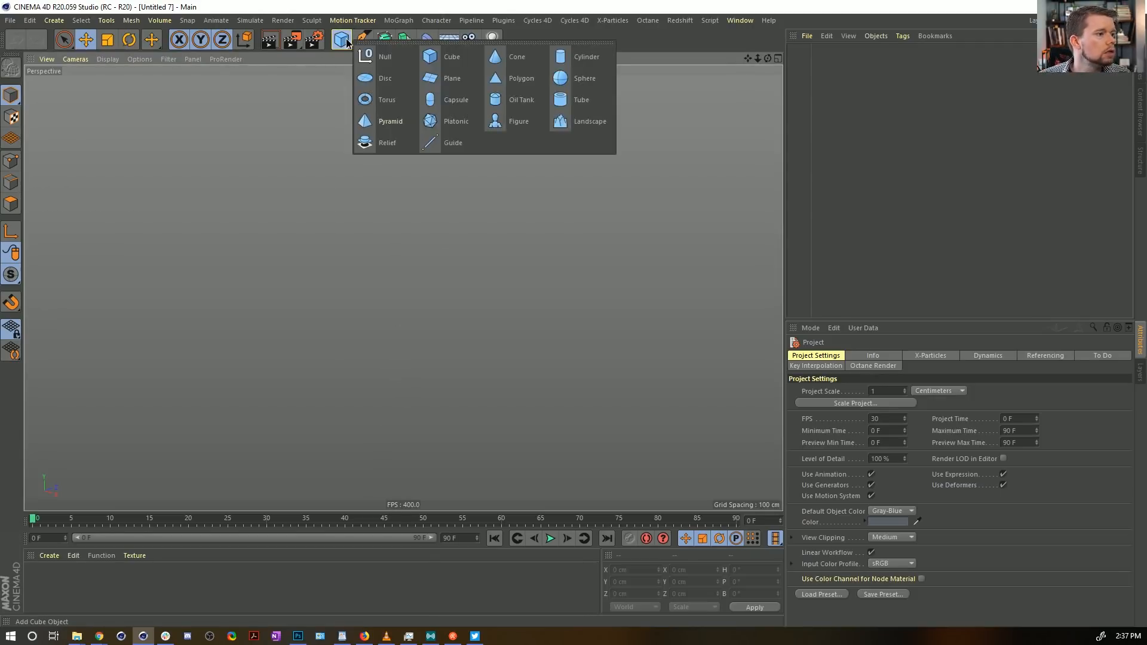
pyautogui.click(451, 80)
pyautogui.keyDown('alt'); pyautogui.moveTo(507, 219); pyautogui.dragTo(471, 339); pyautogui.keyUp('alt')
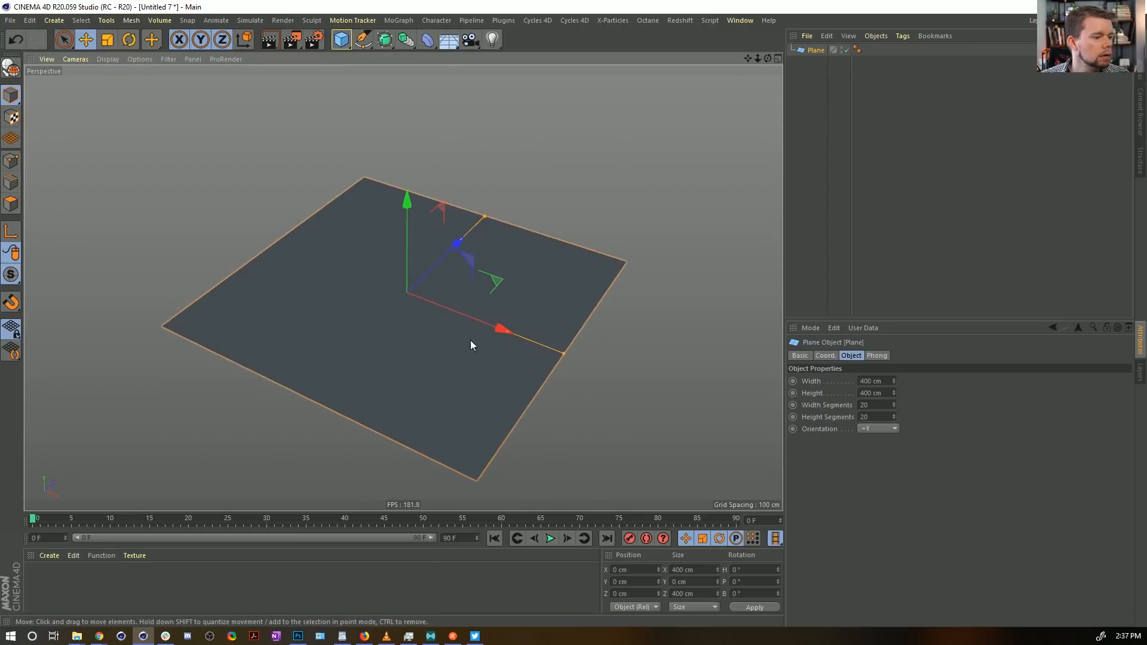
pyautogui.click(877, 405)
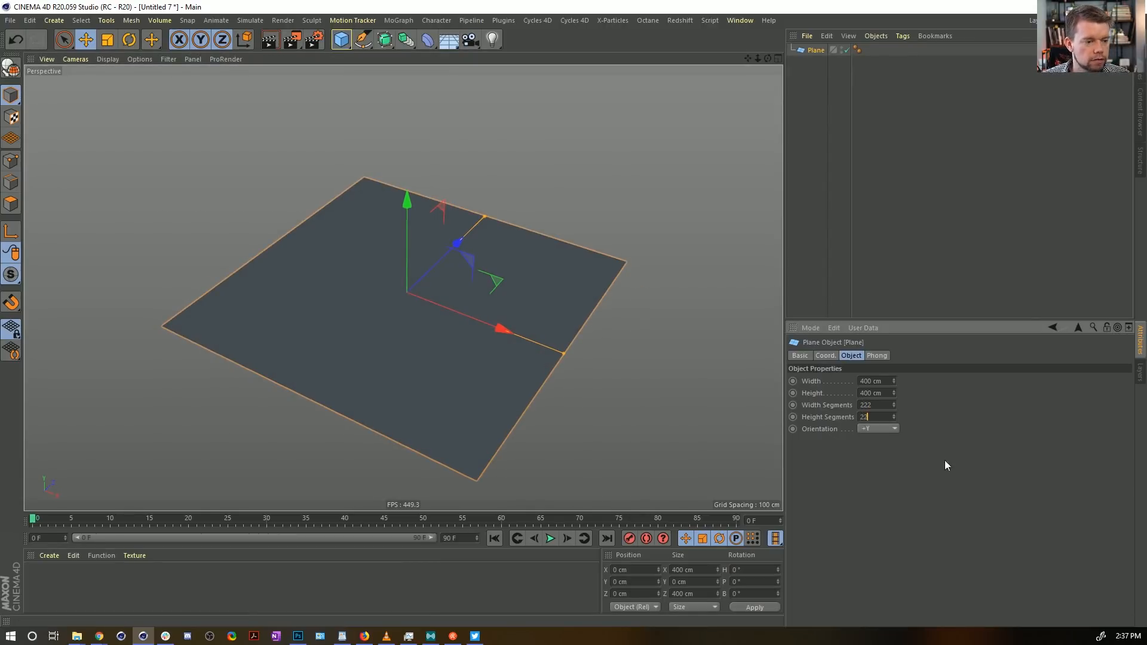
# Step: Add a Plain effector and make it a child of the Plane
pyautogui.click(428, 39)
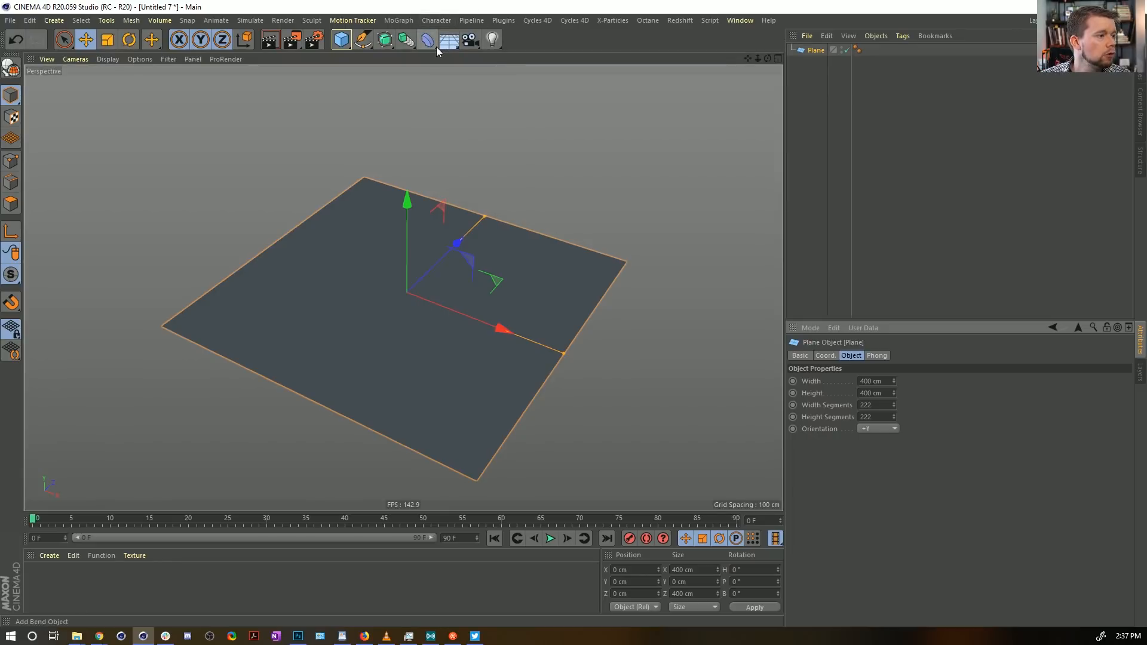
pyautogui.click(505, 23)
pyautogui.click(499, 12)
pyautogui.click(404, 22)
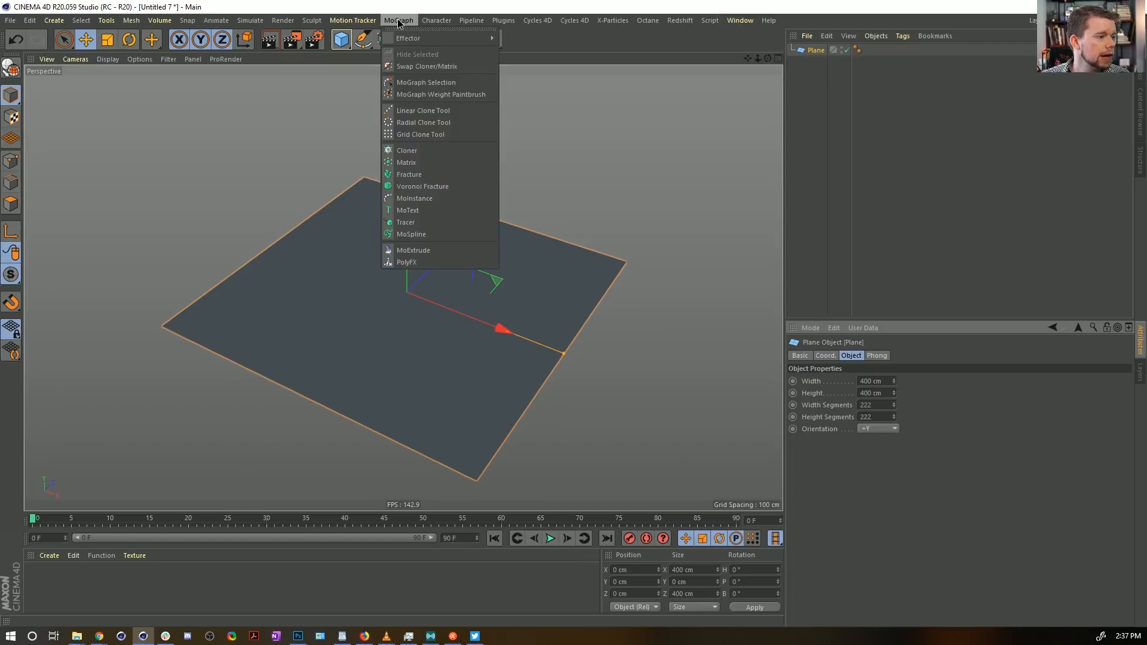
pyautogui.moveTo(433, 38)
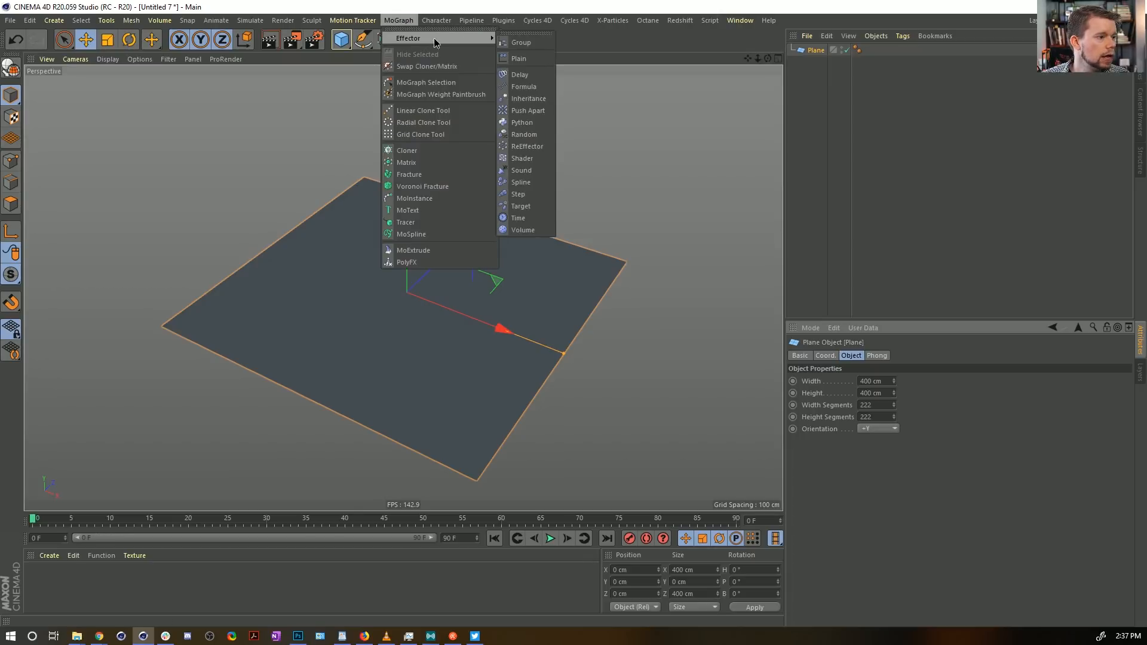
pyautogui.click(520, 58)
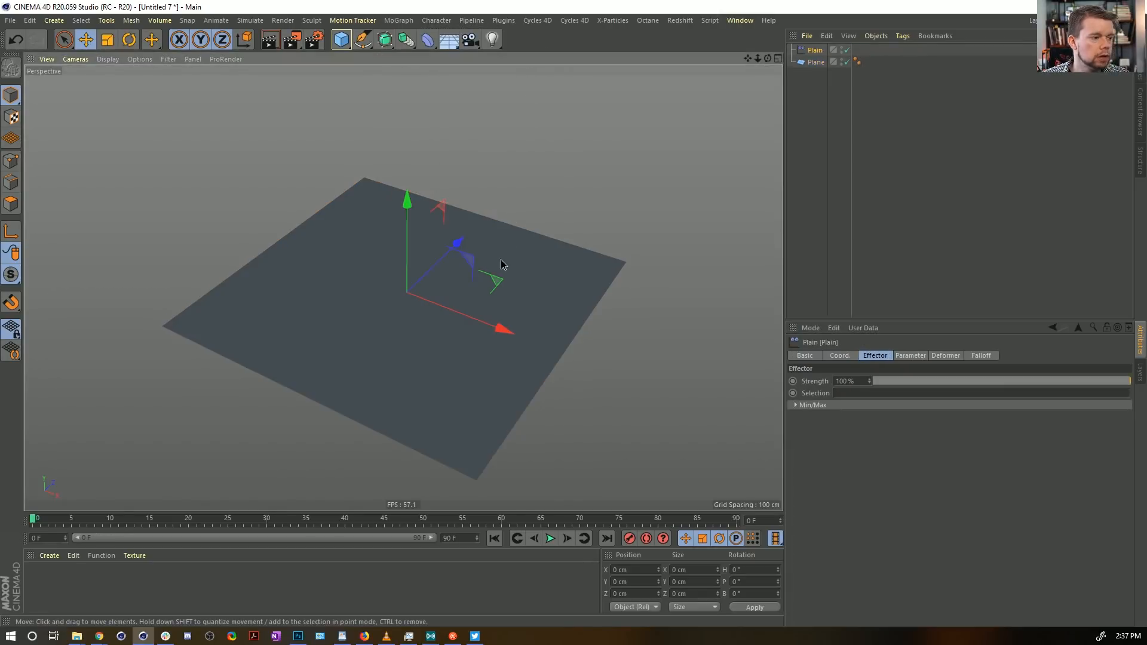
pyautogui.keyDown('alt'); pyautogui.moveTo(500, 259); pyautogui.dragTo(770, 107); pyautogui.keyUp('alt')
pyautogui.moveTo(813, 50); pyautogui.dragTo(817, 62)
# Step: Set the Plain effector's Deformation to Point
pyautogui.click(944, 356)
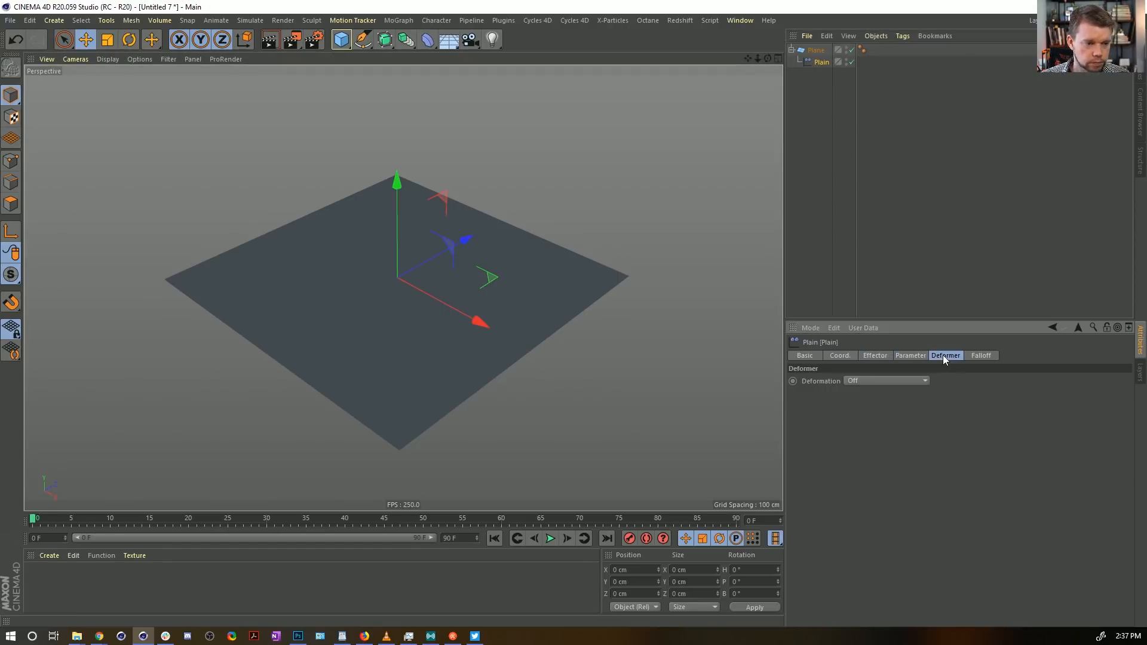
pyautogui.click(898, 381)
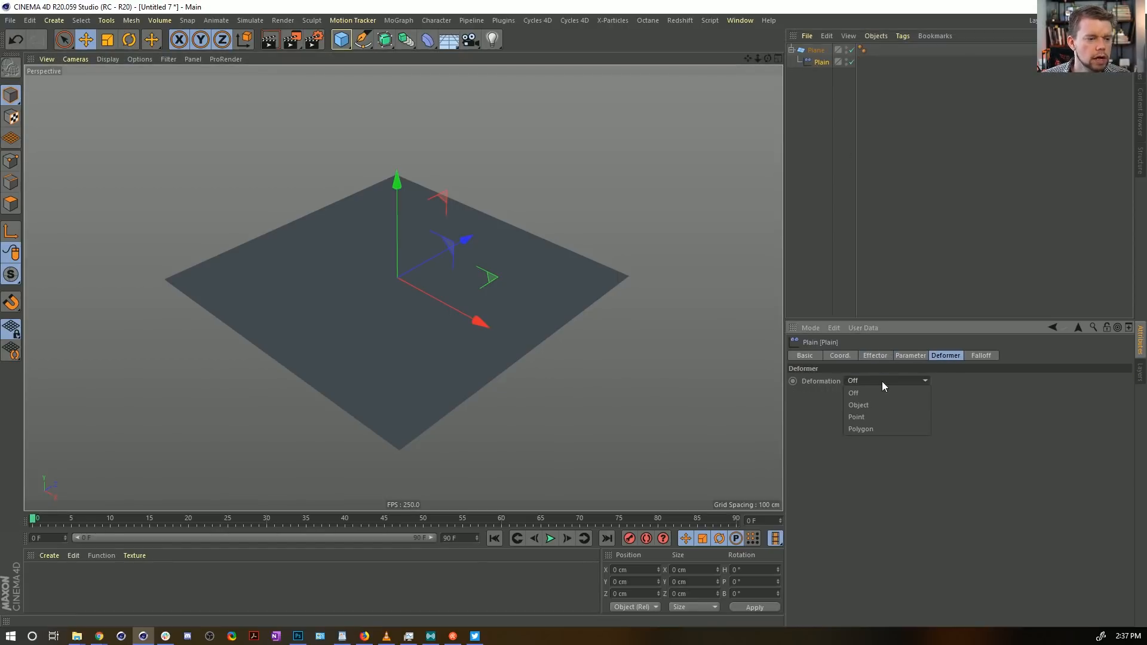
pyautogui.click(872, 414)
# Step: Set the Plain effector's position offset to 0 cm in Y and 100 cm in Z, after trying 500 cm in Z
pyautogui.click(905, 356)
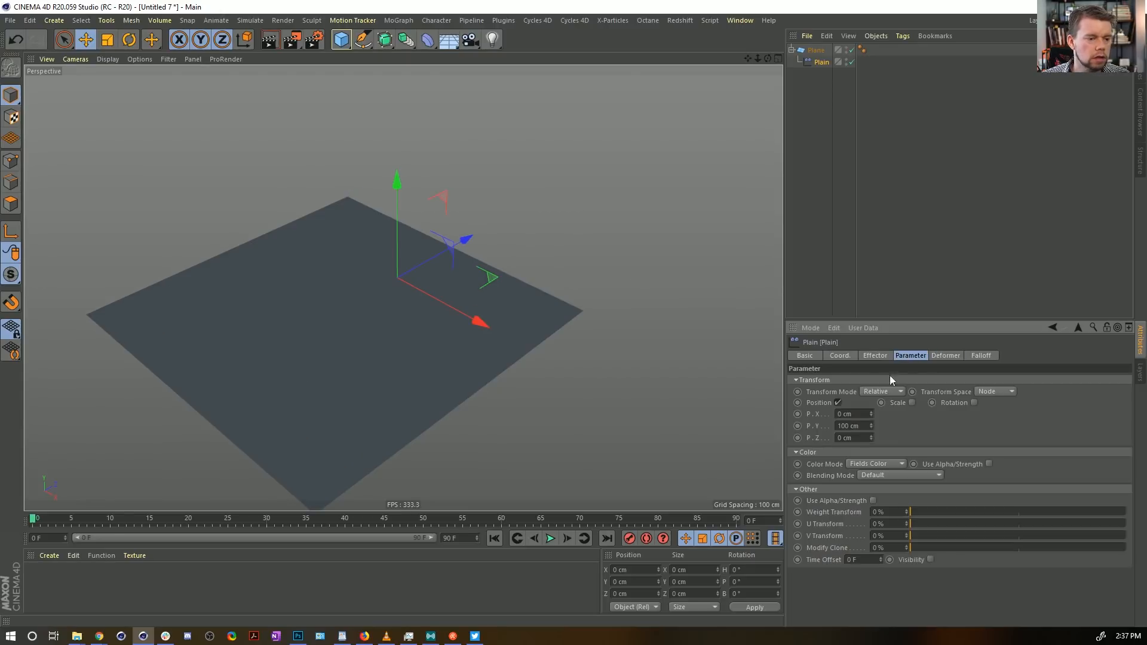
pyautogui.doubleClick(865, 427)
pyautogui.write('0')
pyautogui.press('Return')
pyautogui.doubleClick(854, 438)
pyautogui.write('5')
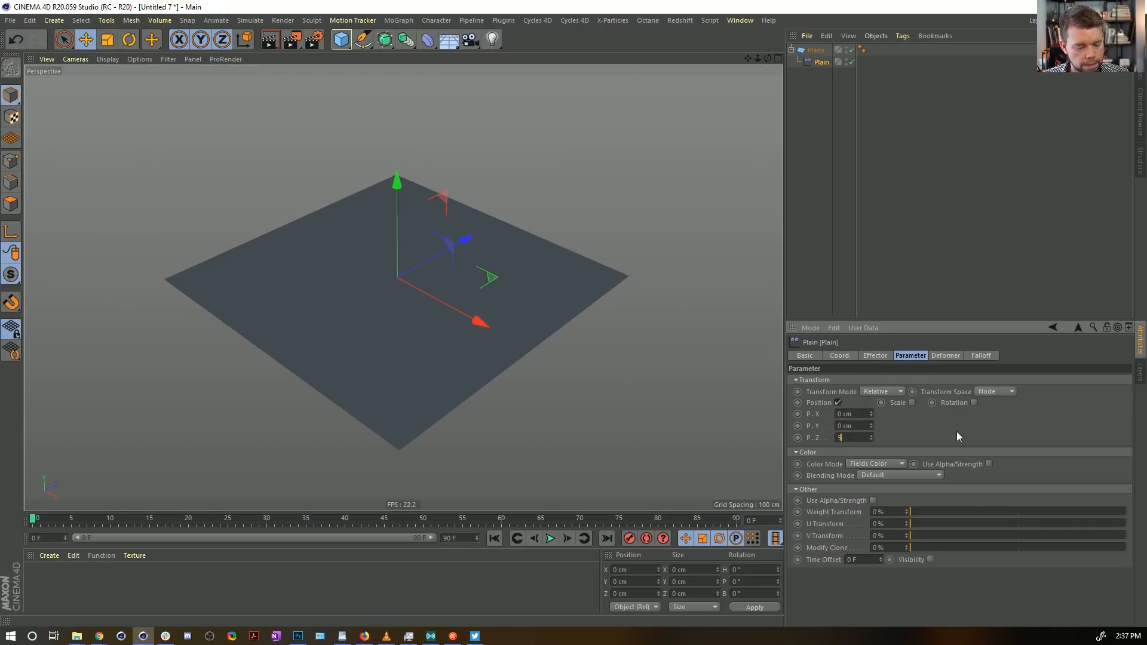
pyautogui.write('00')
pyautogui.press('Return')
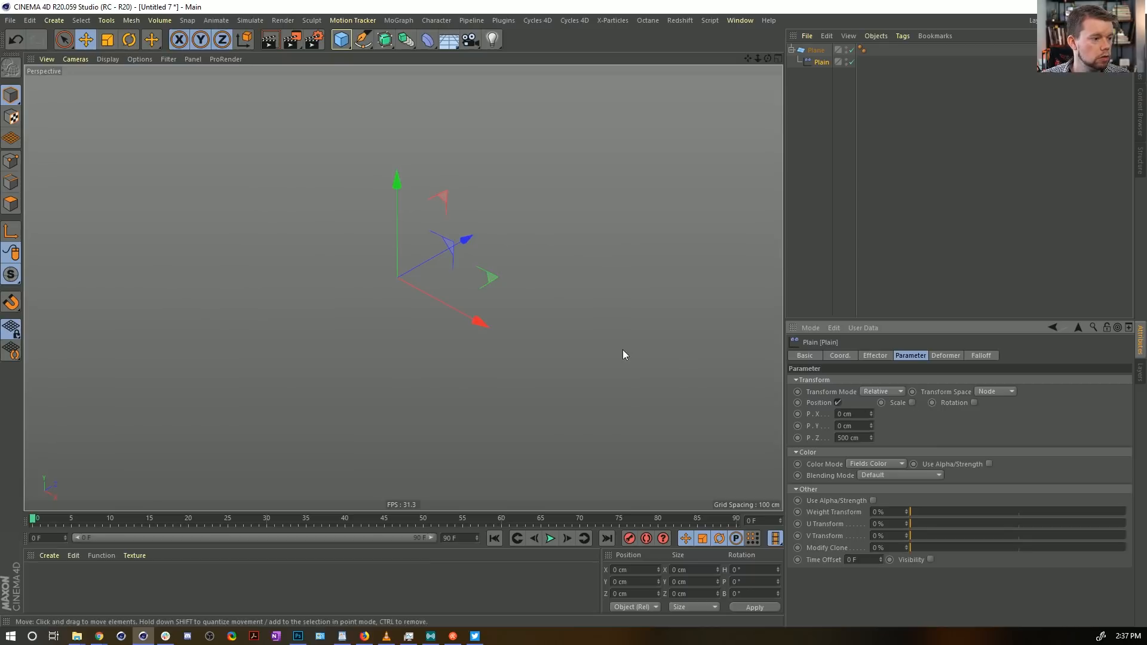
pyautogui.moveTo(841, 439); pyautogui.dragTo(837, 440)
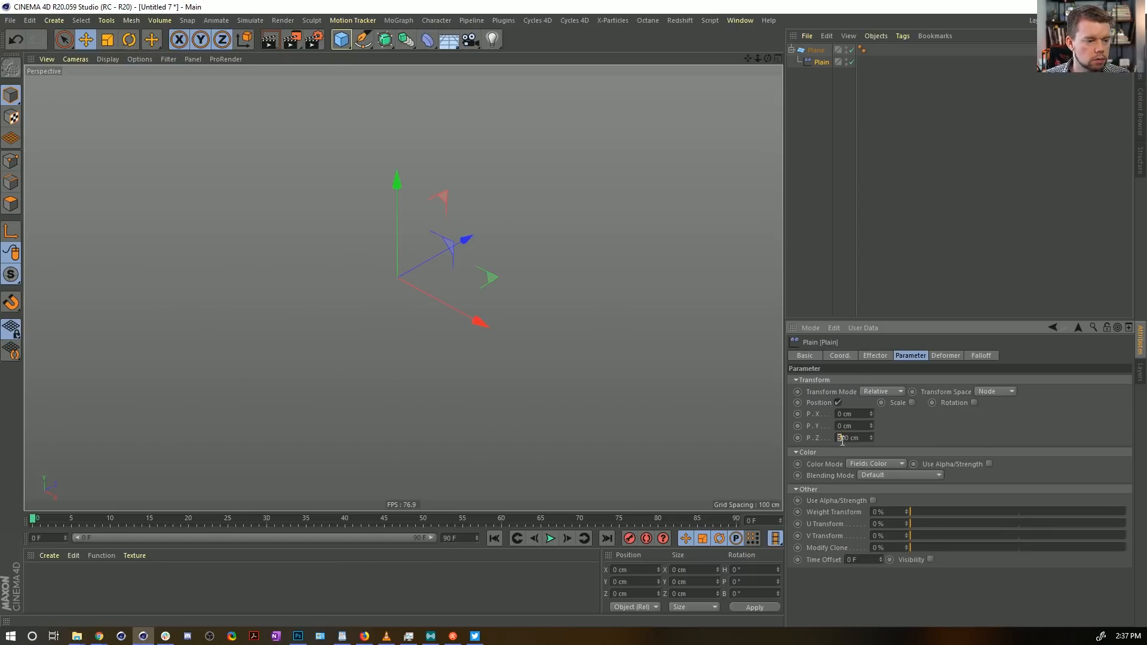
pyautogui.write('1')
pyautogui.press('Return')
pyautogui.click(876, 356)
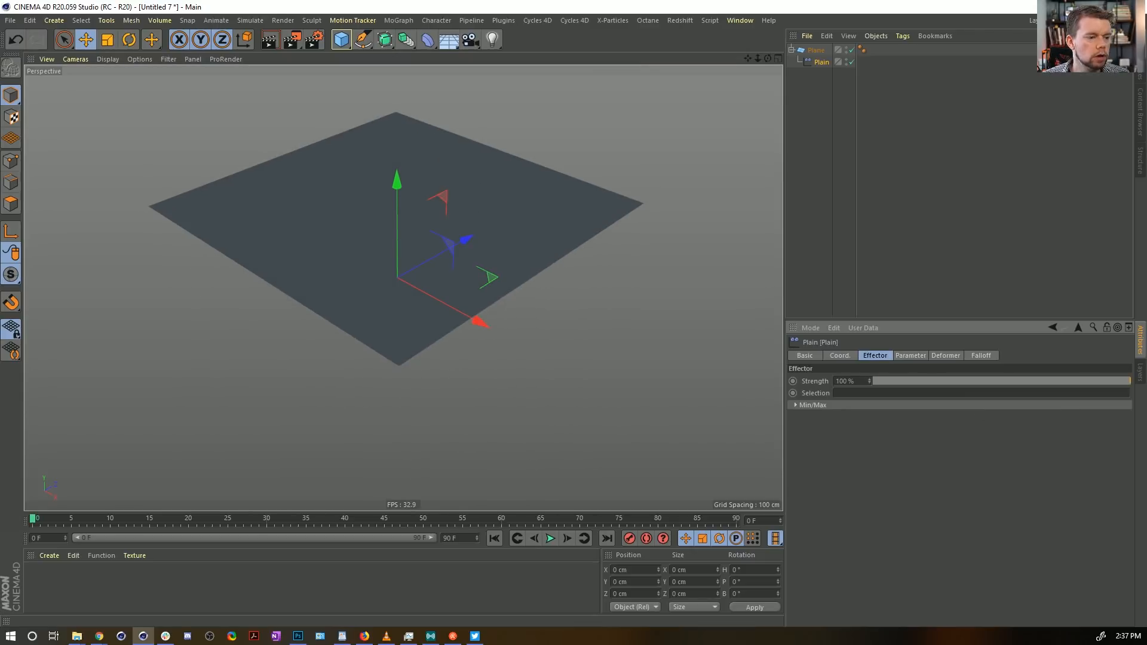
pyautogui.click(949, 357)
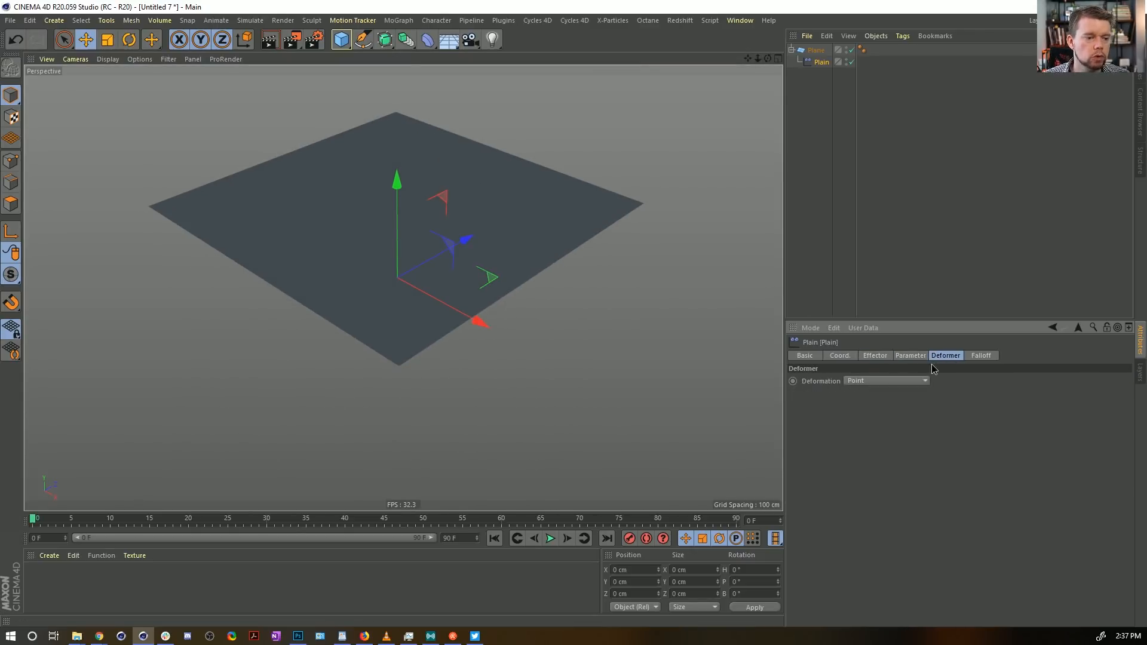
pyautogui.click(923, 358)
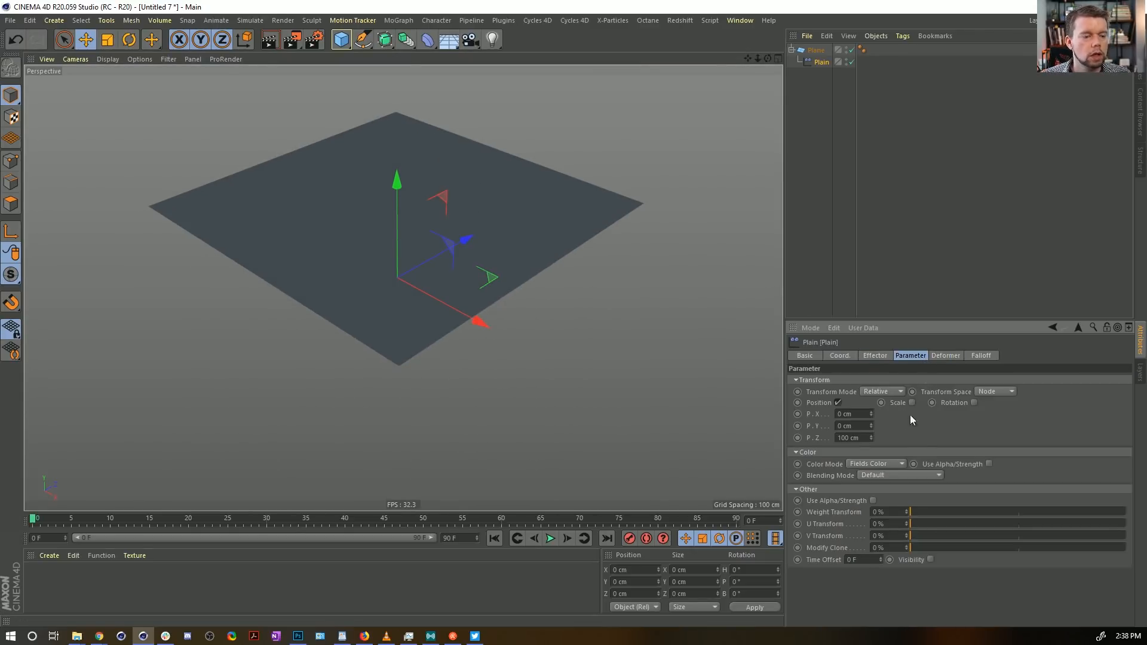
# Step: Create a new material and apply it to the Plane
pyautogui.click(985, 358)
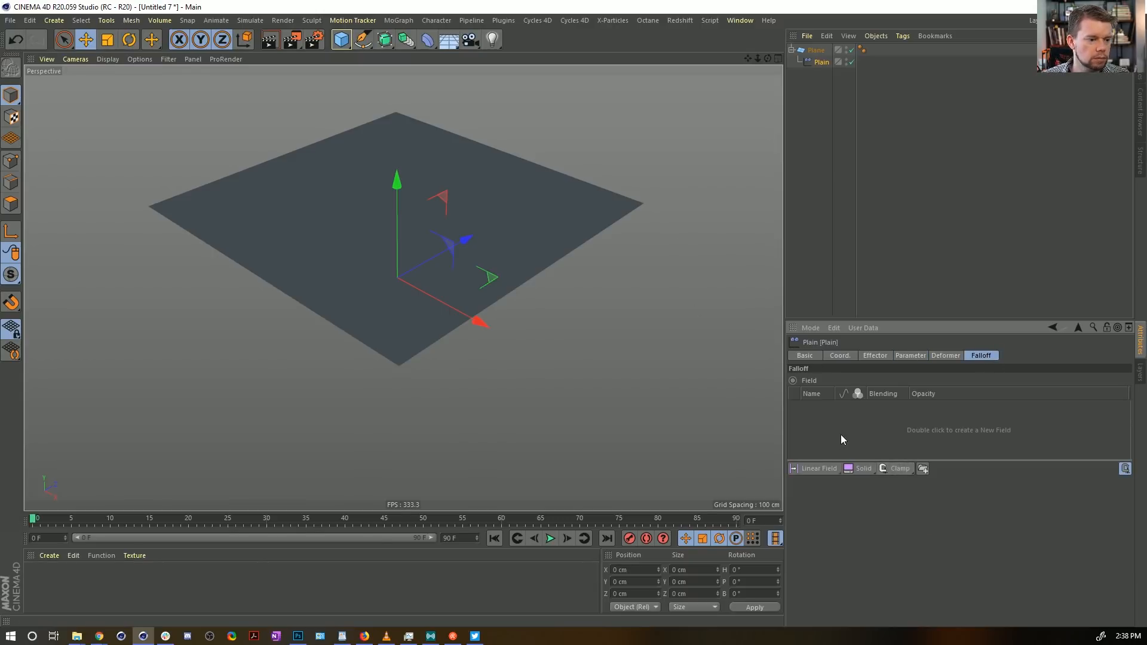
pyautogui.doubleClick(43, 584)
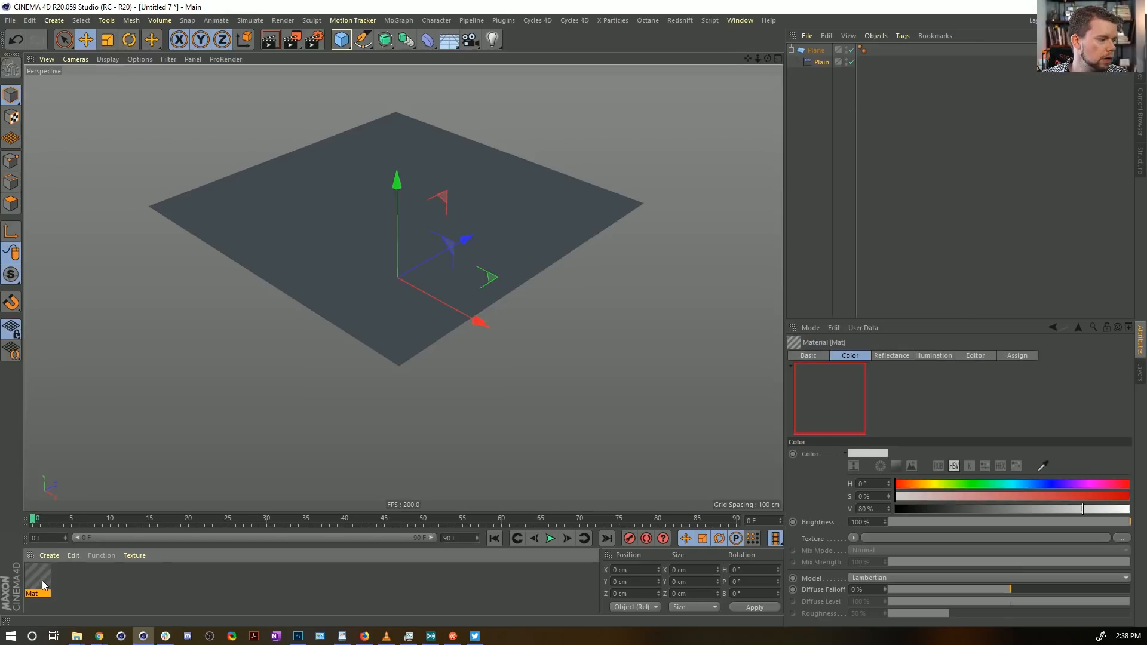
pyautogui.moveTo(43, 584); pyautogui.dragTo(815, 52)
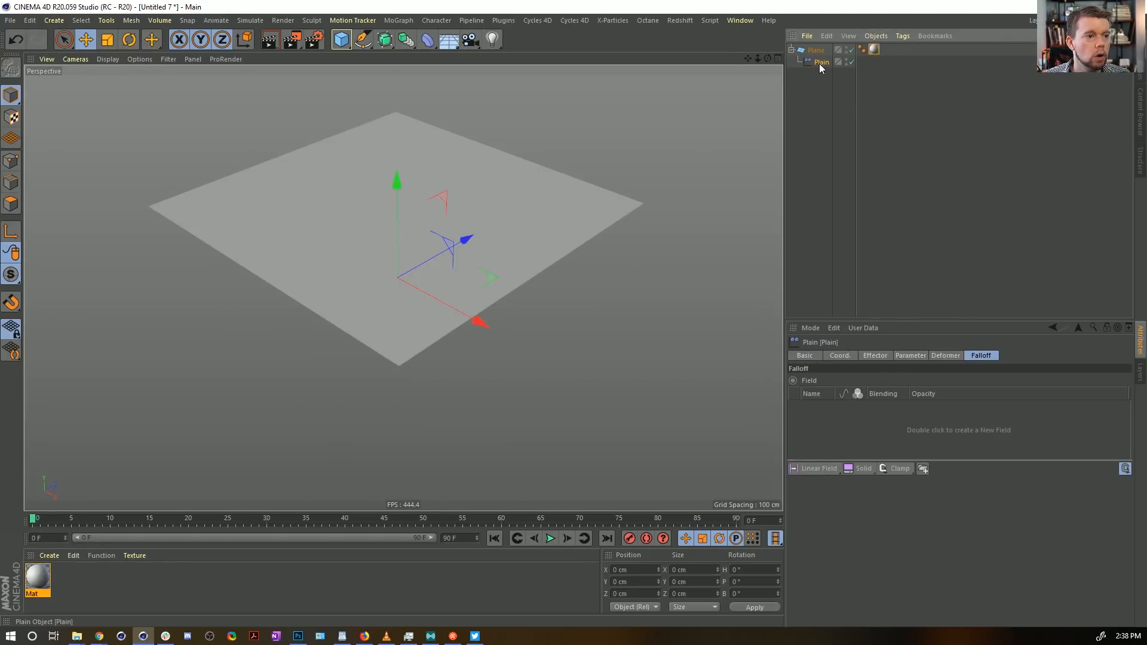
# Step: Add a Shader Field to the Plain effector's falloff and open the field's own settings
pyautogui.click(828, 471)
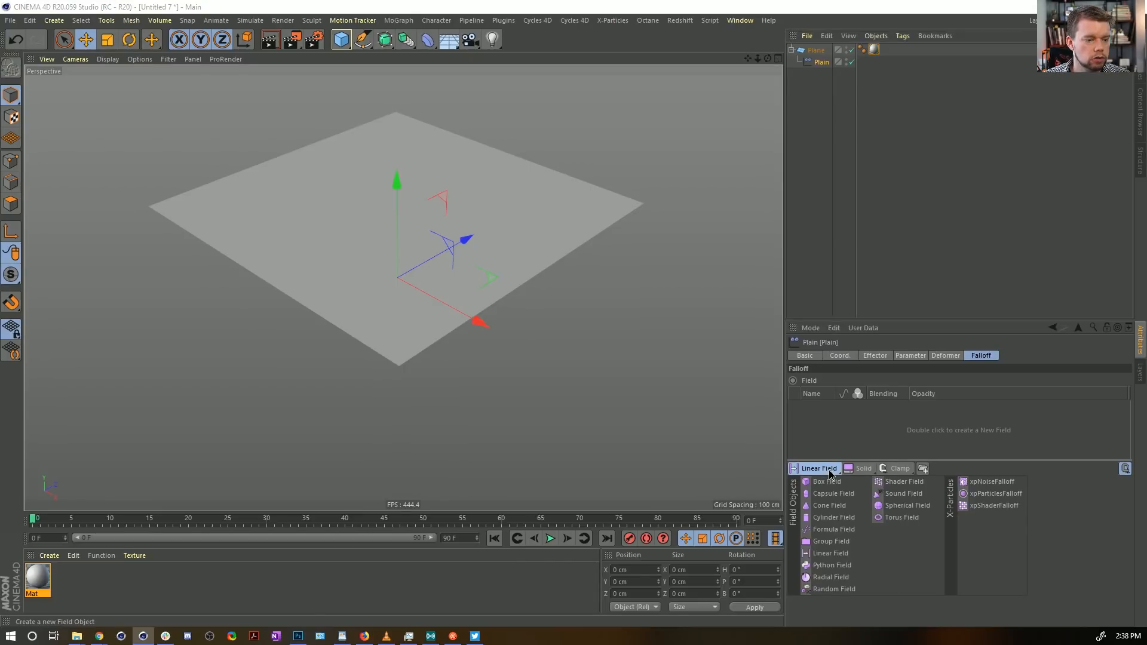
pyautogui.click(904, 482)
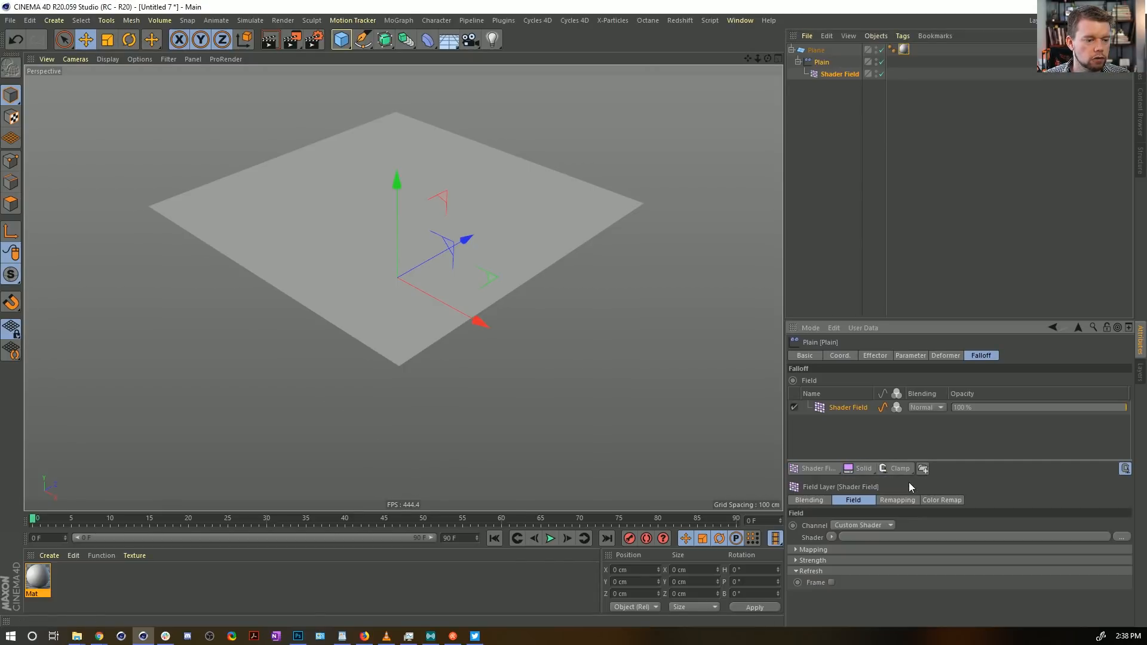
pyautogui.click(880, 355)
pyautogui.click(911, 355)
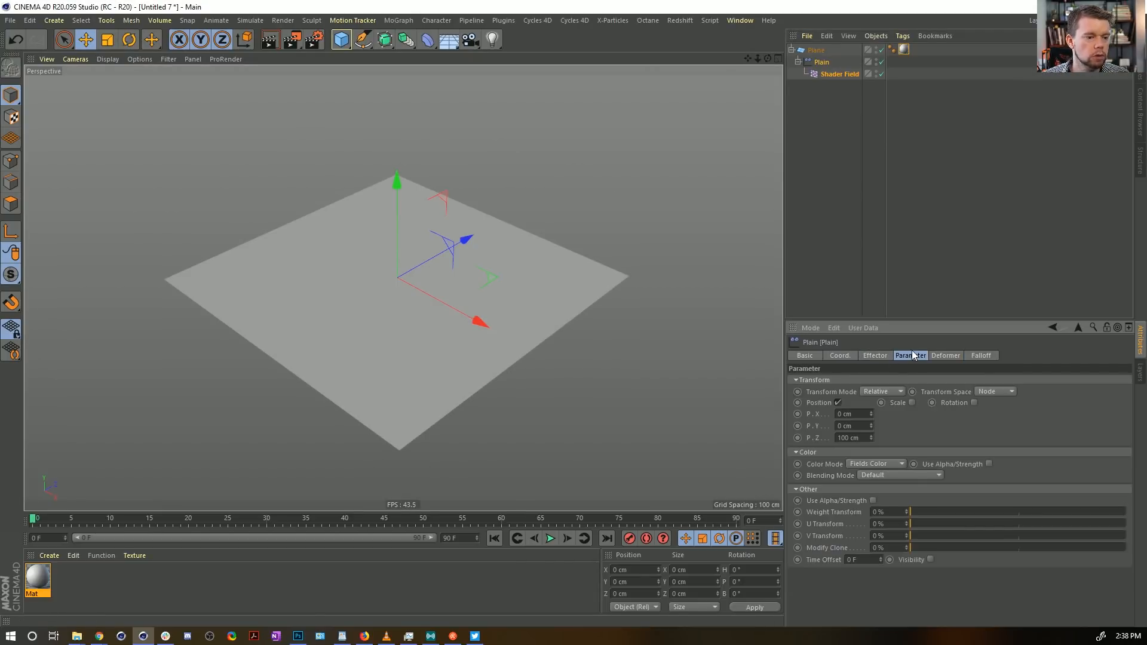
pyautogui.click(875, 356)
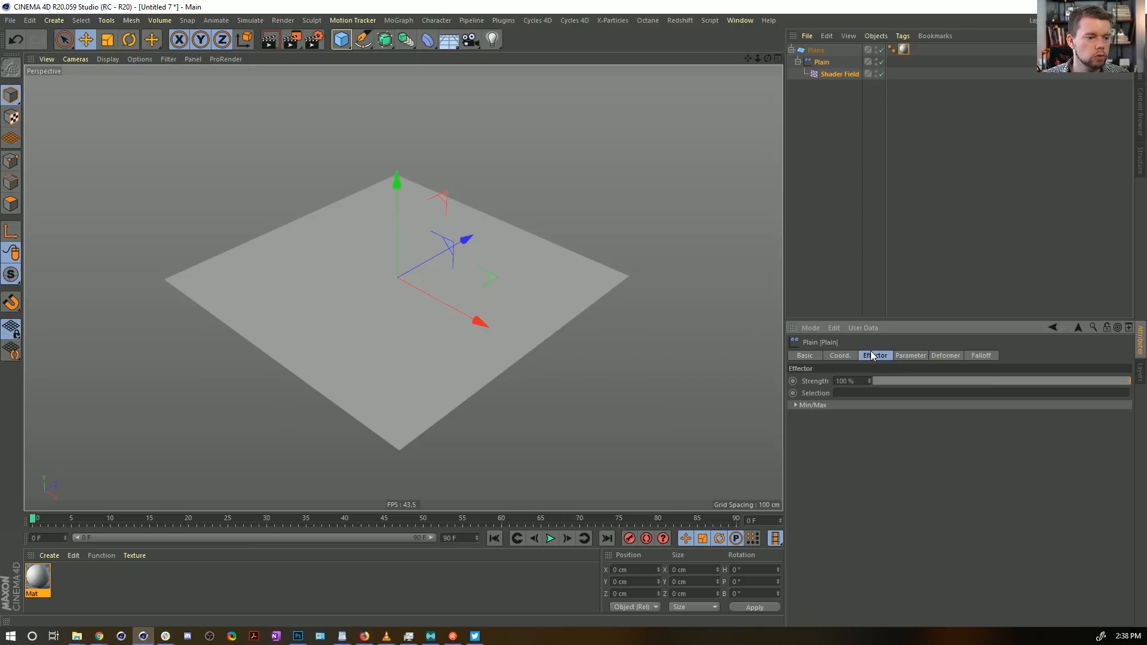
pyautogui.click(947, 357)
pyautogui.click(913, 355)
pyautogui.click(831, 74)
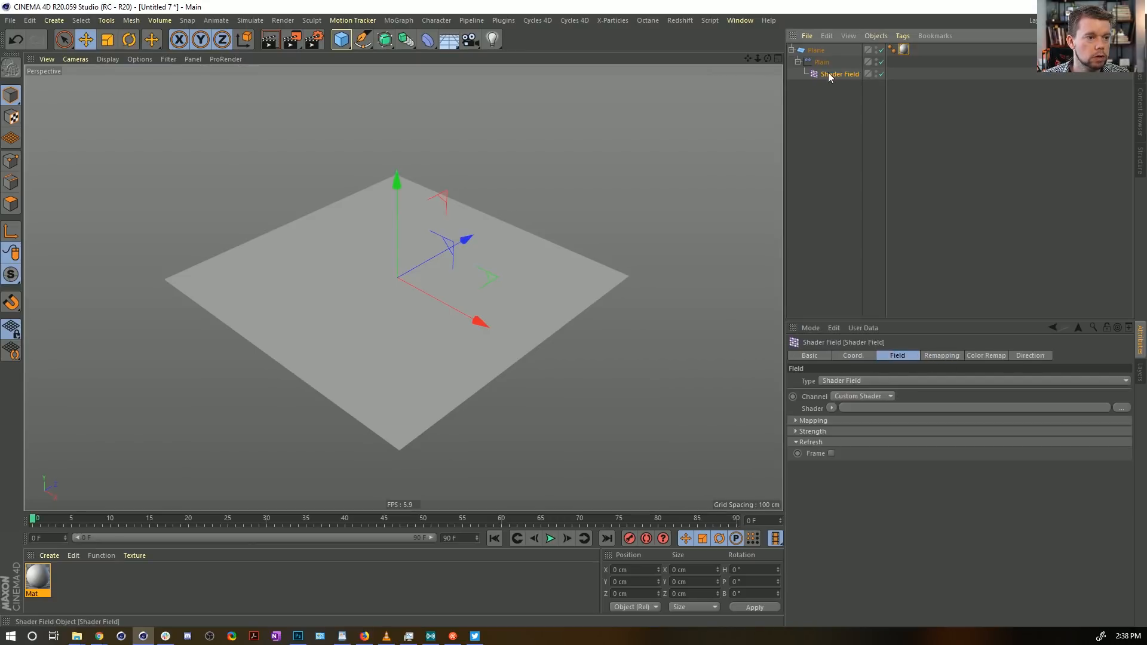
pyautogui.click(859, 396)
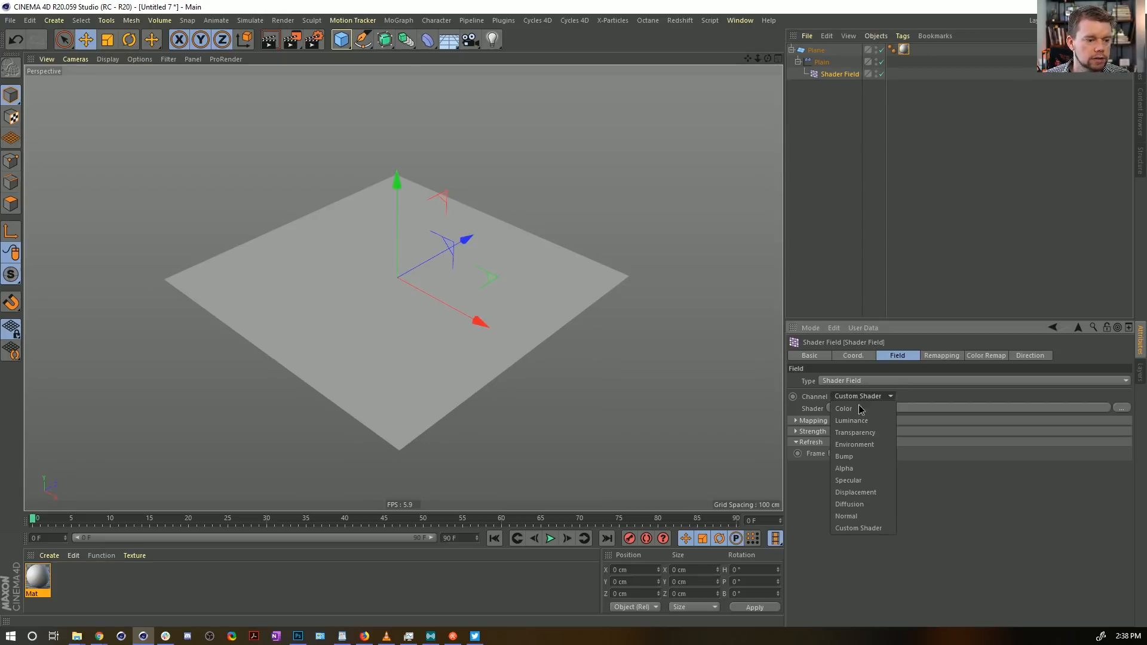
pyautogui.click(851, 421)
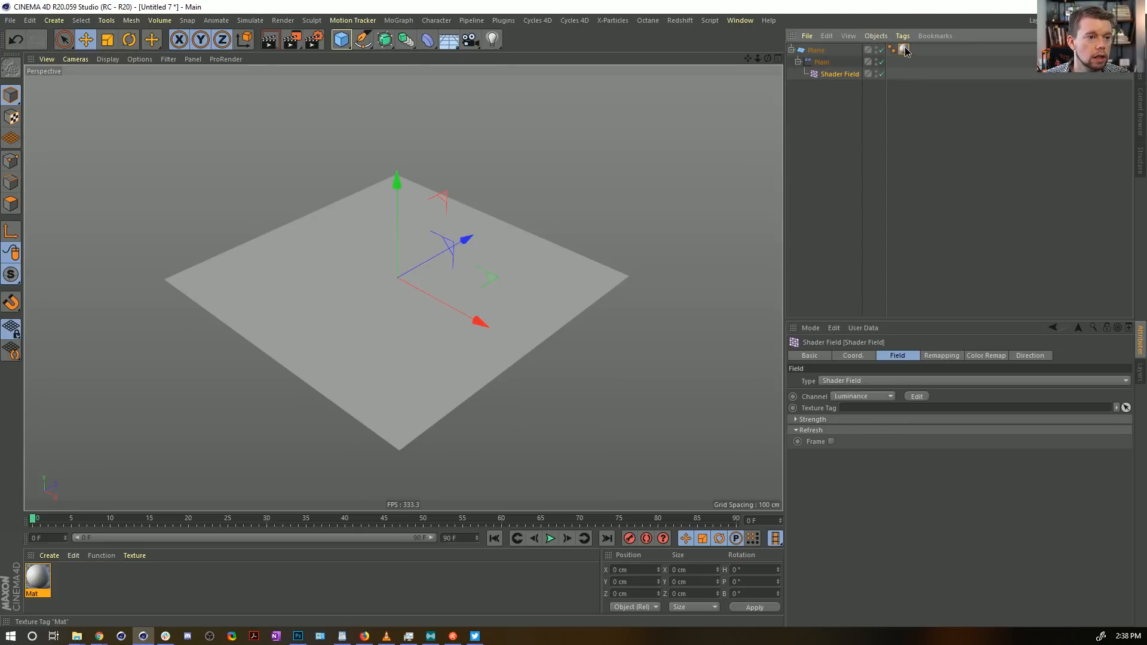
pyautogui.moveTo(905, 51); pyautogui.dragTo(876, 409)
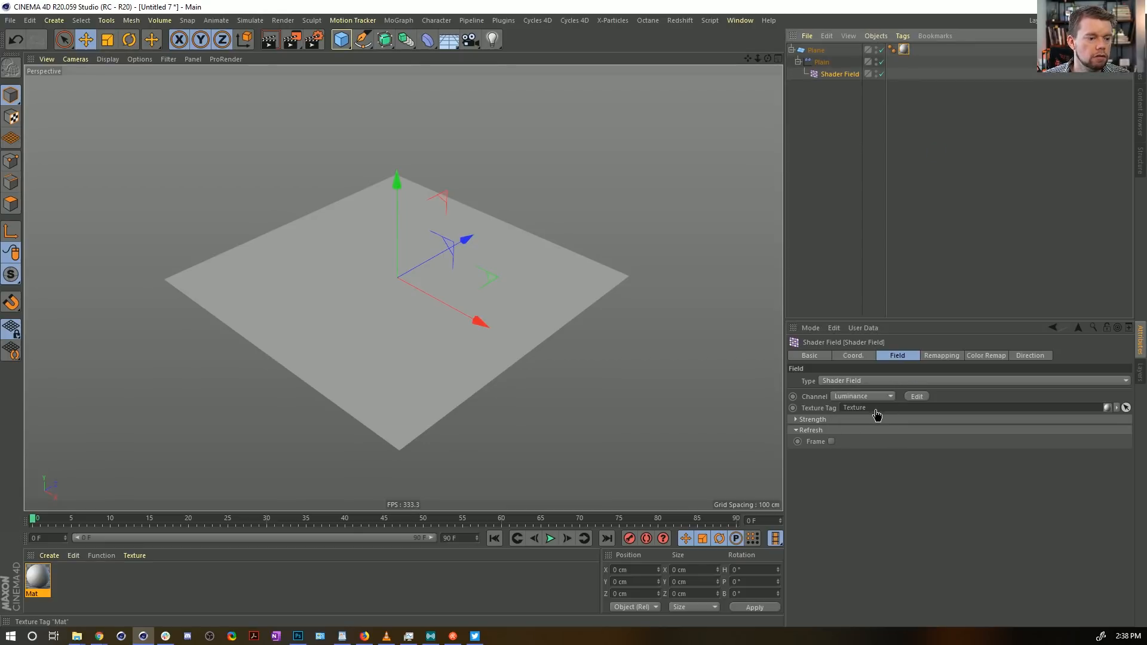
# Step: Edit the Plane's material to enable Luminance and disable Color and Reflectance
pyautogui.click(39, 576)
pyautogui.doubleClick(38, 577)
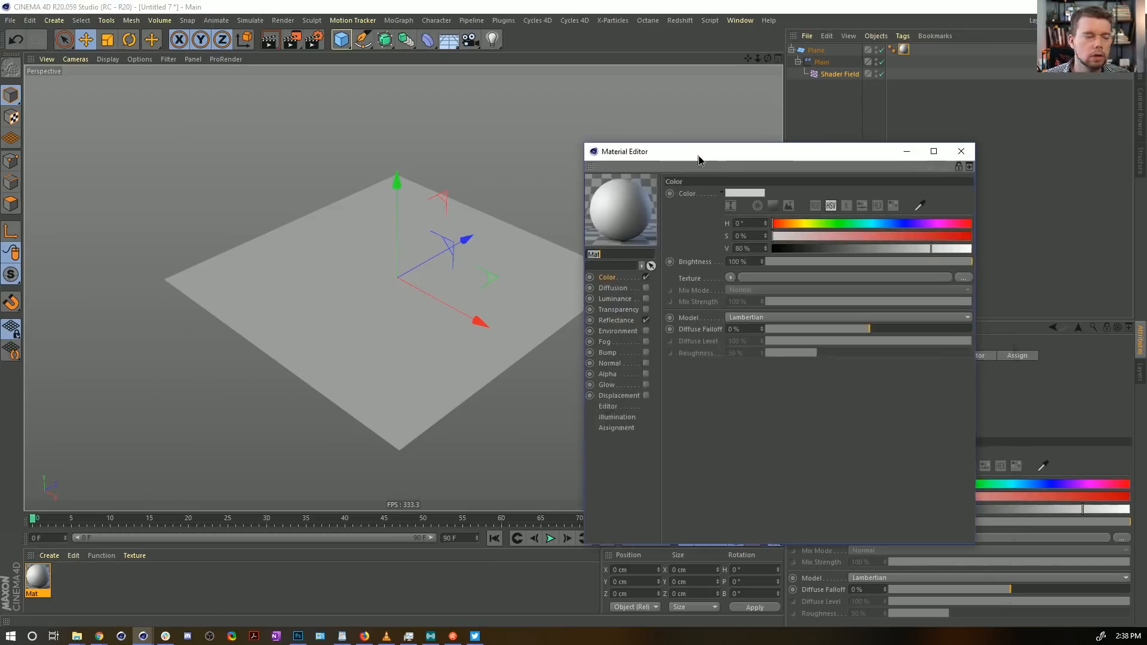
pyautogui.moveTo(697, 152); pyautogui.dragTo(798, 127)
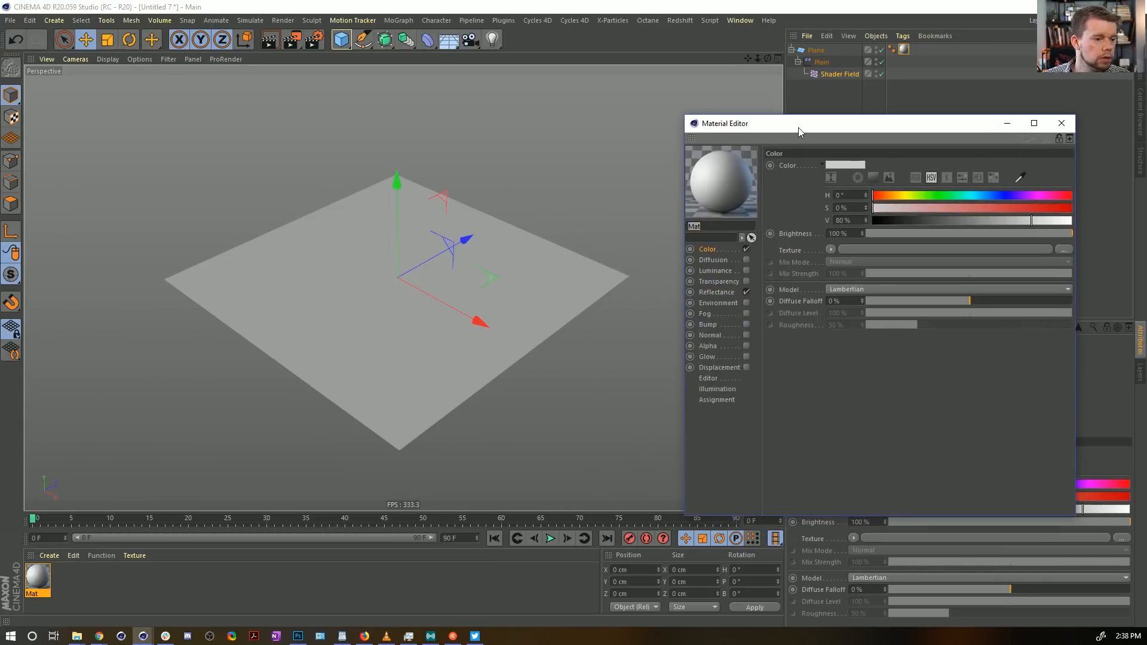
pyautogui.click(746, 271)
pyautogui.click(746, 249)
pyautogui.click(747, 292)
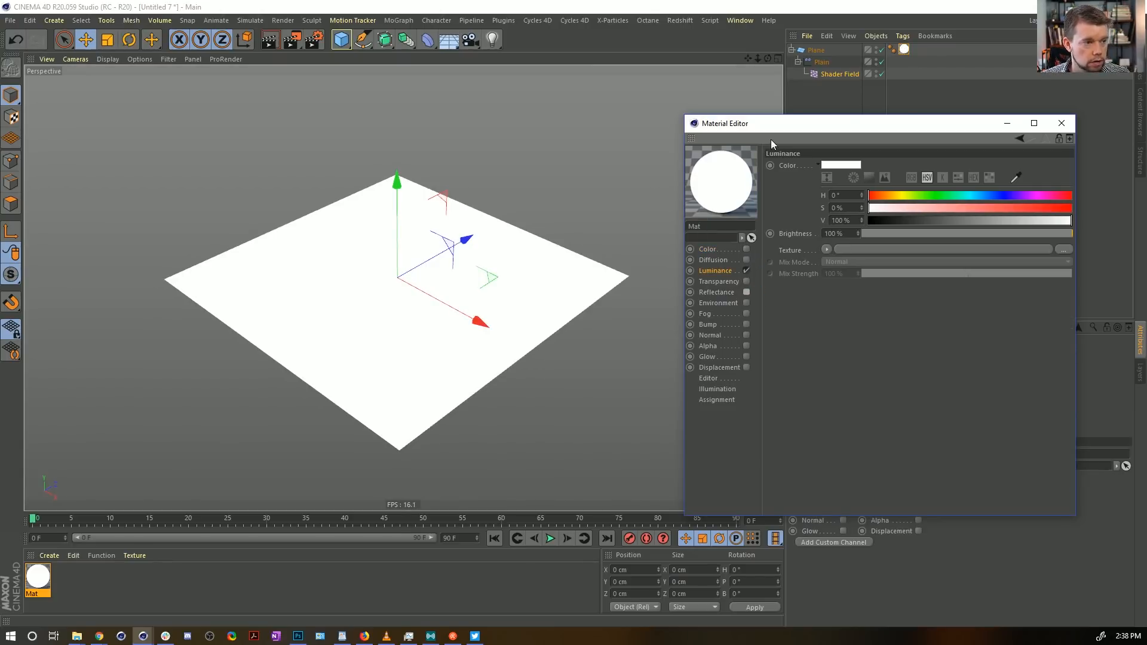
# Step: Create a second default material and apply it to the Plane on top of the luminance material
pyautogui.scroll(5, 465, 281)
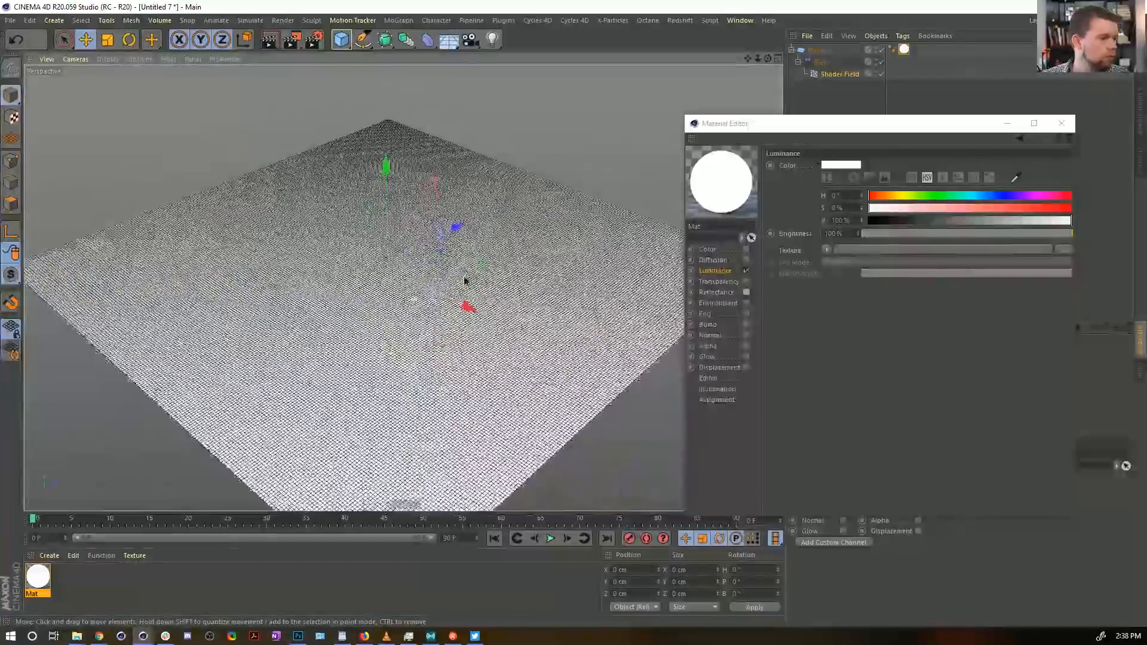
pyautogui.doubleClick(88, 585)
pyautogui.moveTo(742, 25); pyautogui.dragTo(817, 51)
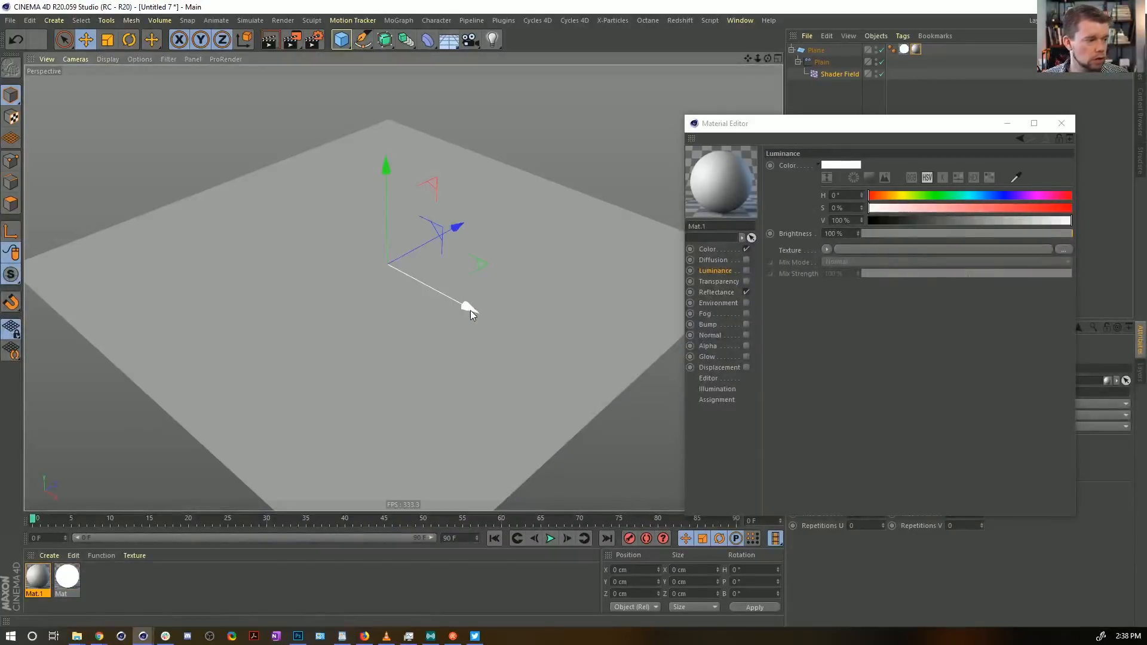
# Step: Load a Layer shader into the luminance material's texture, add a Noise layer inside it and open that noise's settings
pyautogui.click(74, 586)
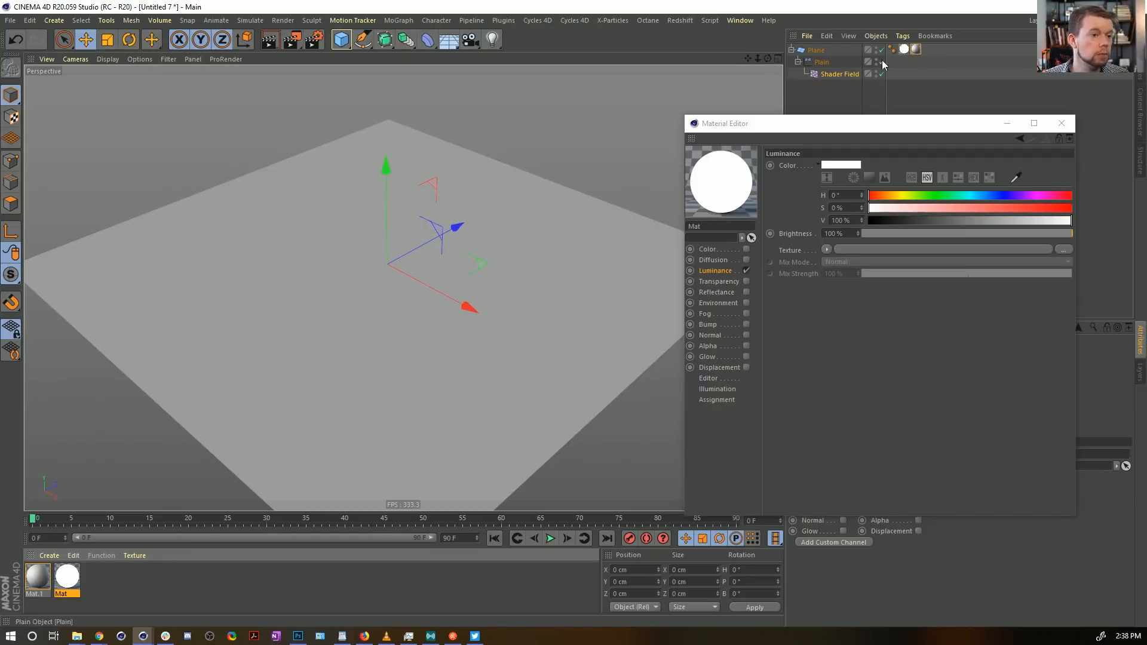
pyautogui.click(826, 249)
pyautogui.click(837, 441)
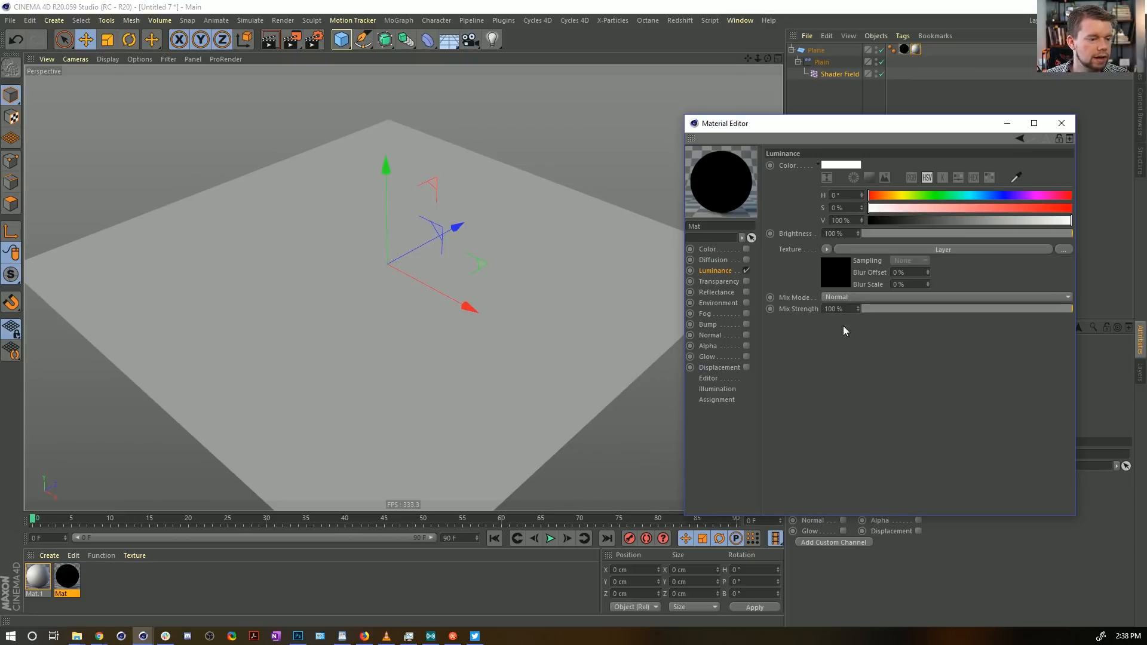
pyautogui.click(835, 271)
pyautogui.click(821, 258)
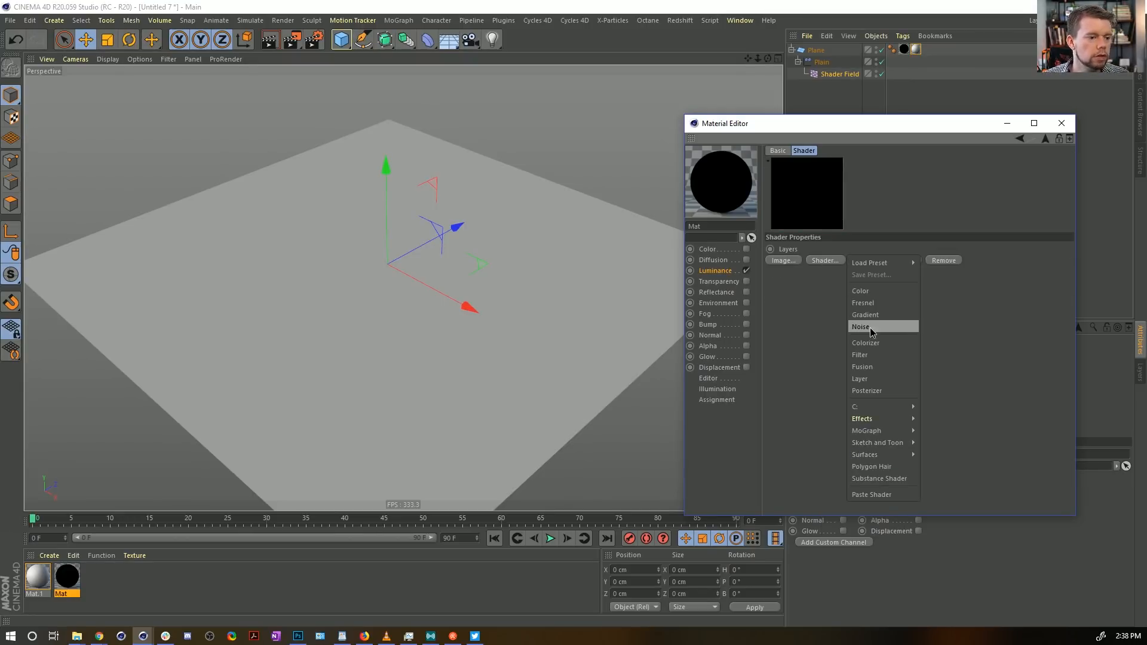
pyautogui.click(870, 327)
pyautogui.click(811, 275)
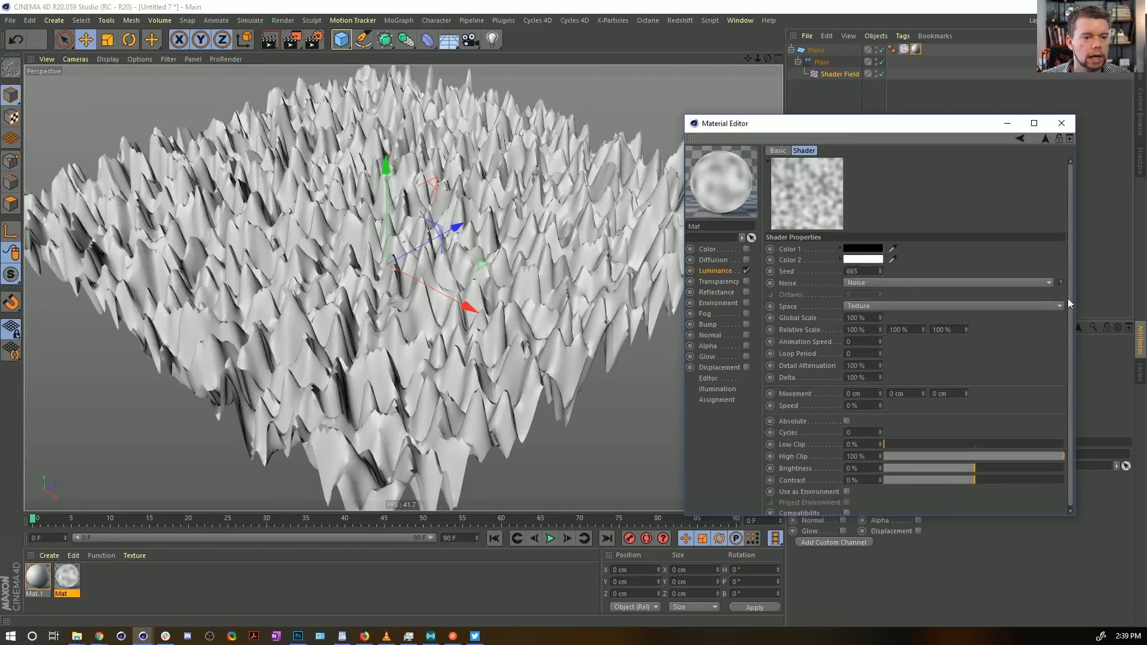
# Step: Change the noise type to Cell Noise and inspect the displaced plane
pyautogui.click(1061, 283)
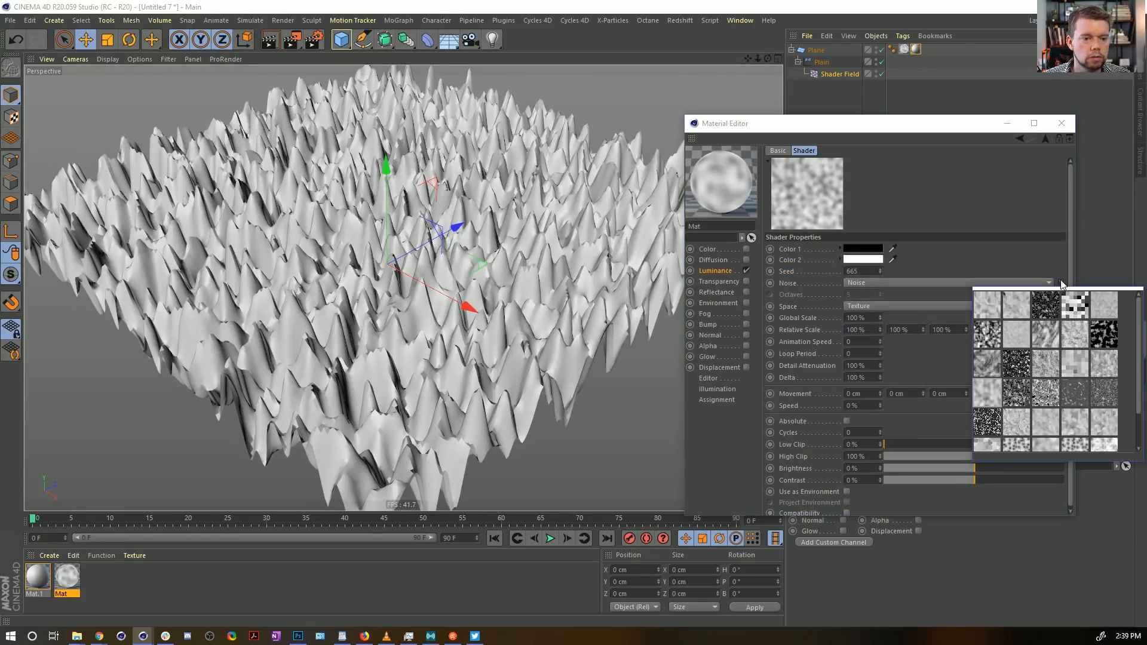
pyautogui.click(1080, 306)
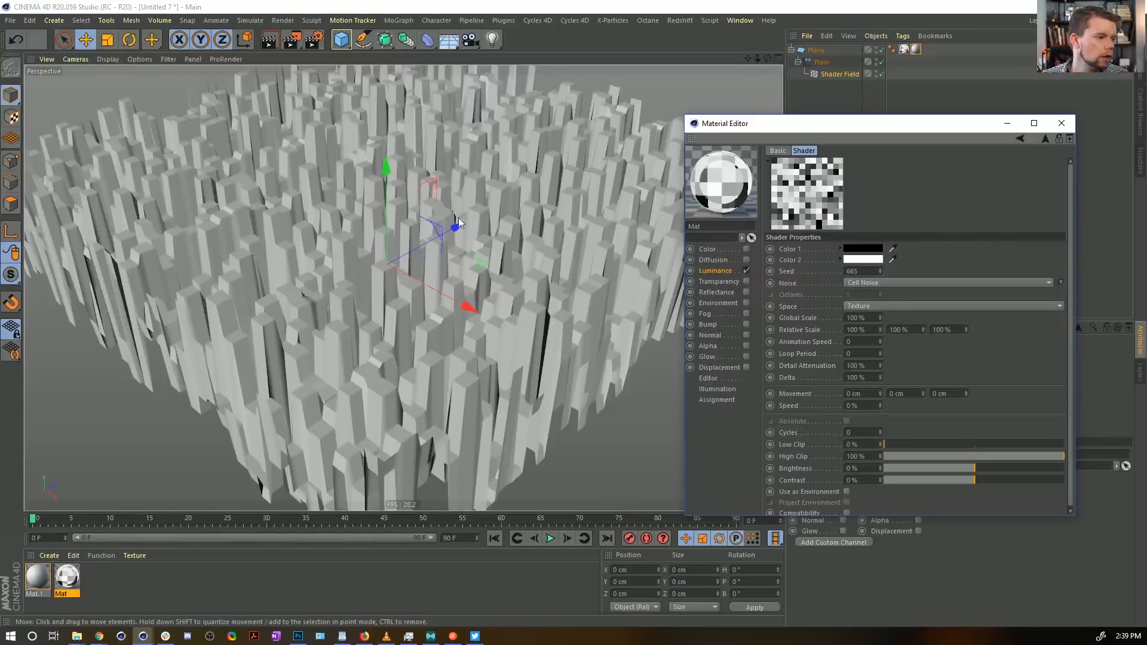
pyautogui.keyDown('alt'); pyautogui.moveTo(459, 224); pyautogui.dragTo(496, 251); pyautogui.keyUp('alt')
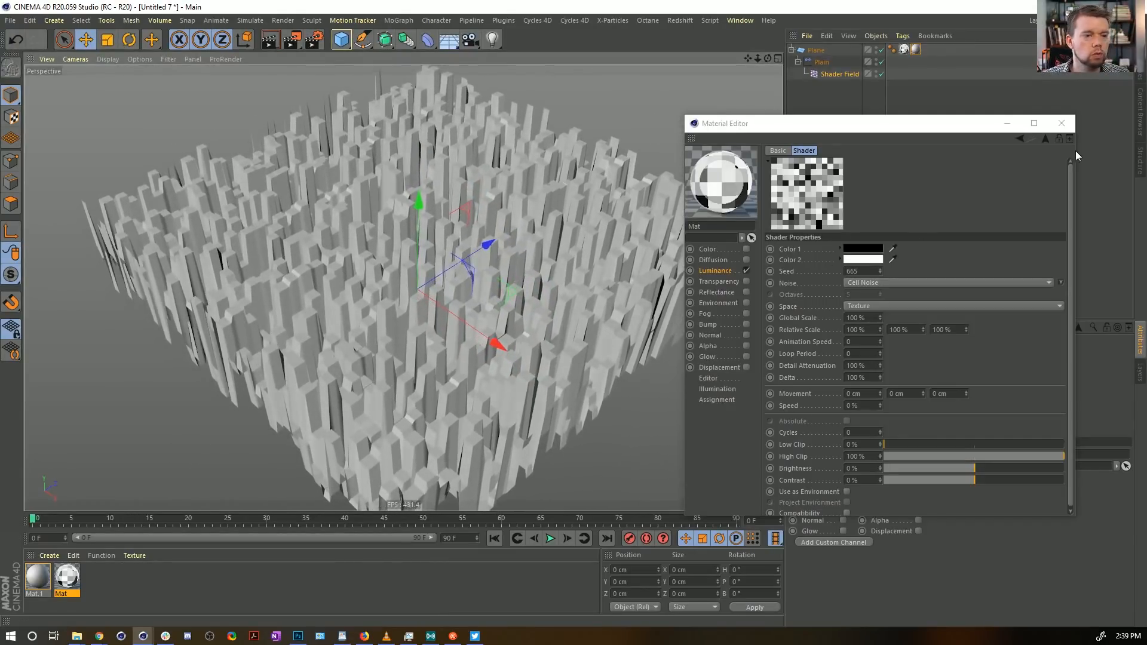
# Step: Duplicate the Noise layer and set the Global Scale of one copy to 500 %
pyautogui.click(1047, 140)
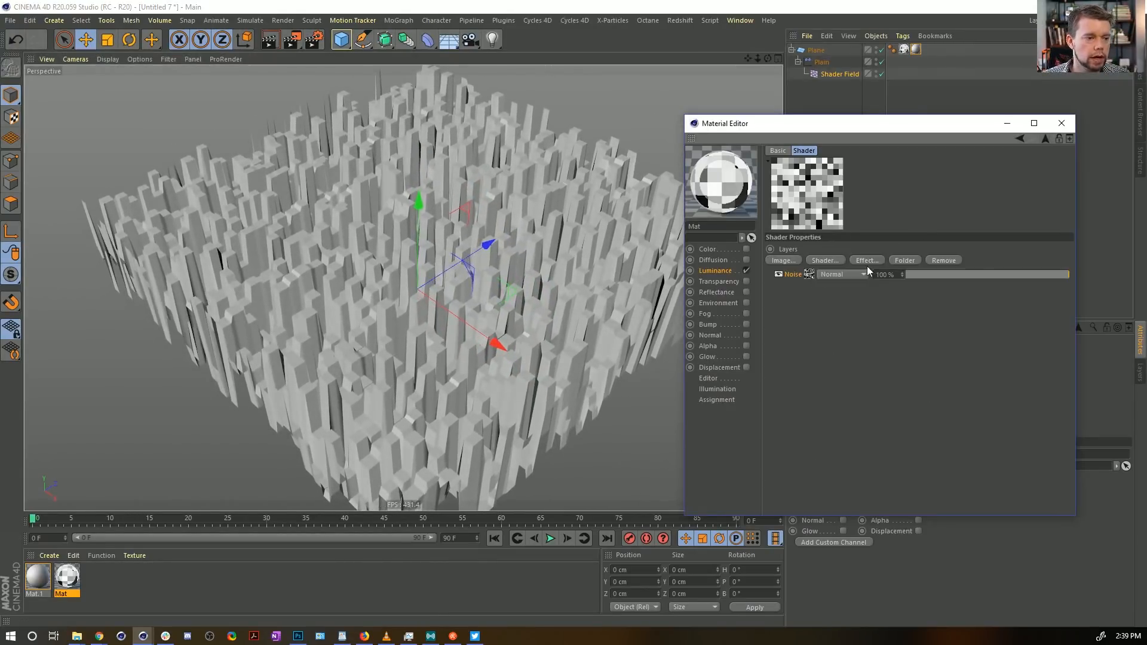
pyautogui.click(810, 275)
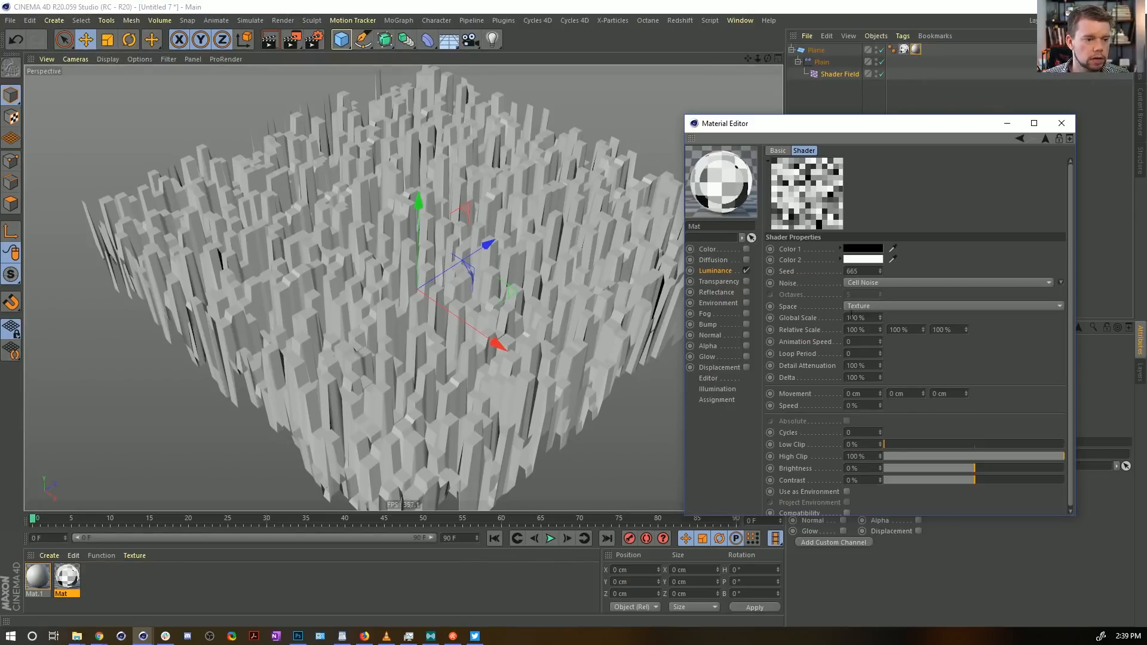
pyautogui.moveTo(852, 317); pyautogui.dragTo(847, 317)
pyautogui.write('5')
pyautogui.press('Return')
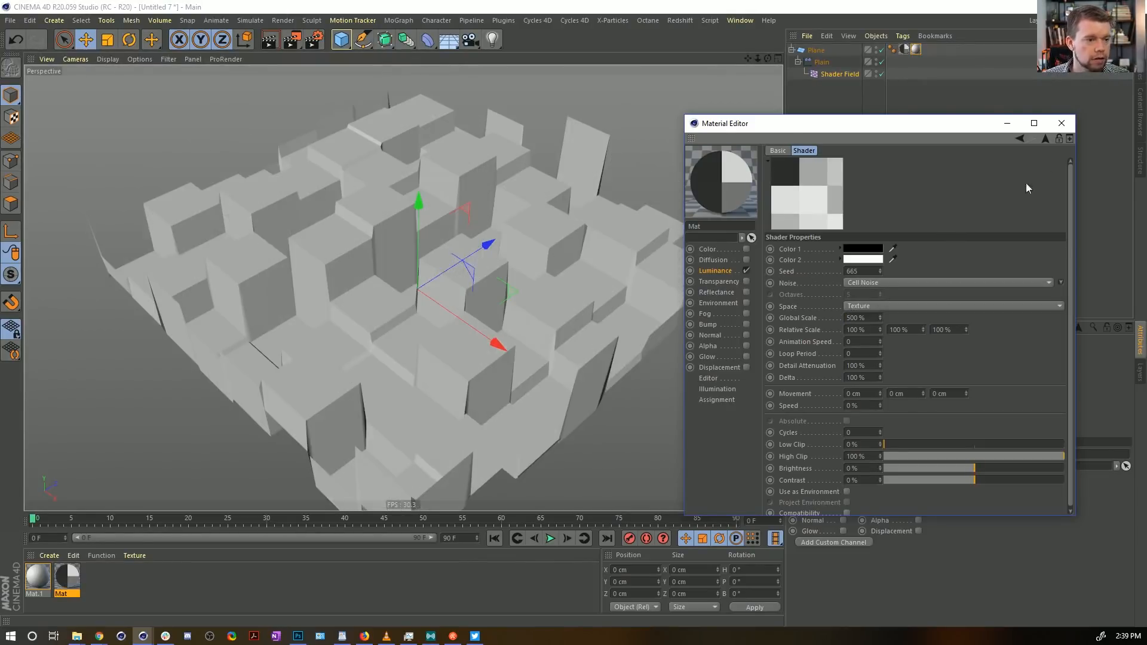
# Step: Move the smaller-scale Noise layer above the 500 % one, with its strength at 31 % and blend mode Overlay
pyautogui.click(1048, 140)
pyautogui.moveTo(789, 288); pyautogui.dragTo(792, 272)
pyautogui.moveTo(923, 276); pyautogui.dragTo(957, 270)
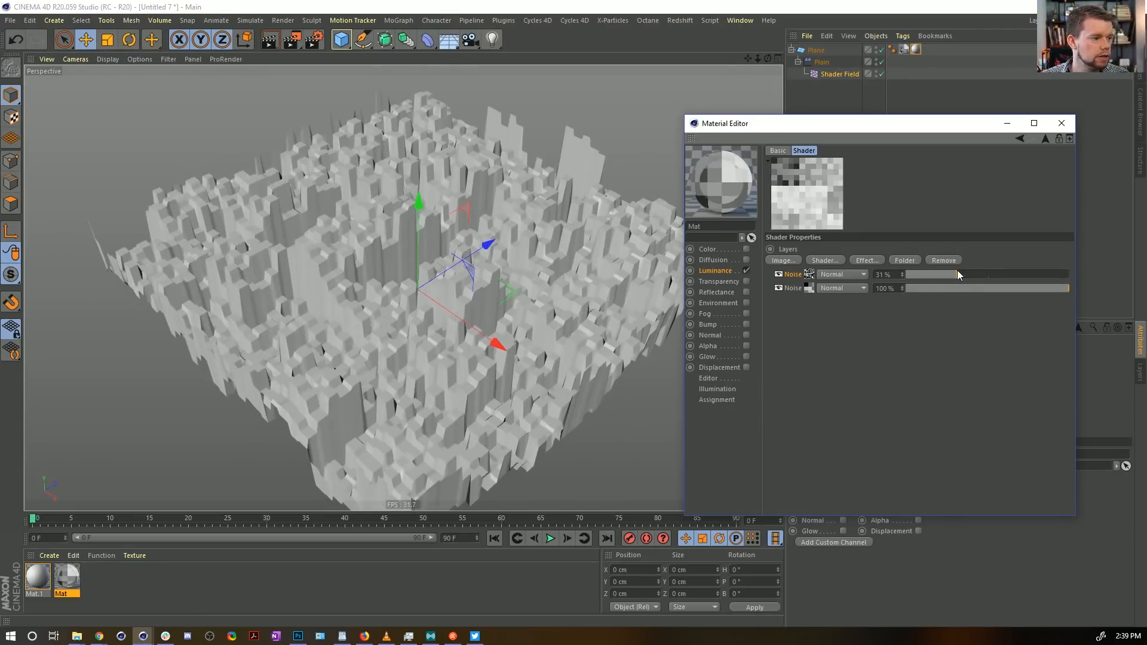
pyautogui.click(843, 274)
pyautogui.click(843, 333)
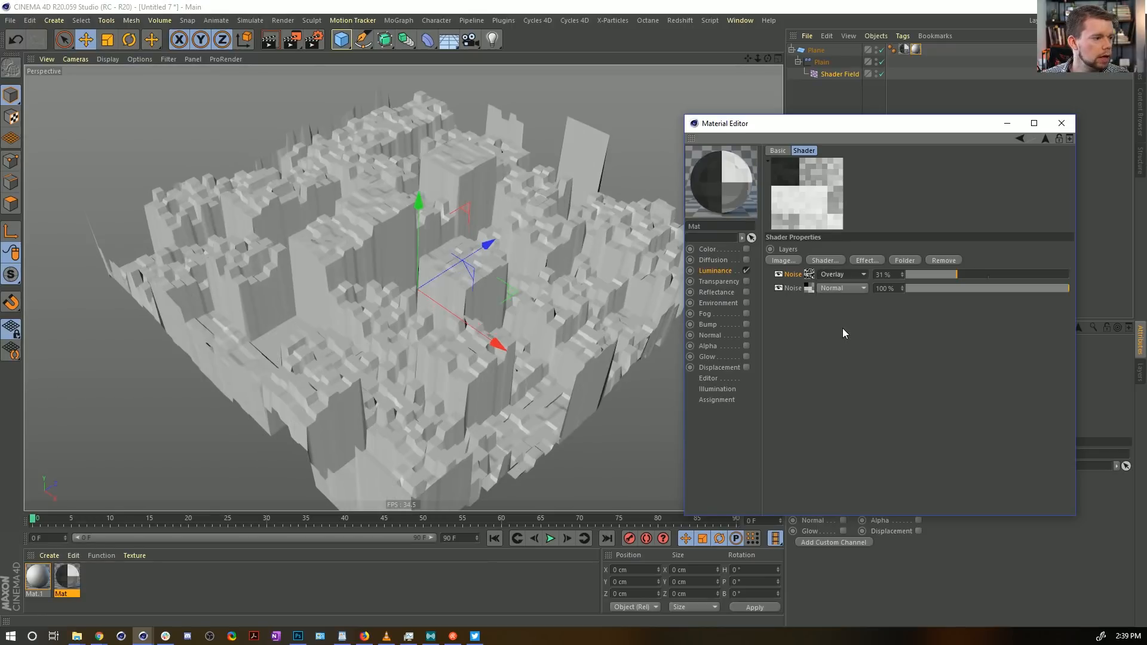
# Step: Add a third Noise layer as a copy of the 500 % one and set its Global Scale to 1500 %
pyautogui.keyDown('alt'); pyautogui.moveTo(440, 384); pyautogui.dragTo(424, 336); pyautogui.keyUp('alt')
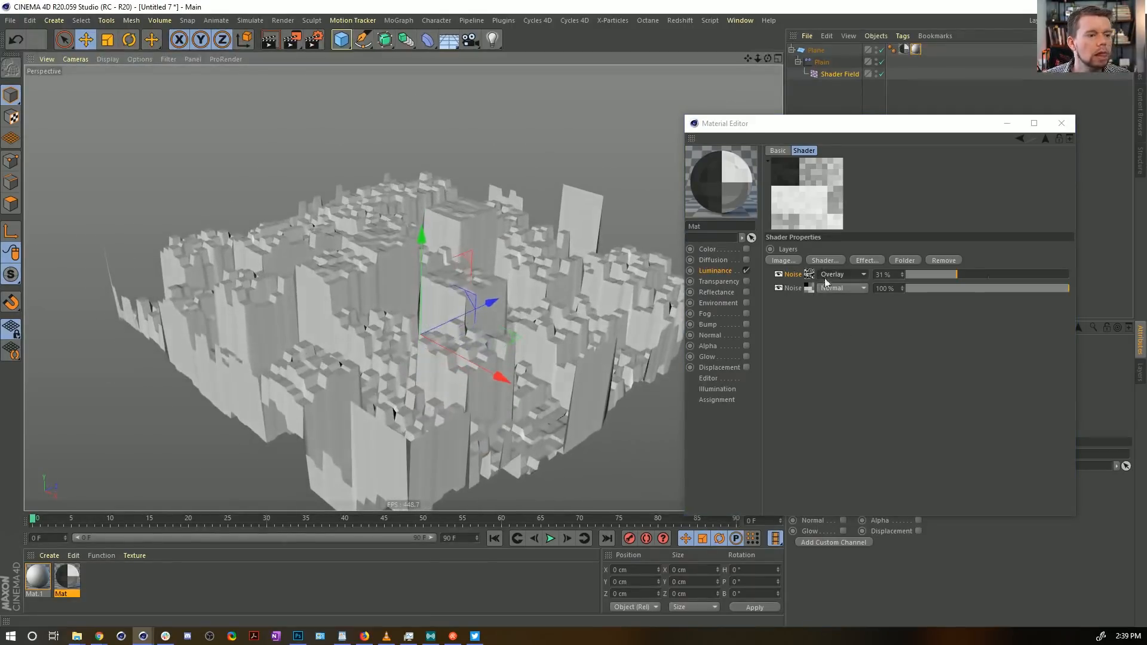
pyautogui.click(809, 286)
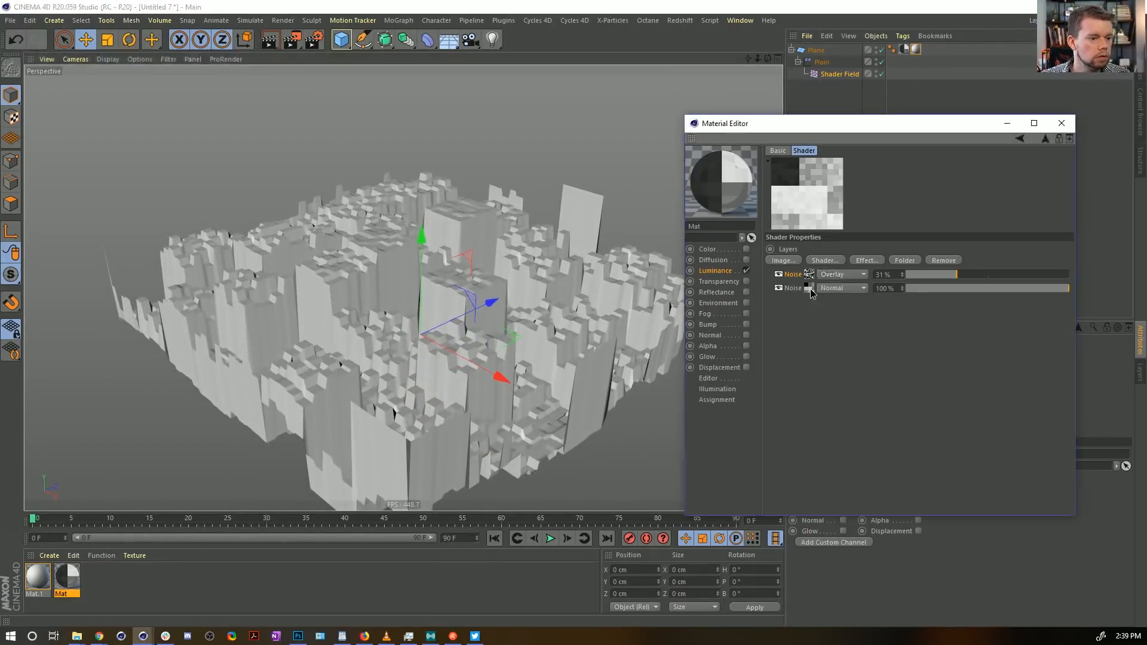
pyautogui.click(809, 288)
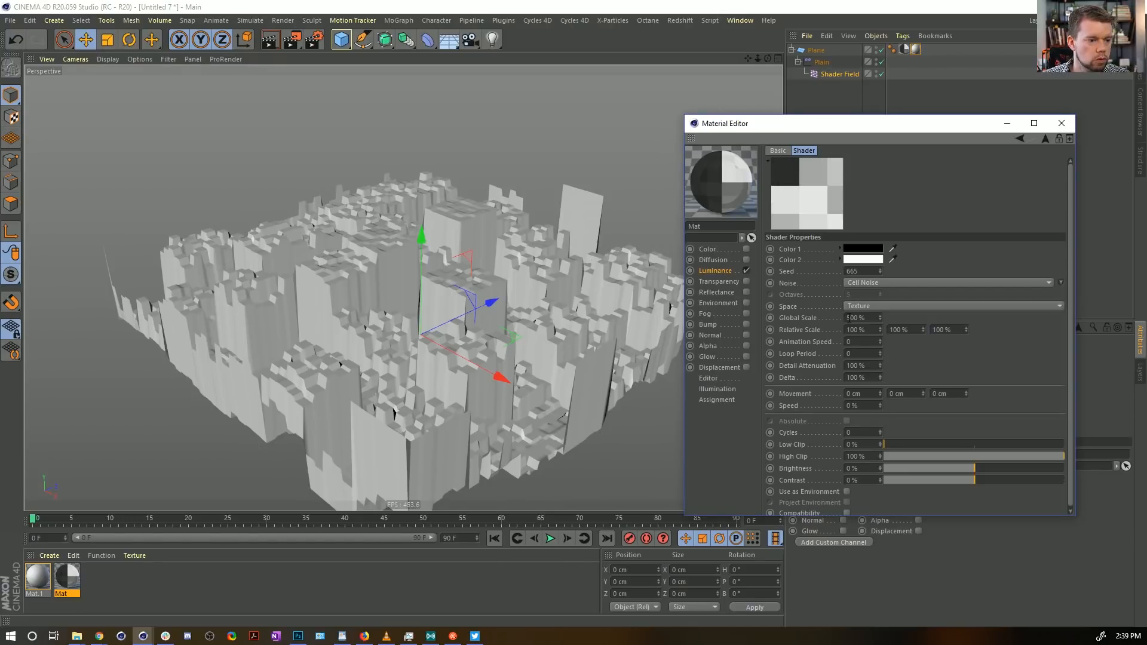
pyautogui.write('15')
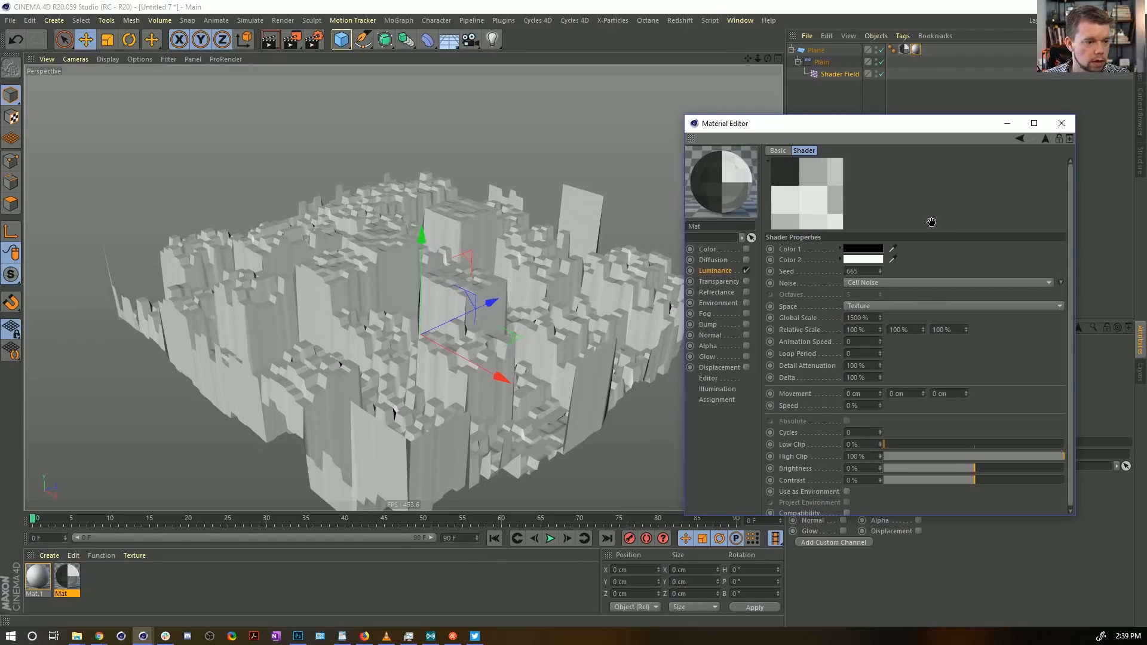
pyautogui.press('Return')
pyautogui.click(1045, 140)
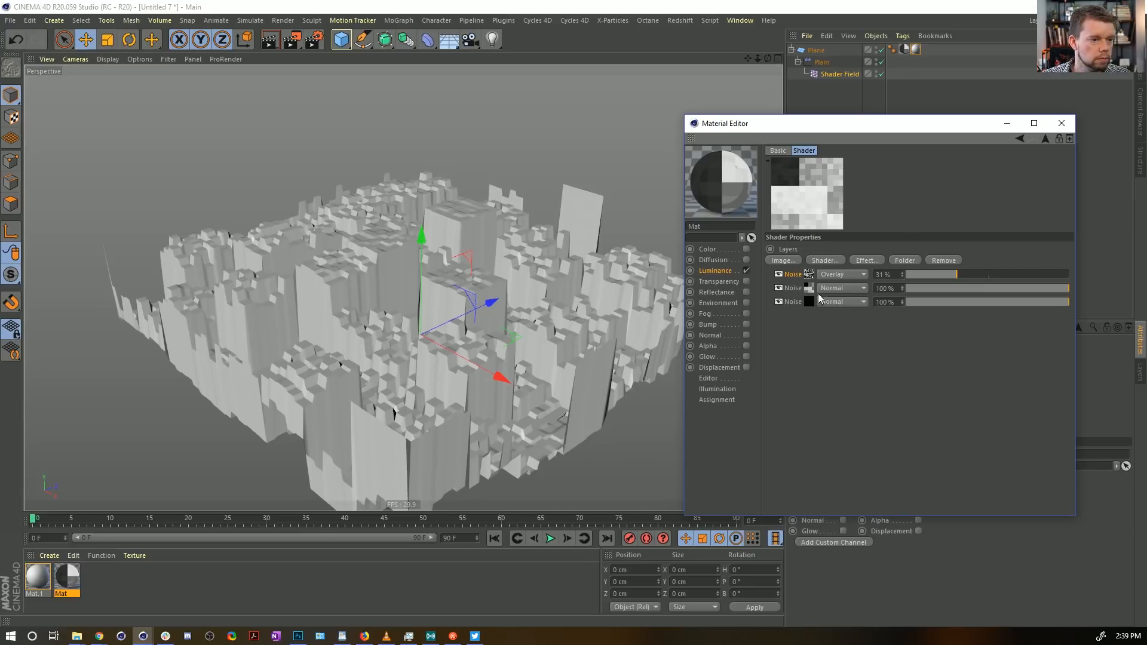
# Step: Hide the smallest-scale Noise layer and set the 500 % Noise layer's blend mode to Overlay
pyautogui.click(779, 274)
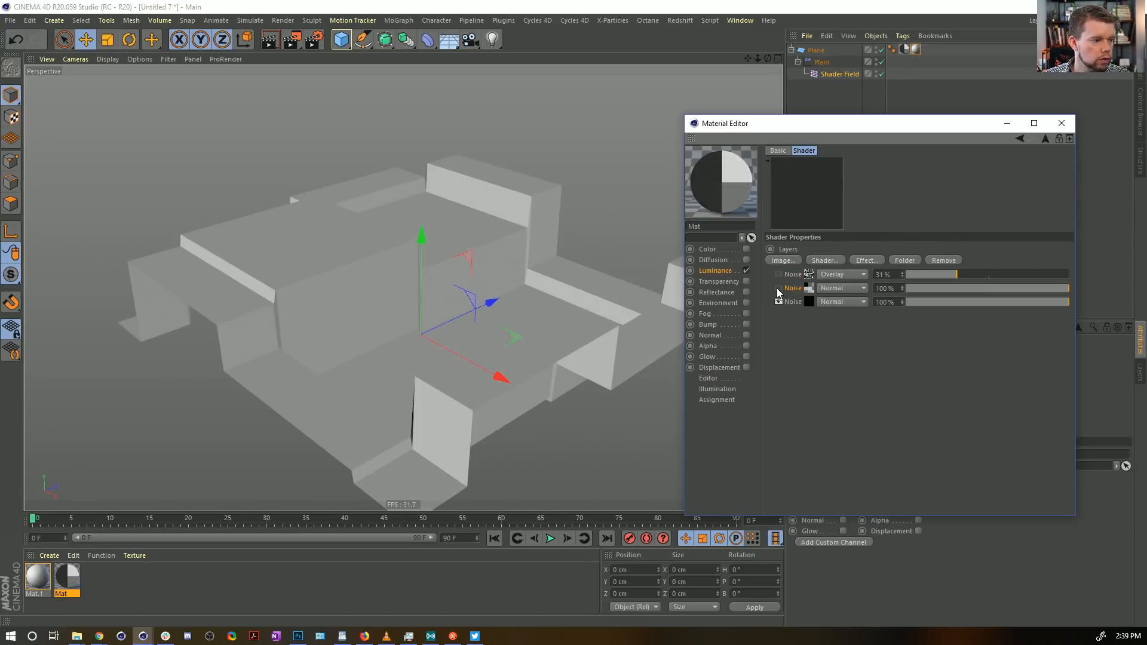
pyautogui.click(778, 288)
pyautogui.click(828, 288)
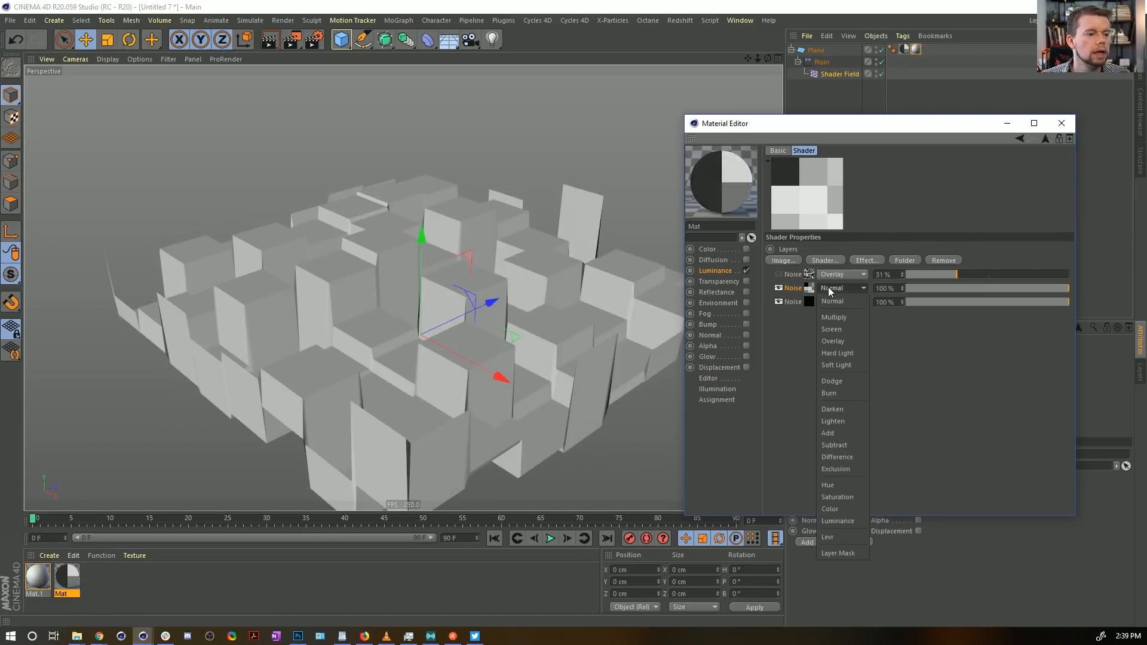
pyautogui.click(843, 343)
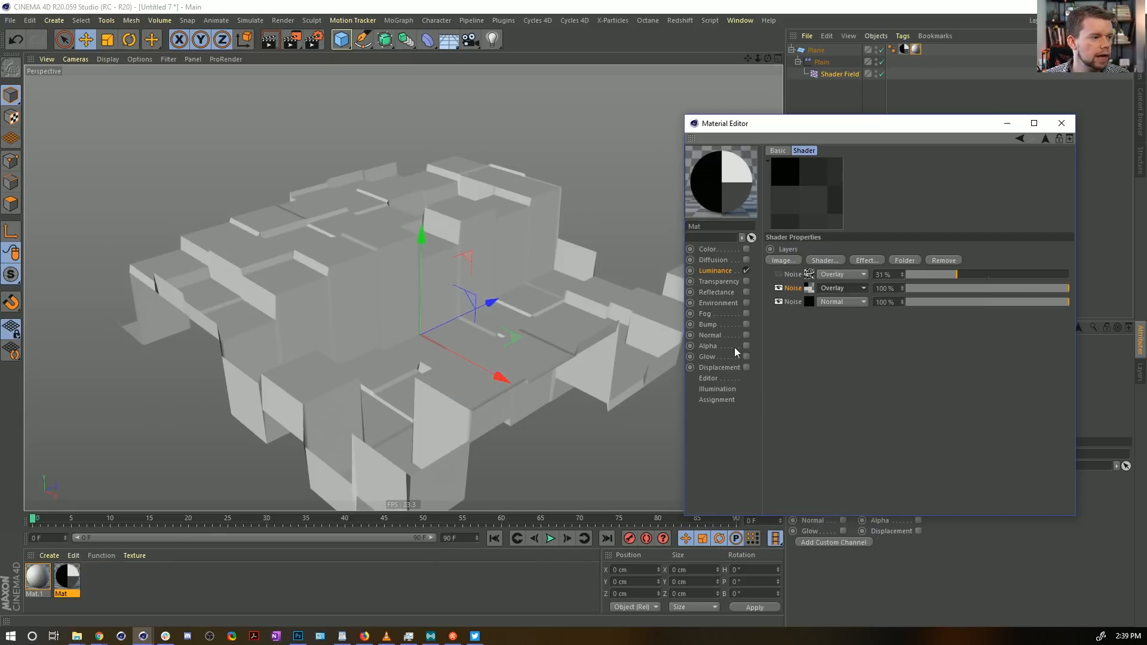
# Step: Show the smallest-scale Noise layer again and raise its strength to 100 %
pyautogui.click(778, 275)
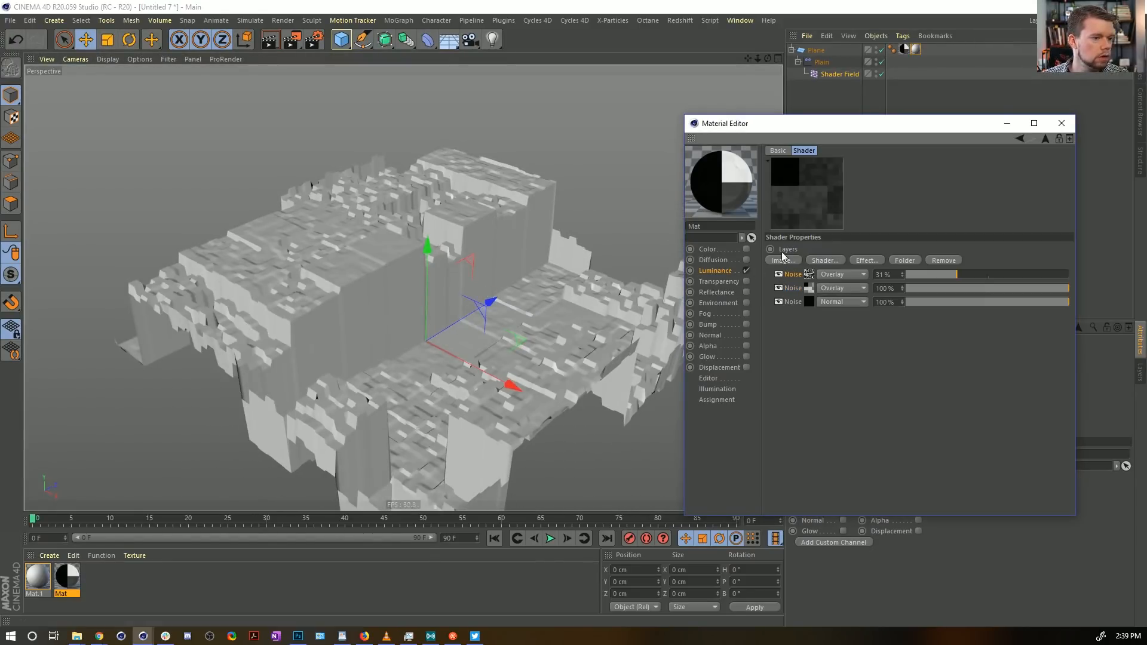
pyautogui.moveTo(931, 278); pyautogui.dragTo(1072, 277)
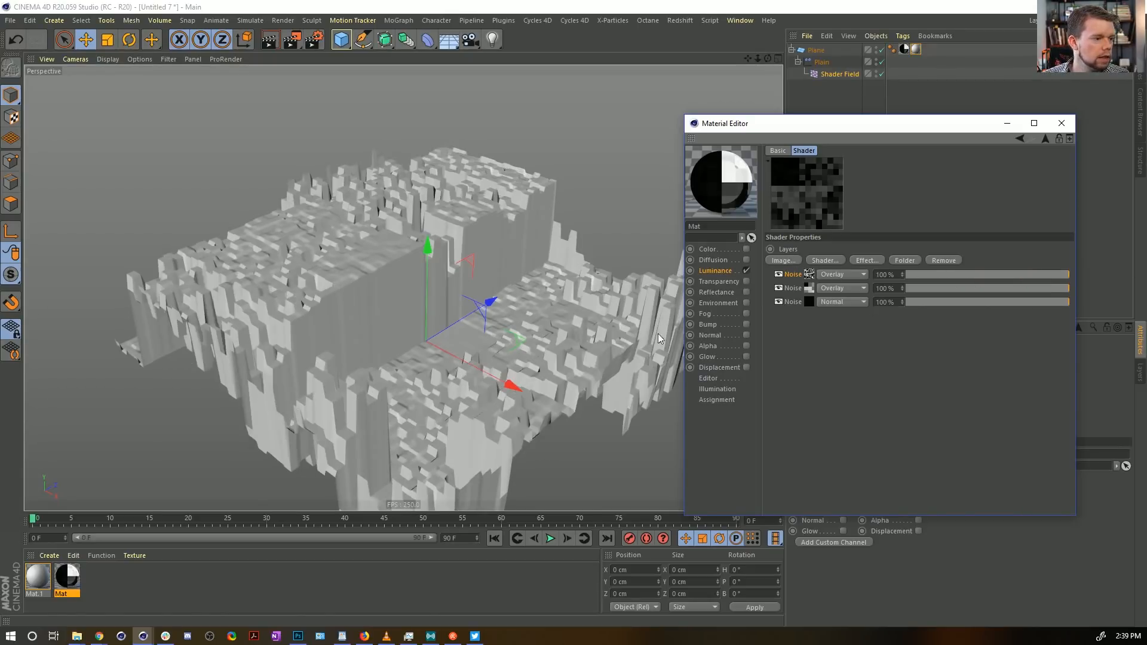
pyautogui.keyDown('alt'); pyautogui.moveTo(567, 353); pyautogui.dragTo(496, 326); pyautogui.keyUp('alt')
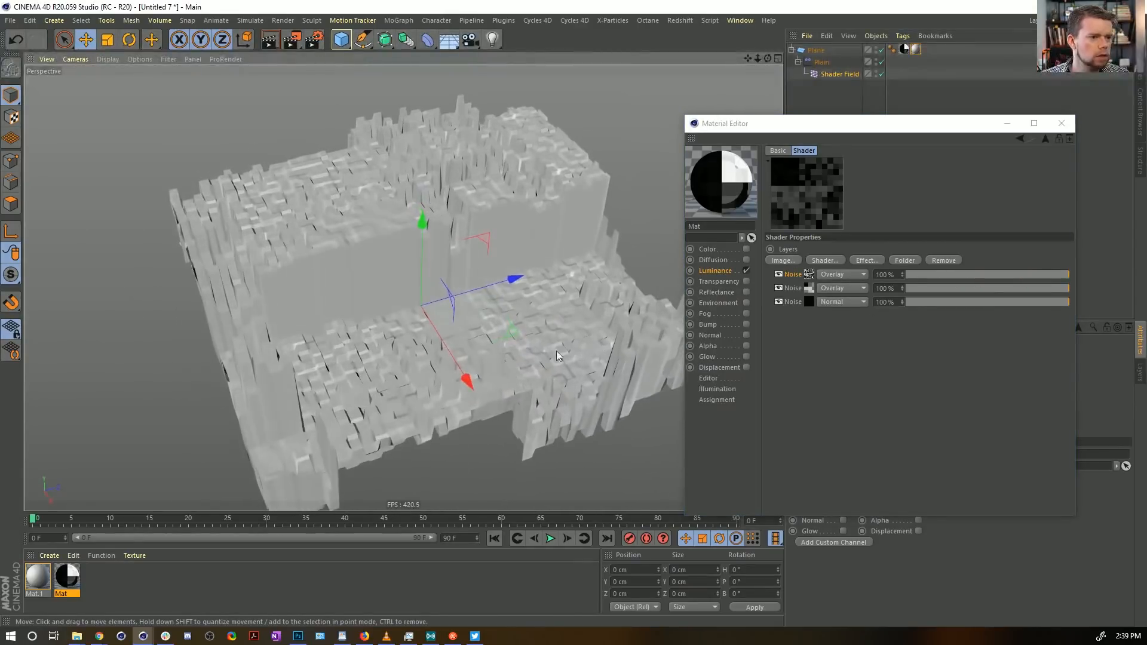
# Step: Set the Contrast of both the 500 % and the 1500 % Cell Noise layers to -46 %
pyautogui.click(808, 289)
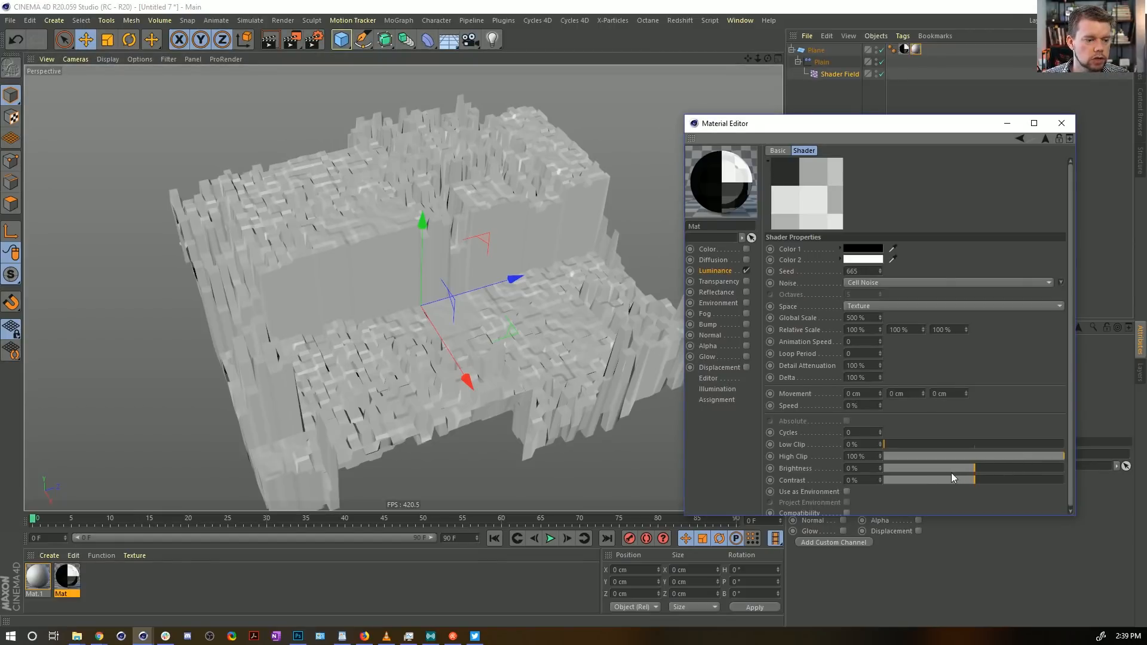
pyautogui.click(934, 480)
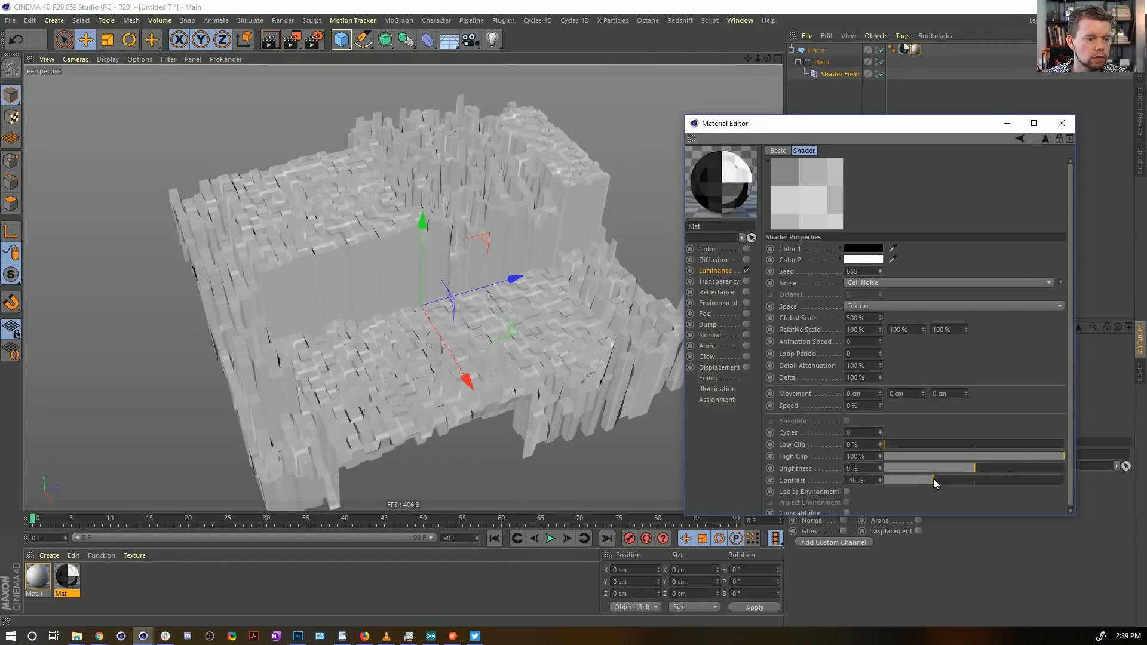
pyautogui.click(1043, 138)
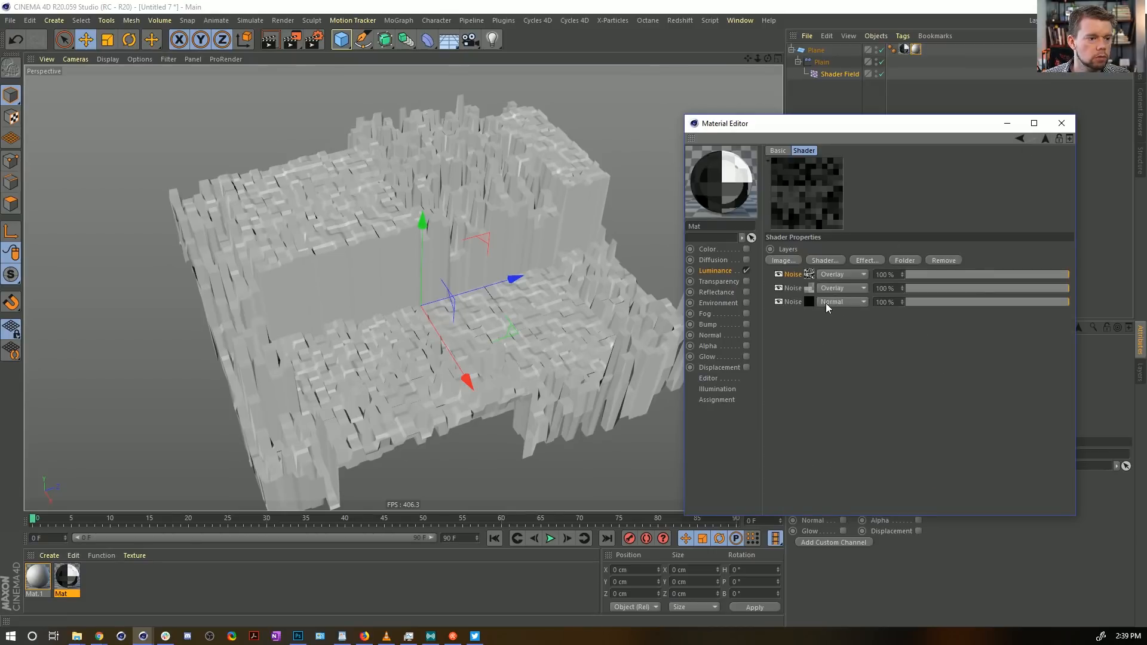
pyautogui.click(810, 302)
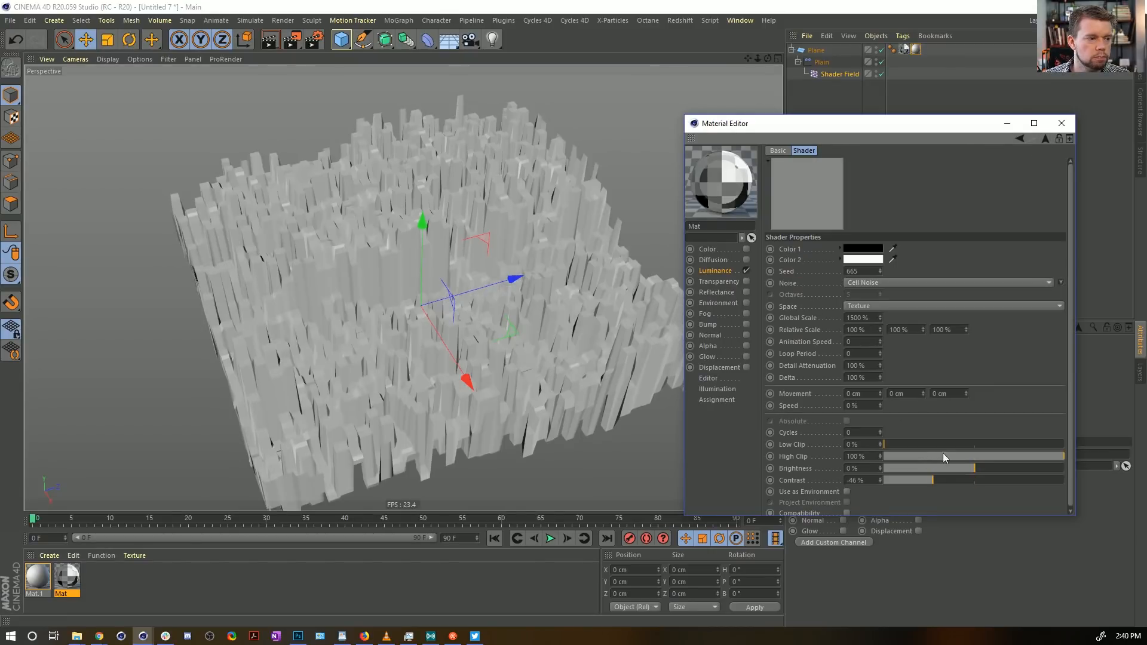
# Step: Set the Contrast of the 100 % scale Cell Noise layer to -38 %
pyautogui.click(1045, 139)
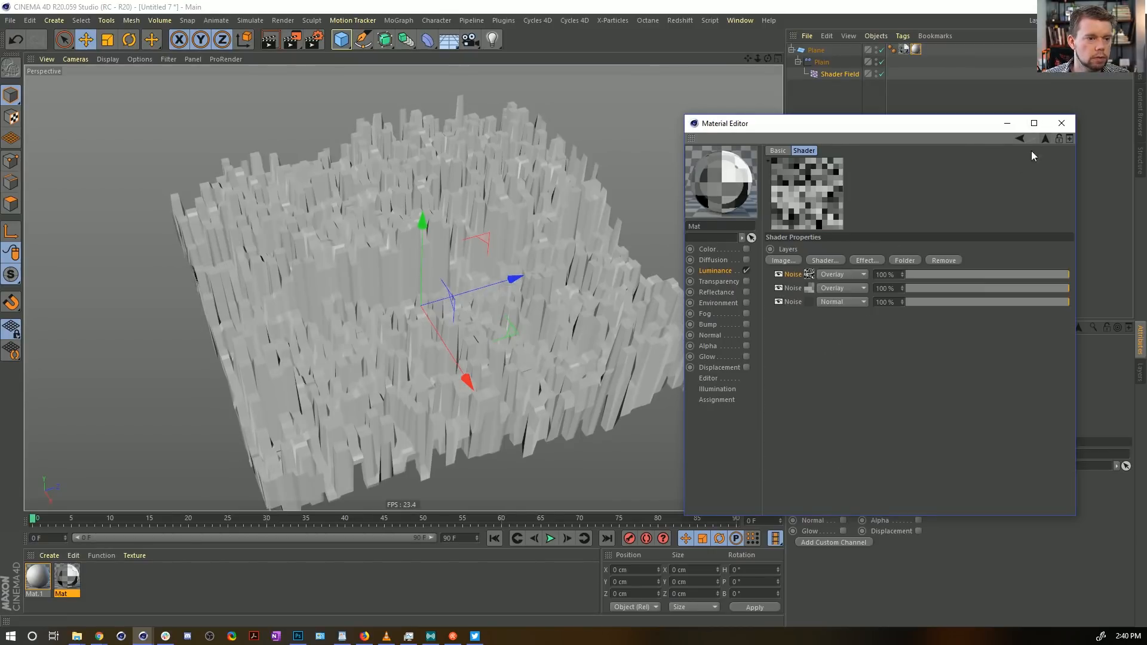
pyautogui.click(810, 274)
pyautogui.click(941, 480)
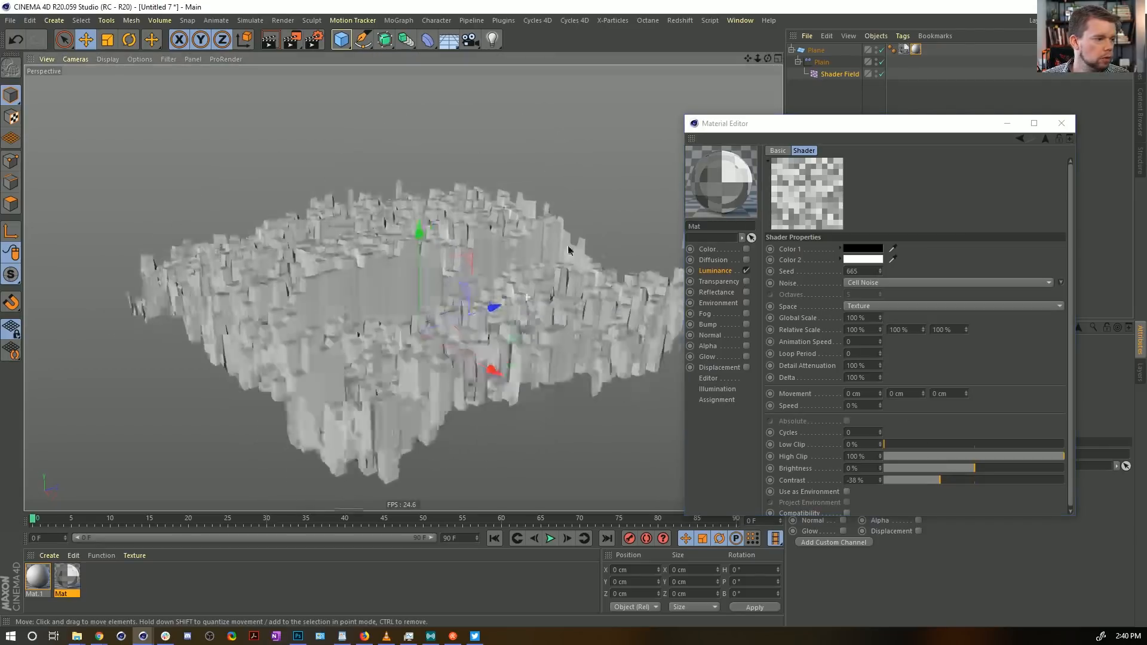
pyautogui.moveTo(442, 321)
pyautogui.keyDown('alt'); pyautogui.mouseDown()
pyautogui.moveTo(542, 301)
pyautogui.moveTo(436, 301)
pyautogui.mouseUp(); pyautogui.keyUp('alt')
pyautogui.keyDown('alt'); pyautogui.moveTo(436, 301); pyautogui.dragTo(483, 300, button='right'); pyautogui.keyUp('alt')
pyautogui.keyDown('alt'); pyautogui.moveTo(493, 303); pyautogui.dragTo(473, 320); pyautogui.keyUp('alt')
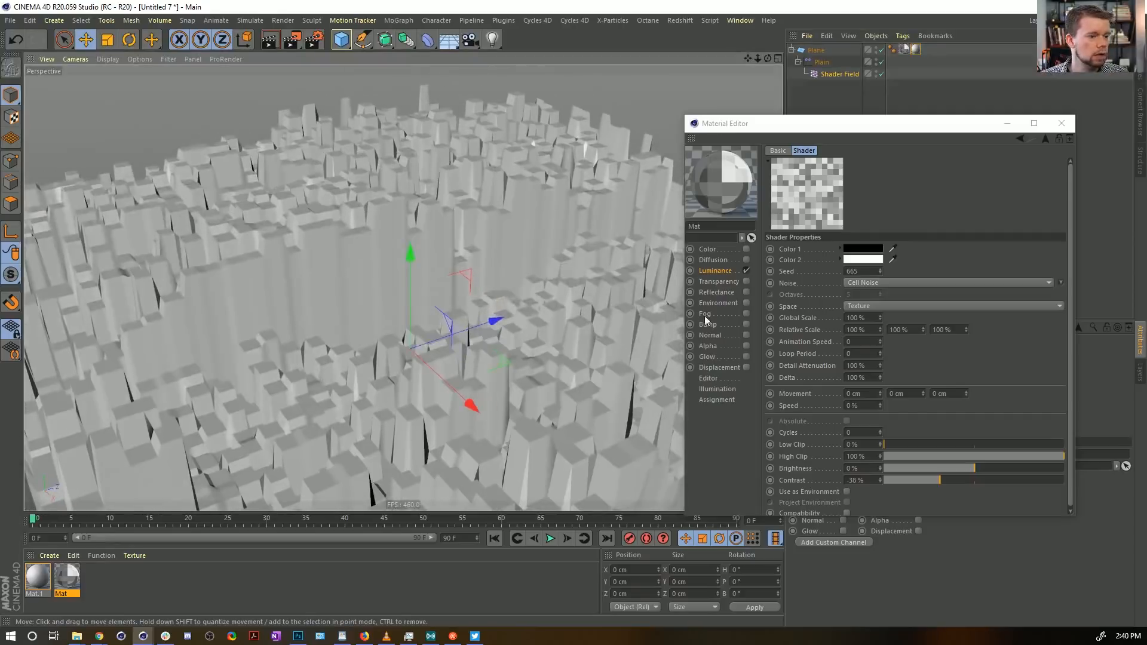
# Step: Set the Contrast of the smallest-scale Cell Noise layer to -6 %
pyautogui.click(1045, 139)
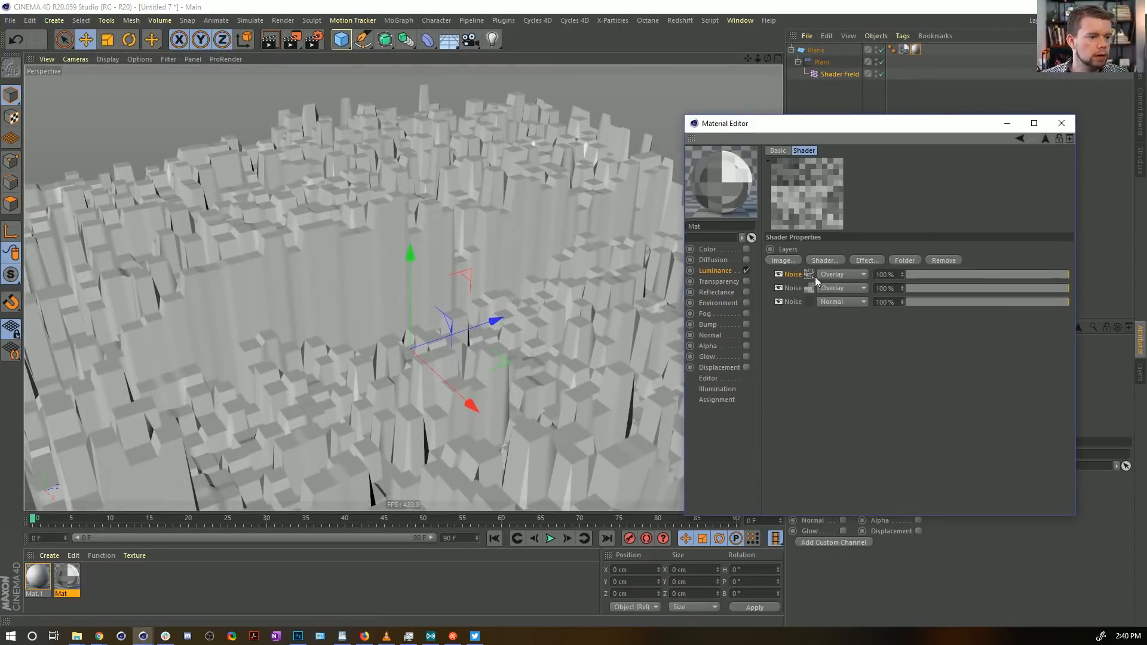
pyautogui.click(815, 279)
pyautogui.moveTo(959, 482)
pyautogui.mouseDown()
pyautogui.moveTo(1017, 478)
pyautogui.moveTo(969, 483)
pyautogui.mouseUp()
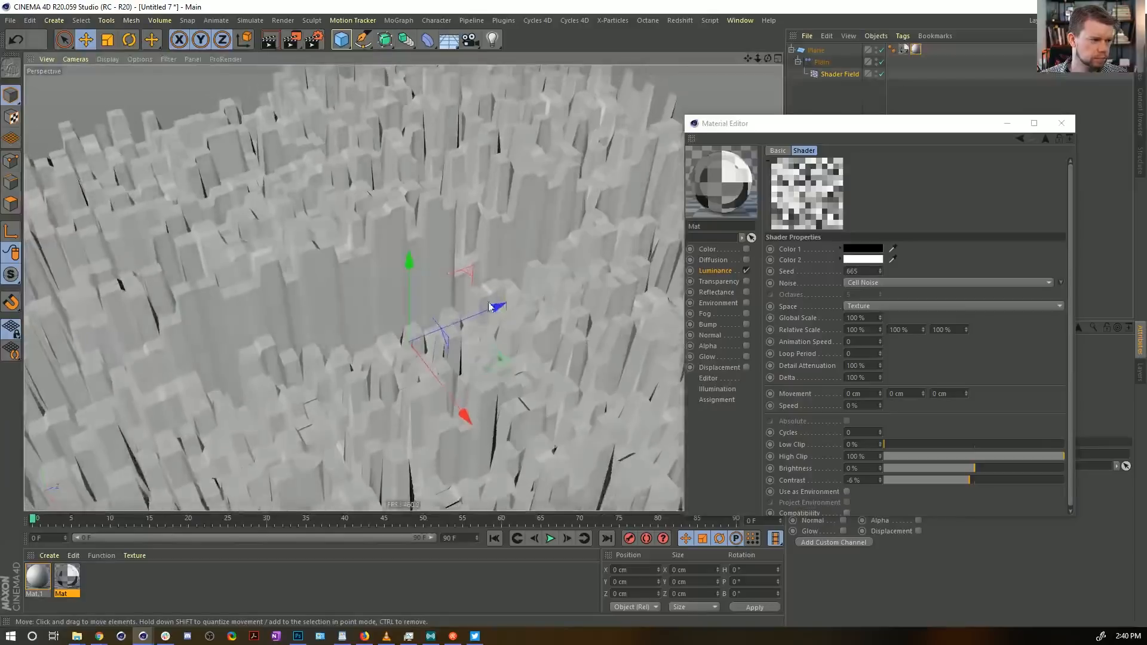
pyautogui.keyDown('alt'); pyautogui.moveTo(489, 307); pyautogui.dragTo(493, 250); pyautogui.keyUp('alt')
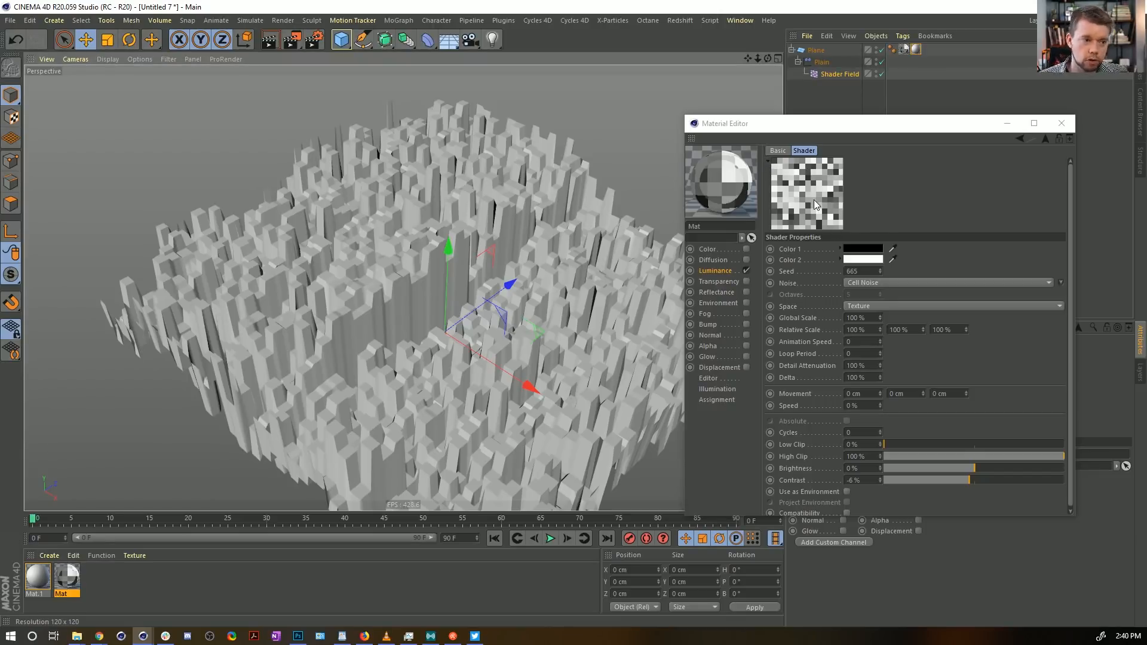
# Step: Copy the Layer shader from Mat's Luminance texture into Mat.1's Color texture and render the view
pyautogui.click(1045, 139)
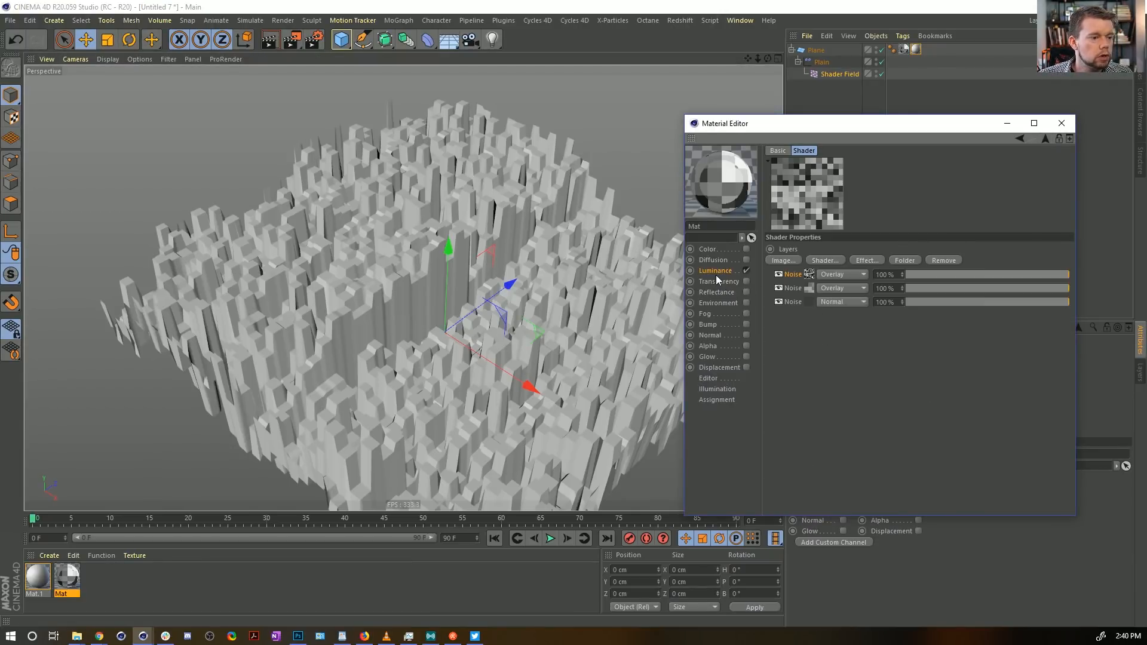
pyautogui.click(734, 272)
pyautogui.click(828, 251)
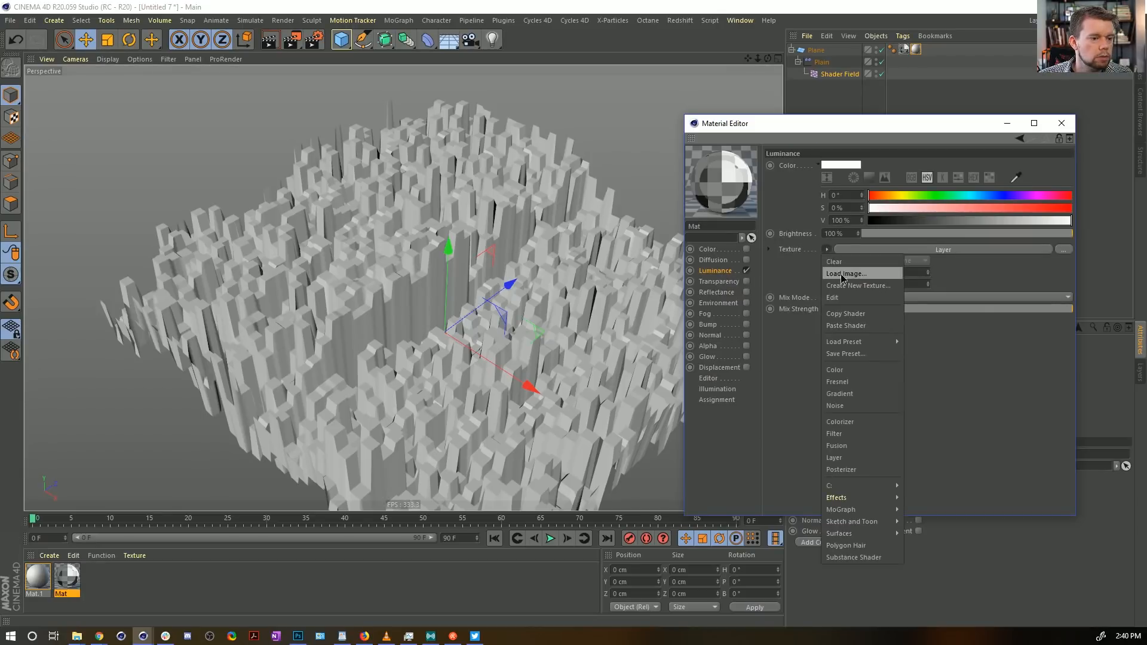
pyautogui.click(859, 314)
pyautogui.click(31, 587)
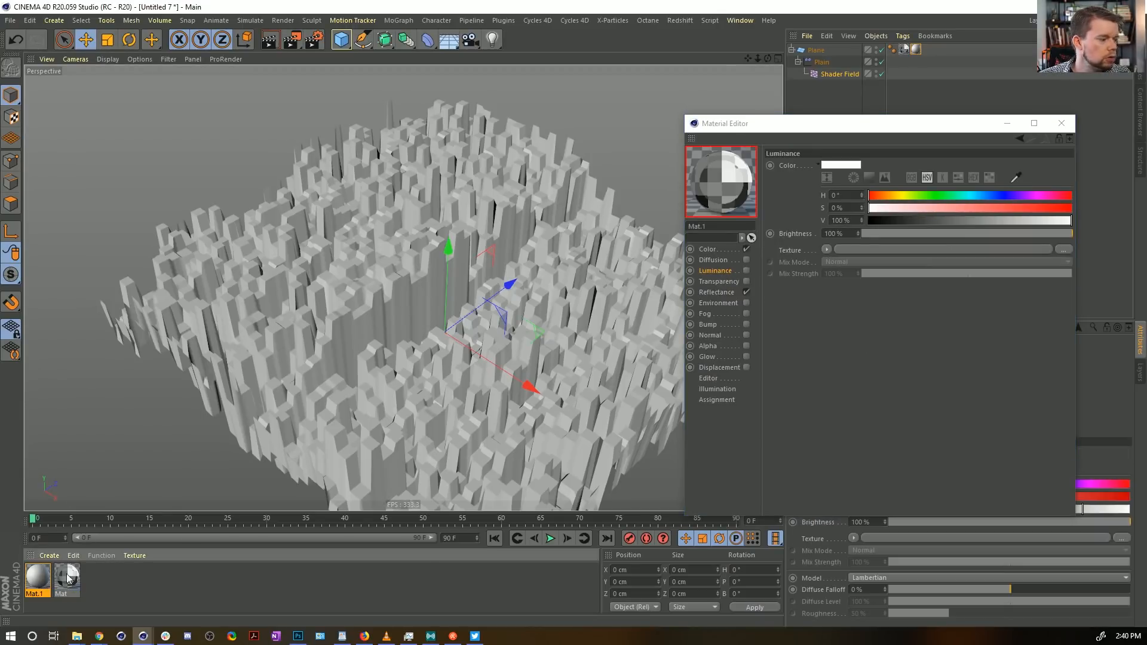
pyautogui.click(729, 250)
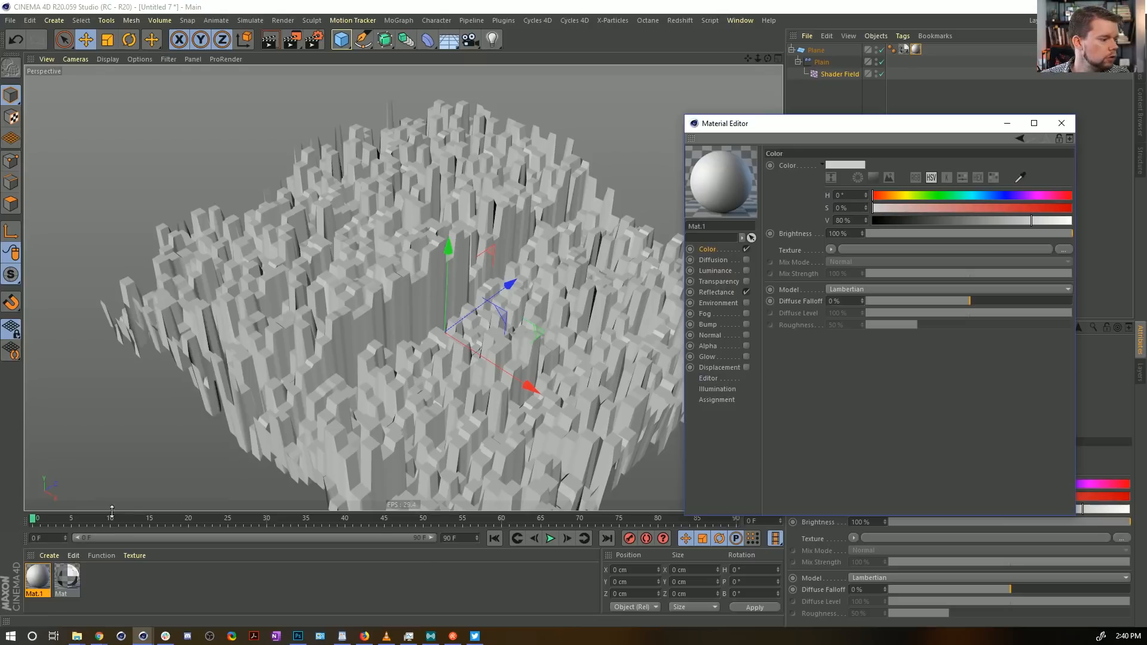
pyautogui.click(831, 250)
pyautogui.click(850, 309)
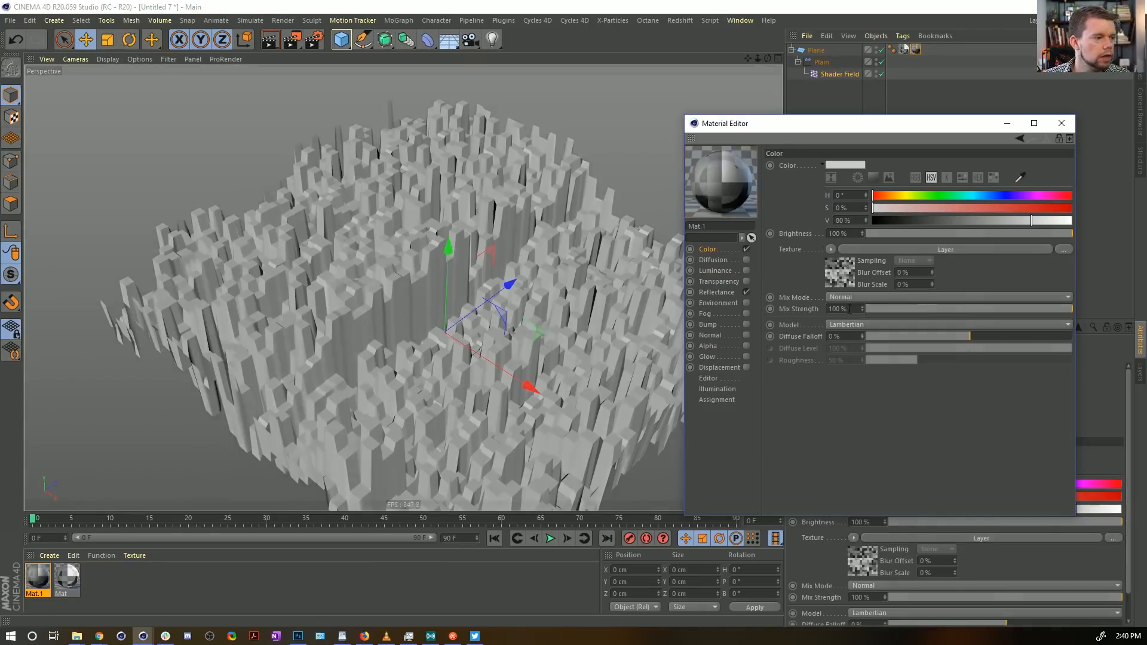
pyautogui.moveTo(423, 302)
pyautogui.keyDown('alt'); pyautogui.mouseDown()
pyautogui.moveTo(401, 301)
pyautogui.moveTo(437, 299)
pyautogui.moveTo(411, 292)
pyautogui.mouseUp(); pyautogui.keyUp('alt')
pyautogui.hotkey('ctrl', 'r')
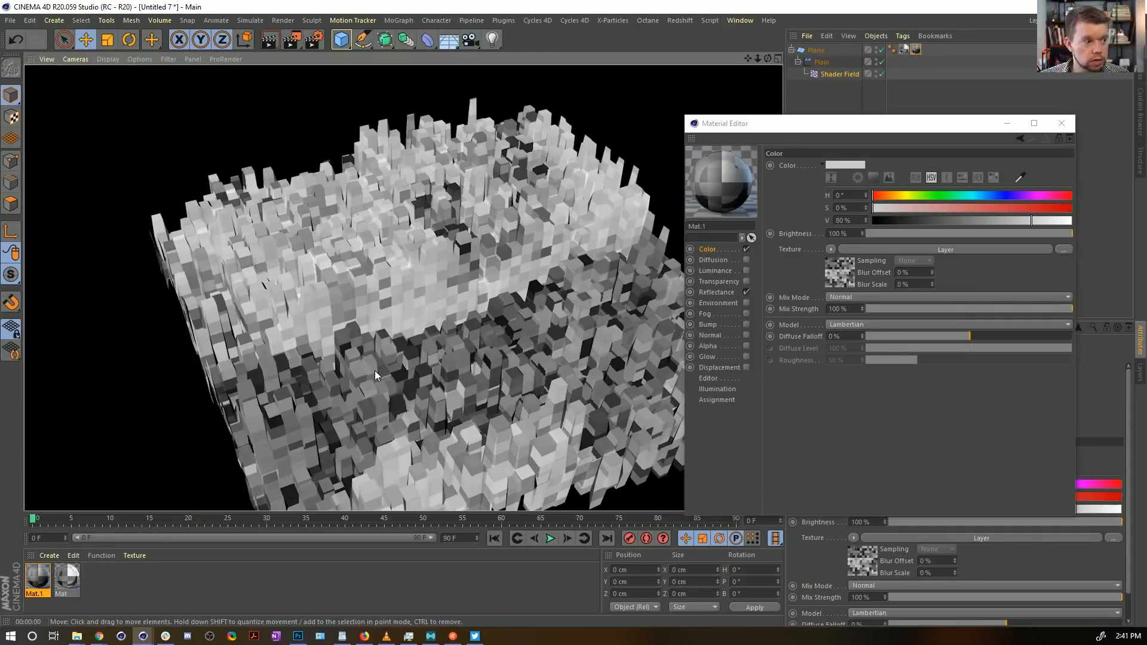
# Step: Disable the Plain effector and add a Stick Texture tag to the Plane
pyautogui.click(882, 62)
pyautogui.rightClick(815, 52)
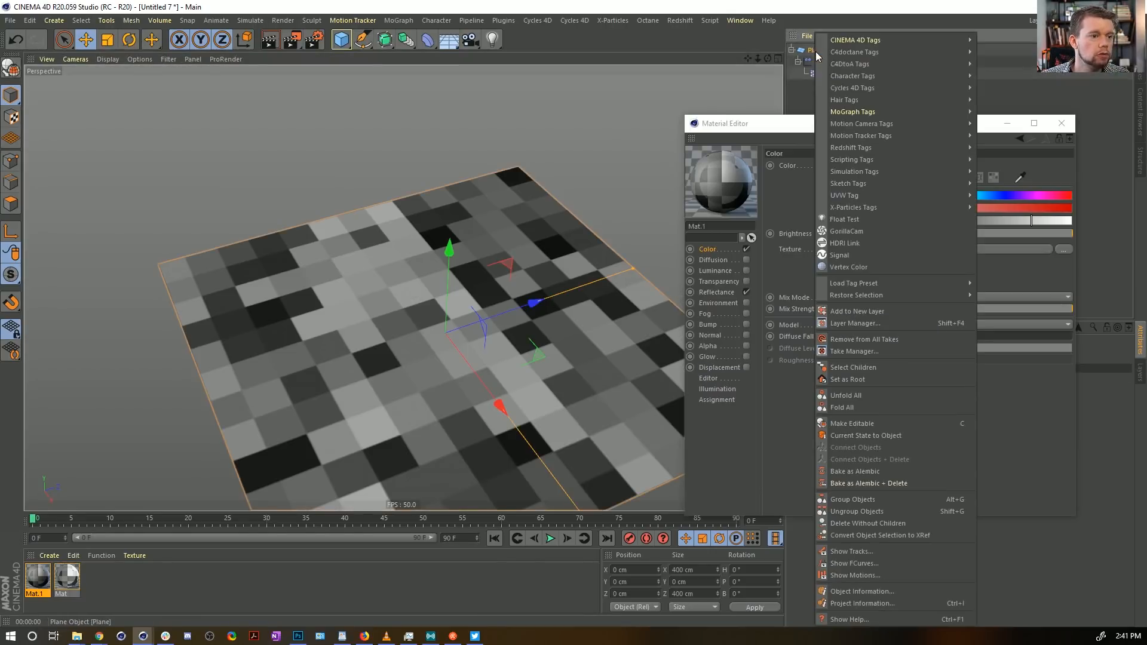
pyautogui.moveTo(840, 66)
pyautogui.moveTo(853, 38)
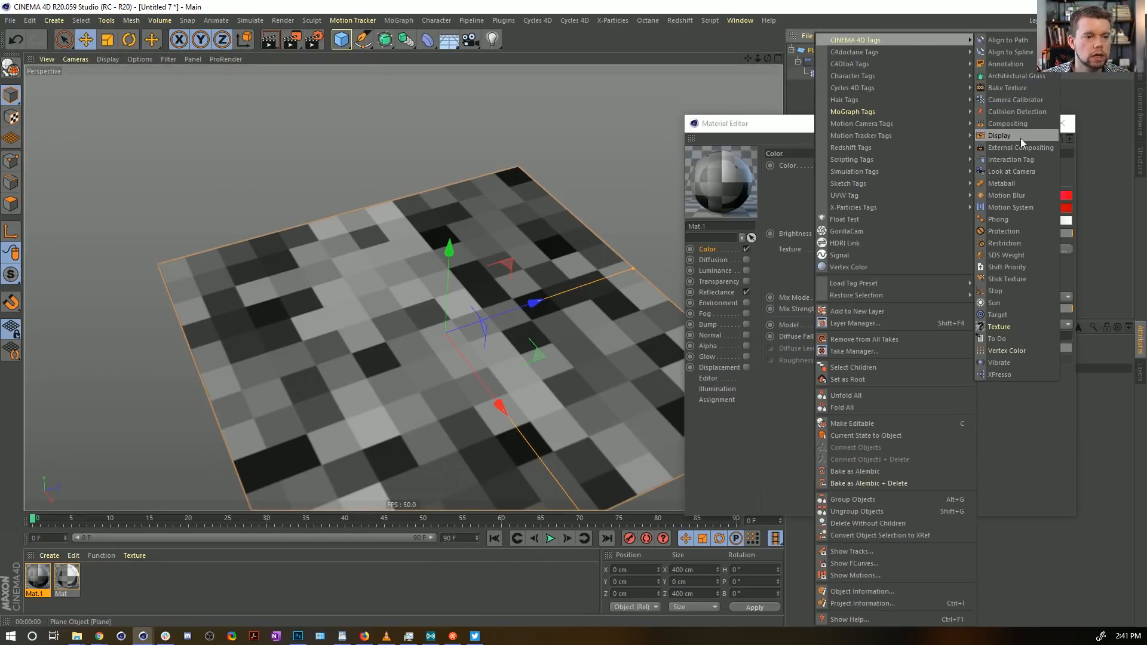
pyautogui.click(1007, 280)
# Step: Record the undeformed state in the Stick Texture tag and enable the Plain effector again
pyautogui.moveTo(983, 123); pyautogui.dragTo(974, 217)
pyautogui.click(812, 402)
pyautogui.click(882, 73)
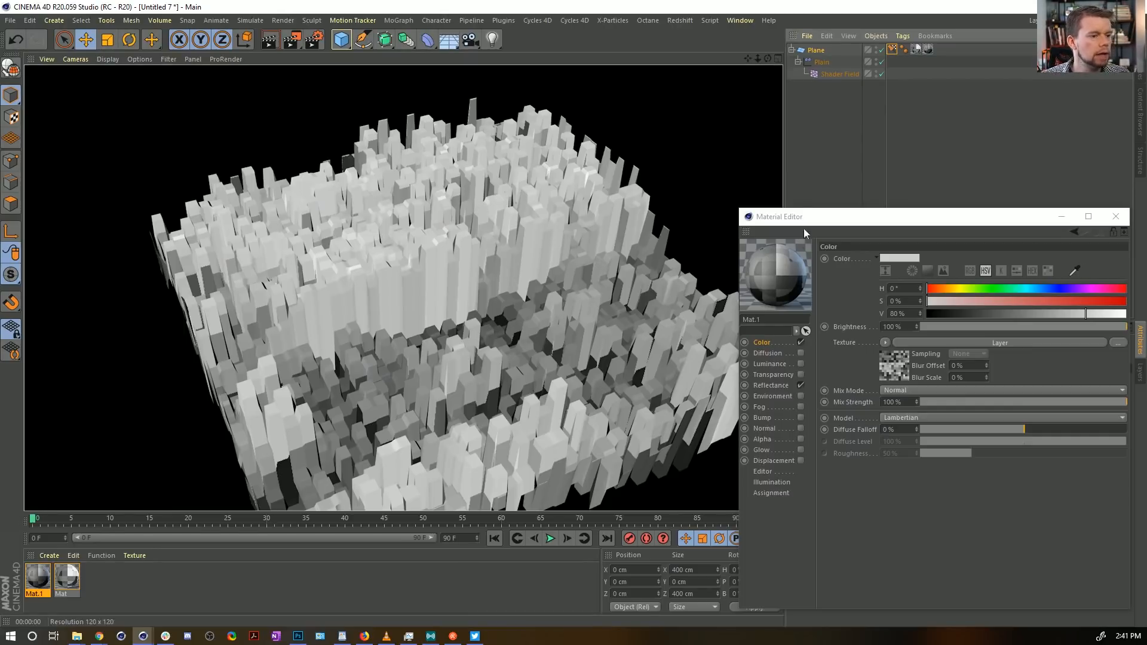
# Step: Open the Layer shader in Mat.1's Color texture for editing
pyautogui.moveTo(810, 223); pyautogui.dragTo(650, 138)
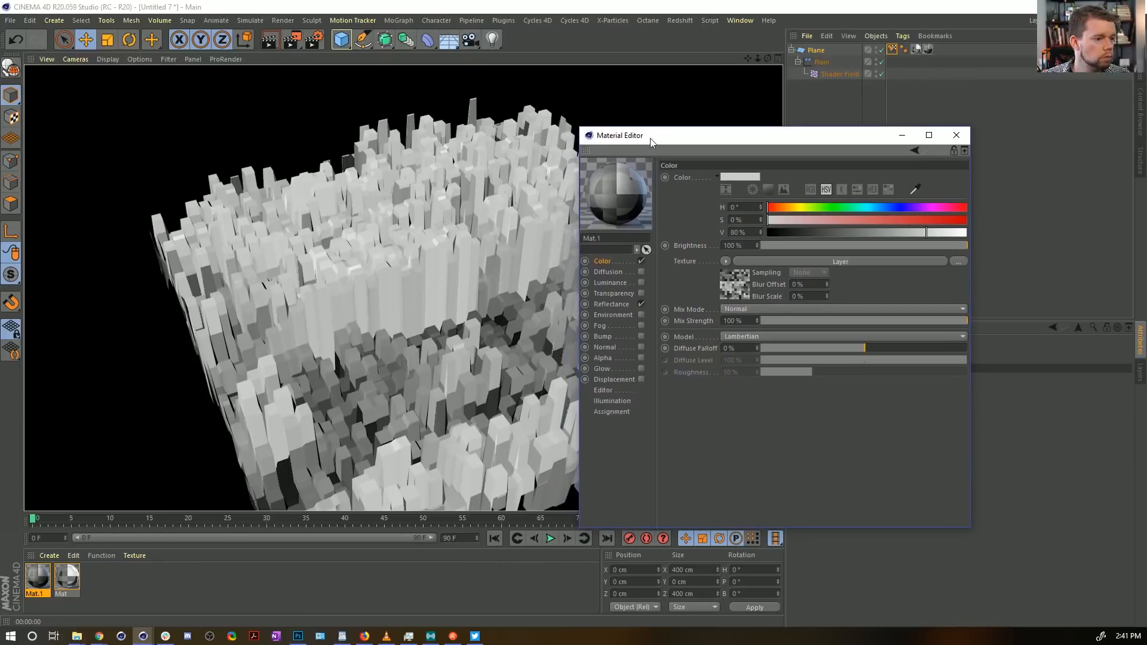
pyautogui.click(726, 261)
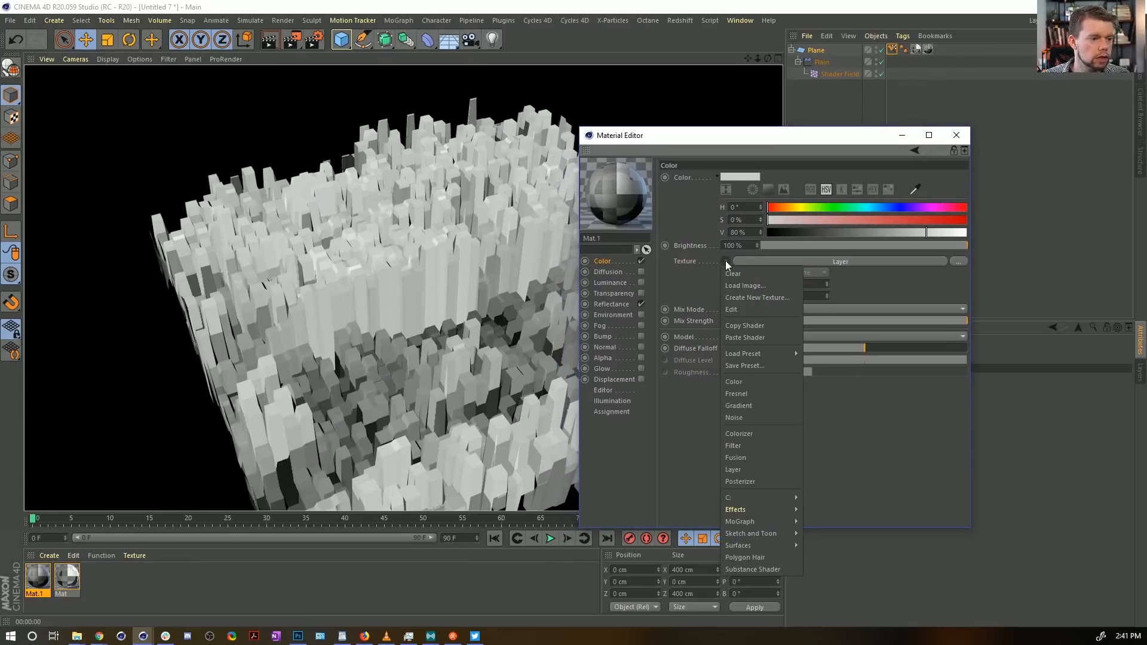
pyautogui.click(776, 258)
pyautogui.click(739, 285)
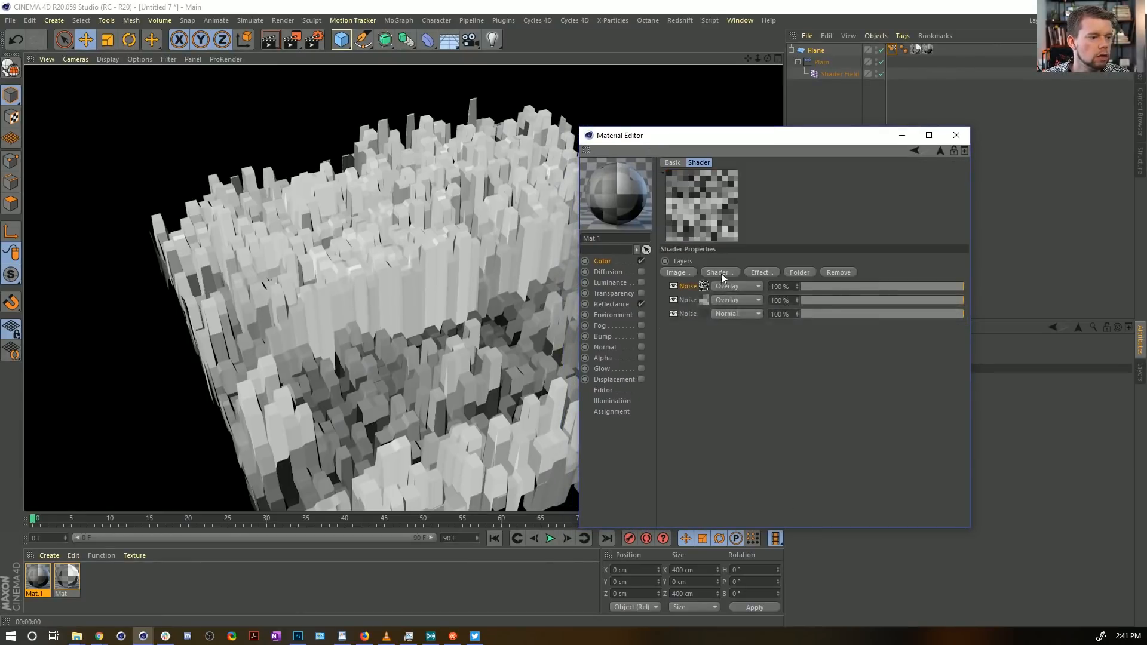
pyautogui.click(722, 274)
pyautogui.click(780, 326)
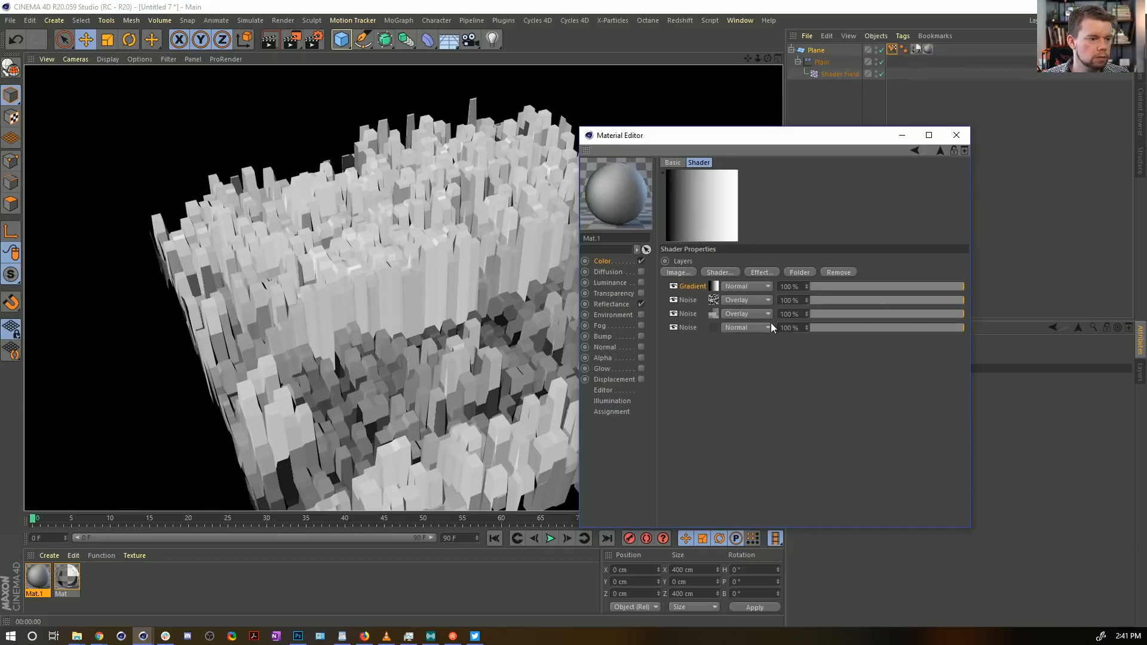
pyautogui.hotkey('ctrl', 'z')
pyautogui.click(726, 273)
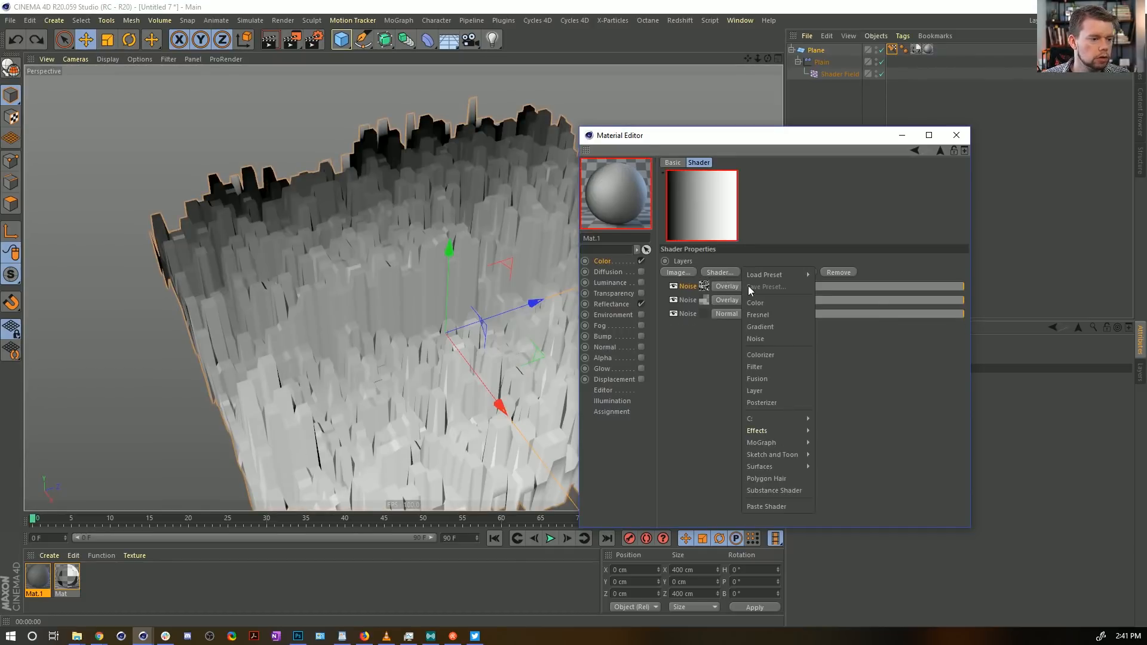
pyautogui.click(797, 233)
# Step: Add a Posterize effect with 11 levels and 0 % width above the Noise layers and render the view
pyautogui.click(770, 273)
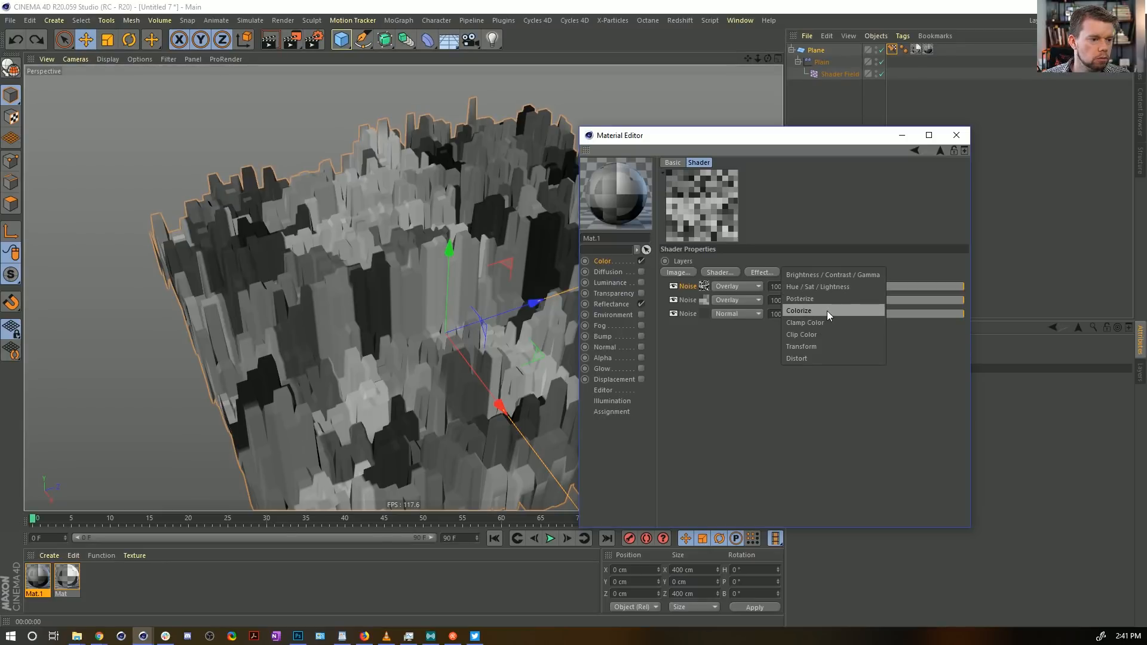
pyautogui.click(831, 299)
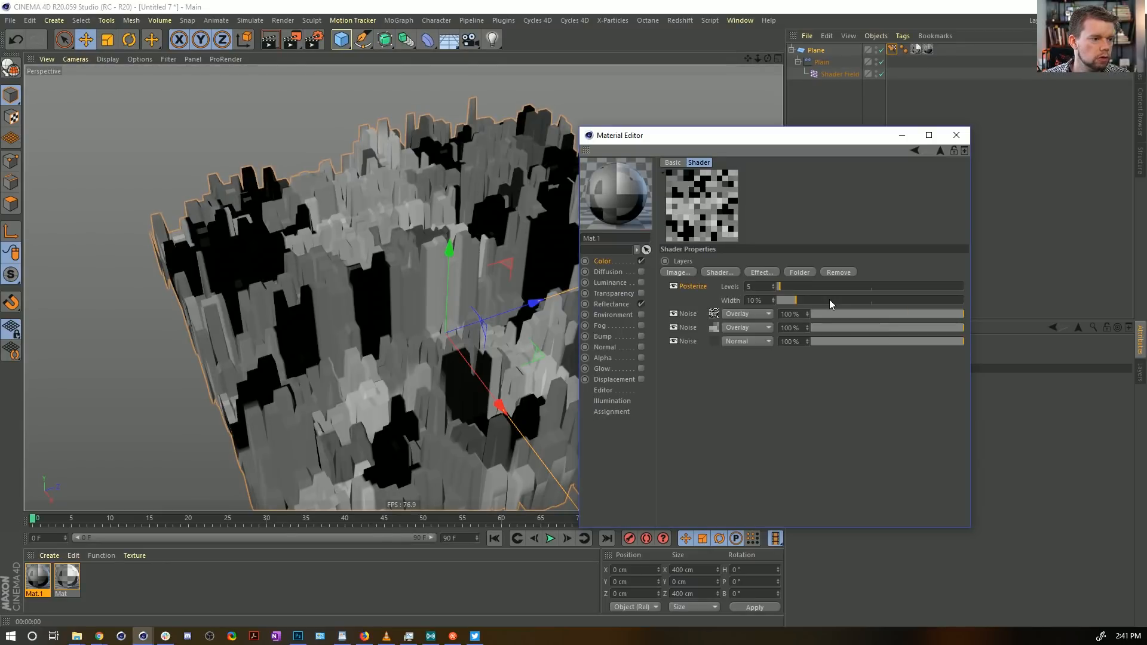
pyautogui.moveTo(785, 284); pyautogui.dragTo(754, 299)
pyautogui.hotkey('ctrl', 'r')
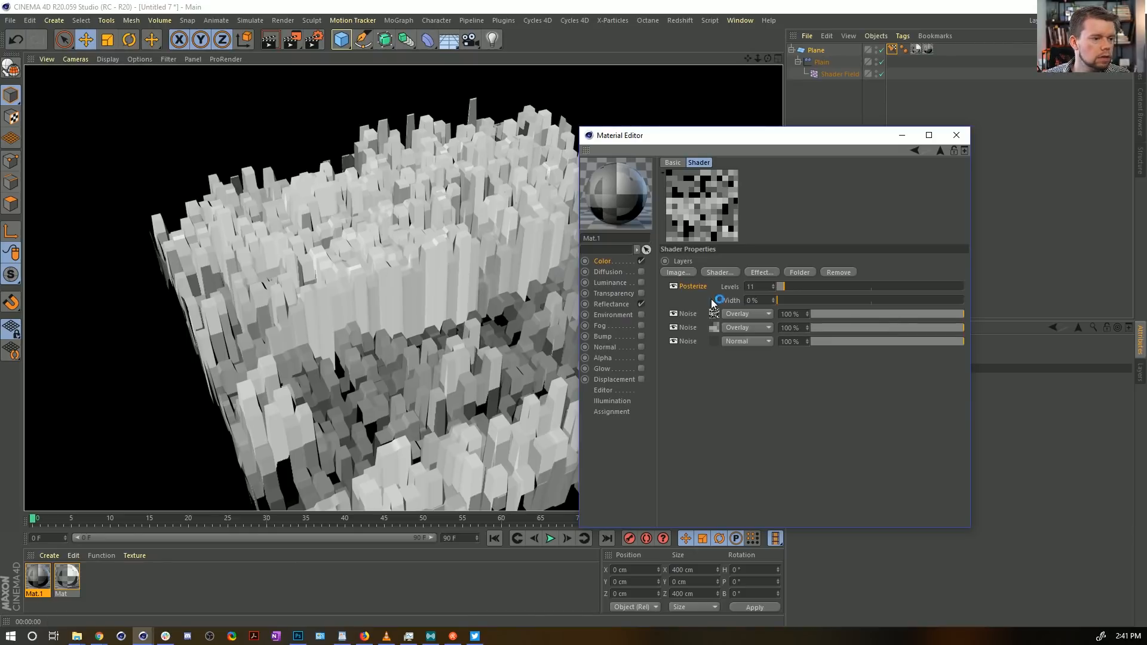
# Step: Hide the Posterize effect and add a Colorize effect directly beneath it in the layer stack
pyautogui.click(730, 275)
pyautogui.click(742, 259)
pyautogui.click(673, 286)
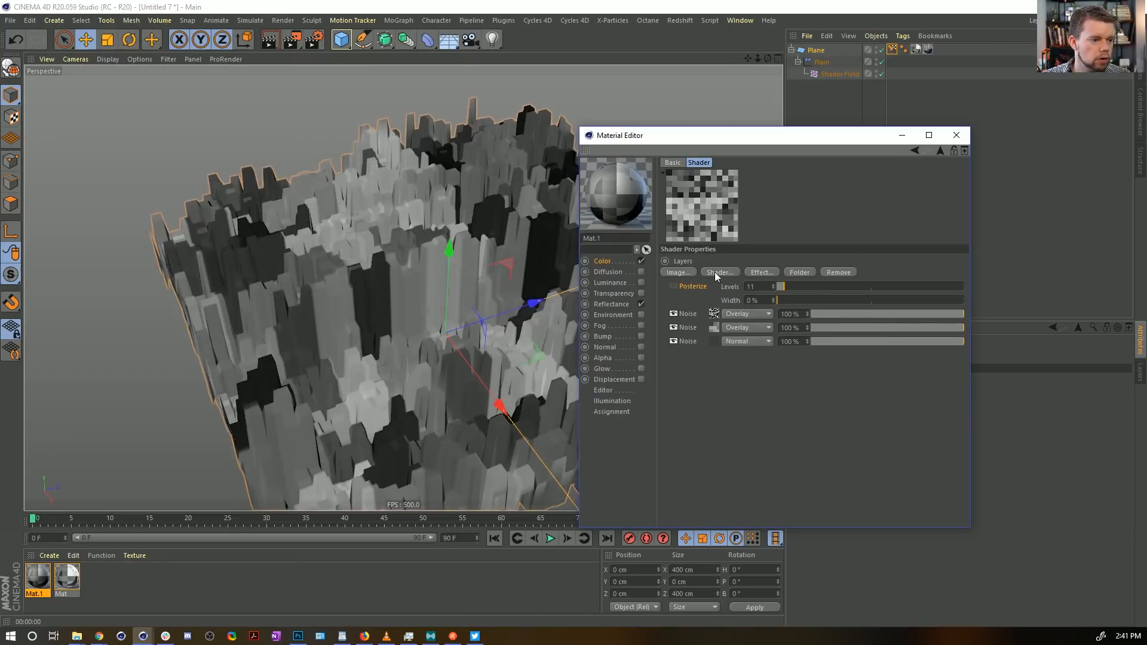
pyautogui.click(762, 272)
pyautogui.click(818, 310)
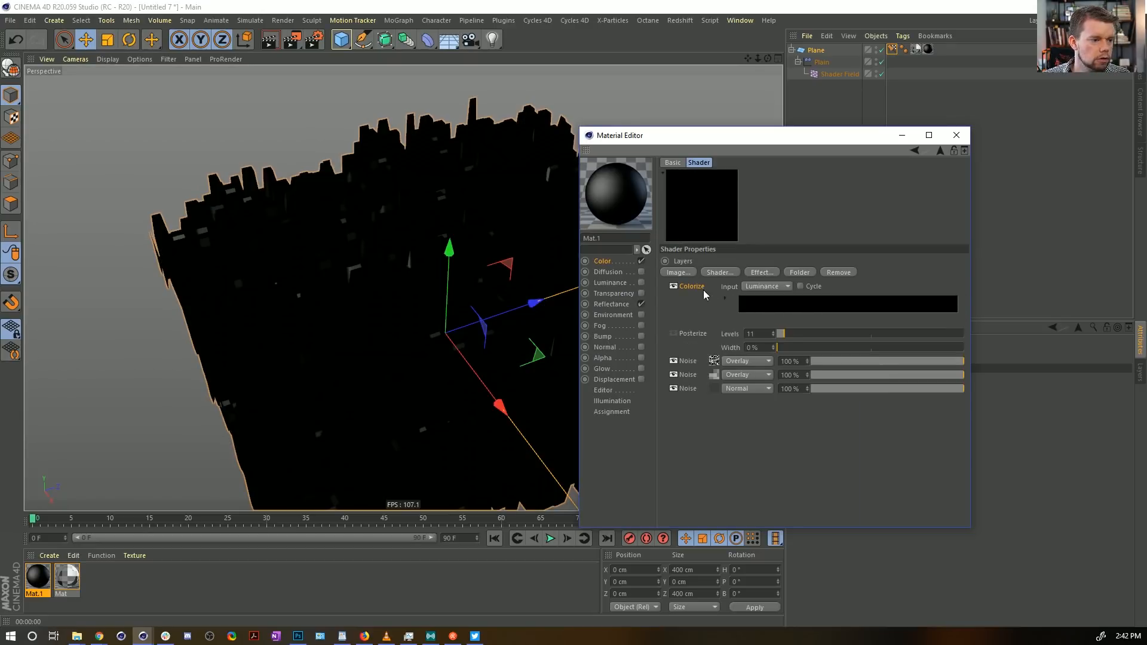
pyautogui.moveTo(693, 345); pyautogui.dragTo(695, 347)
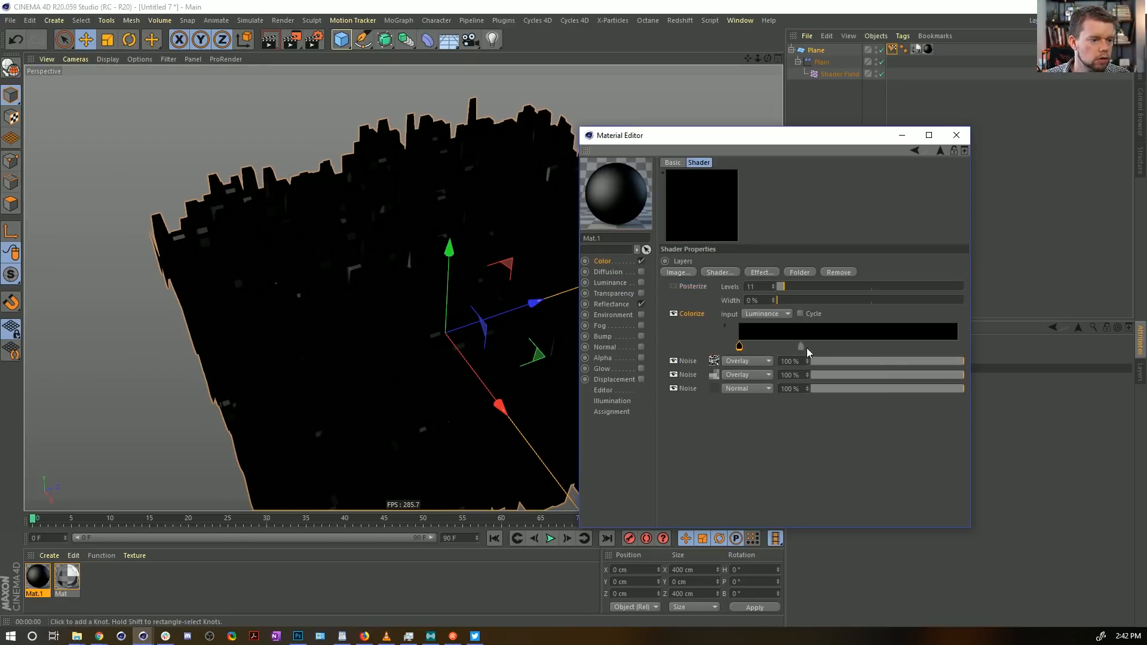
# Step: Add knots to the Colorize gradient, brightening the one at about 33 % and setting the one at about 72 % to white
pyautogui.click(811, 347)
pyautogui.click(851, 346)
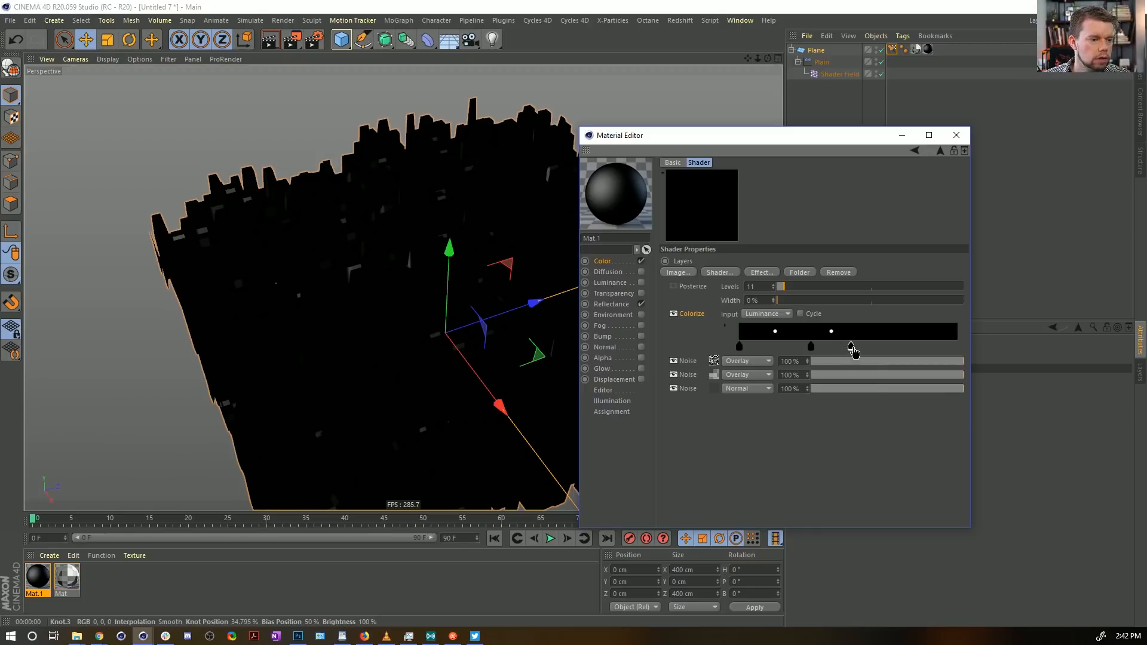
pyautogui.doubleClick(811, 346)
pyautogui.click(889, 377)
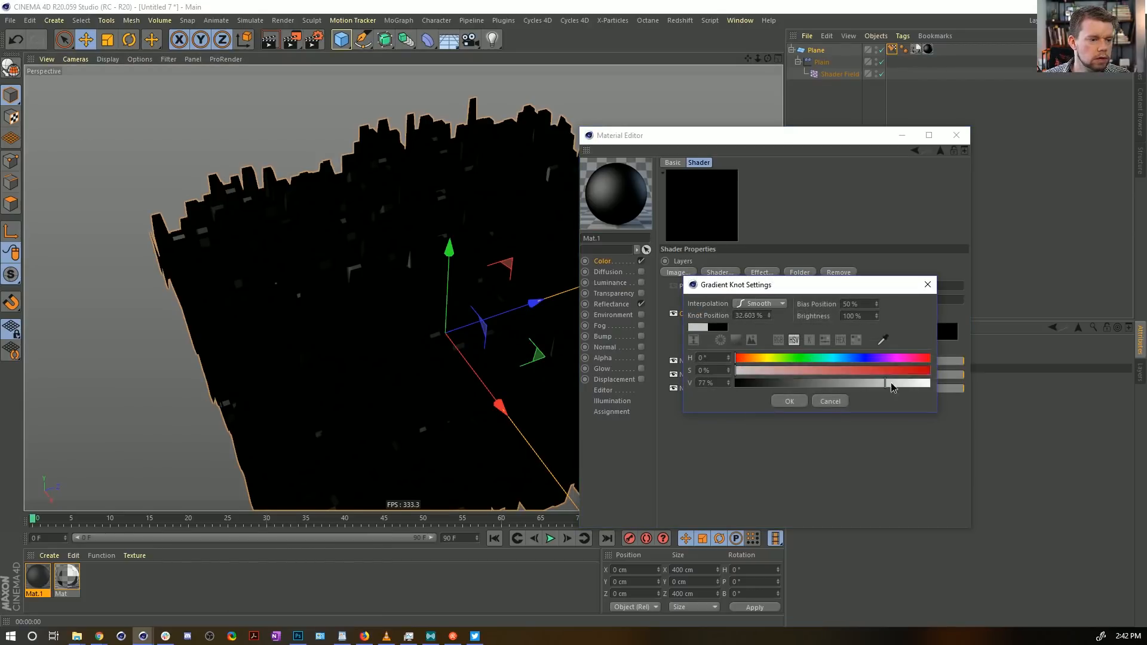
pyautogui.click(771, 405)
pyautogui.doubleClick(897, 347)
pyautogui.moveTo(947, 384); pyautogui.dragTo(1053, 388)
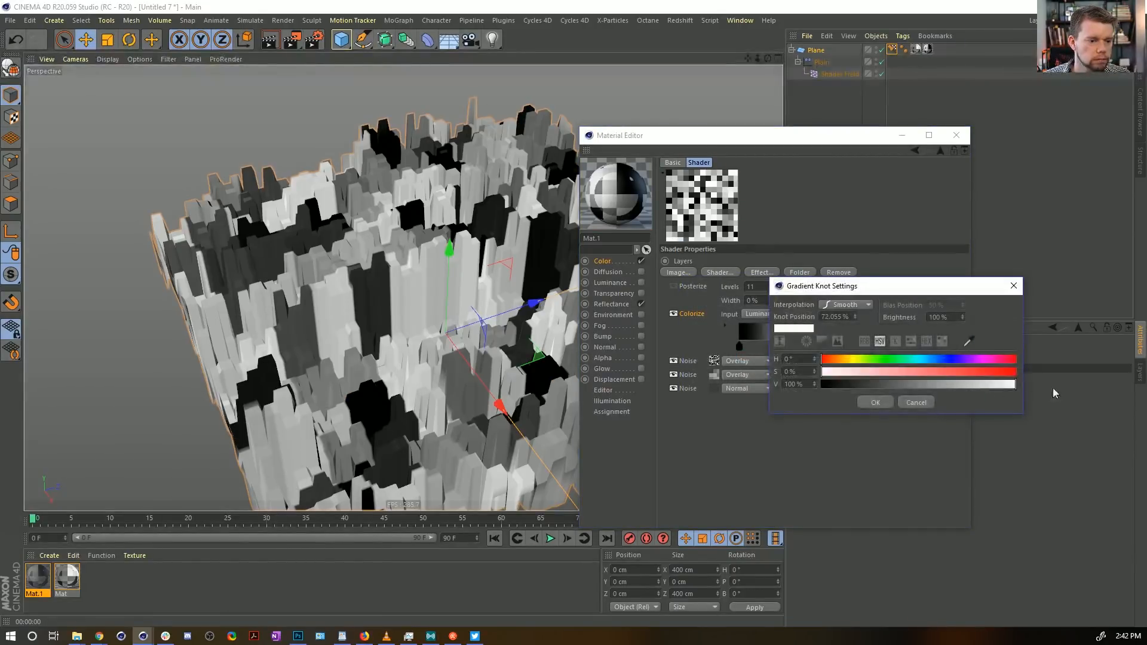
pyautogui.click(876, 403)
# Step: Double the Colorize gradient's knots and distribute them evenly
pyautogui.rightClick(844, 339)
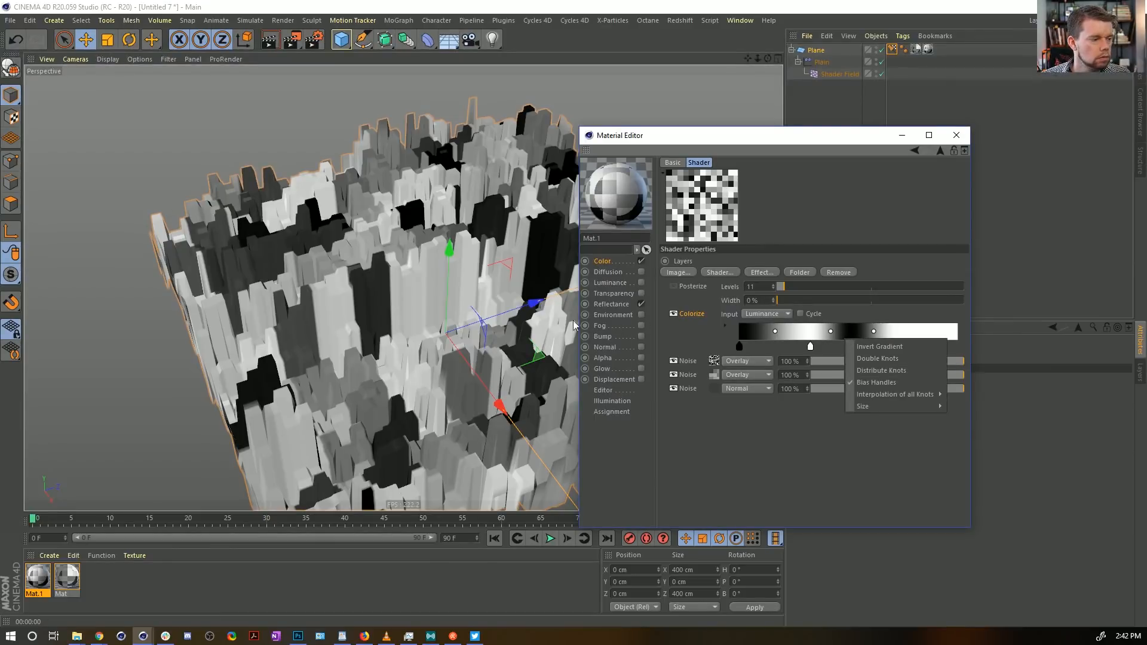
pyautogui.rightClick(795, 330)
pyautogui.click(848, 350)
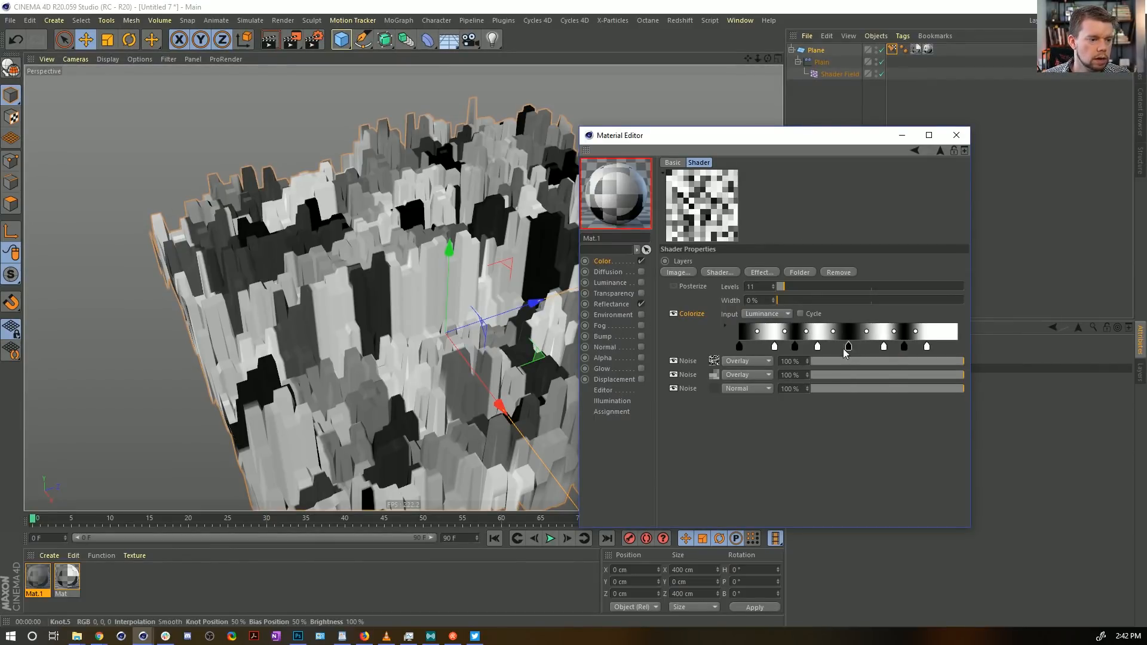
pyautogui.rightClick(808, 332)
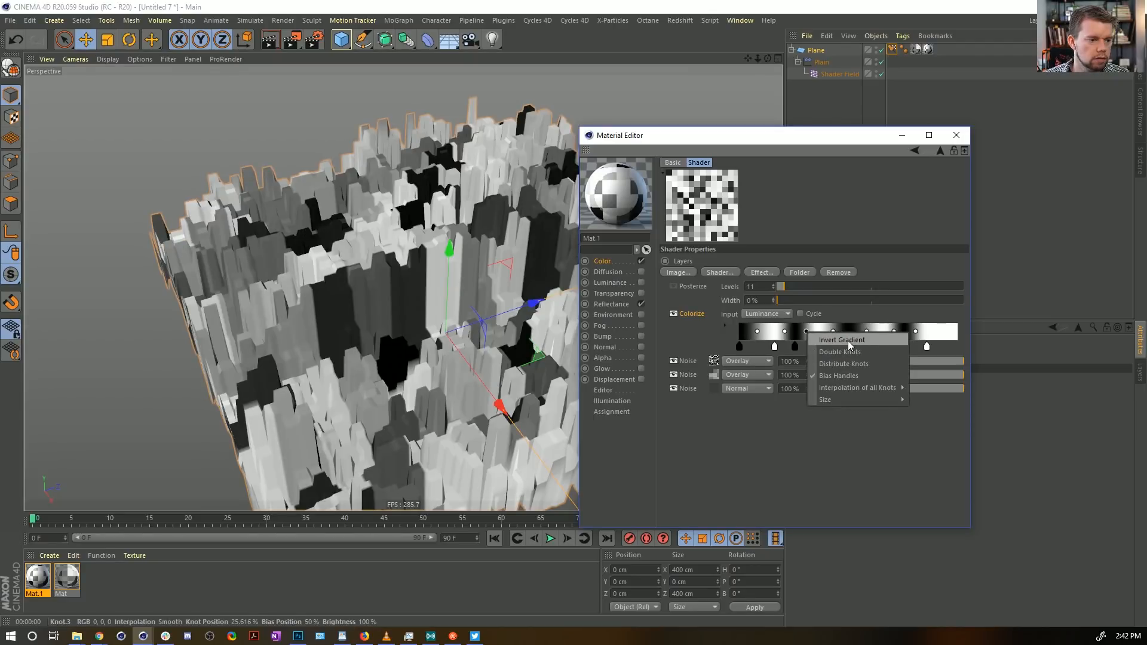
pyautogui.click(845, 362)
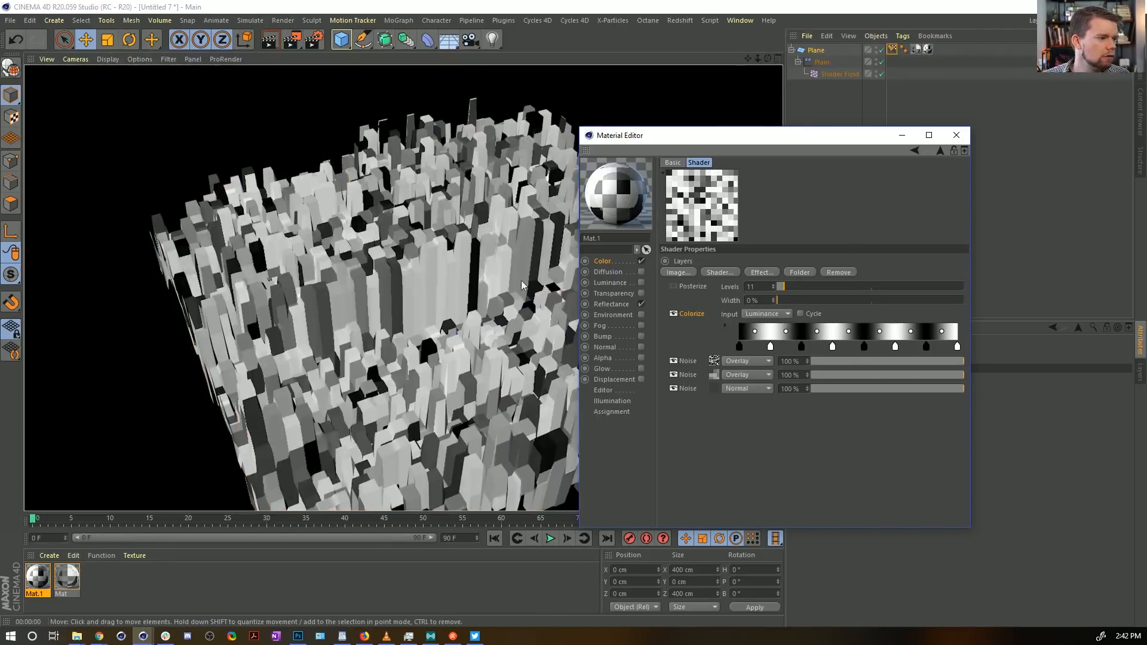
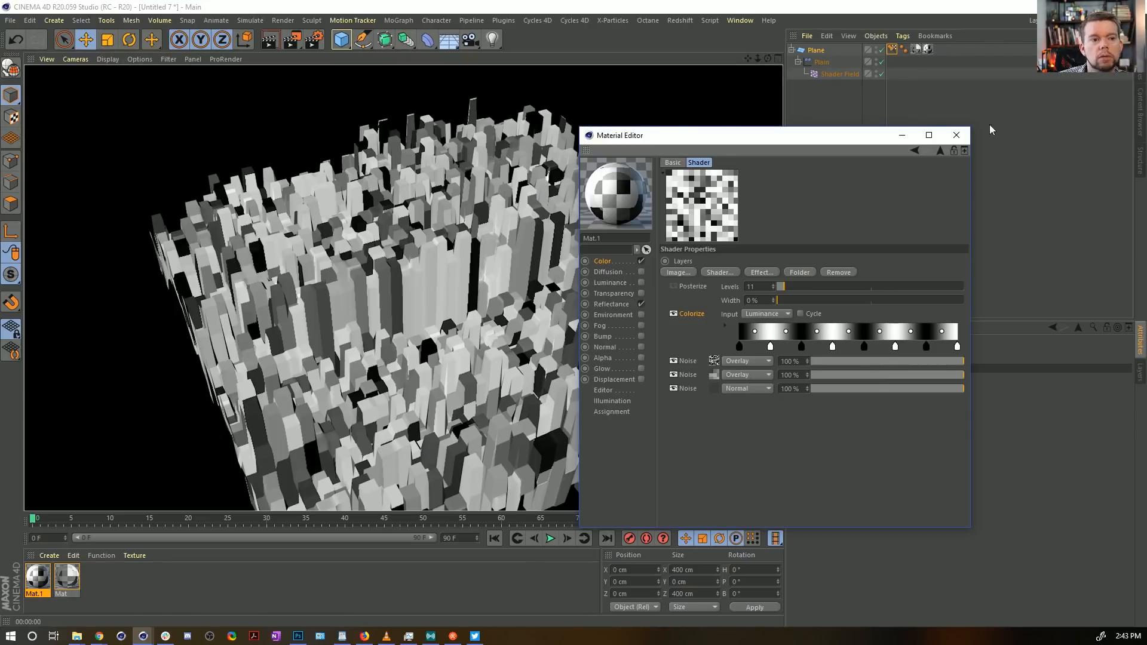
pyautogui.moveTo(776, 143); pyautogui.dragTo(486, 322)
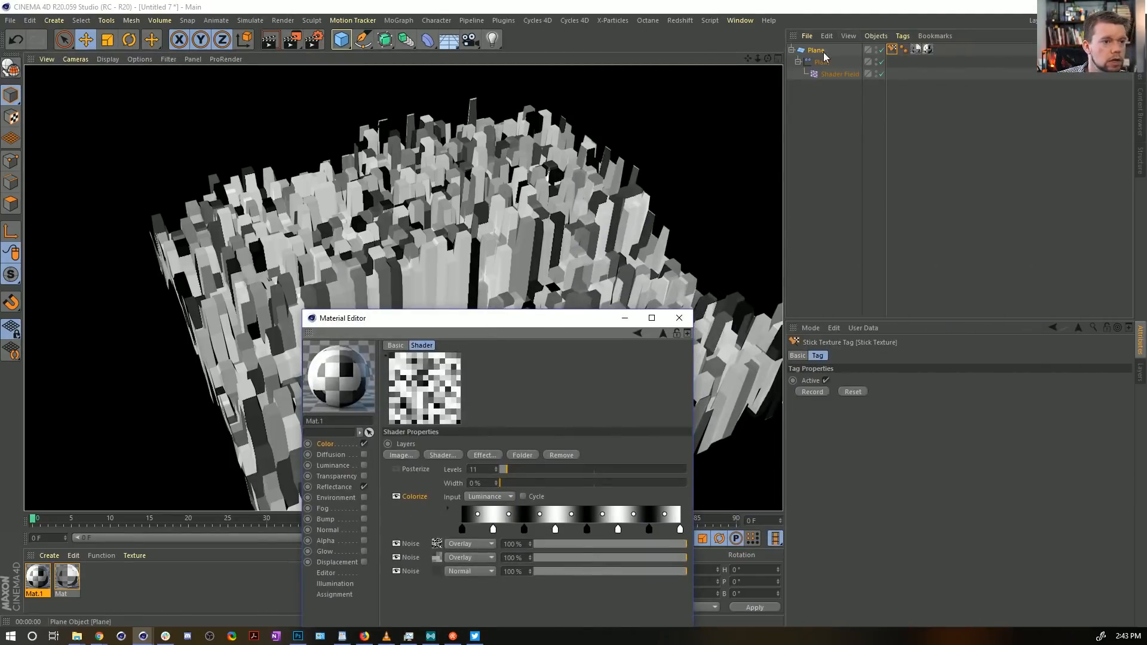
# Step: Set the plane's width and height segments to 555 each and render the view
pyautogui.click(819, 51)
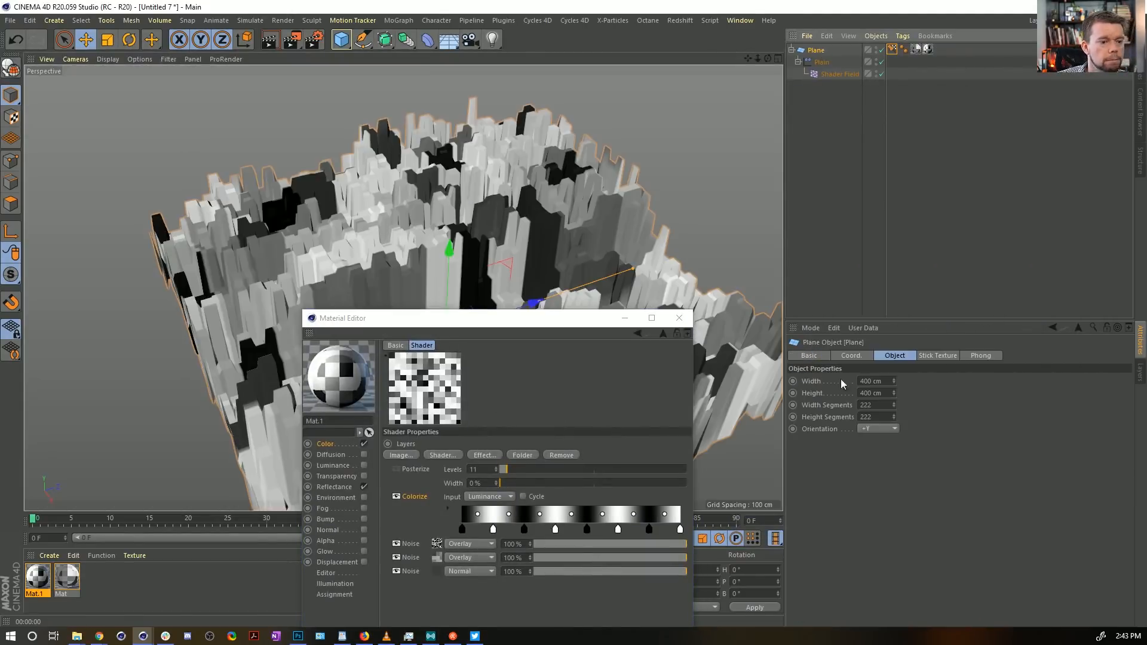
pyautogui.doubleClick(873, 405)
pyautogui.write('55')
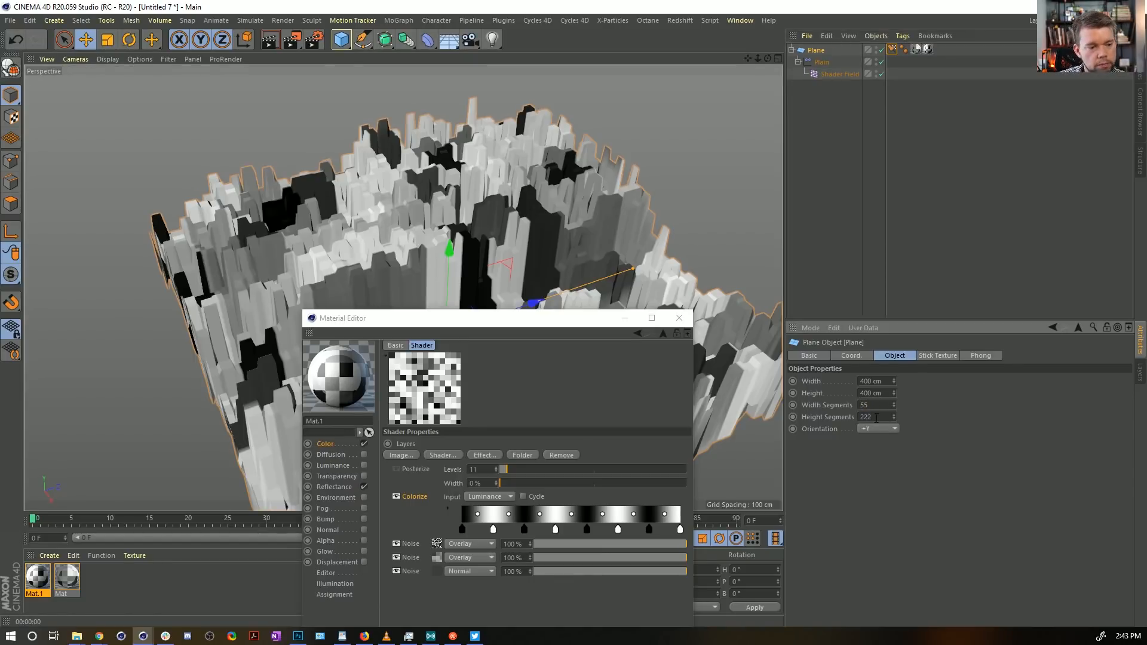
pyautogui.press('Tab')
pyautogui.write('555')
pyautogui.press('Return')
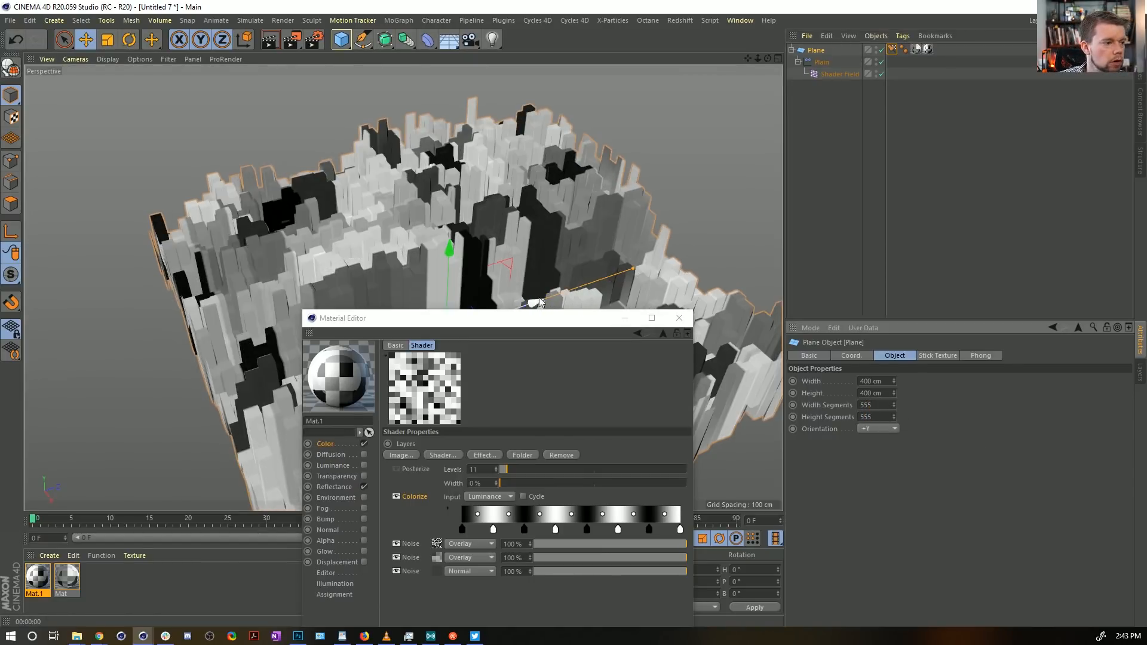
pyautogui.moveTo(562, 325); pyautogui.dragTo(949, 291)
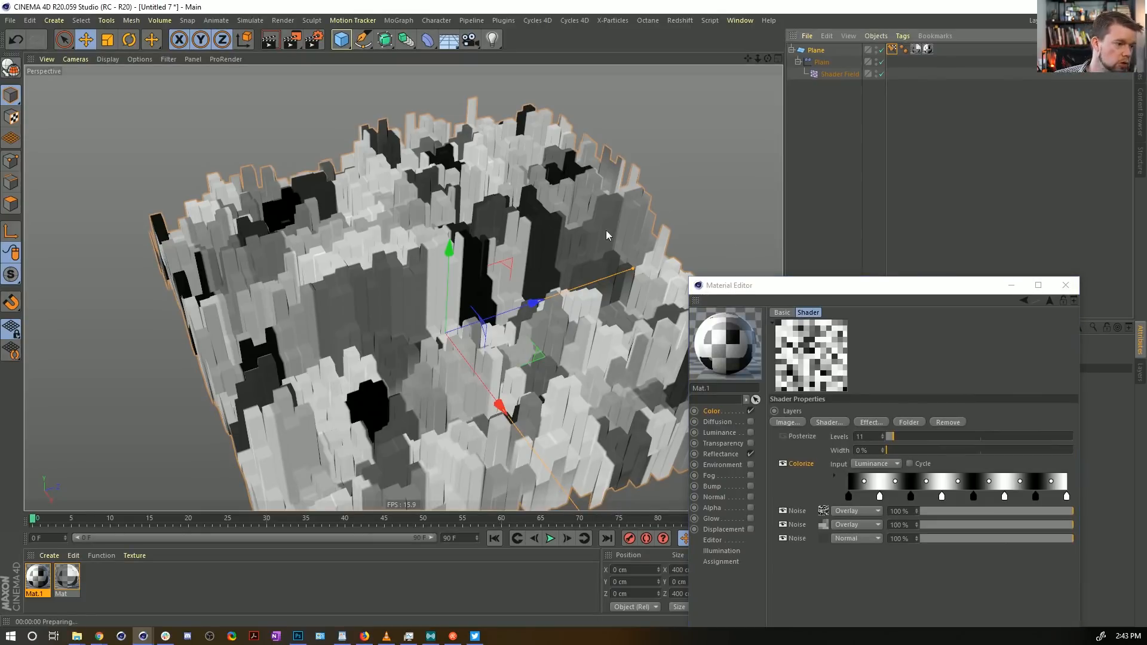
pyautogui.hotkey('ctrl', 'r')
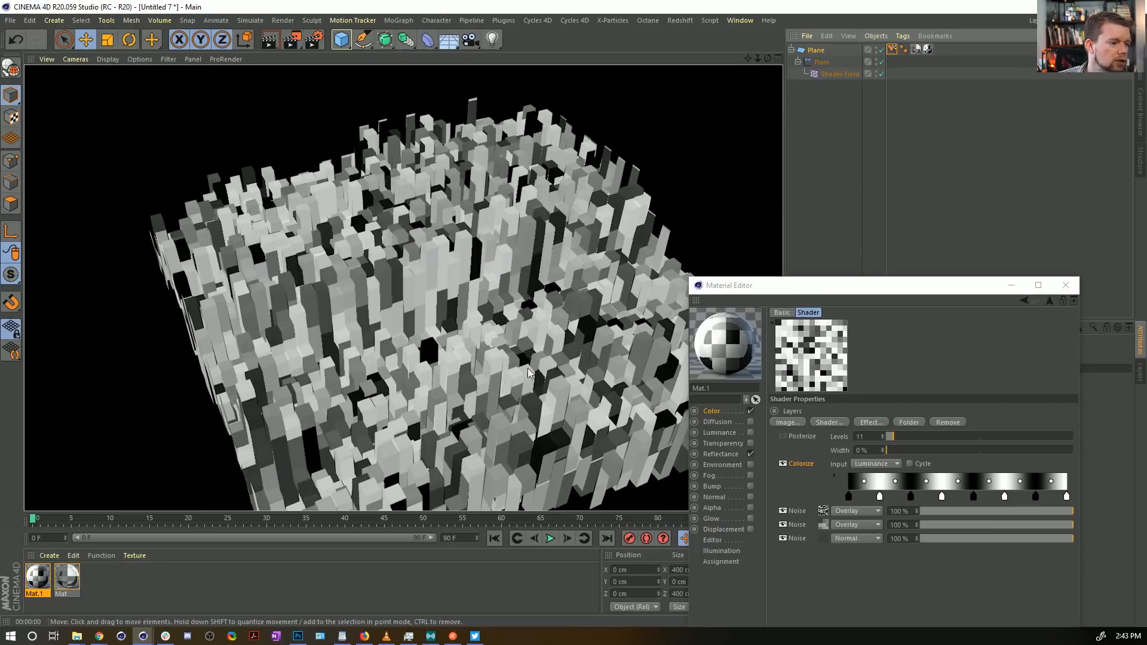
# Step: Rename the Mat.1 material as Surface and the Mat material as Displace
pyautogui.moveTo(759, 285); pyautogui.dragTo(380, 100)
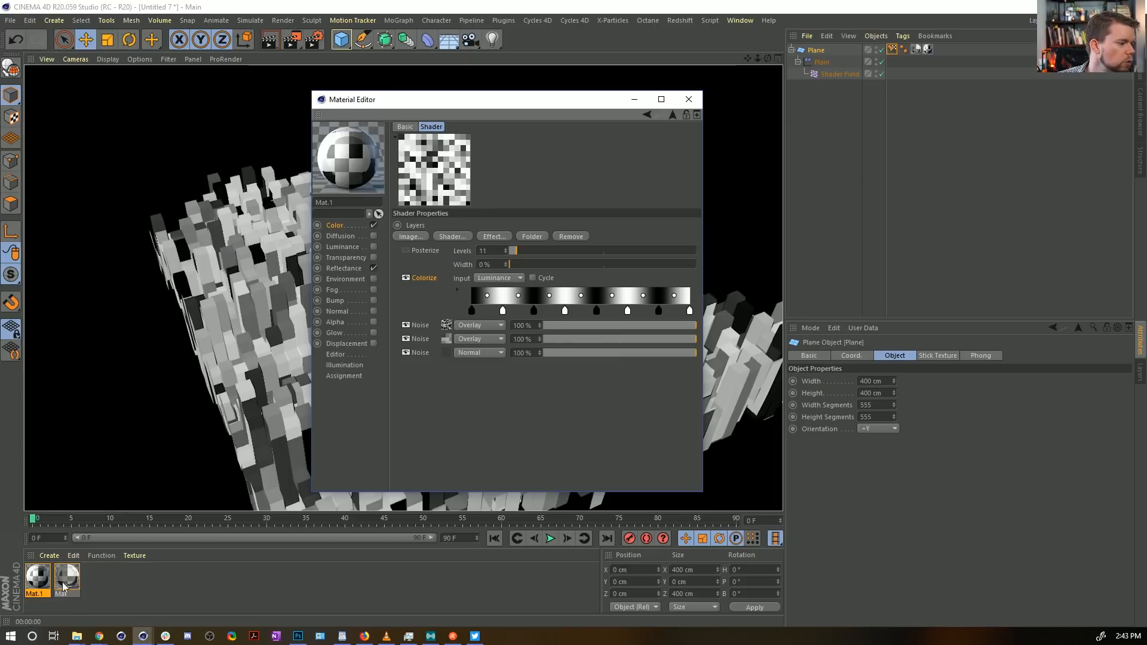
pyautogui.click(41, 598)
pyautogui.doubleClick(36, 594)
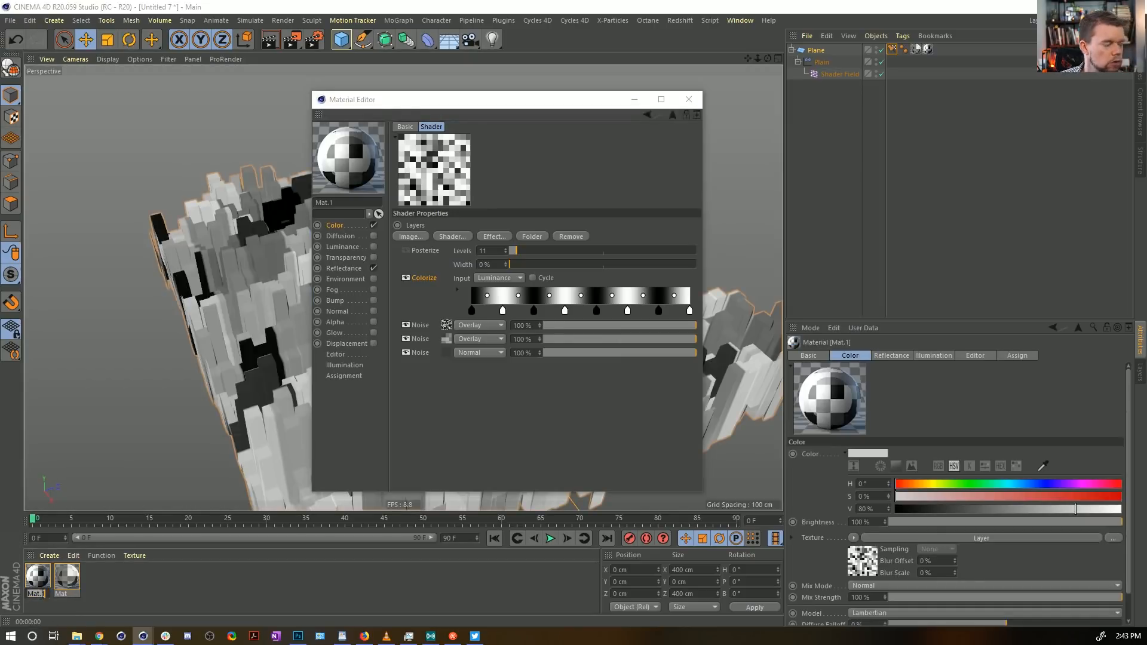
pyautogui.write('A')
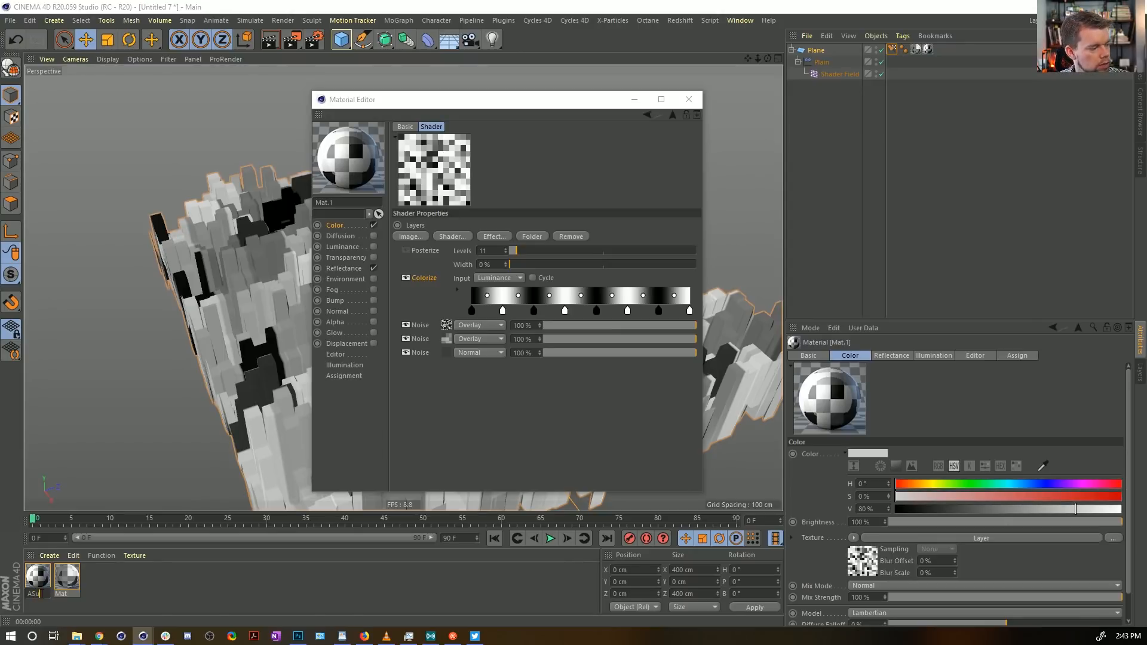
pyautogui.write('Su')
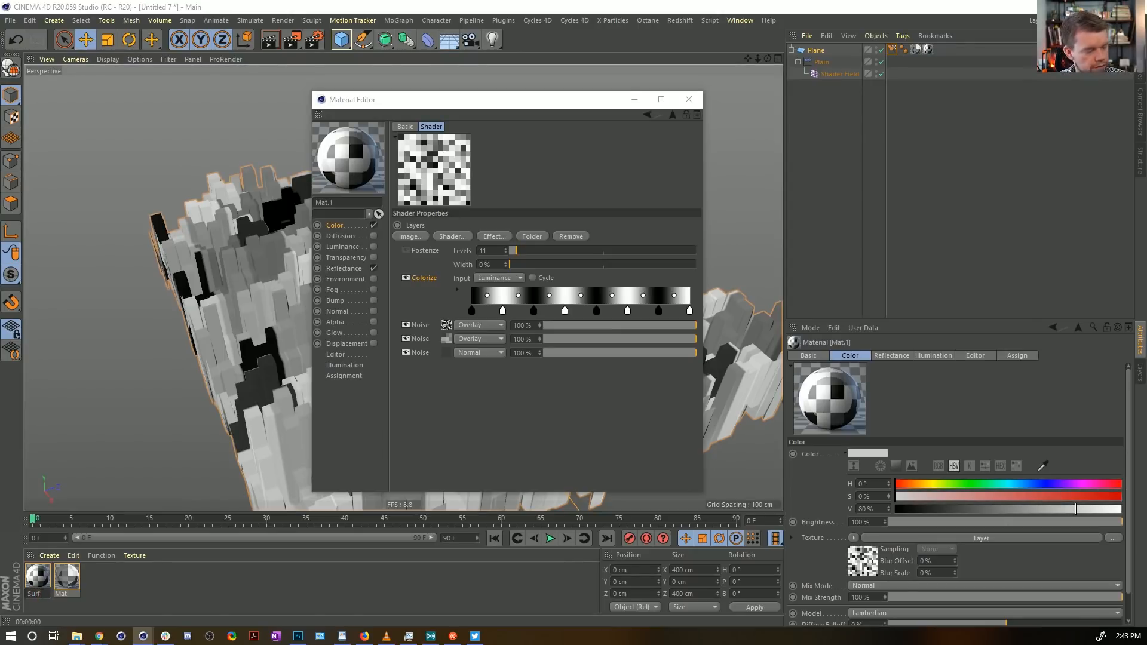
pyautogui.click(58, 598)
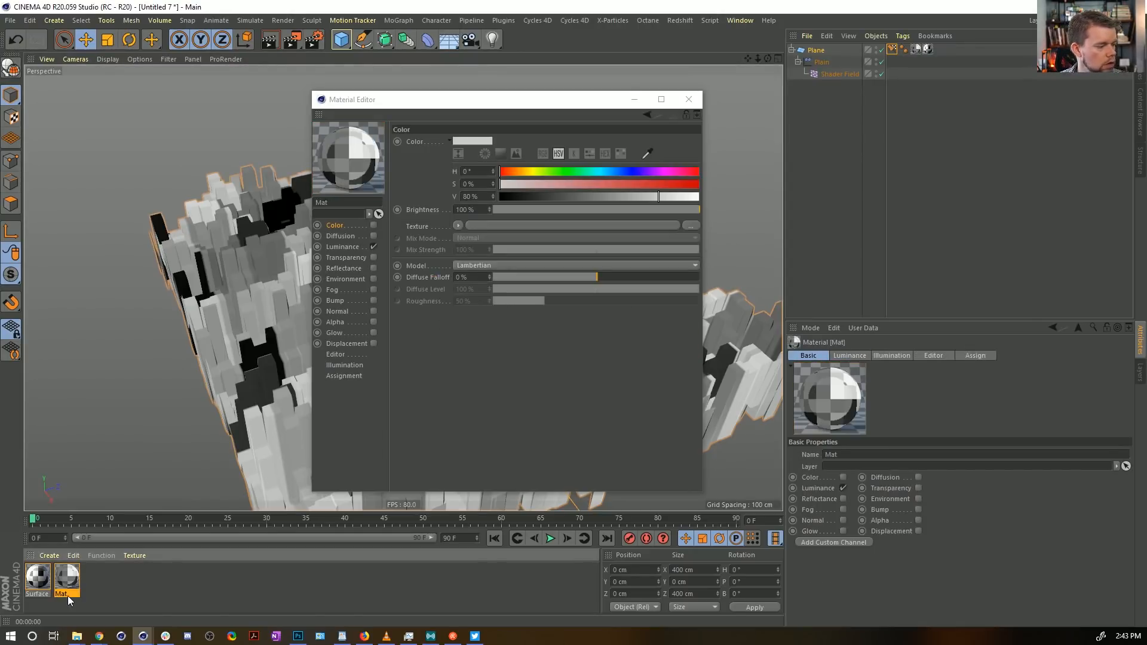
pyautogui.doubleClick(67, 596)
pyautogui.write('Dus')
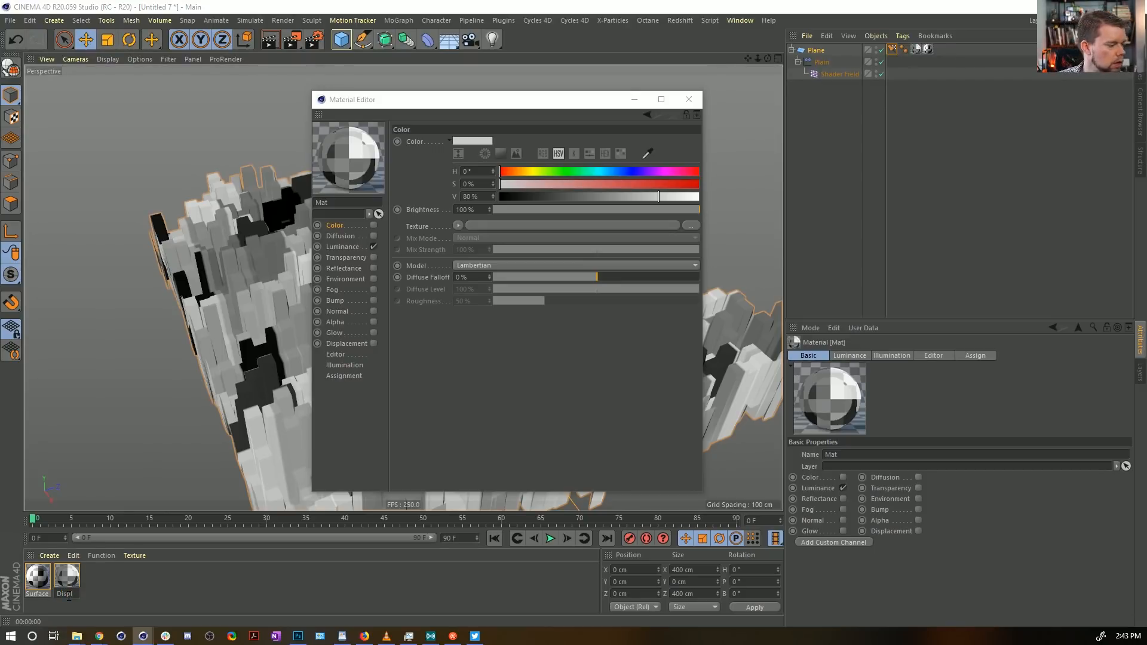
pyautogui.press('Return')
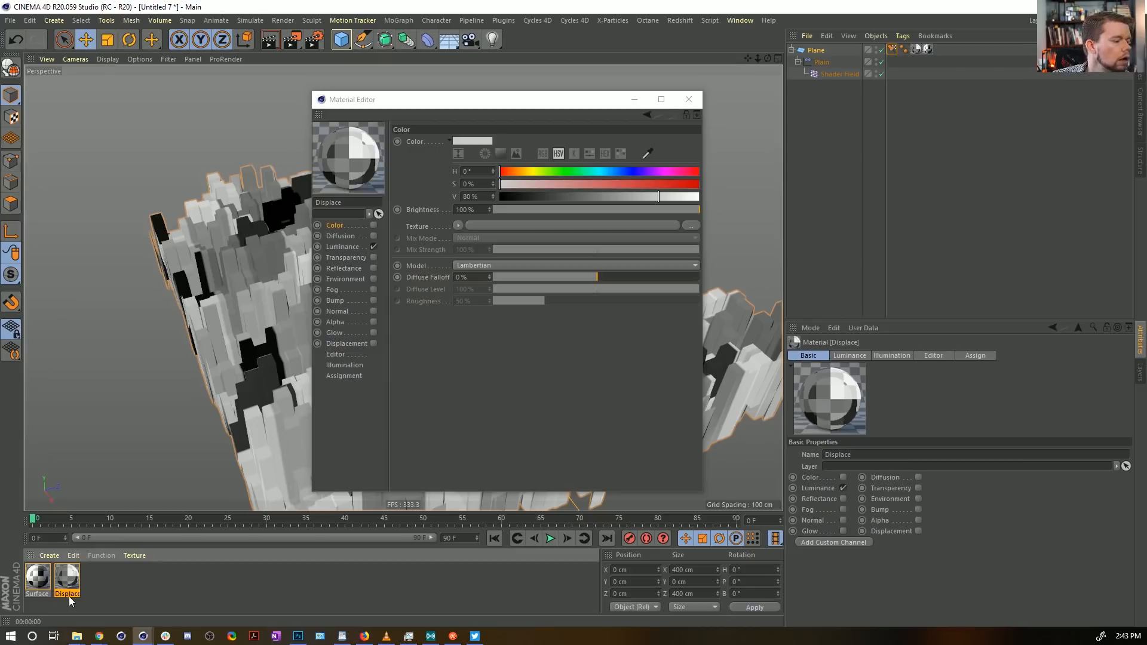
# Step: Create a new material and load a Layer shader into its Color texture
pyautogui.doubleClick(109, 582)
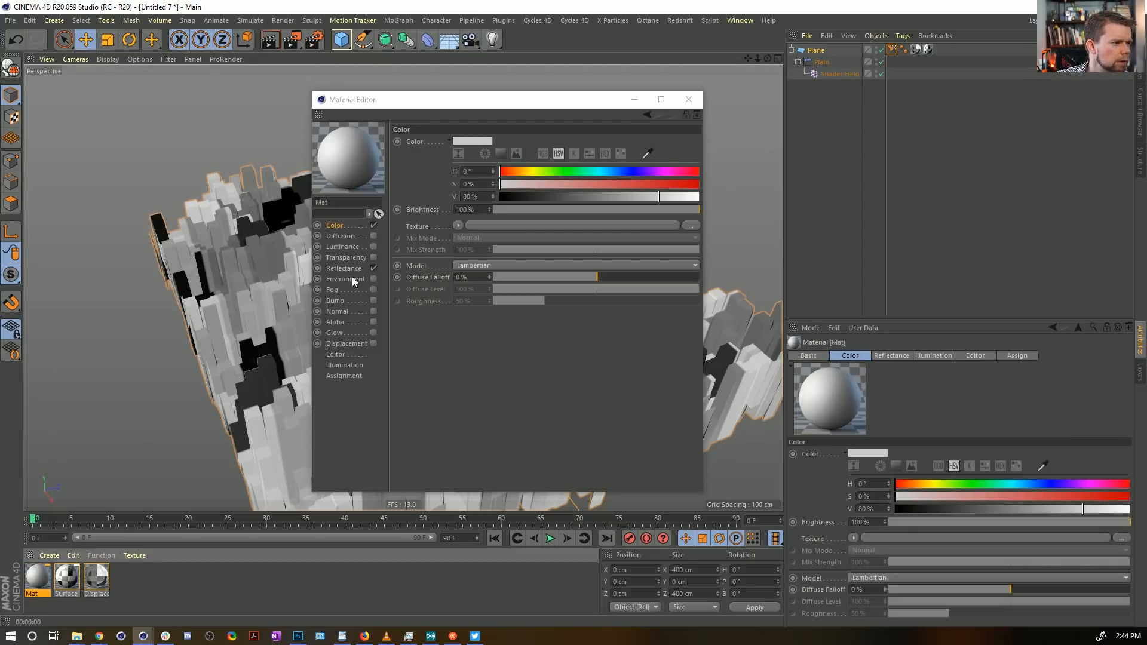
pyautogui.click(349, 227)
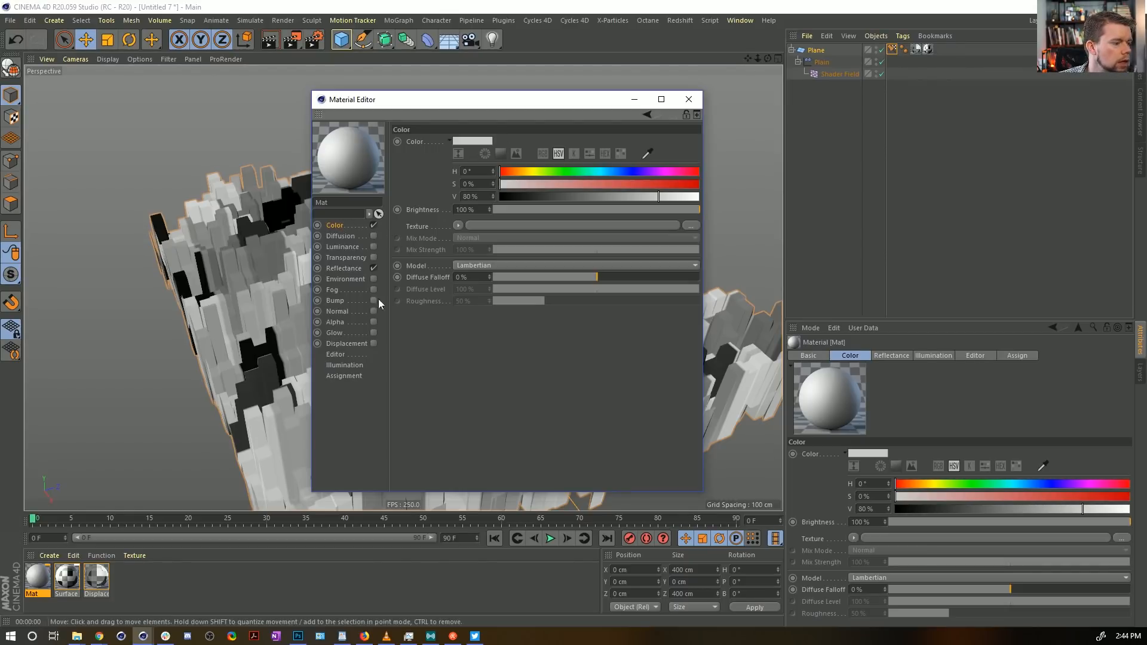
pyautogui.click(458, 225)
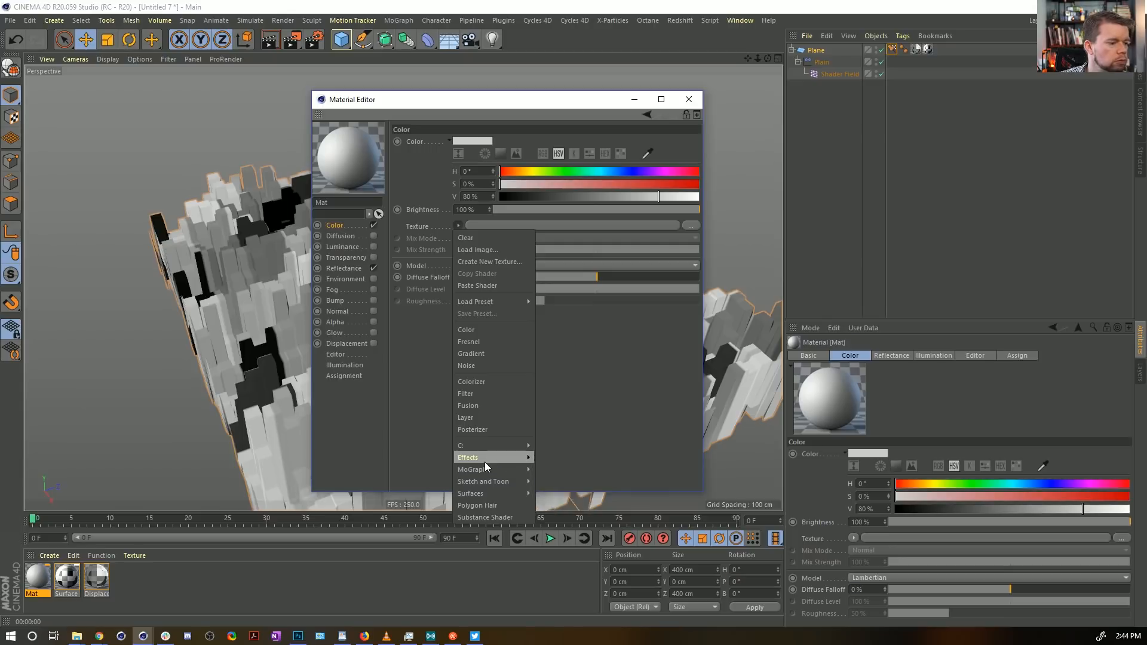
pyautogui.moveTo(485, 459)
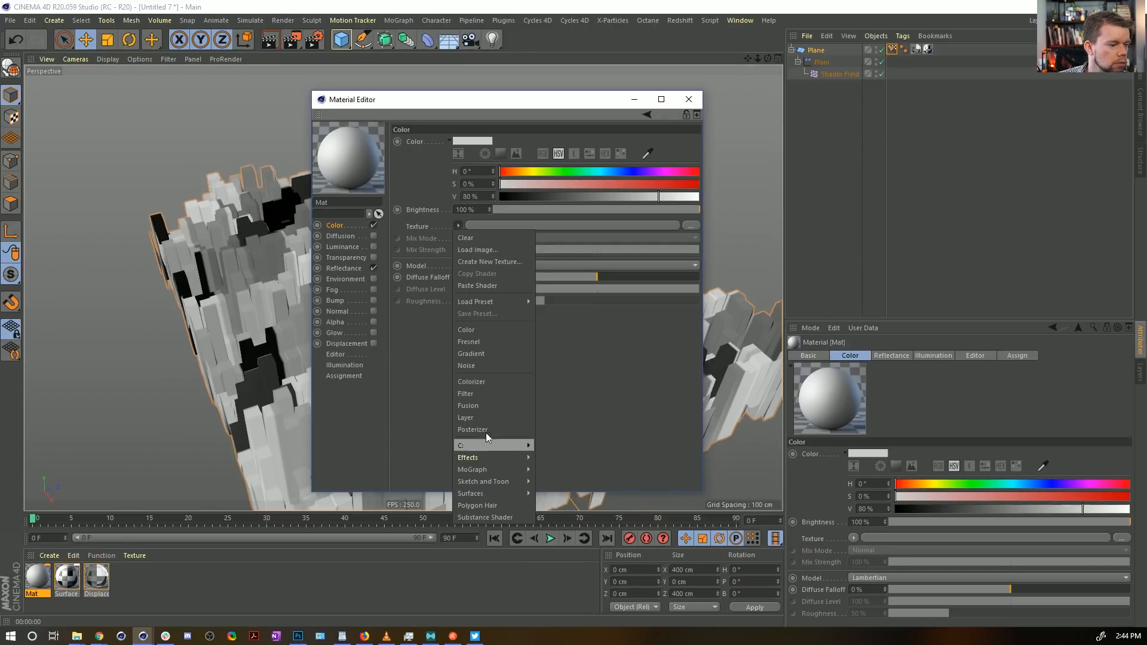
pyautogui.click(487, 417)
pyautogui.click(478, 240)
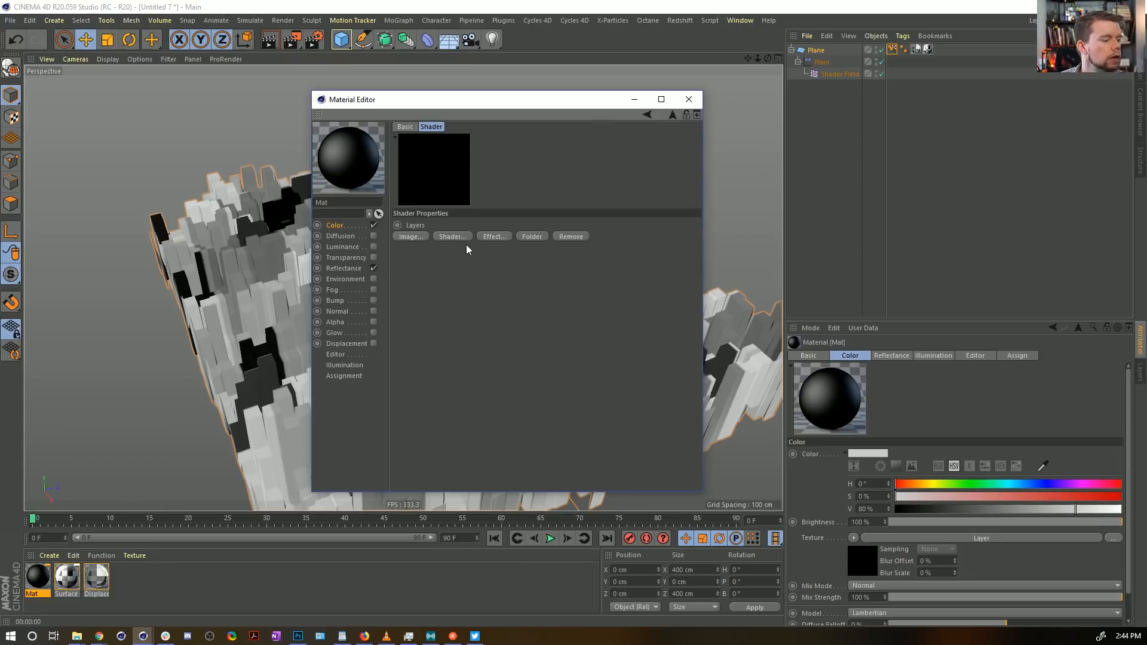
# Step: Add a Tiles surface shader to the new material's layer stack and open its properties
pyautogui.click(443, 236)
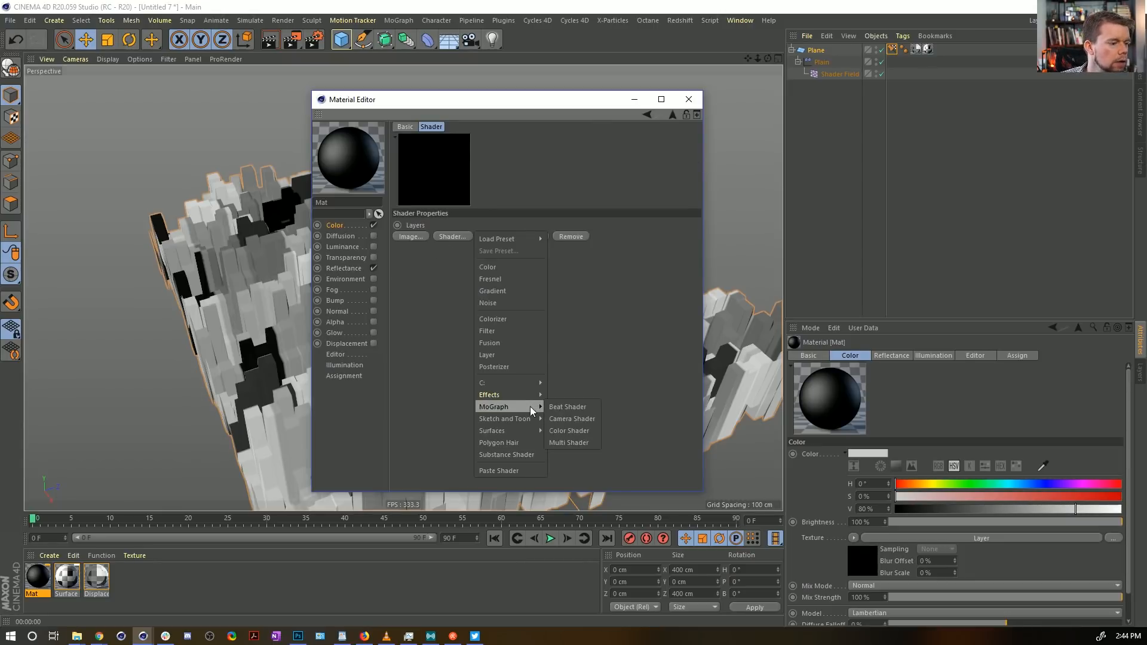
pyautogui.moveTo(508, 395)
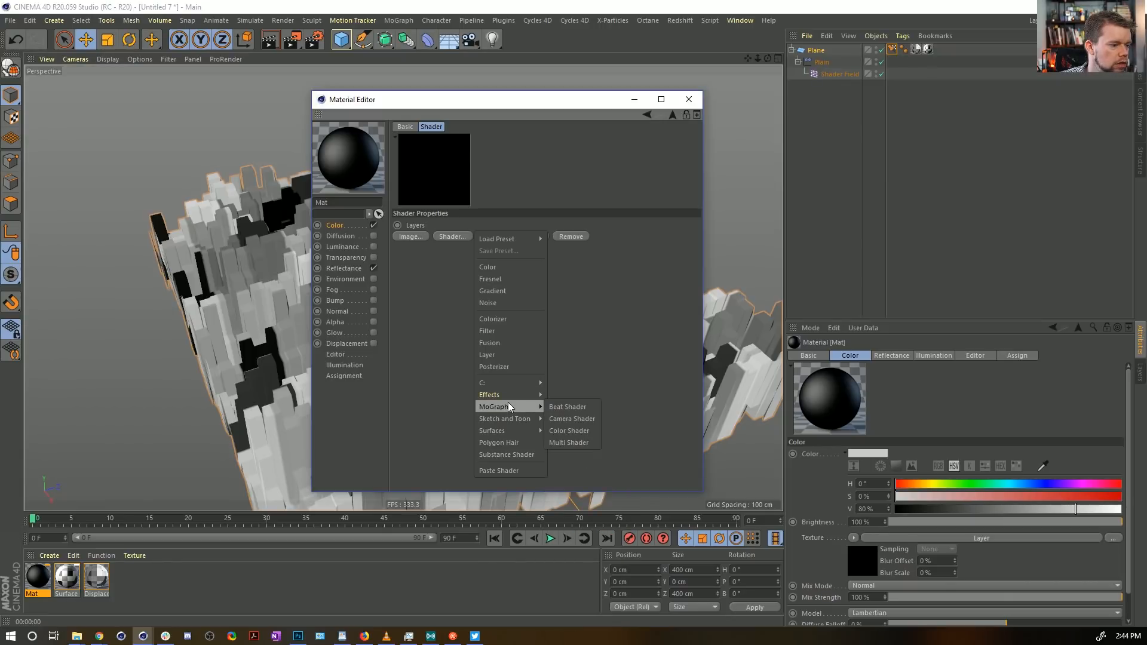
pyautogui.moveTo(509, 428)
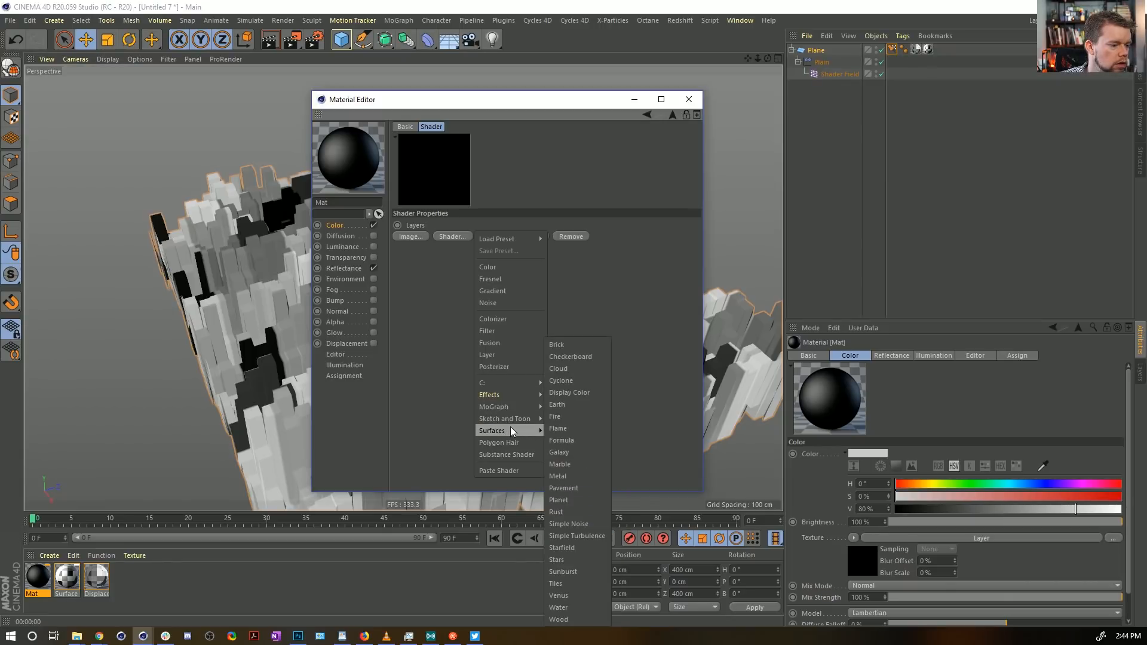
pyautogui.click(557, 583)
pyautogui.click(432, 253)
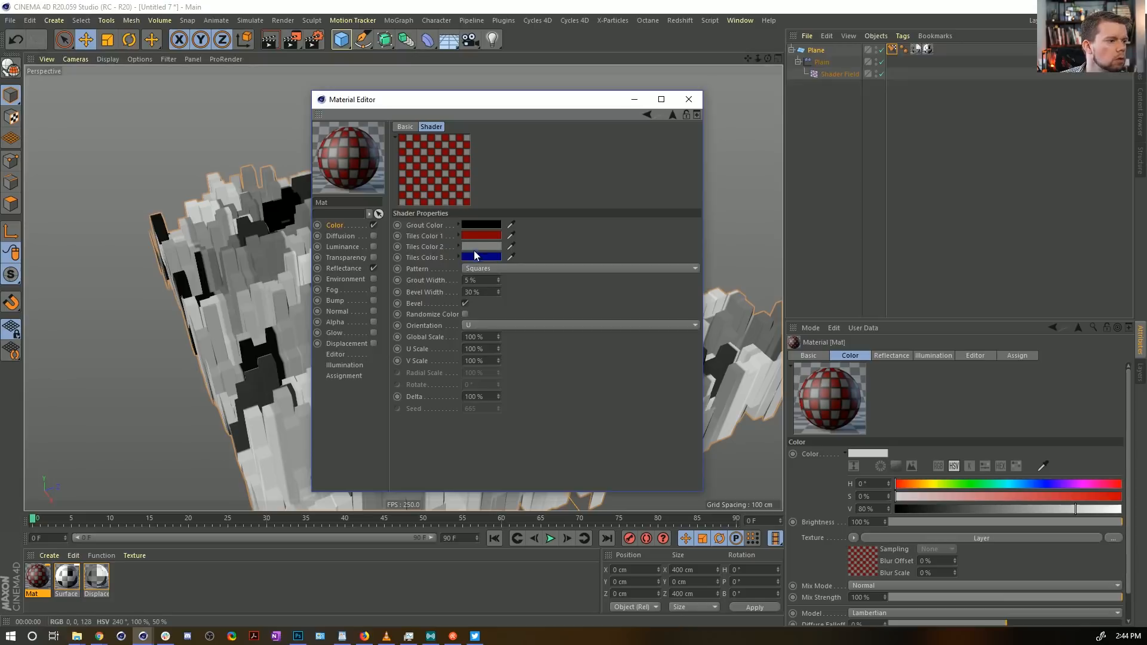
# Step: Set Tiles Color 1 to black, Color 2 to white and Color 3 to gray, and enable Randomize Color
pyautogui.click(491, 246)
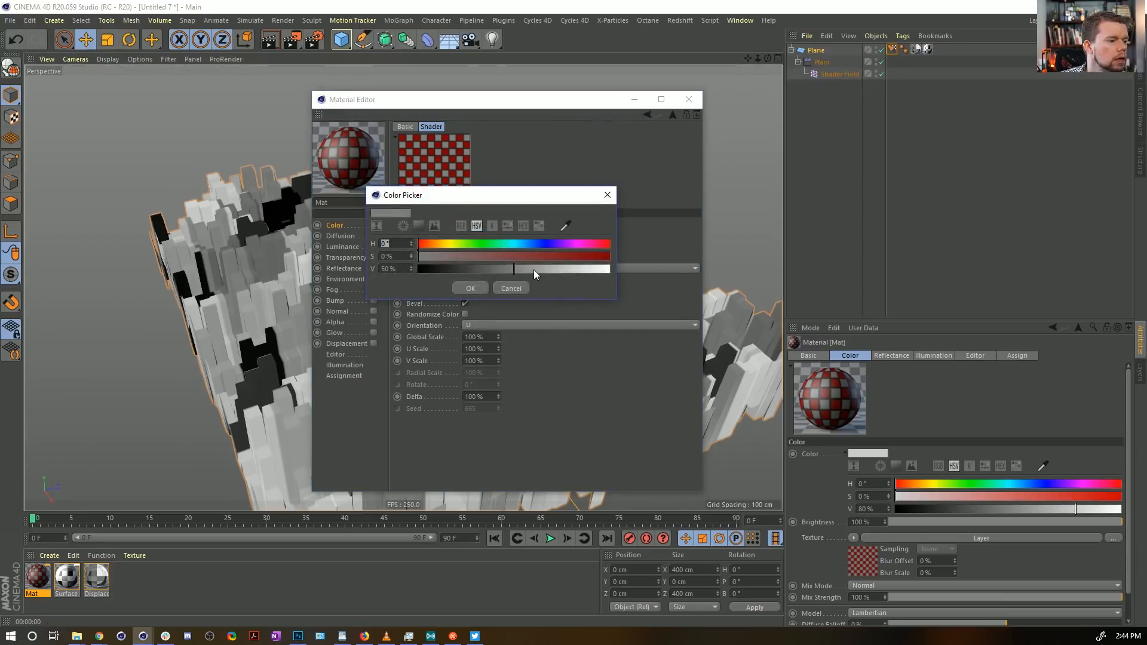
pyautogui.moveTo(533, 269); pyautogui.dragTo(613, 270)
pyautogui.click(480, 290)
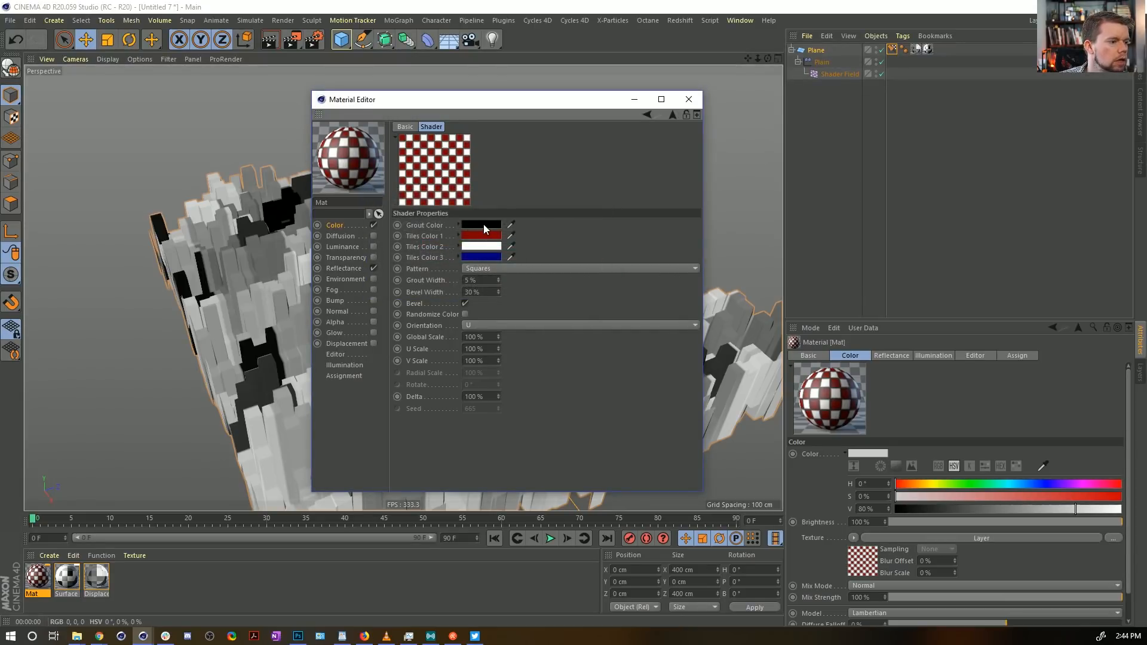
pyautogui.moveTo(483, 224); pyautogui.dragTo(371, 278)
pyautogui.click(486, 256)
pyautogui.click(455, 297)
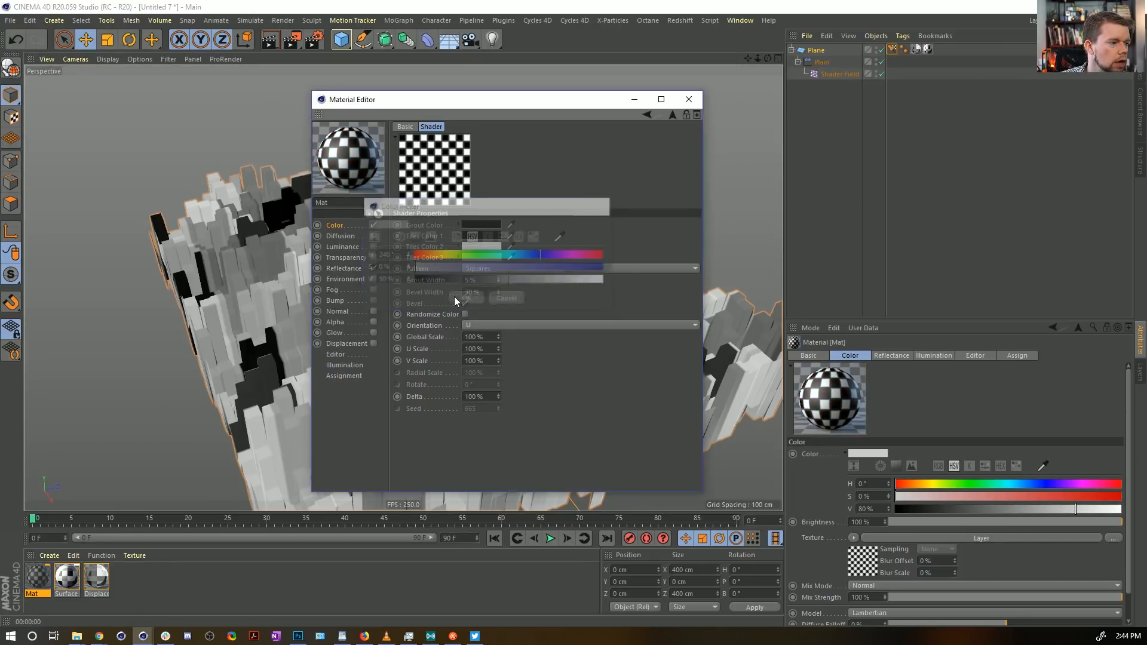
pyautogui.click(465, 315)
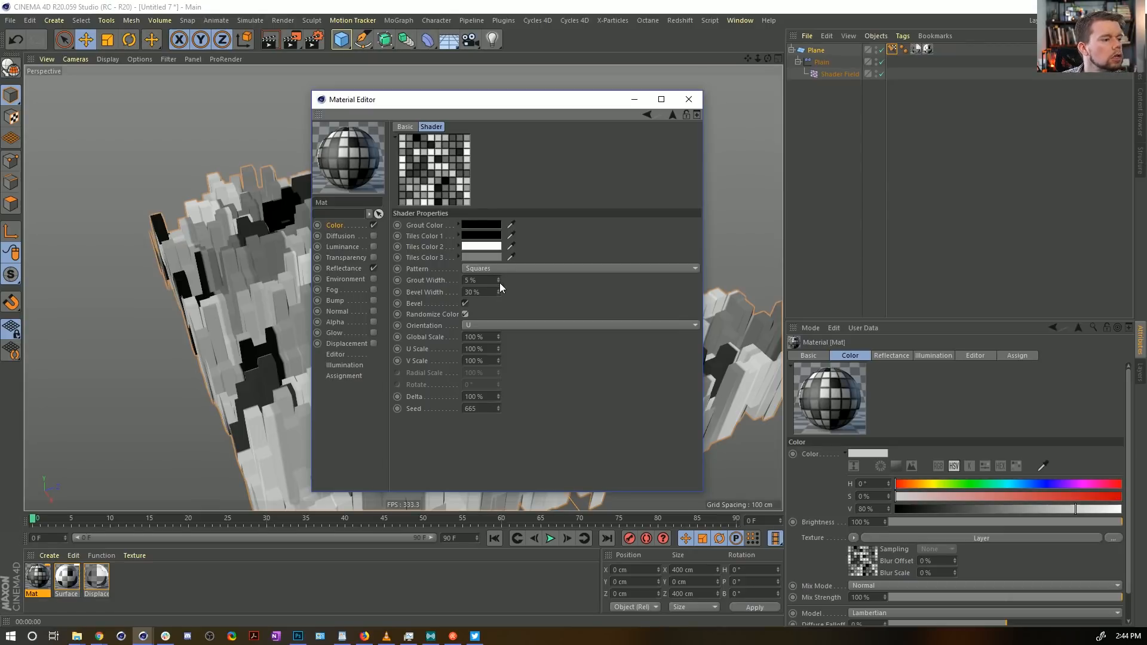
# Step: Set the tiles' grout width to 44 % and bevel width to 1 %, and close the material editor
pyautogui.moveTo(500, 282); pyautogui.dragTo(498, 296)
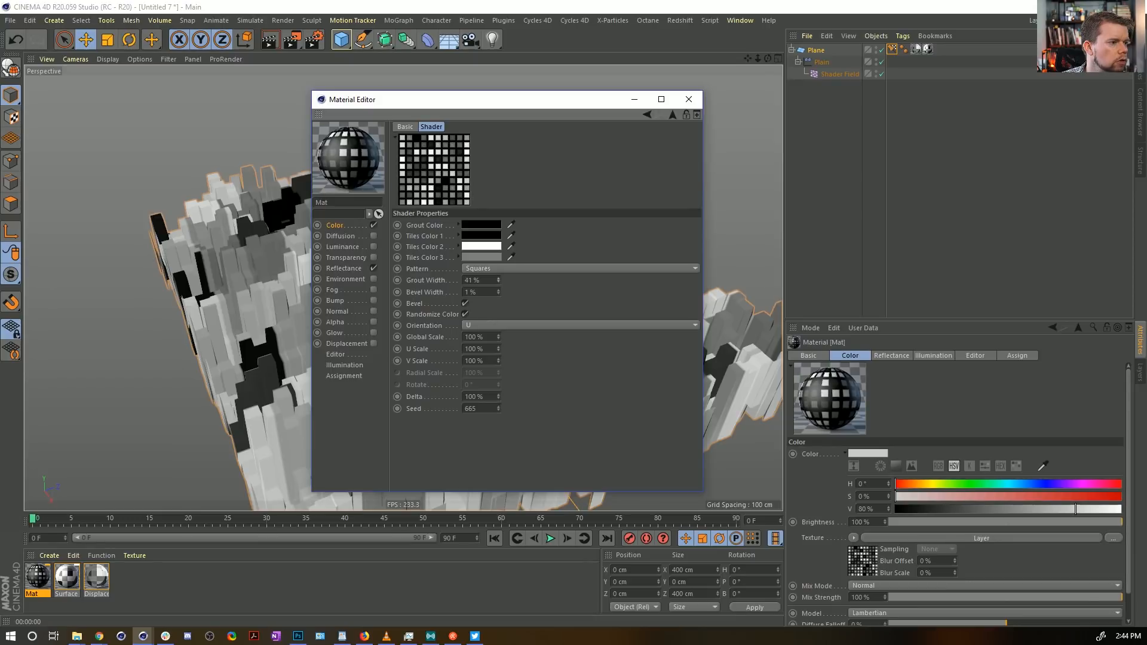
pyautogui.moveTo(497, 278); pyautogui.dragTo(497, 271)
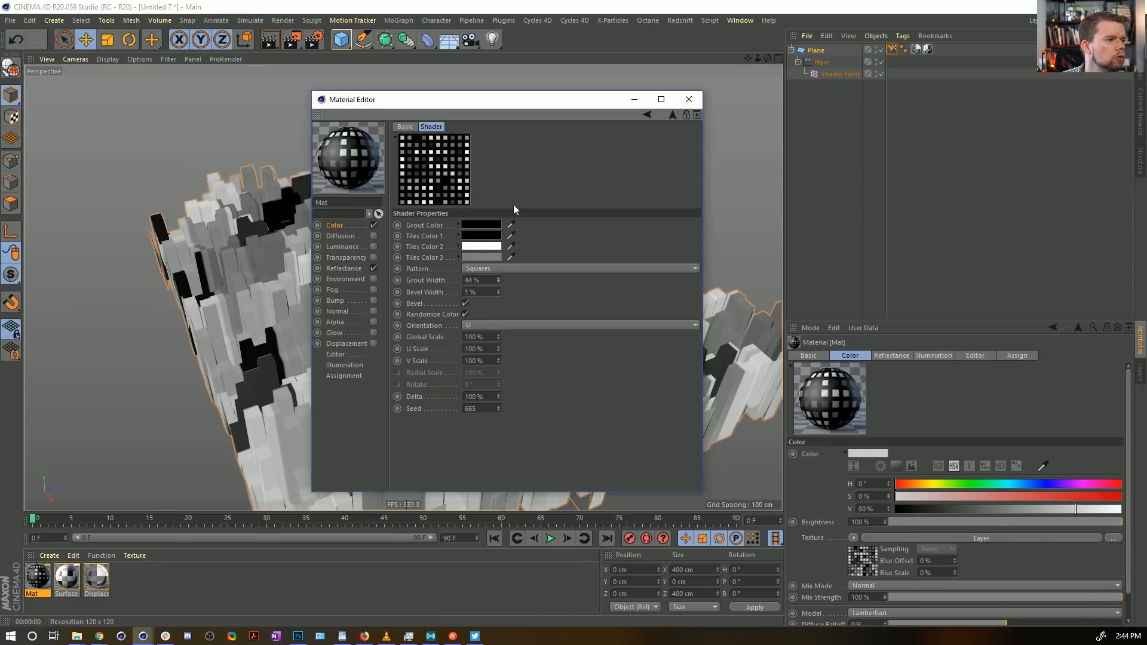
pyautogui.click(689, 99)
# Step: Apply the new tiles material to the Plane with Cubic projection
pyautogui.moveTo(37, 583); pyautogui.dragTo(812, 54)
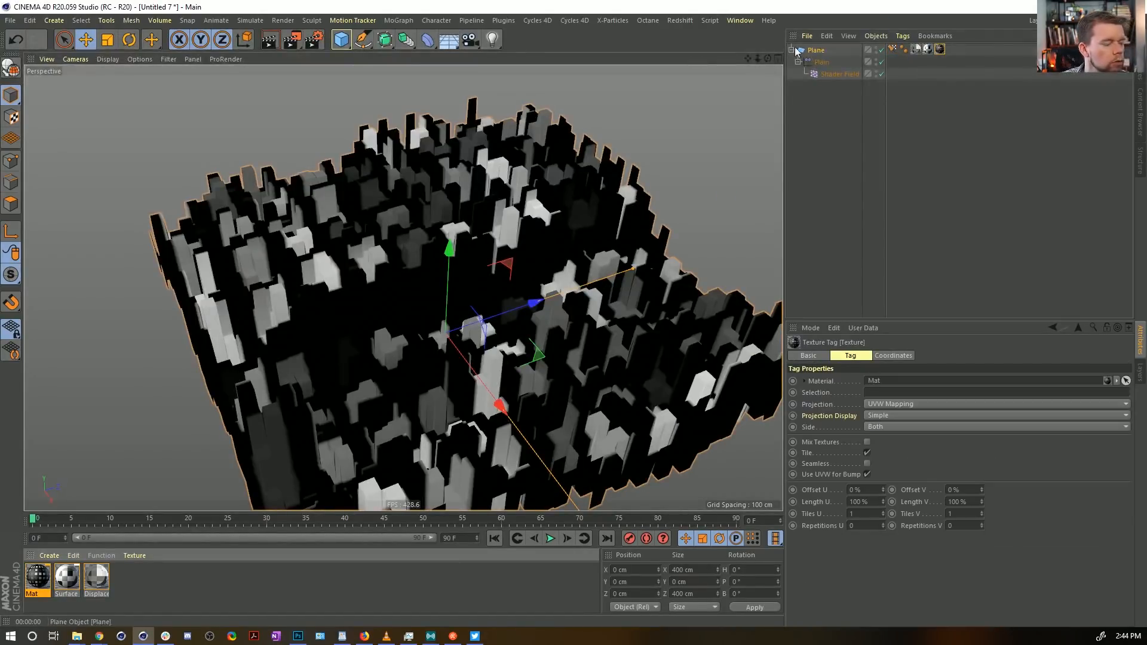
pyautogui.click(889, 405)
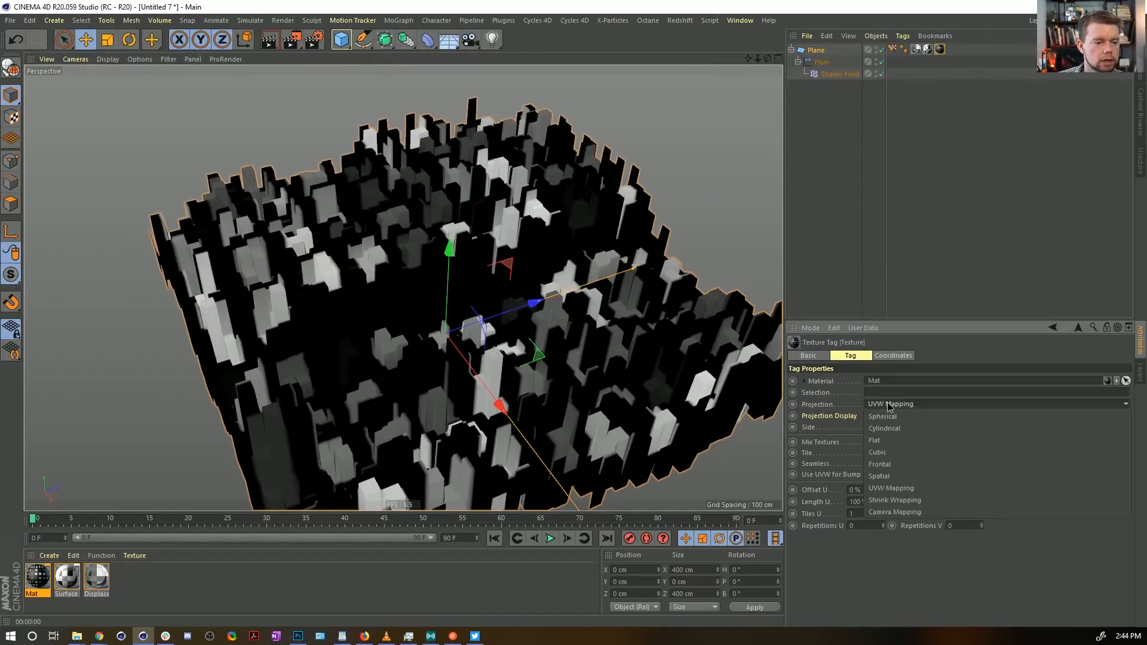
pyautogui.click(901, 453)
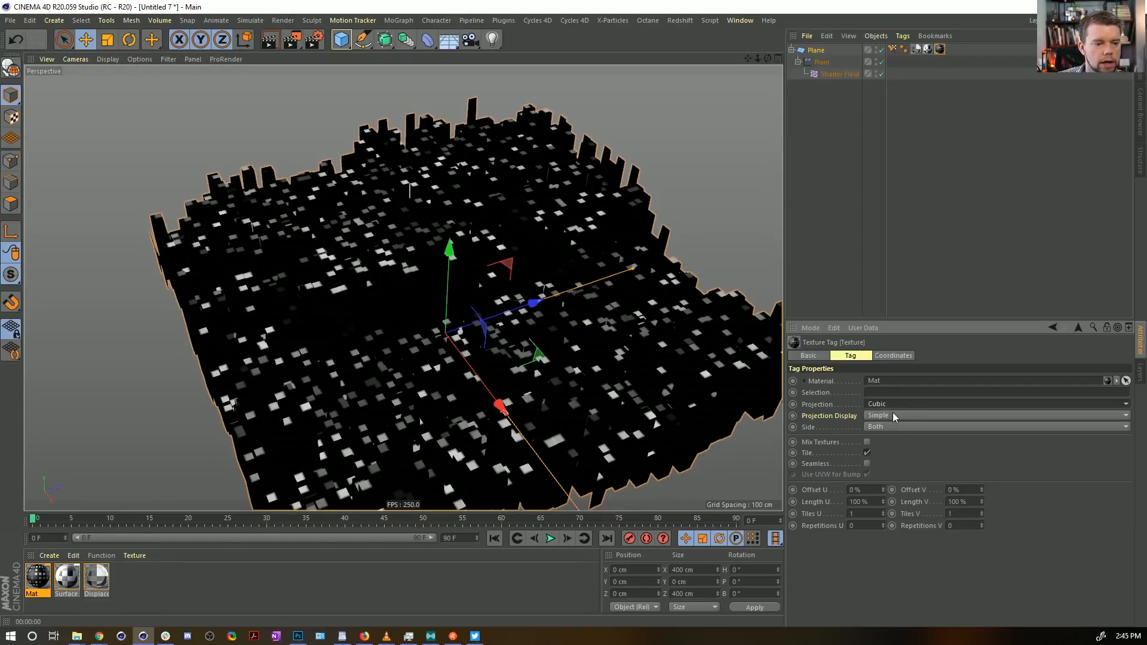
# Step: Set the tiles texture tag's Tiles U and Tiles V to 10 and render the view
pyautogui.click(905, 357)
pyautogui.click(850, 357)
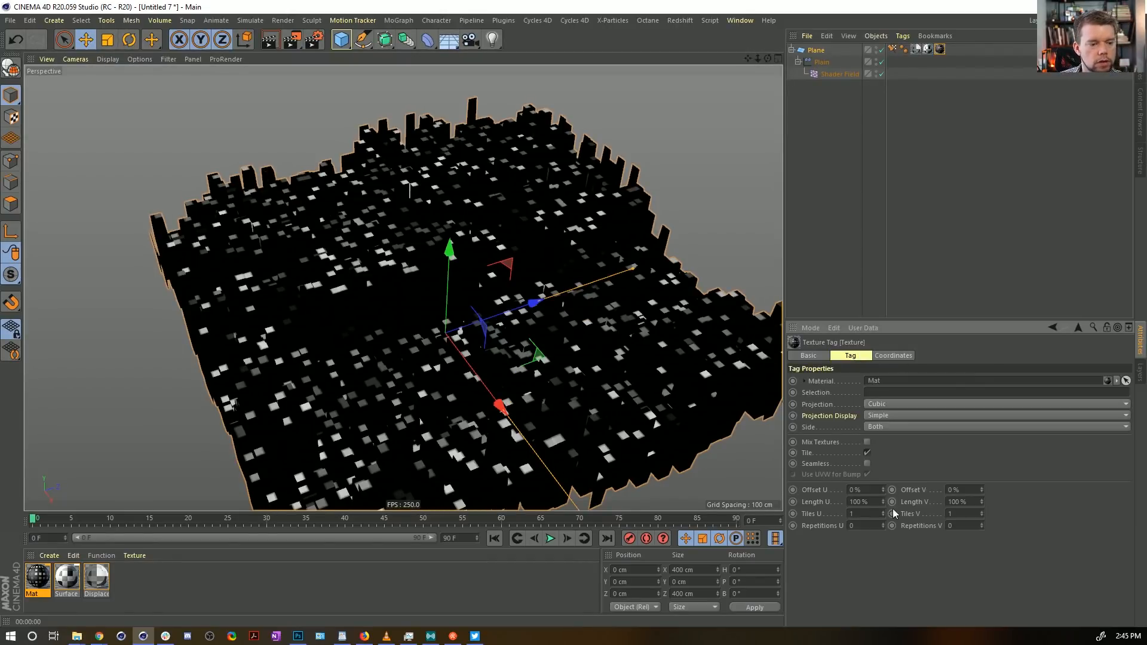
pyautogui.write('0')
pyautogui.press('Return')
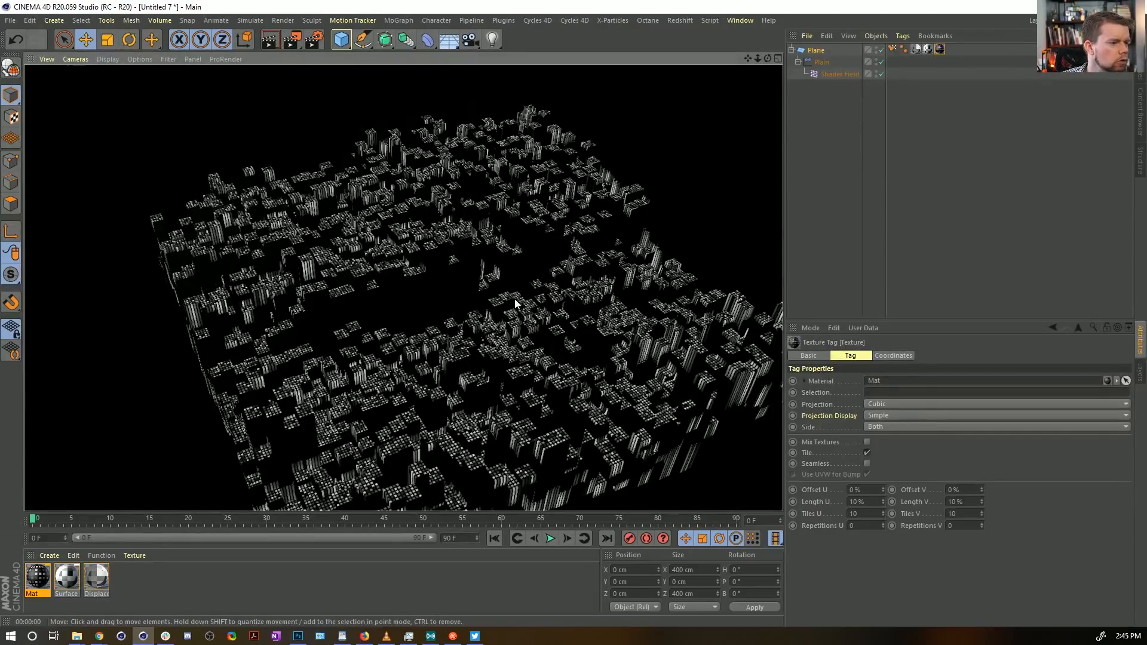
# Step: Check the Plane's Stick Texture tag, reselect the tiles texture tag and collapse the Plane's hierarchy
pyautogui.click(892, 49)
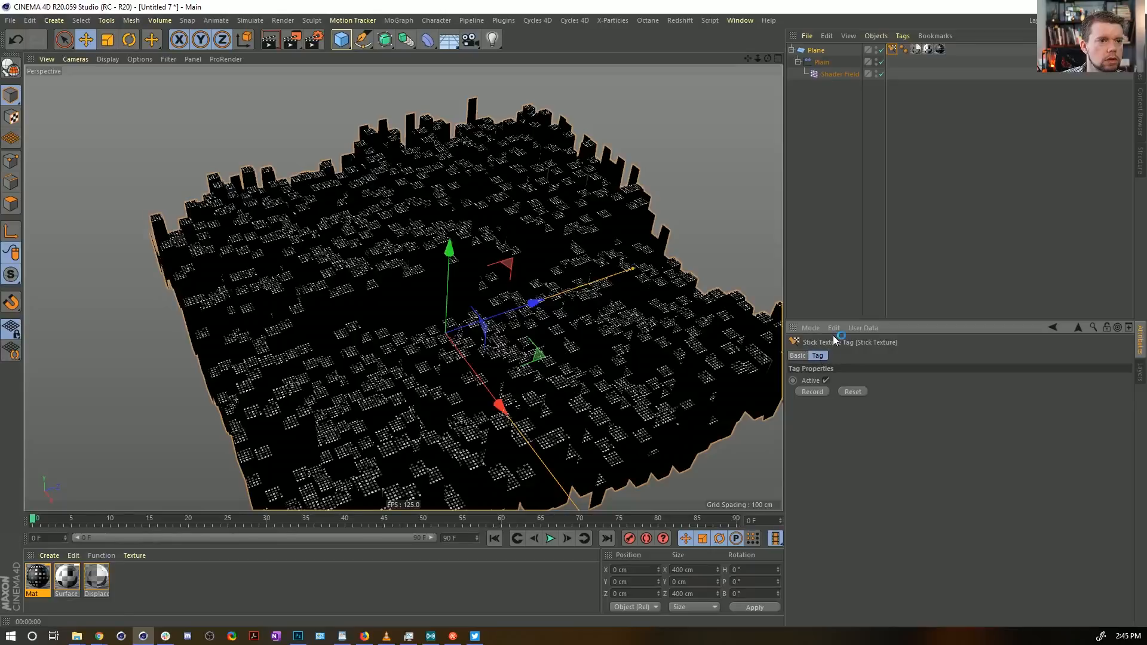
pyautogui.click(943, 48)
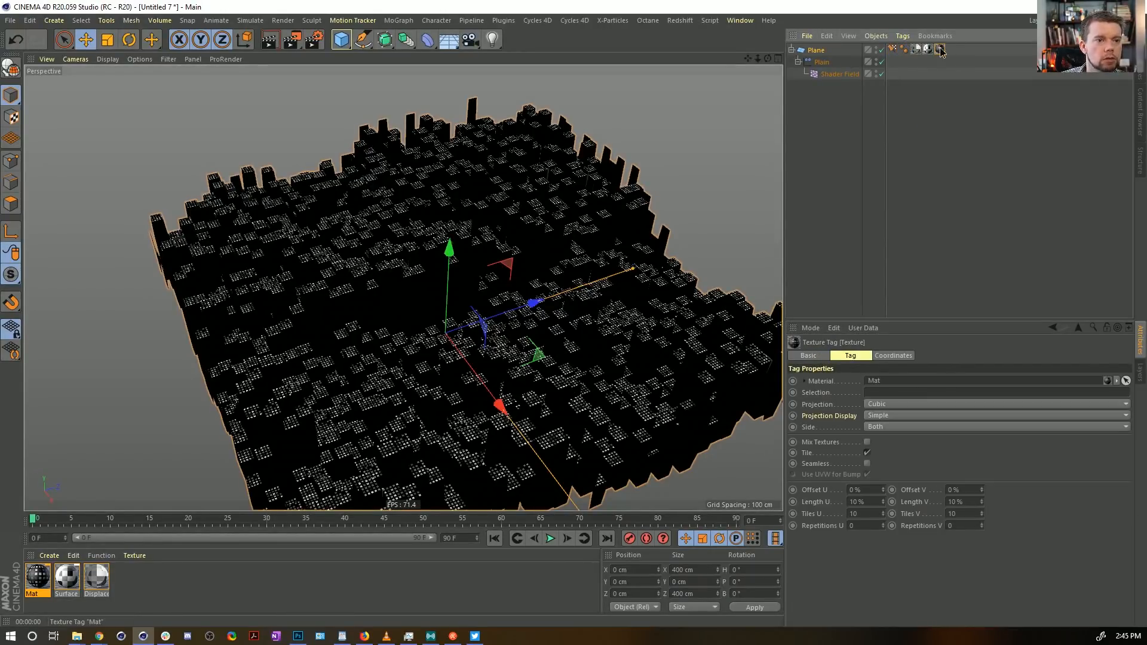
pyautogui.keyDown('alt'); pyautogui.moveTo(503, 286); pyautogui.dragTo(502, 357); pyautogui.keyUp('alt')
pyautogui.click(793, 49)
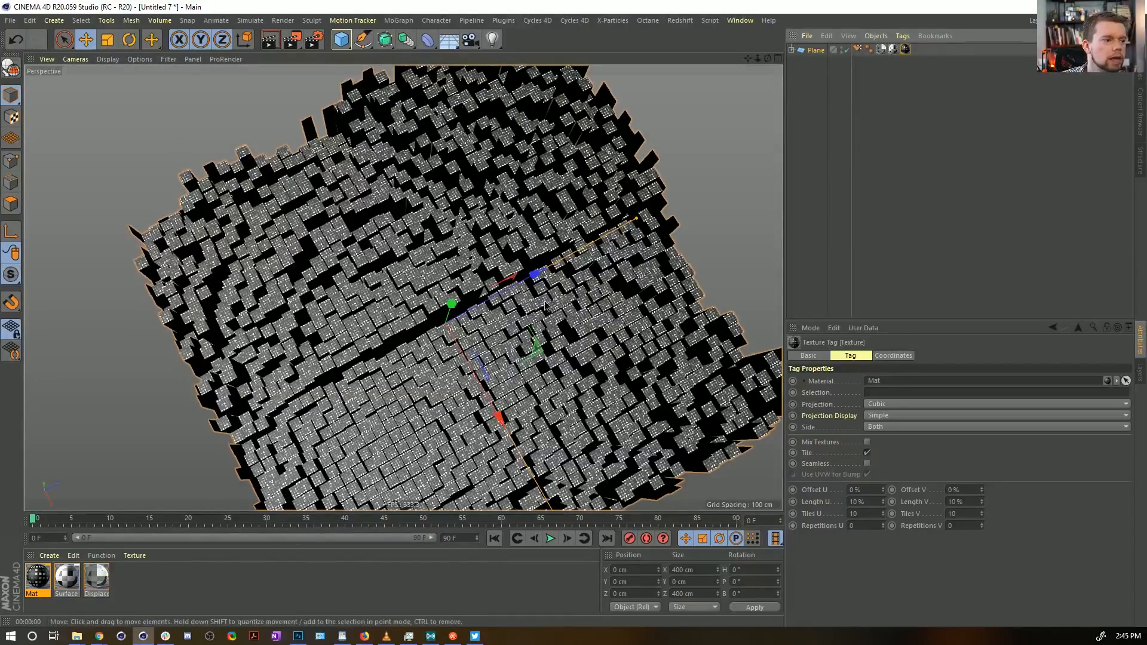
# Step: Add a Connect object as the parent of the Plane
pyautogui.keyDown('alt'); pyautogui.moveTo(545, 302); pyautogui.dragTo(550, 231); pyautogui.keyUp('alt')
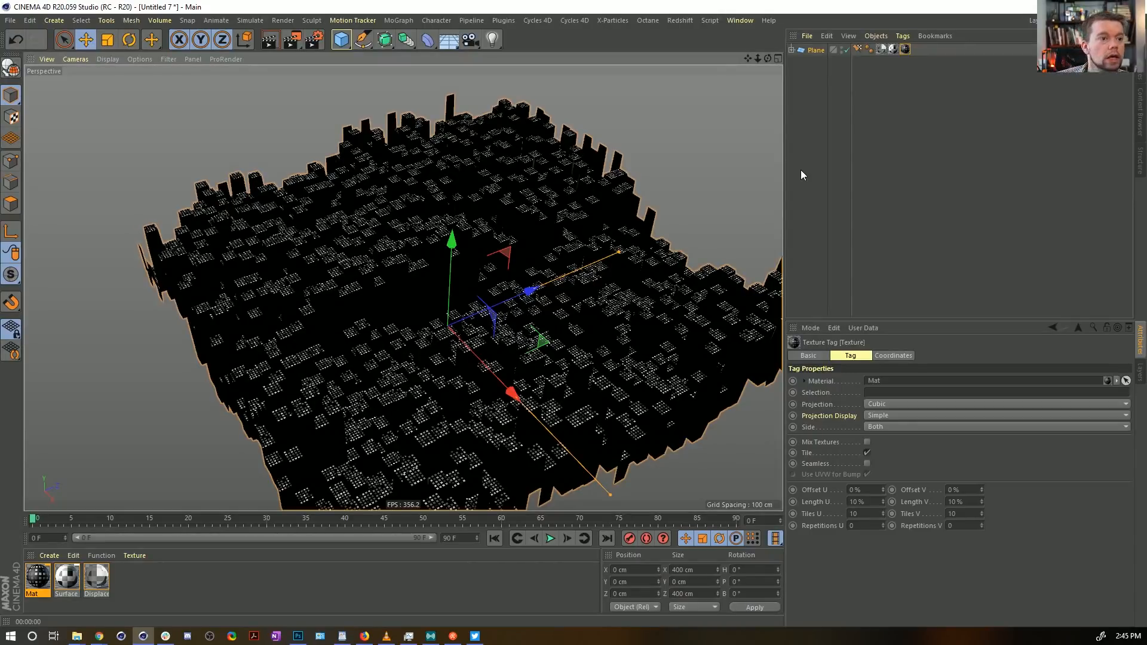
pyautogui.click(812, 50)
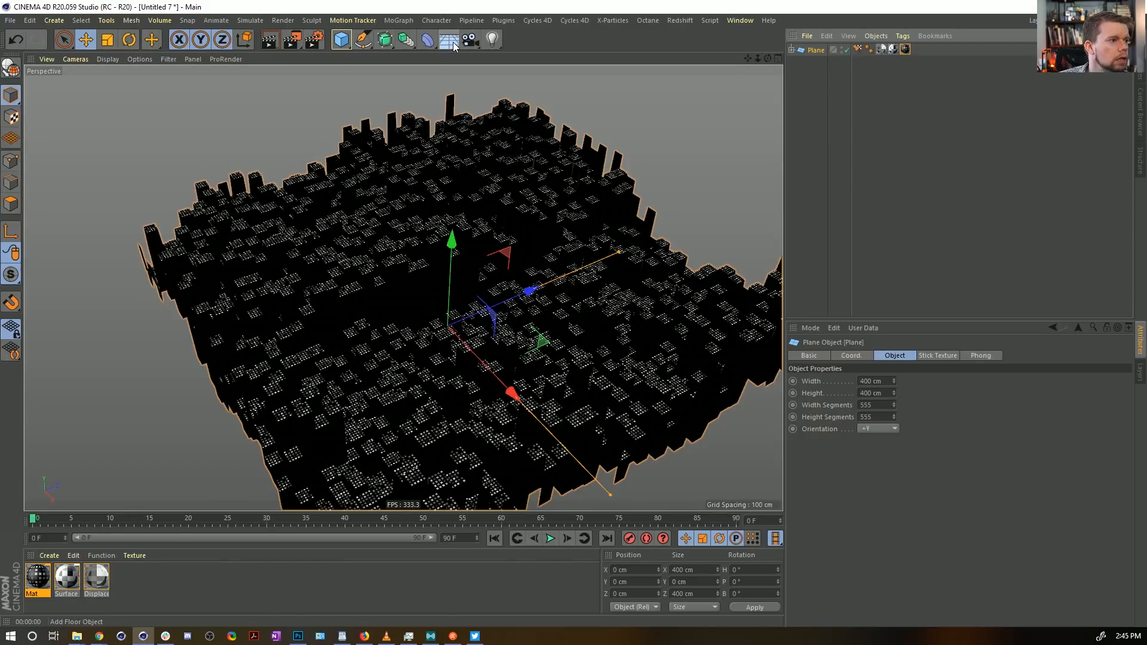
pyautogui.click(382, 46)
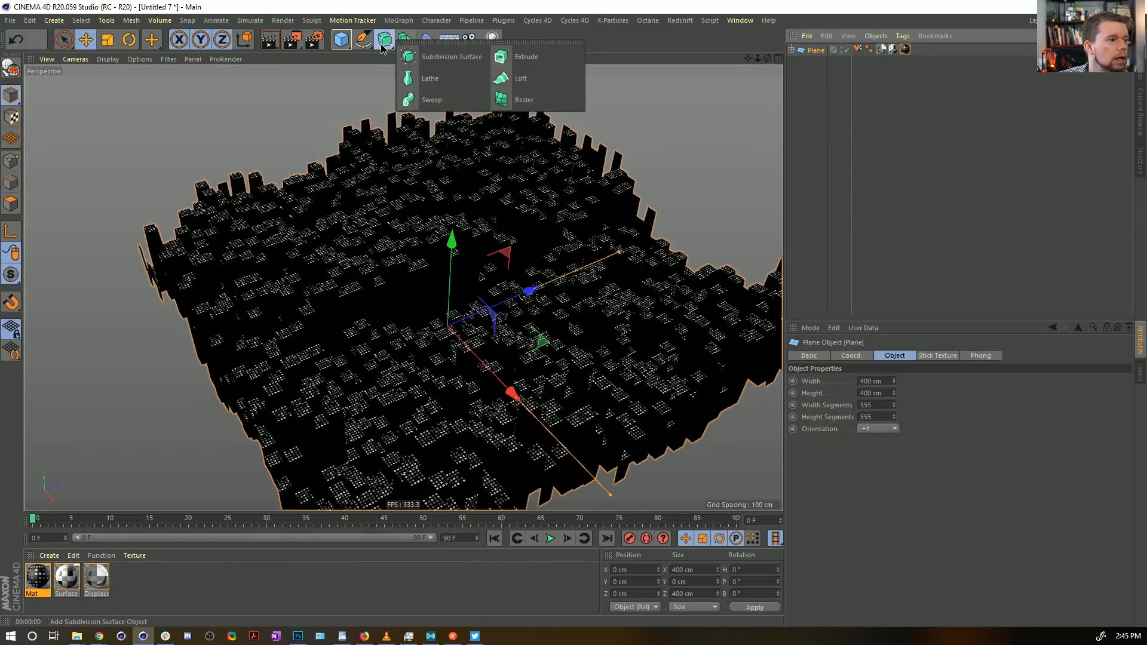
pyautogui.click(406, 39)
pyautogui.keyDown('alt'); pyautogui.click(546, 83); pyautogui.keyUp('alt')
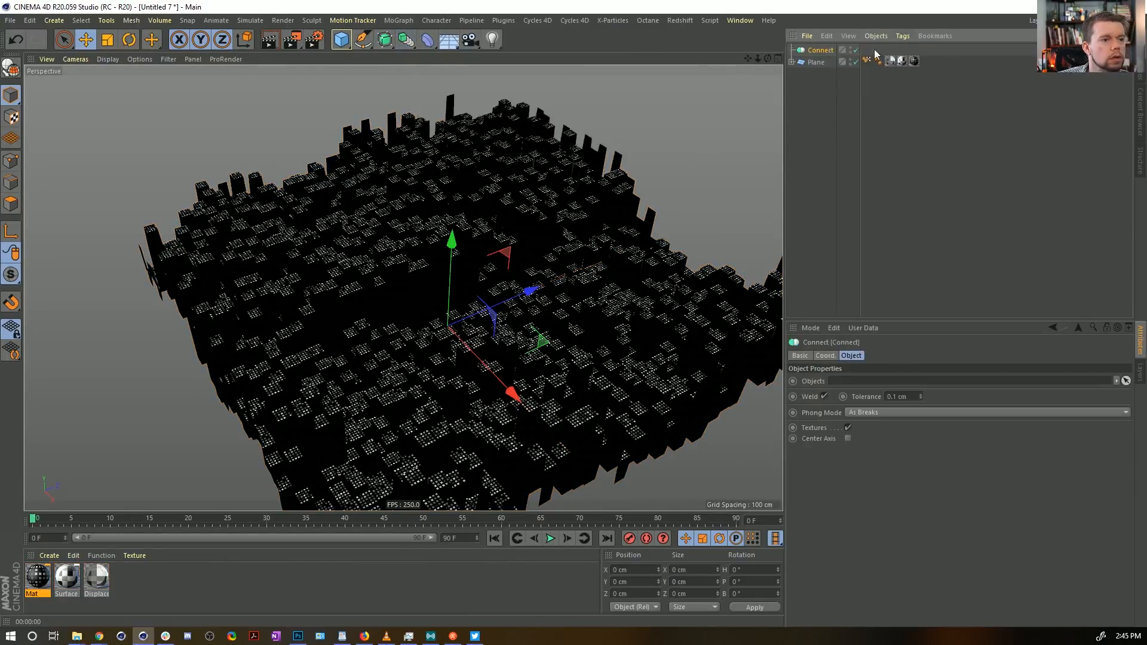
# Step: Move the two color texture tags from the Plane to the Connect object, disable its Weld option and render the view
pyautogui.moveTo(934, 65); pyautogui.dragTo(870, 50)
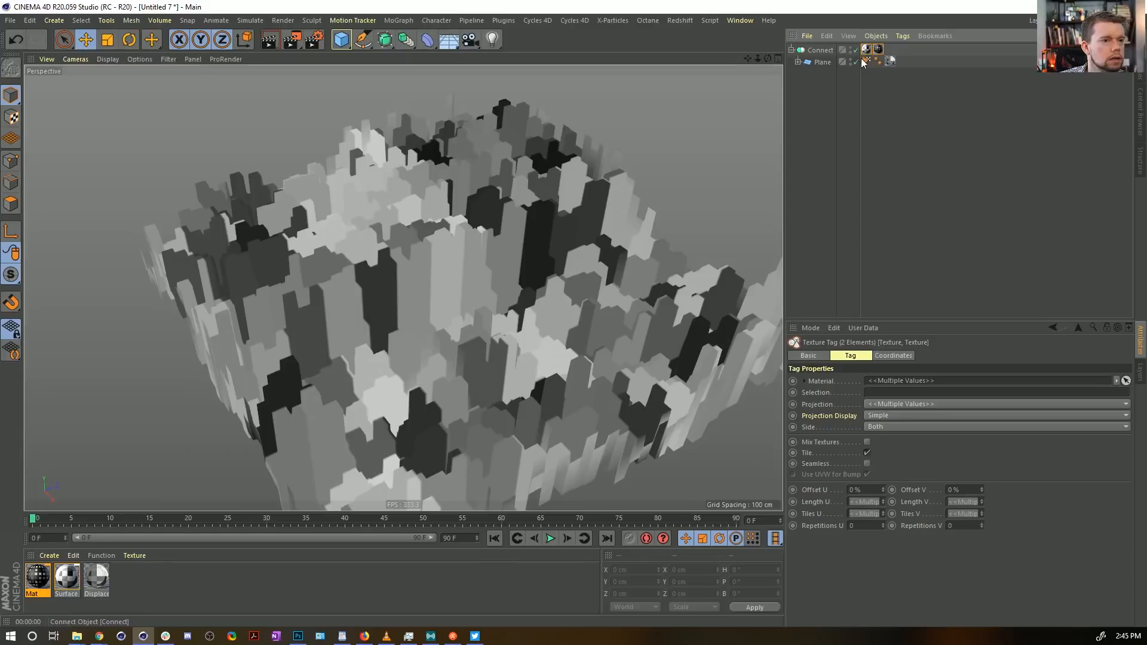
pyautogui.click(821, 51)
pyautogui.click(824, 397)
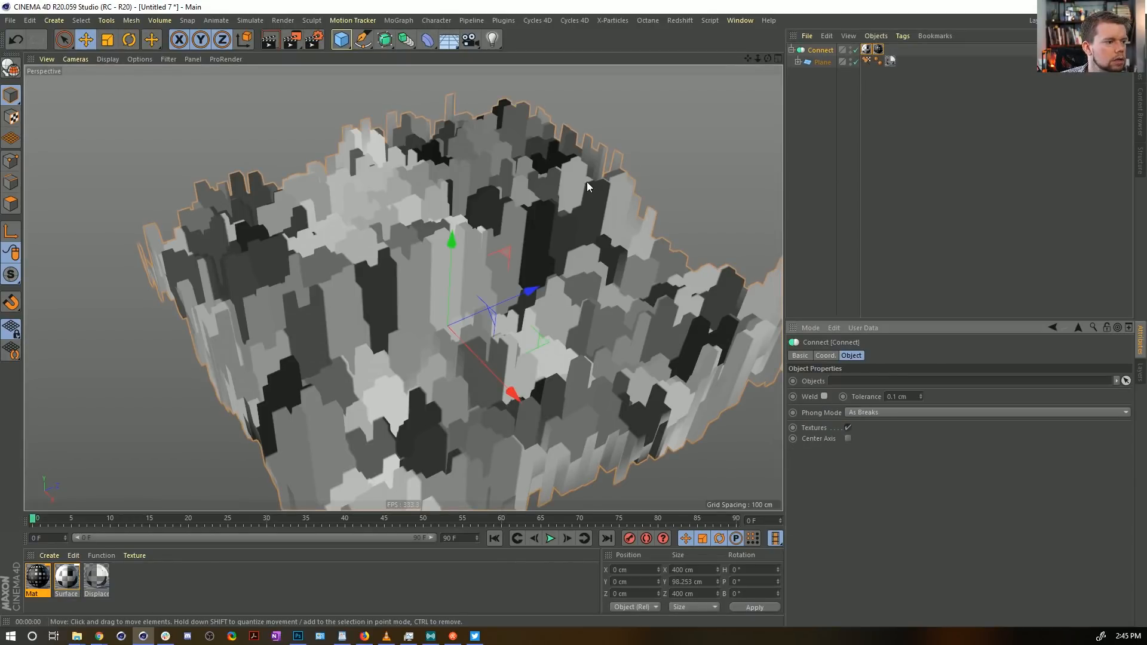
pyautogui.hotkey('ctrl', 'r')
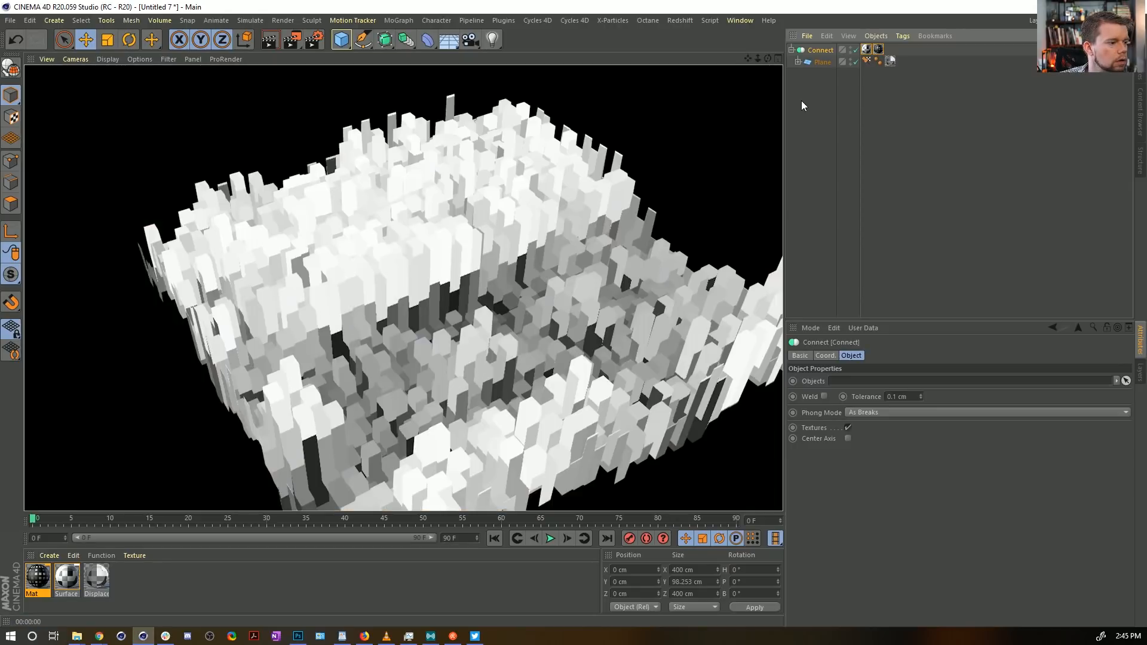
# Step: Replace the Connect object's Mat texture tag by deleting it and reapplying the Mat material, rendering the view after each change
pyautogui.click(878, 50)
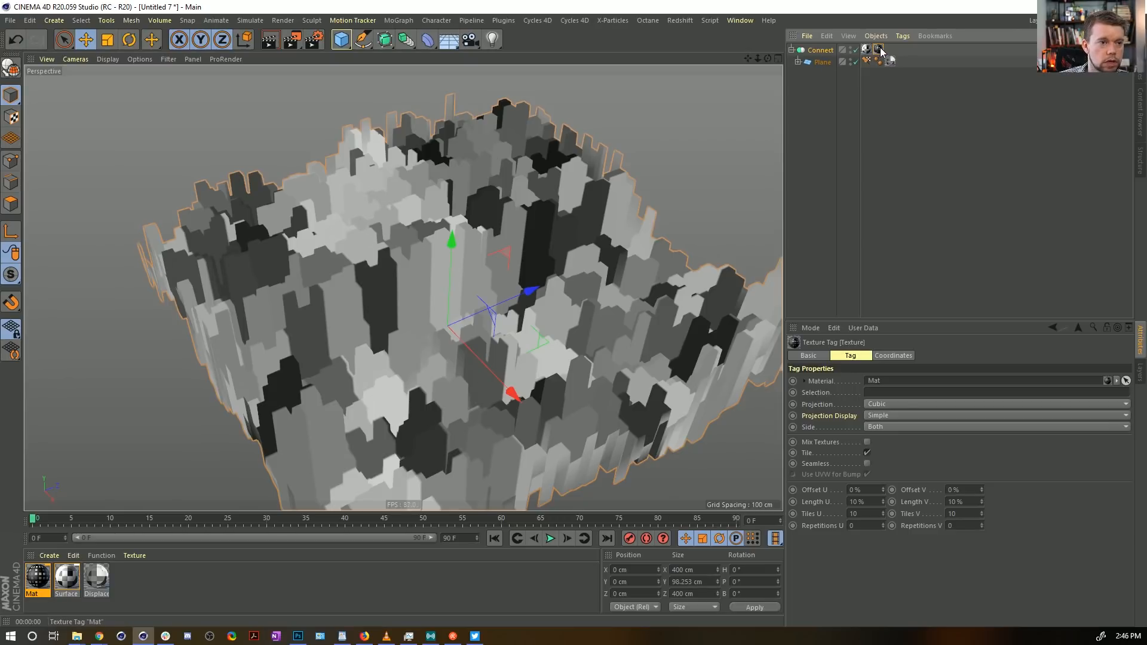
pyautogui.press('Delete')
pyautogui.hotkey('ctrl', 'r')
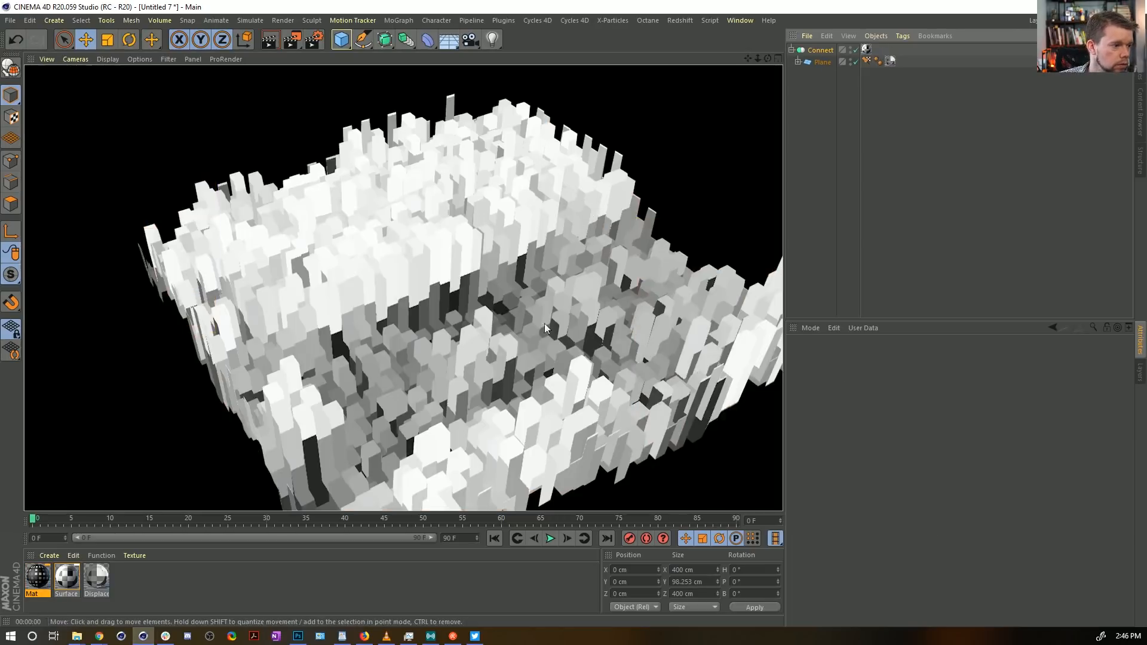
pyautogui.moveTo(38, 578); pyautogui.dragTo(815, 53)
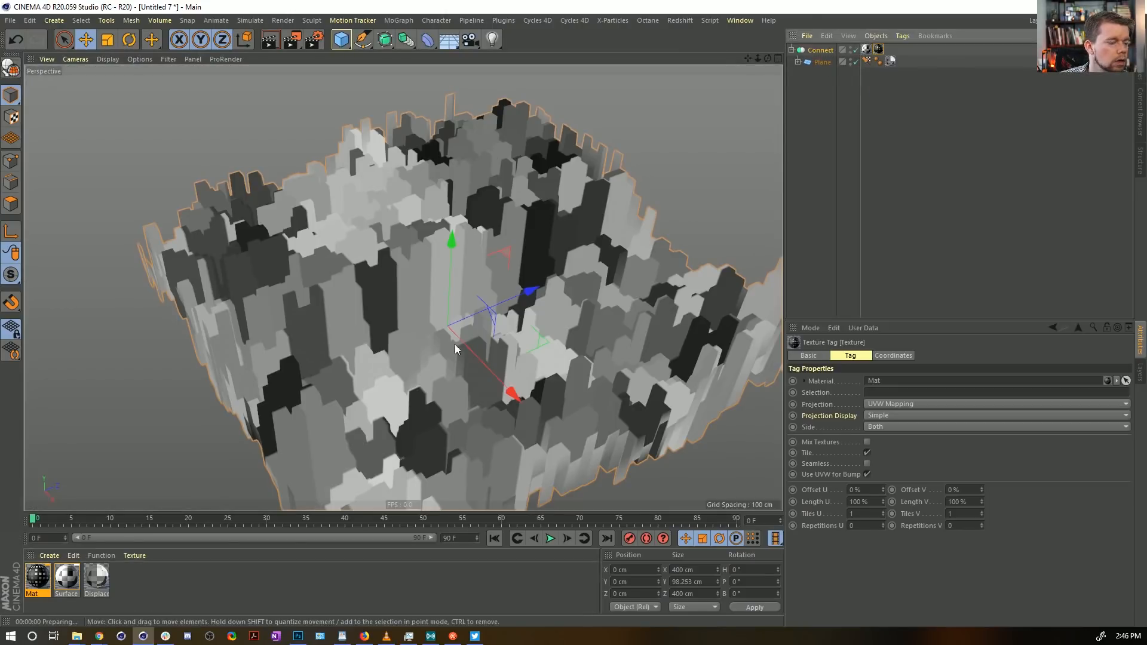
pyautogui.hotkey('ctrl', 'r')
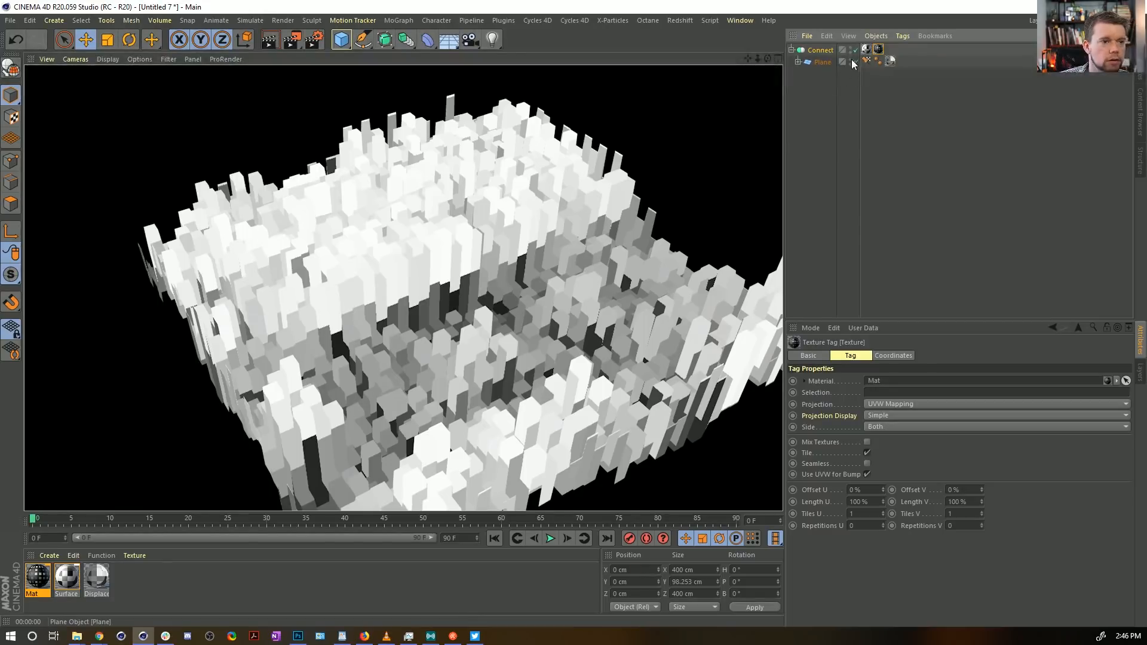
# Step: Turn off the Connect object's Textures option and try the Mat texture tag on the Plane
pyautogui.moveTo(877, 49); pyautogui.dragTo(819, 61)
pyautogui.click(820, 50)
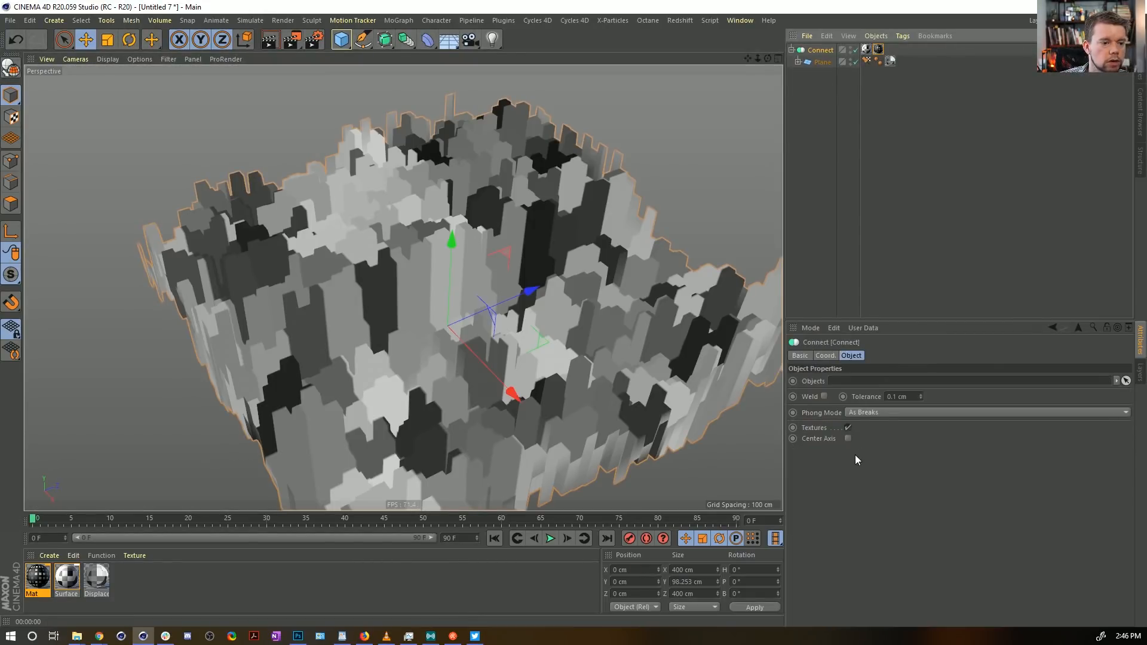
pyautogui.click(848, 427)
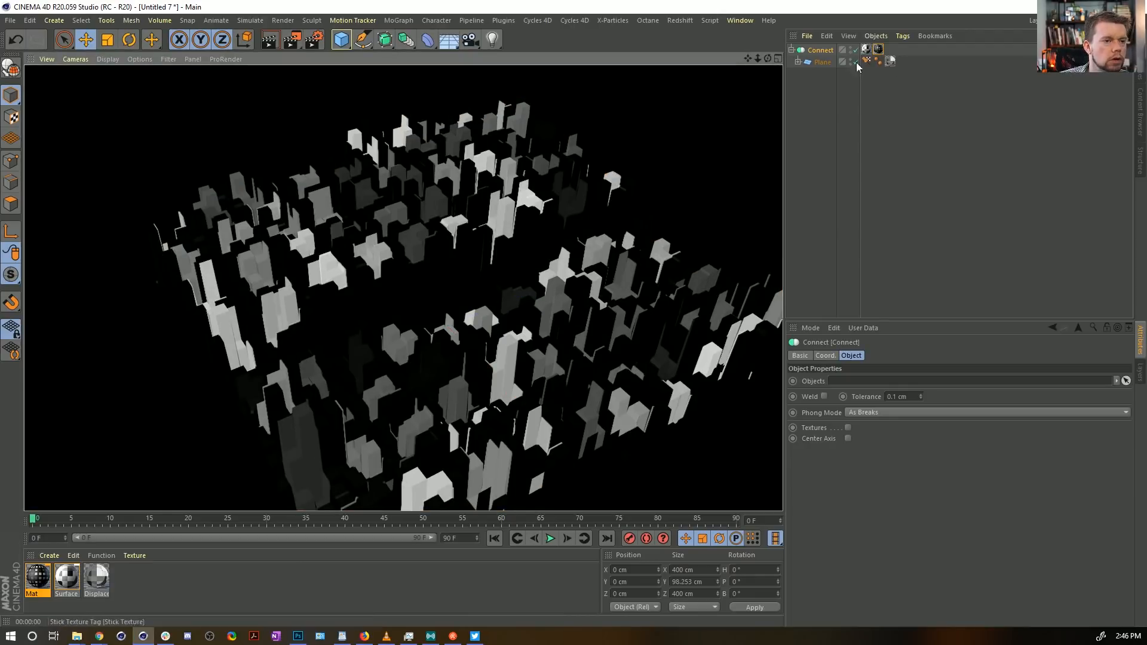
pyautogui.moveTo(877, 49); pyautogui.dragTo(897, 60)
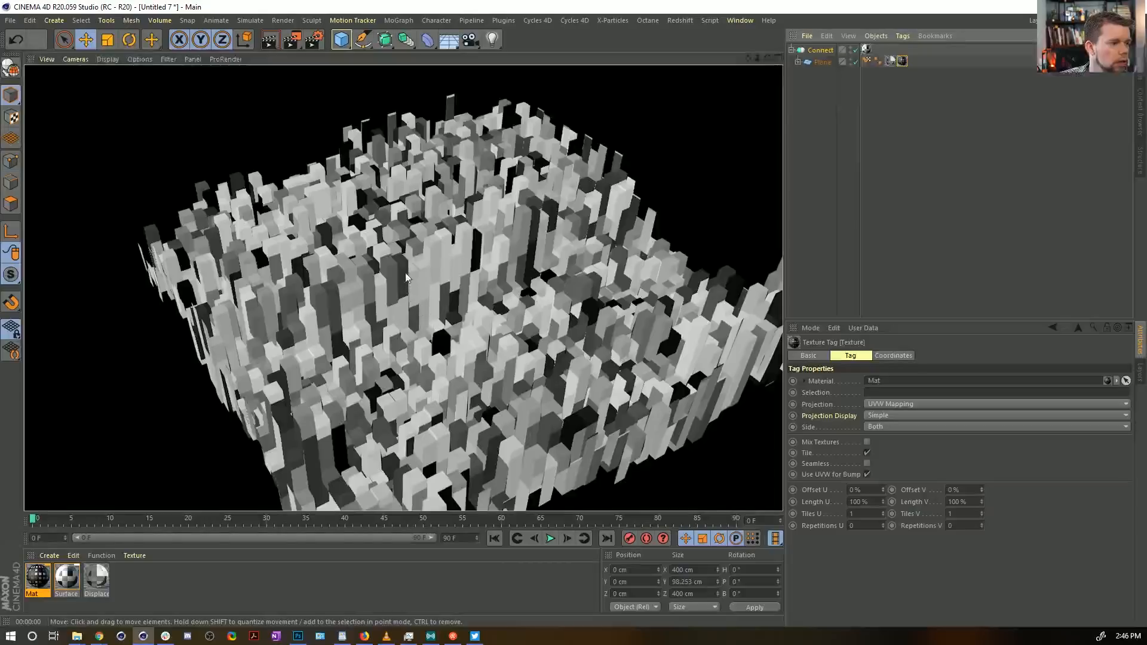
# Step: Move the Mat texture tag to the Connect object, set its Tiles U and V to 10 with Cubic projection, and render the view
pyautogui.moveTo(902, 60); pyautogui.dragTo(878, 50)
pyautogui.click(873, 515)
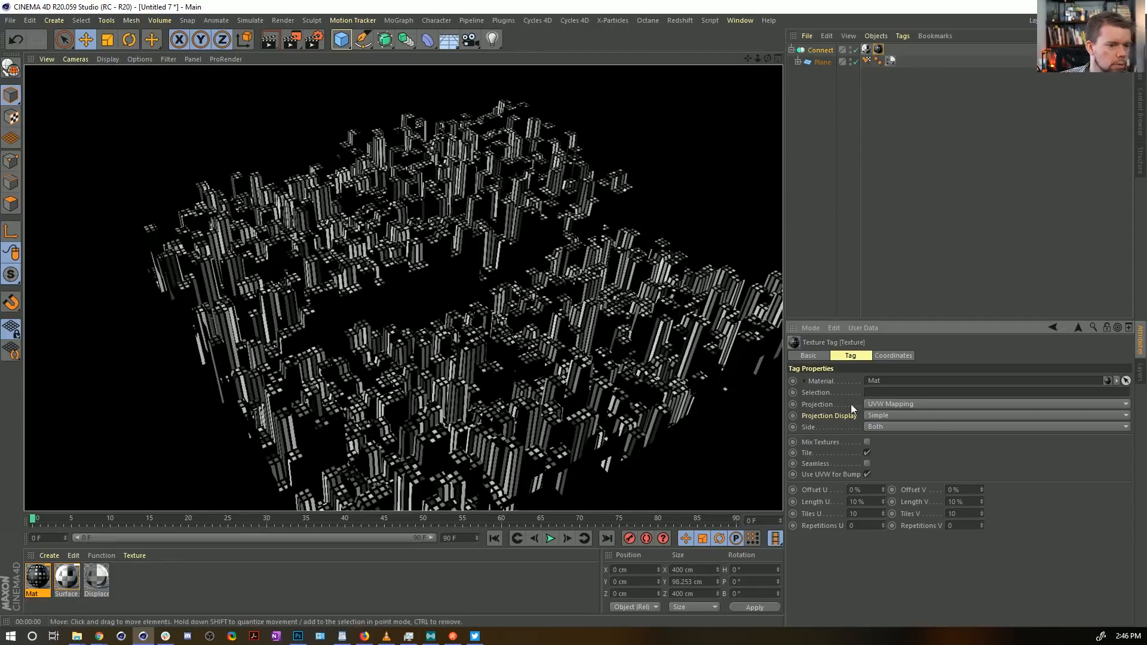
pyautogui.click(903, 404)
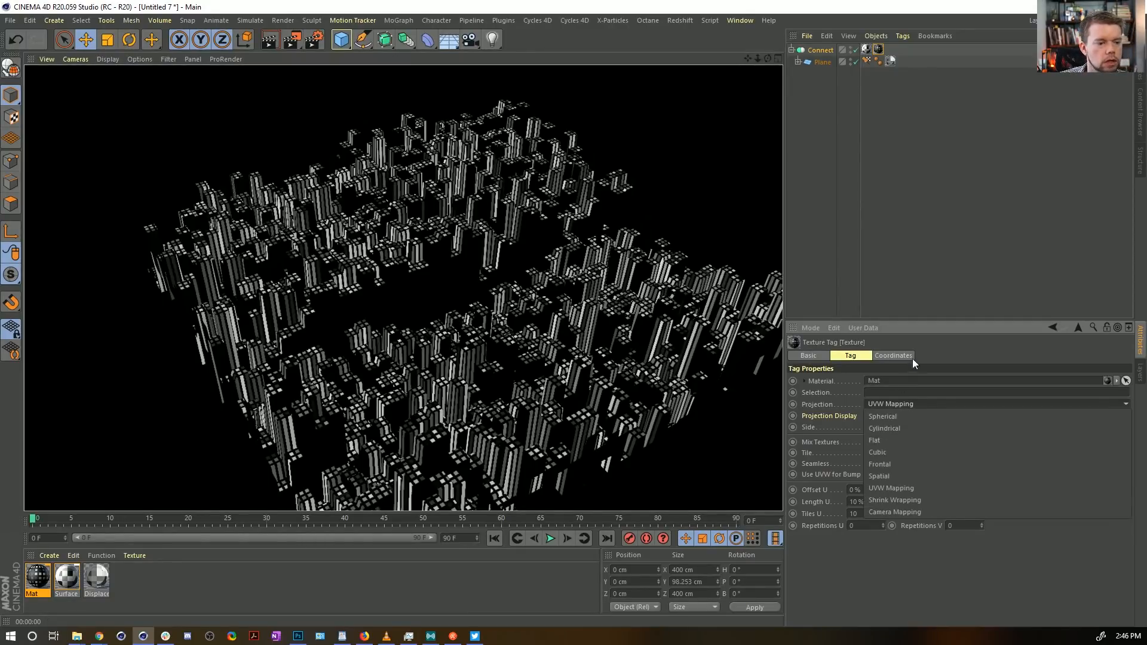
pyautogui.click(913, 359)
pyautogui.click(899, 403)
pyautogui.click(898, 451)
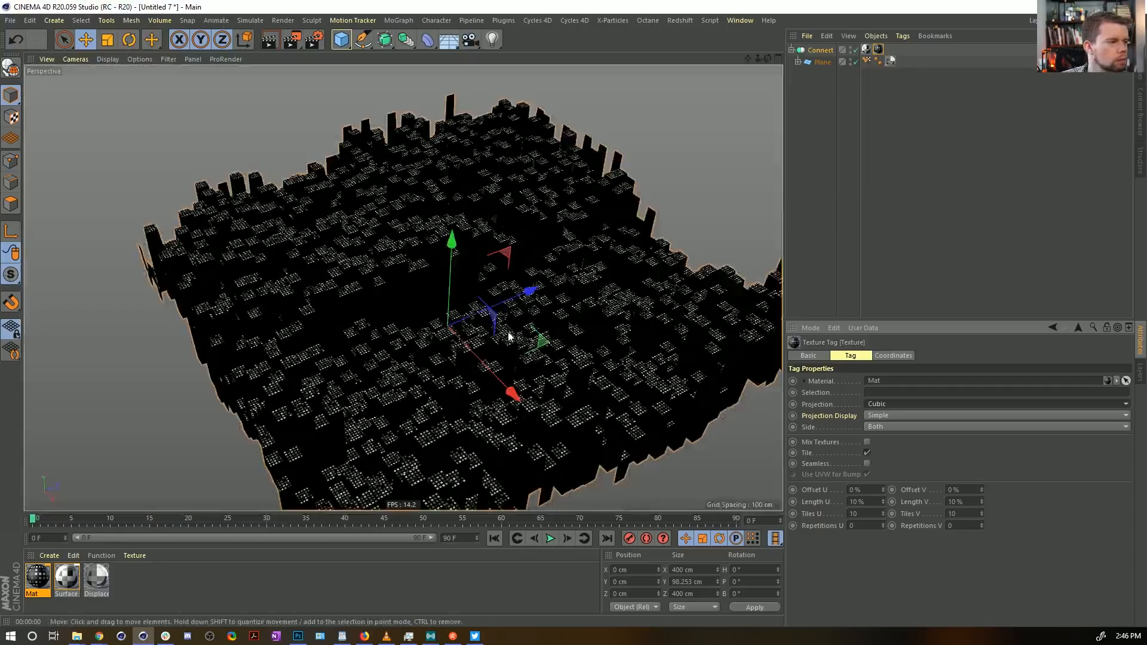
pyautogui.hotkey('ctrl', 'r')
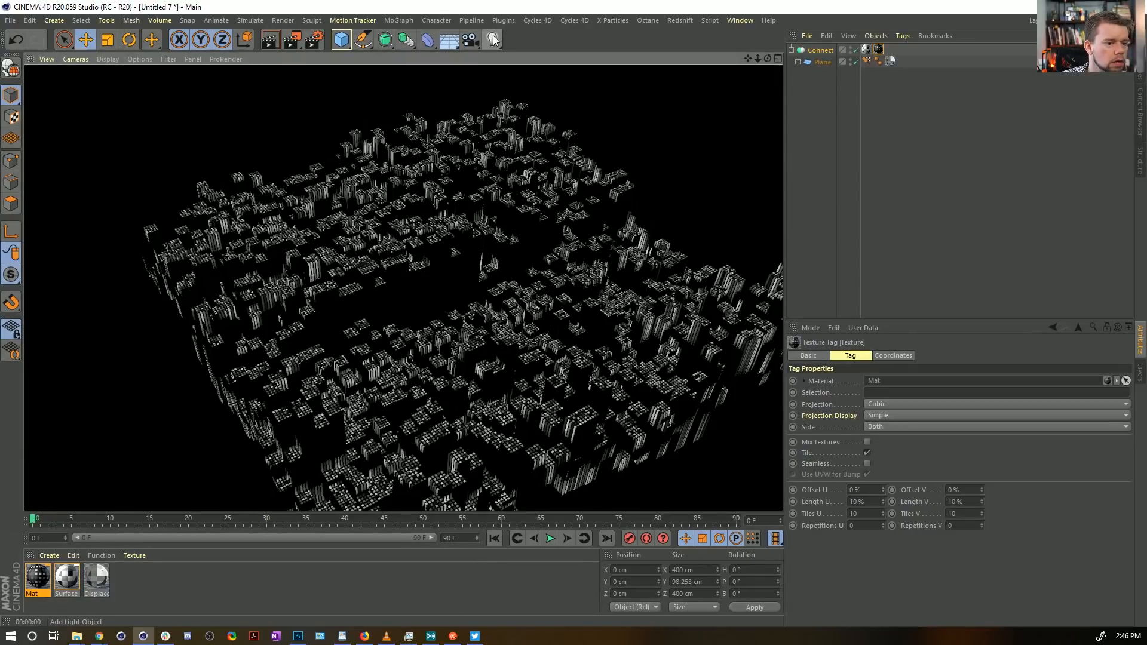
# Step: Add an Omni light, place it above the columns at about X 222 cm, Y 213 cm, and render the view up close
pyautogui.moveTo(494, 40); pyautogui.dragTo(515, 51)
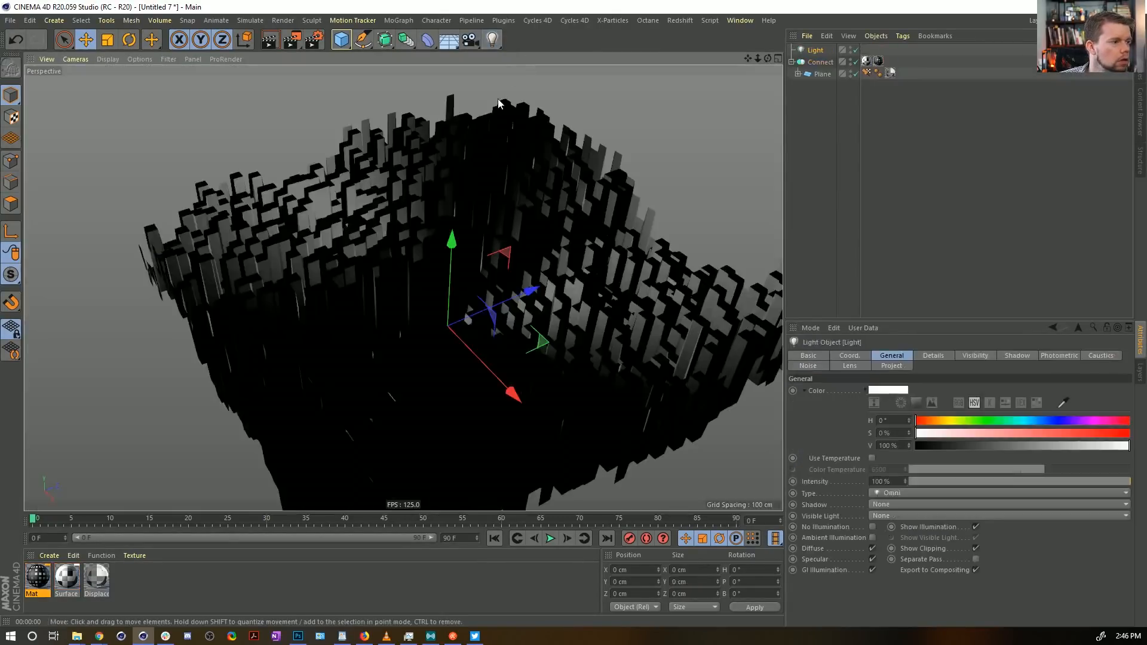
pyautogui.moveTo(507, 330); pyautogui.dragTo(492, 315)
pyautogui.hotkey('ctrl', 'r')
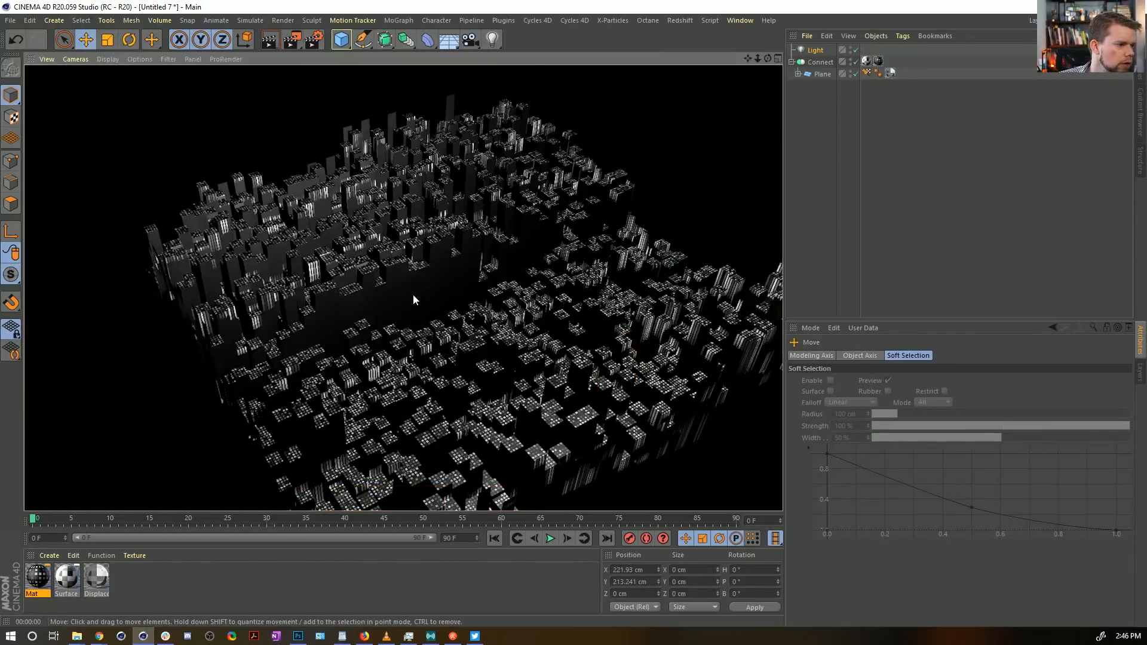
pyautogui.scroll(8, 414, 294)
pyautogui.hotkey('ctrl', 'r')
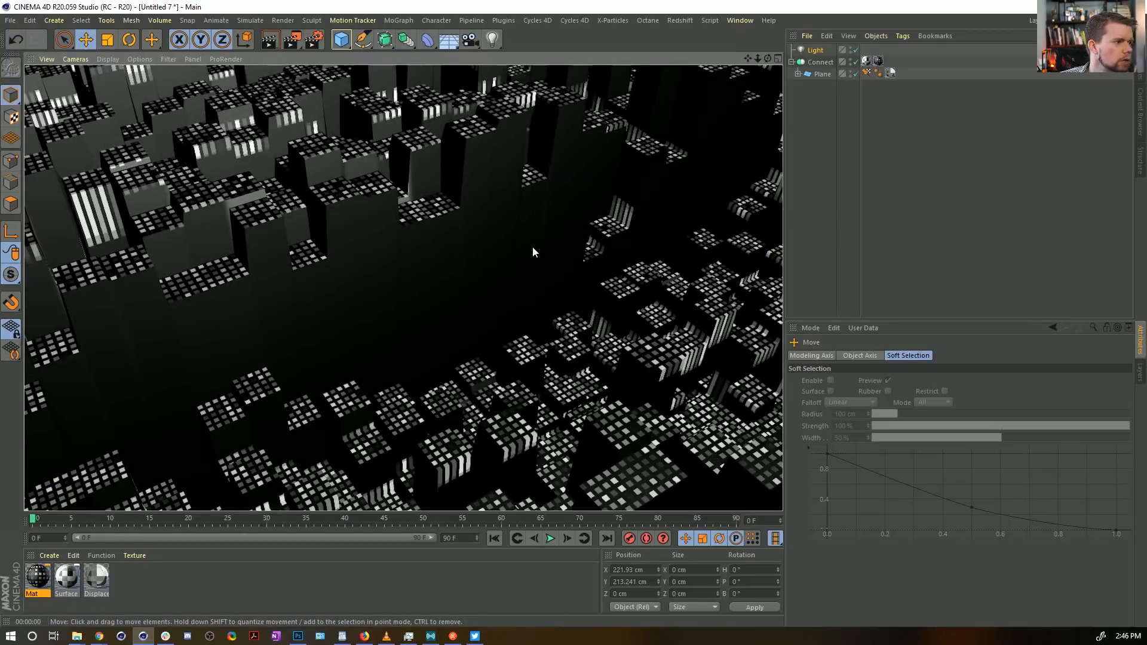
# Step: Enable Seamless on the Mat texture tag and render the view
pyautogui.click(880, 61)
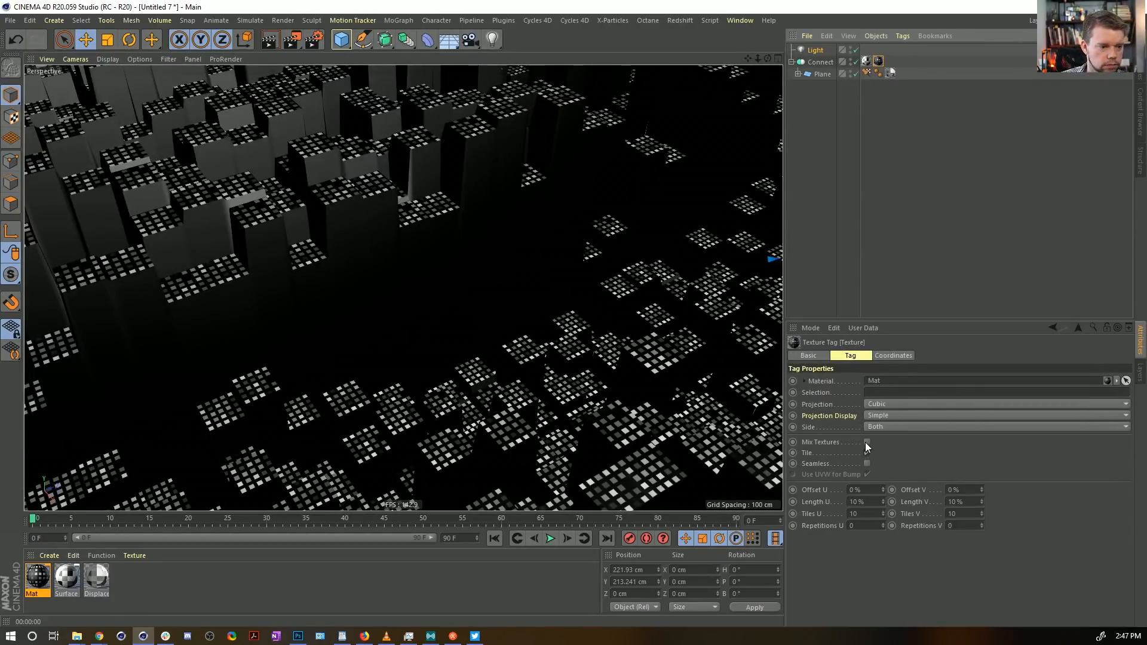
pyautogui.click(867, 464)
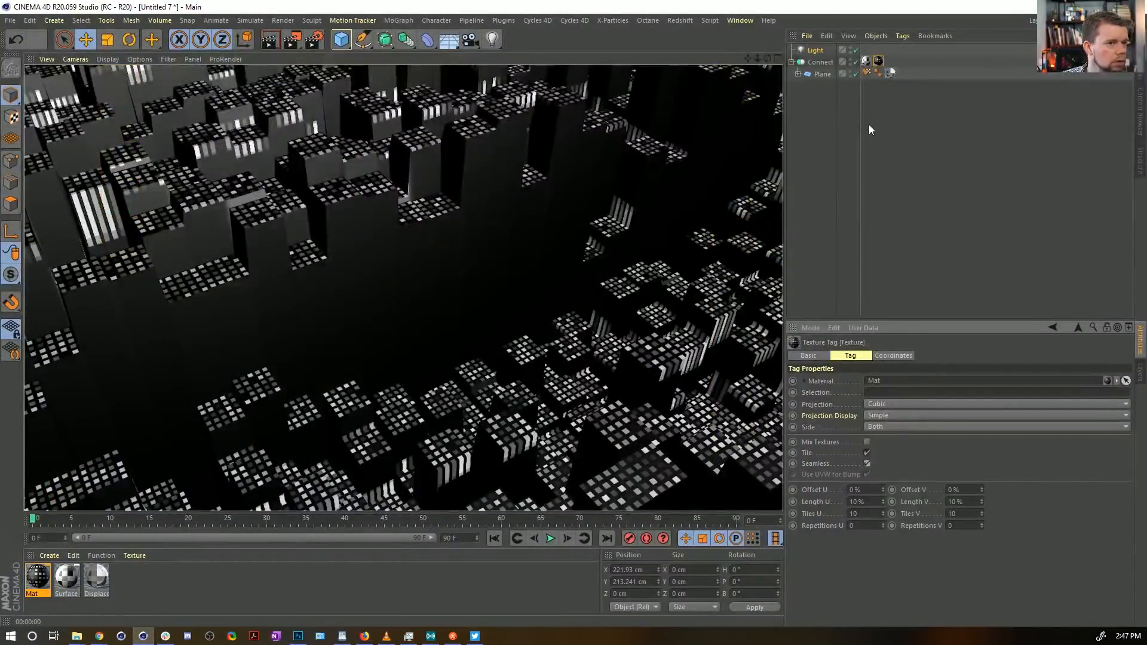
# Step: Compare the render with the Connect object switched off and on, and turn its Textures option on
pyautogui.click(851, 63)
pyautogui.click(855, 62)
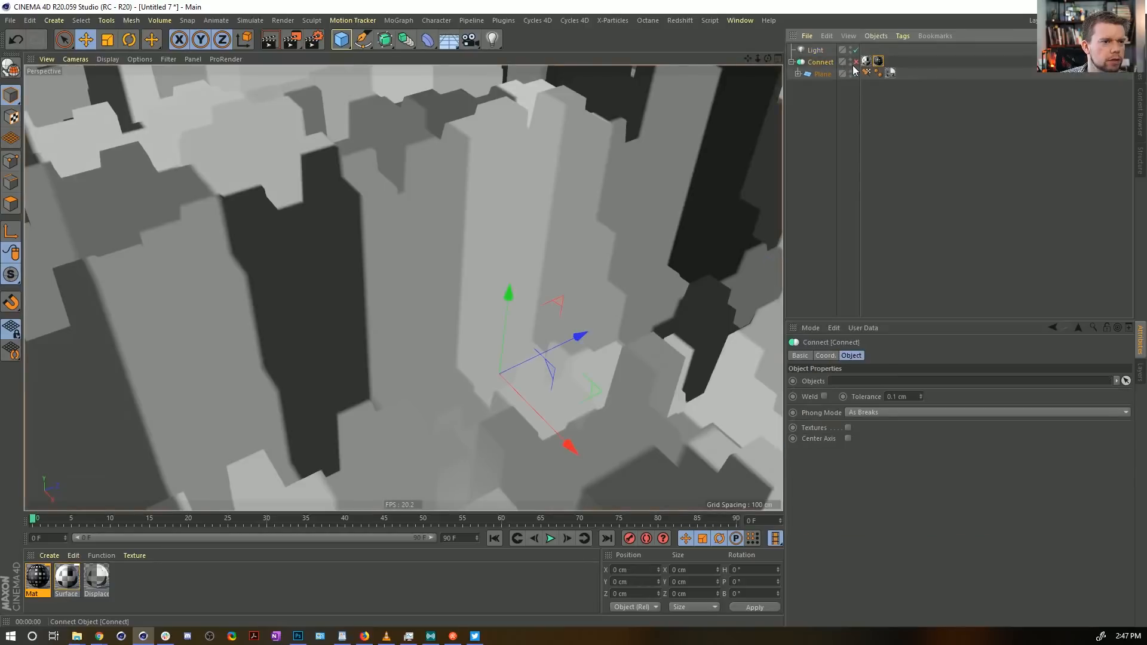
pyautogui.hotkey('ctrl', 'r')
pyautogui.click(855, 62)
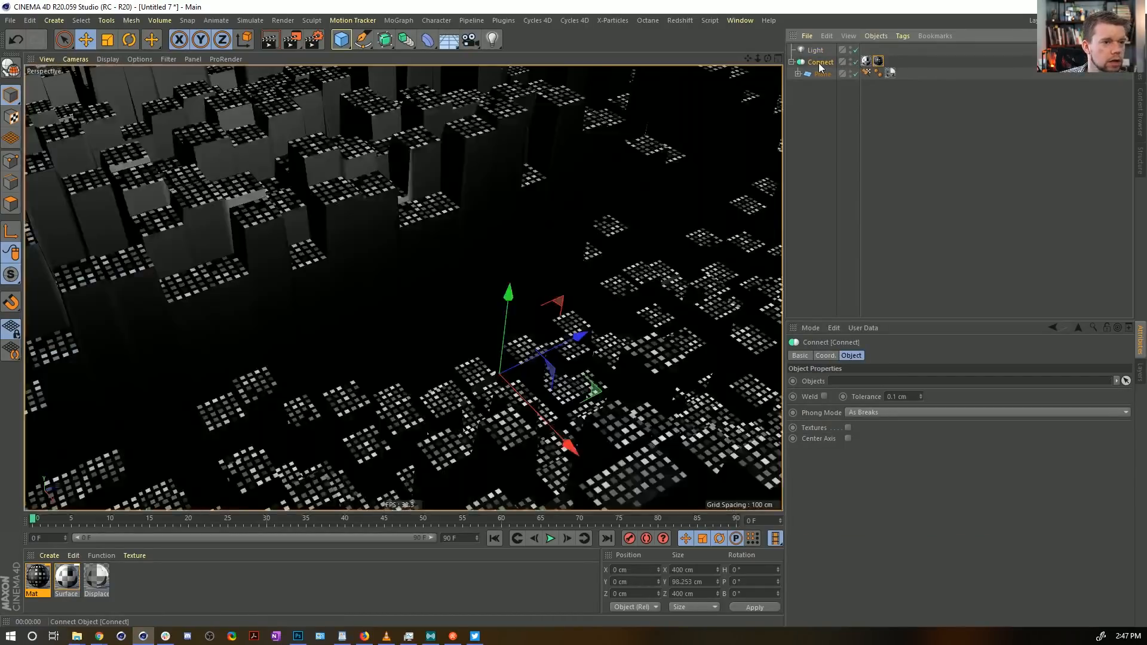
pyautogui.click(848, 428)
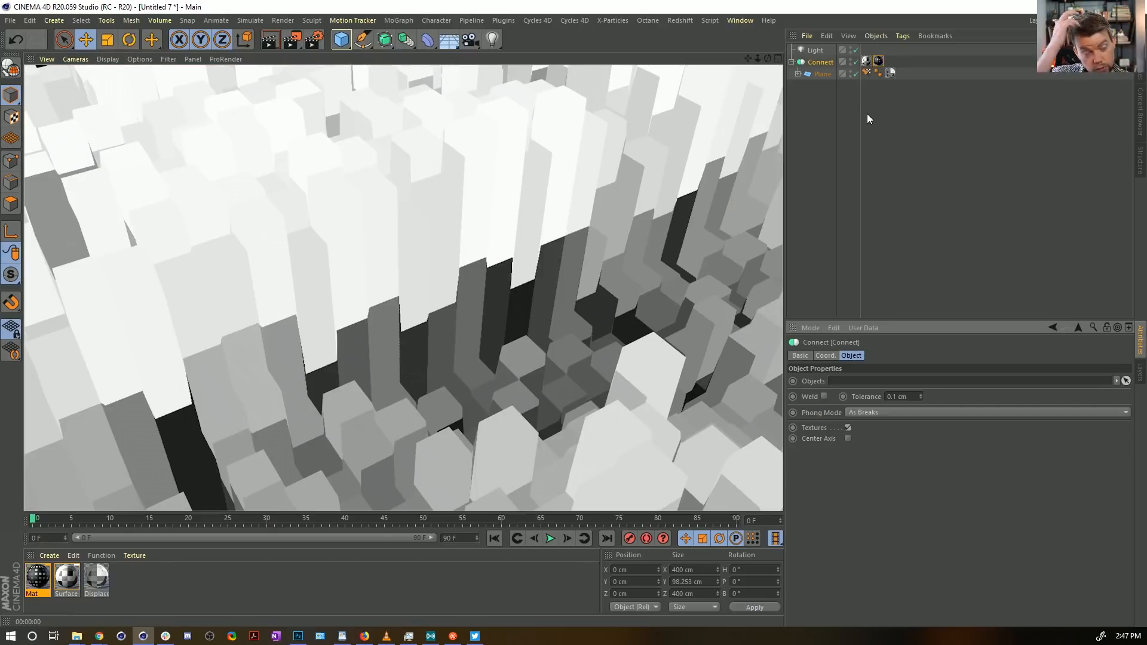
pyautogui.keyDown('alt'); pyautogui.moveTo(595, 199); pyautogui.dragTo(488, 287); pyautogui.keyUp('alt')
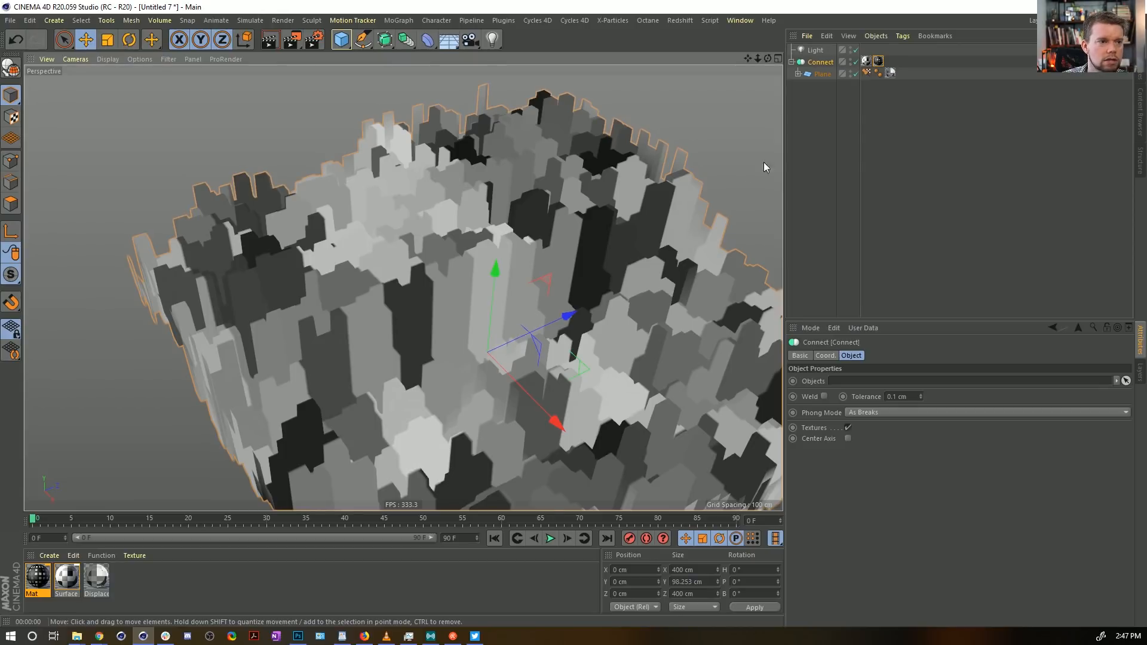
# Step: Disable the Connect object, move both of its texture tags to the Plane and render the view
pyautogui.click(855, 62)
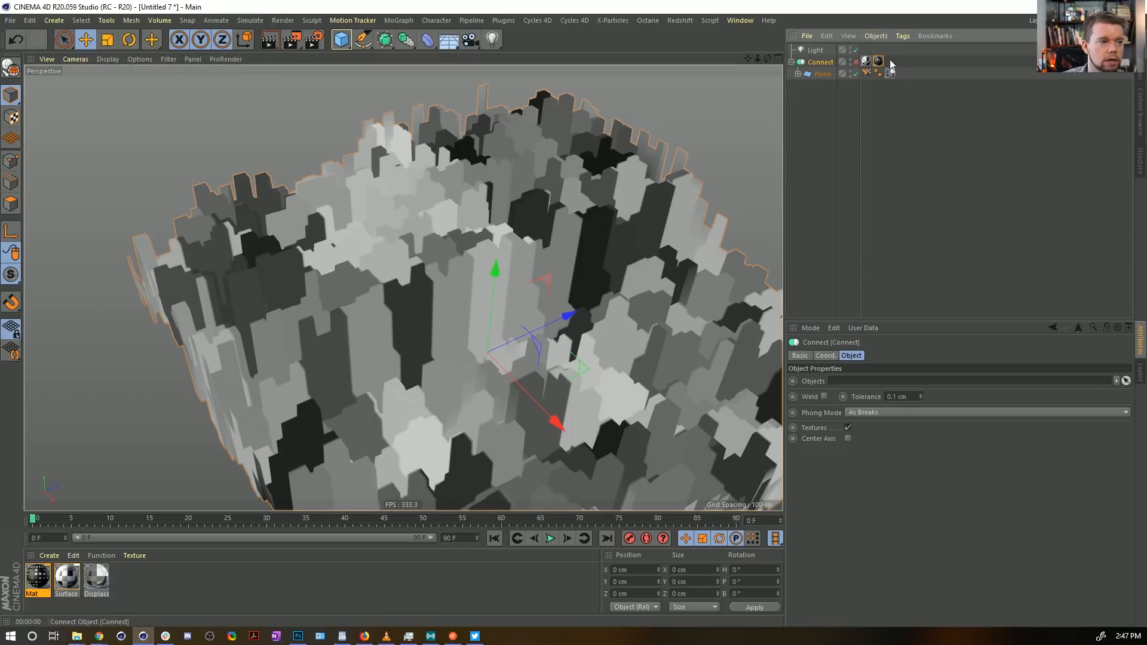
pyautogui.keyDown('shift'); pyautogui.click(869, 65); pyautogui.keyUp('shift')
pyautogui.moveTo(869, 64); pyautogui.dragTo(917, 76)
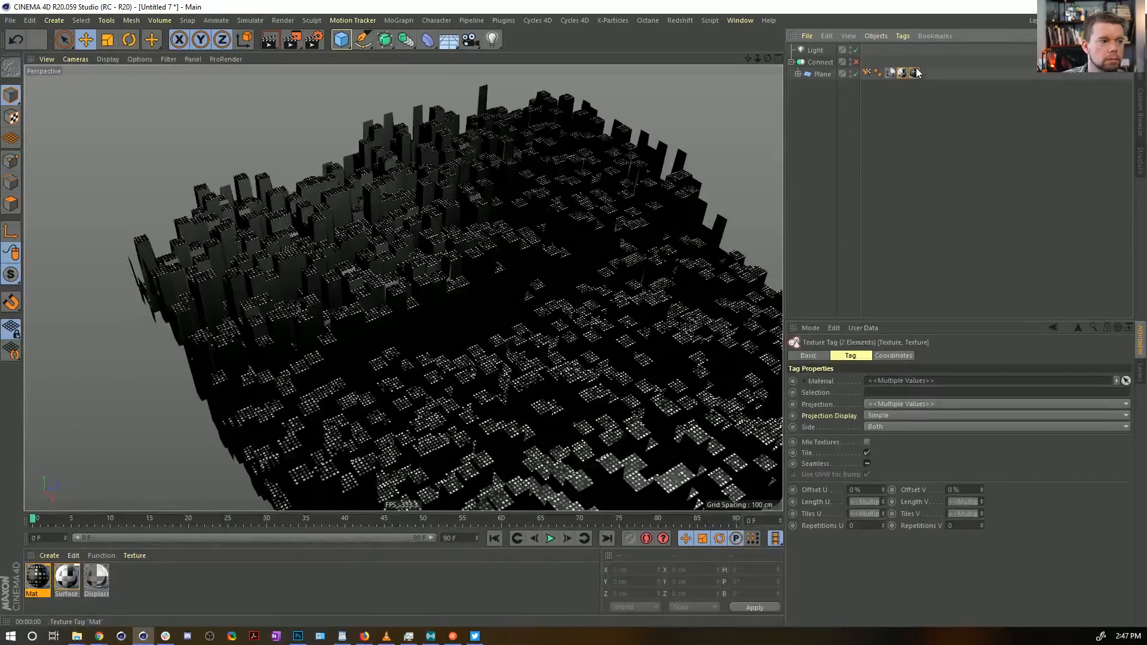
pyautogui.hotkey('ctrl', 'r')
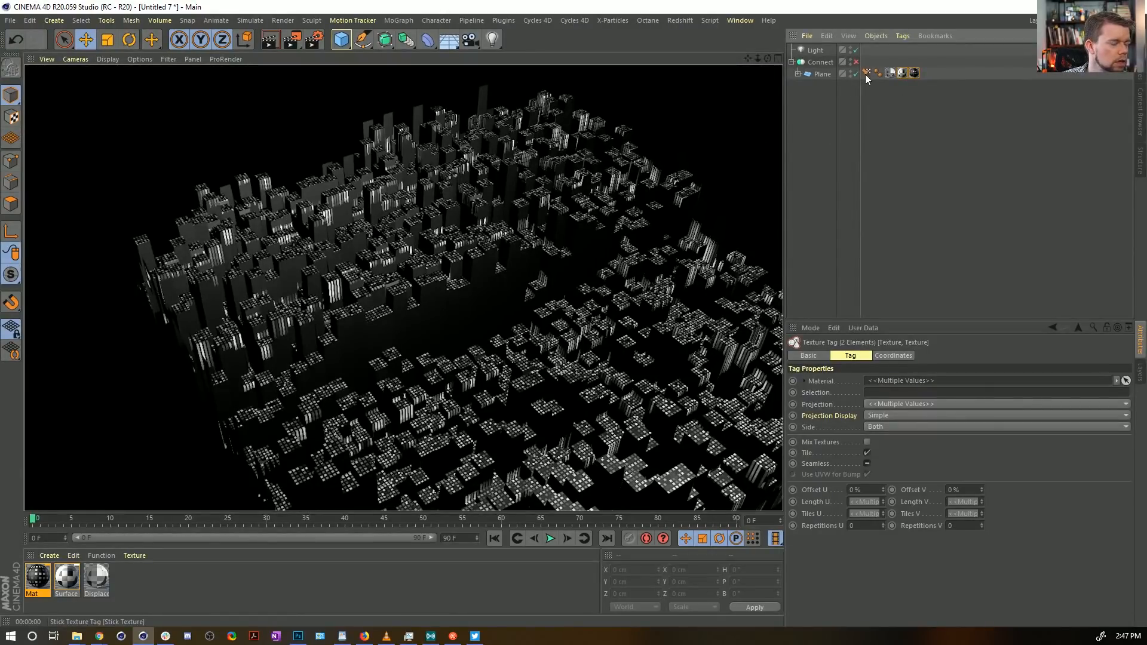
# Step: Inspect the settings of the Plane's Stick Texture tag
pyautogui.click(866, 73)
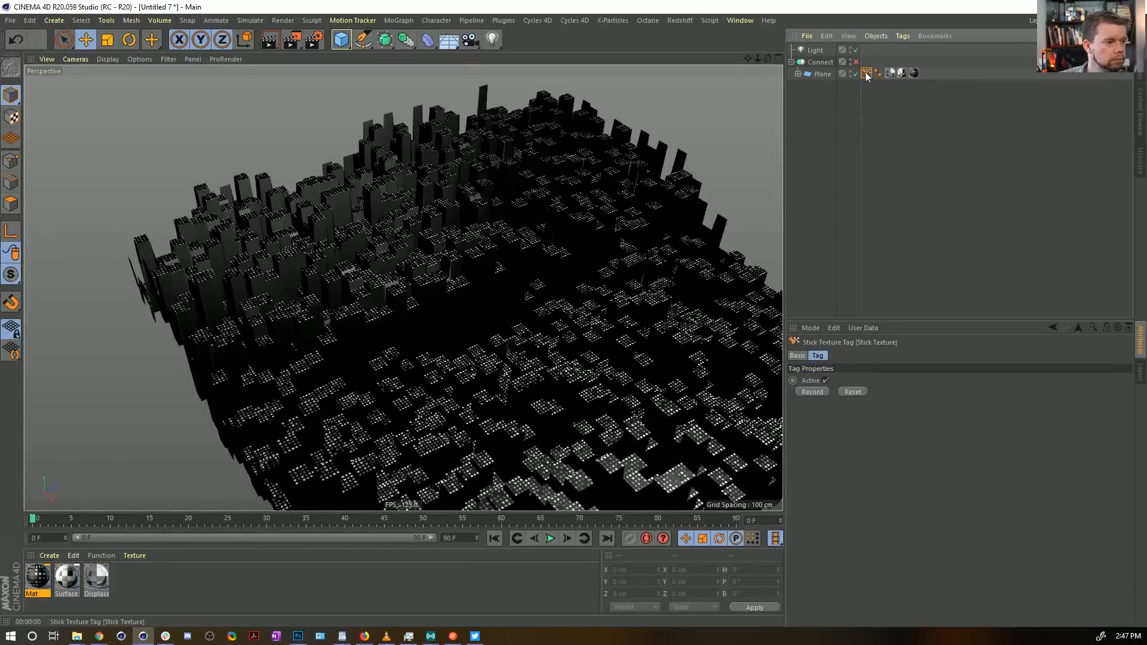
pyautogui.click(867, 73)
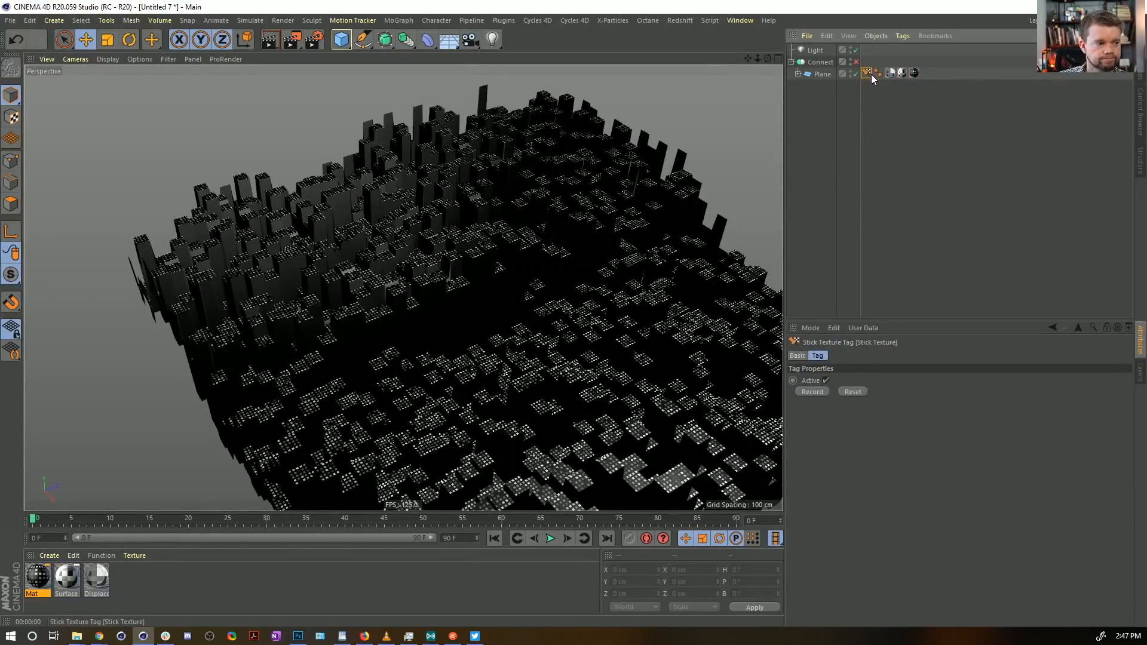
pyautogui.keyDown('alt'); pyautogui.moveTo(517, 323); pyautogui.dragTo(472, 281); pyautogui.keyUp('alt')
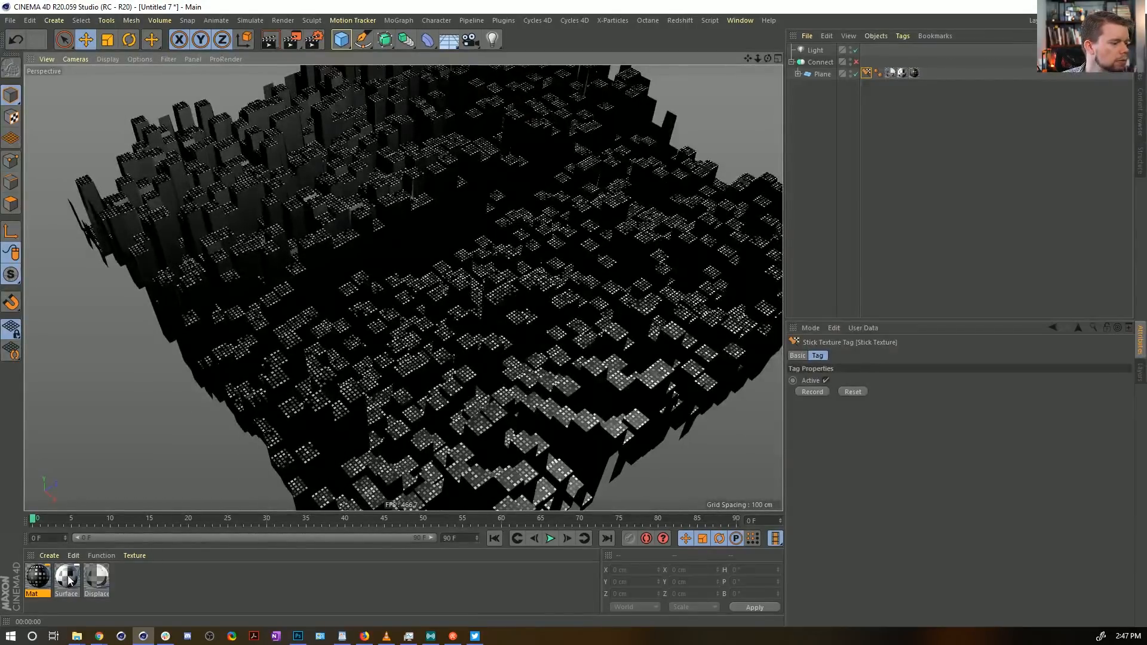
# Step: Open the Displace material in the Material Editor and show its Luminance channel
pyautogui.moveTo(93, 576); pyautogui.dragTo(867, 73)
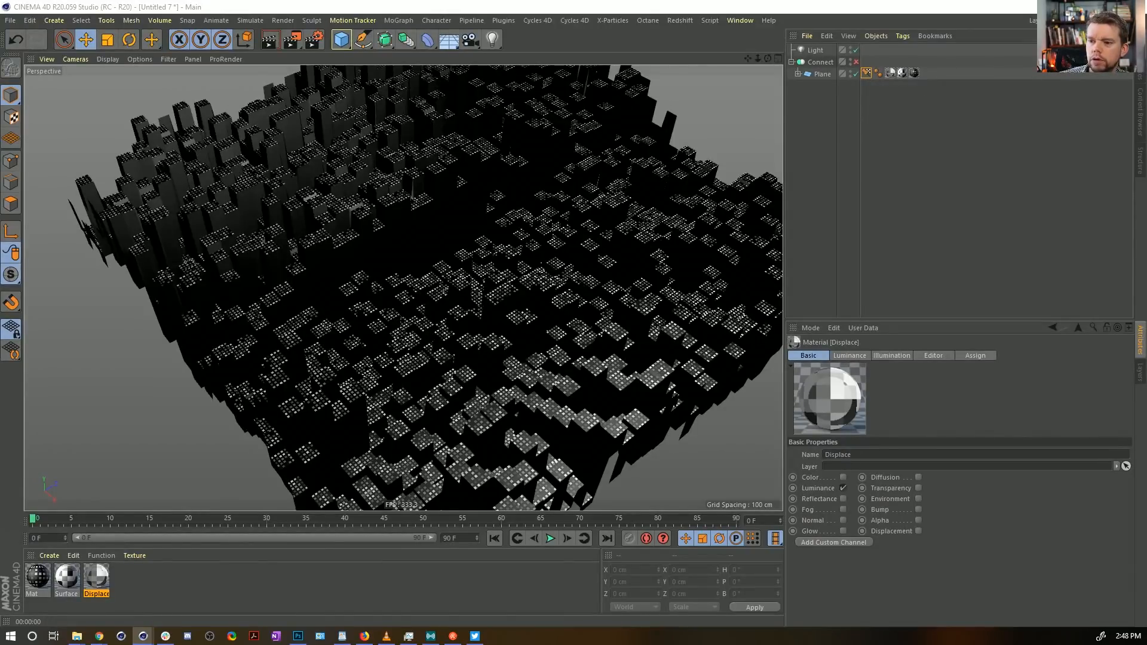
pyautogui.moveTo(1146, 108); pyautogui.dragTo(737, 134)
pyautogui.click(624, 279)
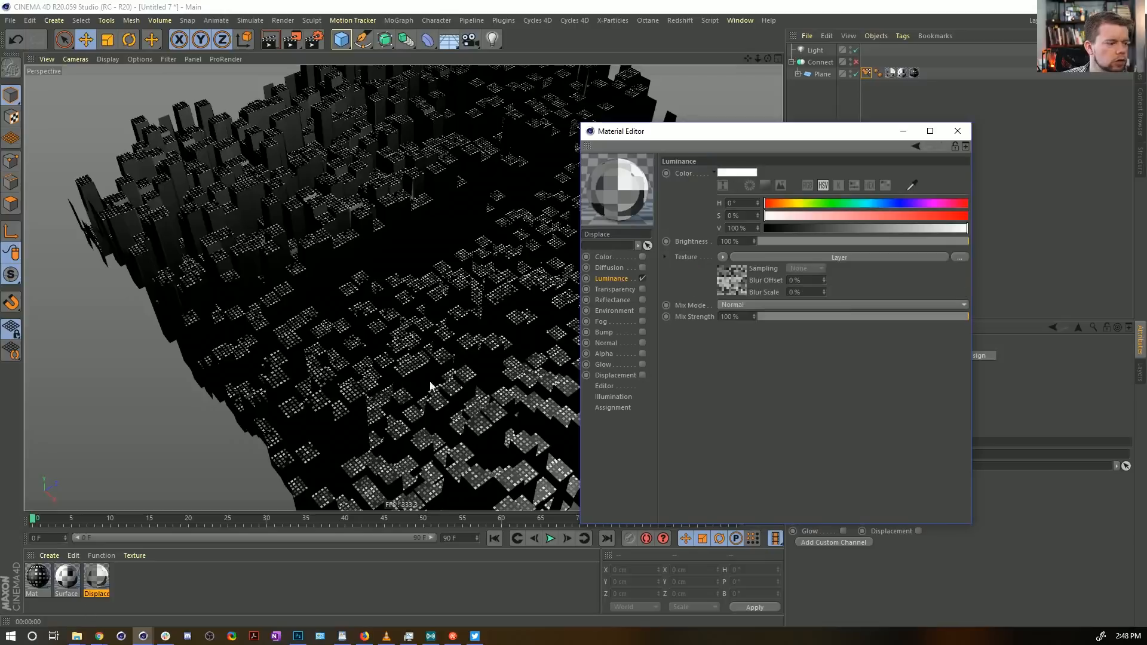
# Step: Open the Displace material's luminance Layer shader and set the bottom Noise layer's space to UV (2D)
pyautogui.click(727, 276)
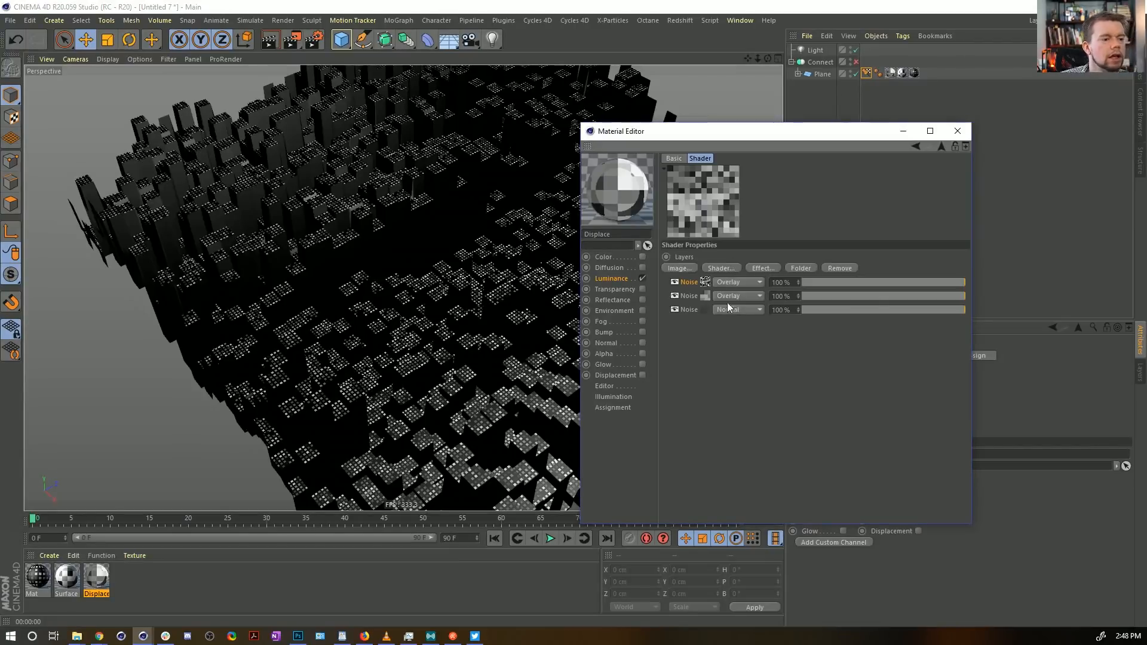
pyautogui.click(704, 308)
pyautogui.click(871, 314)
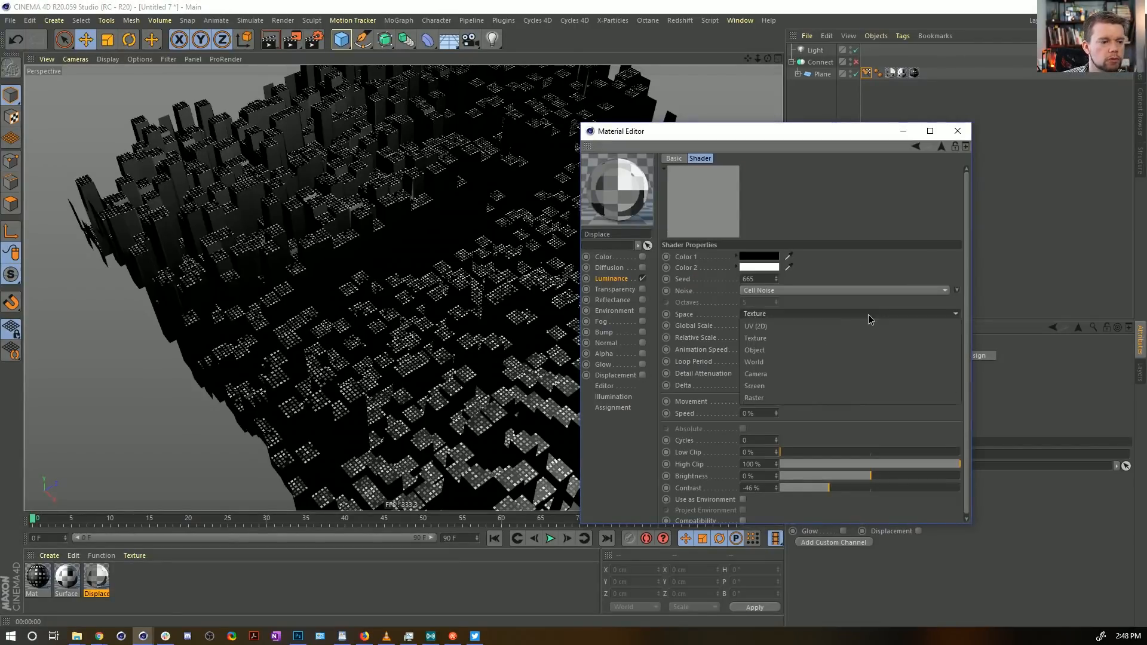
pyautogui.click(804, 325)
pyautogui.click(915, 146)
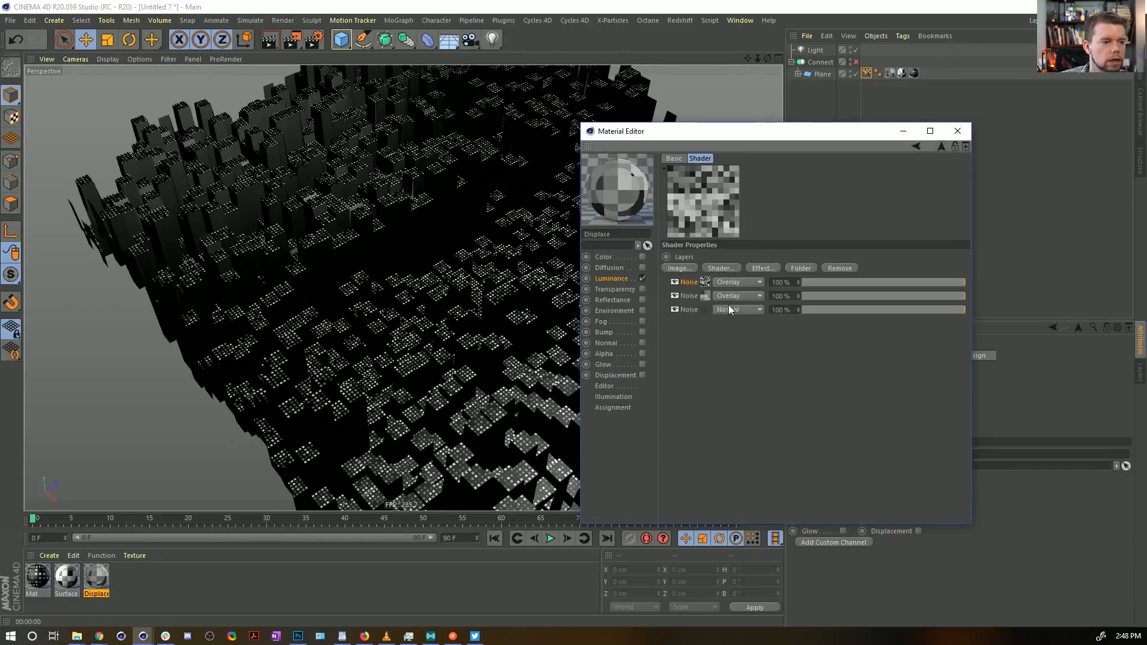
# Step: Set the middle Noise layer's space to UV (2D) in the Displace material's Layer shader
pyautogui.click(711, 293)
pyautogui.click(770, 313)
pyautogui.click(773, 324)
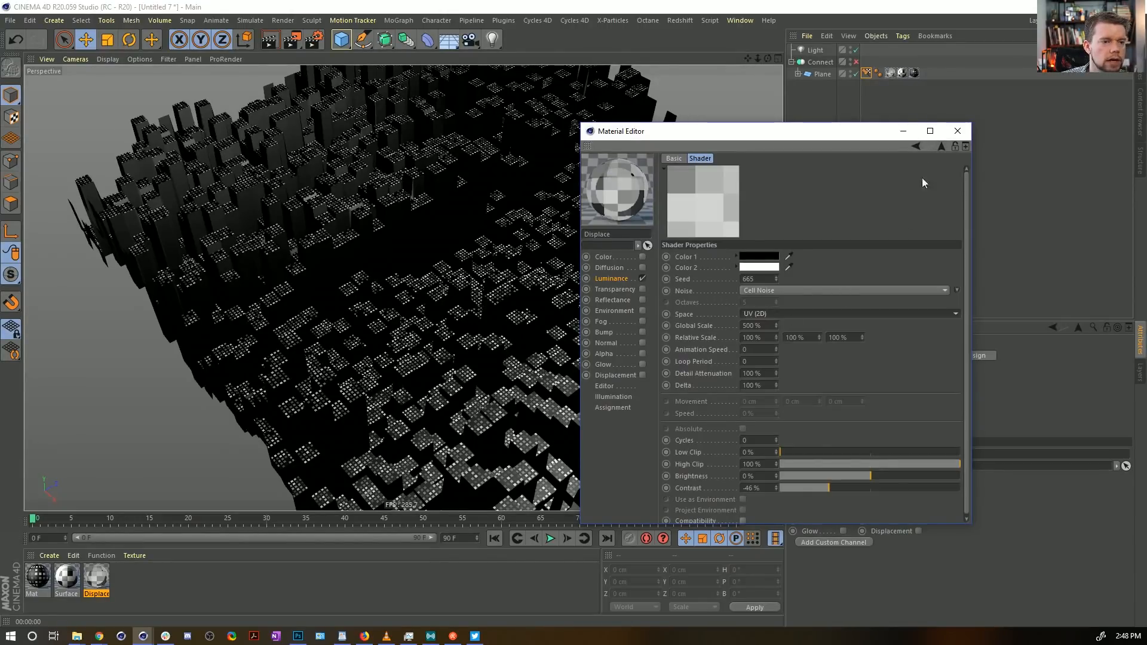
pyautogui.click(941, 147)
# Step: Set the uppermost Noise layer's space to UV (2D) in the Displace material's Layer shader
pyautogui.click(735, 284)
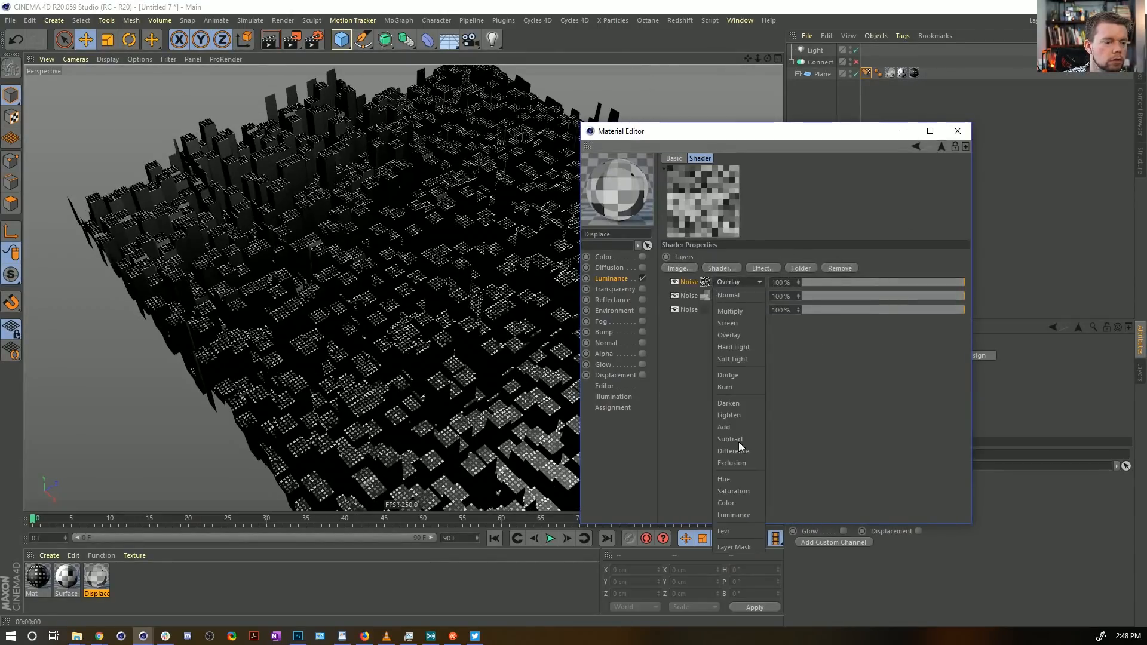
pyautogui.click(793, 351)
pyautogui.click(706, 282)
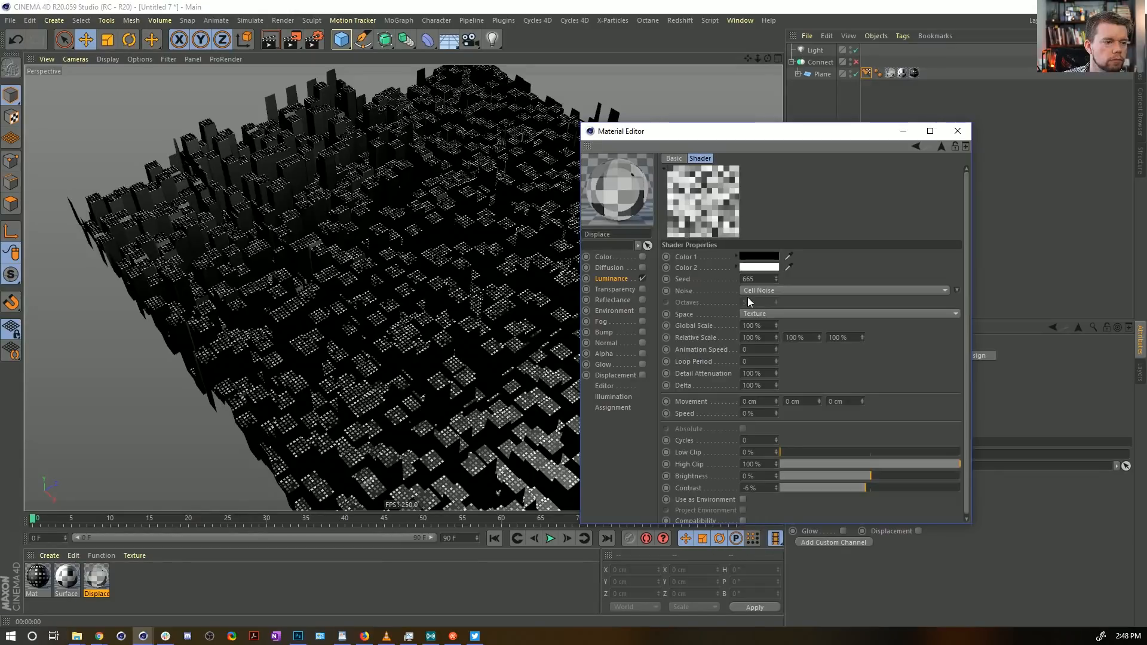
pyautogui.click(771, 312)
pyautogui.click(767, 327)
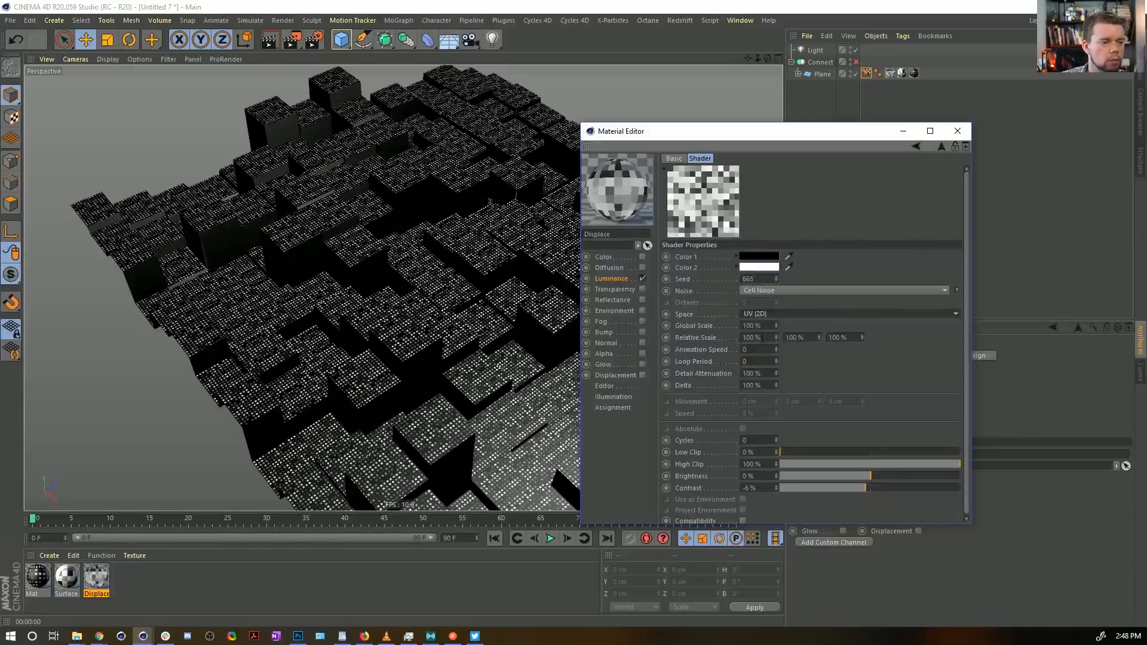
# Step: Try global scales of 10%, 20% and 50% on the uppermost Noise layer
pyautogui.click(763, 327)
pyautogui.write('10')
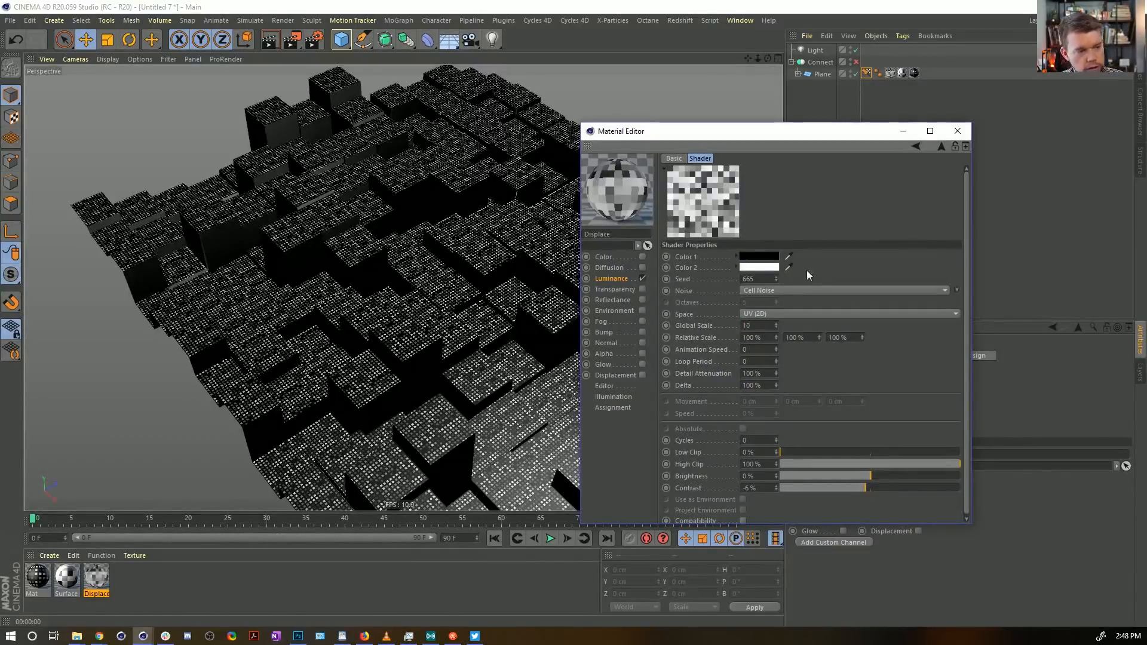
pyautogui.press('Return')
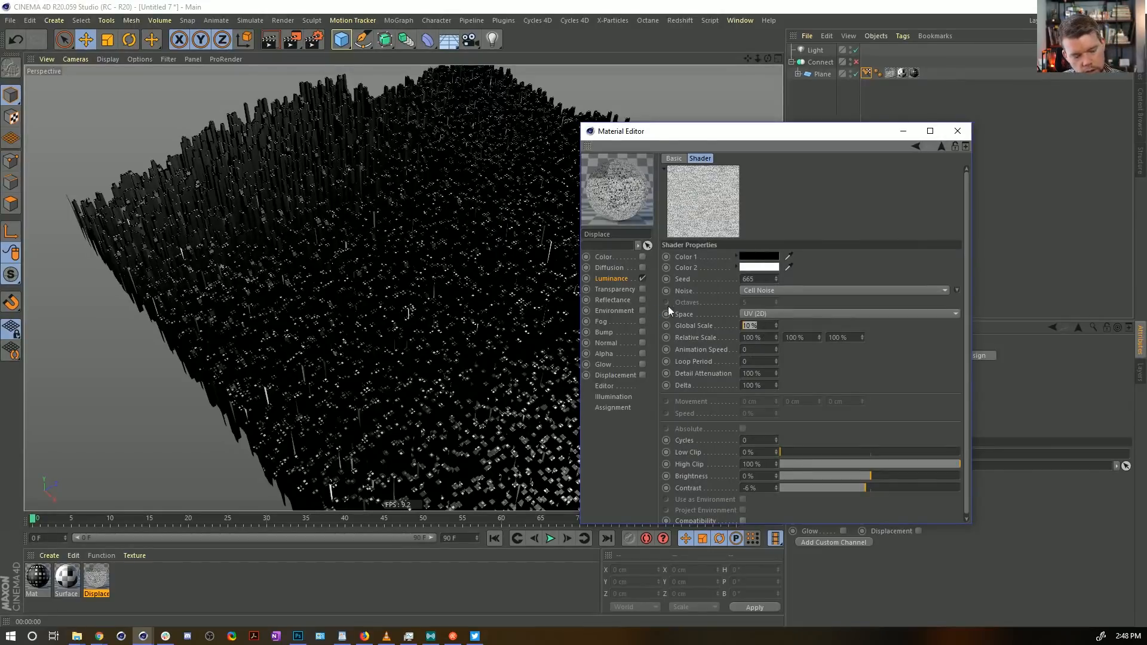
pyautogui.write('20')
pyautogui.press('Return')
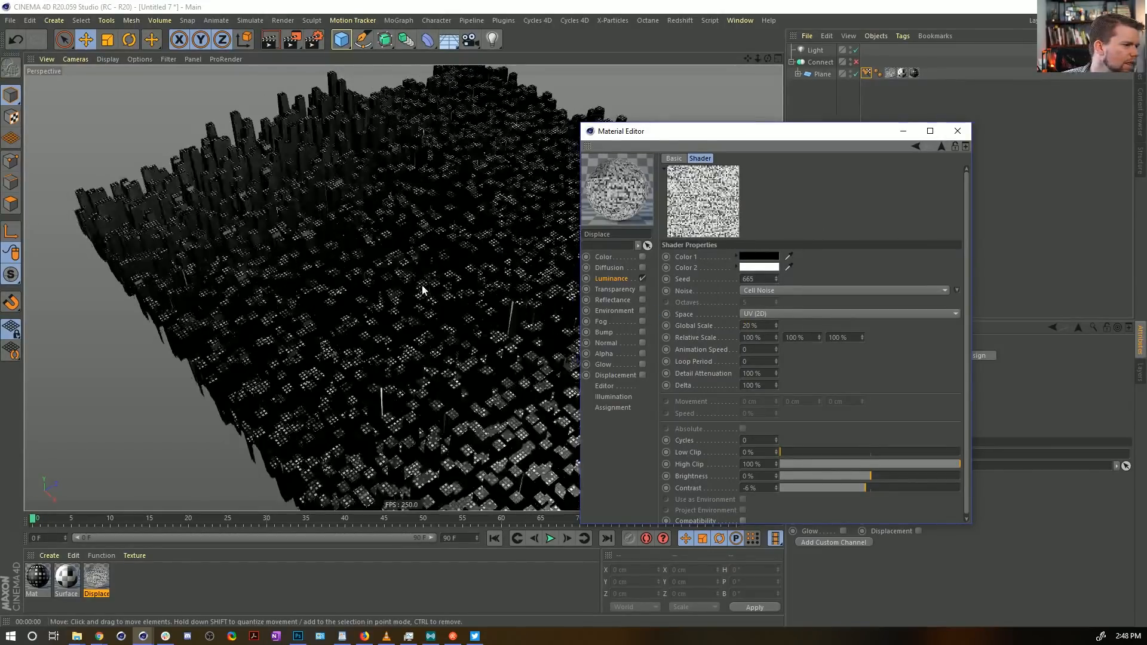
pyautogui.click(756, 326)
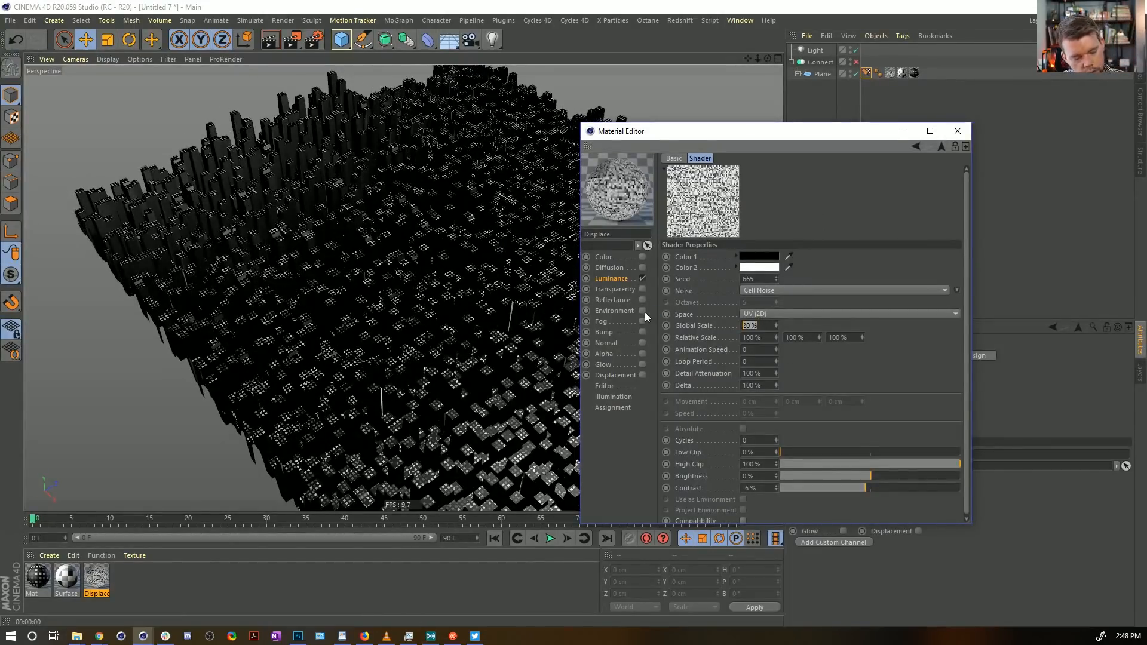
pyautogui.write('50')
pyautogui.press('Return')
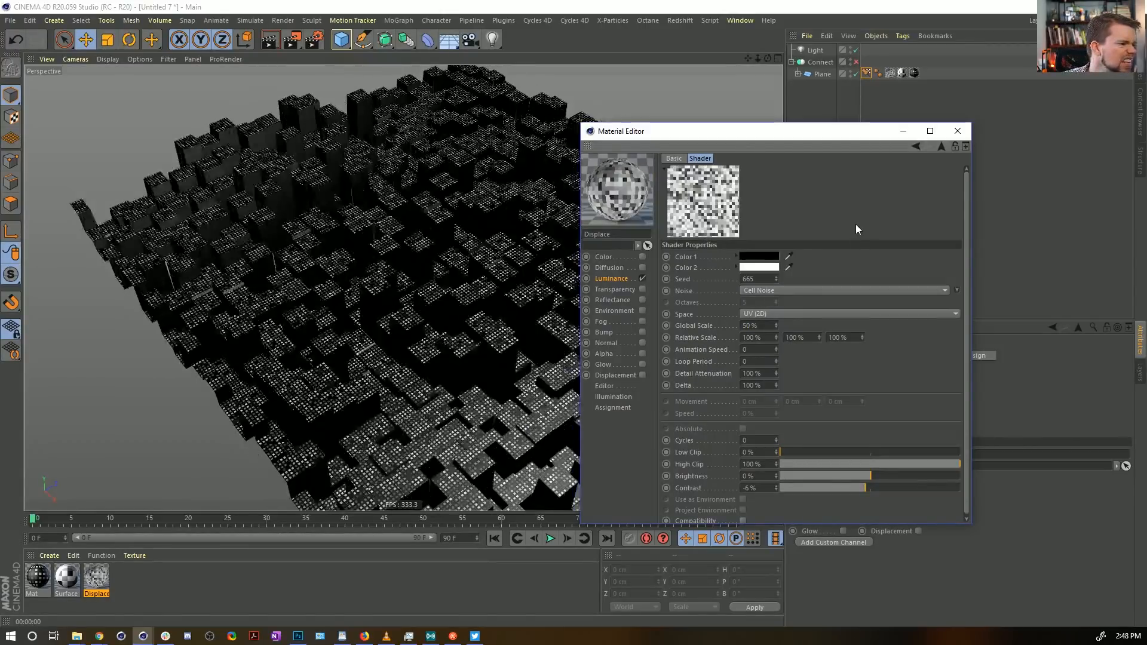
# Step: Set the uppermost Noise layer's global scale to 40% and return to the layer list
pyautogui.click(754, 325)
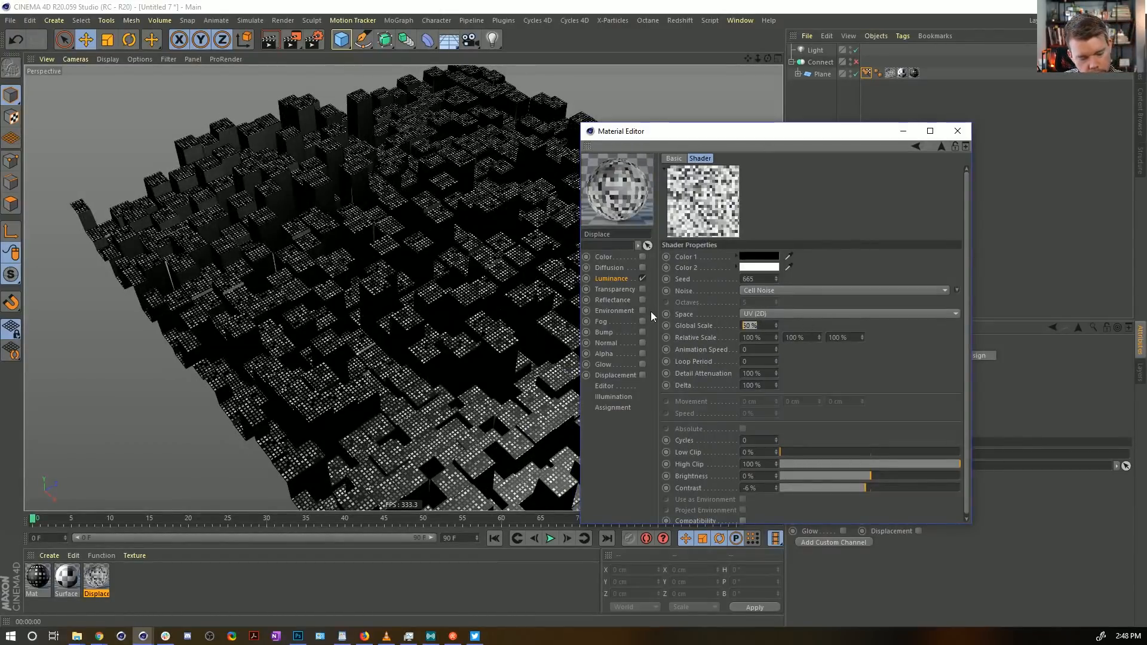
pyautogui.write('40')
pyautogui.press('Return')
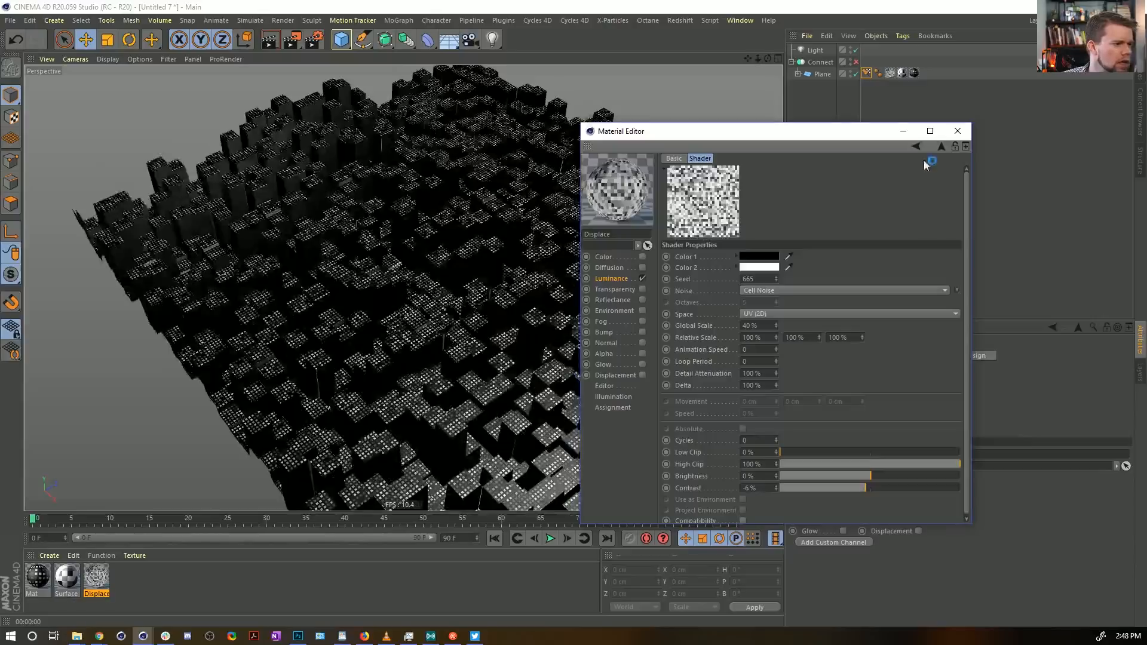
pyautogui.click(942, 147)
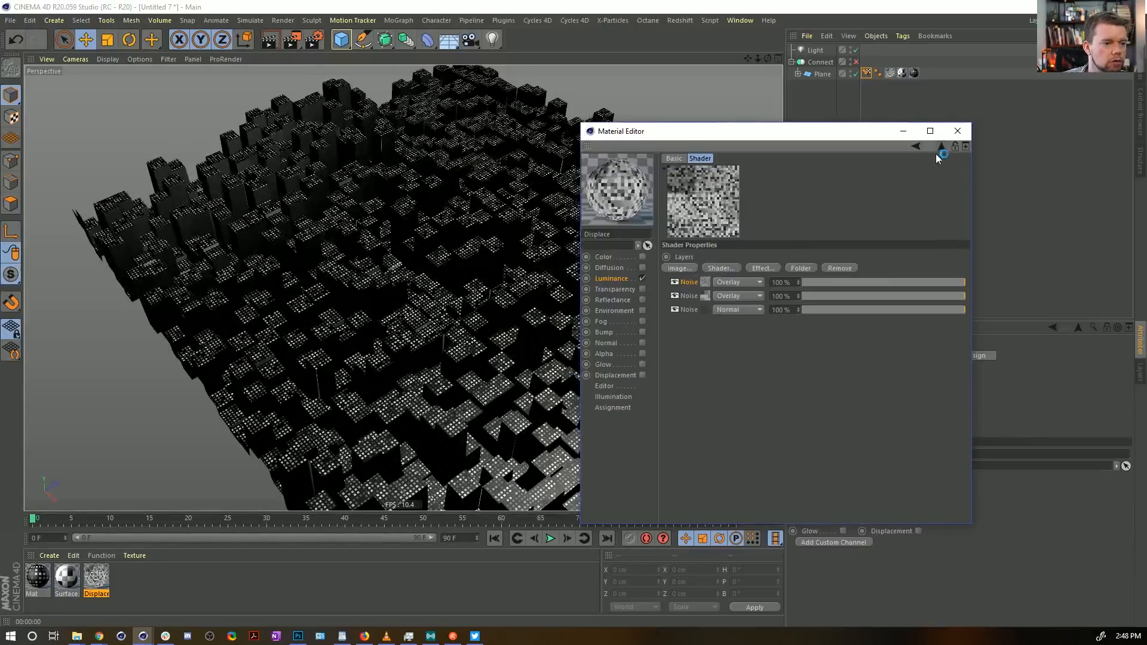
# Step: Set the middle Noise layer's global scale to 220% and return to the layer list
pyautogui.click(707, 296)
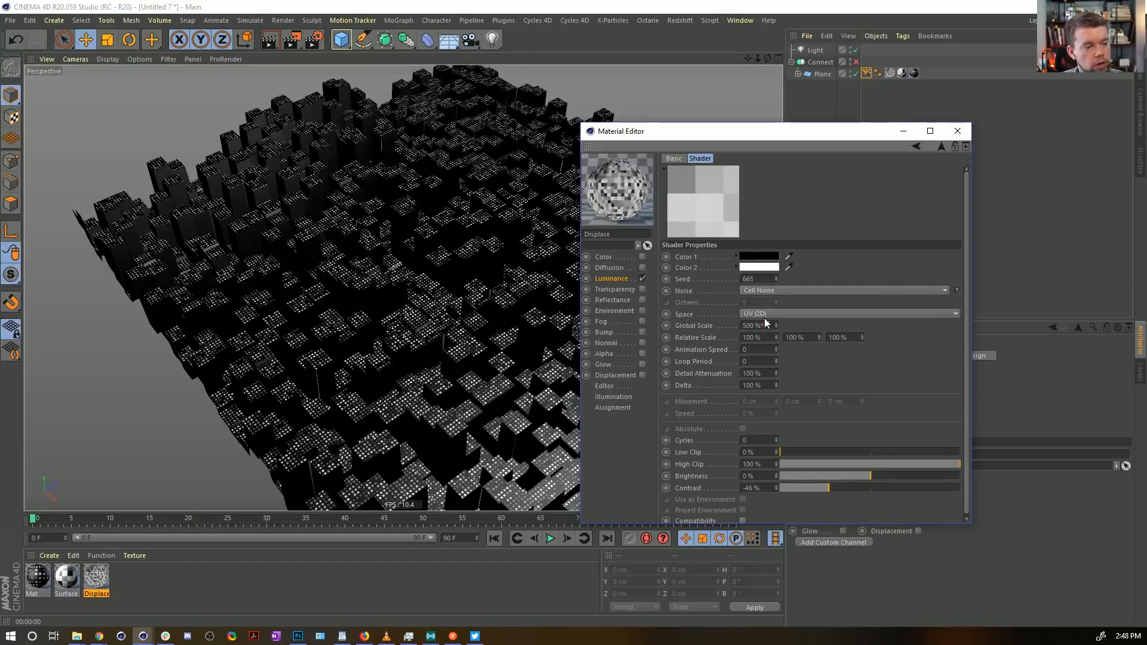
pyautogui.press('Return')
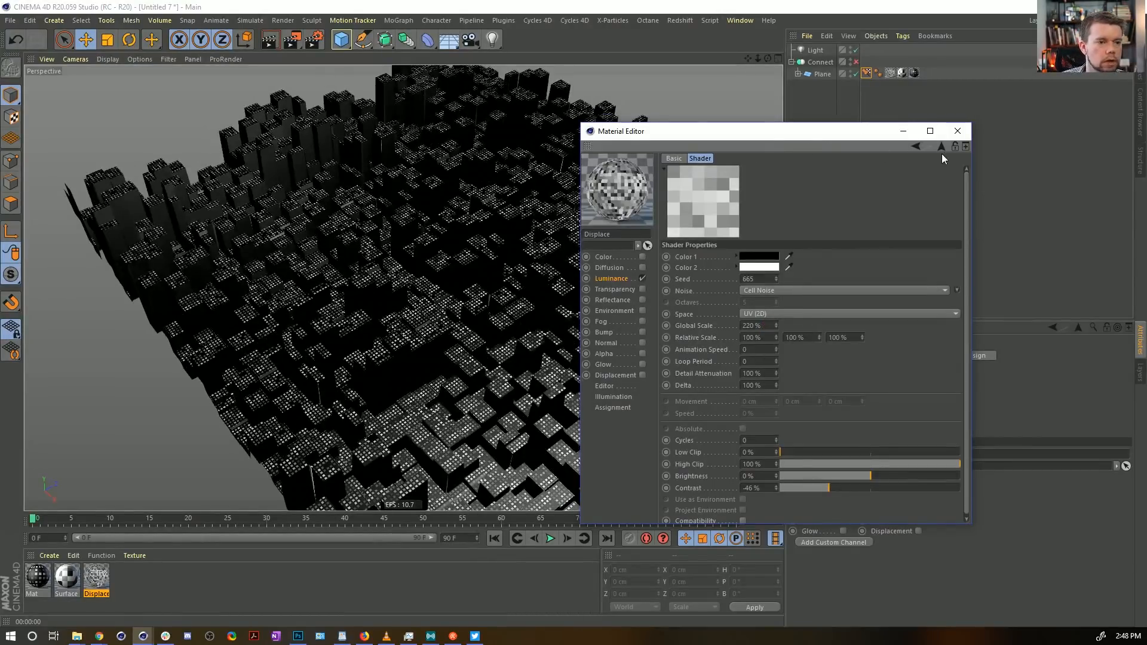
pyautogui.click(941, 147)
# Step: Set the bottom Noise layer's global scale to 600%
pyautogui.click(707, 311)
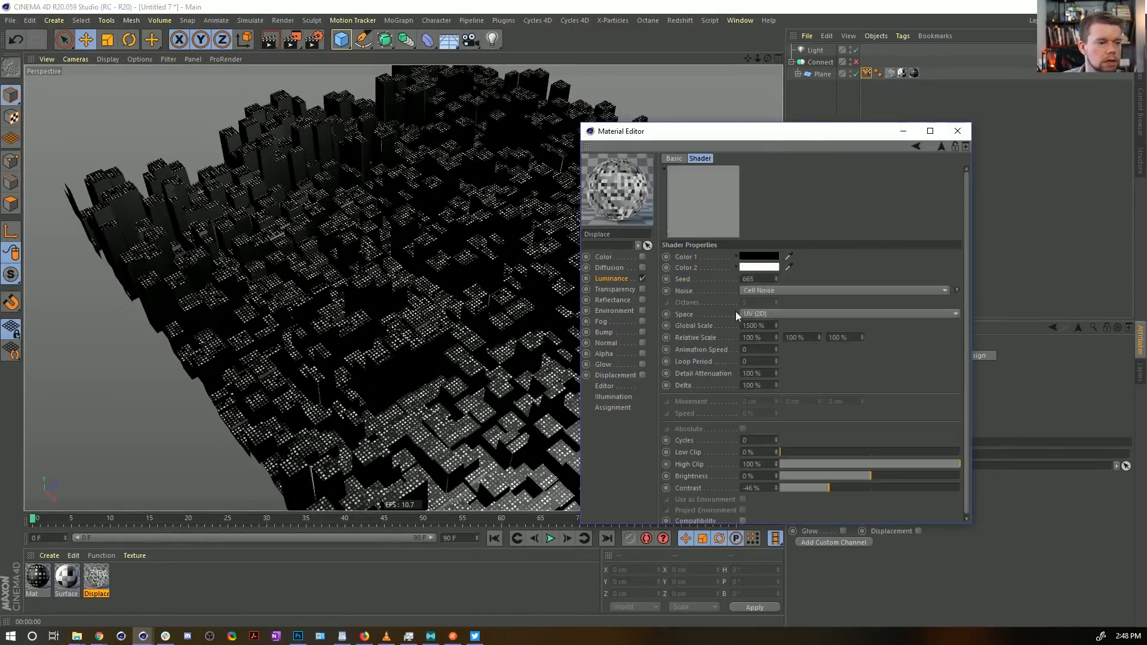
pyautogui.click(775, 325)
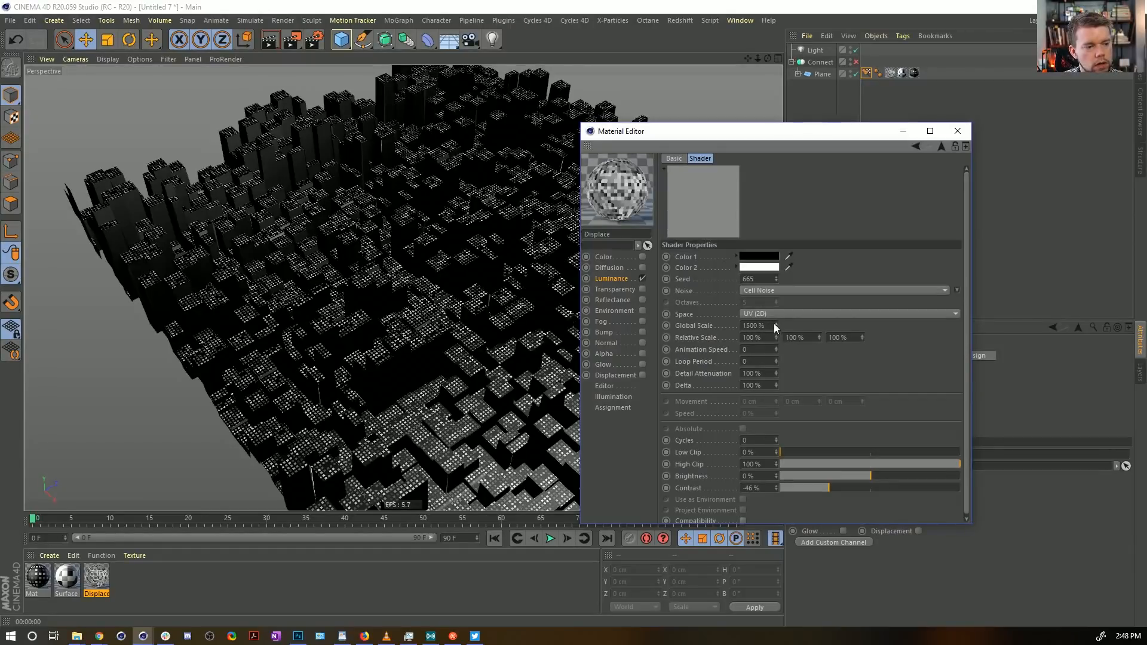
pyautogui.press('BackSpace')
pyautogui.press('BackSpace')
pyautogui.press('BackSpace')
pyautogui.press('BackSpace')
pyautogui.press('BackSpace')
pyautogui.press('BackSpace')
pyautogui.write('600')
pyautogui.press('Return')
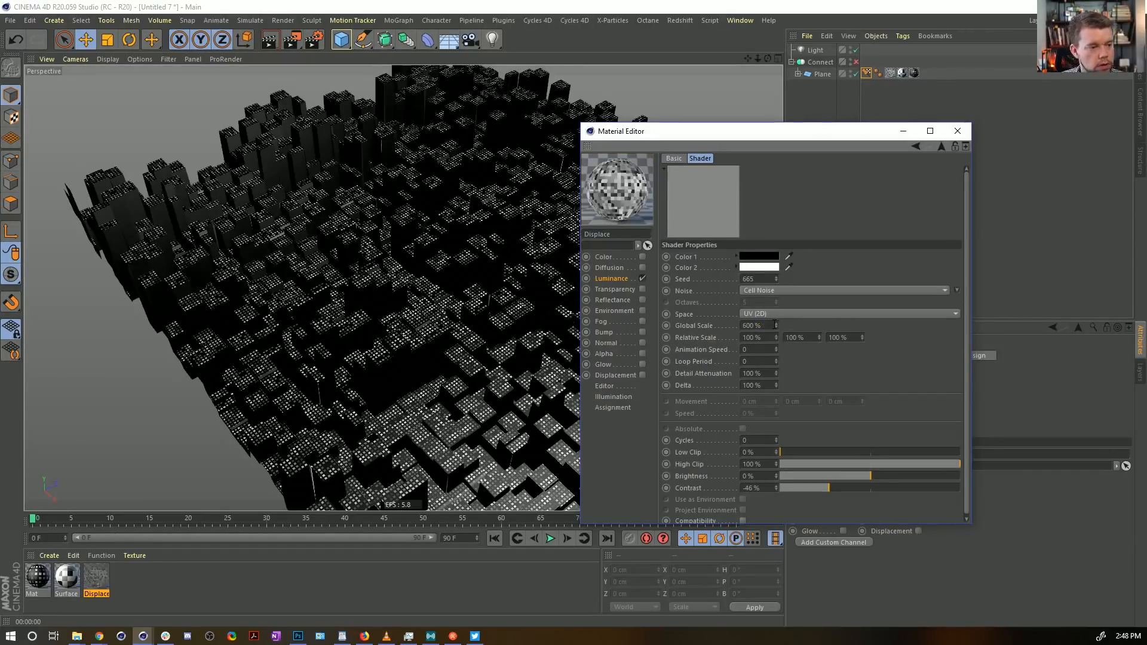
# Step: Copy the Layer shader from the Displace material's Luminance channel
pyautogui.keyDown('alt'); pyautogui.moveTo(496, 297); pyautogui.dragTo(206, 308); pyautogui.keyUp('alt')
pyautogui.keyDown('alt'); pyautogui.moveTo(315, 294); pyautogui.dragTo(286, 279); pyautogui.keyUp('alt')
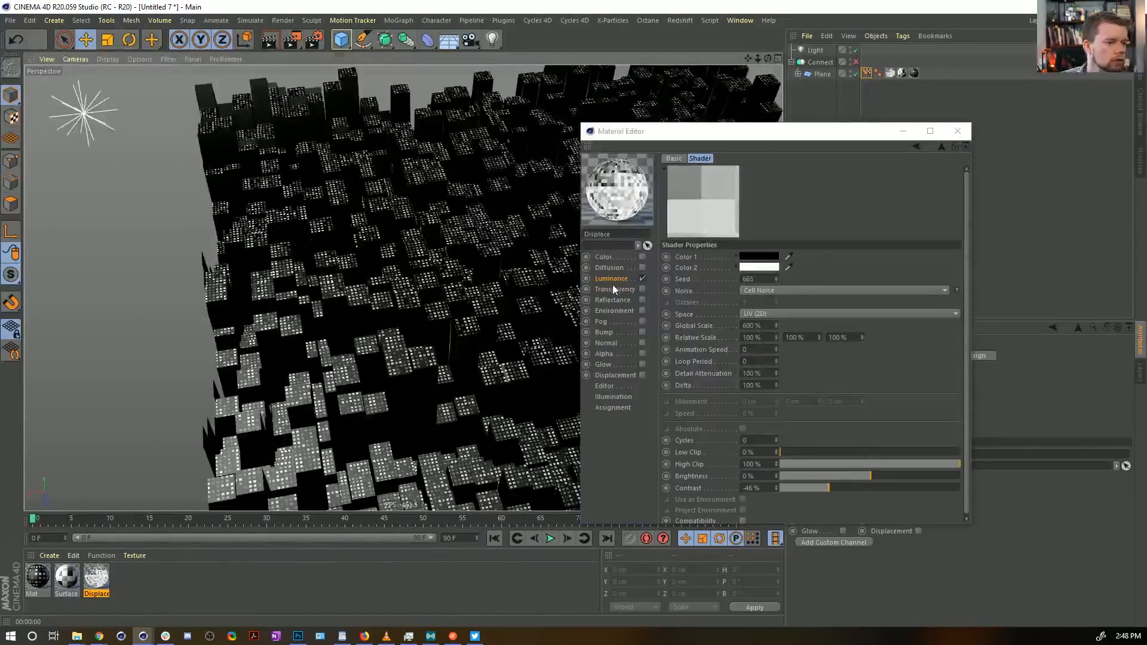
pyautogui.click(610, 279)
pyautogui.click(729, 262)
pyautogui.click(691, 338)
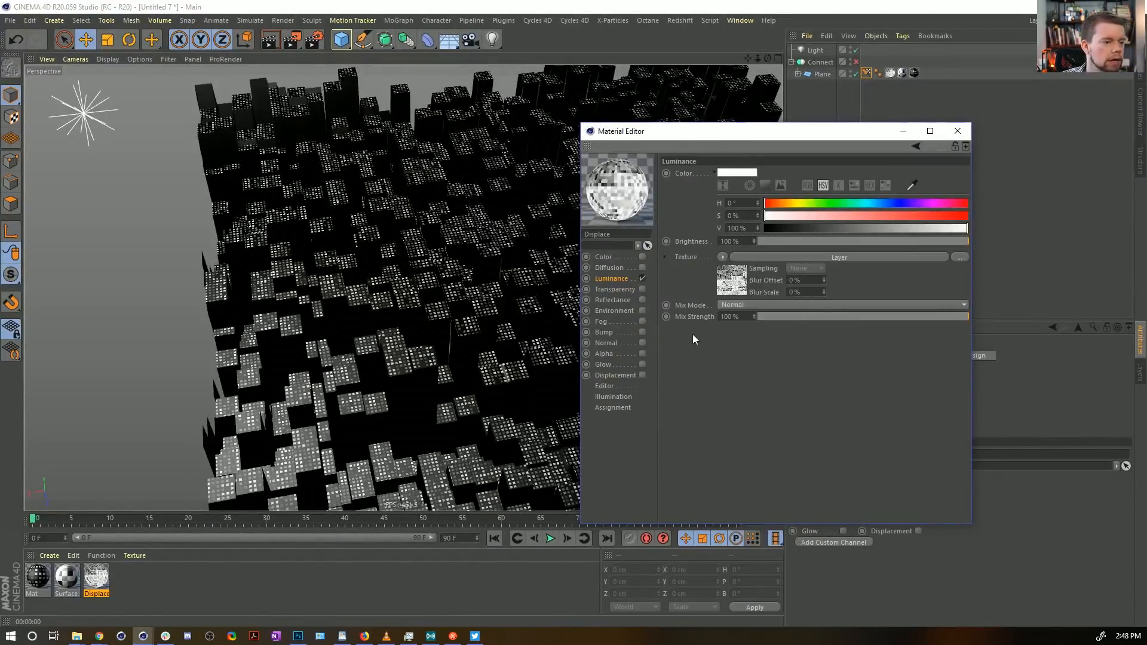
# Step: Open the Layer shader in the Surface material's Color channel and paste the copied shader as a new layer
pyautogui.click(73, 580)
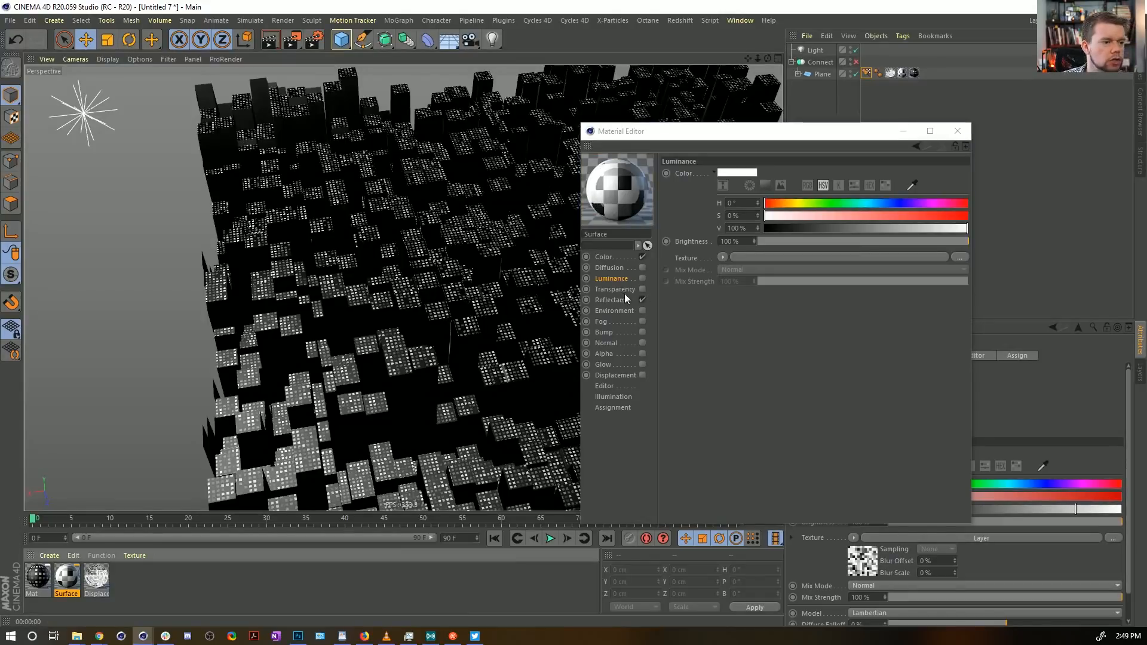
pyautogui.click(604, 257)
pyautogui.click(741, 278)
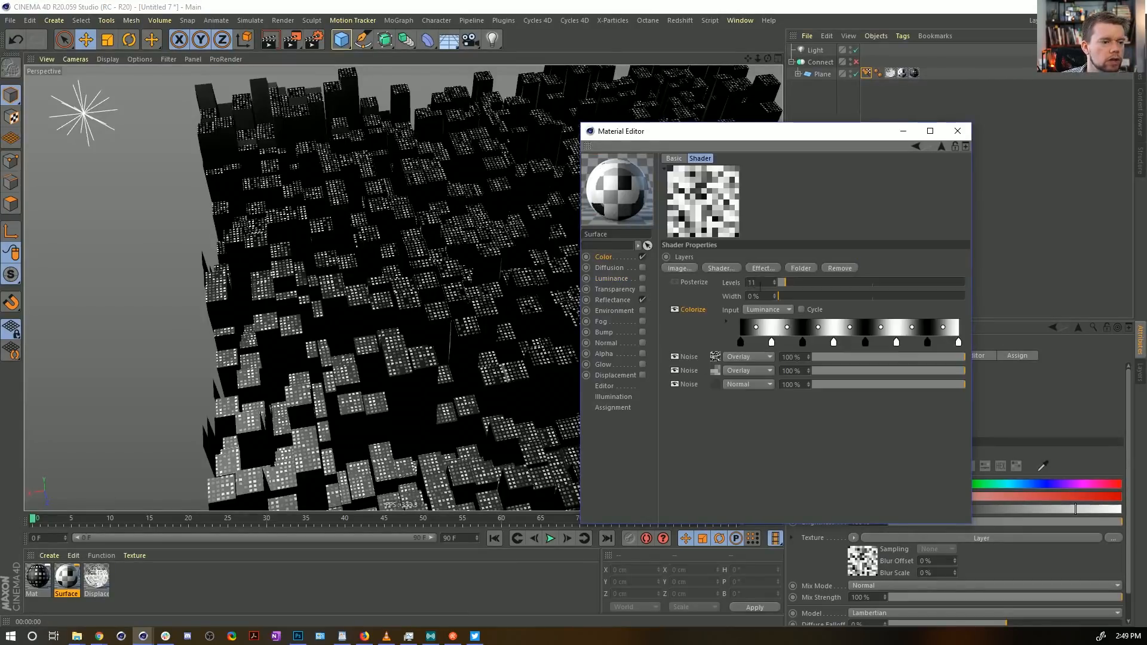
pyautogui.click(722, 267)
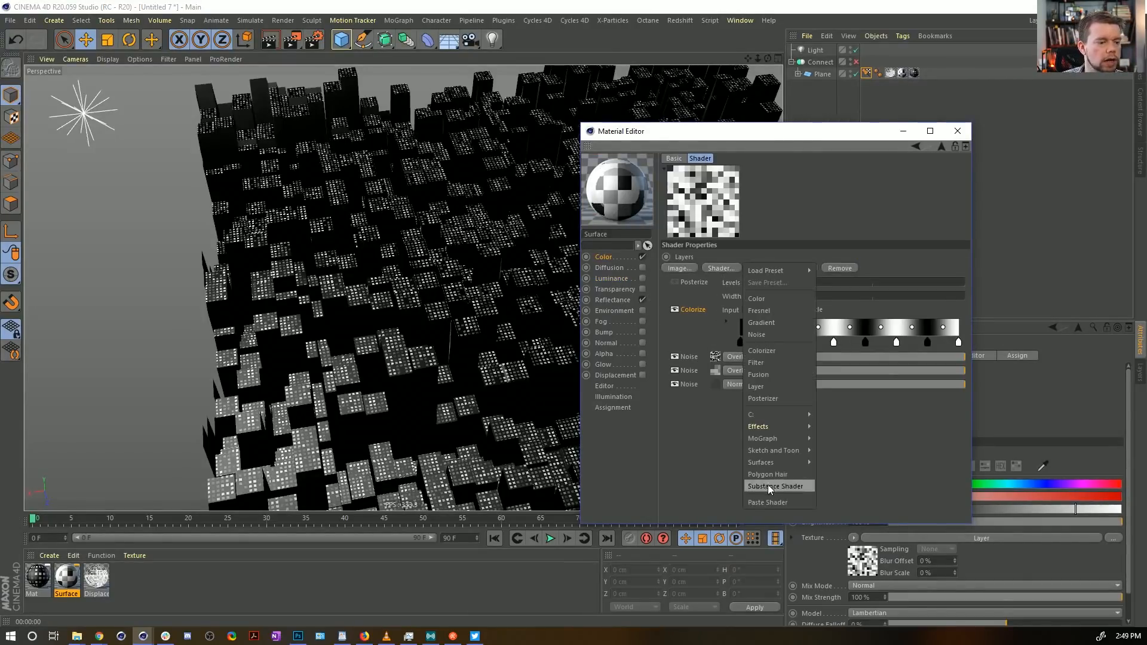
pyautogui.click(773, 504)
# Step: Place the pasted Layer below the Colorize effect and delete the three old Noise layers
pyautogui.moveTo(691, 314); pyautogui.dragTo(686, 382)
pyautogui.doubleClick(689, 372)
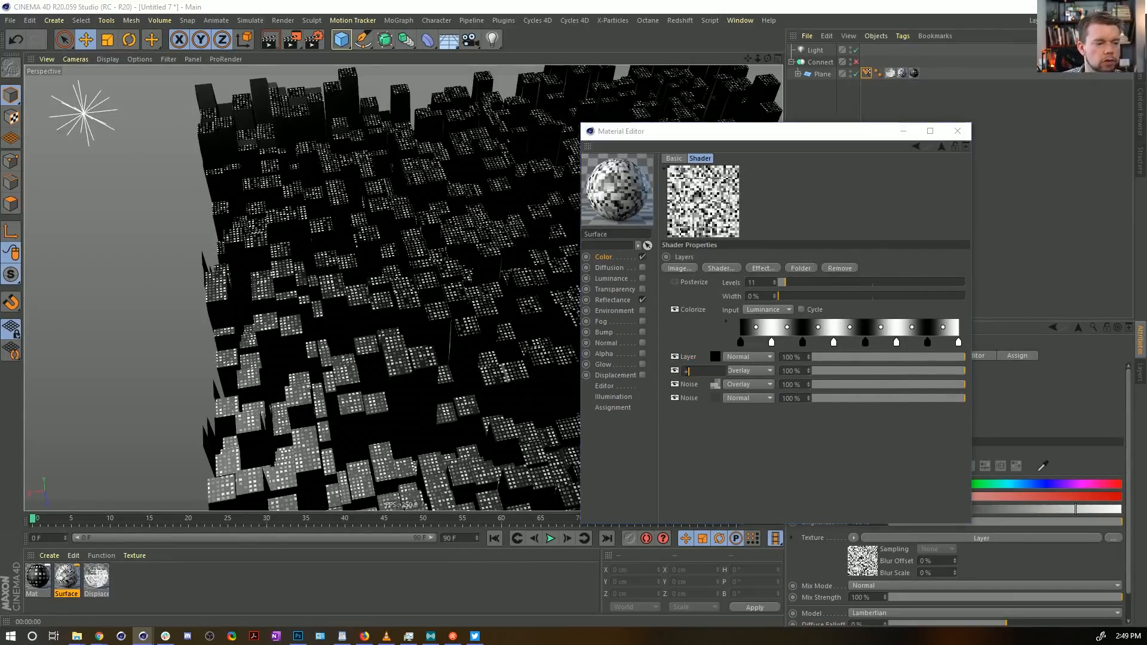
pyautogui.click(692, 392)
pyautogui.click(686, 368)
pyautogui.press('Delete')
pyautogui.click(691, 369)
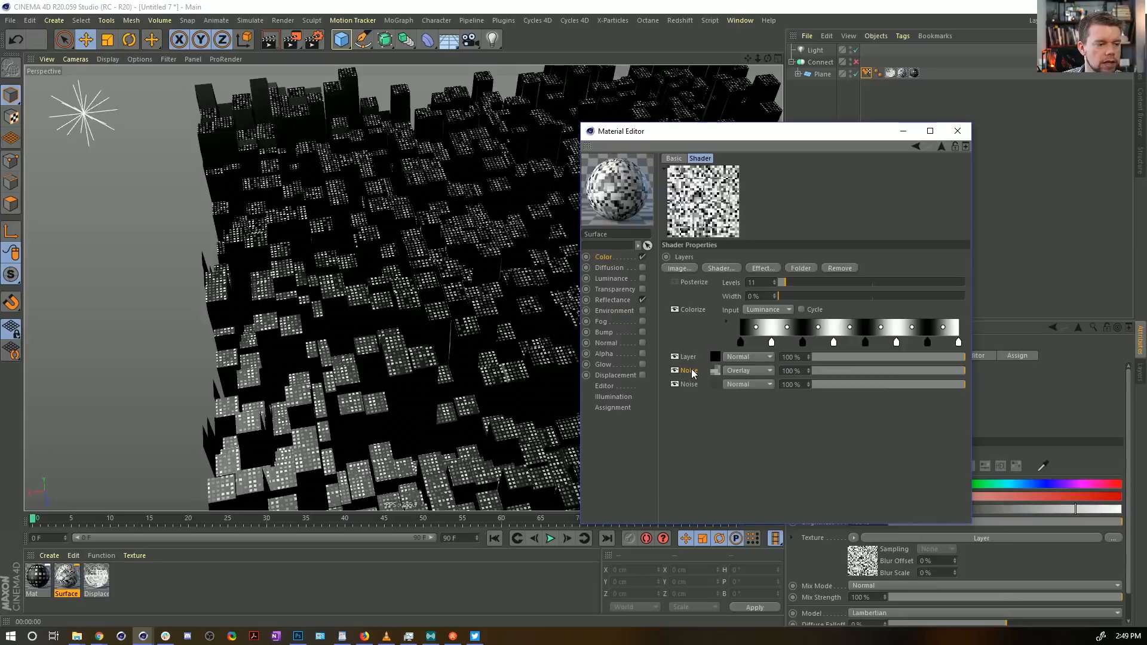
pyautogui.press('Delete')
pyautogui.press('Delete')
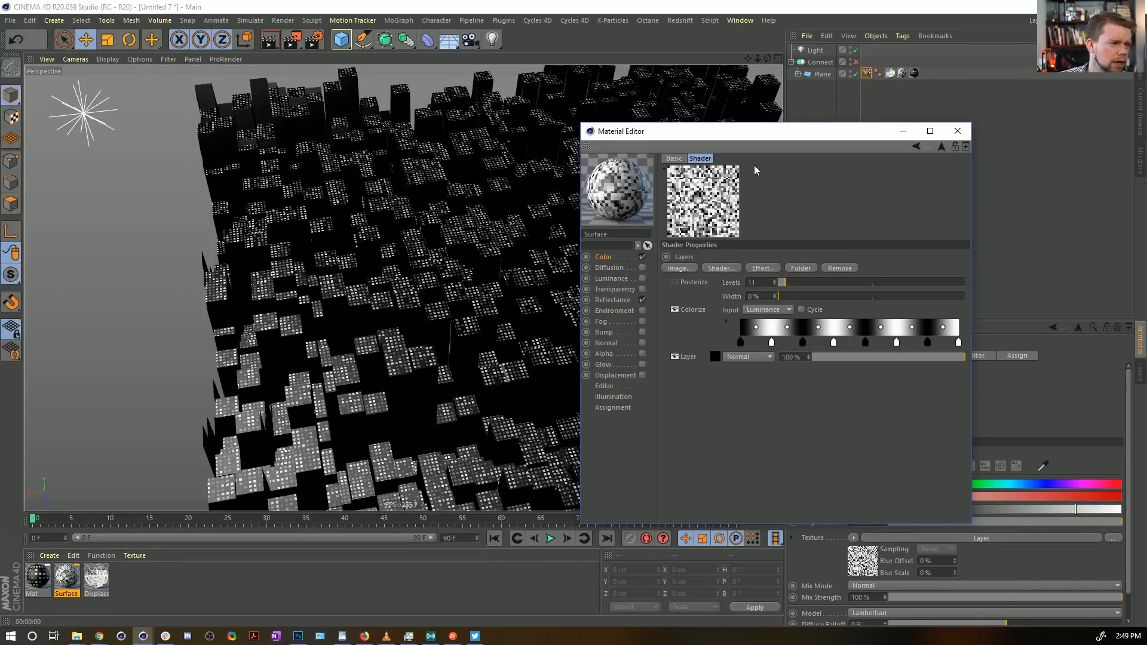
# Step: Move the Mat texture tag from the Plane to the Connect object to inspect the Surface colors on the columns
pyautogui.moveTo(717, 132); pyautogui.dragTo(798, 190)
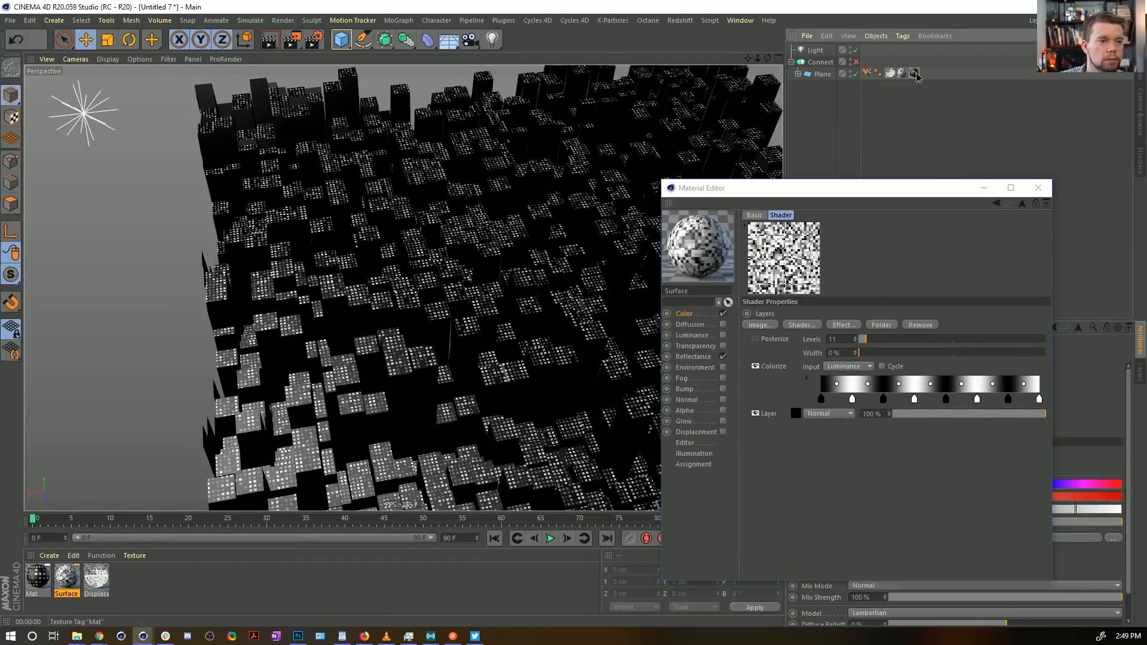
pyautogui.moveTo(914, 73); pyautogui.dragTo(867, 61)
pyautogui.click(816, 74)
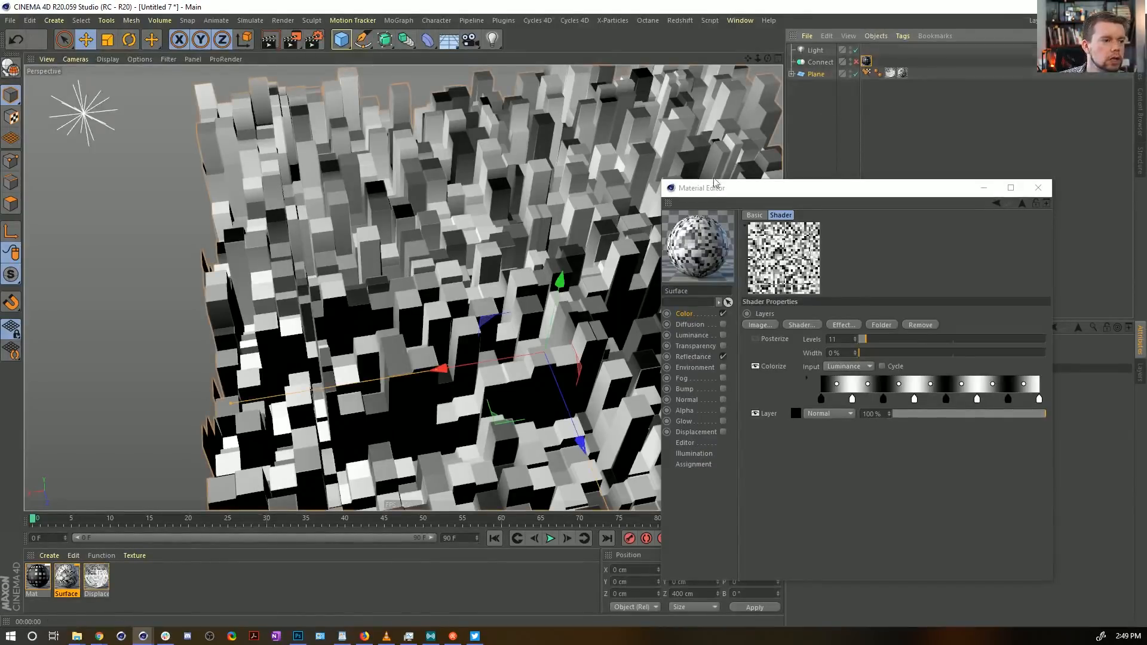
pyautogui.keyDown('alt'); pyautogui.moveTo(586, 248); pyautogui.dragTo(606, 251); pyautogui.keyUp('alt')
pyautogui.keyDown('alt'); pyautogui.moveTo(606, 251); pyautogui.dragTo(575, 239, button='right'); pyautogui.keyUp('alt')
pyautogui.keyDown('alt'); pyautogui.moveTo(576, 239); pyautogui.dragTo(537, 194, button='middle'); pyautogui.keyUp('alt')
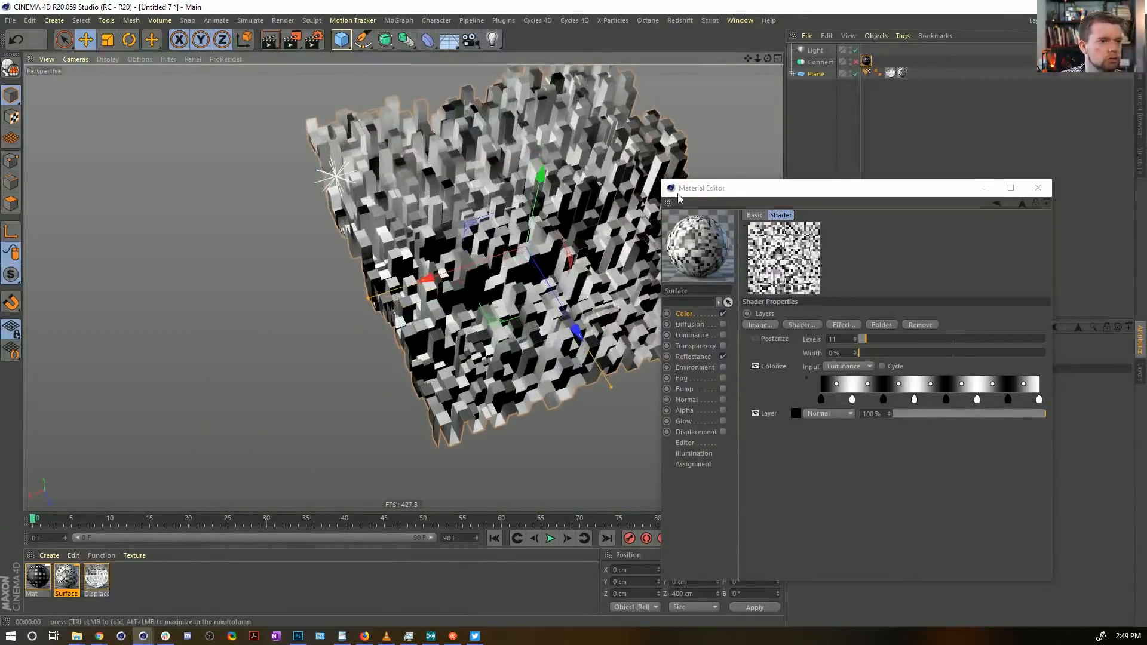
# Step: Delete the Stick Texture tag from the Plane and render the view
pyautogui.click(867, 74)
pyautogui.press('Delete')
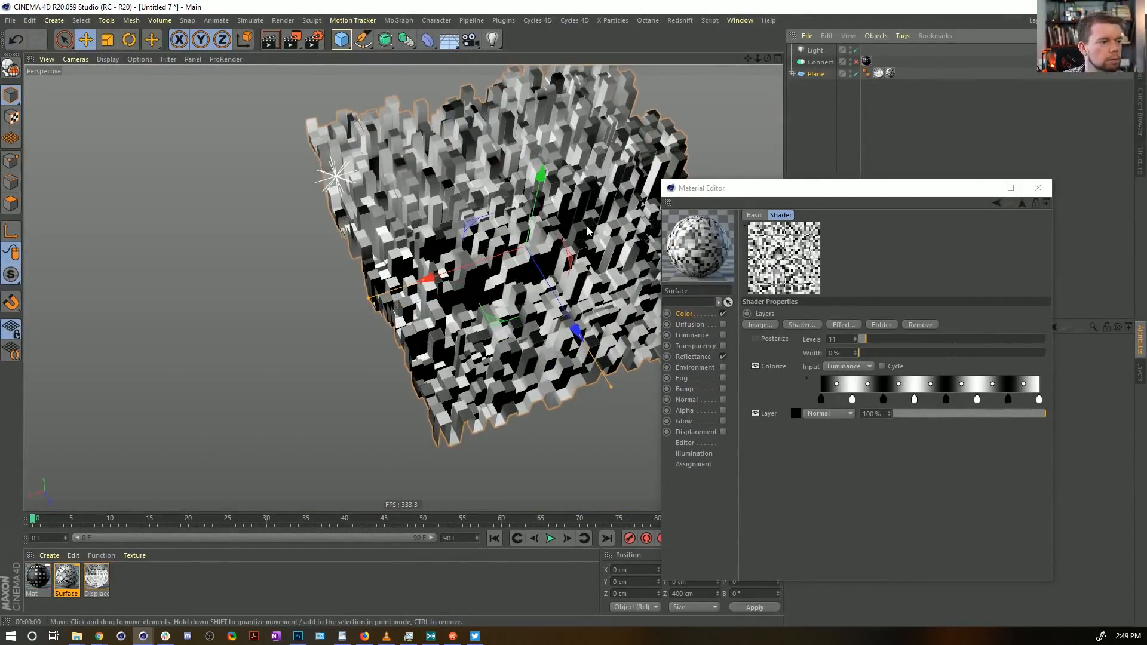
pyautogui.hotkey('ctrl', 'r')
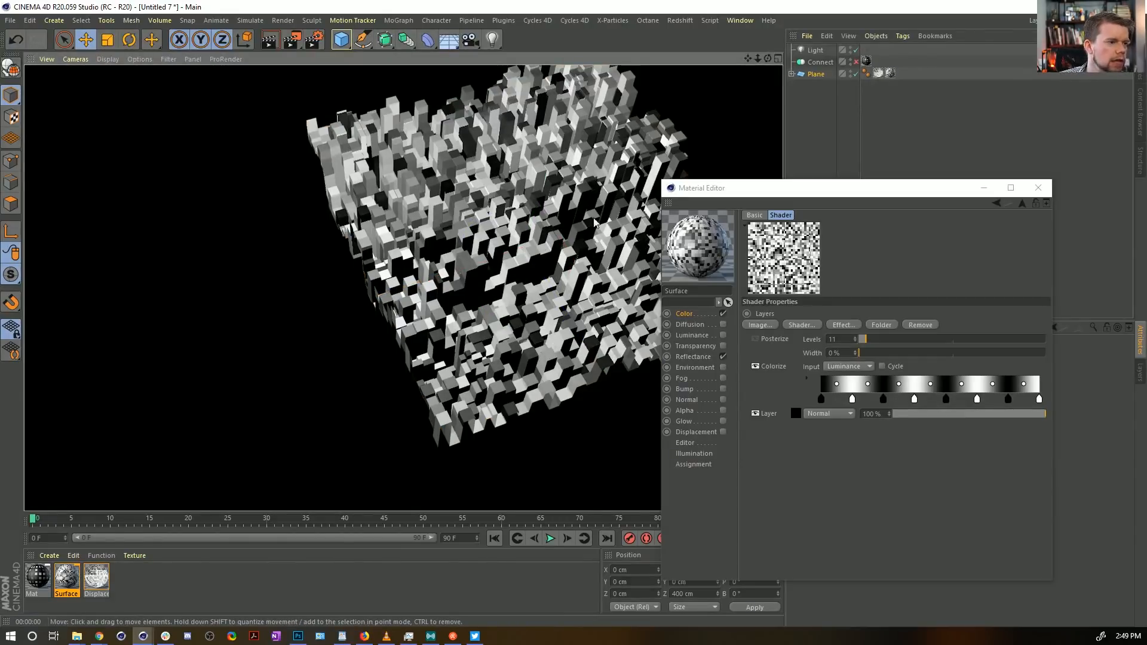
# Step: Move the Mat texture tag from the Connect object back to the Plane and shift the Material Editor window aside
pyautogui.click(865, 63)
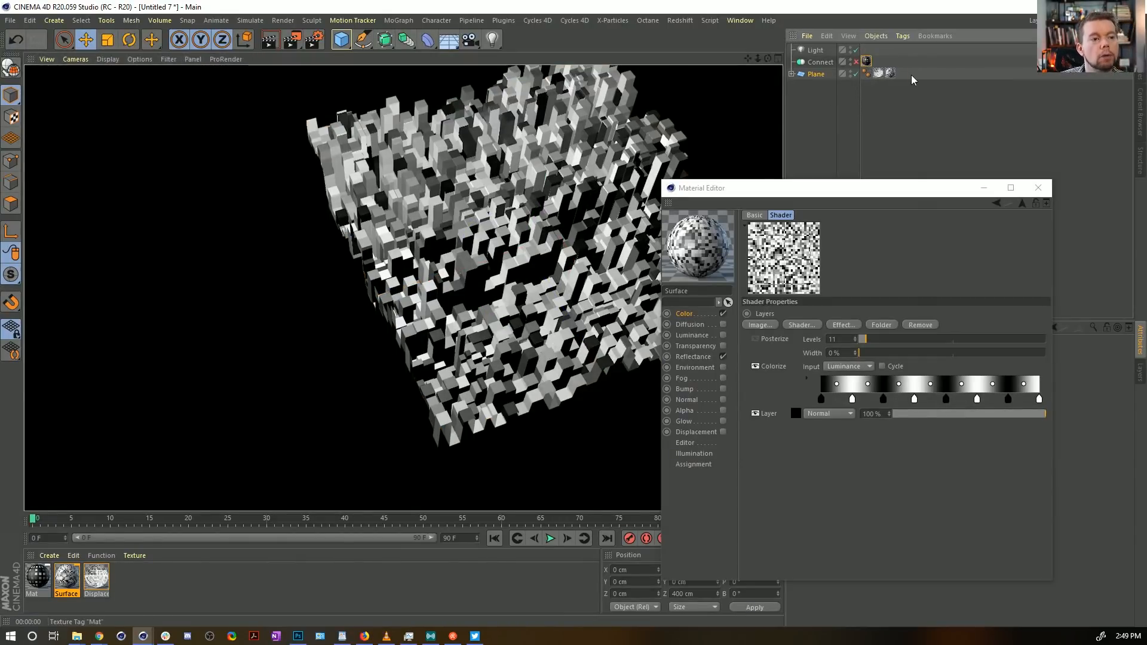
pyautogui.moveTo(912, 76); pyautogui.dragTo(910, 74)
pyautogui.moveTo(851, 194); pyautogui.dragTo(849, 259)
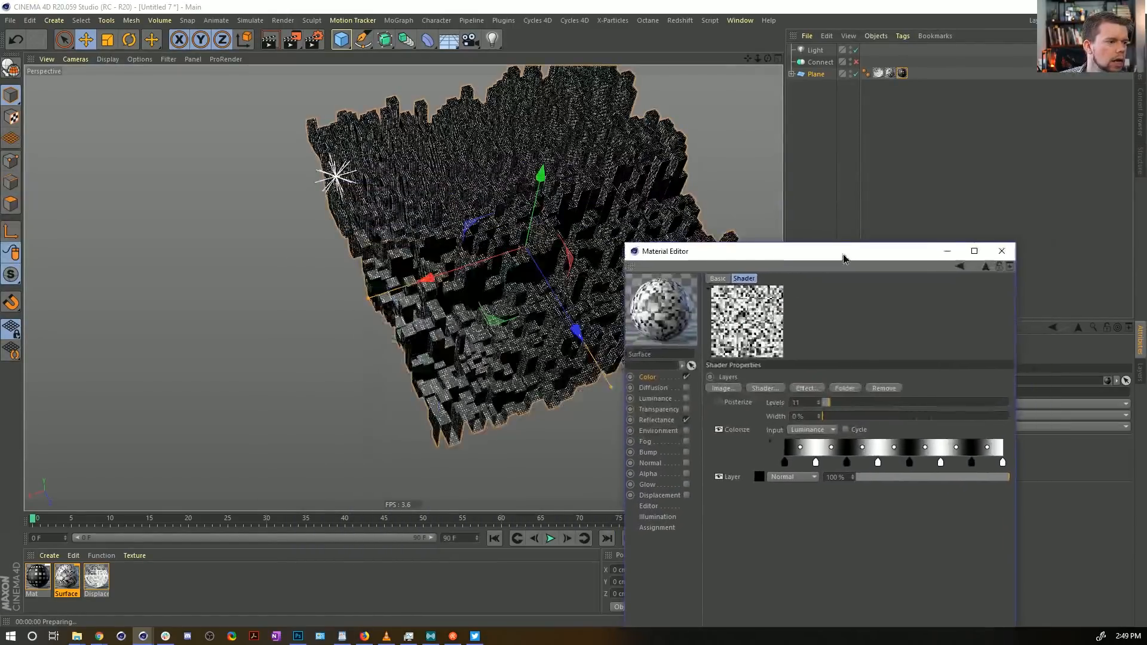
# Step: Render close-ups of the windowed columns from two camera angles, selecting the Light in between
pyautogui.hotkey('ctrl', 'r')
pyautogui.keyDown('alt'); pyautogui.moveTo(506, 271); pyautogui.dragTo(636, 216, button='right'); pyautogui.keyUp('alt')
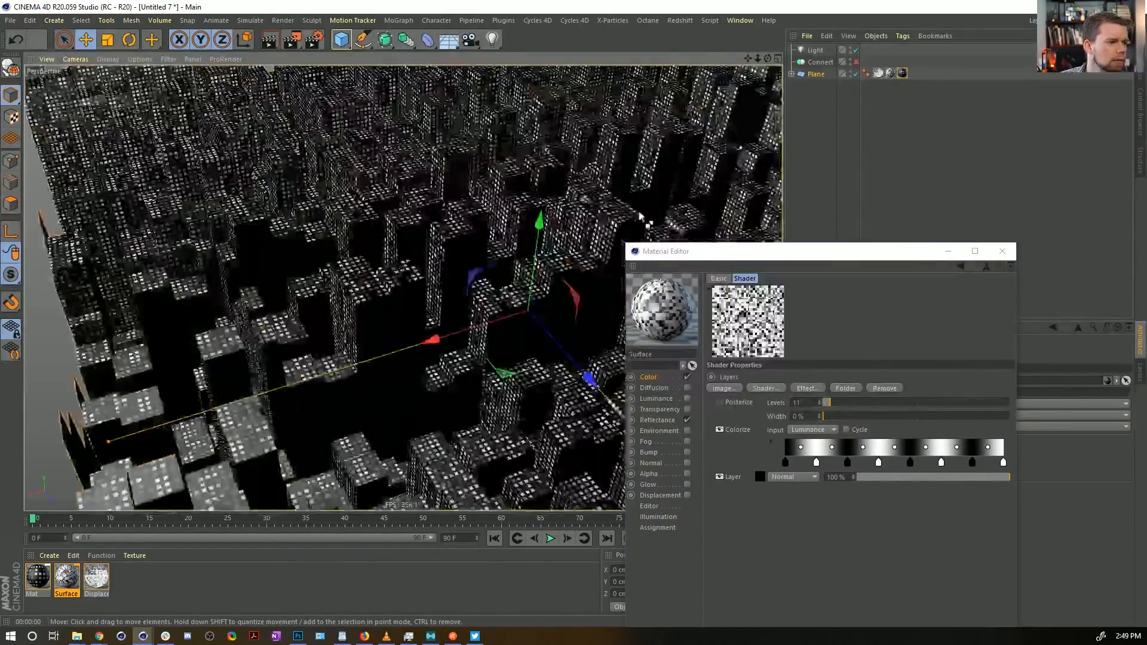
pyautogui.hotkey('ctrl', 'r')
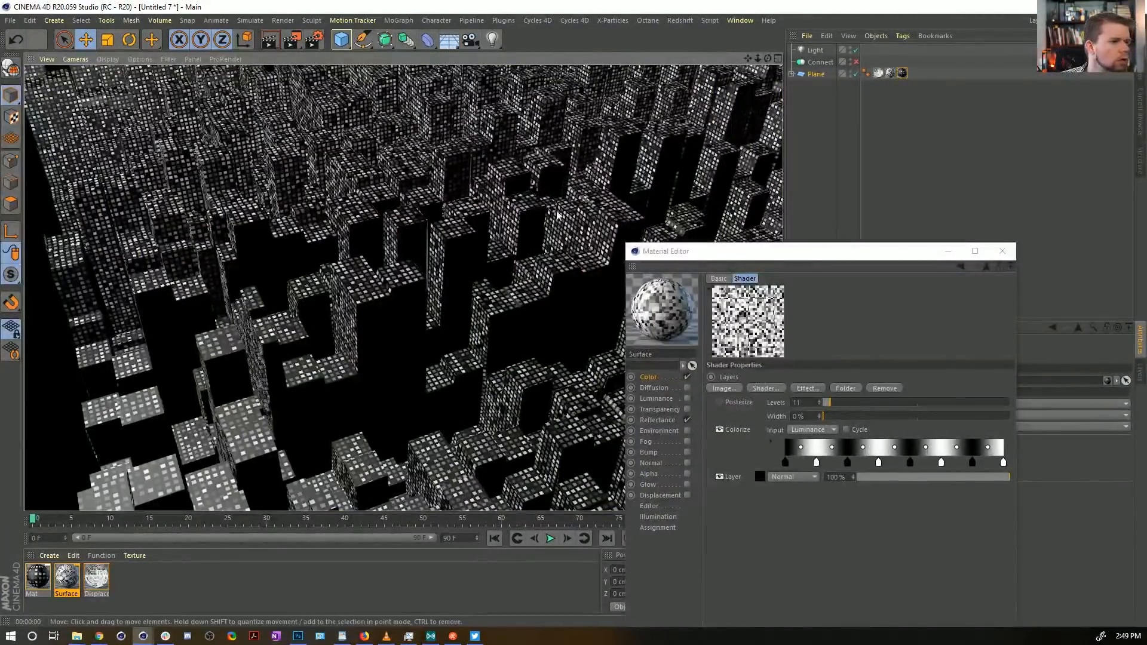
pyautogui.hotkey('ctrl', 'shift', 'z')
pyautogui.click(816, 49)
pyautogui.keyDown('alt'); pyautogui.moveTo(538, 269); pyautogui.dragTo(491, 129); pyautogui.keyUp('alt')
pyautogui.keyDown('alt'); pyautogui.moveTo(491, 129); pyautogui.dragTo(642, 203, button='right'); pyautogui.keyUp('alt')
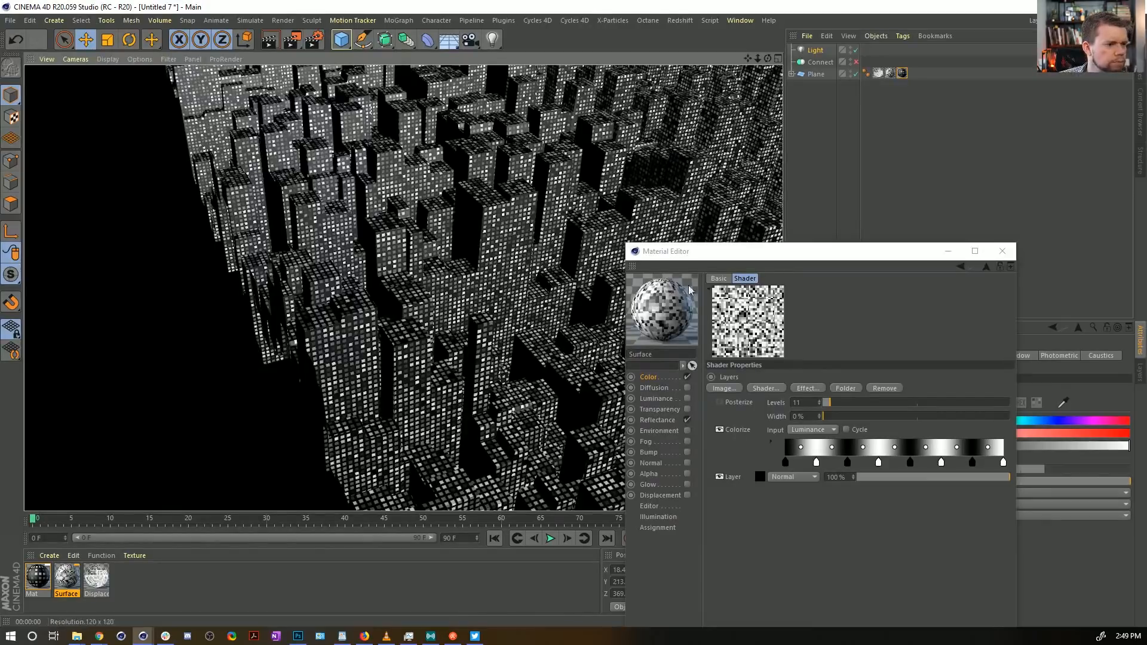
# Step: Try copying the Surface material's Color Layer shader into its Alpha channel and delete the Posterize effect there
pyautogui.moveTo(737, 256); pyautogui.dragTo(763, 139)
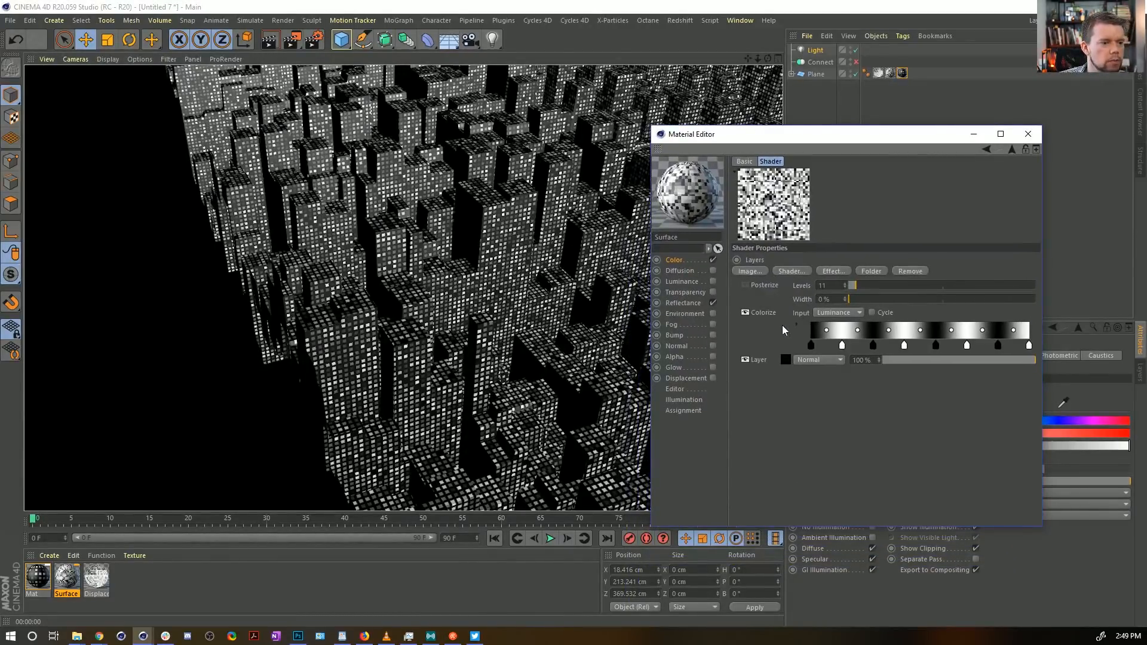
pyautogui.click(685, 263)
pyautogui.click(797, 260)
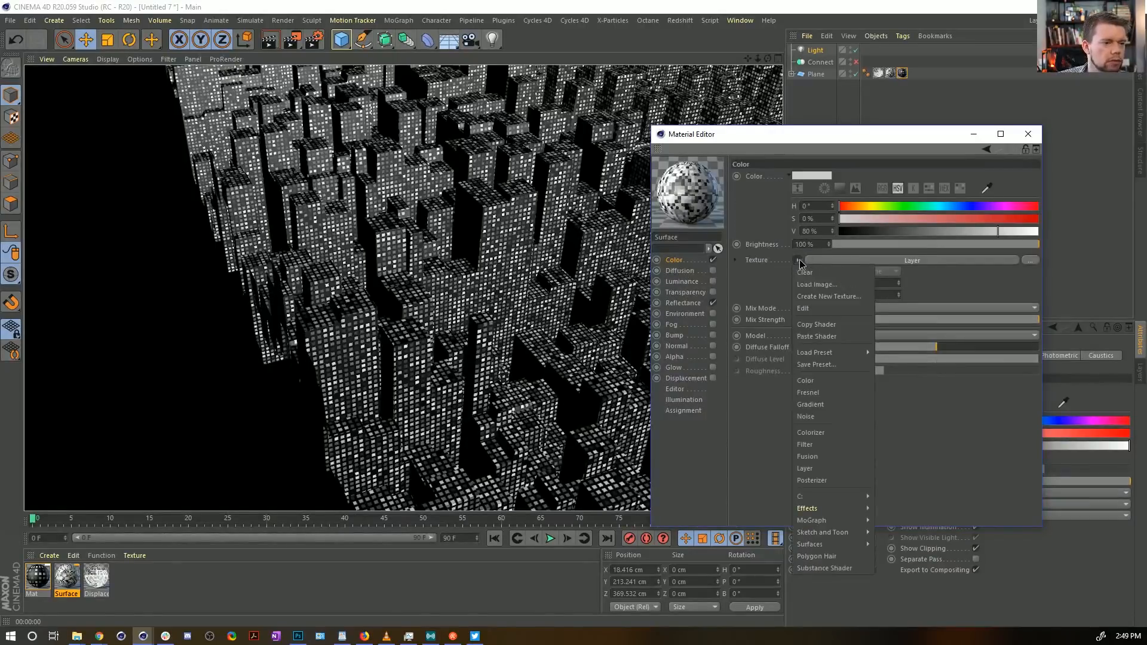
pyautogui.click(832, 325)
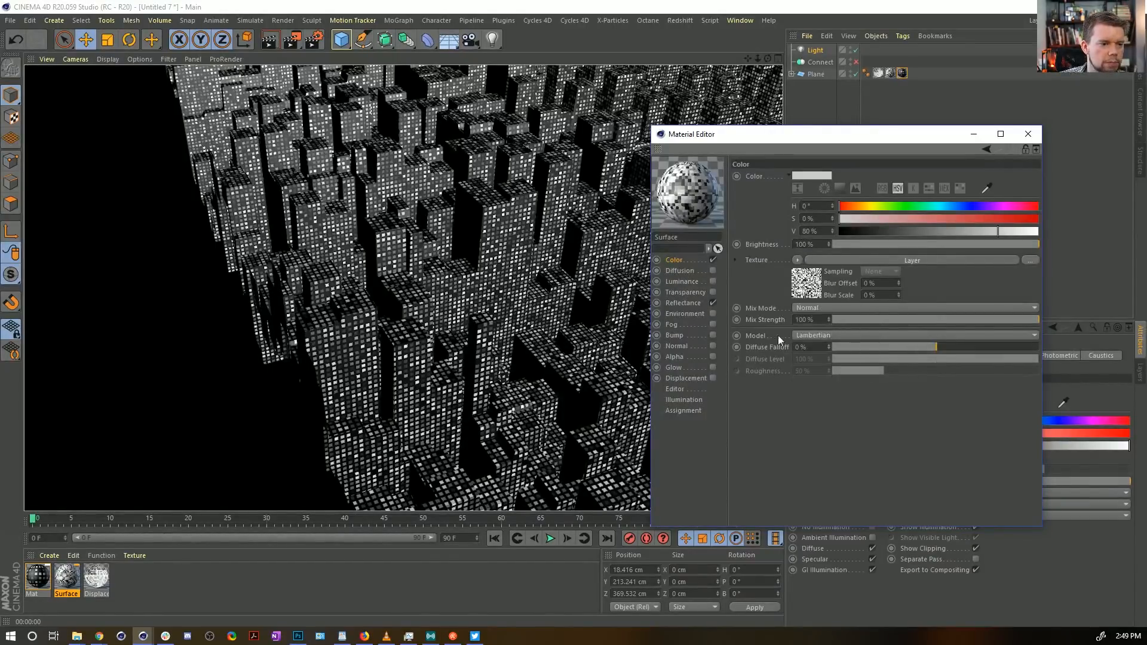
pyautogui.click(713, 357)
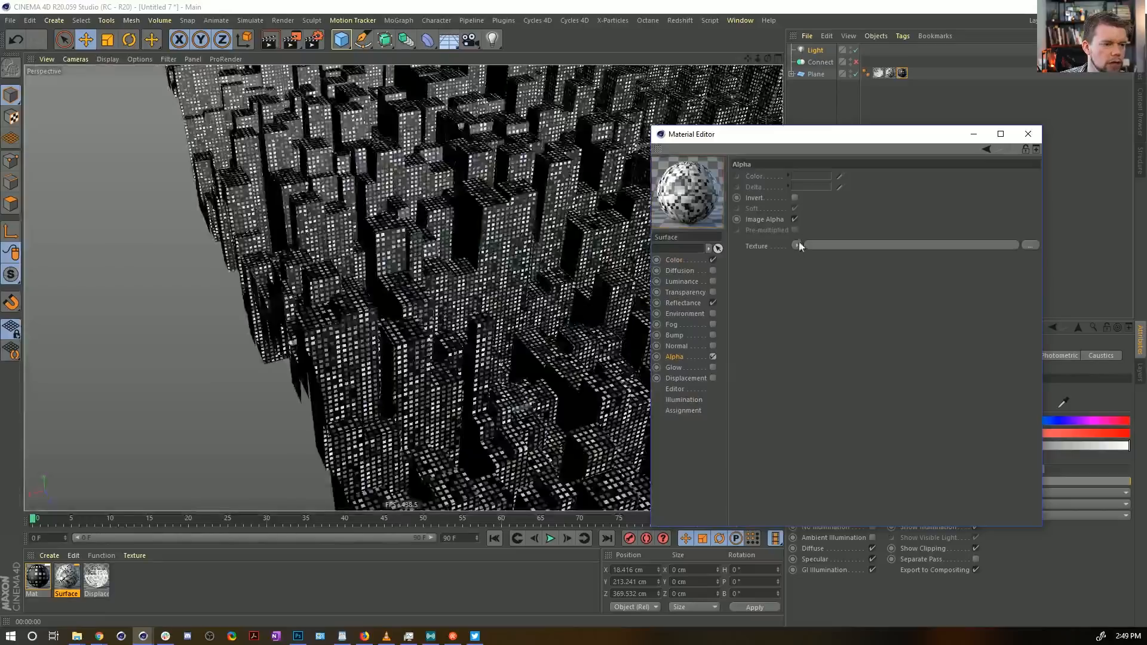
pyautogui.click(798, 245)
pyautogui.click(832, 306)
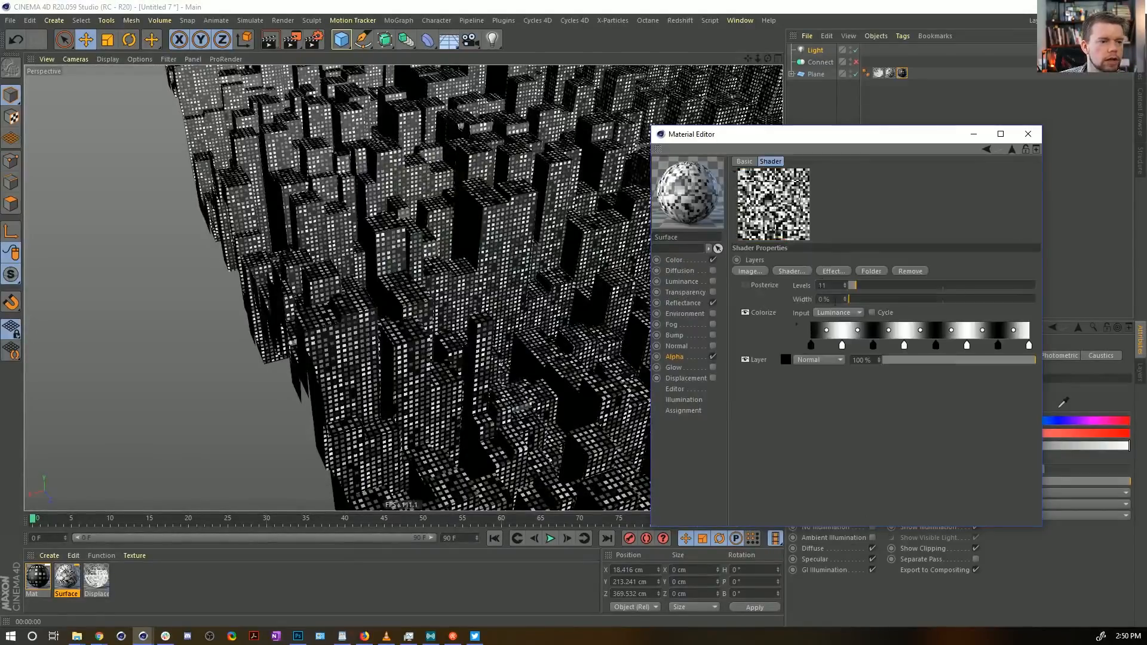
pyautogui.press('Delete')
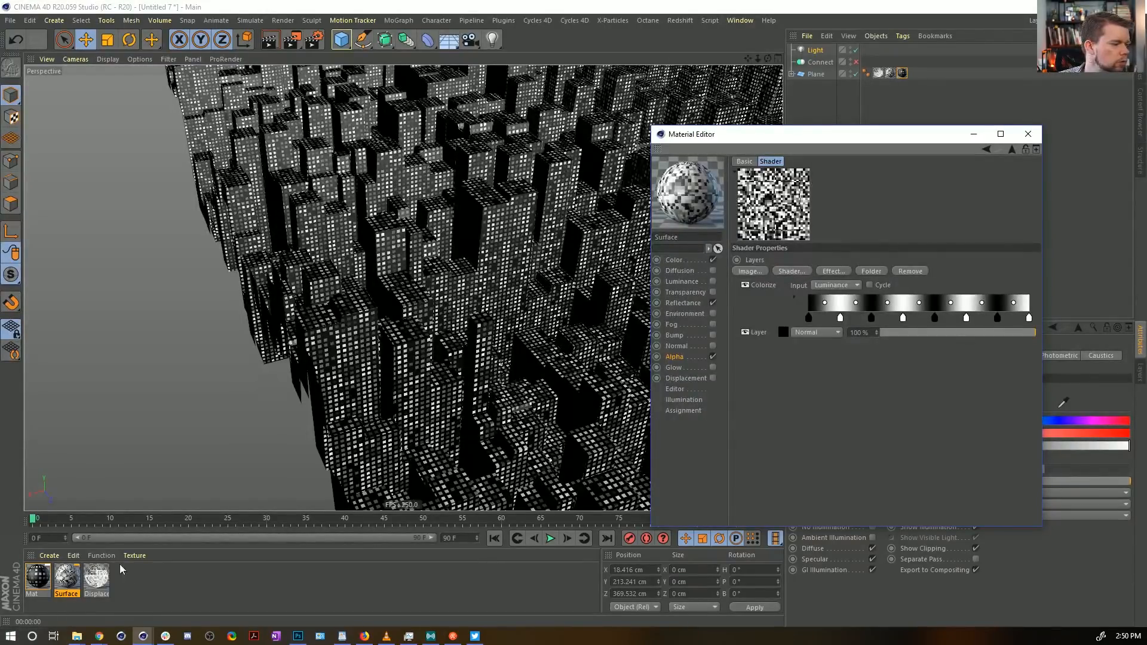
pyautogui.click(48, 578)
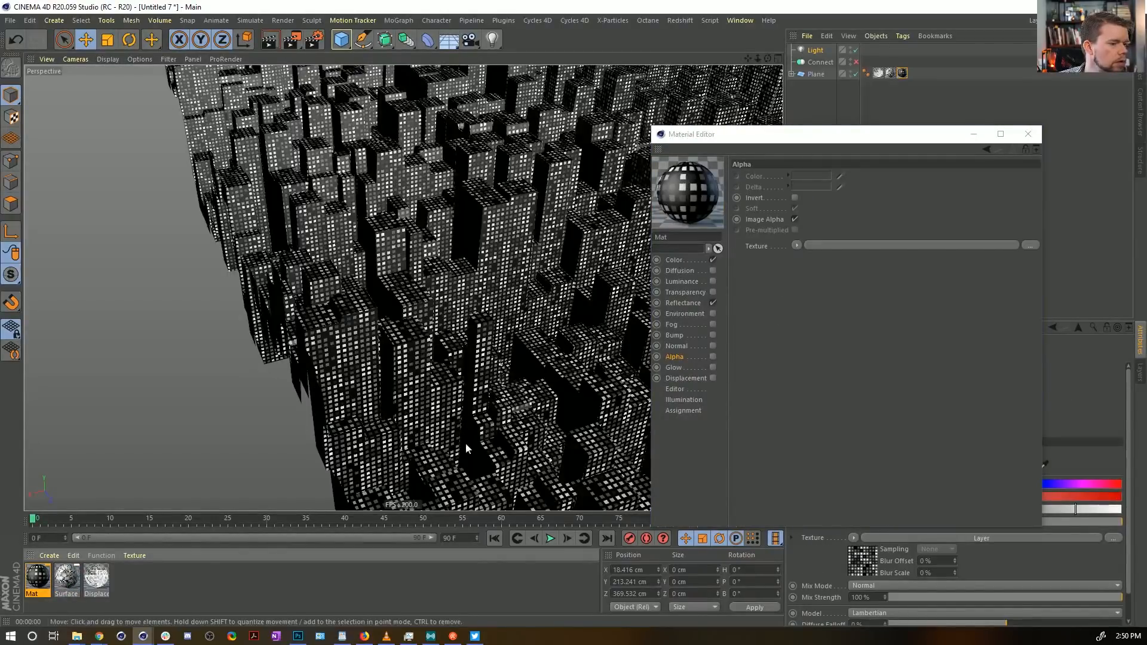
pyautogui.click(73, 580)
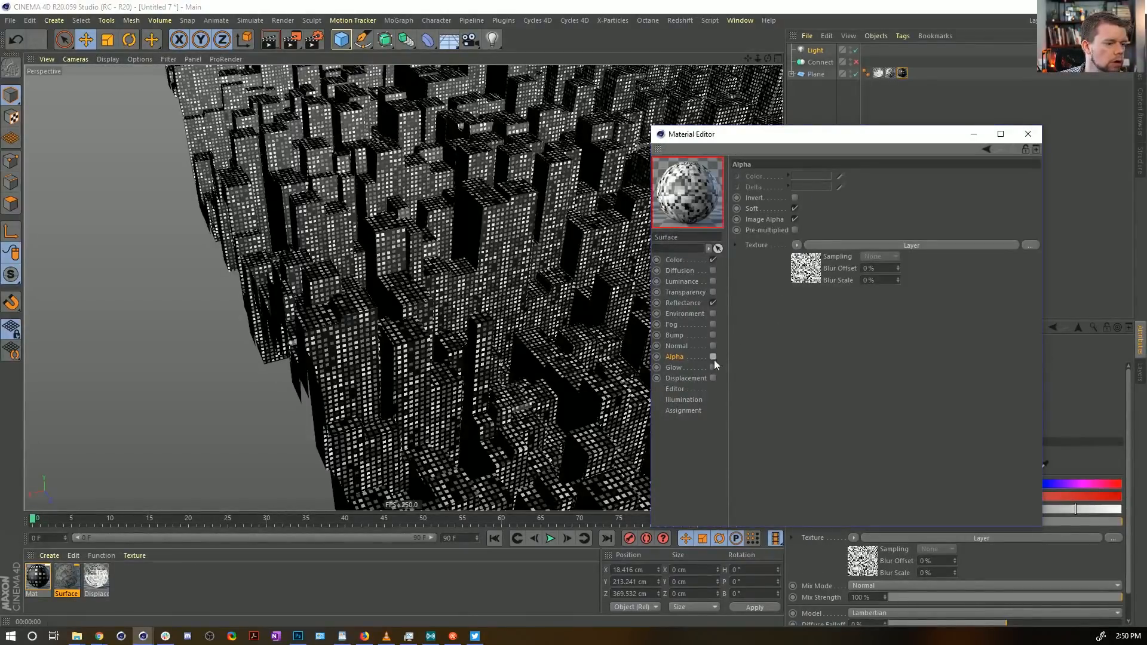
# Step: Rename the Mat material to Windows
pyautogui.click(38, 597)
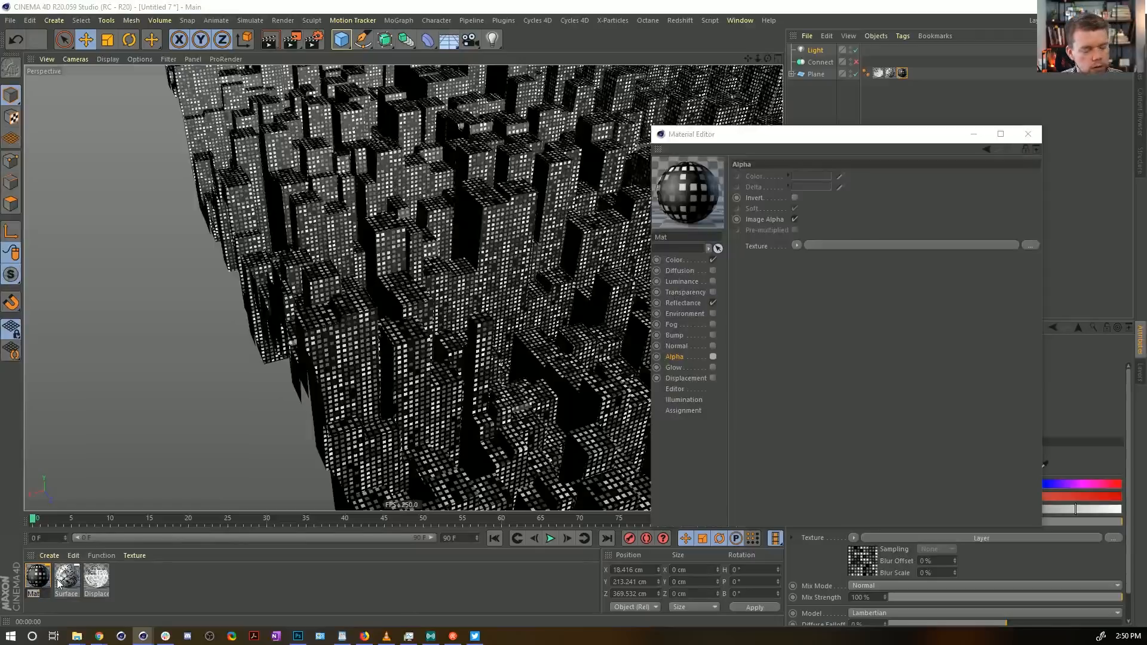
pyautogui.write('Windows')
pyautogui.press('Return')
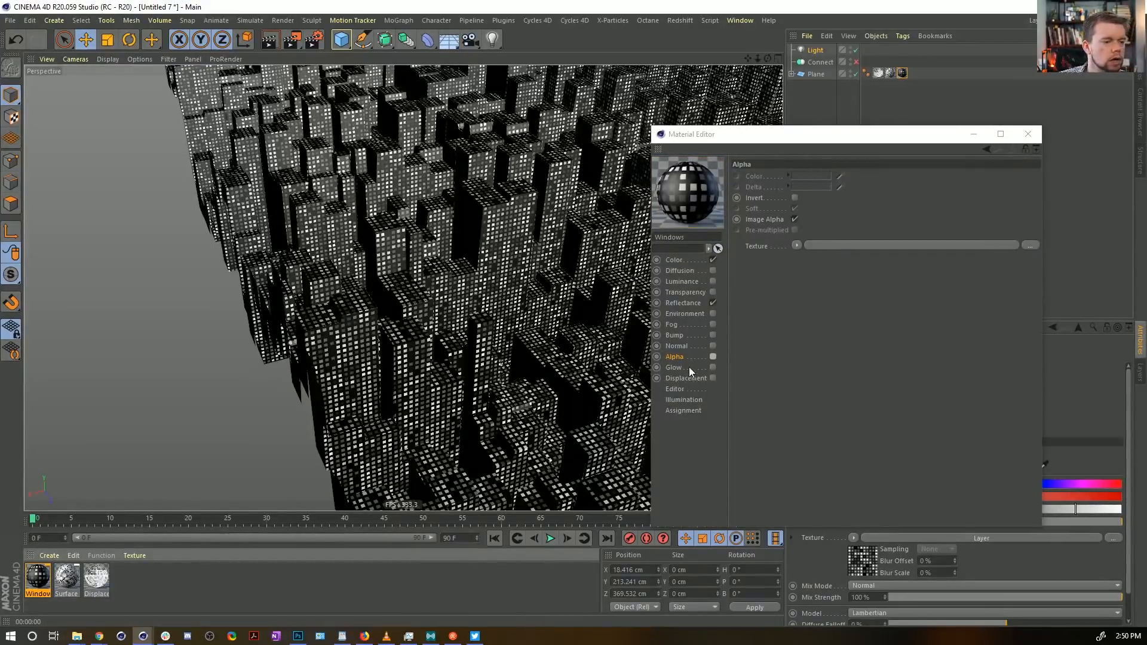
# Step: Enable Alpha on the Windows material and paste a copy of its Color Layer shader as the Alpha texture
pyautogui.click(713, 357)
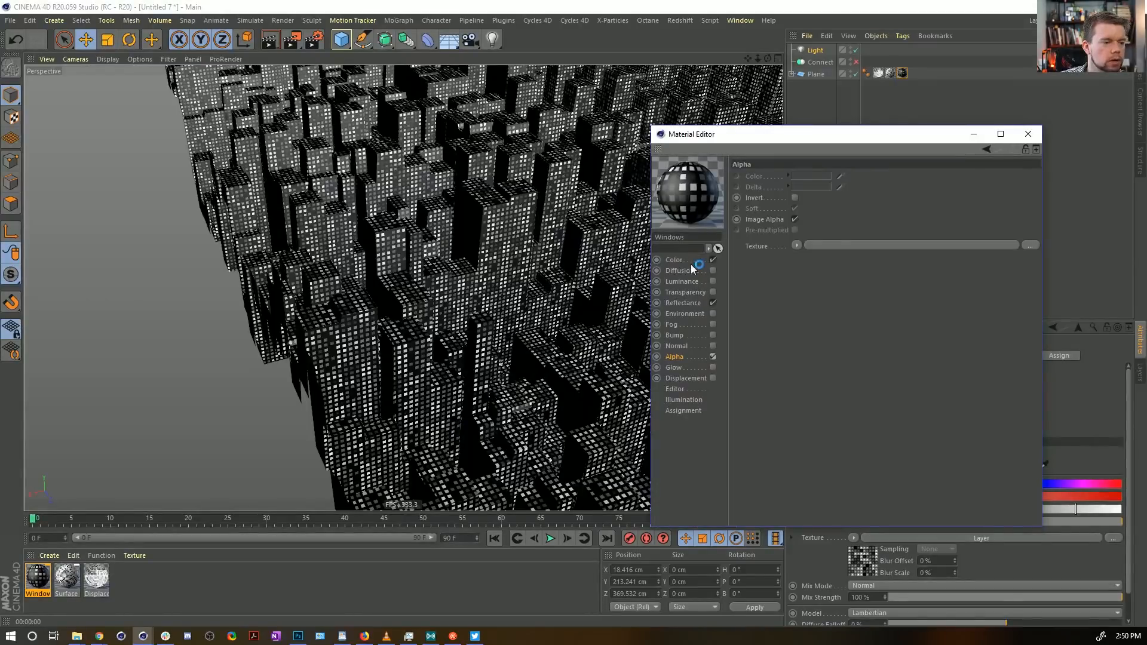
pyautogui.click(698, 262)
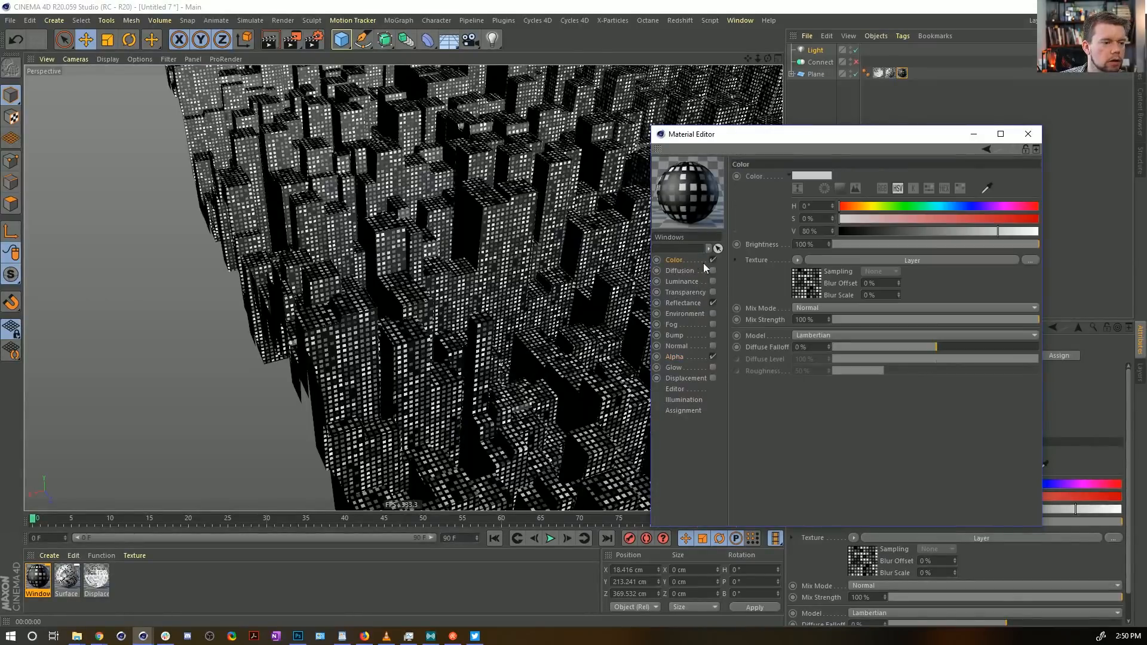
pyautogui.click(690, 356)
pyautogui.moveTo(823, 252); pyautogui.dragTo(823, 248)
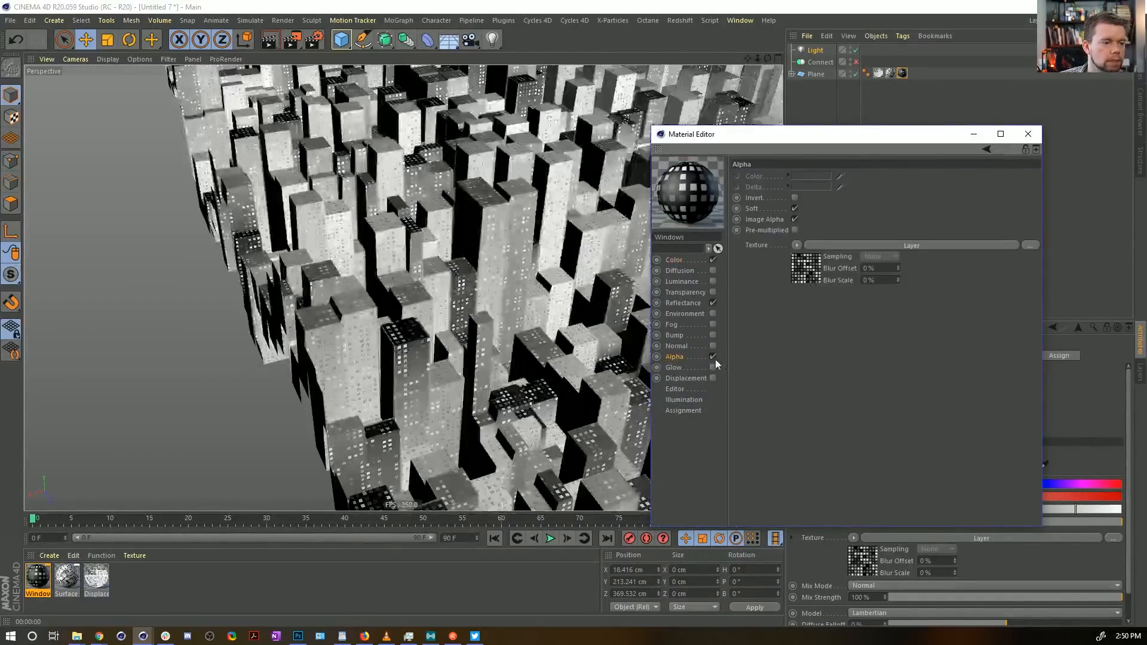
# Step: Add a Colorize effect above the Tiles in the Windows material's Alpha Layer shader
pyautogui.click(813, 273)
pyautogui.click(806, 272)
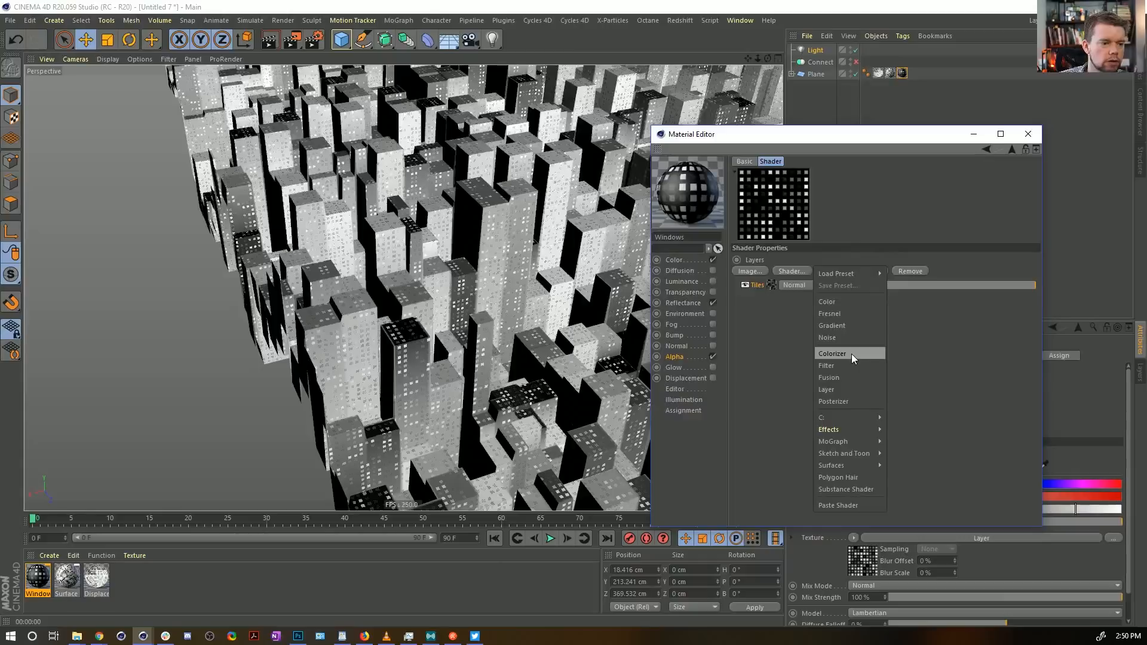
pyautogui.press('Escape')
pyautogui.click(835, 271)
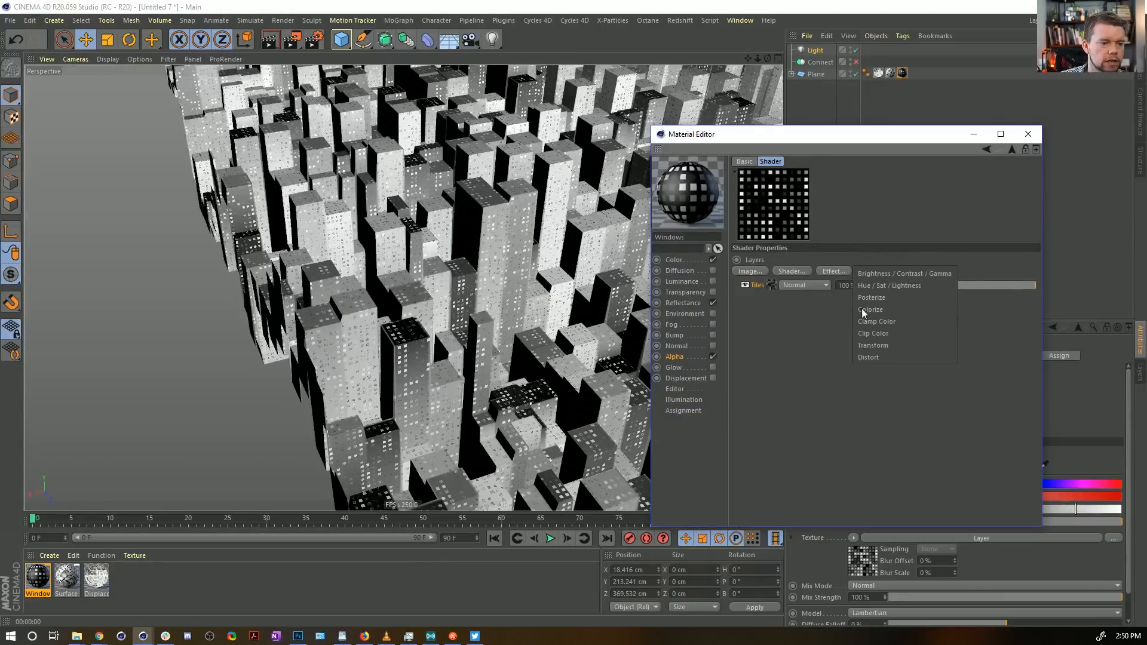
pyautogui.click(896, 315)
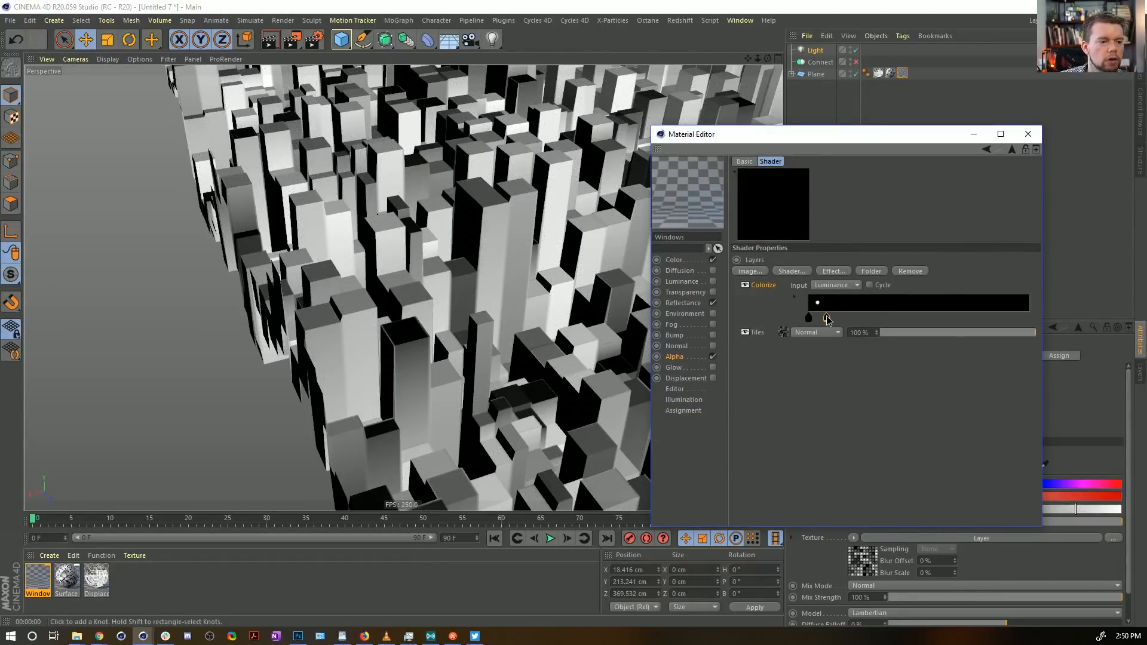
# Step: Set the Colorize gradient's second knot to white and slide it against the black knot at the start
pyautogui.doubleClick(828, 322)
pyautogui.moveTo(865, 353); pyautogui.dragTo(946, 352)
pyautogui.click(807, 371)
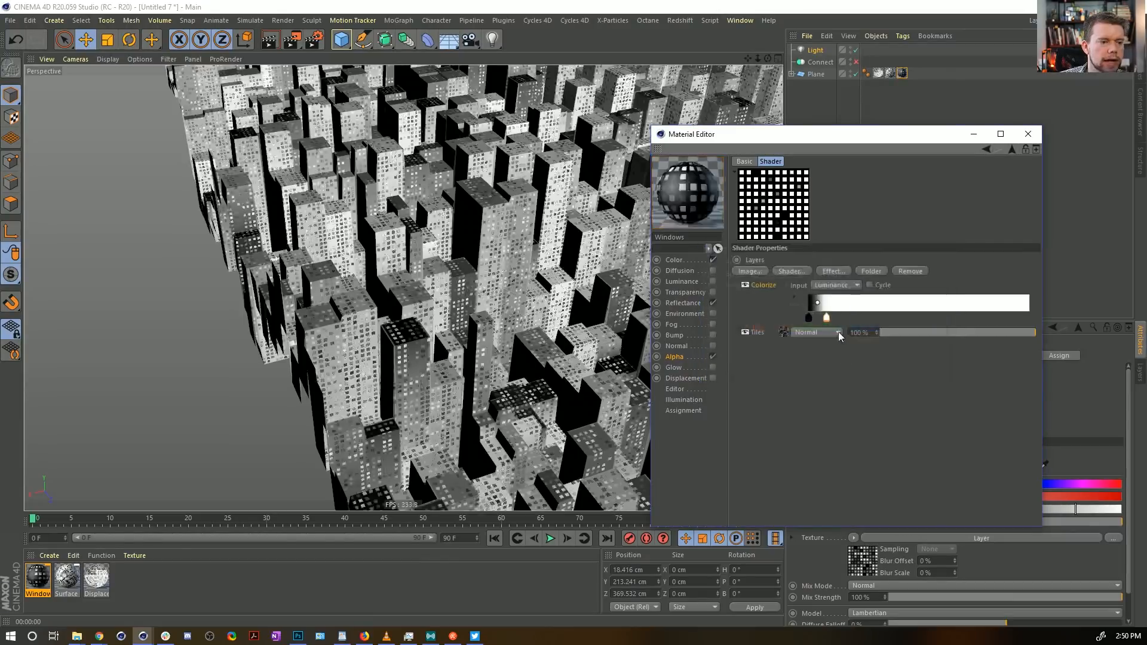
pyautogui.moveTo(828, 320); pyautogui.dragTo(811, 326)
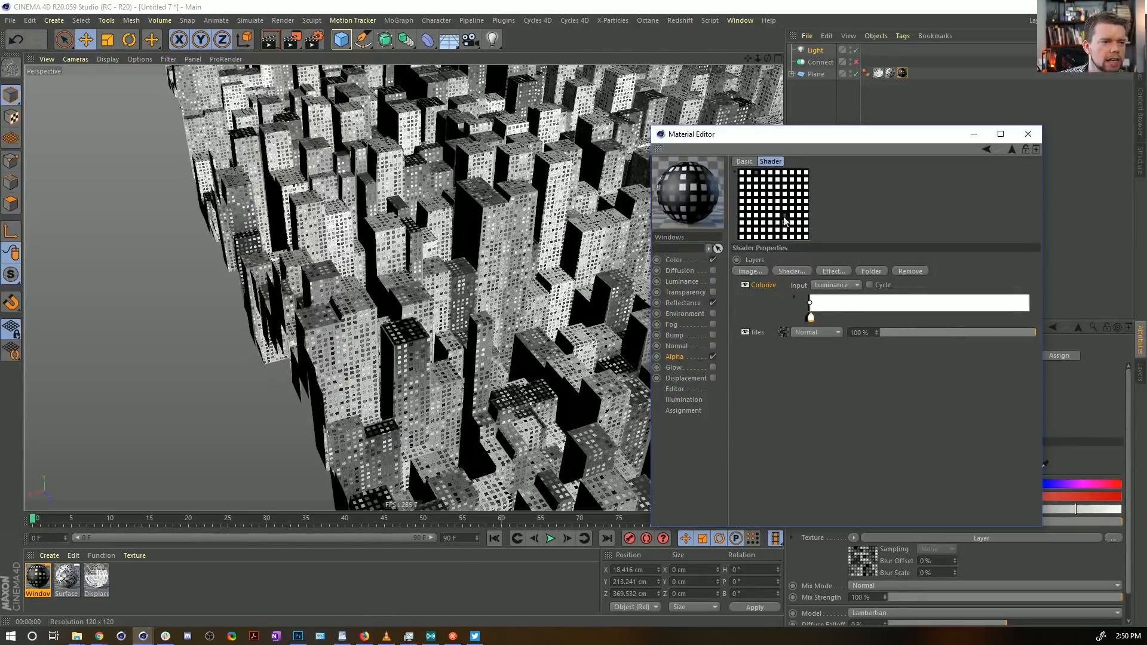
pyautogui.click(812, 321)
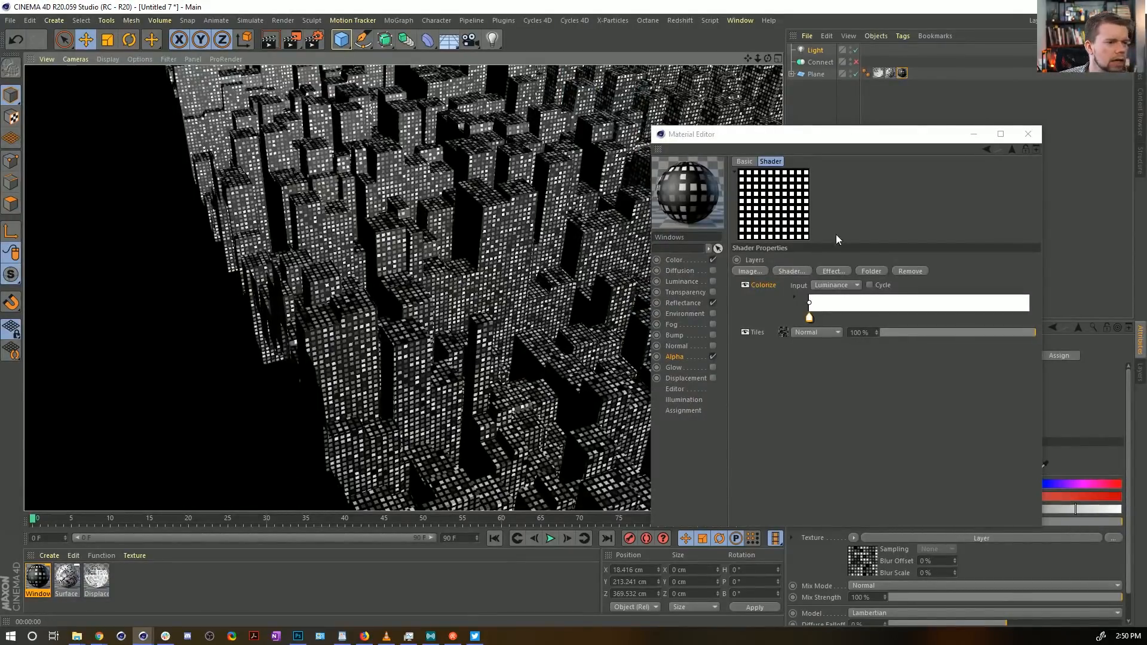
# Step: Disable Image Alpha in the Windows material's Alpha channel and add a Falloff shader to its Layer shader
pyautogui.click(694, 360)
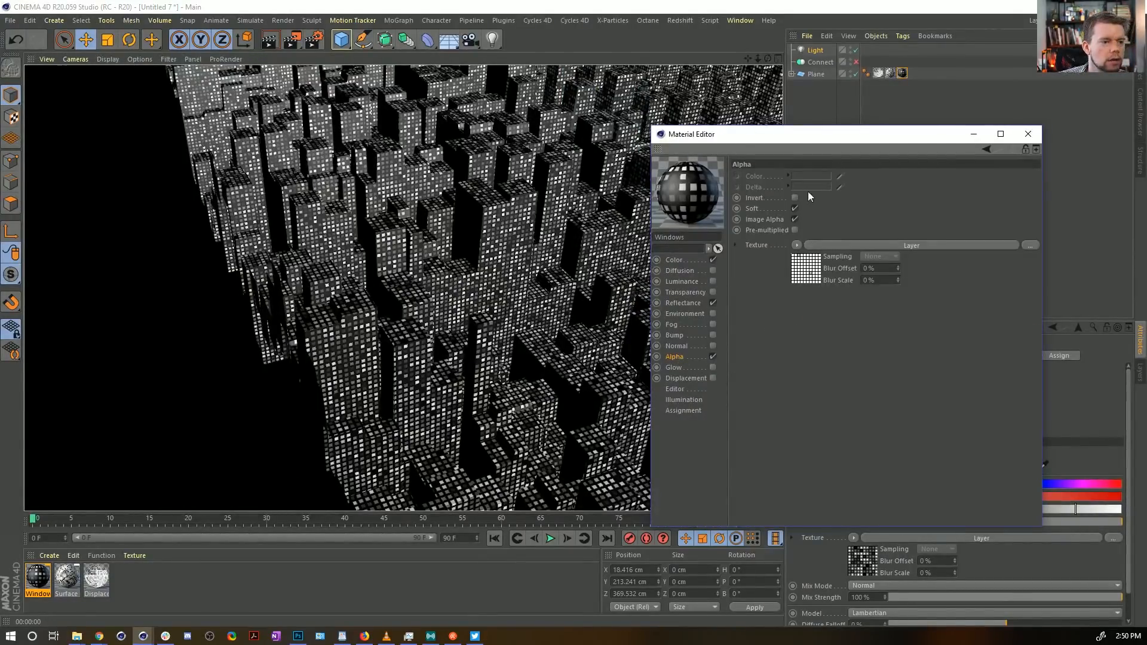
pyautogui.click(795, 220)
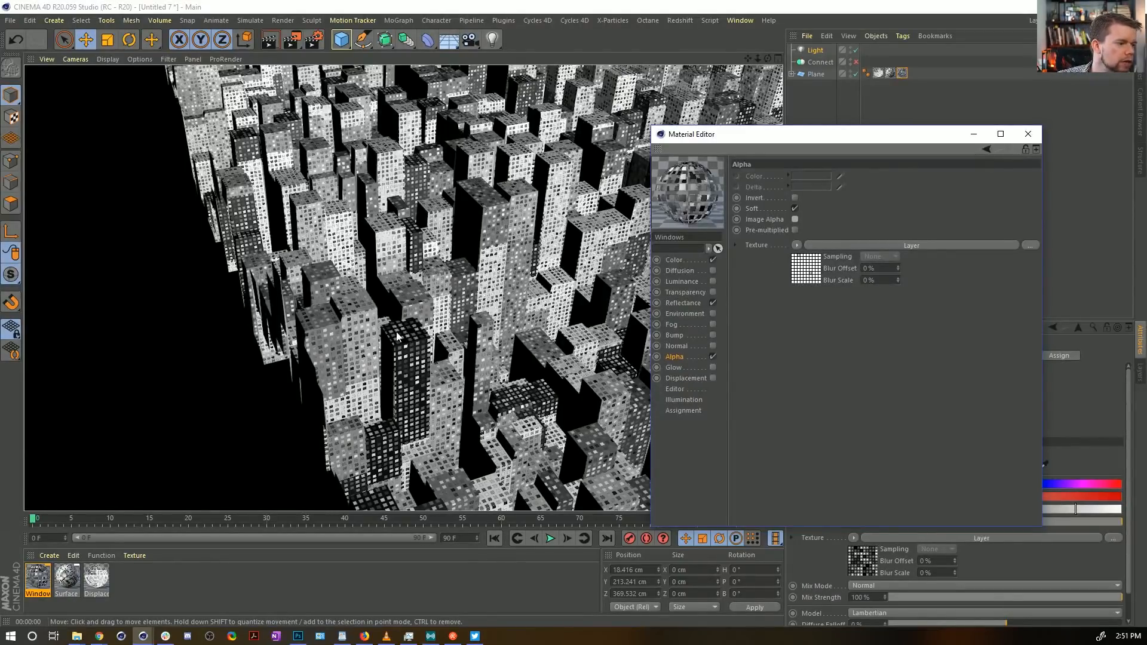
pyautogui.click(804, 270)
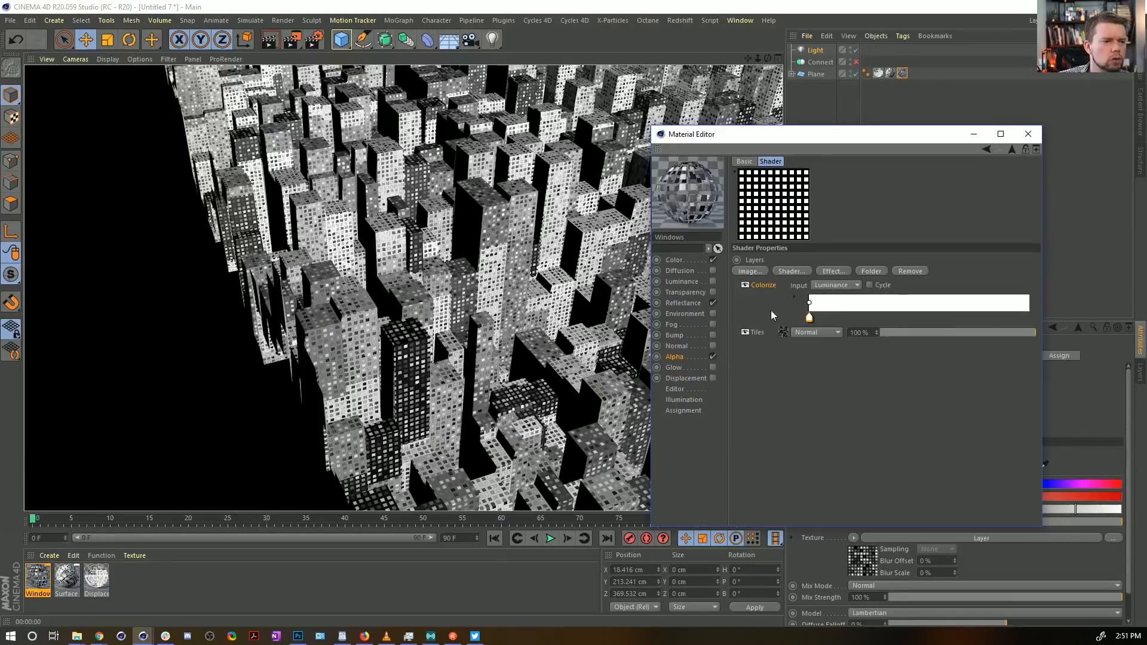
pyautogui.click(789, 273)
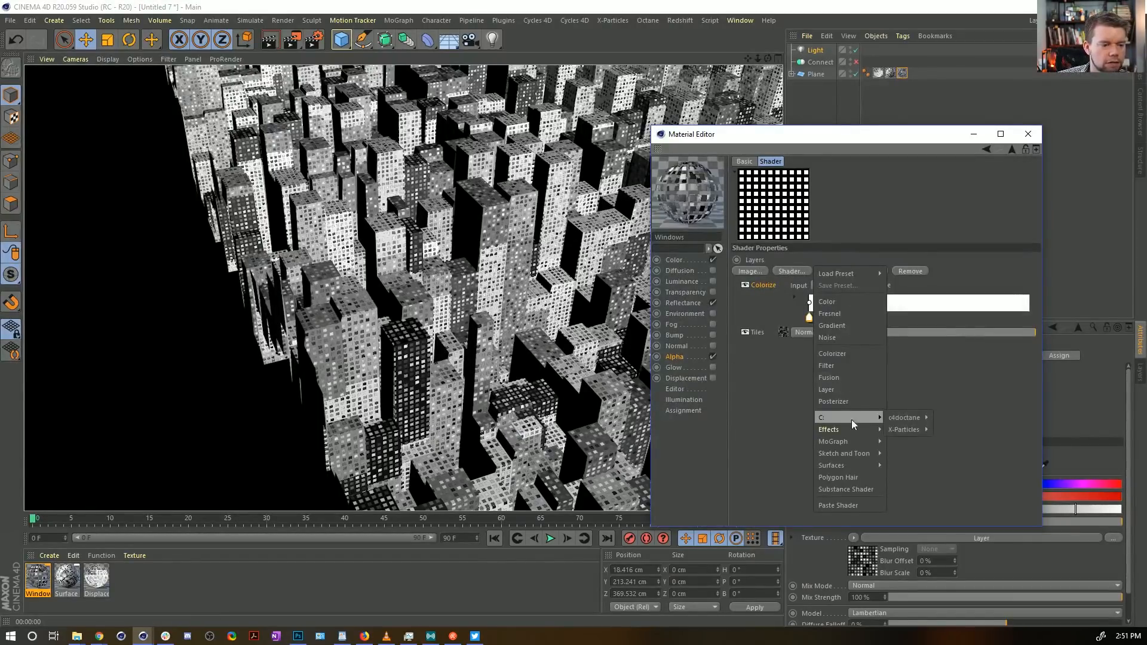
pyautogui.moveTo(855, 440)
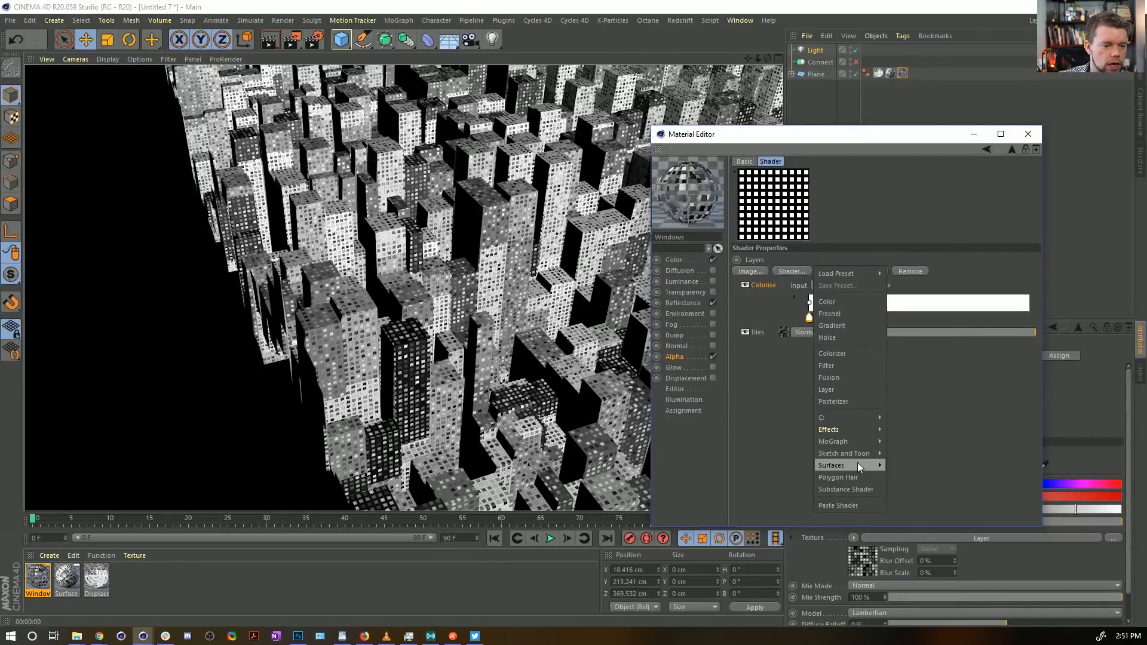
pyautogui.moveTo(856, 465)
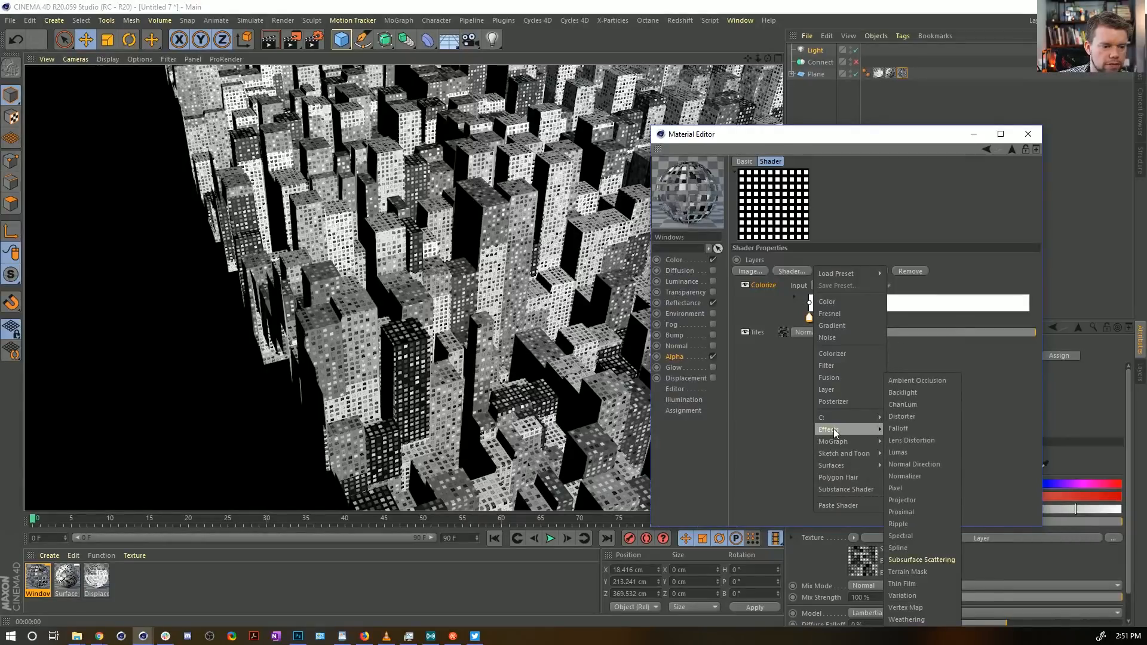
pyautogui.click(898, 428)
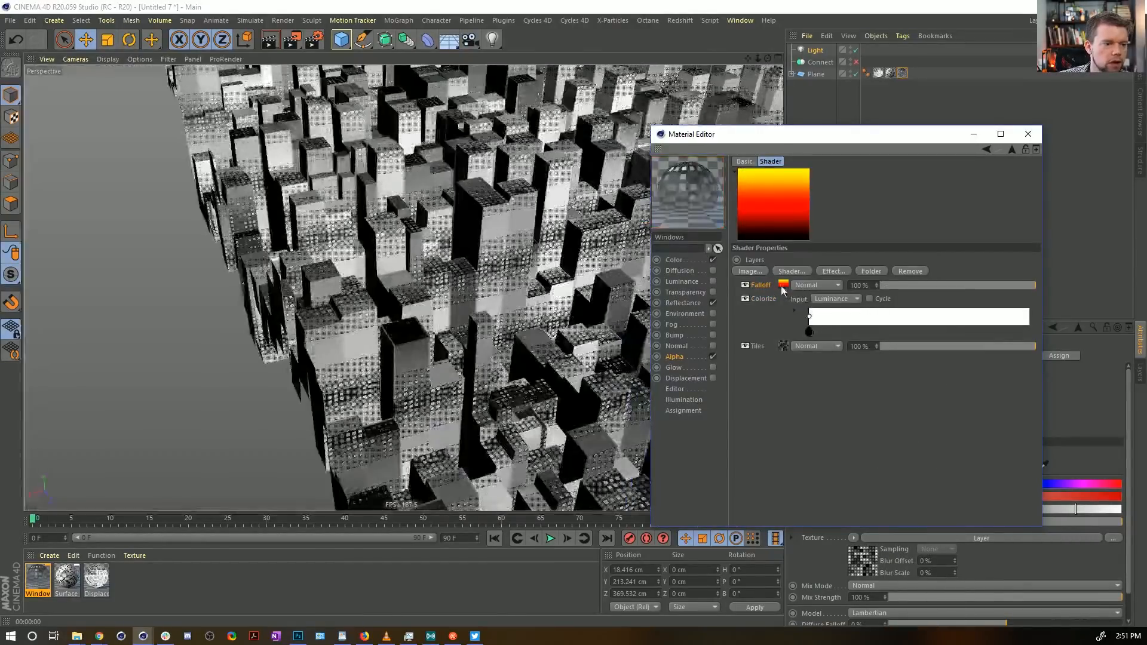
# Step: Remove the red middle knot from the Falloff gradient and change its yellow end knot to white
pyautogui.moveTo(910, 314); pyautogui.dragTo(909, 350)
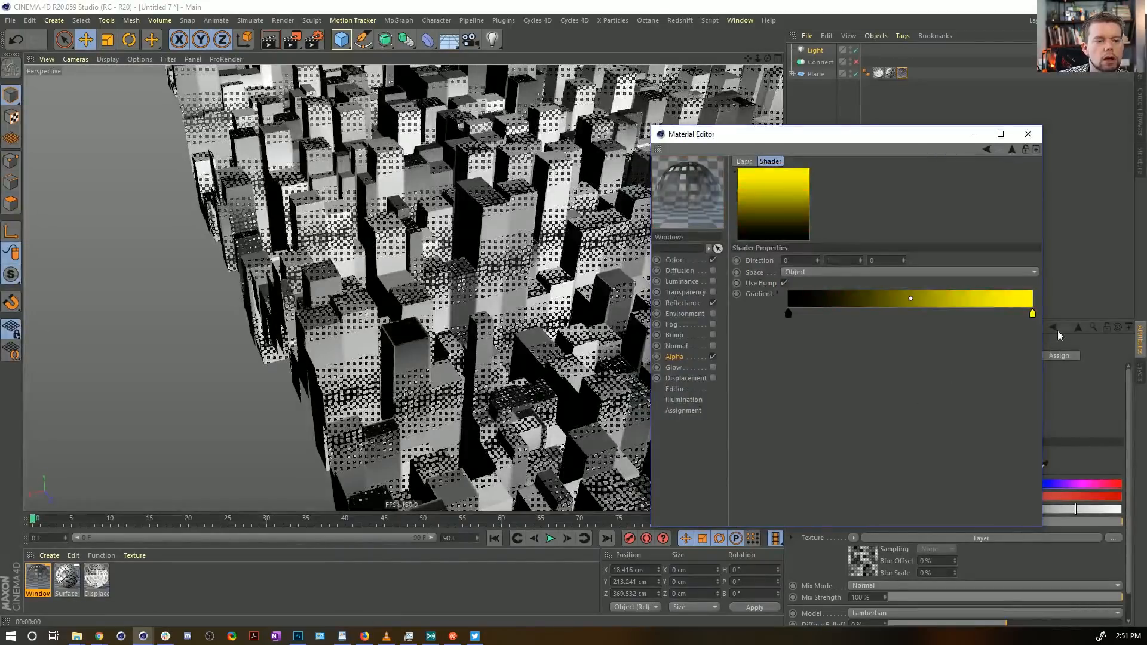
pyautogui.doubleClick(1033, 316)
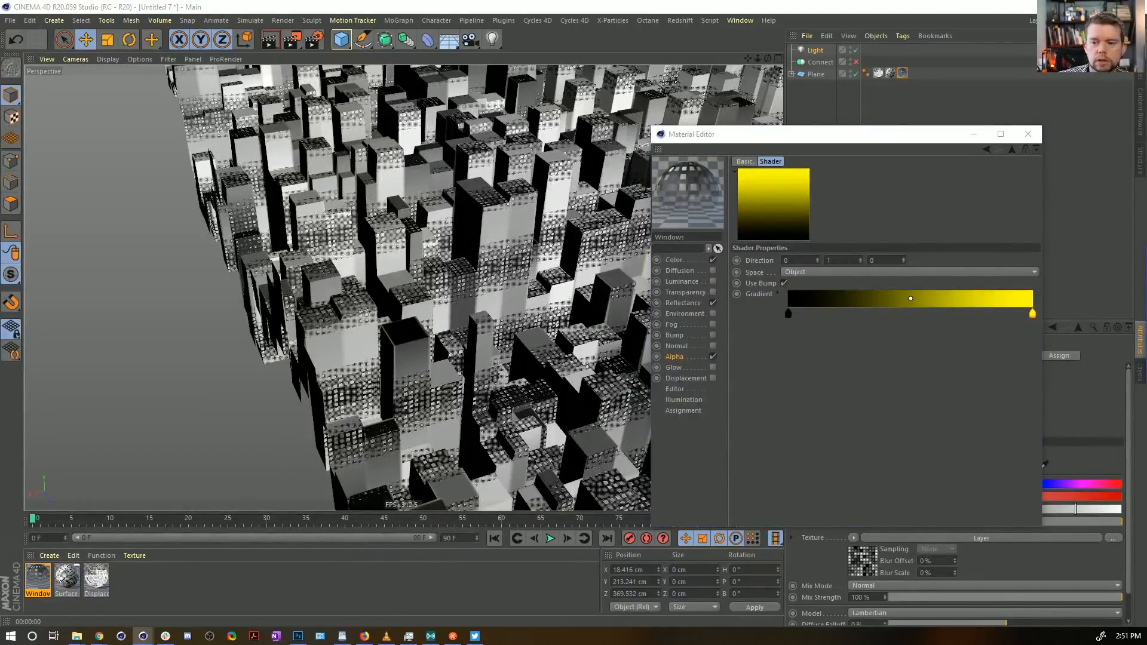
pyautogui.moveTo(726, 340); pyautogui.dragTo(698, 340)
pyautogui.click(752, 371)
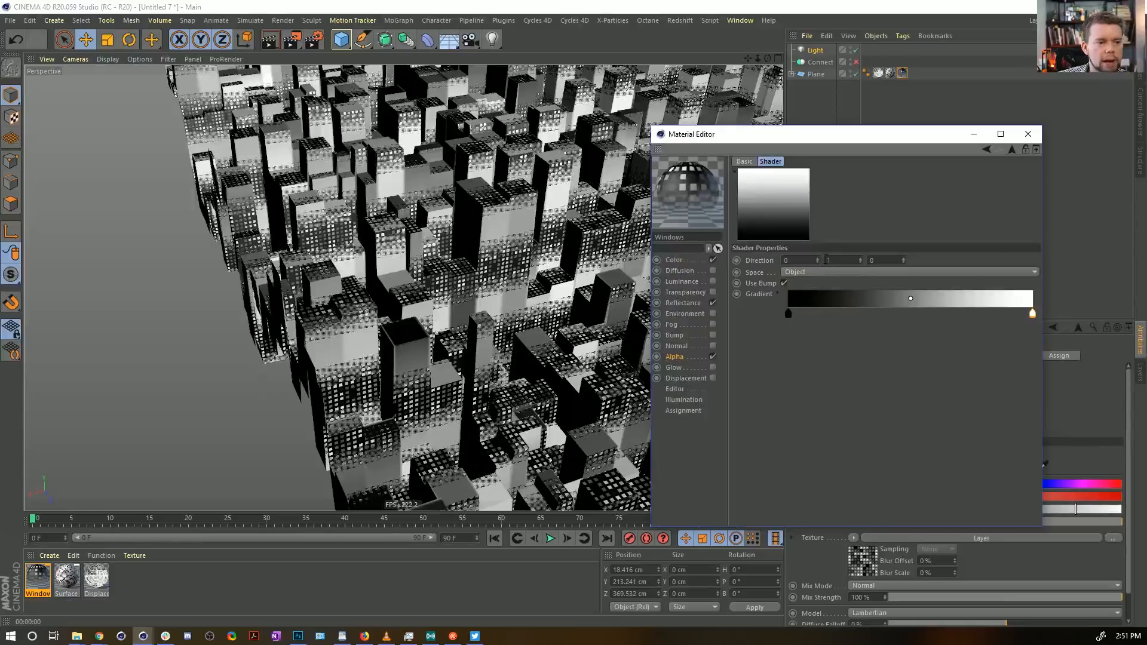
# Step: Set the Falloff's Y direction to -1 and move the white gradient knot close to the black knot
pyautogui.click(827, 260)
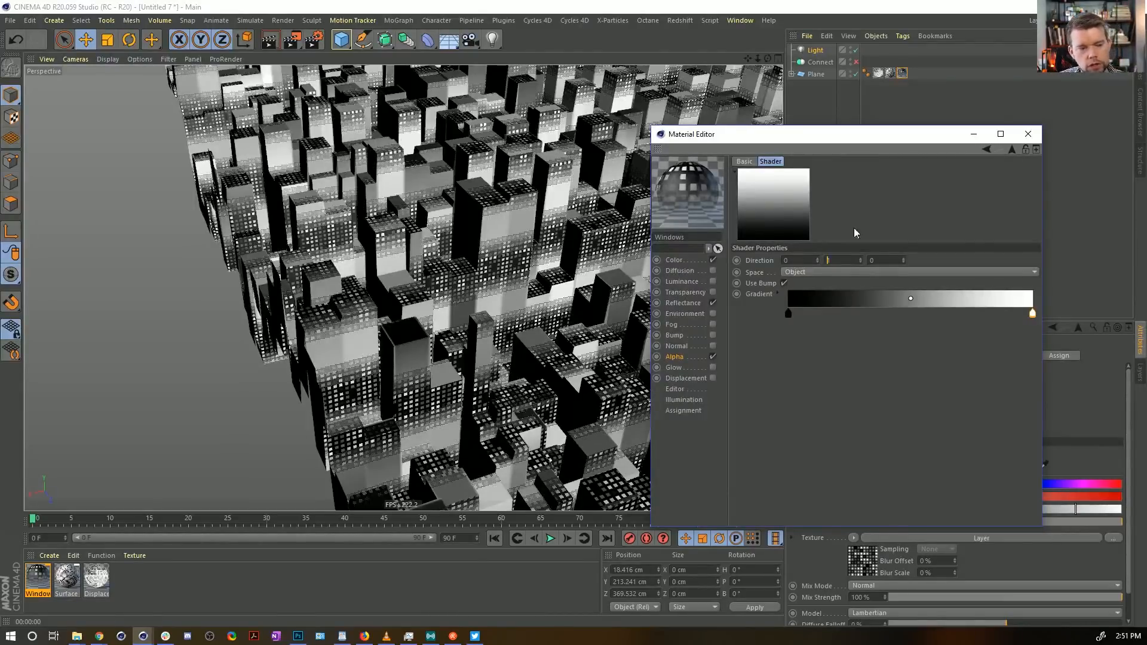
pyautogui.write('-')
pyautogui.press('Return')
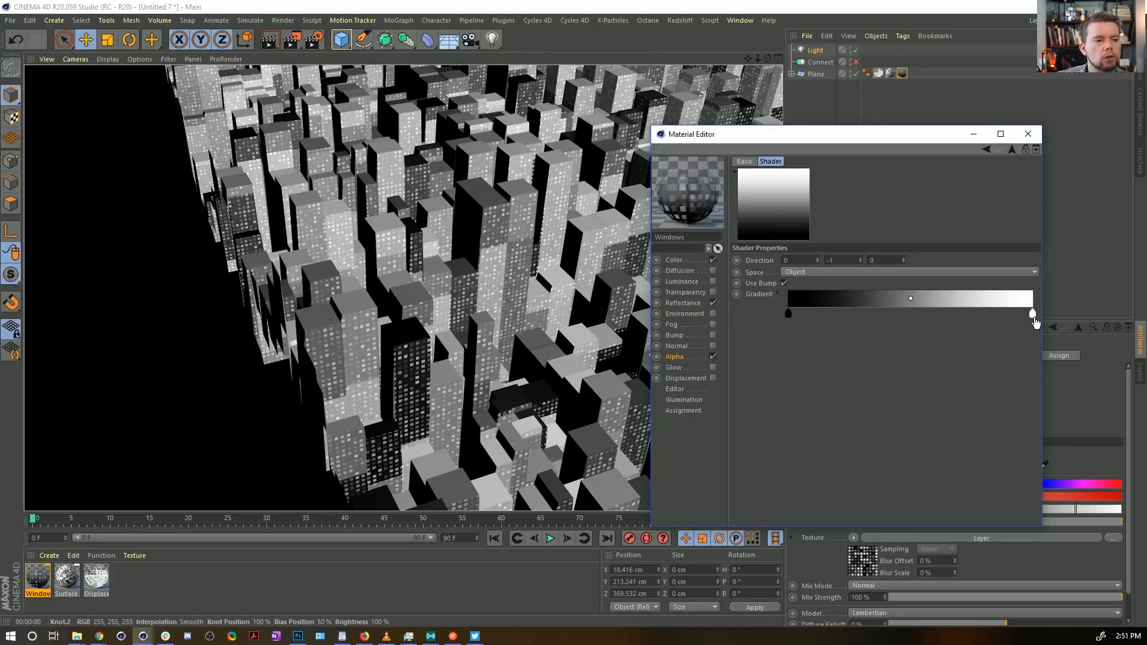
pyautogui.moveTo(1035, 321); pyautogui.dragTo(834, 323)
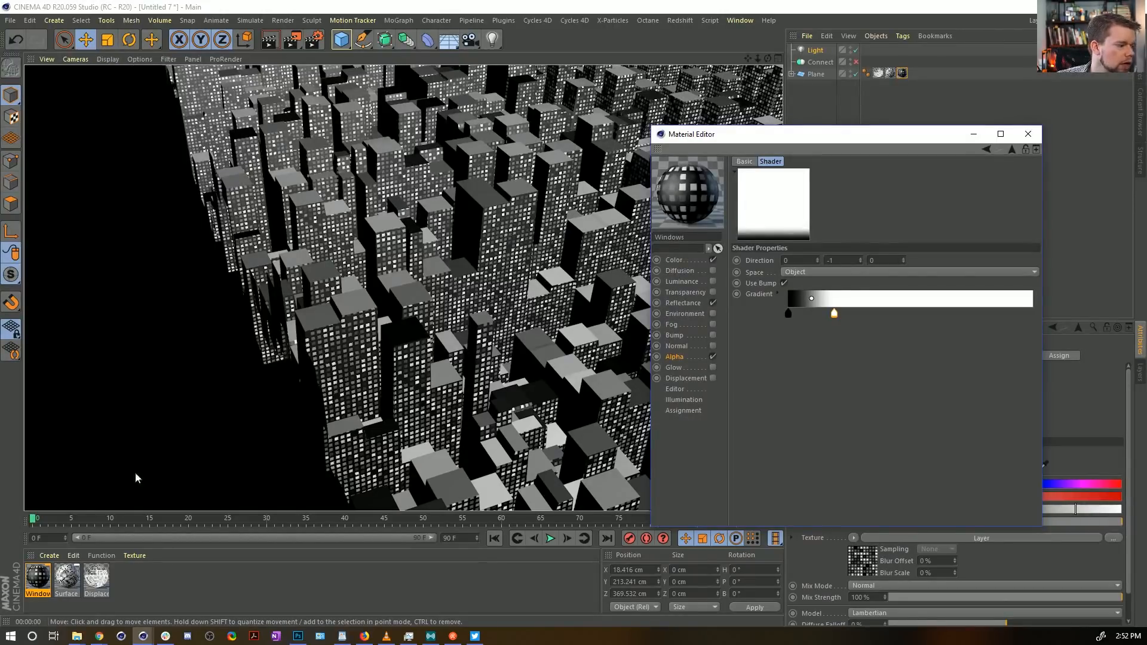
# Step: Copy the Windows material's Color channel Layer shader into Luminance, disable Color and enable Luminance
pyautogui.click(42, 574)
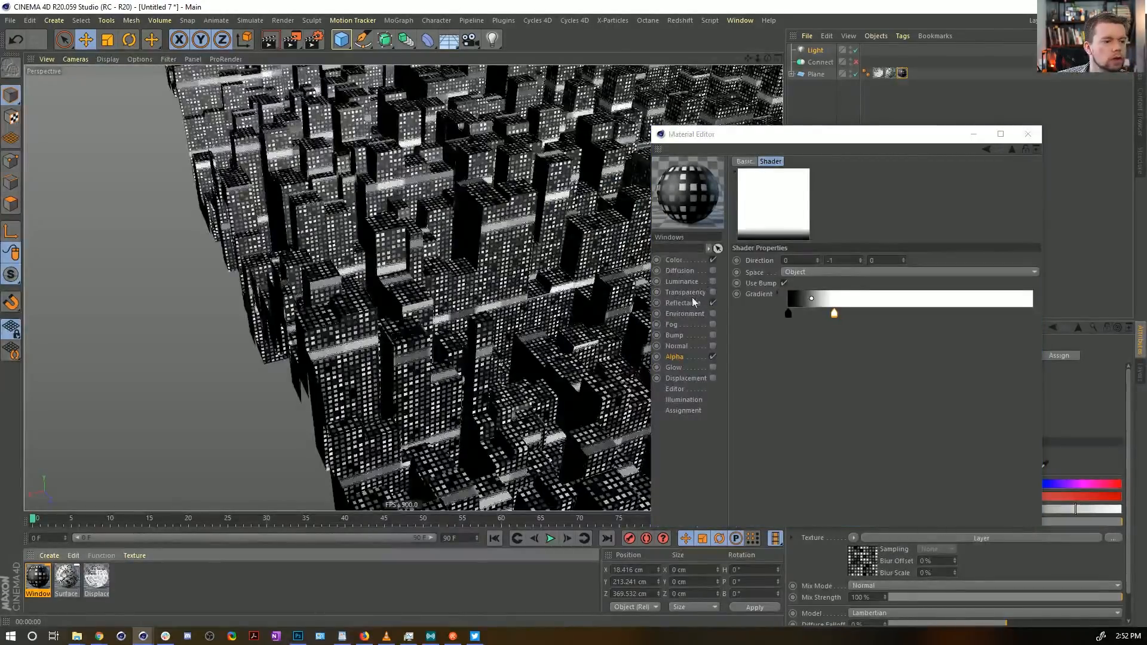
pyautogui.click(694, 258)
pyautogui.click(798, 260)
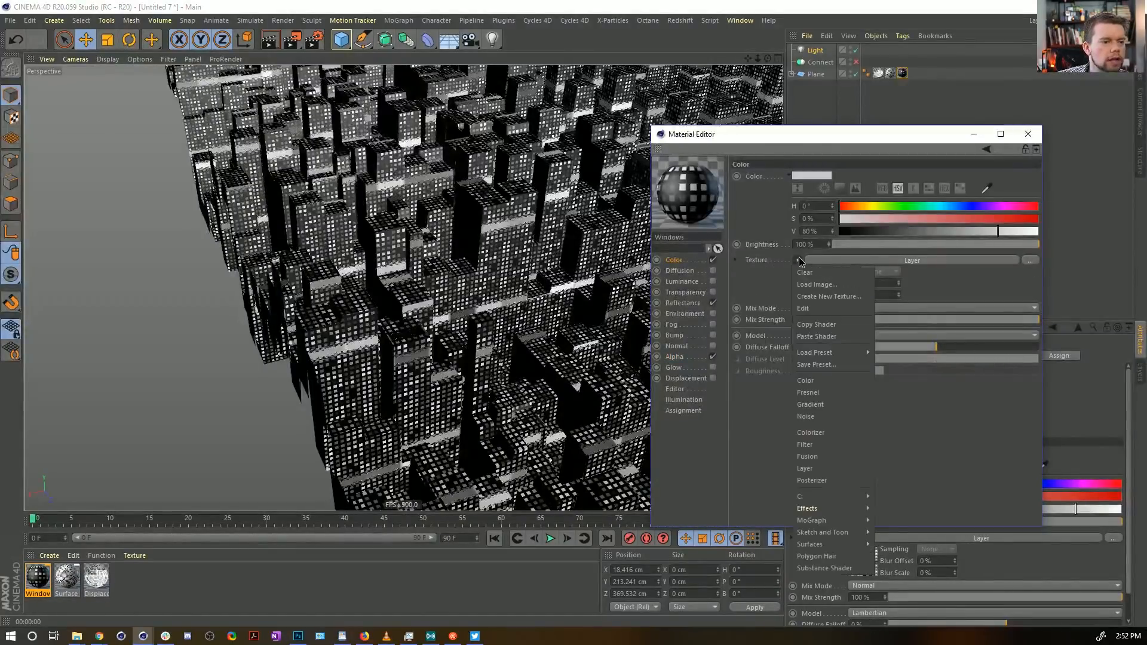
pyautogui.click(706, 259)
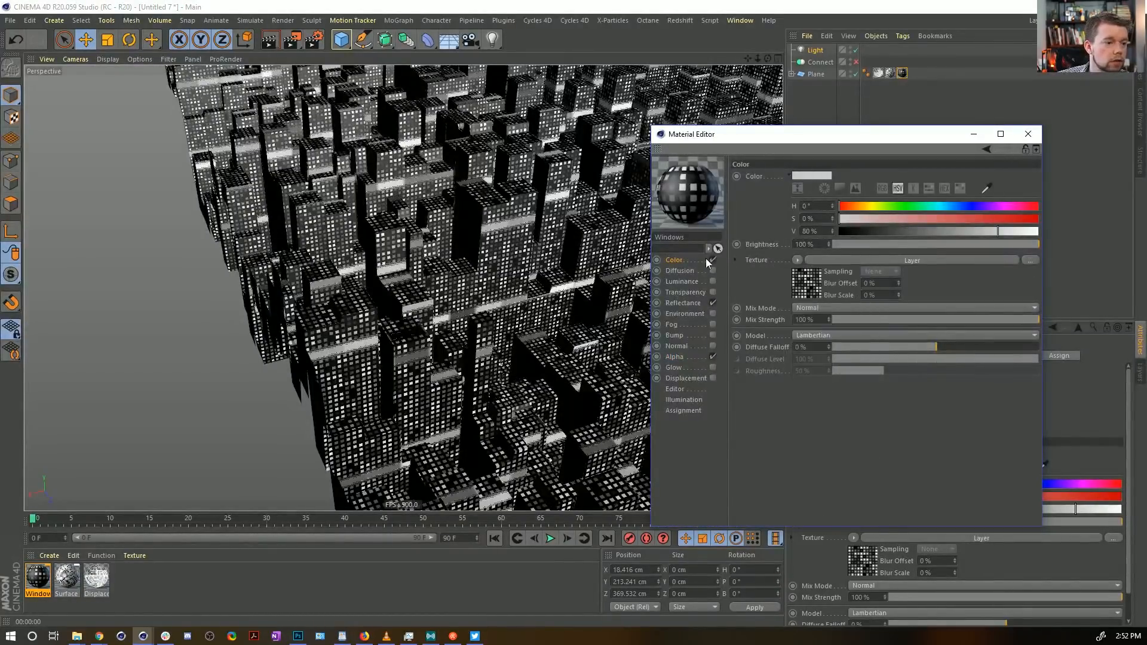
pyautogui.click(712, 260)
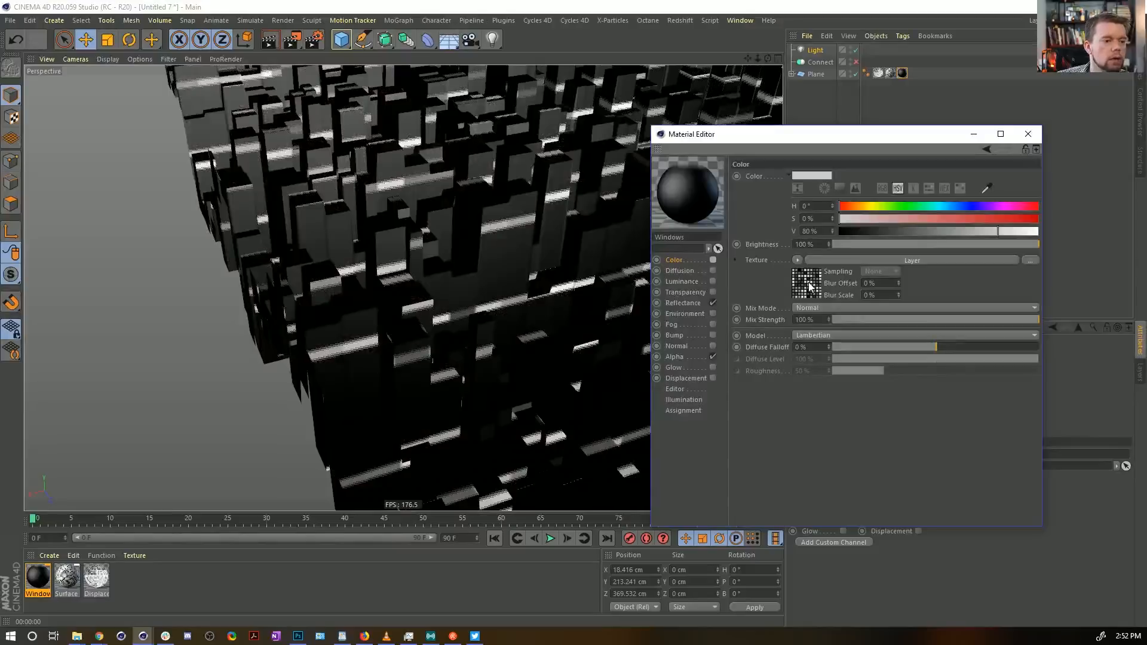
pyautogui.click(694, 281)
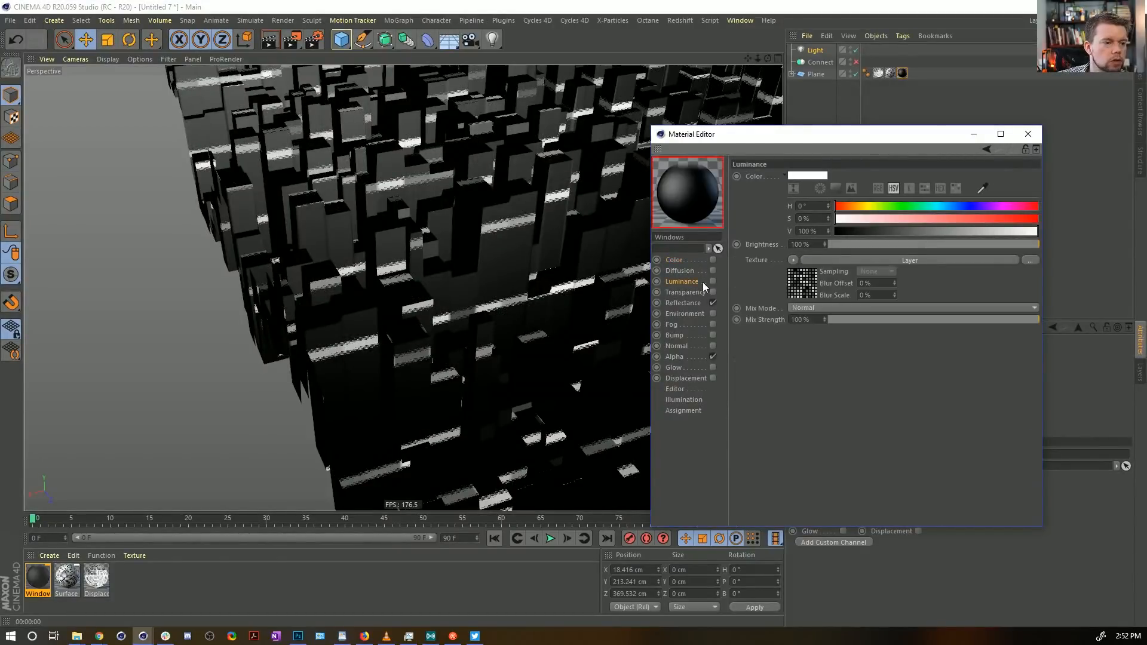
pyautogui.click(712, 281)
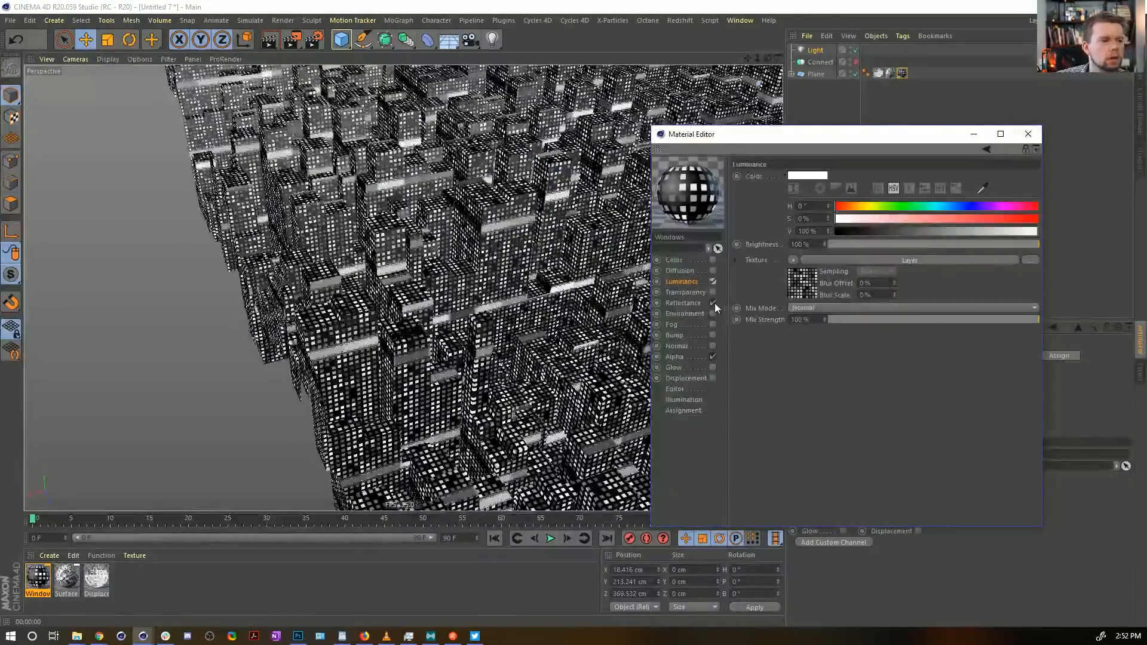
# Step: Replace the material's Default Specular layer with a GGX layer at 0% roughness, 13% reflection strength and 0% specular strength
pyautogui.click(687, 302)
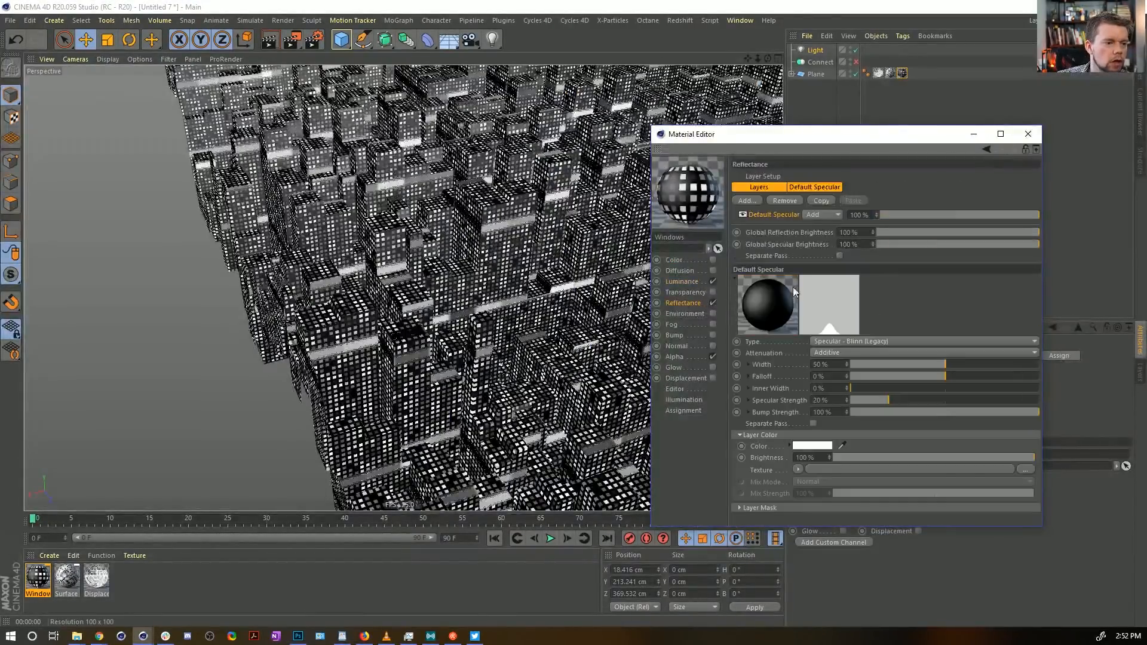
pyautogui.click(786, 200)
pyautogui.click(748, 198)
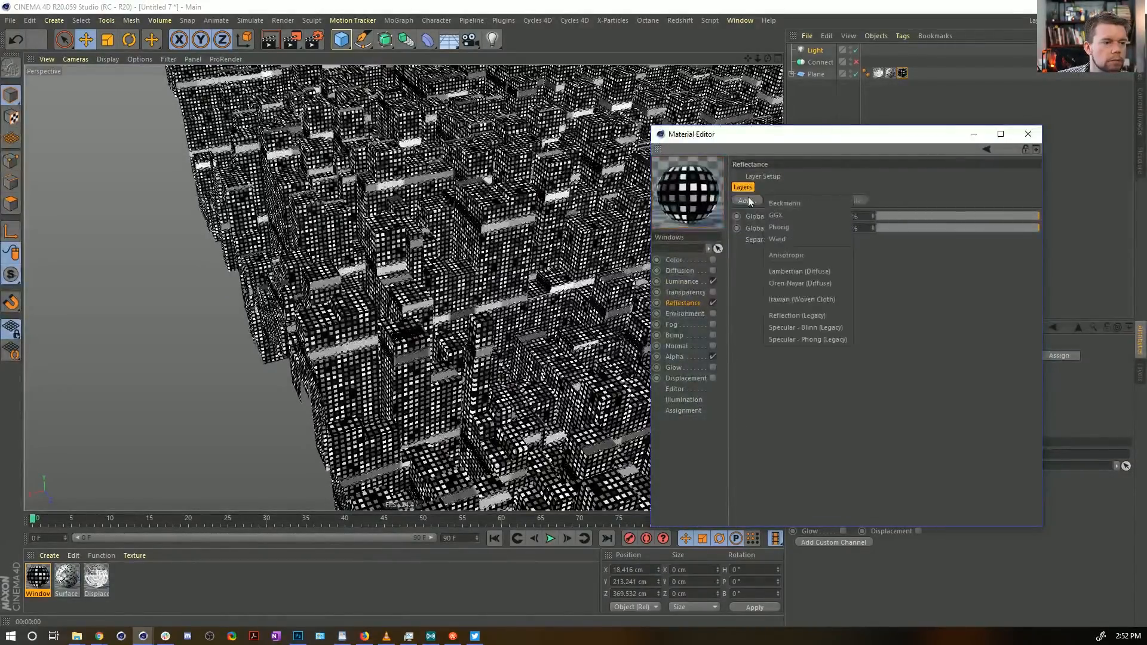
pyautogui.click(800, 213)
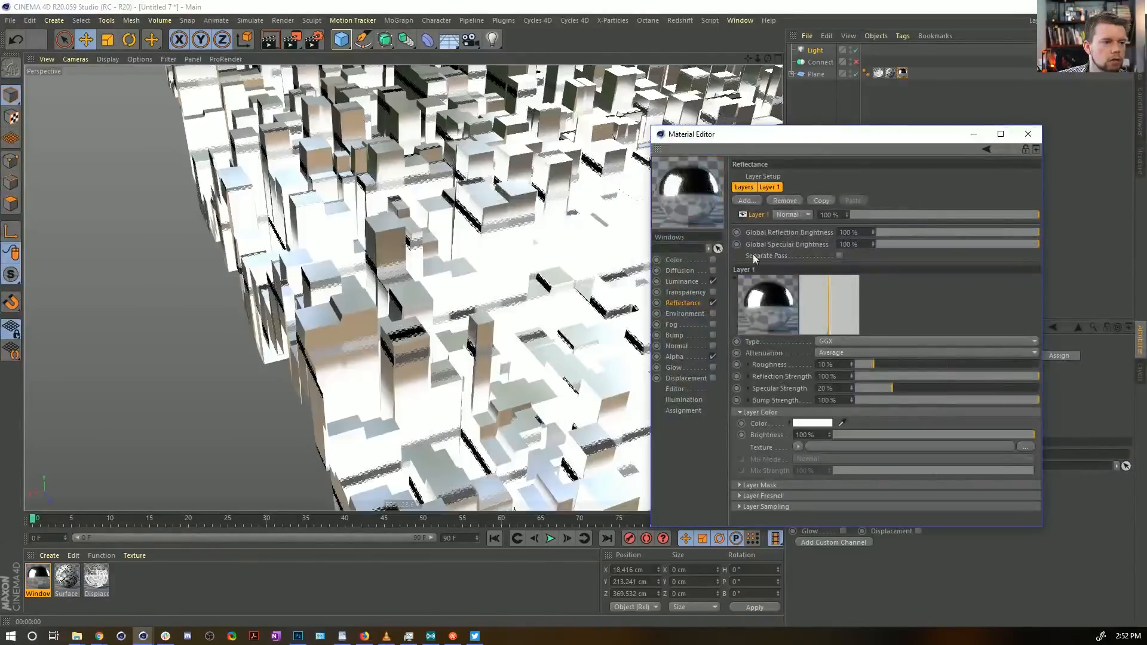
pyautogui.moveTo(873, 364); pyautogui.dragTo(895, 382)
pyautogui.click(890, 377)
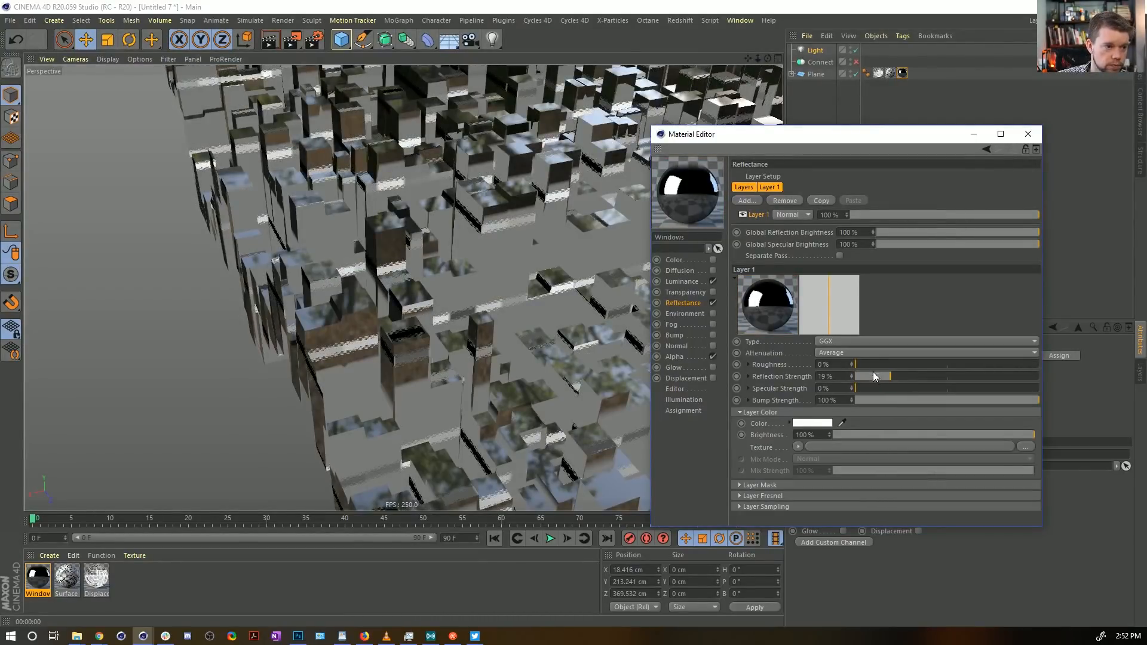
# Step: Try the Add blend mode on the GGX reflectance layer and set it back to Normal
pyautogui.click(682, 282)
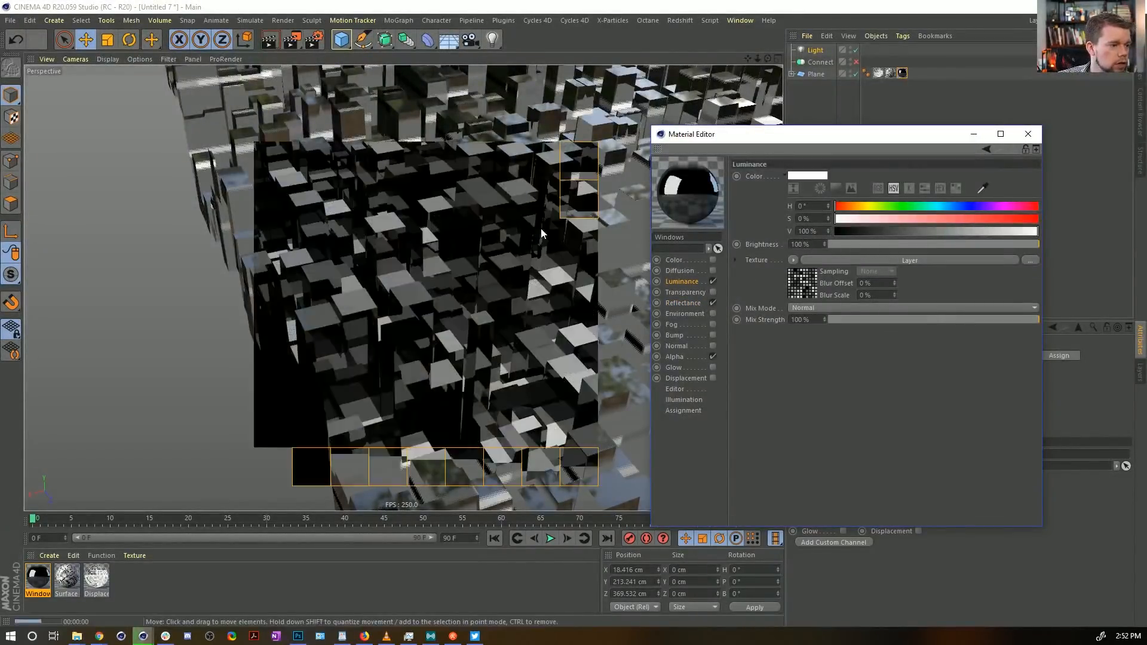
pyautogui.click(691, 304)
pyautogui.click(791, 214)
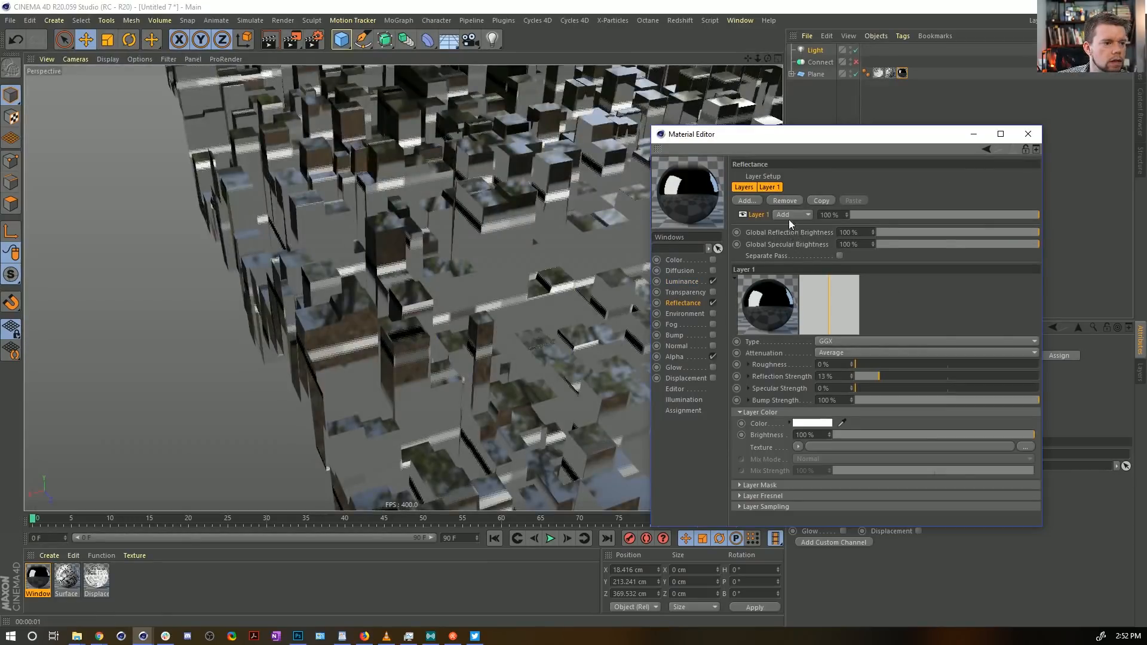
pyautogui.click(790, 230)
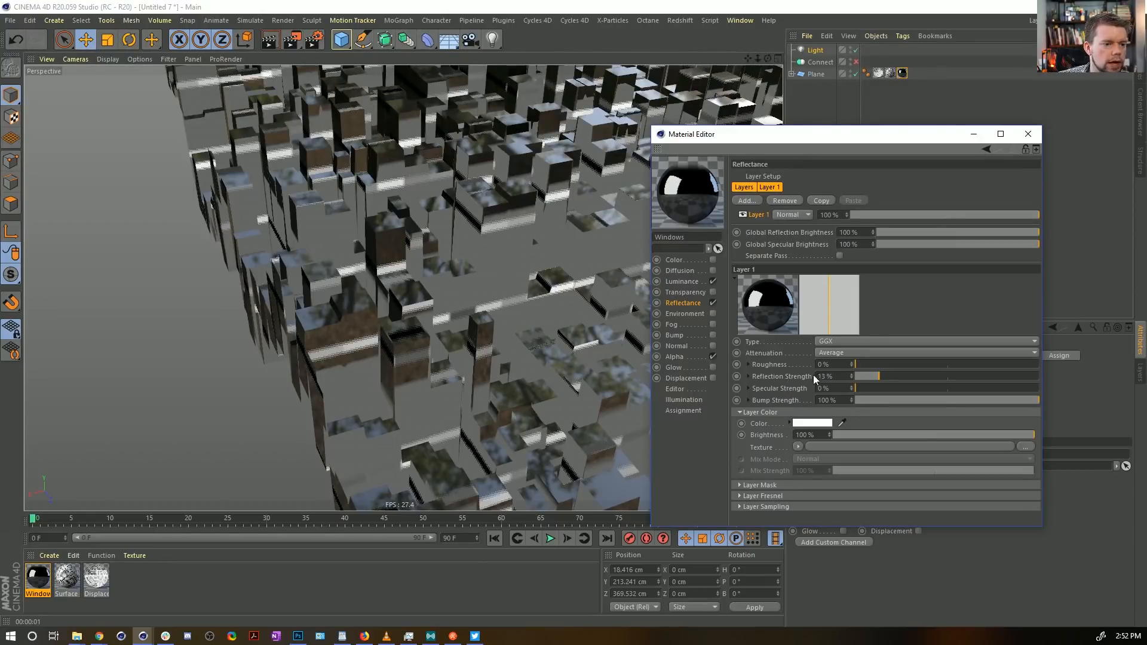
# Step: Set the GGX layer's attenuation to Additive and render the viewport
pyautogui.click(843, 354)
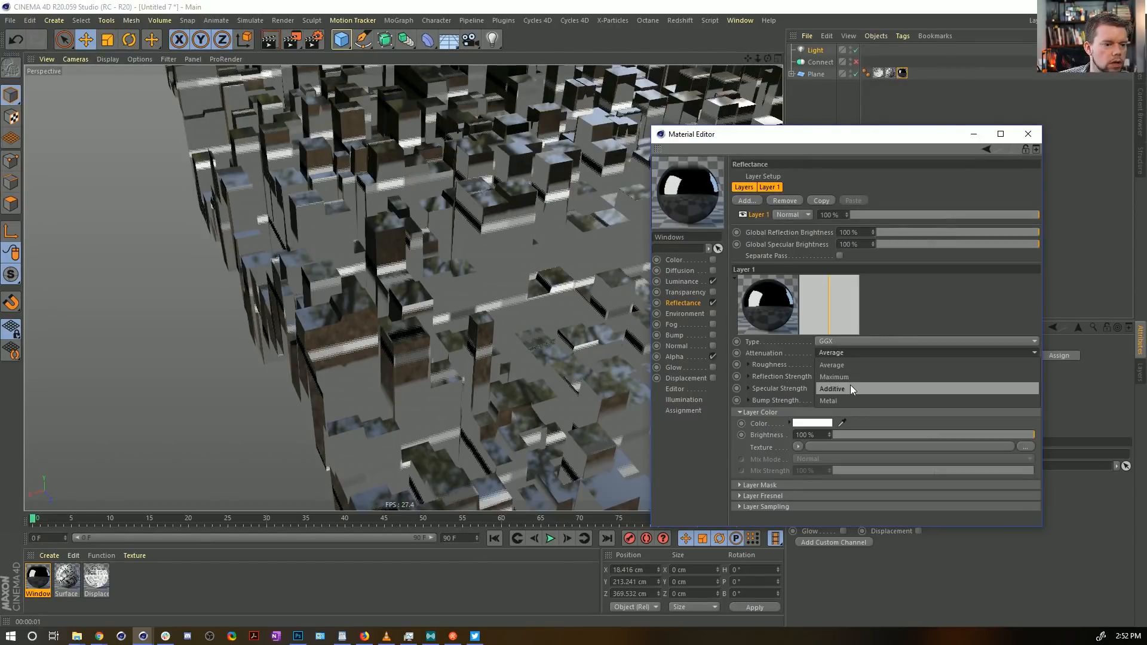
pyautogui.click(833, 389)
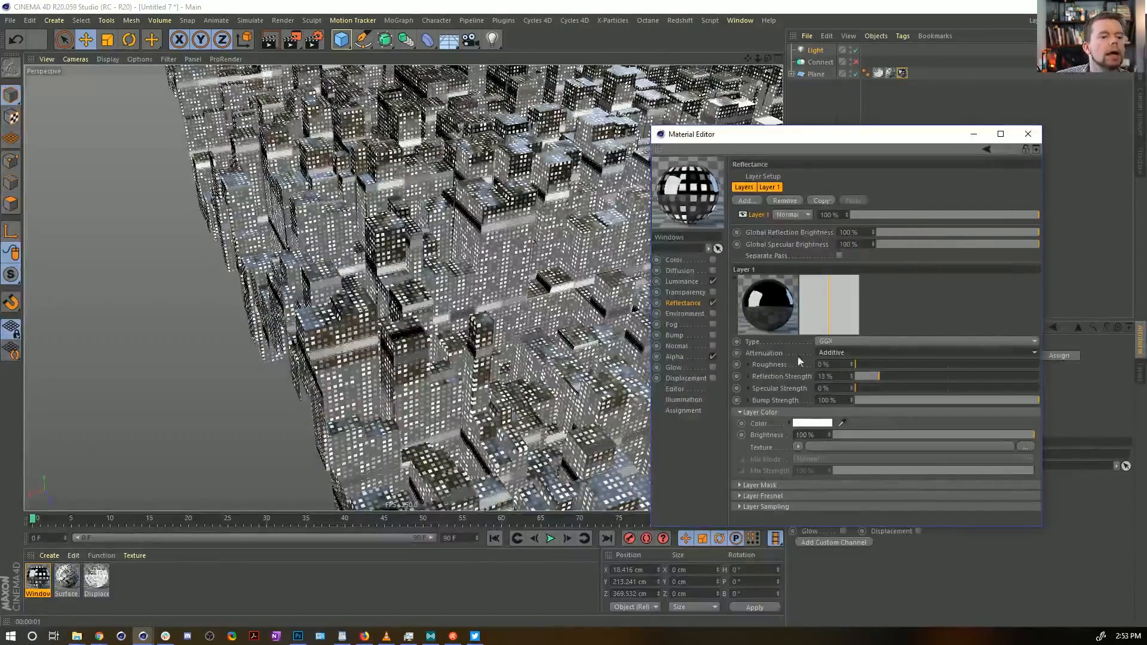
pyautogui.click(831, 352)
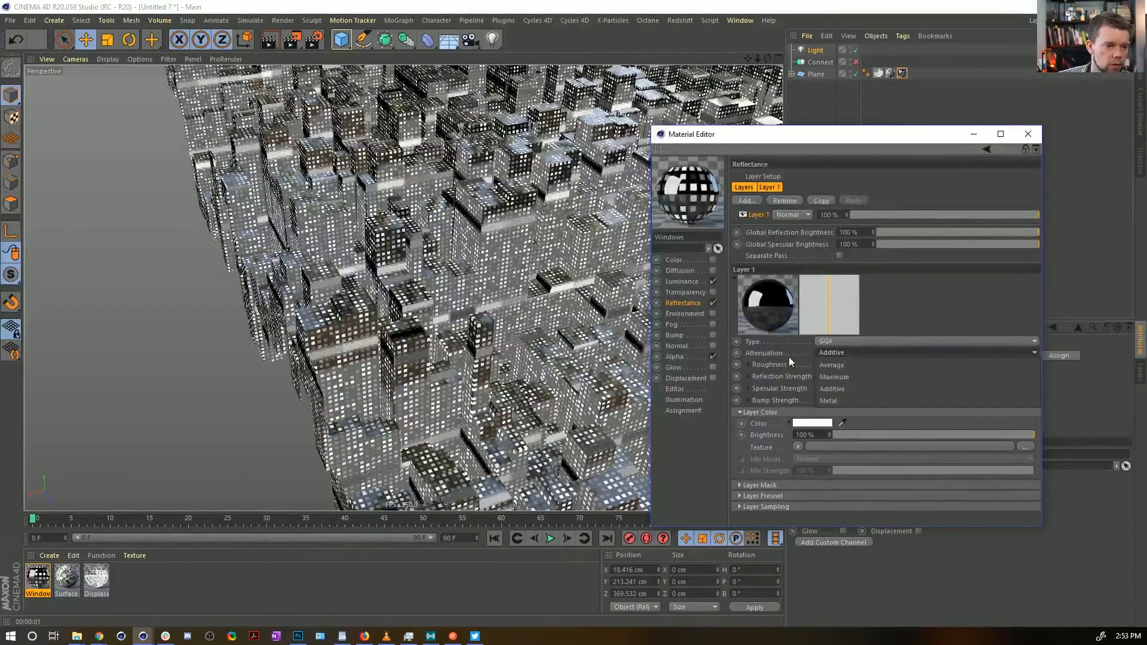
pyautogui.click(876, 353)
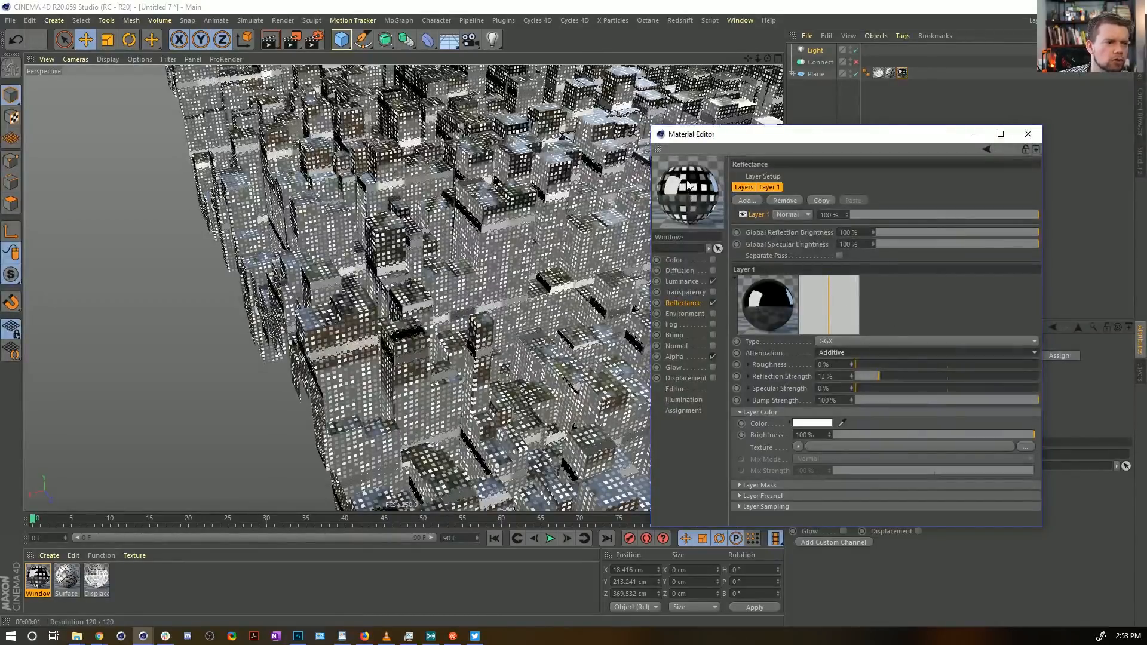
pyautogui.hotkey('ctrl', 'r')
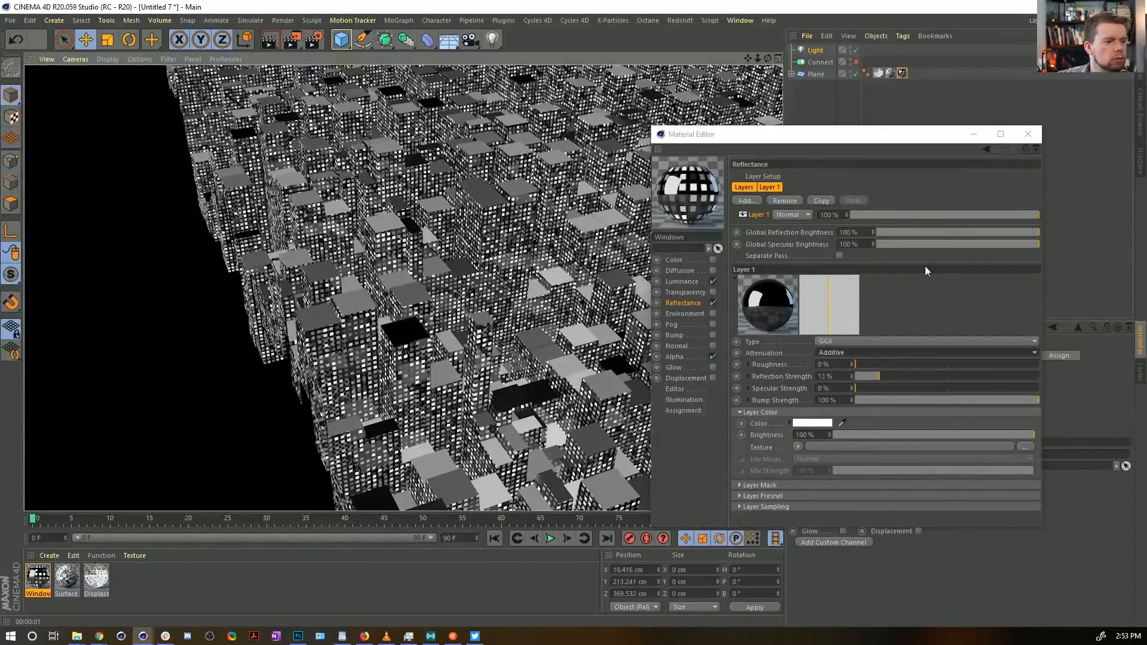
# Step: Add a Colorize effect to the Luminance channel's Layer shader and reduce its gradient to a single black knot
pyautogui.click(681, 281)
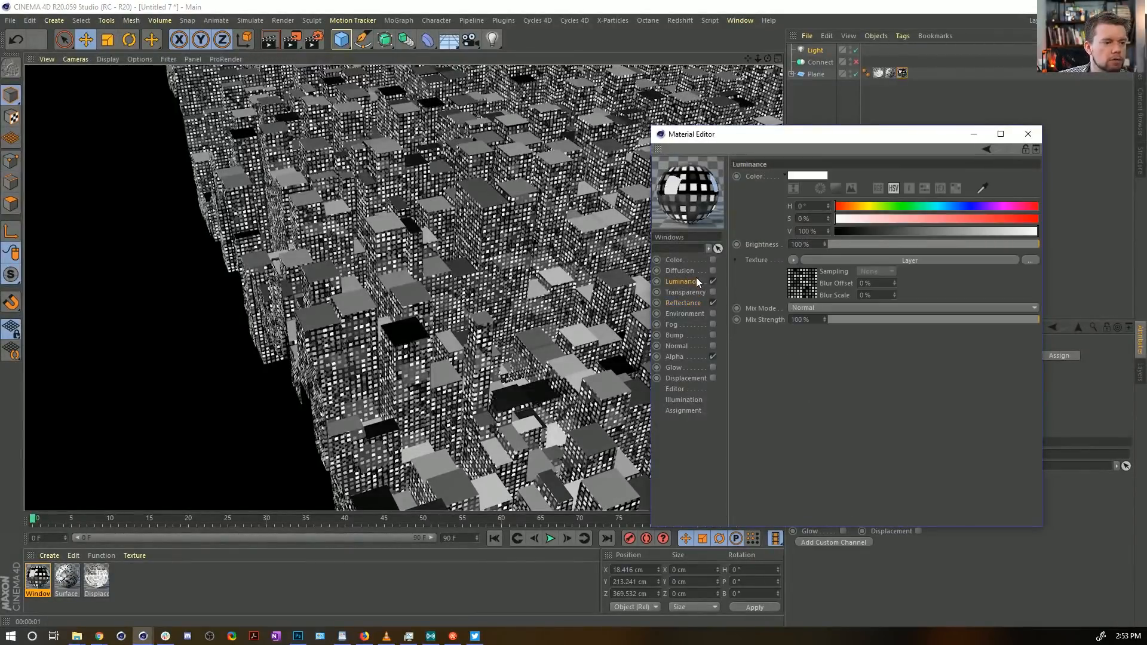
pyautogui.click(804, 284)
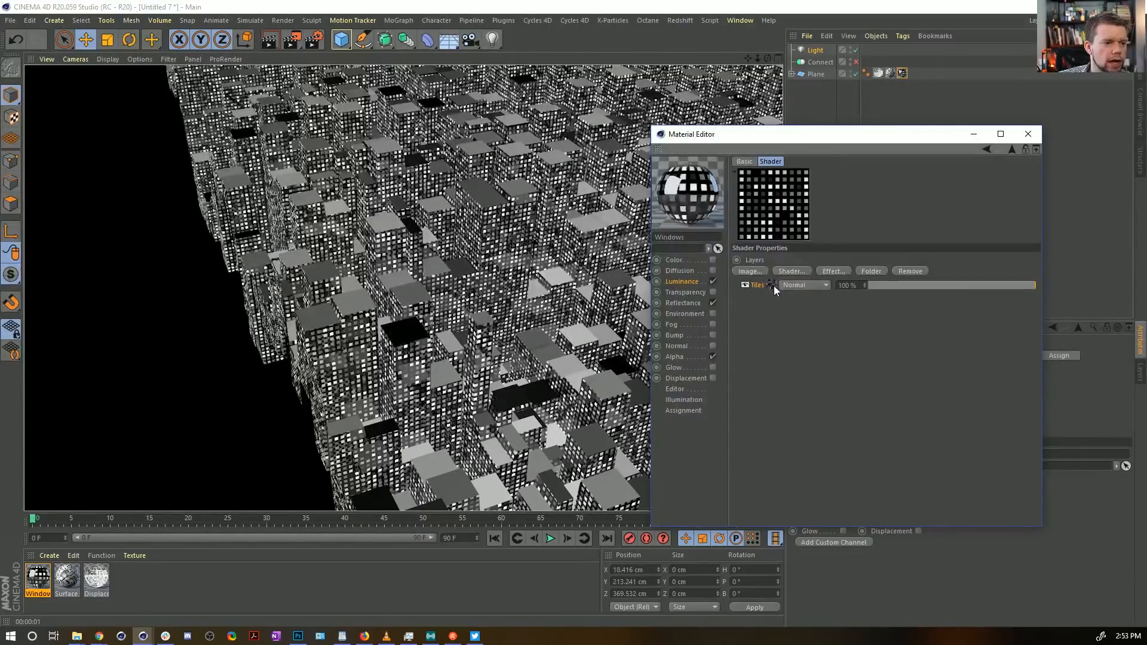
pyautogui.click(849, 272)
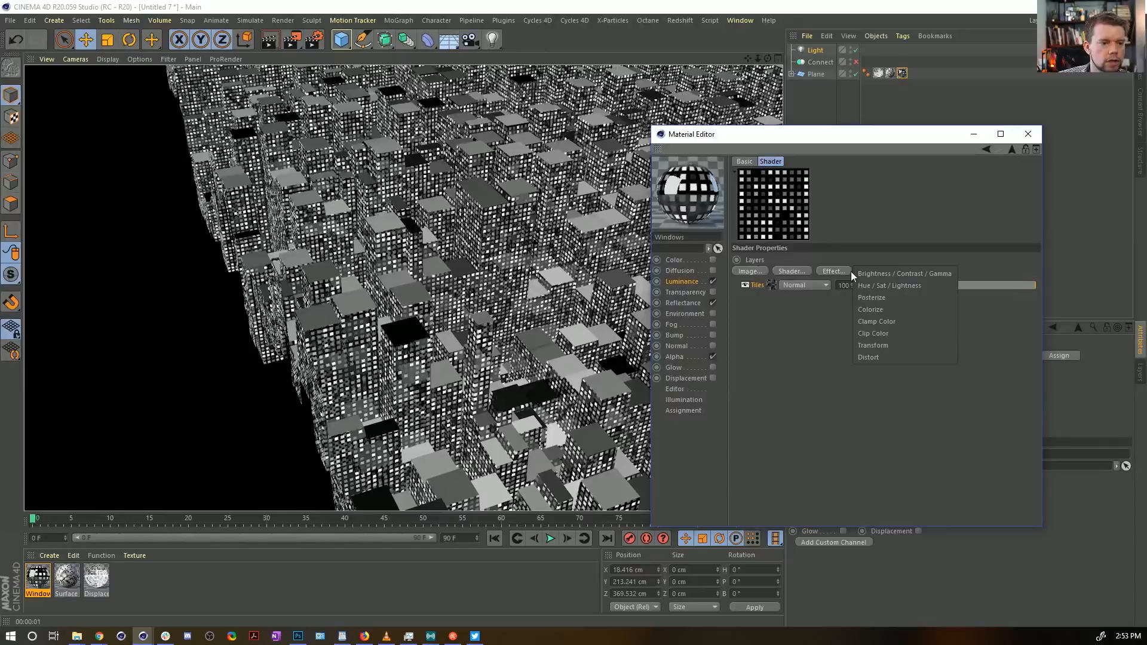
pyautogui.click(910, 310)
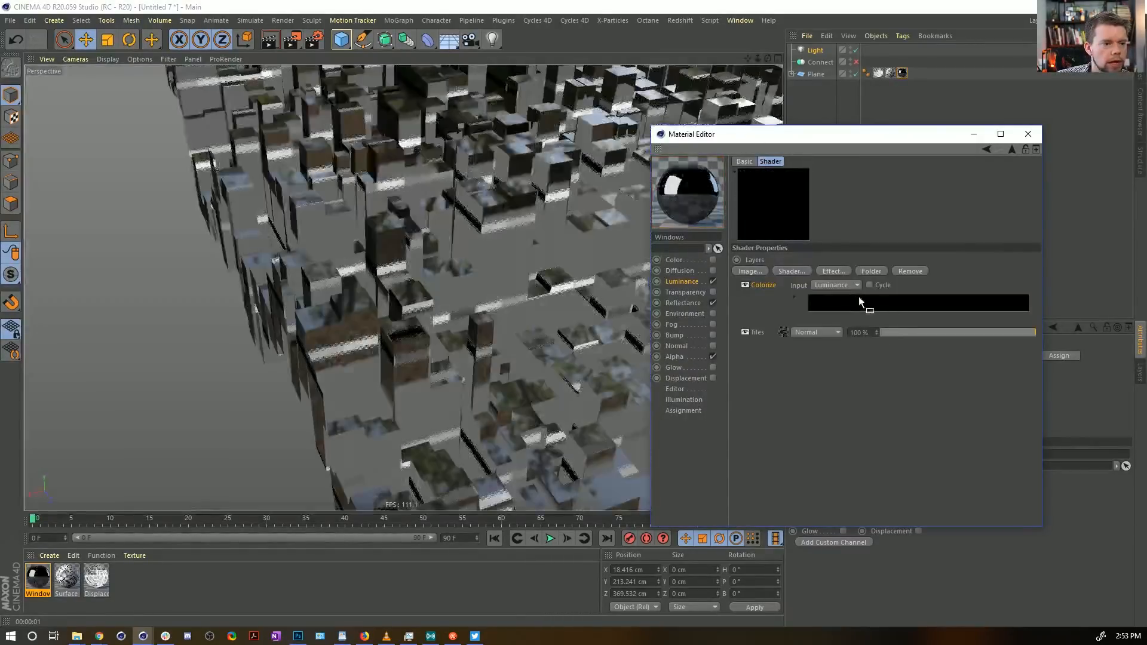
pyautogui.doubleClick(810, 319)
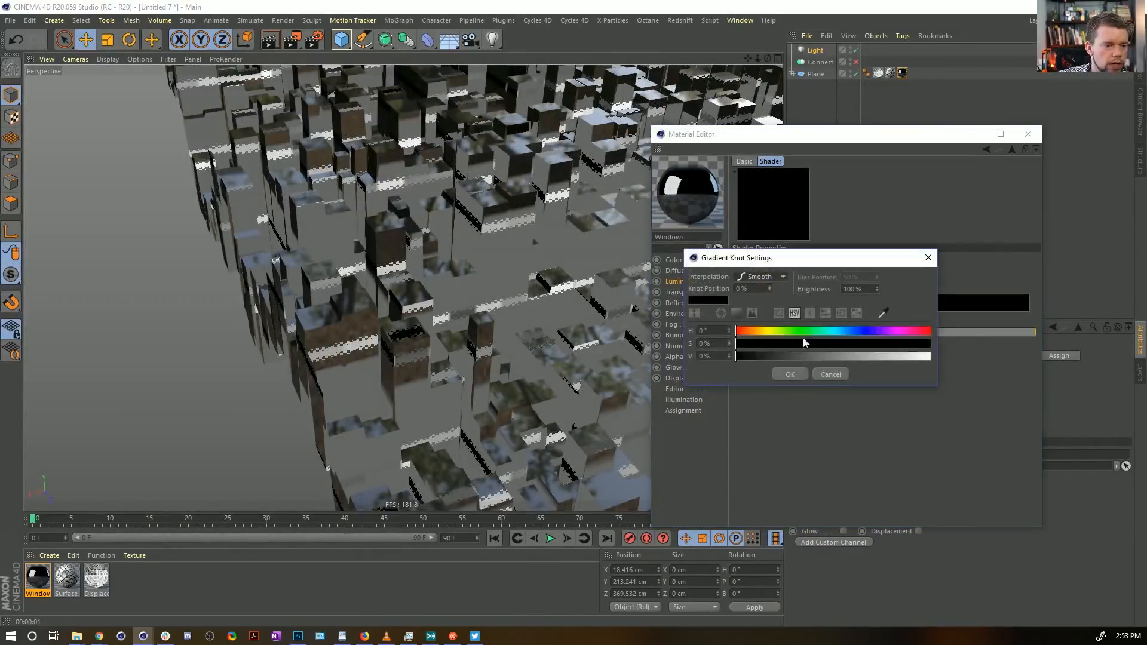
pyautogui.click(787, 374)
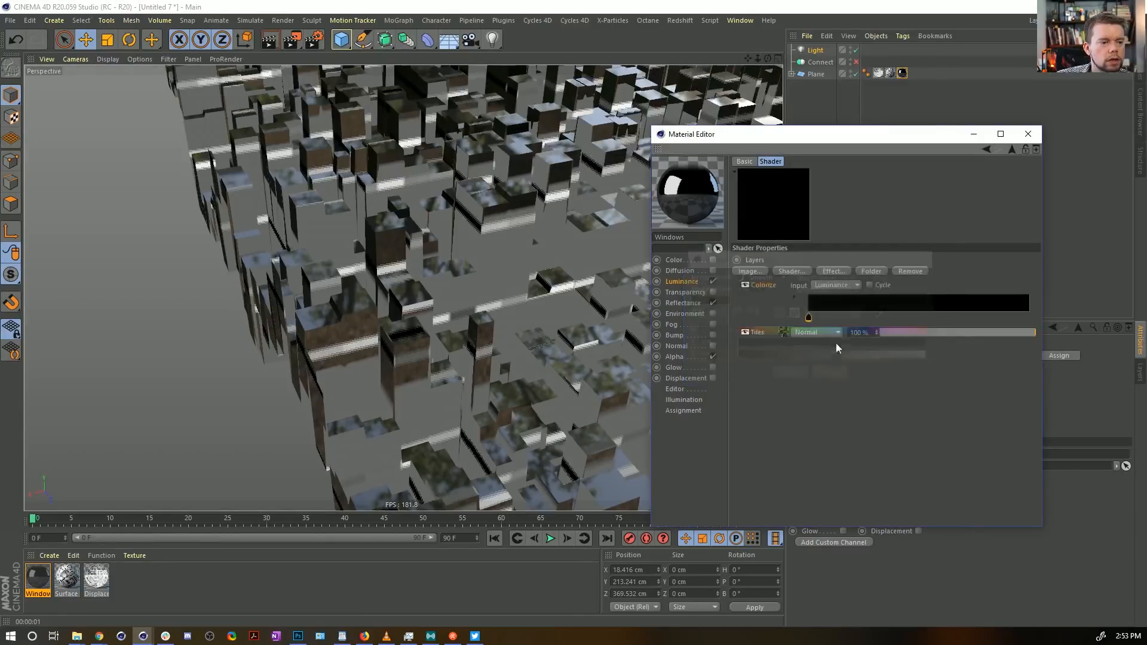
# Step: Add a yellow knot (H 57°, S 100%, V 100%) at about 42% of the Colorize gradient, just after the black knot
pyautogui.click(885, 318)
pyautogui.doubleClick(901, 320)
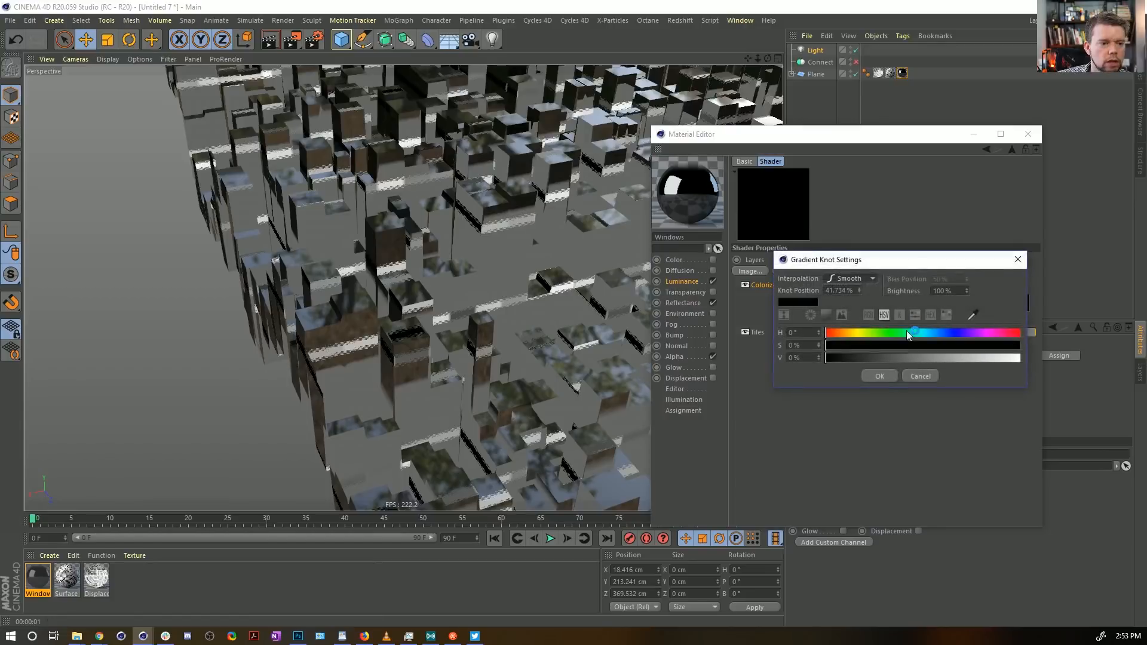
pyautogui.moveTo(902, 347); pyautogui.dragTo(1085, 360)
pyautogui.moveTo(1010, 360); pyautogui.dragTo(1032, 361)
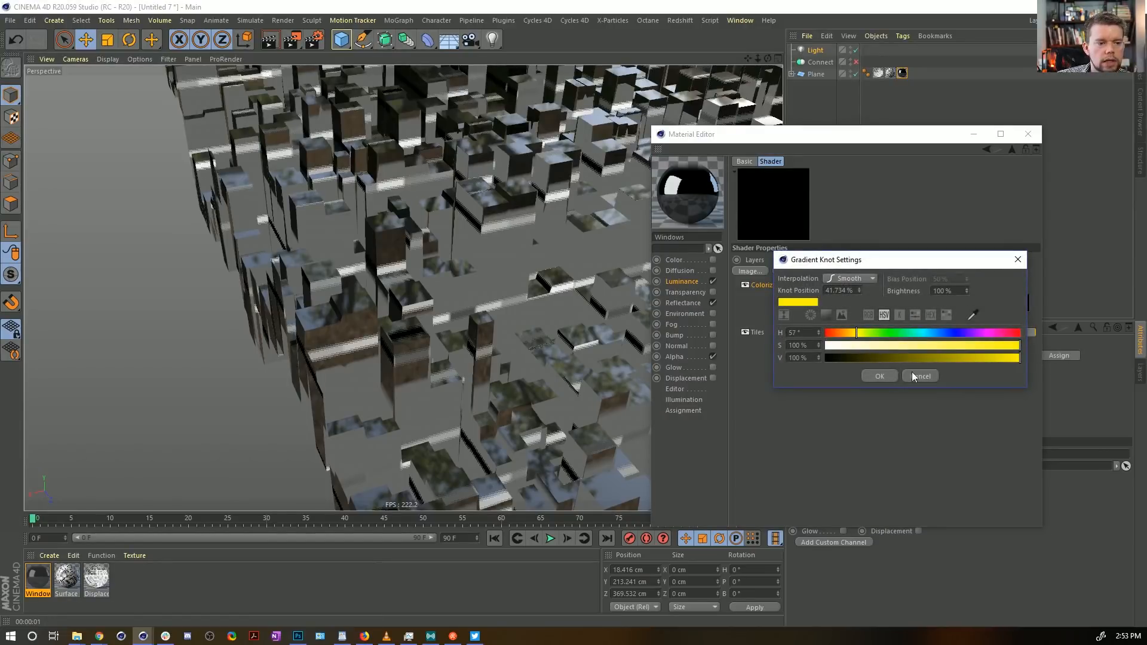
pyautogui.click(880, 376)
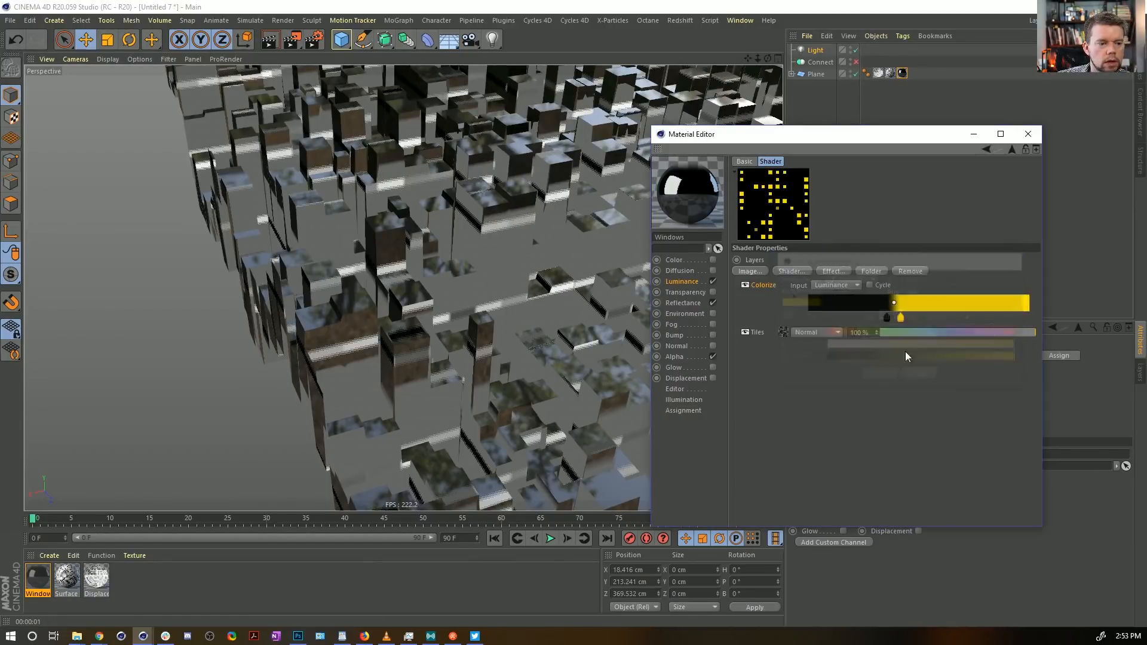
# Step: Add an orange knot at about 64% of the Colorize gradient and a pale cyan knot (H 185°, S 18%, V 100%) beyond it
pyautogui.doubleClick(950, 316)
pyautogui.moveTo(904, 328); pyautogui.dragTo(898, 328)
pyautogui.click(929, 372)
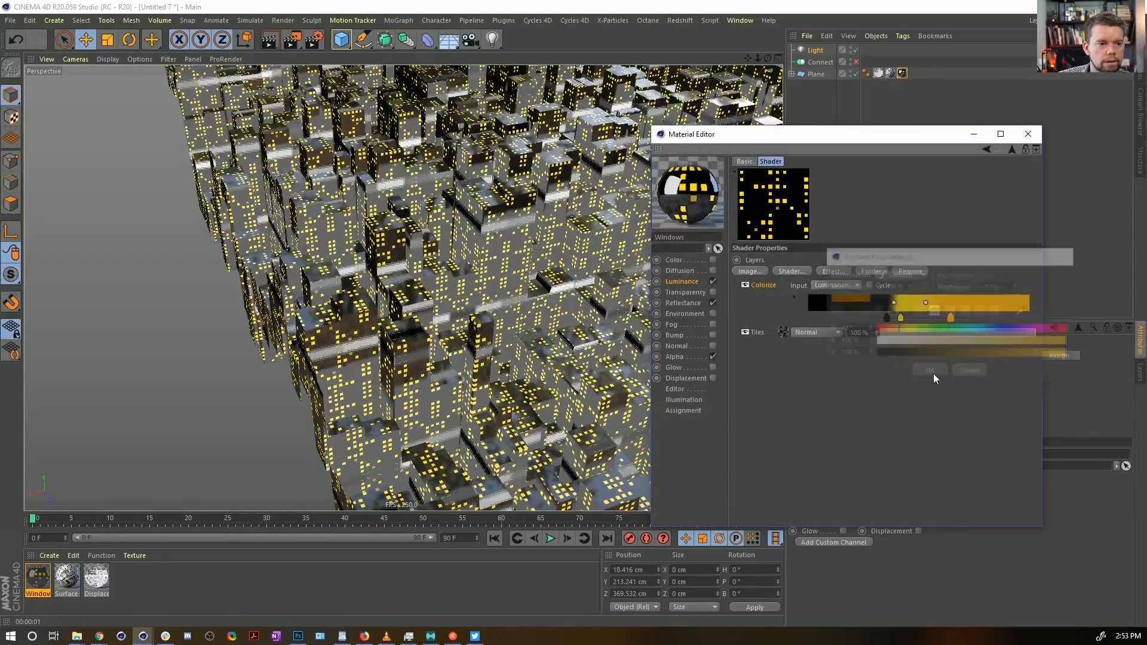
pyautogui.doubleClick(996, 318)
pyautogui.moveTo(988, 333); pyautogui.dragTo(957, 343)
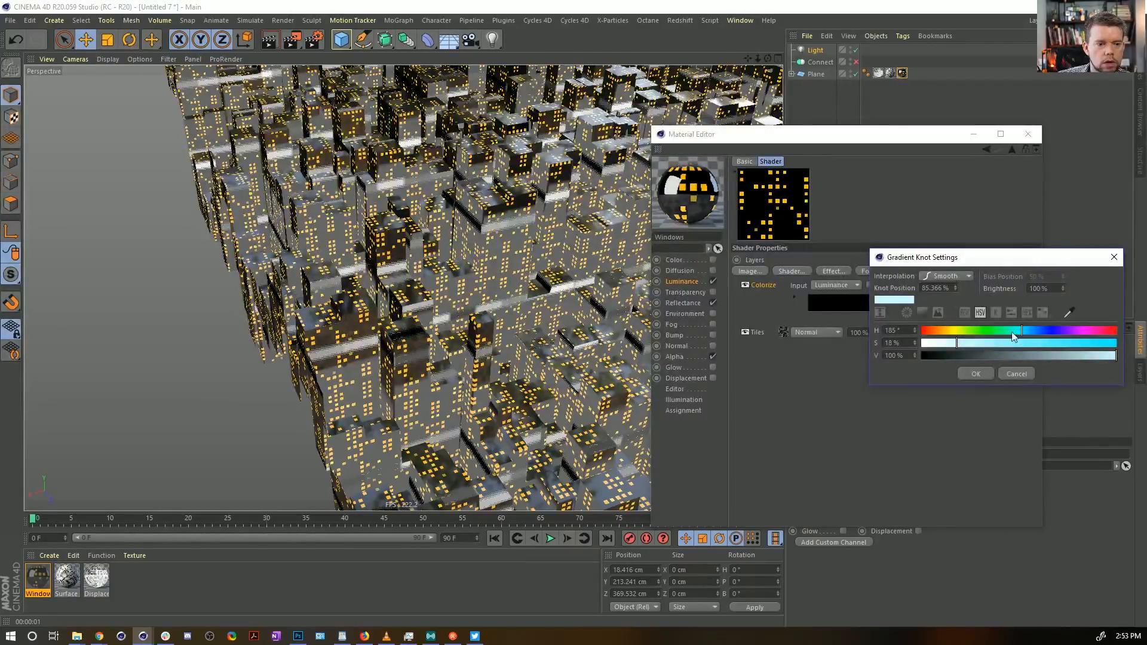
pyautogui.click(976, 374)
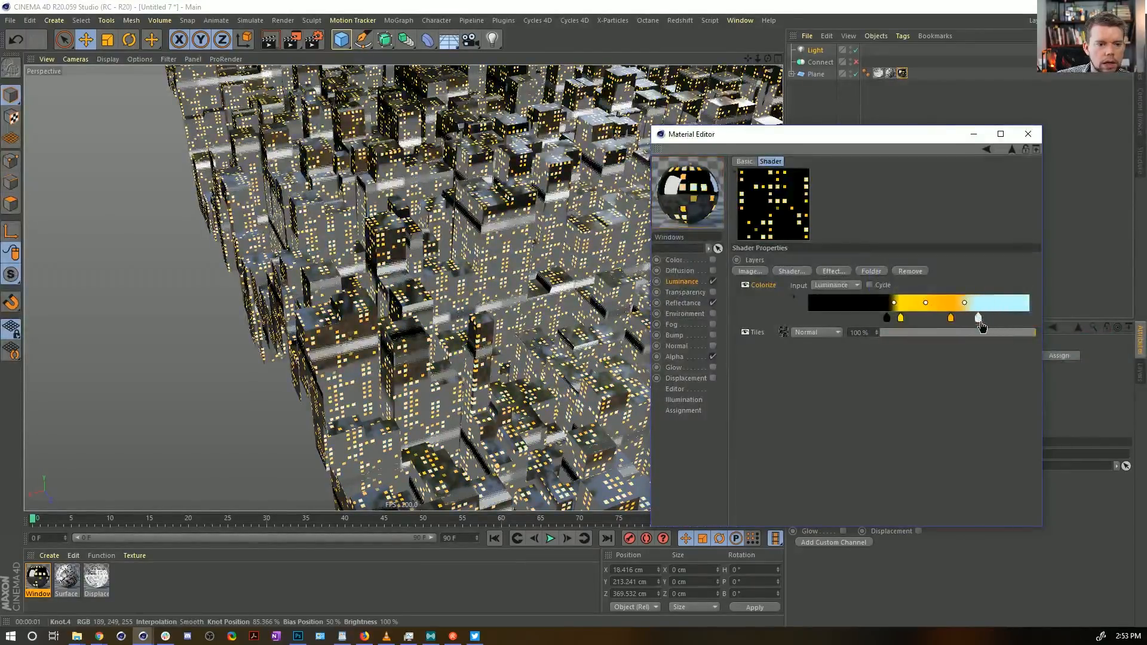
# Step: Add a white knot (S 0%, V 100%) at about 93% of the Colorize gradient
pyautogui.doubleClick(1015, 319)
pyautogui.moveTo(999, 343); pyautogui.dragTo(935, 347)
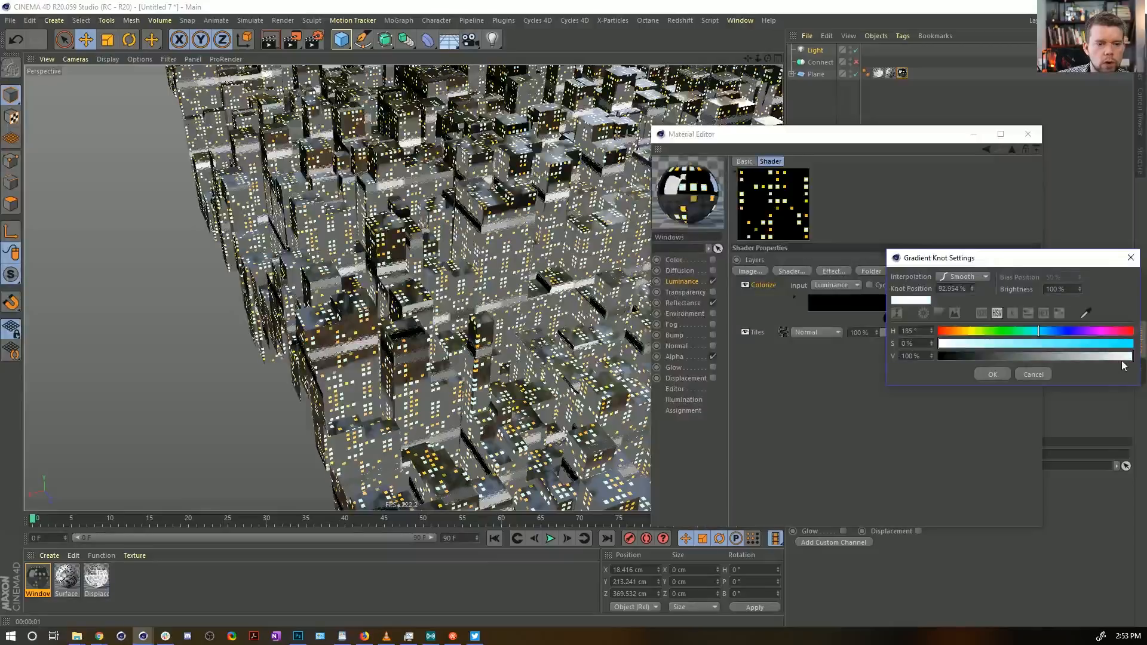
pyautogui.click(1011, 374)
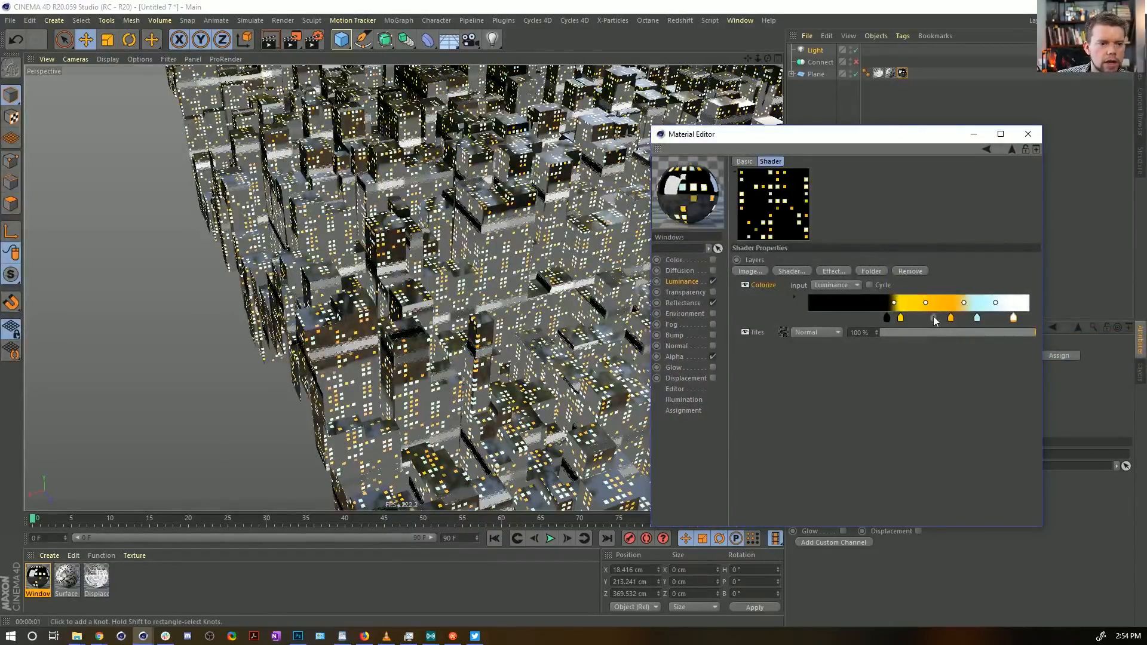
# Step: Extend the bright end of the Colorize gradient with additional yellow, orange and white knots packed closely together
pyautogui.click(908, 318)
pyautogui.moveTo(908, 319); pyautogui.dragTo(1010, 323)
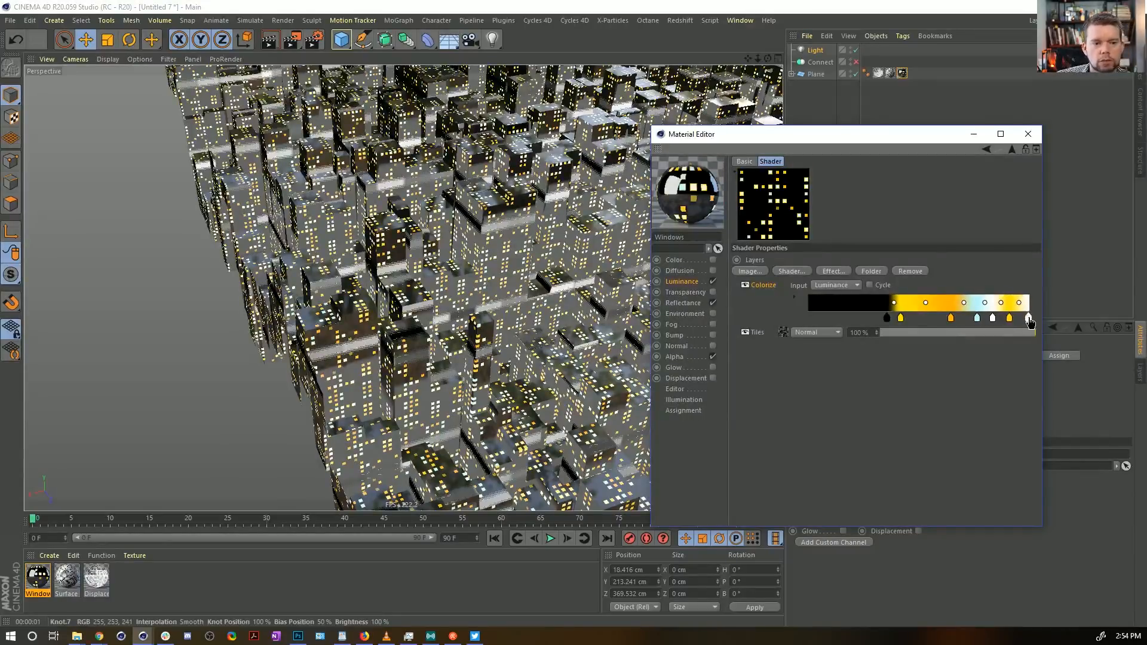
pyautogui.moveTo(1030, 320); pyautogui.dragTo(1021, 321)
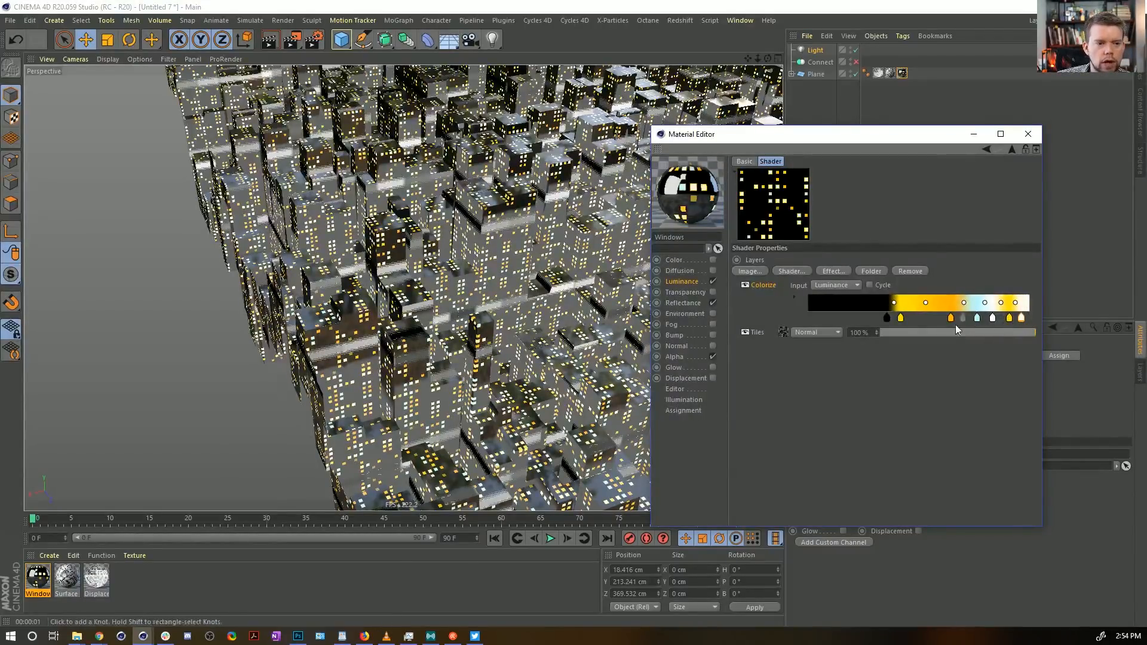
pyautogui.moveTo(1020, 322); pyautogui.dragTo(1029, 322)
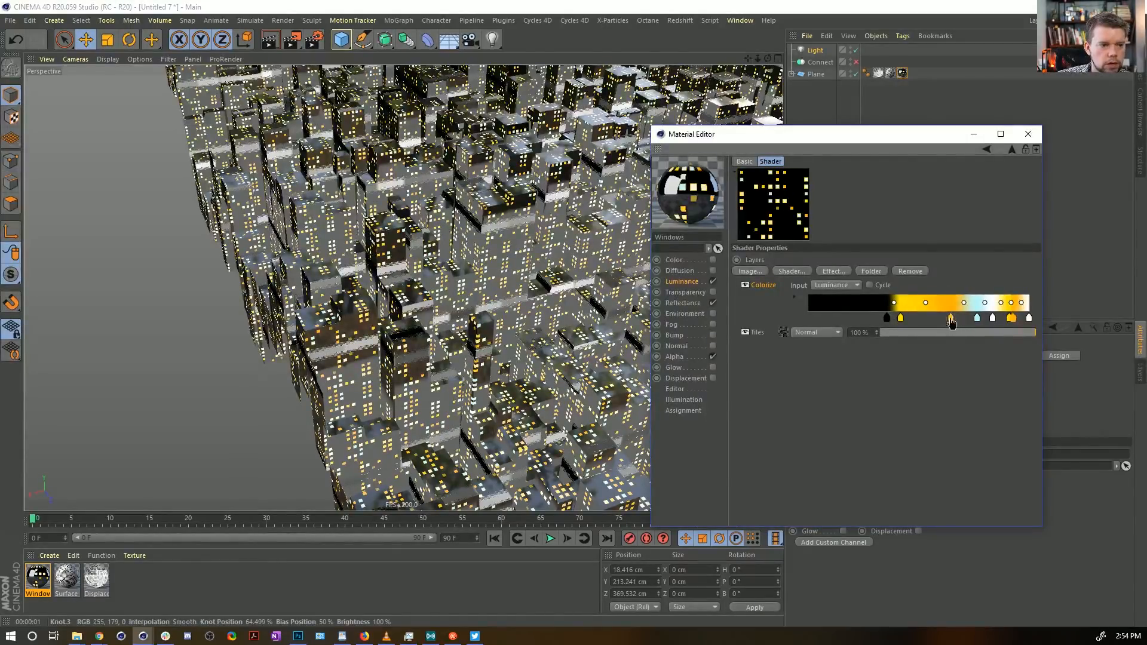
# Step: Pack the bright Colorize knots closer together, moving the first yellow knot to the far bright end and the black knot against the orange one
pyautogui.moveTo(950, 317); pyautogui.dragTo(983, 322)
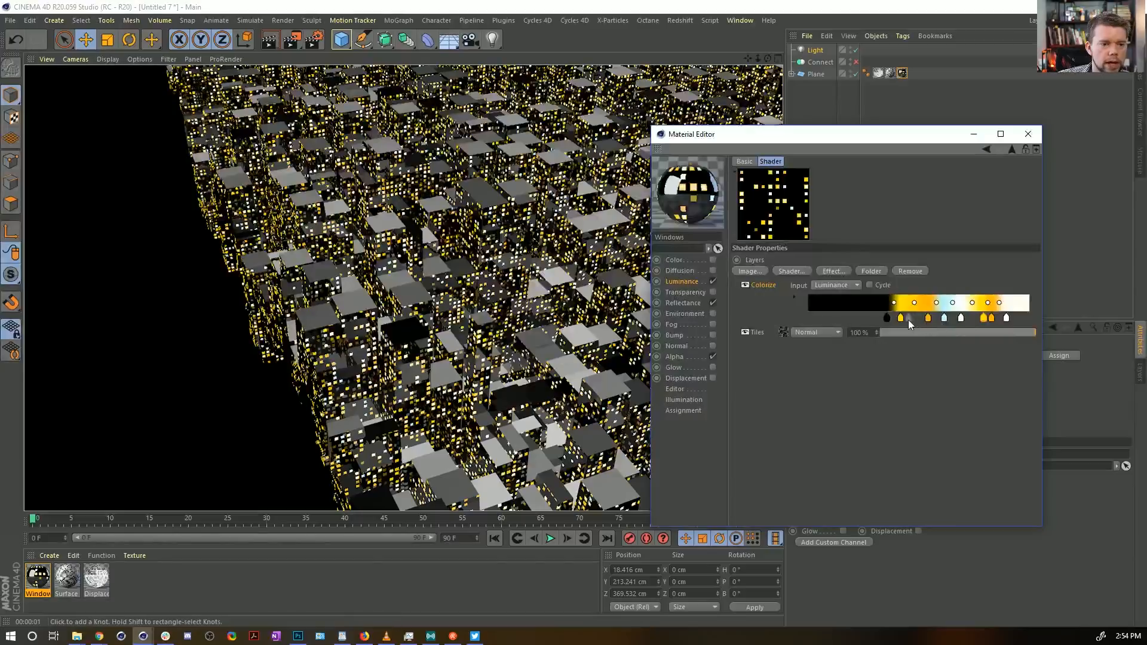
pyautogui.moveTo(901, 318); pyautogui.dragTo(1053, 330)
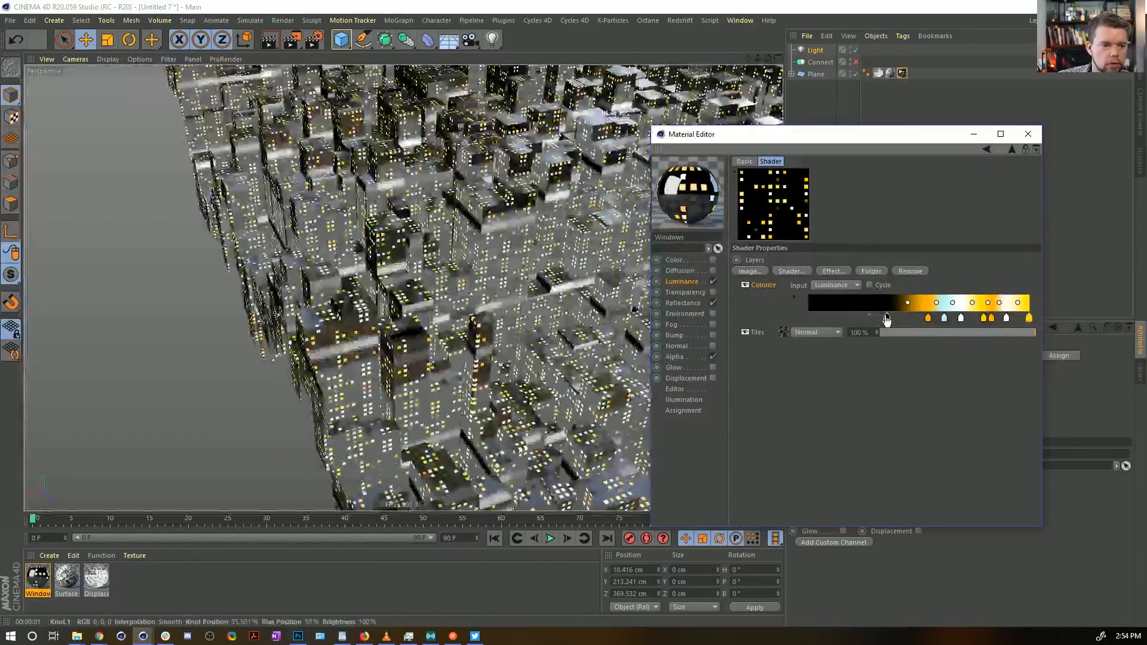
pyautogui.moveTo(887, 318); pyautogui.dragTo(925, 325)
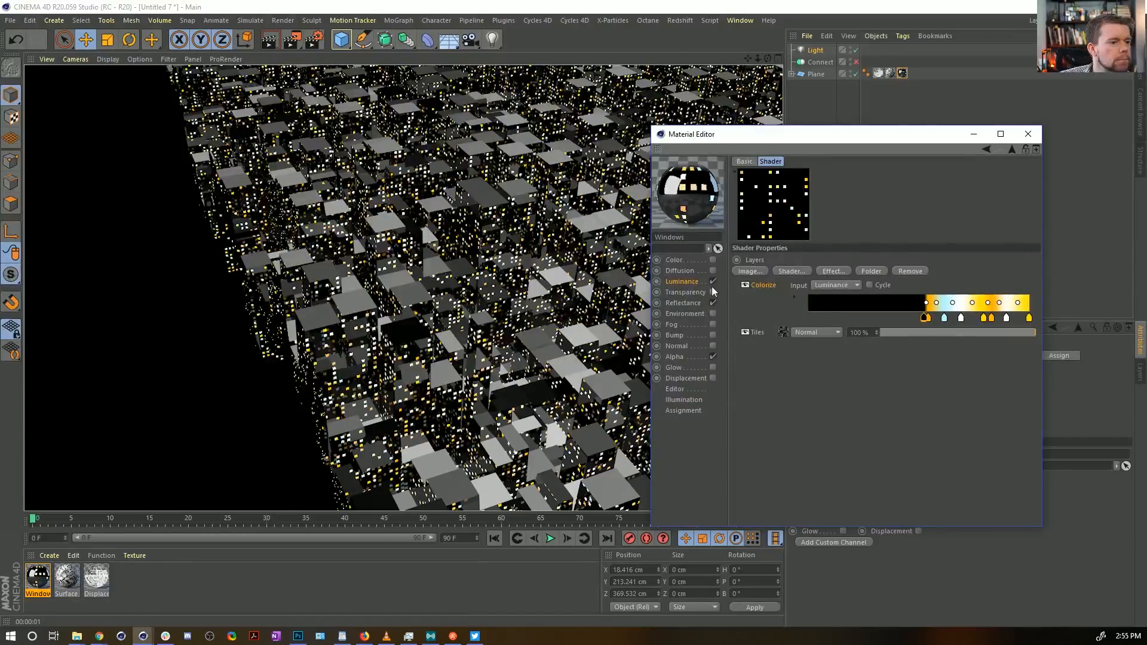
# Step: Try Average attenuation on the Windows material's reflection layer in a test render, and turn the Reflectance channel off
pyautogui.click(682, 303)
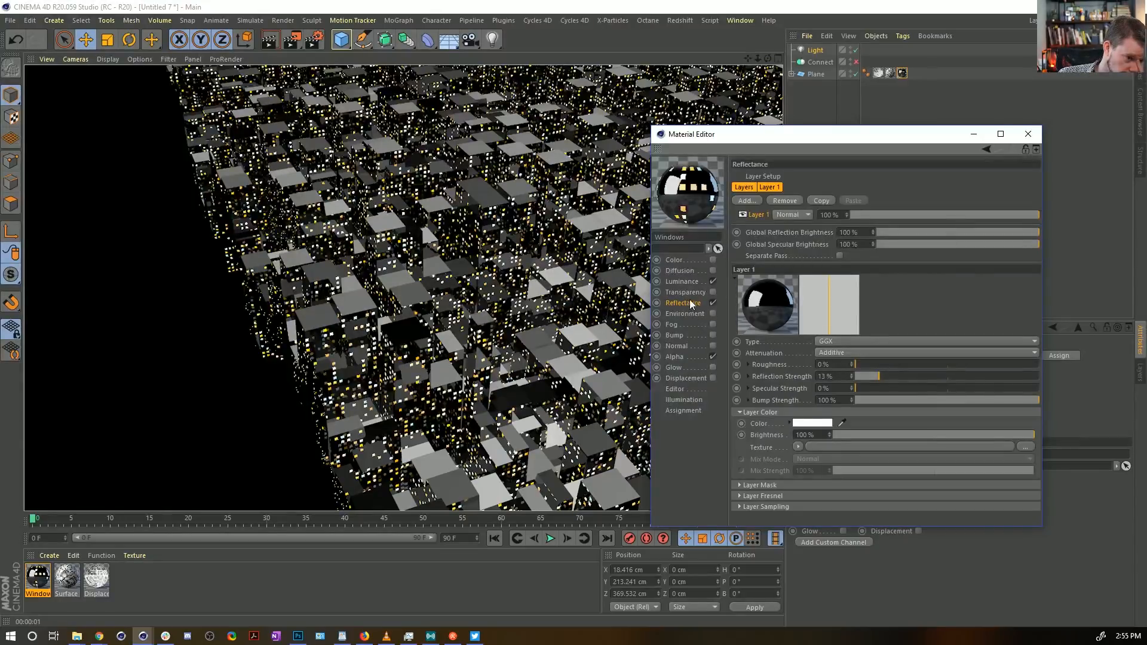
pyautogui.click(829, 354)
pyautogui.click(842, 358)
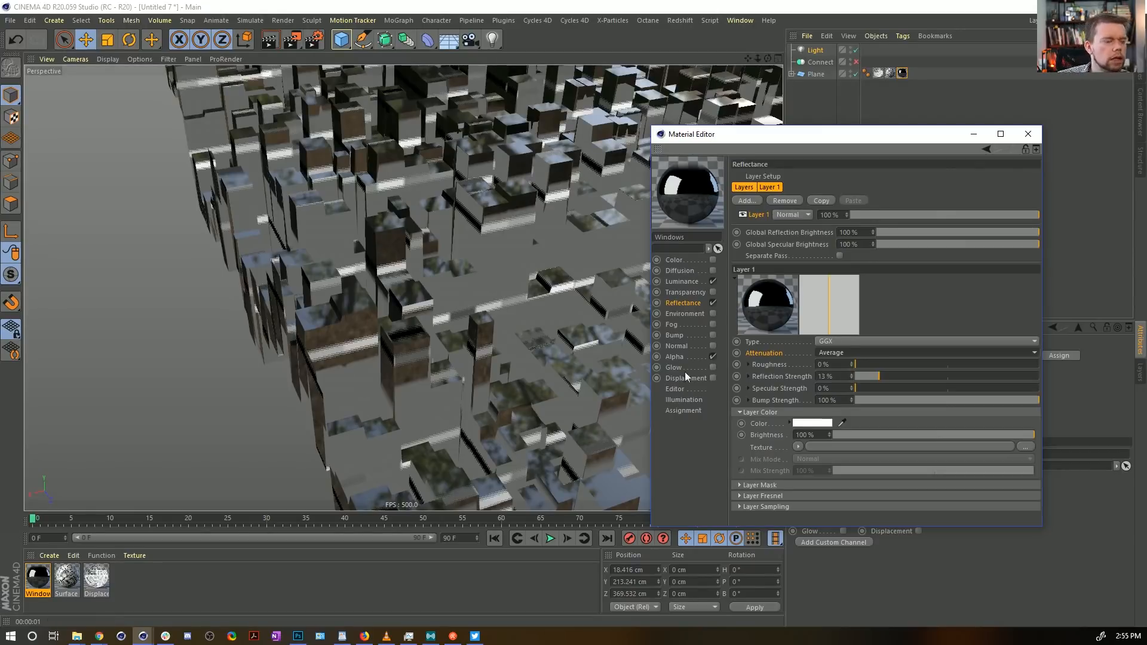
pyautogui.hotkey('ctrl', 'r')
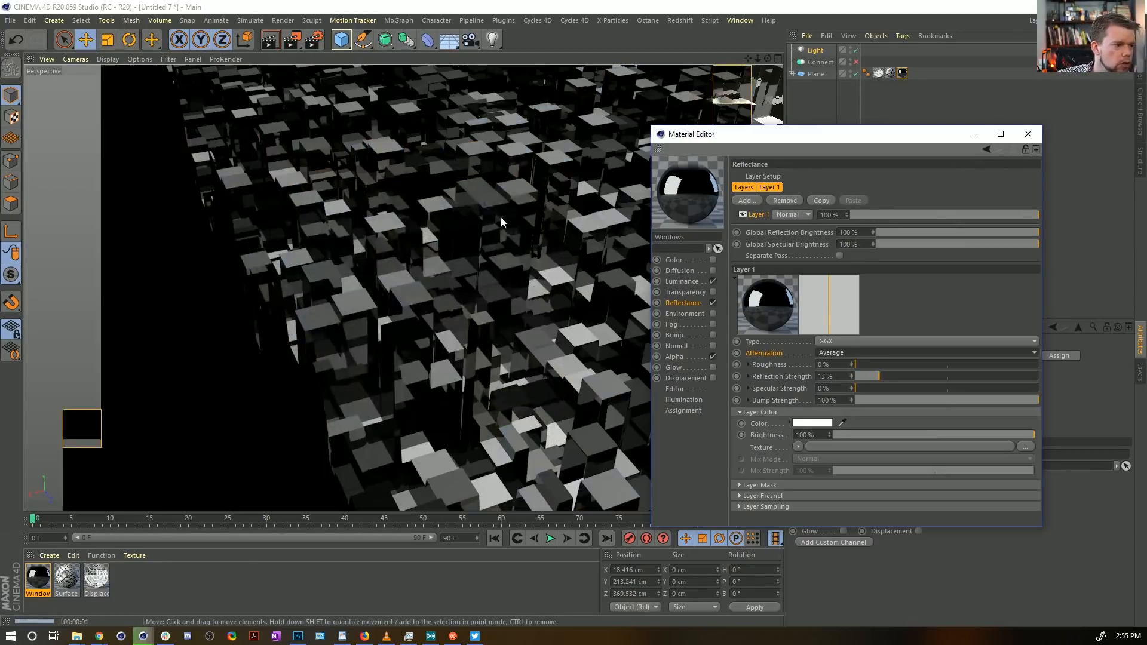
pyautogui.click(713, 303)
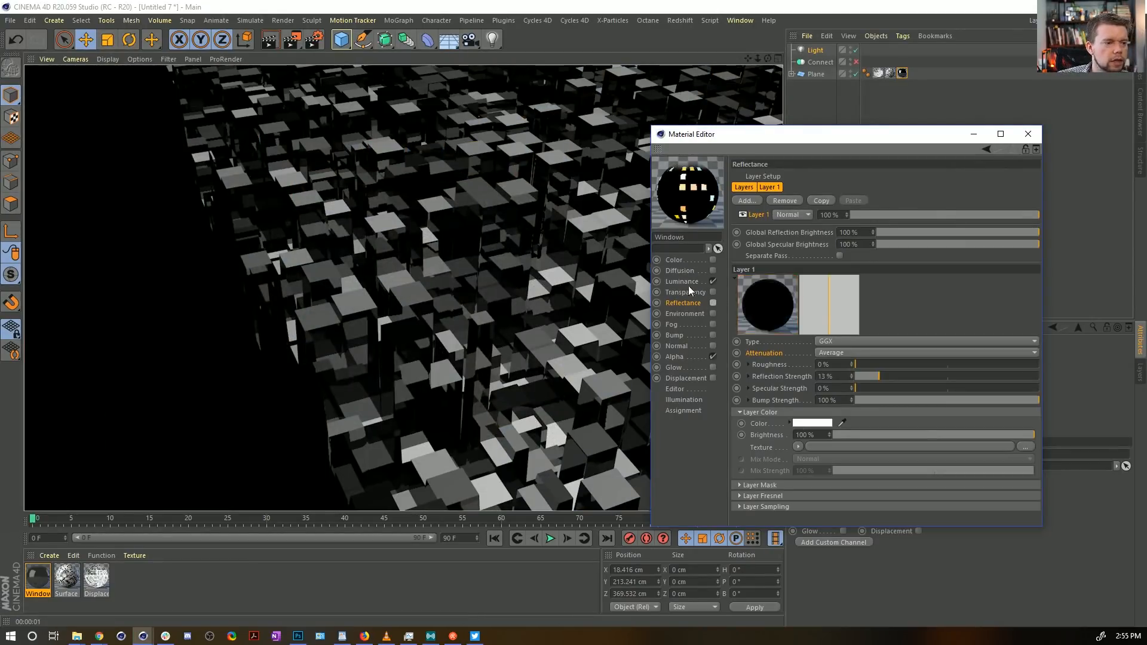
# Step: In the Windows material's alpha layers, try Screen blending for the Falloff and settle on Multiply
pyautogui.click(682, 281)
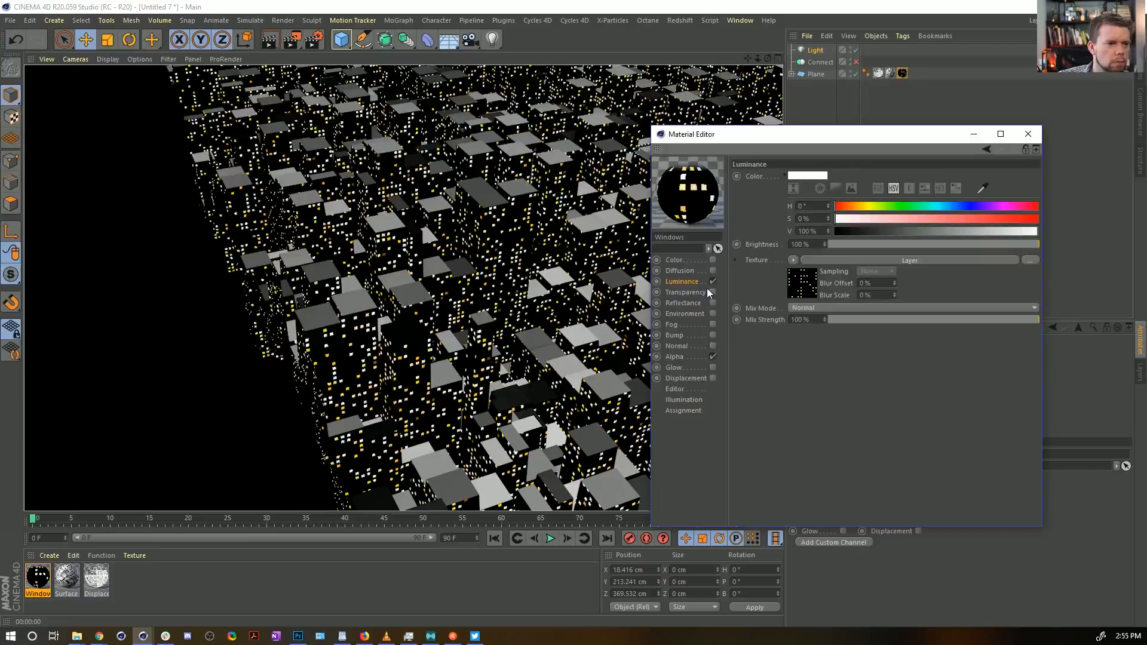
pyautogui.click(693, 359)
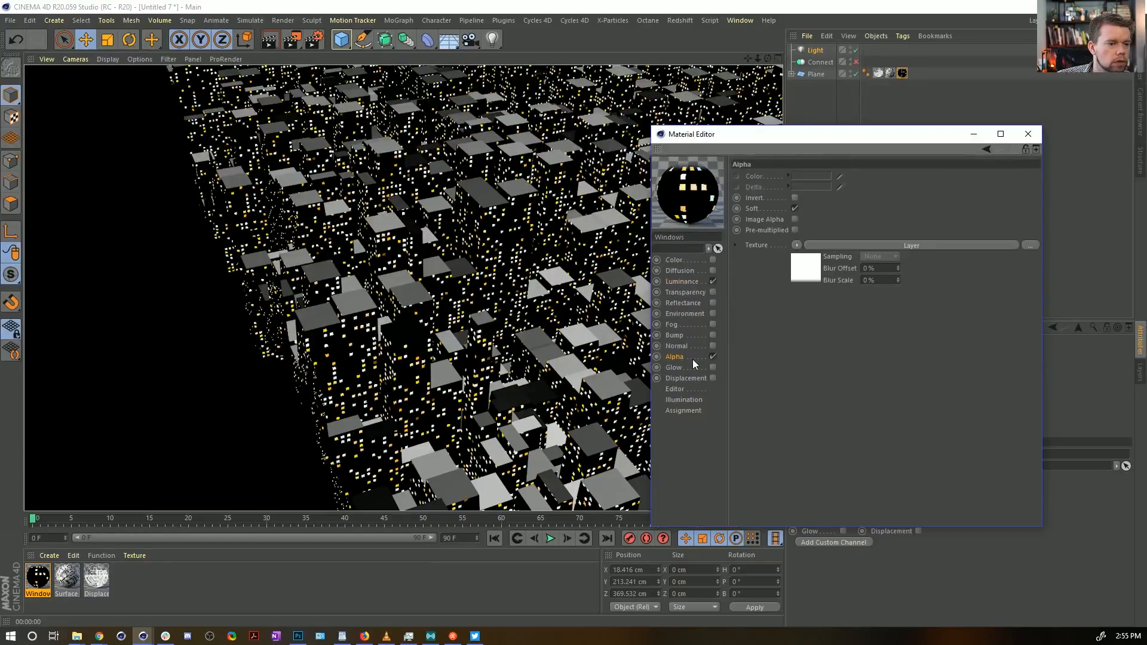
pyautogui.click(795, 279)
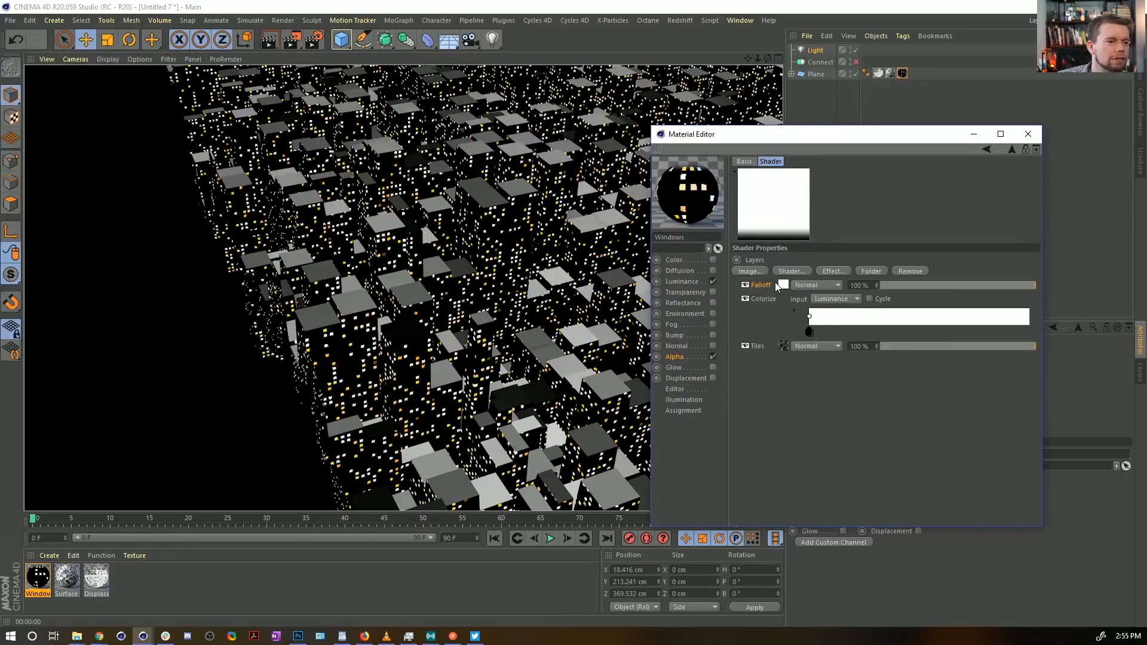
pyautogui.click(807, 286)
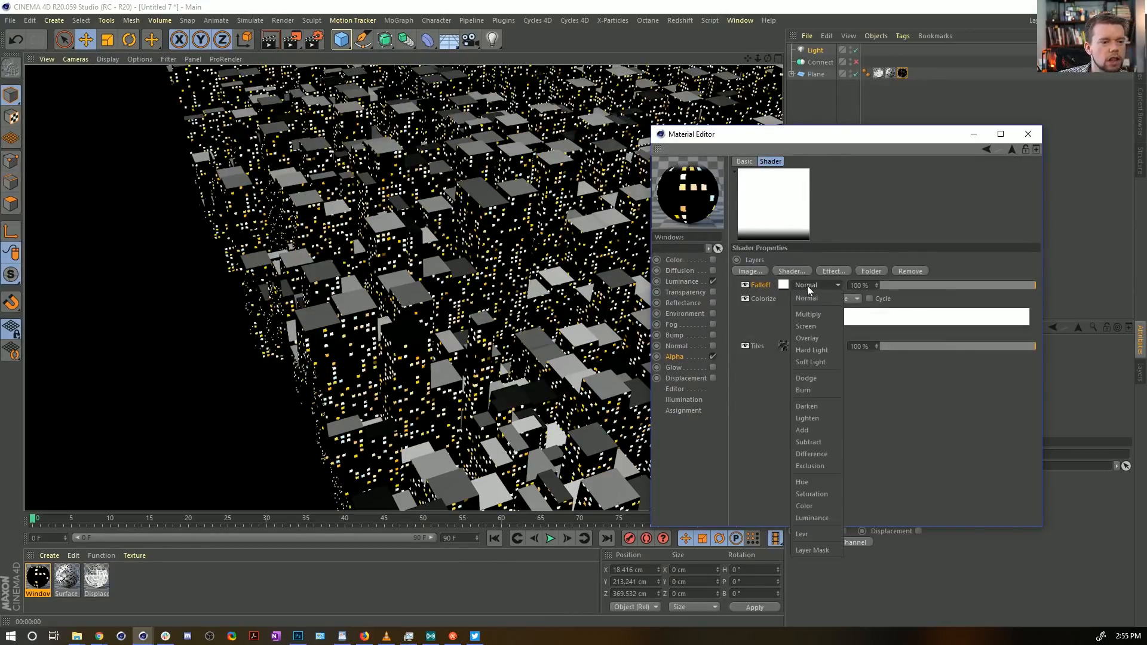
pyautogui.click(819, 325)
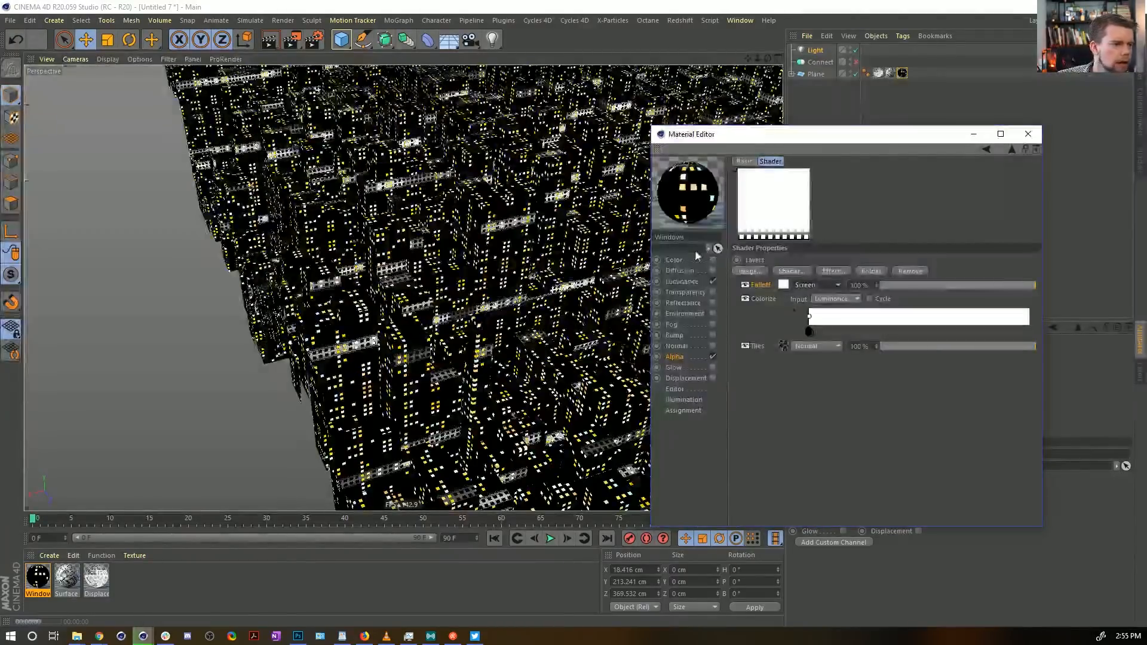
pyautogui.click(805, 286)
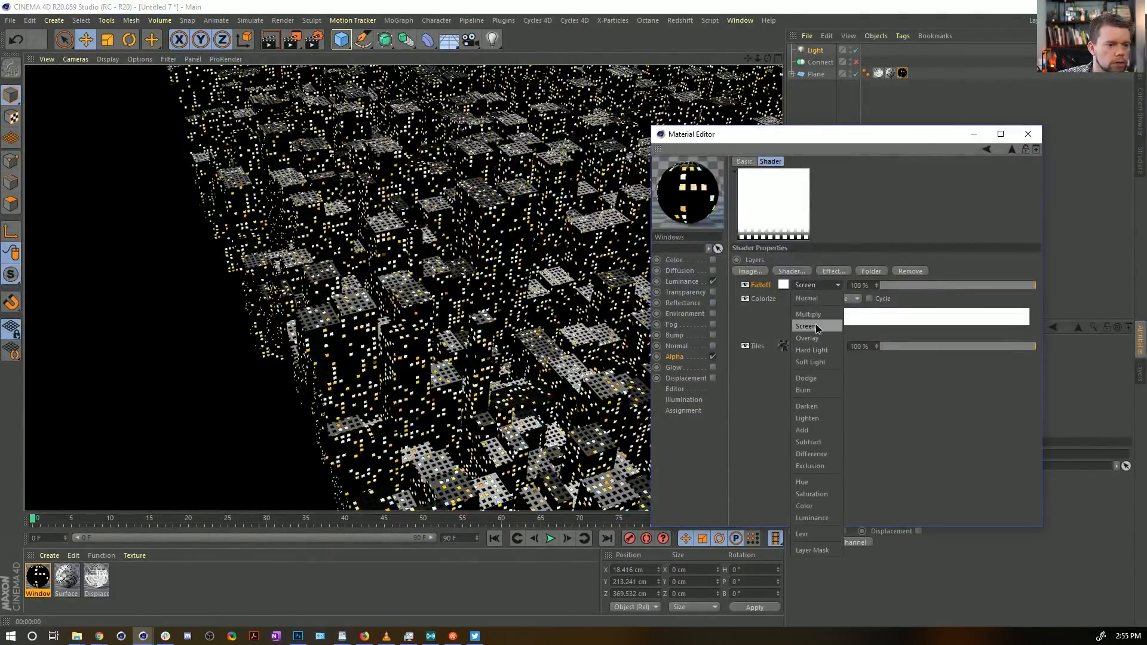
pyautogui.click(808, 314)
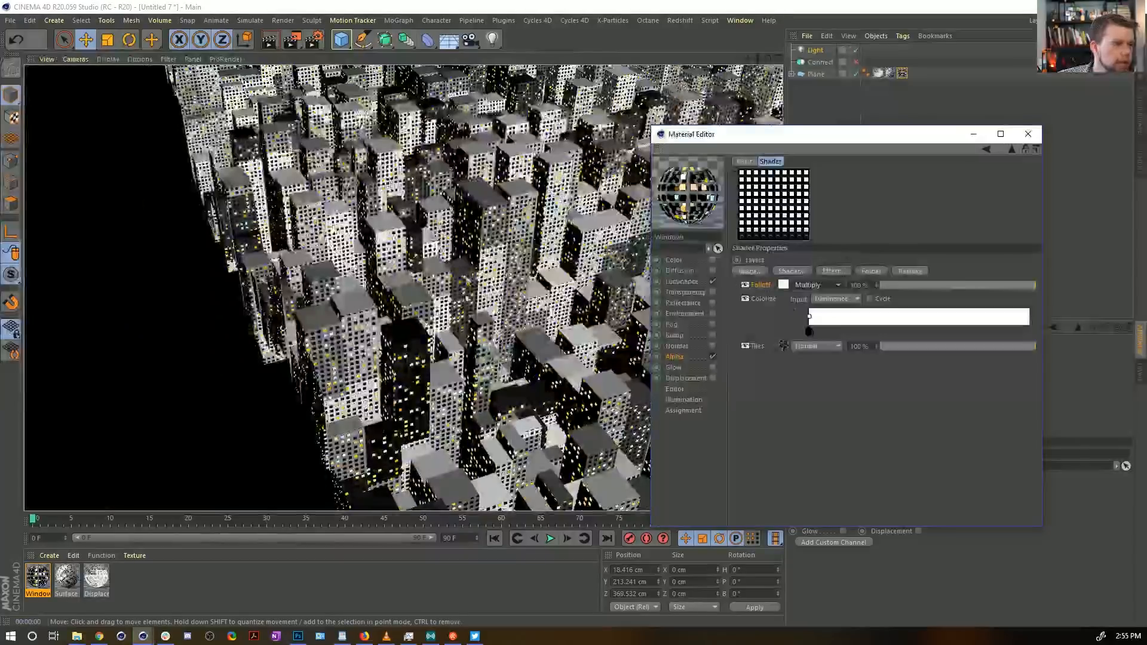
# Step: Re-enable the Windows material's Reflectance channel with Additive attenuation and close the material editor
pyautogui.click(713, 303)
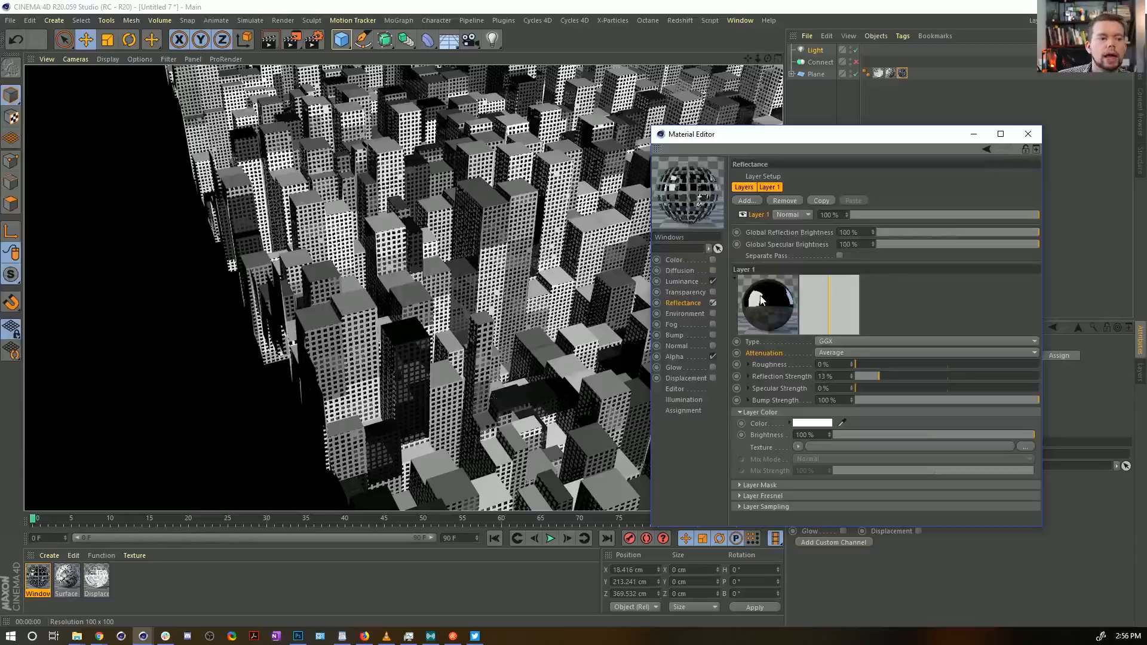
pyautogui.click(830, 353)
pyautogui.click(849, 374)
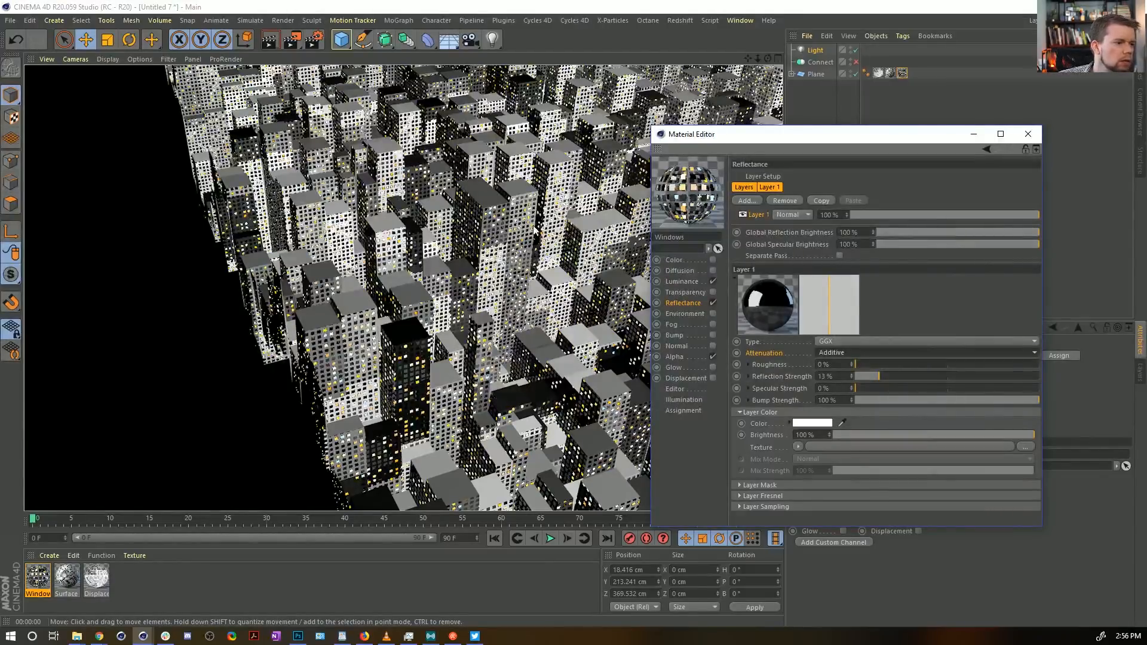
pyautogui.click(1028, 134)
# Step: Set the Plane's width and height segments to 1000 each
pyautogui.click(816, 74)
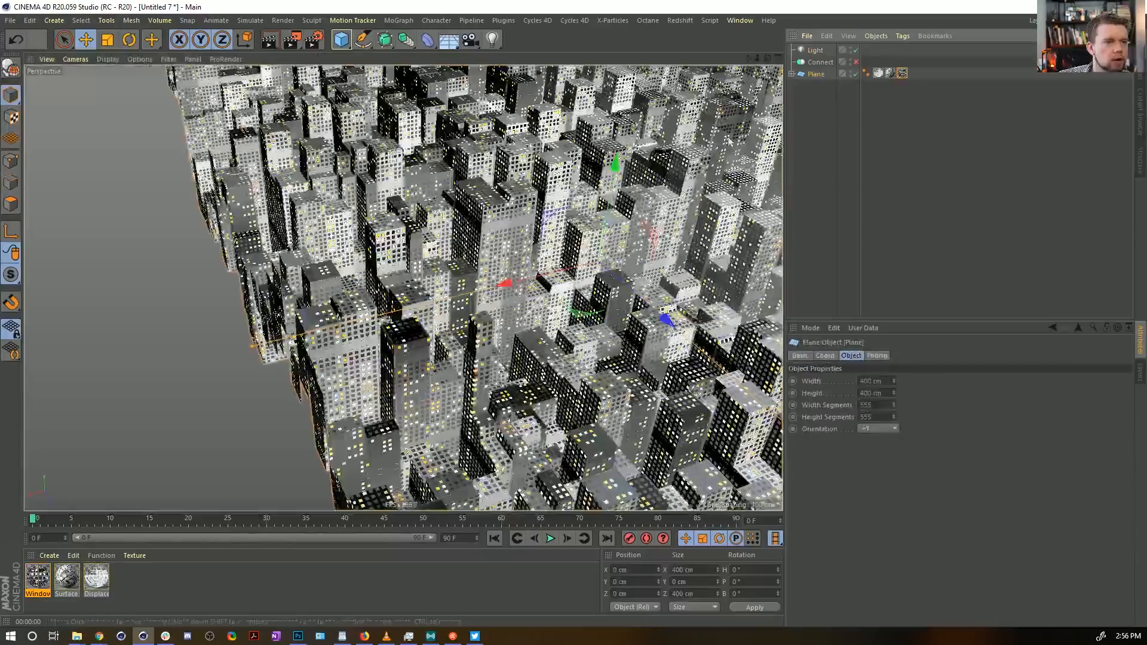
pyautogui.doubleClick(873, 405)
pyautogui.write('1')
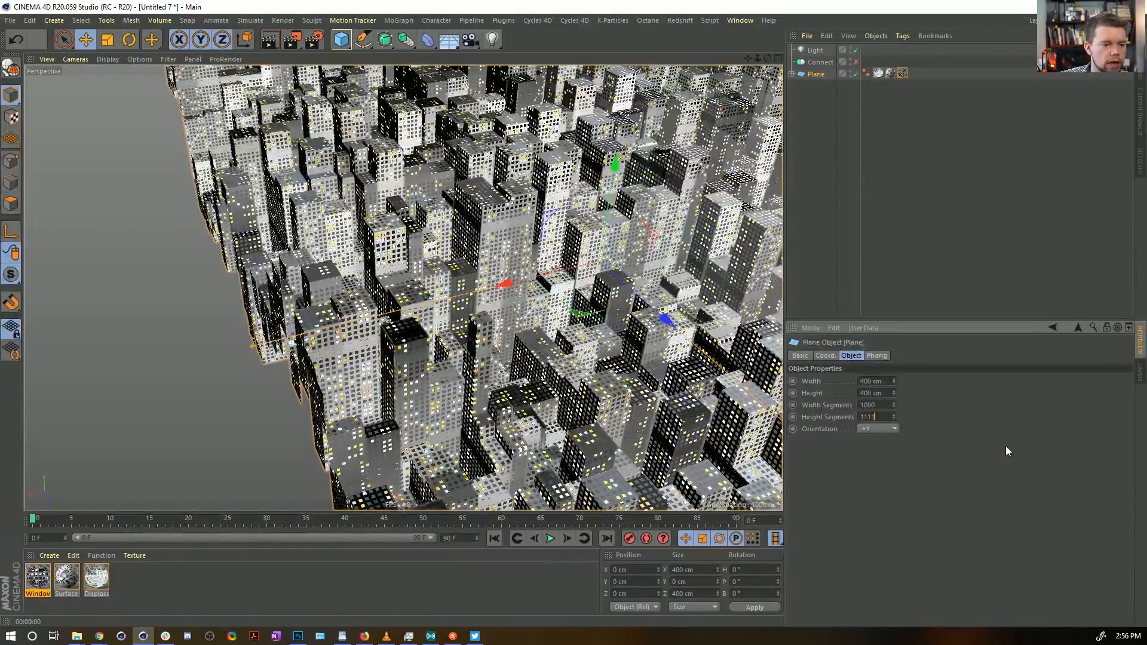
pyautogui.write('1000')
pyautogui.press('Return')
pyautogui.keyDown('alt'); pyautogui.moveTo(608, 242); pyautogui.dragTo(575, 232); pyautogui.keyUp('alt')
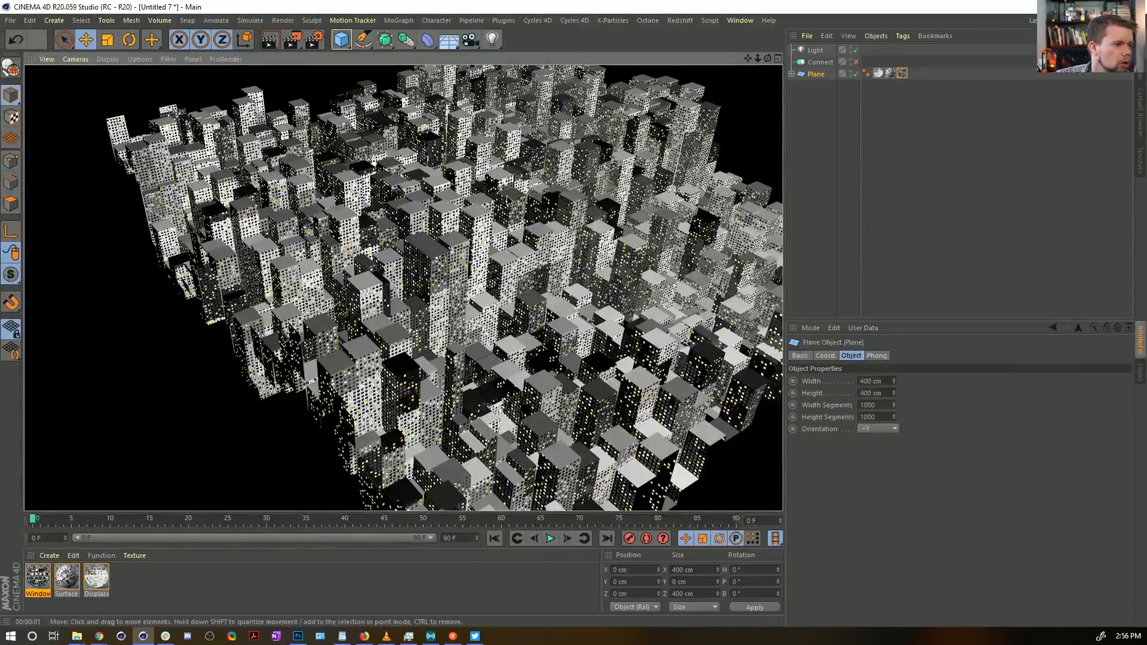
pyautogui.keyDown('alt'); pyautogui.moveTo(514, 210); pyautogui.dragTo(486, 189); pyautogui.keyUp('alt')
pyautogui.scroll(-4, 490, 191)
pyautogui.scroll(5, 490, 191)
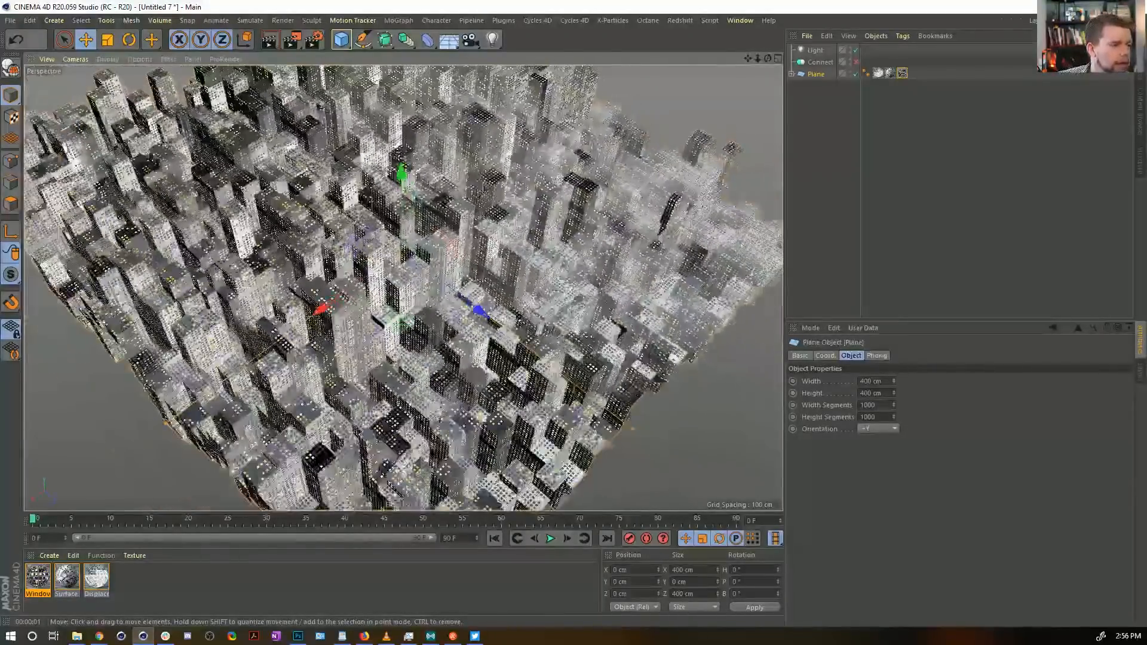
pyautogui.keyDown('alt'); pyautogui.moveTo(486, 188); pyautogui.dragTo(532, 246, button='middle'); pyautogui.keyUp('alt')
pyautogui.keyDown('alt'); pyautogui.moveTo(532, 246); pyautogui.dragTo(530, 245); pyautogui.keyUp('alt')
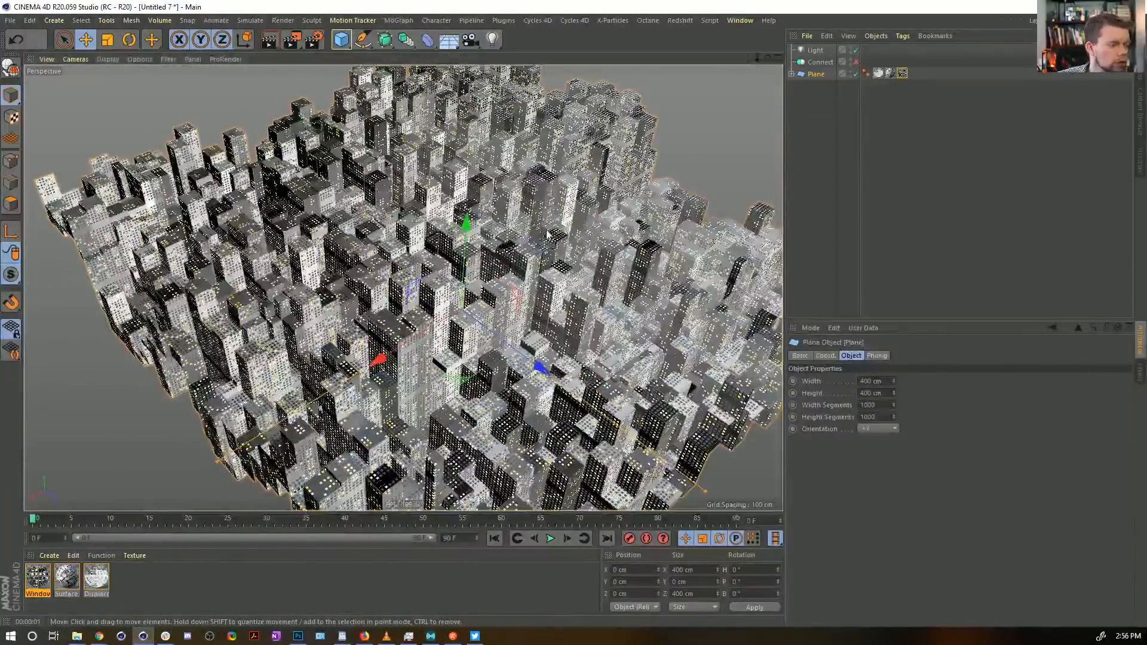
# Step: Save the scene as [2a]BuildingDance.c4d in the SceneFiles folder
pyautogui.hotkey('ctrl', 's')
pyautogui.click(317, 154)
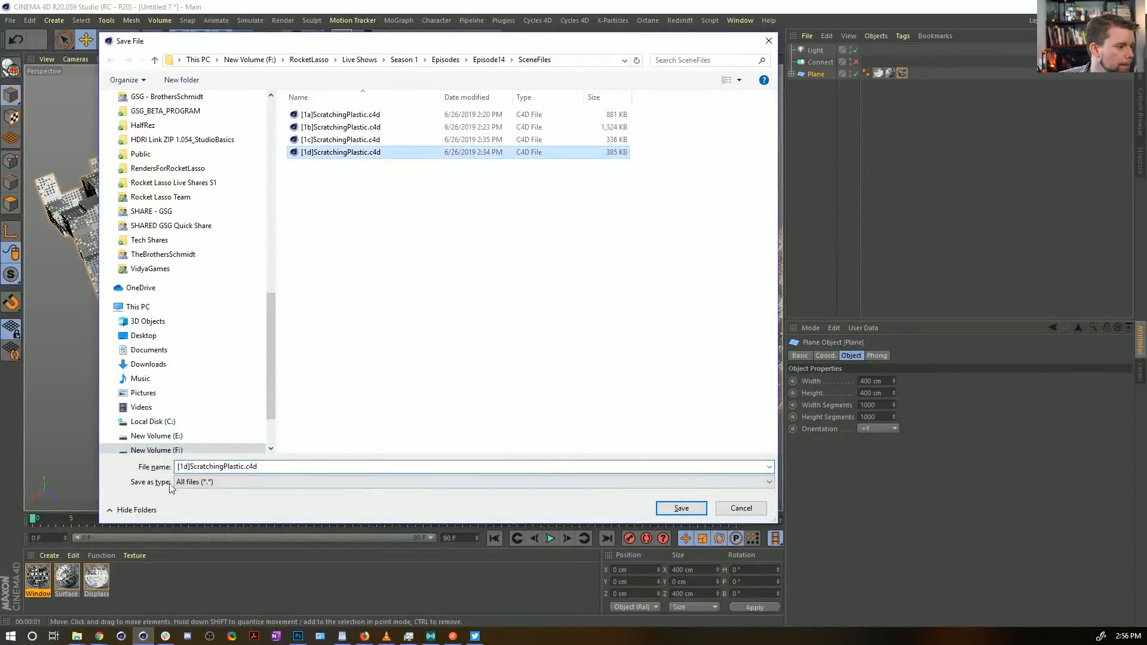
pyautogui.click(190, 466)
pyautogui.click(190, 466)
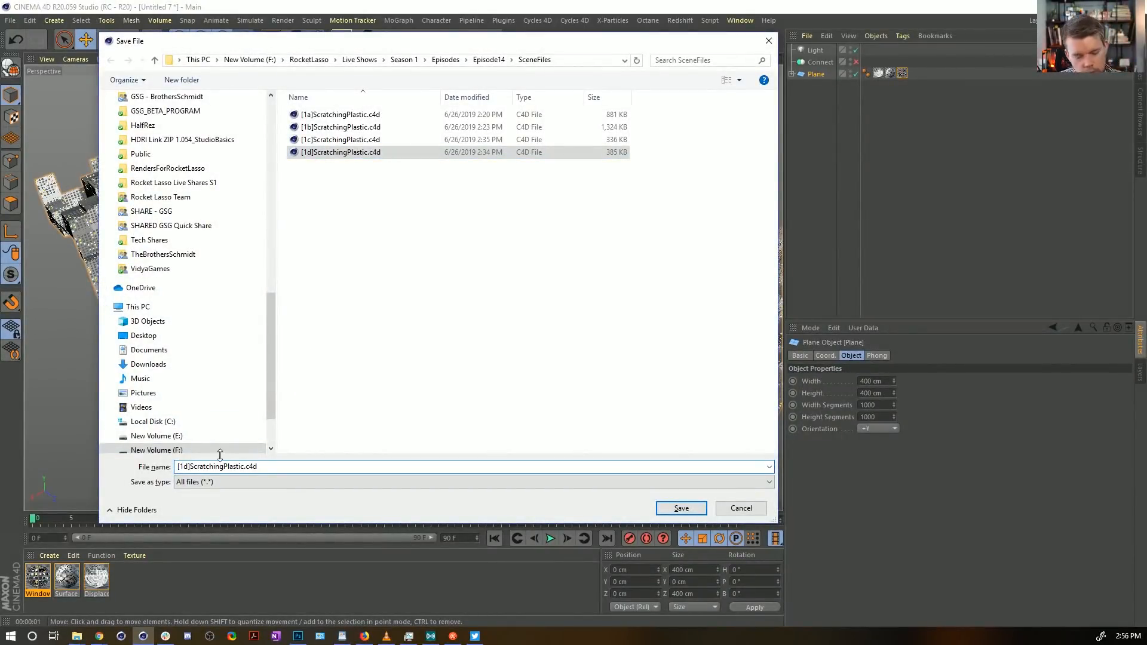
pyautogui.press('BackSpace')
pyautogui.press('BackSpace')
pyautogui.write('2a')
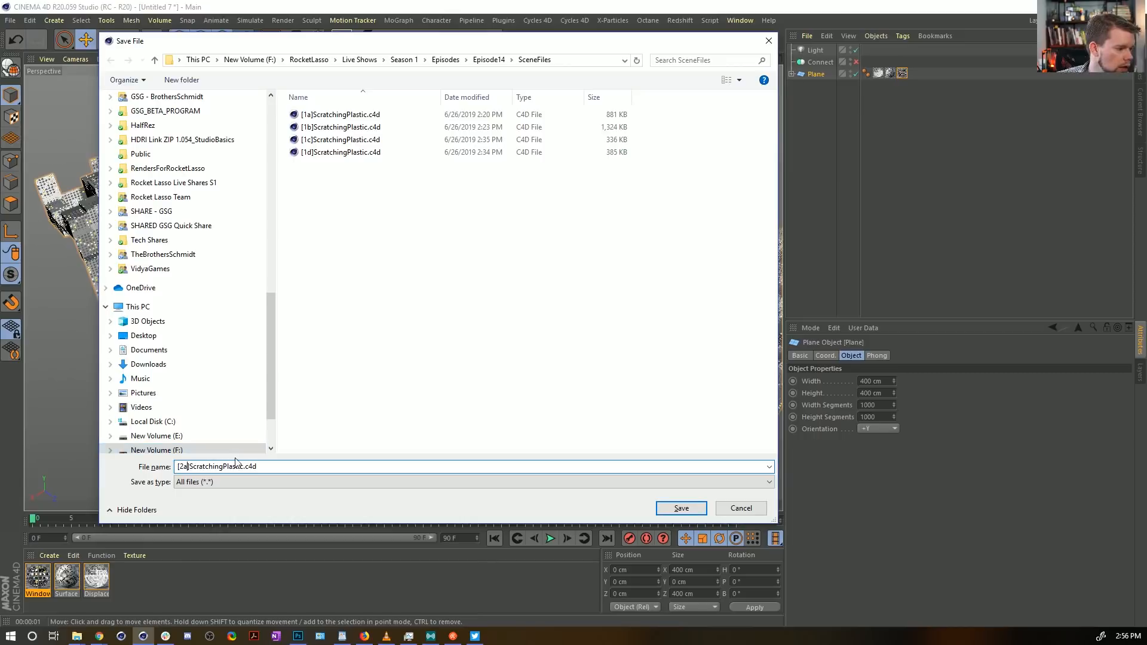
pyautogui.moveTo(243, 466); pyautogui.dragTo(193, 467)
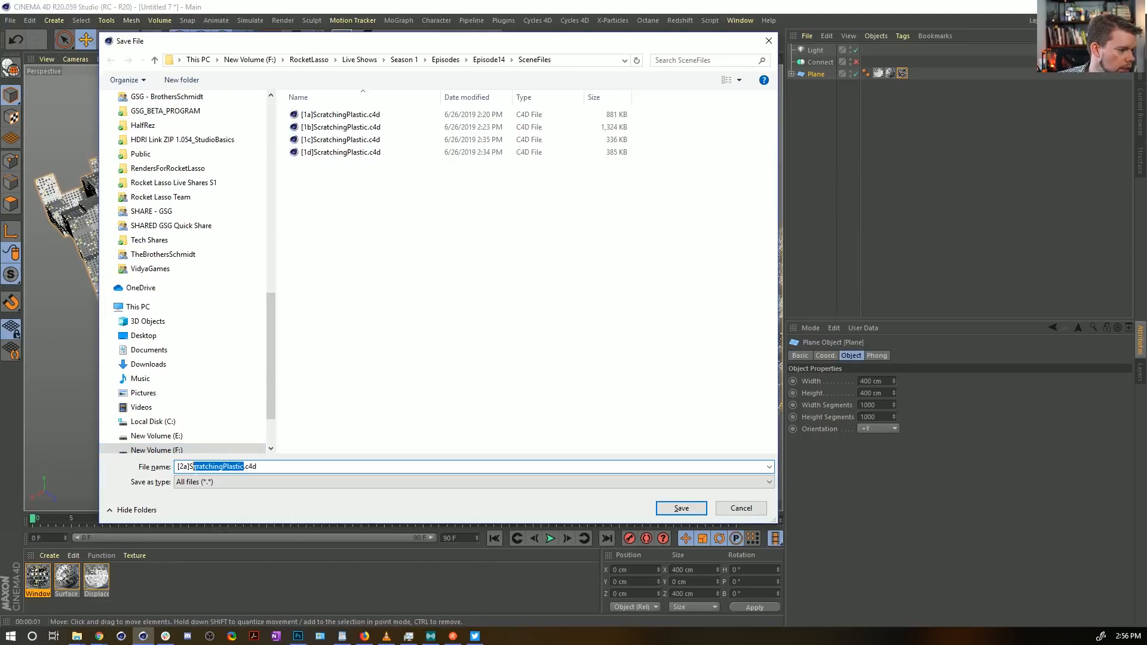
pyautogui.write('Building')
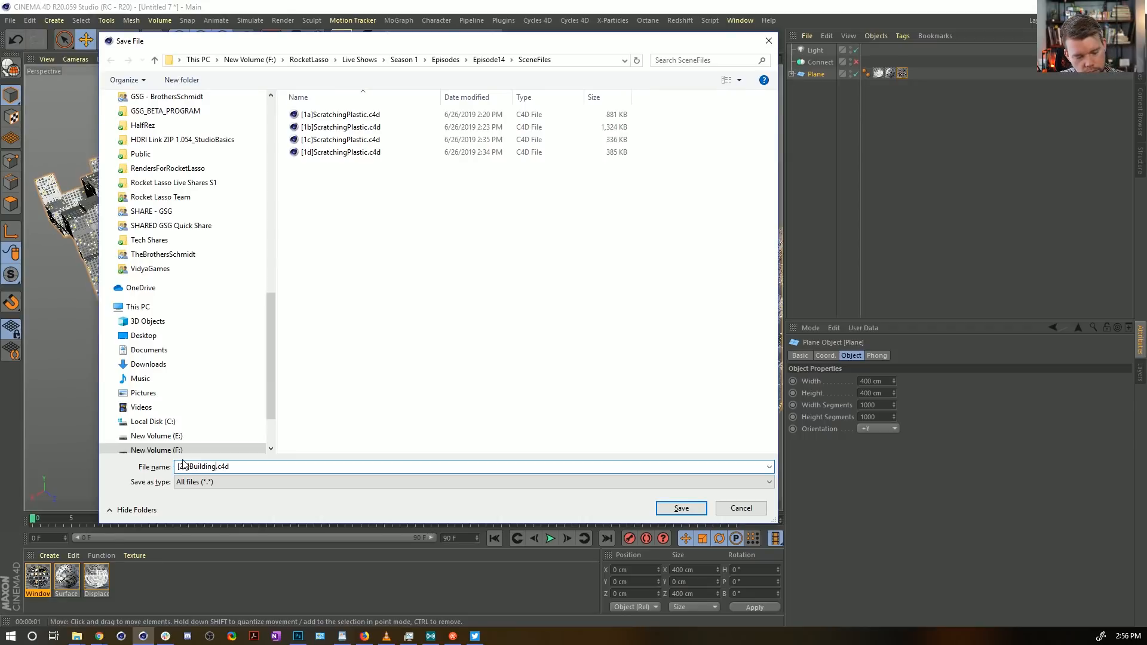
pyautogui.write('Dance')
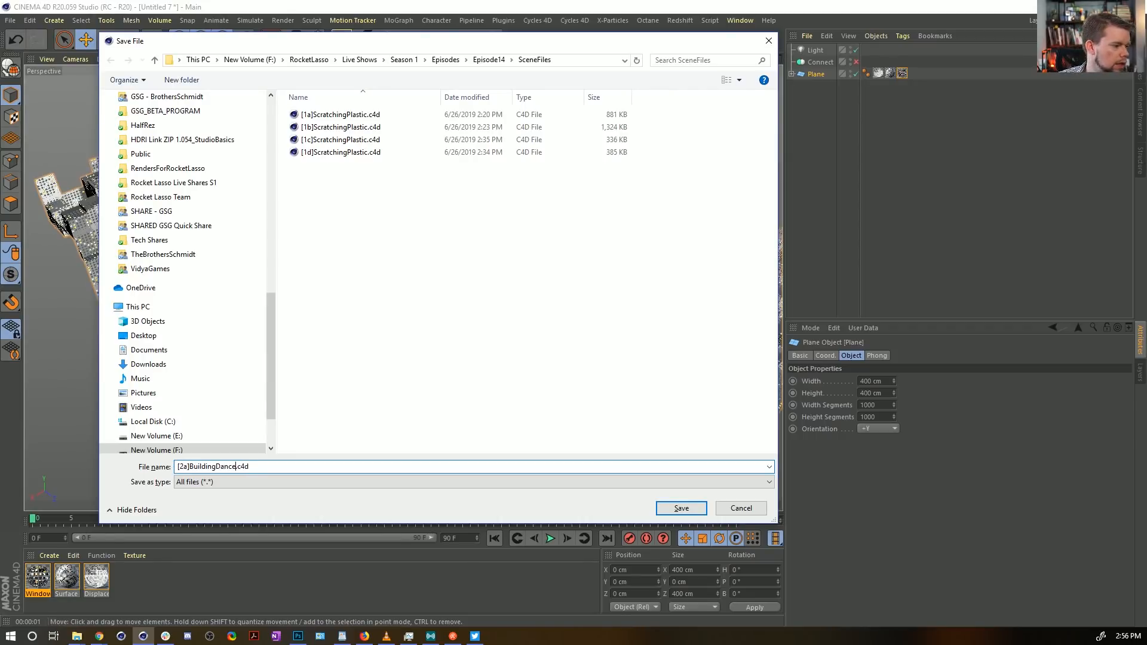
pyautogui.press('Return')
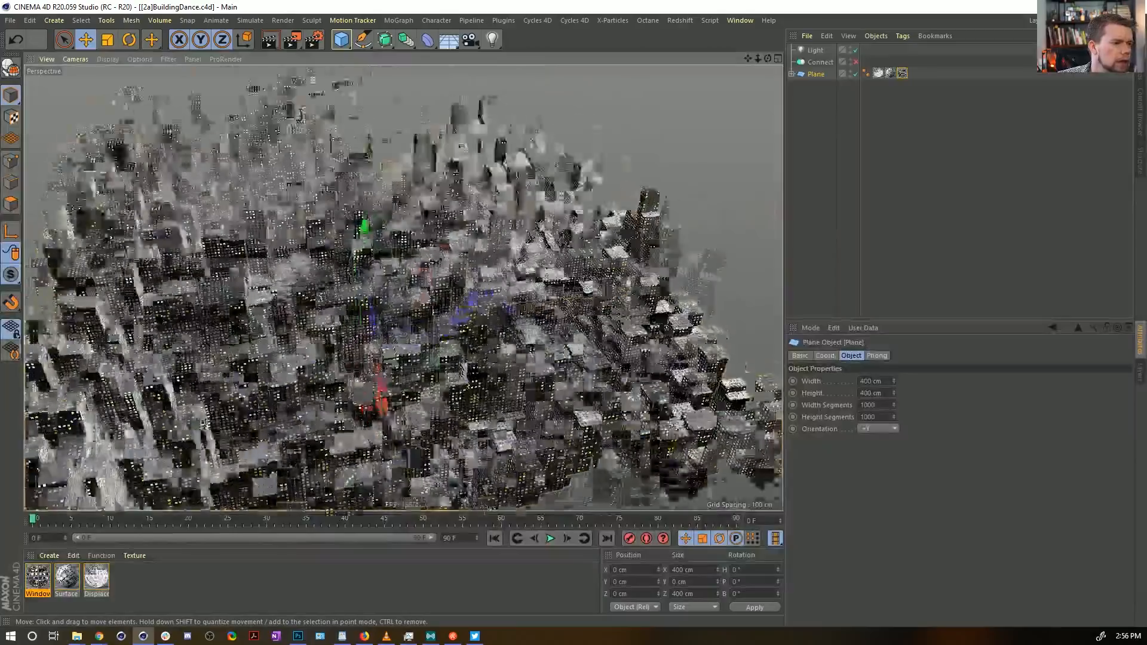
# Step: Expand the Plane's hierarchy and select the Shader Field under its Plain effector to show the field settings
pyautogui.keyDown('alt'); pyautogui.moveTo(478, 287); pyautogui.dragTo(298, 334); pyautogui.keyUp('alt')
pyautogui.keyDown('alt'); pyautogui.moveTo(383, 322); pyautogui.dragTo(550, 292); pyautogui.keyUp('alt')
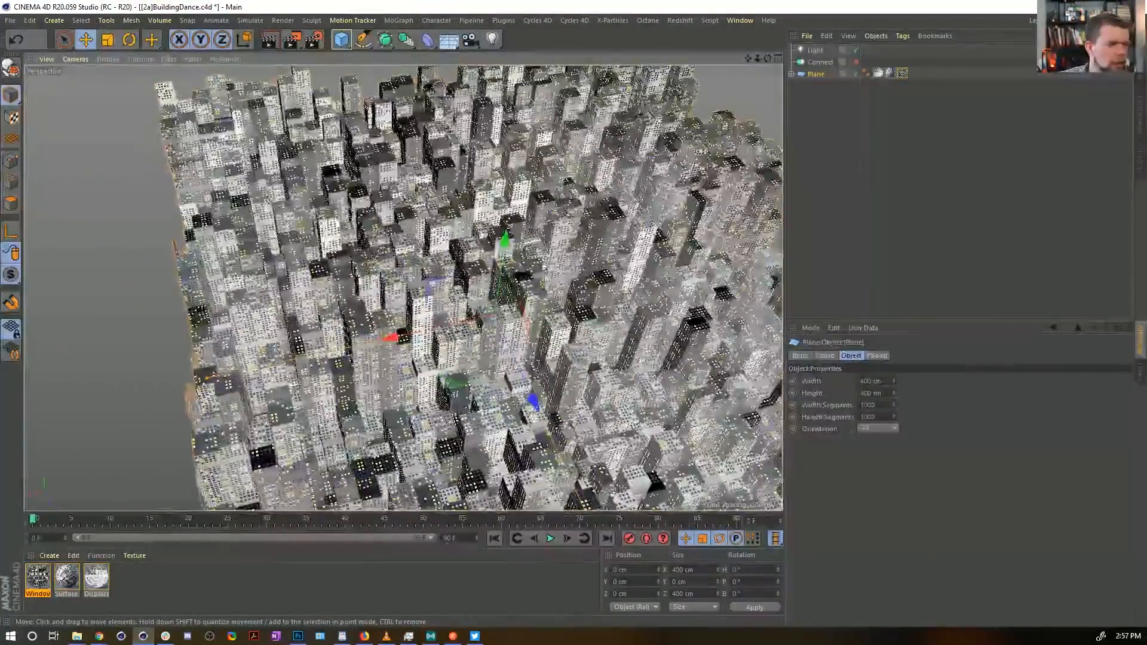
pyautogui.keyDown('alt'); pyautogui.moveTo(550, 292); pyautogui.dragTo(465, 286, button='middle'); pyautogui.keyUp('alt')
pyautogui.keyDown('alt'); pyautogui.moveTo(466, 286); pyautogui.dragTo(459, 260); pyautogui.keyUp('alt')
pyautogui.click(791, 74)
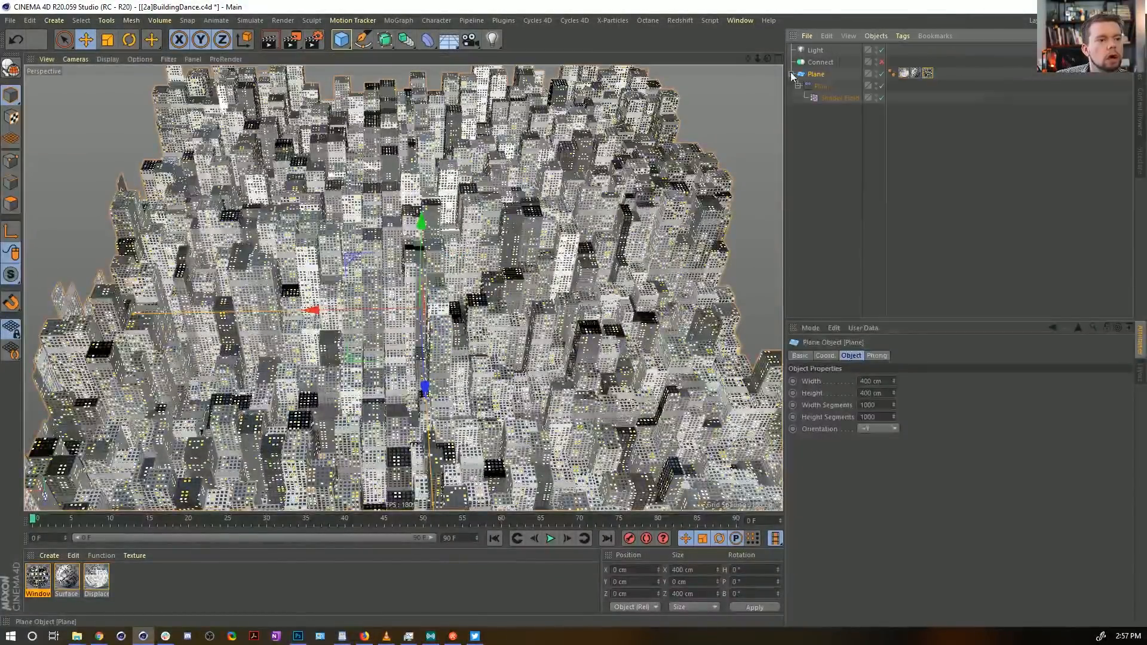
pyautogui.keyDown('alt'); pyautogui.moveTo(597, 227); pyautogui.dragTo(675, 239); pyautogui.keyUp('alt')
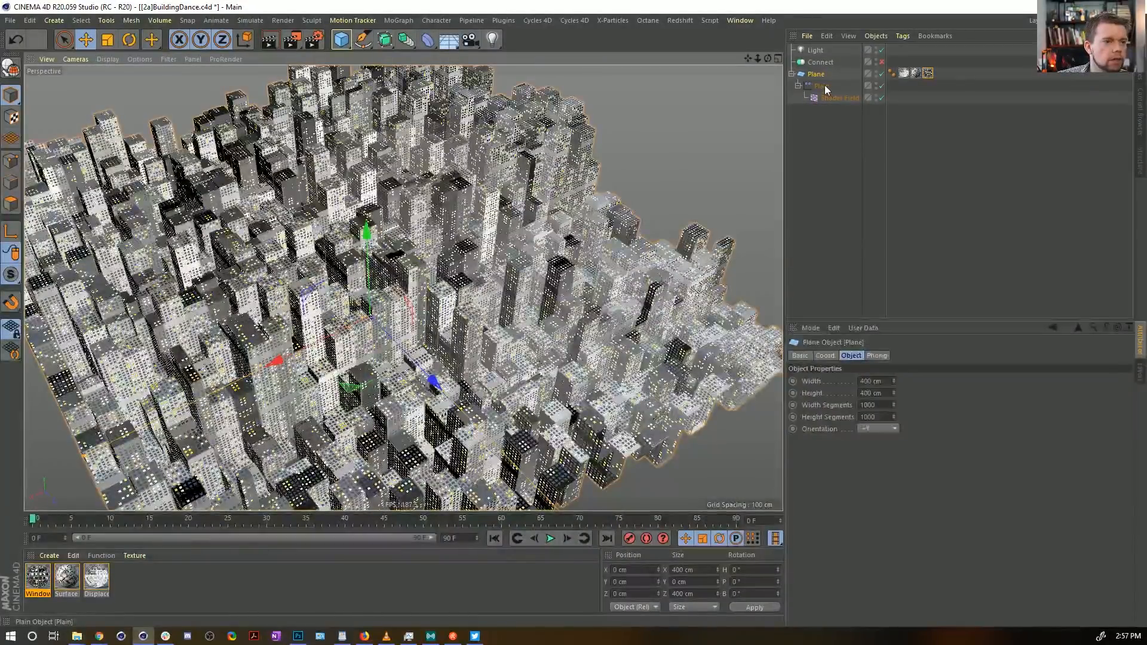
pyautogui.keyDown('alt'); pyautogui.moveTo(479, 272); pyautogui.dragTo(436, 283); pyautogui.keyUp('alt')
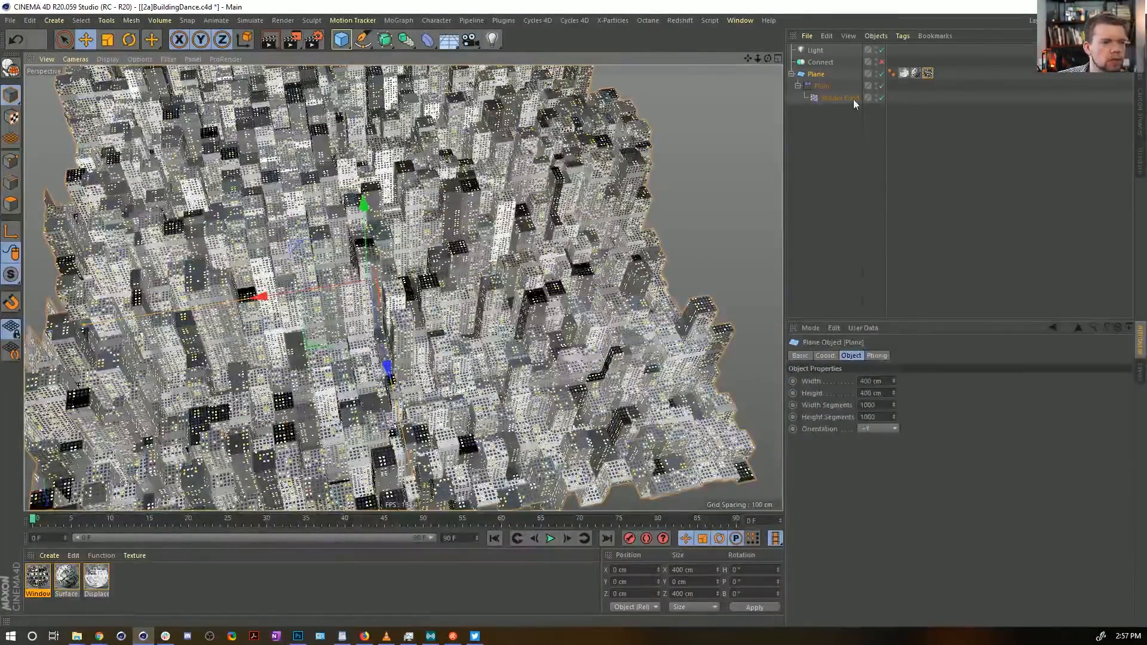
pyautogui.click(799, 86)
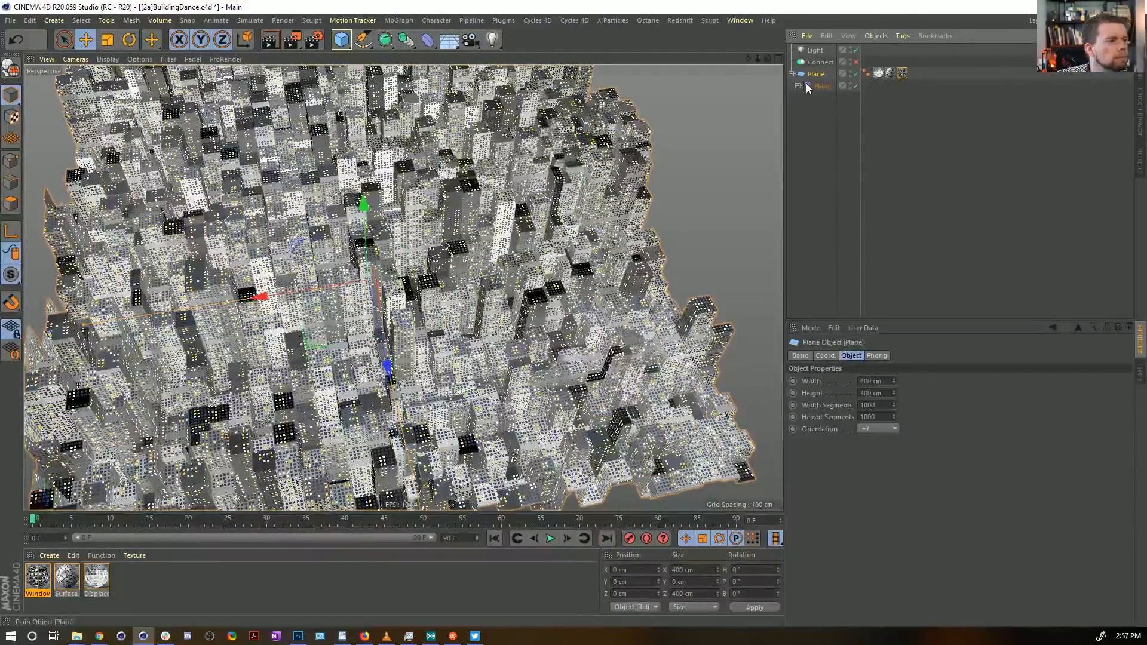
pyautogui.keyDown('alt'); pyautogui.moveTo(664, 142); pyautogui.dragTo(595, 157); pyautogui.keyUp('alt')
pyautogui.click(799, 86)
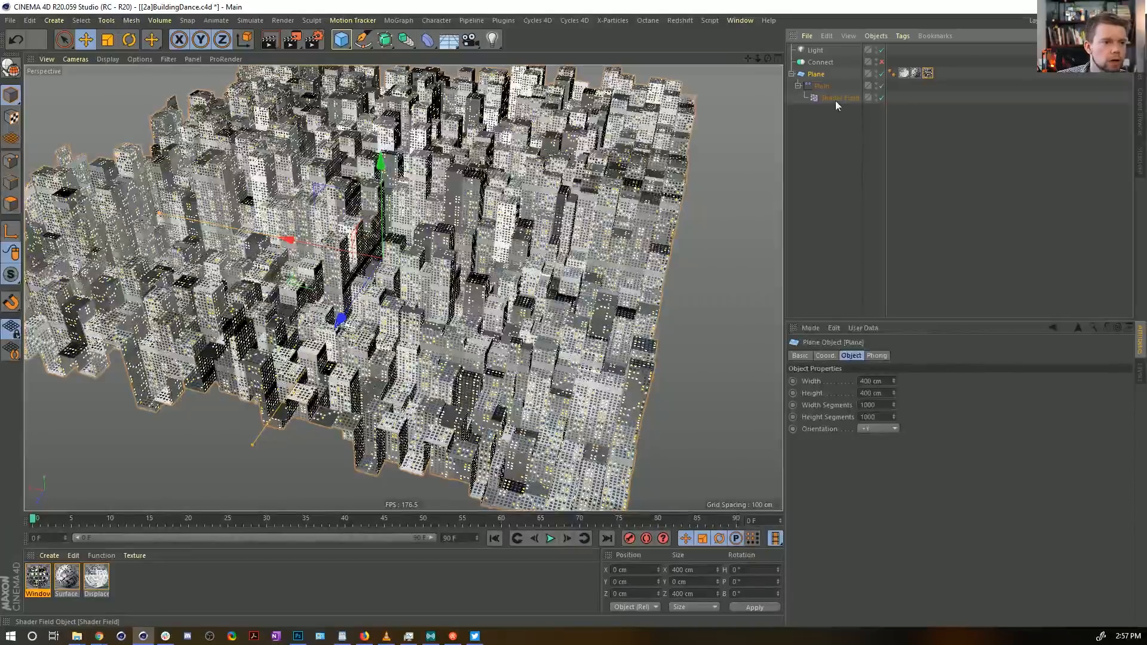
pyautogui.click(835, 99)
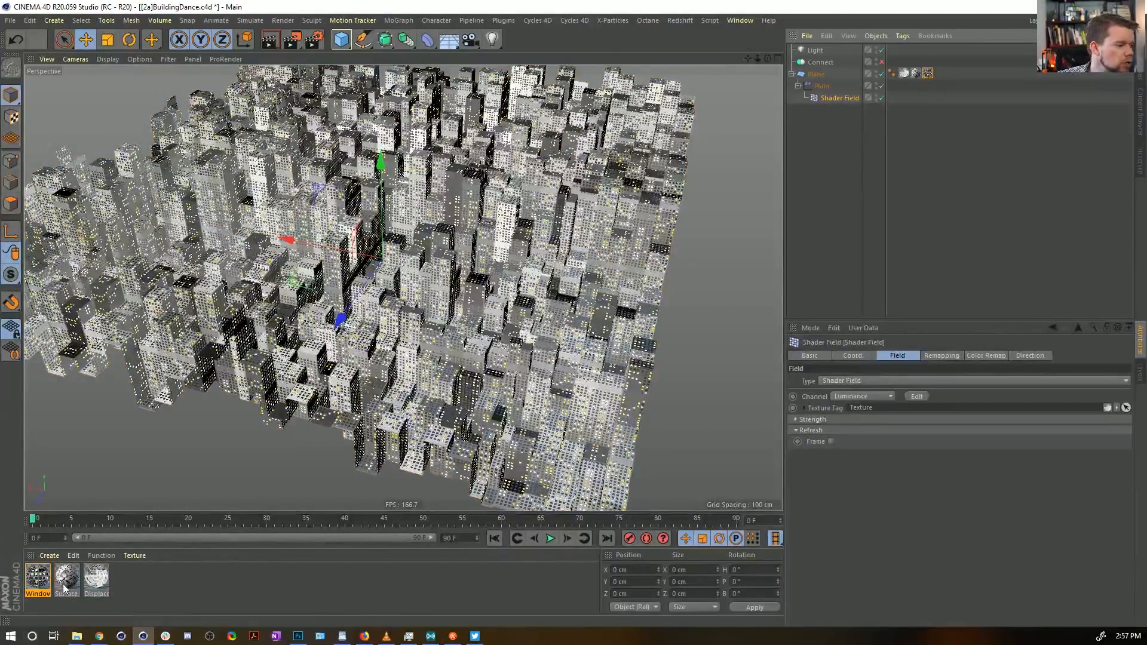
# Step: Inspect the shader settings of a Cell Noise layer in the Displace material's Luminance channel
pyautogui.click(104, 579)
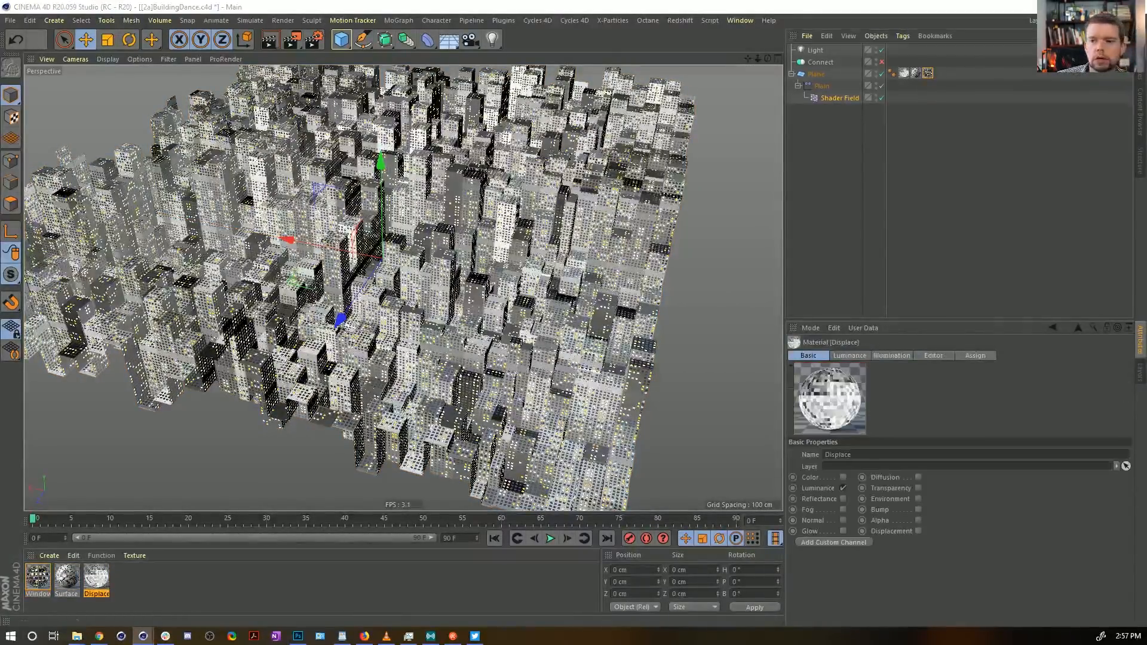
pyautogui.doubleClick(96, 578)
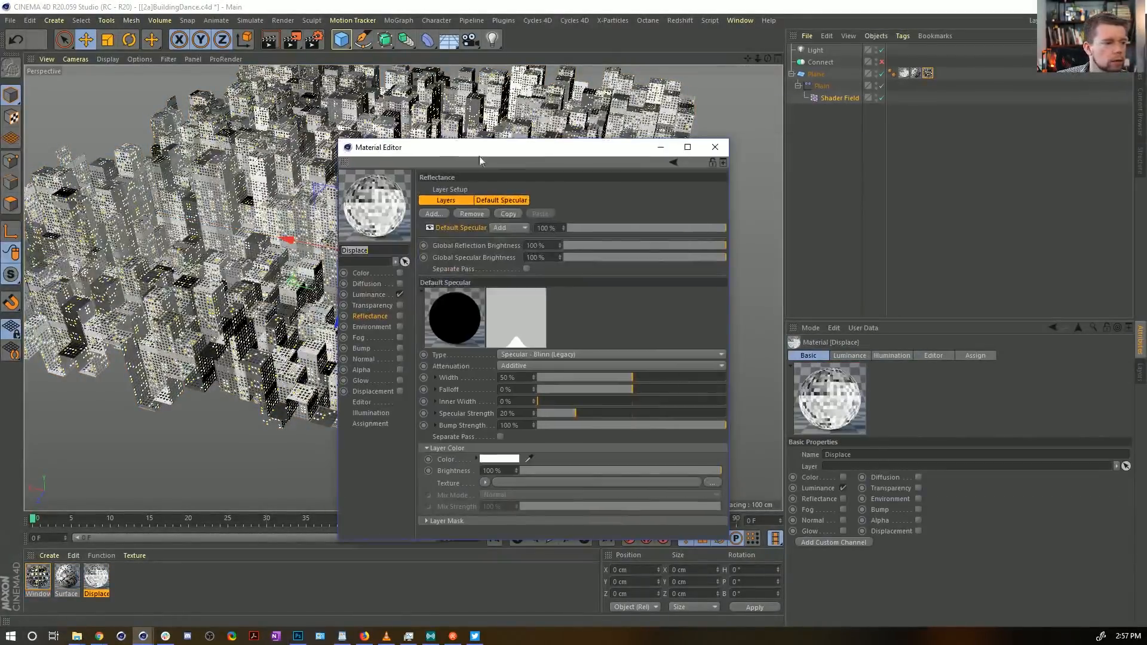
pyautogui.click(369, 295)
pyautogui.click(487, 295)
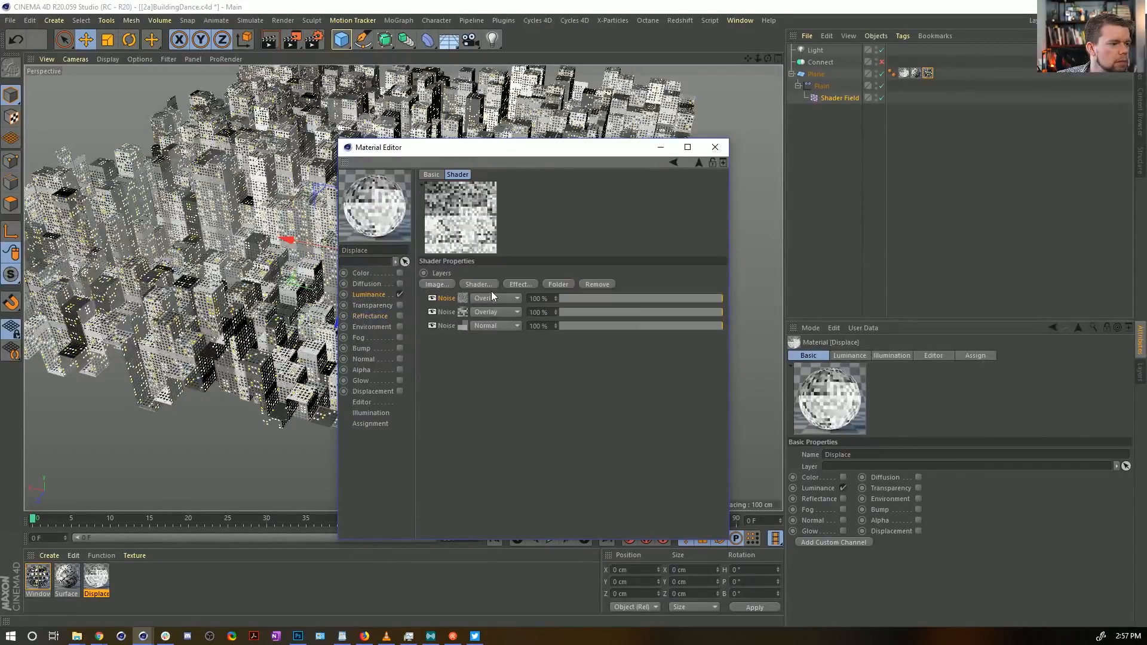
pyautogui.click(463, 313)
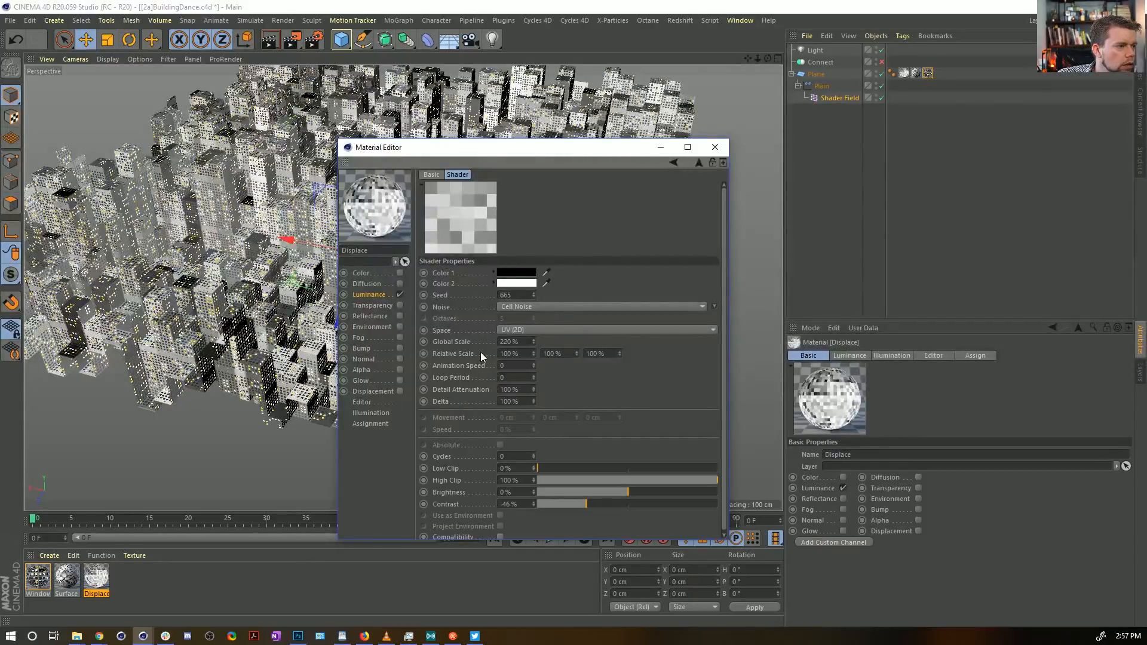
pyautogui.click(715, 147)
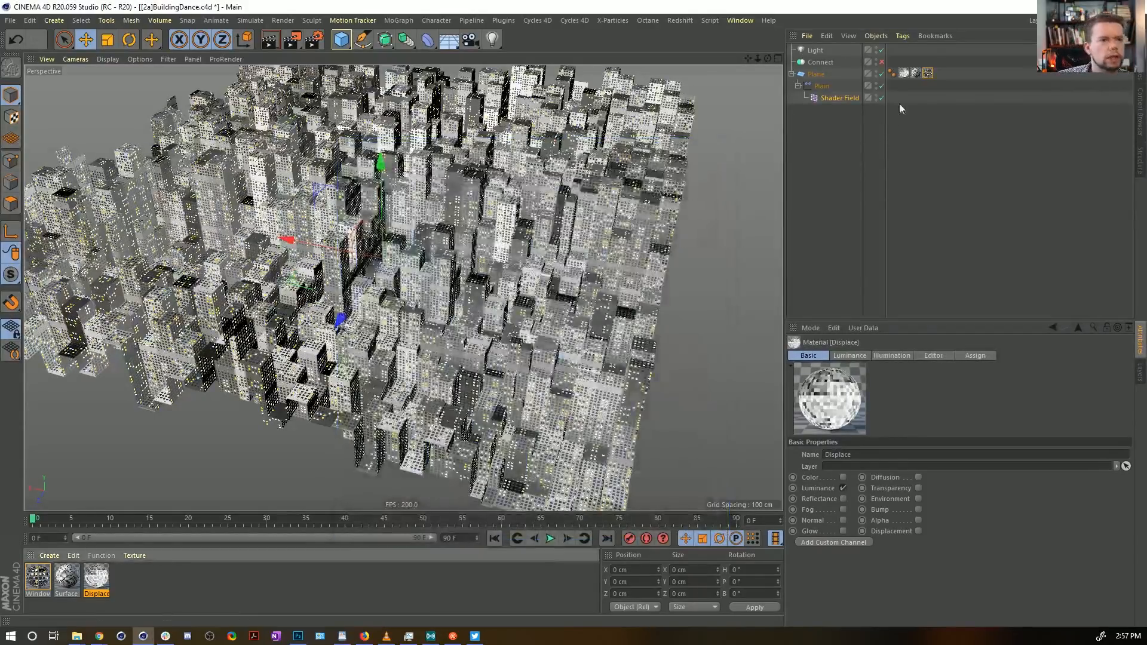
# Step: Try to shift the Displace texture tag's Y position to 2 cm in its coordinates, and undo it
pyautogui.click(928, 73)
pyautogui.click(897, 357)
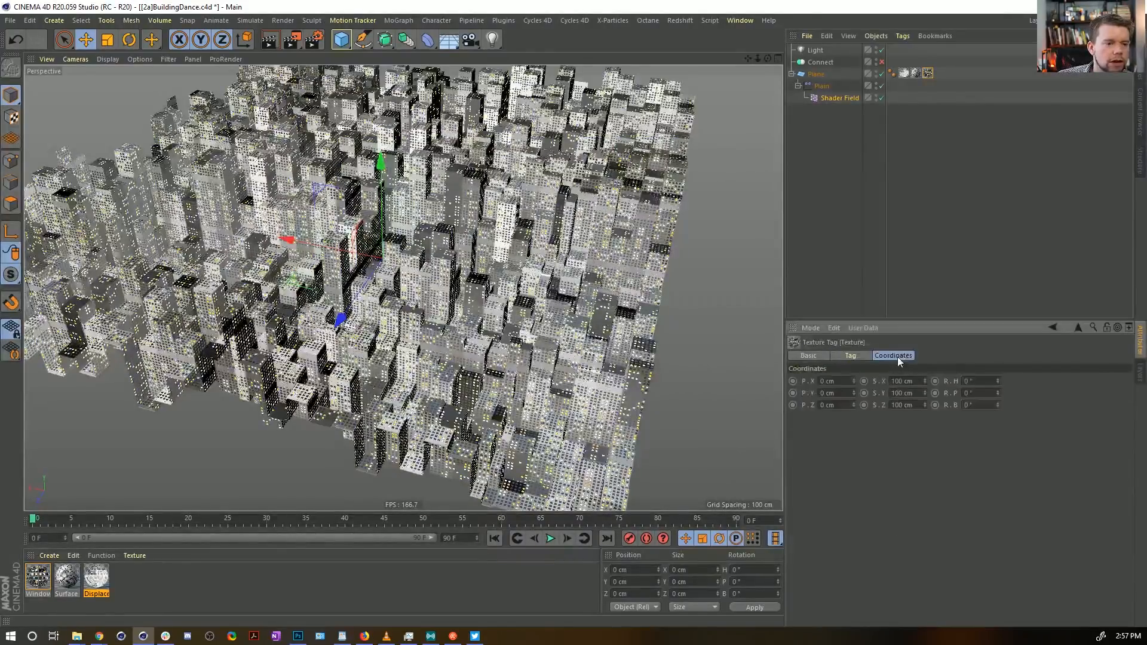
pyautogui.click(904, 74)
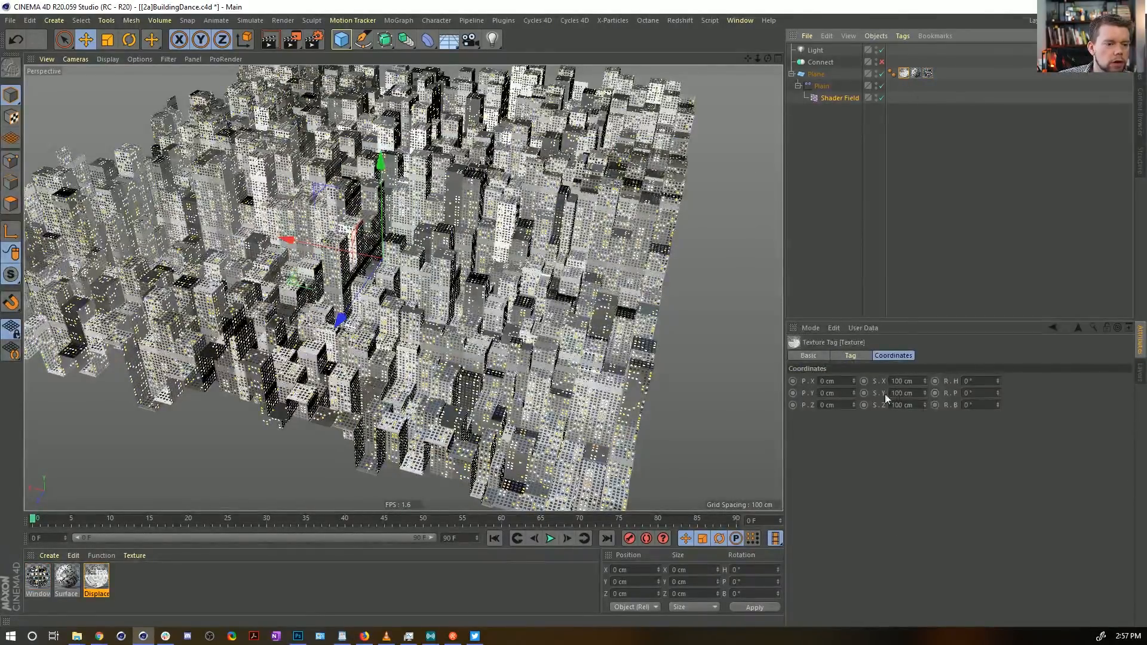
pyautogui.click(854, 391)
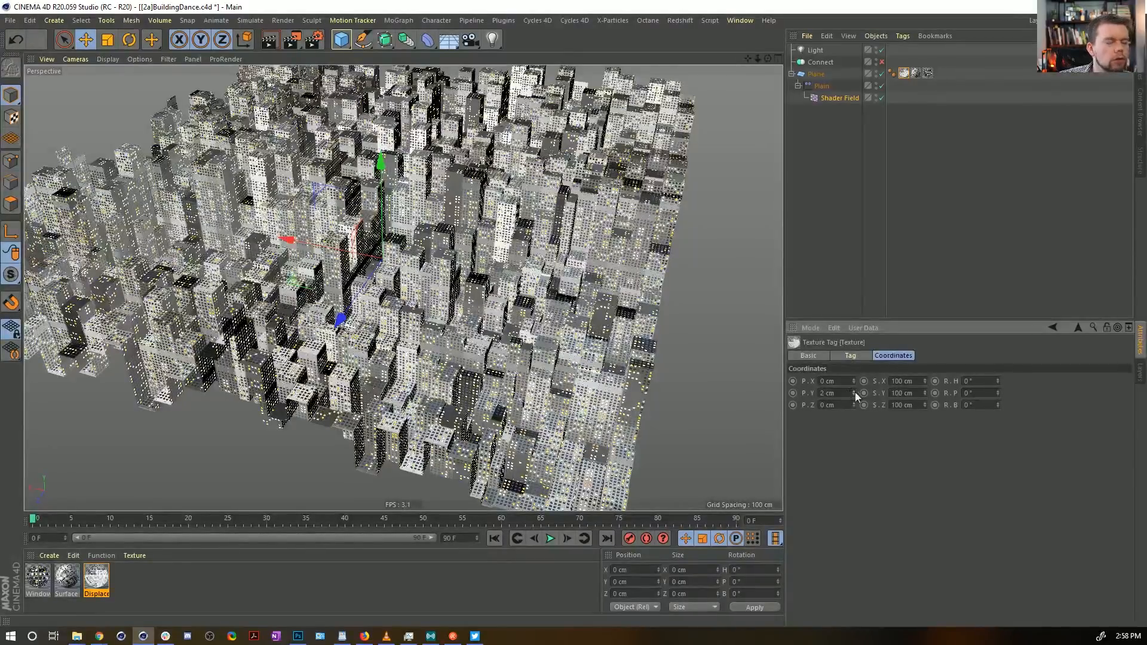
pyautogui.hotkey('ctrl', 'z')
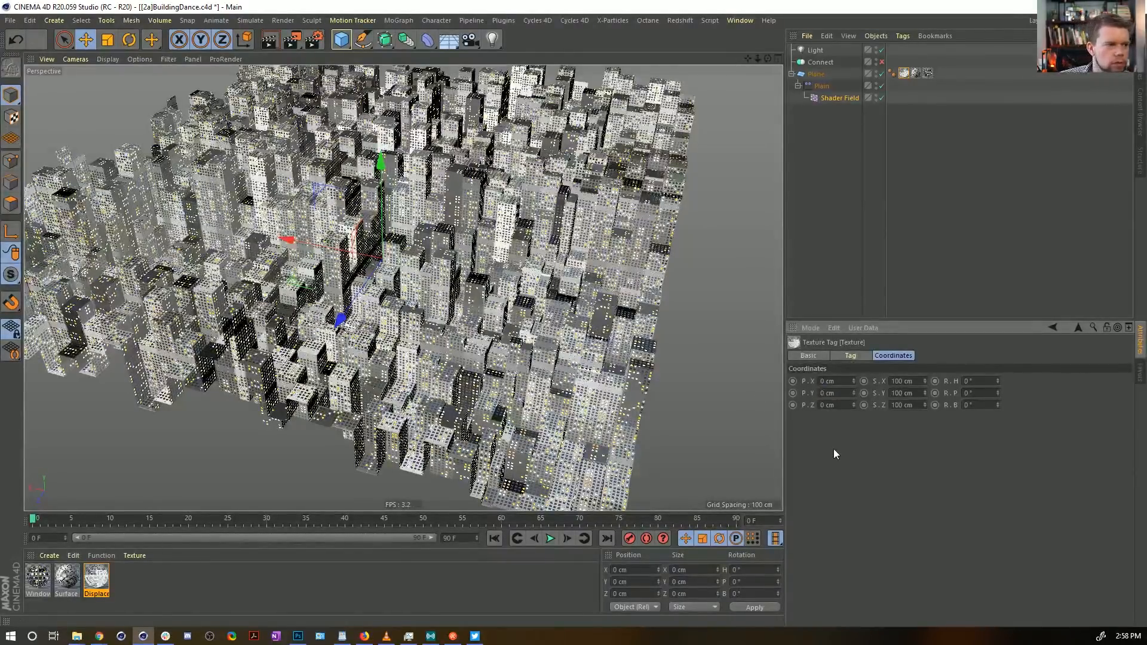
# Step: Set Animation Speed to 1 on the Cell Noise layer with 40% Global Scale in the Displace material's Luminance channel
pyautogui.click(97, 579)
pyautogui.doubleClick(97, 578)
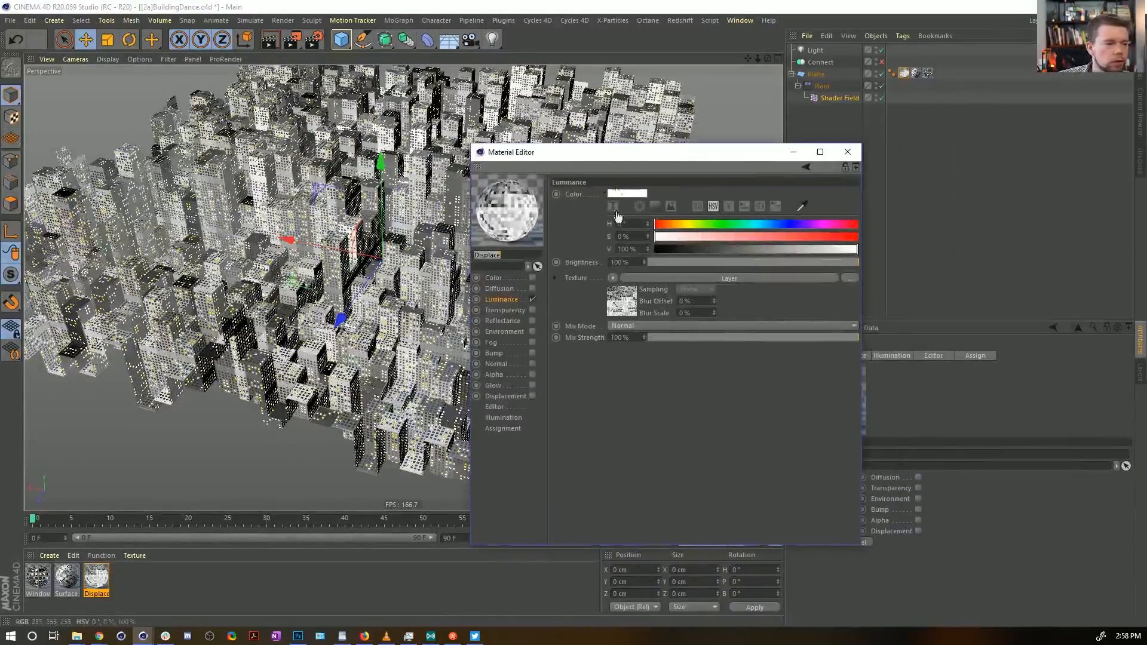
pyautogui.click(621, 303)
pyautogui.click(595, 317)
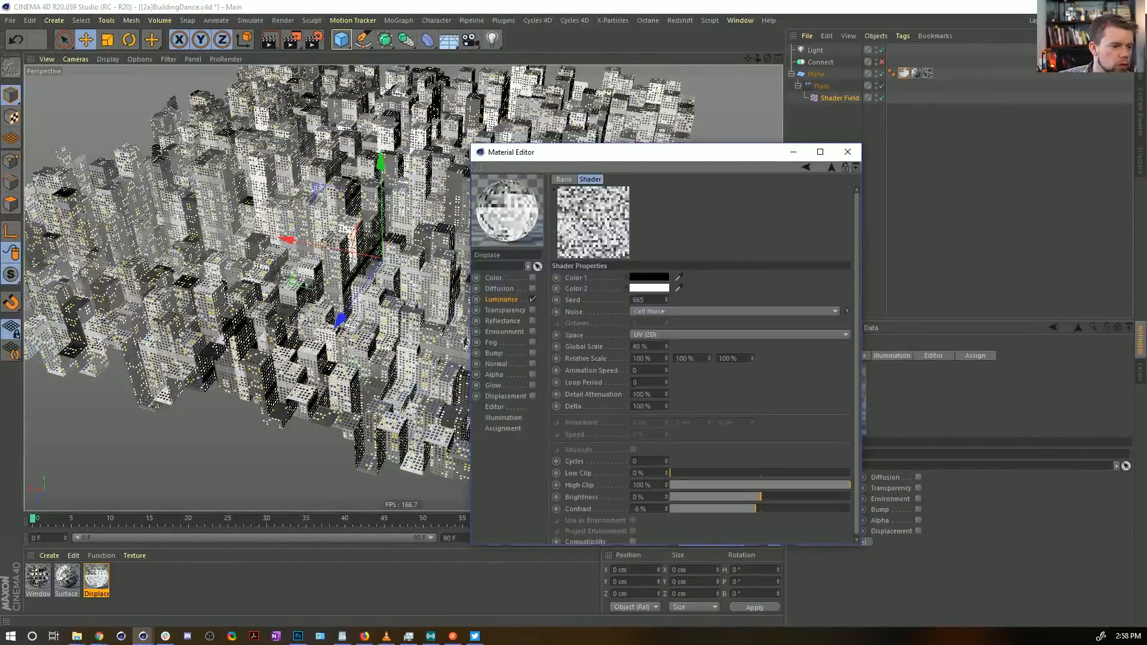
pyautogui.click(794, 151)
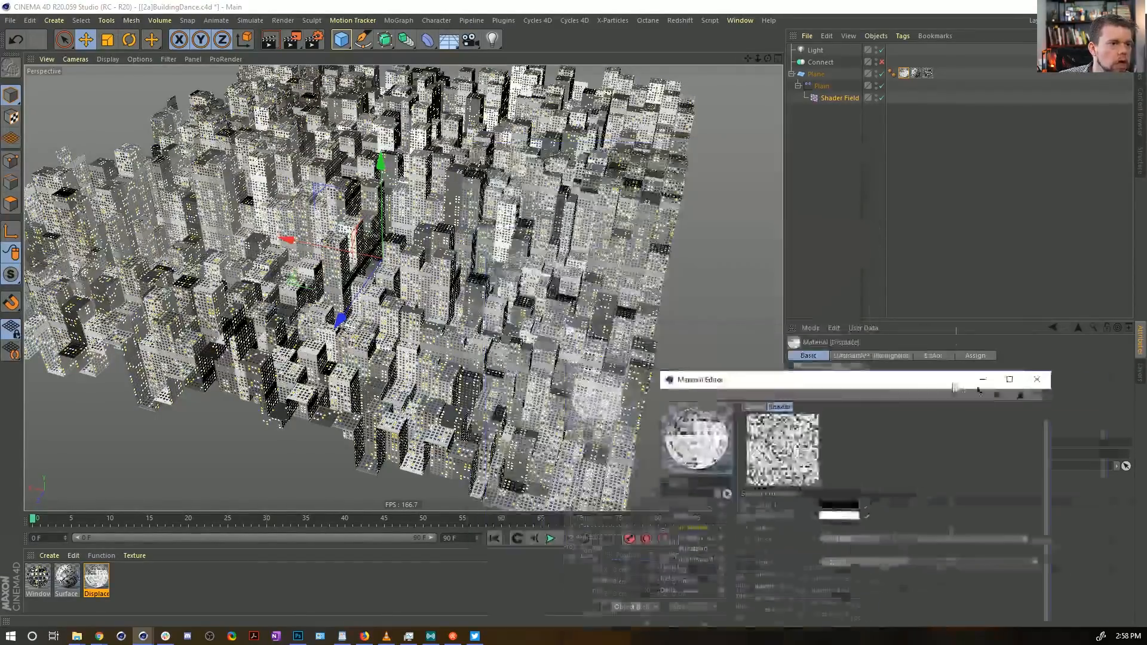
# Step: Advance through the first frames and scrub to frame 35 to check whether the towers animate
pyautogui.click(567, 538)
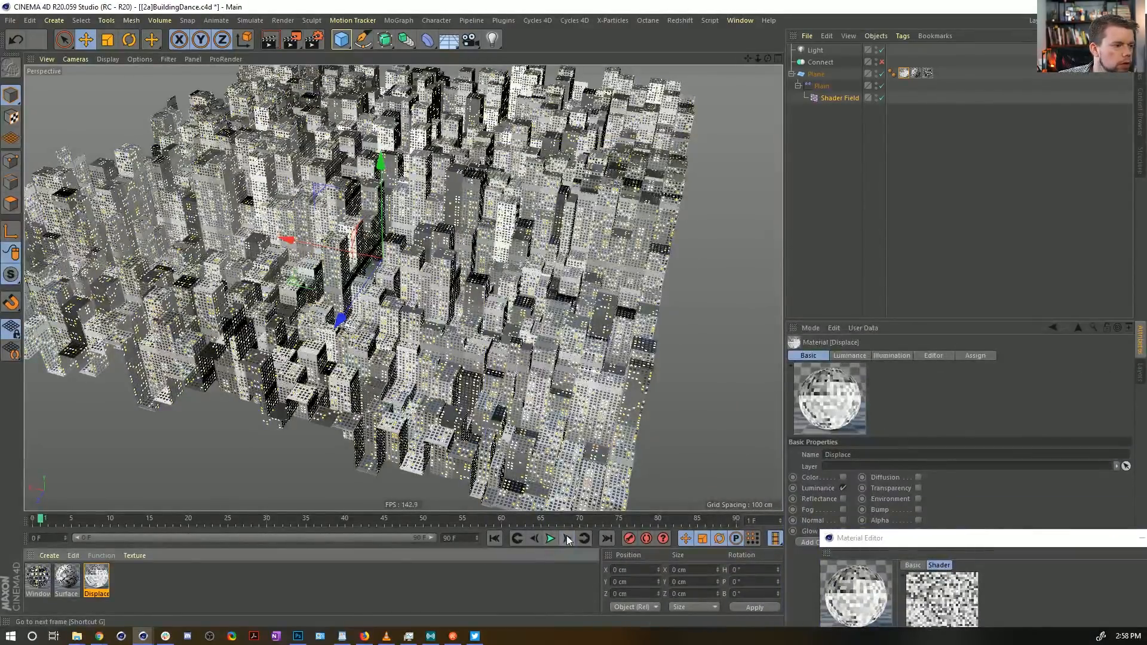
pyautogui.click(568, 538)
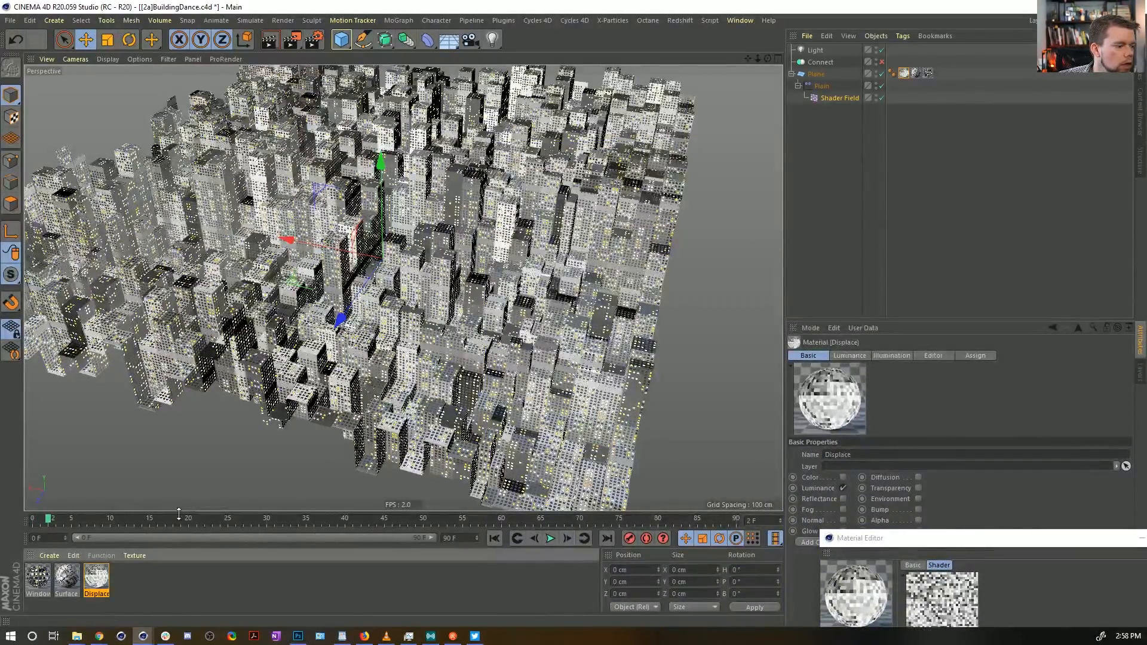
pyautogui.moveTo(179, 518); pyautogui.dragTo(307, 520)
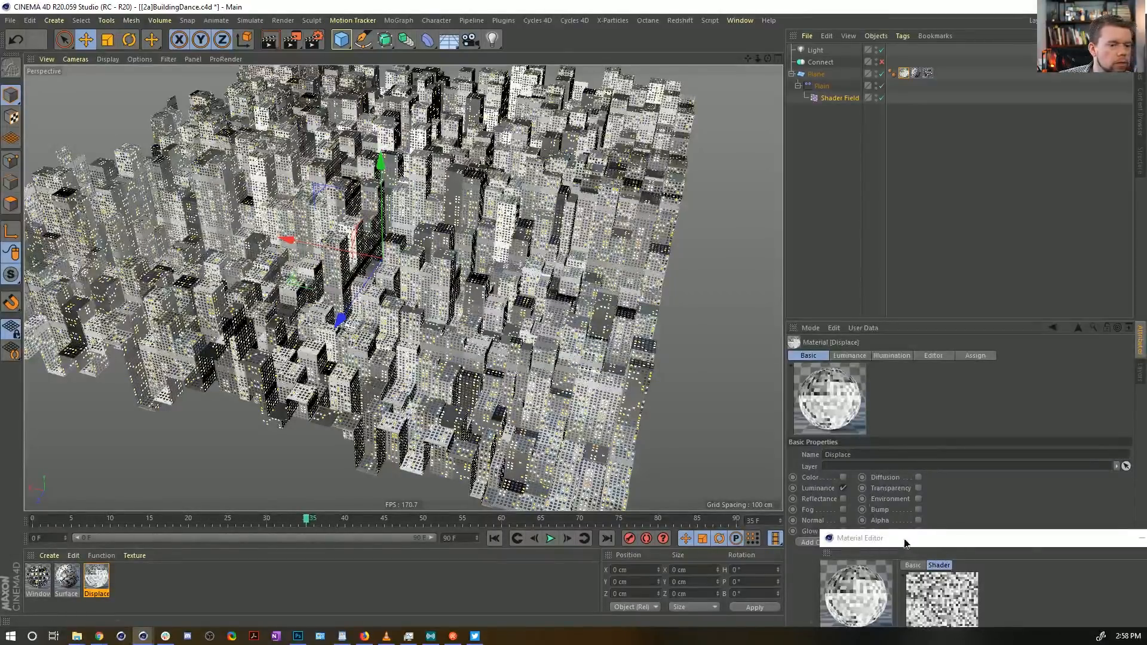
# Step: Enable per-frame refresh on the Shader Field, keeping the Displace noise settings open beside the city view
pyautogui.moveTo(905, 544); pyautogui.dragTo(558, 122)
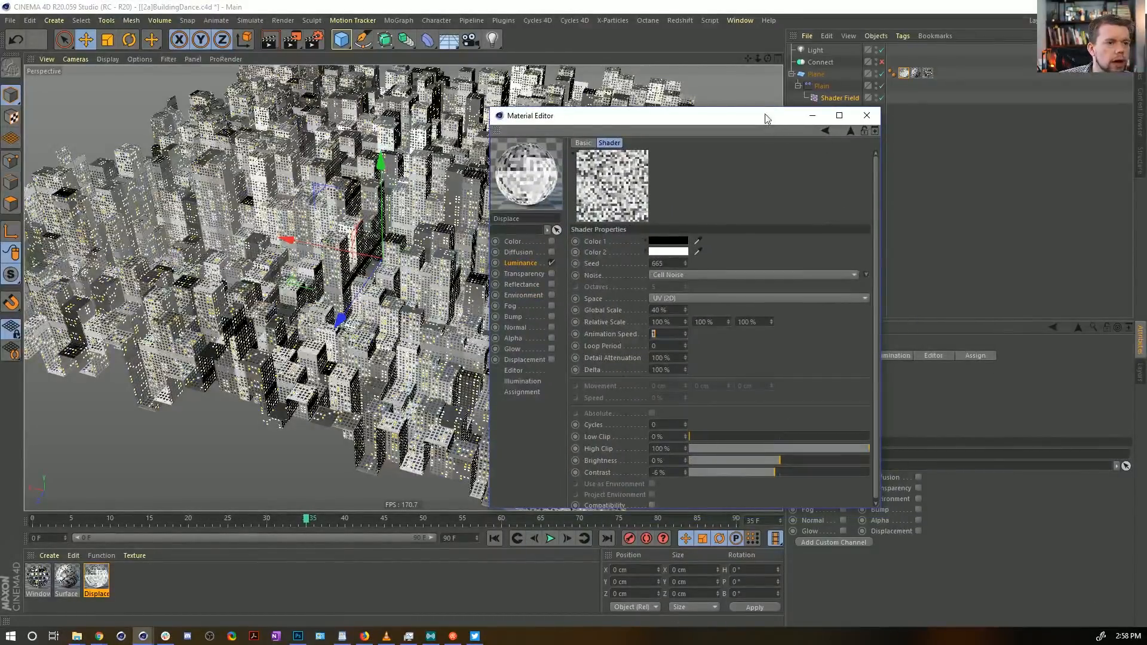
pyautogui.moveTo(766, 117); pyautogui.dragTo(628, 297)
pyautogui.click(840, 97)
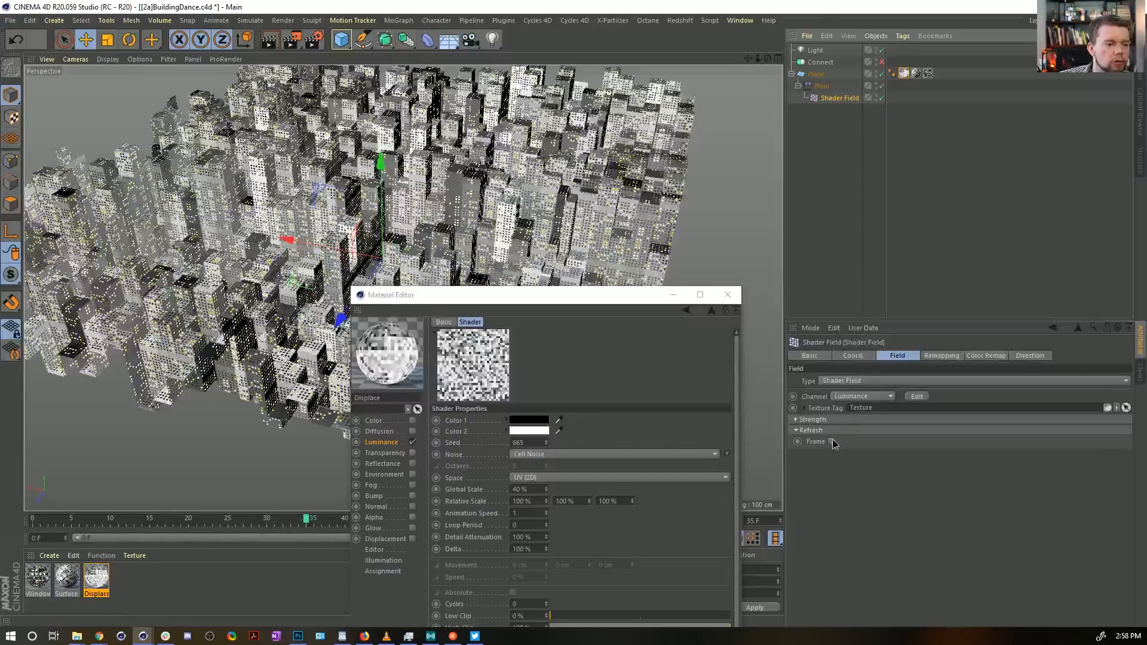
pyautogui.click(832, 442)
pyautogui.moveTo(521, 296); pyautogui.dragTo(890, 232)
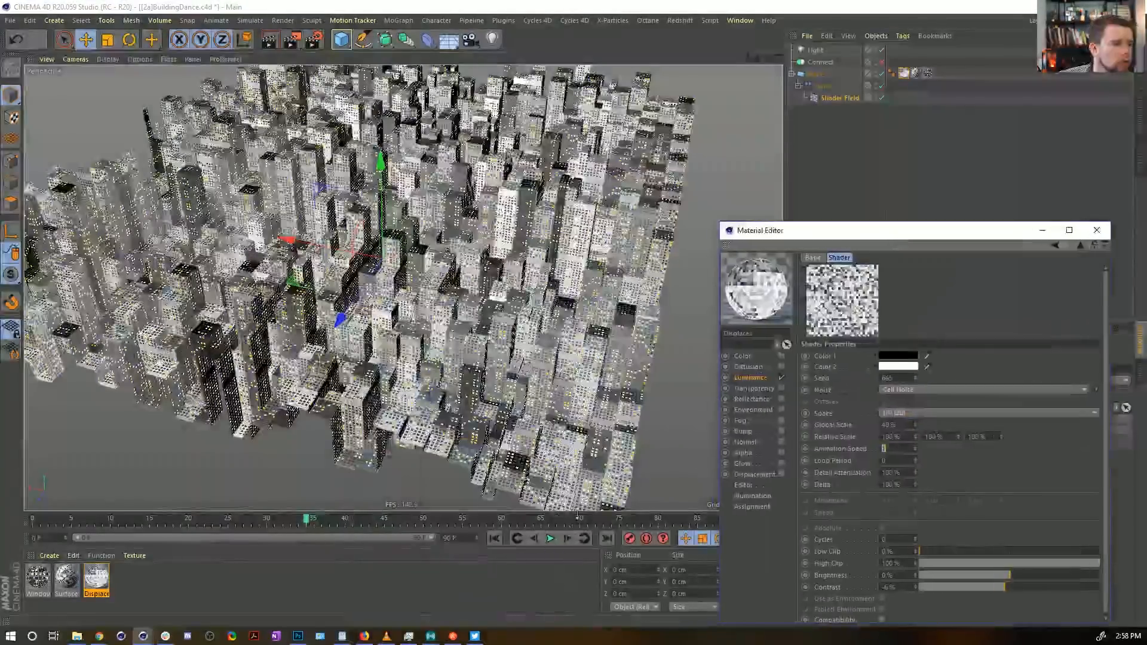
# Step: Scrub back and forth through the timeline, ending at frame 78, to examine how the building heights change over time
pyautogui.click(568, 538)
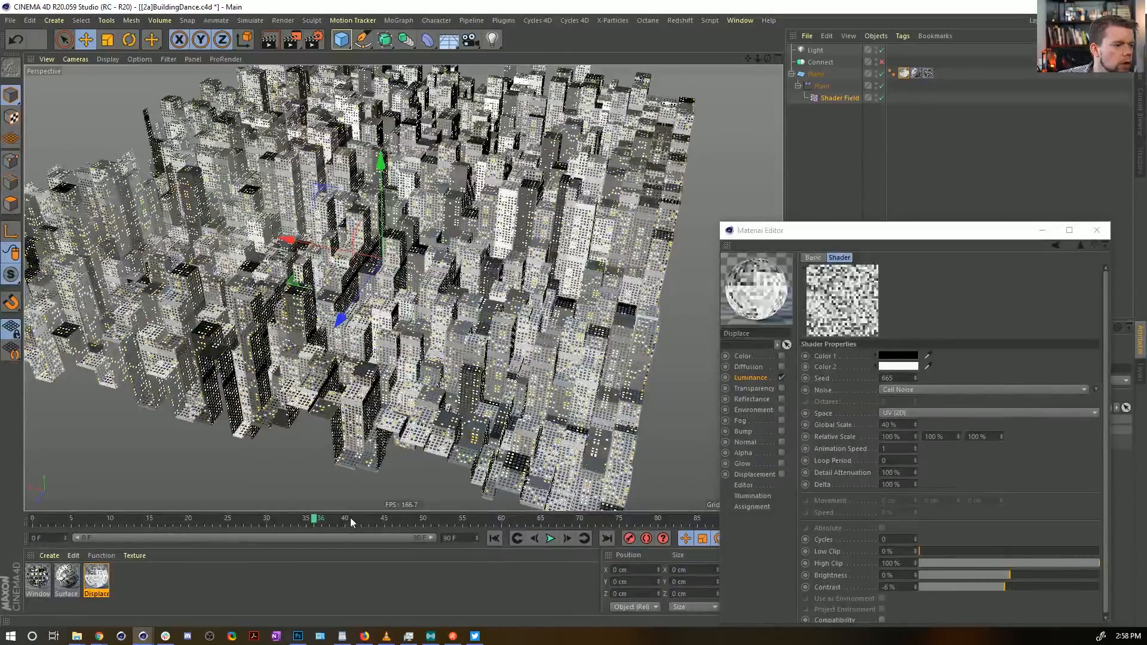
pyautogui.moveTo(350, 518); pyautogui.dragTo(381, 519)
pyautogui.moveTo(504, 515); pyautogui.dragTo(120, 515)
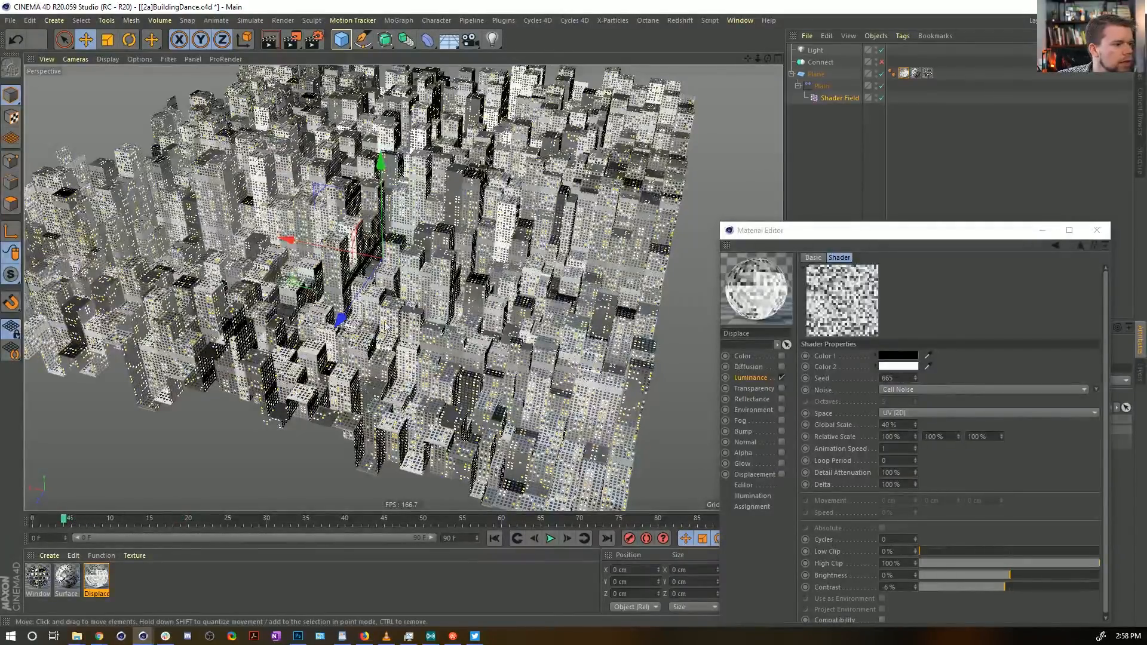
pyautogui.click(146, 520)
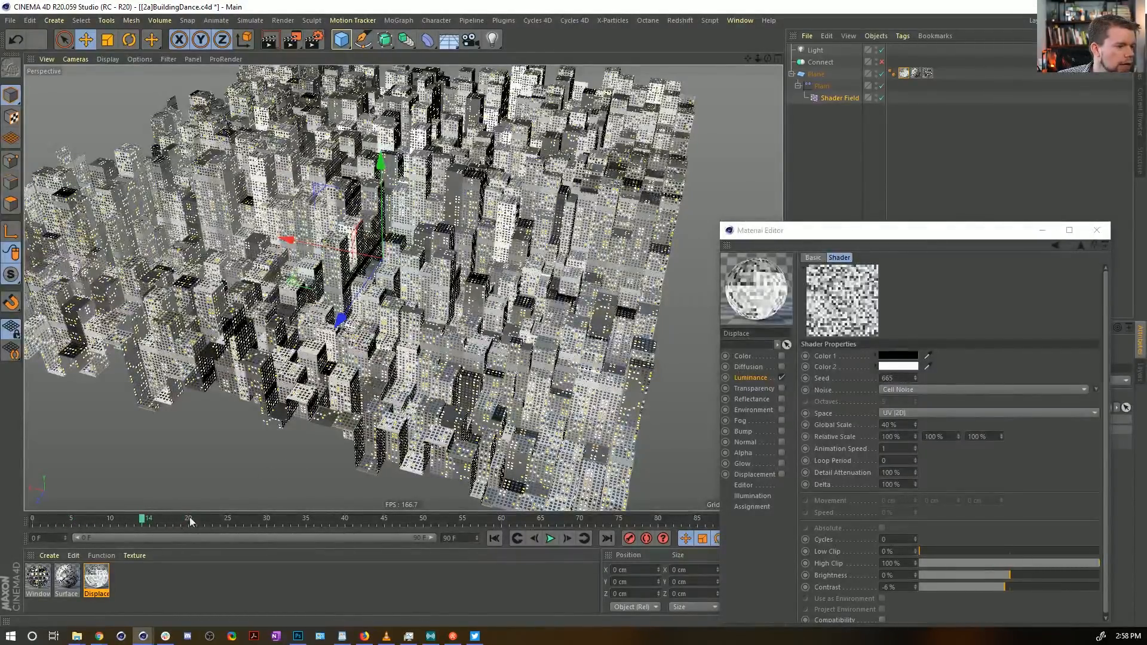
pyautogui.click(368, 524)
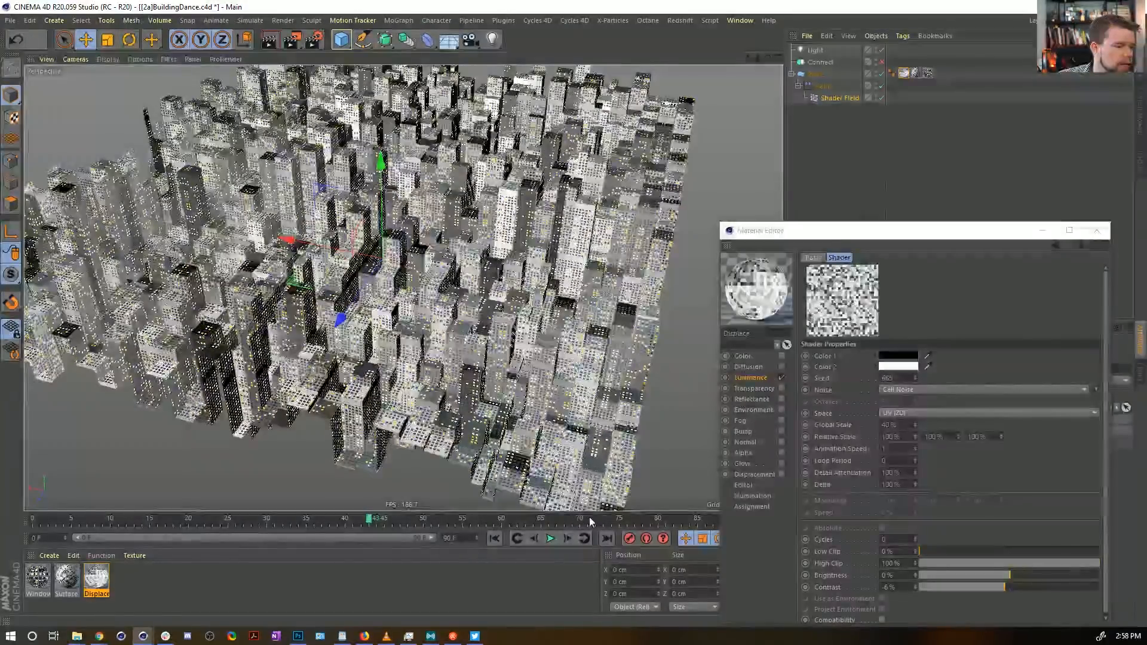
pyautogui.click(590, 522)
pyautogui.click(646, 521)
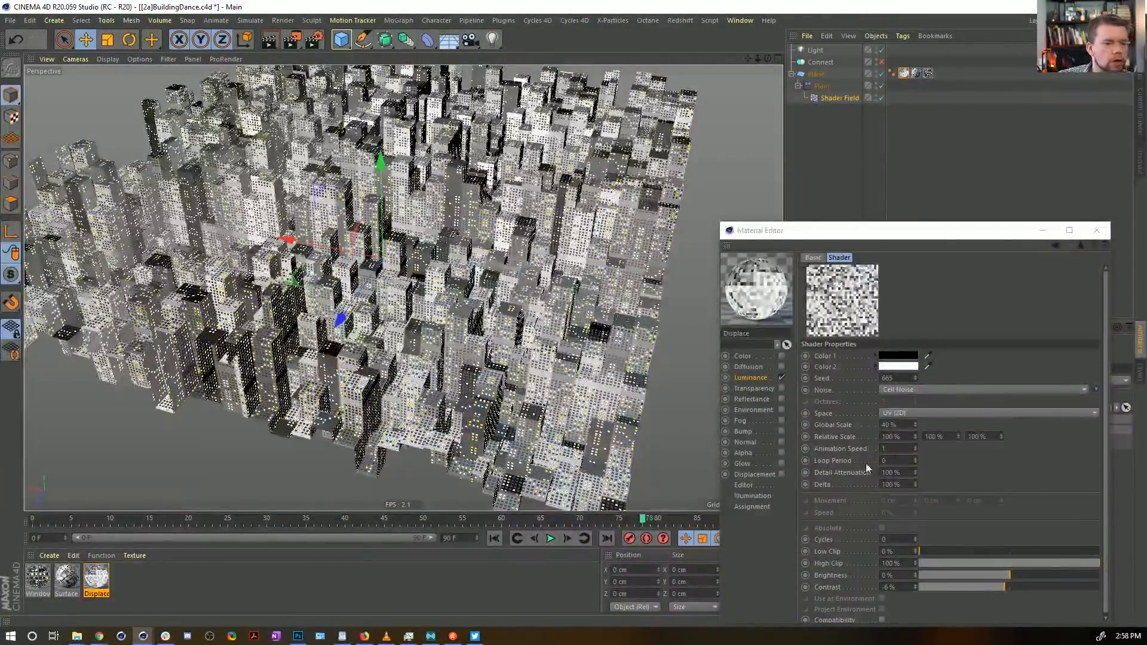
# Step: Set the Displace Cell Noise layer's Animation Speed to 0 and close the material editor
pyautogui.click(883, 448)
pyautogui.write('0')
pyautogui.press('Return')
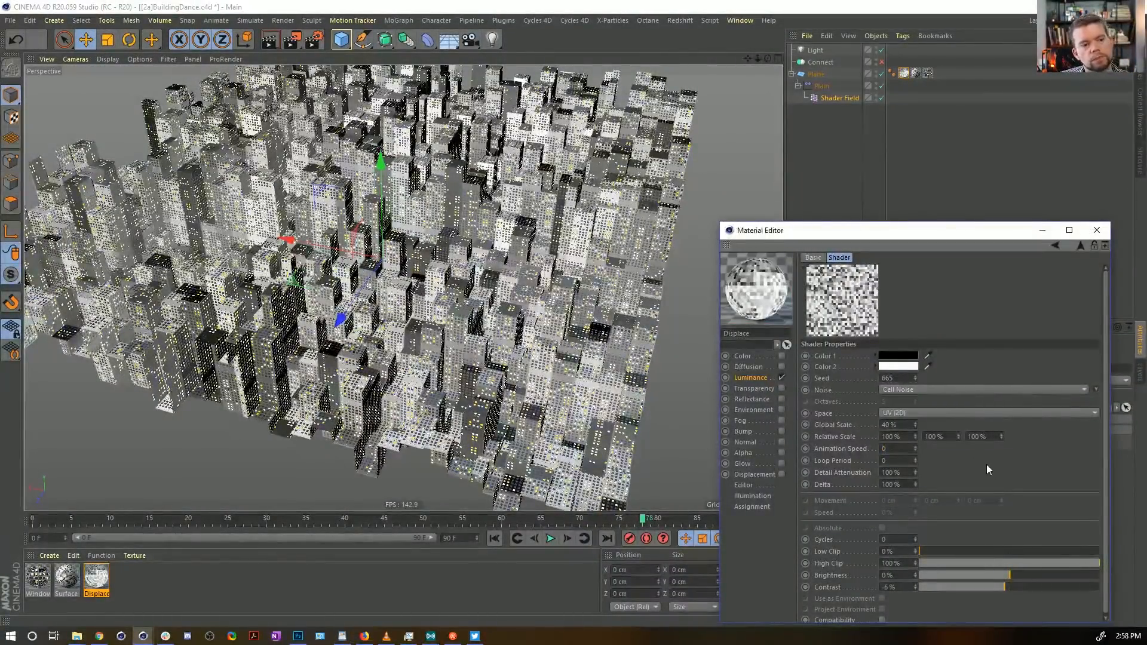
pyautogui.click(1097, 230)
# Step: Show the Plain effector's falloff field list and bring up the available modifier layers
pyautogui.click(821, 86)
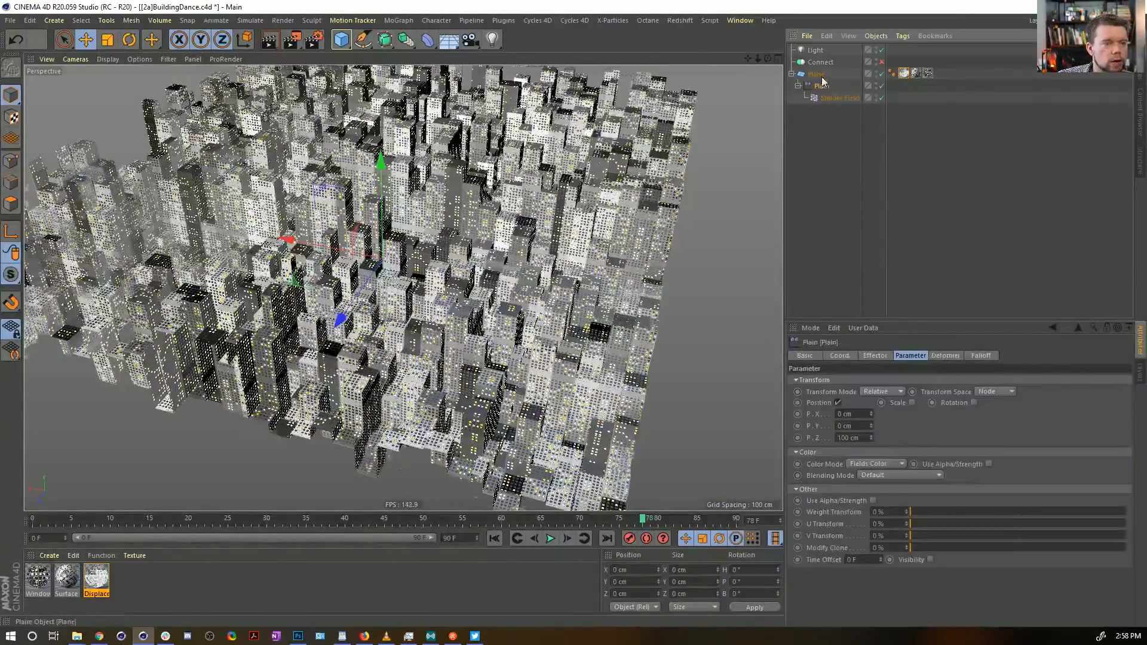
pyautogui.click(981, 356)
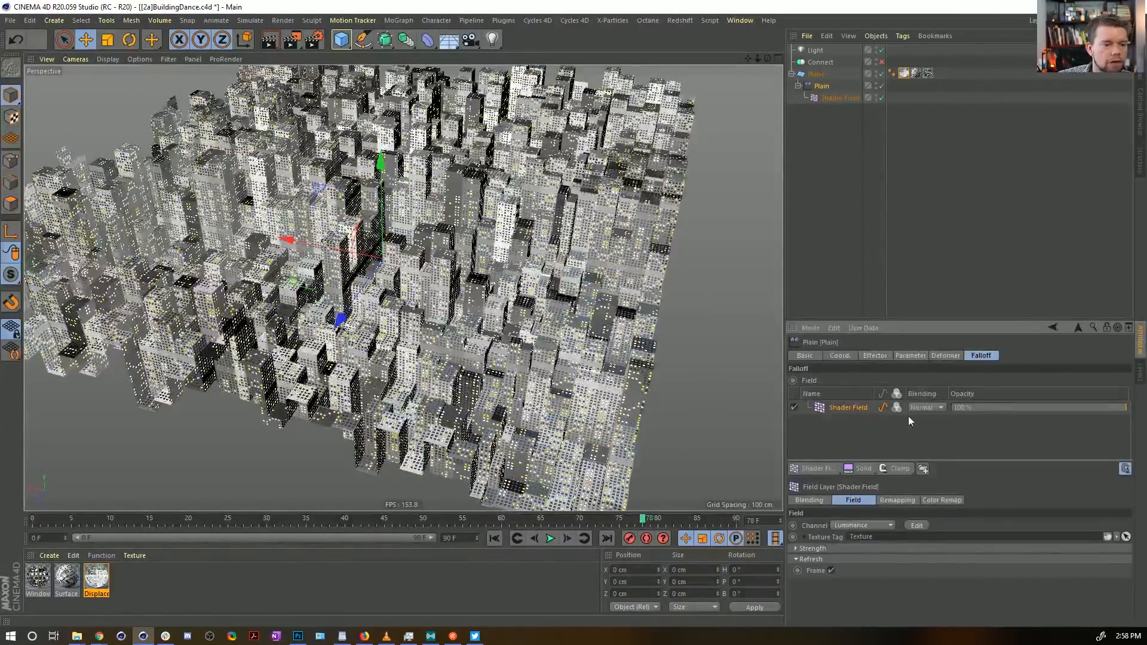
pyautogui.click(895, 469)
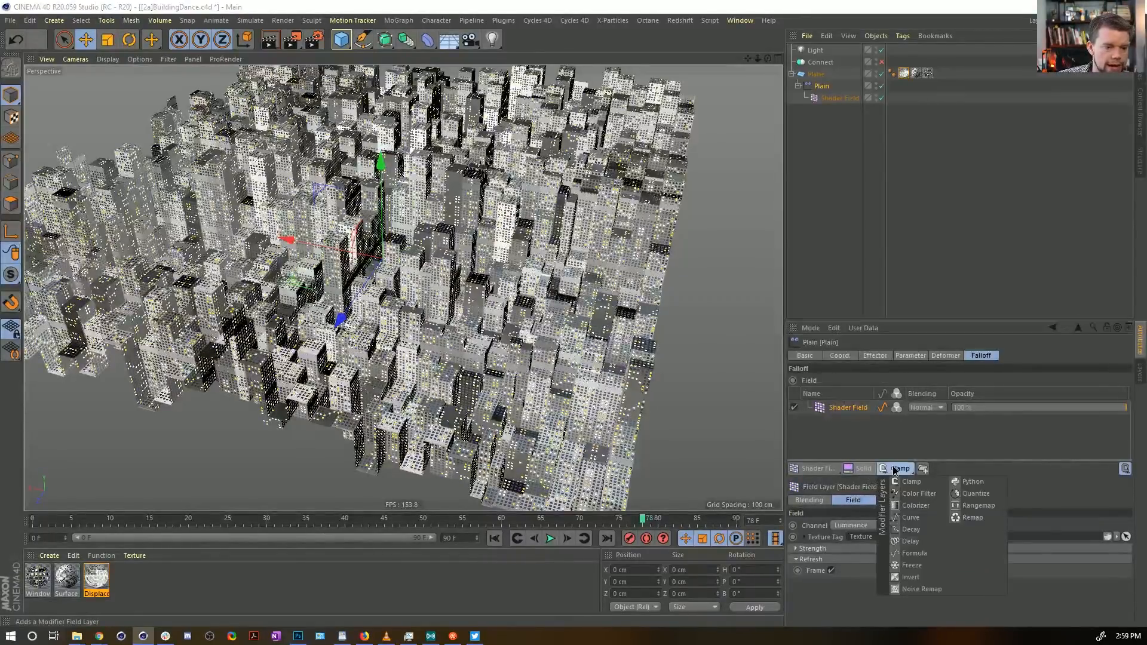
# Step: Try a Quantize modifier layer with 5 steps above the Shader Field in the Plain effector's falloff, and delete it
pyautogui.click(969, 495)
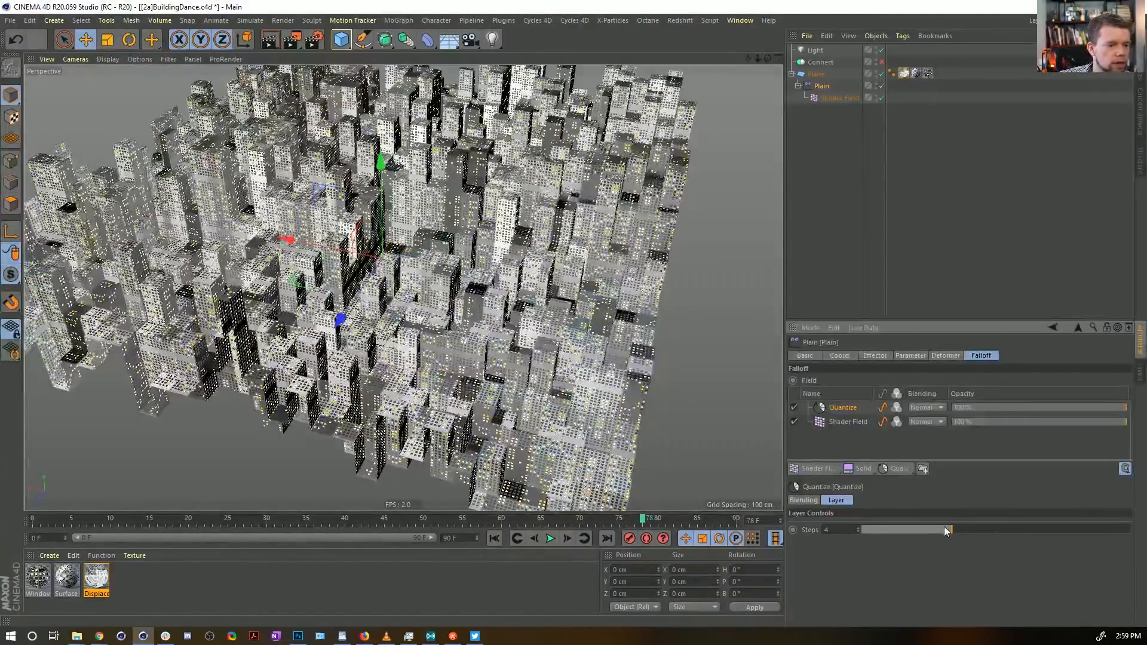
pyautogui.moveTo(884, 529); pyautogui.dragTo(971, 531)
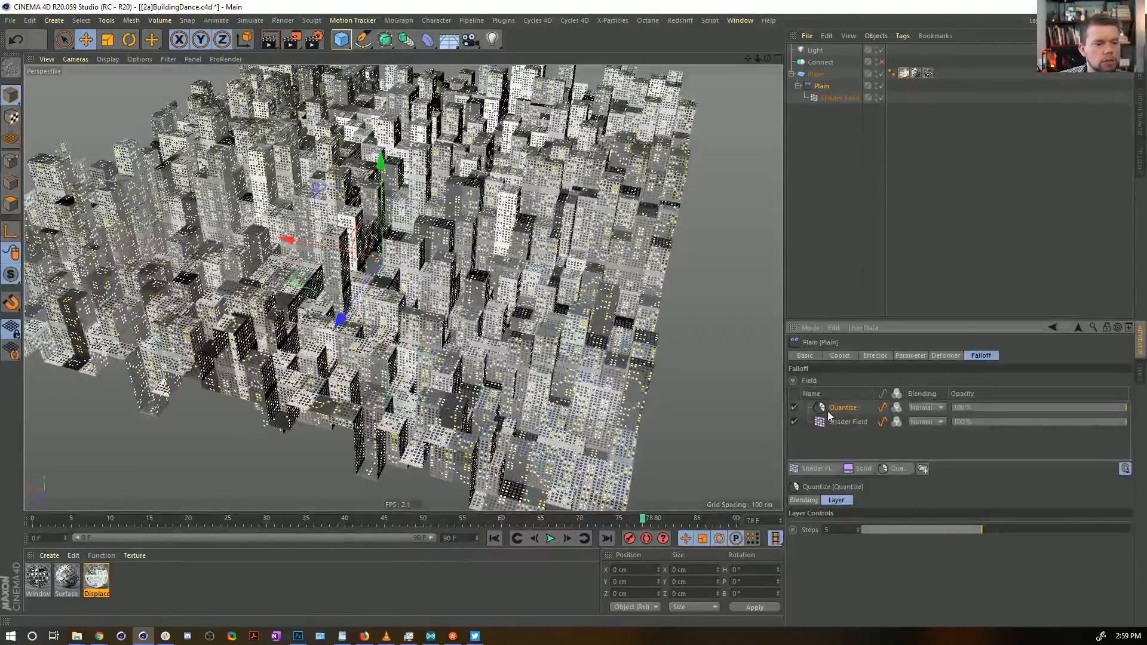
pyautogui.press('Delete')
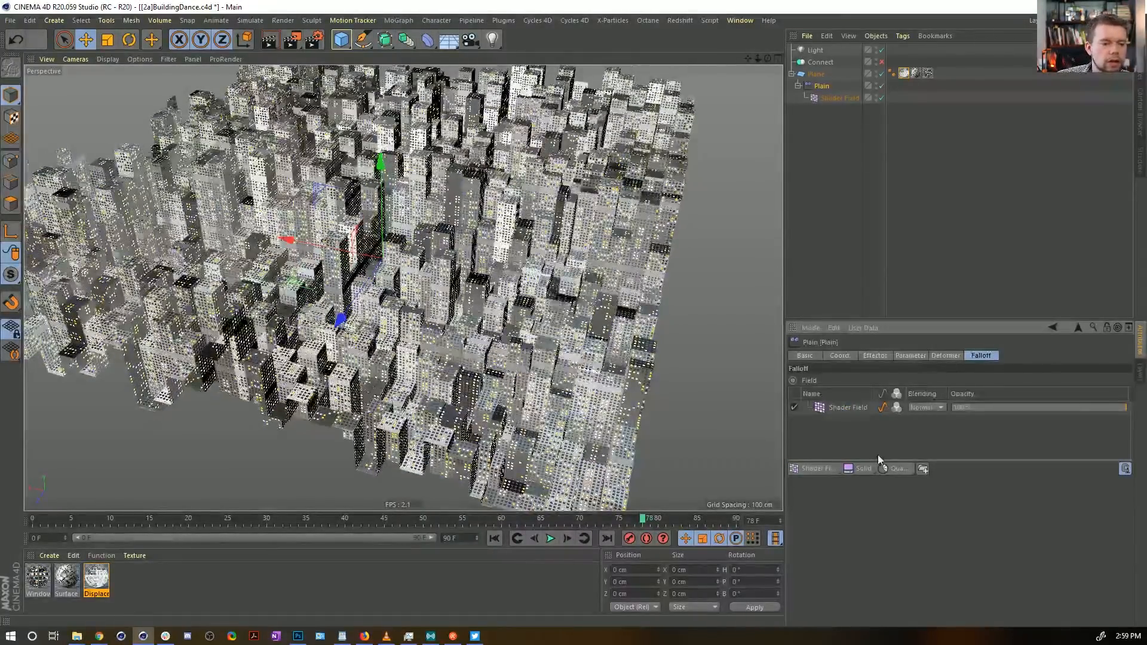
# Step: Add a Formula modifier layer to the Plain effector's falloff and trim its formula to "sin( ( subfields + d )"
pyautogui.click(887, 469)
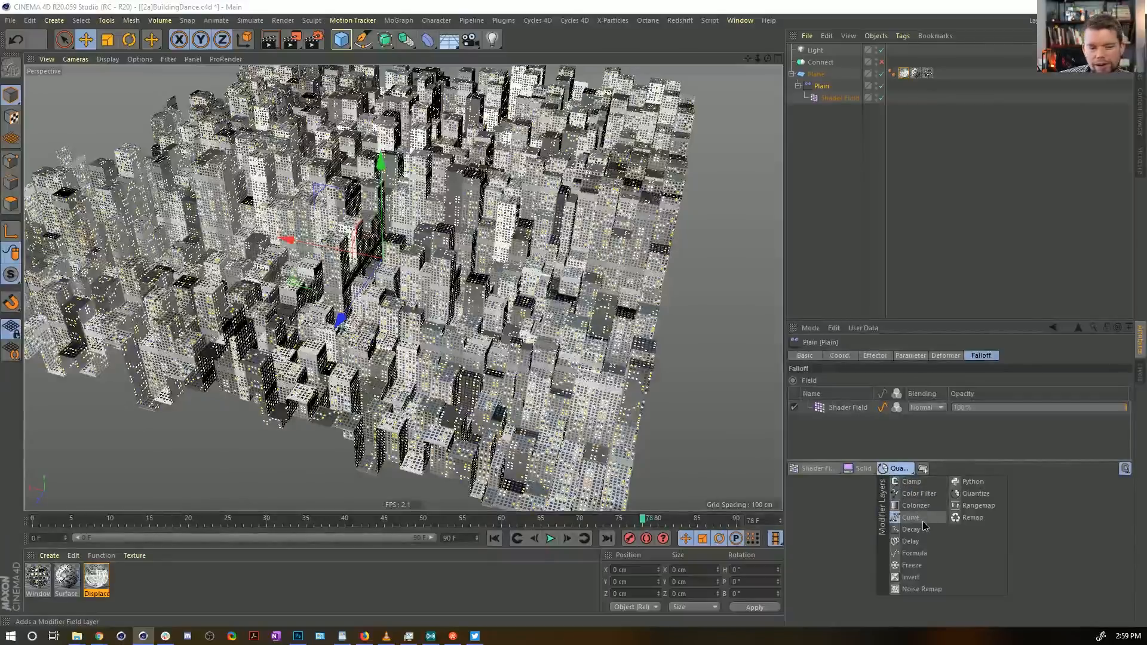
pyautogui.click(930, 553)
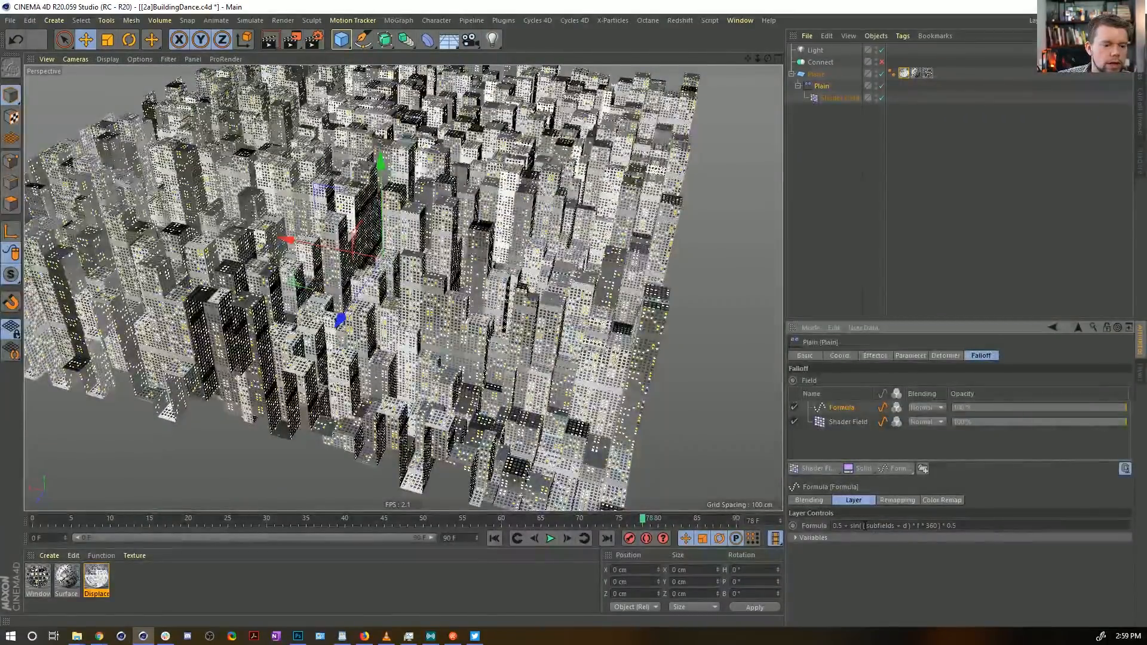
pyautogui.moveTo(852, 527); pyautogui.dragTo(829, 525)
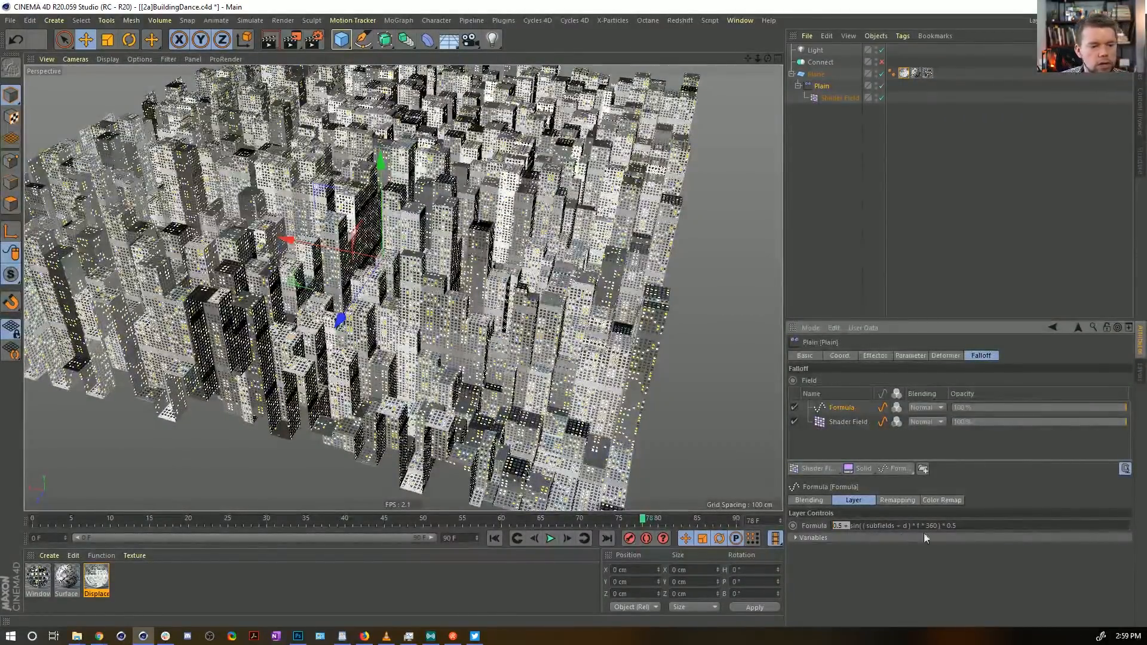
pyautogui.press('BackSpace')
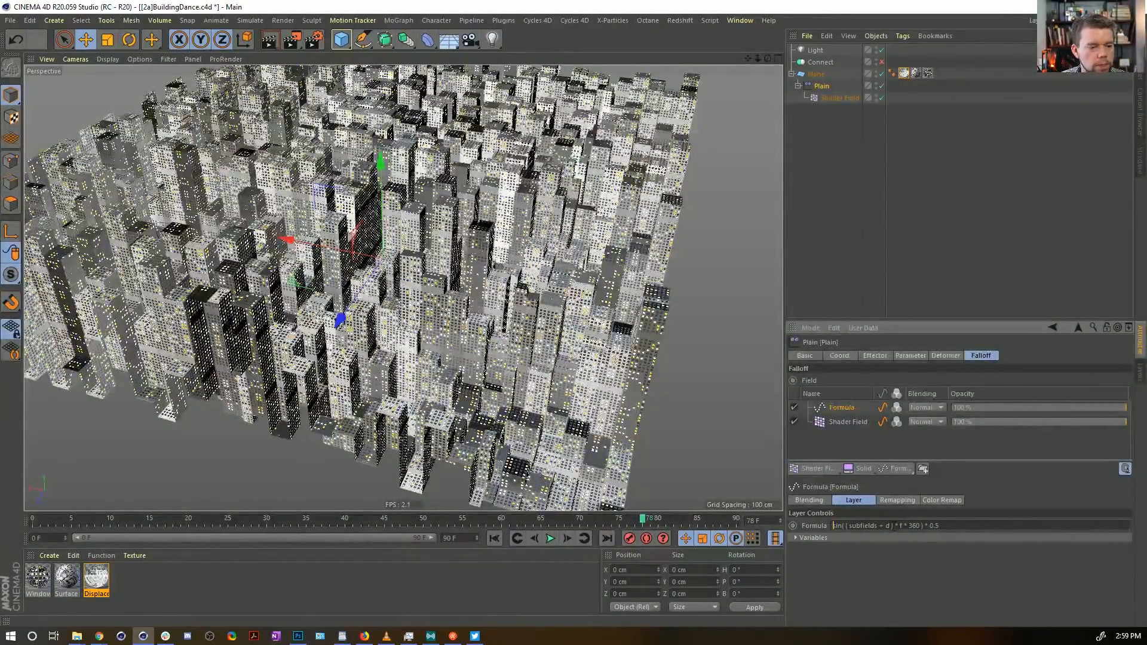
pyautogui.moveTo(892, 525); pyautogui.dragTo(1039, 540)
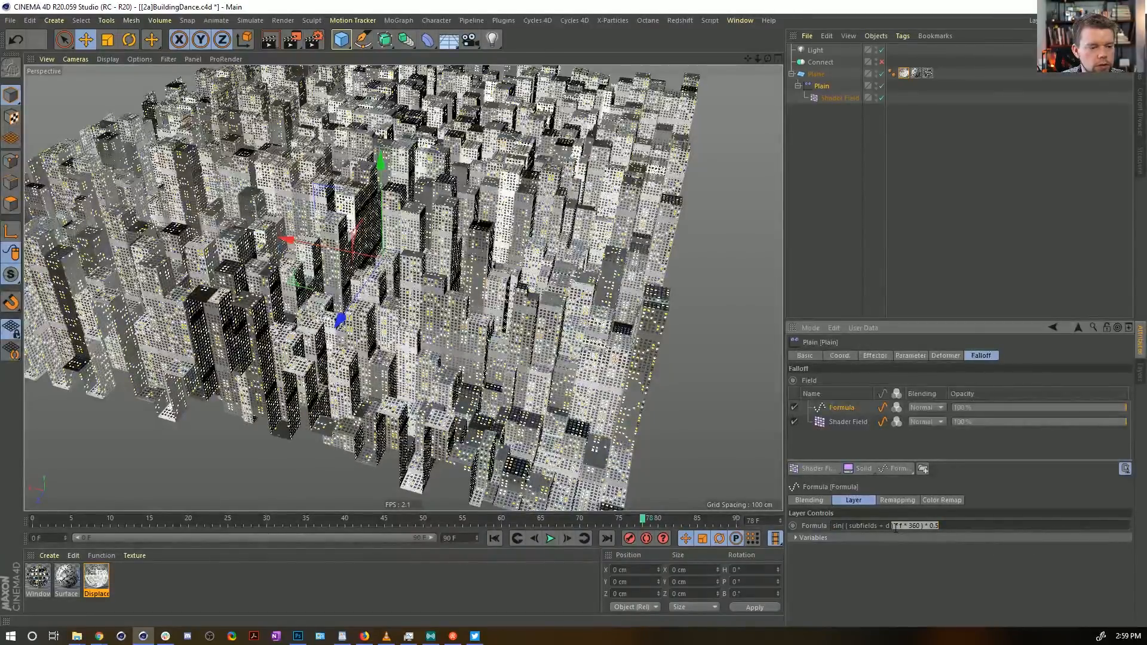
pyautogui.press('BackSpace')
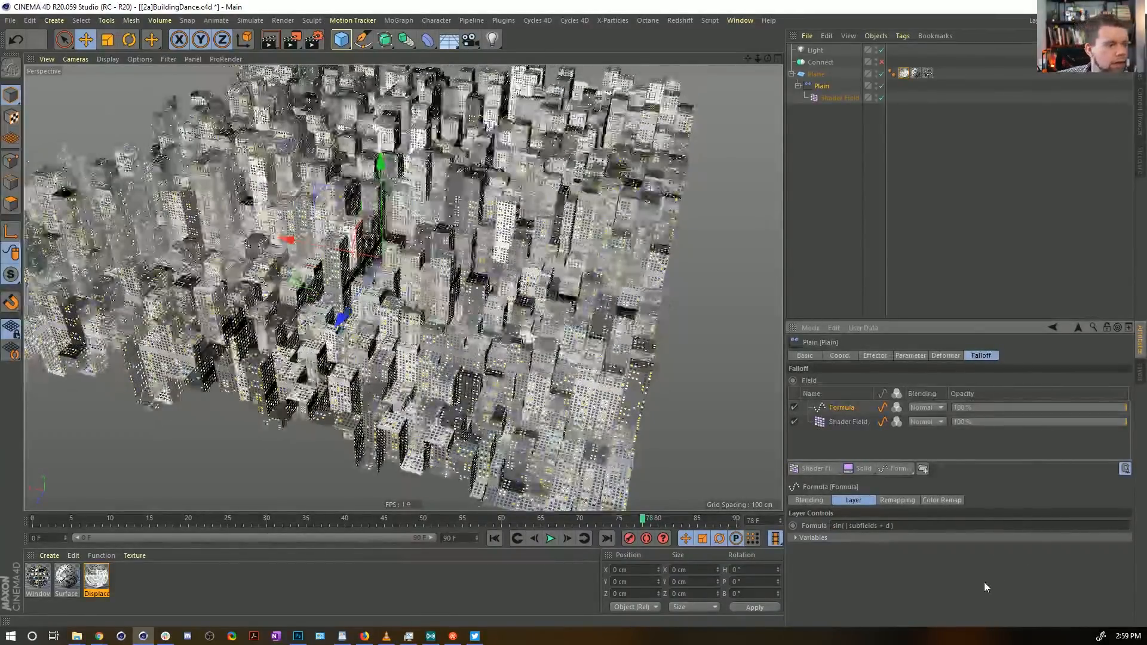
# Step: Examine the Formula layer's list of variables and play the animation from frame 0 to check the buildings' motion
pyautogui.click(819, 539)
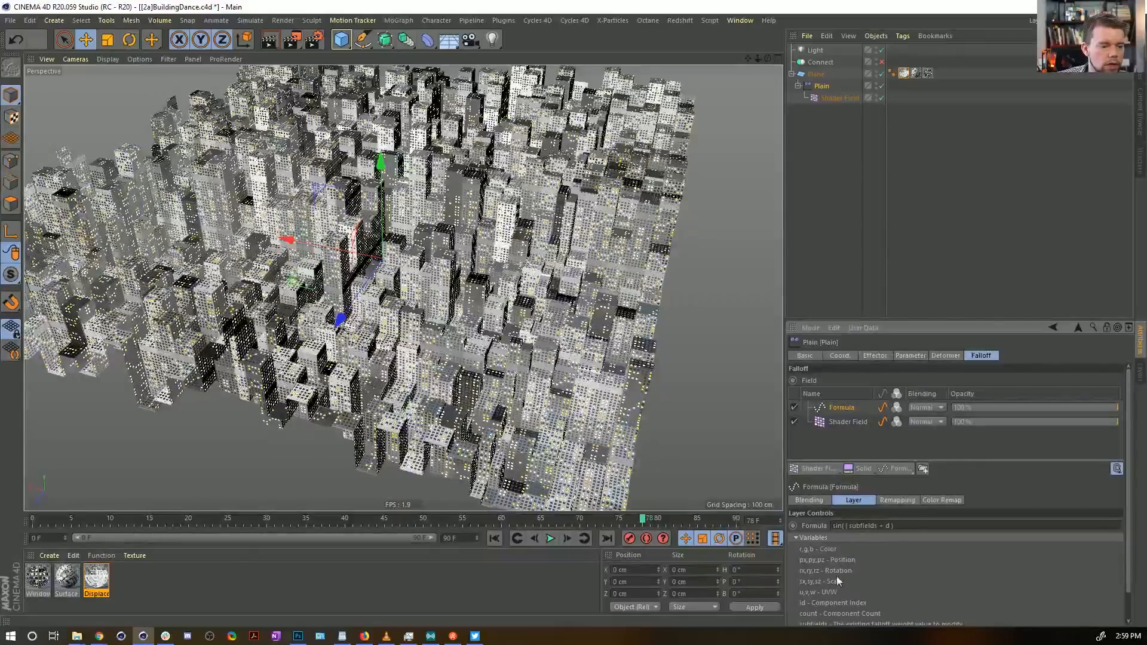
pyautogui.scroll(-1, 836, 575)
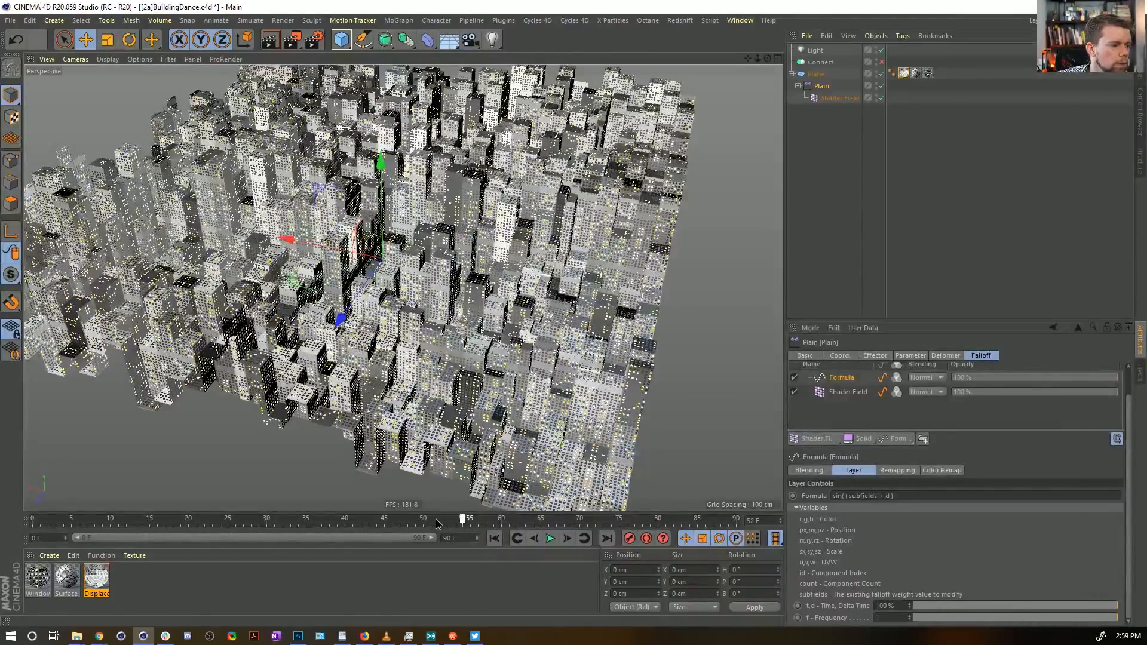
pyautogui.moveTo(399, 524); pyautogui.dragTo(342, 525)
pyautogui.click(493, 538)
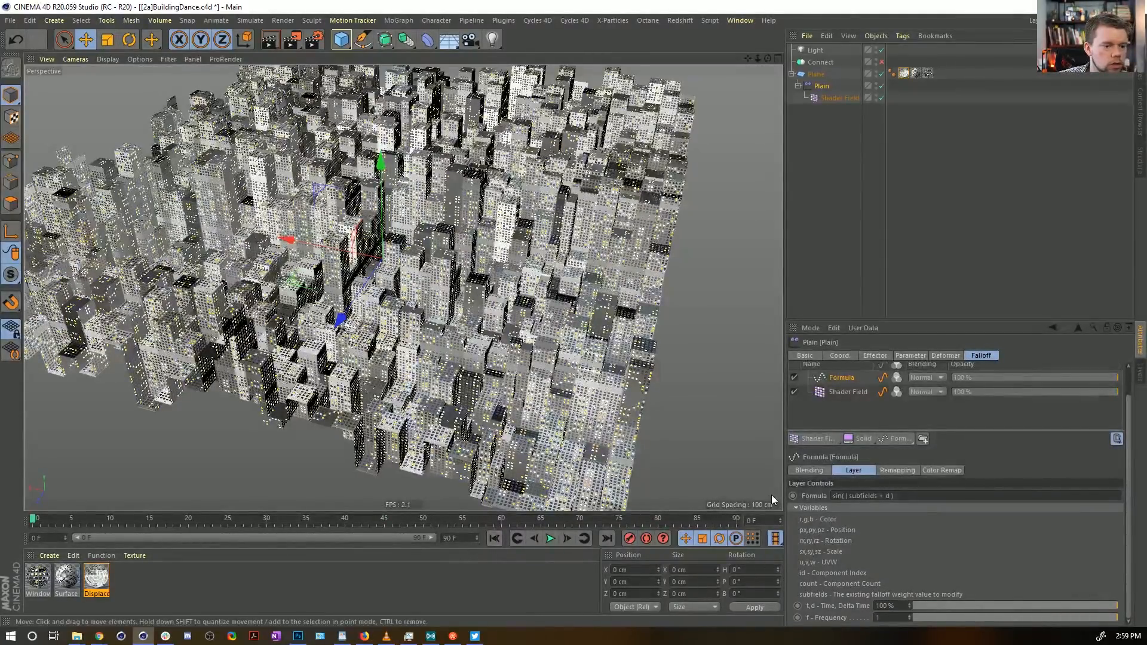
pyautogui.click(550, 539)
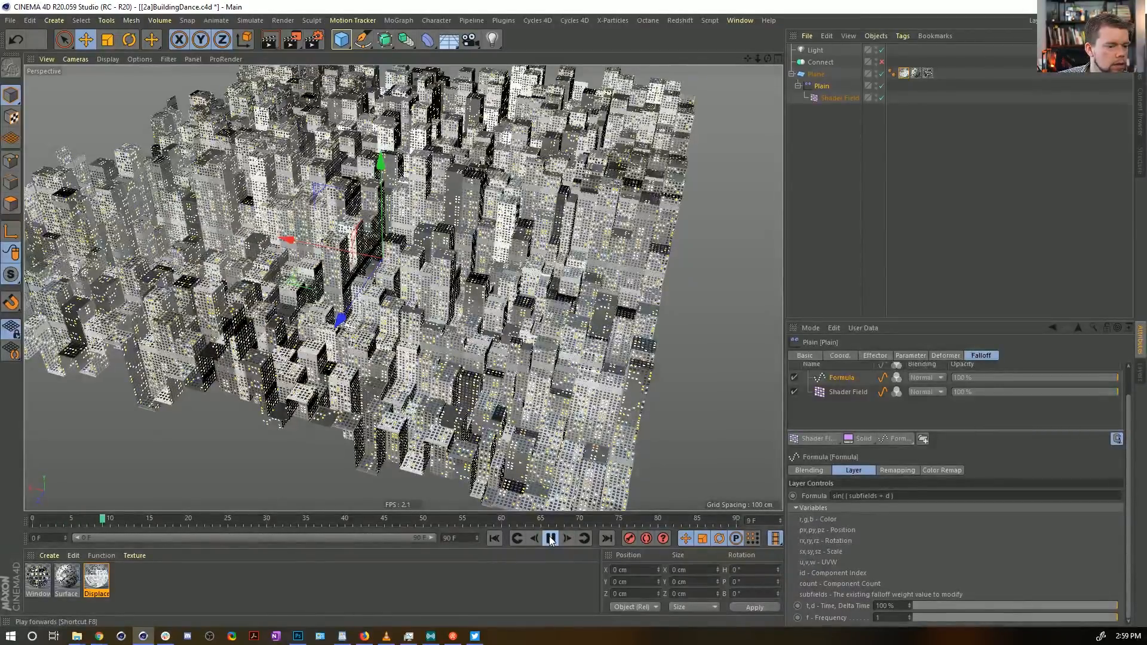
pyautogui.click(551, 539)
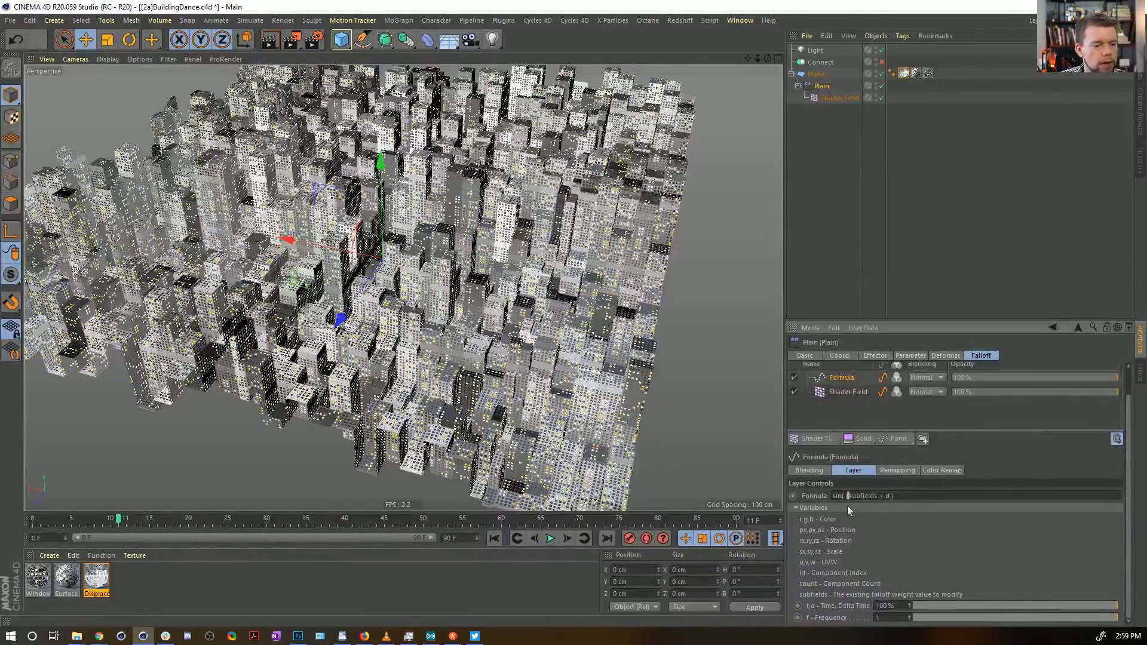
# Step: Correct the formula to "sin( subfields + d )" and check the displacement at several frames before returning to frame 0
pyautogui.hotkey('ctrl', 'z')
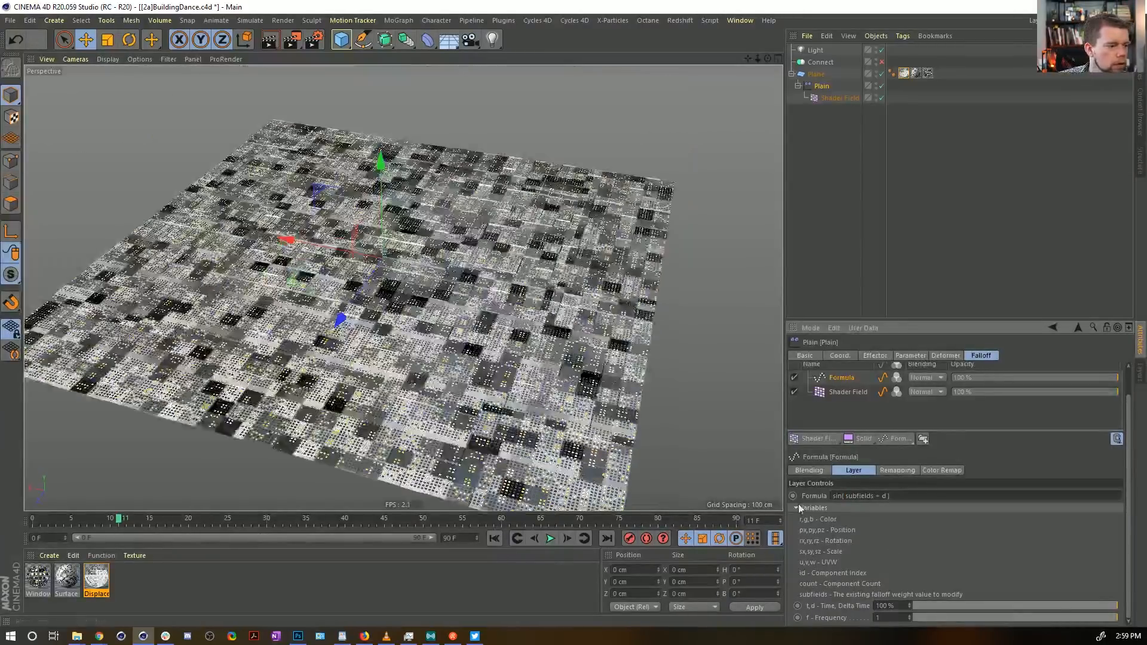
pyautogui.click(220, 519)
pyautogui.click(380, 520)
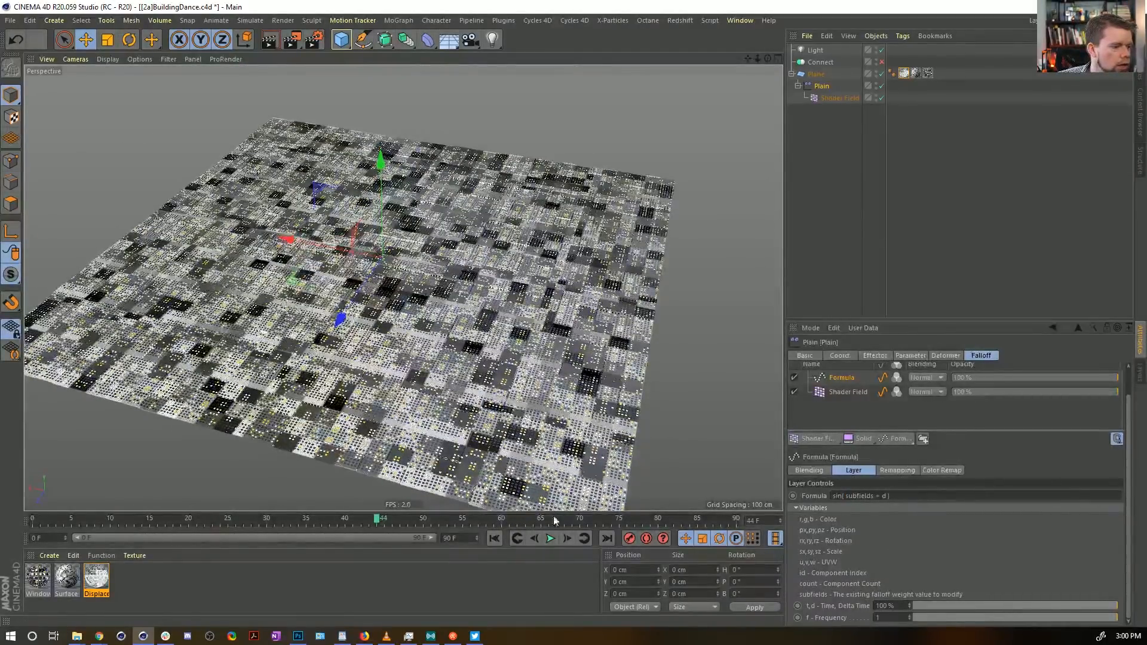
pyautogui.click(597, 520)
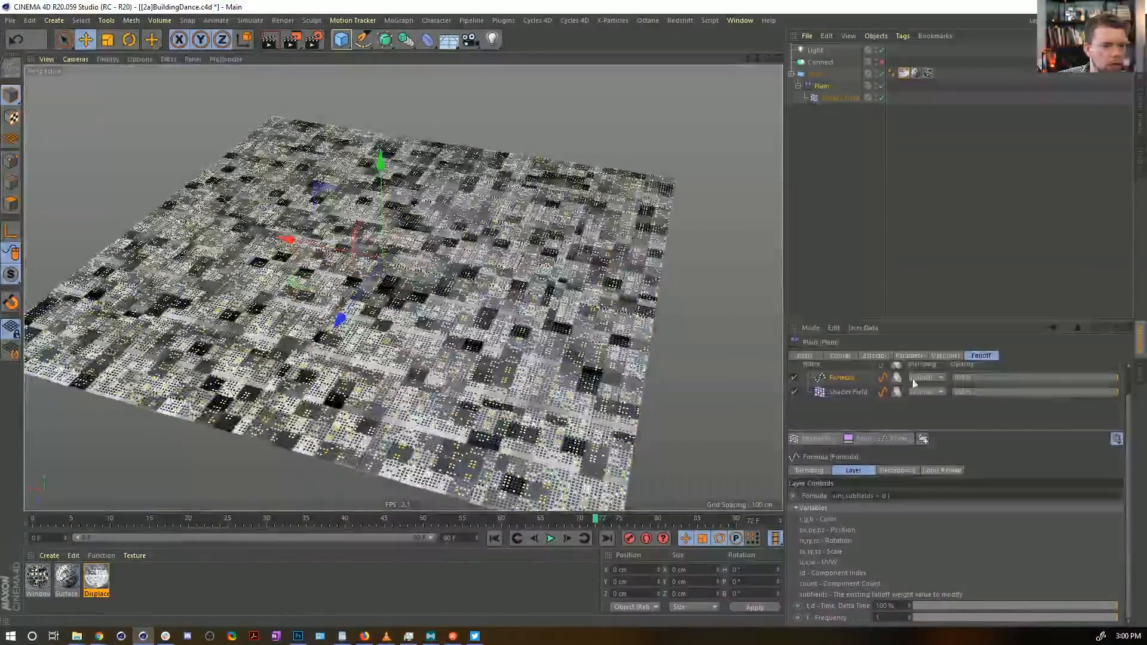
pyautogui.click(494, 538)
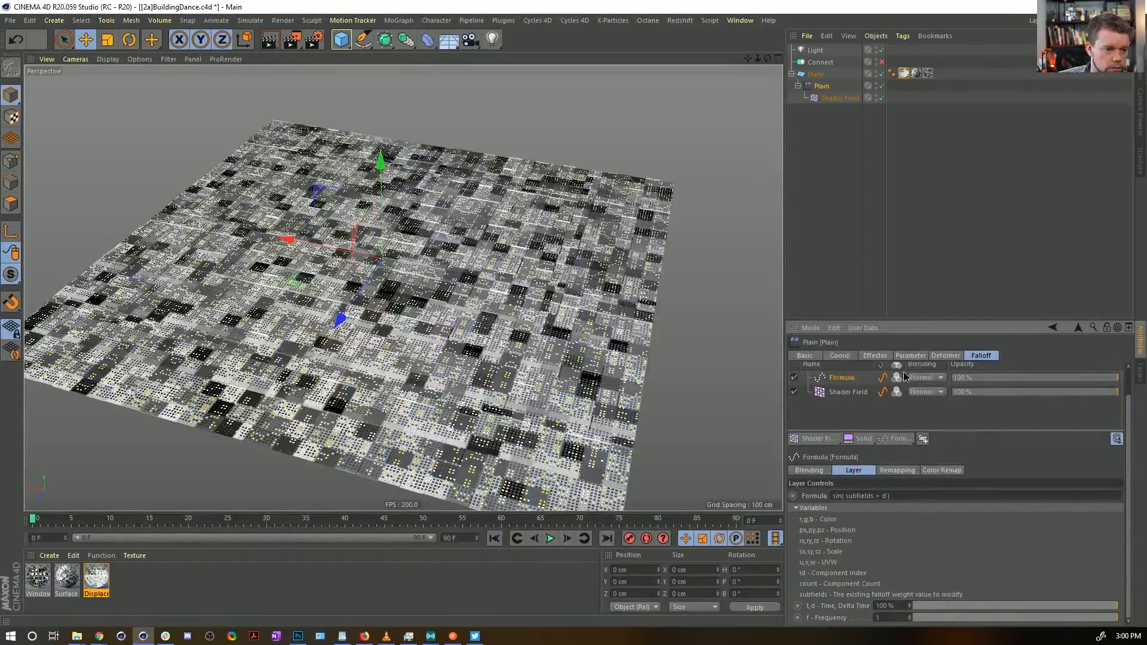
# Step: Set the Formula layer's blending mode to Overlay and briefly play the animation
pyautogui.click(925, 377)
pyautogui.click(926, 452)
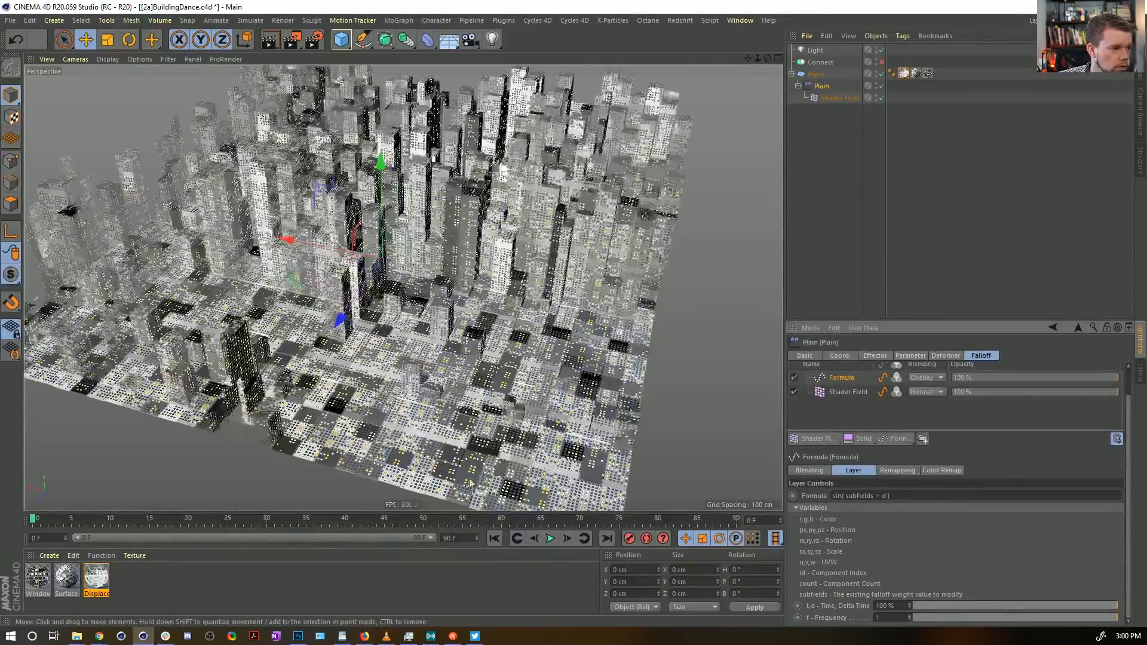
pyautogui.click(552, 540)
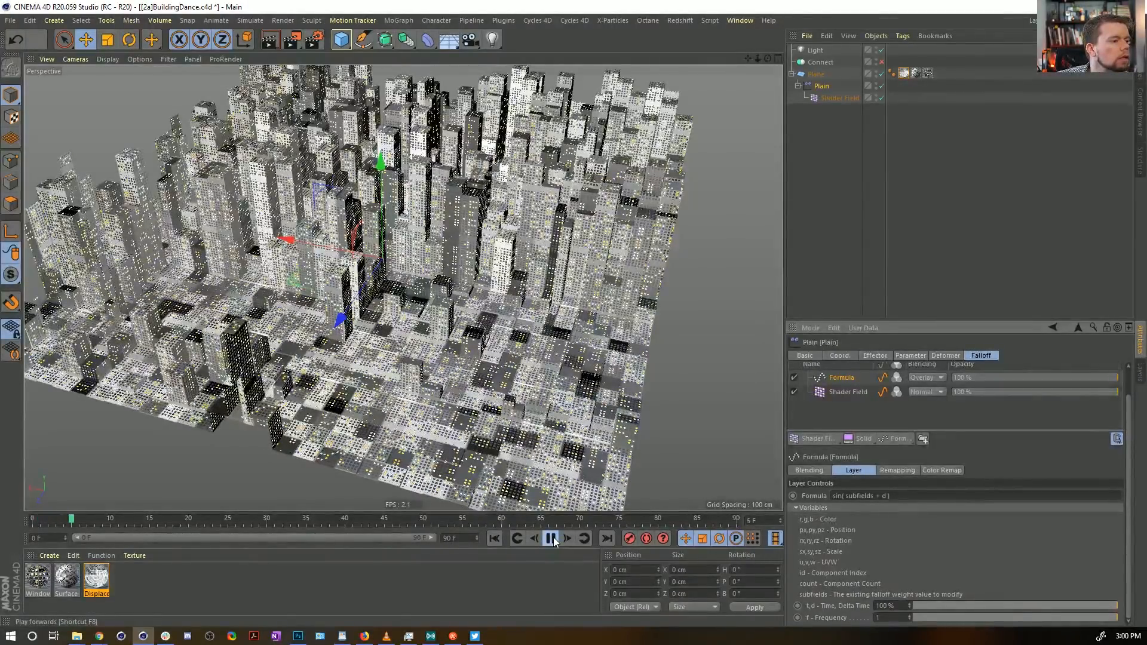
pyautogui.click(552, 537)
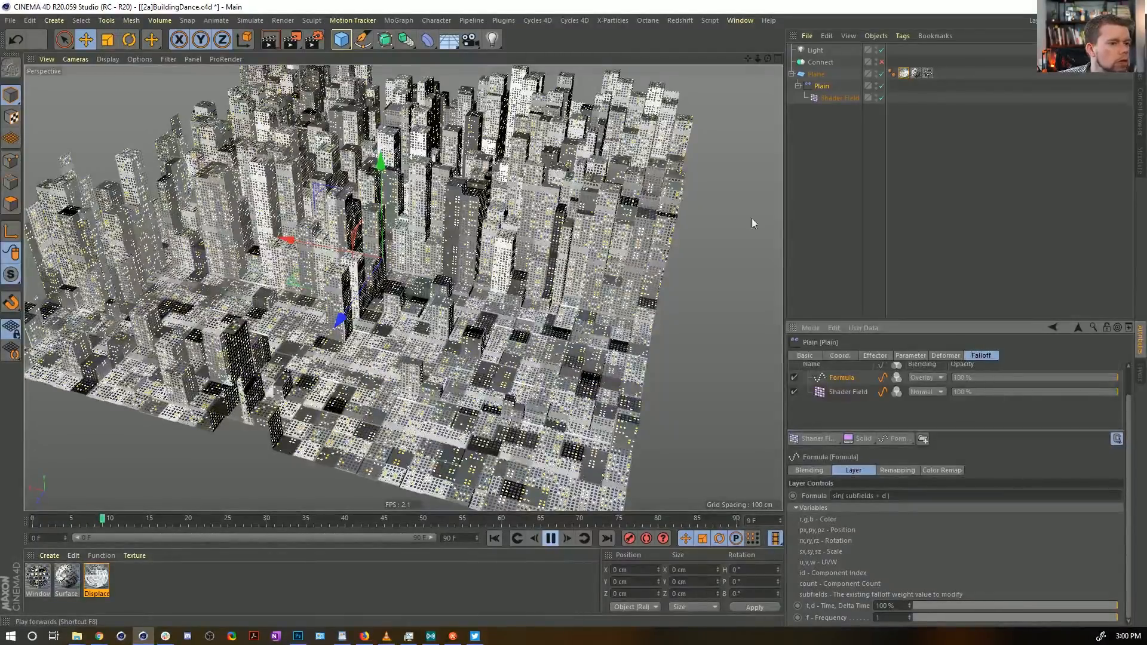
# Step: Reduce the Plane's width and height segments to 100 each and start playback
pyautogui.click(816, 74)
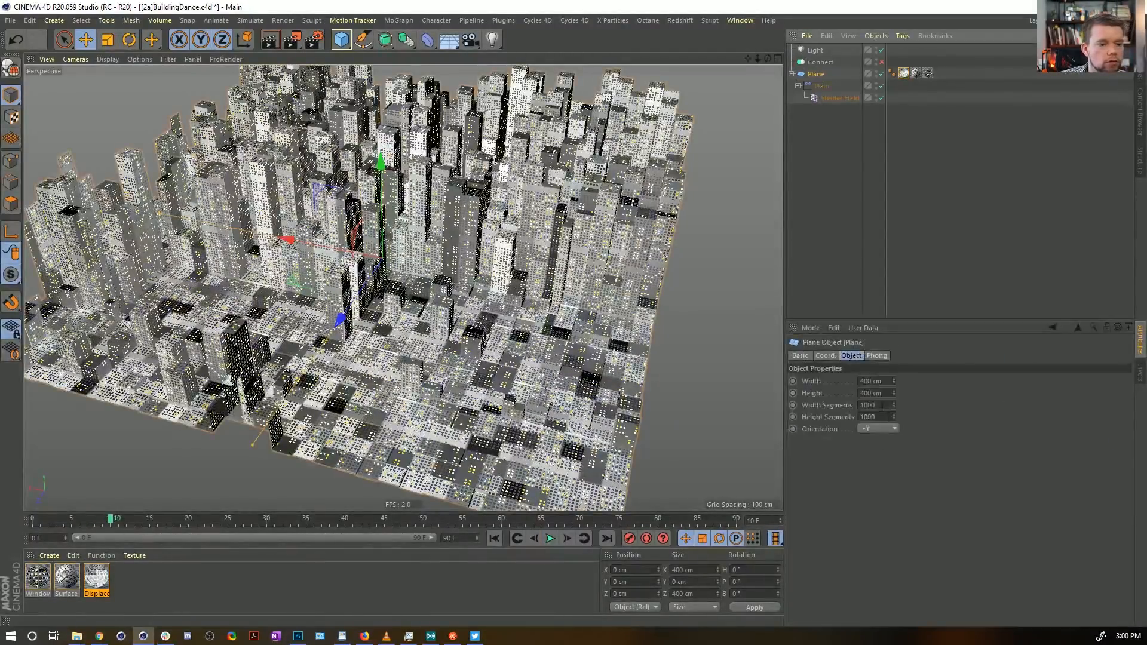
pyautogui.click(876, 405)
pyautogui.press('BackSpace')
pyautogui.press('Return')
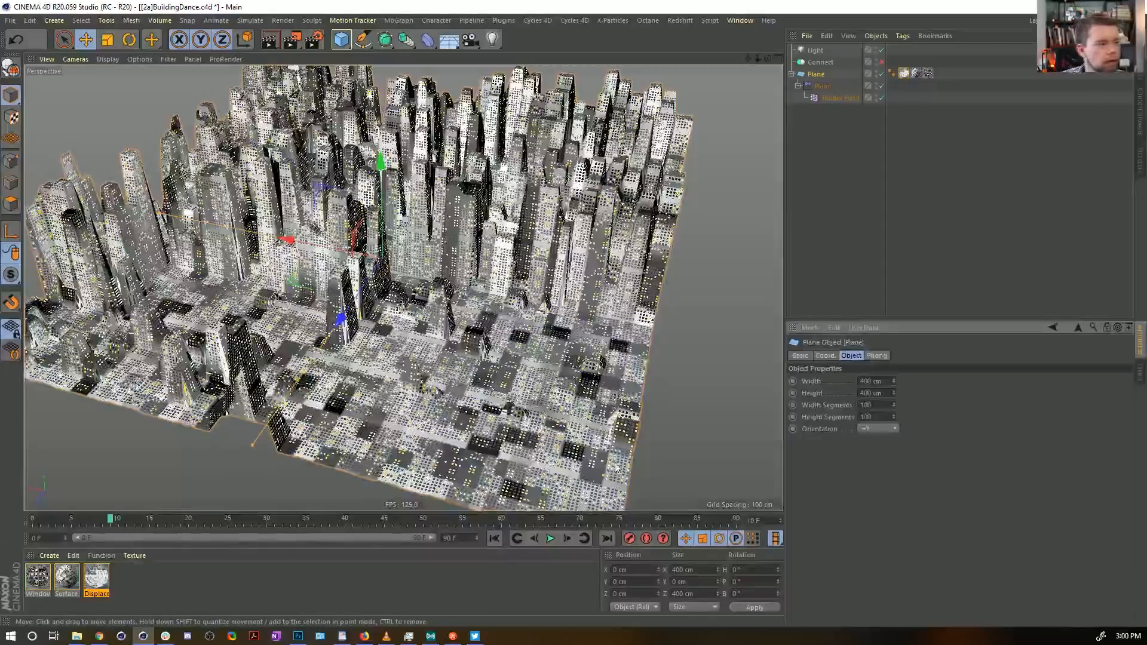
pyautogui.click(551, 539)
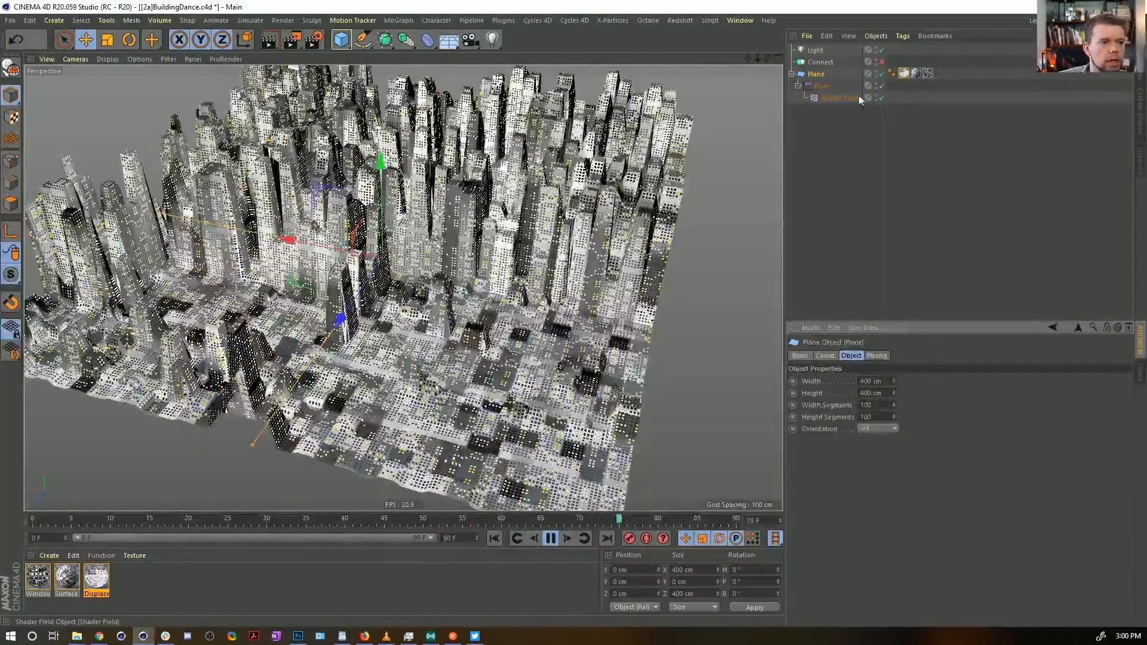
# Step: Set the Time, Delta Time value of the Plain effector's Formula layer to 10000 %
pyautogui.click(840, 98)
pyautogui.click(822, 86)
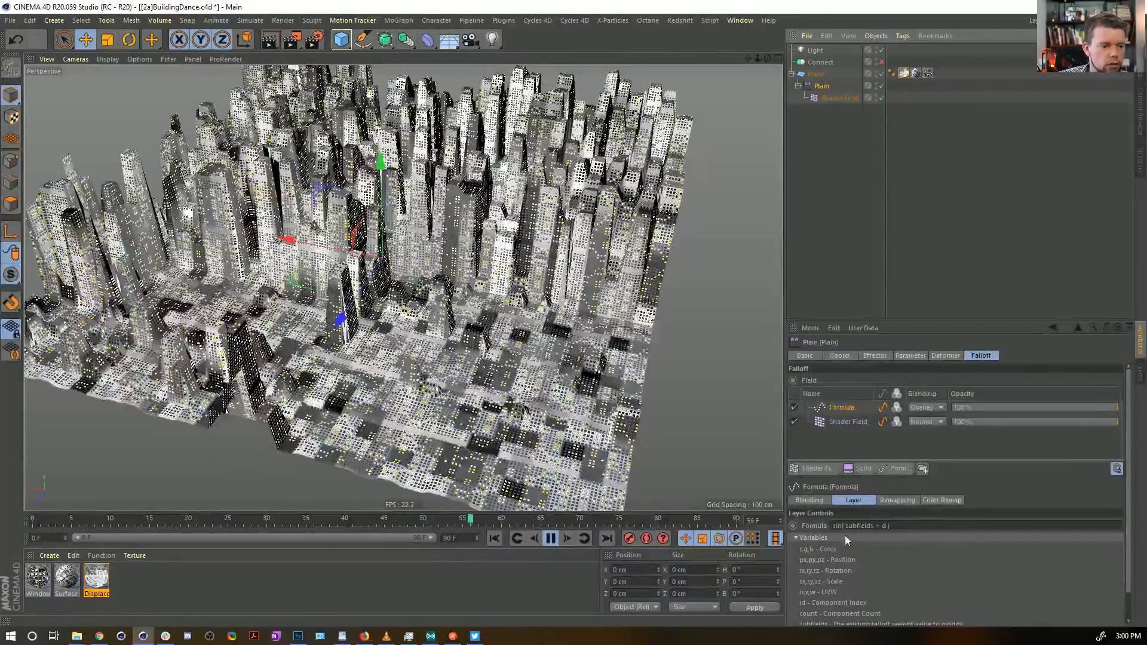
pyautogui.write('(')
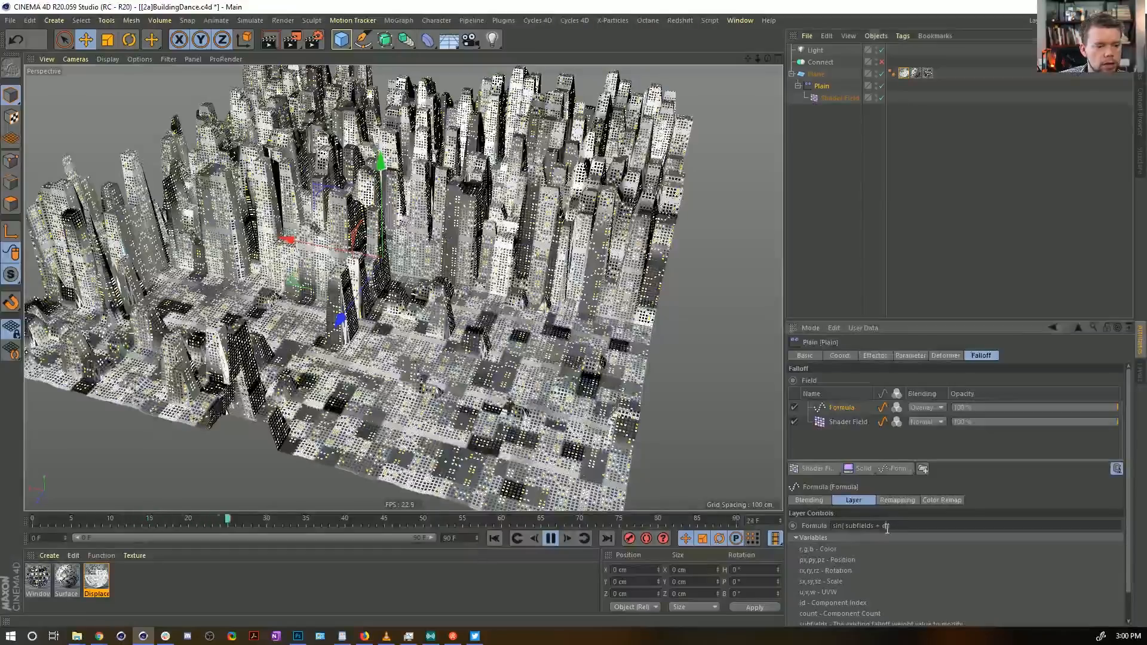
pyautogui.scroll(-1, 894, 570)
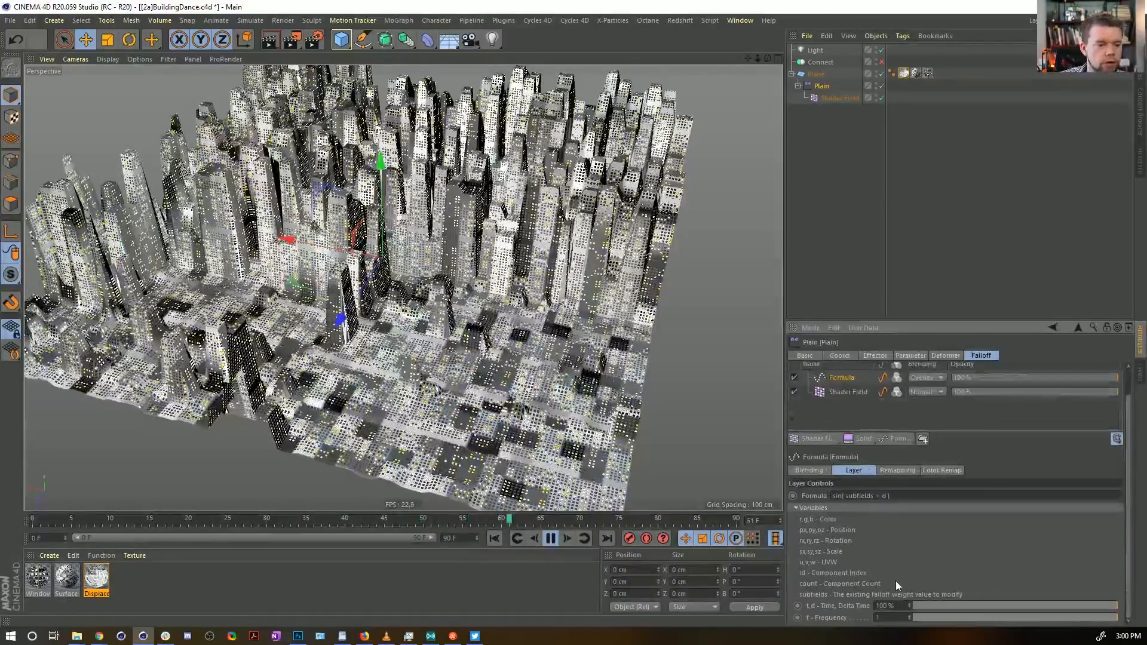
pyautogui.click(881, 606)
pyautogui.write('0')
pyautogui.click(925, 559)
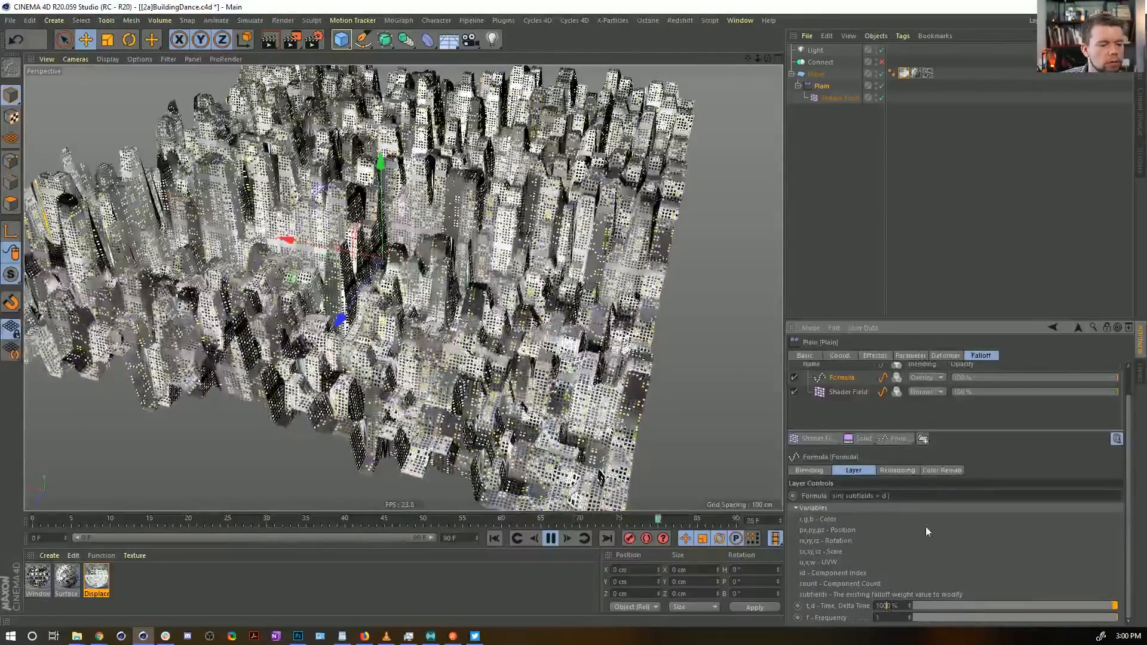
pyautogui.write('0')
pyautogui.press('Return')
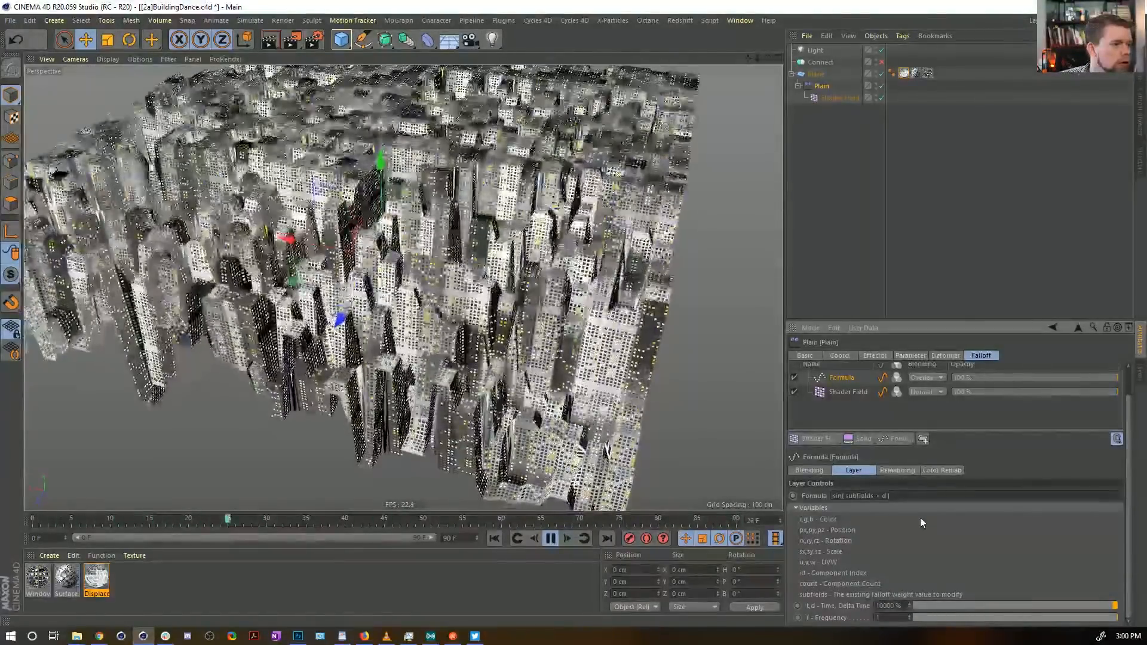
# Step: Remove the sine function so the formula reads "( subfields + d )", and replay the animation from the start
pyautogui.click(844, 496)
pyautogui.press('BackSpace')
pyautogui.press('BackSpace')
pyautogui.press('BackSpace')
pyautogui.press('BackSpace')
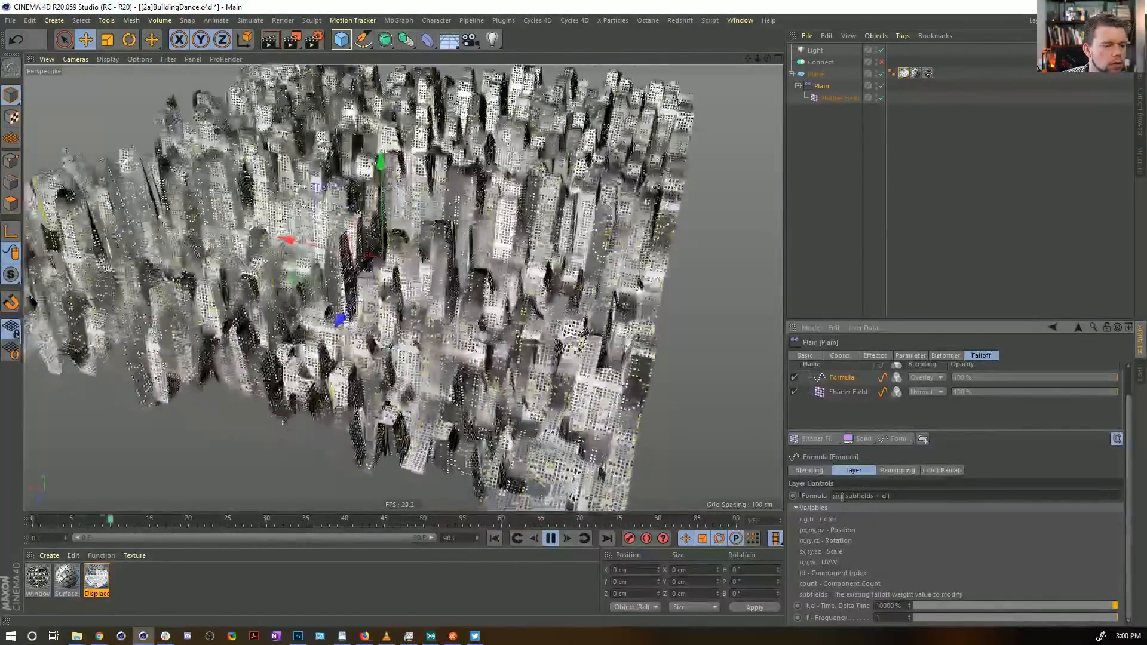
pyautogui.write('(')
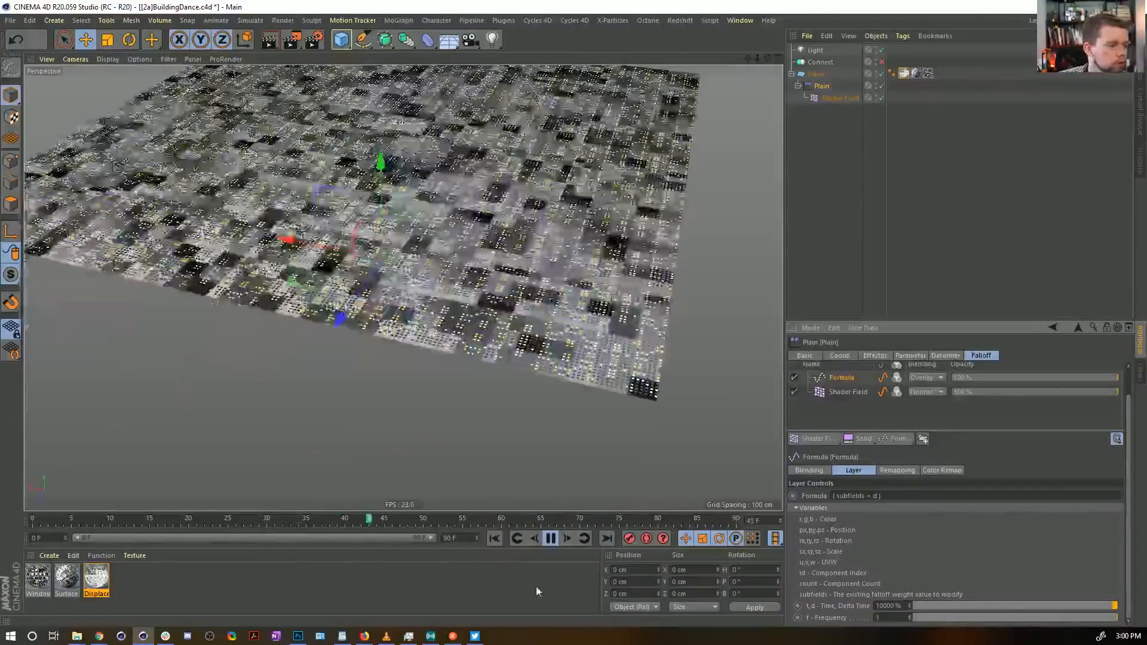
pyautogui.click(501, 537)
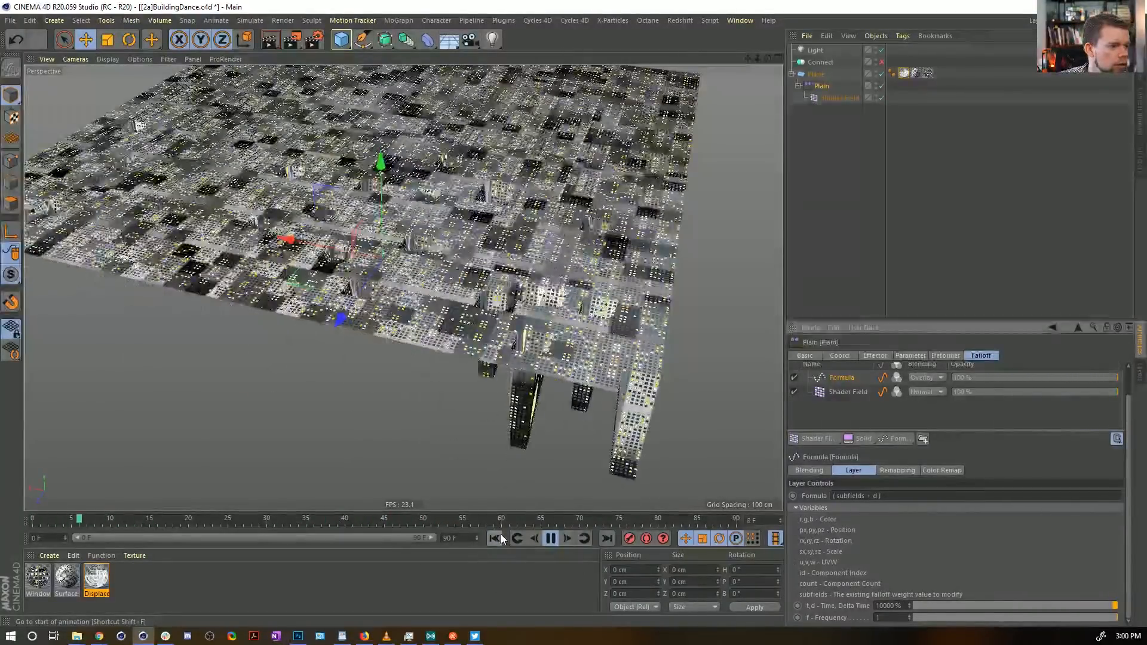
# Step: Clear the formula and delete the Formula layer from the Plain effector's falloff
pyautogui.click(884, 496)
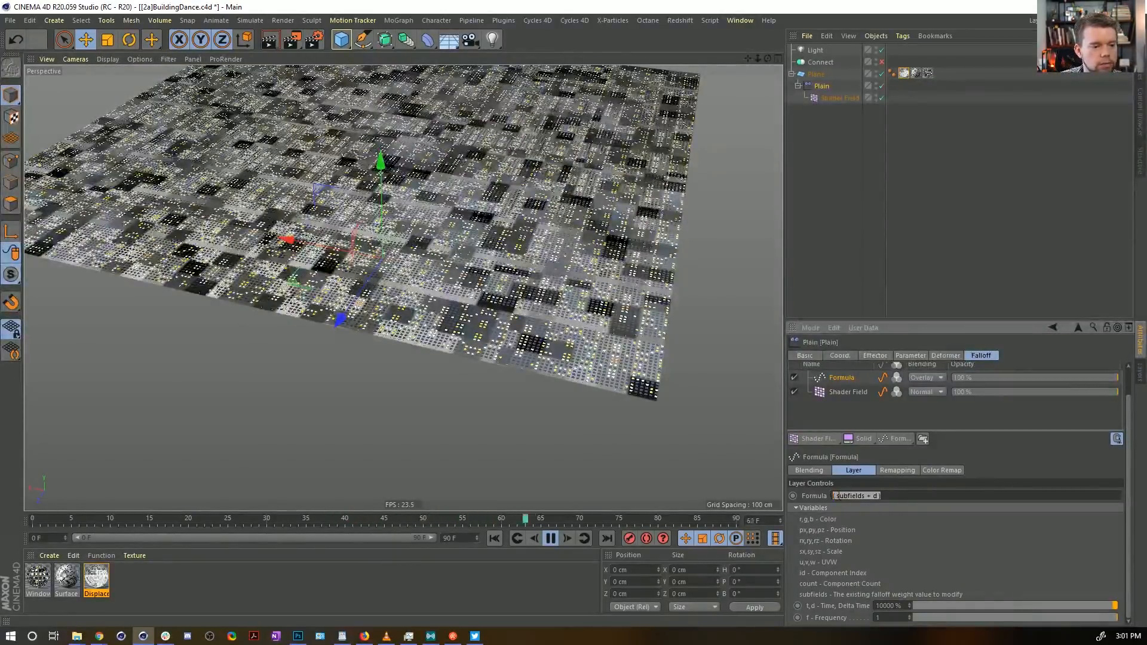
pyautogui.press('BackSpace')
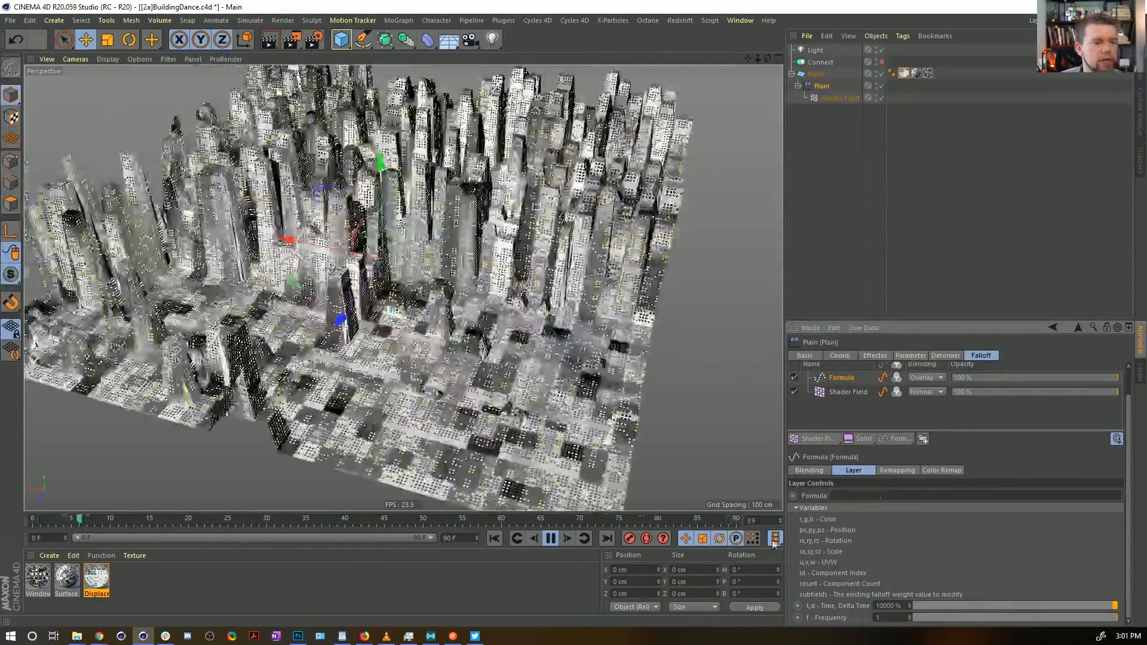
pyautogui.press('Delete')
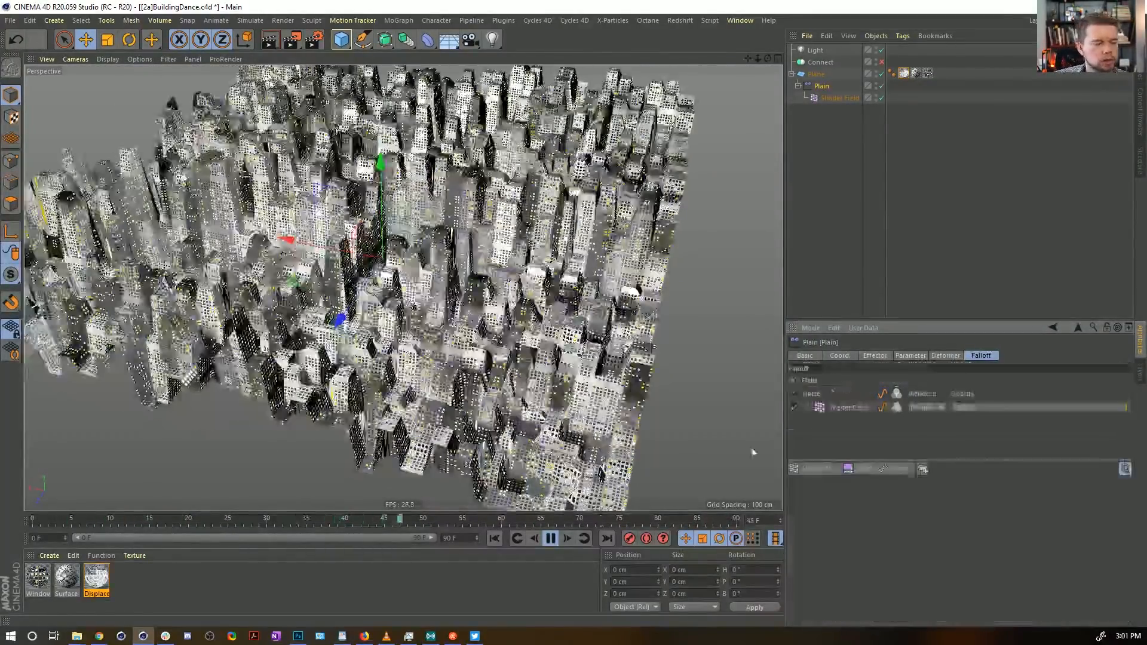
# Step: Stop playback and add a Noise Remap modifier layer above the Shader Field in the Plain effector's falloff
pyautogui.click(549, 539)
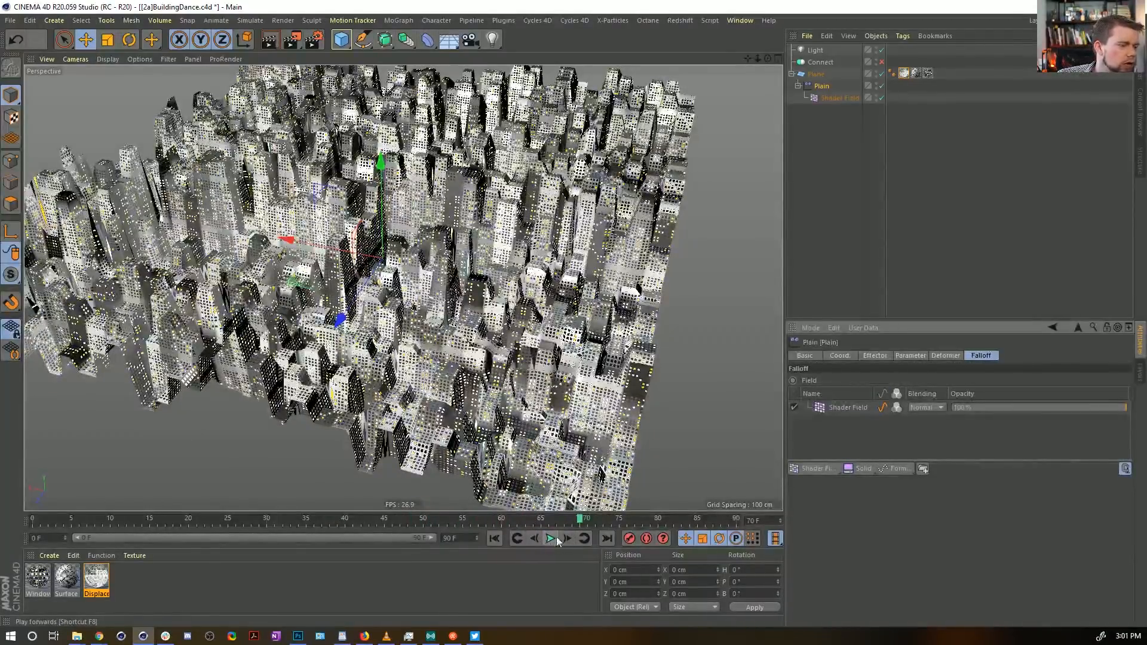
pyautogui.click(845, 409)
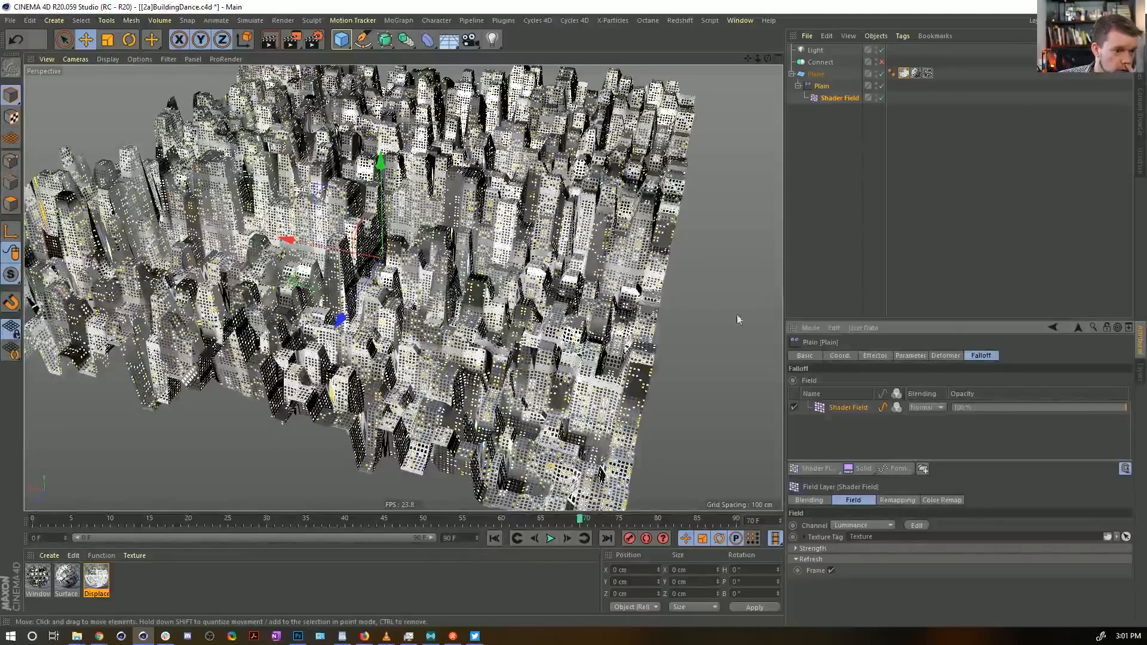
pyautogui.click(896, 467)
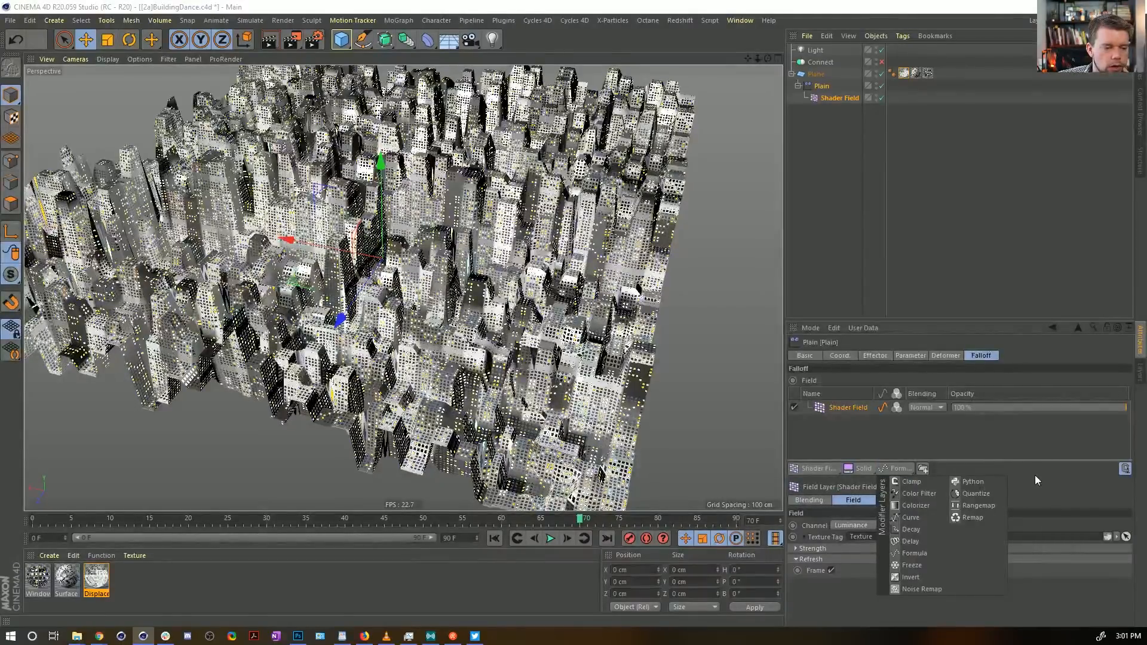
pyautogui.click(927, 593)
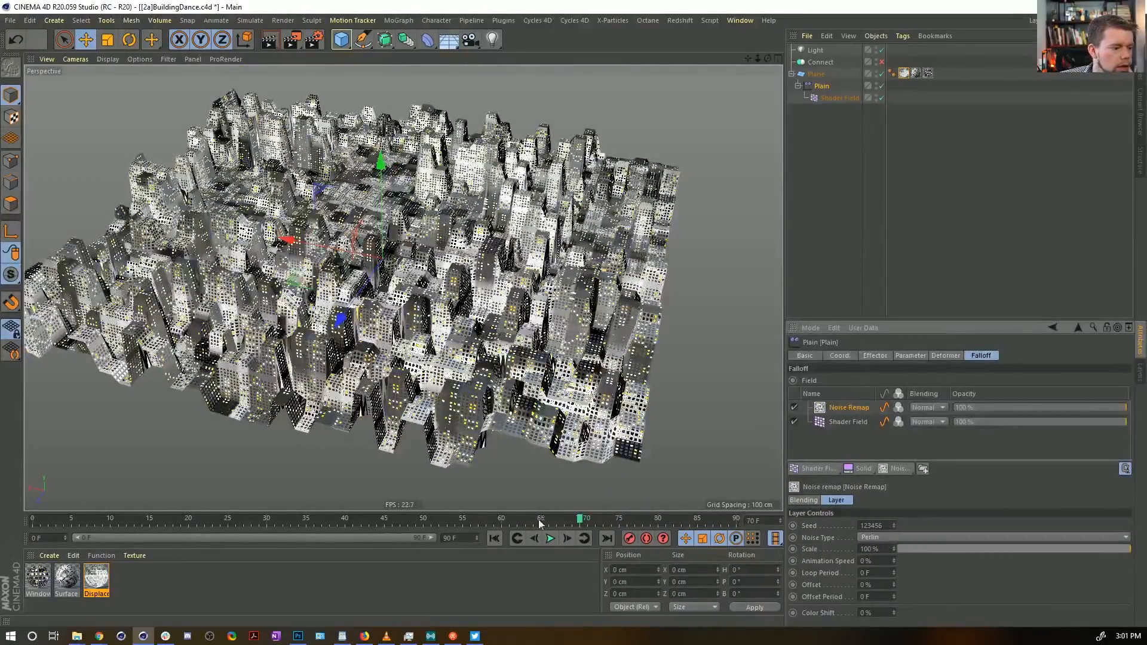
# Step: Play the animation and try an Animation Speed of 111 % on the Noise Remap layer
pyautogui.press('F8')
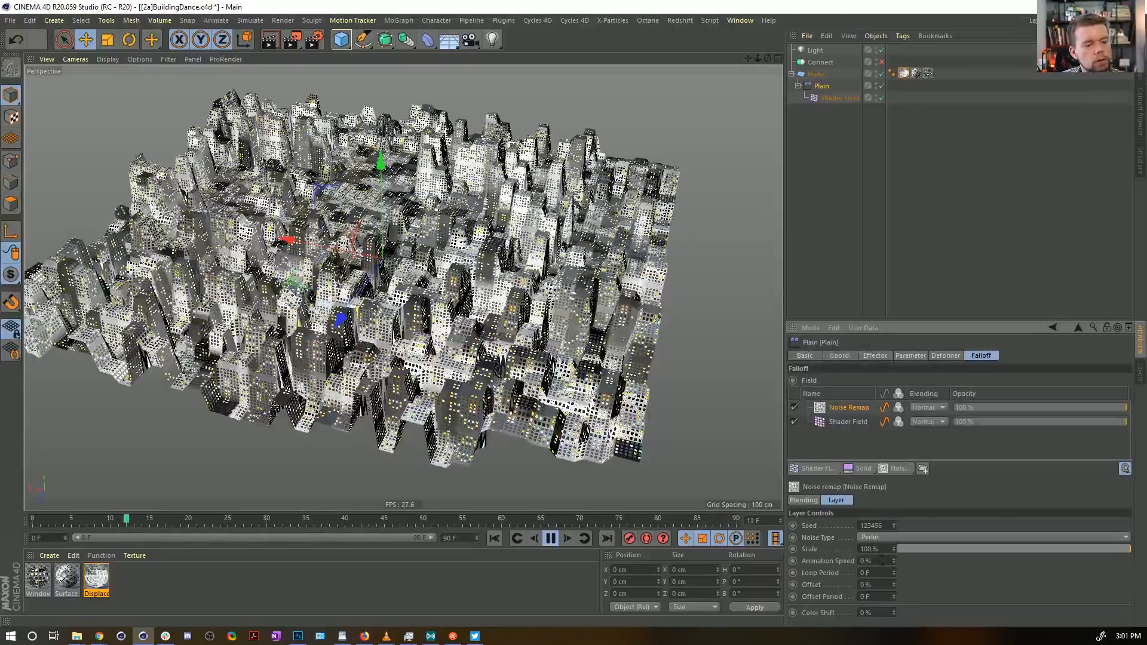
pyautogui.write('111')
pyautogui.press('Return')
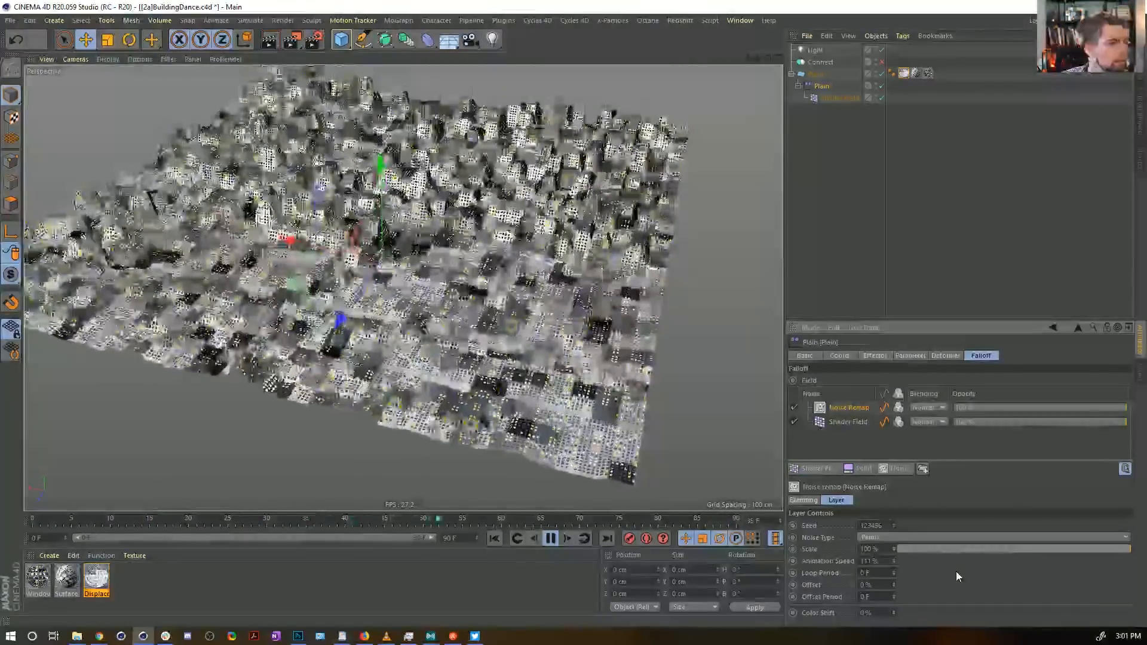
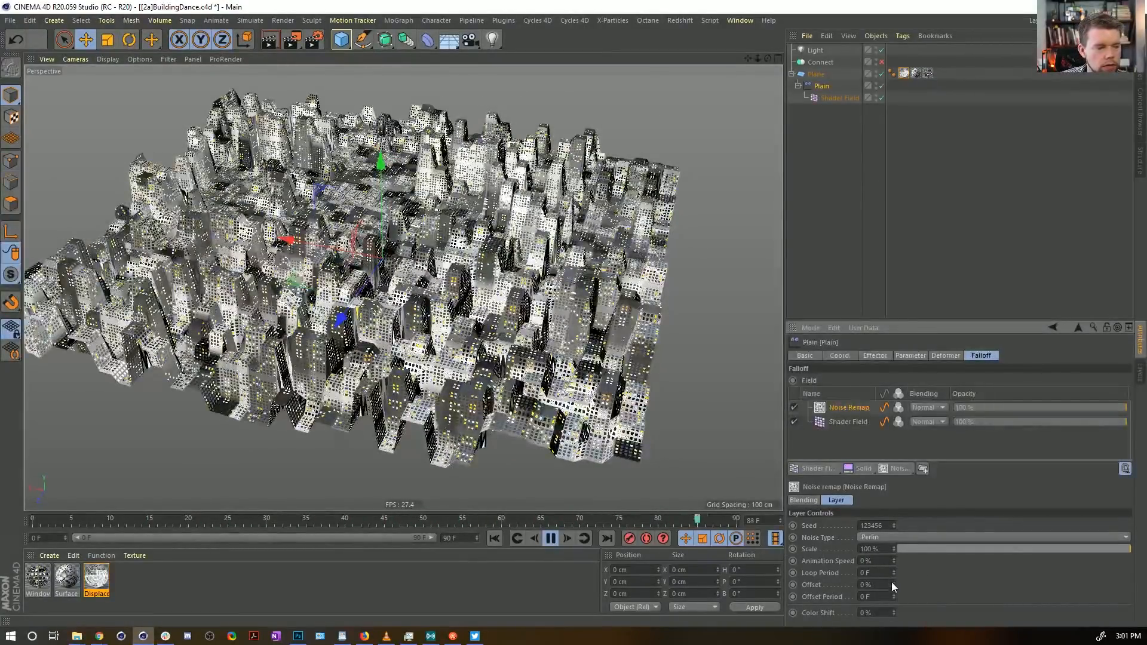
# Step: Try raising the Noise Remap layer's Offset during playback to shift the building heights, and reset it to 0 %
pyautogui.moveTo(893, 583); pyautogui.dragTo(893, 568)
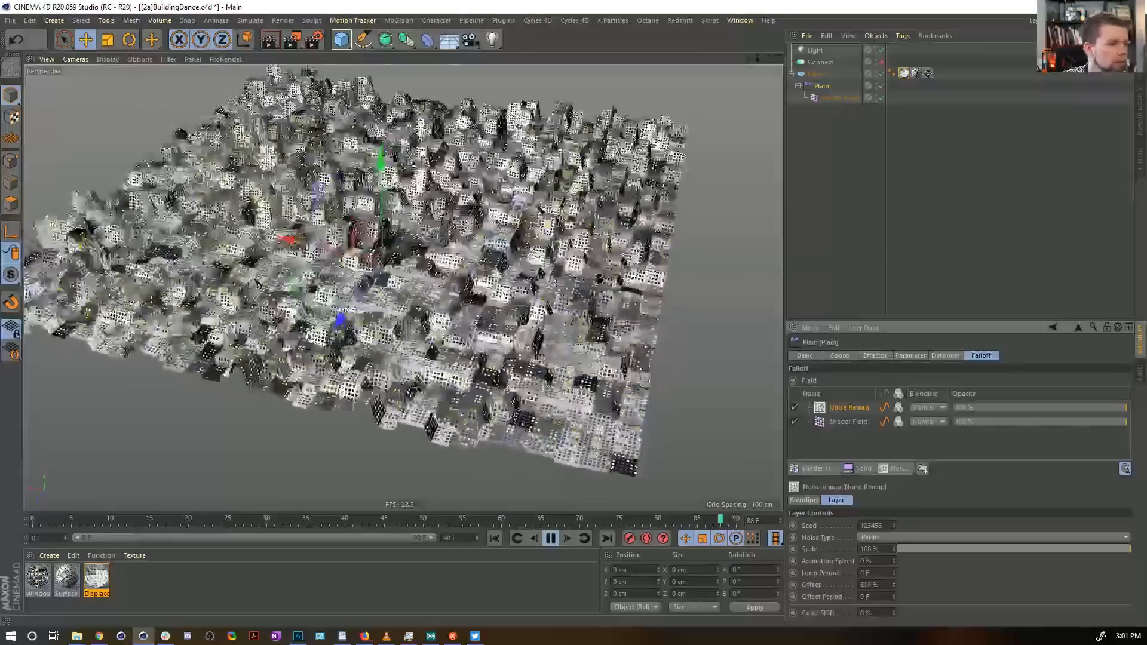
pyautogui.moveTo(894, 585)
pyautogui.mouseDown()
pyautogui.moveTo(894, 597)
pyautogui.moveTo(894, 320)
pyautogui.moveTo(894, 582)
pyautogui.mouseUp()
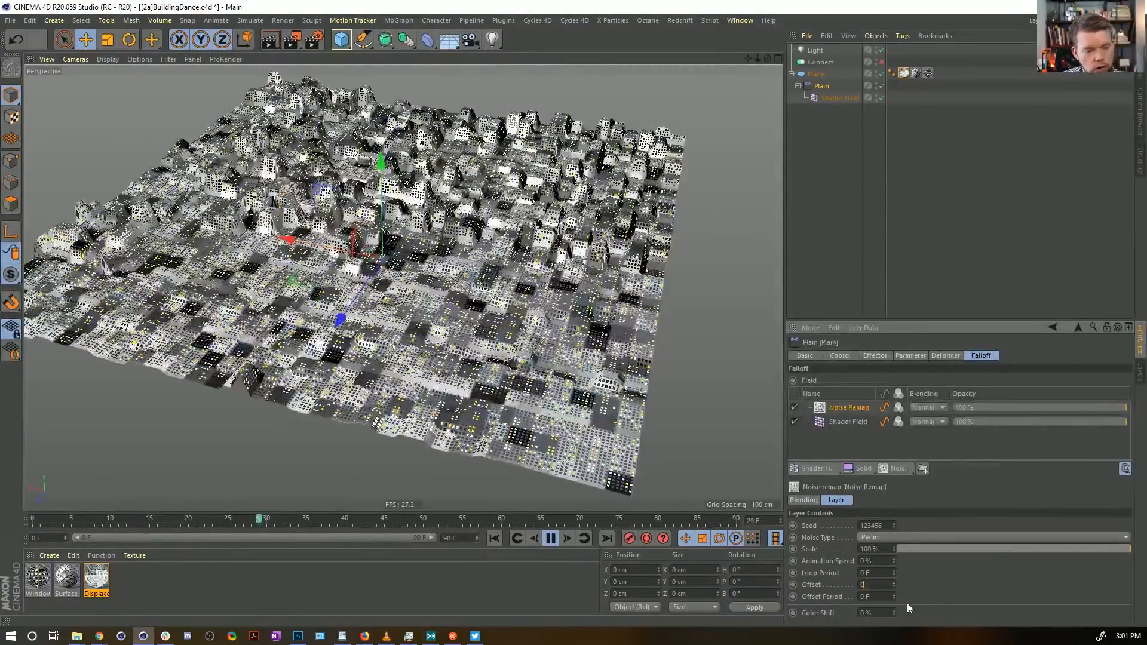
pyautogui.press('Return')
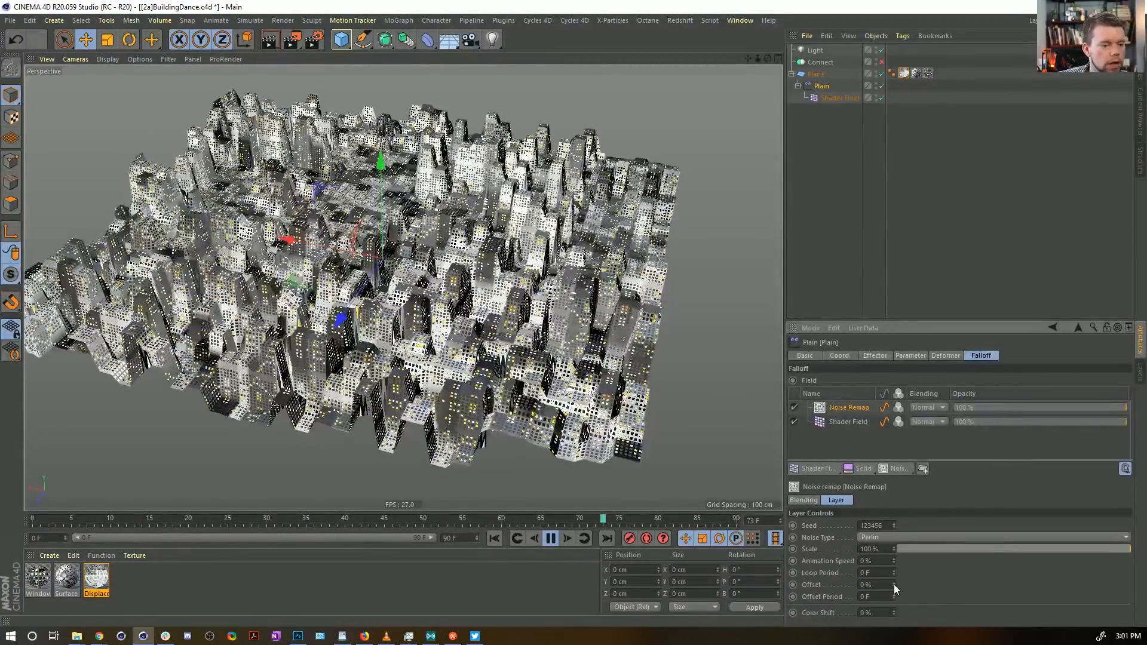
pyautogui.moveTo(894, 585); pyautogui.dragTo(894, 212)
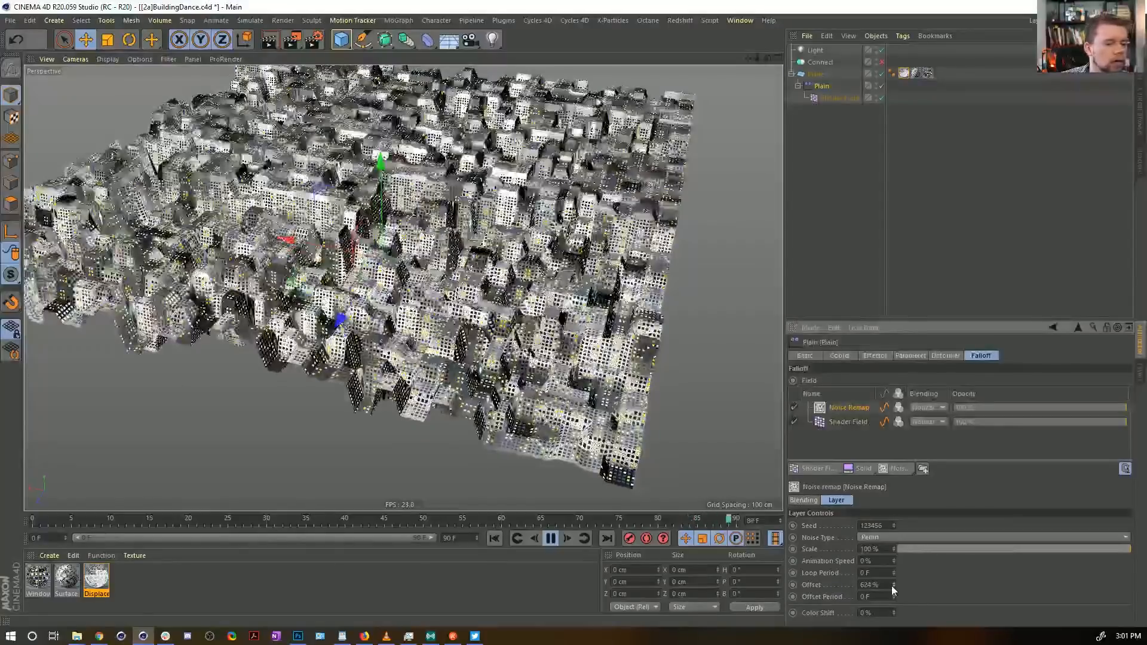
pyautogui.doubleClick(883, 584)
pyautogui.write('0')
pyautogui.press('Return')
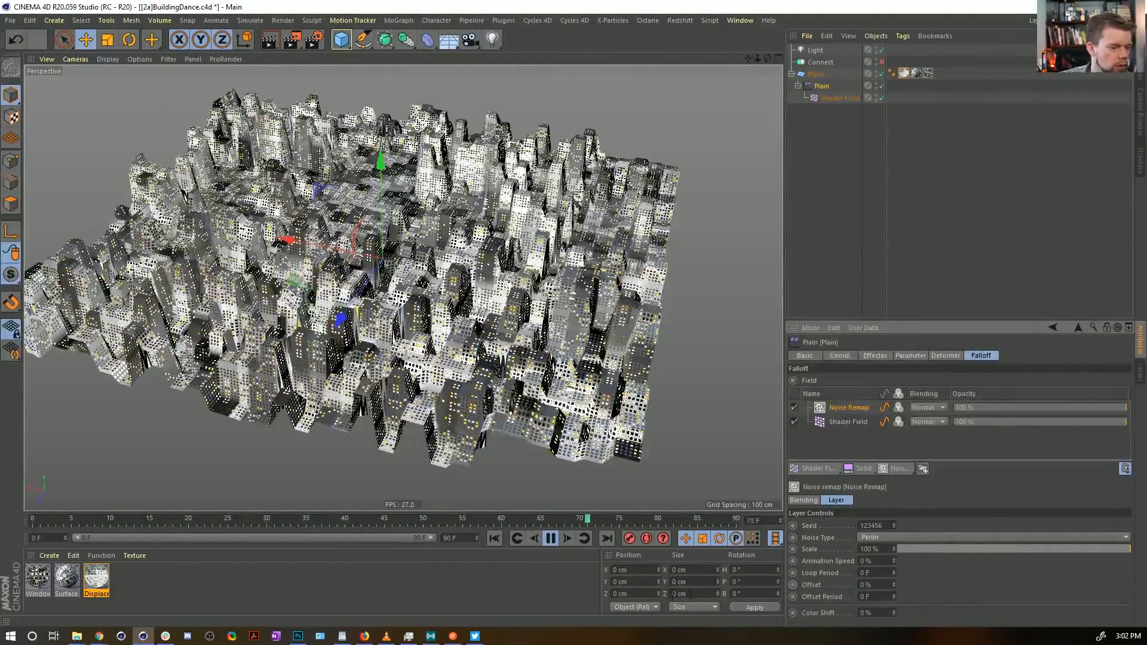
# Step: Stop playback, return to the first frame, and add a Signal tag to the Plain effector
pyautogui.click(550, 538)
pyautogui.click(494, 538)
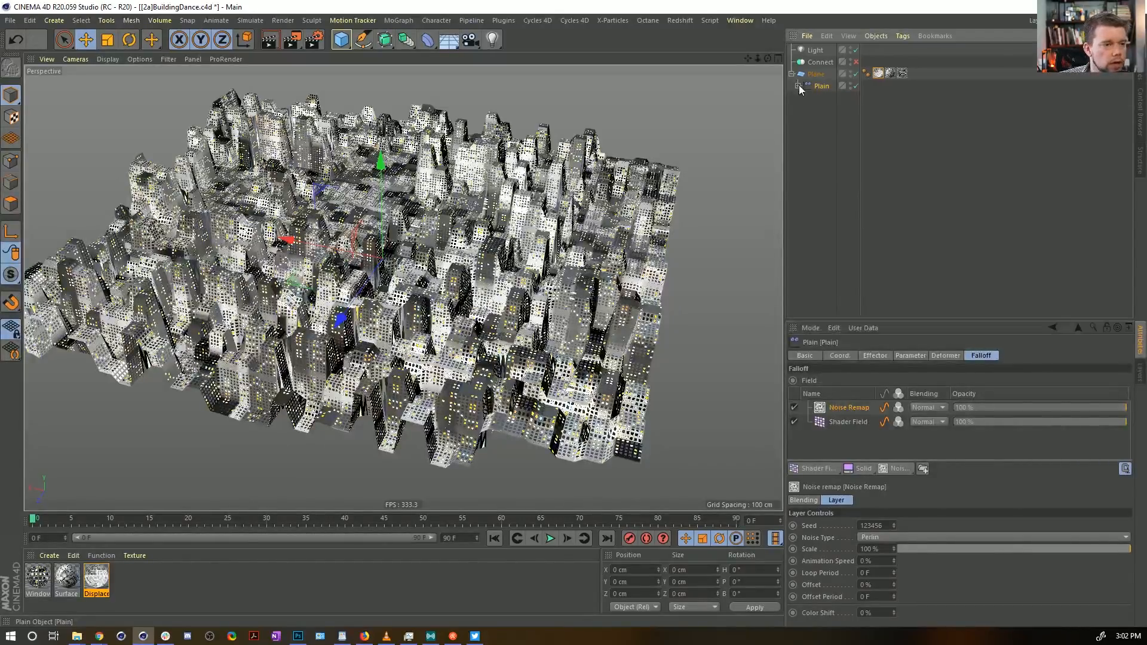
pyautogui.rightClick(810, 85)
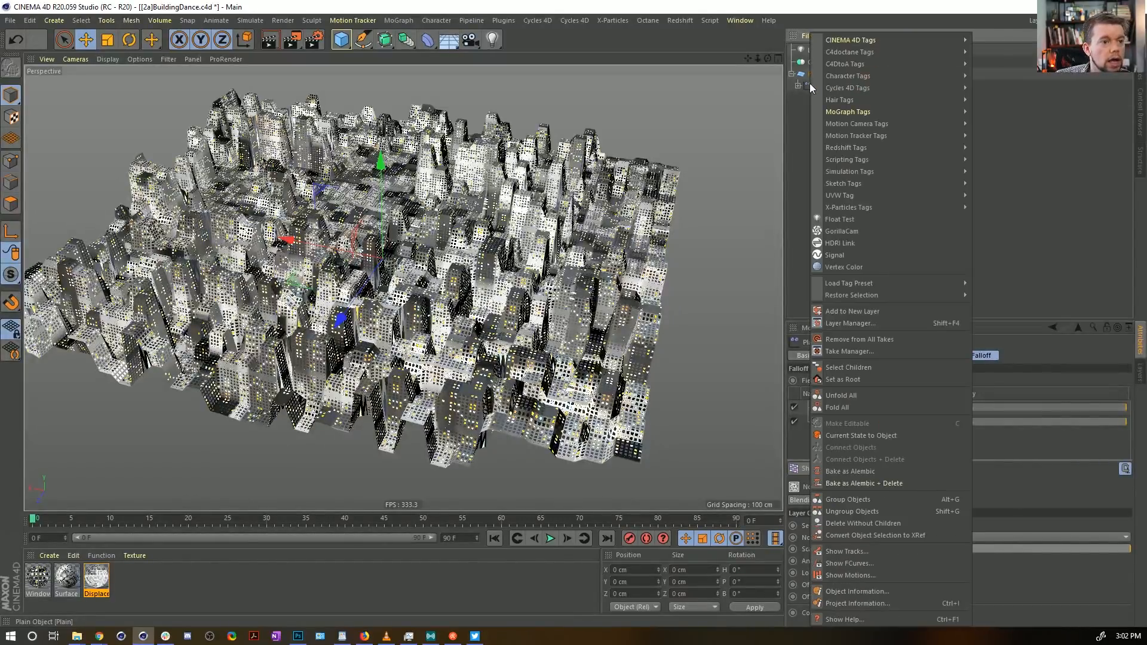
pyautogui.click(863, 256)
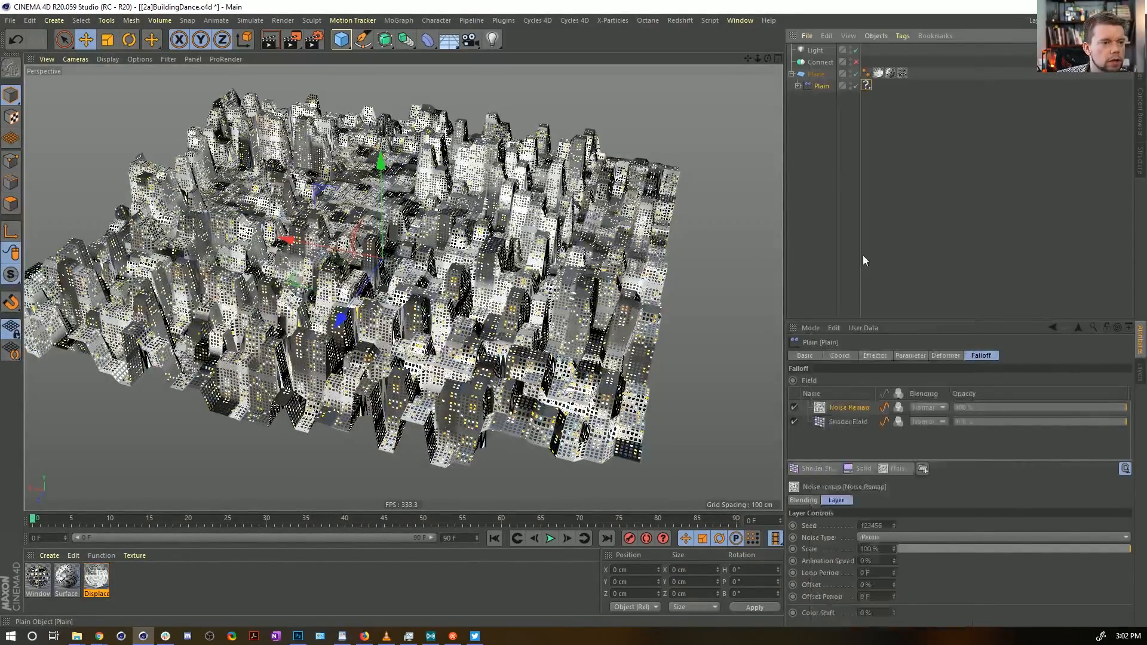
# Step: Link the Noise Remap layer's Offset parameter to the Signal tag
pyautogui.click(811, 86)
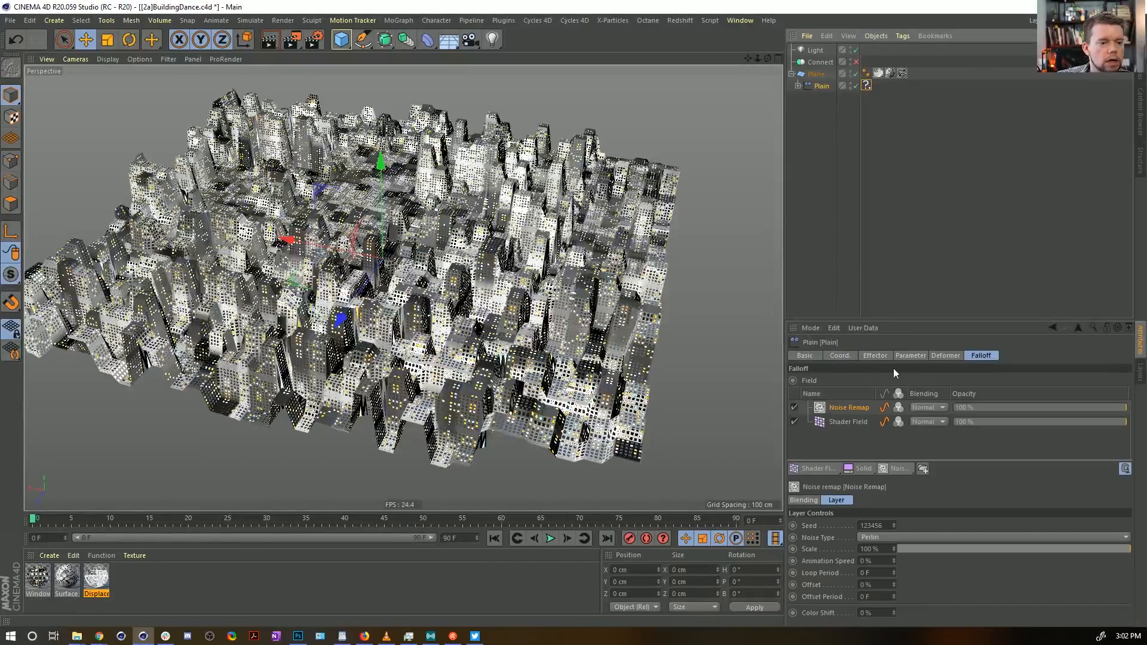
pyautogui.click(863, 85)
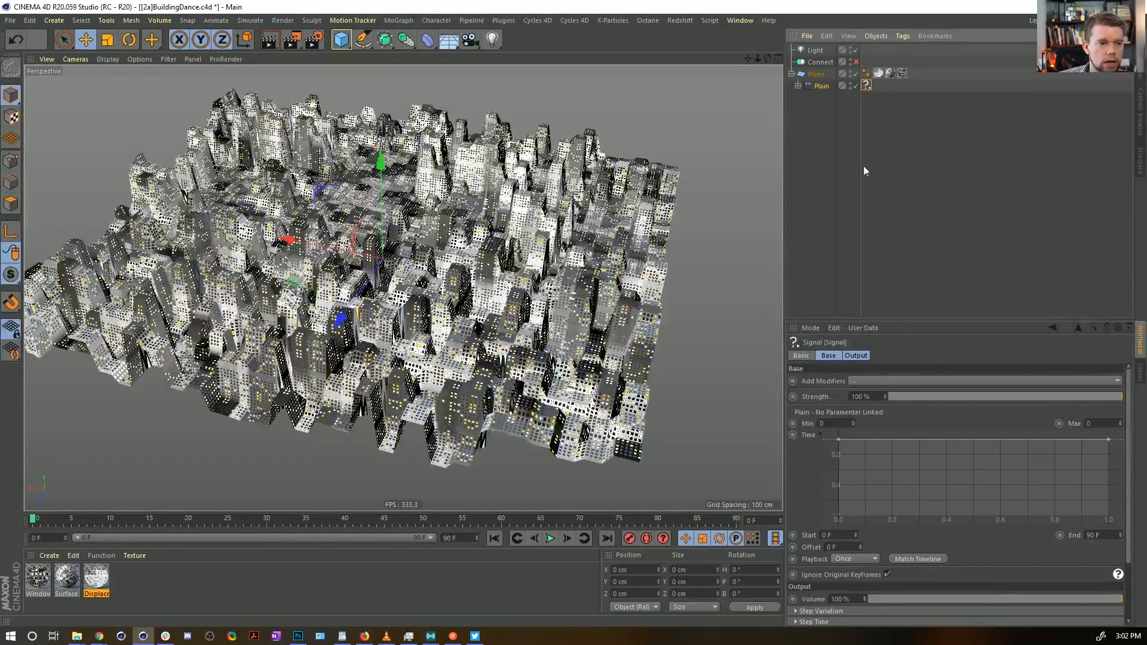
pyautogui.click(827, 87)
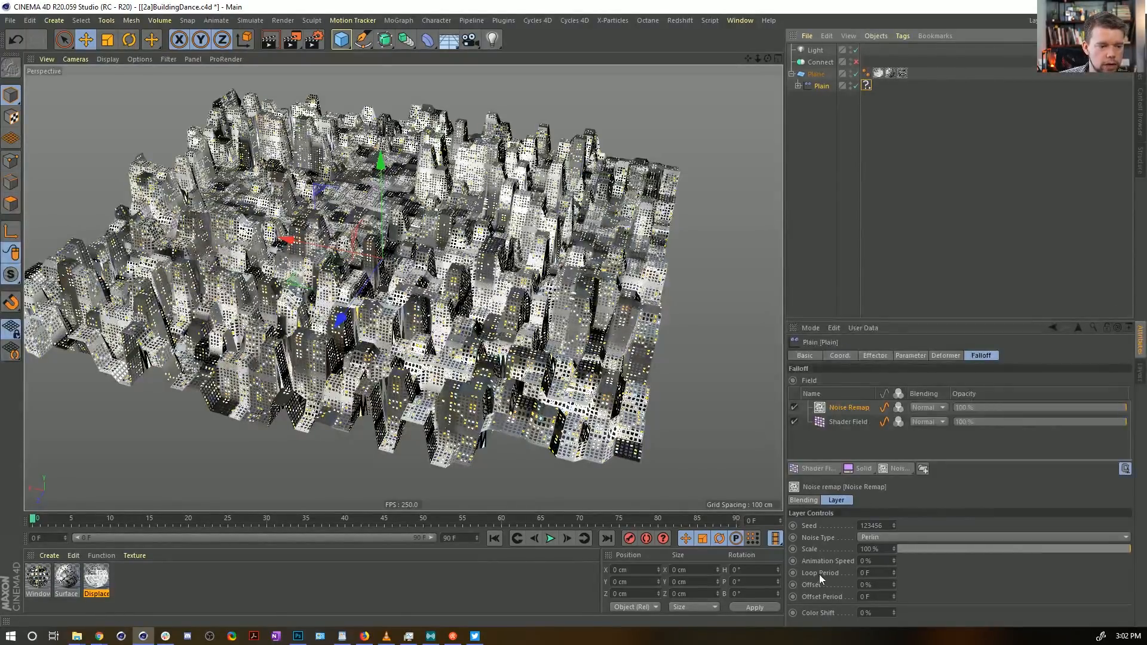
pyautogui.click(866, 86)
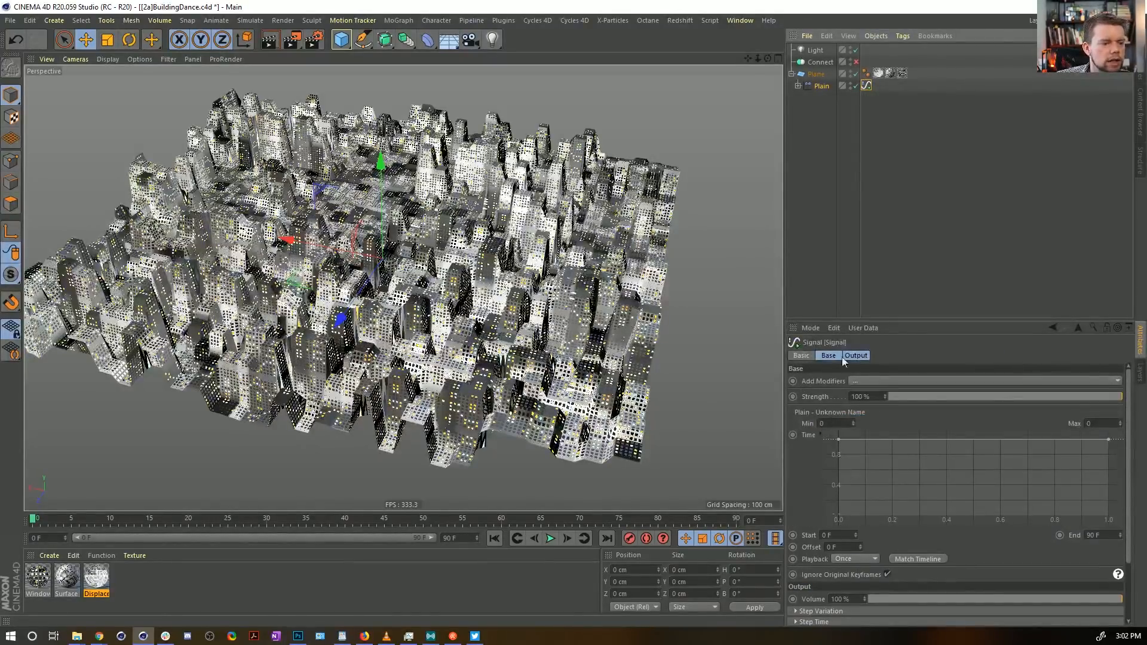
pyautogui.click(821, 86)
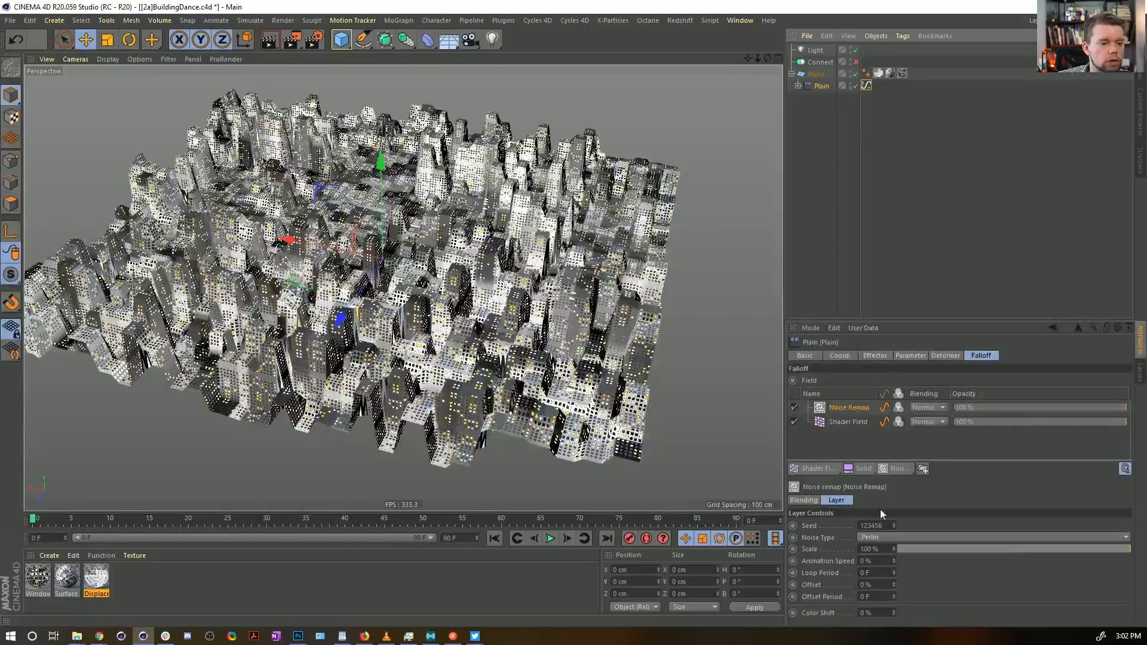
pyautogui.click(867, 86)
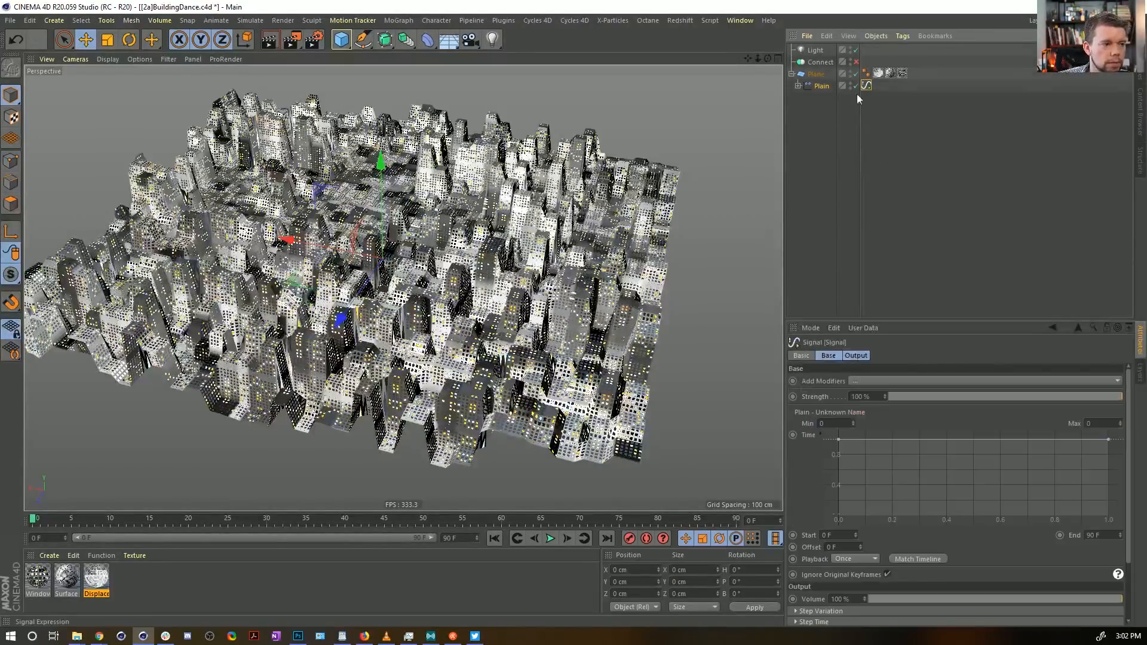
# Step: Give the Signal tag a time curve rising from zero with Max 100, and preview the animation
pyautogui.click(838, 442)
pyautogui.click(1098, 425)
pyautogui.write('100')
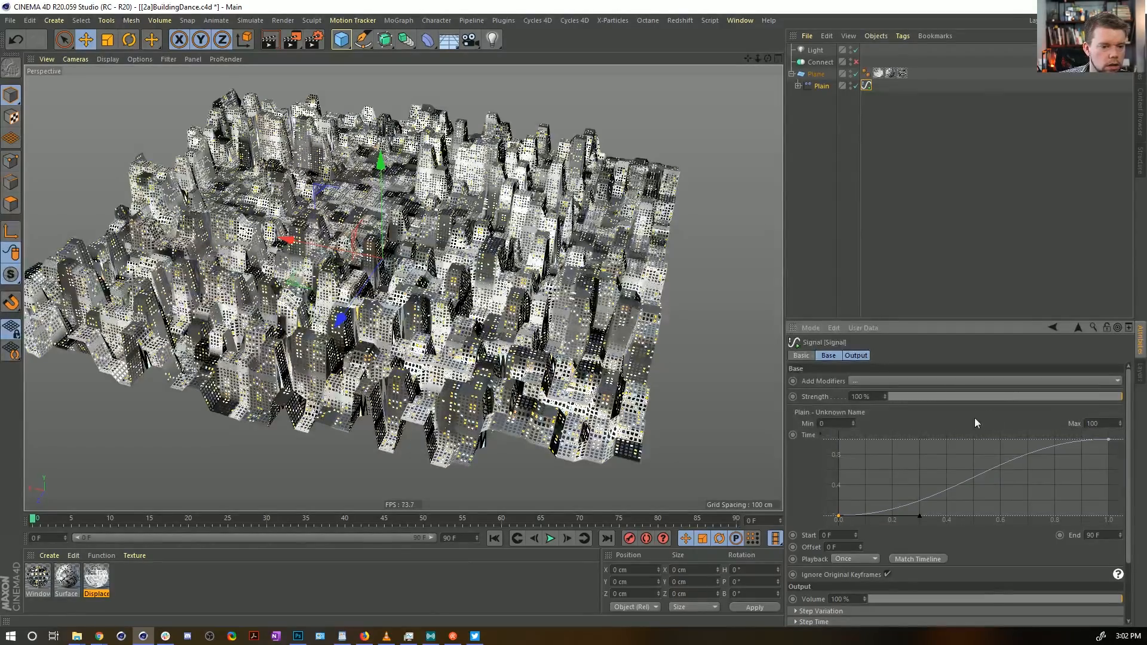
pyautogui.moveTo(184, 520); pyautogui.dragTo(32, 520)
pyautogui.press('F8')
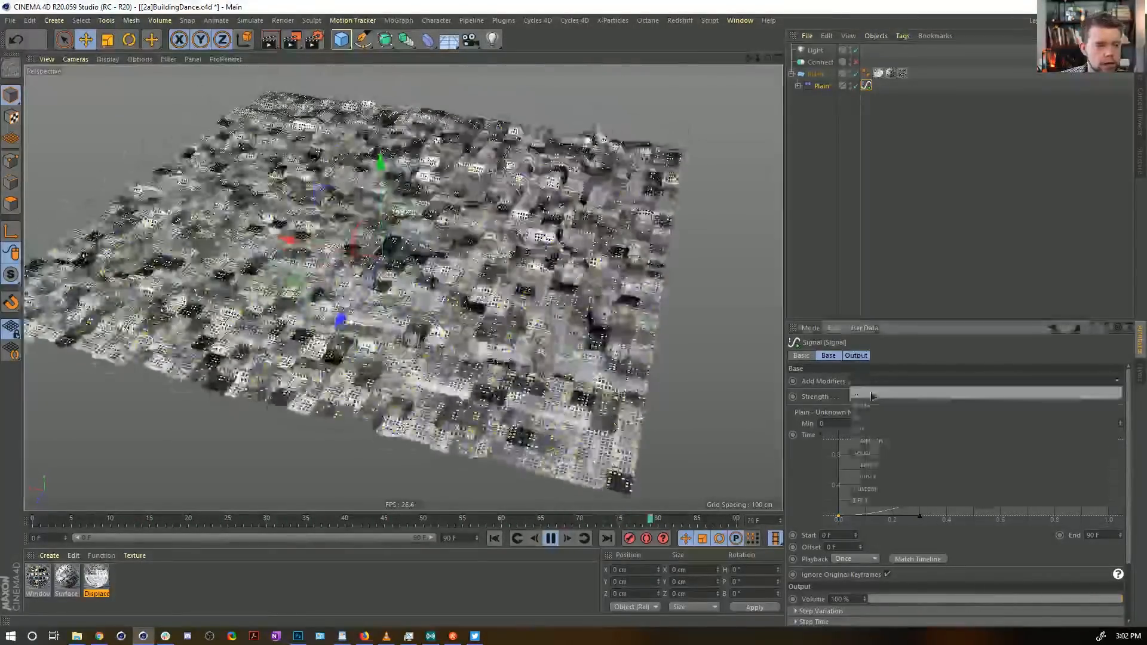
# Step: Flatten the Signal tag's base curve with Max at 0, and add a BPM modifier
pyautogui.moveTo(839, 516); pyautogui.dragTo(810, 424)
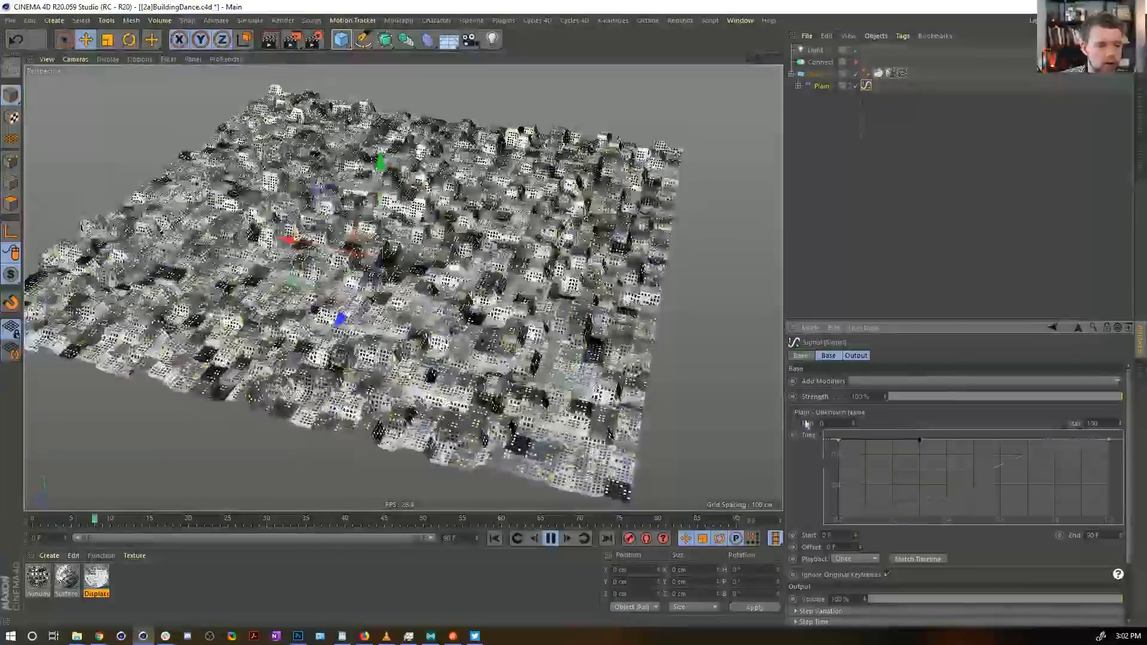
pyautogui.doubleClick(1094, 424)
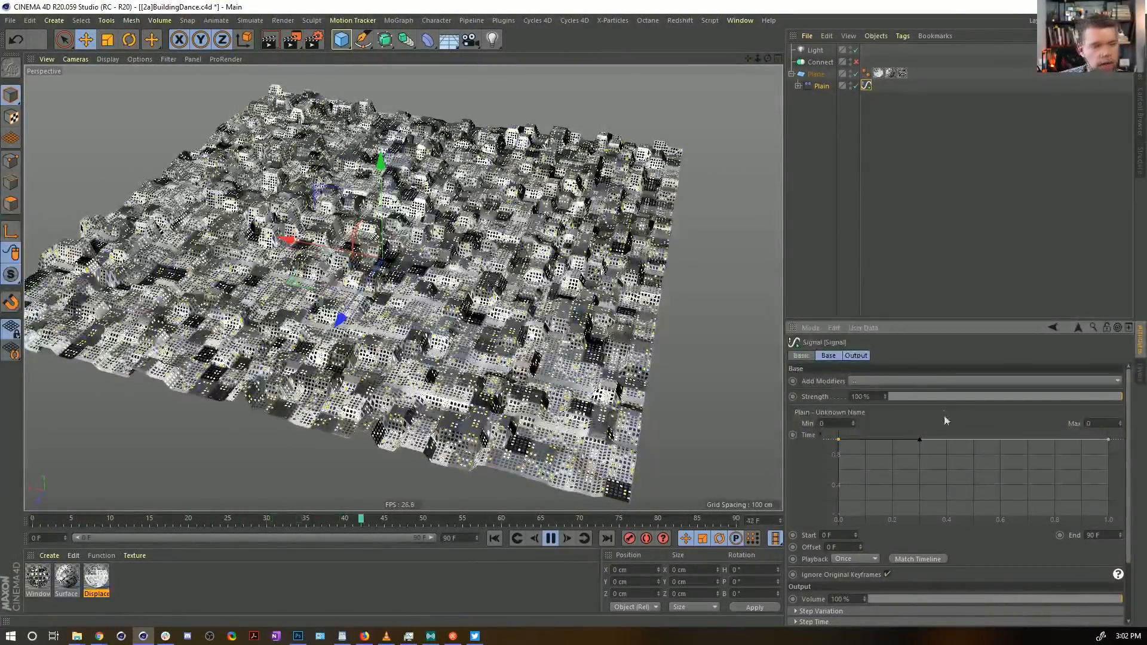
pyautogui.click(932, 382)
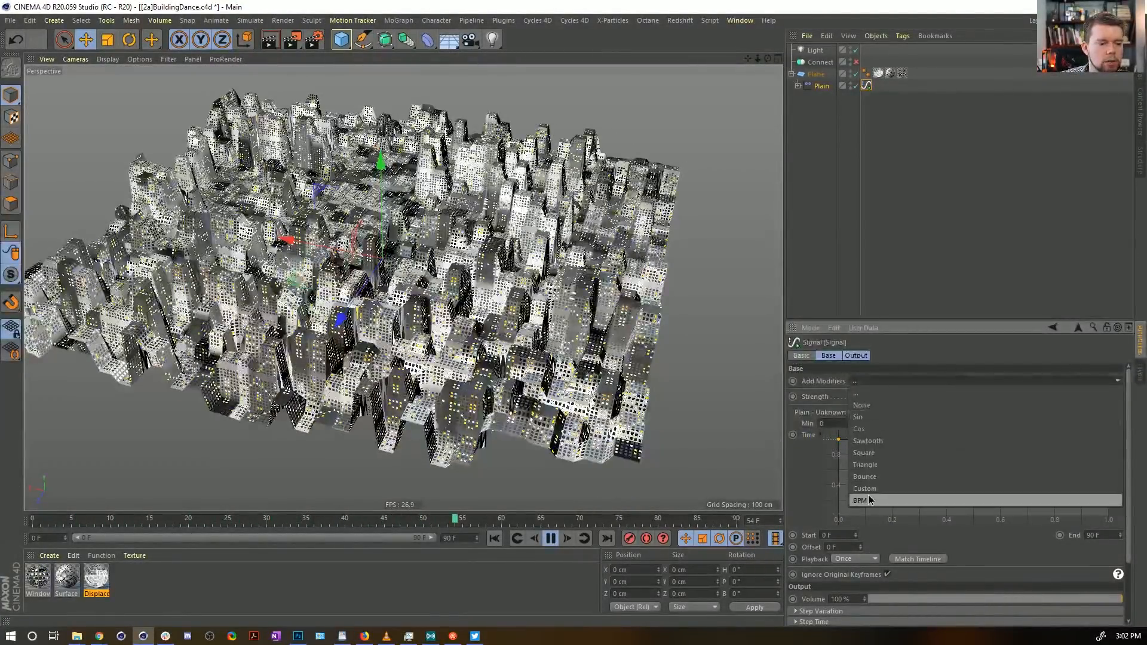
pyautogui.click(870, 501)
pyautogui.click(857, 356)
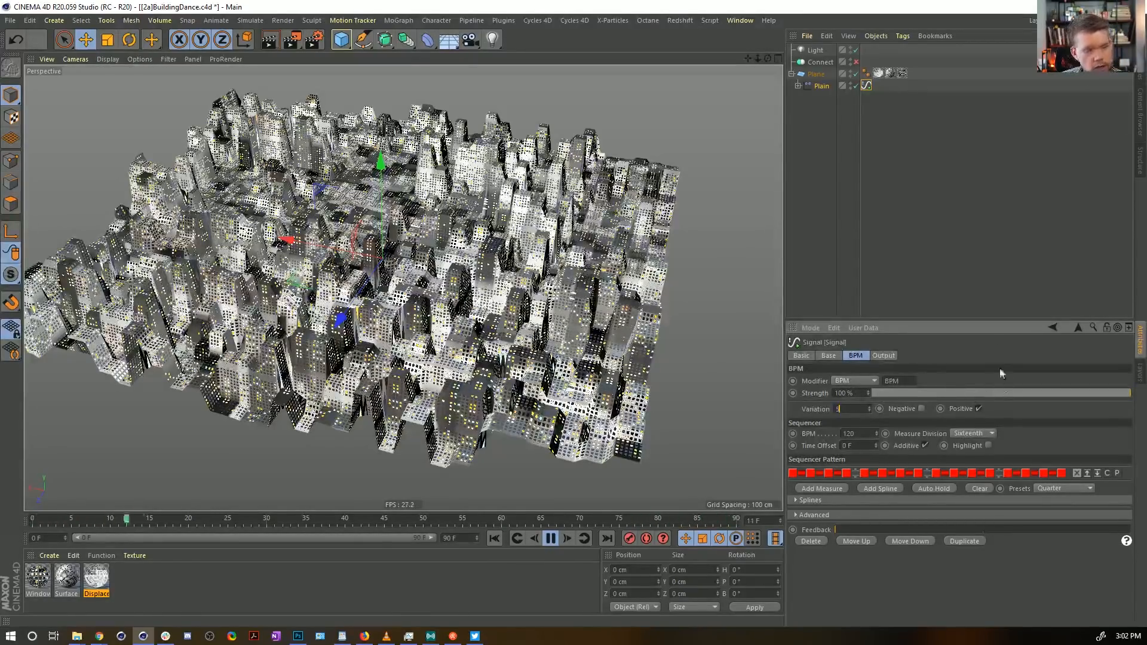
# Step: Try a Variation of 5 on the BPM modifier, and set it to 1
pyautogui.write('5')
pyautogui.press('Return')
pyautogui.doubleClick(848, 408)
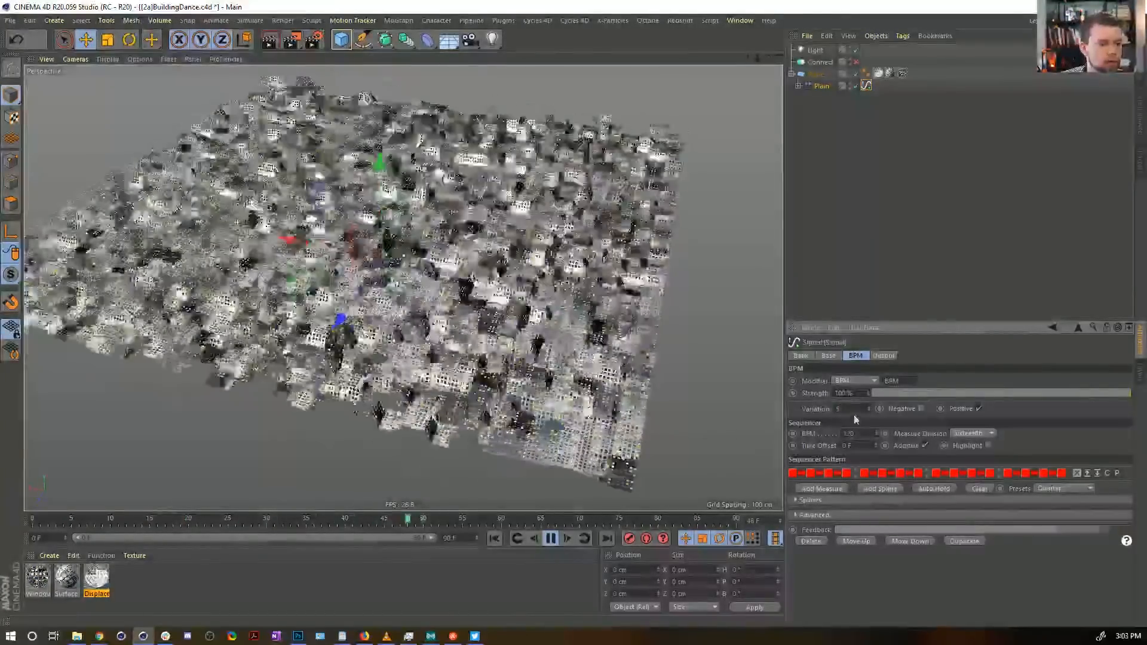
pyautogui.write('1')
pyautogui.press('Return')
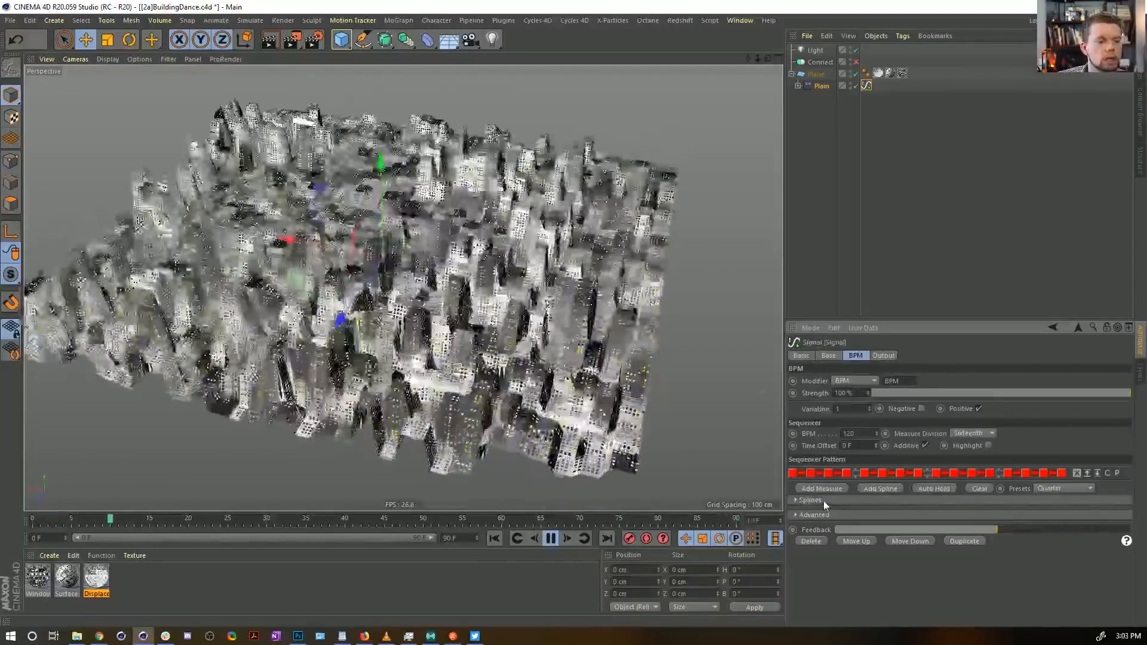
# Step: Reshape the BPM modifier's first spline by raising its end point to full height and moving the peak point to about 0.3
pyautogui.click(824, 500)
pyautogui.click(801, 512)
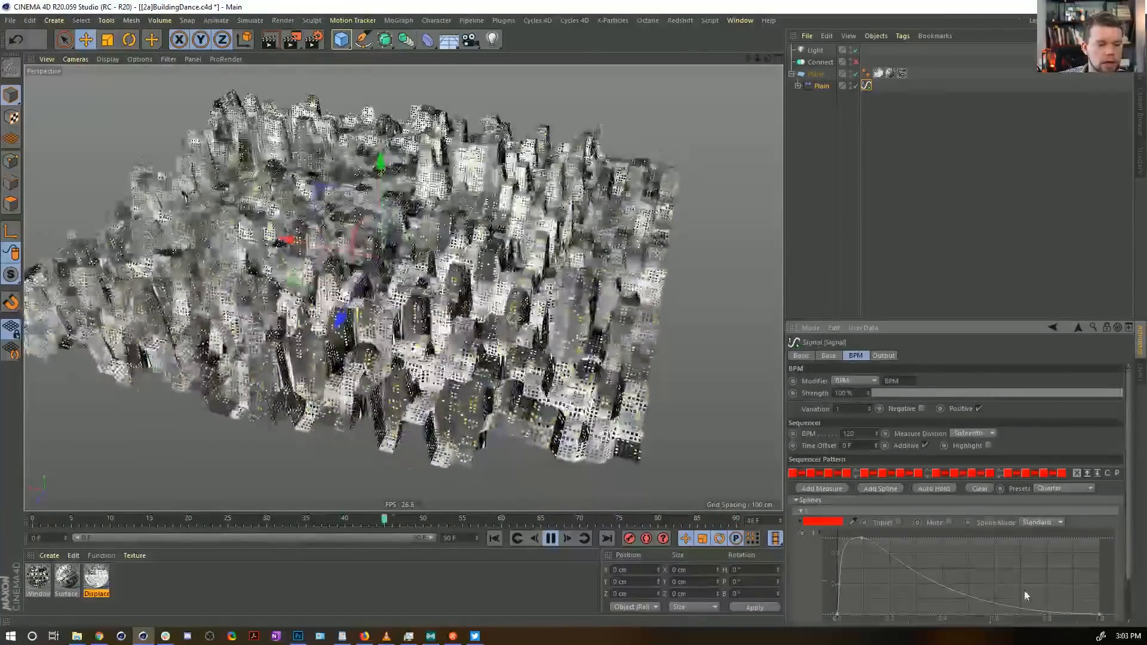
pyautogui.moveTo(1102, 615); pyautogui.dragTo(1099, 538)
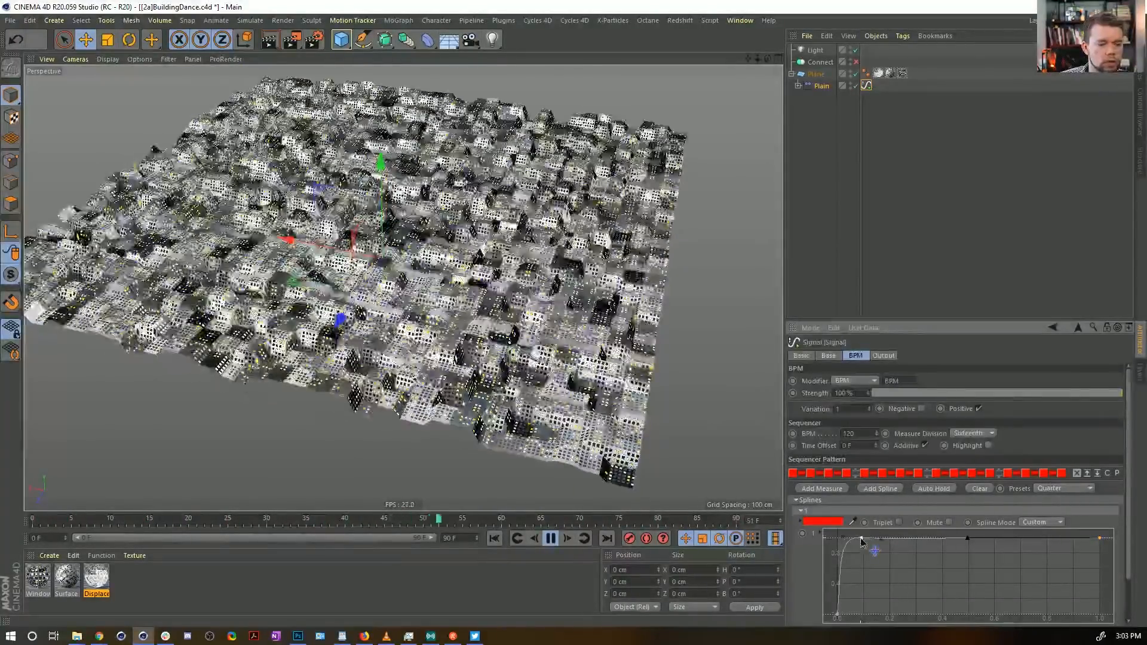
pyautogui.moveTo(861, 538); pyautogui.dragTo(907, 536)
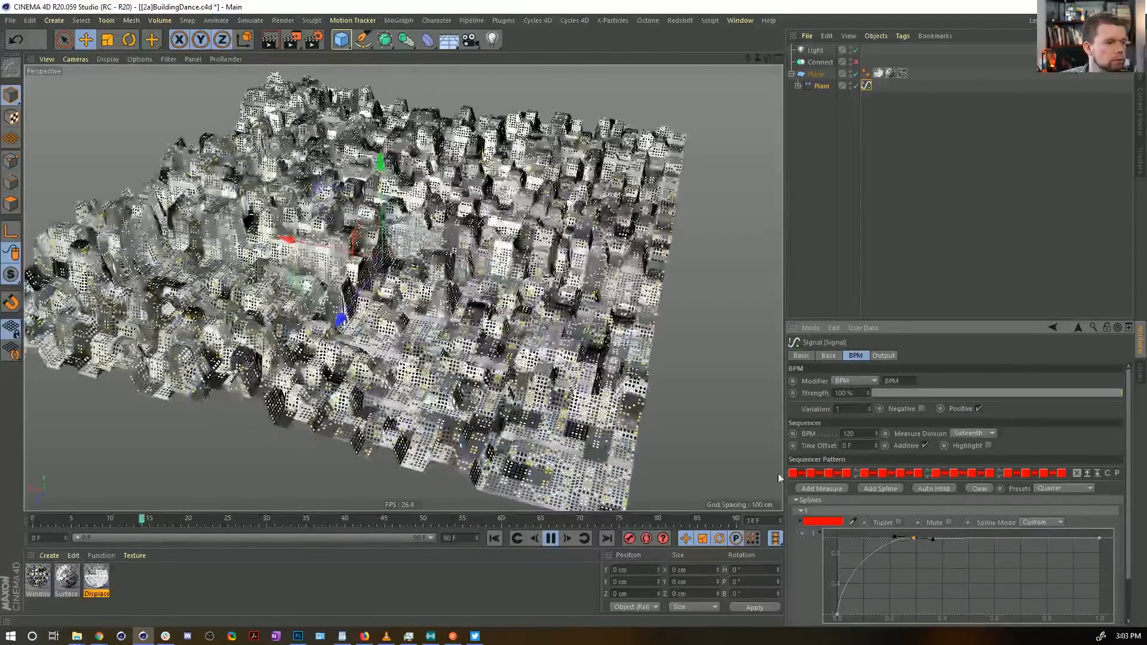
# Step: Toggle two of the links between beats in the BPM modifier's sequencer pattern, and stop and rewind the animation
pyautogui.moveTo(555, 286)
pyautogui.keyDown('alt'); pyautogui.mouseDown()
pyautogui.moveTo(583, 266)
pyautogui.moveTo(567, 296)
pyautogui.mouseUp(); pyautogui.keyUp('alt')
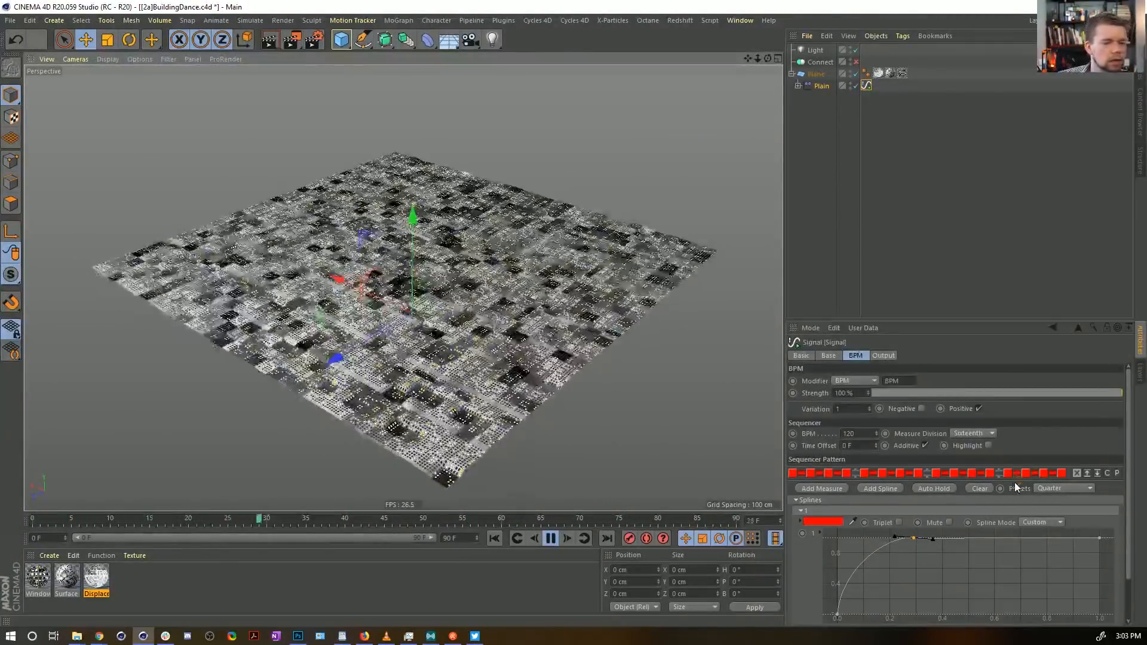
pyautogui.click(1035, 474)
pyautogui.click(964, 473)
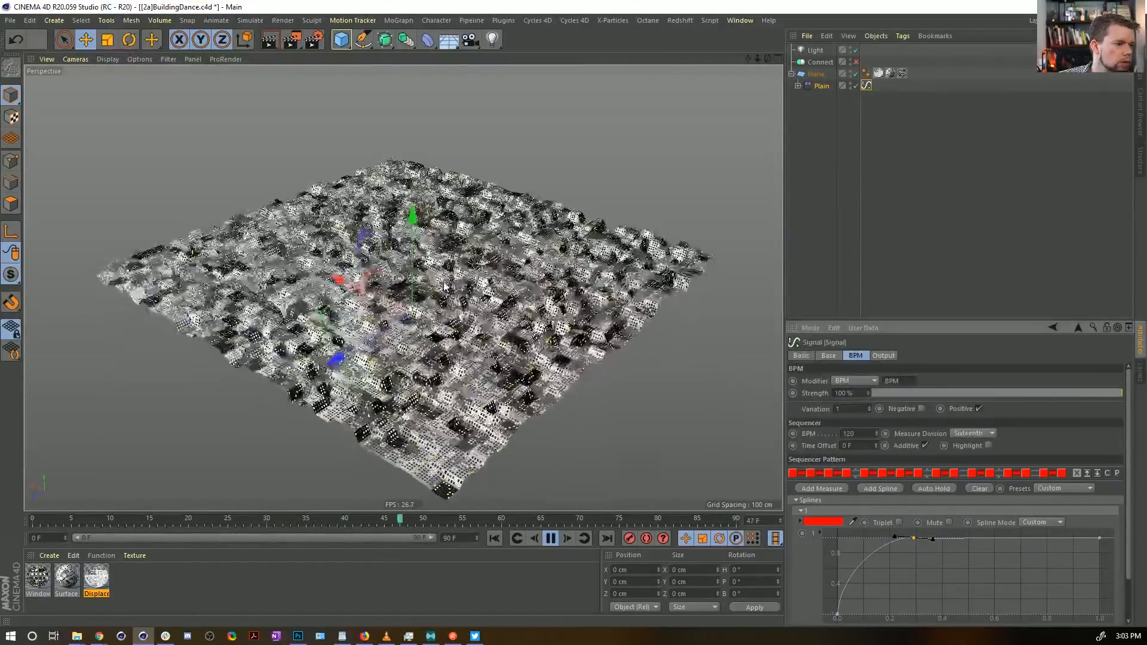
pyautogui.doubleClick(848, 434)
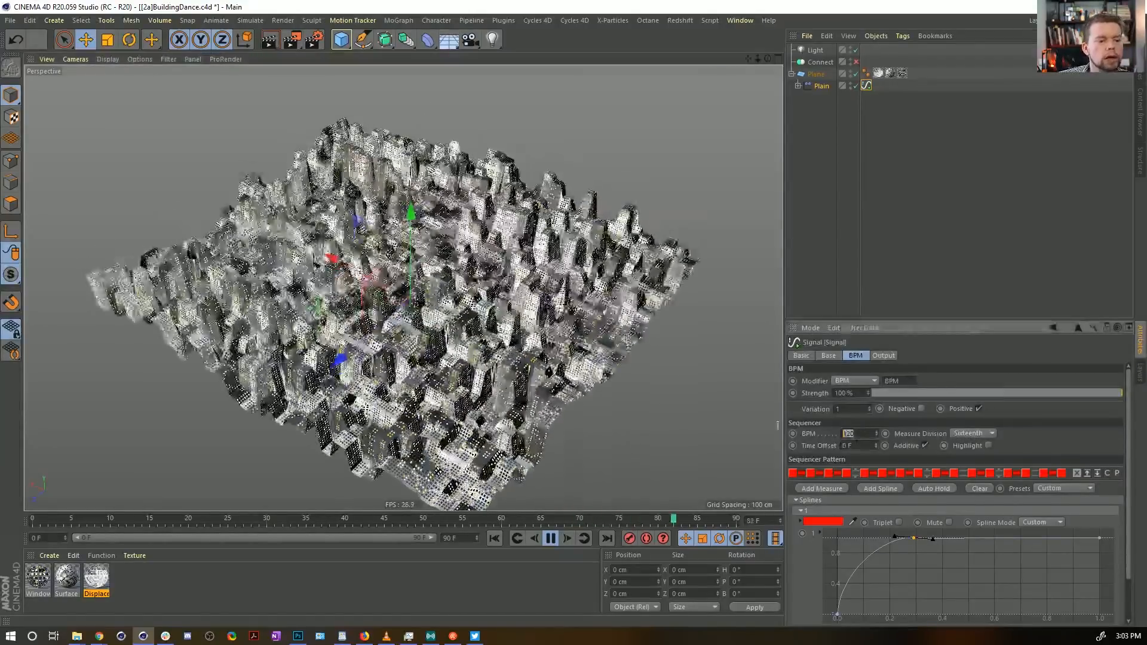
pyautogui.click(551, 539)
pyautogui.click(495, 539)
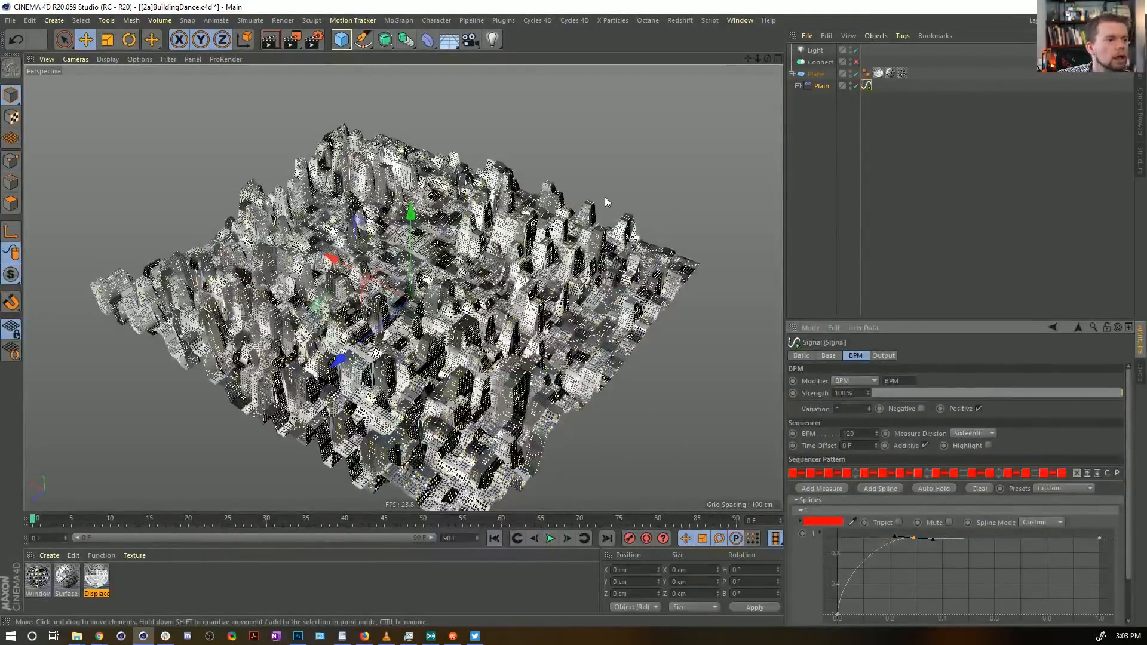
# Step: Duplicate the Shader Field under the Plain effector
pyautogui.click(837, 85)
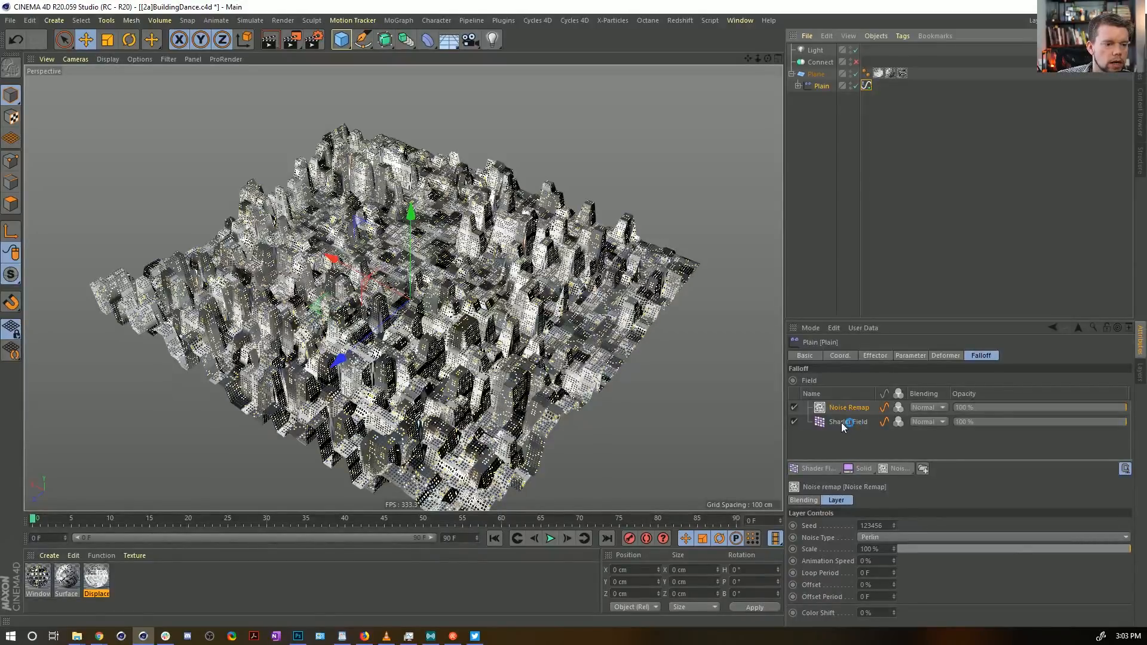
pyautogui.click(798, 86)
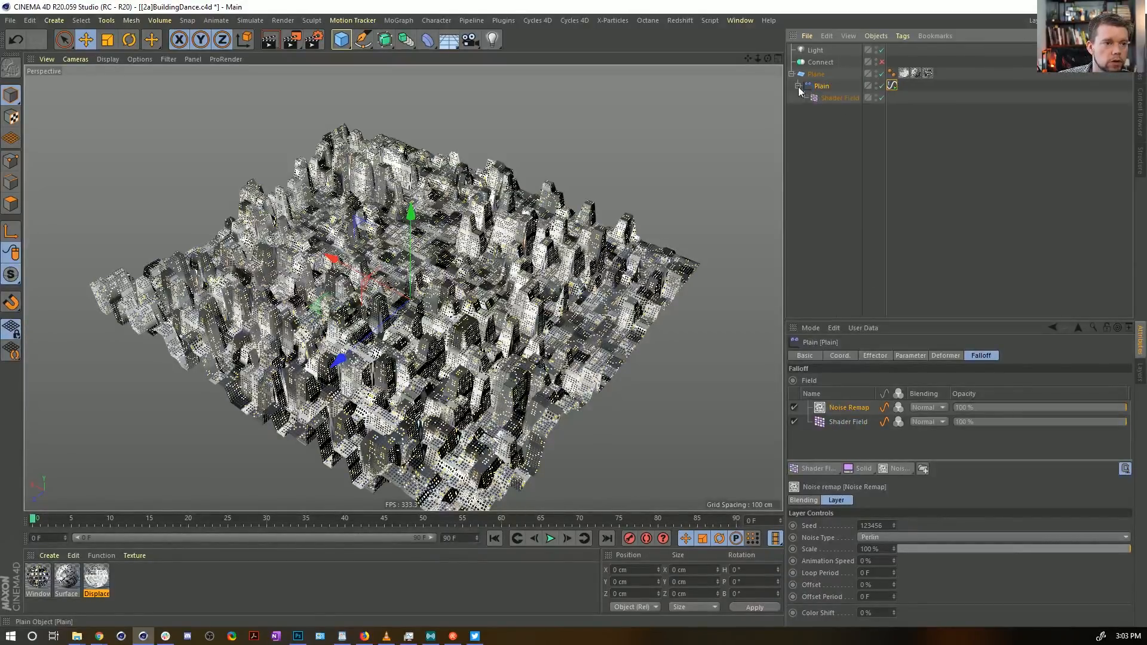
pyautogui.keyDown('ctrl'); pyautogui.moveTo(836, 104); pyautogui.dragTo(838, 110); pyautogui.keyUp('ctrl')
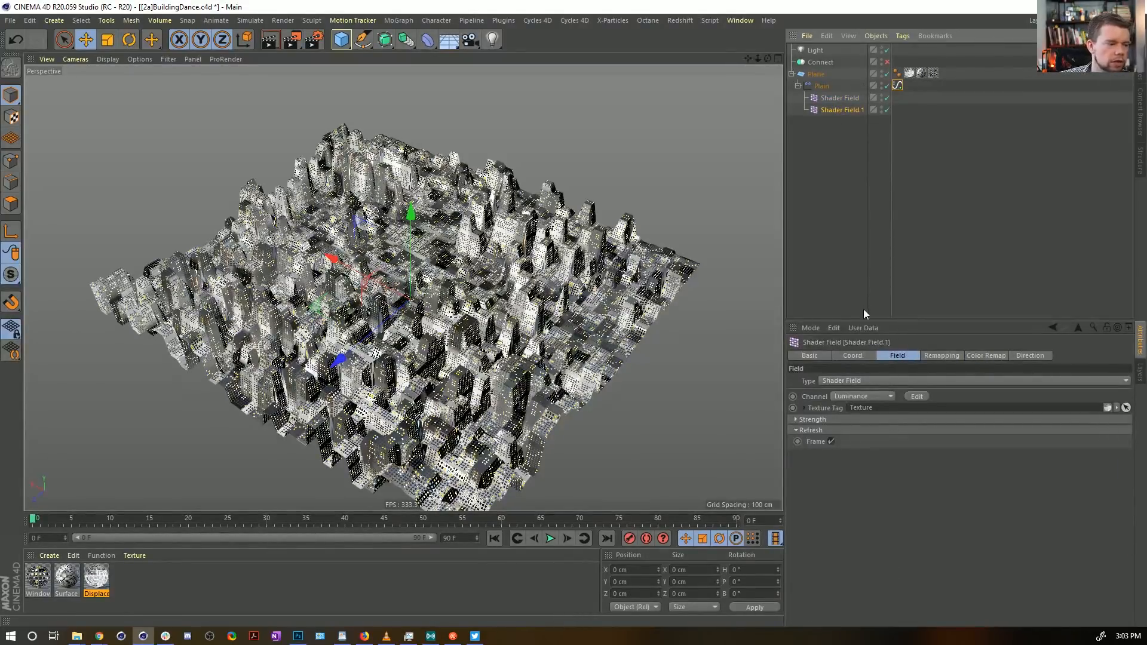
# Step: Apply a copy of the Displace material to the plane, and link its texture tag to the duplicated Shader Field
pyautogui.keyDown('ctrl'); pyautogui.moveTo(97, 578); pyautogui.dragTo(817, 75); pyautogui.keyUp('ctrl')
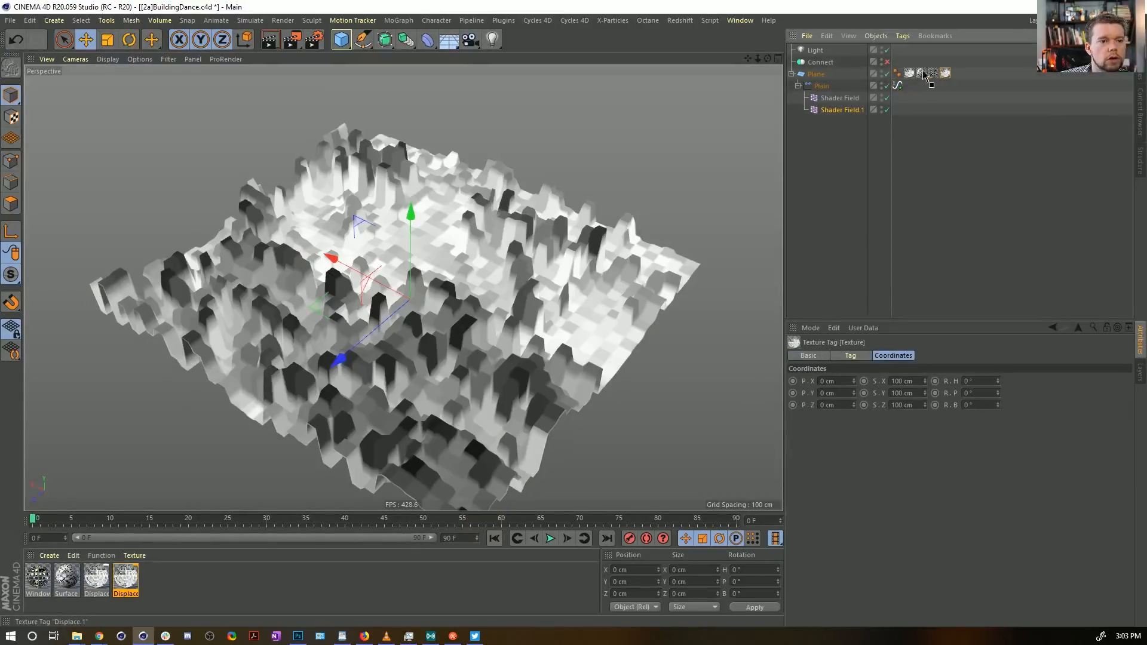
pyautogui.click(829, 112)
pyautogui.moveTo(922, 73); pyautogui.dragTo(885, 399)
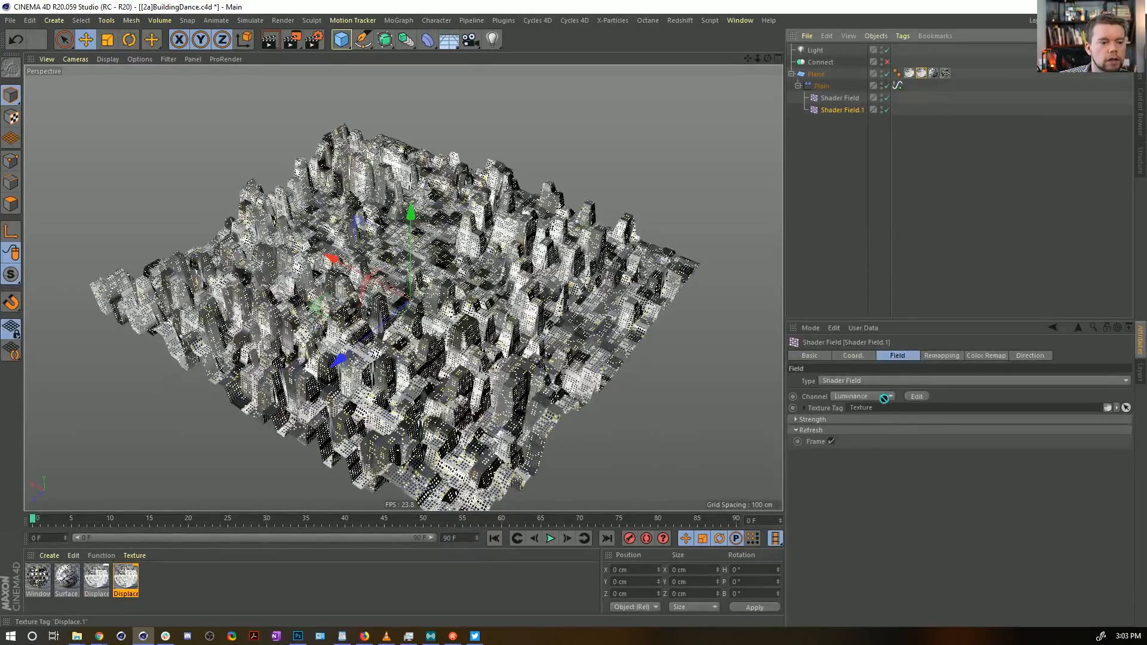
# Step: Replace the Displace.1 material's luminance texture with a Noise shader of the Naki type
pyautogui.click(124, 578)
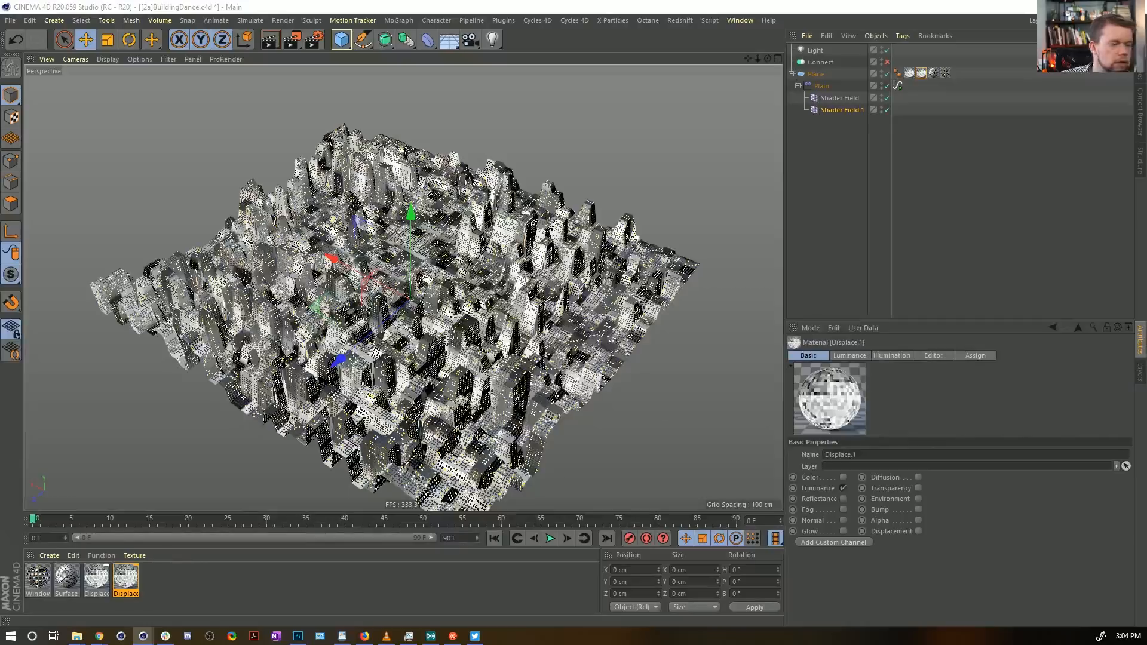
pyautogui.doubleClick(125, 579)
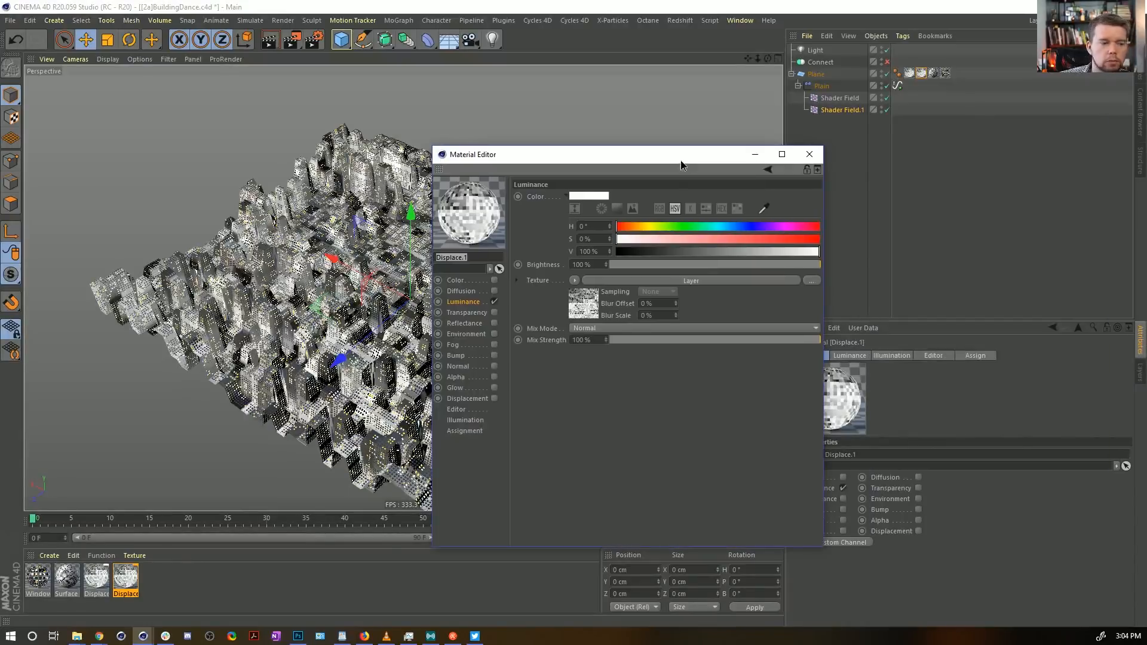
pyautogui.click(574, 281)
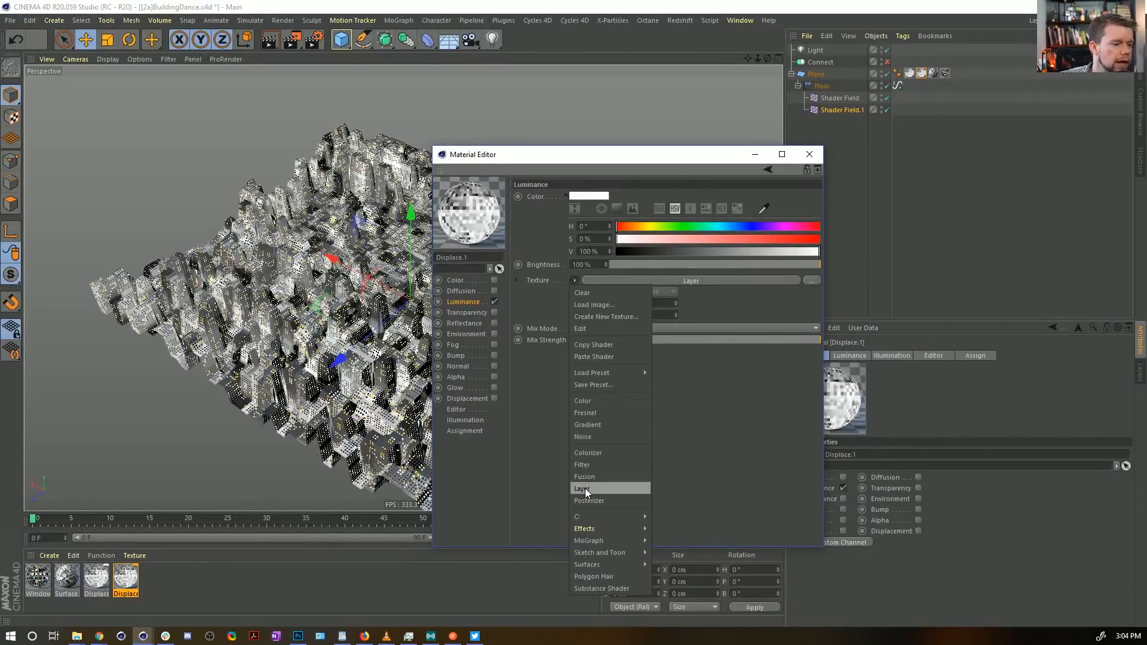
pyautogui.click(583, 437)
pyautogui.click(584, 304)
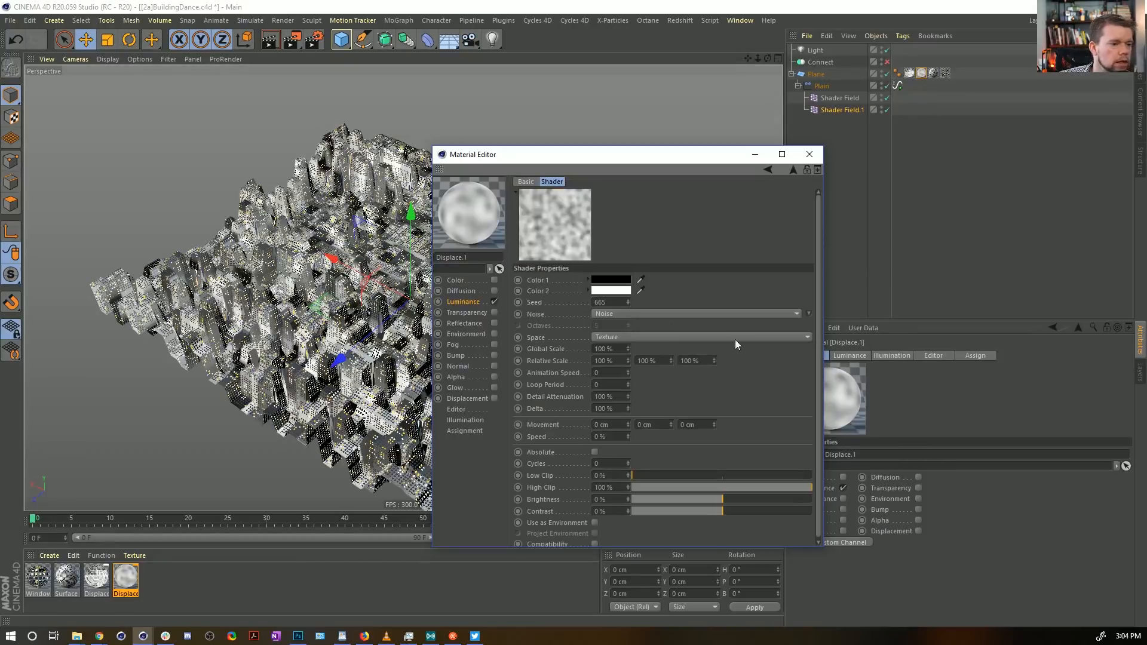
pyautogui.click(808, 315)
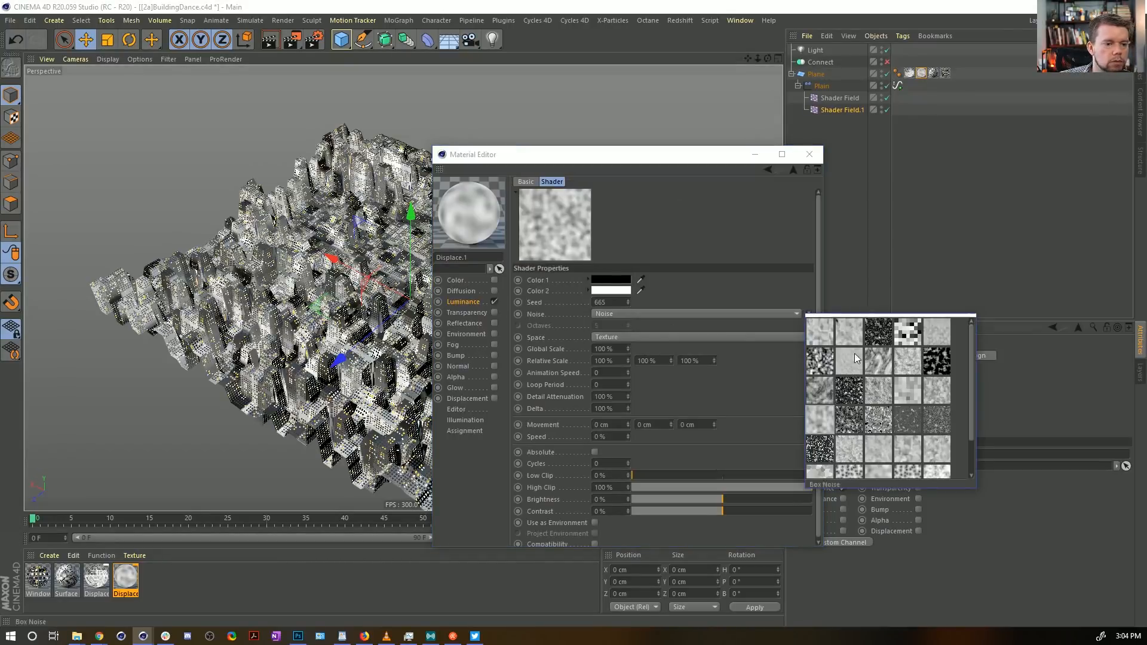
pyautogui.click(944, 392)
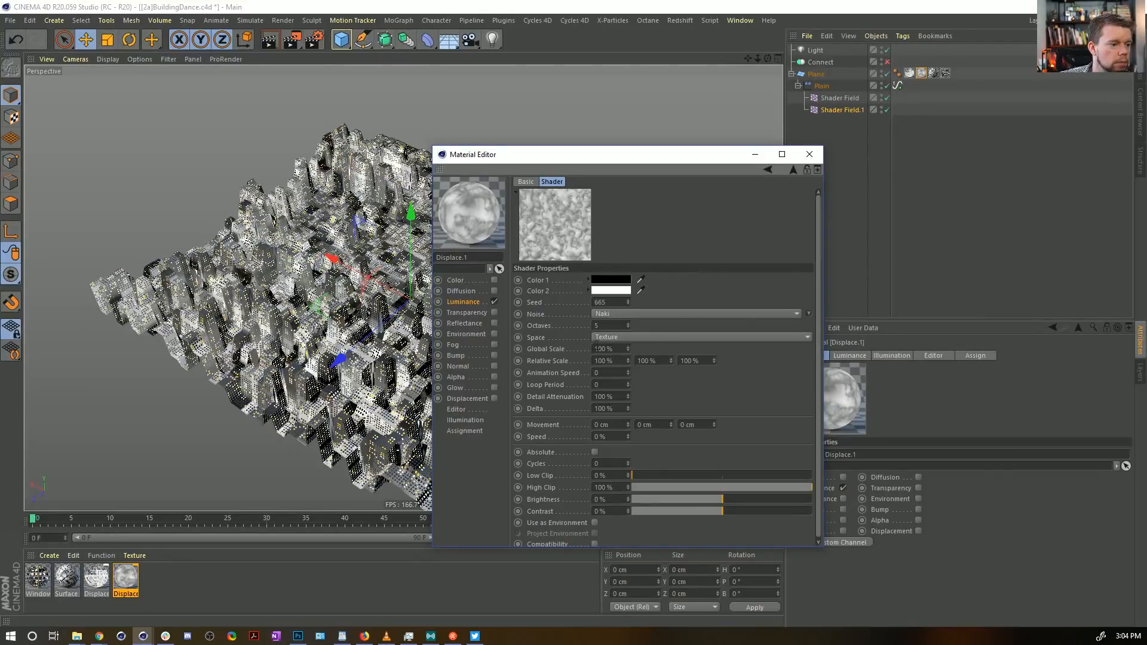
# Step: Set the Naki noise's global scale to 1000% and its contrast to 46%
pyautogui.write('0')
pyautogui.press('Return')
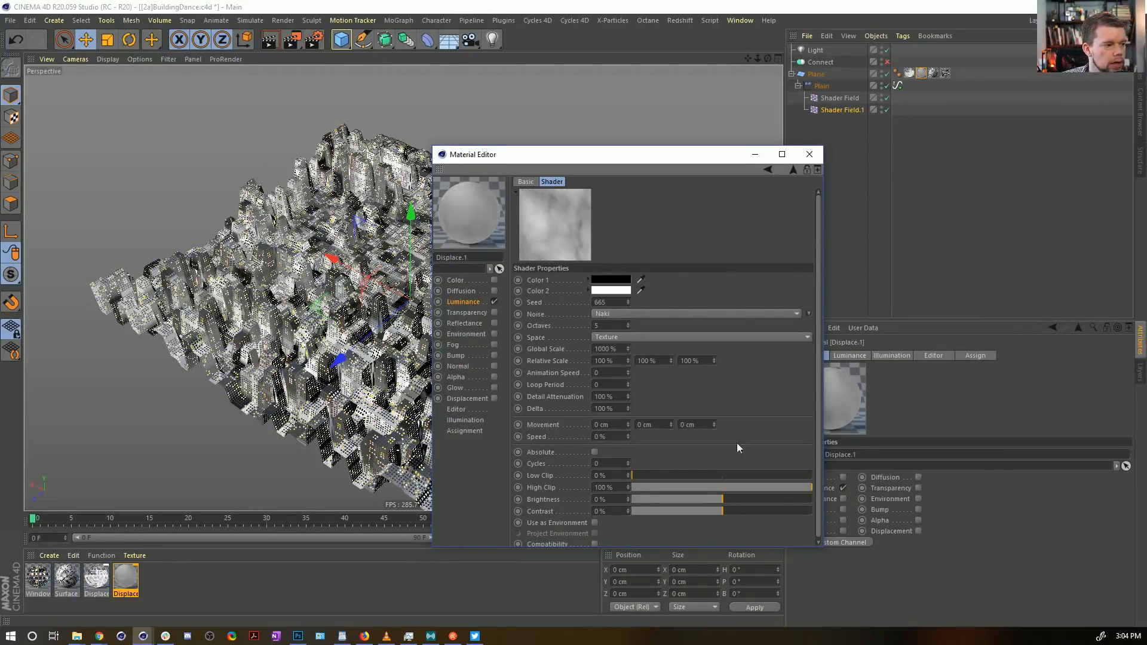
pyautogui.moveTo(756, 515); pyautogui.dragTo(765, 513)
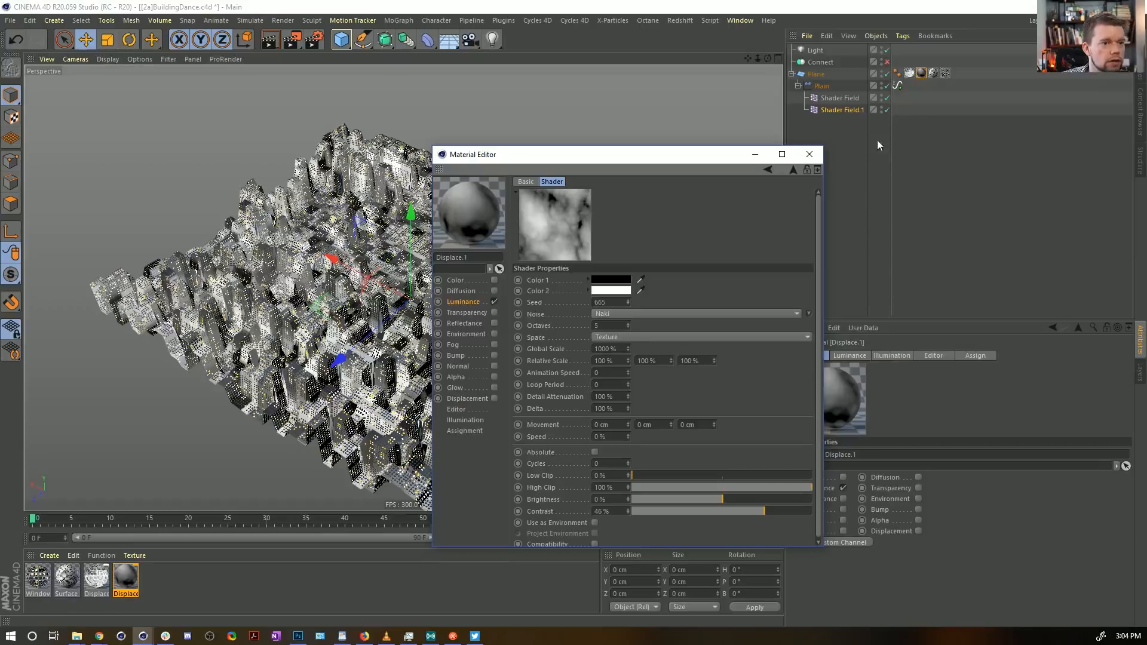
# Step: Add Shader Field.1 above Noise Remap in the Plain effector's falloff, and close the material editor
pyautogui.click(813, 89)
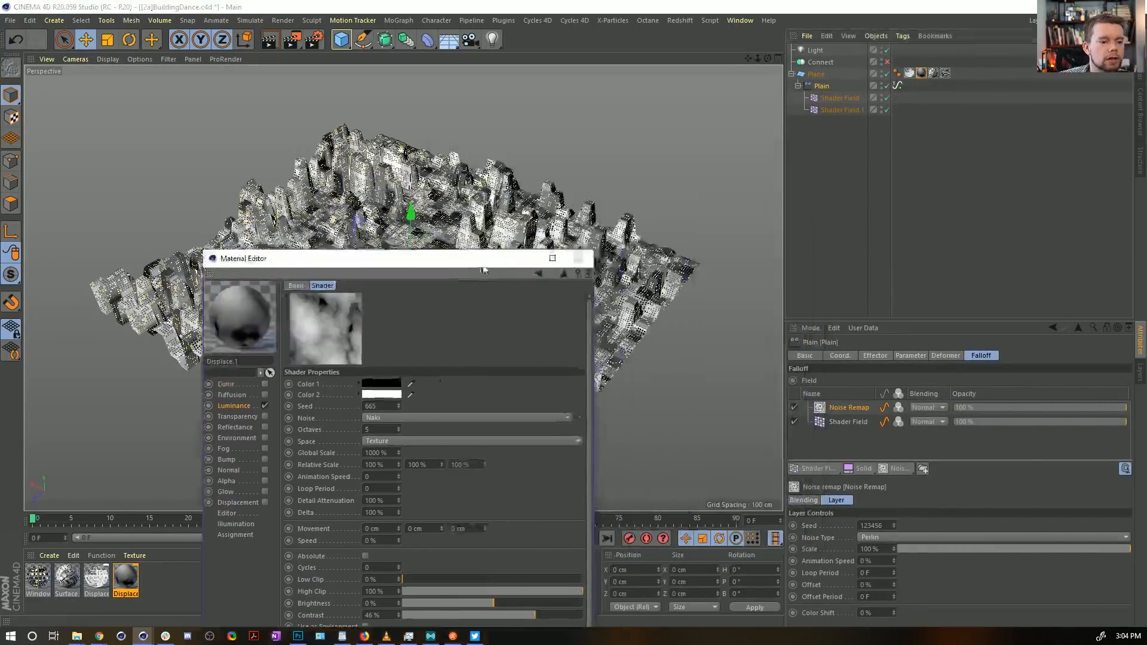
pyautogui.moveTo(657, 154); pyautogui.dragTo(397, 292)
pyautogui.moveTo(827, 111); pyautogui.dragTo(837, 403)
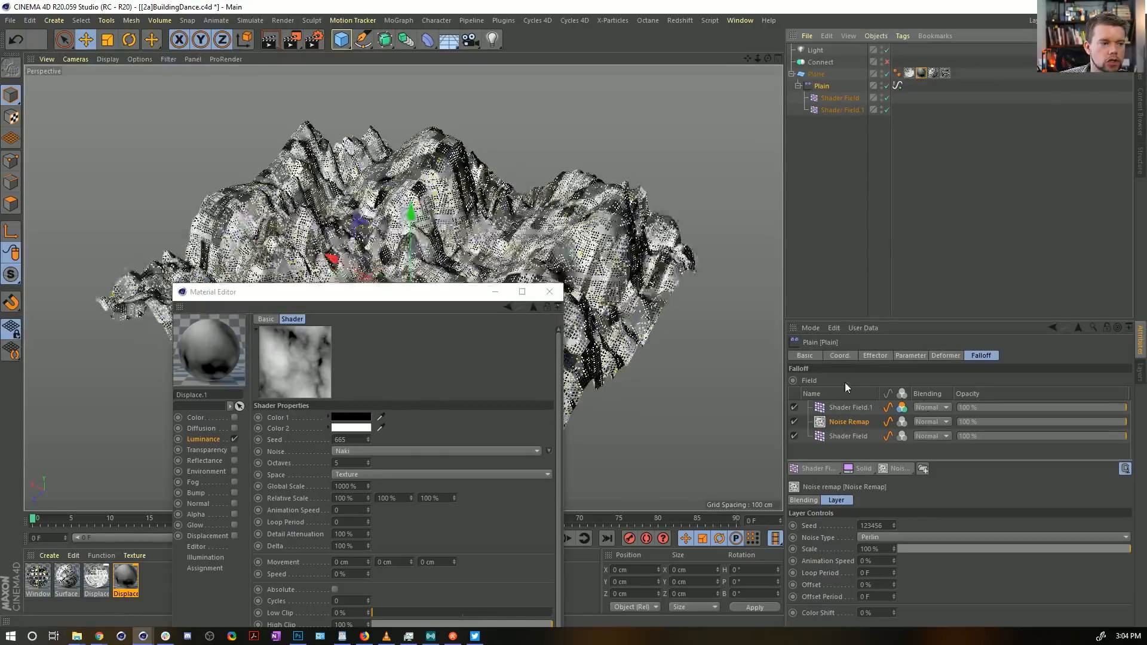
pyautogui.moveTo(463, 292); pyautogui.dragTo(429, 412)
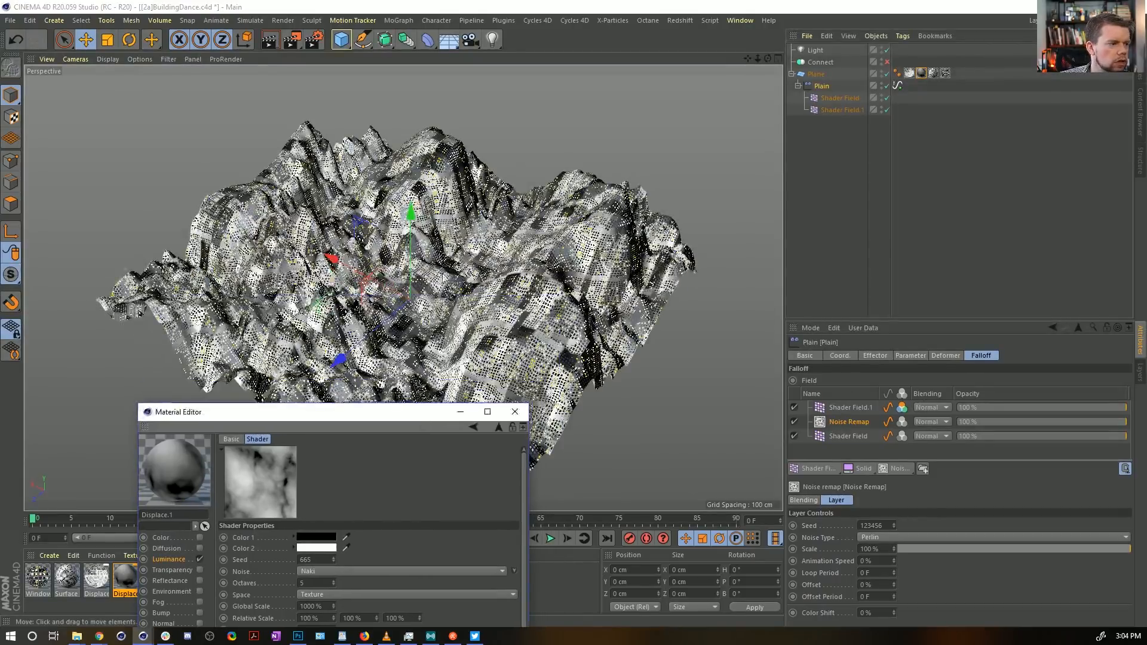
pyautogui.click(515, 412)
pyautogui.keyDown('alt'); pyautogui.moveTo(514, 412); pyautogui.dragTo(585, 317); pyautogui.keyUp('alt')
# Step: Try Screen blending on the Shader Field.1 layer, and set its blending to Subtract
pyautogui.click(931, 407)
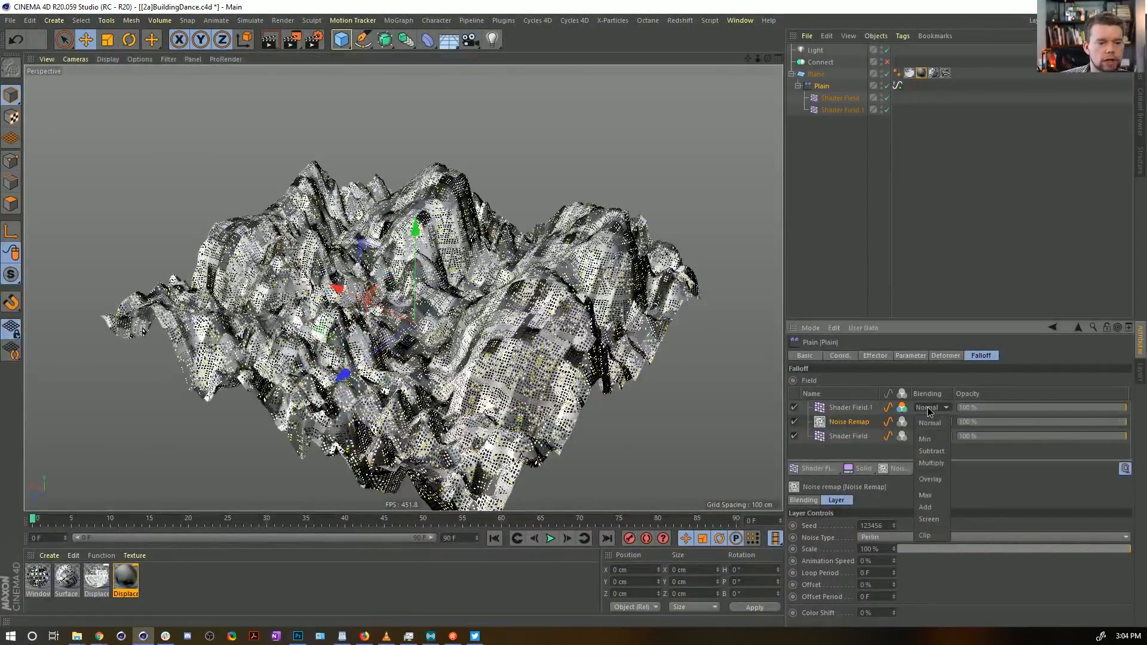
pyautogui.click(934, 519)
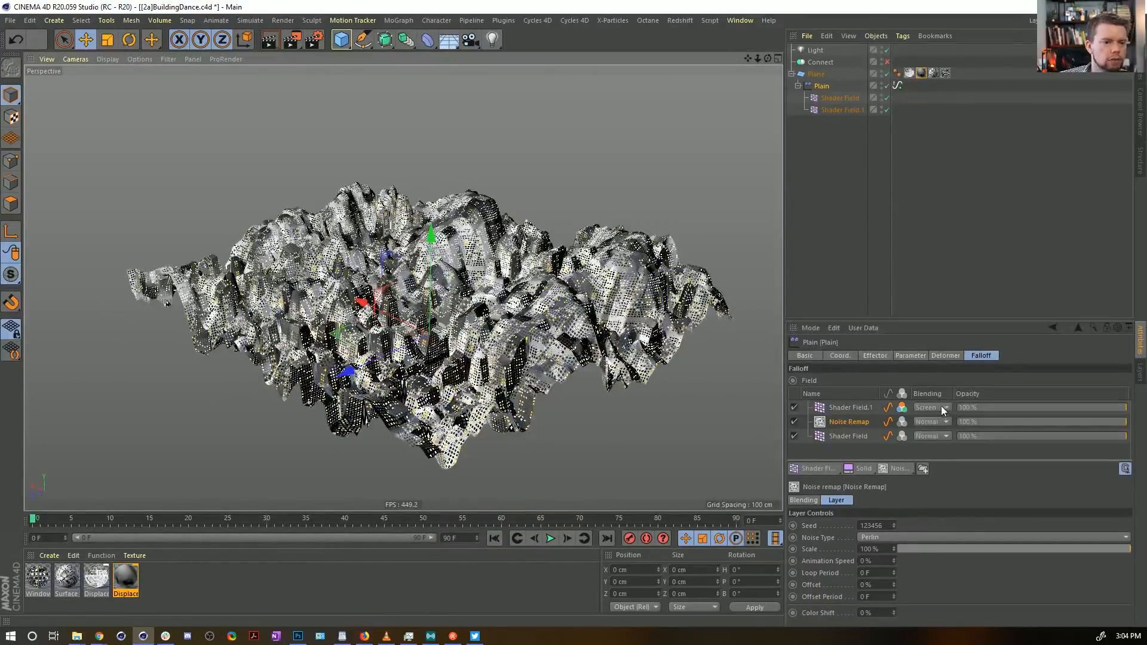
pyautogui.click(940, 407)
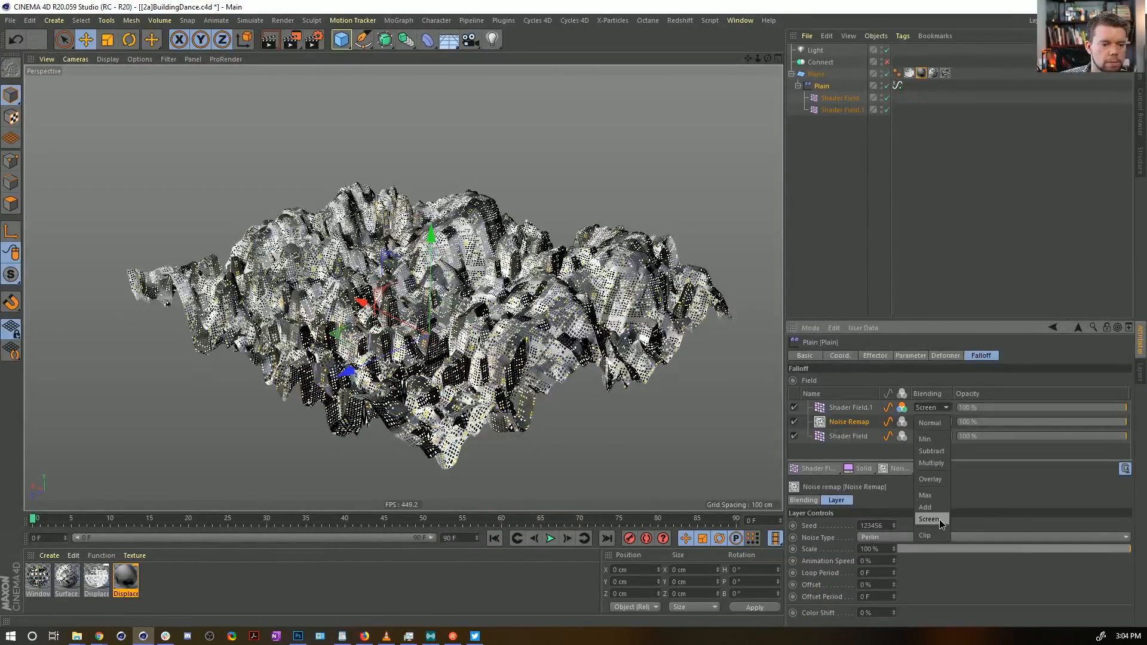
pyautogui.click(932, 451)
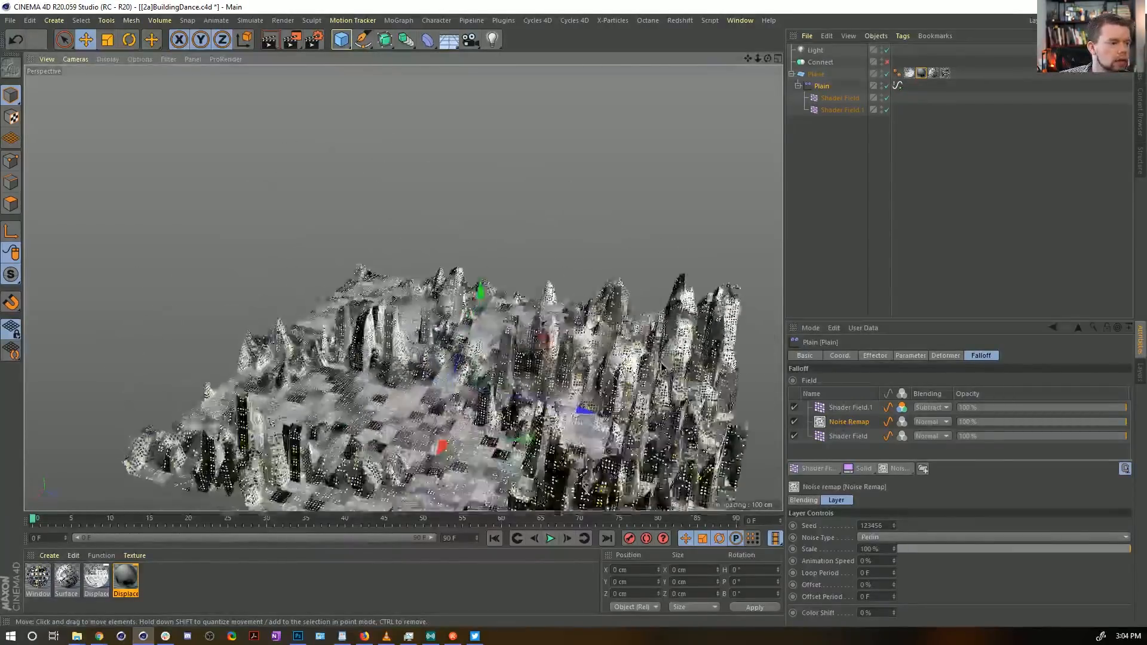
pyautogui.keyDown('alt'); pyautogui.moveTo(661, 366); pyautogui.dragTo(726, 445); pyautogui.keyUp('alt')
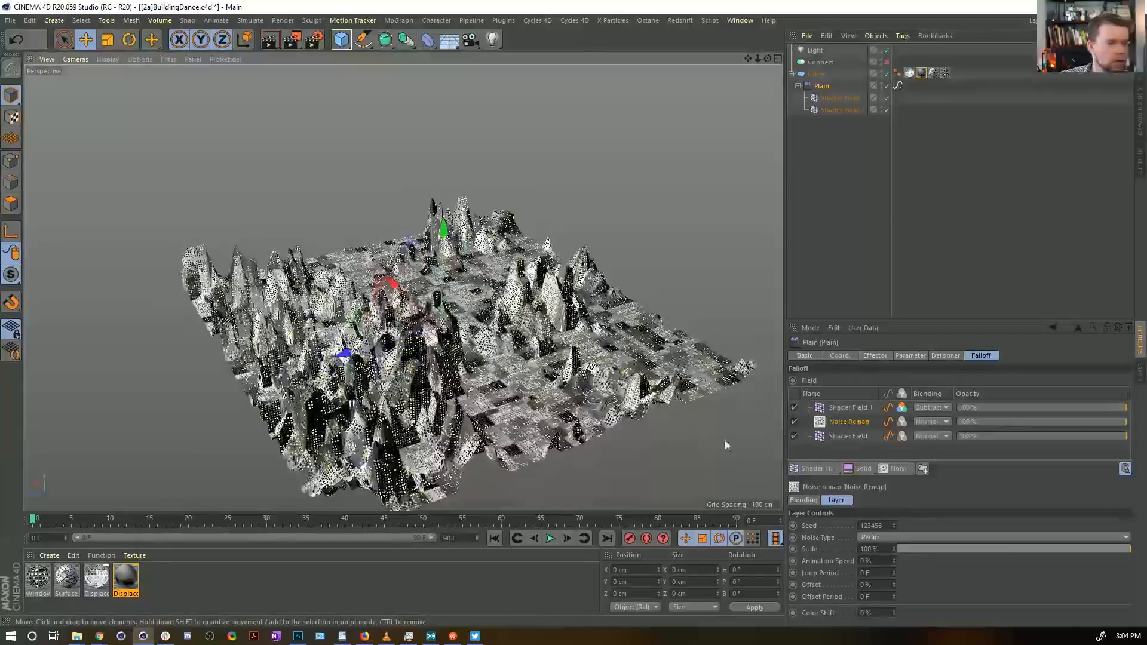
# Step: Turn off clamping for the Plain effector's field list, and preview the animation
pyautogui.click(1125, 469)
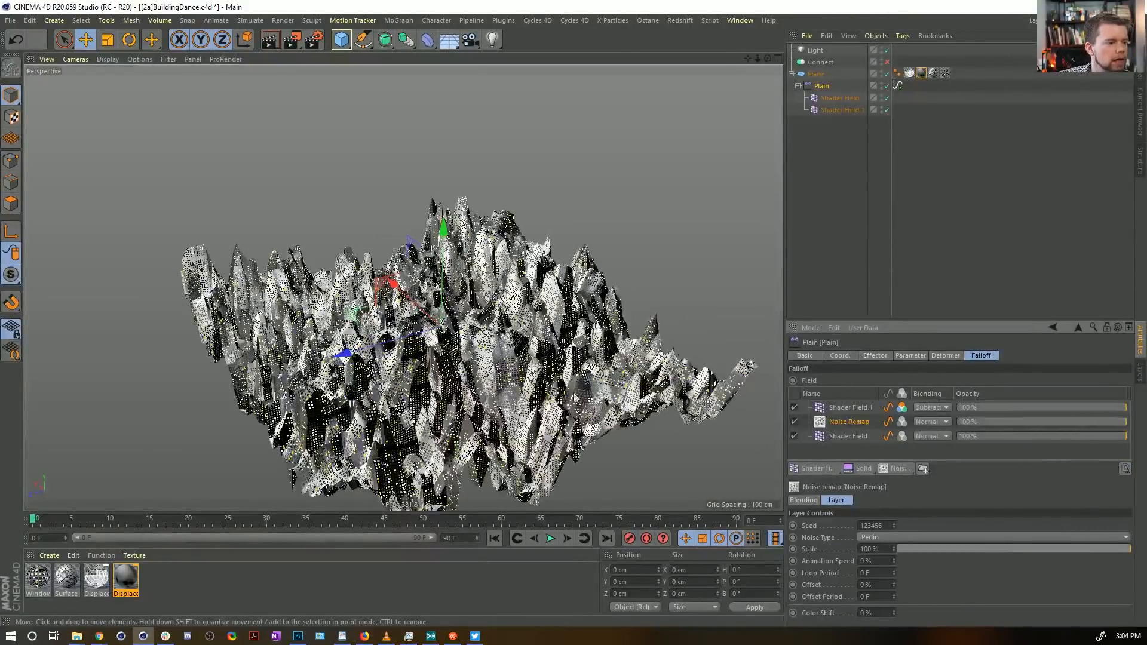
pyautogui.keyDown('alt'); pyautogui.moveTo(575, 397); pyautogui.dragTo(334, 107); pyautogui.keyUp('alt')
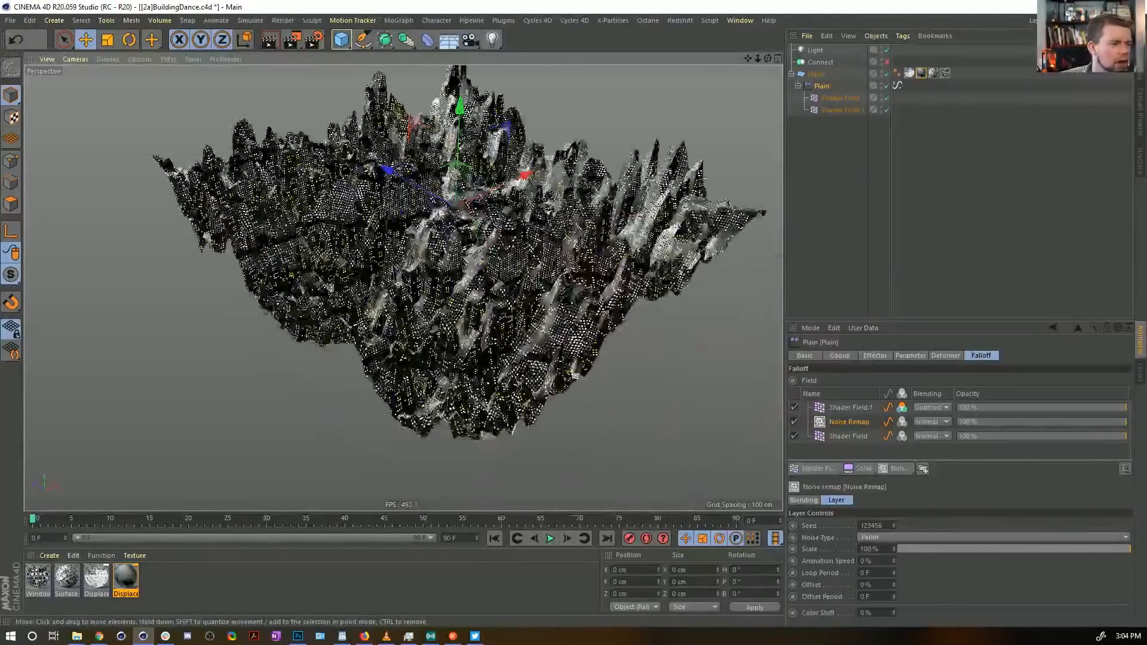
pyautogui.keyDown('alt'); pyautogui.moveTo(565, 365); pyautogui.dragTo(567, 400); pyautogui.keyUp('alt')
pyautogui.click(549, 539)
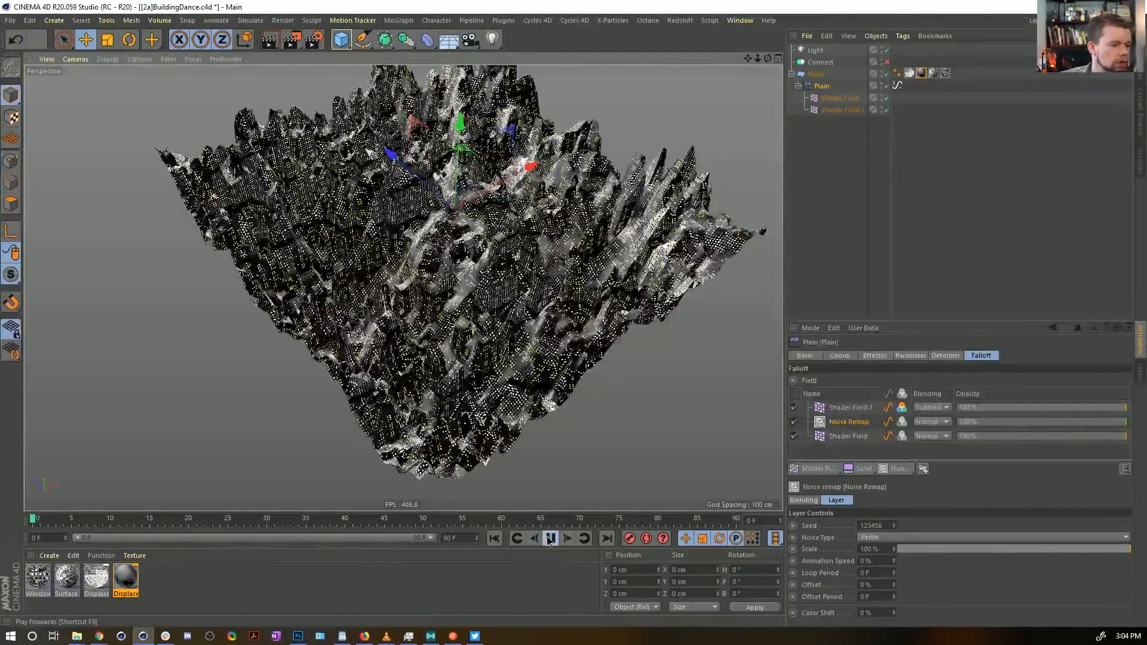
pyautogui.moveTo(502, 281)
pyautogui.keyDown('alt'); pyautogui.mouseDown()
pyautogui.moveTo(483, 178)
pyautogui.moveTo(504, 262)
pyautogui.mouseUp(); pyautogui.keyUp('alt')
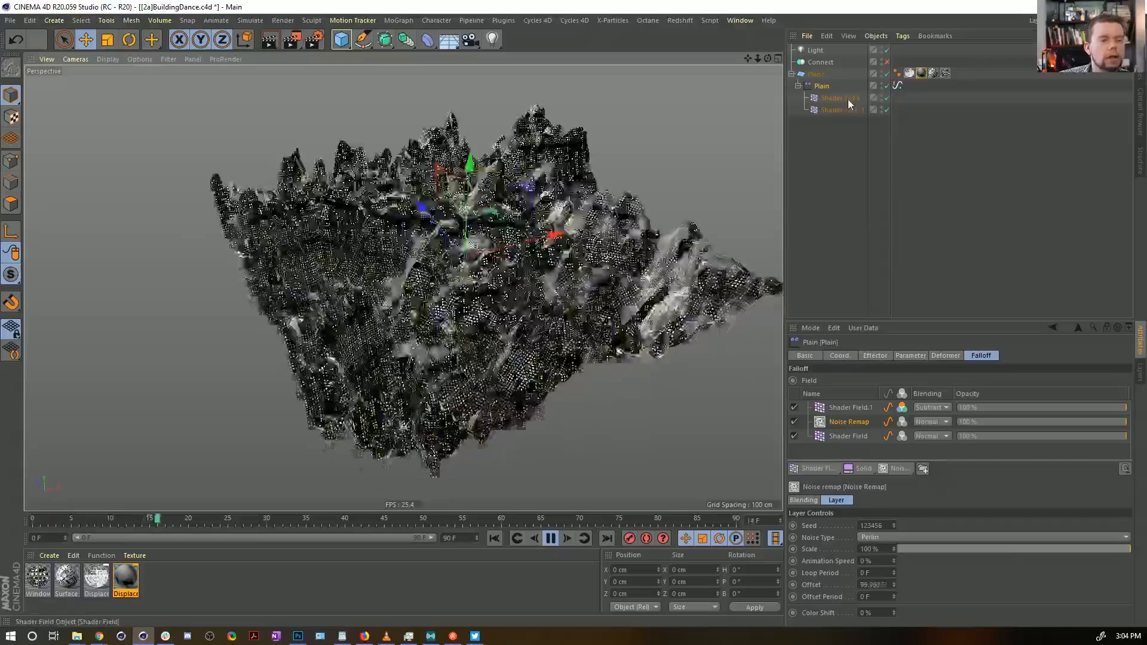
pyautogui.click(847, 99)
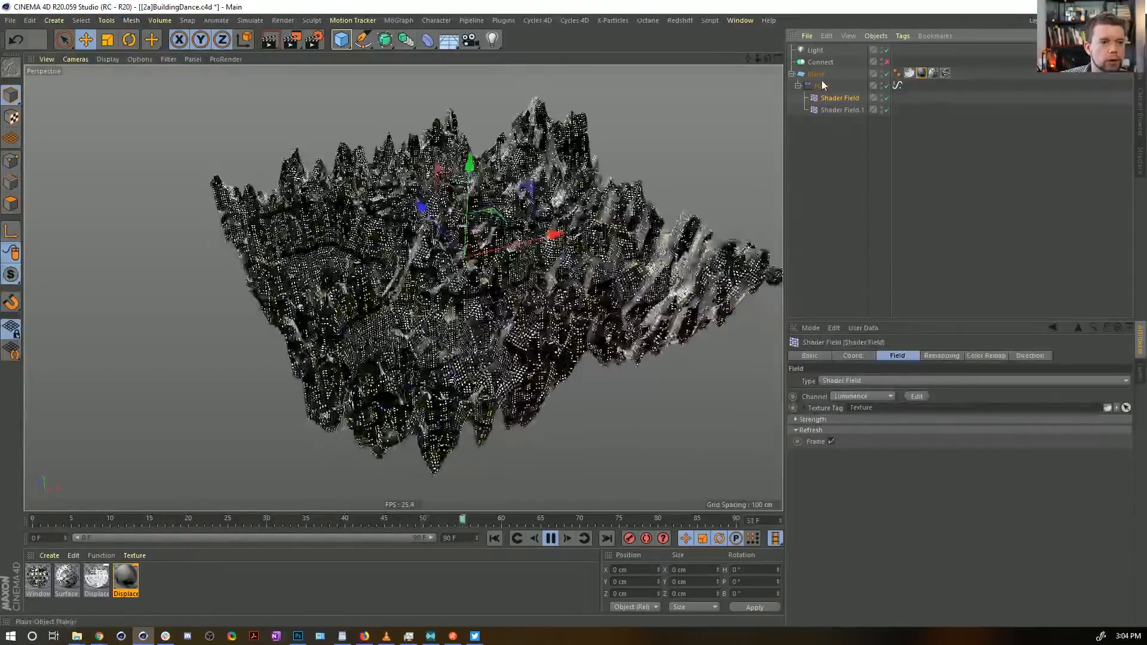
pyautogui.click(823, 85)
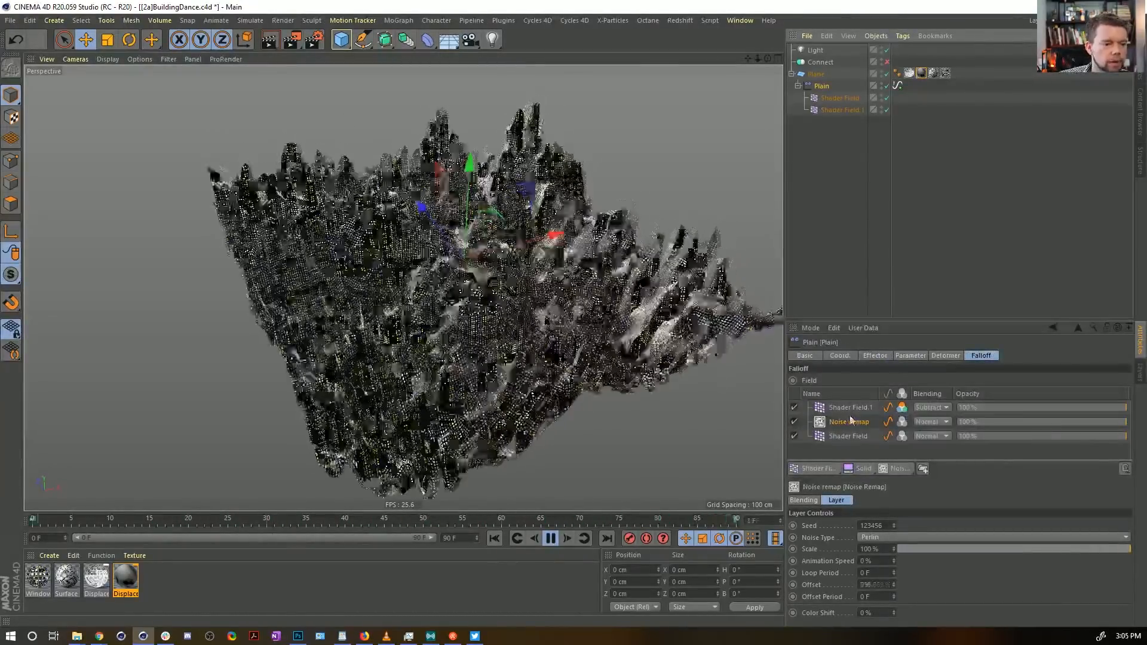
pyautogui.click(923, 469)
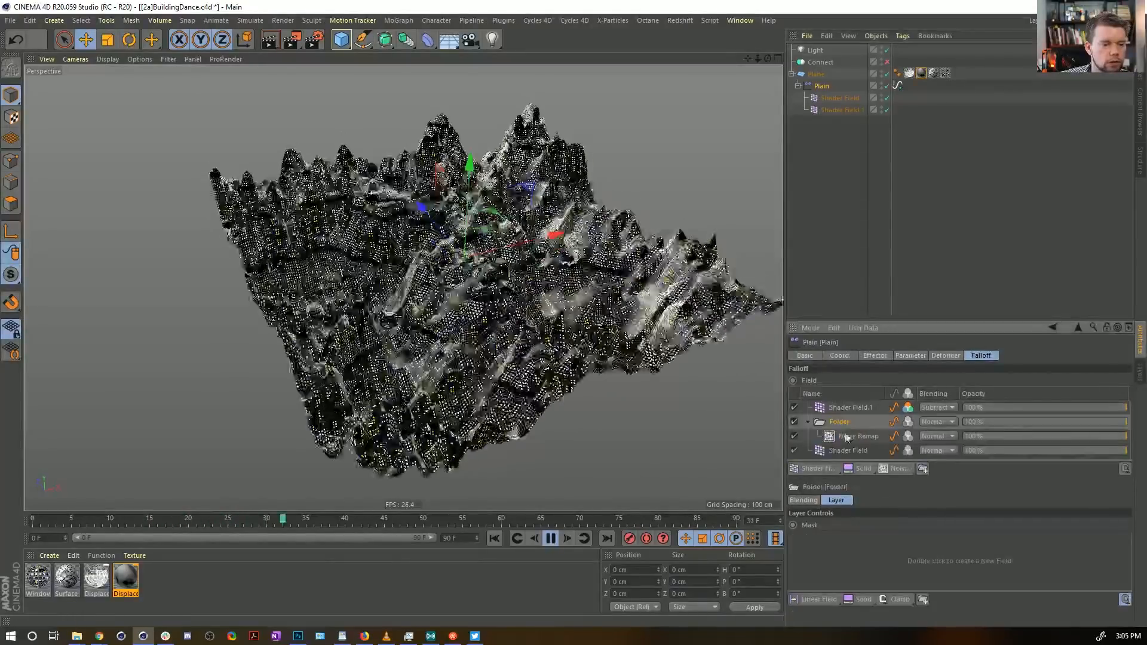
pyautogui.hotkey('ctrl', 'z')
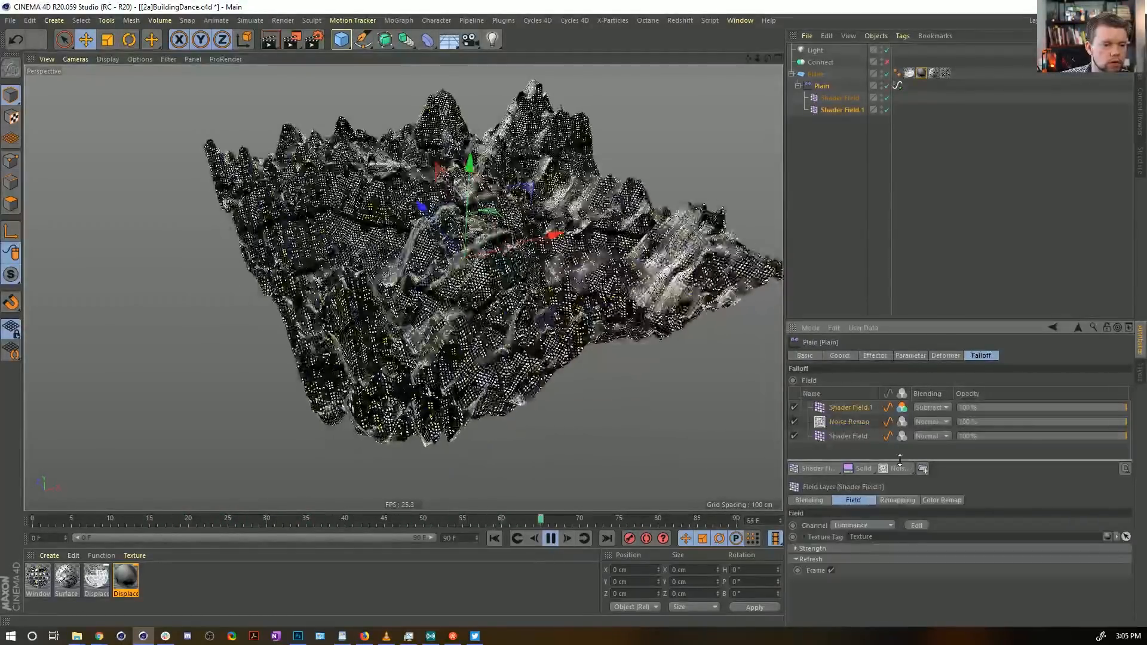
# Step: Group Shader Field.1 into a folder in the Plain effector's falloff, and add a Quantize layer above it inside the folder
pyautogui.click(923, 469)
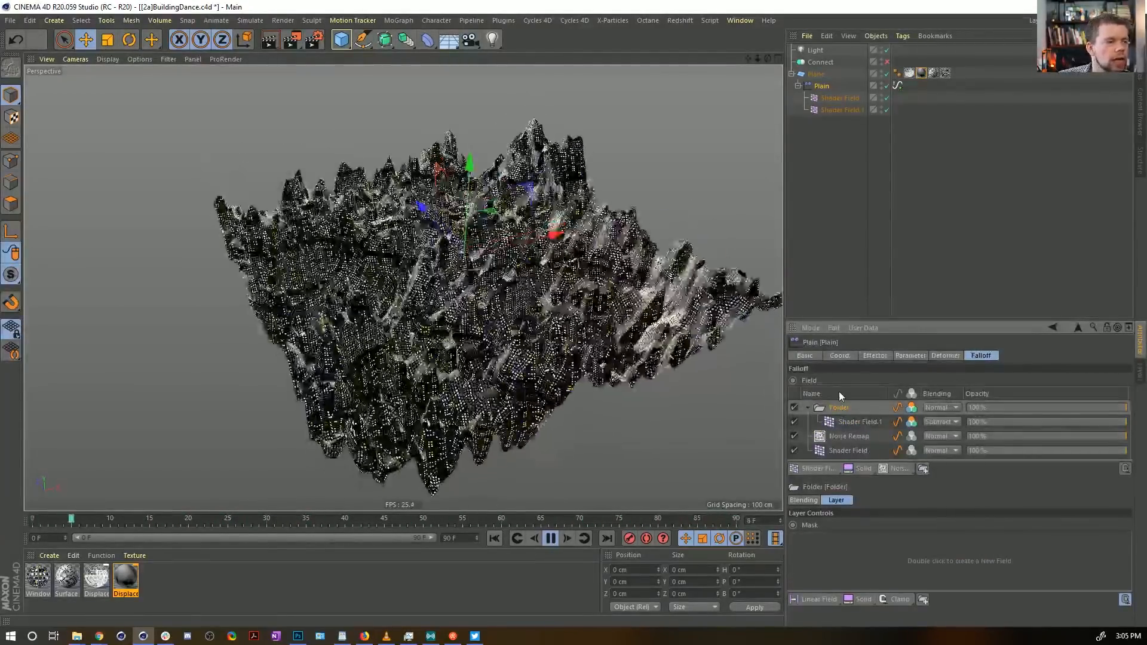
pyautogui.click(857, 421)
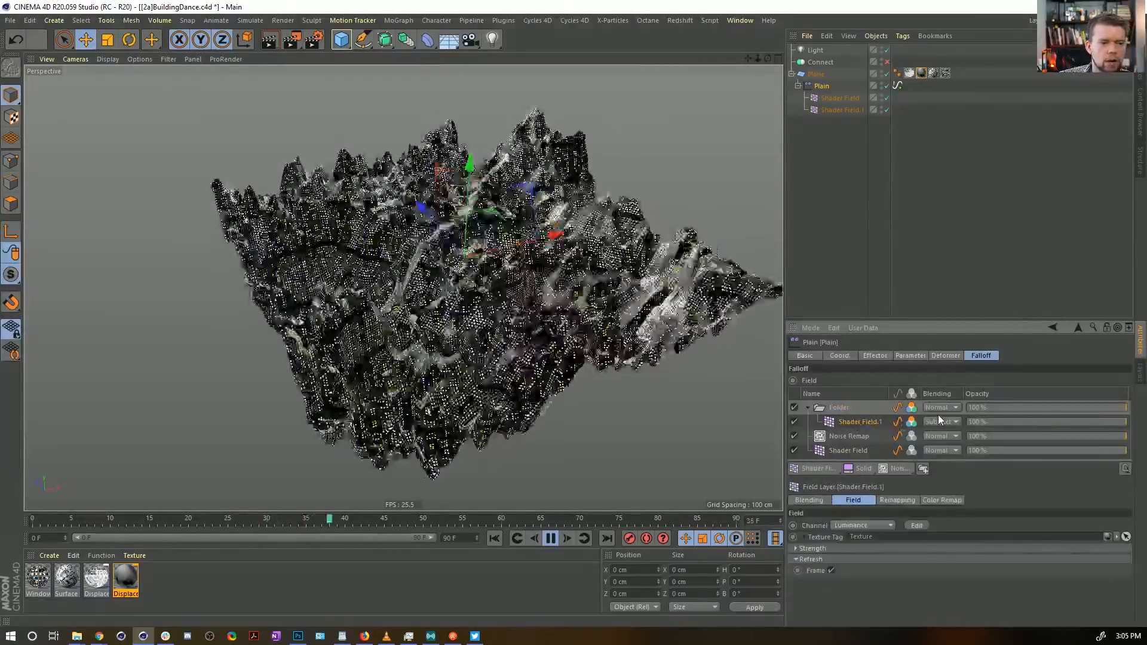
pyautogui.click(898, 470)
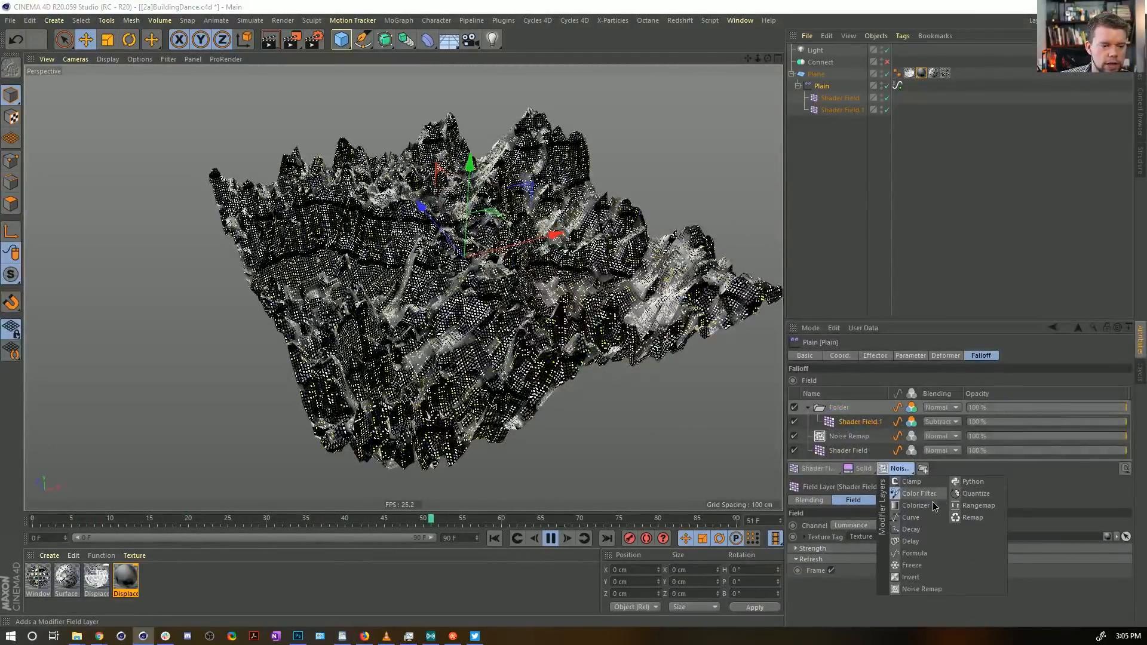
pyautogui.click(976, 494)
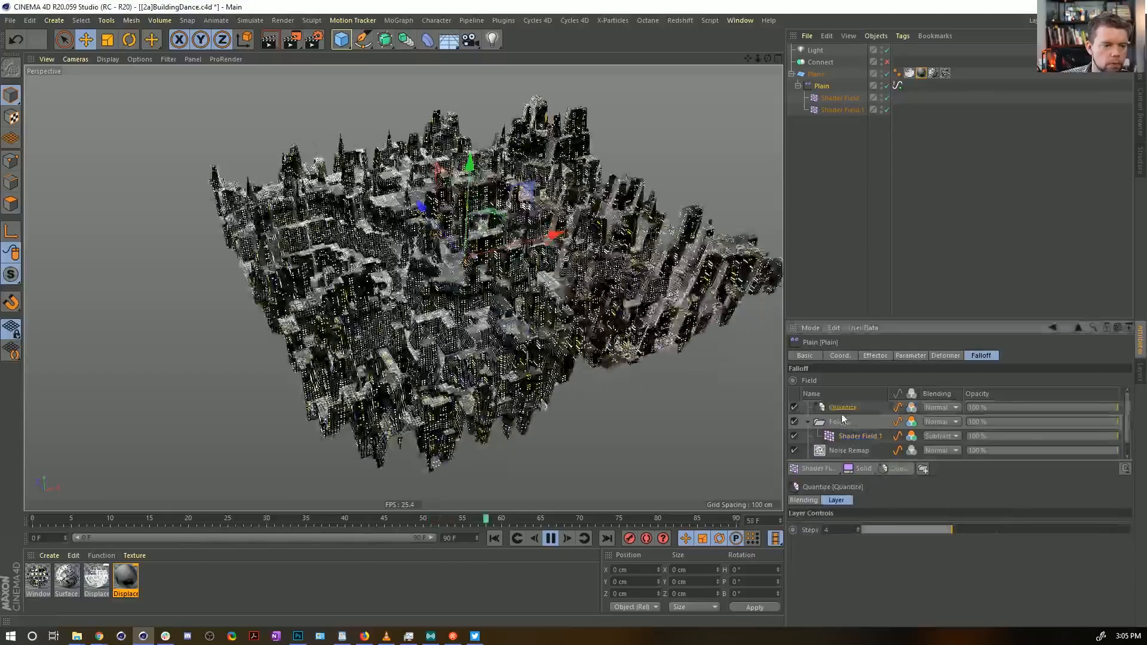
pyautogui.moveTo(854, 441); pyautogui.dragTo(852, 427)
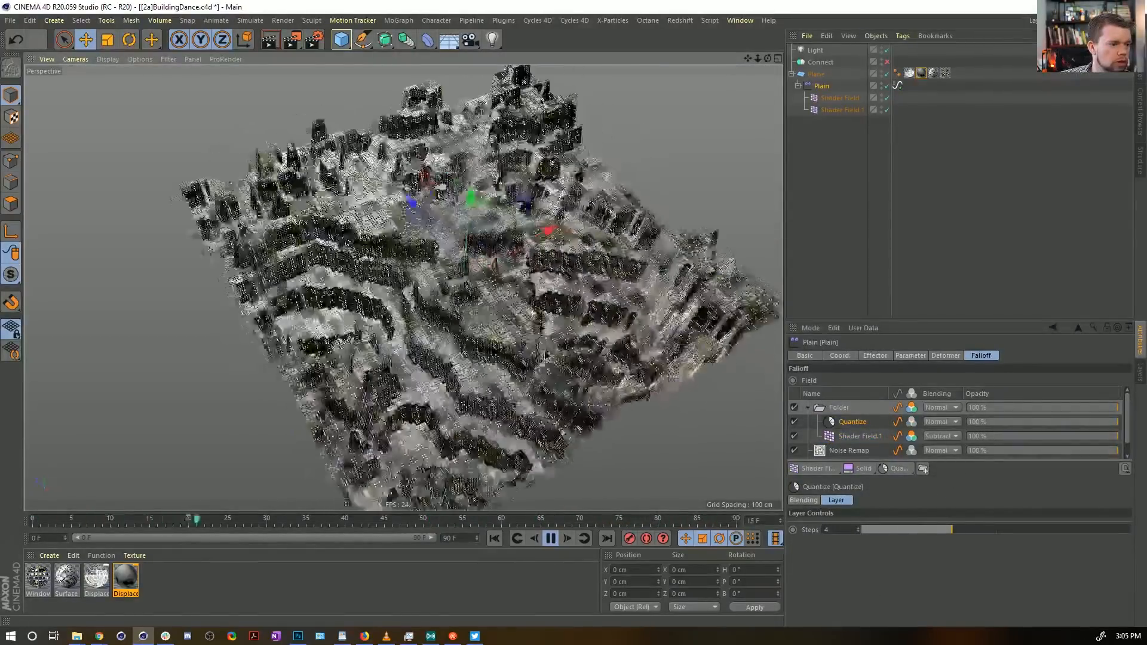
# Step: Inspect the quantized city up close and from another angle, and turn off the Quantize layer
pyautogui.keyDown('alt'); pyautogui.moveTo(469, 269); pyautogui.dragTo(499, 287); pyautogui.keyUp('alt')
pyautogui.scroll(5, 499, 286)
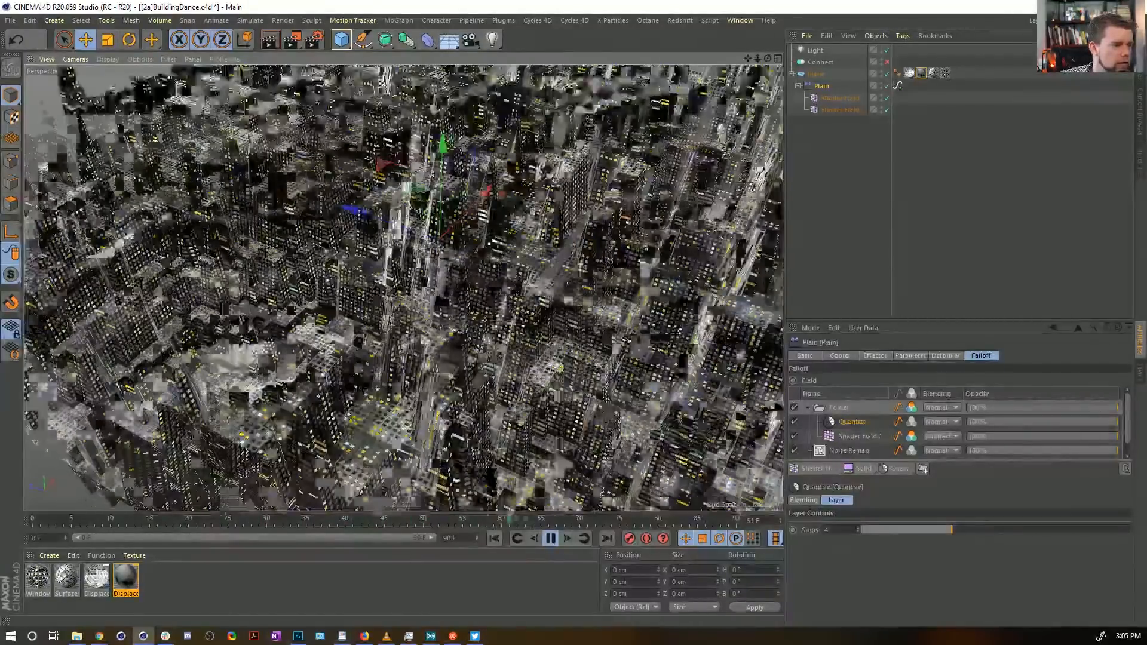
pyautogui.scroll(-5, 499, 287)
pyautogui.keyDown('alt'); pyautogui.moveTo(565, 239); pyautogui.dragTo(578, 324); pyautogui.keyUp('alt')
pyautogui.click(794, 421)
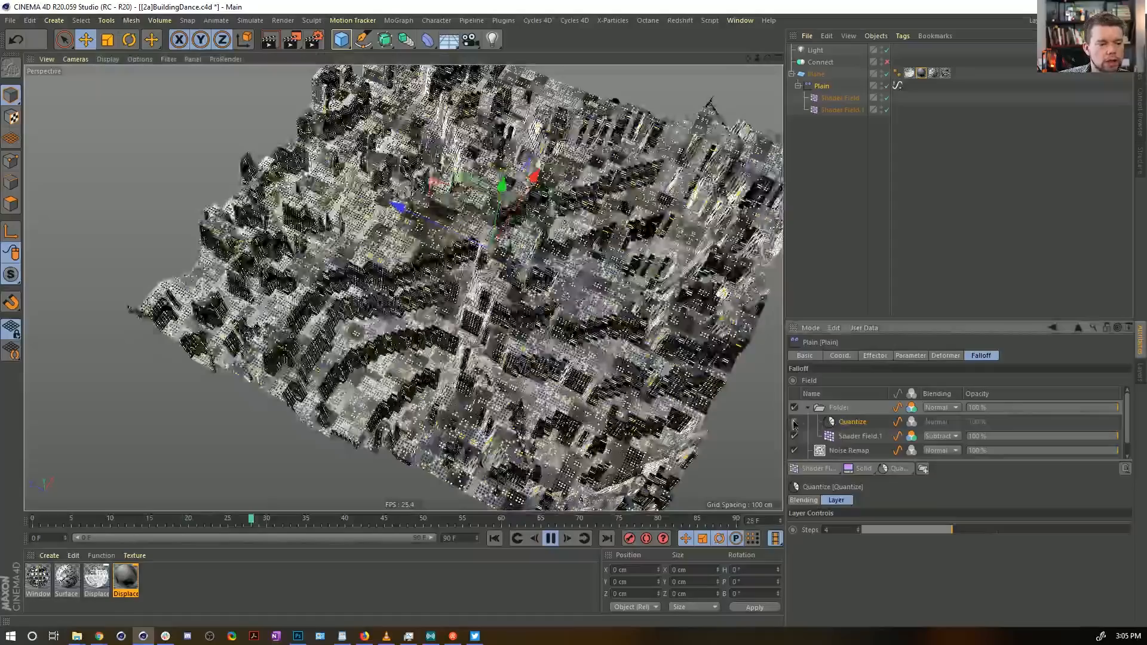
# Step: Create a new default material, apply it to the Plane over the city texture, and disable the Light
pyautogui.doubleClick(187, 582)
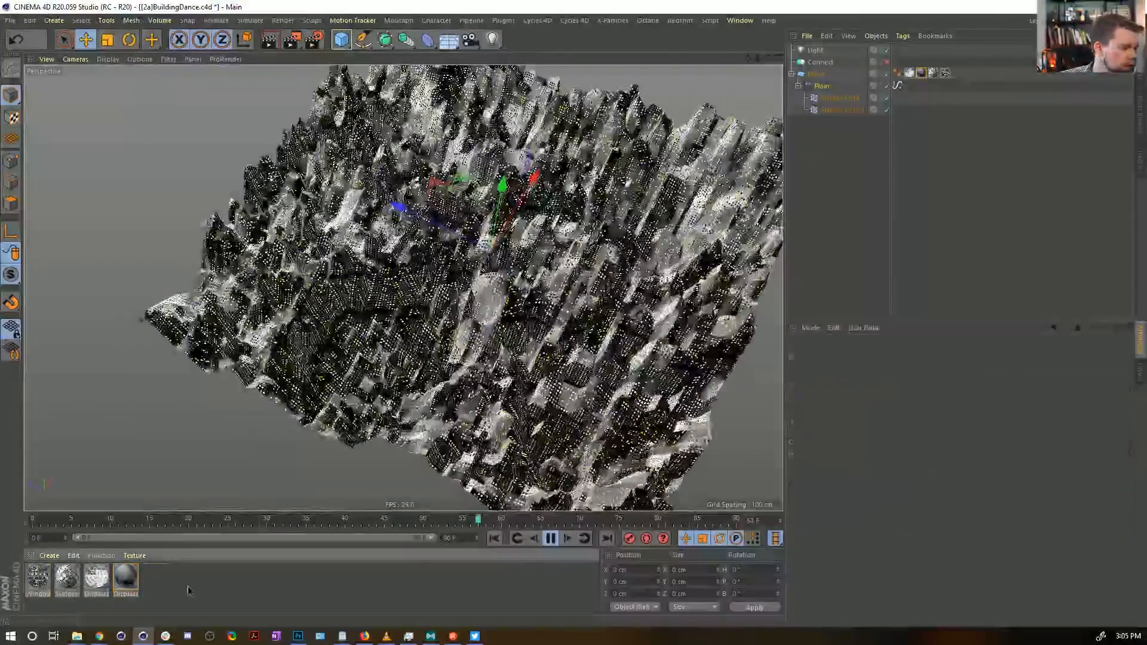
pyautogui.moveTo(40, 580)
pyautogui.mouseDown()
pyautogui.moveTo(549, 269)
pyautogui.moveTo(562, 244)
pyautogui.mouseUp()
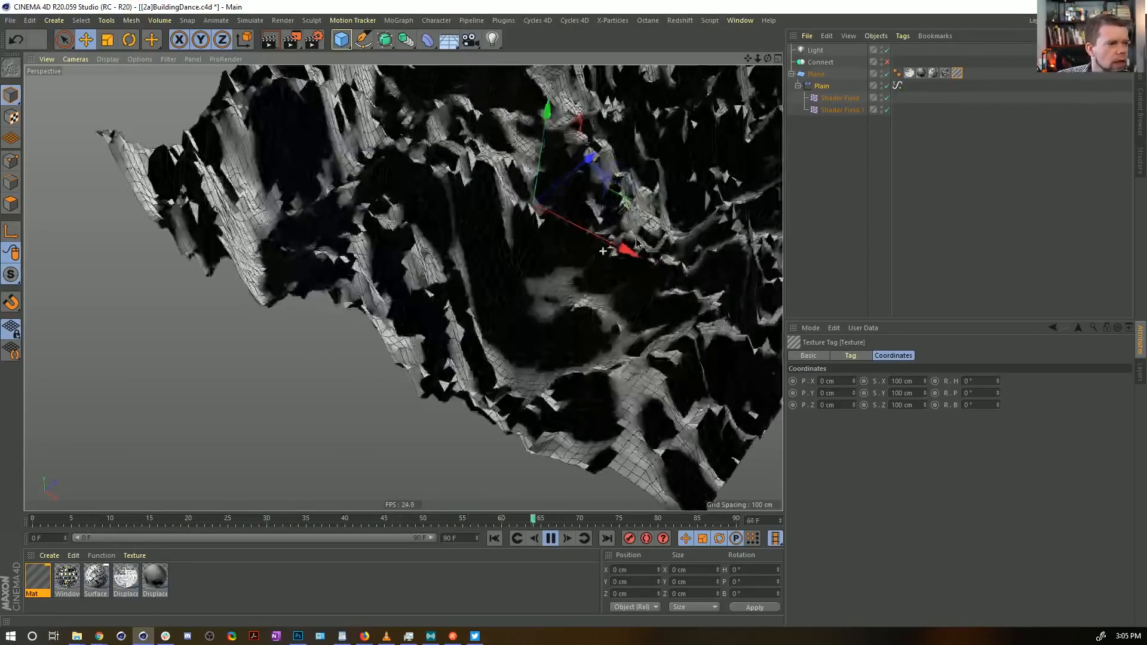
pyautogui.click(887, 51)
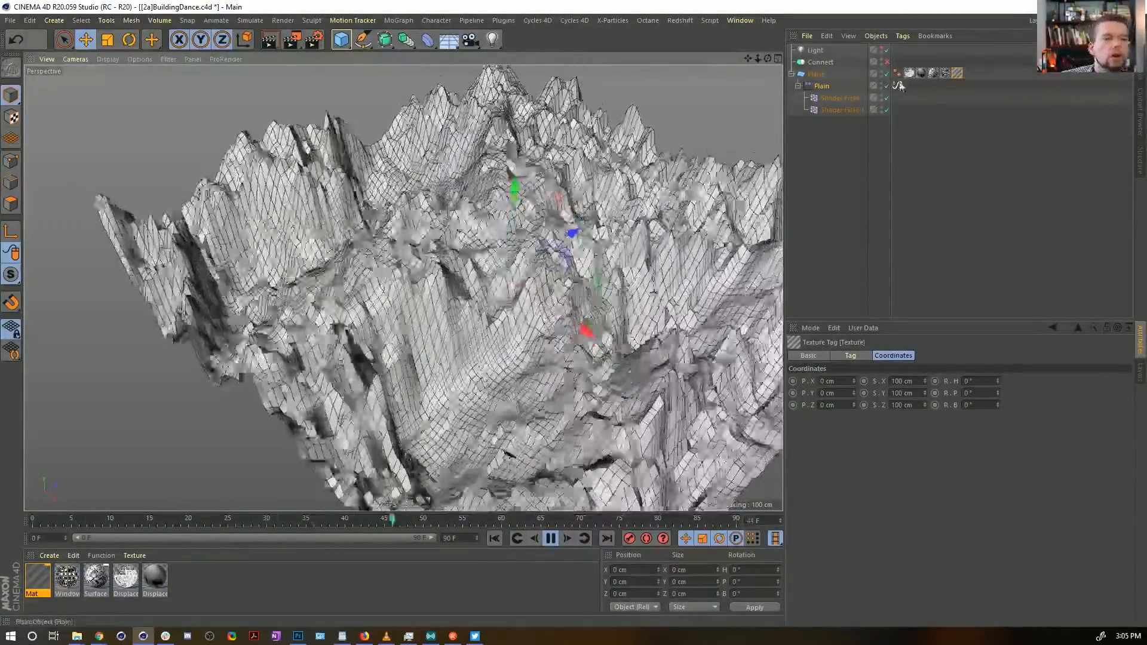
# Step: Compare the plain grey displaced surface with the Plain effector's Quantize layer on and off
pyautogui.click(828, 86)
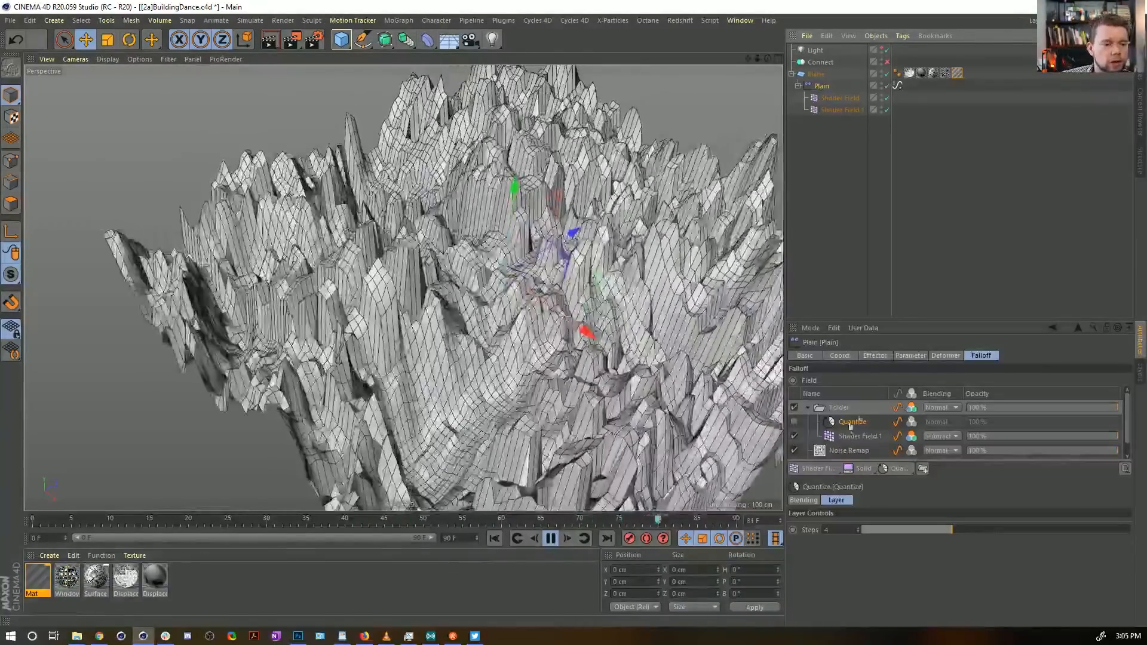
pyautogui.click(794, 421)
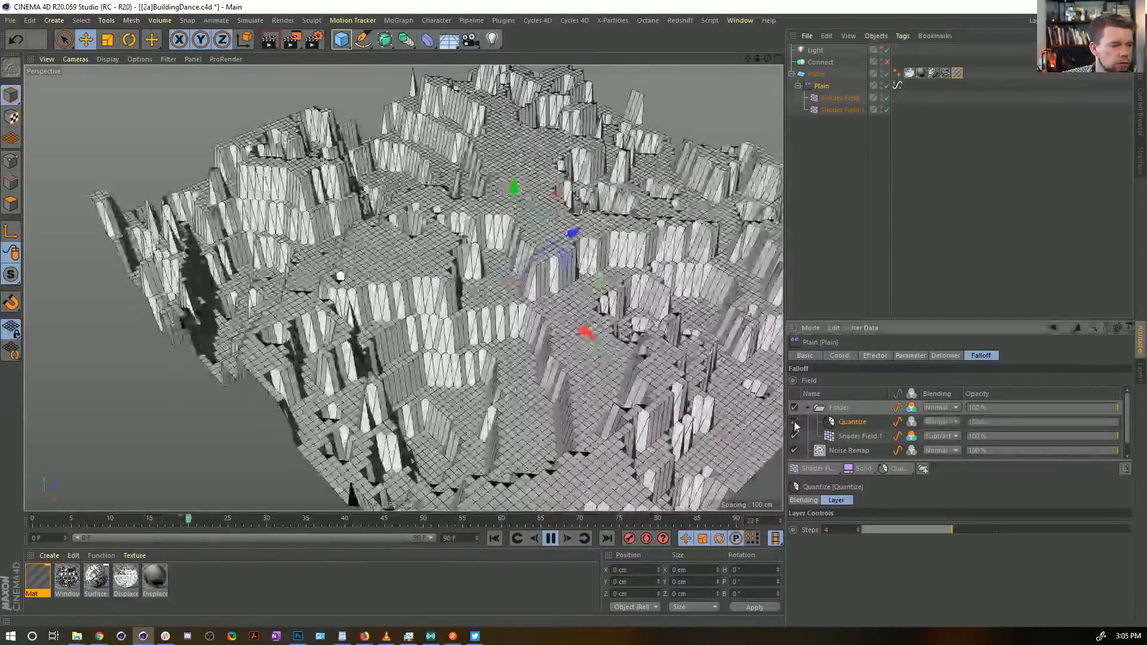
pyautogui.click(794, 422)
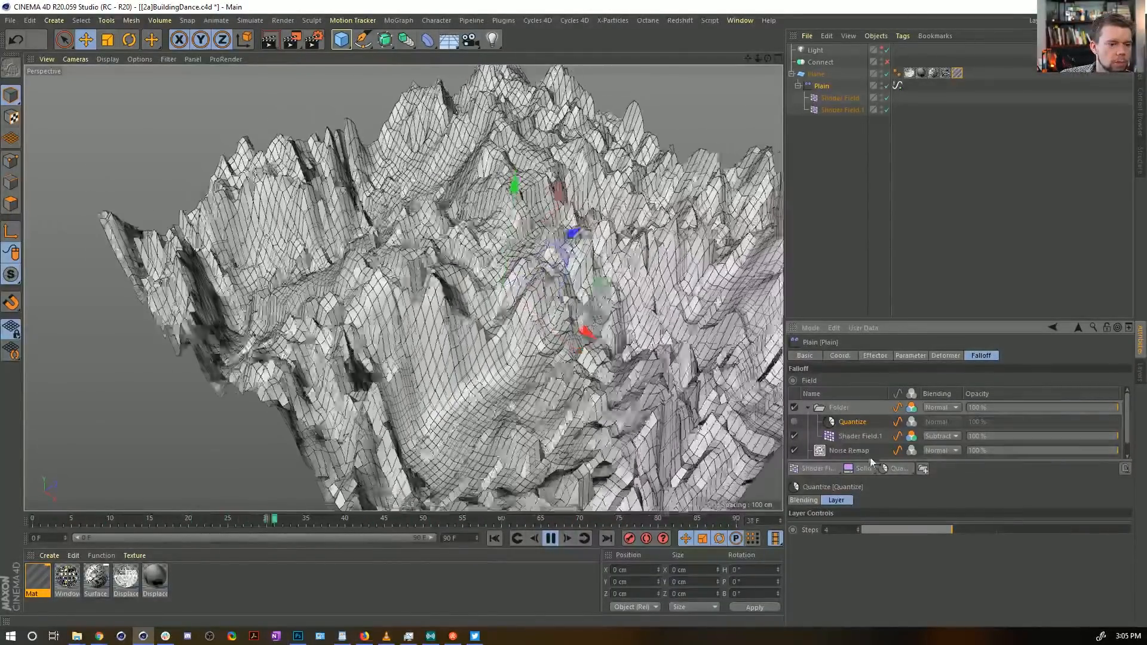
# Step: Add a Spherical Field to the Plain effector's falloff and enlarge it to about 181 cm
pyautogui.click(809, 469)
pyautogui.click(902, 508)
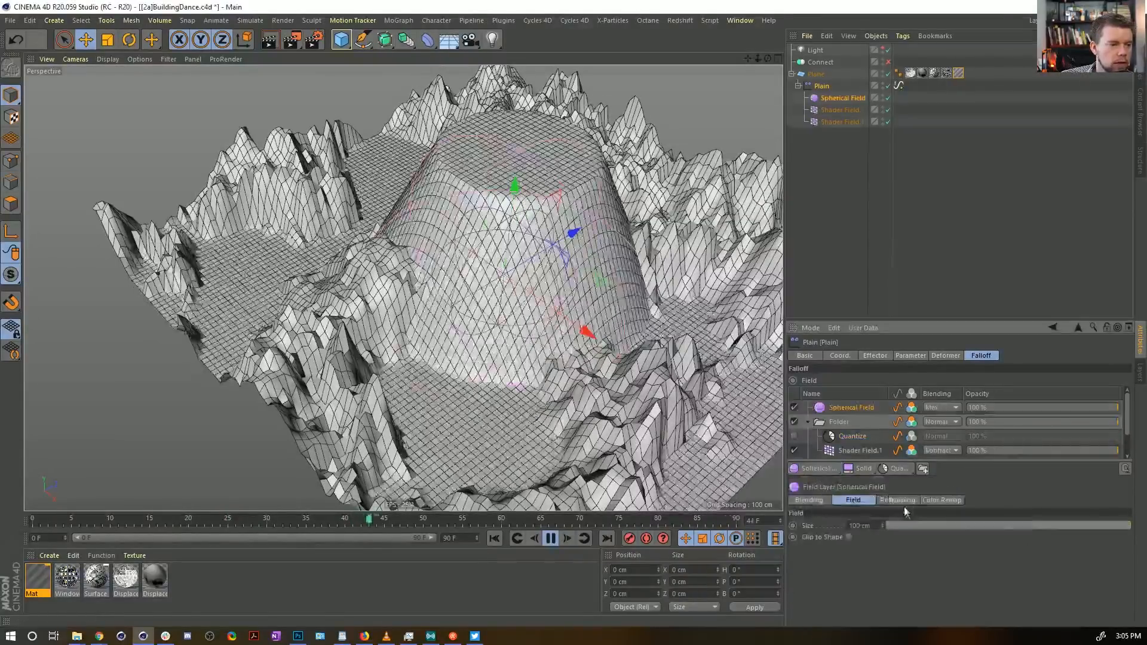
pyautogui.moveTo(625, 304); pyautogui.dragTo(762, 405)
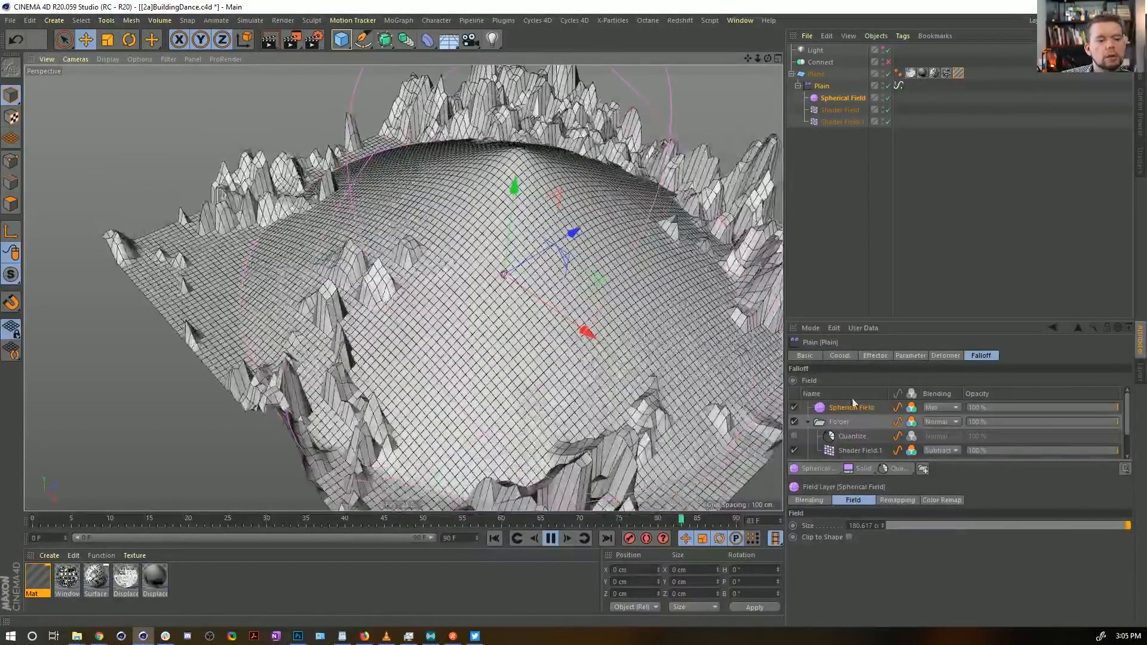
# Step: Place the Spherical Field between Quantize and Shader Field.1 in the folder with Multiply blending, and re-enable Quantize
pyautogui.moveTo(852, 406); pyautogui.dragTo(864, 446)
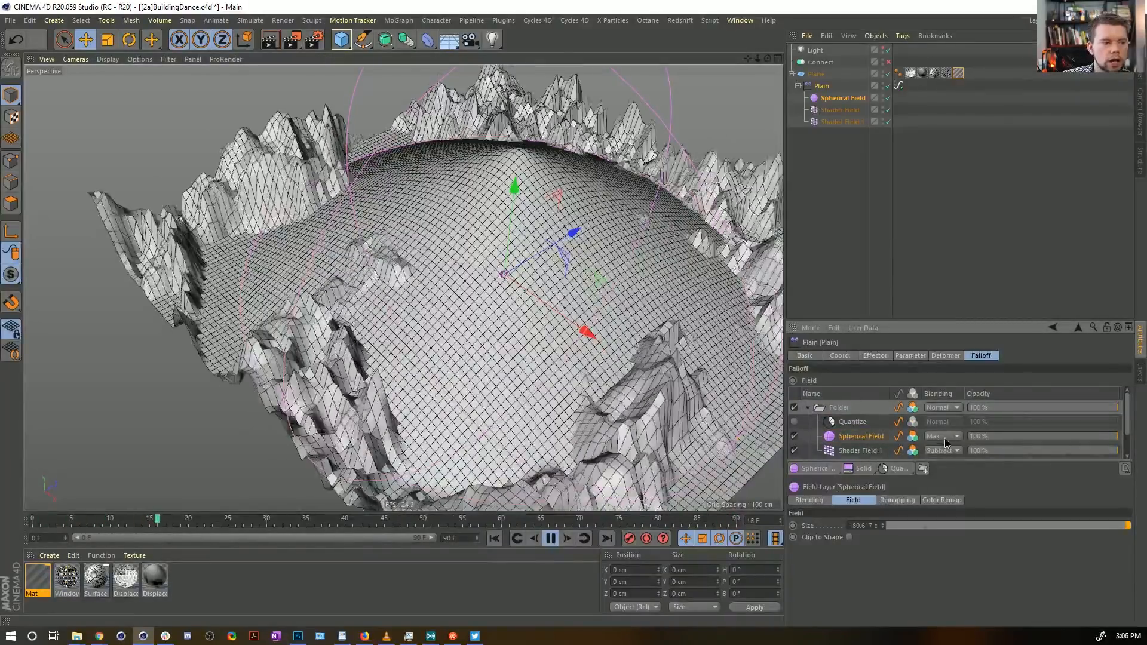
pyautogui.click(944, 437)
pyautogui.click(954, 497)
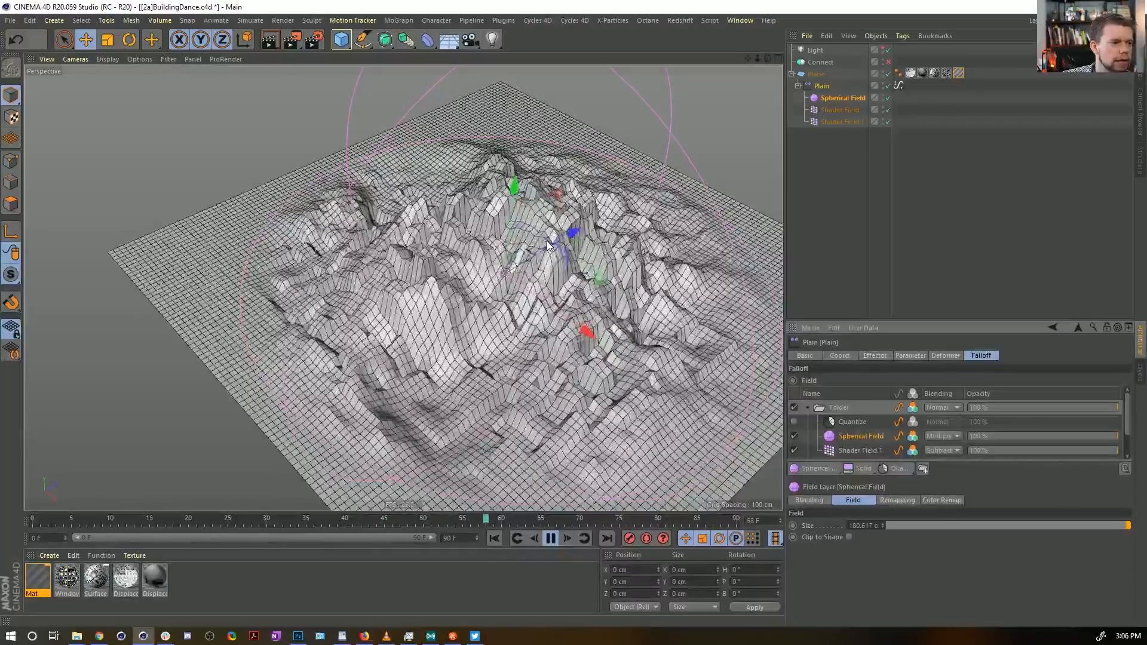
pyautogui.click(795, 422)
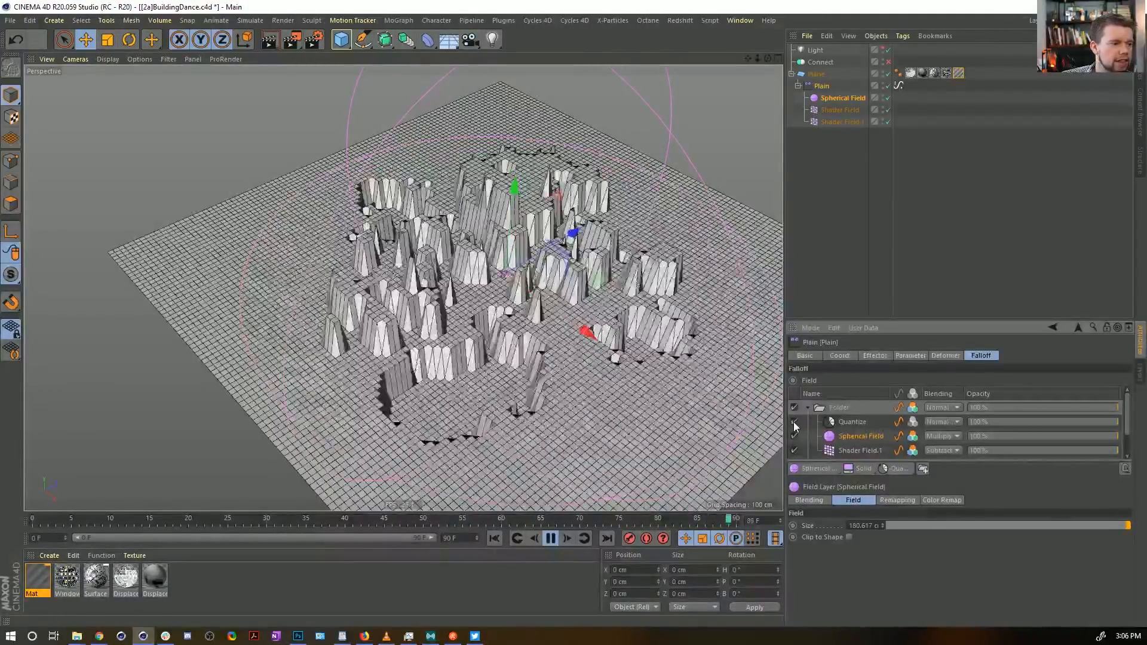
pyautogui.keyDown('alt'); pyautogui.moveTo(459, 246); pyautogui.dragTo(517, 300); pyautogui.keyUp('alt')
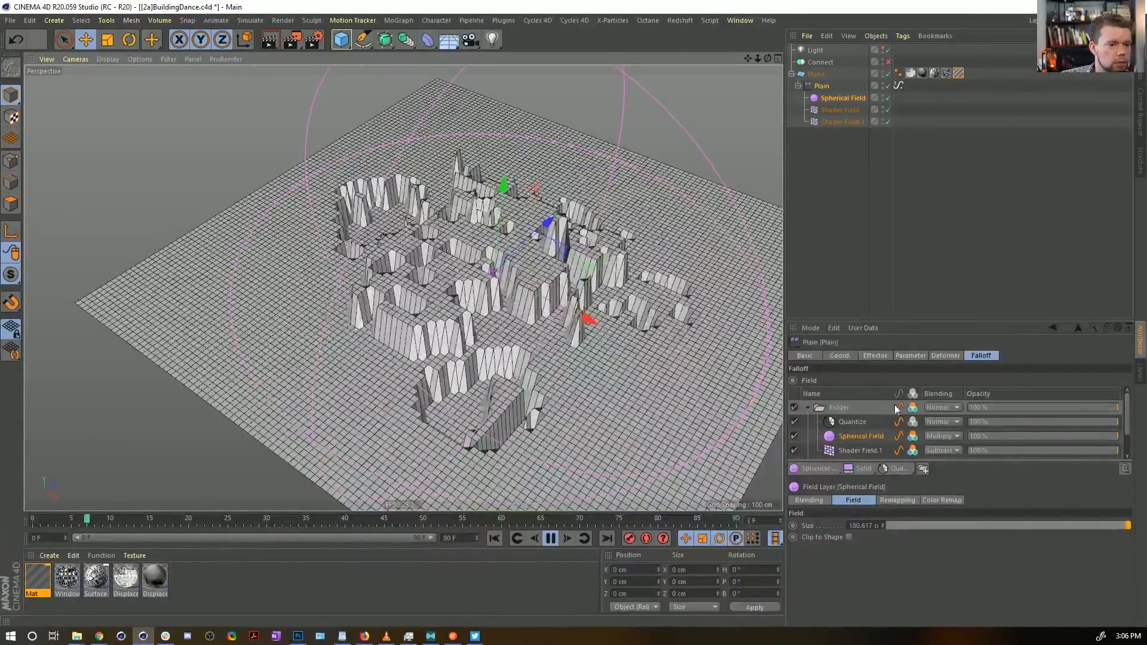
# Step: Set Shader Field.1's blending to Normal and the folder's blending to Subtract
pyautogui.click(938, 407)
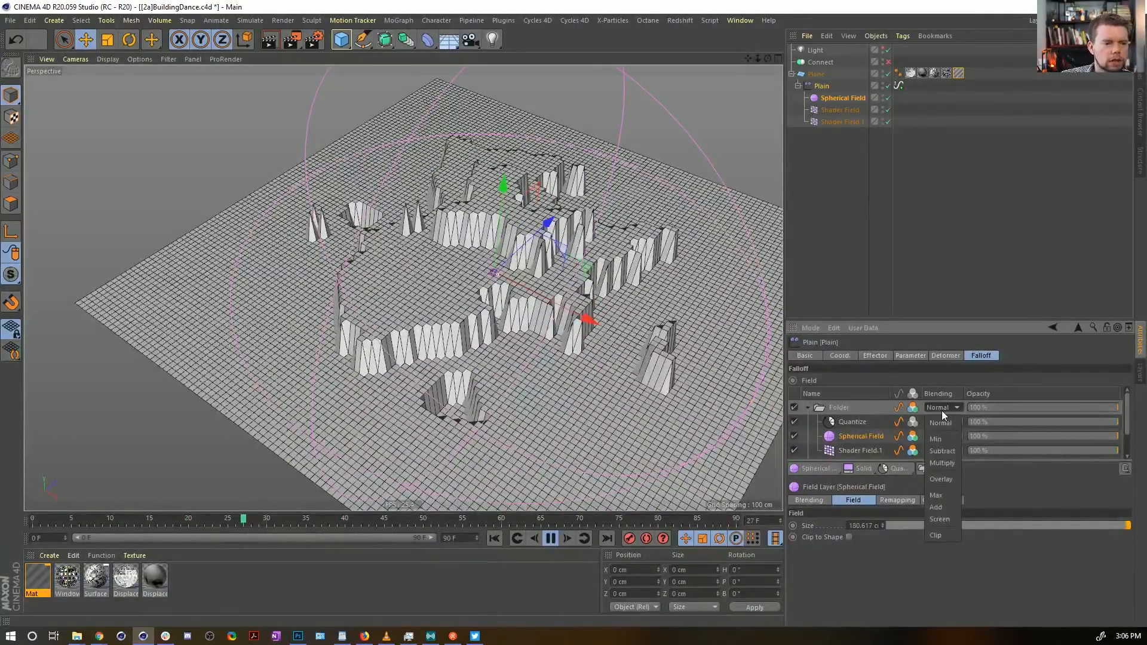
pyautogui.click(940, 451)
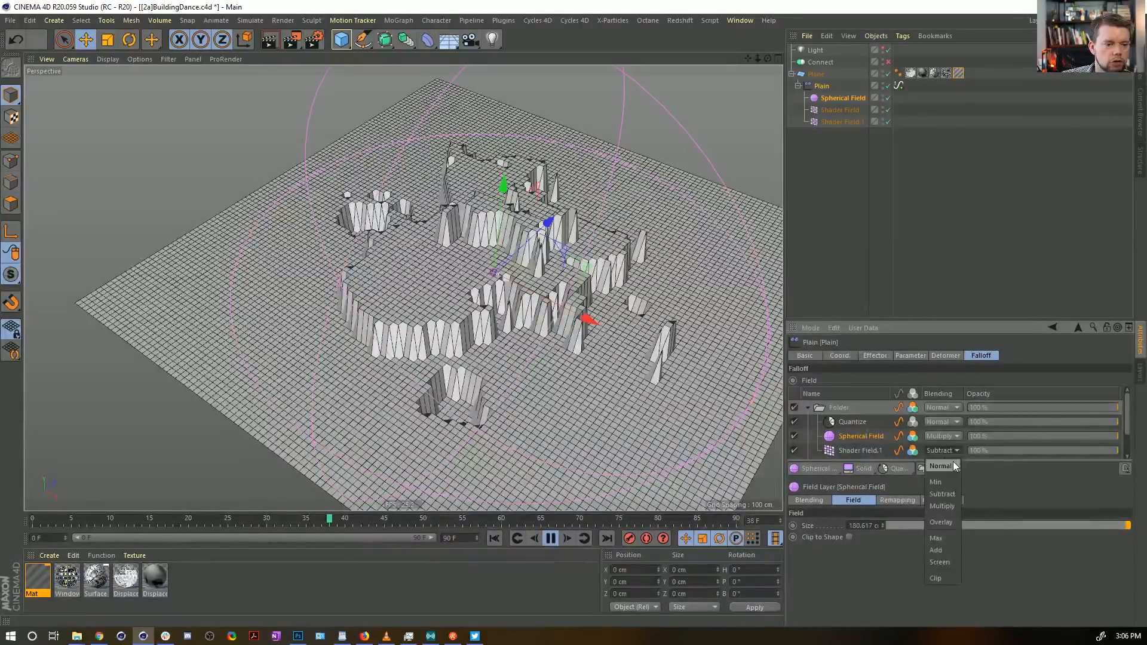
pyautogui.click(950, 466)
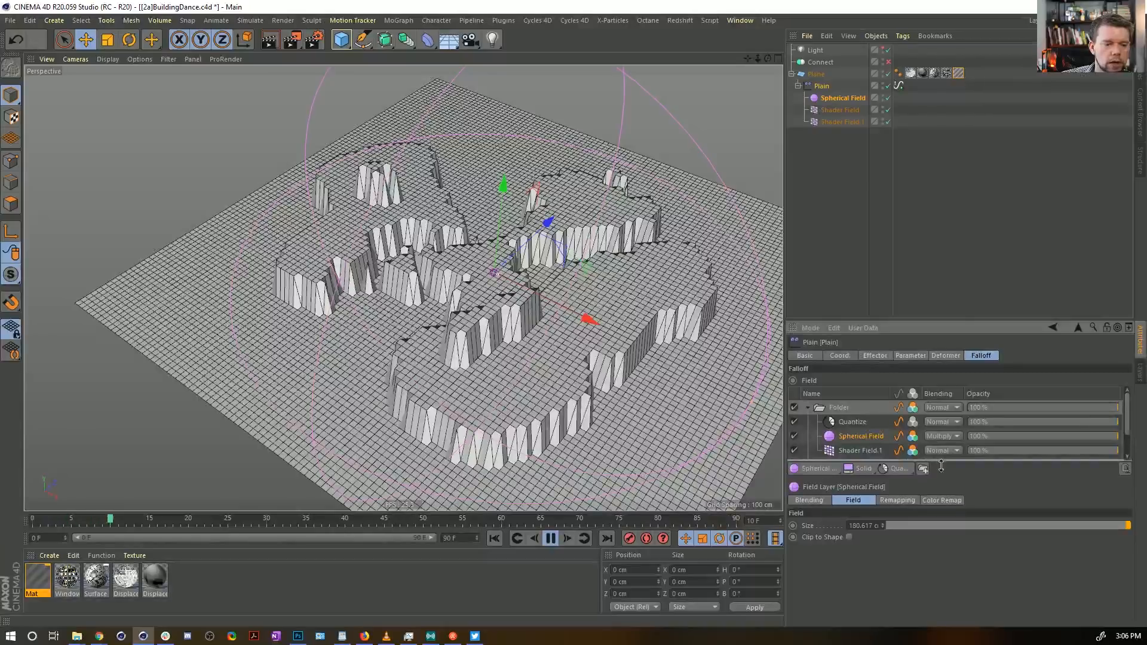
pyautogui.moveTo(941, 466); pyautogui.dragTo(941, 515)
pyautogui.click(938, 408)
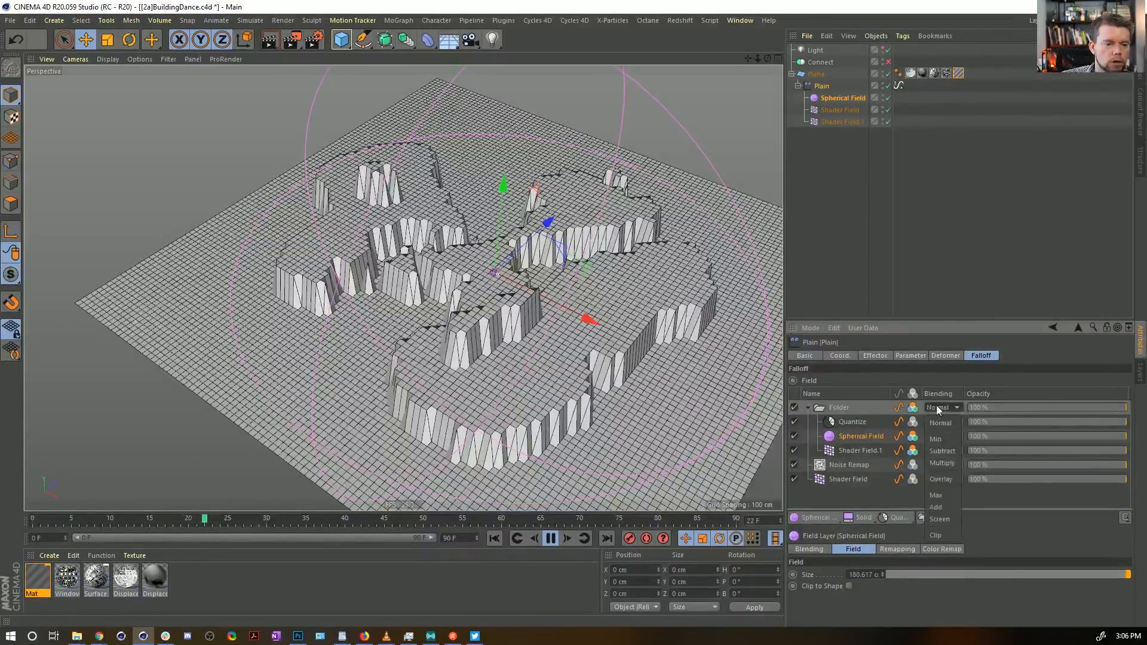
pyautogui.click(950, 451)
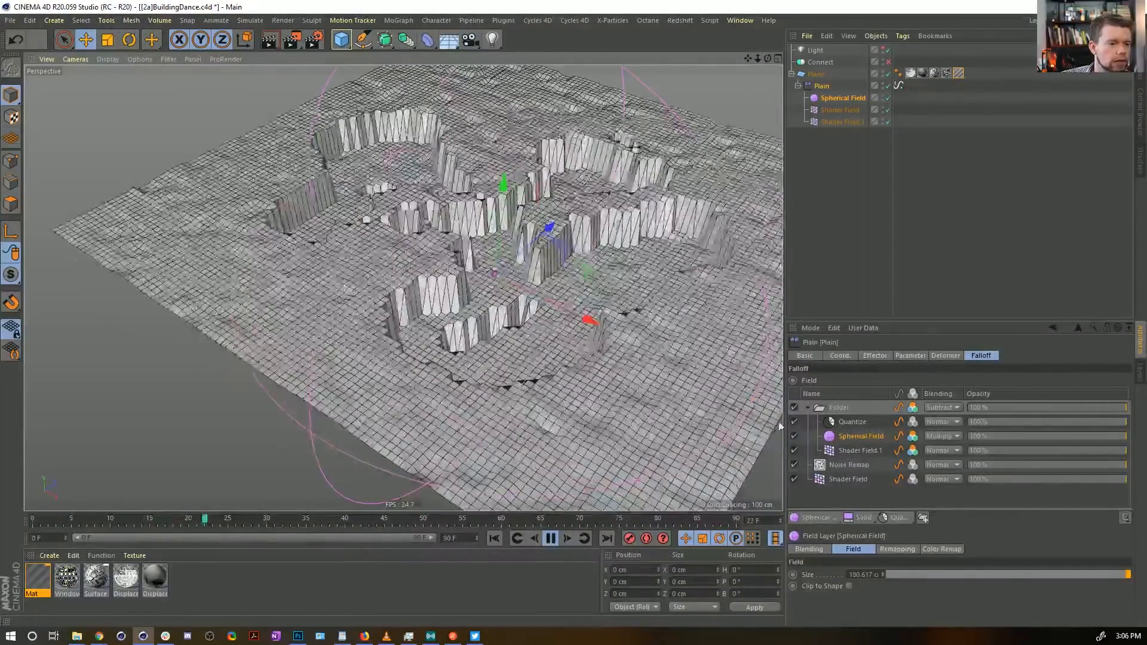
# Step: Set the remapping strength of Shader Field.1 to 300%, and check the animated surface
pyautogui.click(849, 451)
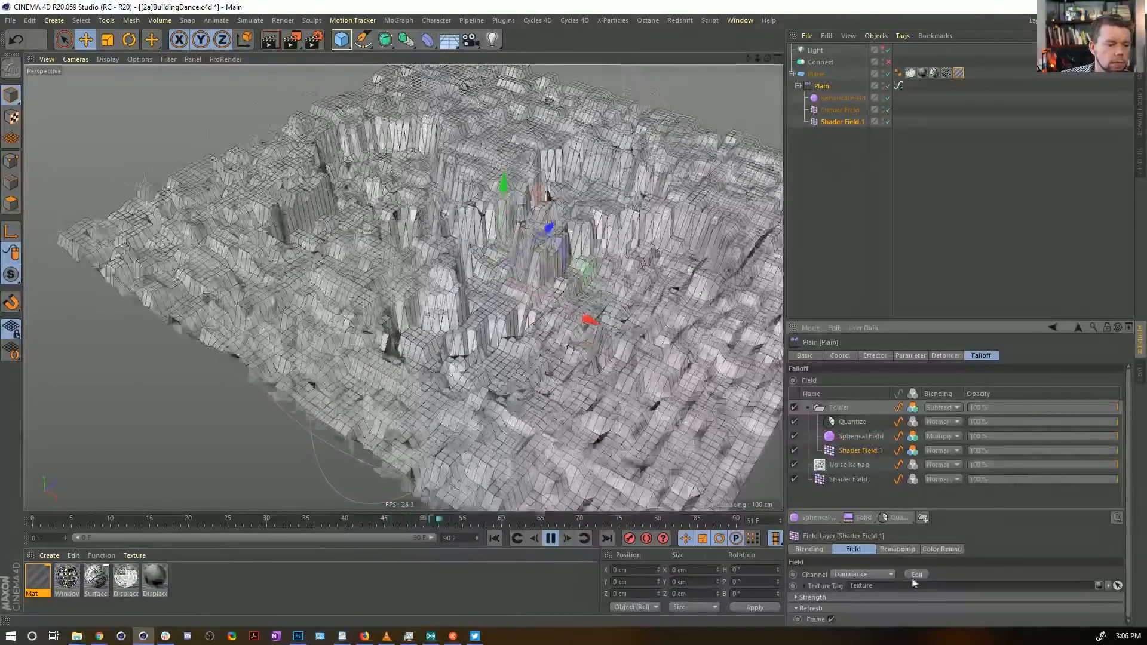
pyautogui.click(811, 597)
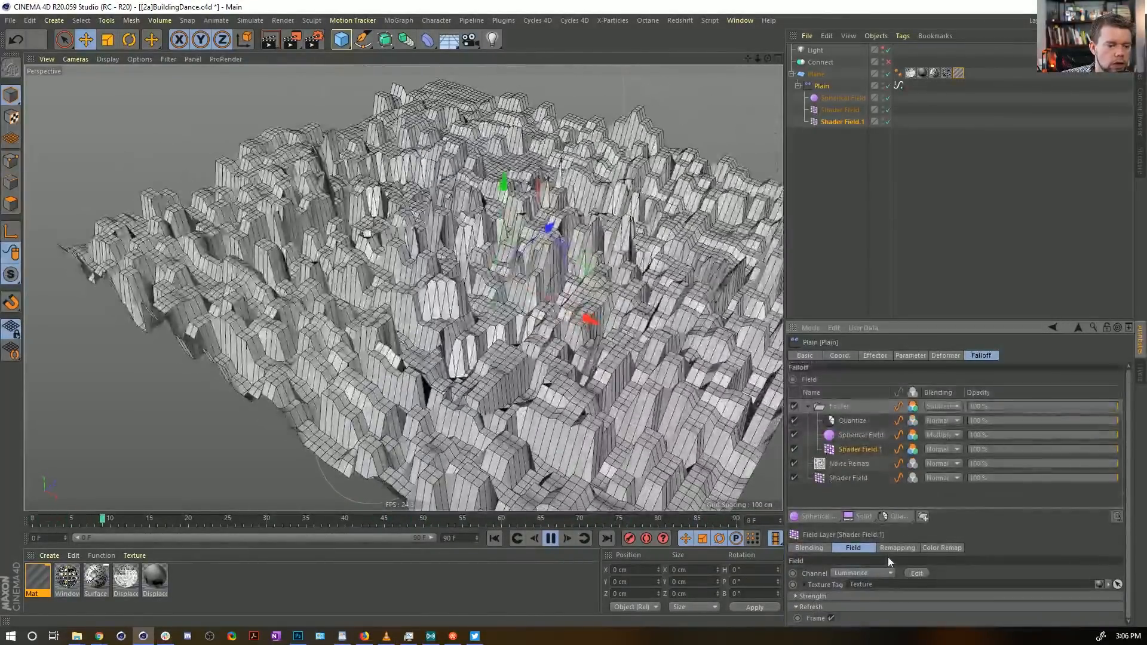
pyautogui.click(898, 548)
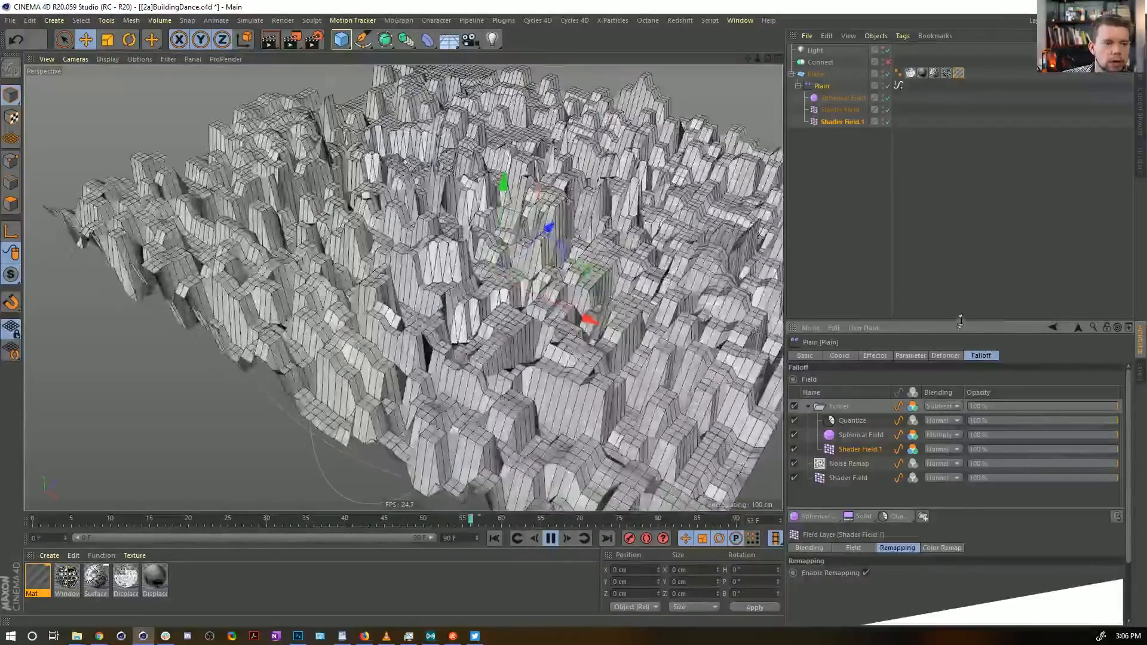
pyautogui.moveTo(954, 320); pyautogui.dragTo(935, 178)
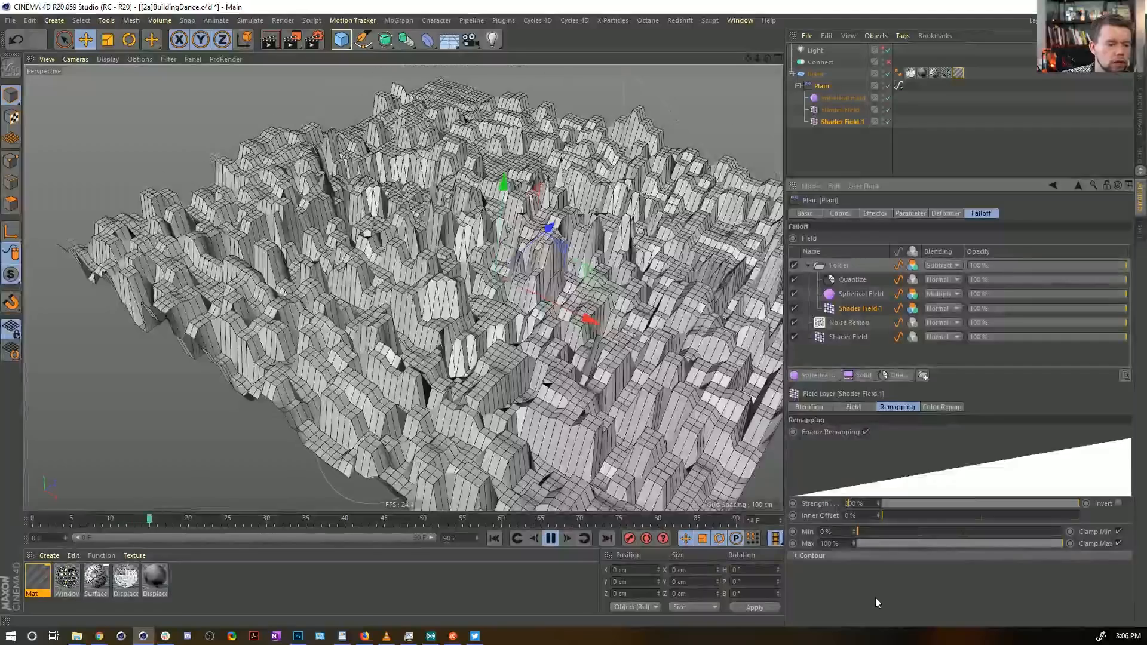
pyautogui.press('Return')
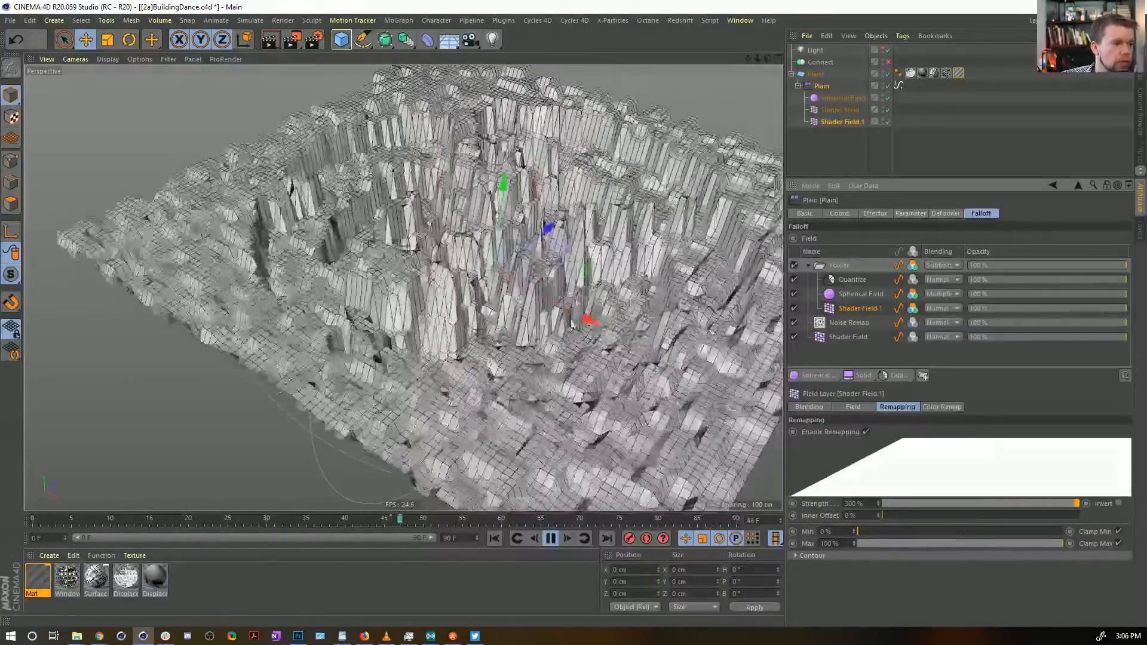
pyautogui.keyDown('alt'); pyautogui.moveTo(605, 280); pyautogui.dragTo(553, 242); pyautogui.keyUp('alt')
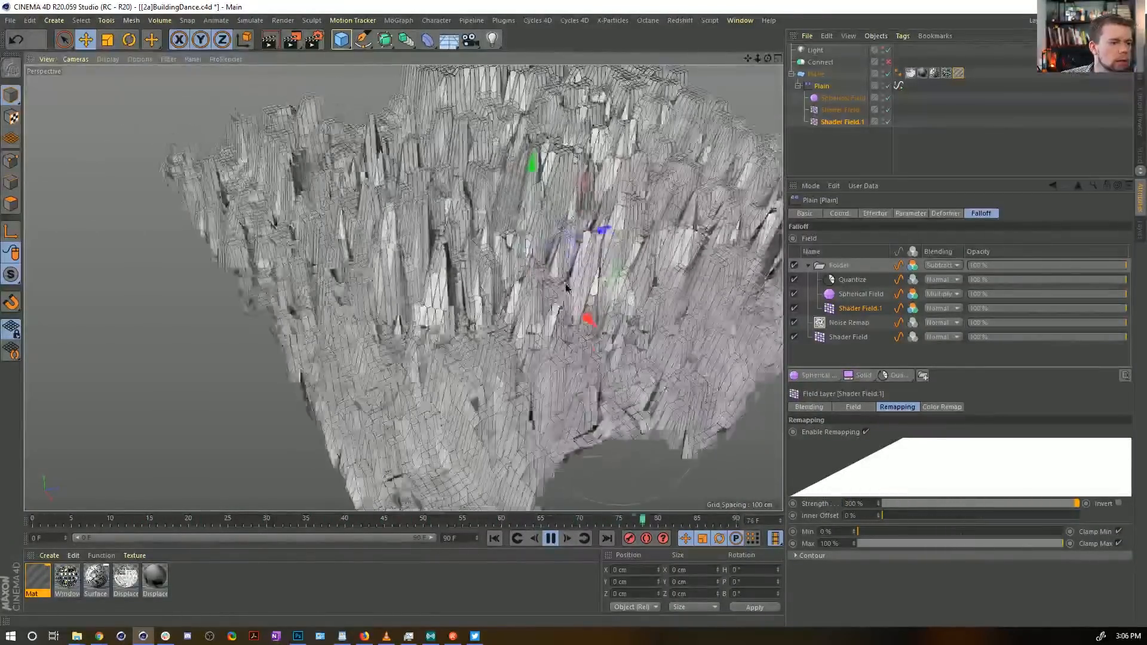
# Step: Set the Spherical Field's remapping strength to 300%, and try adjusting the folder's opacity
pyautogui.click(851, 299)
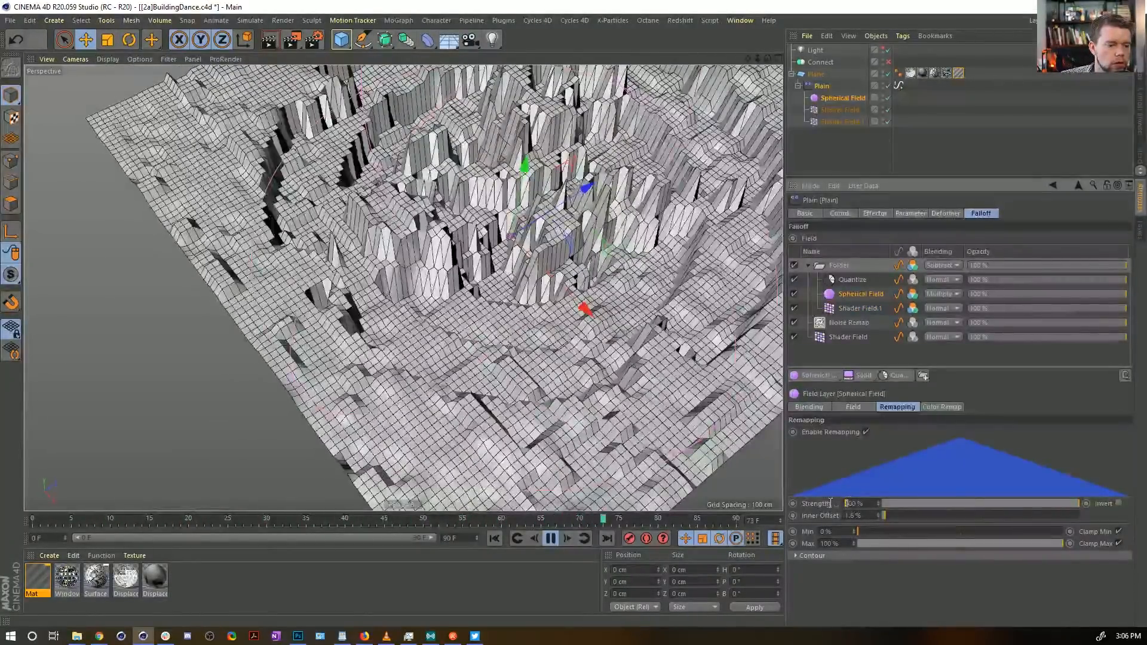
pyautogui.write('300')
pyautogui.press('Return')
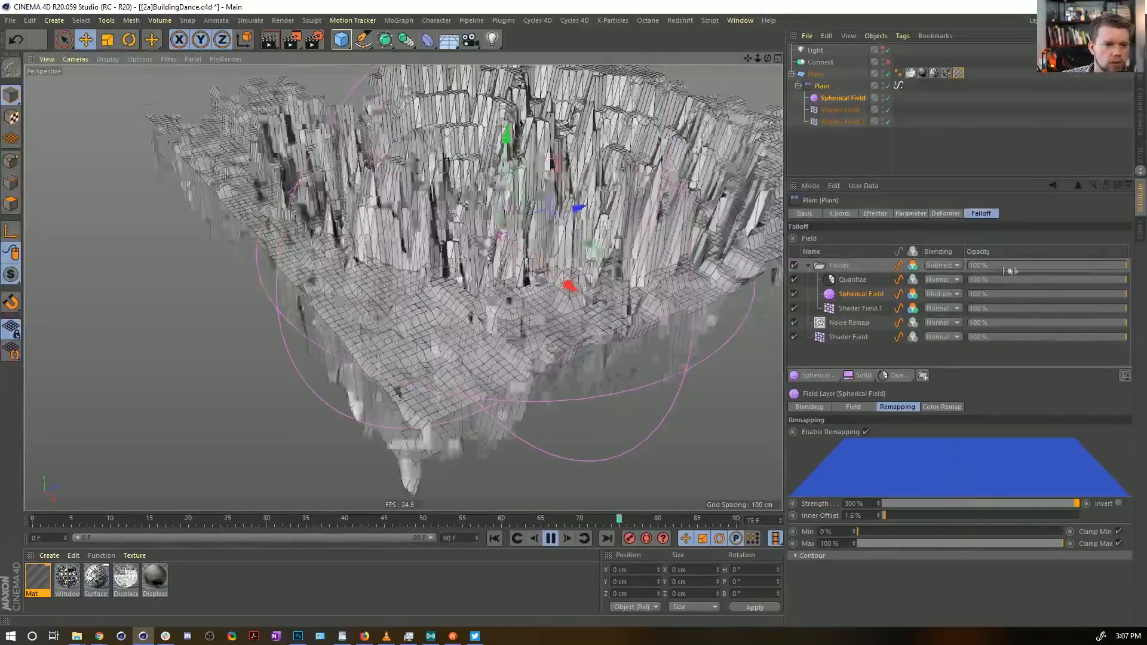
pyautogui.moveTo(1040, 267); pyautogui.dragTo(1010, 268)
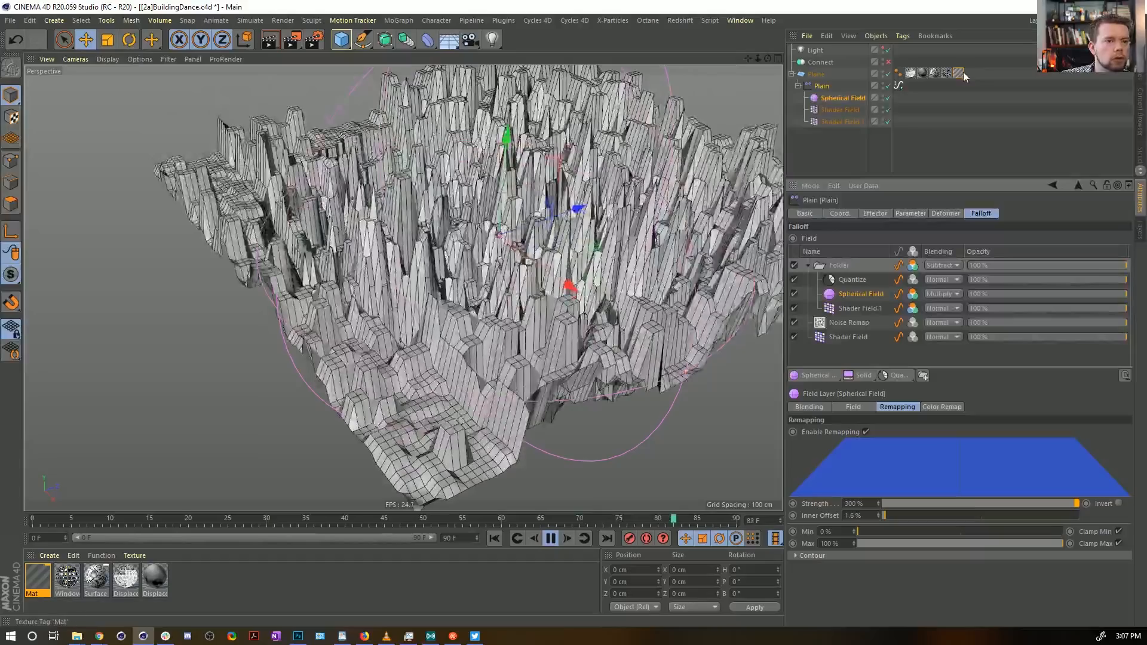
# Step: Move the grey Mat texture tag from the Plane to the Connect object, and clear the selection
pyautogui.moveTo(959, 72); pyautogui.dragTo(898, 61)
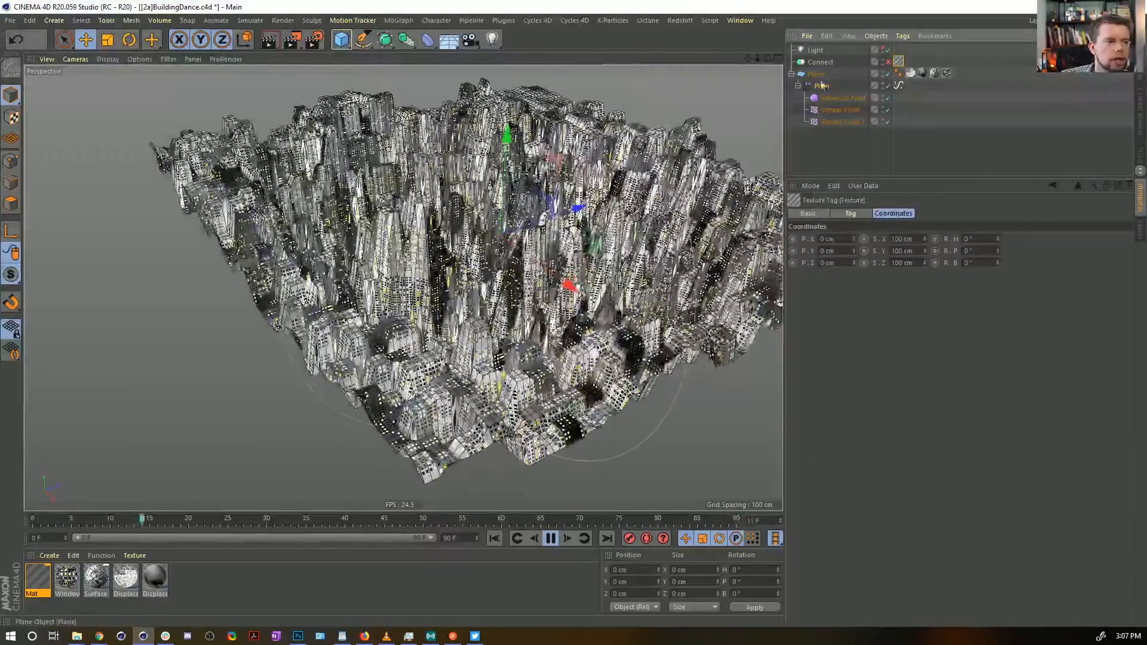
pyautogui.click(848, 159)
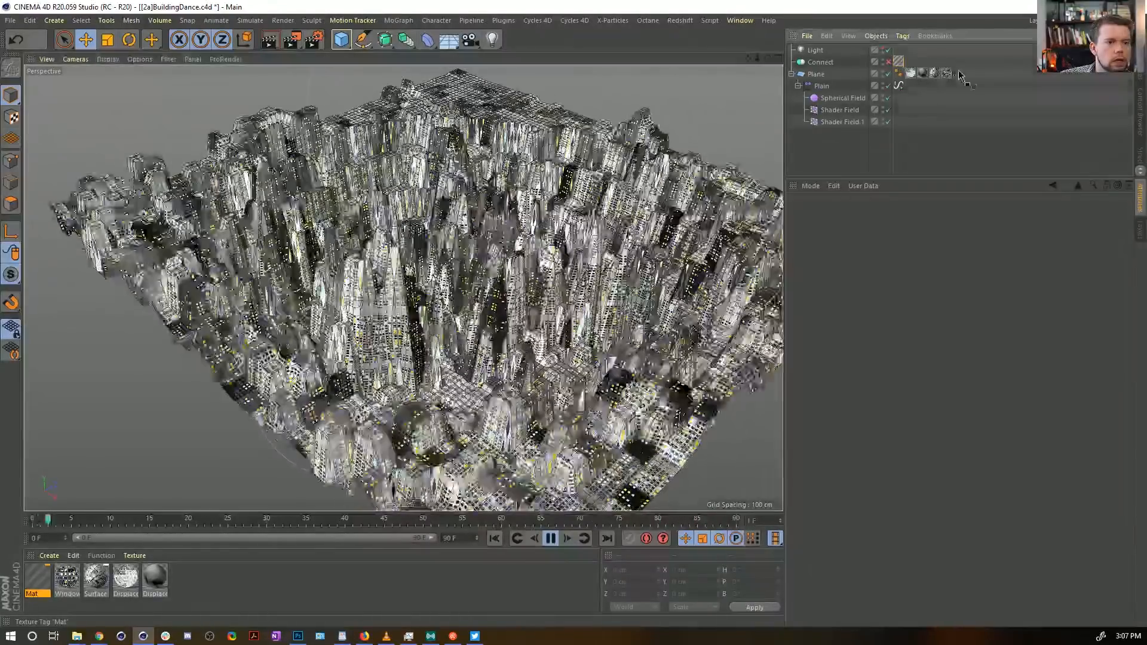
# Step: Move the grey Mat texture tag from the Connect object back to the Plane, and check which texture tag Shader Field.1 uses
pyautogui.moveTo(899, 61); pyautogui.dragTo(959, 73)
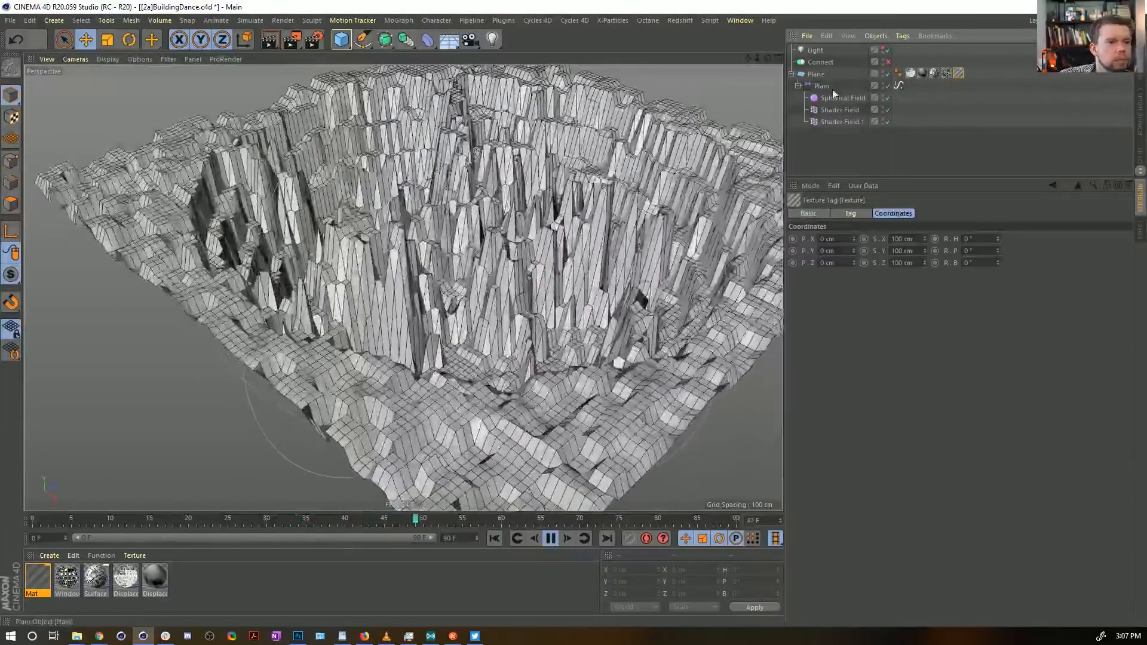
pyautogui.click(853, 122)
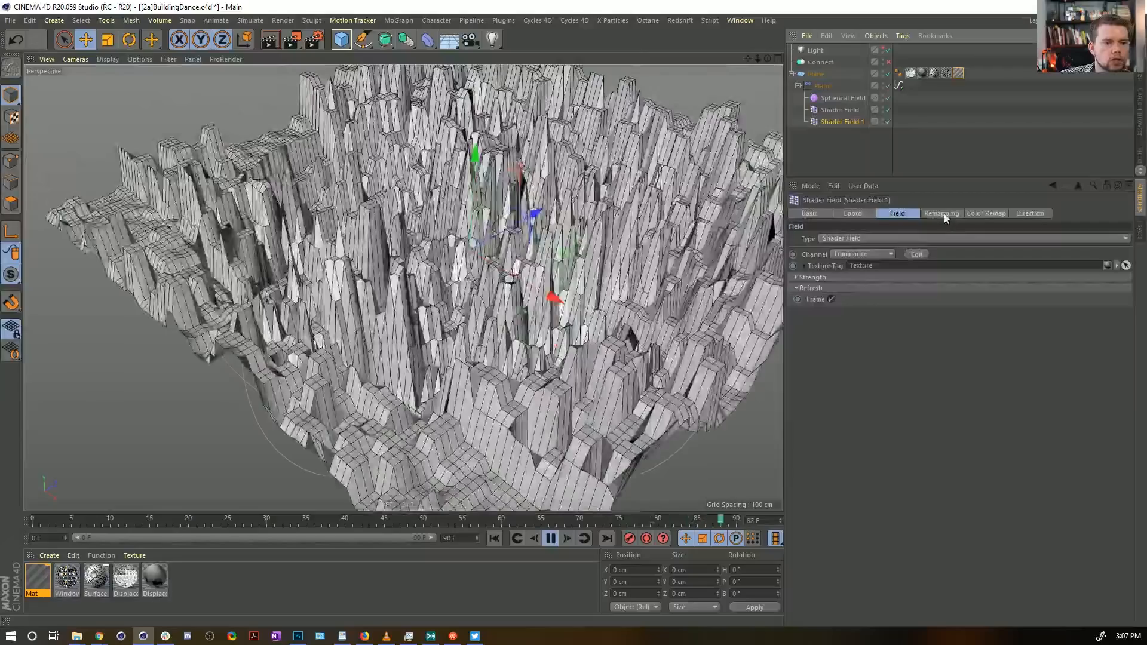
pyautogui.click(947, 73)
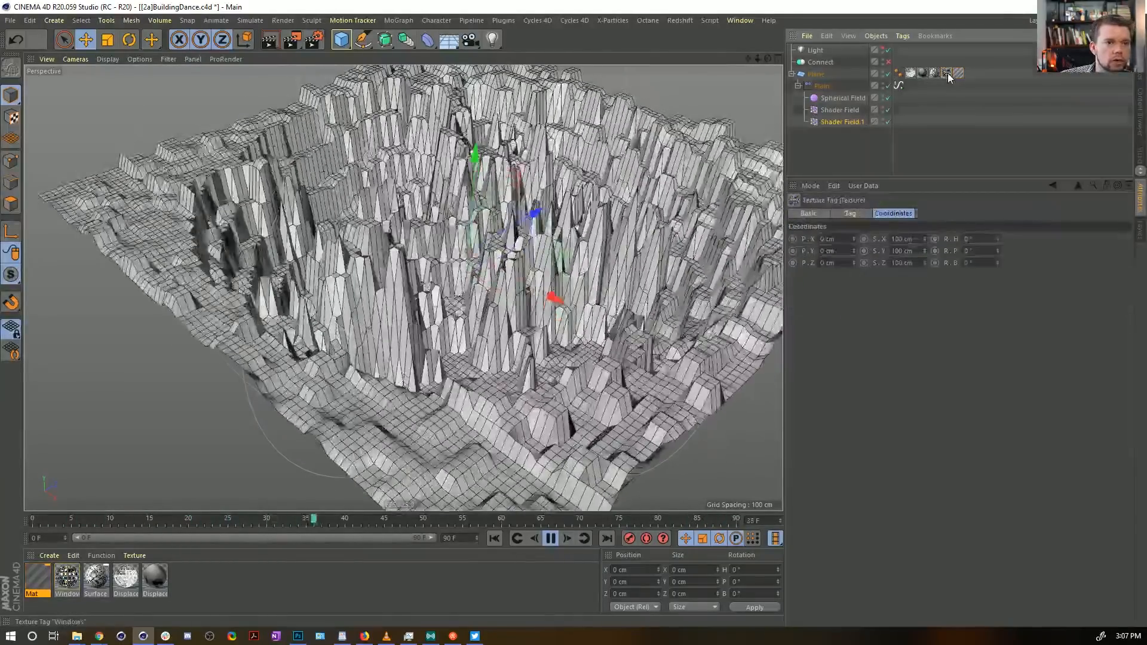
pyautogui.click(849, 123)
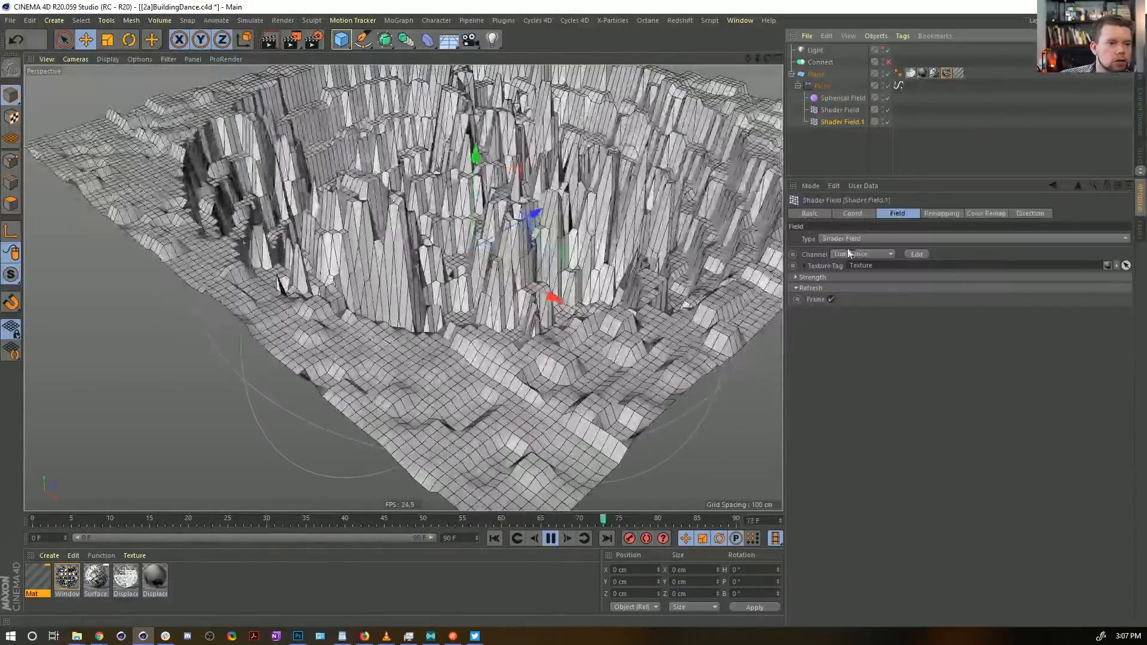
# Step: Examine the noise shader in the Displace.1 material's luminance channel, and stop the playback
pyautogui.click(155, 578)
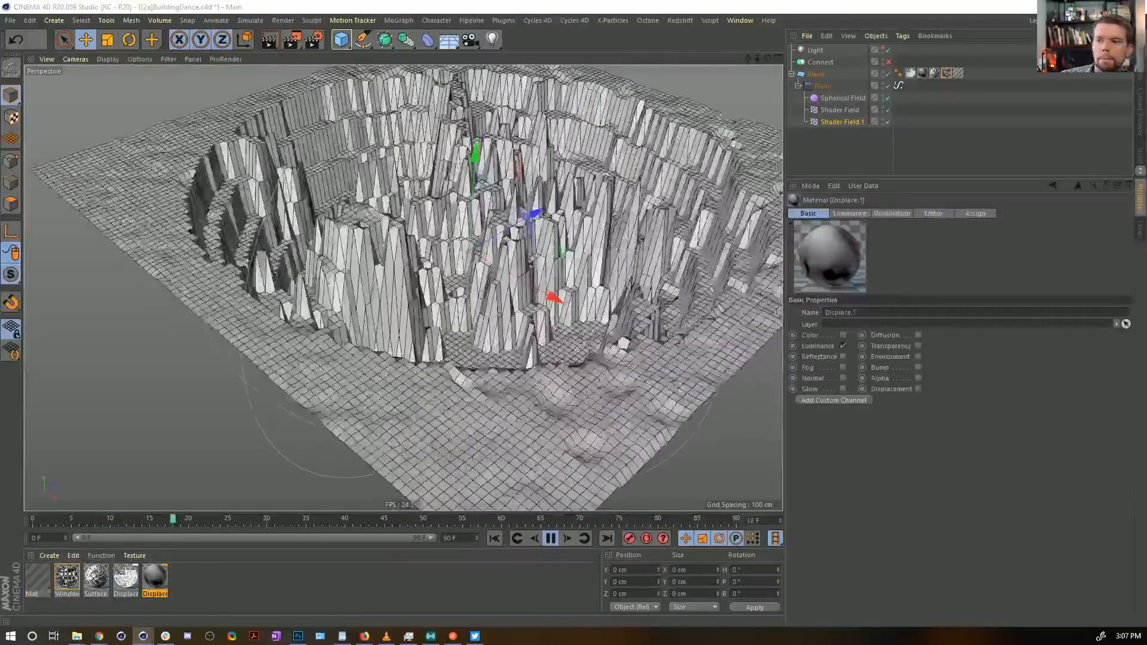
pyautogui.doubleClick(154, 578)
pyautogui.click(530, 245)
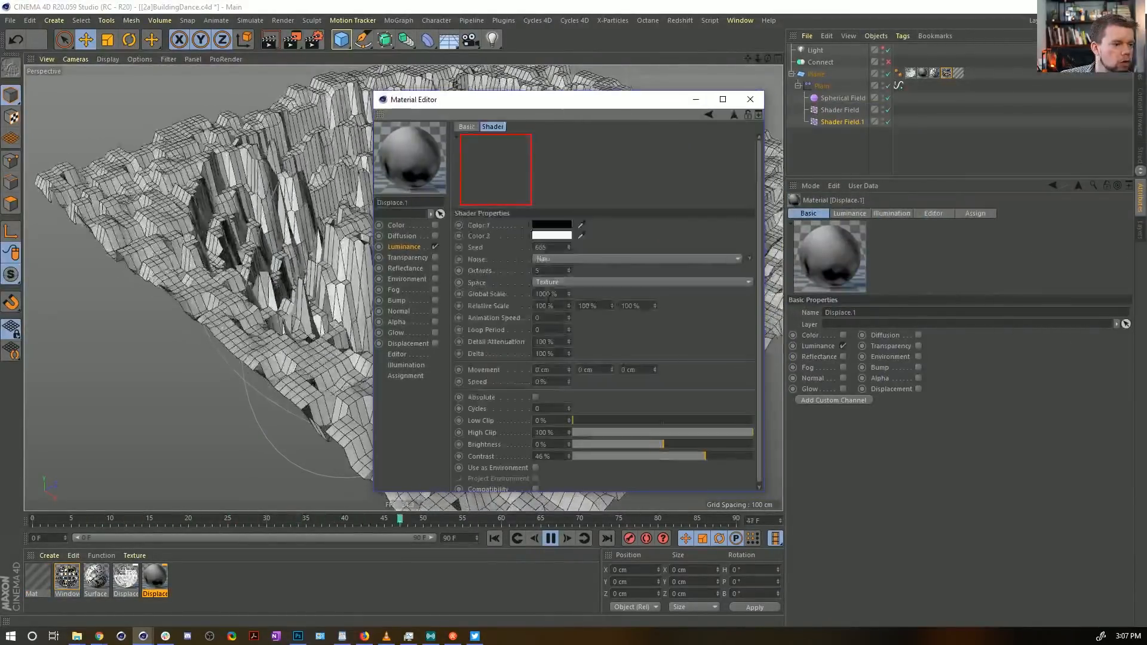
pyautogui.click(750, 99)
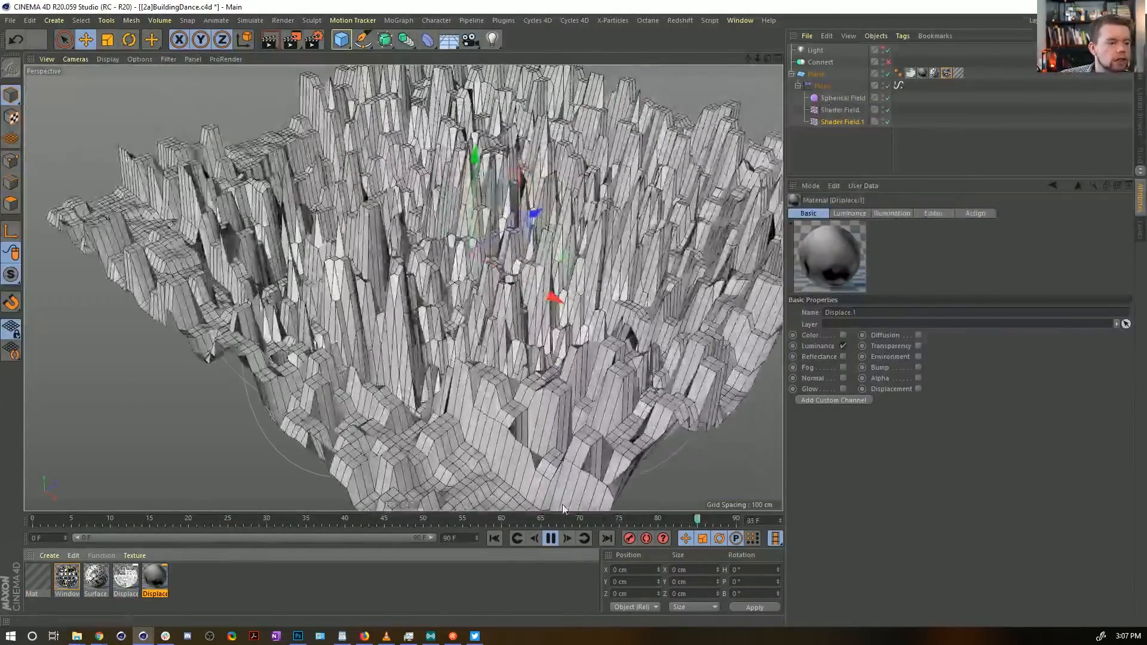
pyautogui.click(551, 538)
# Step: Try shifting the Displace.1 texture tag's Y position, such as to -256 cm, and return it to 0 cm
pyautogui.click(842, 120)
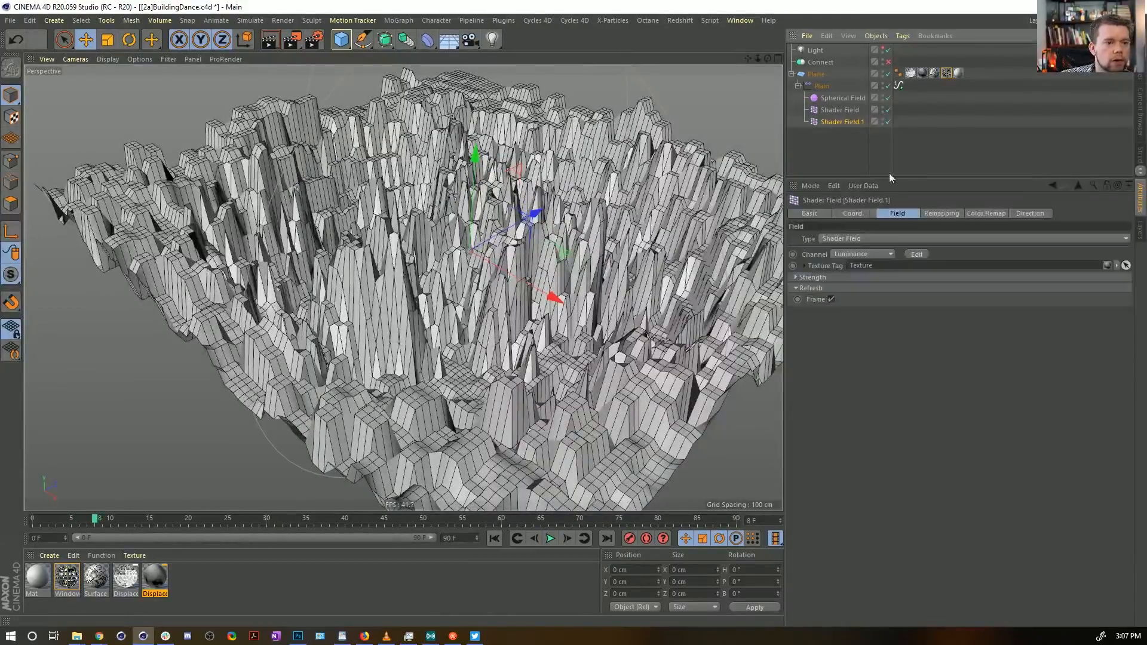
pyautogui.click(946, 75)
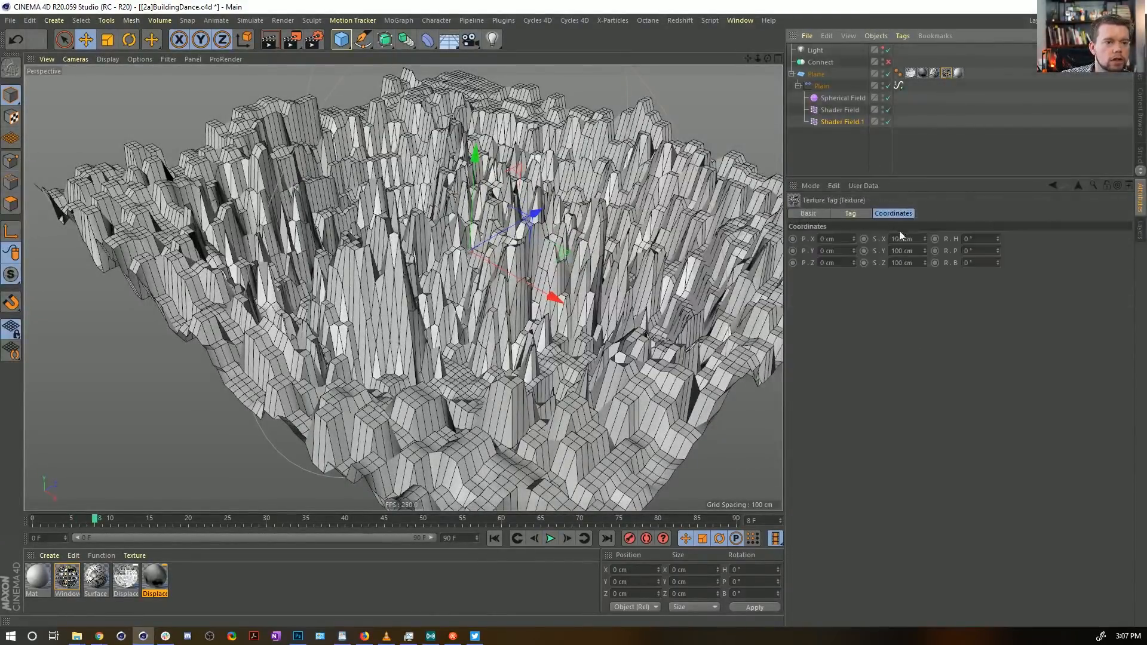
pyautogui.moveTo(853, 250); pyautogui.dragTo(856, 245)
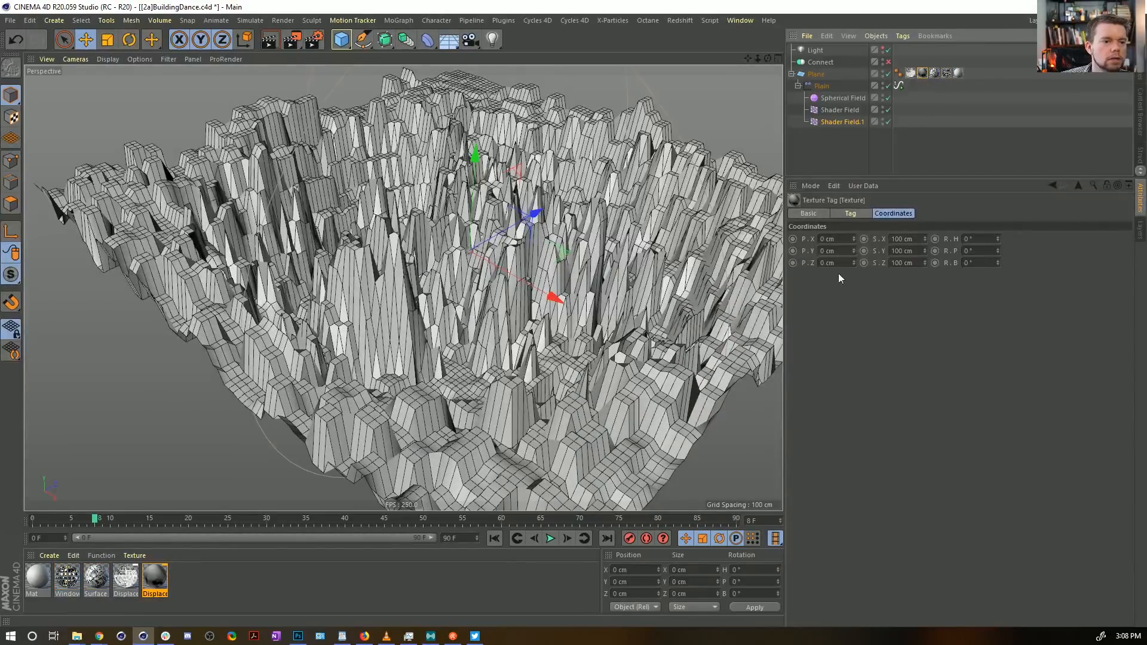
pyautogui.moveTo(854, 251)
pyautogui.mouseDown()
pyautogui.moveTo(854, 307)
pyautogui.moveTo(855, 251)
pyautogui.mouseUp()
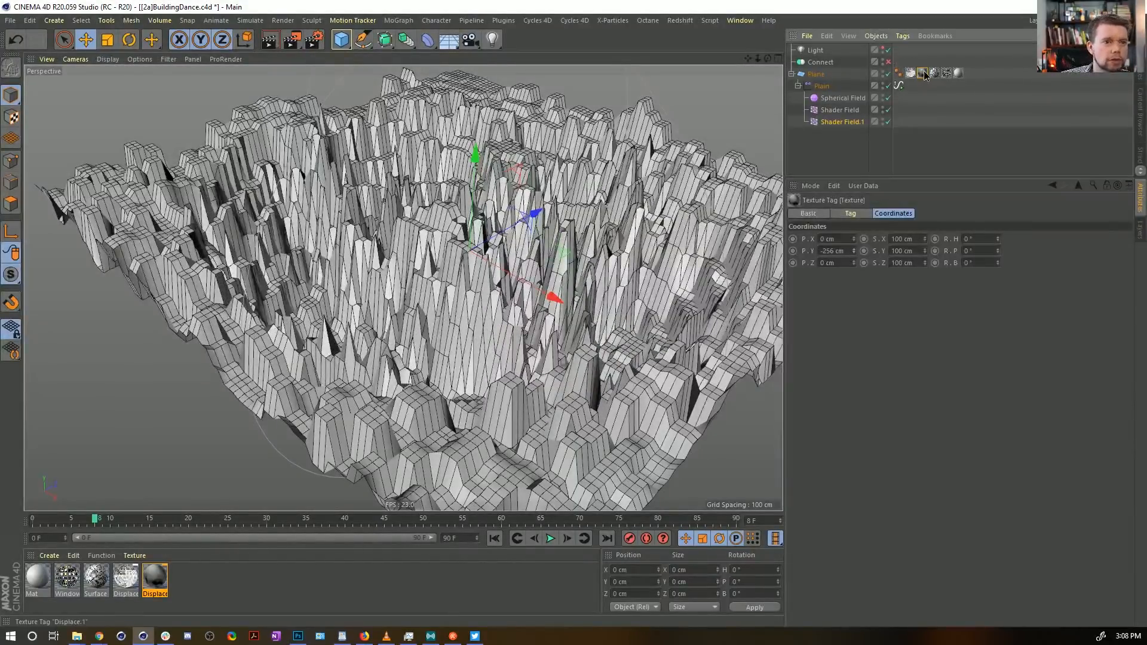
pyautogui.moveTo(855, 250); pyautogui.dragTo(815, 276)
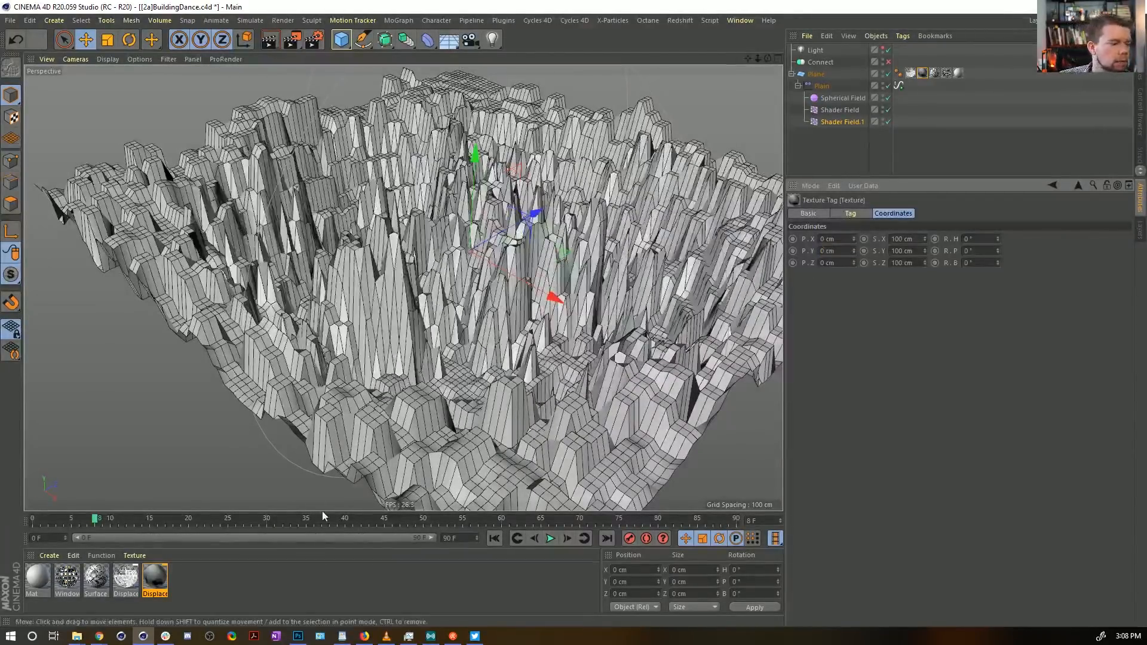
# Step: Set the global scale of the Displace.1 material's luminance noise to 2000% and its contrast to 62%
pyautogui.click(155, 576)
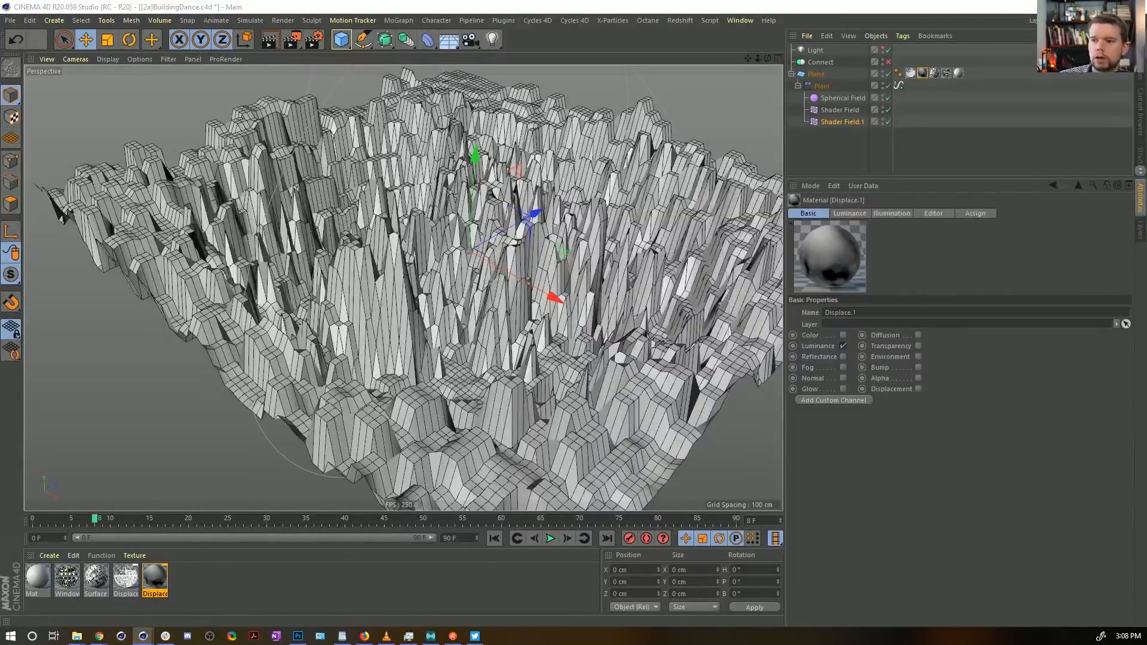
pyautogui.doubleClick(830, 256)
pyautogui.click(700, 385)
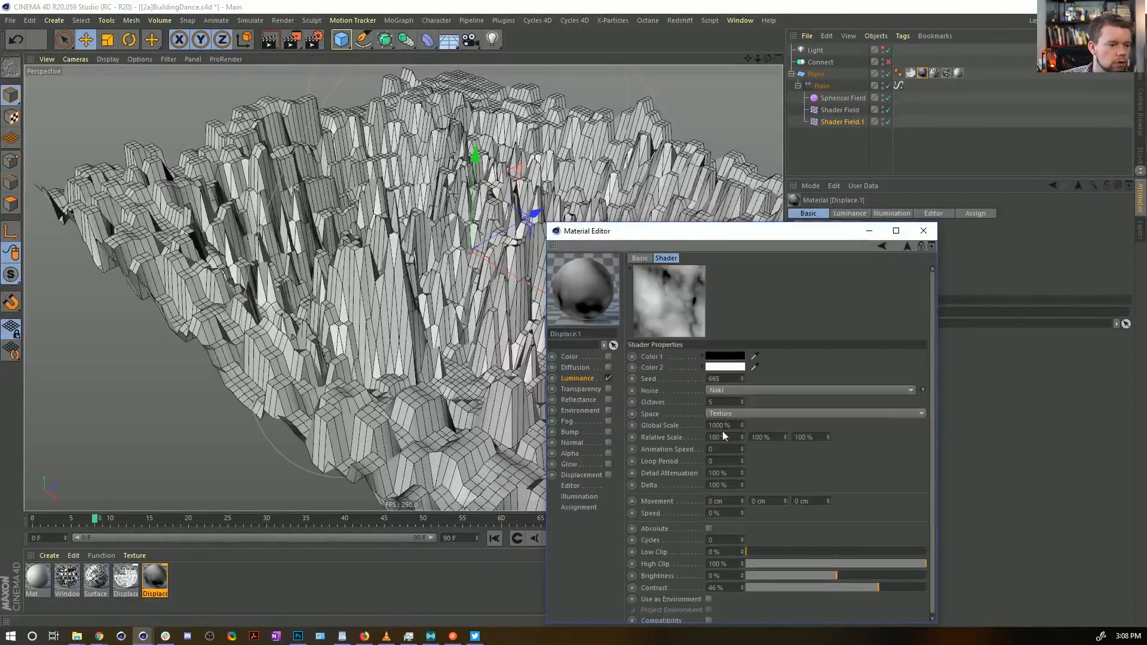
pyautogui.press('Return')
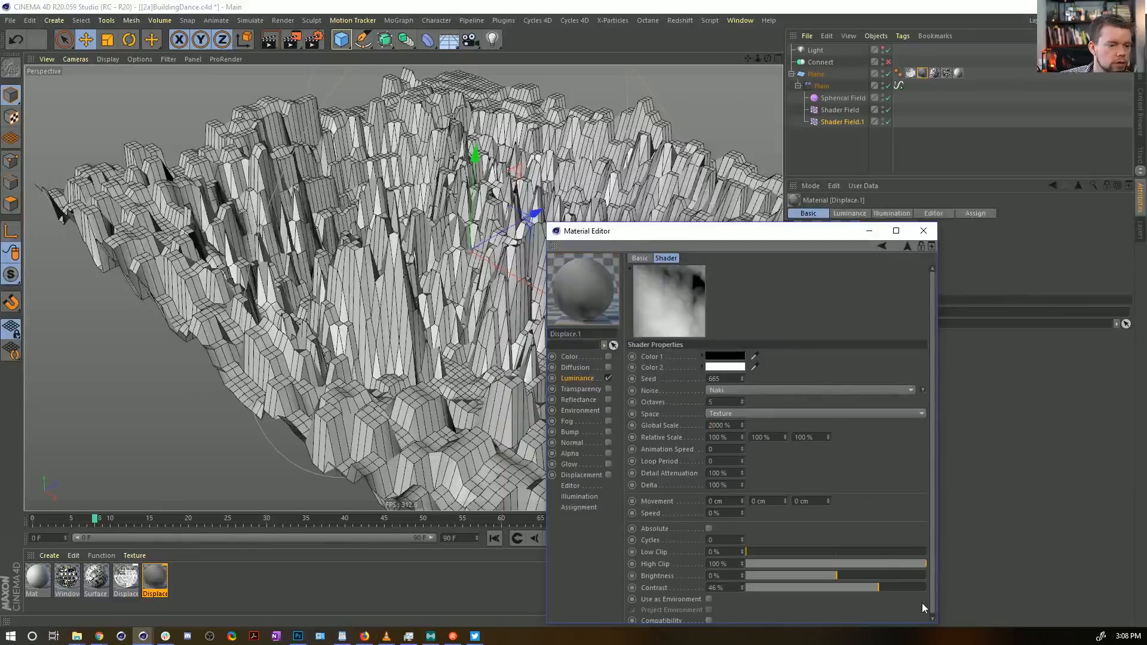
pyautogui.click(900, 589)
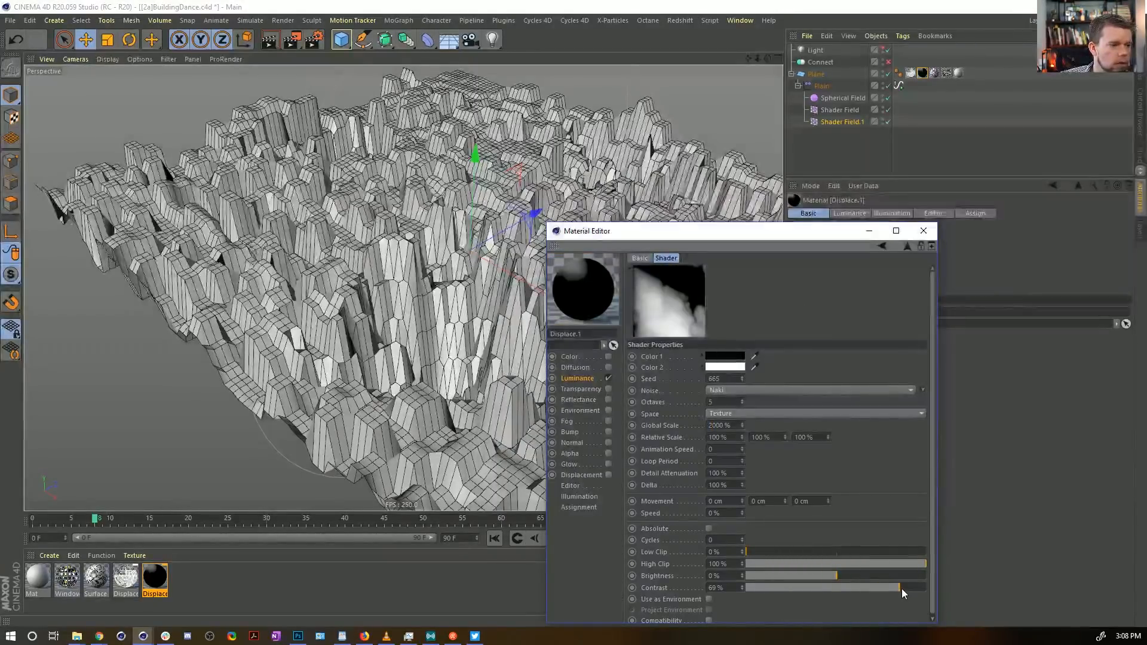
pyautogui.moveTo(902, 589); pyautogui.dragTo(893, 589)
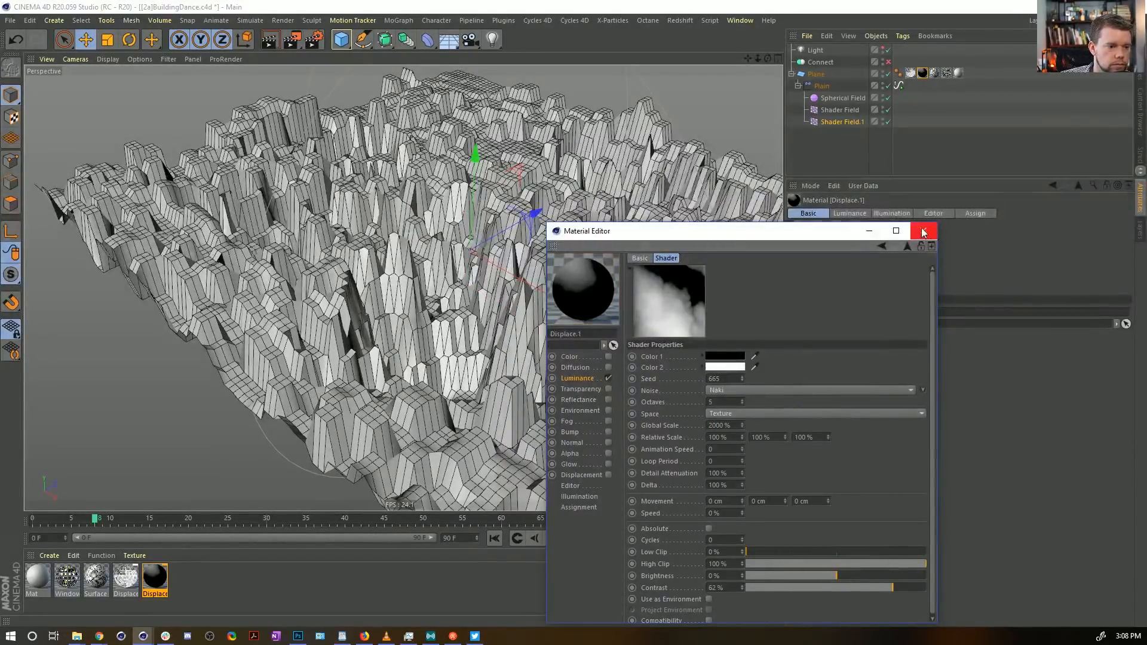
pyautogui.click(923, 233)
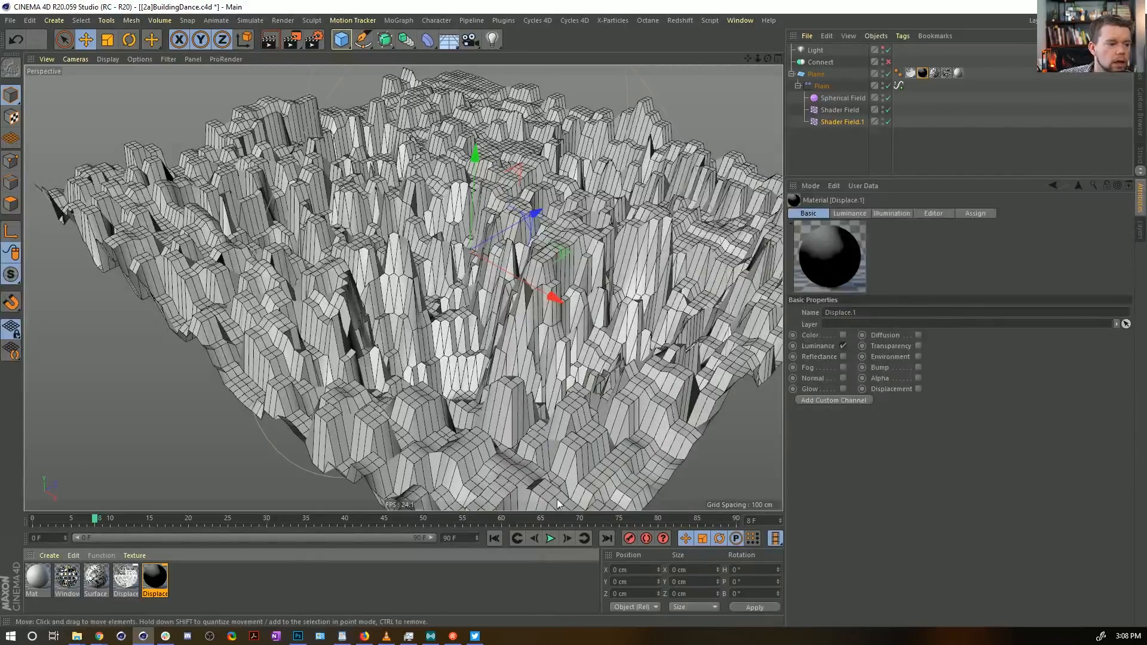
# Step: Shift the Displace.1 texture tag on the Plane to a Y position of 519 cm
pyautogui.click(842, 122)
pyautogui.click(923, 75)
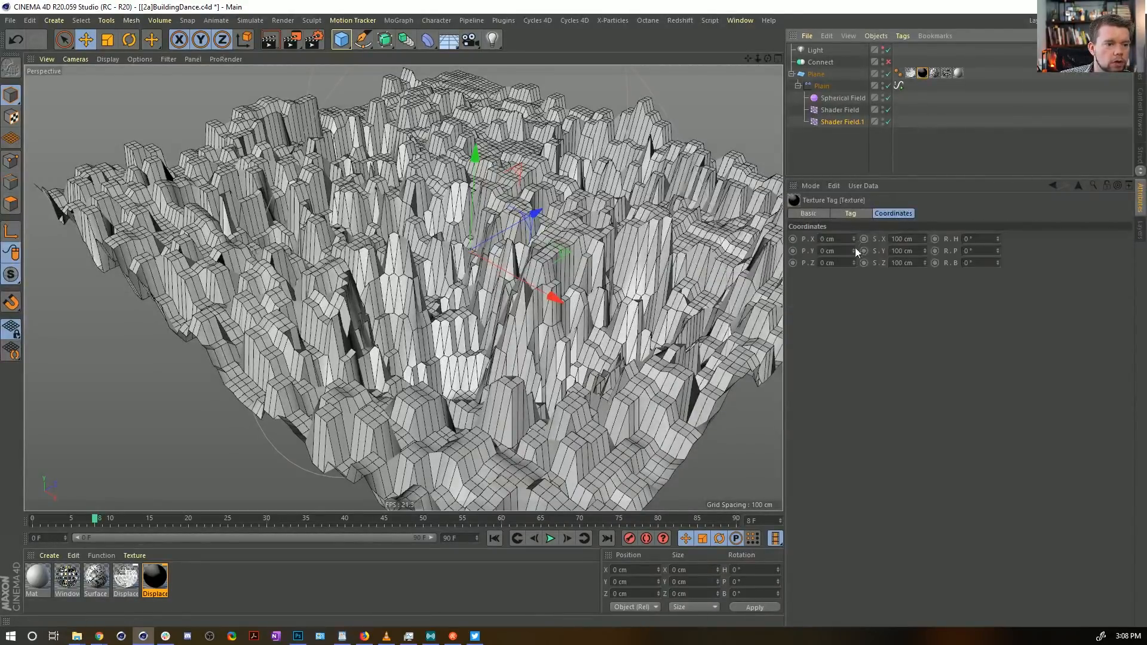
pyautogui.moveTo(854, 251); pyautogui.dragTo(854, 161)
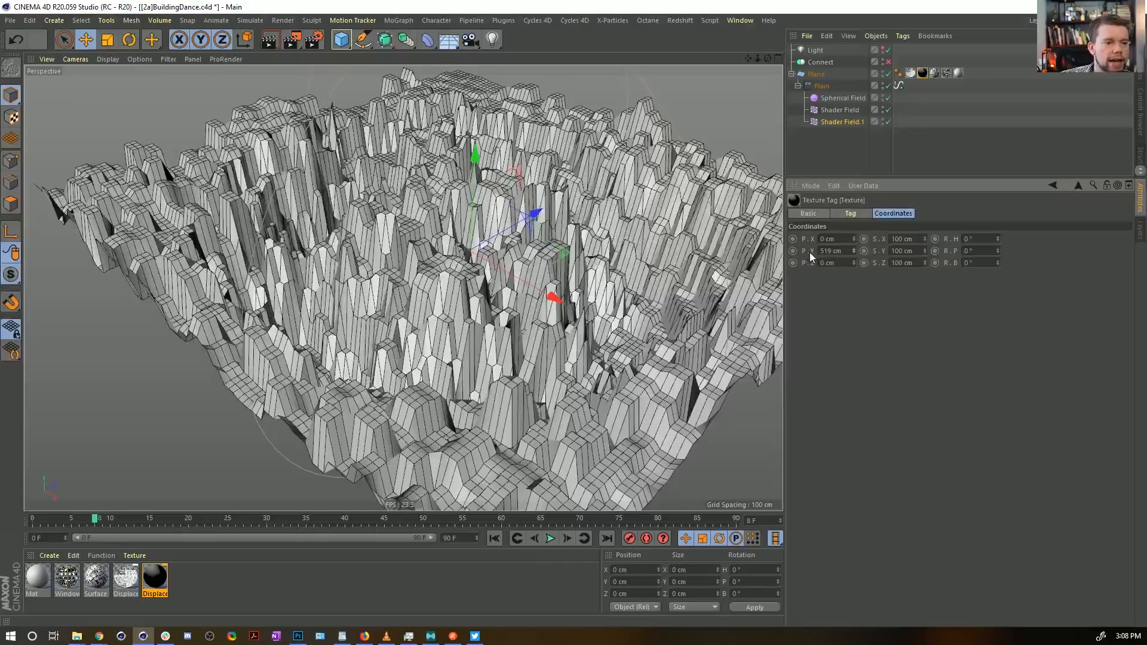
# Step: Copy the Plain effector's Signal tag onto Shader Field.1, and move the copy to the Plane
pyautogui.keyDown('ctrl'); pyautogui.moveTo(898, 85); pyautogui.dragTo(901, 121); pyautogui.keyUp('ctrl')
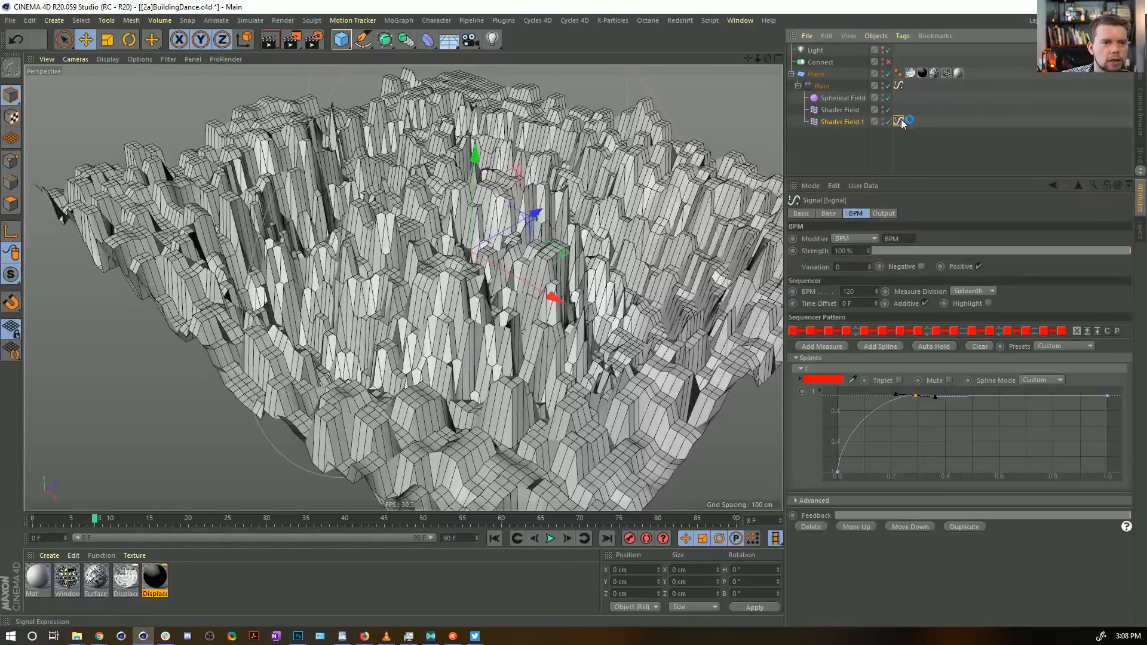
pyautogui.click(853, 122)
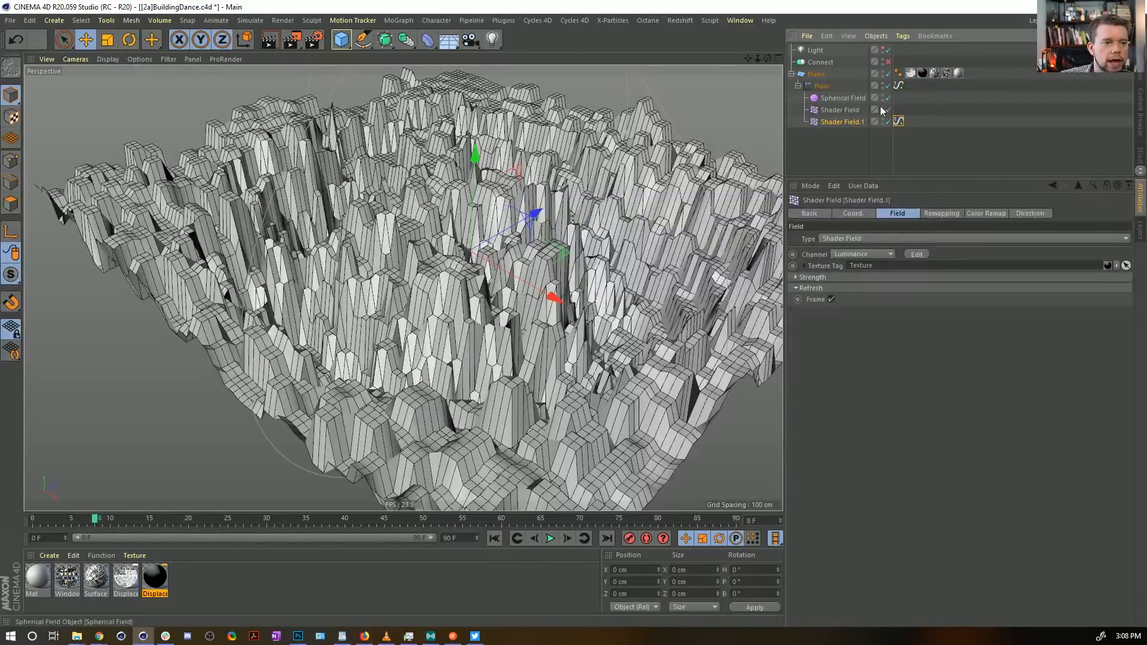
pyautogui.click(155, 575)
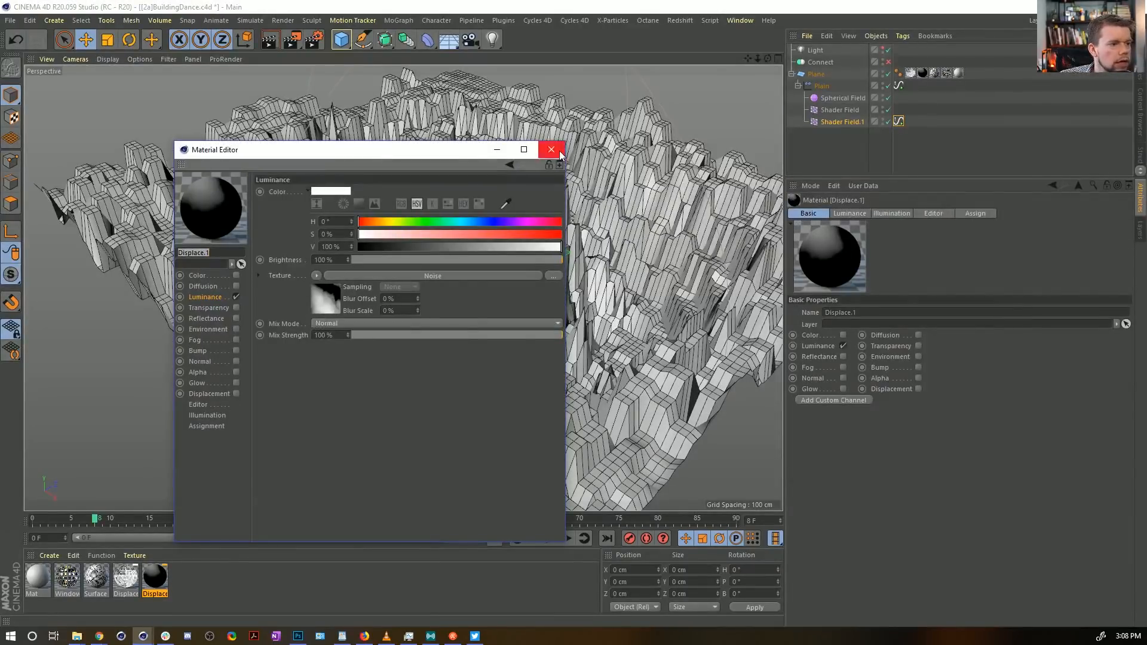
pyautogui.click(551, 150)
pyautogui.click(924, 72)
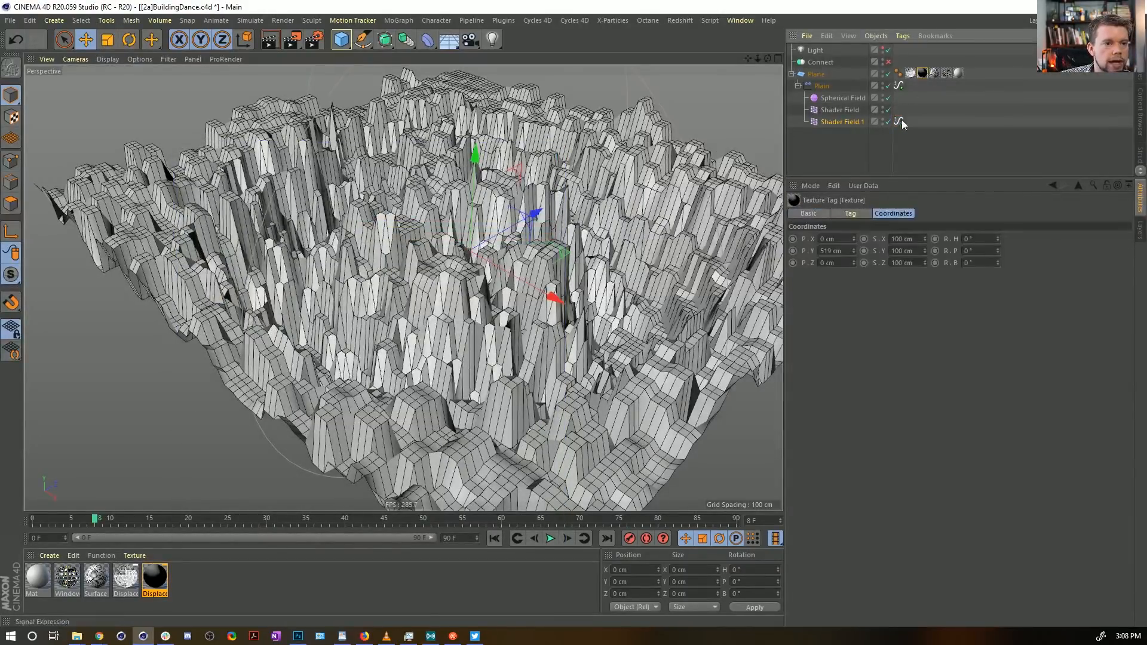
pyautogui.moveTo(985, 90); pyautogui.dragTo(971, 74)
# Step: Link the Displace.1 texture tag's Y position to the Plane's Signal tag, and set the signal's variation to 100 cm
pyautogui.click(920, 74)
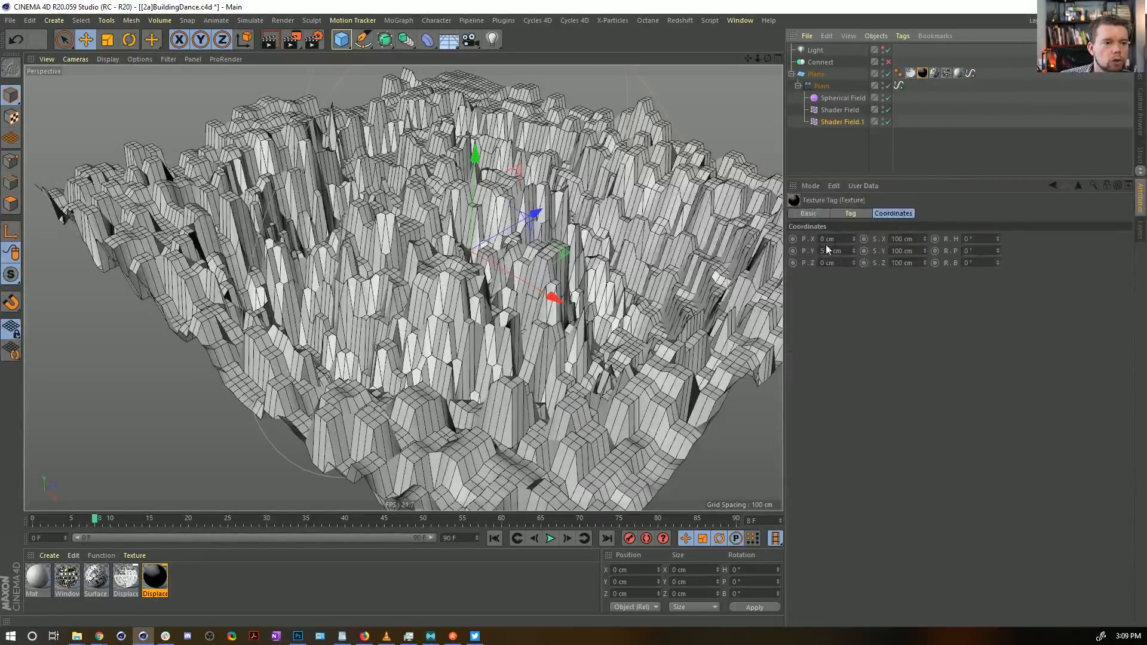
pyautogui.click(970, 73)
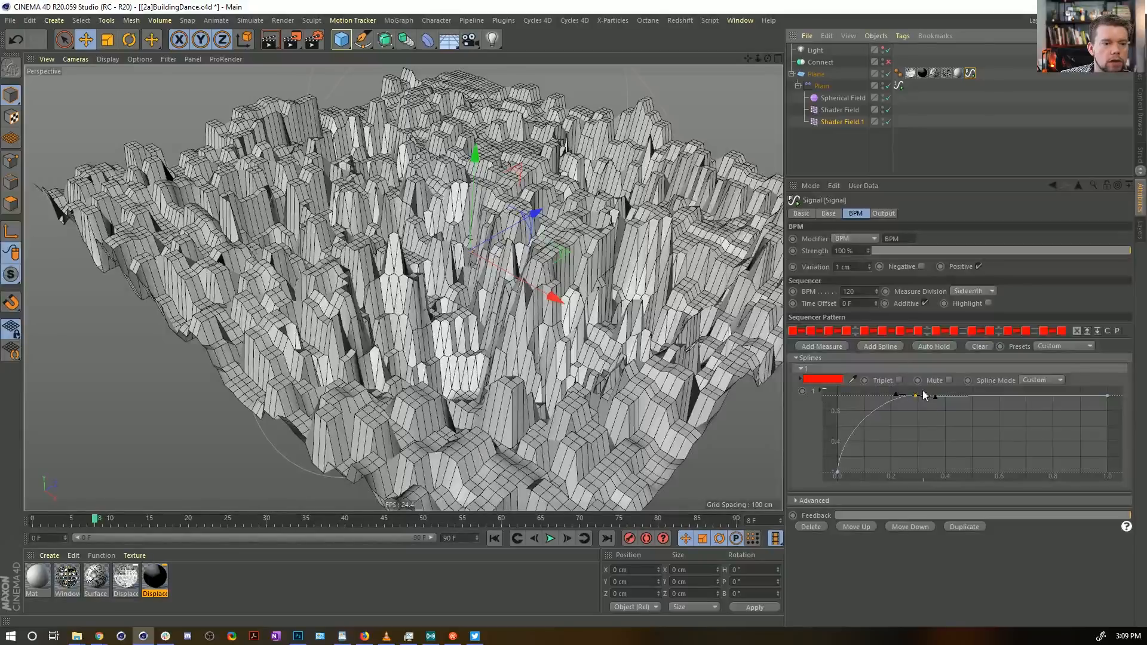
pyautogui.moveTo(857, 267); pyautogui.dragTo(731, 270)
pyautogui.write('1')
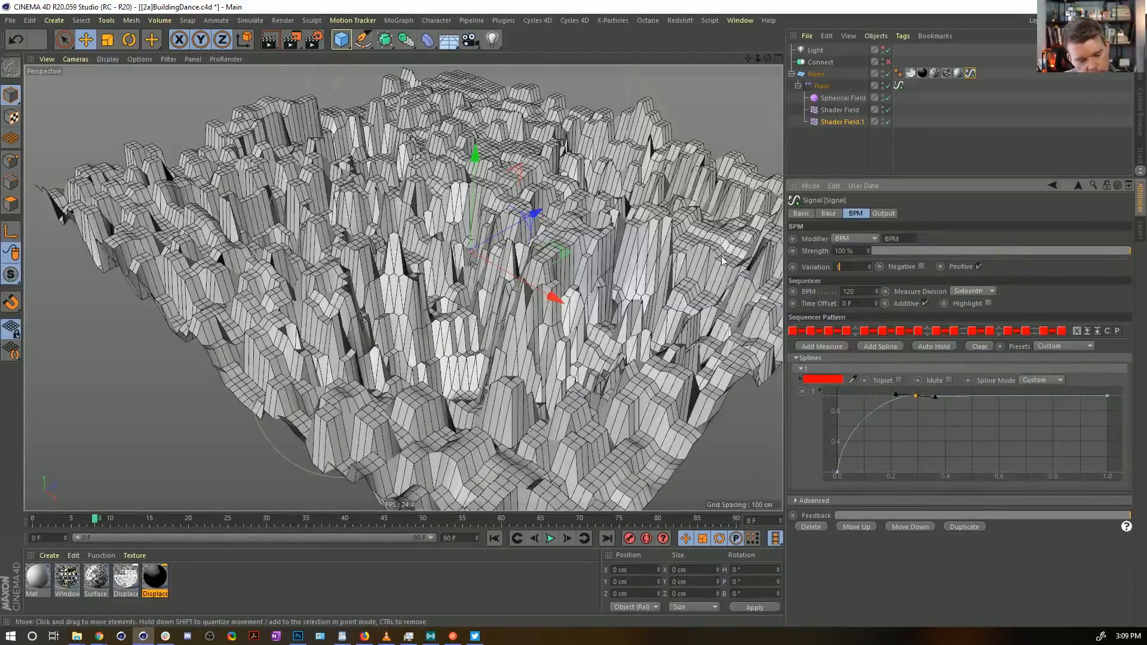
pyautogui.write('00')
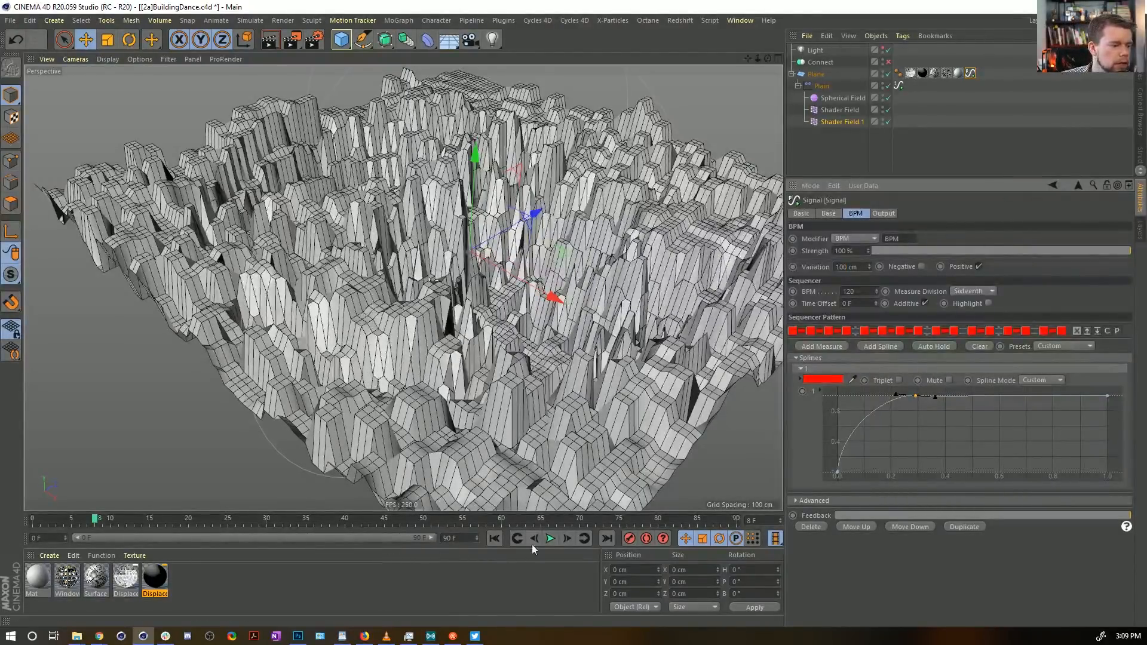
# Step: Play the animation and examine the moving displacement pattern across the whole city surface
pyautogui.click(550, 538)
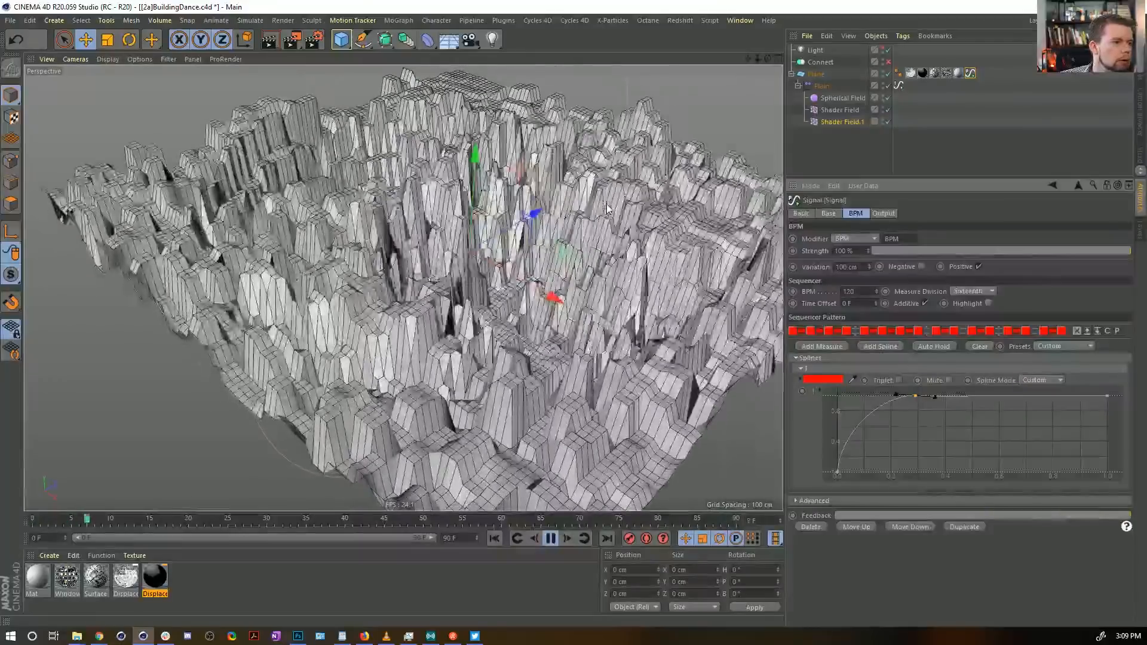
pyautogui.scroll(-3, 608, 208)
pyautogui.keyDown('alt'); pyautogui.moveTo(615, 204); pyautogui.dragTo(599, 261, button='middle'); pyautogui.keyUp('alt')
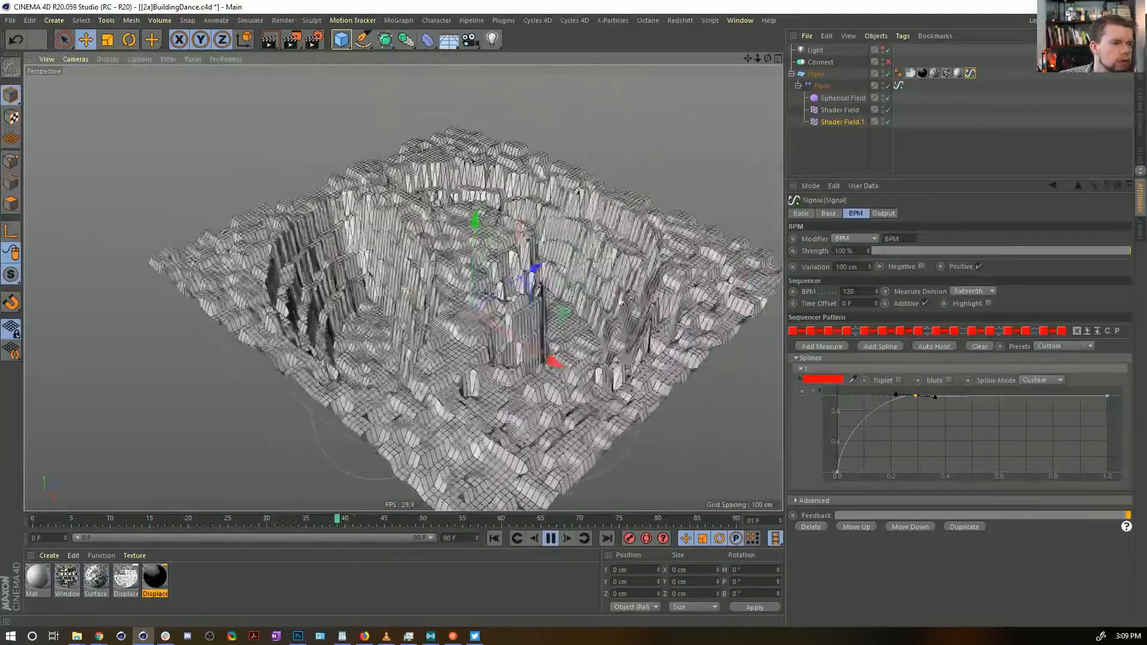
# Step: Try other step counts for the Quantize layer in the Plain effector's falloff folder, return to 4, and stop playback
pyautogui.click(824, 86)
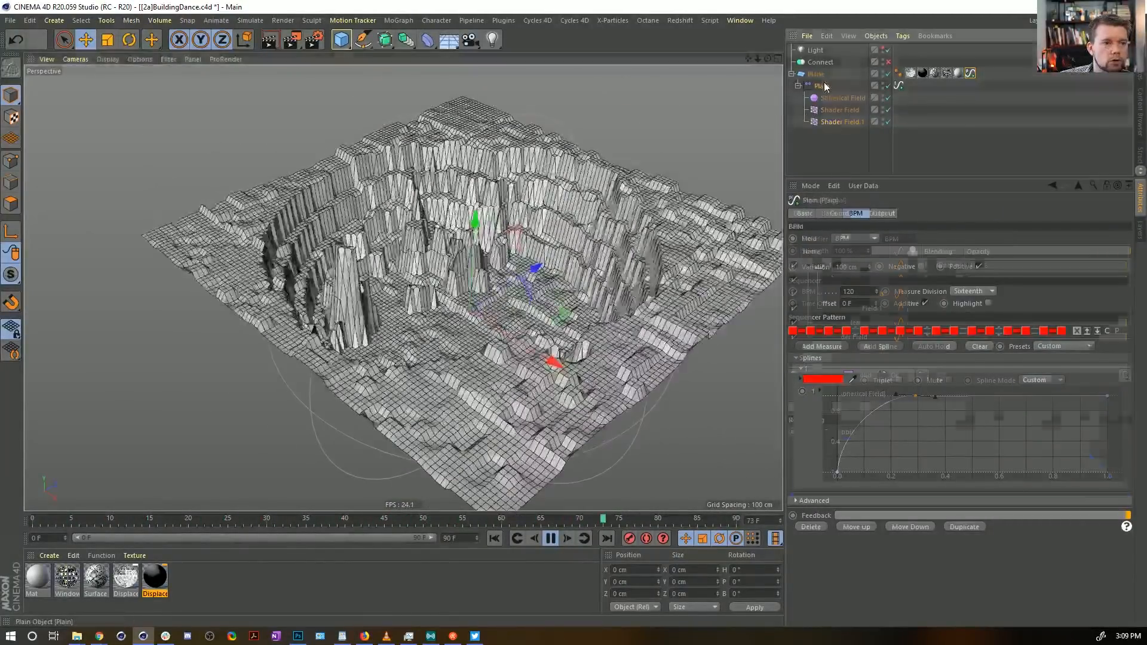
pyautogui.click(853, 279)
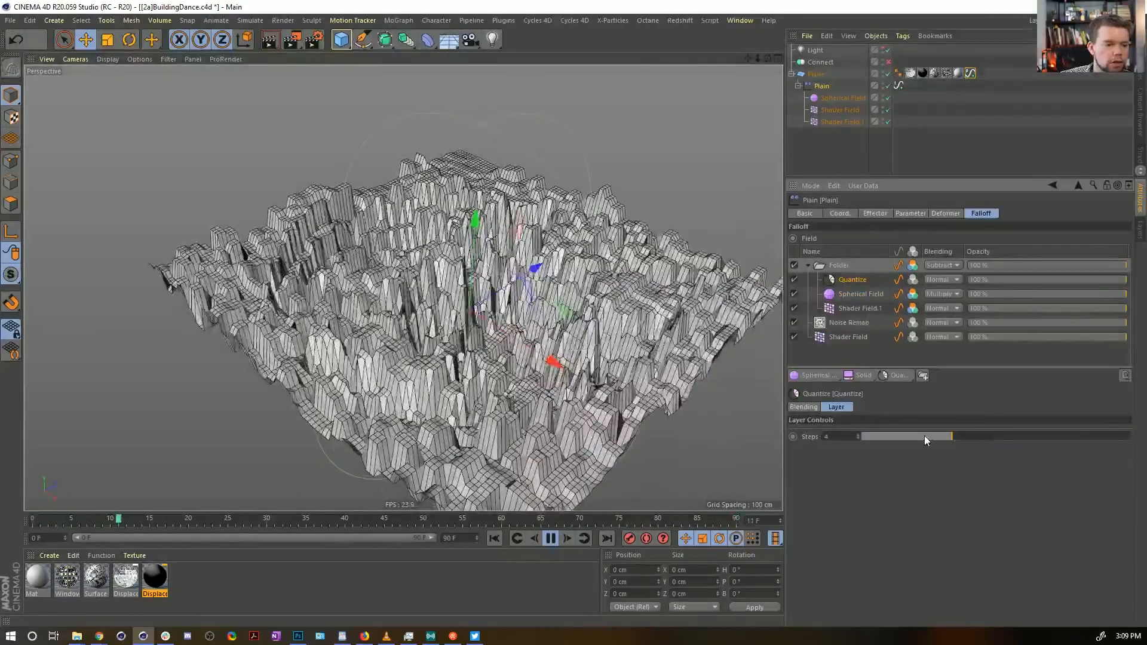
pyautogui.moveTo(906, 437); pyautogui.dragTo(966, 446)
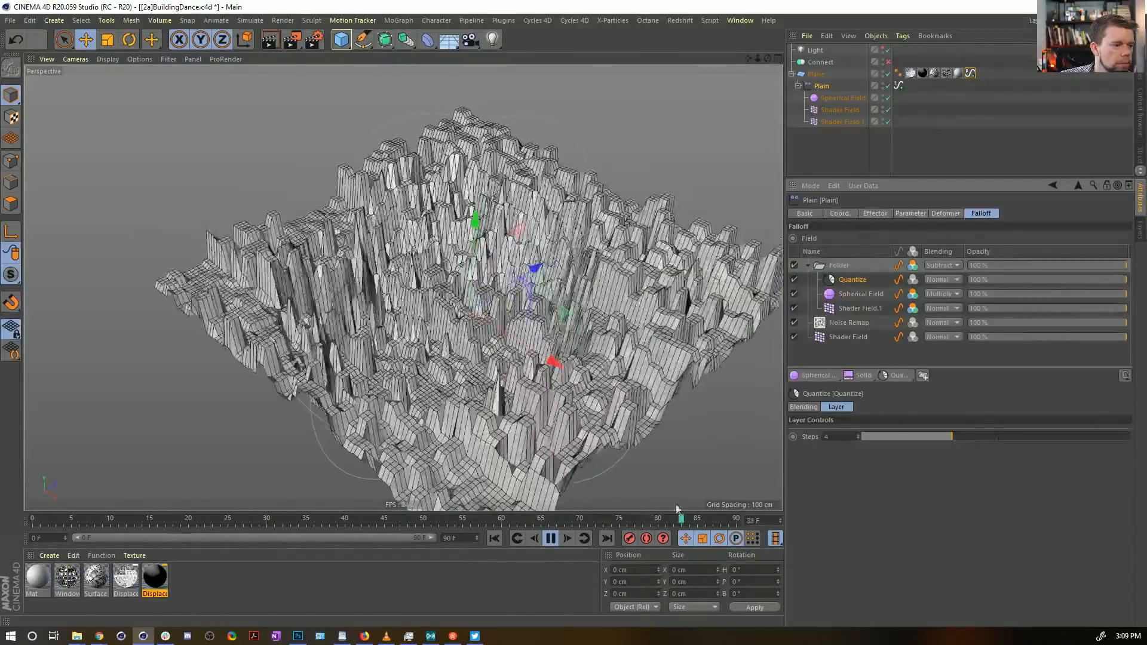
pyautogui.click(555, 539)
# Step: Set the Plane's width segments and height segments to 1000 each
pyautogui.click(868, 75)
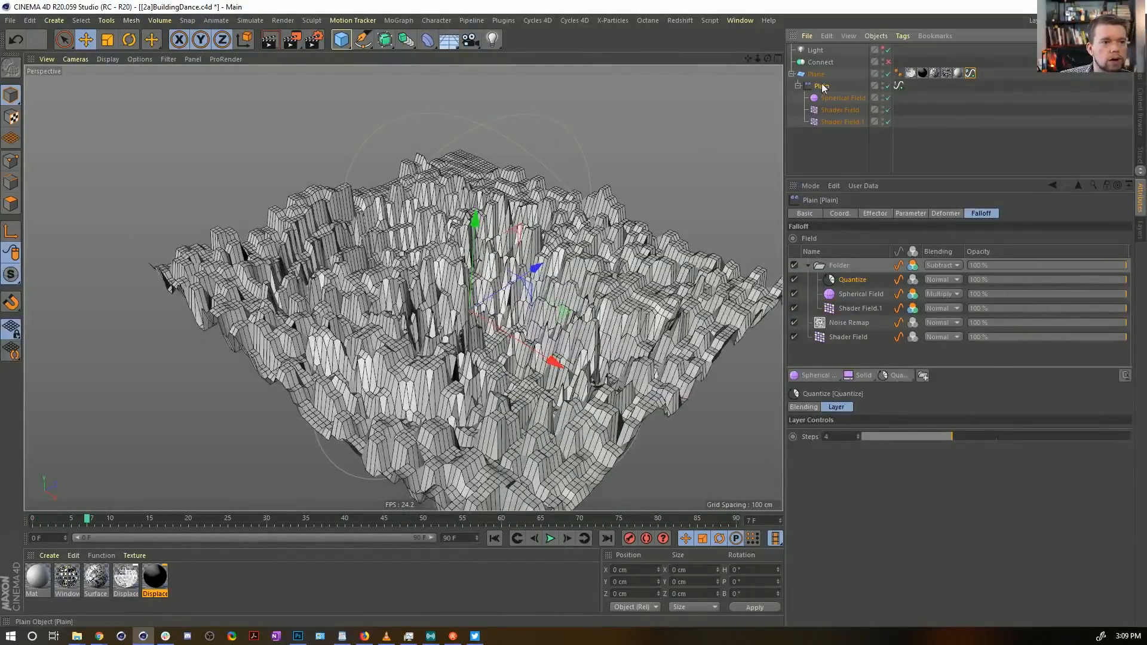
pyautogui.click(880, 263)
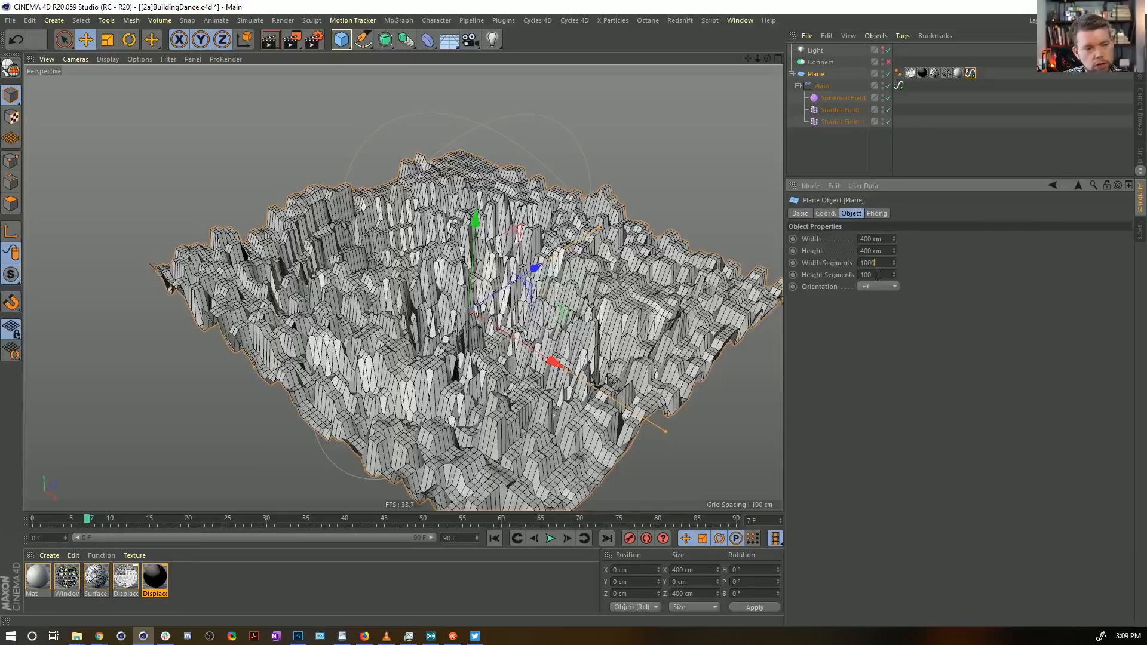
pyautogui.write('0')
pyautogui.press('Return')
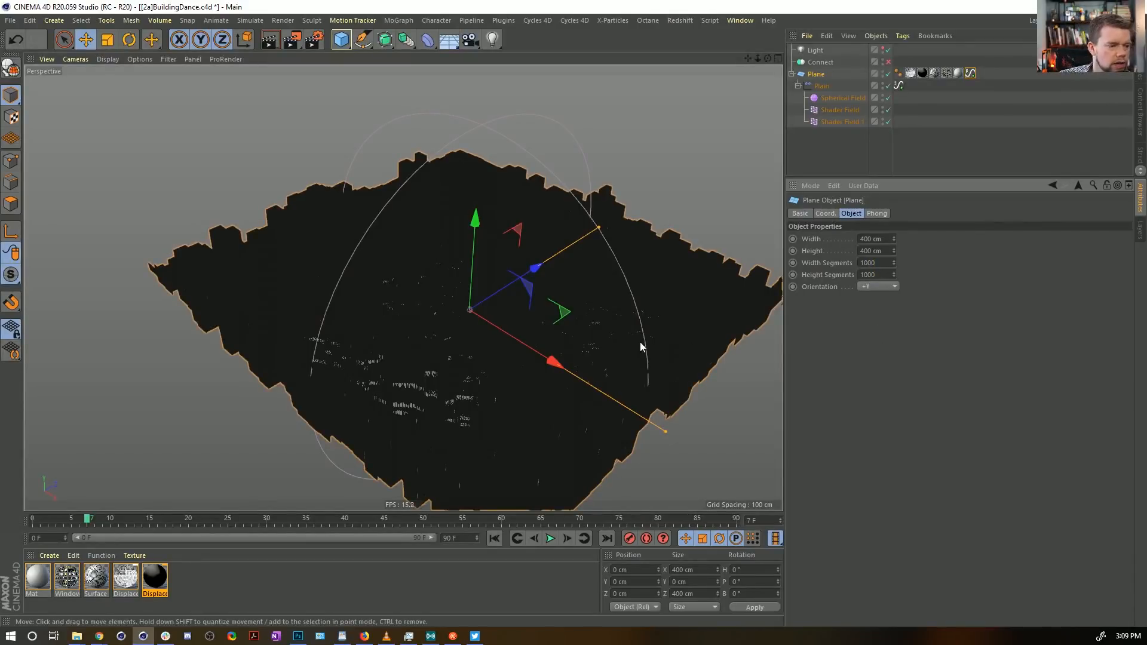
# Step: Move the last texture tag, the plain grey material, from the Plane onto the Connect object, and inspect the buildings up close
pyautogui.keyDown('alt'); pyautogui.moveTo(534, 289); pyautogui.dragTo(328, 288); pyautogui.keyUp('alt')
pyautogui.keyDown('alt'); pyautogui.moveTo(329, 288); pyautogui.dragTo(503, 255, button='right'); pyautogui.keyUp('alt')
pyautogui.keyDown('alt'); pyautogui.moveTo(580, 206); pyautogui.dragTo(443, 367, button='middle'); pyautogui.keyUp('alt')
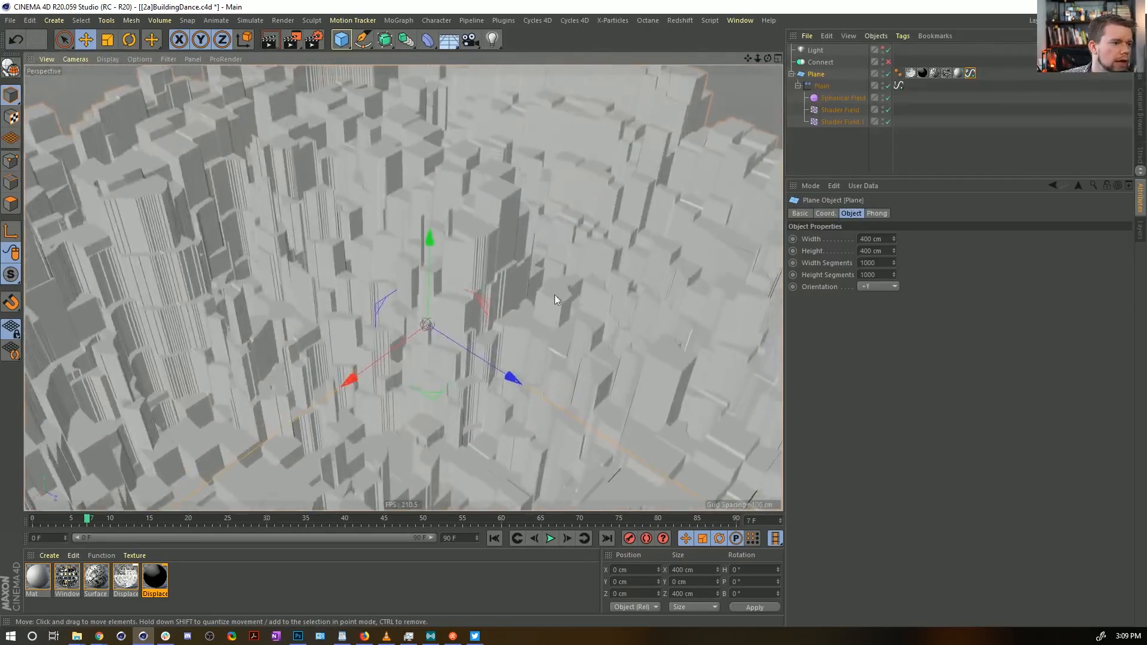
pyautogui.keyDown('alt'); pyautogui.moveTo(558, 313); pyautogui.dragTo(478, 334); pyautogui.keyUp('alt')
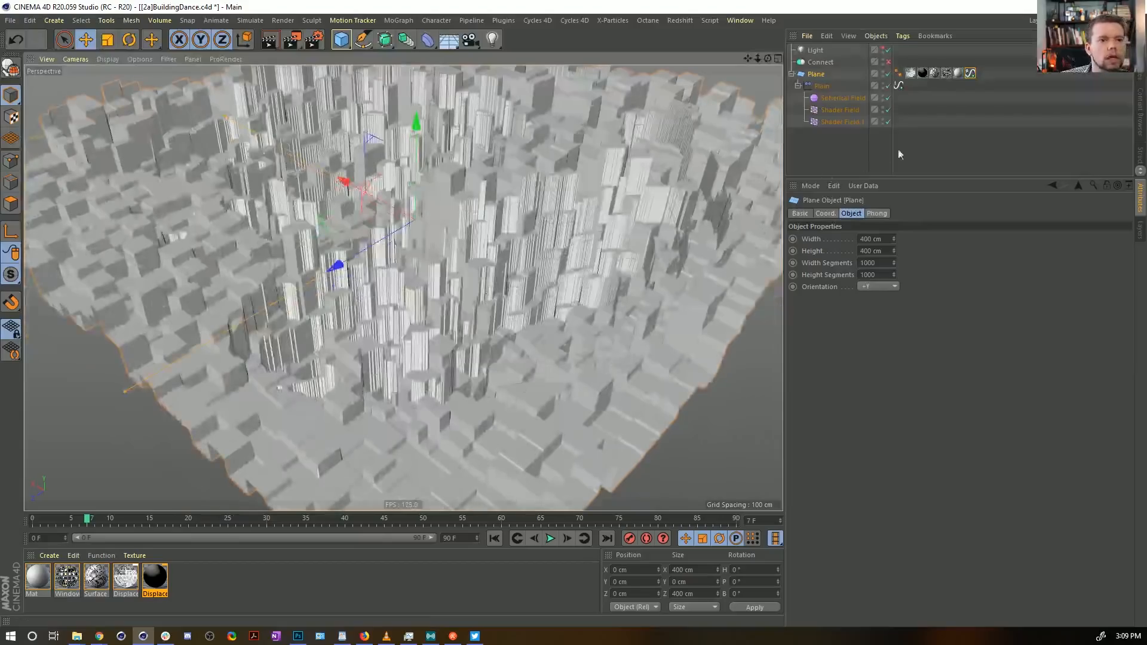
pyautogui.moveTo(957, 73); pyautogui.dragTo(899, 61)
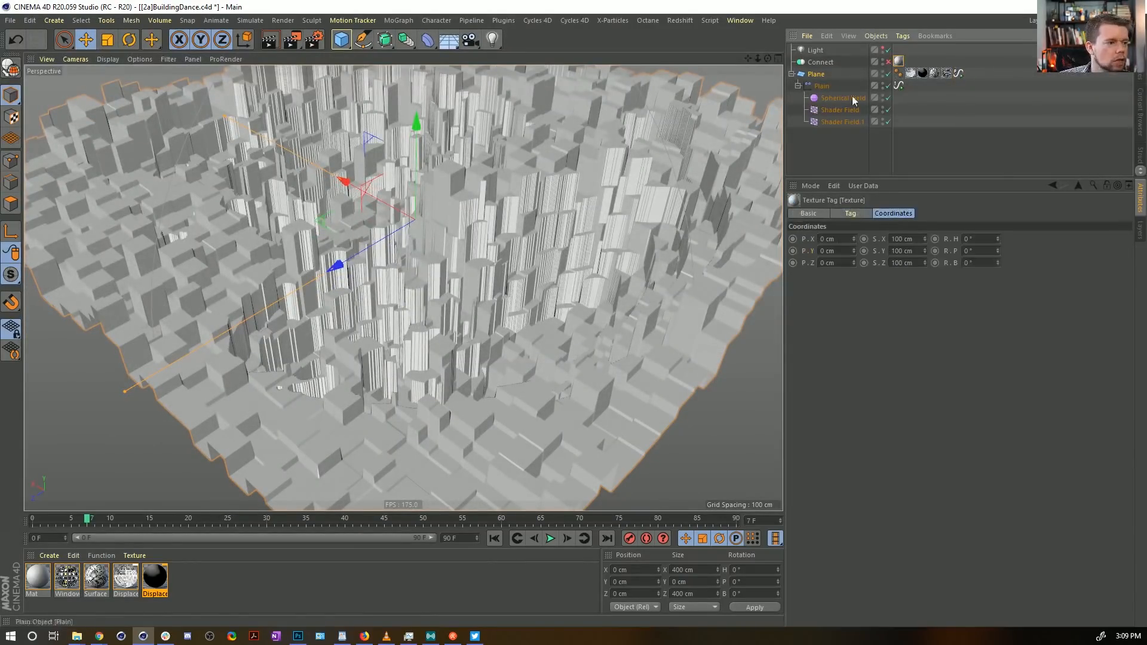
pyautogui.keyDown('alt'); pyautogui.moveTo(506, 287); pyautogui.dragTo(538, 515); pyautogui.keyUp('alt')
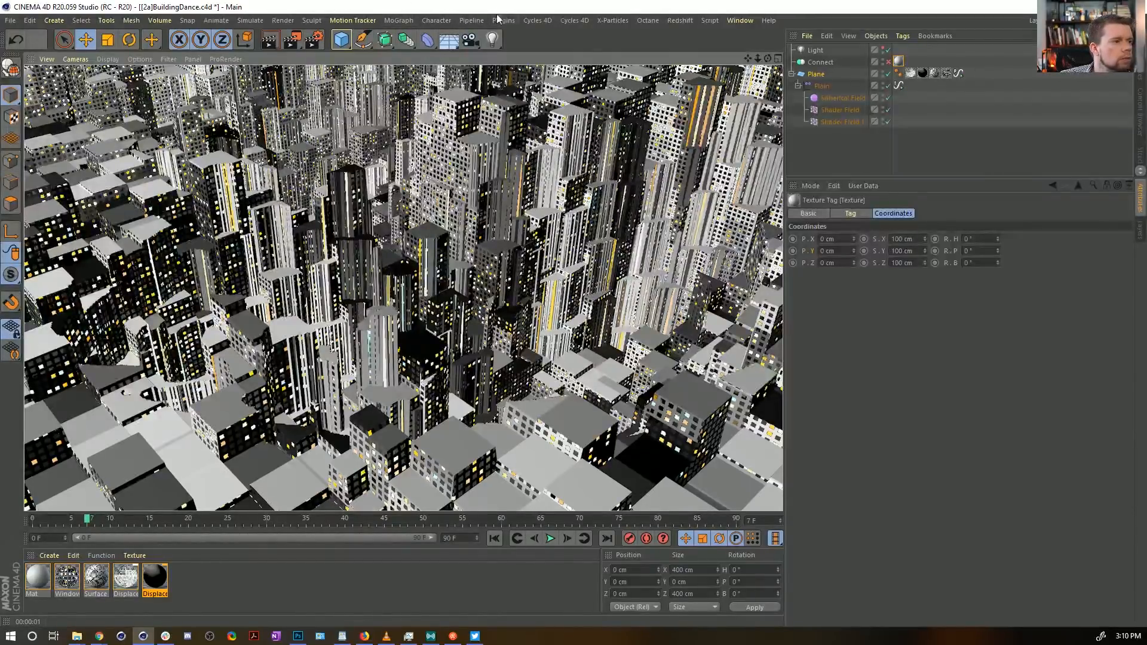
# Step: Add an Environment object with fog enabled and set the fog distance to 5000 cm
pyautogui.click(493, 40)
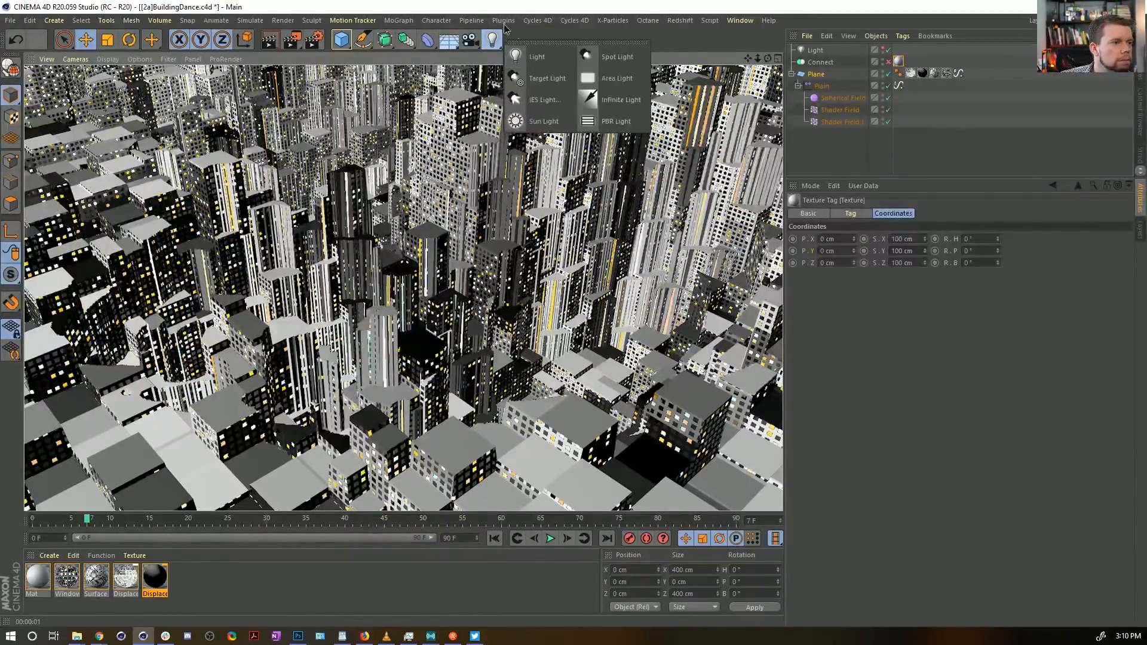
pyautogui.click(449, 40)
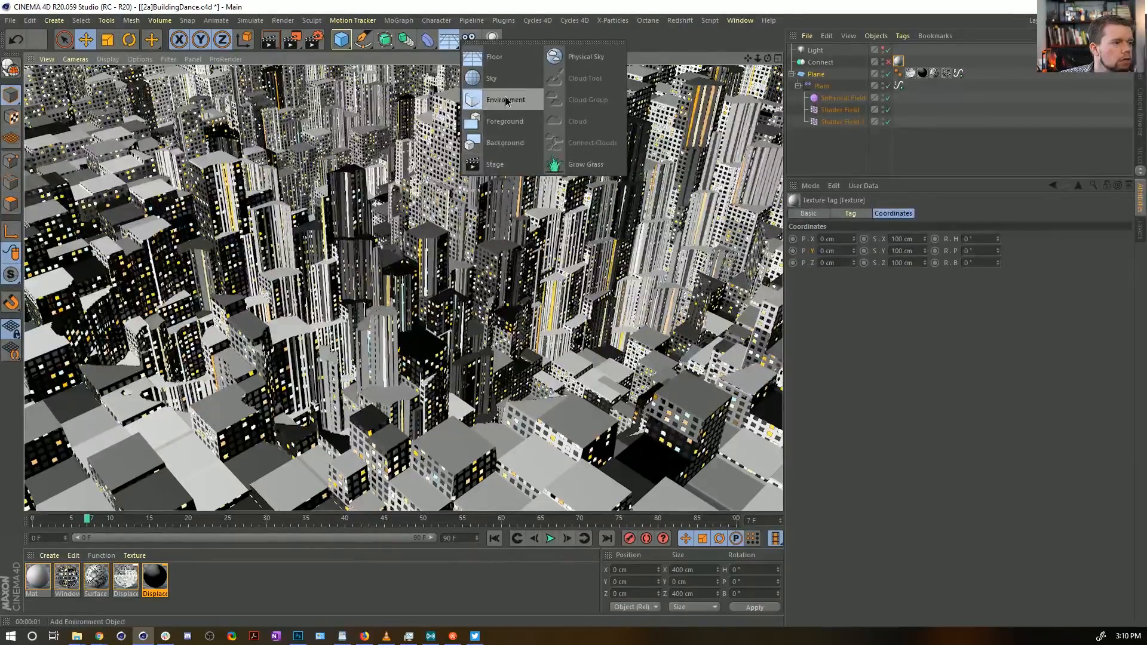
pyautogui.click(490, 109)
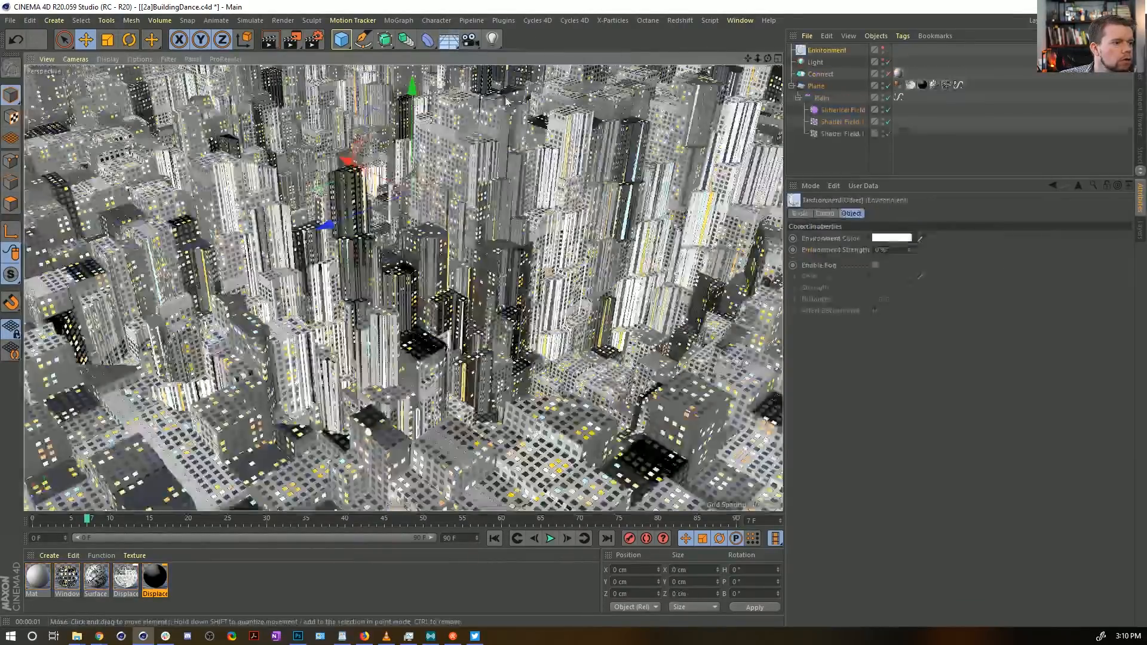
pyautogui.click(875, 265)
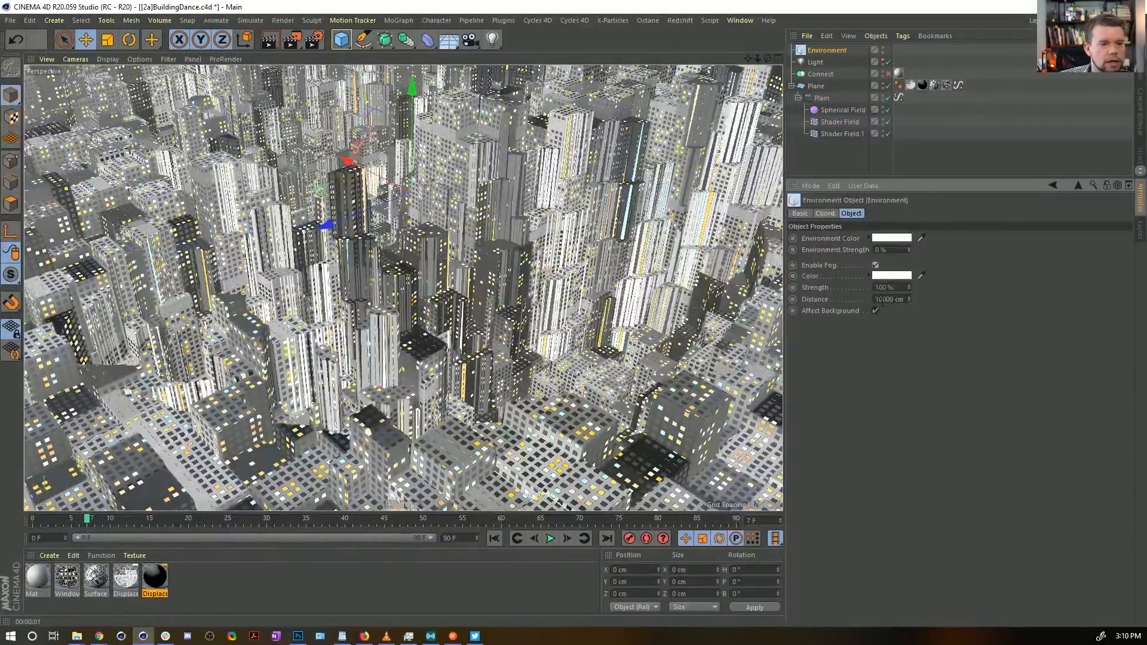
pyautogui.write('5000')
pyautogui.press('Return')
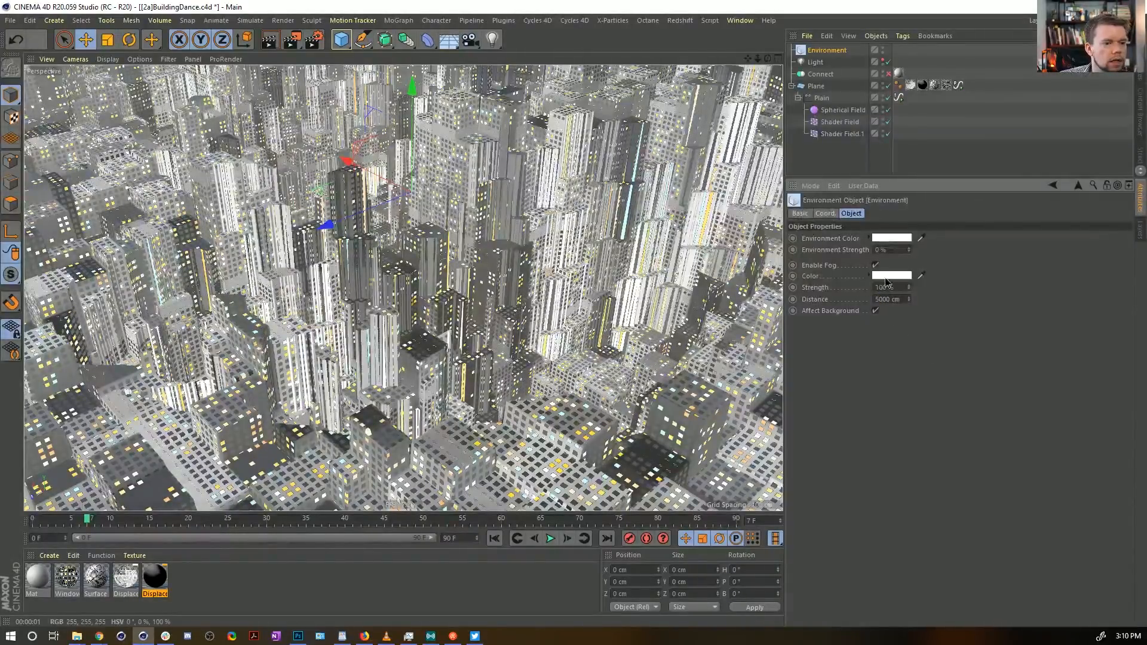
# Step: Color the Environment's fog orange at 100% saturation and set the fog distance to 1000 cm
pyautogui.click(885, 277)
pyautogui.moveTo(883, 289); pyautogui.dragTo(1006, 289)
pyautogui.moveTo(846, 278); pyautogui.dragTo(832, 279)
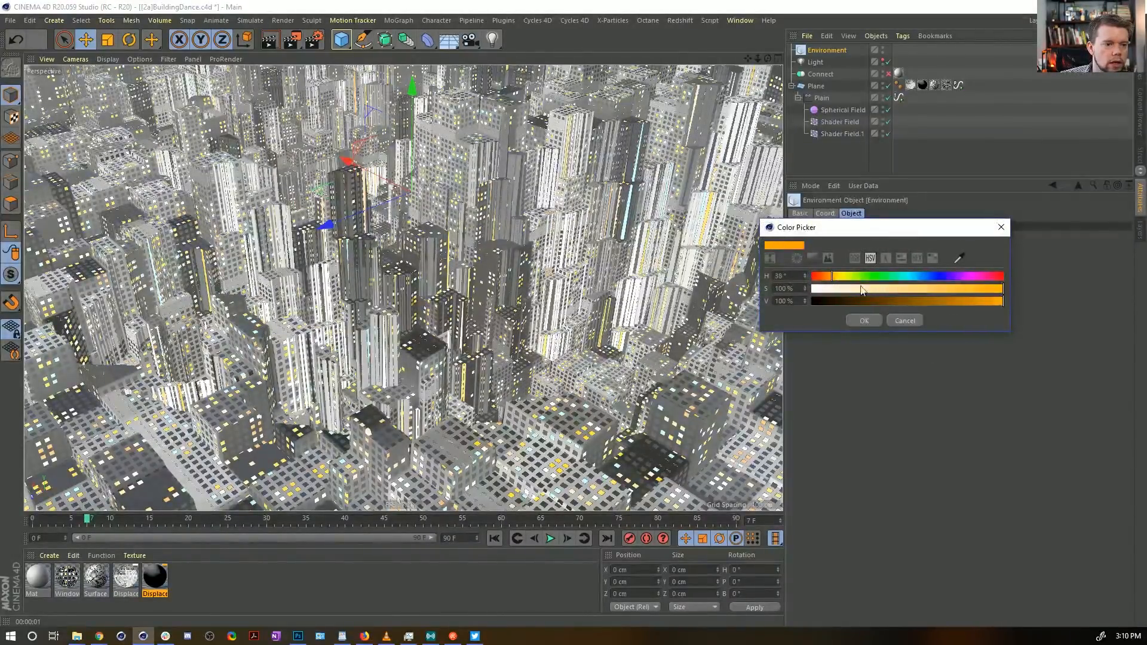
pyautogui.click(862, 318)
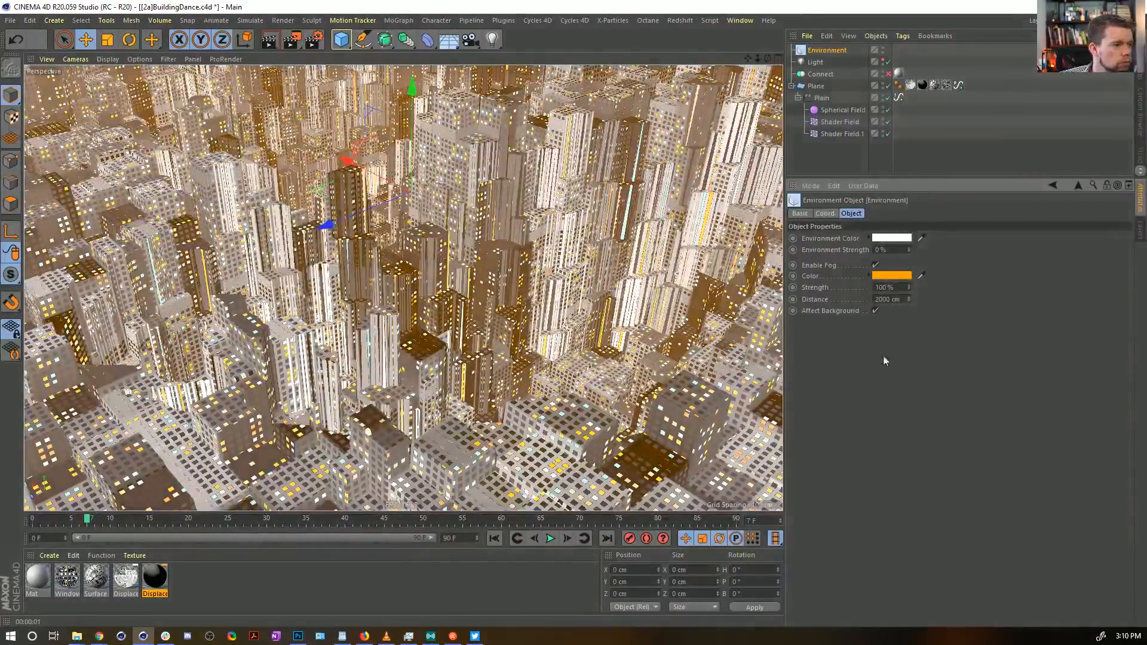
pyautogui.press('Return')
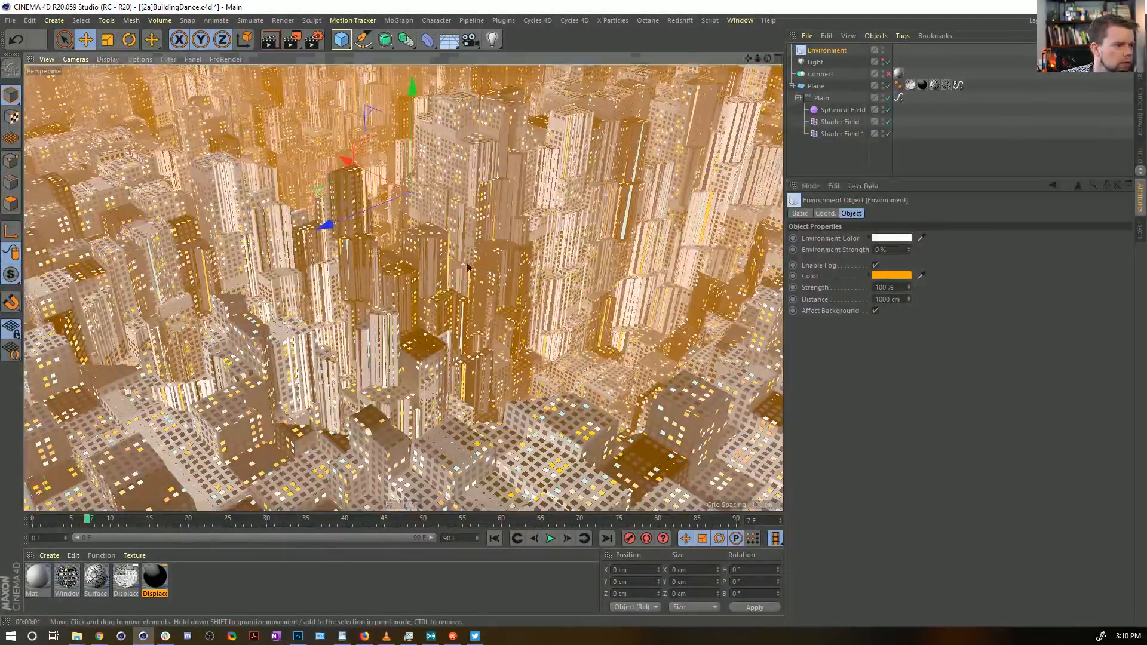
pyautogui.keyDown('alt'); pyautogui.moveTo(468, 263); pyautogui.dragTo(513, 326); pyautogui.keyUp('alt')
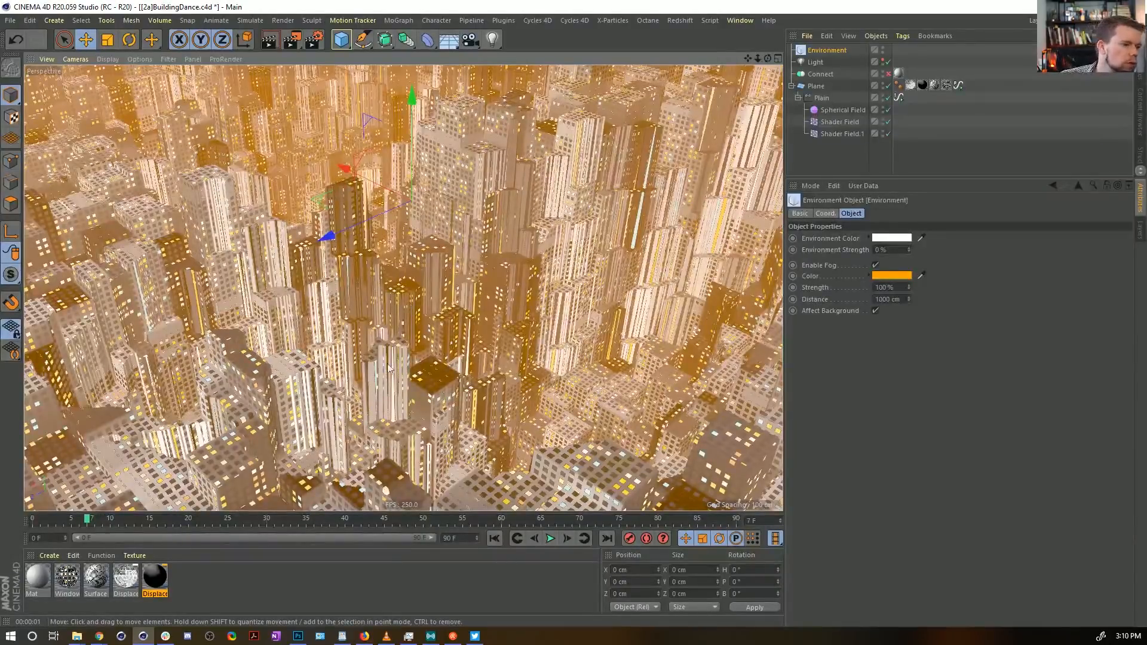
# Step: Add a camera, look through it, and frame a close wide-angle shot looking down over the buildings
pyautogui.click(816, 62)
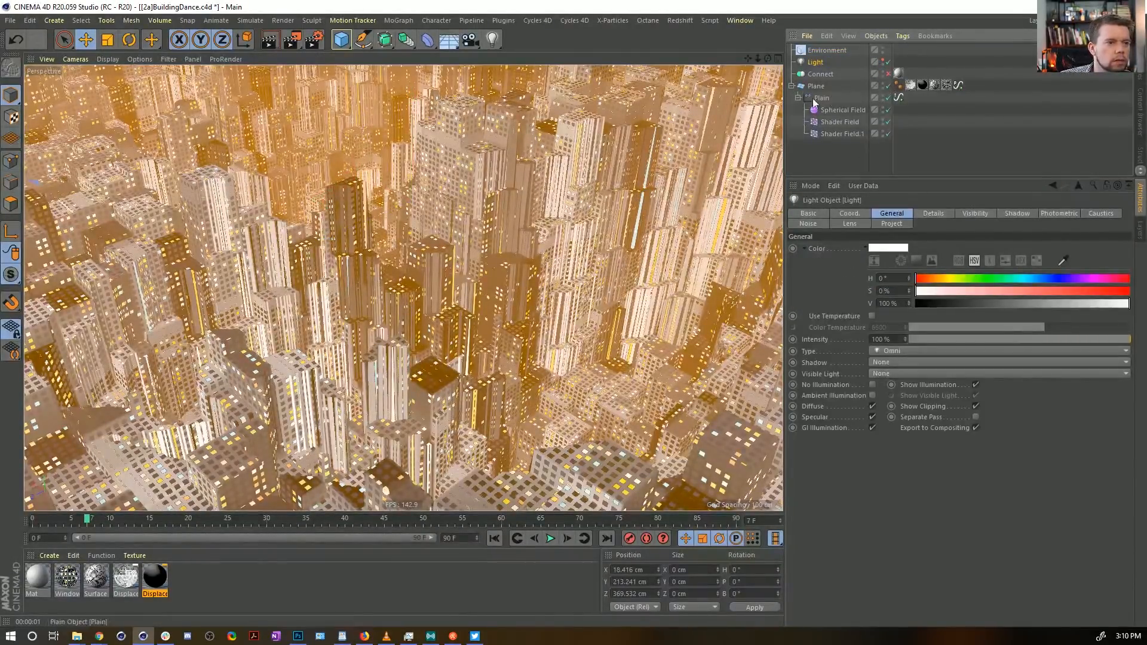
pyautogui.click(470, 39)
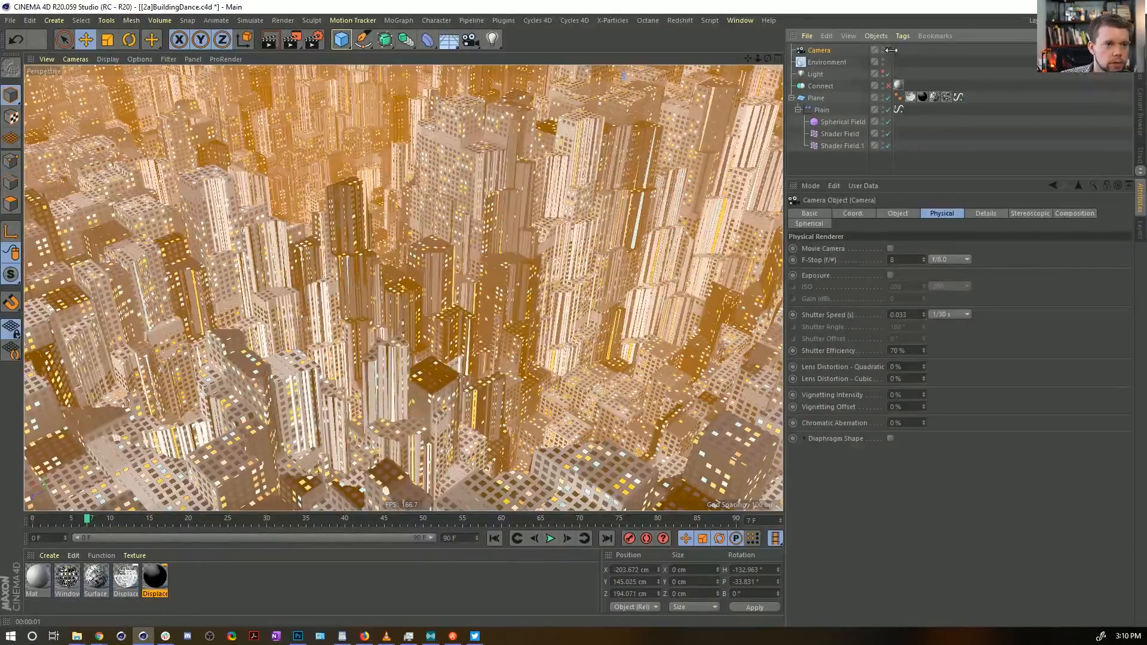
pyautogui.moveTo(892, 50); pyautogui.dragTo(844, 51)
pyautogui.doubleClick(788, 54)
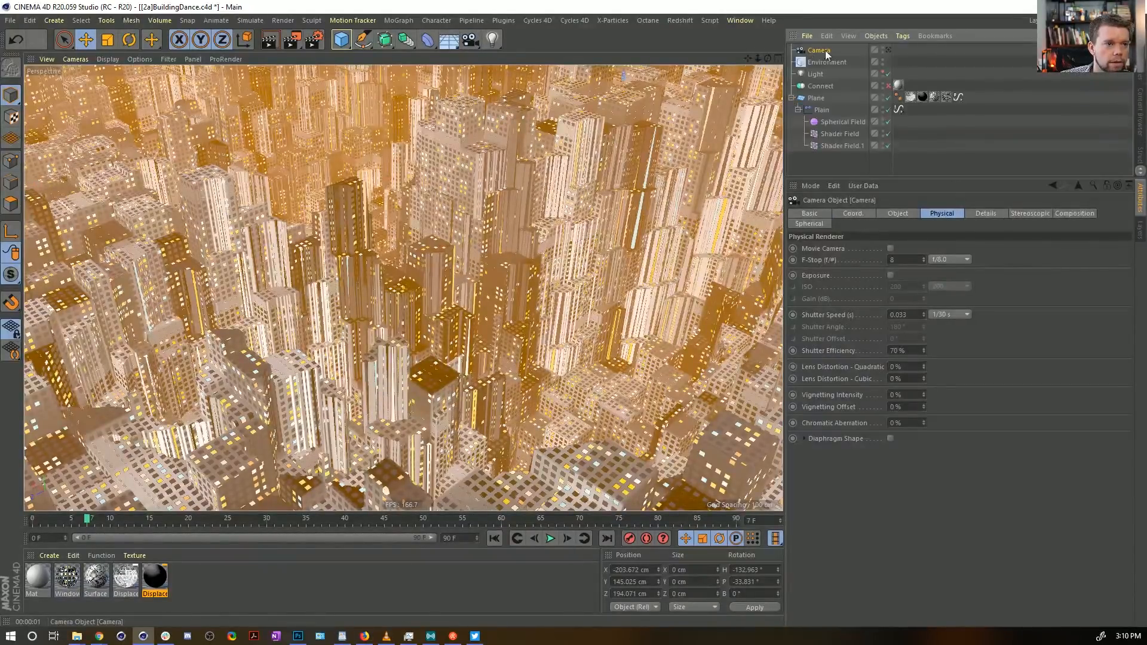
pyautogui.moveTo(757, 57); pyautogui.dragTo(707, 86)
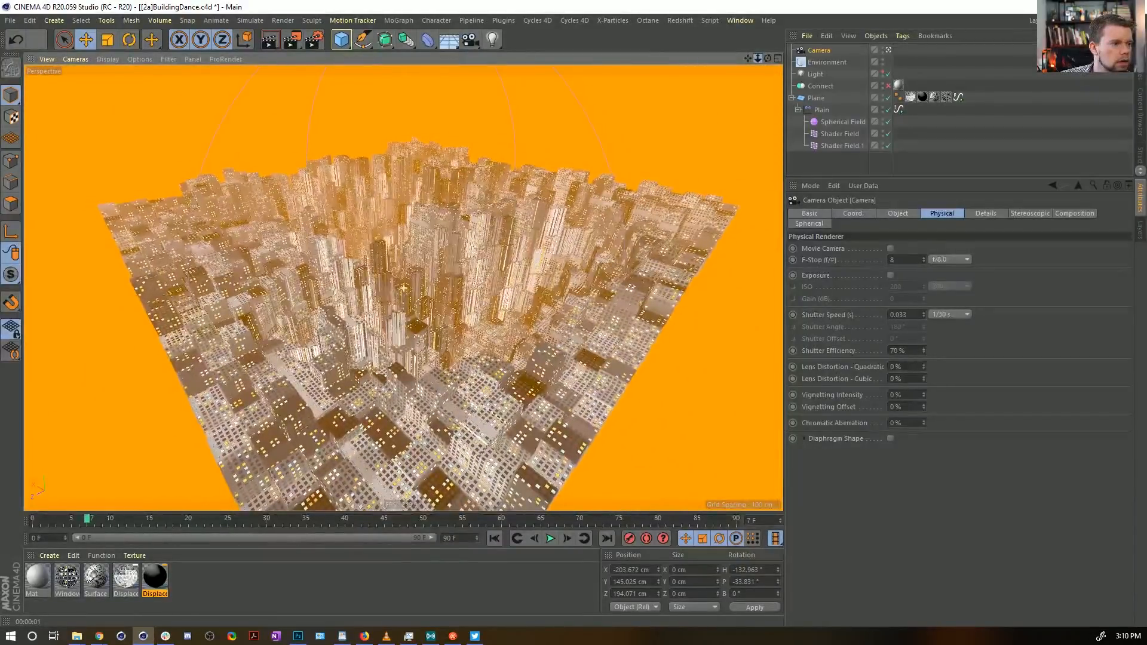
pyautogui.moveTo(747, 55); pyautogui.dragTo(470, 244)
pyautogui.keyDown('alt'); pyautogui.moveTo(471, 244); pyautogui.dragTo(481, 249, button='middle'); pyautogui.keyUp('alt')
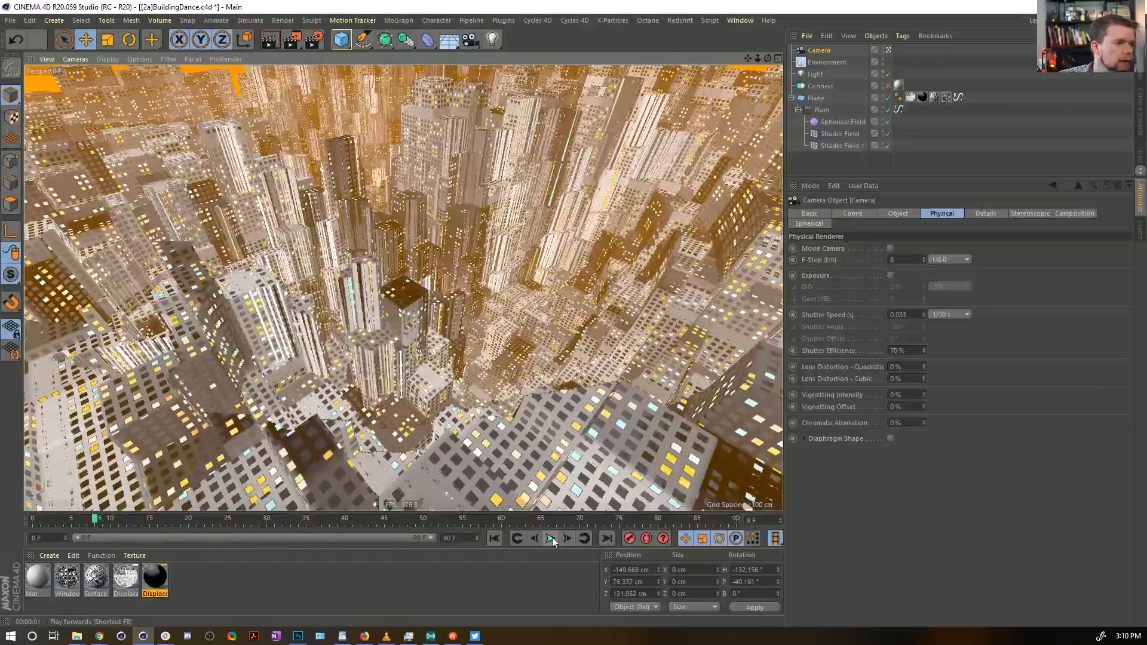
# Step: Play the city animation through the camera from the first frame, then stop and return to frame 0
pyautogui.click(495, 539)
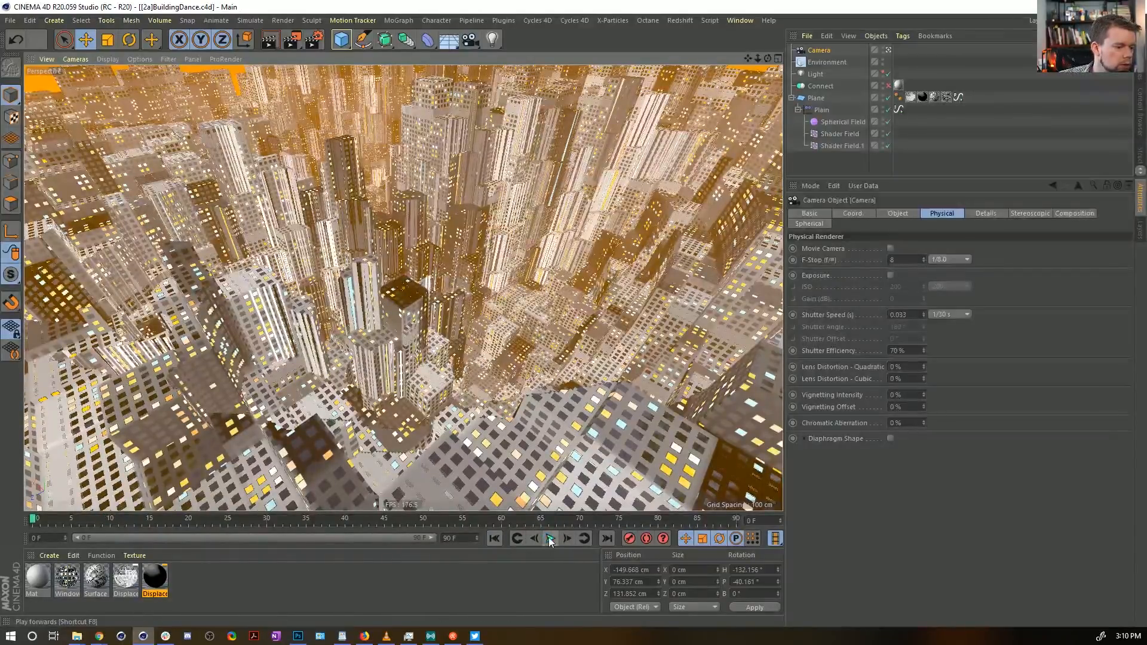
pyautogui.click(550, 540)
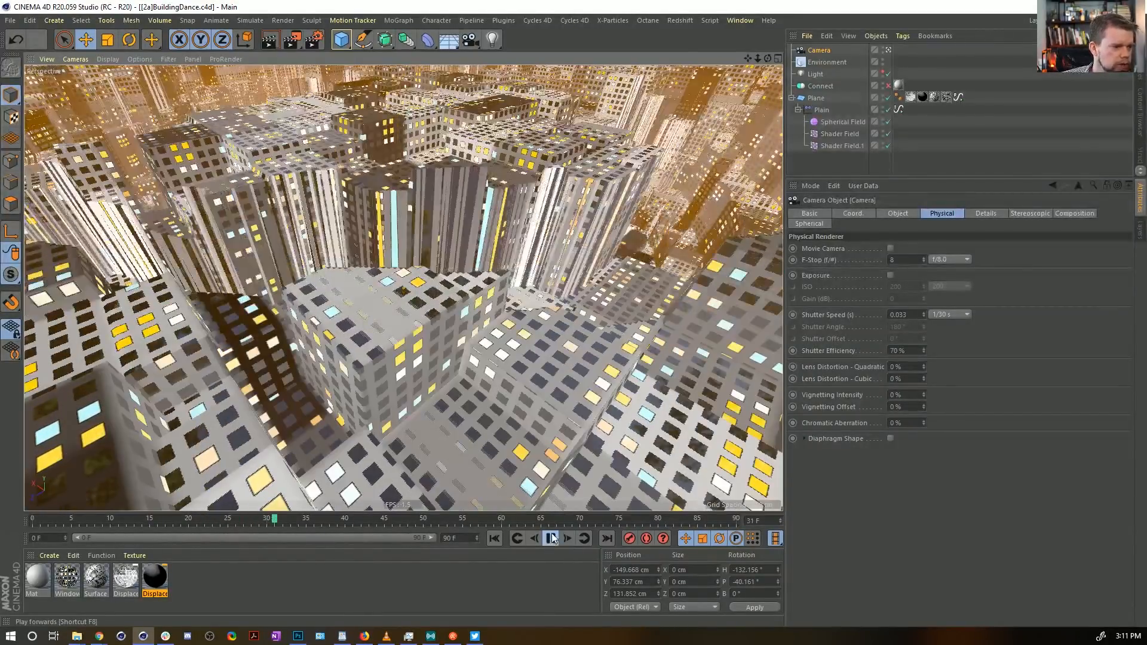
pyautogui.click(553, 539)
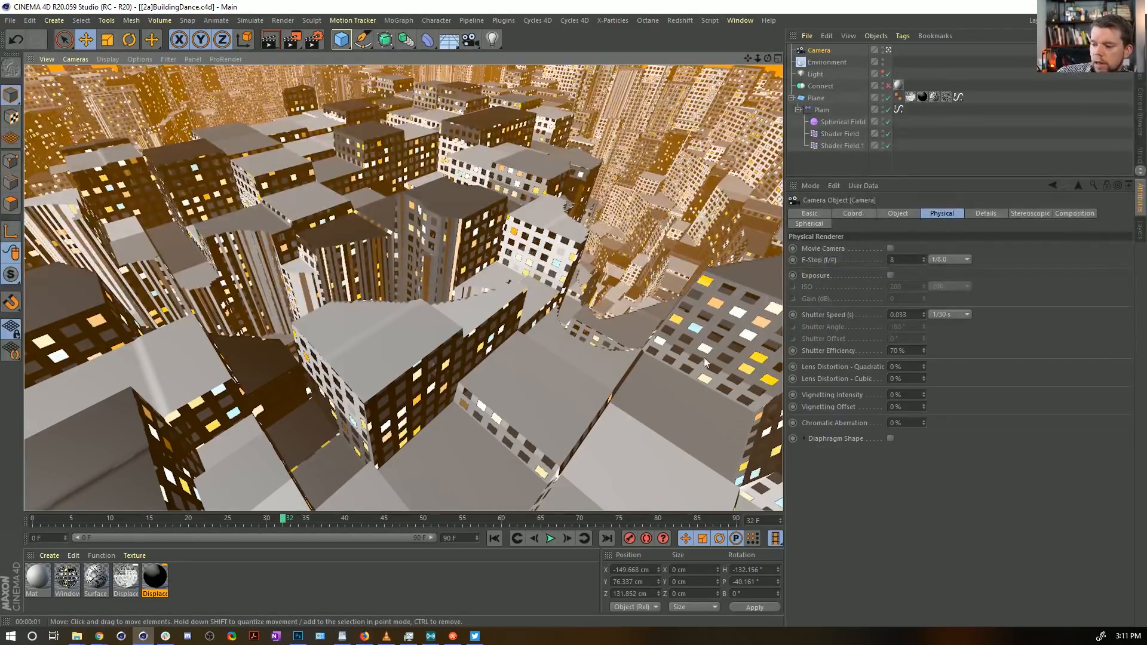
pyautogui.click(495, 539)
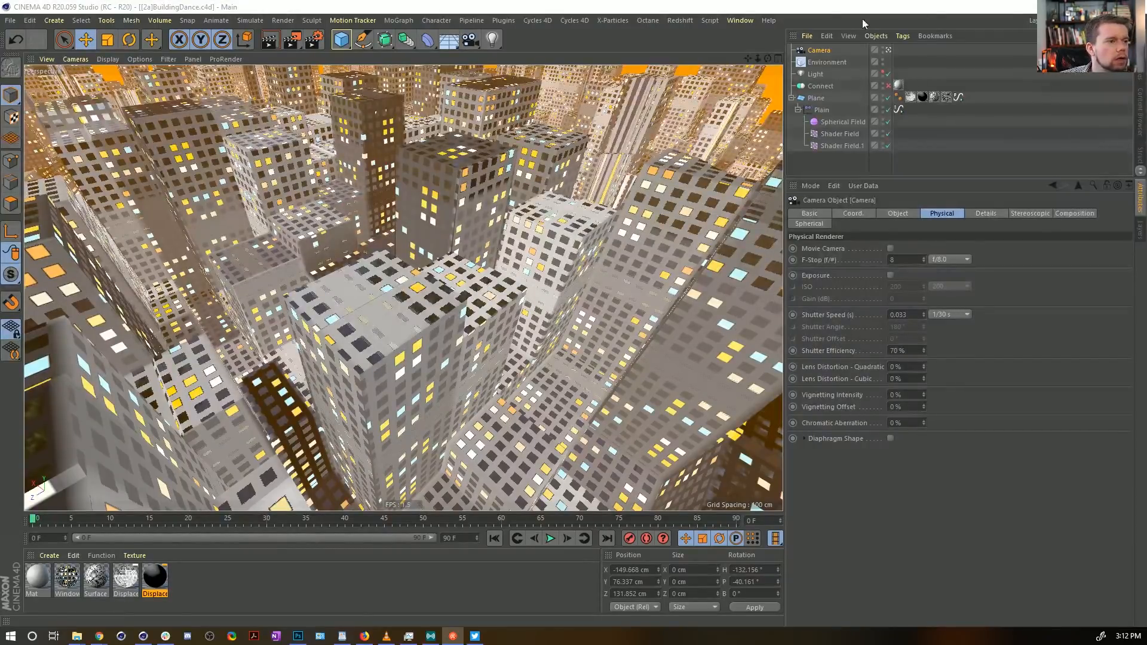
# Step: Create a new project and add a Plane primitive to it
pyautogui.hotkey('ctrl', 'n')
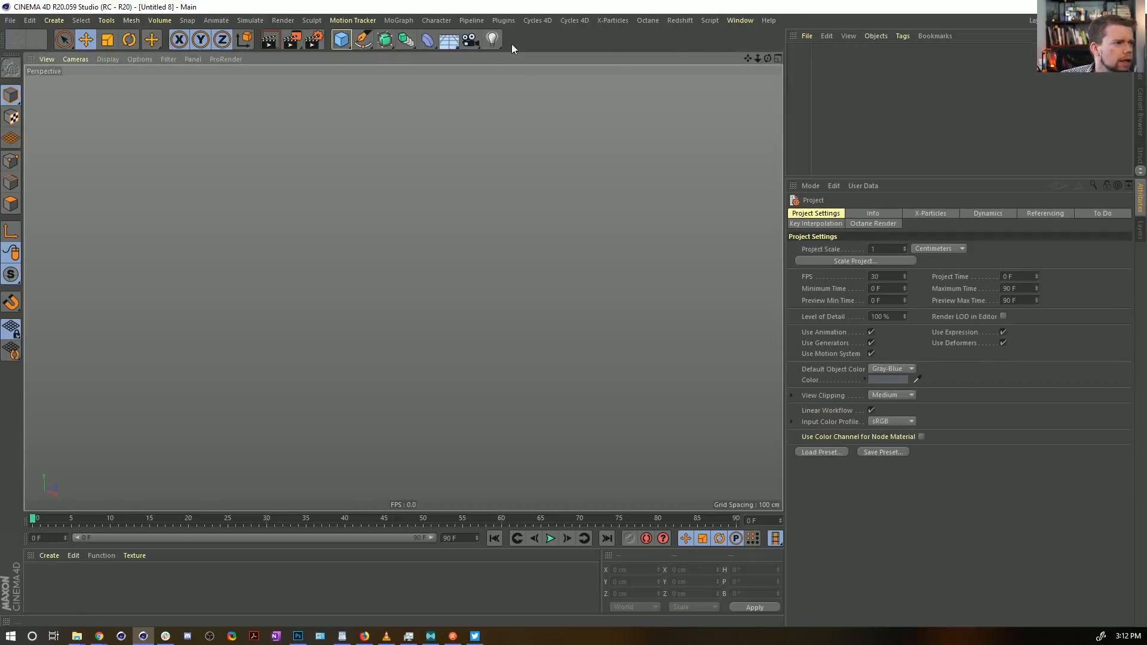
pyautogui.click(341, 39)
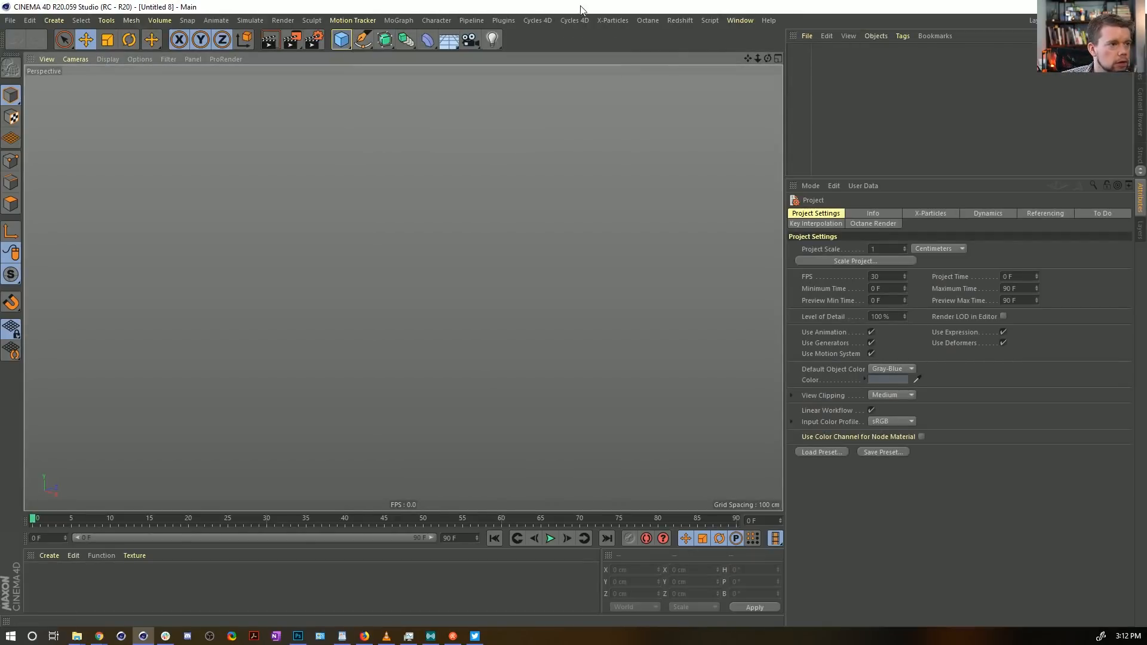
pyautogui.click(346, 42)
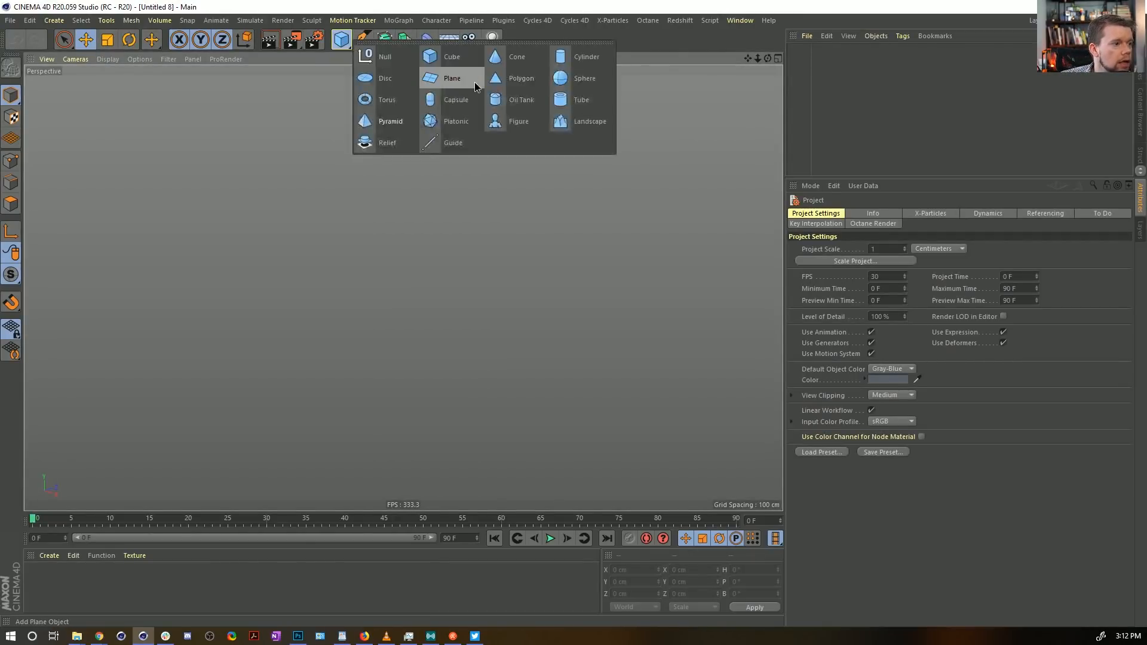
pyautogui.click(477, 87)
pyautogui.keyDown('alt'); pyautogui.moveTo(619, 329); pyautogui.dragTo(530, 352); pyautogui.keyUp('alt')
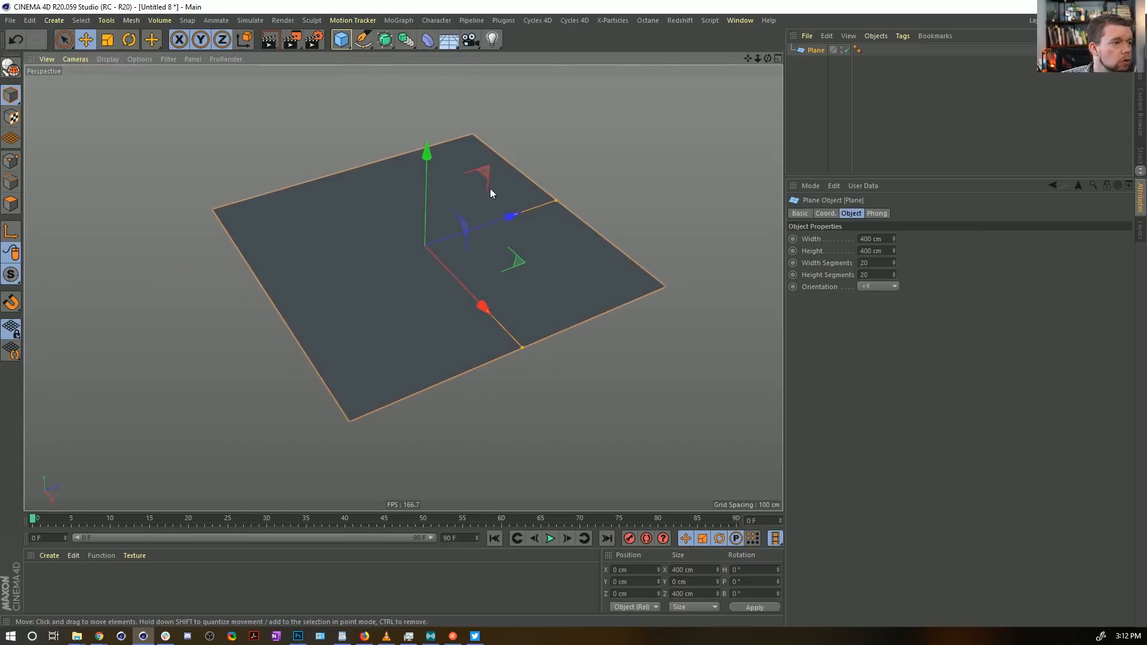
# Step: Add a Hair object to the Plane and set its guides' root to Polygon Center
pyautogui.click(398, 20)
pyautogui.click(398, 21)
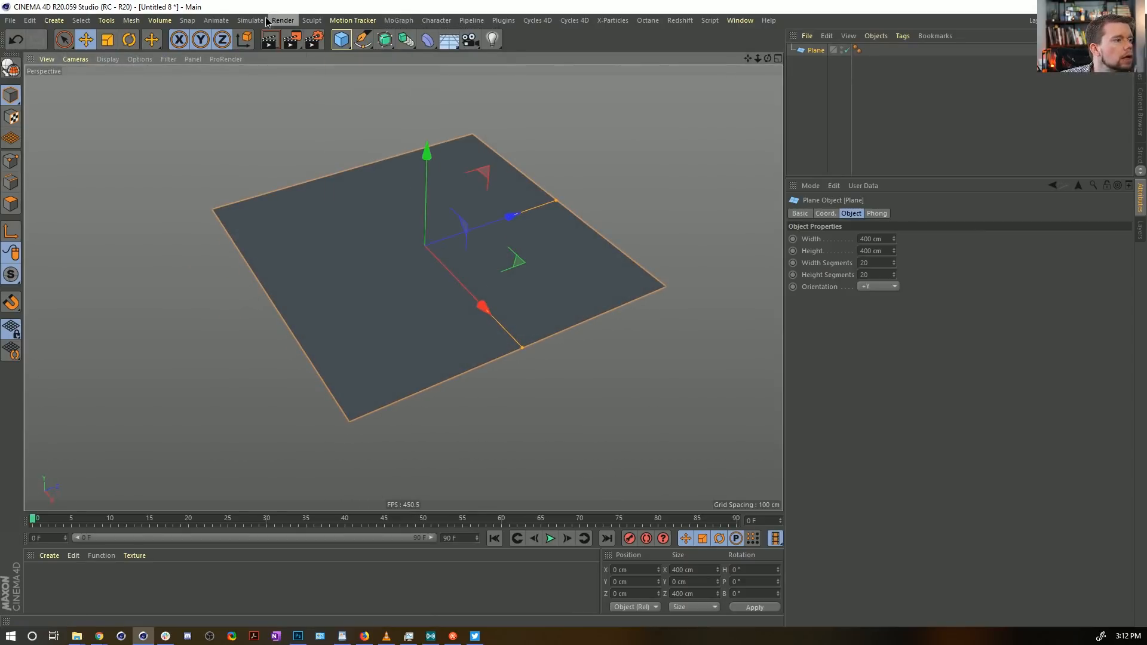
pyautogui.click(250, 20)
pyautogui.moveTo(255, 52)
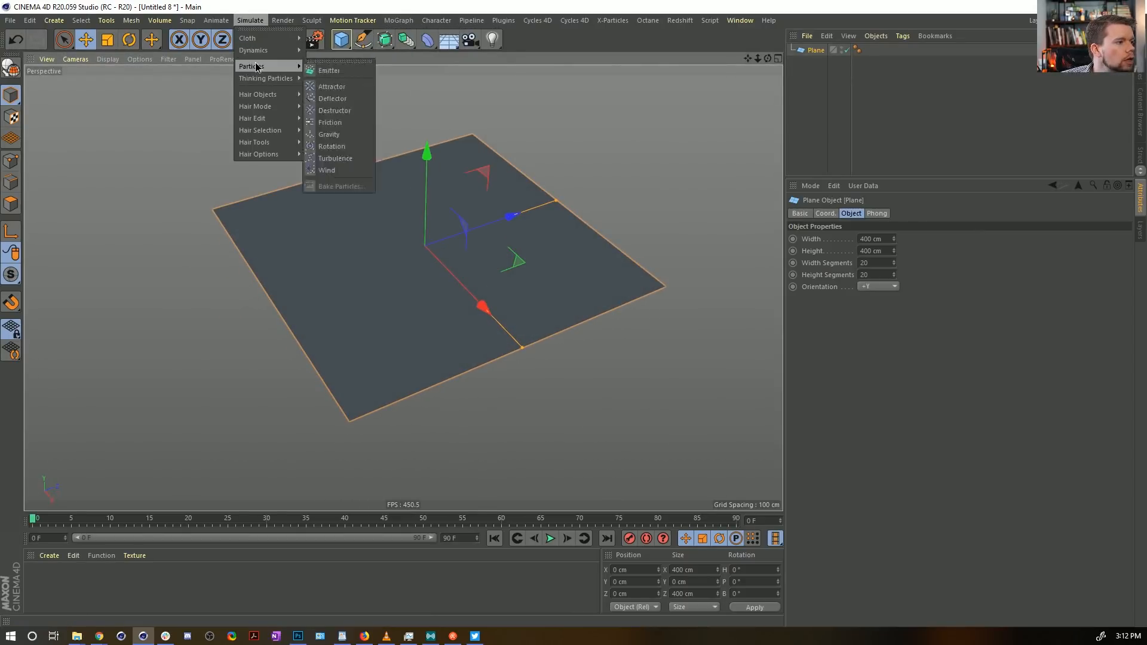
pyautogui.moveTo(258, 94)
pyautogui.click(332, 97)
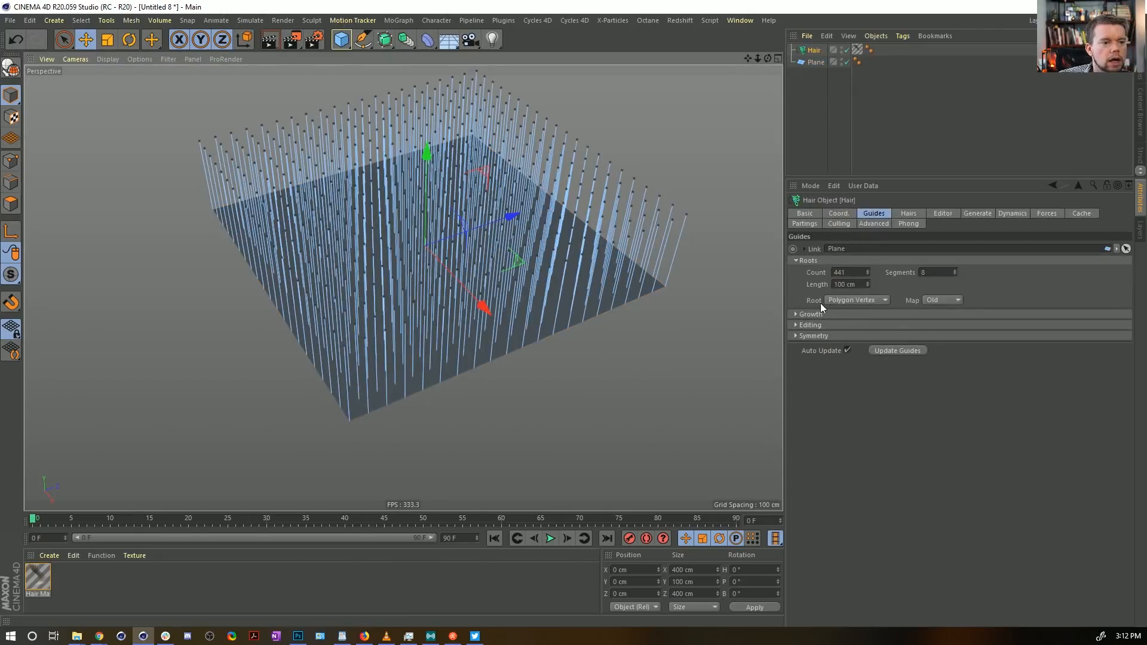
pyautogui.click(835, 299)
pyautogui.click(854, 323)
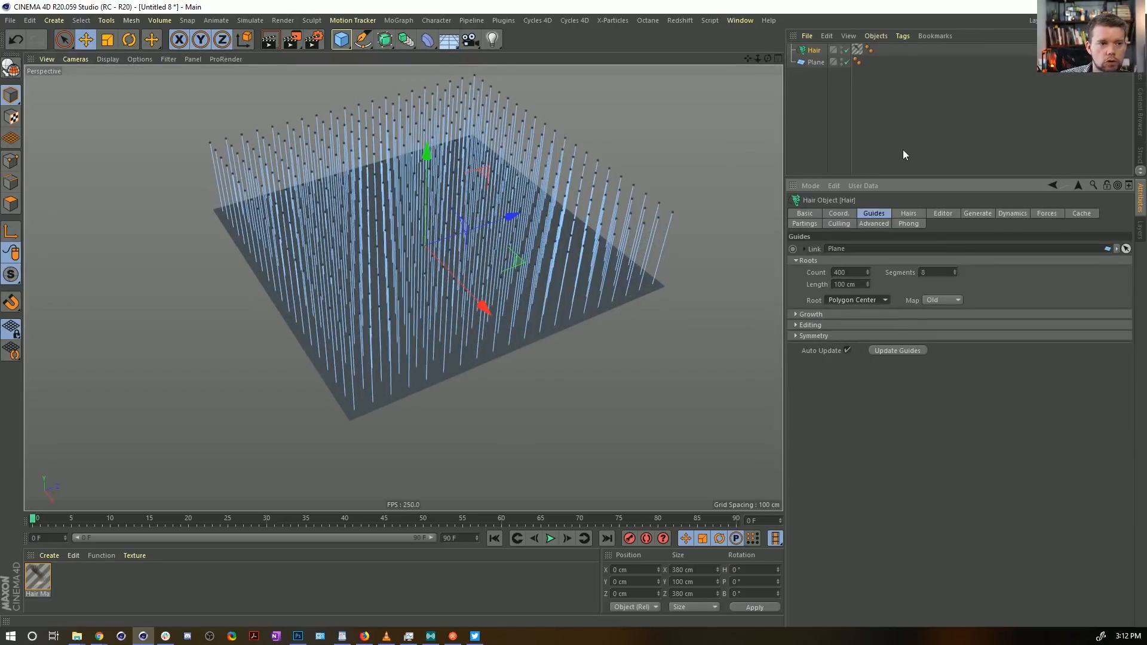
# Step: Set the root of the Hair object's hairs to As Guides
pyautogui.click(909, 213)
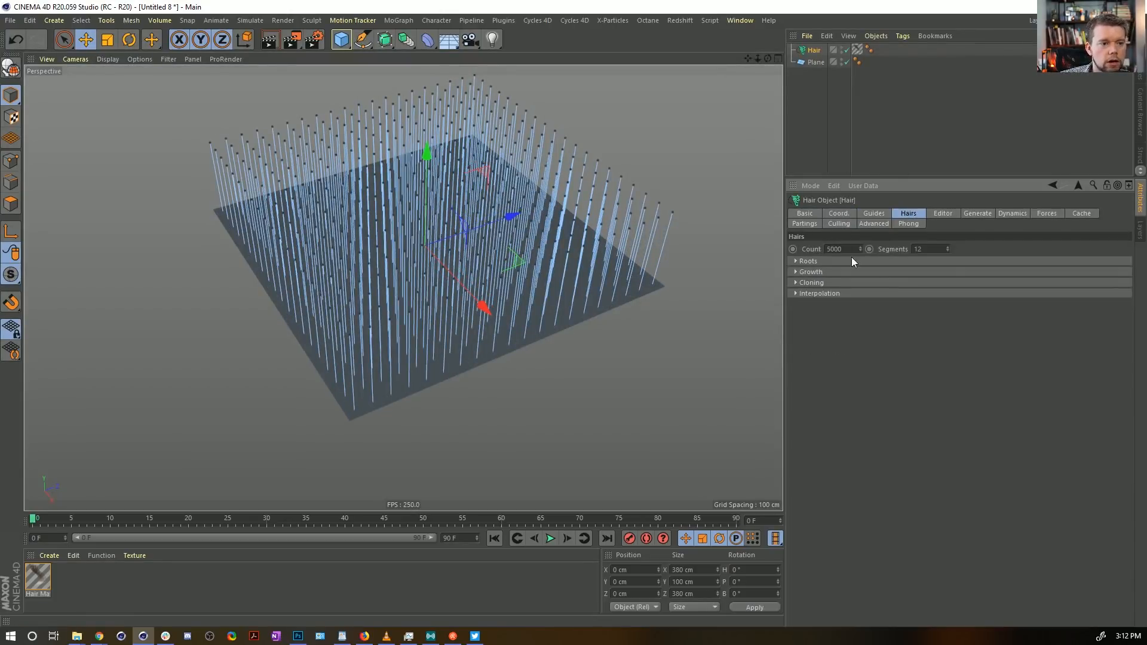
pyautogui.click(829, 262)
pyautogui.click(838, 273)
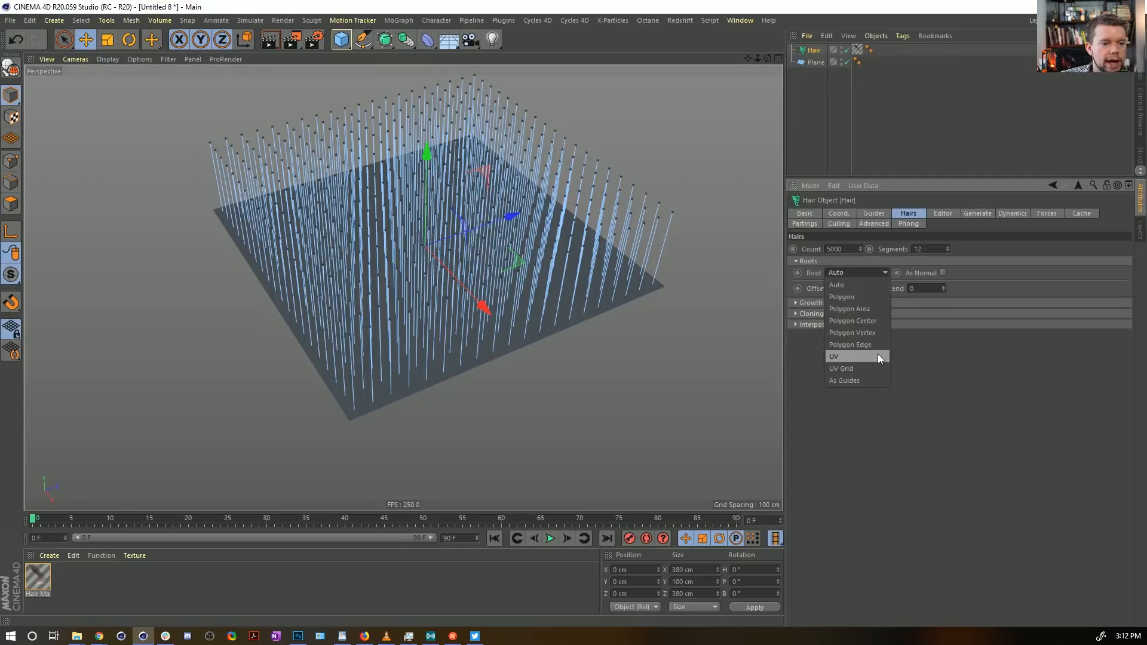
pyautogui.click(862, 379)
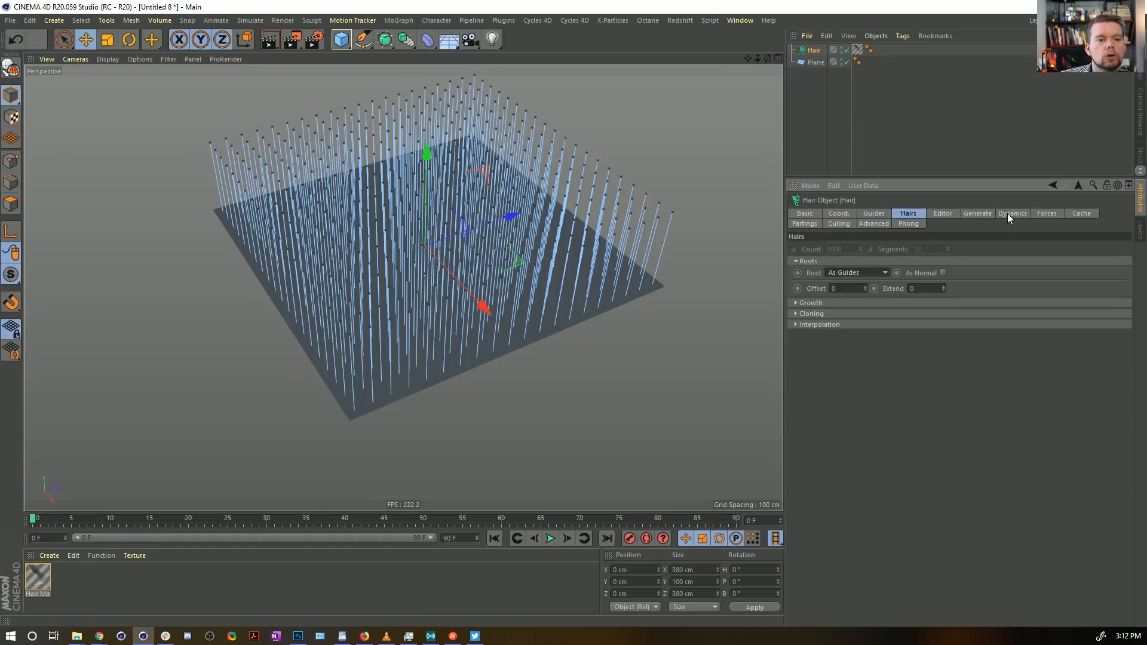
# Step: Turn off Render Hairs and set the Hair object's generated geometry type to Square
pyautogui.click(979, 214)
pyautogui.click(847, 248)
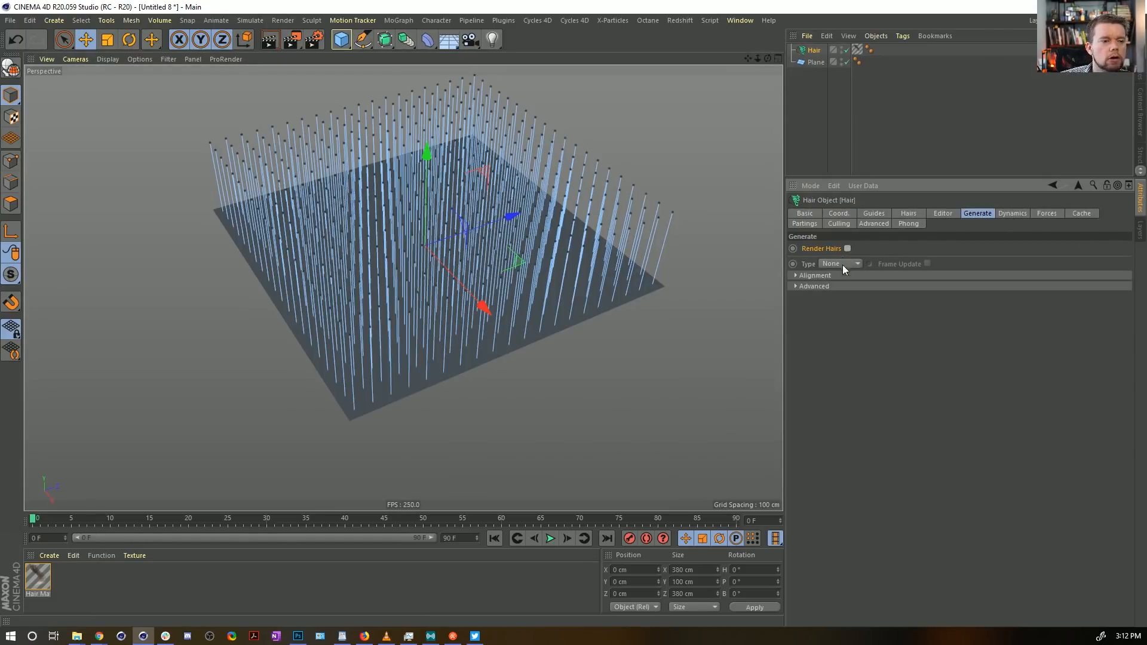
pyautogui.click(843, 264)
pyautogui.click(840, 323)
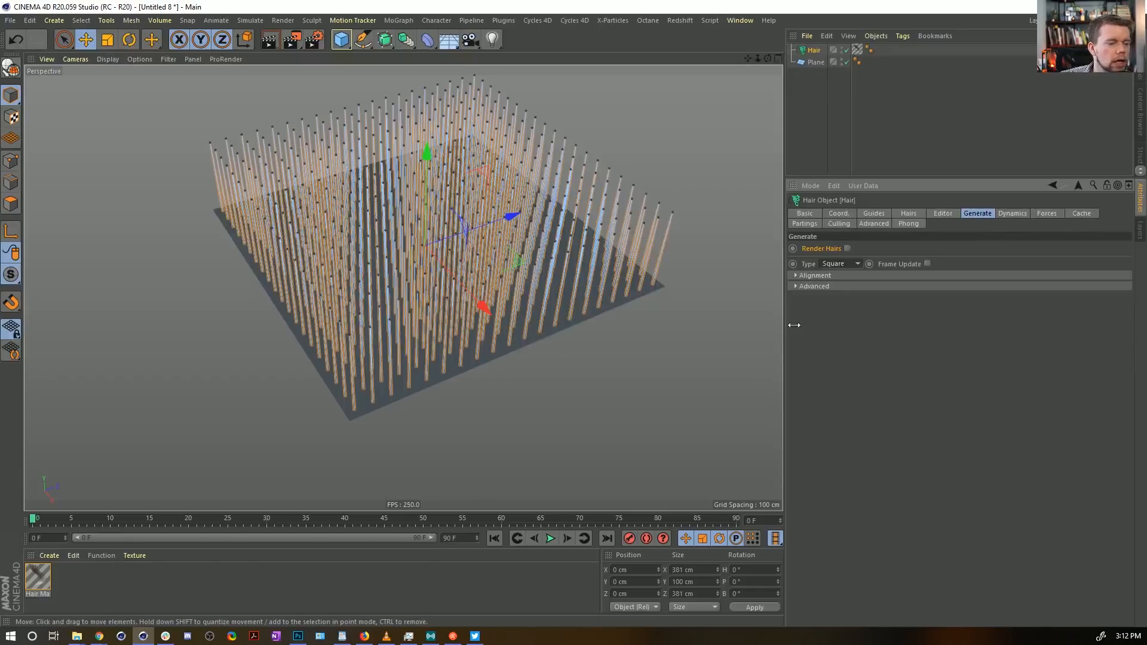
# Step: Set the hair material's thickness to 15 cm at both the root and the tip, and close the Material Editor
pyautogui.click(32, 579)
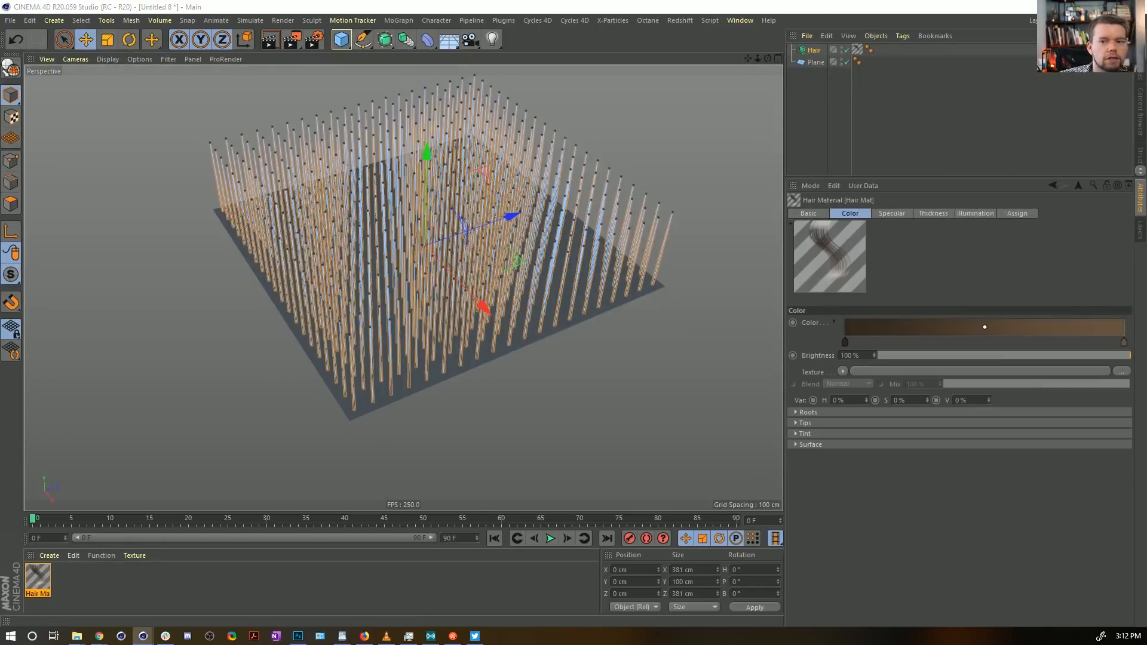
pyautogui.doubleClick(37, 578)
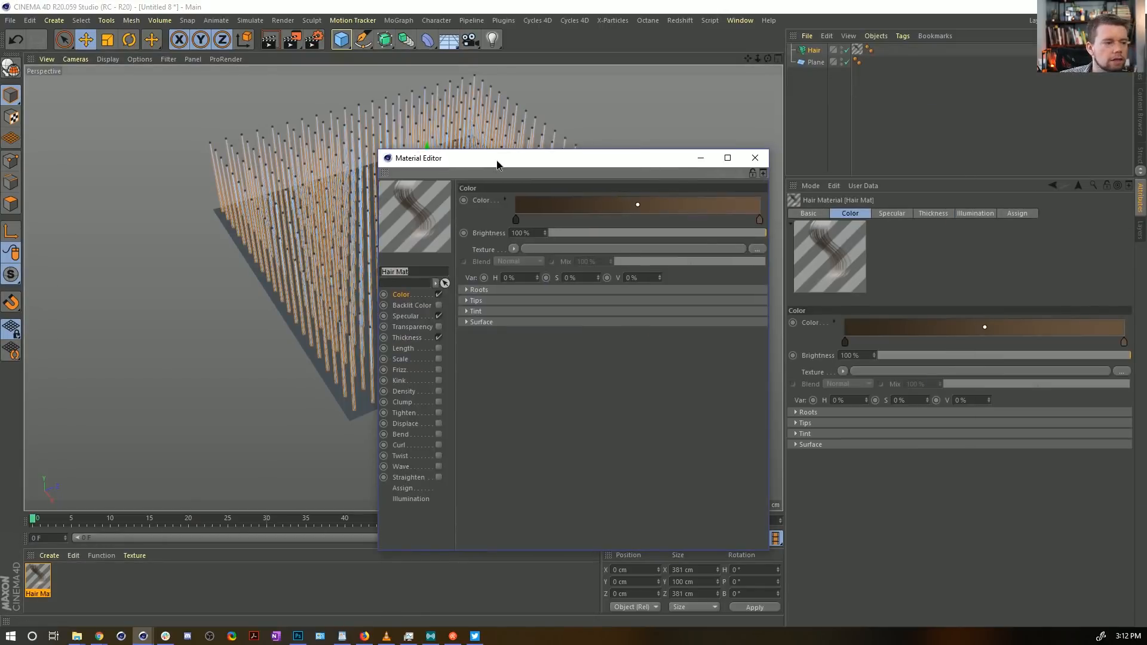
pyautogui.click(407, 337)
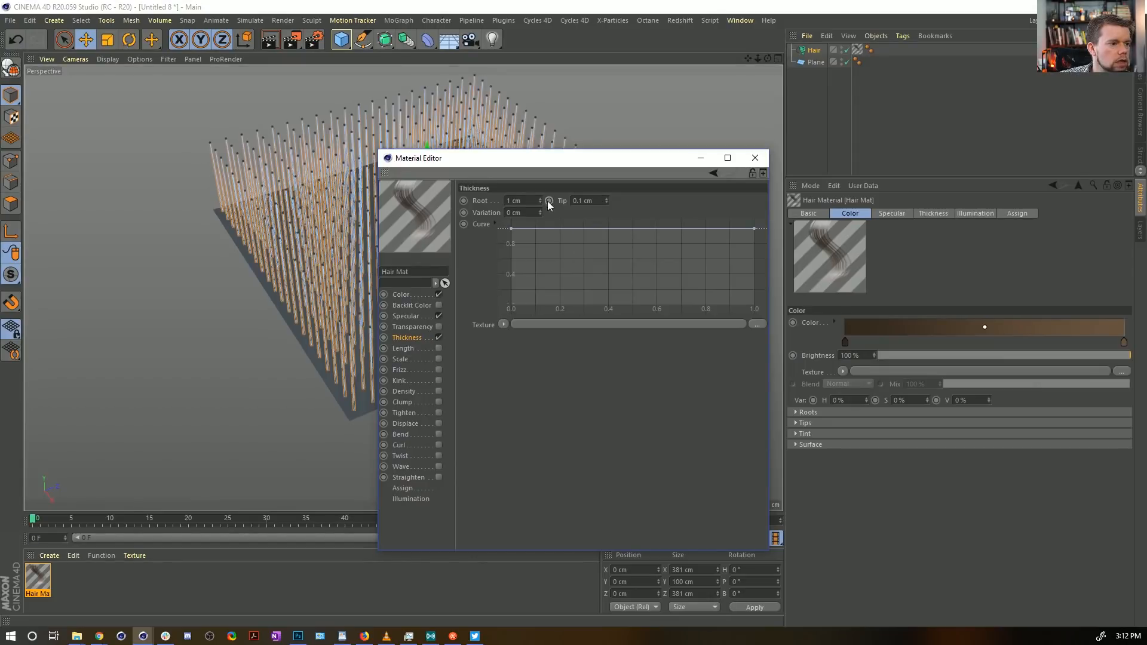
pyautogui.moveTo(540, 201); pyautogui.dragTo(540, 112)
pyautogui.moveTo(532, 202); pyautogui.dragTo(508, 212)
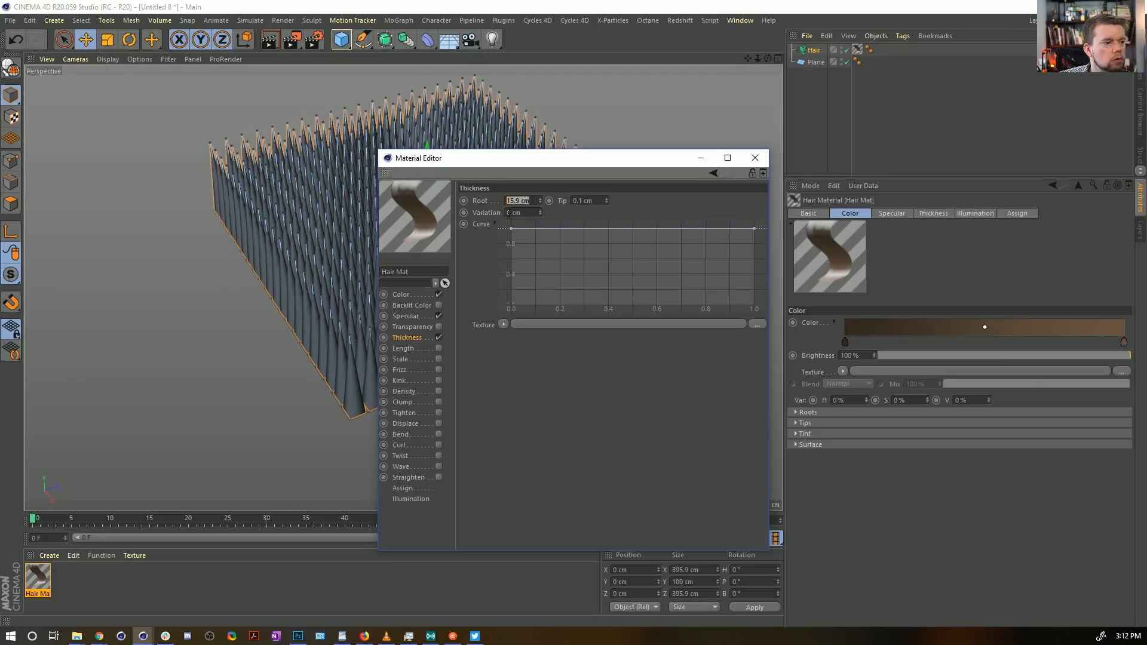
pyautogui.write('15')
pyautogui.press('Tab')
pyautogui.write('15')
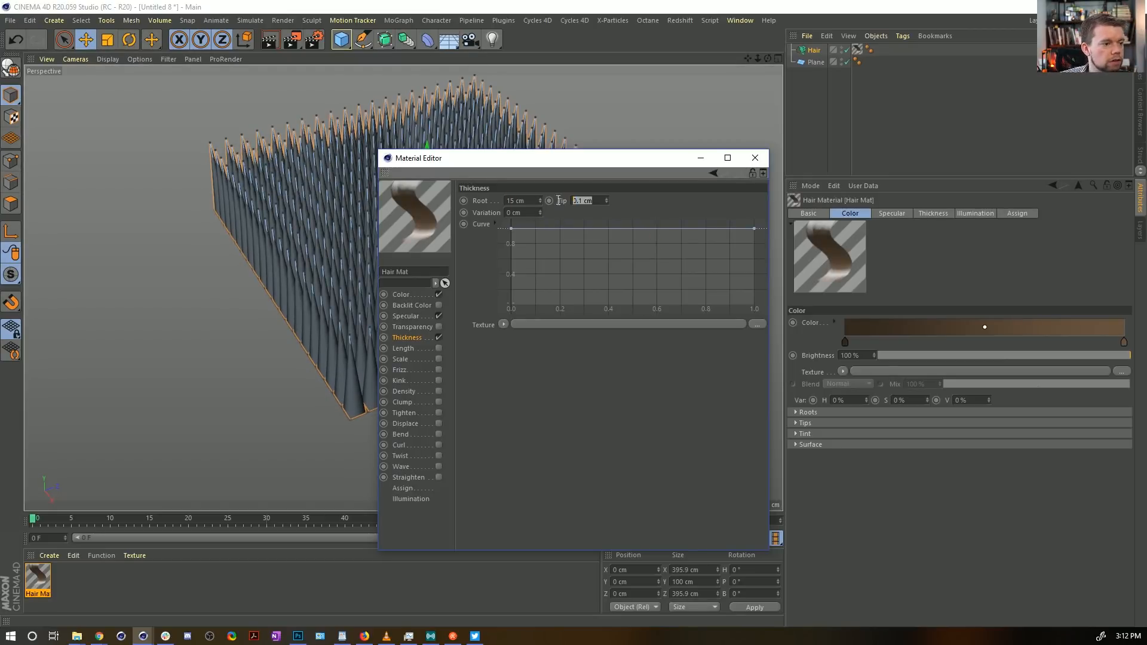
pyautogui.press('Return')
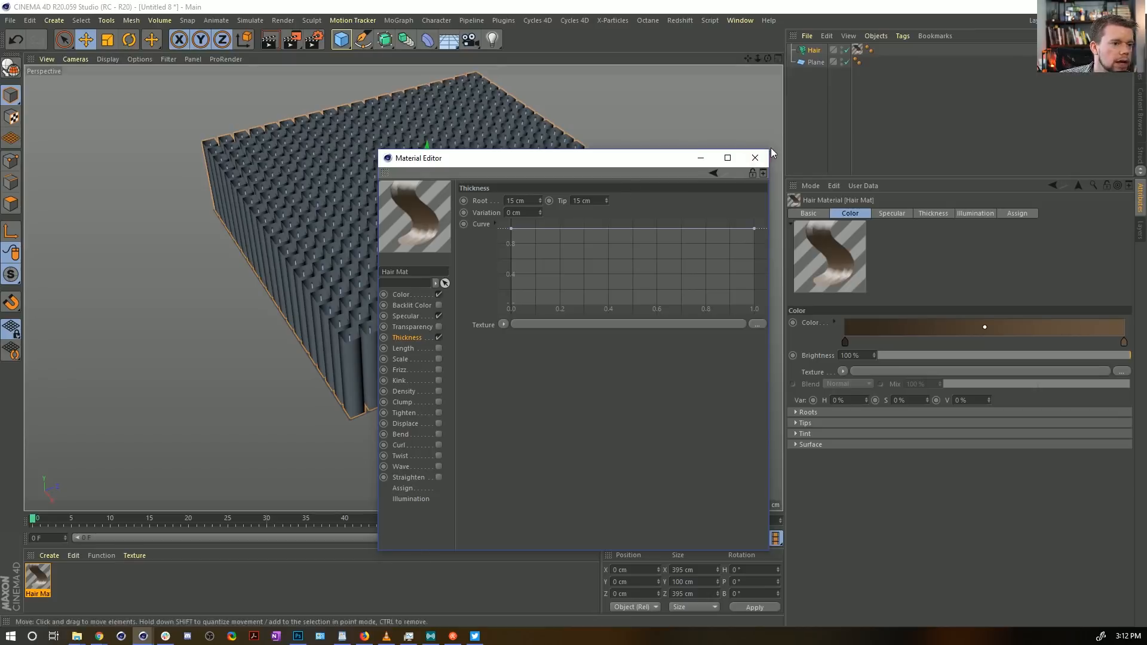
pyautogui.click(755, 158)
# Step: Enable the End Cap for the Hair object's generated geometry
pyautogui.click(819, 50)
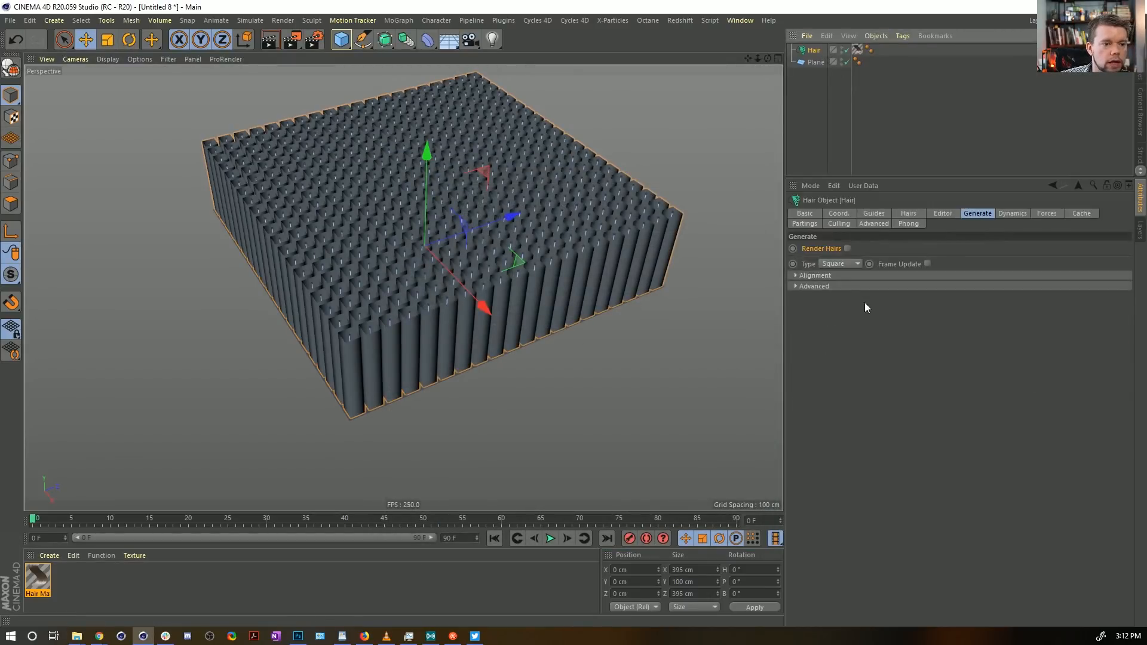
pyautogui.click(851, 277)
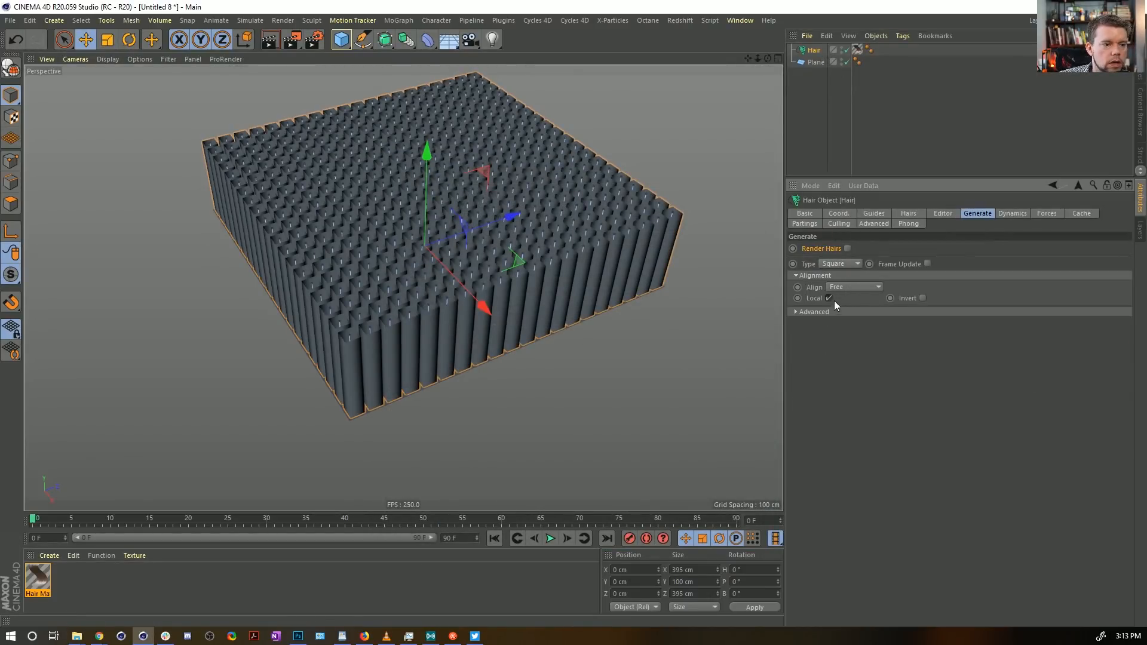
pyautogui.click(815, 312)
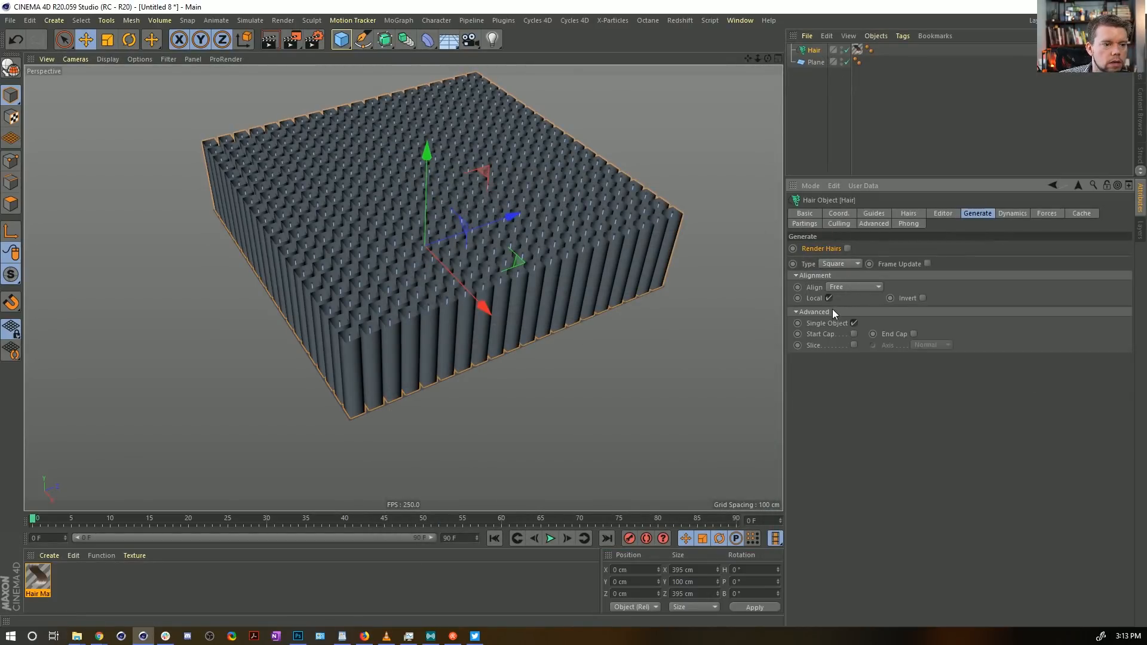
pyautogui.click(914, 334)
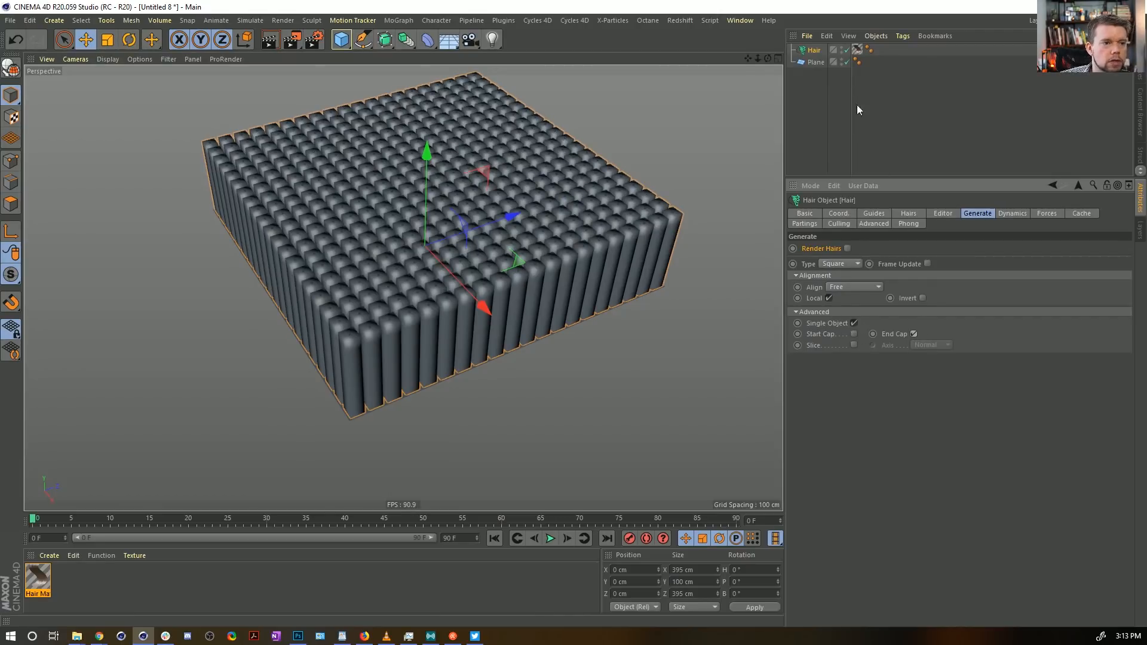
# Step: Delete the Phong tag from the Hair object
pyautogui.click(870, 50)
pyautogui.press('Delete')
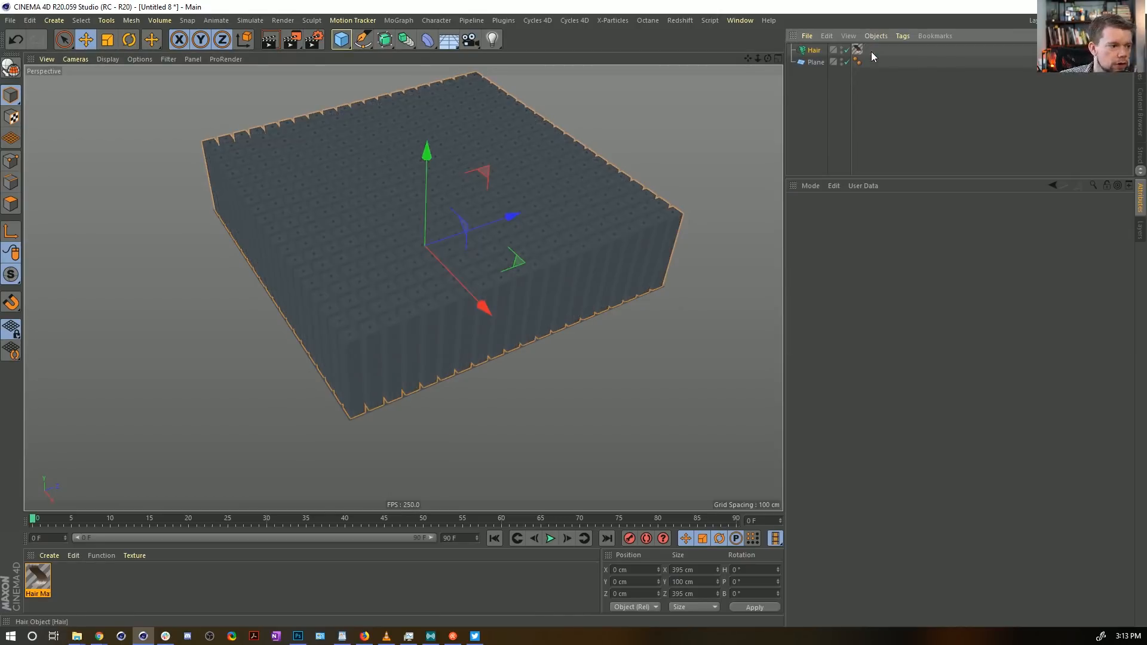
pyautogui.keyDown('alt'); pyautogui.moveTo(315, 379); pyautogui.dragTo(455, 256); pyautogui.keyUp('alt')
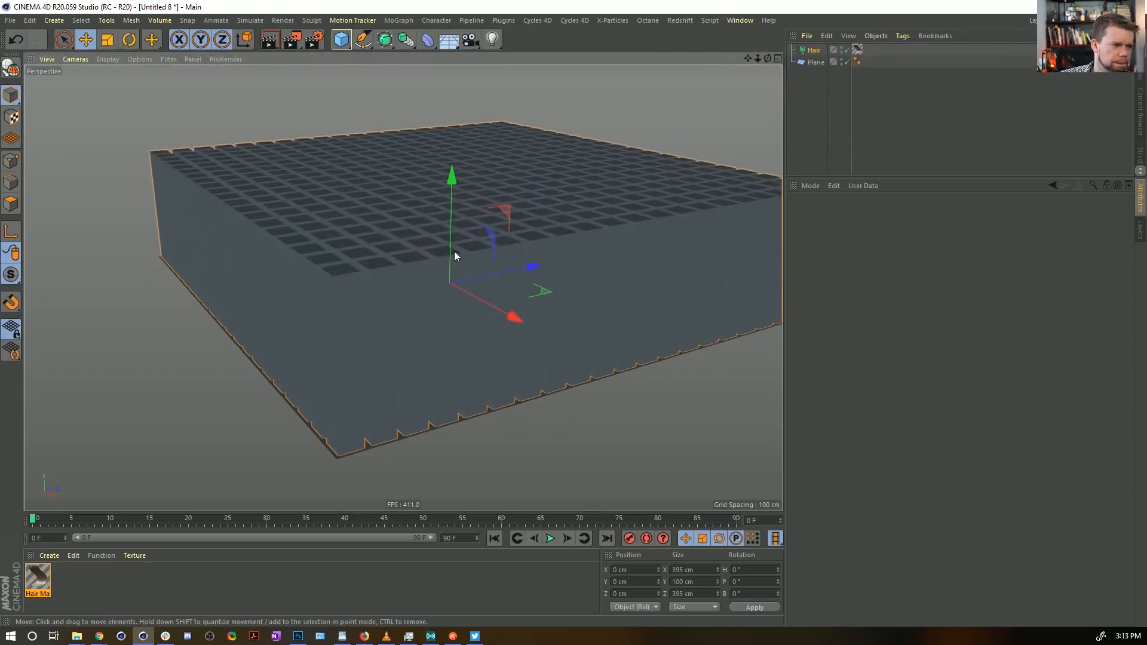
pyautogui.keyDown('alt'); pyautogui.moveTo(455, 255); pyautogui.dragTo(394, 287, button='middle'); pyautogui.keyUp('alt')
pyautogui.keyDown('alt'); pyautogui.moveTo(320, 284); pyautogui.dragTo(328, 307); pyautogui.keyUp('alt')
pyautogui.keyDown('alt'); pyautogui.moveTo(406, 266); pyautogui.dragTo(370, 284, button='right'); pyautogui.keyUp('alt')
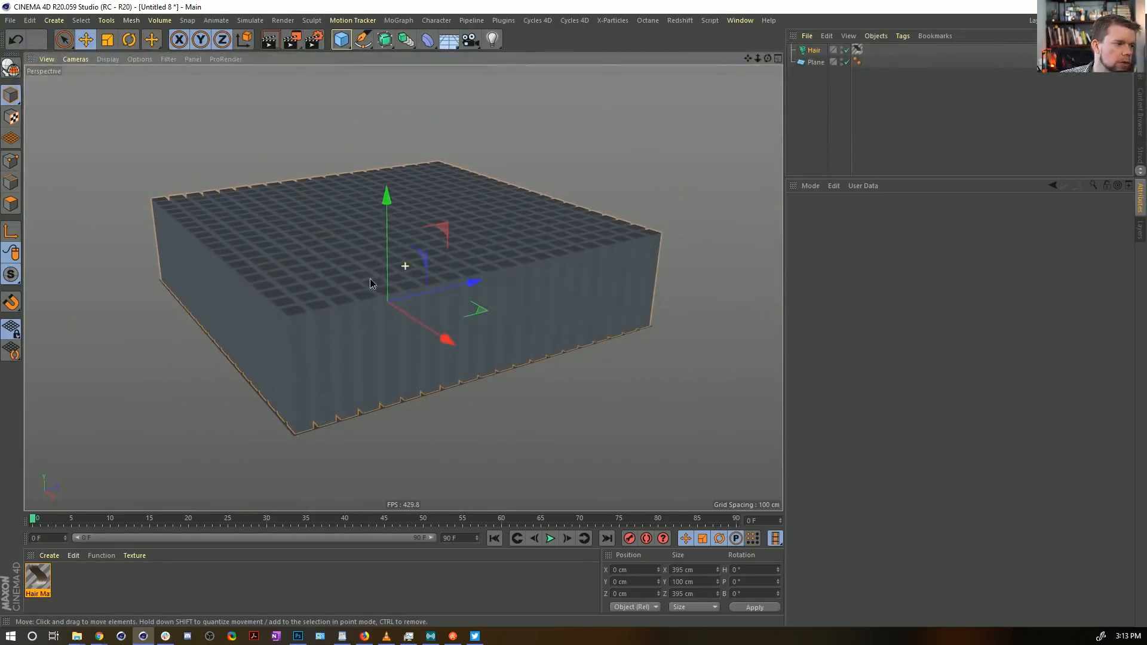
pyautogui.keyDown('alt'); pyautogui.moveTo(370, 283); pyautogui.dragTo(395, 359); pyautogui.keyUp('alt')
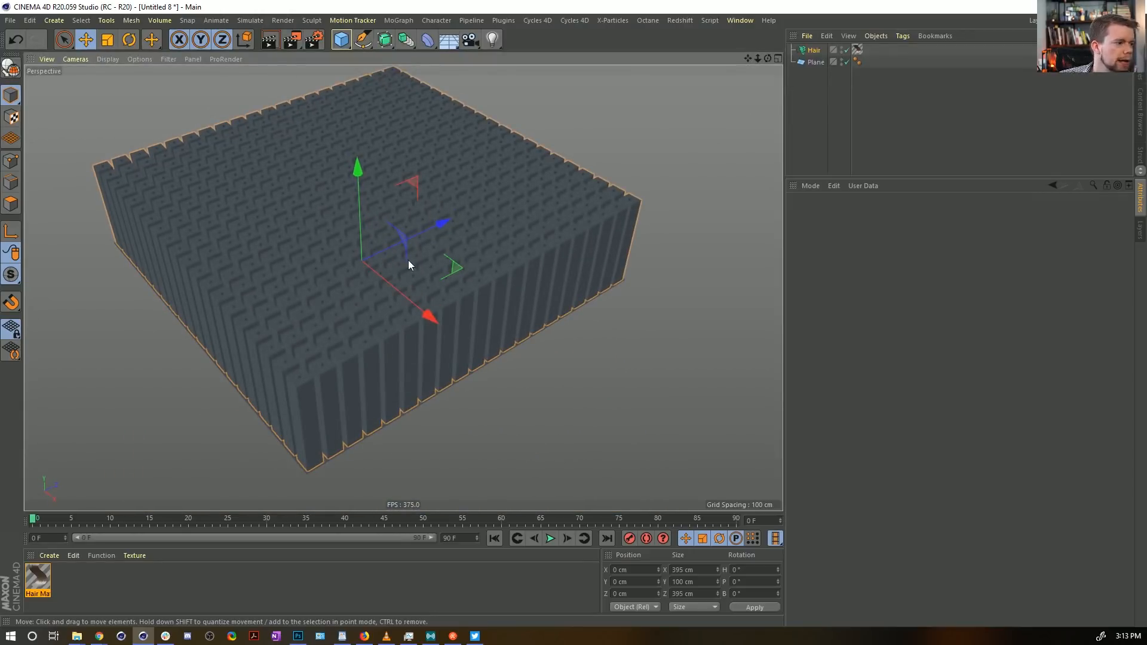
pyautogui.keyDown('alt'); pyautogui.moveTo(409, 265); pyautogui.dragTo(399, 270); pyautogui.keyUp('alt')
# Step: Enable Length in the hair material and set its variation to 90%
pyautogui.click(51, 579)
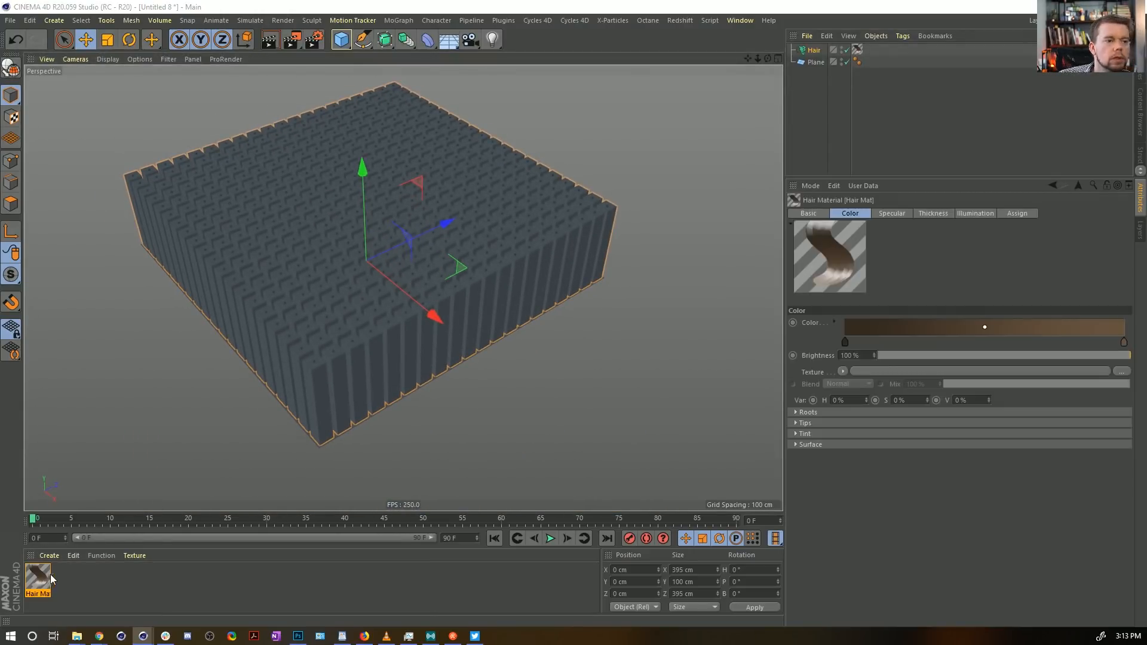
pyautogui.doubleClick(38, 577)
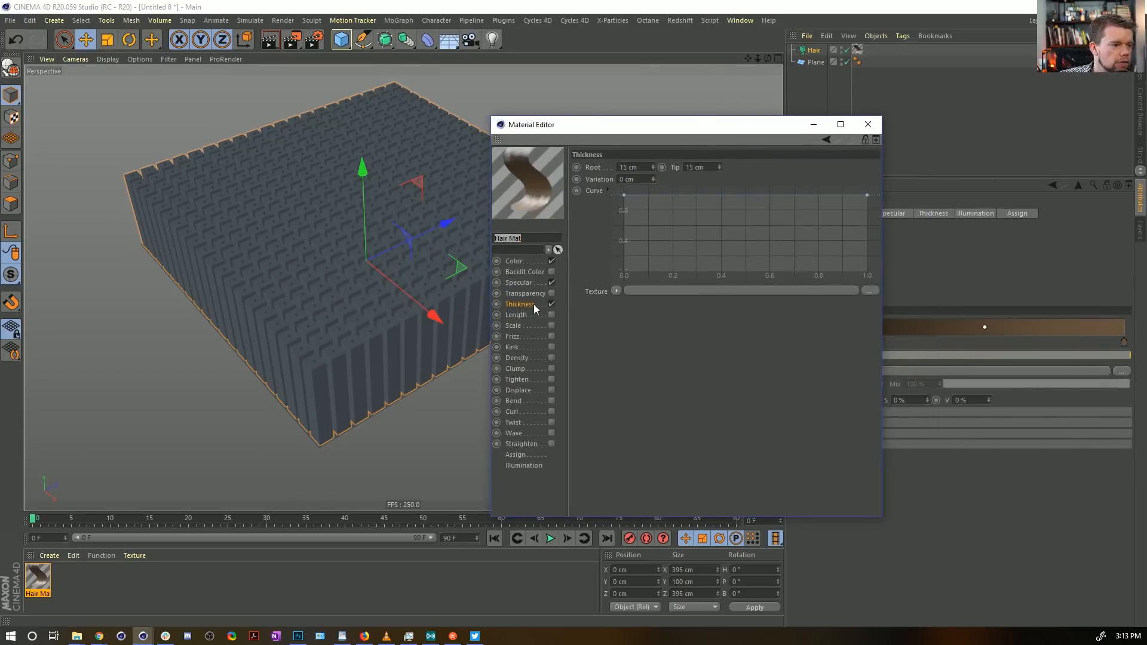
pyautogui.click(552, 315)
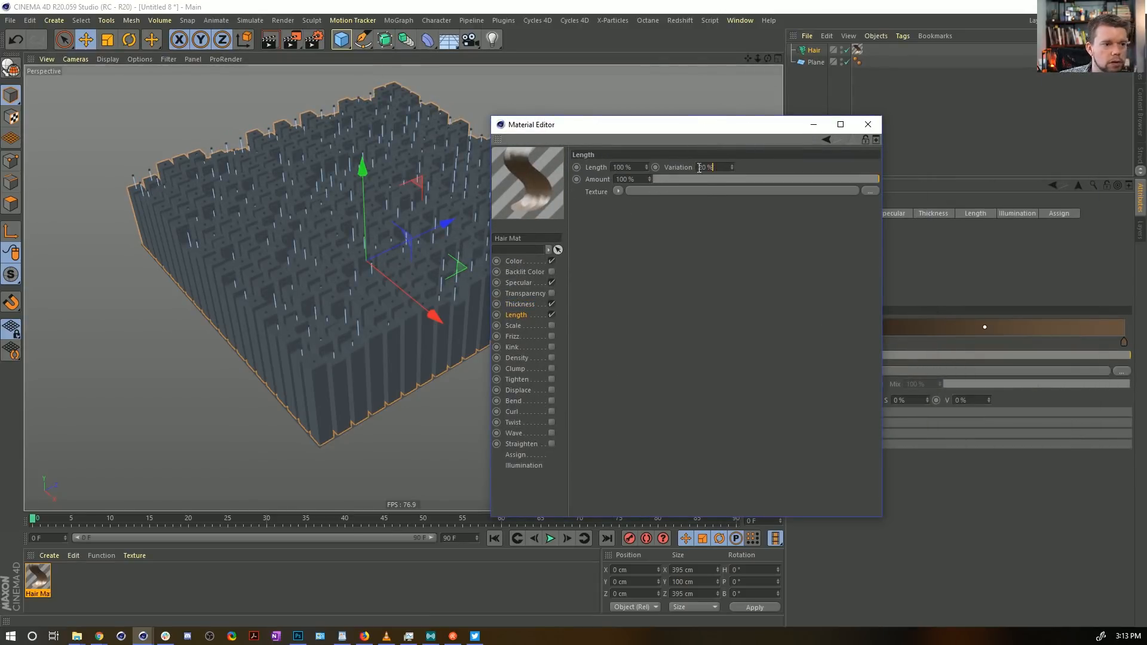
pyautogui.moveTo(699, 168); pyautogui.dragTo(640, 181)
pyautogui.write('90')
pyautogui.press('Return')
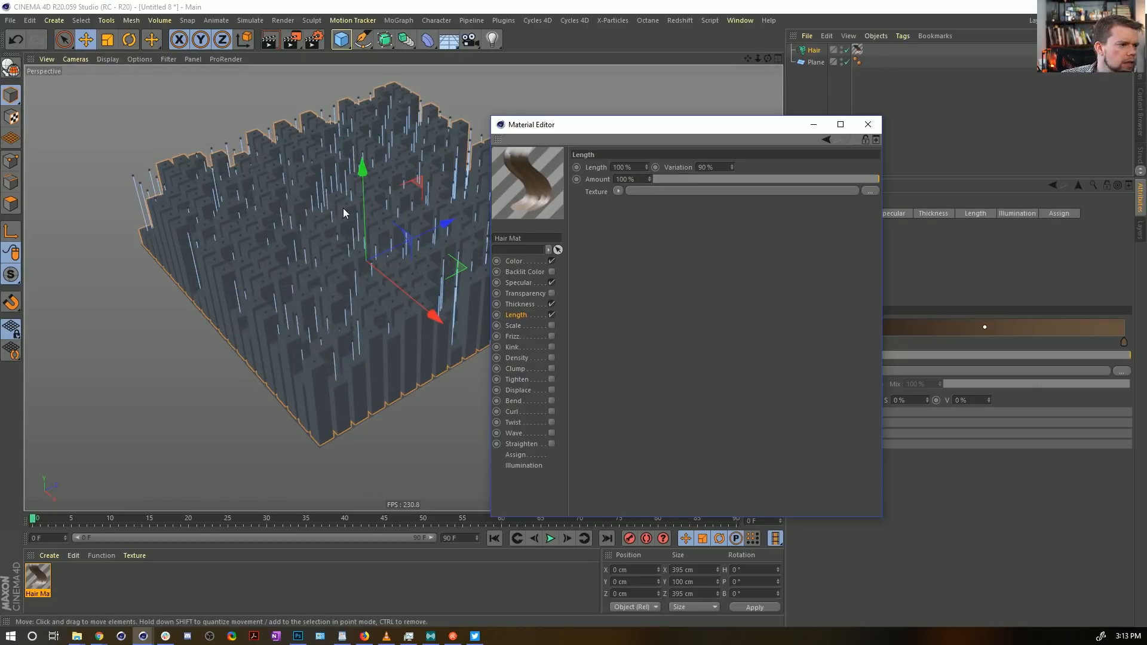
pyautogui.moveTo(344, 213)
pyautogui.keyDown('alt'); pyautogui.mouseDown()
pyautogui.moveTo(373, 280)
pyautogui.moveTo(336, 248)
pyautogui.moveTo(353, 209)
pyautogui.mouseUp(); pyautogui.keyUp('alt')
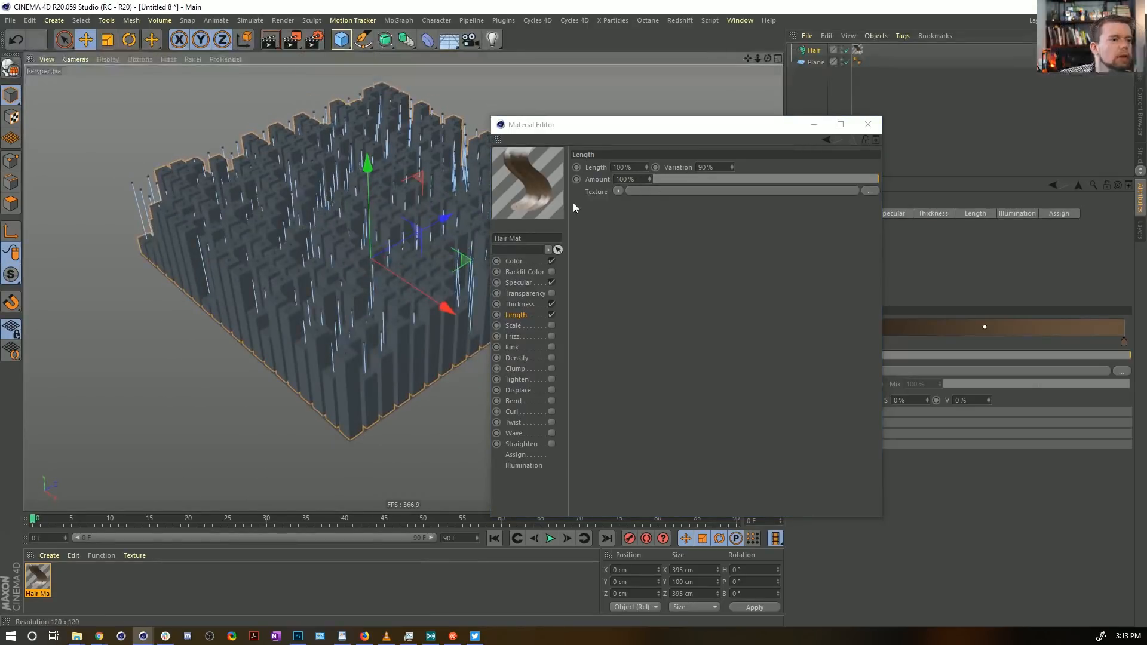
# Step: Add a 2D - Circular Gradient as the hair Length texture and invert it to white at the centre and black at the edges
pyautogui.click(619, 193)
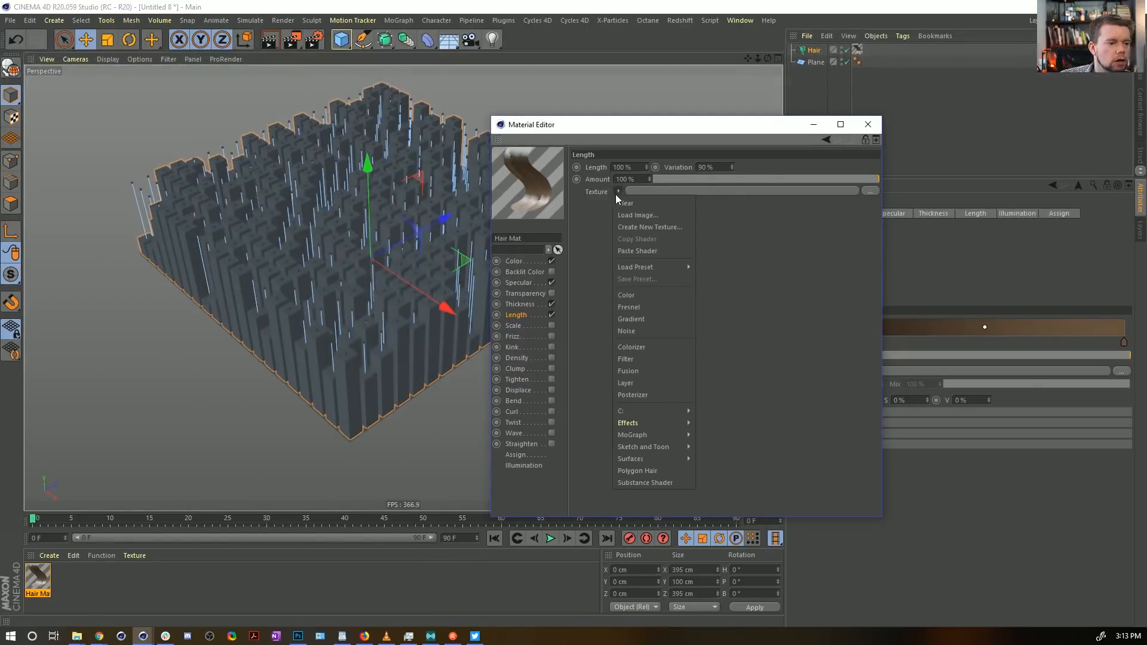
pyautogui.click(649, 320)
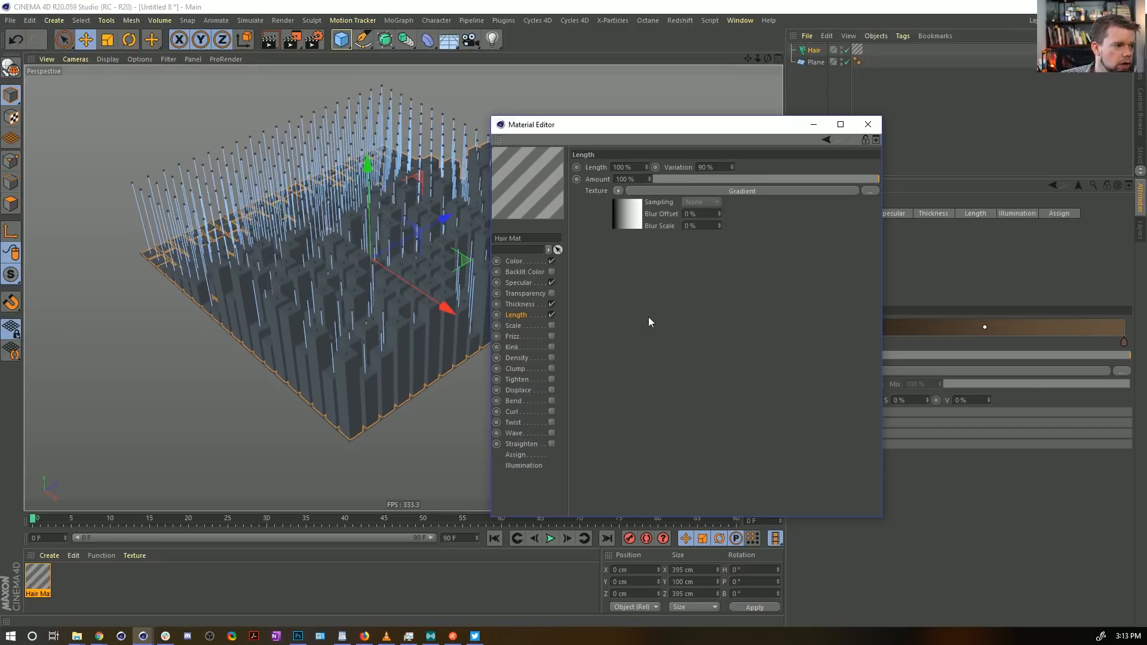
pyautogui.click(639, 213)
pyautogui.click(672, 282)
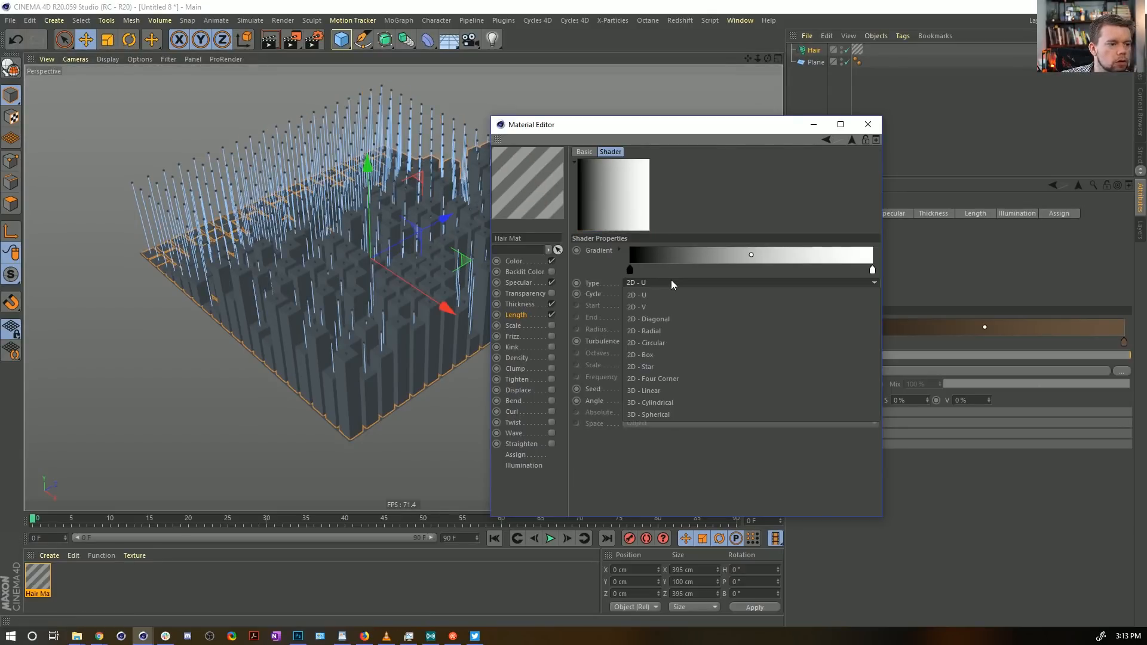
pyautogui.click(687, 344)
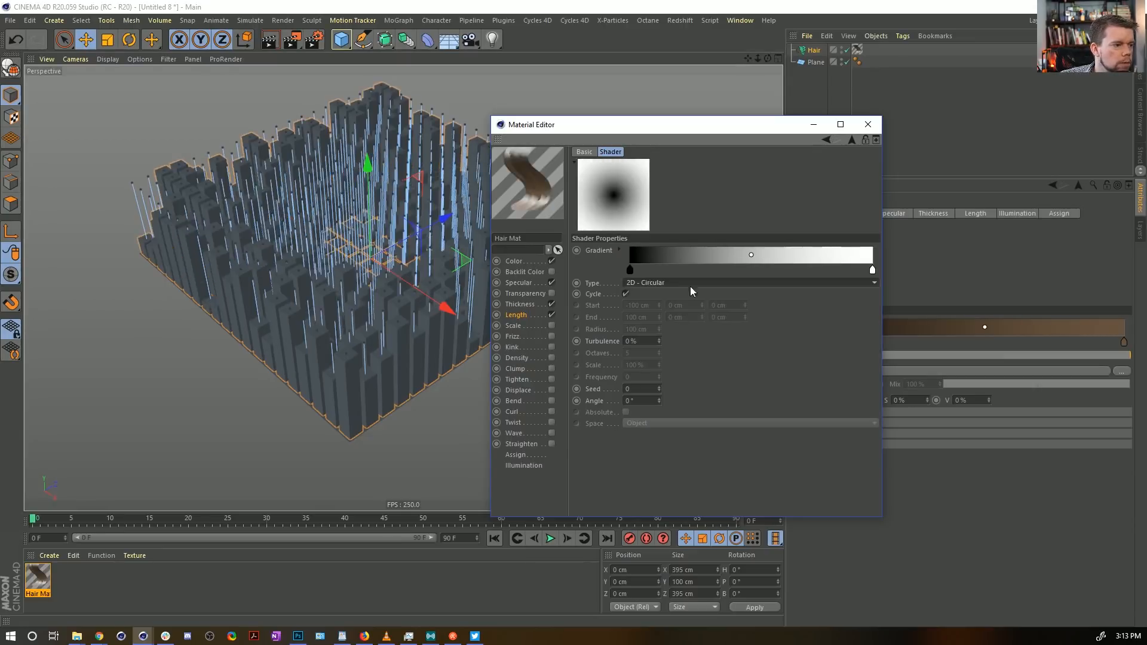
pyautogui.rightClick(679, 255)
pyautogui.click(694, 268)
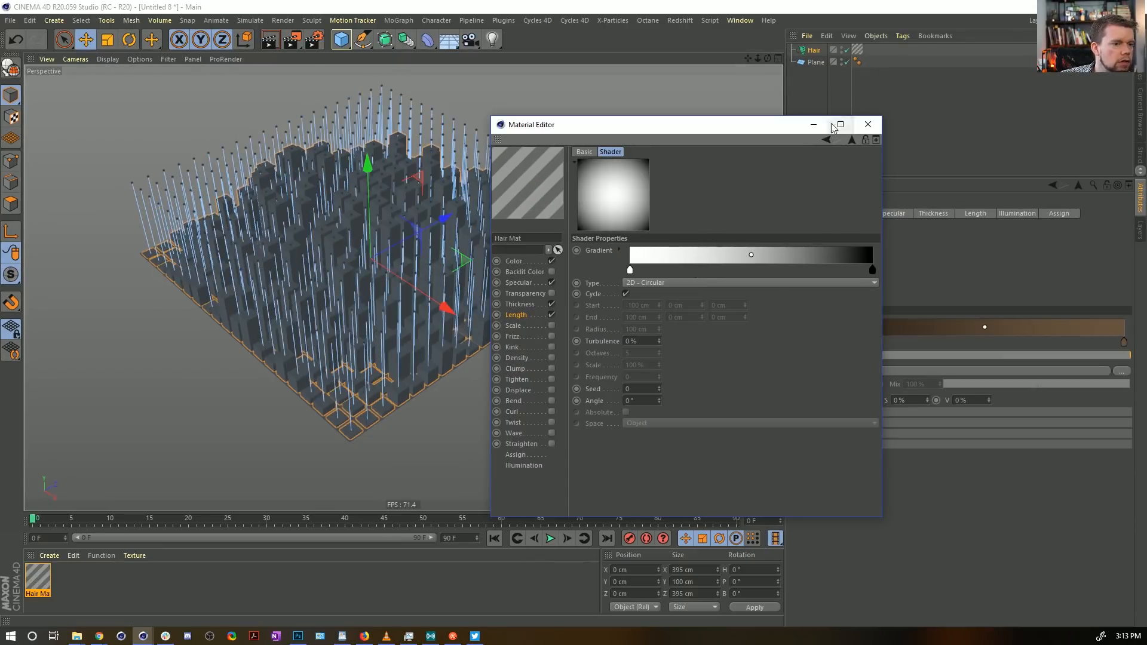
pyautogui.click(868, 124)
# Step: Deselect the hair to examine the building shapes, and reopen the hair material's Length settings to review the Gradient texture
pyautogui.keyDown('alt'); pyautogui.moveTo(522, 267); pyautogui.dragTo(517, 232); pyautogui.keyUp('alt')
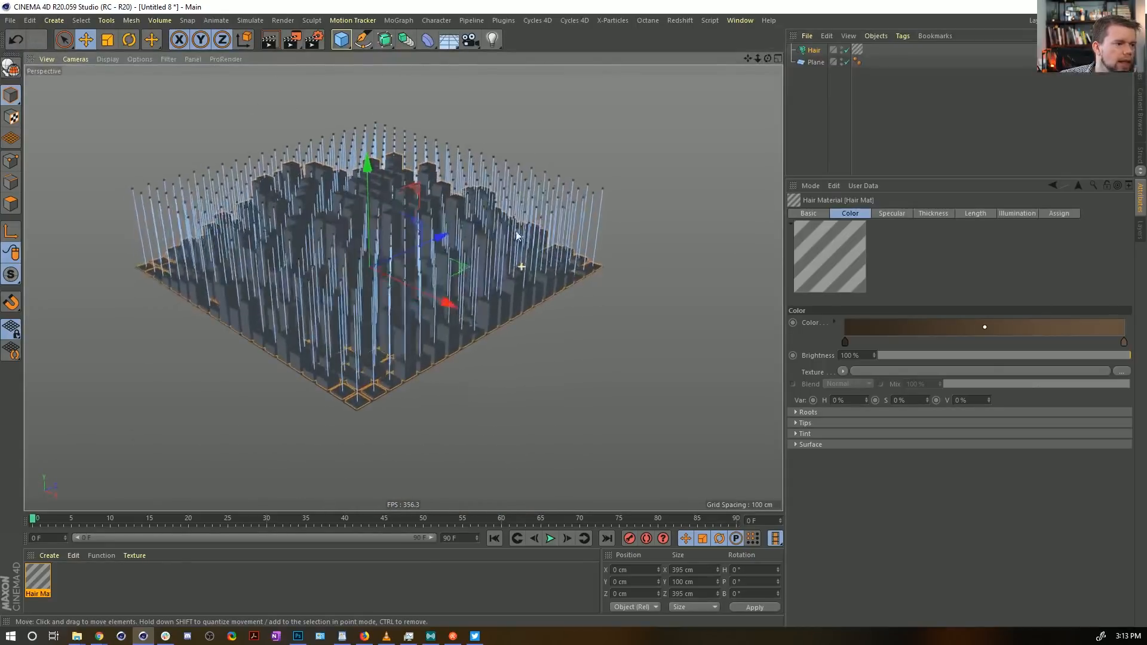
pyautogui.click(802, 135)
pyautogui.moveTo(453, 262)
pyautogui.keyDown('alt'); pyautogui.mouseDown()
pyautogui.moveTo(398, 221)
pyautogui.moveTo(454, 269)
pyautogui.mouseUp(); pyautogui.keyUp('alt')
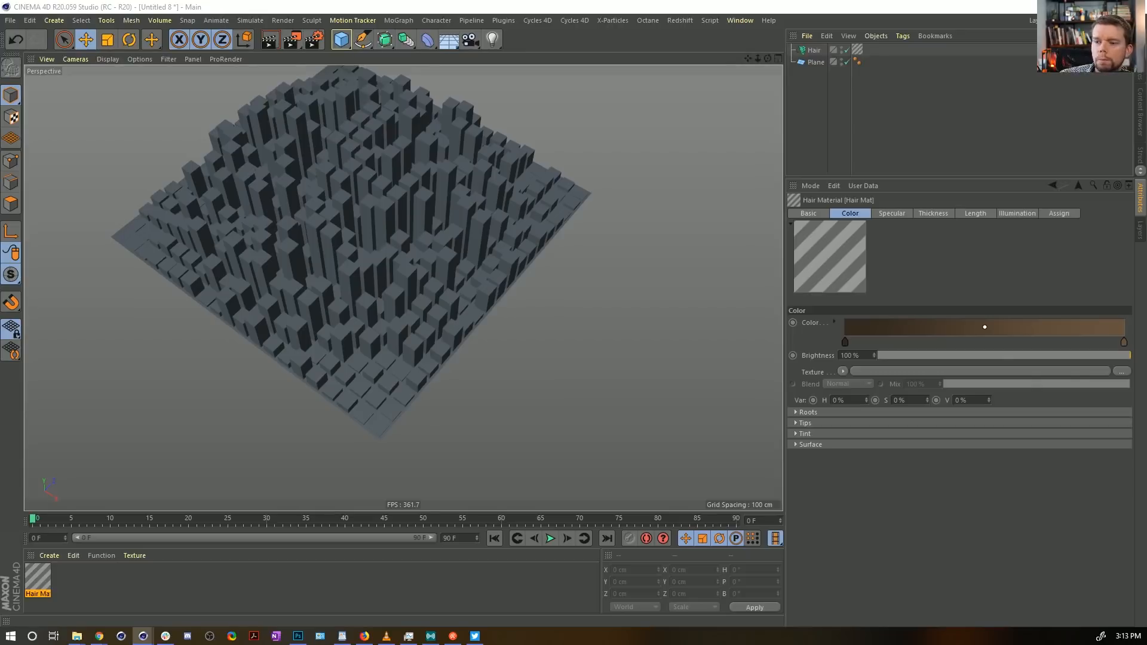
pyautogui.moveTo(1146, 156); pyautogui.dragTo(794, 142)
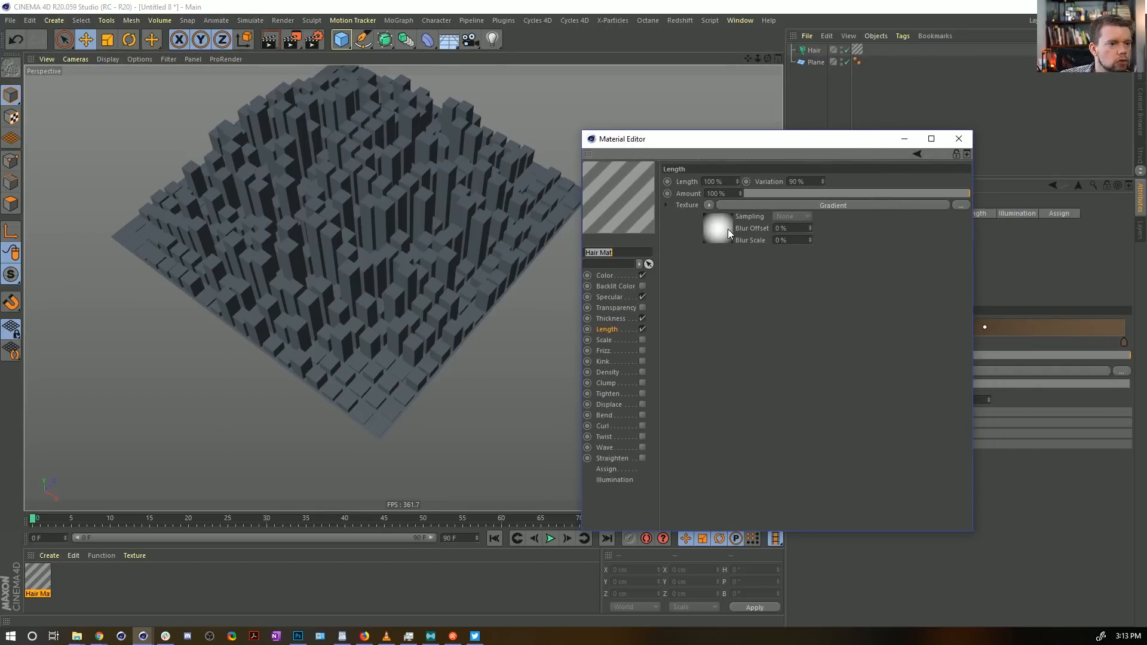
pyautogui.keyDown('alt'); pyautogui.moveTo(399, 233); pyautogui.dragTo(397, 190); pyautogui.keyUp('alt')
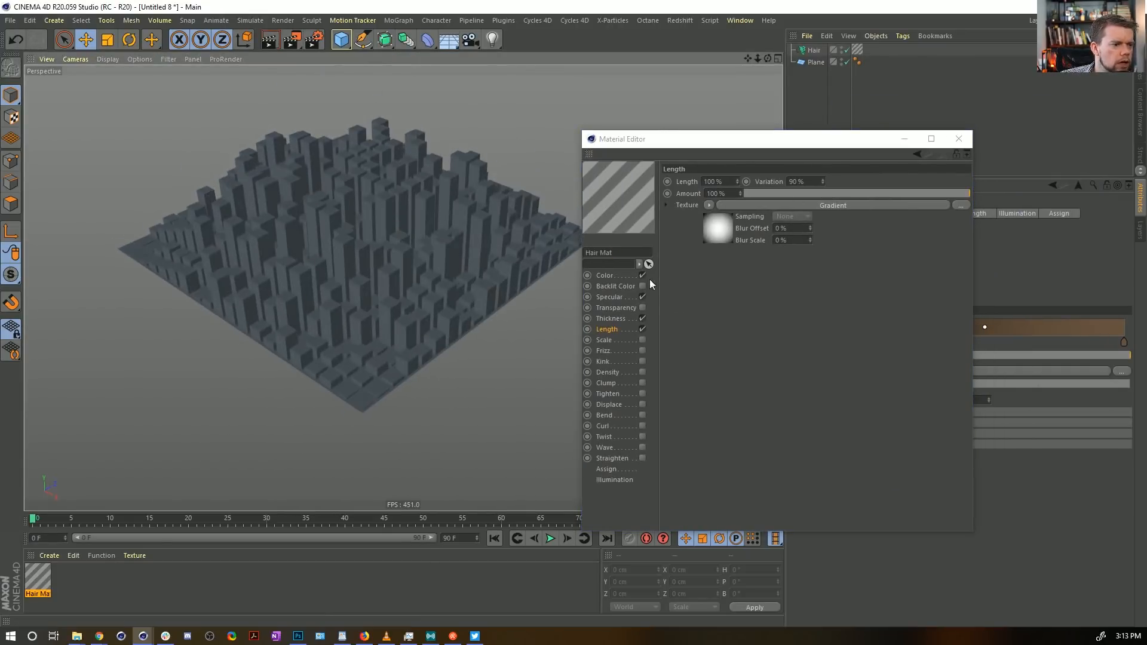
pyautogui.click(721, 216)
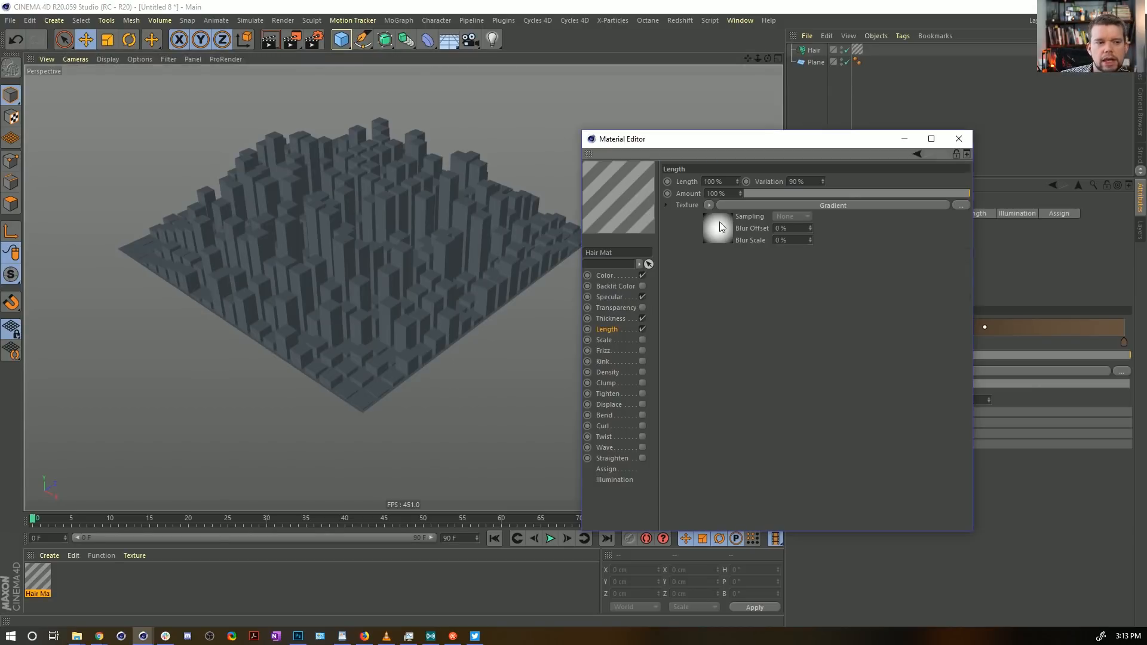
pyautogui.click(626, 332)
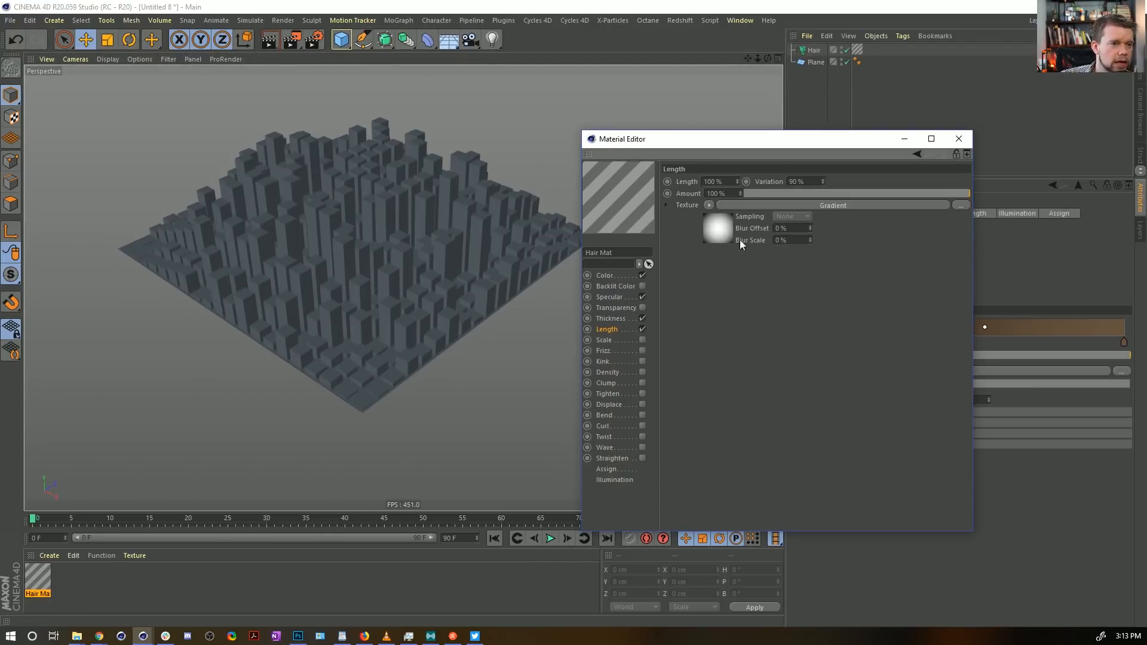
# Step: Set the hair material's Length variation to 91%
pyautogui.click(711, 223)
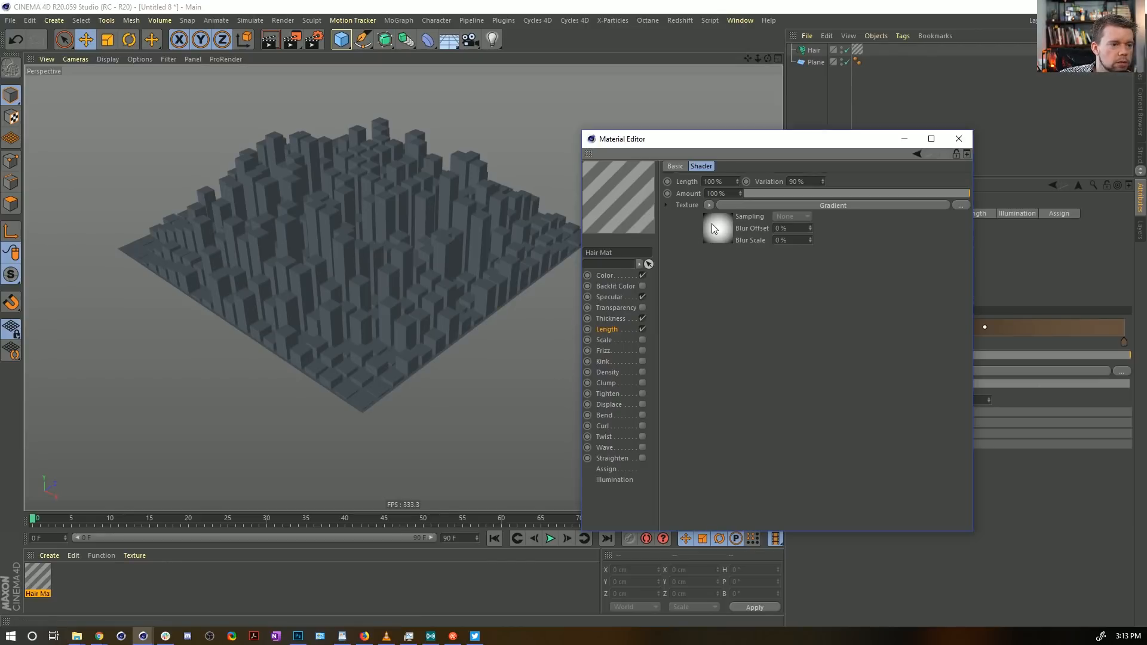
pyautogui.click(944, 156)
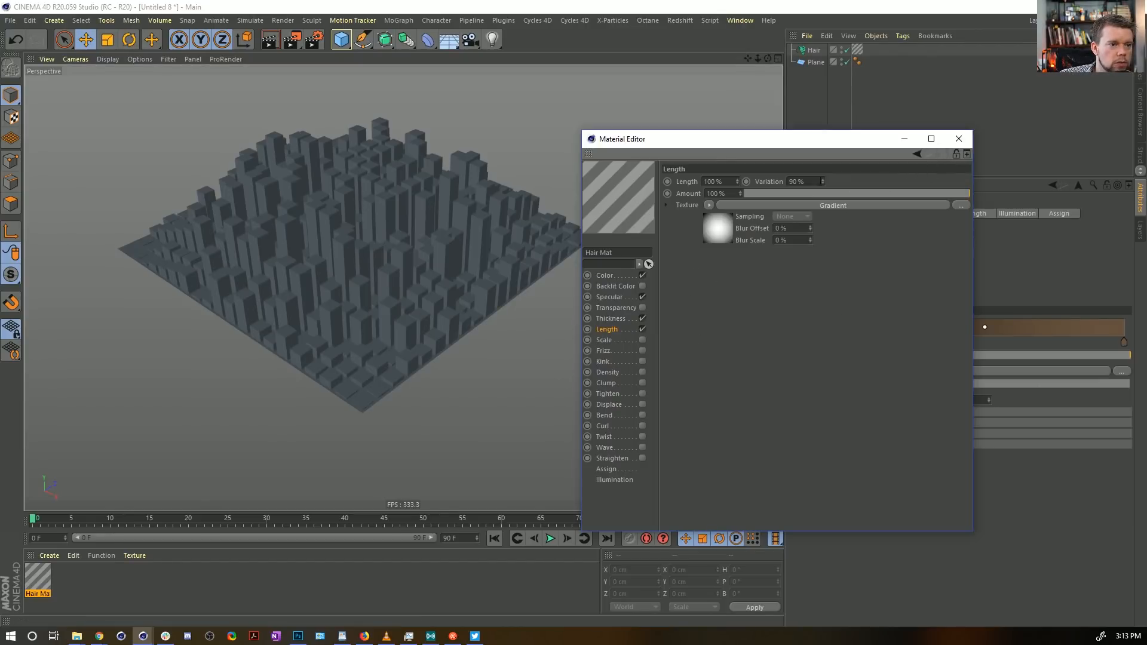
pyautogui.click(823, 179)
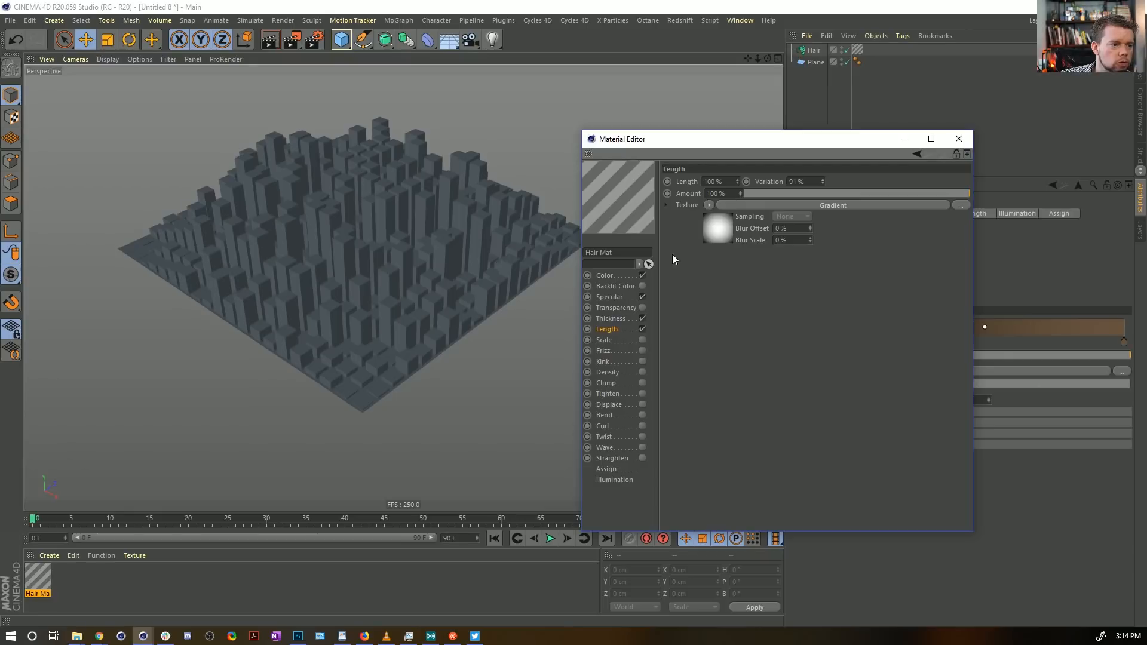
# Step: Examine the hair material's Illumination, Assign, Thickness and Length settings, including the gradient shader's properties
pyautogui.click(619, 478)
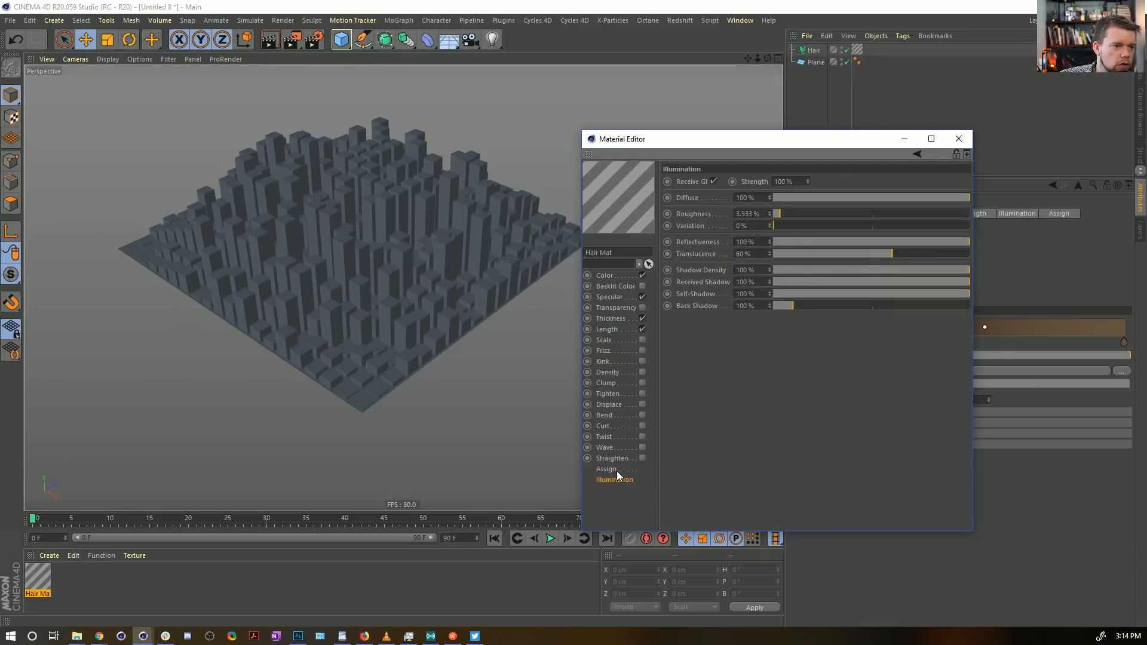
pyautogui.click(615, 471)
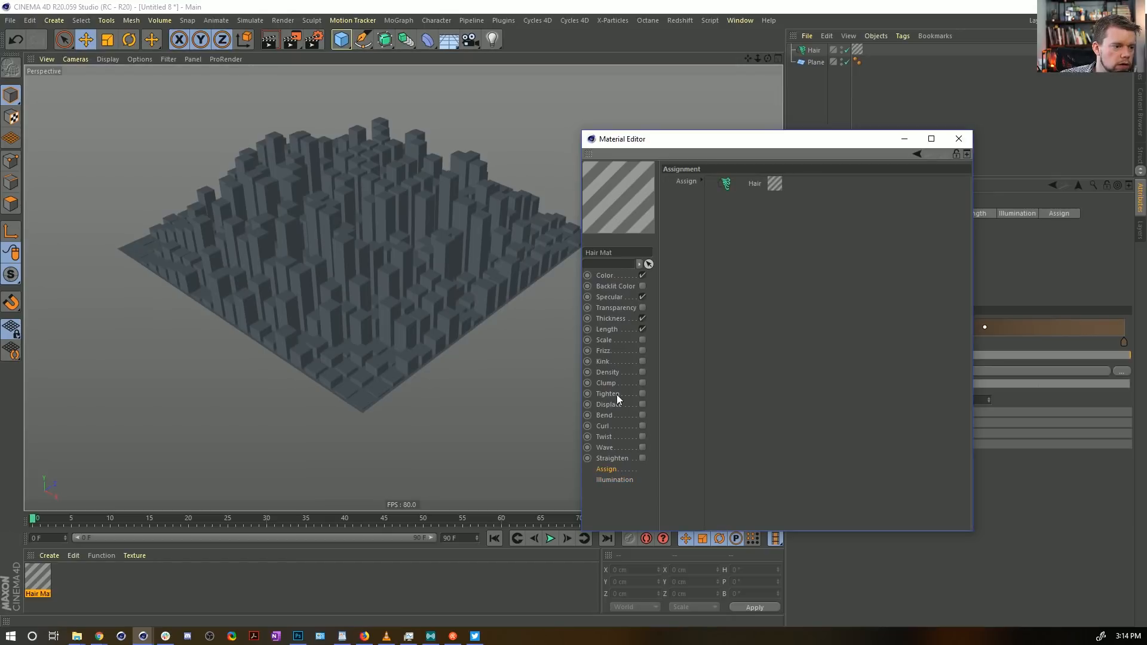
pyautogui.click(622, 331)
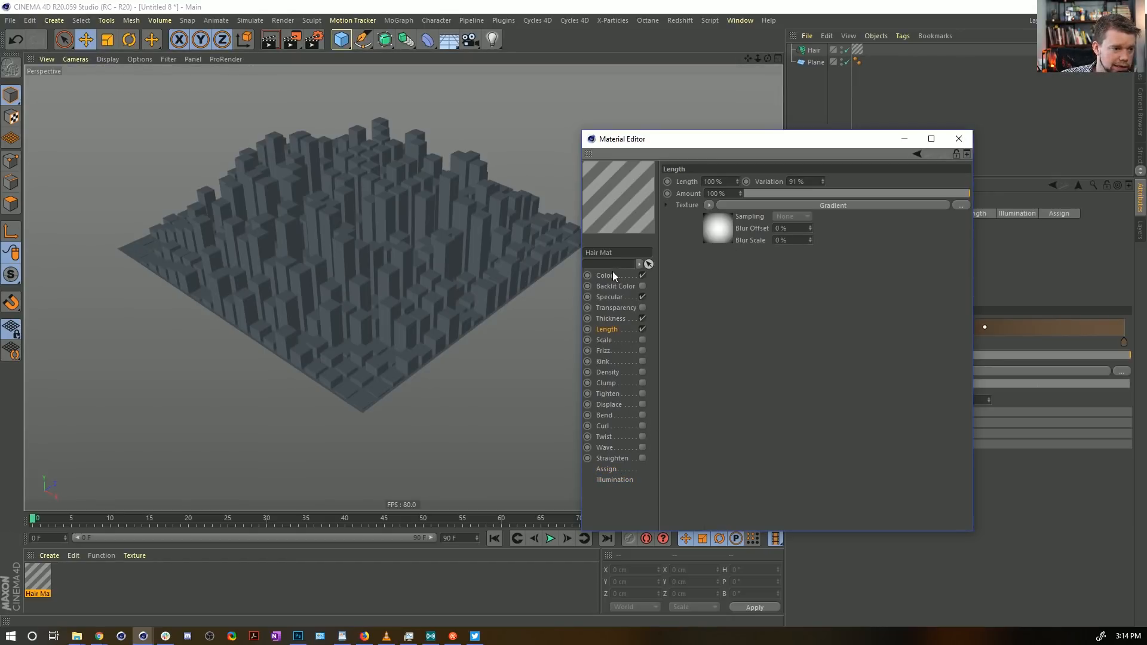
pyautogui.click(608, 471)
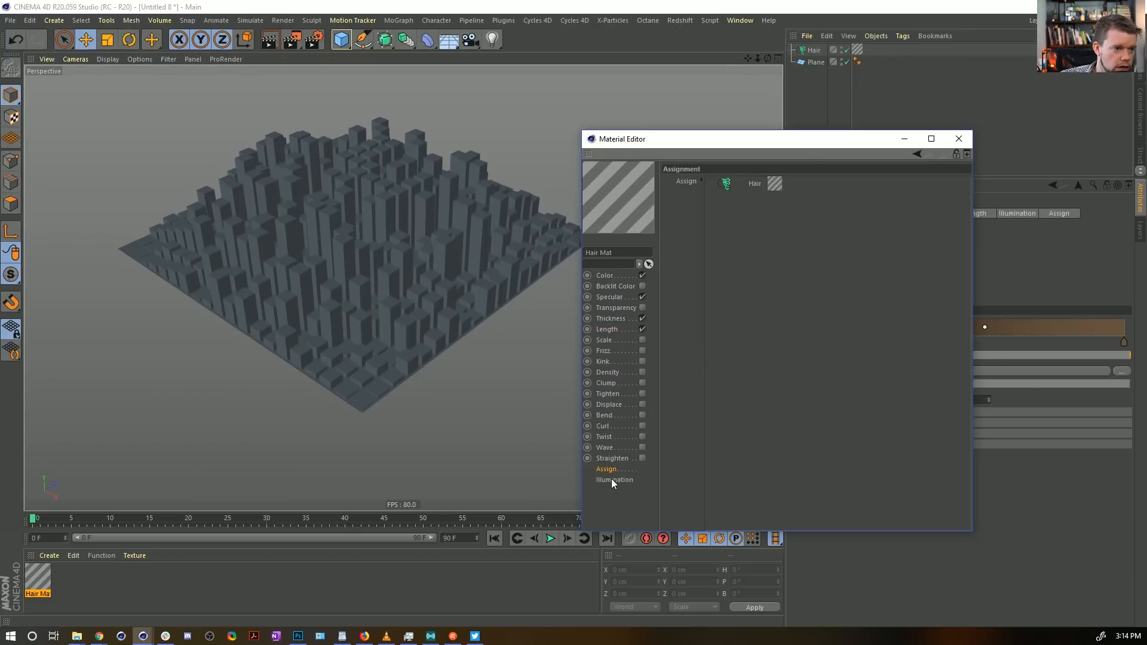
pyautogui.click(611, 479)
pyautogui.click(609, 470)
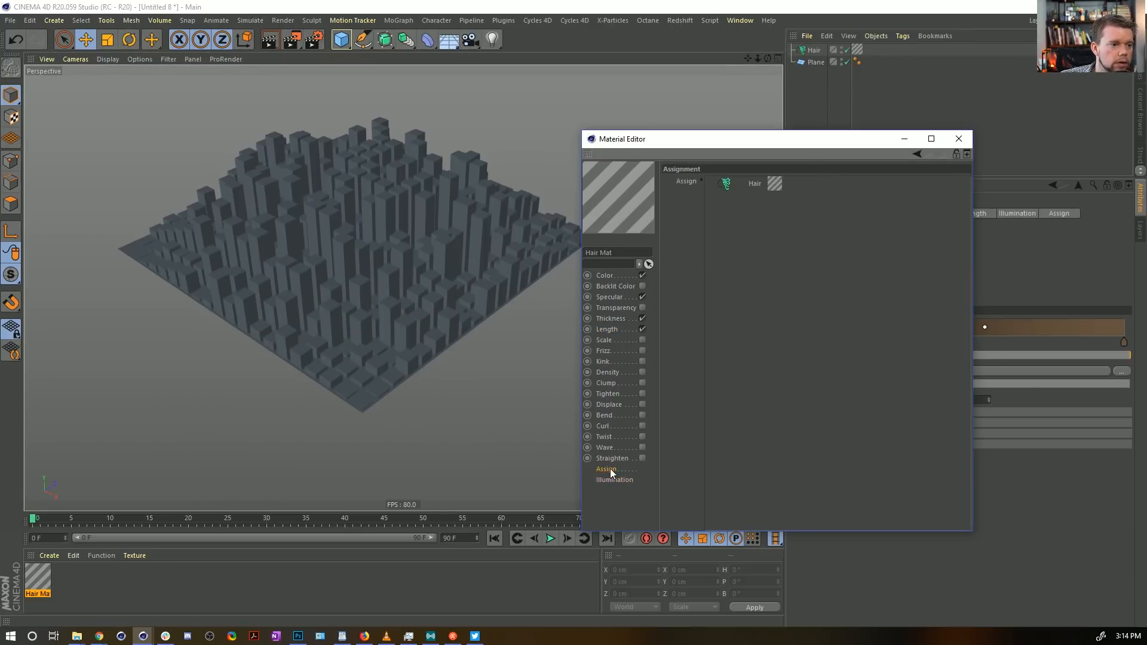
pyautogui.click(621, 319)
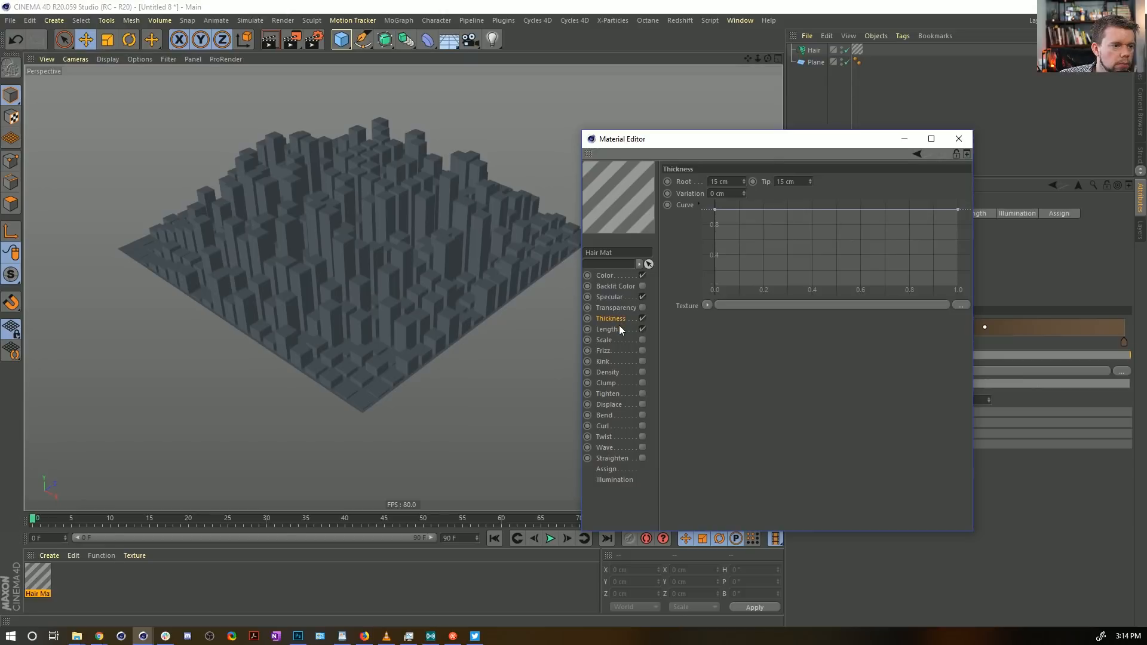
pyautogui.click(608, 330)
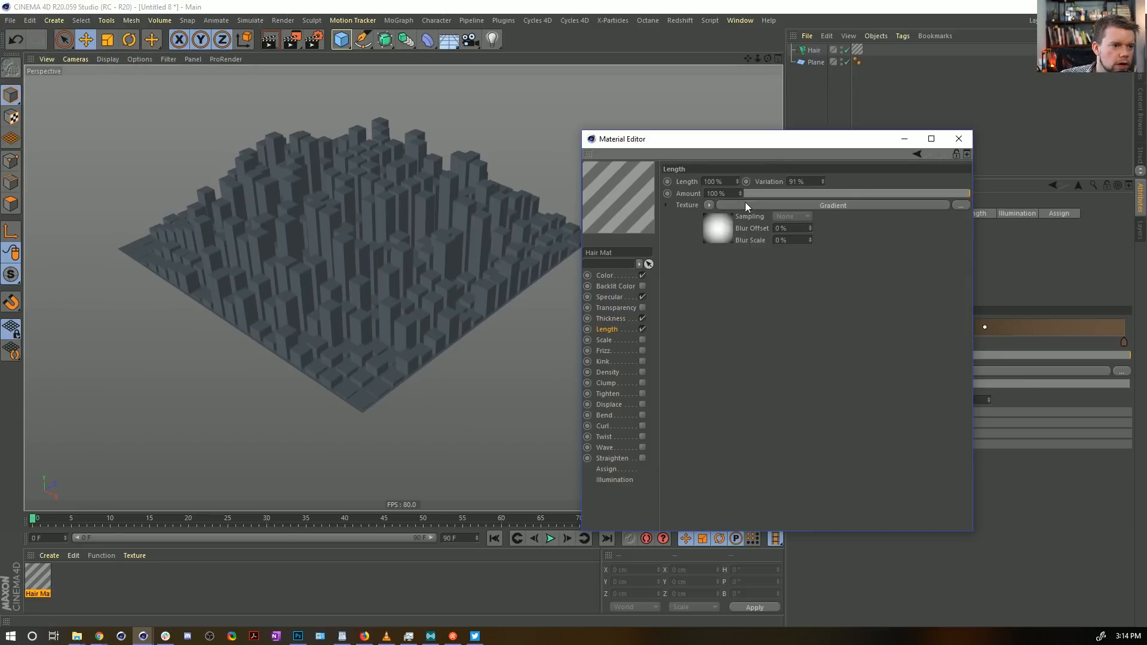
pyautogui.click(718, 229)
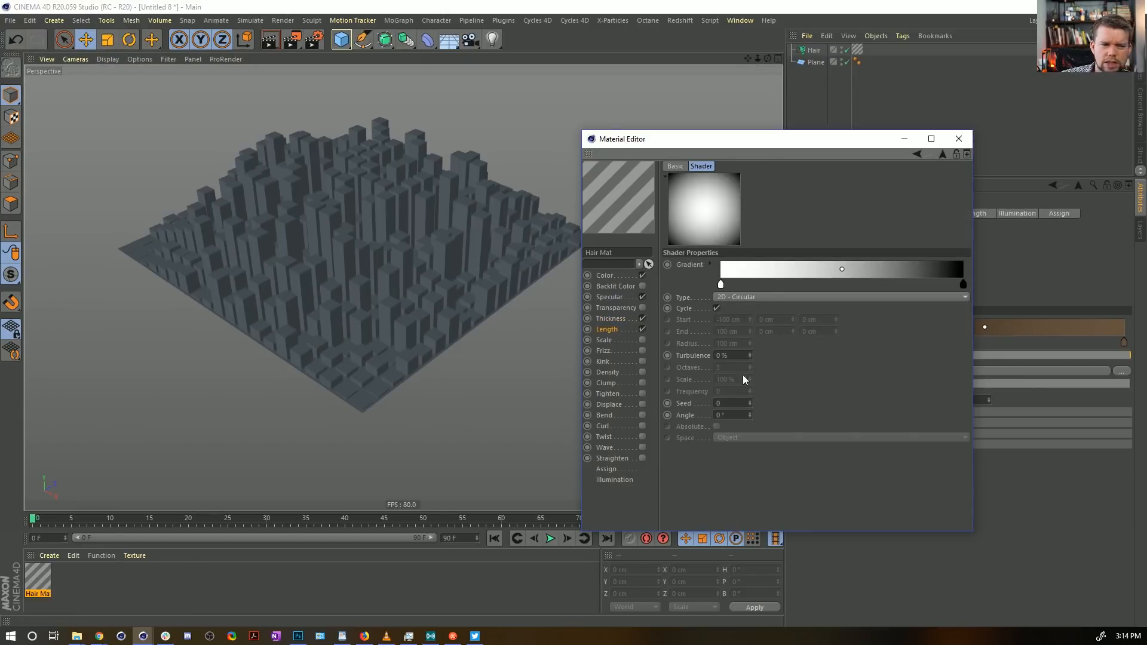
pyautogui.click(629, 330)
# Step: Wrap the Length gradient in a Layer shader and add a Projector effect shader above it
pyautogui.click(709, 205)
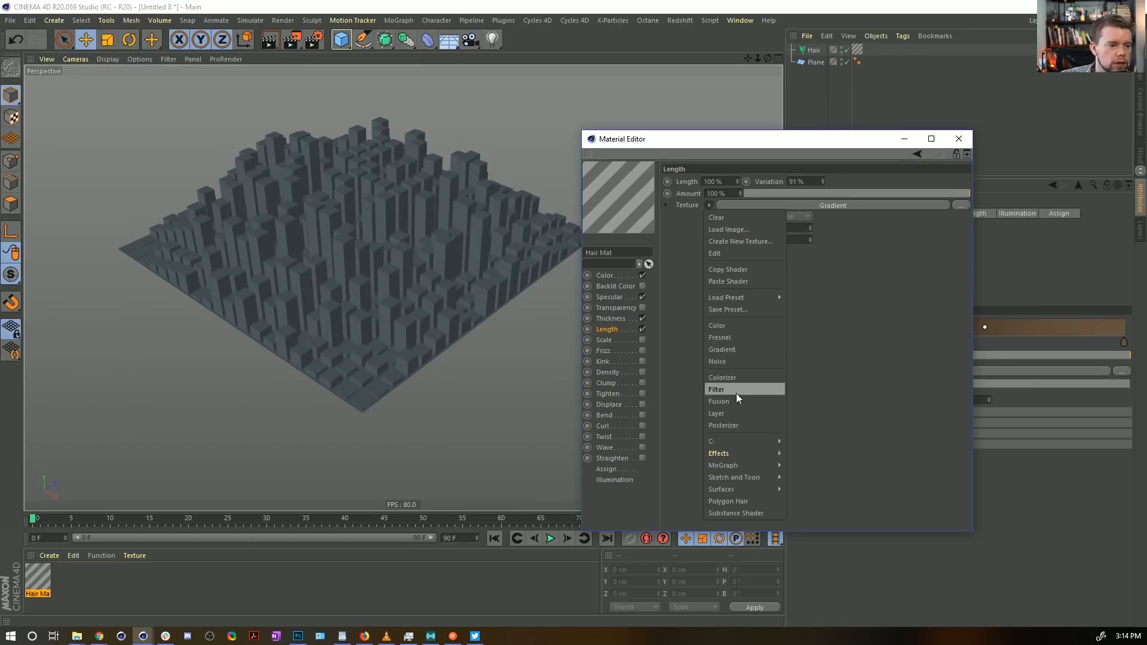
pyautogui.click(736, 412)
pyautogui.click(719, 232)
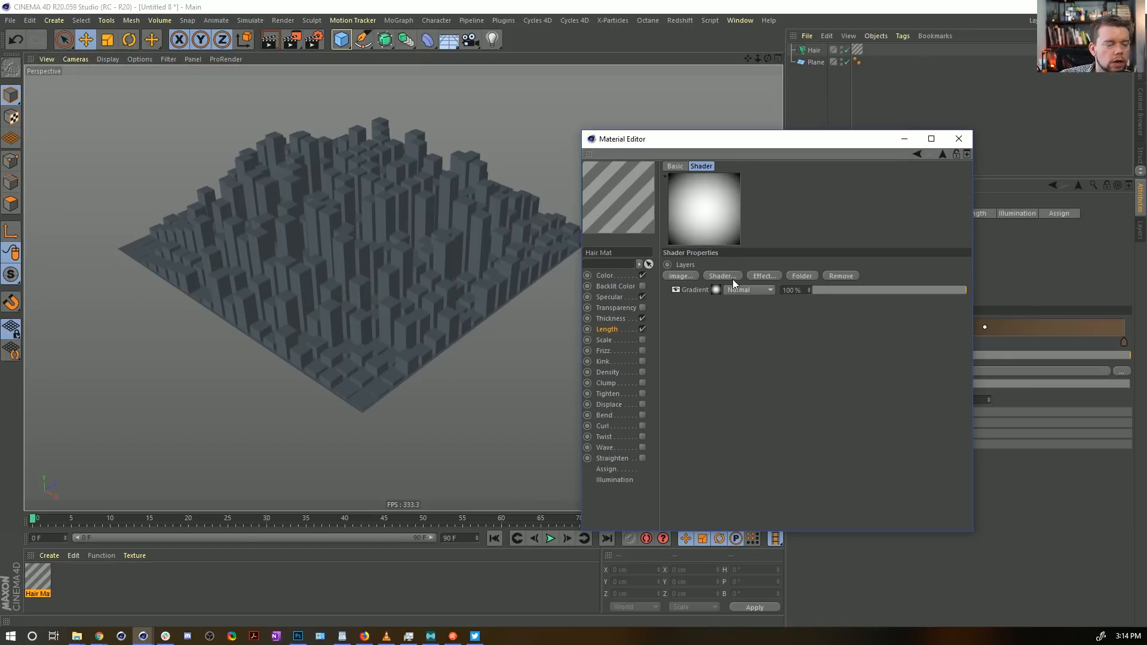
pyautogui.click(731, 277)
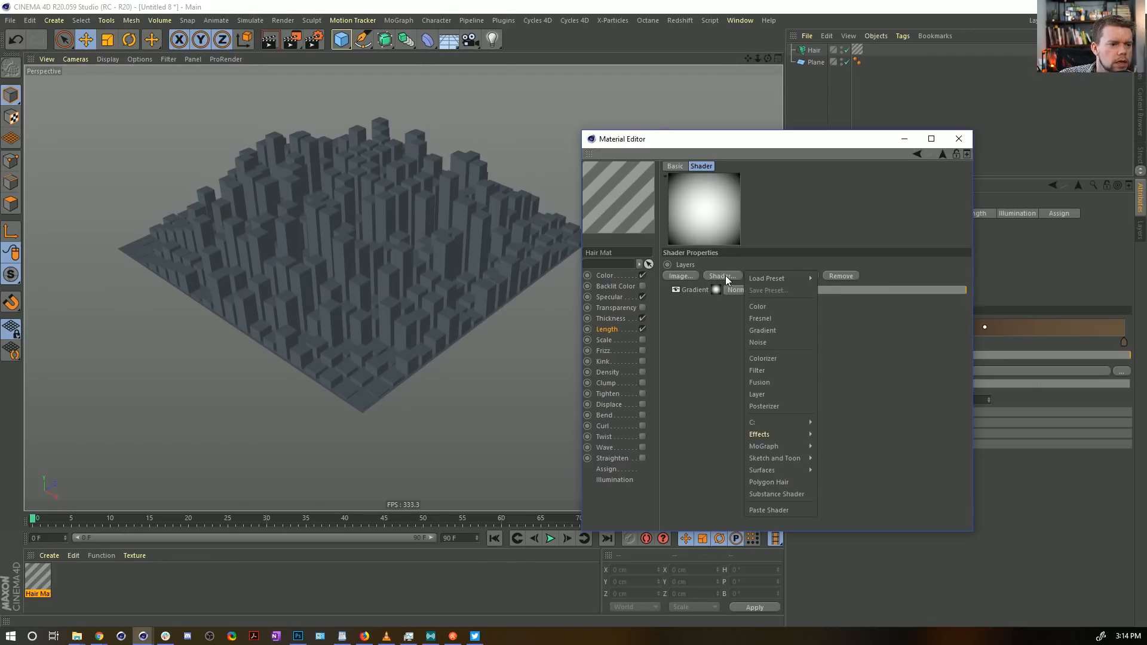
pyautogui.moveTo(776, 433)
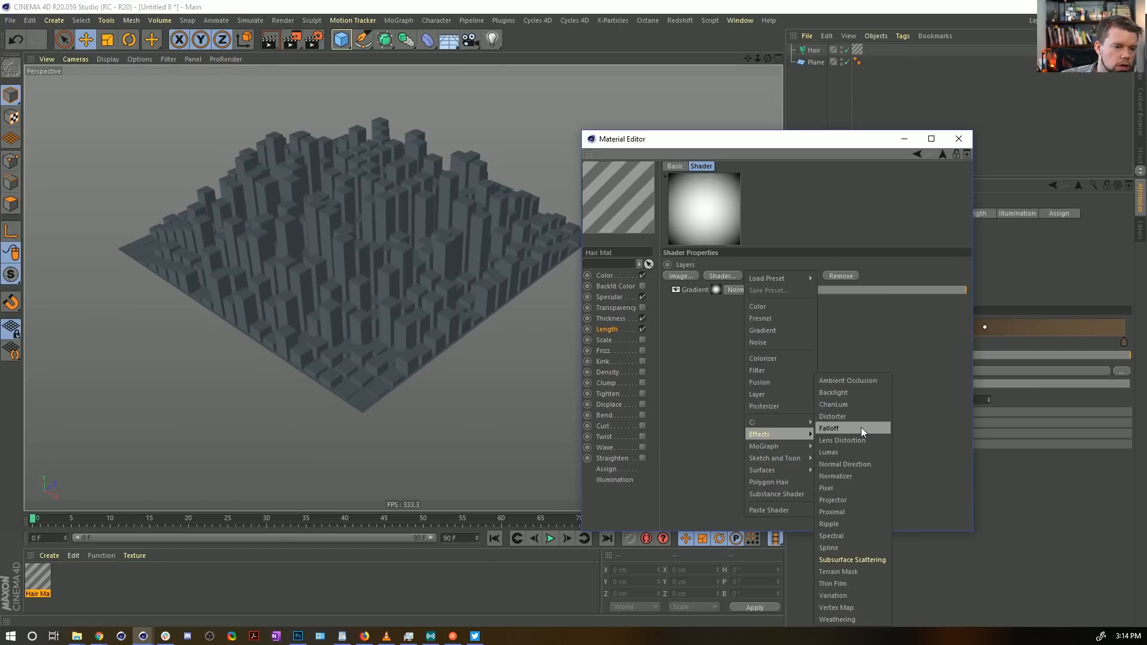
pyautogui.click(855, 501)
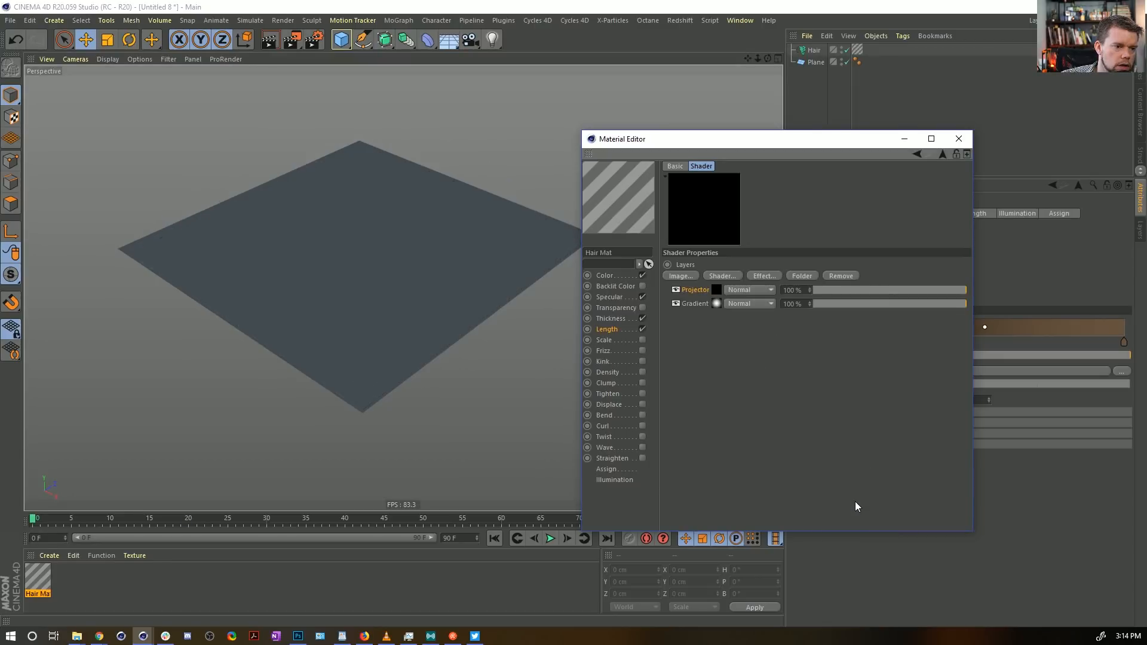
# Step: Load a Noise shader as the texture of the Projector layer
pyautogui.click(717, 290)
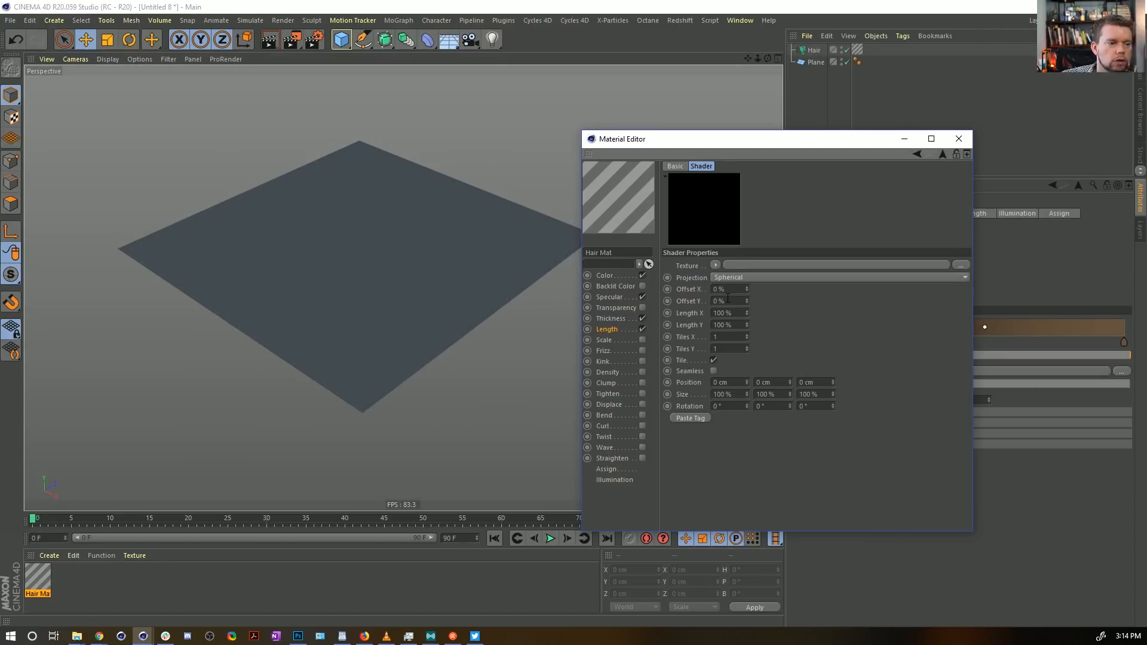
pyautogui.click(715, 265)
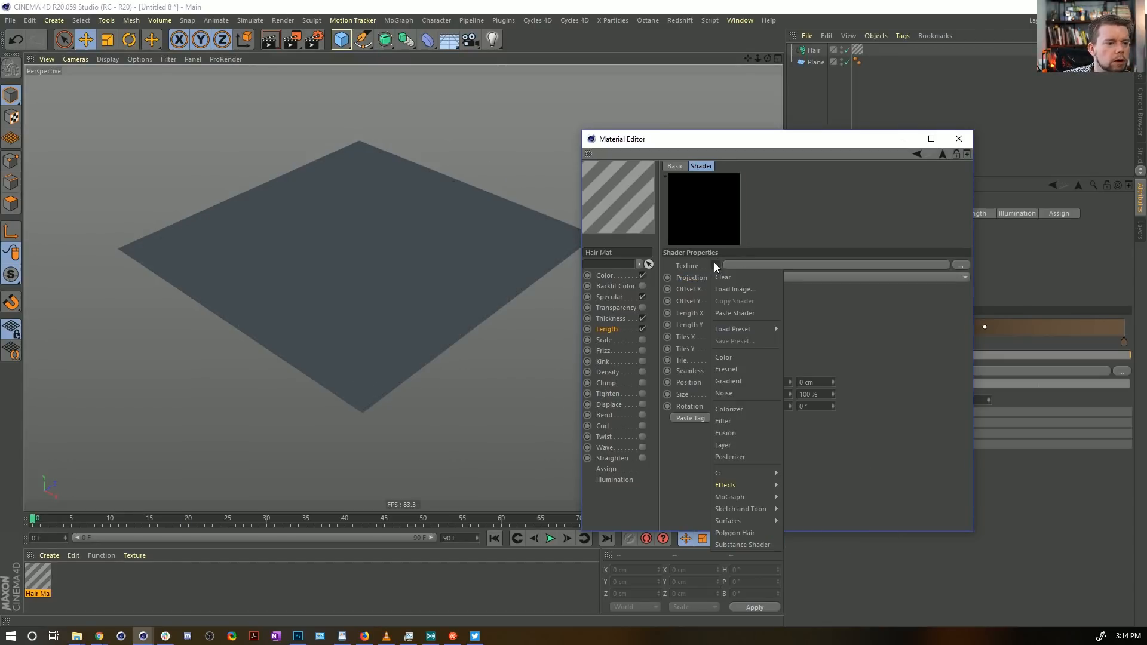
pyautogui.click(733, 393)
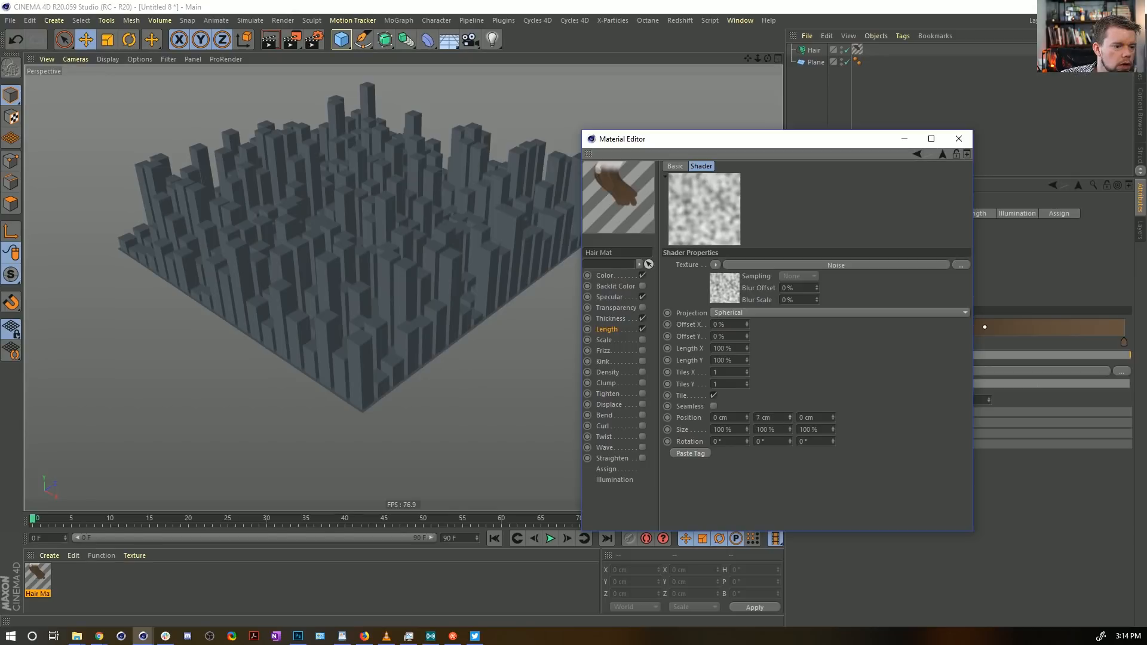
# Step: Turn off tiling in the Projector shader, set its projection to Cubic and its Y position to 394 cm
pyautogui.moveTo(789, 418); pyautogui.dragTo(790, 359)
pyautogui.moveTo(790, 418); pyautogui.dragTo(789, 413)
pyautogui.click(712, 395)
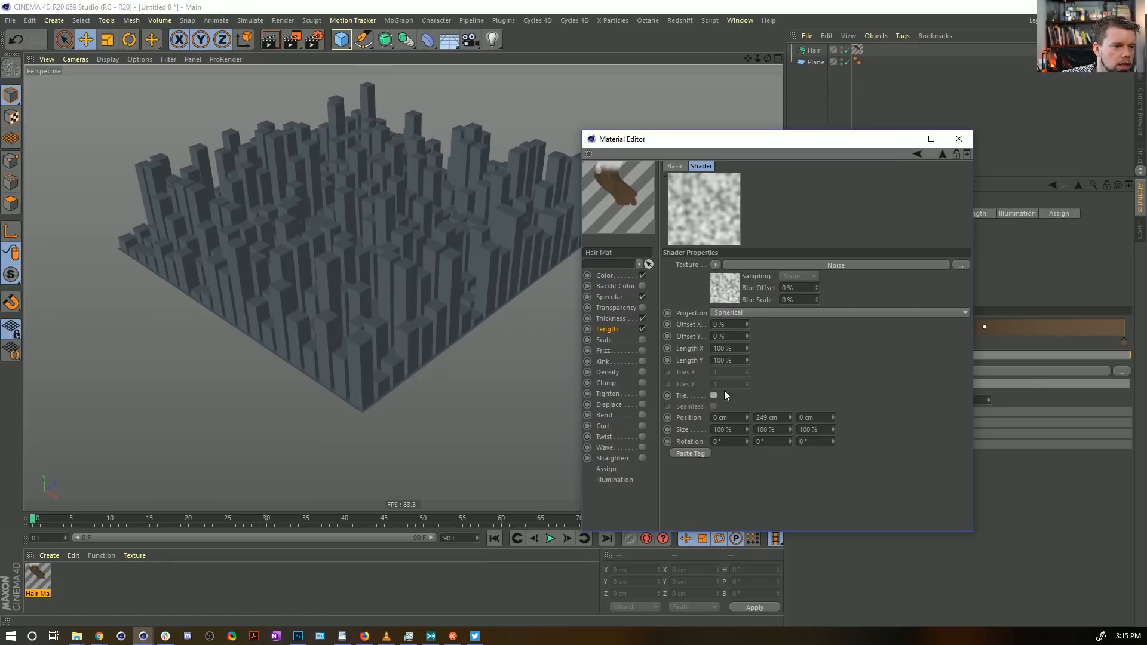
pyautogui.click(731, 313)
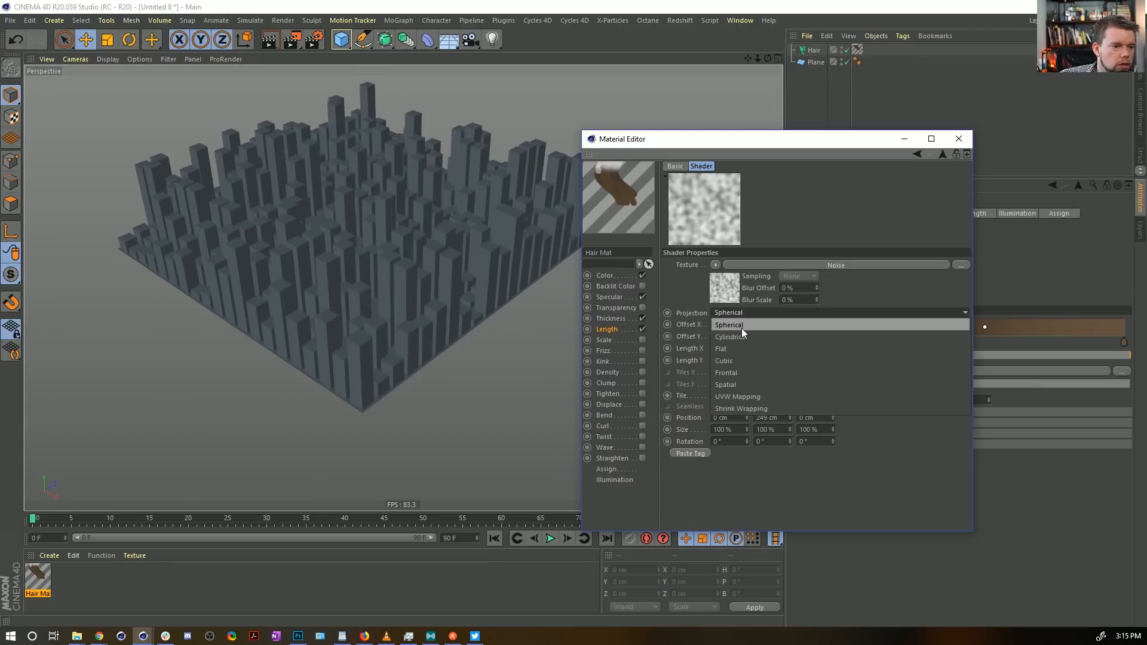
pyautogui.click(742, 361)
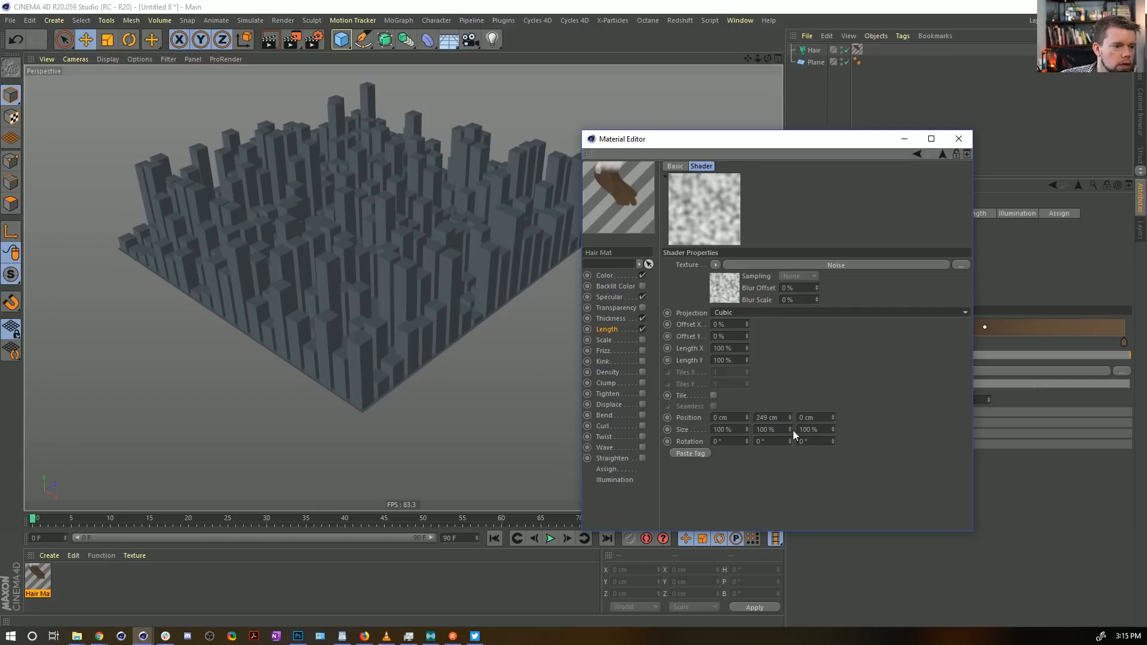
pyautogui.moveTo(790, 418); pyautogui.dragTo(790, 419)
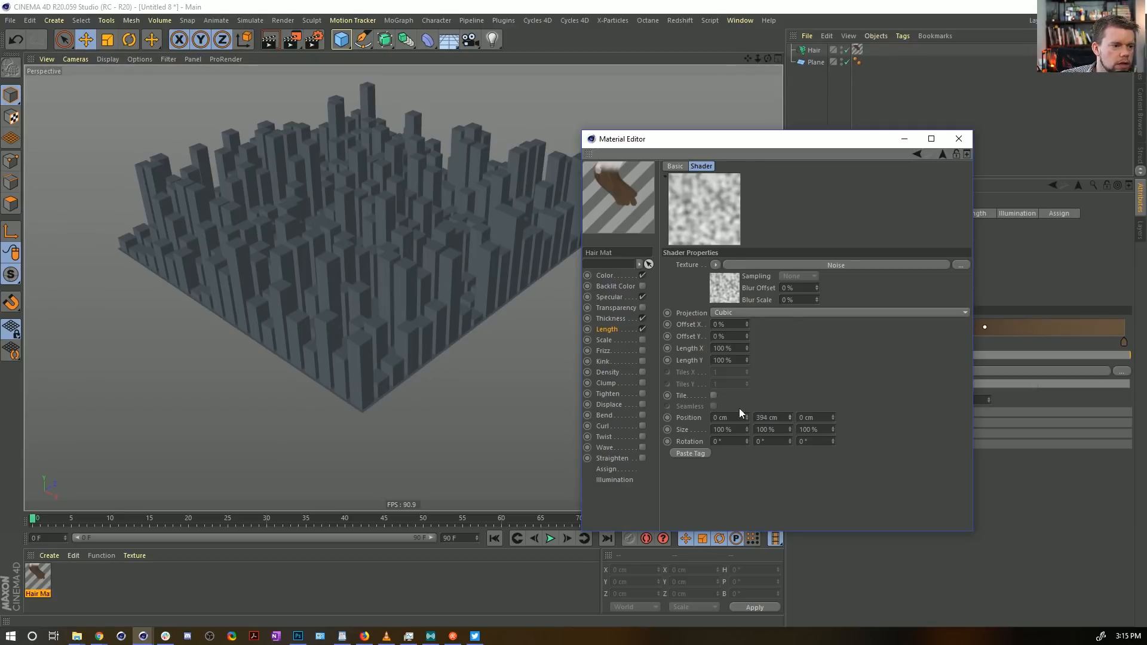
# Step: Open the Projector's Noise settings, play the animation to check the buildings' motion, and close the material editor
pyautogui.click(726, 289)
pyautogui.click(550, 539)
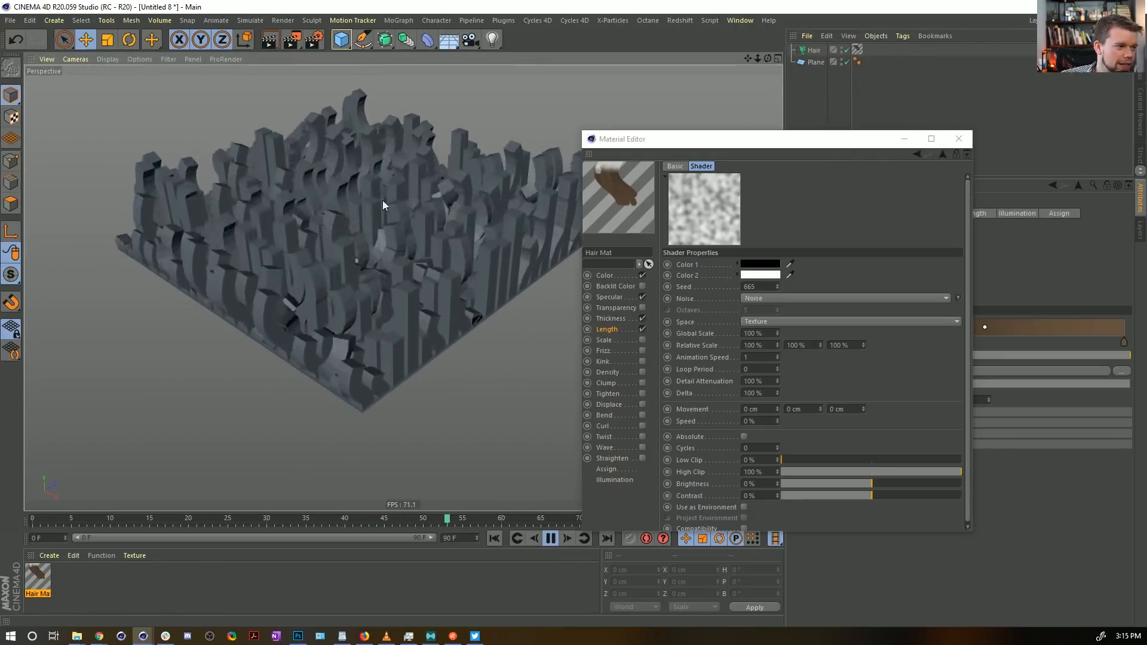
pyautogui.click(958, 138)
# Step: Disable dynamics on the Hair object and deselect it to view the buildings during playback
pyautogui.click(814, 51)
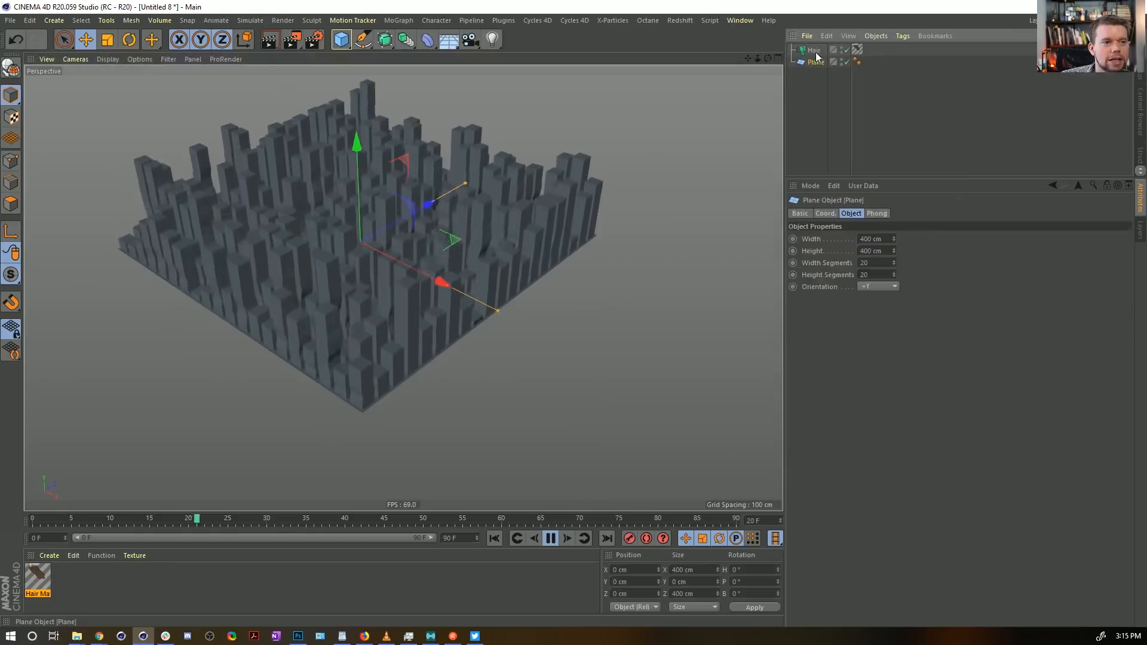
pyautogui.click(1006, 217)
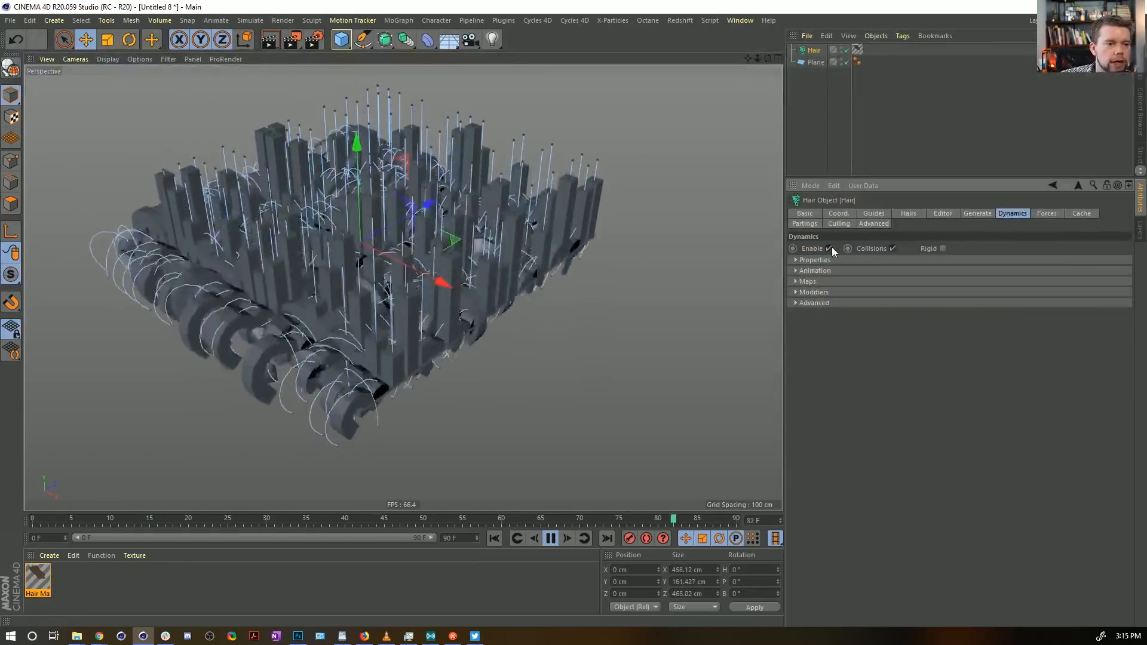
pyautogui.click(806, 140)
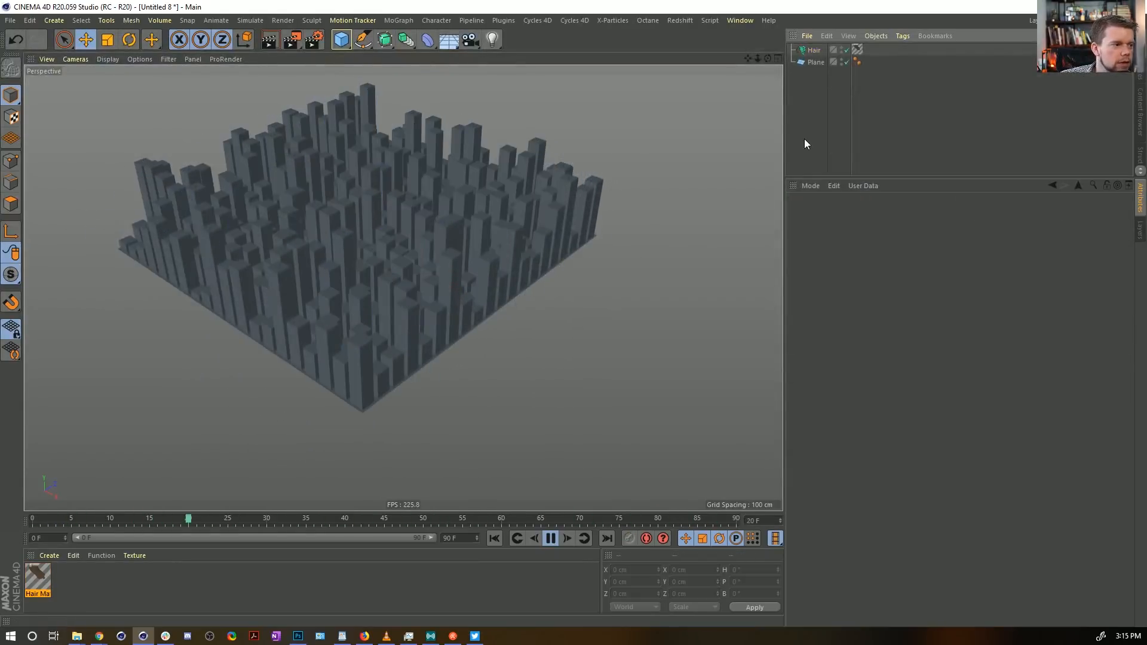
# Step: Reselect the Hair object and toggle its dynamics on and off again to compare the motion
pyautogui.click(814, 51)
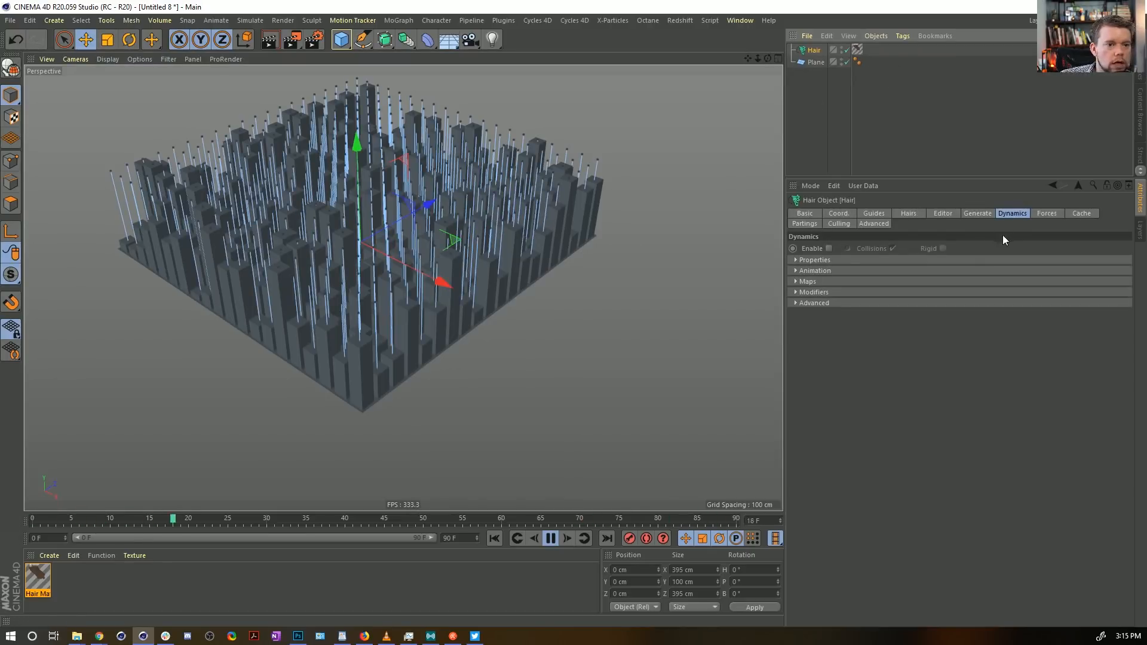
pyautogui.click(830, 248)
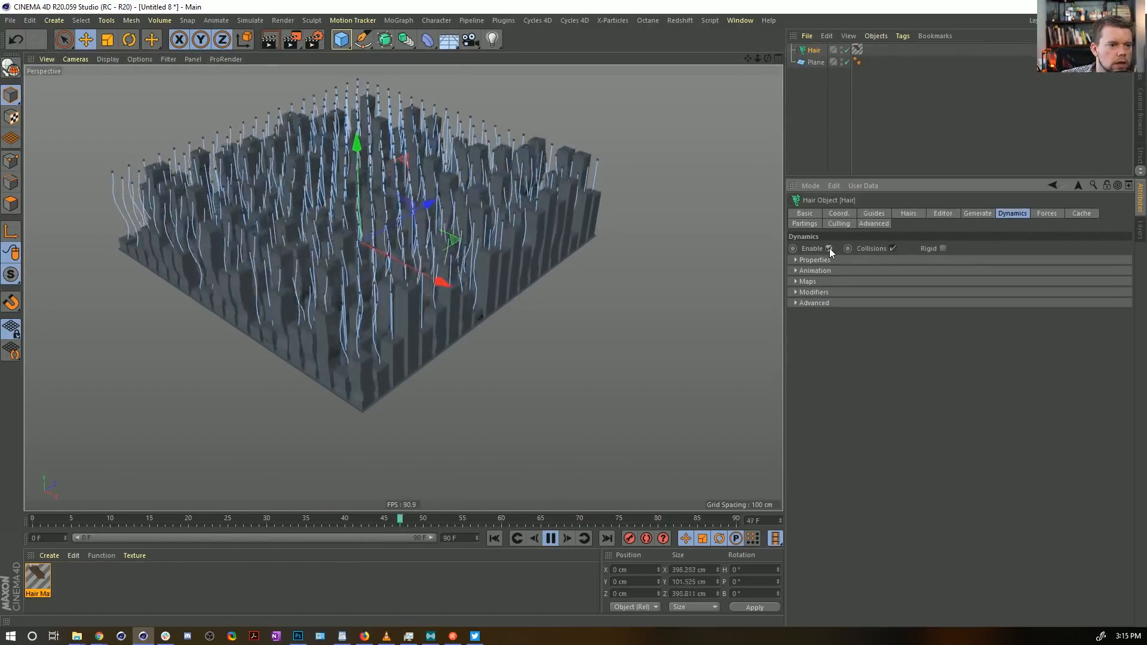
pyautogui.click(829, 249)
# Step: Expand the Hair's dynamics Animation settings and enable rigid dynamics with collisions turned off
pyautogui.click(820, 271)
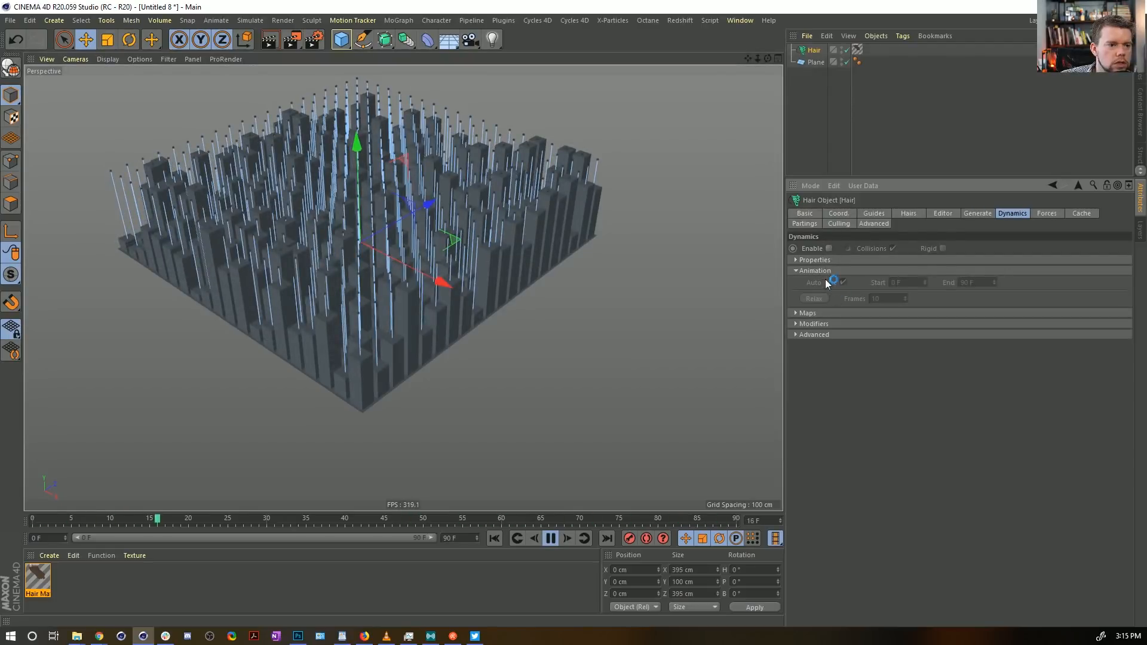
pyautogui.click(830, 249)
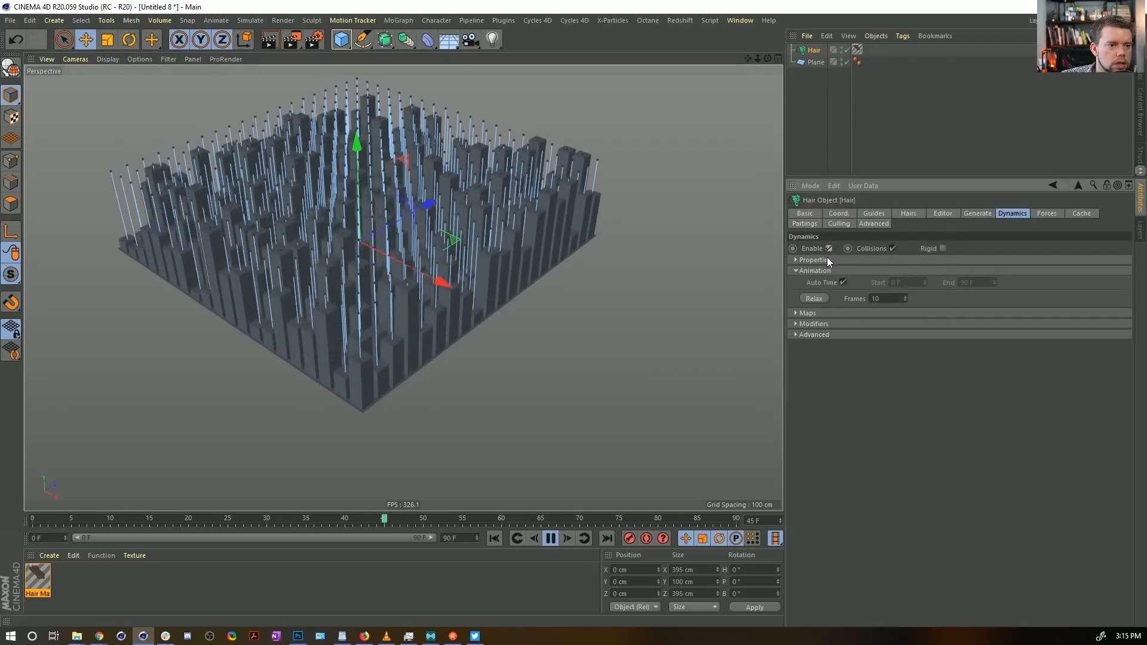
pyautogui.click(943, 249)
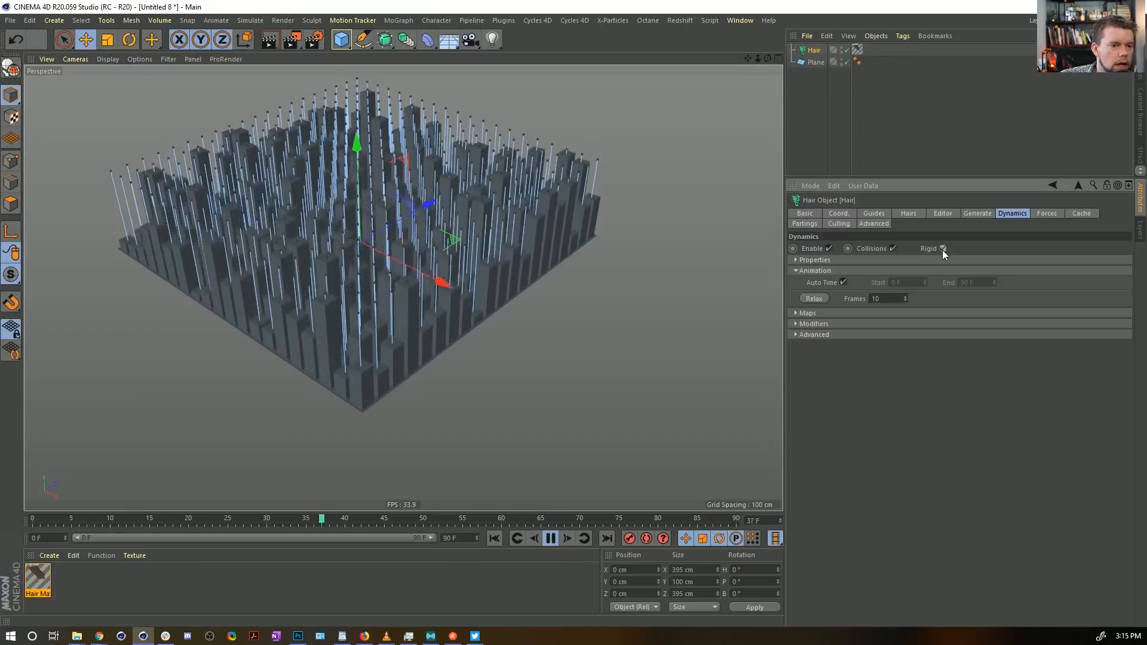
pyautogui.click(893, 248)
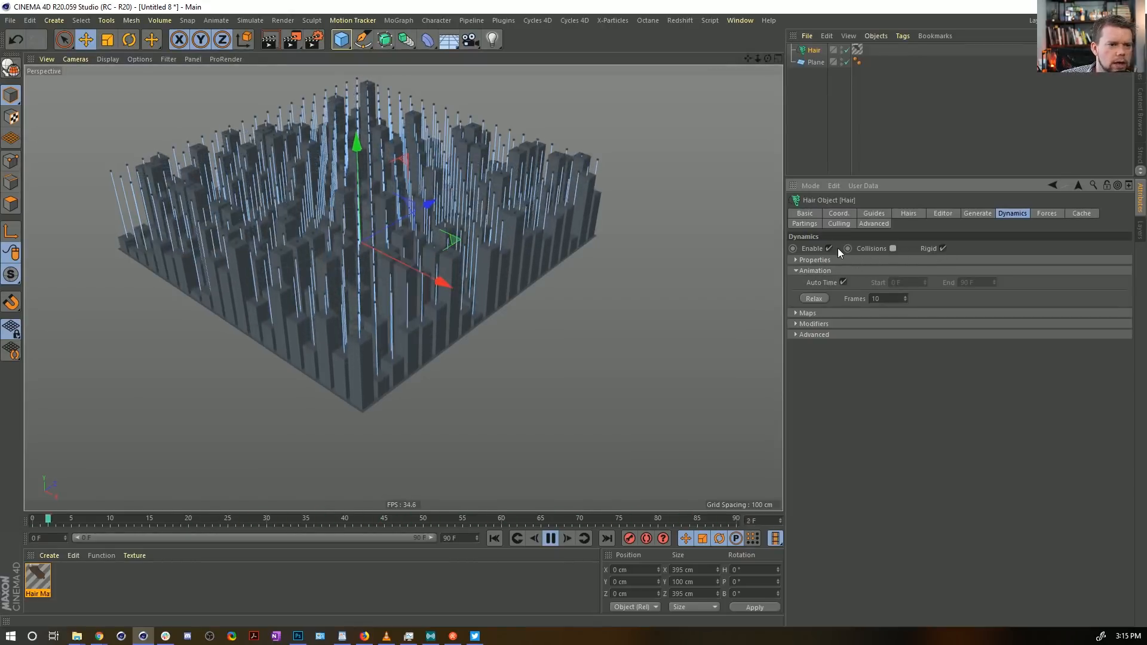
# Step: Examine the Modifiers curves and the Advanced settings of the Hair object's dynamics
pyautogui.click(815, 321)
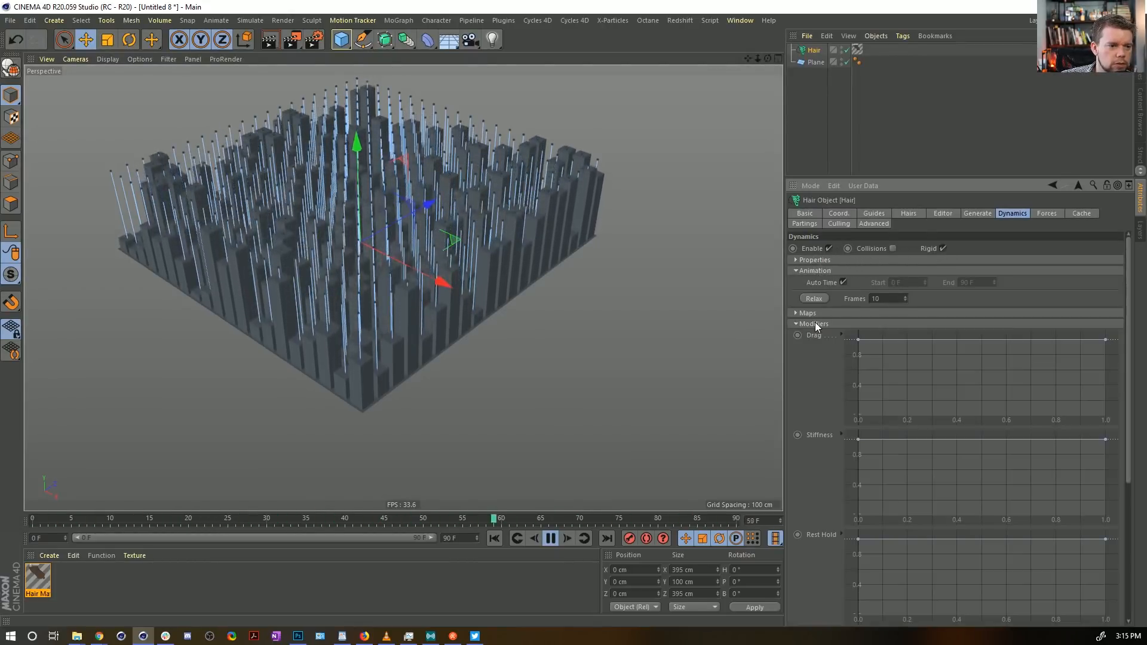
pyautogui.click(815, 322)
pyautogui.click(819, 335)
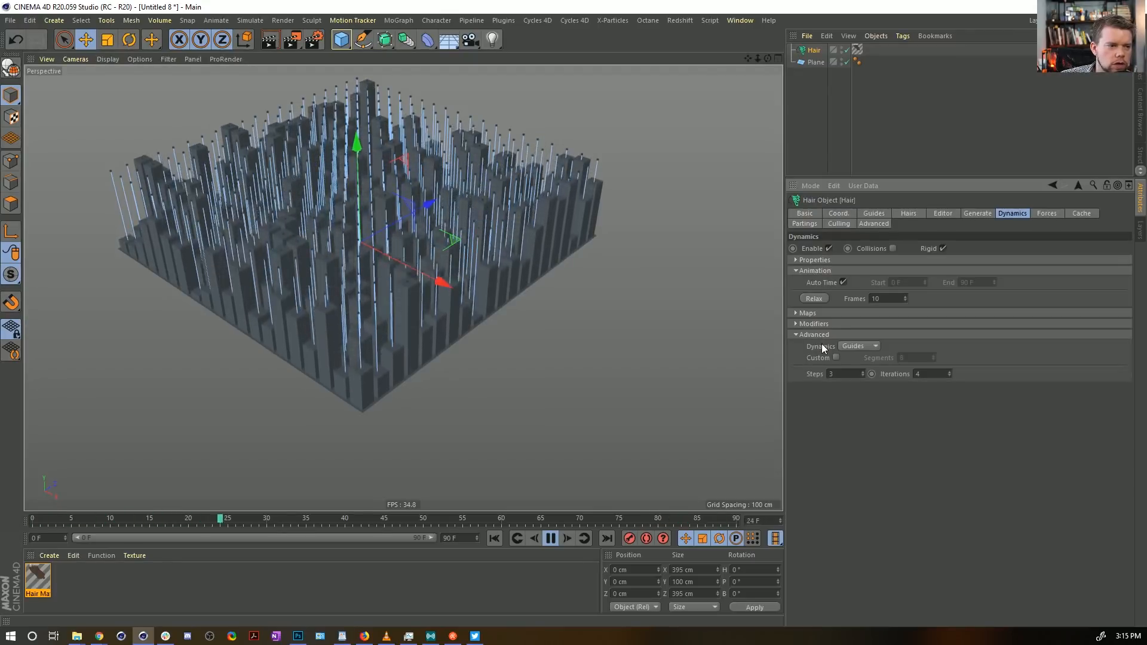
# Step: Examine the Properties settings of the Hair object's dynamics and deselect the Hair object
pyautogui.click(834, 272)
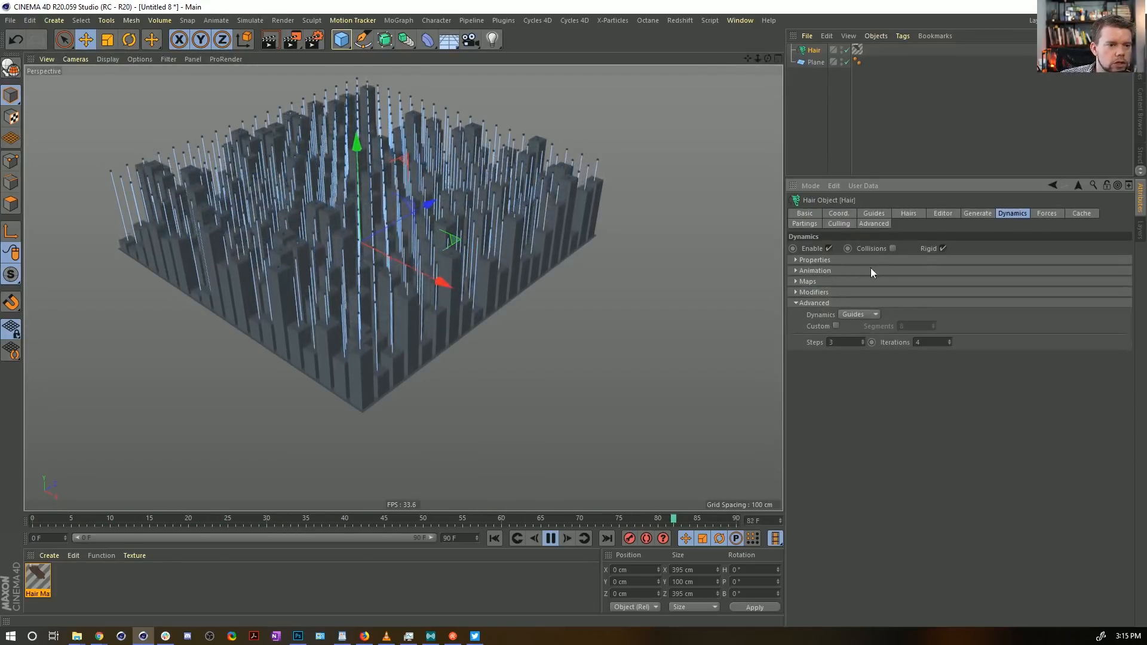
pyautogui.click(844, 260)
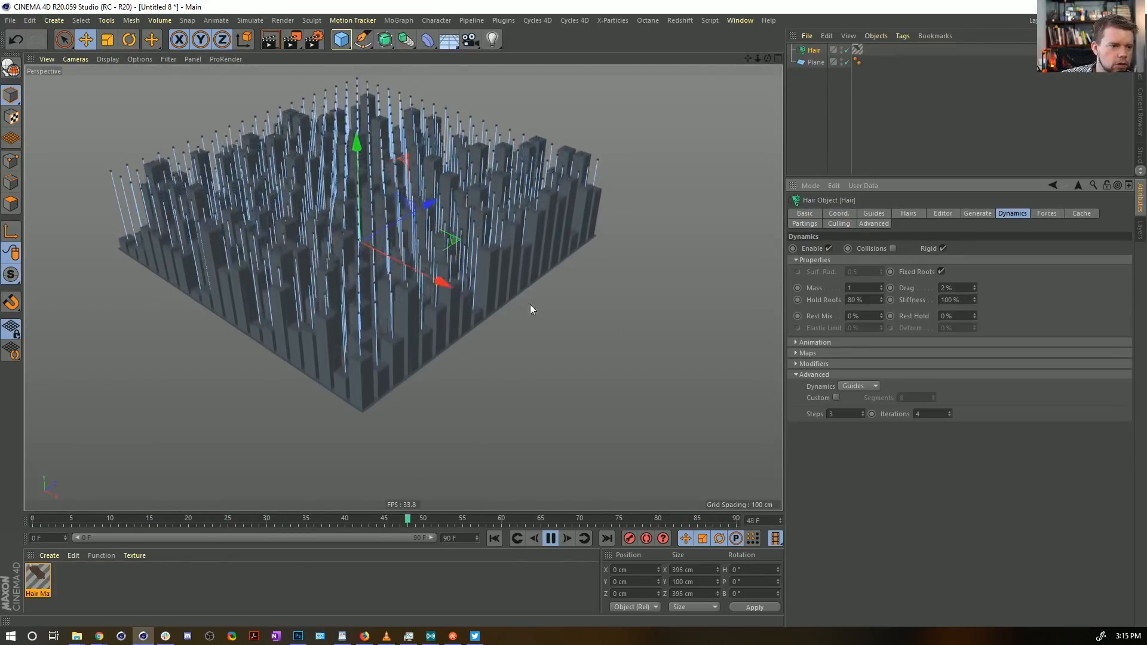
pyautogui.click(927, 153)
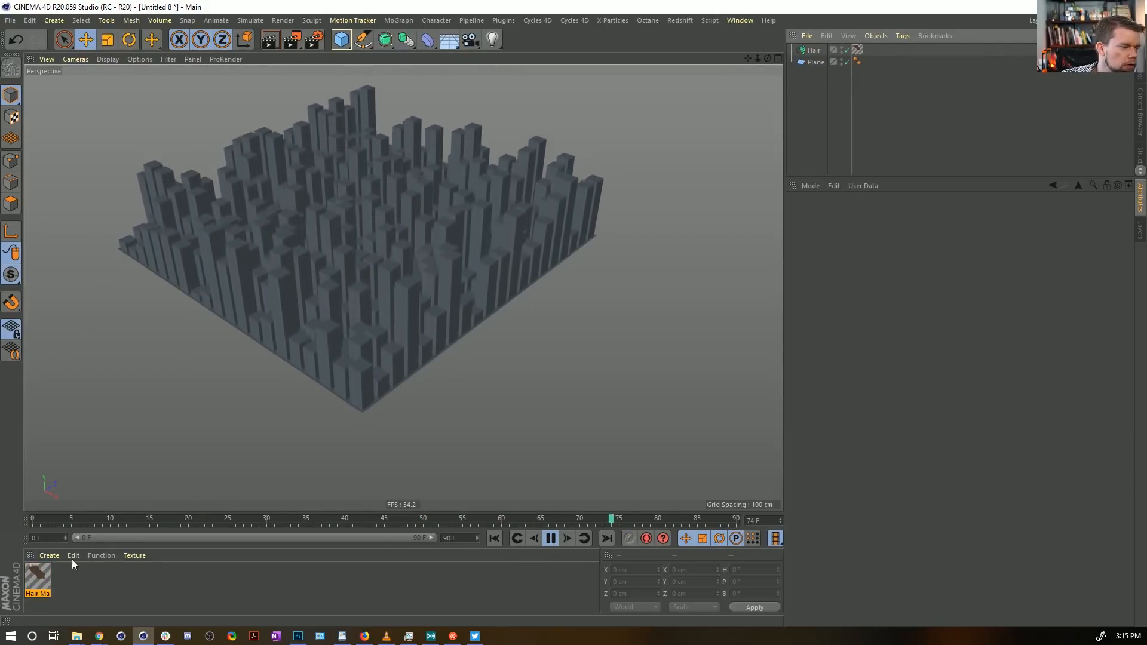
# Step: Open the Projector layer in the hair material's Length texture and set its position to 435 cm in X and 447 cm in Y
pyautogui.click(38, 574)
pyautogui.doubleClick(39, 574)
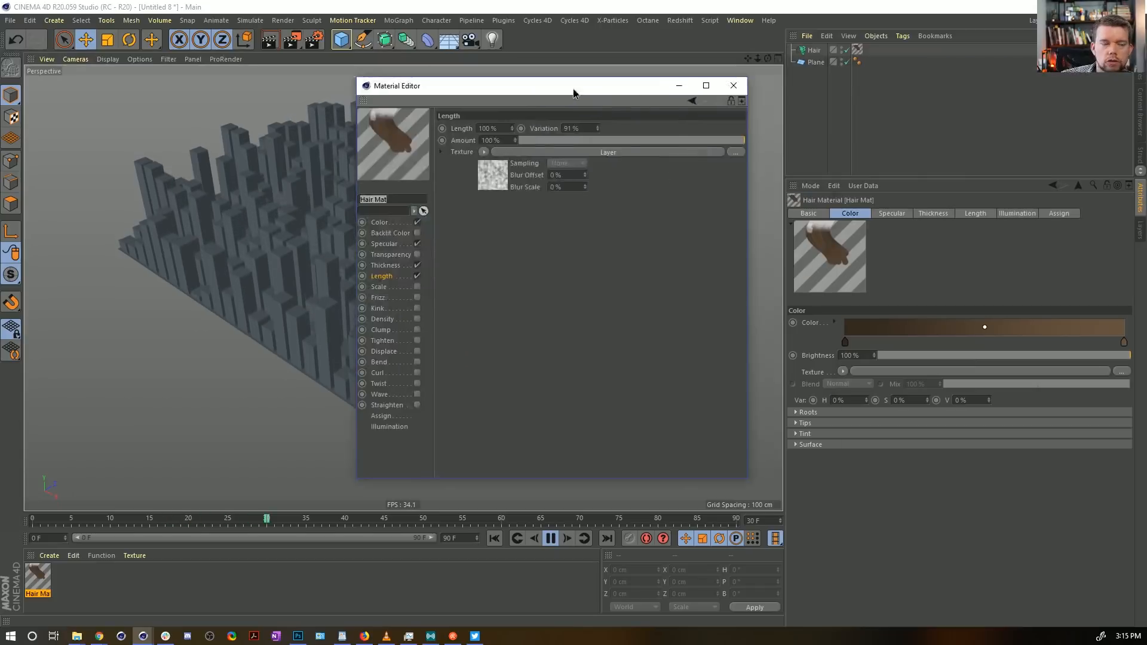
pyautogui.moveTo(573, 92); pyautogui.dragTo(853, 138)
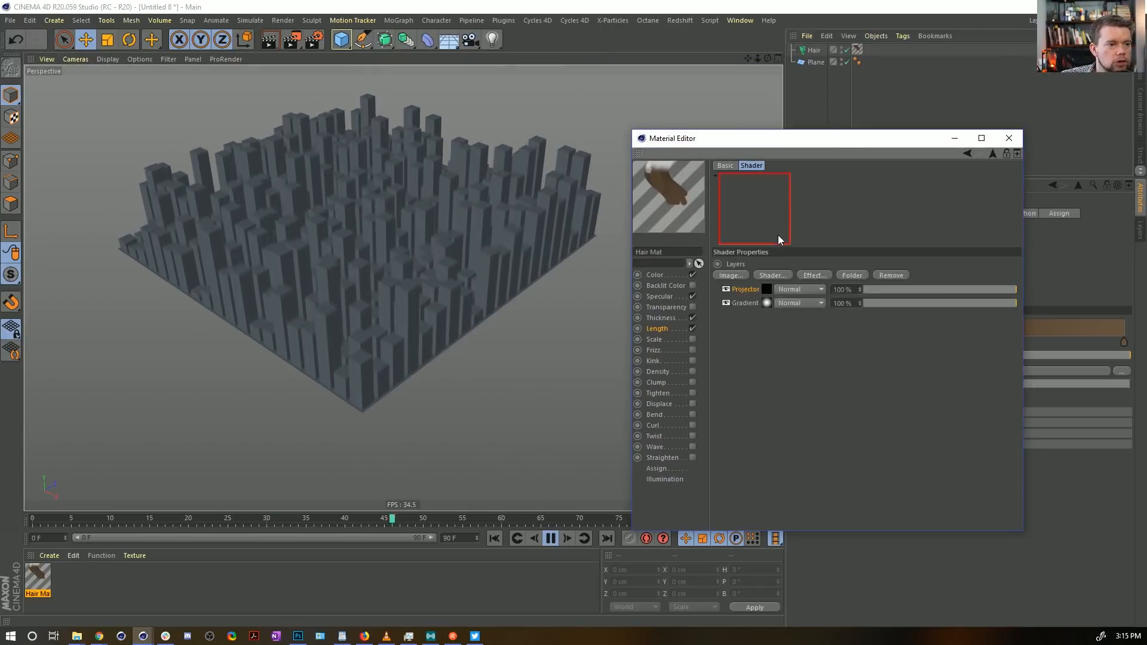
pyautogui.click(767, 290)
pyautogui.click(777, 291)
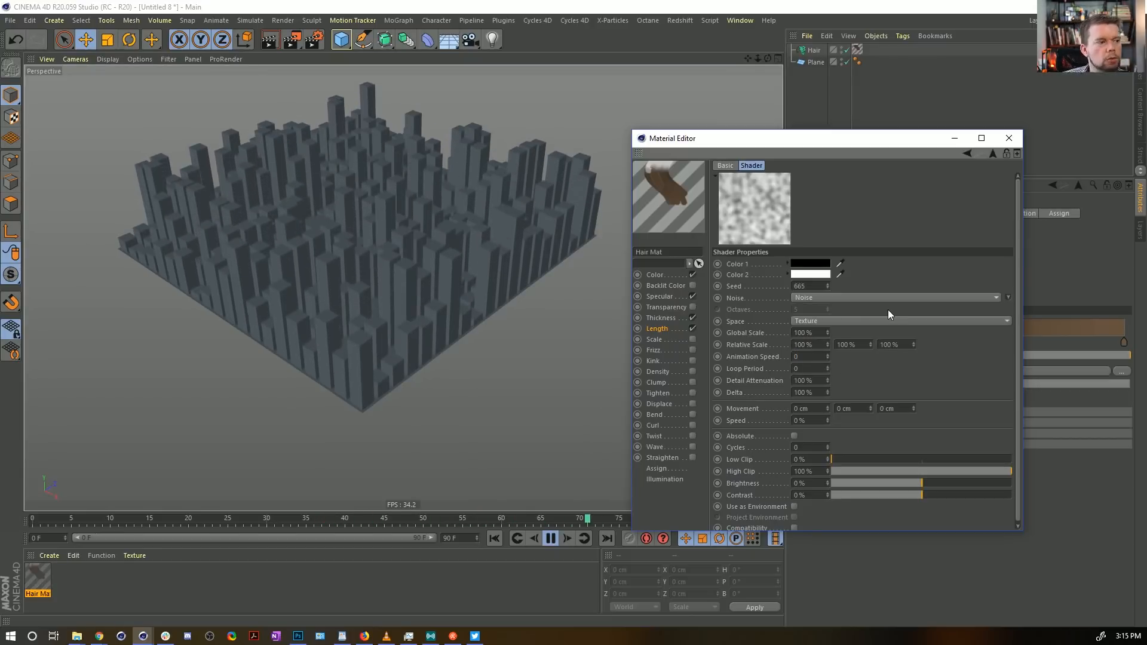
pyautogui.click(992, 153)
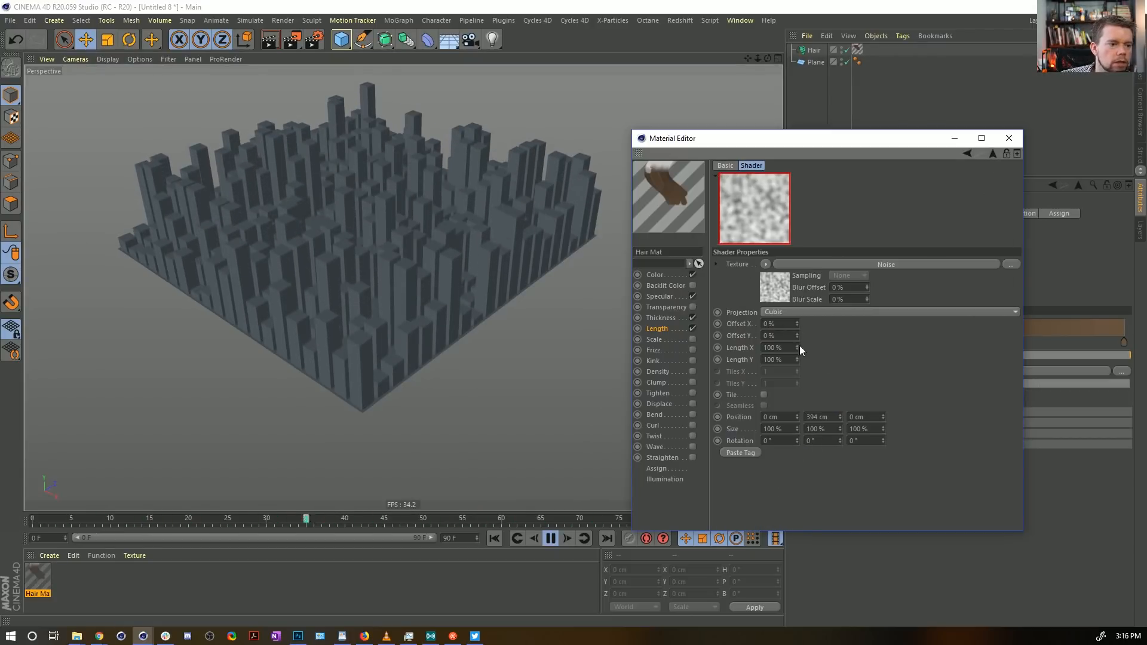
pyautogui.moveTo(841, 416); pyautogui.dragTo(797, 158)
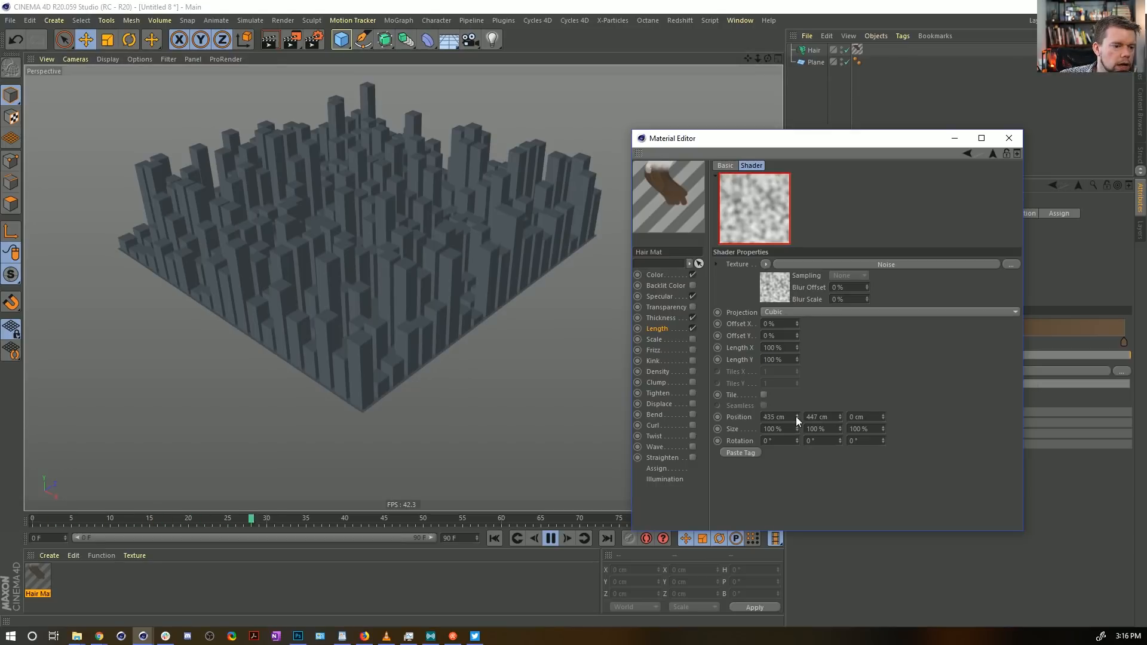
# Step: Try changing the projector's Size and Length X values, undoing each change
pyautogui.moveTo(796, 429); pyautogui.dragTo(796, 429)
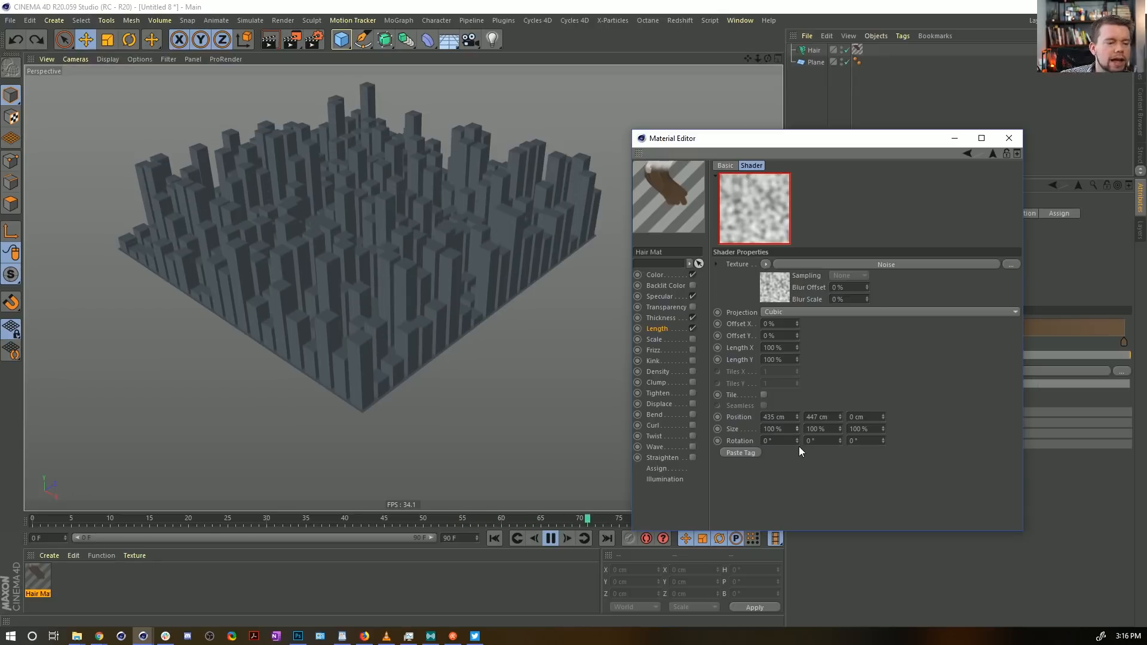
pyautogui.hotkey('ctrl', 'z')
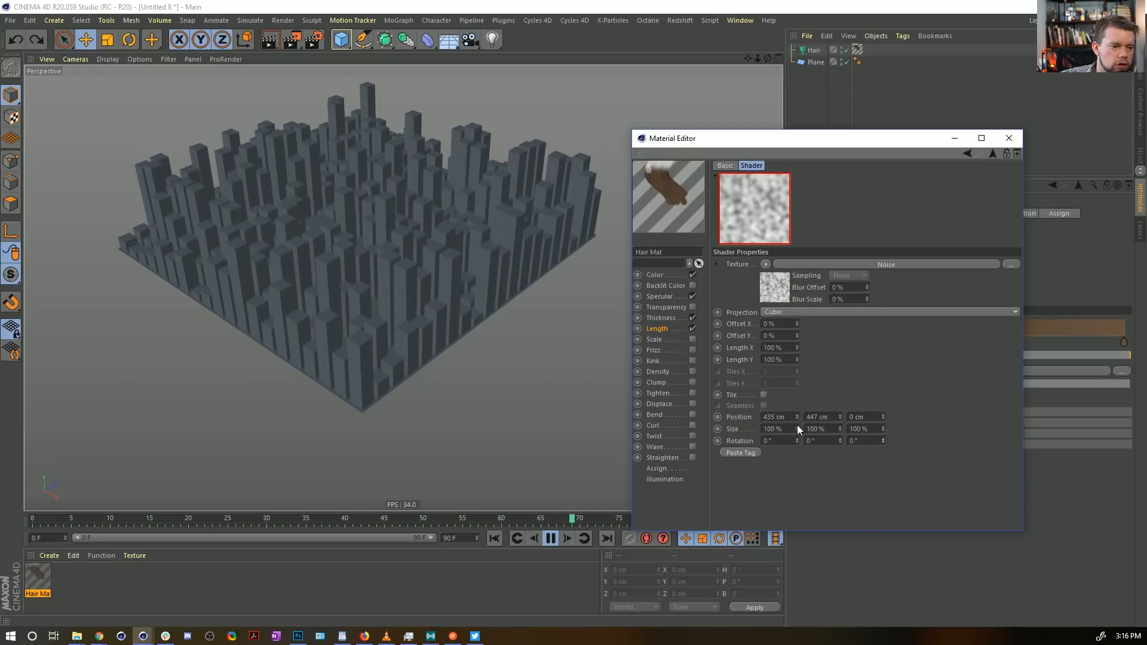
pyautogui.moveTo(796, 426)
pyautogui.mouseDown()
pyautogui.moveTo(797, 379)
pyautogui.moveTo(796, 425)
pyautogui.mouseUp()
pyautogui.hotkey('ctrl', 'z')
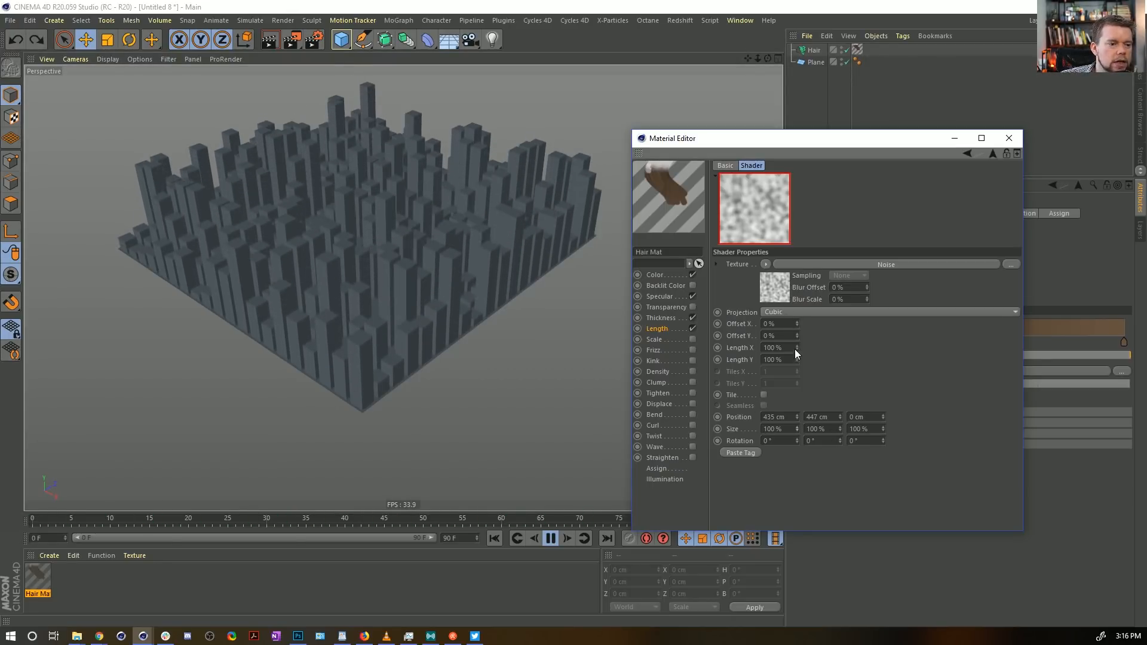
pyautogui.moveTo(794, 349); pyautogui.dragTo(844, 310)
pyautogui.hotkey('ctrl', 'z')
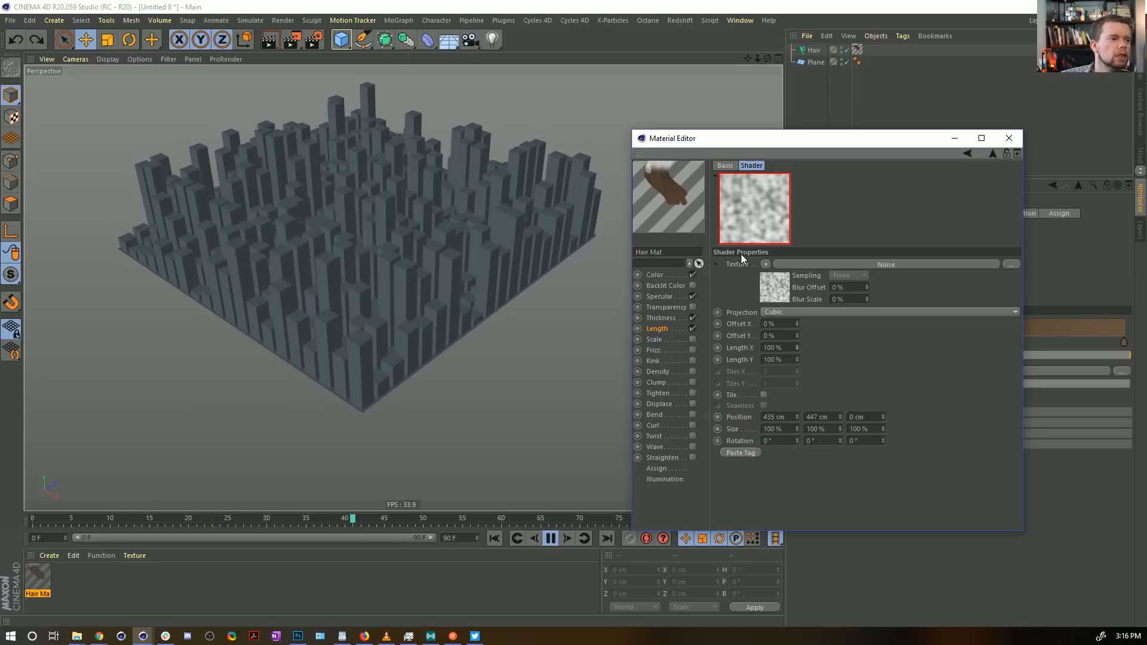
# Step: Try Spherical and Frontal projection on the projector, settle on UVW Mapping, and check the buildings from another angle
pyautogui.click(780, 295)
pyautogui.click(993, 154)
pyautogui.click(776, 312)
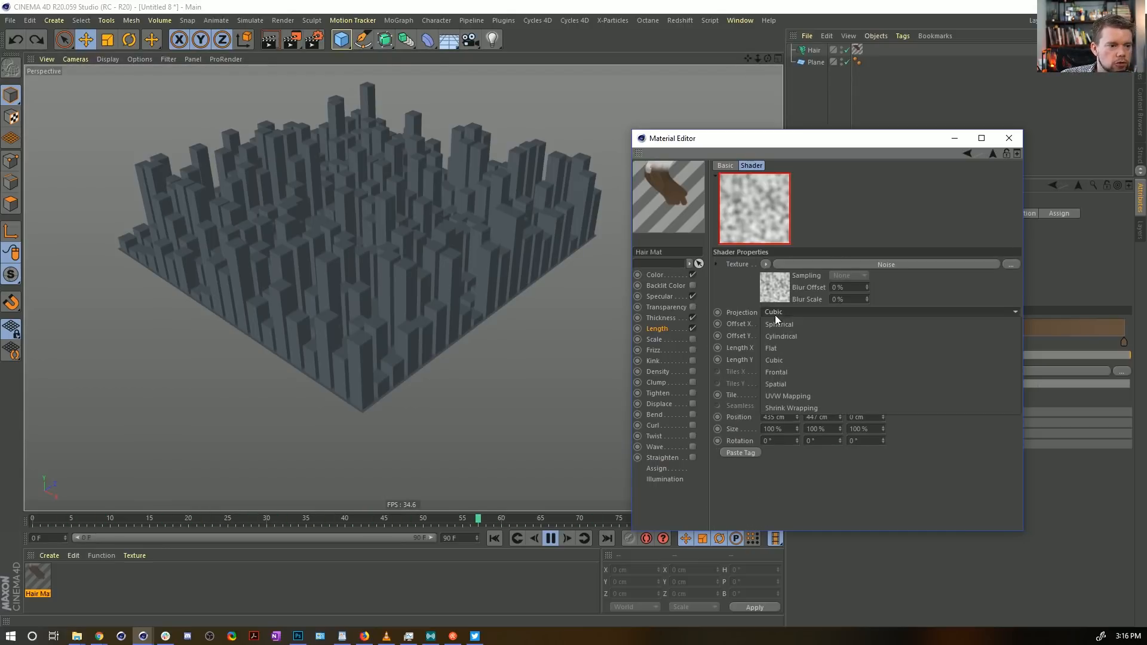
pyautogui.click(789, 325)
pyautogui.click(789, 312)
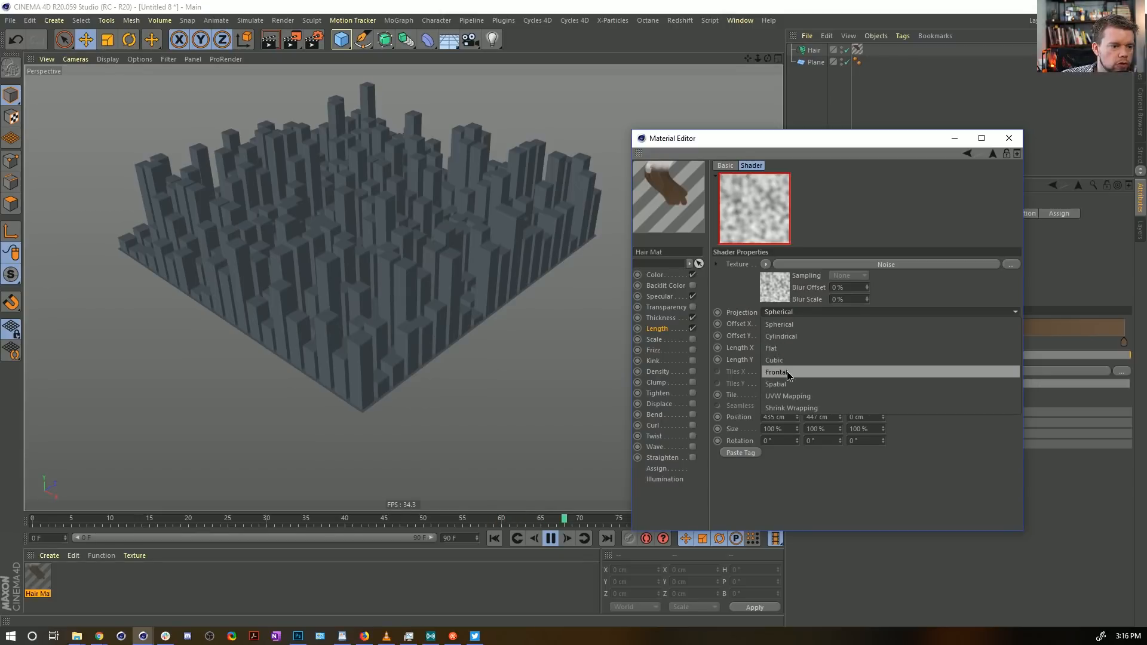
pyautogui.click(788, 372)
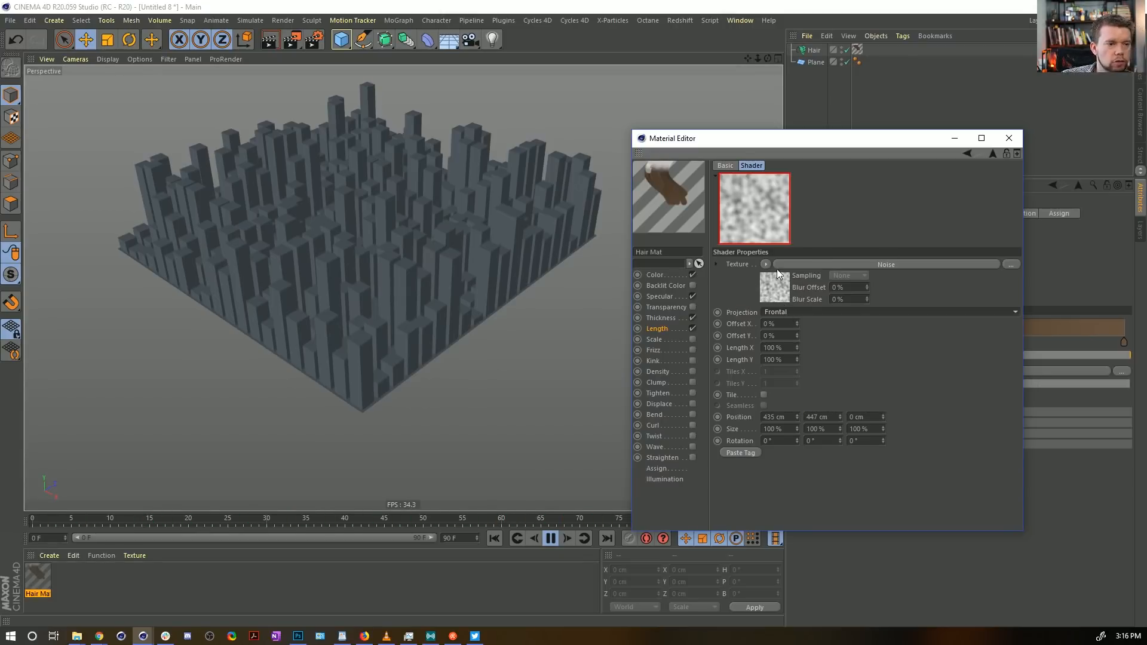
pyautogui.click(775, 312)
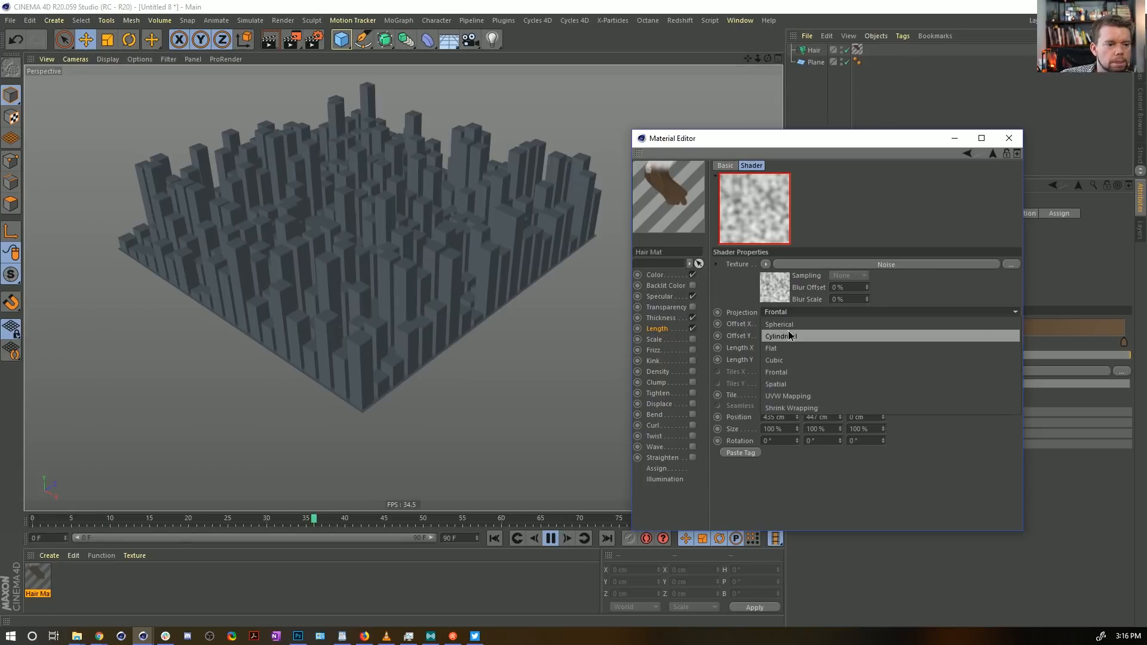
pyautogui.click(790, 396)
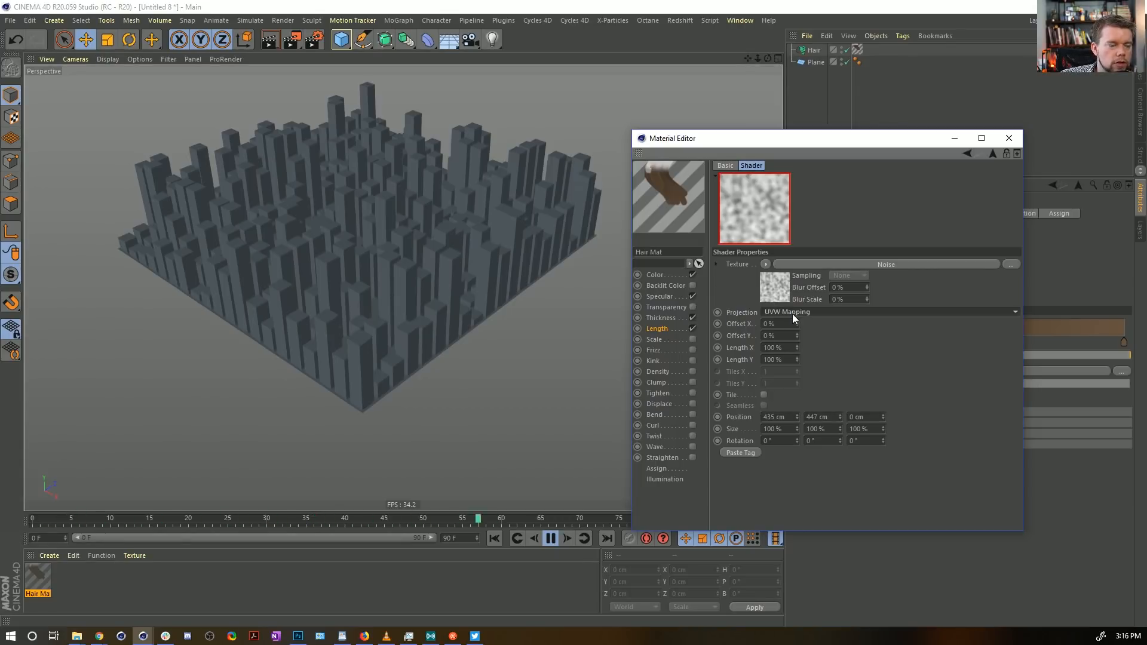
pyautogui.keyDown('alt'); pyautogui.moveTo(348, 283); pyautogui.dragTo(440, 372); pyautogui.keyUp('alt')
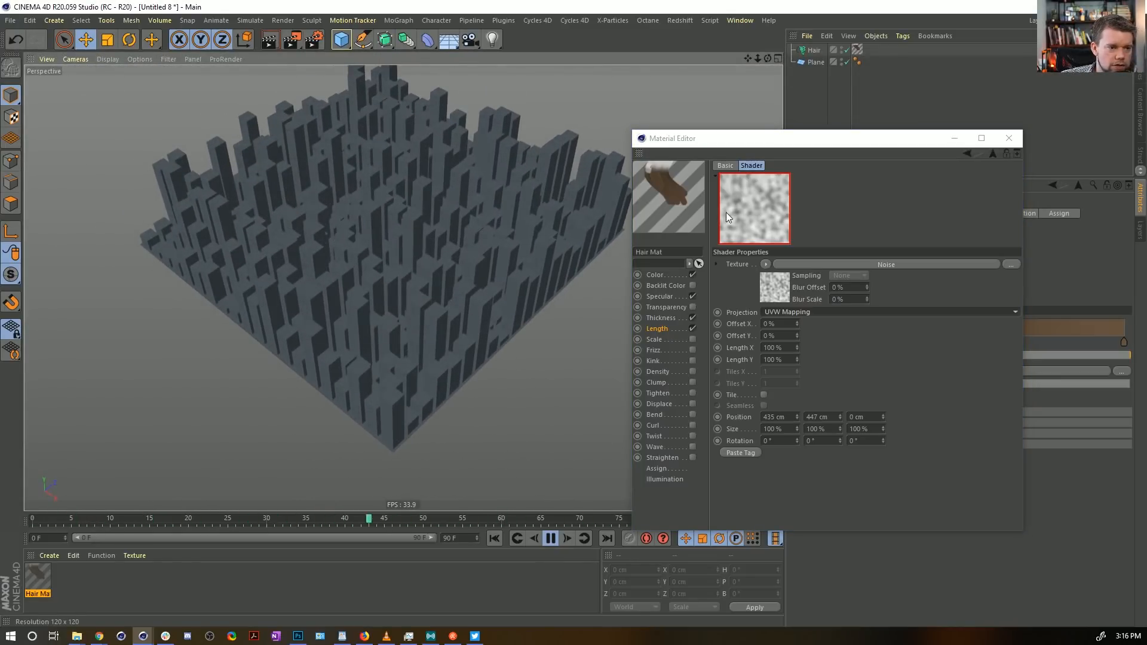
# Step: Review the projected noise shader's settings, stop the playback and return to the first frame
pyautogui.click(774, 286)
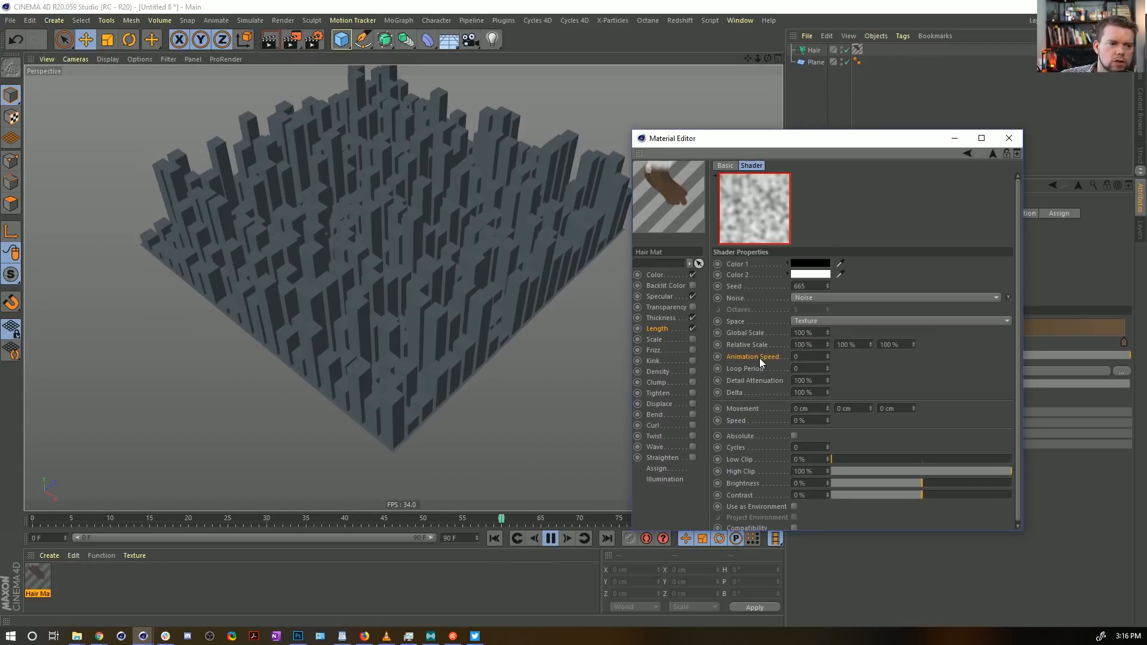
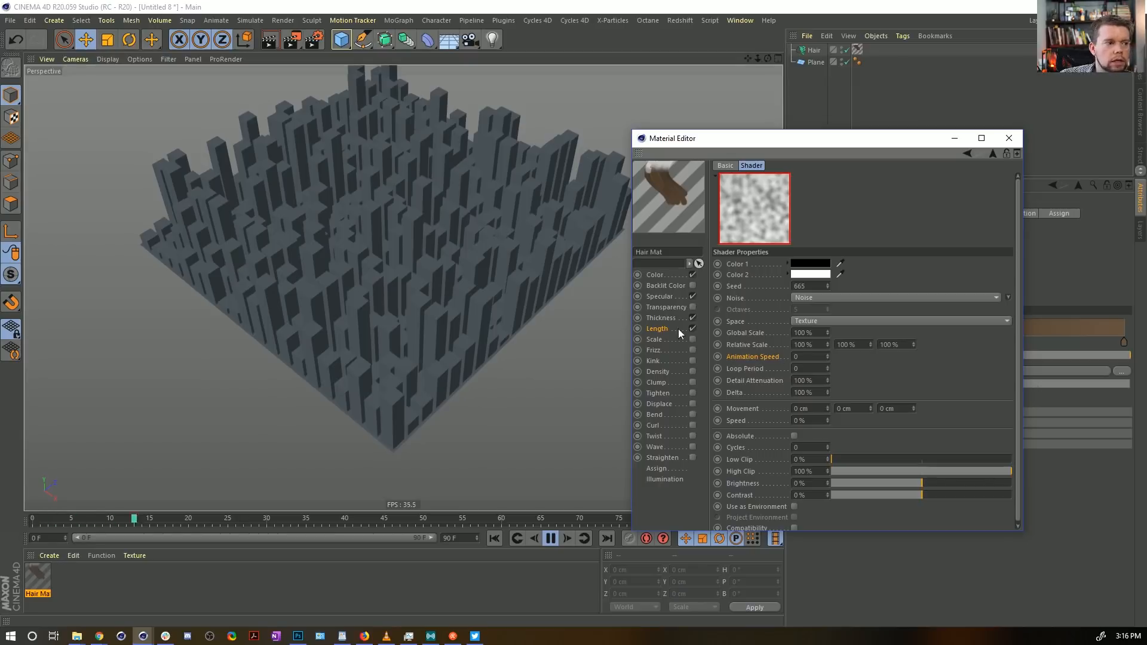
pyautogui.click(993, 154)
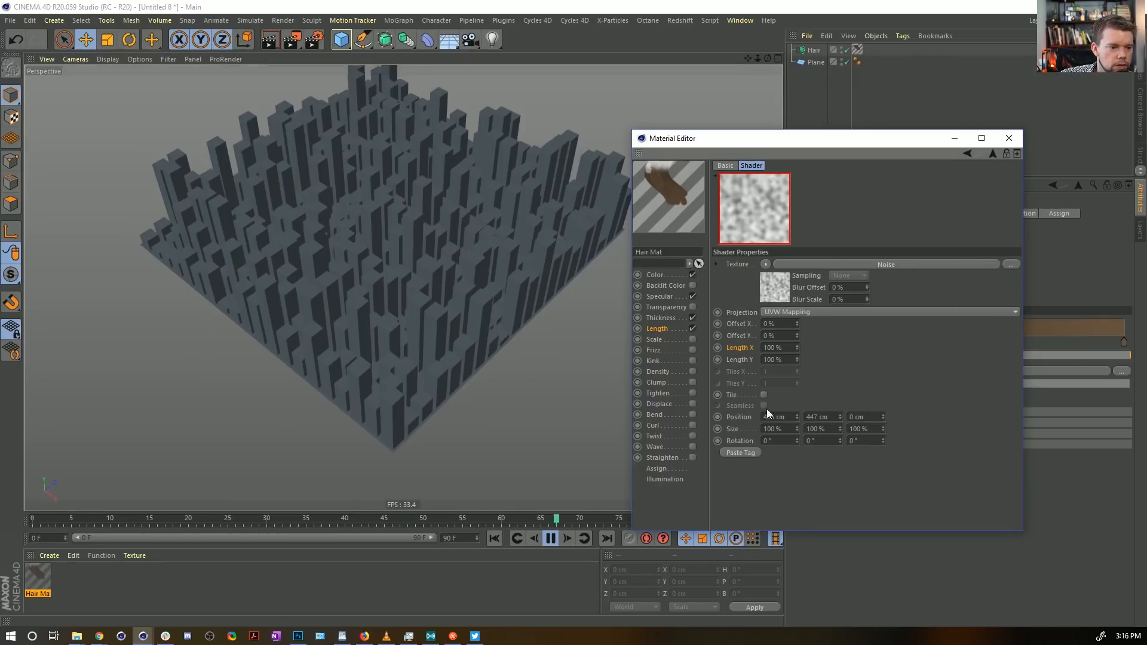
pyautogui.click(550, 539)
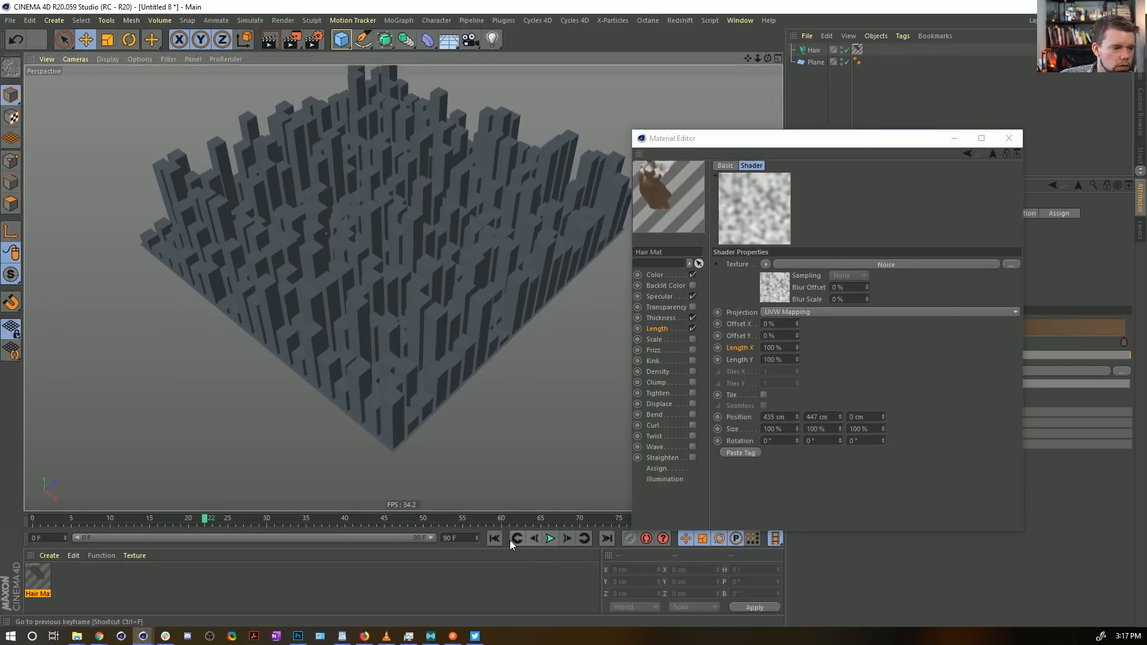
pyautogui.click(494, 538)
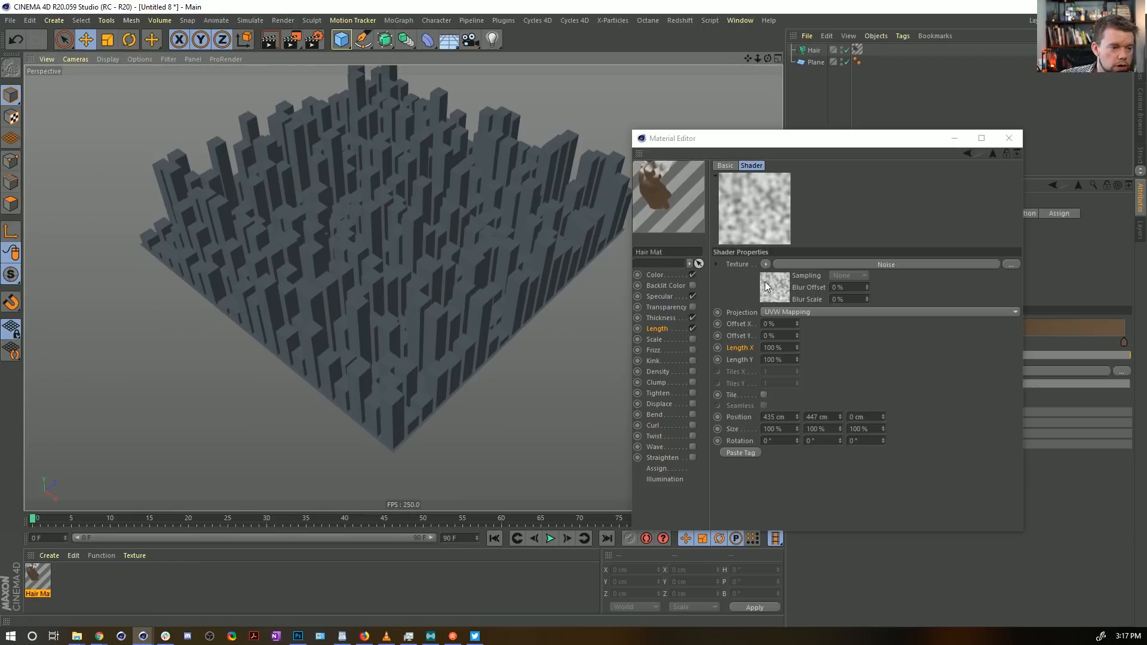
# Step: Try a 2D - U gradient as the projector's texture with 100% turbulence, frequency 107 and a different seed
pyautogui.click(766, 264)
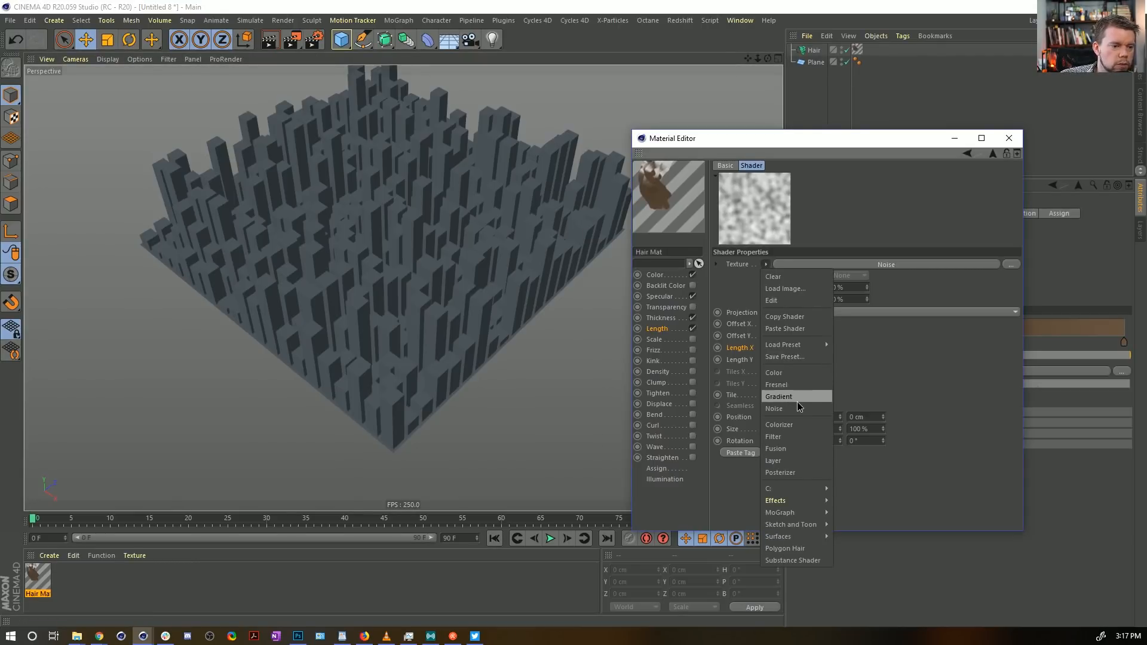
pyautogui.click(797, 399)
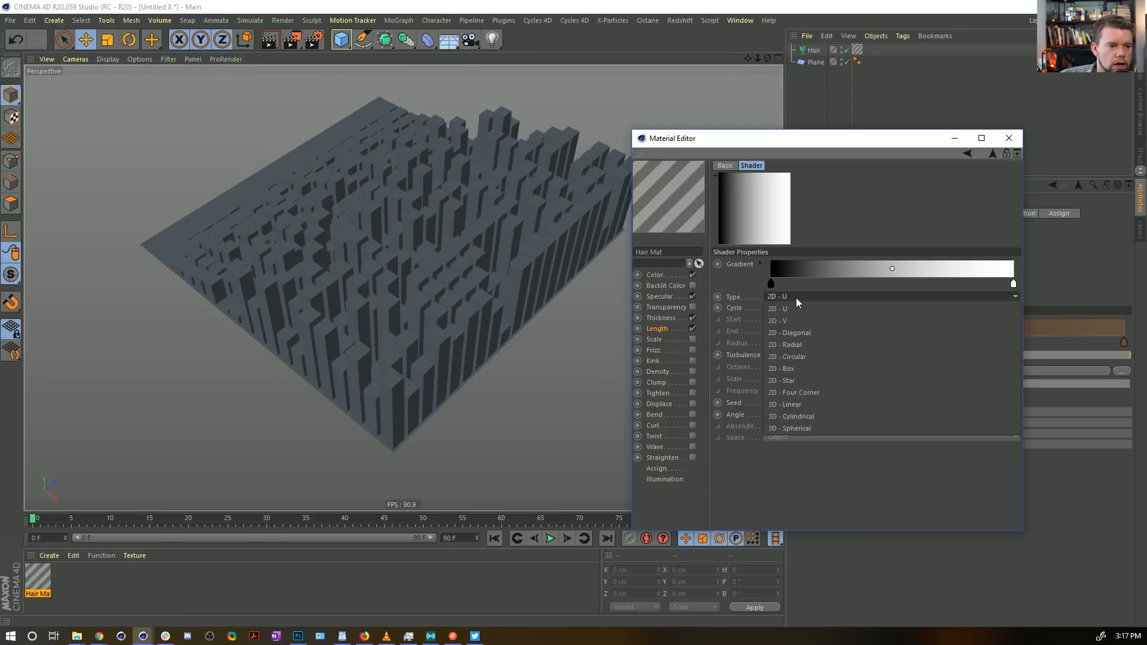
pyautogui.moveTo(799, 355); pyautogui.dragTo(806, 350)
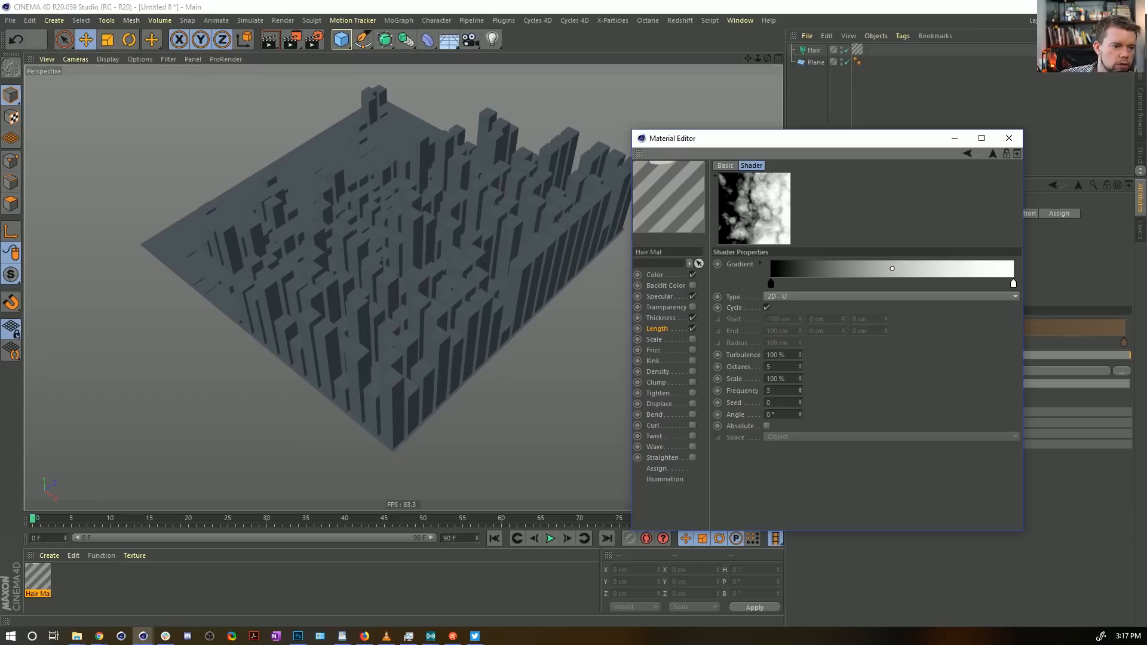
pyautogui.moveTo(799, 391); pyautogui.dragTo(801, 389)
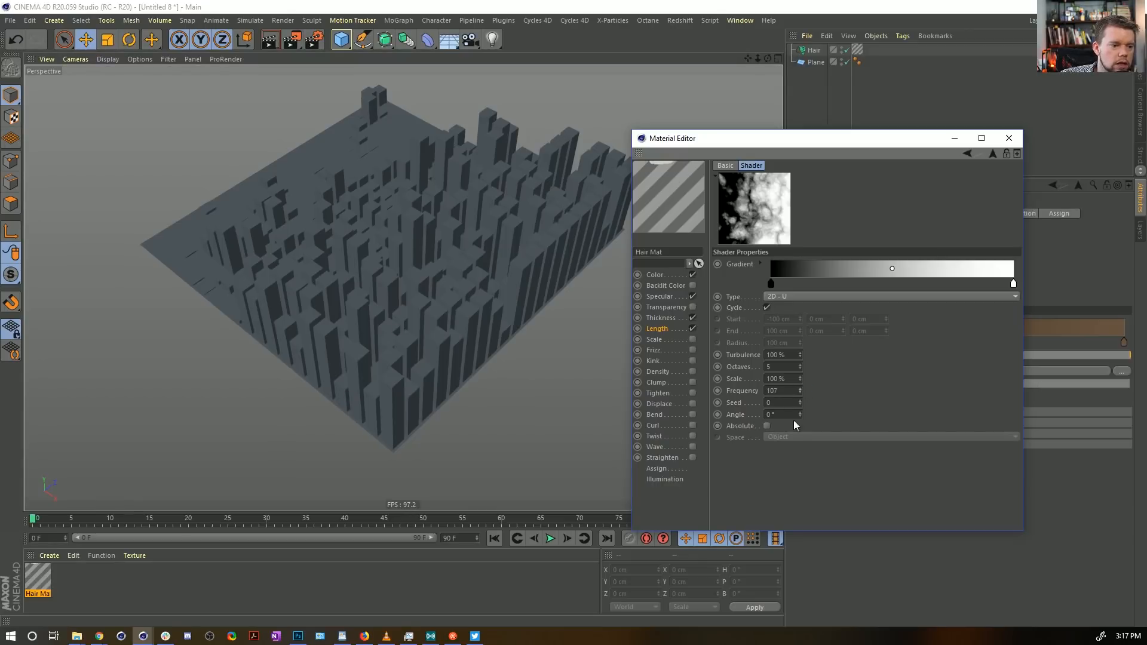
pyautogui.click(801, 400)
pyautogui.click(801, 400)
pyautogui.click(801, 399)
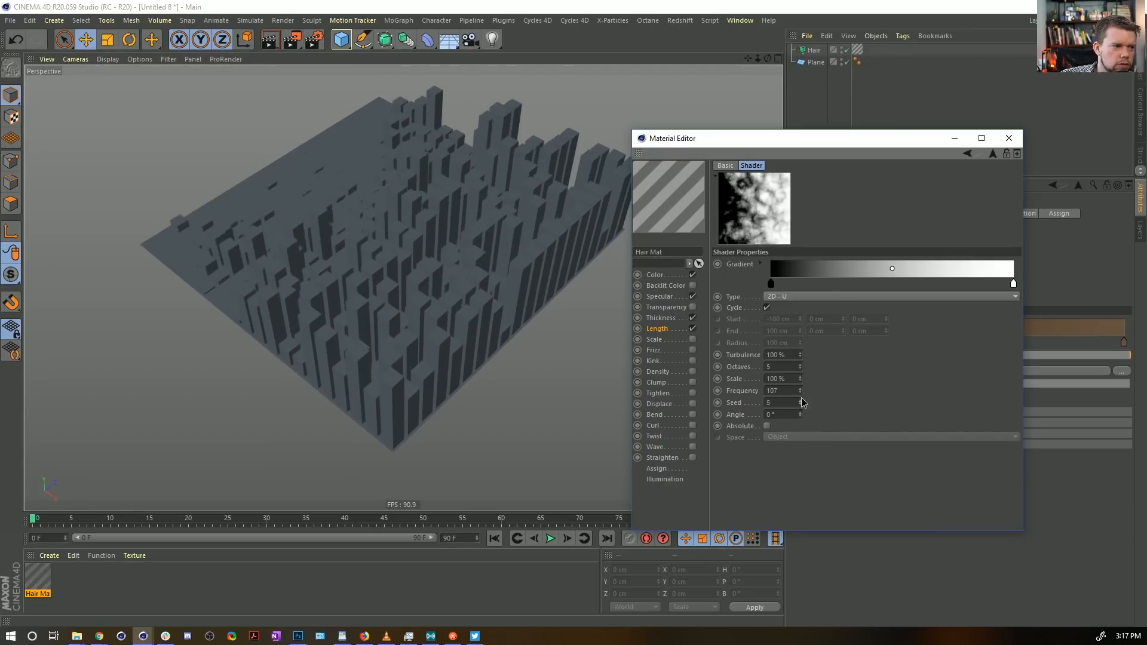
pyautogui.click(993, 154)
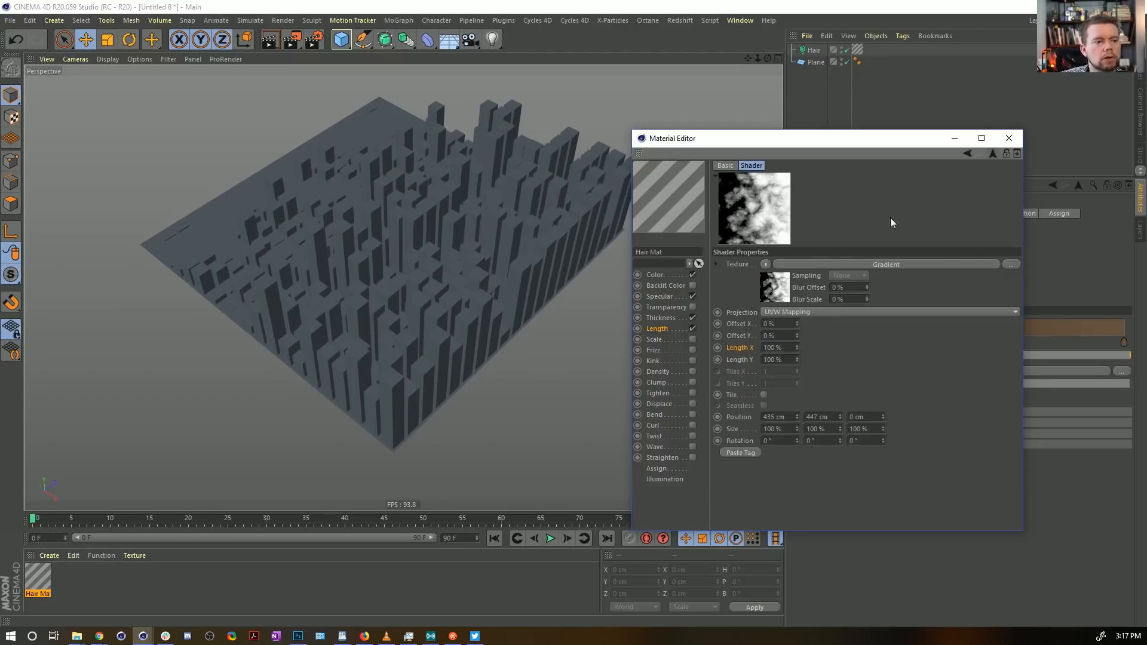
# Step: Replace the projector's gradient with a Noise texture and return to the projector settings
pyautogui.click(765, 264)
pyautogui.click(772, 409)
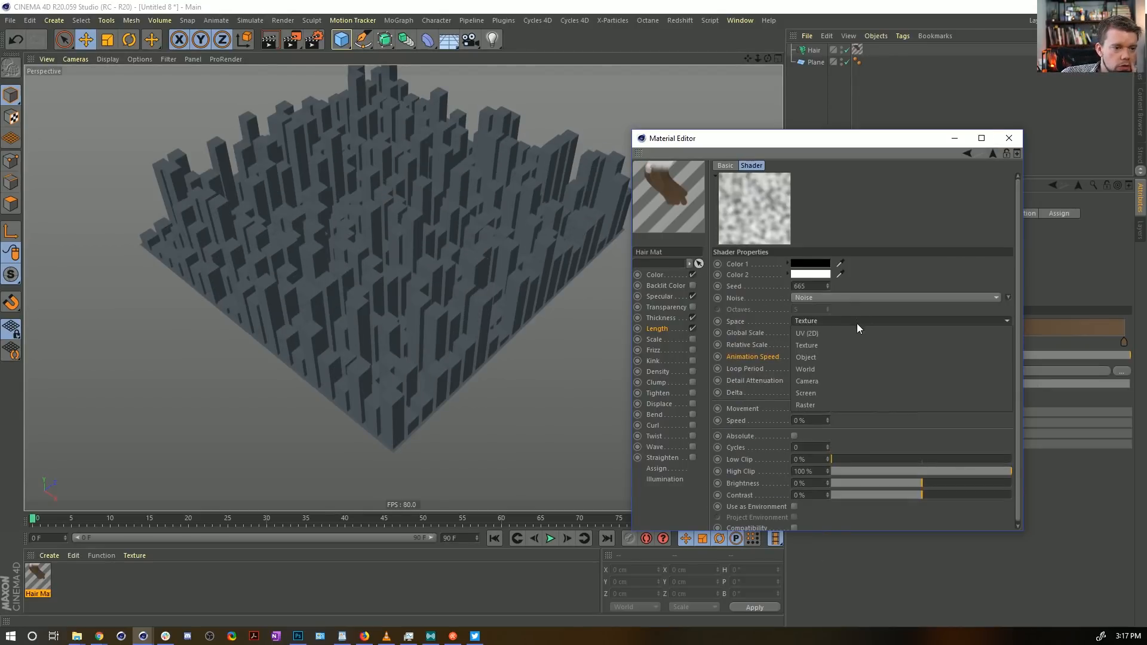
pyautogui.click(992, 155)
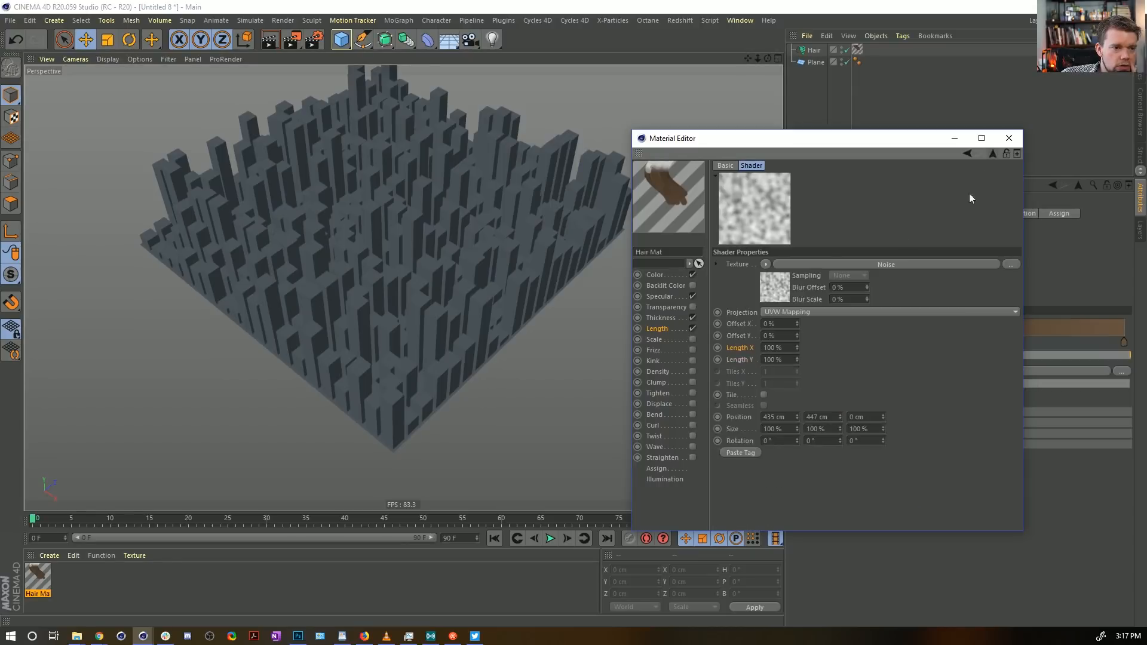
# Step: Try Frontal projection on the projector during playback and undo the projection change
pyautogui.click(787, 315)
pyautogui.click(787, 372)
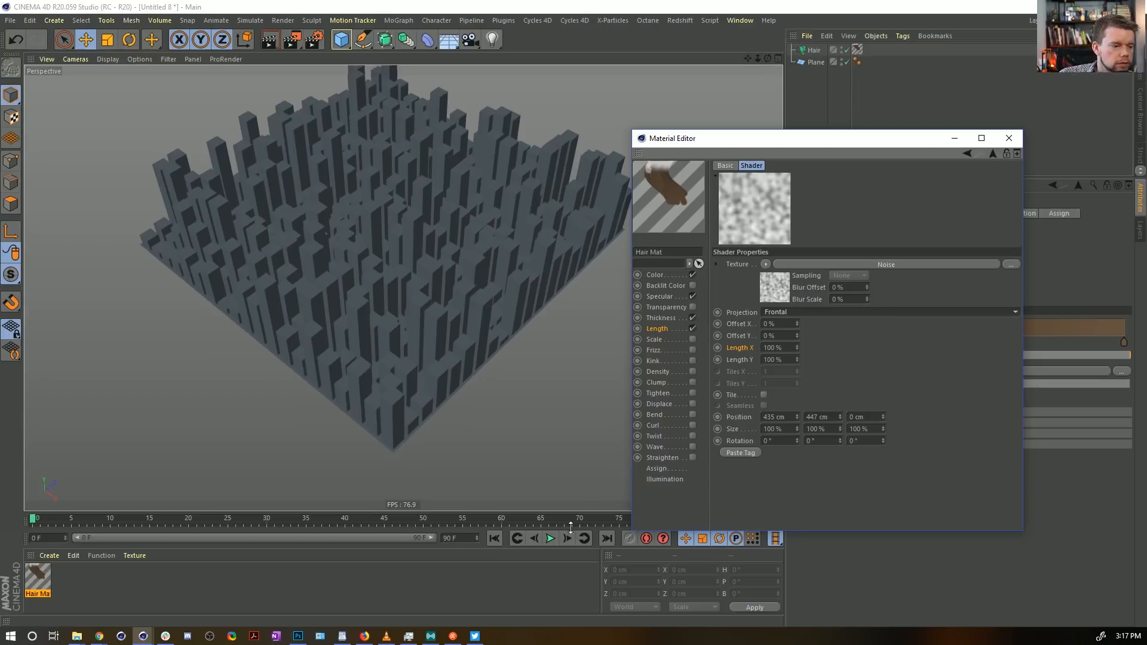
pyautogui.press('F8')
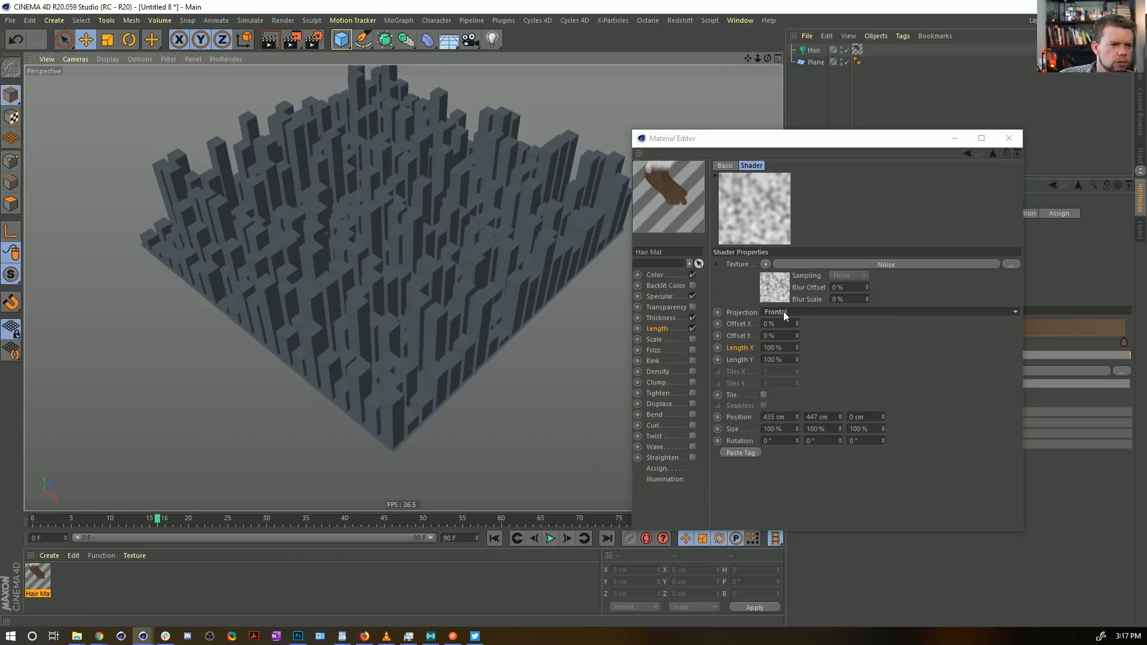
pyautogui.hotkey('ctrl', 'z')
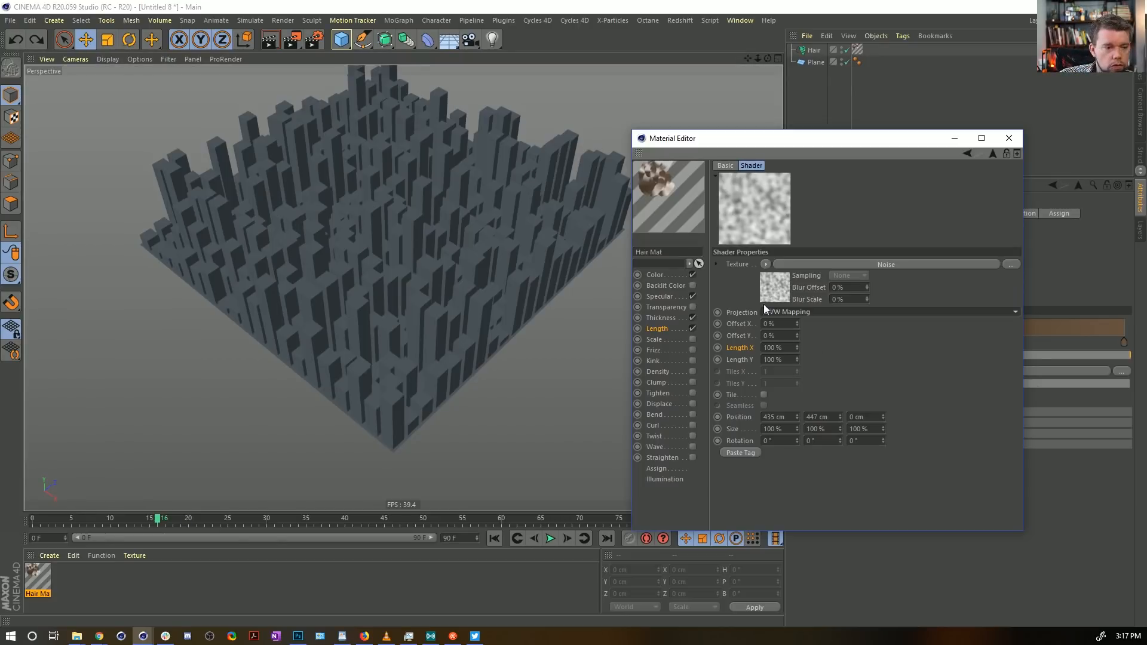
pyautogui.click(765, 264)
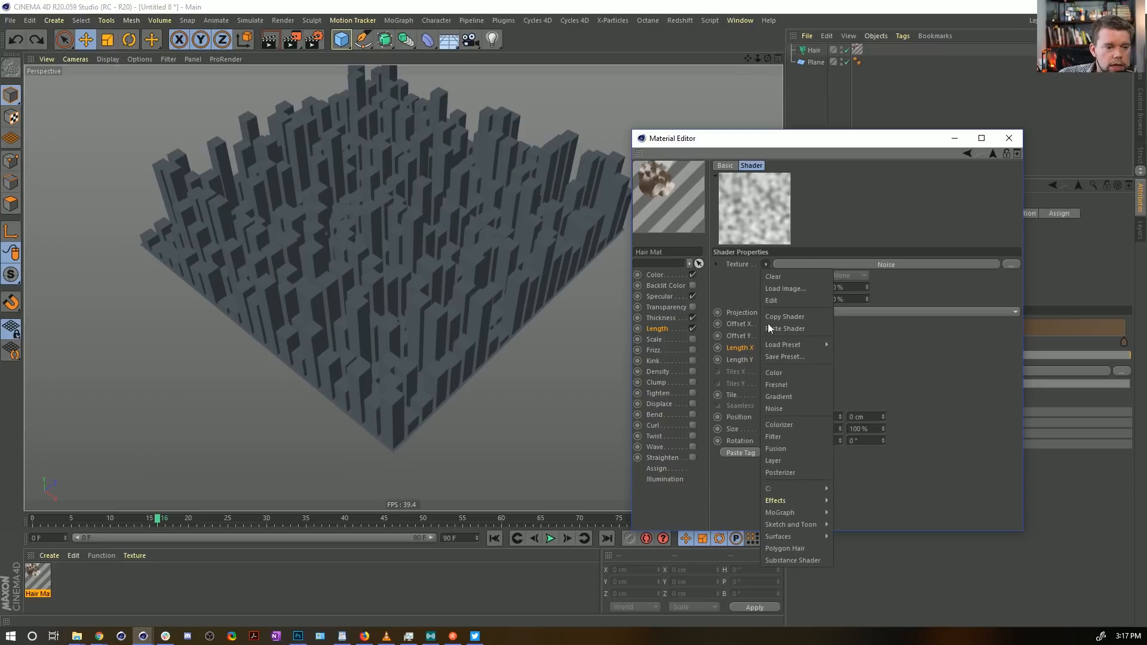
pyautogui.click(788, 424)
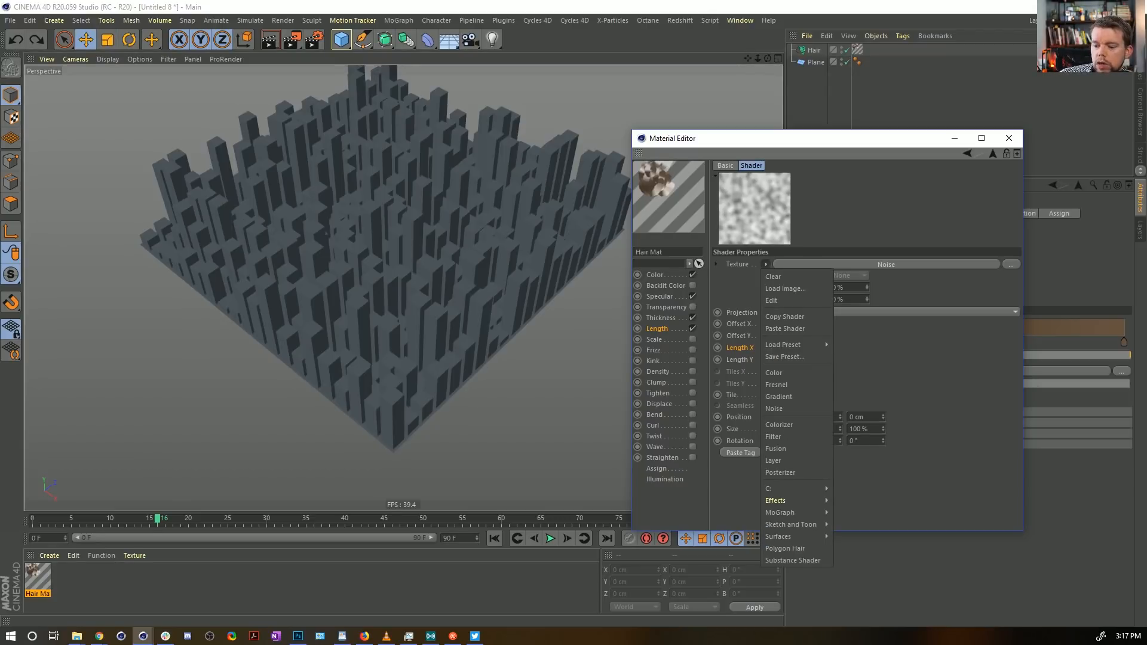
pyautogui.hotkey('alt', 'Tab')
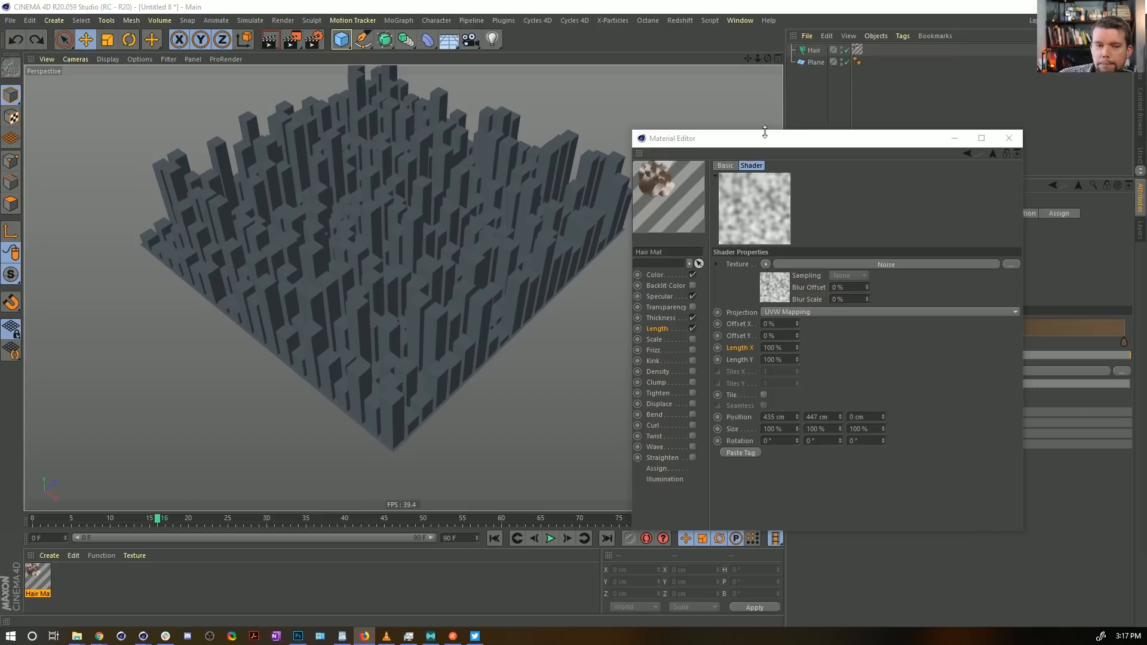
pyautogui.hotkey('alt', 'Tab')
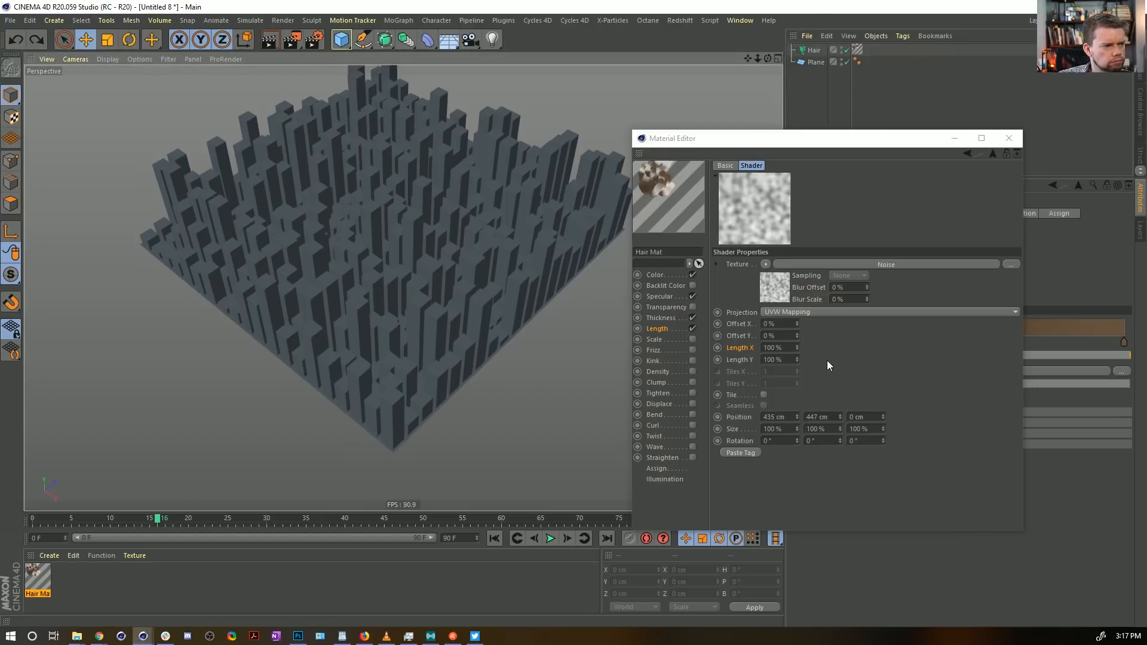
# Step: Start playback, set the projected noise's animation speed to 1 and return to the length shader's layer stack
pyautogui.press('F8')
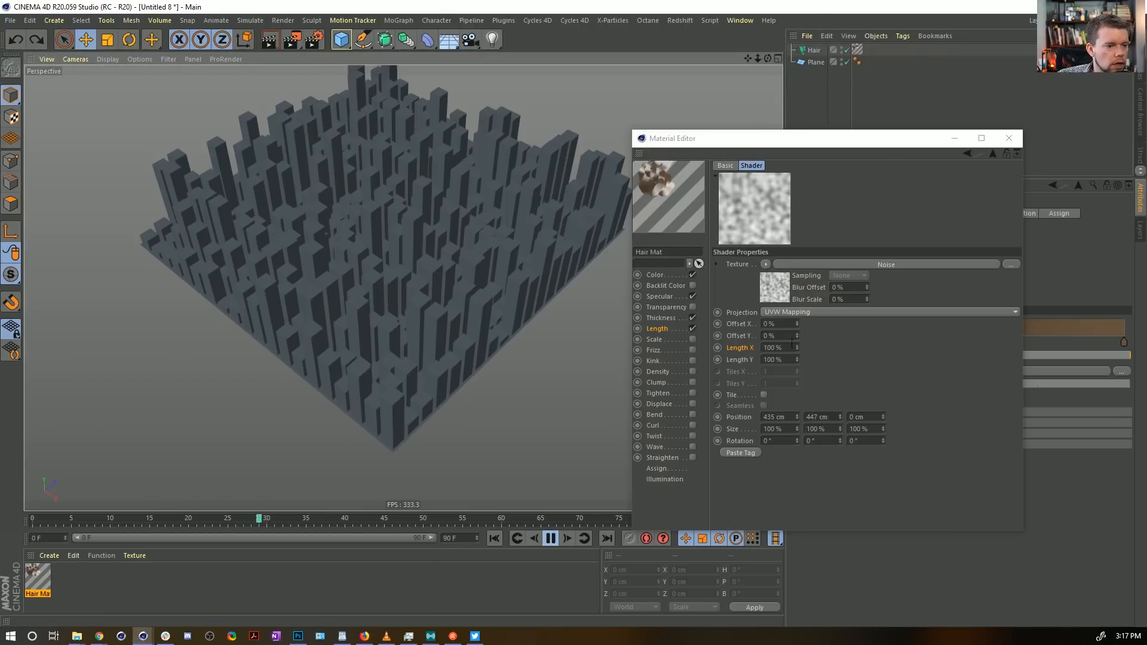
pyautogui.click(778, 279)
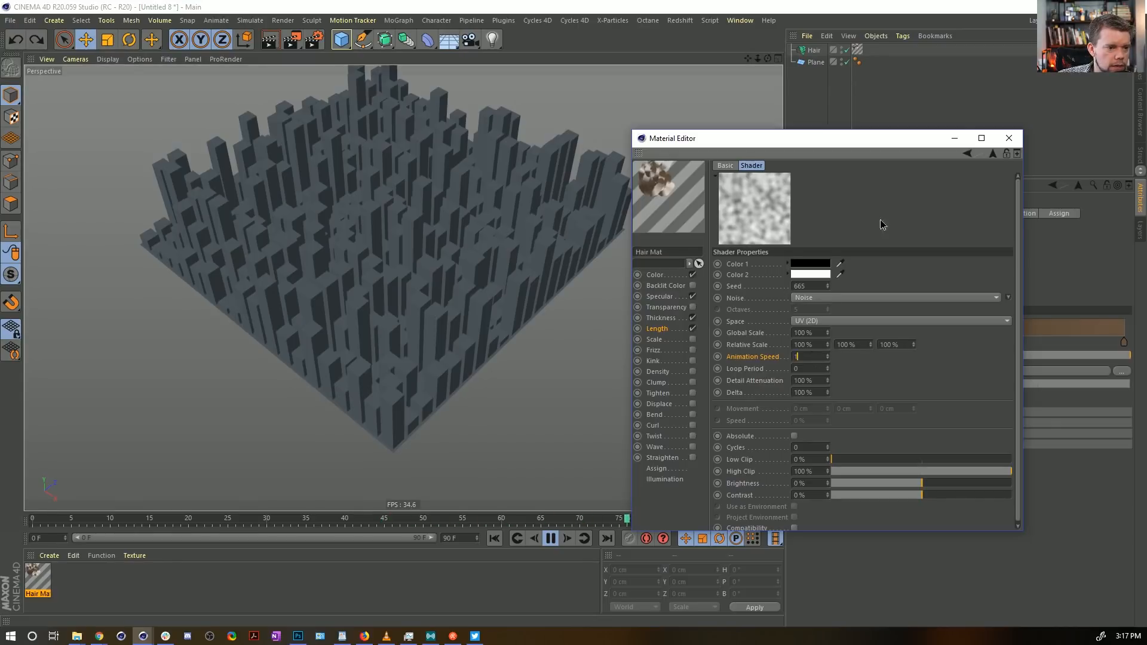
pyautogui.click(991, 155)
pyautogui.click(991, 155)
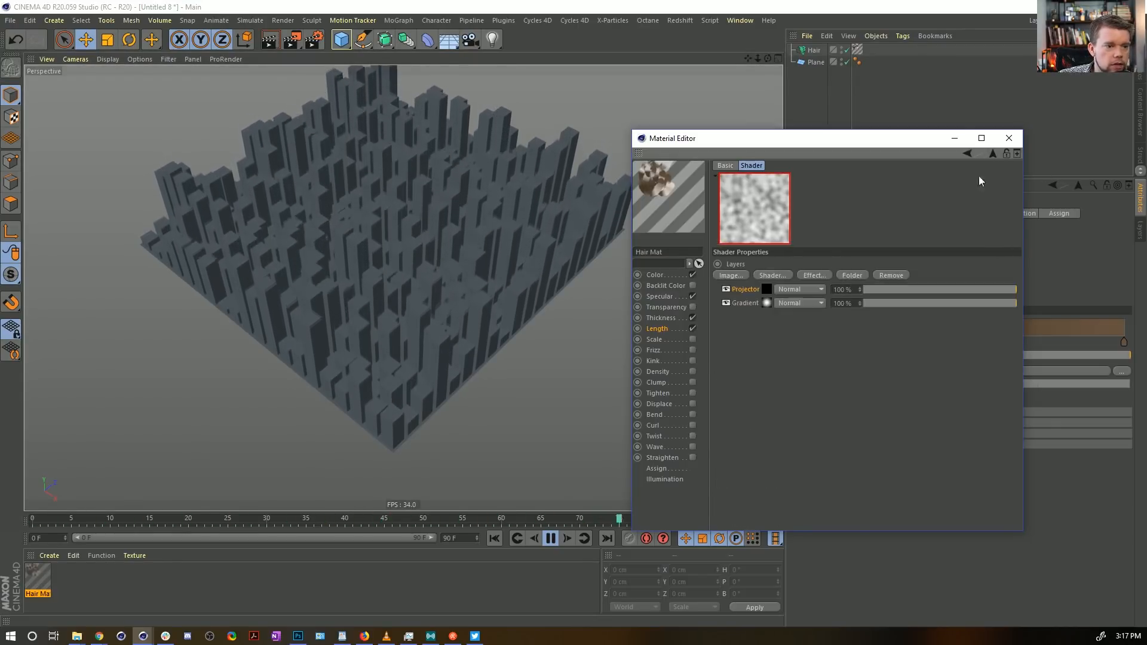
# Step: Blend the Projector layer over the gradient with Multiply and inspect the animated buildings
pyautogui.click(800, 289)
pyautogui.click(800, 318)
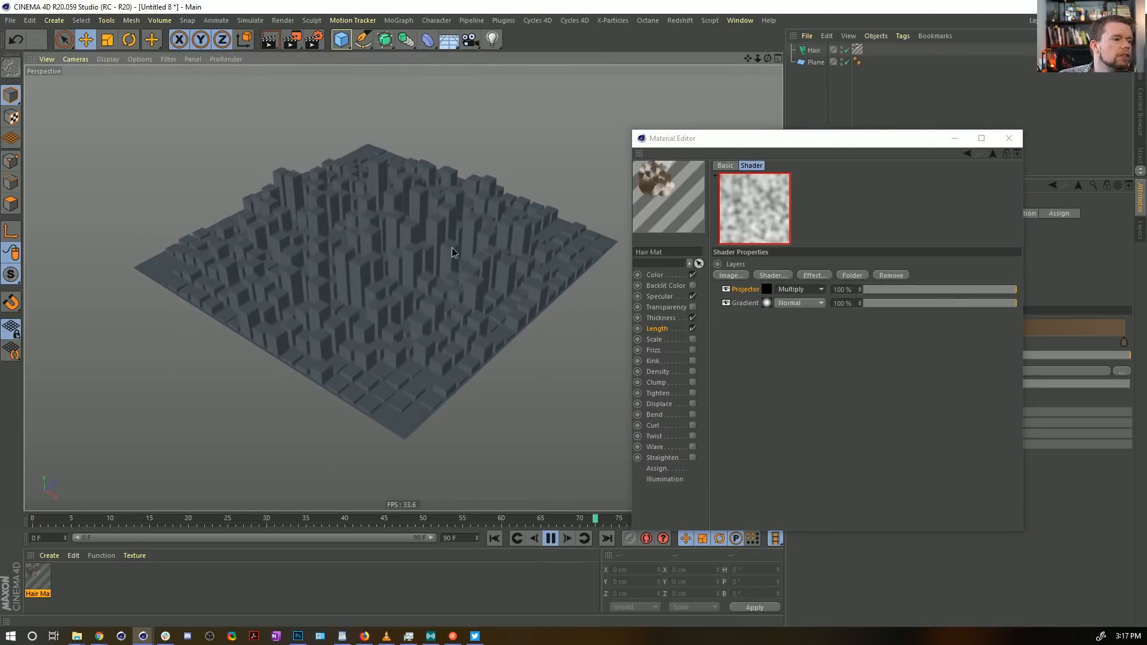
pyautogui.keyDown('alt'); pyautogui.moveTo(451, 248); pyautogui.dragTo(460, 319); pyautogui.keyUp('alt')
pyautogui.keyDown('alt'); pyautogui.moveTo(456, 269); pyautogui.dragTo(450, 238); pyautogui.keyUp('alt')
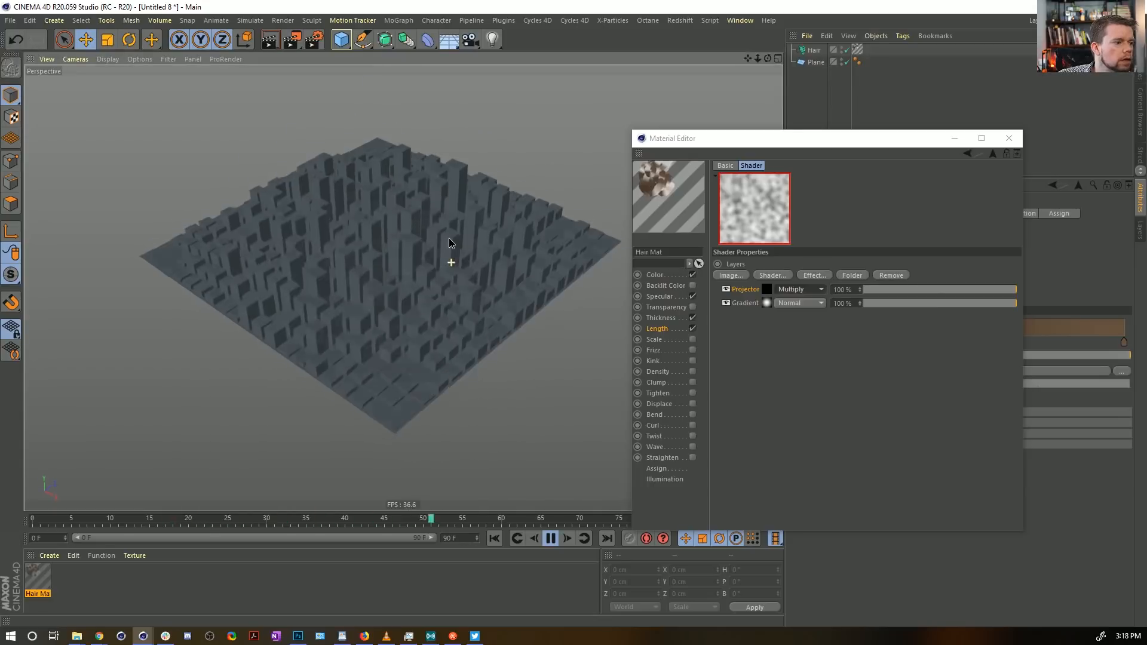
# Step: Move the black knot of the circular gradient layer inward to flatten the city's outskirts, and return to the layer stack
pyautogui.click(769, 303)
pyautogui.click(993, 154)
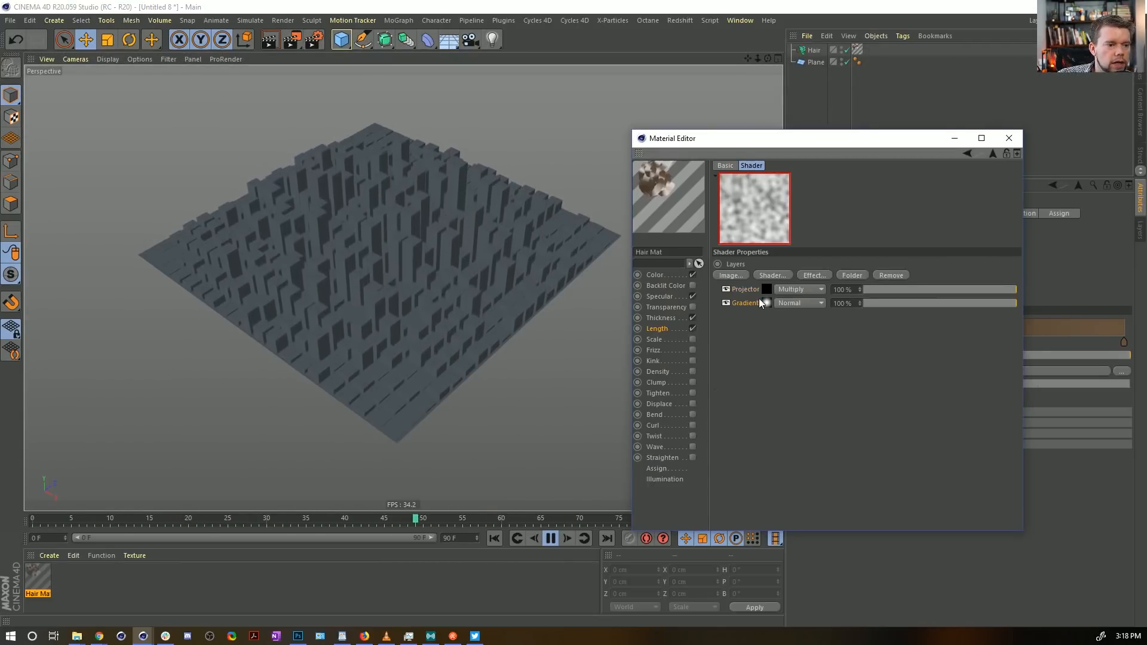
pyautogui.click(768, 303)
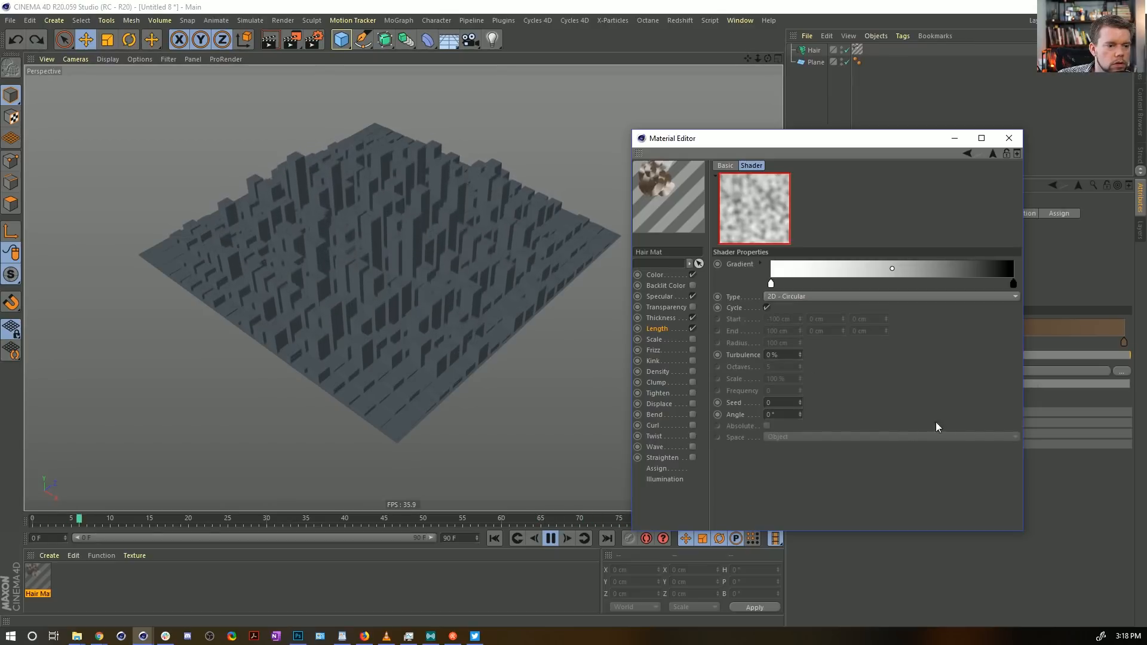
pyautogui.moveTo(1013, 287); pyautogui.dragTo(971, 285)
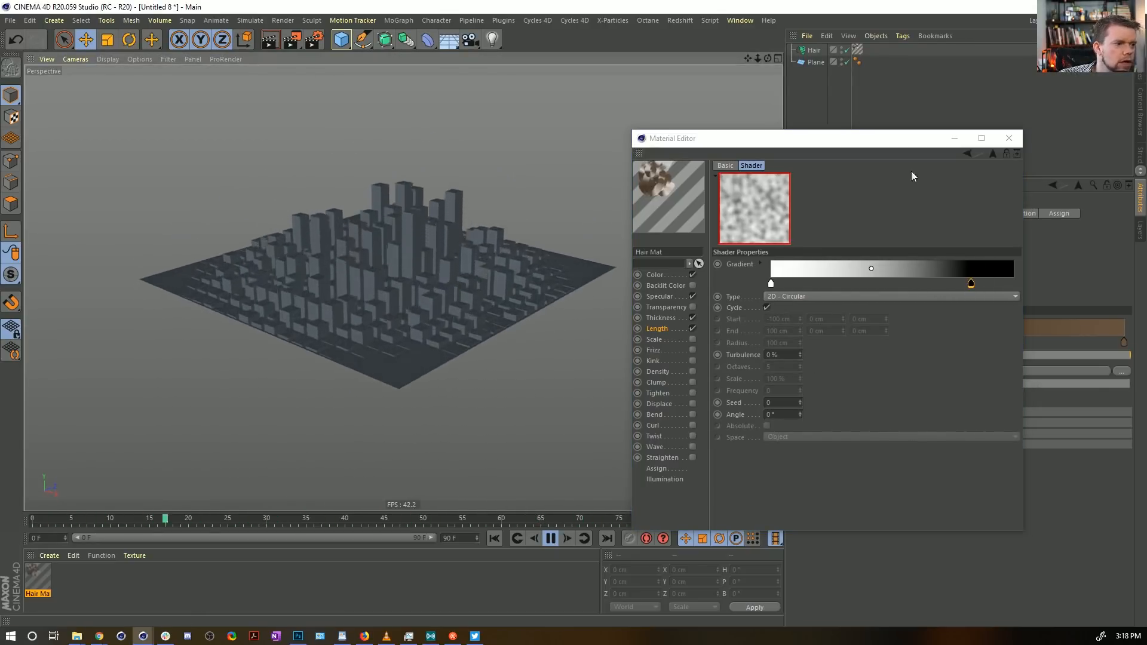
pyautogui.click(993, 154)
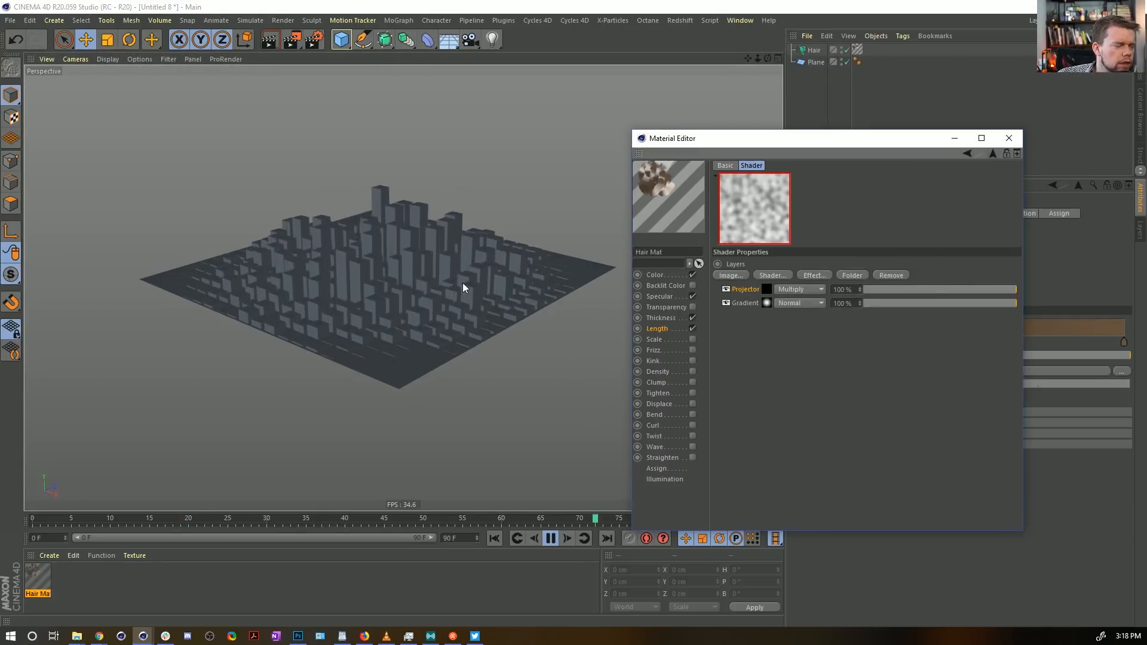
# Step: Add a Posterize effect above the layers with 23 levels and 0% width, inspect the city and close the material editor
pyautogui.click(815, 275)
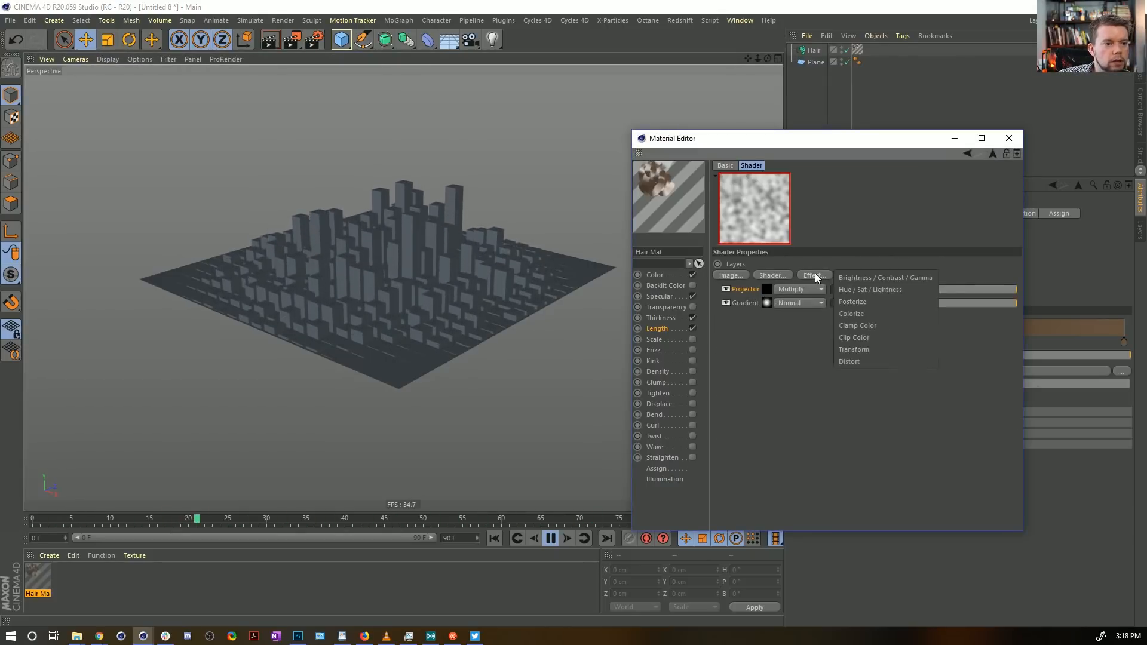
pyautogui.click(859, 300)
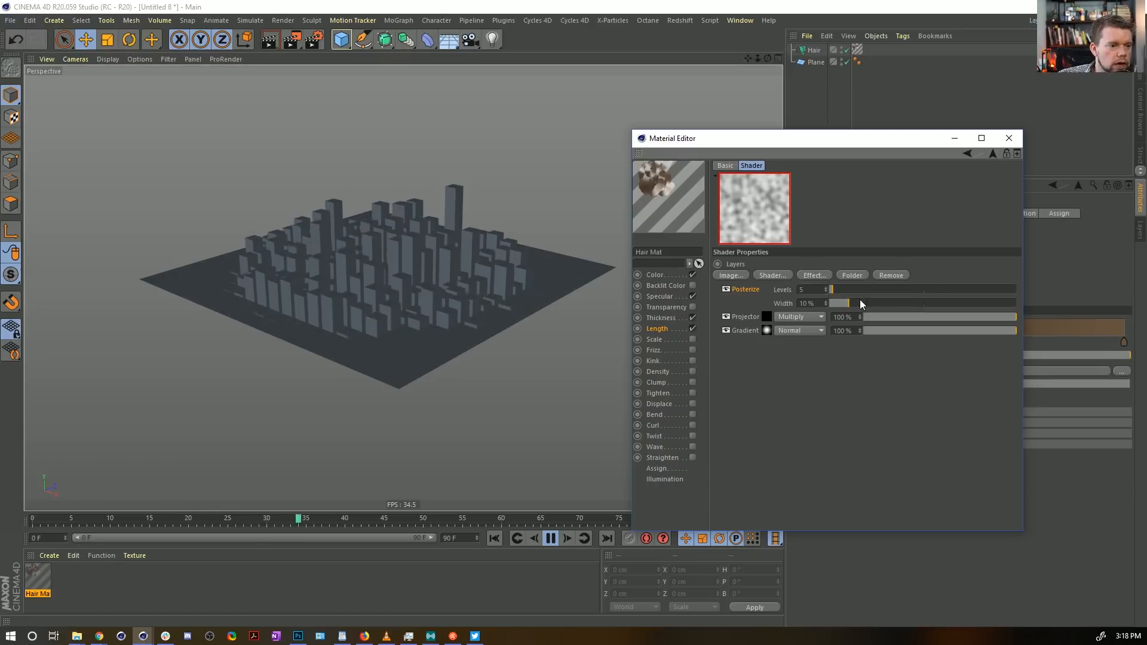
pyautogui.moveTo(846, 301); pyautogui.dragTo(839, 307)
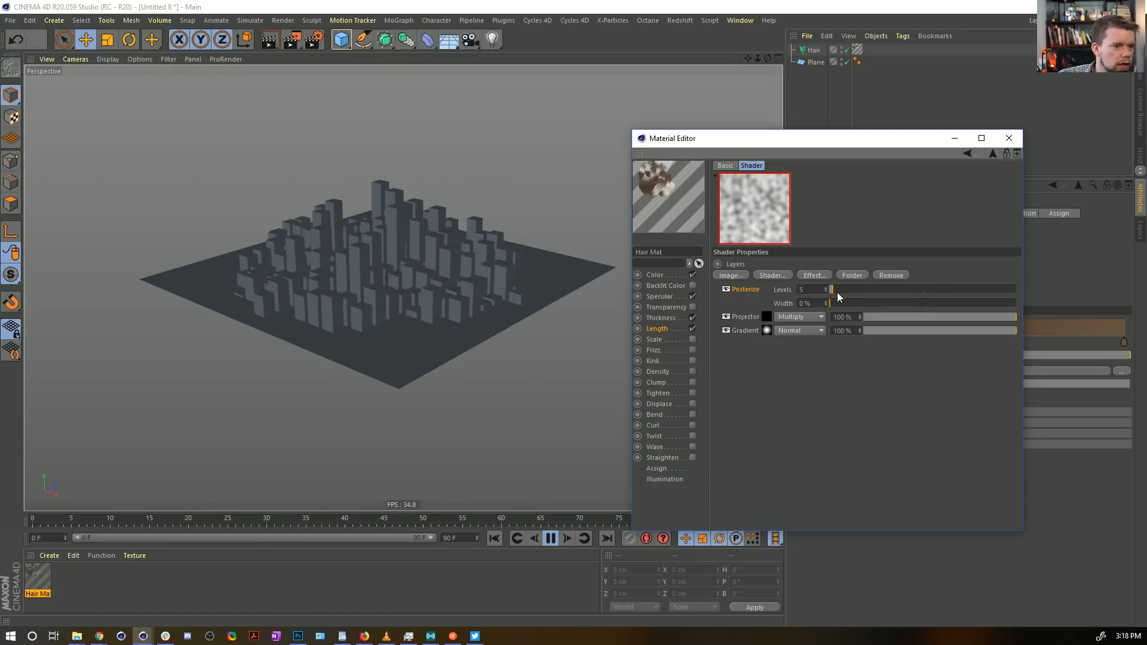
pyautogui.moveTo(862, 289); pyautogui.dragTo(864, 287)
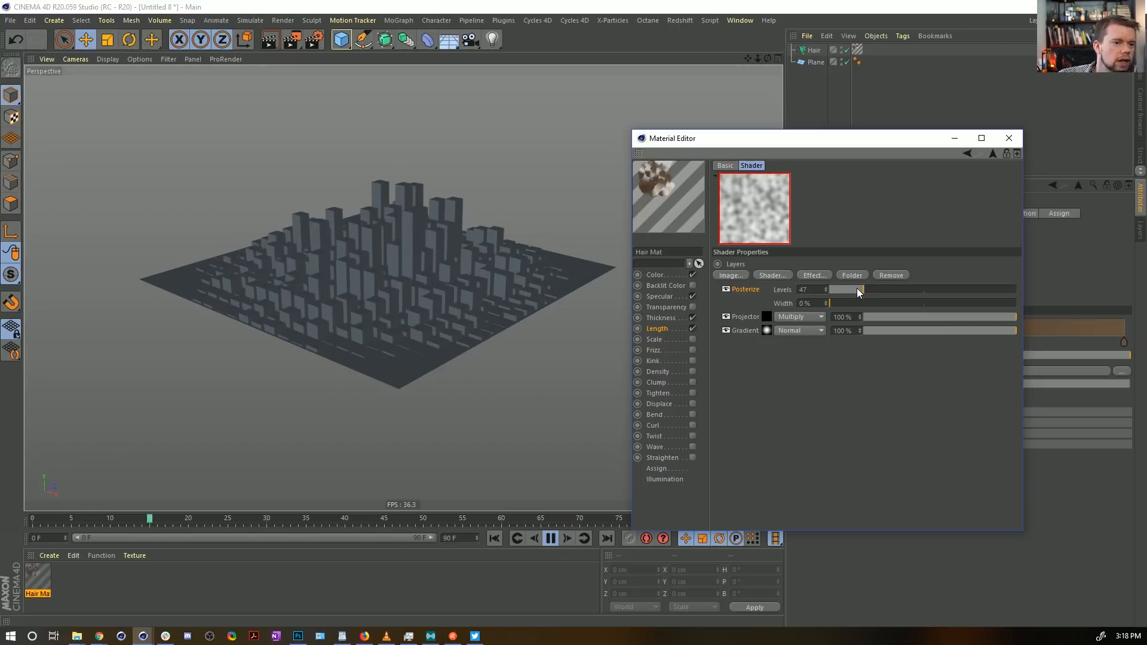
pyautogui.moveTo(847, 291)
pyautogui.mouseDown()
pyautogui.moveTo(837, 293)
pyautogui.moveTo(869, 292)
pyautogui.moveTo(851, 292)
pyautogui.mouseUp()
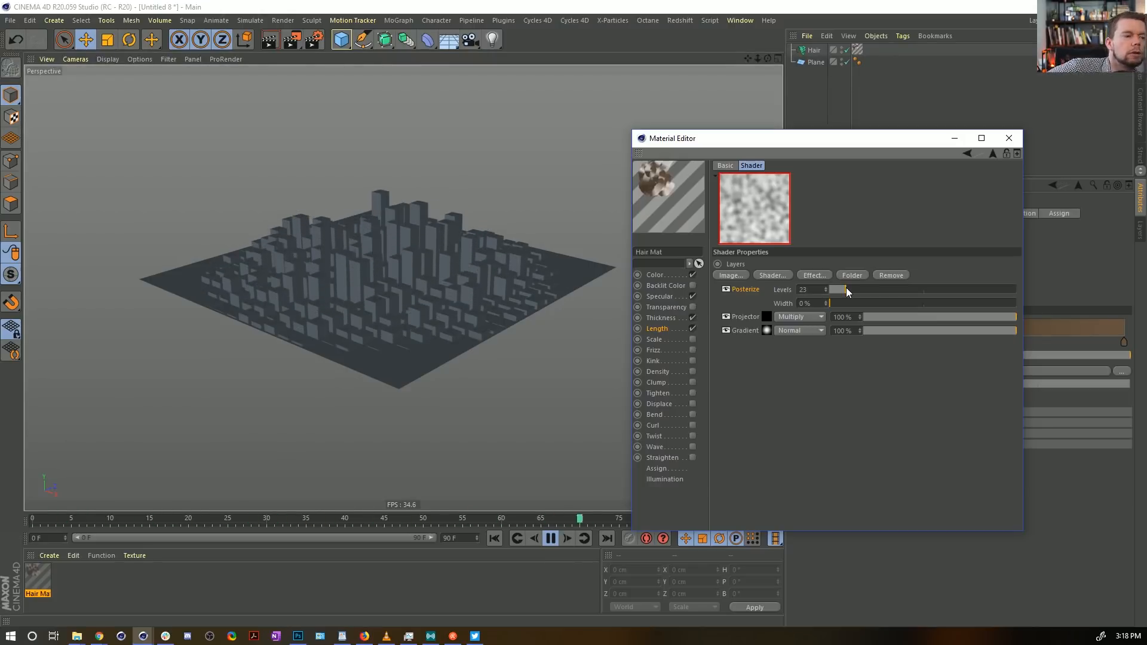
pyautogui.keyDown('alt'); pyautogui.moveTo(525, 278); pyautogui.dragTo(414, 318); pyautogui.keyUp('alt')
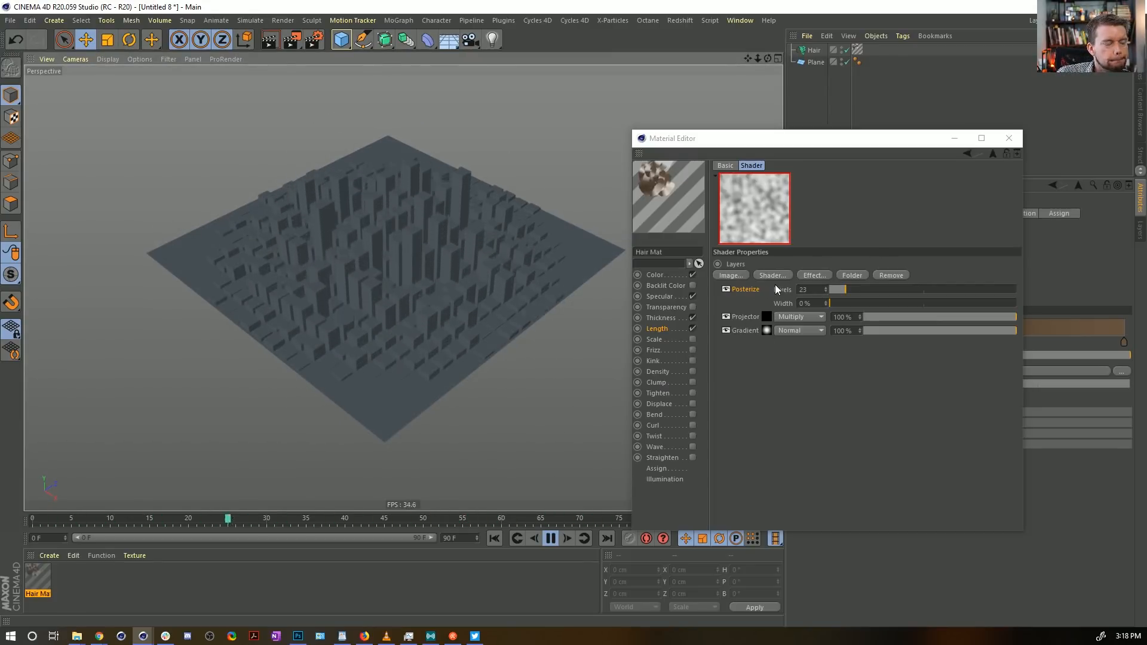
pyautogui.click(1008, 139)
# Step: Stop the playback, return to the first frame and clear the object selection
pyautogui.keyDown('alt'); pyautogui.moveTo(431, 263); pyautogui.dragTo(640, 267); pyautogui.keyUp('alt')
pyautogui.click(807, 62)
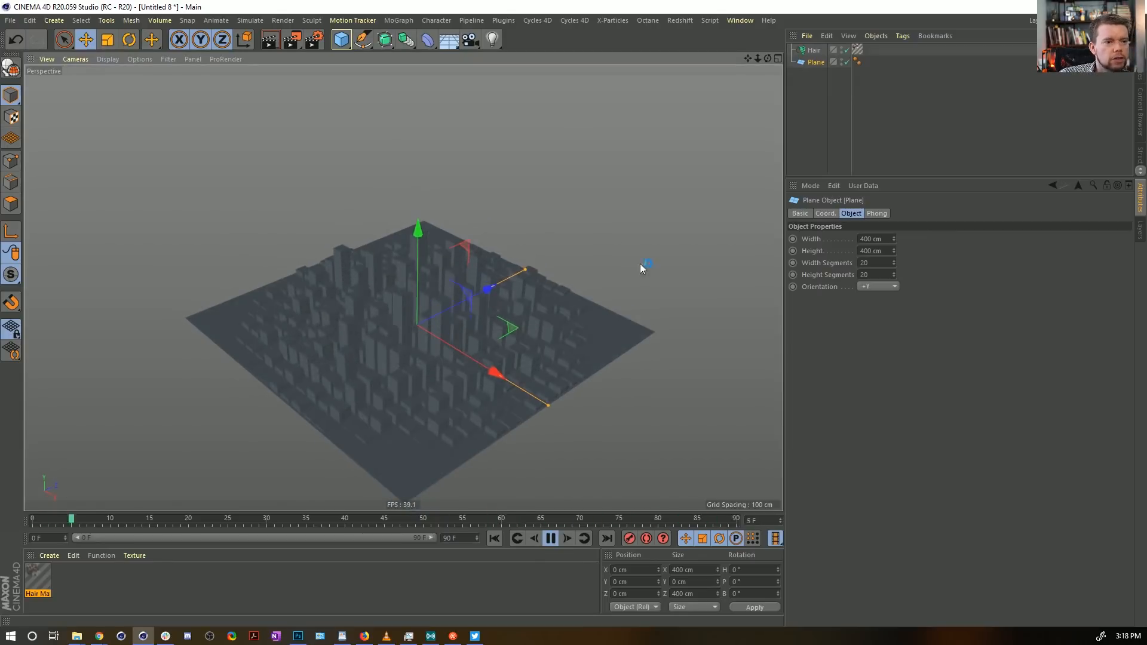
pyautogui.click(814, 51)
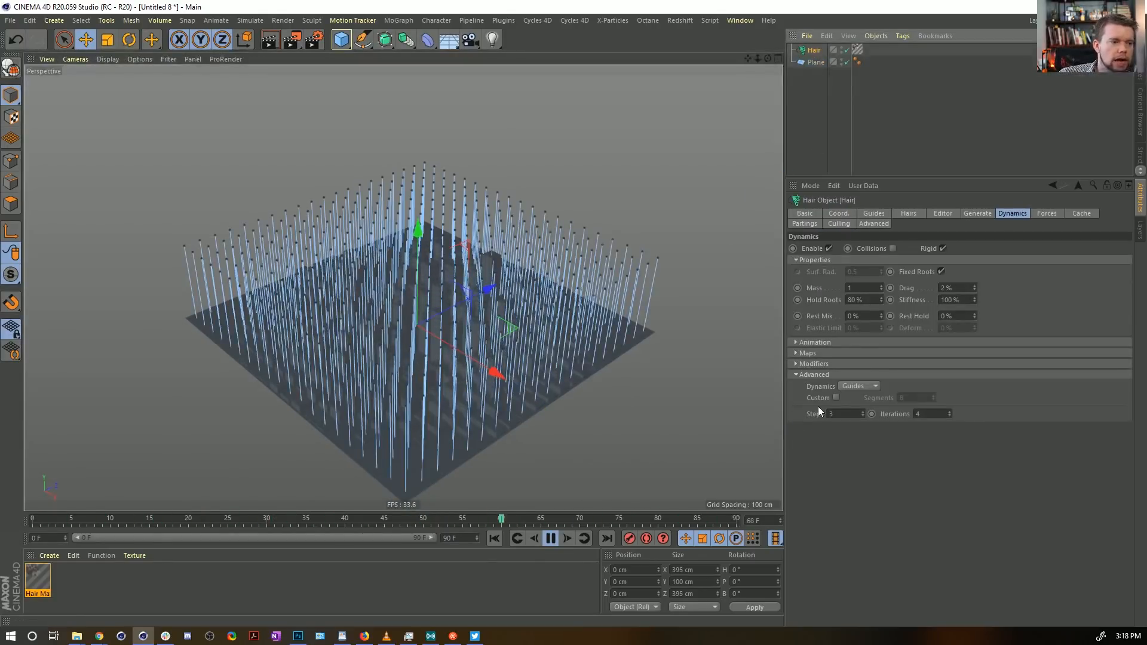
pyautogui.click(550, 539)
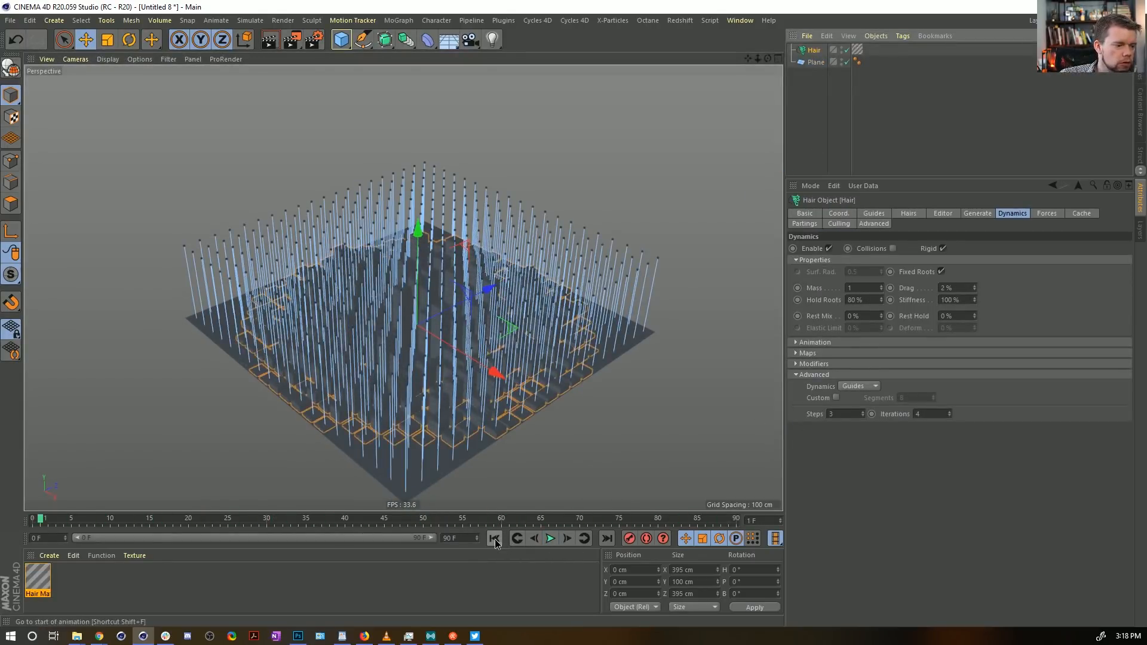
pyautogui.click(833, 89)
# Step: Add a Displacer deformer as a child of the plane
pyautogui.click(816, 62)
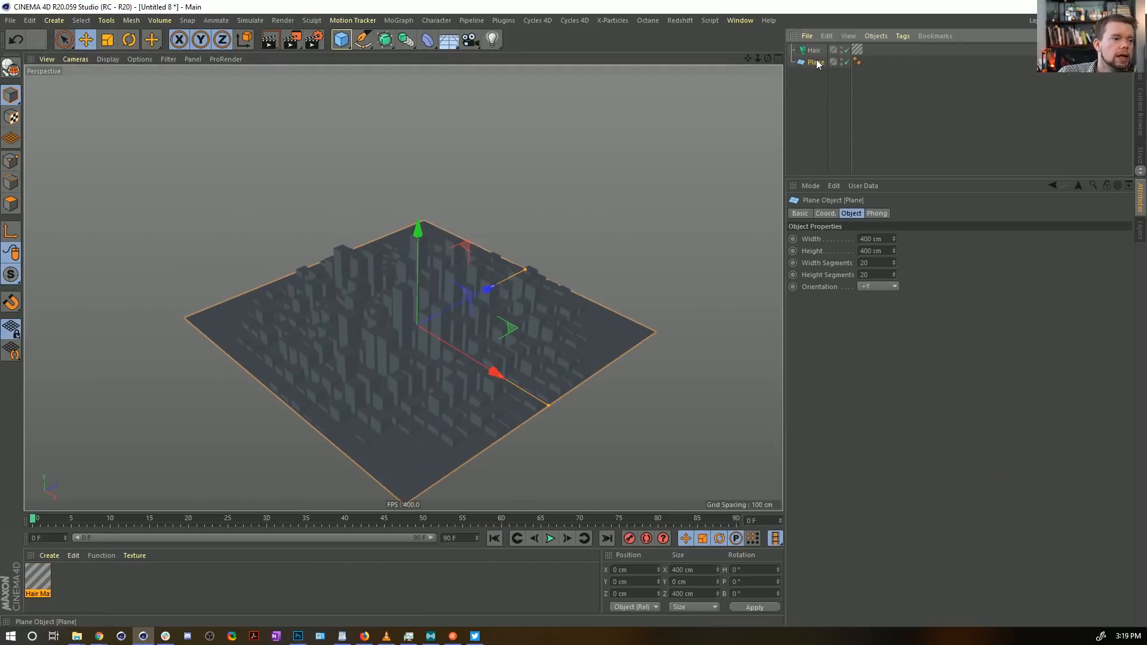
pyautogui.click(428, 43)
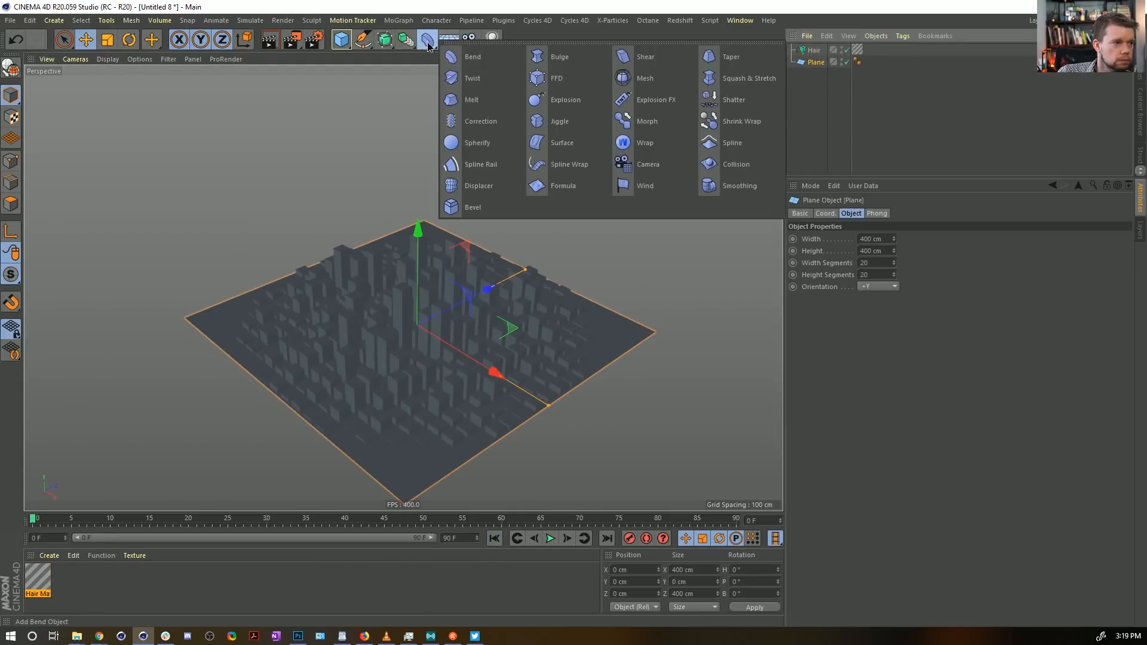
pyautogui.click(477, 187)
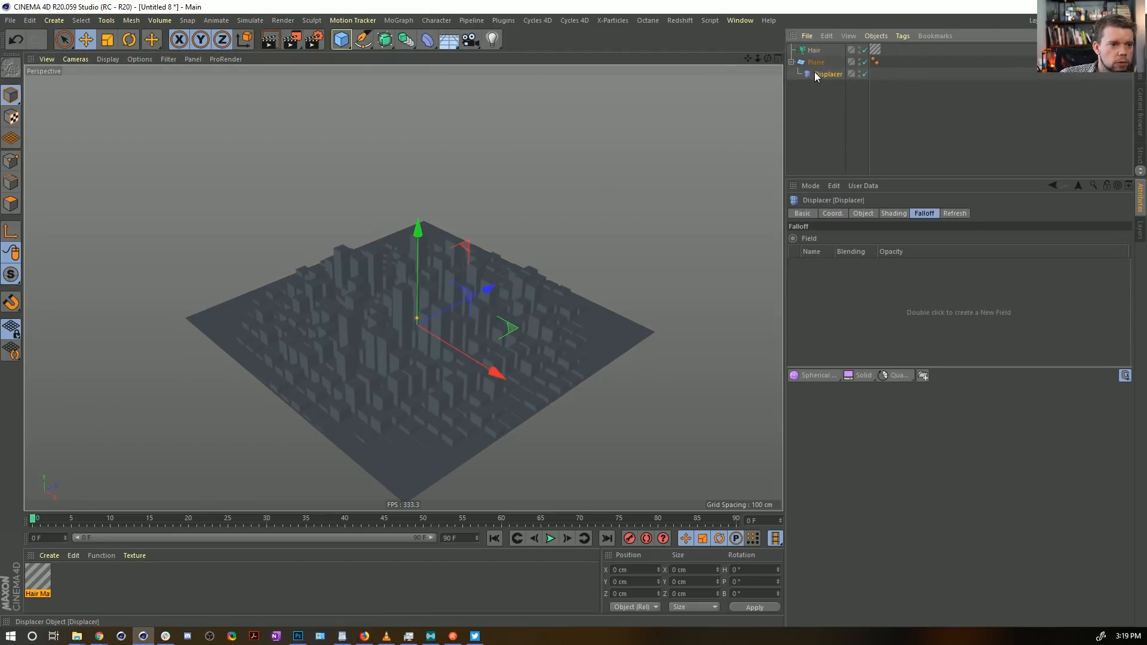
# Step: Add a Spherical Field to the Displacer's falloff, enlarge it over most of the plane and set its inner offset to about 10%
pyautogui.click(816, 375)
pyautogui.moveTo(473, 366); pyautogui.dragTo(536, 395)
pyautogui.moveTo(472, 360); pyautogui.dragTo(438, 345)
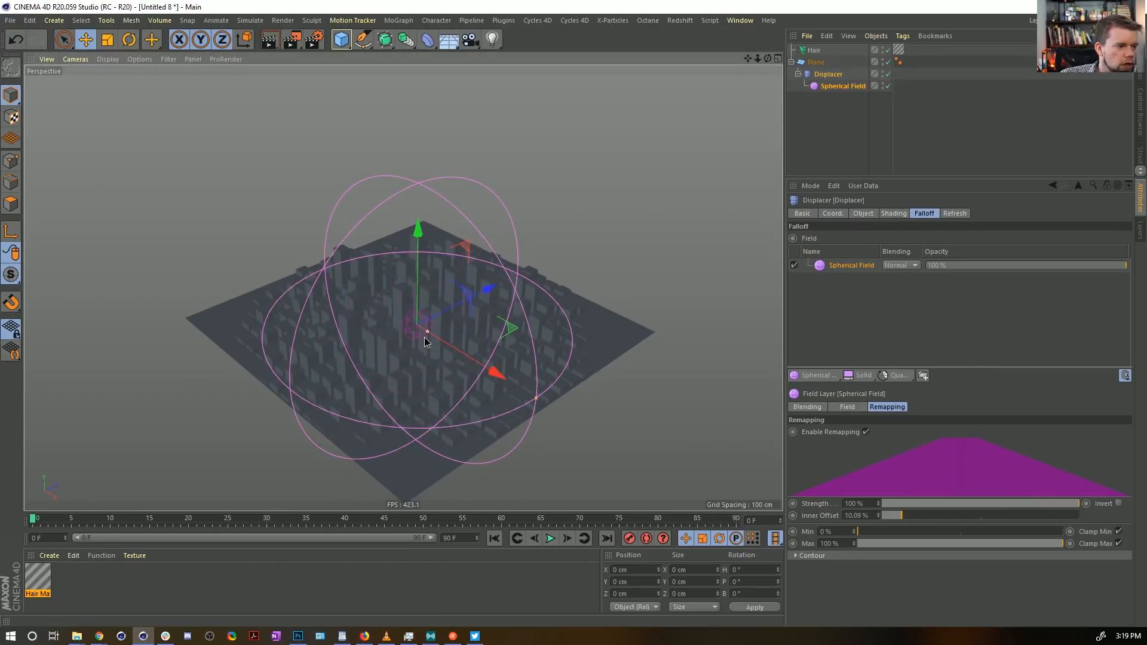
# Step: Assign a Color shader to the Displacer's custom shader channel
pyautogui.click(845, 74)
pyautogui.click(886, 214)
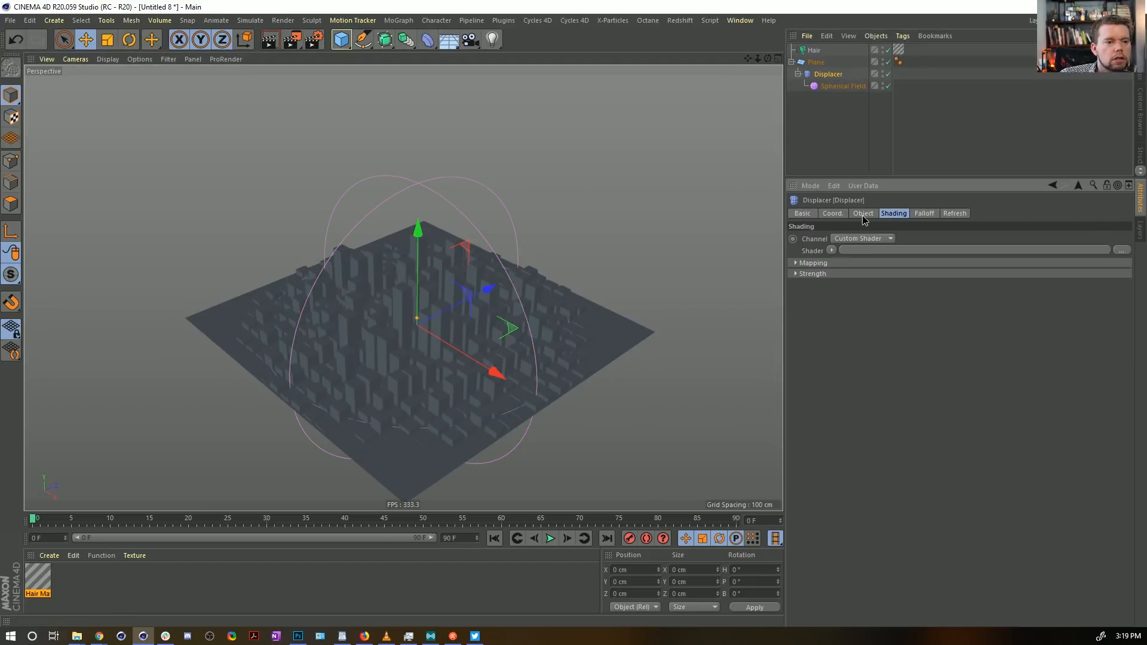
pyautogui.click(862, 214)
pyautogui.click(884, 215)
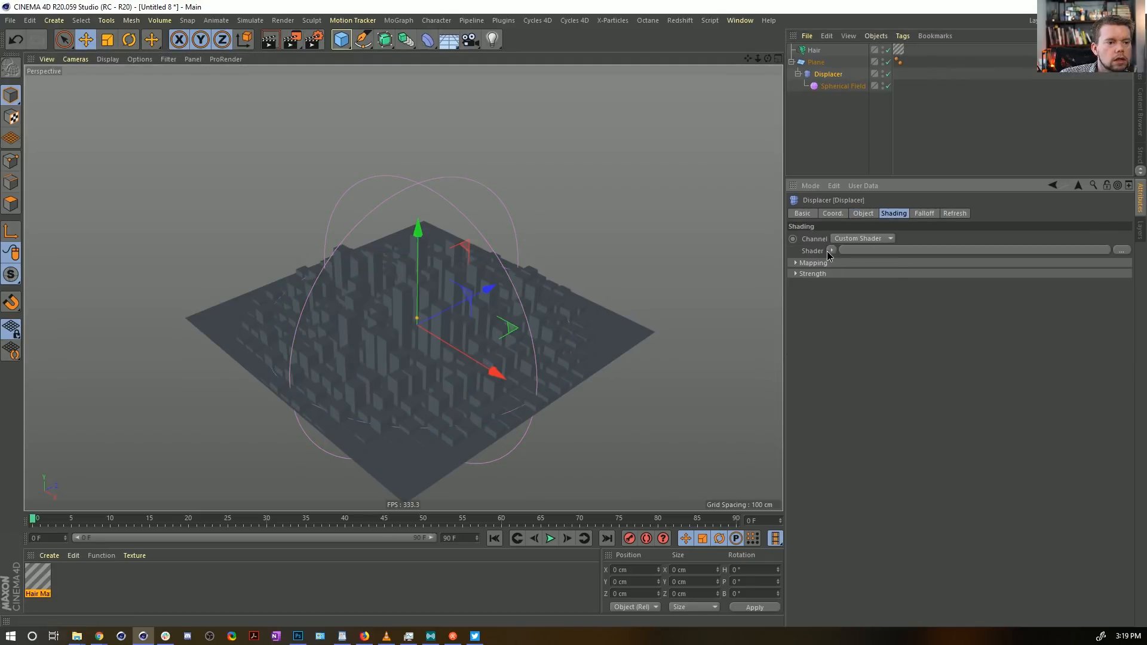
pyautogui.click(840, 343)
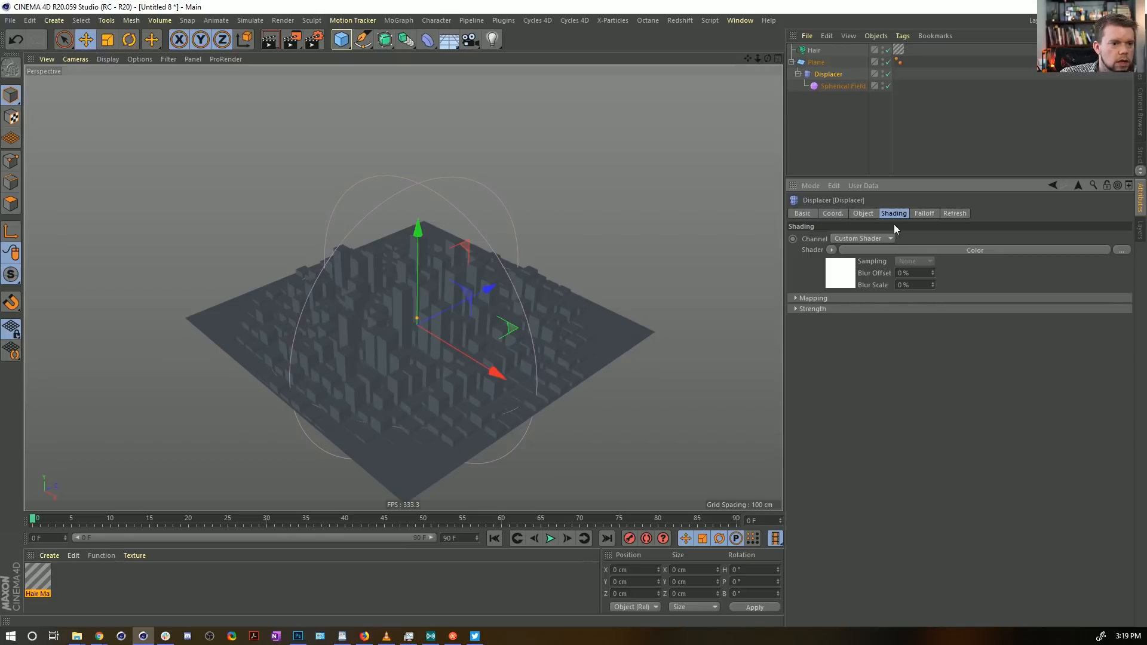
# Step: Set the Displacer's height to -222 cm to push the plane's centre downward
pyautogui.click(859, 214)
pyautogui.moveTo(868, 268); pyautogui.dragTo(868, 218)
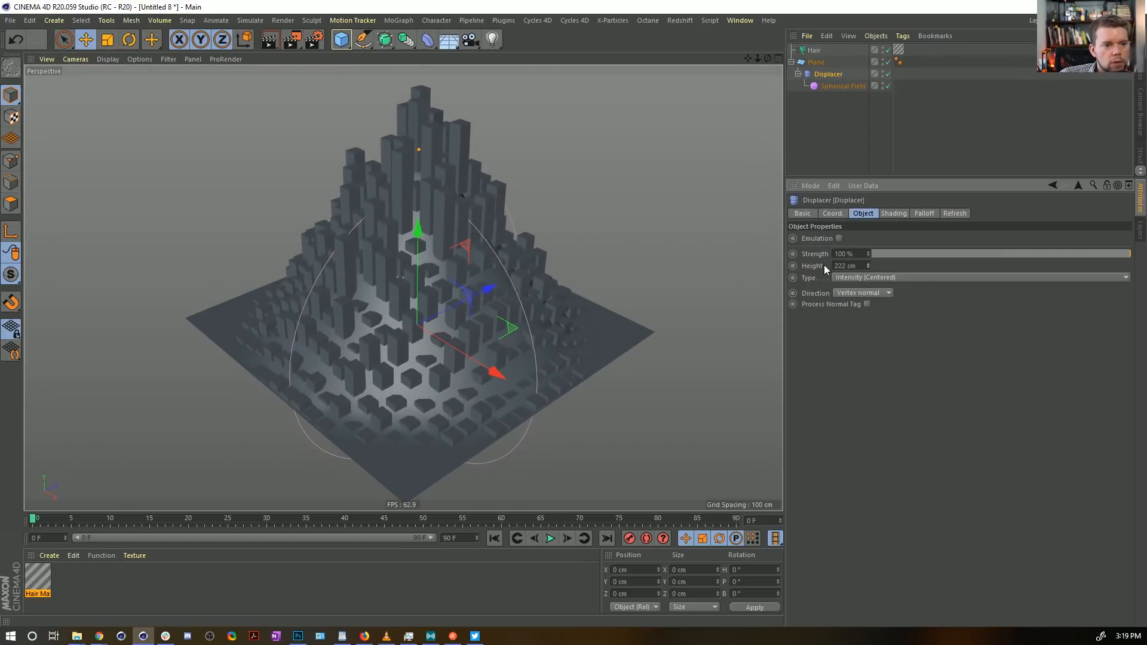
pyautogui.write('-')
pyautogui.press('Return')
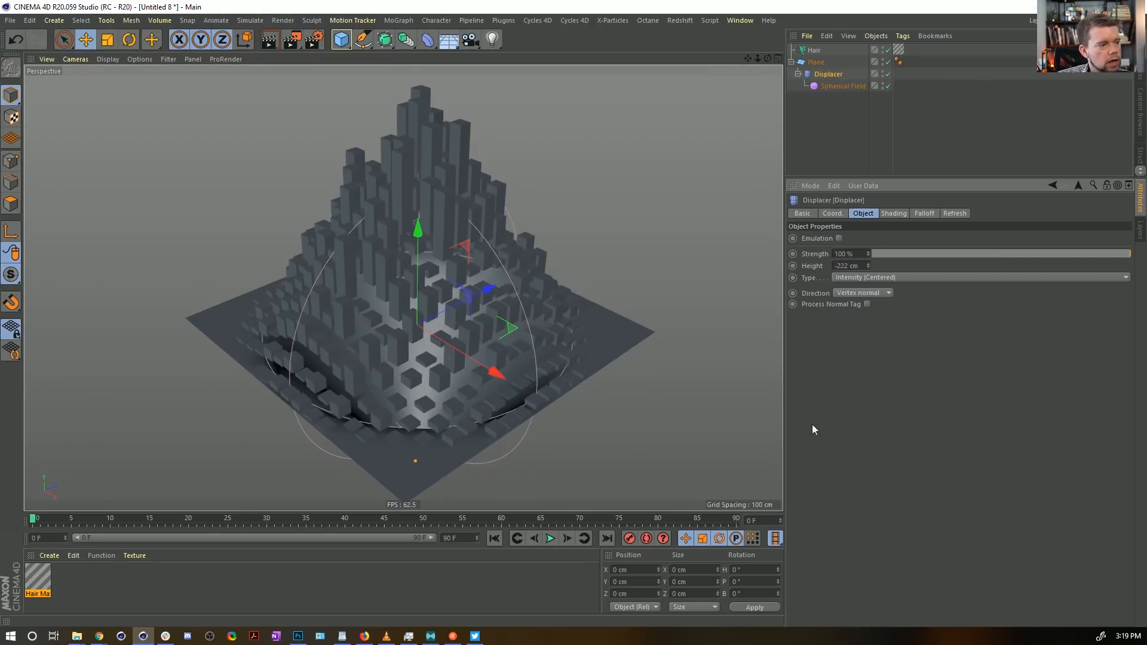
# Step: Play the animation, examine how the buildings move on the displaced plane and show the Hair object's dynamics settings
pyautogui.keyDown('alt'); pyautogui.moveTo(457, 373); pyautogui.dragTo(486, 474); pyautogui.keyUp('alt')
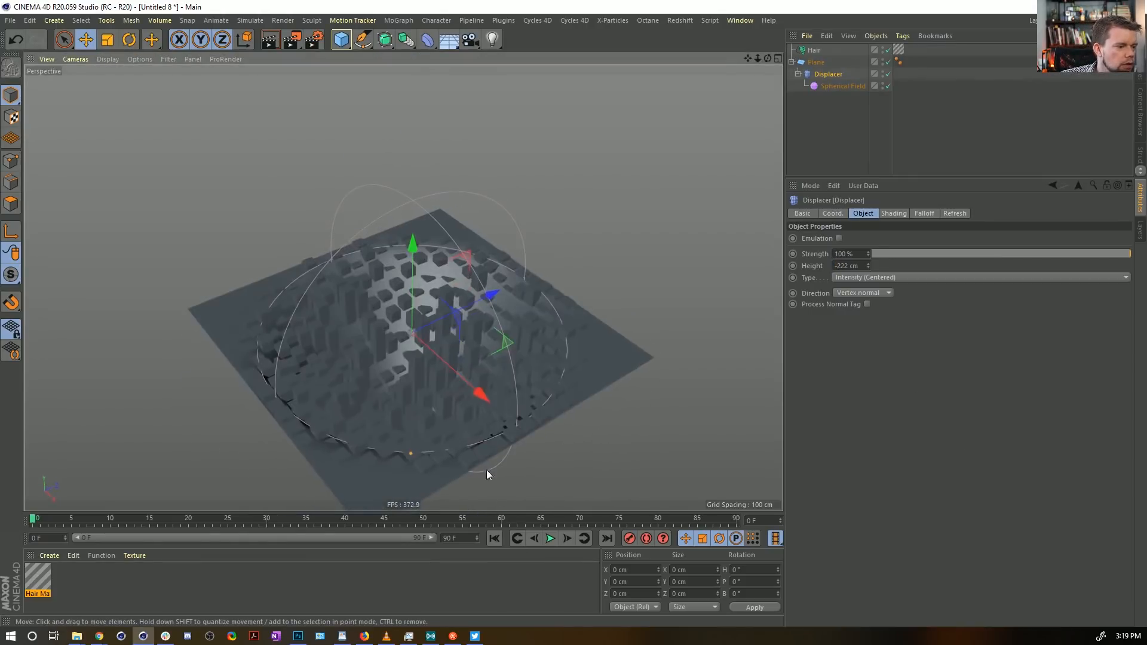
pyautogui.click(549, 538)
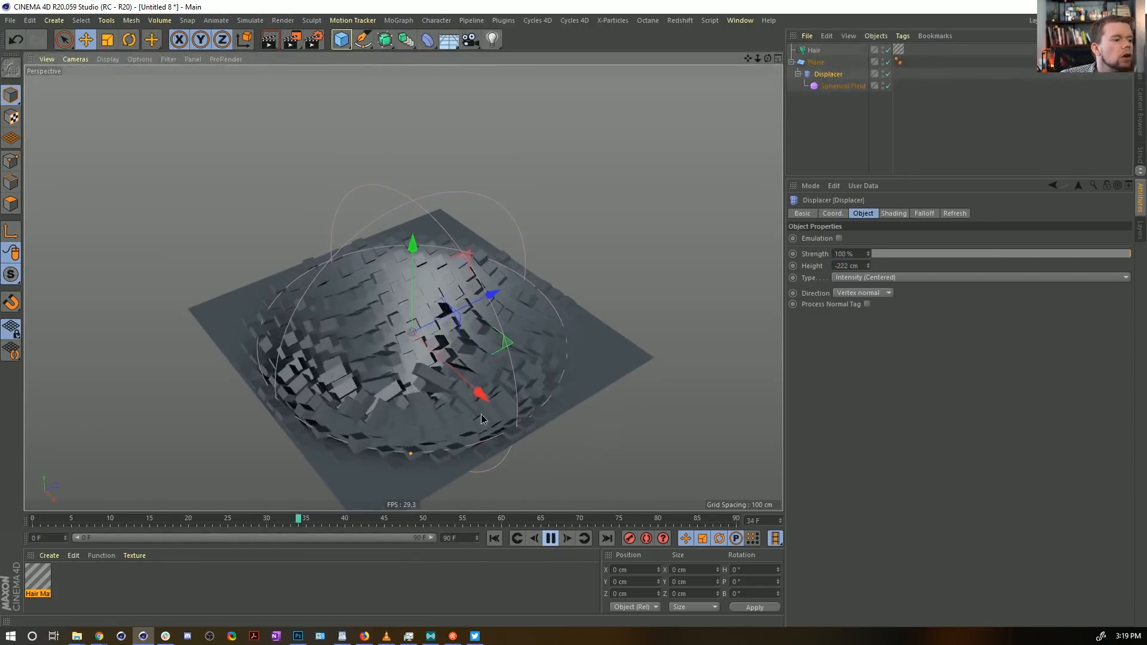
pyautogui.keyDown('alt'); pyautogui.moveTo(481, 414); pyautogui.dragTo(542, 311); pyautogui.keyUp('alt')
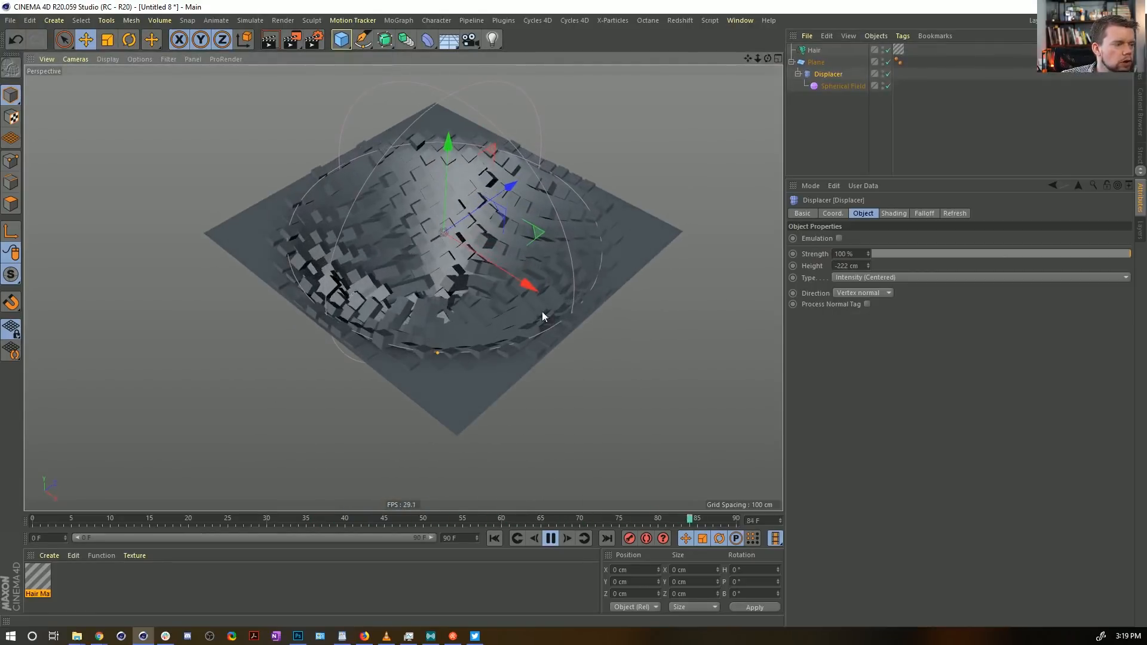
pyautogui.click(818, 50)
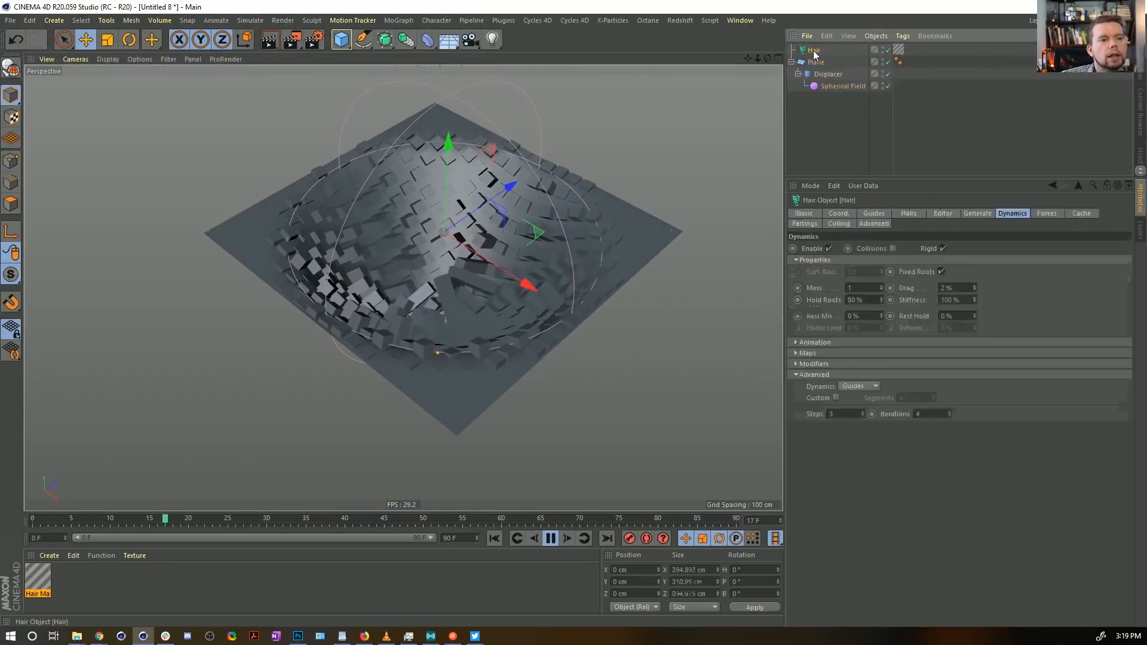
# Step: Set the hair guides' growth to Direction along the Y axis so the buildings stand upright
pyautogui.click(914, 213)
pyautogui.click(876, 214)
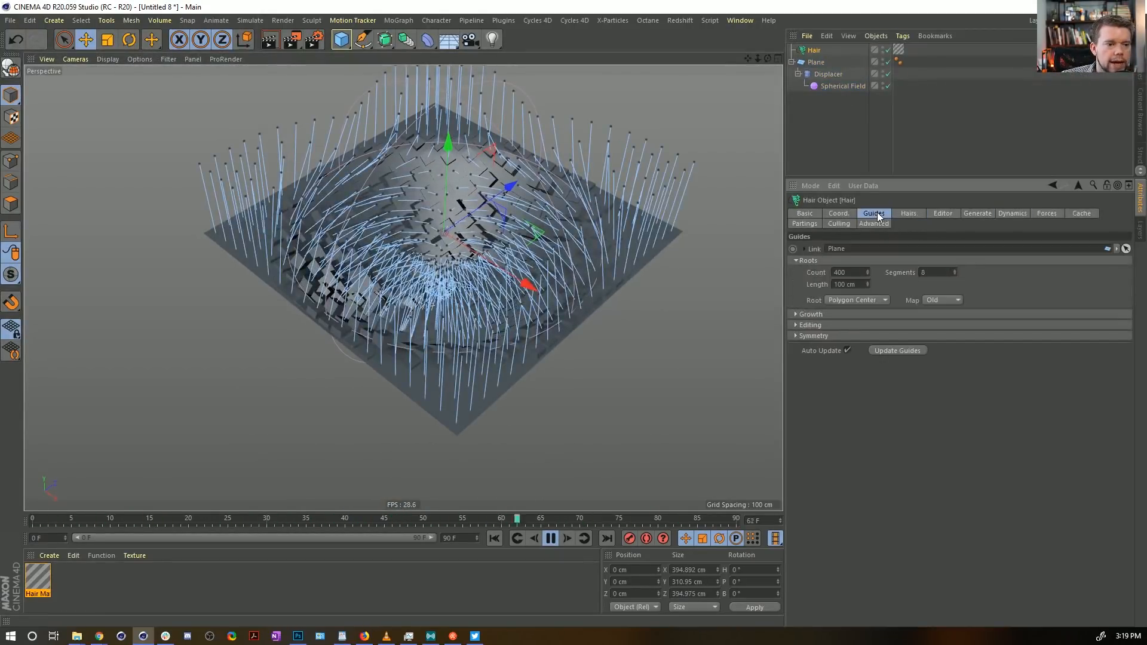
pyautogui.click(812, 313)
pyautogui.click(870, 326)
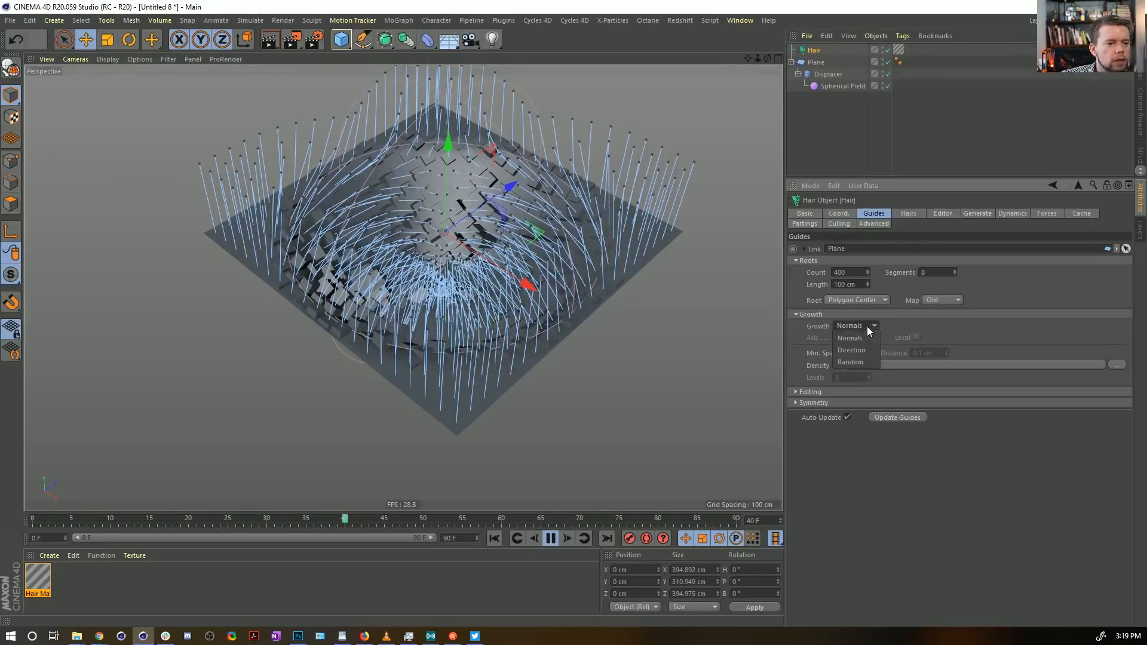
pyautogui.click(866, 349)
pyautogui.click(850, 339)
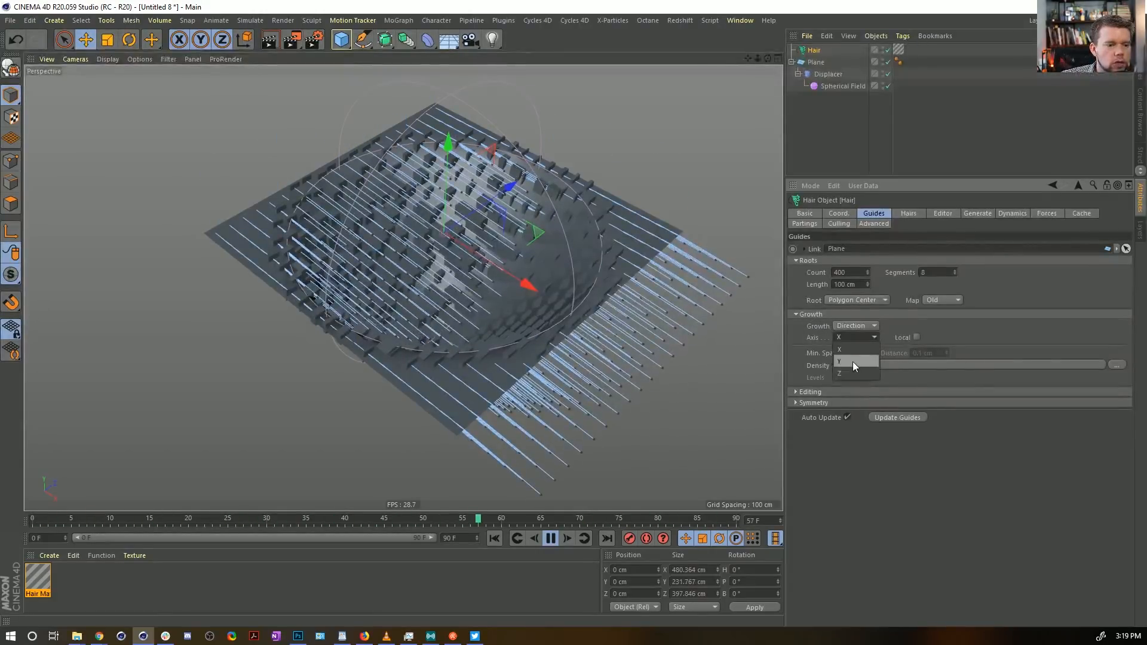
pyautogui.click(853, 362)
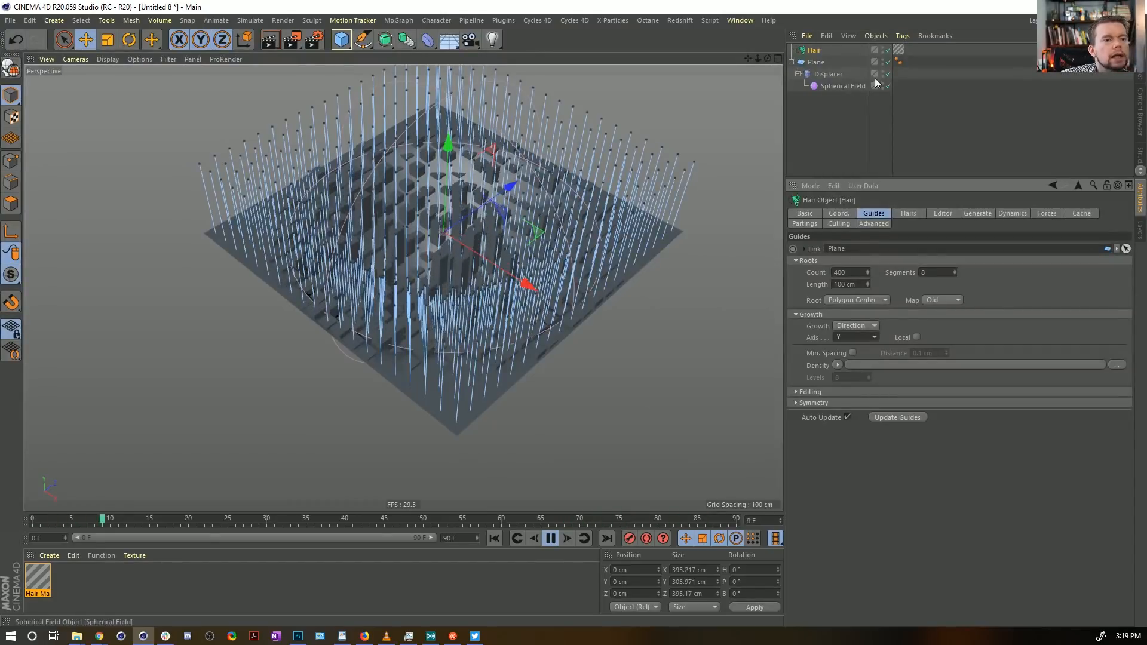
# Step: Hide the plane in the viewport and deselect everything to inspect the buildings alone
pyautogui.click(938, 139)
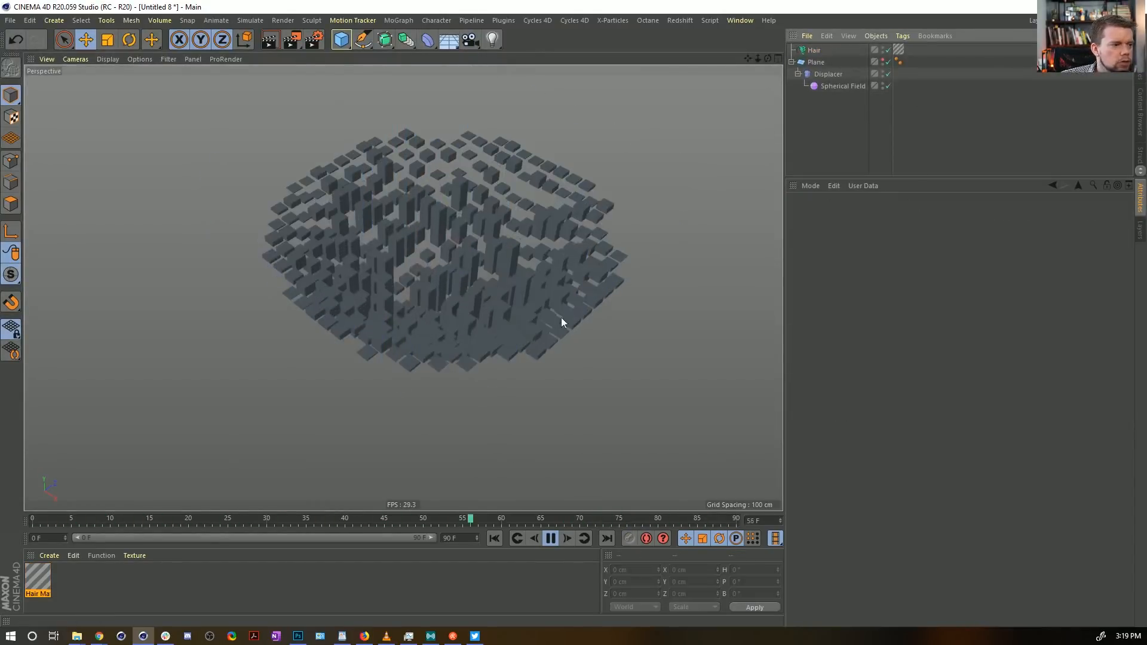
pyautogui.keyDown('alt'); pyautogui.moveTo(561, 322); pyautogui.dragTo(497, 331); pyautogui.keyUp('alt')
pyautogui.scroll(5, 511, 367)
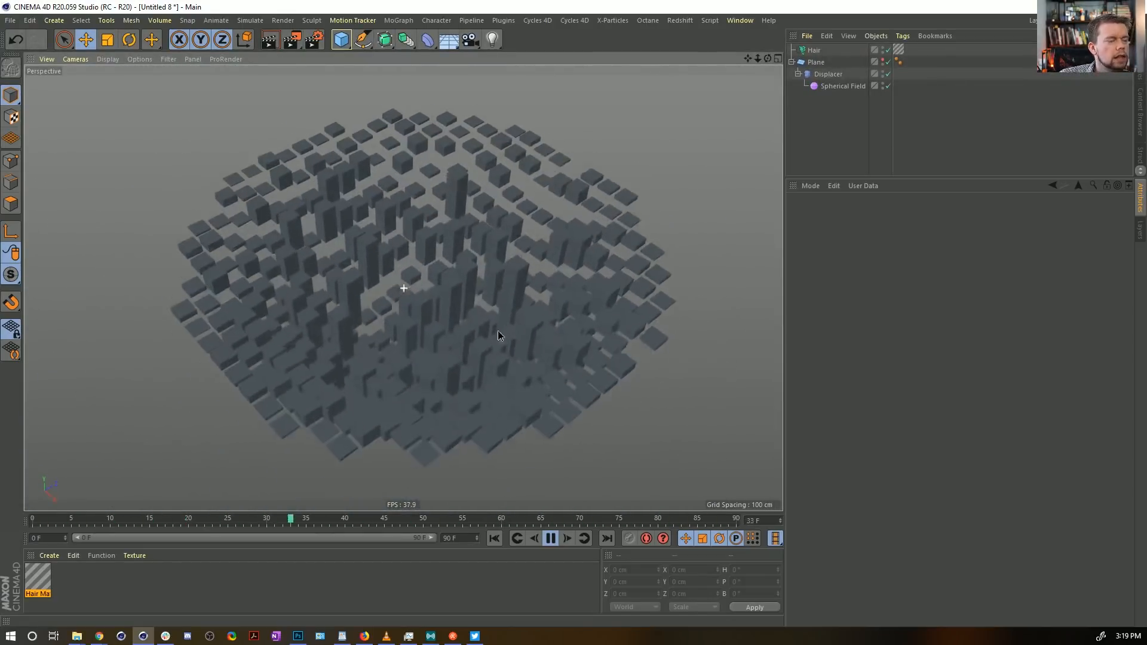
# Step: Try lowering the Displacer's strength to about -28% and restore it to 100%
pyautogui.click(845, 89)
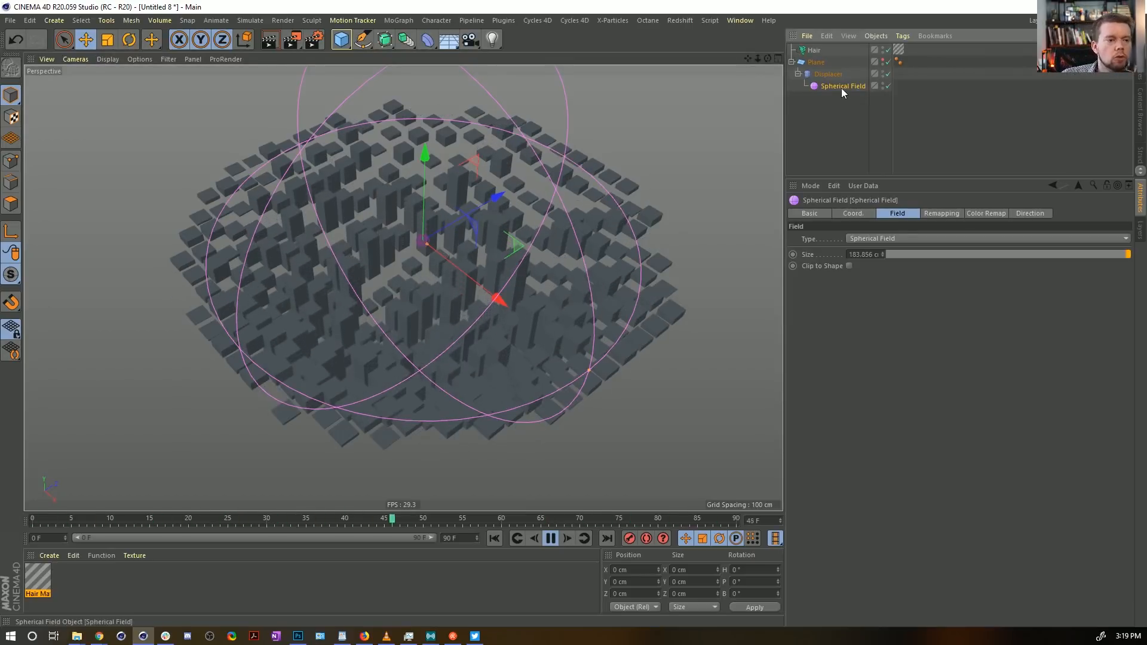
pyautogui.click(827, 73)
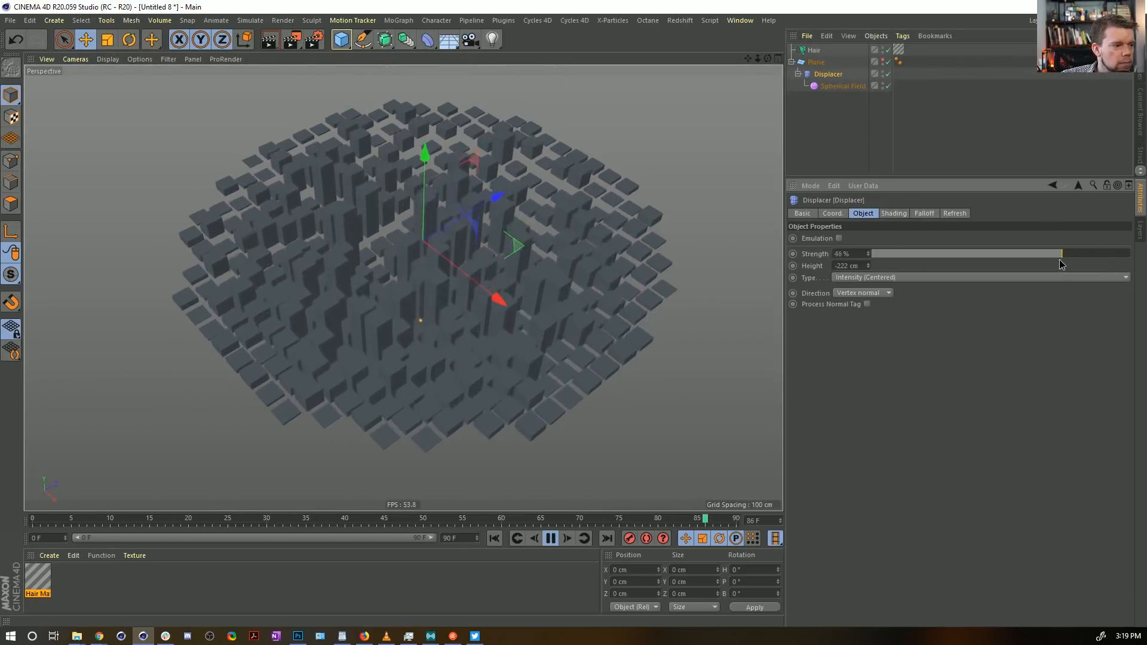
pyautogui.moveTo(1061, 262); pyautogui.dragTo(966, 259)
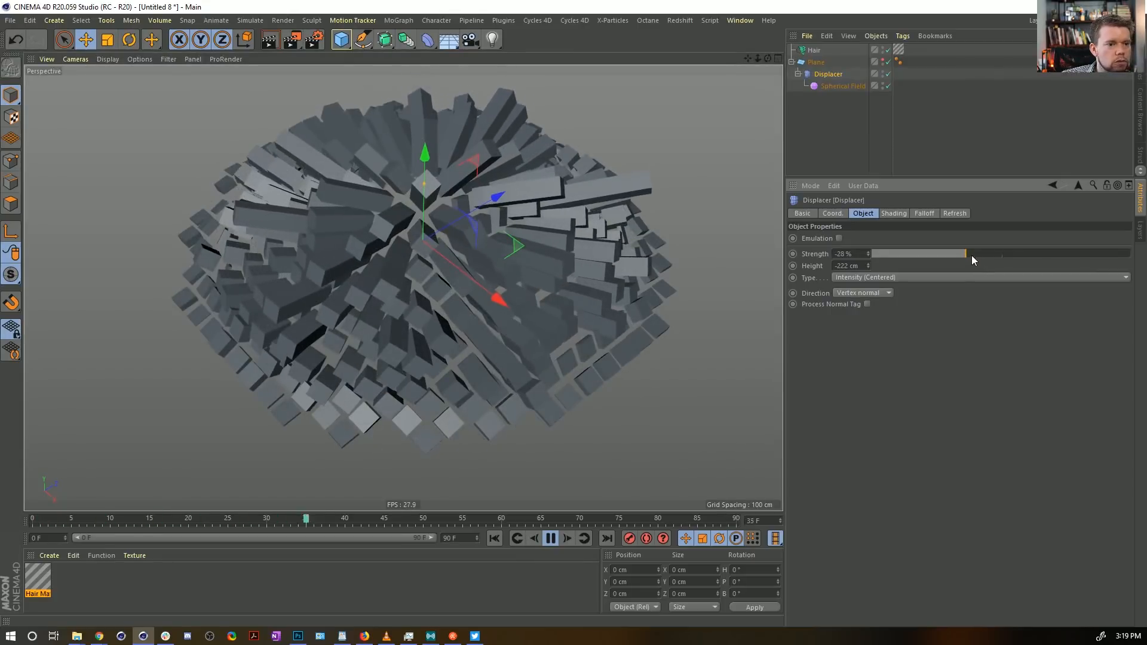
pyautogui.rightClick(970, 254)
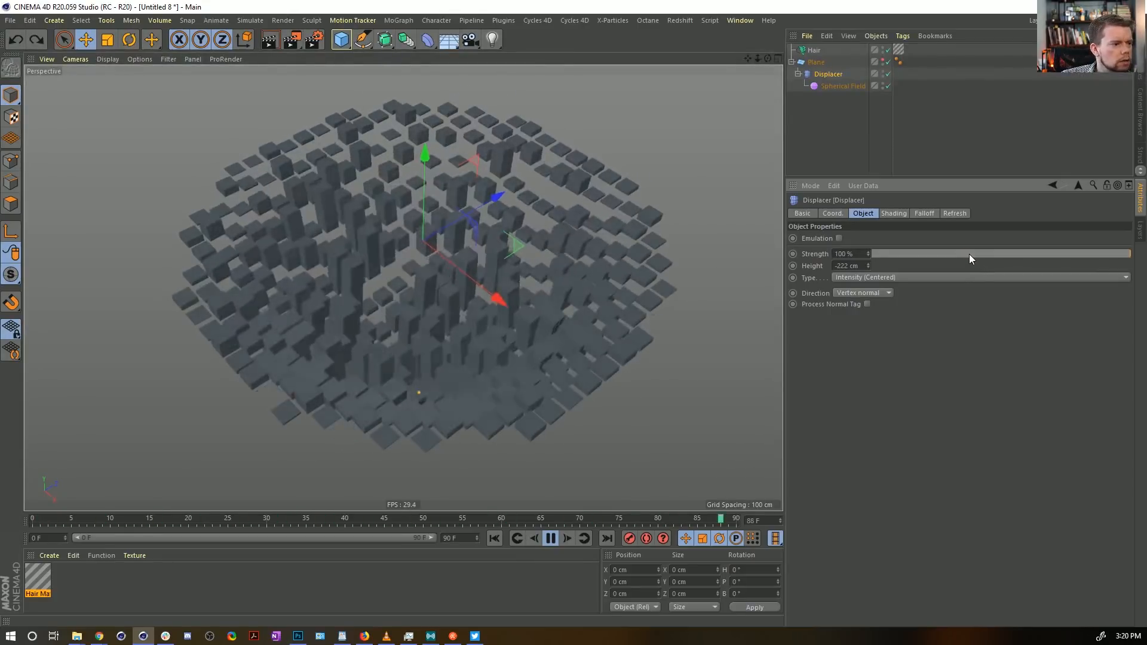
# Step: Examine the upright buildings from a slightly lower angle while the animation plays and restart playback
pyautogui.click(828, 80)
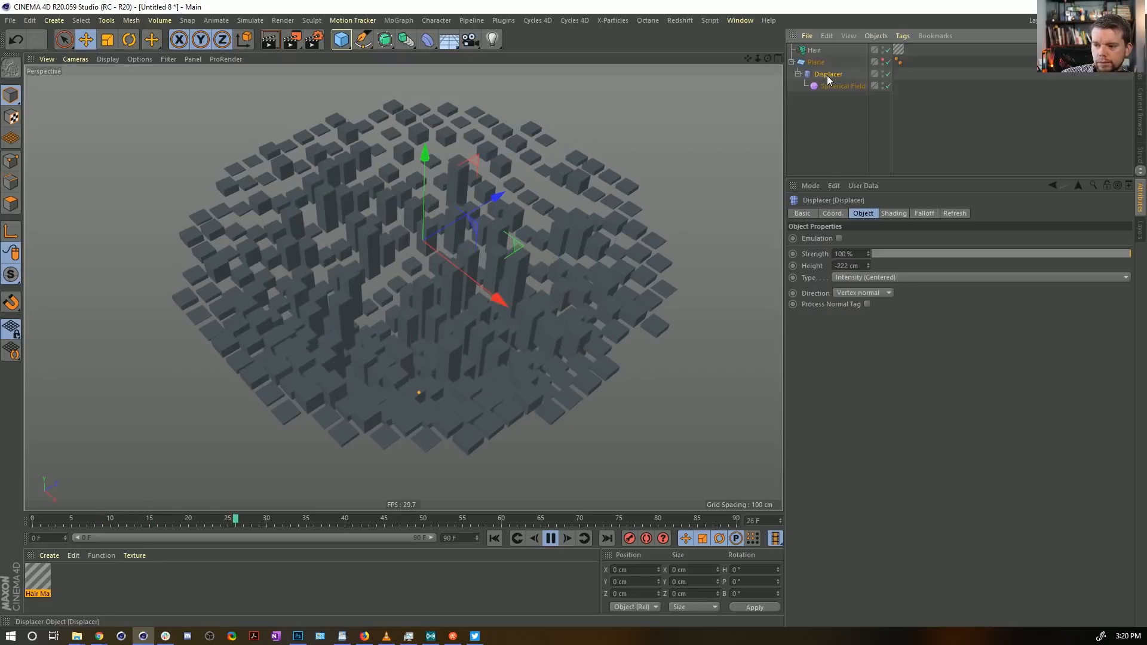
pyautogui.moveTo(509, 304)
pyautogui.keyDown('alt'); pyautogui.mouseDown()
pyautogui.moveTo(508, 250)
pyautogui.moveTo(510, 293)
pyautogui.mouseUp(); pyautogui.keyUp('alt')
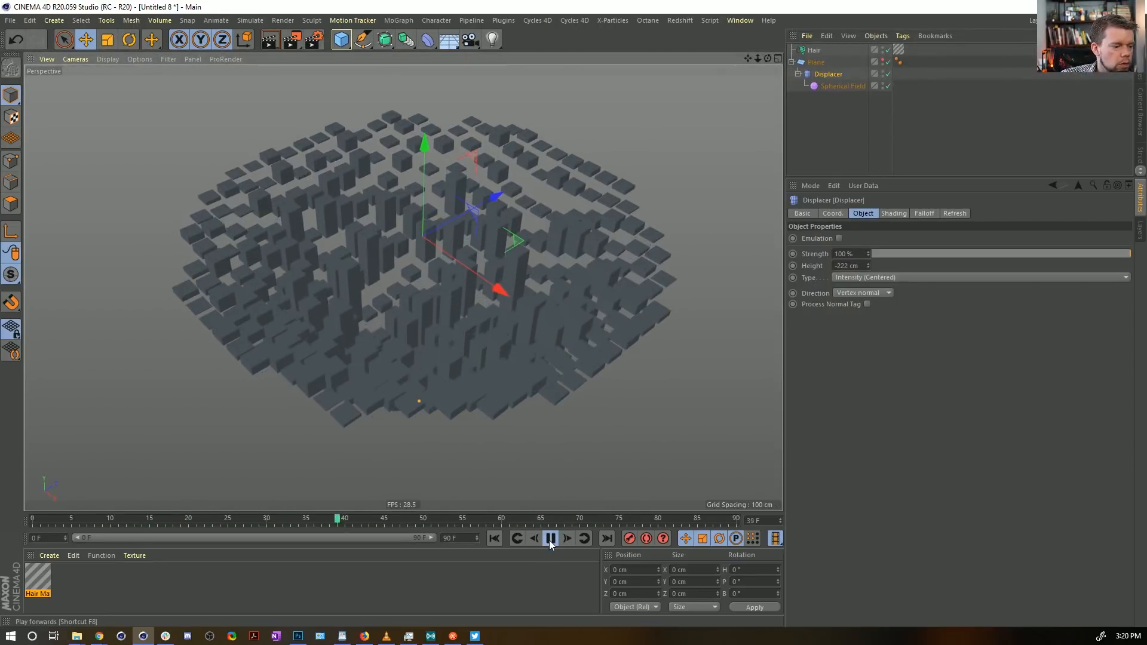
pyautogui.click(494, 538)
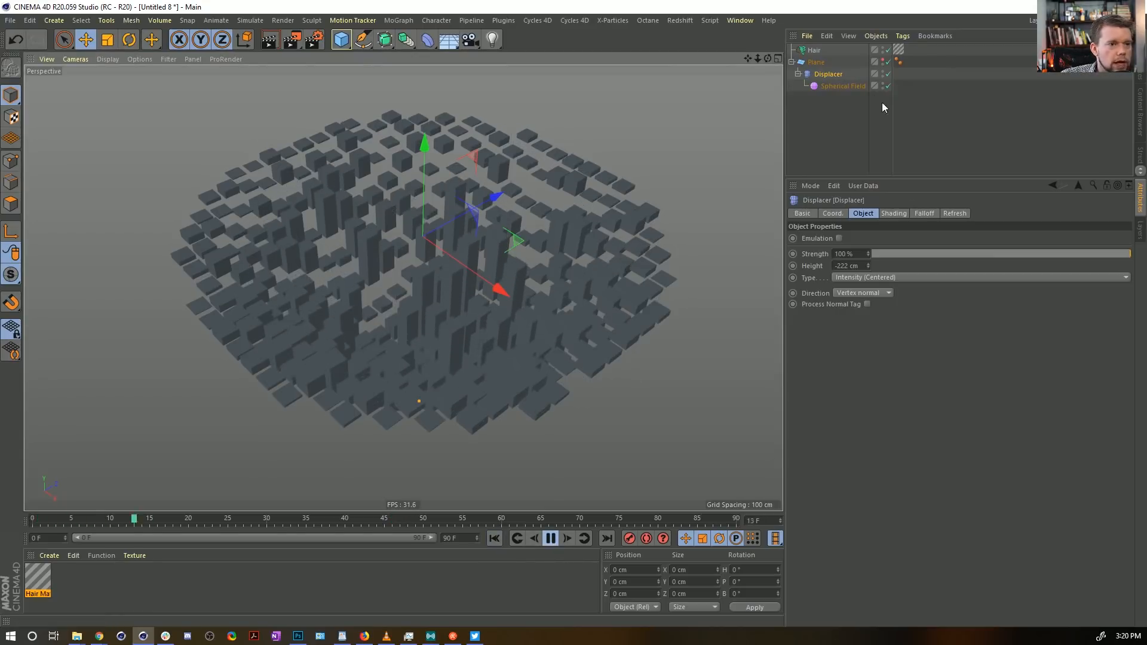
# Step: Review the Spherical Field's remapping and add a Random Field with Normal blending to the Displacer's falloff
pyautogui.click(851, 86)
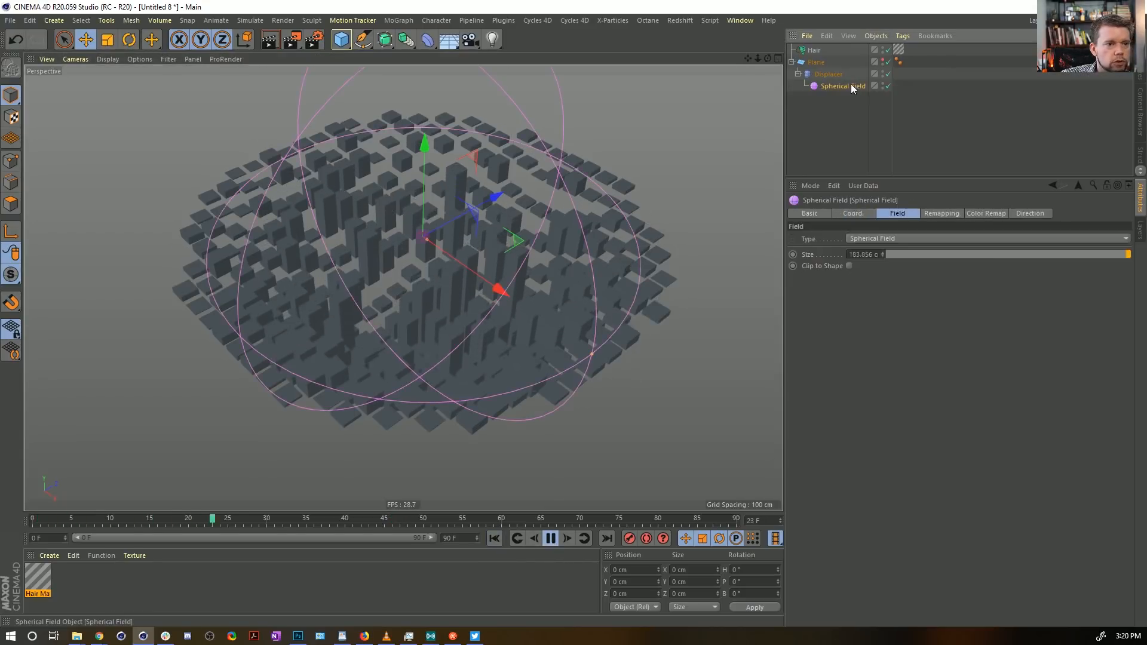
pyautogui.click(945, 214)
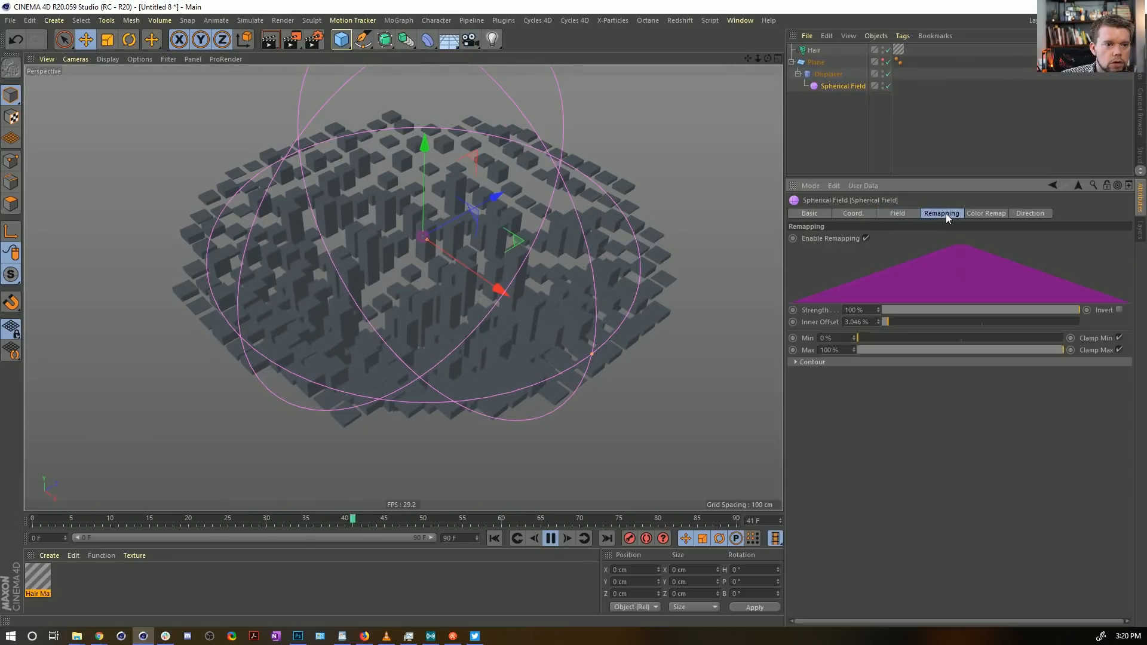
pyautogui.click(902, 214)
pyautogui.click(830, 76)
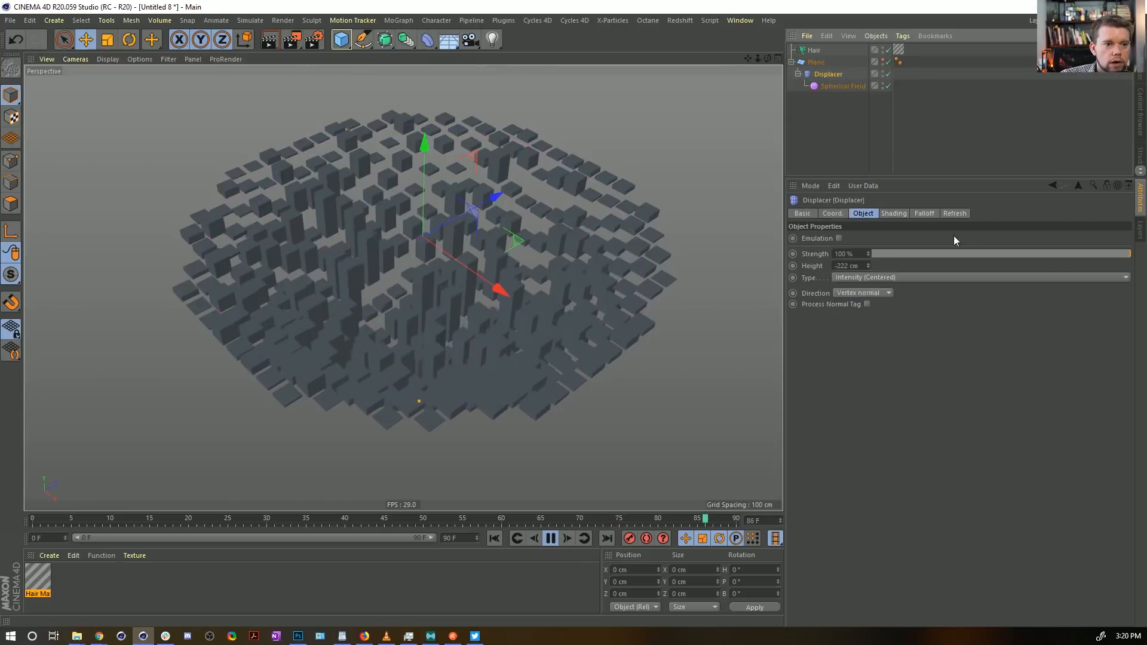
pyautogui.click(929, 214)
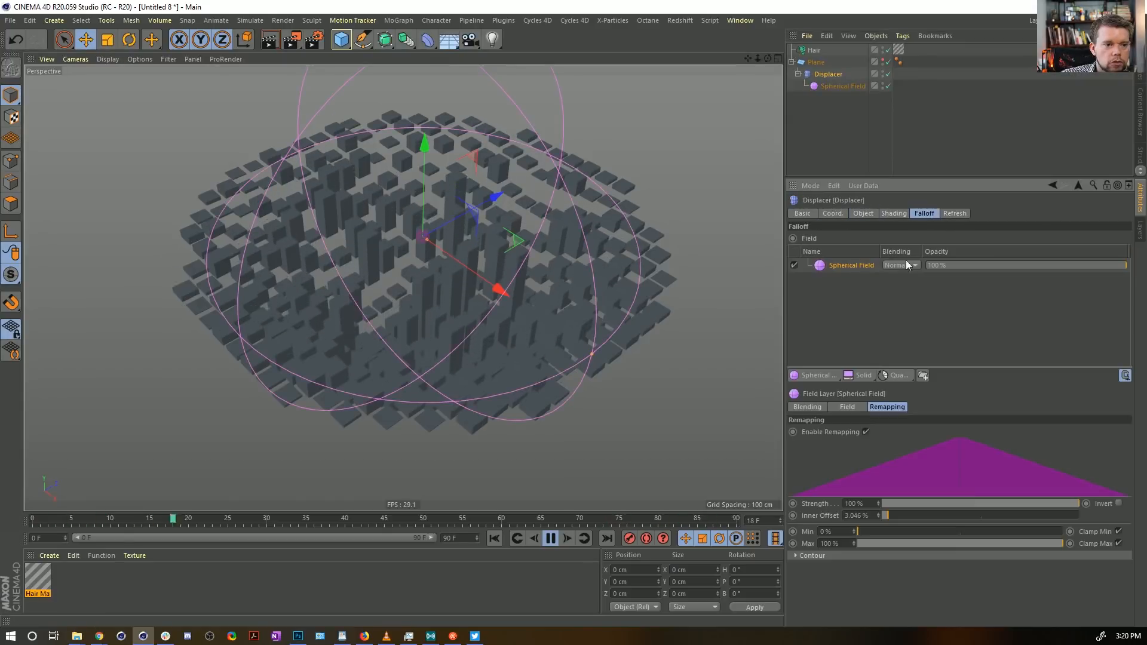
pyautogui.click(832, 379)
pyautogui.click(876, 380)
pyautogui.click(820, 376)
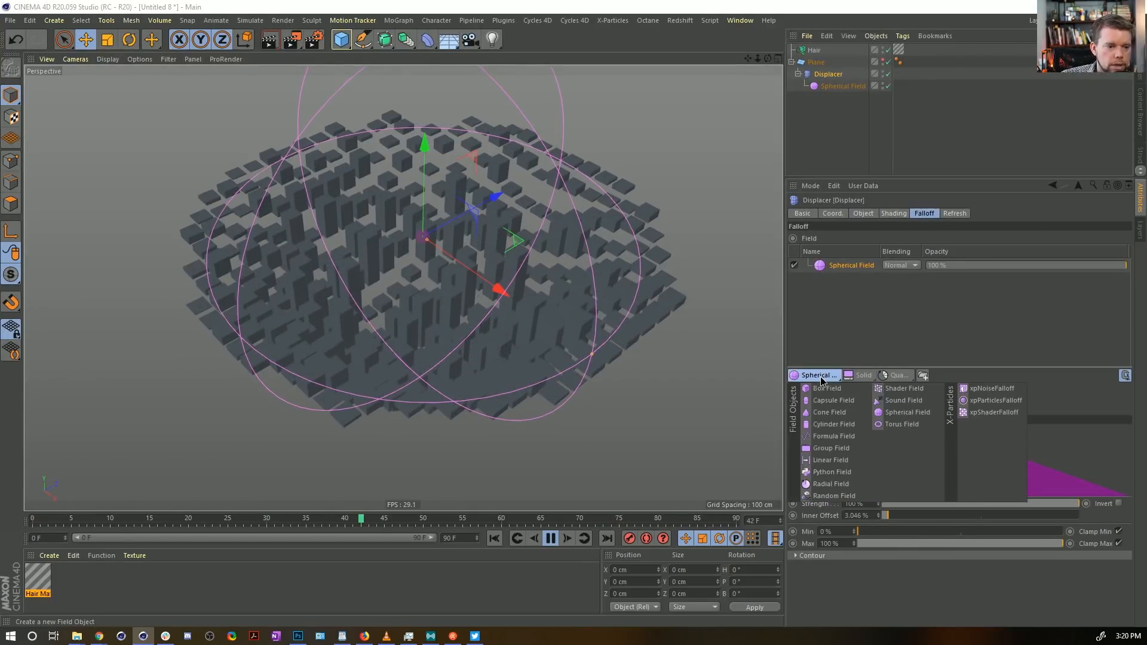
pyautogui.click(858, 498)
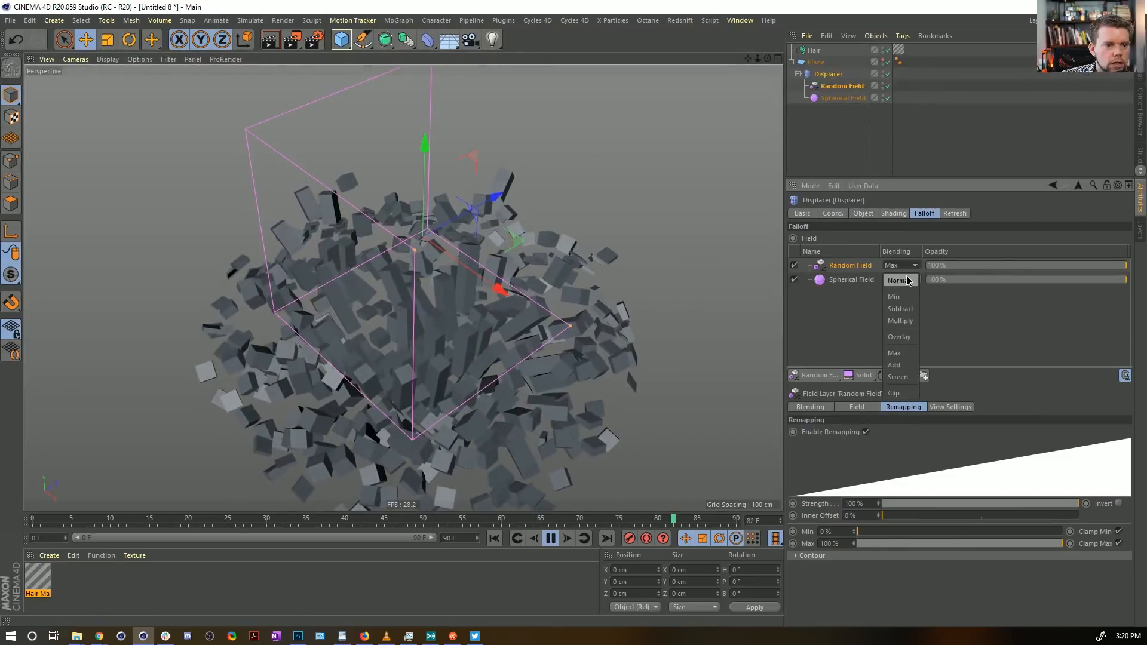
pyautogui.click(907, 281)
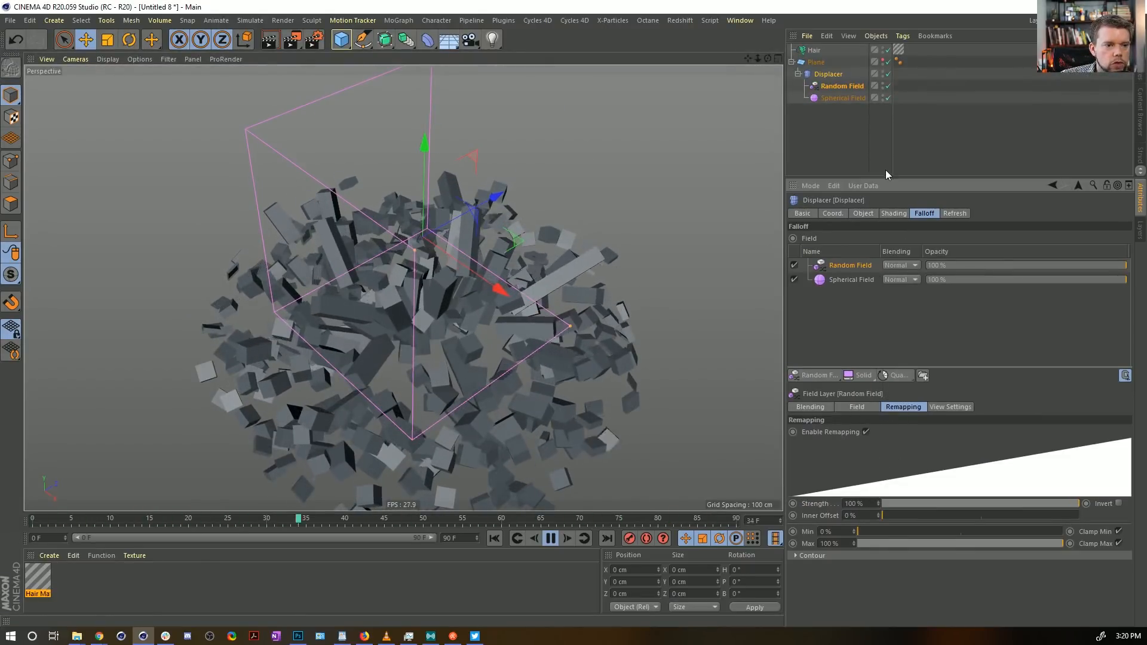
# Step: Set the Random Field's mode to Noise with a scale of 1000% and an animation speed of 111%
pyautogui.moveTo(887, 176); pyautogui.dragTo(884, 109)
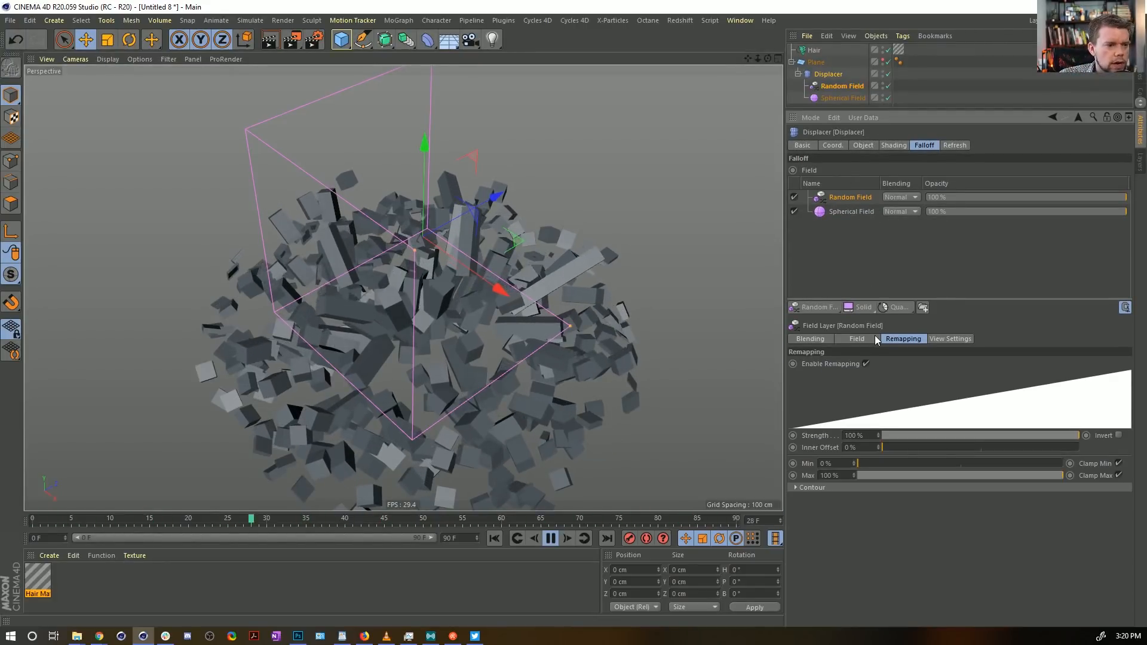
pyautogui.click(848, 338)
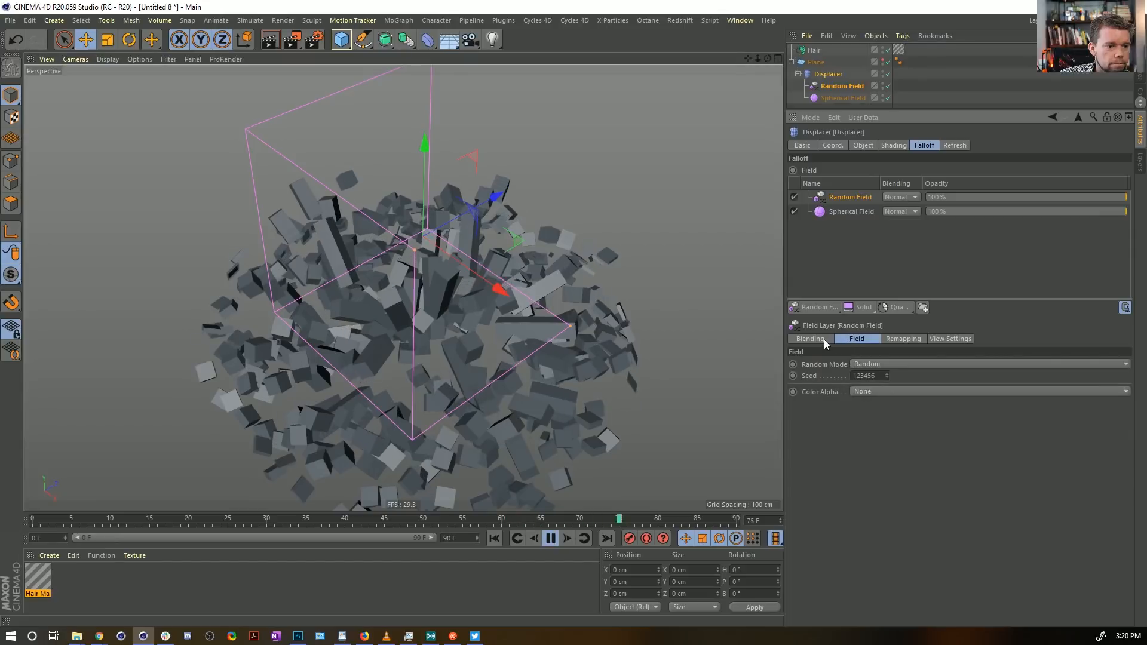
pyautogui.click(867, 363)
pyautogui.click(878, 404)
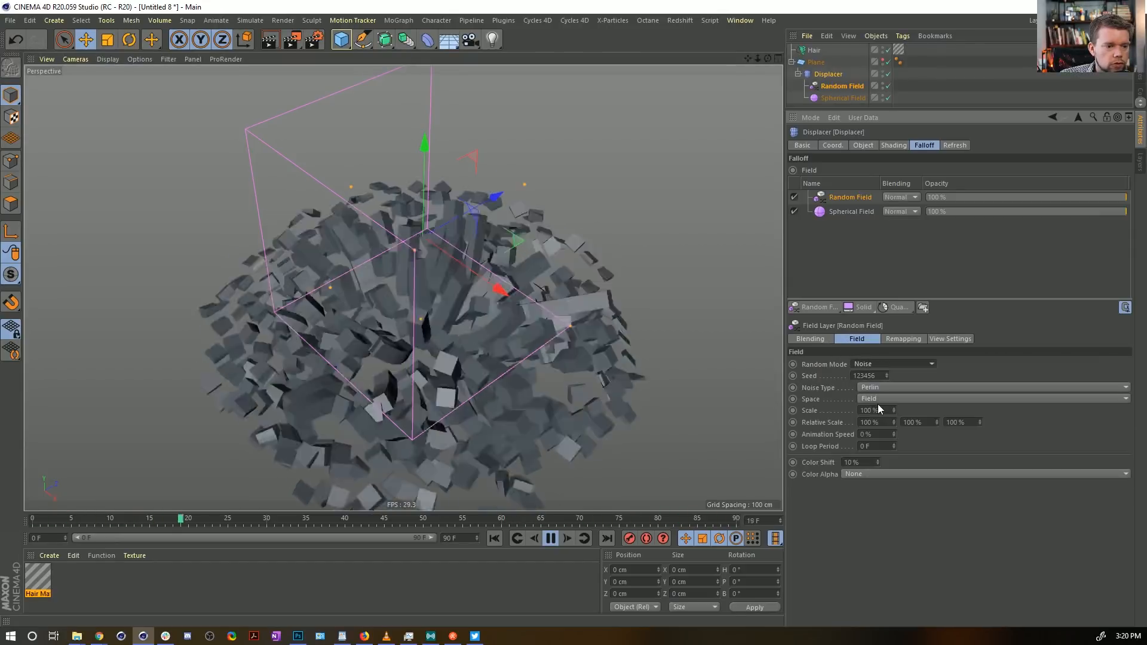
pyautogui.doubleClick(878, 410)
pyautogui.write('1000')
pyautogui.press('Return')
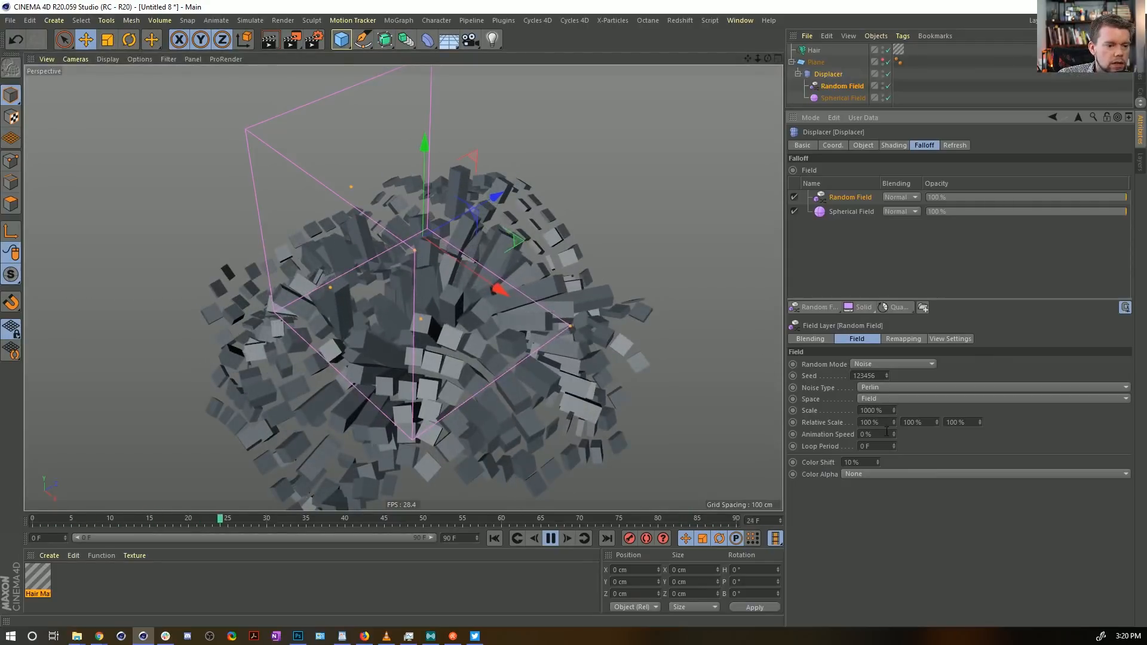
pyautogui.moveTo(887, 432); pyautogui.dragTo(928, 441)
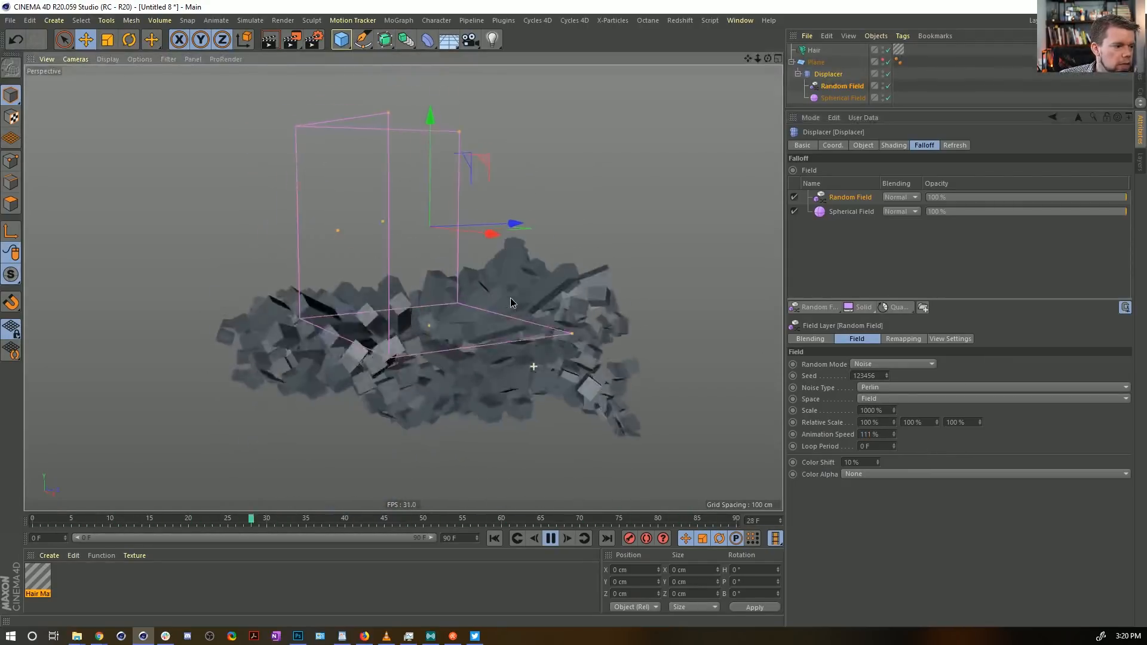
pyautogui.keyDown('alt'); pyautogui.moveTo(510, 298); pyautogui.dragTo(522, 346); pyautogui.keyUp('alt')
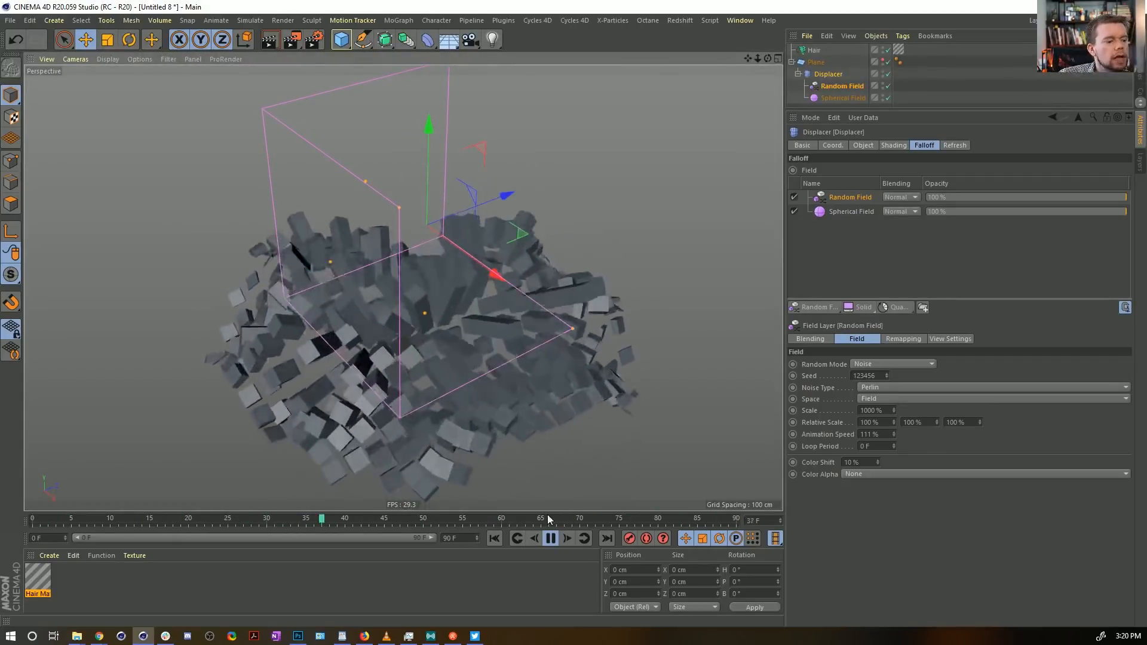
# Step: Delete the Displacer with its fields and replay the animation from the start
pyautogui.click(550, 539)
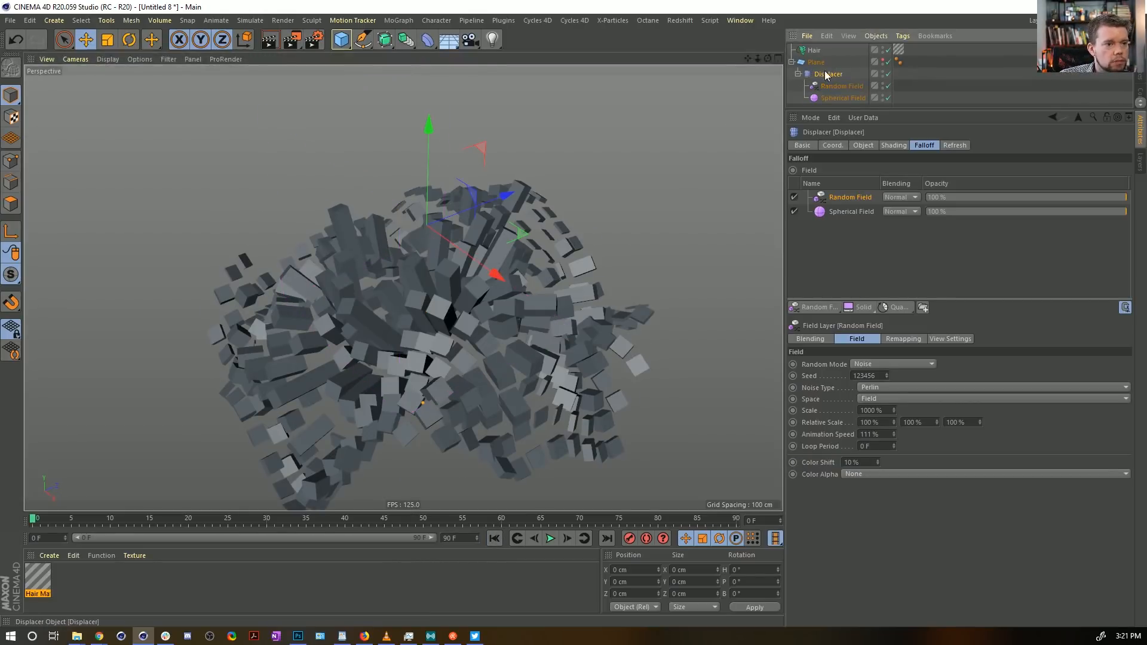
pyautogui.press('Delete')
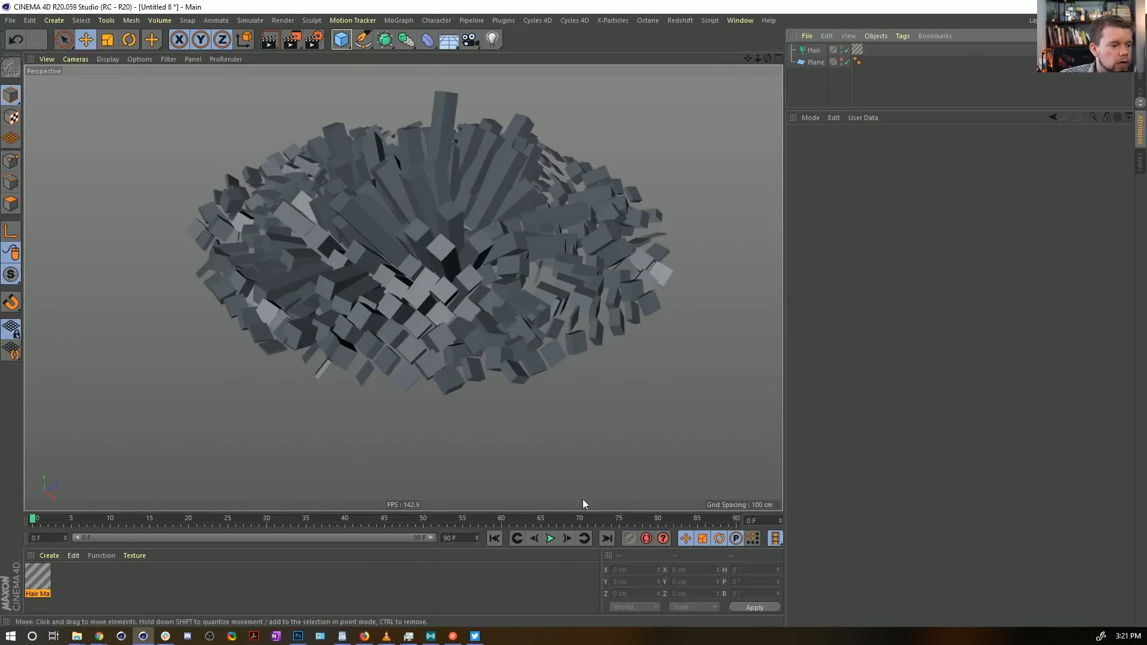
pyautogui.click(550, 539)
pyautogui.click(494, 539)
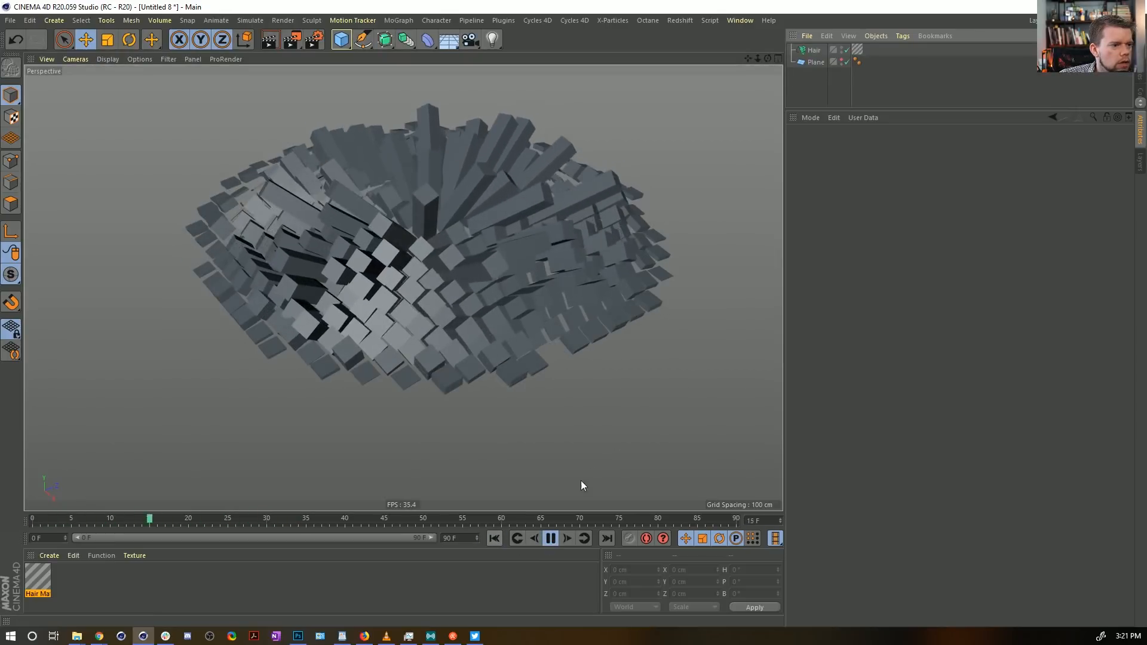
pyautogui.click(550, 539)
pyautogui.keyDown('alt'); pyautogui.moveTo(511, 330); pyautogui.dragTo(538, 326); pyautogui.keyUp('alt')
# Step: Try the Local option for the hair guides' growth axis, replay the animation and switch the option off again
pyautogui.click(814, 50)
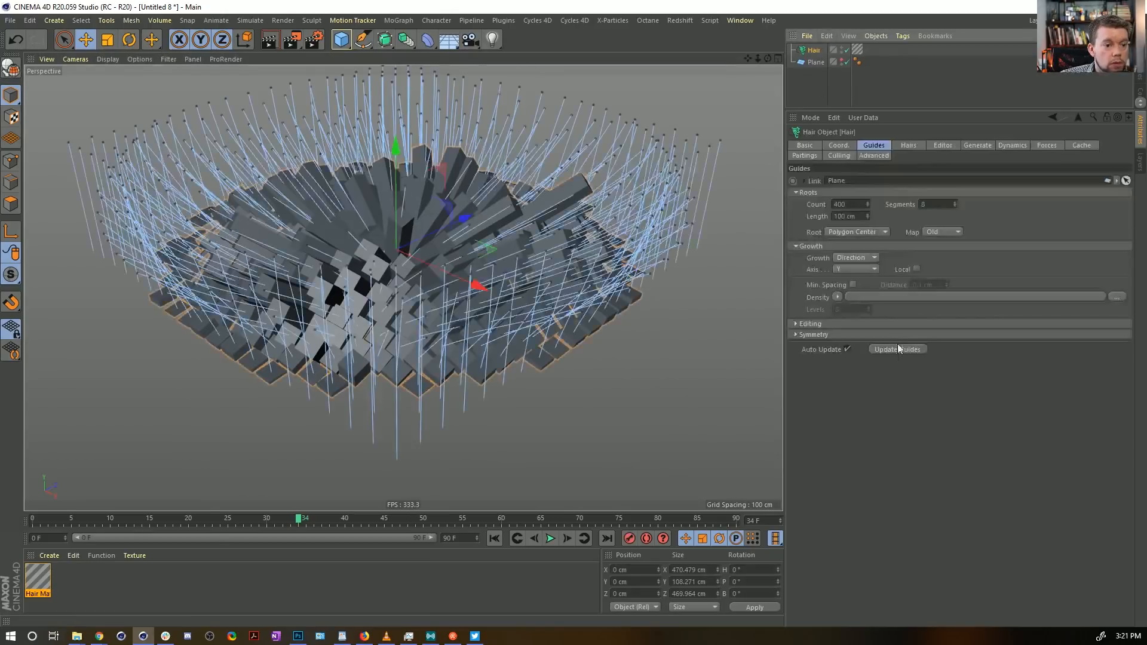
pyautogui.click(915, 267)
pyautogui.click(550, 538)
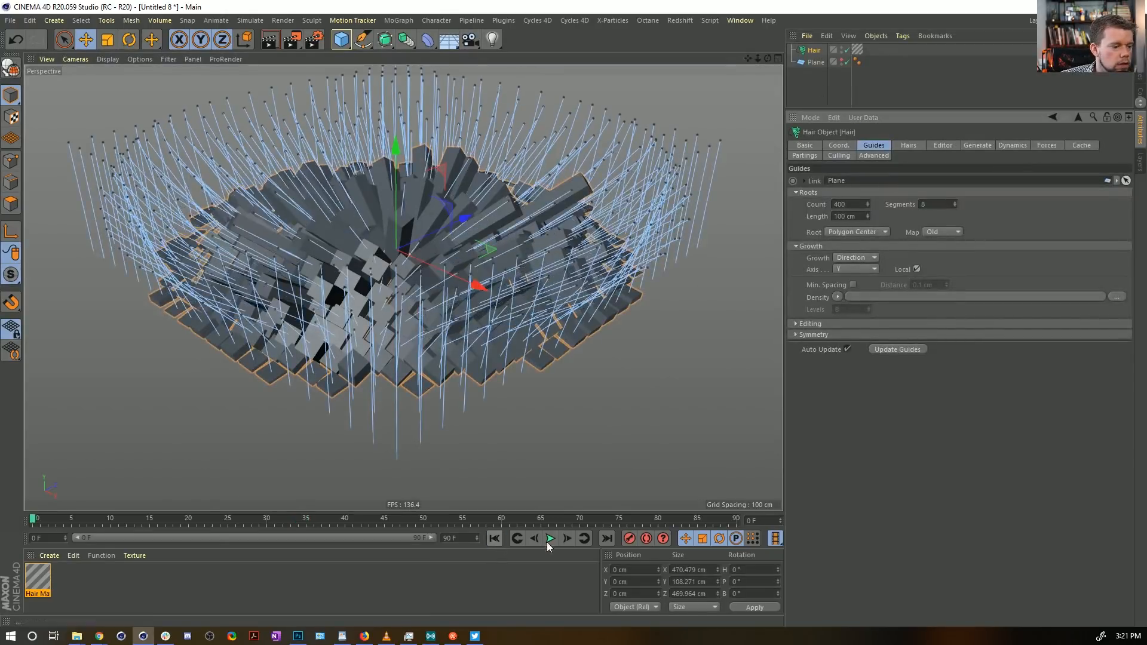
pyautogui.click(917, 268)
# Step: Rebuild the hair guides by switching growth to Normals and back to Direction along Y, and rewind the animation
pyautogui.click(854, 258)
pyautogui.click(852, 269)
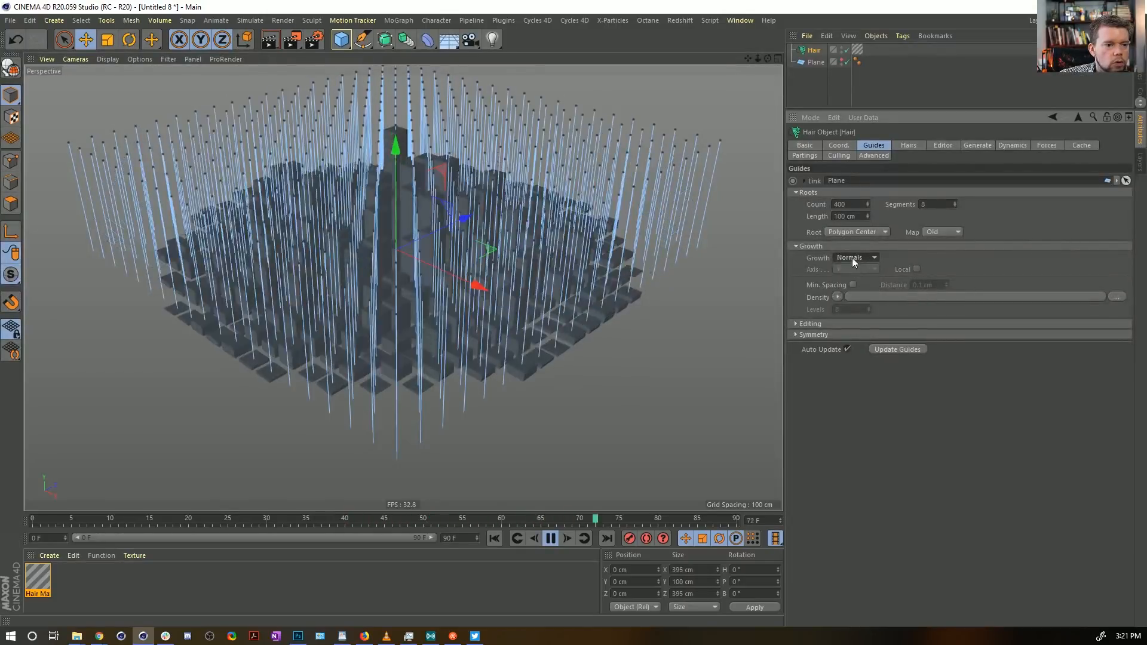
pyautogui.click(852, 257)
pyautogui.click(856, 286)
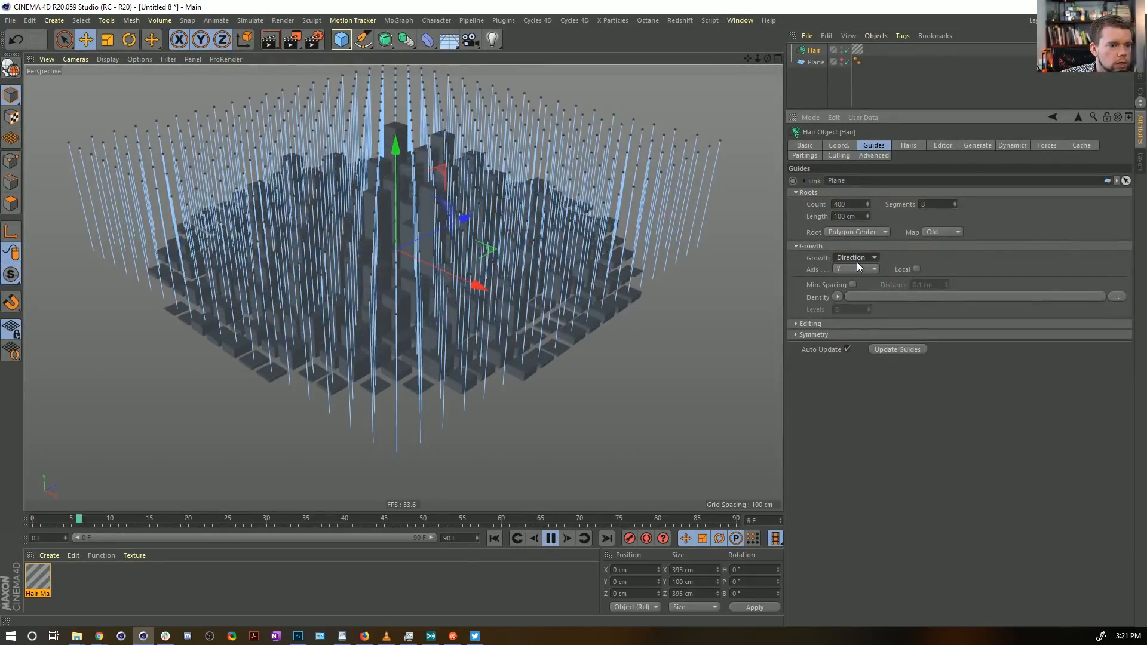
pyautogui.click(550, 539)
pyautogui.click(499, 541)
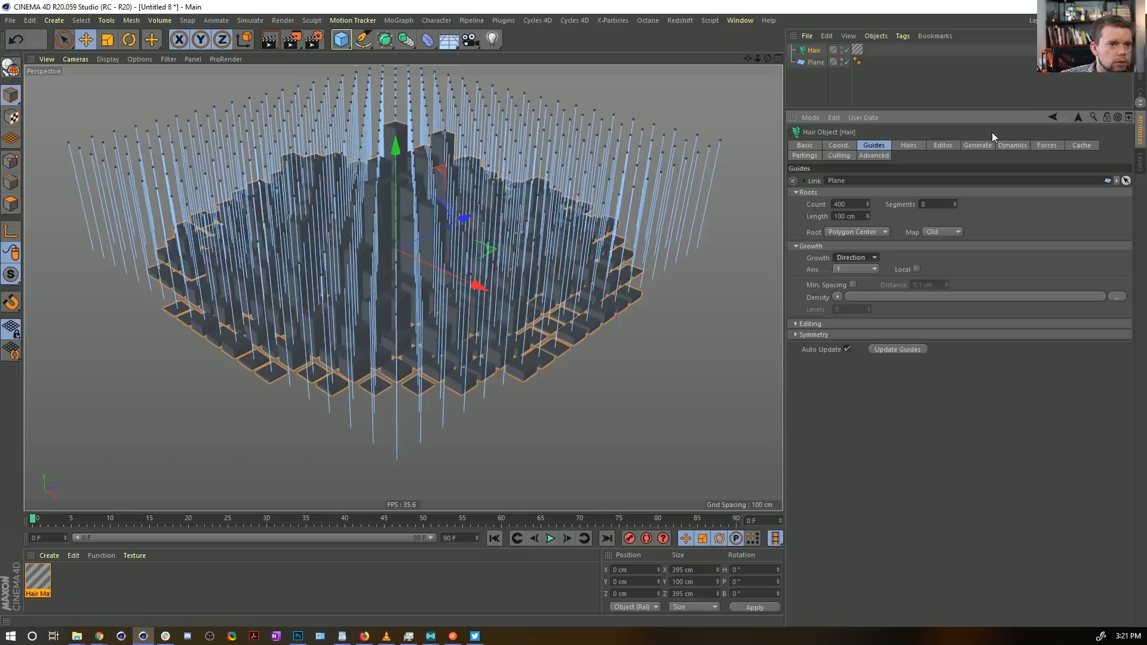
# Step: Select the plane and bring up the list of available deformers
pyautogui.click(968, 89)
pyautogui.keyDown('alt'); pyautogui.moveTo(500, 272); pyautogui.dragTo(484, 296); pyautogui.keyUp('alt')
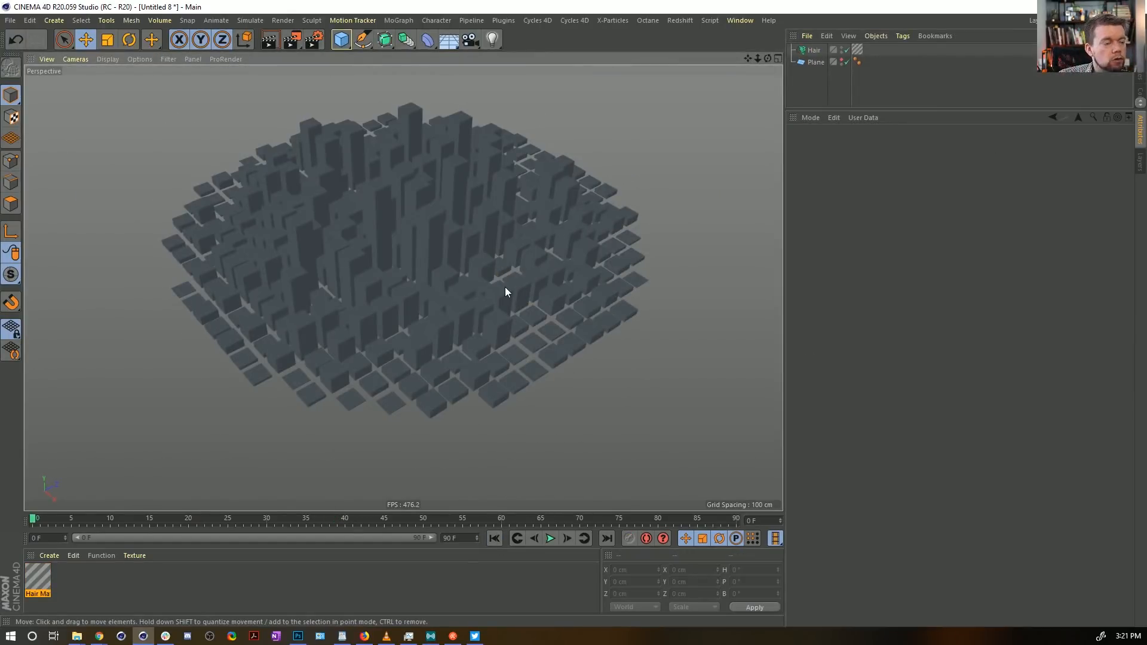
pyautogui.click(826, 62)
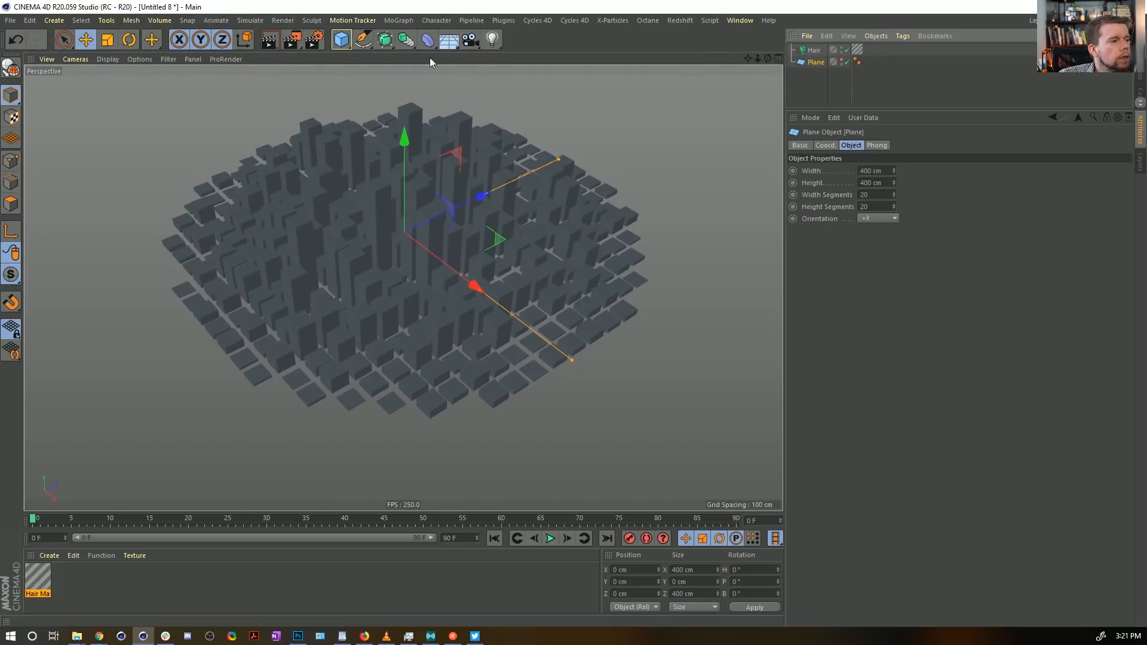
pyautogui.click(428, 39)
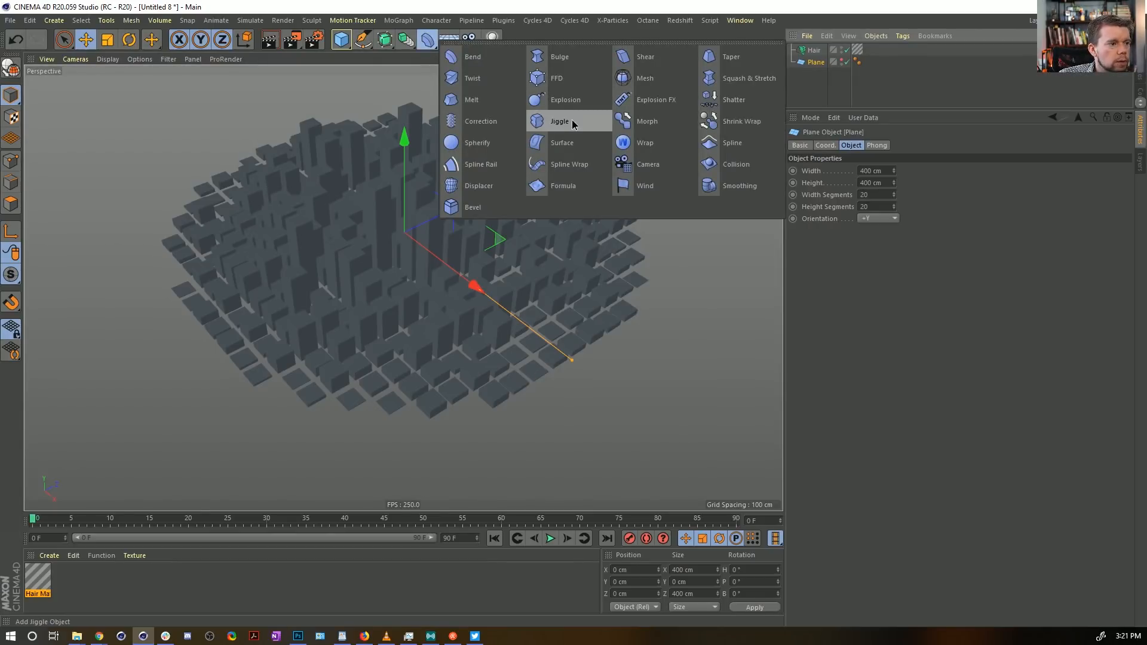
# Step: Add an Explosion deformer as a child of the plane and disable the Hair object
pyautogui.click(564, 100)
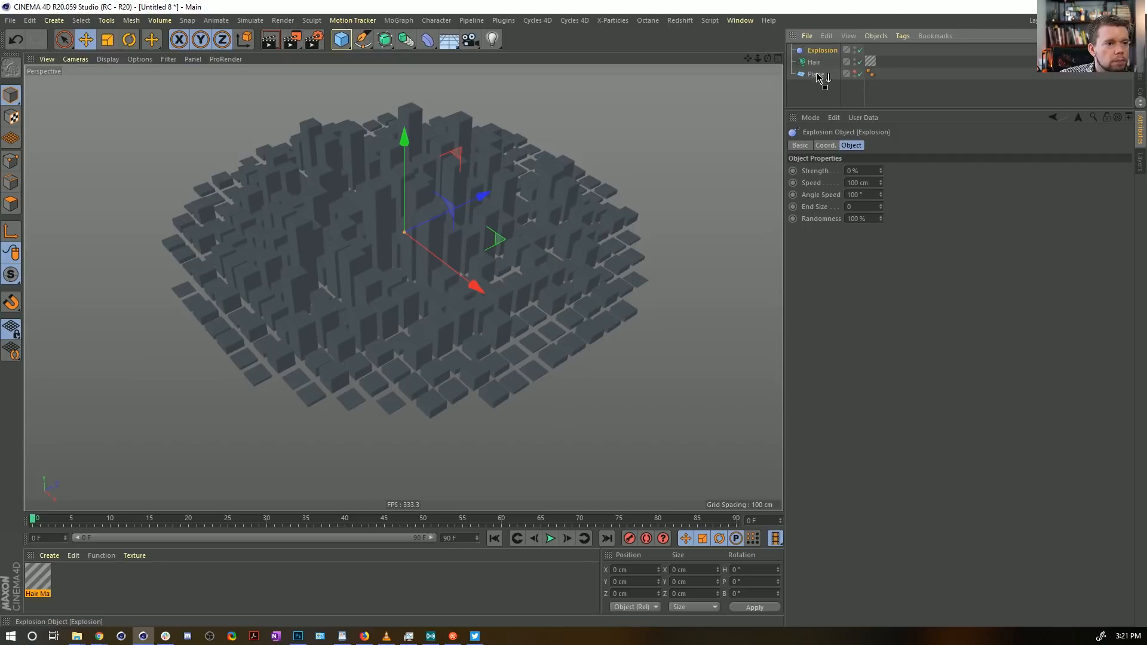
pyautogui.click(867, 50)
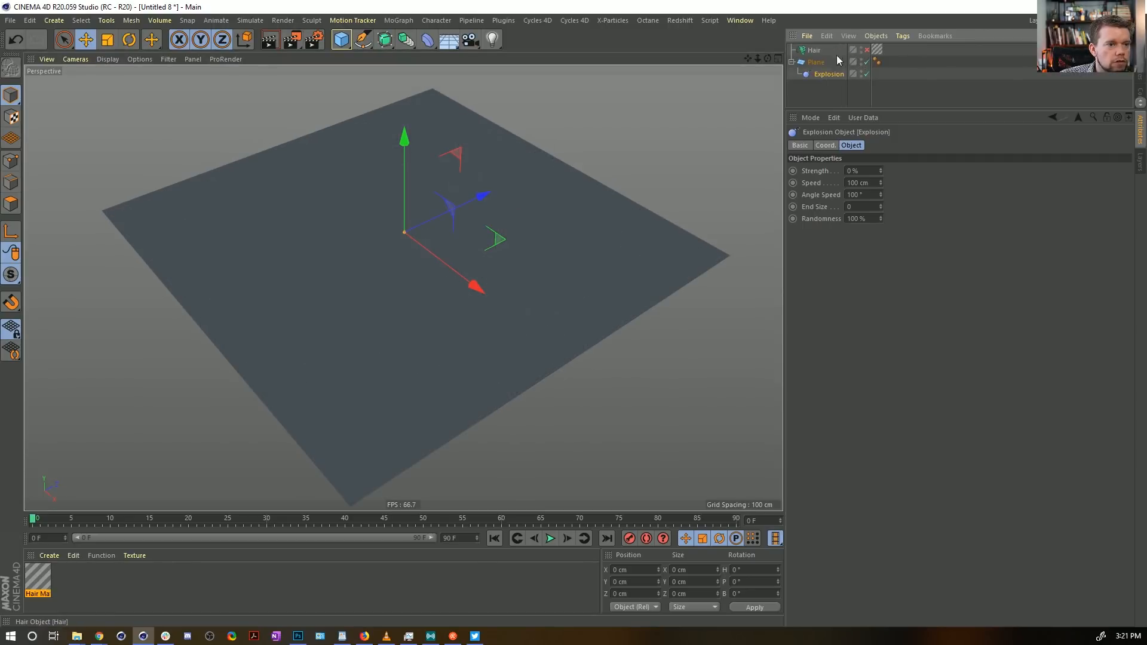
pyautogui.click(816, 63)
pyautogui.click(825, 74)
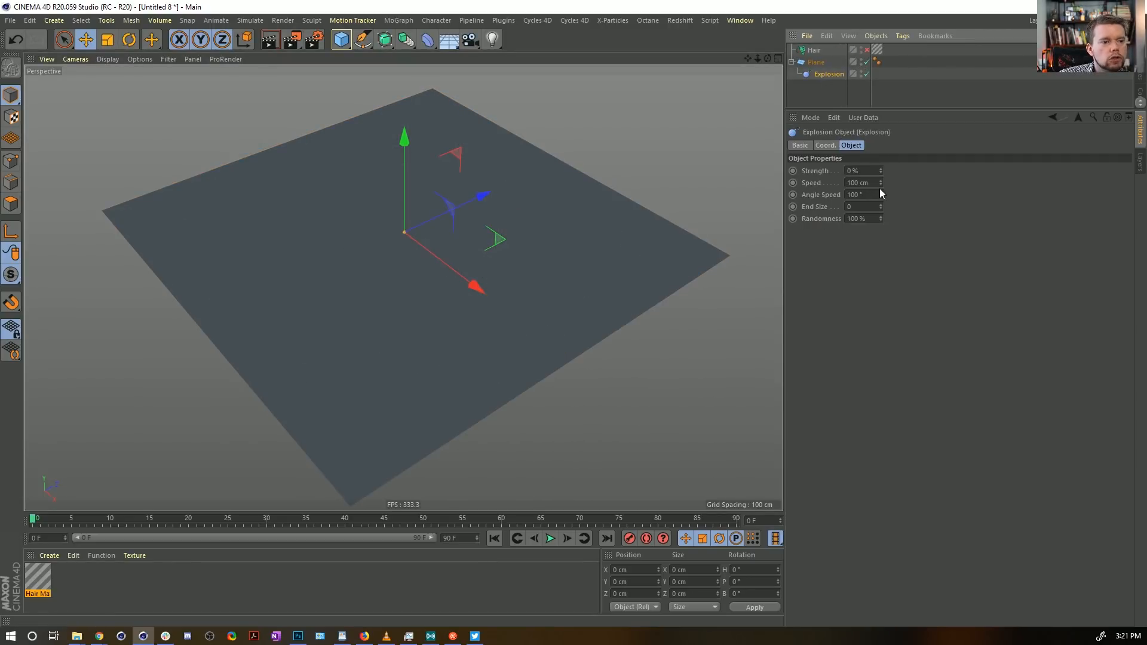
# Step: Set the Explosion deformer's strength to 1% and its speed to 0 cm
pyautogui.moveTo(880, 172)
pyautogui.mouseDown()
pyautogui.moveTo(891, 161)
pyautogui.moveTo(881, 191)
pyautogui.mouseUp()
pyautogui.click(880, 169)
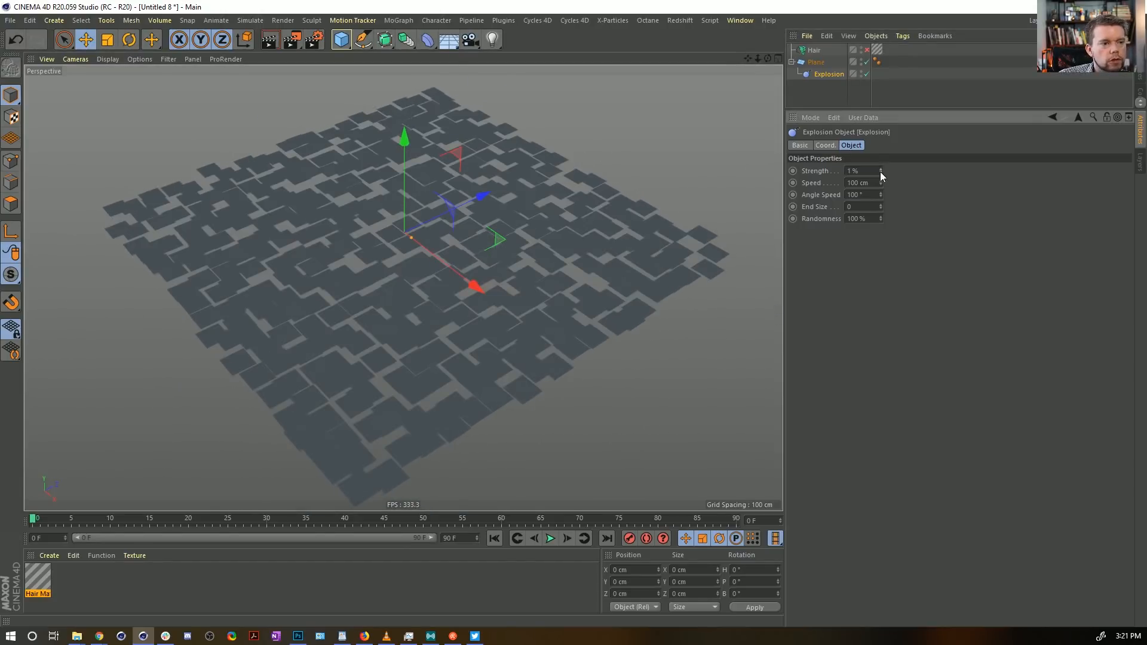
pyautogui.press('Tab')
pyautogui.write('0')
pyautogui.press('Return')
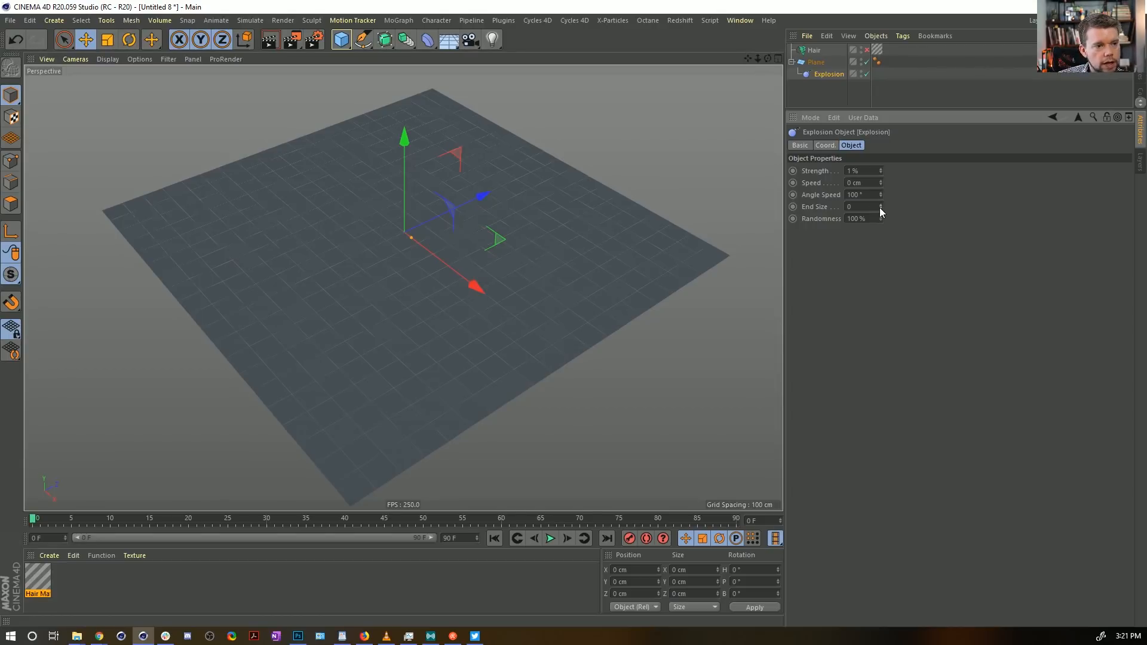
# Step: Set the Explosion deformer's end size to 0.9
pyautogui.moveTo(881, 207); pyautogui.dragTo(880, 200)
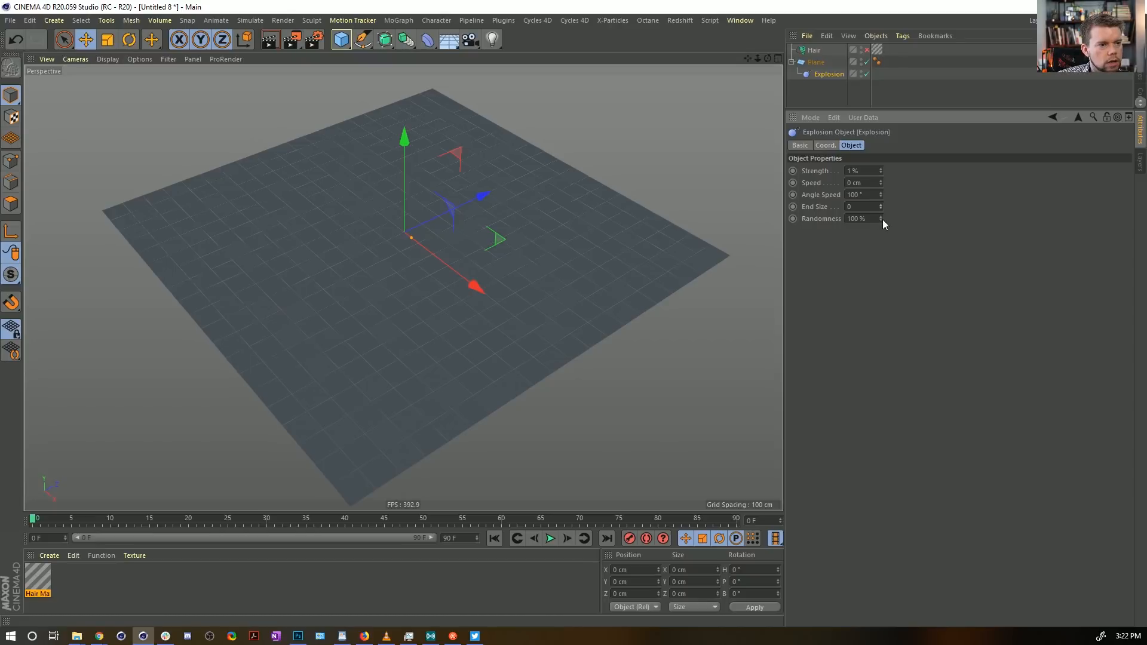
pyautogui.doubleClick(865, 204)
pyautogui.write('.5')
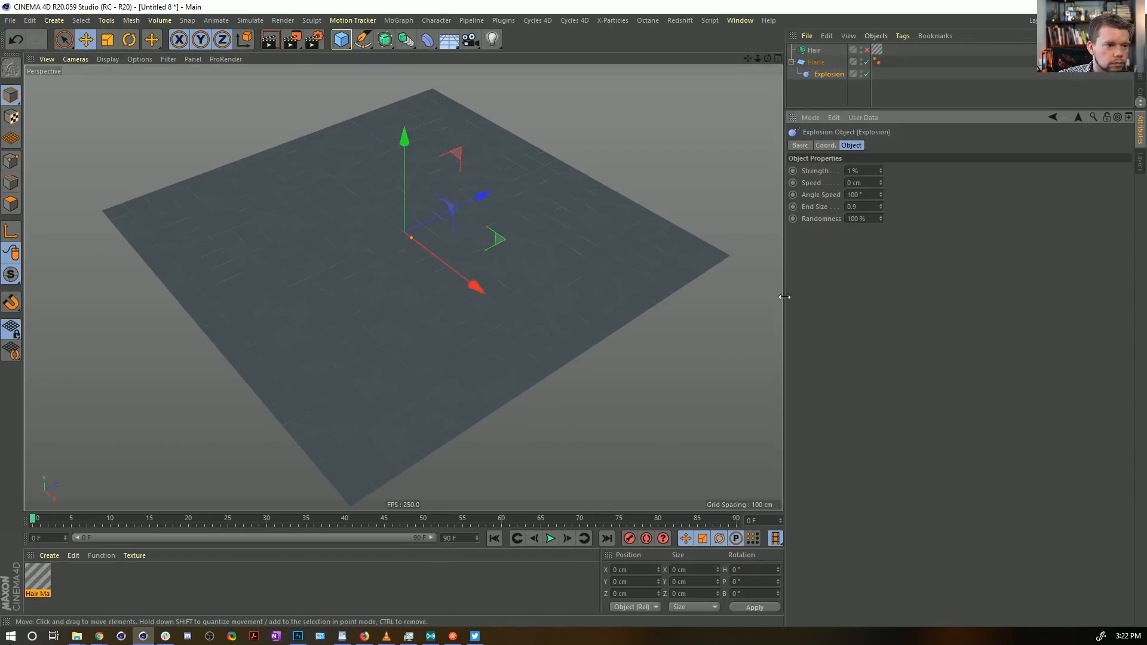
# Step: Set the Explosion deformer's strength to 100% and its angle speed to 0°
pyautogui.write('100')
pyautogui.press('Return')
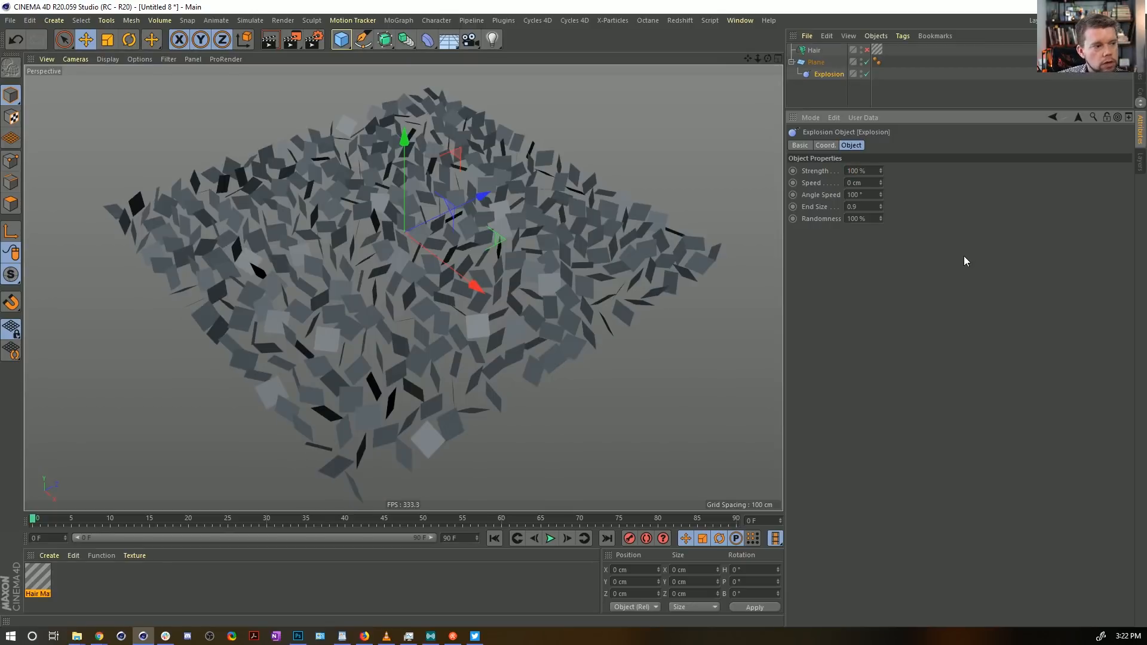
pyautogui.write('0')
pyautogui.press('Return')
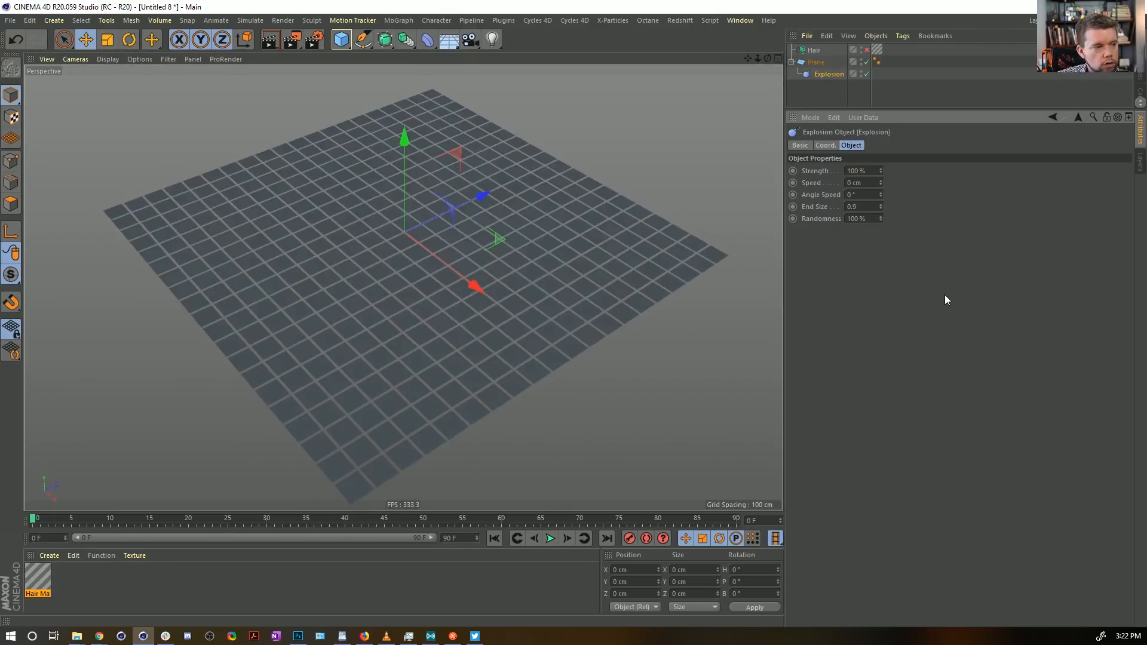
# Step: Re-enable the Hair object to bring the box-shaped hairs back onto the plane
pyautogui.keyDown('alt'); pyautogui.moveTo(568, 301); pyautogui.dragTo(496, 225); pyautogui.keyUp('alt')
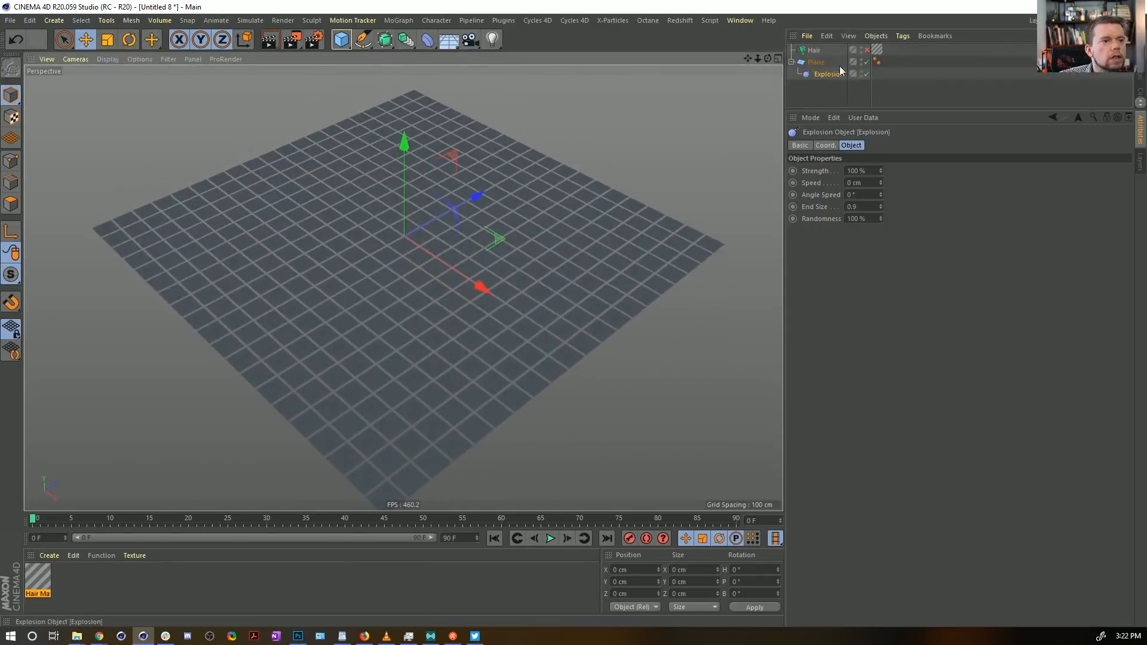
pyautogui.click(868, 62)
pyautogui.keyDown('alt'); pyautogui.moveTo(532, 320); pyautogui.dragTo(519, 504); pyautogui.keyUp('alt')
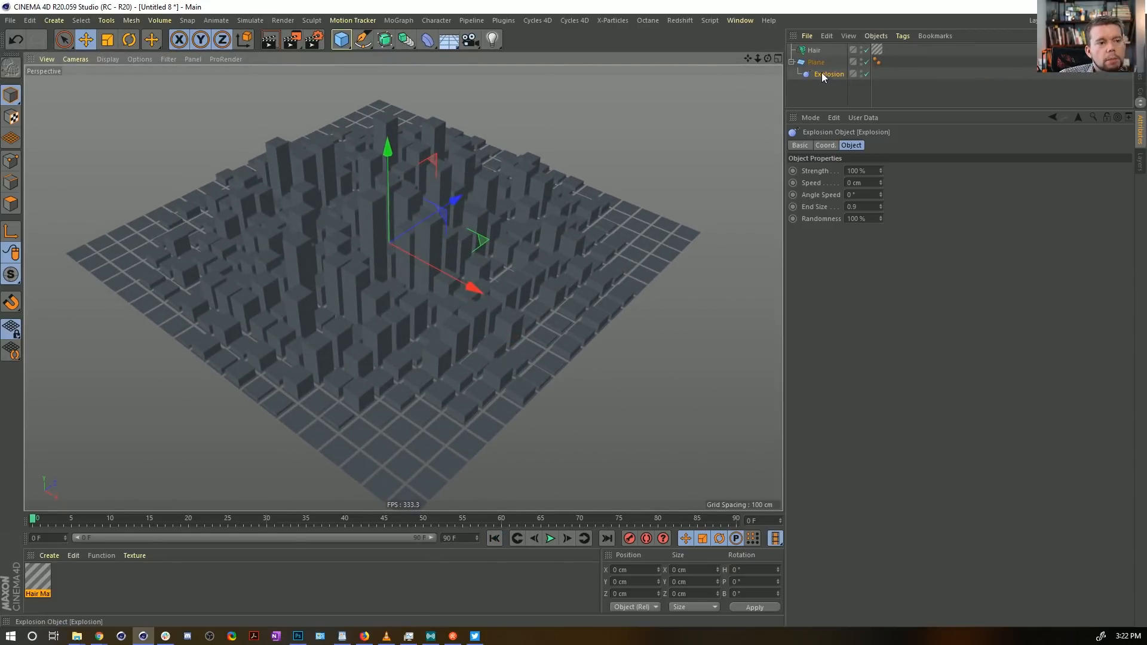
pyautogui.keyDown('alt'); pyautogui.moveTo(499, 246); pyautogui.dragTo(475, 231); pyautogui.keyUp('alt')
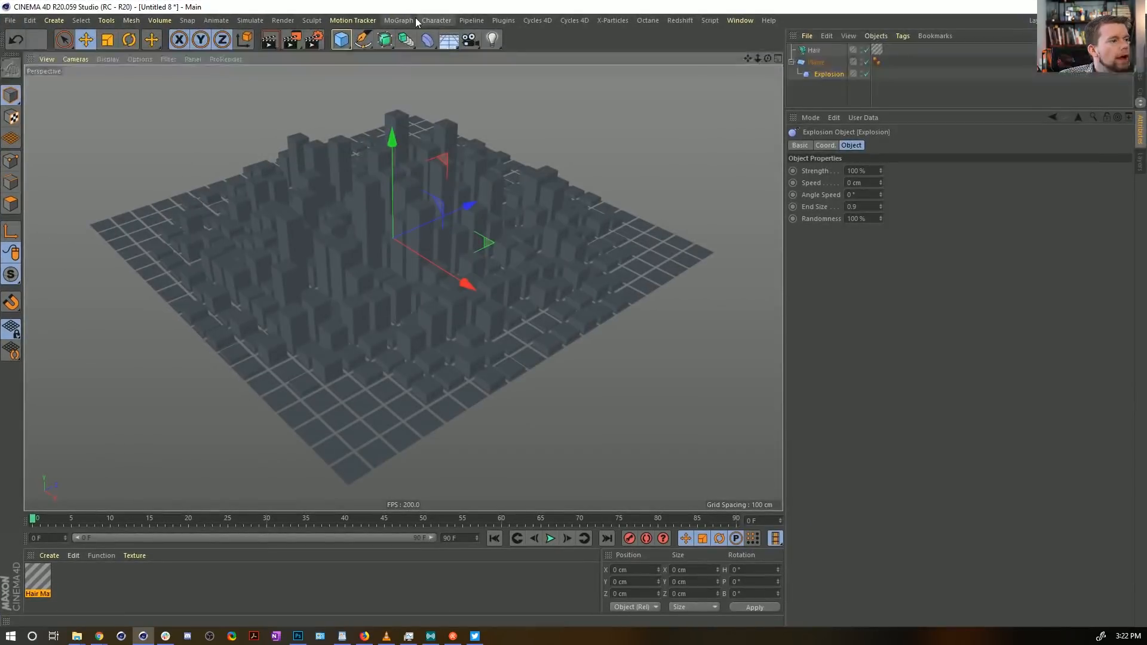
# Step: Add a Plain effector as a child of the plane beneath the Explosion deformer
pyautogui.click(399, 20)
pyautogui.moveTo(406, 39)
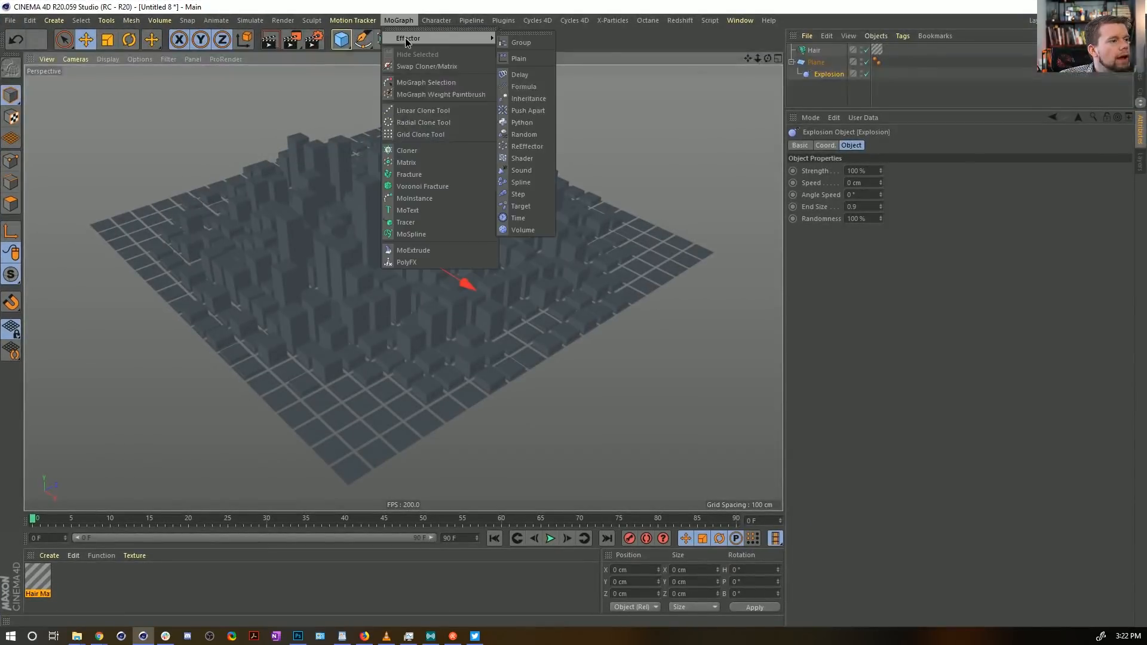
pyautogui.click(552, 58)
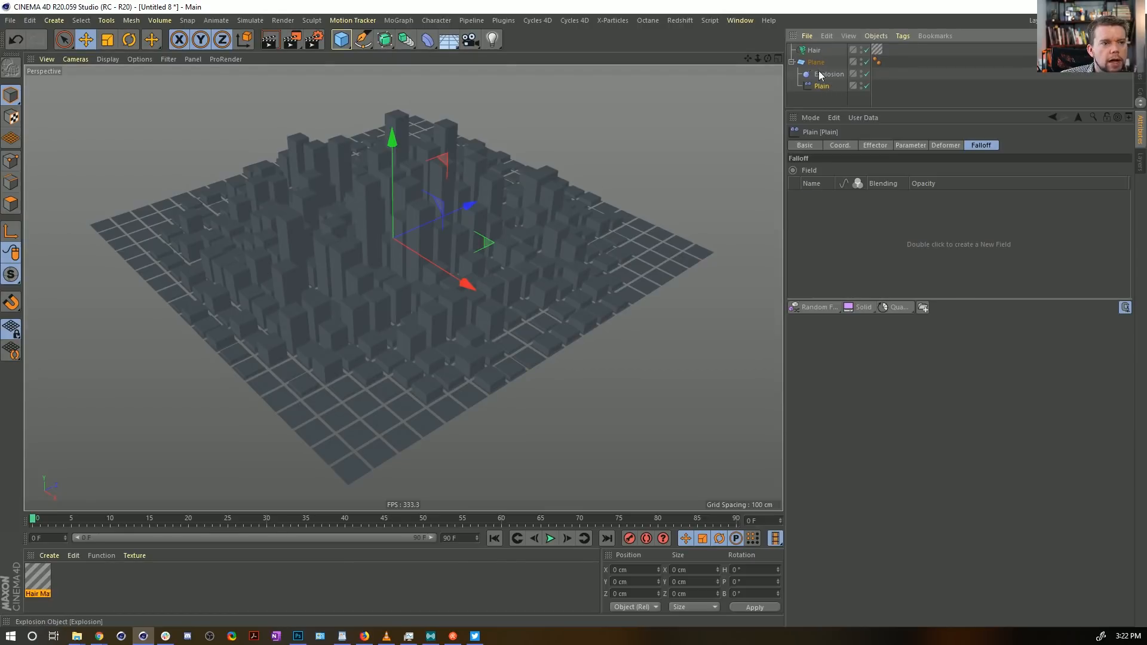
# Step: Set the Plain effector's position offset to 0 cm in Y and -100 cm in Z
pyautogui.click(911, 145)
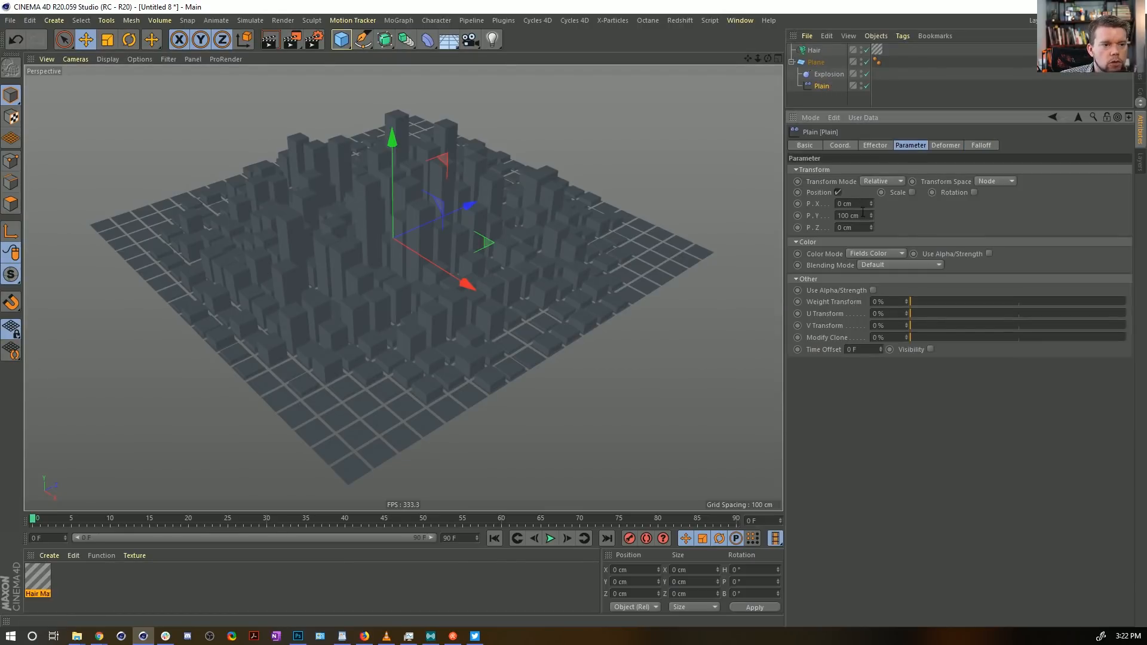
pyautogui.press('Tab')
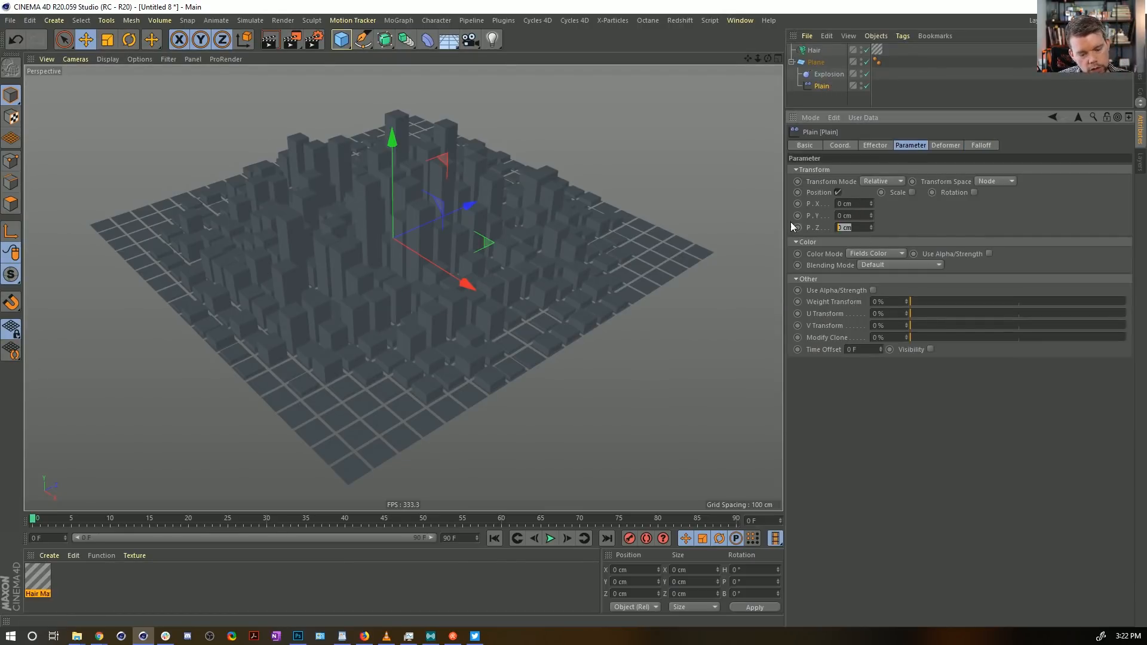
pyautogui.write('-2')
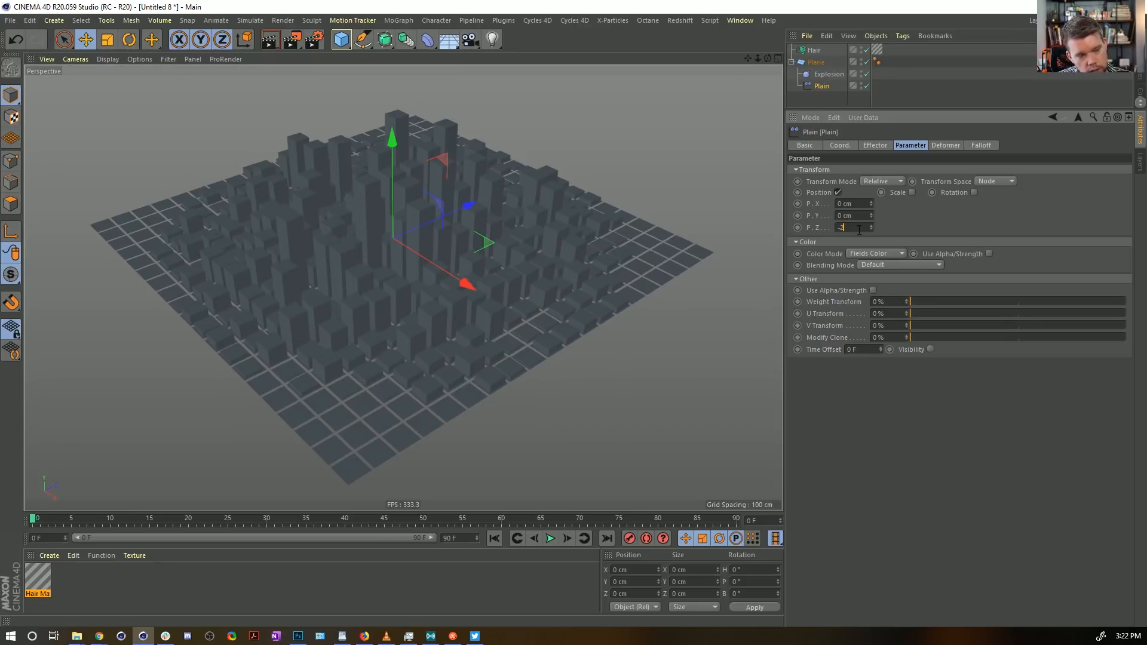
pyautogui.press('BackSpace')
pyautogui.press('BackSpace')
pyautogui.write('-100')
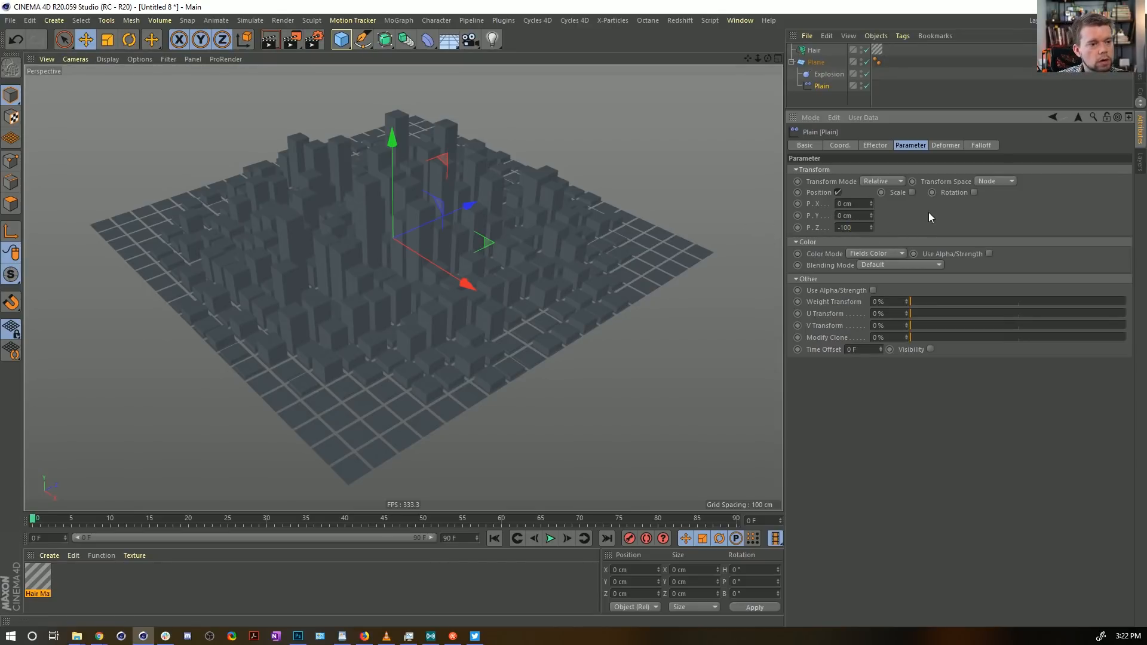
pyautogui.press('Return')
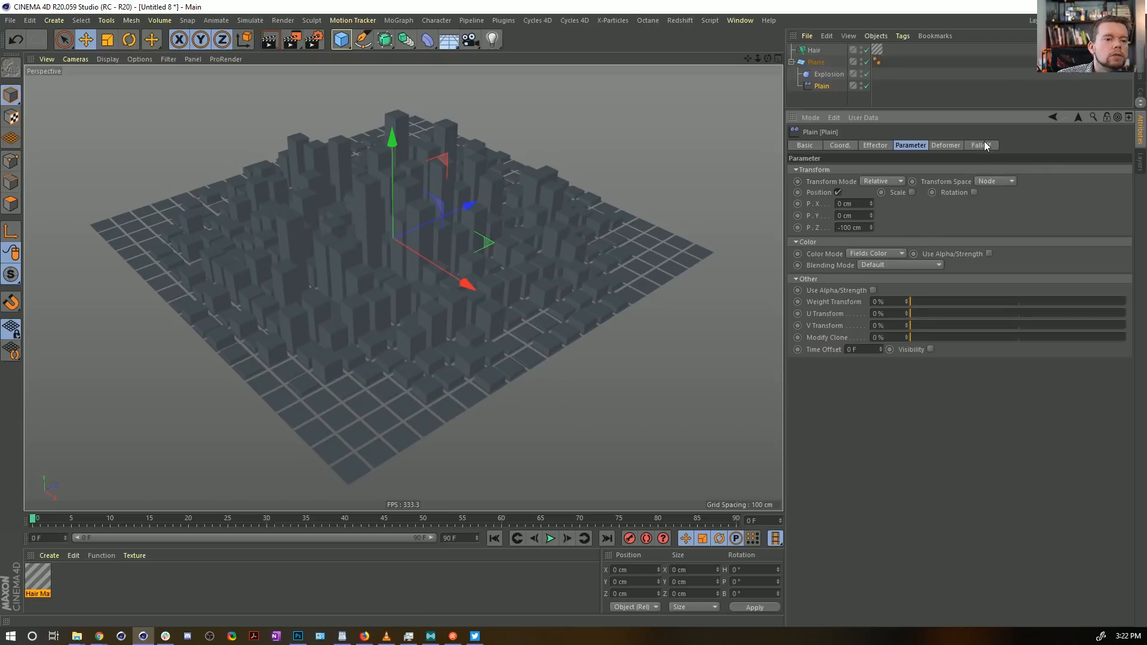
# Step: Set the Plain effector's deformation to Polygon and play the animation
pyautogui.click(960, 145)
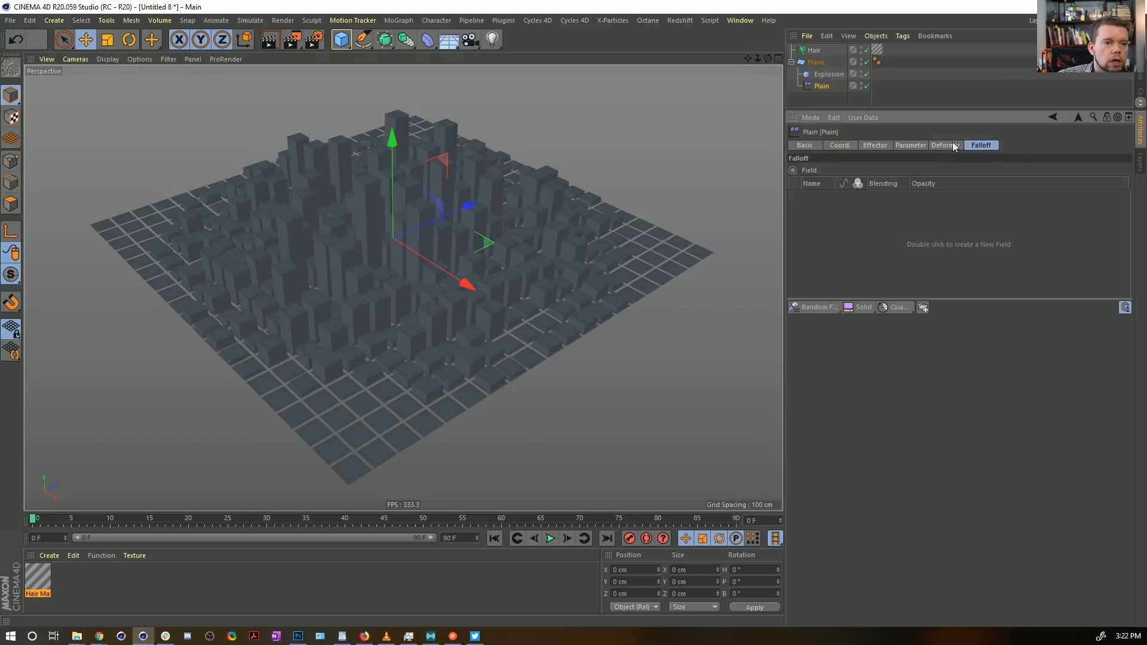
pyautogui.click(889, 170)
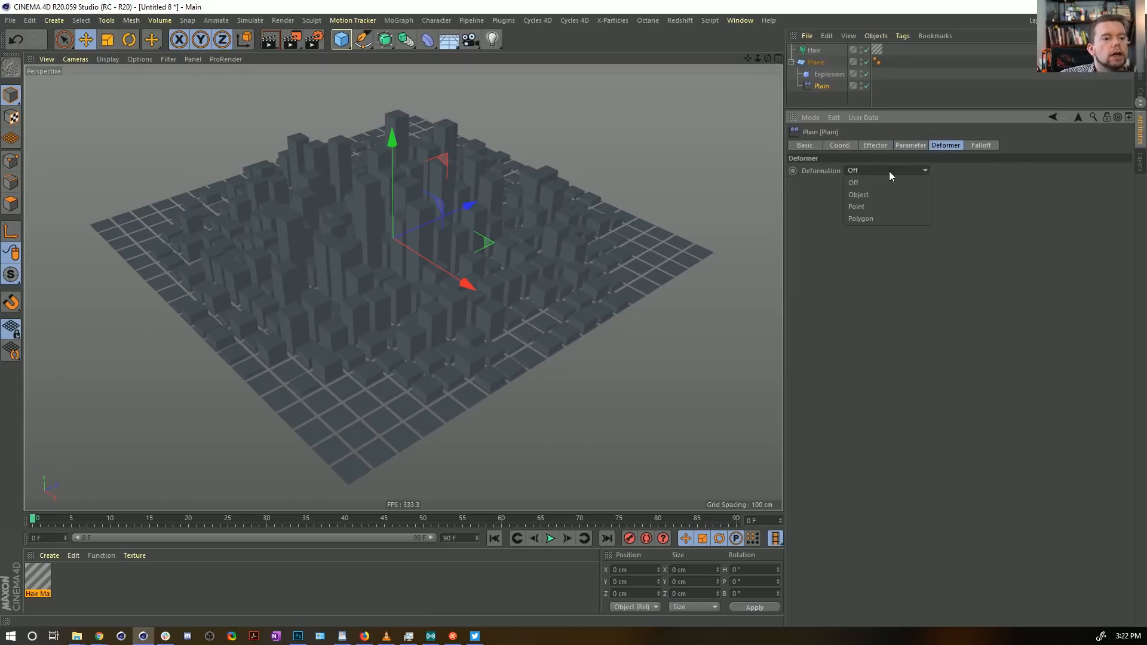
pyautogui.click(867, 218)
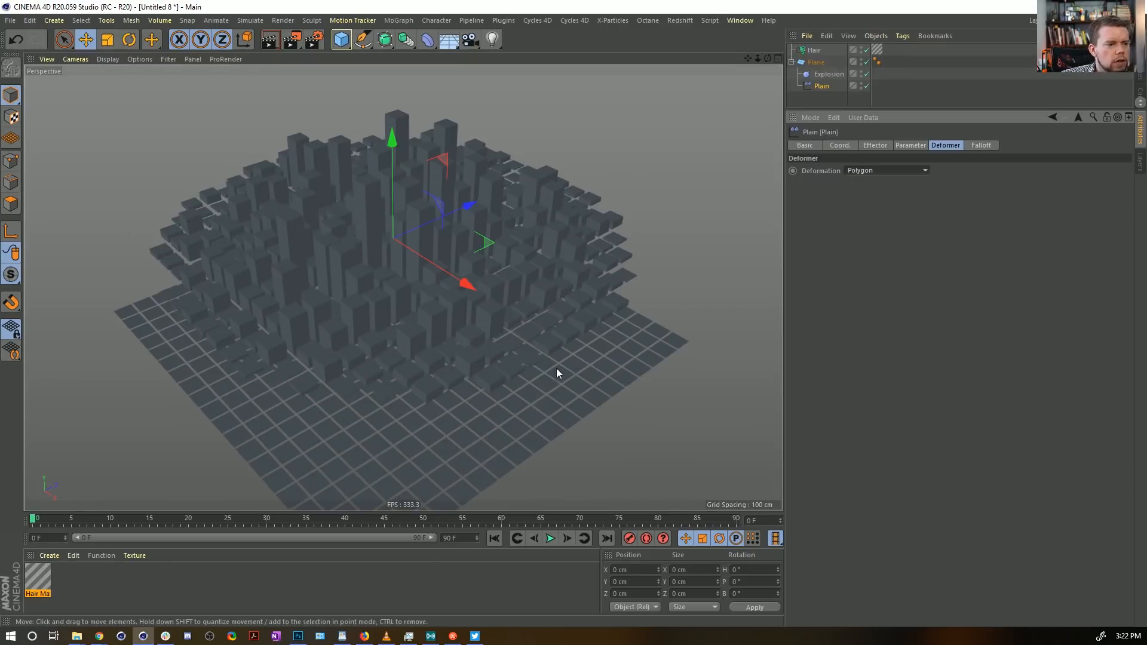
pyautogui.click(548, 539)
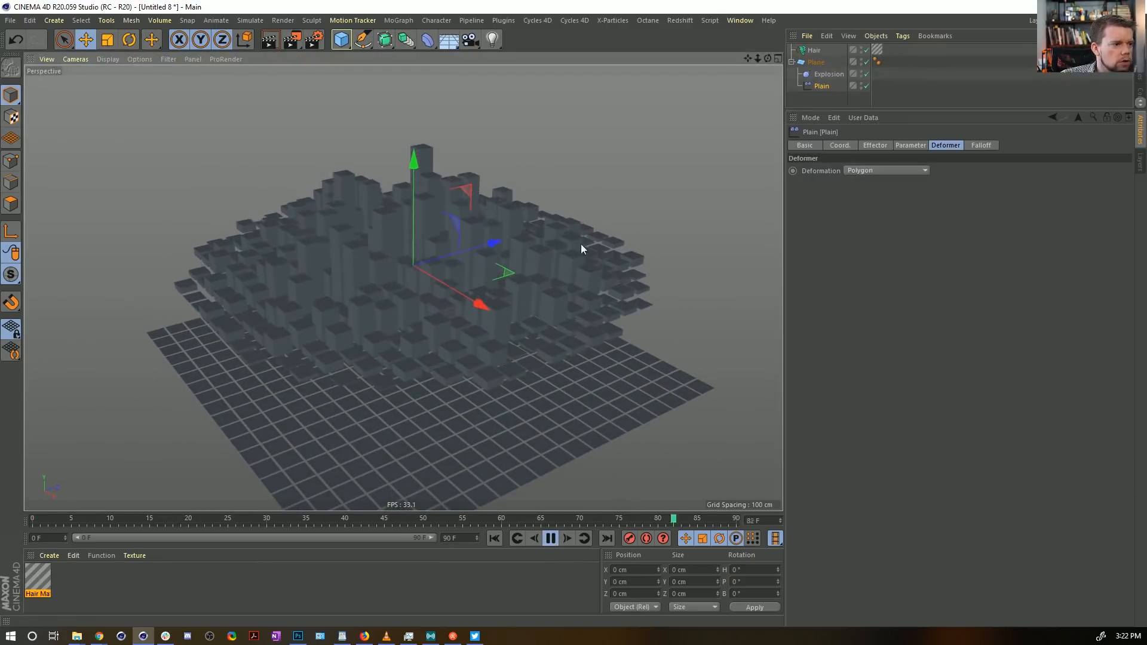
# Step: Add a Spherical Field to the Plain effector's falloff
pyautogui.click(982, 147)
pyautogui.moveTo(818, 307); pyautogui.dragTo(901, 344)
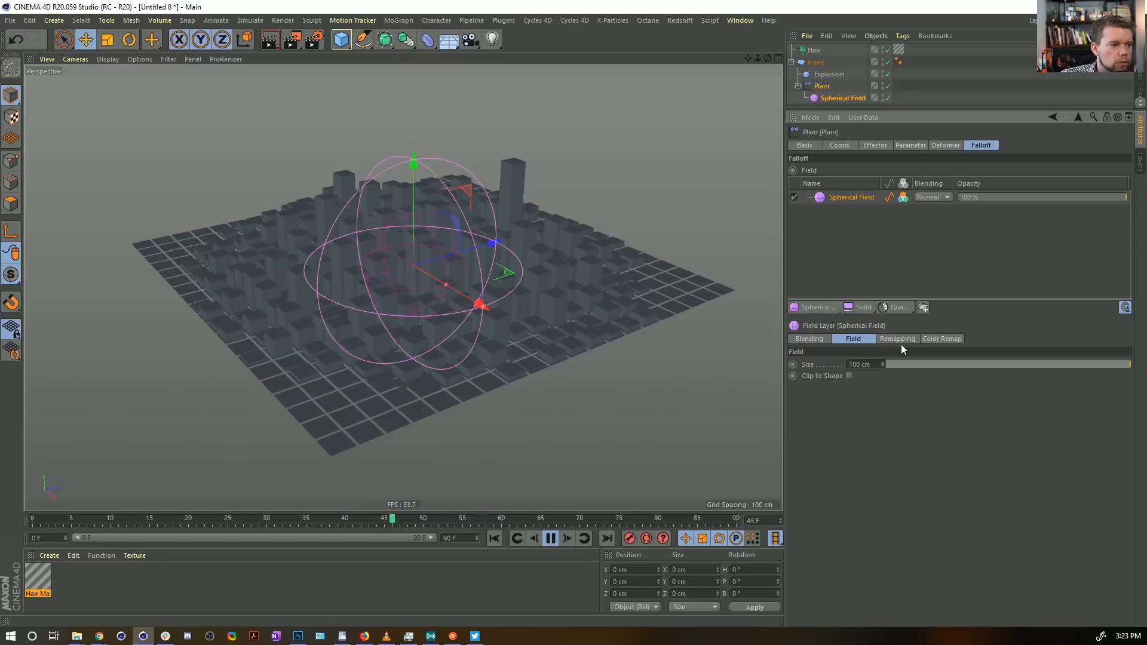
pyautogui.keyDown('alt'); pyautogui.moveTo(458, 307); pyautogui.dragTo(485, 253); pyautogui.keyUp('alt')
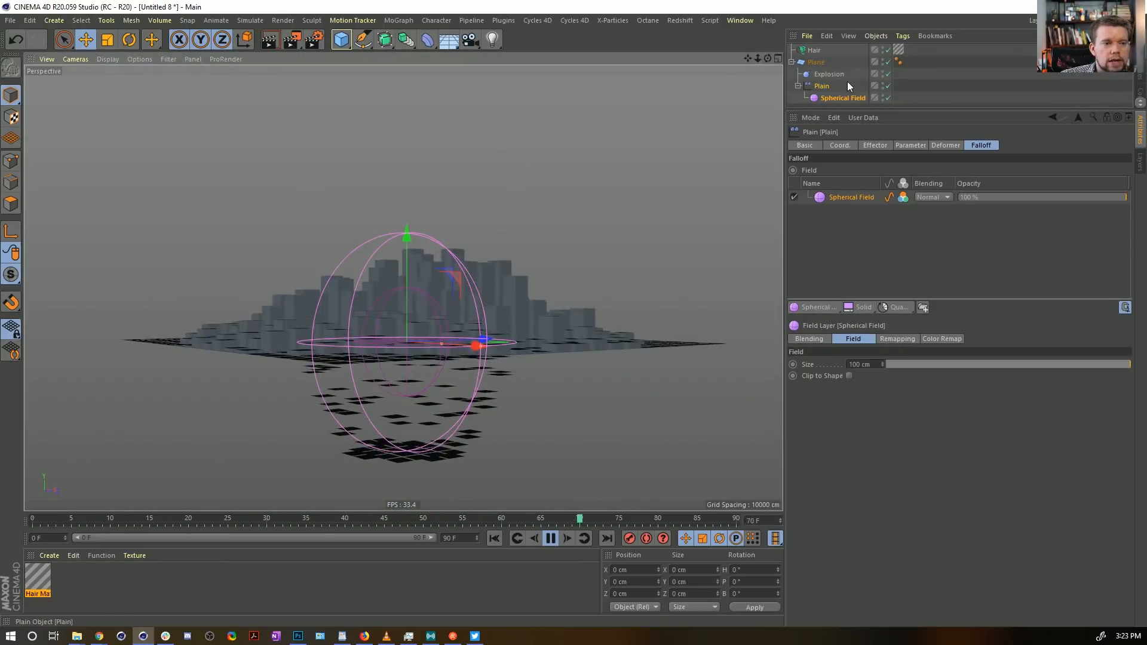
# Step: Stop the playback and parent the plane to a Connect object with Weld turned off
pyautogui.click(816, 62)
pyautogui.click(550, 538)
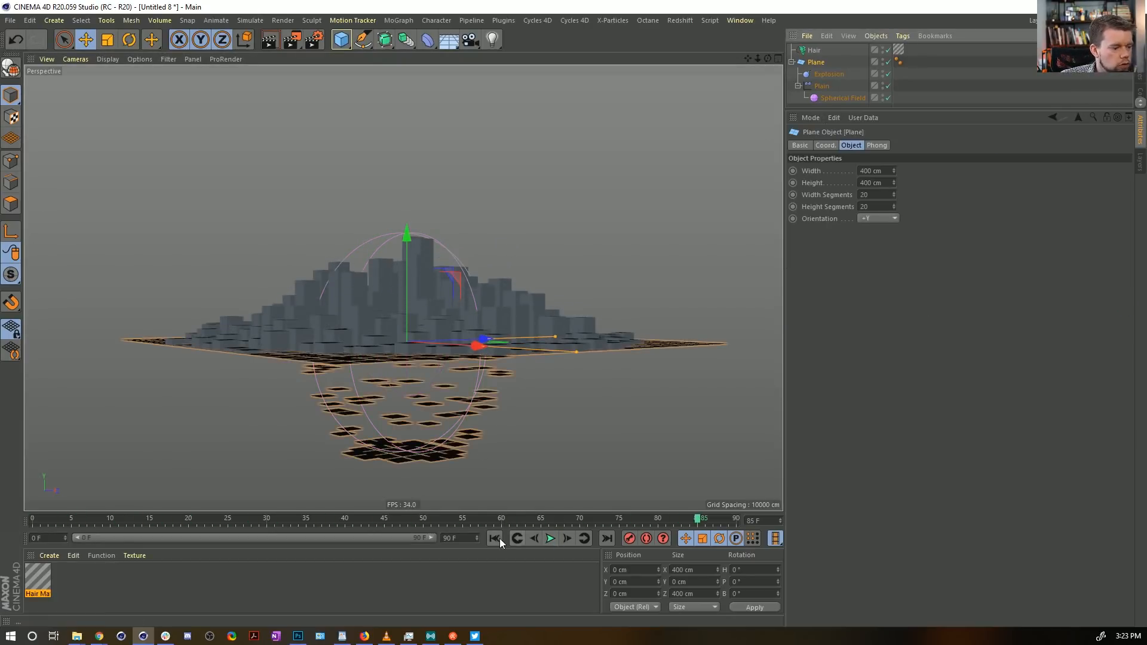
pyautogui.keyDown('alt'); pyautogui.moveTo(454, 418); pyautogui.dragTo(439, 341); pyautogui.keyUp('alt')
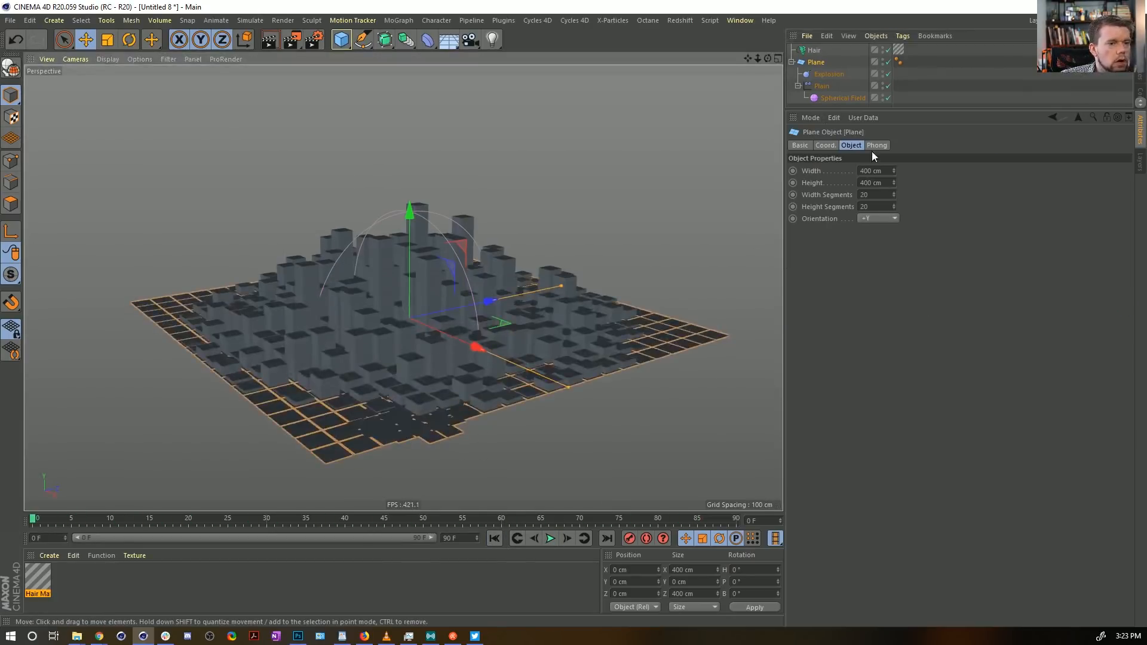
pyautogui.click(405, 41)
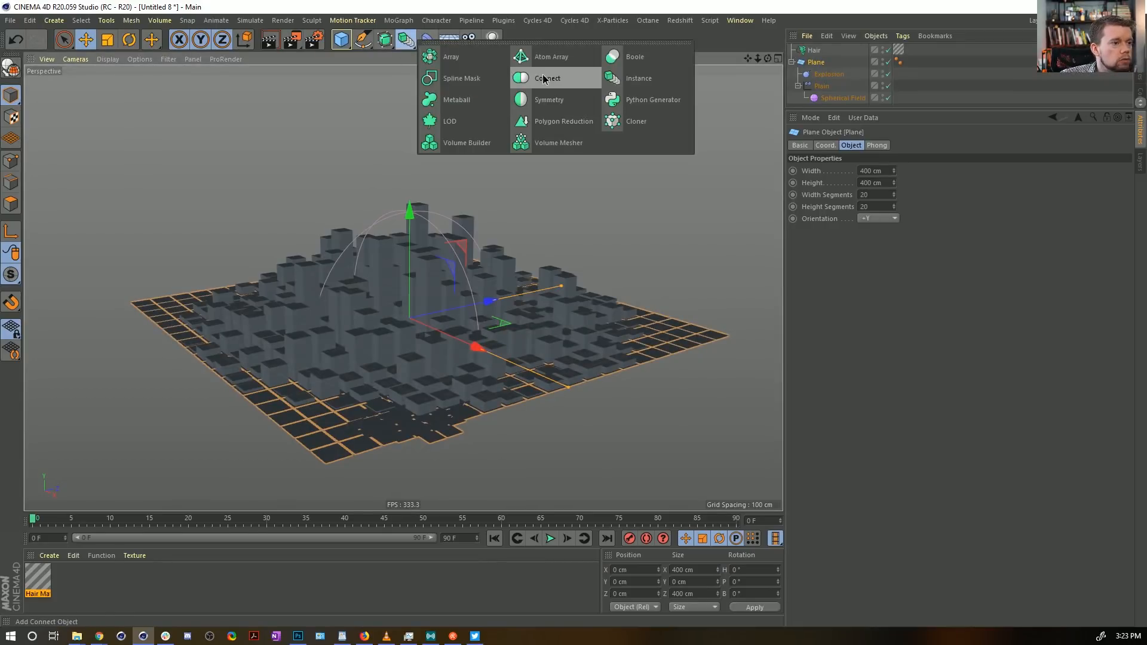
pyautogui.keyDown('alt'); pyautogui.click(544, 74); pyautogui.keyUp('alt')
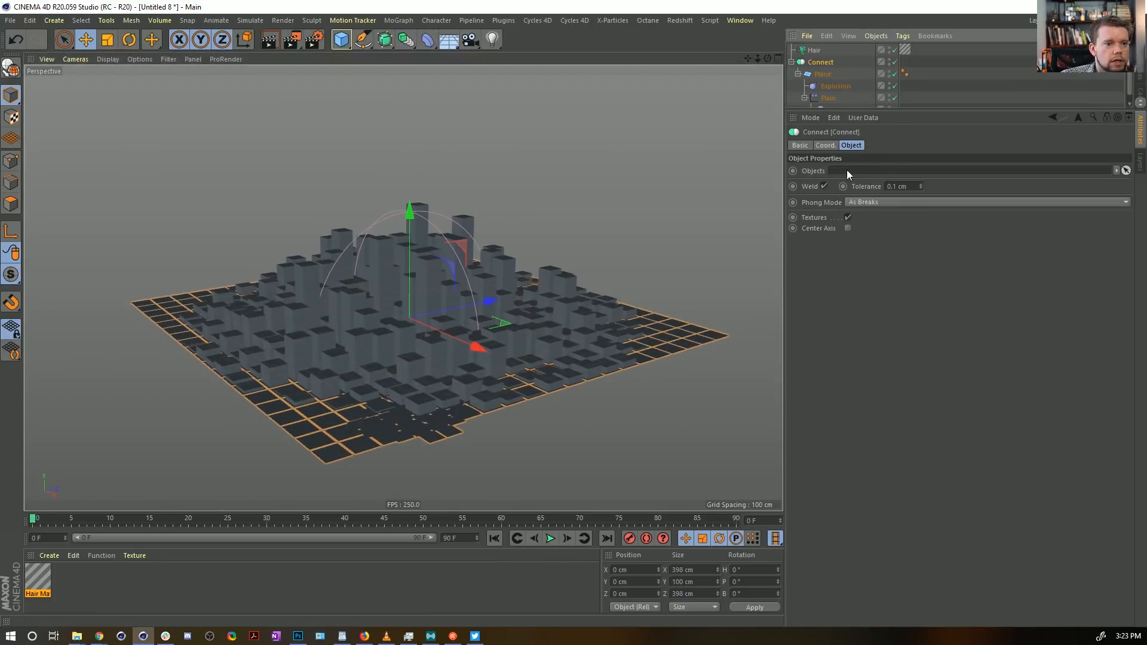
pyautogui.click(825, 187)
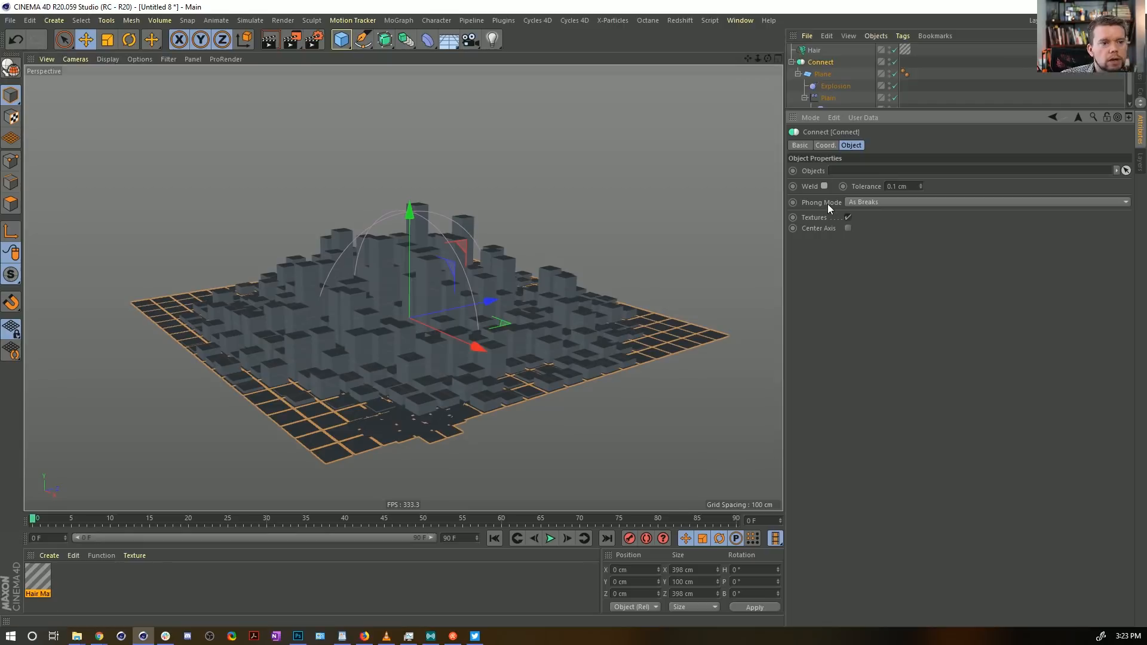
# Step: Link the Hair object's guides to the Connect object instead of the plane
pyautogui.click(813, 52)
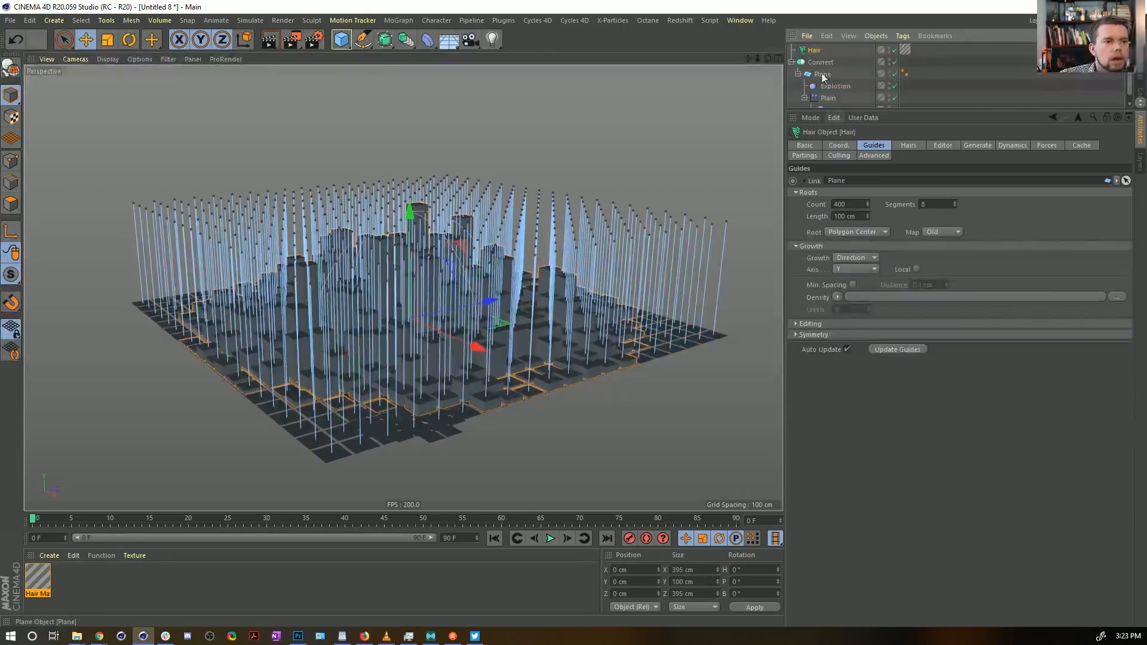
pyautogui.moveTo(841, 180); pyautogui.dragTo(842, 181)
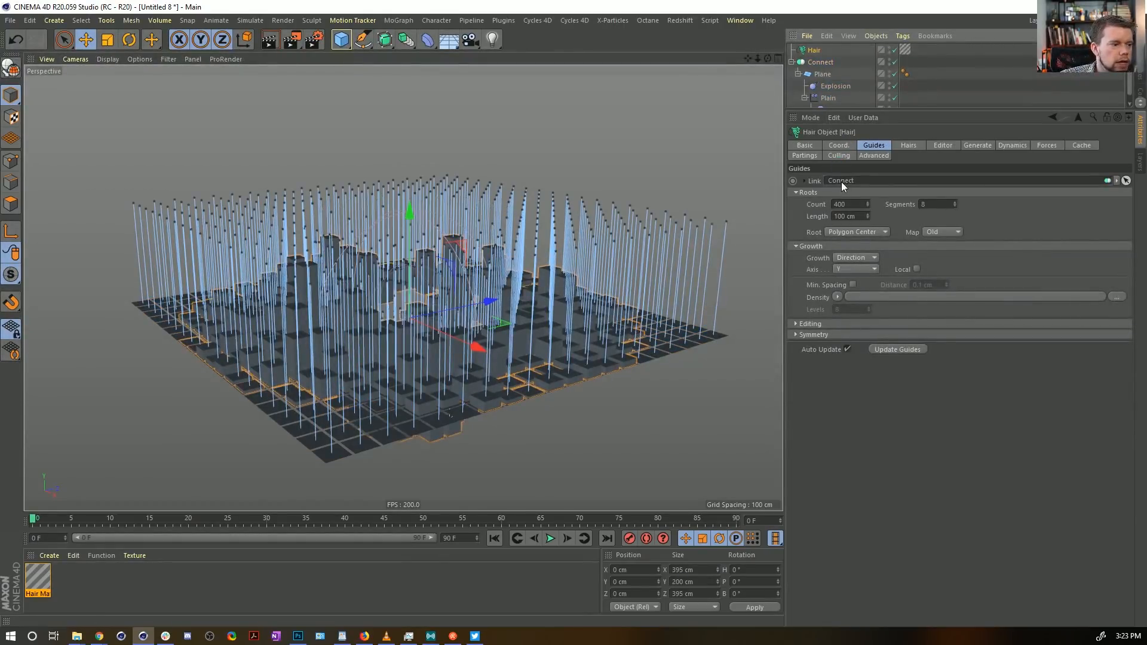
pyautogui.click(924, 81)
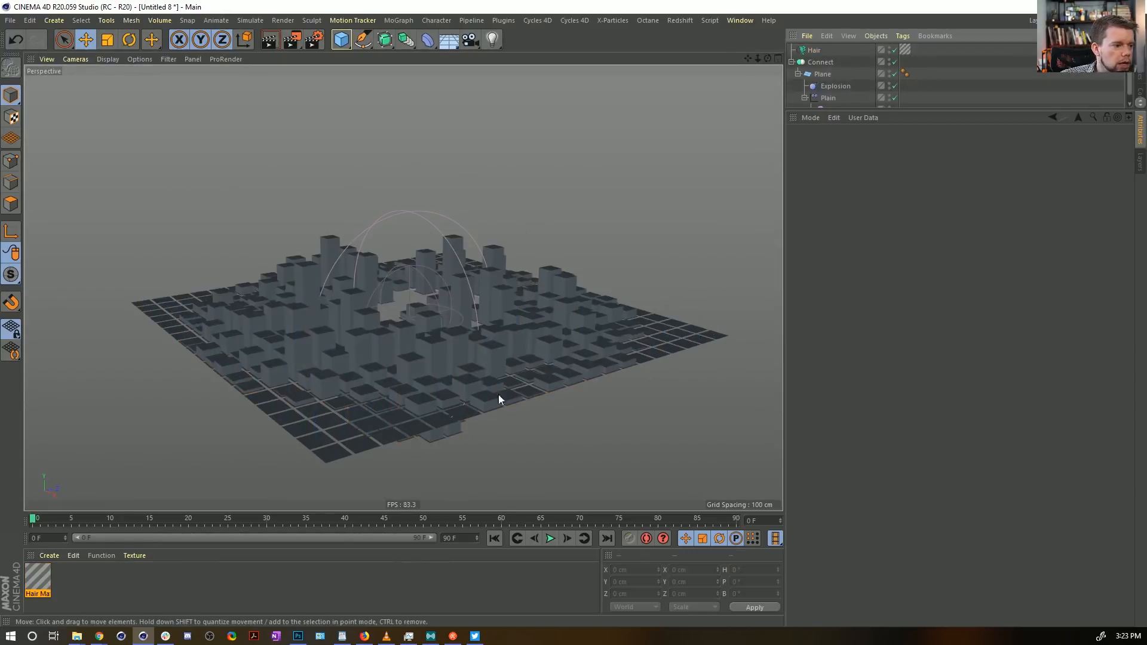
# Step: Play the animation and inspect the hair boxes on the deformed plane from the side and above
pyautogui.keyDown('alt'); pyautogui.moveTo(498, 393); pyautogui.dragTo(492, 357); pyautogui.keyUp('alt')
pyautogui.click(550, 539)
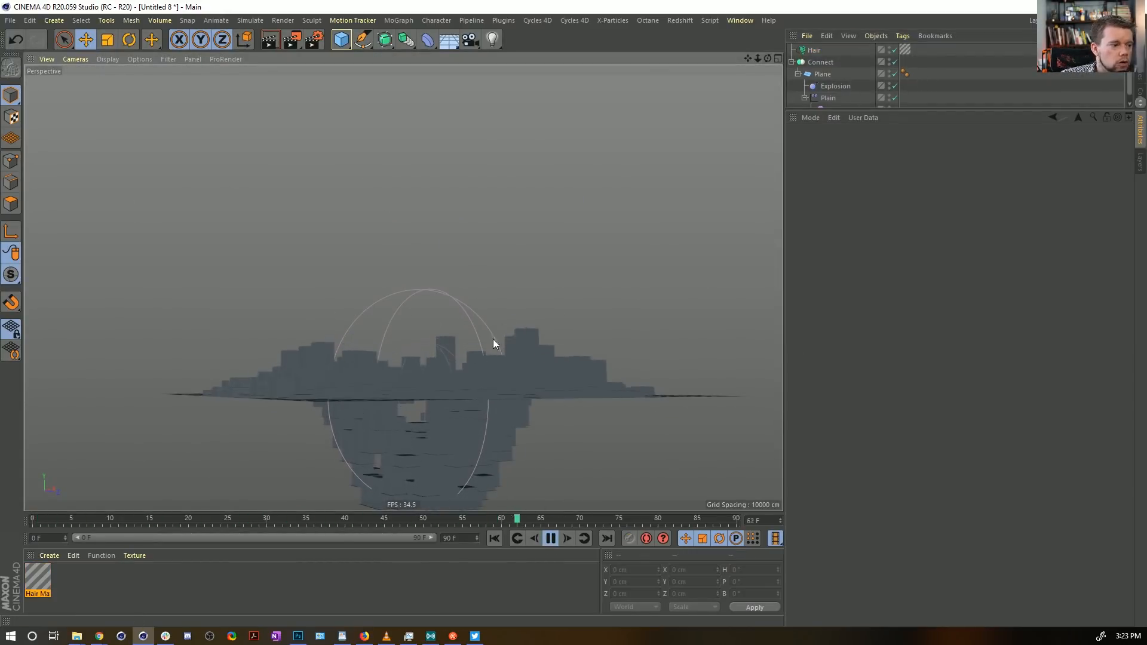
pyautogui.moveTo(493, 339)
pyautogui.keyDown('alt'); pyautogui.mouseDown()
pyautogui.moveTo(492, 406)
pyautogui.moveTo(500, 306)
pyautogui.moveTo(506, 324)
pyautogui.mouseUp(); pyautogui.keyUp('alt')
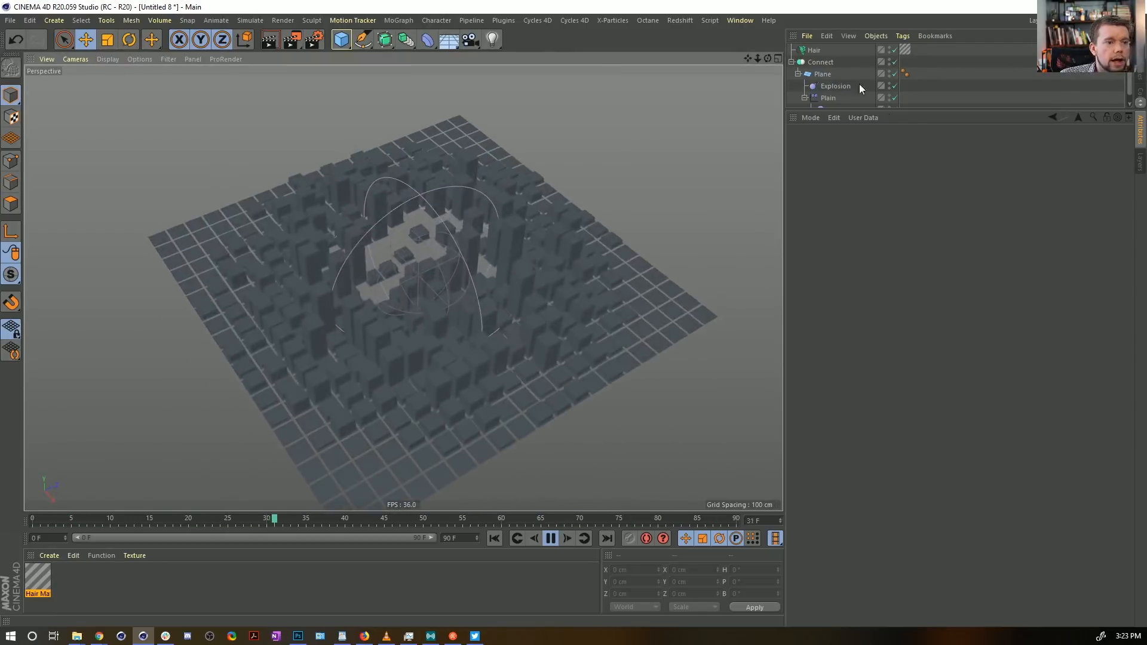
# Step: Enlarge the Plain effector's Spherical Field to a size of about 191 cm
pyautogui.moveTo(841, 111); pyautogui.dragTo(842, 178)
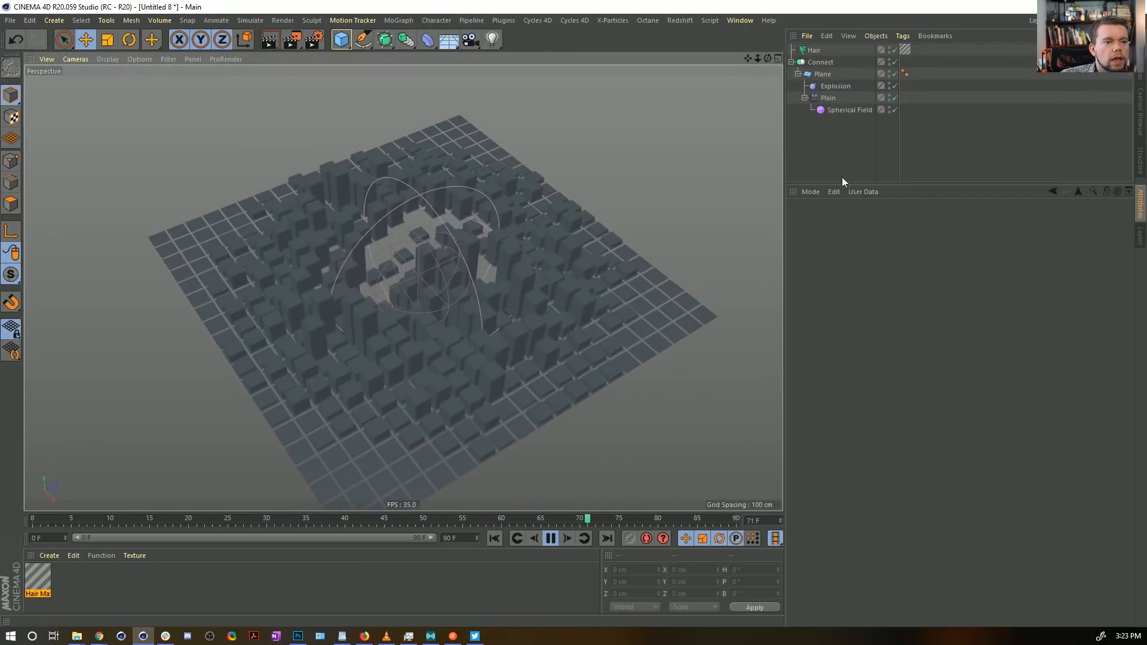
pyautogui.click(839, 112)
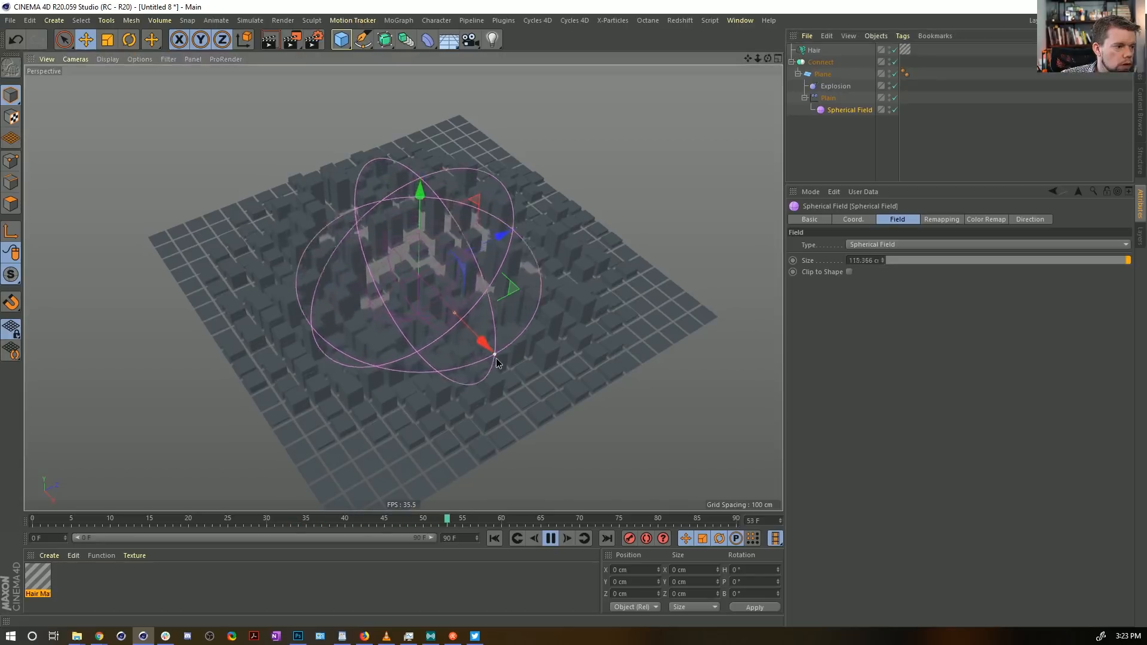
pyautogui.moveTo(496, 357); pyautogui.dragTo(548, 411)
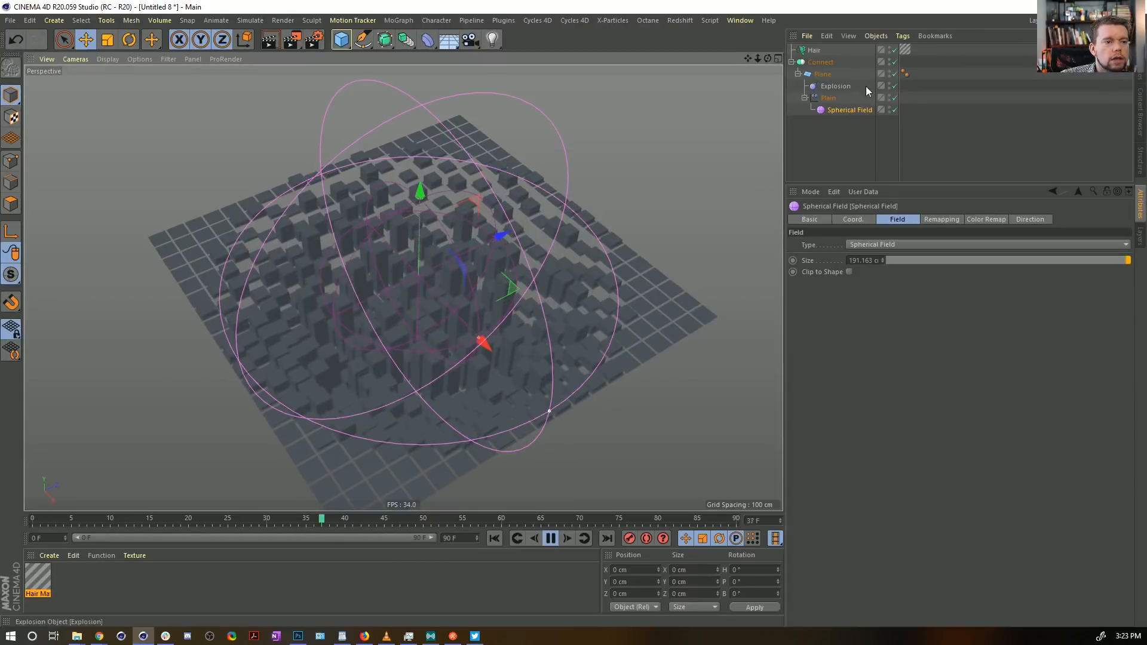
pyautogui.click(536, 306)
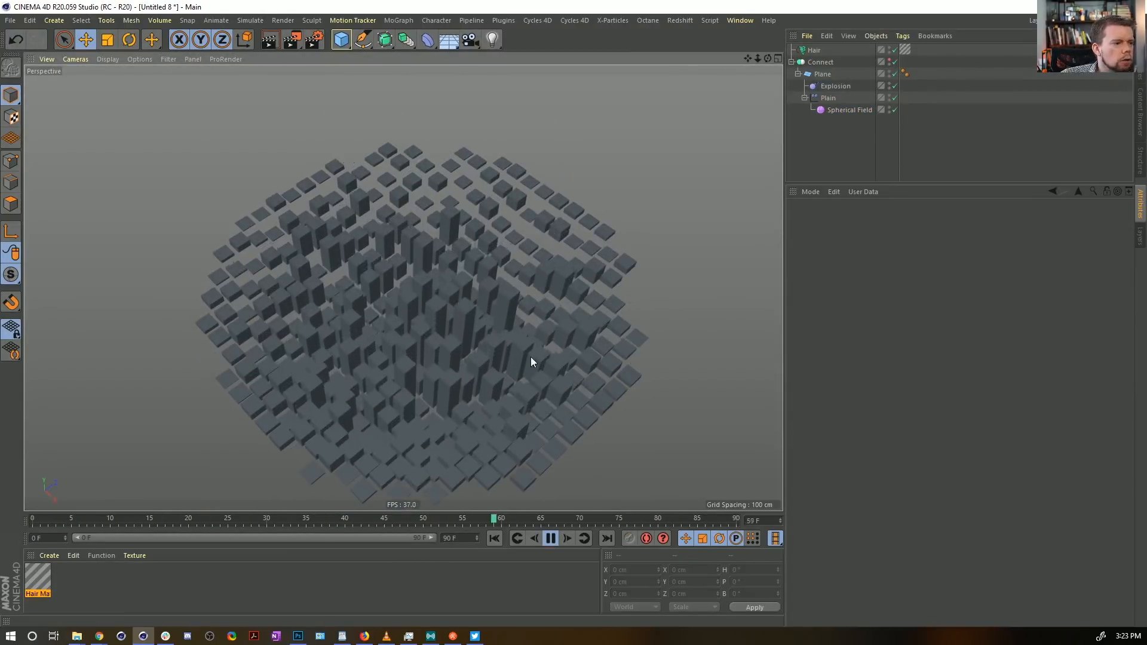
# Step: Add a Random Field to the Plain effector's falloff alongside the Spherical Field
pyautogui.click(838, 86)
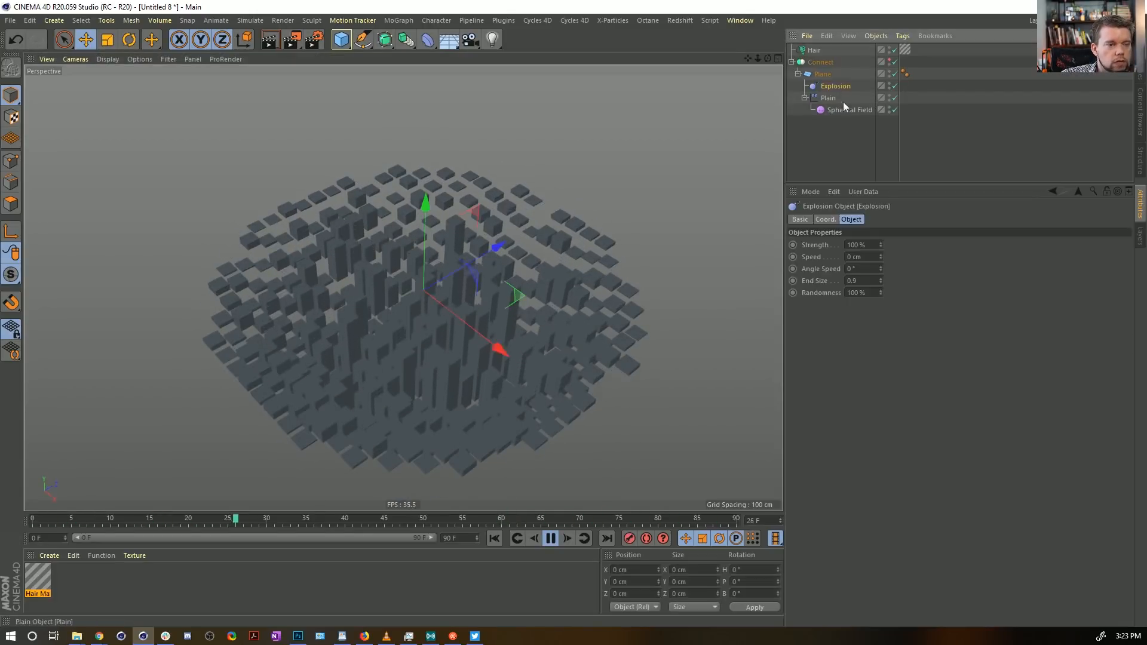
pyautogui.click(845, 109)
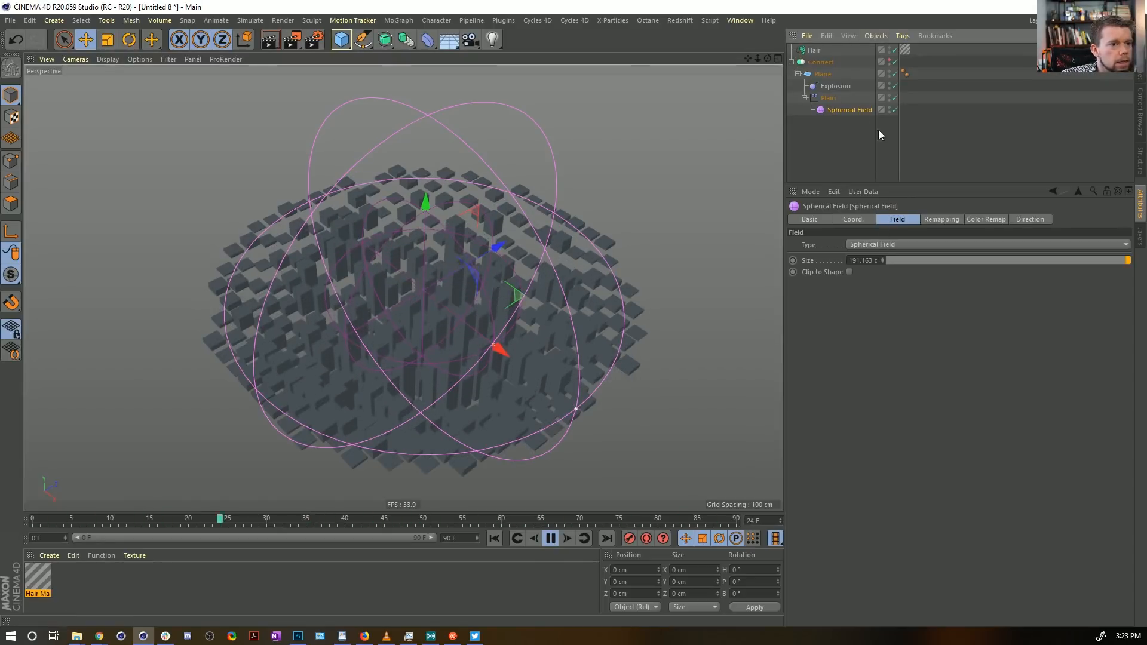
pyautogui.click(828, 98)
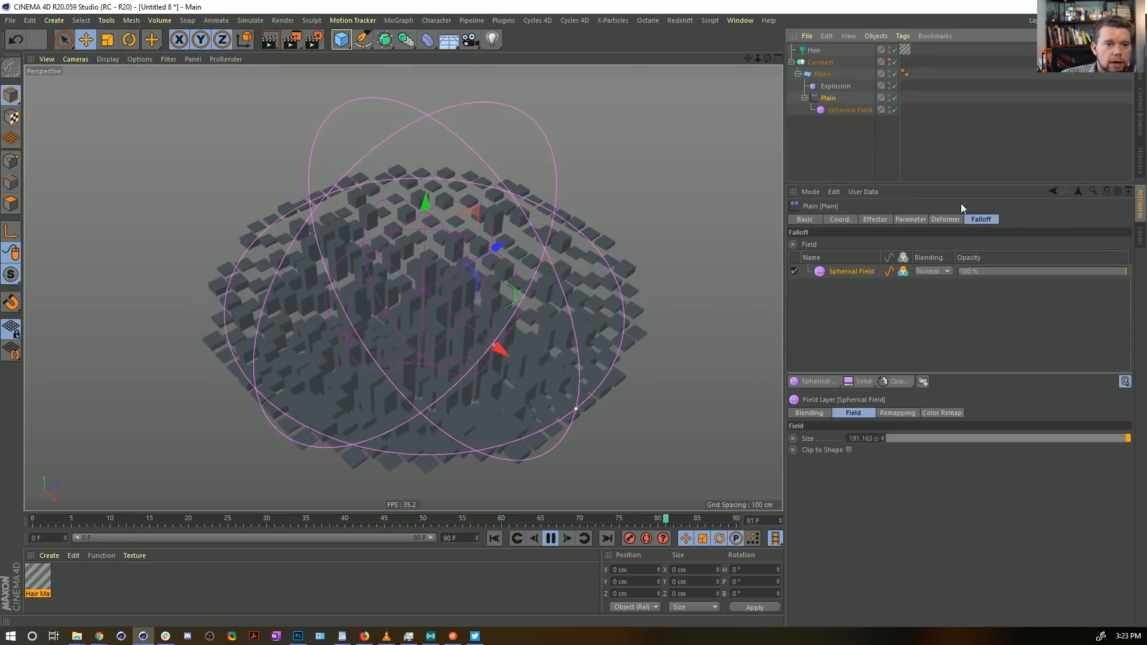
pyautogui.click(816, 380)
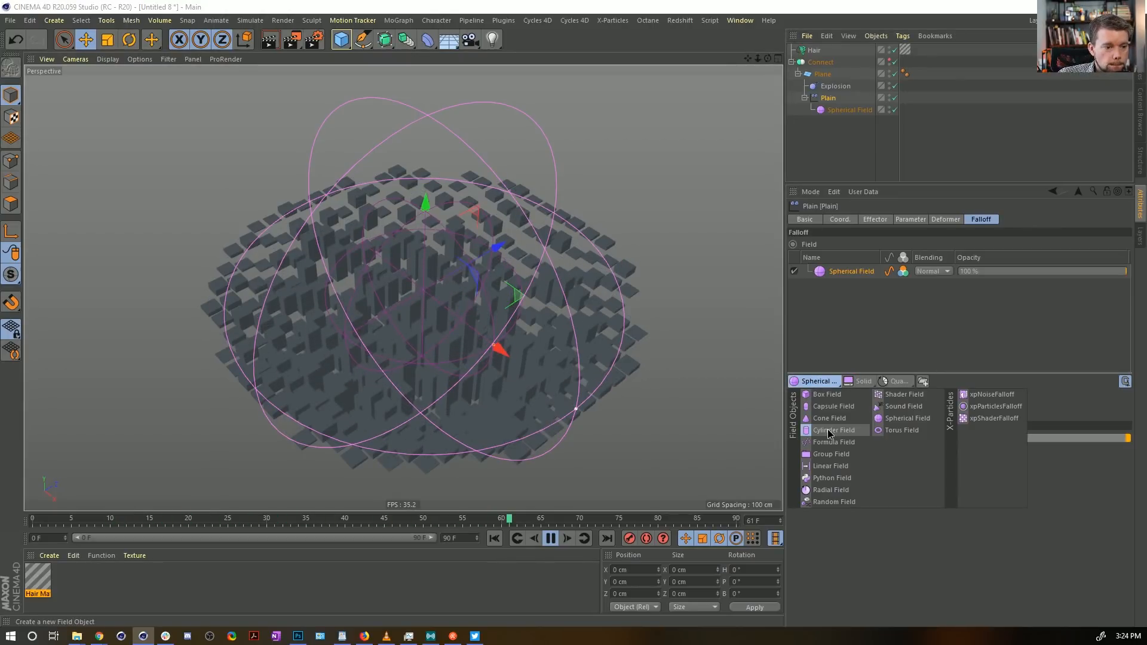
pyautogui.click(839, 348)
pyautogui.click(858, 383)
pyautogui.click(827, 382)
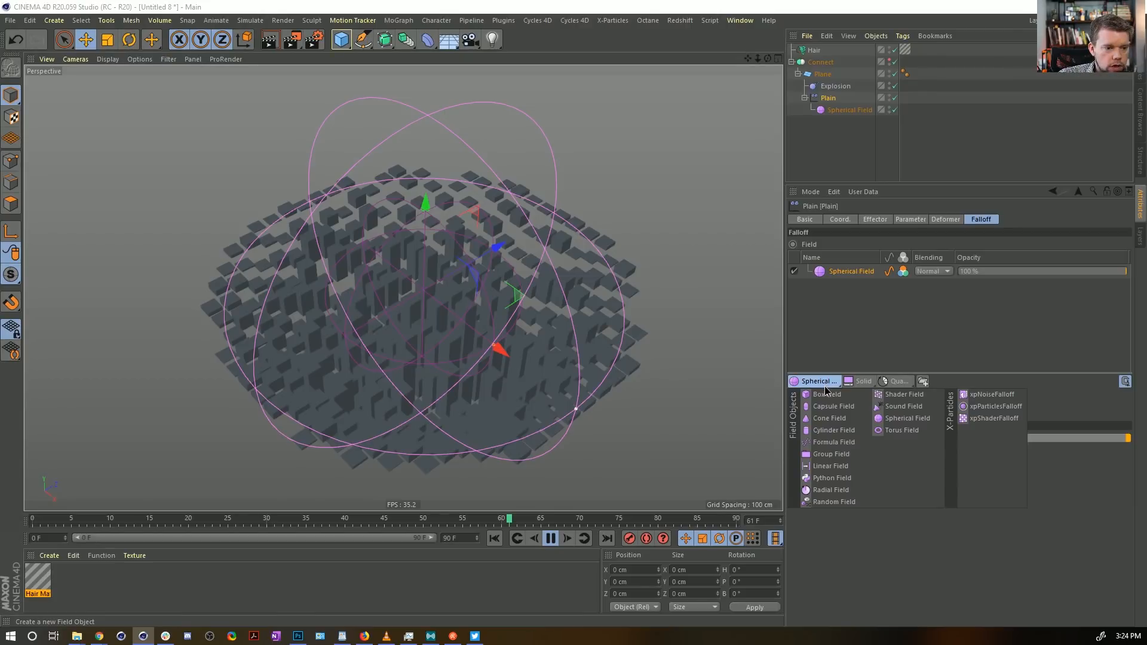
pyautogui.click(835, 502)
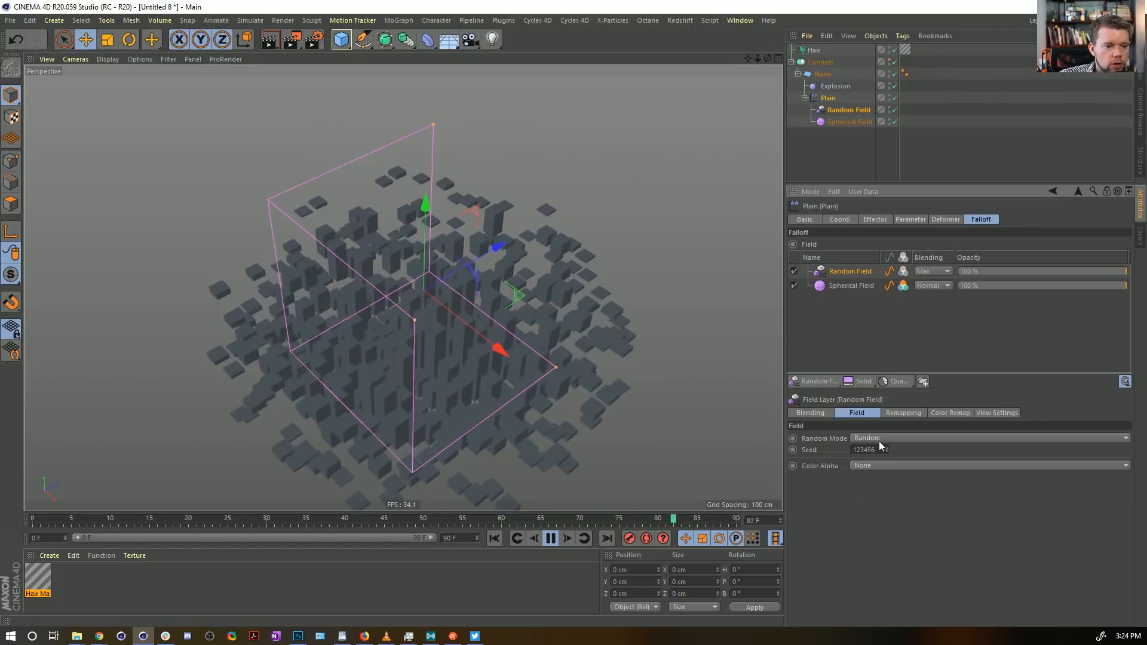
# Step: Switch the Random Field's random mode to Noise and set its noise scale to 1000%
pyautogui.click(880, 439)
pyautogui.click(870, 476)
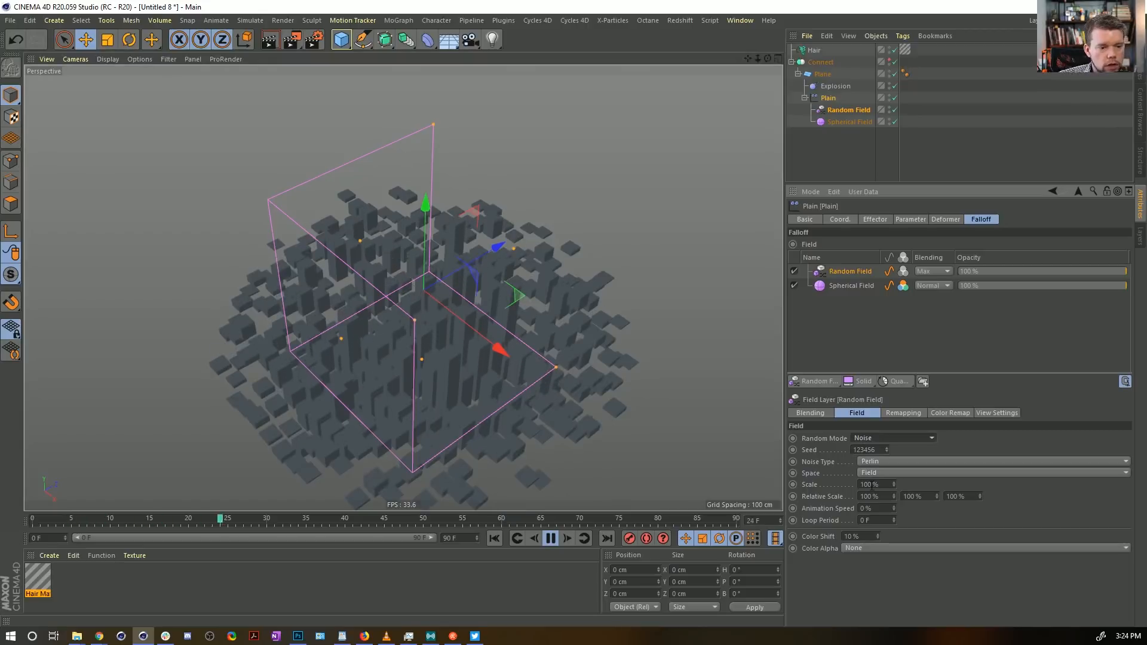
pyautogui.write('0')
pyautogui.press('Return')
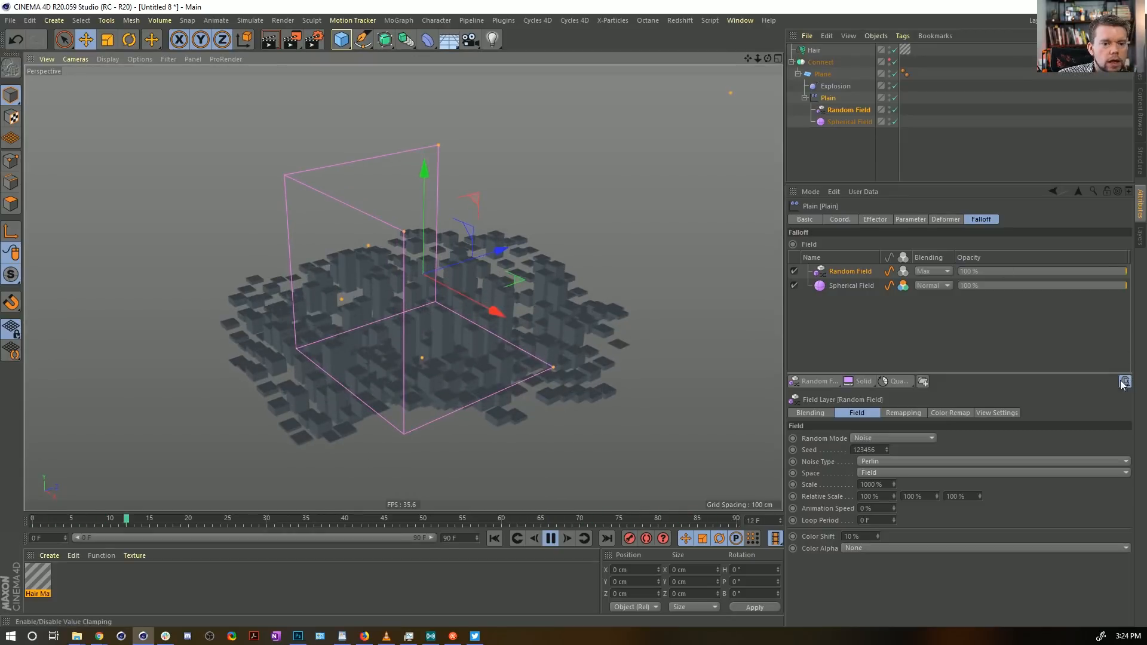
# Step: Set the Random Field's blending to Normal and its animation speed to 100%
pyautogui.click(930, 286)
pyautogui.click(930, 288)
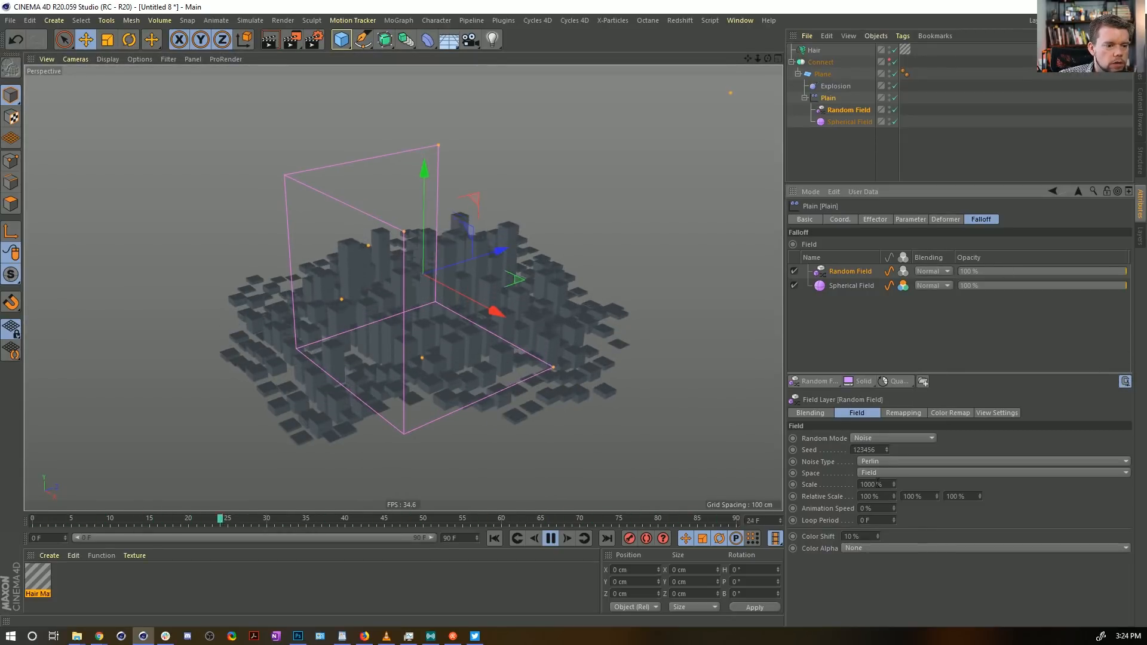
pyautogui.doubleClick(876, 508)
pyautogui.write('100')
pyautogui.press('Return')
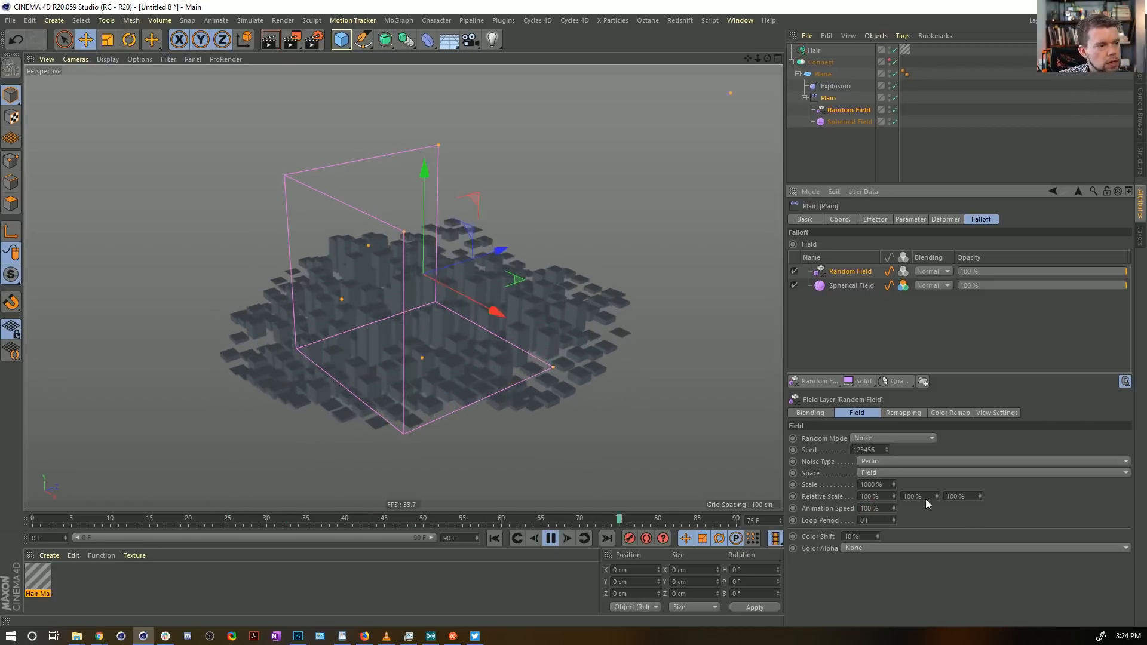
# Step: Place the Spherical Field above the Random Field with Multiply blending and enlarge it to about 203 cm
pyautogui.keyDown('alt'); pyautogui.moveTo(464, 327); pyautogui.dragTo(478, 349); pyautogui.keyUp('alt')
pyautogui.moveTo(865, 285); pyautogui.dragTo(861, 272)
pyautogui.click(930, 272)
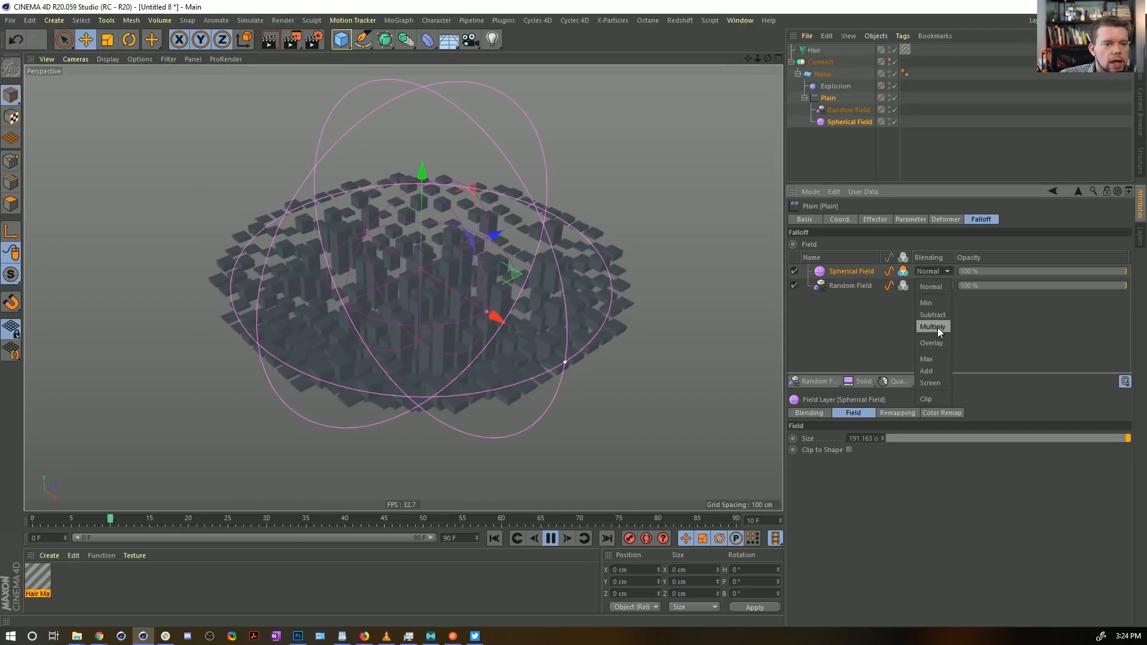
pyautogui.click(932, 327)
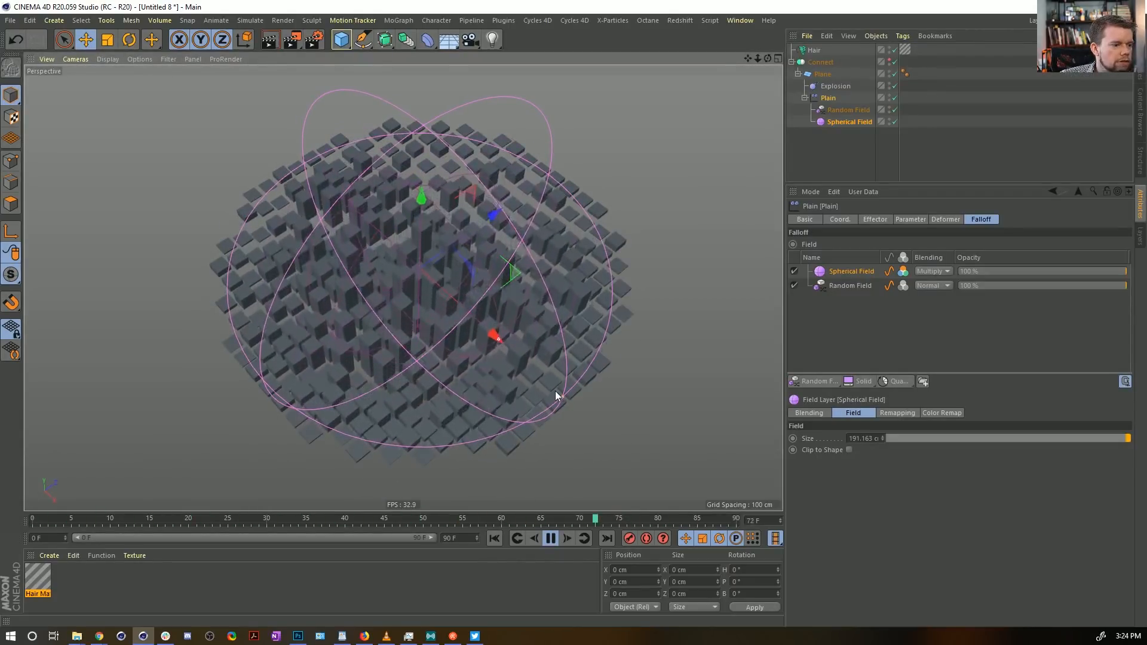
pyautogui.keyDown('alt'); pyautogui.moveTo(485, 342); pyautogui.dragTo(472, 317); pyautogui.keyUp('alt')
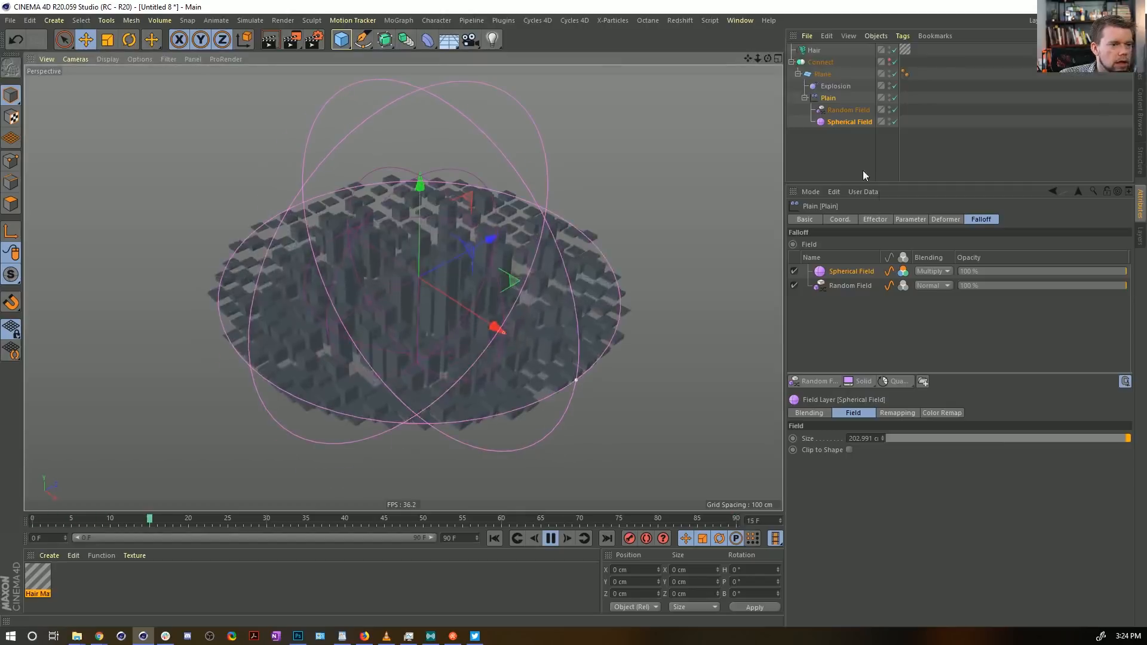
pyautogui.click(818, 143)
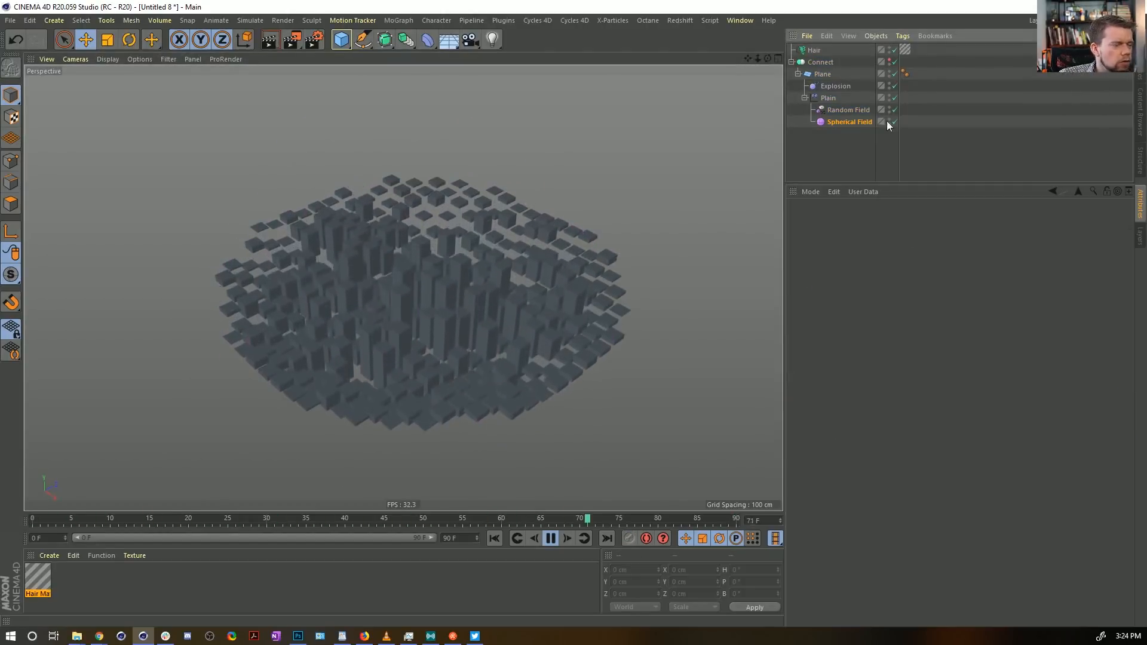
# Step: Strengthen the Plain effector's displacement by setting its Z position to about -155 cm
pyautogui.click(829, 98)
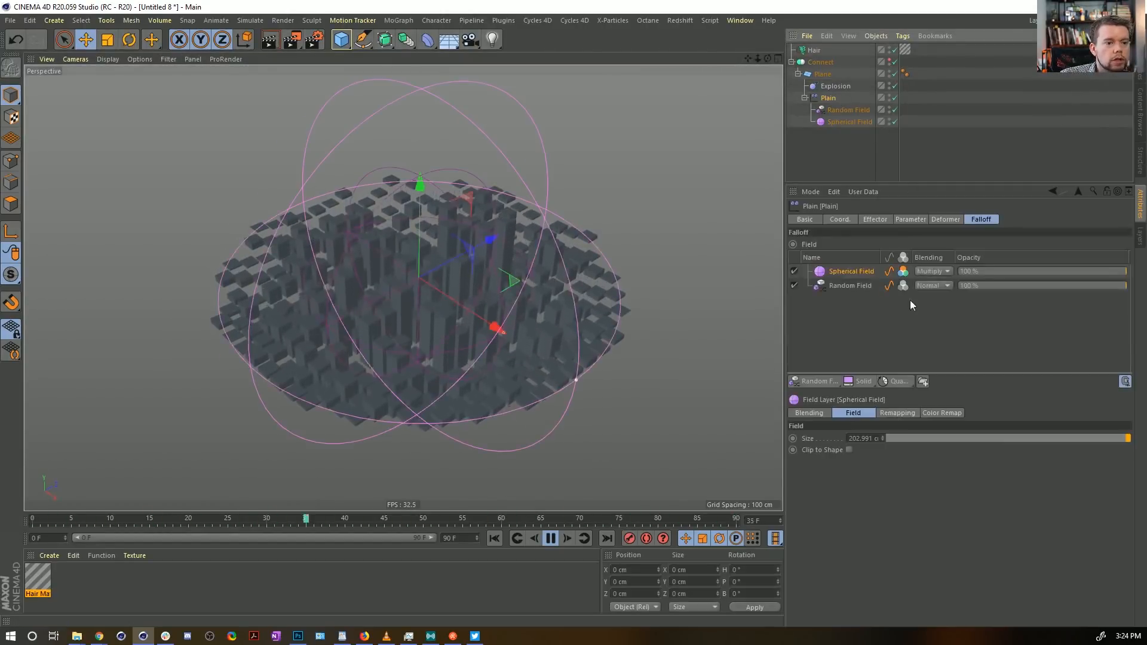
pyautogui.click(909, 219)
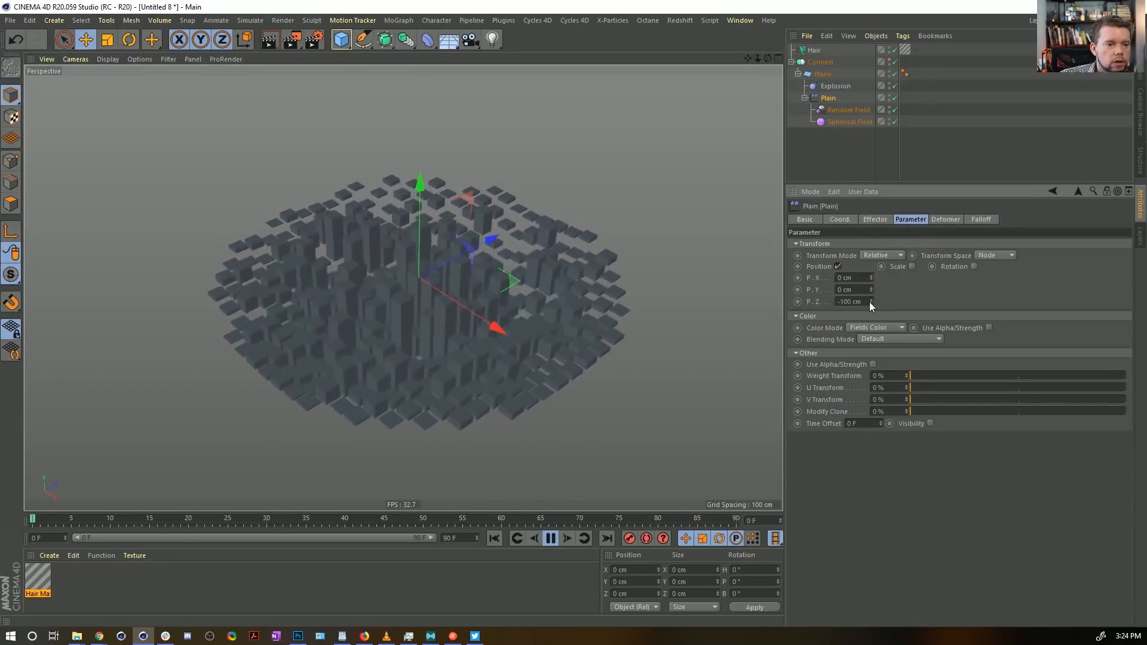
pyautogui.moveTo(871, 302); pyautogui.dragTo(655, 315)
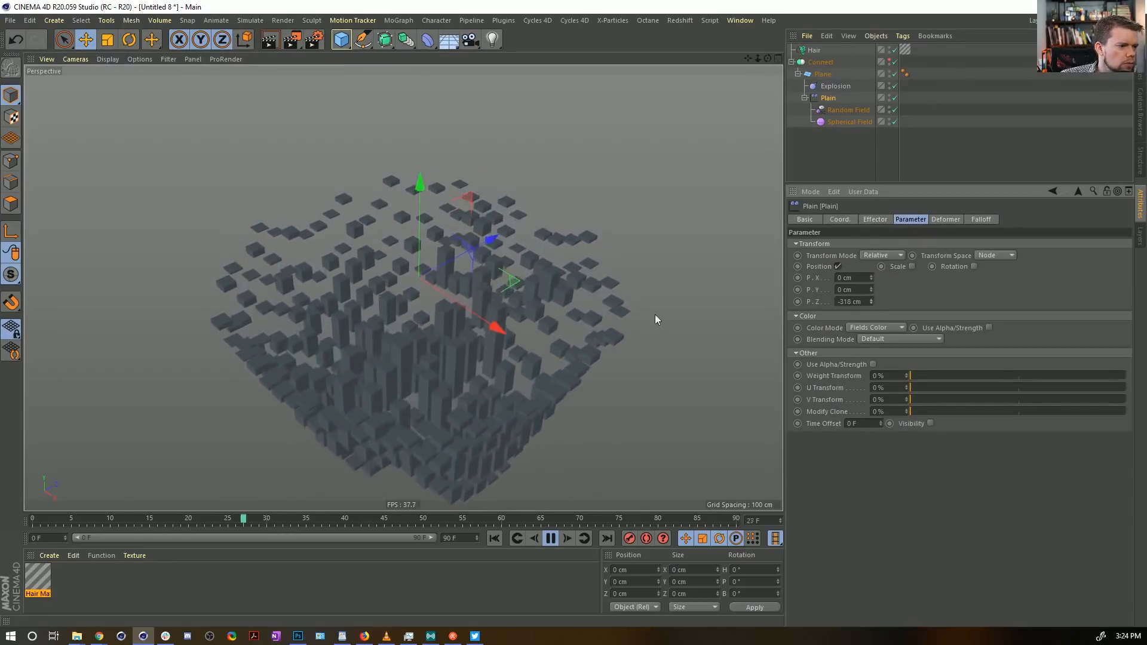
pyautogui.moveTo(871, 302)
pyautogui.mouseDown()
pyautogui.moveTo(409, 339)
pyautogui.moveTo(418, 252)
pyautogui.moveTo(396, 365)
pyautogui.moveTo(420, 419)
pyautogui.moveTo(419, 354)
pyautogui.mouseUp()
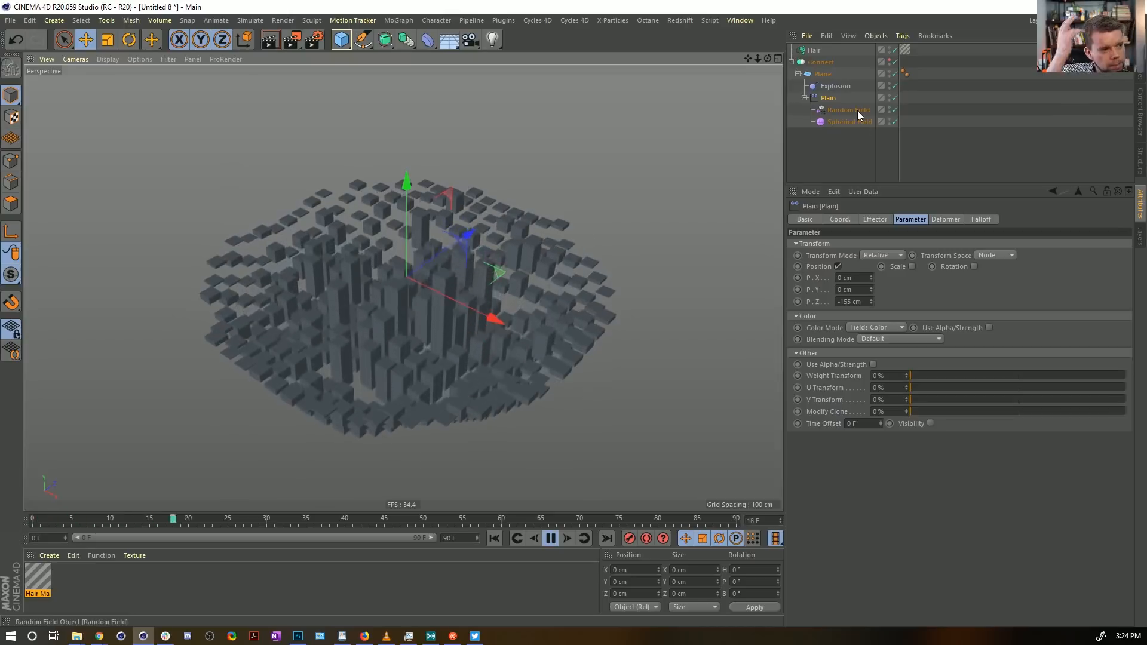
# Step: Set the length variation of the hair material to 55%
pyautogui.click(38, 583)
pyautogui.moveTo(1146, 150); pyautogui.dragTo(615, 150)
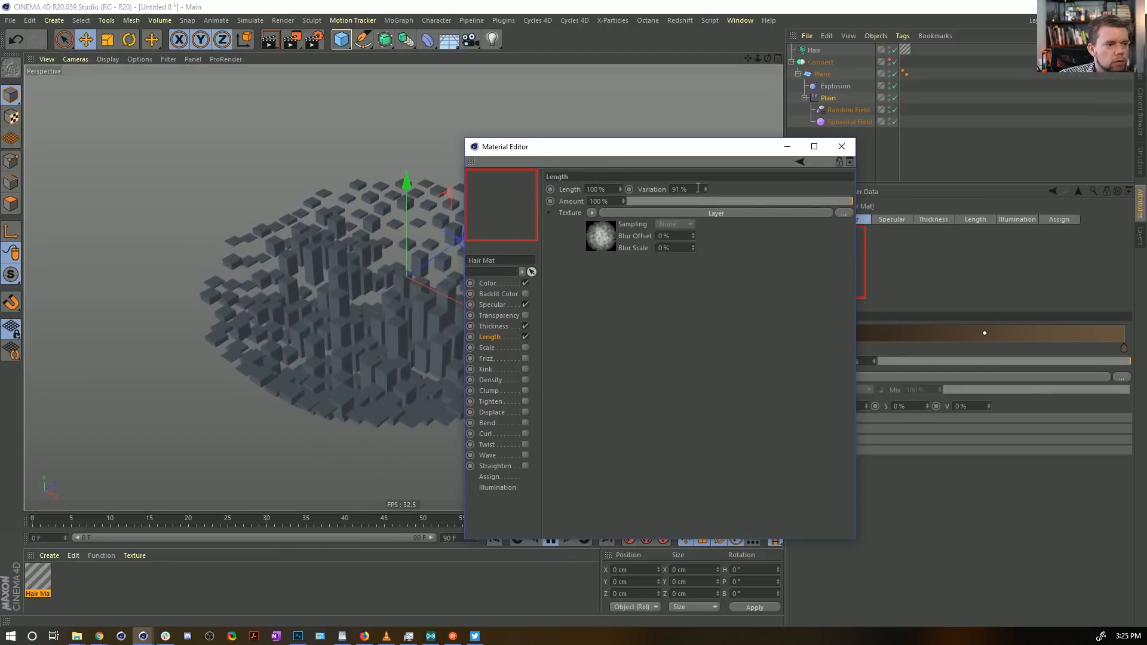
pyautogui.write('55')
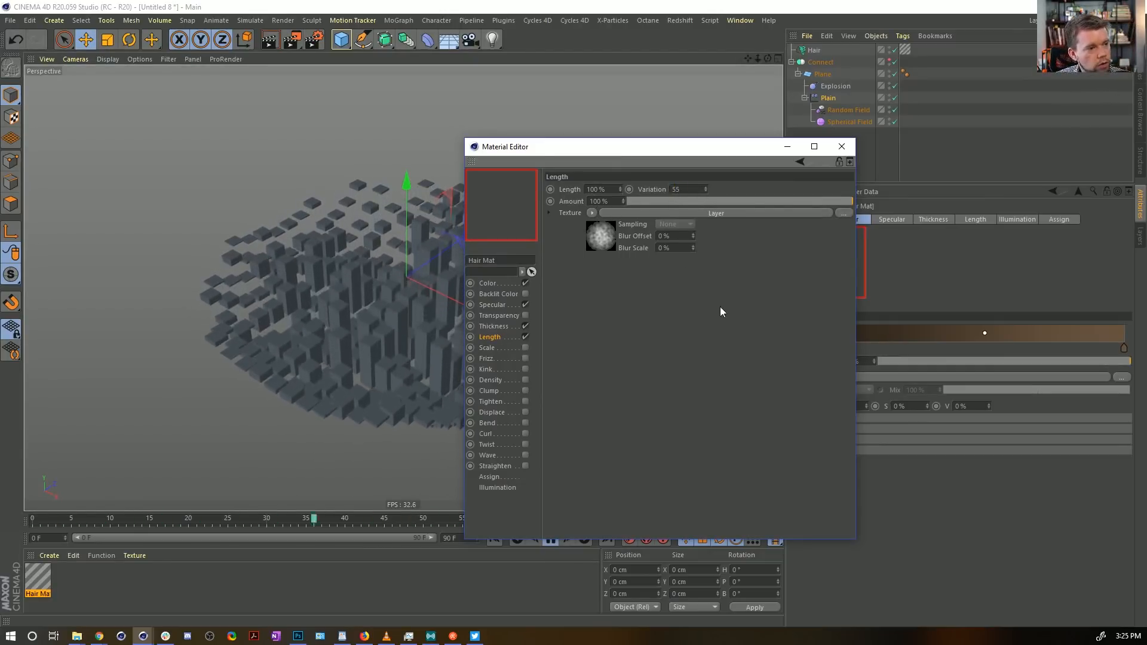
# Step: Lighten the dark knot of the circular gradient in the hair material's length texture to grey
pyautogui.click(599, 245)
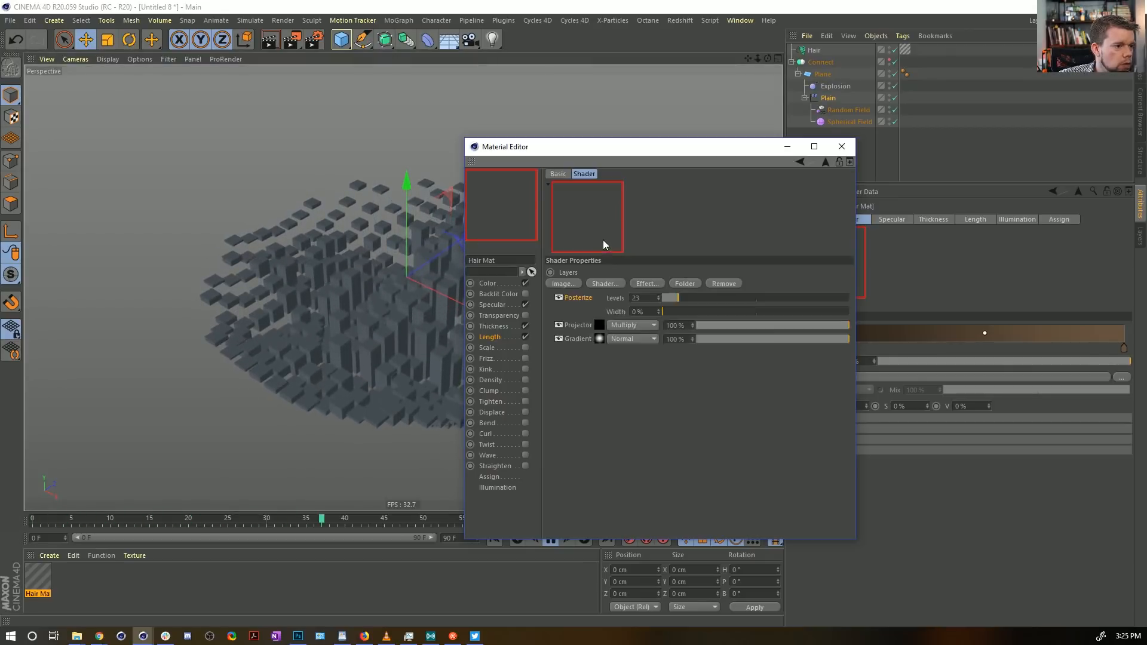
pyautogui.click(599, 338)
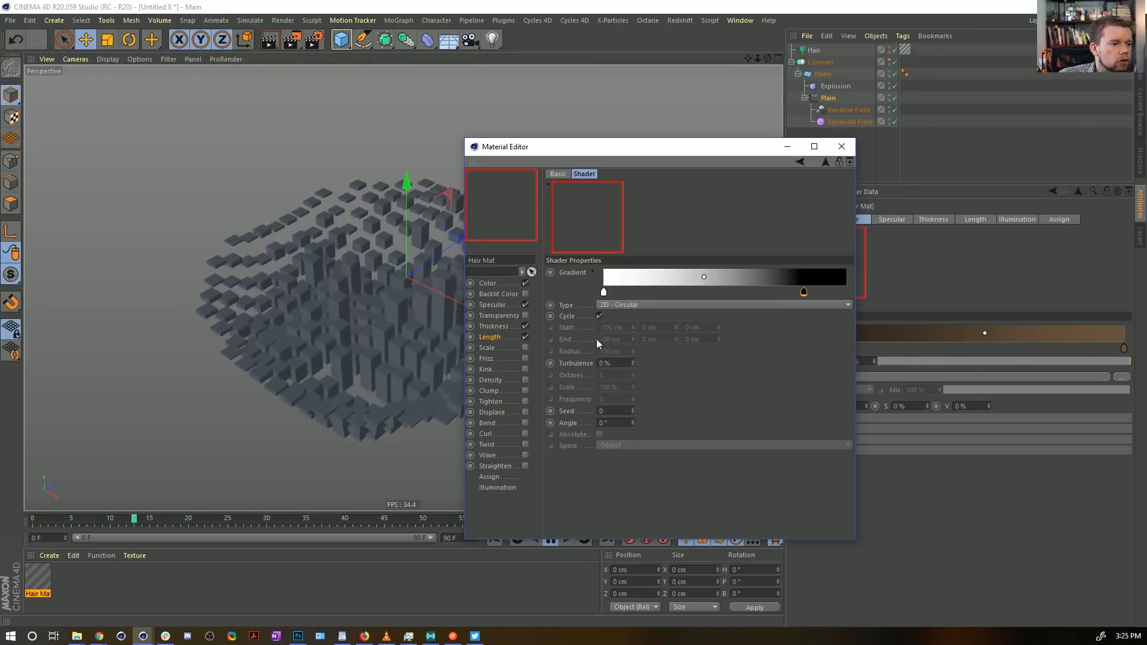
pyautogui.doubleClick(803, 292)
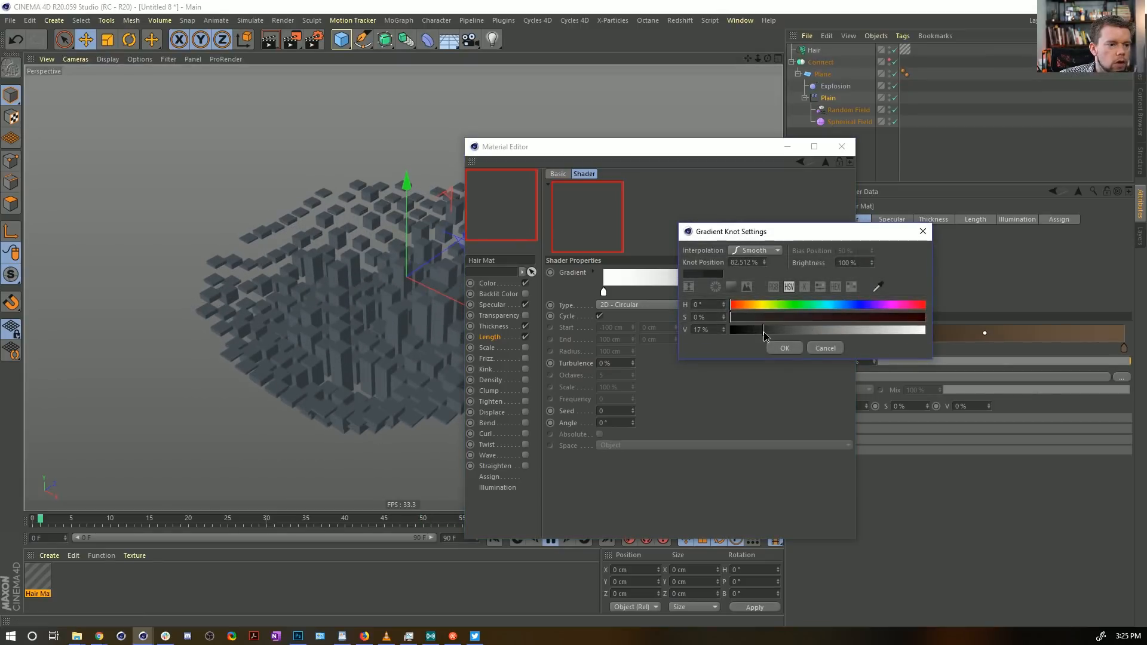
pyautogui.click(788, 351)
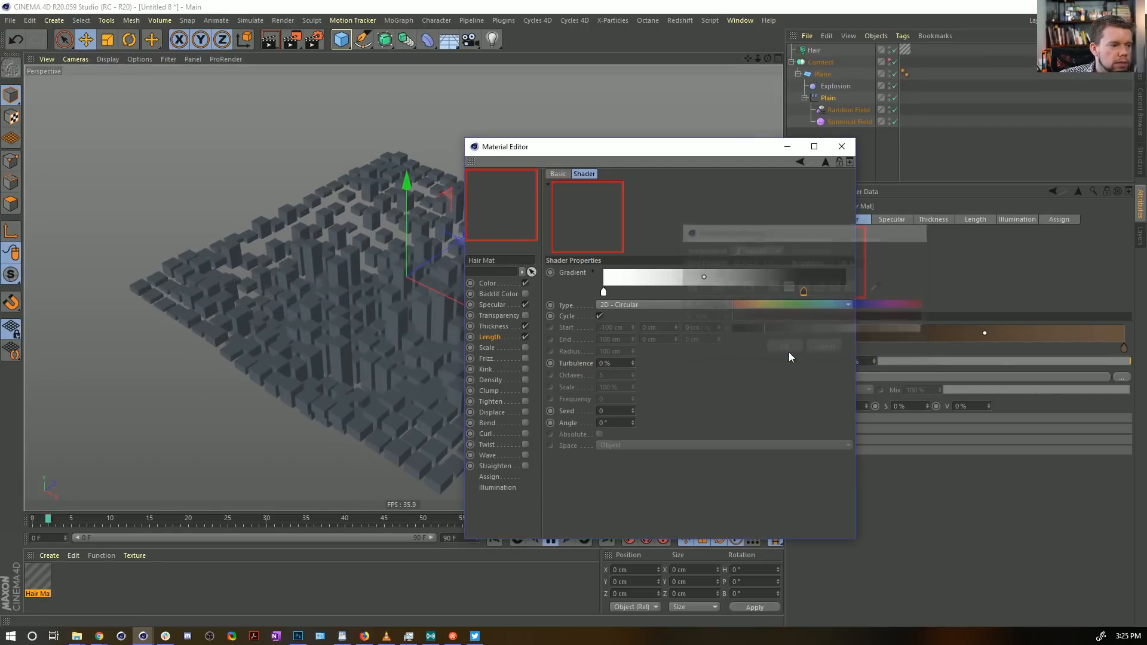
pyautogui.doubleClick(803, 293)
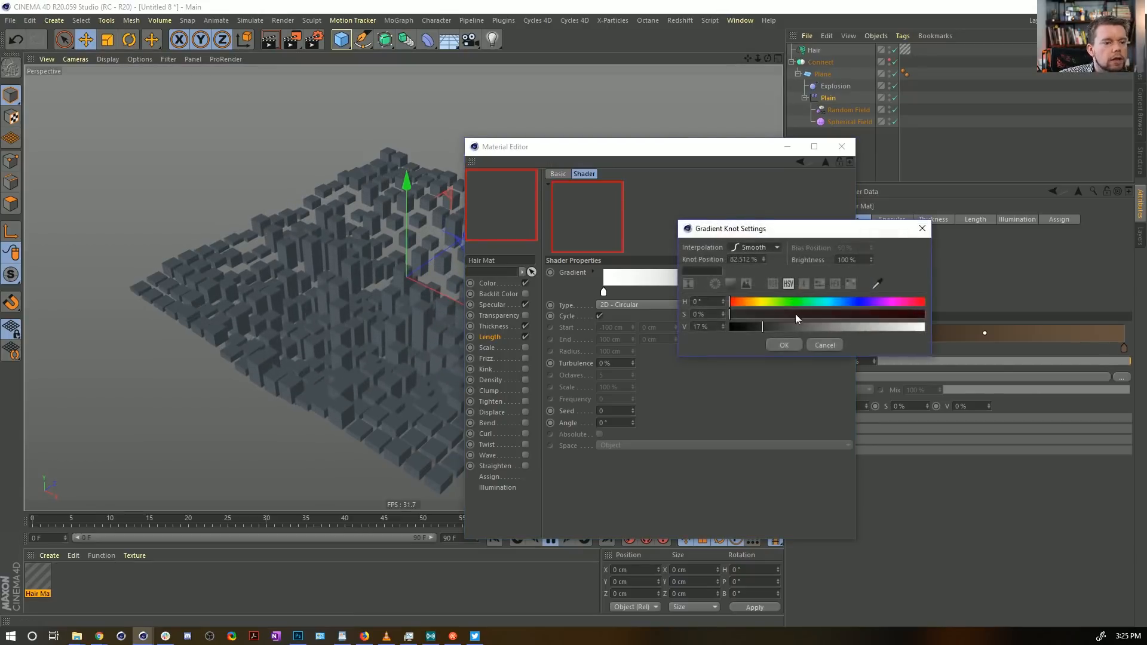
pyautogui.click(786, 345)
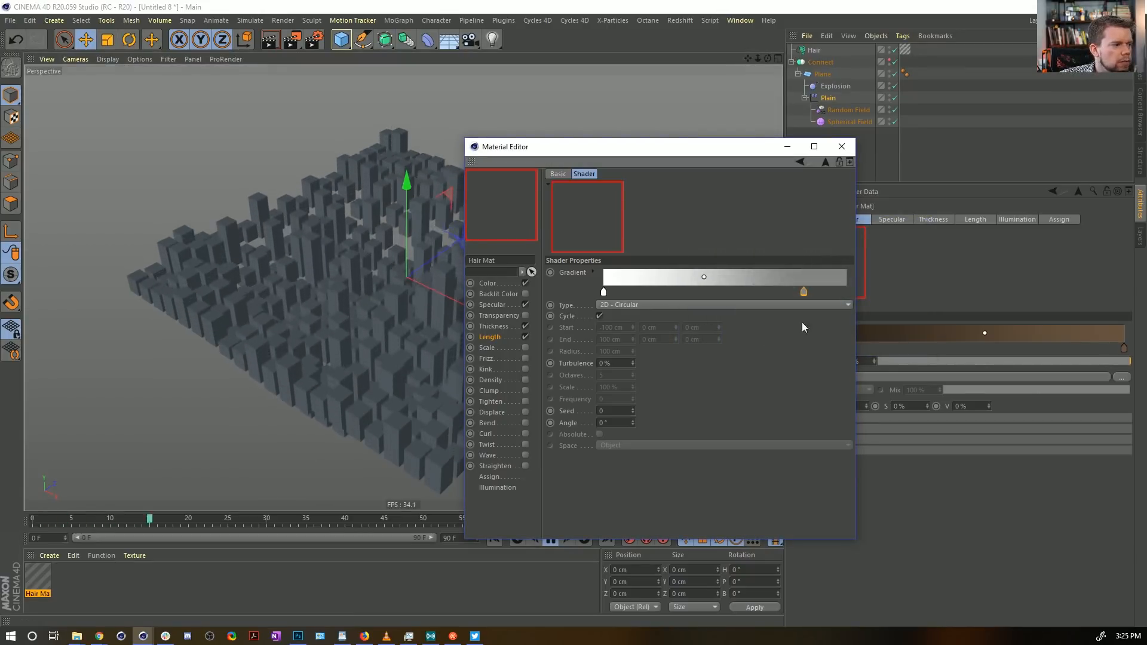
pyautogui.click(841, 146)
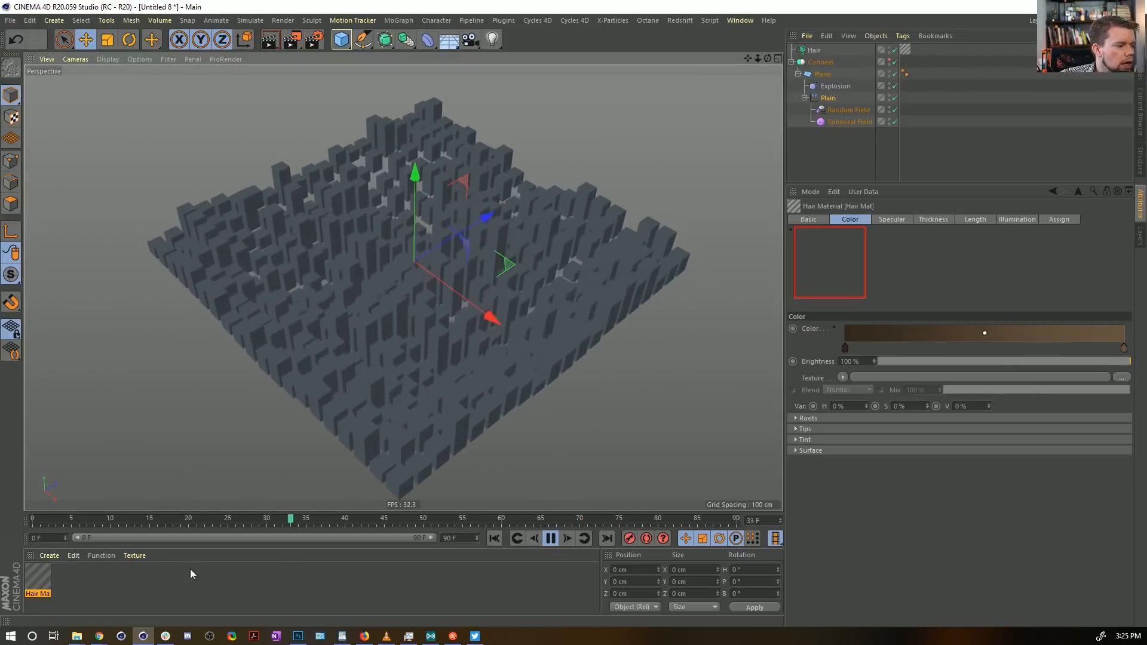
# Step: Increase the length of the Hair object's guides and inspect the taller boxes from several angles
pyautogui.click(813, 50)
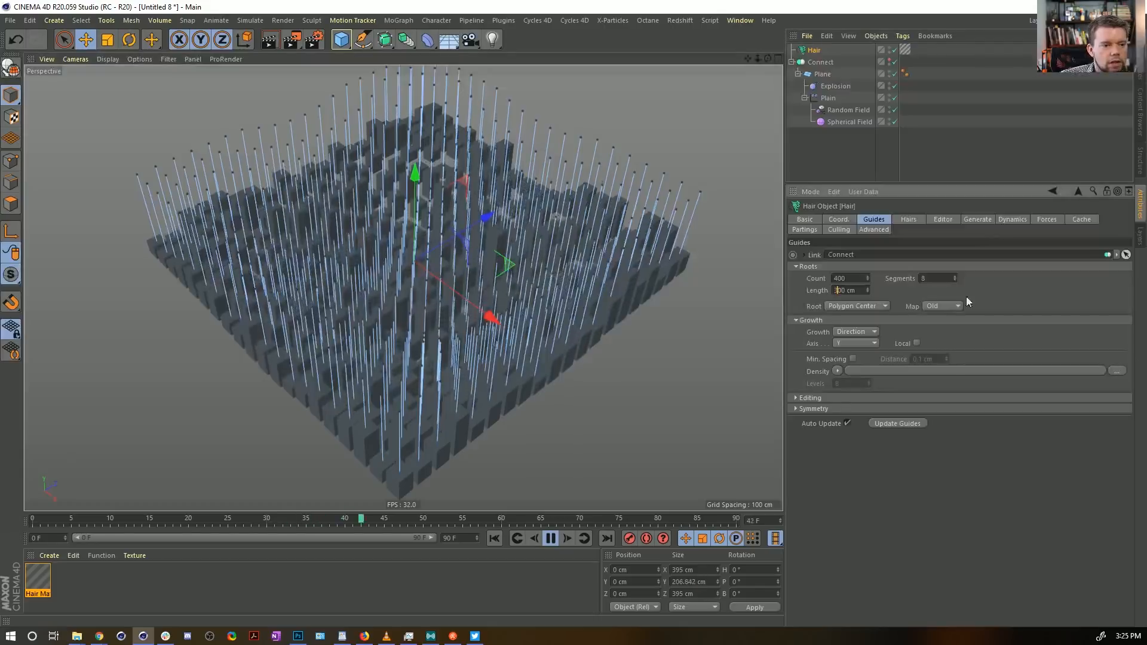
pyautogui.click(982, 123)
pyautogui.keyDown('alt'); pyautogui.moveTo(457, 176); pyautogui.dragTo(477, 267); pyautogui.keyUp('alt')
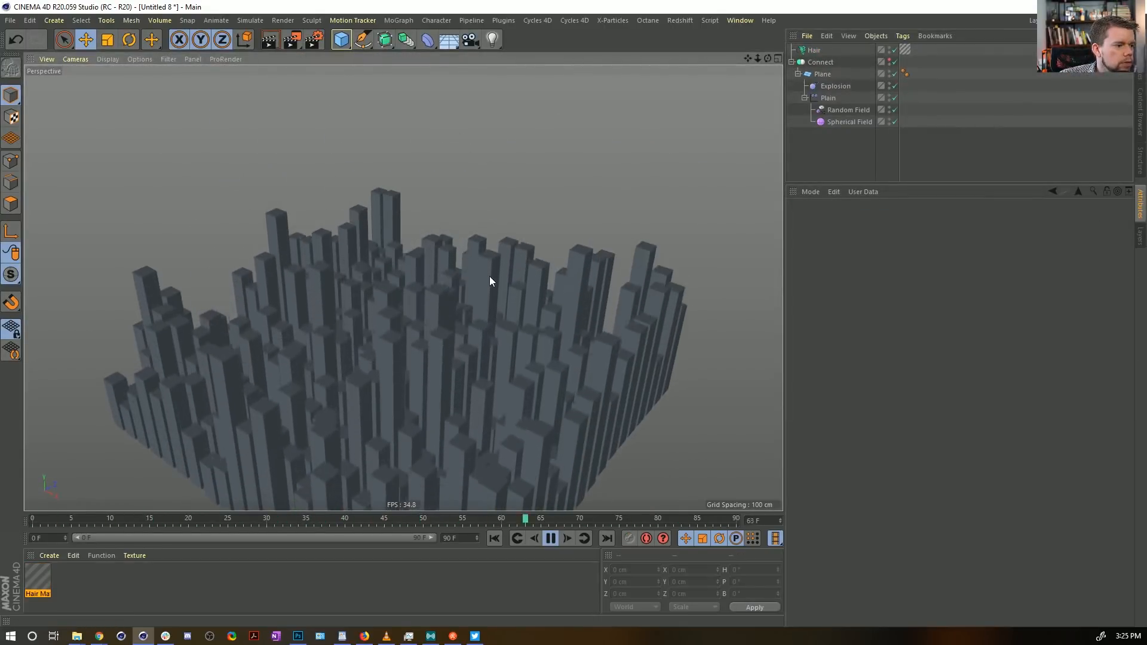
pyautogui.keyDown('alt'); pyautogui.moveTo(463, 329); pyautogui.dragTo(420, 353); pyautogui.keyUp('alt')
pyautogui.keyDown('alt'); pyautogui.moveTo(429, 392); pyautogui.dragTo(589, 190); pyautogui.keyUp('alt')
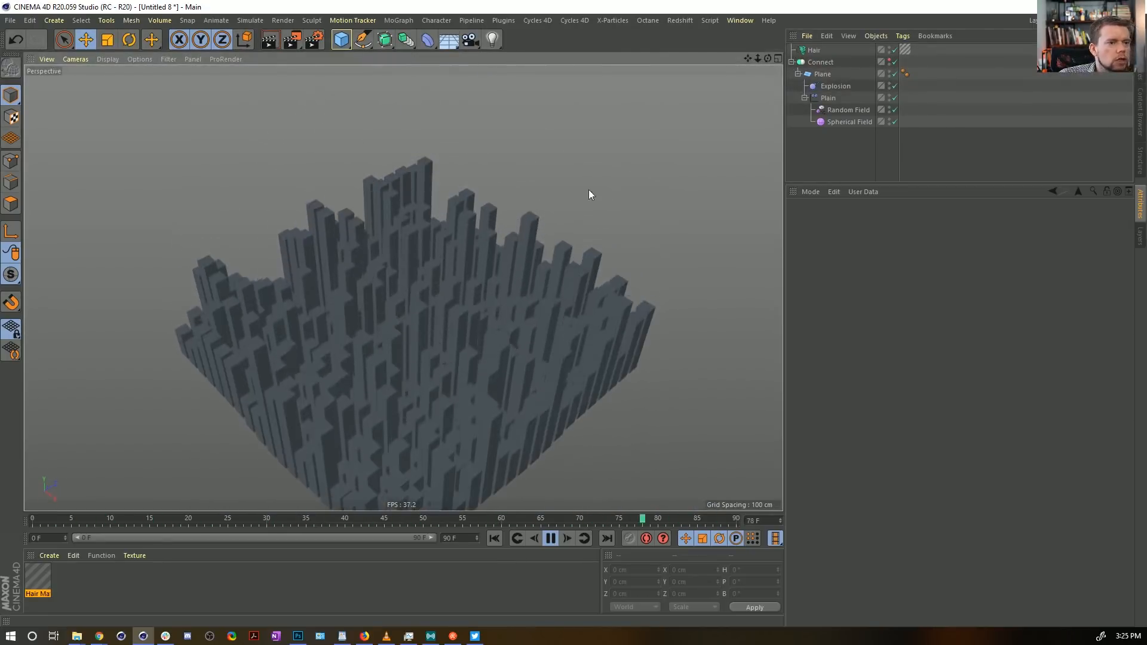
# Step: Set the Plain effector's Z position to 200 cm and inspect the displaced boxes from several angles
pyautogui.click(829, 100)
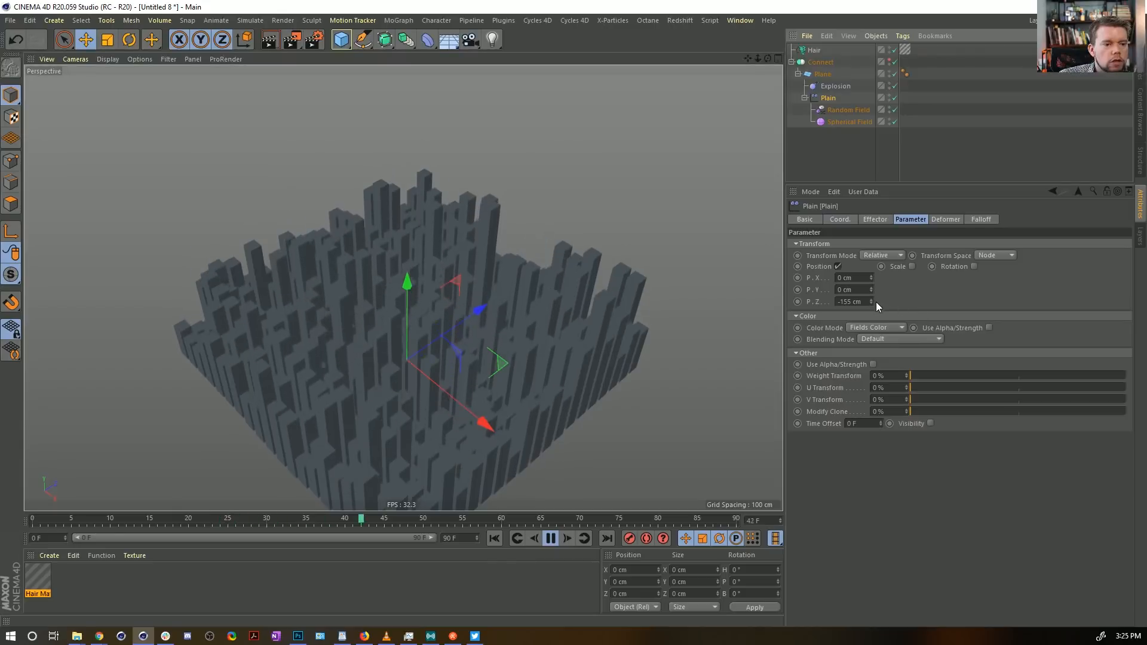
pyautogui.moveTo(872, 301); pyautogui.dragTo(872, 247)
pyautogui.keyDown('alt'); pyautogui.moveTo(509, 433); pyautogui.dragTo(500, 392); pyautogui.keyUp('alt')
pyautogui.keyDown('alt'); pyautogui.moveTo(500, 392); pyautogui.dragTo(486, 397, button='right'); pyautogui.keyUp('alt')
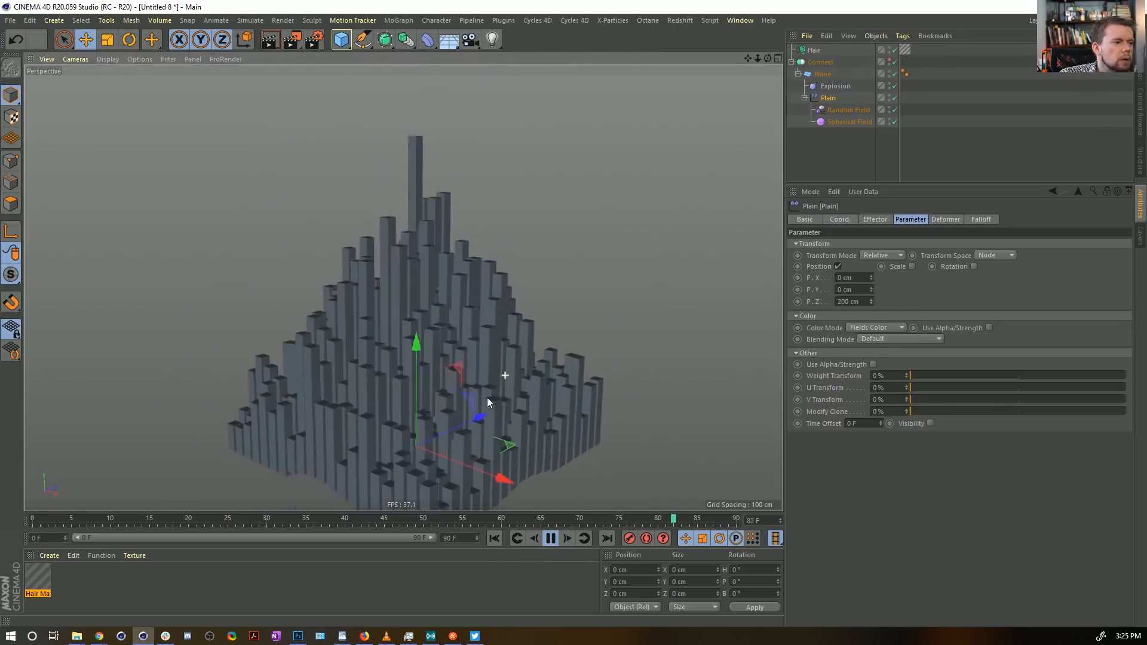
pyautogui.keyDown('alt'); pyautogui.moveTo(487, 397); pyautogui.dragTo(468, 461, button='middle'); pyautogui.keyUp('alt')
pyautogui.keyDown('alt'); pyautogui.moveTo(472, 433); pyautogui.dragTo(421, 424); pyautogui.keyUp('alt')
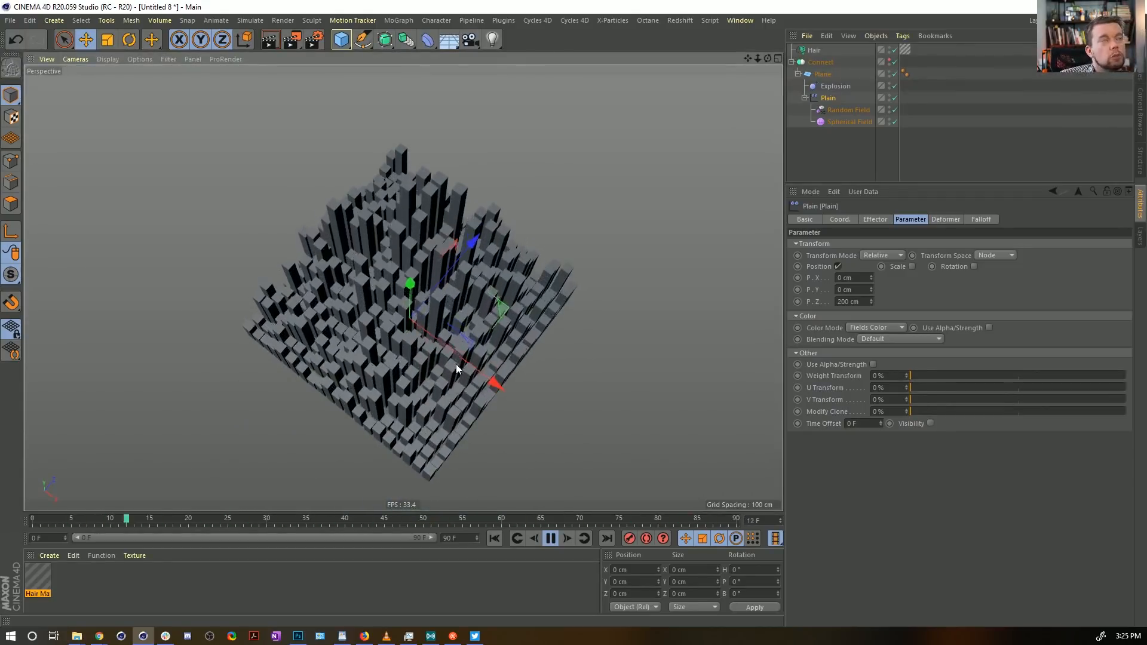
pyautogui.moveTo(426, 332)
pyautogui.keyDown('alt'); pyautogui.mouseDown()
pyautogui.moveTo(413, 236)
pyautogui.moveTo(446, 327)
pyautogui.mouseUp(); pyautogui.keyUp('alt')
pyautogui.keyDown('alt'); pyautogui.moveTo(446, 327); pyautogui.dragTo(491, 309, button='right'); pyautogui.keyUp('alt')
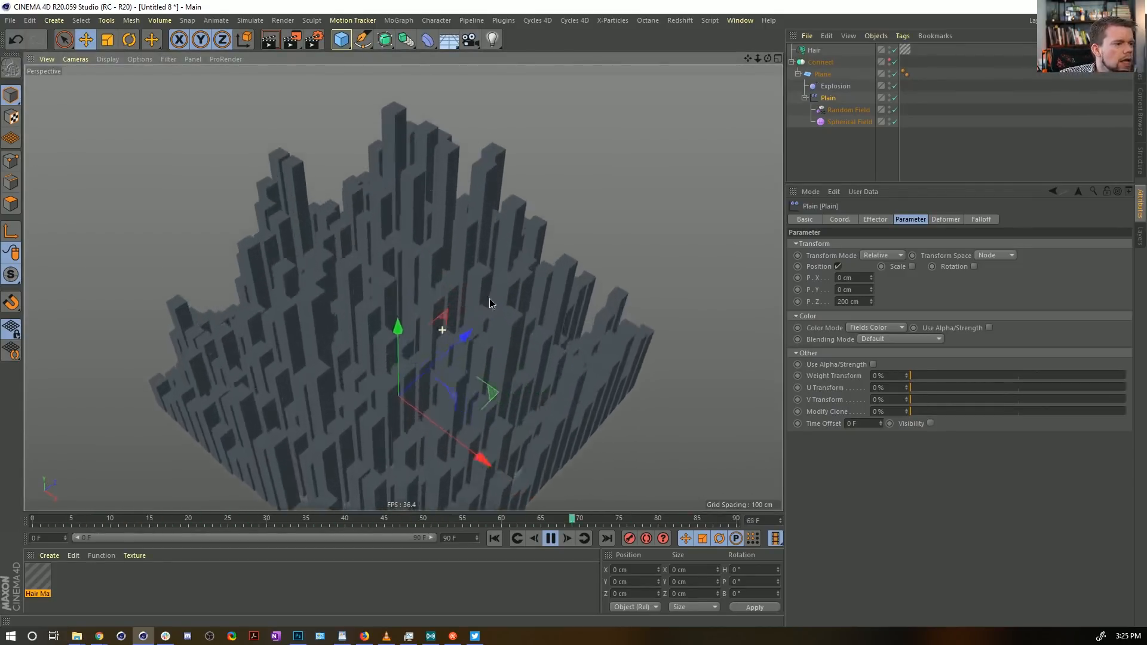
pyautogui.keyDown('alt'); pyautogui.moveTo(492, 310); pyautogui.dragTo(465, 344); pyautogui.keyUp('alt')
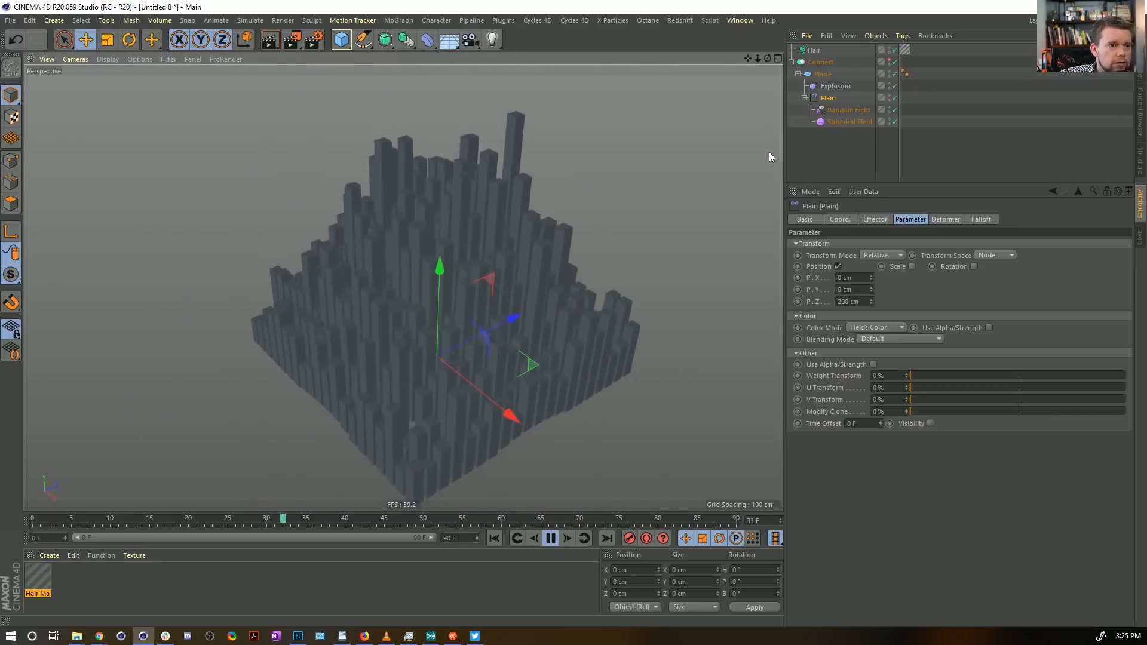
# Step: Set the Plane object's width and height to 800 cm
pyautogui.click(822, 74)
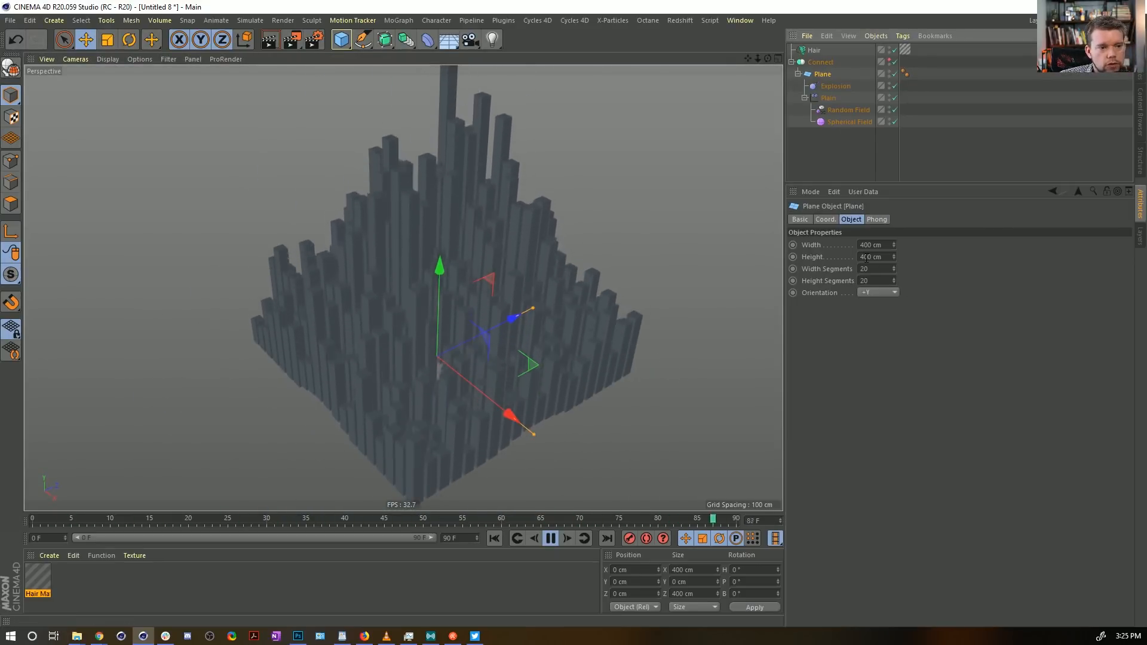
pyautogui.moveTo(864, 256)
pyautogui.mouseDown()
pyautogui.moveTo(854, 258)
pyautogui.moveTo(860, 245)
pyautogui.mouseUp()
pyautogui.write('8')
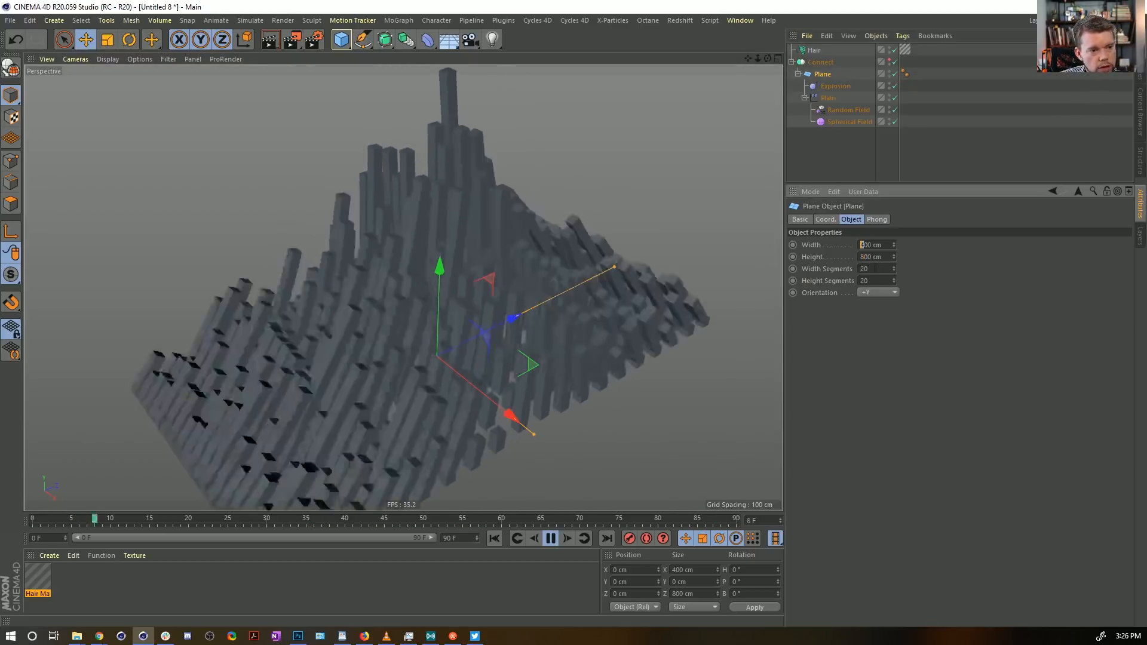
pyautogui.write('8')
pyautogui.press('Return')
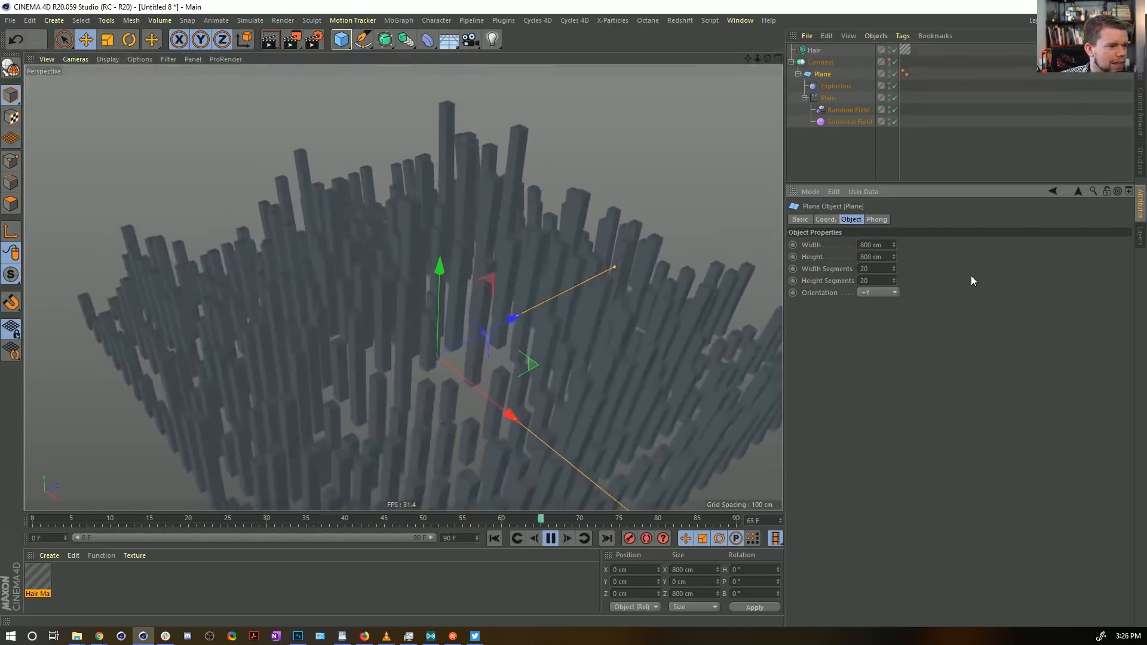
# Step: Set the Plane's width and height segments to 40, stop the playback and return to the first frame
pyautogui.keyDown('alt'); pyautogui.moveTo(508, 351); pyautogui.dragTo(544, 304); pyautogui.keyUp('alt')
pyautogui.keyDown('alt'); pyautogui.moveTo(544, 287); pyautogui.dragTo(548, 160, button='middle'); pyautogui.keyUp('alt')
pyautogui.moveTo(864, 269); pyautogui.dragTo(842, 294)
pyautogui.write('44')
pyautogui.press('Return')
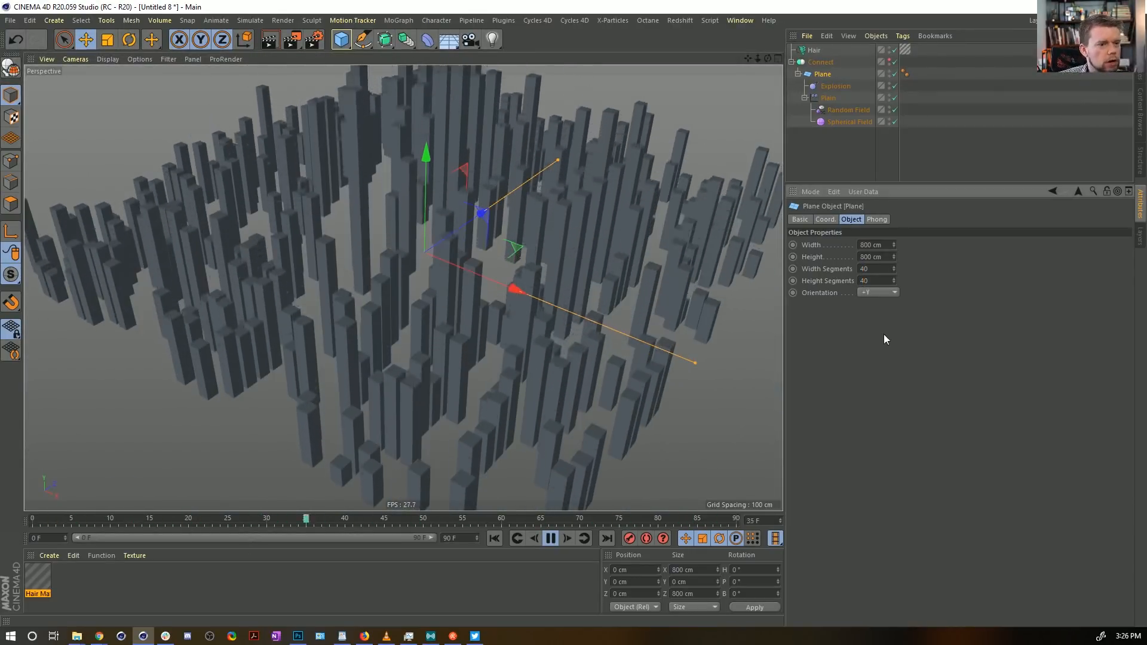
pyautogui.click(551, 539)
pyautogui.click(495, 538)
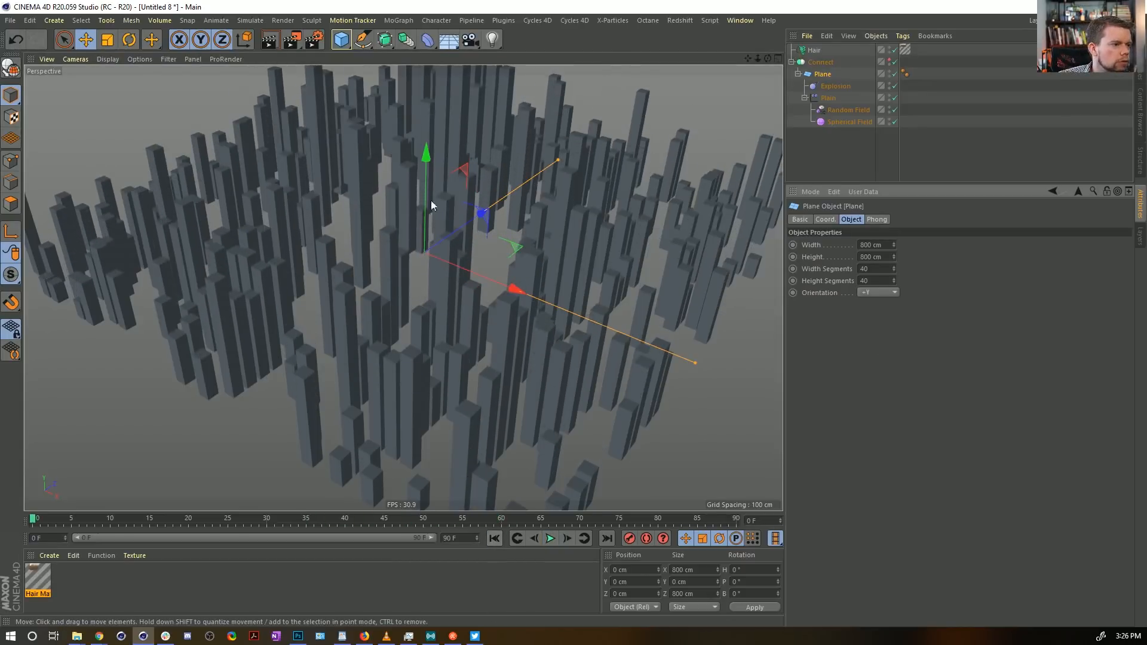
# Step: Set the Hair object's guide count to 1600, then deselect it
pyautogui.keyDown('alt'); pyautogui.moveTo(432, 200); pyautogui.dragTo(743, 149); pyautogui.keyUp('alt')
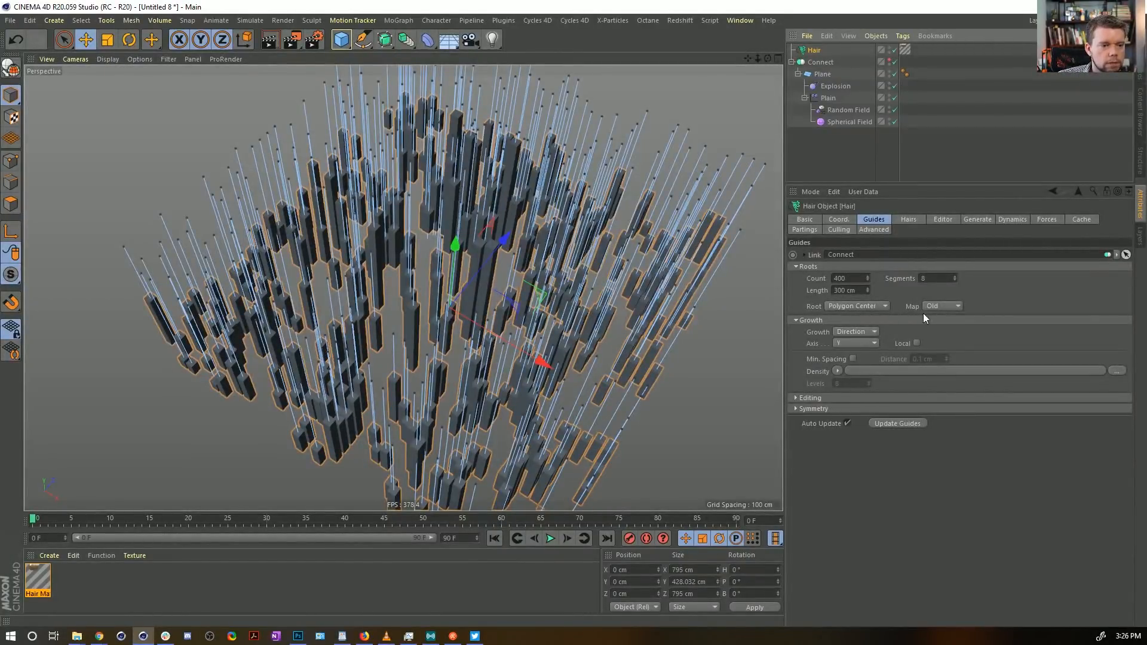
pyautogui.click(811, 397)
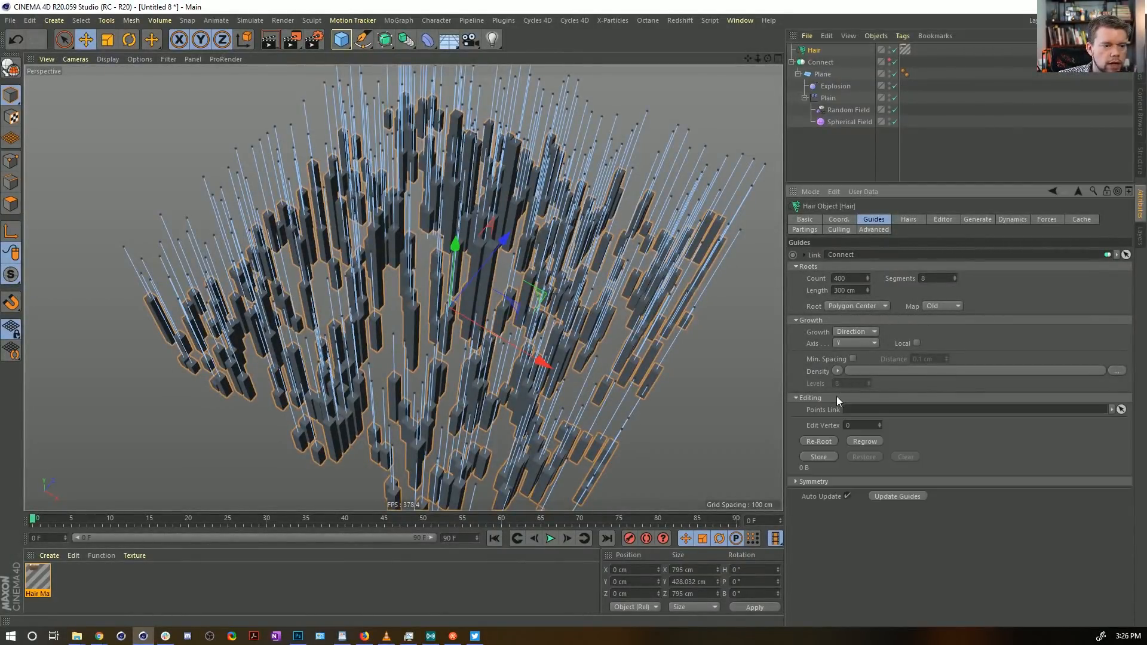
pyautogui.click(819, 442)
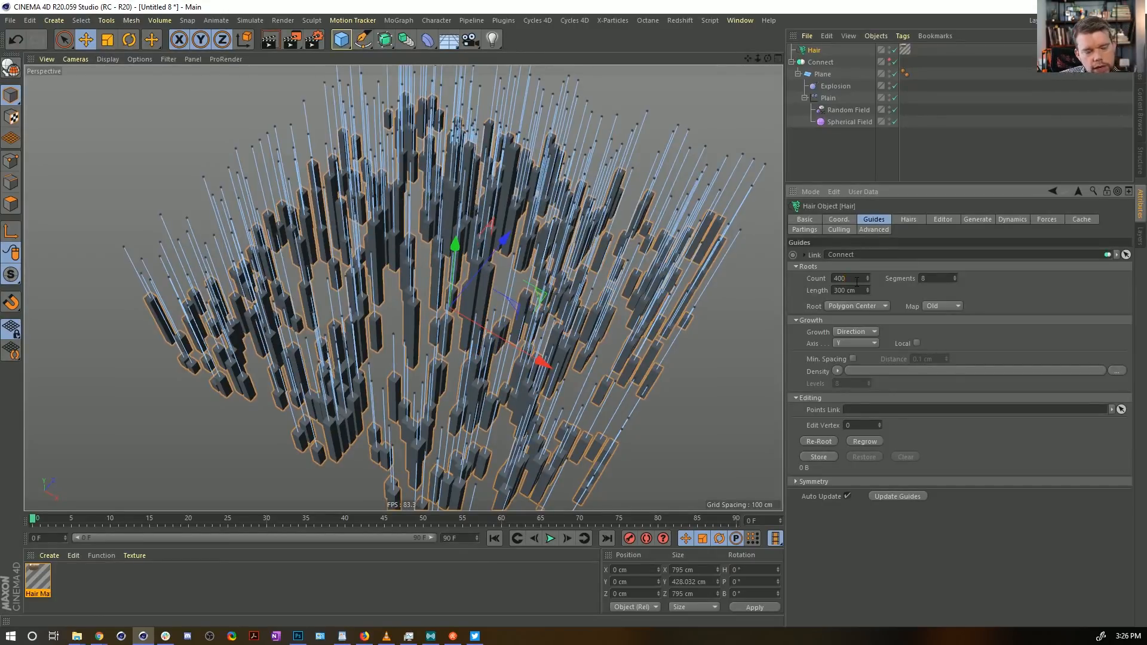
pyautogui.moveTo(868, 279); pyautogui.dragTo(1031, 279)
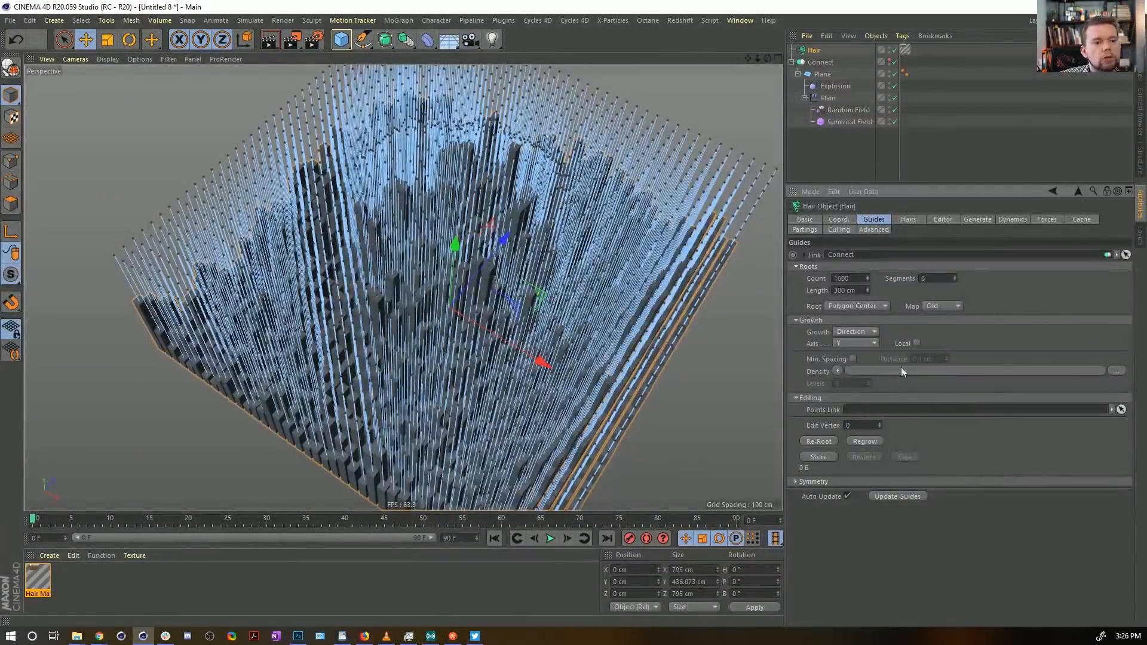
pyautogui.click(926, 149)
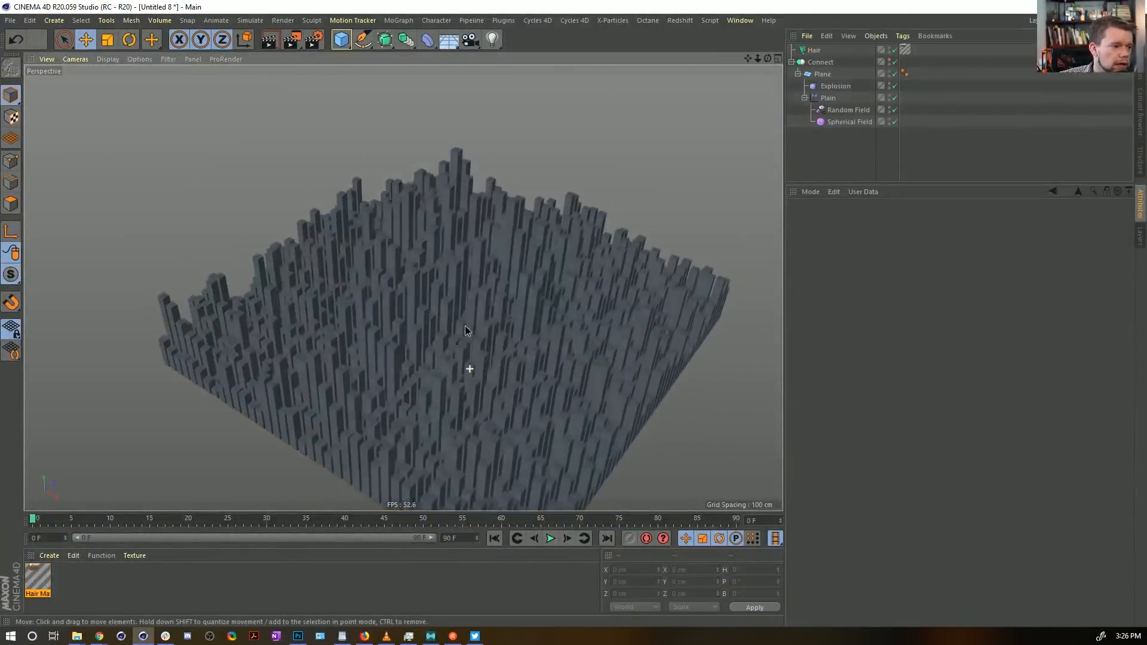
# Step: Play the animation to inspect the boxes and disable the Length channel of the hair material
pyautogui.click(548, 539)
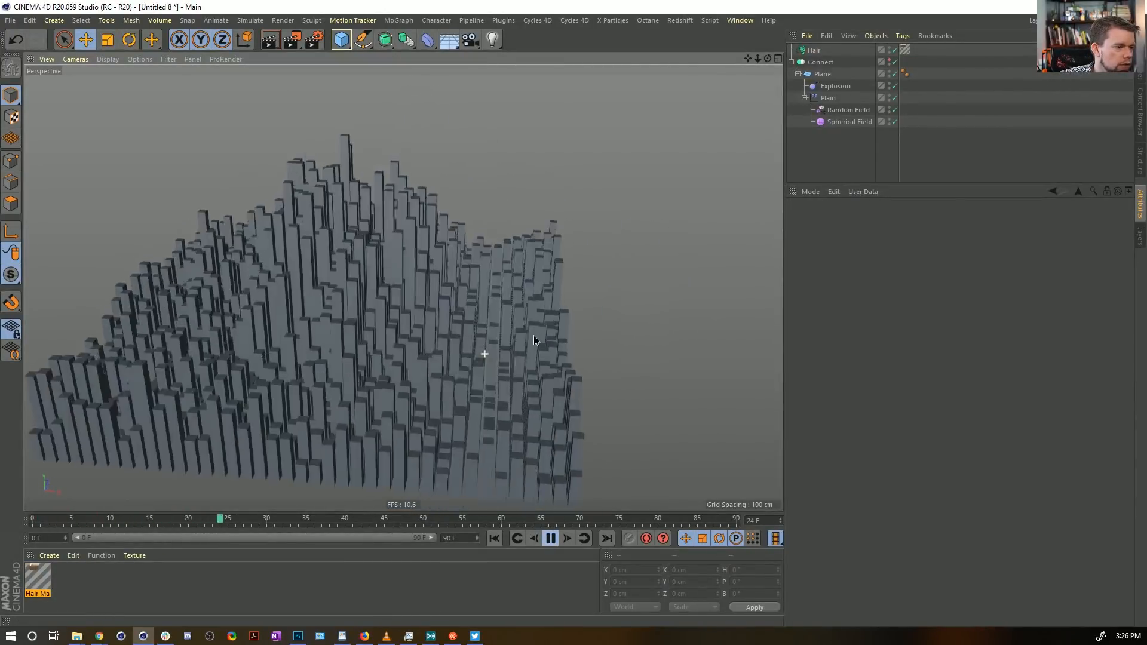
pyautogui.keyDown('alt'); pyautogui.moveTo(495, 369); pyautogui.dragTo(389, 281); pyautogui.keyUp('alt')
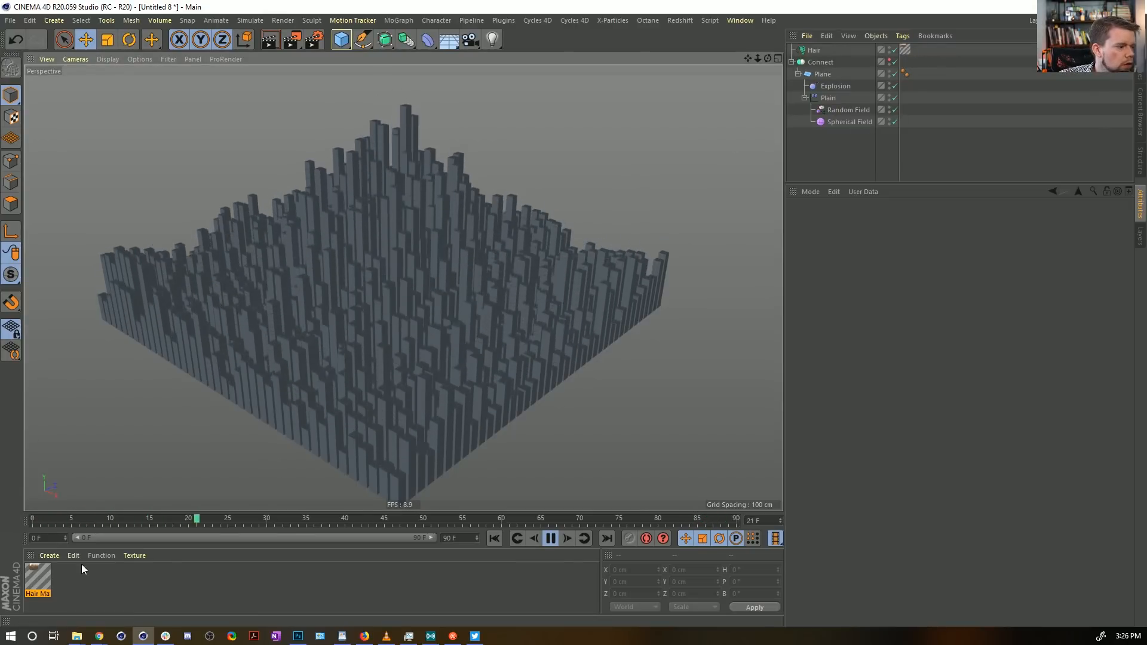
pyautogui.click(37, 574)
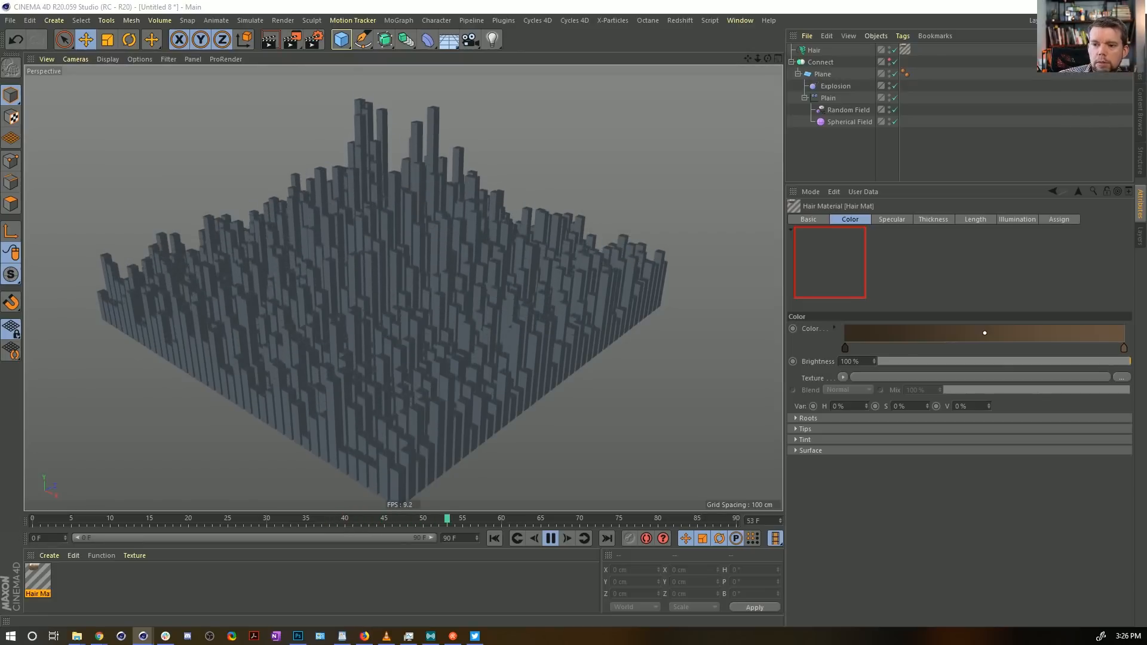
pyautogui.keyDown('alt'); pyautogui.moveTo(497, 233); pyautogui.dragTo(493, 285); pyautogui.keyUp('alt')
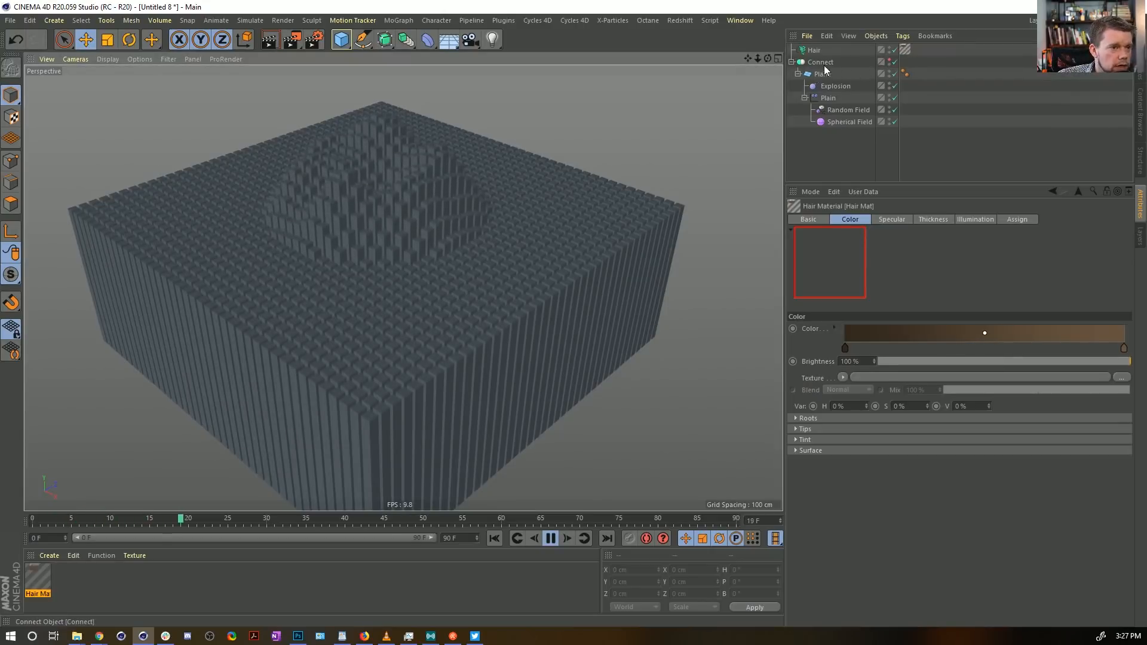
# Step: Enlarge the Spherical Field to a size of 402.991 cm
pyautogui.click(851, 123)
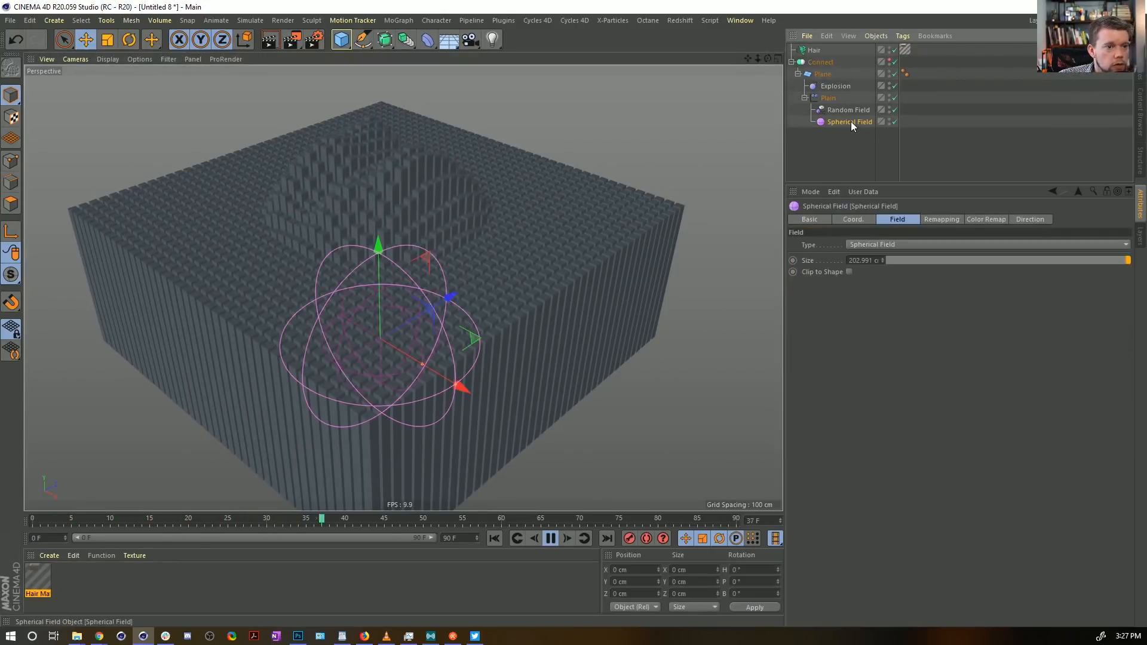
pyautogui.click(852, 262)
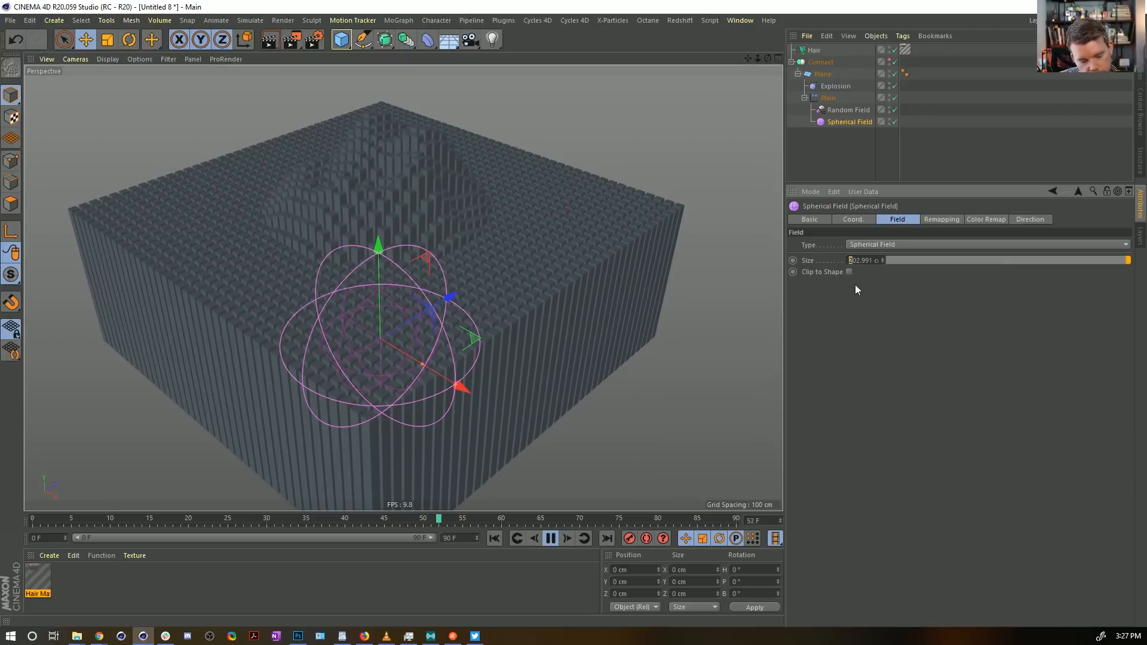
pyautogui.write('4')
pyautogui.press('Return')
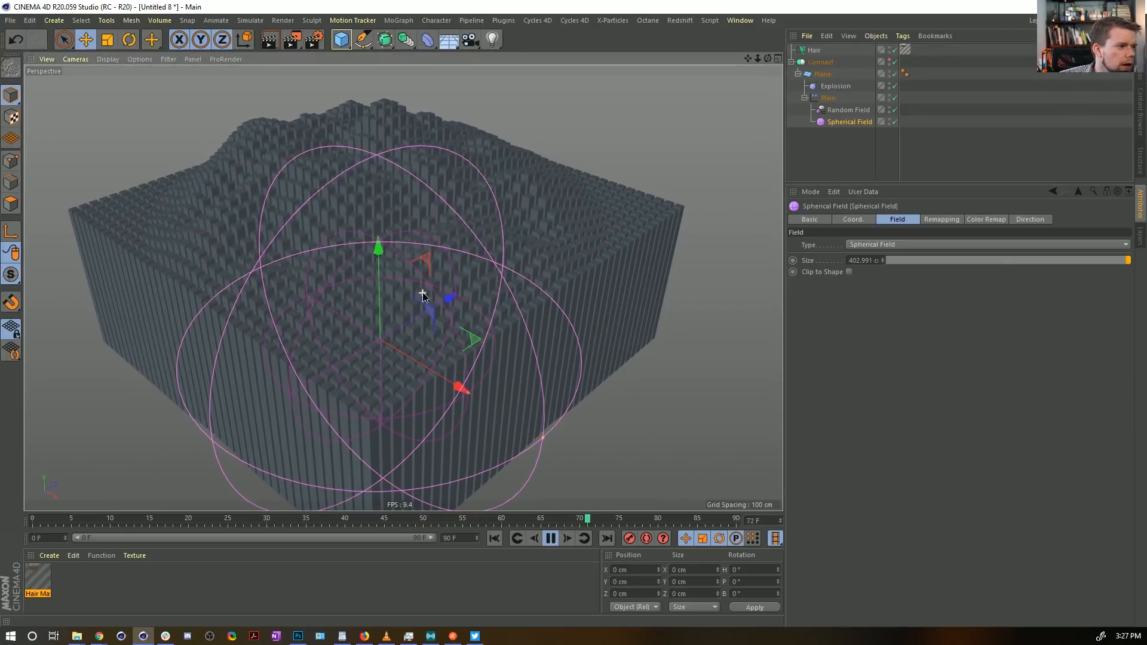
# Step: Add a Quantize modifier layer above the fields in the Plain effector's falloff and set its steps to 7
pyautogui.click(831, 100)
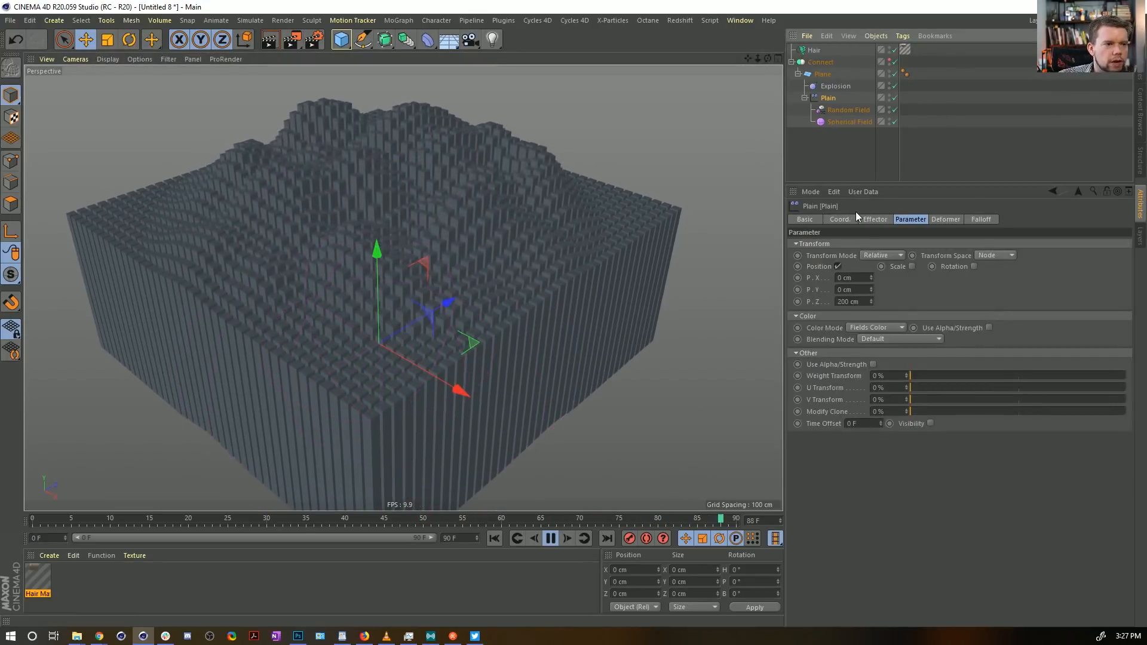
pyautogui.click(981, 219)
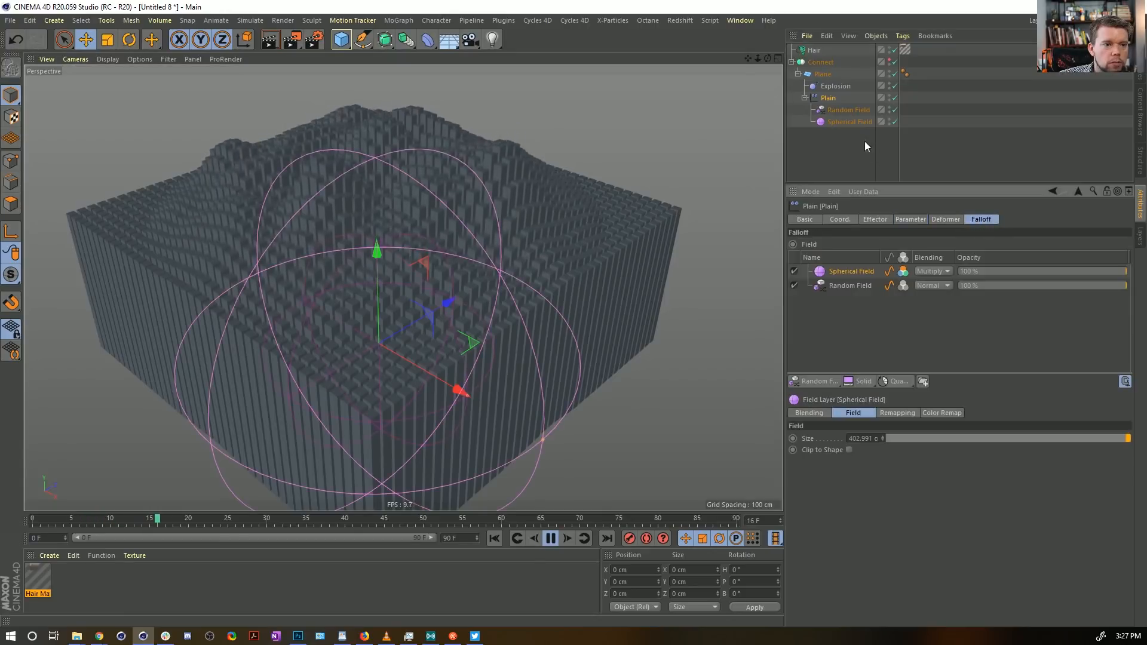
pyautogui.click(894, 382)
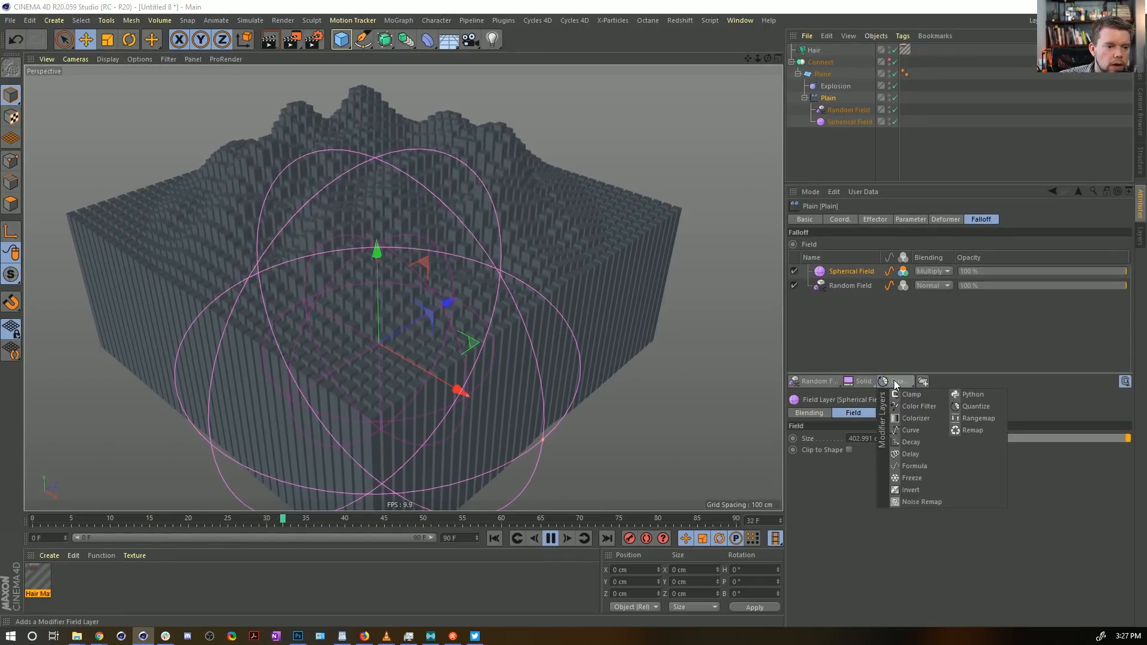
pyautogui.click(969, 406)
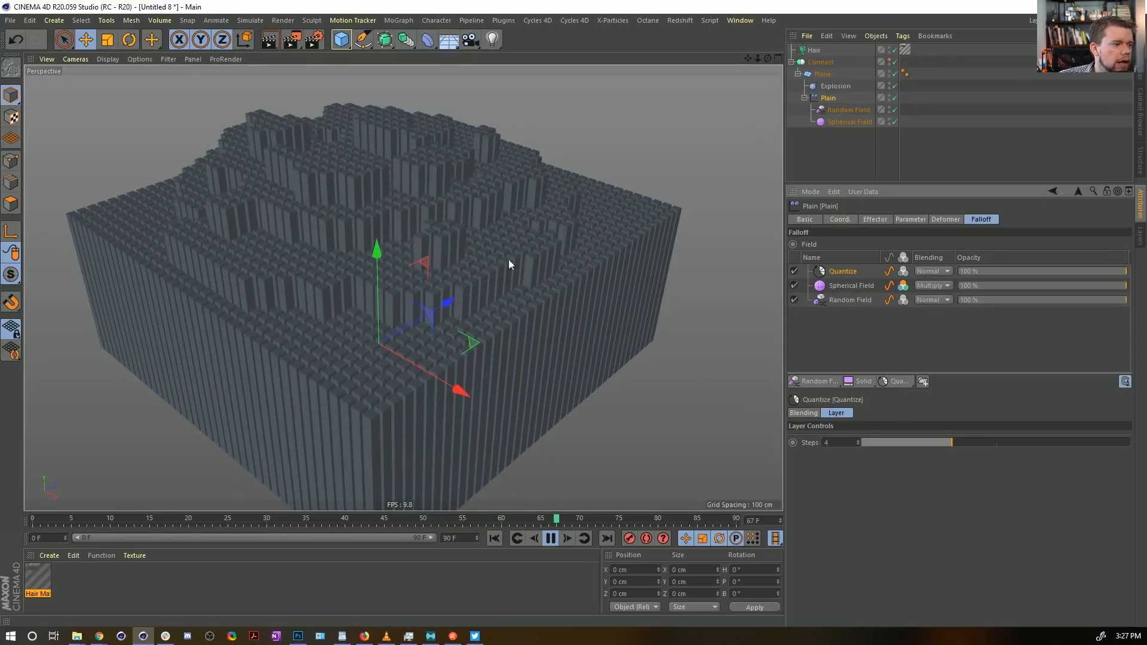
pyautogui.keyDown('alt'); pyautogui.moveTo(508, 260); pyautogui.dragTo(529, 320); pyautogui.keyUp('alt')
pyautogui.moveTo(966, 441); pyautogui.dragTo(1045, 442)
pyautogui.keyDown('alt'); pyautogui.moveTo(540, 332); pyautogui.dragTo(529, 372); pyautogui.keyUp('alt')
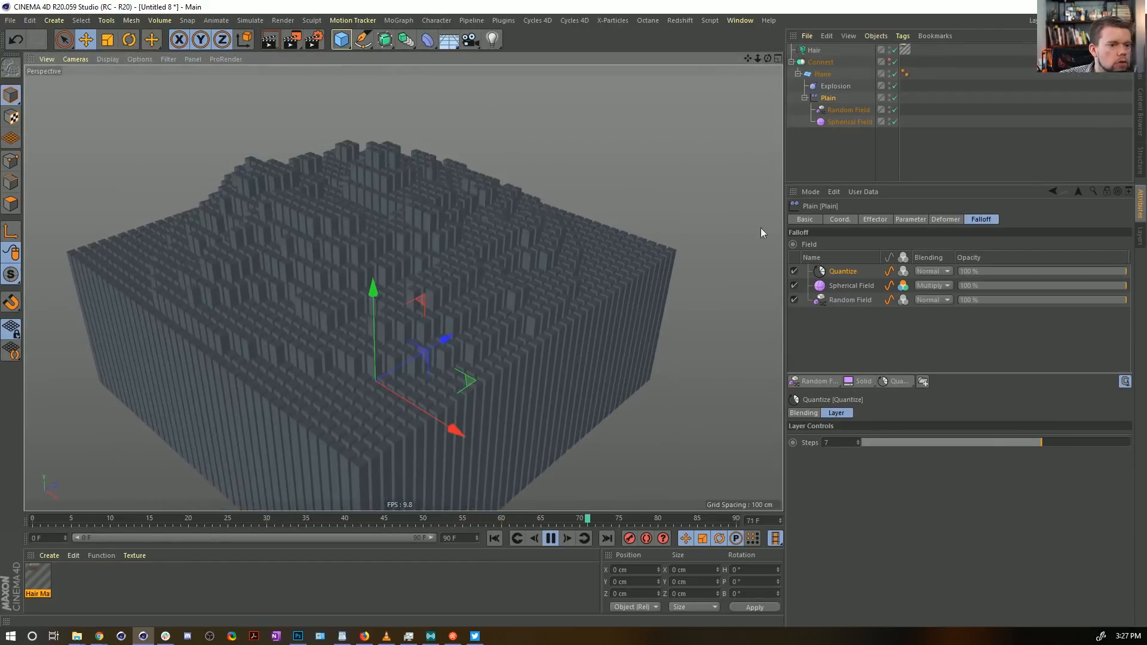
# Step: Set the Plain effector's Z position to about -323 cm so the boxes sink inward
pyautogui.click(888, 219)
pyautogui.click(912, 219)
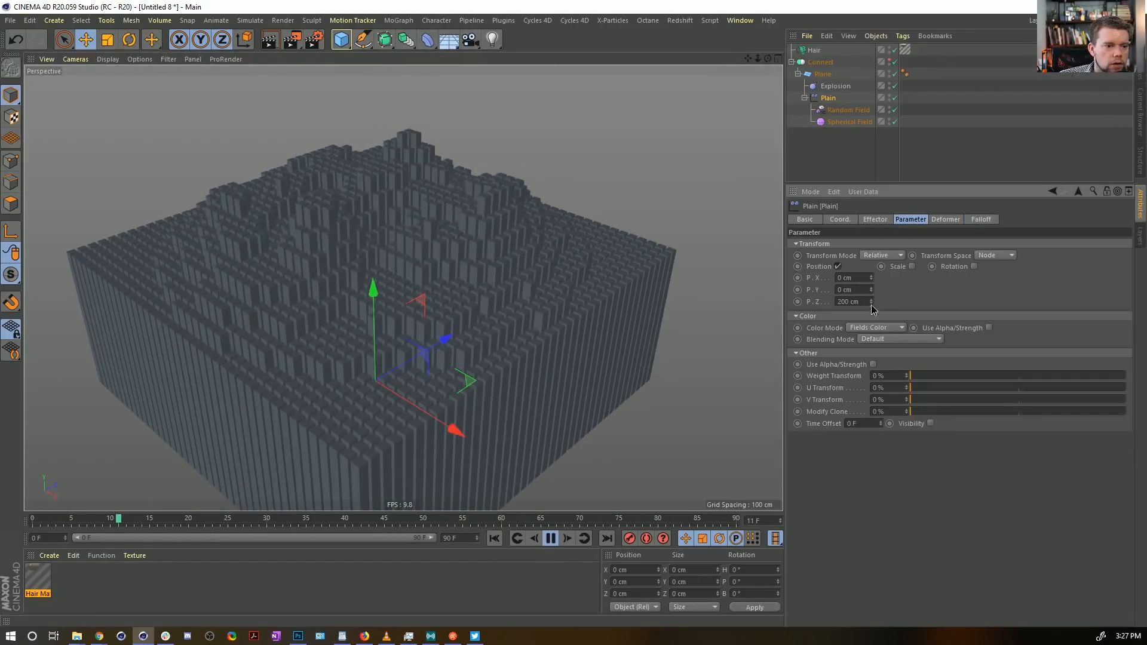
pyautogui.moveTo(871, 304); pyautogui.dragTo(871, 365)
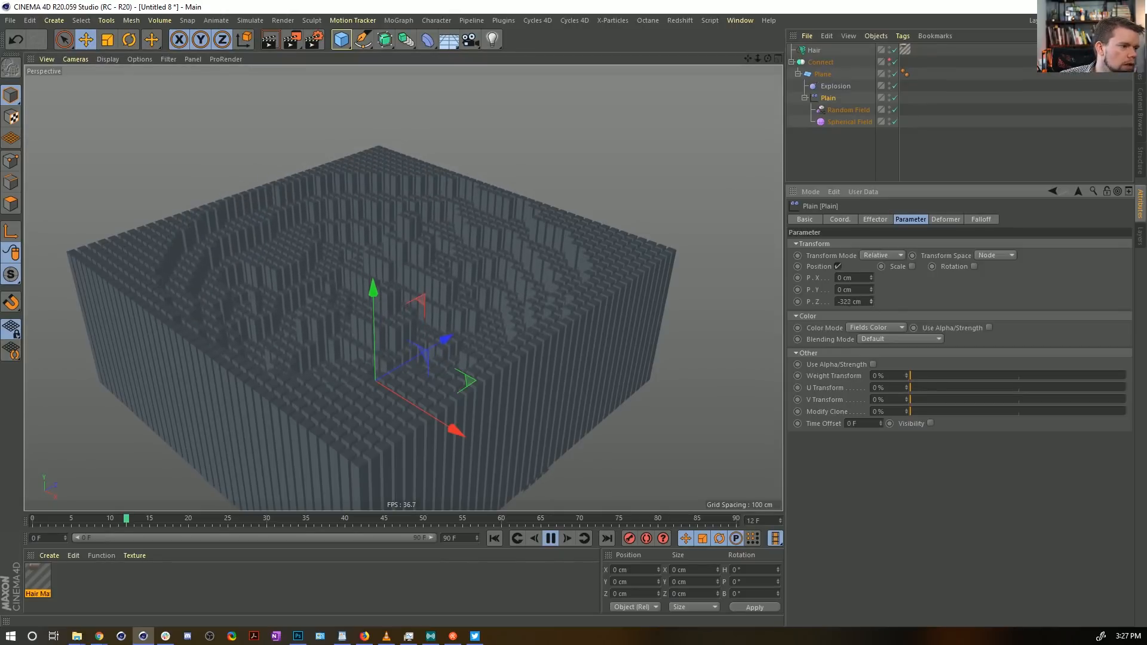
pyautogui.keyDown('alt'); pyautogui.moveTo(348, 339); pyautogui.dragTo(438, 324); pyautogui.keyUp('alt')
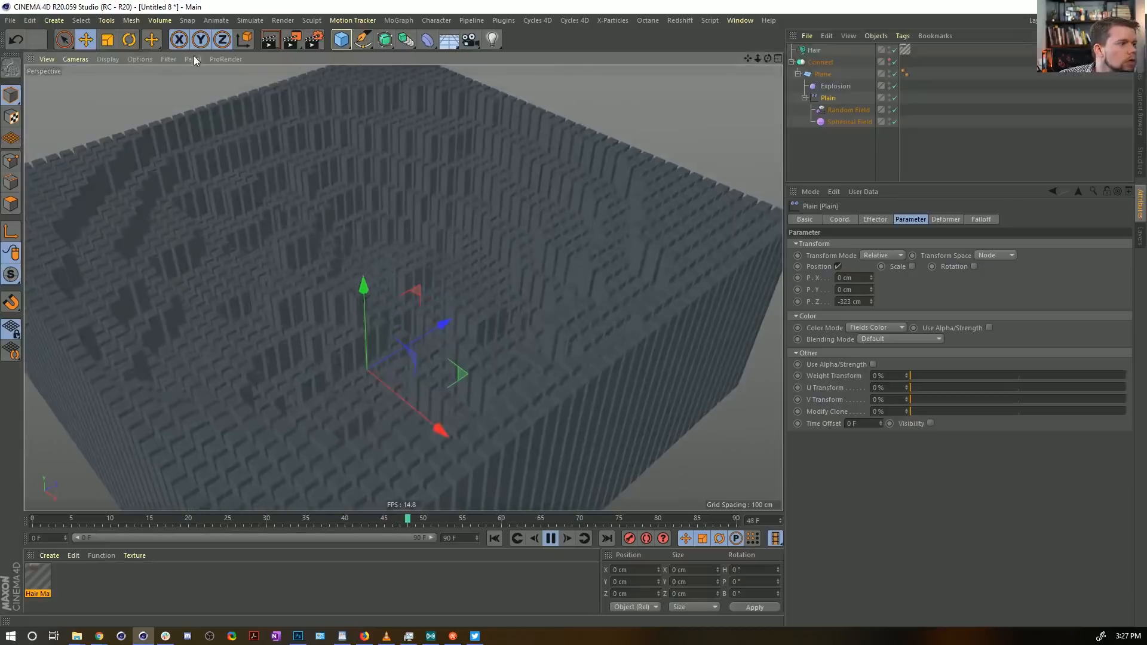
# Step: Turn on screen-space ambient occlusion in the perspective view and inspect the stepped boxes
pyautogui.click(139, 59)
pyautogui.click(180, 195)
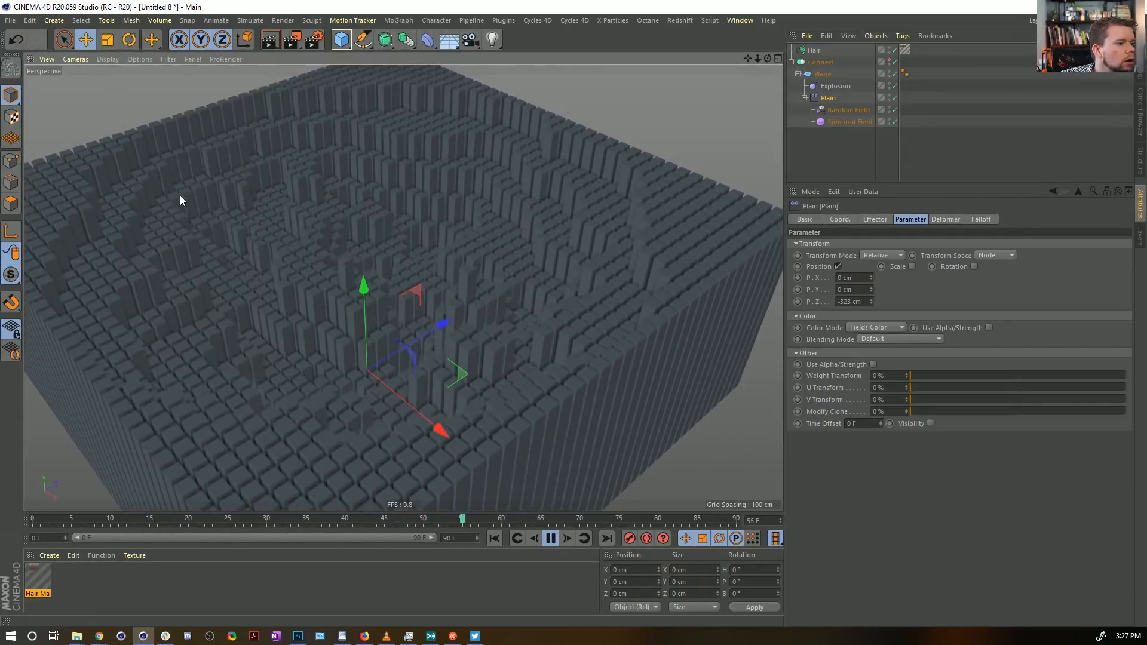
pyautogui.moveTo(370, 299)
pyautogui.keyDown('alt'); pyautogui.mouseDown()
pyautogui.moveTo(471, 289)
pyautogui.moveTo(471, 242)
pyautogui.moveTo(434, 224)
pyautogui.moveTo(396, 243)
pyautogui.mouseUp(); pyautogui.keyUp('alt')
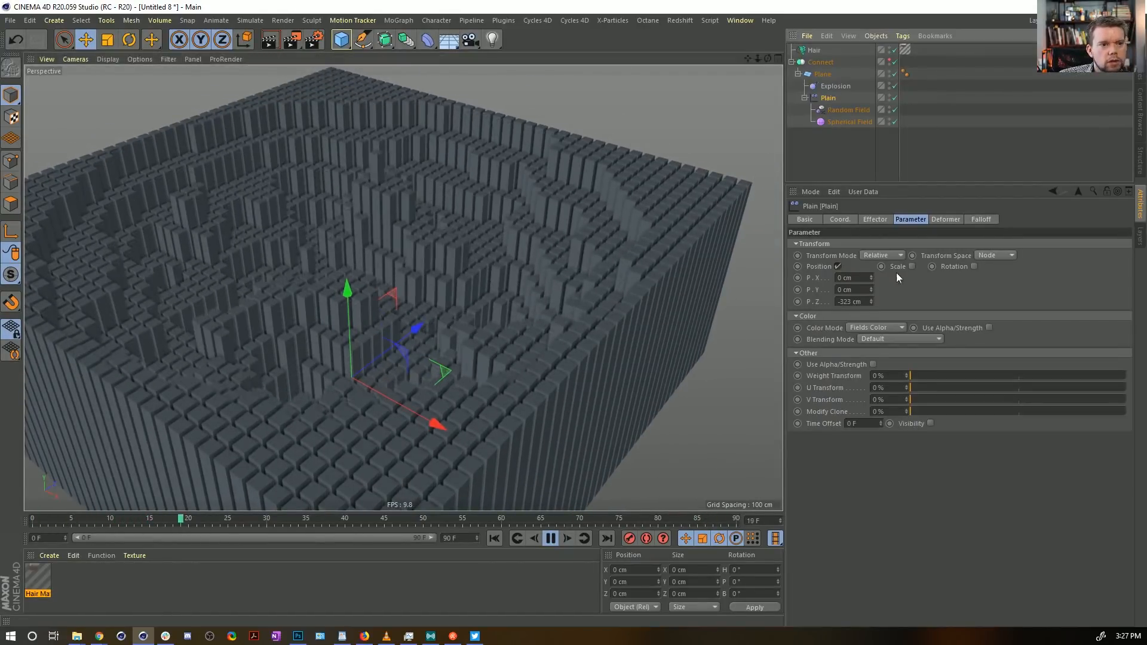
# Step: Add a second Random Field above the Quantize layer in the Plain effector's falloff
pyautogui.click(983, 220)
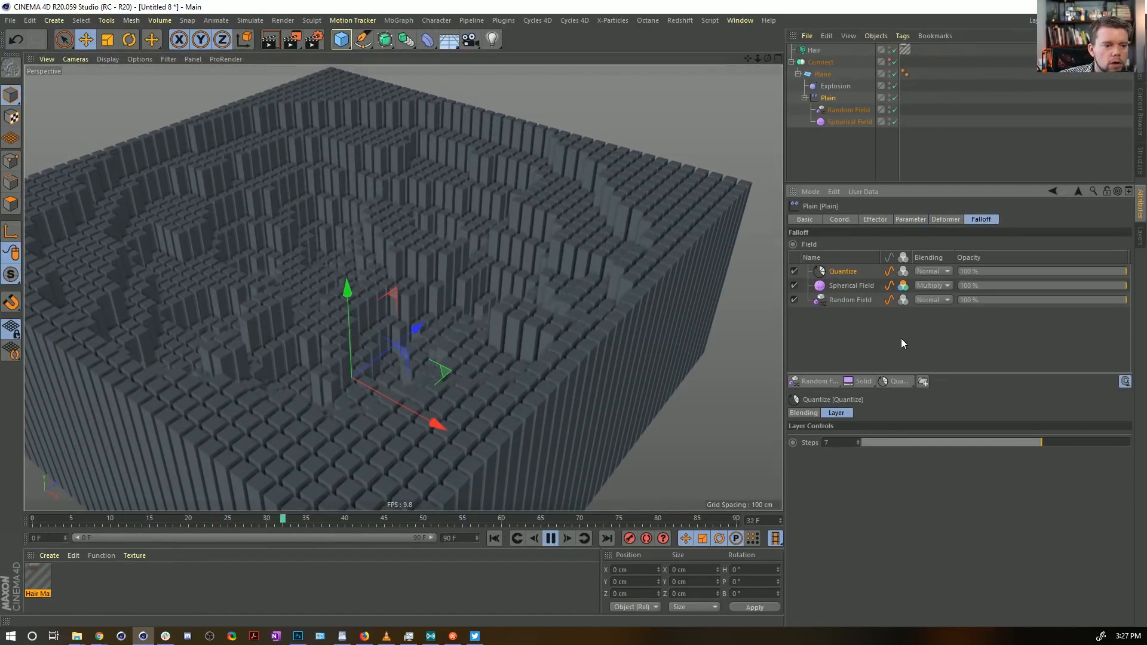
pyautogui.click(864, 381)
pyautogui.click(817, 381)
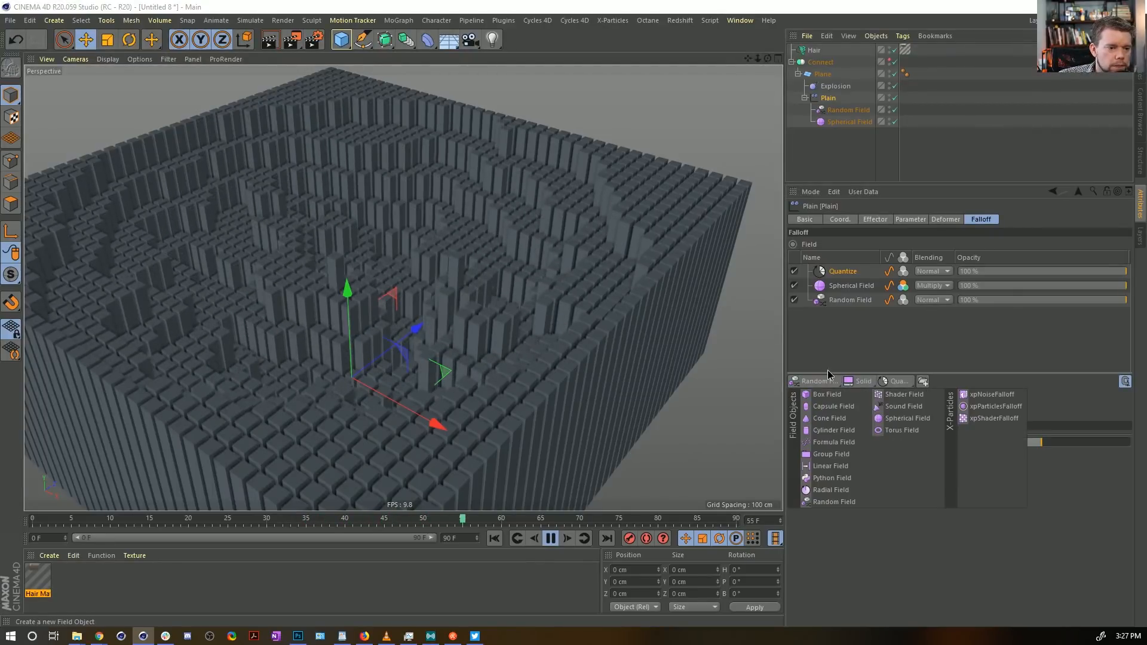
pyautogui.click(845, 503)
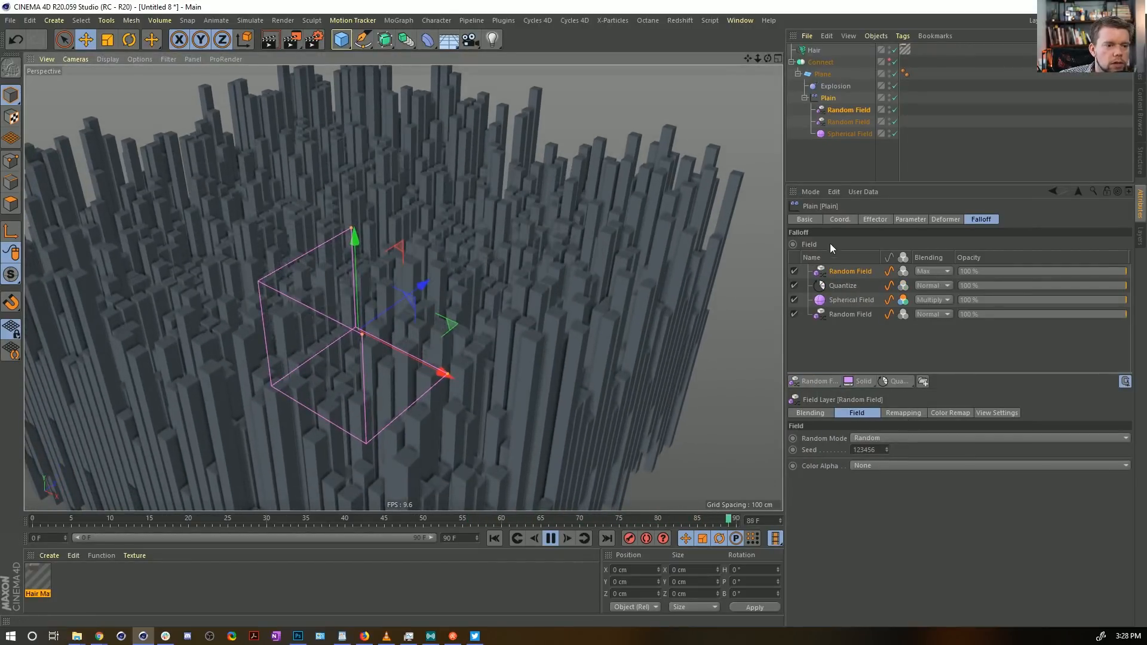
# Step: Set the remapping minimum of the upper Random Field to 100%
pyautogui.click(831, 111)
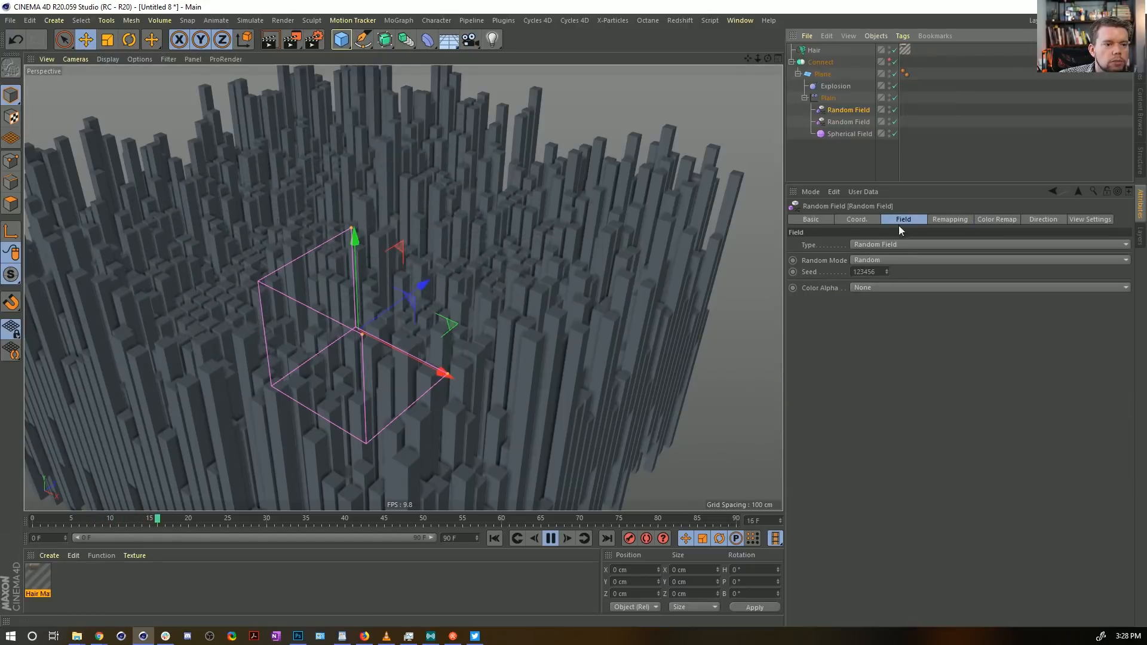
pyautogui.click(947, 220)
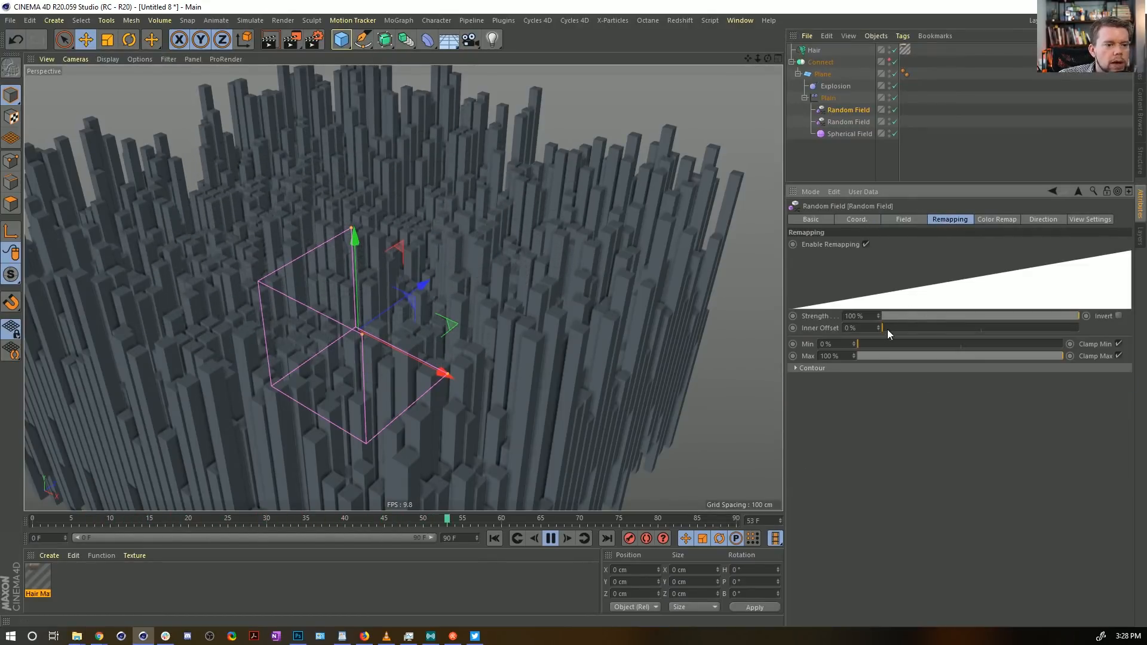
pyautogui.moveTo(895, 344); pyautogui.dragTo(1091, 364)
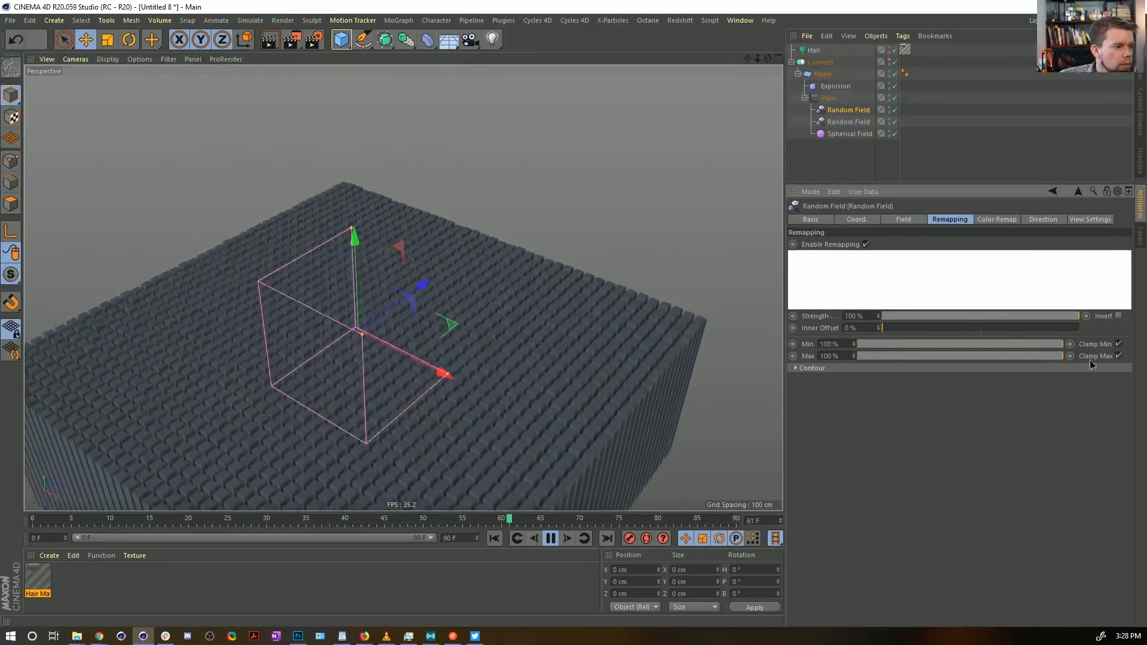
# Step: Set the upper Random Field's blending mode to Overlay in the Plain effector's falloff
pyautogui.click(831, 99)
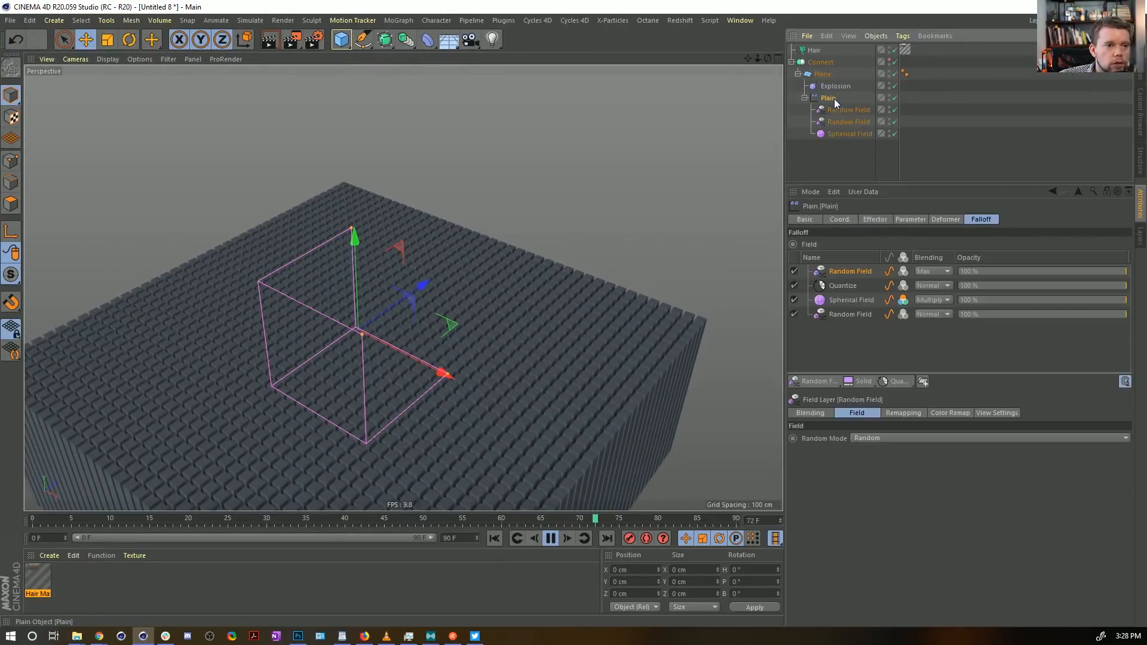
pyautogui.click(944, 271)
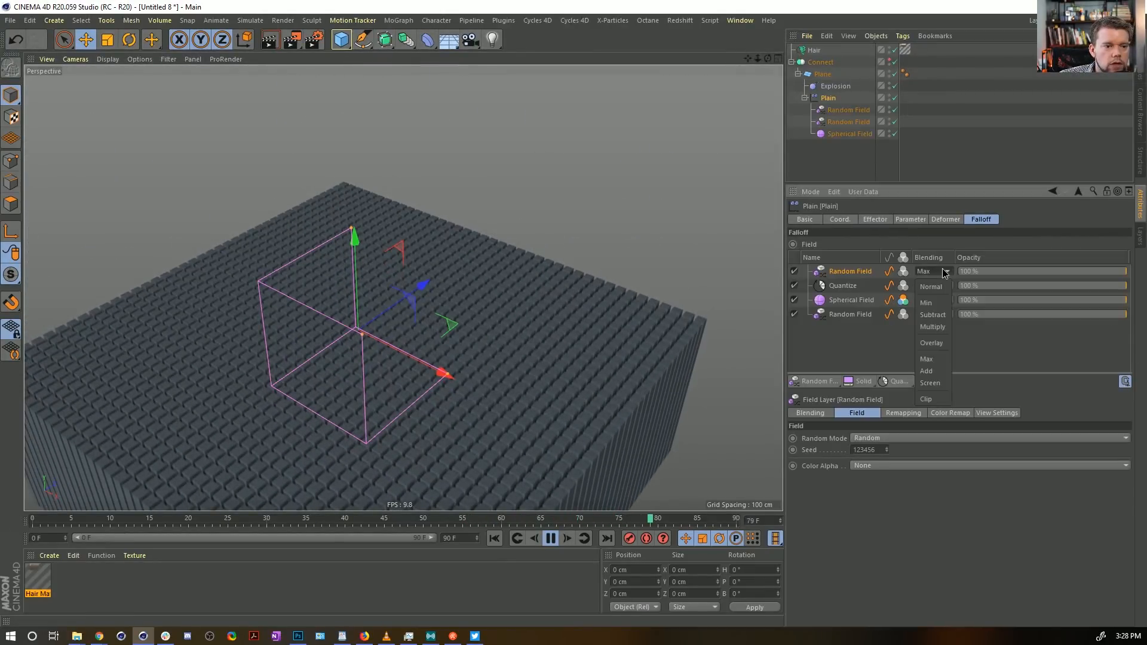
pyautogui.click(940, 344)
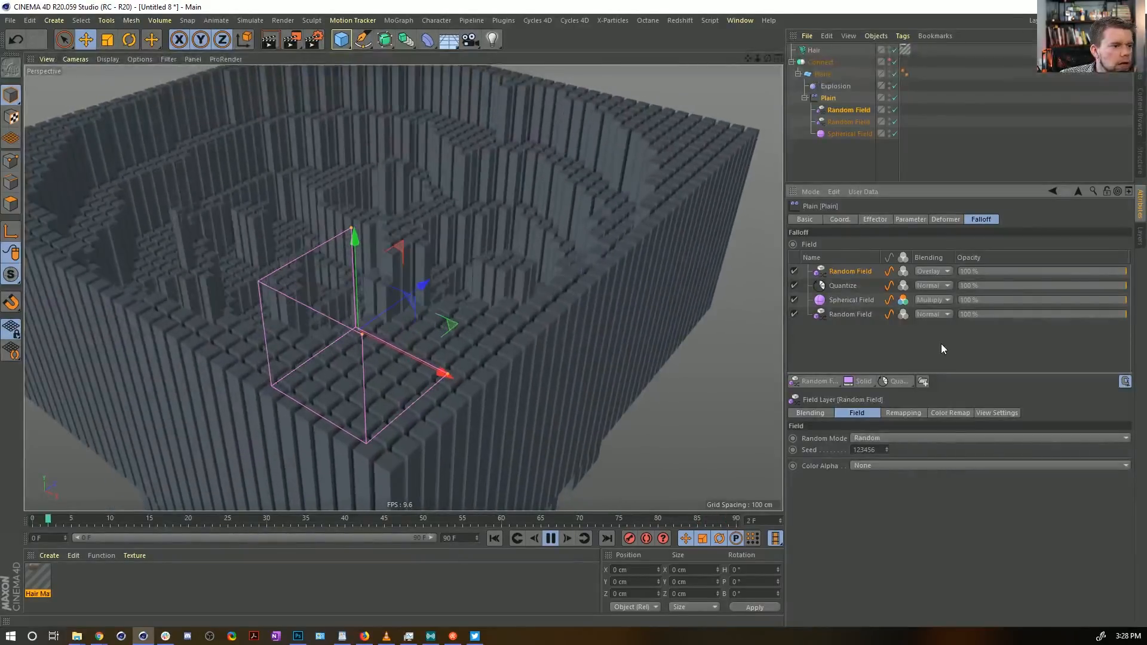
pyautogui.keyDown('alt'); pyautogui.moveTo(484, 176); pyautogui.dragTo(520, 261, button='middle'); pyautogui.keyUp('alt')
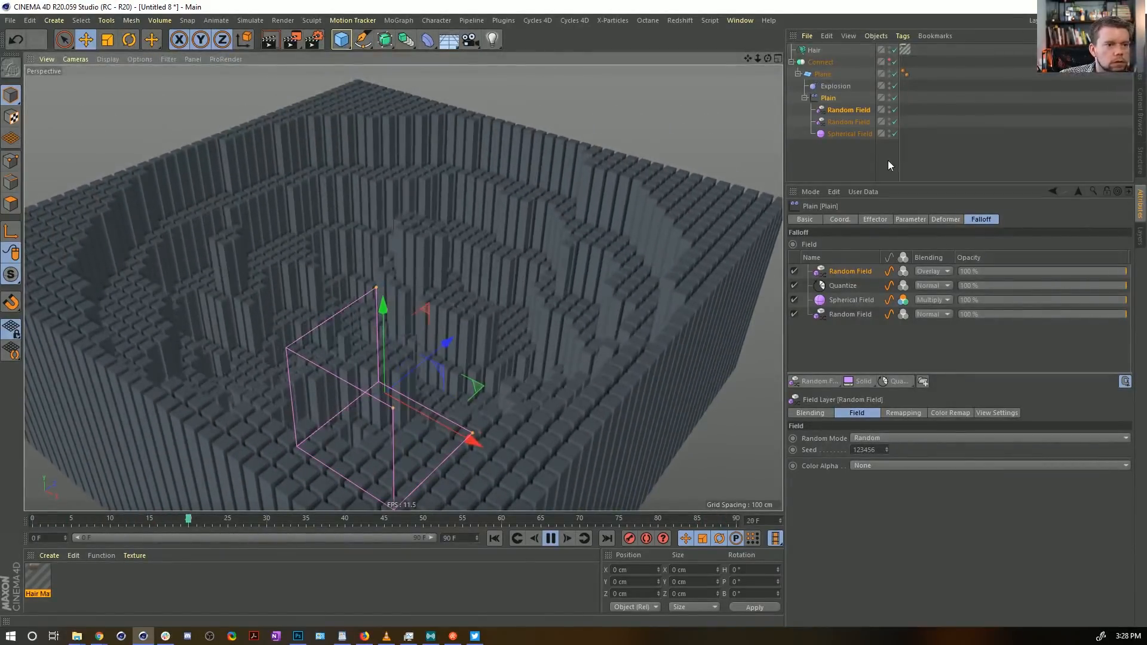
# Step: Try different remapping limits on the upper Random Field, ending with minimum 0% and maximum 100%
pyautogui.click(843, 110)
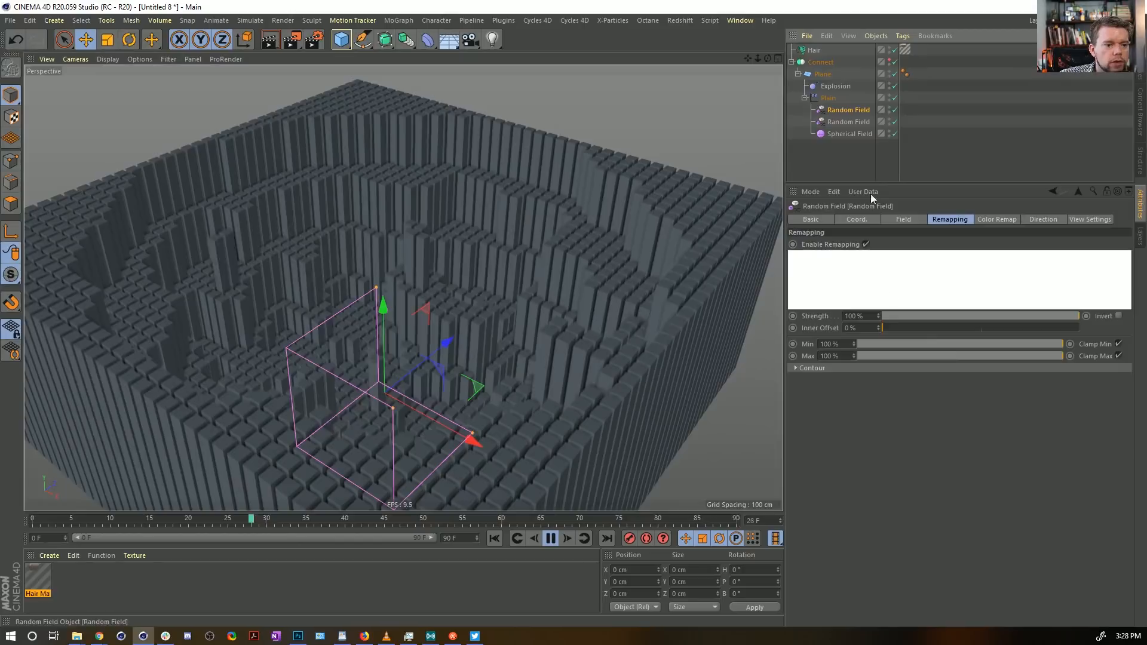
pyautogui.click(941, 344)
pyautogui.moveTo(941, 344); pyautogui.dragTo(867, 355)
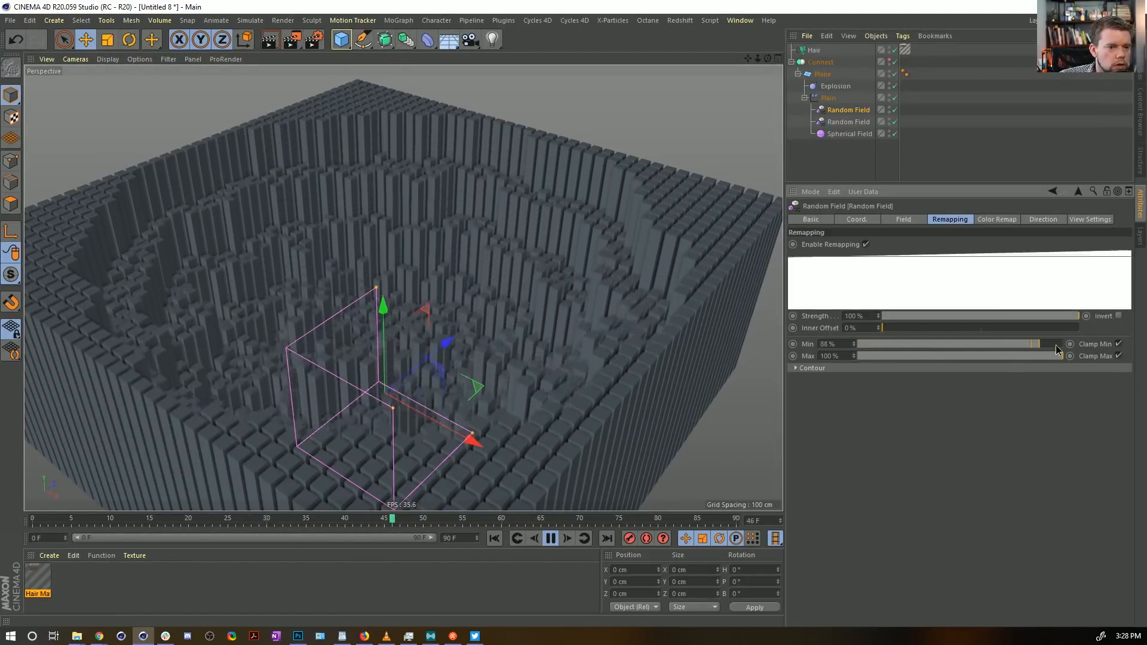
pyautogui.moveTo(1049, 343); pyautogui.dragTo(858, 344)
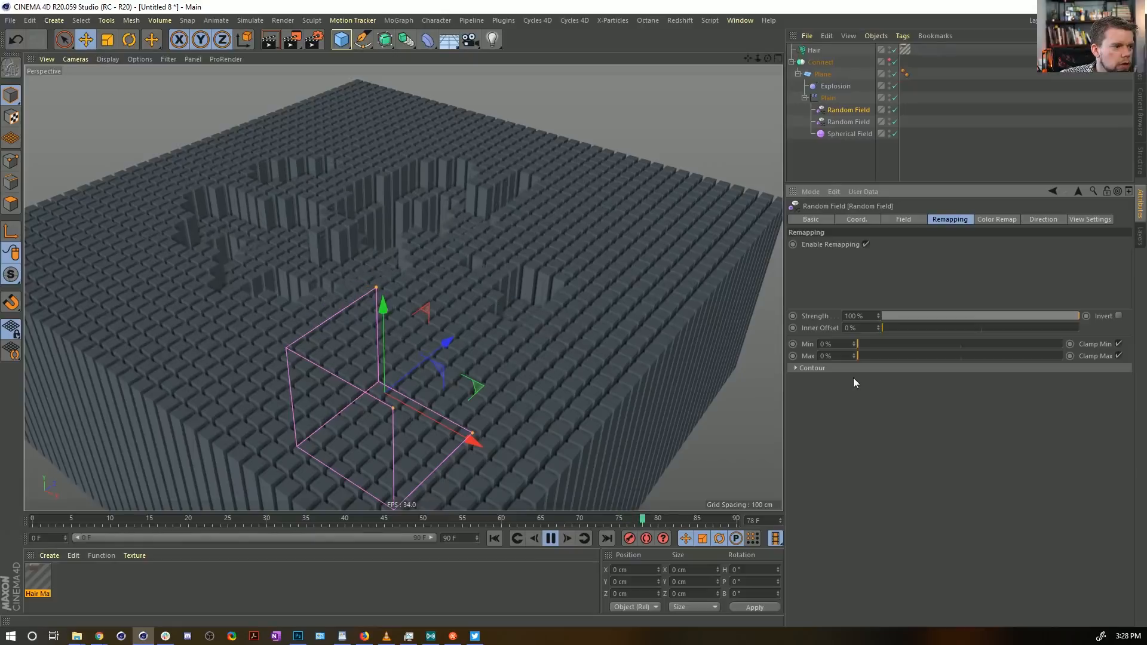
pyautogui.moveTo(870, 356); pyautogui.dragTo(1133, 357)
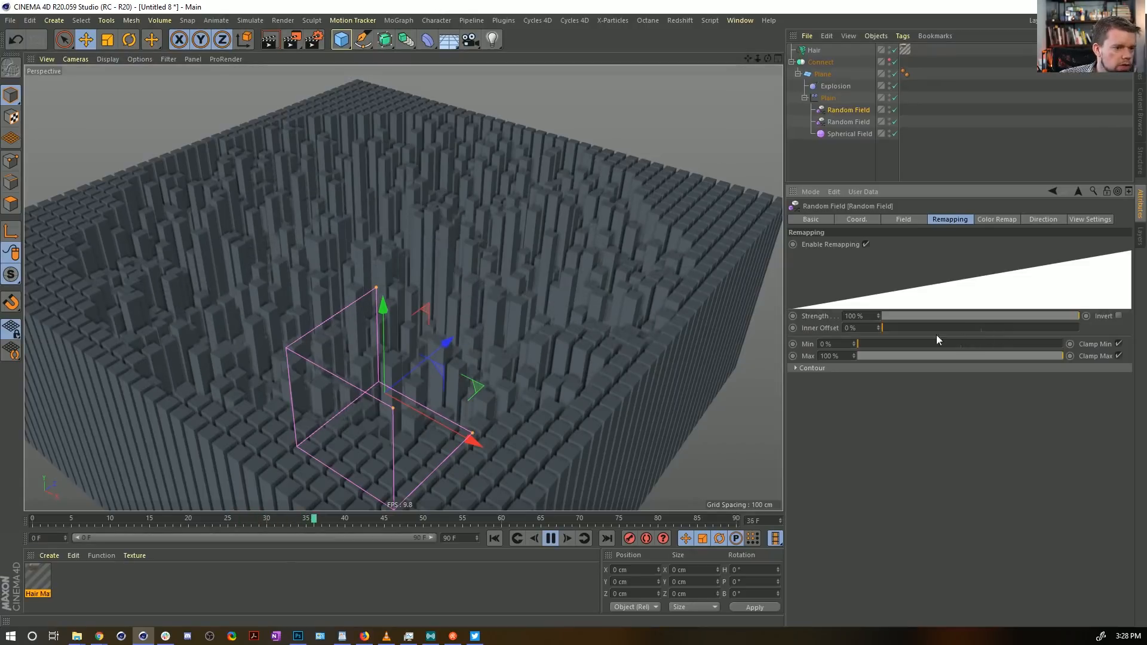
# Step: Blend the upper Random Field as Normal at about 5.2% opacity in the Plain effector's falloff and inspect the boxes
pyautogui.click(840, 101)
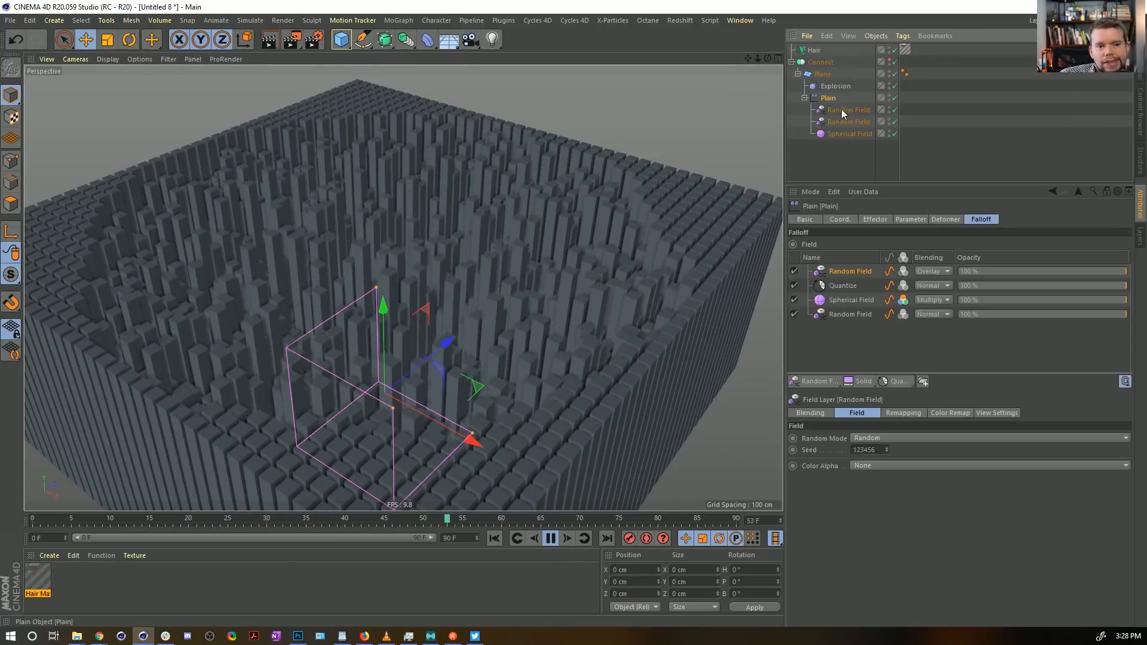
pyautogui.moveTo(984, 267); pyautogui.dragTo(931, 274)
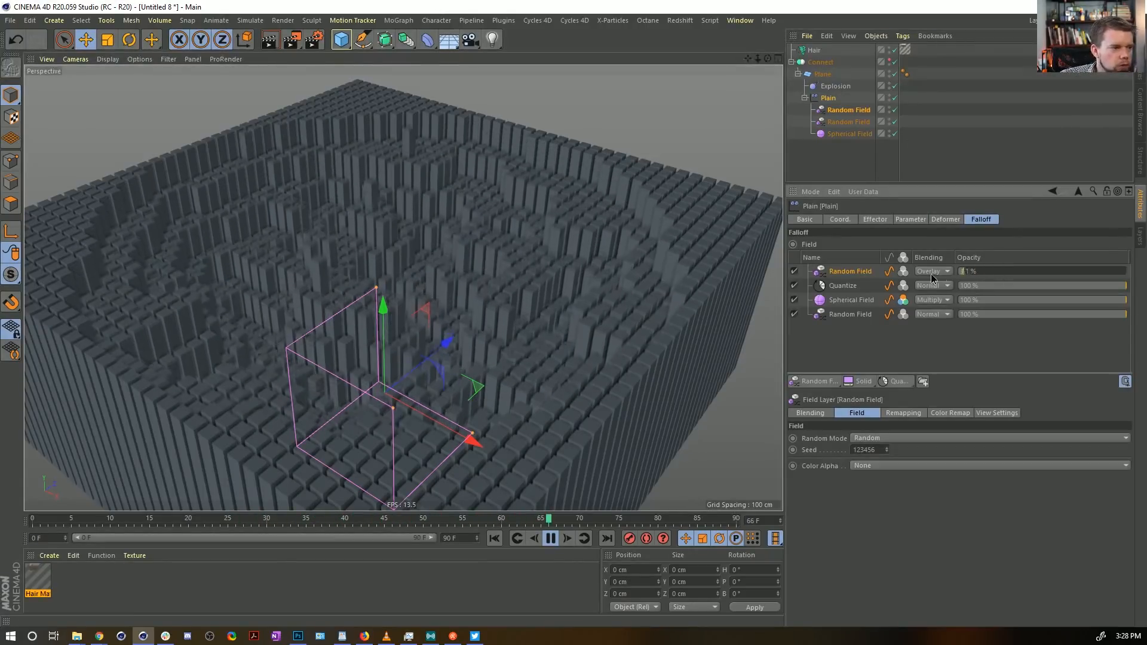
pyautogui.click(980, 271)
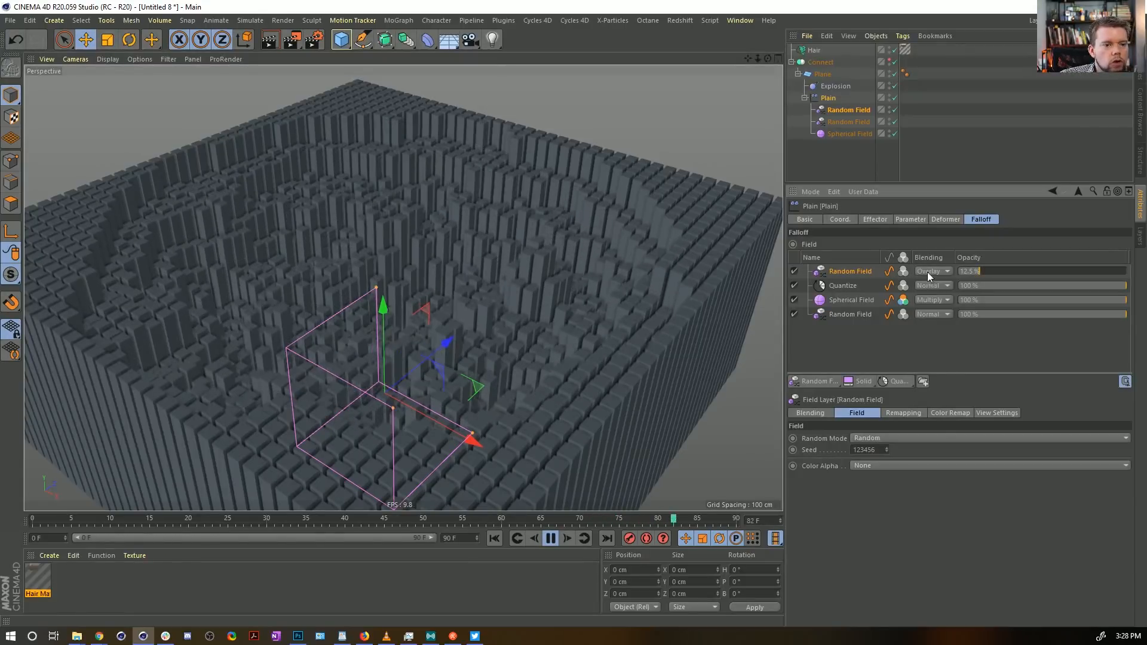
pyautogui.click(928, 284)
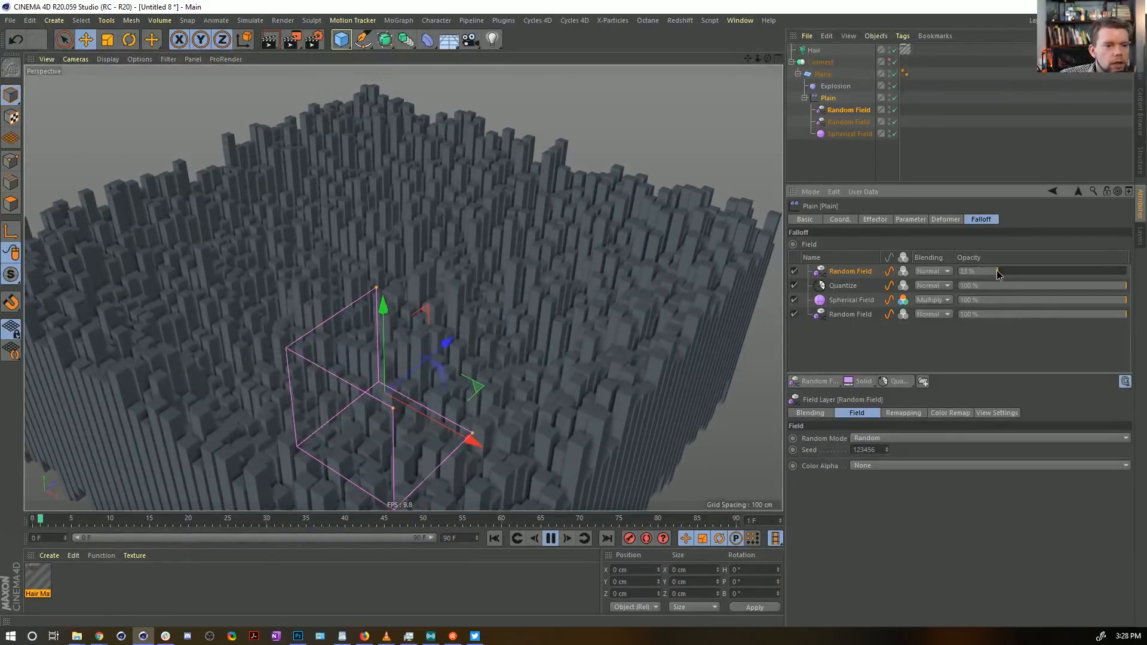
pyautogui.click(969, 272)
pyautogui.moveTo(969, 285)
pyautogui.mouseDown()
pyautogui.moveTo(935, 286)
pyautogui.moveTo(967, 288)
pyautogui.mouseUp()
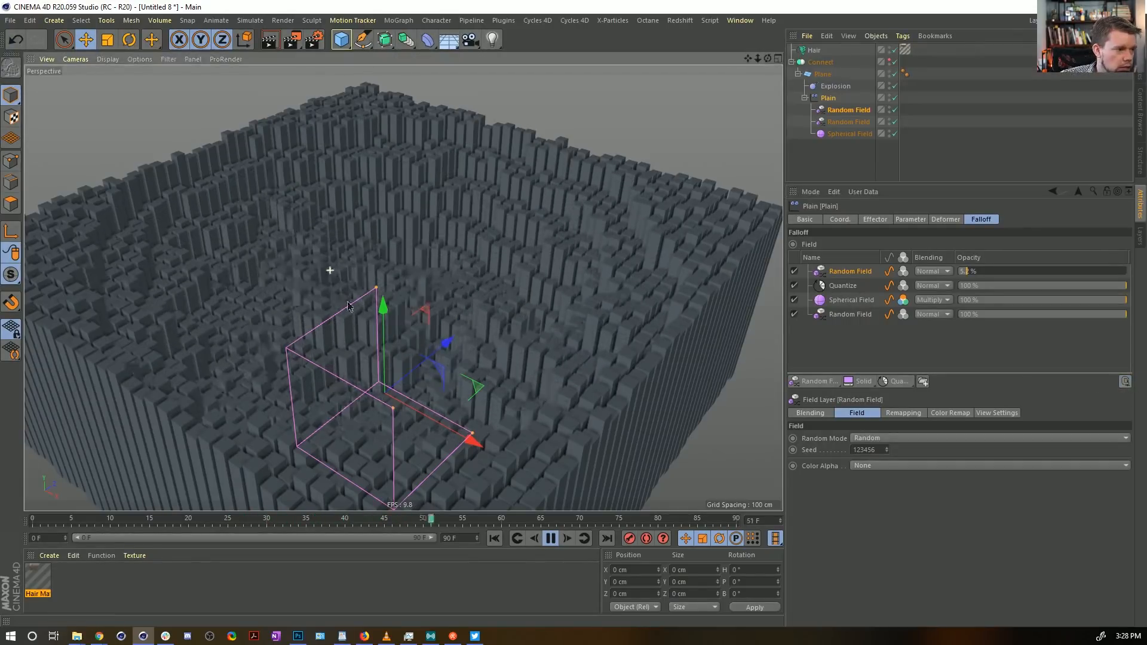
pyautogui.keyDown('alt'); pyautogui.moveTo(348, 305); pyautogui.dragTo(324, 262); pyautogui.keyUp('alt')
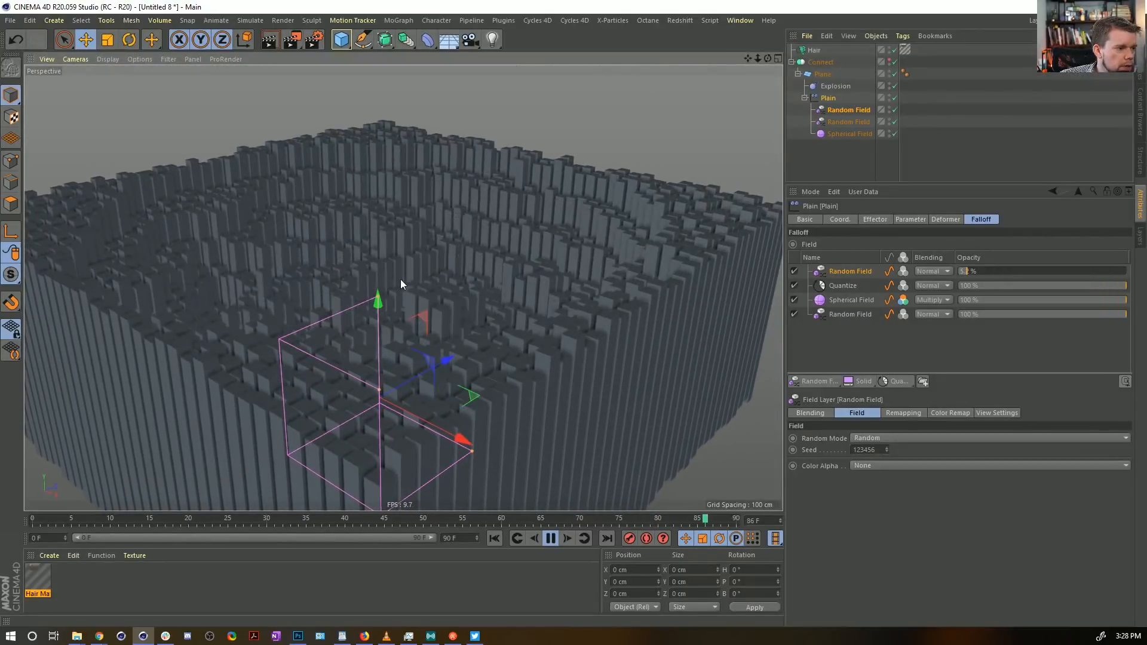
pyautogui.keyDown('alt'); pyautogui.moveTo(401, 280); pyautogui.dragTo(404, 288); pyautogui.keyUp('alt')
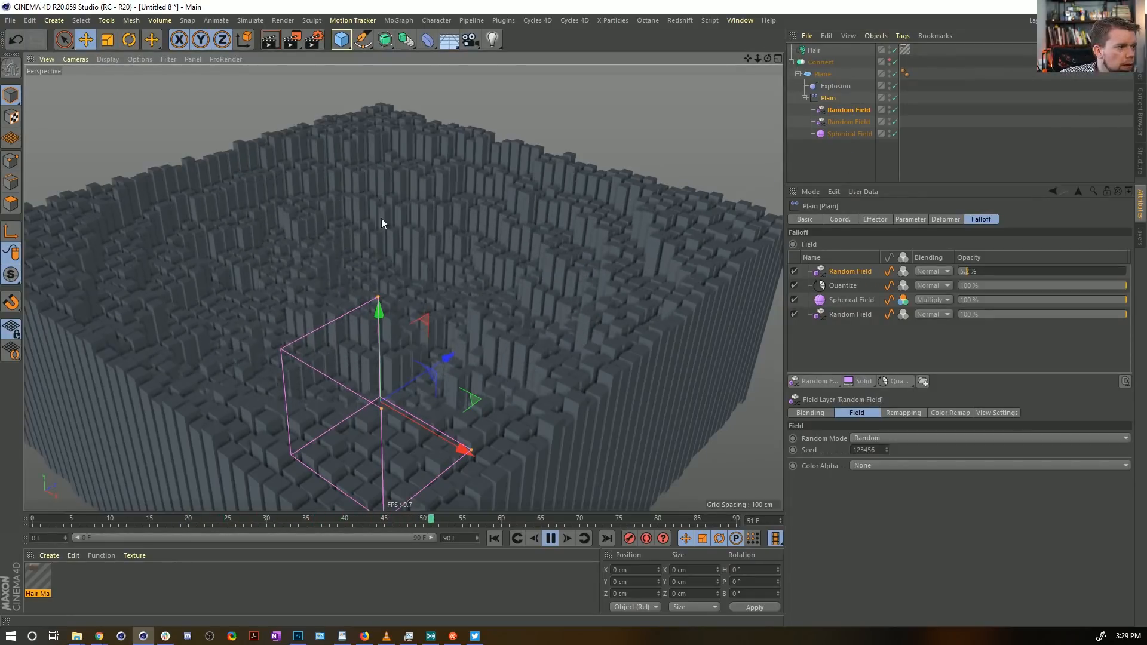
# Step: Add a Delay modifier above the falloff layers, in Spring mode with an effect strength of 5%
pyautogui.click(863, 381)
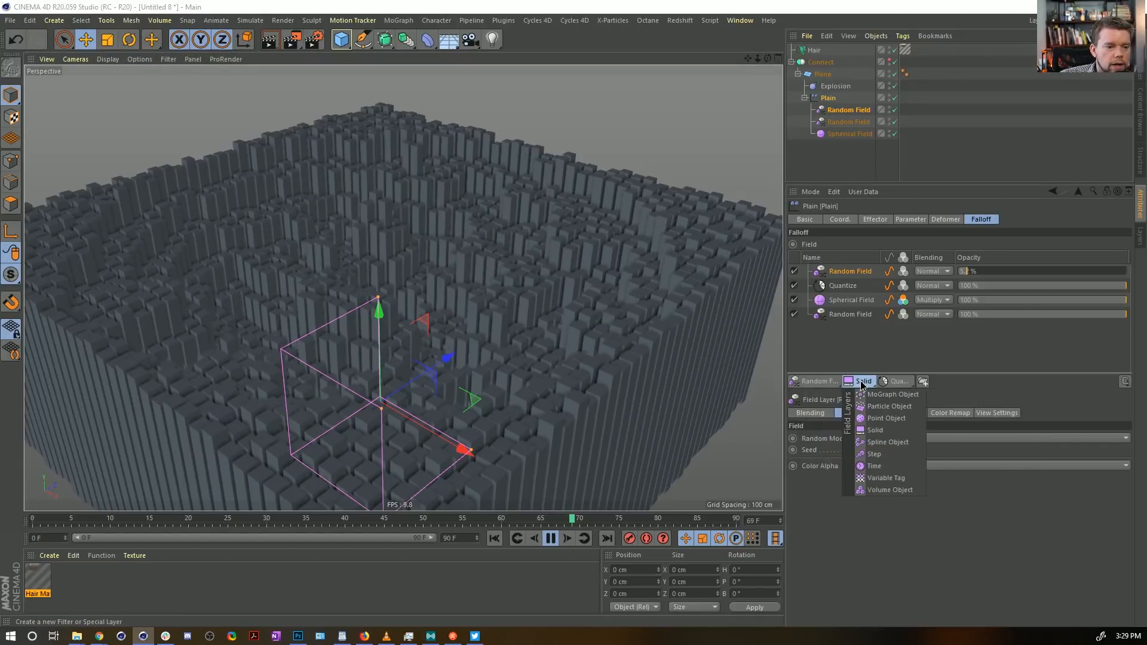
pyautogui.moveTo(893, 386)
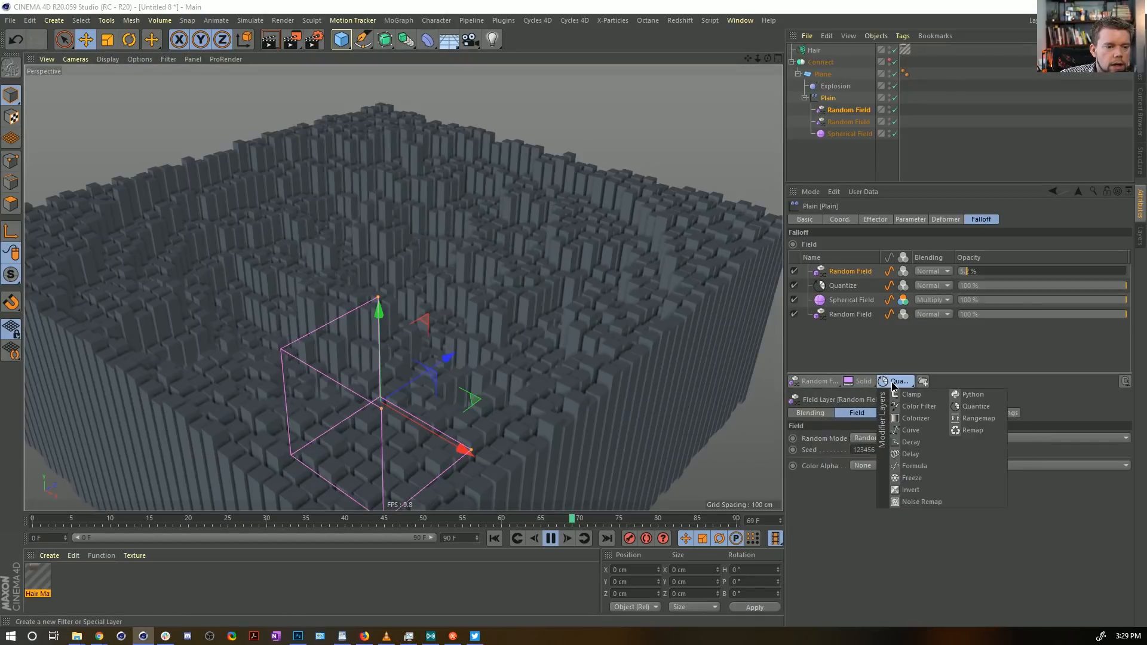
pyautogui.click(911, 454)
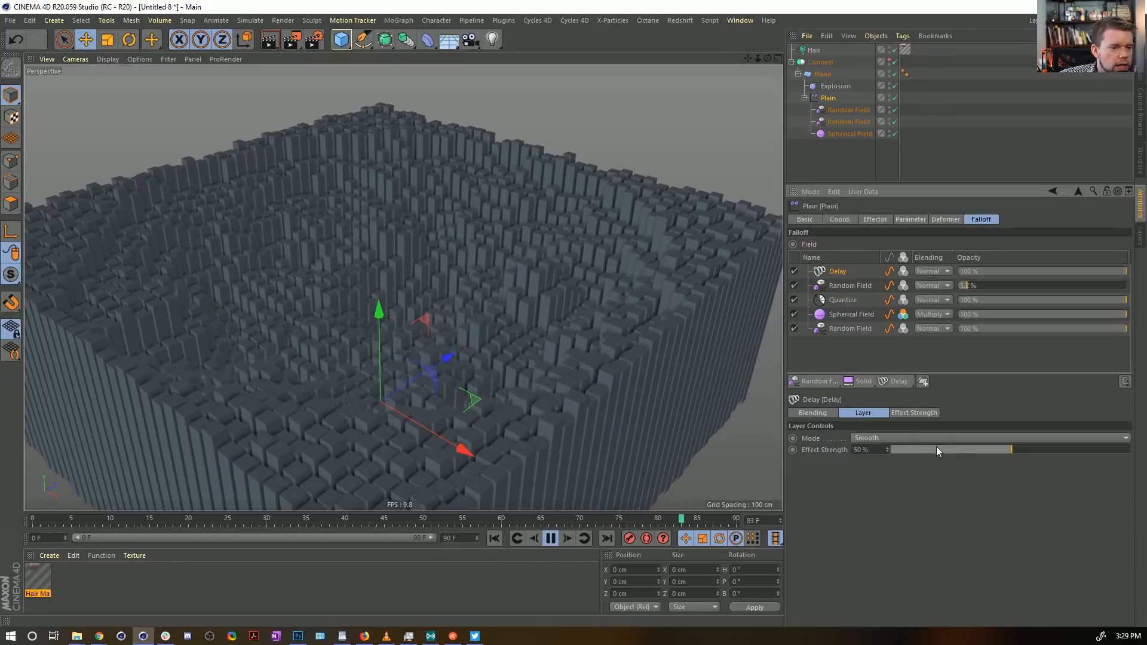
pyautogui.click(937, 439)
pyautogui.click(872, 476)
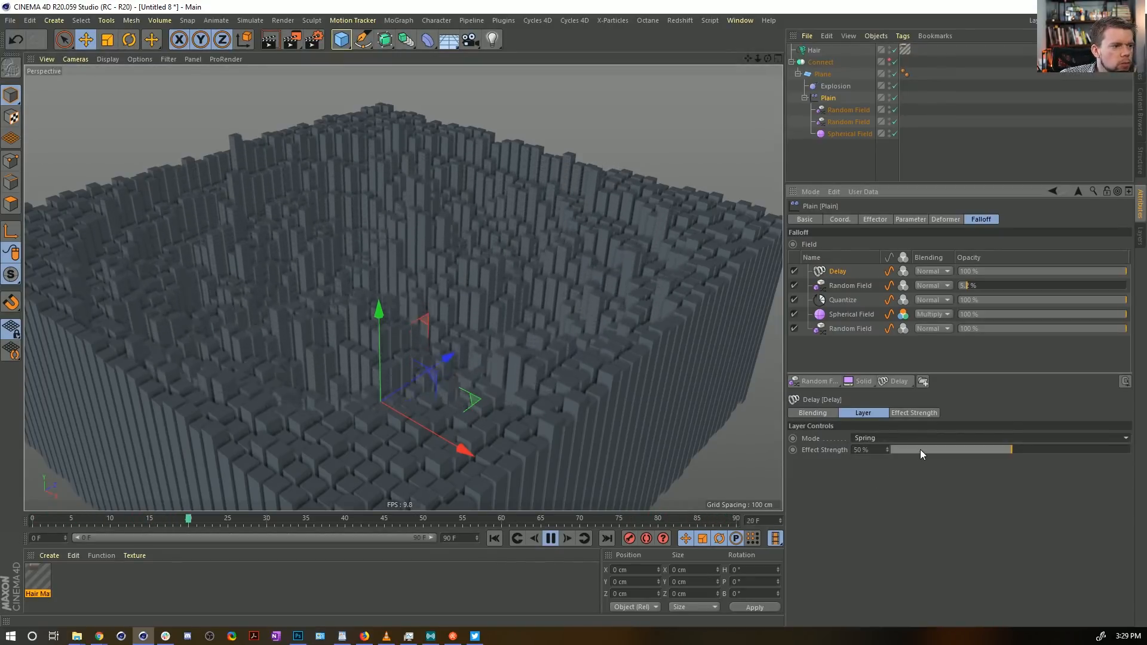
pyautogui.moveTo(920, 450); pyautogui.dragTo(899, 448)
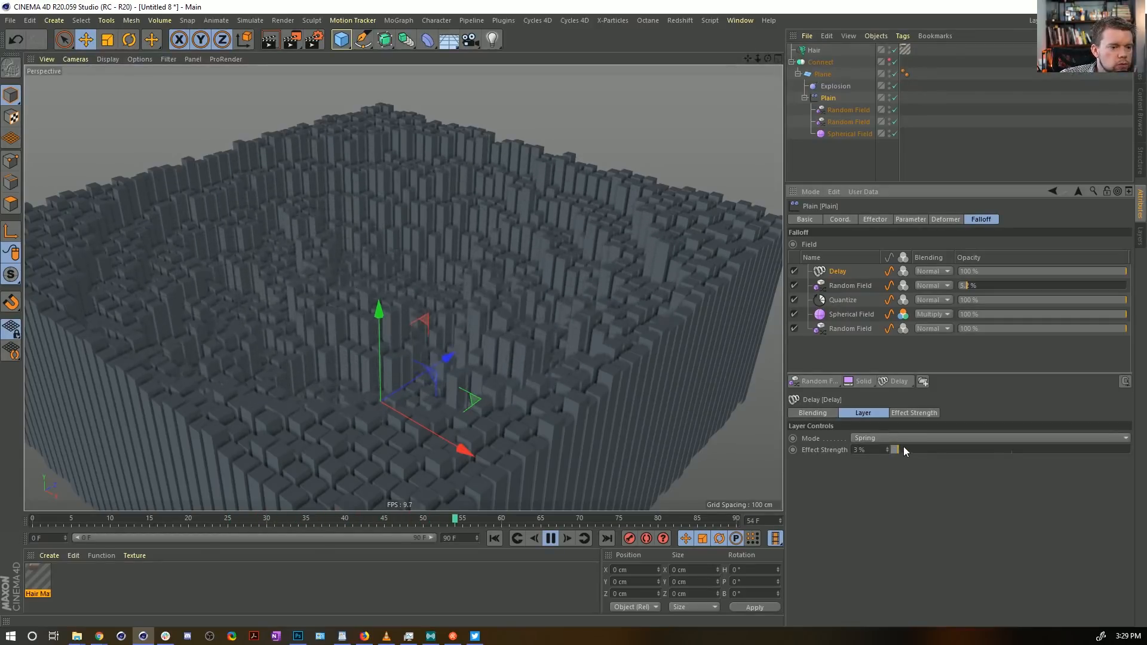
pyautogui.click(903, 448)
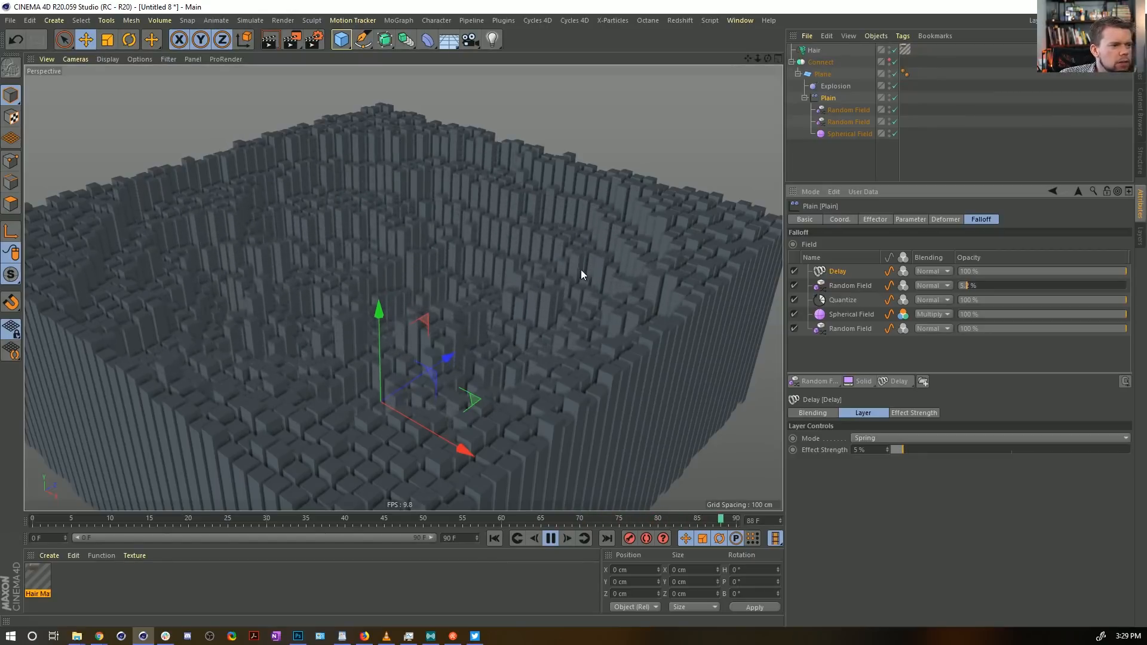
# Step: Disable the upper Random Field layer and set the Delay modifier's effect strength to 2%
pyautogui.click(794, 287)
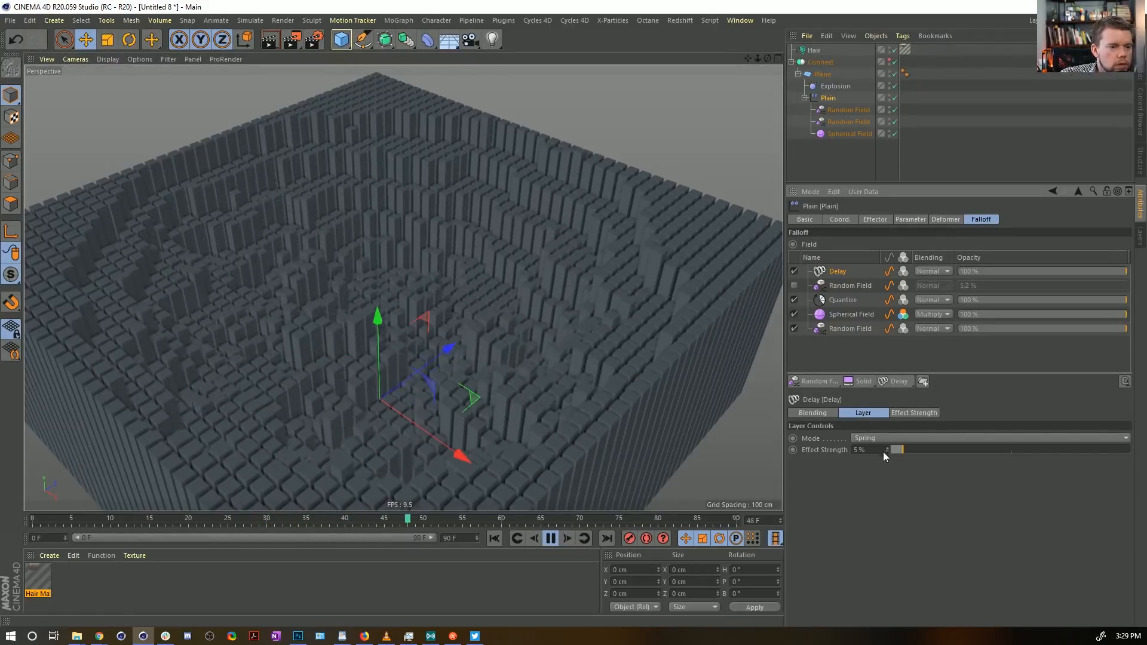
pyautogui.moveTo(880, 451); pyautogui.dragTo(822, 453)
pyautogui.write('2')
pyautogui.press('Return')
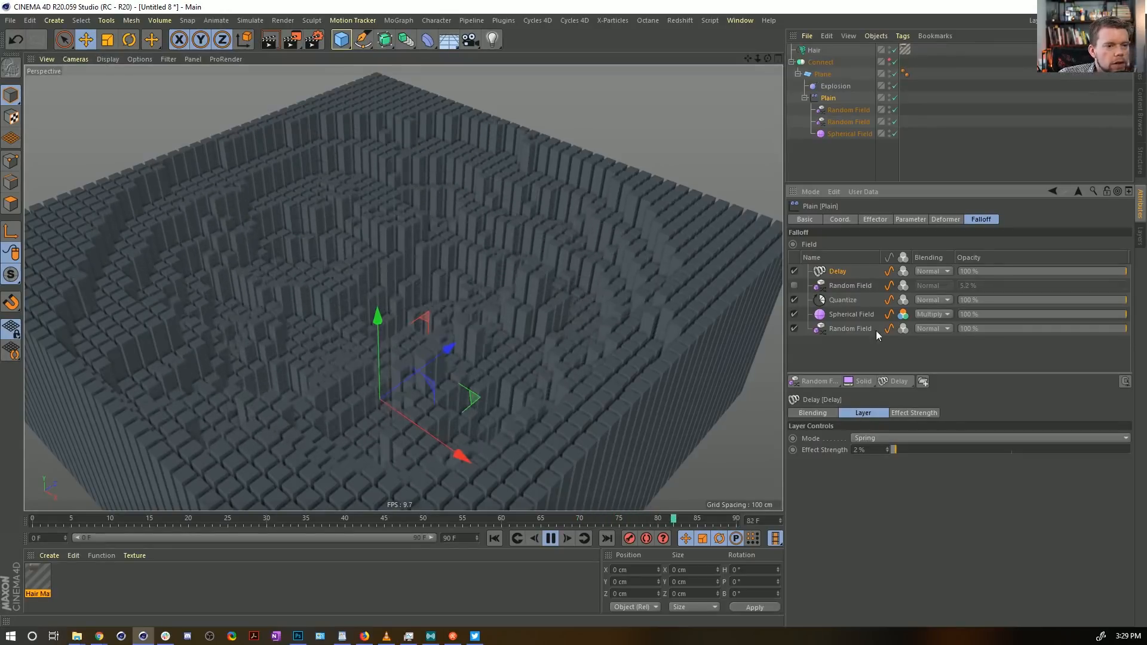
# Step: Compare the box animation with the Delay layer off and on, inspecting the motion from several angles
pyautogui.click(794, 271)
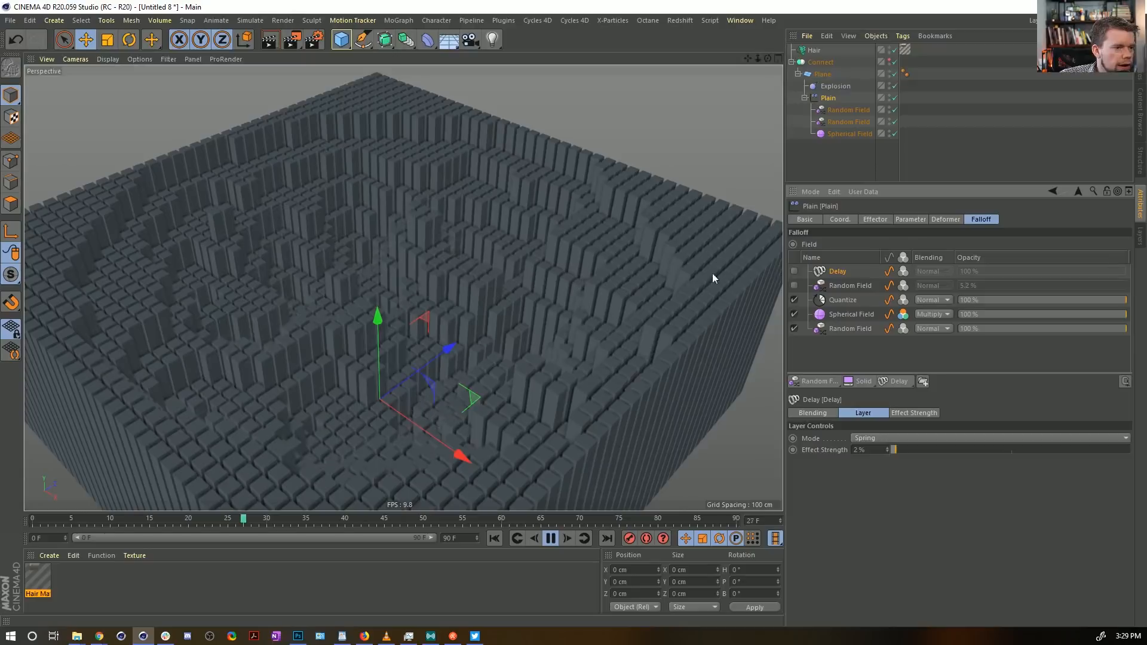
pyautogui.click(794, 271)
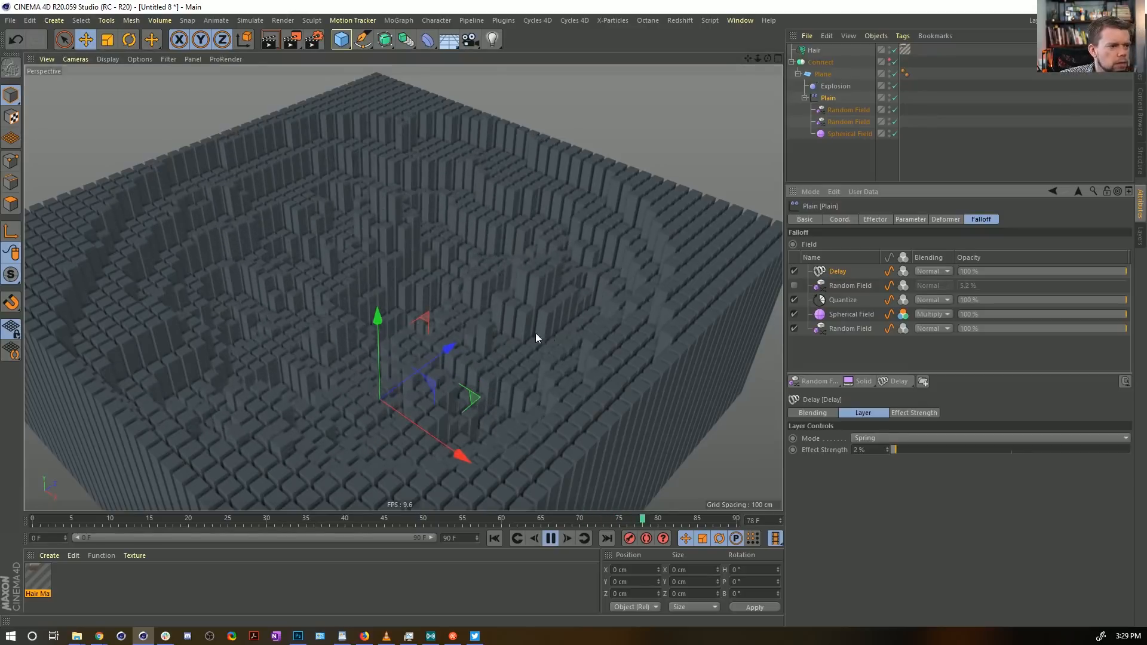
pyautogui.keyDown('alt'); pyautogui.moveTo(536, 334); pyautogui.dragTo(442, 262); pyautogui.keyUp('alt')
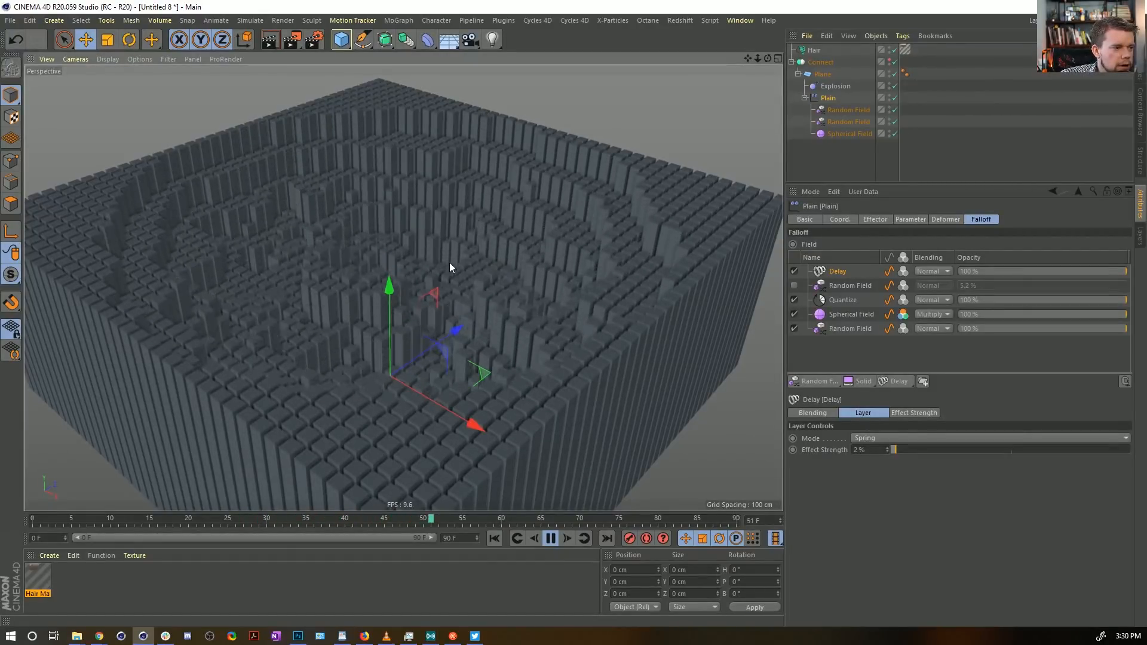
pyautogui.keyDown('alt'); pyautogui.moveTo(449, 267); pyautogui.dragTo(410, 316); pyautogui.keyUp('alt')
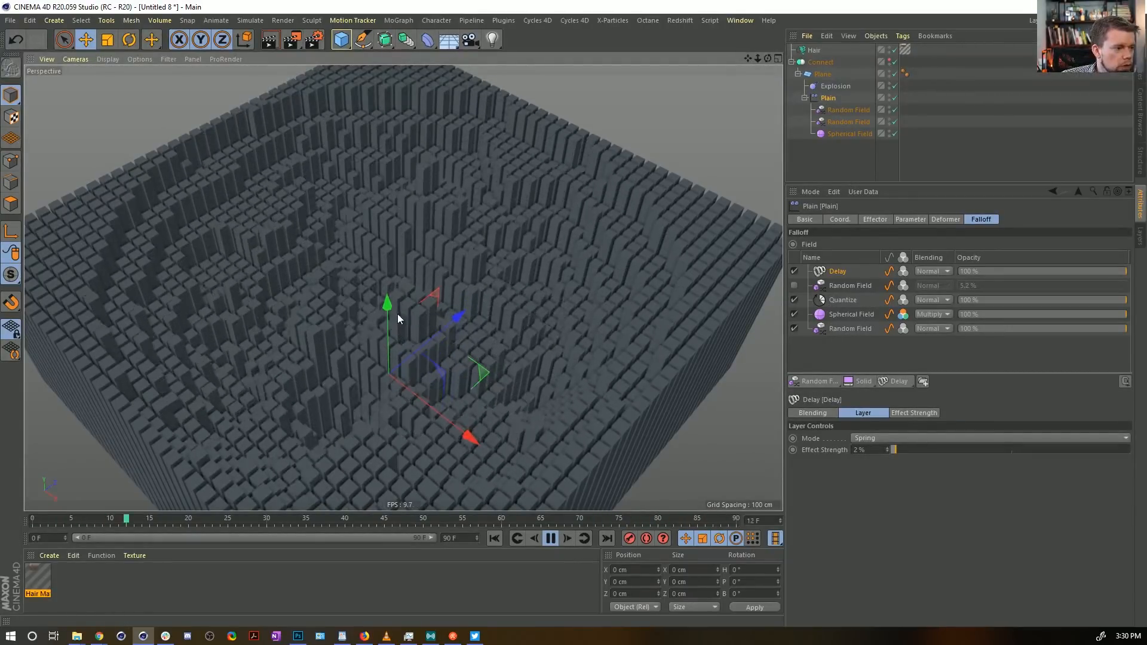
pyautogui.keyDown('alt'); pyautogui.moveTo(398, 315); pyautogui.dragTo(366, 299); pyautogui.keyUp('alt')
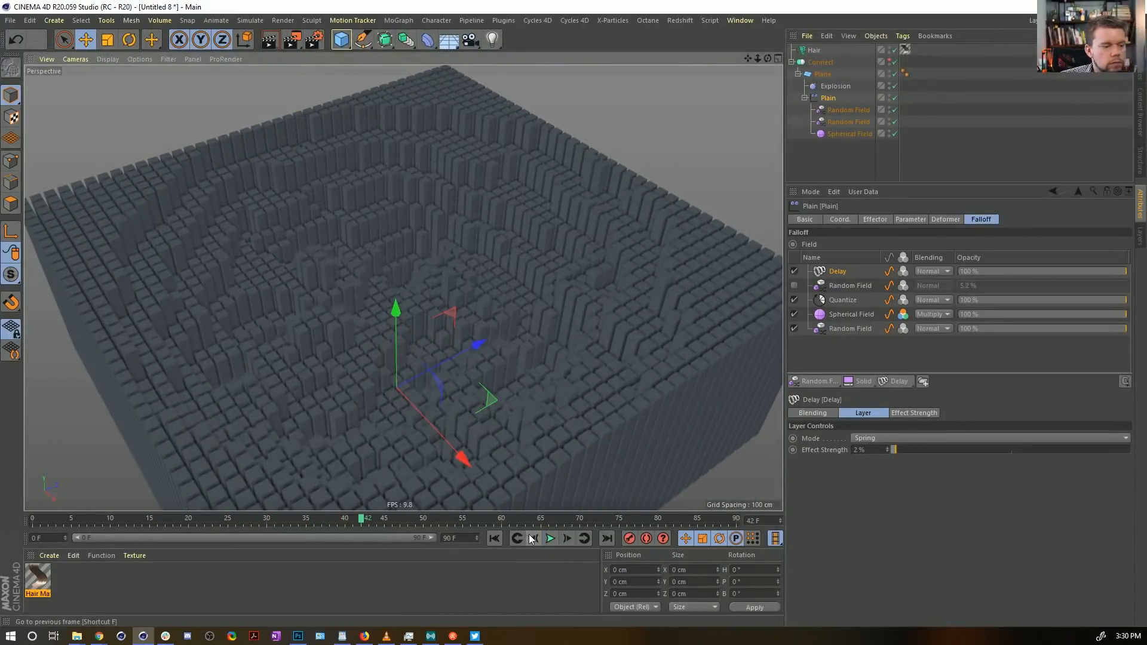
# Step: Return the animation to frame 0 and save the scene in SceneFiles as [2b]BuildingDance.c4d
pyautogui.click(492, 539)
pyautogui.hotkey('ctrl', 's')
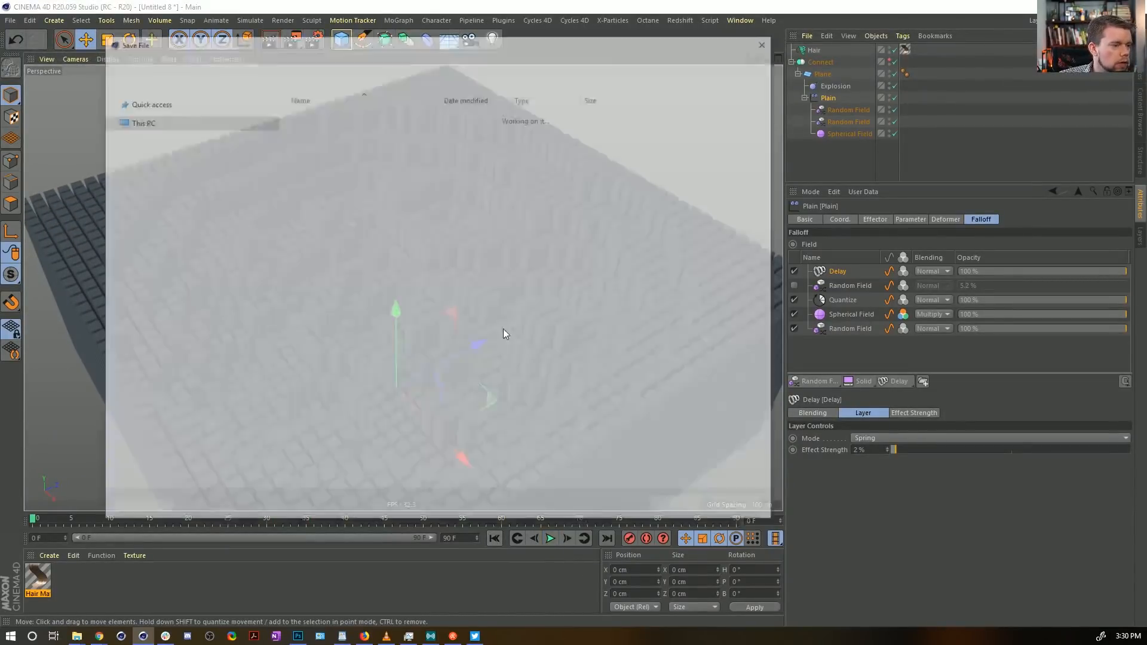
pyautogui.click(335, 164)
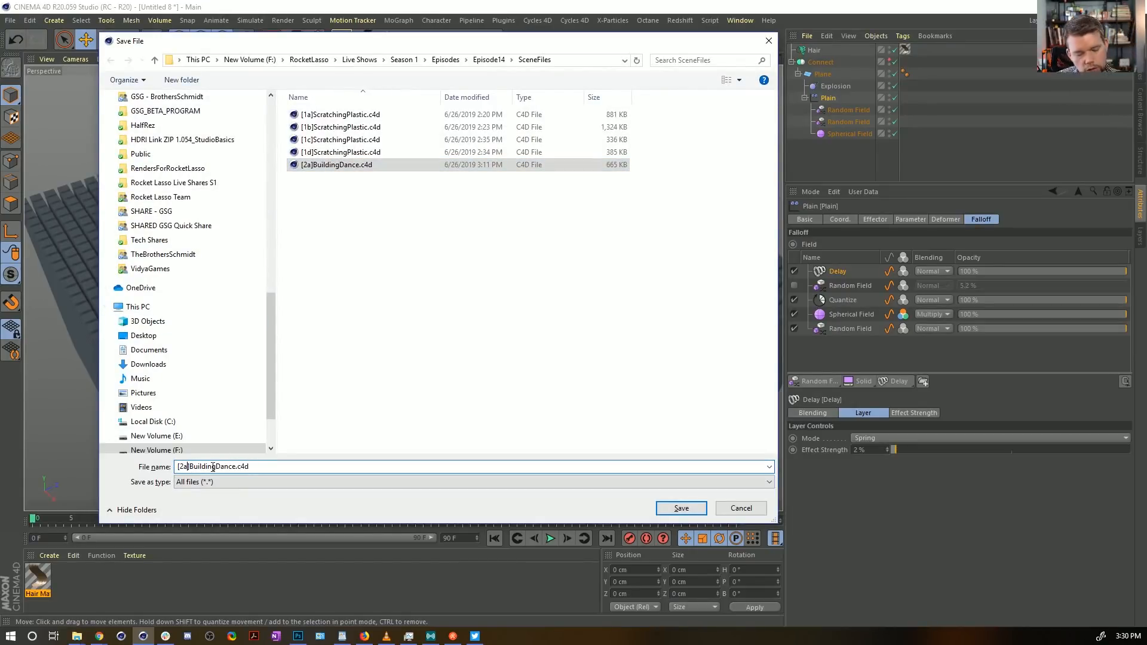
pyautogui.press('Return')
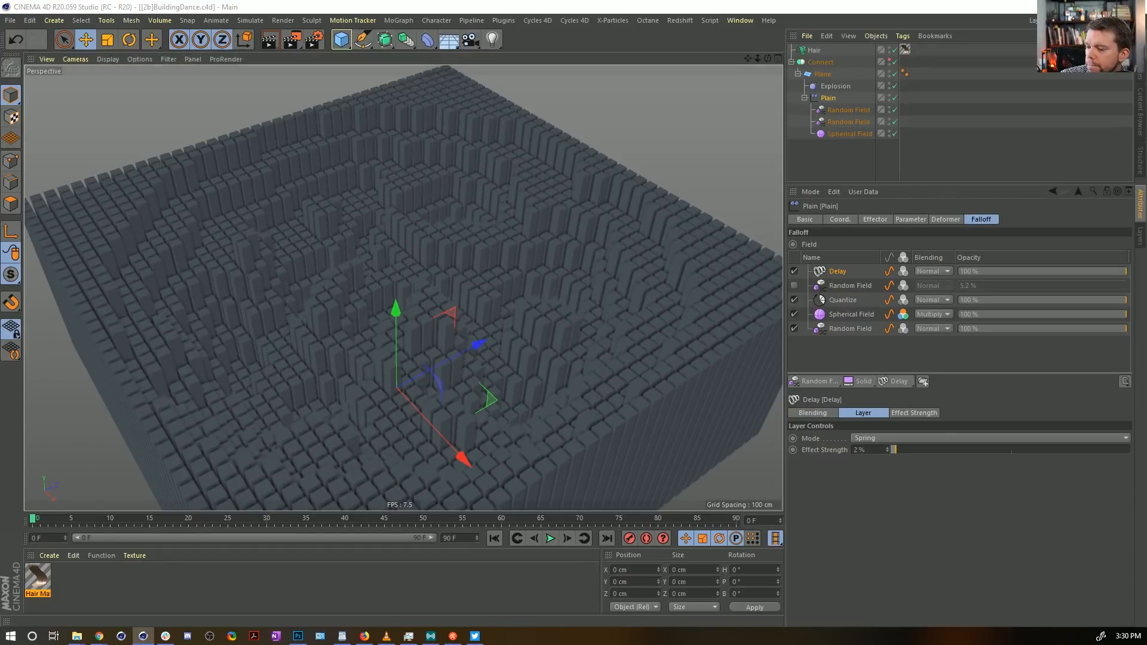
pyautogui.keyDown('alt'); pyautogui.moveTo(505, 233); pyautogui.dragTo(478, 469); pyautogui.keyUp('alt')
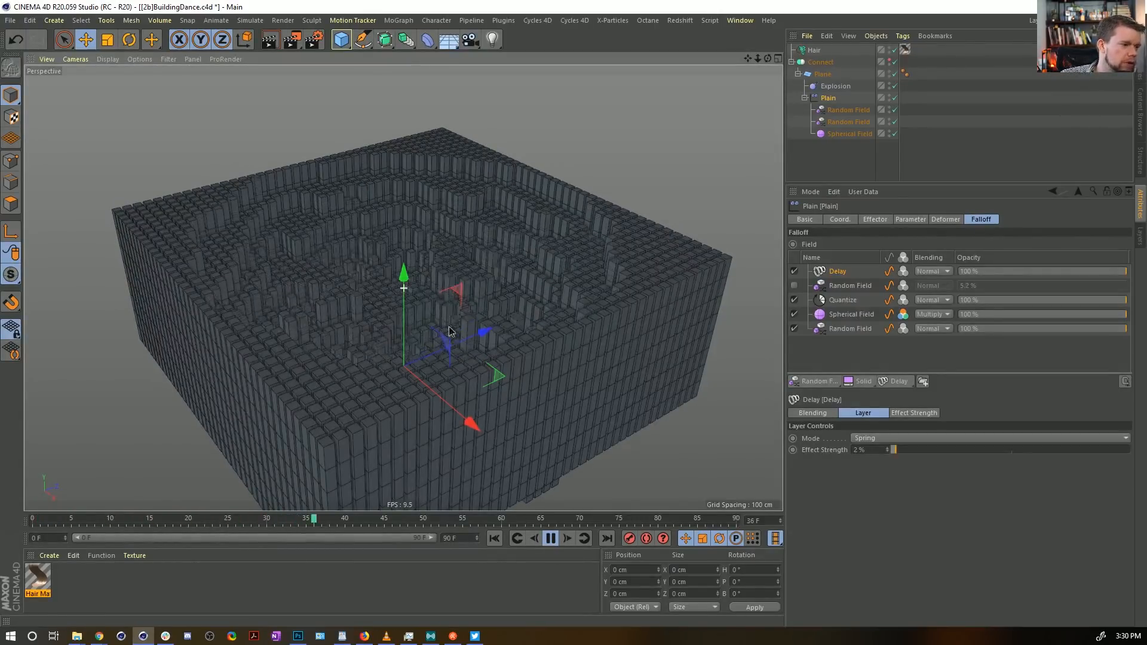
# Step: Set the Hair object's guide segments to 1 and inspect the playing animation from several angles
pyautogui.keyDown('alt'); pyautogui.moveTo(455, 303); pyautogui.dragTo(442, 260); pyautogui.keyUp('alt')
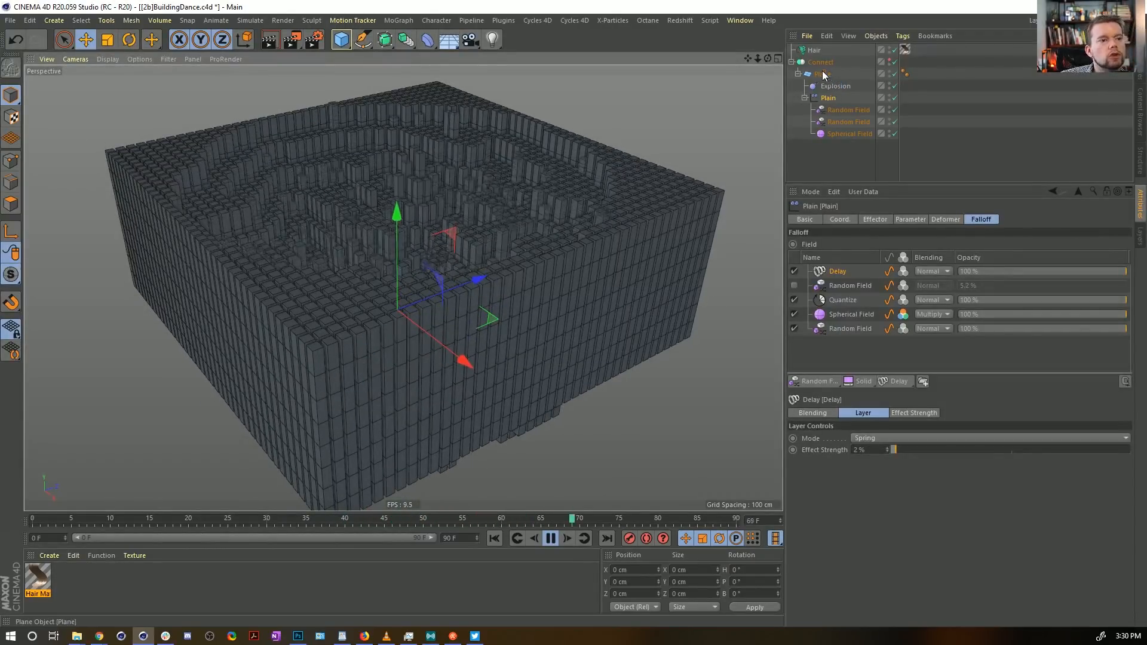
pyautogui.click(817, 51)
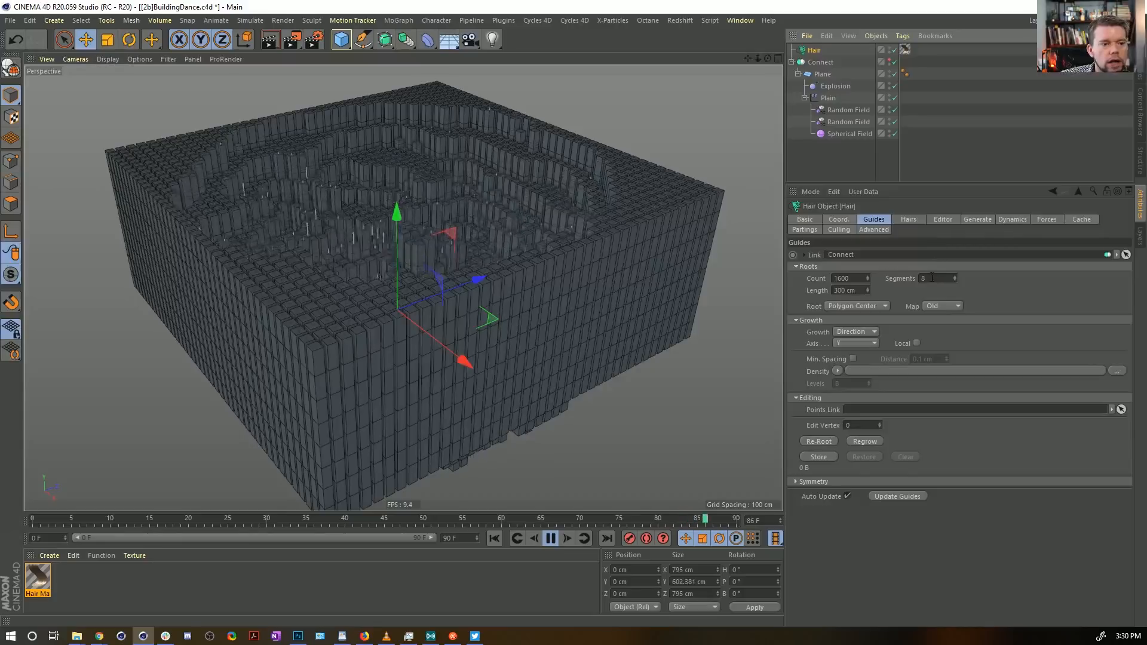
pyautogui.doubleClick(932, 277)
pyautogui.write('1')
pyautogui.press('Return')
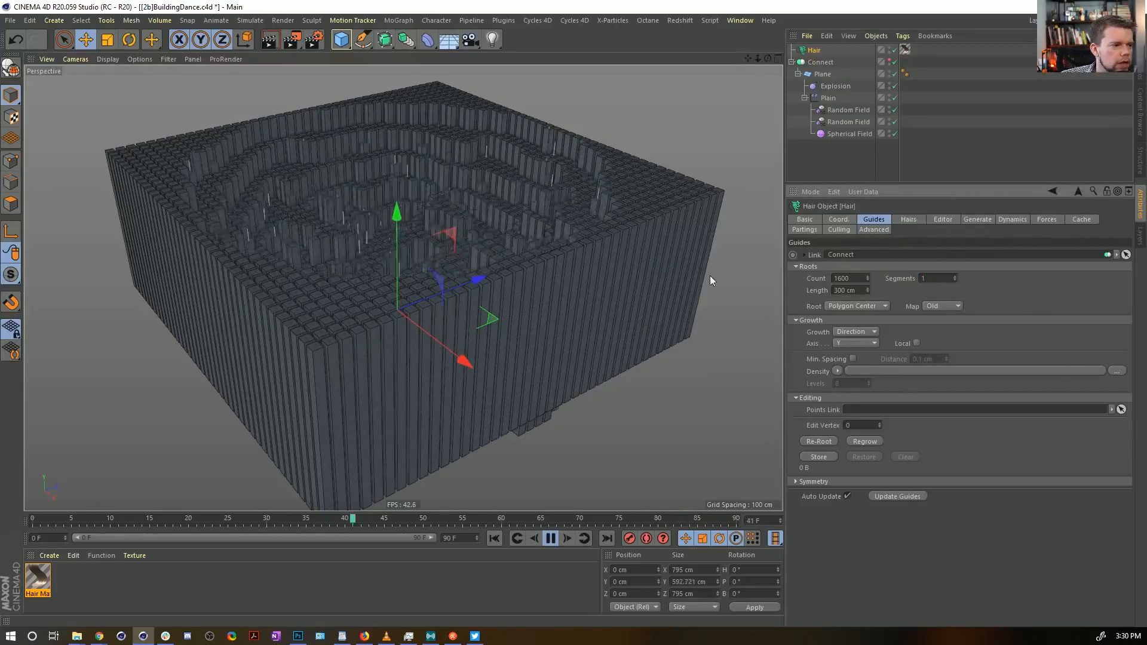
pyautogui.click(941, 146)
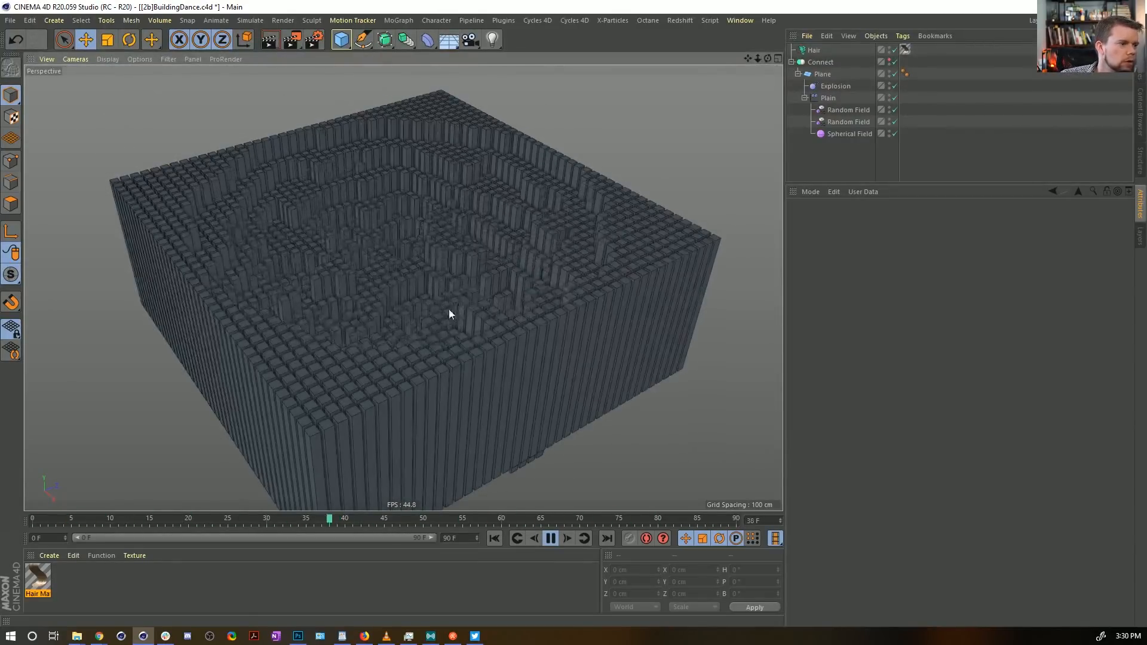
pyautogui.keyDown('alt'); pyautogui.moveTo(449, 309); pyautogui.dragTo(574, 294, button='right'); pyautogui.keyUp('alt')
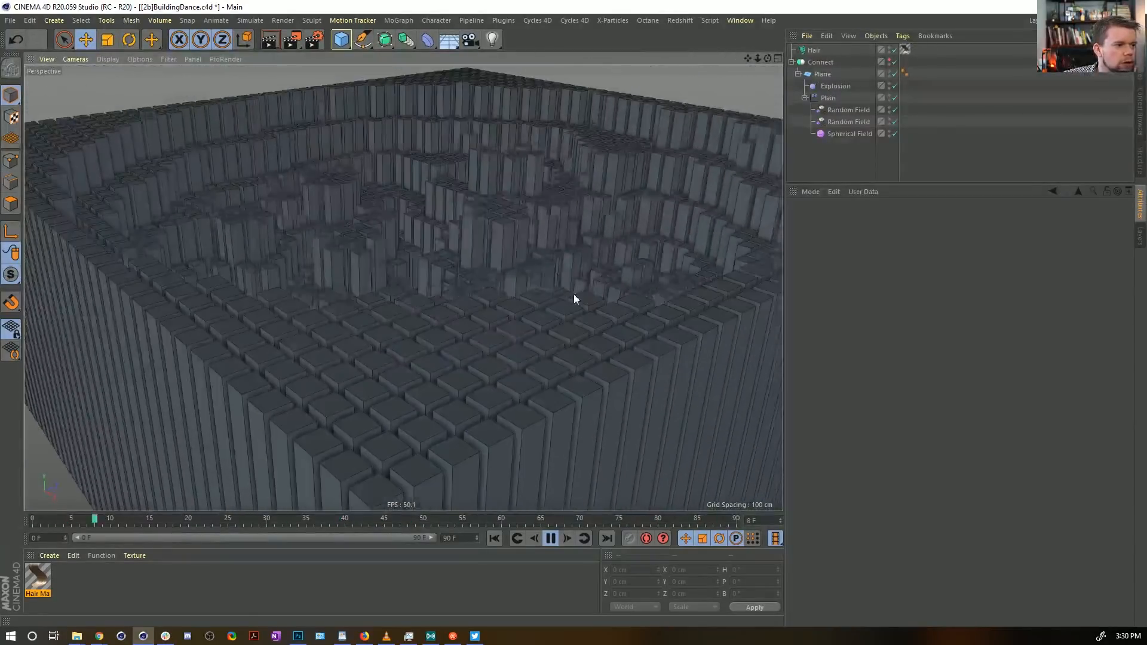
pyautogui.keyDown('alt'); pyautogui.moveTo(573, 294); pyautogui.dragTo(539, 342); pyautogui.keyUp('alt')
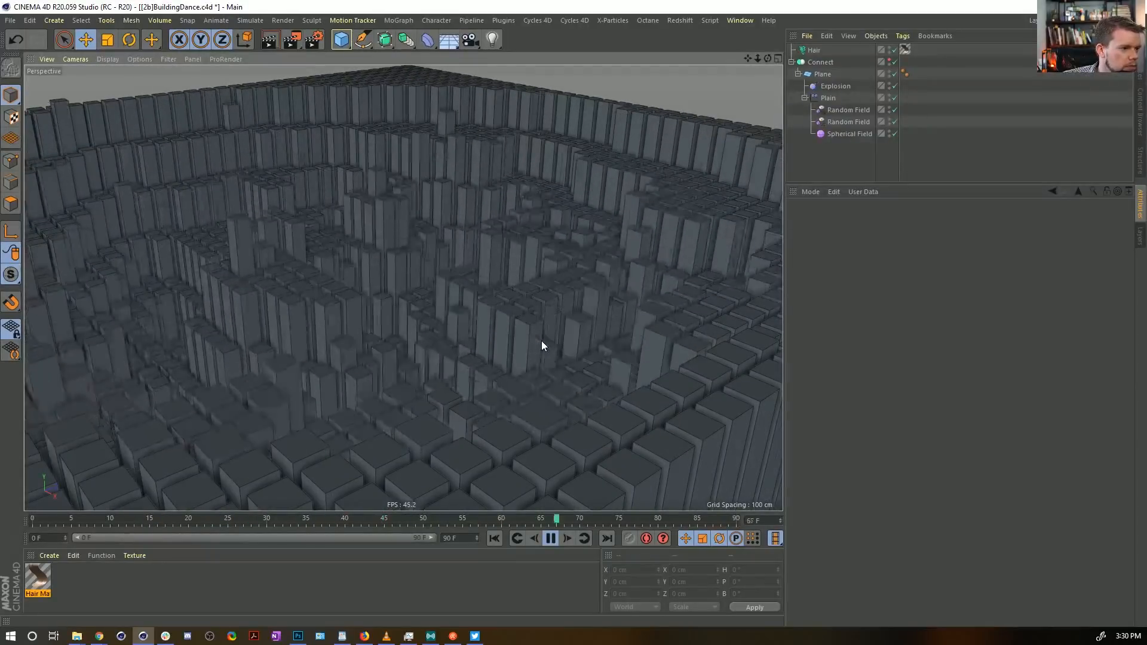
pyautogui.keyDown('alt'); pyautogui.moveTo(443, 184); pyautogui.dragTo(436, 290, button='right'); pyautogui.keyUp('alt')
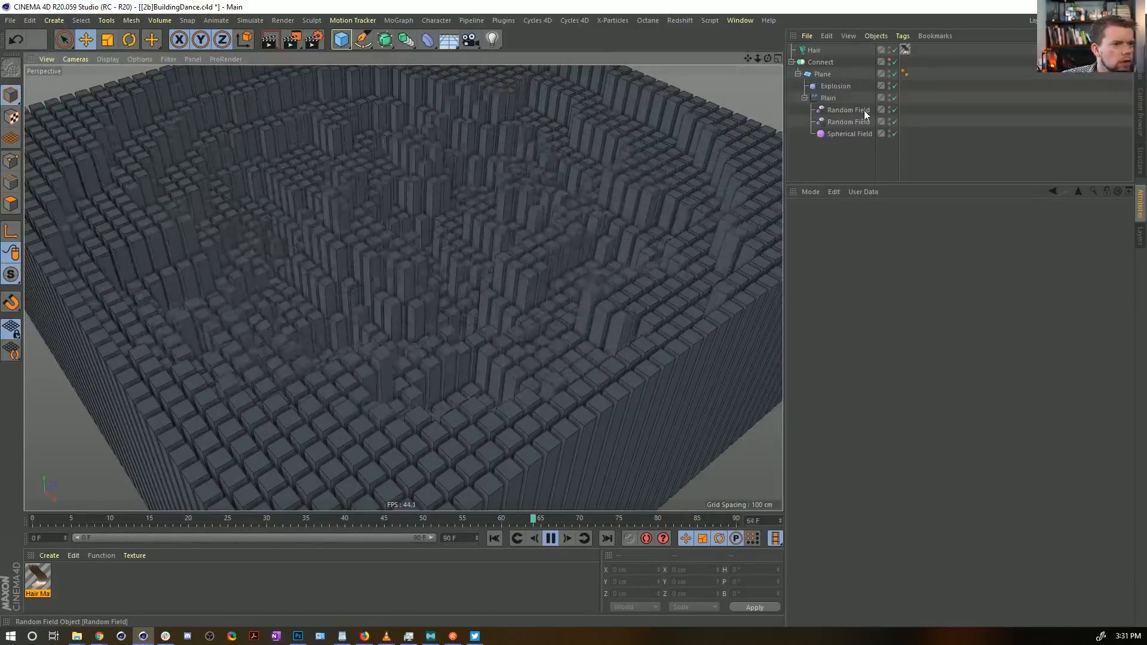
# Step: Disable the lower Random Field object and set the Spherical Field layer's blending to Normal in the Plain effector's falloff
pyautogui.click(894, 122)
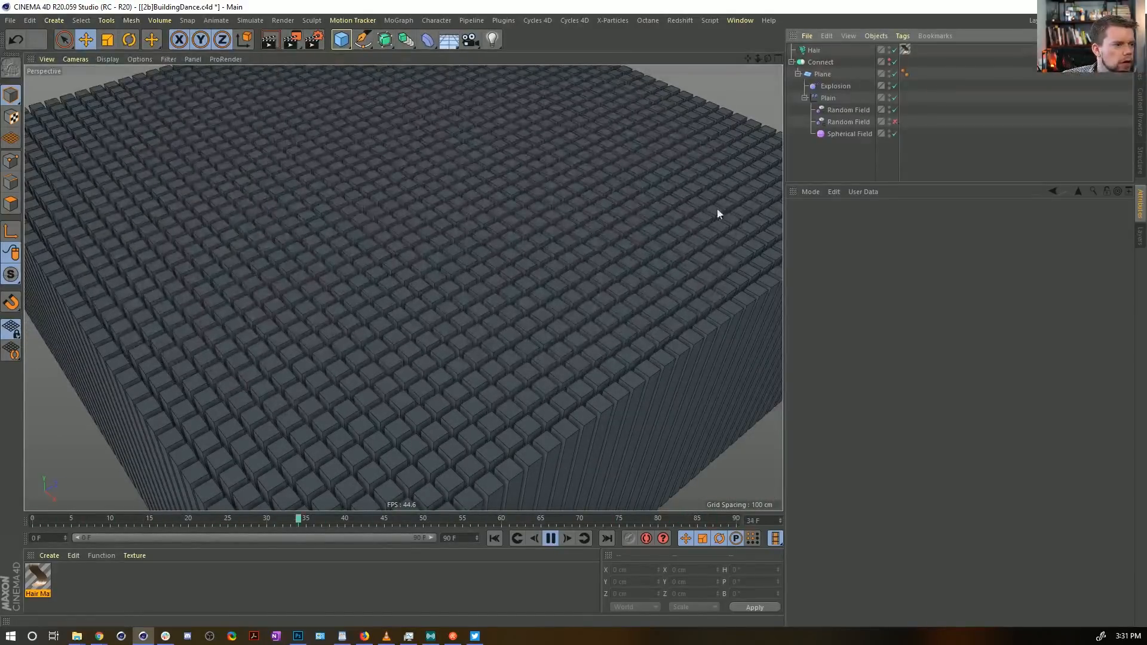
pyautogui.click(853, 133)
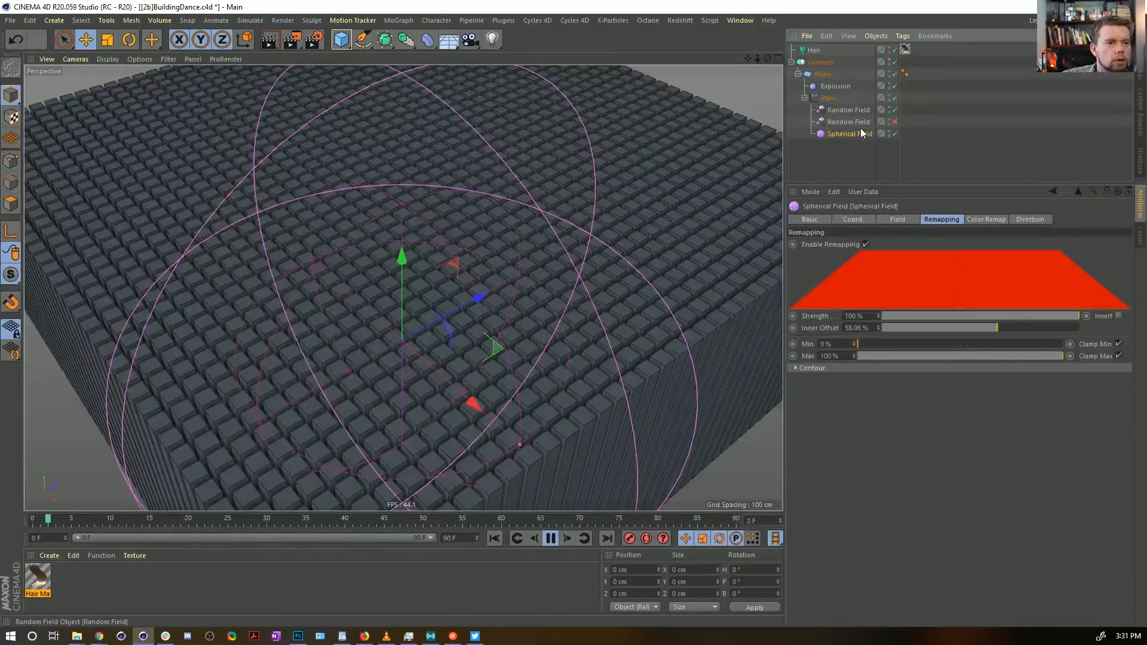
pyautogui.click(829, 100)
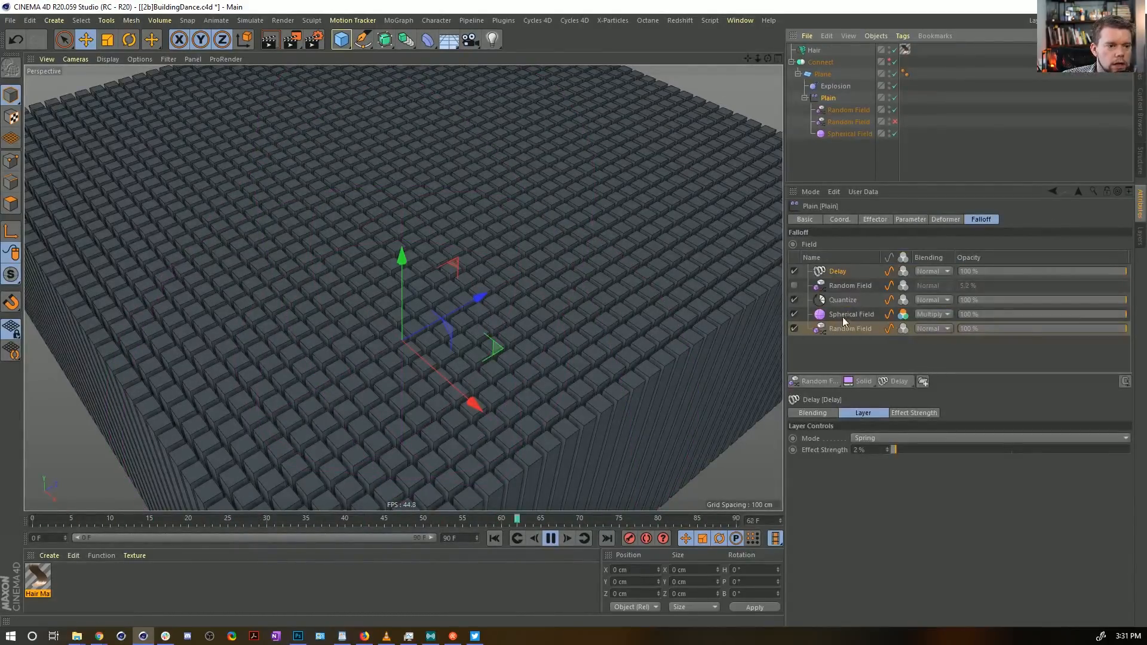
pyautogui.click(930, 314)
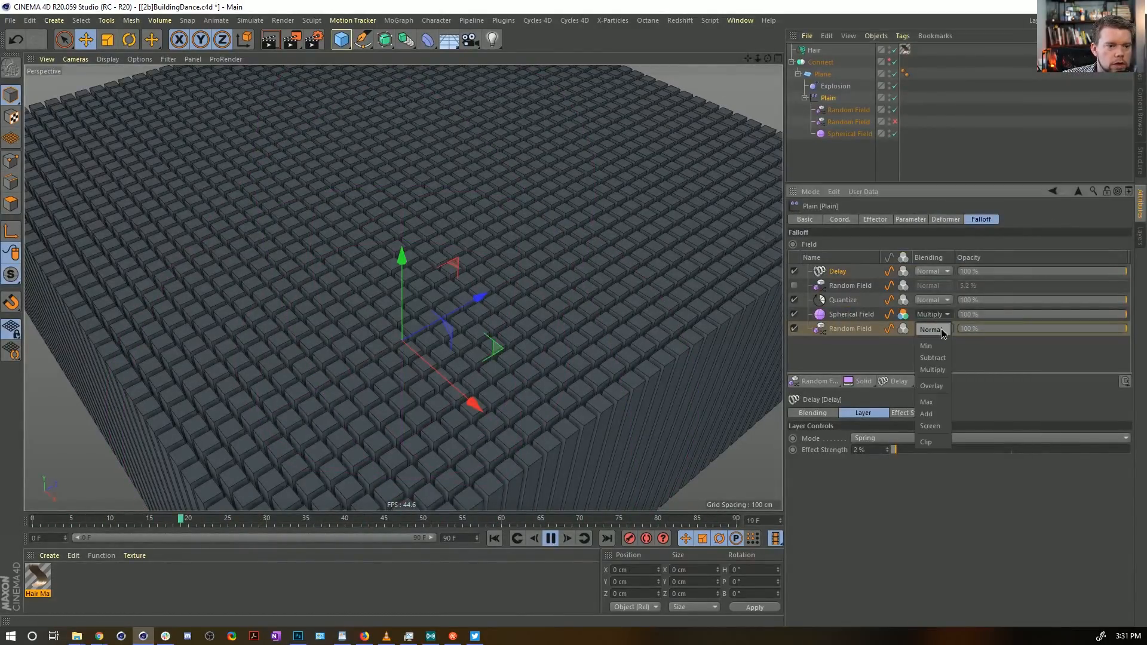
pyautogui.click(933, 329)
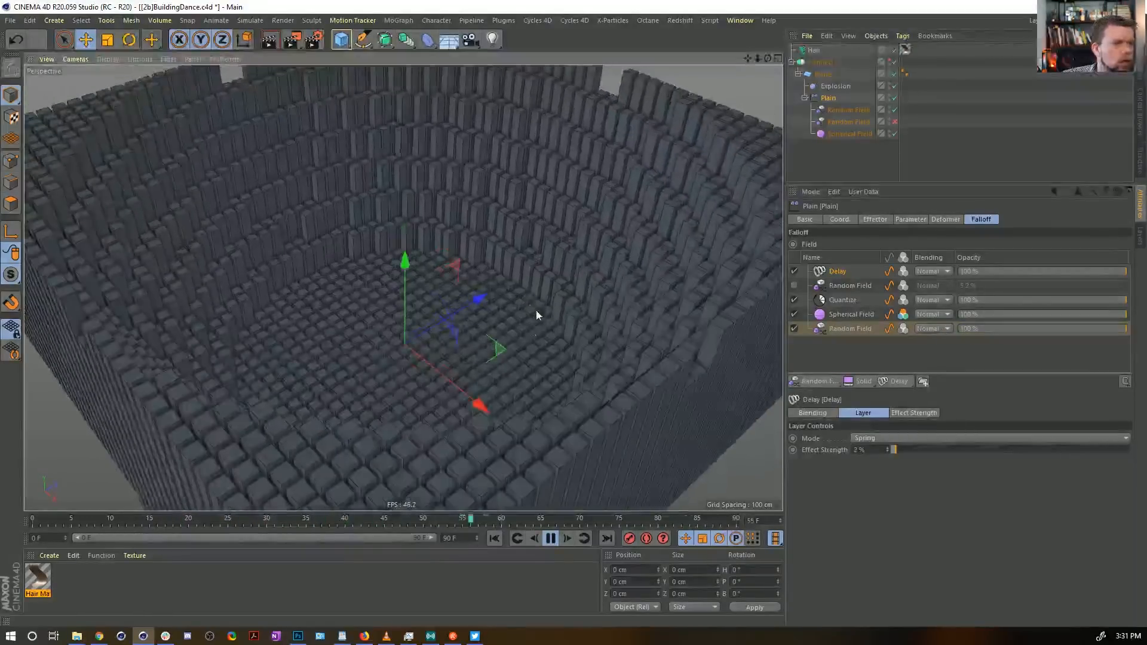
# Step: Try shifting the Plain effector about 25 cm along X, and undo the move together with the field and blending changes
pyautogui.moveTo(481, 405)
pyautogui.mouseDown()
pyautogui.moveTo(382, 333)
pyautogui.moveTo(453, 381)
pyautogui.moveTo(571, 432)
pyautogui.moveTo(456, 387)
pyautogui.moveTo(502, 411)
pyautogui.mouseUp()
pyautogui.hotkey('ctrl', 'z')
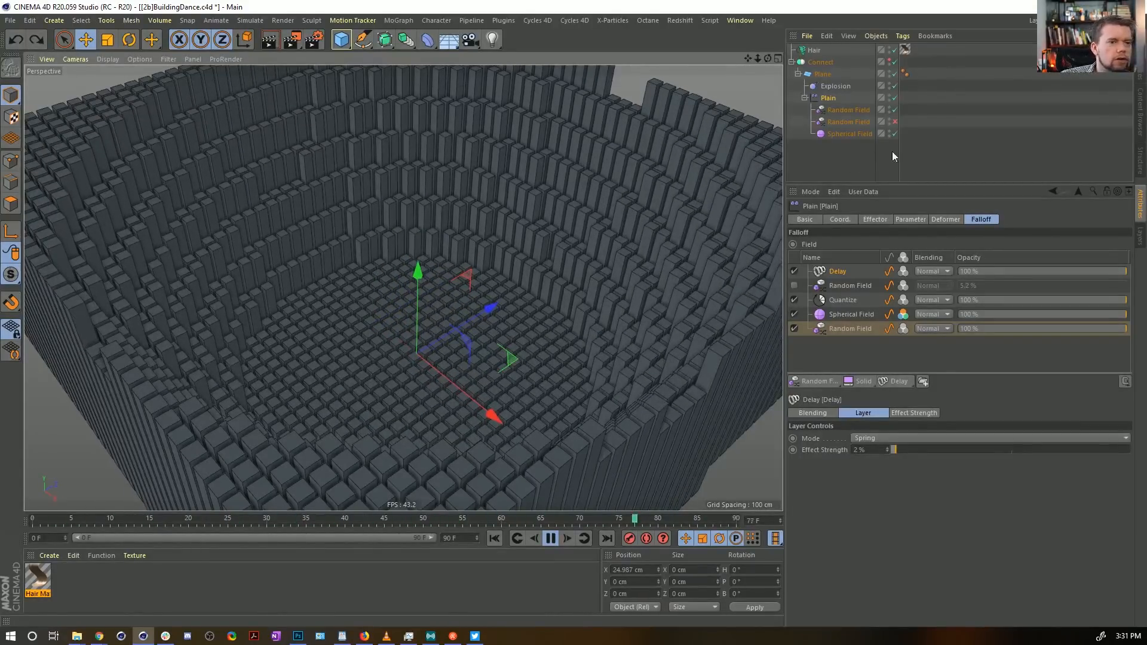
pyautogui.hotkey('ctrl', 'z')
pyautogui.hotkey('ctrl', 'z')
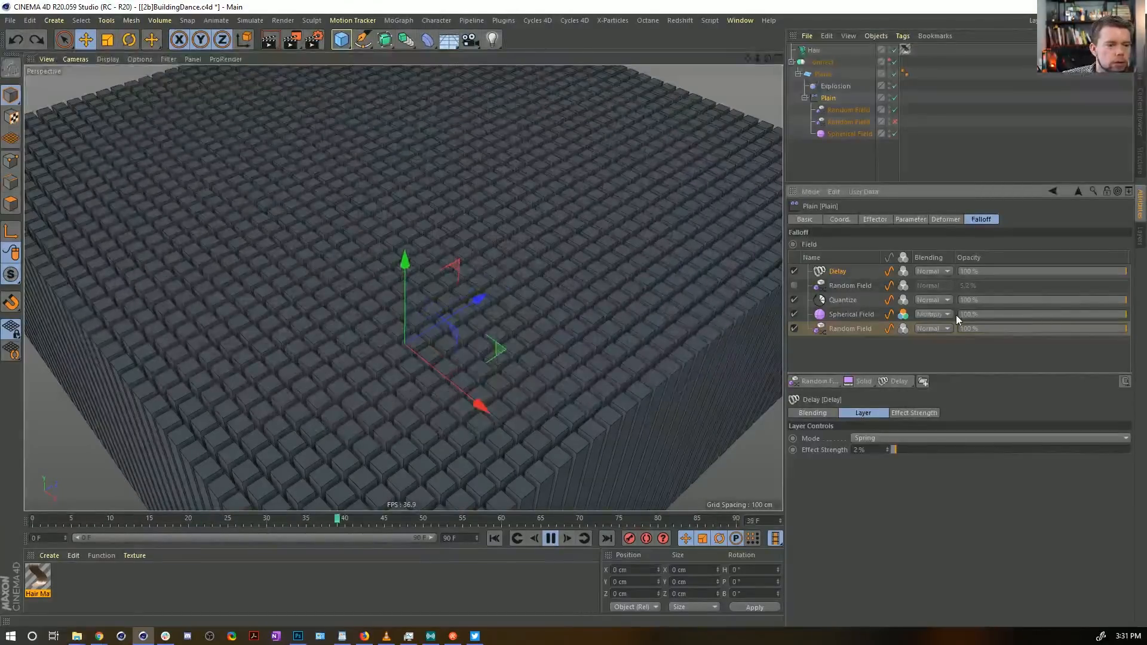
# Step: Stop the playback and set the Hair object's guide segments to 11
pyautogui.doubleClick(851, 315)
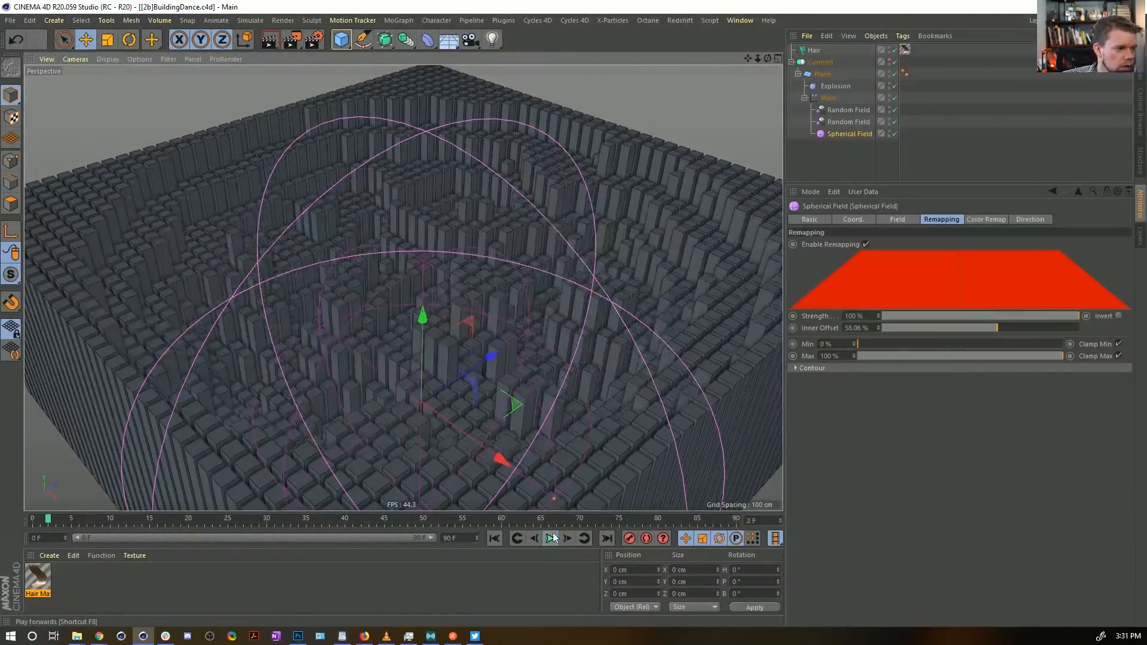
pyautogui.click(551, 538)
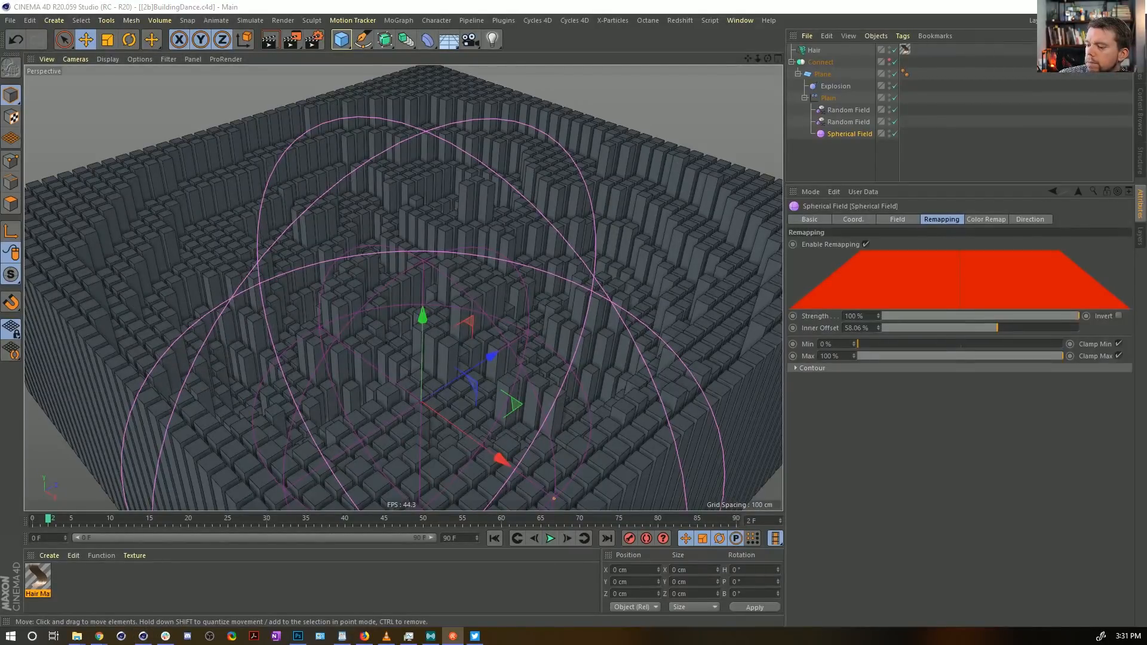
pyautogui.keyDown('alt'); pyautogui.moveTo(690, 370); pyautogui.dragTo(483, 341); pyautogui.keyUp('alt')
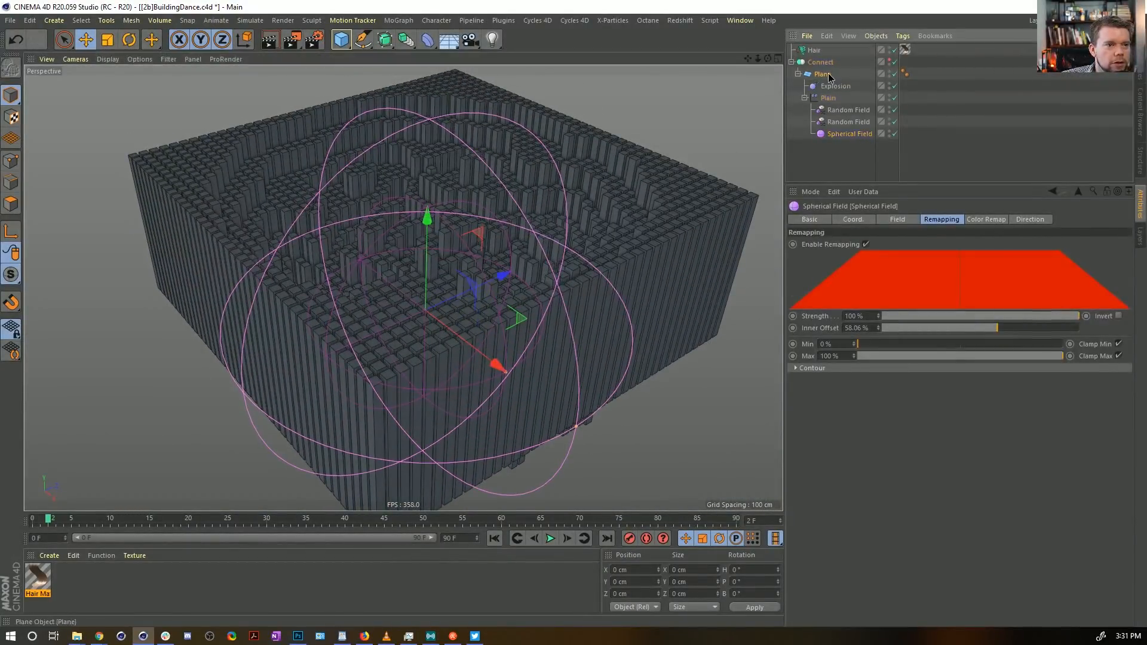
pyautogui.click(818, 51)
pyautogui.click(931, 279)
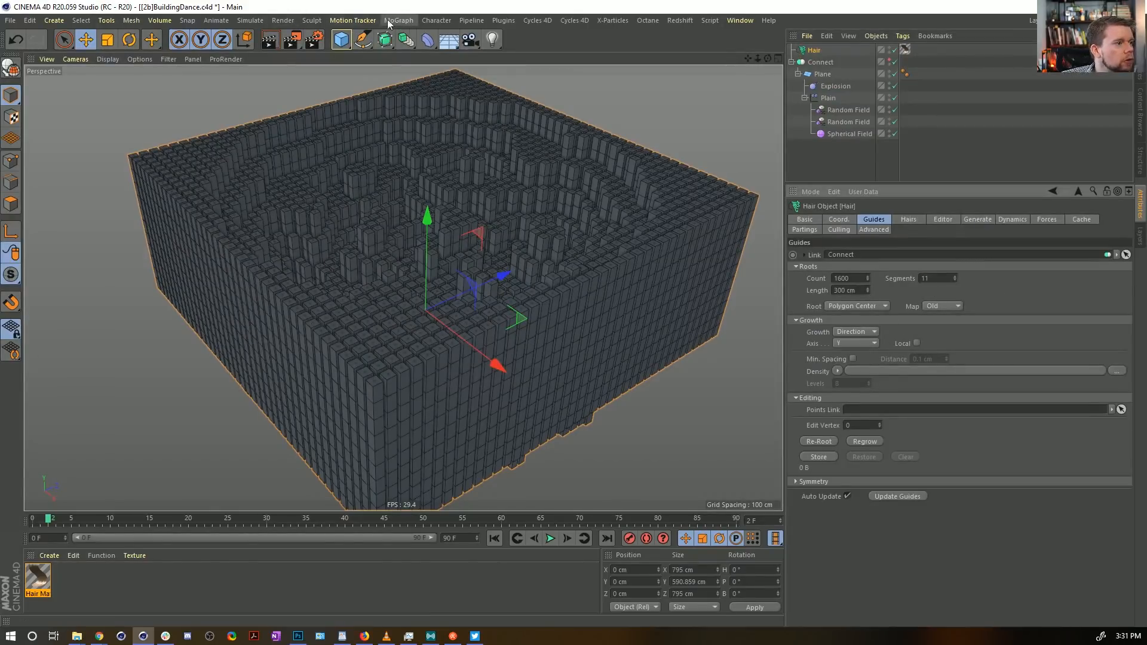
# Step: Detach the Hair Tools commands as a floating palette beside the model
pyautogui.click(251, 21)
pyautogui.moveTo(261, 96)
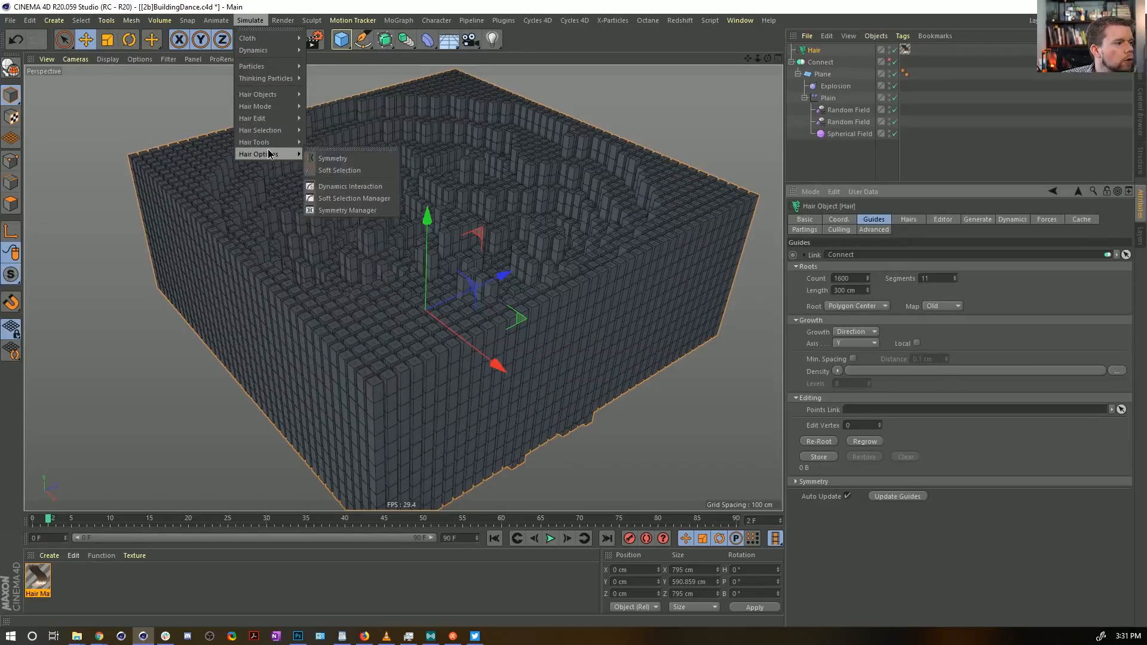
pyautogui.moveTo(271, 148)
pyautogui.click(332, 138)
pyautogui.moveTo(329, 127); pyautogui.dragTo(137, 94)
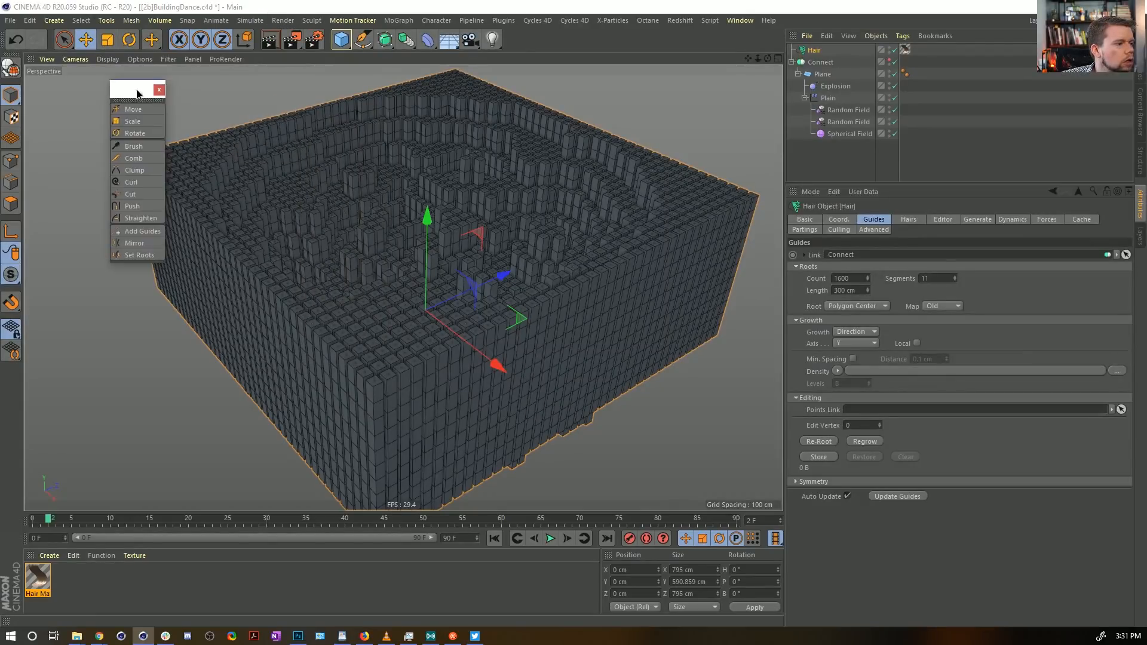
# Step: Bend the box hairs across the grid with the hair Brush tool, using radii of 100 and 176
pyautogui.click(136, 149)
pyautogui.moveTo(579, 157)
pyautogui.mouseDown()
pyautogui.moveTo(510, 136)
pyautogui.moveTo(410, 153)
pyautogui.moveTo(330, 218)
pyautogui.moveTo(482, 238)
pyautogui.moveTo(459, 322)
pyautogui.moveTo(287, 288)
pyautogui.moveTo(418, 119)
pyautogui.moveTo(542, 108)
pyautogui.moveTo(744, 210)
pyautogui.moveTo(198, 157)
pyautogui.mouseUp()
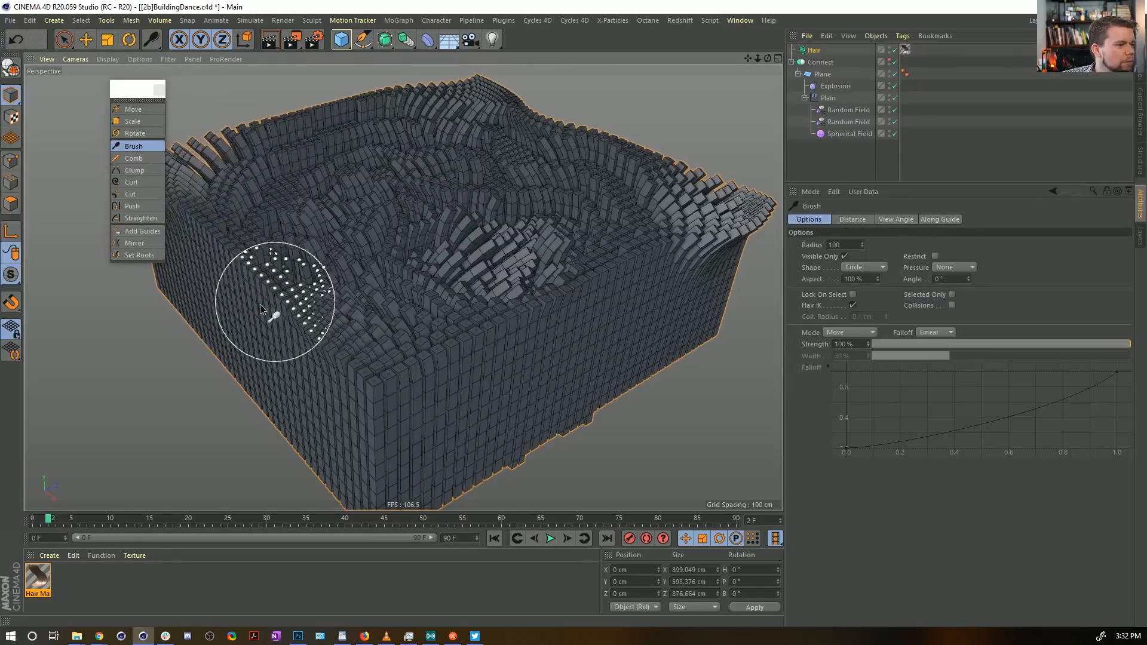
pyautogui.moveTo(332, 219); pyautogui.dragTo(384, 223, button='middle')
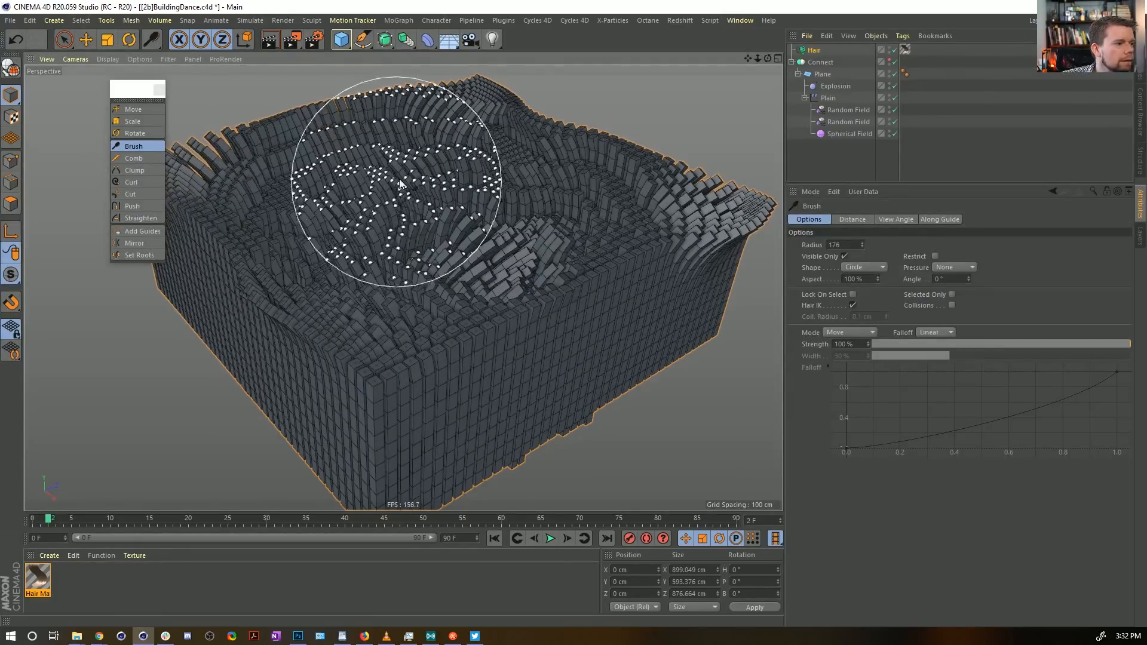
pyautogui.moveTo(401, 184)
pyautogui.mouseDown()
pyautogui.moveTo(504, 185)
pyautogui.moveTo(448, 185)
pyautogui.moveTo(463, 154)
pyautogui.moveTo(536, 175)
pyautogui.moveTo(615, 249)
pyautogui.moveTo(597, 335)
pyautogui.mouseUp()
# Step: Play the animation and examine the brushed, bent boxes up close
pyautogui.click(551, 539)
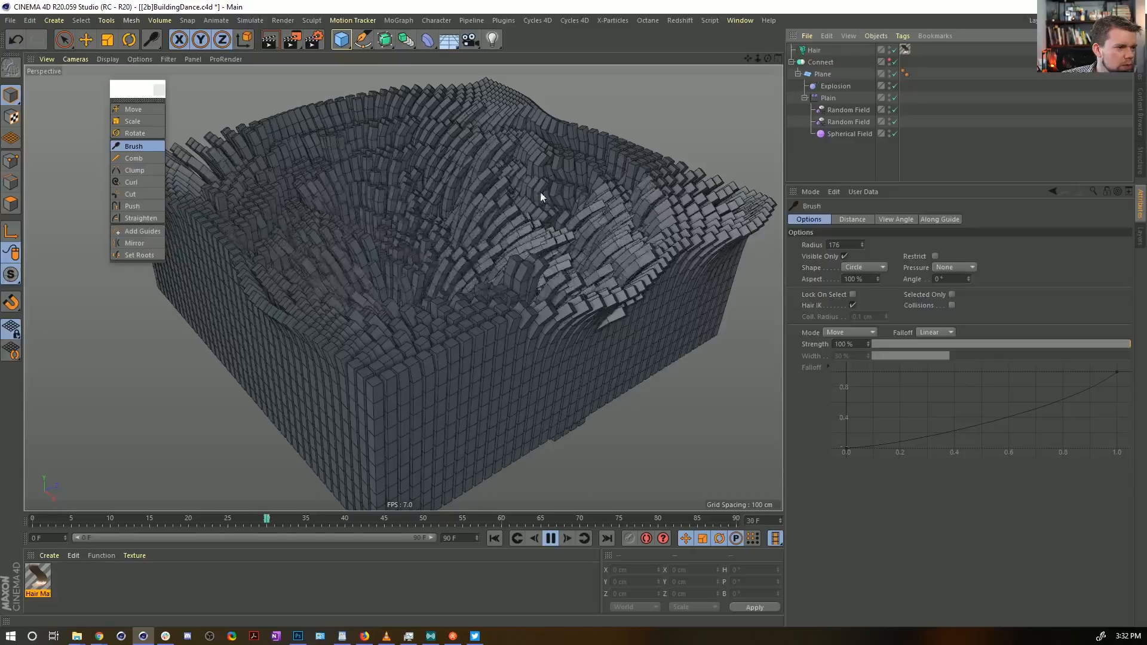
pyautogui.scroll(5, 457, 243)
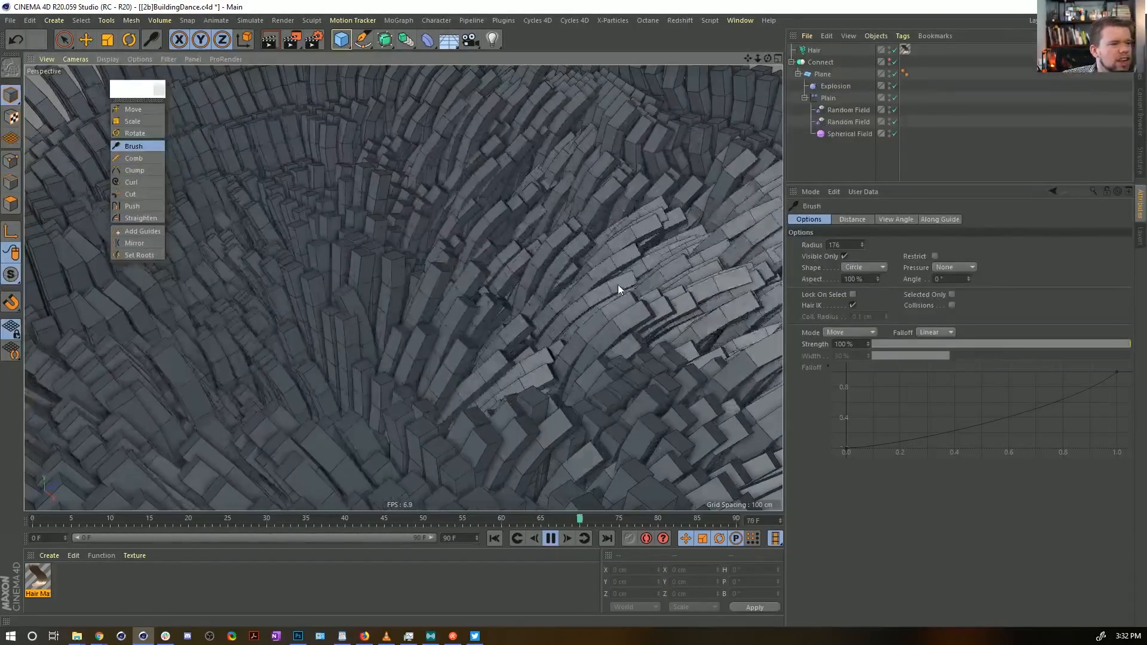
pyautogui.keyDown('alt'); pyautogui.moveTo(600, 298); pyautogui.dragTo(534, 313); pyautogui.keyUp('alt')
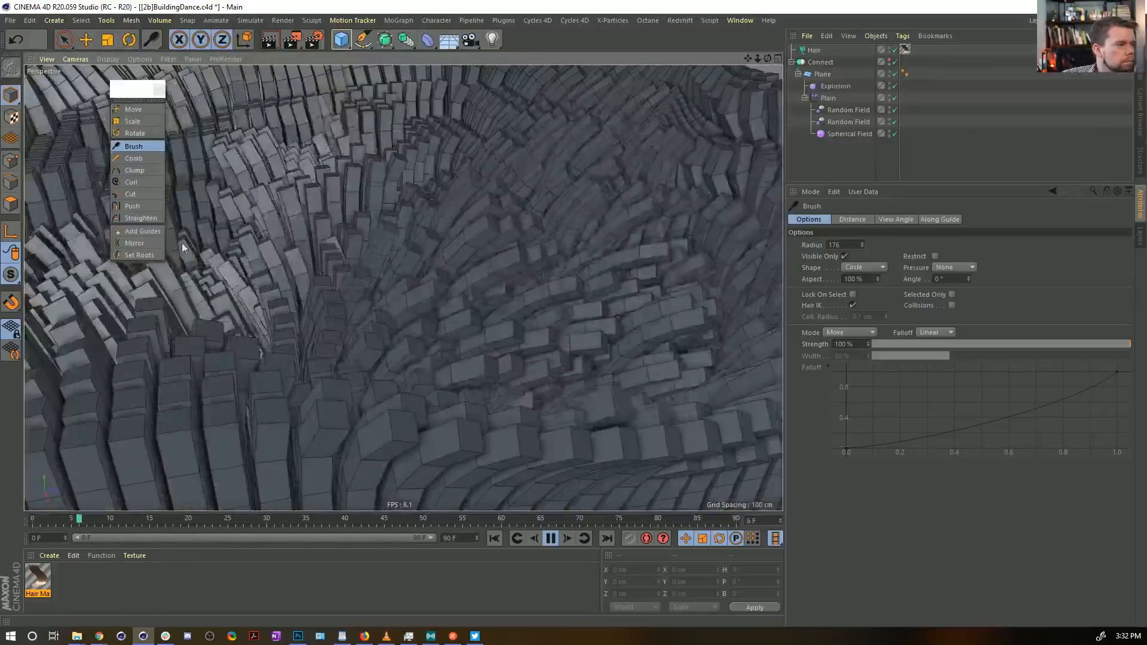
# Step: Try to straighten the hairs at 100% strength in the Normal direction, and stop the playback at frame 0
pyautogui.click(140, 217)
pyautogui.scroll(-5, 448, 262)
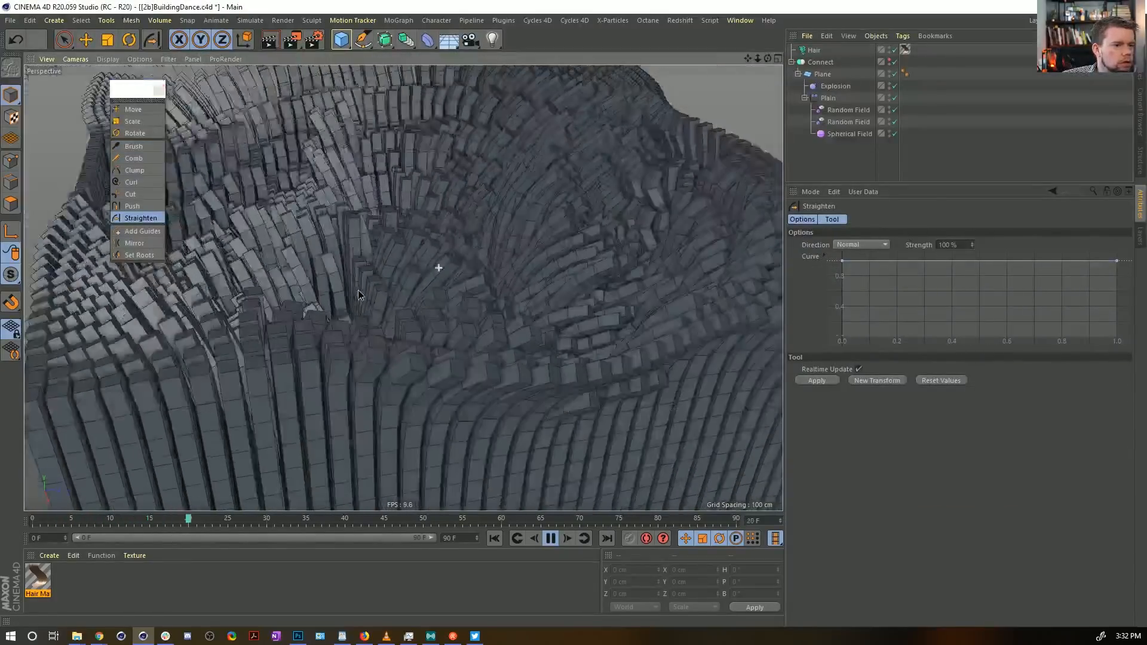
pyautogui.click(816, 381)
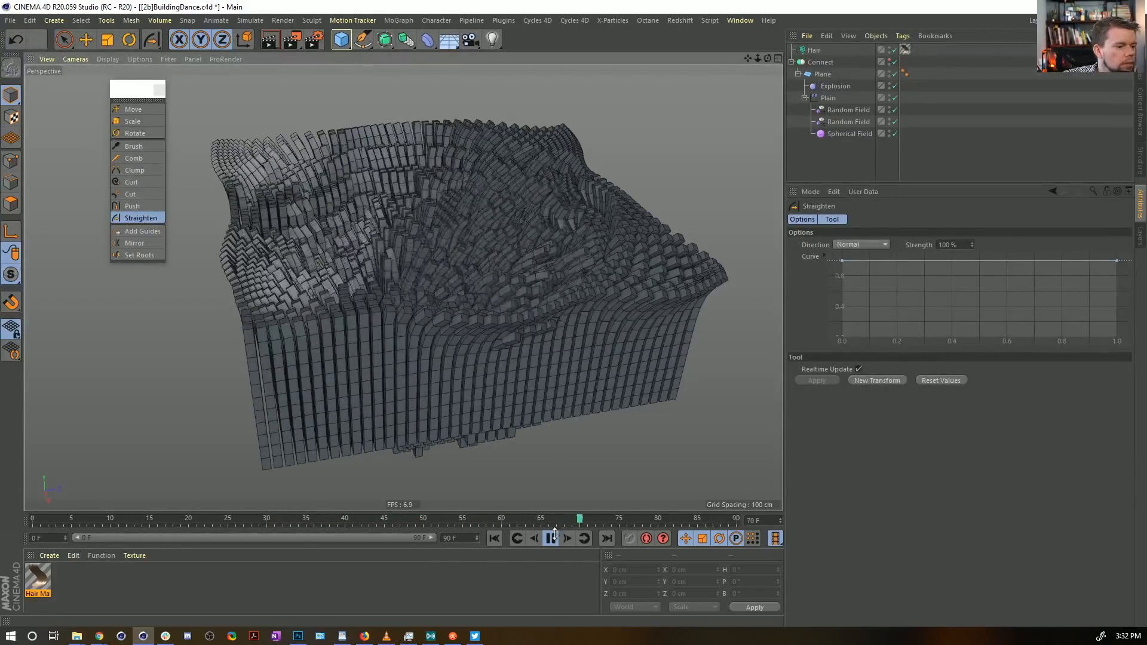
pyautogui.click(495, 538)
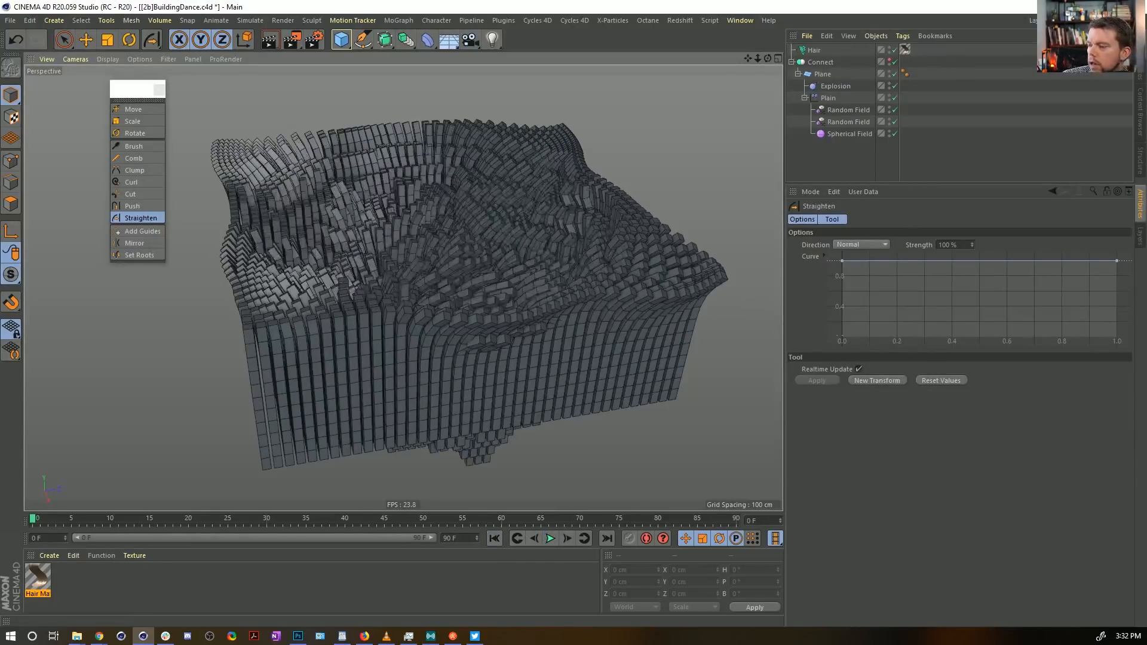
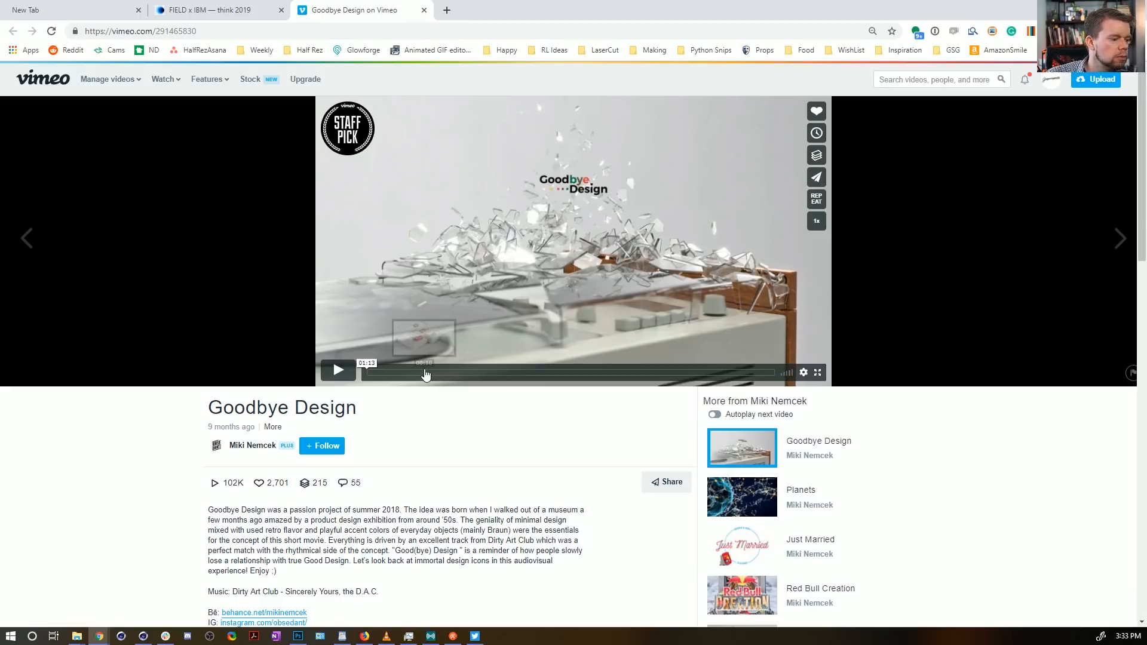
# Step: Switch to the browser and play the Goodbye Design video on Vimeo, skipping through its scenes up to about 00:52
pyautogui.click(371, 373)
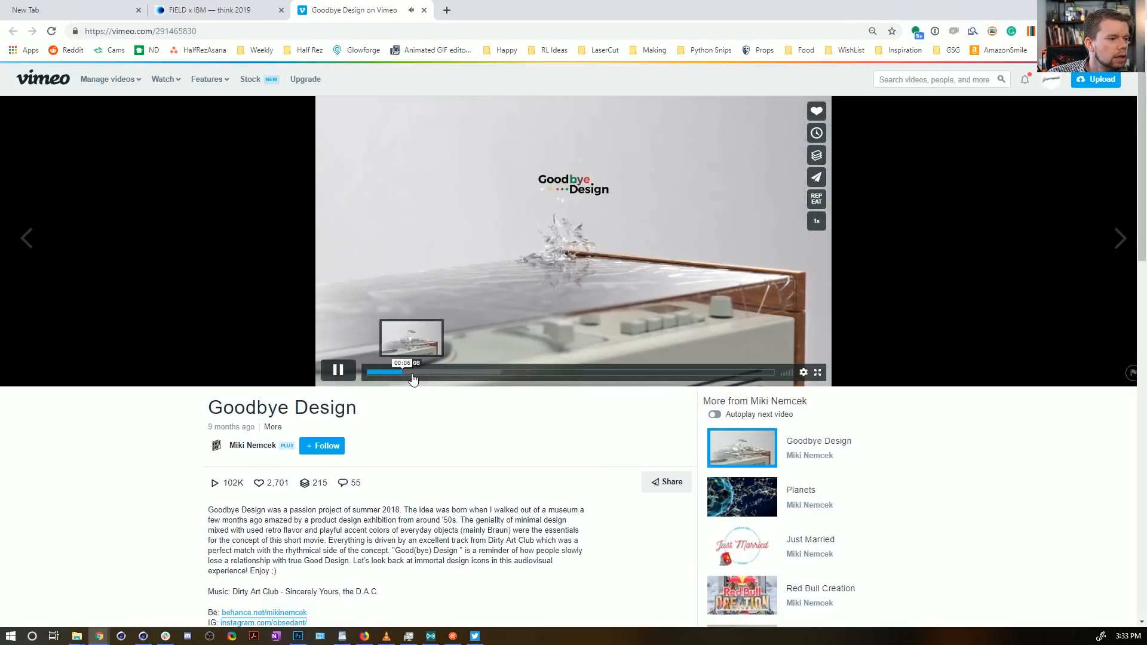
pyautogui.click(454, 372)
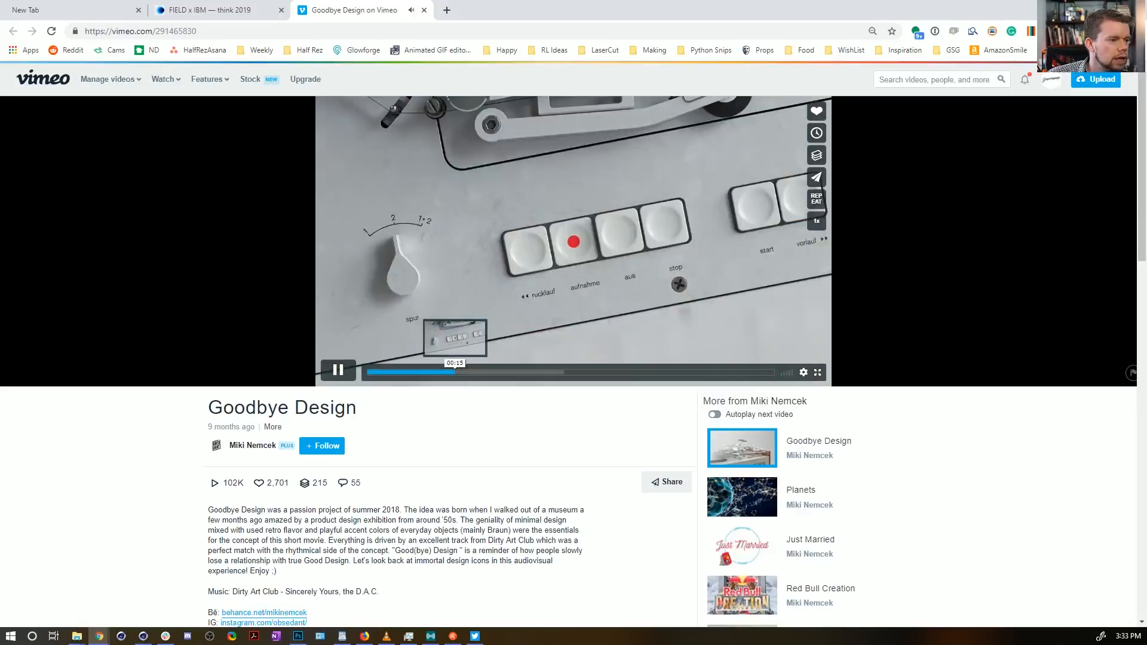
pyautogui.moveTo(454, 373); pyautogui.dragTo(584, 376)
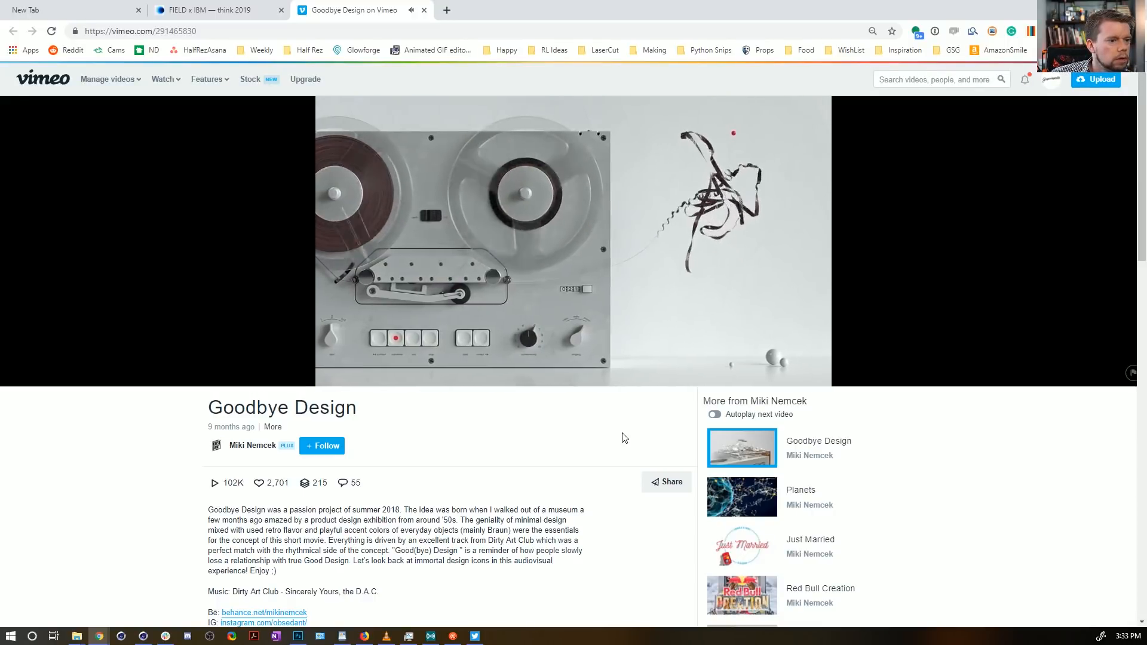
pyautogui.click(664, 373)
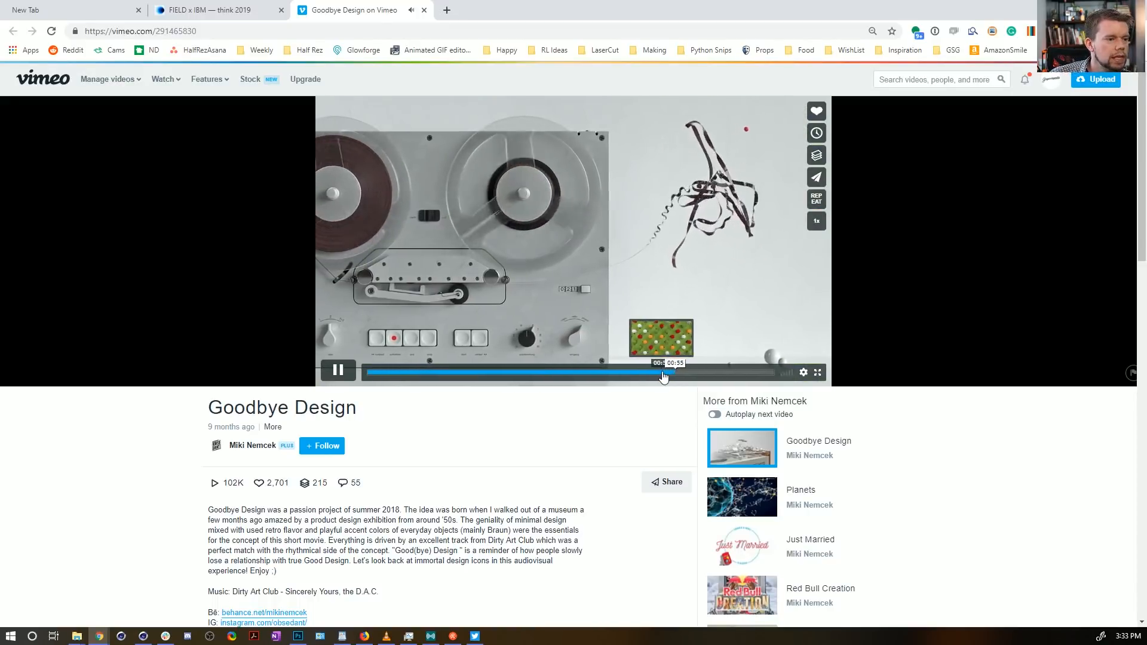
pyautogui.click(662, 373)
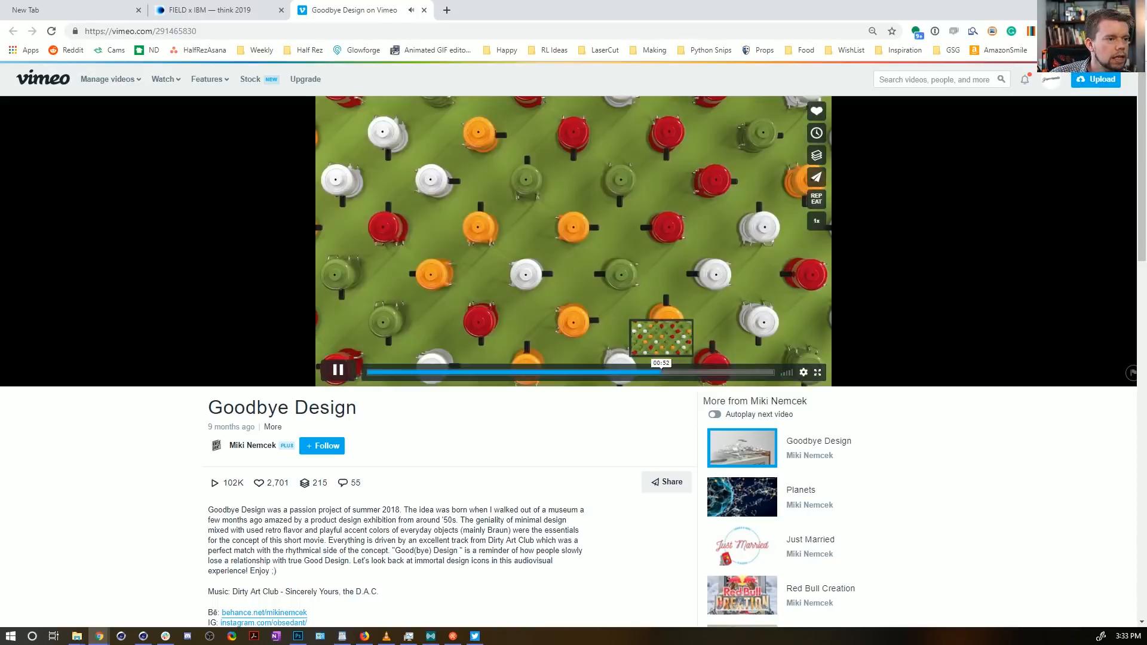
pyautogui.click(663, 373)
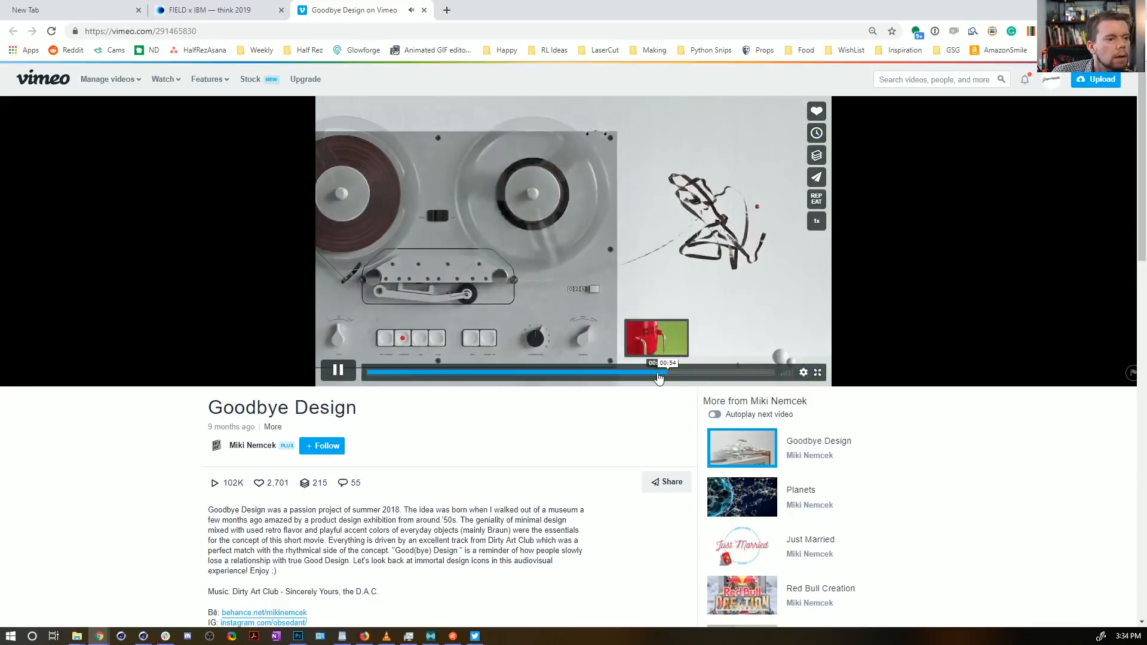
# Step: Replay the tape recorder scene around 00:53 of the Goodbye Design video and pause at the vinyl record scene
pyautogui.click(659, 373)
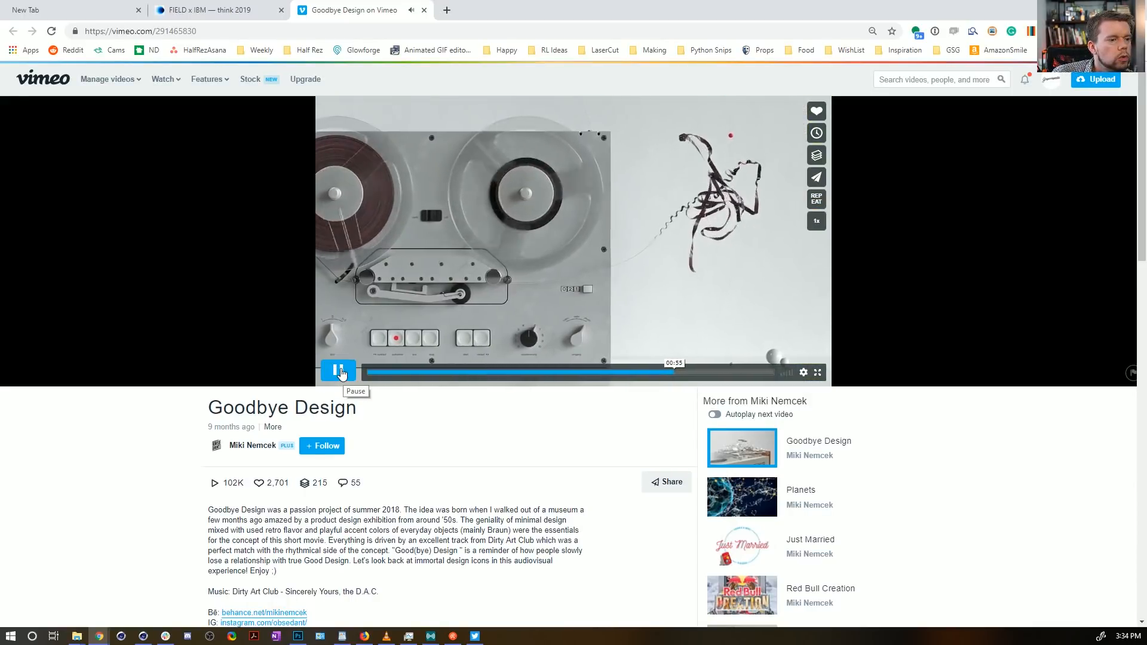
pyautogui.click(338, 371)
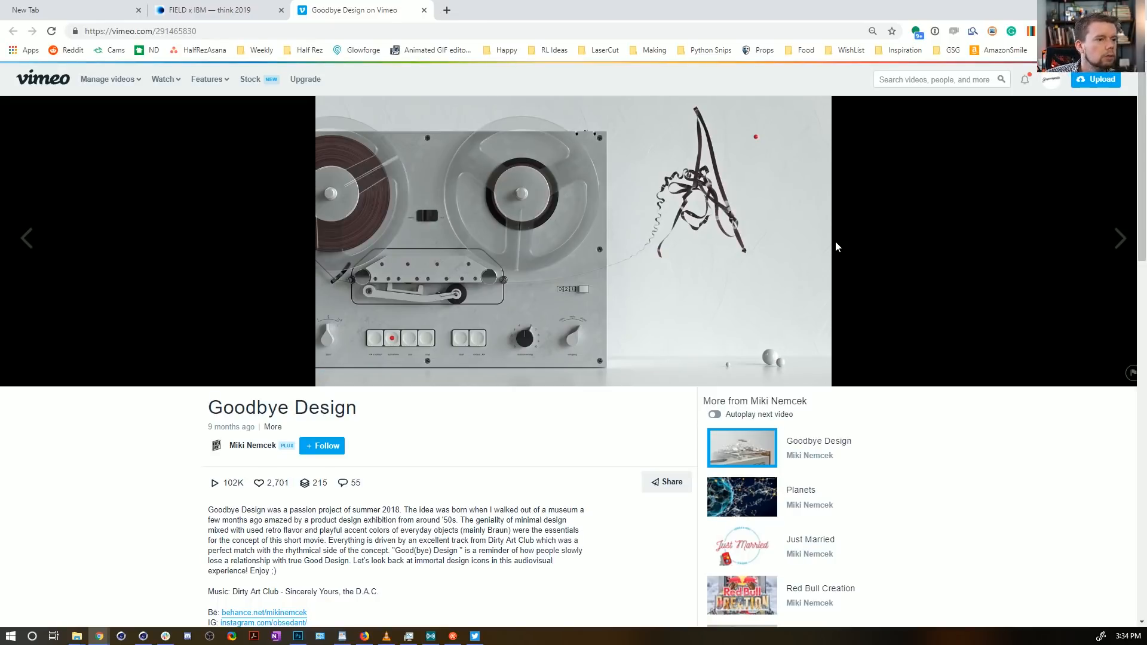
pyautogui.moveTo(662, 373)
pyautogui.mouseDown()
pyautogui.moveTo(676, 373)
pyautogui.moveTo(665, 374)
pyautogui.mouseUp()
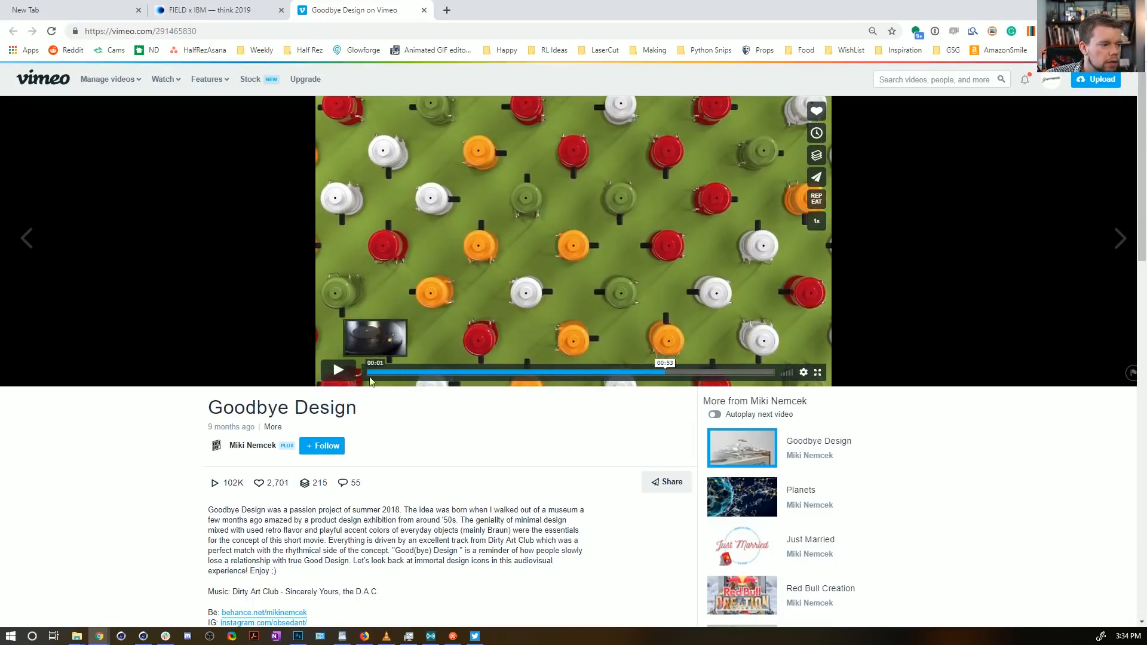
pyautogui.click(338, 371)
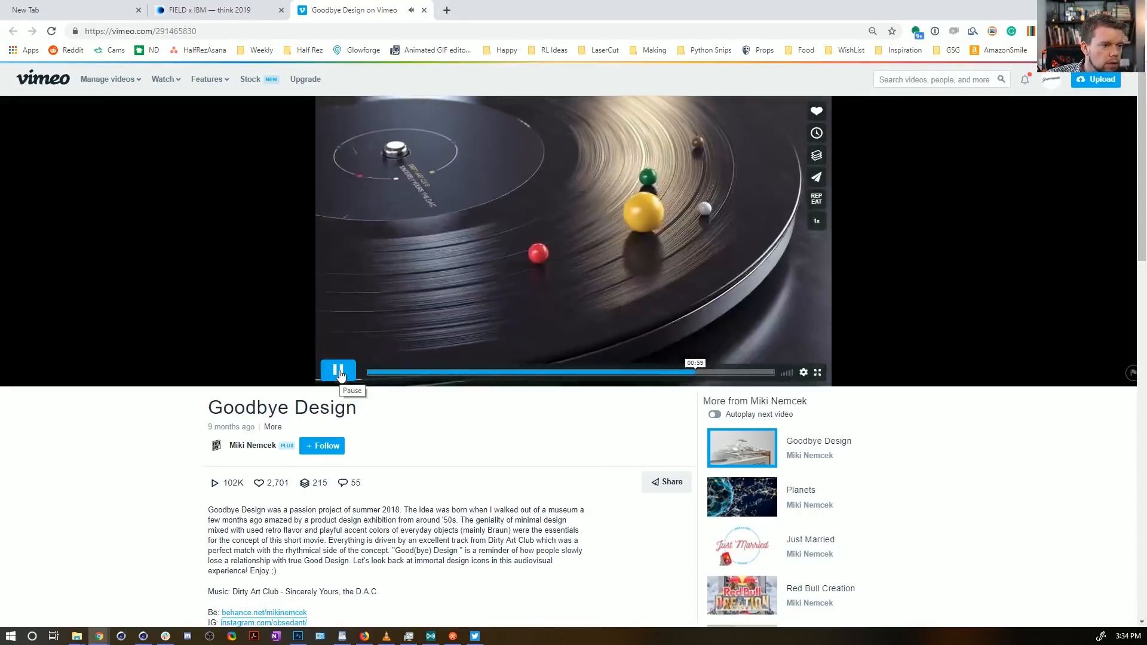
pyautogui.click(355, 372)
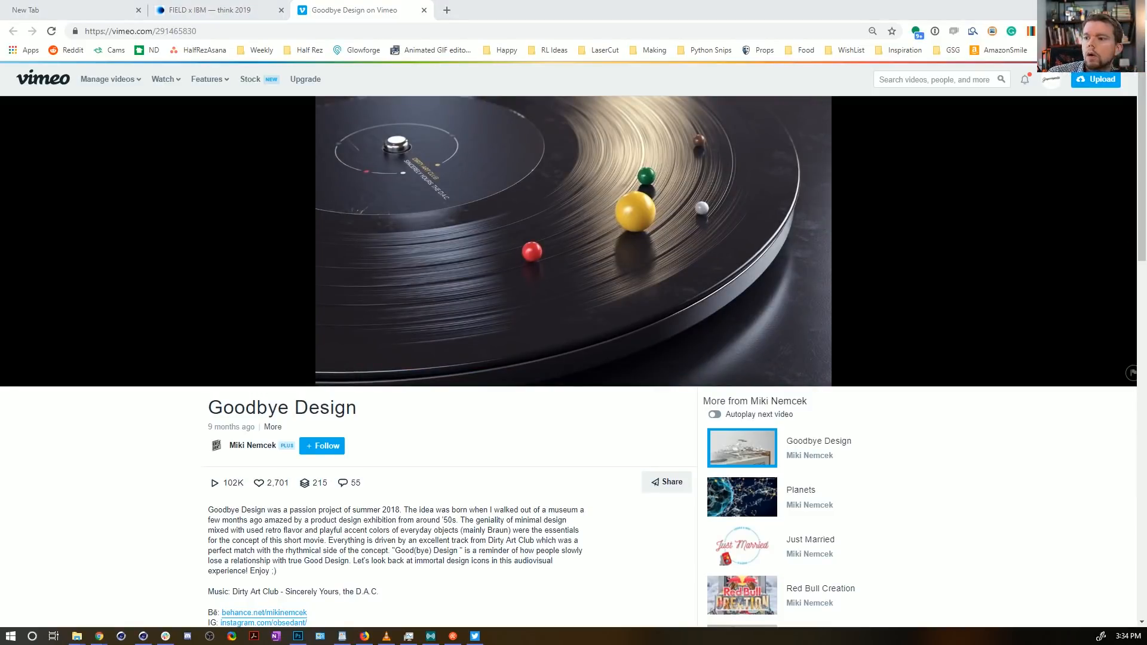
# Step: Switch to Cinema 4D, start a new empty project and close the floating hair tools palette
pyautogui.hotkey('alt', 'Tab')
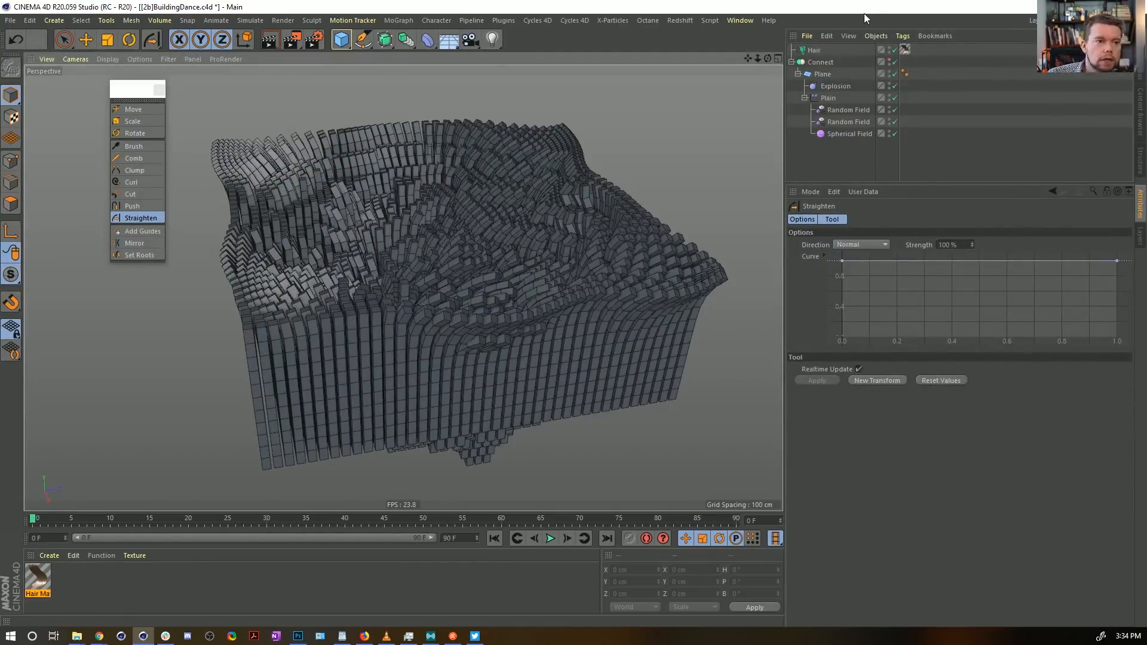
pyautogui.hotkey('ctrl', 'n')
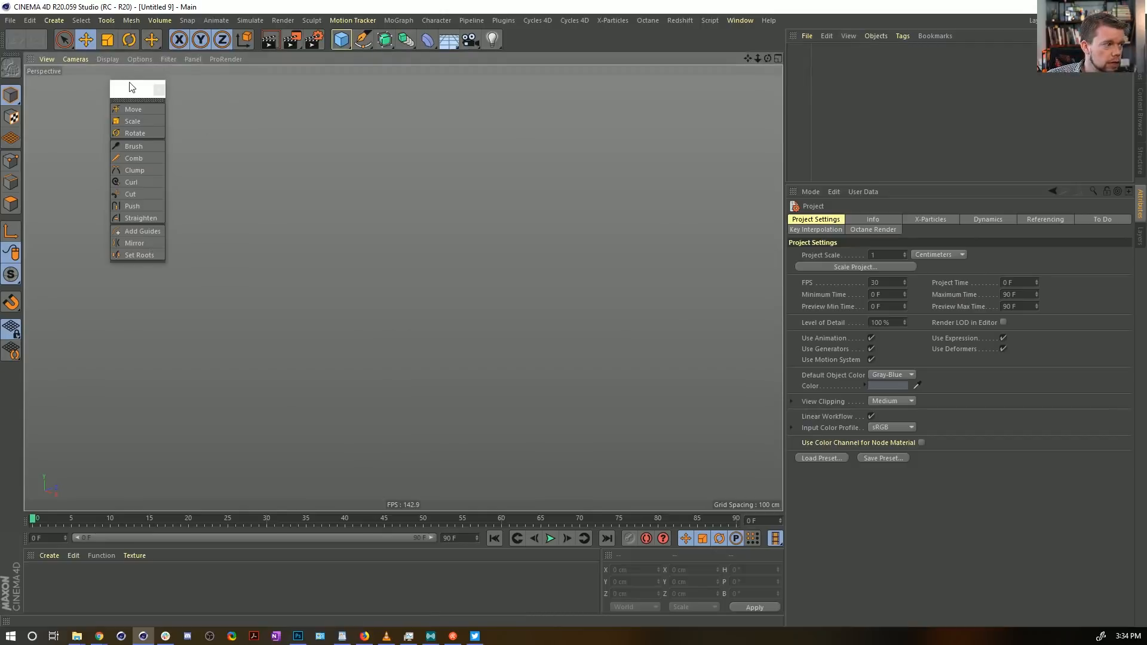
pyautogui.press('Escape')
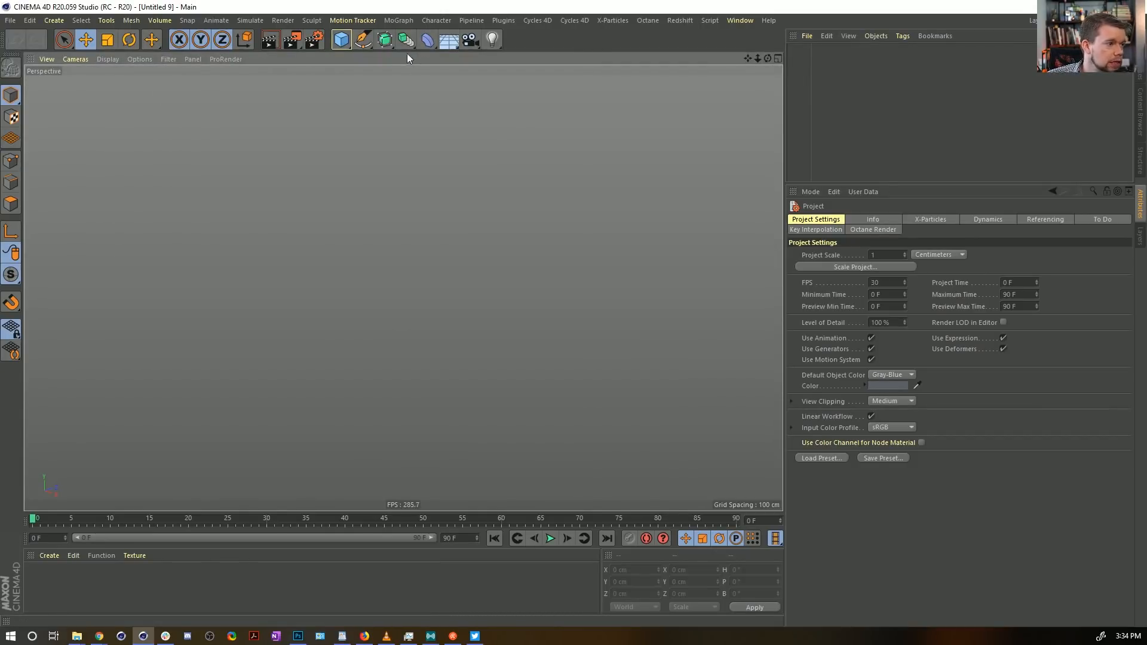
pyautogui.click(369, 44)
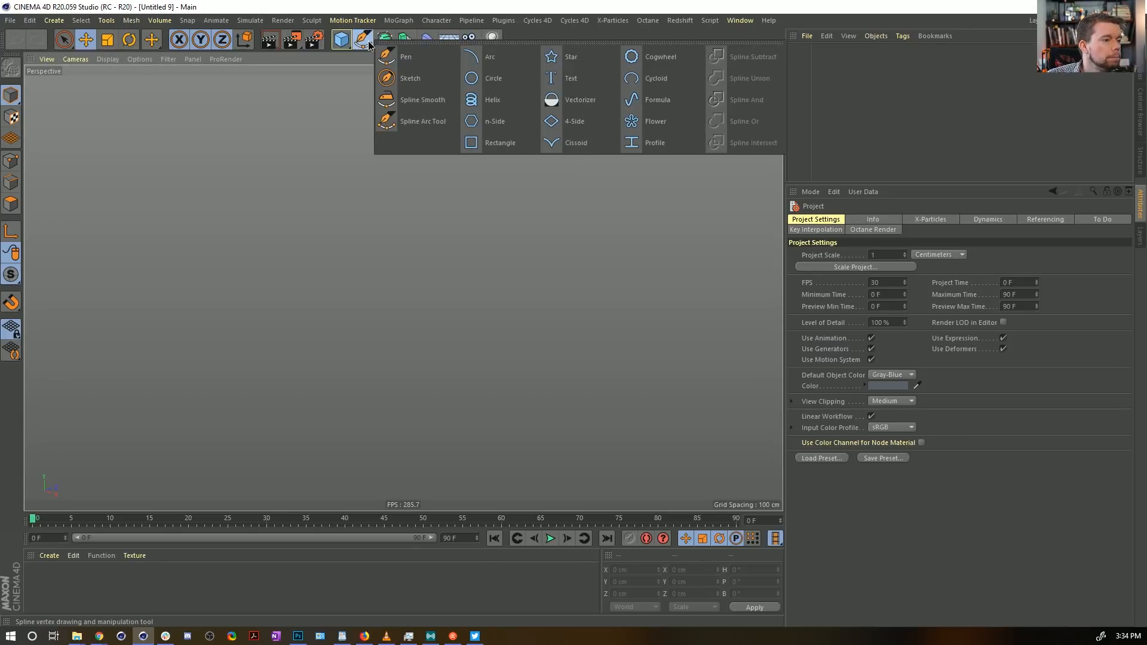
pyautogui.click(349, 8)
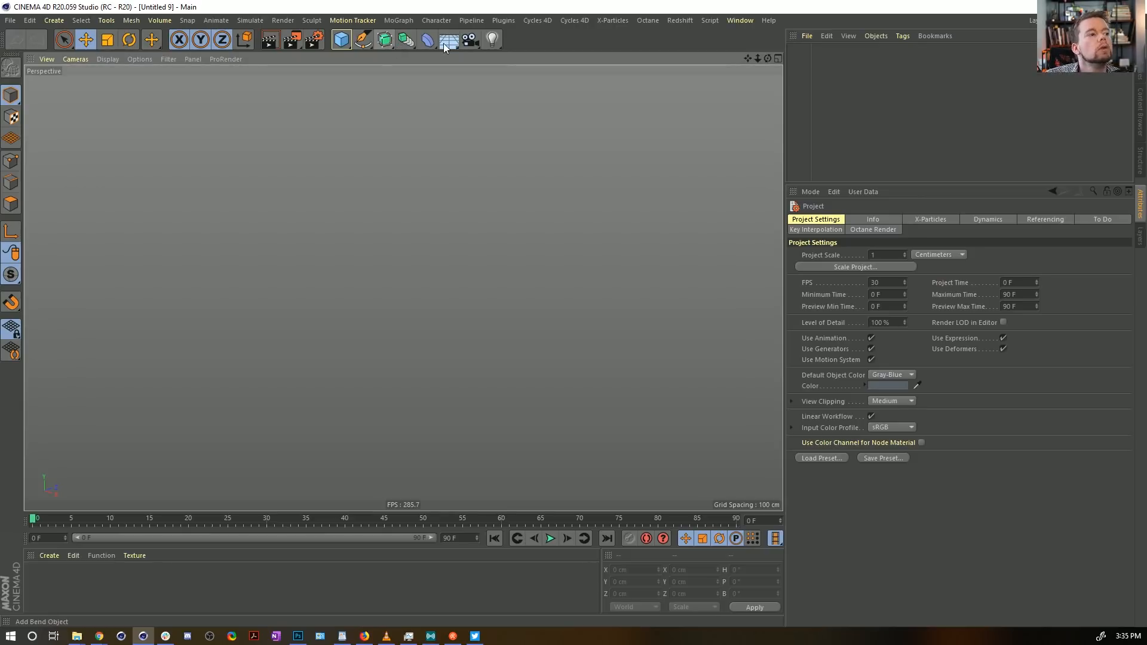
# Step: Add a plane, show its wireframe lines with Gouraud Shading (Lines) and set its width segments to 1
pyautogui.moveTo(338, 42); pyautogui.dragTo(434, 79)
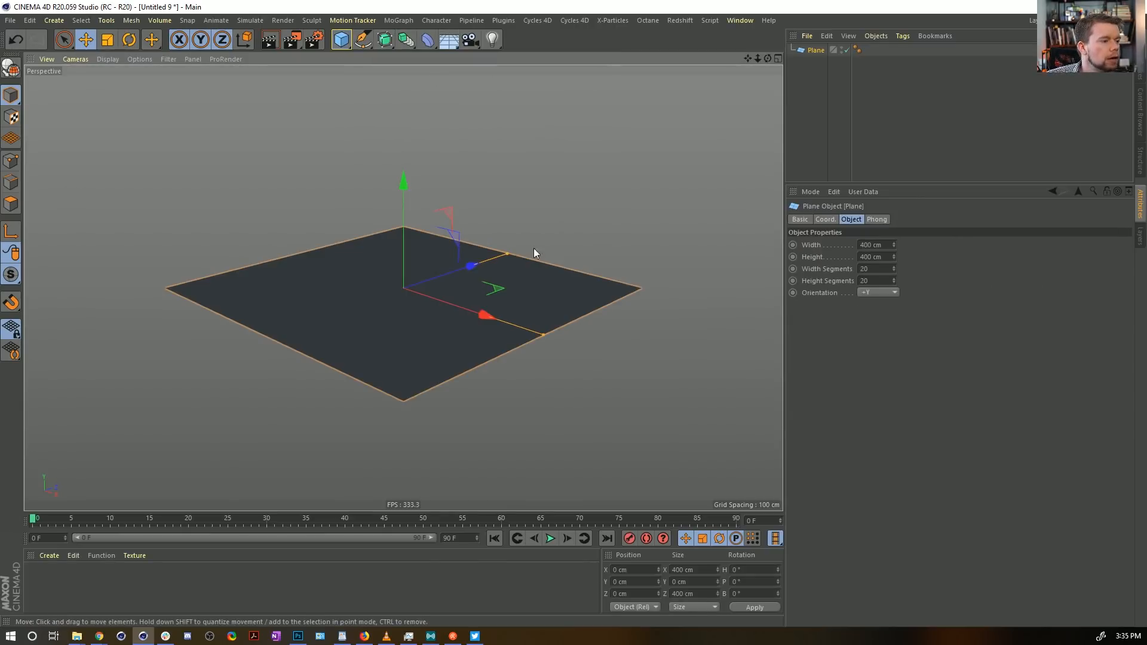
pyautogui.keyDown('alt'); pyautogui.moveTo(427, 297); pyautogui.dragTo(706, 354); pyautogui.keyUp('alt')
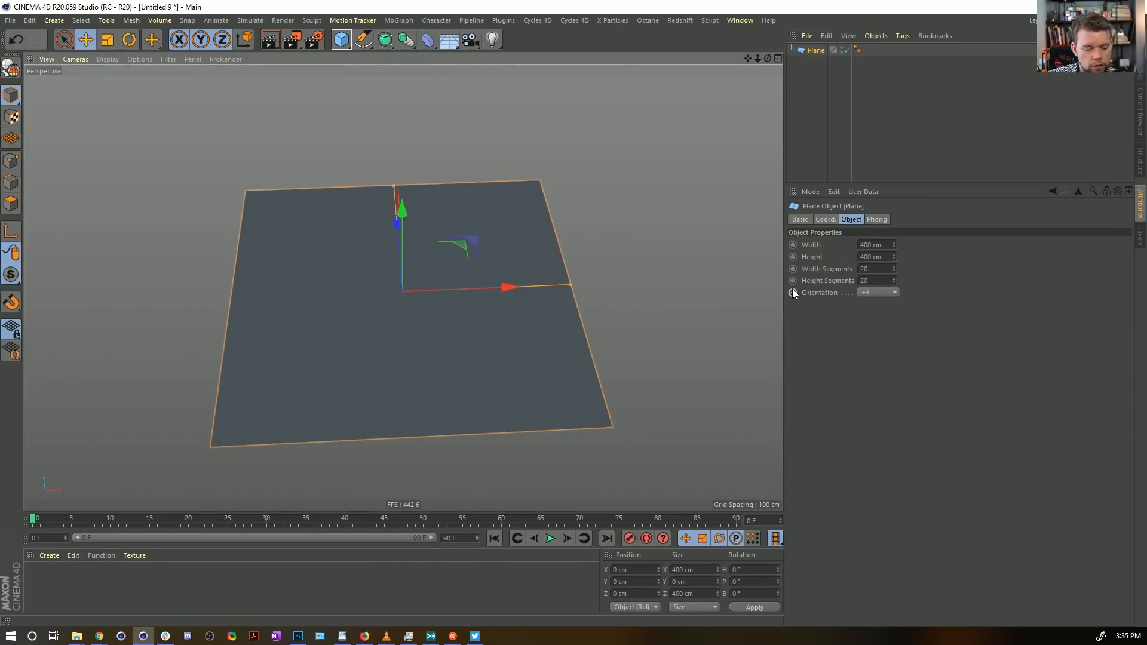
pyautogui.press('n')
pyautogui.press('b')
pyautogui.doubleClick(868, 269)
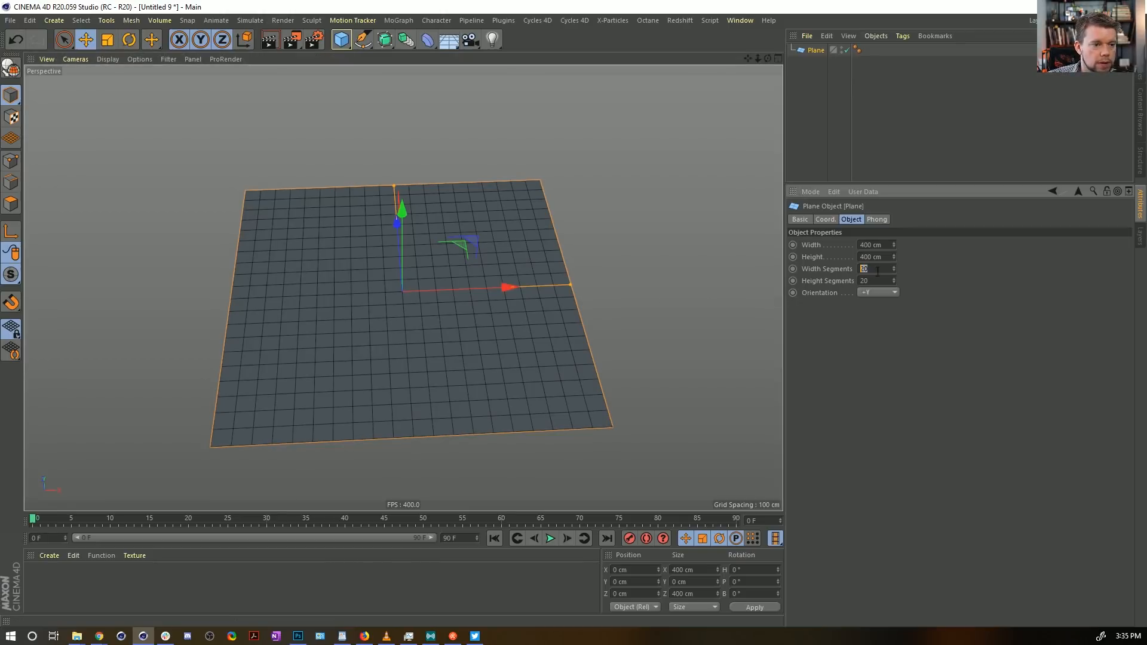
pyautogui.write('1')
pyautogui.press('Return')
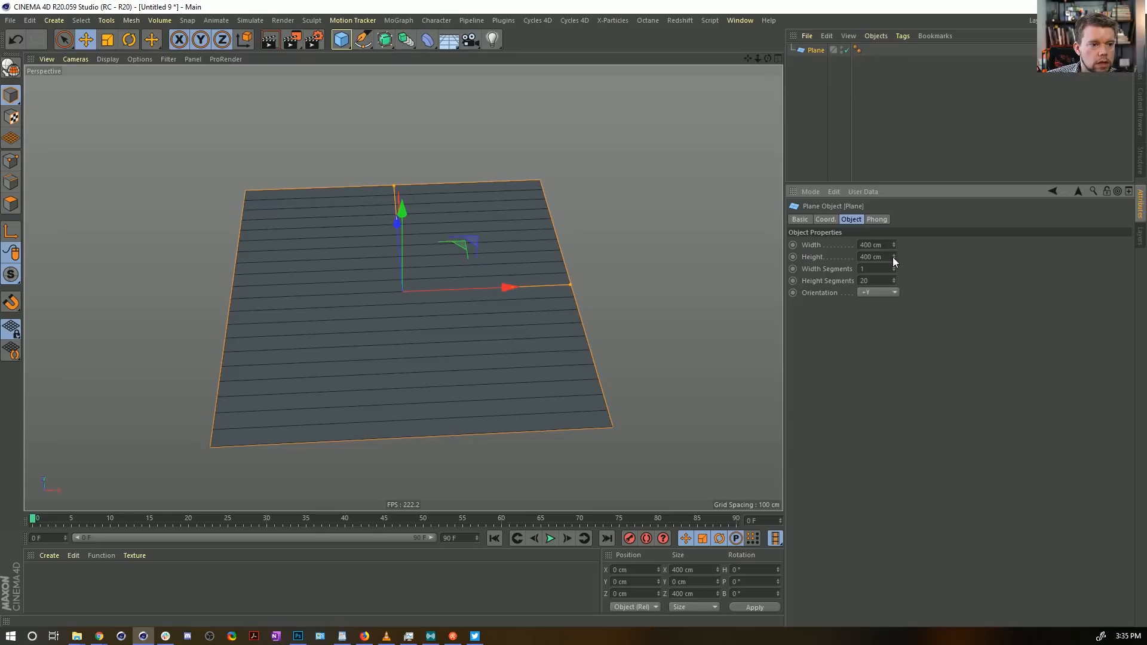
# Step: Narrow the plane into a thin strip with a width of 10 cm
pyautogui.moveTo(893, 259); pyautogui.dragTo(894, 266)
pyautogui.hotkey('ctrl', 'z')
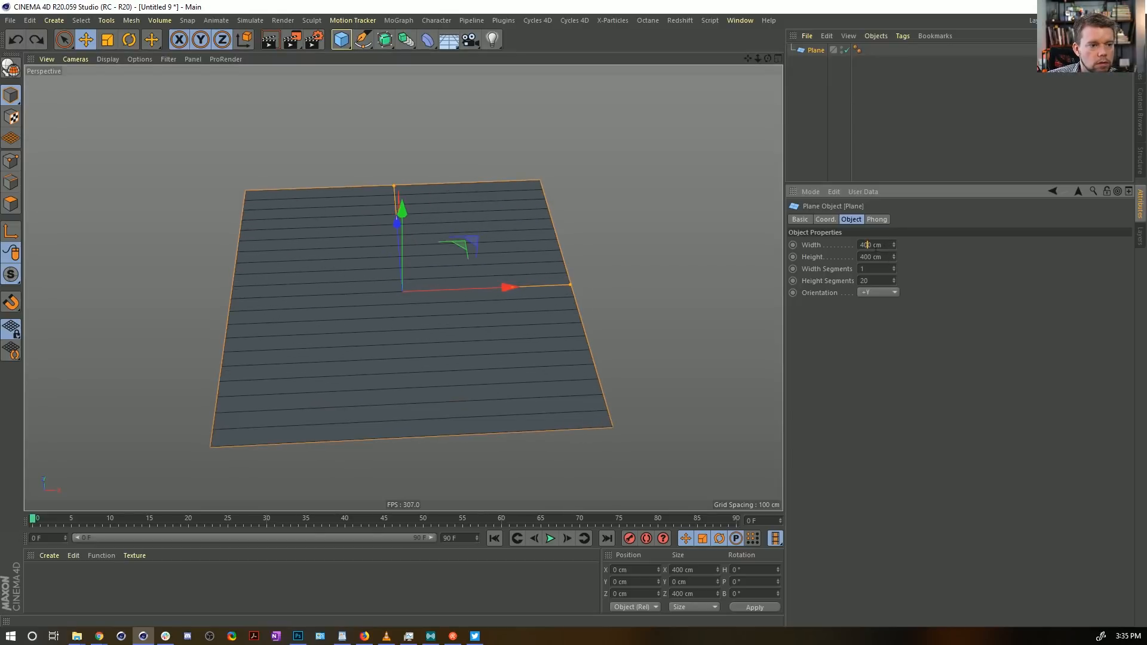
pyautogui.press('Delete')
pyautogui.press('Return')
pyautogui.doubleClick(878, 245)
pyautogui.write('10')
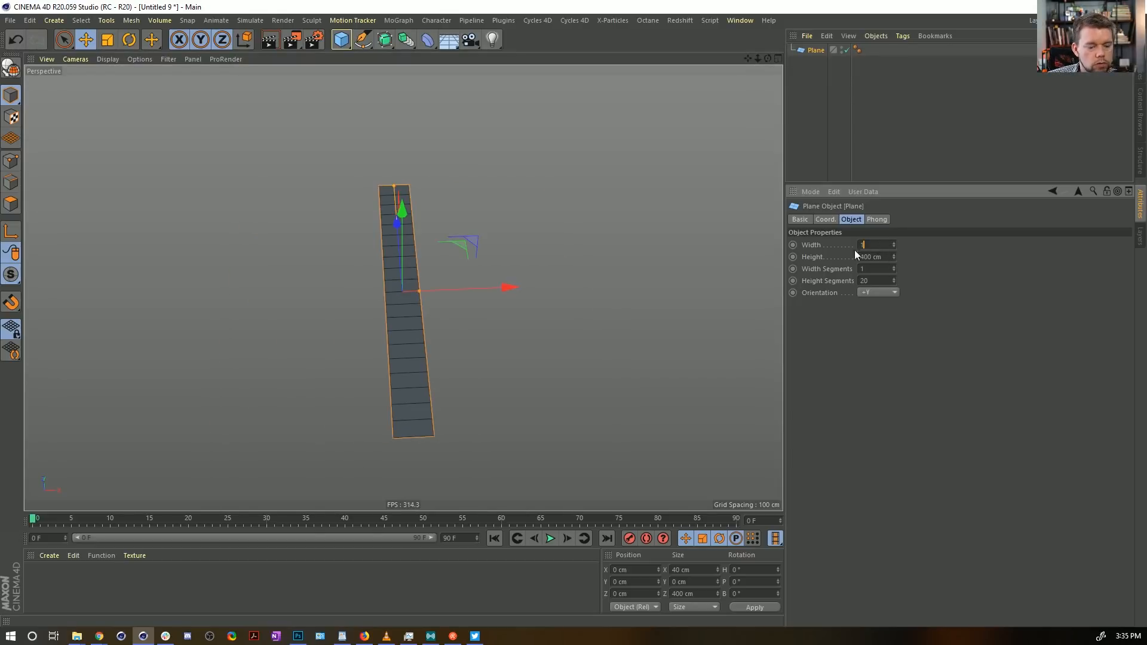
pyautogui.press('Return')
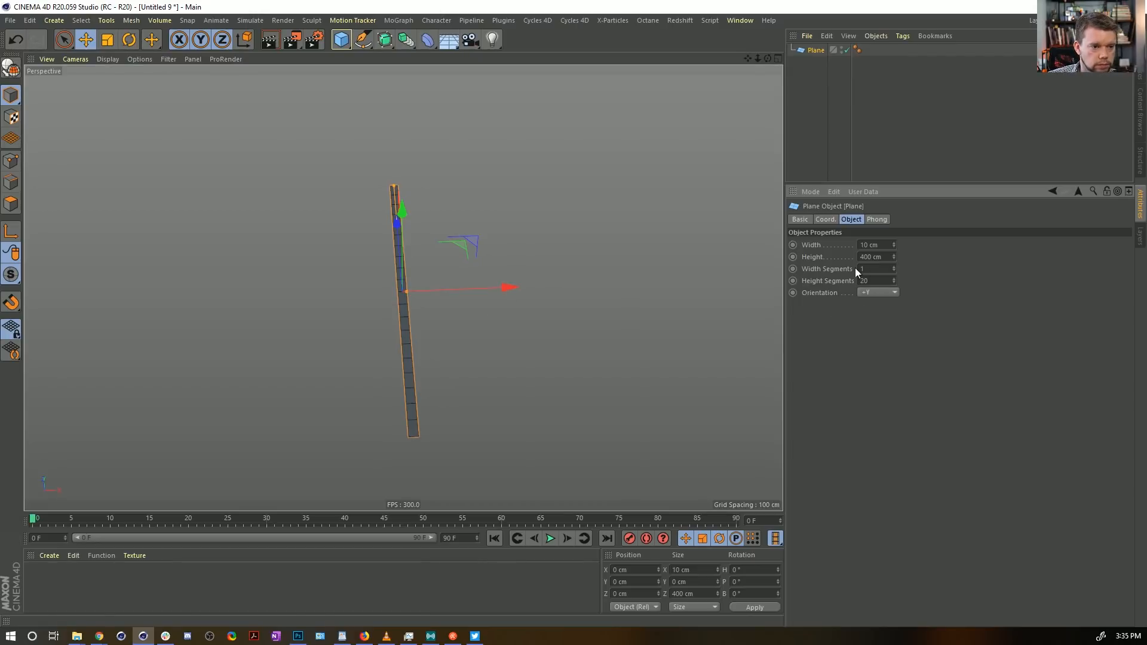
# Step: Lengthen the strip to a height of 1000 cm and divide it into 100 height segments
pyautogui.keyDown('alt'); pyautogui.moveTo(478, 304); pyautogui.dragTo(559, 315); pyautogui.keyUp('alt')
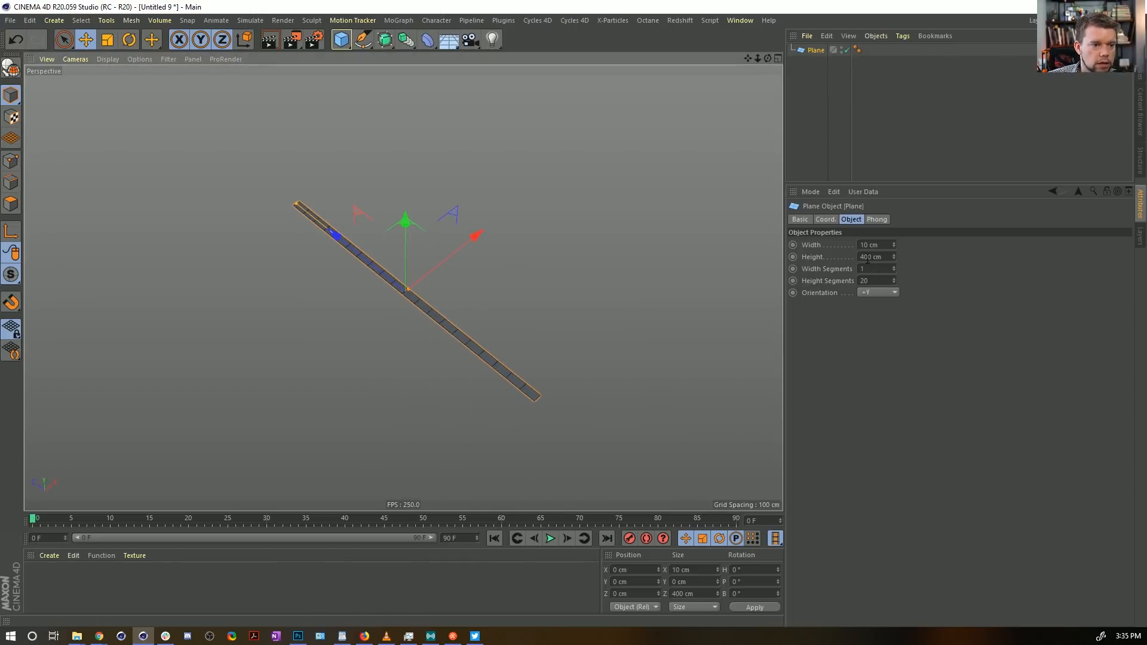
pyautogui.click(868, 257)
pyautogui.write('1000')
pyautogui.press('Return')
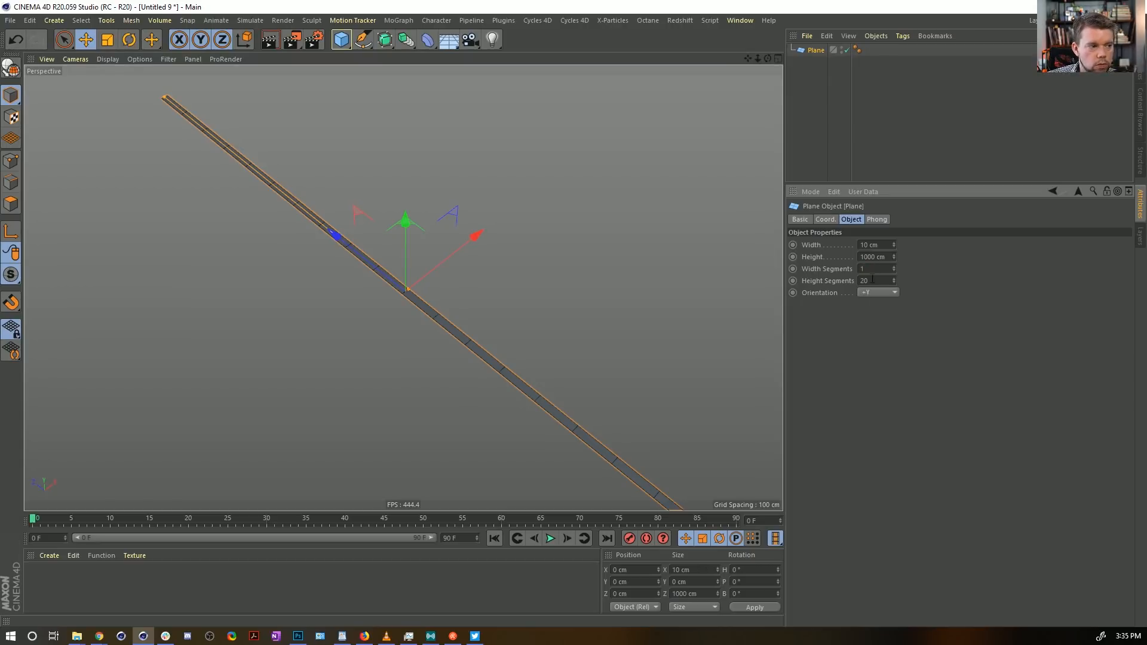
pyautogui.click(876, 280)
pyautogui.write('100')
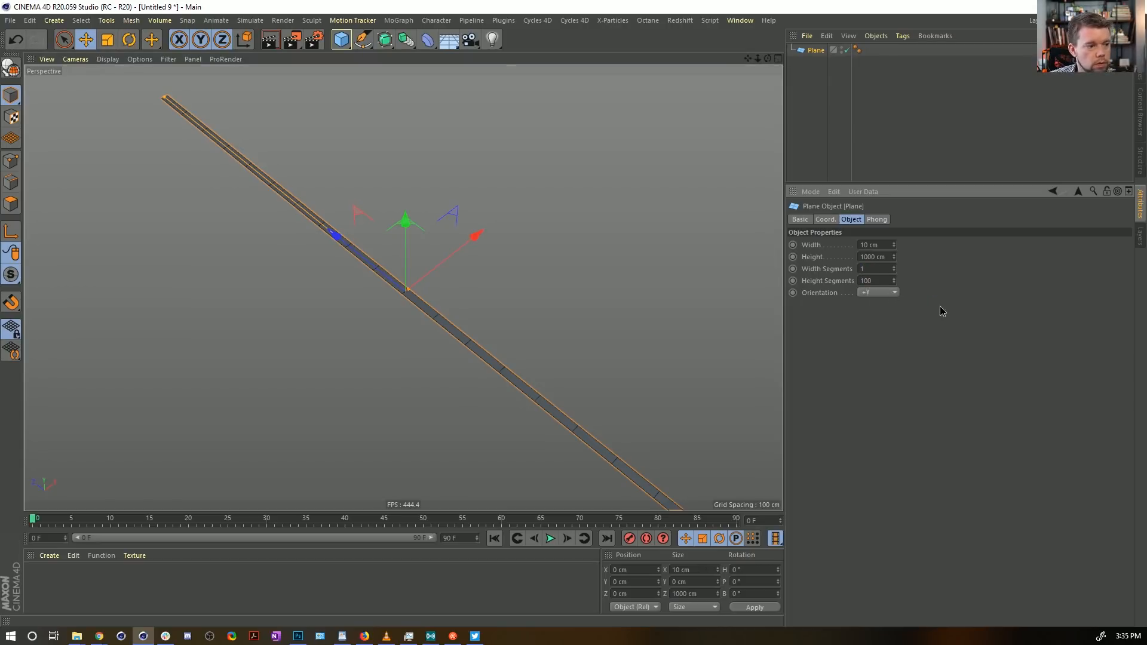
pyautogui.keyDown('alt'); pyautogui.moveTo(530, 384); pyautogui.dragTo(623, 373); pyautogui.keyUp('alt')
pyautogui.keyDown('alt'); pyautogui.moveTo(623, 374); pyautogui.dragTo(536, 393, button='right'); pyautogui.keyUp('alt')
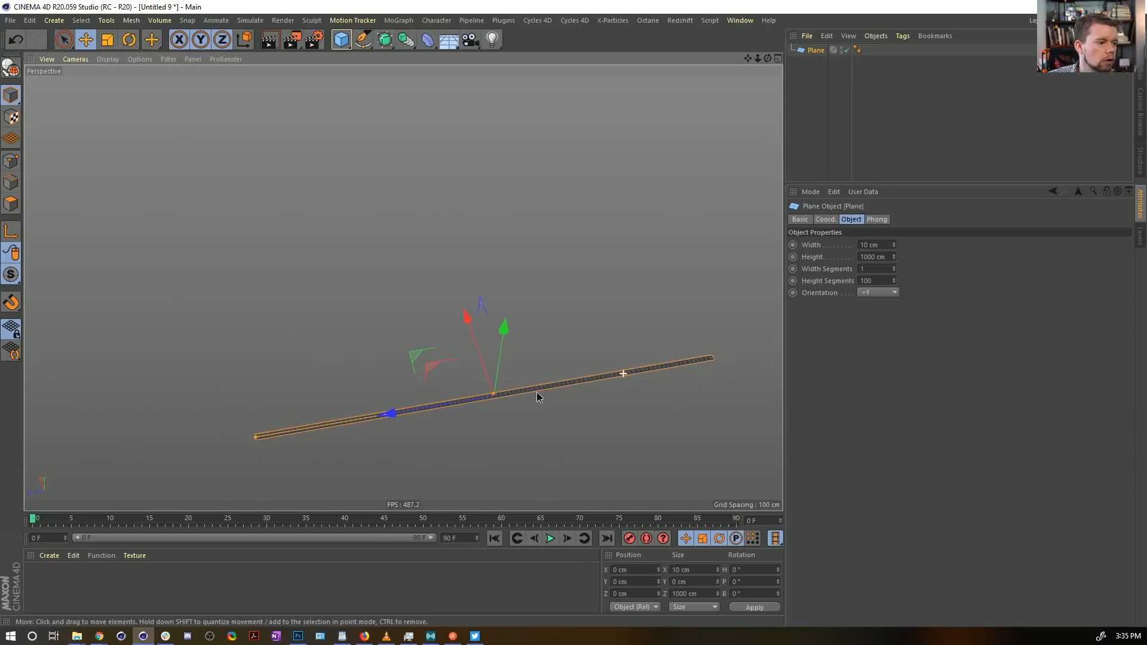
# Step: Extend the strip's height to 10000 cm with 1000 height segments, and deselect it
pyautogui.click(871, 257)
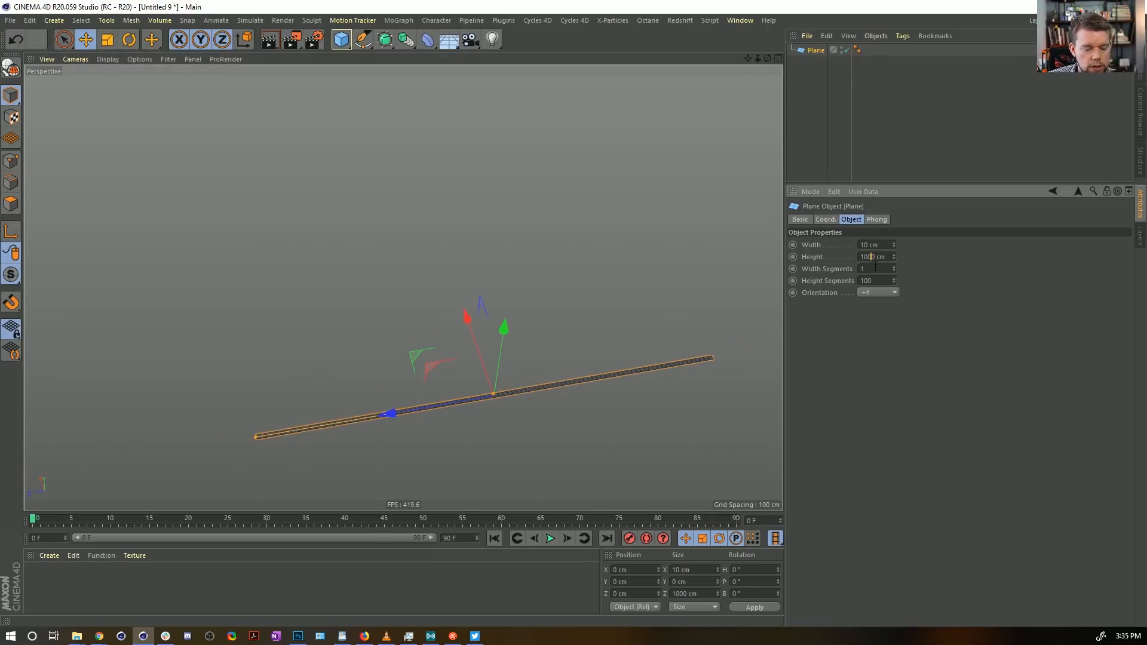
pyautogui.write('0')
pyautogui.click(871, 280)
pyautogui.write('0')
pyautogui.press('Return')
pyautogui.keyDown('alt'); pyautogui.moveTo(634, 359); pyautogui.dragTo(62, 410, button='right'); pyautogui.keyUp('alt')
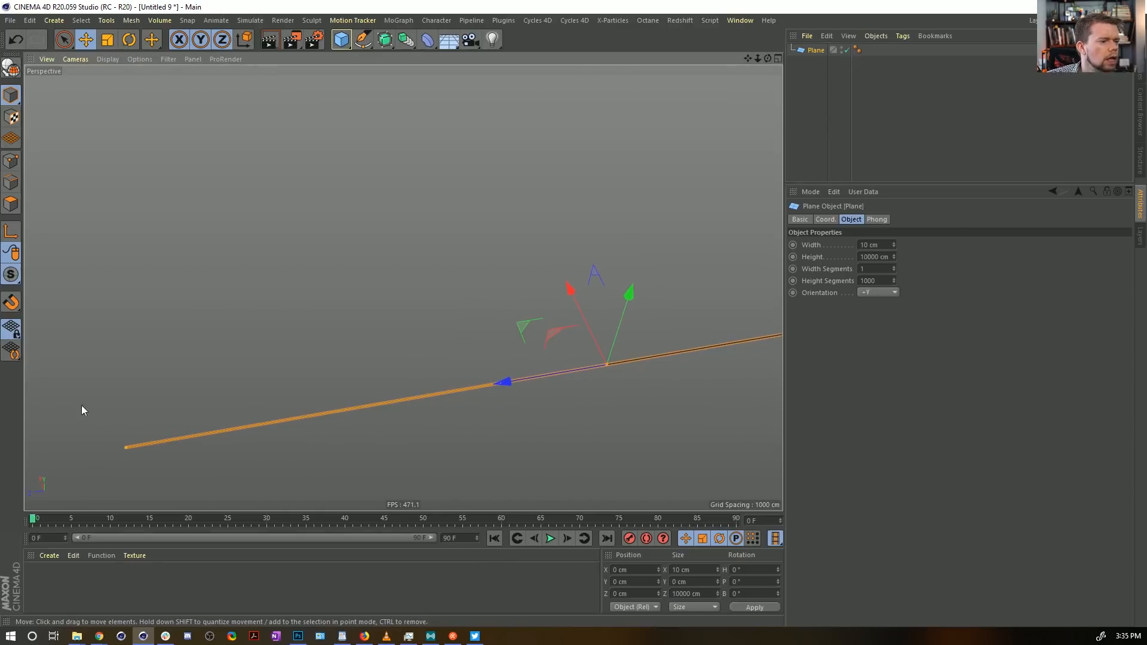
pyautogui.keyDown('alt'); pyautogui.moveTo(81, 405); pyautogui.dragTo(836, 353); pyautogui.keyUp('alt')
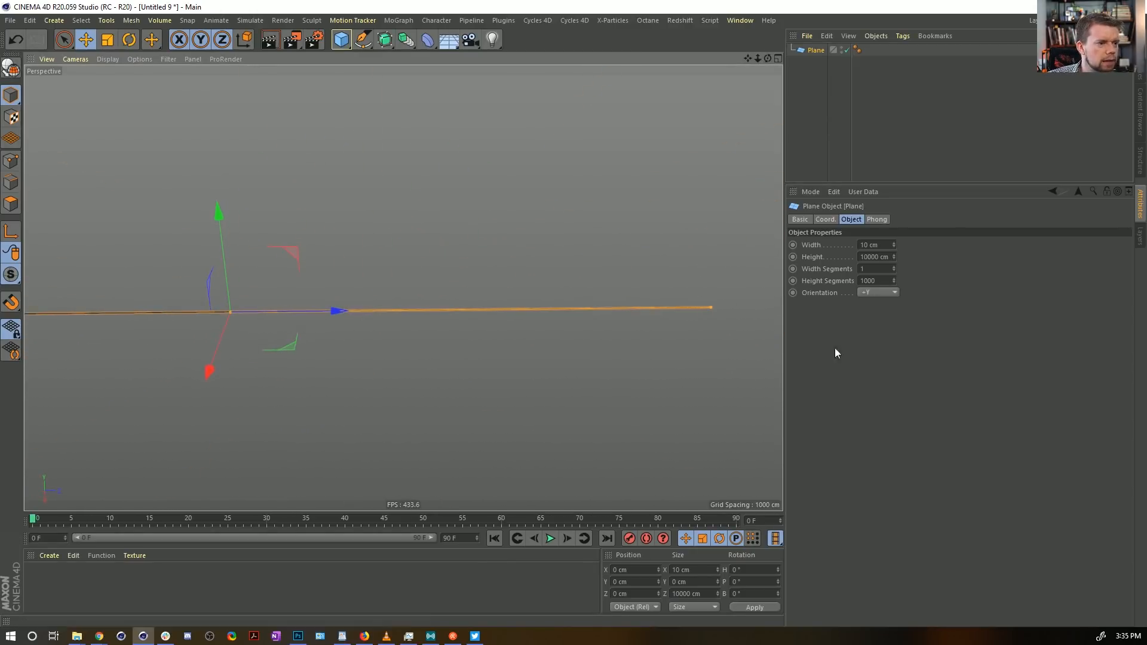
pyautogui.click(862, 125)
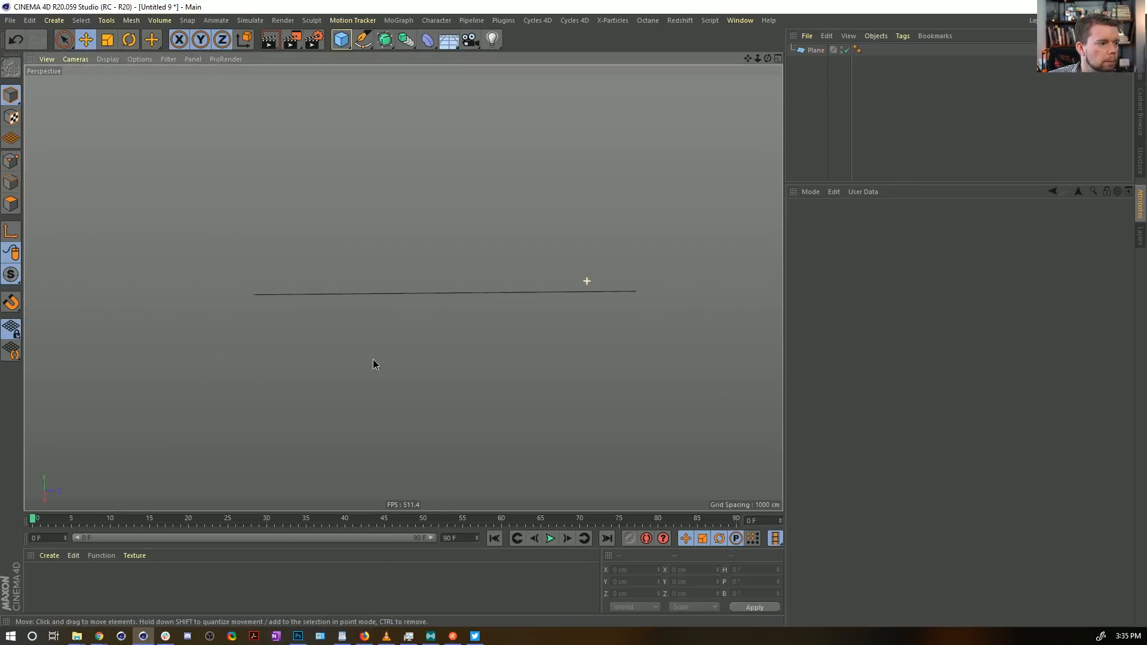
pyautogui.moveTo(373, 359)
pyautogui.keyDown('alt'); pyautogui.mouseDown()
pyautogui.moveTo(673, 298)
pyautogui.moveTo(539, 307)
pyautogui.moveTo(543, 343)
pyautogui.moveTo(763, 328)
pyautogui.moveTo(604, 336)
pyautogui.moveTo(470, 316)
pyautogui.moveTo(484, 366)
pyautogui.moveTo(476, 383)
pyautogui.mouseUp(); pyautogui.keyUp('alt')
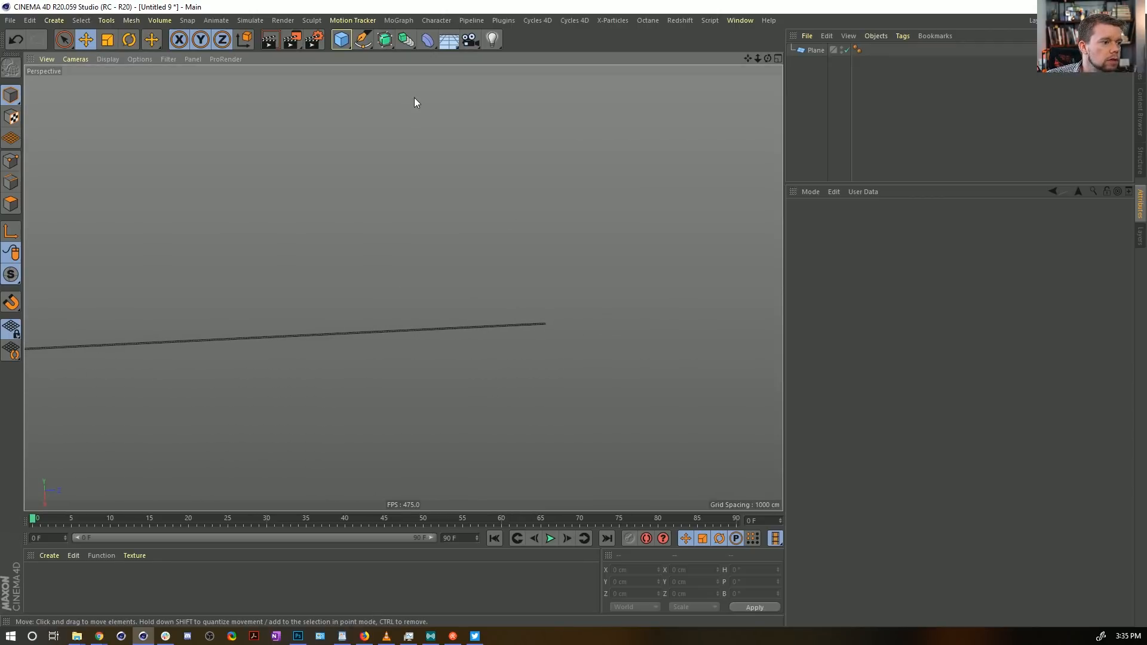
# Step: Add a Soft Body simulation tag to the plane strip
pyautogui.rightClick(814, 53)
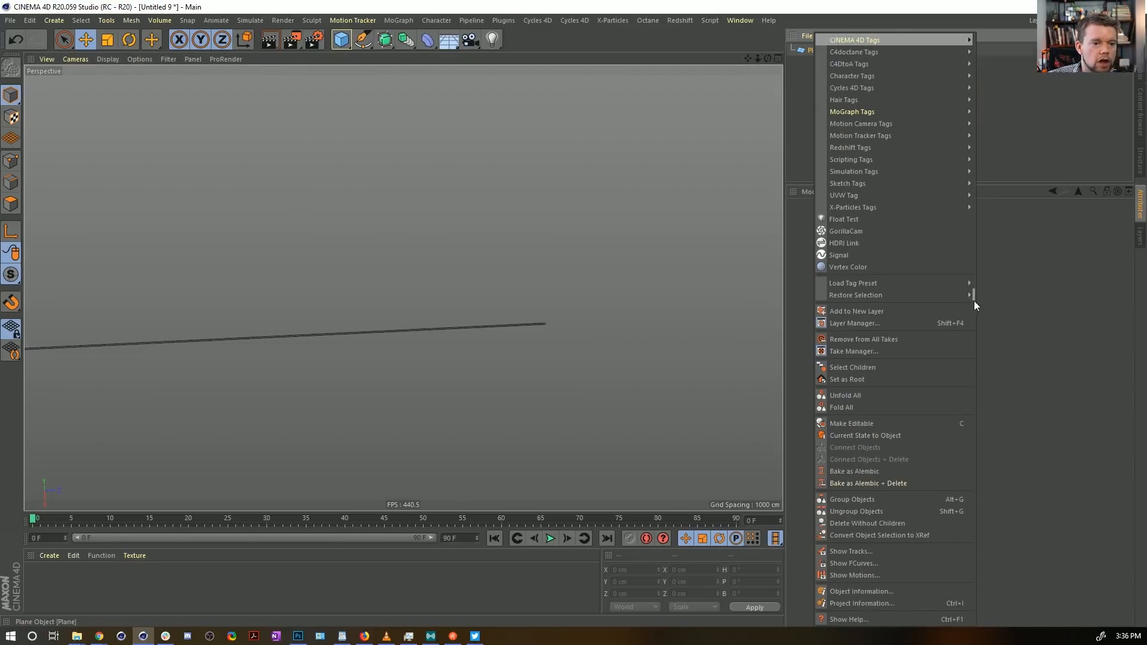
pyautogui.moveTo(856, 208)
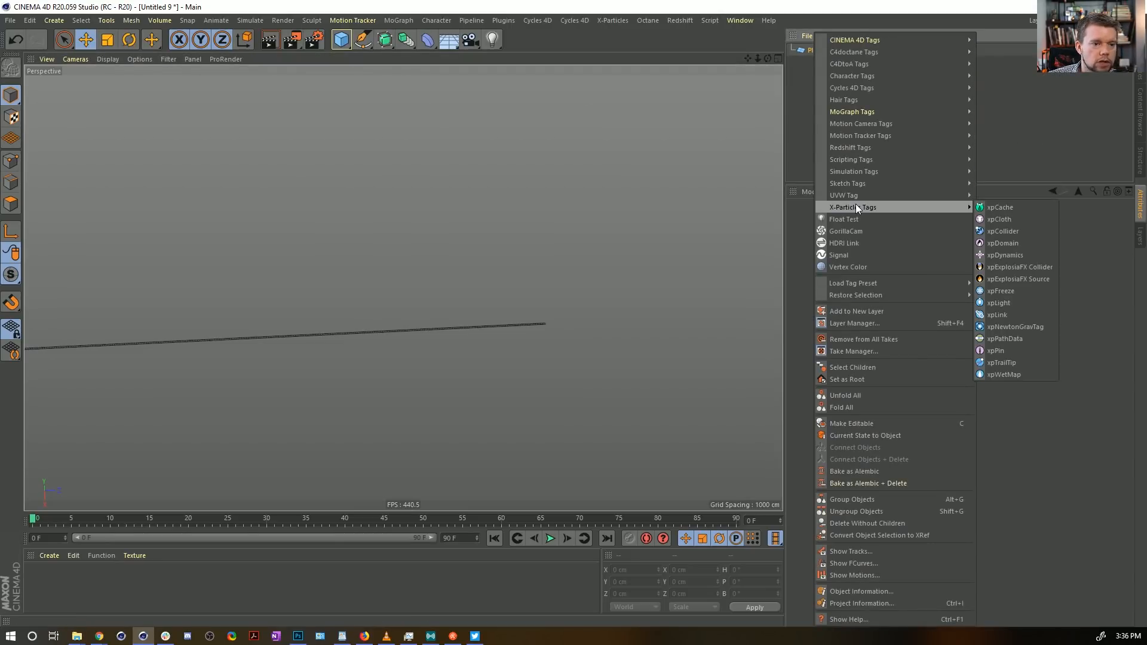
pyautogui.moveTo(863, 169)
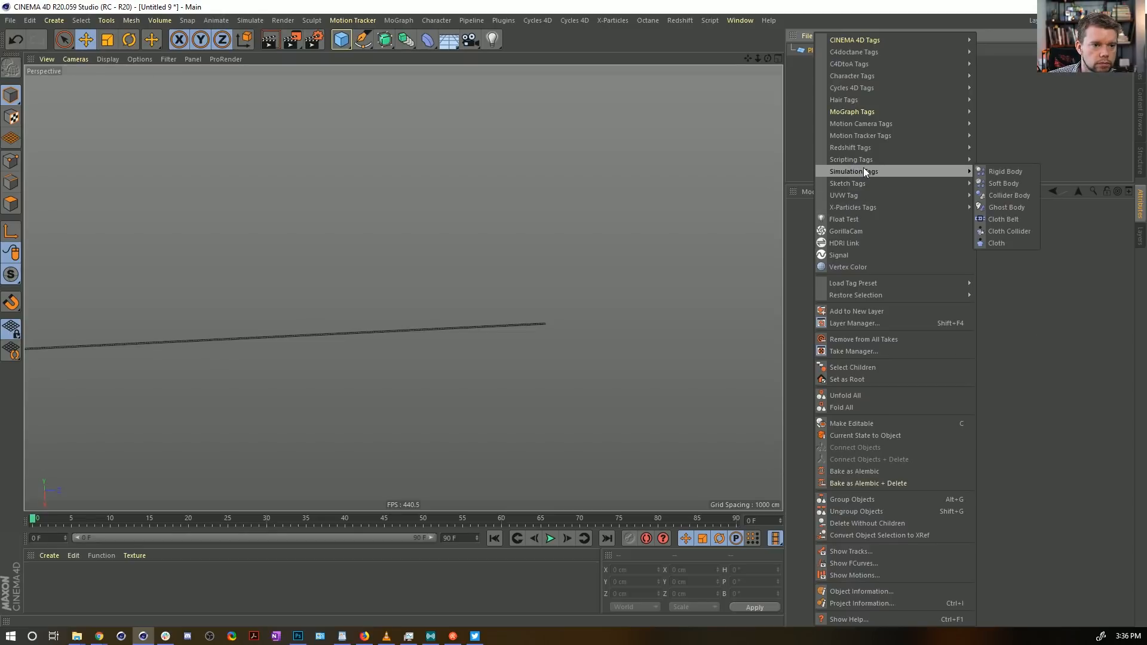
pyautogui.click(994, 184)
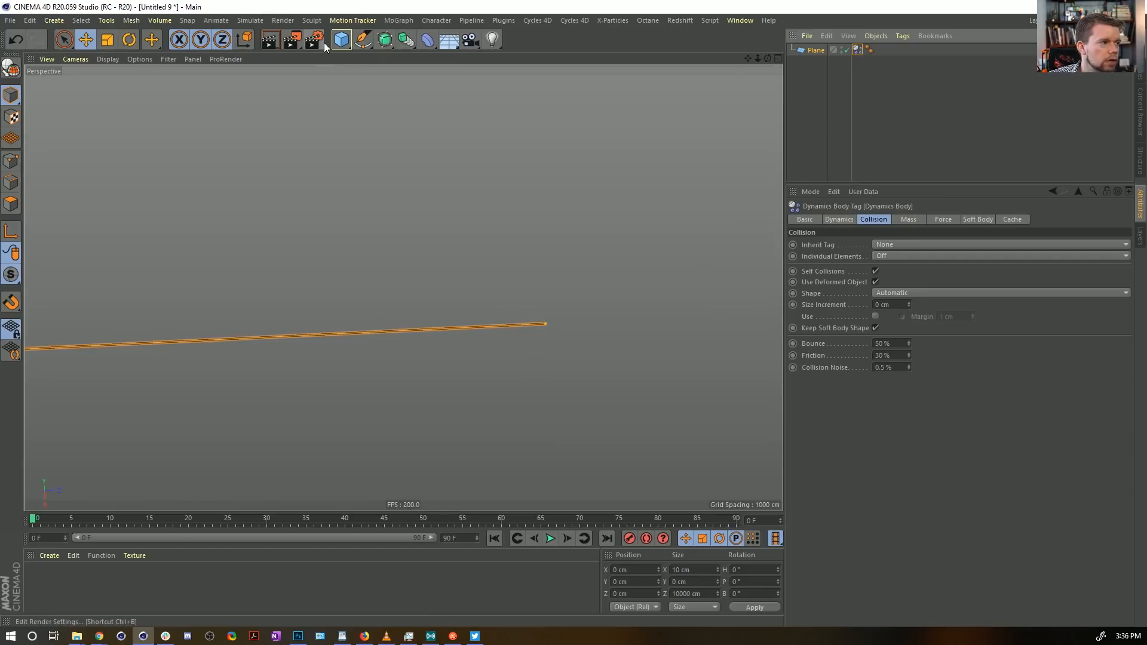
# Step: Add a cube at the strip's centre and lower it beneath the strip to a Y position of -101 cm
pyautogui.click(341, 41)
pyautogui.keyDown('alt'); pyautogui.moveTo(513, 187); pyautogui.dragTo(389, 227, button='right'); pyautogui.keyUp('alt')
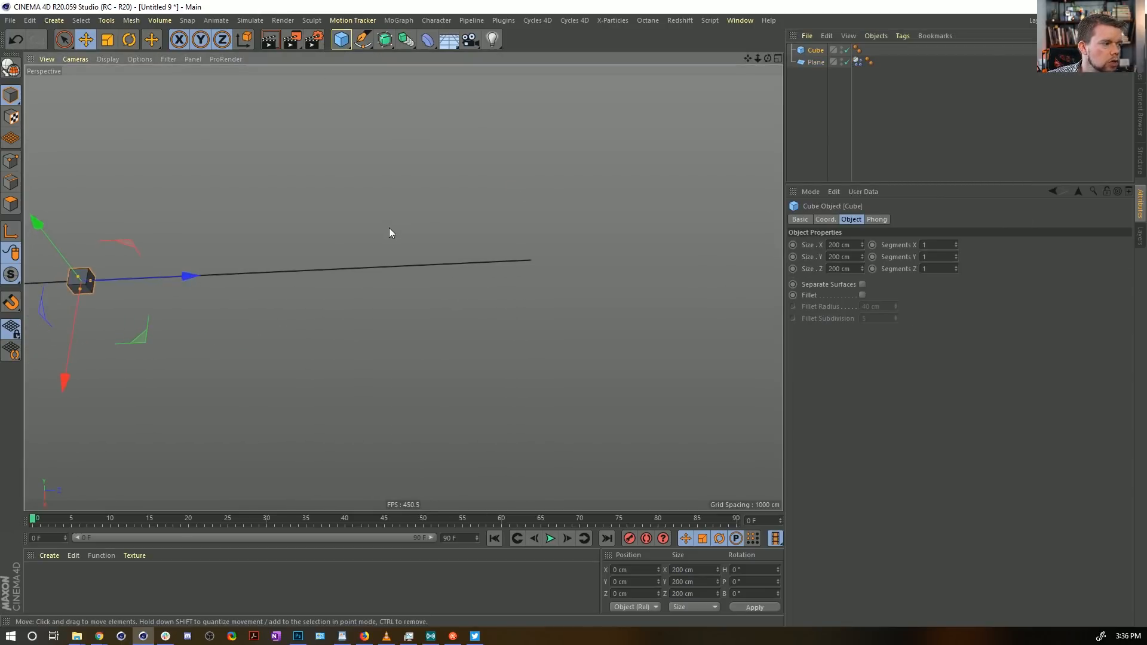
pyautogui.keyDown('alt'); pyautogui.moveTo(390, 239); pyautogui.dragTo(408, 143); pyautogui.keyUp('alt')
pyautogui.press('s')
pyautogui.keyDown('alt'); pyautogui.moveTo(474, 373); pyautogui.dragTo(414, 359); pyautogui.keyUp('alt')
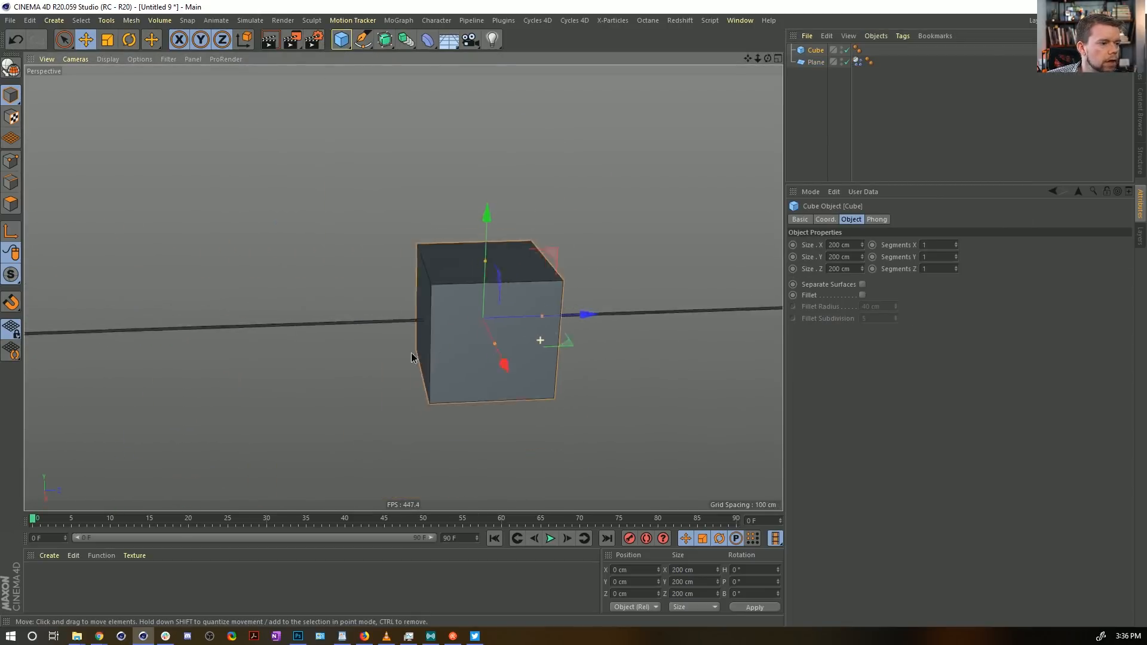
pyautogui.click(622, 581)
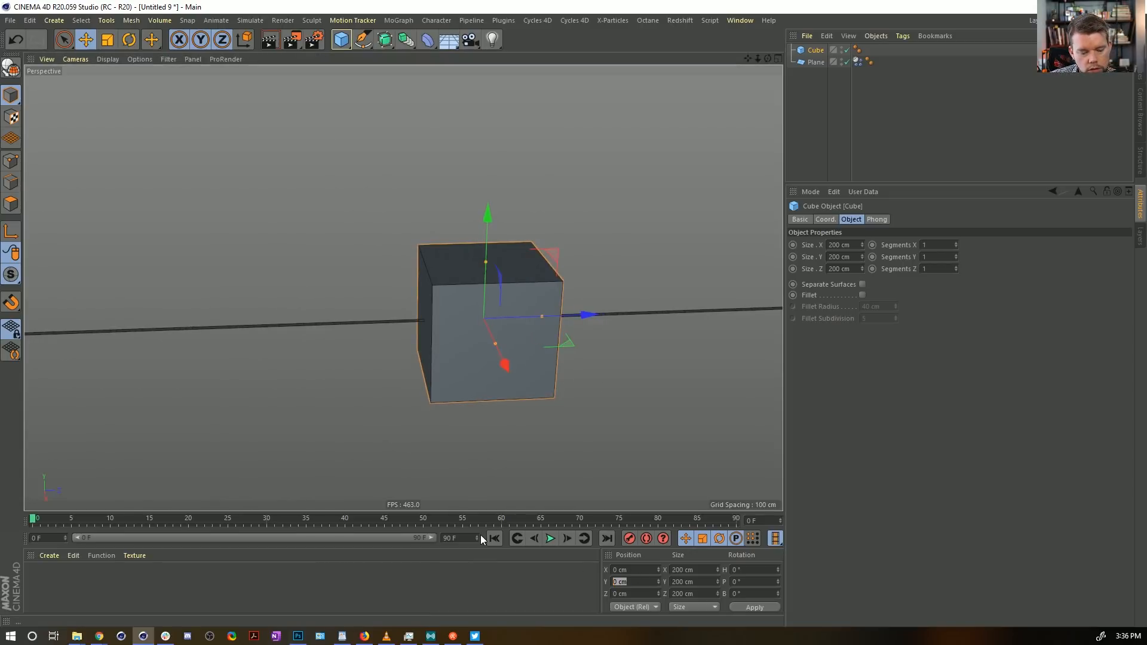
pyautogui.write('-100')
pyautogui.press('Return')
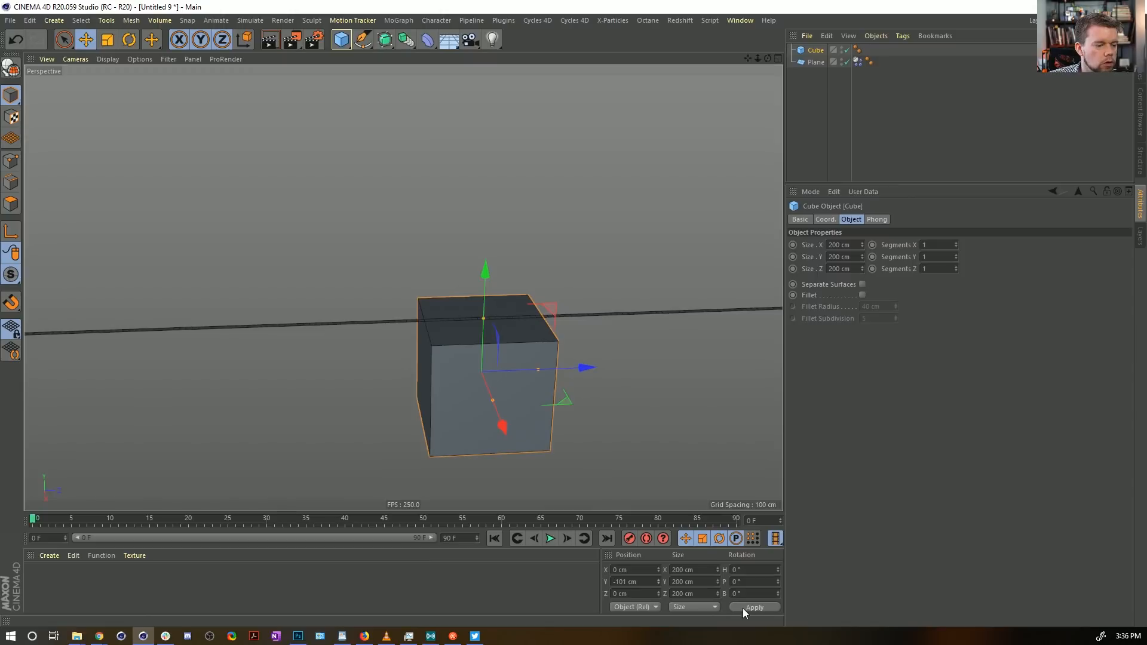
pyautogui.keyDown('alt'); pyautogui.moveTo(574, 396); pyautogui.dragTo(609, 406); pyautogui.keyUp('alt')
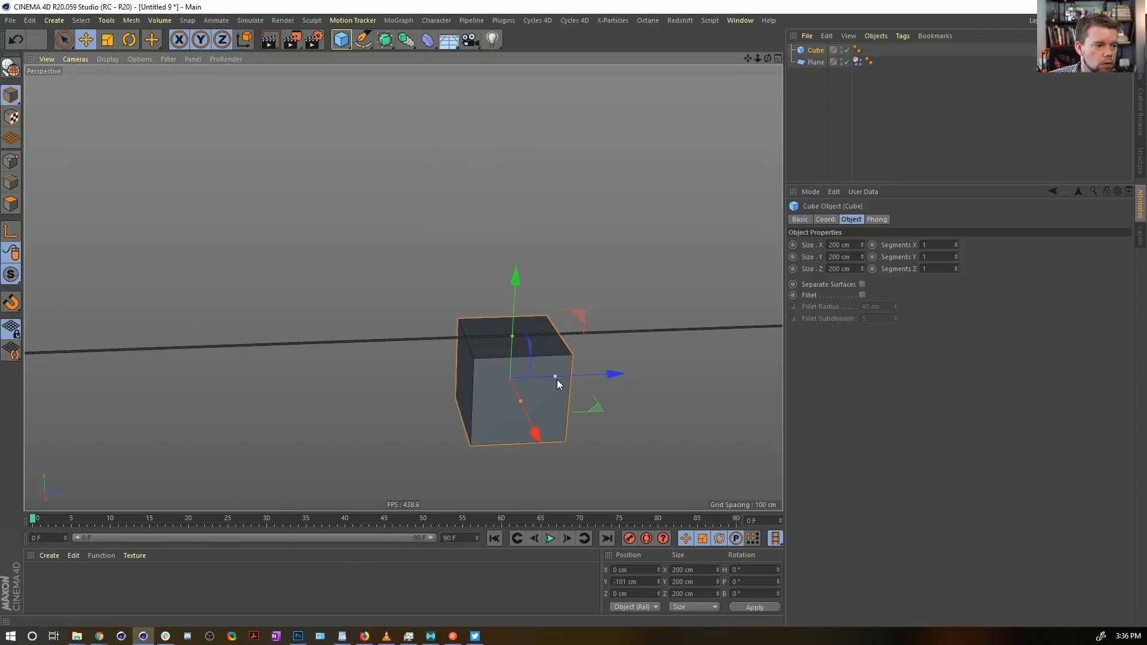
# Step: Lengthen the cube along Z to 1000 cm, and extend it to 10000 cm
pyautogui.moveTo(556, 377); pyautogui.dragTo(635, 372)
pyautogui.doubleClick(842, 269)
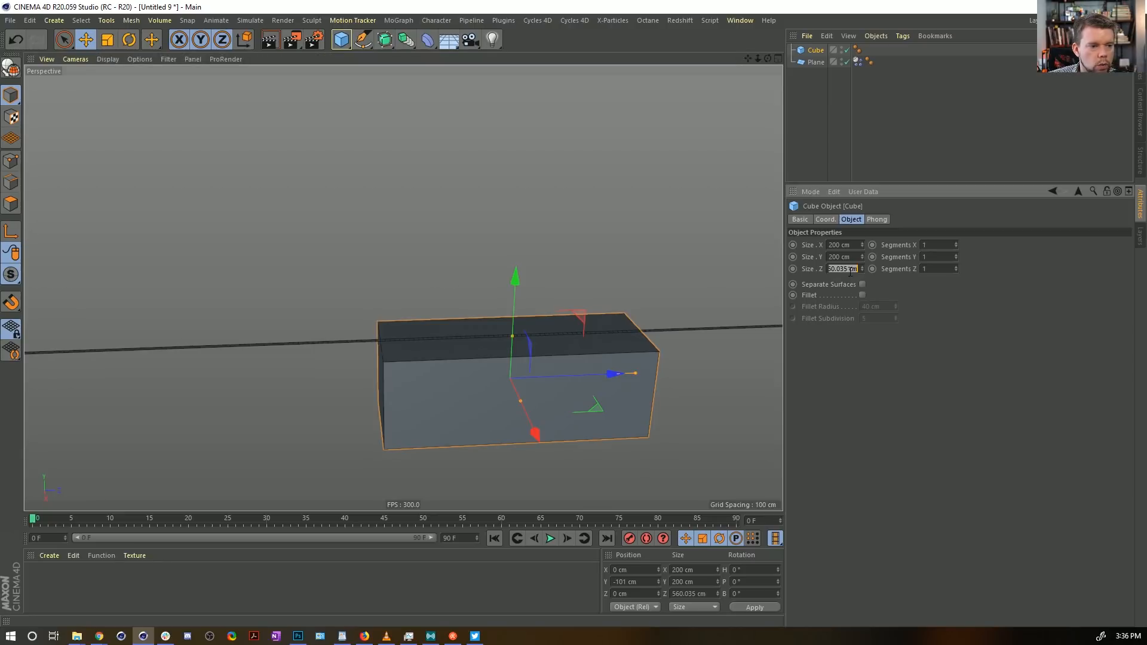
pyautogui.write('1000')
pyautogui.press('Return')
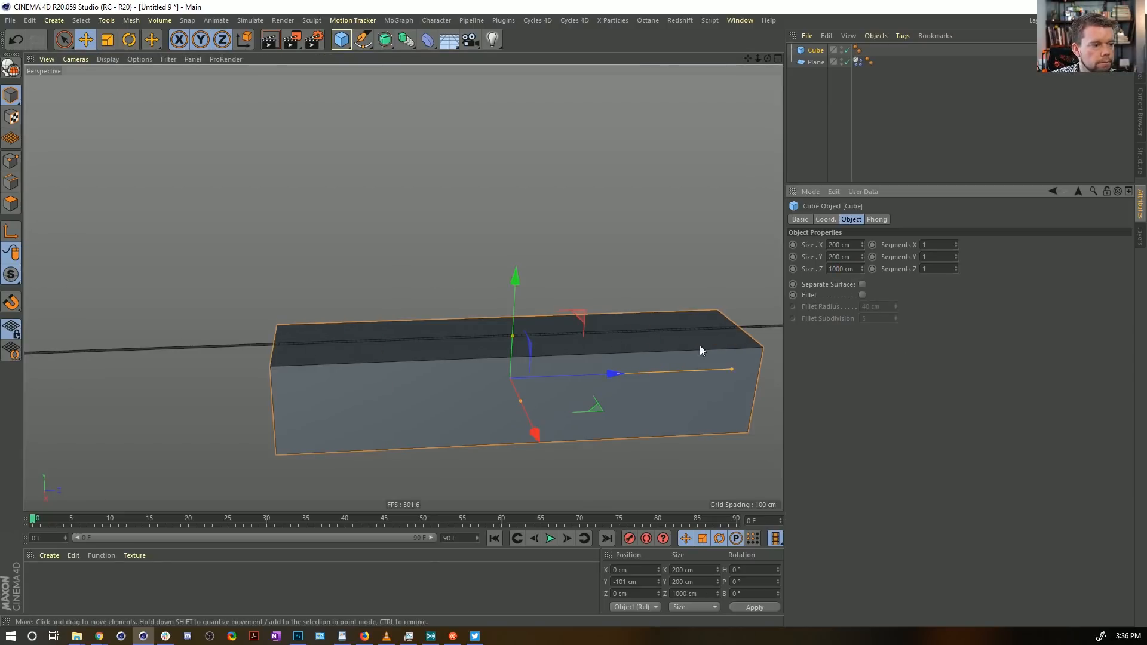
pyautogui.write('0')
pyautogui.press('Return')
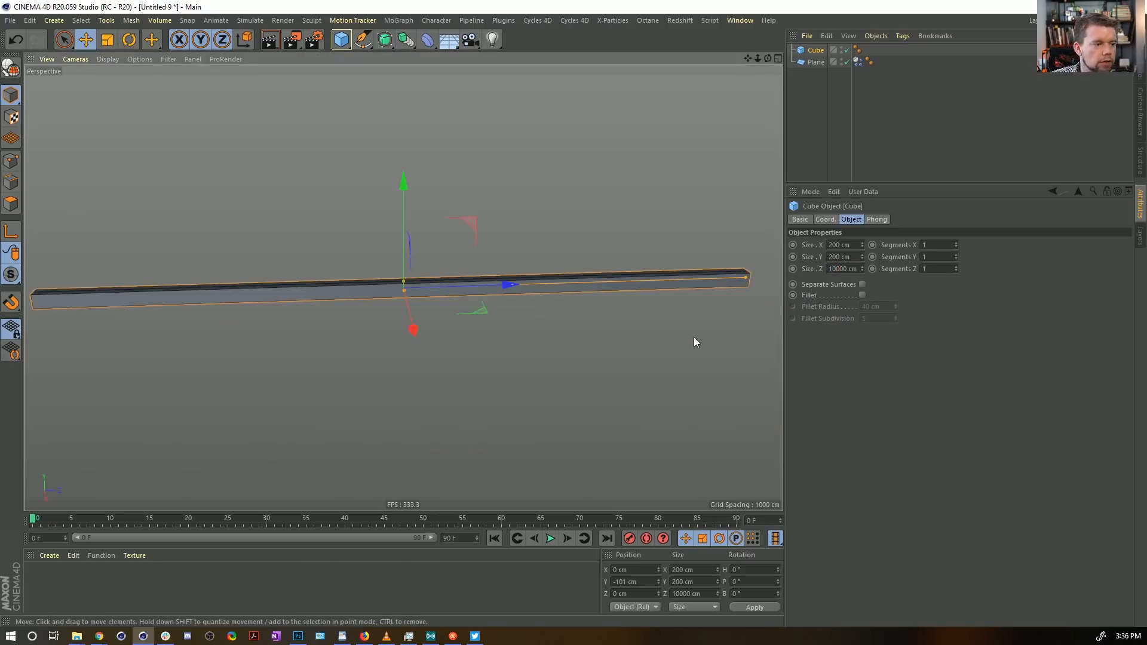
# Step: Add a Collider Body tag to the cube and set its bounce and friction to 0%
pyautogui.scroll(2, 679, 362)
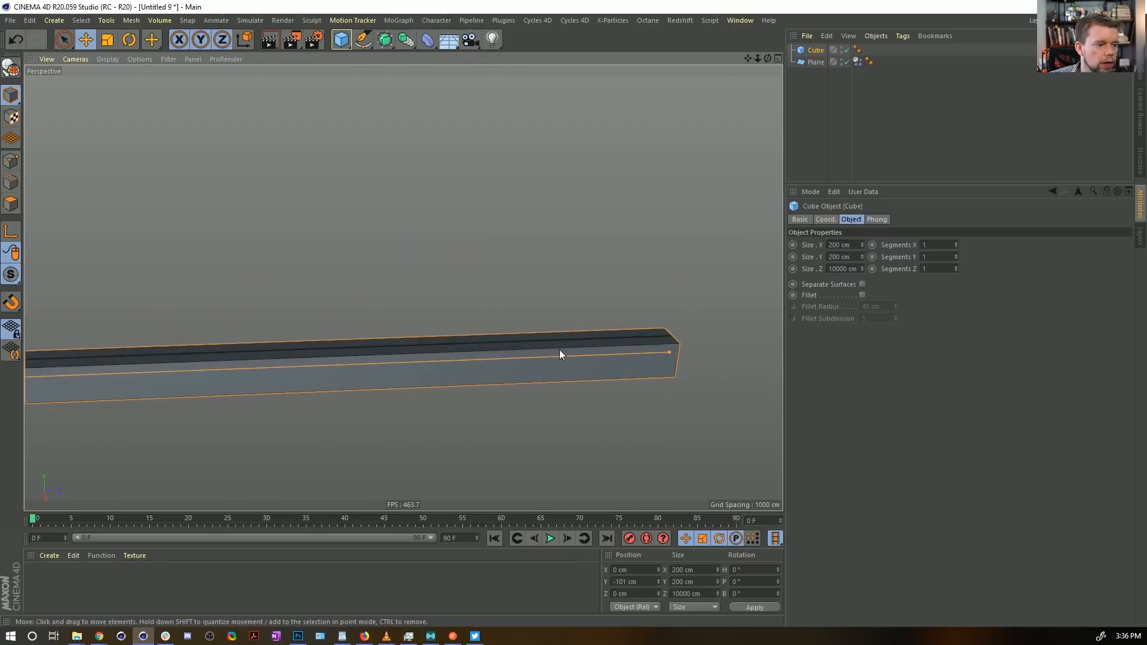
pyautogui.keyDown('alt'); pyautogui.moveTo(559, 355); pyautogui.dragTo(595, 409); pyautogui.keyUp('alt')
pyautogui.keyDown('alt'); pyautogui.moveTo(627, 346); pyautogui.dragTo(669, 298); pyautogui.keyUp('alt')
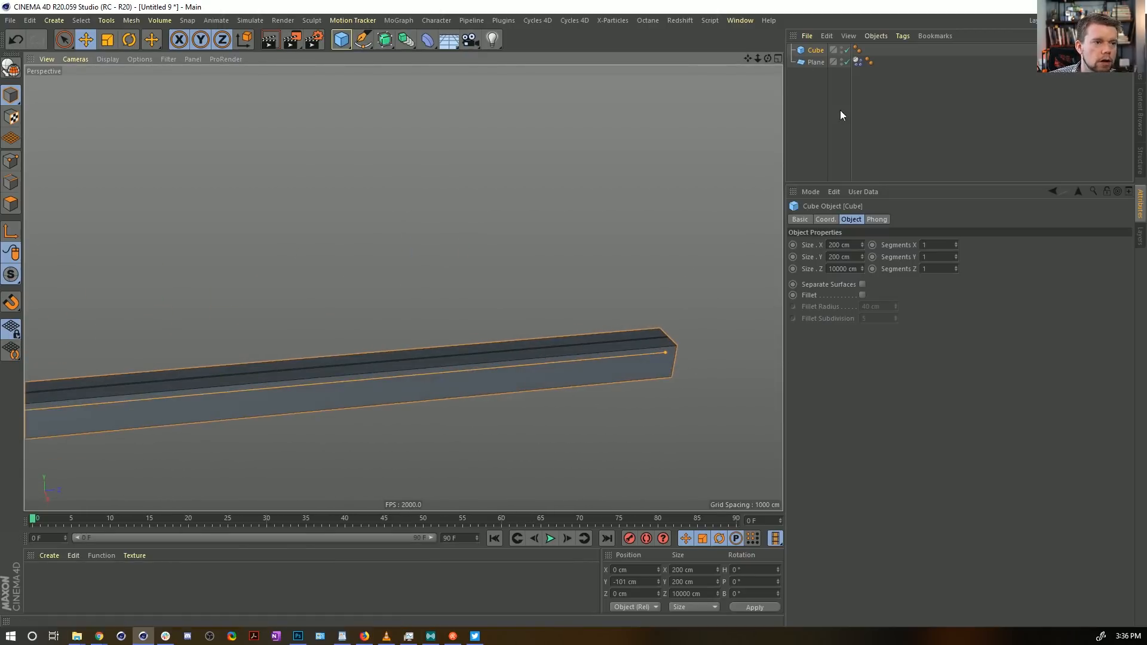
pyautogui.rightClick(819, 49)
pyautogui.moveTo(862, 160)
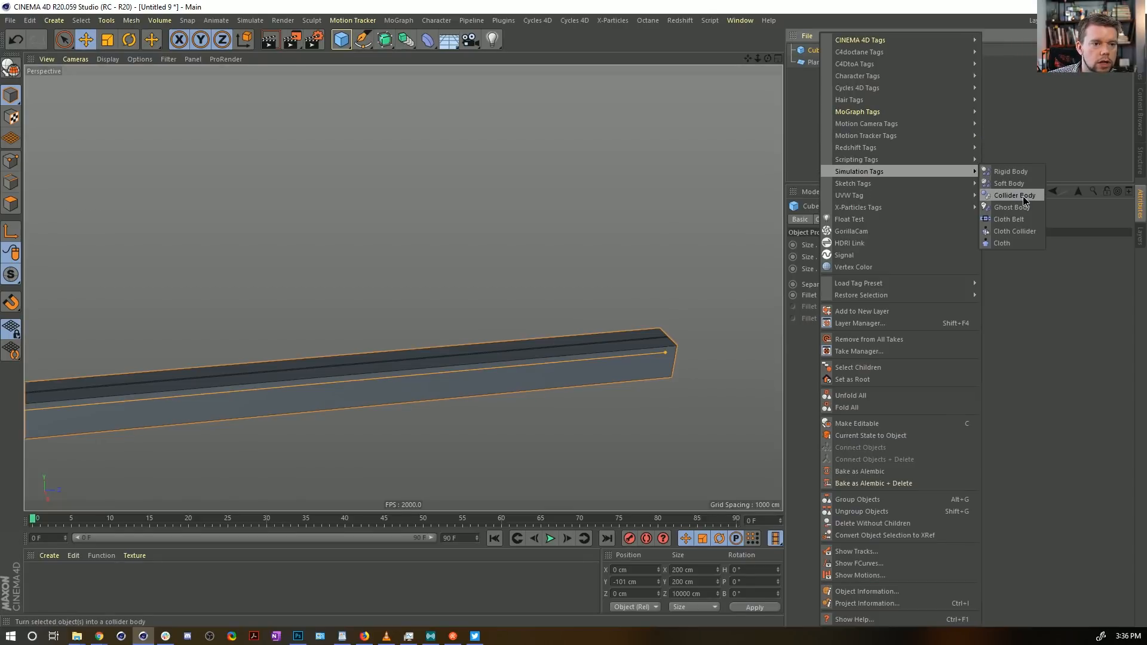
pyautogui.click(1024, 197)
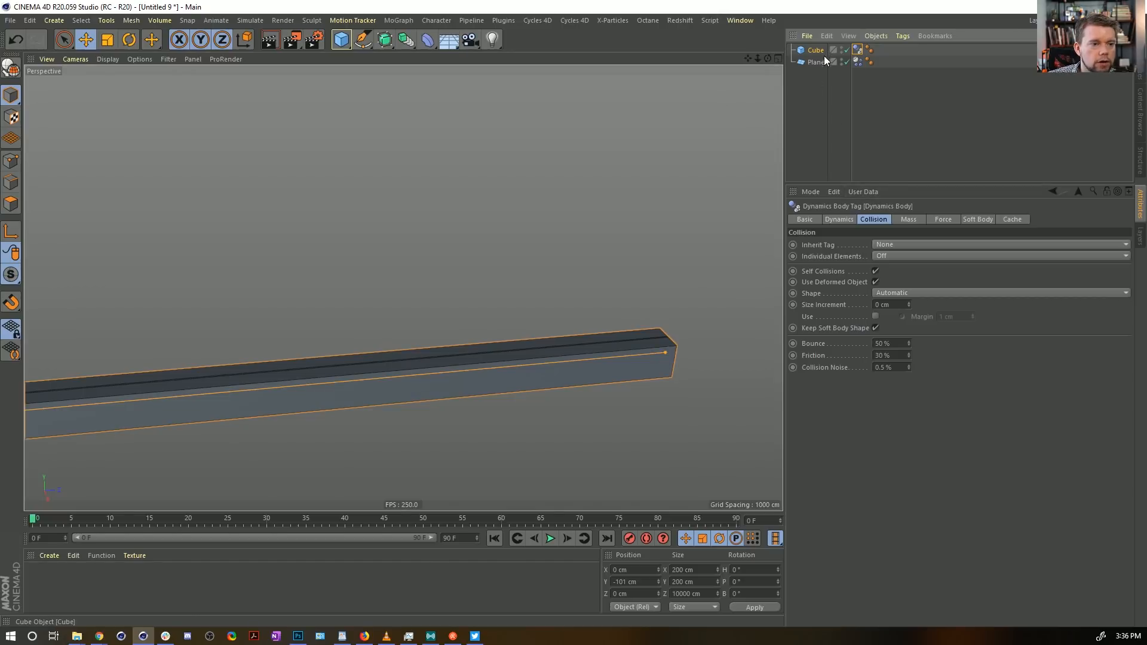
pyautogui.click(881, 344)
pyautogui.write('00')
pyautogui.press('Return')
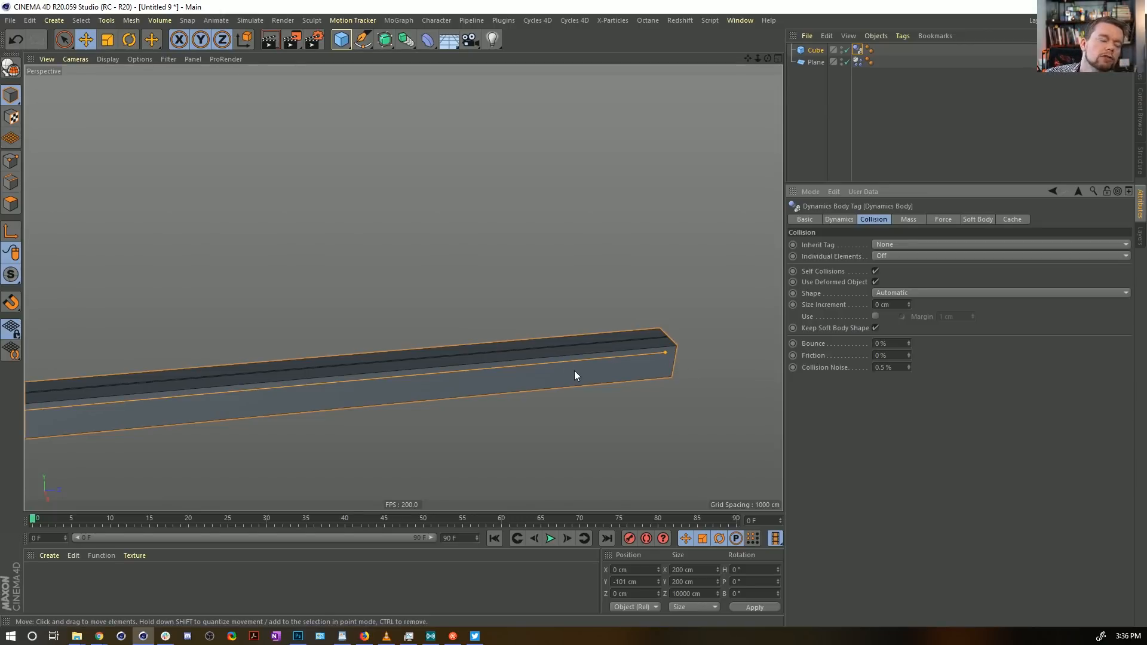
# Step: Add a Wind particle object to the scene with a wind speed of 55 cm
pyautogui.moveTo(605, 297)
pyautogui.keyDown('alt'); pyautogui.mouseDown()
pyautogui.moveTo(598, 330)
pyautogui.moveTo(611, 333)
pyautogui.moveTo(601, 314)
pyautogui.mouseUp(); pyautogui.keyUp('alt')
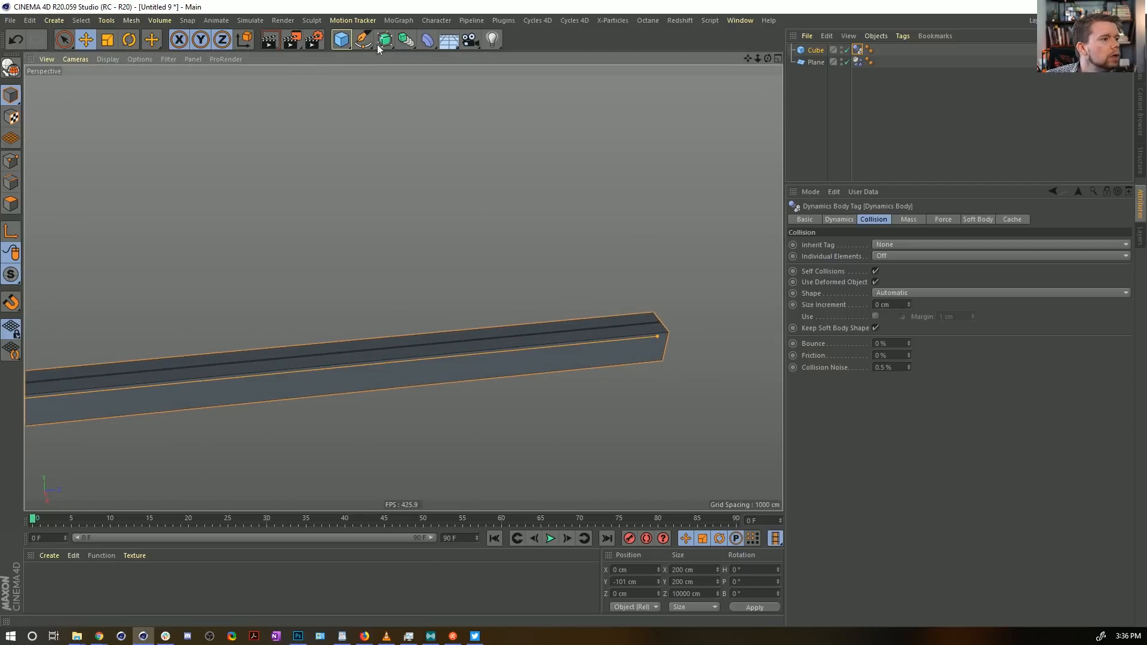
pyautogui.click(250, 20)
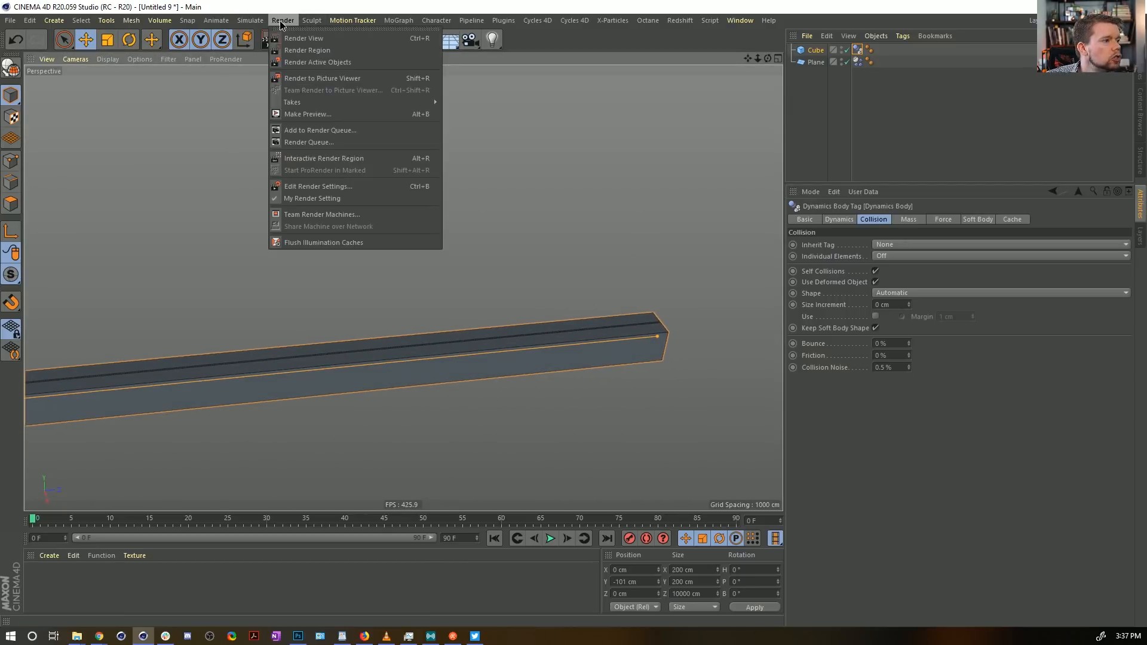
pyautogui.moveTo(265, 66)
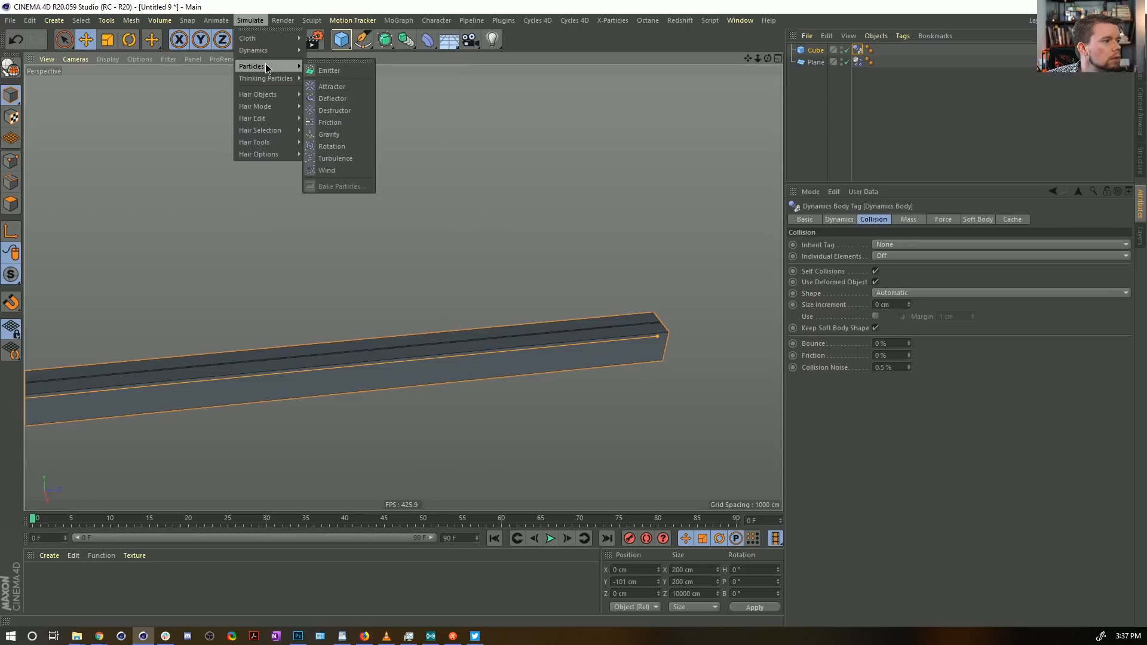
pyautogui.click(329, 171)
pyautogui.keyDown('alt'); pyautogui.moveTo(496, 225); pyautogui.dragTo(344, 256); pyautogui.keyUp('alt')
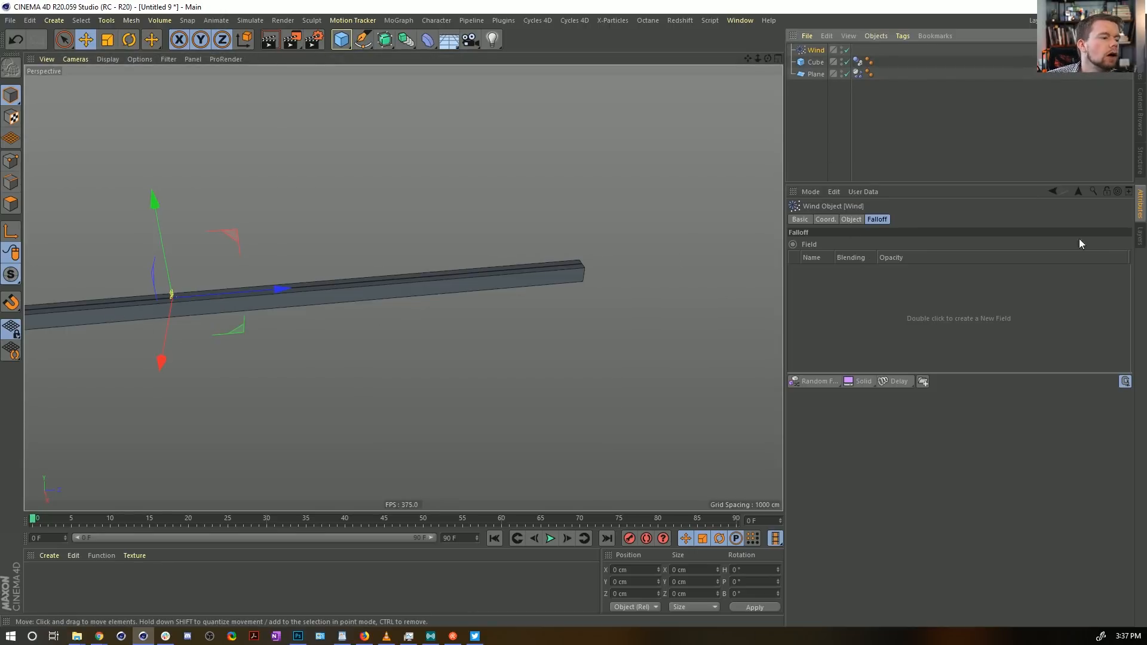
pyautogui.click(853, 220)
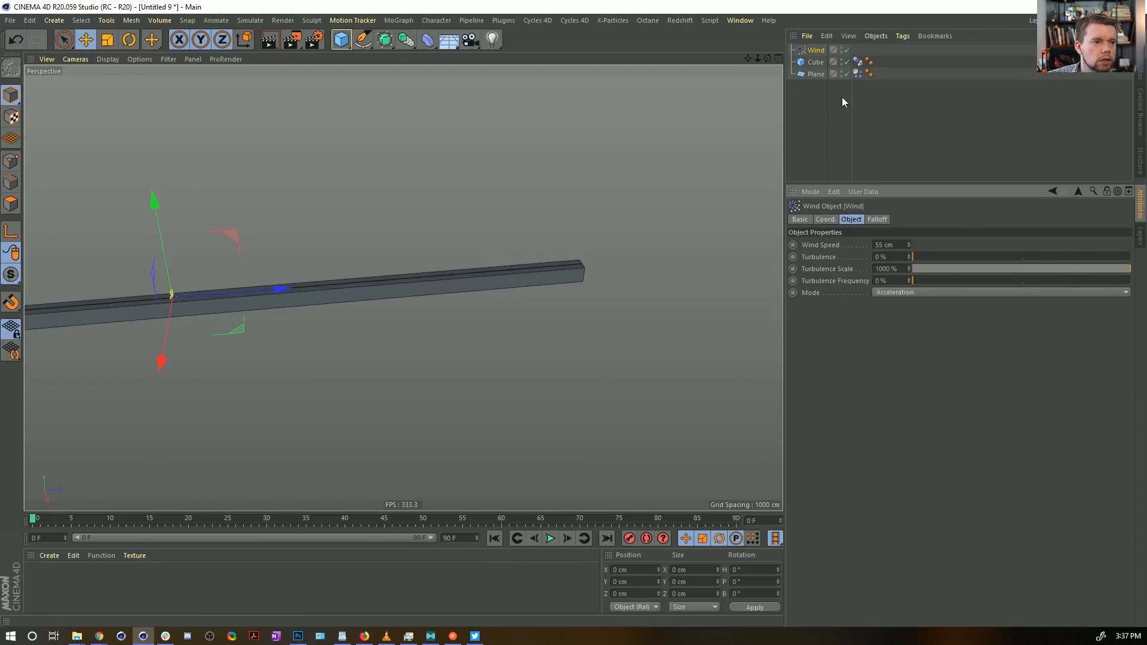
# Step: Add a Linear Field to the wind's falloff and set the field's direction to Z+
pyautogui.click(877, 220)
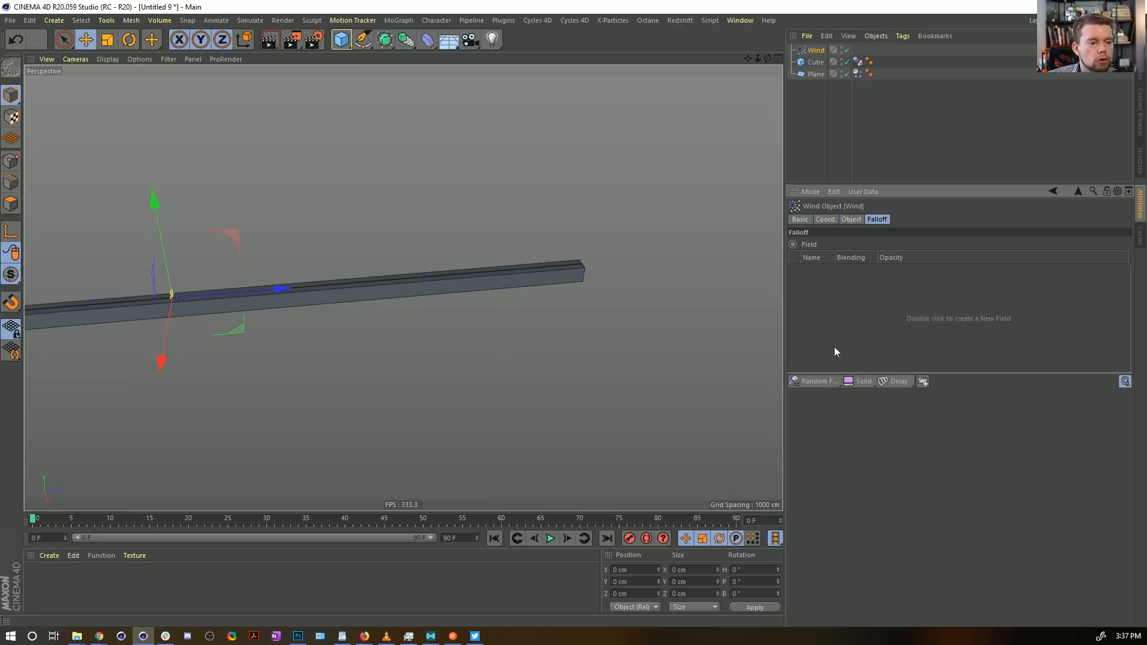
pyautogui.moveTo(816, 381); pyautogui.dragTo(853, 472)
pyautogui.click(853, 450)
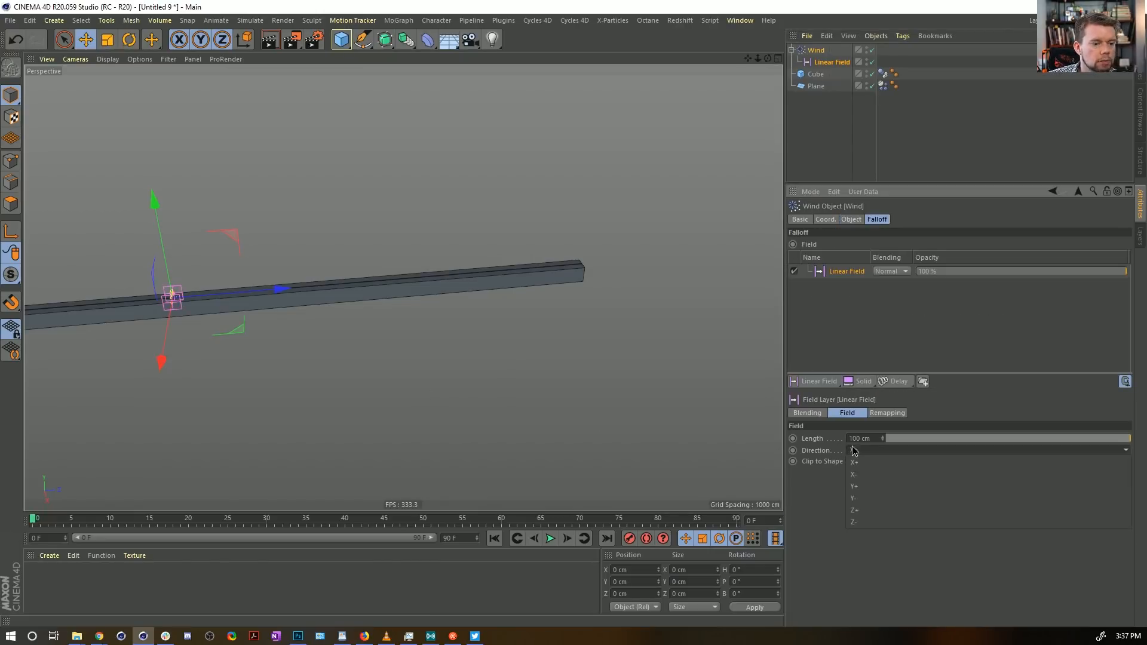
pyautogui.click(869, 510)
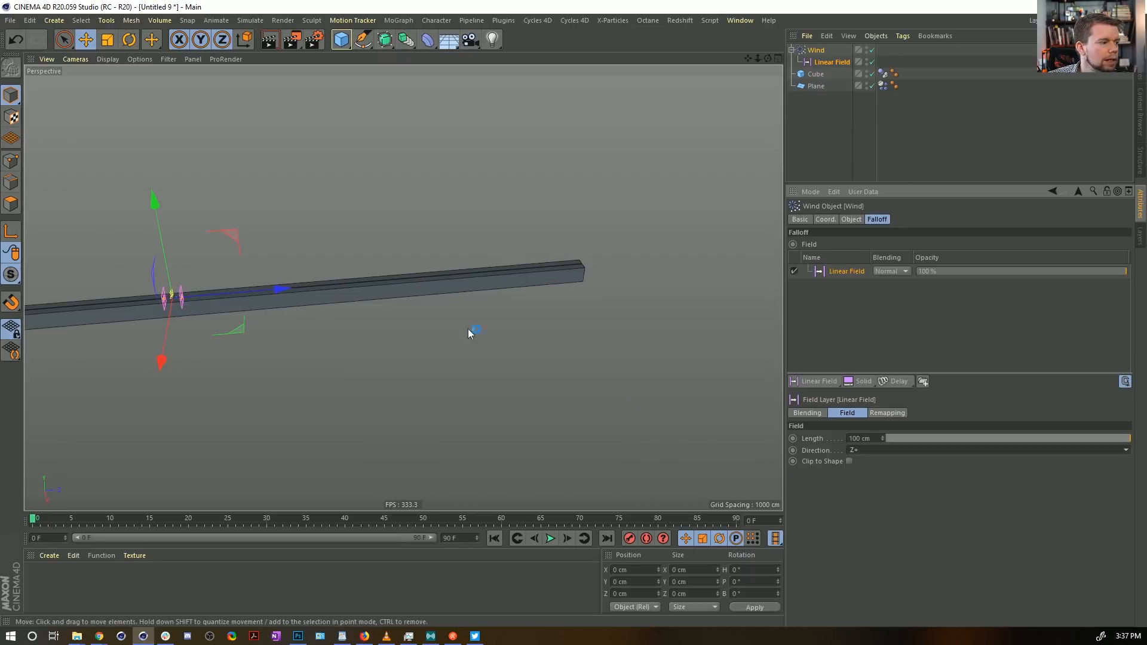
# Step: Move the linear field to the far end of the cube at about Z 5005 cm and set its length to 1 cm
pyautogui.moveTo(282, 289); pyautogui.dragTo(681, 293)
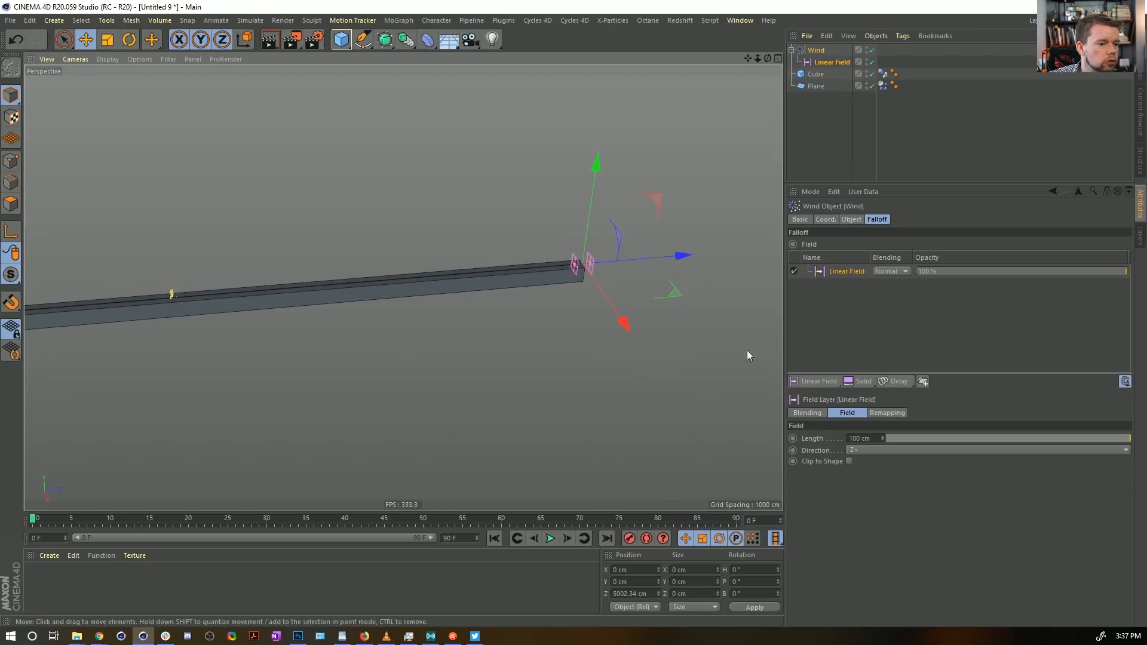
pyautogui.click(869, 440)
pyautogui.write('1')
pyautogui.press('Return')
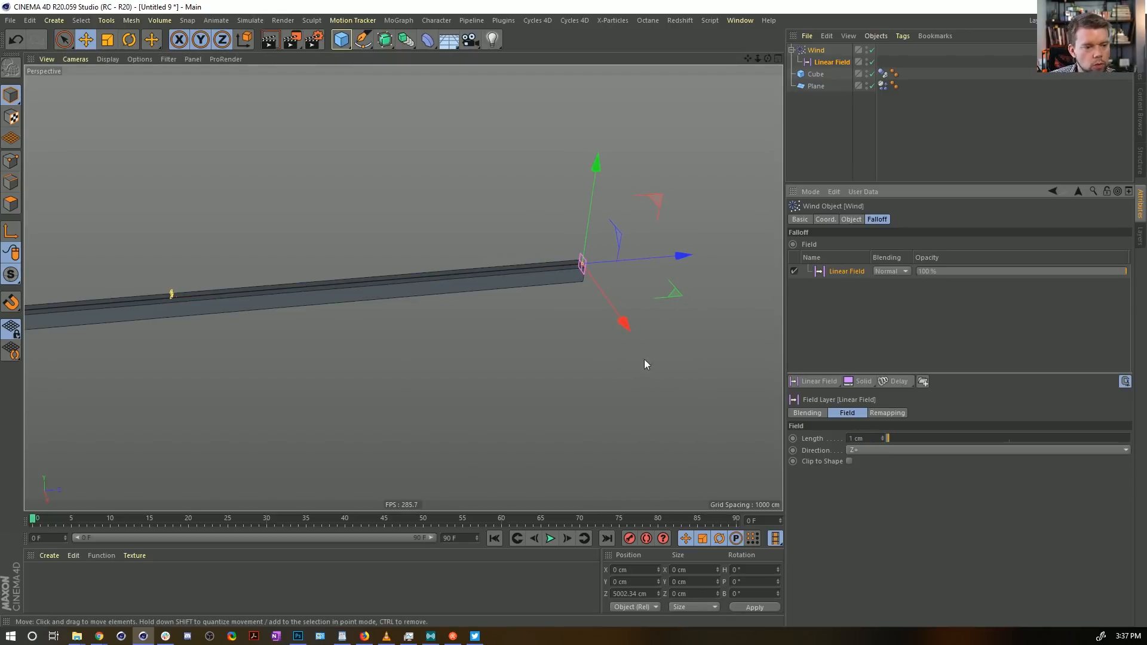
pyautogui.scroll(5, 610, 264)
pyautogui.keyDown('alt'); pyautogui.moveTo(556, 294); pyautogui.dragTo(596, 325); pyautogui.keyUp('alt')
pyautogui.keyDown('alt'); pyautogui.moveTo(596, 325); pyautogui.dragTo(365, 342, button='right'); pyautogui.keyUp('alt')
pyautogui.keyDown('alt'); pyautogui.moveTo(365, 343); pyautogui.dragTo(255, 353); pyautogui.keyUp('alt')
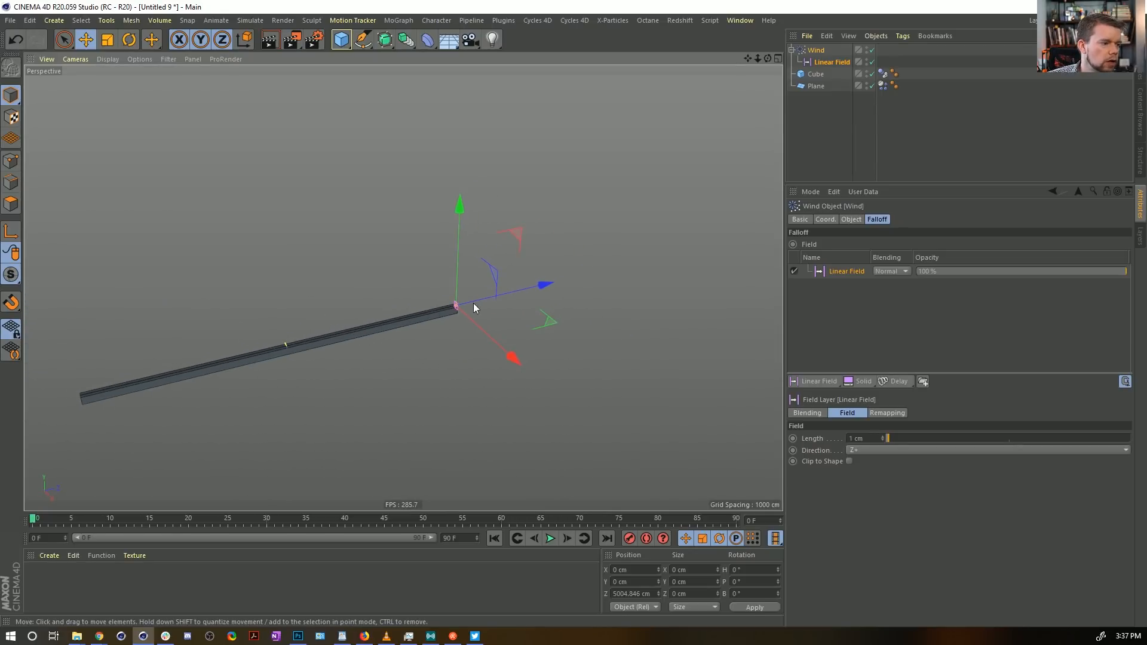
# Step: Play the simulation and examine how the wind affects the strip at the cube's end
pyautogui.keyDown('alt'); pyautogui.moveTo(473, 308); pyautogui.dragTo(441, 325); pyautogui.keyUp('alt')
pyautogui.keyDown('alt'); pyautogui.moveTo(440, 325); pyautogui.dragTo(513, 282, button='right'); pyautogui.keyUp('alt')
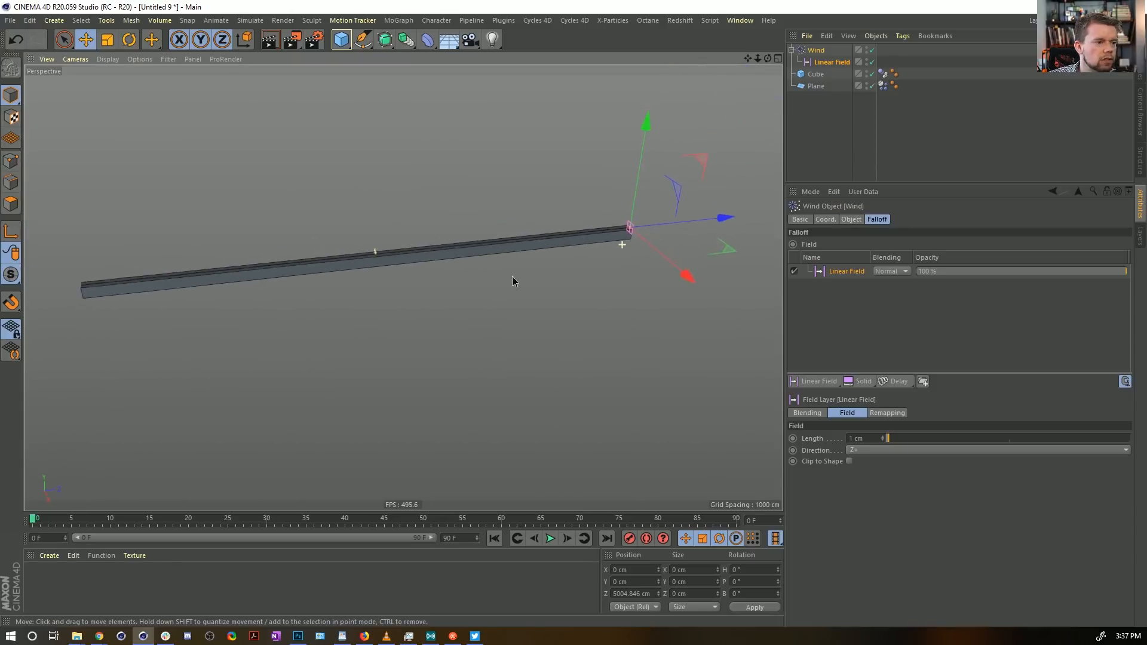
pyautogui.keyDown('alt'); pyautogui.moveTo(513, 282); pyautogui.dragTo(477, 326); pyautogui.keyUp('alt')
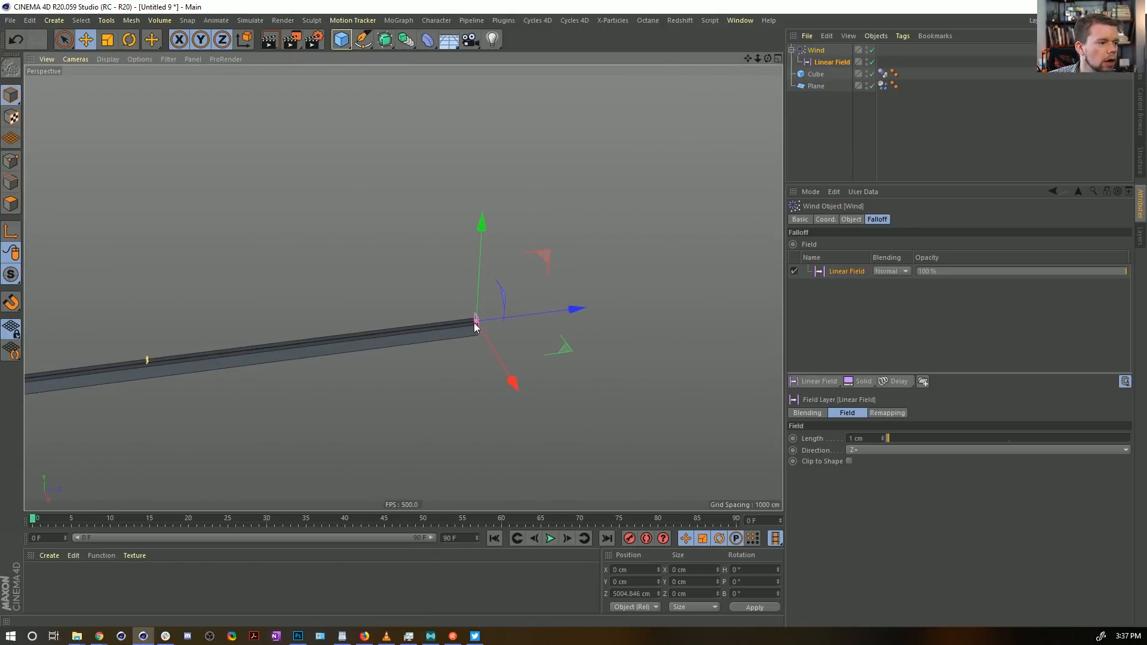
pyautogui.click(551, 538)
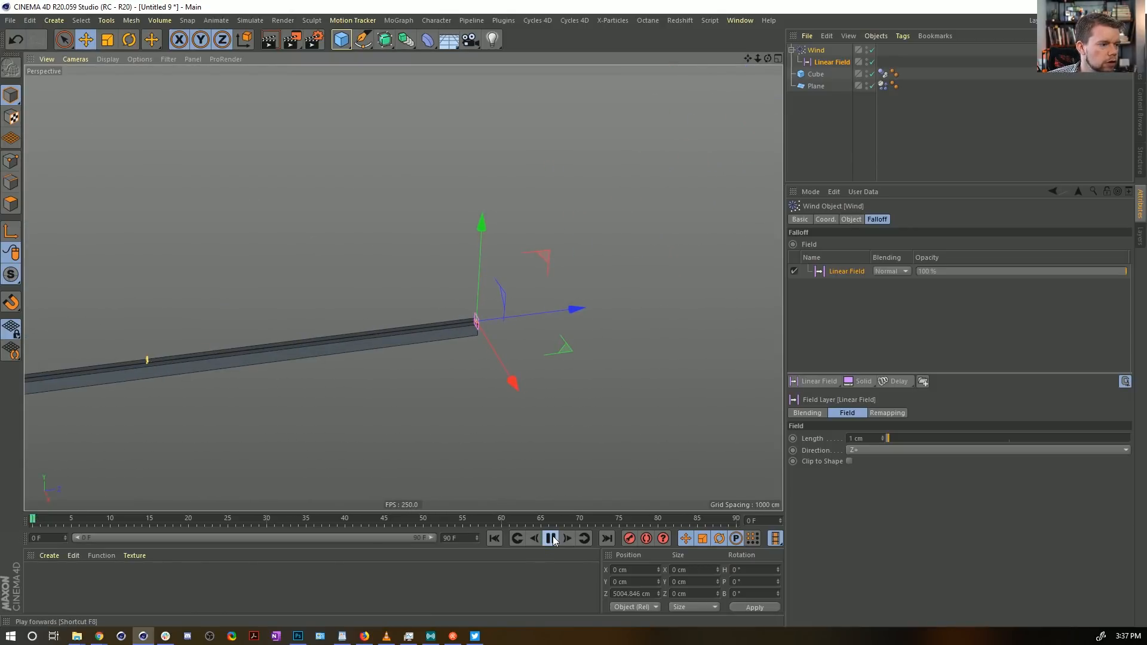
pyautogui.click(551, 538)
pyautogui.keyDown('alt'); pyautogui.moveTo(544, 479); pyautogui.dragTo(772, 329); pyautogui.keyUp('alt')
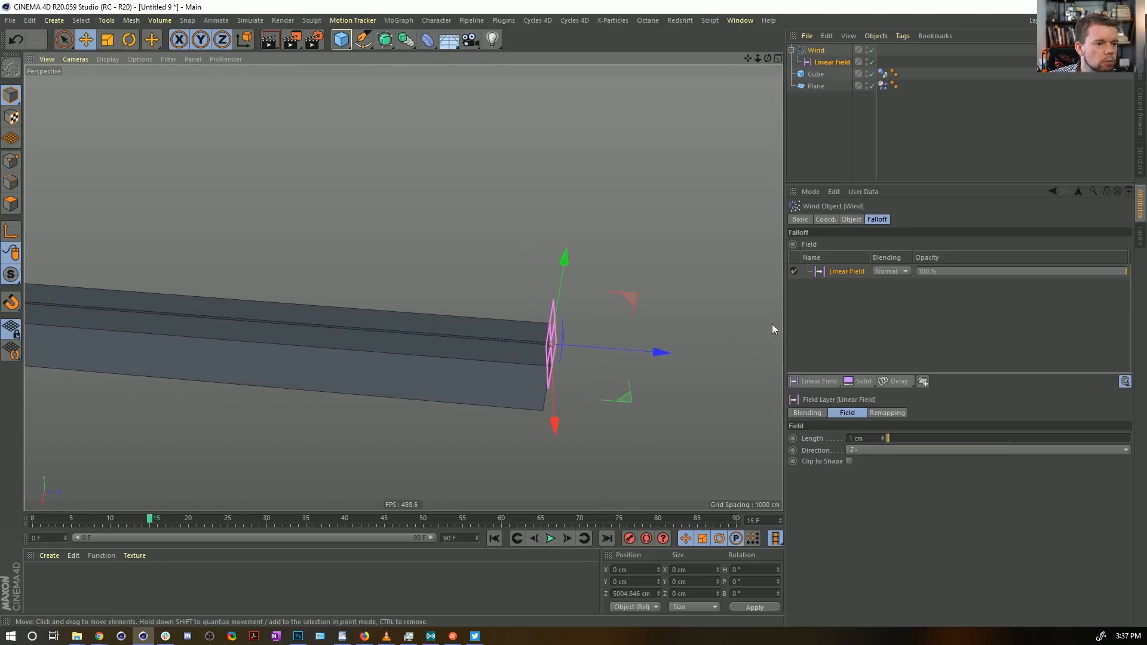
pyautogui.click(551, 539)
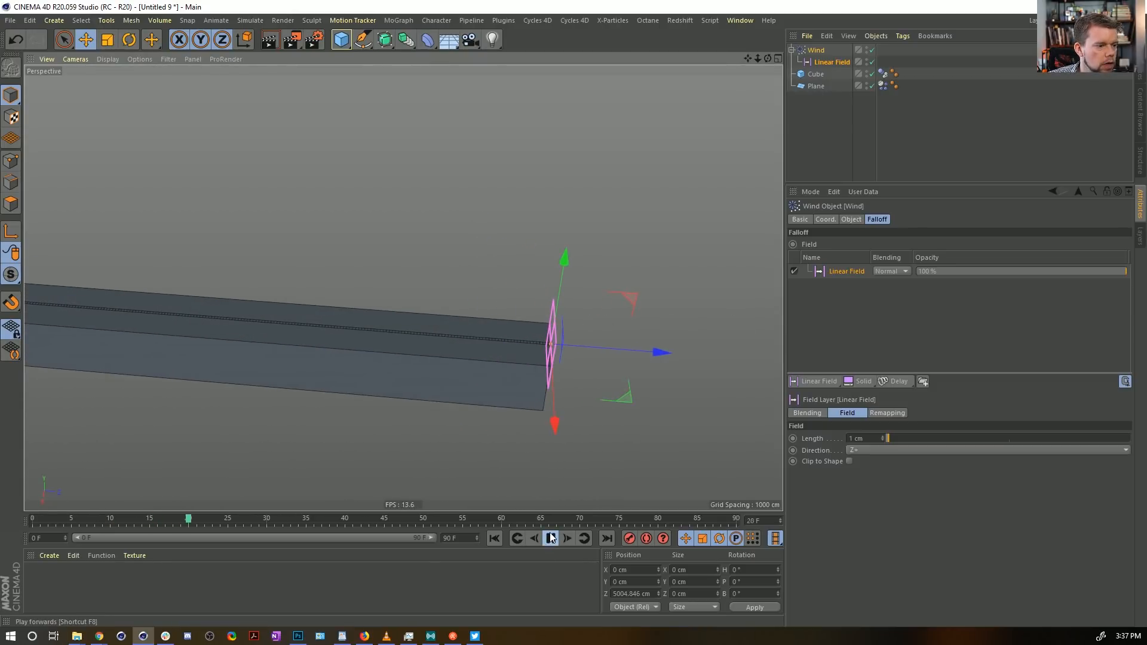
pyautogui.click(551, 538)
# Step: Flip the linear field's direction to Z-, test playback briefly and rewind to frame 0
pyautogui.click(858, 448)
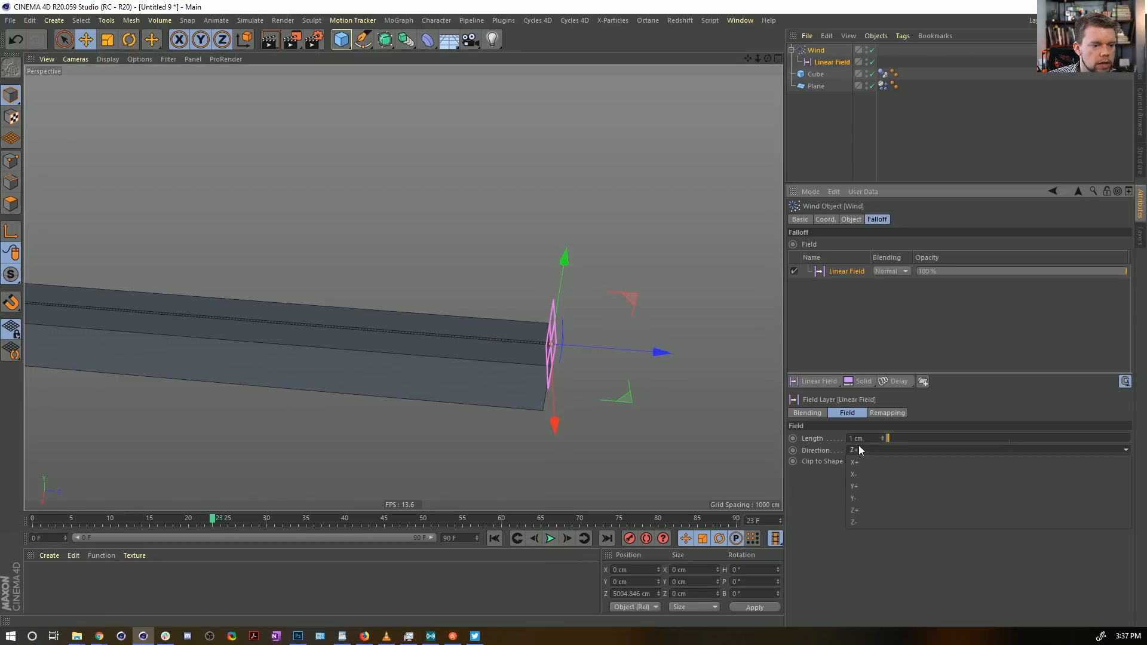
pyautogui.click(865, 522)
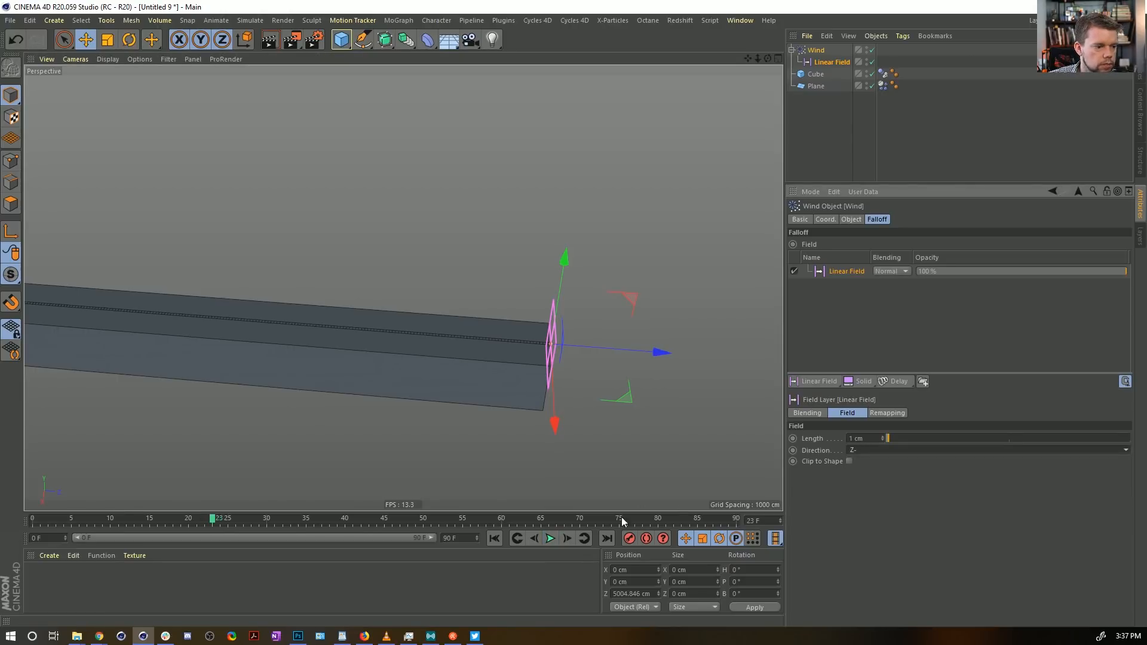
pyautogui.click(551, 538)
pyautogui.click(551, 539)
pyautogui.click(495, 539)
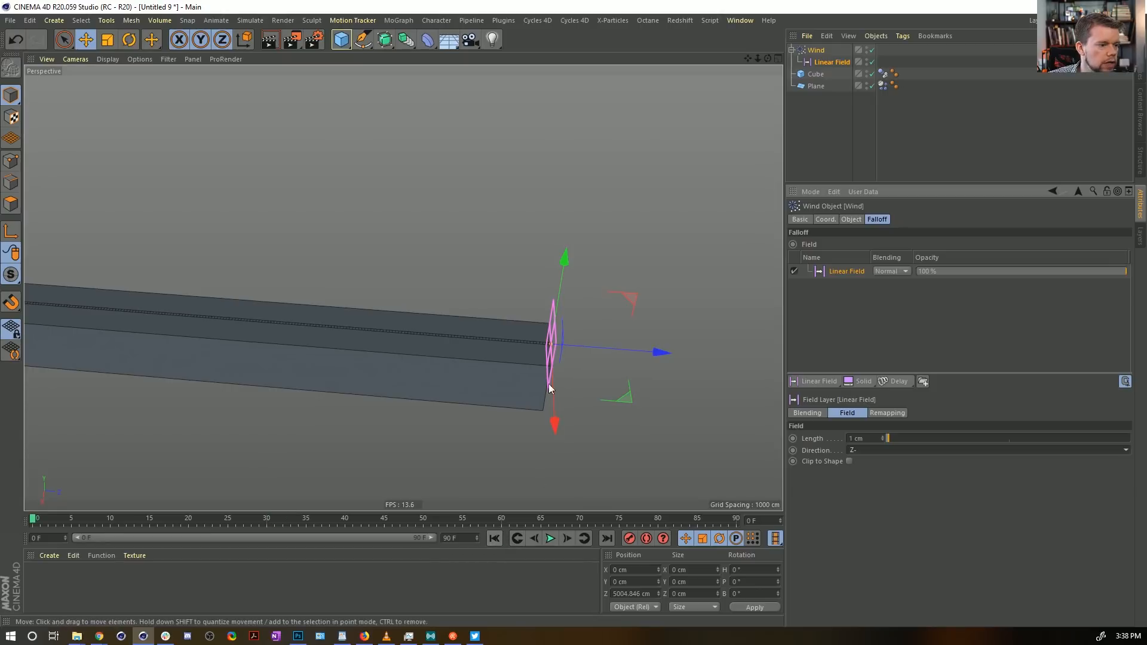
pyautogui.keyDown('alt'); pyautogui.moveTo(548, 387); pyautogui.dragTo(460, 408); pyautogui.keyUp('alt')
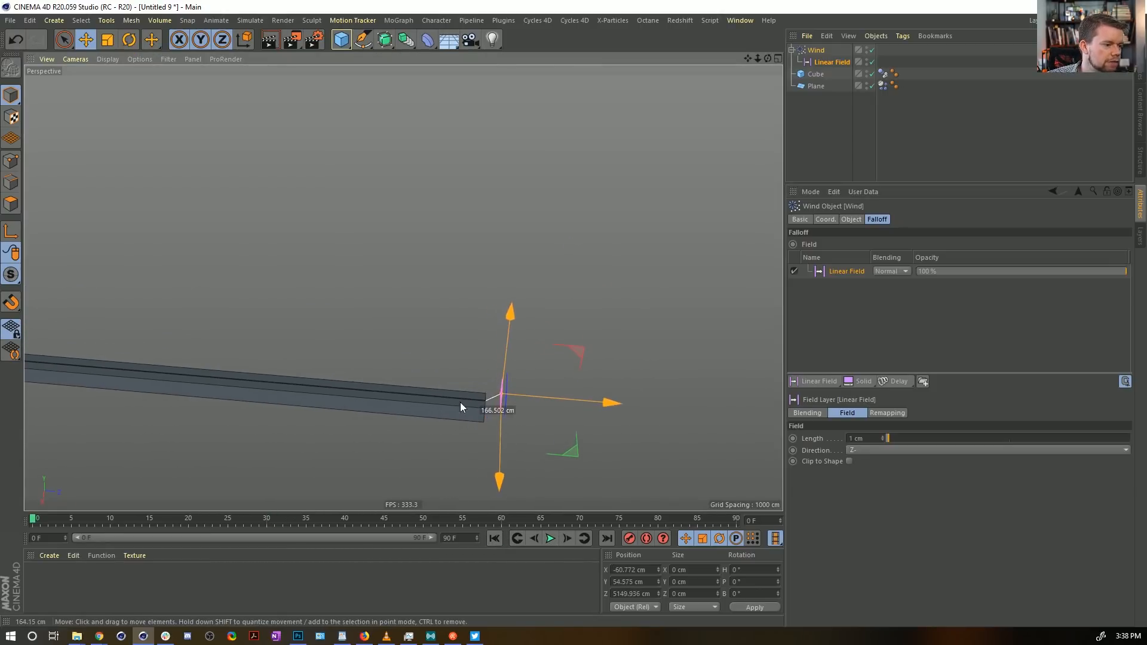
pyautogui.hotkey('ctrl', 'z')
pyautogui.hotkey('ctrl', 'shift', 'z')
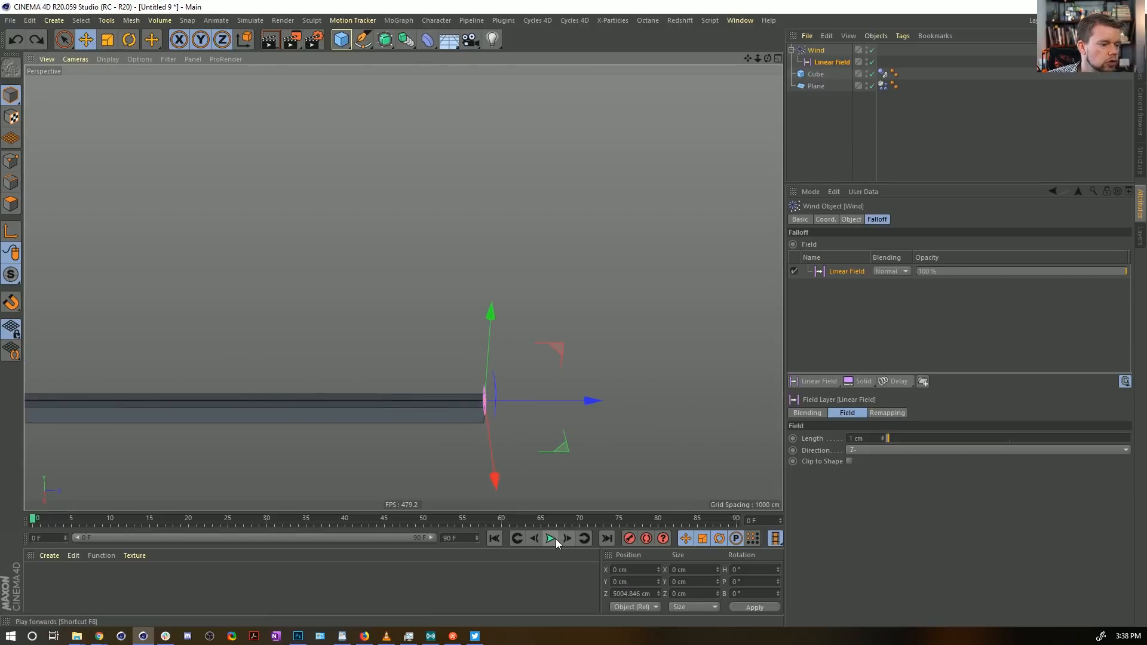
# Step: Play the simulation from the start, examine the strip's motion beyond the cube's end up close, and rewind
pyautogui.click(554, 538)
pyautogui.keyDown('alt'); pyautogui.moveTo(576, 458); pyautogui.dragTo(515, 434); pyautogui.keyUp('alt')
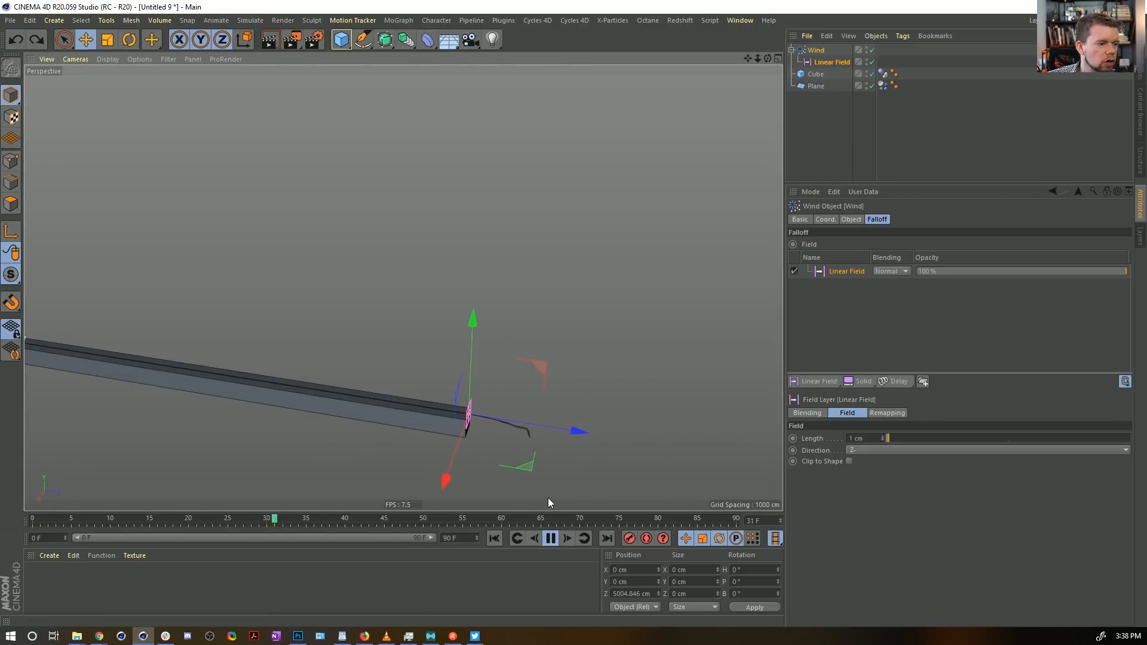
pyautogui.click(553, 540)
pyautogui.moveTo(629, 482); pyautogui.dragTo(478, 388, button='middle')
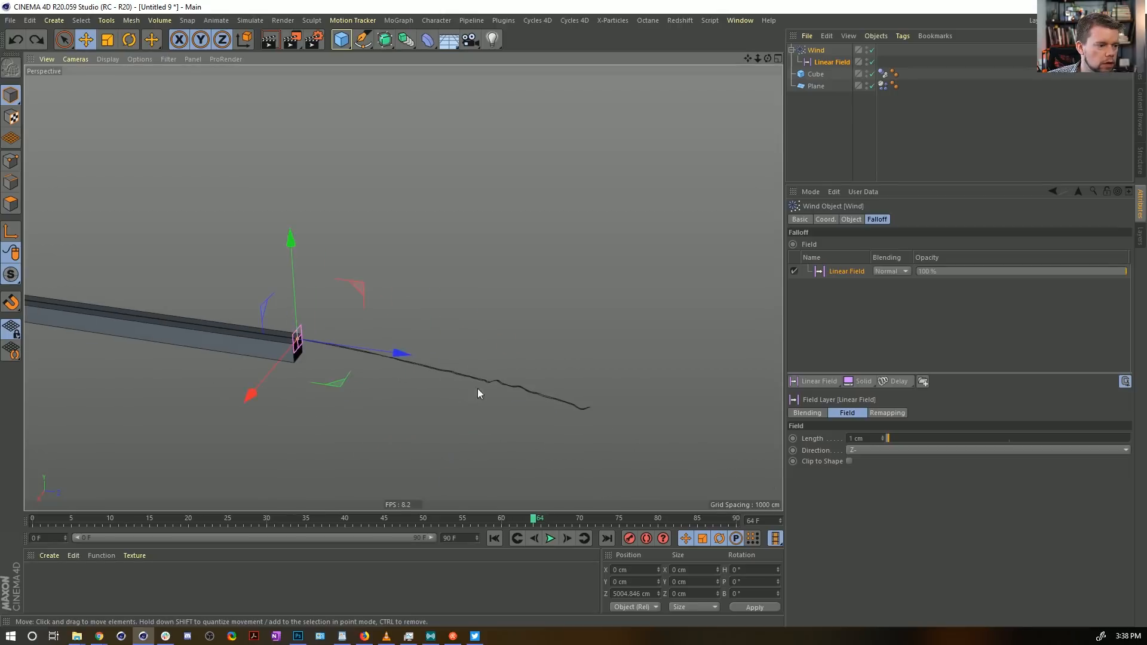
pyautogui.scroll(5, 478, 388)
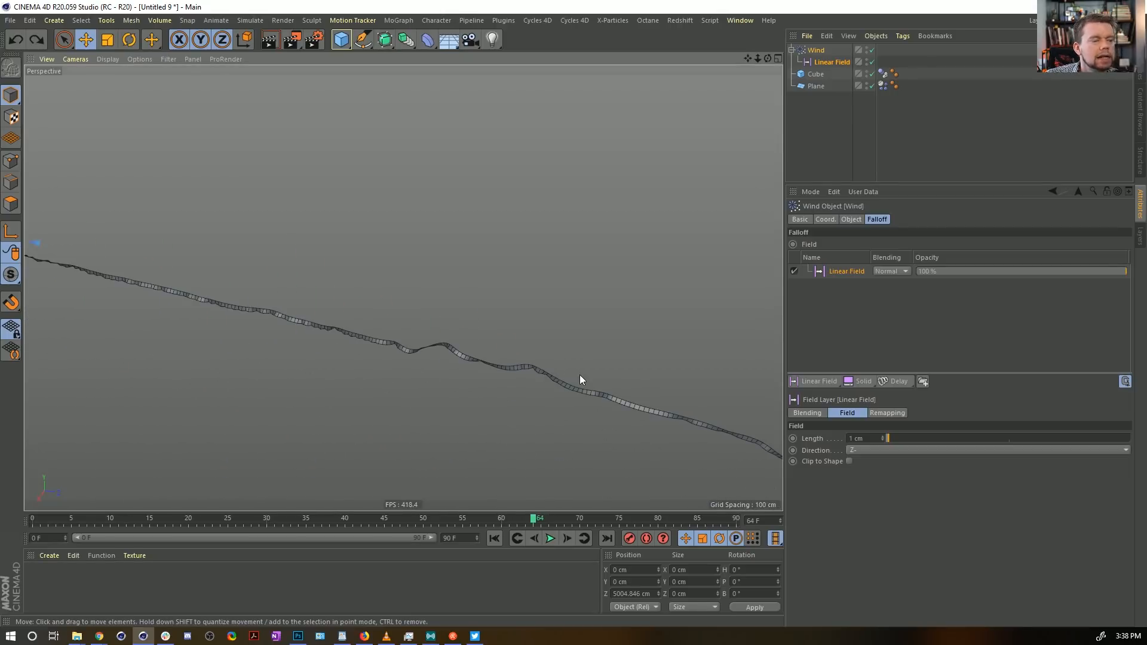
pyautogui.click(494, 538)
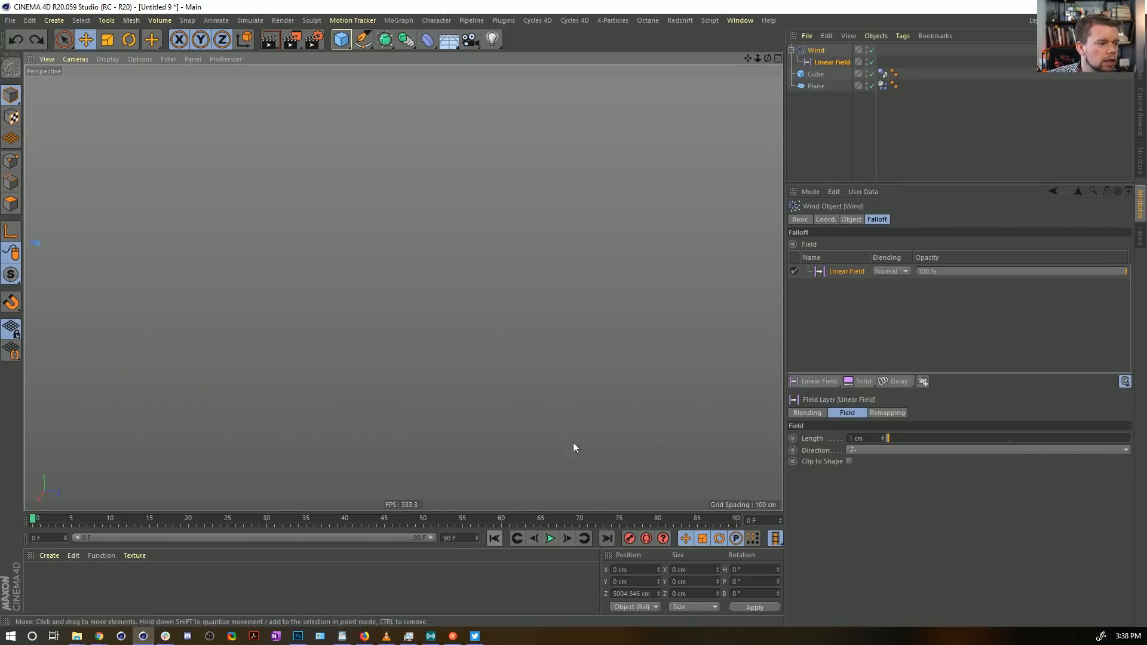
# Step: Rename the plane as Ribbon and move it to the top of the object hierarchy
pyautogui.doubleClick(829, 87)
pyautogui.write('Ribbon')
pyautogui.press('Return')
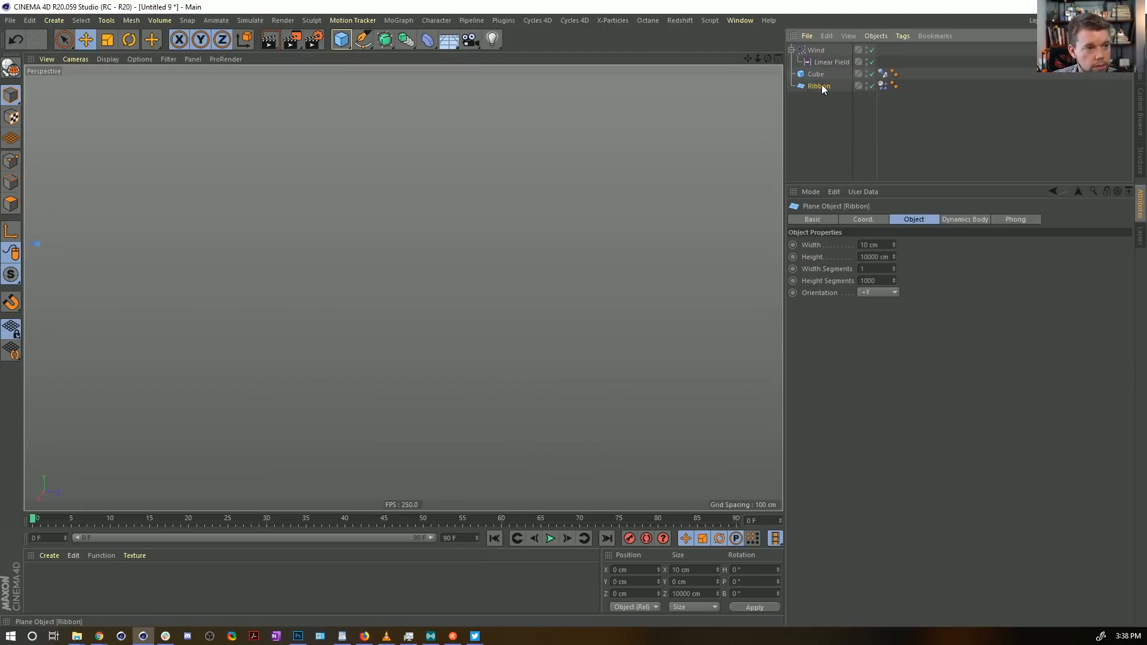
pyautogui.moveTo(822, 85); pyautogui.dragTo(810, 45)
# Step: Set the structural spring damping in the Ribbon's soft-body settings to 55 %
pyautogui.click(883, 50)
pyautogui.click(979, 220)
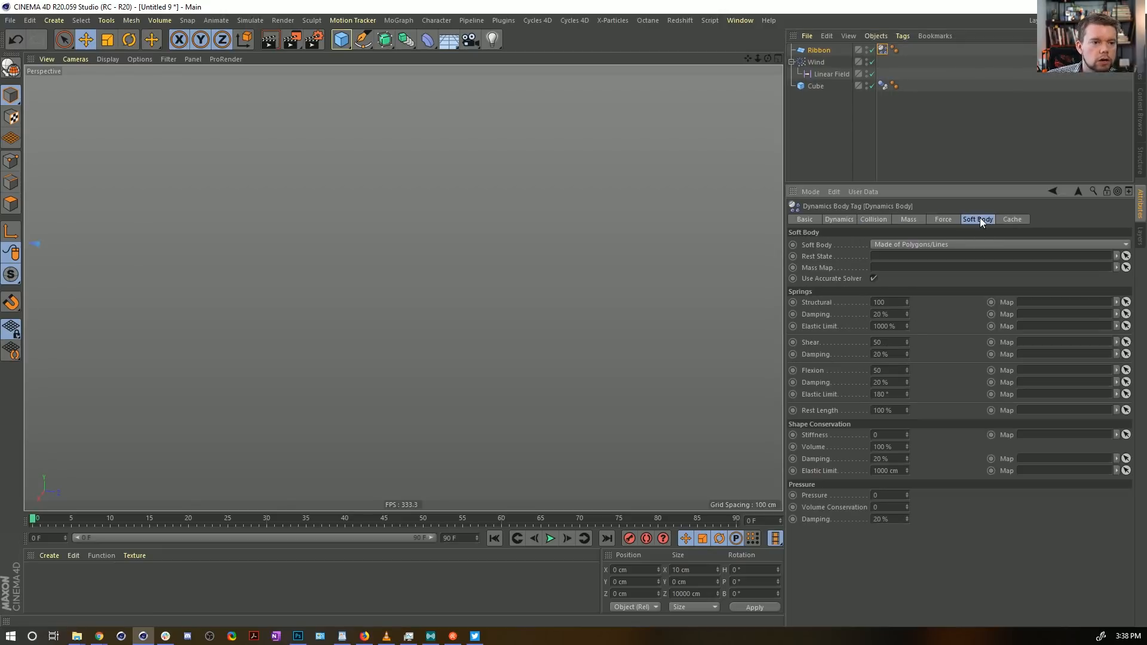
pyautogui.click(872, 219)
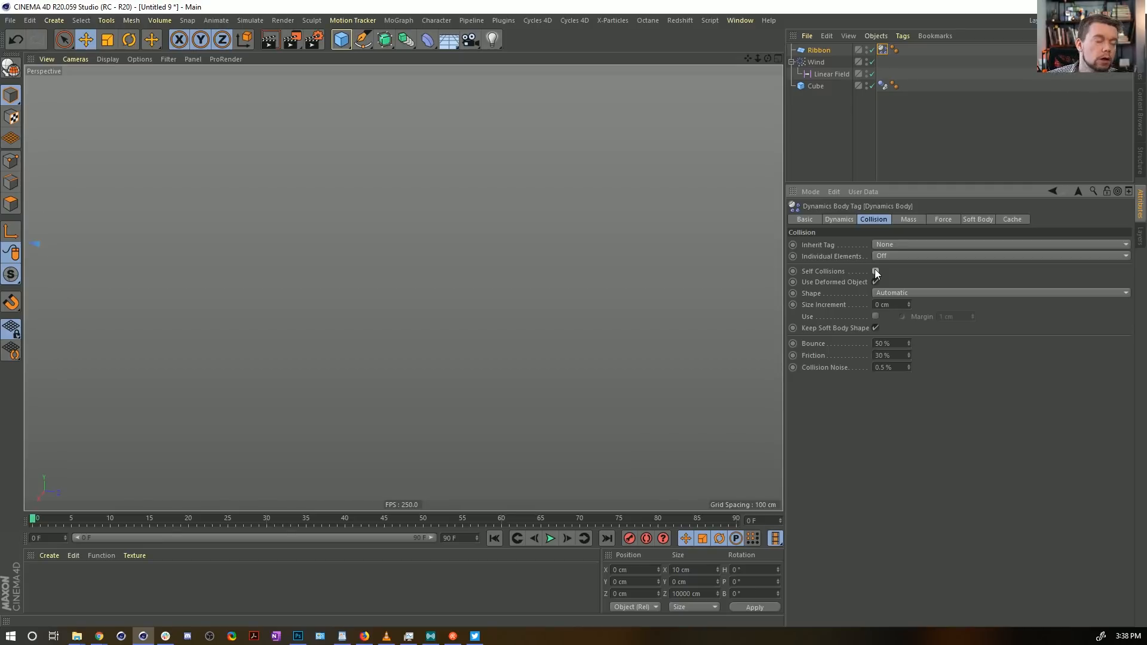
pyautogui.click(970, 222)
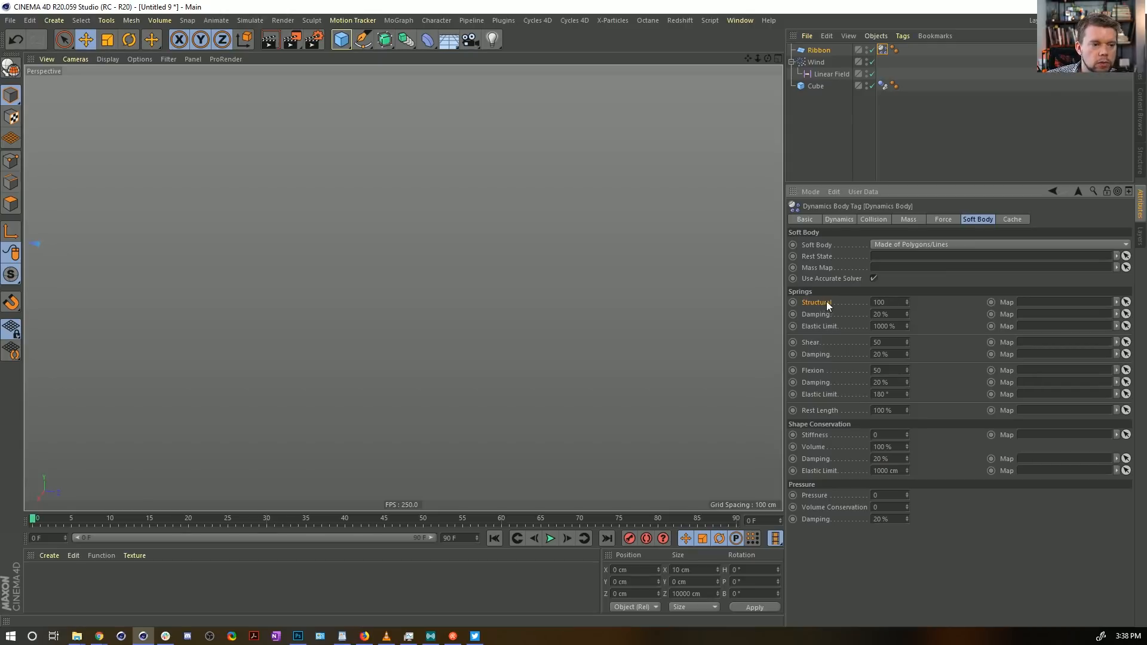
pyautogui.click(895, 314)
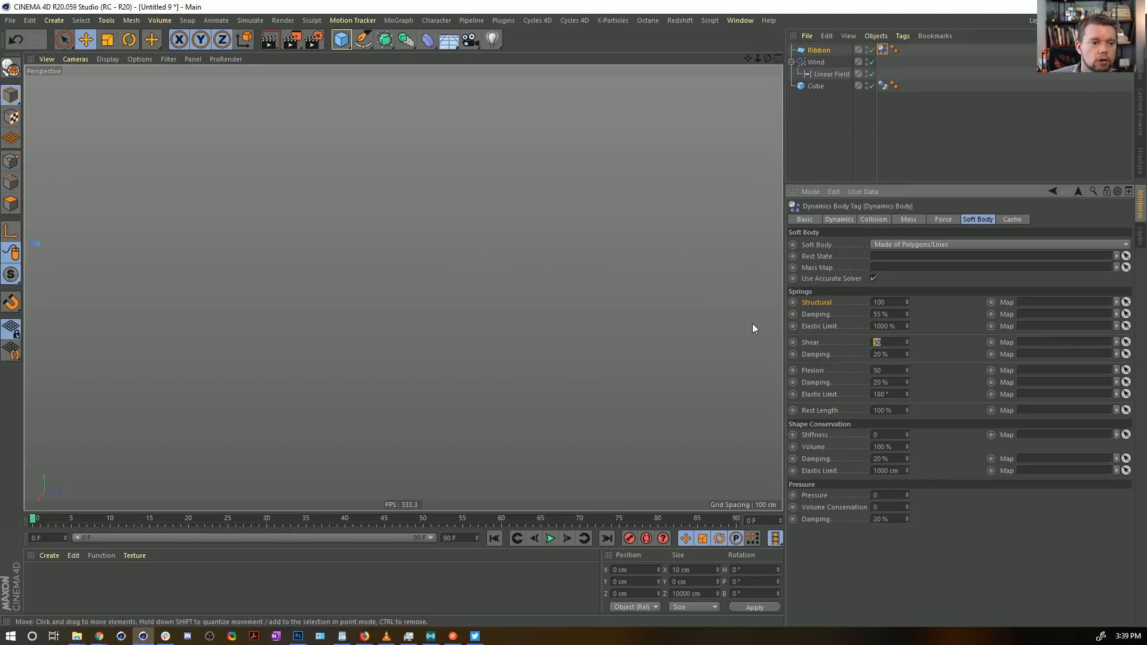
pyautogui.click(884, 355)
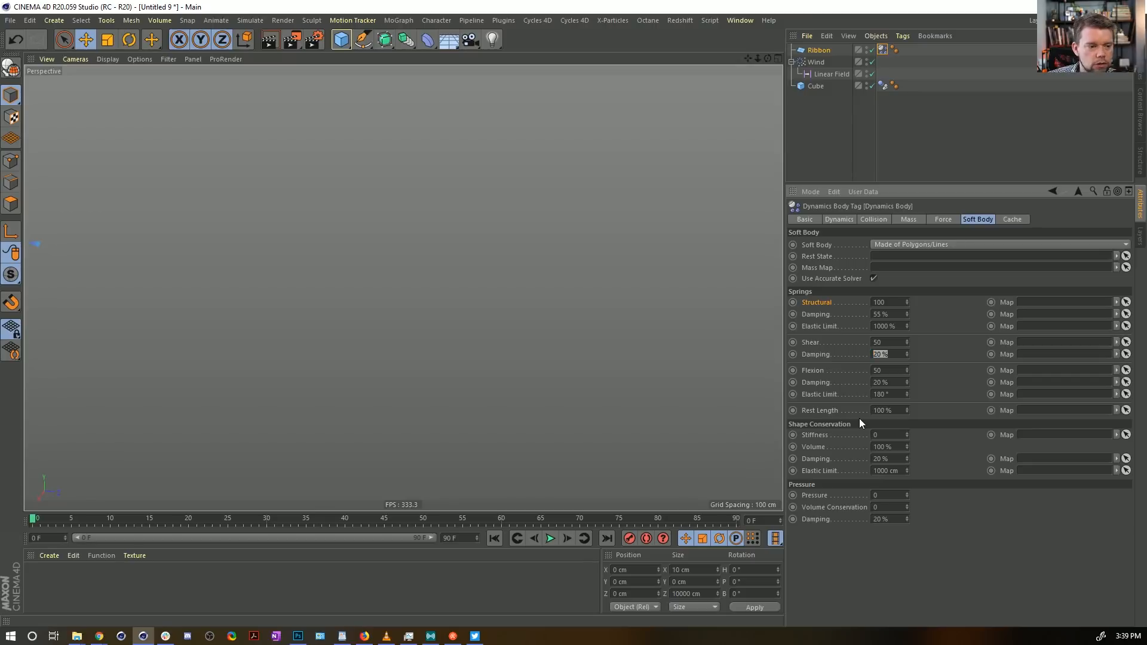
# Step: Switch to the browser, replay the Goodbye Design tape shot from about 00:53 for reference, and return to Cinema 4D
pyautogui.keyDown('alt'); pyautogui.moveTo(599, 279); pyautogui.dragTo(317, 309, button='right'); pyautogui.keyUp('alt')
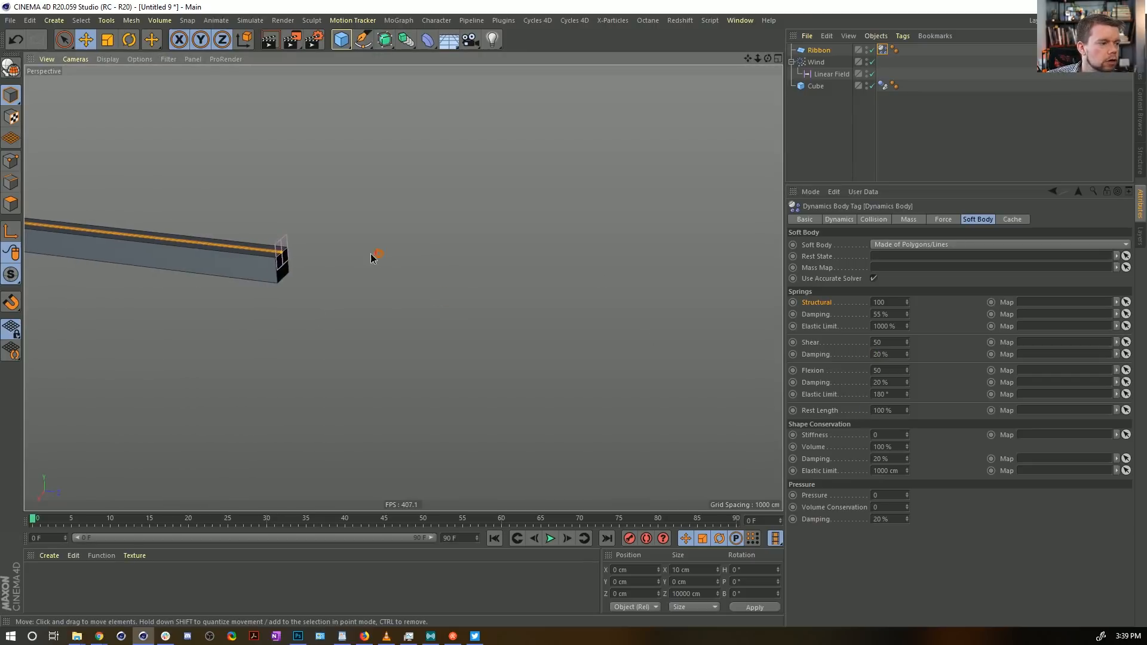
pyautogui.keyDown('alt'); pyautogui.moveTo(371, 253); pyautogui.dragTo(393, 278, button='middle'); pyautogui.keyUp('alt')
pyautogui.keyDown('alt'); pyautogui.moveTo(340, 280); pyautogui.dragTo(409, 292); pyautogui.keyUp('alt')
pyautogui.keyDown('alt'); pyautogui.moveTo(408, 292); pyautogui.dragTo(485, 315, button='middle'); pyautogui.keyUp('alt')
pyautogui.keyDown('alt'); pyautogui.moveTo(522, 324); pyautogui.dragTo(557, 324); pyautogui.keyUp('alt')
pyautogui.keyDown('alt'); pyautogui.moveTo(515, 320); pyautogui.dragTo(636, 313, button='right'); pyautogui.keyUp('alt')
pyautogui.hotkey('alt', 'Tab')
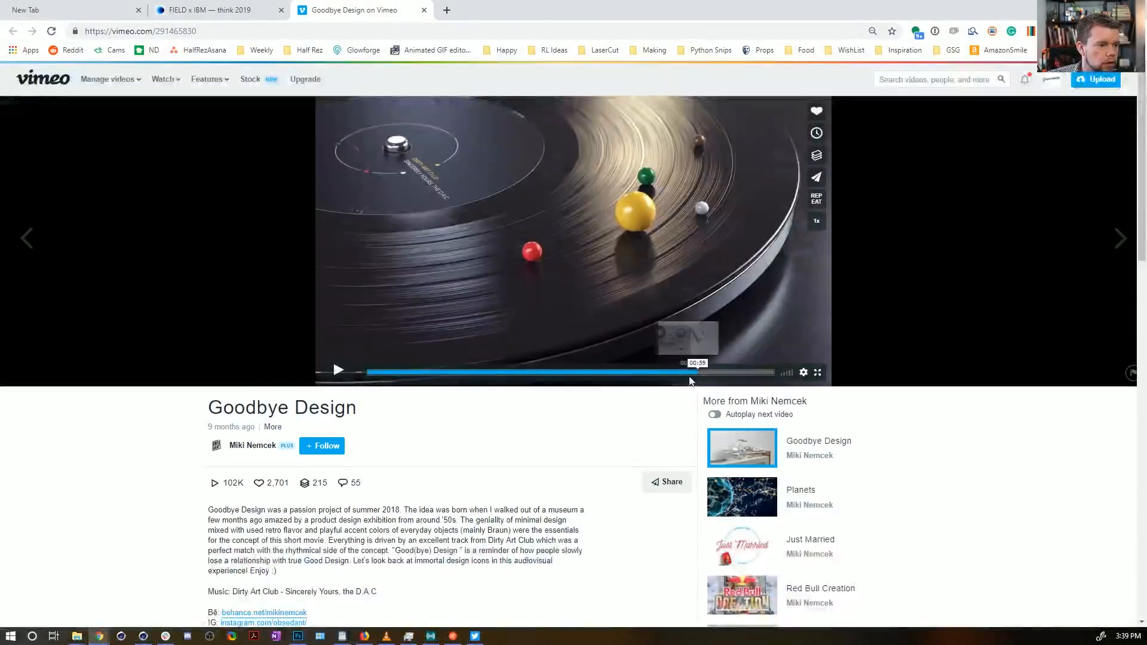
pyautogui.click(662, 372)
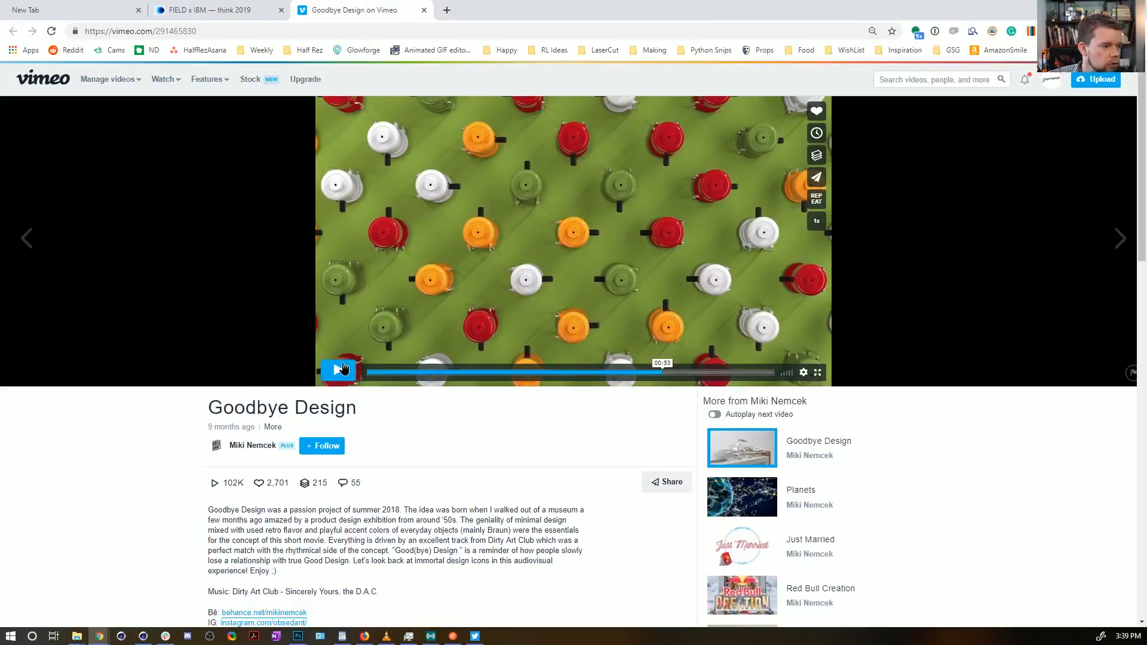
pyautogui.click(339, 370)
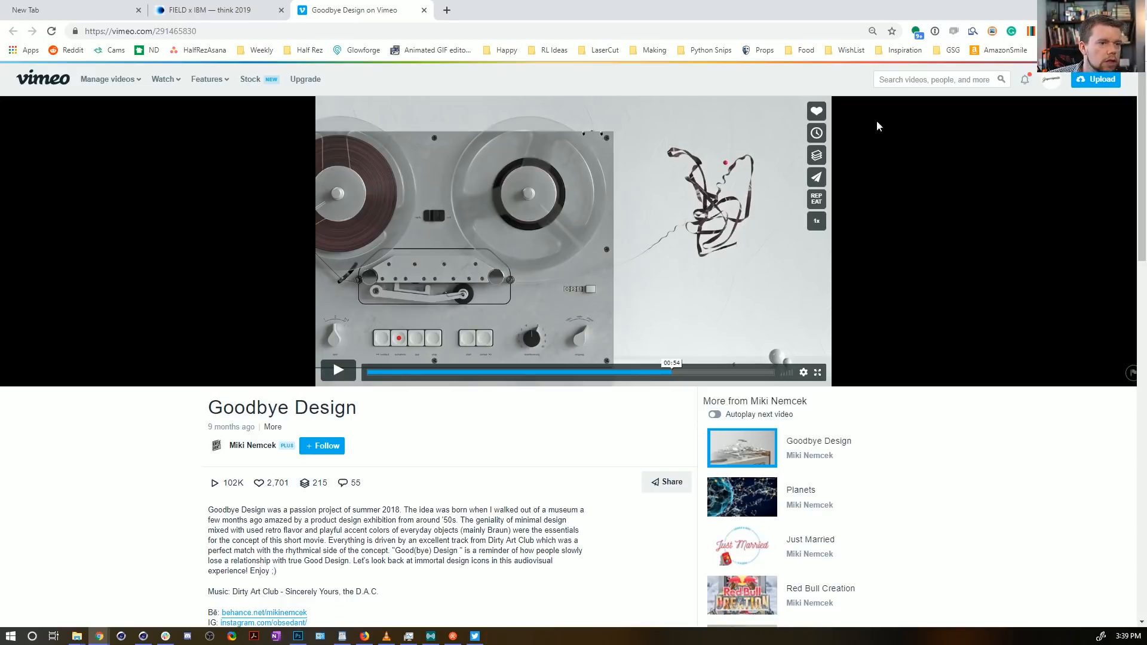
pyautogui.click(1096, 7)
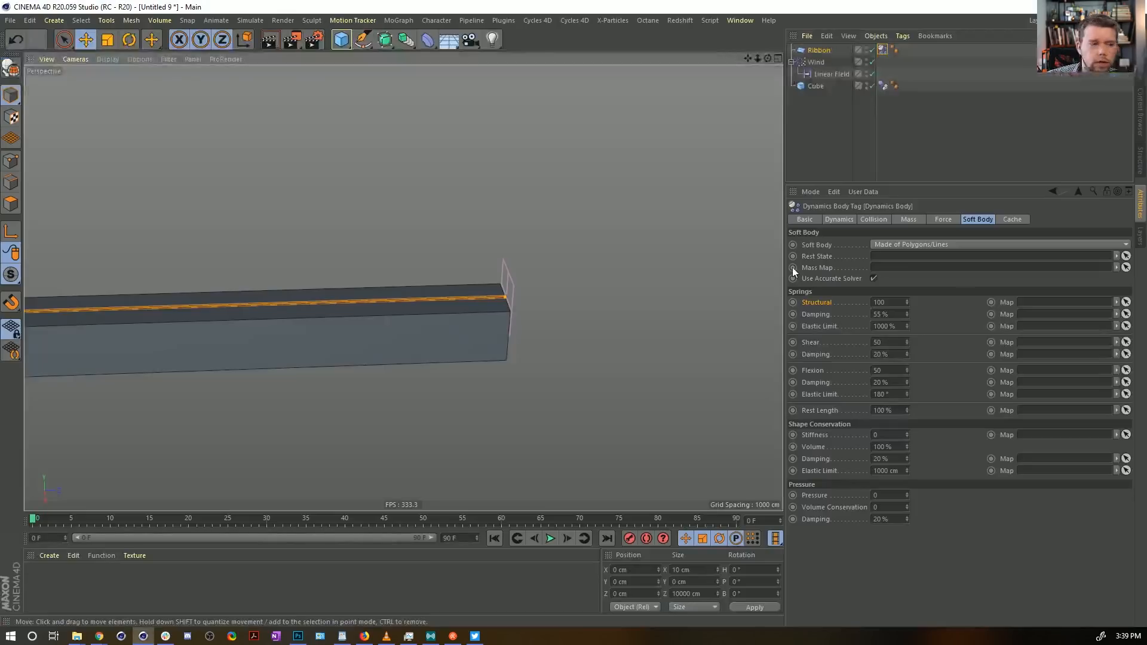
# Step: Duplicate the wind with its field and place the copy beyond the cube's end at Z about 6033 cm, pitched to 90°
pyautogui.click(817, 62)
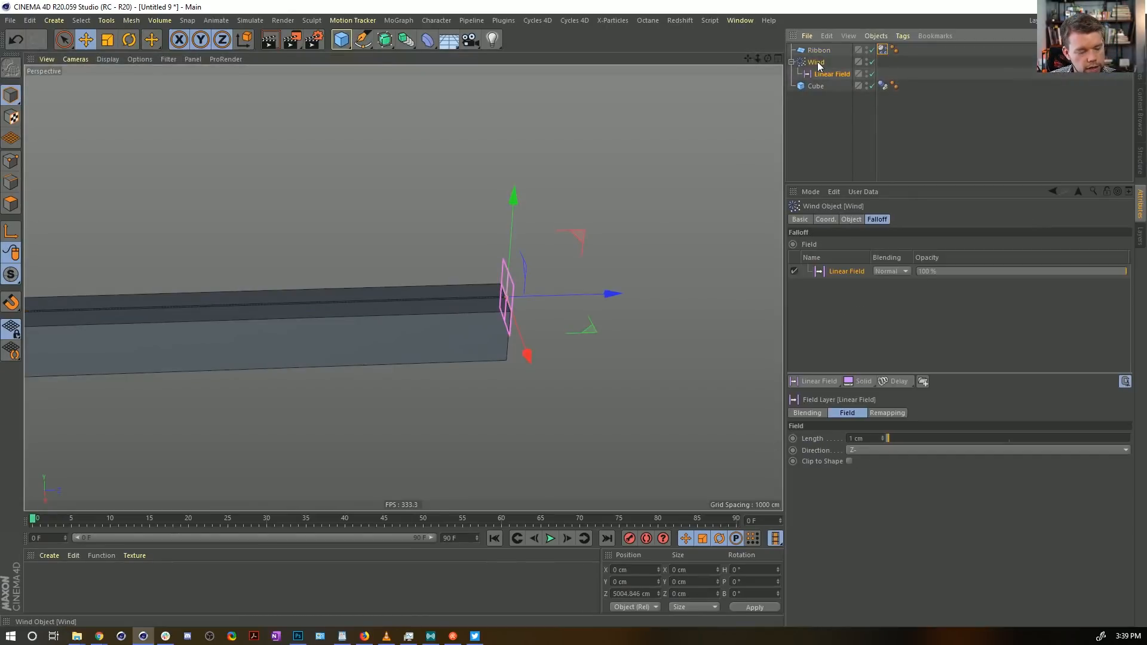
pyautogui.hotkey('ctrl', 'c')
pyautogui.hotkey('ctrl', 'v')
pyautogui.keyDown('alt'); pyautogui.moveTo(557, 281); pyautogui.dragTo(120, 285, button='right'); pyautogui.keyUp('alt')
pyautogui.moveTo(261, 293); pyautogui.dragTo(726, 298)
pyautogui.press('r')
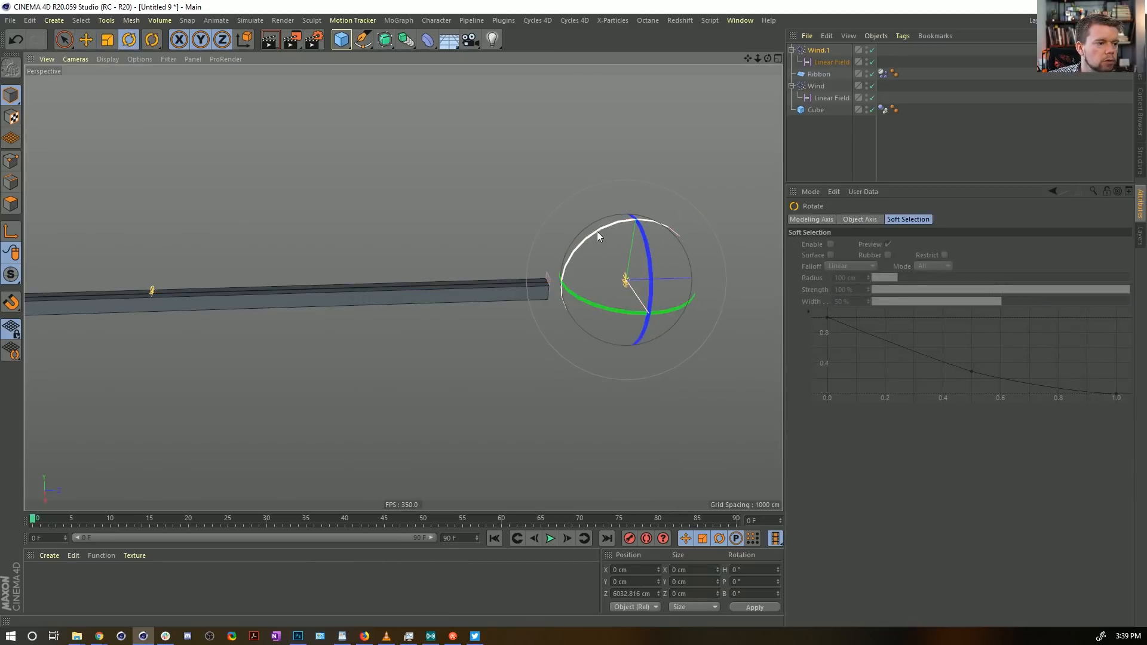
pyautogui.moveTo(597, 232); pyautogui.dragTo(535, 341)
# Step: Change the copied wind's linear field to a Box Field with a size of 1000 cm on X, Y and Z
pyautogui.click(831, 62)
pyautogui.click(897, 219)
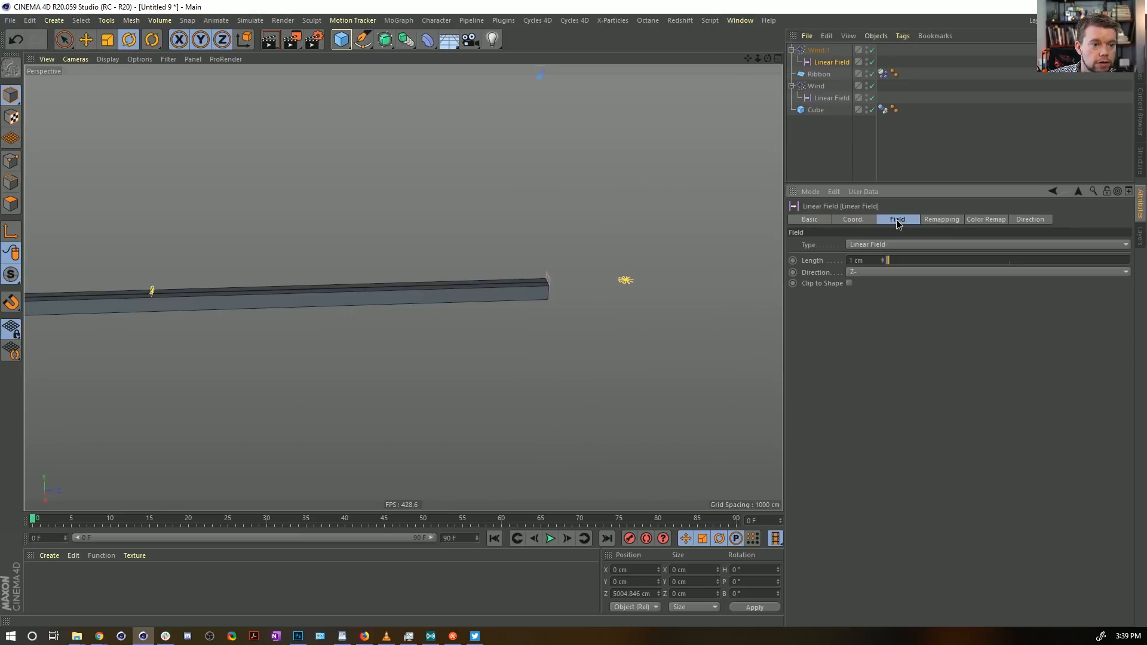
pyautogui.click(873, 243)
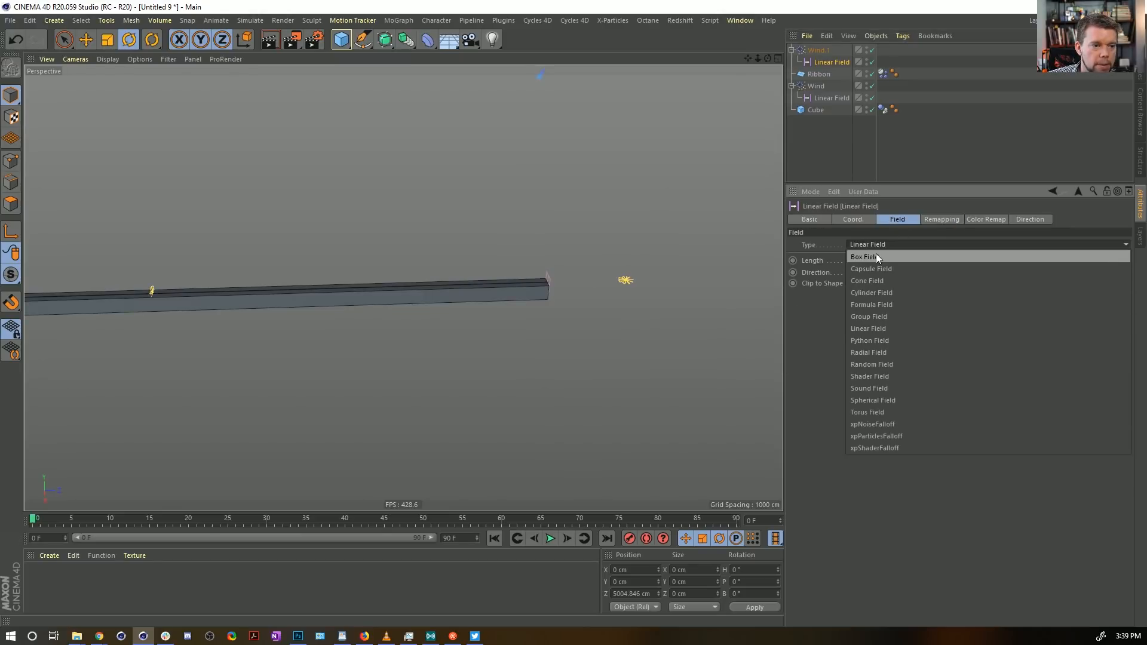
pyautogui.click(876, 256)
pyautogui.click(856, 261)
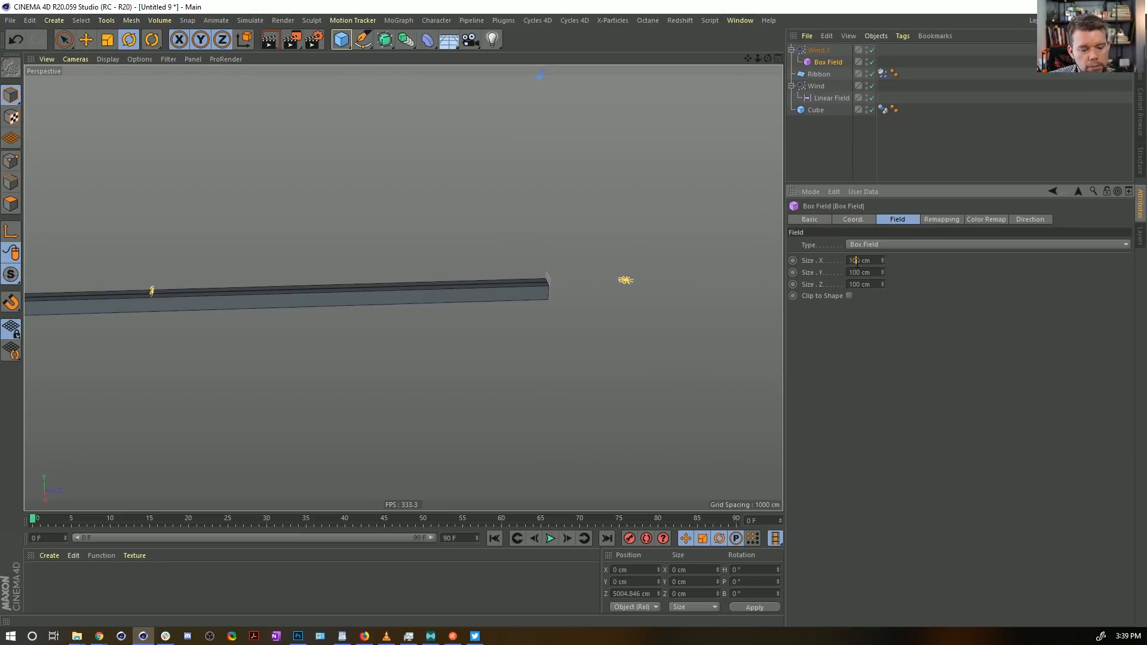
pyautogui.click(858, 273)
pyautogui.write('0')
pyautogui.click(858, 284)
pyautogui.write('0')
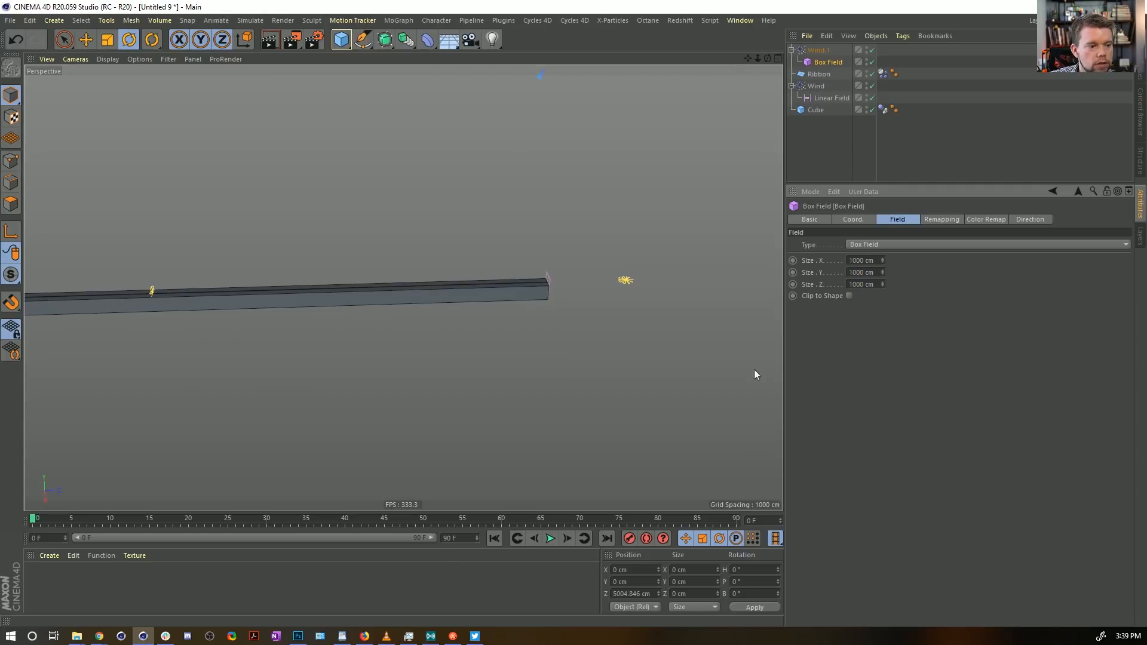
# Step: Set the box field's Z position to 0 cm and check its boundary against the cube's end
pyautogui.doubleClick(625, 595)
pyautogui.write('0')
pyautogui.press('Return')
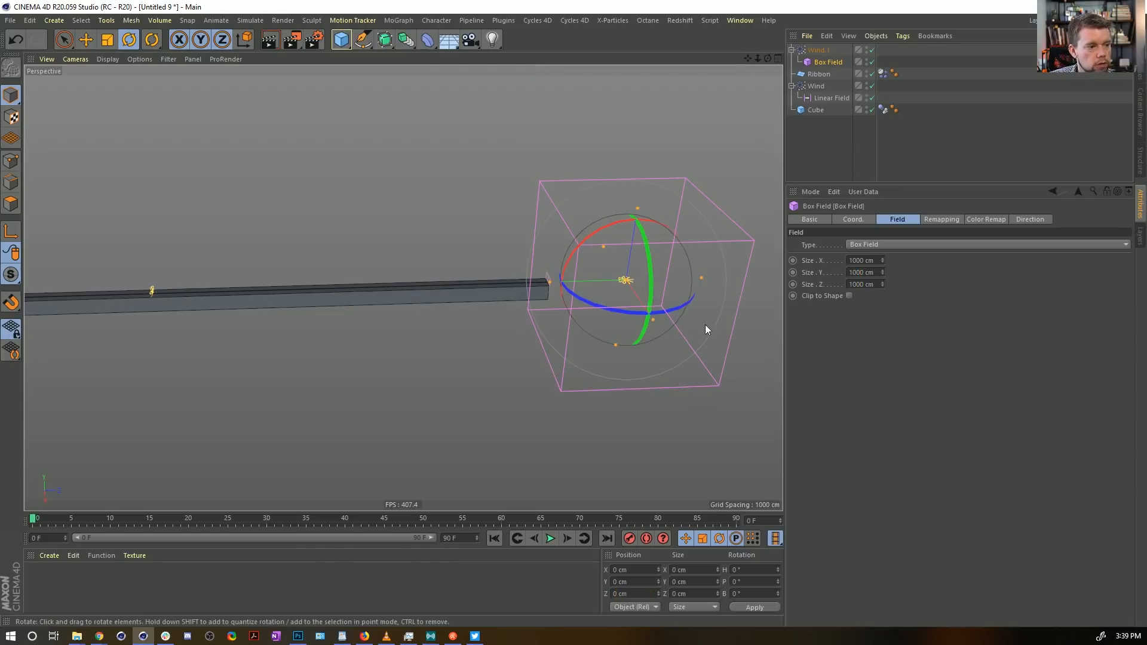
pyautogui.keyDown('alt'); pyautogui.moveTo(604, 321); pyautogui.dragTo(657, 287); pyautogui.keyUp('alt')
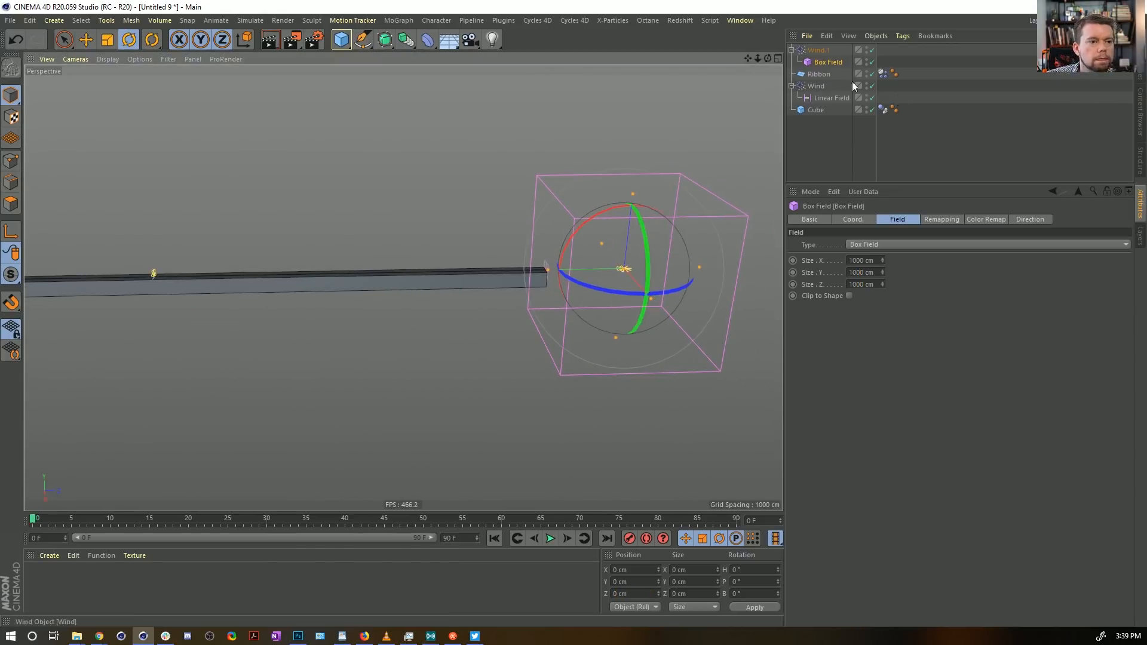
pyautogui.scroll(5, 704, 236)
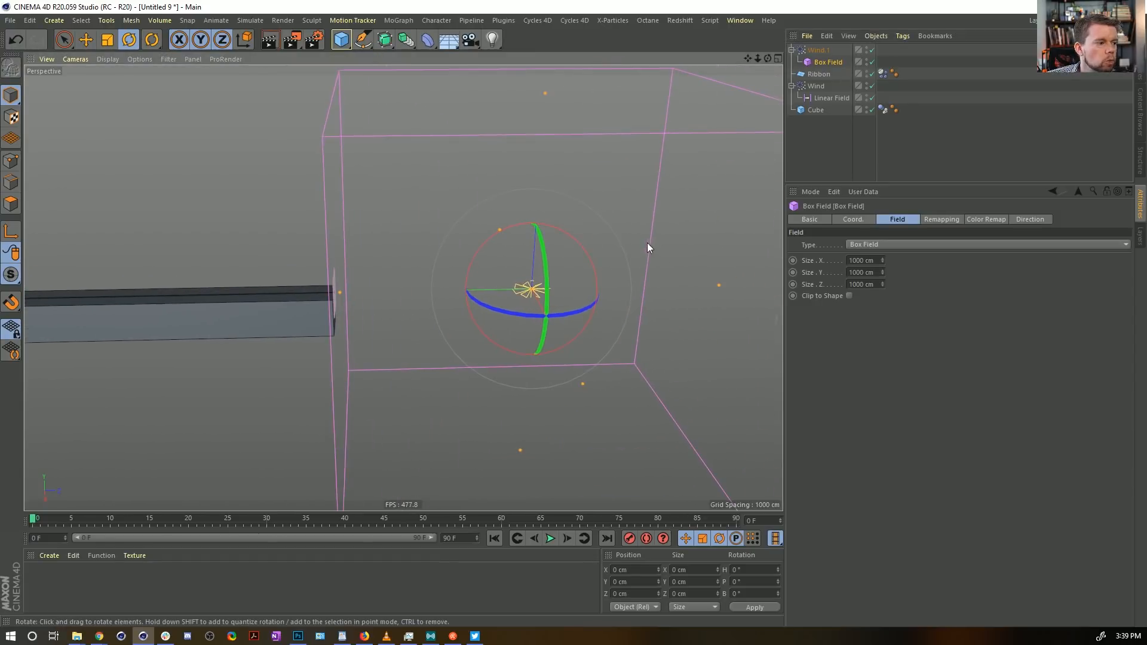
pyautogui.keyDown('alt'); pyautogui.moveTo(334, 308); pyautogui.dragTo(343, 308); pyautogui.keyUp('alt')
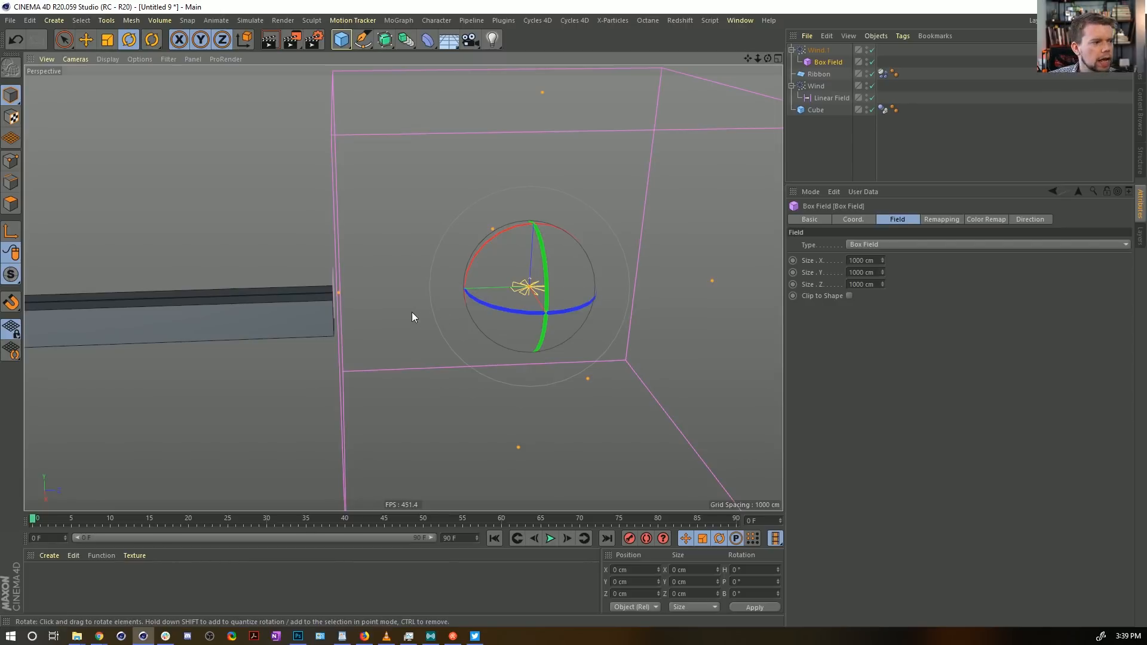
pyautogui.keyDown('alt'); pyautogui.moveTo(507, 326); pyautogui.dragTo(498, 295); pyautogui.keyUp('alt')
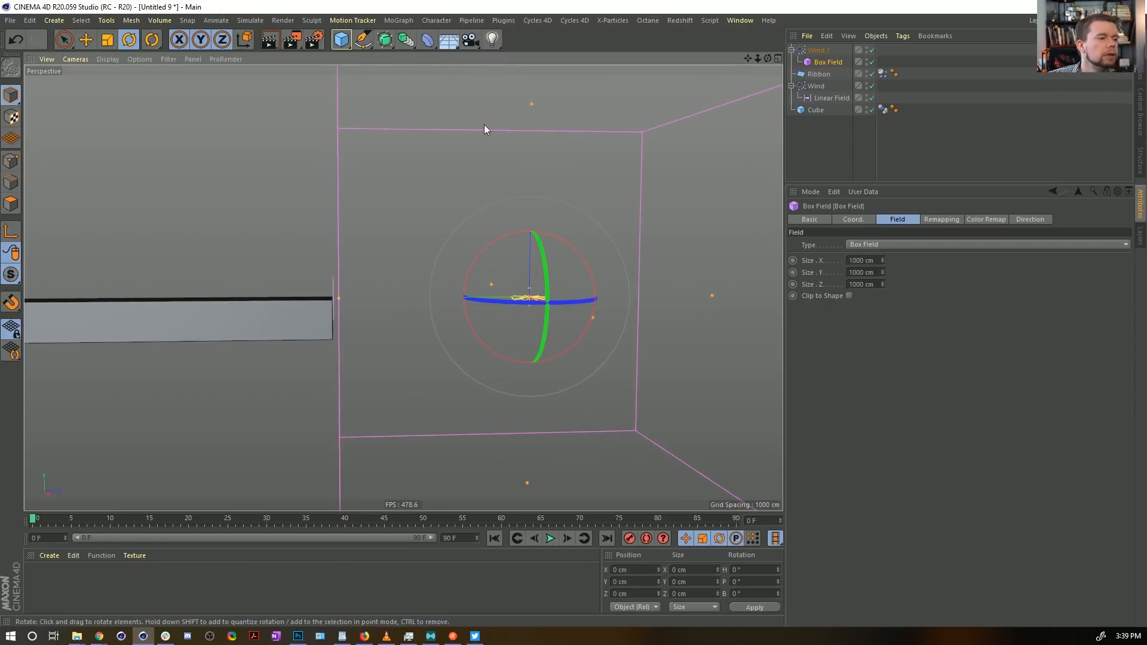
pyautogui.keyDown('alt'); pyautogui.moveTo(484, 129); pyautogui.dragTo(520, 285); pyautogui.keyUp('alt')
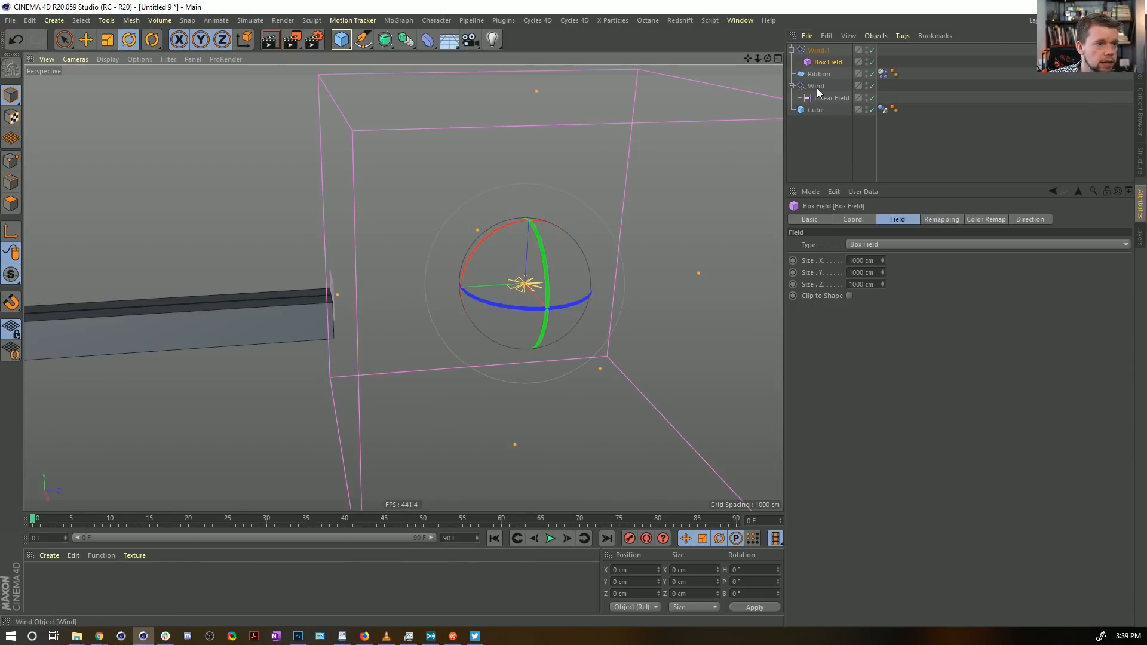
# Step: Play the simulation with the second wind until about frame 41 and review the Ribbon's dynamics force settings
pyautogui.click(819, 49)
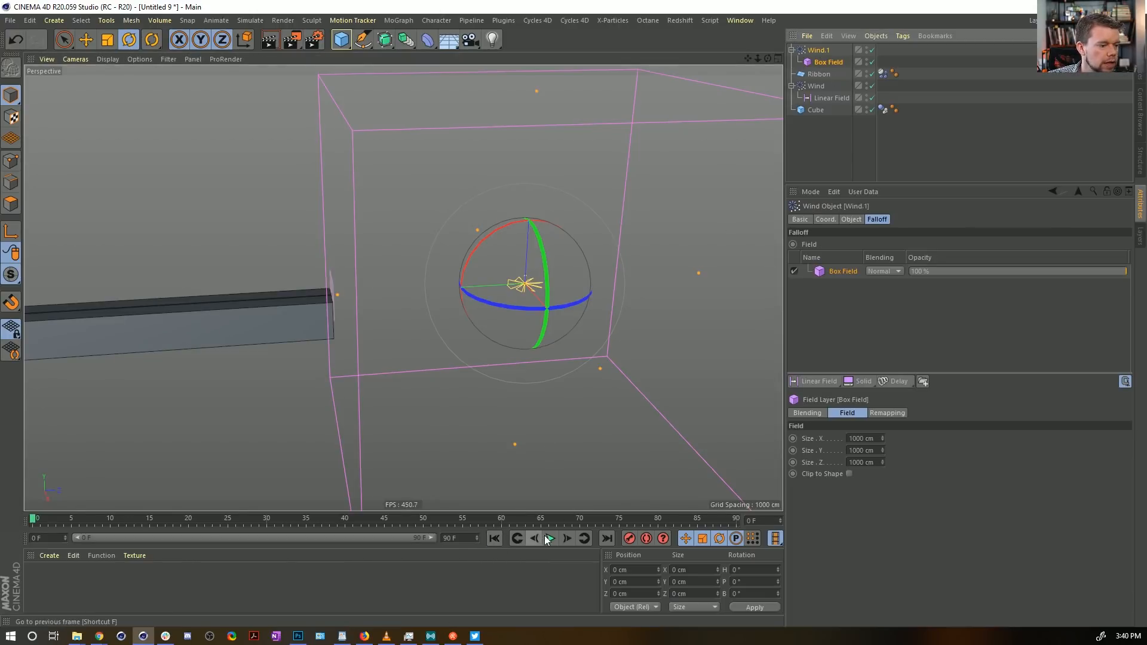
pyautogui.click(546, 537)
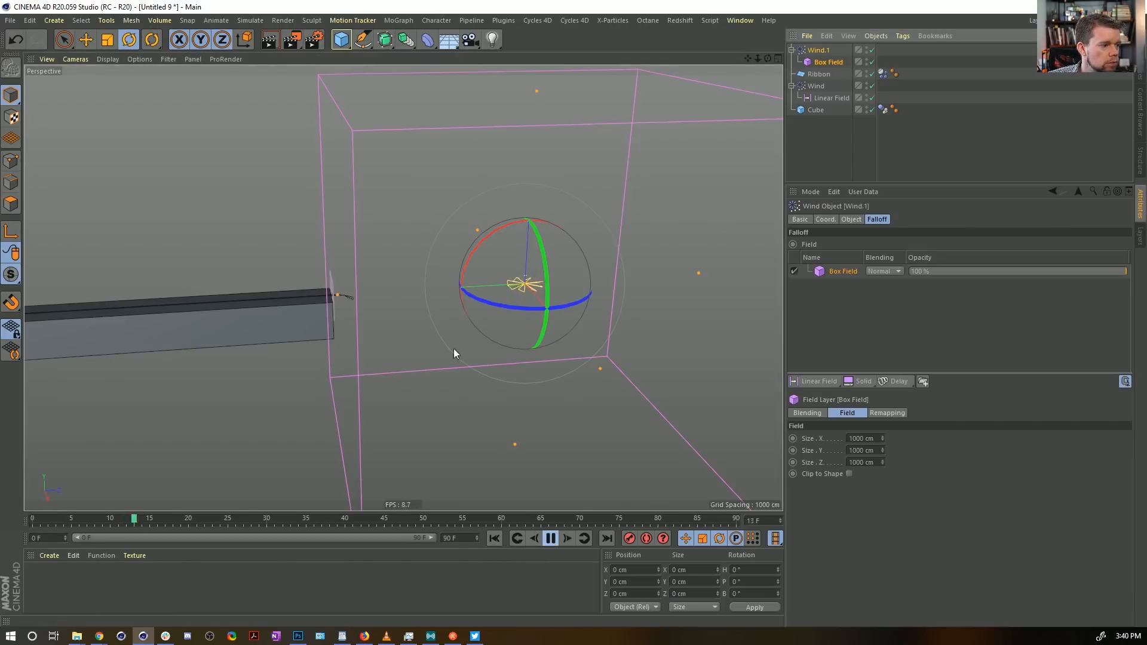
pyautogui.click(554, 539)
pyautogui.keyDown('alt'); pyautogui.moveTo(583, 331); pyautogui.dragTo(549, 301); pyautogui.keyUp('alt')
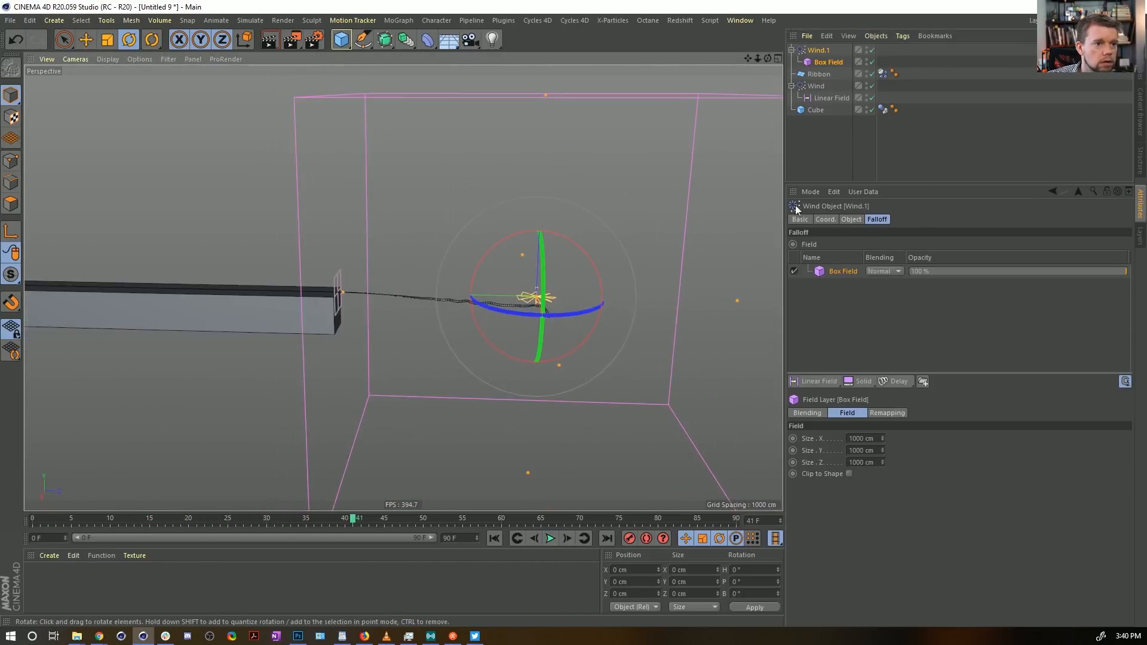
pyautogui.click(883, 73)
pyautogui.click(935, 219)
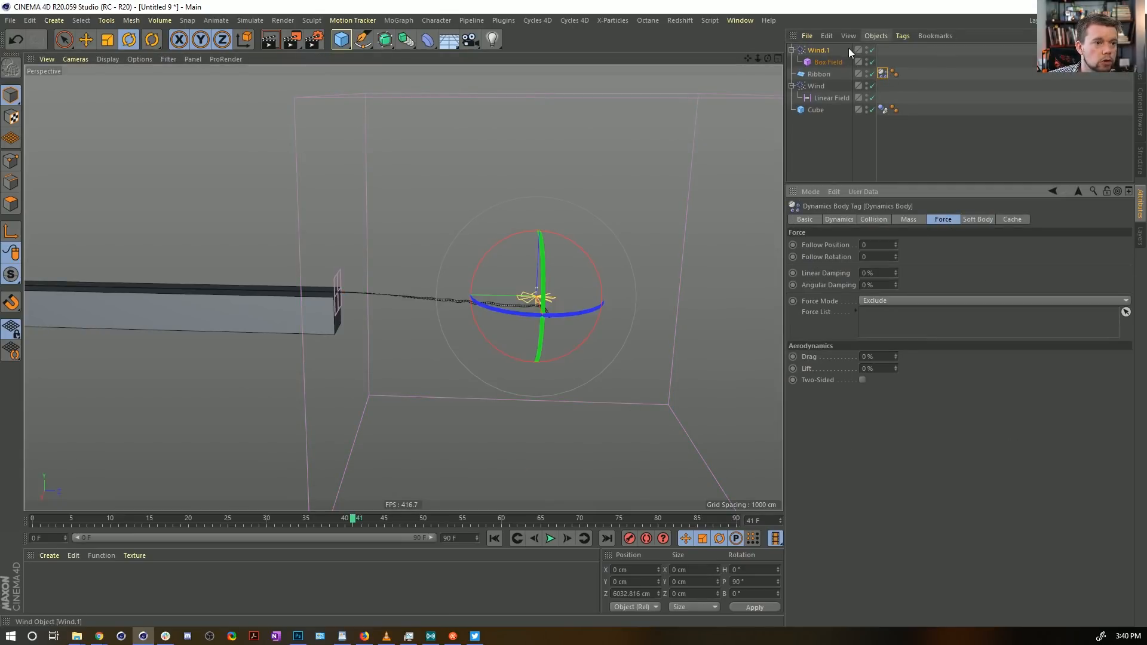
# Step: Set the box field's remapping Inner Offset to 100 %
pyautogui.click(828, 62)
pyautogui.keyDown('alt'); pyautogui.moveTo(586, 260); pyautogui.dragTo(604, 278); pyautogui.keyUp('alt')
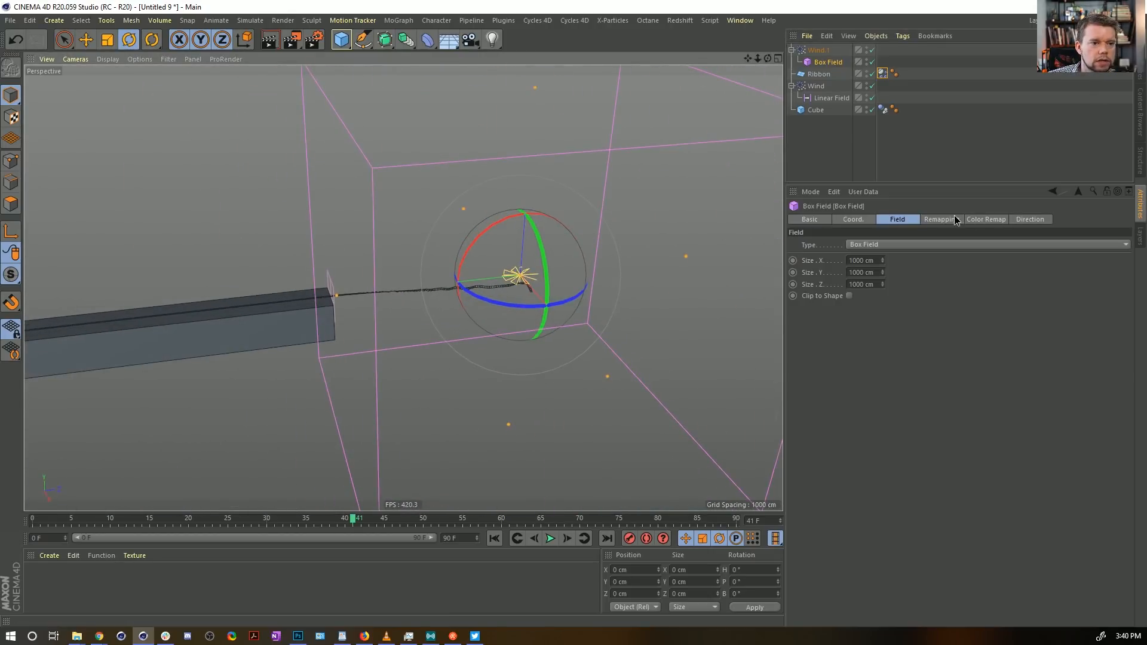
pyautogui.click(955, 220)
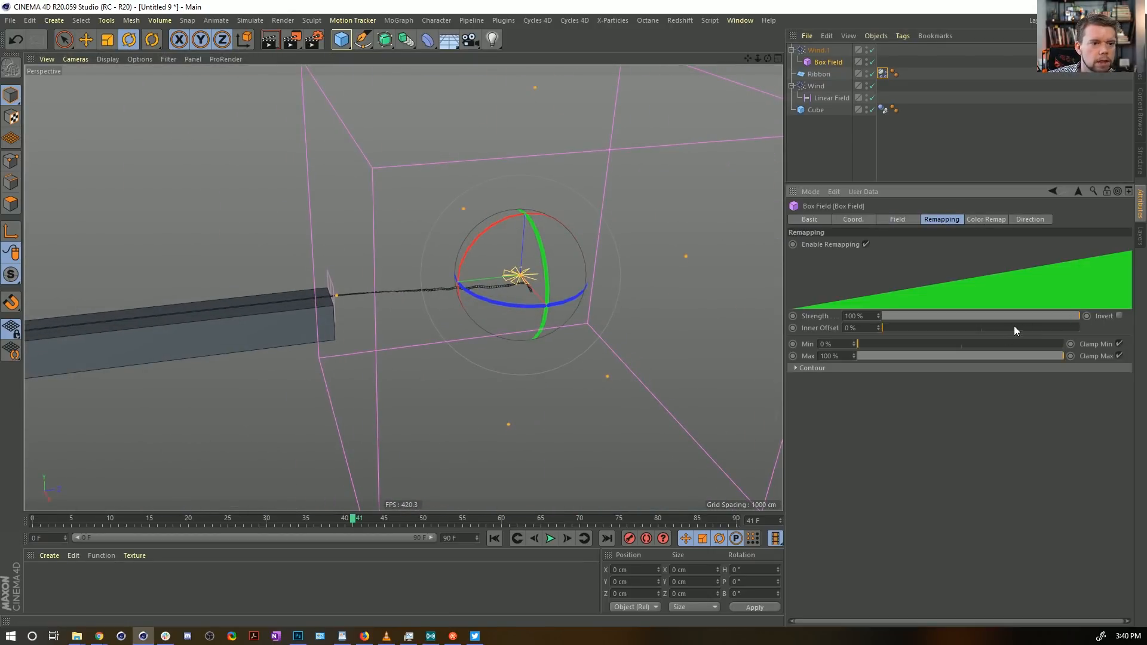
pyautogui.moveTo(950, 328); pyautogui.dragTo(1079, 328)
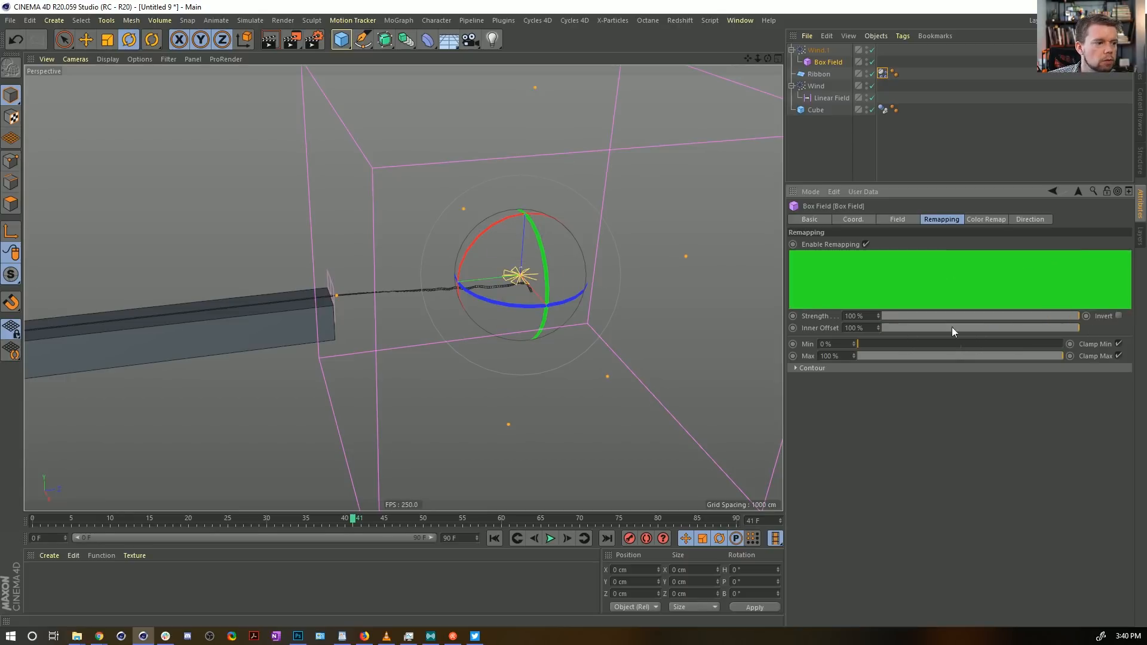
# Step: Replay the simulation from the start to about frame 56 and examine the ribbon's shape inside the box field
pyautogui.click(496, 537)
pyautogui.click(550, 538)
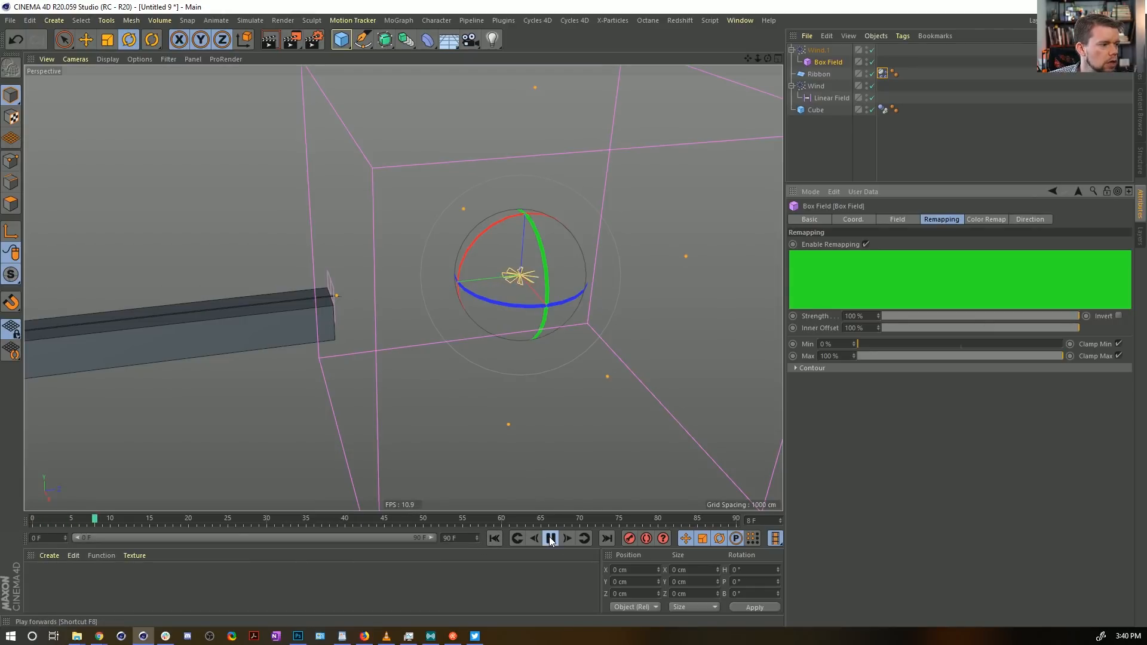
pyautogui.keyDown('alt'); pyautogui.moveTo(483, 311); pyautogui.dragTo(472, 288); pyautogui.keyUp('alt')
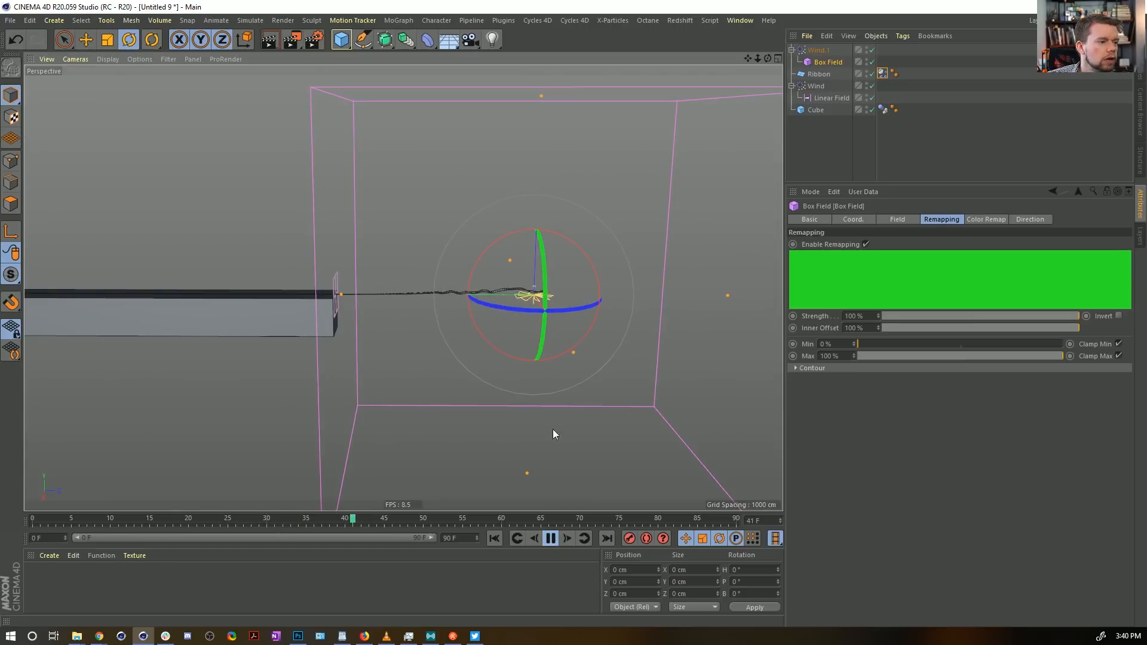
pyautogui.click(551, 539)
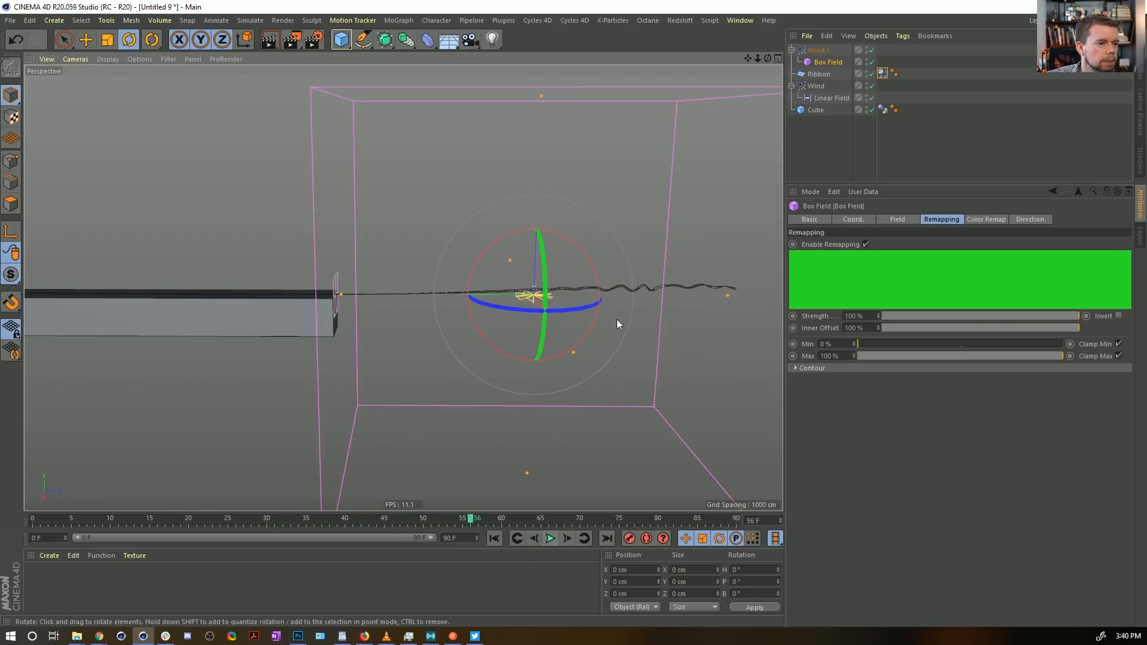
pyautogui.keyDown('alt'); pyautogui.moveTo(616, 319); pyautogui.dragTo(530, 217); pyautogui.keyUp('alt')
pyautogui.keyDown('alt'); pyautogui.moveTo(586, 265); pyautogui.dragTo(299, 340); pyautogui.keyUp('alt')
pyautogui.scroll(-3, 603, 260)
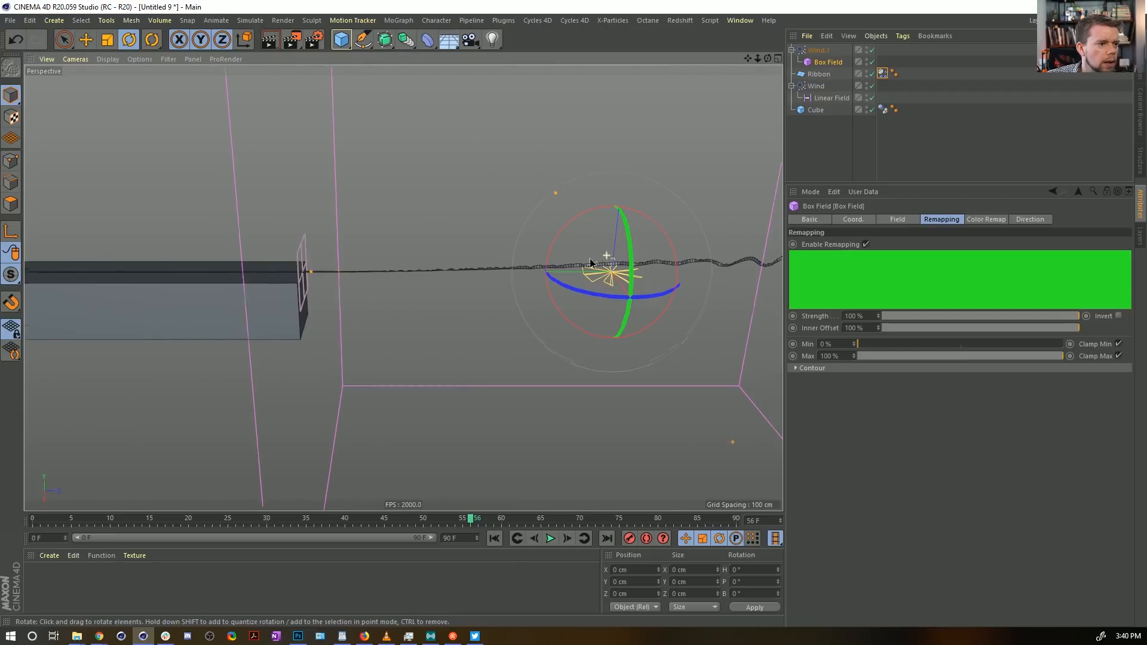
pyautogui.keyDown('alt'); pyautogui.moveTo(607, 266); pyautogui.dragTo(486, 312, button='middle'); pyautogui.keyUp('alt')
pyautogui.scroll(-3, 530, 320)
pyautogui.keyDown('alt'); pyautogui.moveTo(530, 320); pyautogui.dragTo(487, 281); pyautogui.keyUp('alt')
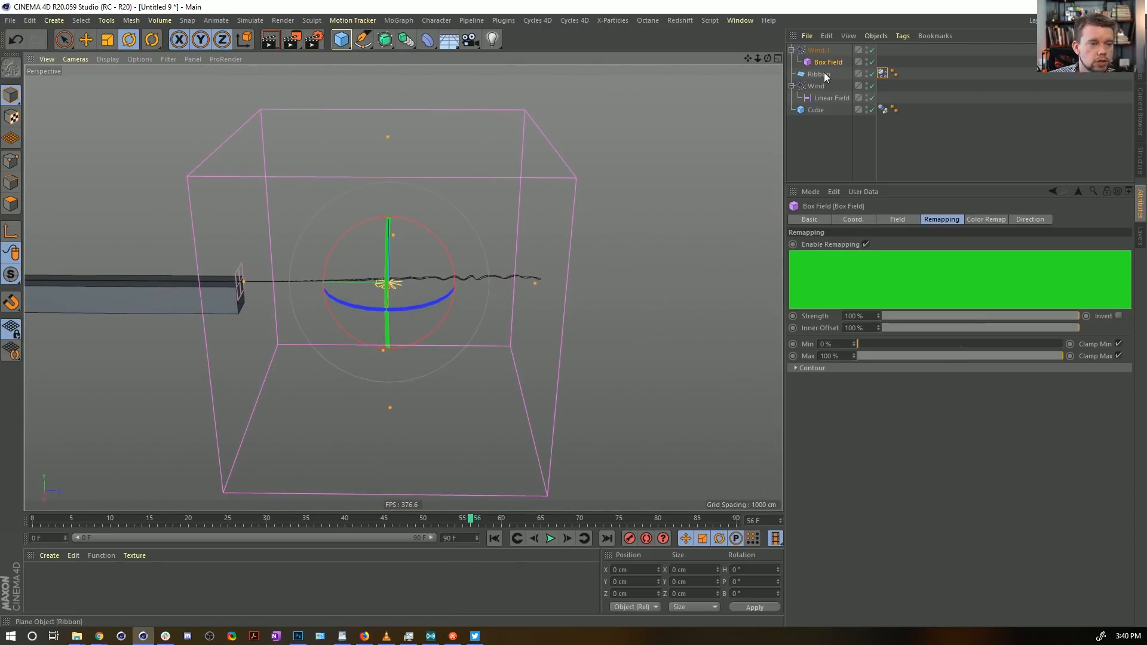
# Step: Return to the first frame and start saving the scene, basing its name on [2b]BuildingDance.c4d with the prefix changed to [3a]
pyautogui.click(494, 538)
pyautogui.hotkey('ctrl', 's')
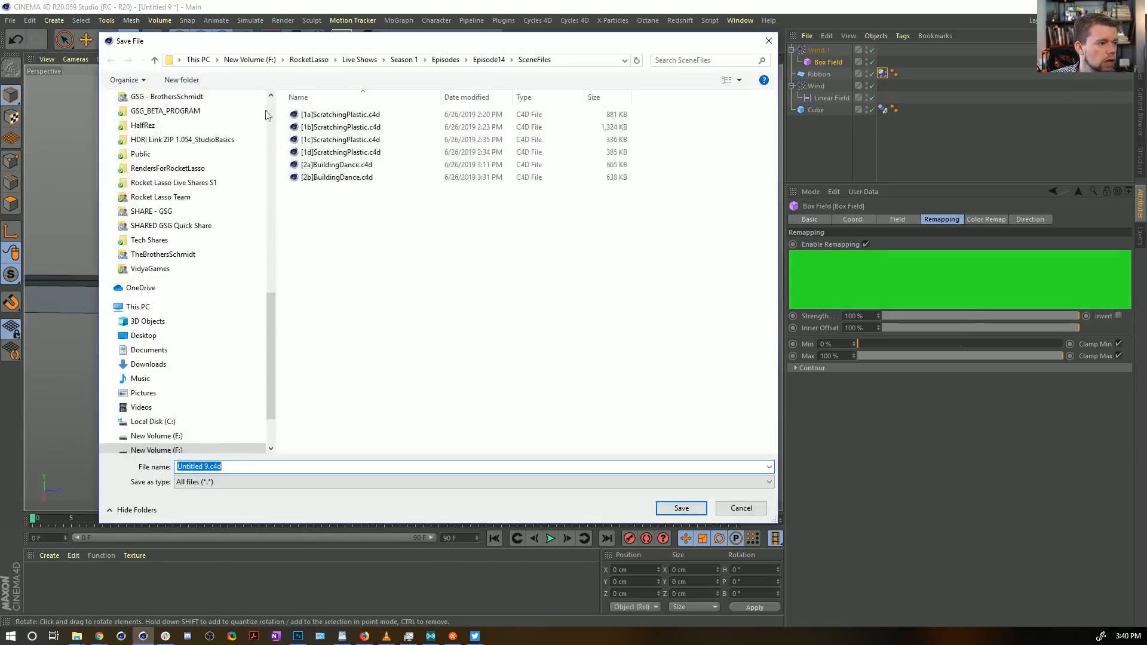
pyautogui.click(336, 177)
pyautogui.doubleClick(203, 466)
pyautogui.click(186, 466)
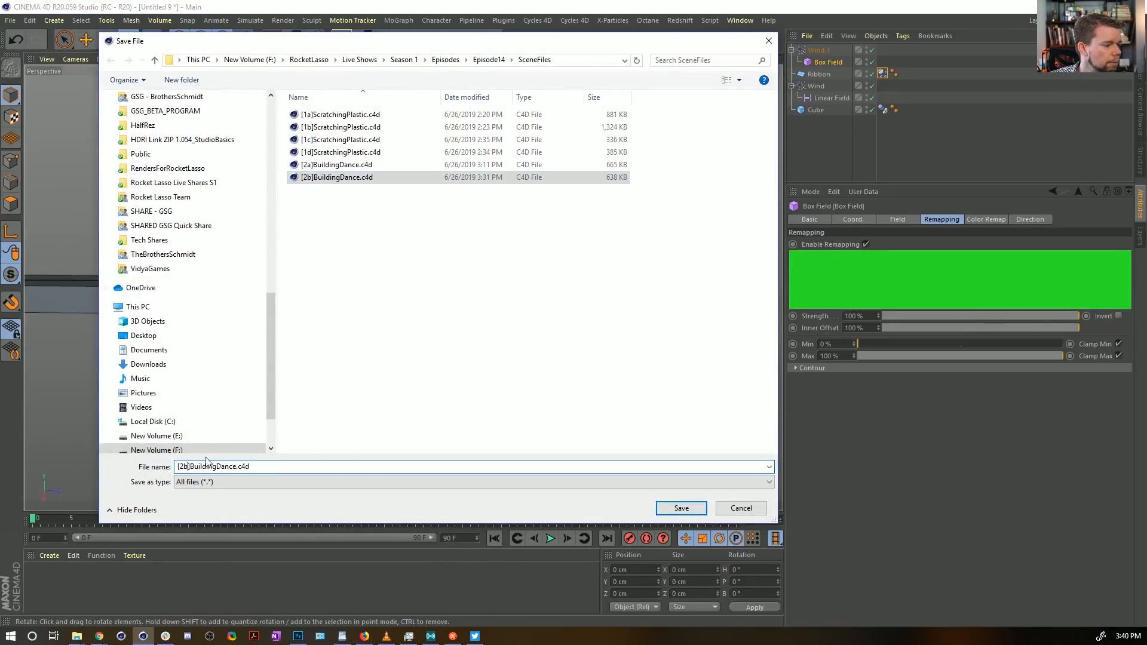
pyautogui.press('BackSpace')
pyautogui.press('BackSpace')
pyautogui.write('3a')
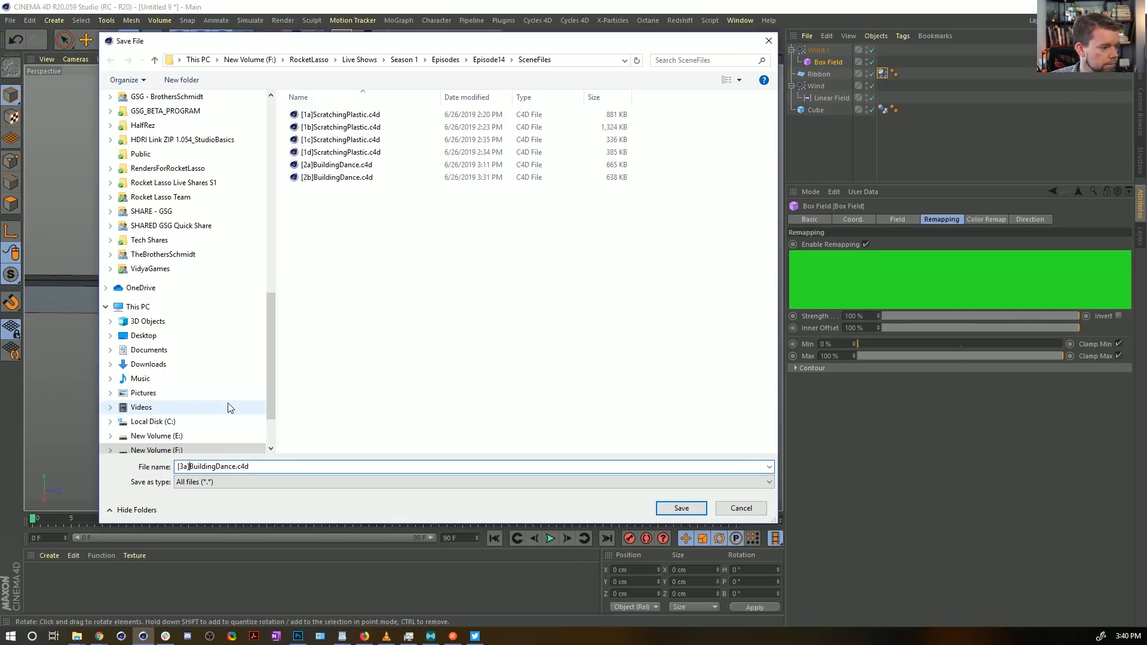
# Step: Replace the BuildingDance part of the file name with Ribbon and save the scene as [3a]Ribbon.c4d
pyautogui.hotkey('ctrl', 'Right')
pyautogui.press('BackSpace')
pyautogui.press('BackSpace')
pyautogui.press('BackSpace')
pyautogui.press('BackSpace')
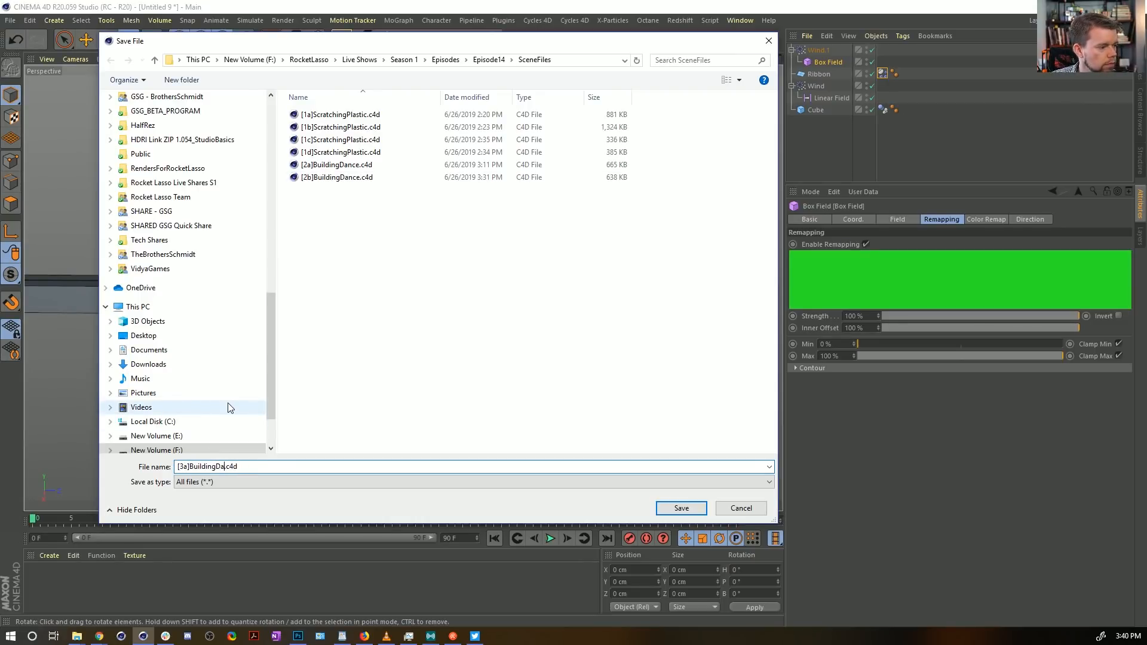
pyautogui.press('BackSpace')
pyautogui.press('BackSpace')
pyautogui.press('BackSpace')
pyautogui.press('BackSpace')
pyautogui.press('BackSpace')
pyautogui.press('BackSpace')
pyautogui.press('BackSpace')
pyautogui.press('BackSpace')
pyautogui.press('BackSpace')
pyautogui.press('BackSpace')
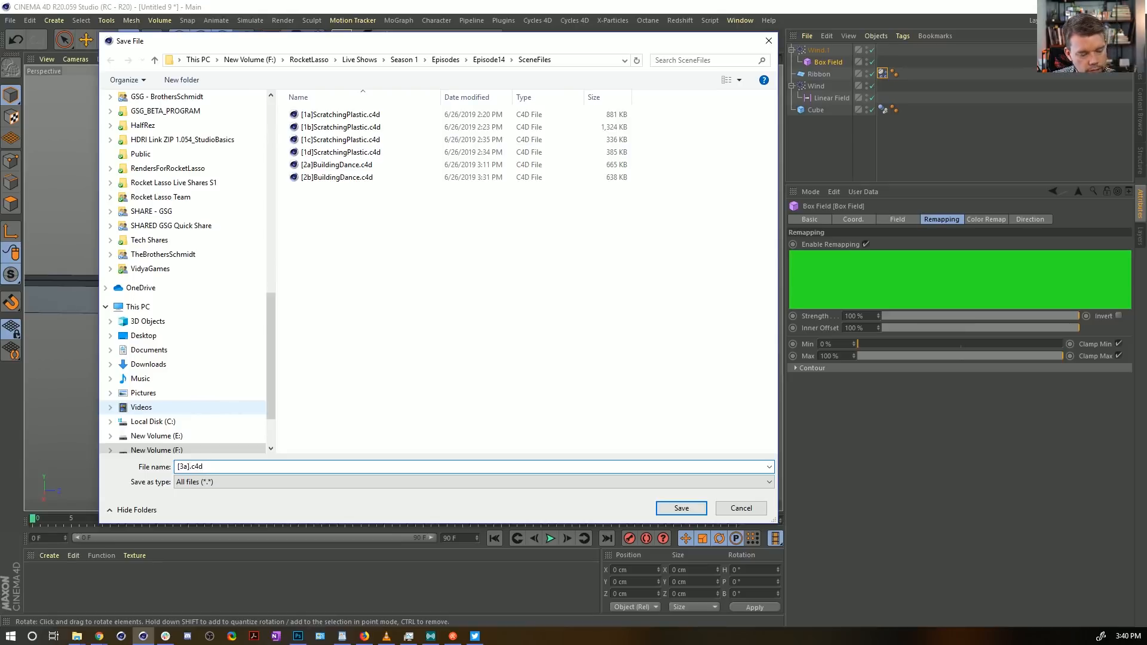
pyautogui.write('Ribbon')
pyautogui.press('Return')
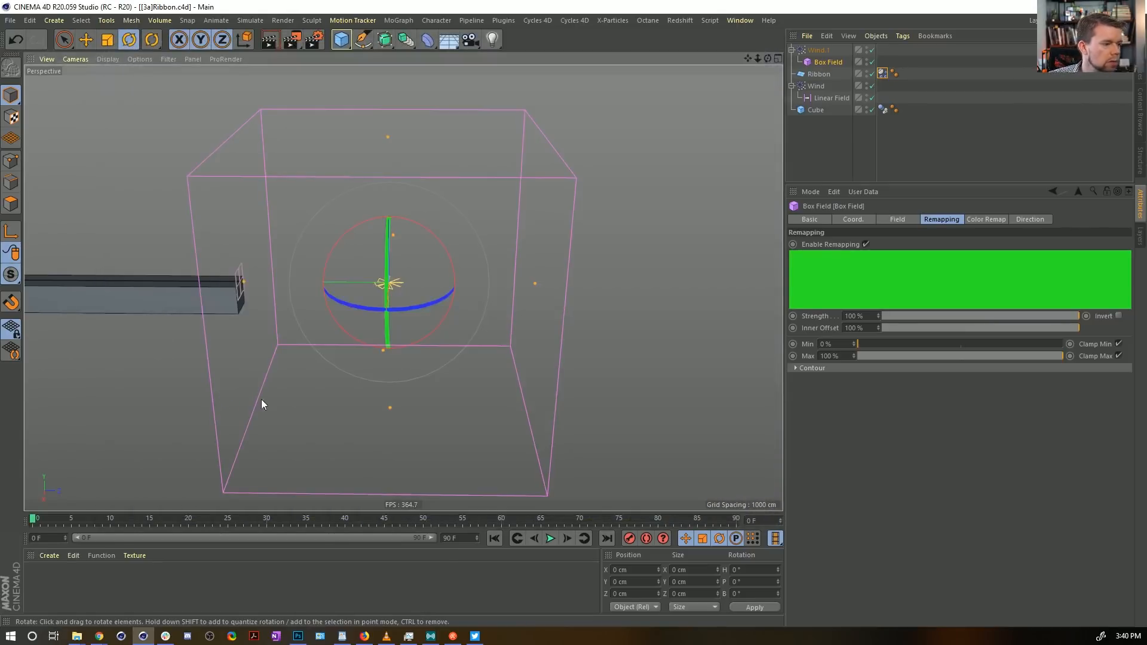
# Step: In the Ribbon's dynamics force settings, set Drag to 25 % and Lift to 90 %, with Two-Sided enabled
pyautogui.click(882, 74)
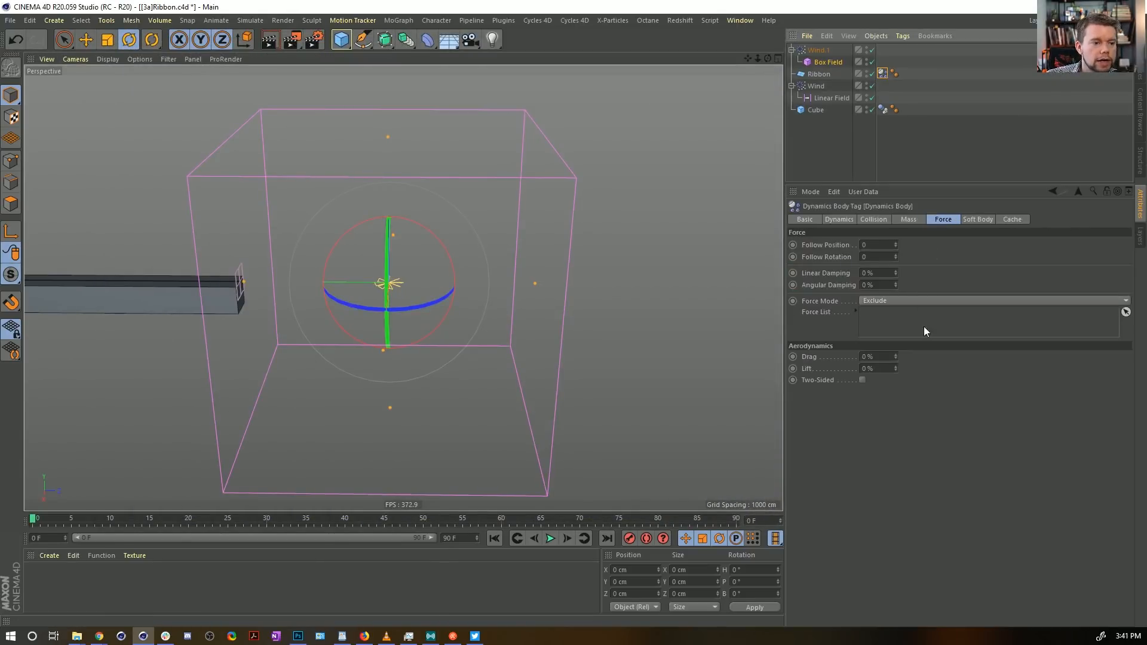
pyautogui.click(867, 356)
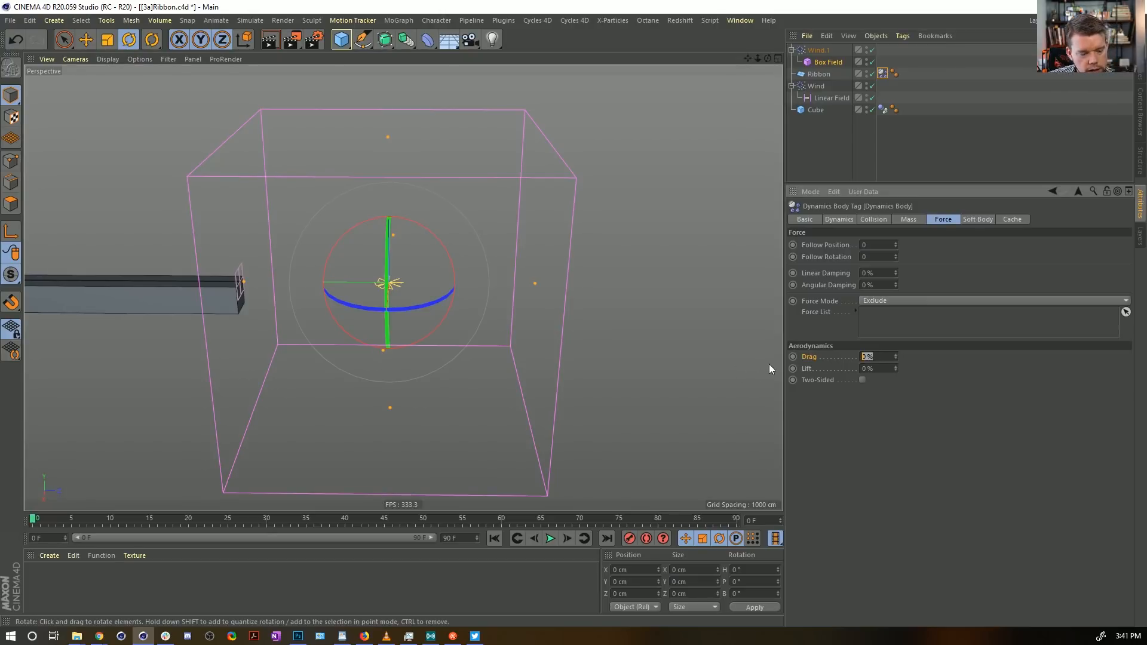
pyautogui.write('25')
pyautogui.press('Return')
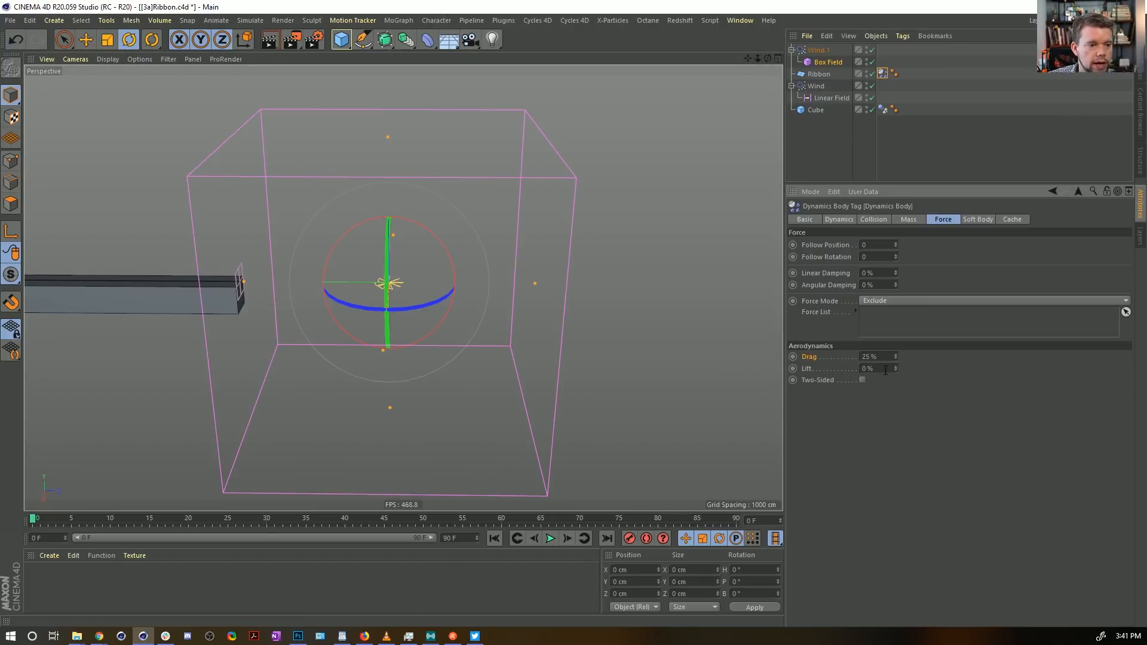
pyautogui.click(885, 370)
pyautogui.write('90')
pyautogui.press('Return')
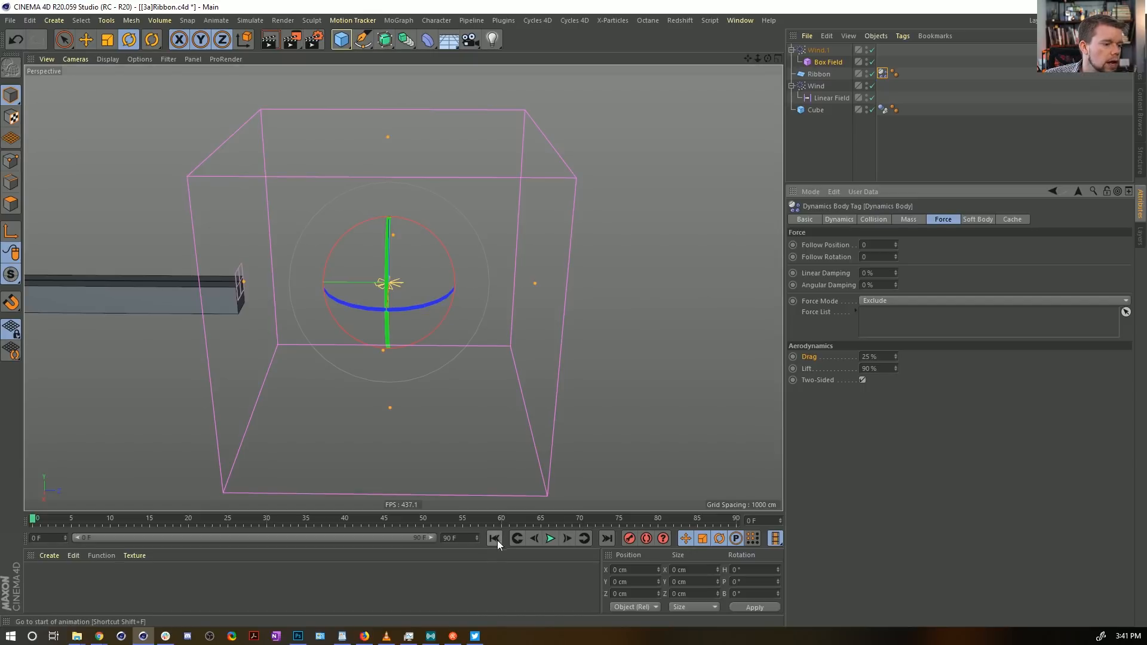
# Step: Play the simulation to about frame 51 and examine the ribbon's waves up close
pyautogui.click(551, 539)
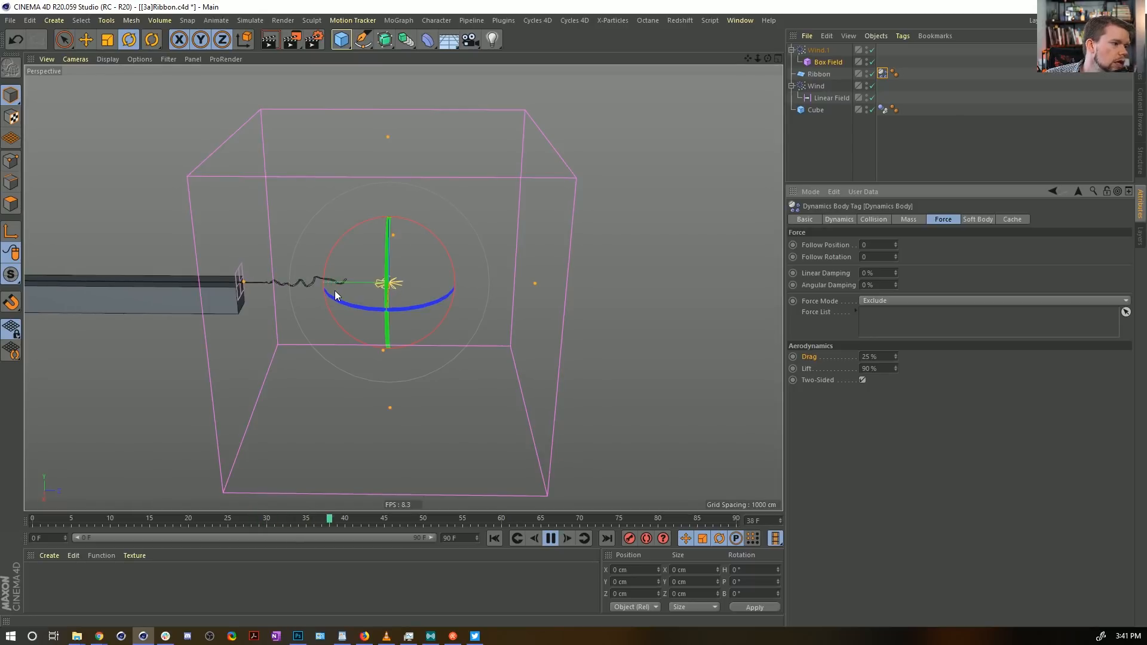
pyautogui.click(558, 539)
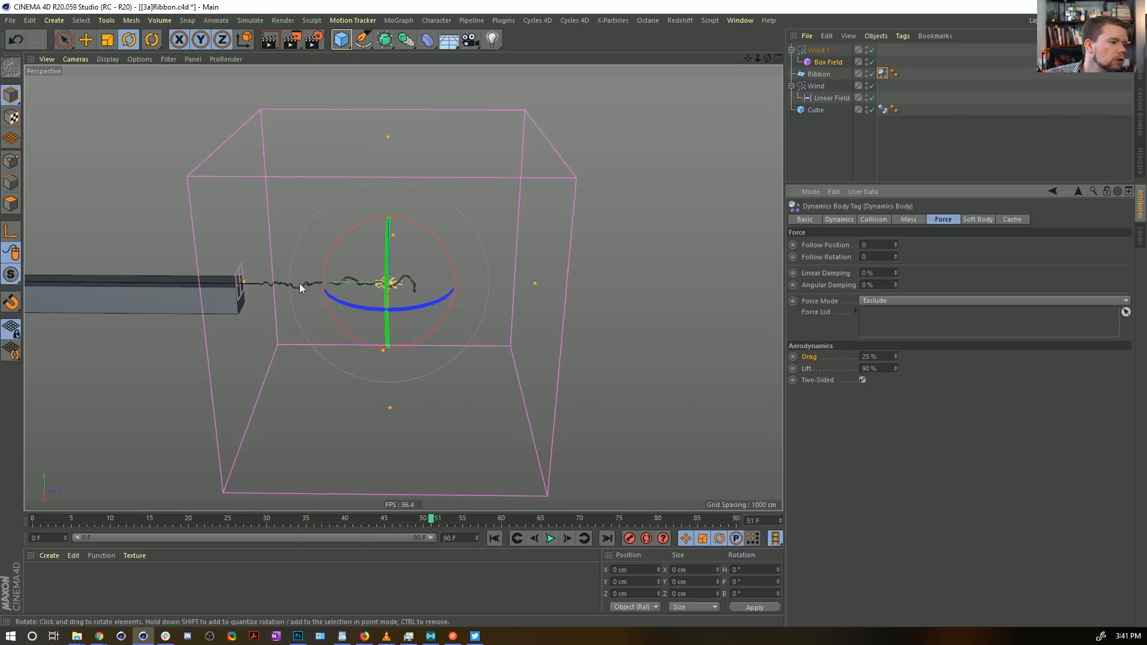
pyautogui.scroll(5, 299, 284)
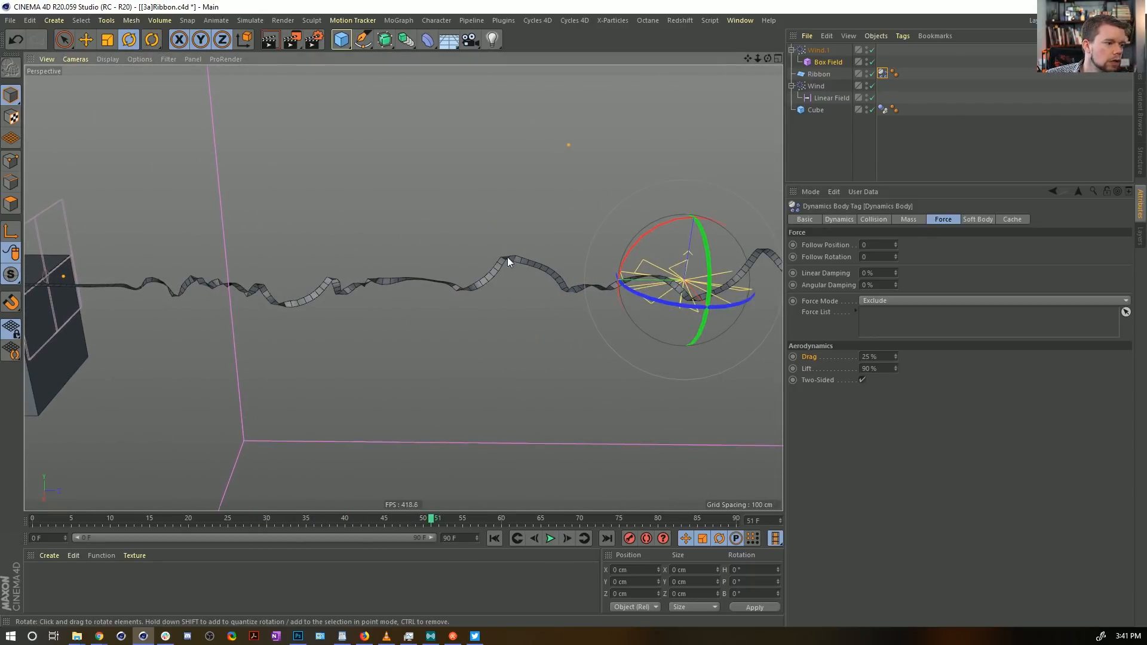
pyautogui.keyDown('alt'); pyautogui.moveTo(278, 296); pyautogui.dragTo(376, 281); pyautogui.keyUp('alt')
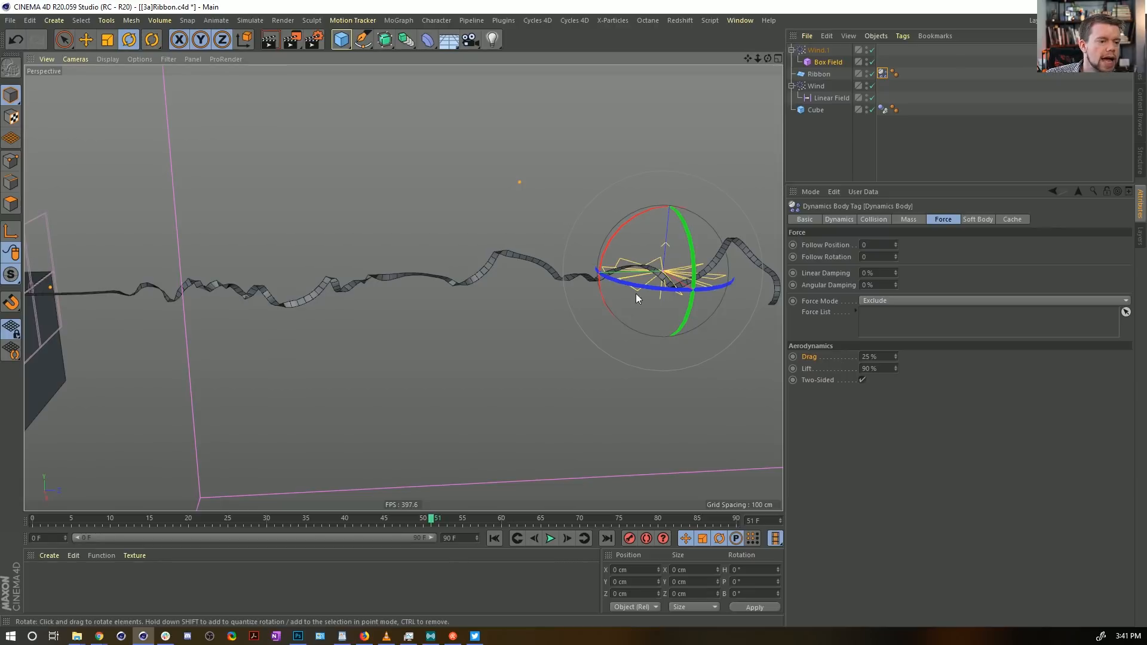
pyautogui.keyDown('alt'); pyautogui.moveTo(636, 292); pyautogui.dragTo(402, 290, button='right'); pyautogui.keyUp('alt')
pyautogui.keyDown('alt'); pyautogui.moveTo(657, 268); pyautogui.dragTo(521, 253, button='middle'); pyautogui.keyUp('alt')
pyautogui.scroll(-2, 522, 252)
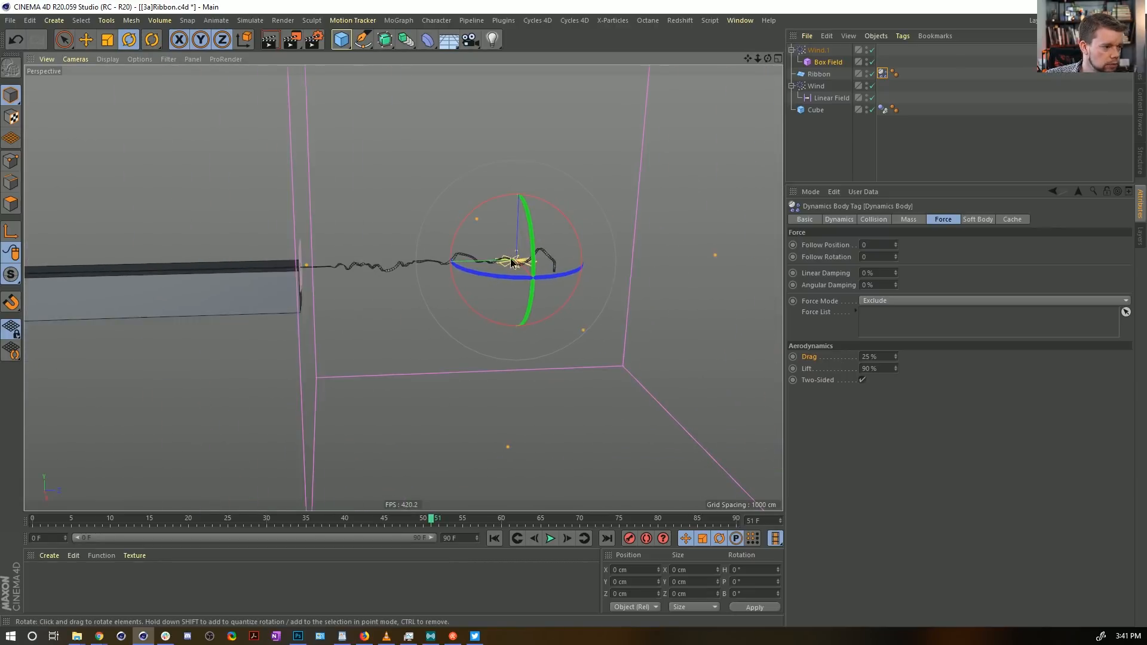
# Step: Continue the simulation to about frame 85 and view the whole ribbon in relation to the box field
pyautogui.click(552, 538)
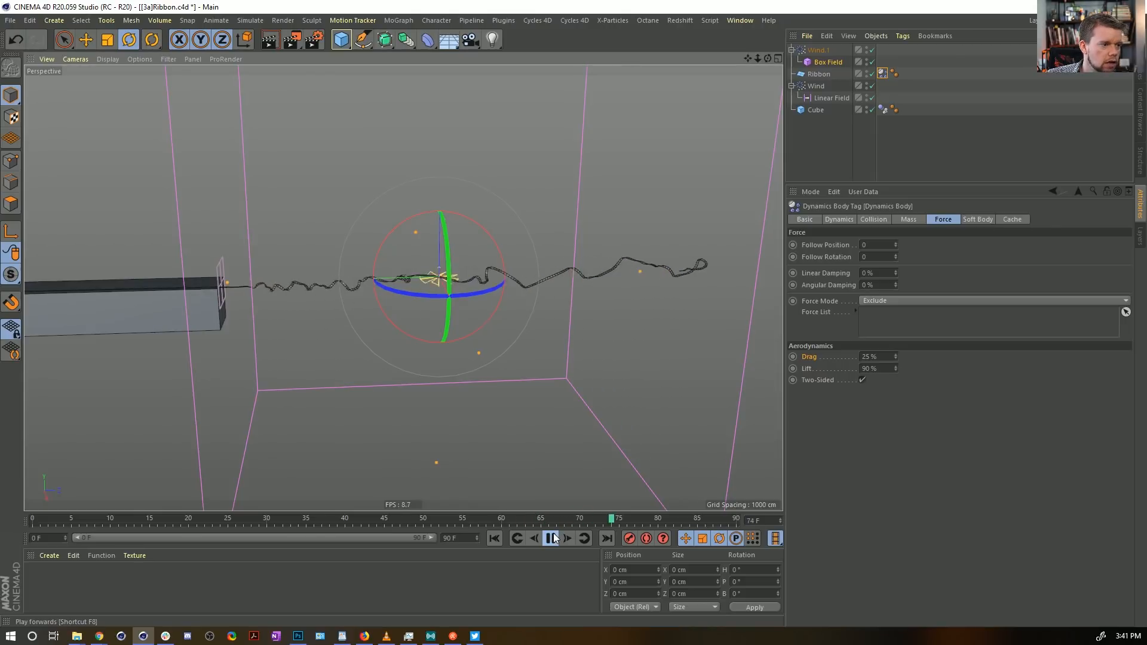
pyautogui.click(552, 537)
pyautogui.scroll(-5, 548, 308)
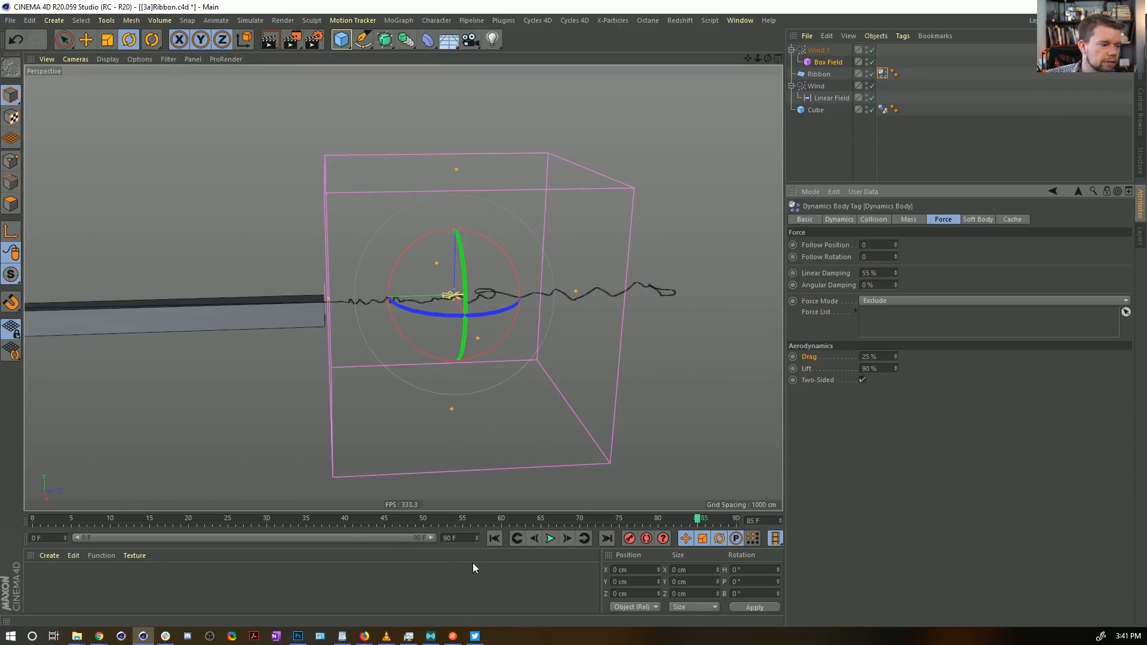
# Step: Replay the simulation from the start with the Ribbon's Linear Damping at 55 % and examine its motion near the cube's end
pyautogui.click(494, 539)
pyautogui.click(550, 538)
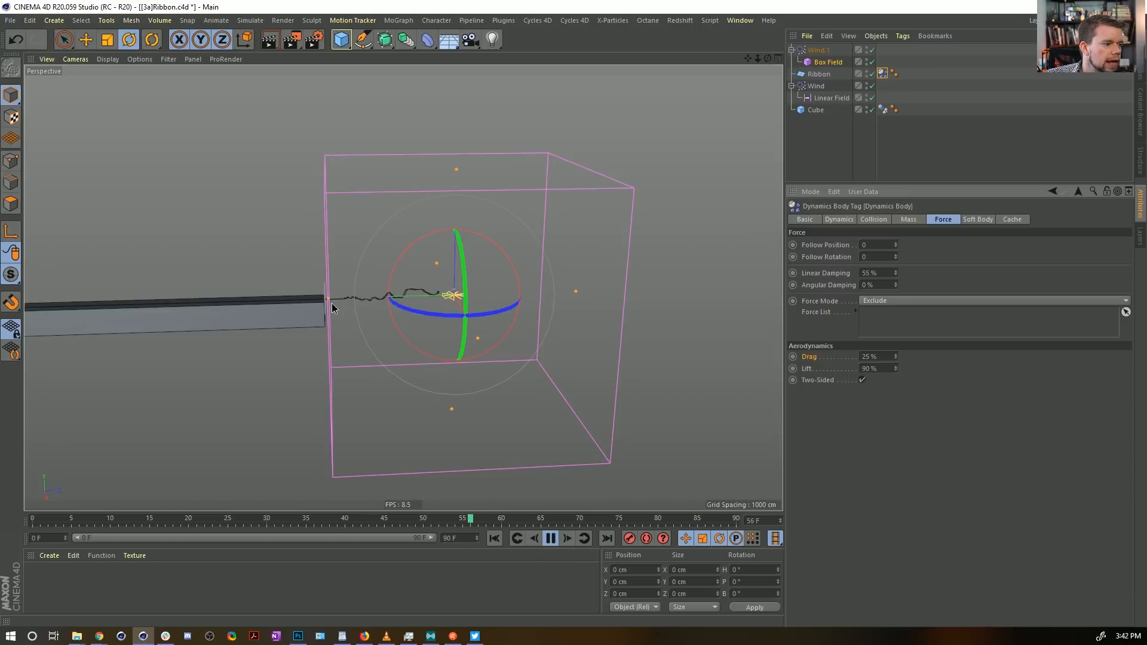
pyautogui.scroll(5, 334, 303)
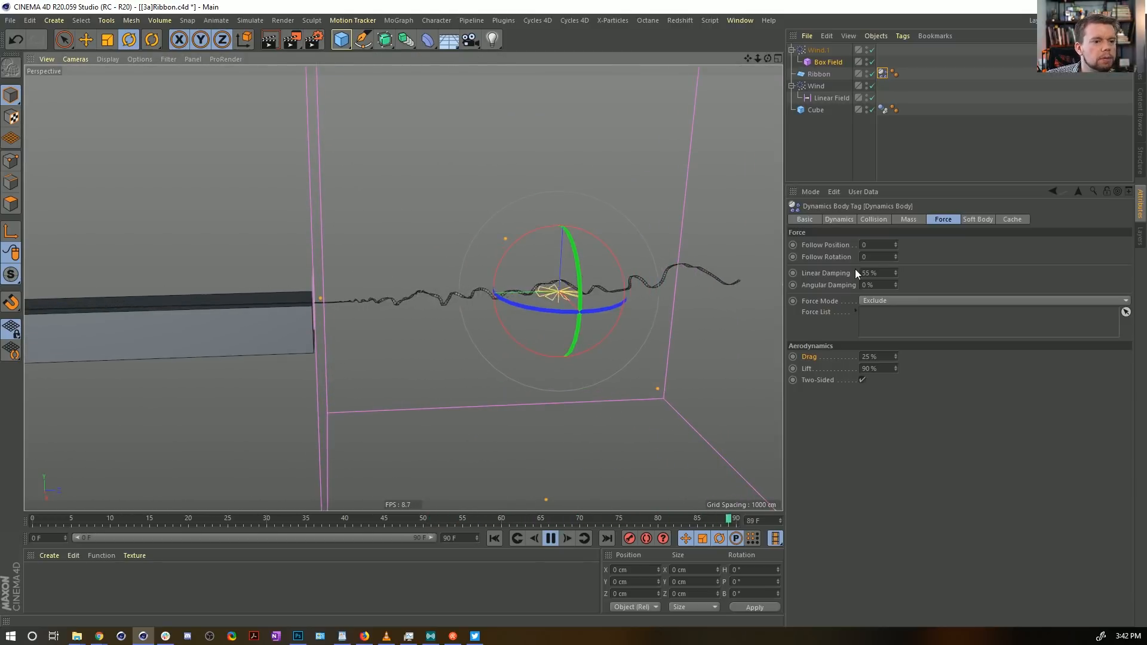
# Step: Set the Ribbon's Linear Damping to 99 % and restart the running simulation from the first frame
pyautogui.click(873, 273)
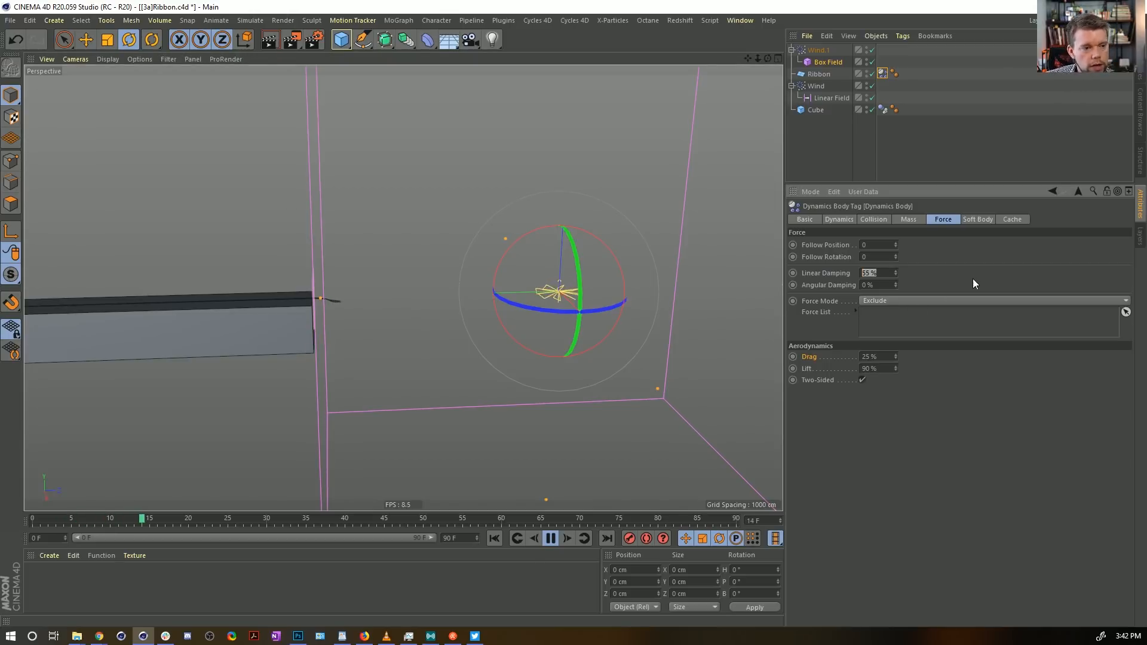
pyautogui.write('99')
pyautogui.press('Return')
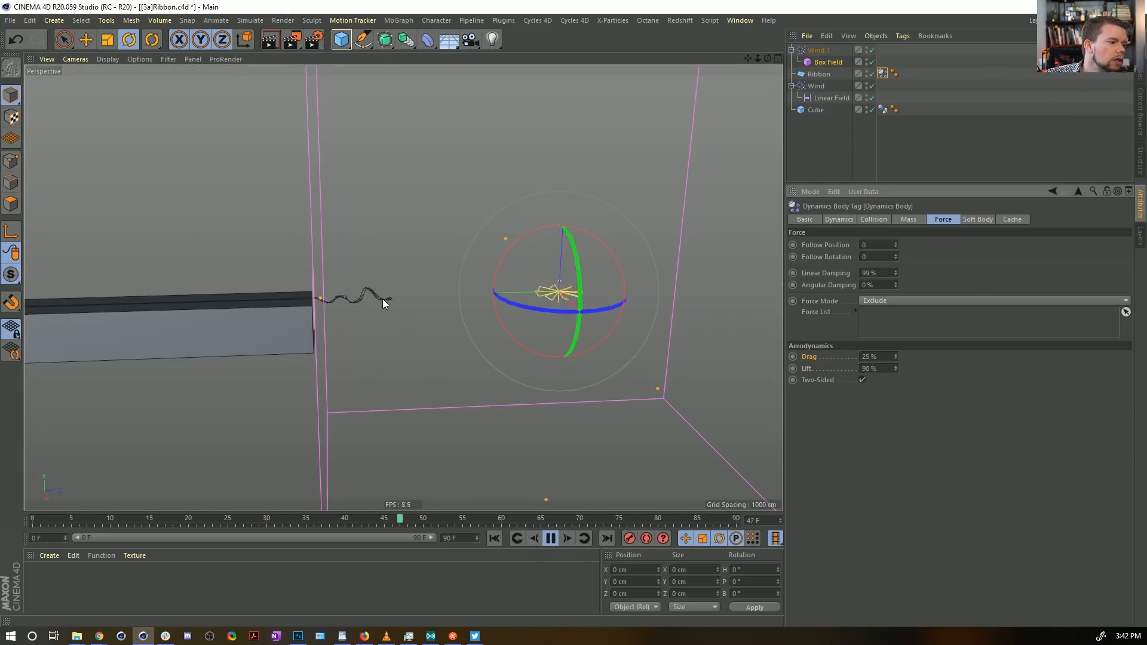
pyautogui.click(494, 538)
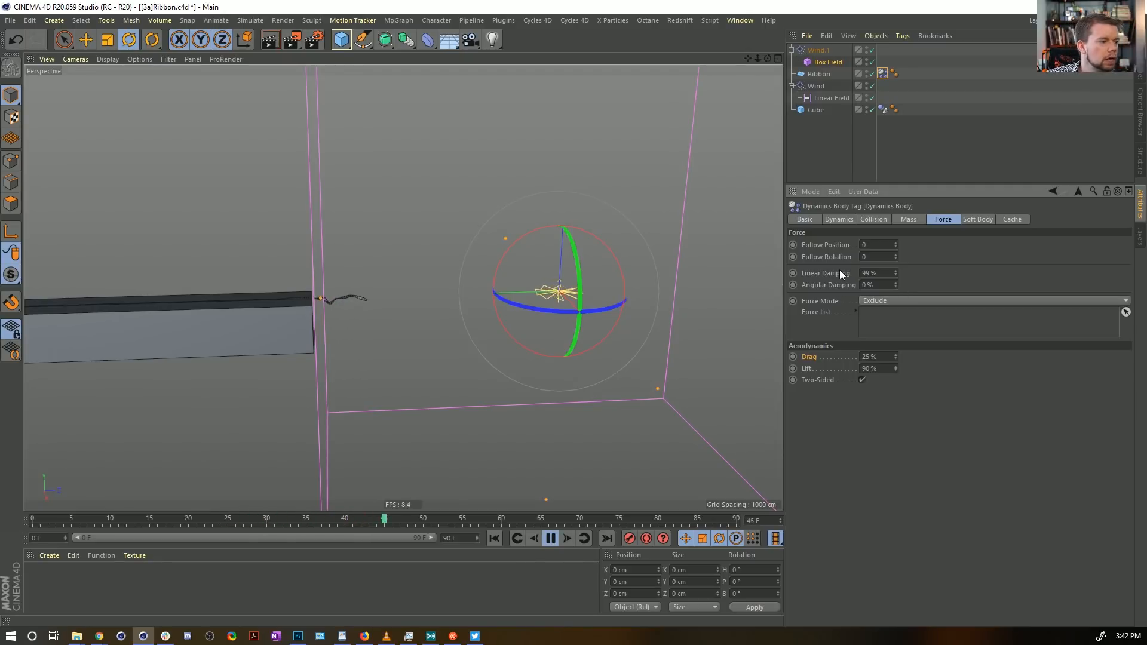
# Step: Set the first wind's Wind Speed to 255 cm and restart the simulation to see the ribbon's response
pyautogui.click(829, 98)
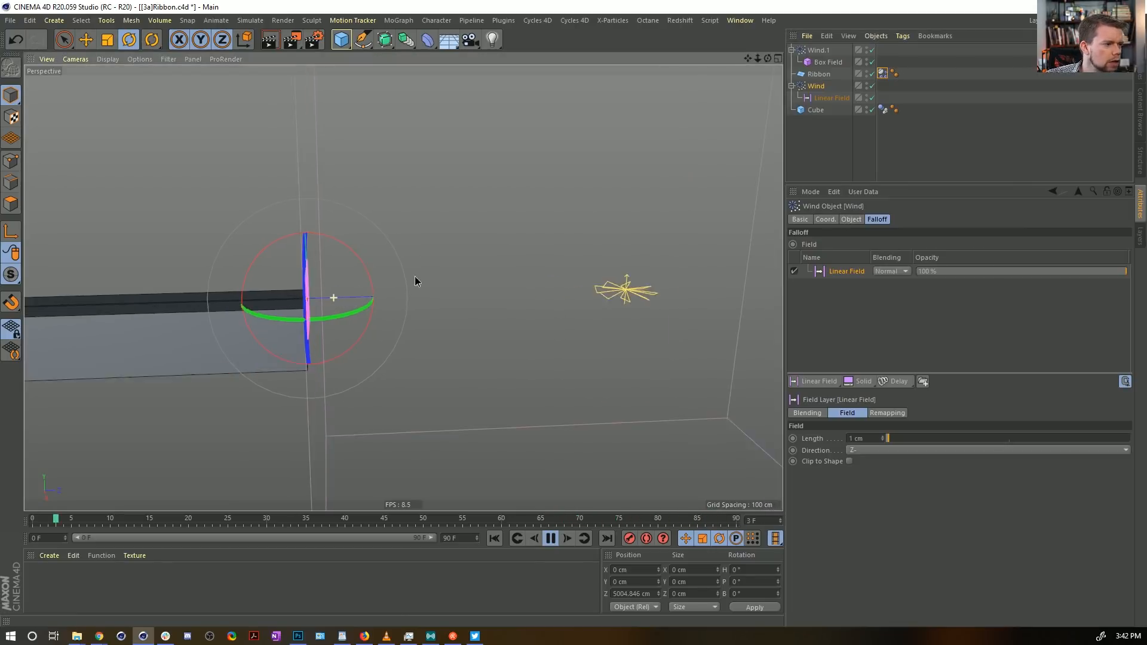
pyautogui.click(854, 220)
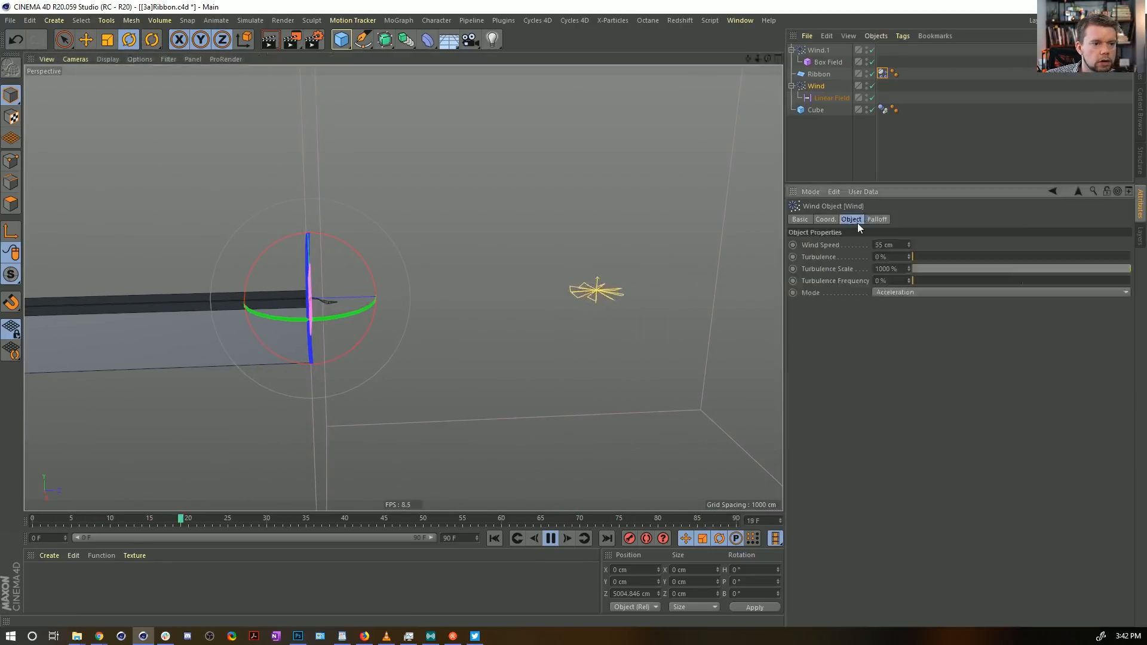
pyautogui.click(875, 244)
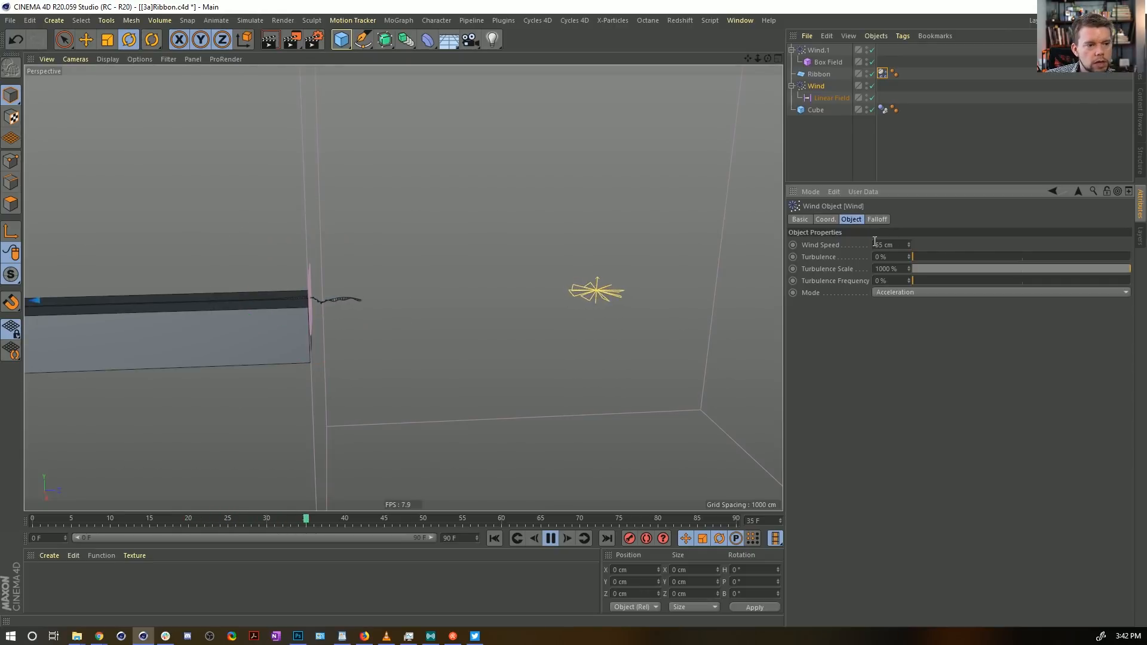
pyautogui.write('2')
pyautogui.press('Return')
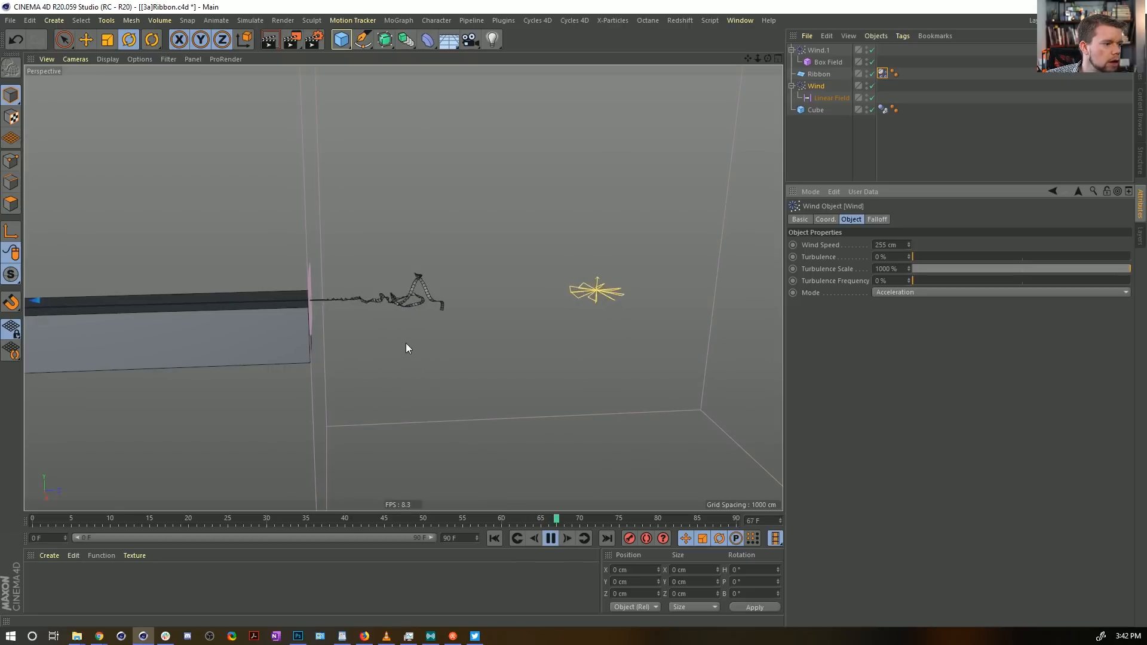
pyautogui.click(494, 539)
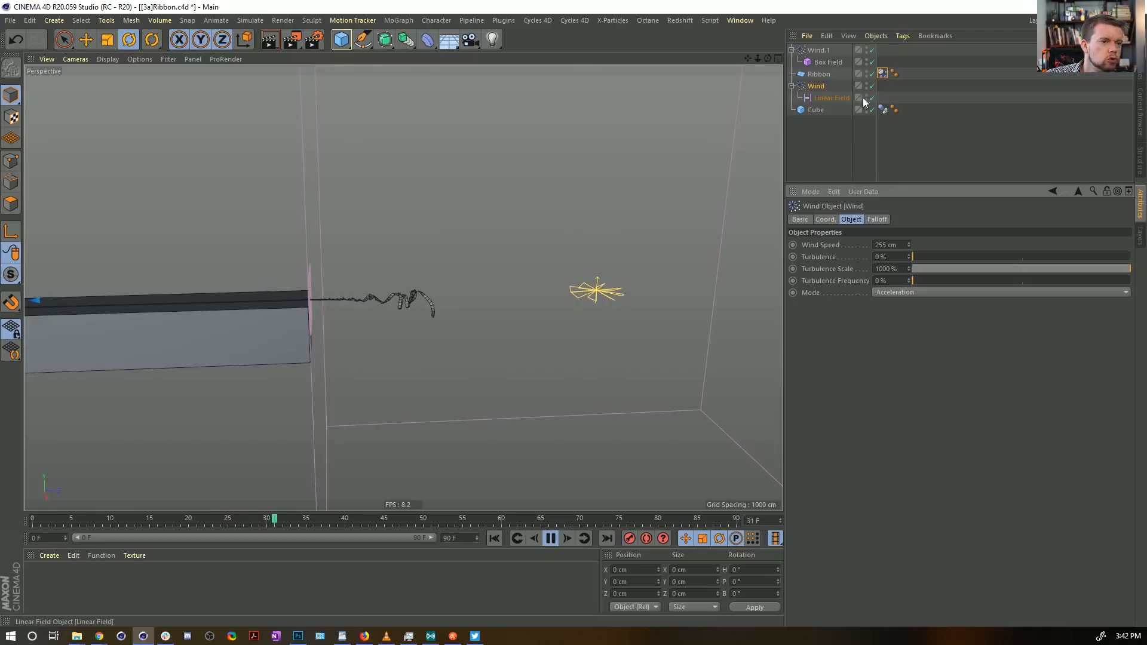
# Step: Change the type of the second wind's falloff field from Box Field to Spherical Field
pyautogui.click(819, 50)
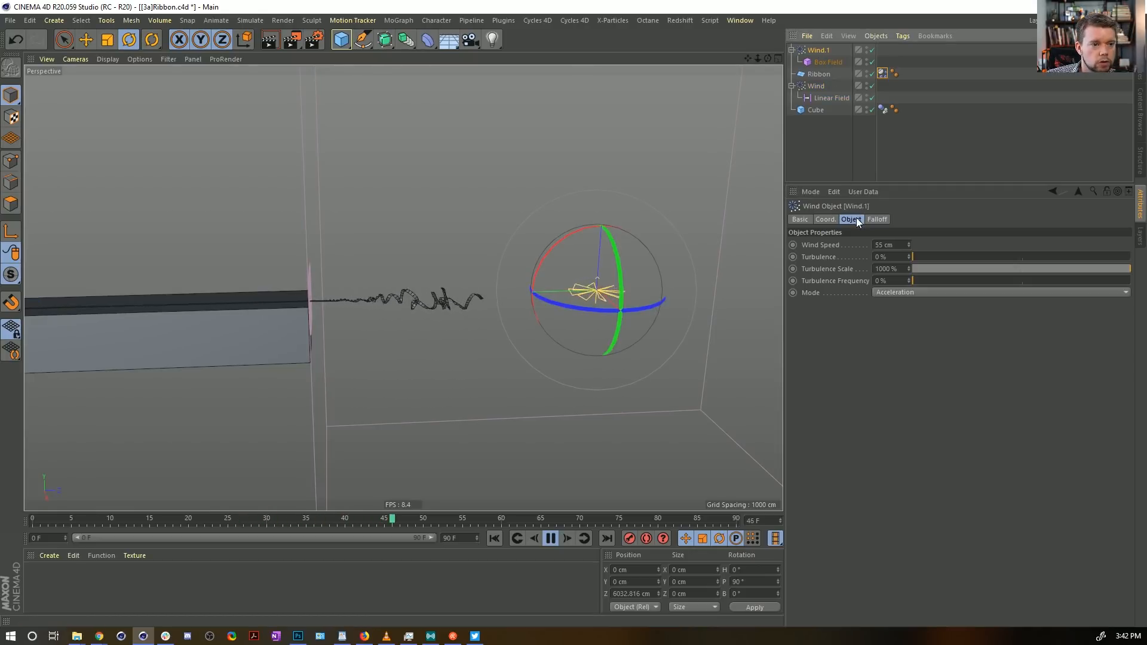
pyautogui.click(876, 219)
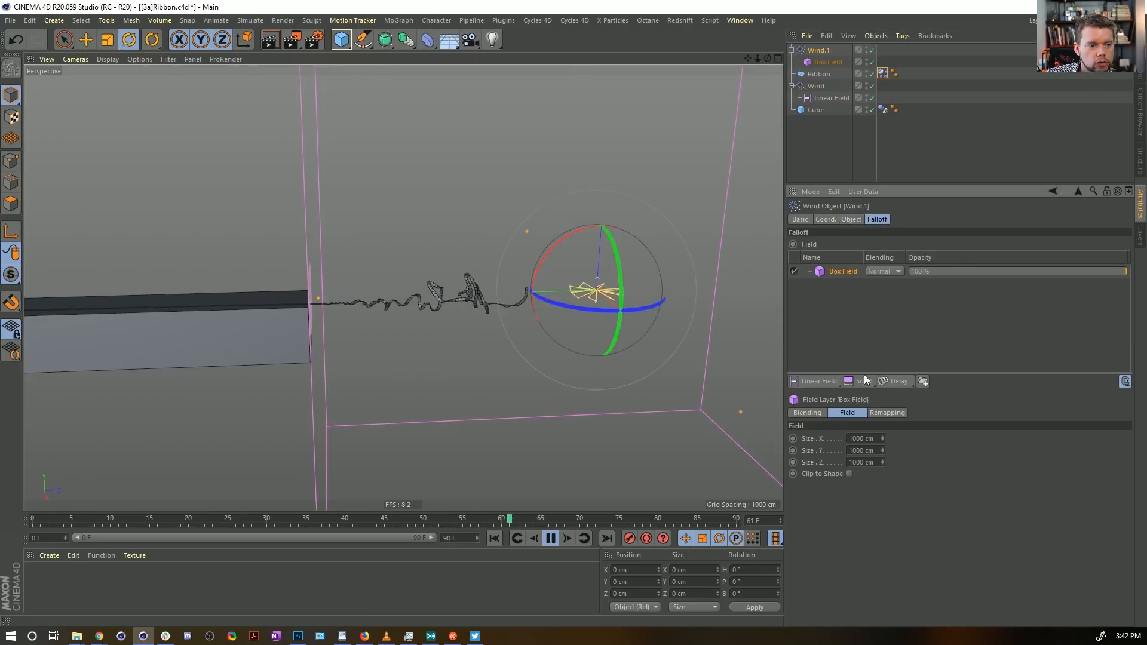
pyautogui.click(824, 380)
pyautogui.click(822, 63)
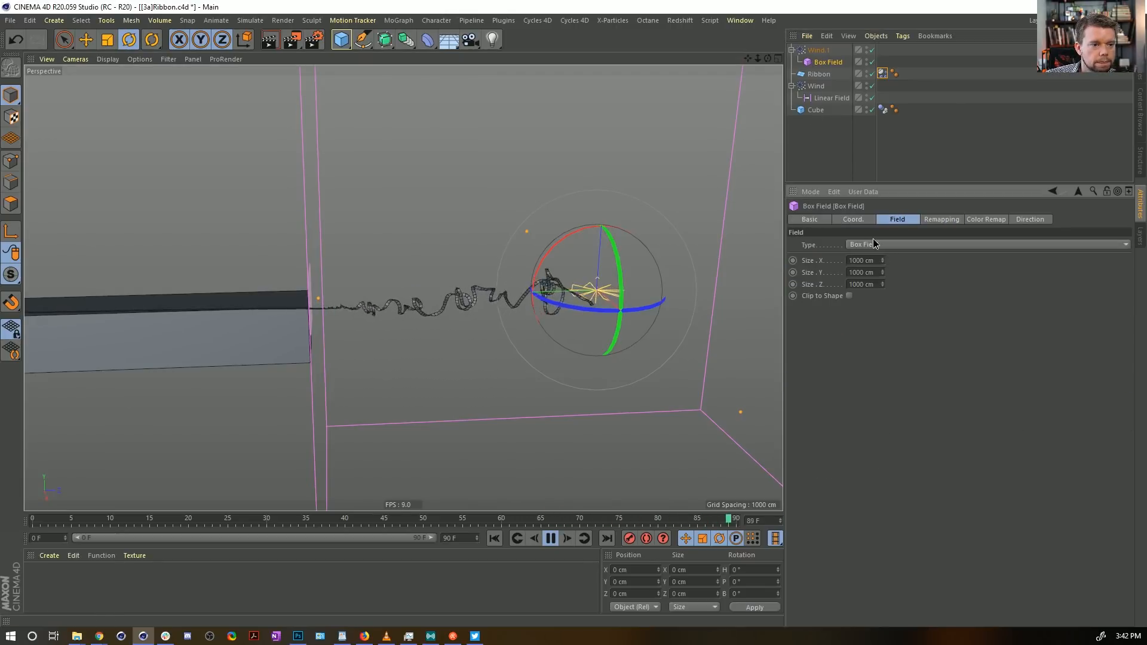
pyautogui.click(873, 244)
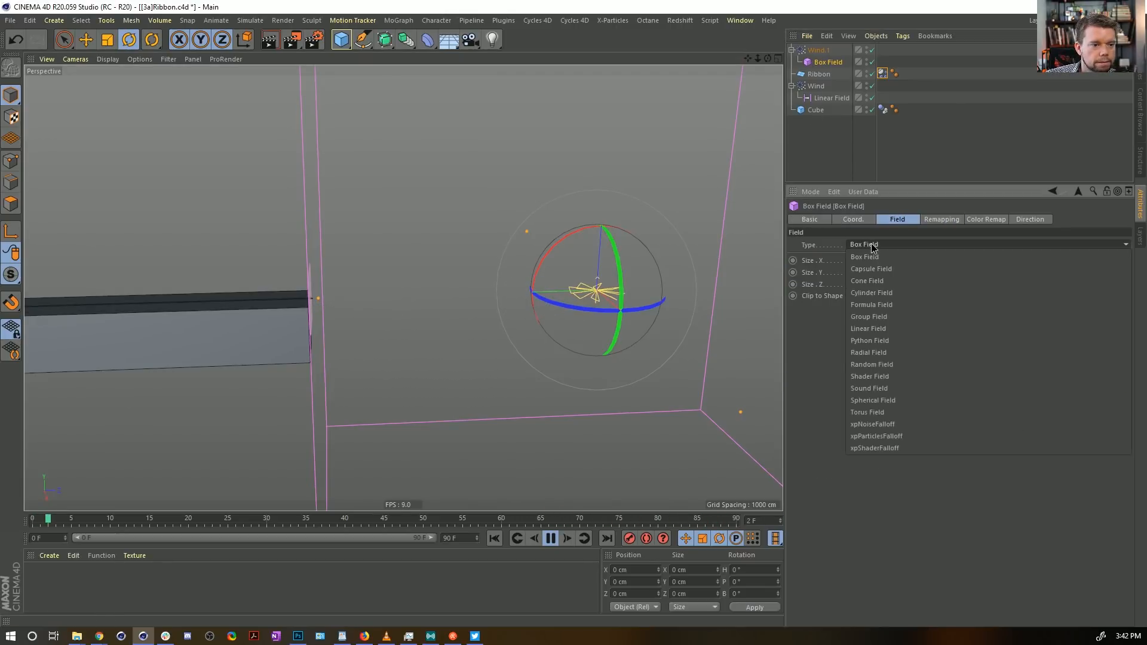
pyautogui.click(889, 400)
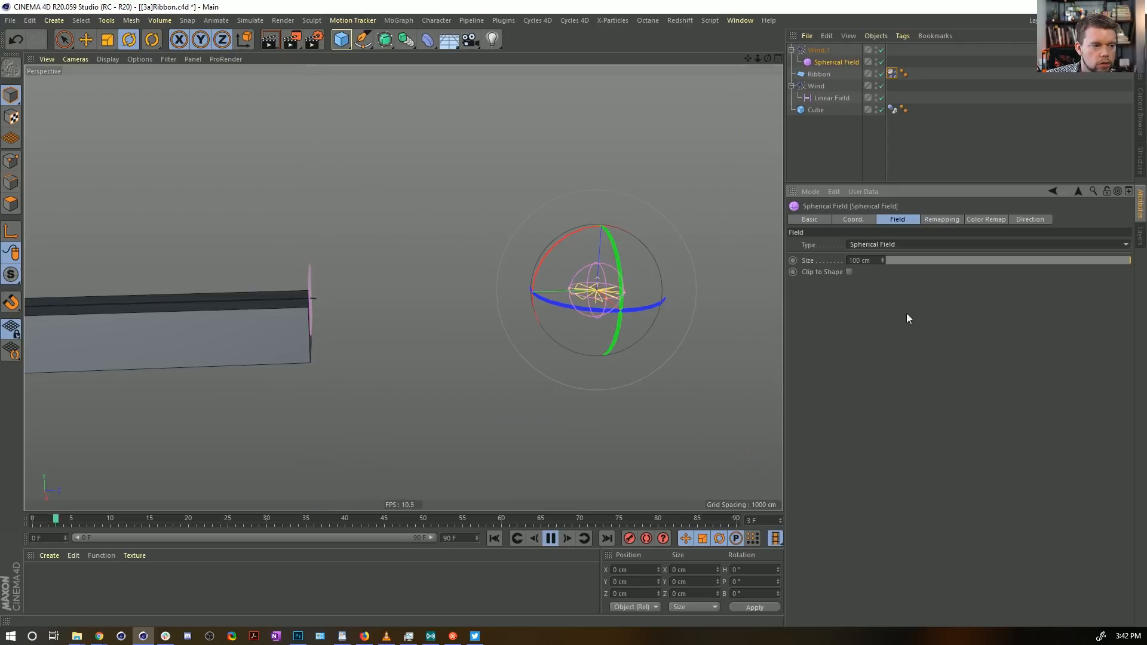
# Step: Set the spherical field's size to 1000 cm
pyautogui.click(852, 260)
pyautogui.write('0')
pyautogui.click(951, 348)
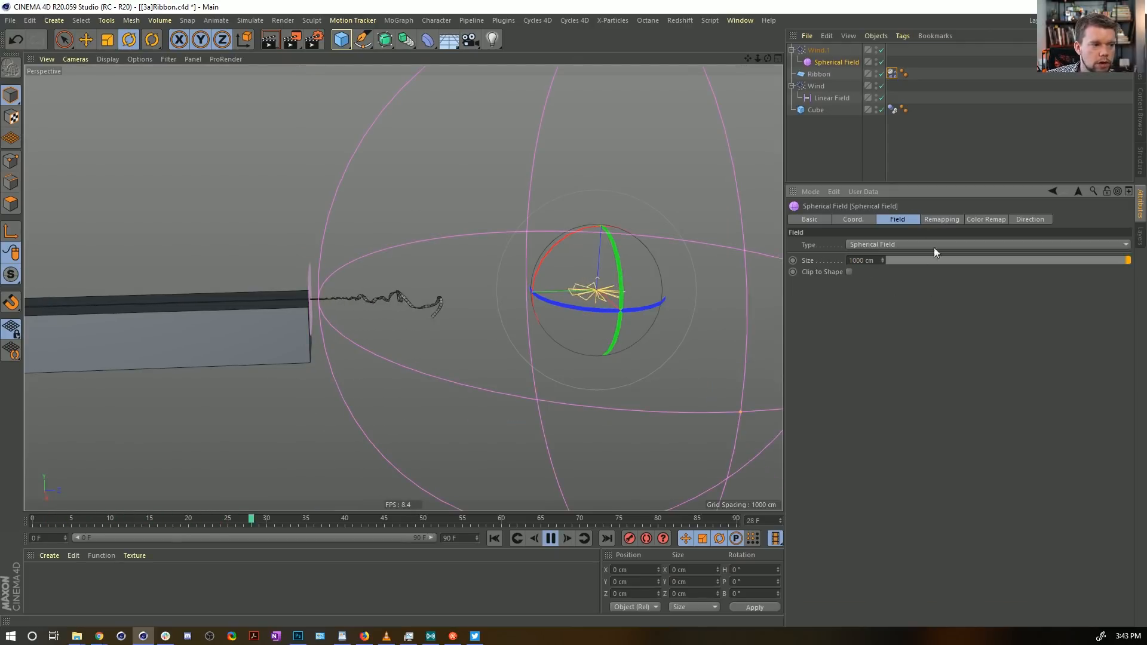
# Step: Set the second wind's Wind Speed to 155 cm
pyautogui.click(818, 50)
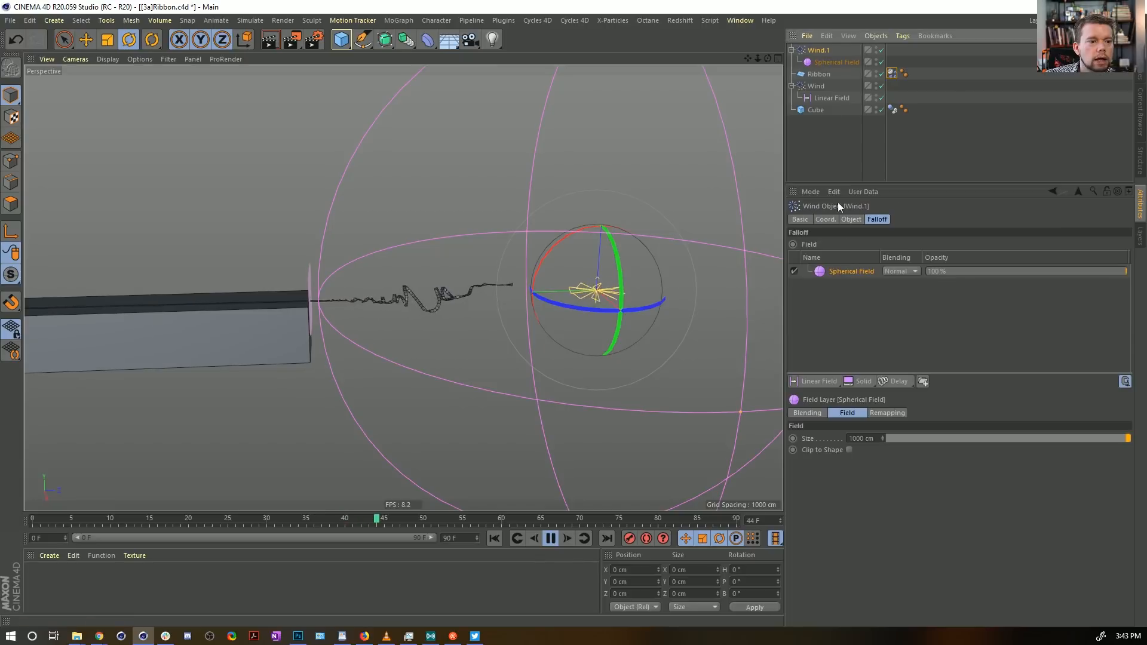
pyautogui.click(851, 219)
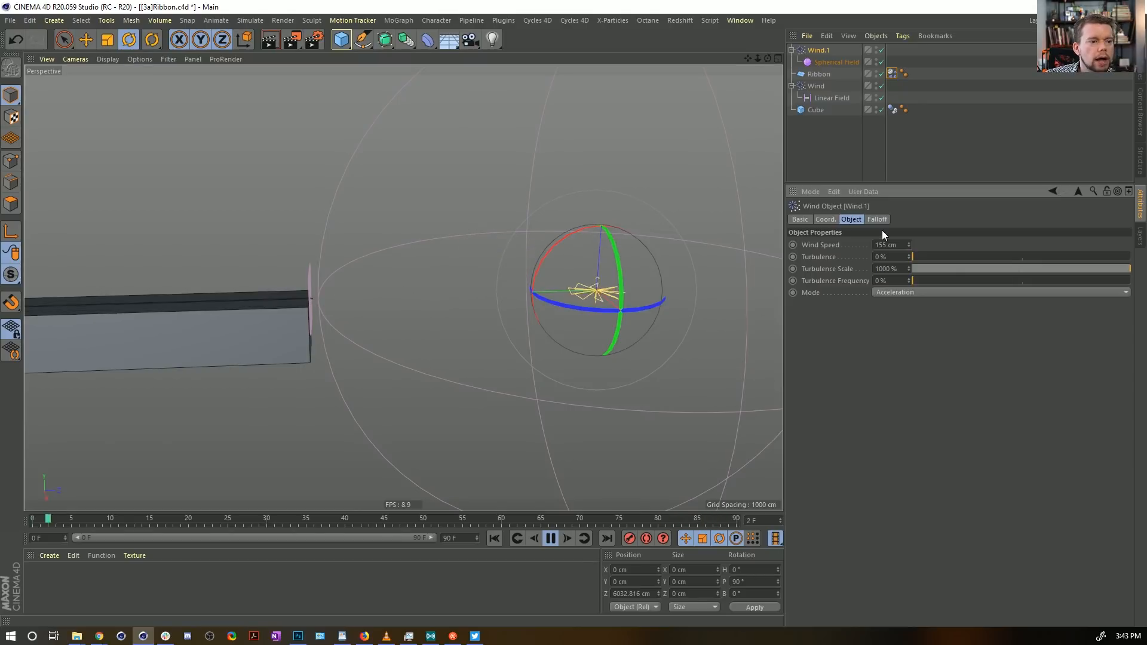
# Step: Set the size of the second wind's spherical field to 500 cm
pyautogui.click(836, 62)
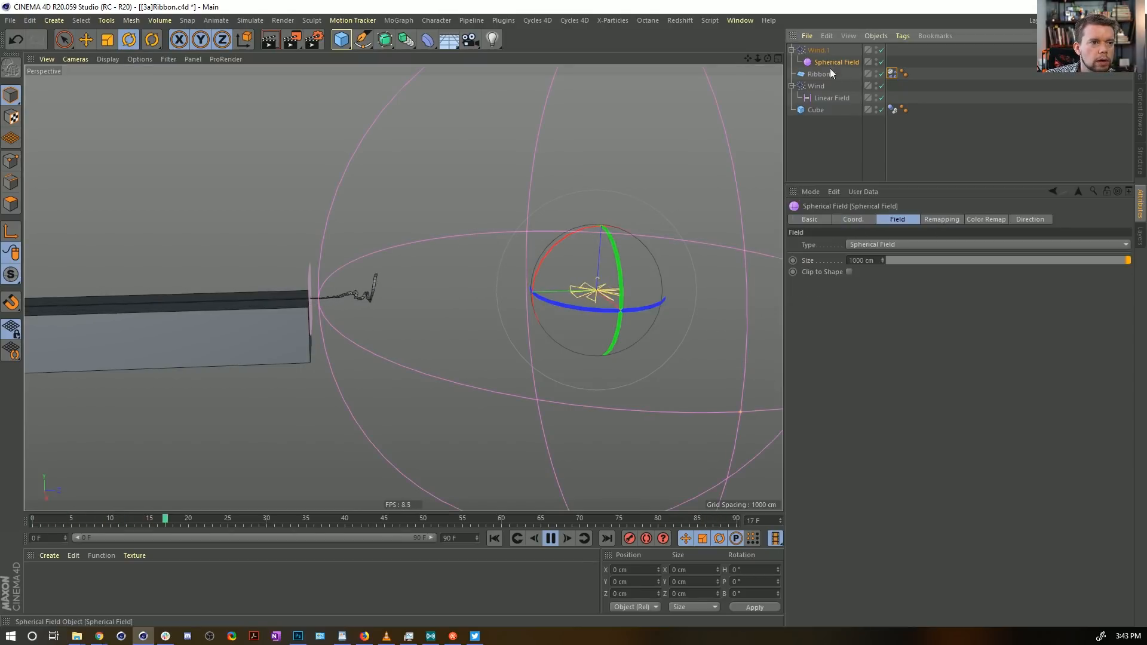
pyautogui.doubleClick(856, 260)
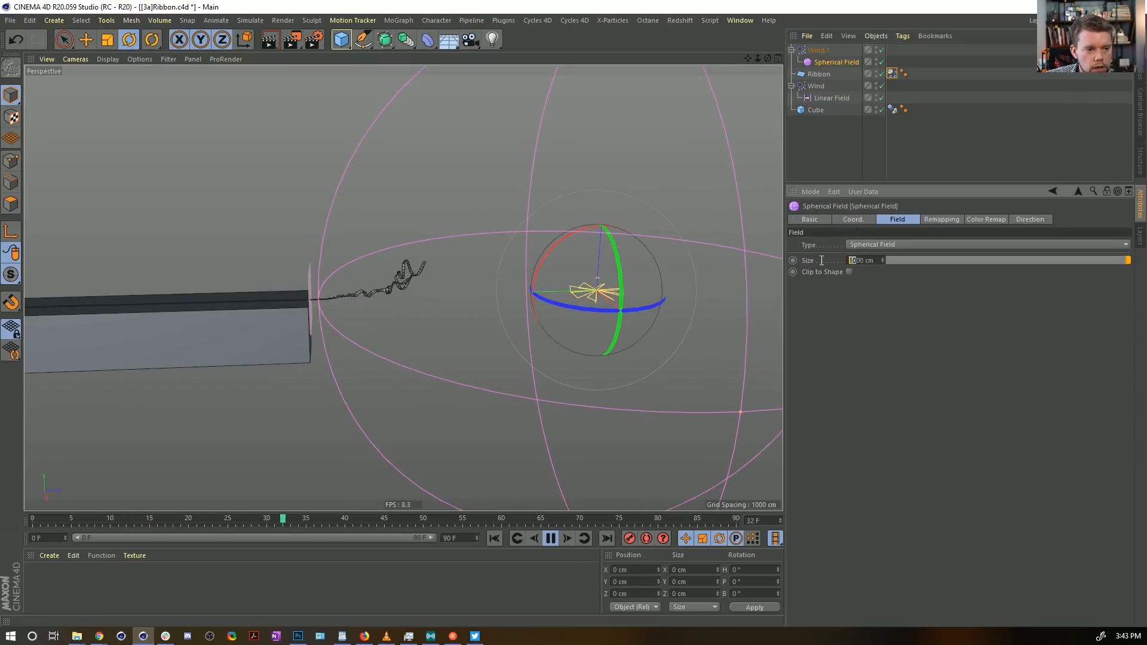
pyautogui.write('500')
pyautogui.press('Return')
# Step: Move the second wind with its field closer to the cube's end, to a Z position of about 5527 cm
pyautogui.click(818, 50)
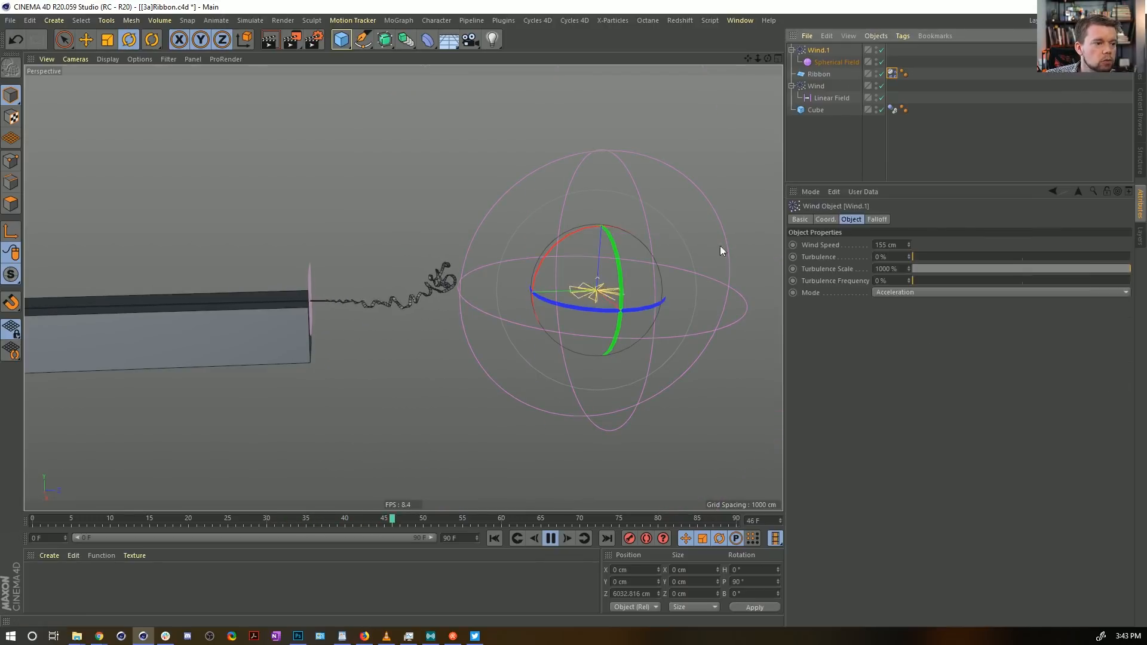
pyautogui.press('e')
pyautogui.moveTo(505, 290); pyautogui.dragTo(376, 311)
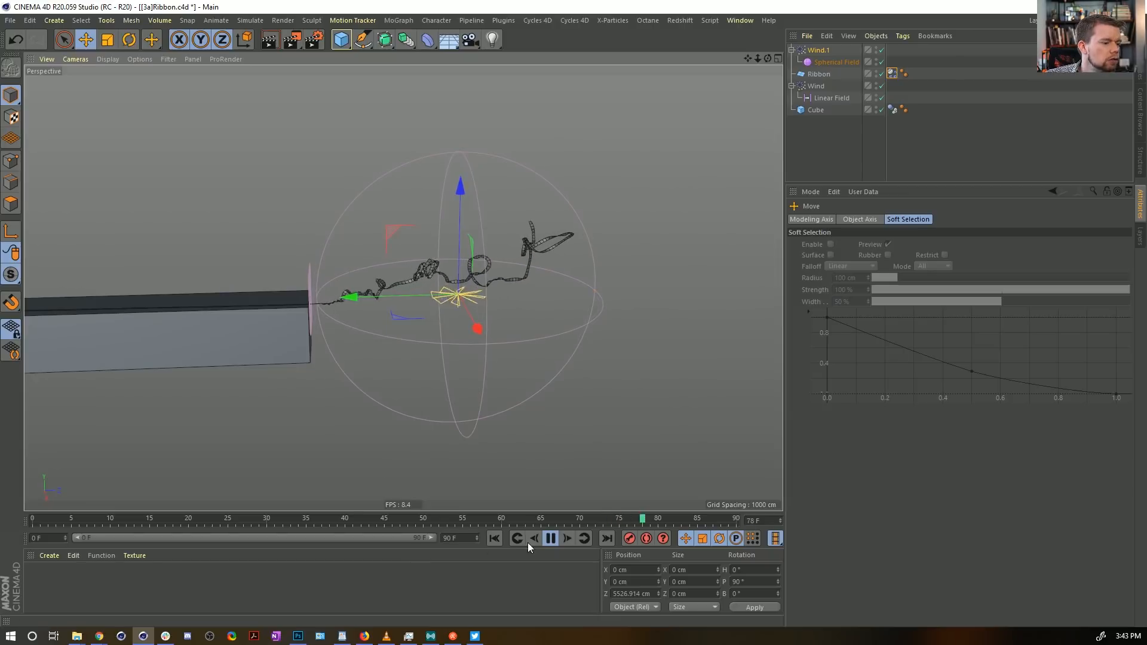
# Step: Extend the project and its preview range to 444 frames and restart the simulation from the first frame
pyautogui.click(493, 538)
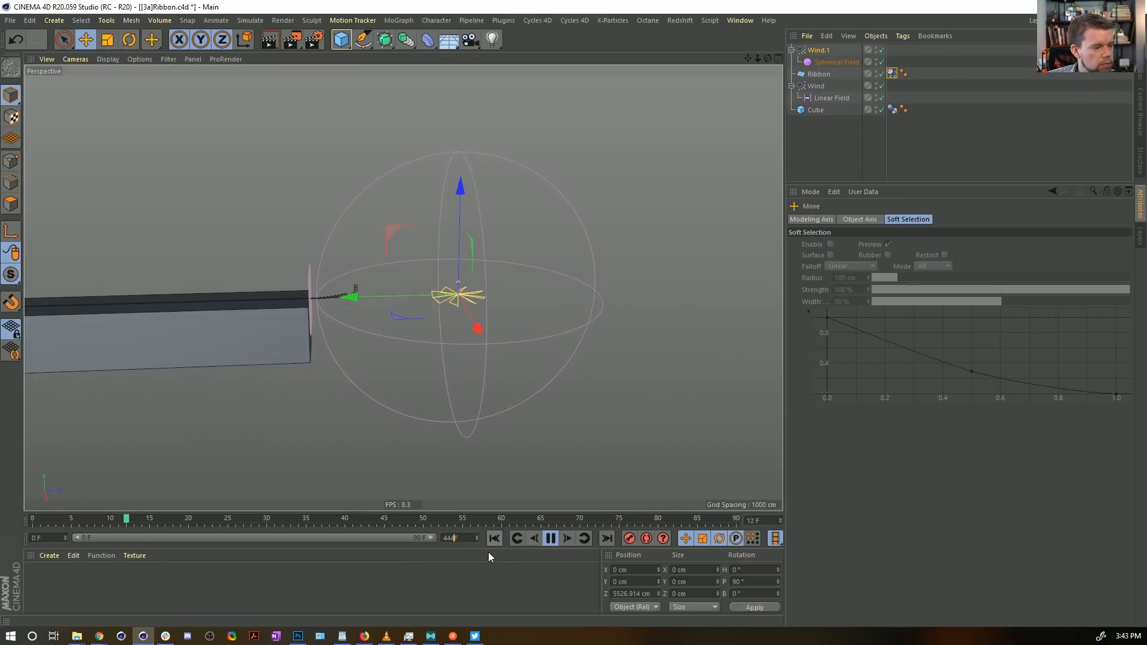
pyautogui.write('44')
pyautogui.press('Return')
pyautogui.moveTo(159, 536); pyautogui.dragTo(431, 538)
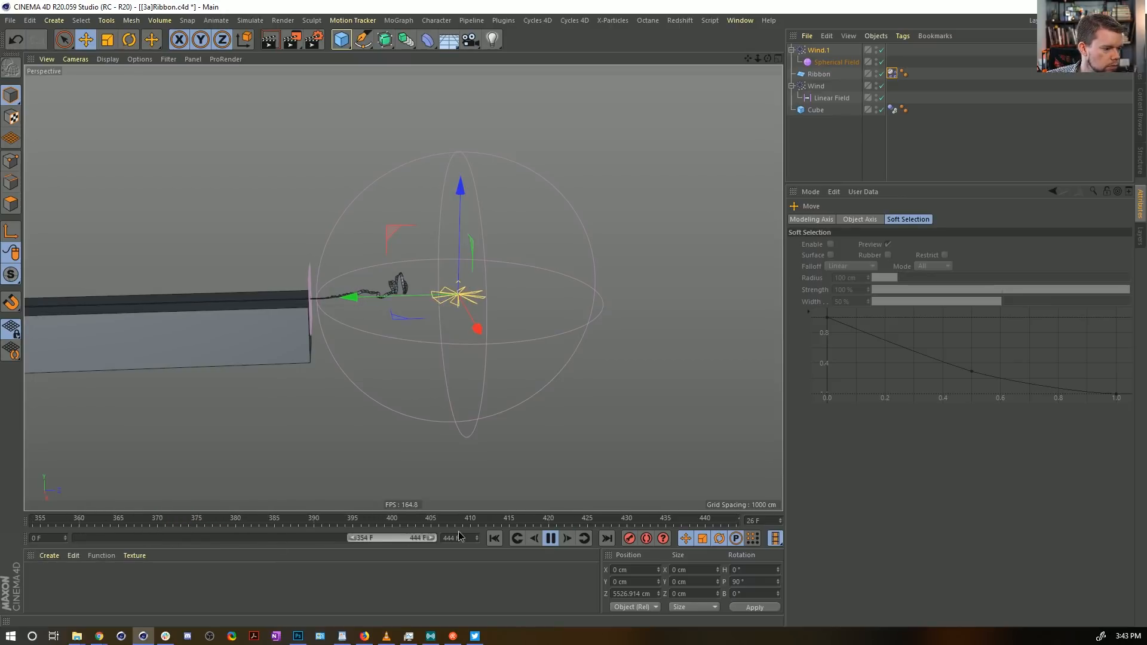
pyautogui.click(499, 543)
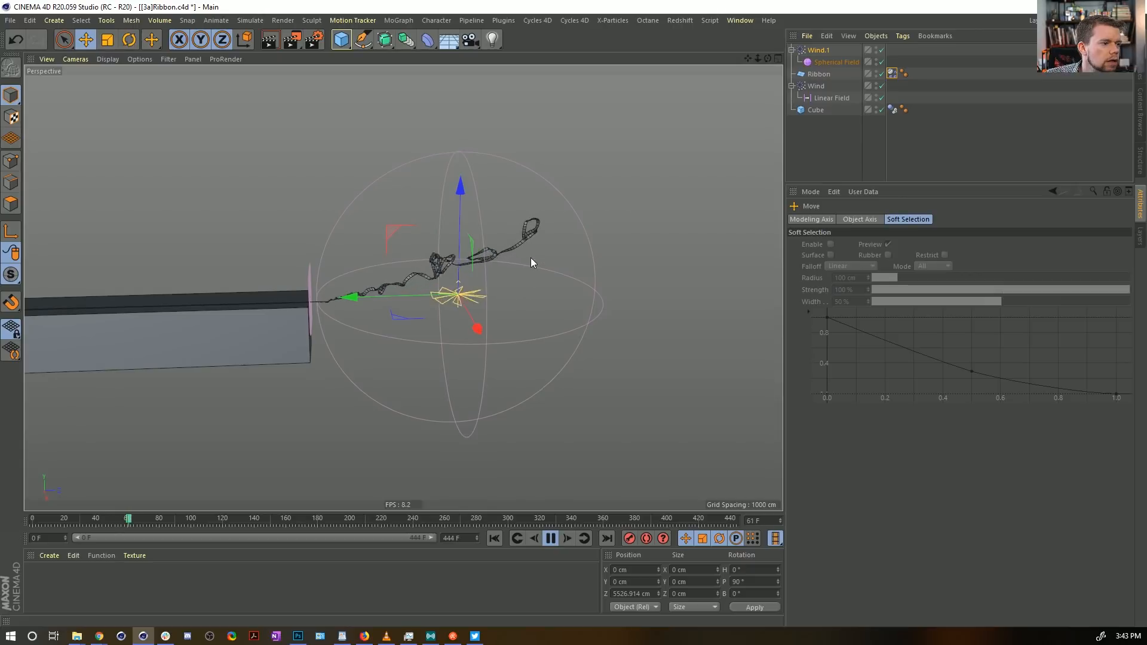
# Step: Stop playback, set the spherical field's remapping Inner Offset to 21%, and shift the field about 96 cm along Y toward the cube
pyautogui.click(550, 538)
pyautogui.click(836, 62)
pyautogui.click(983, 220)
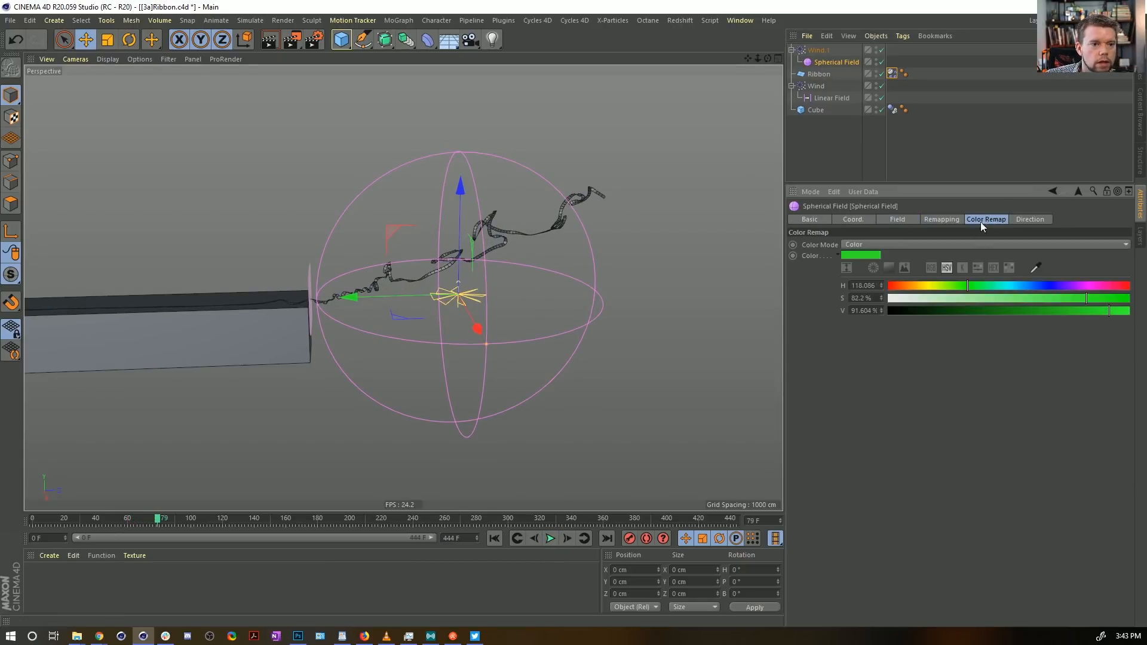
pyautogui.click(951, 220)
pyautogui.moveTo(985, 327); pyautogui.dragTo(923, 326)
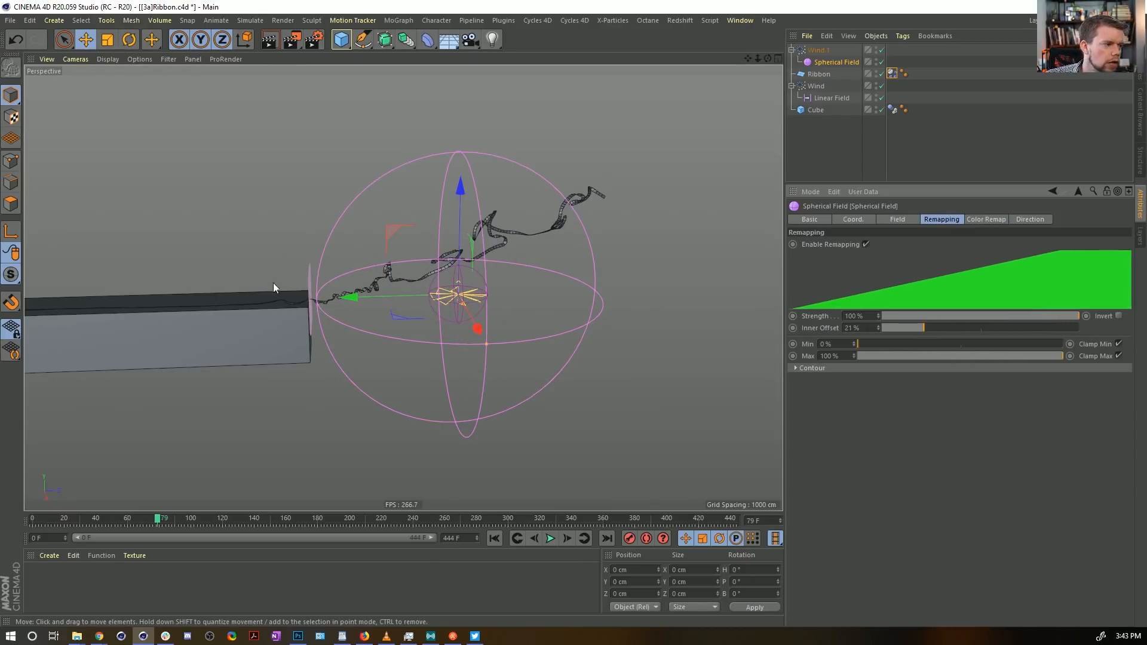
pyautogui.moveTo(389, 299); pyautogui.dragTo(361, 307)
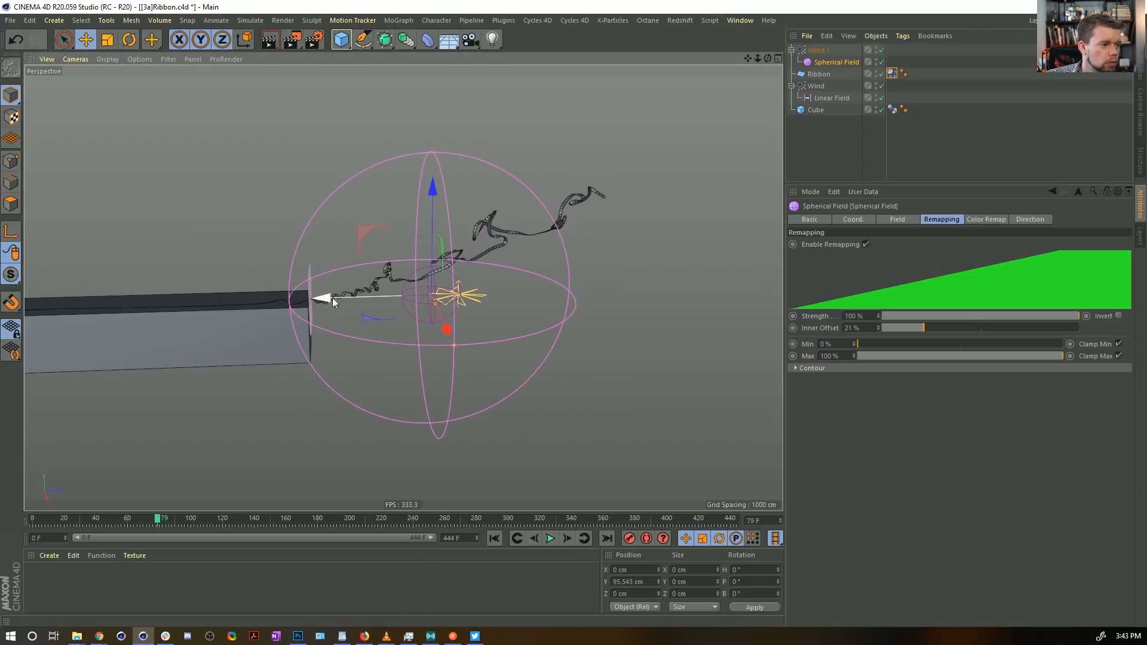
# Step: Set the second wind's Wind Speed to 255 cm, replay the simulation to inspect the ribbon around the cube's end, and rewind
pyautogui.click(816, 51)
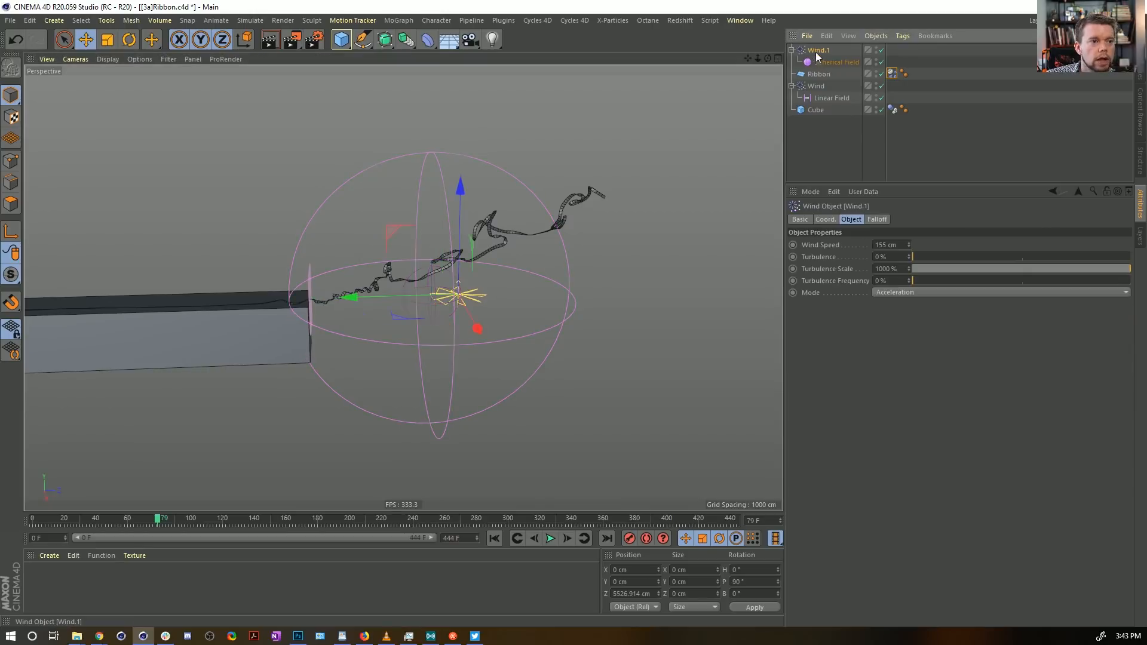
pyautogui.click(879, 245)
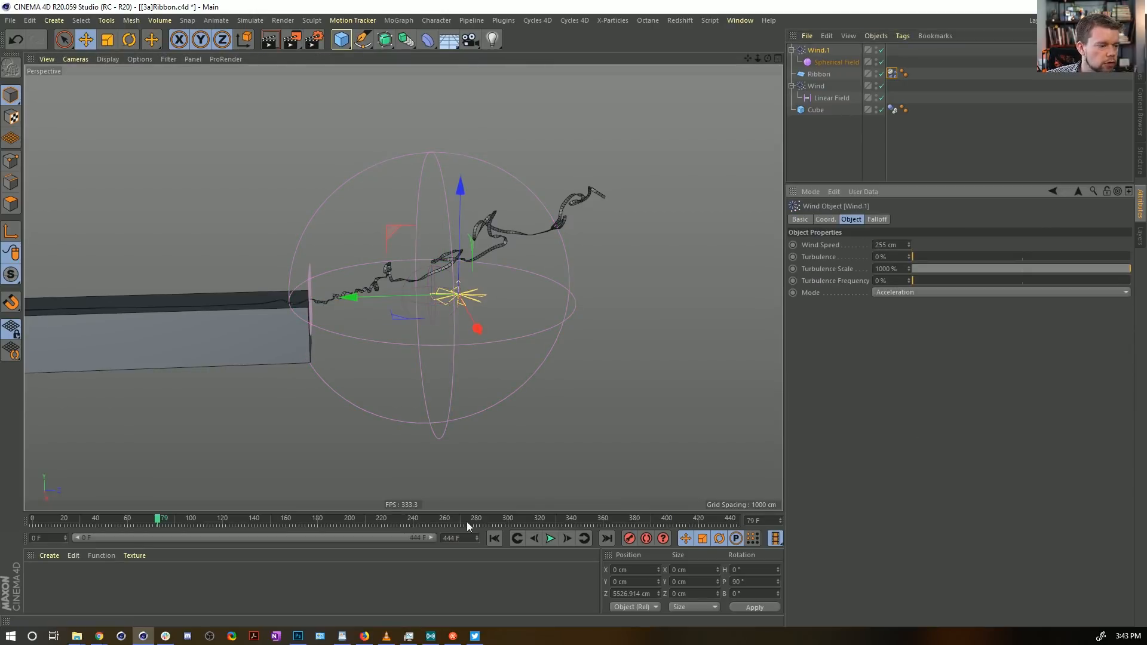
pyautogui.click(494, 538)
pyautogui.click(551, 538)
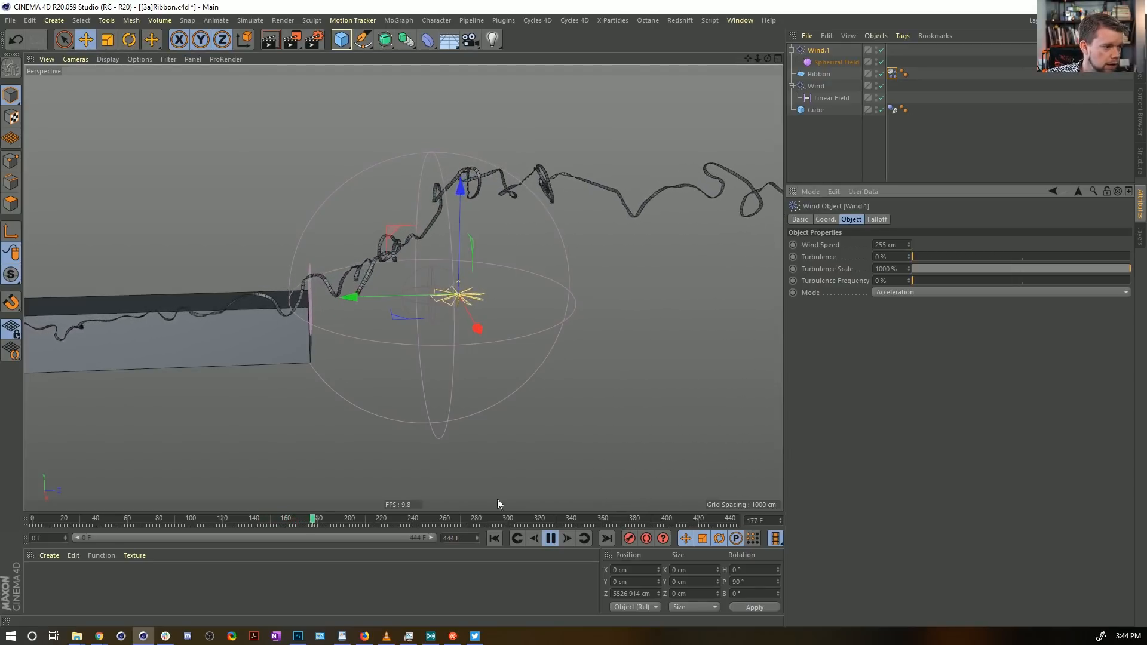
pyautogui.click(550, 538)
pyautogui.keyDown('alt'); pyautogui.moveTo(249, 385); pyautogui.dragTo(424, 376, button='middle'); pyautogui.keyUp('alt')
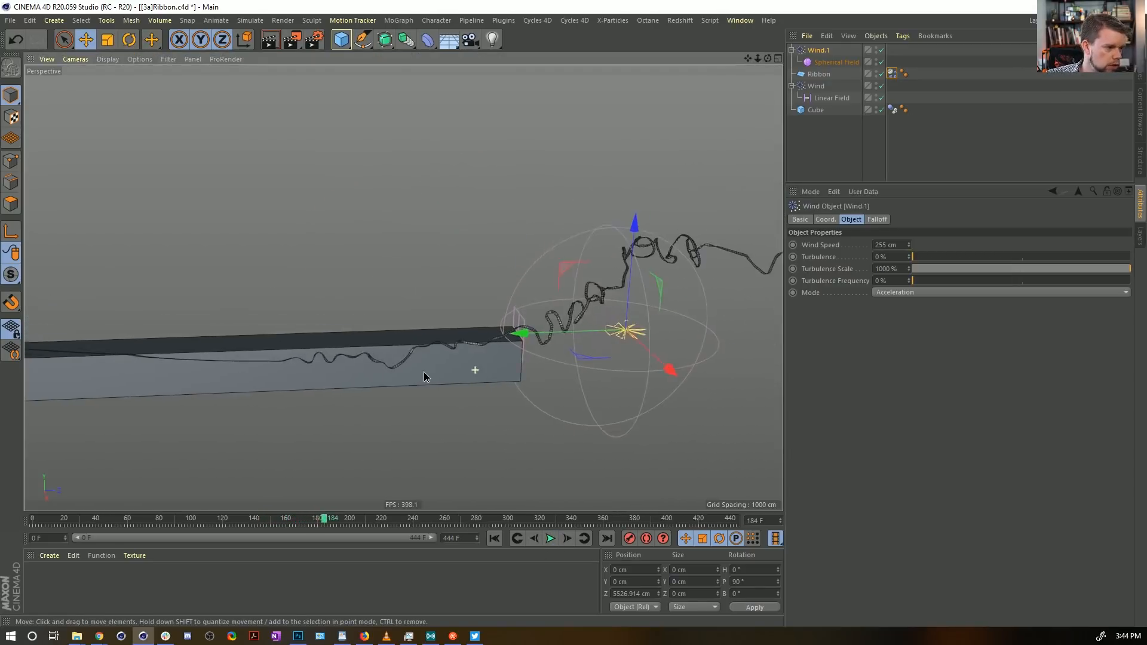
pyautogui.keyDown('alt'); pyautogui.moveTo(424, 376); pyautogui.dragTo(562, 323); pyautogui.keyUp('alt')
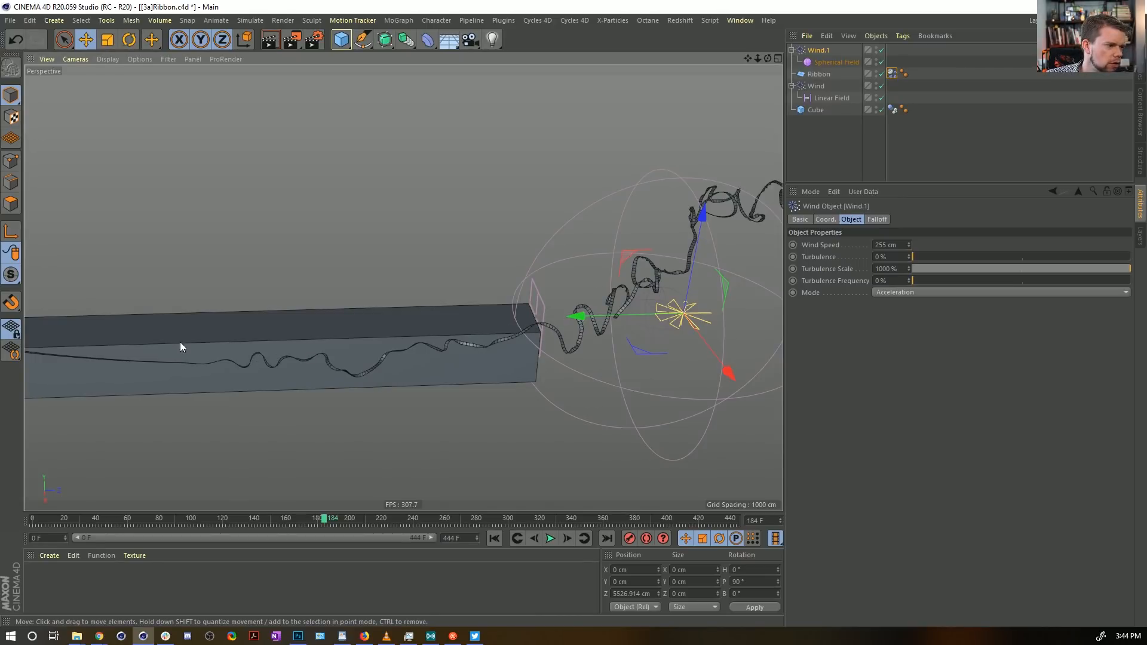
pyautogui.keyDown('alt'); pyautogui.moveTo(181, 347); pyautogui.dragTo(515, 488); pyautogui.keyUp('alt')
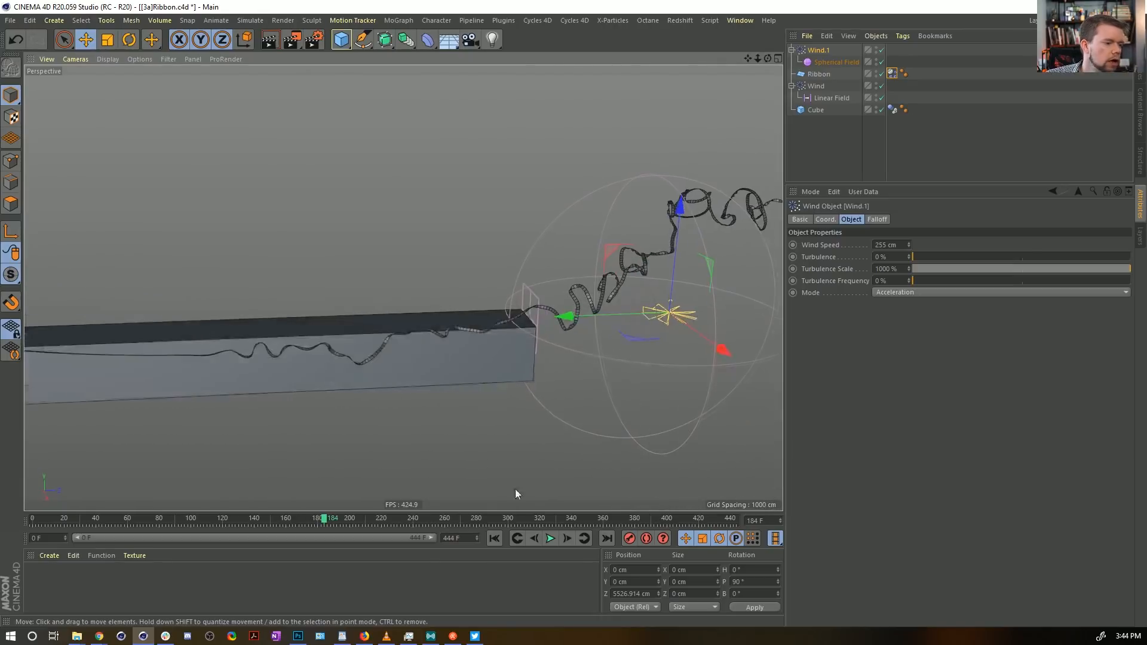
pyautogui.click(495, 543)
pyautogui.keyDown('alt'); pyautogui.moveTo(566, 356); pyautogui.dragTo(490, 508); pyautogui.keyUp('alt')
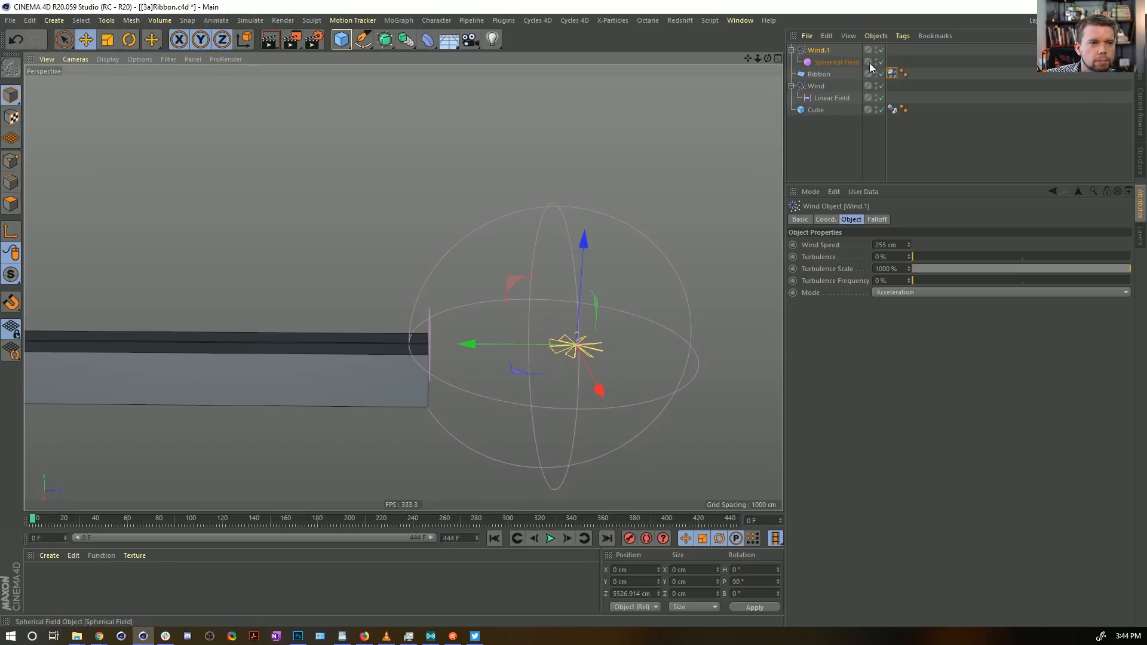
# Step: Set the Linear Damping in the ribbon's Dynamics Body tag to 0%
pyautogui.click(892, 74)
pyautogui.click(870, 273)
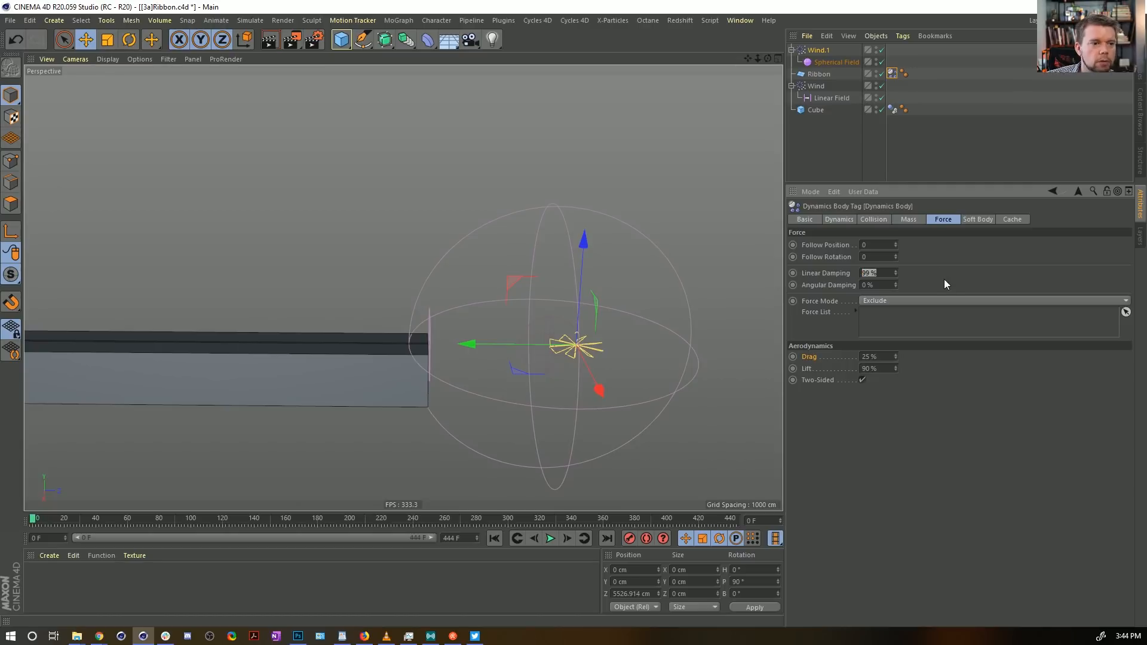
pyautogui.write('0')
pyautogui.press('Return')
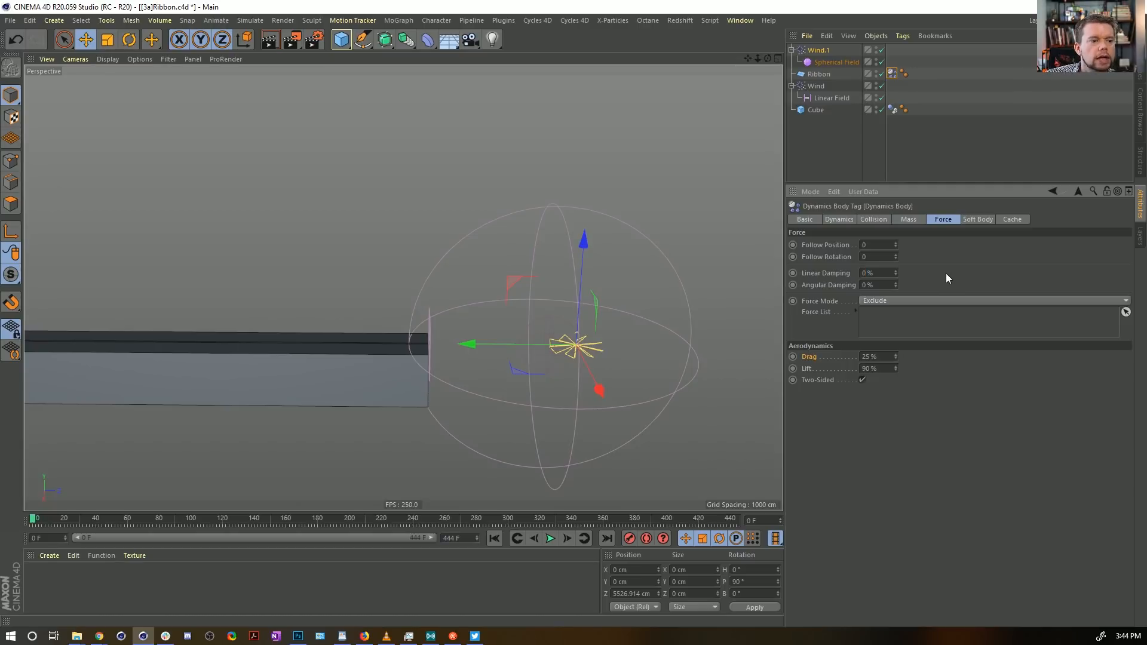
# Step: Add a Friction particle force to the scene and open its falloff settings
pyautogui.click(132, 20)
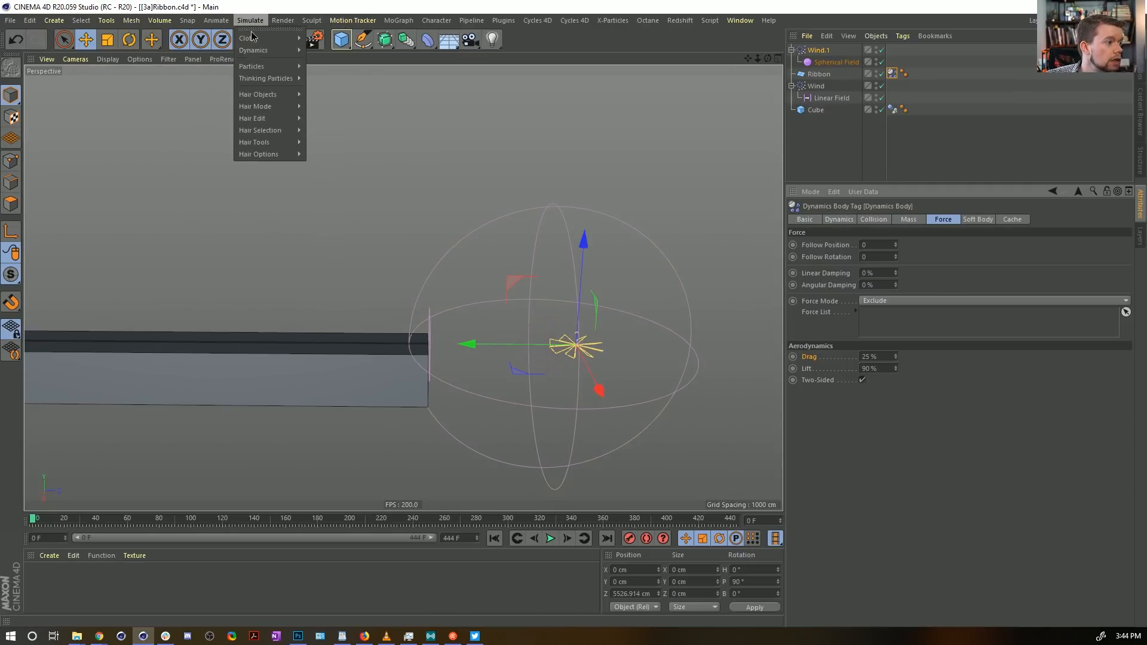
pyautogui.moveTo(263, 67)
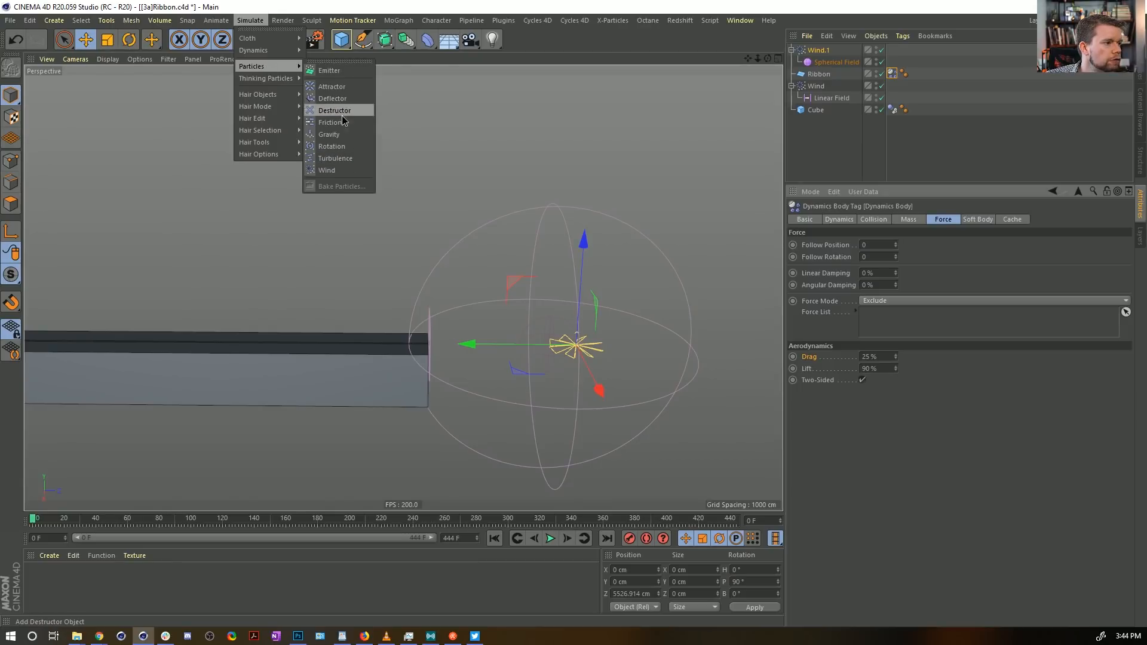
pyautogui.click(342, 122)
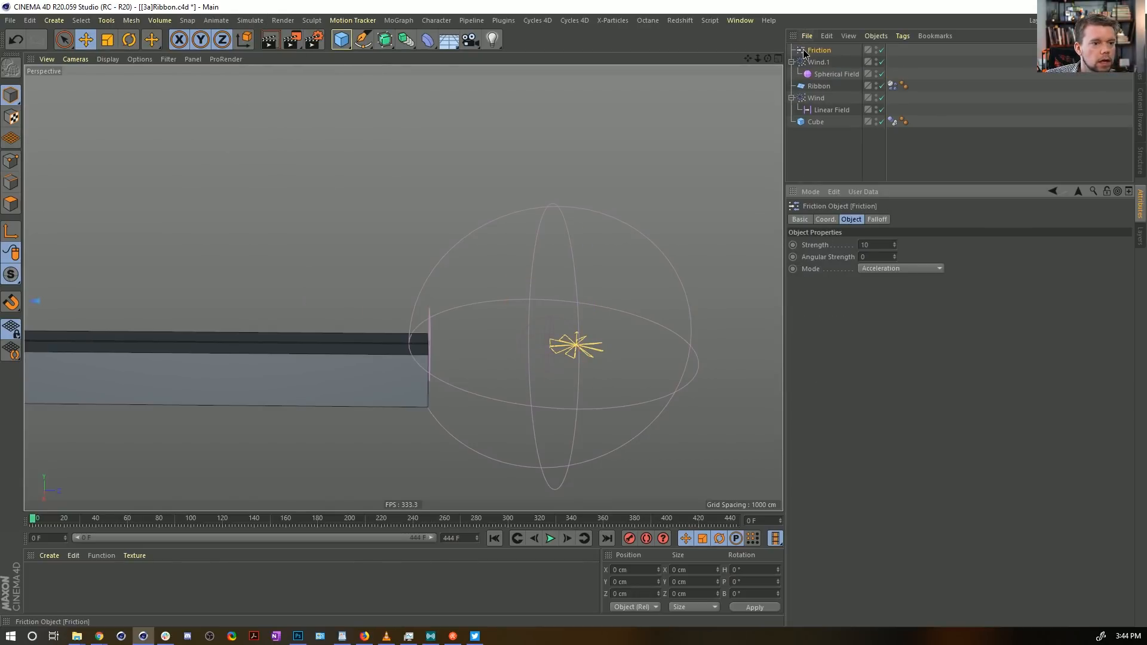
pyautogui.scroll(-2, 360, 277)
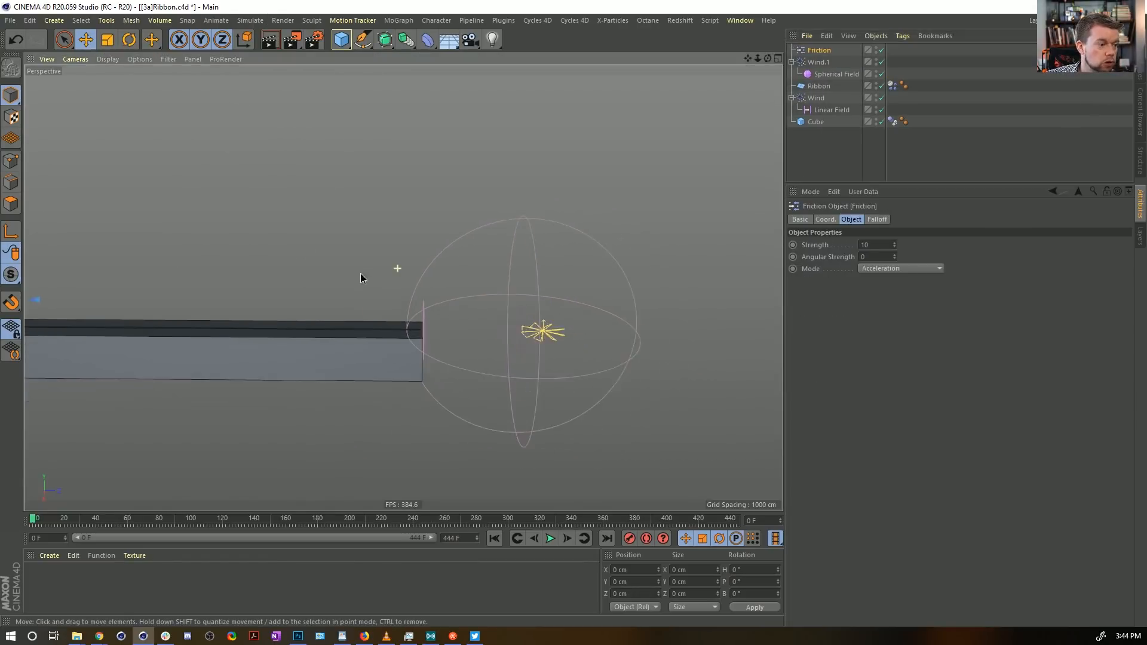
pyautogui.scroll(2, 361, 274)
pyautogui.click(885, 219)
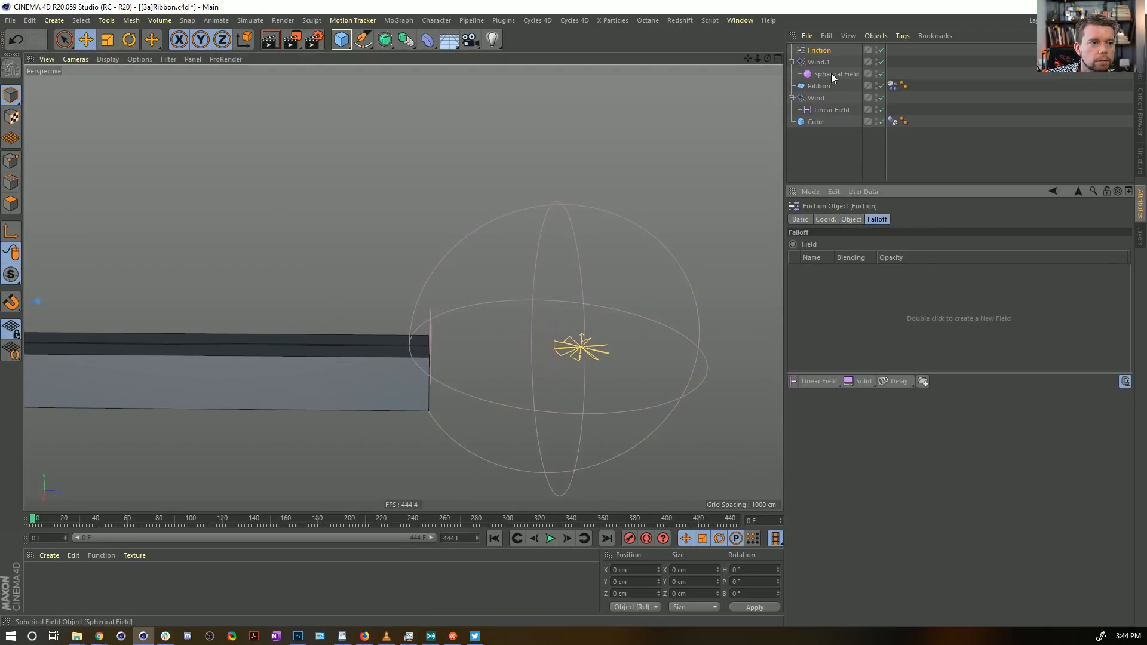
pyautogui.click(852, 219)
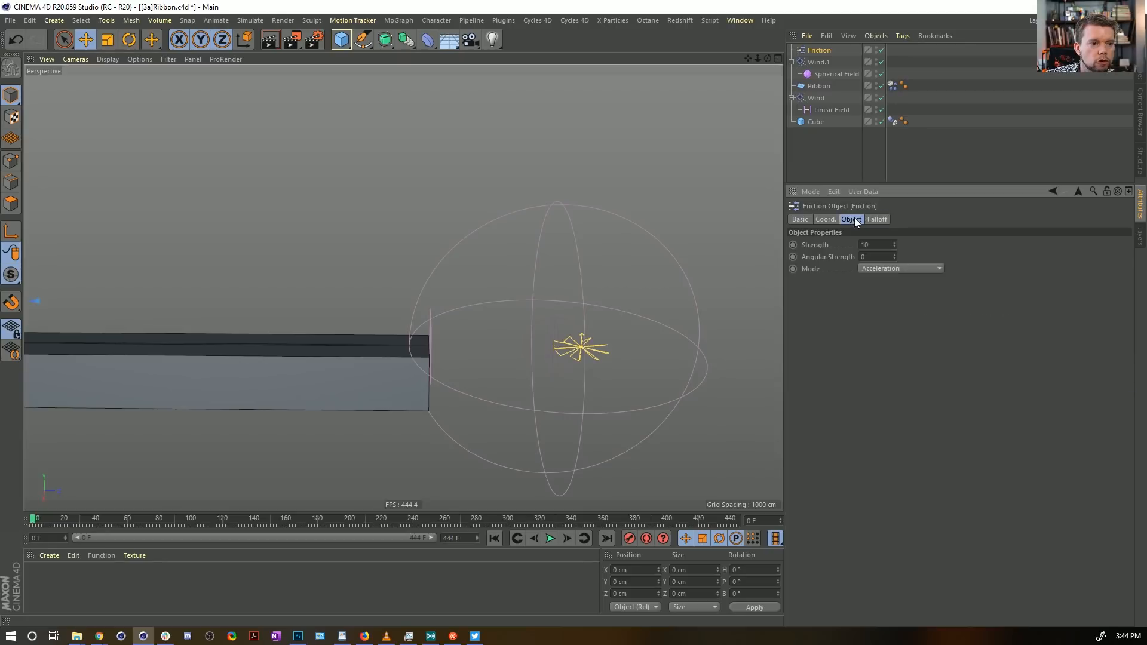
pyautogui.click(877, 220)
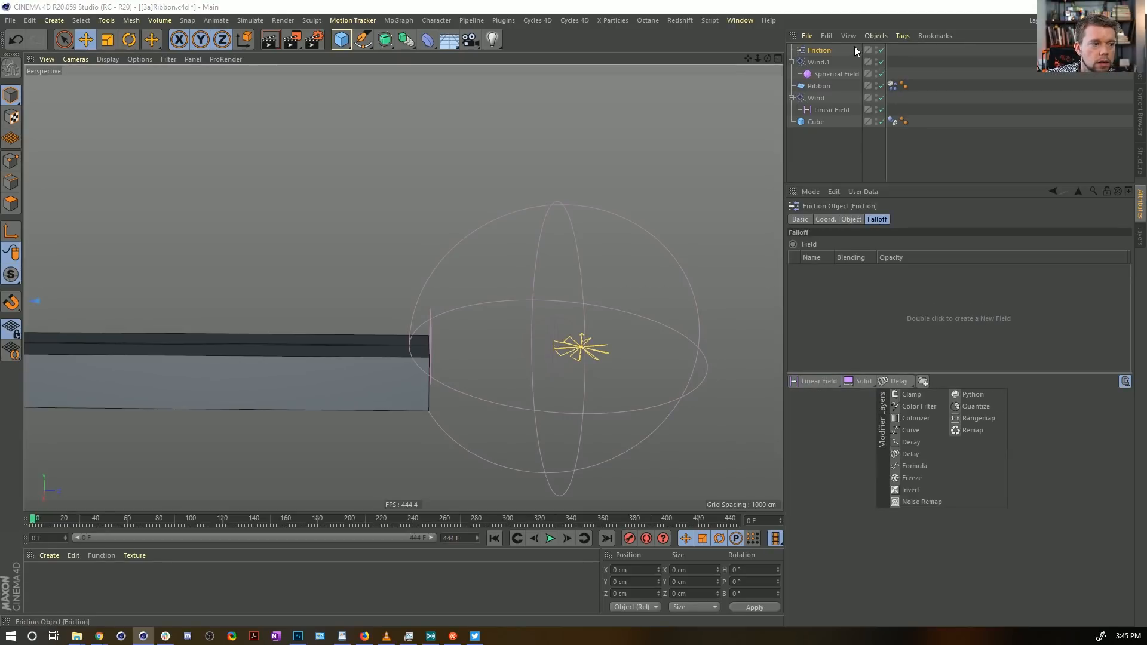
# Step: Copy the first wind's Linear Field under the Friction object and assign the copy as the friction's falloff field
pyautogui.moveTo(819, 112); pyautogui.dragTo(816, 51)
pyautogui.click(816, 50)
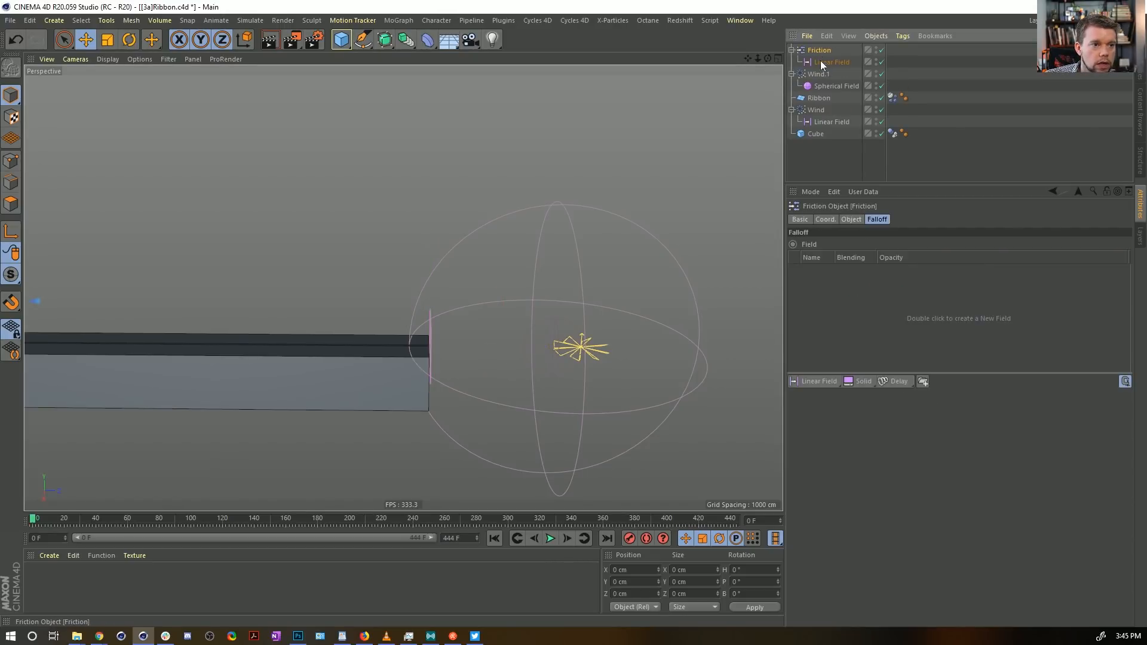
pyautogui.moveTo(907, 366); pyautogui.dragTo(904, 359)
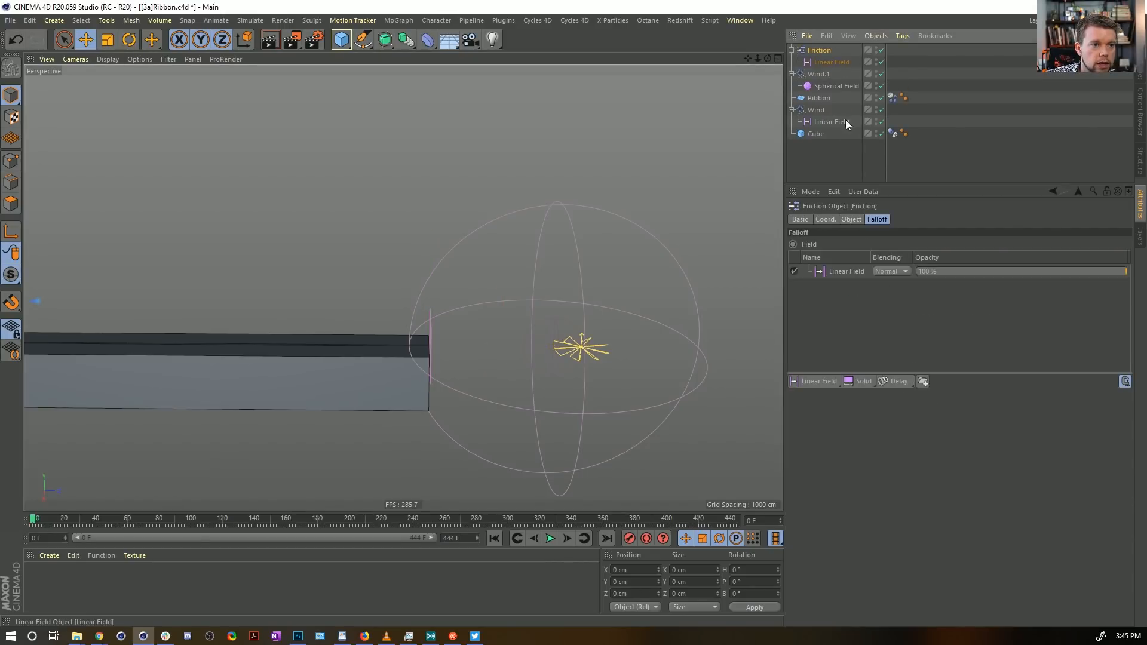
# Step: Set the direction of the friction's Linear Field to Z+ and play the simulation
pyautogui.click(825, 61)
pyautogui.click(895, 219)
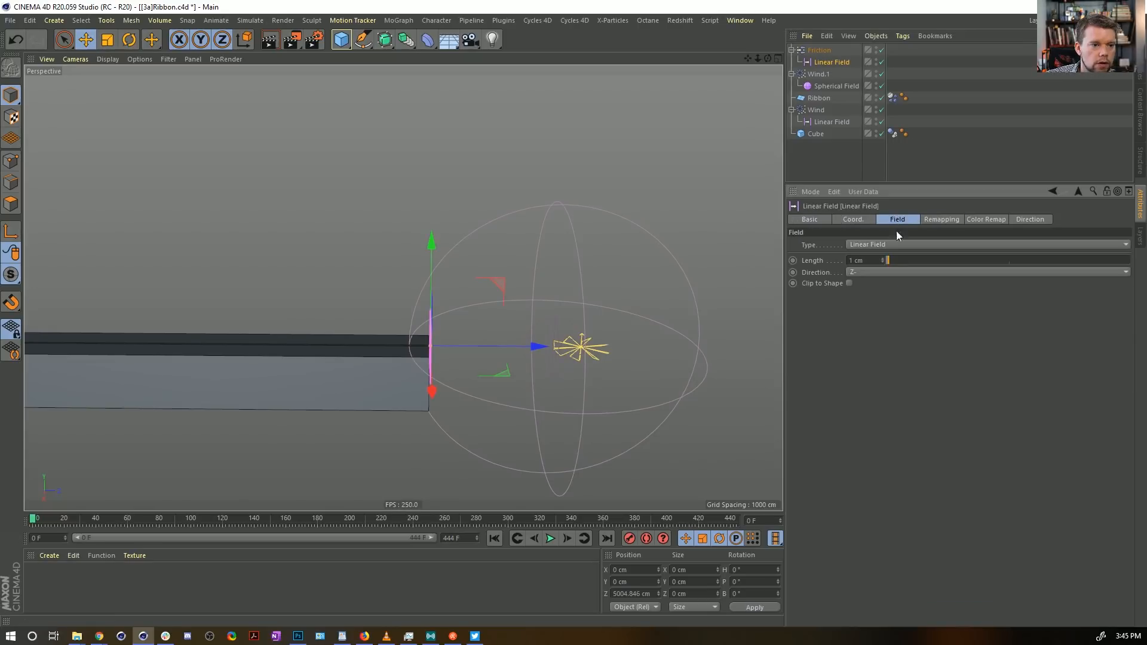
pyautogui.click(878, 269)
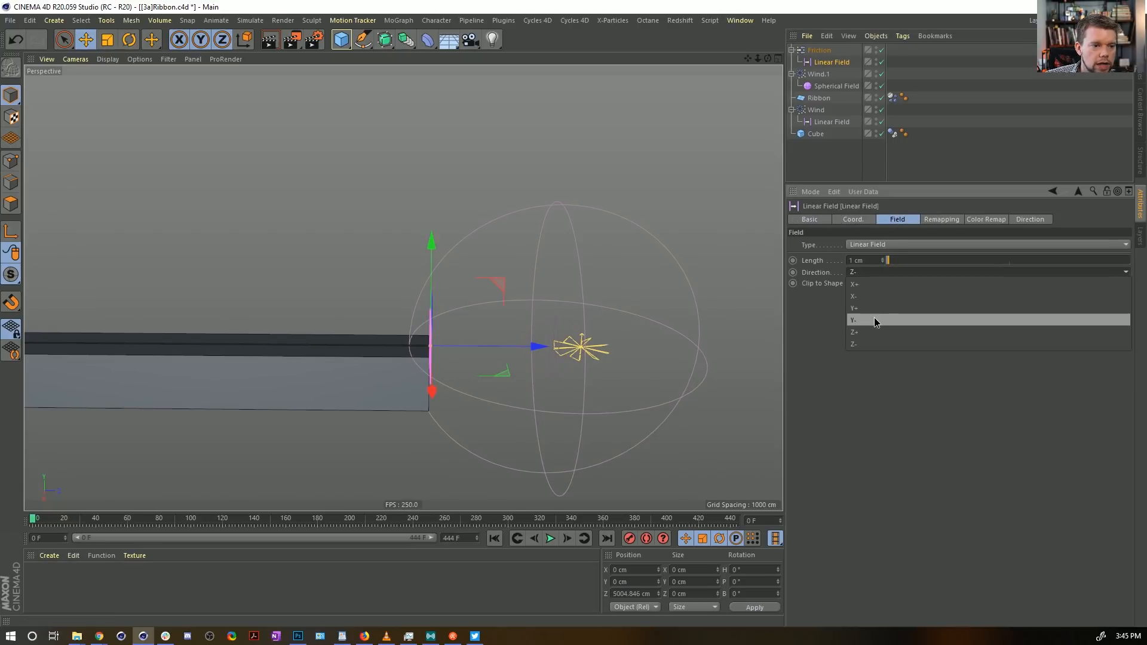
pyautogui.click(875, 332)
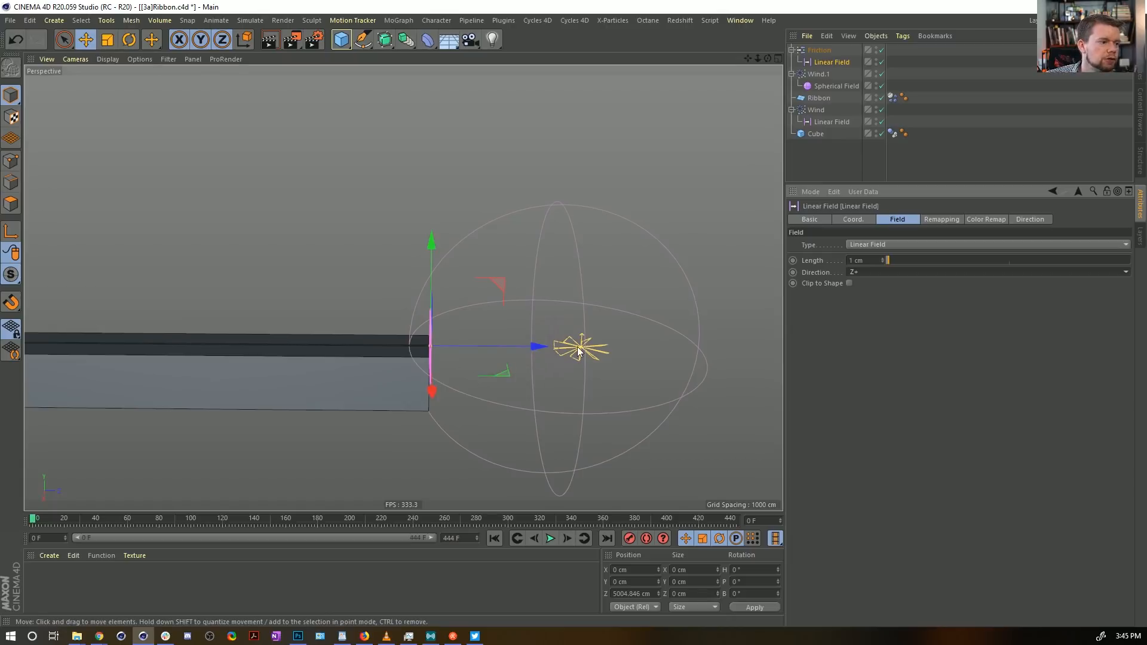
pyautogui.press('F8')
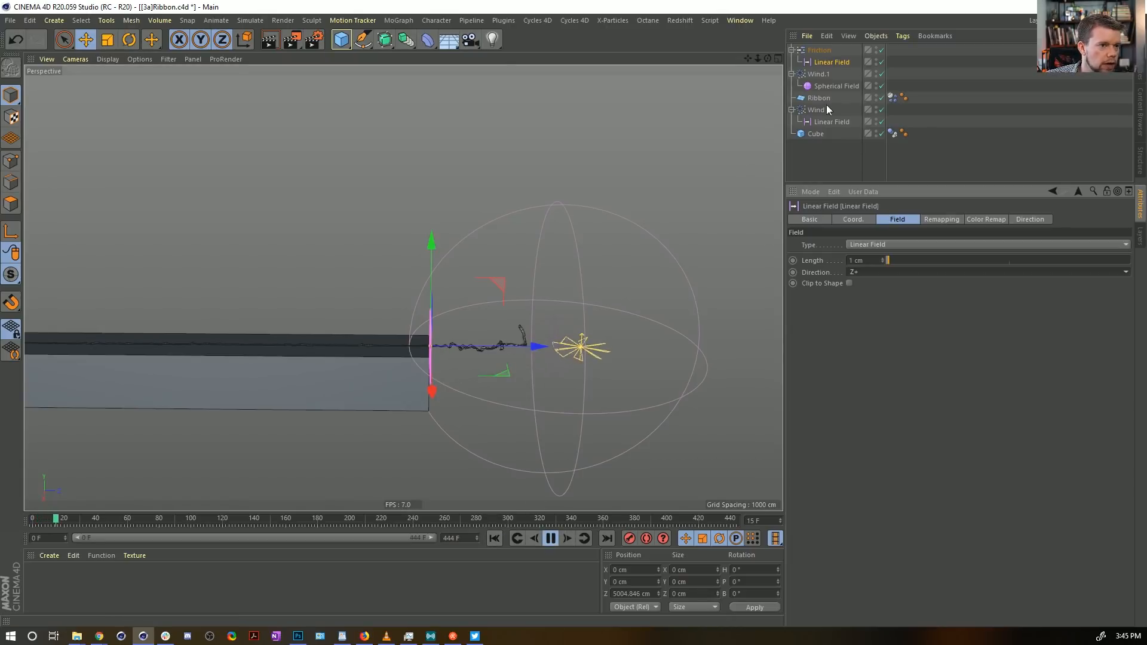
# Step: Disable the Friction object and restart the simulation from the first frame to compare the ribbon's motion
pyautogui.click(822, 50)
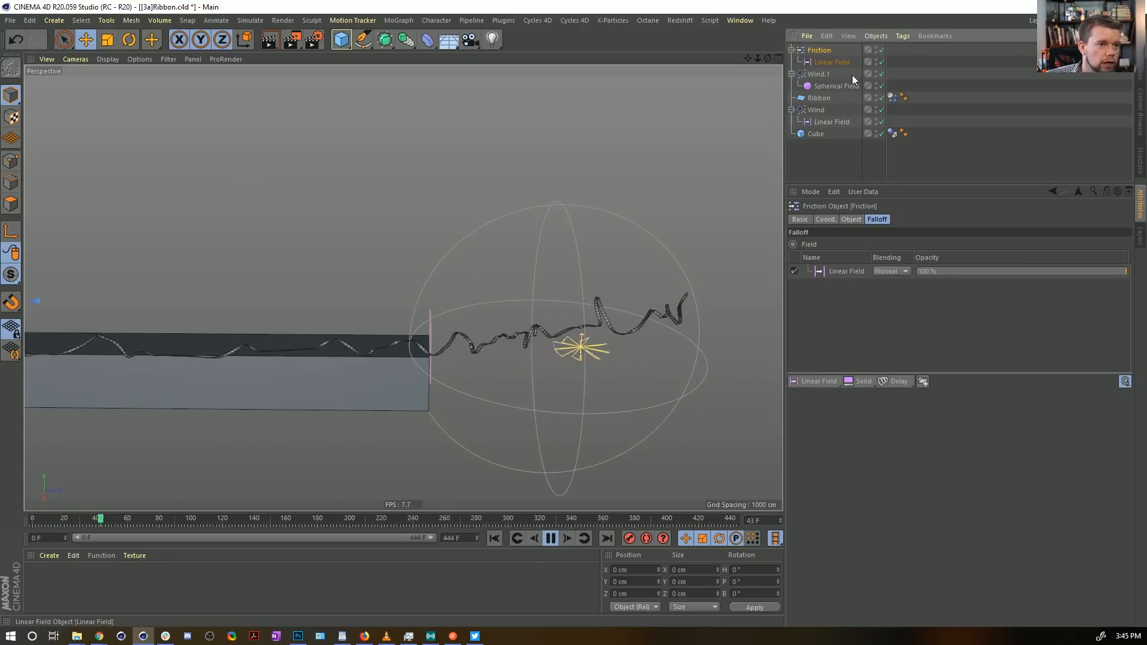
pyautogui.click(881, 51)
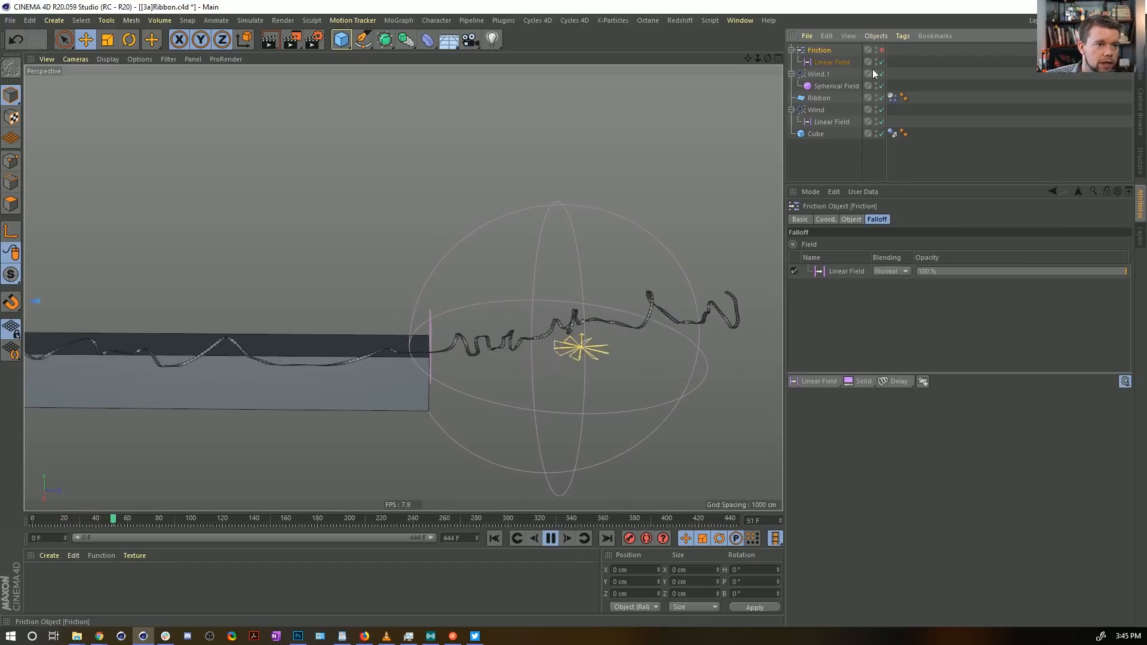
pyautogui.click(495, 538)
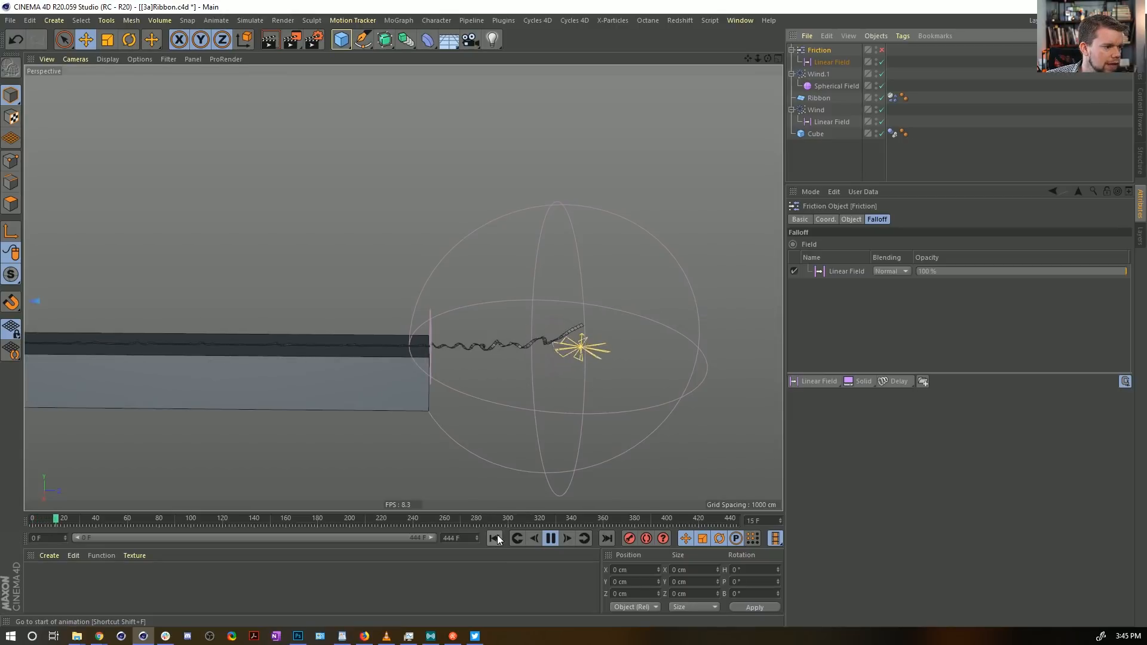
# Step: Replay the simulation from the first frame with the Friction object disabled
pyautogui.click(497, 535)
pyautogui.click(550, 538)
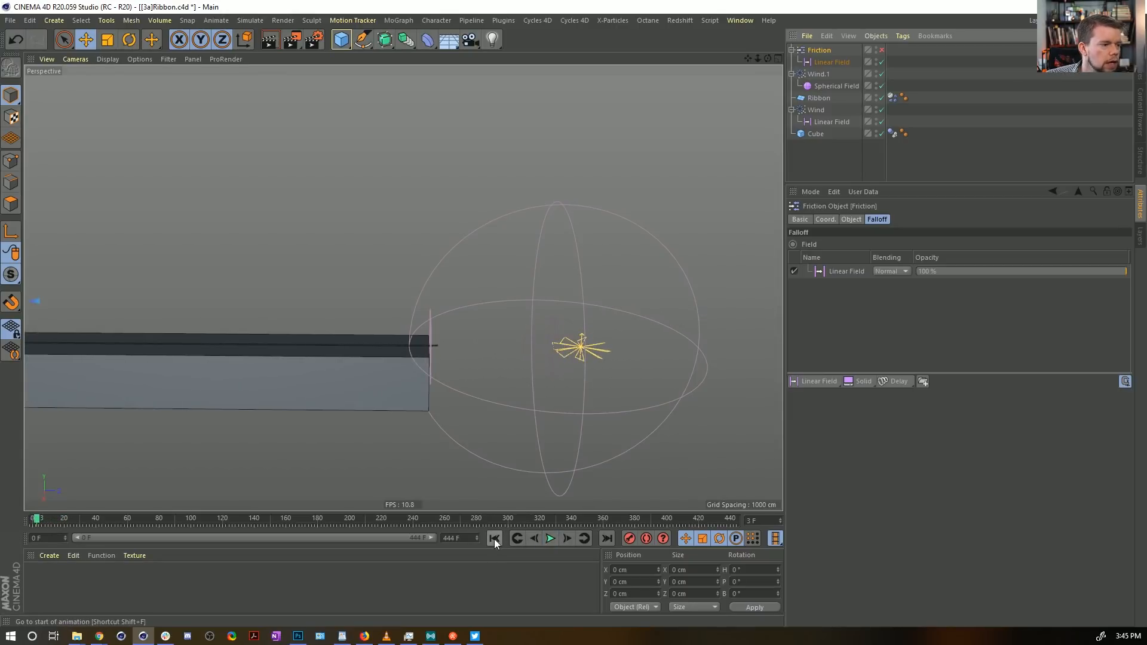
pyautogui.click(496, 539)
pyautogui.click(551, 539)
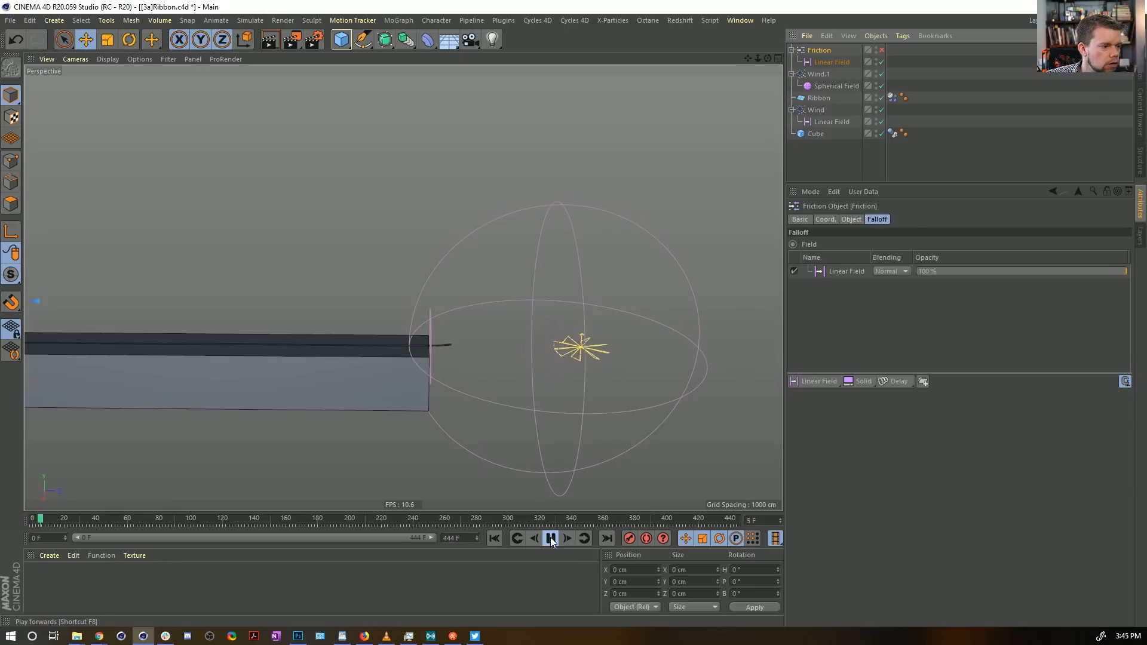
# Step: Review the force settings of the Ribbon's dynamics body tag and replay the simulation from the first frame
pyautogui.click(892, 97)
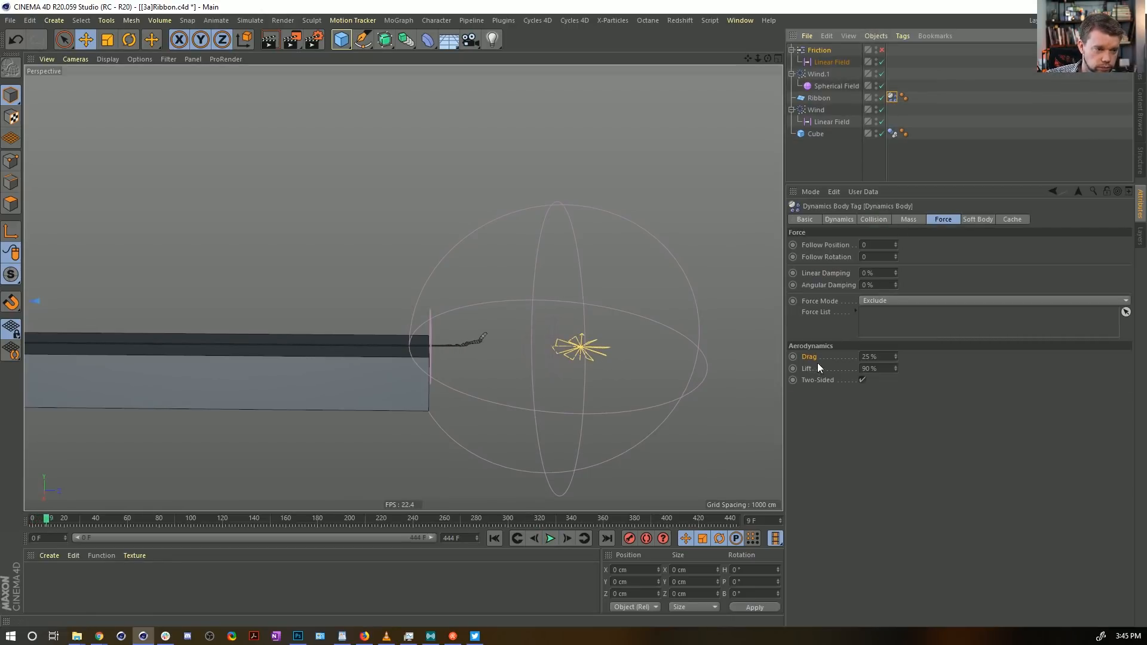
pyautogui.click(495, 538)
pyautogui.click(550, 538)
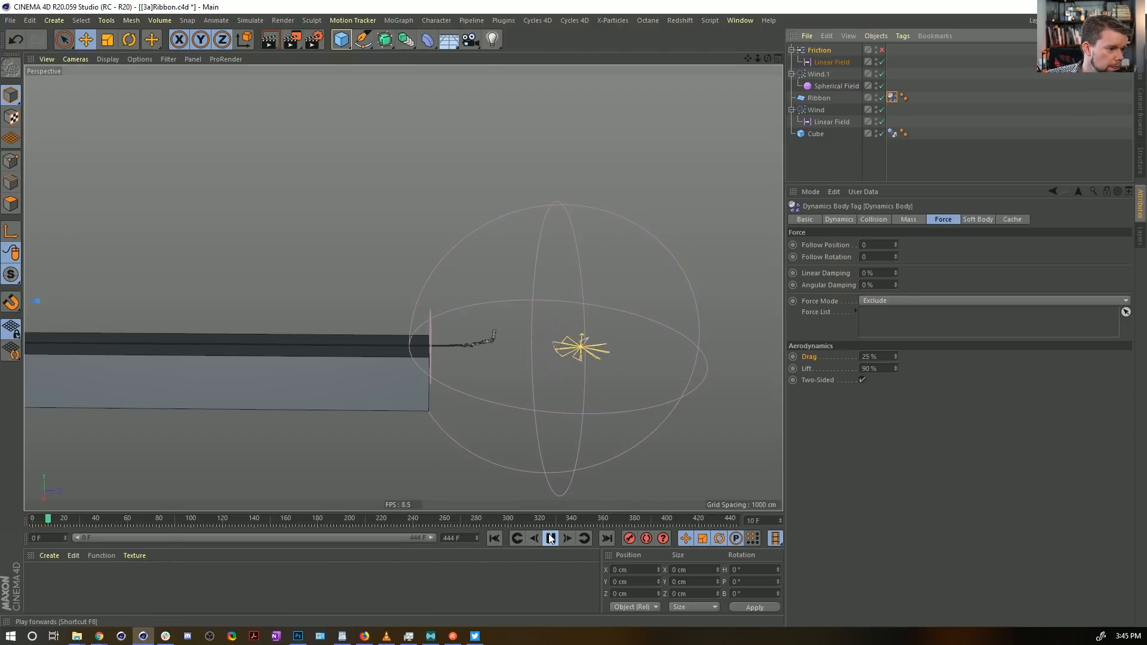
pyautogui.click(551, 538)
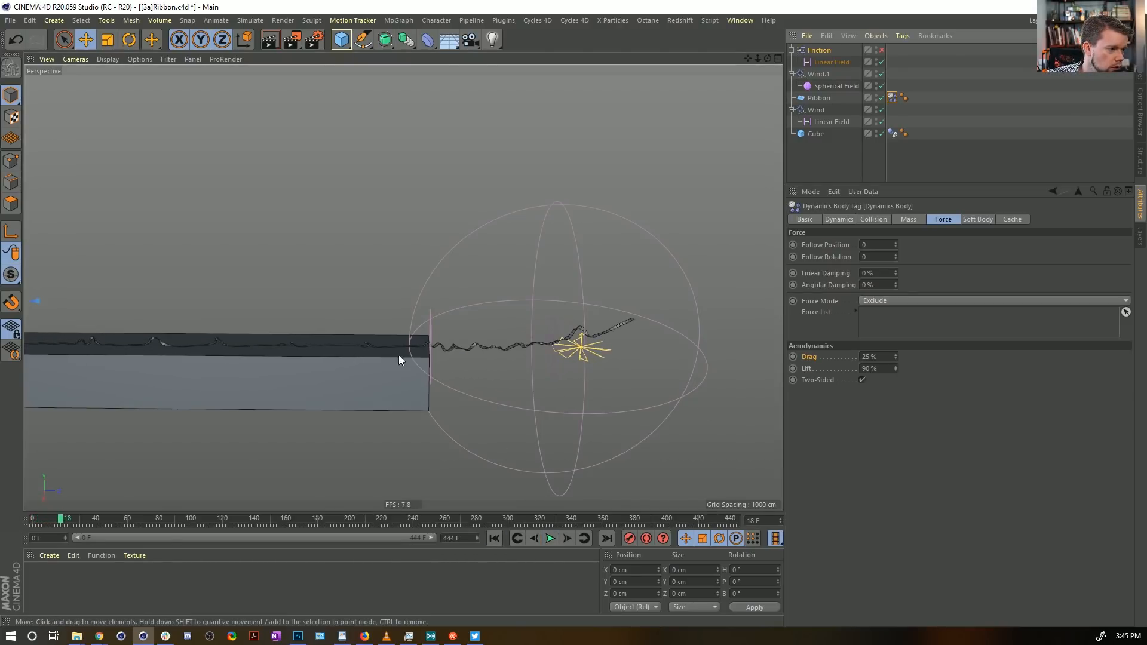
pyautogui.keyDown('alt'); pyautogui.moveTo(257, 356); pyautogui.dragTo(413, 371); pyautogui.keyUp('alt')
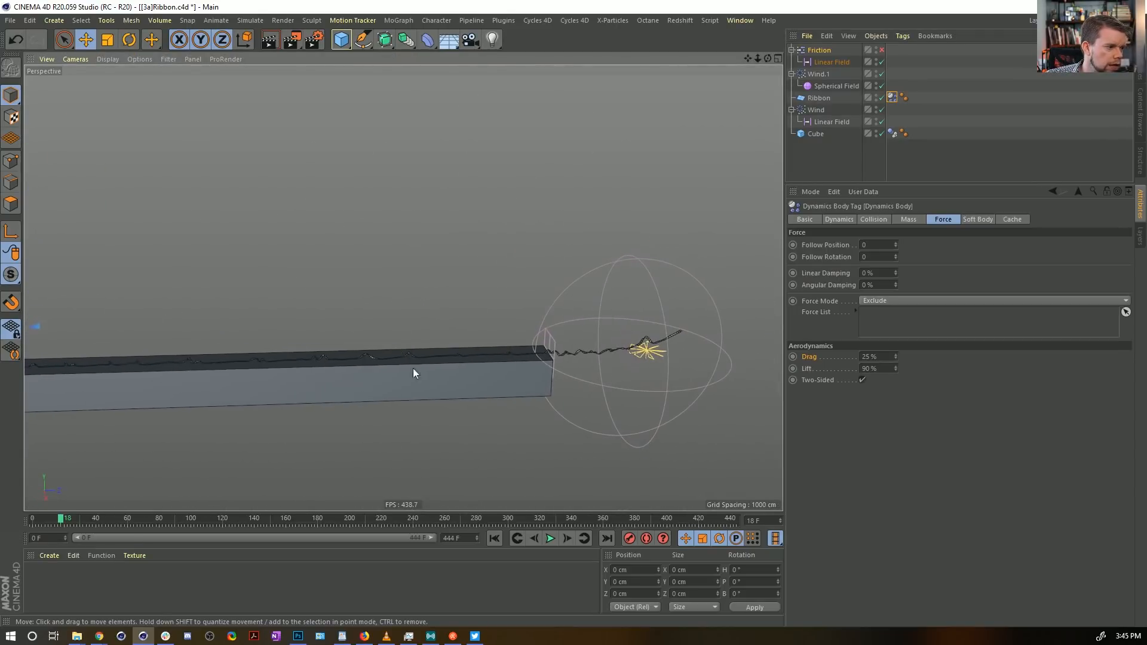
# Step: Inspect the collision settings of the Cube's dynamics tag, replay the simulation and return to the first frame
pyautogui.click(893, 133)
pyautogui.click(873, 219)
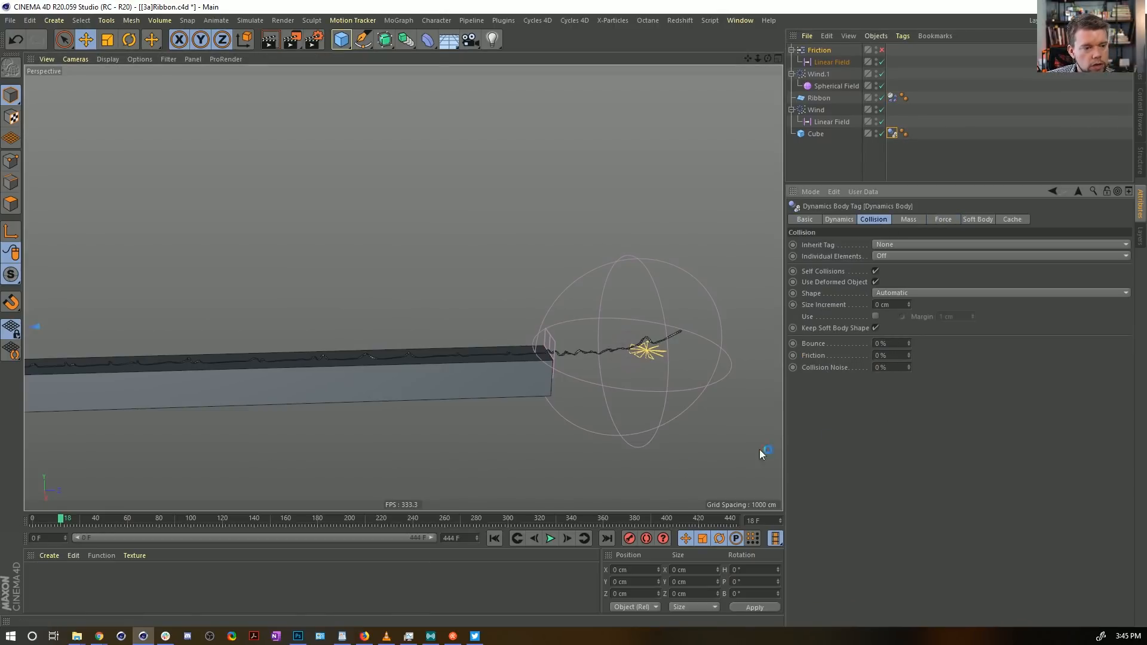
pyautogui.click(494, 539)
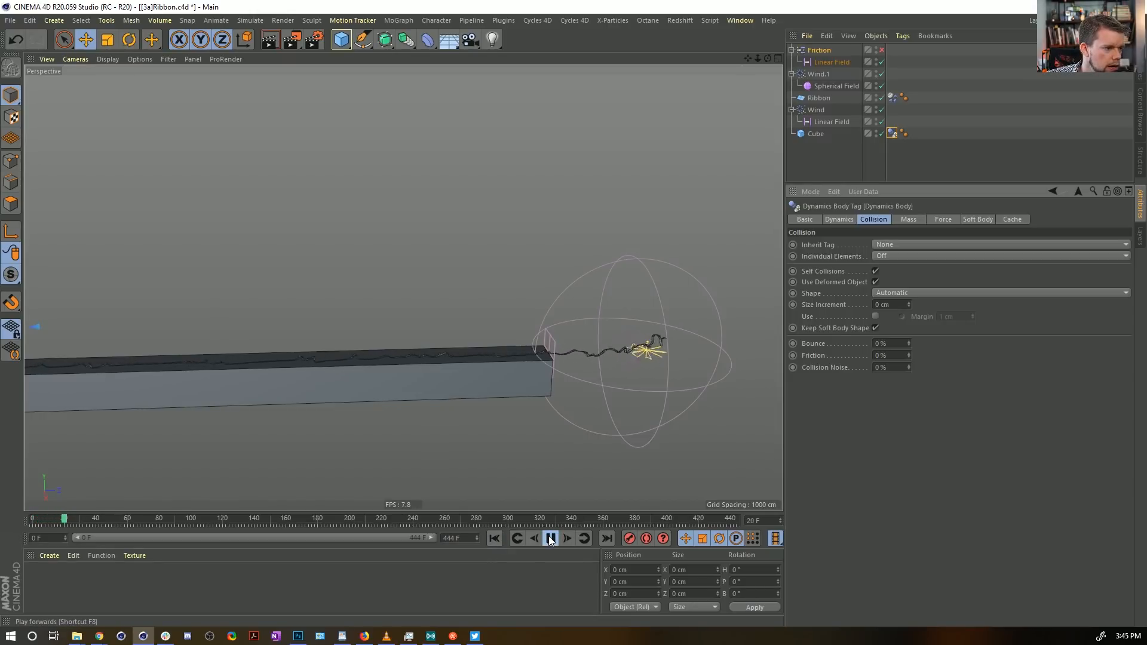
pyautogui.click(550, 539)
pyautogui.click(496, 537)
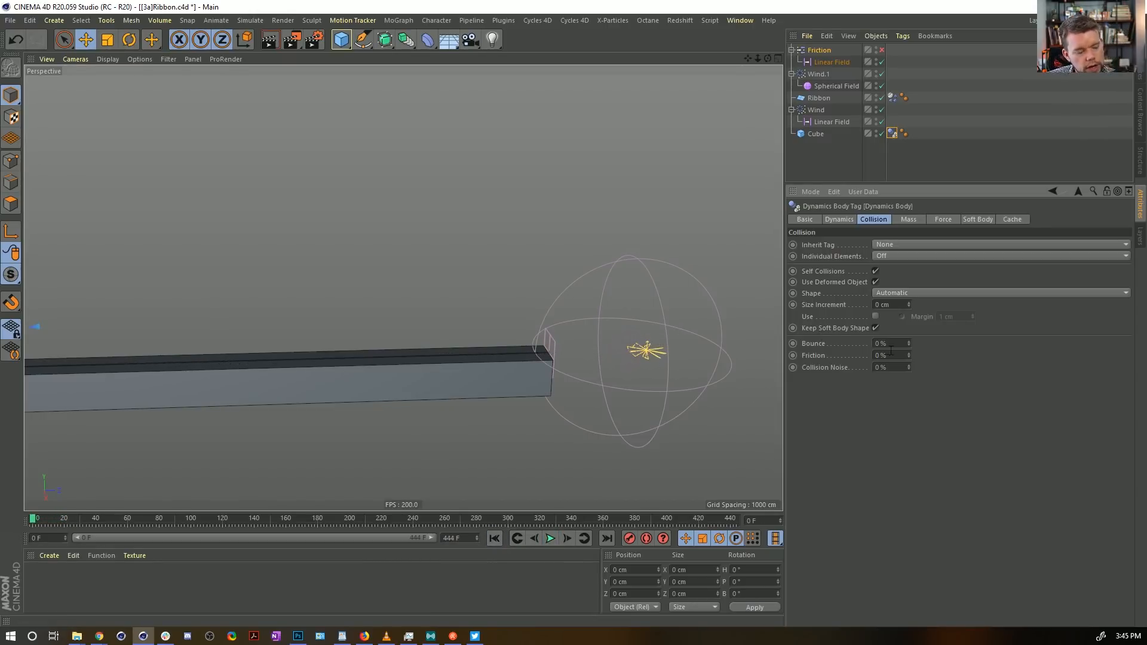
# Step: Set the gravity in the project's dynamics settings to 0 cm and play the simulation
pyautogui.hotkey('ctrl', 'd')
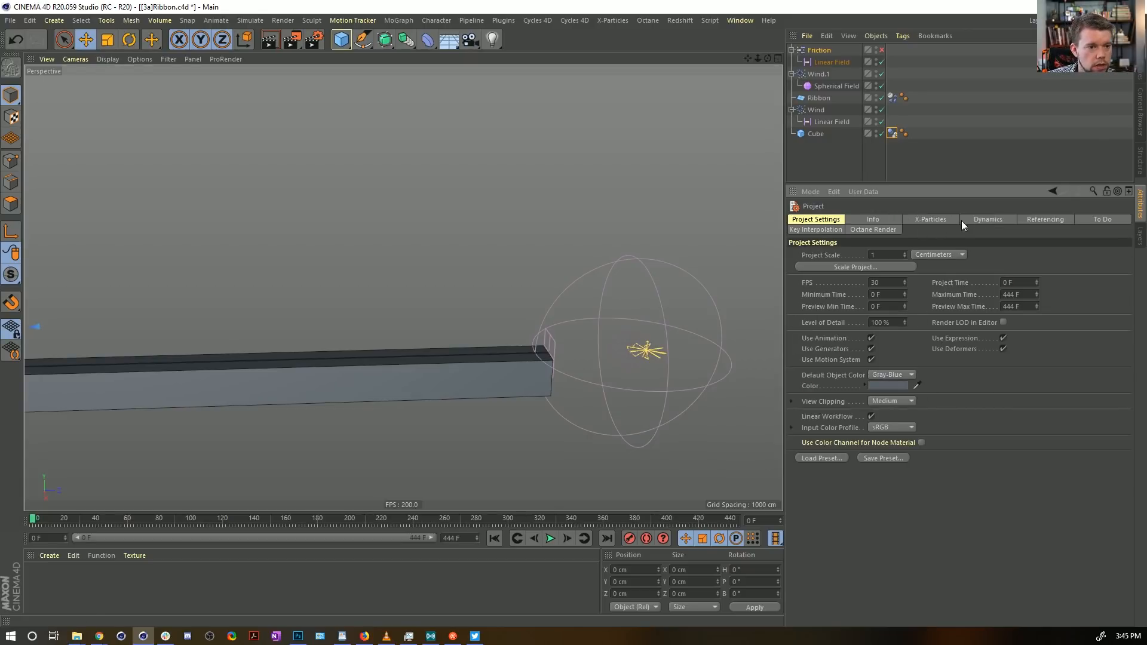
pyautogui.click(989, 220)
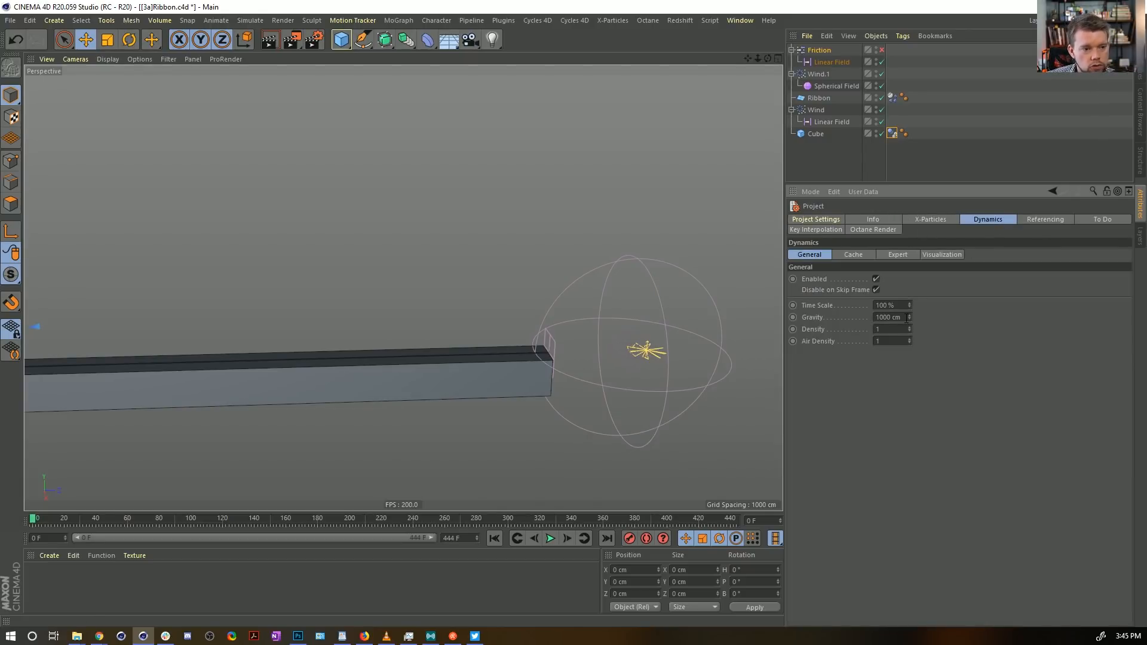
pyautogui.write('0')
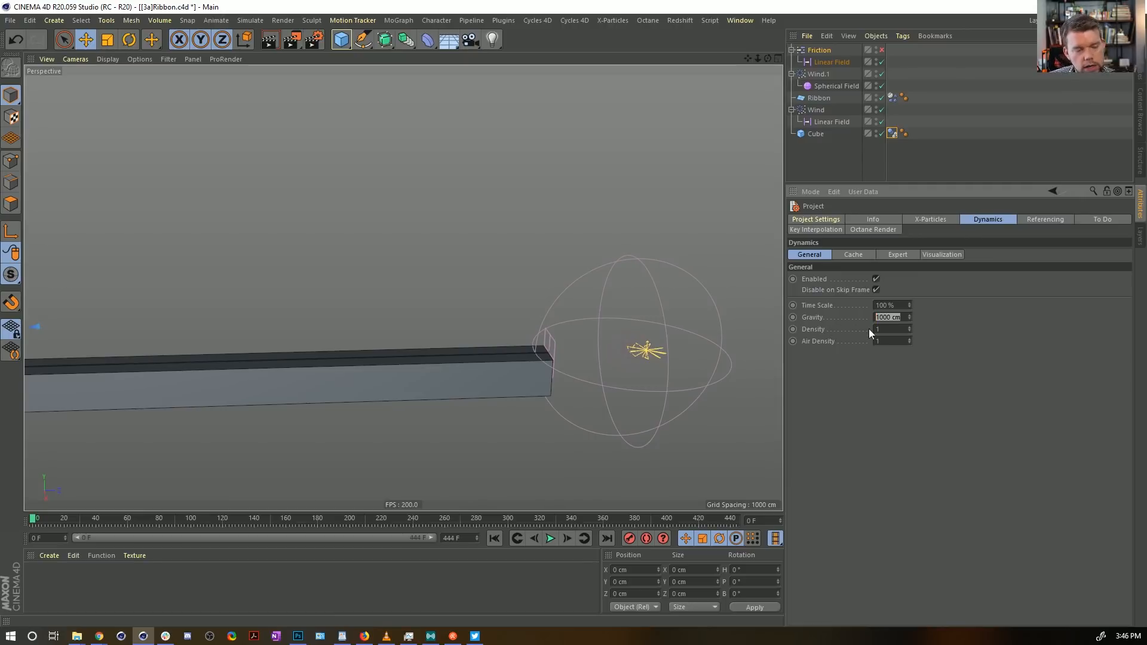
pyautogui.press('Return')
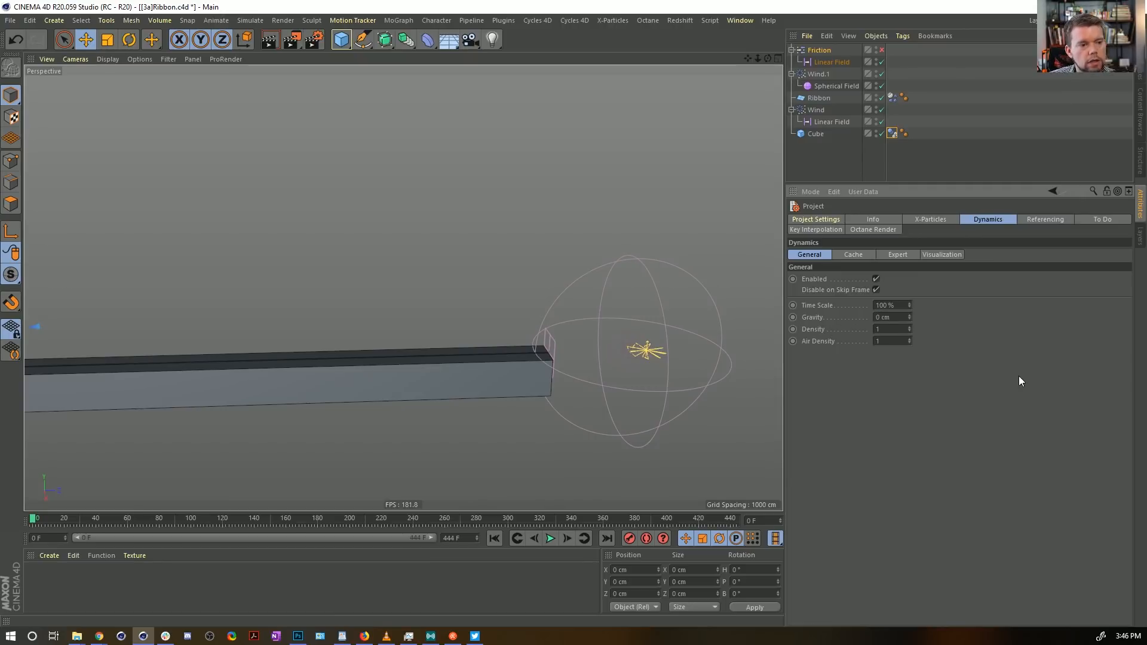
pyautogui.click(550, 539)
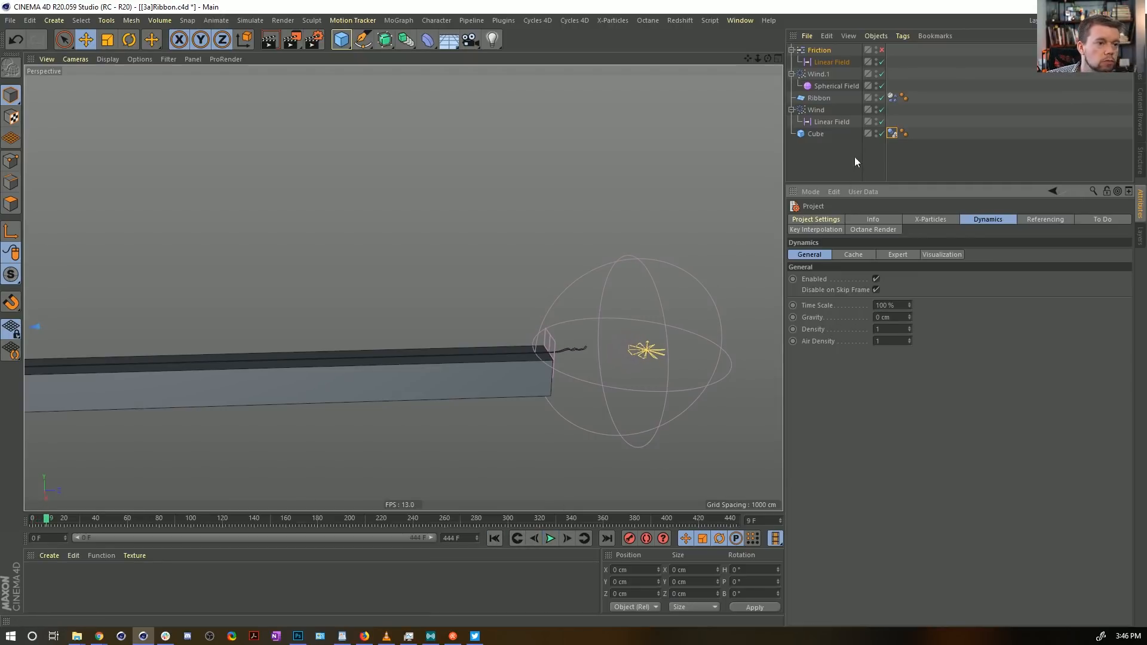
# Step: Disable the Cube collider and replay the simulation from the first frame to check the ribbon's motion
pyautogui.click(880, 135)
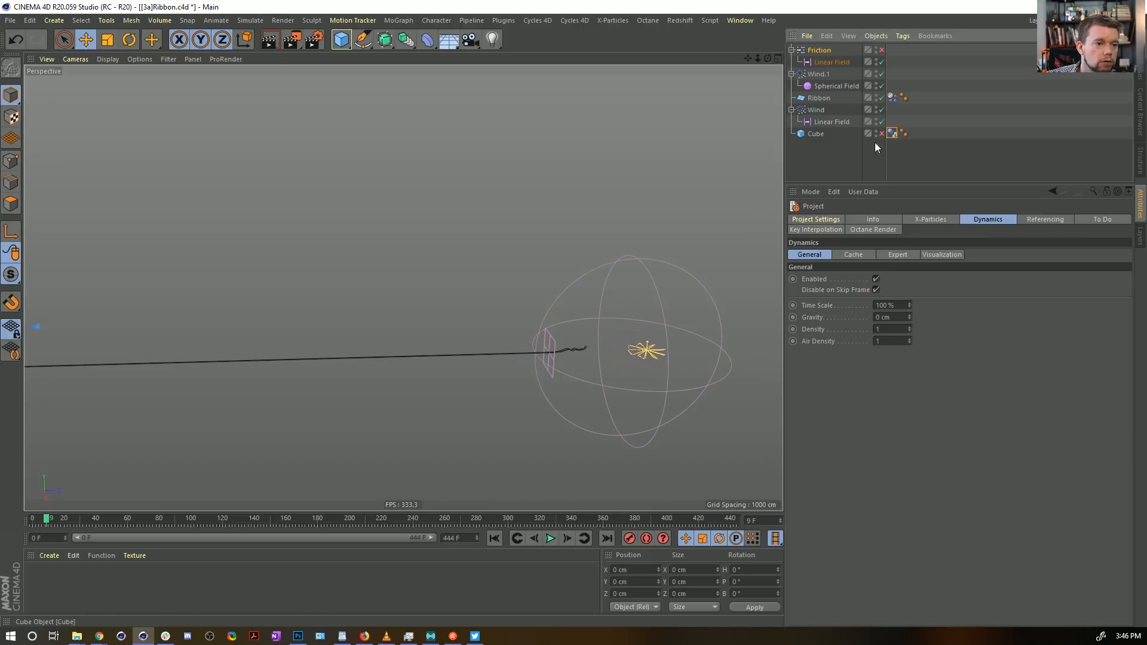
pyautogui.click(494, 539)
pyautogui.click(549, 539)
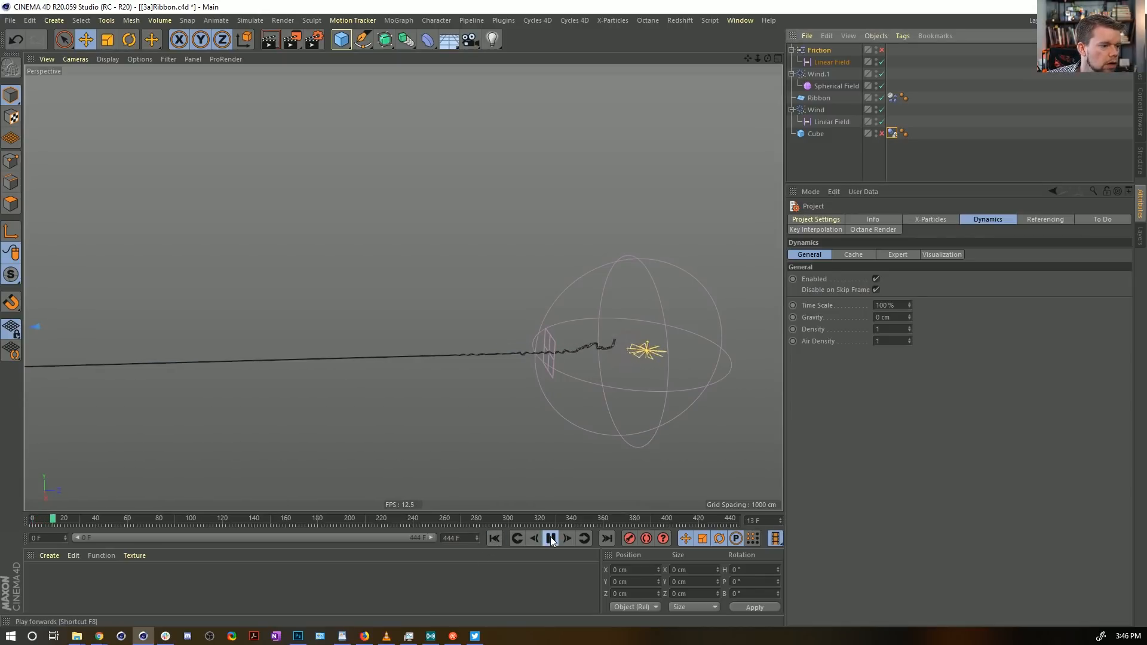
pyautogui.click(551, 539)
pyautogui.keyDown('alt'); pyautogui.moveTo(454, 413); pyautogui.dragTo(420, 377); pyautogui.keyUp('alt')
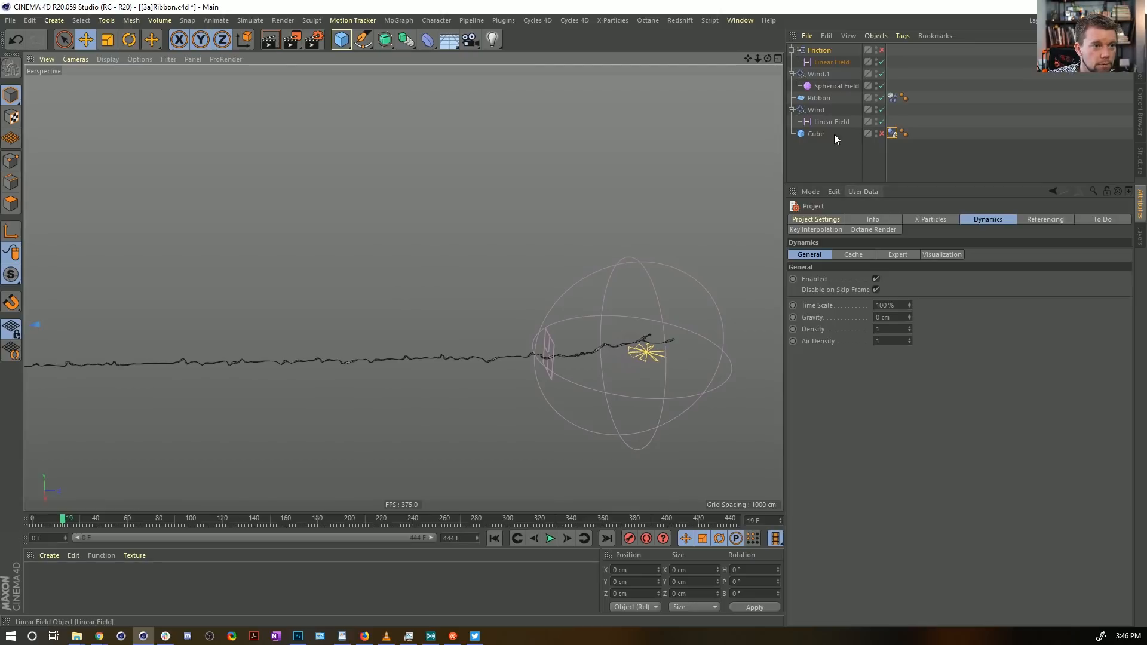
# Step: Compare the ribbon's motion with Wind.1 disabled and re-enabled, replaying the simulation from the first frame each time
pyautogui.click(882, 73)
pyautogui.click(494, 539)
pyautogui.click(550, 539)
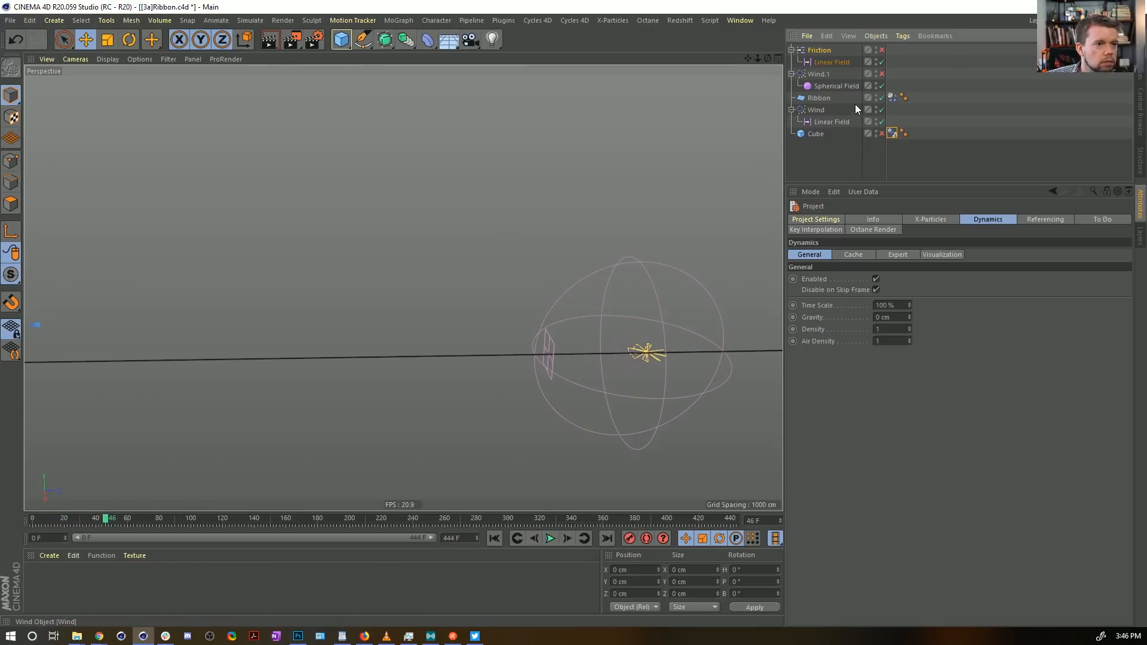
pyautogui.click(882, 74)
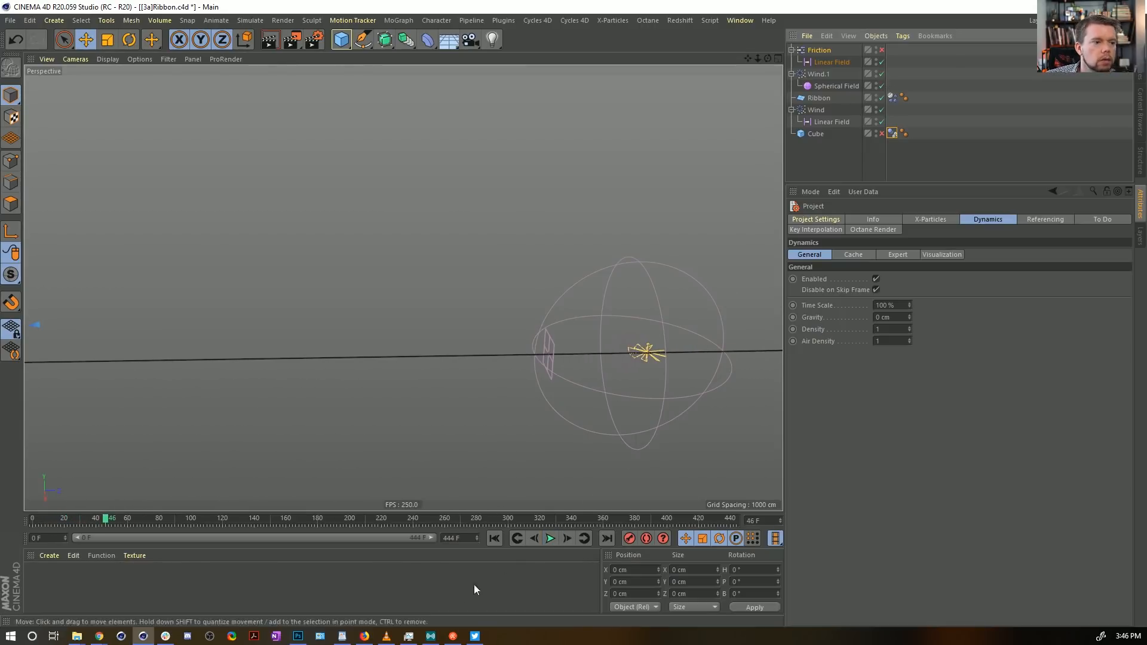
pyautogui.click(494, 538)
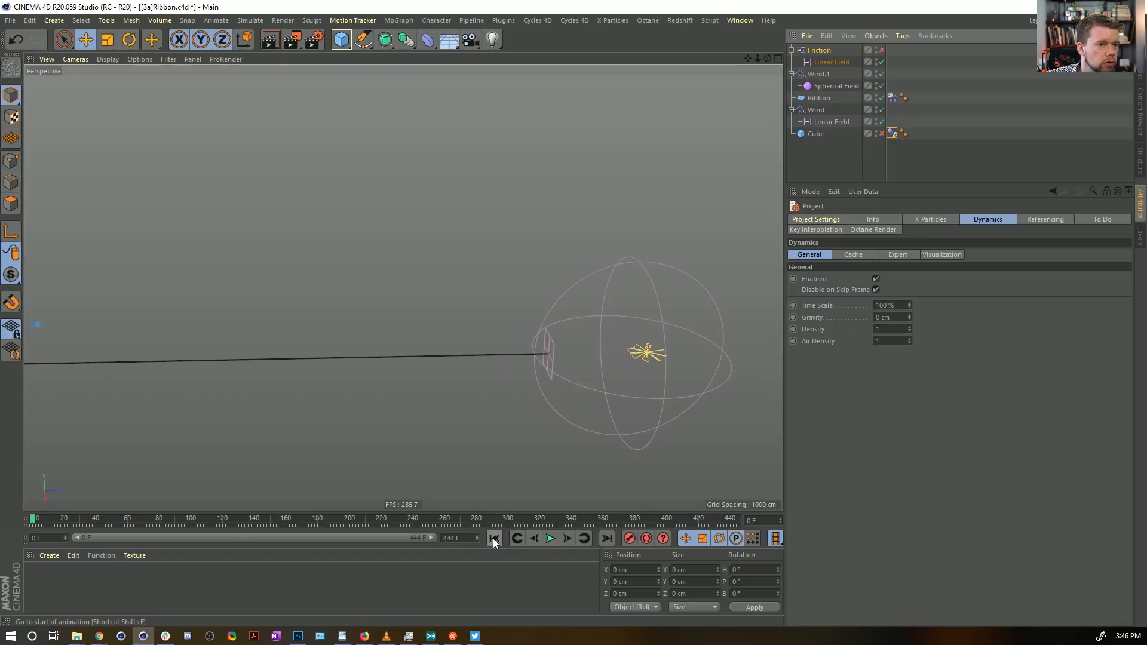
pyautogui.click(551, 538)
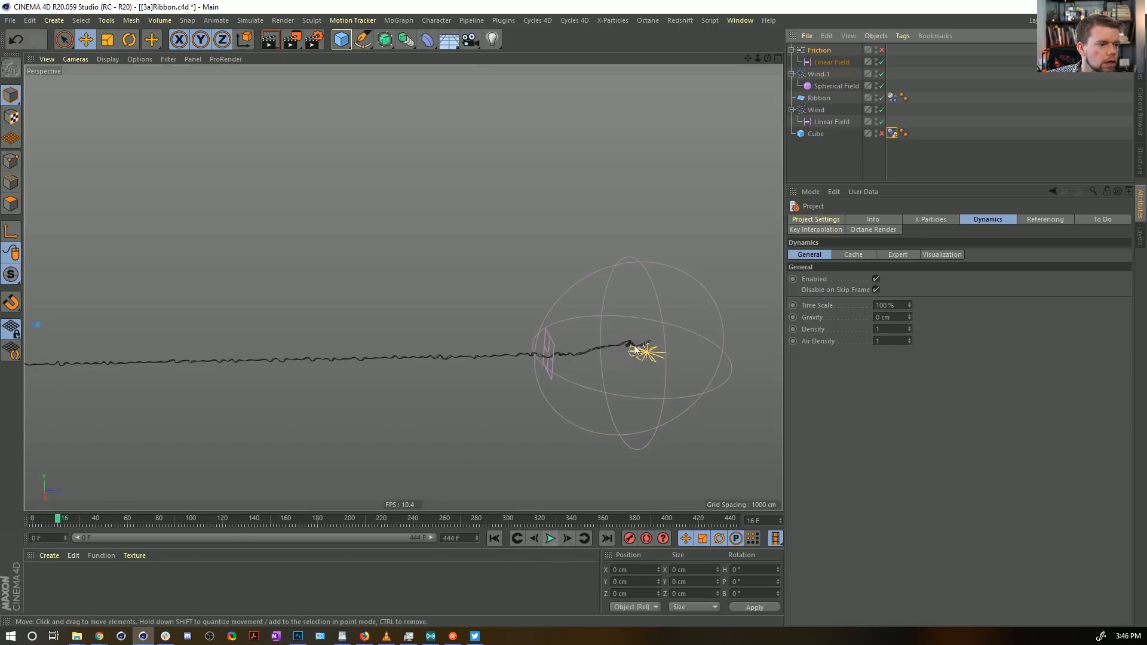
# Step: Move Wind.1's Spherical Field away from the linear field to a Y position of about -77 cm and replay the simulation
pyautogui.click(814, 74)
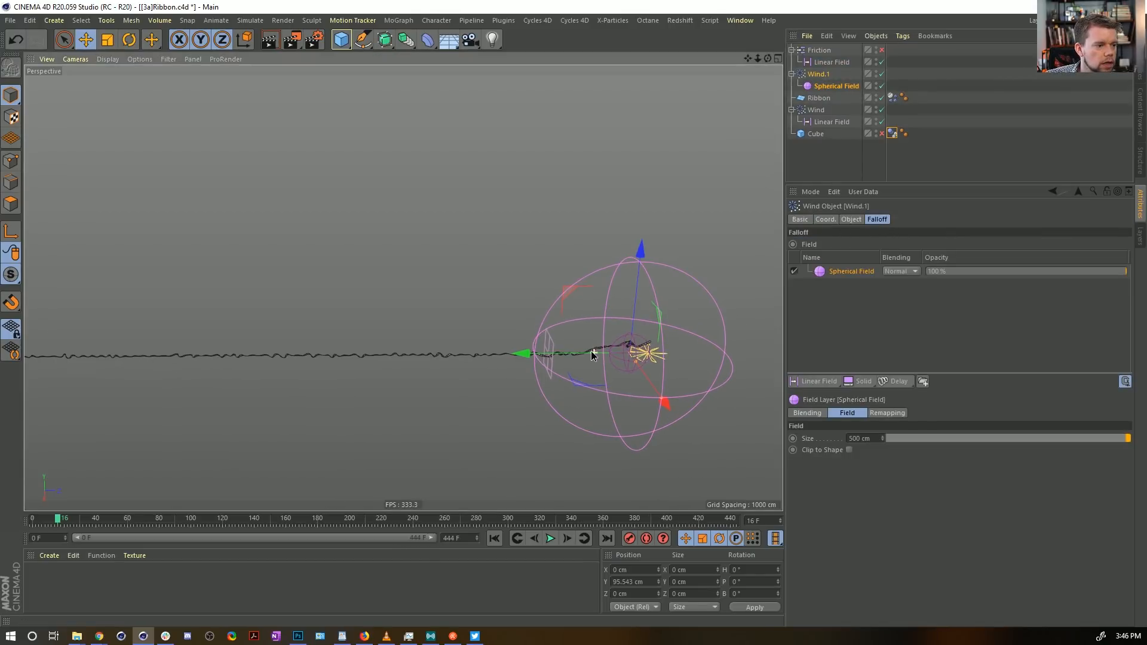
pyautogui.moveTo(532, 353); pyautogui.dragTo(561, 359)
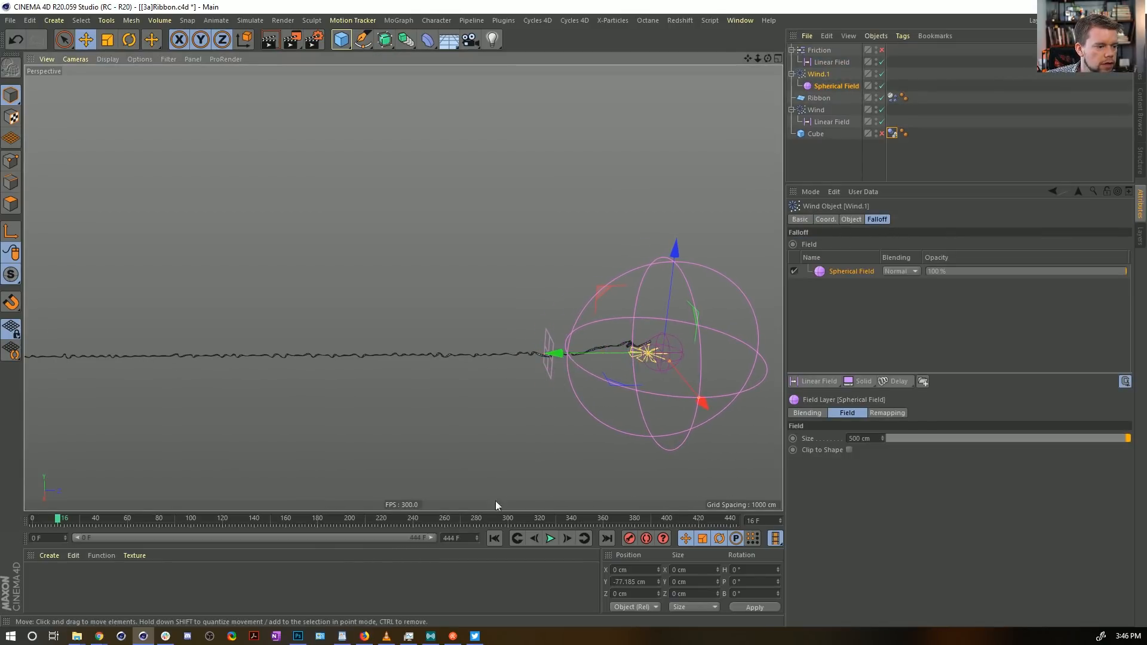
pyautogui.click(494, 539)
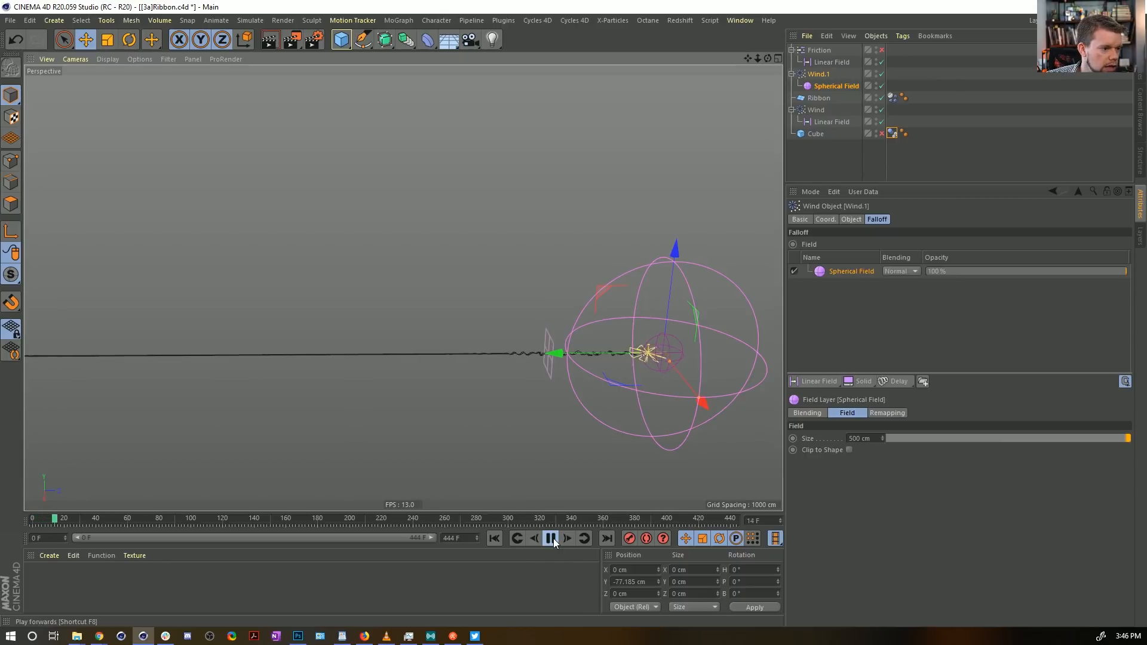
pyautogui.click(551, 539)
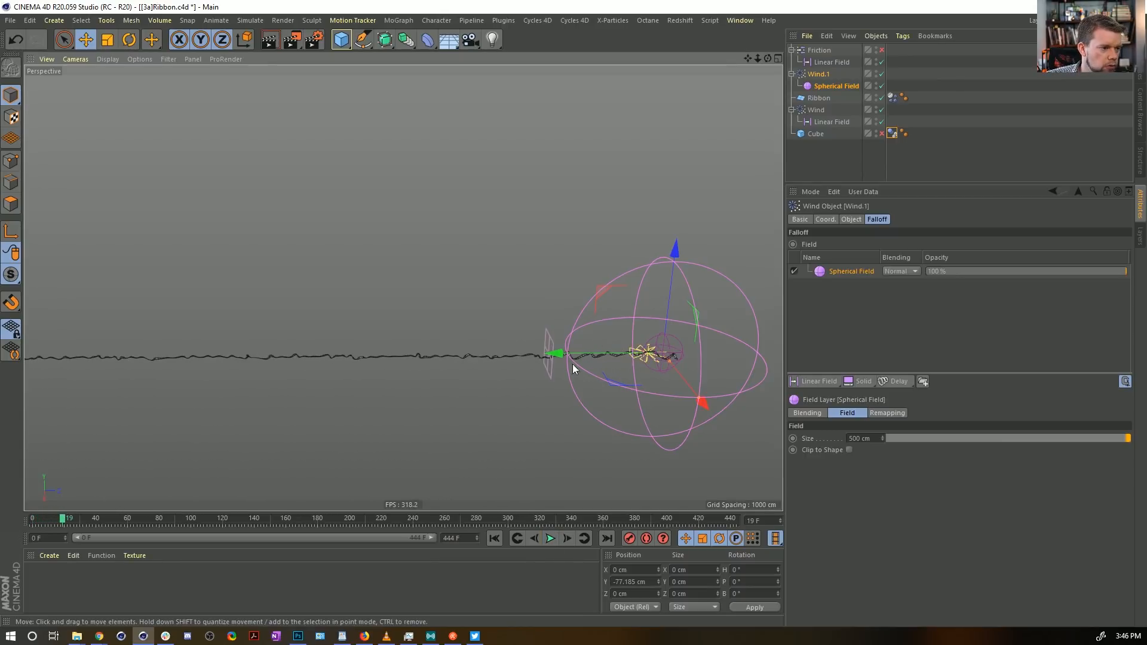
# Step: Run the simulation again from the start to examine the ribbon passing through the moved Spherical Field, then rewind
pyautogui.click(494, 538)
pyautogui.click(550, 539)
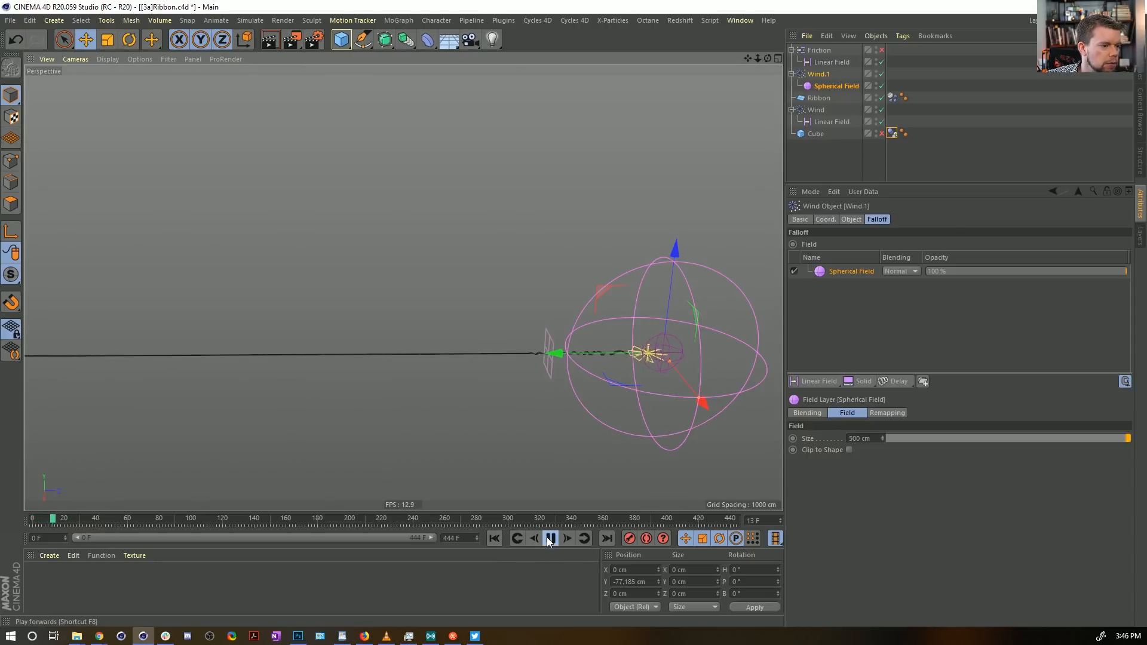
pyautogui.click(549, 539)
pyautogui.click(550, 539)
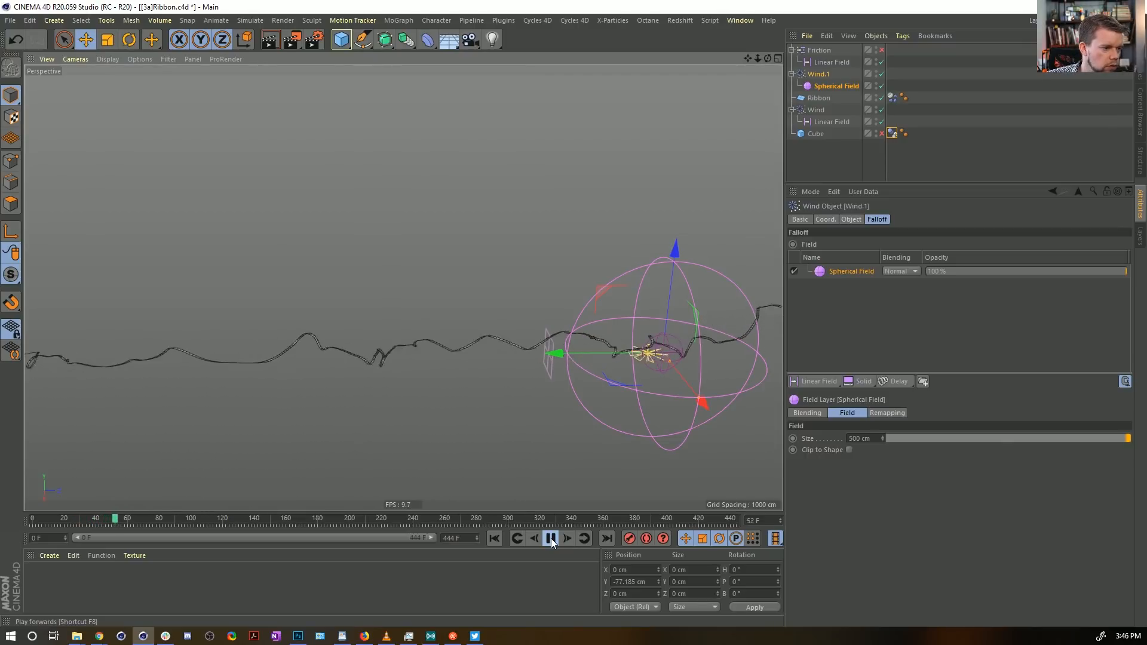
pyautogui.click(551, 539)
pyautogui.click(492, 539)
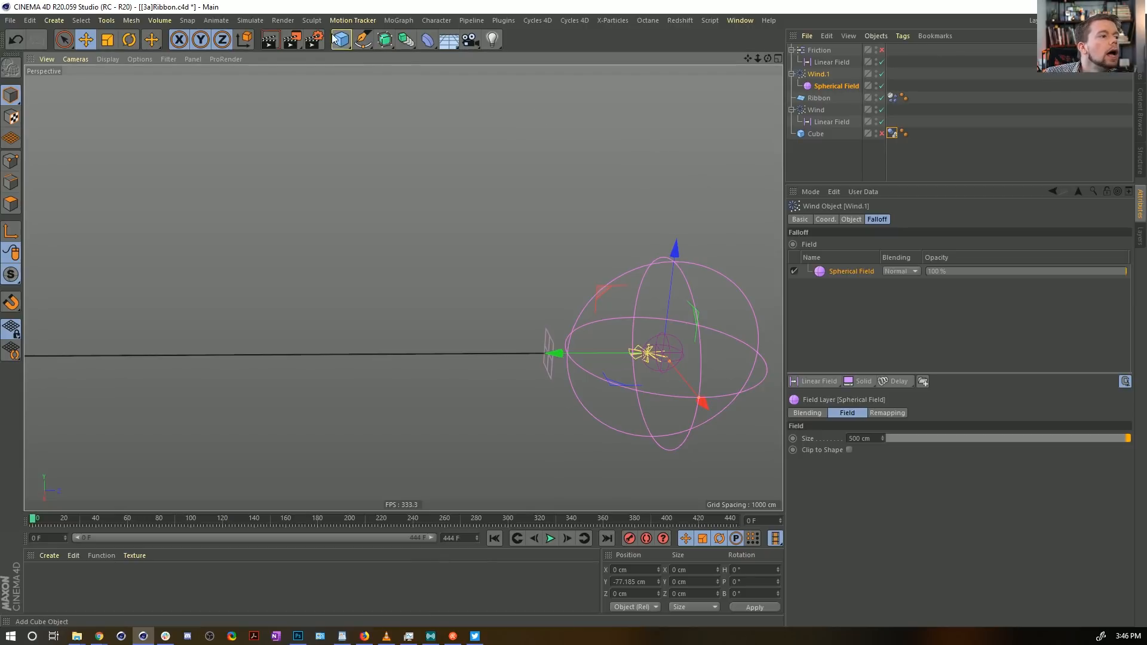
# Step: Open the choice of primitive objects for adding one to the scene
pyautogui.click(349, 43)
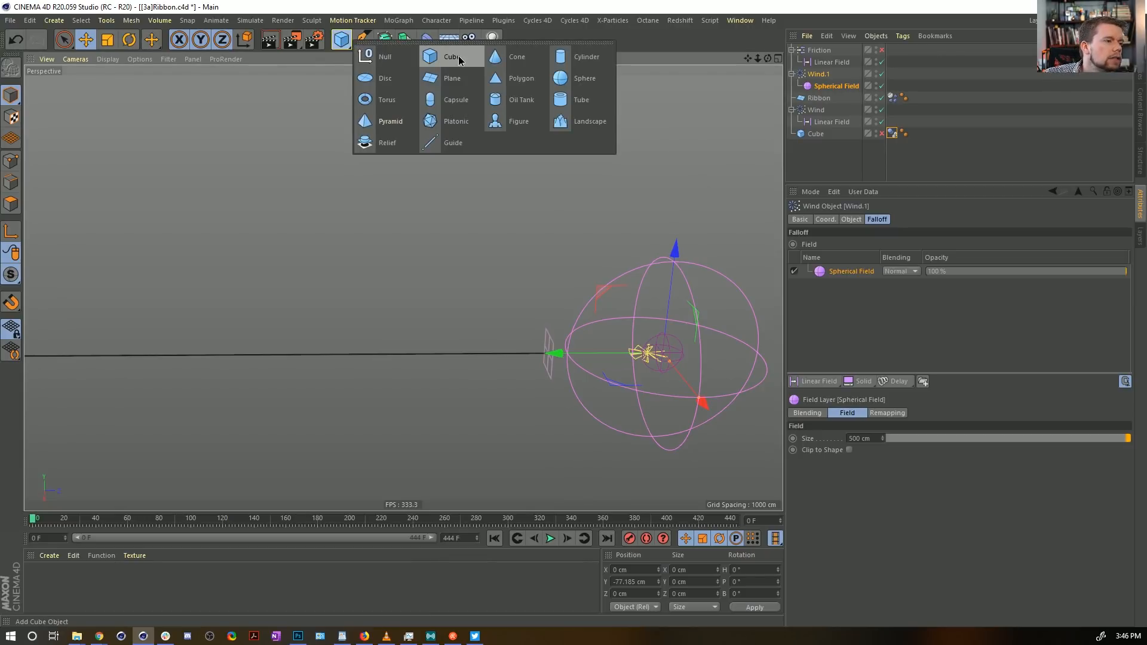
# Step: Add a new cube and set its size to 12 cm in X, 2 cm in Y and 10000 cm in Z
pyautogui.click(460, 58)
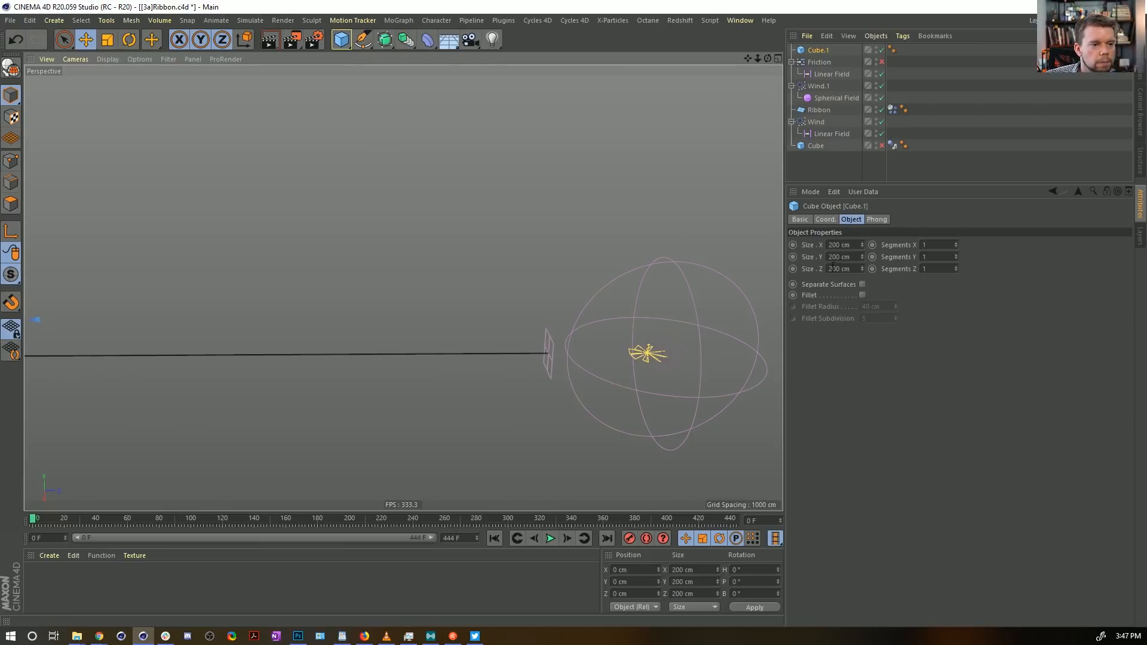
pyautogui.click(842, 257)
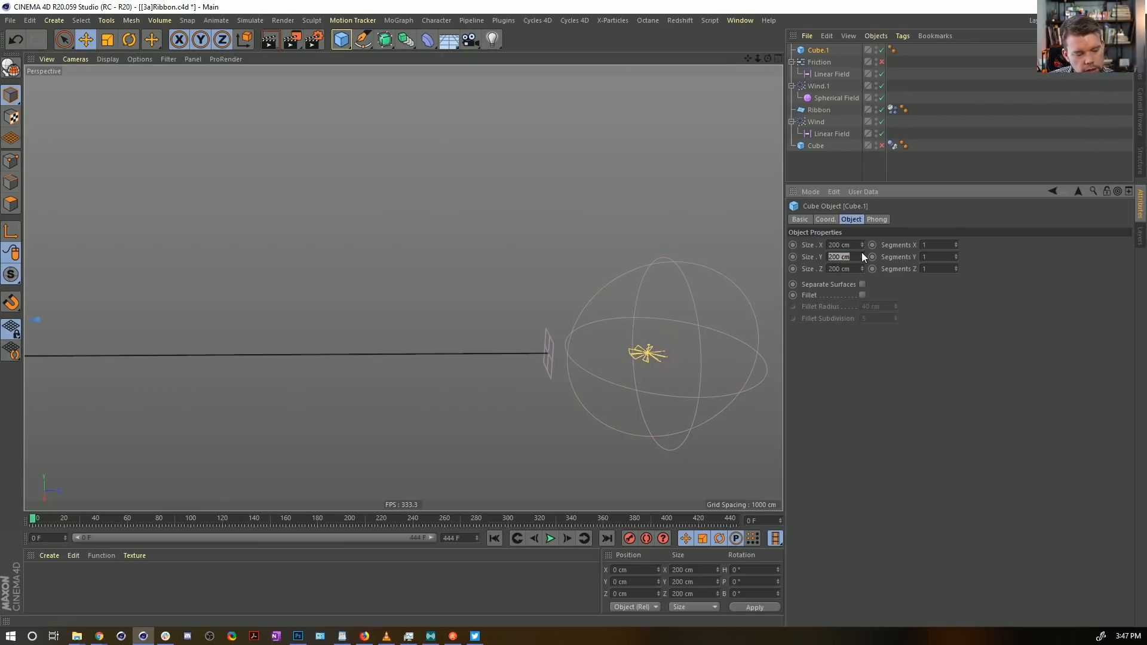
pyautogui.write('2')
pyautogui.press('Return')
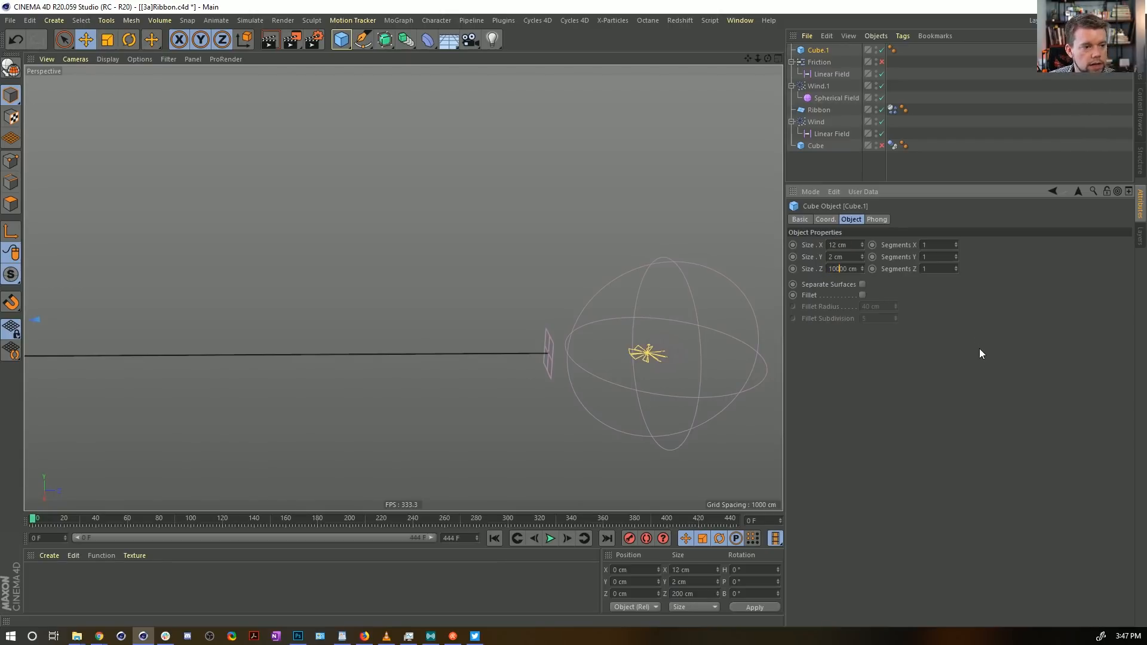
pyautogui.press('Return')
pyautogui.scroll(5, 512, 332)
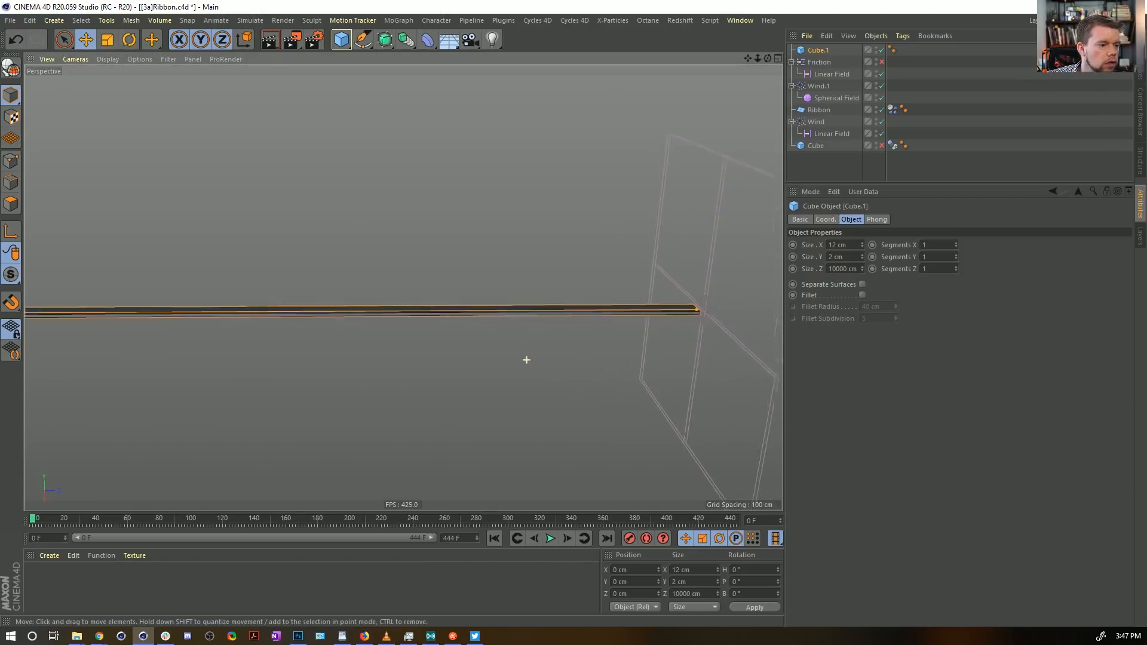
# Step: Make the long cube editable and remove the polygon capping its end near the linear field
pyautogui.keyDown('alt'); pyautogui.moveTo(526, 360); pyautogui.dragTo(490, 309); pyautogui.keyUp('alt')
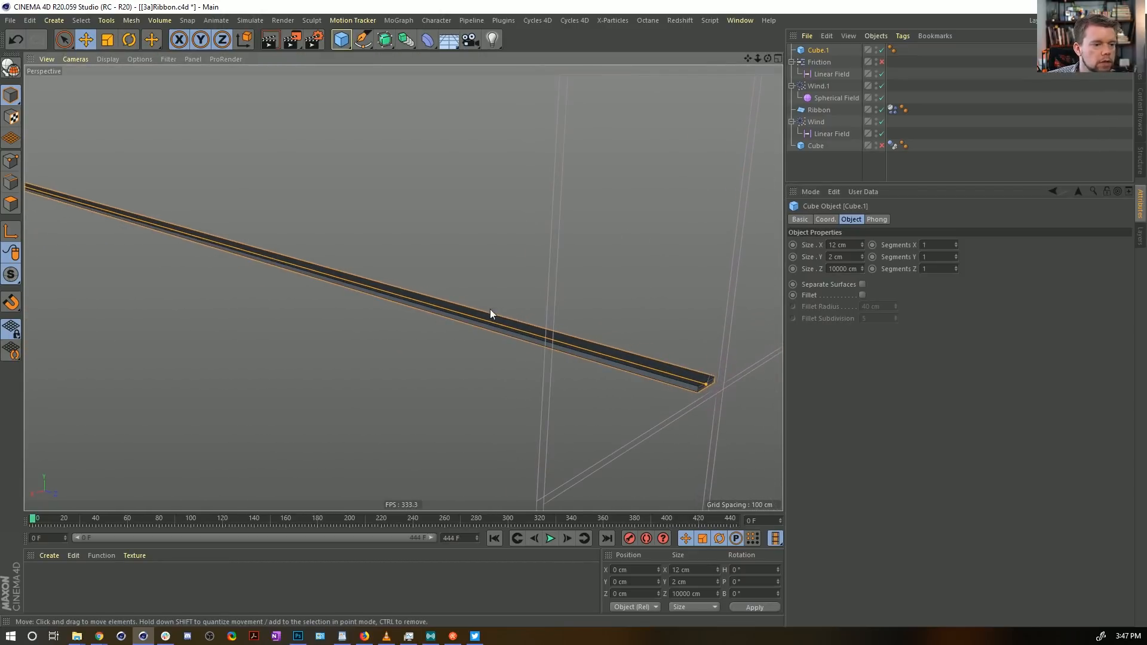
pyautogui.press('c')
pyautogui.click(11, 204)
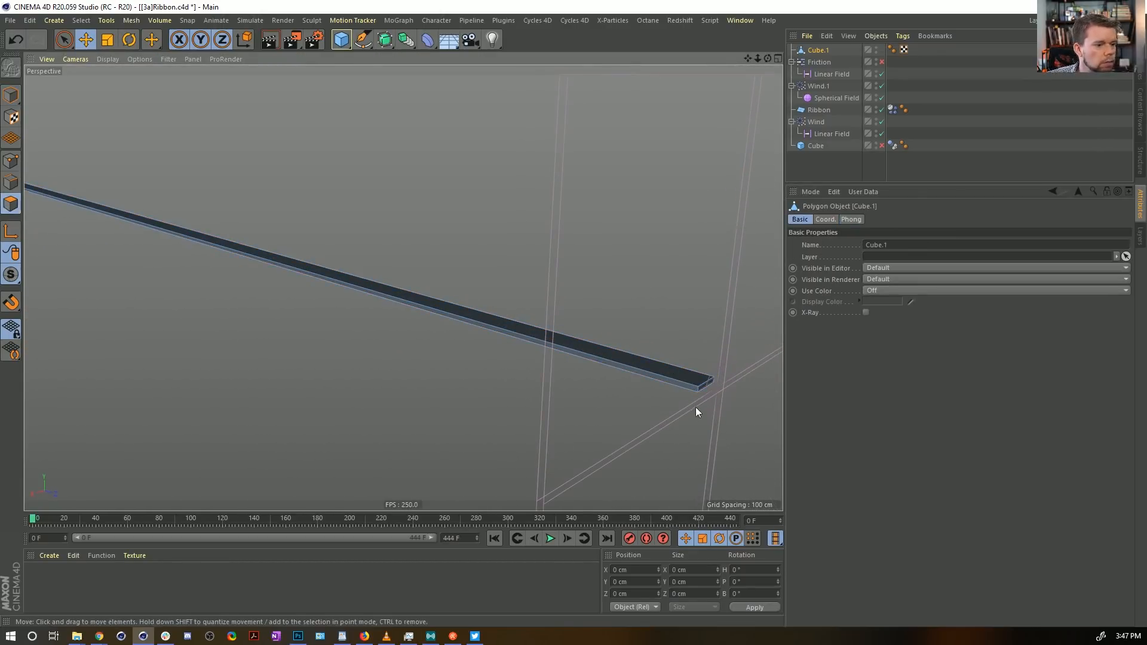
pyautogui.click(703, 389)
pyautogui.click(747, 406)
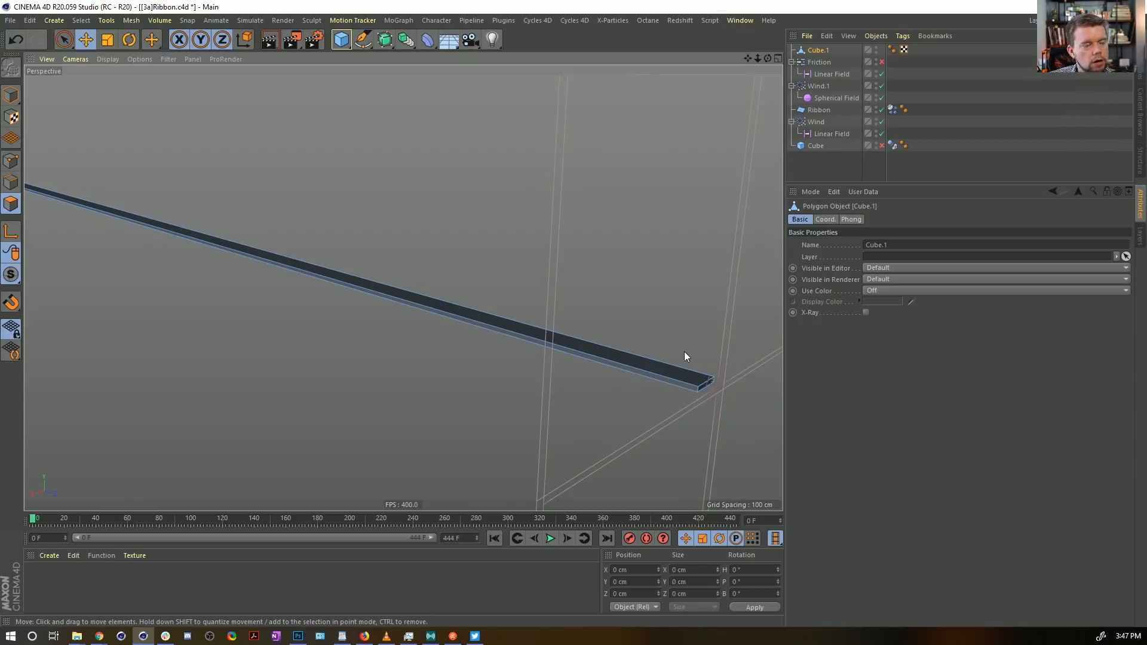
# Step: Add a collider dynamics body tag to Cube.1 and set its bounce, friction and collision noise to 0%
pyautogui.rightClick(818, 50)
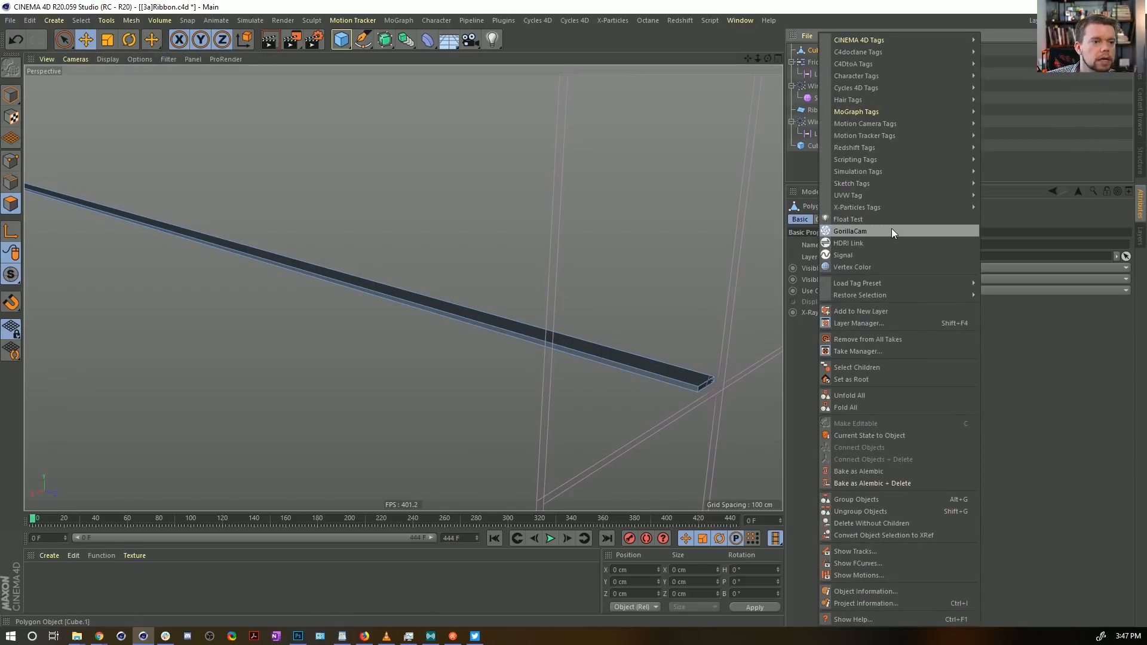
pyautogui.moveTo(878, 175)
pyautogui.click(1015, 197)
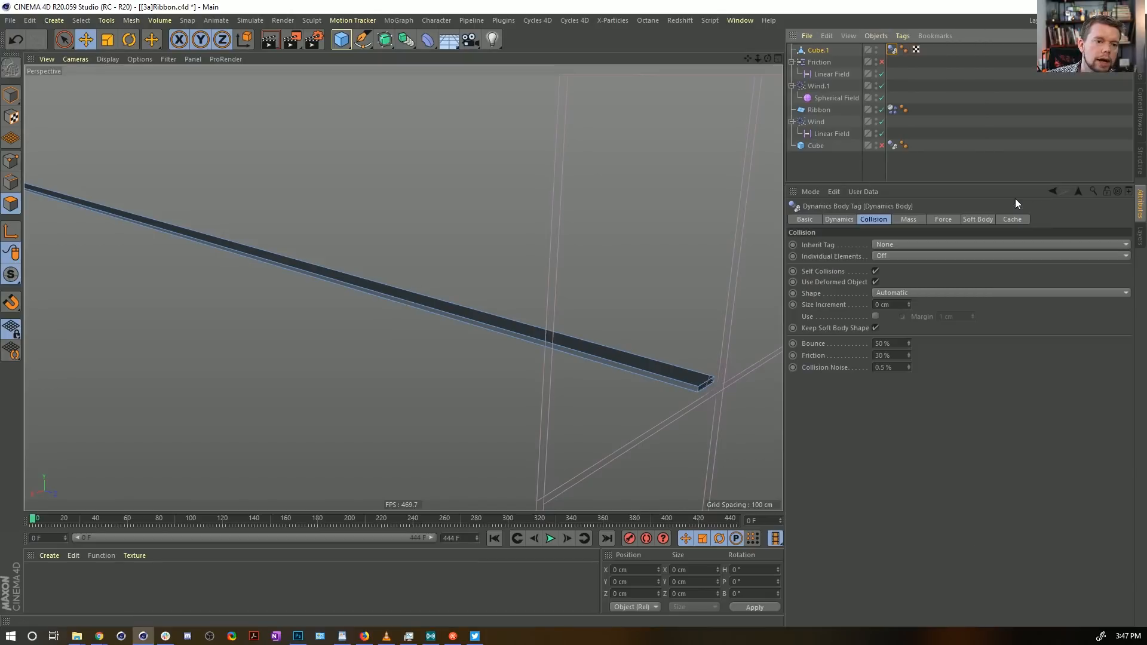
pyautogui.click(890, 343)
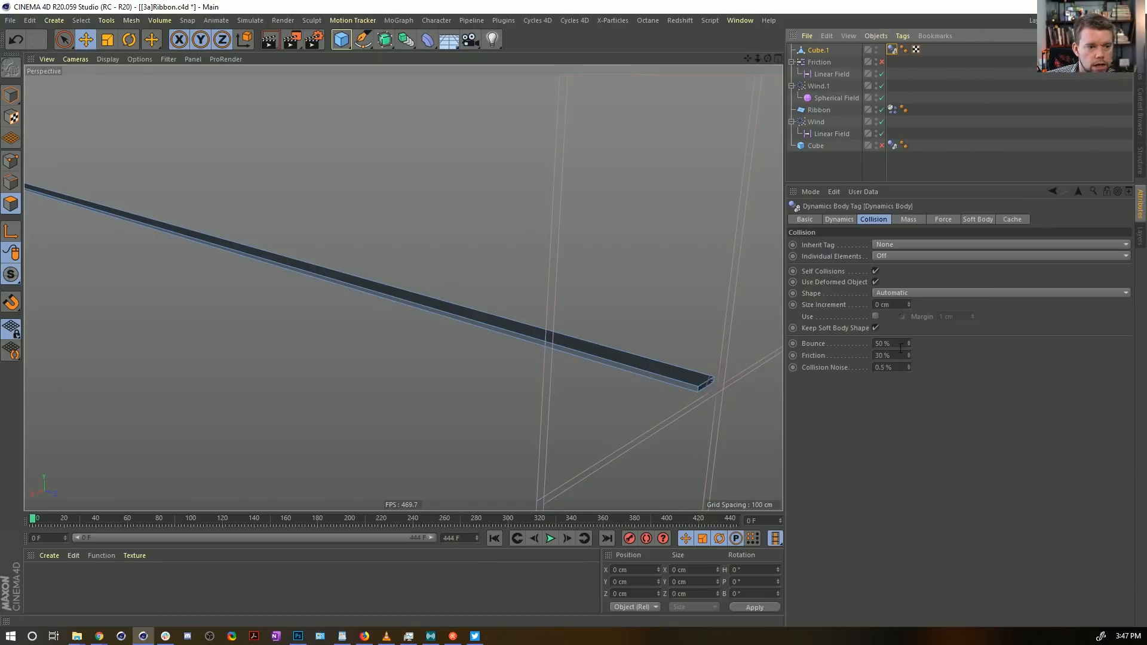
pyautogui.write('0')
pyautogui.doubleClick(893, 356)
pyautogui.write('0')
pyautogui.doubleClick(884, 367)
pyautogui.write('0')
pyautogui.click(912, 429)
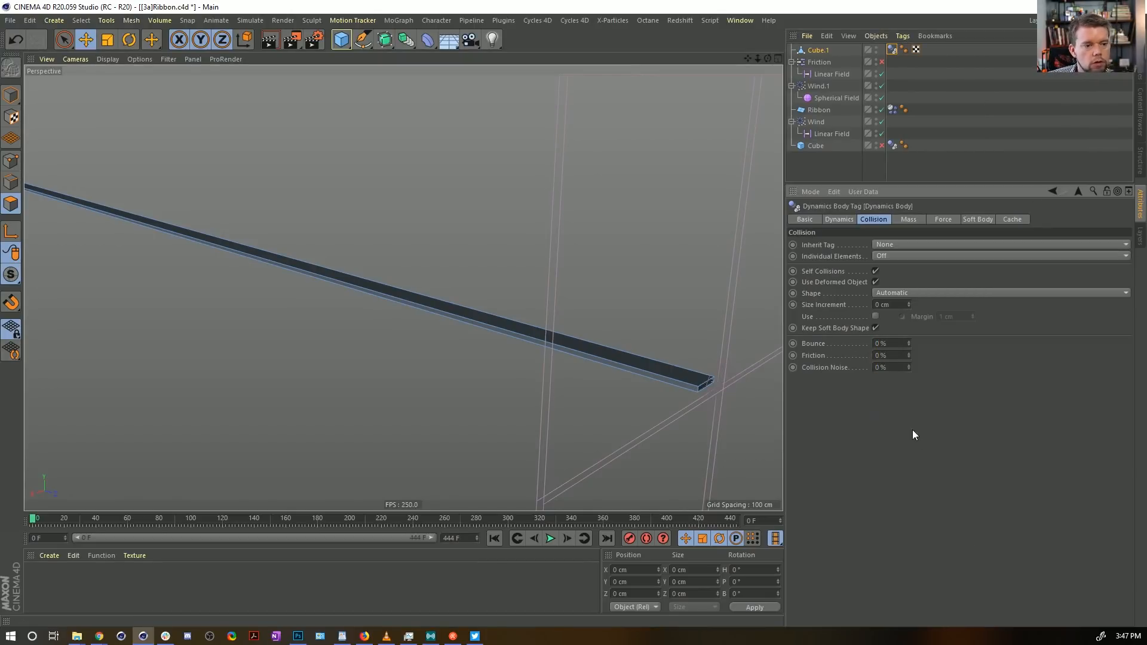
# Step: Add a Display tag to Cube.1, with its shading mode enabled and set to Lines
pyautogui.keyDown('alt'); pyautogui.moveTo(521, 303); pyautogui.dragTo(601, 321); pyautogui.keyUp('alt')
pyautogui.keyDown('alt'); pyautogui.moveTo(598, 316); pyautogui.dragTo(200, 335, button='right'); pyautogui.keyUp('alt')
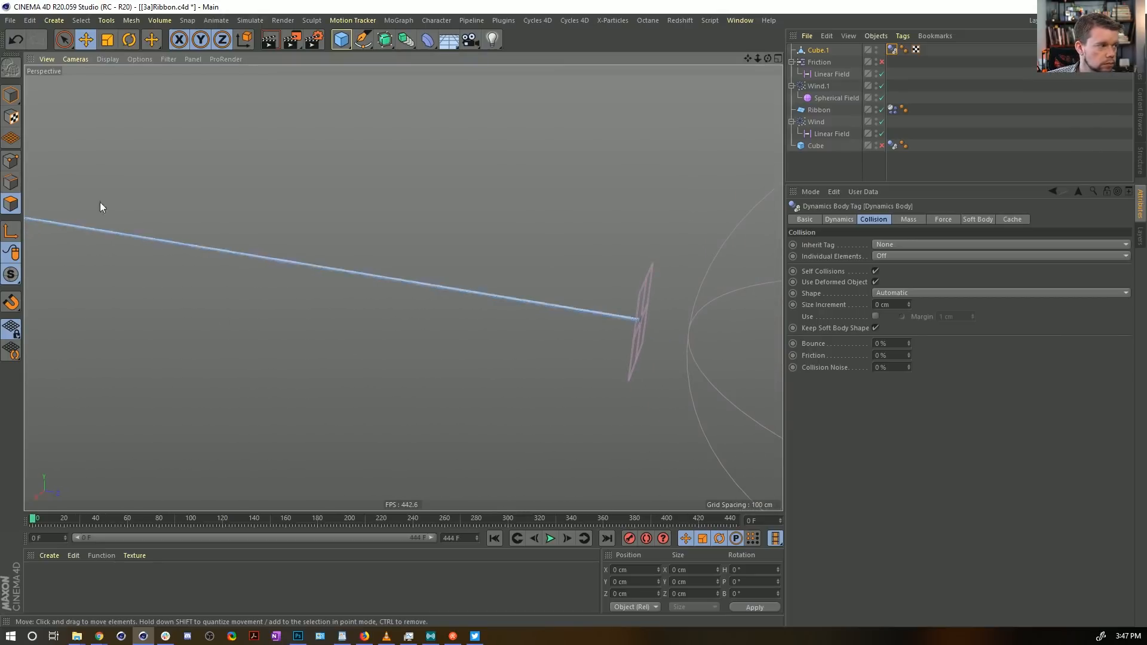
pyautogui.click(10, 95)
pyautogui.keyDown('alt'); pyautogui.moveTo(580, 469); pyautogui.dragTo(614, 420); pyautogui.keyUp('alt')
pyautogui.rightClick(815, 54)
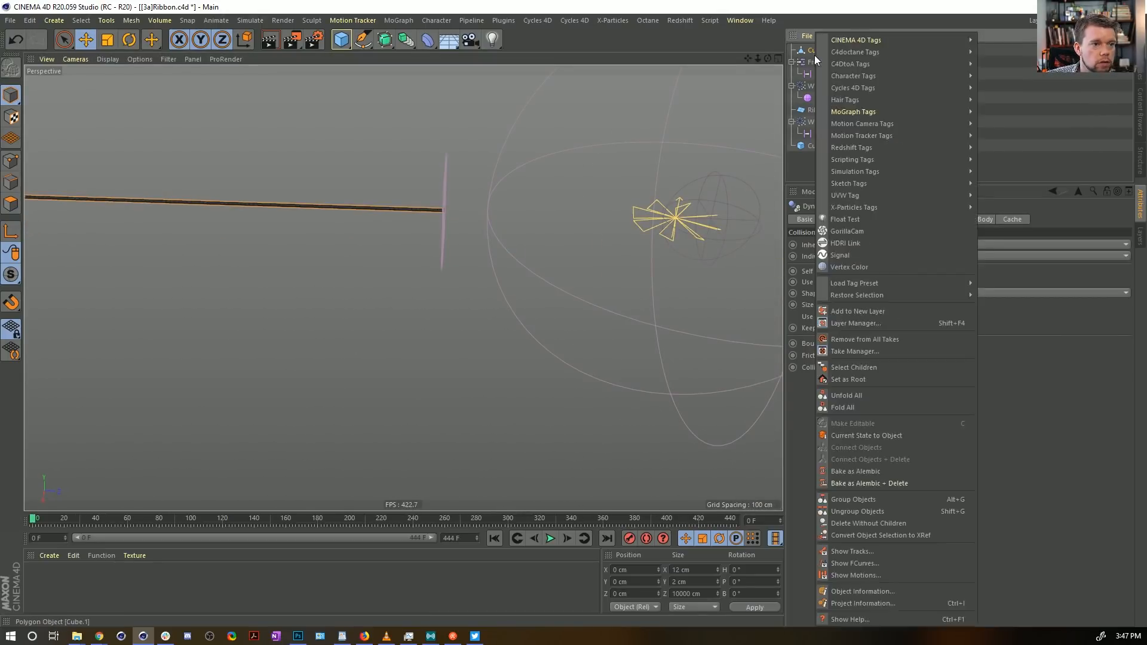
pyautogui.moveTo(845, 40)
pyautogui.click(1010, 136)
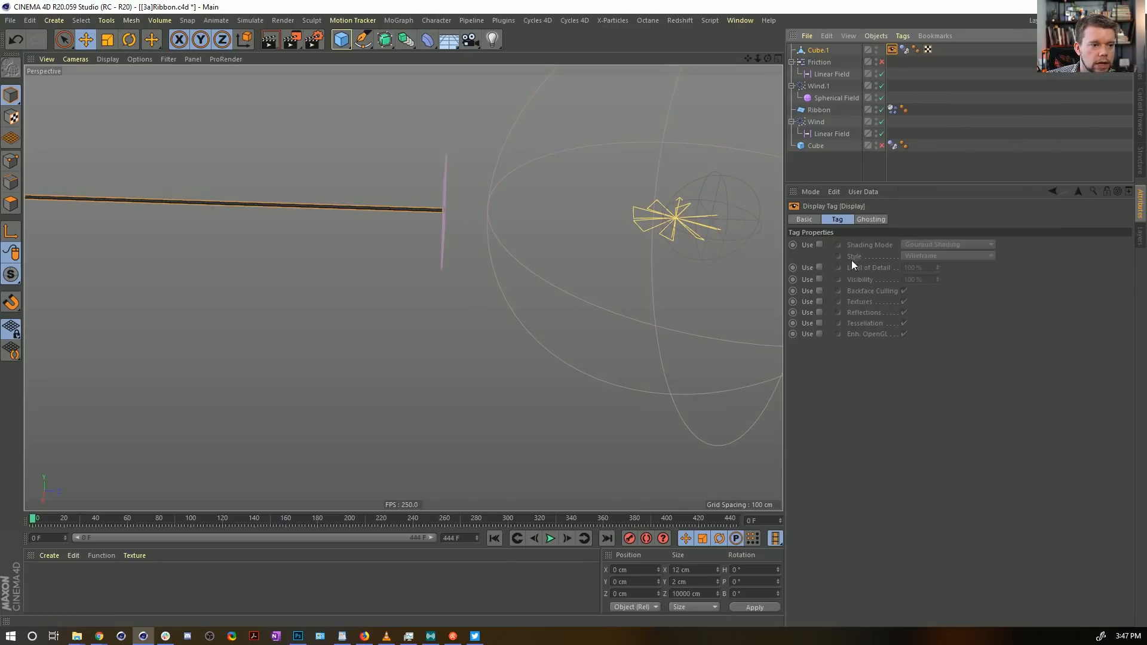
pyautogui.click(819, 244)
pyautogui.click(918, 244)
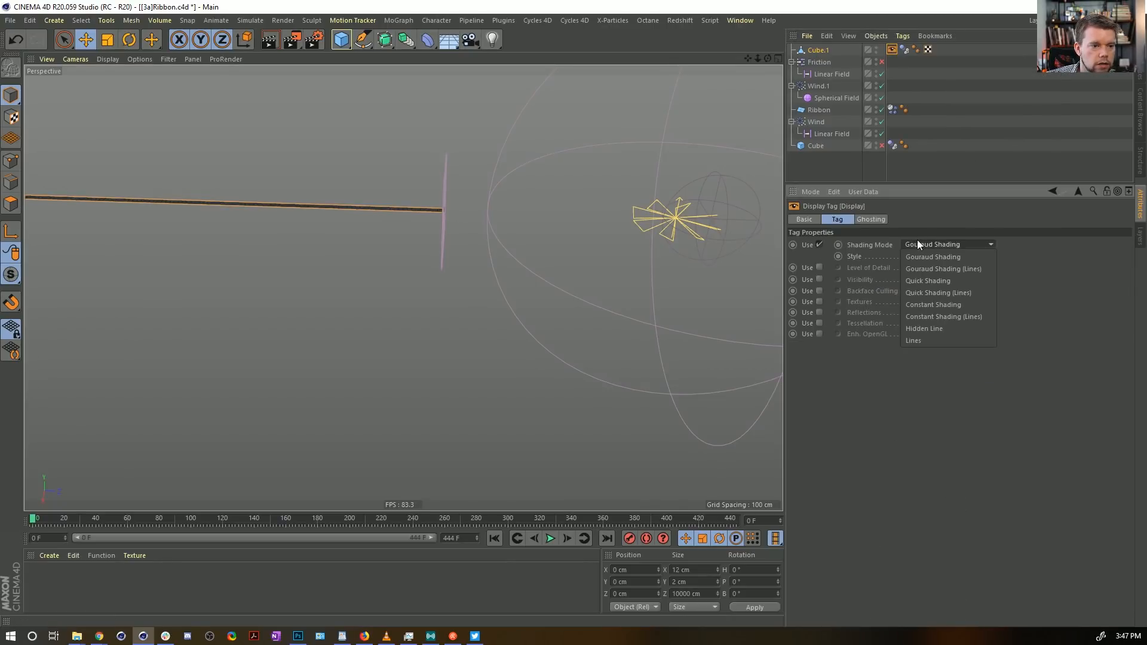
pyautogui.click(917, 342)
pyautogui.click(914, 143)
# Step: Play the ribbon simulation with the cube's automatic collision shape and return to the first frame
pyautogui.keyDown('alt'); pyautogui.moveTo(598, 209); pyautogui.dragTo(179, 179); pyautogui.keyUp('alt')
pyautogui.keyDown('alt'); pyautogui.moveTo(207, 207); pyautogui.dragTo(267, 221, button='right'); pyautogui.keyUp('alt')
pyautogui.keyDown('alt'); pyautogui.moveTo(268, 221); pyautogui.dragTo(508, 266, button='middle'); pyautogui.keyUp('alt')
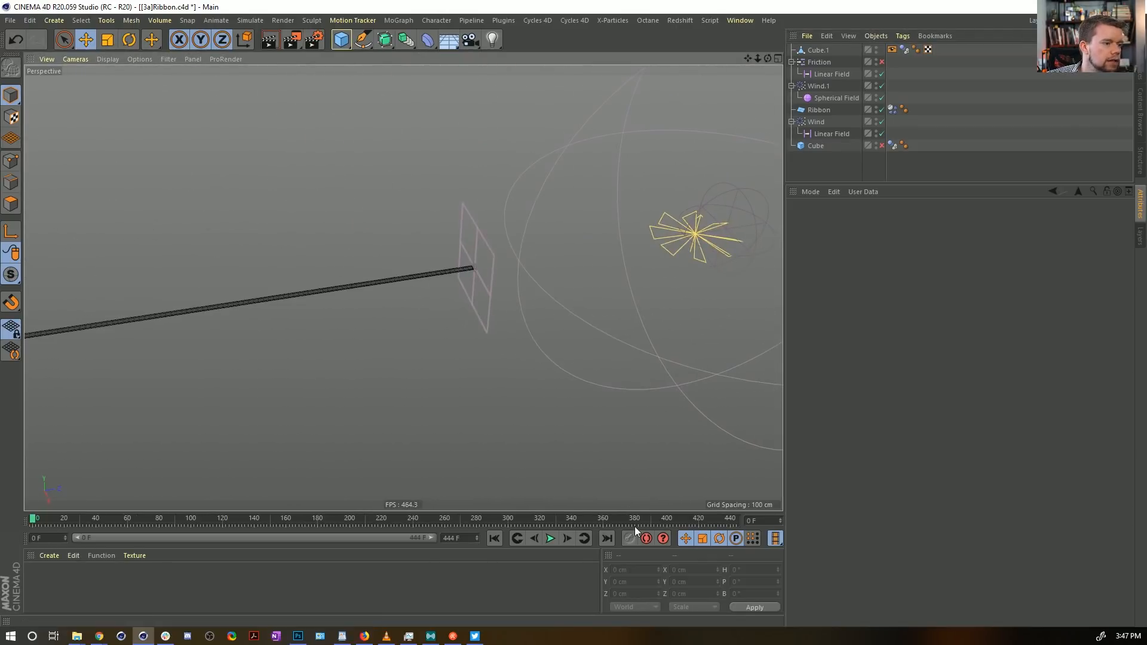
pyautogui.click(546, 538)
pyautogui.click(511, 539)
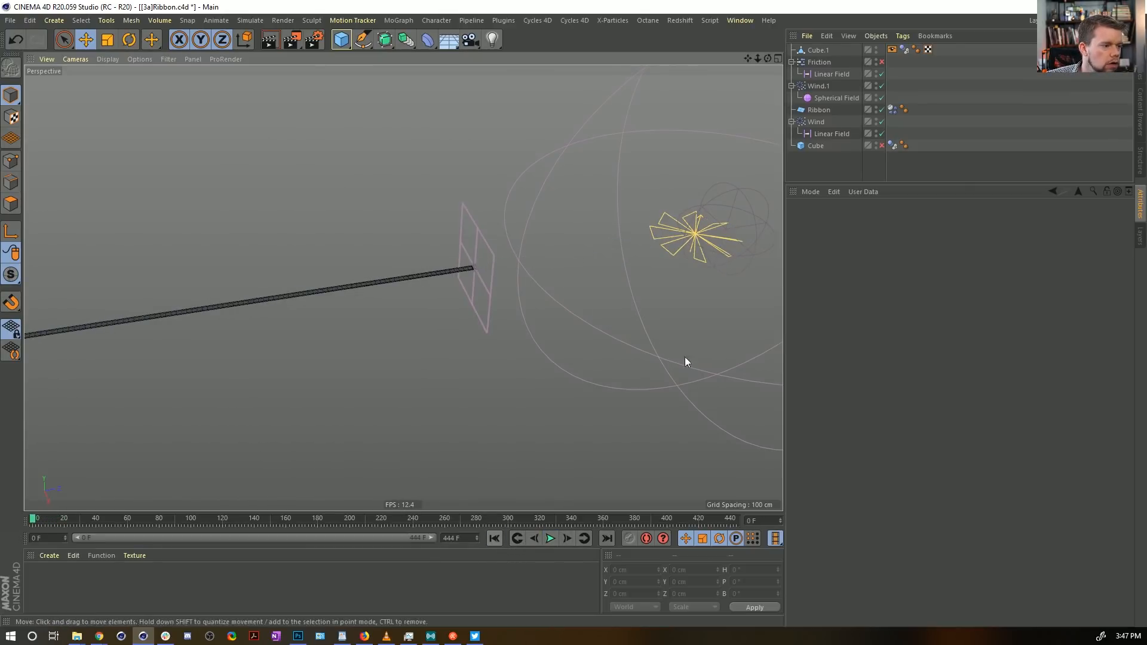
# Step: Set the collision shape of Cube.1's dynamics body tag to Static Mesh
pyautogui.click(905, 49)
pyautogui.click(900, 300)
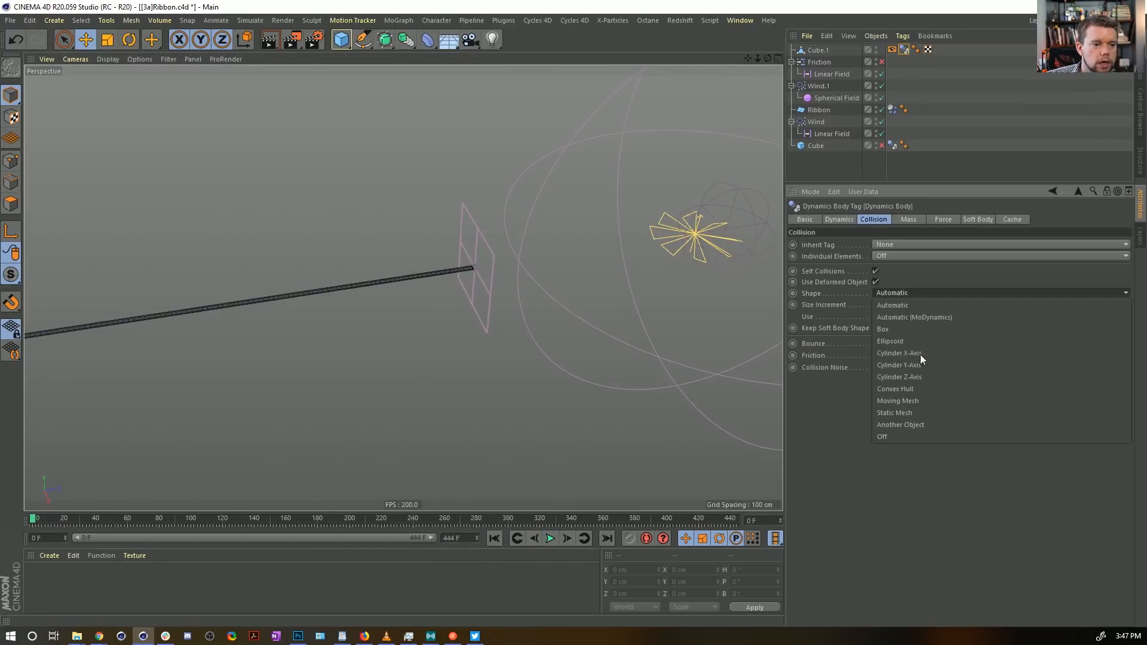
pyautogui.click(921, 411)
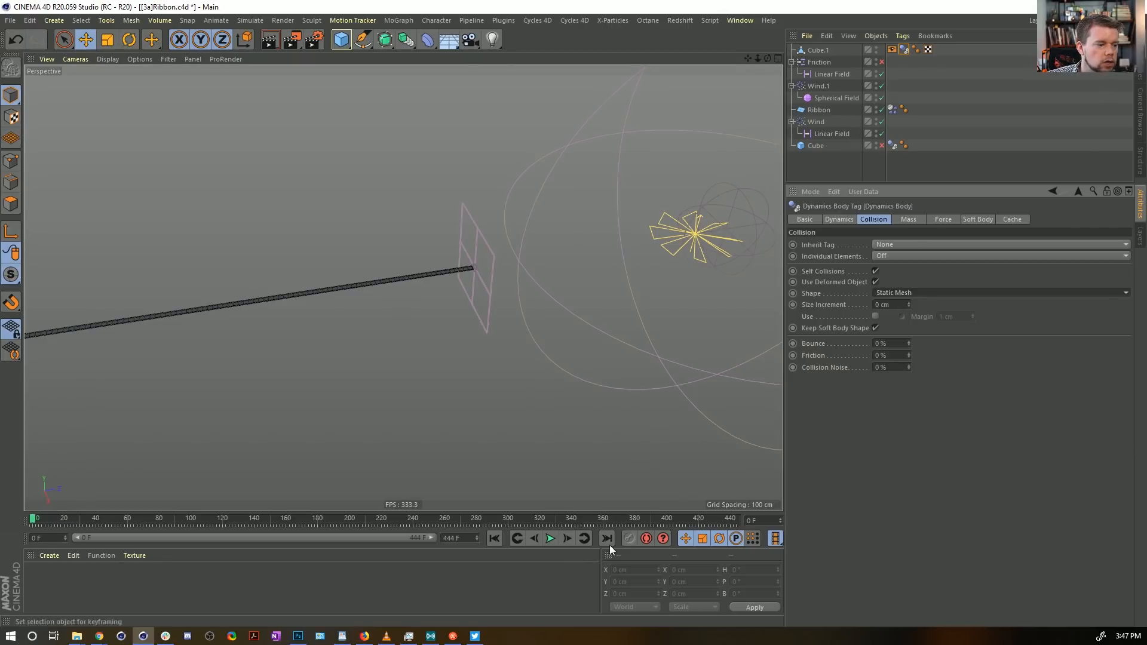
# Step: Play the simulation twice from the start and examine how the ribbon moves through the static mesh tube
pyautogui.click(550, 539)
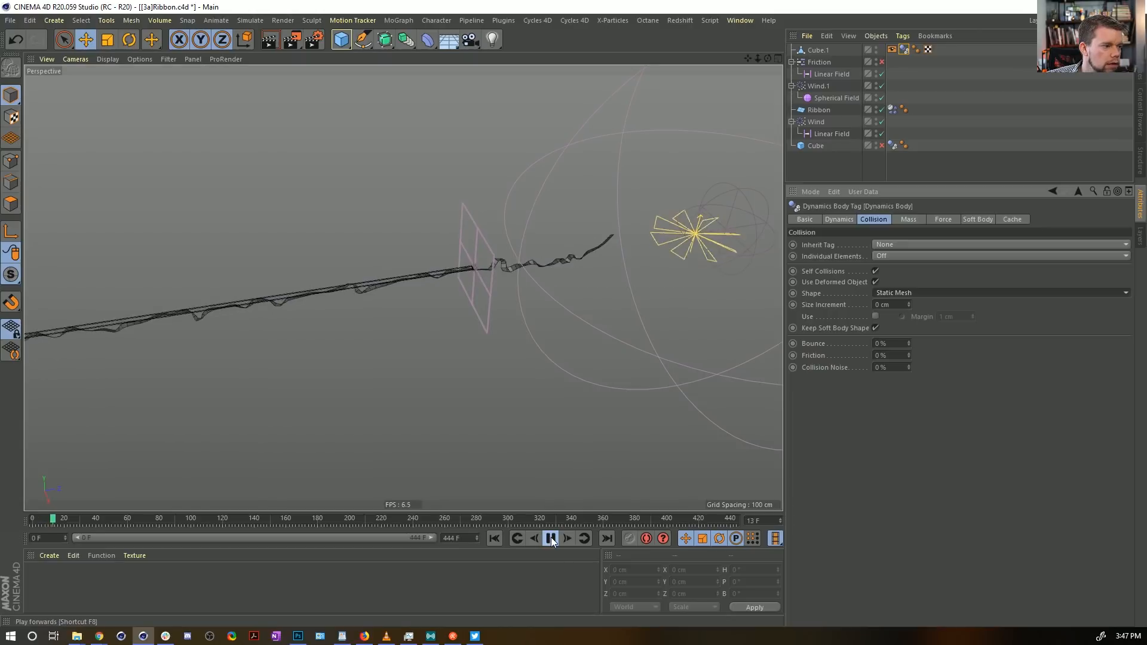
pyautogui.click(551, 539)
pyautogui.keyDown('alt'); pyautogui.moveTo(399, 310); pyautogui.dragTo(353, 245); pyautogui.keyUp('alt')
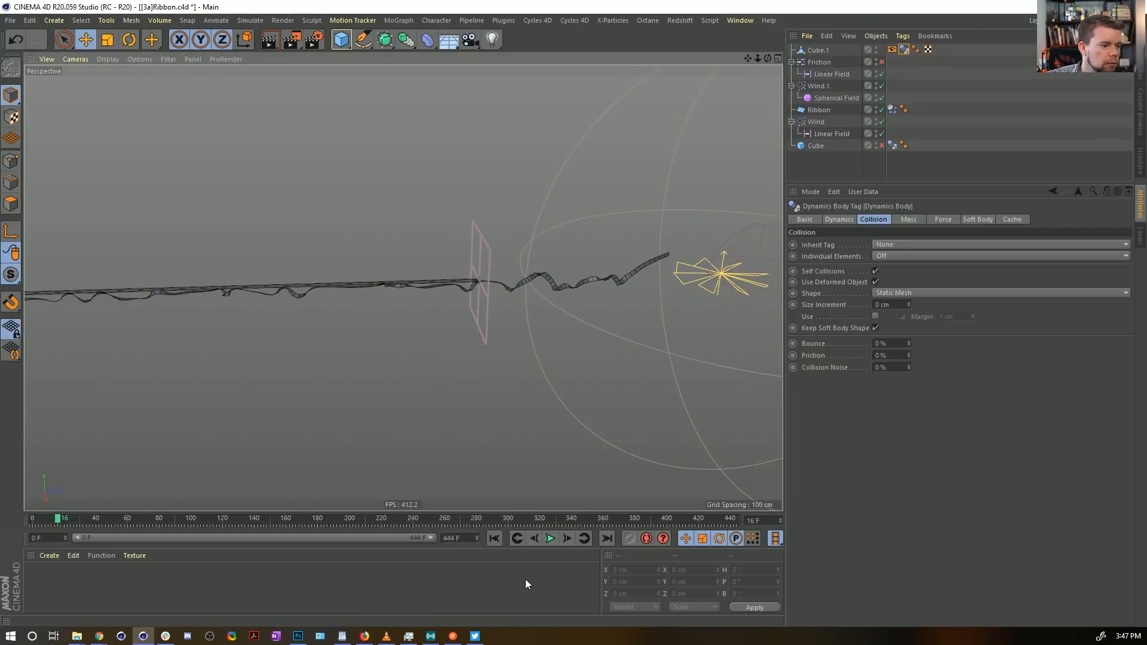
pyautogui.click(505, 540)
pyautogui.click(551, 540)
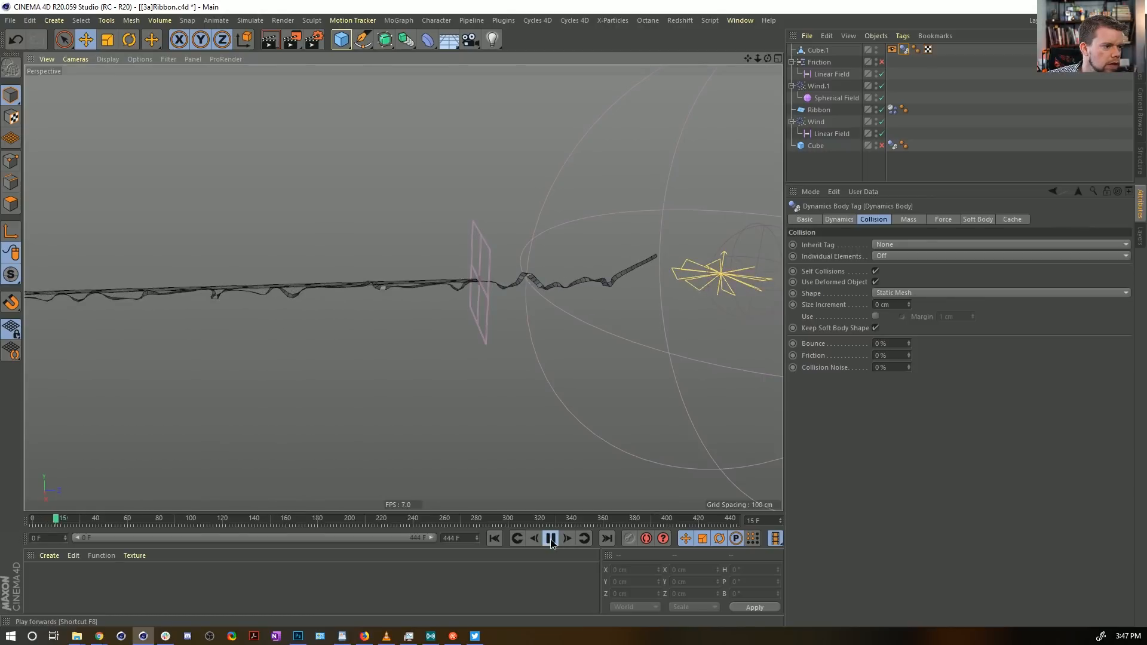
pyautogui.click(551, 540)
# Step: Rewind the animation and enlarge Cube.1's polygons to 14 cm in X and 4 cm in Y
pyautogui.click(819, 51)
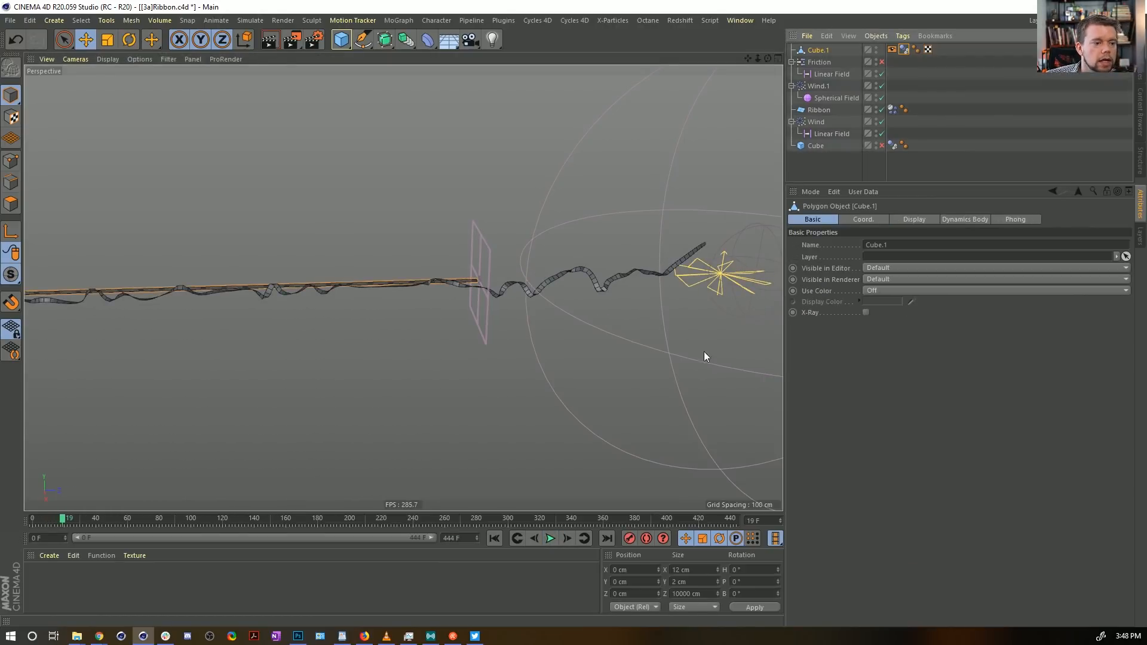
pyautogui.click(494, 538)
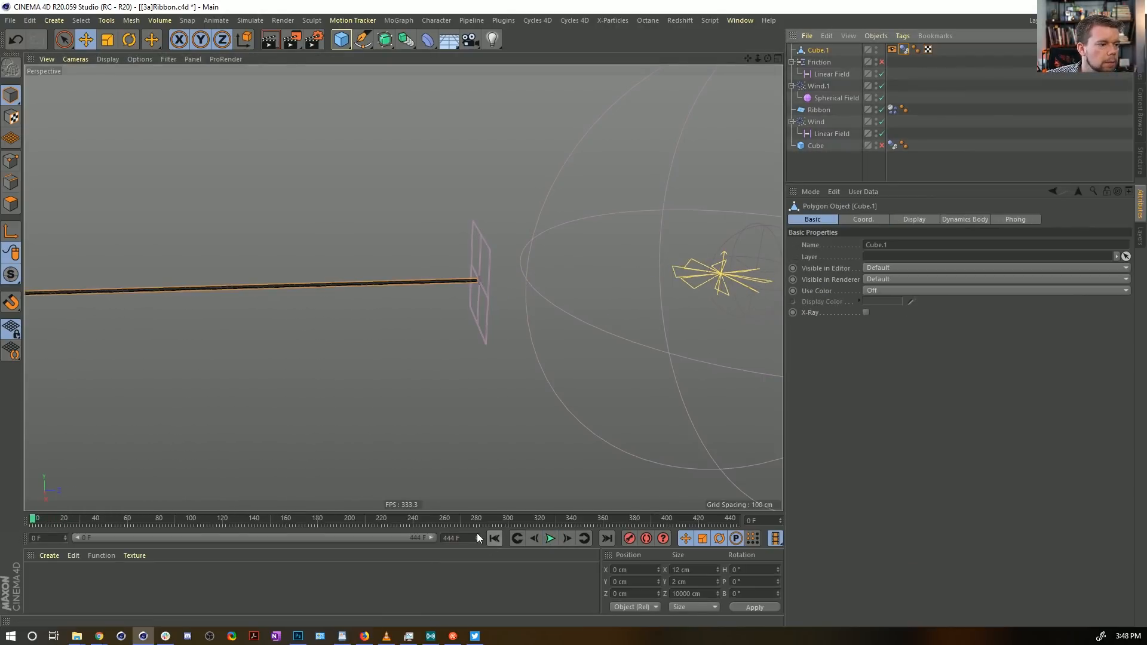
pyautogui.click(18, 206)
pyautogui.click(718, 580)
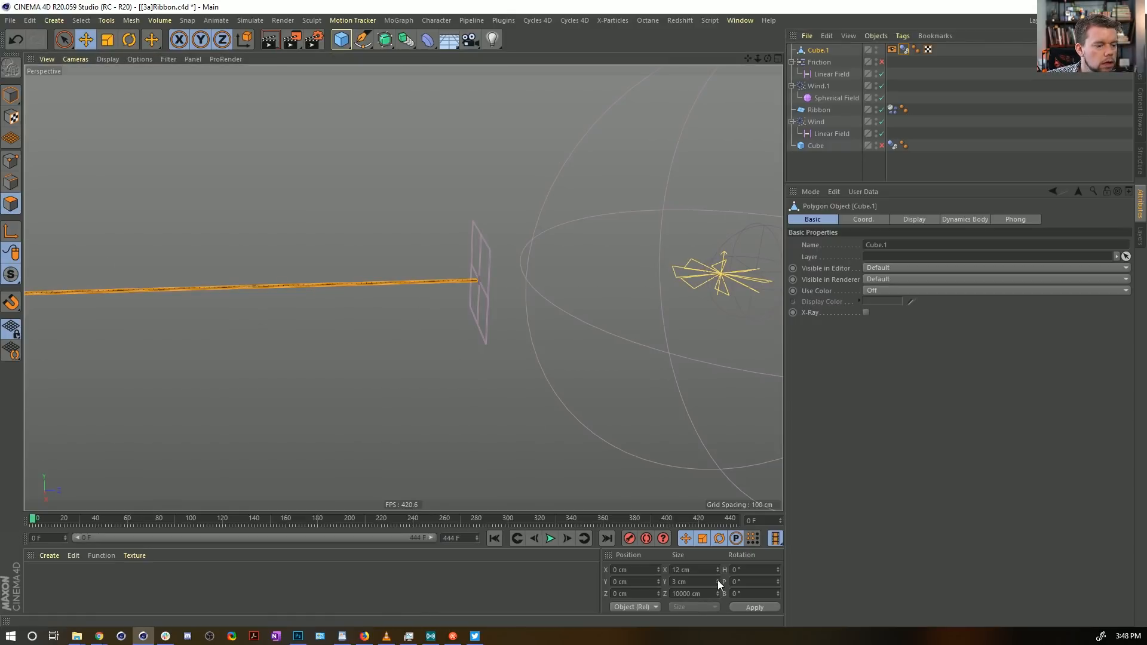
pyautogui.click(764, 608)
# Step: Replay the simulation with the enlarged tube and inspect the ribbon leaving its open end
pyautogui.click(552, 544)
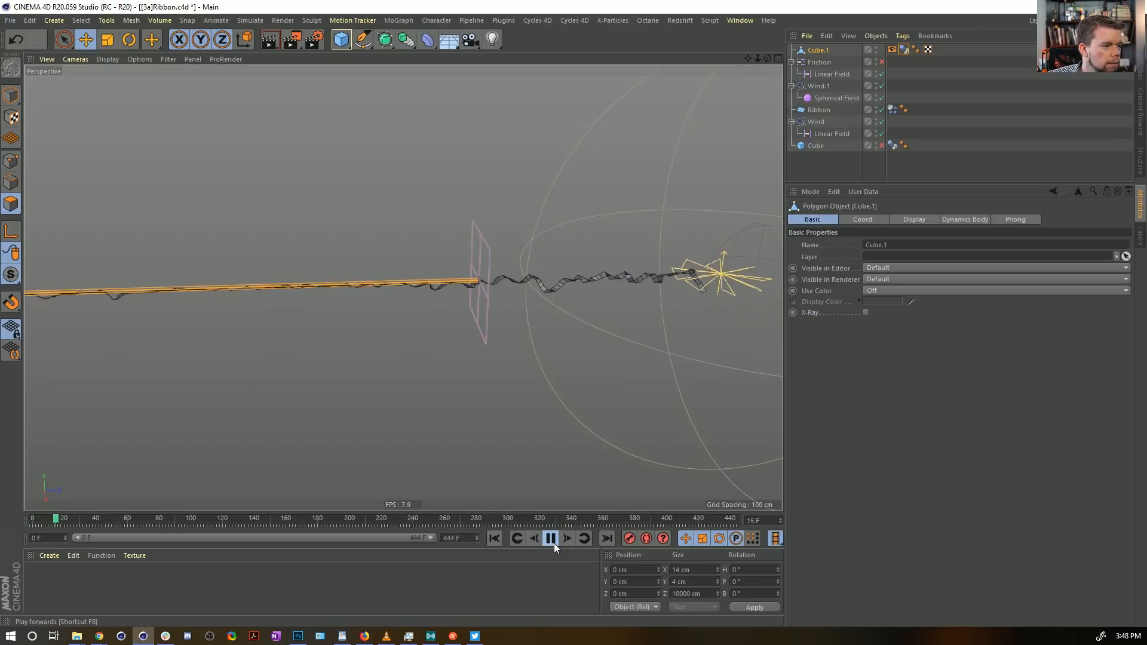
pyautogui.click(551, 539)
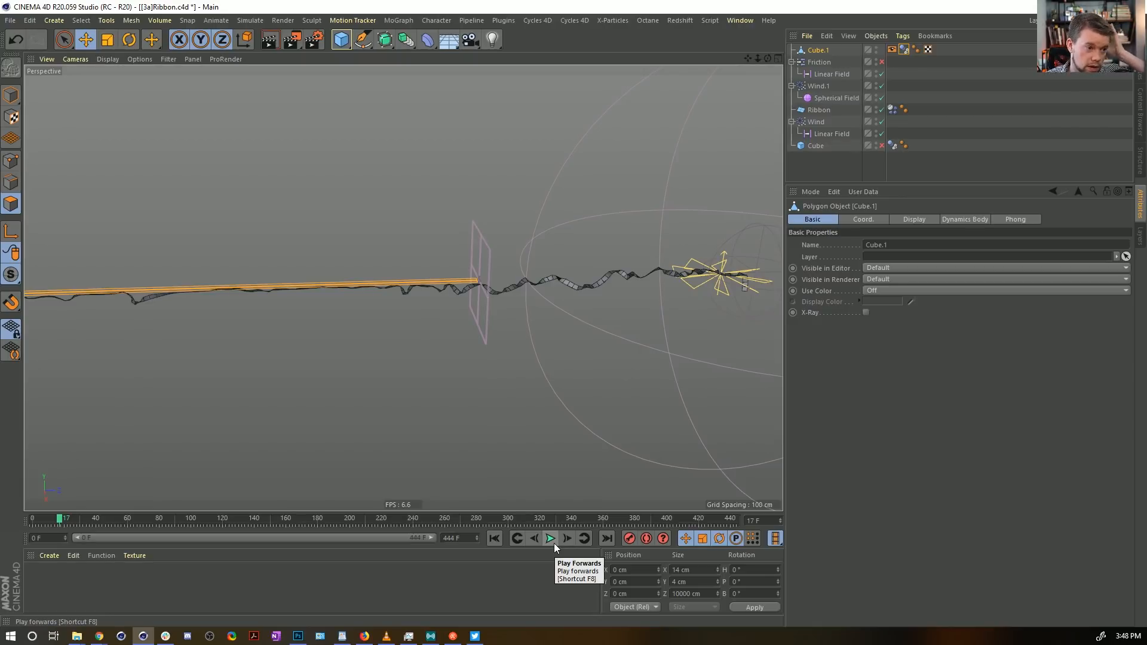
pyautogui.click(827, 178)
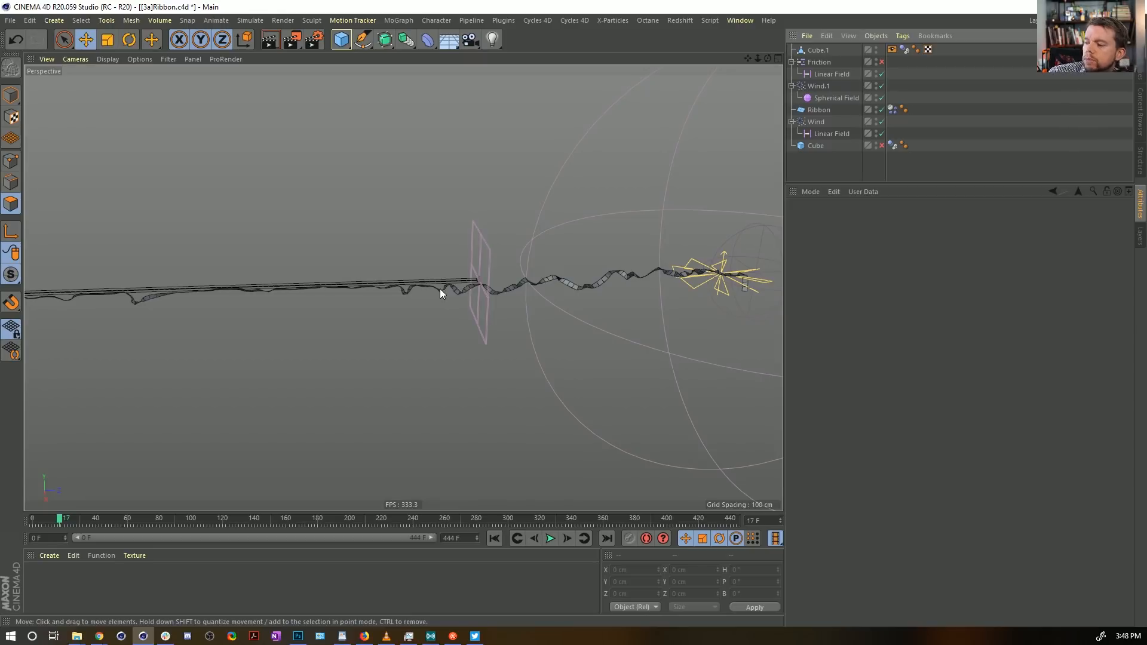
pyautogui.click(517, 538)
pyautogui.click(551, 538)
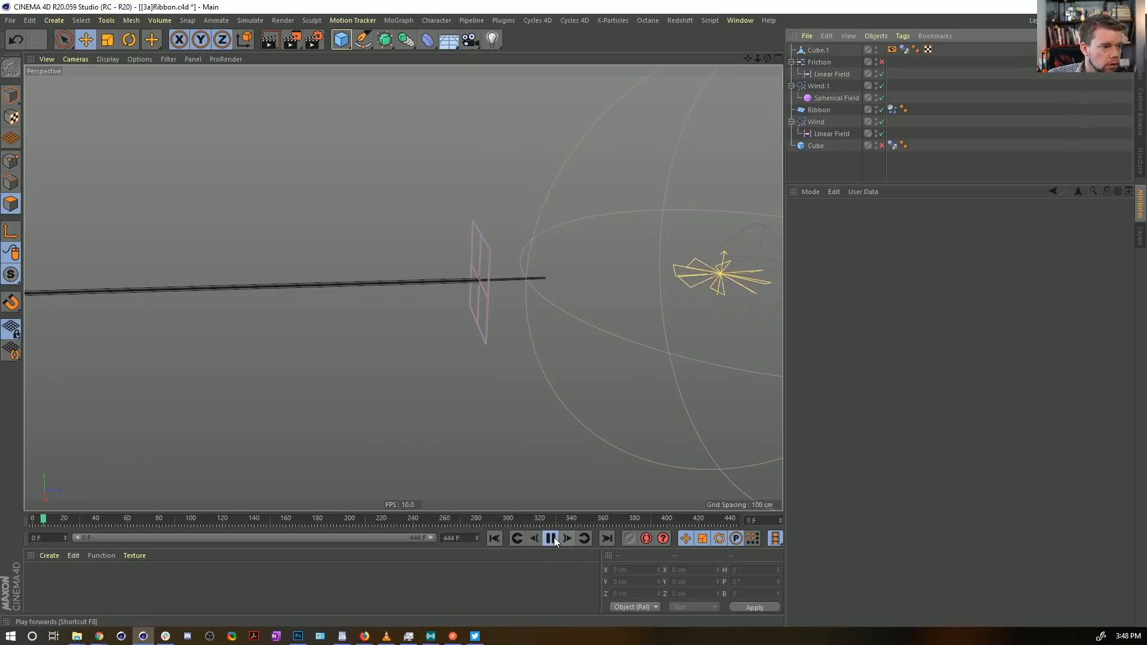
pyautogui.click(551, 539)
pyautogui.keyDown('alt'); pyautogui.moveTo(555, 321); pyautogui.dragTo(521, 275); pyautogui.keyUp('alt')
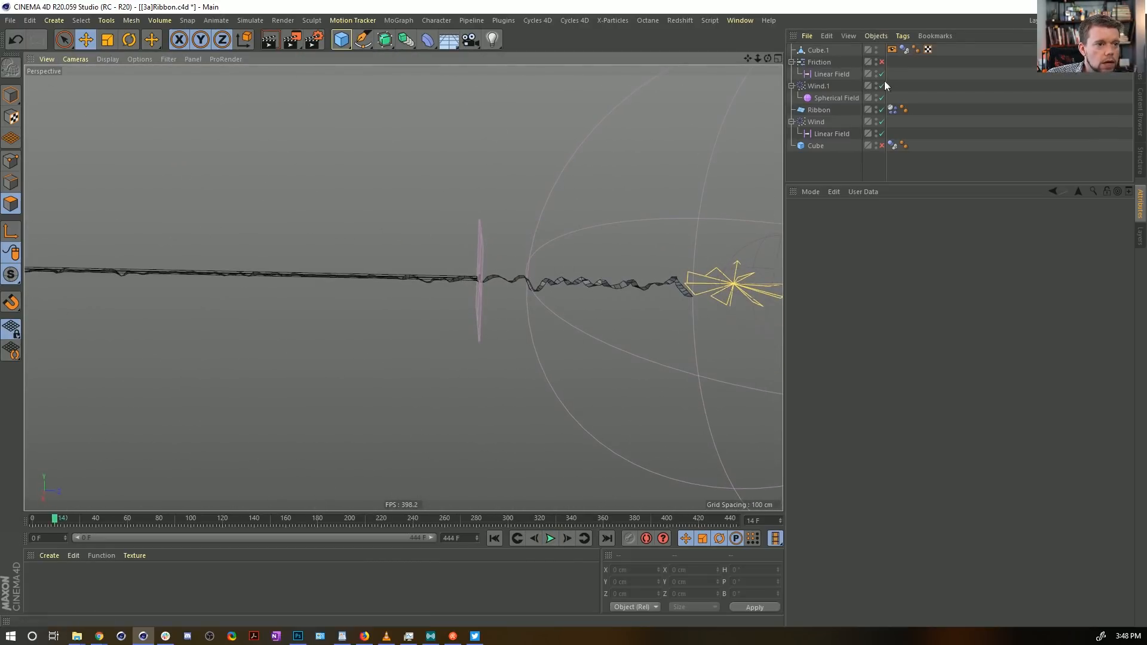
# Step: Disable Wind.1 and its Spherical Field, and play the simulation from the start
pyautogui.moveTo(882, 85); pyautogui.dragTo(883, 101)
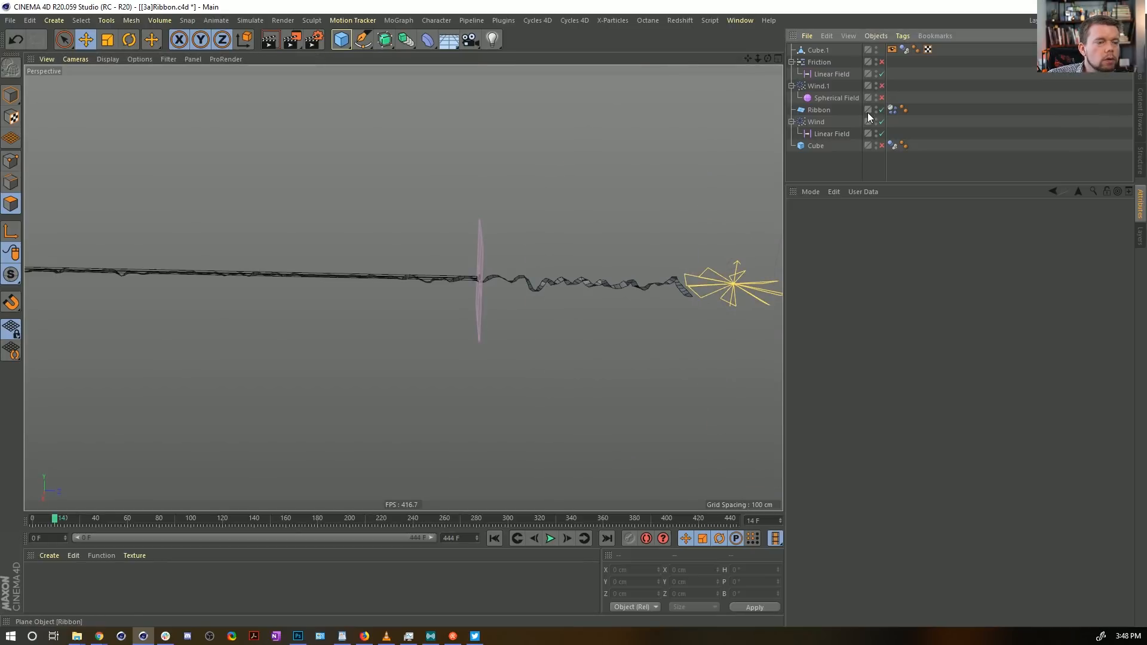
pyautogui.click(494, 538)
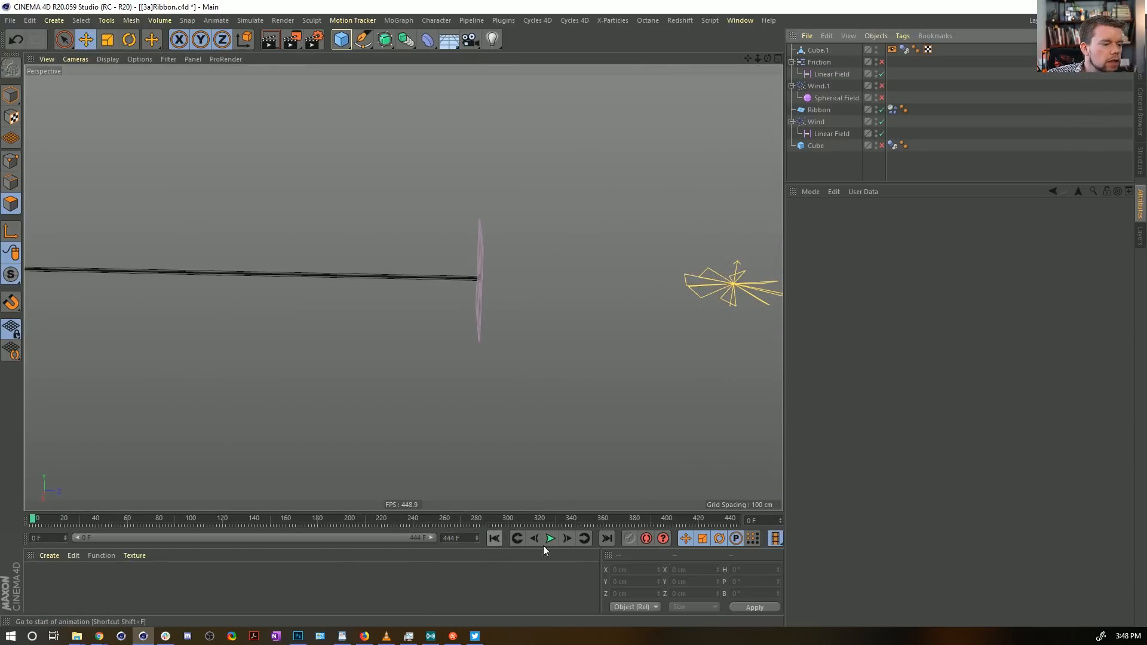
pyautogui.click(550, 538)
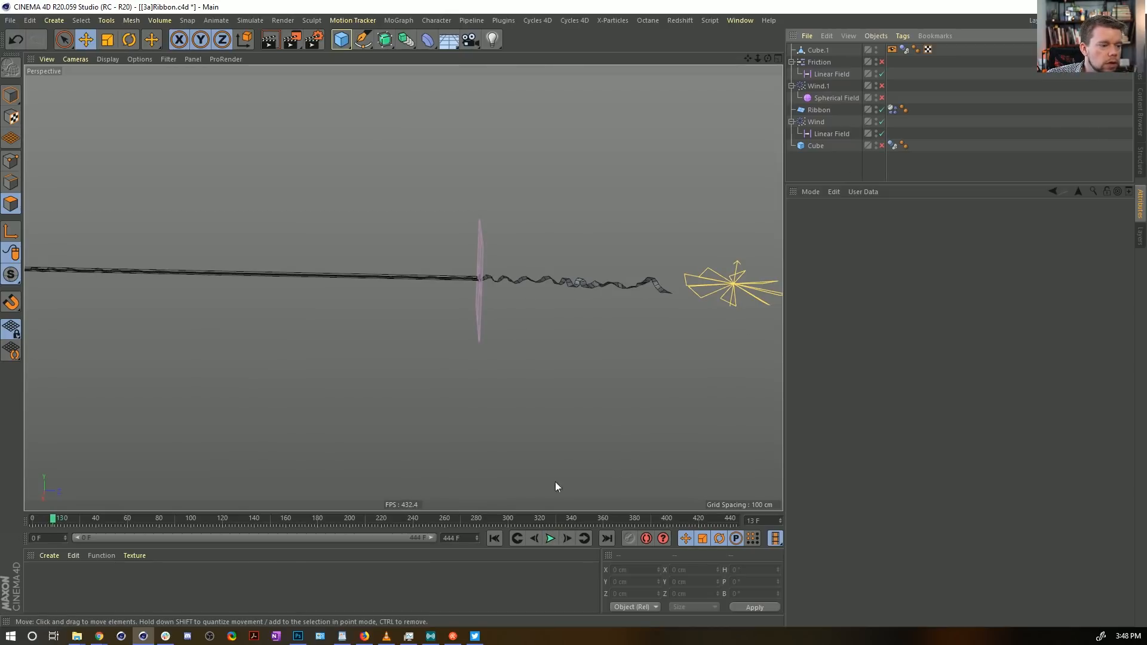
# Step: Return to the first frame and delete Cube.1 from the scene
pyautogui.click(494, 538)
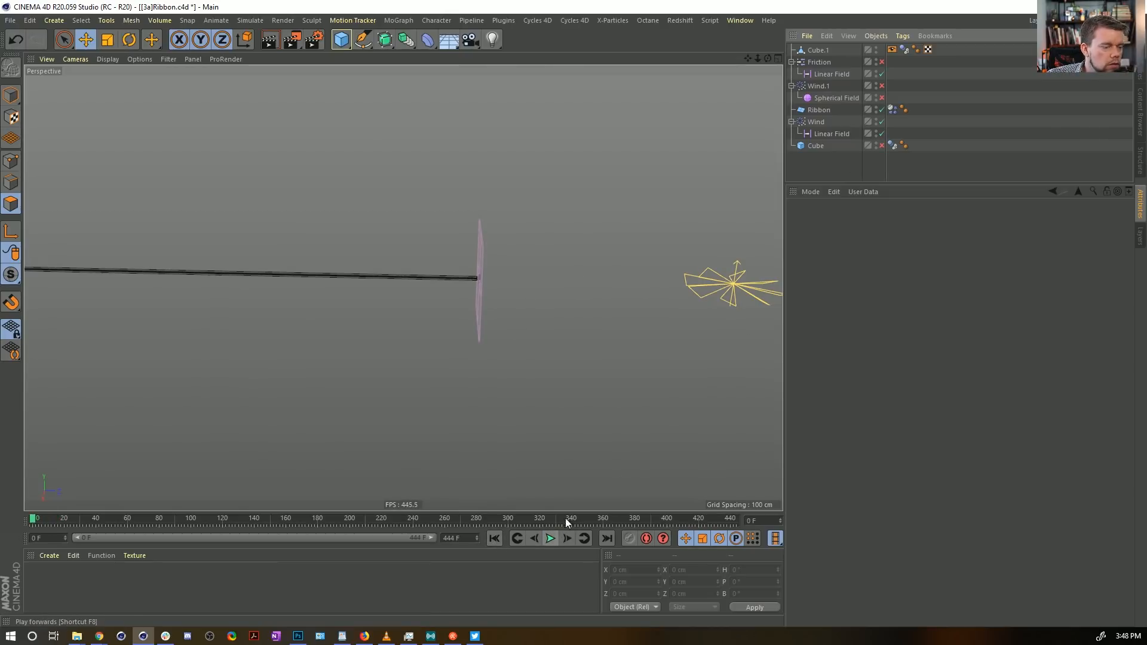
pyautogui.click(818, 50)
pyautogui.press('Delete')
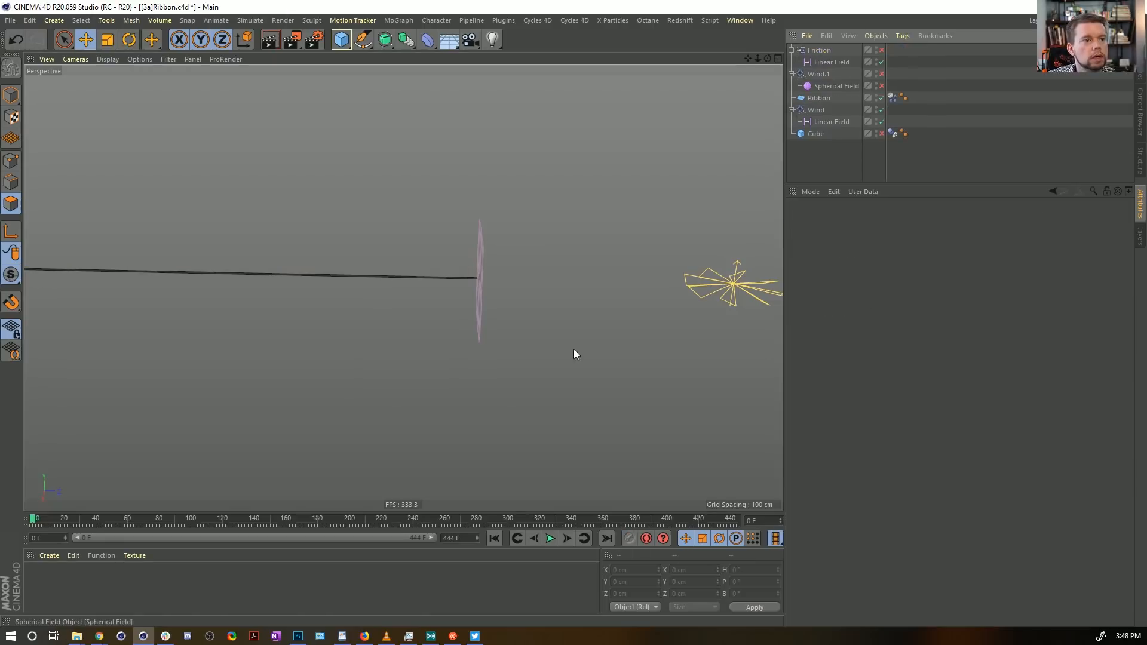
# Step: Play the simulation with Friction and Wind.1 disabled, restarting from the first frame to examine how the ribbon passes the linear field
pyautogui.click(551, 538)
pyautogui.click(550, 538)
pyautogui.scroll(-5, 550, 361)
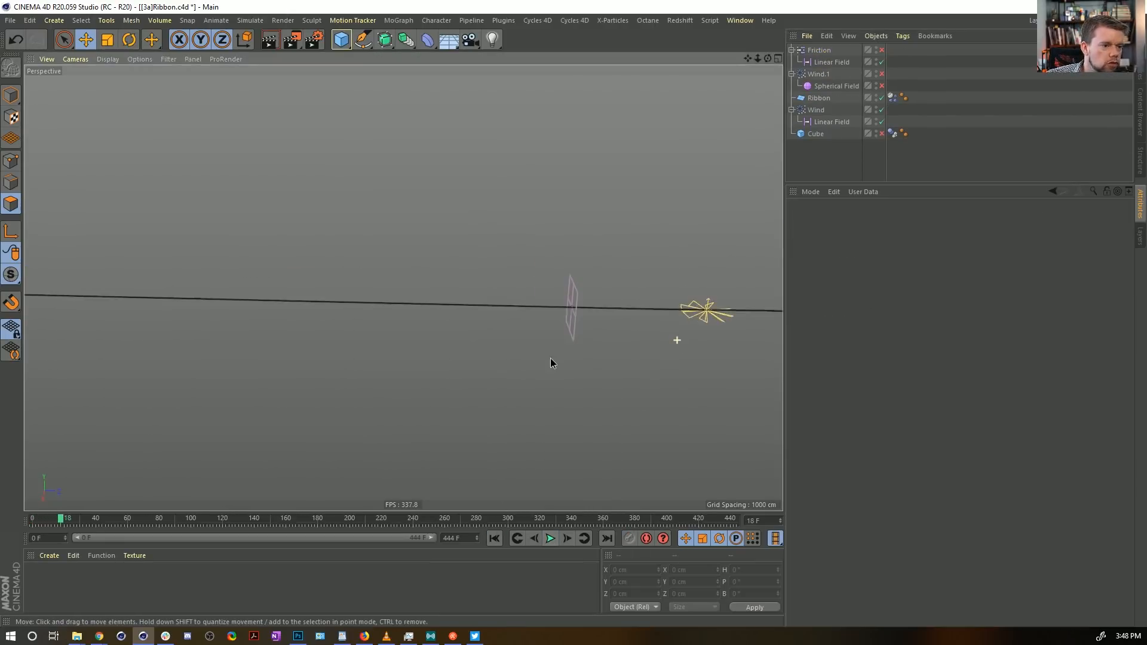
pyautogui.click(551, 539)
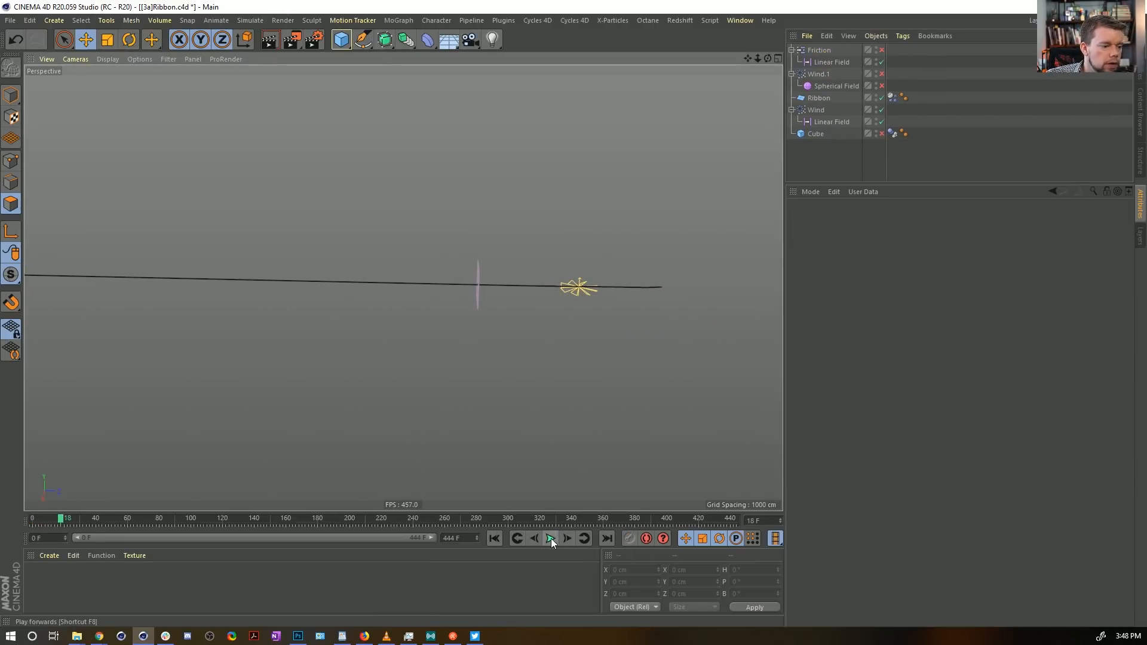
pyautogui.click(551, 538)
pyautogui.scroll(-1, 663, 317)
pyautogui.keyDown('alt'); pyautogui.moveTo(663, 318); pyautogui.dragTo(223, 304, button='middle'); pyautogui.keyUp('alt')
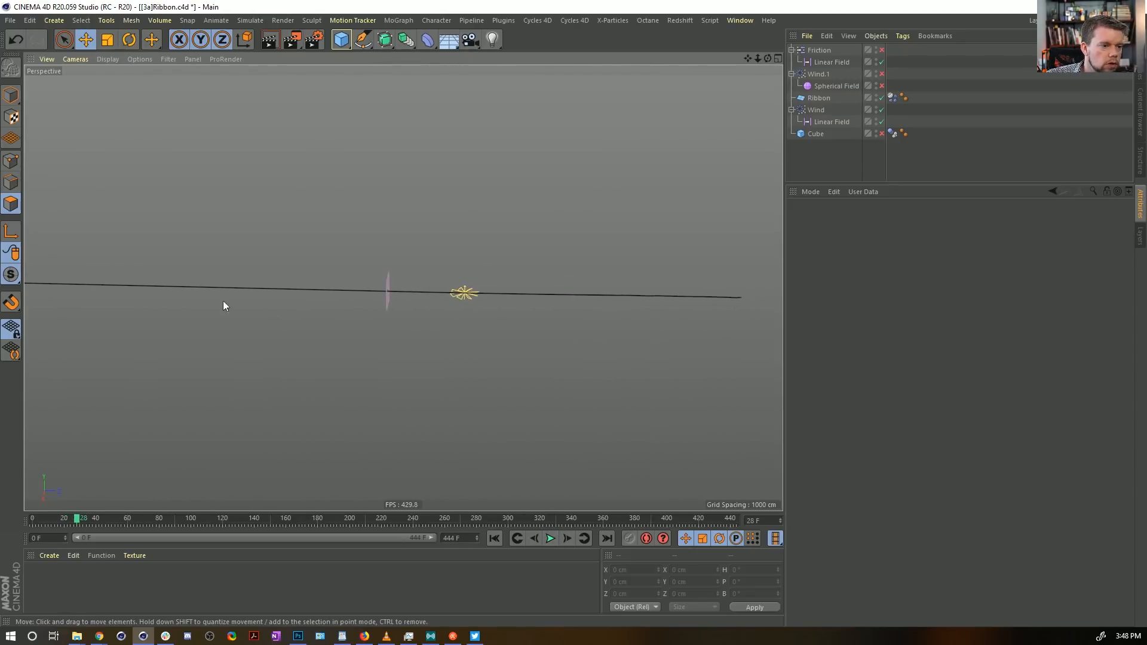
pyautogui.click(549, 539)
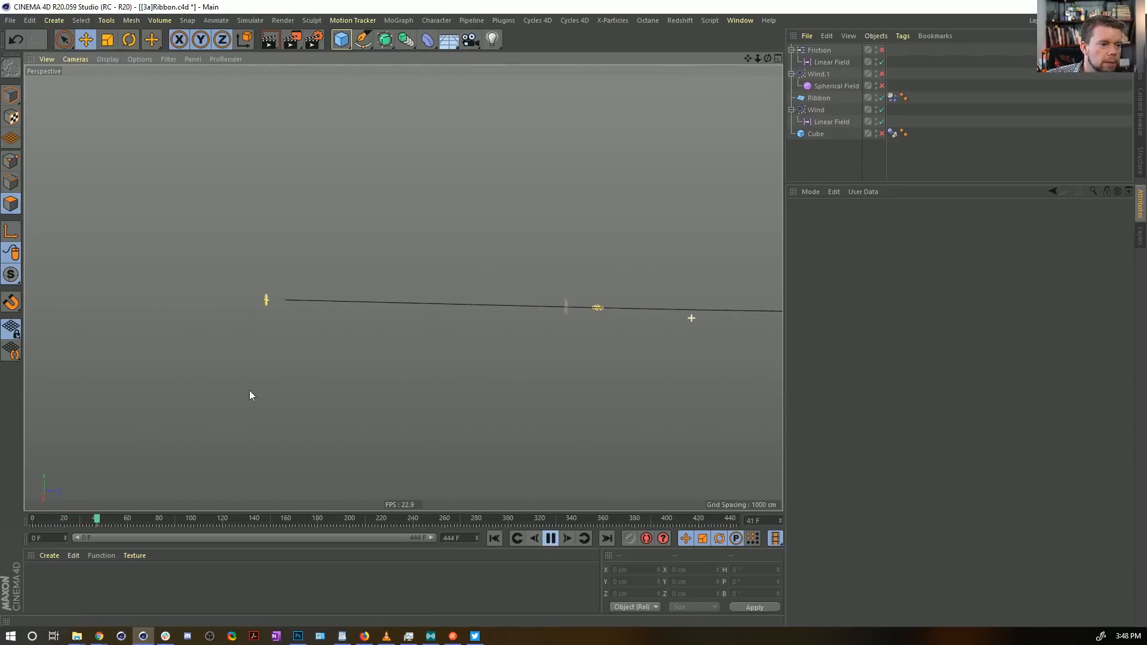
pyautogui.click(494, 538)
pyautogui.click(550, 539)
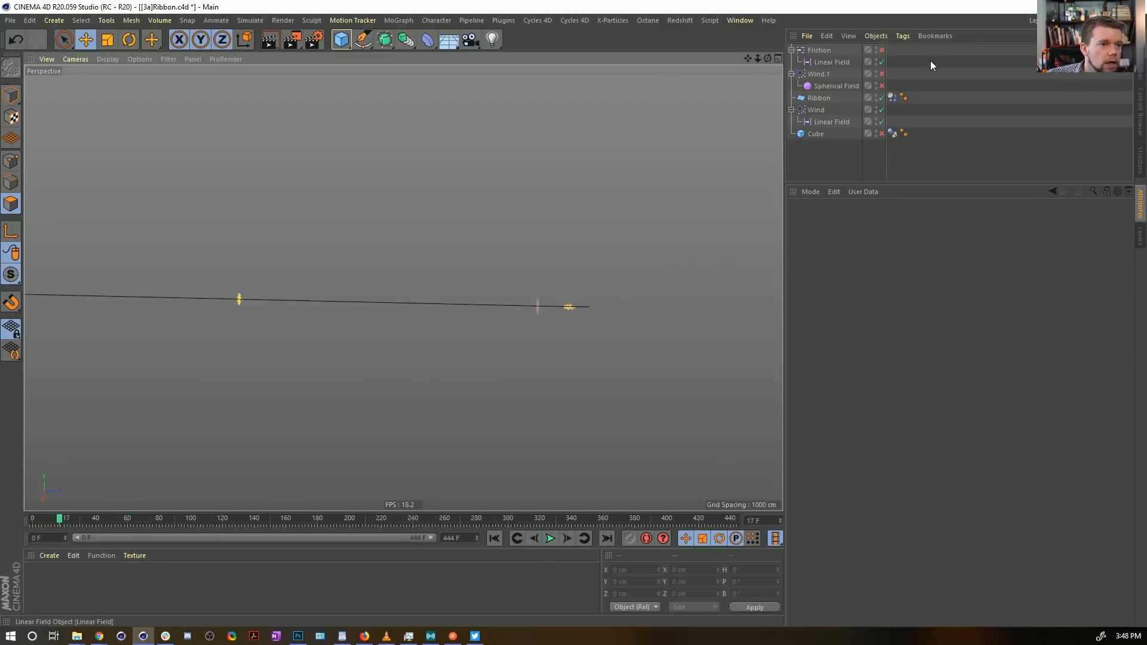
# Step: Enable the Friction object and replay the simulation from the start, inspecting the ribbon past the linear field
pyautogui.click(882, 50)
pyautogui.click(494, 539)
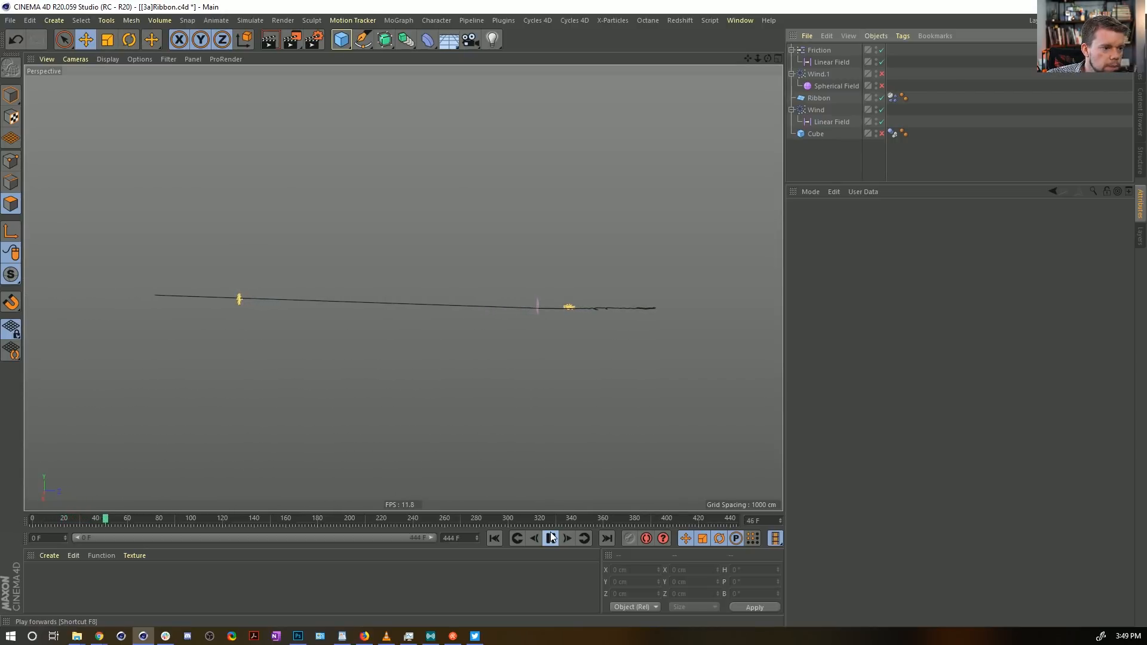
pyautogui.click(550, 538)
pyautogui.scroll(8, 763, 285)
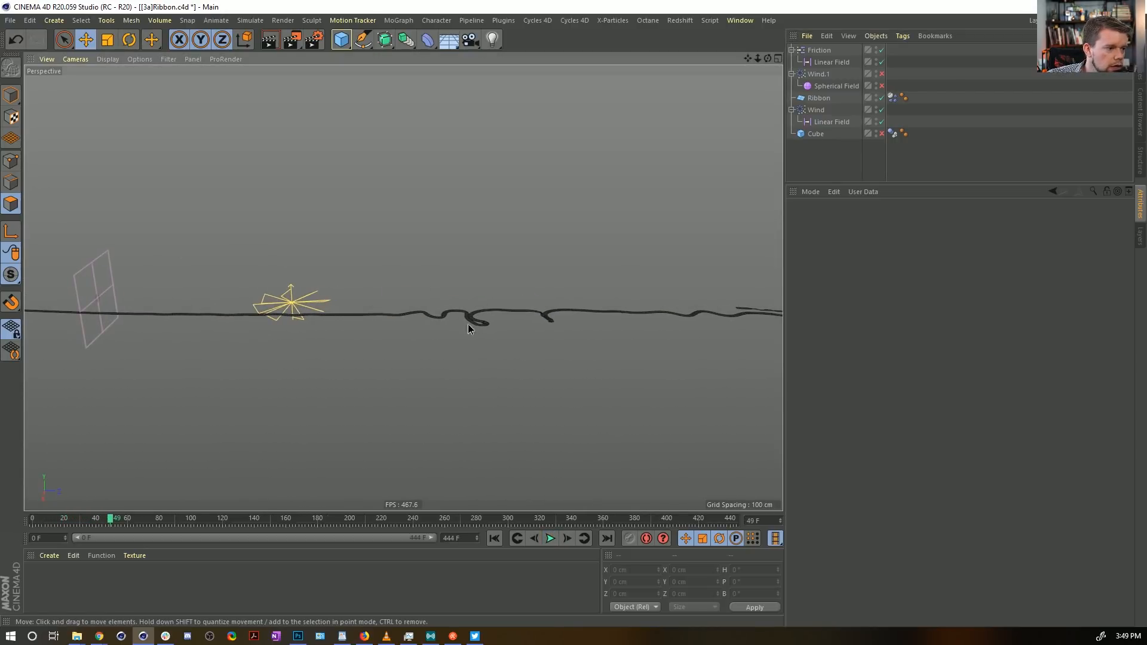
pyautogui.keyDown('alt'); pyautogui.moveTo(468, 329); pyautogui.dragTo(592, 397); pyautogui.keyUp('alt')
pyautogui.scroll(-3, 458, 311)
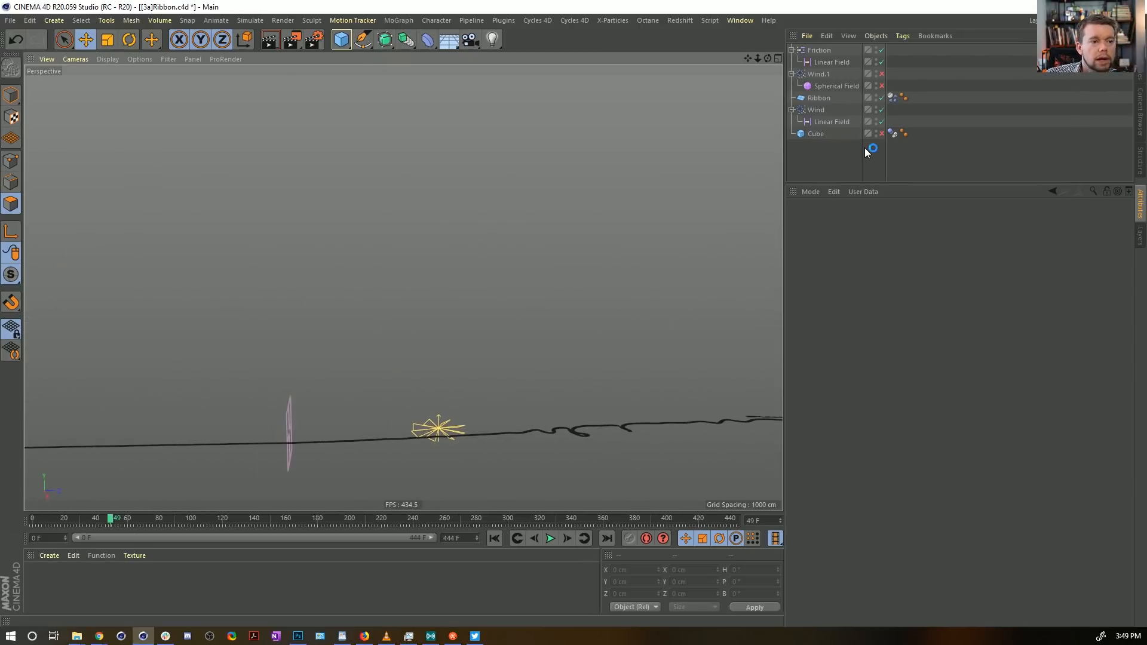
# Step: Set the aerodynamic Drag of the Ribbon's Dynamics Body tag to 0% and restart the simulation
pyautogui.click(843, 122)
pyautogui.click(816, 110)
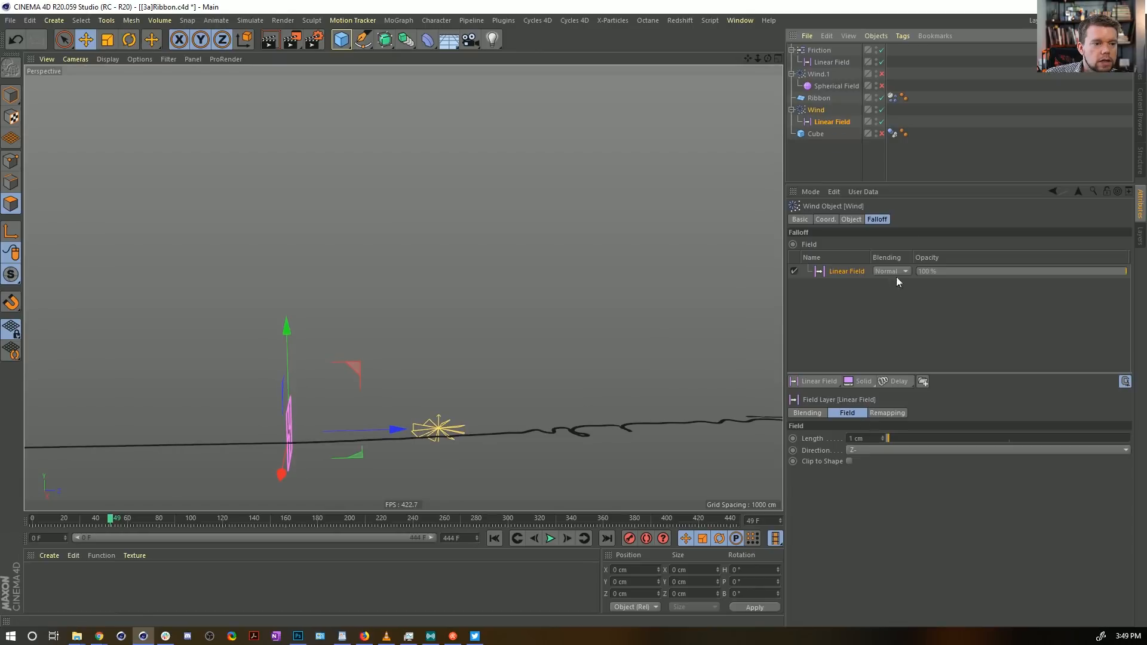
pyautogui.click(892, 98)
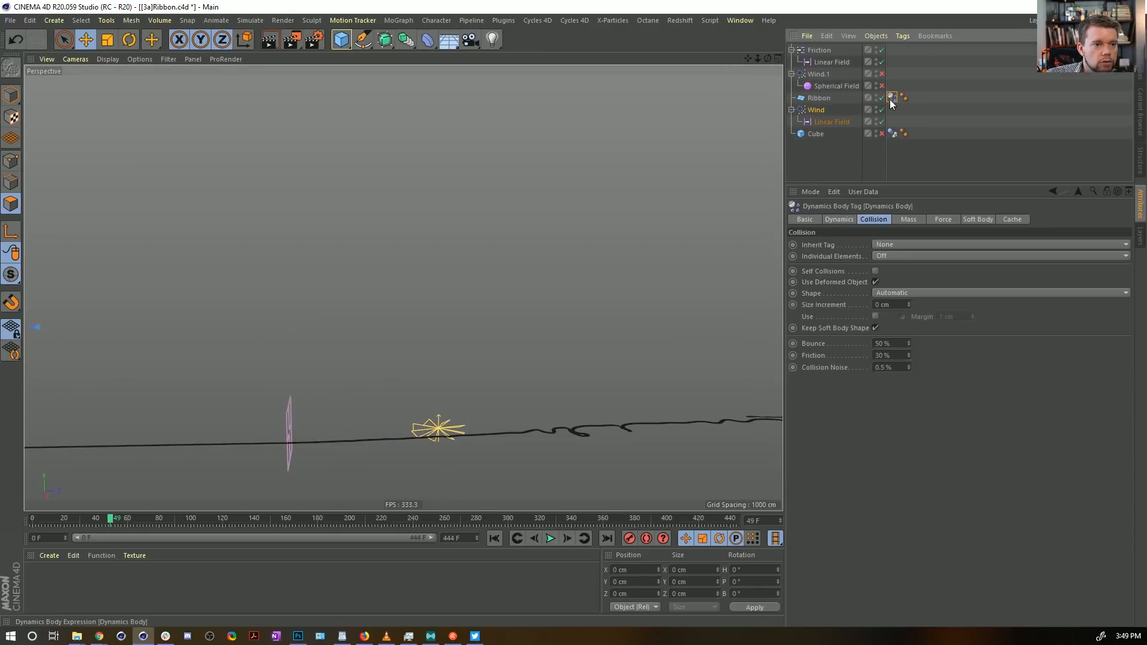
pyautogui.click(942, 220)
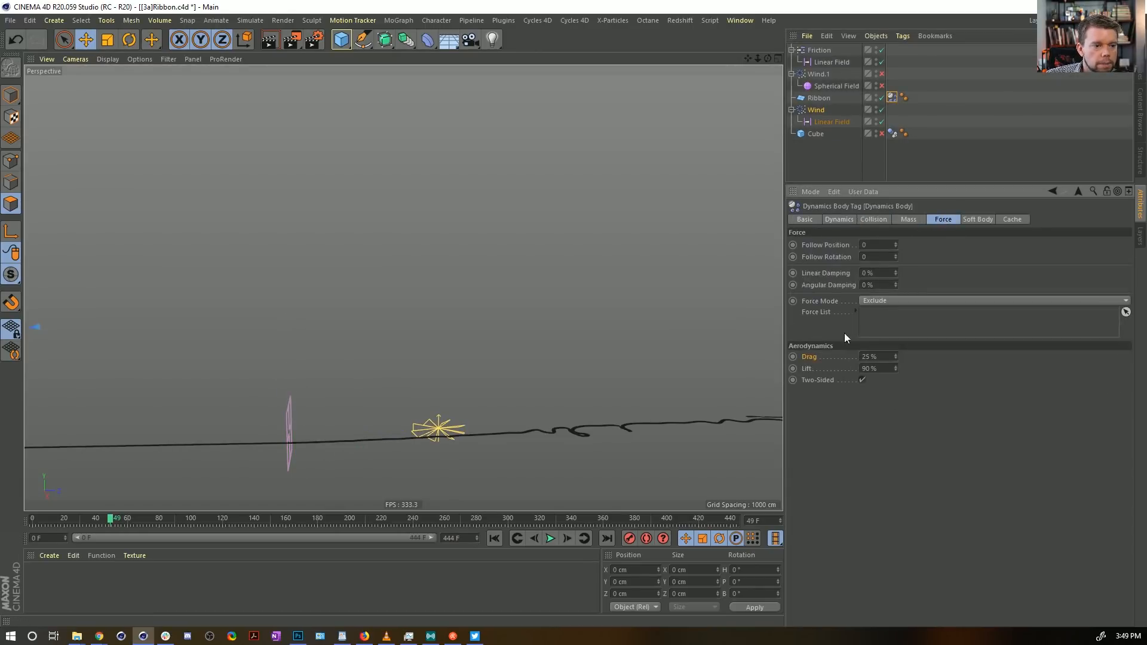
pyautogui.moveTo(871, 357); pyautogui.dragTo(837, 361)
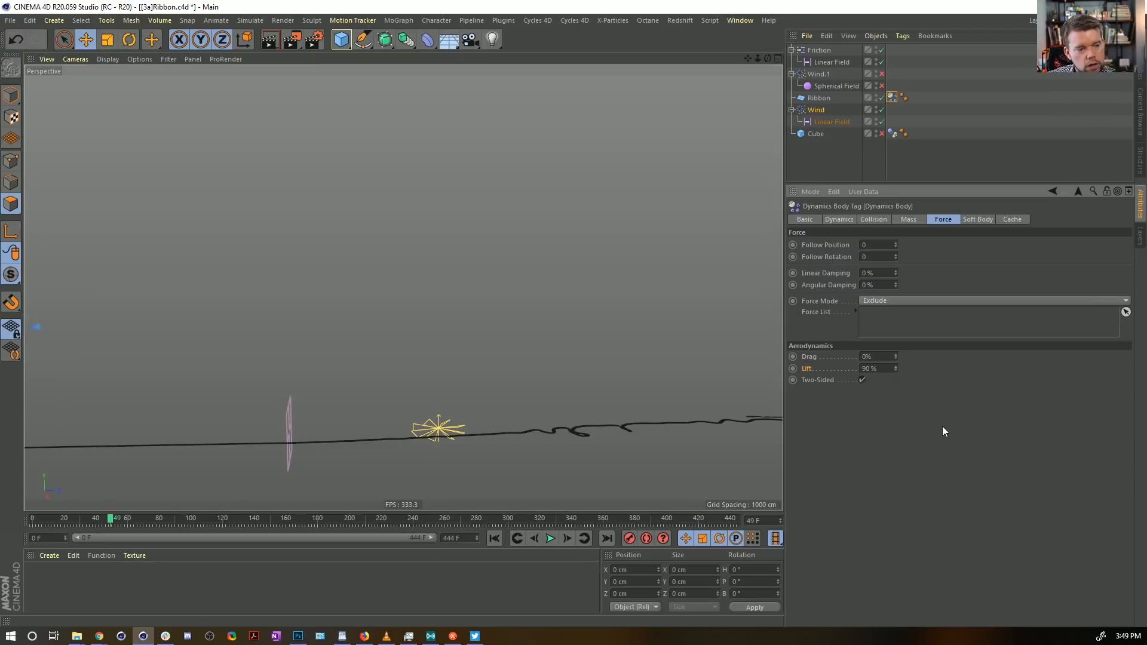
pyautogui.click(491, 537)
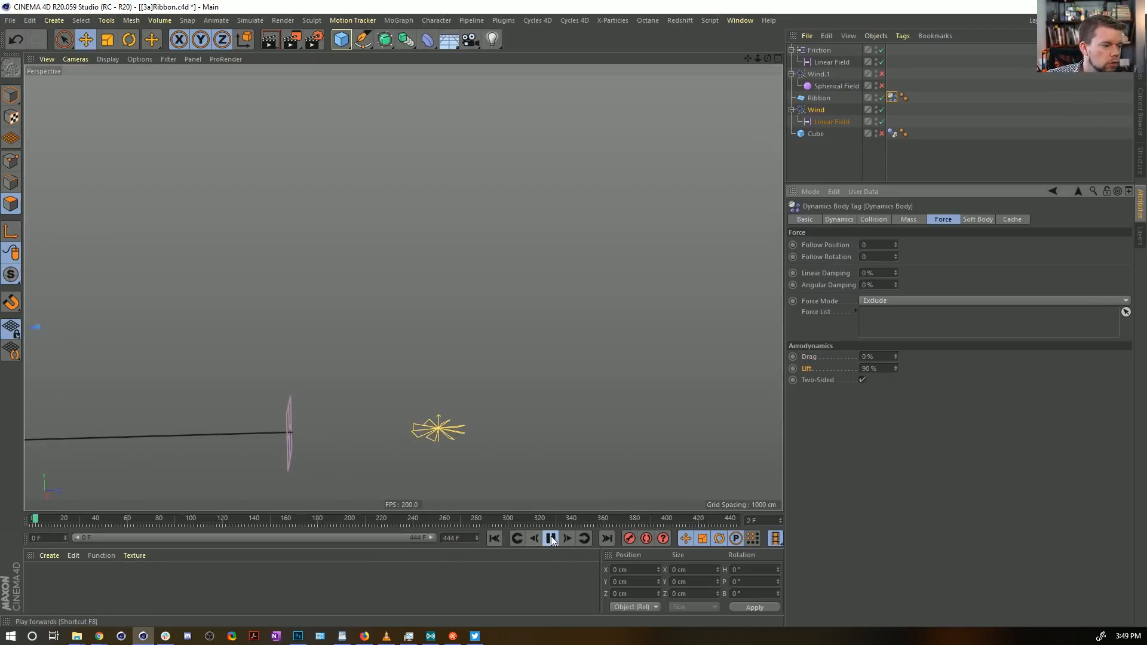
pyautogui.click(551, 539)
# Step: Enable Wind.1 and its Spherical Field, and play the simulation from the start
pyautogui.click(881, 73)
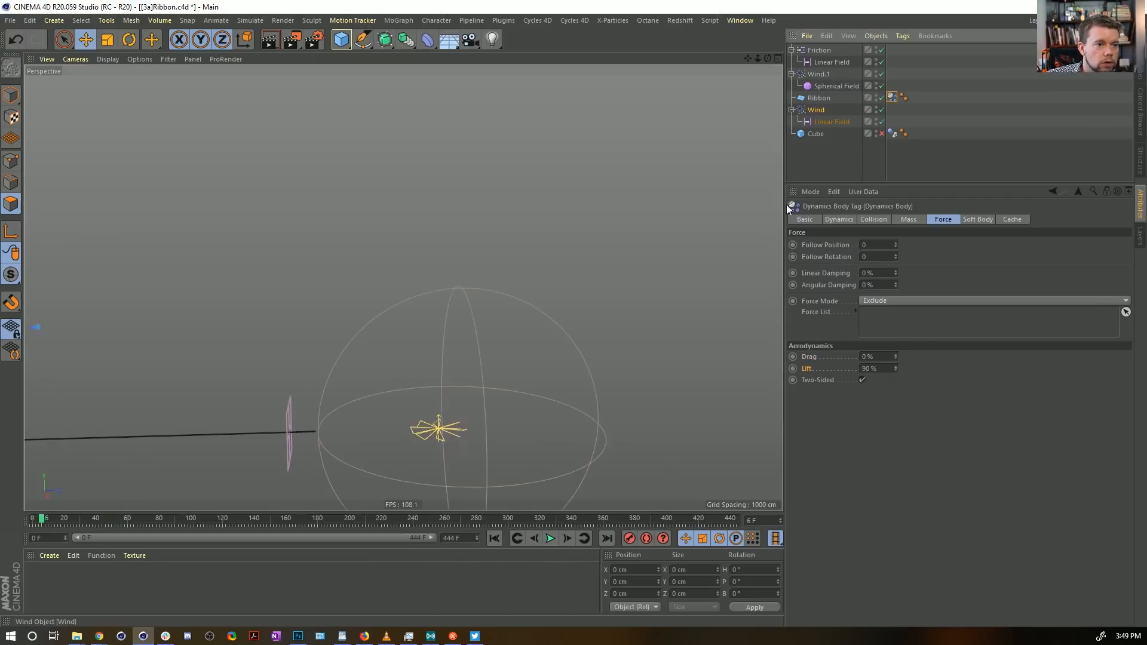
pyautogui.click(494, 538)
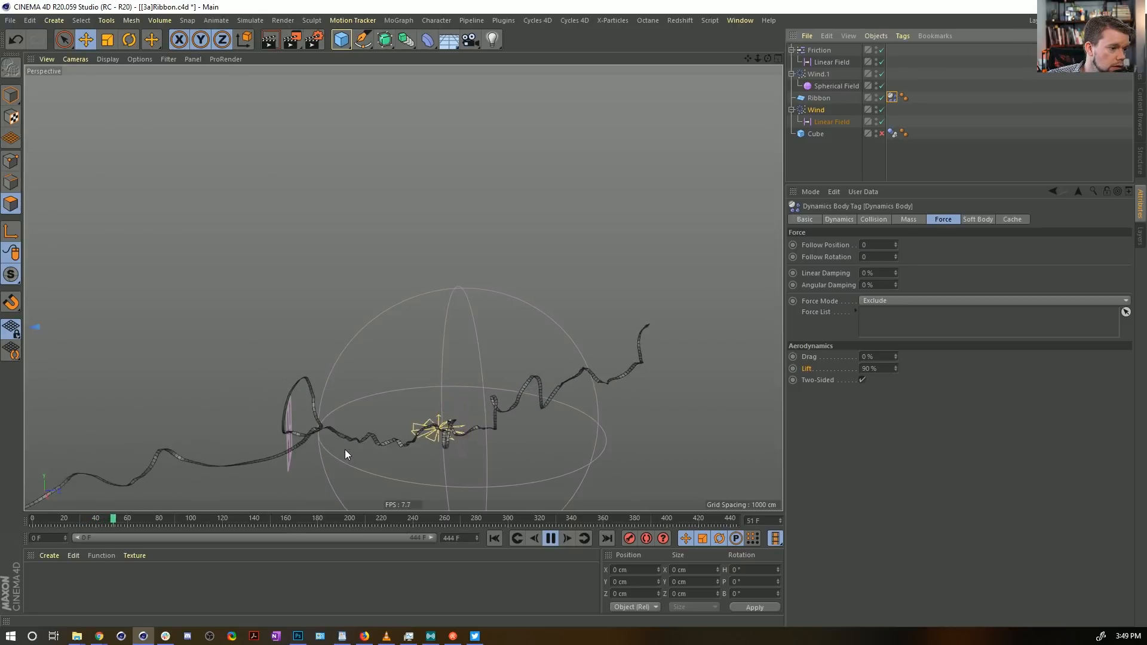
pyautogui.click(550, 539)
# Step: Examine the ribbon's path relative to the Wind object from above while replaying the simulation from the start
pyautogui.keyDown('alt'); pyautogui.moveTo(334, 478); pyautogui.dragTo(554, 393); pyautogui.keyUp('alt')
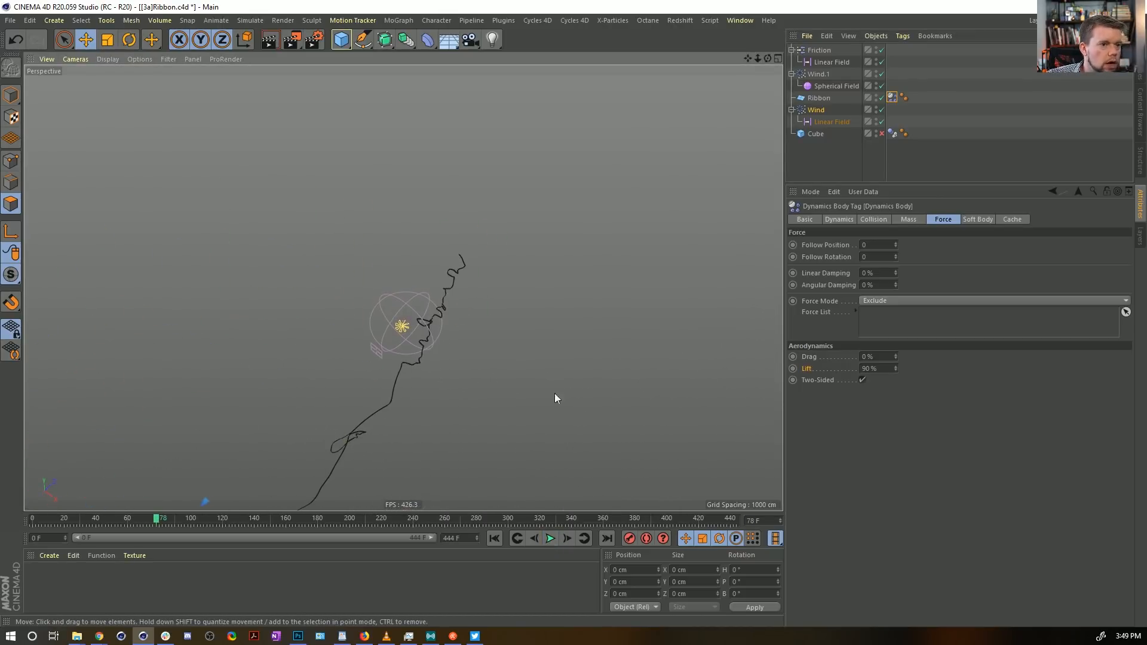
pyautogui.click(816, 110)
pyautogui.keyDown('alt'); pyautogui.moveTo(486, 336); pyautogui.dragTo(576, 362); pyautogui.keyUp('alt')
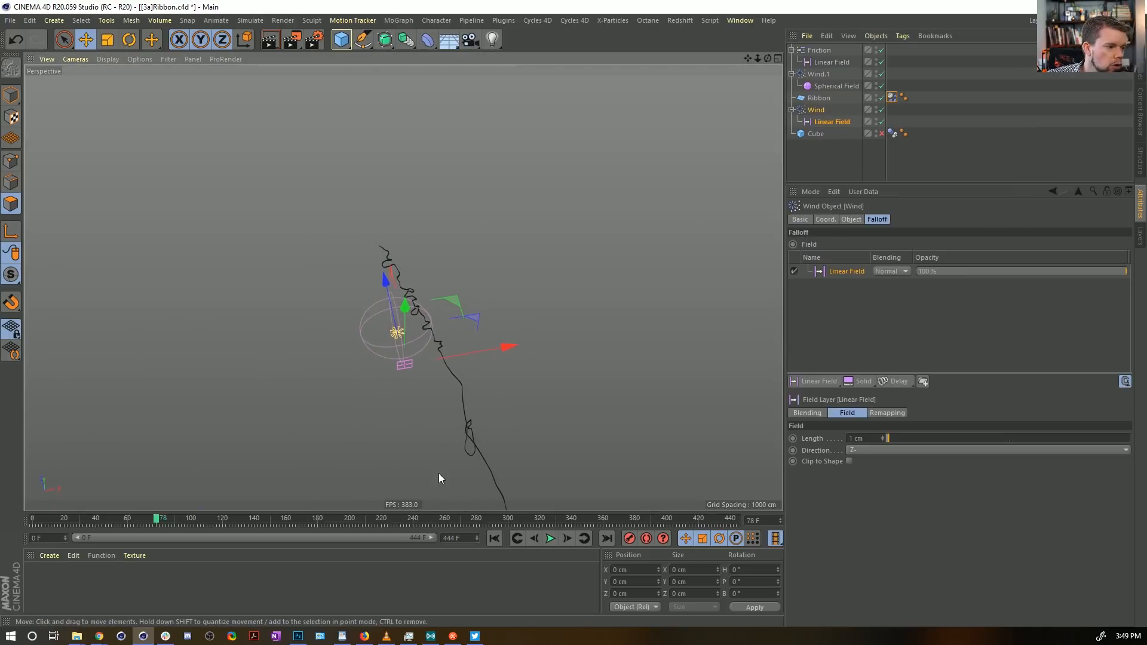
pyautogui.keyDown('alt'); pyautogui.moveTo(403, 302); pyautogui.dragTo(437, 347); pyautogui.keyUp('alt')
pyautogui.click(519, 538)
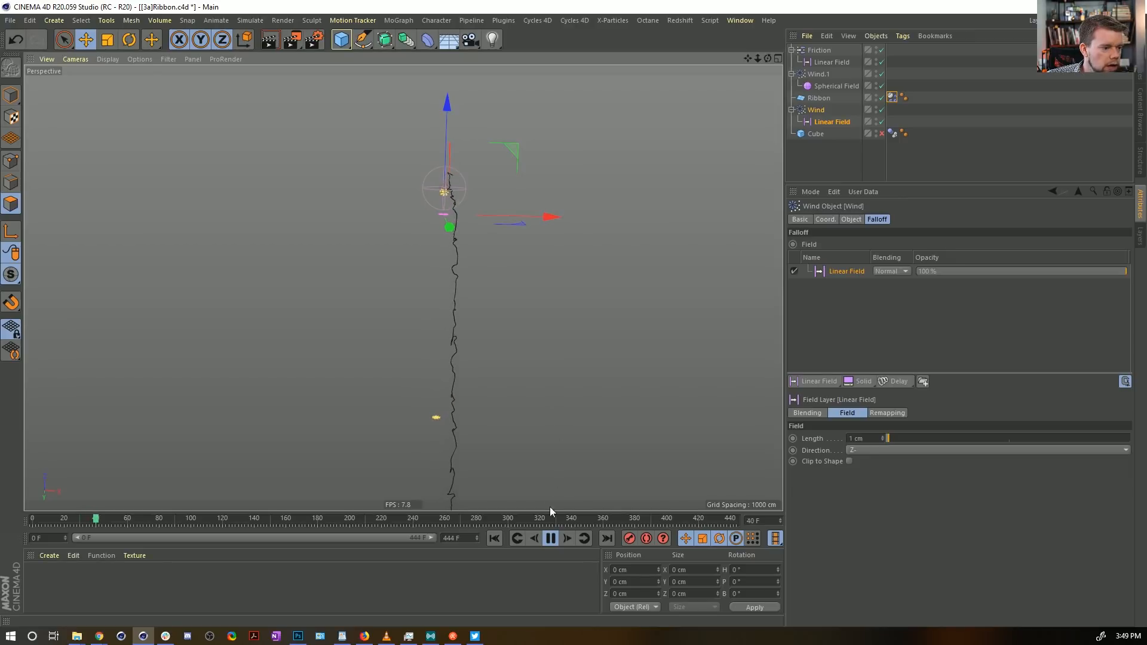
pyautogui.click(551, 539)
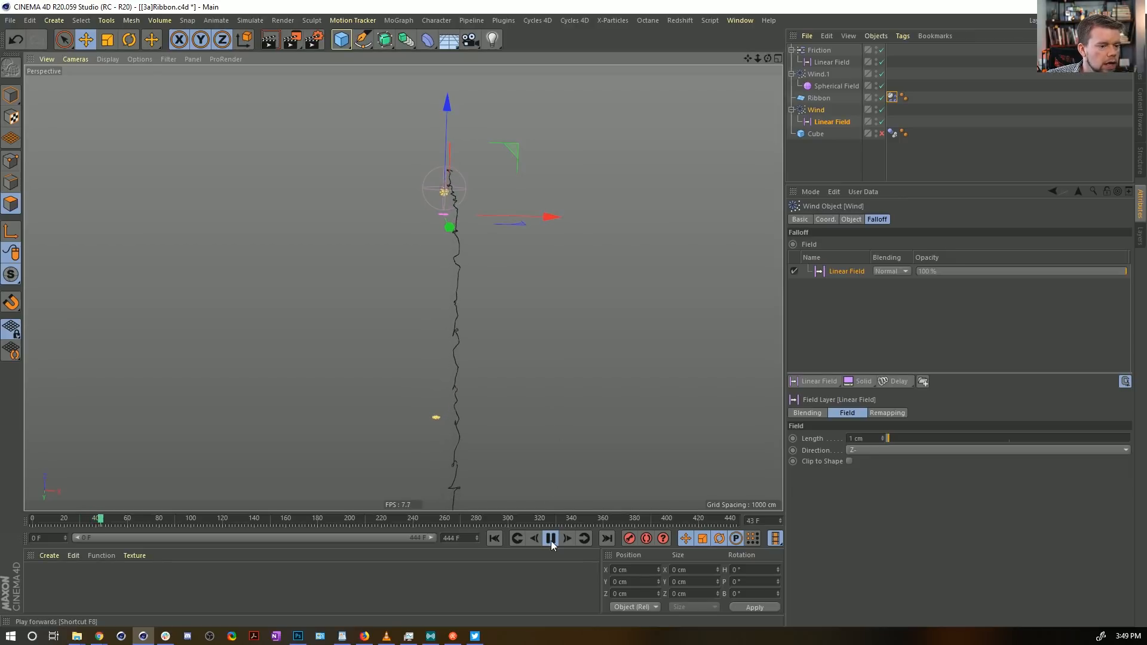
# Step: Set the aerodynamic Lift of the Ribbon's Dynamics Body tag to 0% and play the simulation from the start
pyautogui.click(892, 98)
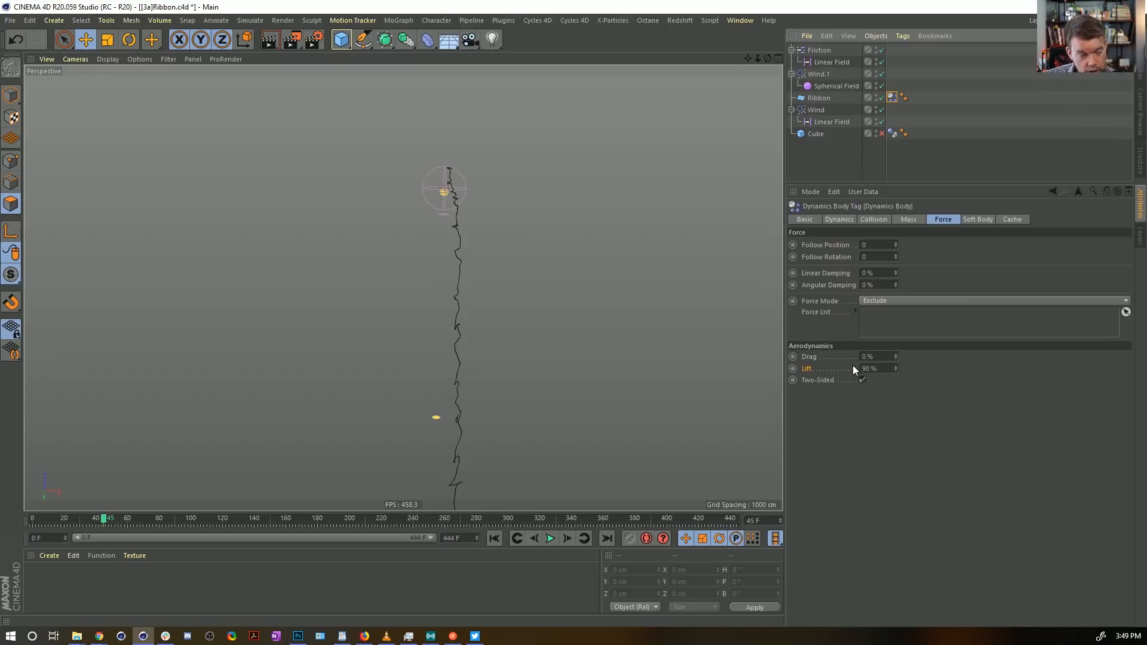
pyautogui.click(874, 369)
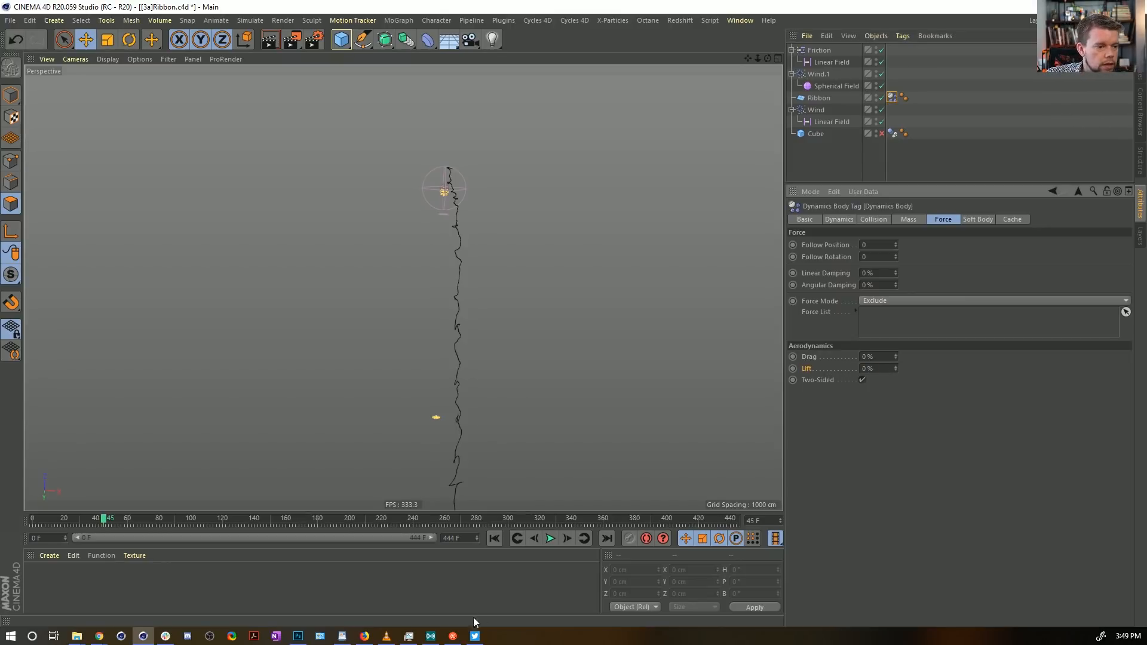
pyautogui.click(550, 538)
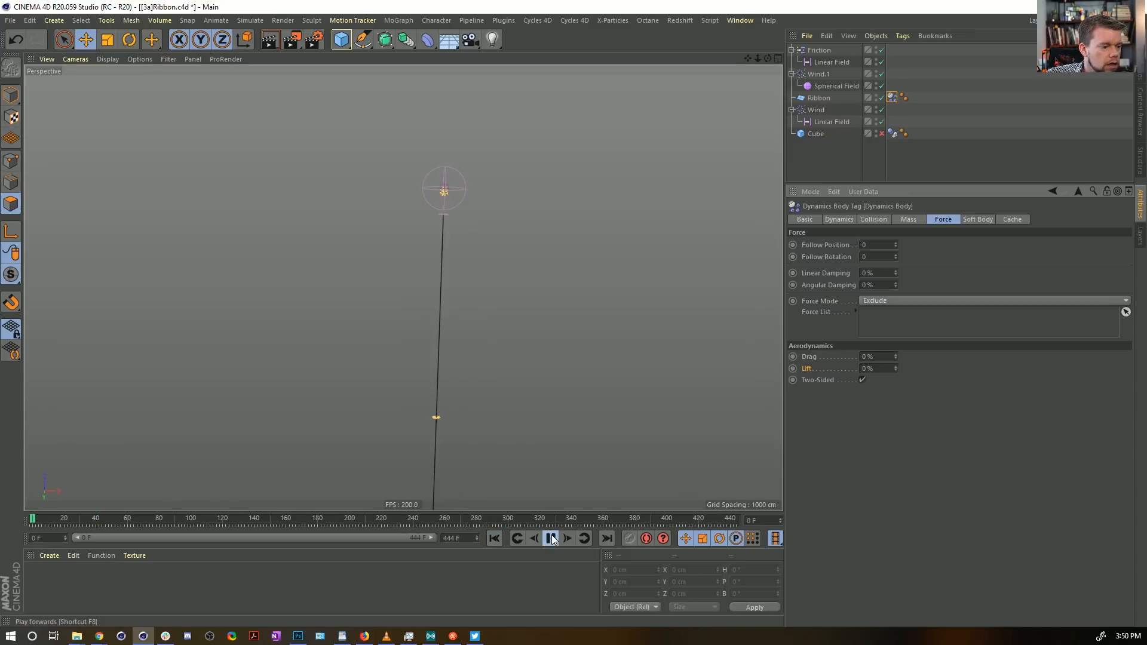
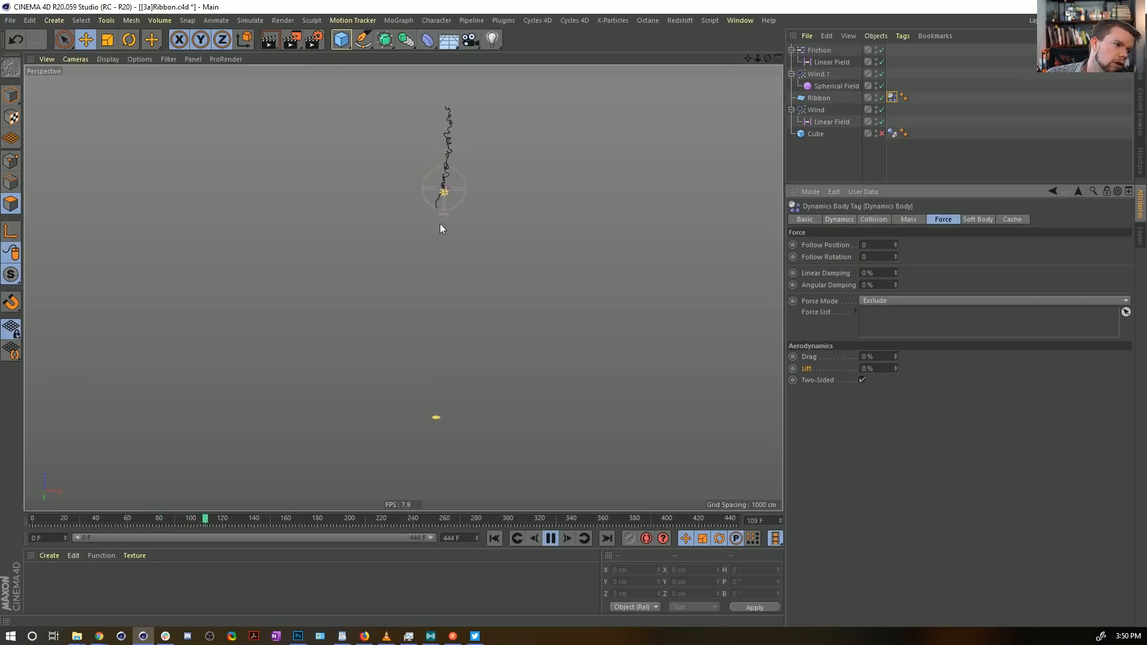
# Step: Inspect the ribbon moving through the spherical field from the side, replaying the simulation once from the start
pyautogui.keyDown('alt'); pyautogui.moveTo(400, 219); pyautogui.dragTo(494, 213); pyautogui.keyUp('alt')
pyautogui.keyDown('alt'); pyautogui.moveTo(495, 211); pyautogui.dragTo(718, 181, button='right'); pyautogui.keyUp('alt')
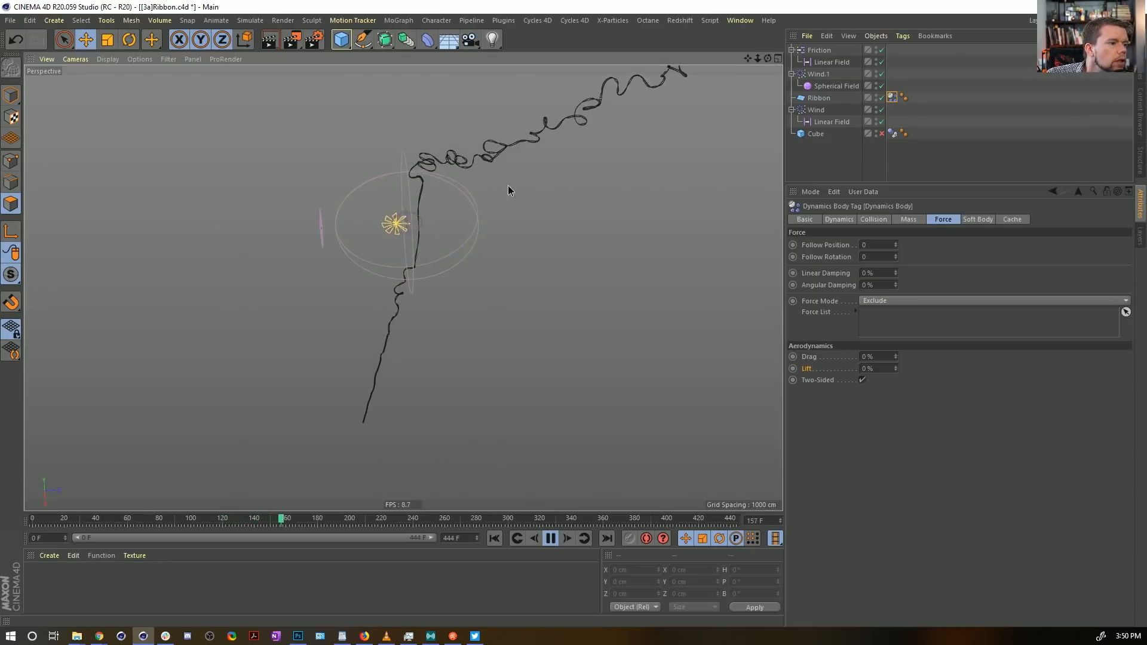
pyautogui.keyDown('alt'); pyautogui.moveTo(508, 185); pyautogui.dragTo(401, 321); pyautogui.keyUp('alt')
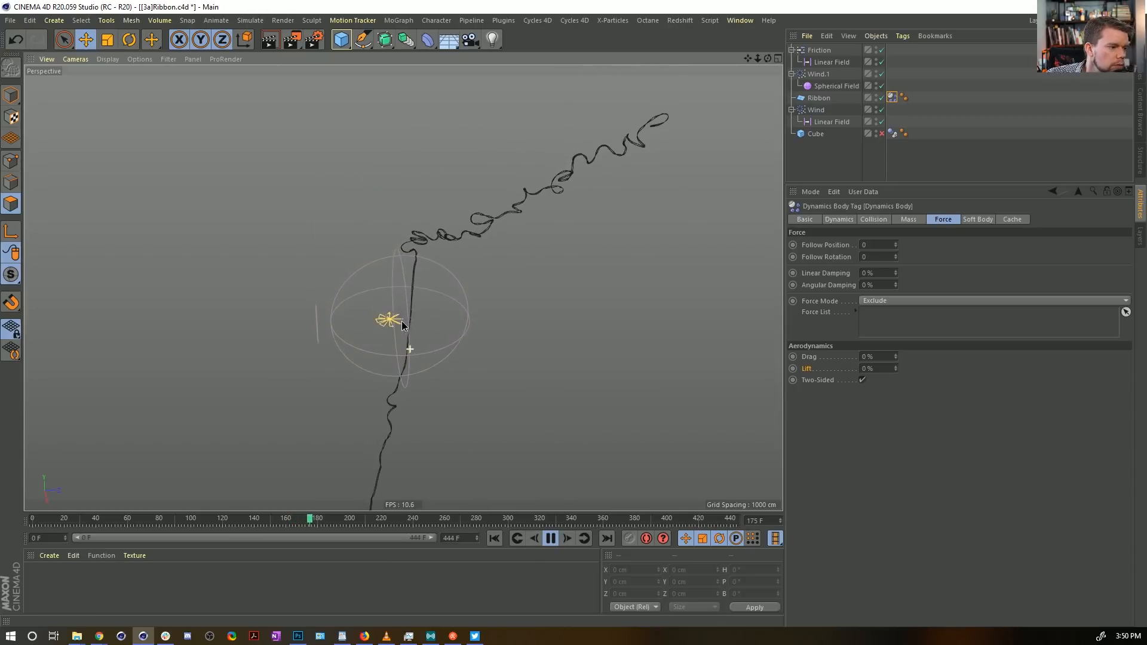
pyautogui.click(496, 539)
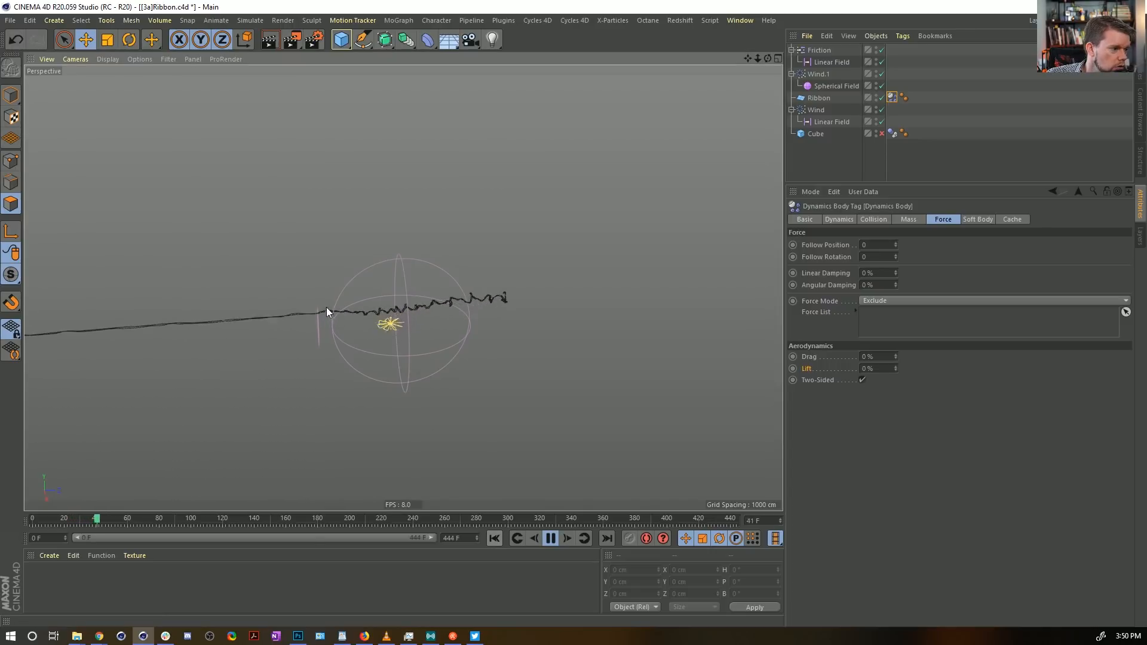
pyautogui.click(546, 539)
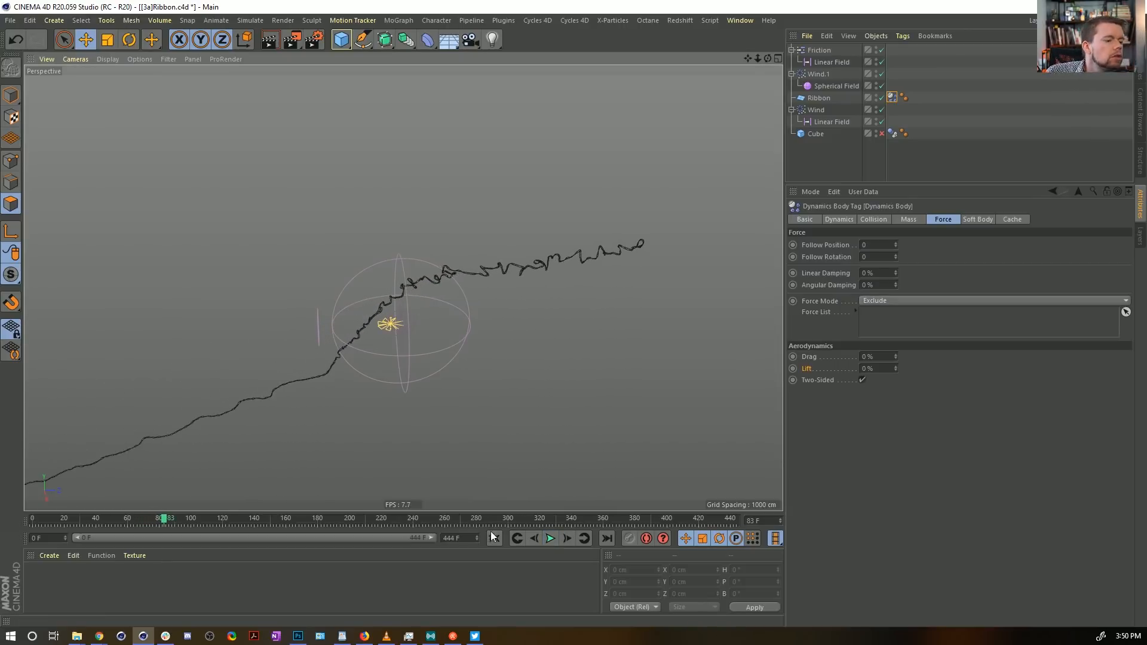
# Step: Return to the first frame and save the scene as a new version named [3b]Ribbon.c4d
pyautogui.click(493, 538)
pyautogui.hotkey('ctrl', 'shift', 's')
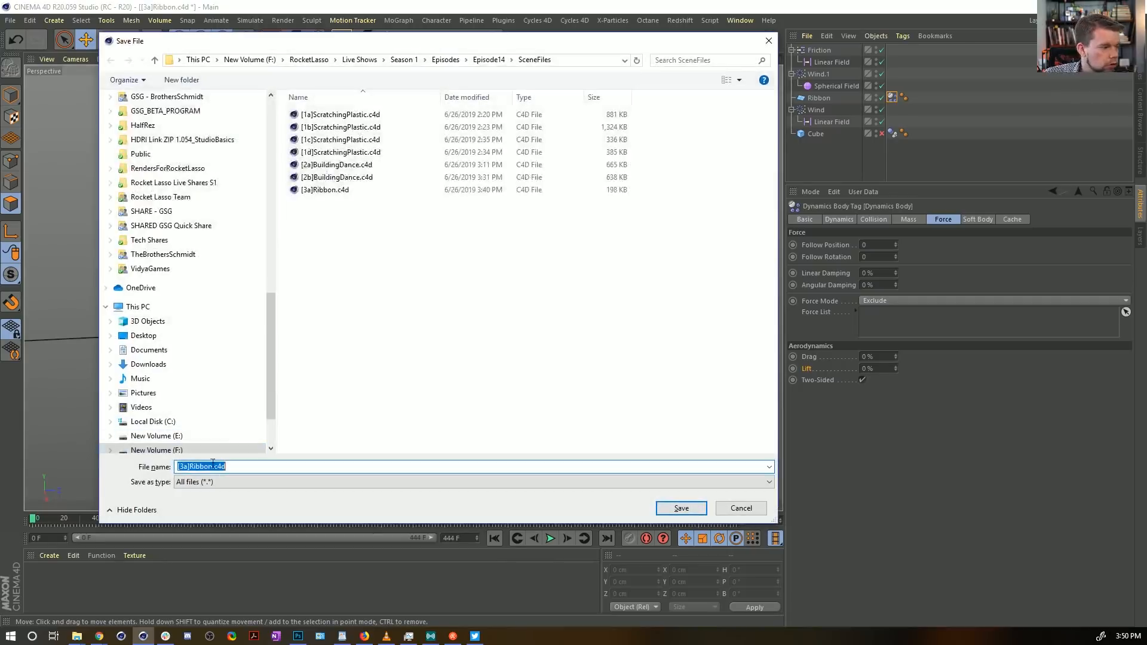
pyautogui.click(190, 467)
pyautogui.press('BackSpace')
pyautogui.write('b')
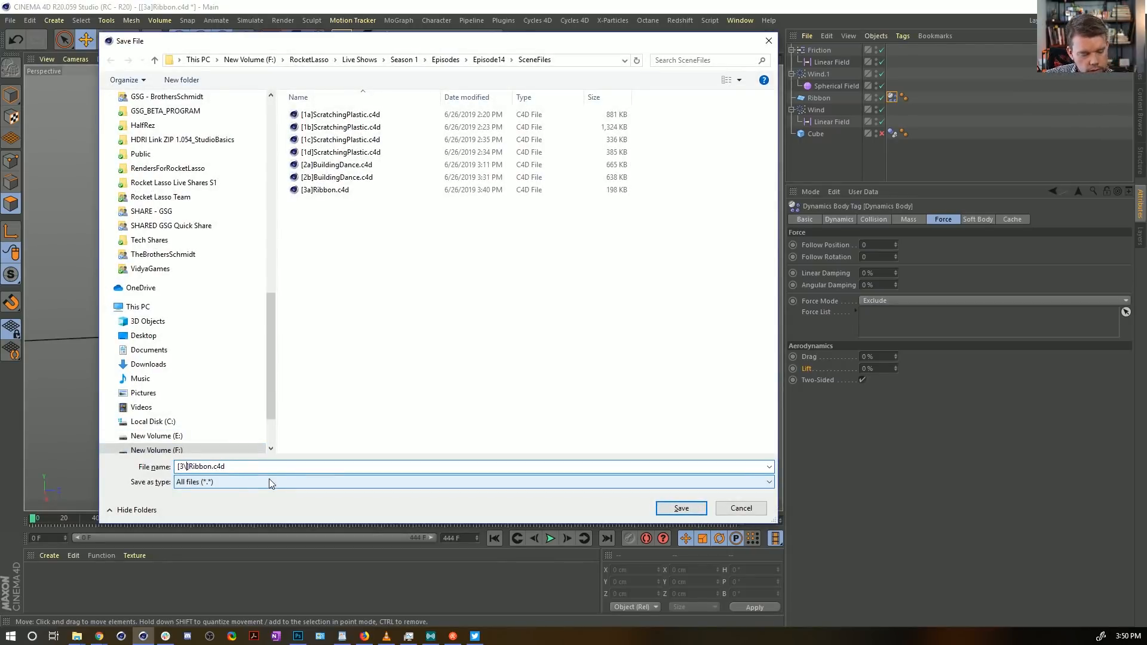
pyautogui.press('Return')
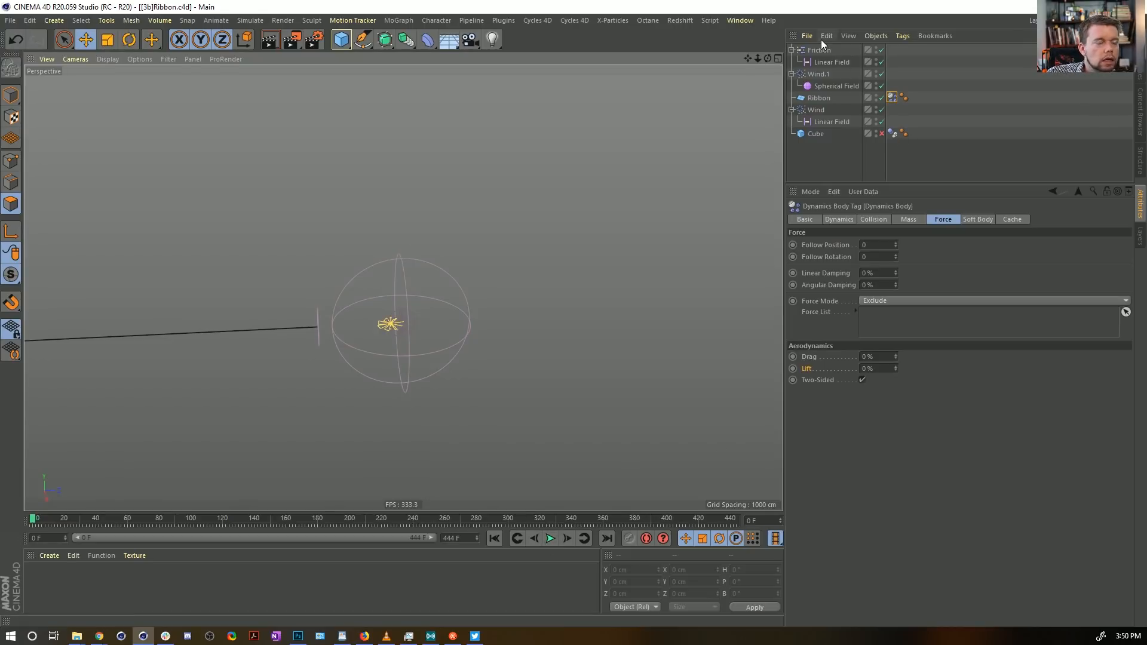
# Step: Disable Friction and its Linear Field, set the Ribbon tag's Linear Damping to 99%, and test the simulation from the first frame
pyautogui.click(881, 61)
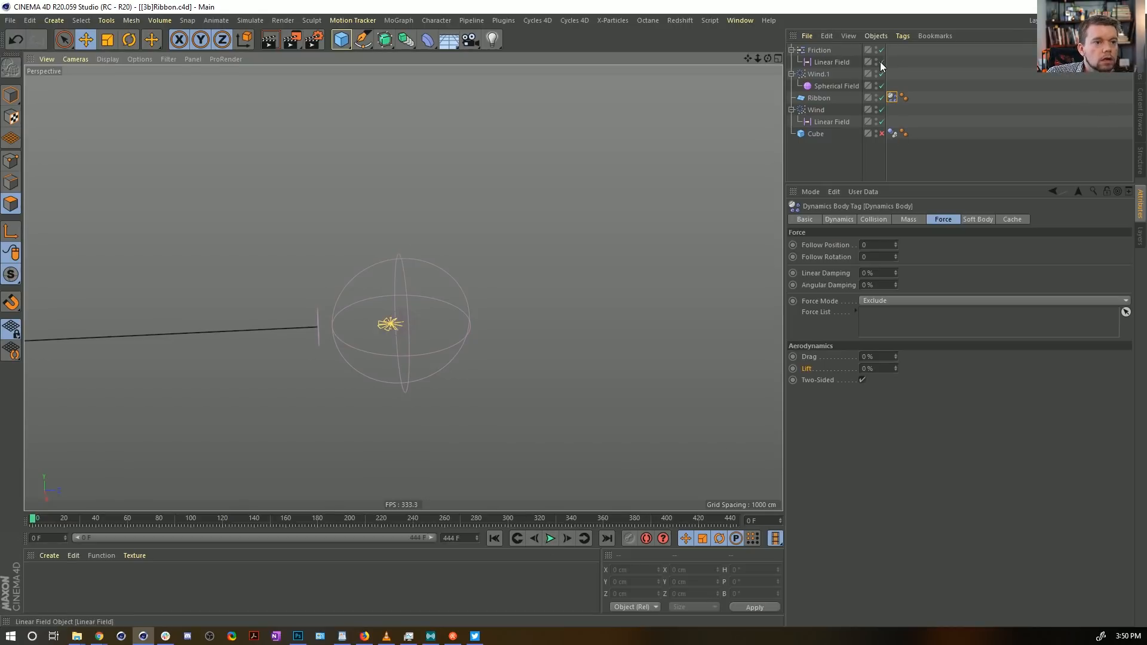
pyautogui.doubleClick(873, 273)
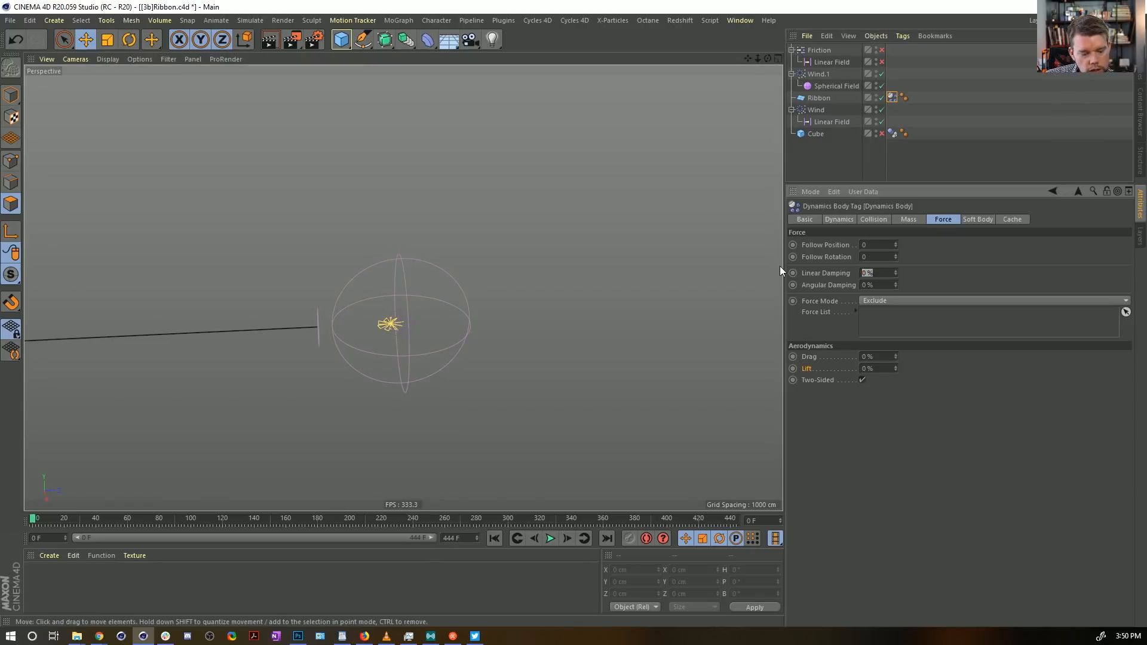
pyautogui.write('99')
pyautogui.press('Return')
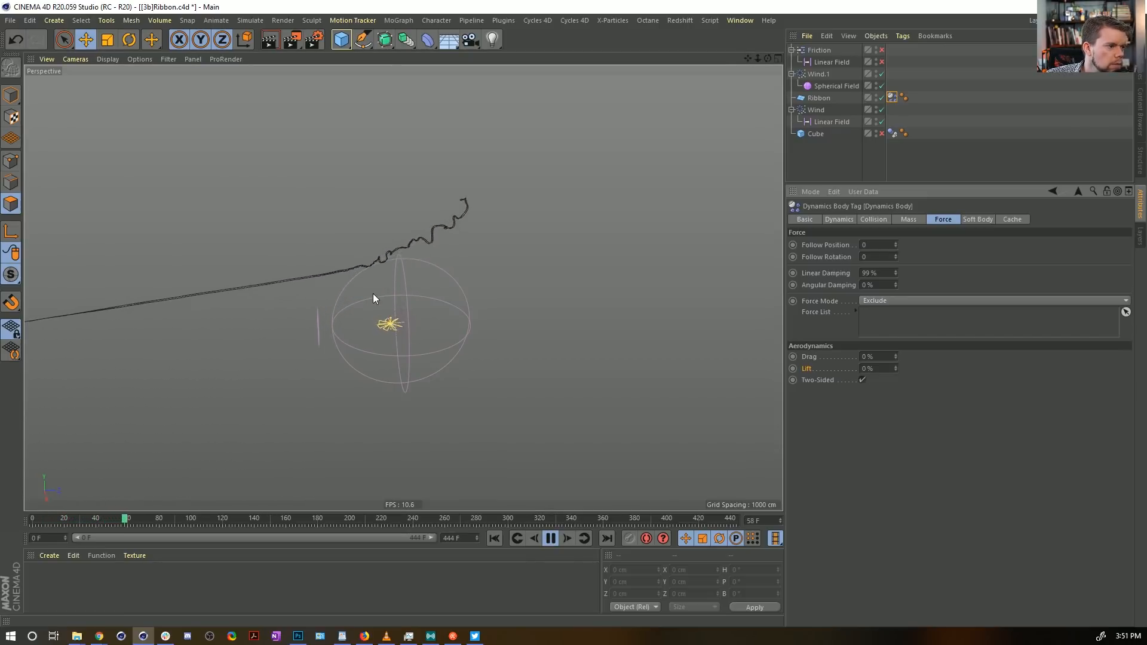
pyautogui.click(551, 539)
pyautogui.click(495, 538)
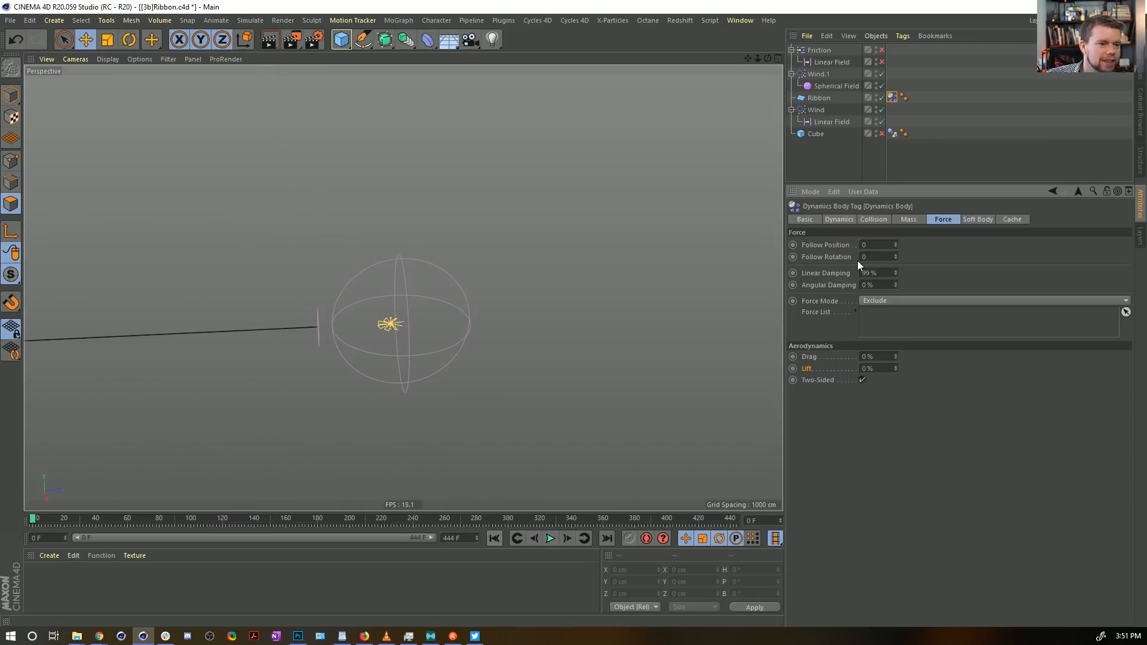
# Step: Try Follow Position and Follow Rotation values of 99 on the Ribbon's Dynamics Body tag and play the simulation
pyautogui.click(991, 220)
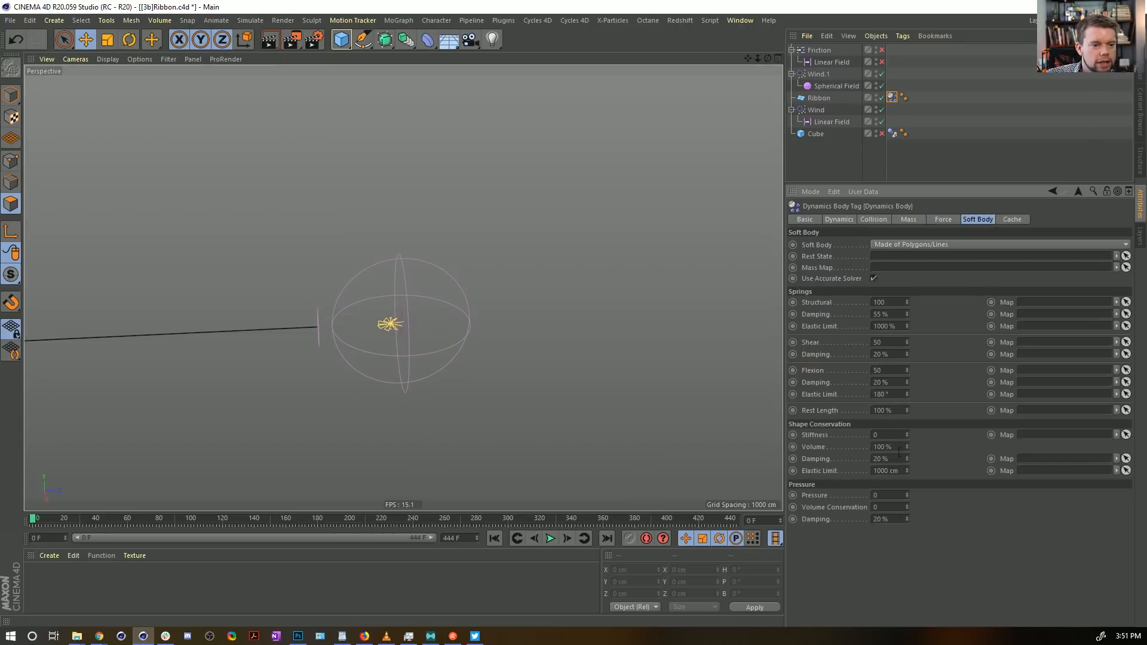
pyautogui.click(932, 219)
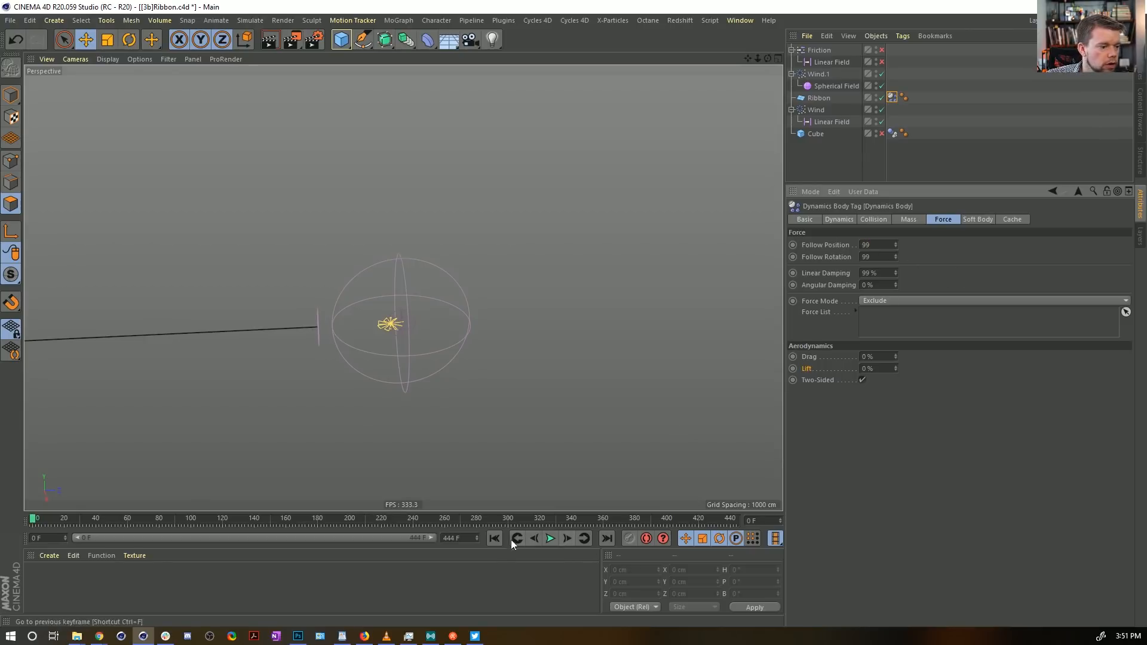
pyautogui.click(550, 538)
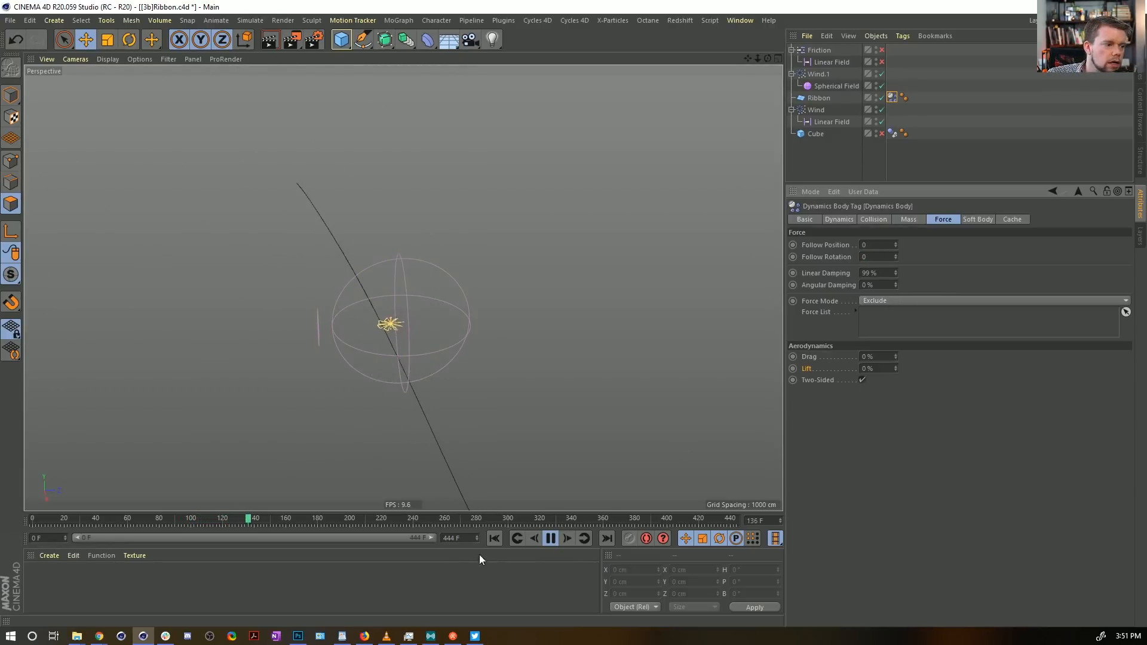
# Step: Replay the simulation several times from the first frame, pausing to examine how the ribbon bends as it passes through the spherical field
pyautogui.click(493, 539)
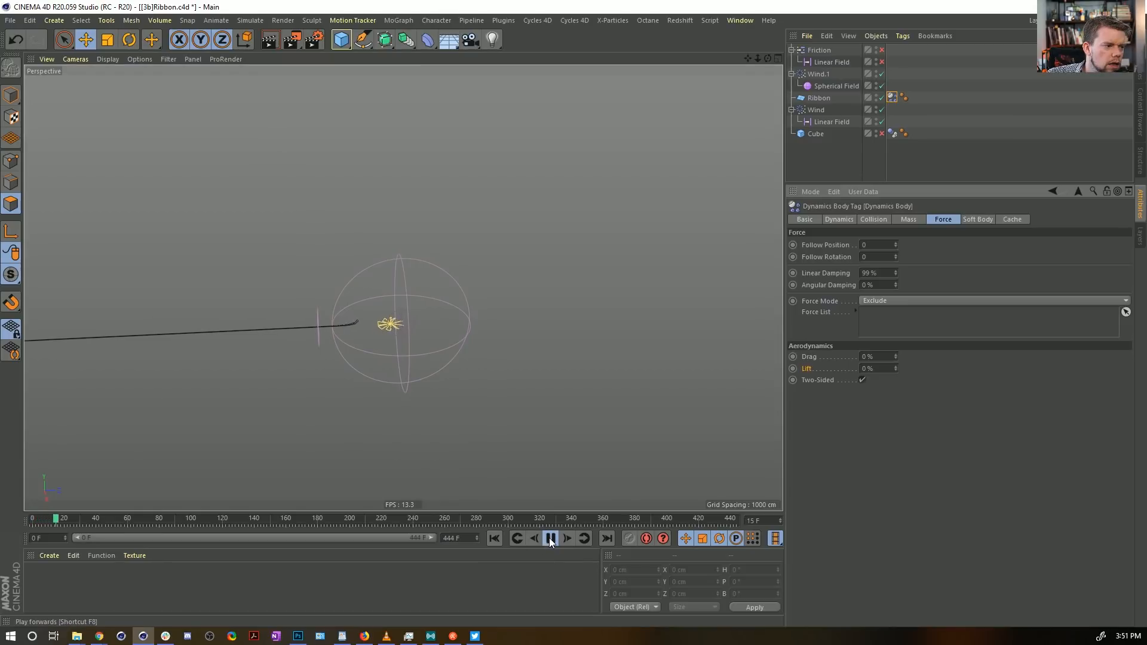
pyautogui.click(549, 538)
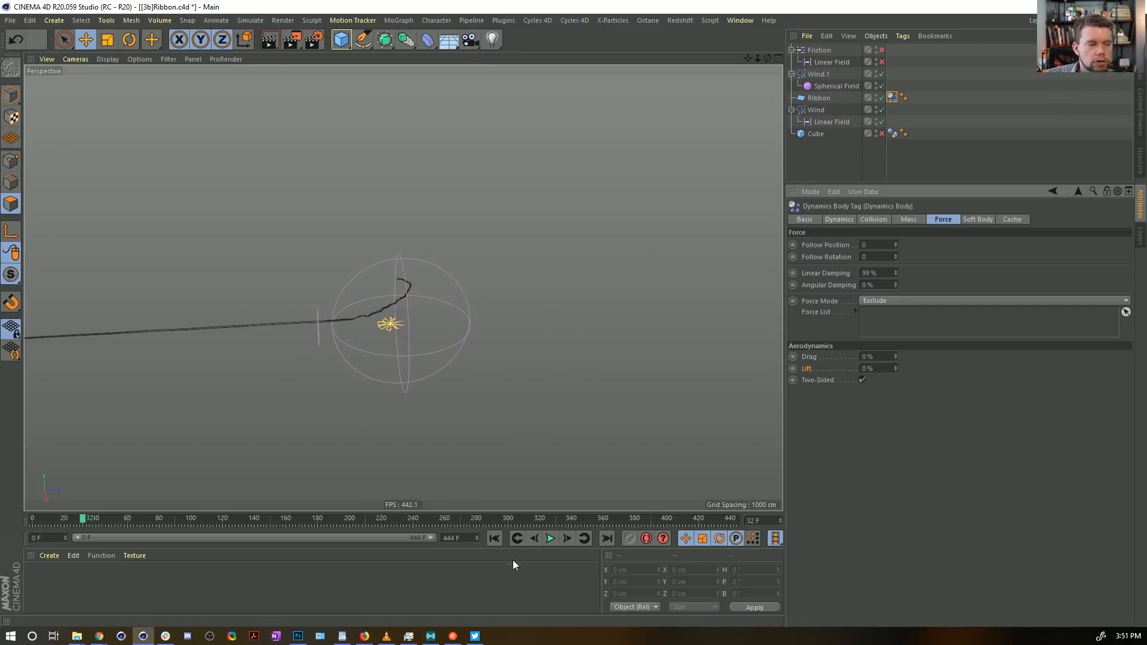
pyautogui.click(548, 538)
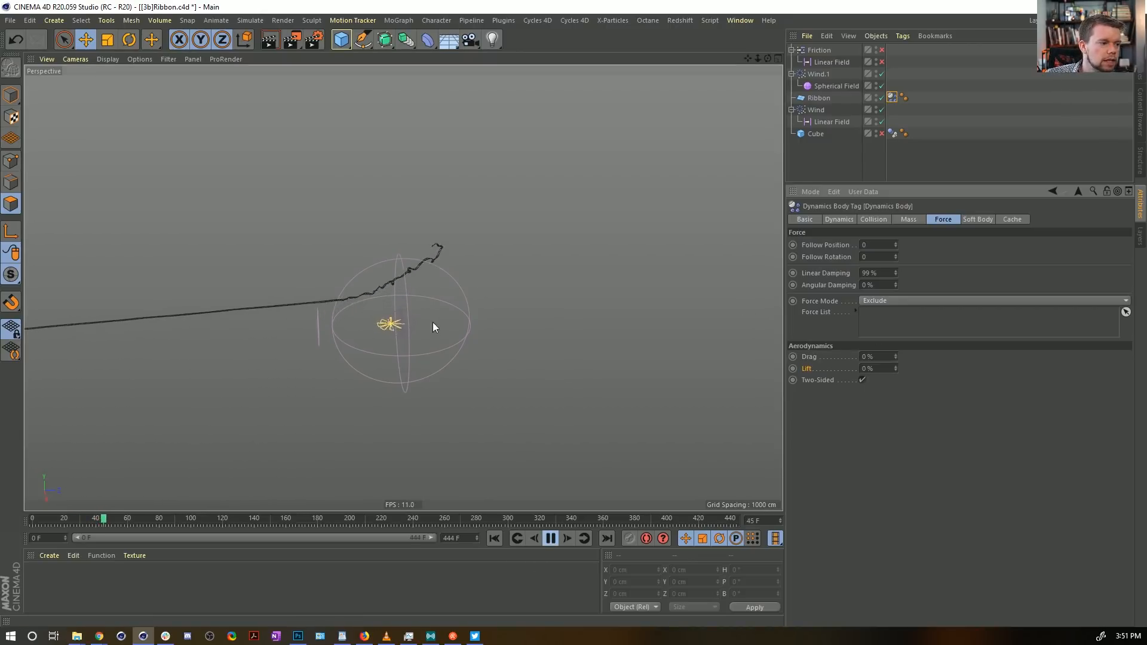
pyautogui.click(560, 538)
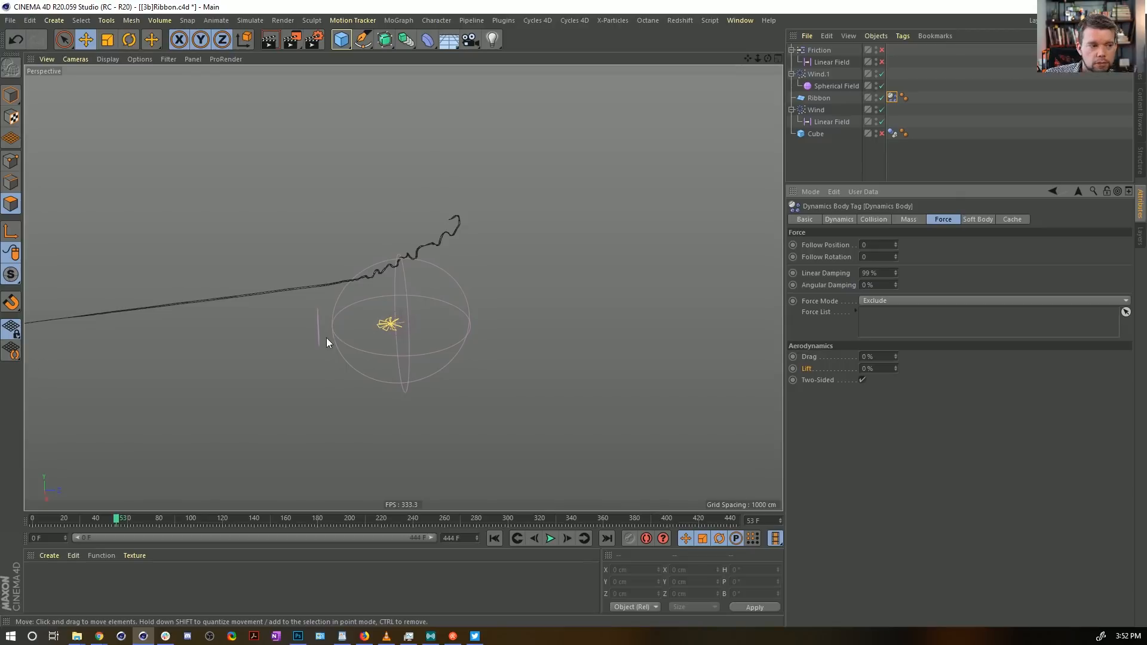
pyautogui.click(495, 538)
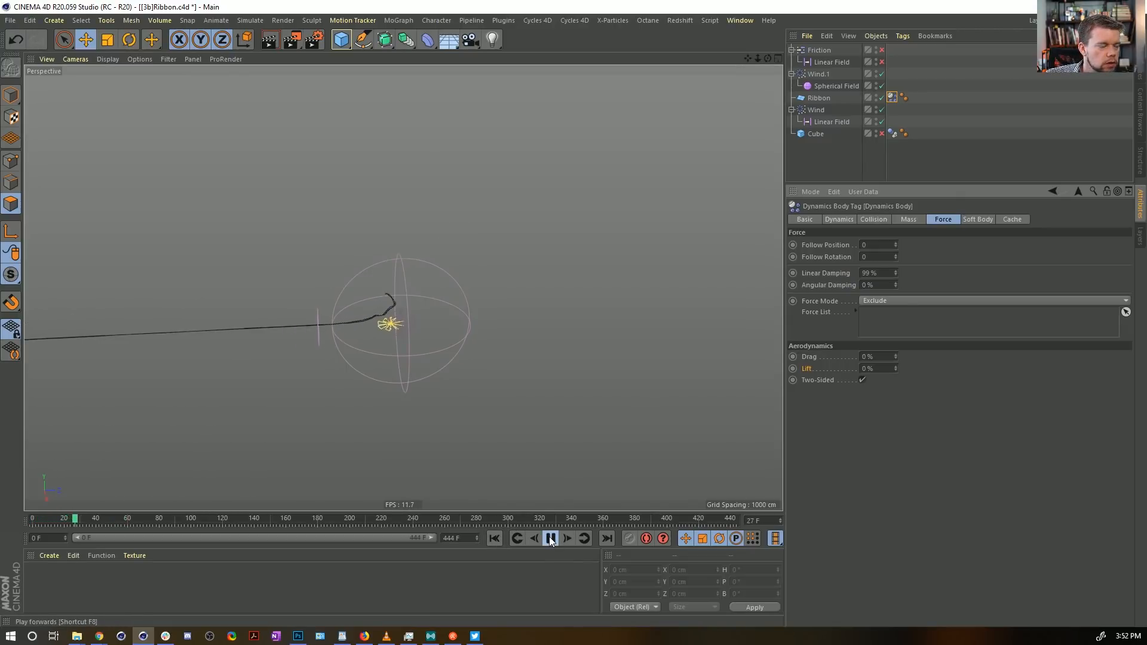
pyautogui.click(551, 538)
pyautogui.click(550, 538)
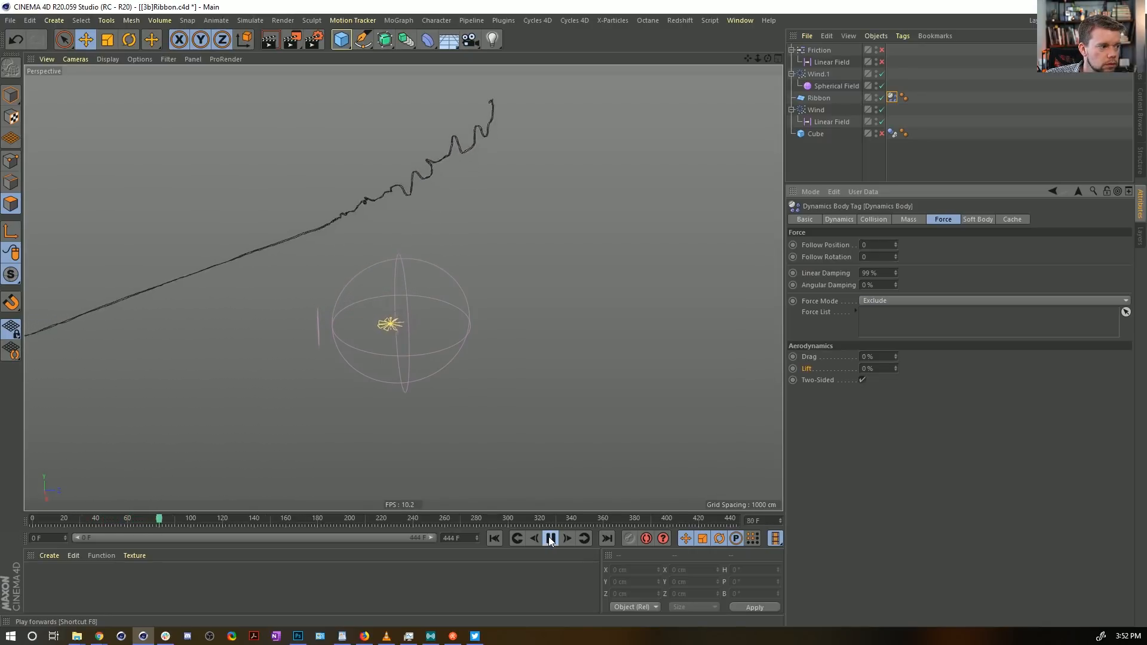
pyautogui.click(551, 538)
pyautogui.click(496, 539)
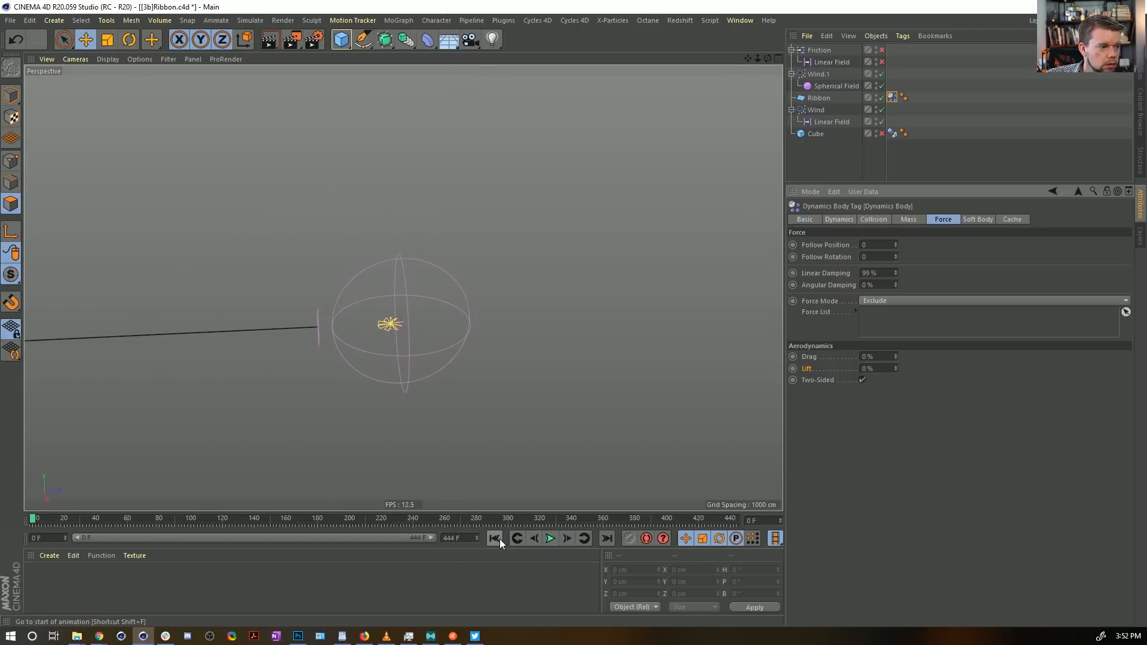
pyautogui.click(549, 539)
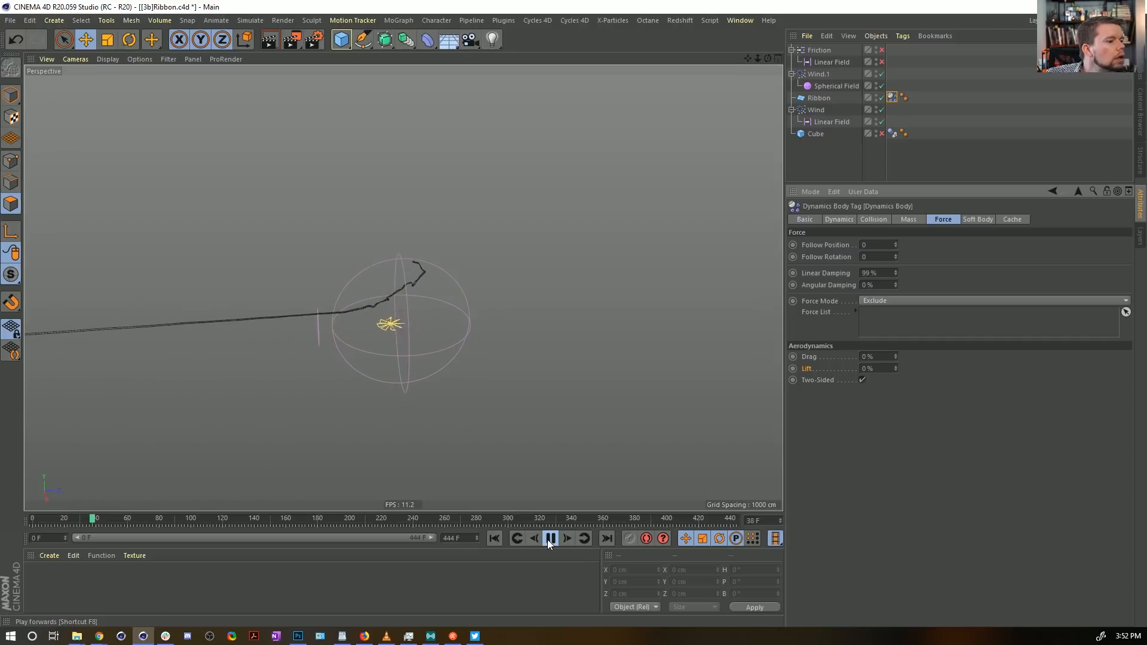
pyautogui.click(550, 539)
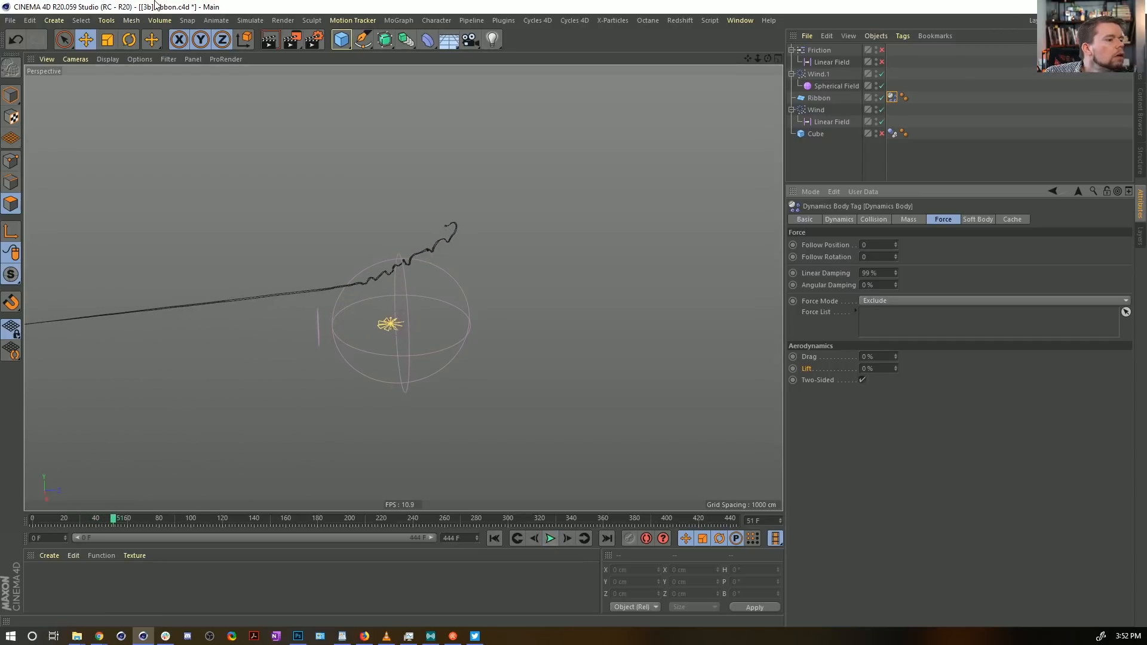
# Step: Open the earlier scene version [3a]Ribbon.c4d and play its simulation
pyautogui.click(11, 20)
pyautogui.moveTo(63, 250)
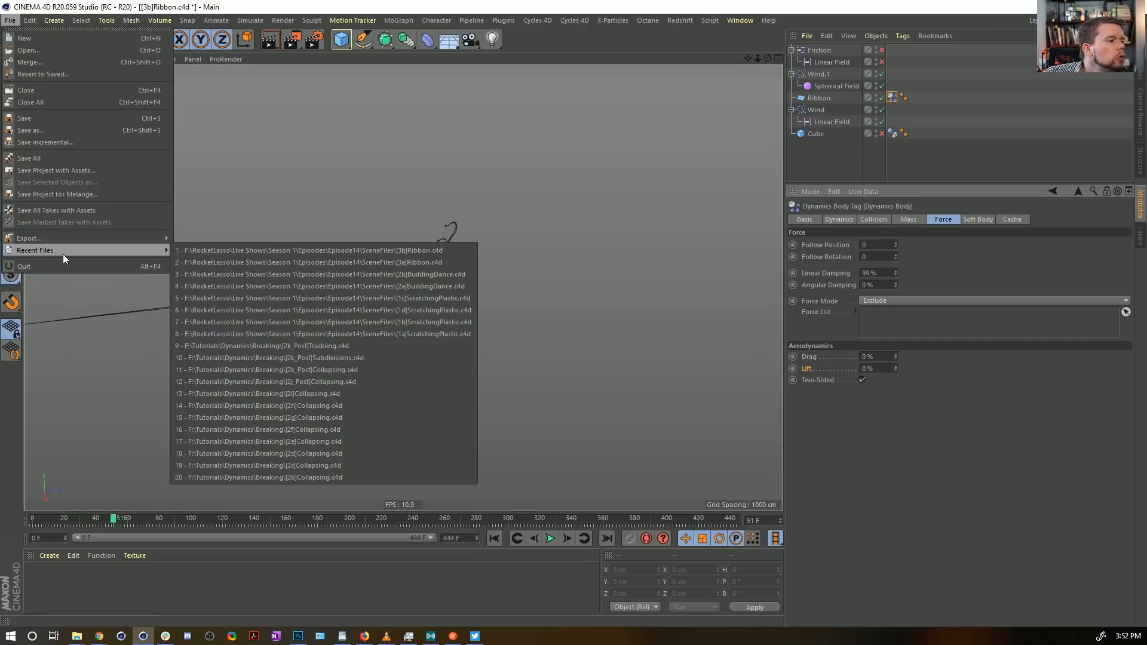
pyautogui.click(331, 265)
pyautogui.click(550, 538)
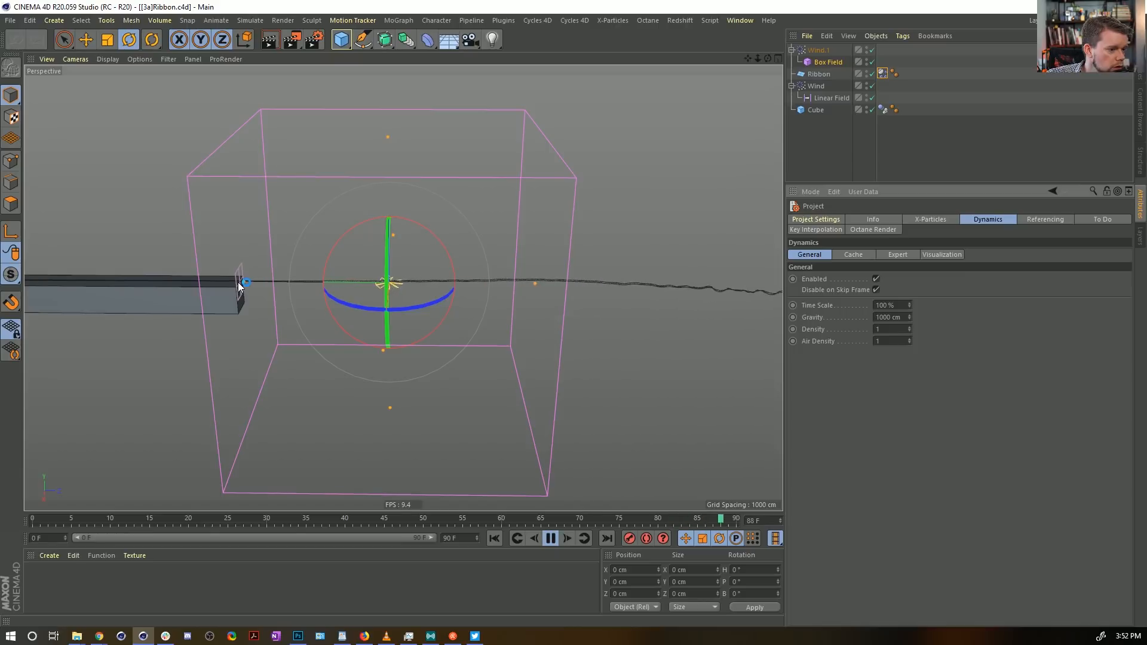
# Step: Extend the [3a] scene's timeline to 333 frames, show the full preview range, and restart from the first frame
pyautogui.doubleClick(451, 538)
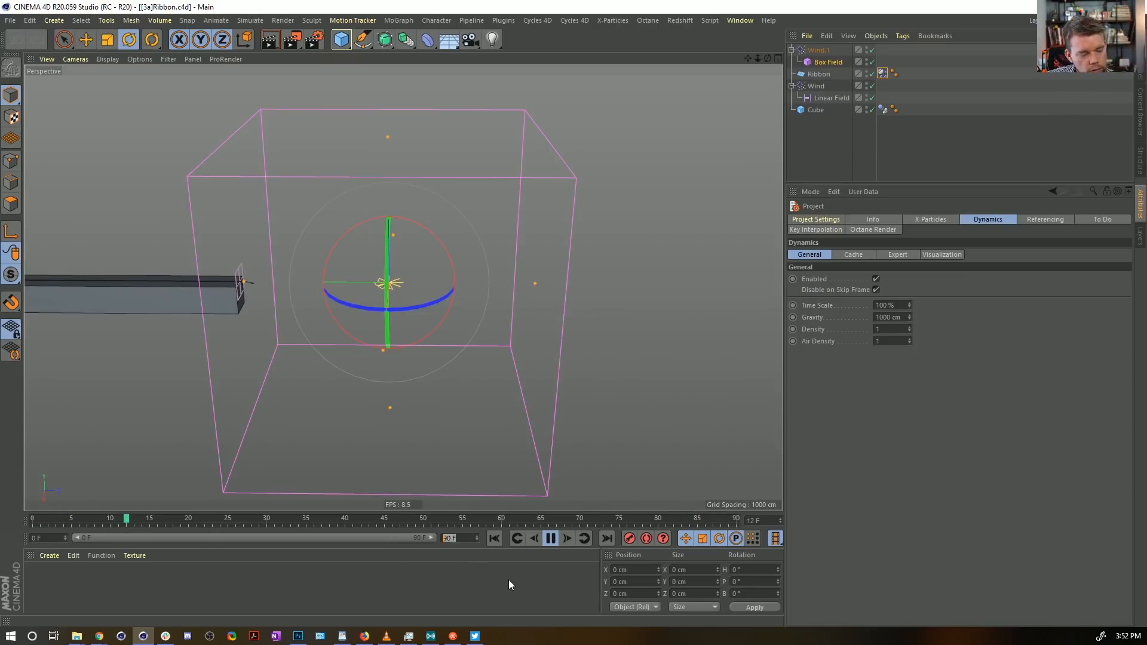
pyautogui.write('333')
pyautogui.click(494, 592)
pyautogui.moveTo(150, 541); pyautogui.dragTo(383, 538)
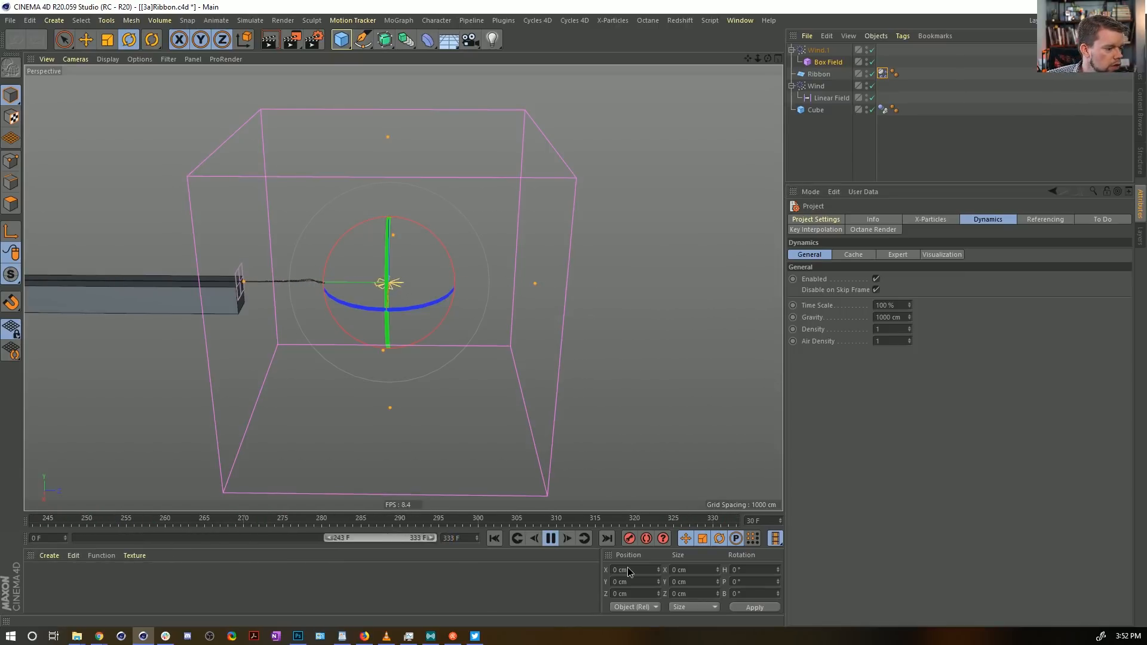
pyautogui.doubleClick(381, 537)
pyautogui.click(493, 538)
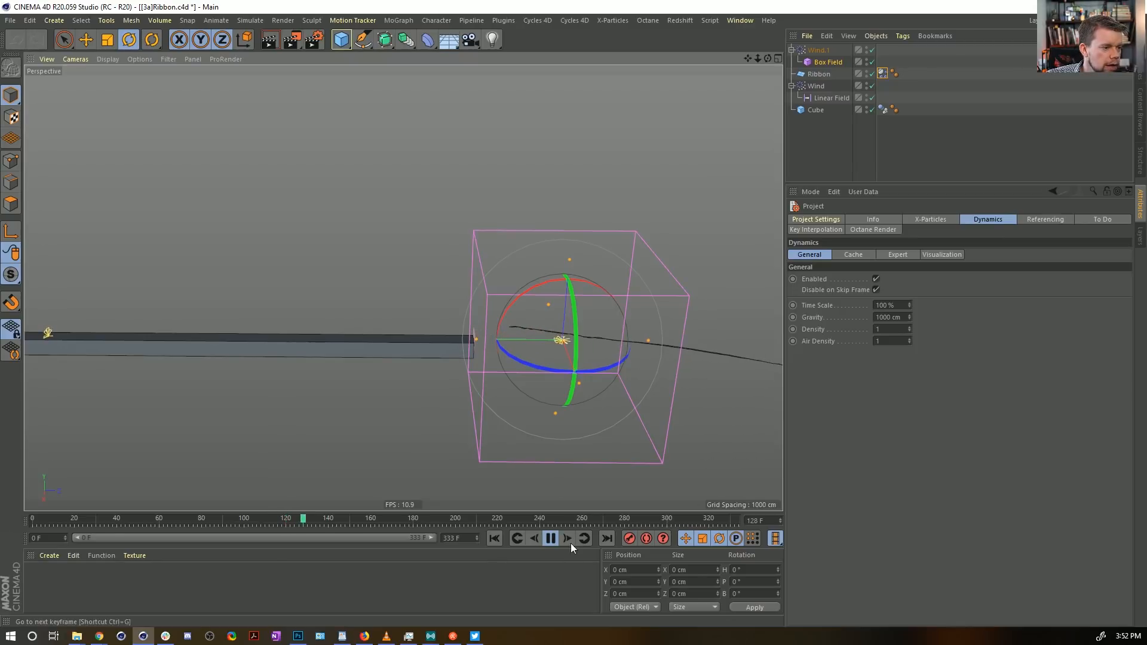
# Step: Stop the playback, return to the first frame, and inspect the cube's end and the box wind field from several angles
pyautogui.click(550, 536)
pyautogui.keyDown('alt'); pyautogui.moveTo(552, 352); pyautogui.dragTo(634, 343, button='right'); pyautogui.keyUp('alt')
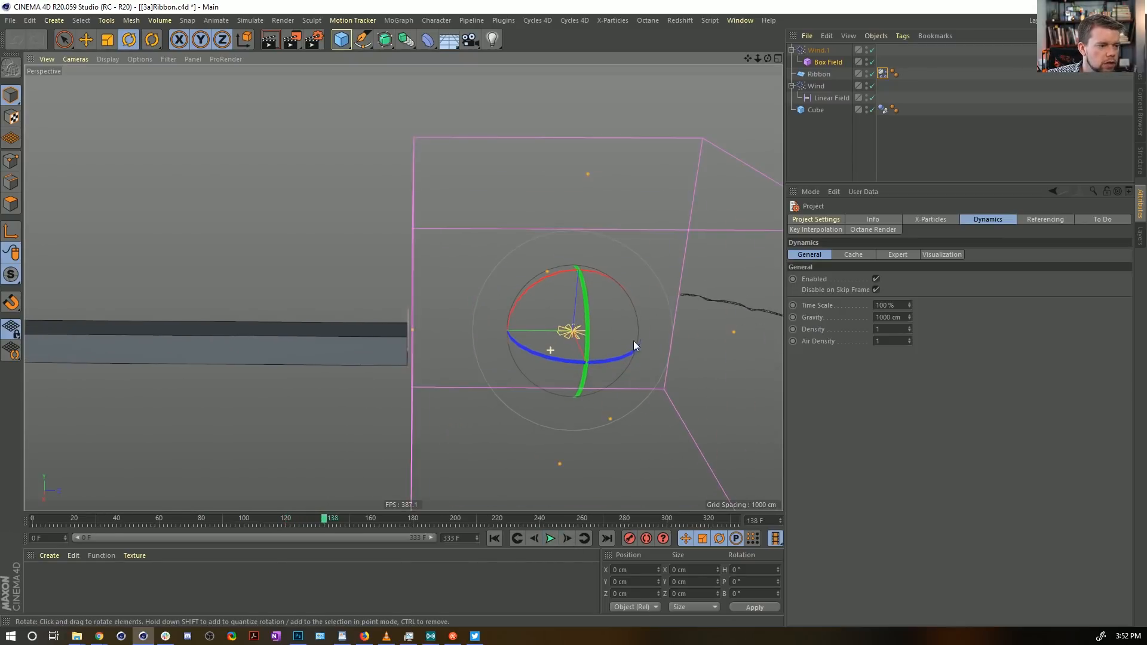
pyautogui.keyDown('alt'); pyautogui.moveTo(623, 346); pyautogui.dragTo(441, 368, button='middle'); pyautogui.keyUp('alt')
pyautogui.click(491, 539)
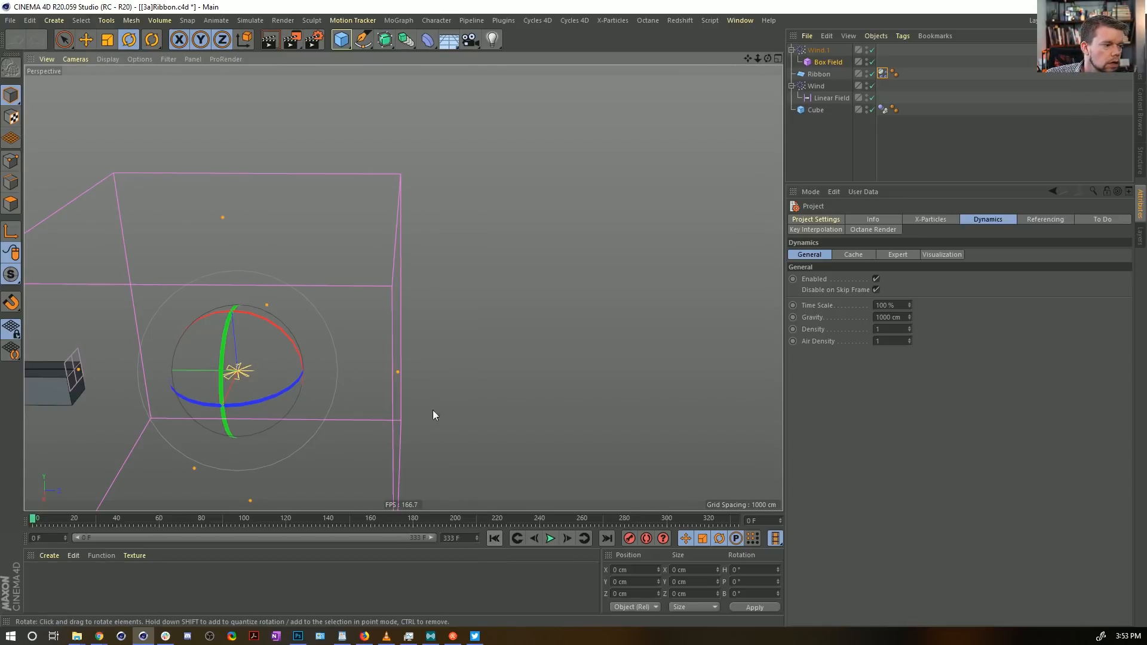
pyautogui.keyDown('alt'); pyautogui.moveTo(433, 410); pyautogui.dragTo(329, 368); pyautogui.keyUp('alt')
# Step: Switch back to the [3b]Ribbon.c4d scene and set the project's dynamics Gravity to 1000 cm
pyautogui.click(740, 21)
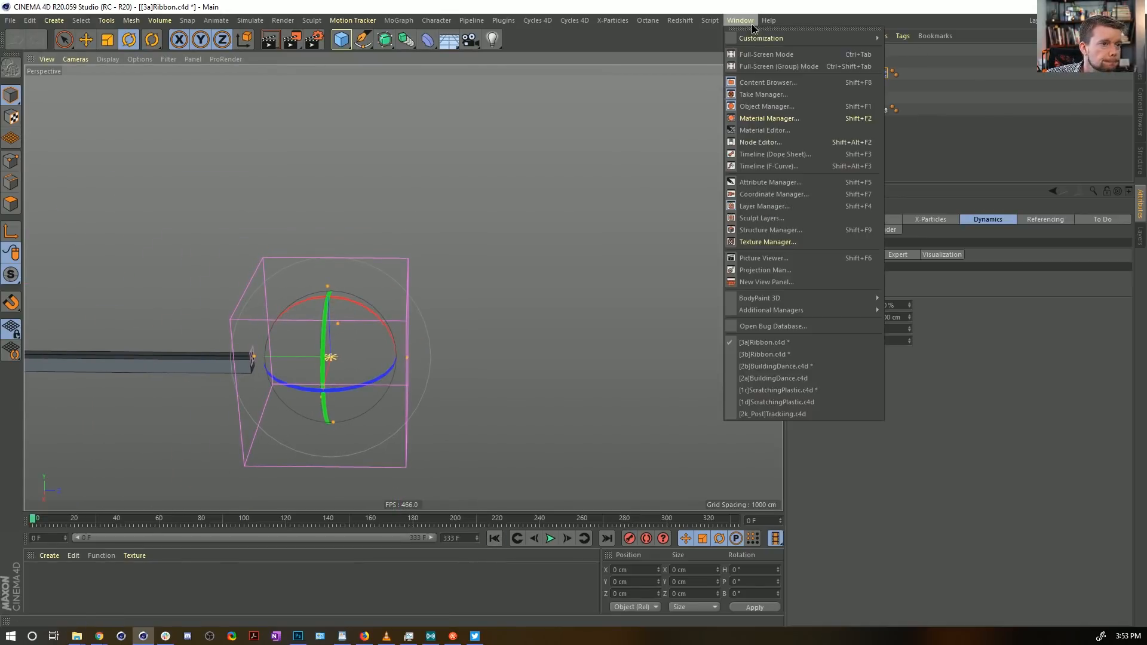
pyautogui.click(765, 354)
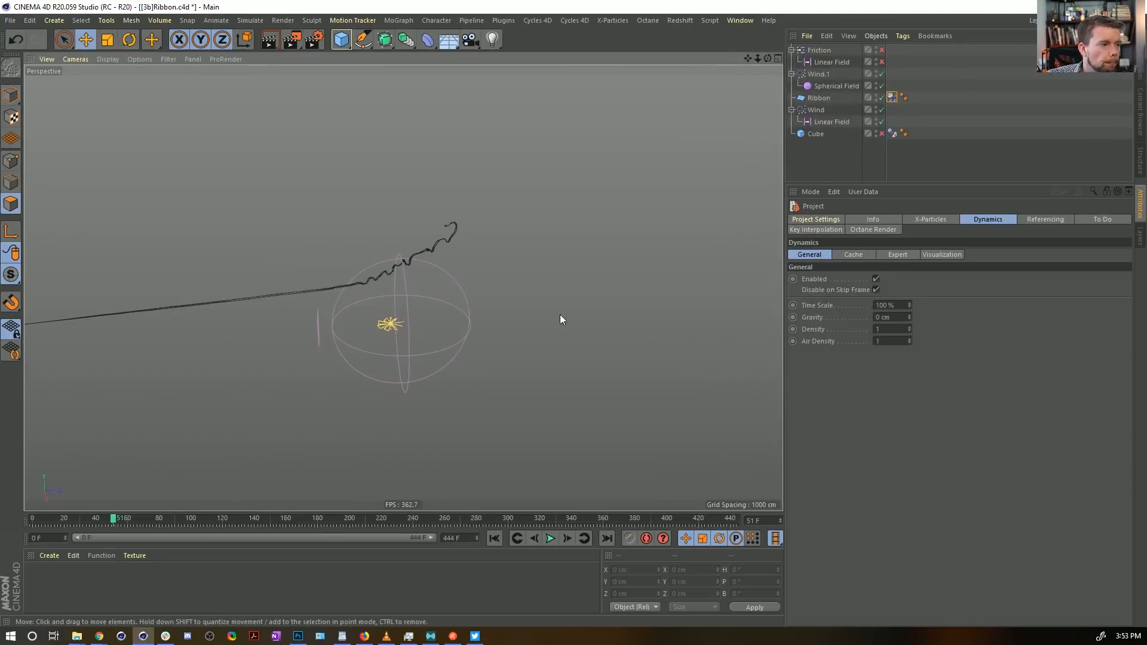
pyautogui.keyDown('alt'); pyautogui.moveTo(560, 314); pyautogui.dragTo(681, 303); pyautogui.keyUp('alt')
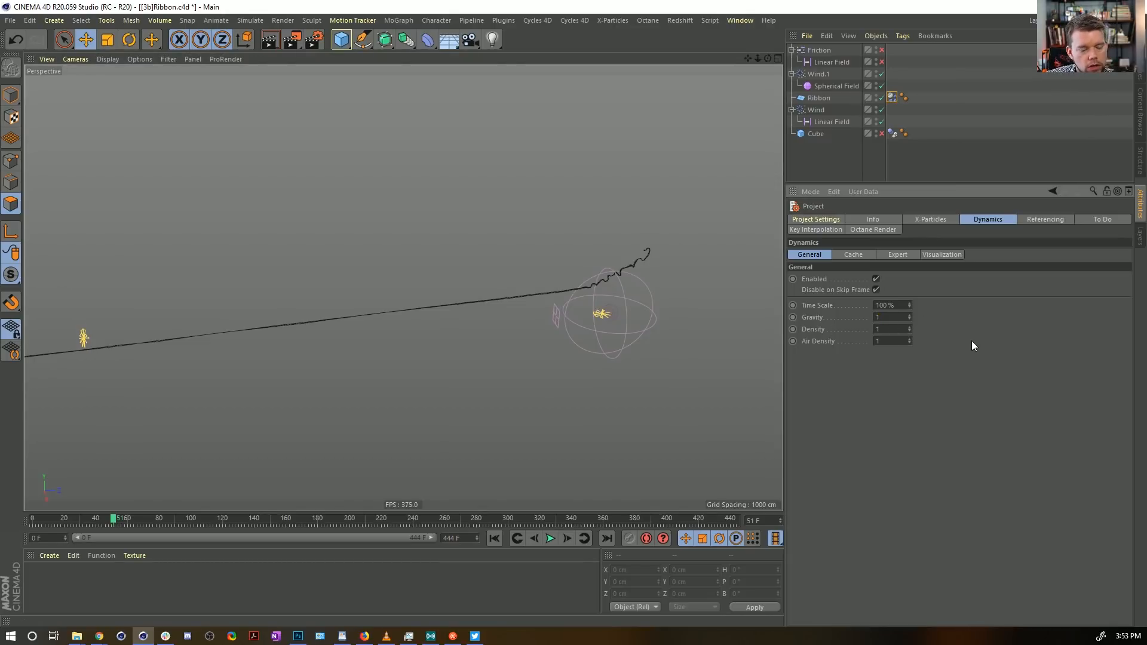
# Step: Enable the Cube collider under the ribbon and return the simulation to the first frame
pyautogui.click(880, 133)
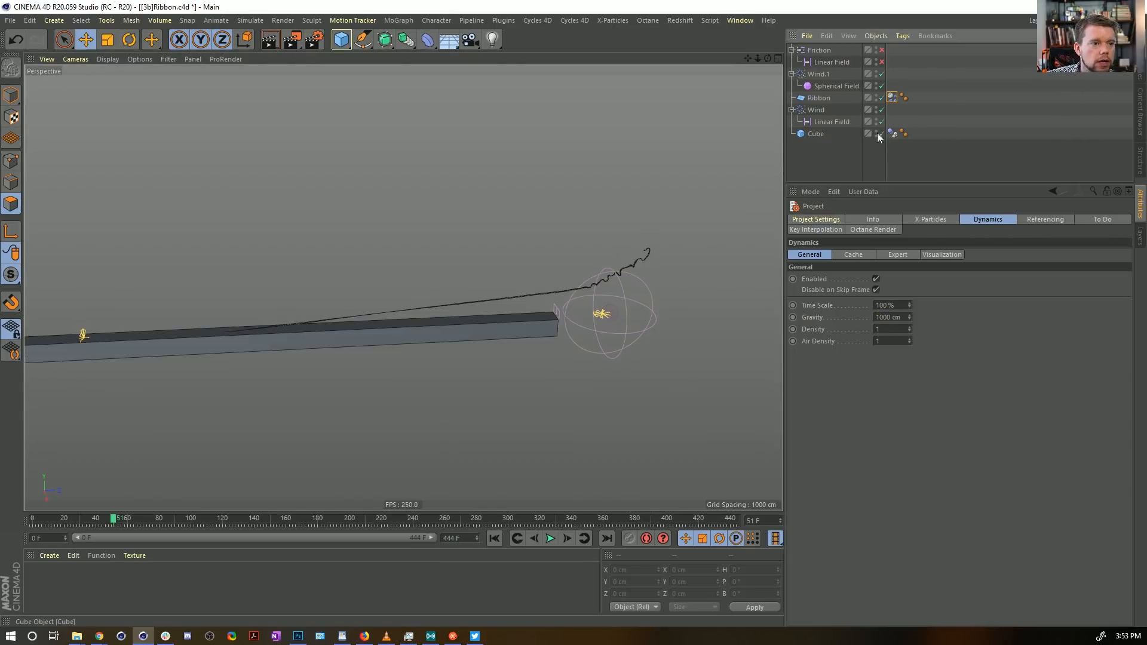
pyautogui.click(877, 132)
pyautogui.click(495, 539)
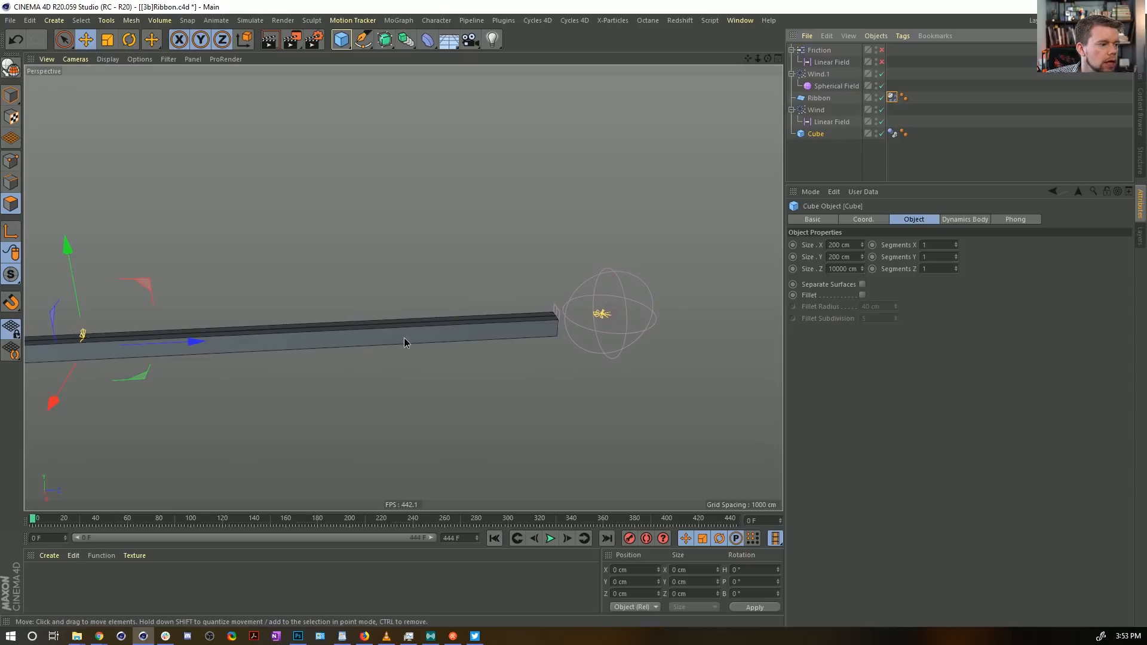
pyautogui.keyDown('alt'); pyautogui.moveTo(404, 342); pyautogui.dragTo(512, 263); pyautogui.keyUp('alt')
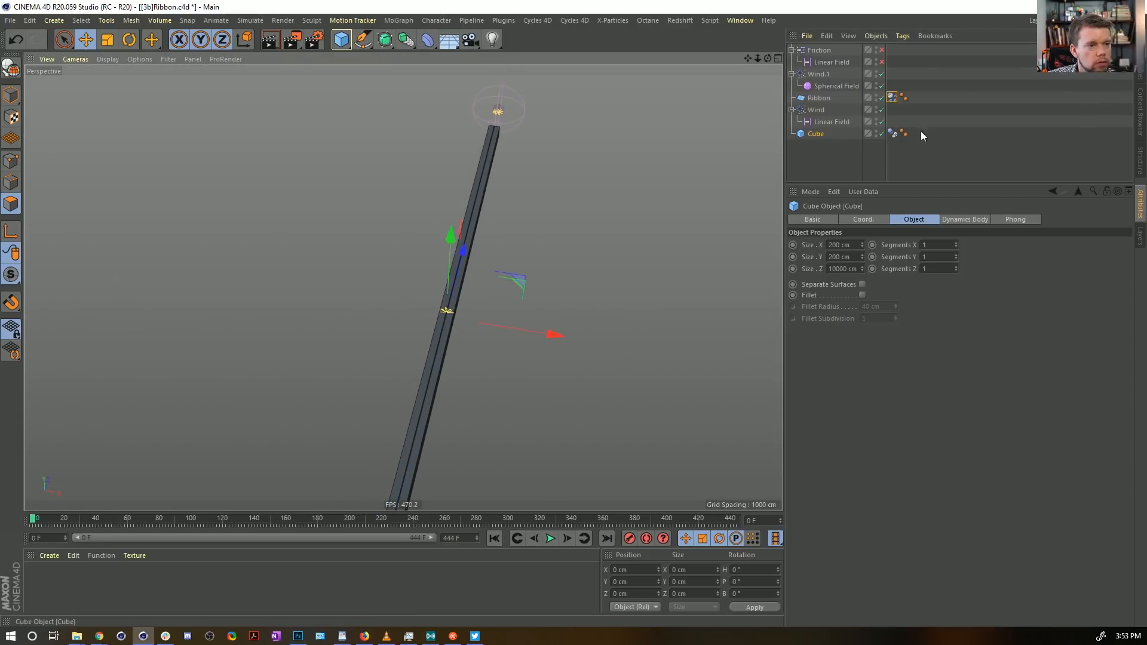
# Step: Duplicate the Cube and move the copy to one side and slightly lower, at about X -111 cm and Y -28 cm
pyautogui.keyDown('ctrl'); pyautogui.moveTo(815, 134); pyautogui.dragTo(817, 149); pyautogui.keyUp('ctrl')
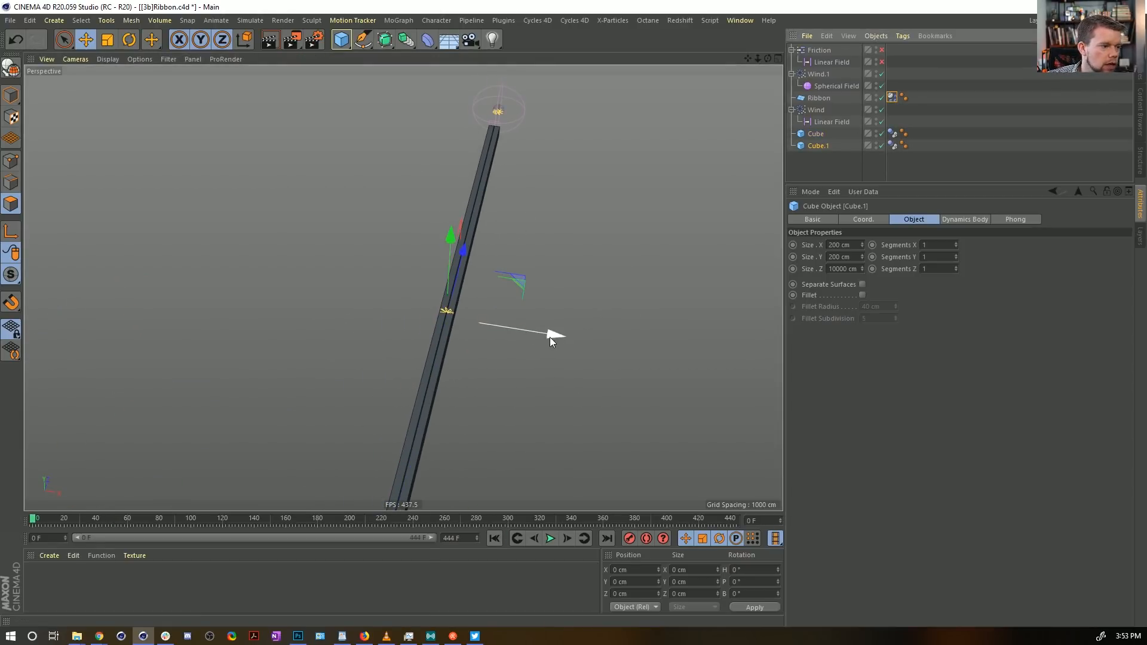
pyautogui.moveTo(550, 336); pyautogui.dragTo(566, 339)
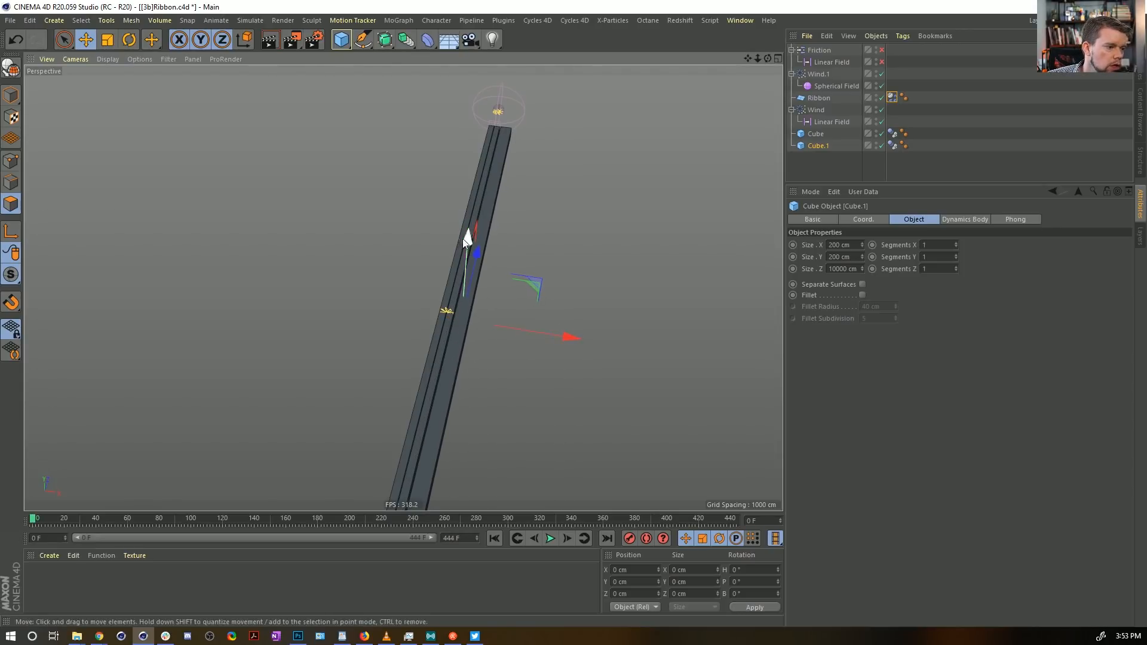
pyautogui.scroll(5, 476, 323)
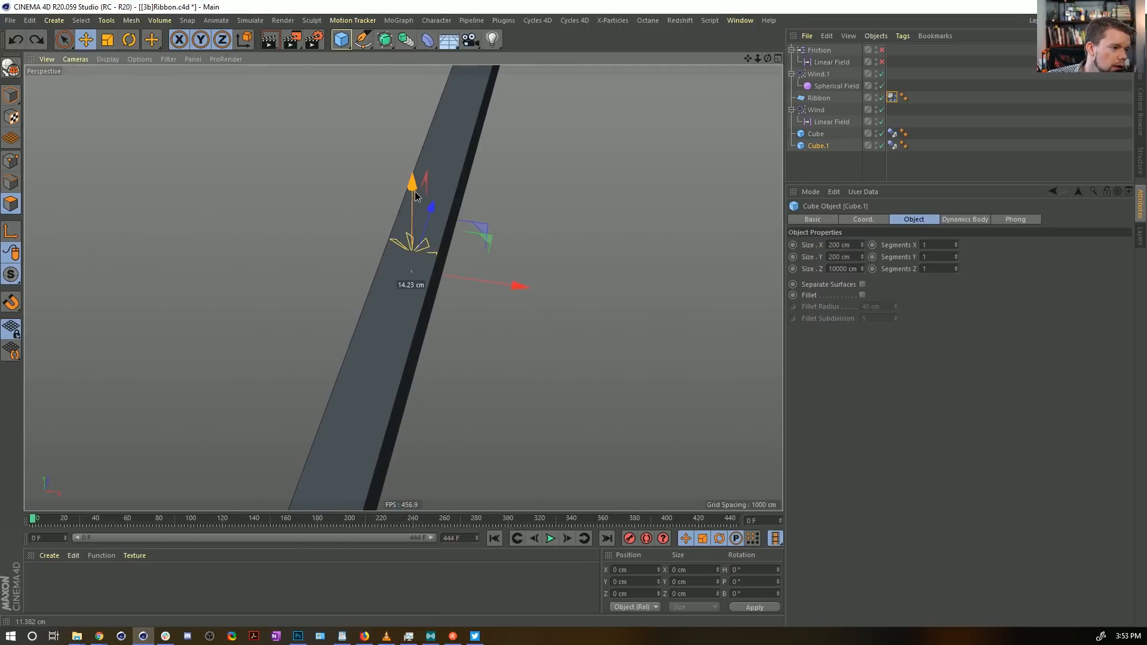
pyautogui.moveTo(515, 285); pyautogui.dragTo(488, 287)
pyautogui.moveTo(382, 183); pyautogui.dragTo(384, 176)
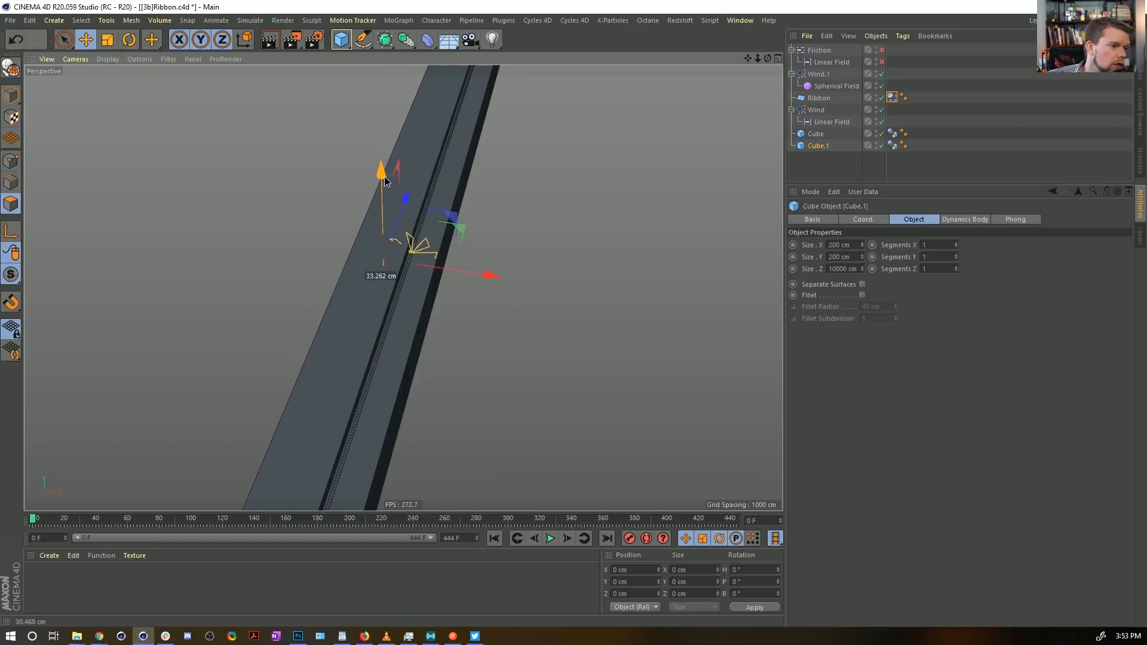
# Step: Duplicate Cube.1 and mirror the copy to the other side by setting its X position to 110.736 cm
pyautogui.keyDown('ctrl'); pyautogui.moveTo(821, 144); pyautogui.dragTo(792, 179); pyautogui.keyUp('ctrl')
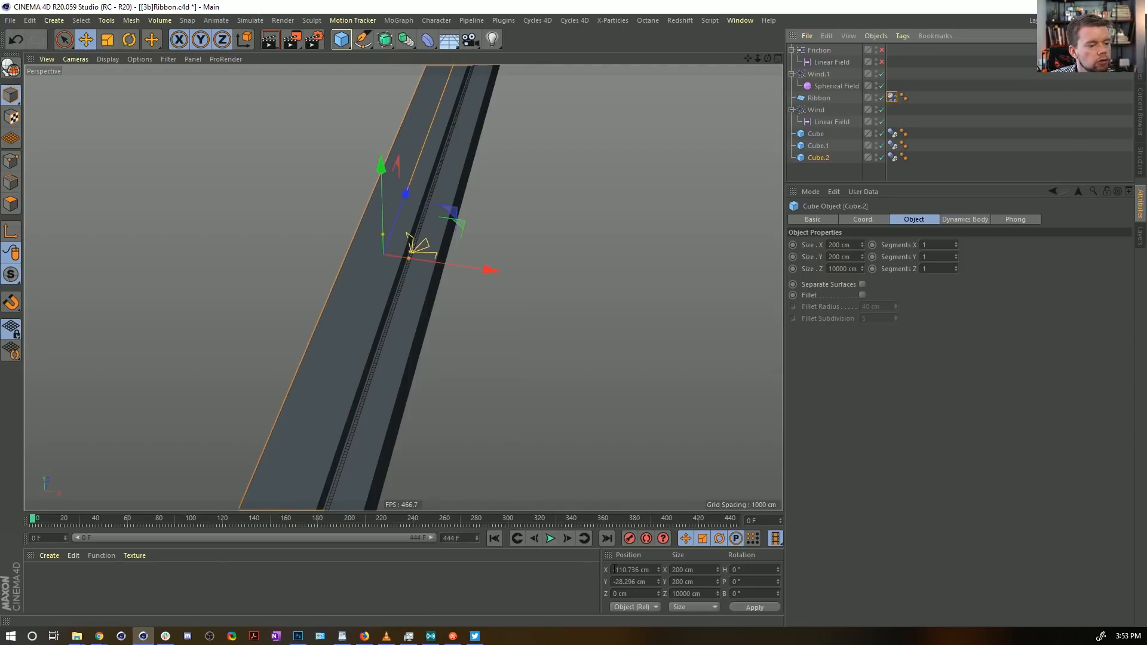
pyautogui.click(615, 570)
pyautogui.press('BackSpace')
pyautogui.press('Return')
pyautogui.keyDown('alt'); pyautogui.moveTo(546, 257); pyautogui.dragTo(436, 335); pyautogui.keyUp('alt')
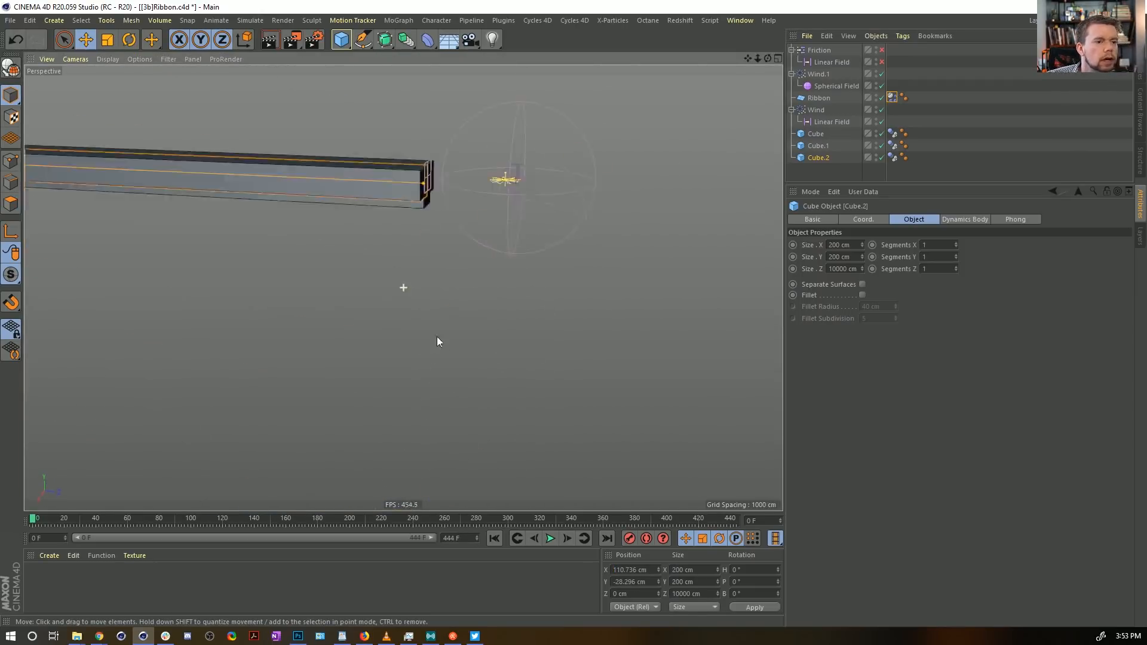
# Step: Add Display tags to Cube, Cube.1 and Cube.2 with the Shading Mode set to Lines
pyautogui.click(818, 134)
pyautogui.keyDown('shift'); pyautogui.click(822, 159); pyautogui.keyUp('shift')
pyautogui.rightClick(823, 160)
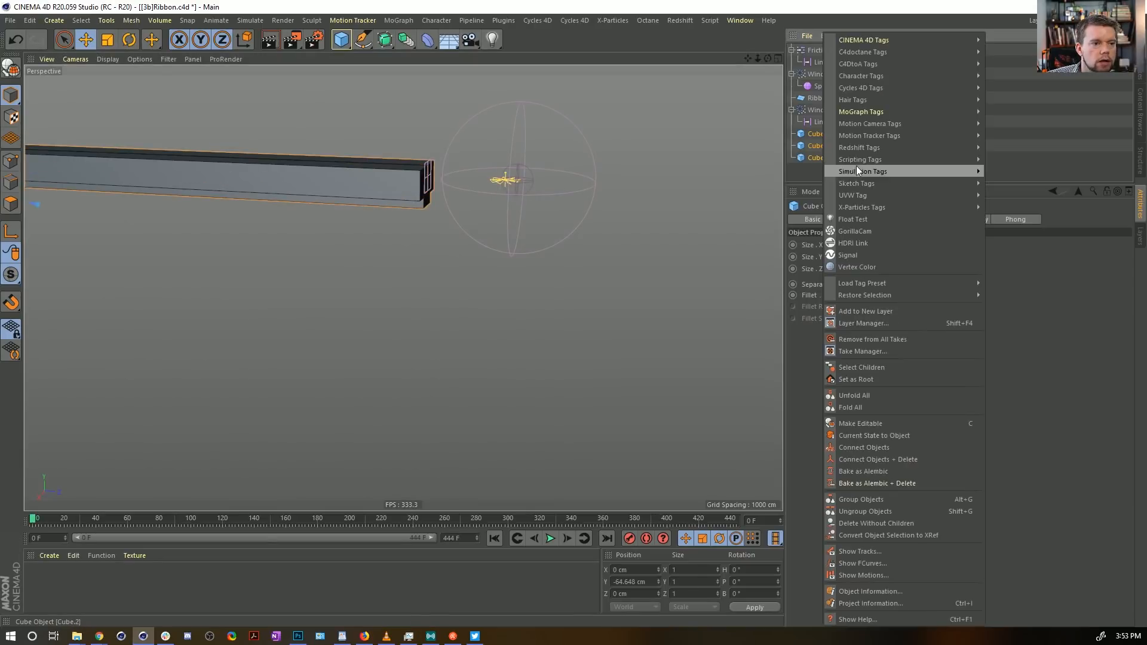
pyautogui.moveTo(865, 41)
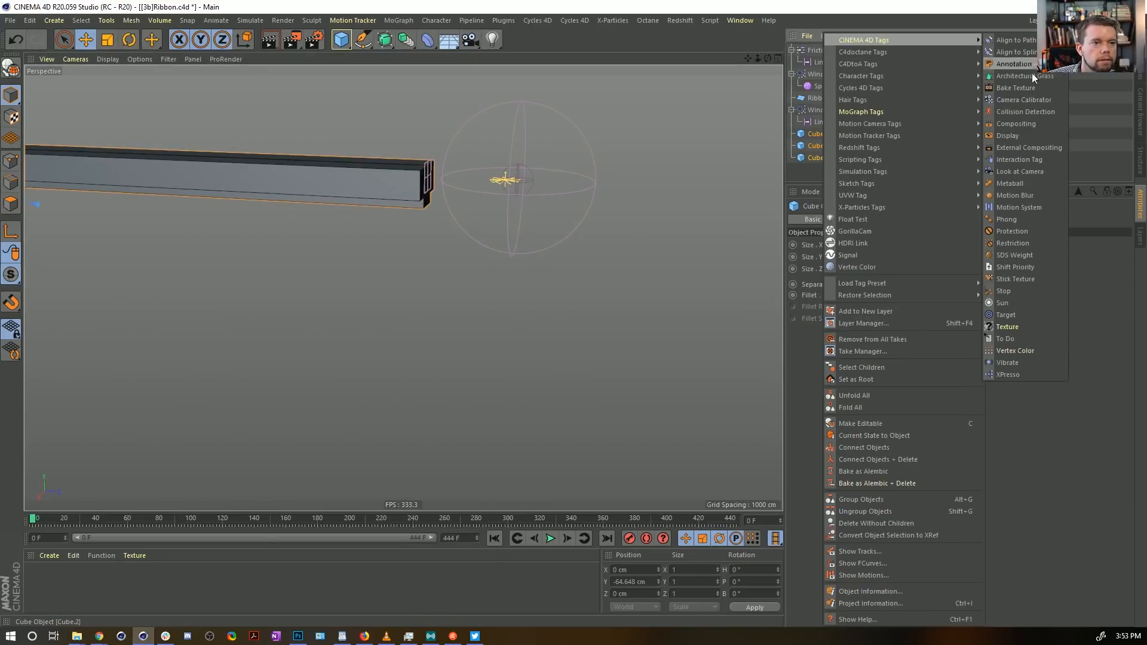
pyautogui.click(1025, 135)
pyautogui.click(914, 245)
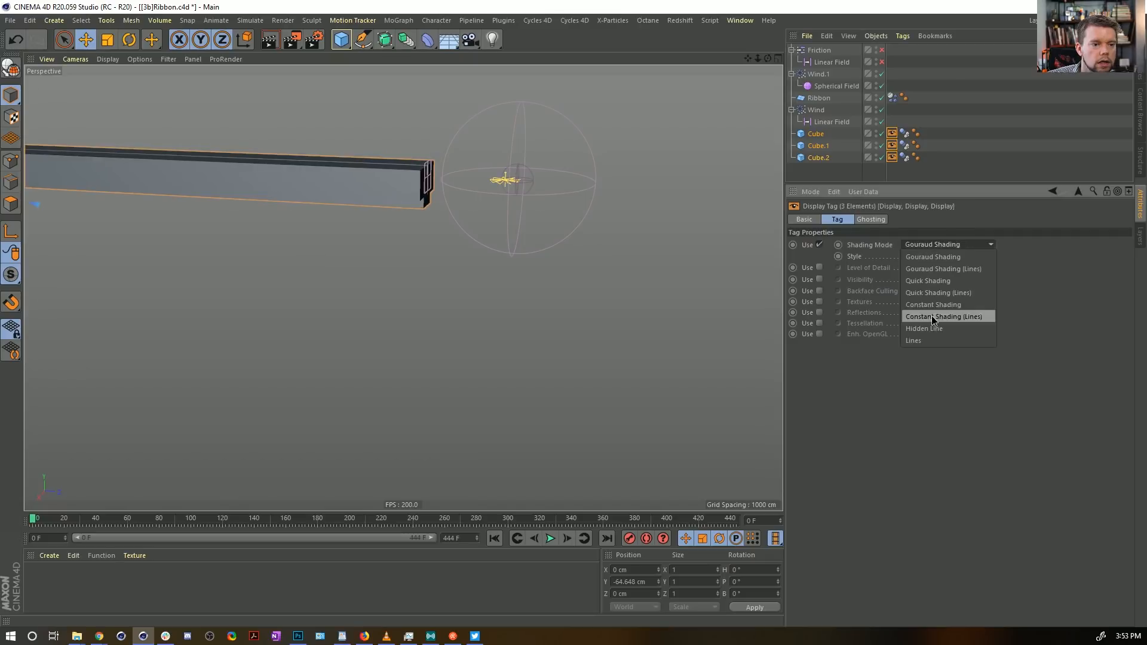
pyautogui.click(943, 343)
pyautogui.click(935, 100)
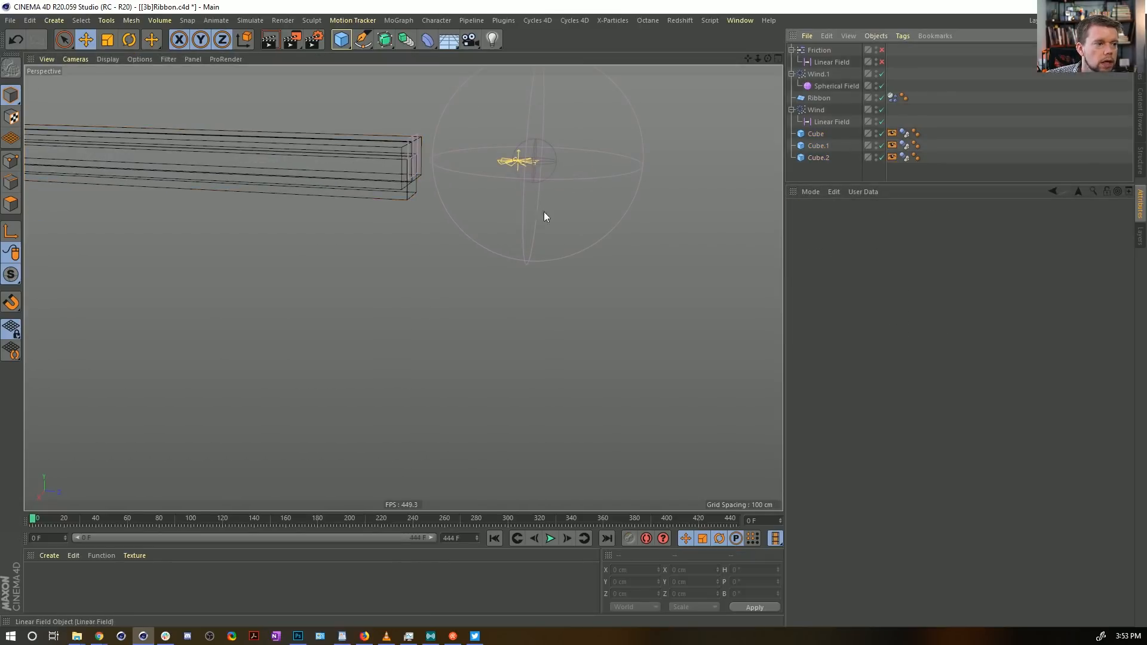
# Step: Play the simulation to check how the ribbon exits the three-cube channel, and return to the first frame
pyautogui.keyDown('alt'); pyautogui.moveTo(509, 211); pyautogui.dragTo(492, 282, button='middle'); pyautogui.keyUp('alt')
pyautogui.keyDown('alt'); pyautogui.moveTo(492, 282); pyautogui.dragTo(537, 321, button='right'); pyautogui.keyUp('alt')
pyautogui.click(550, 538)
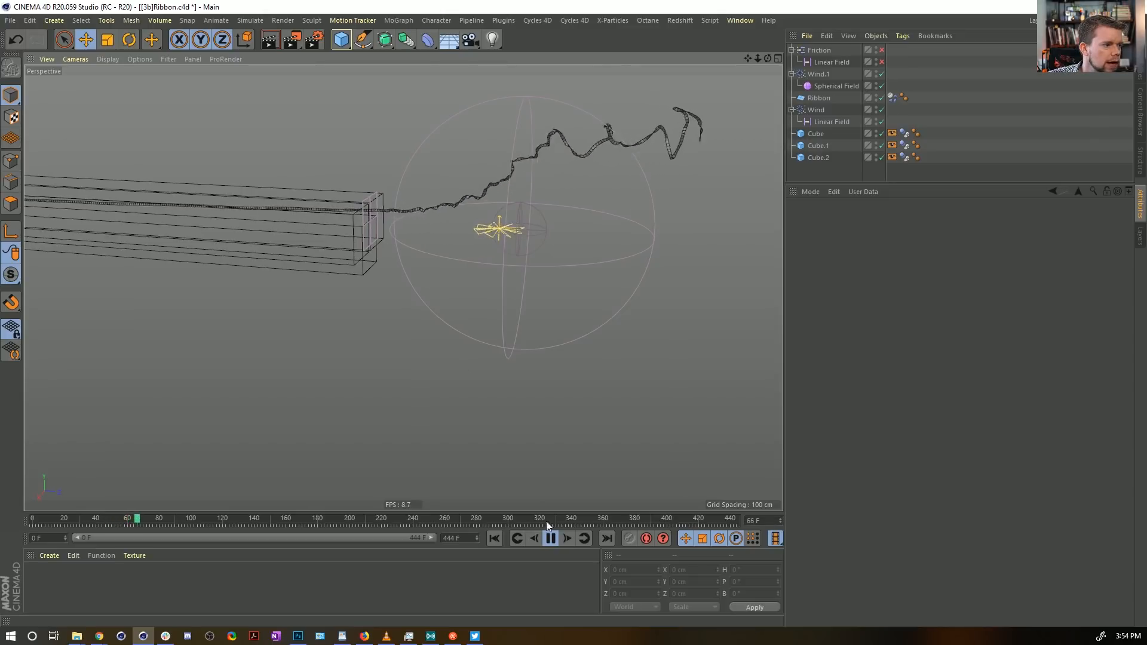
pyautogui.click(494, 538)
# Step: Duplicate Cube and set the copy's Y position to 101 cm to close the channel above the ribbon
pyautogui.click(365, 263)
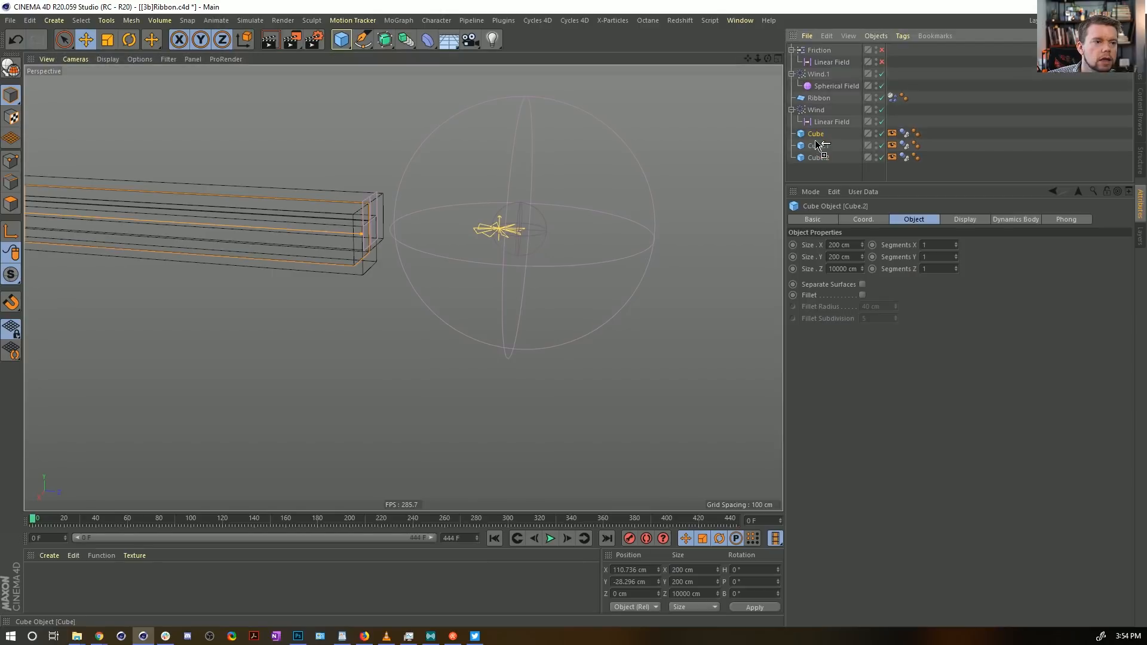
pyautogui.keyDown('ctrl'); pyautogui.moveTo(815, 140); pyautogui.dragTo(817, 141); pyautogui.keyUp('ctrl')
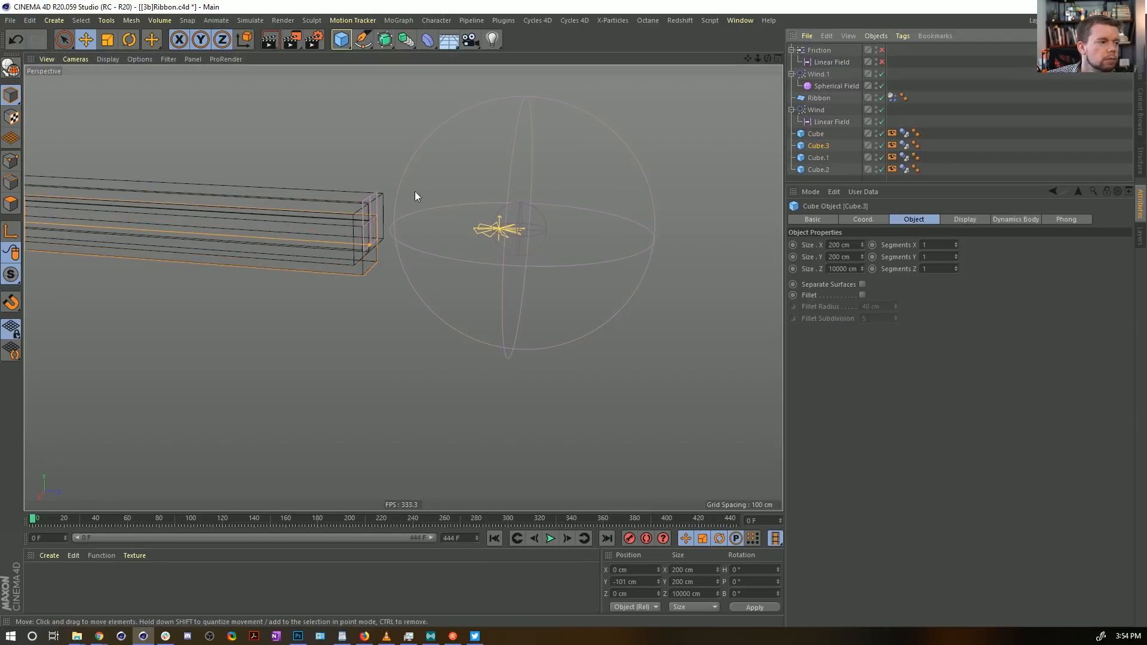
pyautogui.click(616, 582)
pyautogui.press('Return')
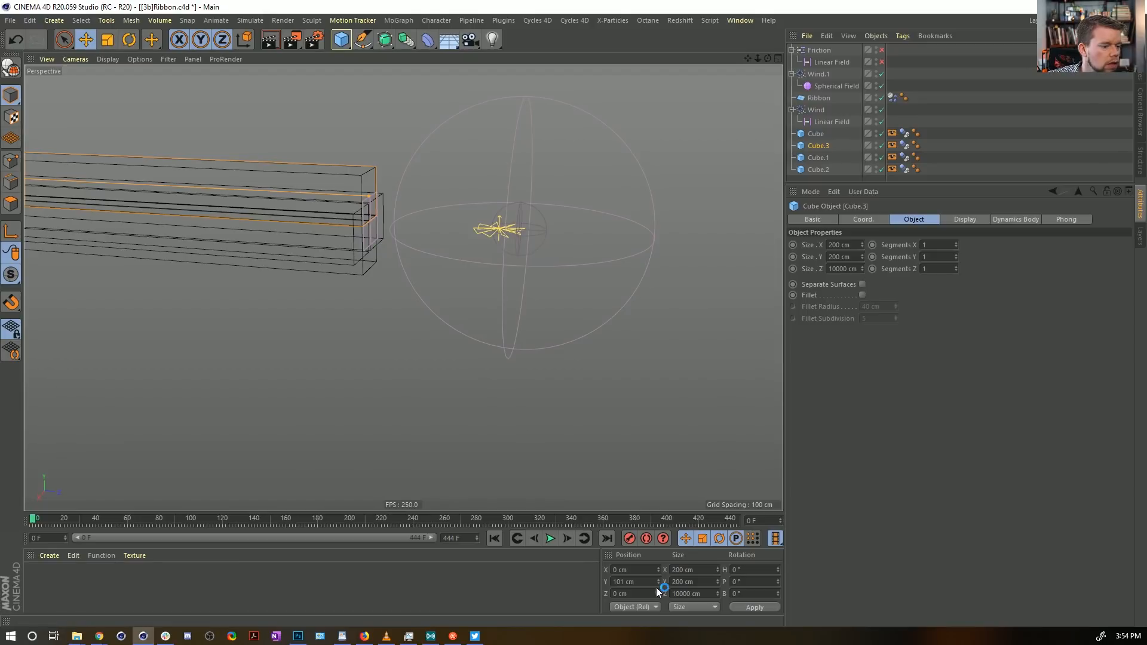
# Step: Play the simulation with the closed four-cube channel and rewind to the first frame
pyautogui.click(549, 539)
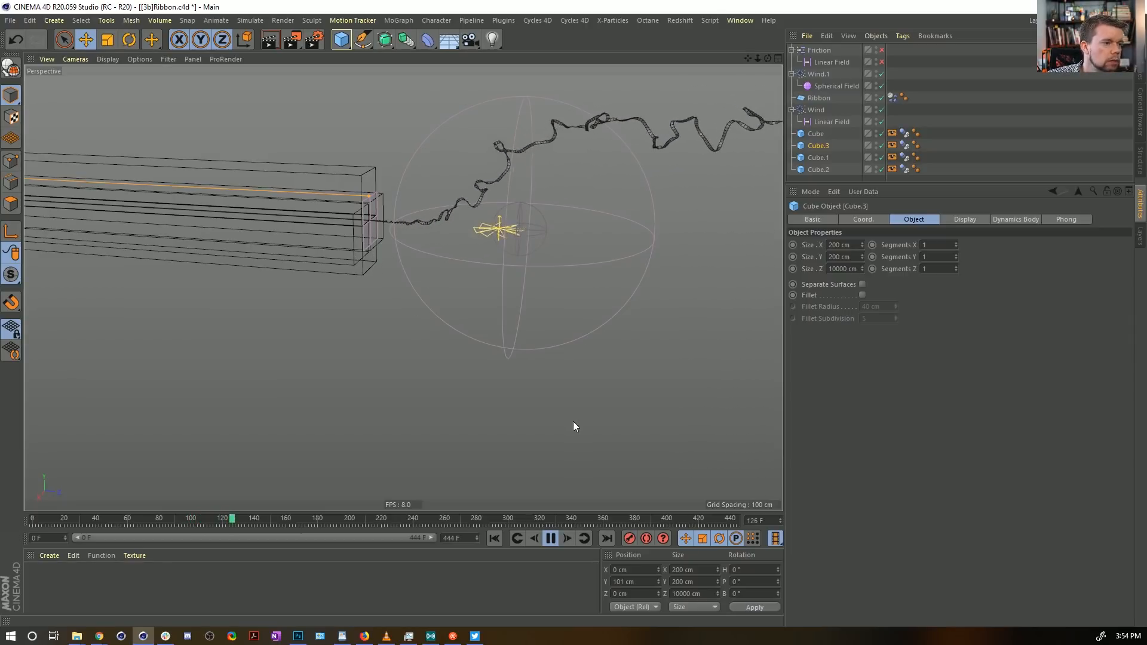
pyautogui.click(550, 538)
pyautogui.click(494, 539)
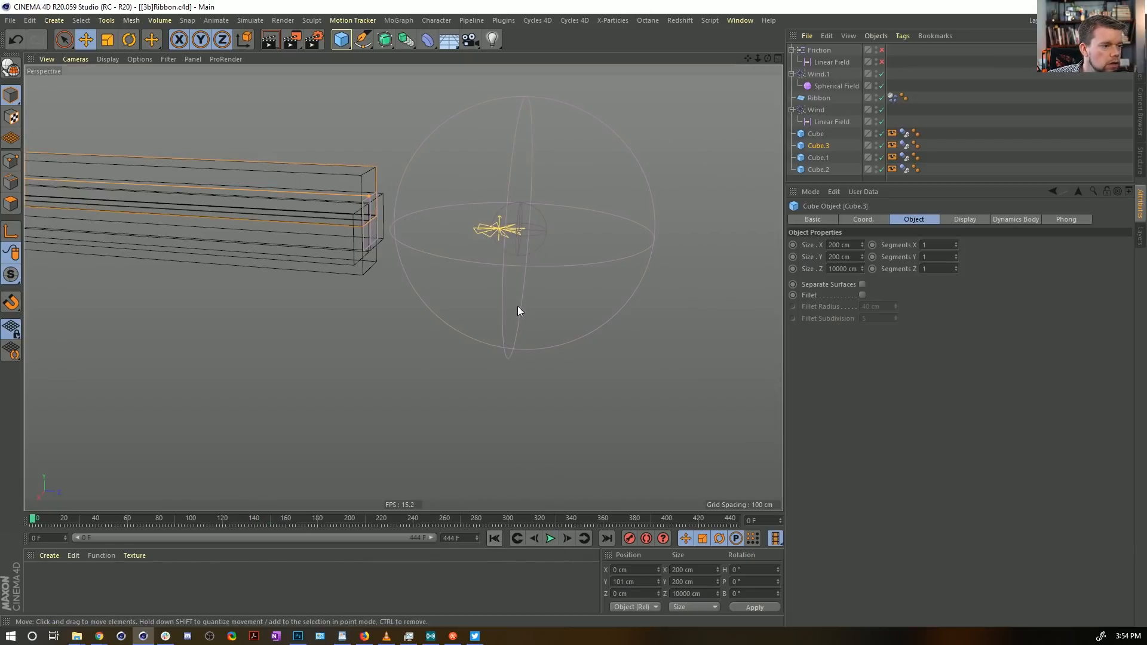
pyautogui.click(550, 539)
pyautogui.click(550, 539)
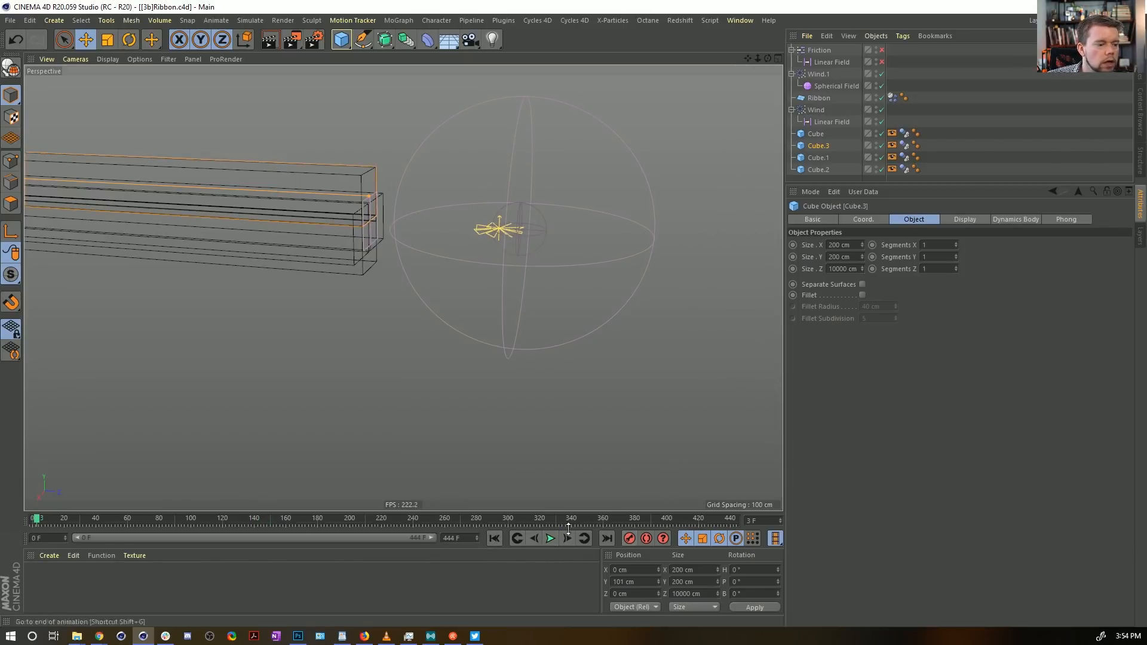
pyautogui.click(497, 538)
# Step: Set the ribbon's Dynamics Body aerodynamics to 25% Drag and 99% Lift, and play the simulation
pyautogui.click(893, 98)
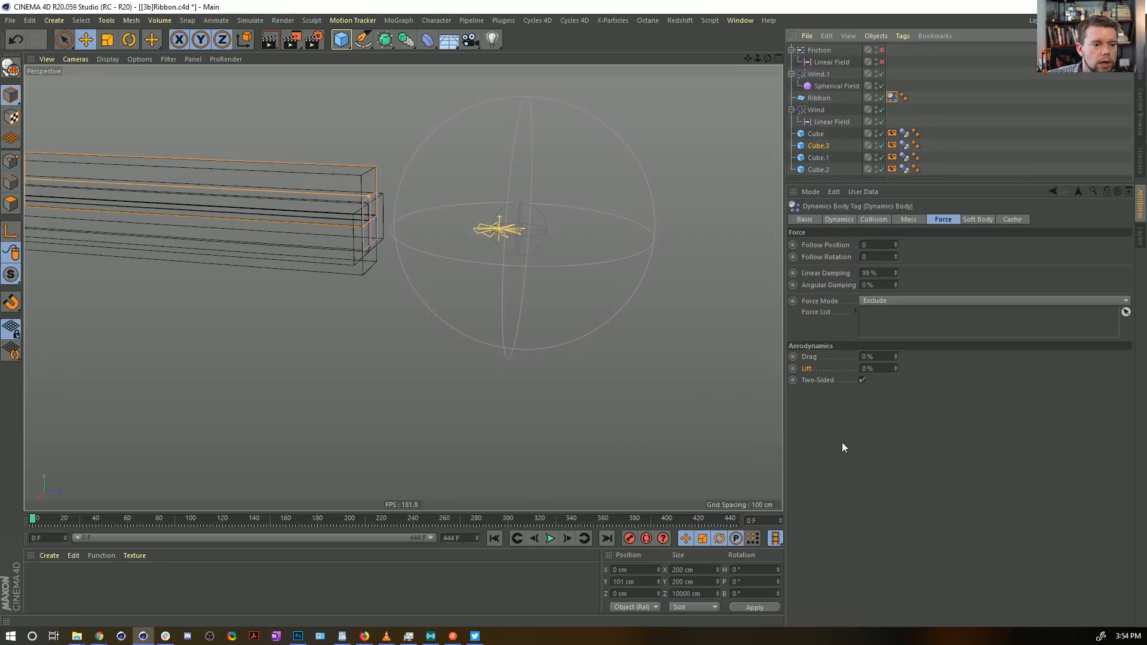
pyautogui.click(873, 356)
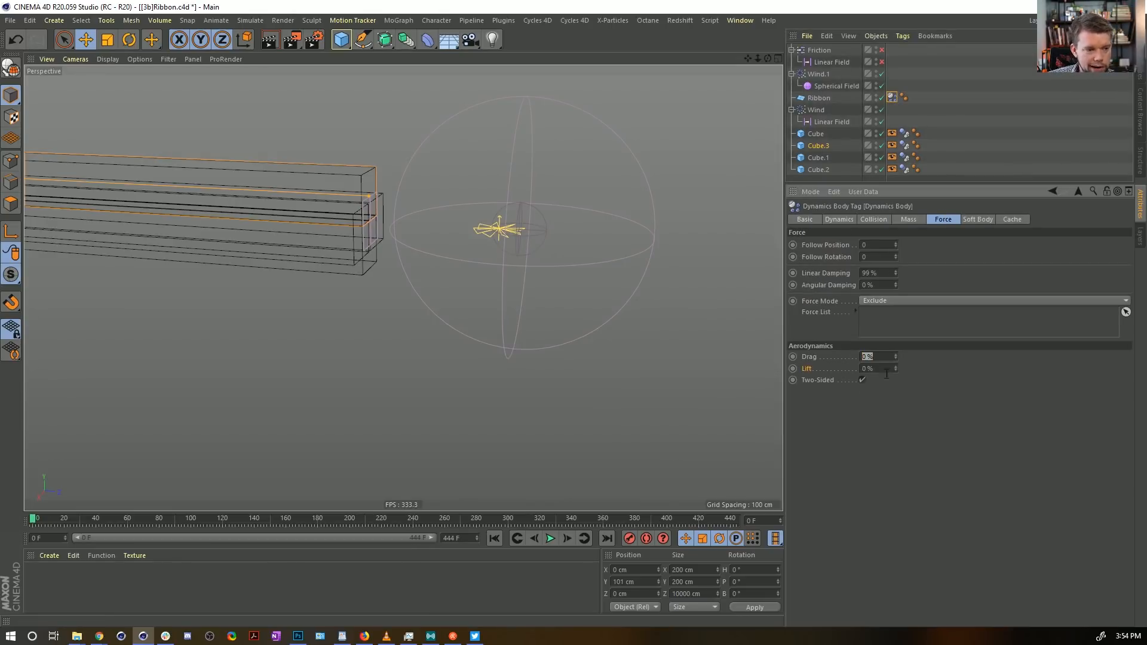
pyautogui.write('99')
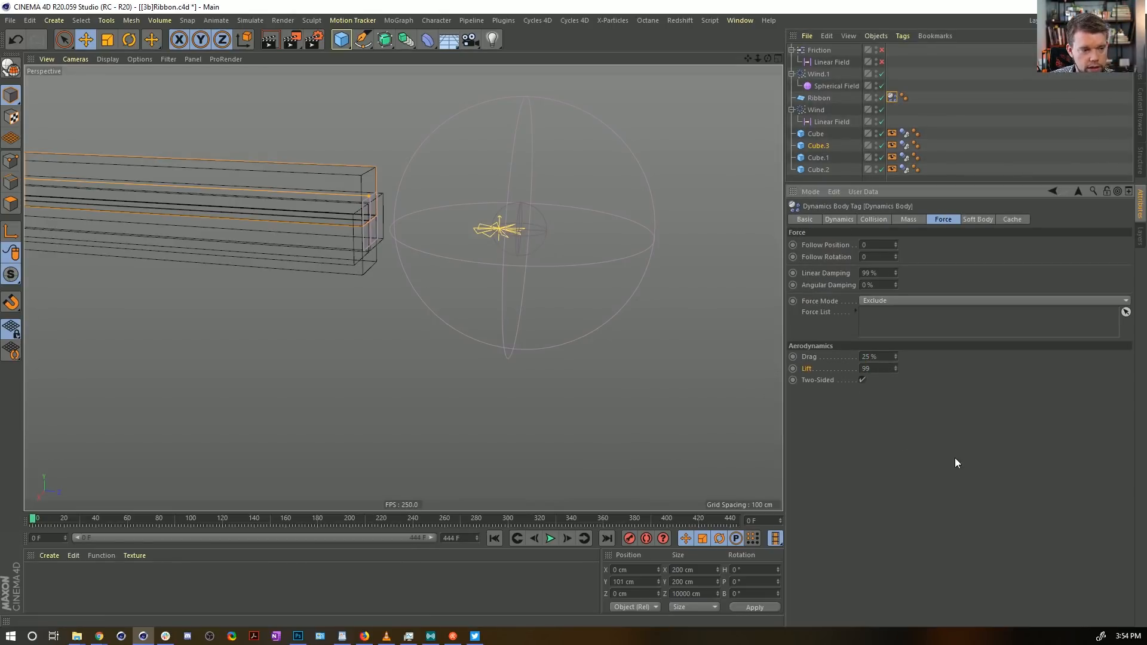
pyautogui.click(549, 539)
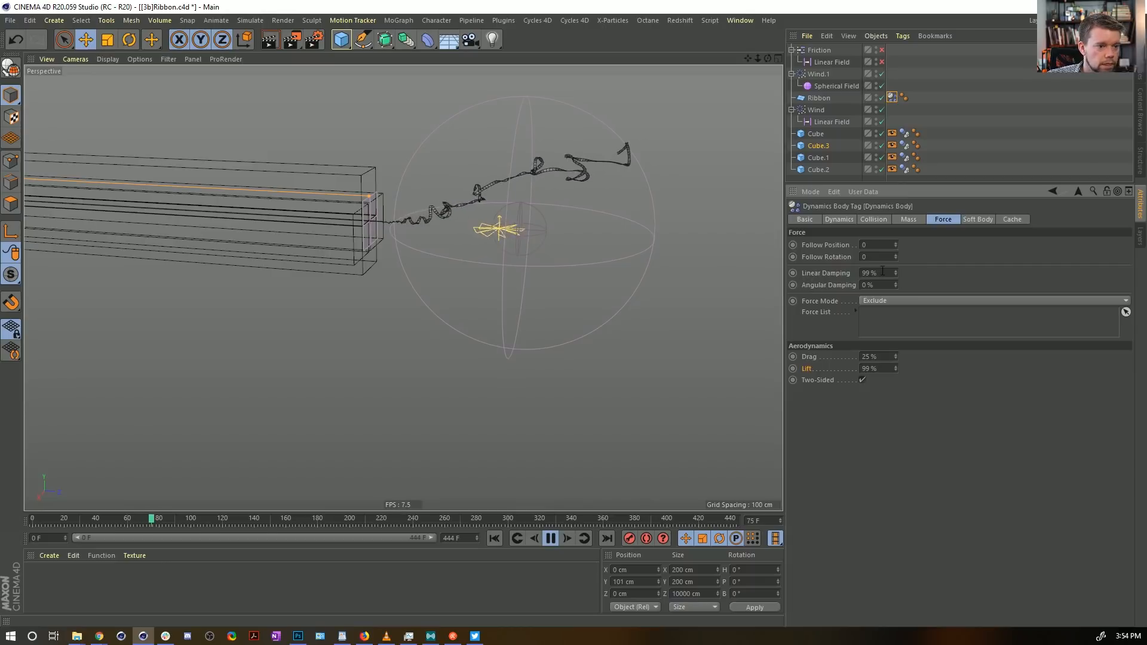
# Step: Set the ribbon's Linear Damping to 0% and Drag to 99%, and restart playback from the first frame
pyautogui.write('0')
pyautogui.press('Return')
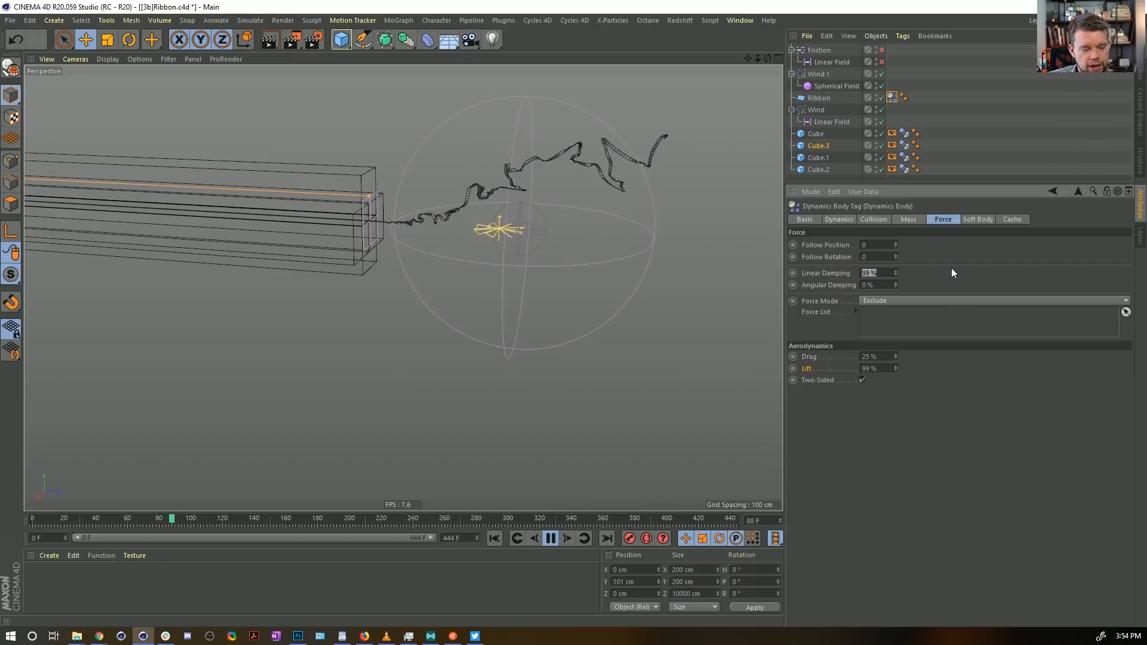
pyautogui.doubleClick(869, 356)
pyautogui.write('99')
pyautogui.press('Return')
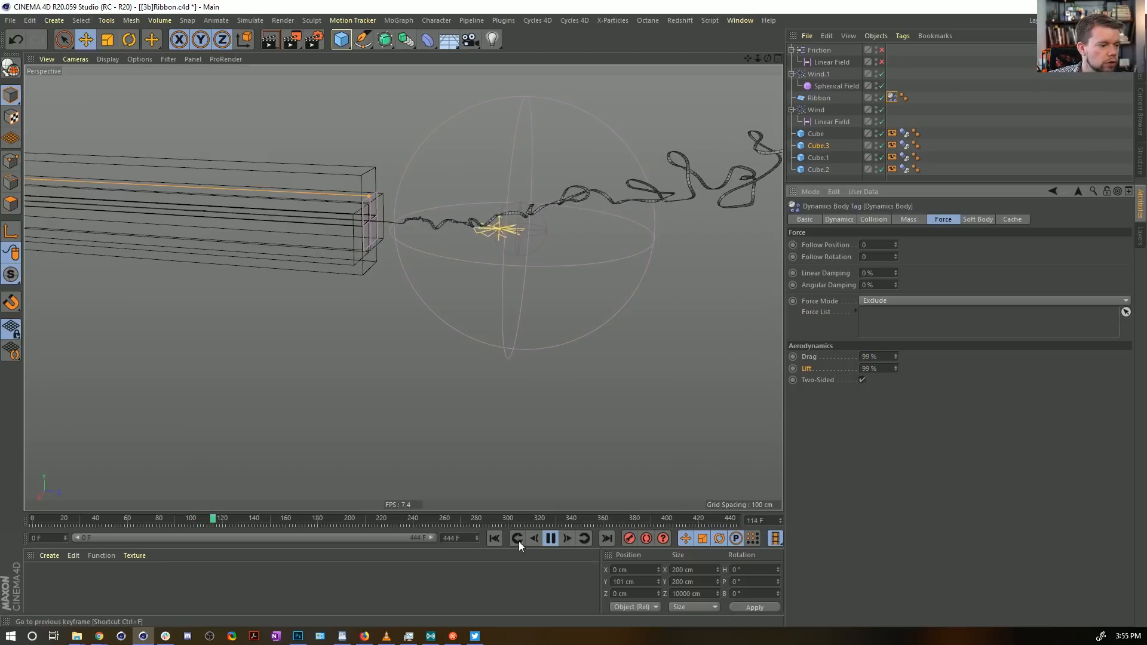
pyautogui.click(490, 539)
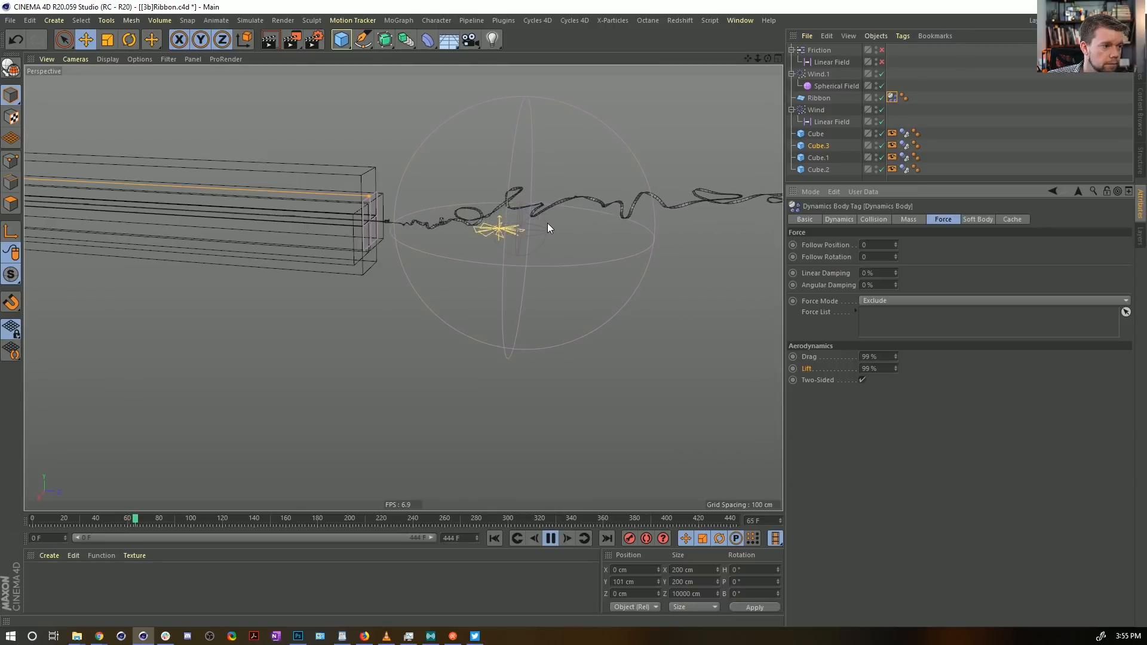
# Step: Examine the playing ribbon along its length beyond the channel, check the project Dynamics settings, and restart the playback
pyautogui.keyDown('alt'); pyautogui.moveTo(559, 237); pyautogui.dragTo(493, 249, button='right'); pyautogui.keyUp('alt')
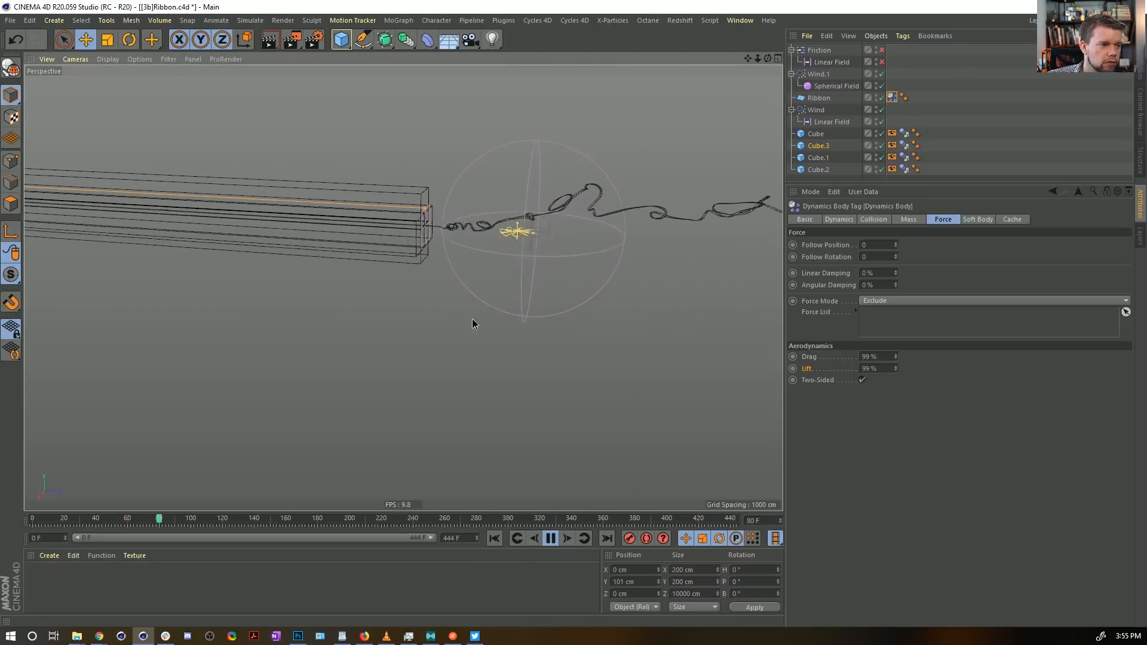
pyautogui.keyDown('alt'); pyautogui.moveTo(474, 322); pyautogui.dragTo(440, 360, button='middle'); pyautogui.keyUp('alt')
pyautogui.moveTo(520, 303)
pyautogui.keyDown('alt'); pyautogui.mouseDown(button='right')
pyautogui.moveTo(549, 301)
pyautogui.moveTo(548, 318)
pyautogui.mouseUp(button='right'); pyautogui.keyUp('alt')
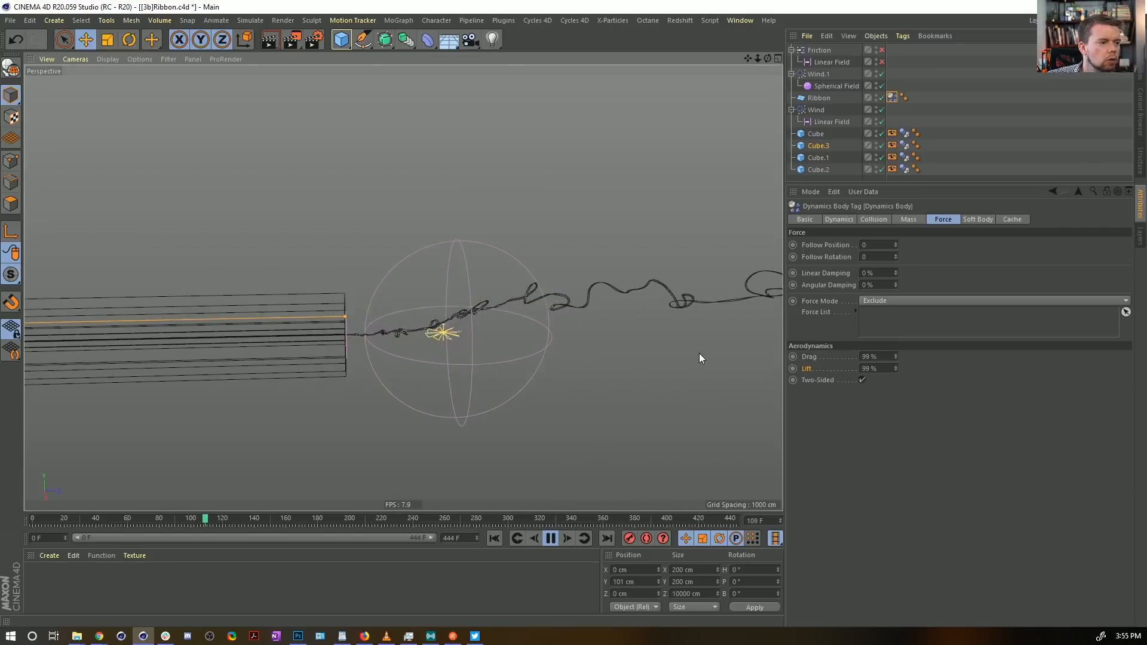
pyautogui.hotkey('ctrl', 'd')
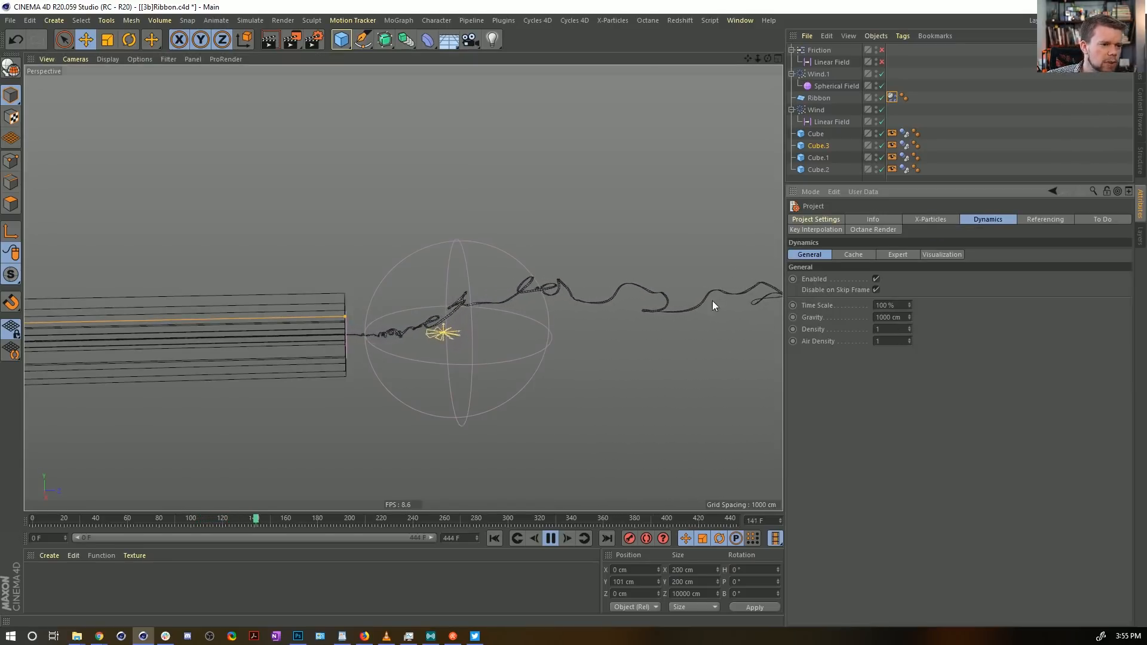
pyautogui.keyDown('alt'); pyautogui.moveTo(614, 315); pyautogui.dragTo(403, 291, button='middle'); pyautogui.keyUp('alt')
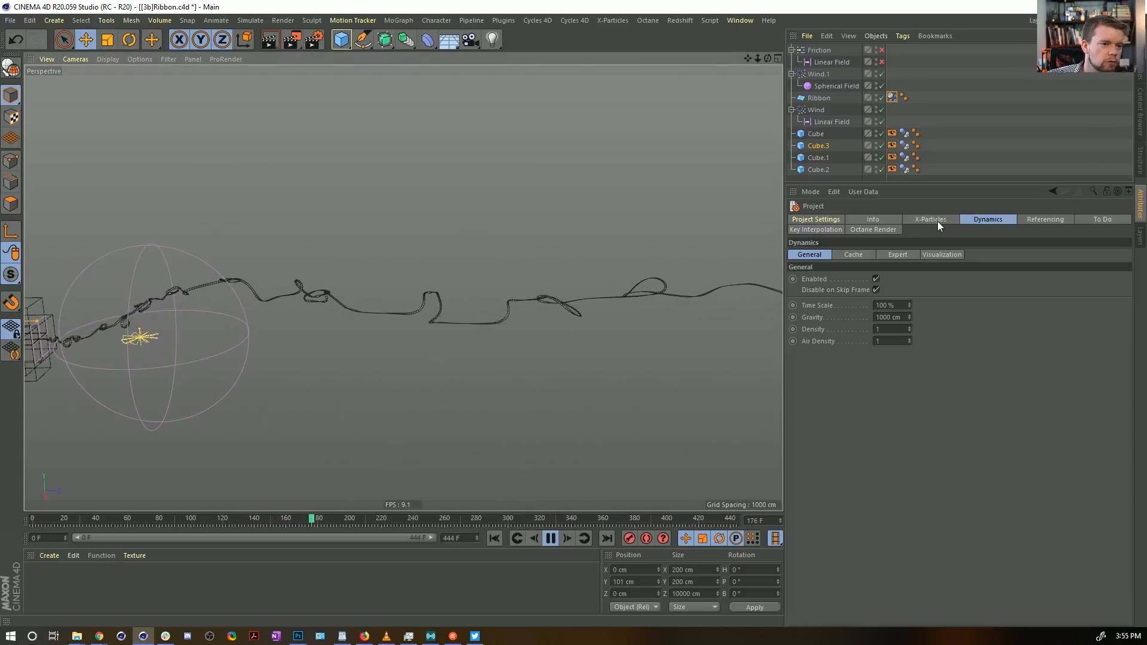
pyautogui.click(893, 96)
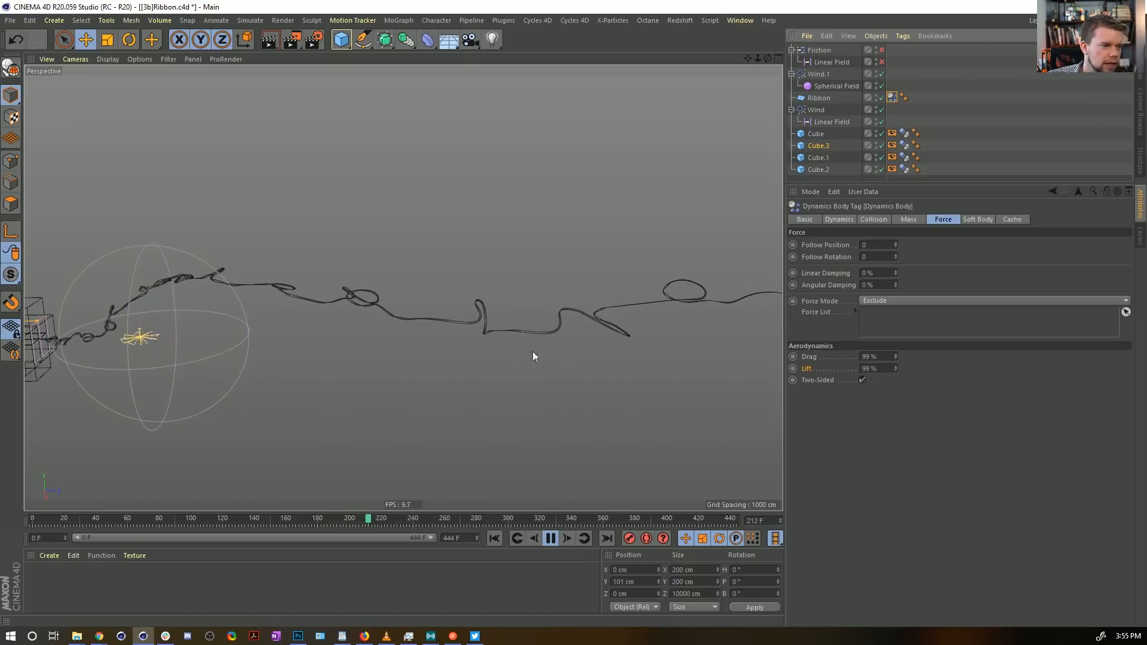
pyautogui.keyDown('alt'); pyautogui.moveTo(325, 336); pyautogui.dragTo(482, 338, button='middle'); pyautogui.keyUp('alt')
pyautogui.keyDown('alt'); pyautogui.moveTo(396, 348); pyautogui.dragTo(481, 330, button='right'); pyautogui.keyUp('alt')
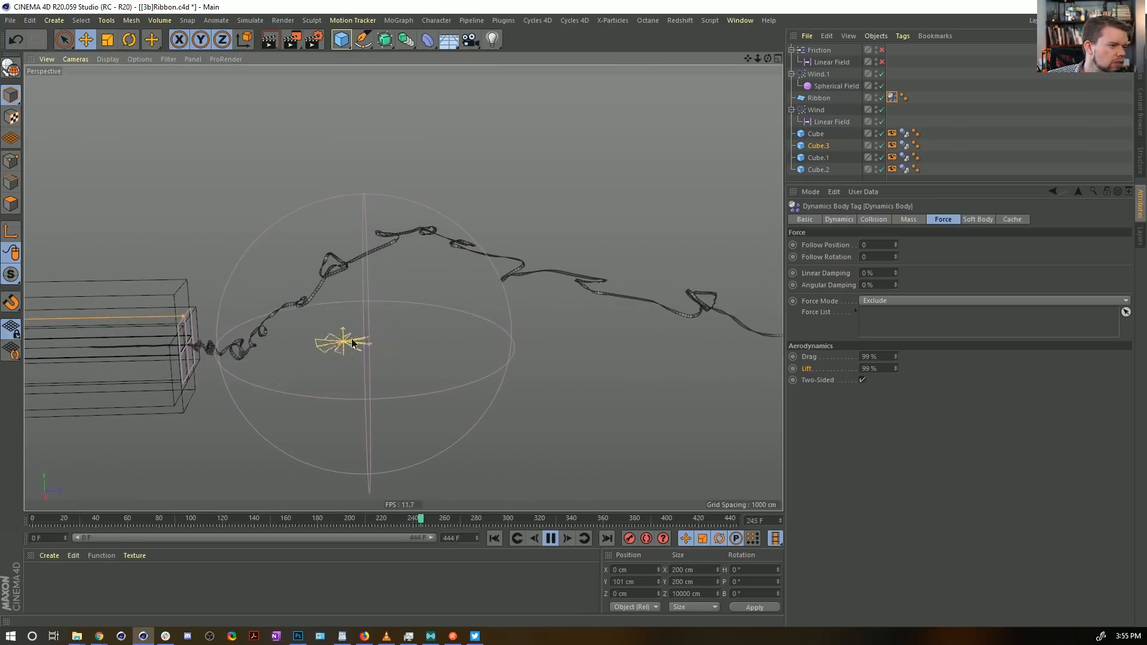
pyautogui.keyDown('alt'); pyautogui.moveTo(353, 342); pyautogui.dragTo(428, 342, button='middle'); pyautogui.keyUp('alt')
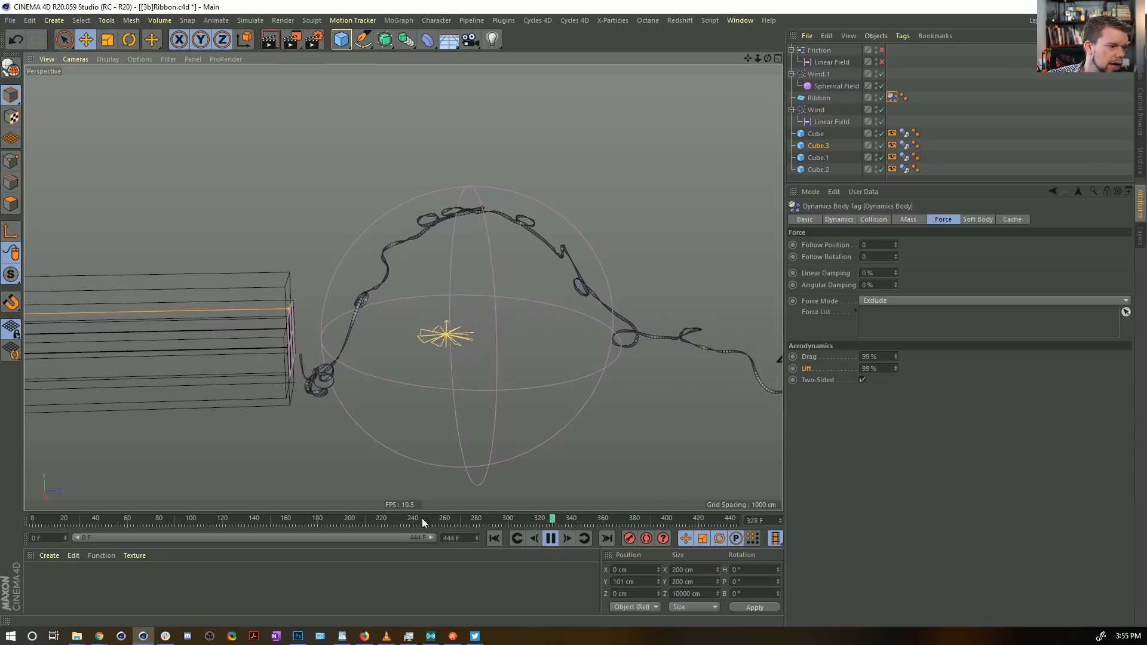
pyautogui.click(494, 539)
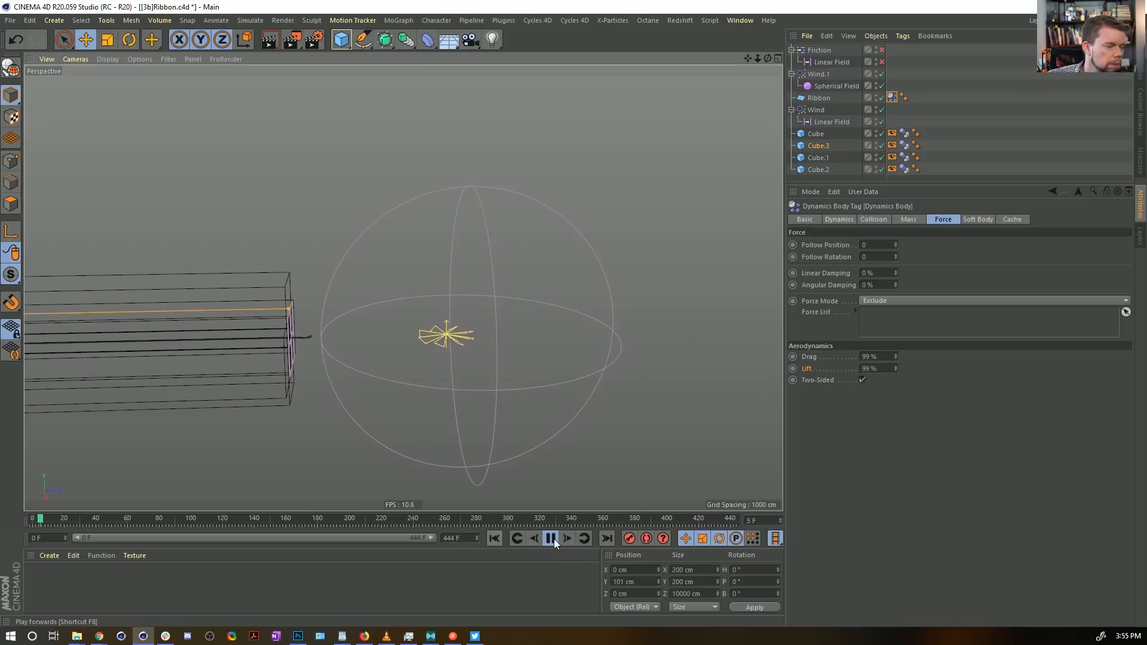
# Step: Set the ribbon's Linear Damping to 80% and both Drag and Lift to 55%, and play the simulation
pyautogui.click(553, 539)
pyautogui.click(879, 273)
pyautogui.write('55')
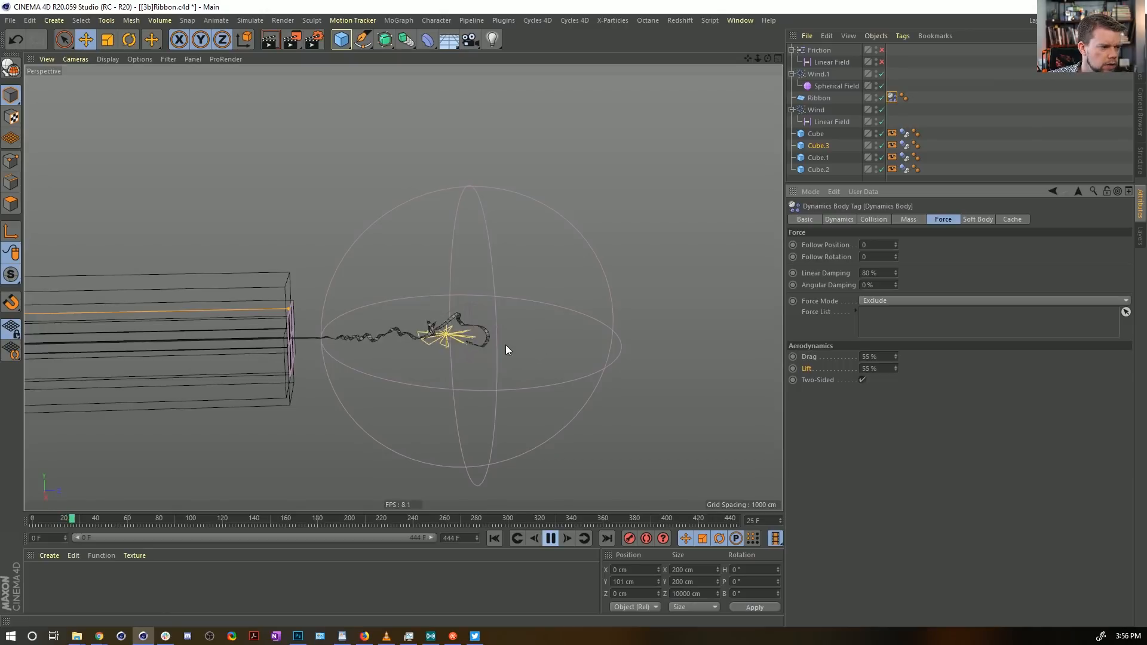
# Step: Set the Wind Speed of Wind.1 to 1555 cm, replay the simulation from the start and stop it
pyautogui.click(814, 74)
pyautogui.click(851, 220)
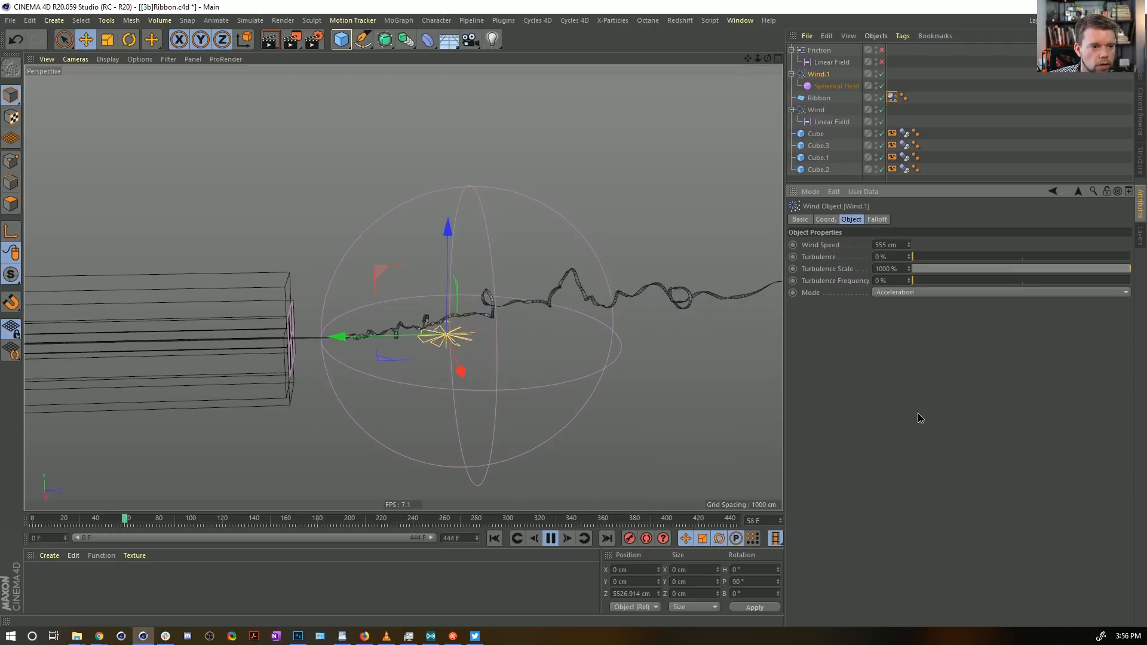
pyautogui.click(495, 538)
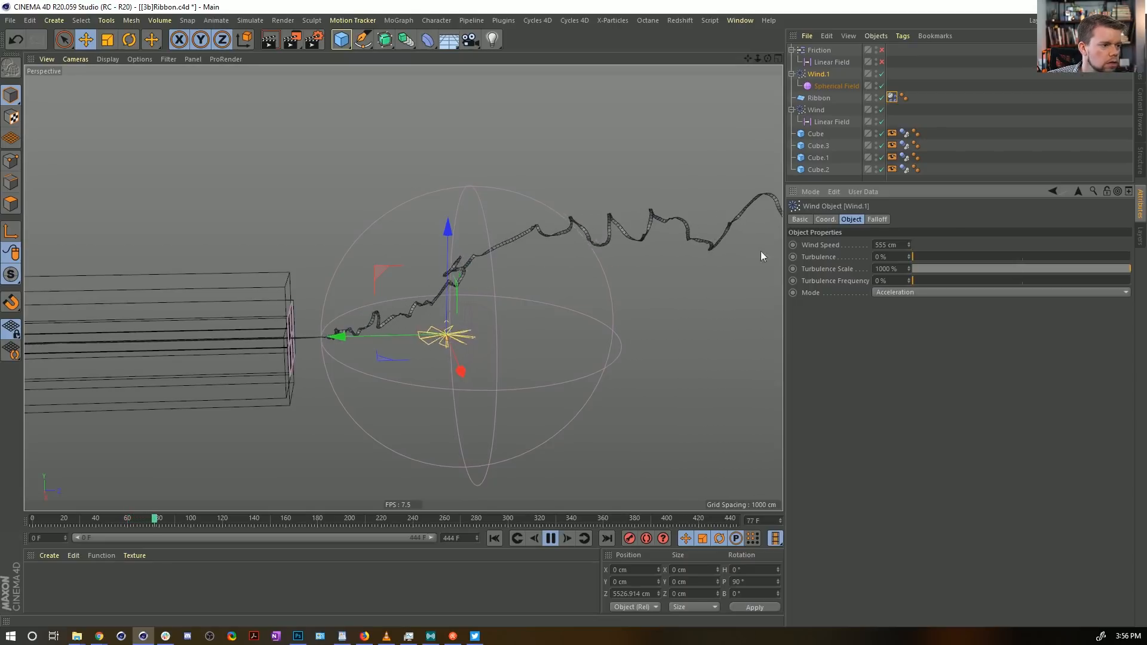
pyautogui.click(878, 245)
pyautogui.write('1')
pyautogui.press('Return')
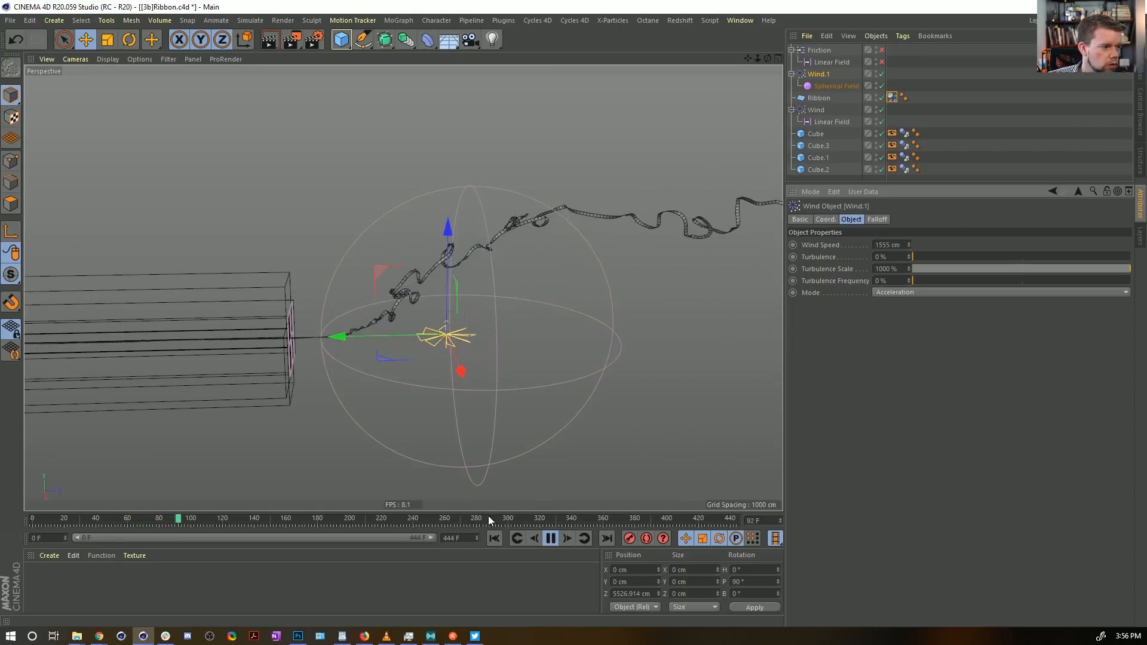
pyautogui.click(499, 538)
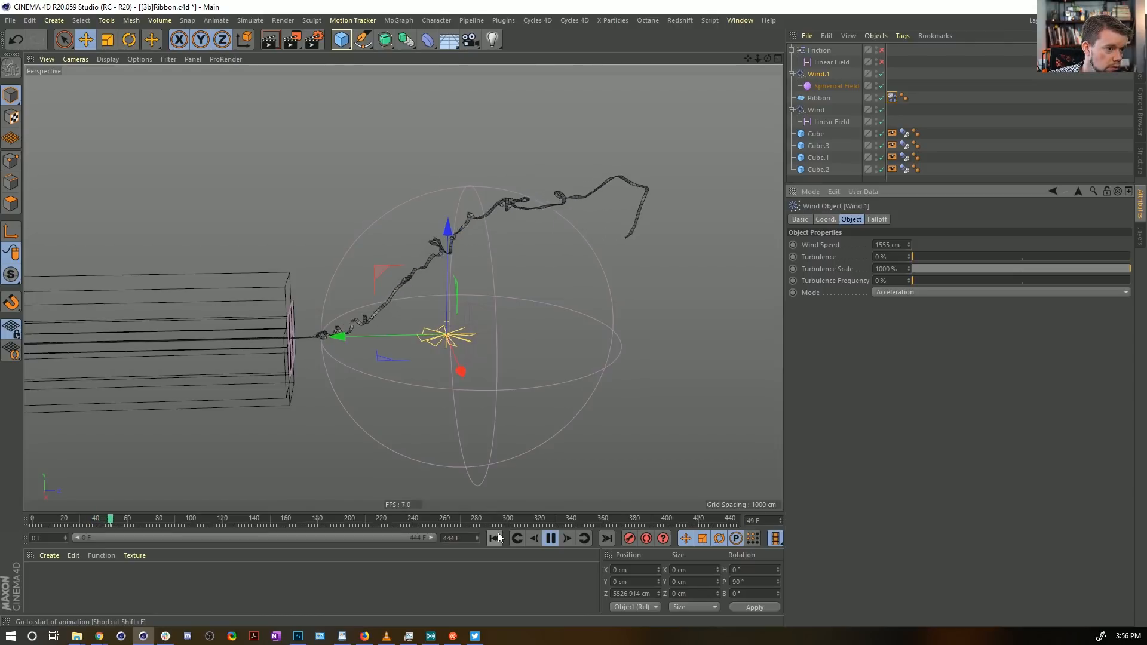
pyautogui.click(549, 539)
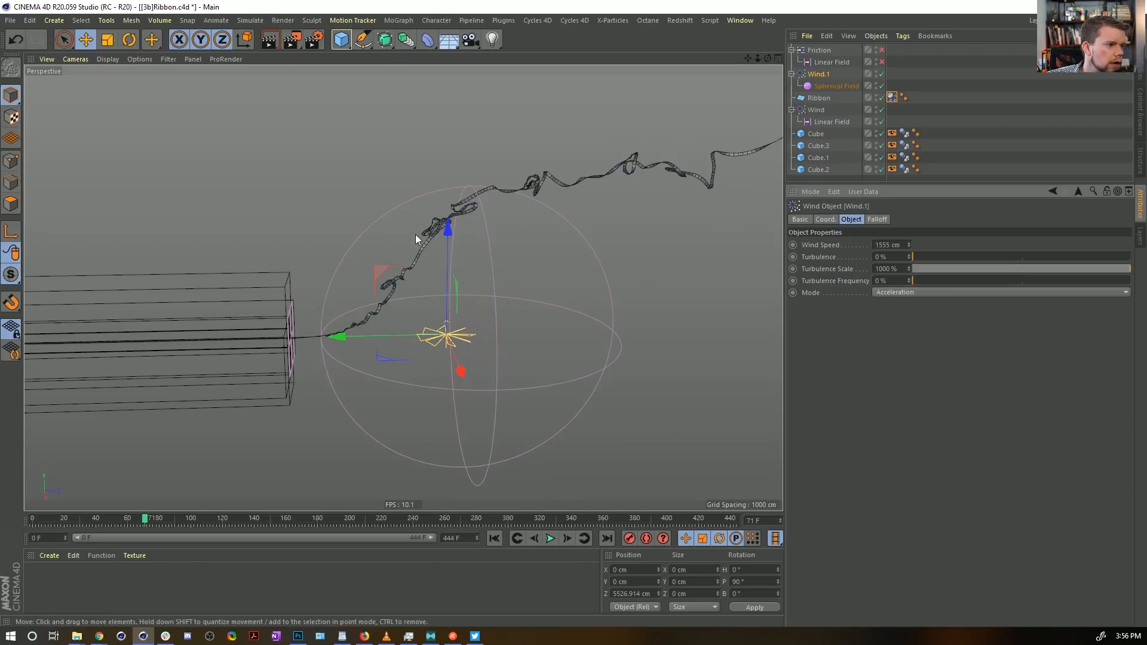
# Step: Set the ribbon's Linear Damping to 90% and replay the simulation from the first frame
pyautogui.keyDown('alt'); pyautogui.moveTo(416, 235); pyautogui.dragTo(471, 360, button='right'); pyautogui.keyUp('alt')
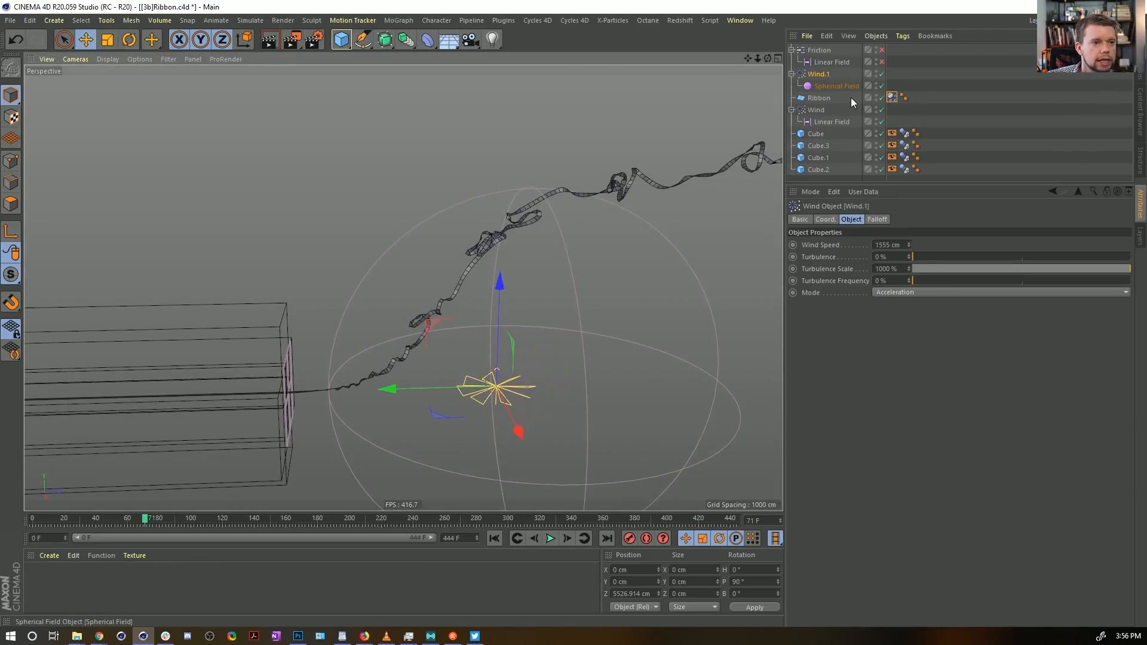
pyautogui.scroll(-5, 662, 217)
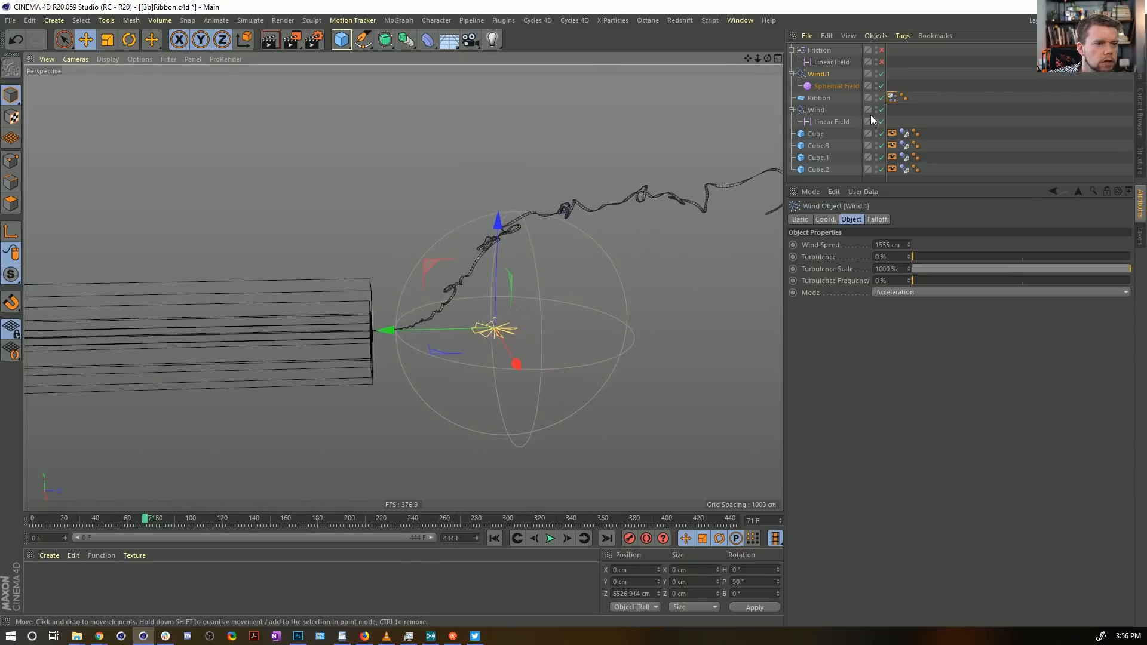
pyautogui.keyDown('alt'); pyautogui.moveTo(679, 195); pyautogui.dragTo(654, 201); pyautogui.keyUp('alt')
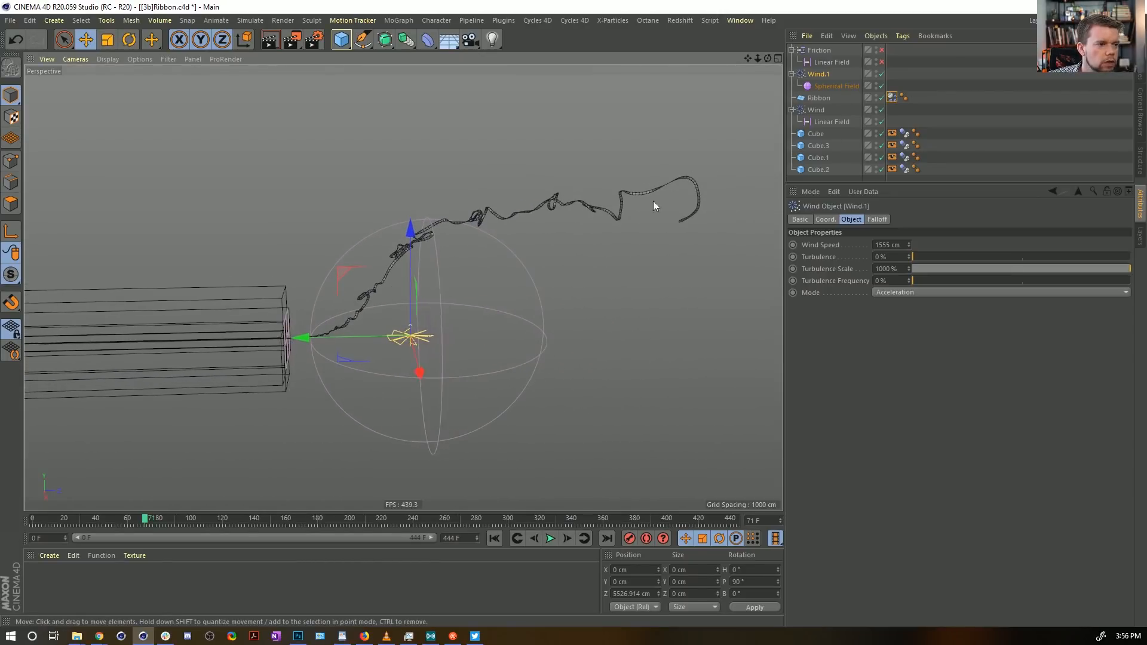
pyautogui.click(891, 97)
pyautogui.click(885, 271)
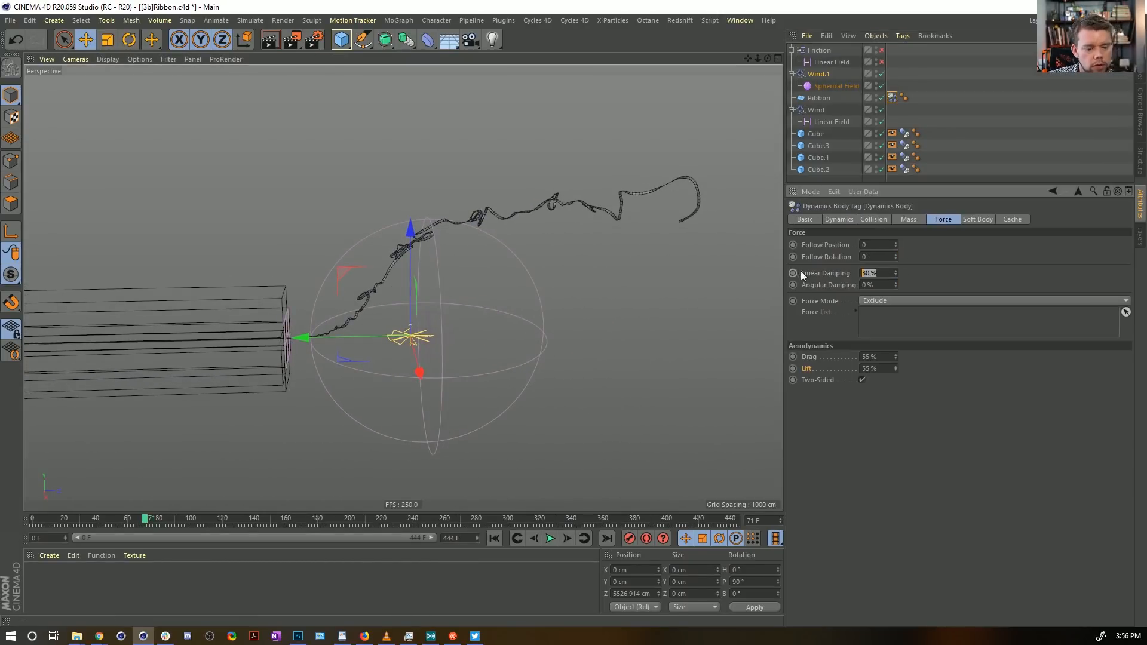
pyautogui.click(493, 539)
pyautogui.click(551, 538)
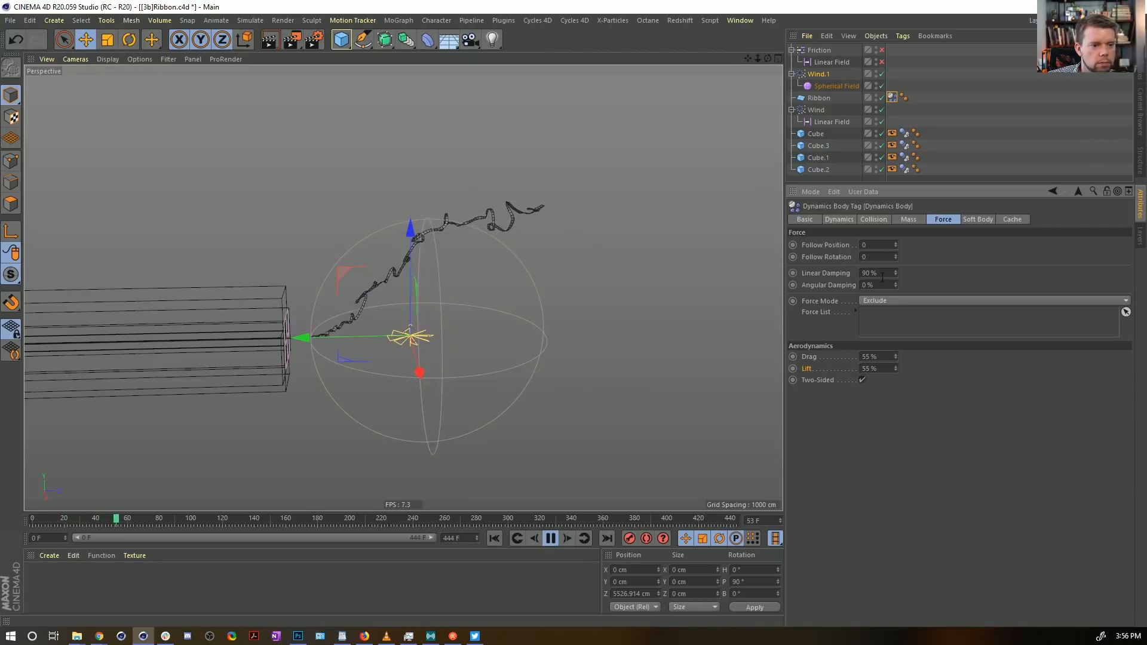
# Step: Raise the ribbon's Linear Damping to 98% and then 100% while the simulation plays
pyautogui.write('98')
pyautogui.press('Return')
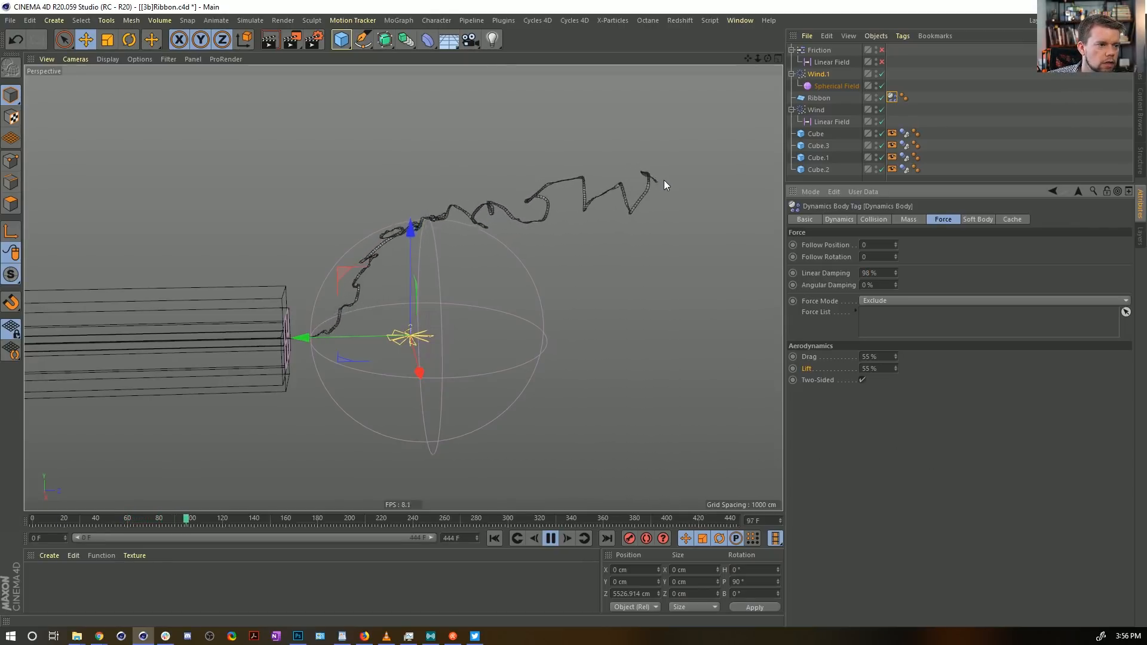
pyautogui.doubleClick(875, 273)
pyautogui.write('100')
pyautogui.press('Return')
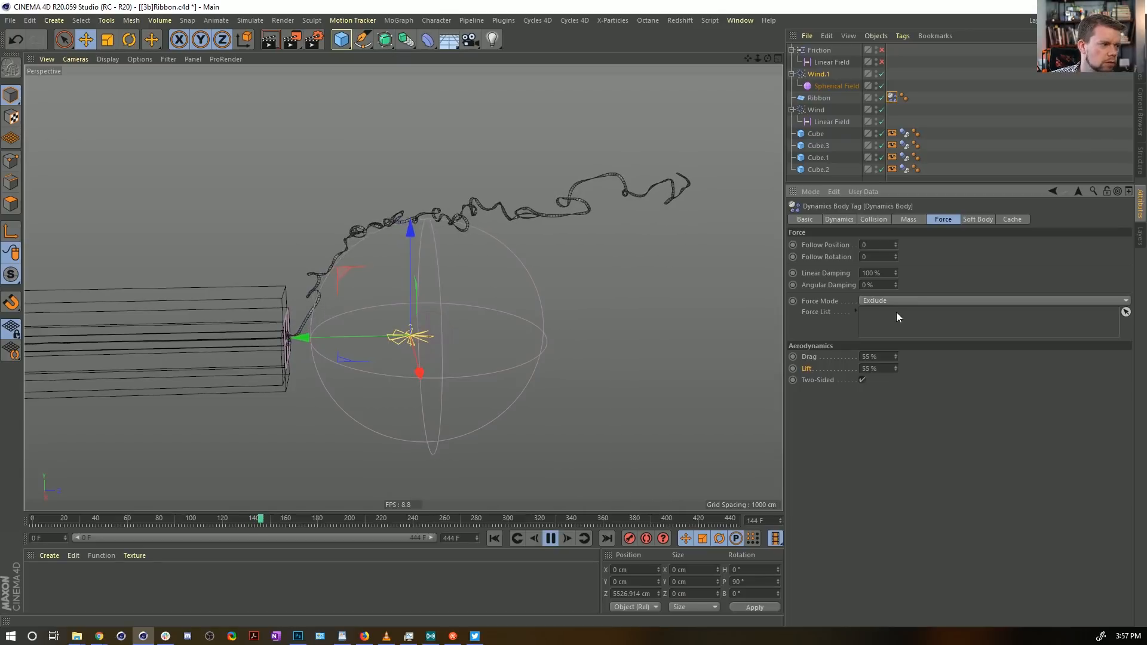
# Step: Set the ribbon's Linear Damping to 99% and replay the simulation from the first frame
pyautogui.doubleClick(873, 273)
pyautogui.write('99')
pyautogui.press('Return')
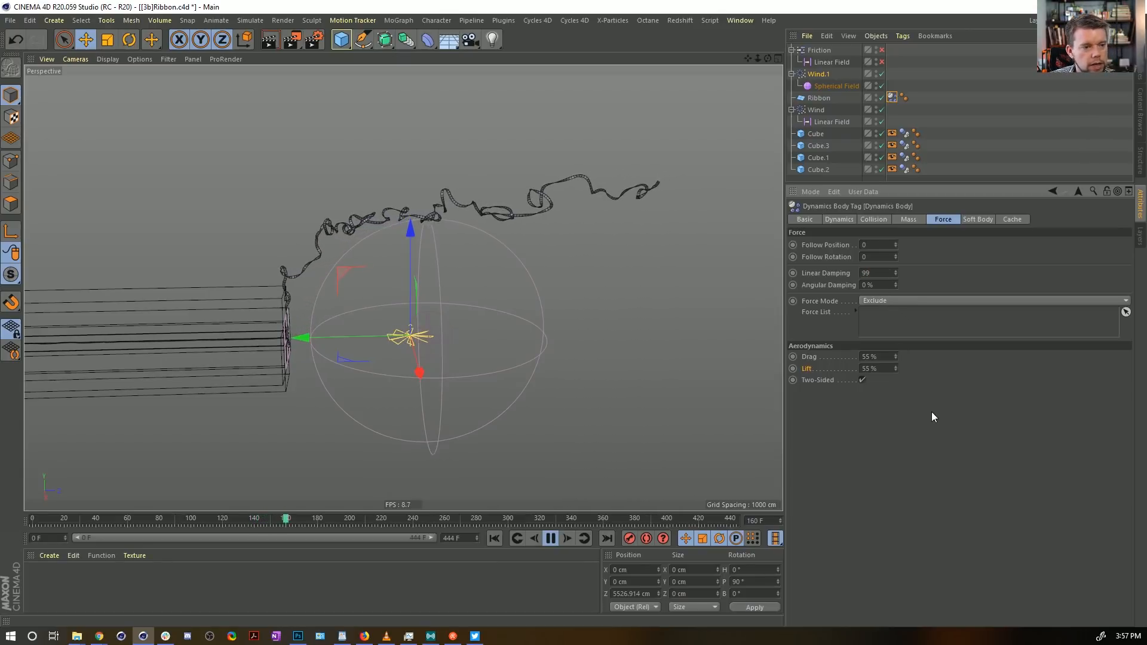
pyautogui.click(495, 539)
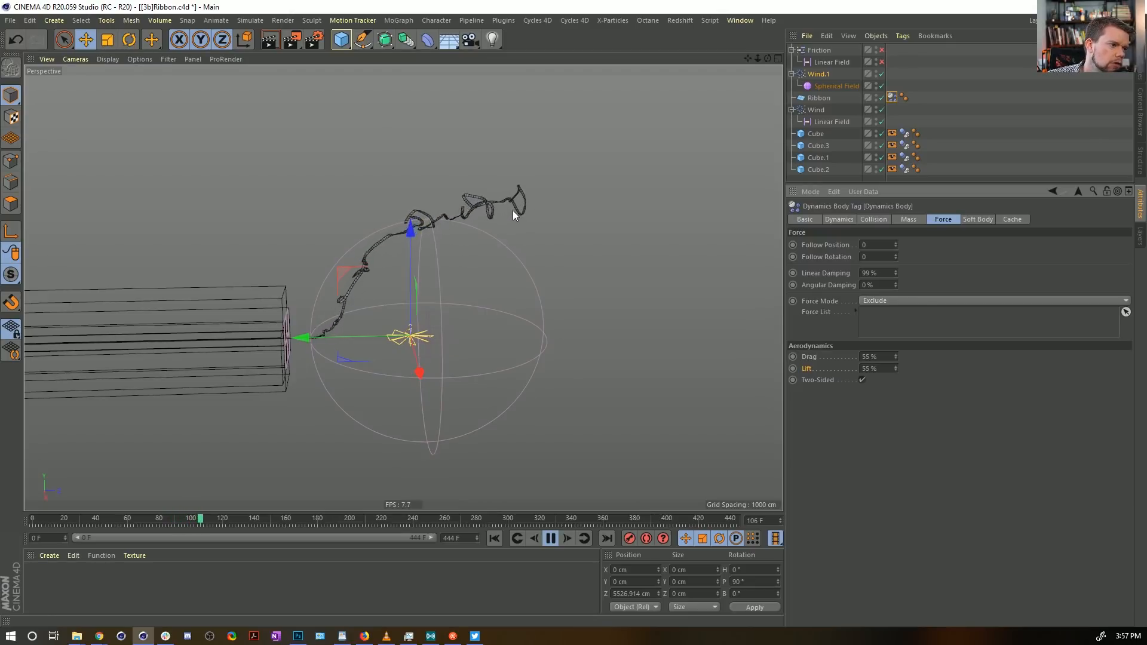
# Step: Shrink Wind.1's Spherical Field, move Wind.1 back toward the channel's open end, and replay the simulation
pyautogui.click(835, 87)
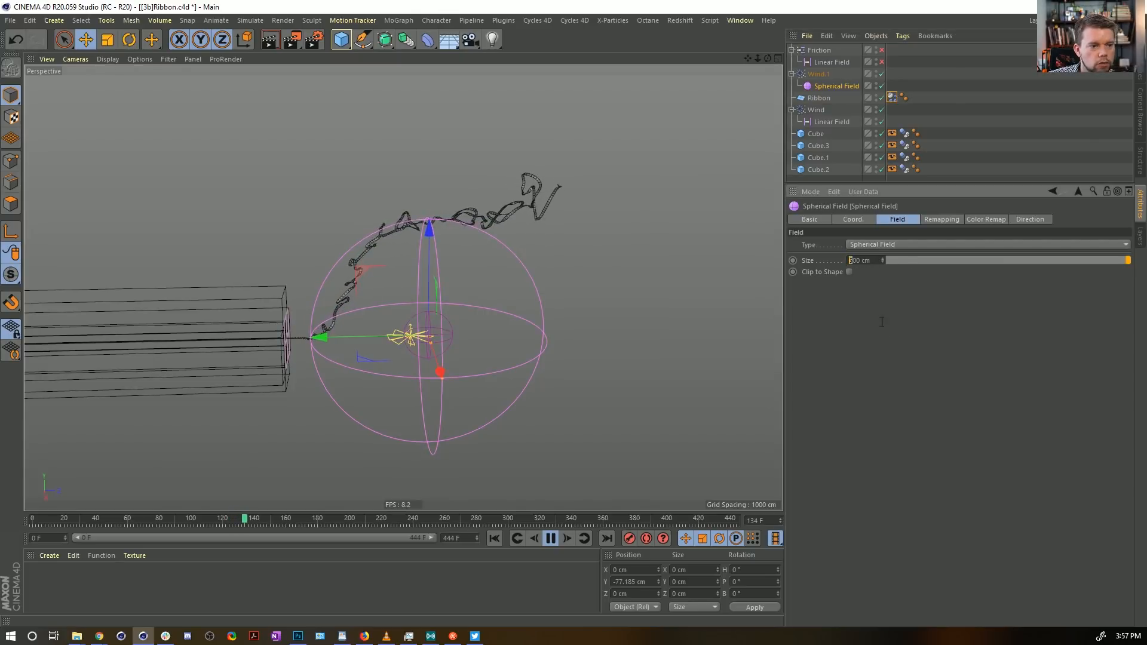
pyautogui.click(818, 74)
pyautogui.press('e')
pyautogui.moveTo(358, 340); pyautogui.dragTo(251, 356)
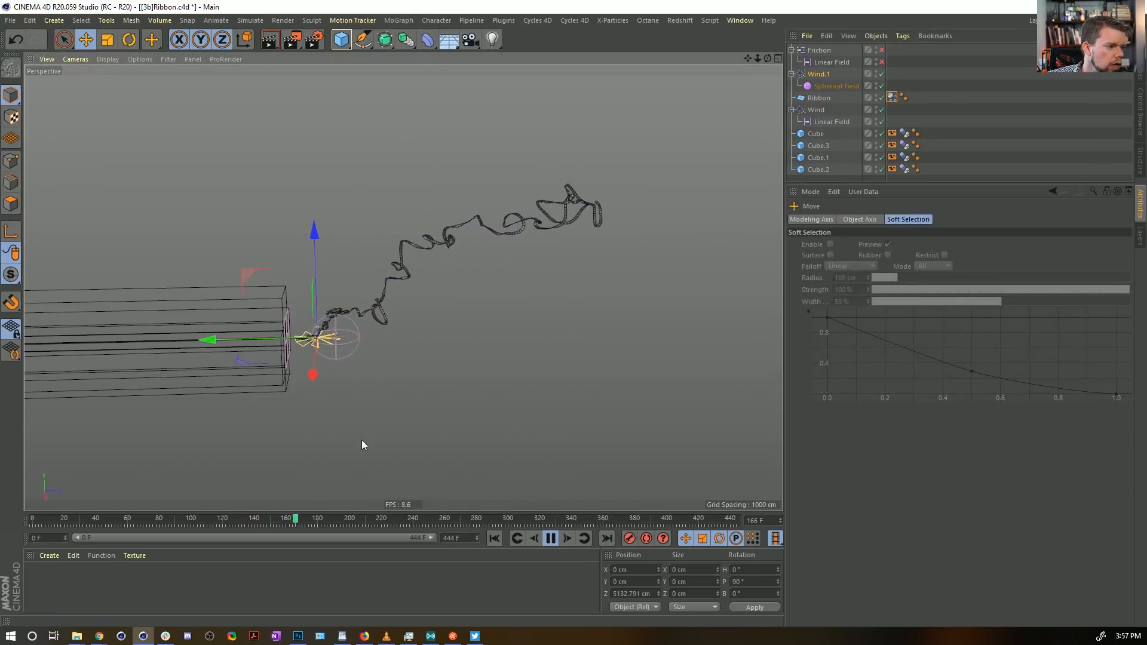
pyautogui.click(496, 539)
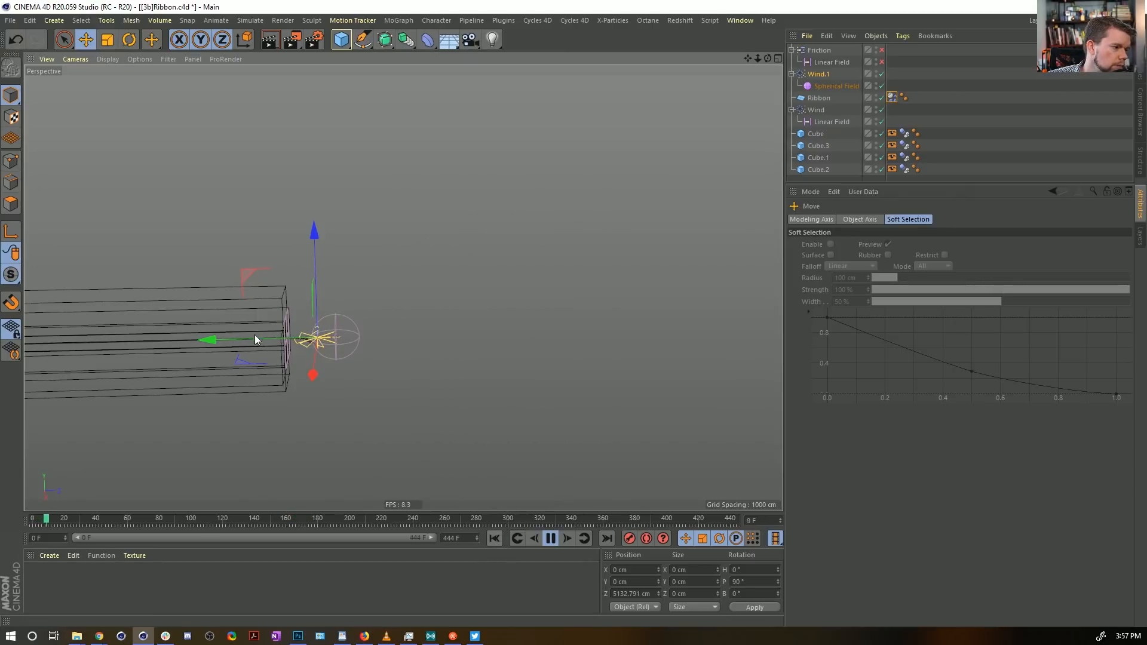
pyautogui.click(619, 404)
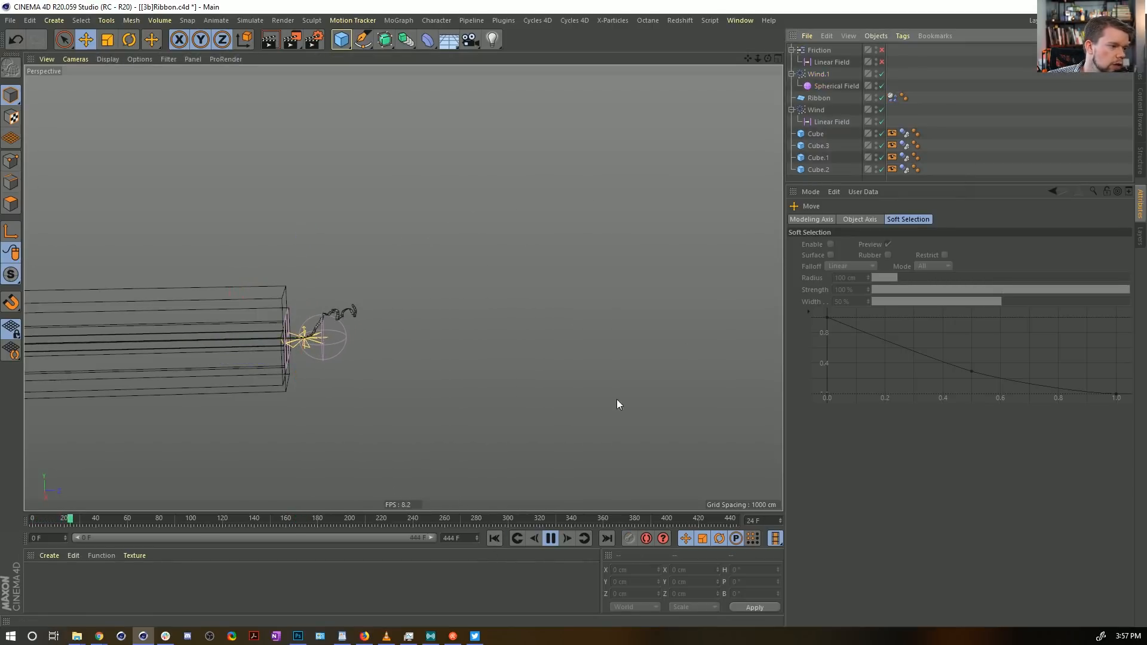
# Step: Set Wind.1's Wind Speed to 5555 cm, replay the simulation from the start and pause it to inspect the ribbon
pyautogui.click(826, 76)
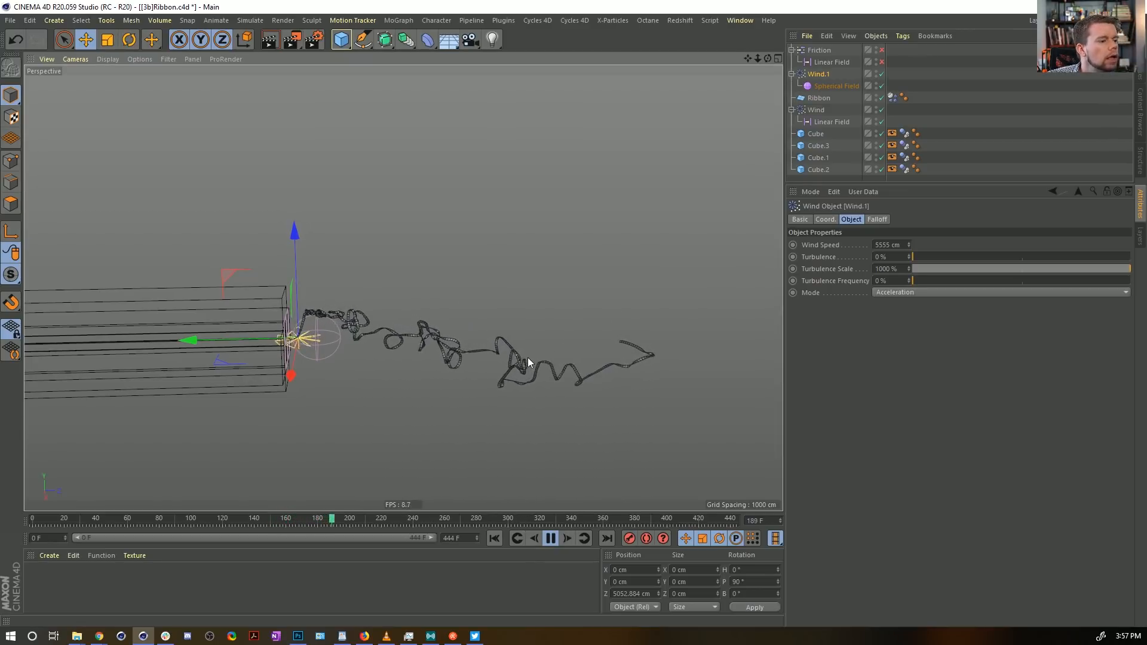
pyautogui.click(494, 538)
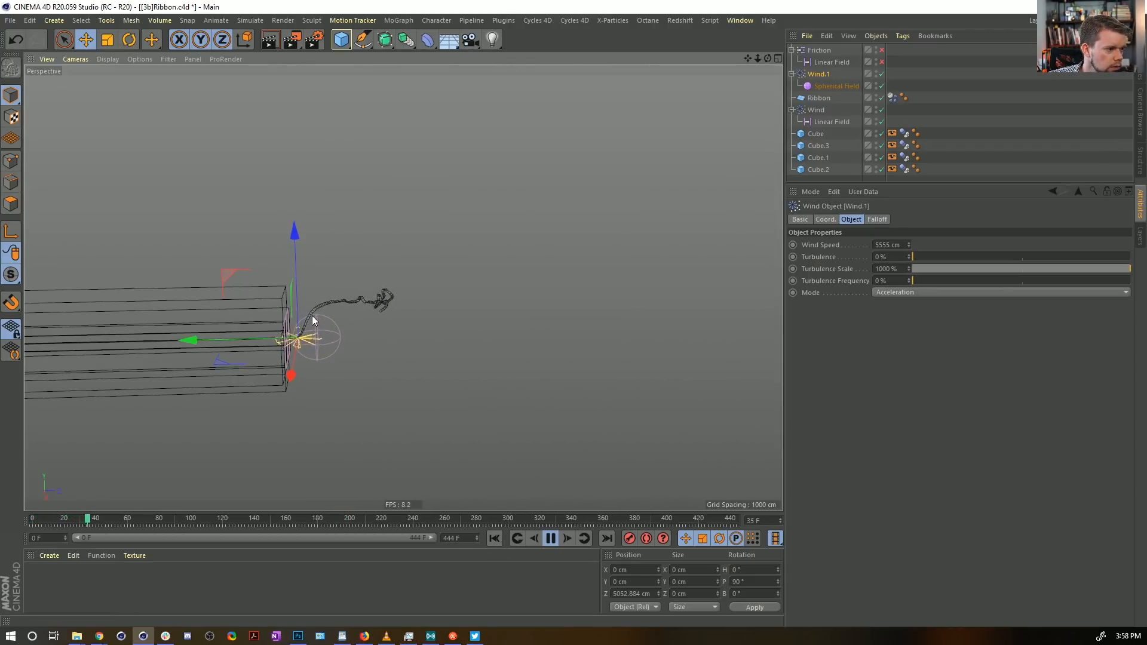
pyautogui.click(551, 541)
pyautogui.keyDown('alt'); pyautogui.moveTo(360, 311); pyautogui.dragTo(399, 300, button='right'); pyautogui.keyUp('alt')
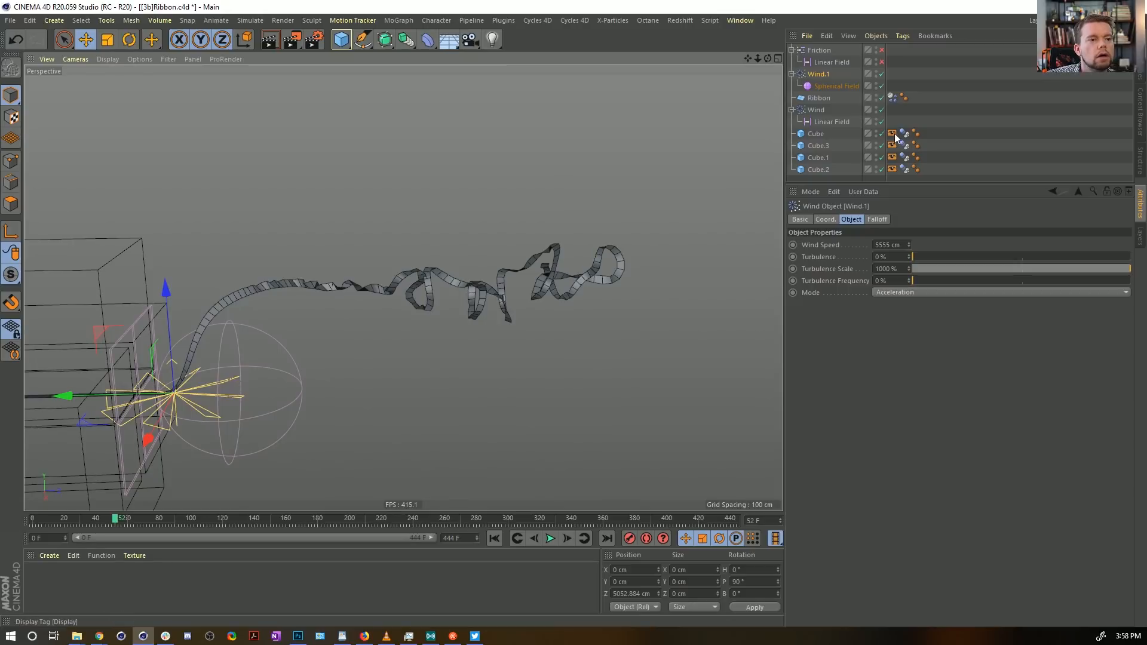
# Step: Set the Shear and Flexion springs of the ribbon's soft body to 150
pyautogui.click(892, 99)
pyautogui.click(978, 220)
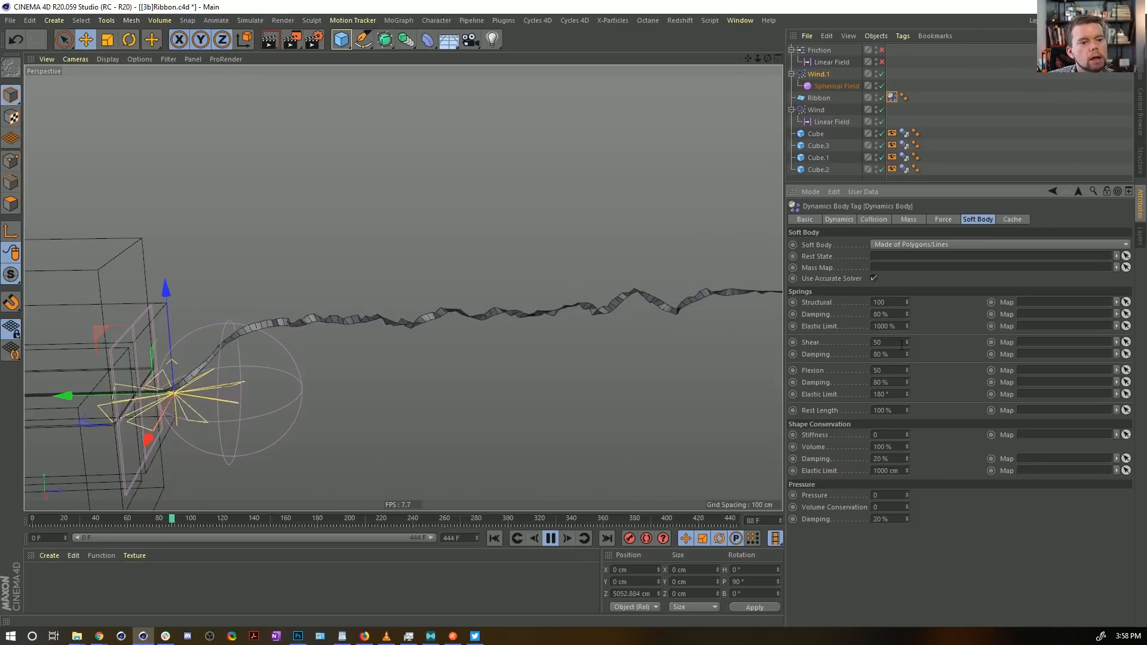
pyautogui.click(875, 342)
pyautogui.write('1')
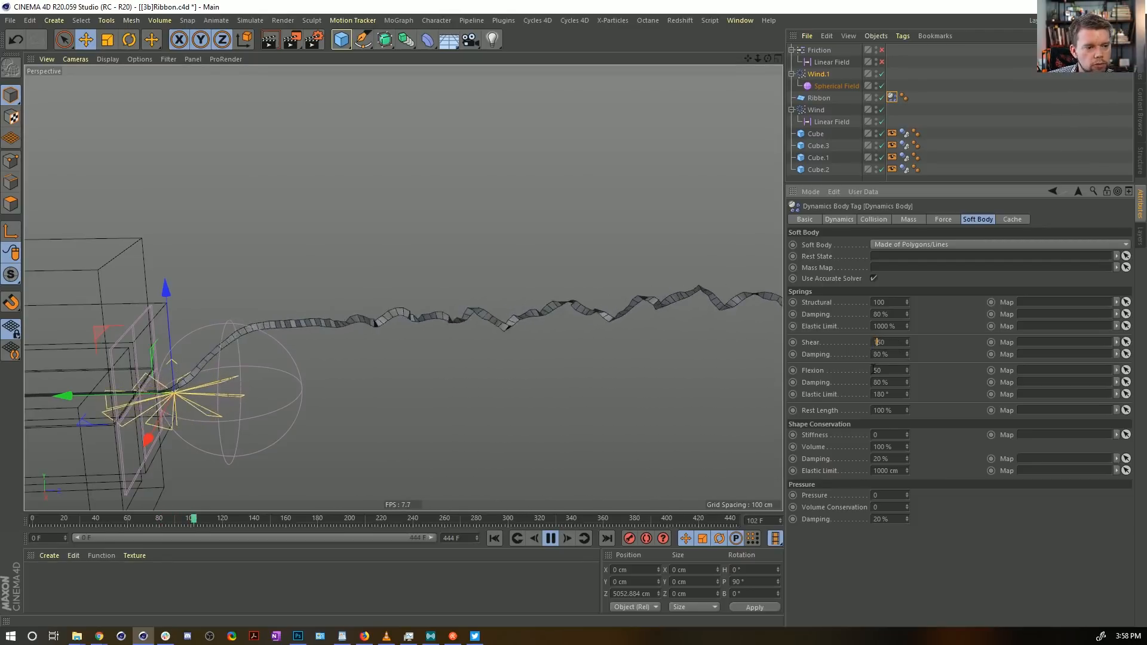
pyautogui.click(874, 371)
pyautogui.write('1')
pyautogui.click(931, 354)
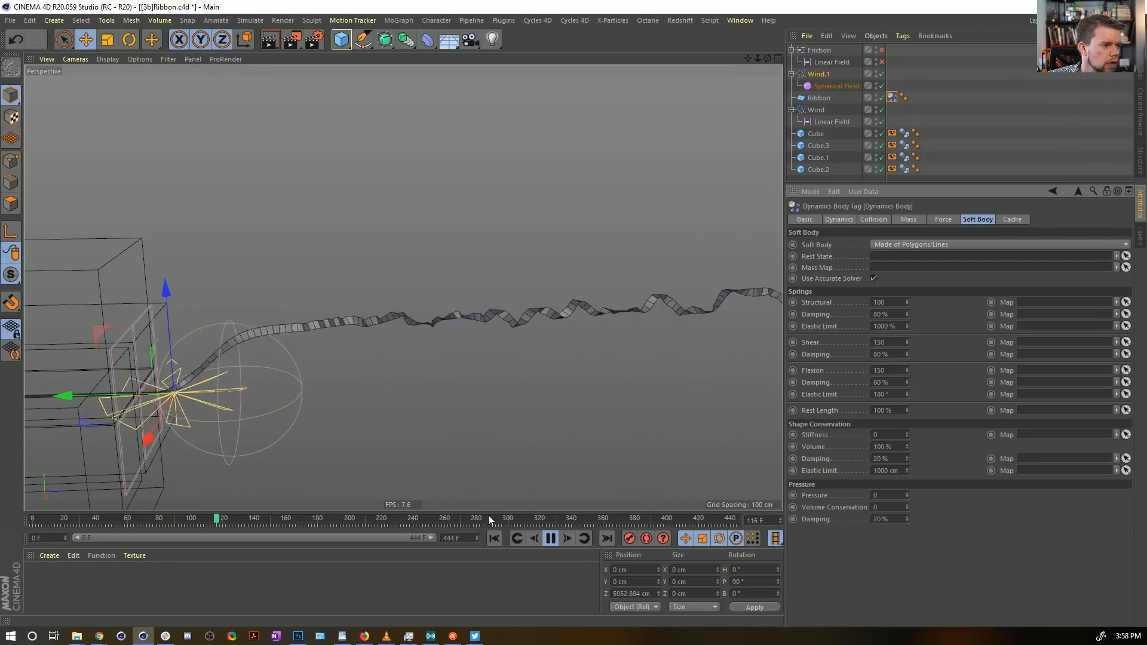
# Step: Replay the simulation from the first frame and examine the full length of the ribbon leaving the channel
pyautogui.click(495, 539)
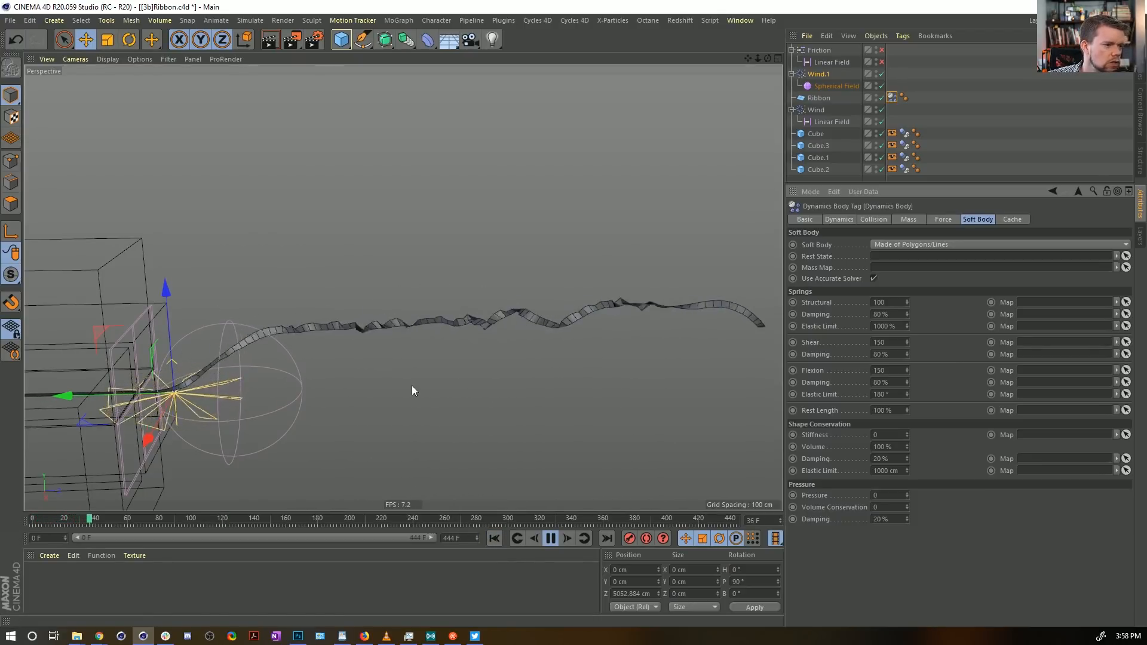
pyautogui.click(550, 539)
pyautogui.keyDown('alt'); pyautogui.moveTo(613, 331); pyautogui.dragTo(514, 341, button='right'); pyautogui.keyUp('alt')
pyautogui.keyDown('alt'); pyautogui.moveTo(513, 342); pyautogui.dragTo(298, 317, button='middle'); pyautogui.keyUp('alt')
pyautogui.keyDown('alt'); pyautogui.moveTo(298, 318); pyautogui.dragTo(262, 318, button='right'); pyautogui.keyUp('alt')
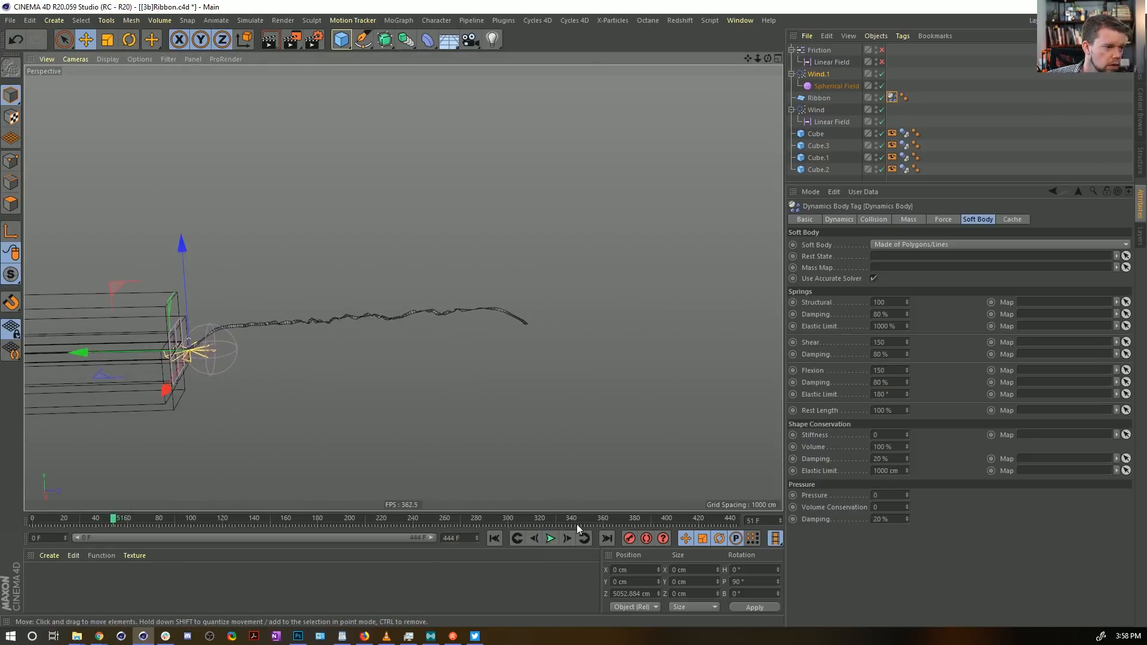
pyautogui.click(550, 539)
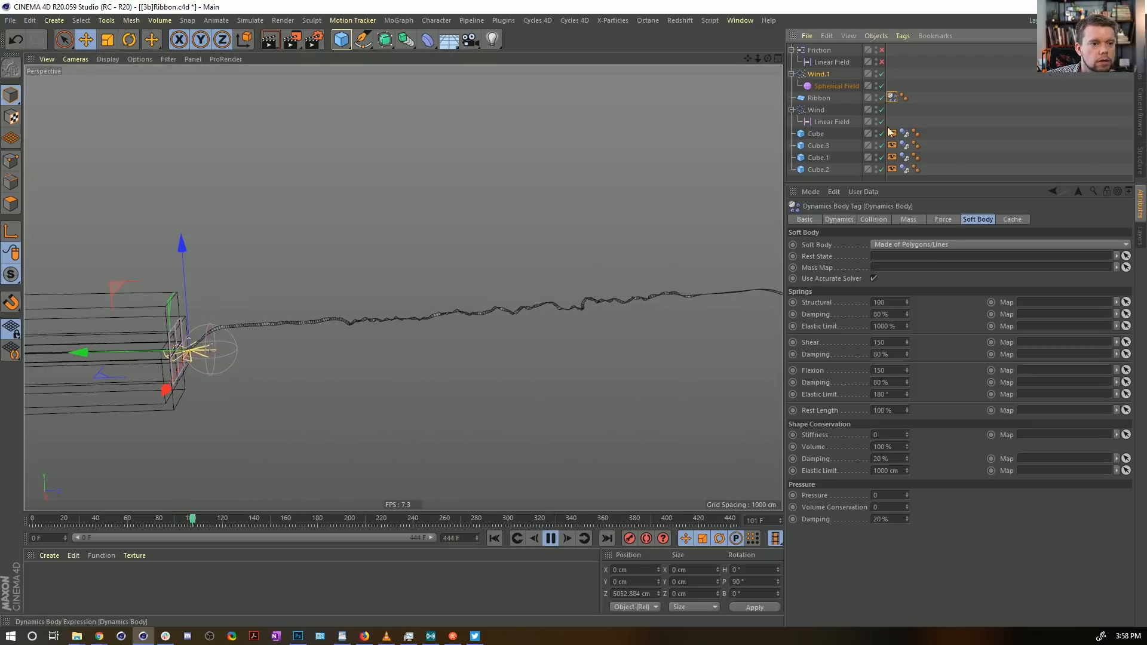
# Step: Set the ribbon's Linear Damping to 99.9% while the simulation plays
pyautogui.click(909, 219)
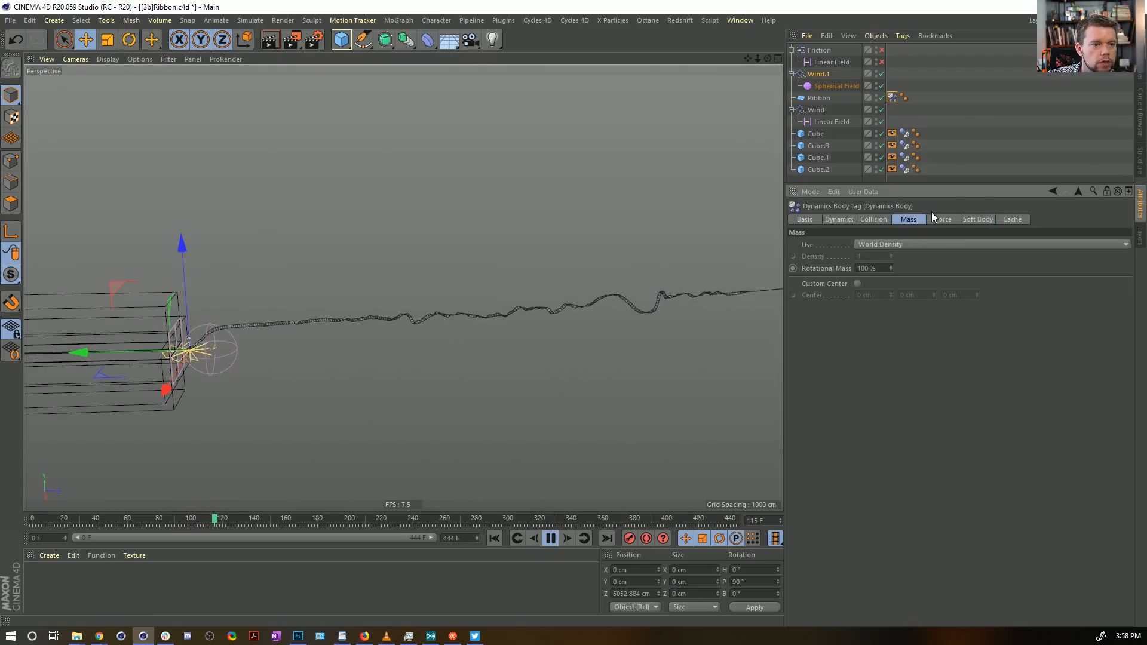
pyautogui.click(936, 219)
pyautogui.click(887, 221)
pyautogui.click(942, 219)
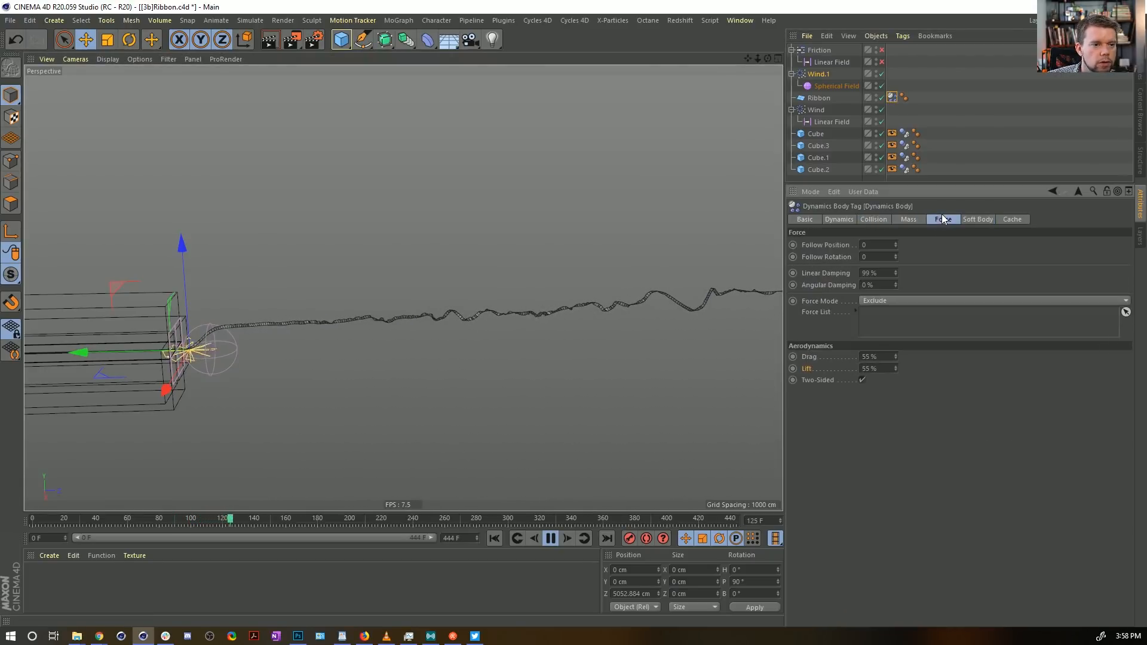
pyautogui.click(887, 273)
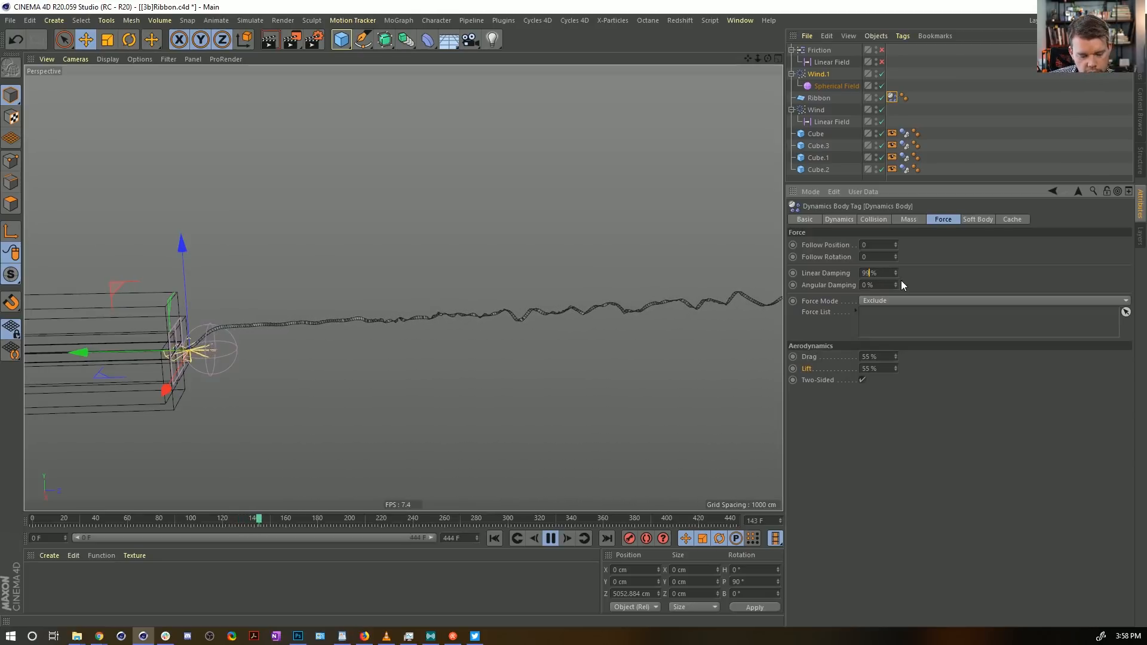
pyautogui.write('.9')
pyautogui.press('Return')
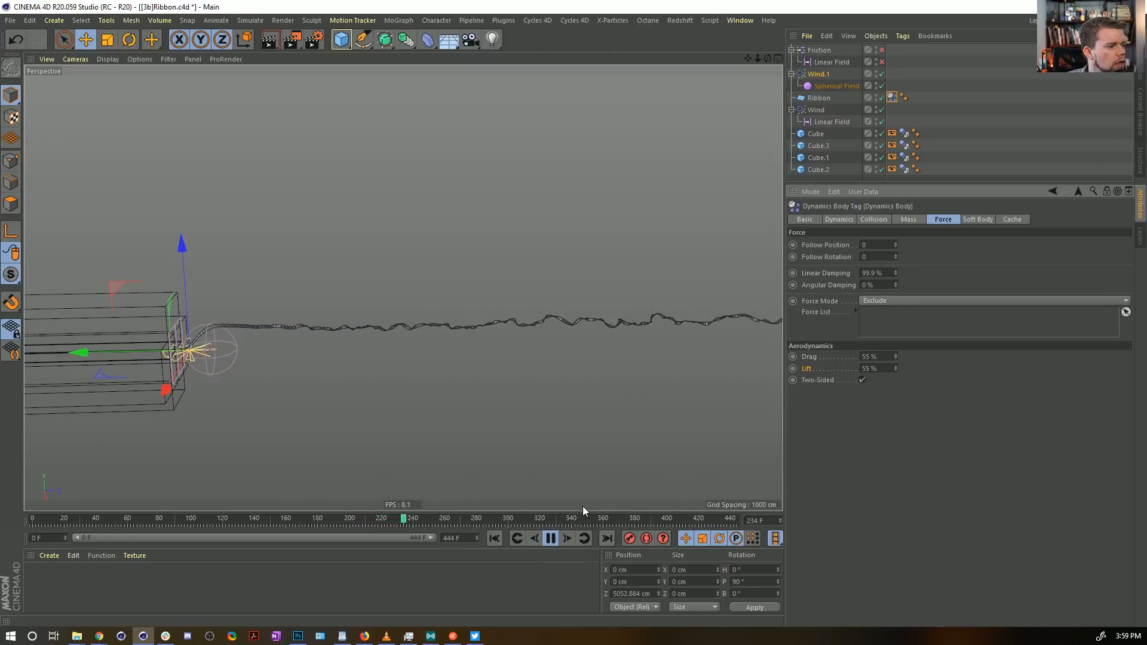
# Step: Set the ribbon's Linear Damping to 0%, enable Friction with its Linear Field, and replay the simulation
pyautogui.click(877, 273)
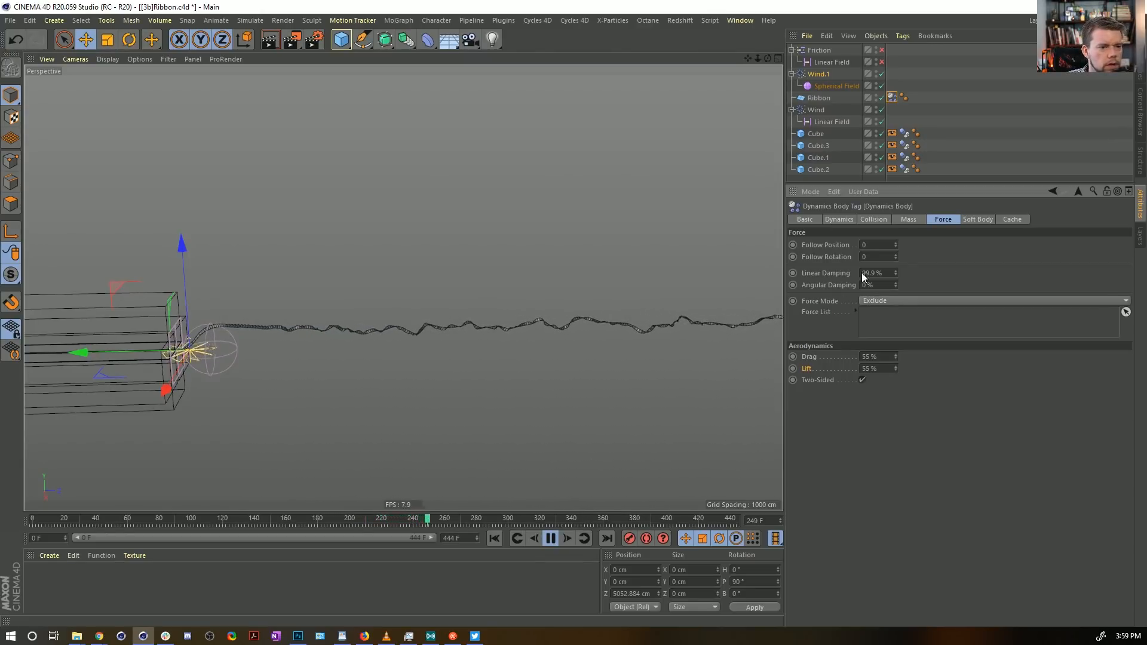
pyautogui.write('0')
pyautogui.press('Return')
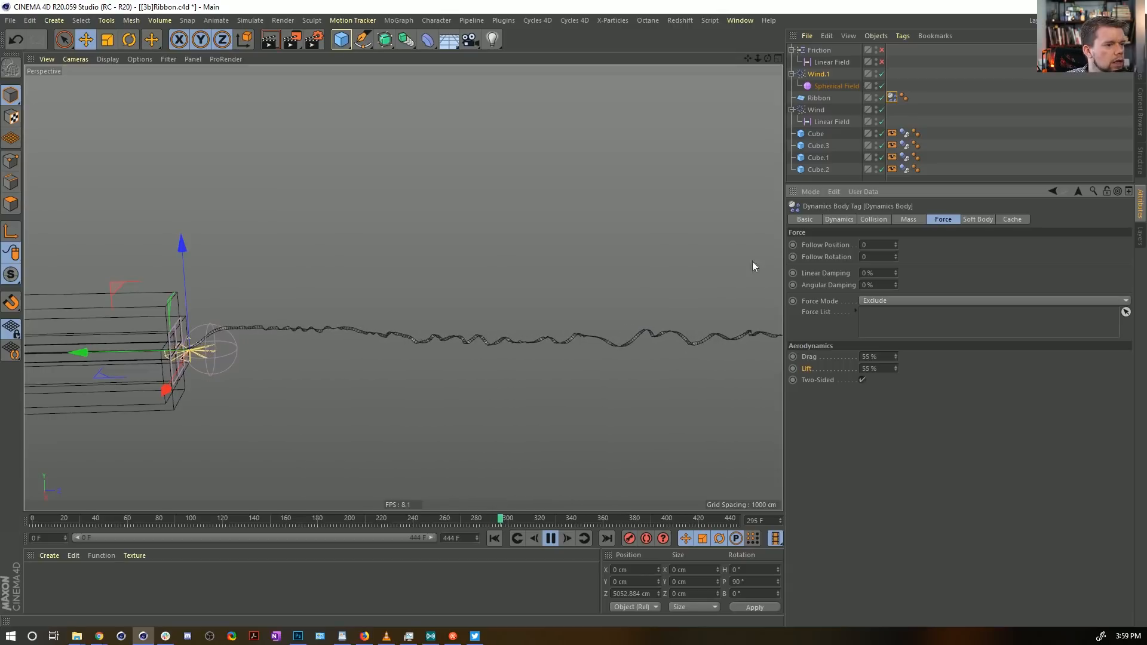
pyautogui.click(882, 61)
pyautogui.click(881, 50)
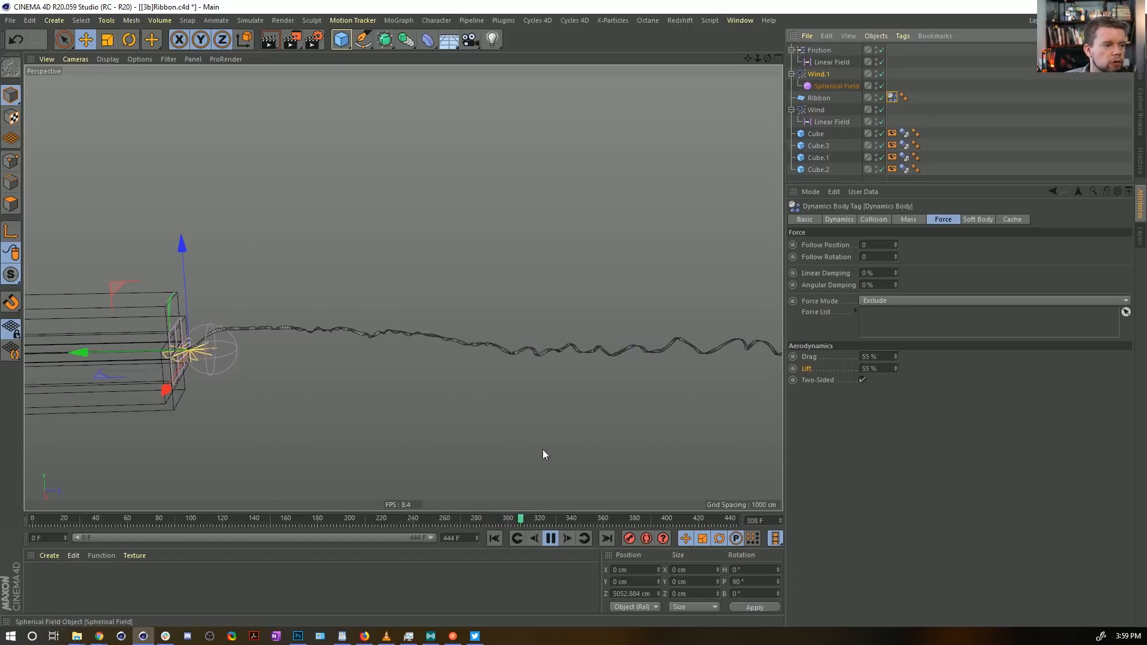
pyautogui.click(491, 539)
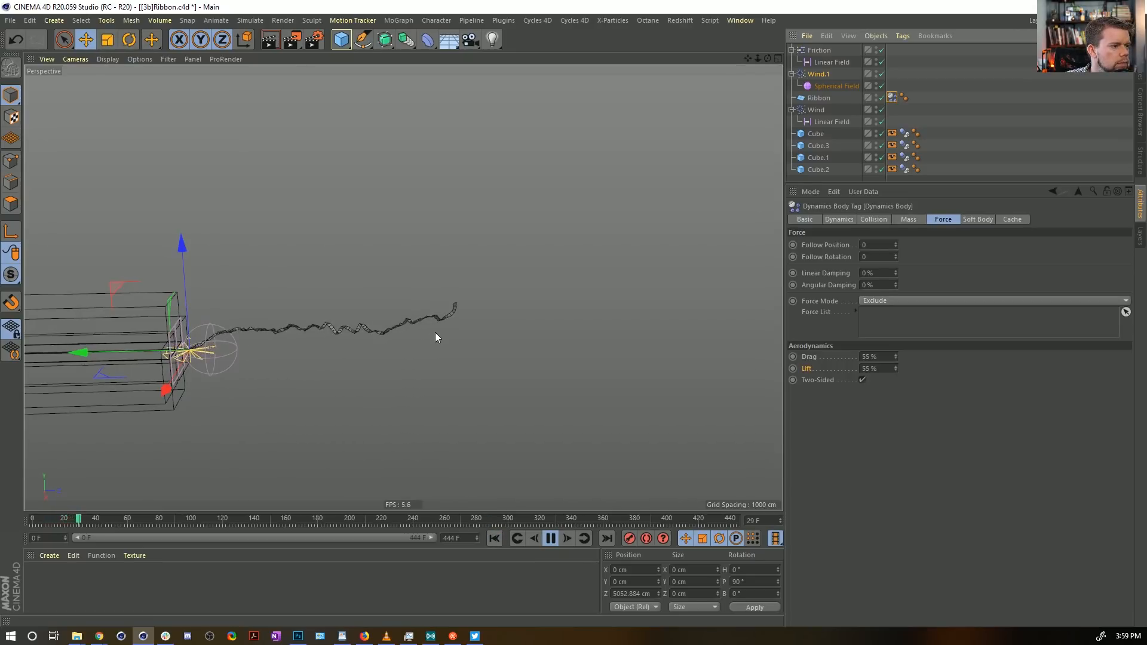
# Step: Raise the Friction object's Strength to 100 and then 1000 while the simulation plays
pyautogui.click(827, 52)
pyautogui.doubleClick(875, 245)
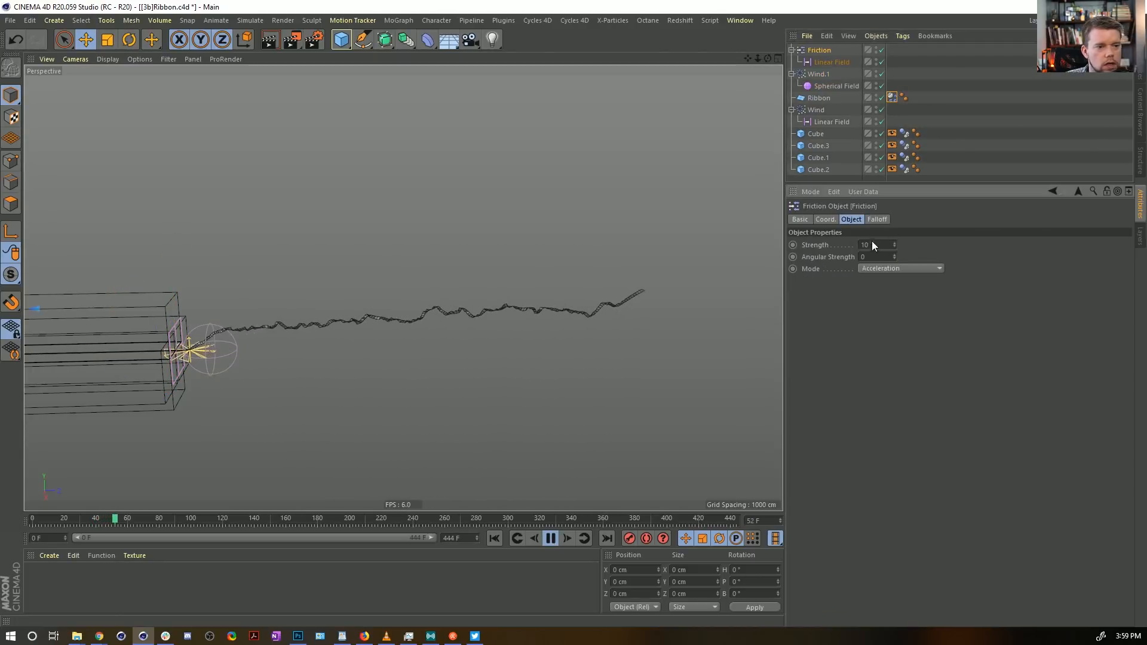
pyautogui.write('100')
pyautogui.press('Return')
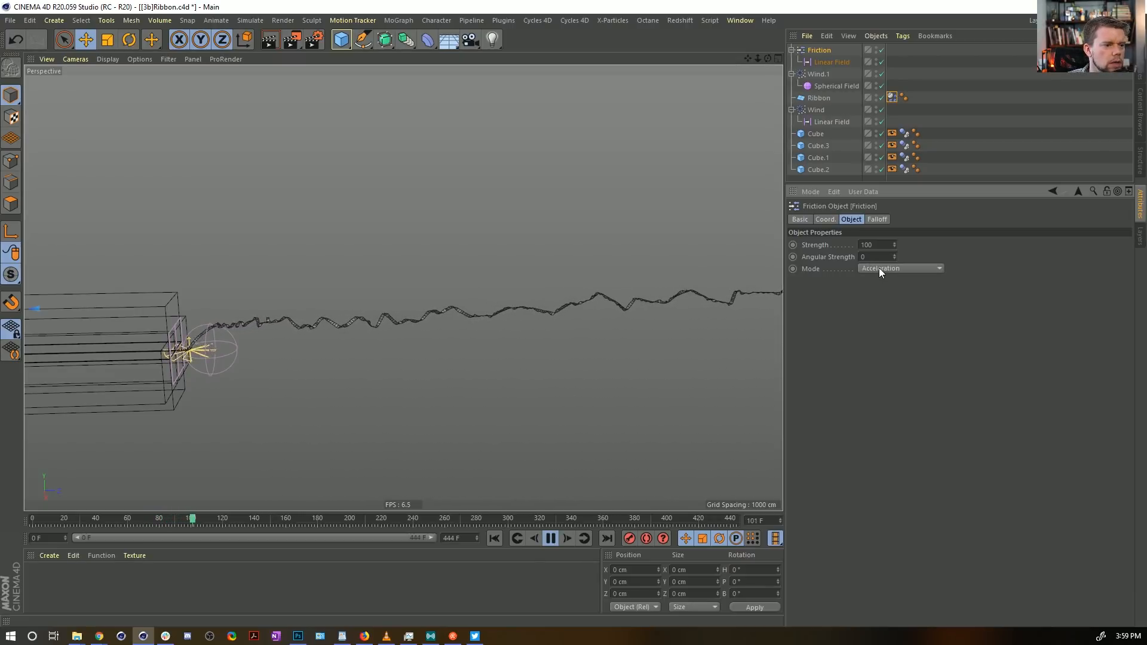
pyautogui.click(874, 244)
pyautogui.write('0')
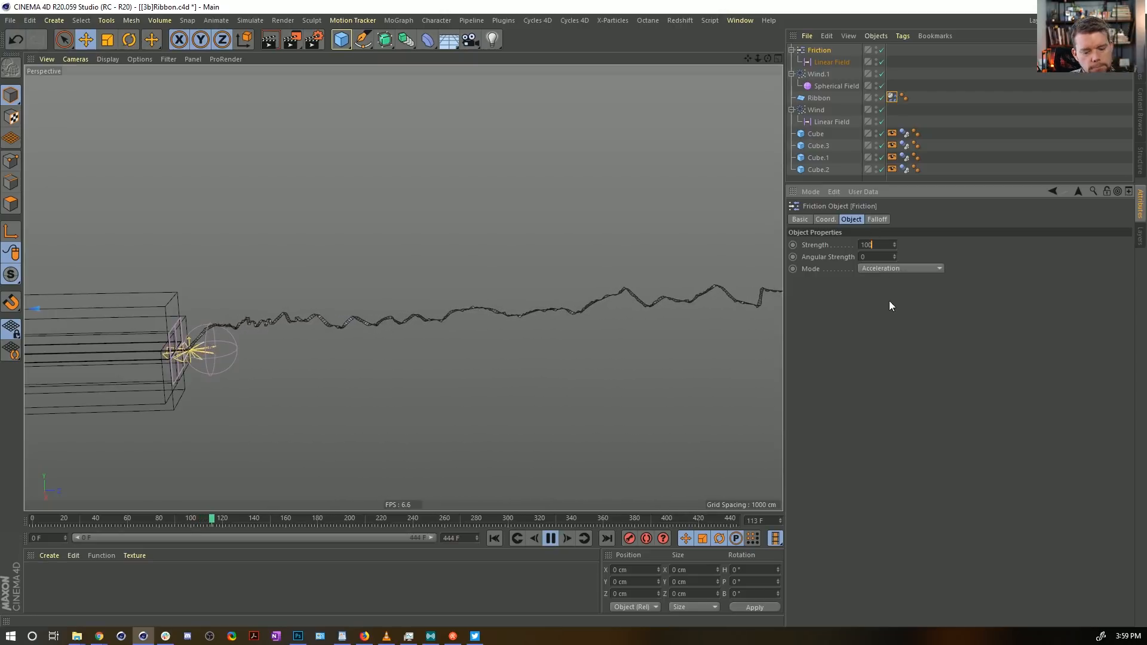
pyautogui.press('Return')
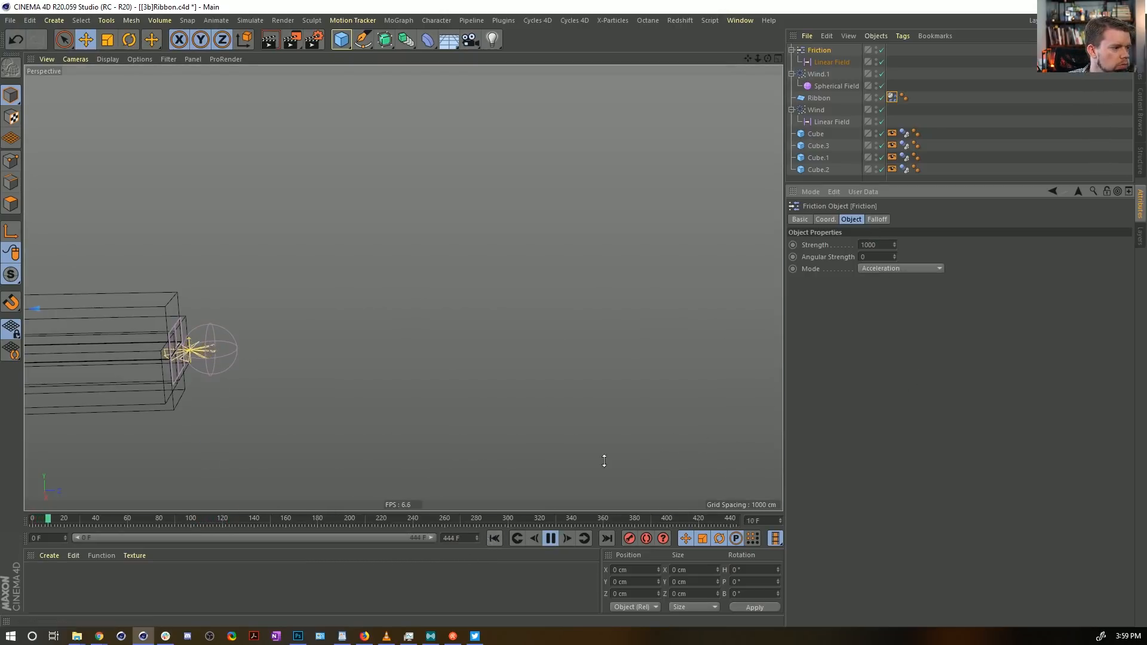
# Step: Set the Friction object's Mode to Force and its Strength to 10, and test the simulation
pyautogui.click(899, 271)
pyautogui.click(894, 289)
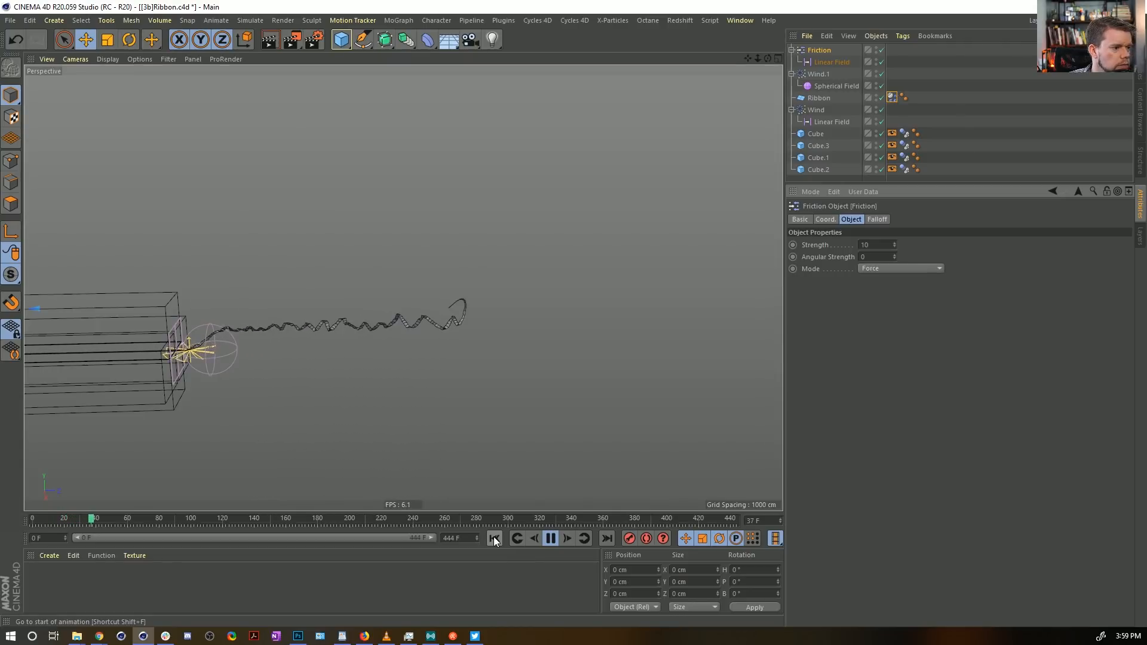
pyautogui.click(551, 539)
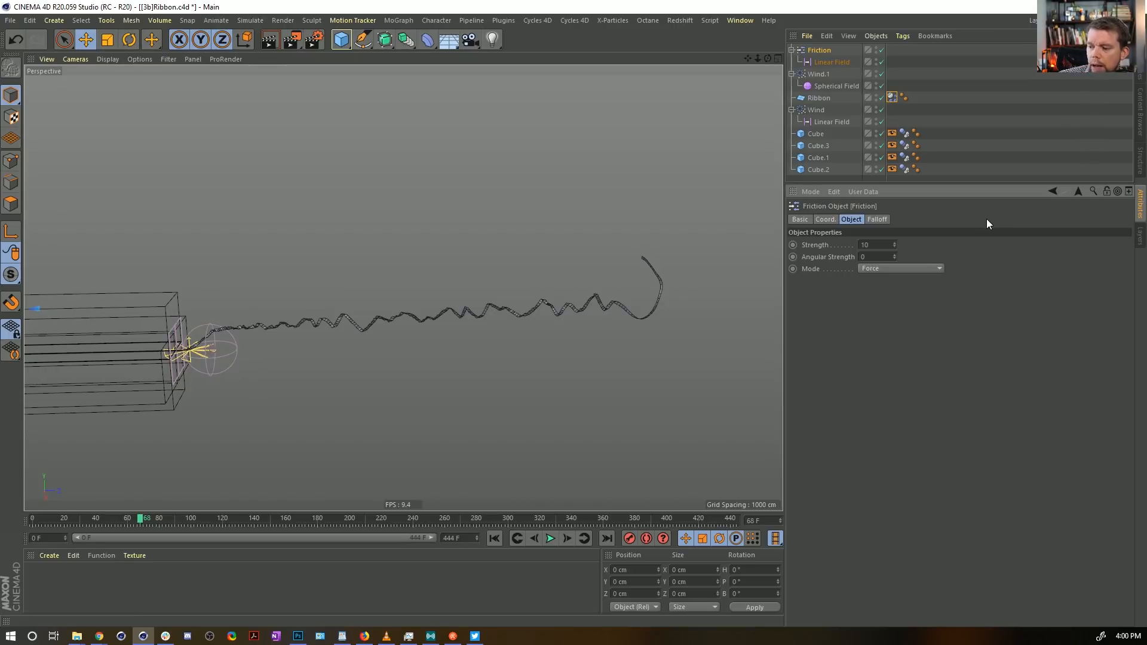
# Step: Replay and stop the simulation, return Friction's Mode to Acceleration, and disable Friction together with its Linear Field
pyautogui.click(494, 540)
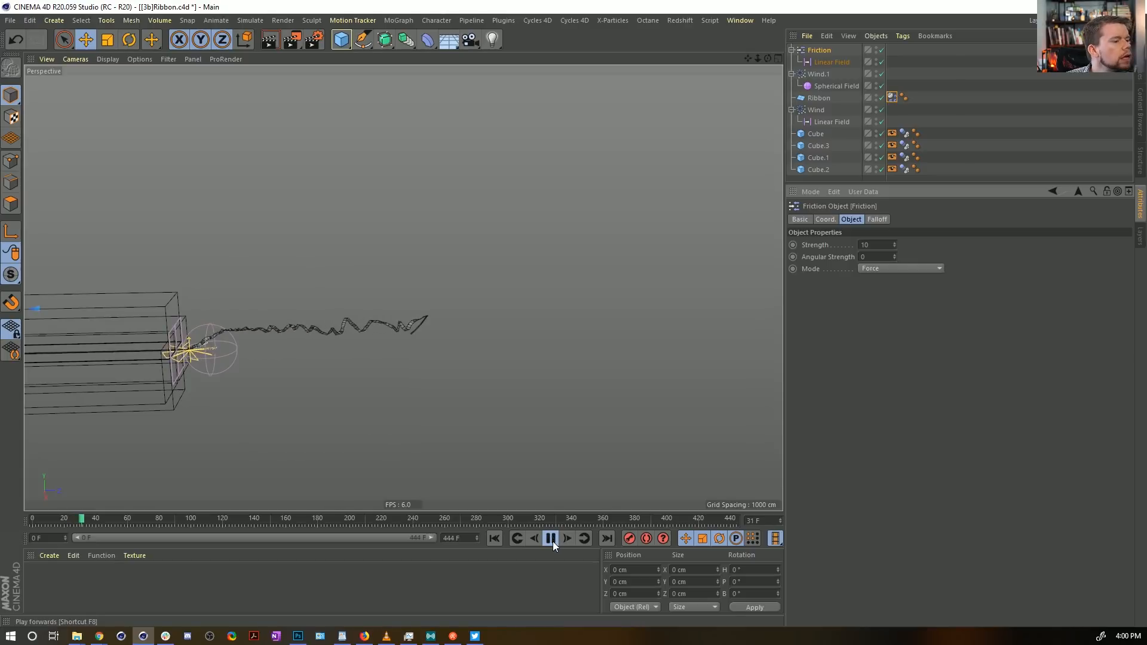
pyautogui.click(552, 539)
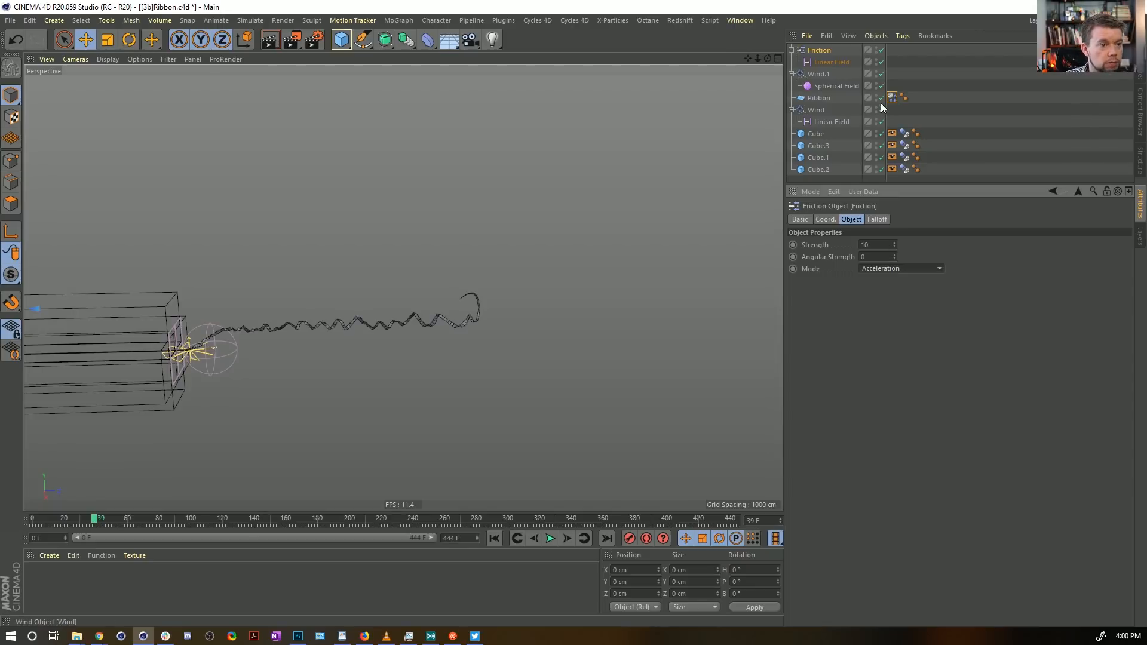
pyautogui.moveTo(883, 62); pyautogui.dragTo(889, 41)
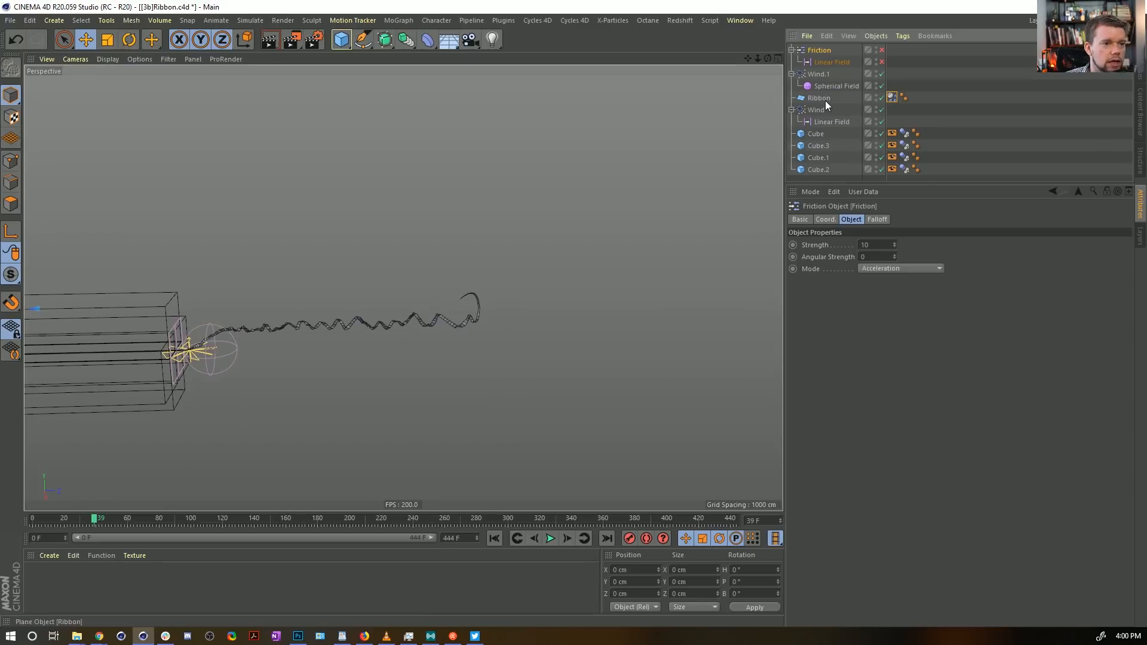
# Step: Set both Drag and Lift of the ribbon's dynamics body to 99%
pyautogui.click(892, 97)
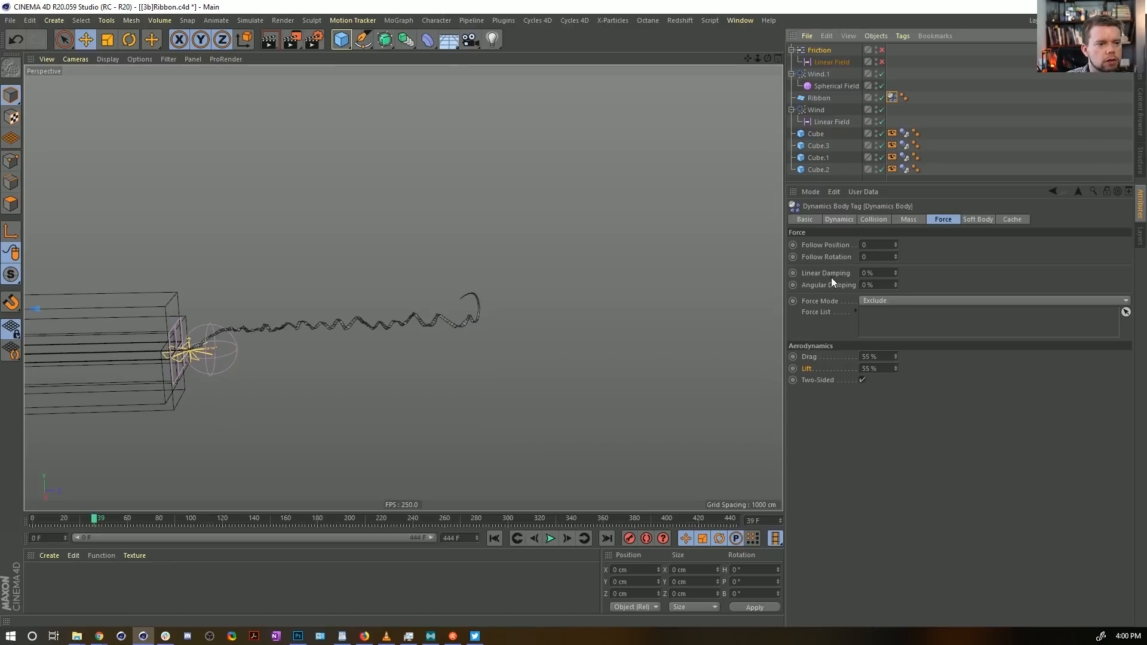
pyautogui.click(883, 274)
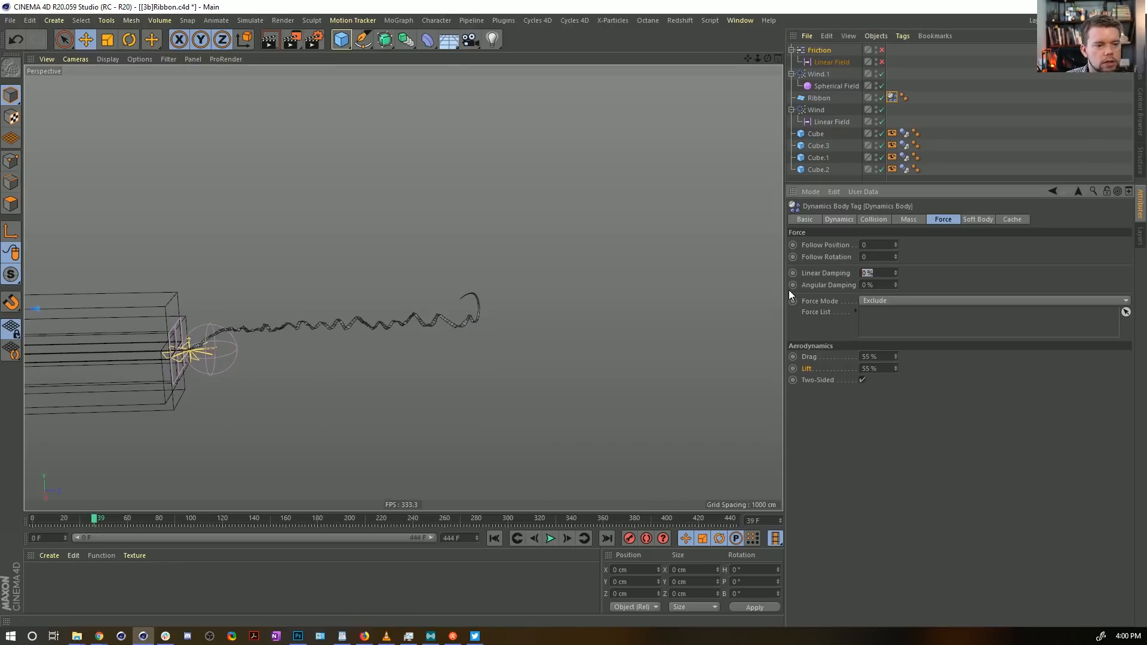
pyautogui.click(870, 357)
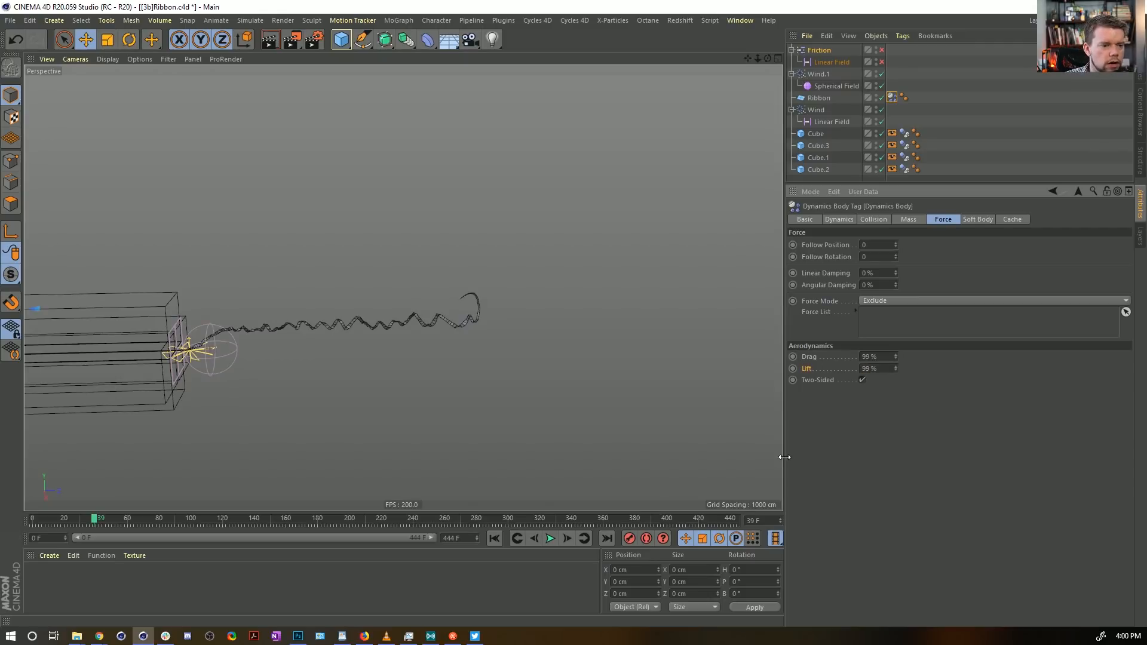
# Step: Set the Lift of the ribbon's dynamics body to 25% and replay the simulation from the start
pyautogui.click(495, 539)
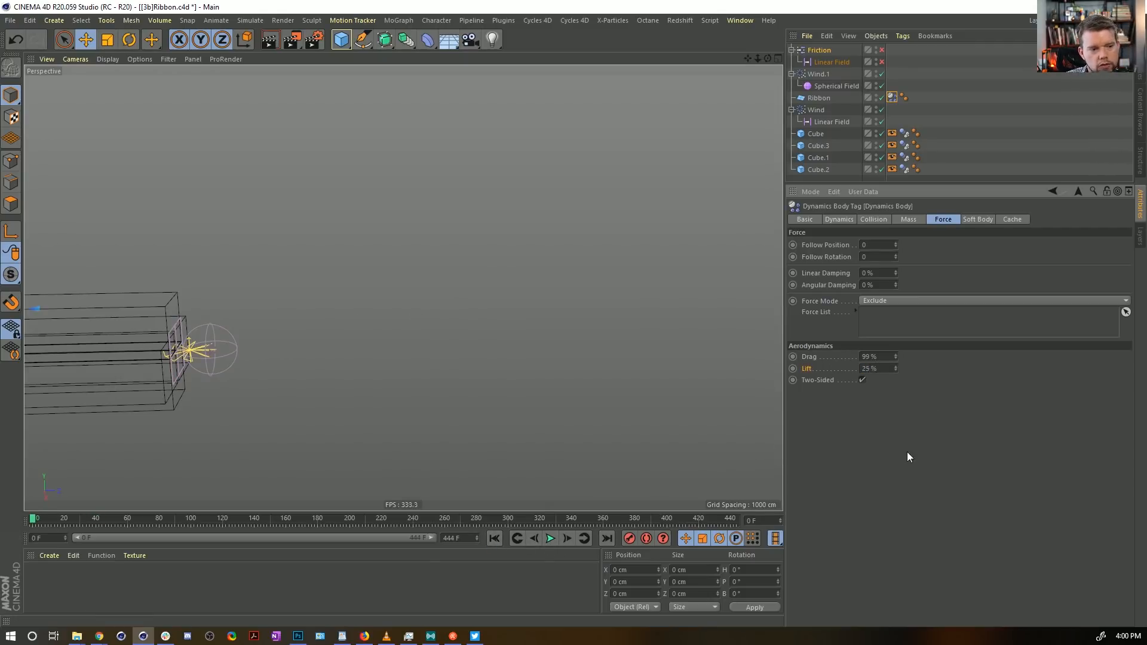
pyautogui.click(552, 538)
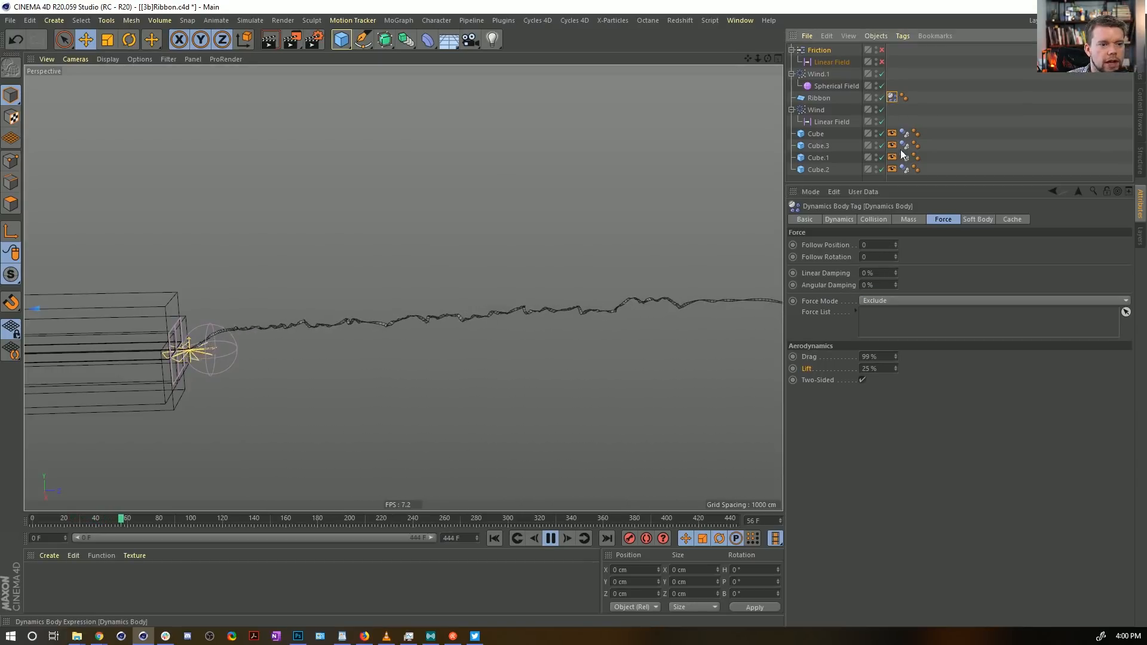
# Step: Set the ribbon's soft-body Shear and Flexion springs to 50 and restart the simulation
pyautogui.click(986, 219)
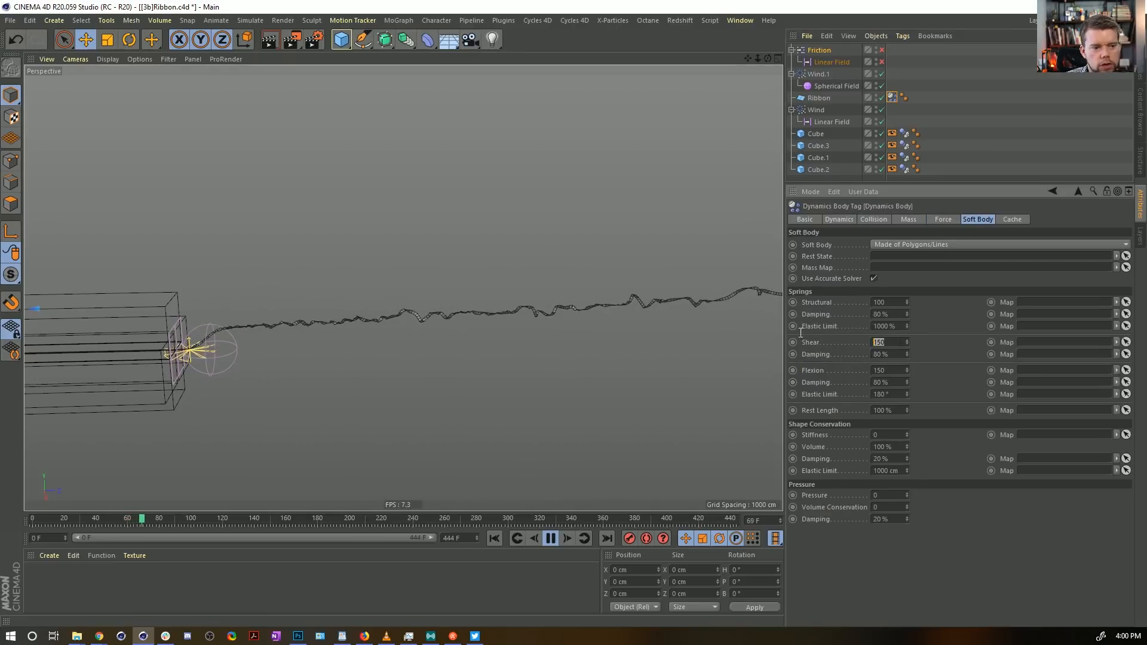
pyautogui.write('50')
pyautogui.press('Tab')
pyautogui.press('Tab')
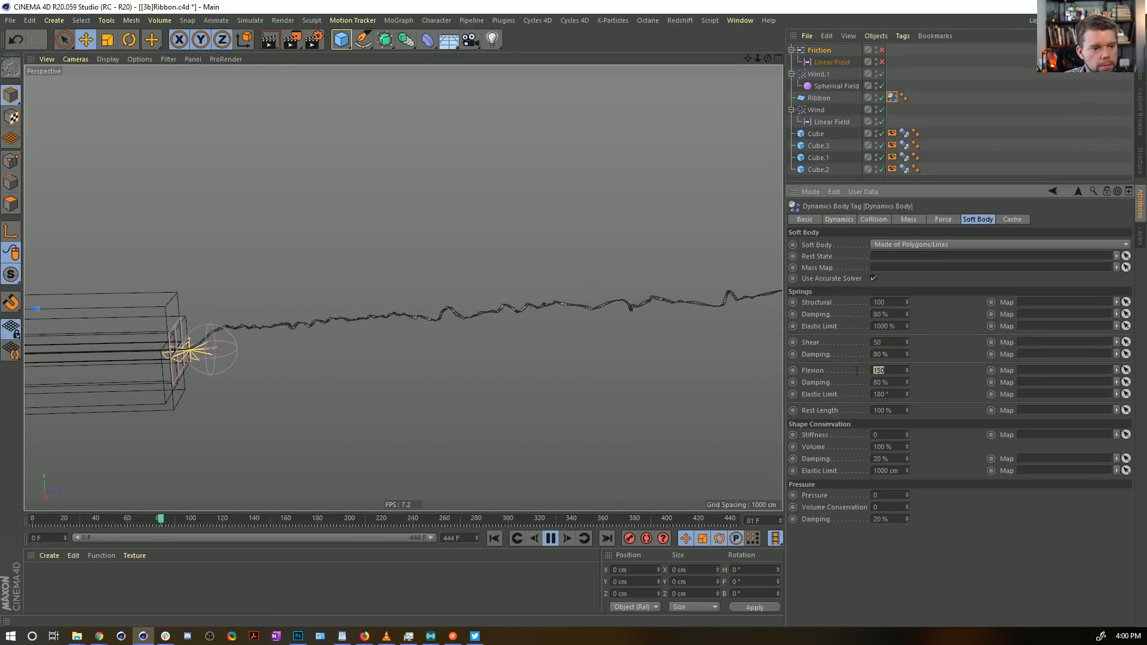
pyautogui.write('50')
pyautogui.press('Return')
pyautogui.click(501, 541)
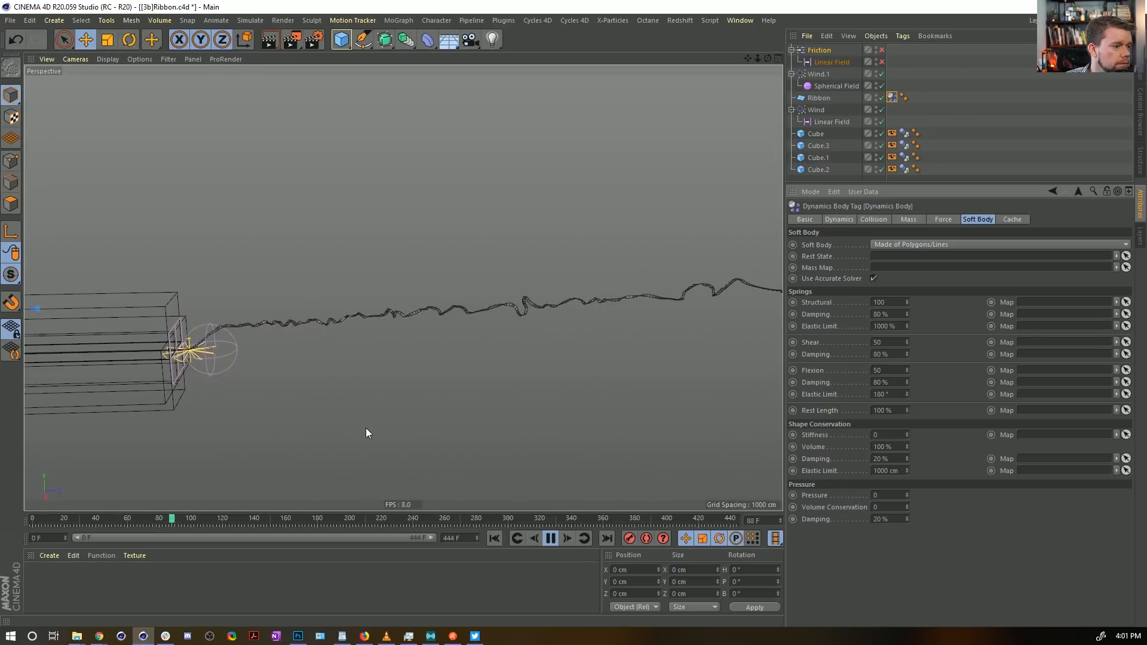
# Step: Set the Damping of both the Shear and Flexion springs to 22% and restart the simulation
pyautogui.click(882, 354)
pyautogui.write('22')
pyautogui.moveTo(891, 383); pyautogui.dragTo(851, 385)
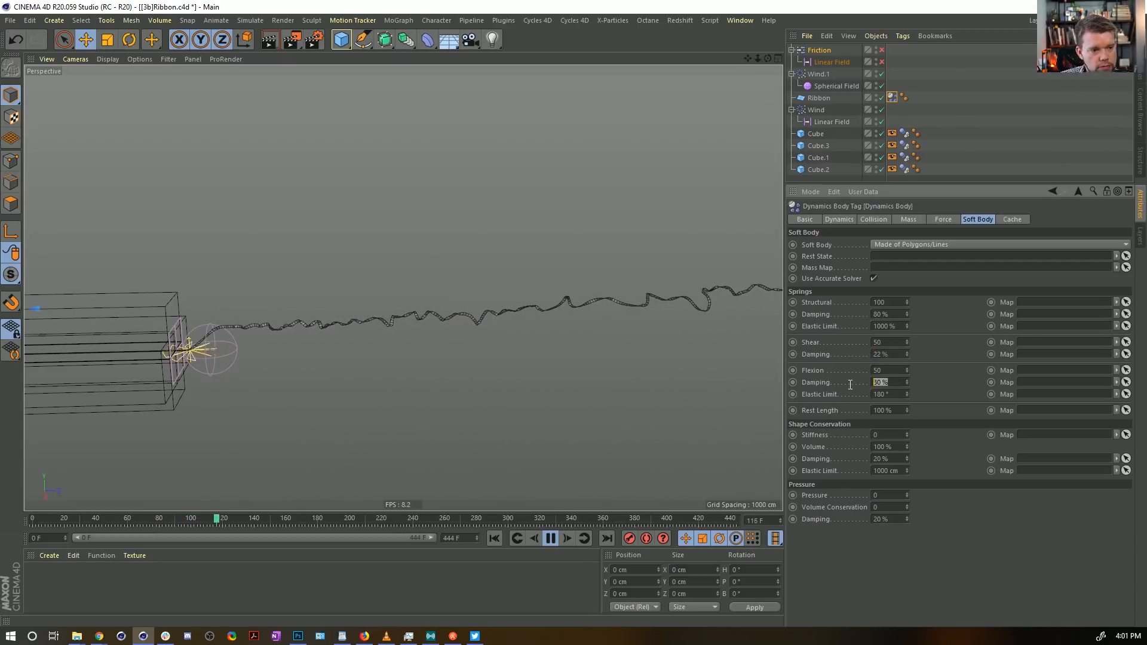
pyautogui.write('22')
pyautogui.press('Return')
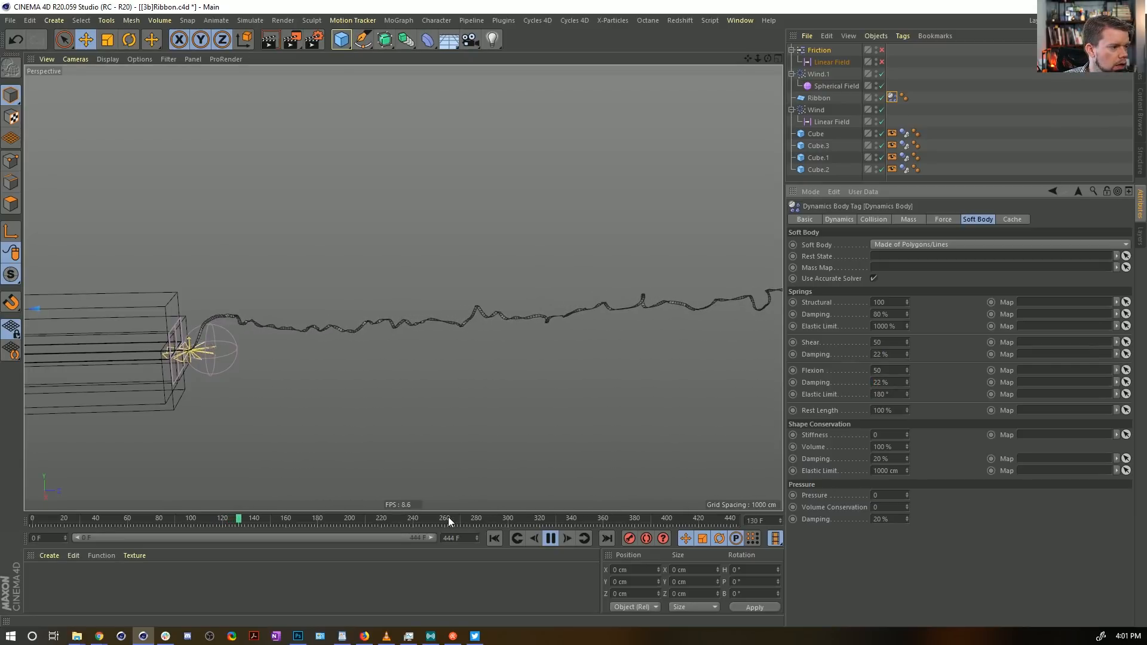
pyautogui.click(495, 536)
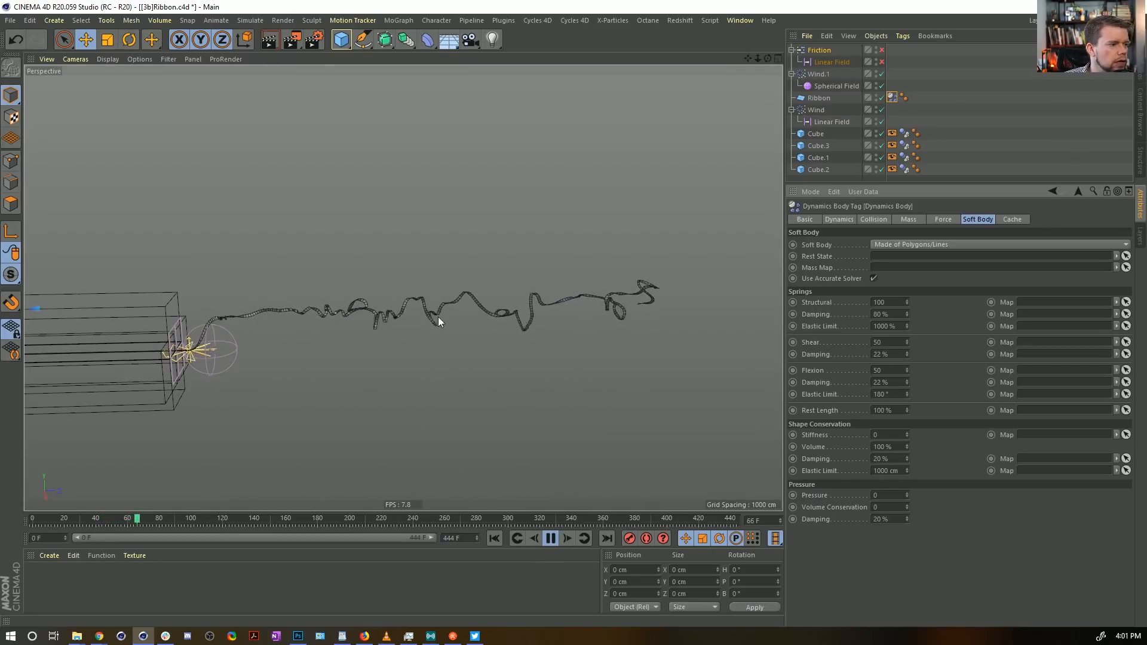
# Step: Set the Damping of both the Shear and Flexion springs to 5% while the simulation plays
pyautogui.moveTo(893, 355); pyautogui.dragTo(838, 350)
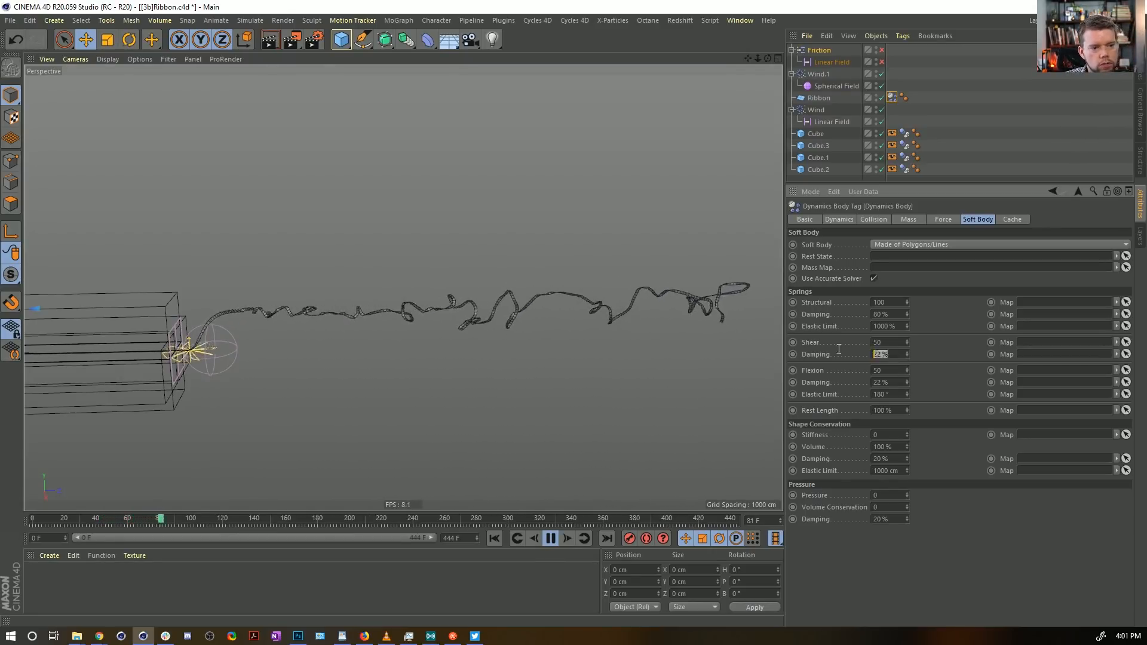
pyautogui.write('5')
pyautogui.press('Return')
pyautogui.moveTo(892, 382); pyautogui.dragTo(845, 380)
pyautogui.write('5')
pyautogui.press('Return')
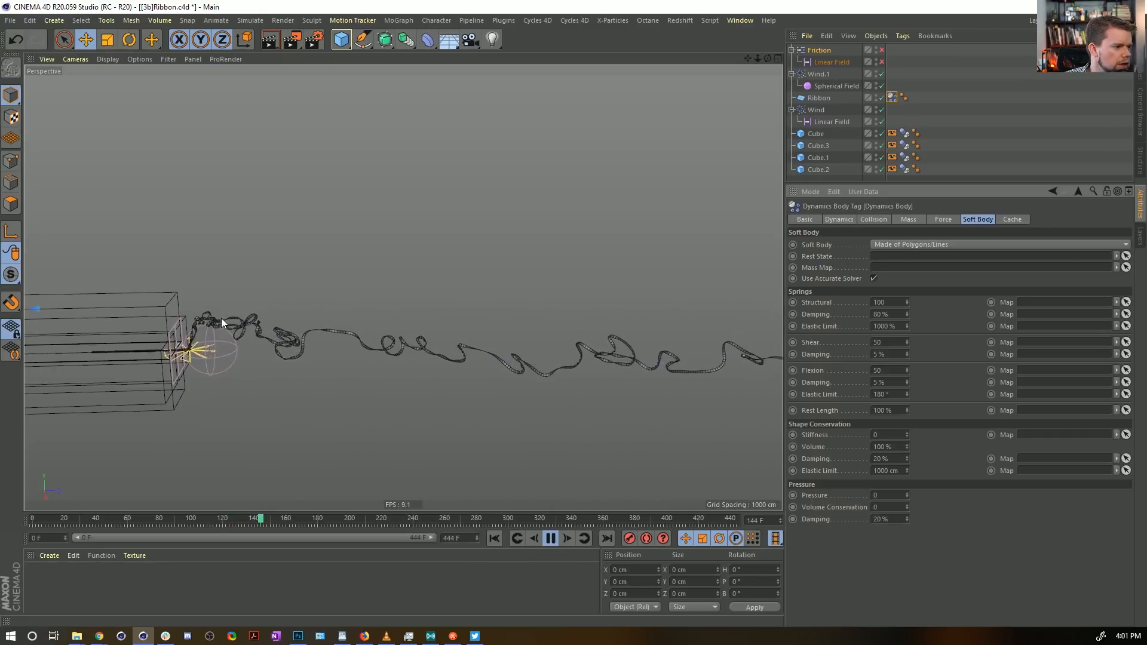
# Step: Set the ribbon's Shear and Flexion springs to 150
pyautogui.doubleClick(880, 342)
pyautogui.write('150')
pyautogui.press('Return')
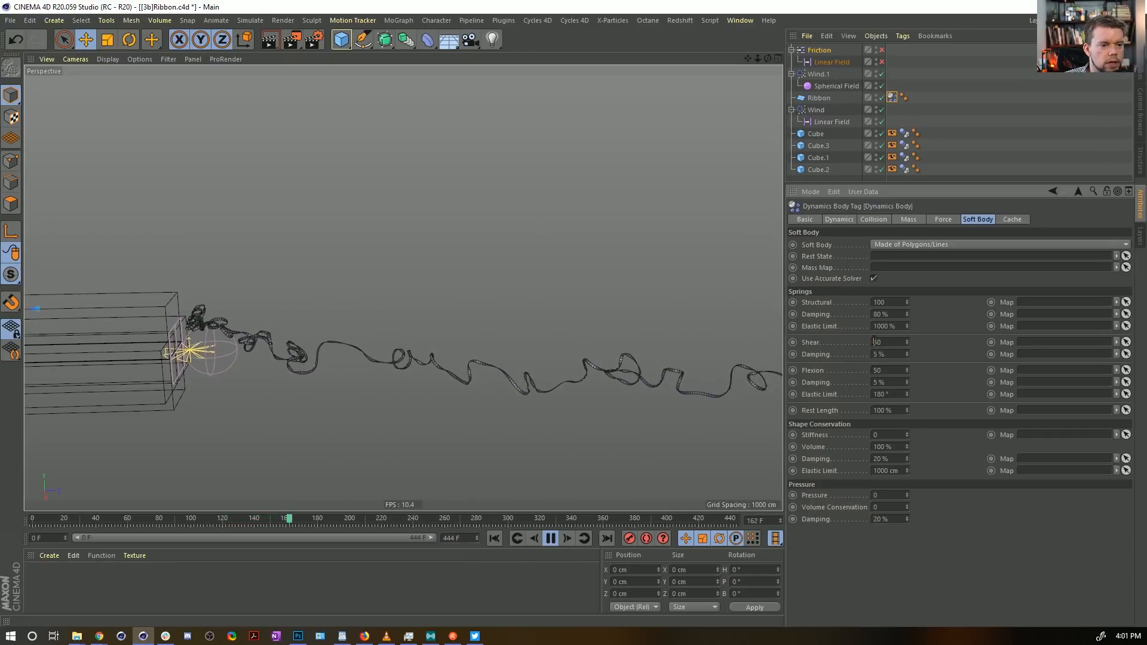
pyautogui.doubleClick(878, 370)
pyautogui.write('150')
pyautogui.press('Return')
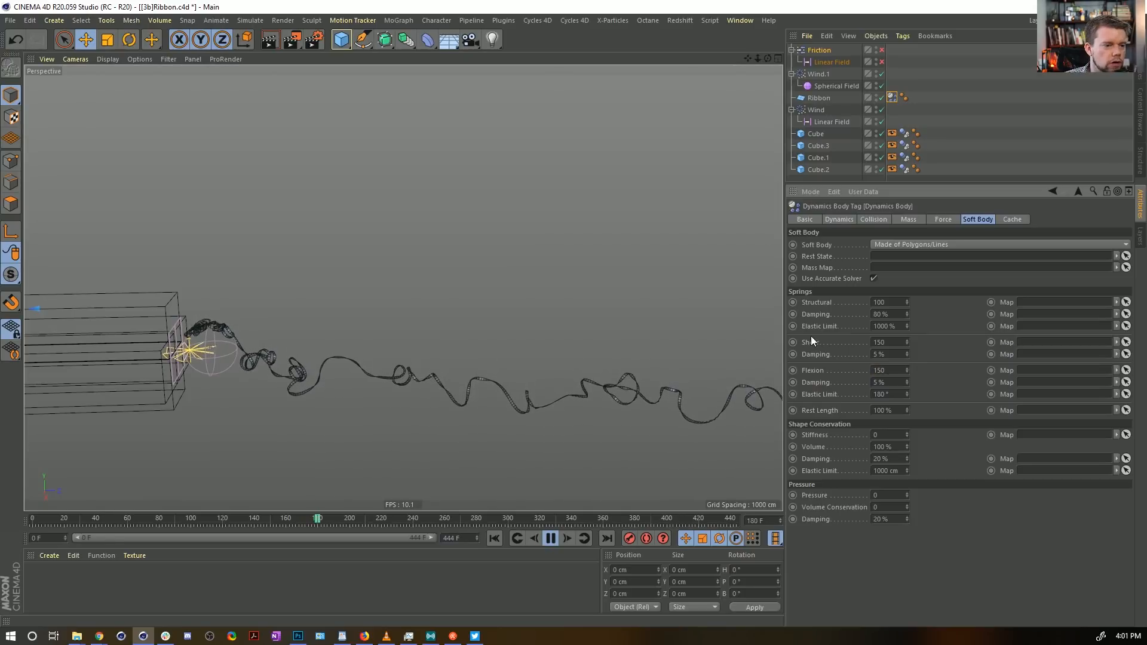
# Step: Replay the simulation from the start to examine how the ribbon leaves the channel
pyautogui.click(502, 540)
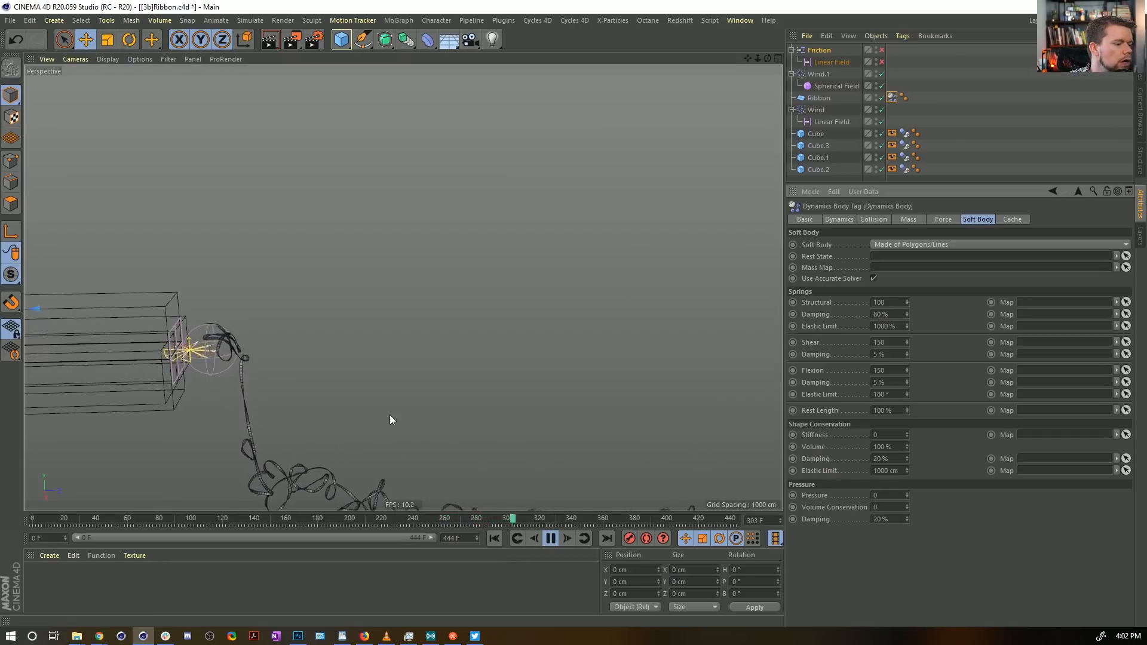
pyautogui.click(551, 539)
pyautogui.click(495, 539)
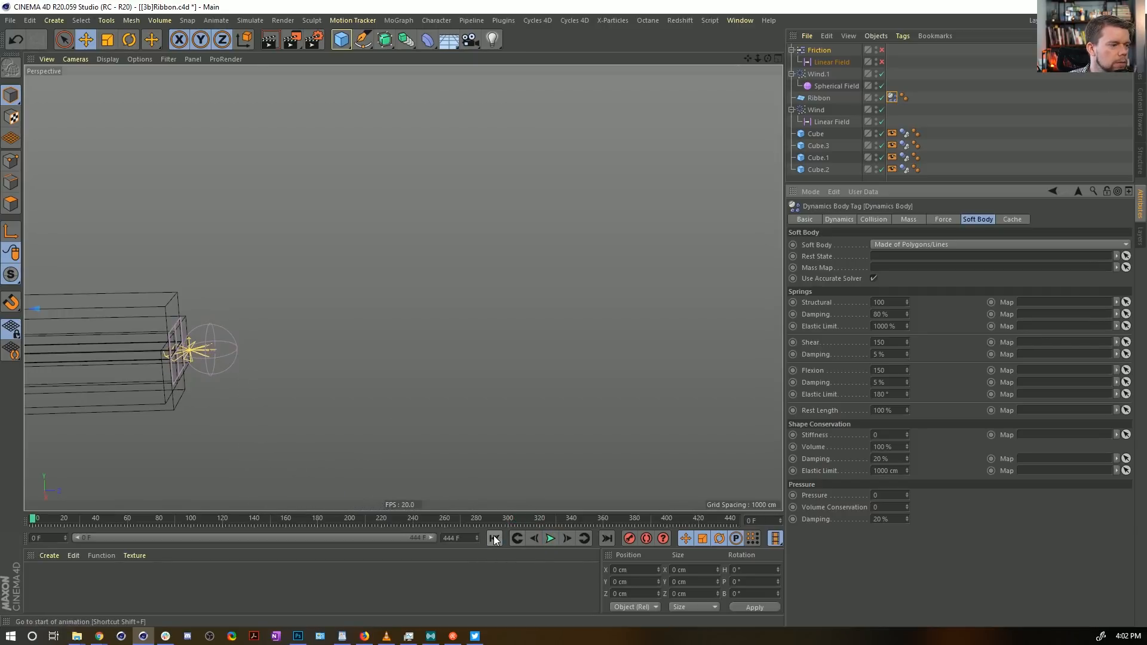
pyautogui.click(552, 539)
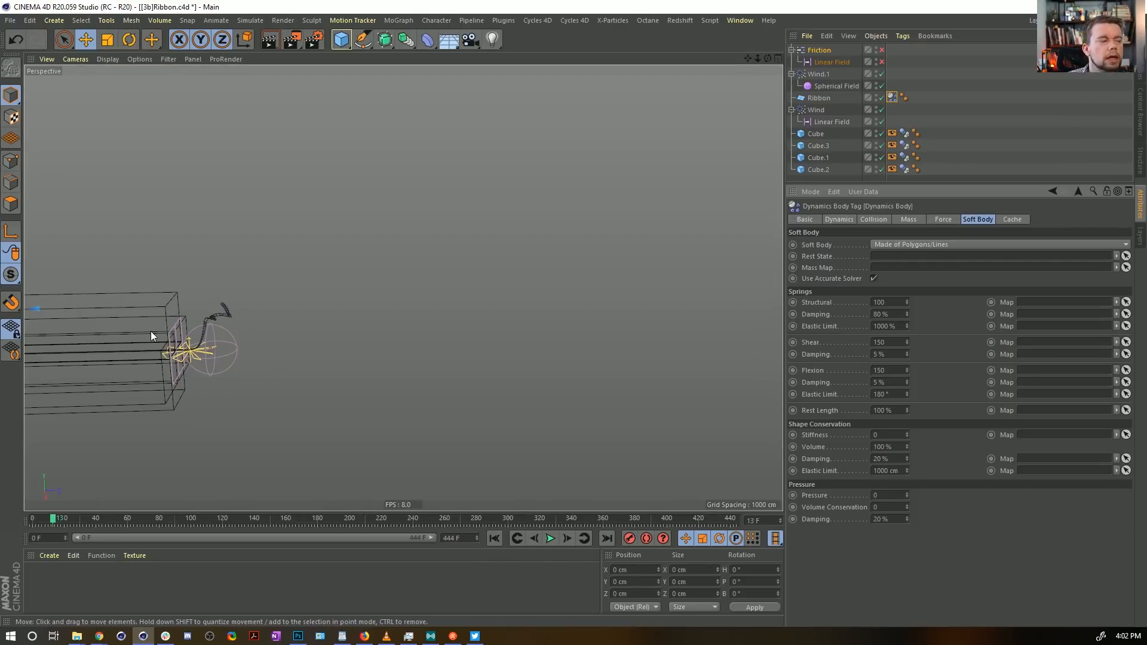
# Step: Delete the Linear Field from the Wind object
pyautogui.keyDown('alt'); pyautogui.moveTo(179, 349); pyautogui.dragTo(461, 349, button='middle'); pyautogui.keyUp('alt')
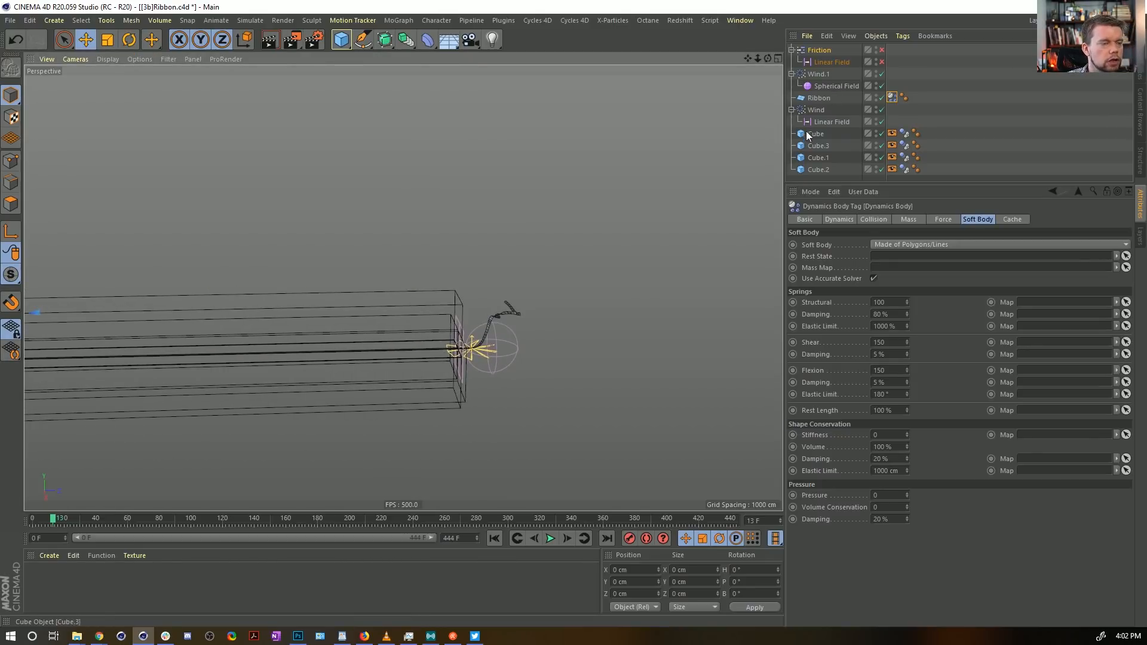
pyautogui.click(821, 75)
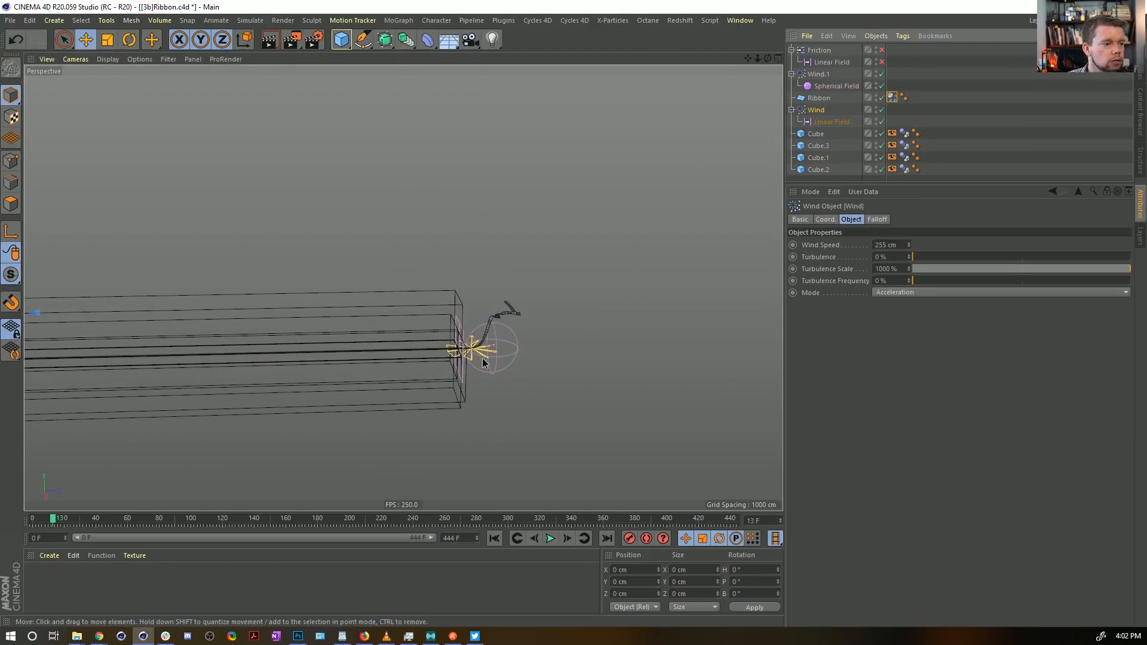
pyautogui.keyDown('alt'); pyautogui.moveTo(483, 362); pyautogui.dragTo(478, 357); pyautogui.keyUp('alt')
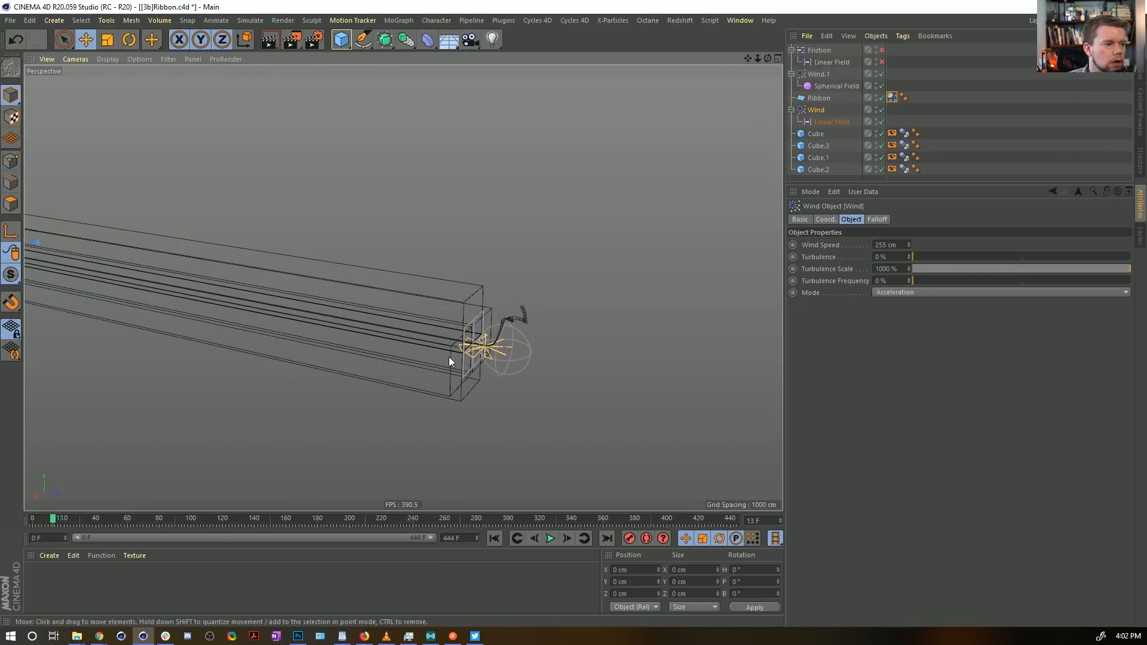
pyautogui.keyDown('alt'); pyautogui.moveTo(449, 357); pyautogui.dragTo(472, 350); pyautogui.keyUp('alt')
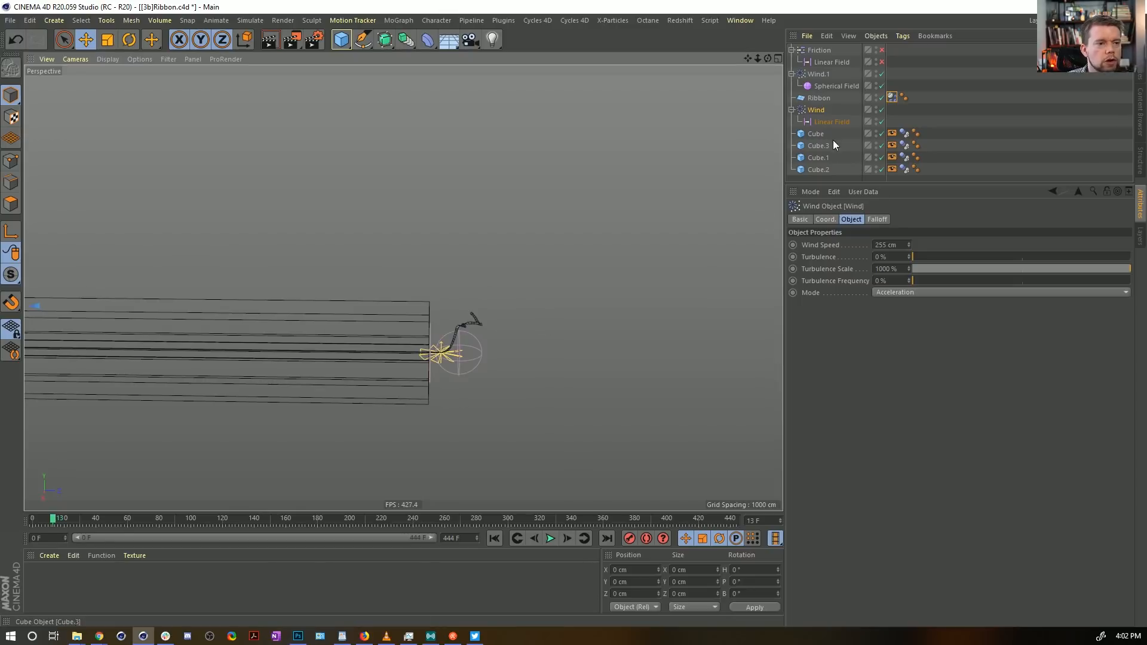
pyautogui.click(827, 123)
pyautogui.press('Delete')
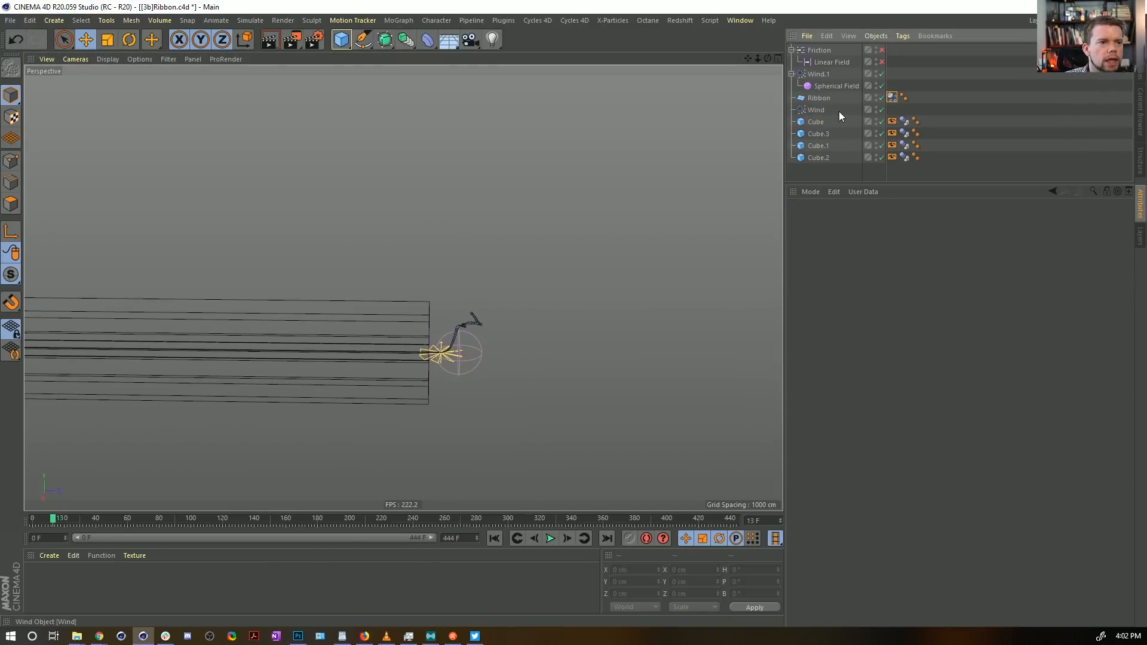
# Step: Add a Signal tag to the Wind object and assign the Wind Speed parameter to it
pyautogui.click(818, 122)
pyautogui.keyDown('shift'); pyautogui.click(818, 158); pyautogui.keyUp('shift')
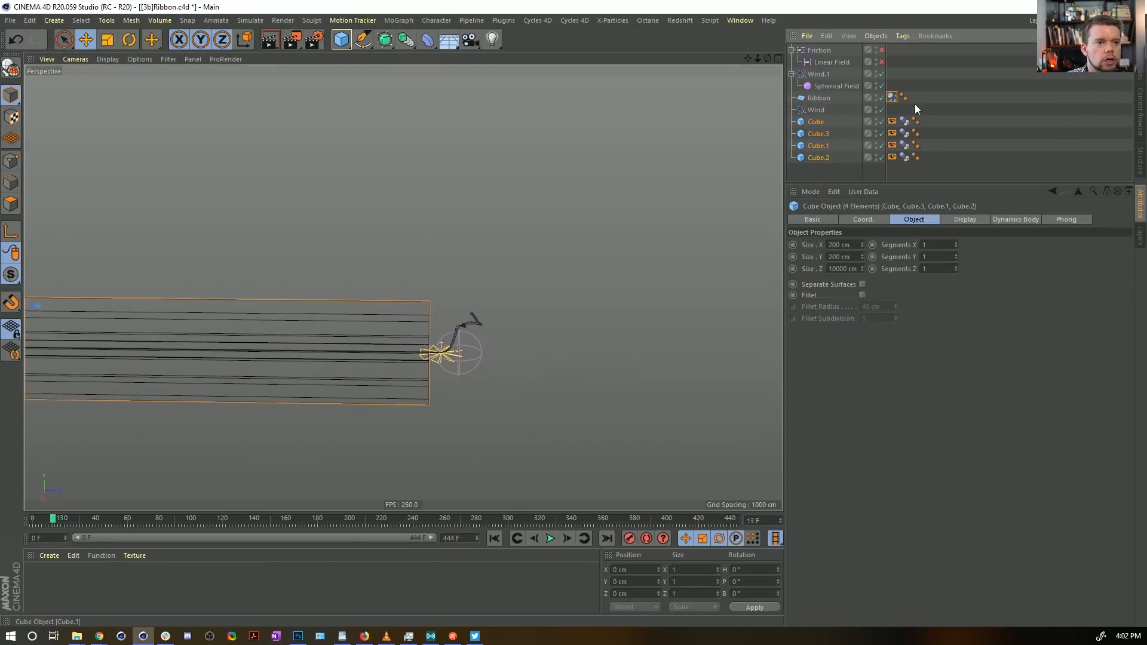
pyautogui.click(816, 110)
pyautogui.rightClick(819, 109)
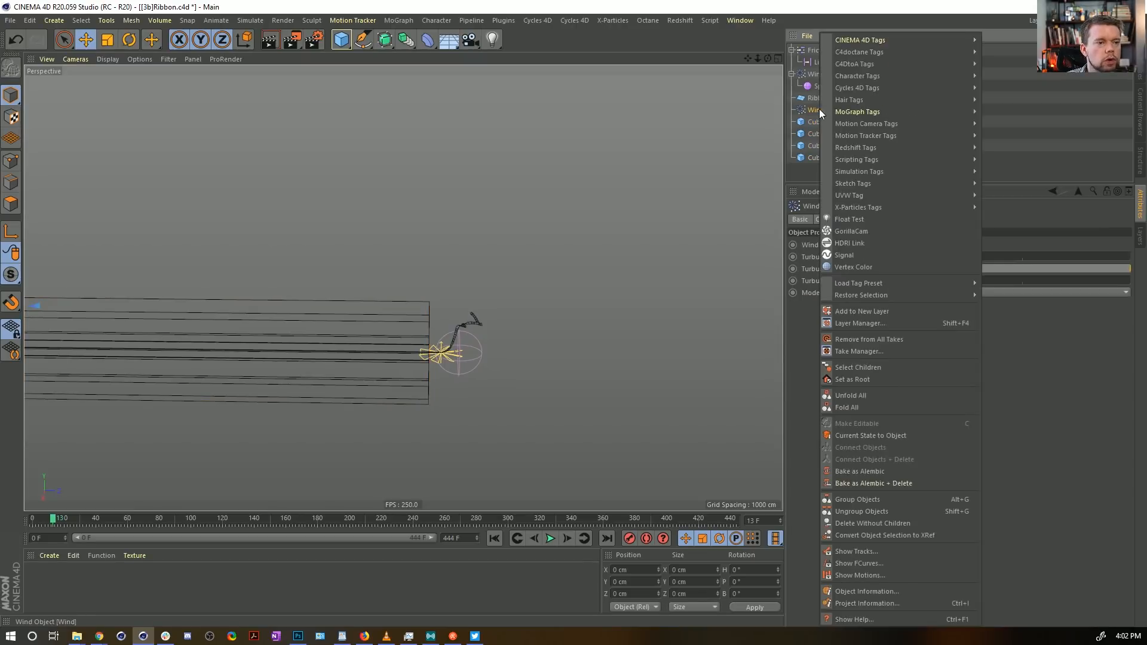
pyautogui.click(863, 256)
pyautogui.click(823, 113)
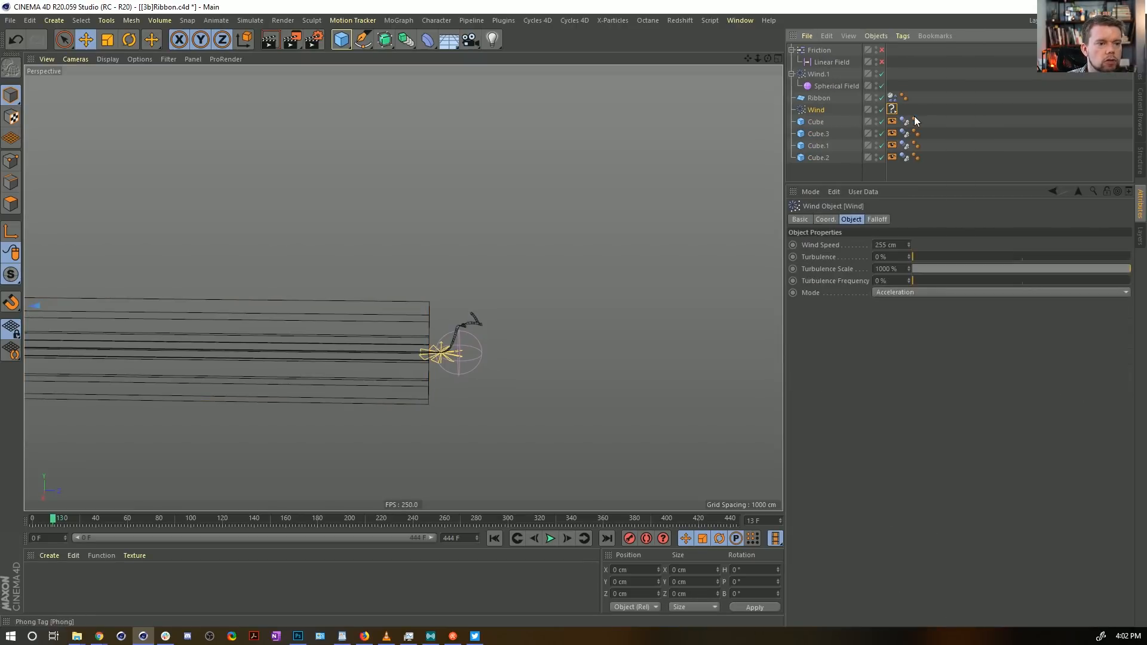
pyautogui.moveTo(823, 246); pyautogui.dragTo(890, 109)
pyautogui.click(890, 109)
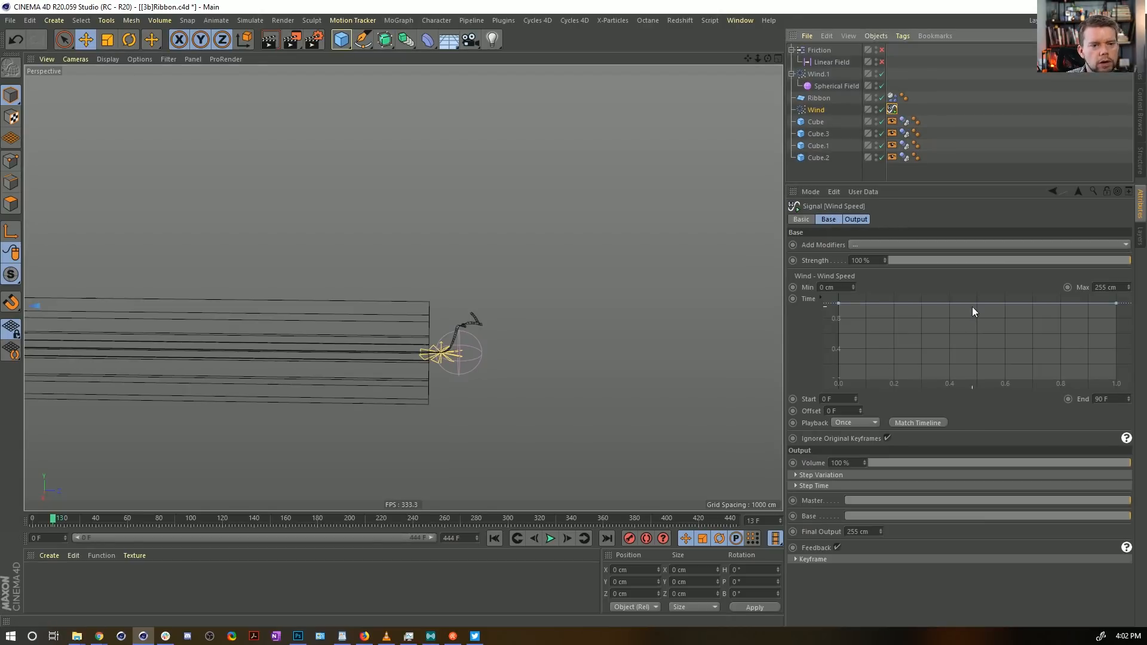
# Step: Set the Wind Speed signal's Max to 2555 cm, lower its curve's end point to zero, and set End to 2 F
pyautogui.click(1096, 288)
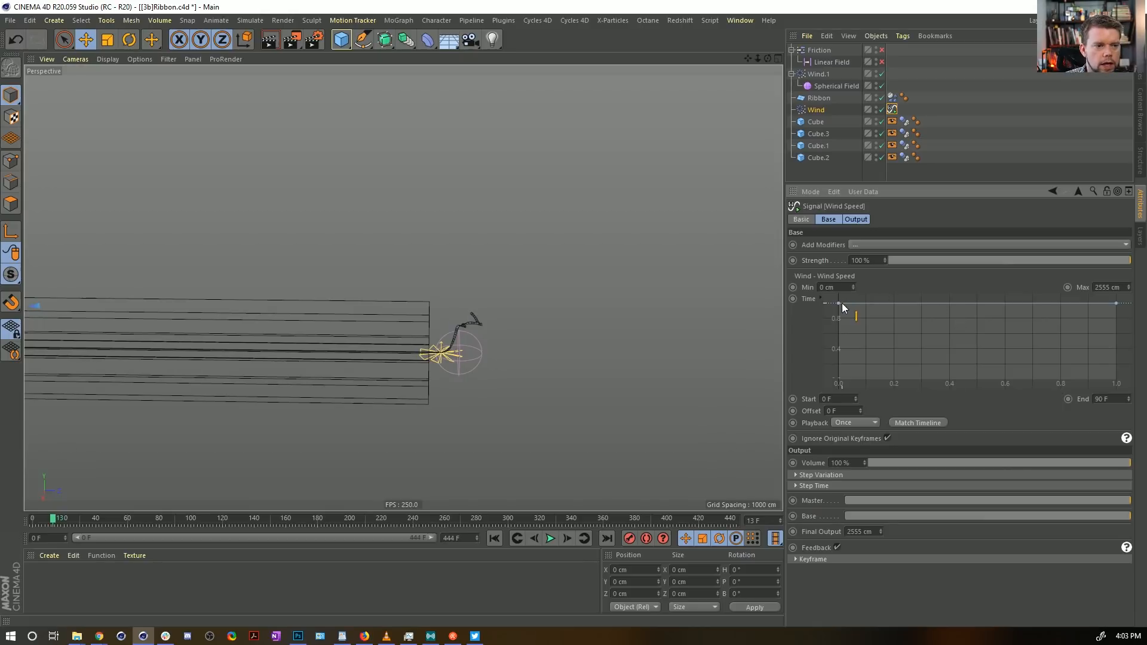
pyautogui.moveTo(1116, 303); pyautogui.dragTo(1116, 380)
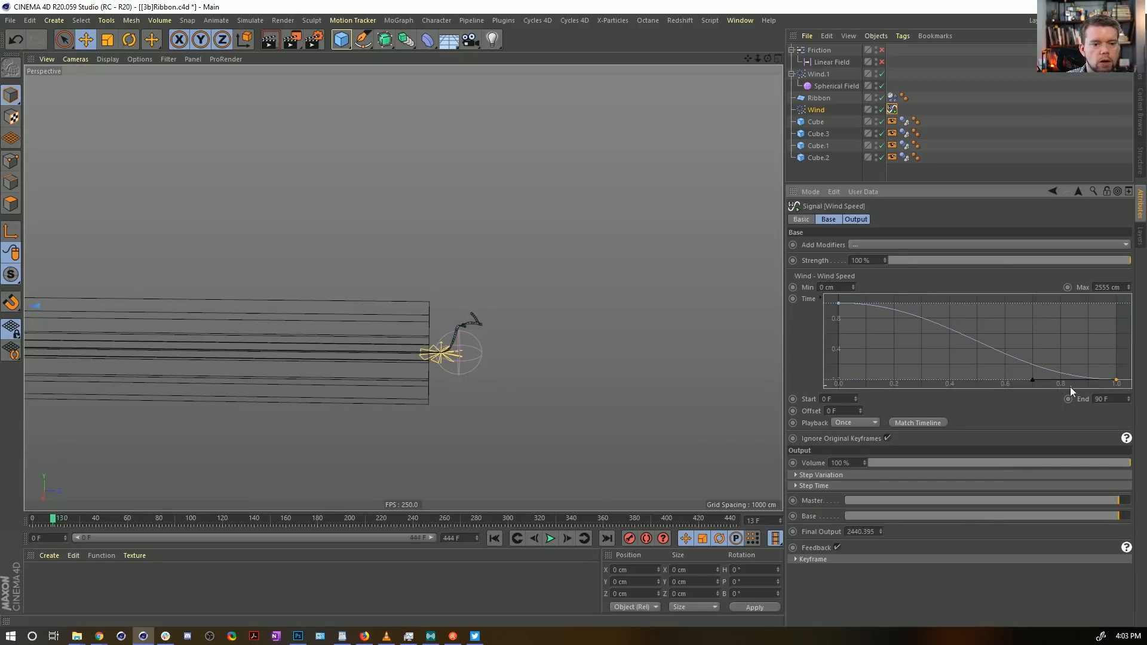
pyautogui.write('2')
pyautogui.press('Return')
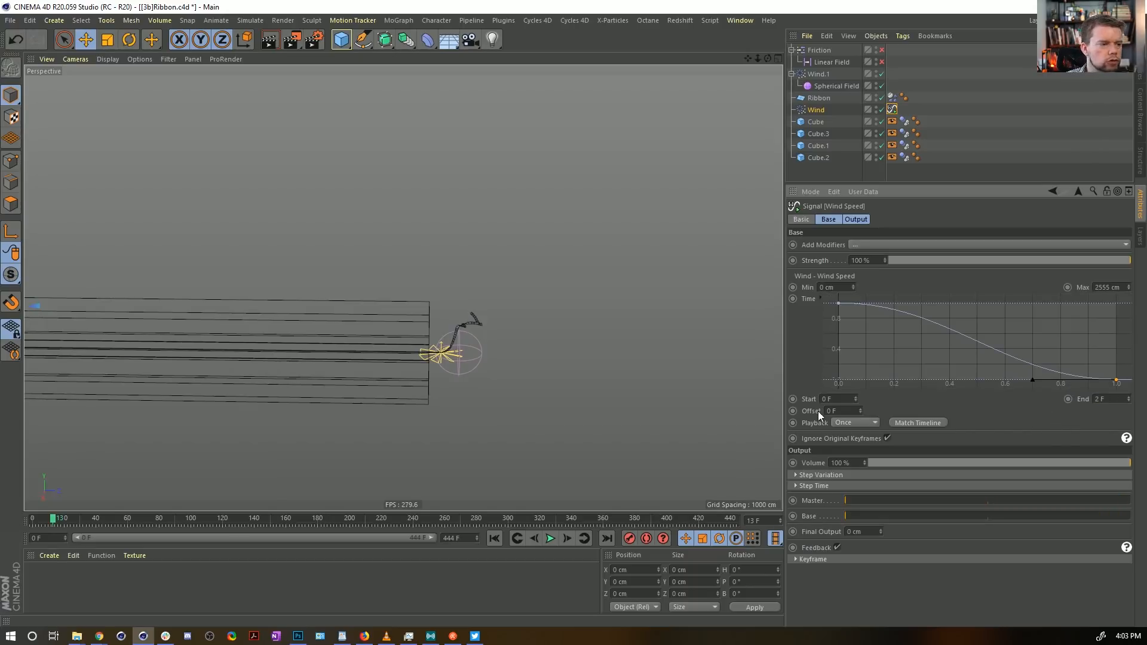
# Step: Replay the simulation and inspect the ribbon closely at the channel opening
pyautogui.click(500, 538)
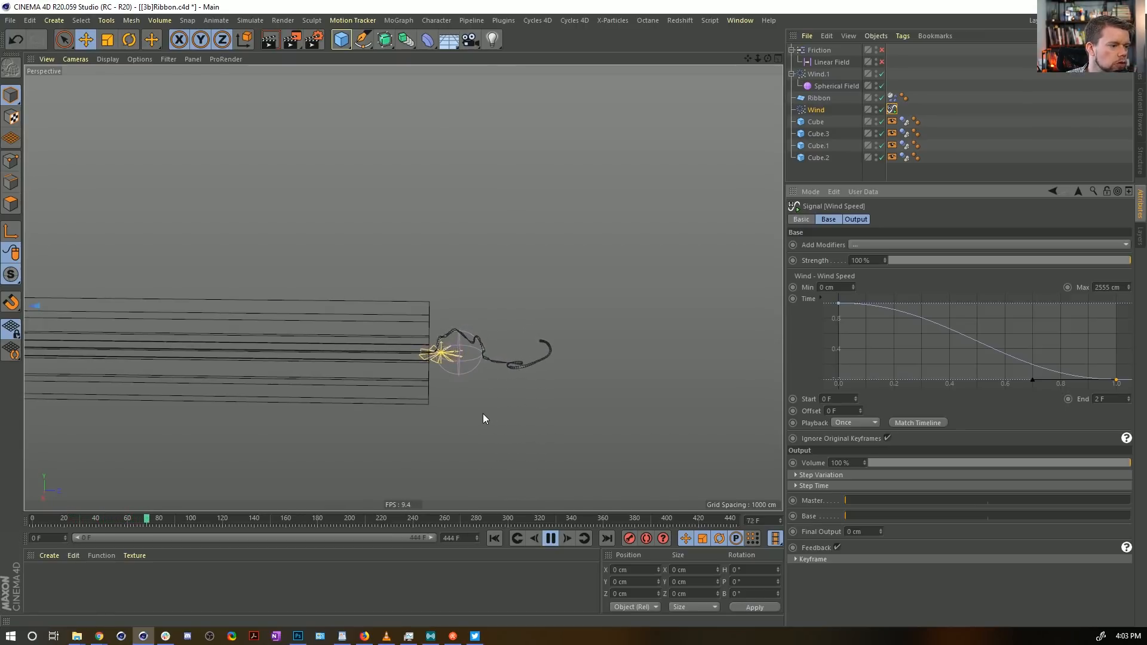
pyautogui.scroll(5, 588, 329)
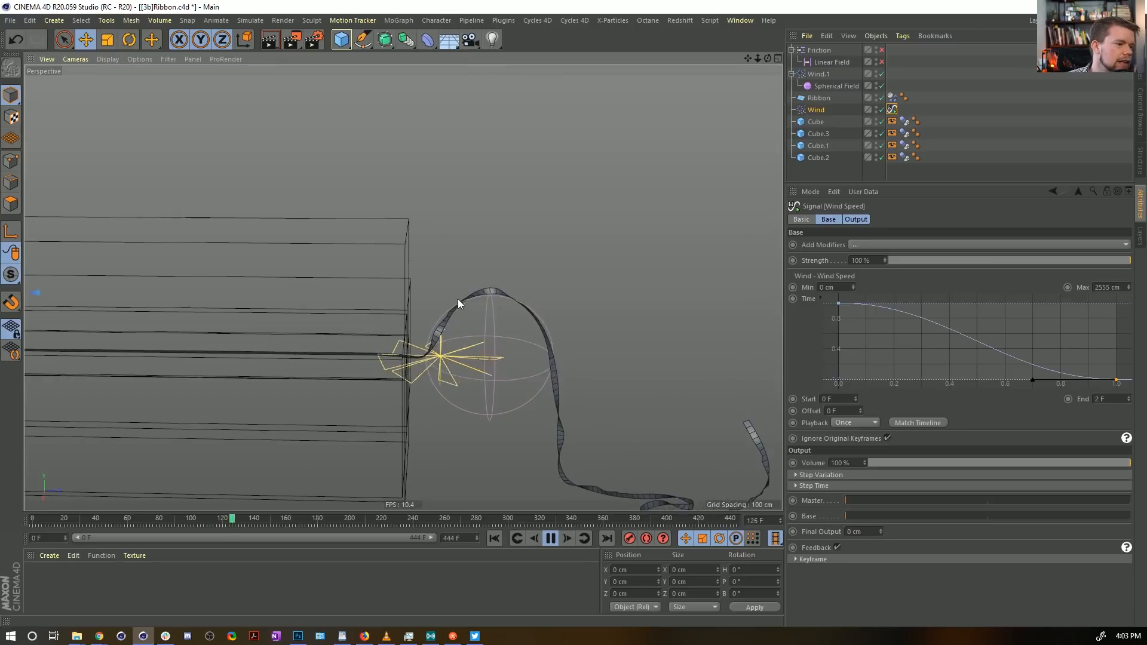
pyautogui.scroll(-5, 456, 335)
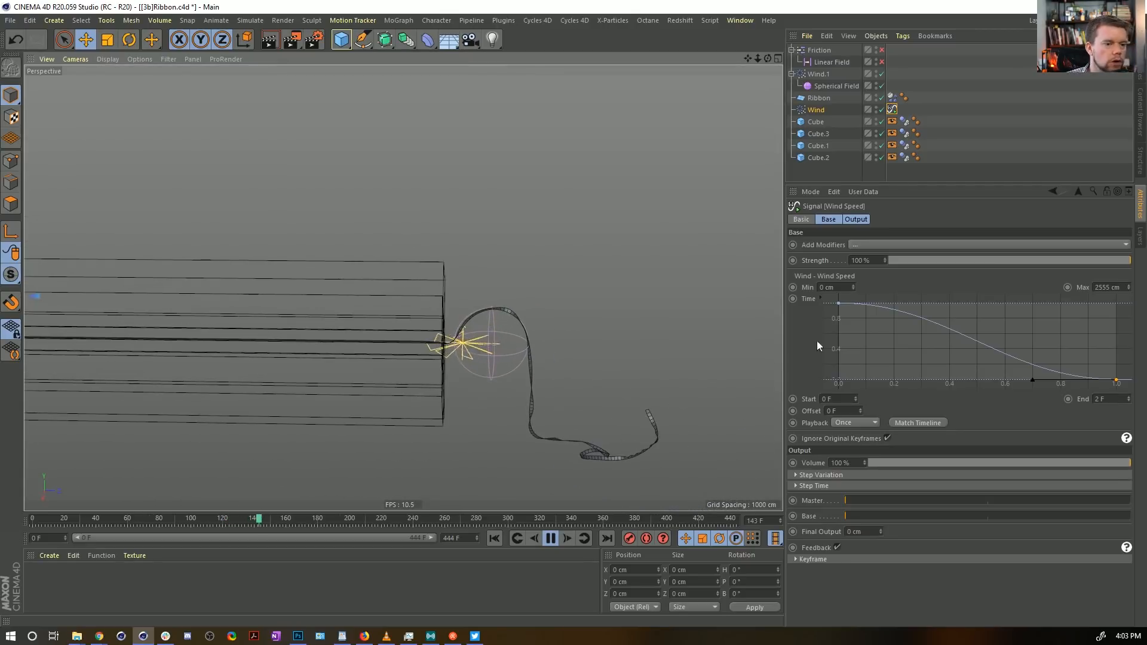
pyautogui.click(1097, 288)
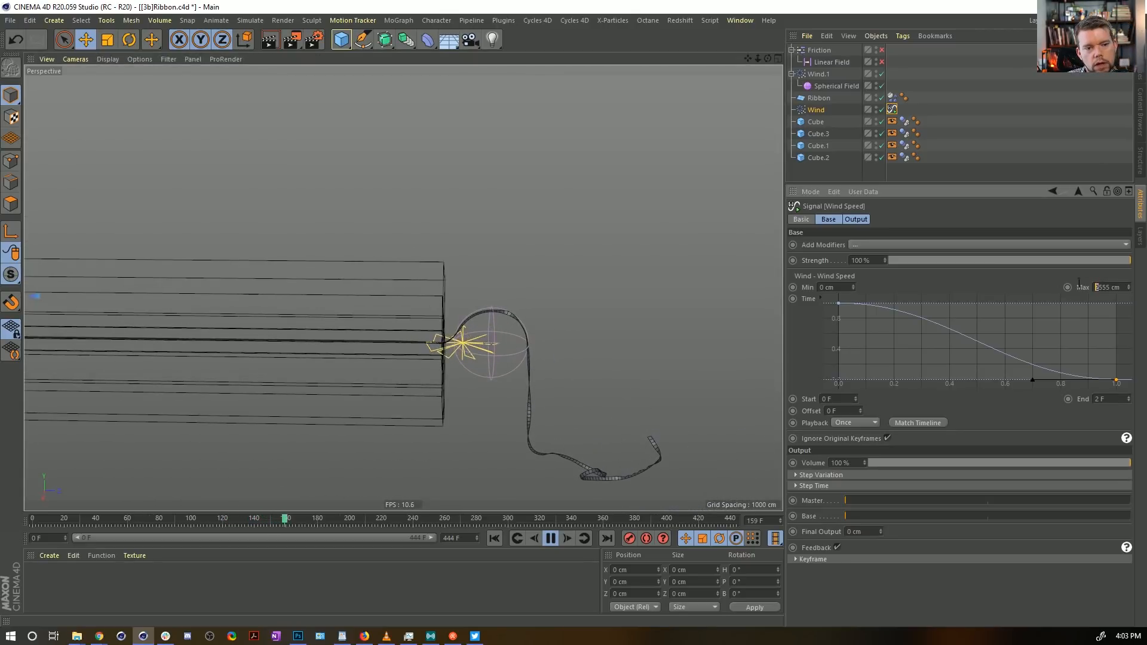
# Step: Move Wind.1 outward from the channel opening to about 5244 cm on Z
pyautogui.click(819, 74)
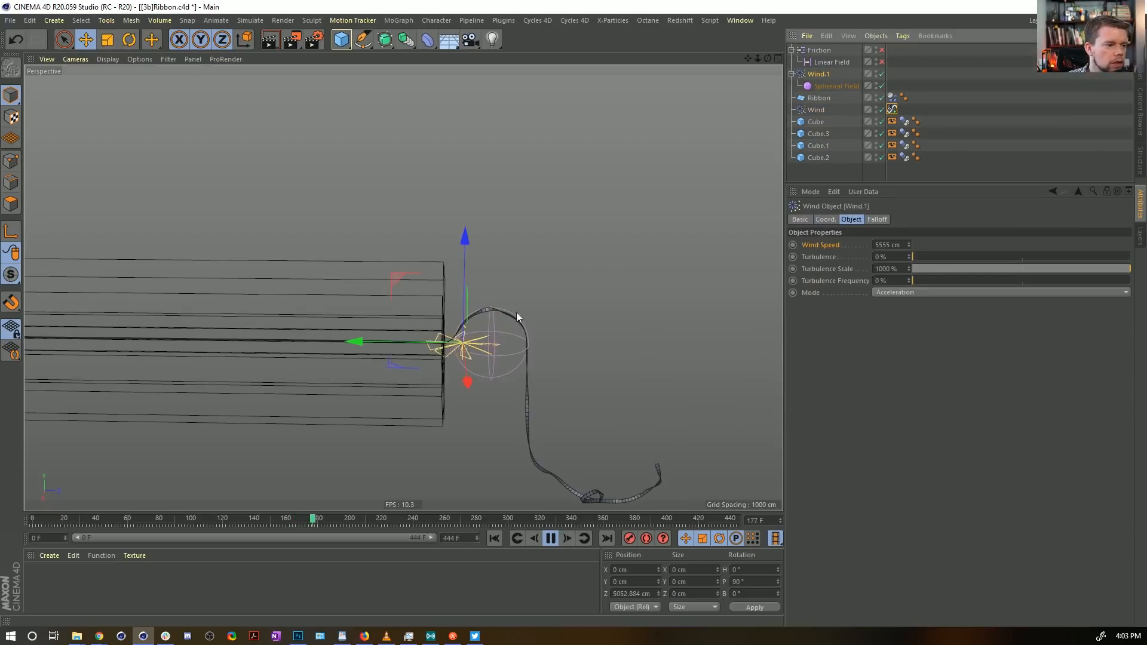
pyautogui.press('e')
pyautogui.moveTo(357, 339); pyautogui.dragTo(429, 341)
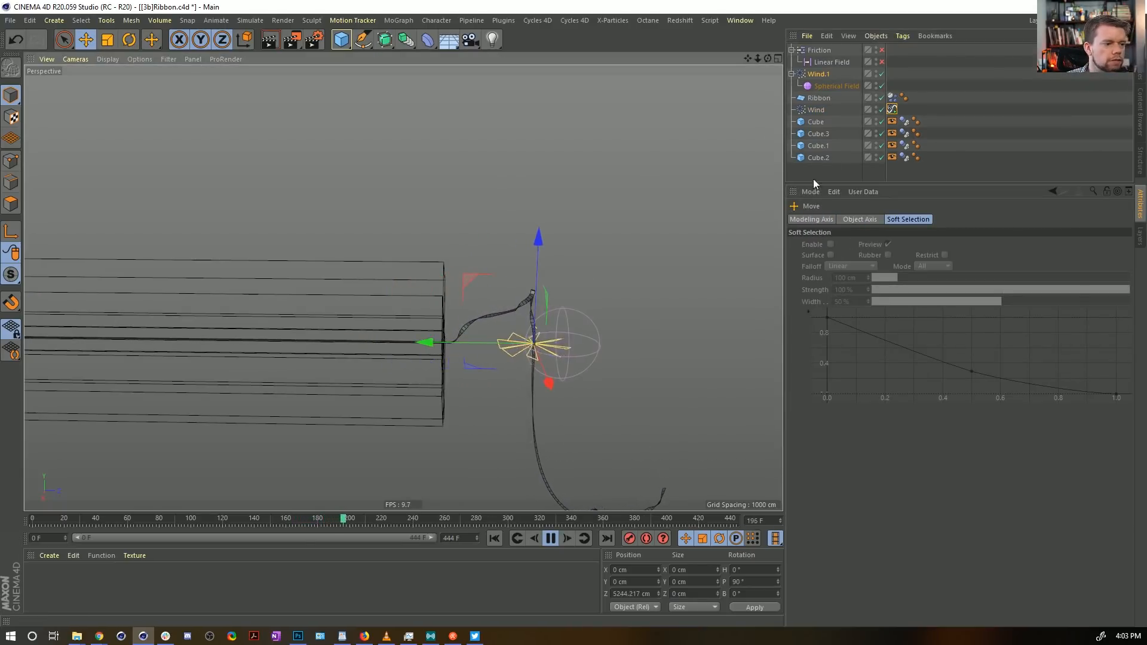
# Step: Scale the Spherical Field of Wind.1 up to roughly twice its size
pyautogui.click(846, 87)
pyautogui.press('t')
pyautogui.moveTo(448, 429); pyautogui.dragTo(1078, 288)
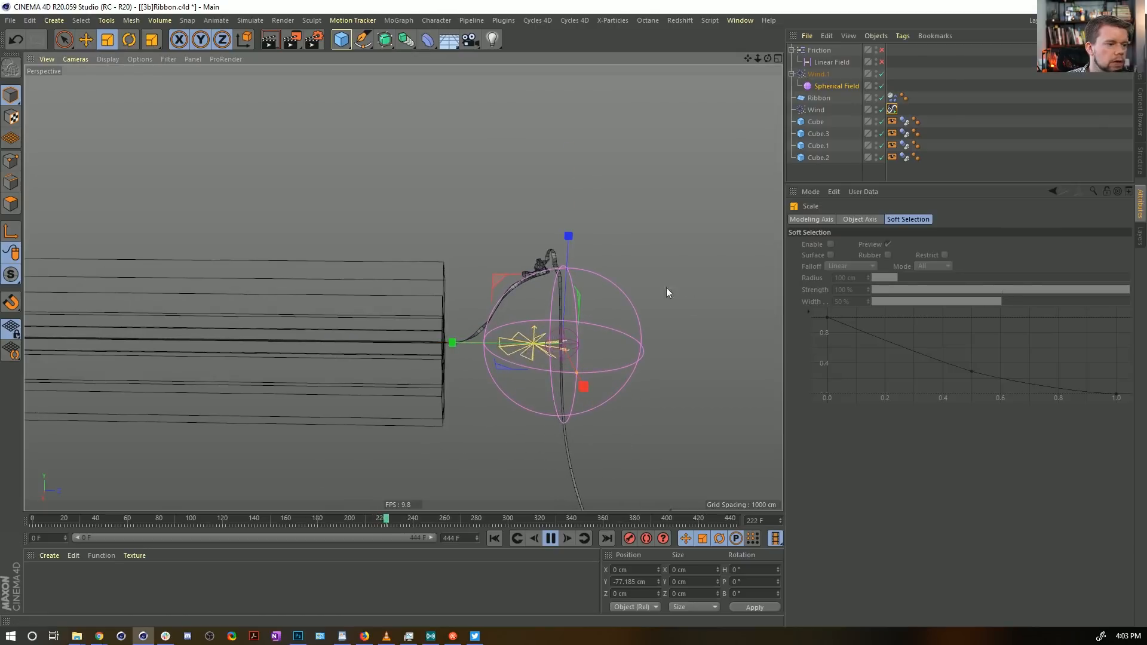
# Step: Move Wind.1 farther out from the channel to about 5365 cm on Z
pyautogui.click(817, 78)
pyautogui.press('e')
pyautogui.moveTo(452, 343); pyautogui.dragTo(472, 342)
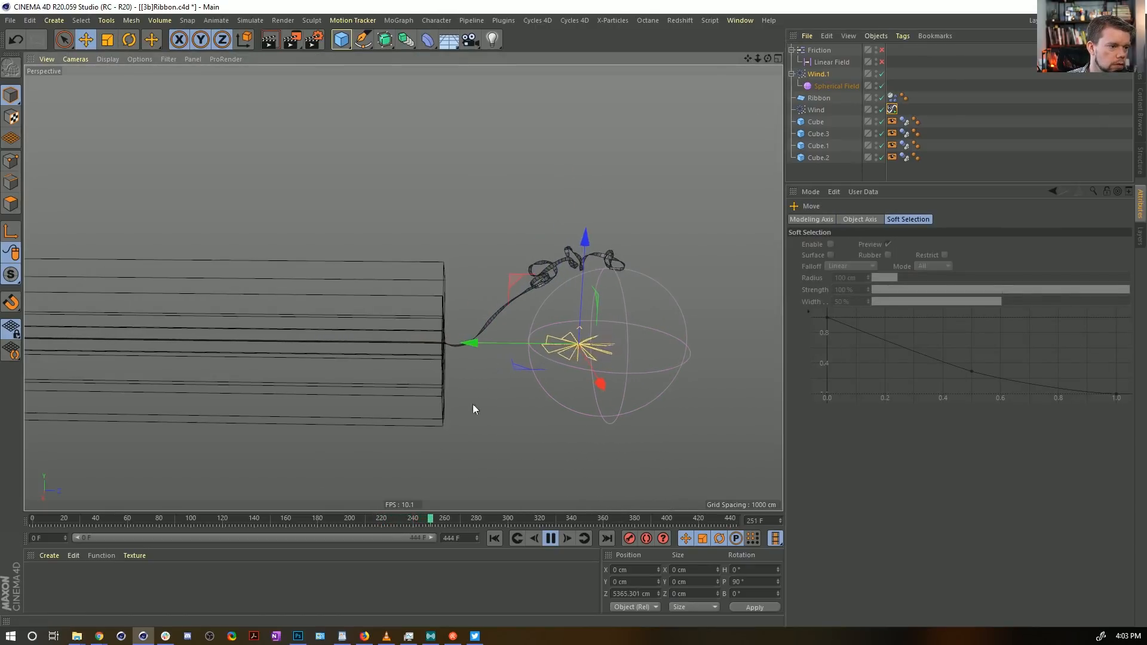
# Step: Replay the simulation and examine from several angles how the ribbon travels over the Wind.1 spherical field
pyautogui.click(956, 173)
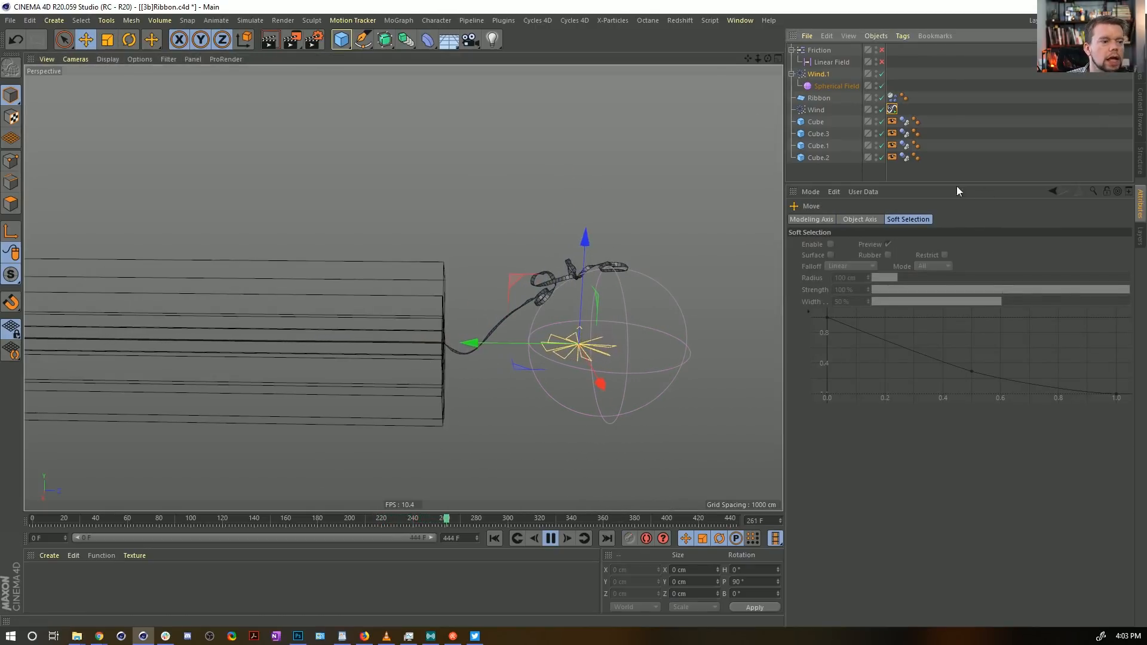
pyautogui.click(493, 538)
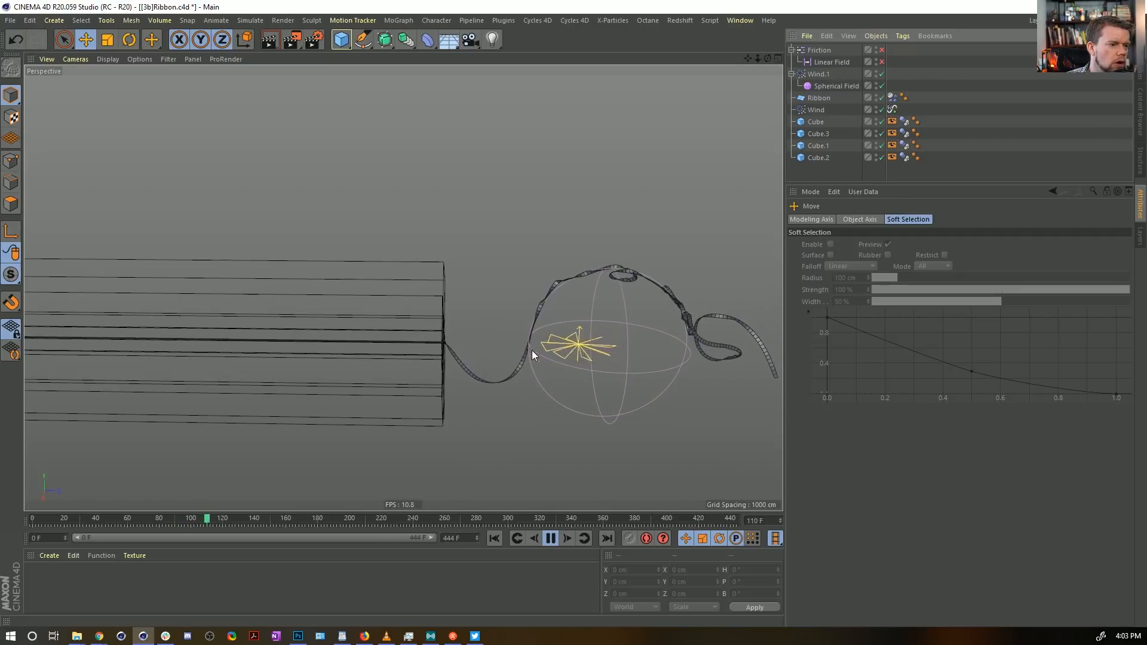
pyautogui.moveTo(622, 375)
pyautogui.keyDown('alt'); pyautogui.mouseDown()
pyautogui.moveTo(548, 386)
pyautogui.moveTo(661, 405)
pyautogui.moveTo(625, 364)
pyautogui.mouseUp(); pyautogui.keyUp('alt')
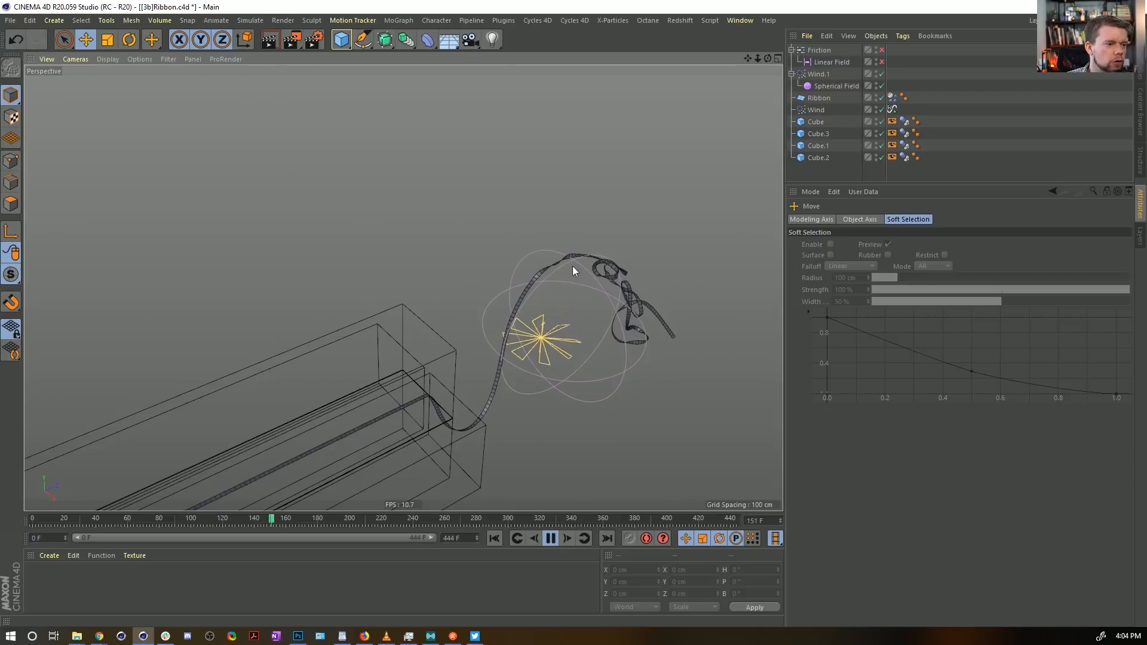
pyautogui.keyDown('alt'); pyautogui.moveTo(573, 270); pyautogui.dragTo(658, 356); pyautogui.keyUp('alt')
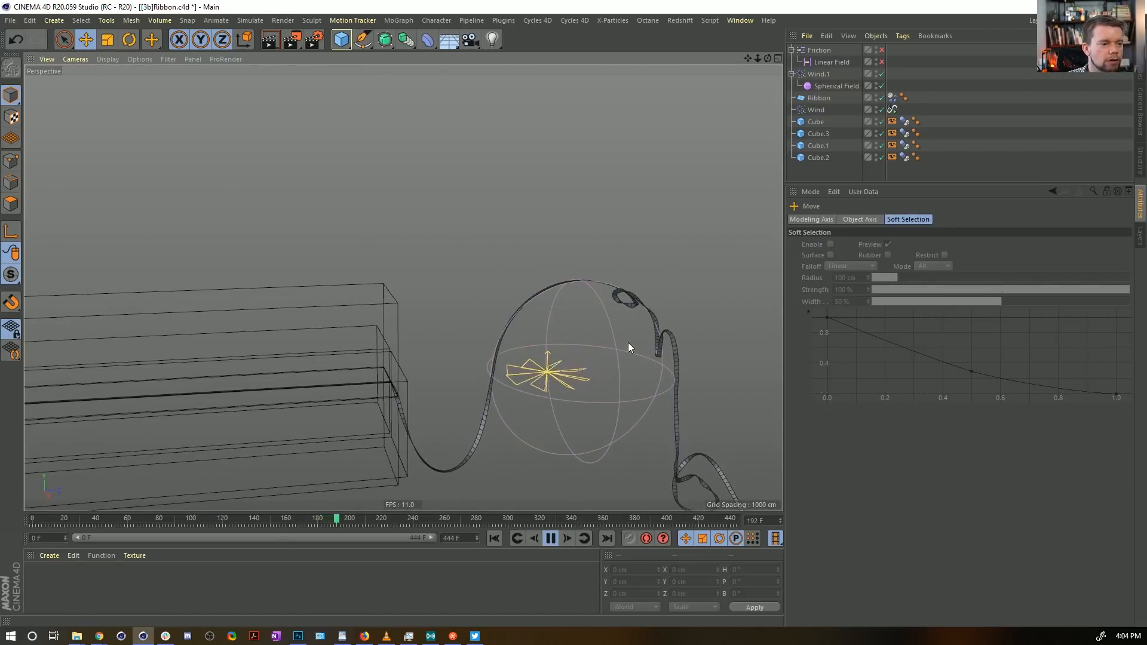
pyautogui.keyDown('alt'); pyautogui.moveTo(592, 327); pyautogui.dragTo(602, 395); pyautogui.keyUp('alt')
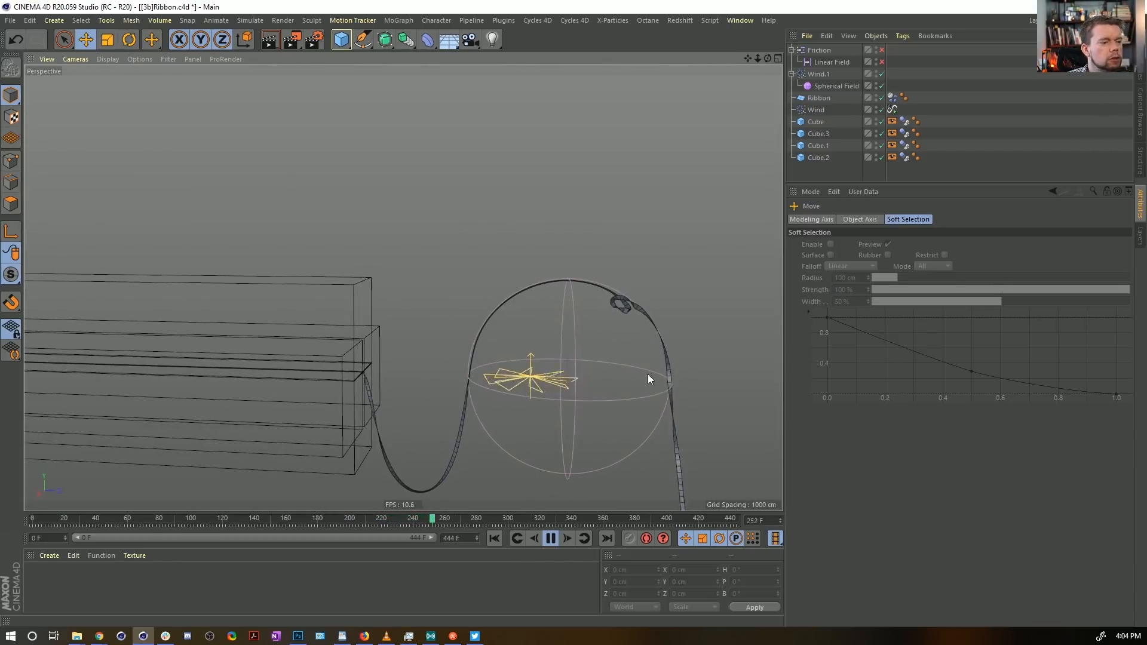
pyautogui.keyDown('alt'); pyautogui.moveTo(628, 397); pyautogui.dragTo(575, 416); pyautogui.keyUp('alt')
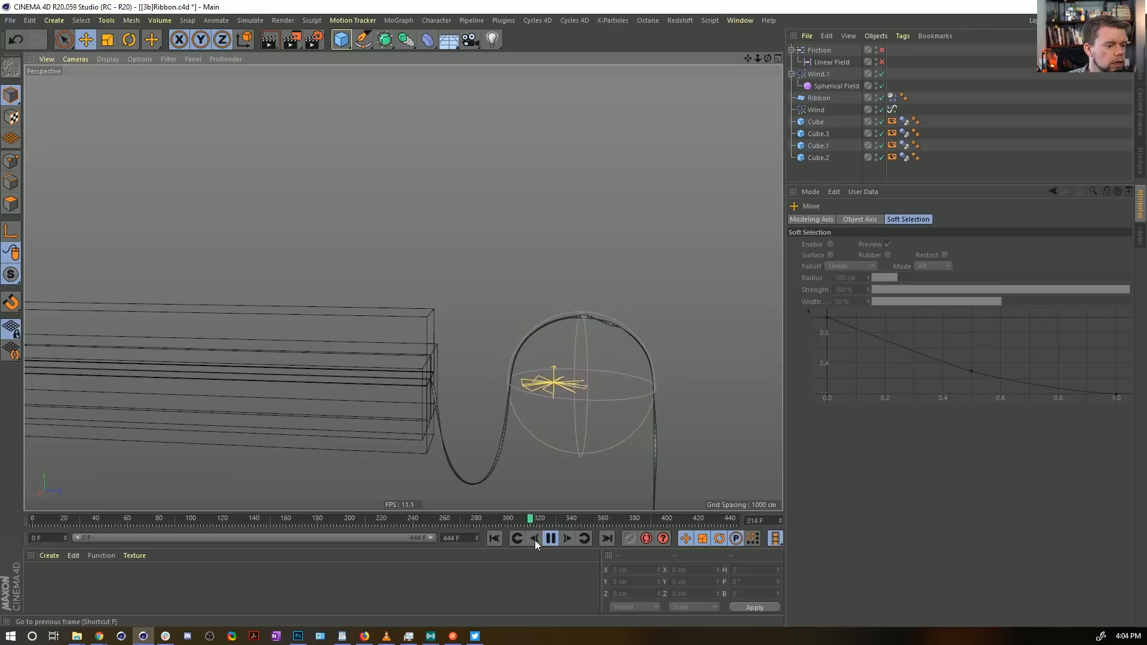
pyautogui.click(550, 539)
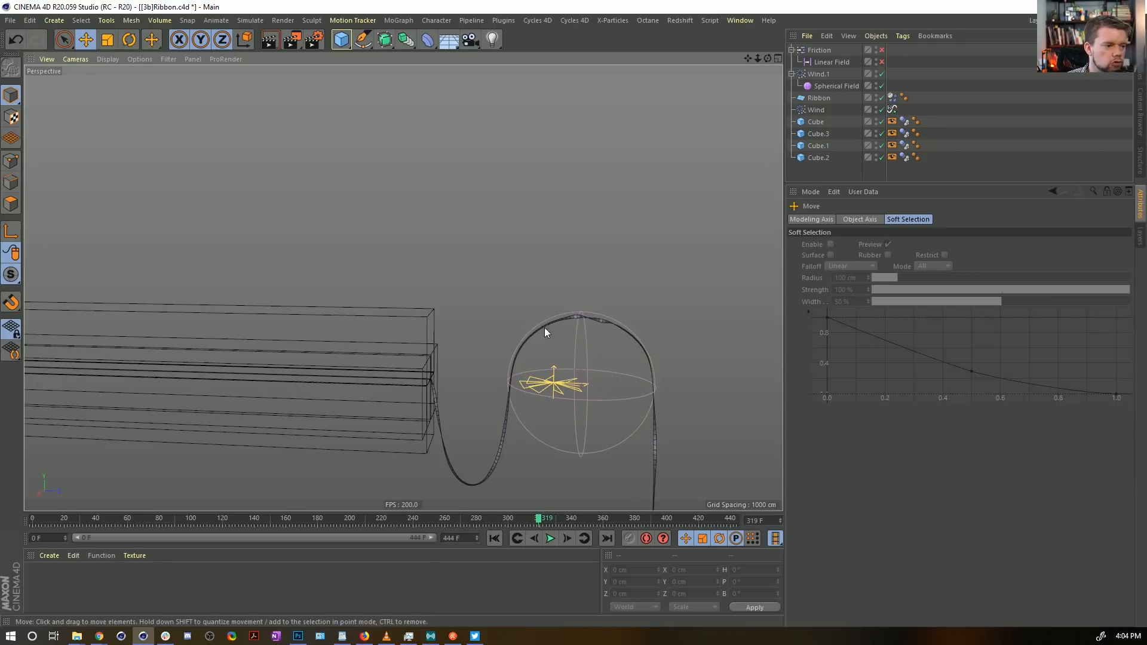
# Step: Set the Min wind speed in the Wind object's Signal tag to 55 cm and replay the simulation
pyautogui.click(495, 539)
pyautogui.click(892, 110)
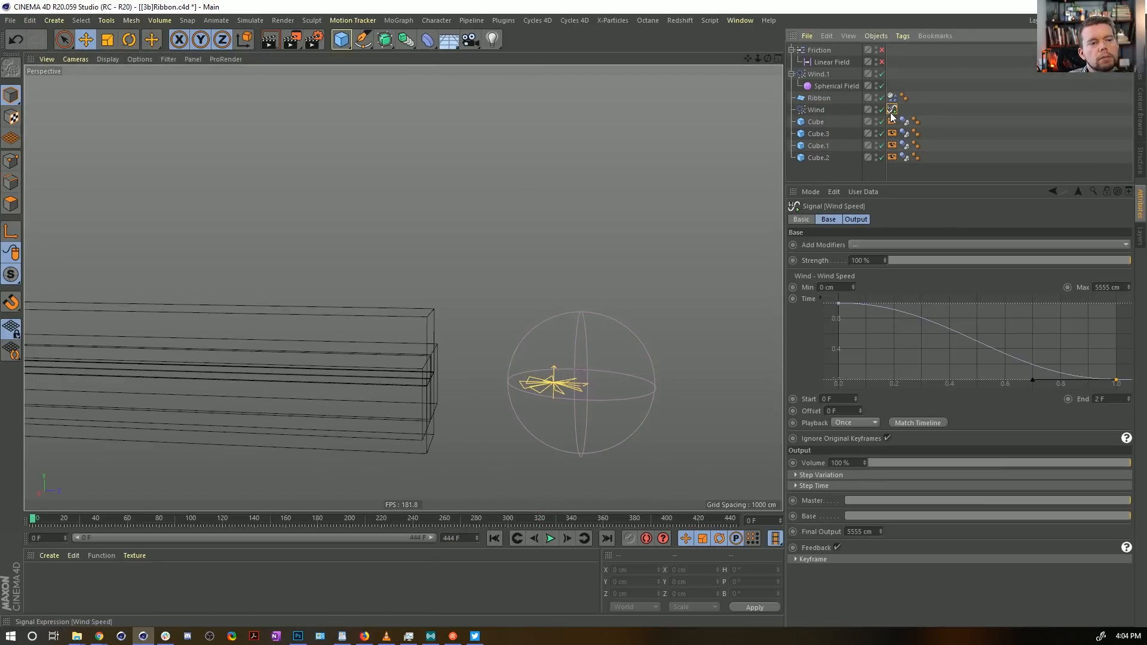
pyautogui.doubleClick(827, 287)
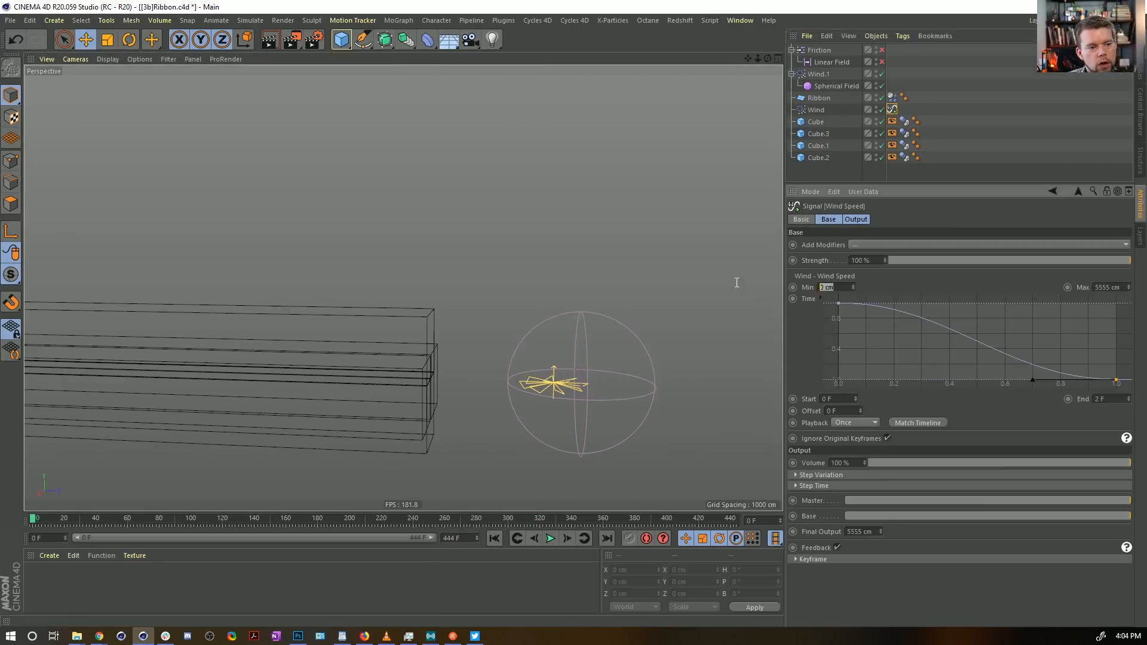
pyautogui.write('55')
pyautogui.press('Return')
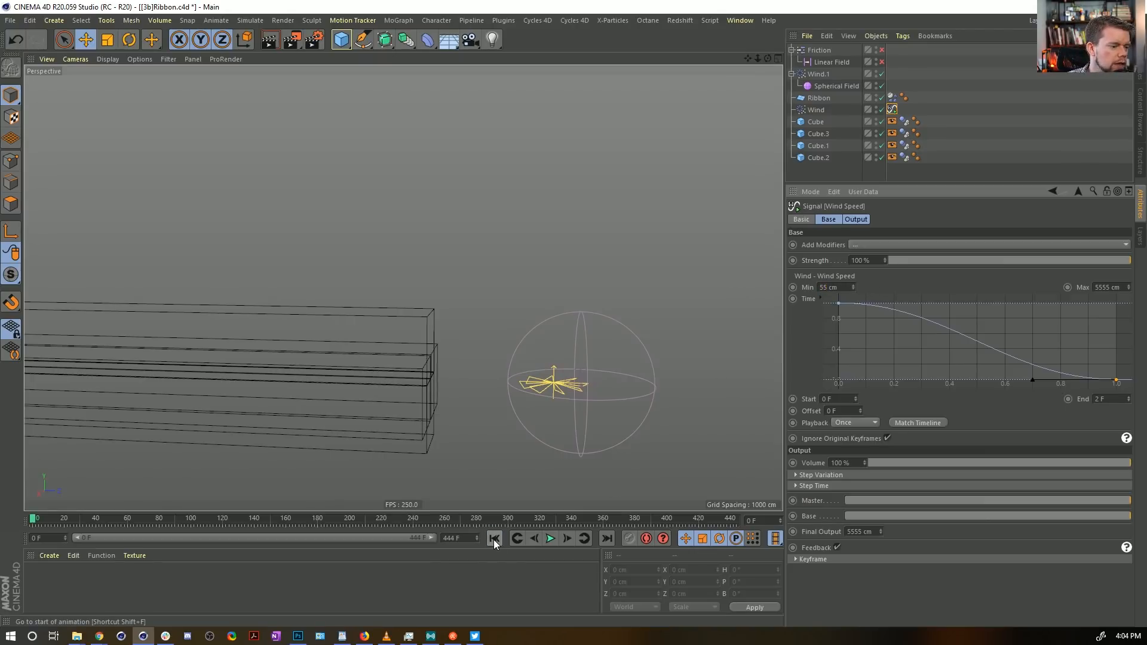
pyautogui.click(553, 539)
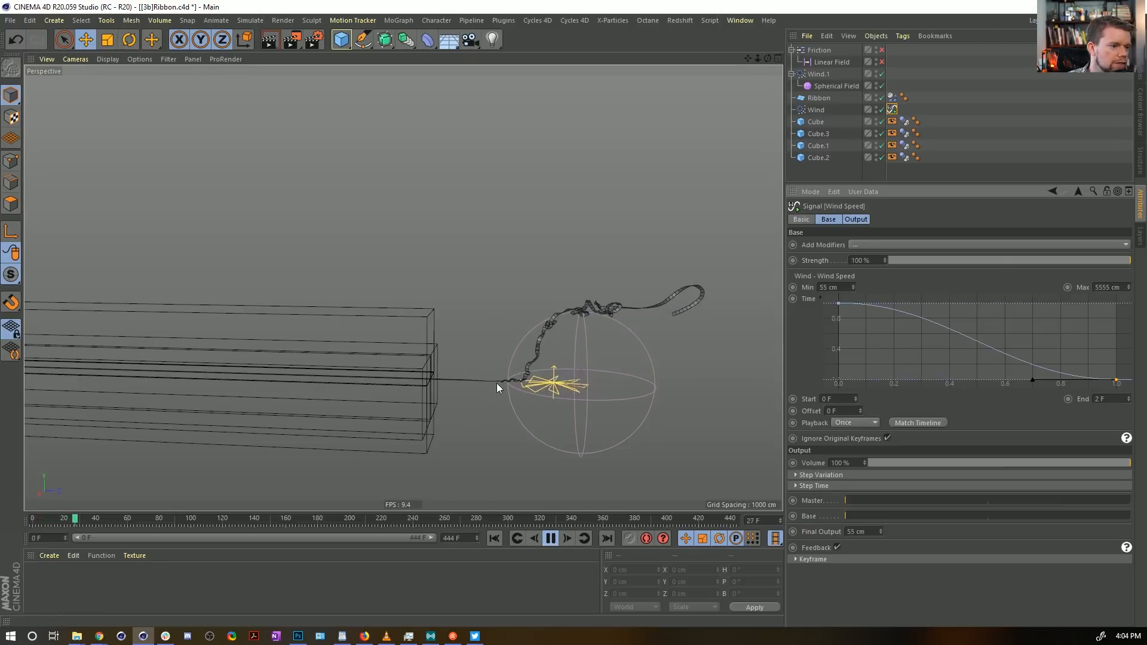
pyautogui.click(549, 540)
# Step: Copy the Linear Field of Friction under the Wind object and add the copy to Wind's falloff
pyautogui.moveTo(748, 61); pyautogui.dragTo(403, 288)
pyautogui.moveTo(748, 60); pyautogui.dragTo(404, 289, button='right')
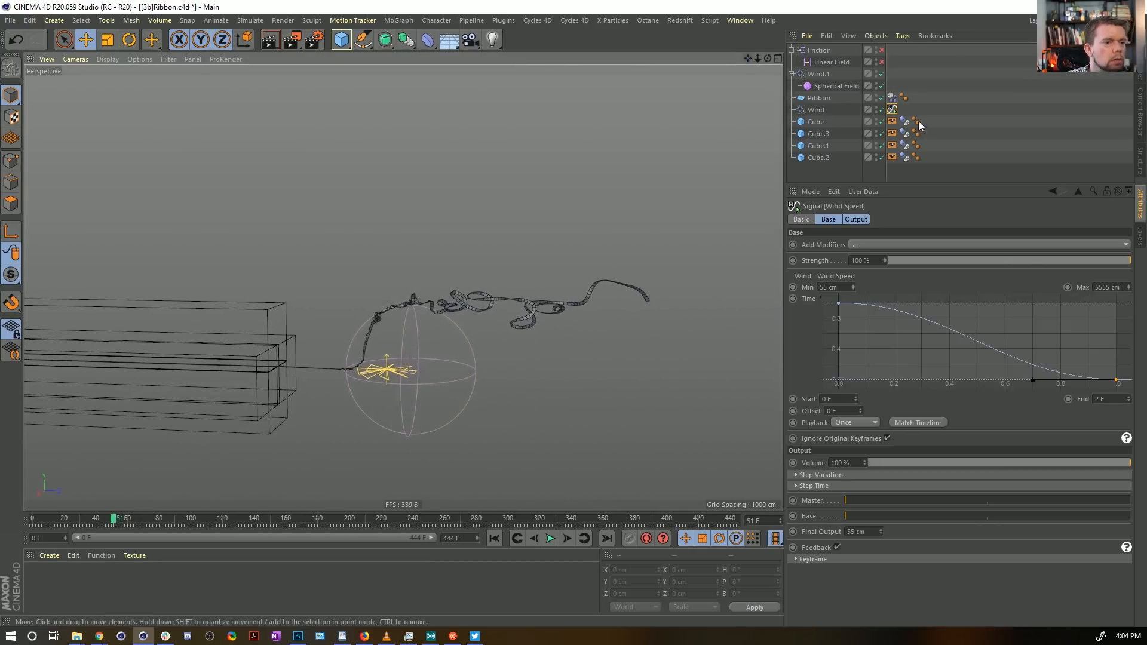
pyautogui.click(818, 111)
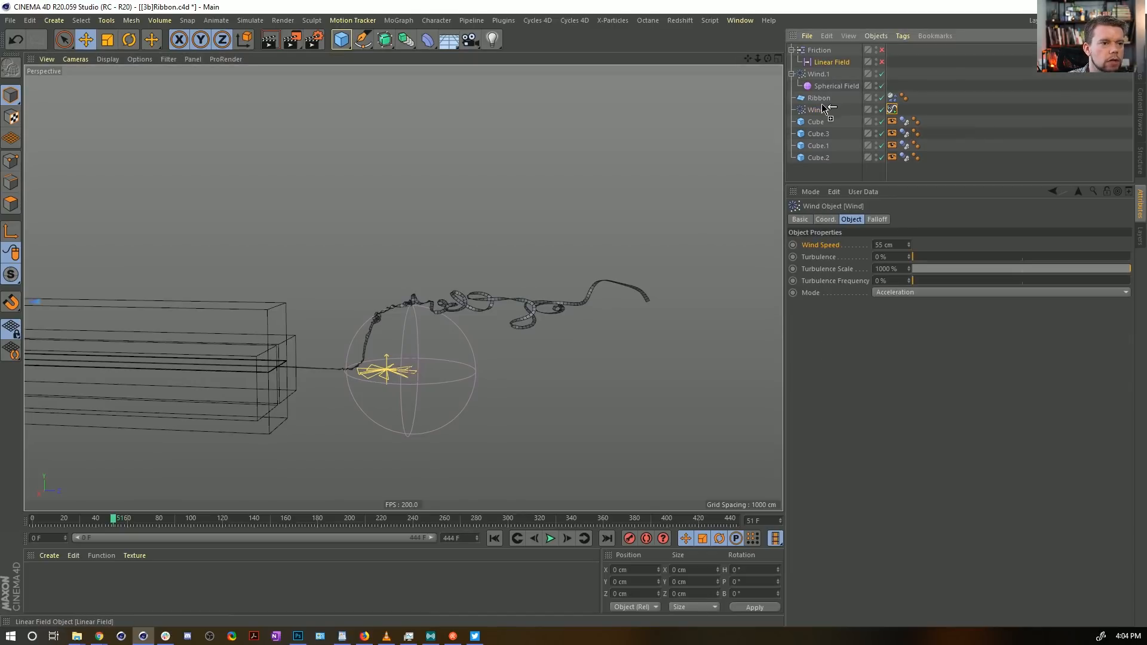
pyautogui.keyDown('ctrl'); pyautogui.moveTo(822, 105); pyautogui.dragTo(821, 109); pyautogui.keyUp('ctrl')
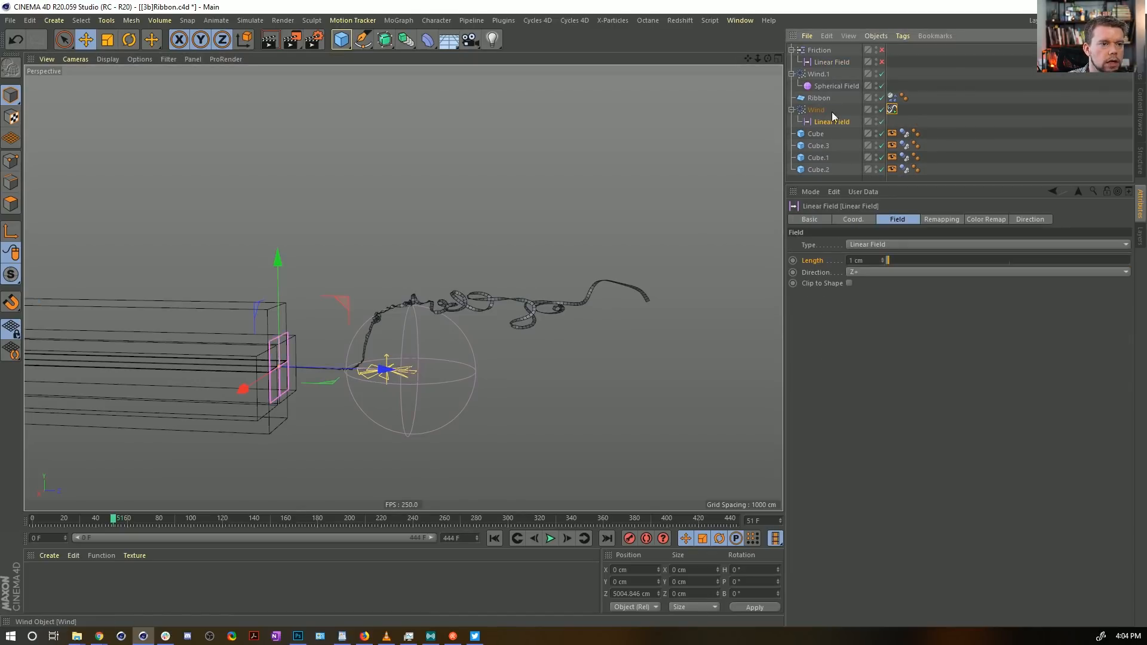
pyautogui.click(830, 111)
pyautogui.click(878, 220)
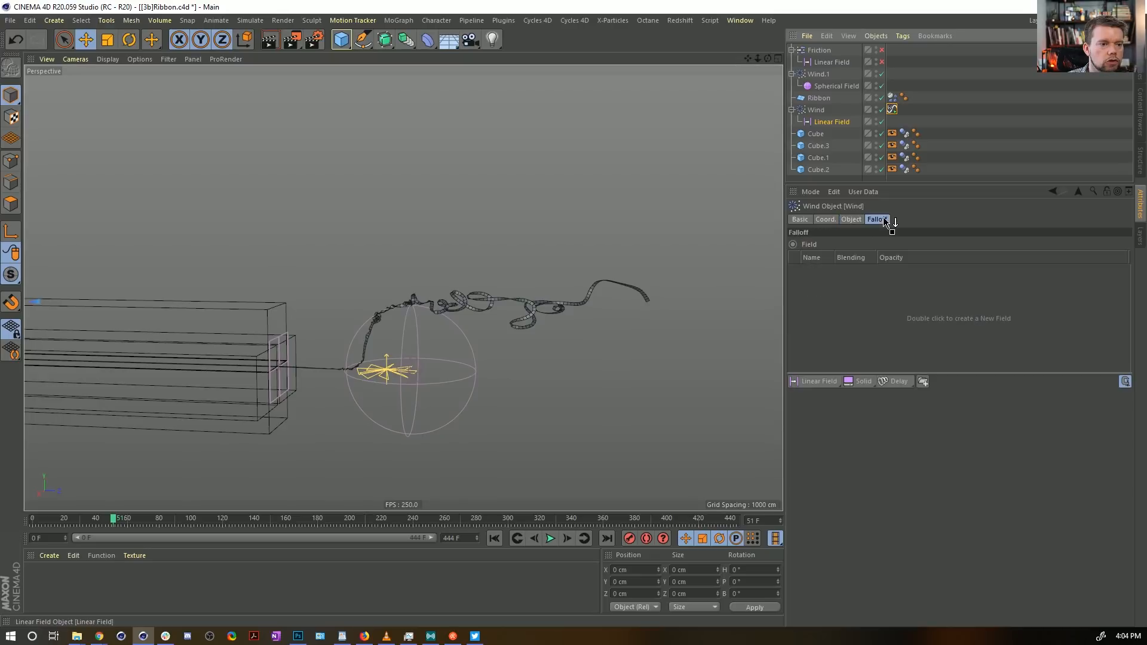
# Step: Set the direction of Wind's Linear Field to Z- and replay the simulation
pyautogui.click(832, 123)
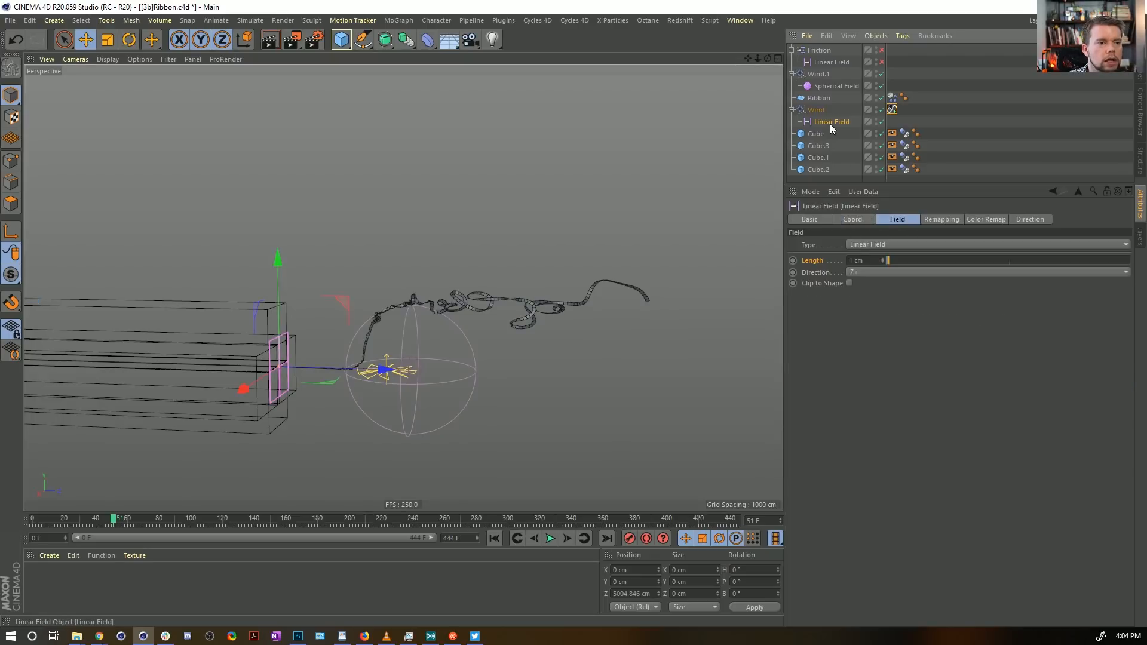
pyautogui.click(865, 276)
pyautogui.click(871, 344)
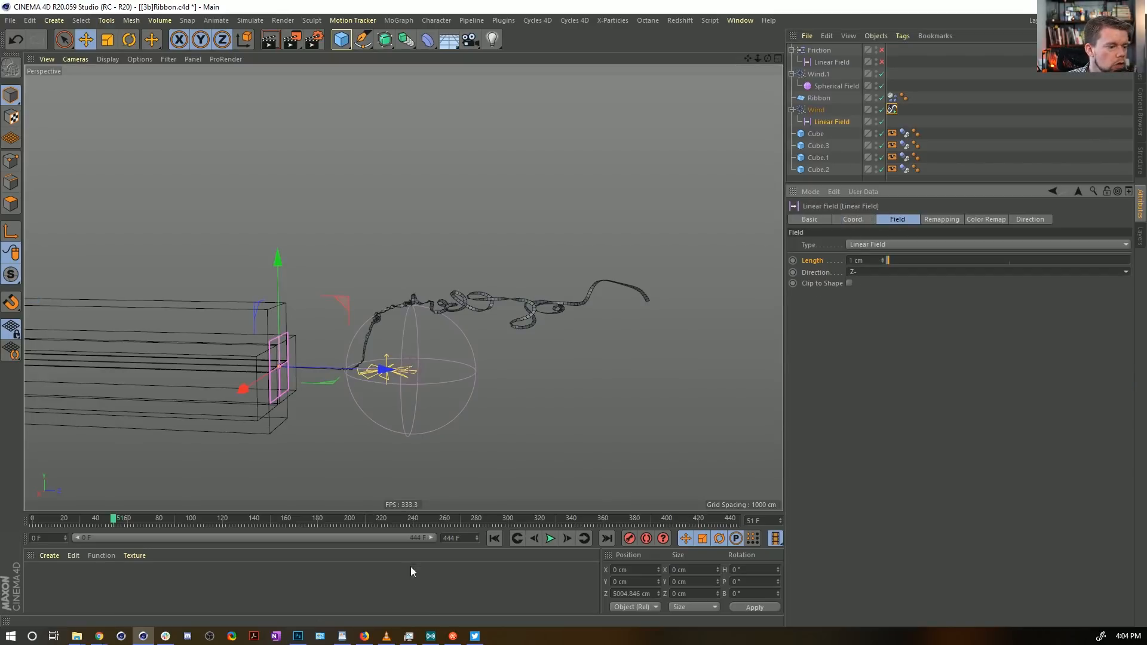
pyautogui.click(489, 538)
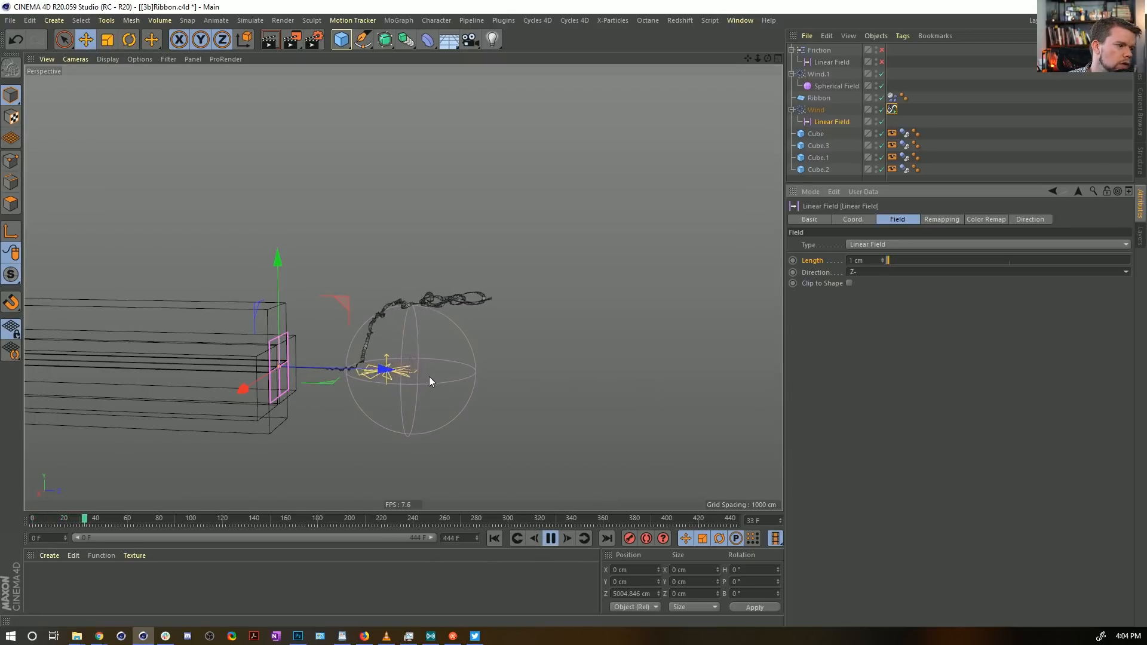
# Step: Set the wind speed of Wind.1 to 555 cm and replay the simulation
pyautogui.click(837, 86)
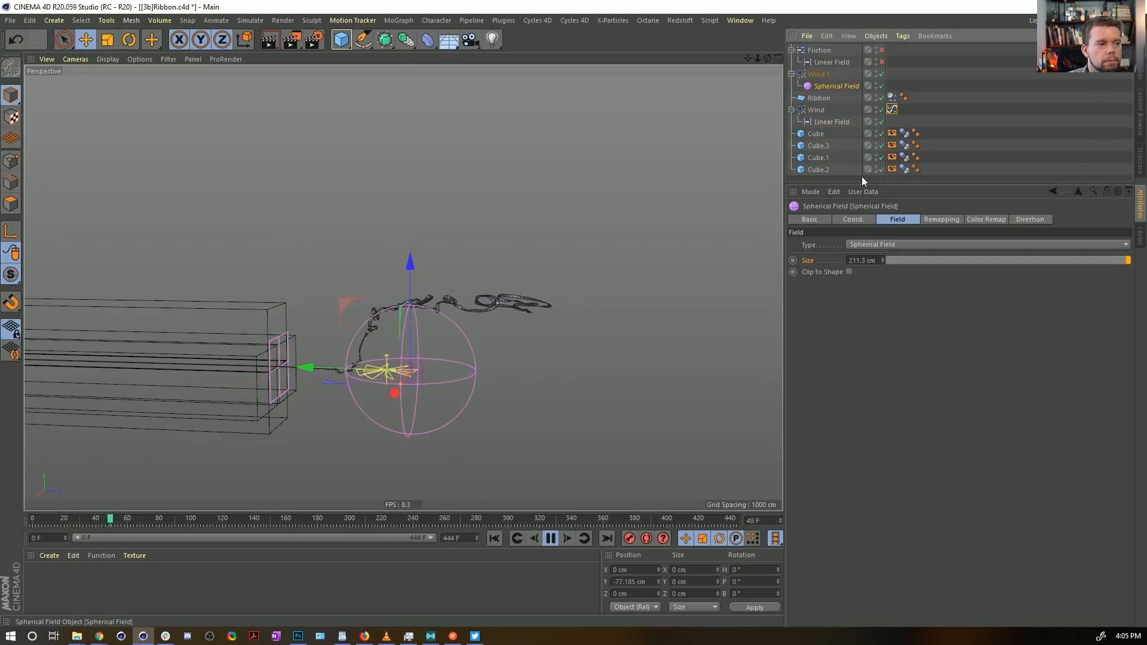
pyautogui.click(941, 219)
pyautogui.click(885, 219)
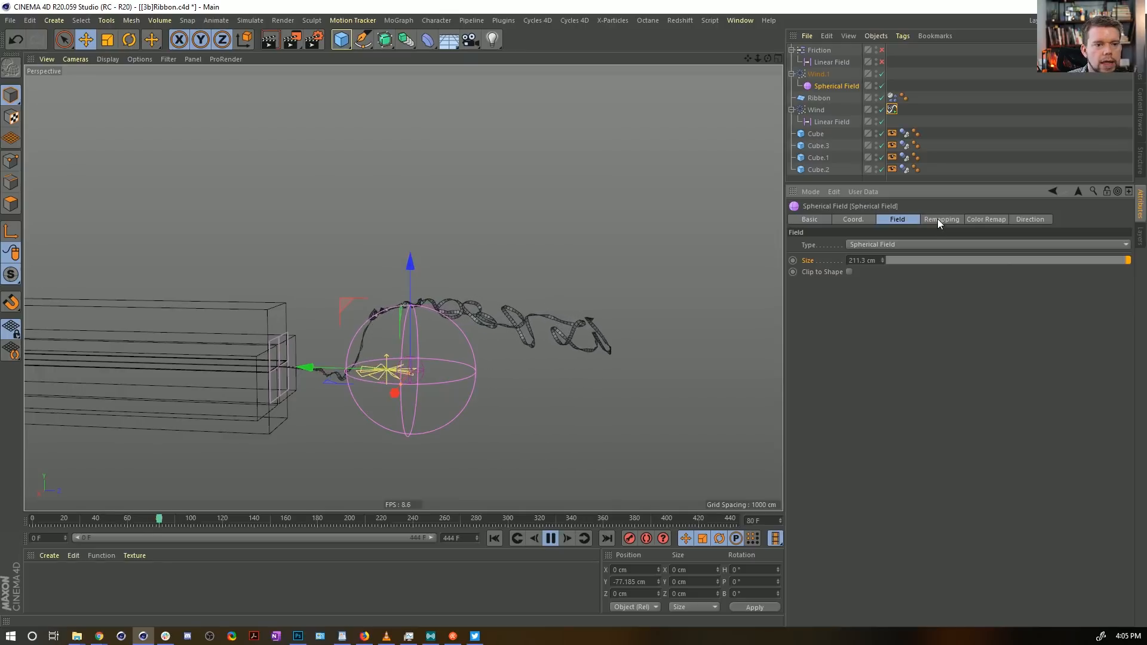
pyautogui.click(823, 109)
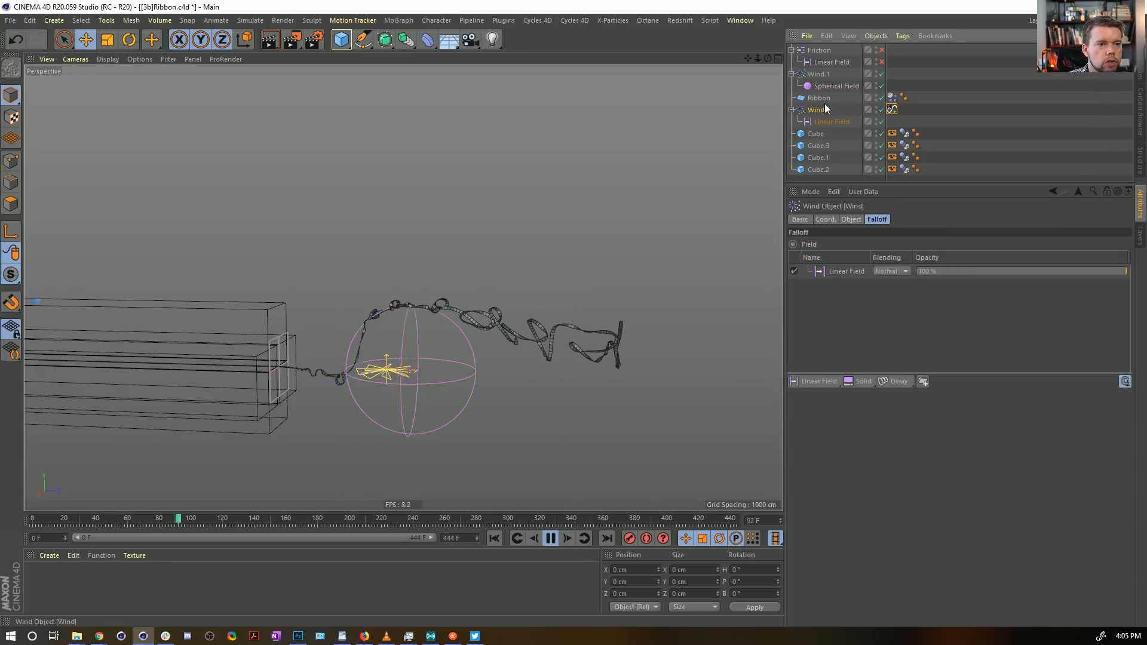
pyautogui.click(819, 74)
pyautogui.click(851, 219)
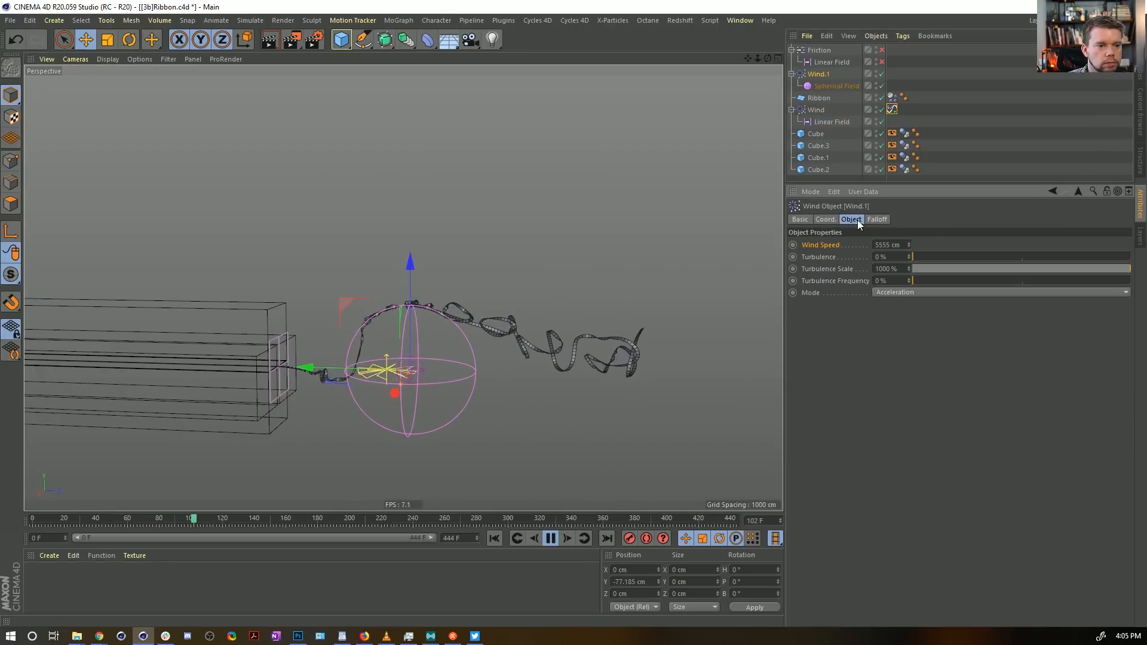
pyautogui.doubleClick(883, 245)
pyautogui.write('555')
pyautogui.press('Return')
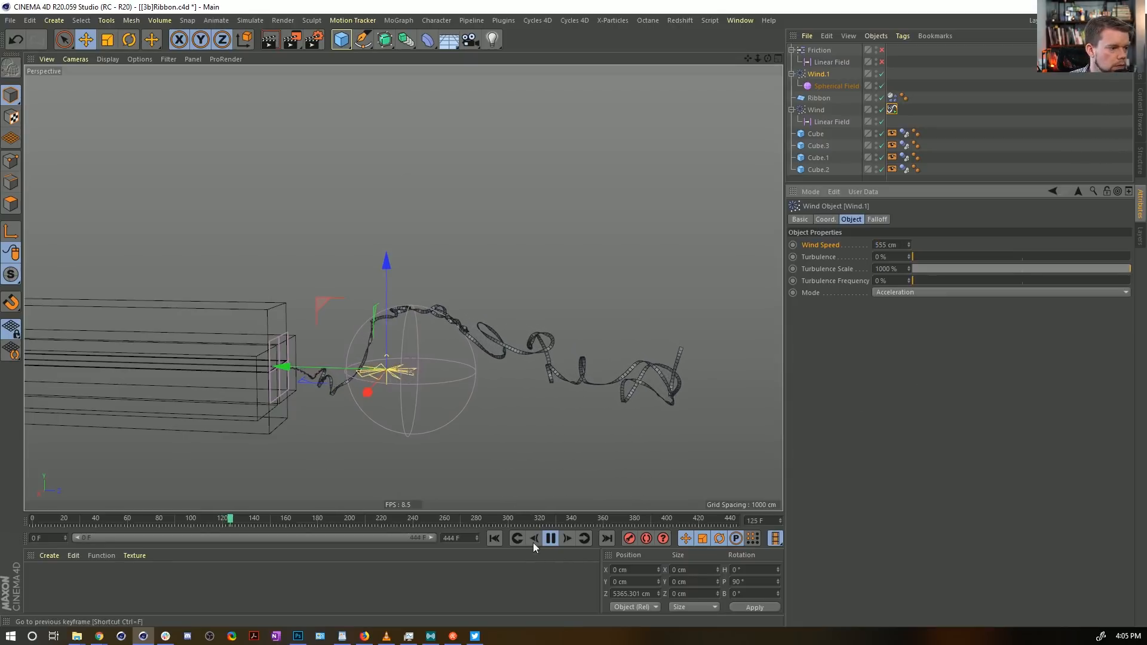
pyautogui.click(495, 538)
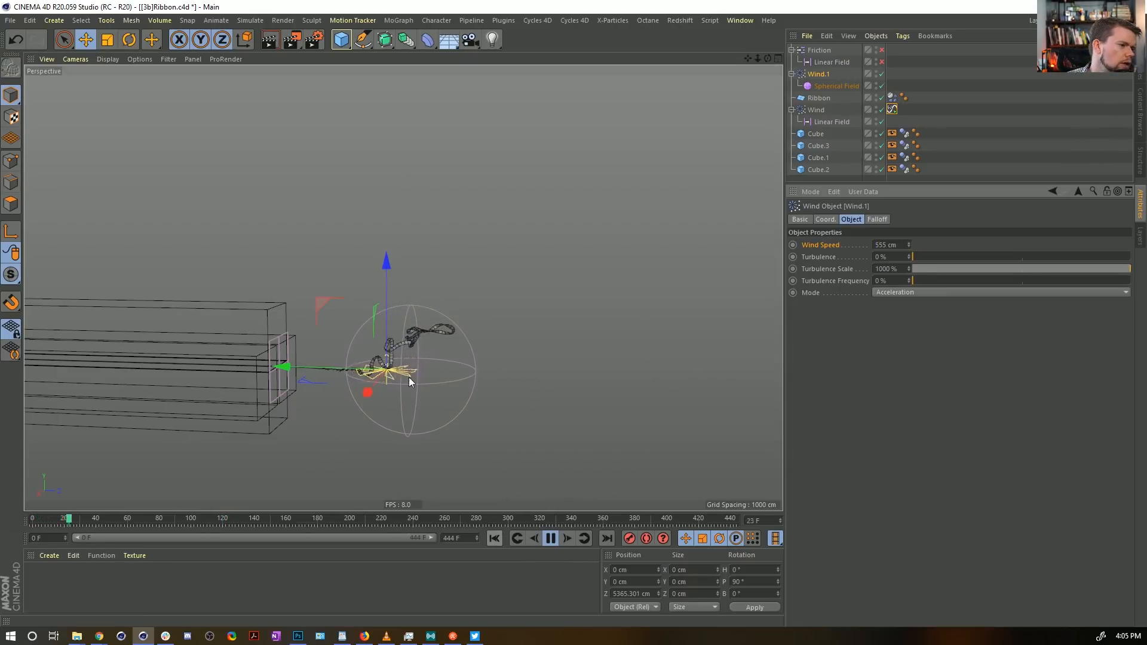
# Step: Try an aerodynamic Drag of 2222 % in the ribbon's Dynamics Body tag and replay the simulation
pyautogui.click(1012, 141)
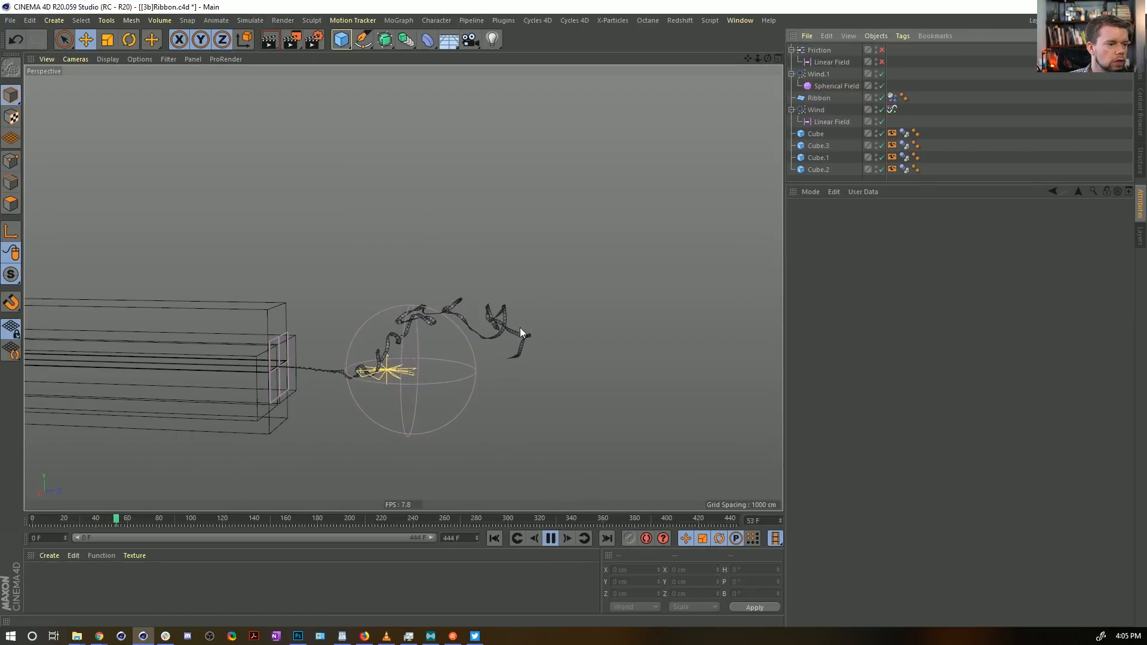
pyautogui.click(892, 98)
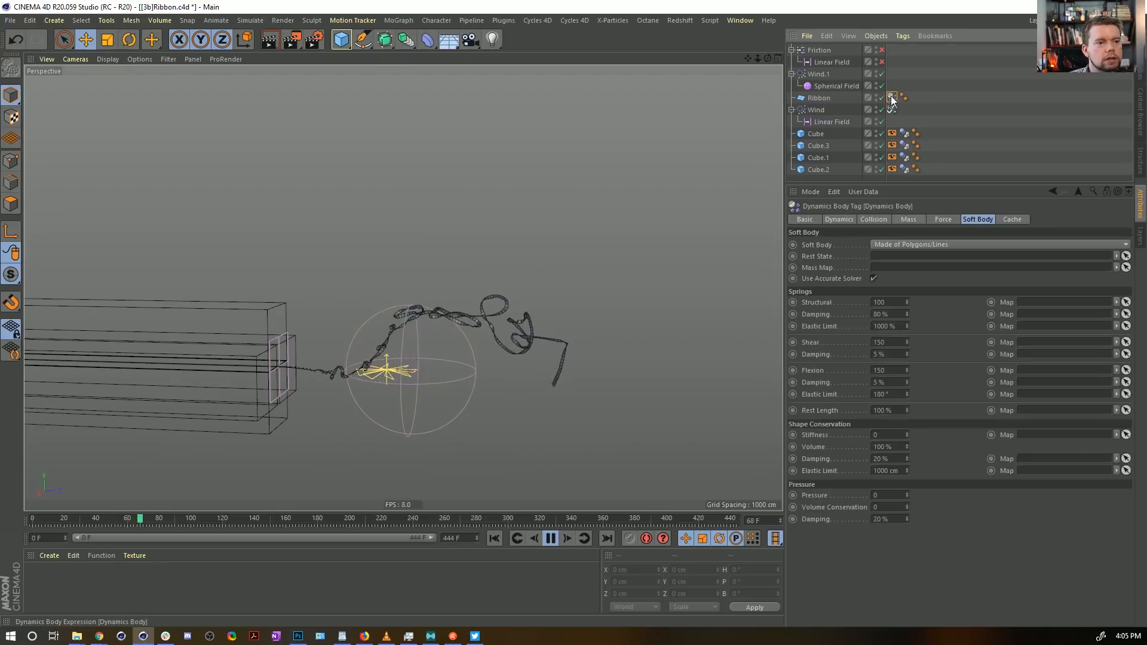
pyautogui.click(908, 219)
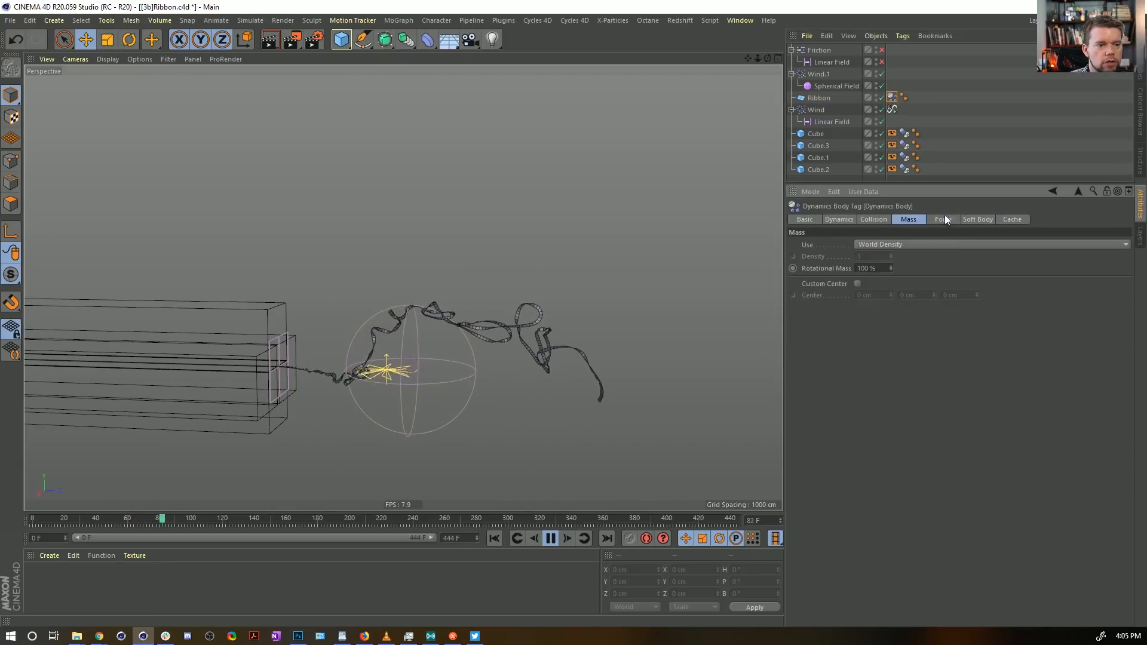
pyautogui.click(944, 220)
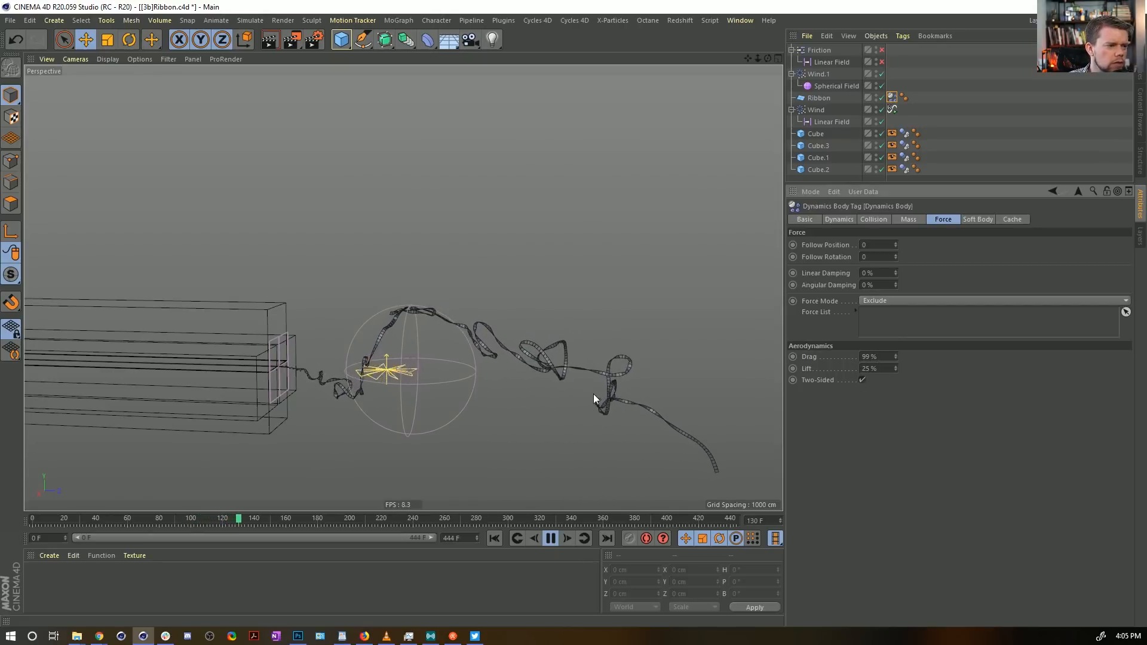
pyautogui.click(871, 357)
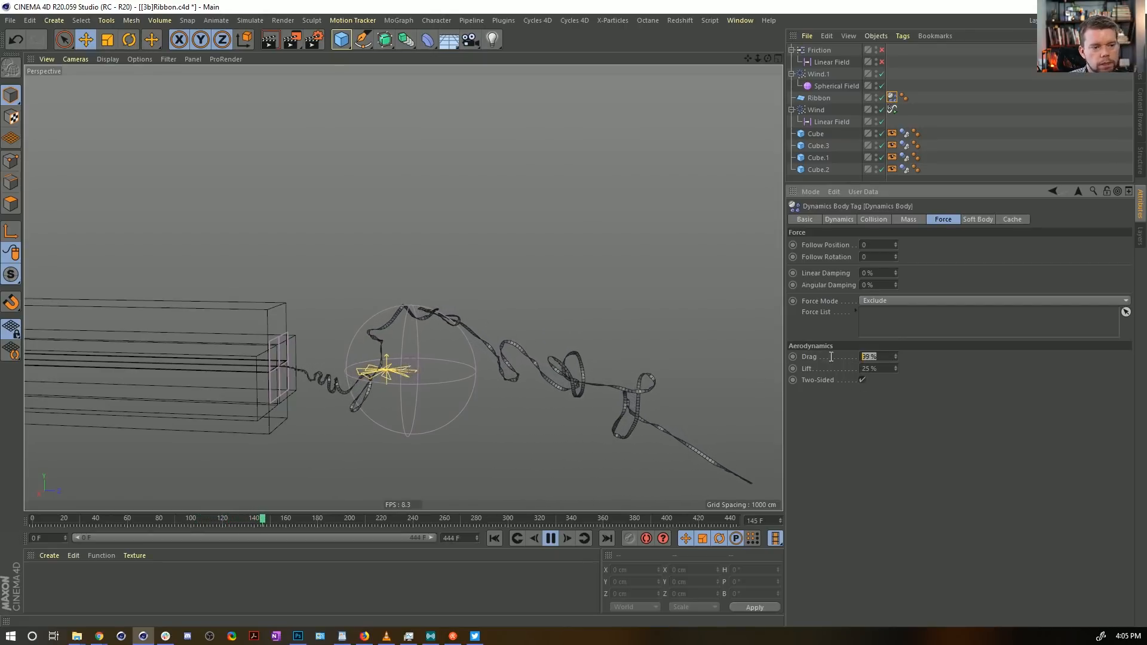
pyautogui.write('2222')
pyautogui.press('Return')
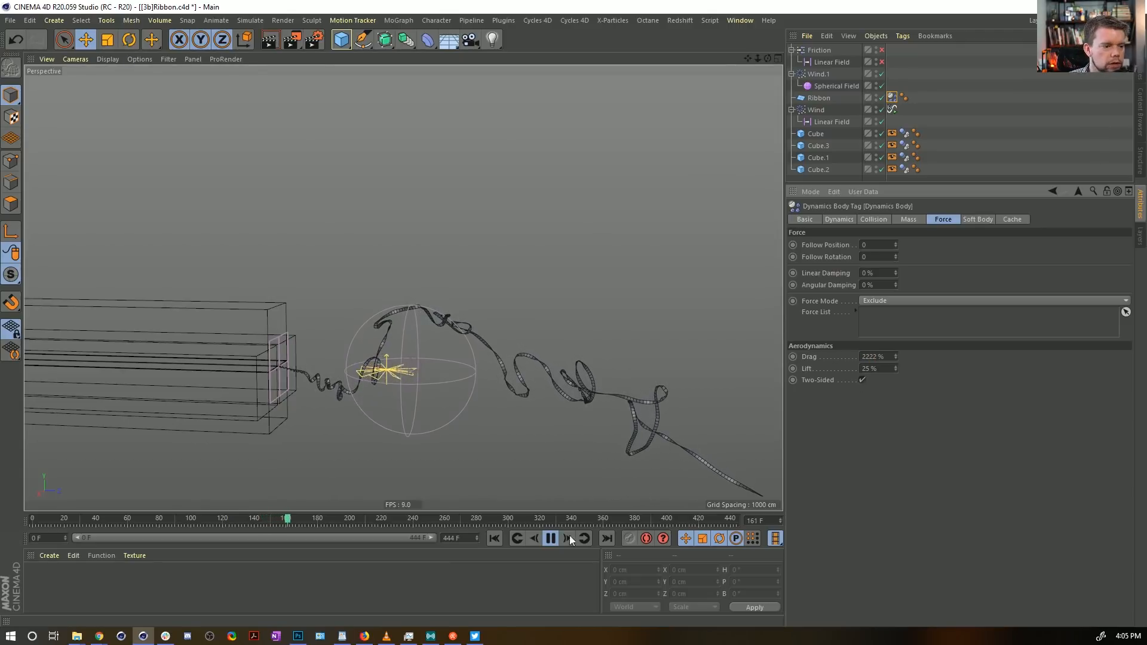
pyautogui.click(494, 539)
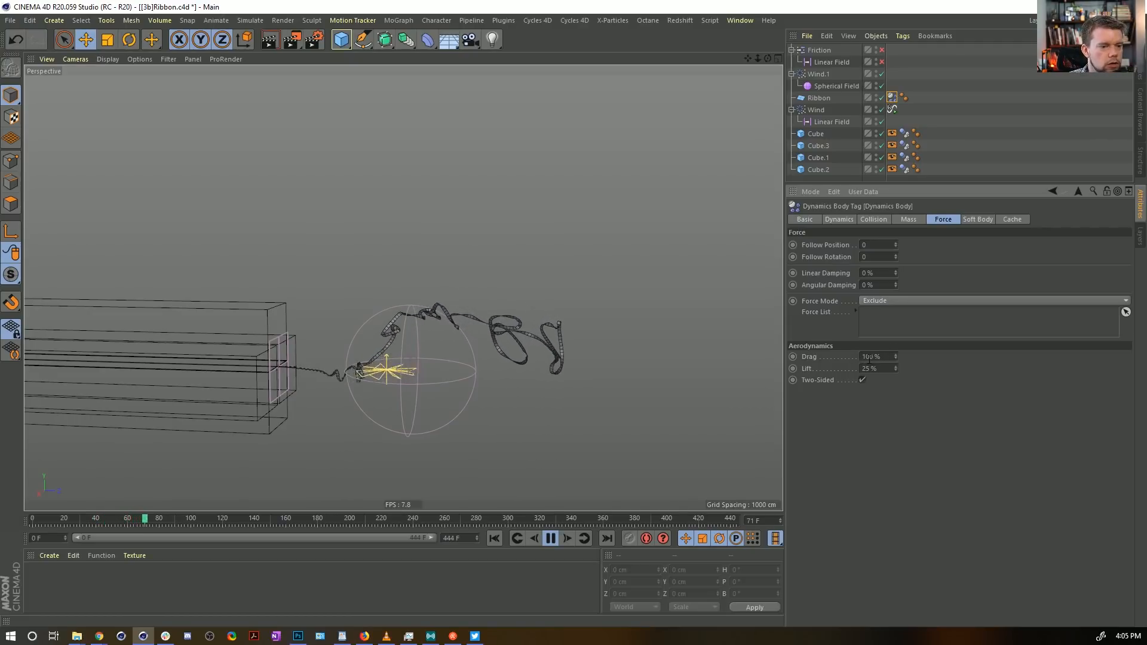
# Step: Test the ribbon's Drag at 200 % and 500 %, set it back to 200 %, and replay the simulation
pyautogui.moveTo(866, 357); pyautogui.dragTo(861, 357)
pyautogui.write('2')
pyautogui.click(888, 482)
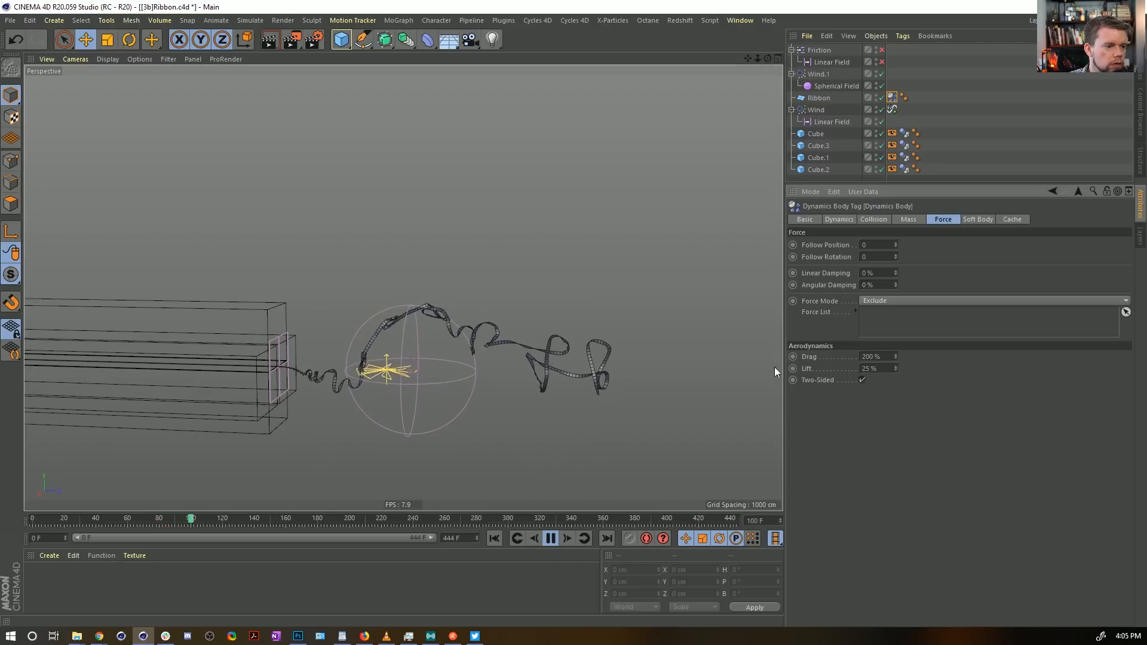
pyautogui.moveTo(867, 358); pyautogui.dragTo(861, 357)
pyautogui.write('5')
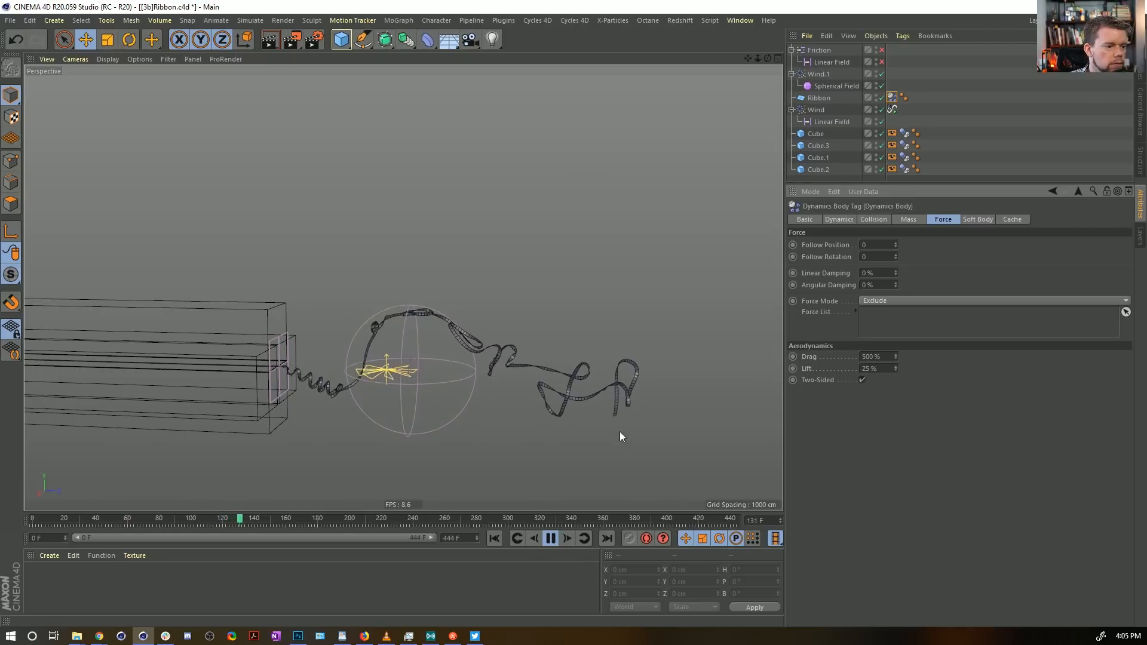
pyautogui.click(497, 536)
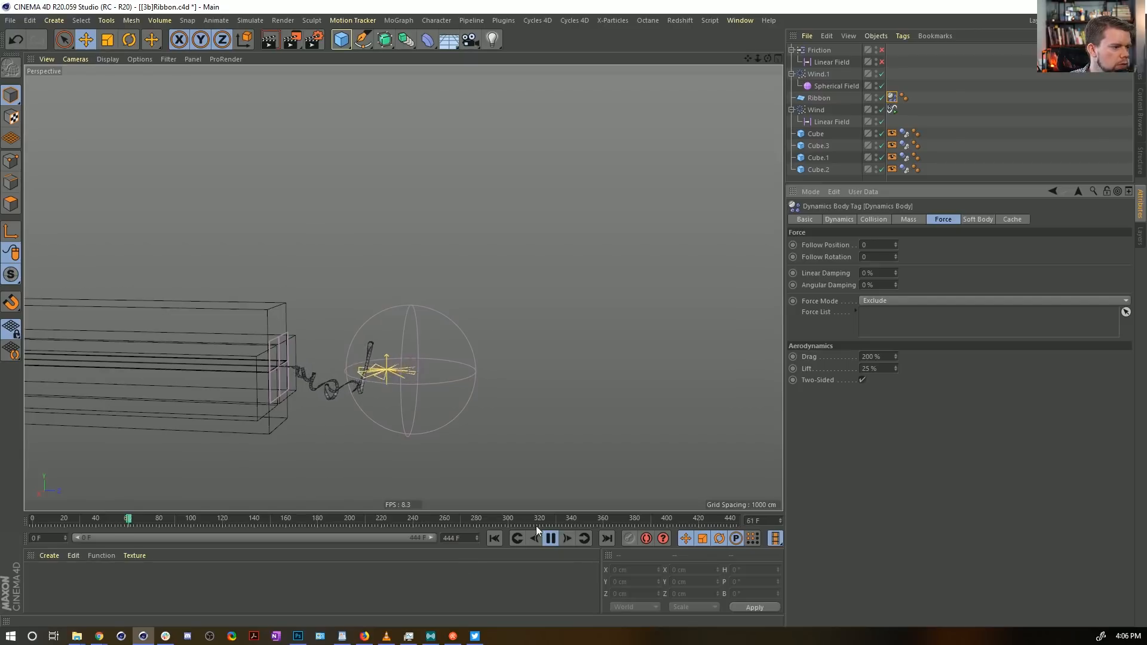
pyautogui.click(495, 539)
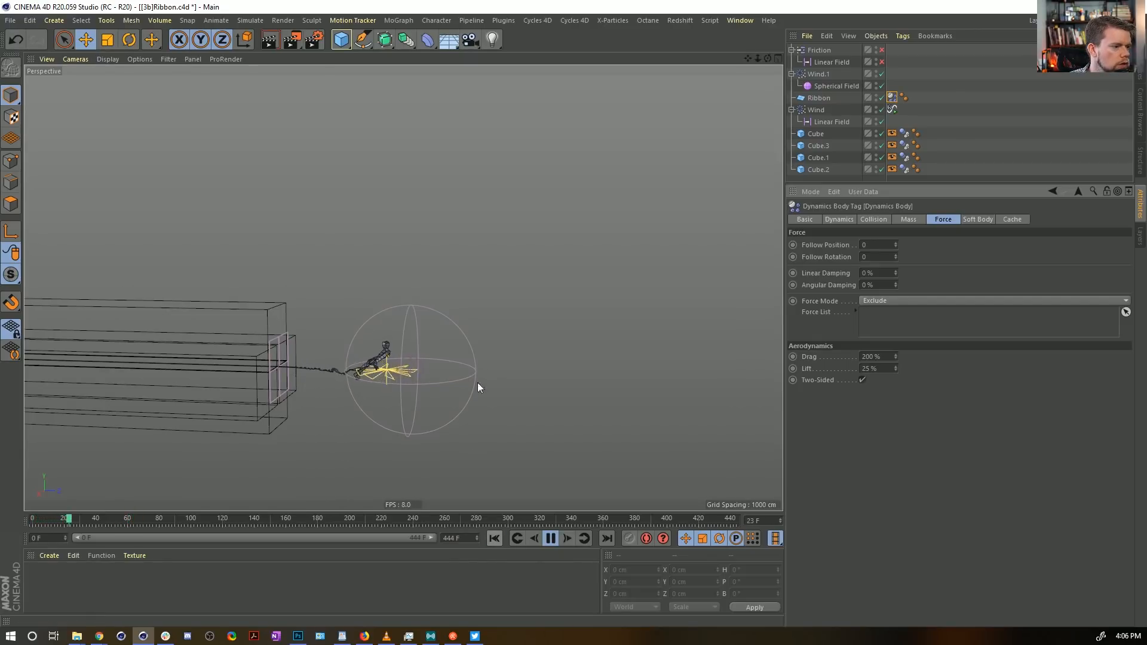
# Step: Move Wind.1 toward the channel's exit to about 5231 cm in Z, replay the simulation and pause it
pyautogui.click(820, 74)
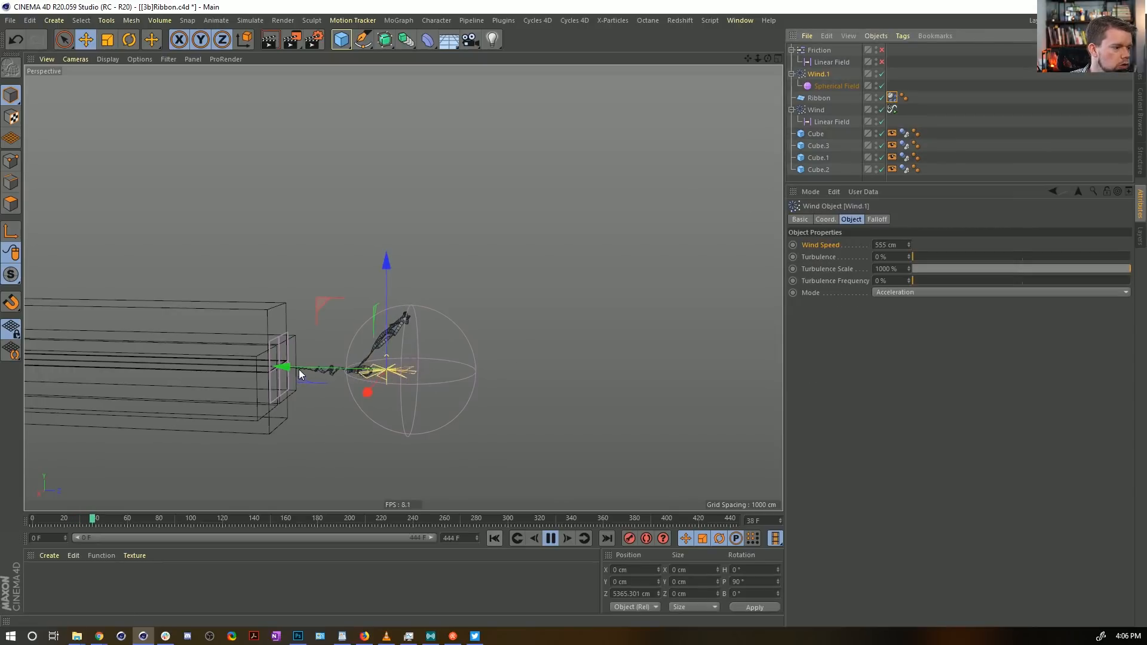
pyautogui.moveTo(300, 373); pyautogui.dragTo(258, 373)
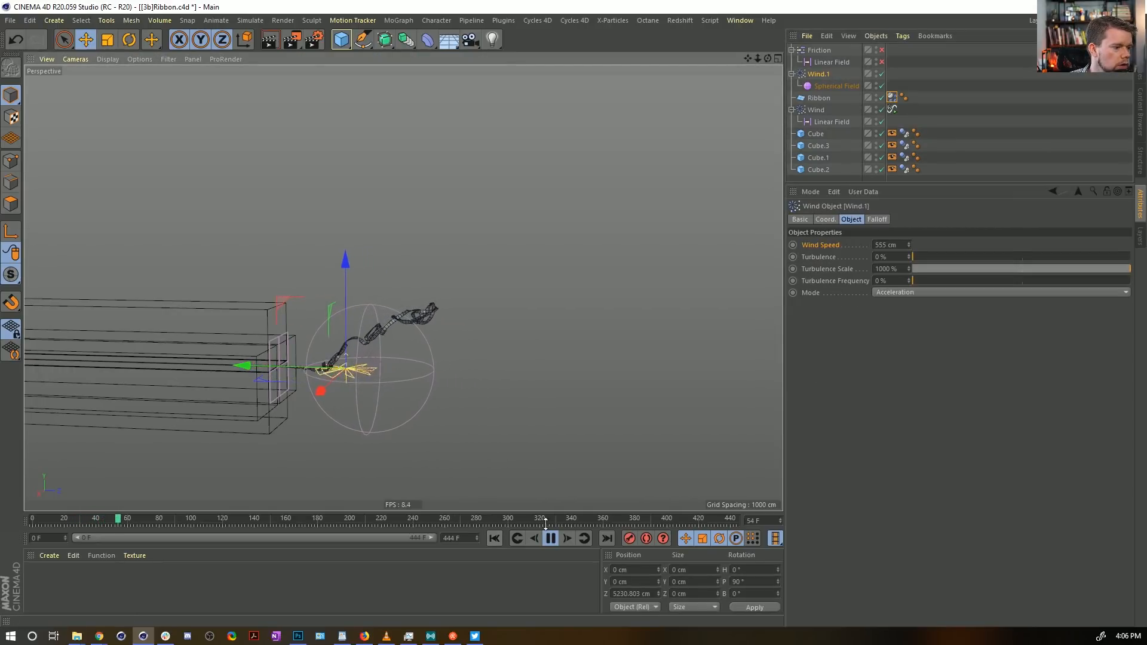
pyautogui.click(494, 538)
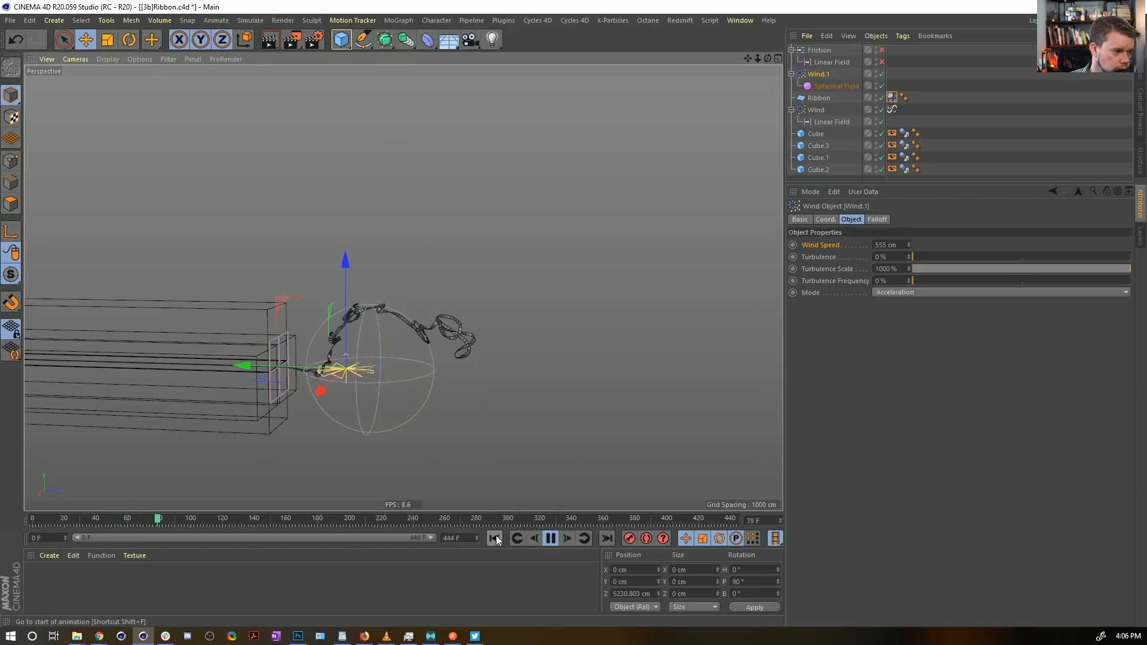
pyautogui.click(550, 539)
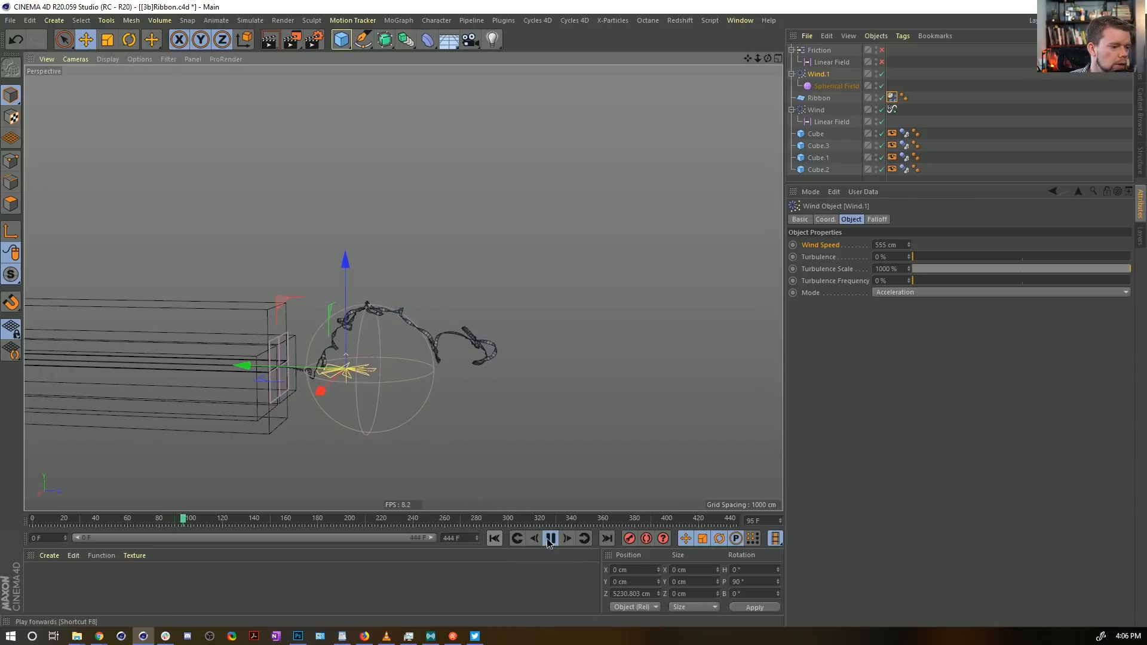
# Step: Move Wind.1's Spherical Field to about 51 cm in Y and -132 cm in Z, and resume the simulation
pyautogui.keyDown('alt'); pyautogui.moveTo(382, 323); pyautogui.dragTo(435, 295); pyautogui.keyUp('alt')
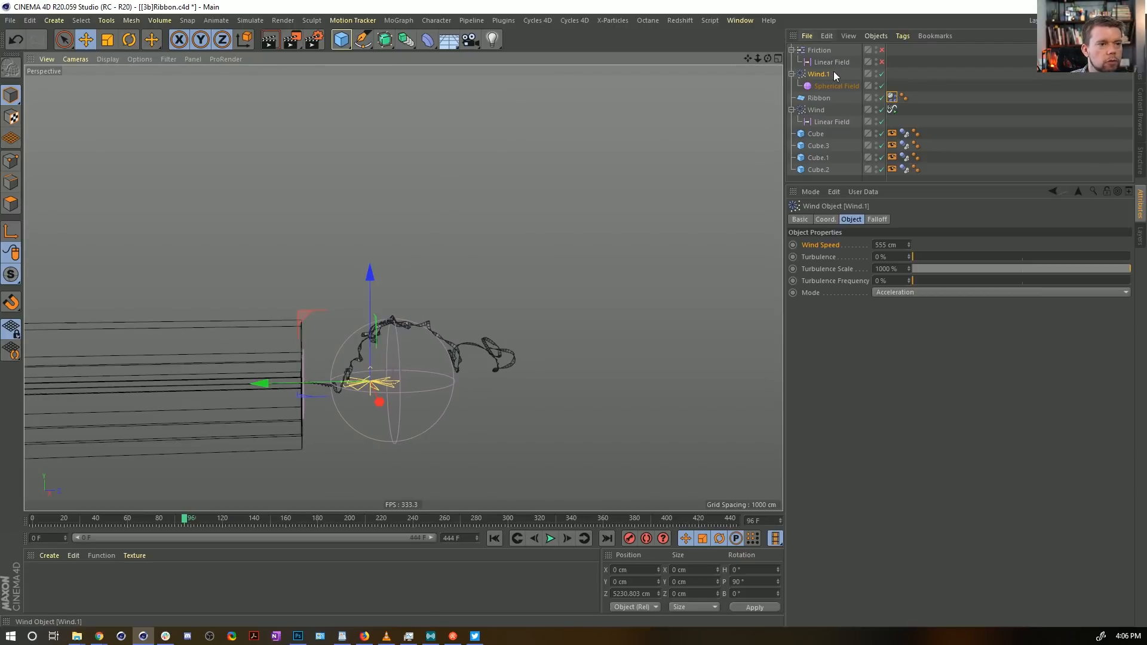
pyautogui.click(833, 87)
pyautogui.moveTo(322, 313); pyautogui.dragTo(284, 353)
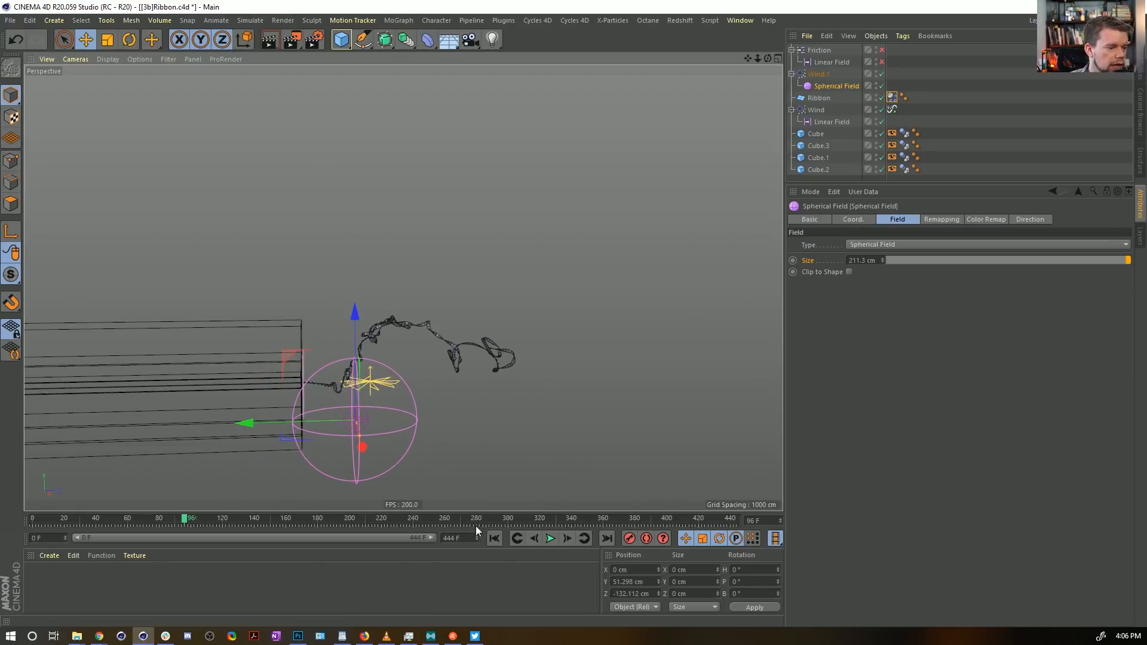
pyautogui.click(512, 538)
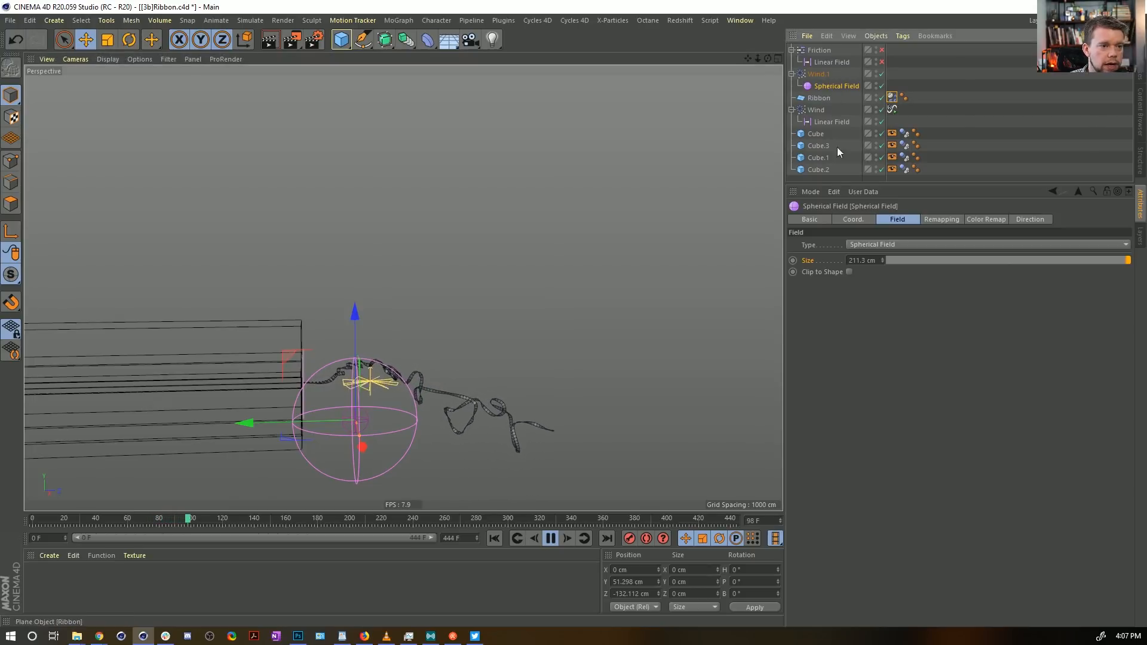
# Step: Set the Spherical Field's size to 55 cm, move it to about Y 158 cm and Z -13 cm at the channel exit, and replay
pyautogui.click(817, 75)
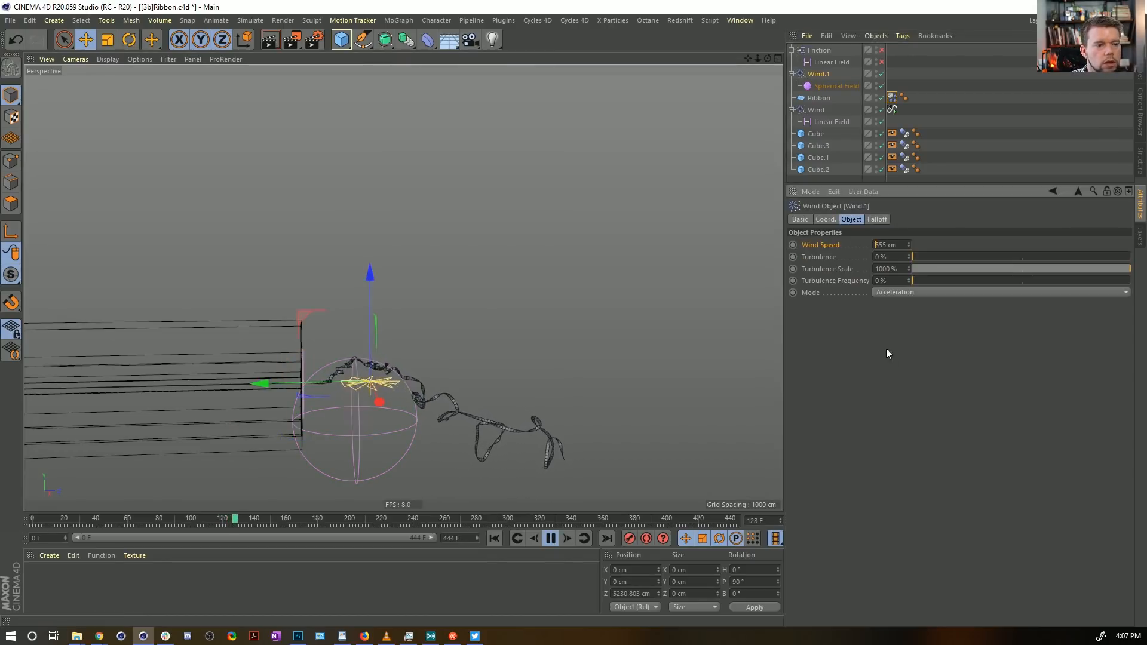
pyautogui.click(836, 86)
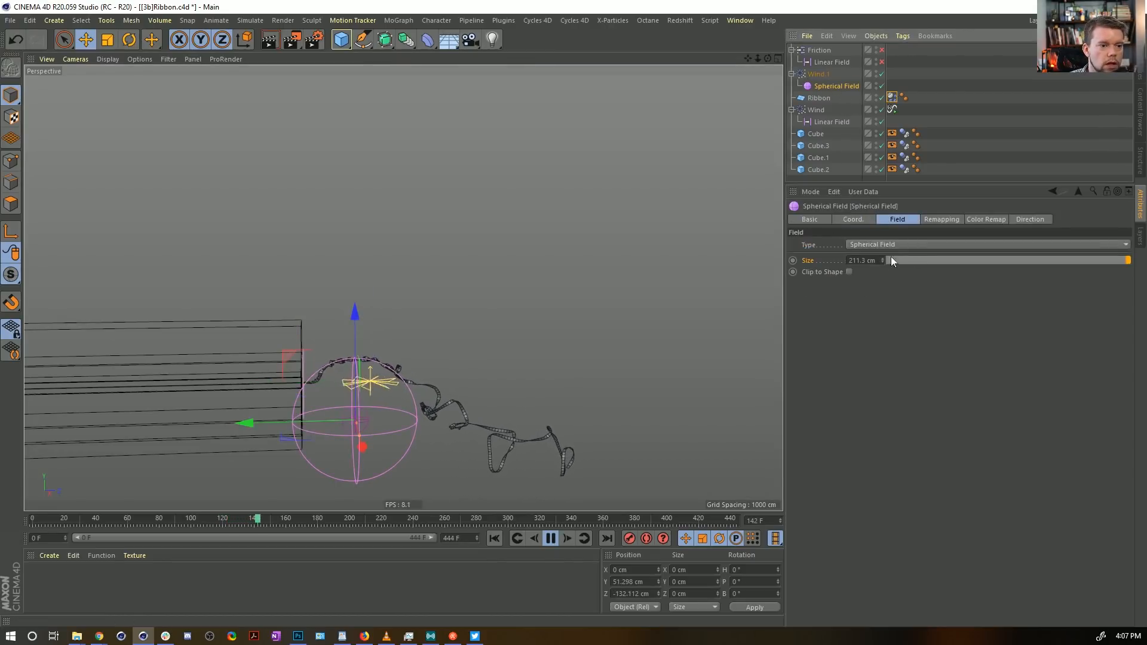
pyautogui.click(862, 260)
pyautogui.write('55')
pyautogui.press('Return')
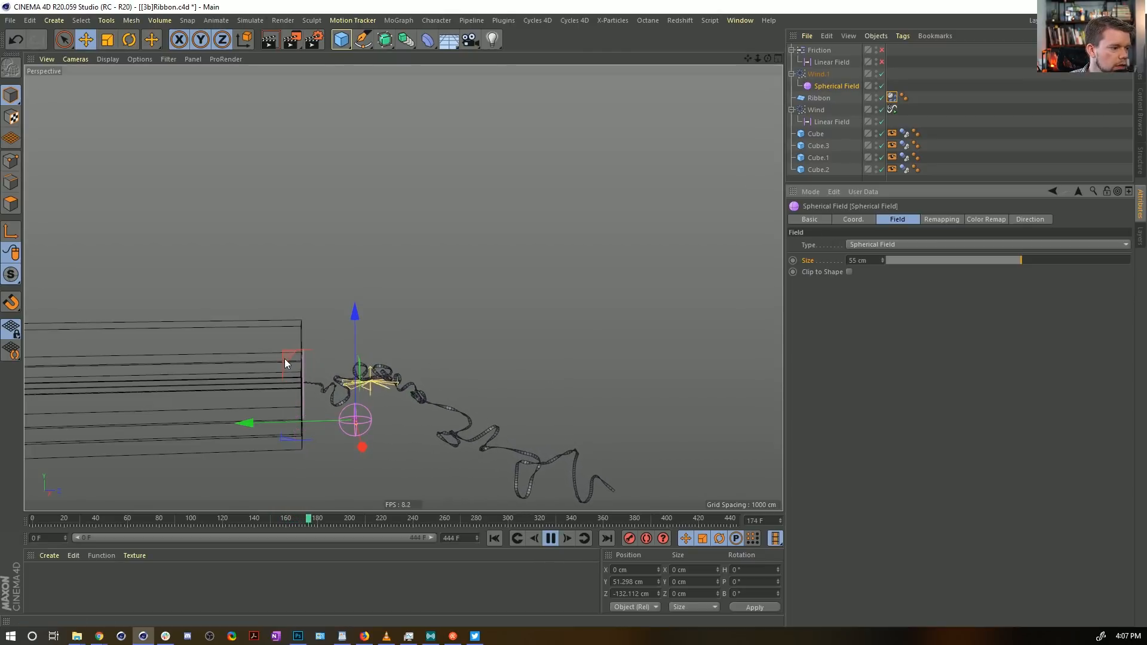
pyautogui.moveTo(283, 357); pyautogui.dragTo(252, 324)
pyautogui.click(496, 540)
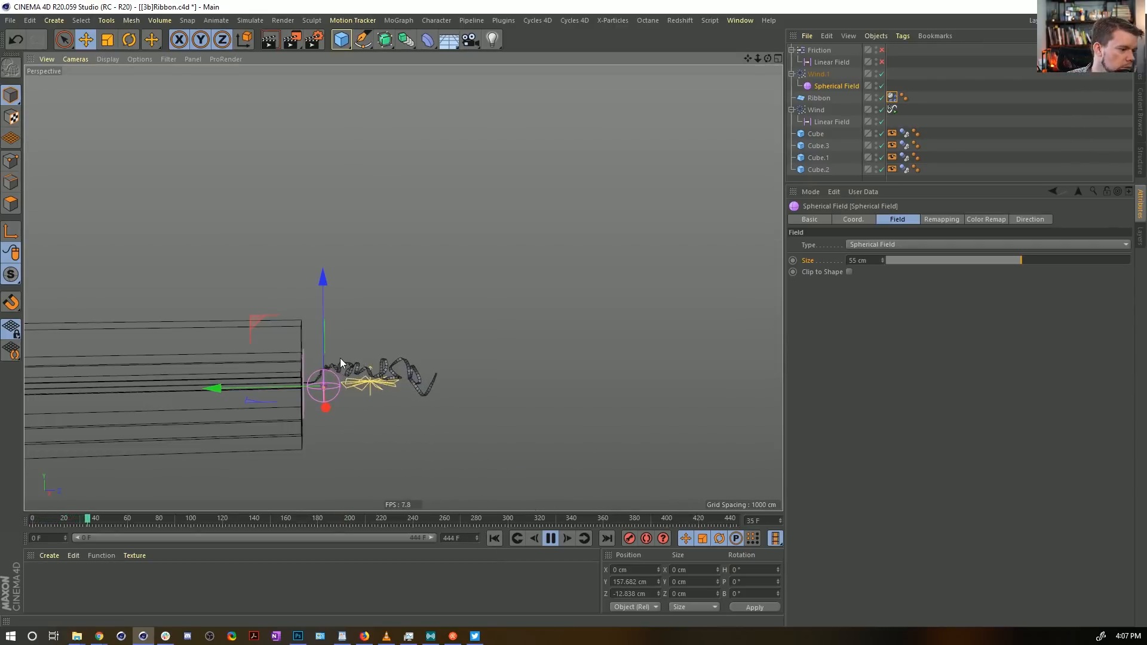
pyautogui.keyDown('alt'); pyautogui.moveTo(325, 379); pyautogui.dragTo(354, 380); pyautogui.keyUp('alt')
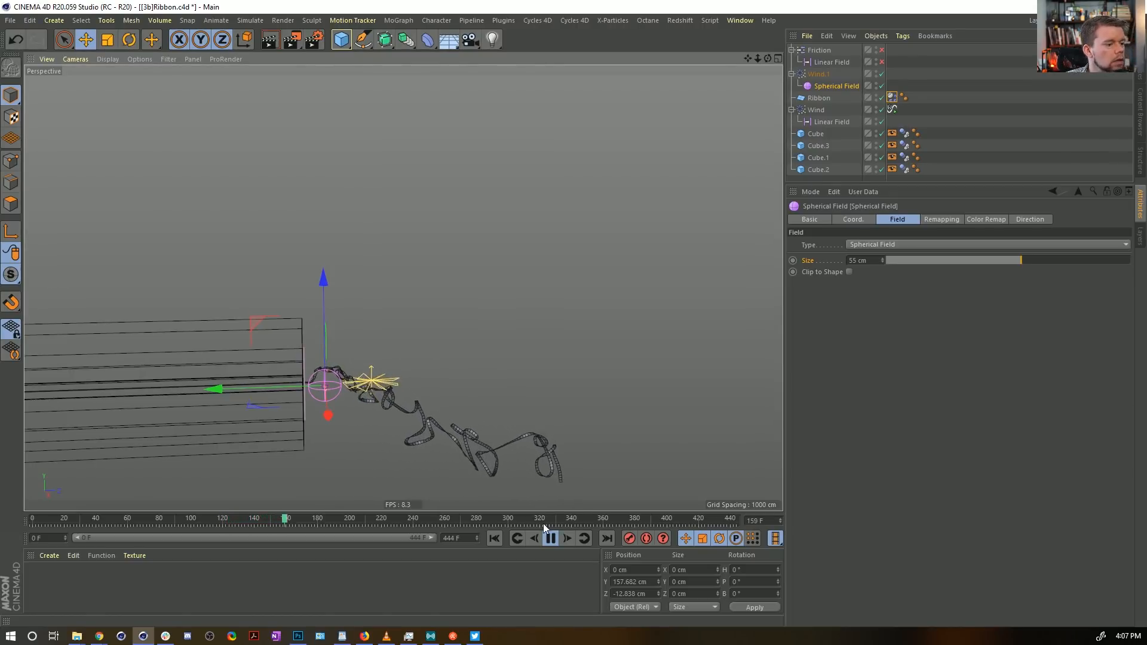
# Step: Change Wind.1's Spherical Field to a Box Field, set its Size Y to 50 cm, and replay the simulation
pyautogui.click(876, 246)
pyautogui.click(878, 256)
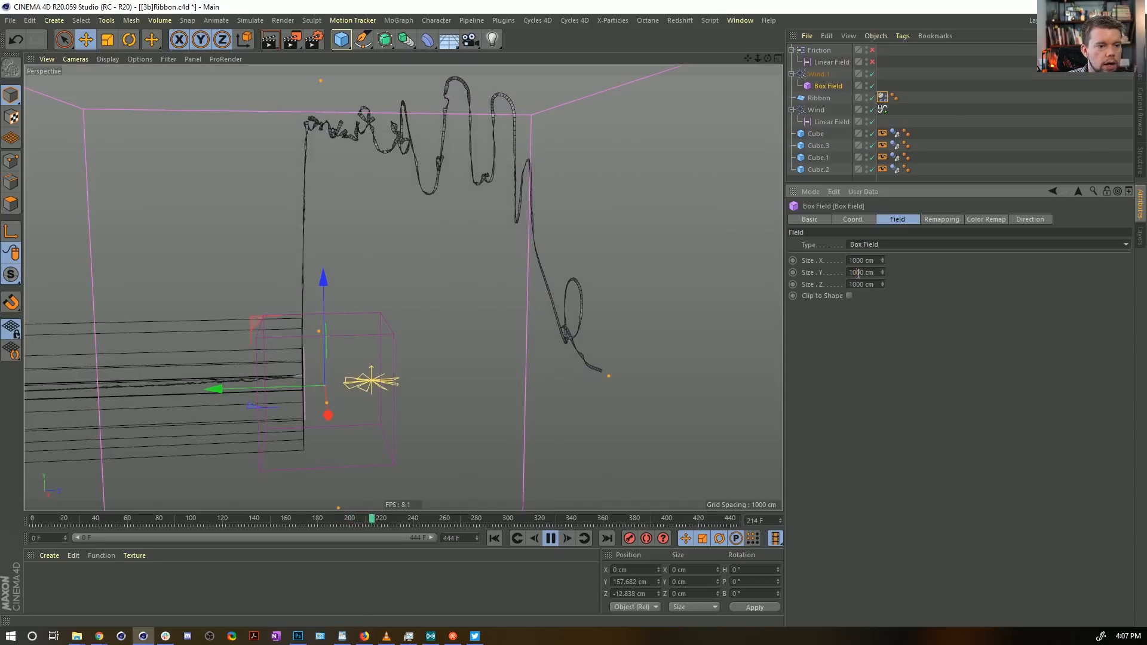
pyautogui.moveTo(857, 273); pyautogui.dragTo(835, 277)
pyautogui.write('5')
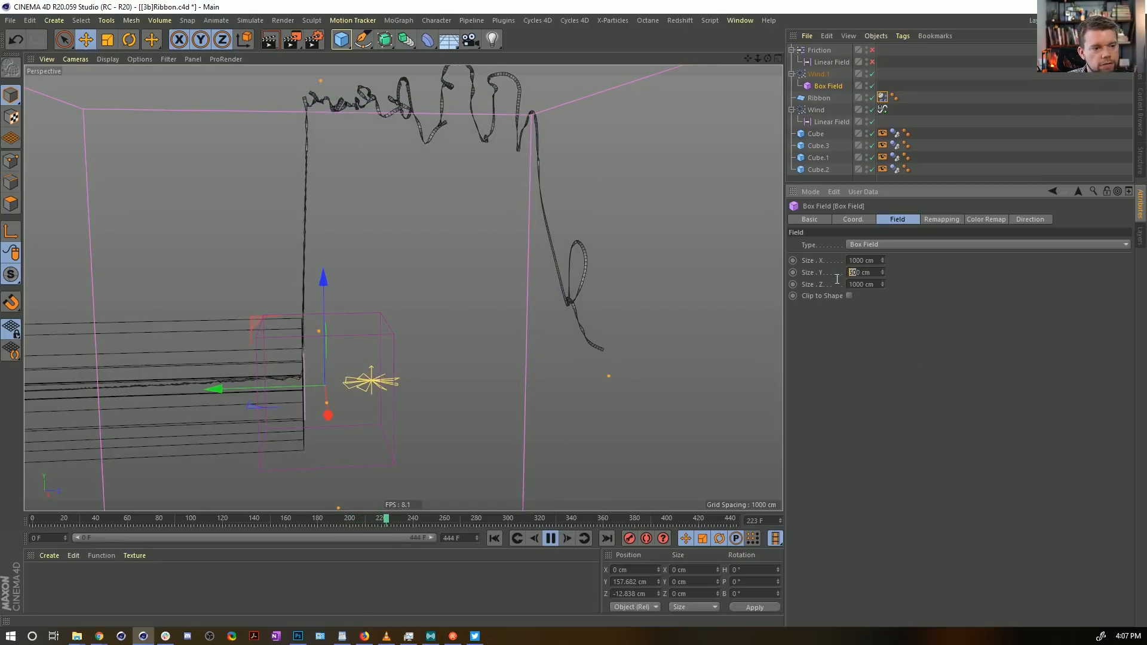
pyautogui.write('50')
pyautogui.press('Return')
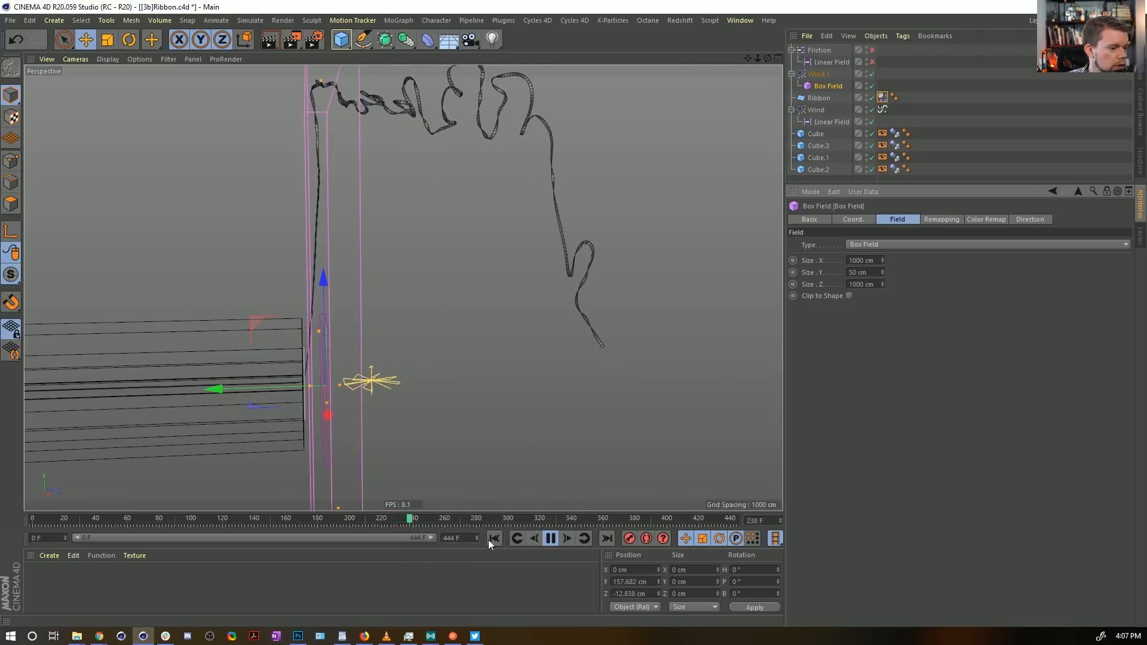
pyautogui.click(500, 538)
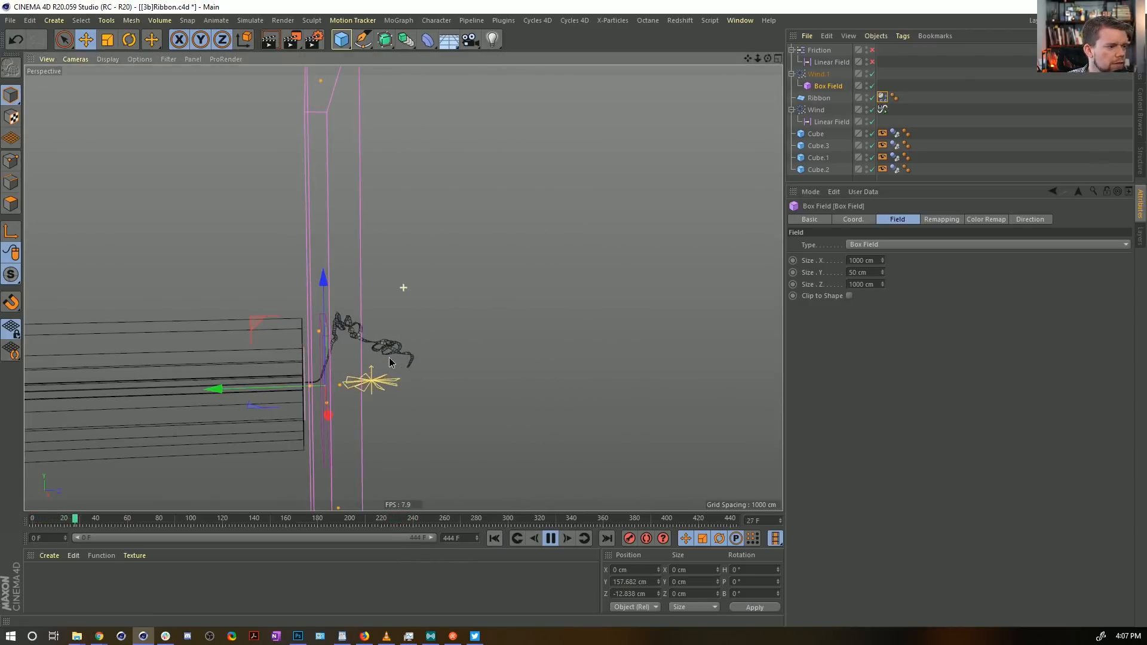
# Step: Set Size X and Size Z of Wind.1's Box Field to 200 cm and replay the simulation
pyautogui.keyDown('alt'); pyautogui.moveTo(389, 358); pyautogui.dragTo(416, 364); pyautogui.keyUp('alt')
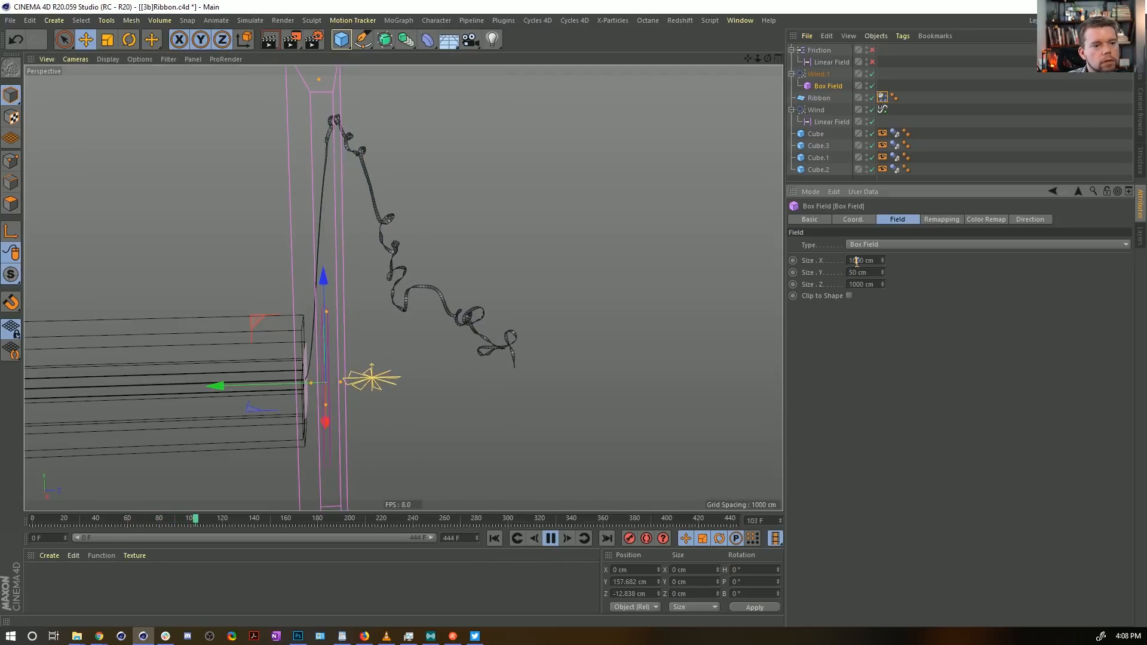
pyautogui.write('2')
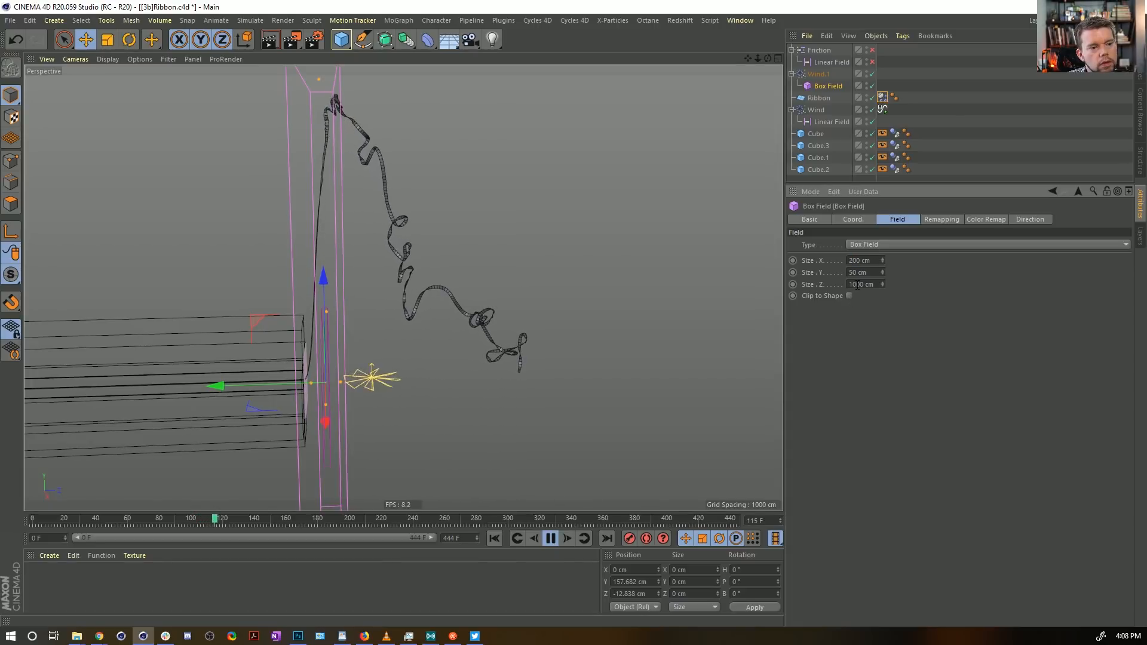
pyautogui.moveTo(856, 284); pyautogui.dragTo(836, 288)
pyautogui.write('2')
pyautogui.press('Return')
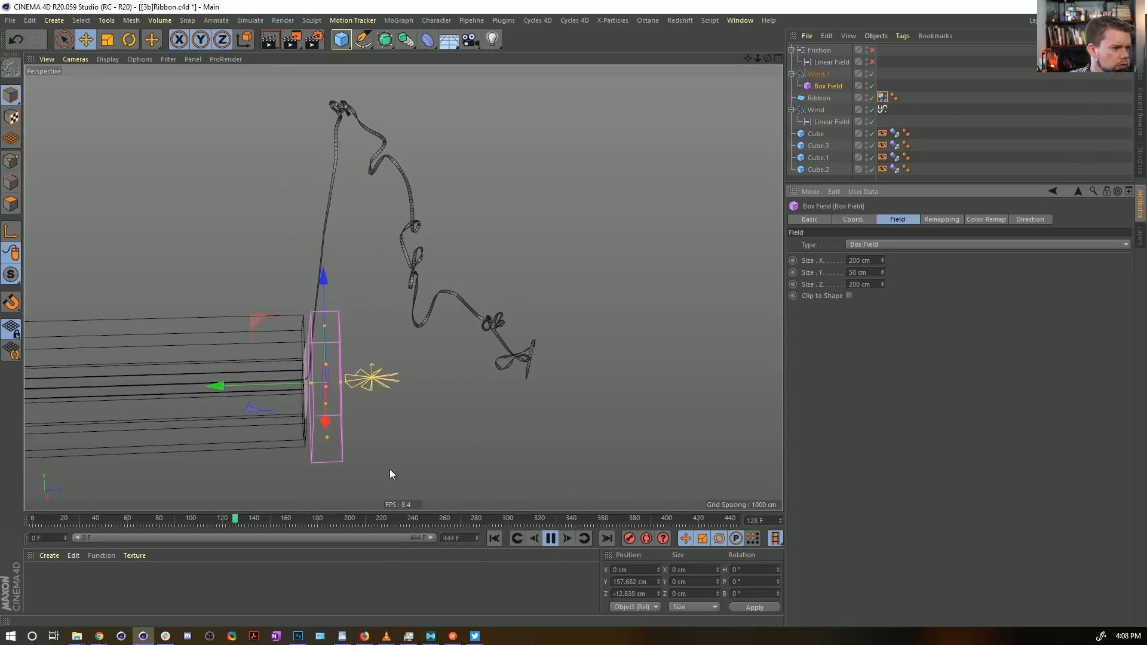
pyautogui.click(496, 539)
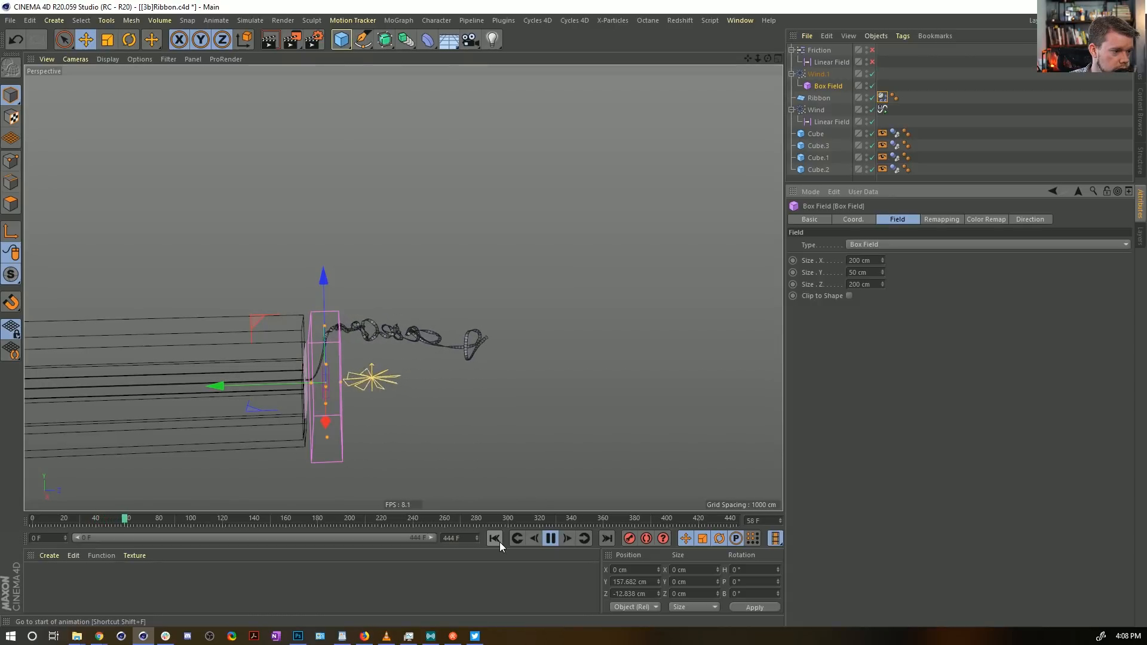
# Step: Set the aerodynamic Lift in the ribbon's Dynamics Body tag to 0 % and replay the simulation
pyautogui.click(882, 98)
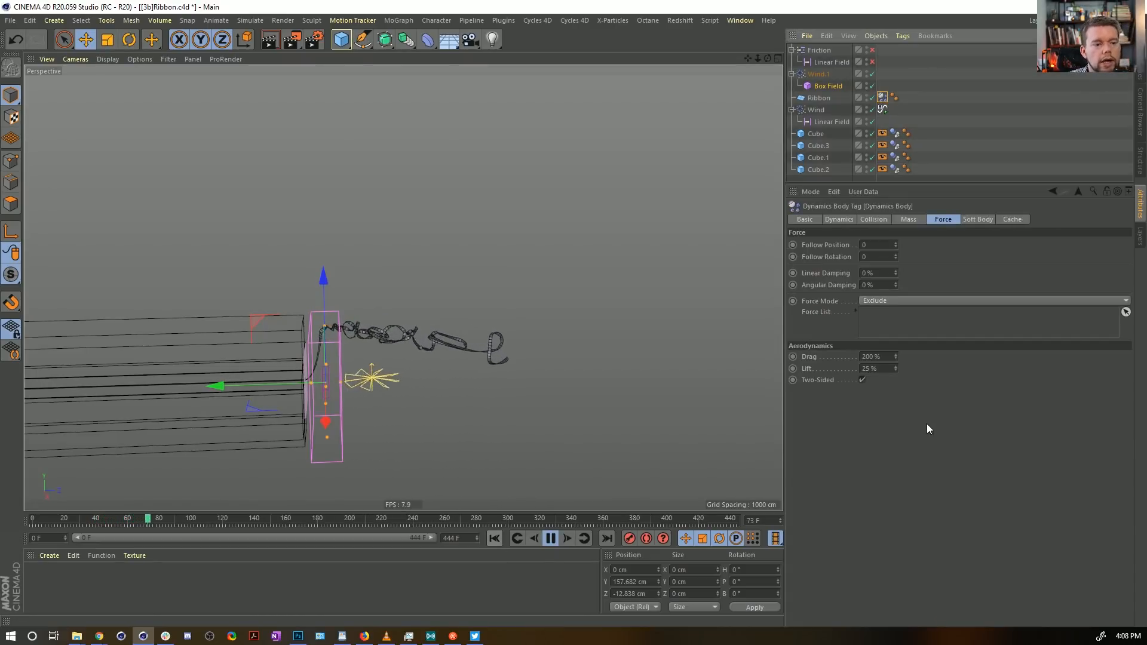
pyautogui.click(874, 368)
pyautogui.write('0')
pyautogui.press('Return')
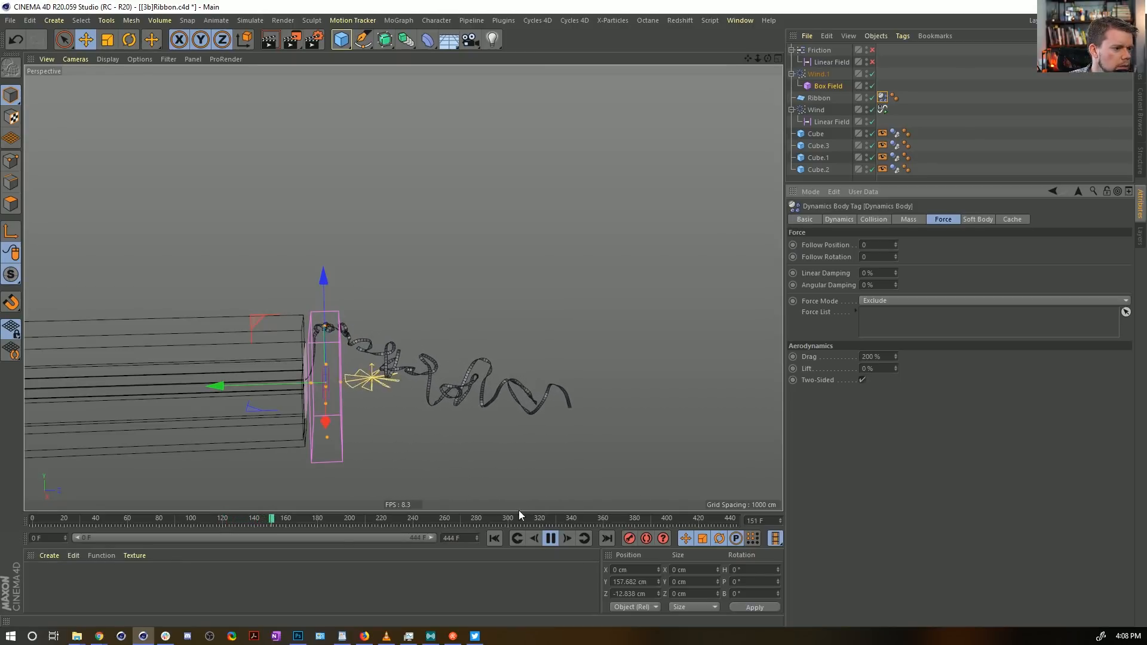
pyautogui.click(494, 539)
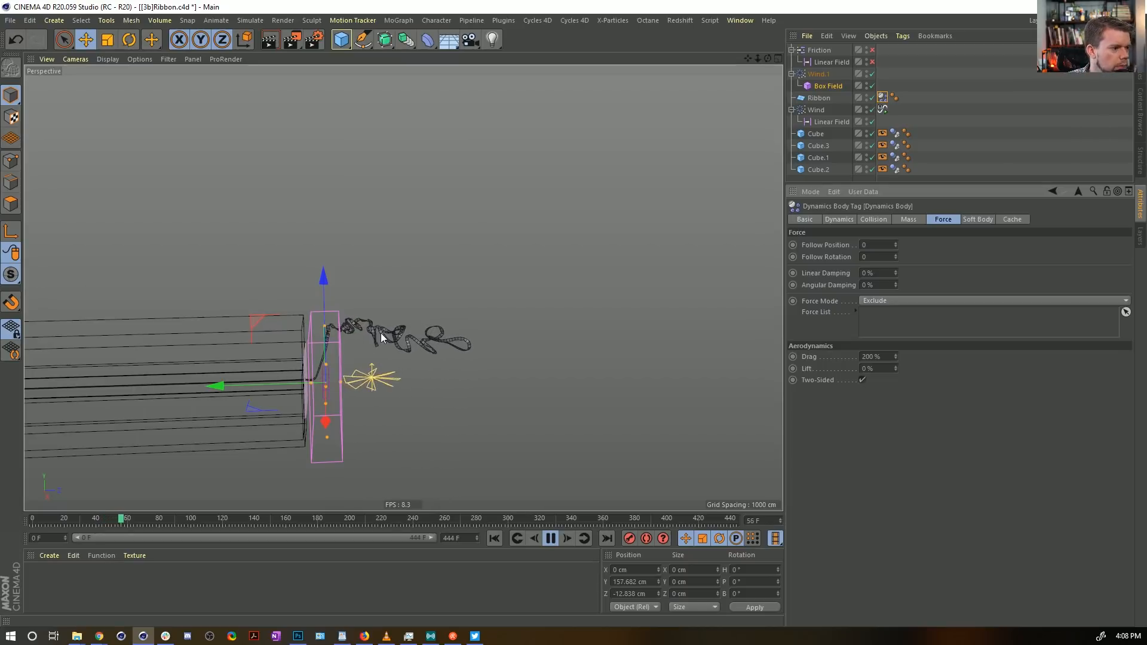
pyautogui.scroll(5, 381, 332)
pyautogui.moveTo(280, 336)
pyautogui.keyDown('alt'); pyautogui.mouseDown()
pyautogui.moveTo(248, 336)
pyautogui.moveTo(277, 332)
pyautogui.mouseUp(); pyautogui.keyUp('alt')
pyautogui.keyDown('alt'); pyautogui.moveTo(375, 355); pyautogui.dragTo(311, 376); pyautogui.keyUp('alt')
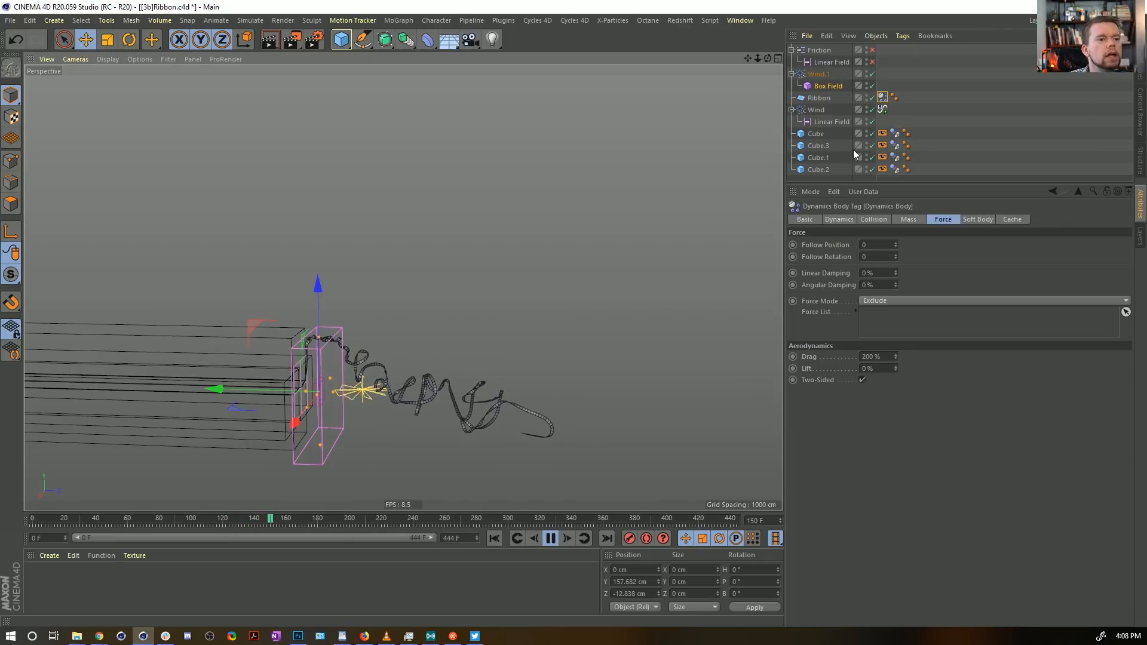
# Step: Change Wind's Linear Field to a Box Field, replay the simulation, and set the field's Inner Offset to 38 %
pyautogui.click(810, 112)
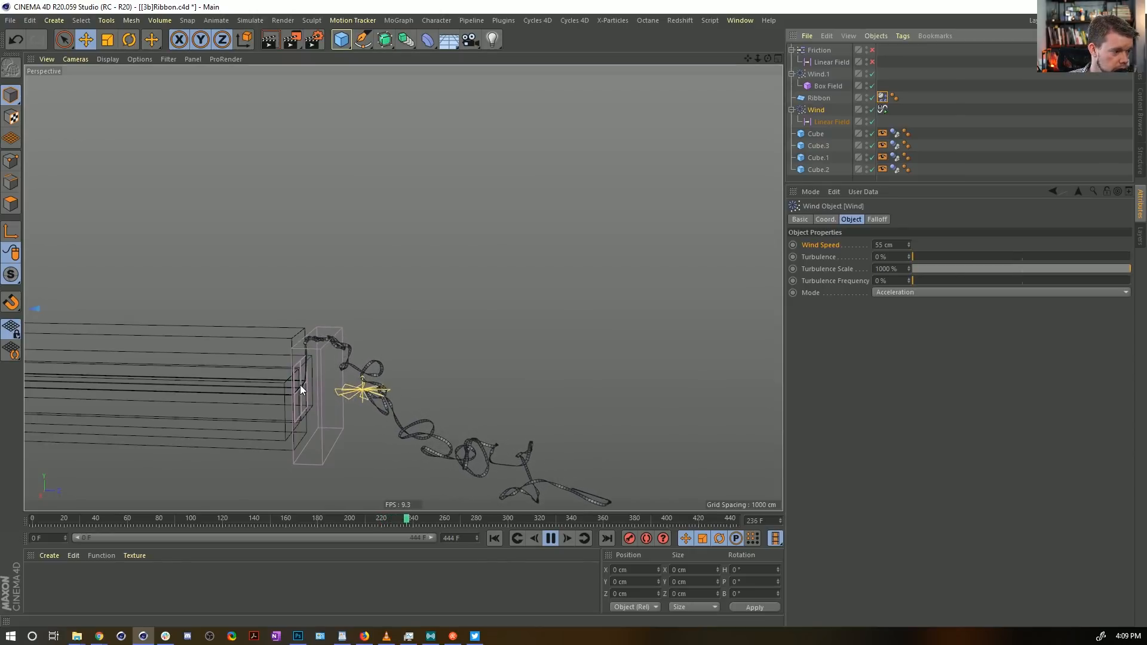
pyautogui.click(824, 121)
pyautogui.click(873, 243)
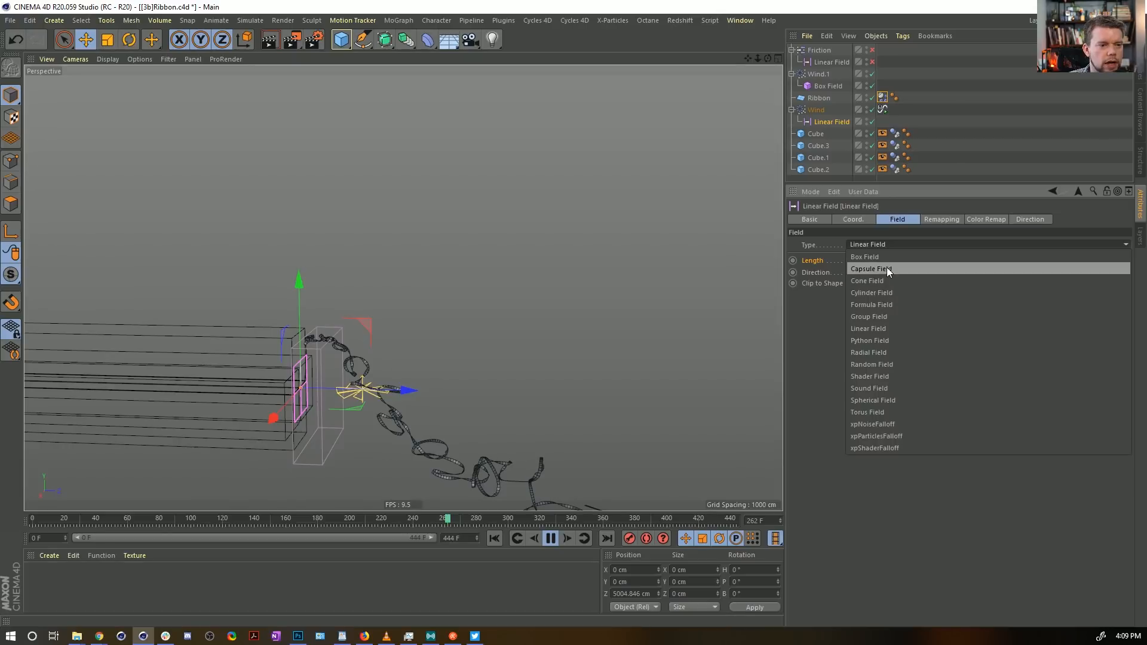
pyautogui.click(884, 258)
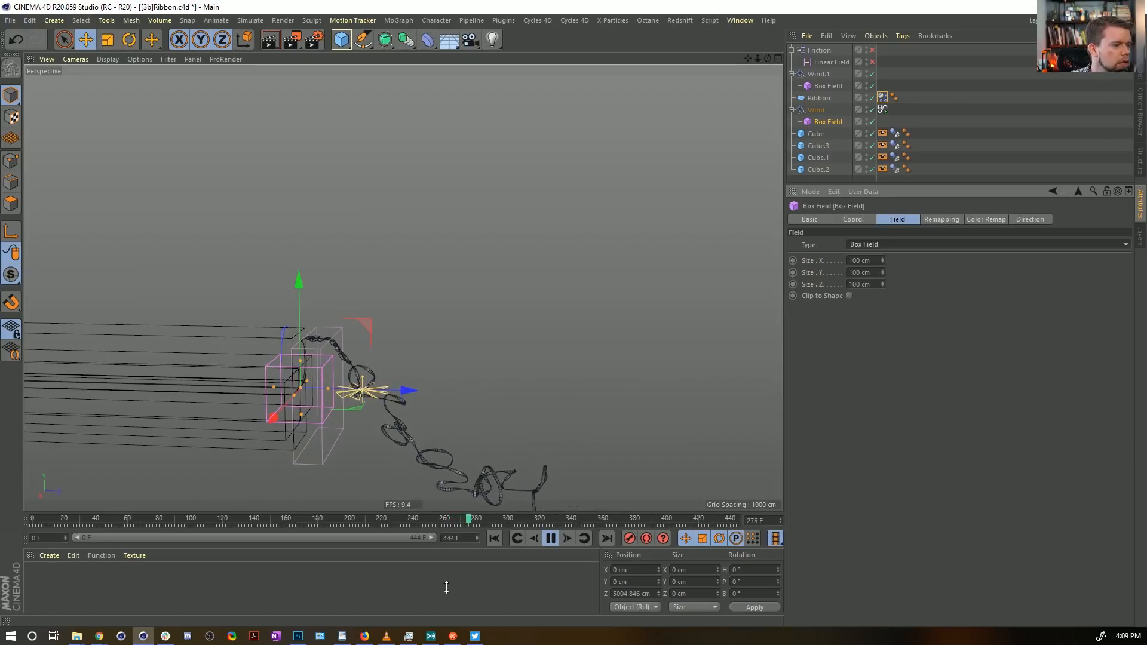
pyautogui.click(494, 538)
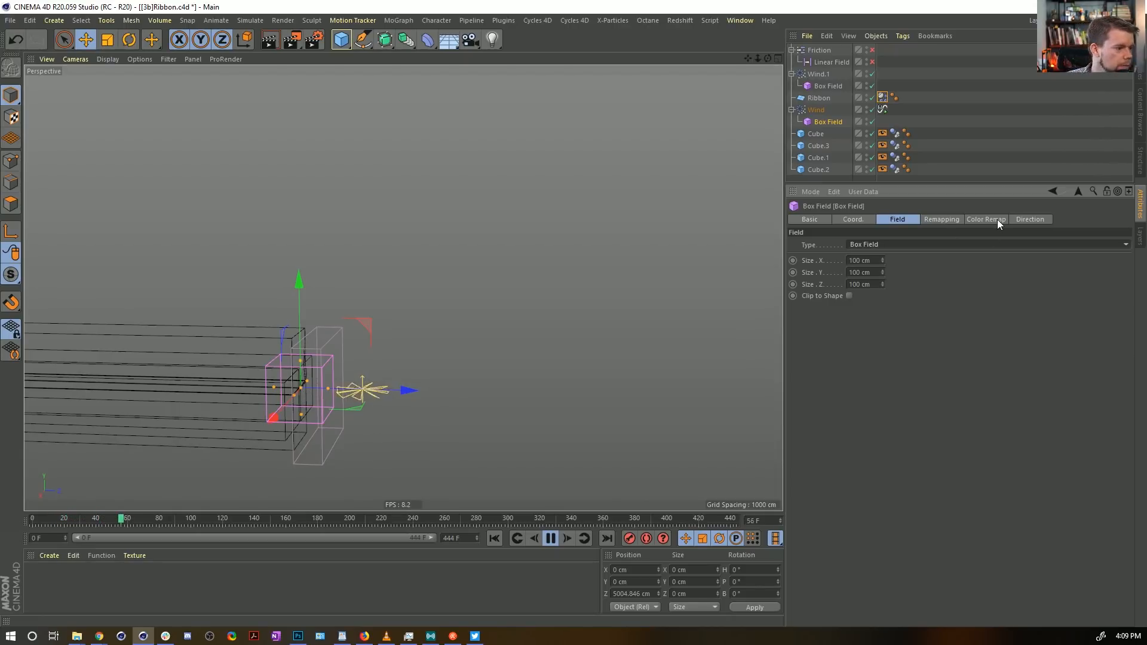
pyautogui.click(950, 219)
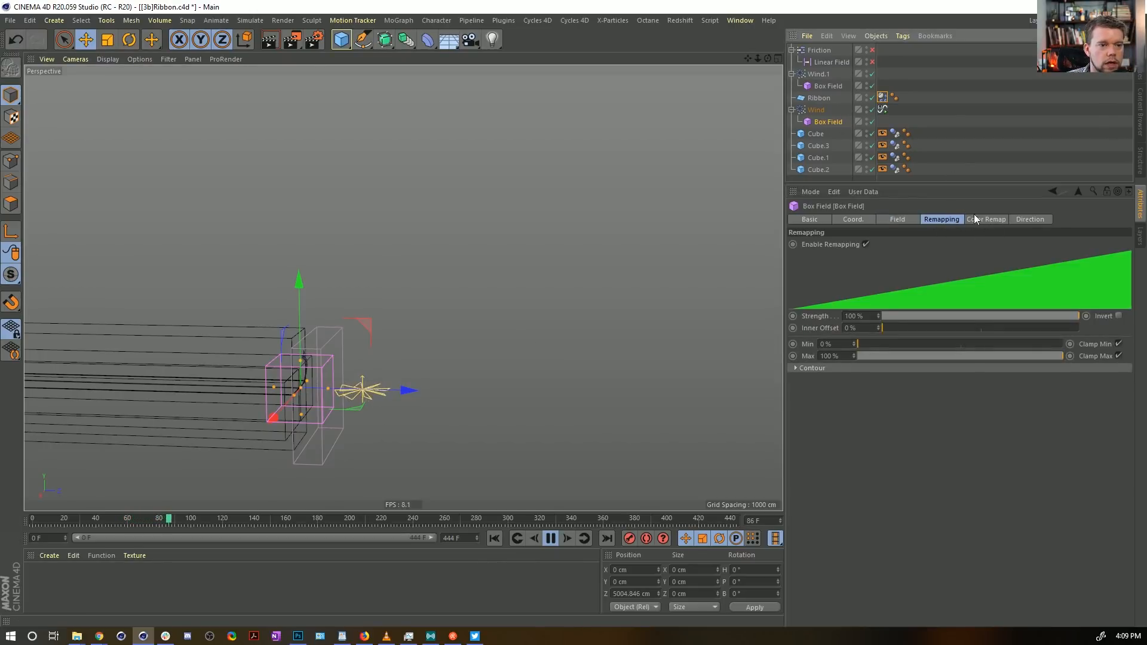
pyautogui.moveTo(923, 328); pyautogui.dragTo(959, 328)
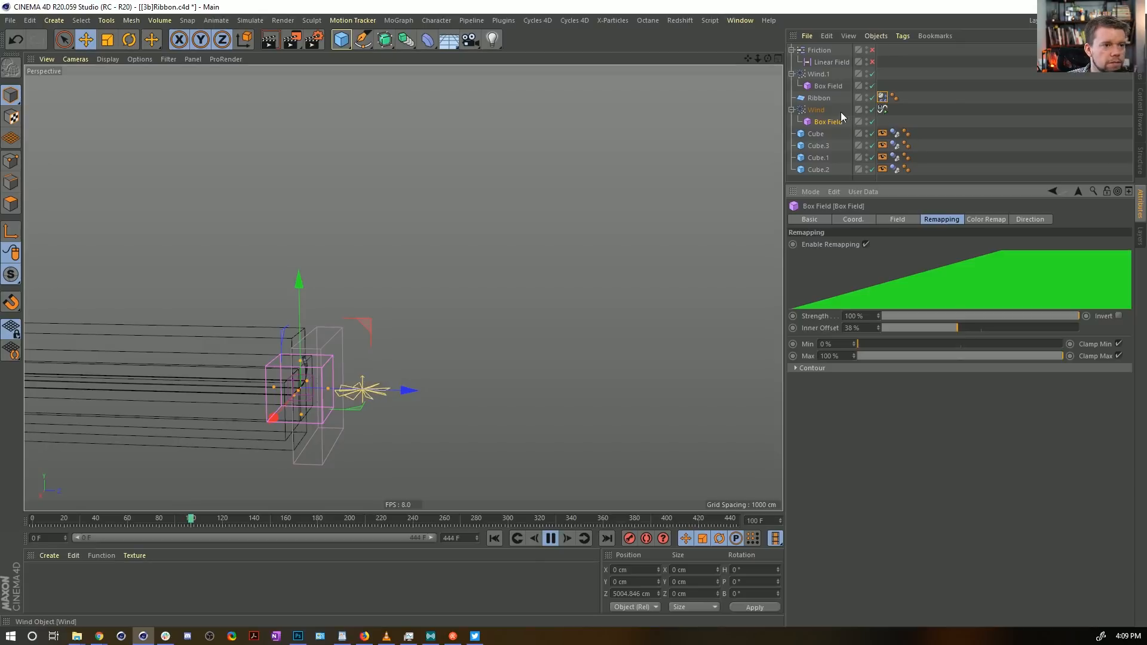
# Step: Try to change the Wind Speed on the Wind object directly and replay the simulation
pyautogui.click(818, 110)
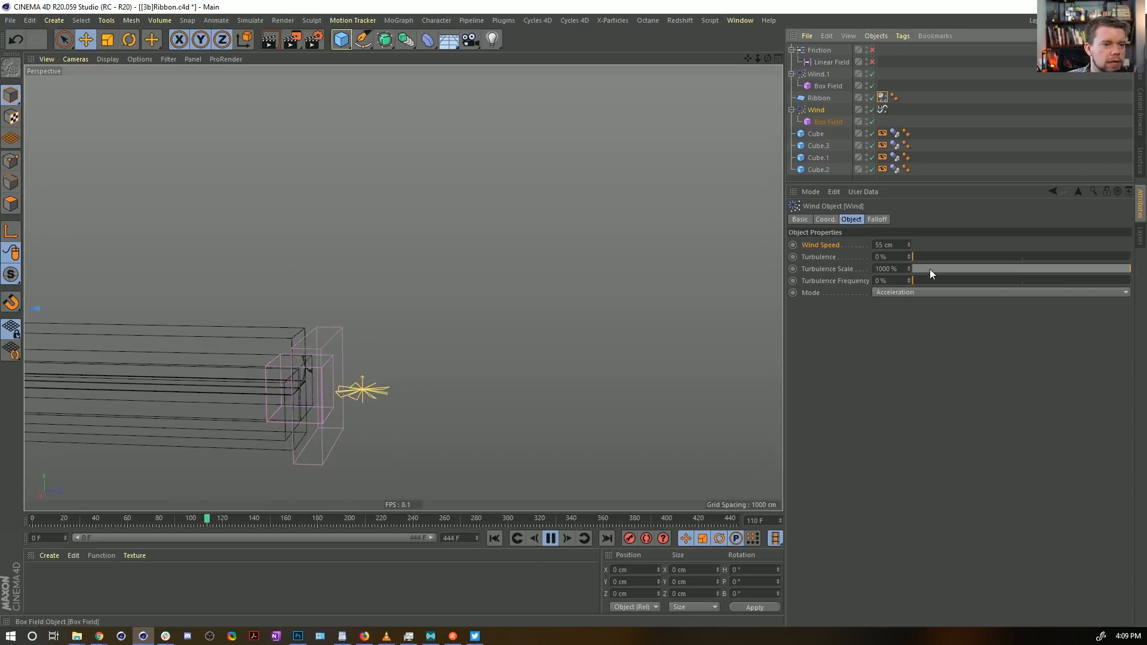
pyautogui.click(879, 245)
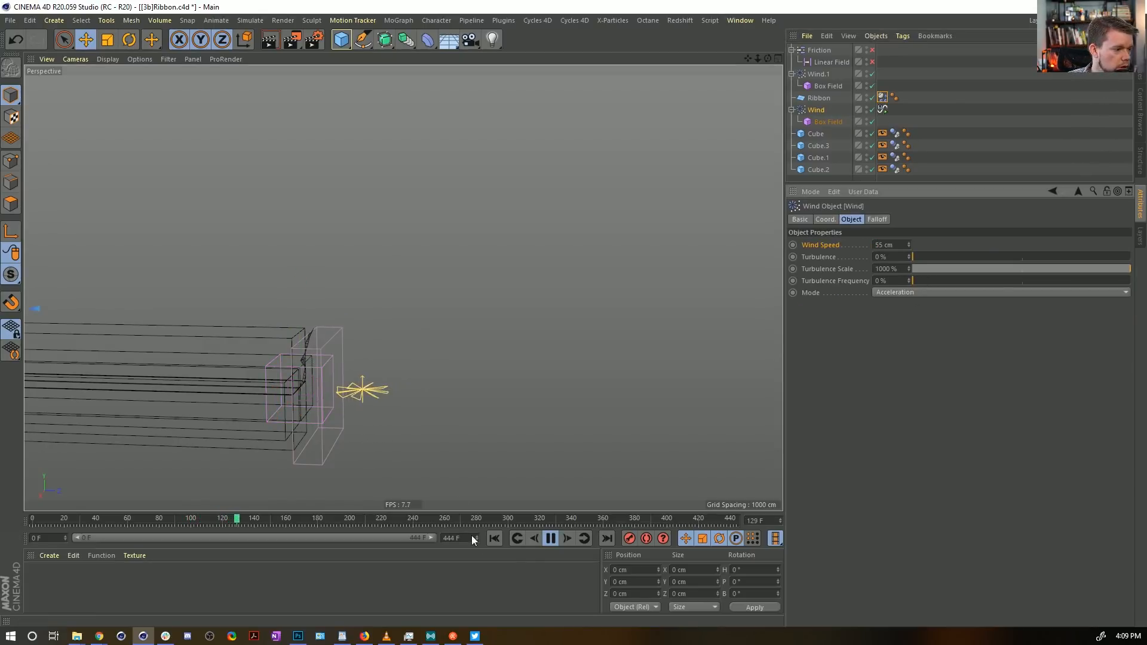
pyautogui.click(494, 539)
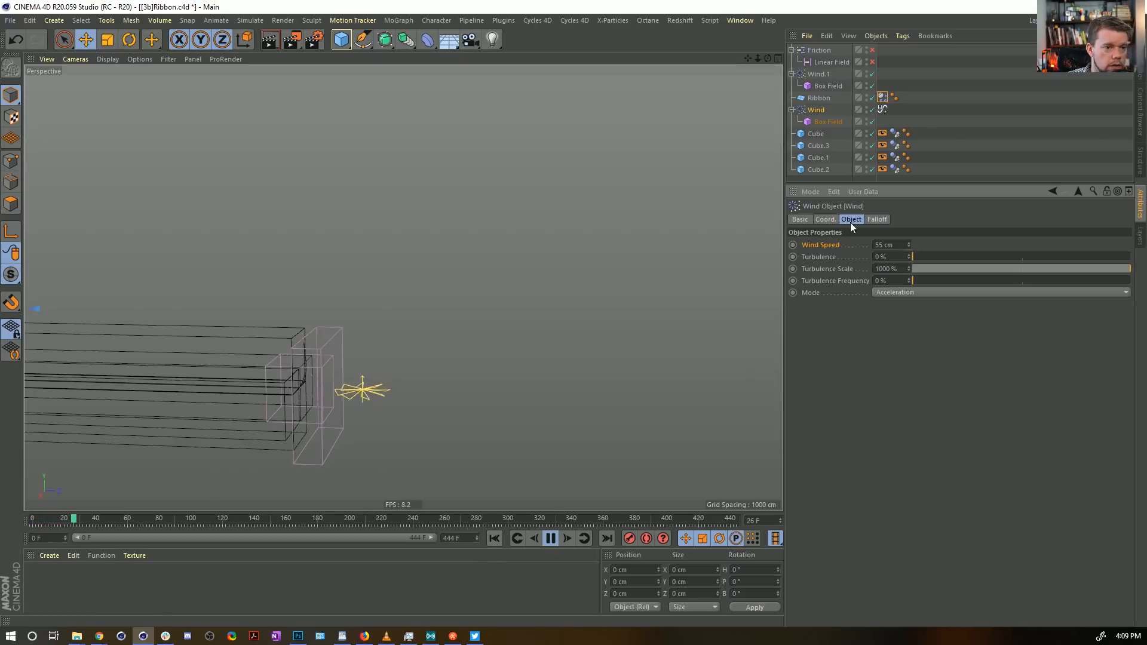
pyautogui.press('BackSpace')
pyautogui.press('Return')
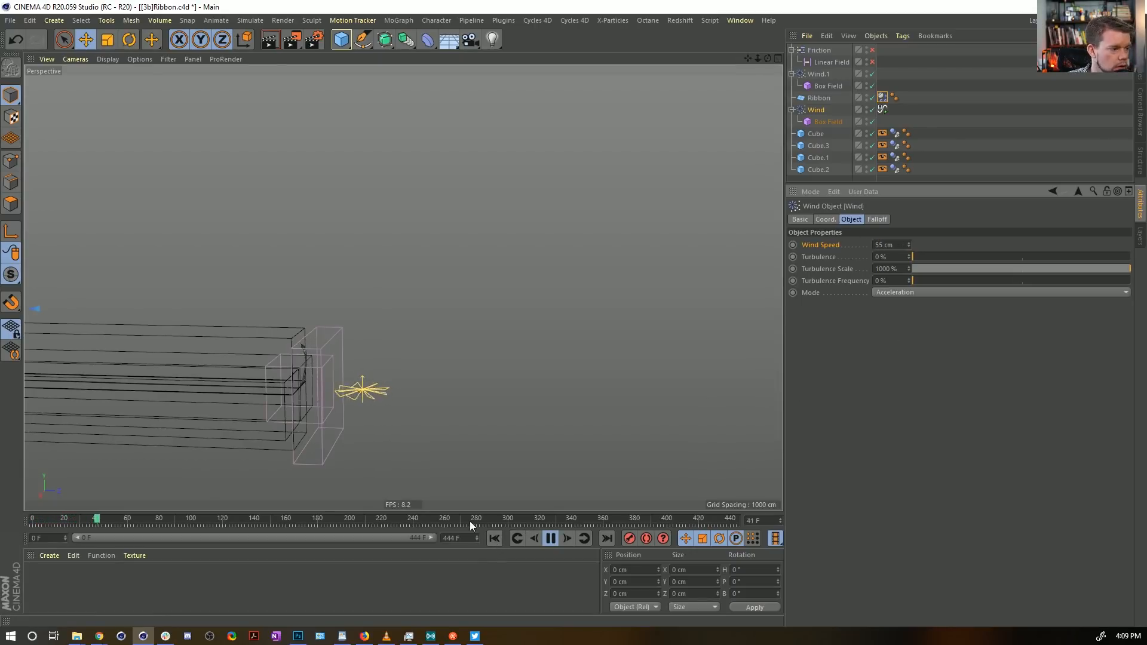
# Step: Rewind the simulation, set Min to 5555 cm in Wind's Wind Speed Signal tag, and replay
pyautogui.click(550, 540)
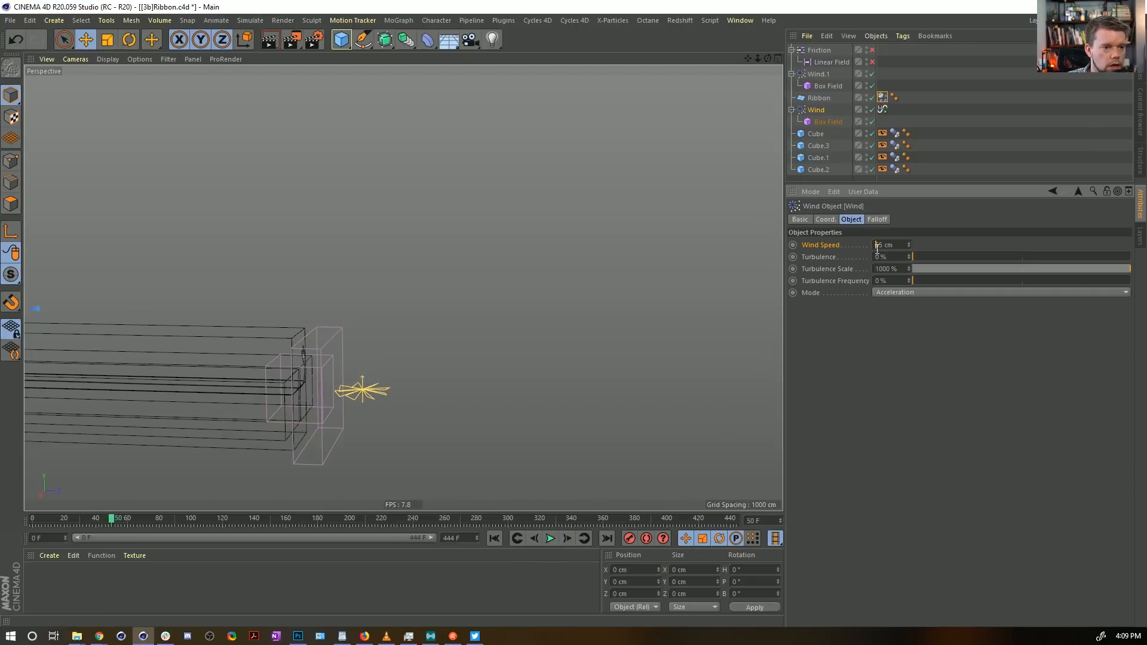
pyautogui.click(499, 536)
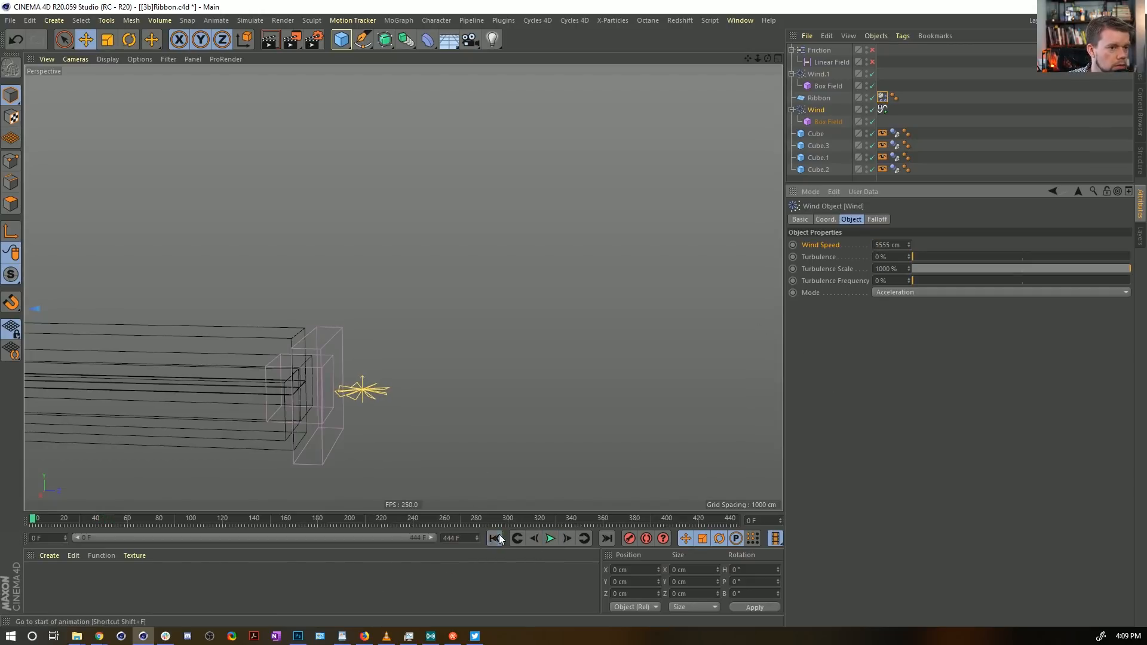
pyautogui.click(883, 109)
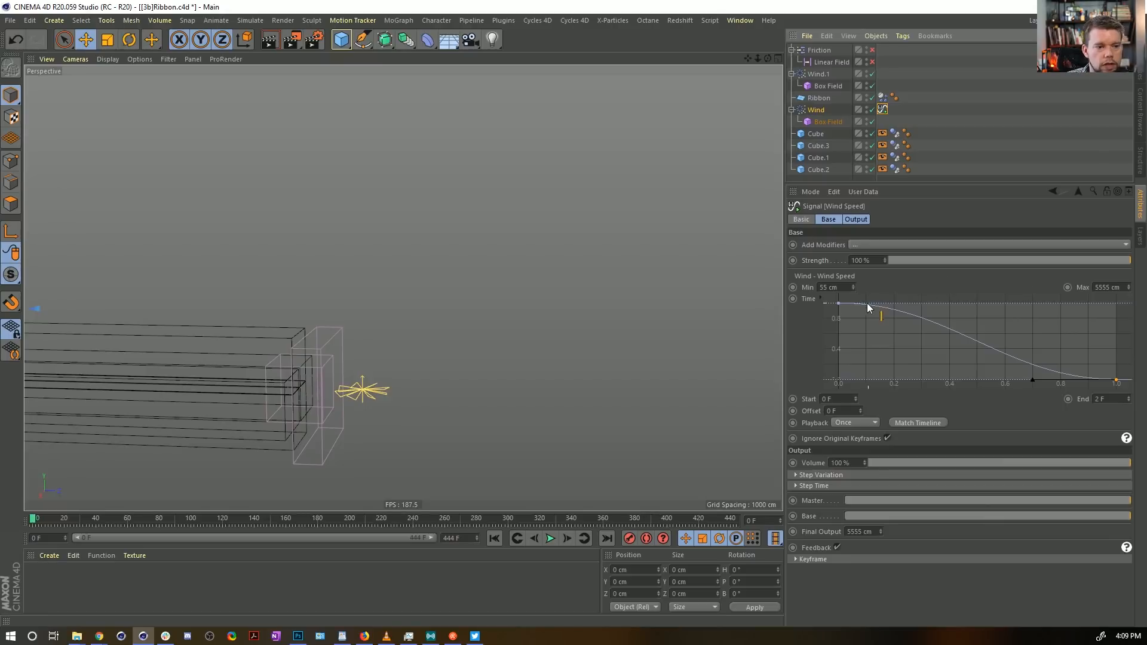
pyautogui.click(829, 287)
pyautogui.write('55')
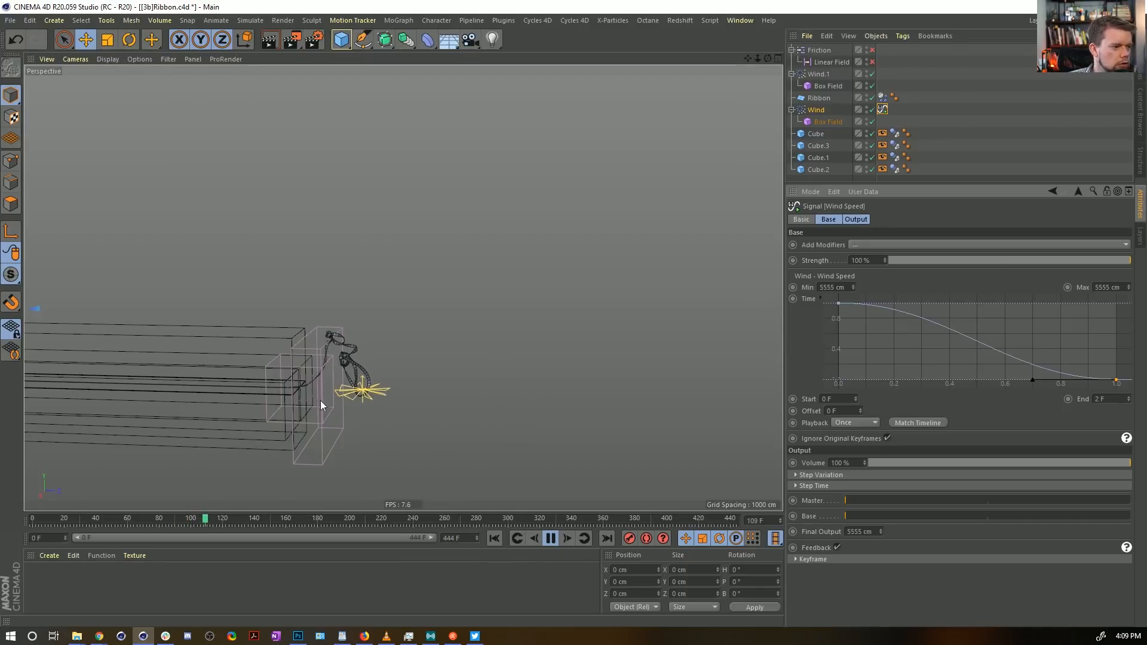
# Step: Move Wind's Box Field back toward the channel to about Z 4963 cm and replay the simulation
pyautogui.click(828, 121)
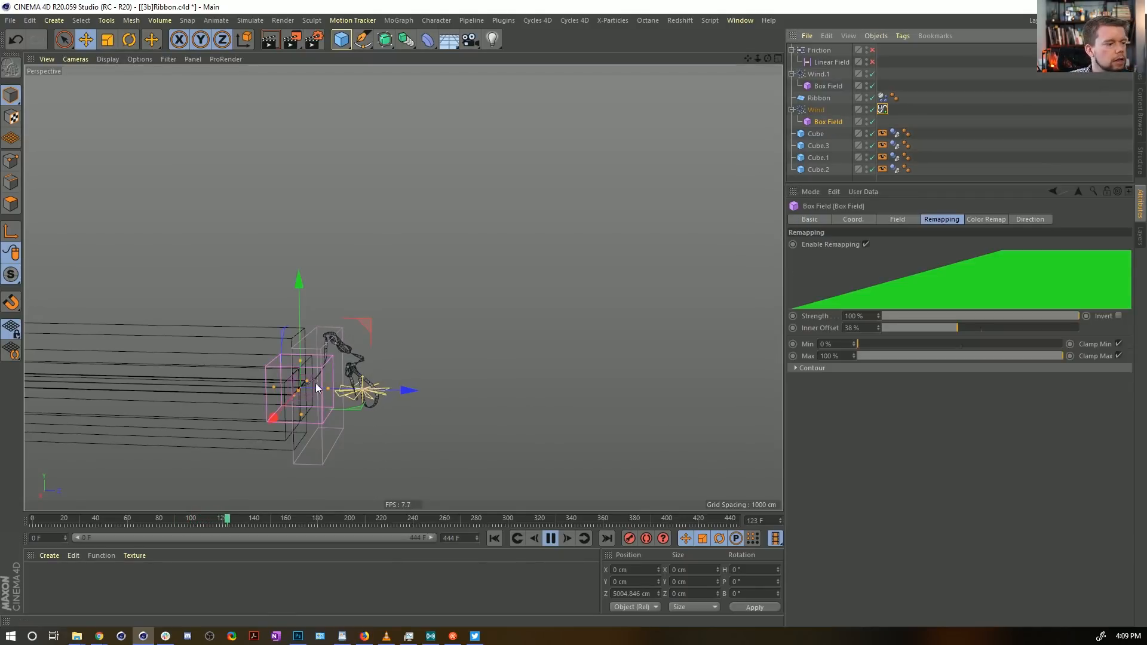
pyautogui.keyDown('alt'); pyautogui.moveTo(317, 397); pyautogui.dragTo(275, 389); pyautogui.keyUp('alt')
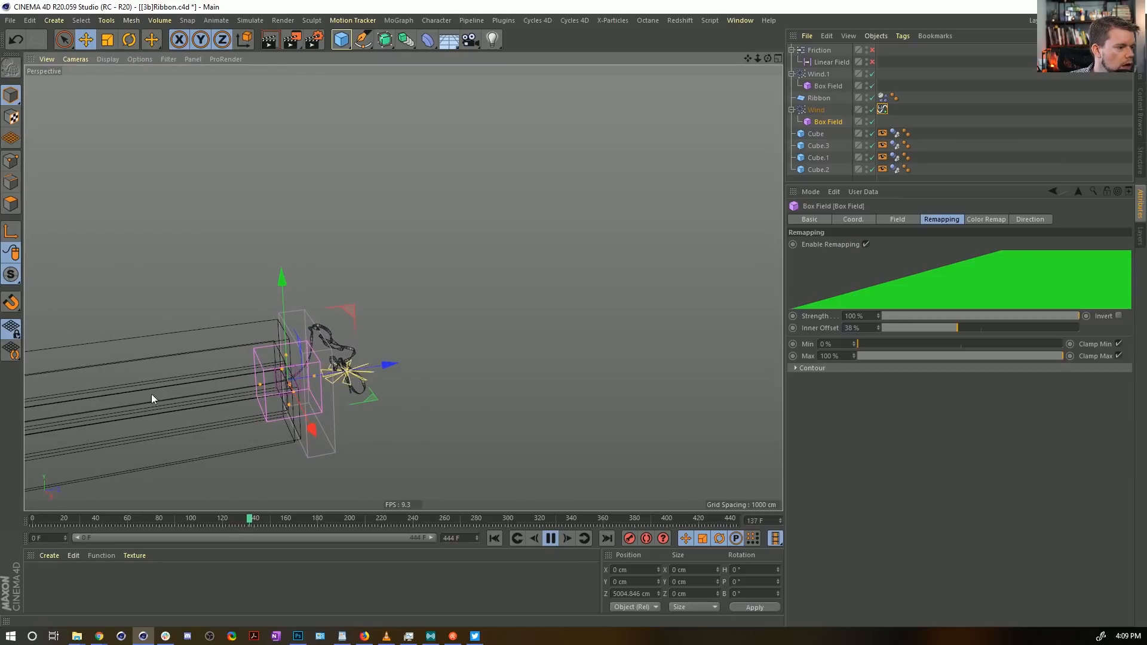
pyautogui.keyDown('alt'); pyautogui.moveTo(199, 406); pyautogui.dragTo(267, 403); pyautogui.keyUp('alt')
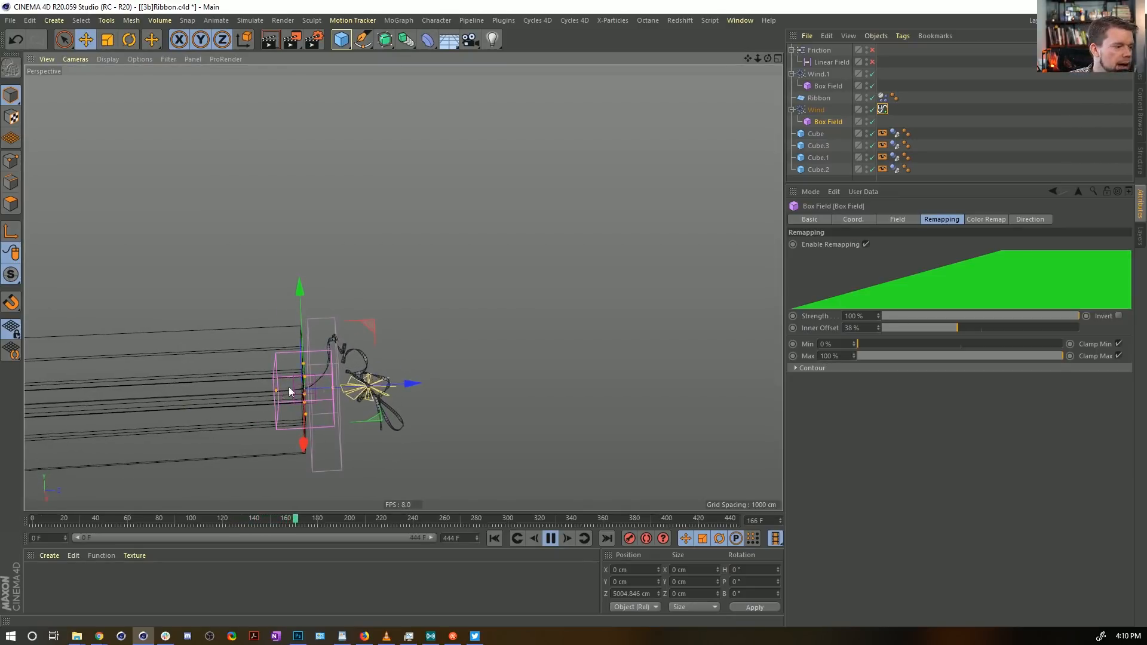
pyautogui.press('e')
pyautogui.moveTo(396, 389); pyautogui.dragTo(396, 389)
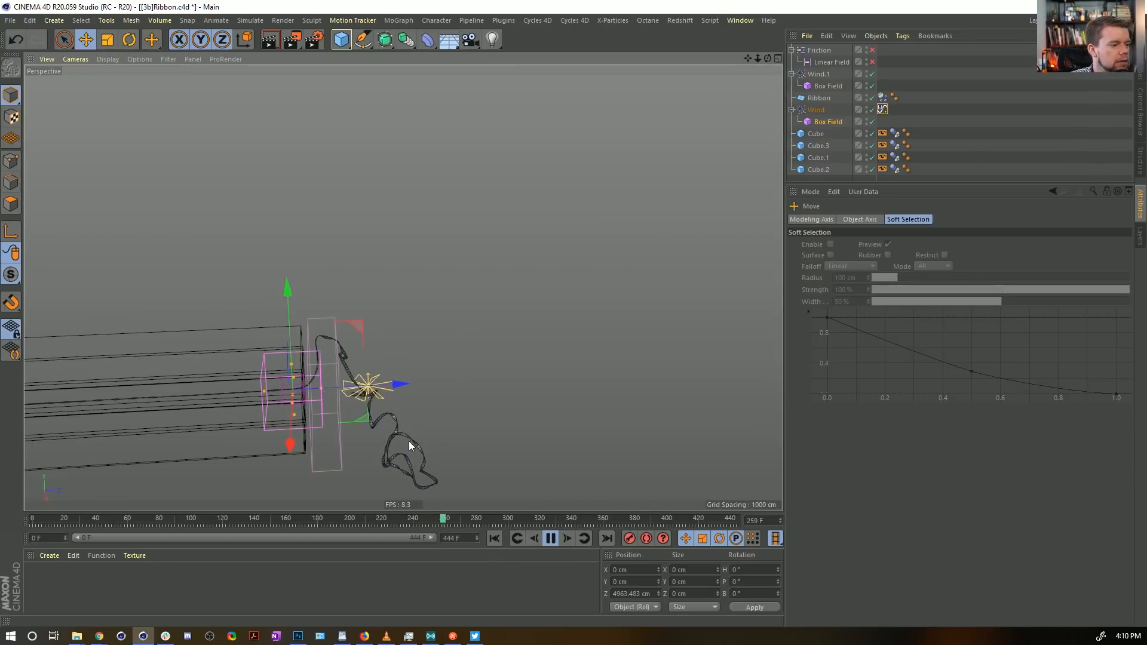
pyautogui.keyDown('alt'); pyautogui.moveTo(342, 382); pyautogui.dragTo(395, 365); pyautogui.keyUp('alt')
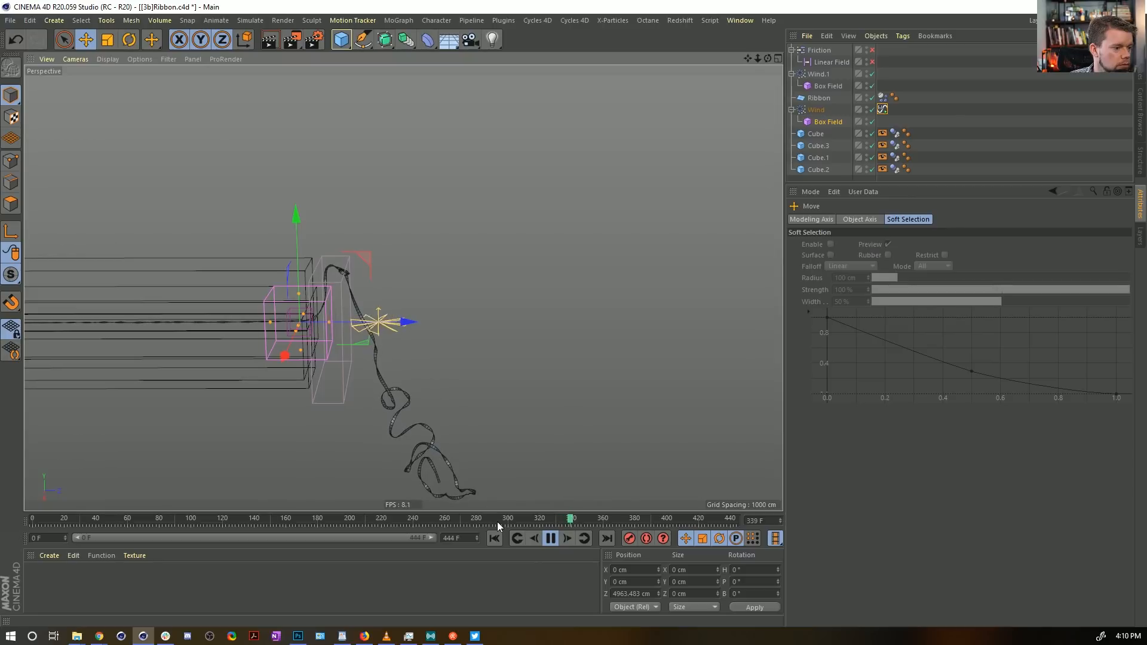
pyautogui.click(495, 539)
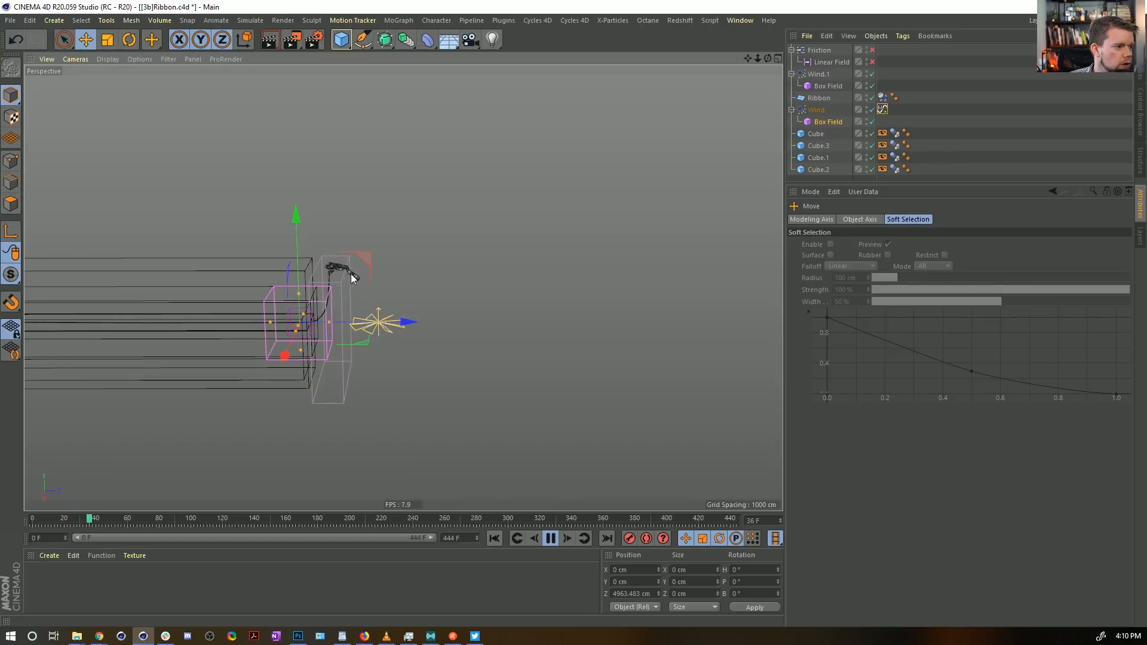
# Step: Thicken Wind.1's Box Field slightly along the channel direction at the channel's exit
pyautogui.click(836, 87)
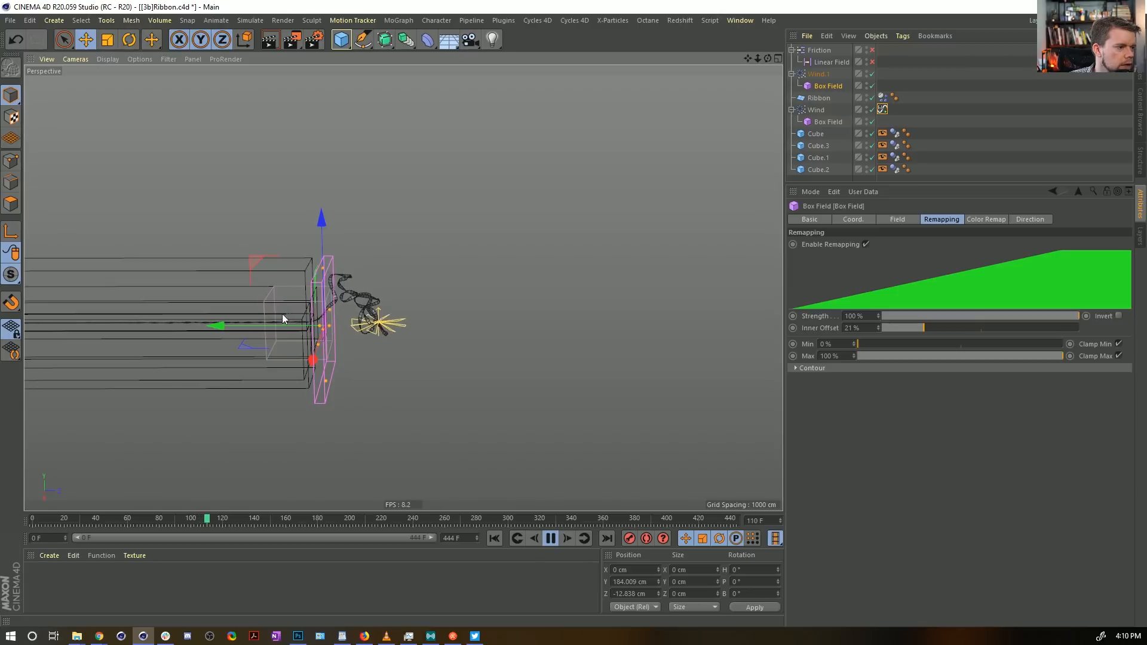
pyautogui.scroll(5, 282, 314)
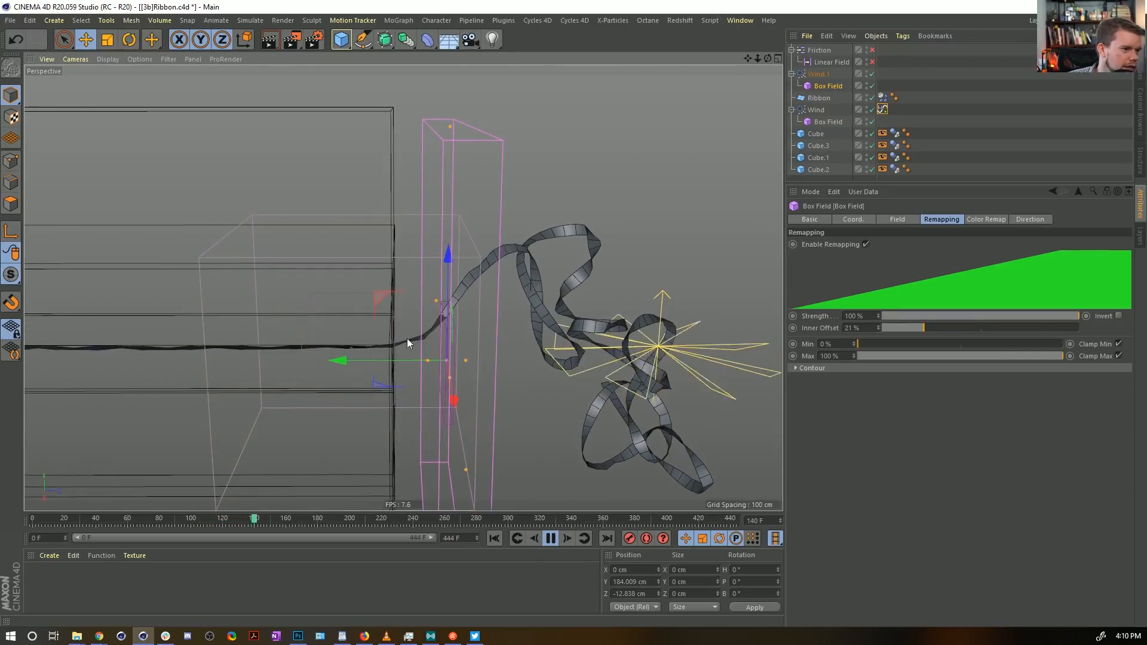
pyautogui.keyDown('alt'); pyautogui.moveTo(327, 355); pyautogui.dragTo(368, 351, button='right'); pyautogui.keyUp('alt')
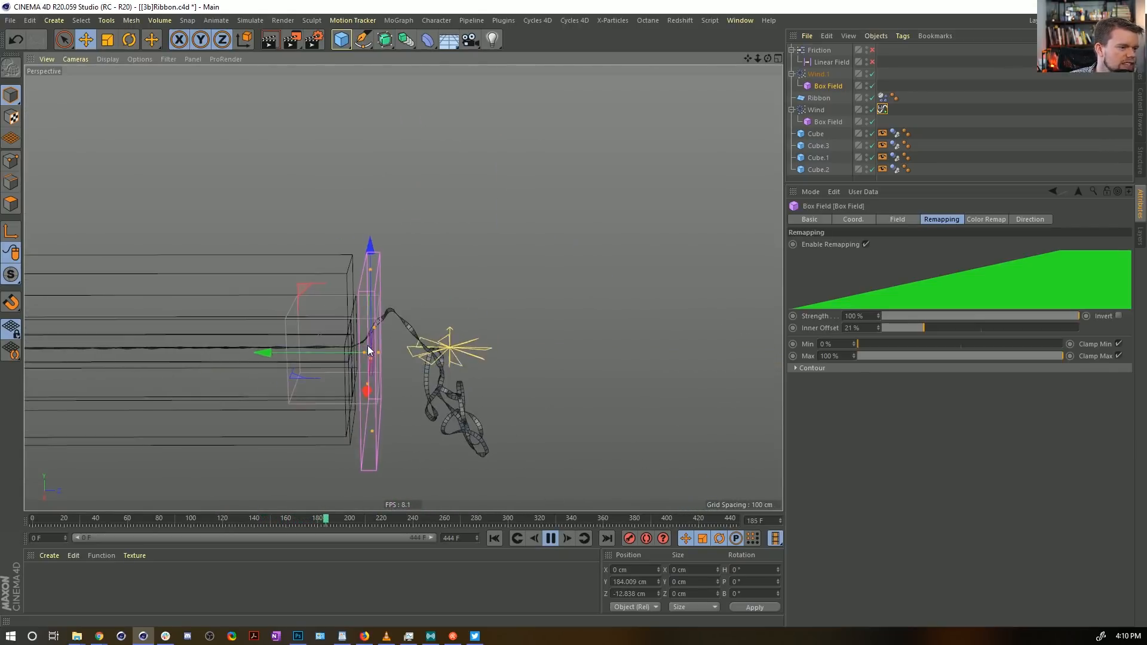
pyautogui.keyDown('alt'); pyautogui.moveTo(367, 346); pyautogui.dragTo(315, 343, button='middle'); pyautogui.keyUp('alt')
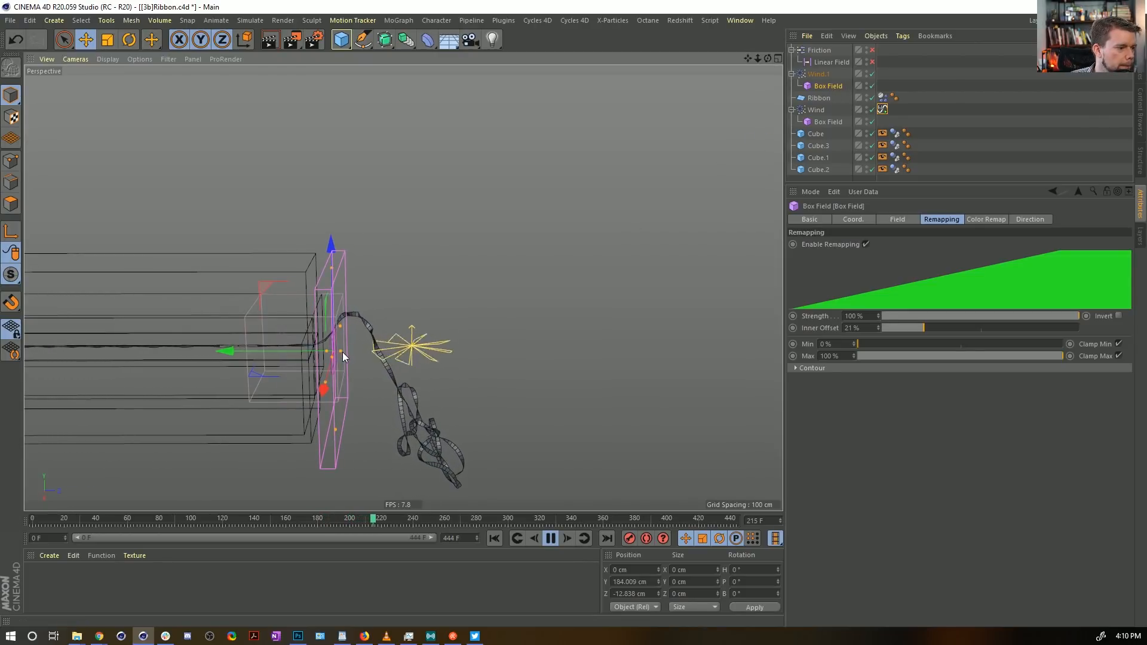
pyautogui.moveTo(341, 352); pyautogui.dragTo(348, 350)
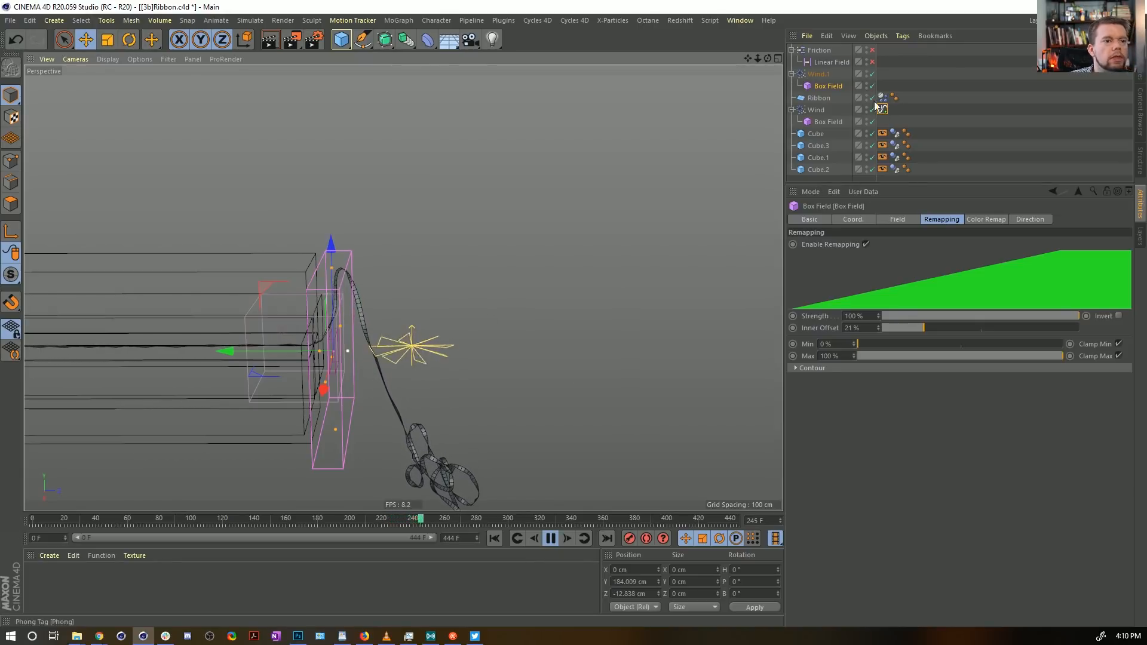
# Step: Add a Turbulence particle force to the scene
pyautogui.click(250, 20)
pyautogui.moveTo(214, 24)
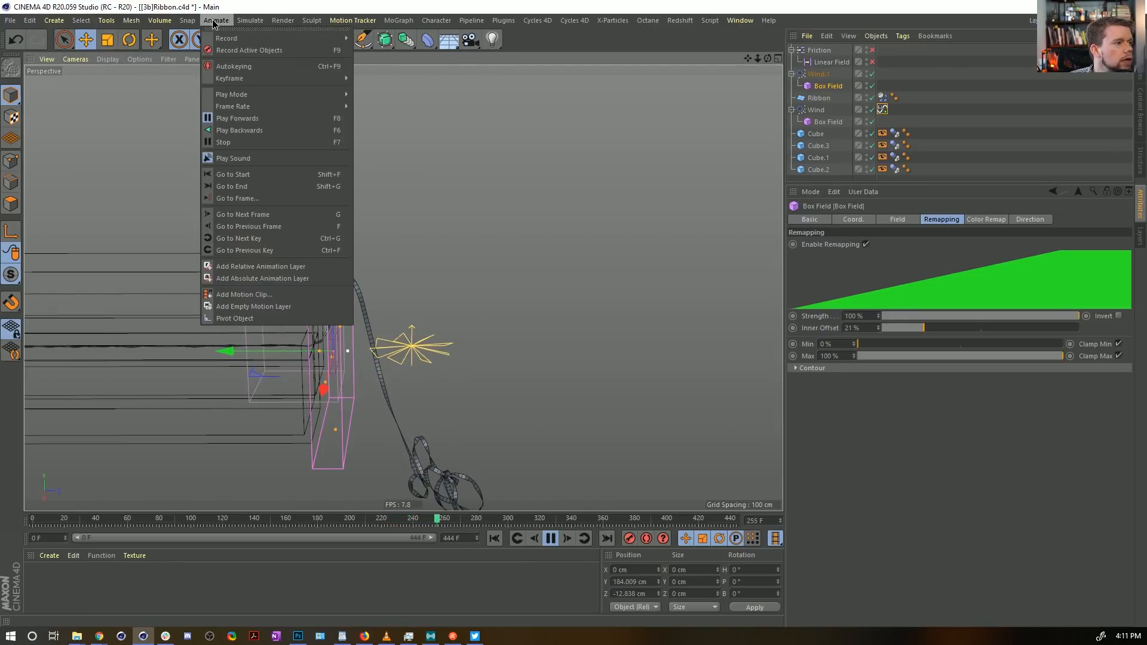
pyautogui.moveTo(266, 23)
pyautogui.moveTo(281, 67)
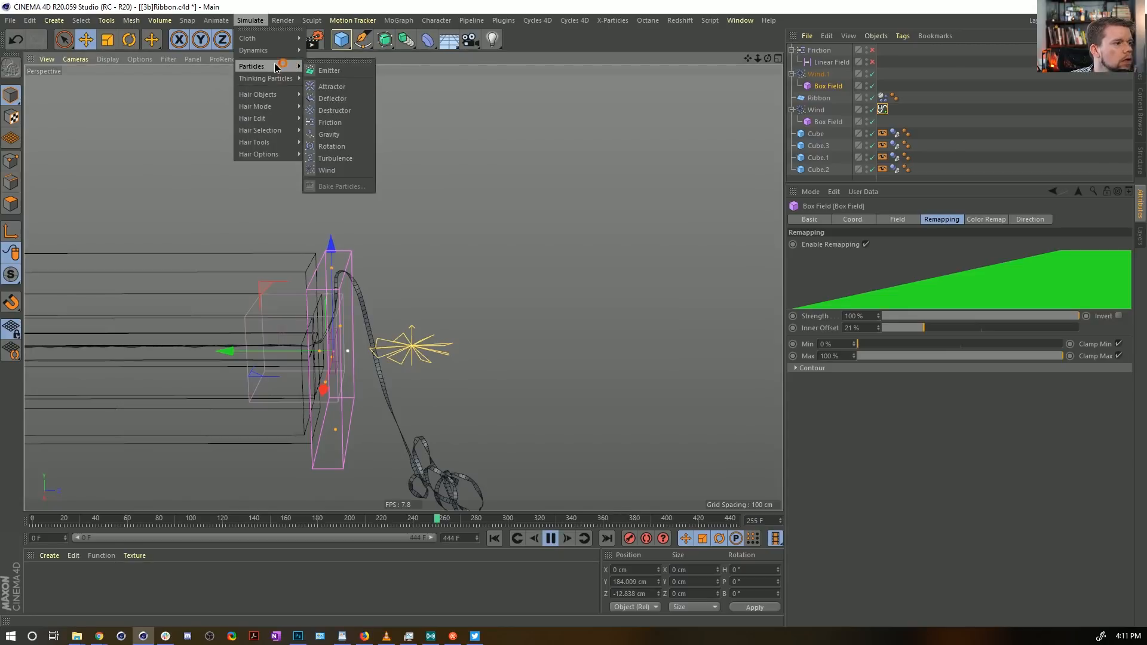
pyautogui.click(358, 152)
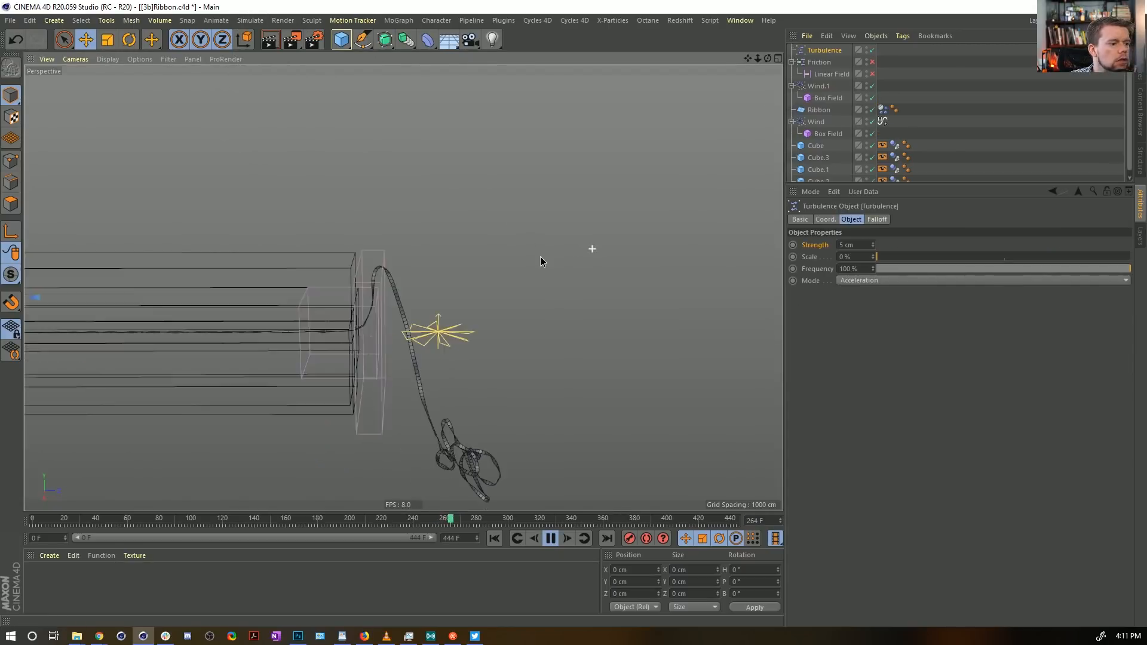
# Step: Set the Turbulence object's Scale to about 430 % and its Strength to 55 cm, and replay the simulation
pyautogui.click(949, 257)
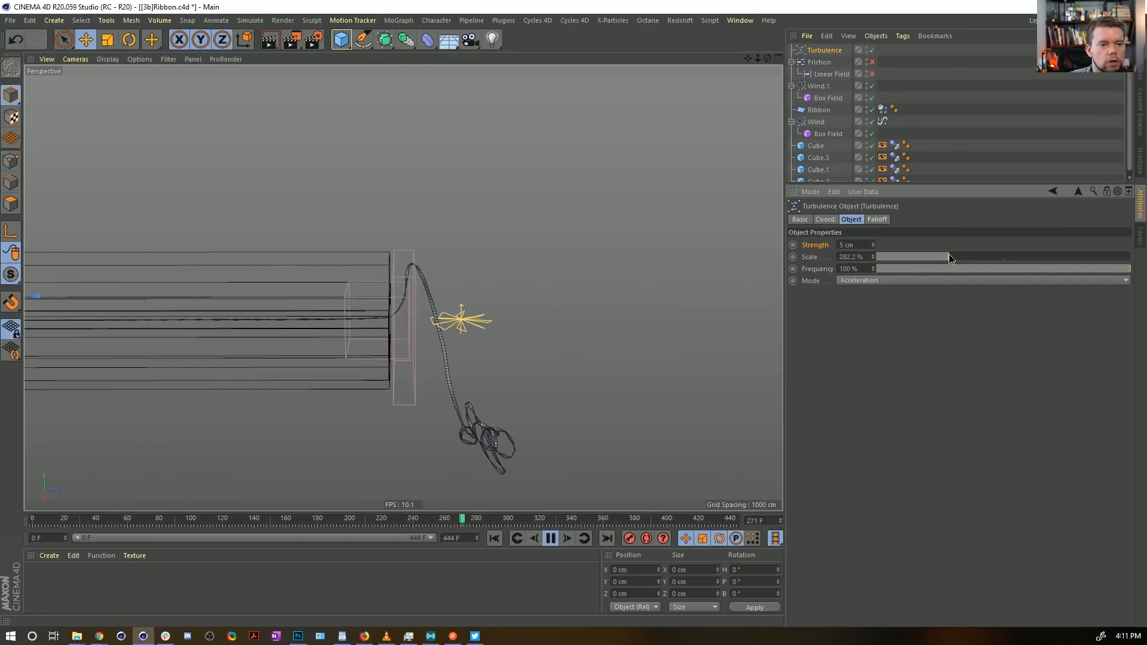
pyautogui.click(986, 257)
pyautogui.write('55')
pyautogui.press('Return')
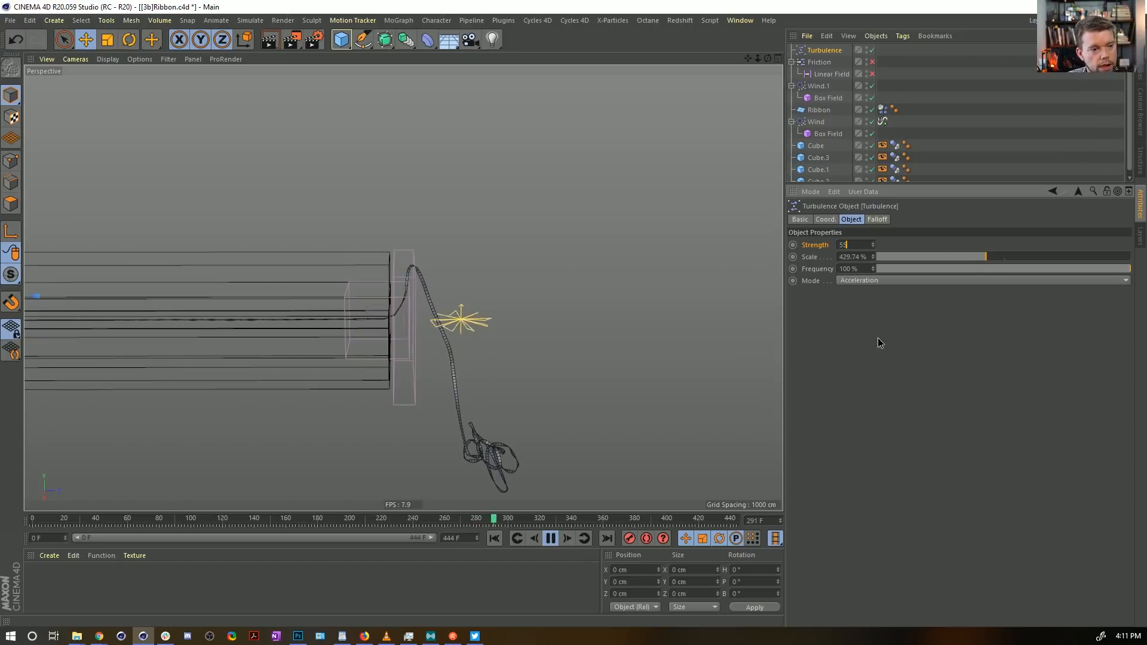
pyautogui.click(490, 537)
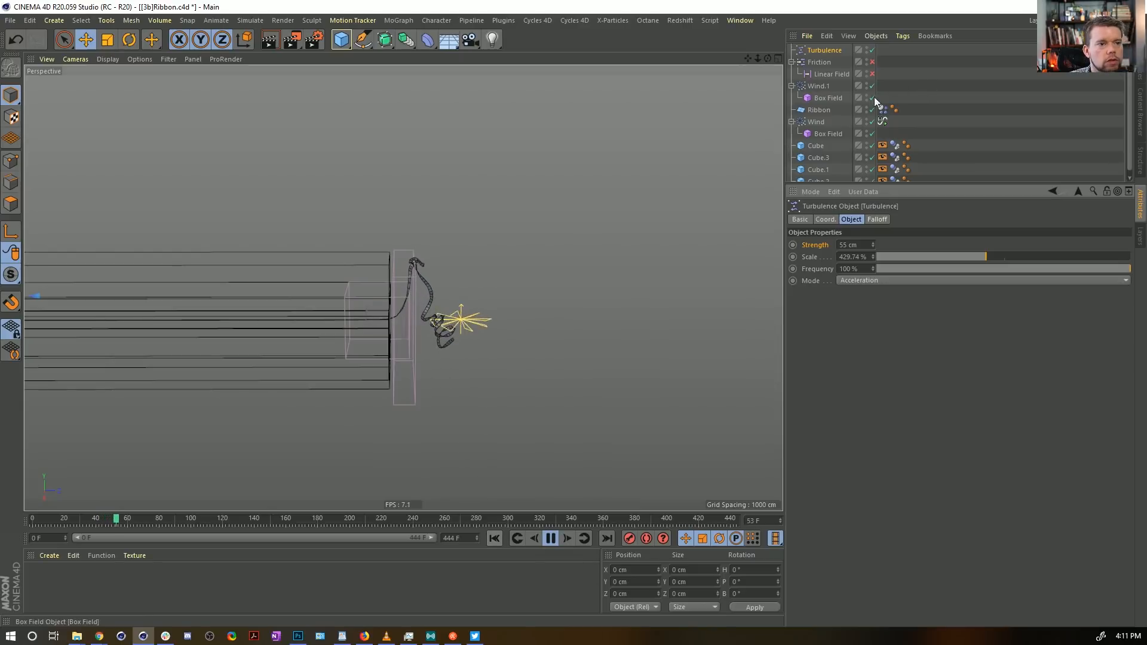
# Step: Set the aerodynamic Drag in the ribbon's Dynamics Body tag to 55 % and replay the simulation
pyautogui.click(883, 109)
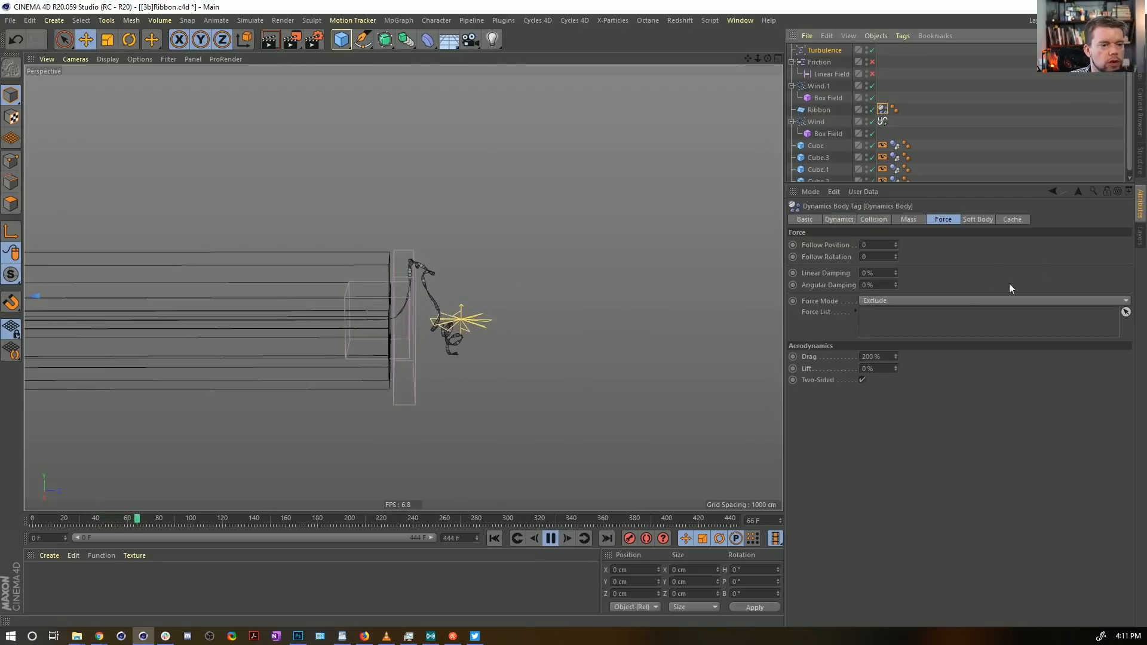
pyautogui.moveTo(867, 356); pyautogui.dragTo(853, 357)
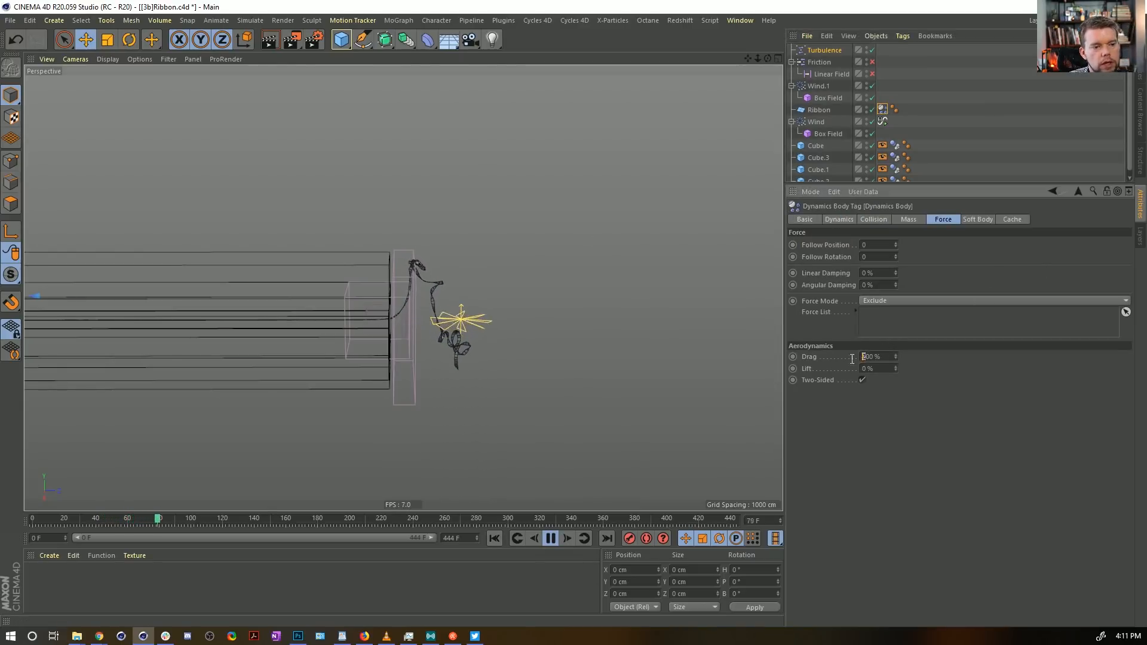
pyautogui.write('1')
pyautogui.press('Return')
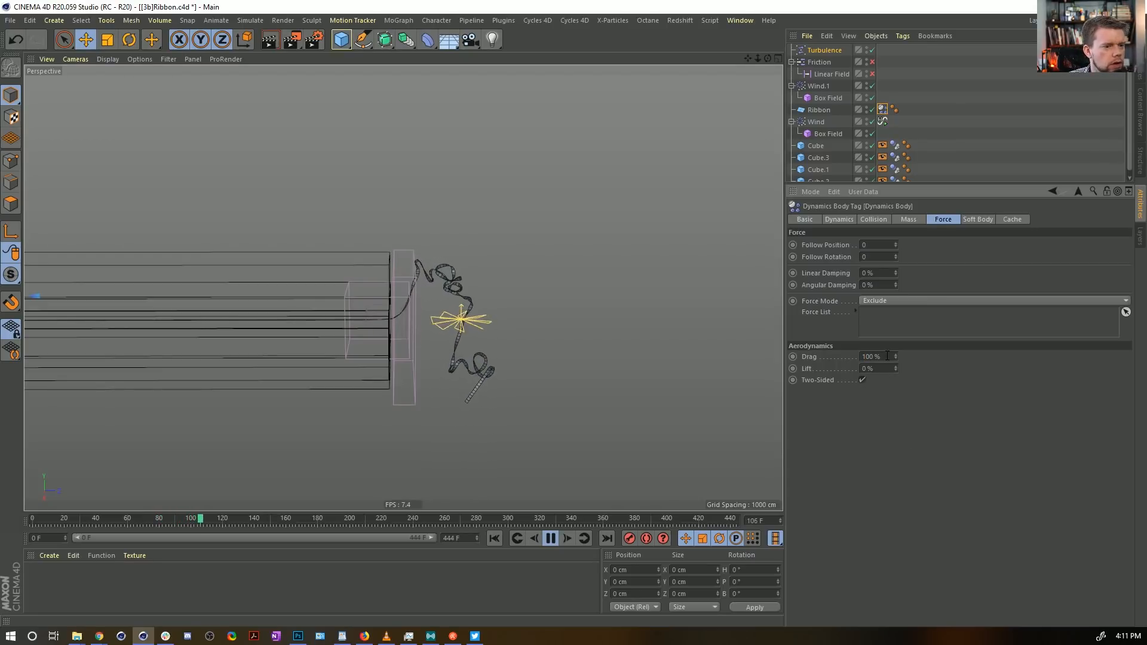
pyautogui.moveTo(888, 356); pyautogui.dragTo(795, 365)
pyautogui.write('55')
pyautogui.press('Return')
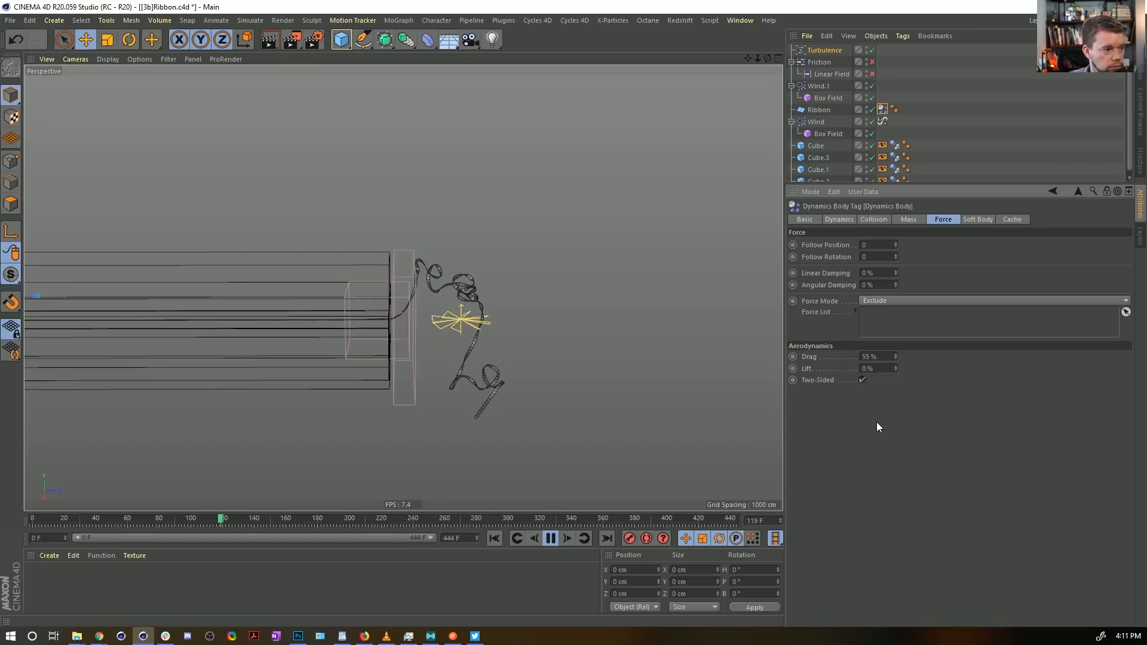
pyautogui.click(495, 538)
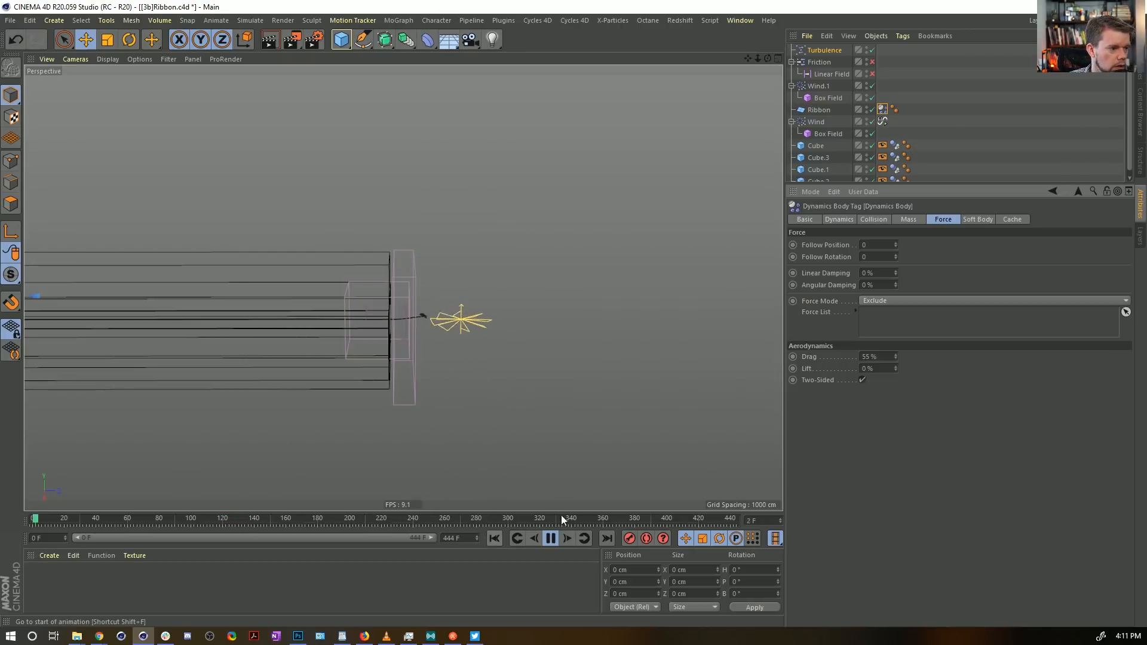
# Step: Set the Turbulence object's Strength to 255 cm and its Scale to about 167 %, trying 555 cm first, and replay the simulation
pyautogui.click(831, 49)
pyautogui.click(843, 245)
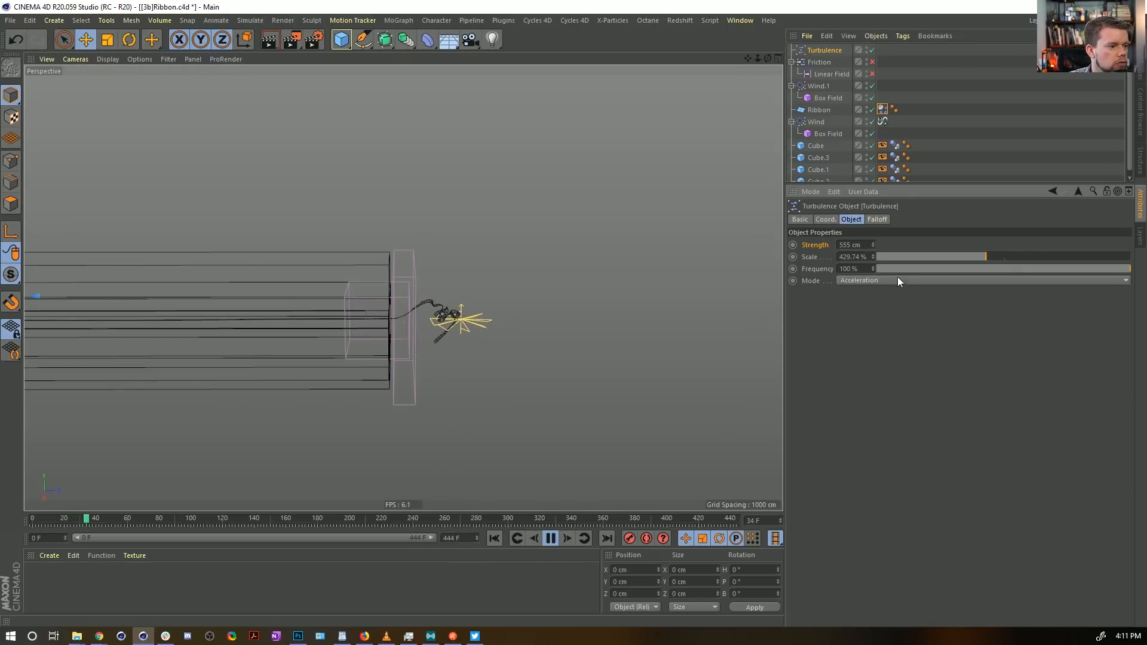
pyautogui.click(928, 256)
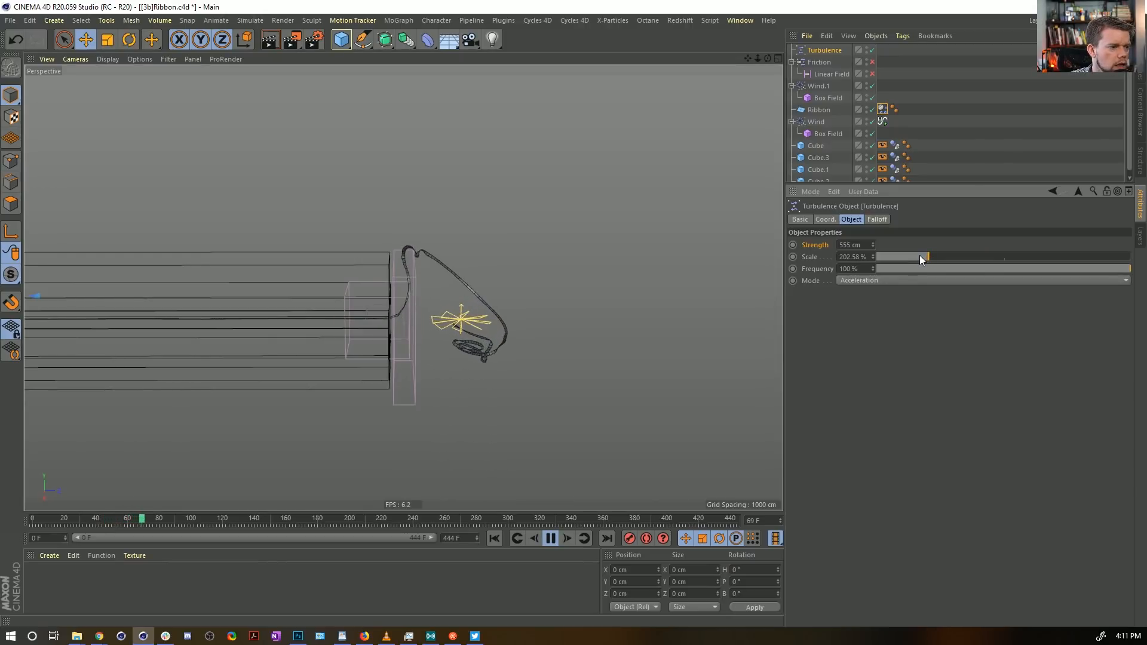
pyautogui.click(920, 256)
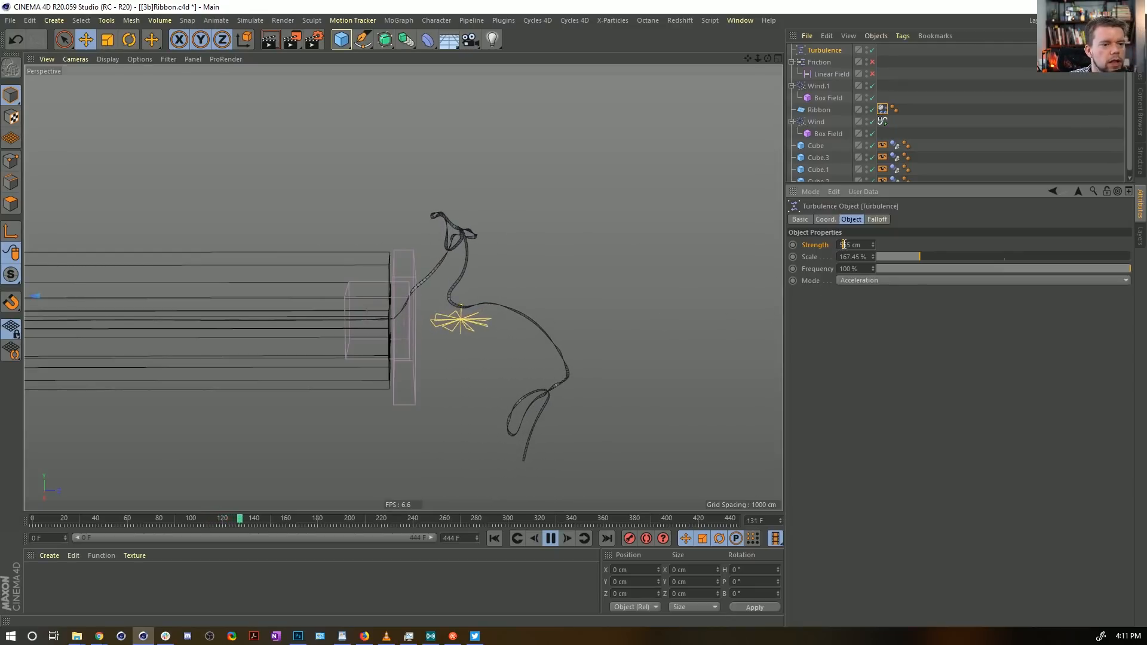
pyautogui.click(494, 538)
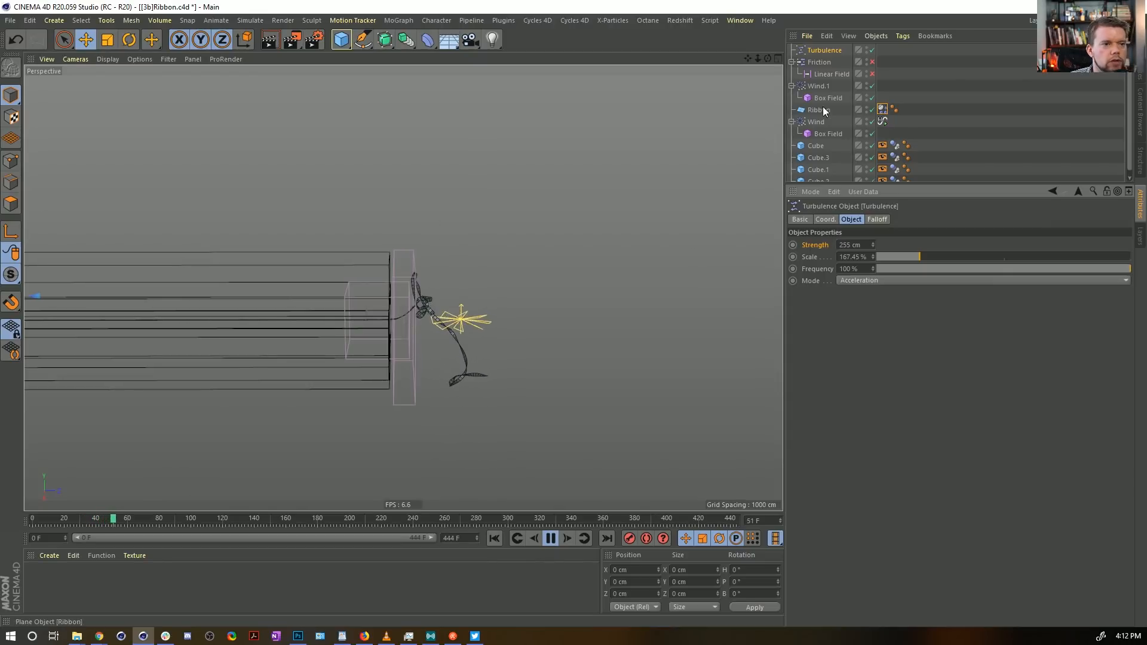
# Step: Disable Wind.1 and its Box Field
pyautogui.click(873, 97)
pyautogui.click(872, 85)
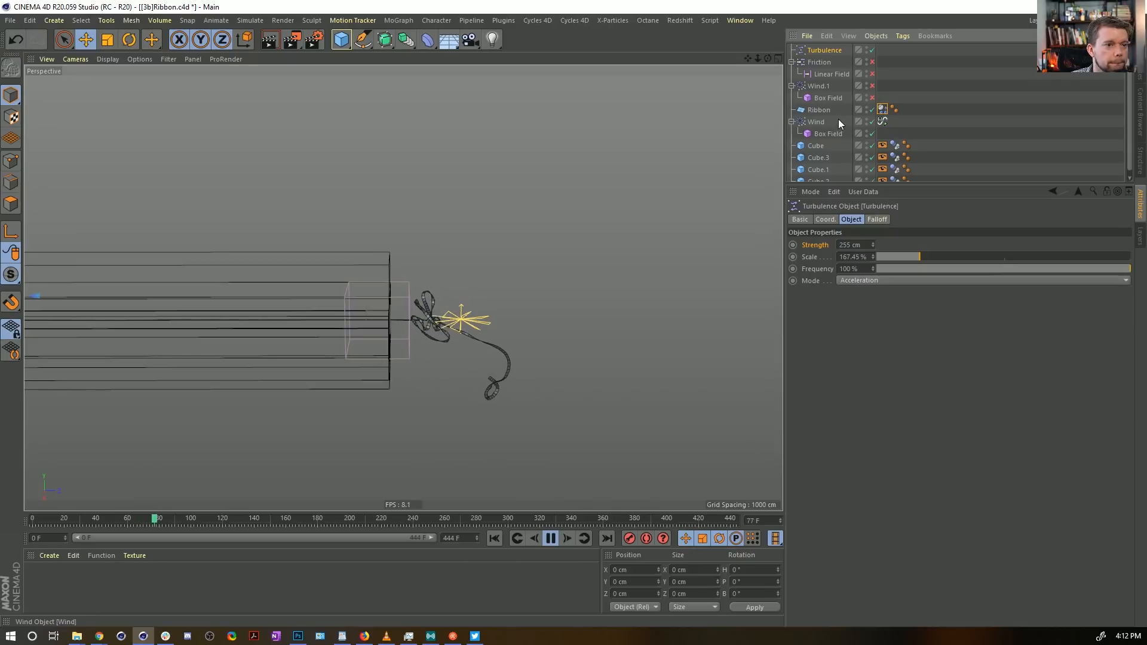
# Step: Re-enable Wind.1 and its Box Field while the simulation plays
pyautogui.click(872, 86)
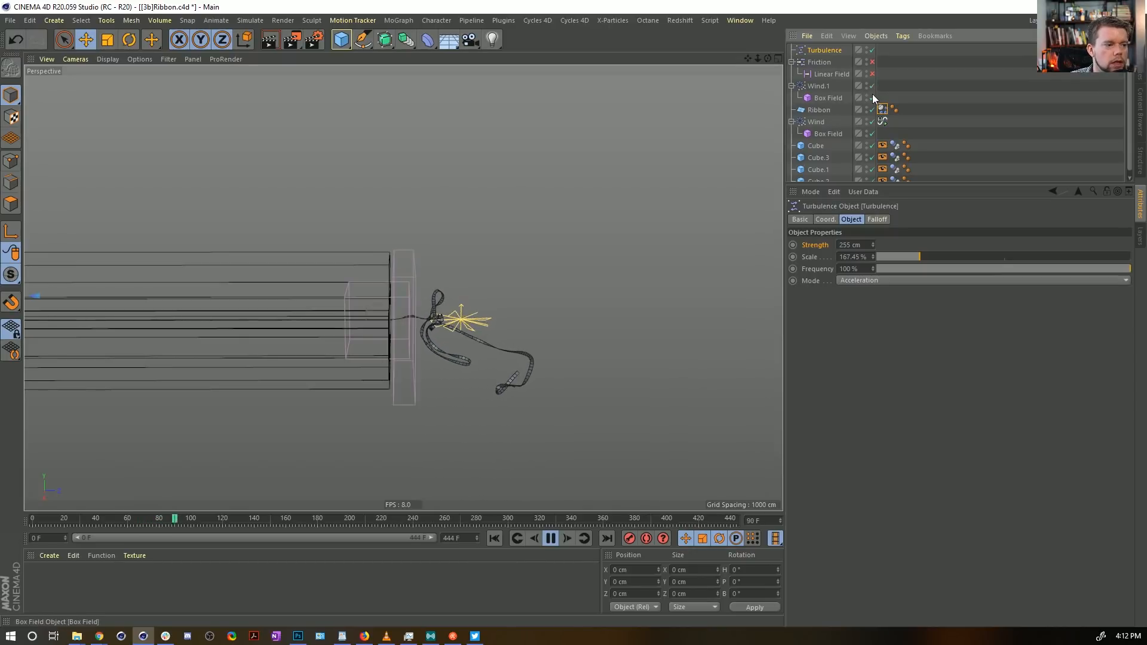
pyautogui.click(873, 97)
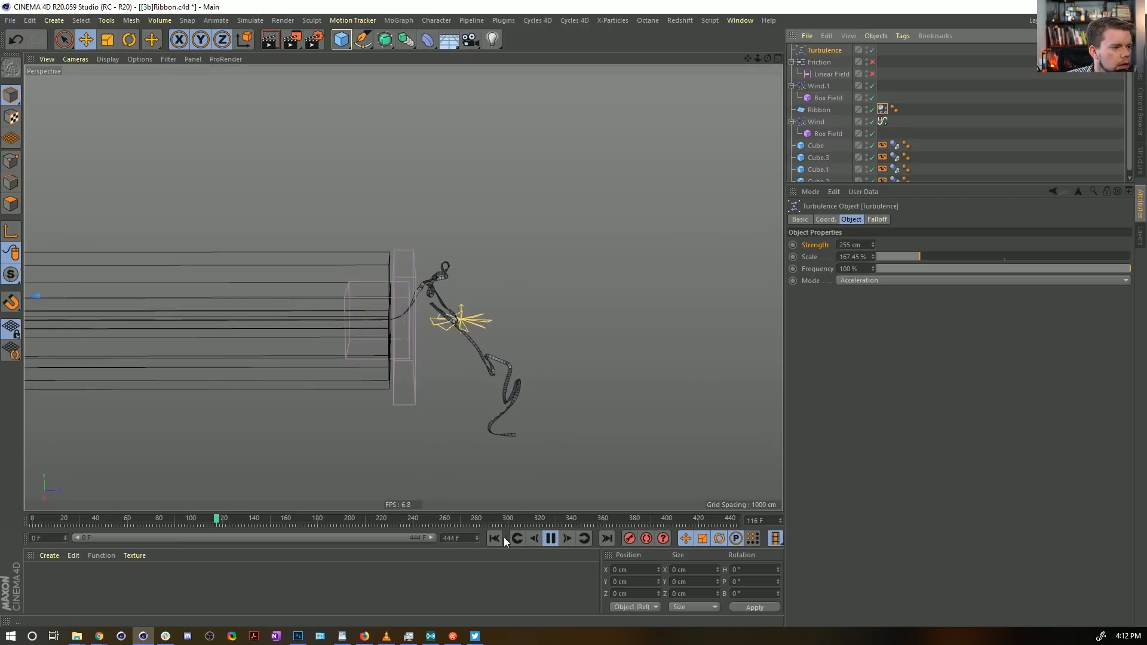
# Step: Set the aerodynamic Drag in the ribbon's Dynamics Body tag to 25 %, trying 0 % first, and replay the simulation
pyautogui.click(882, 110)
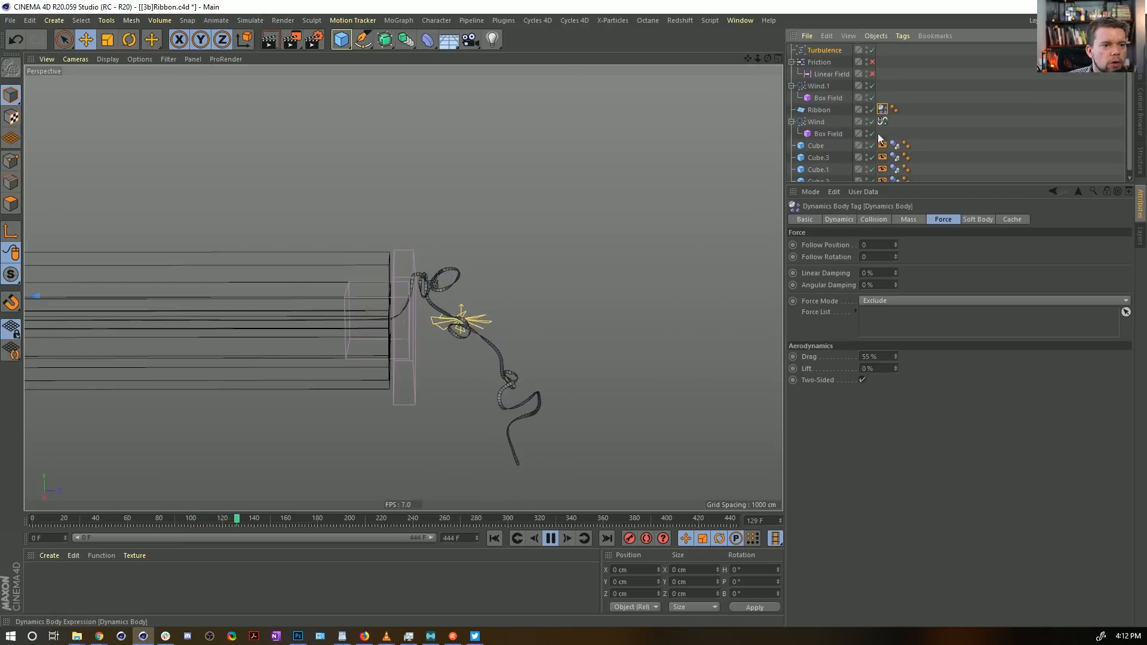
pyautogui.moveTo(878, 357); pyautogui.dragTo(833, 358)
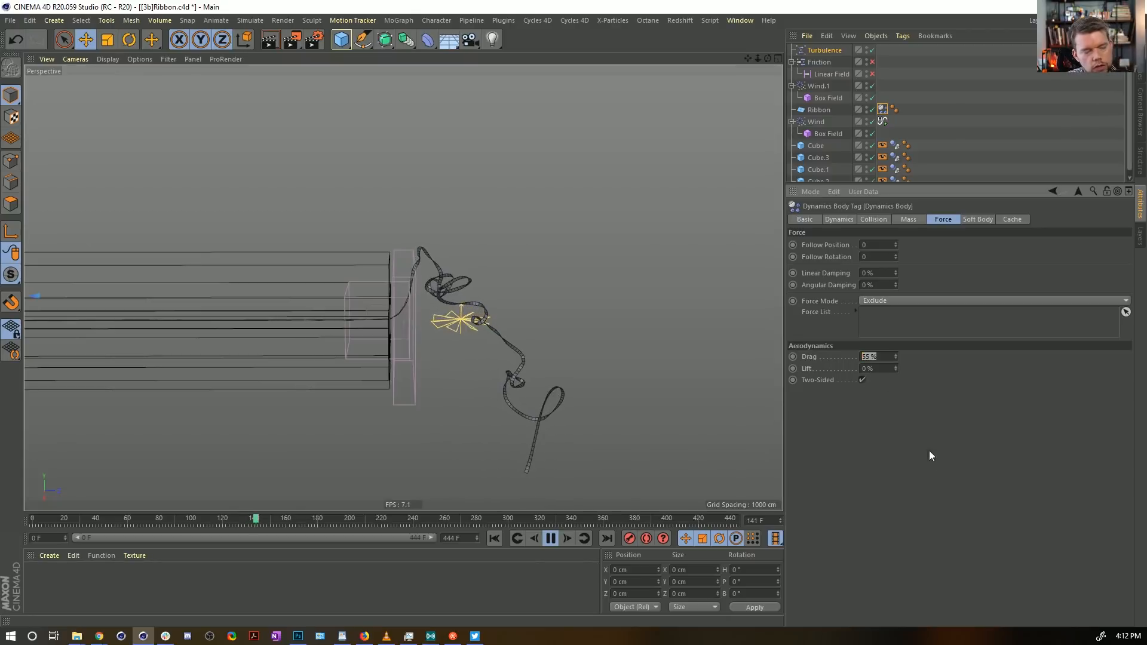
pyautogui.write('0')
pyautogui.press('Return')
pyautogui.click(494, 539)
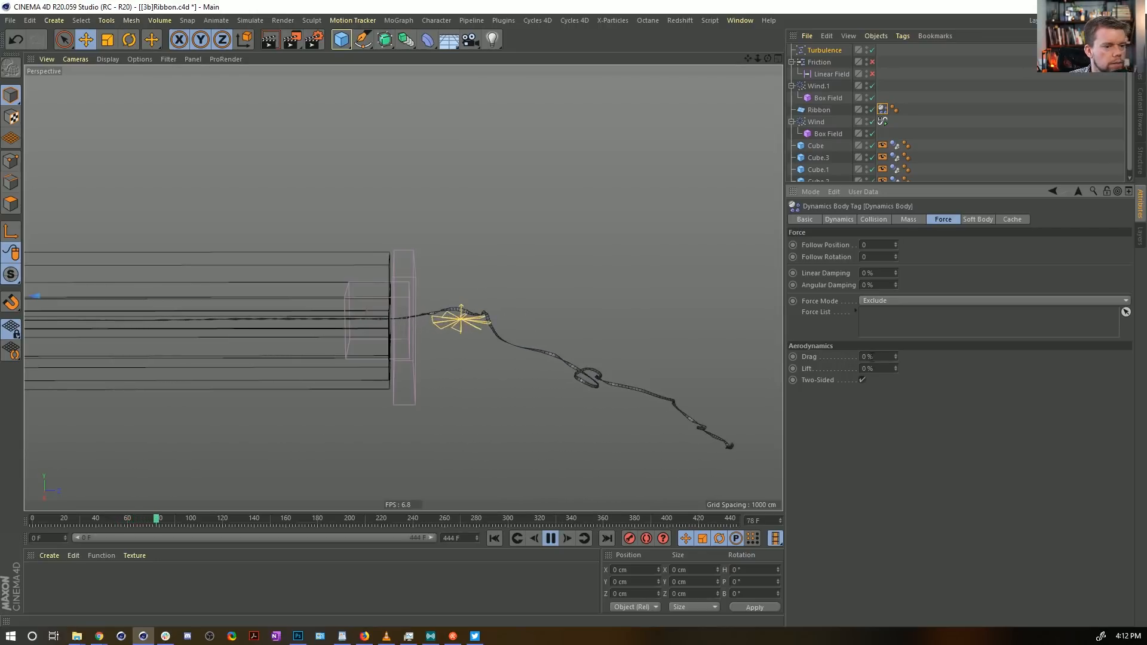
pyautogui.doubleClick(869, 357)
pyautogui.write('25')
pyautogui.press('Return')
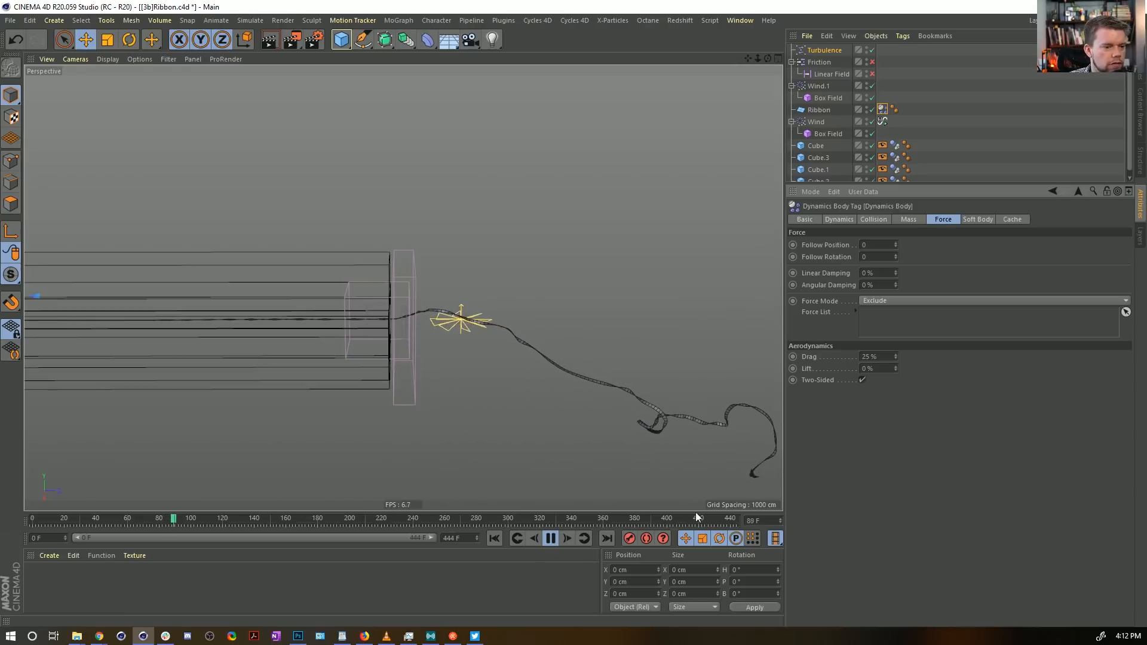
pyautogui.click(495, 538)
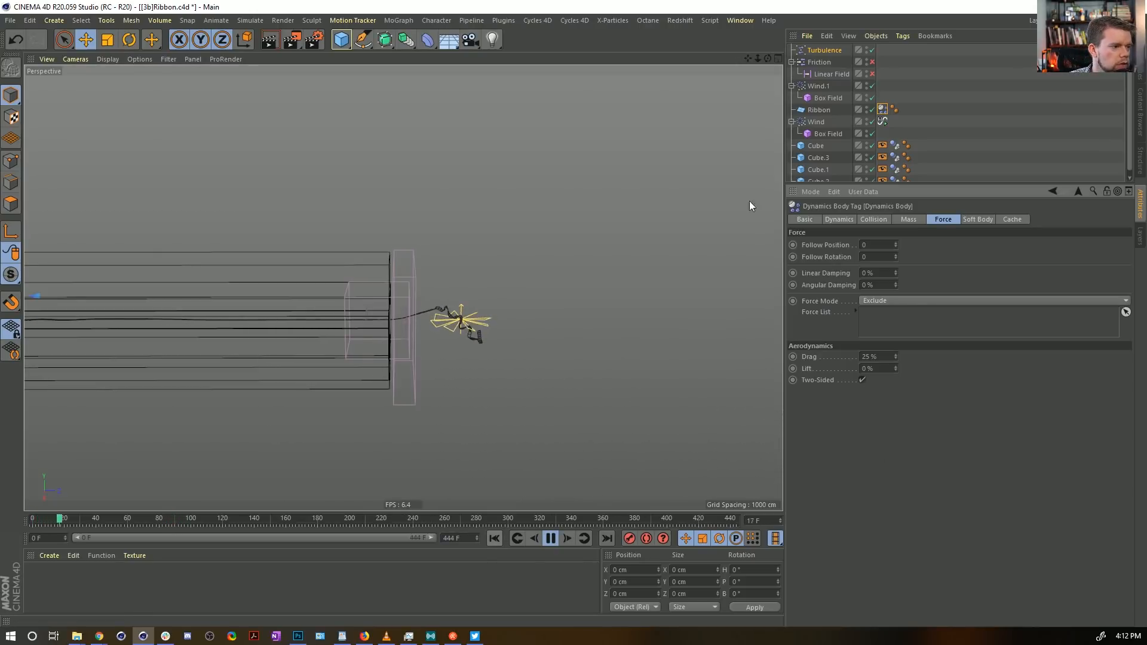
# Step: Set Size Y of Wind.1's Box Field to 555 cm and move the field back into the channel, to about 738 cm in Y
pyautogui.click(825, 97)
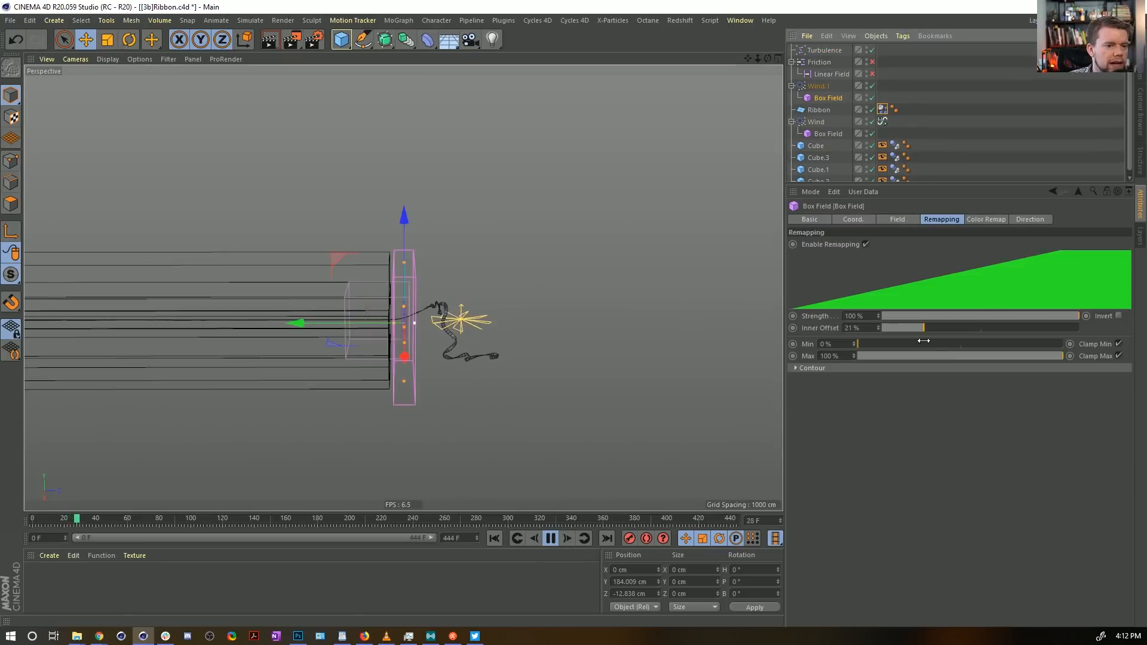
pyautogui.click(894, 218)
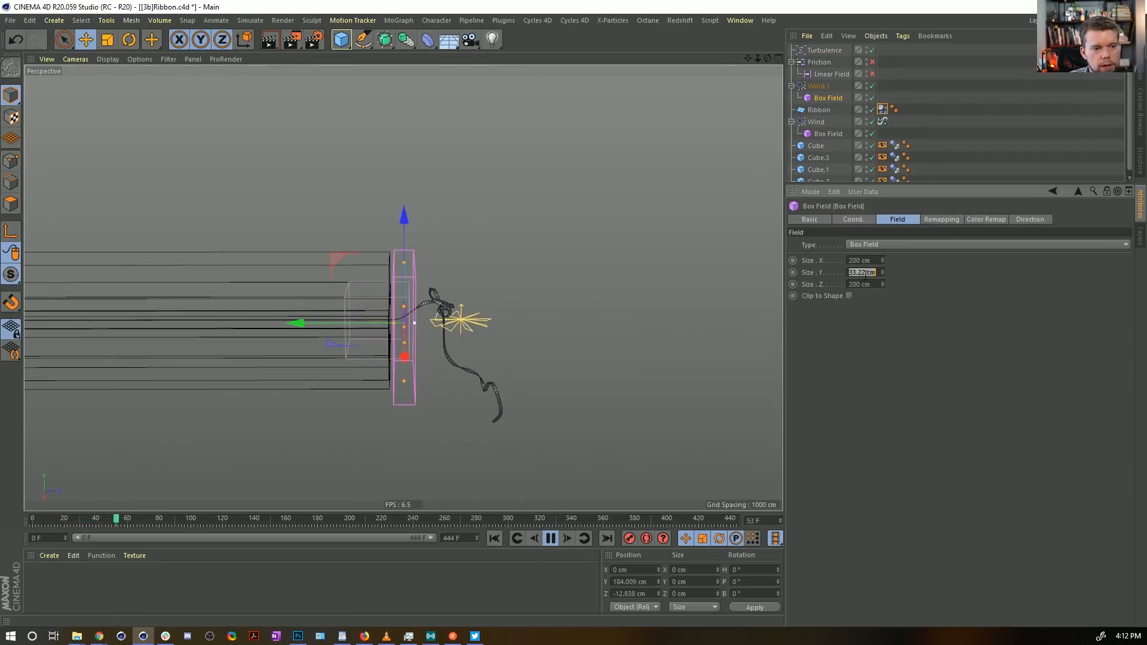
pyautogui.write('555')
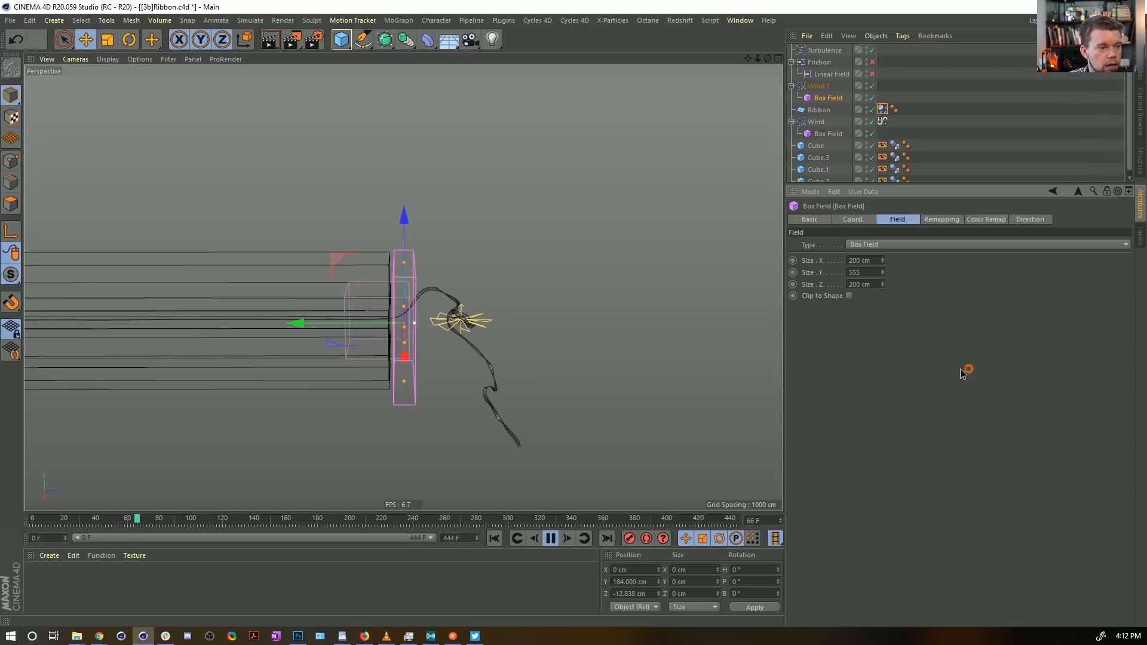
pyautogui.press('Return')
pyautogui.moveTo(294, 323); pyautogui.dragTo(134, 319)
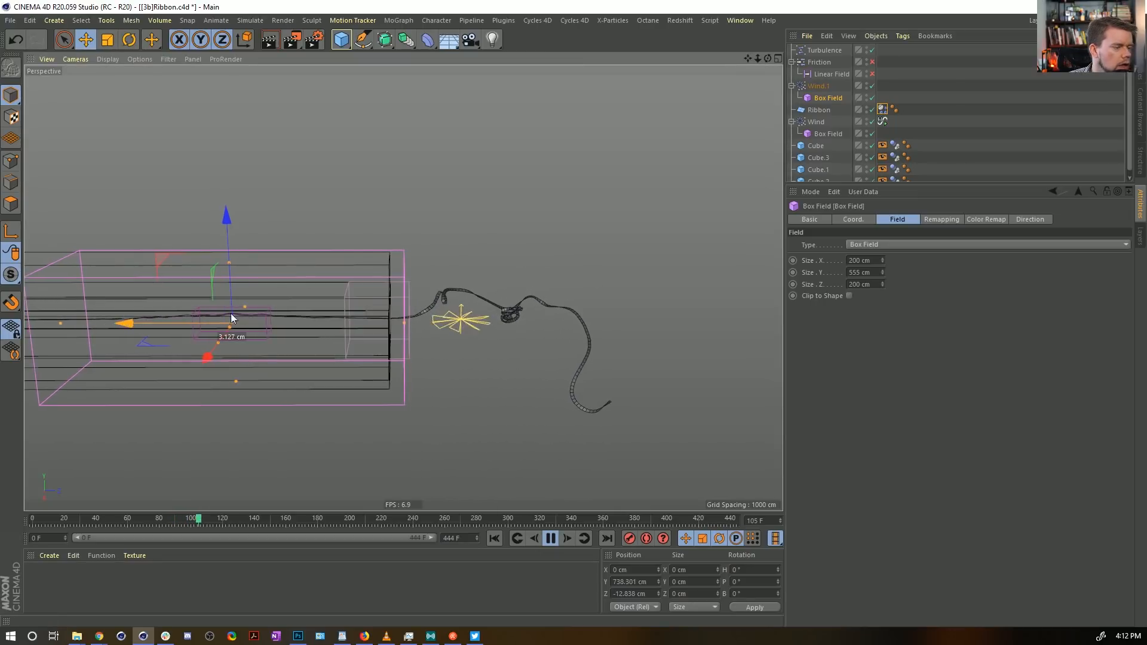
# Step: Raise the remapping Inner Offset of Wind.1's Box Field to 88 % and replay the simulation
pyautogui.click(985, 216)
pyautogui.click(941, 216)
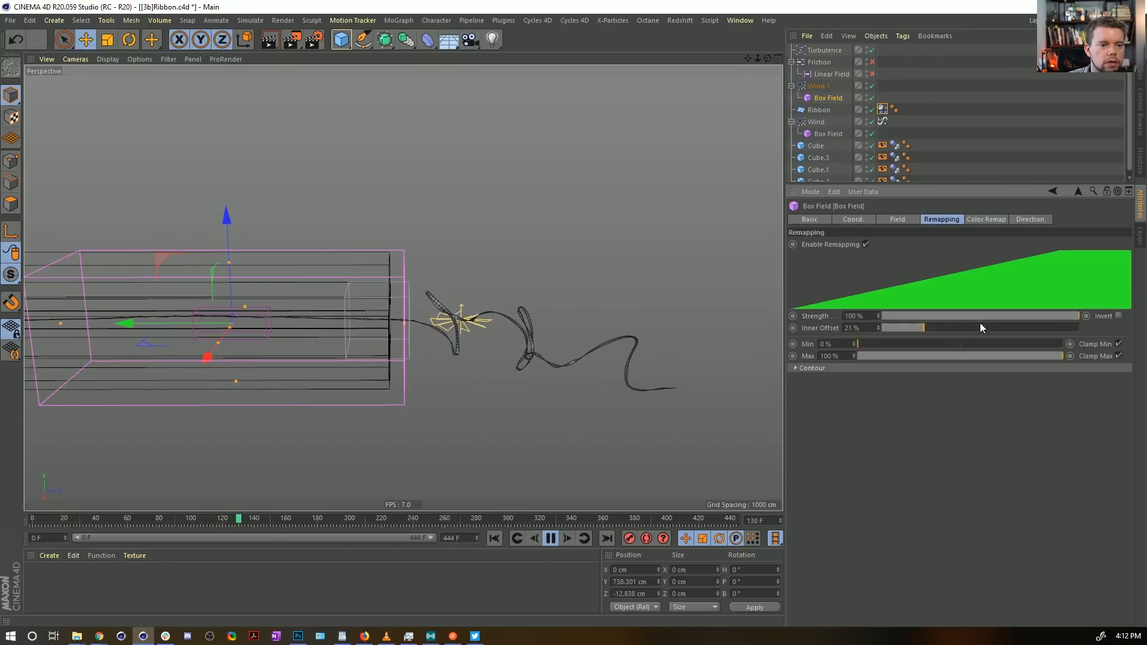
pyautogui.moveTo(980, 326); pyautogui.dragTo(1056, 328)
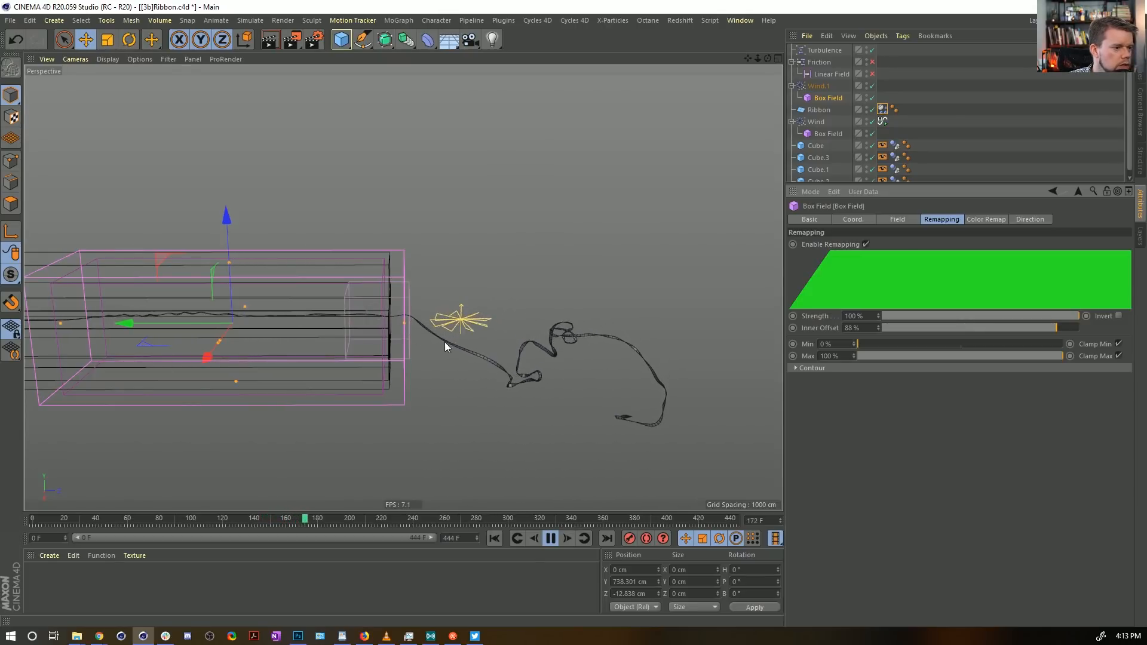
pyautogui.click(494, 539)
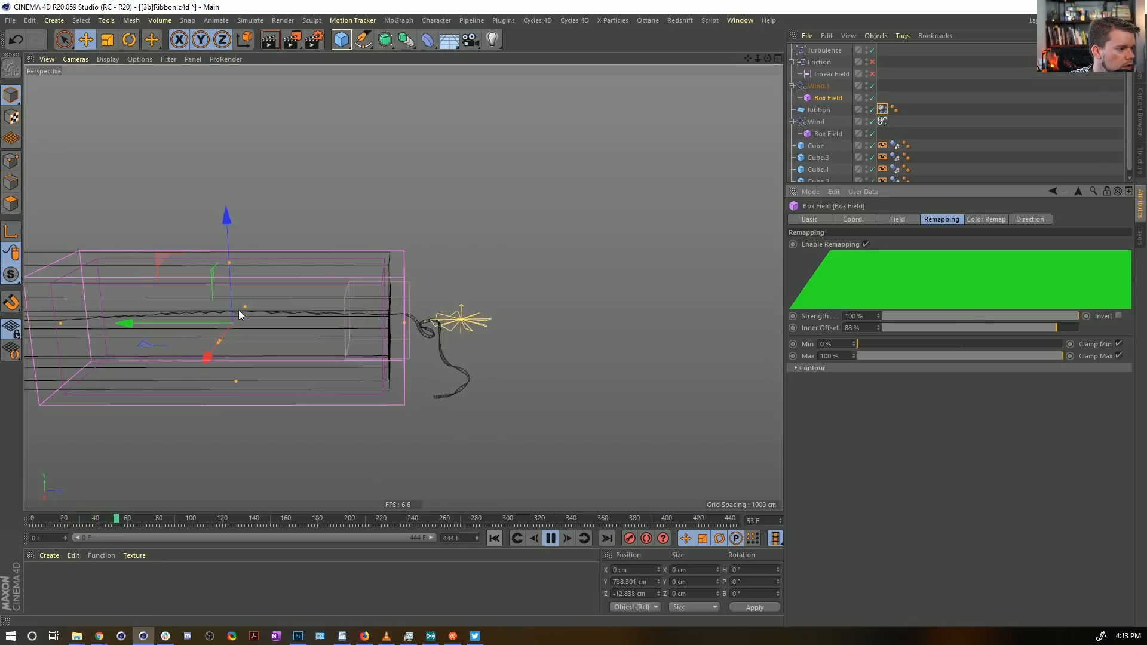
# Step: Examine how the ribbon moves inside Wind.1's Box Field and along the cube channel
pyautogui.keyDown('alt'); pyautogui.moveTo(223, 303); pyautogui.dragTo(573, 358, button='middle'); pyautogui.keyUp('alt')
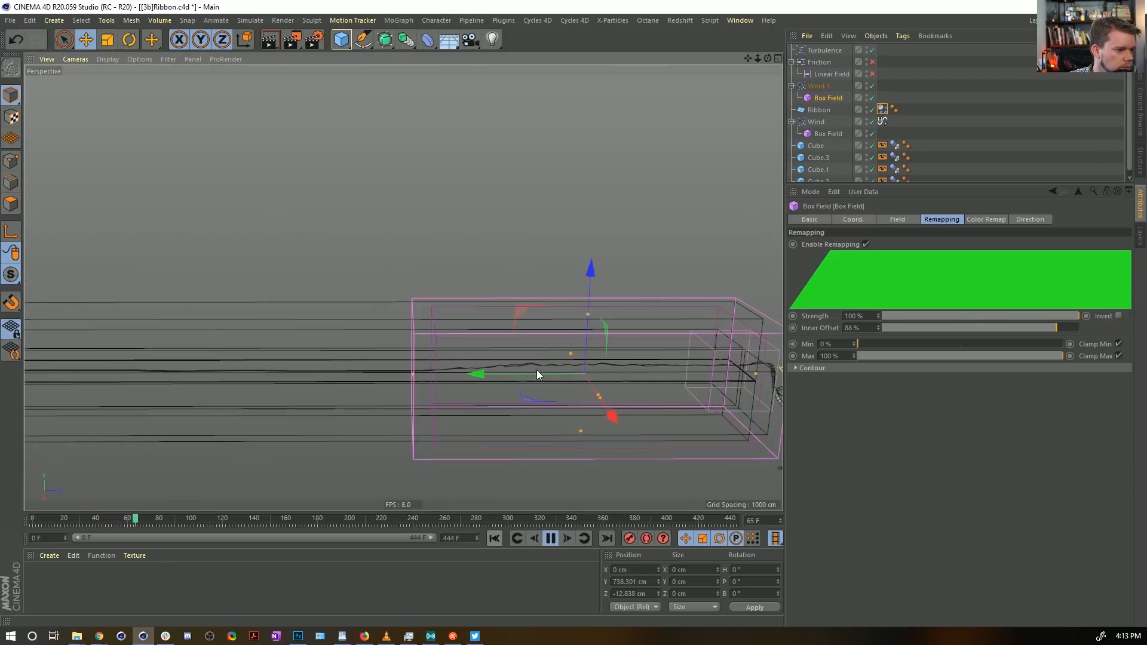
pyautogui.keyDown('alt'); pyautogui.moveTo(490, 374); pyautogui.dragTo(701, 380, button='right'); pyautogui.keyUp('alt')
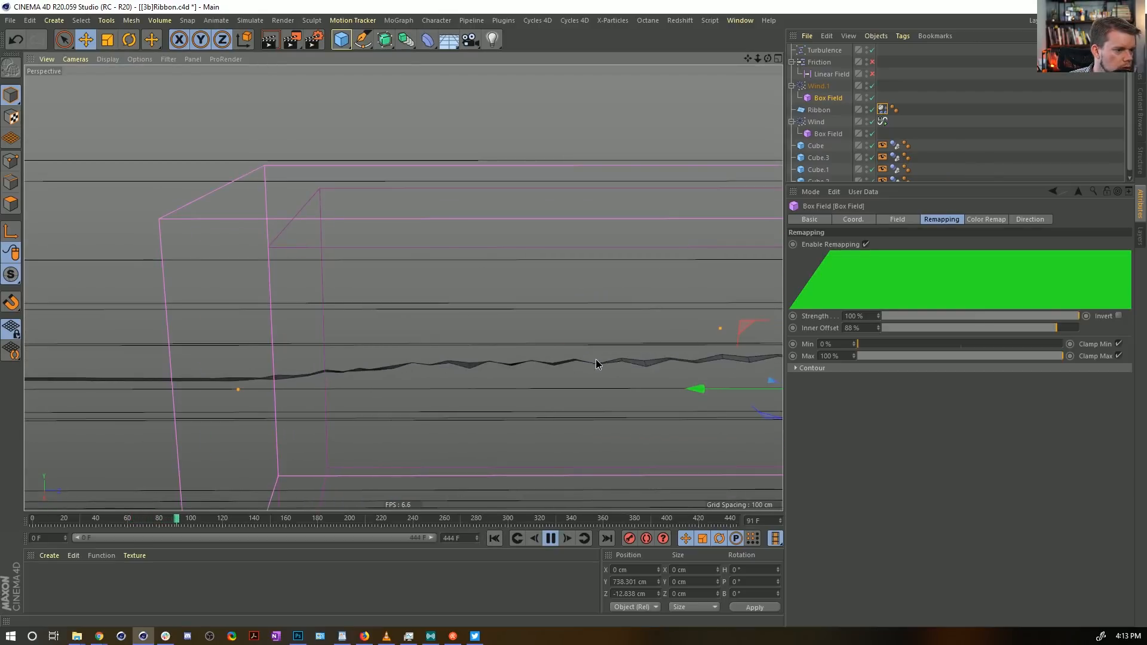
pyautogui.keyDown('alt'); pyautogui.moveTo(597, 361); pyautogui.dragTo(566, 387, button='right'); pyautogui.keyUp('alt')
pyautogui.keyDown('alt'); pyautogui.moveTo(566, 383); pyautogui.dragTo(332, 371, button='middle'); pyautogui.keyUp('alt')
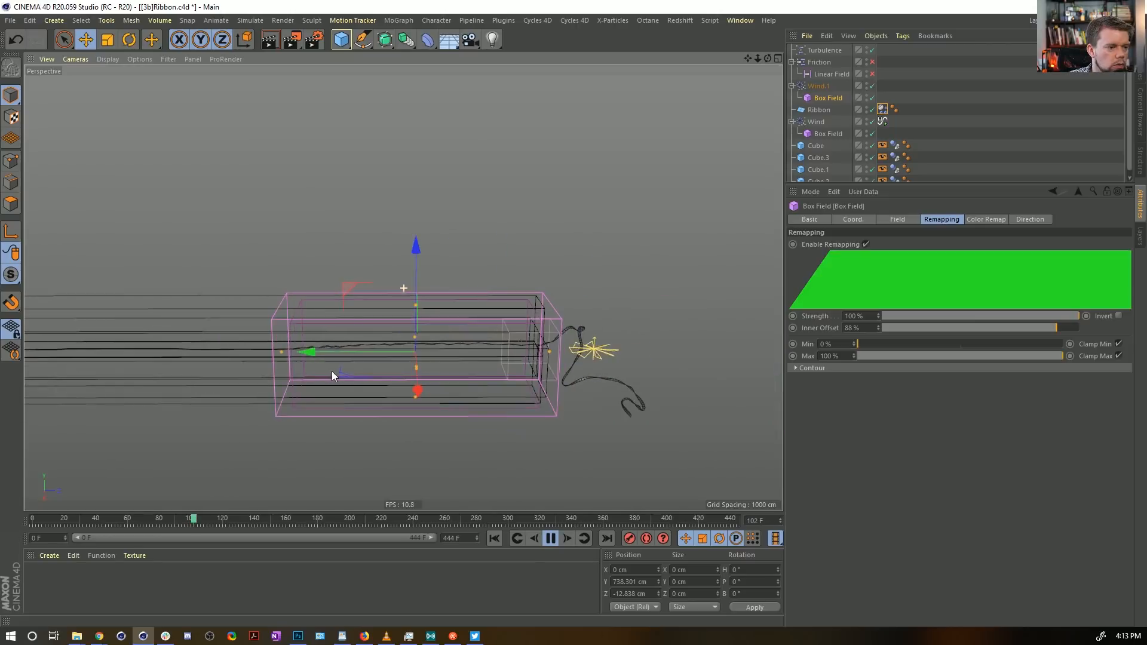
pyautogui.keyDown('alt'); pyautogui.moveTo(542, 353); pyautogui.dragTo(486, 347, button='right'); pyautogui.keyUp('alt')
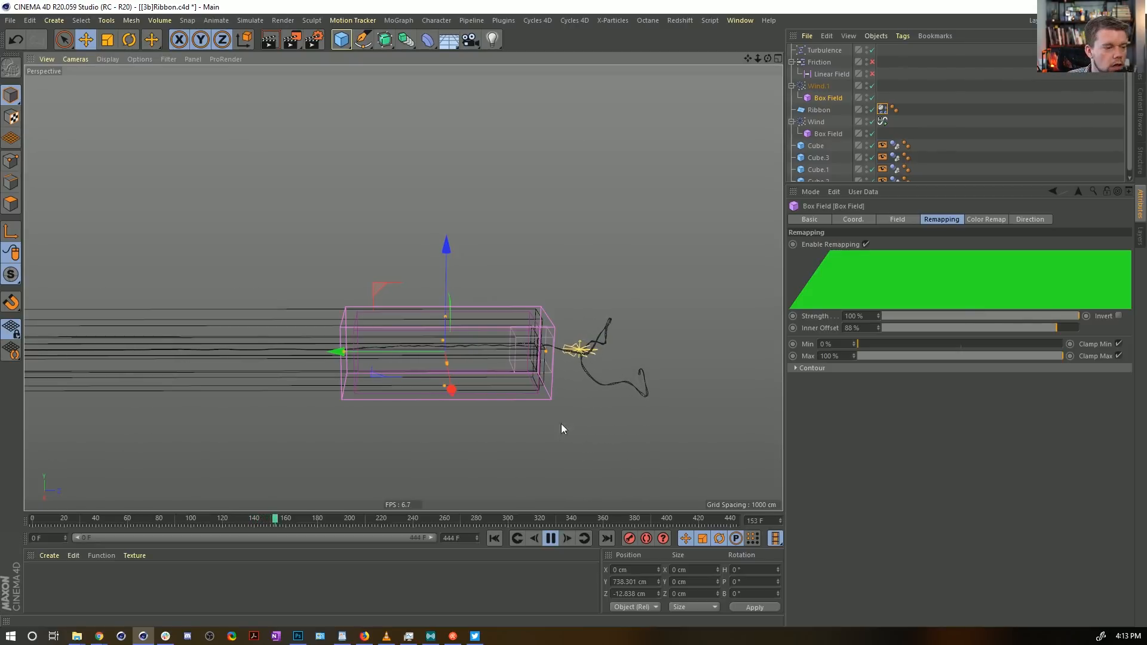
pyautogui.moveTo(515, 371)
pyautogui.keyDown('alt'); pyautogui.mouseDown()
pyautogui.moveTo(487, 374)
pyautogui.moveTo(510, 397)
pyautogui.moveTo(525, 371)
pyautogui.mouseUp(); pyautogui.keyUp('alt')
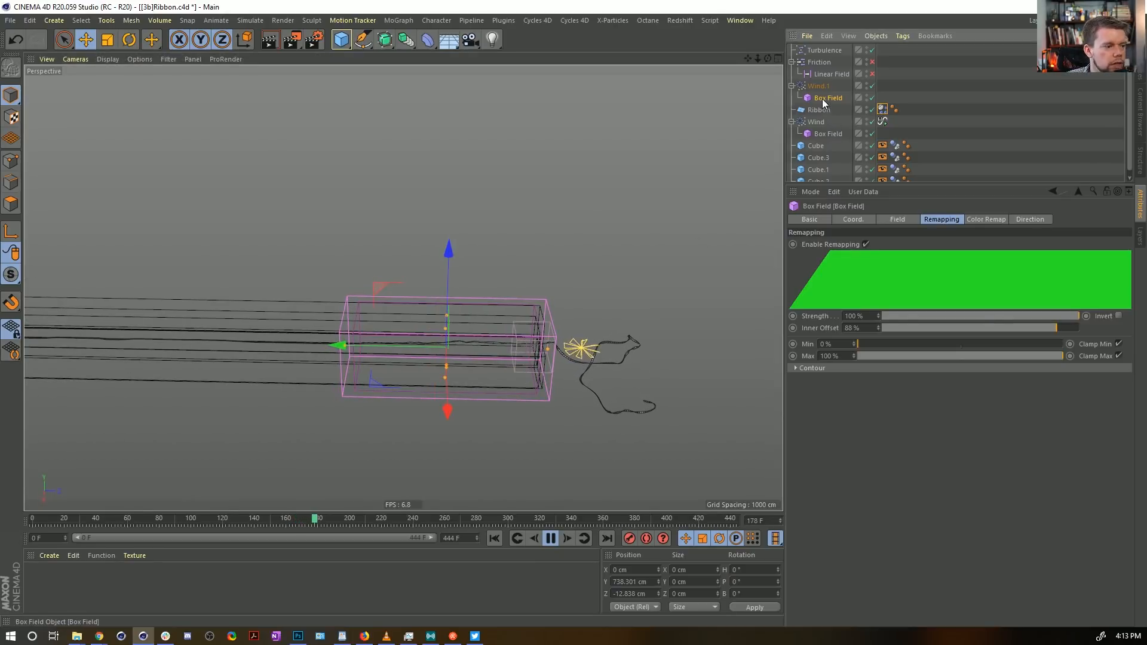
pyautogui.keyDown('alt'); pyautogui.moveTo(610, 315); pyautogui.dragTo(482, 353); pyautogui.keyUp('alt')
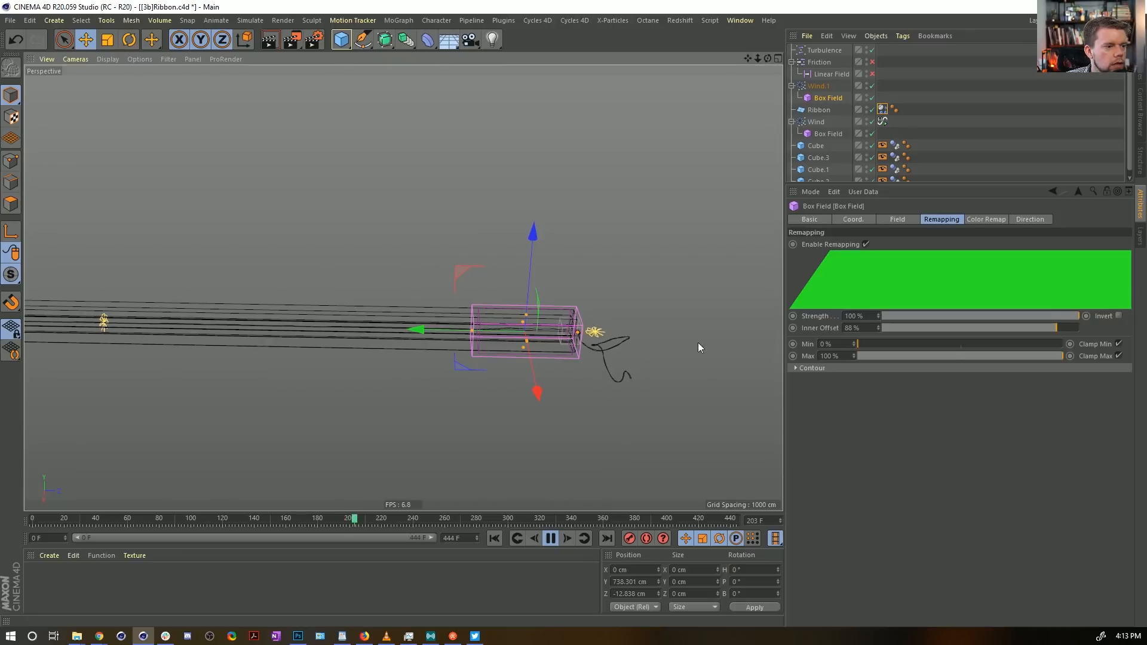
# Step: Set the Inner Offset of Wind.1's Box Field to 100 % and its Size Y to 10000 cm
pyautogui.moveTo(1039, 327); pyautogui.dragTo(1087, 334)
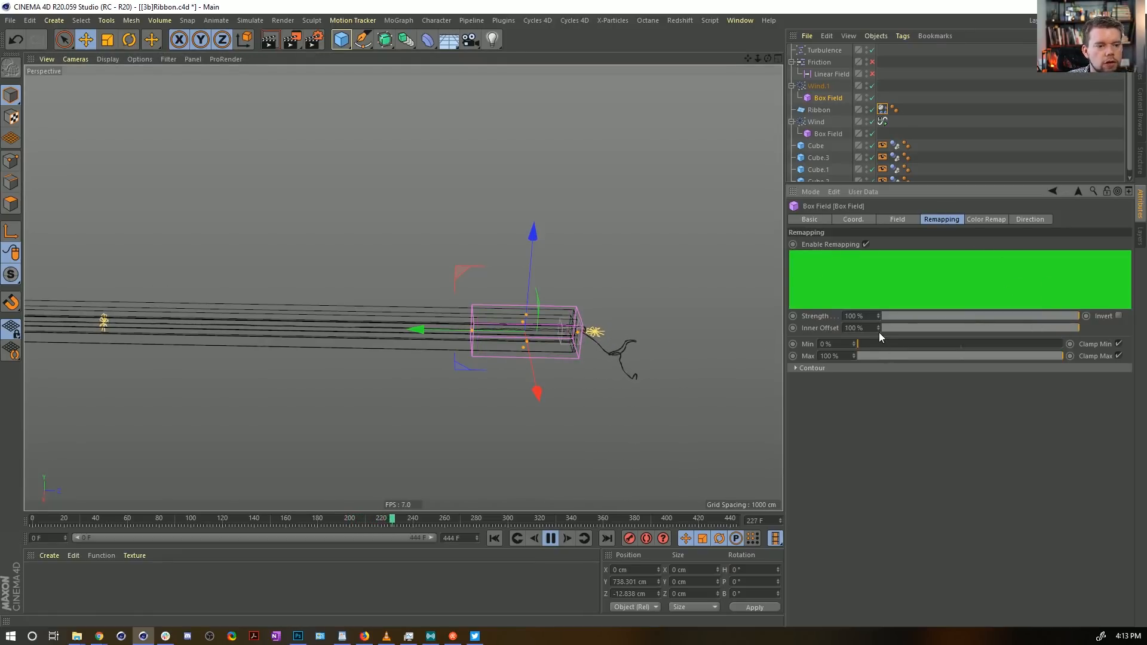
pyautogui.click(902, 224)
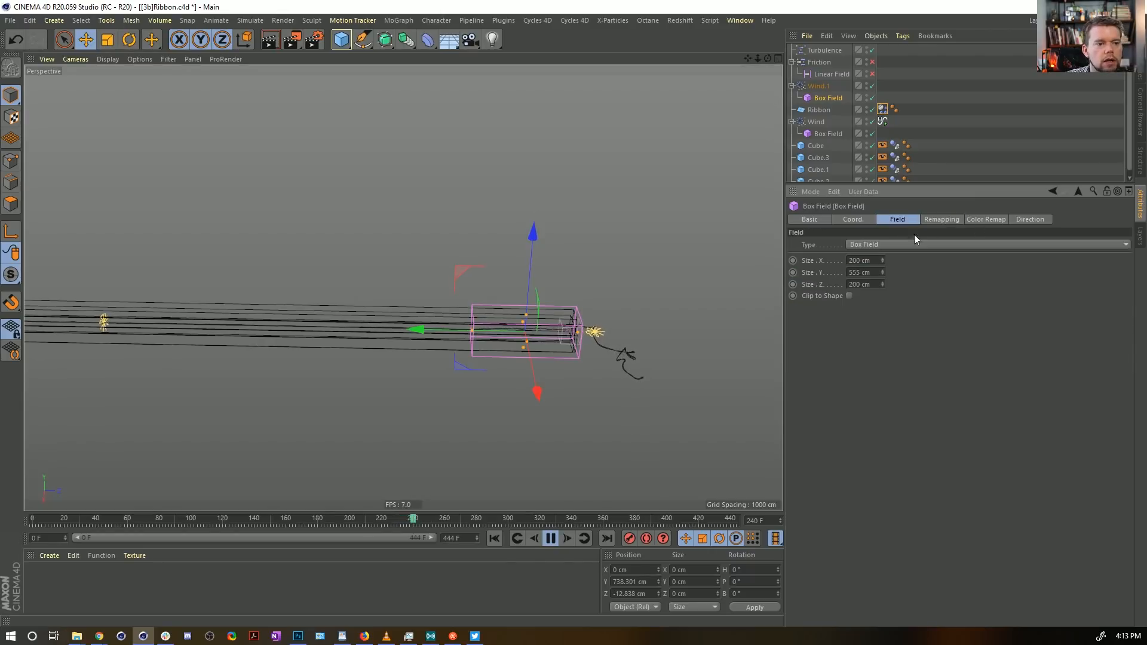
pyautogui.write('10000')
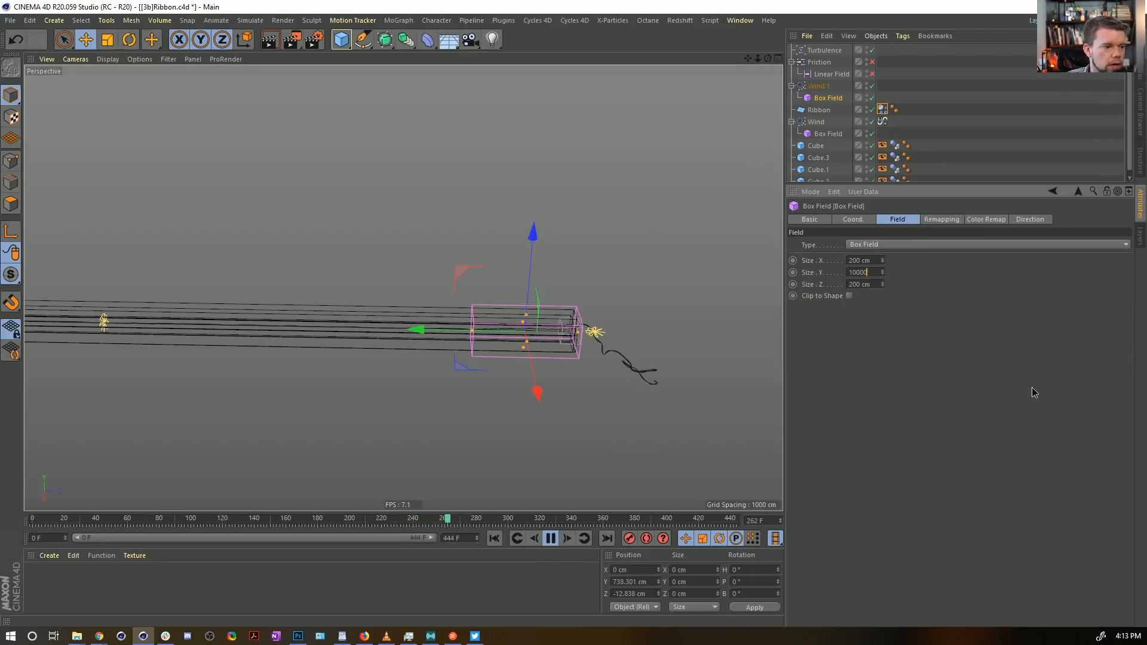
pyautogui.press('Return')
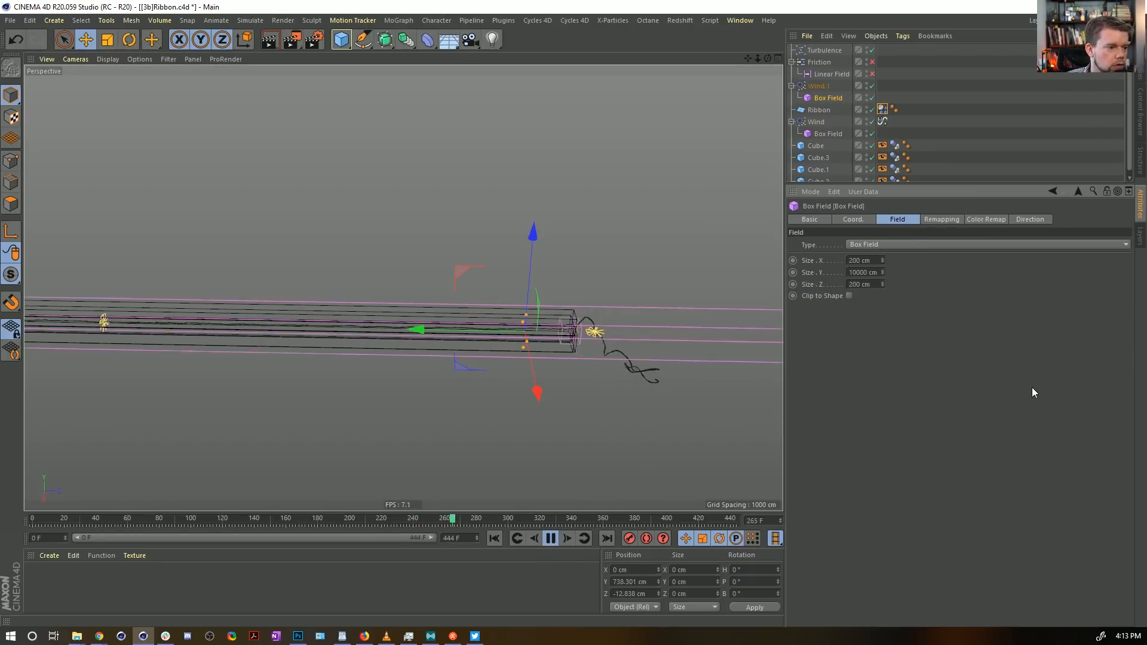
# Step: Rewind the simulation and set the Y and Z position of Wind.1's Box Field to 0 cm
pyautogui.click(634, 583)
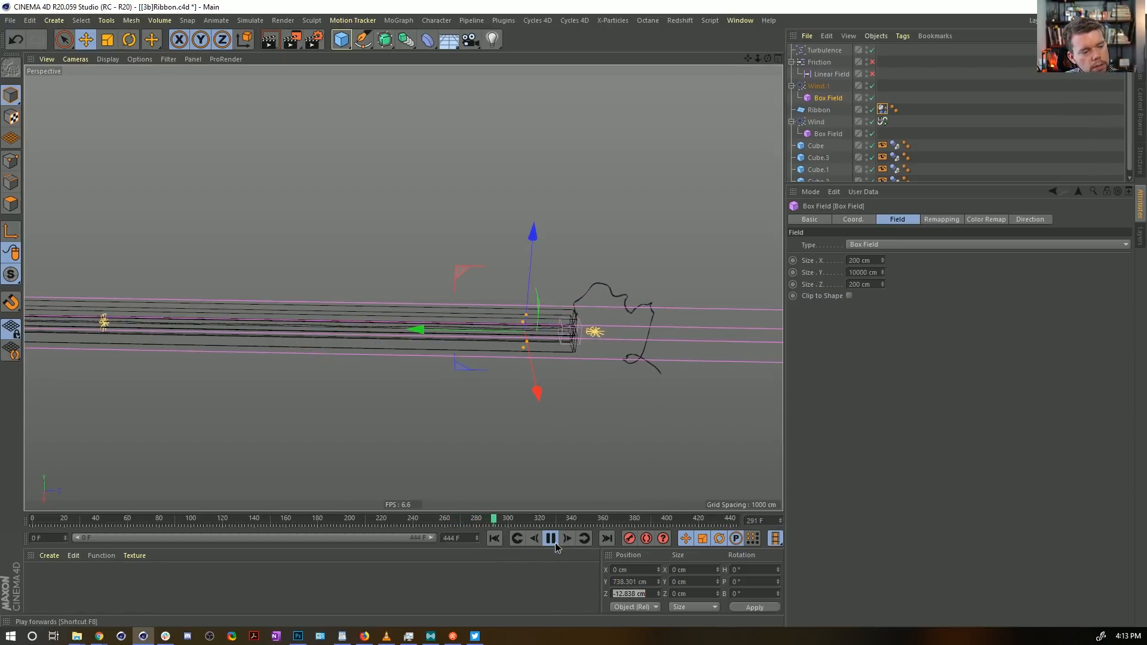
pyautogui.click(495, 539)
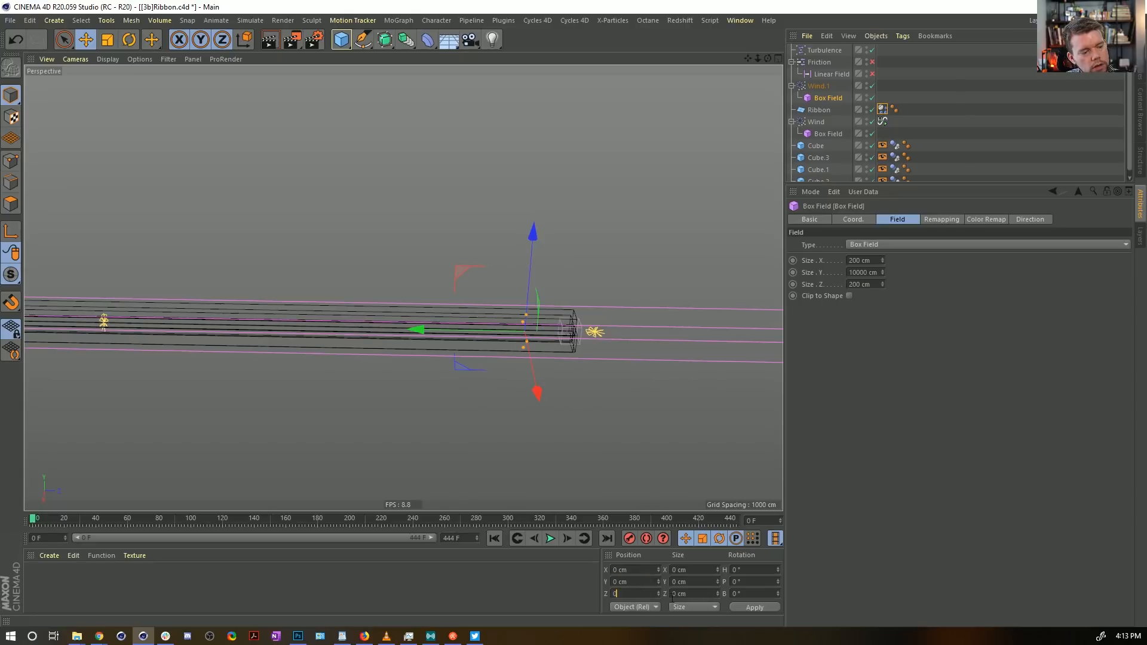
pyautogui.click(745, 608)
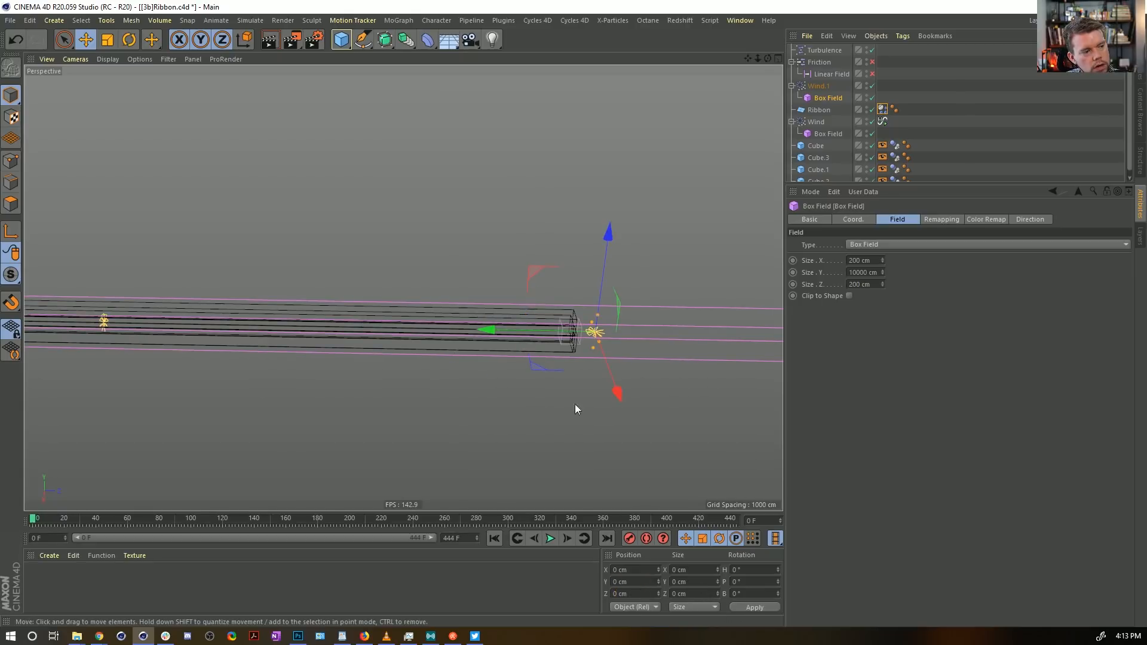
# Step: Enter 0 for Wind.1's Z position, and undo back to before the resizing and moving of its Box Field
pyautogui.click(817, 86)
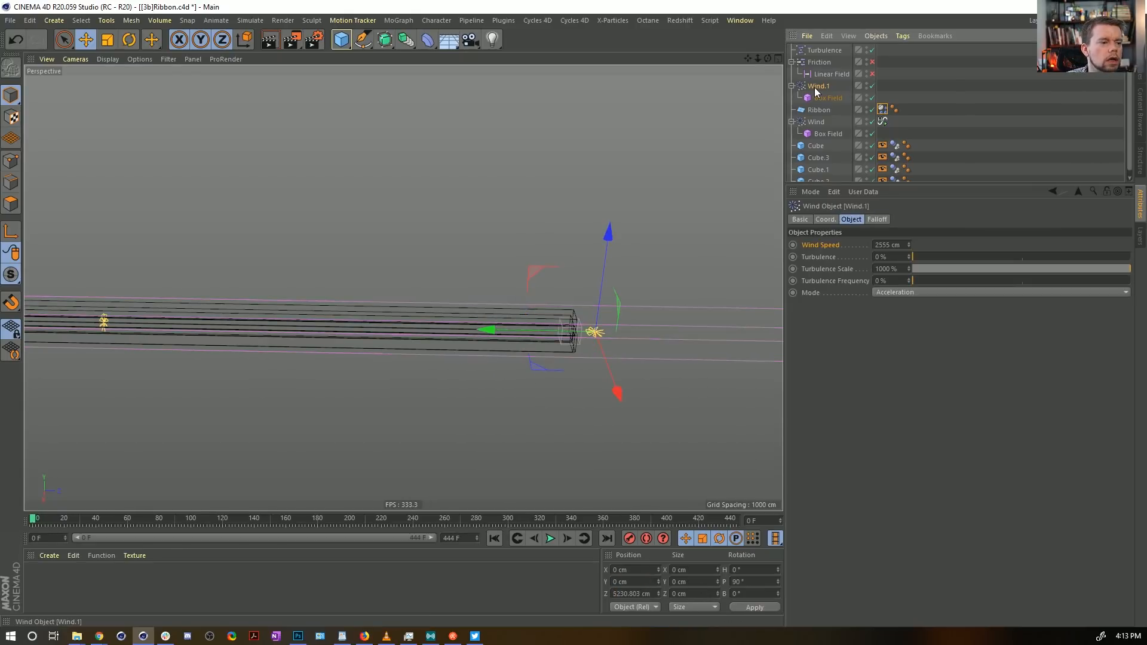
pyautogui.click(626, 593)
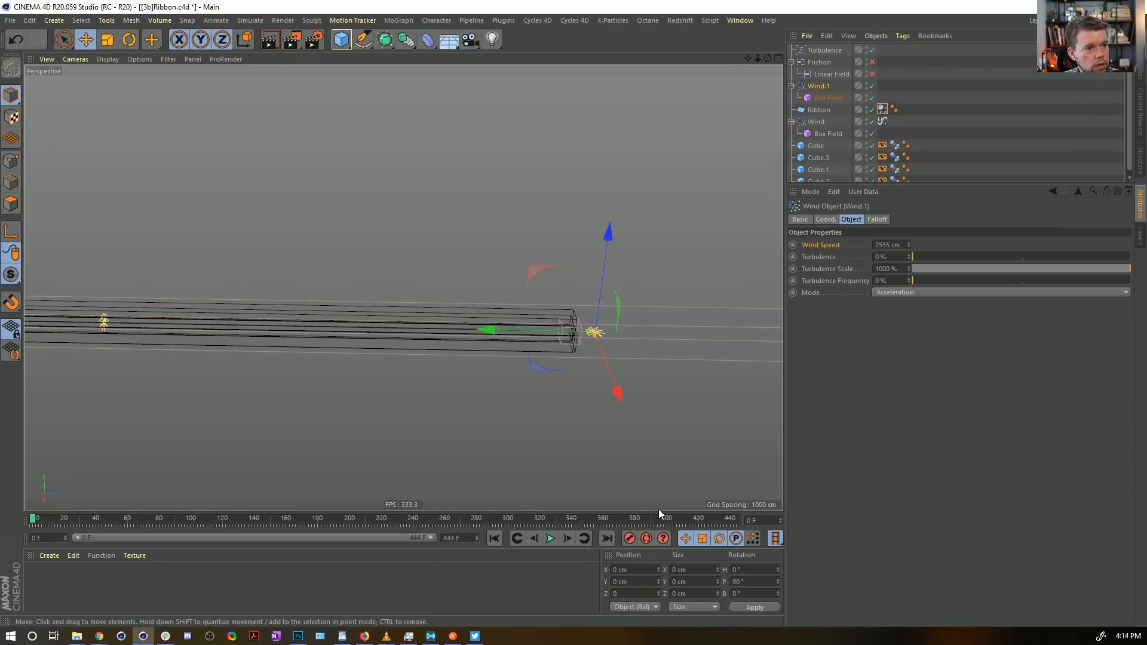
pyautogui.hotkey('ctrl', 'z')
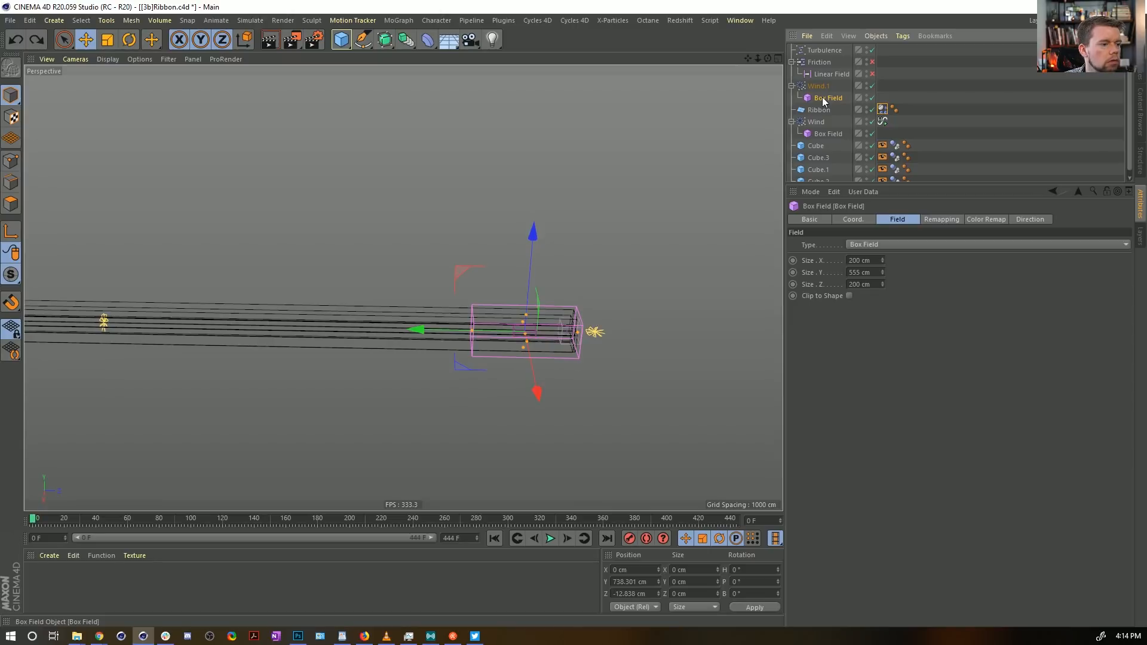
pyautogui.hotkey('ctrl', 'z')
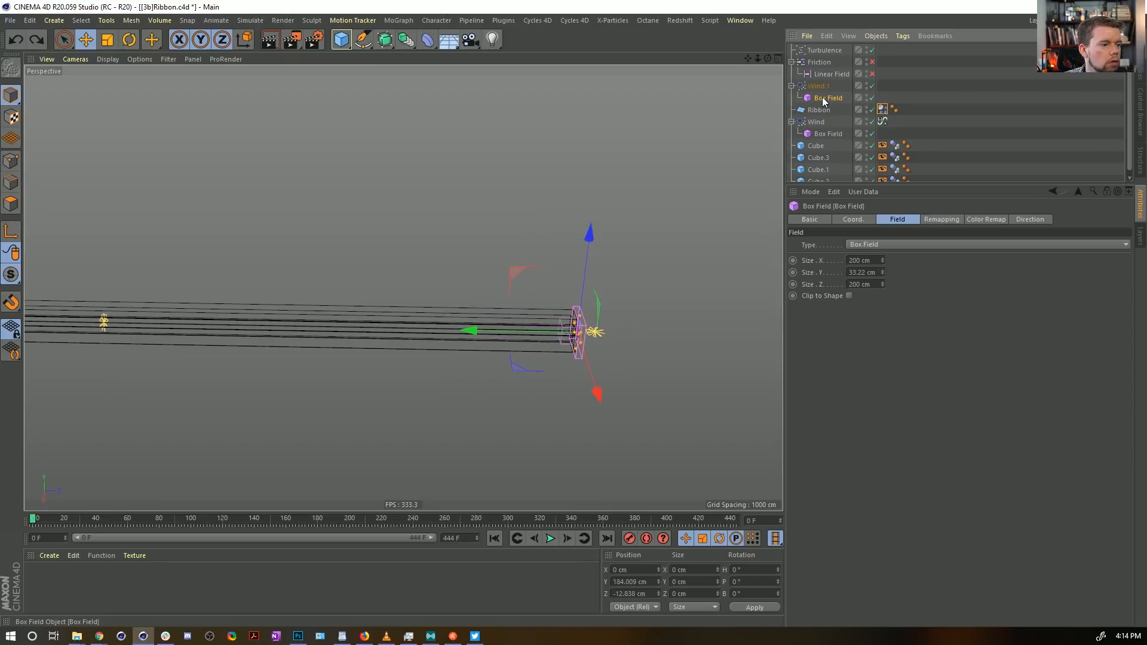
# Step: Raise the remapping Inner Offset of the Box Field under the original Wind object to its maximum
pyautogui.click(827, 133)
pyautogui.click(856, 273)
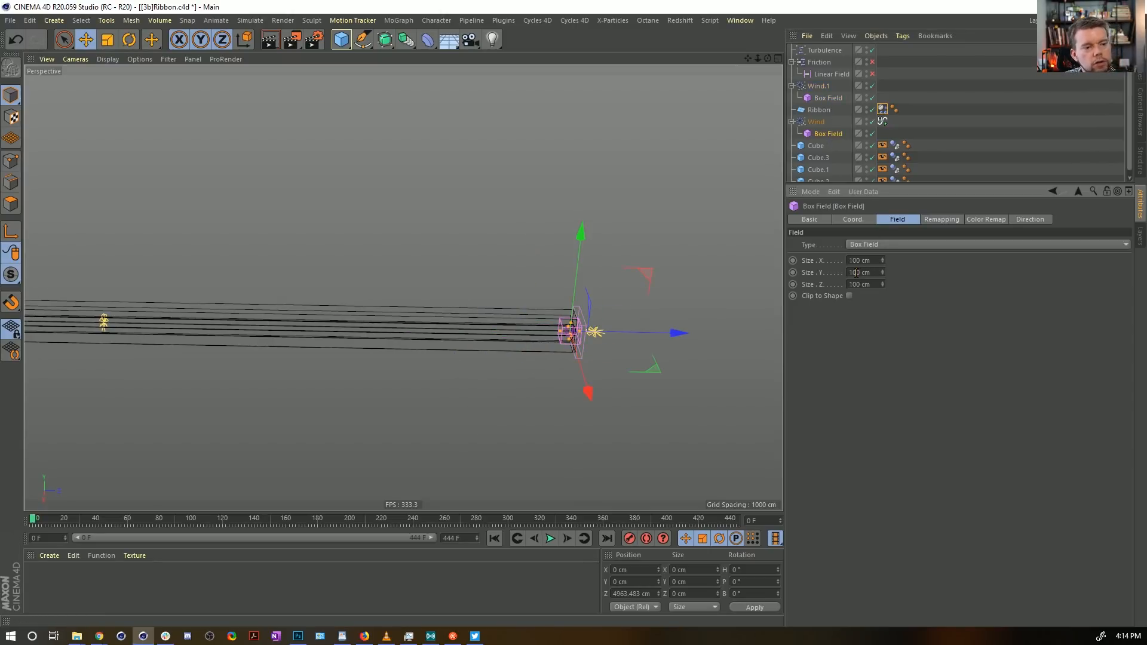
pyautogui.click(983, 220)
pyautogui.click(942, 220)
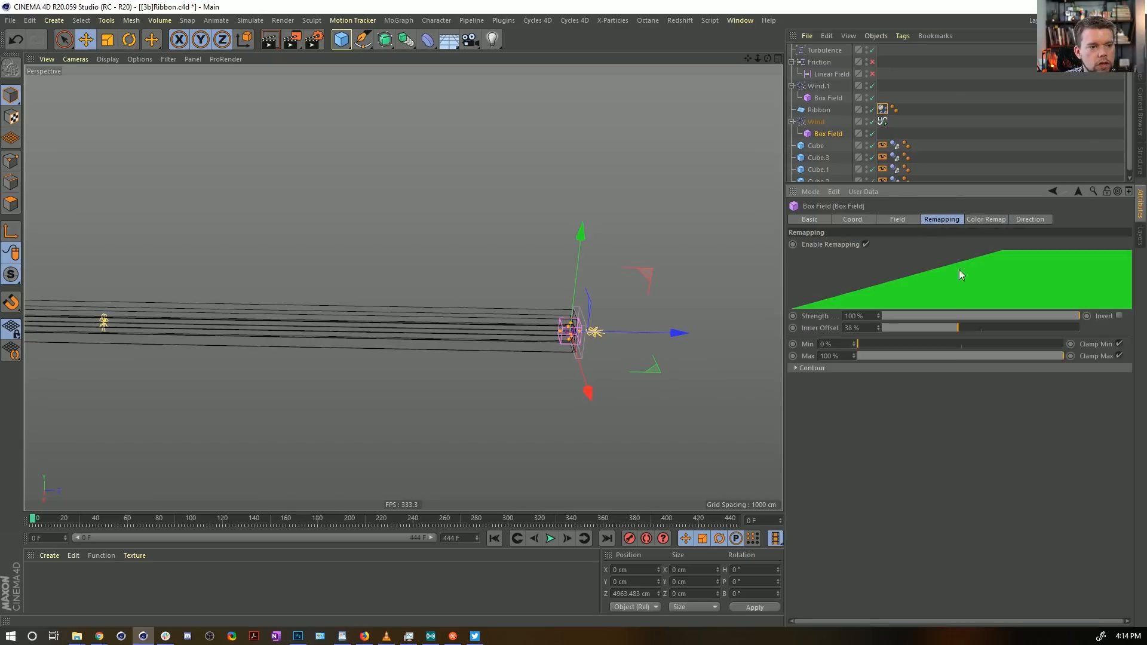
pyautogui.moveTo(974, 328); pyautogui.dragTo(1095, 344)
# Step: Try a Size Y of 10000 cm on the original Wind's Box Field and undo it
pyautogui.click(893, 220)
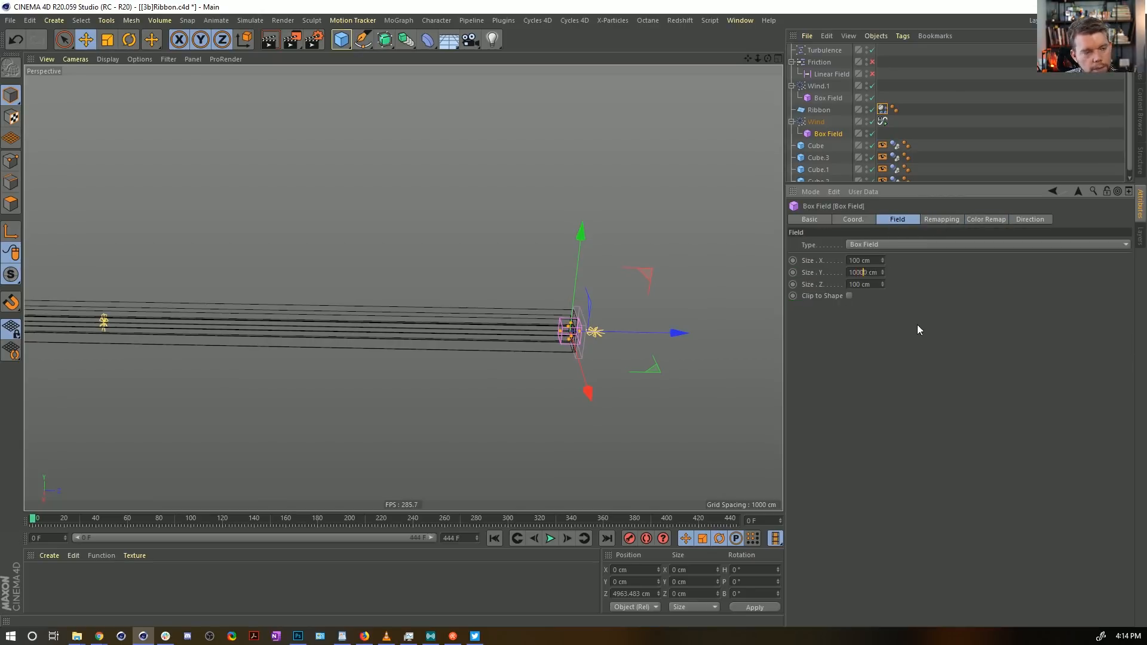
pyautogui.press('Return')
pyautogui.hotkey('ctrl', 'z')
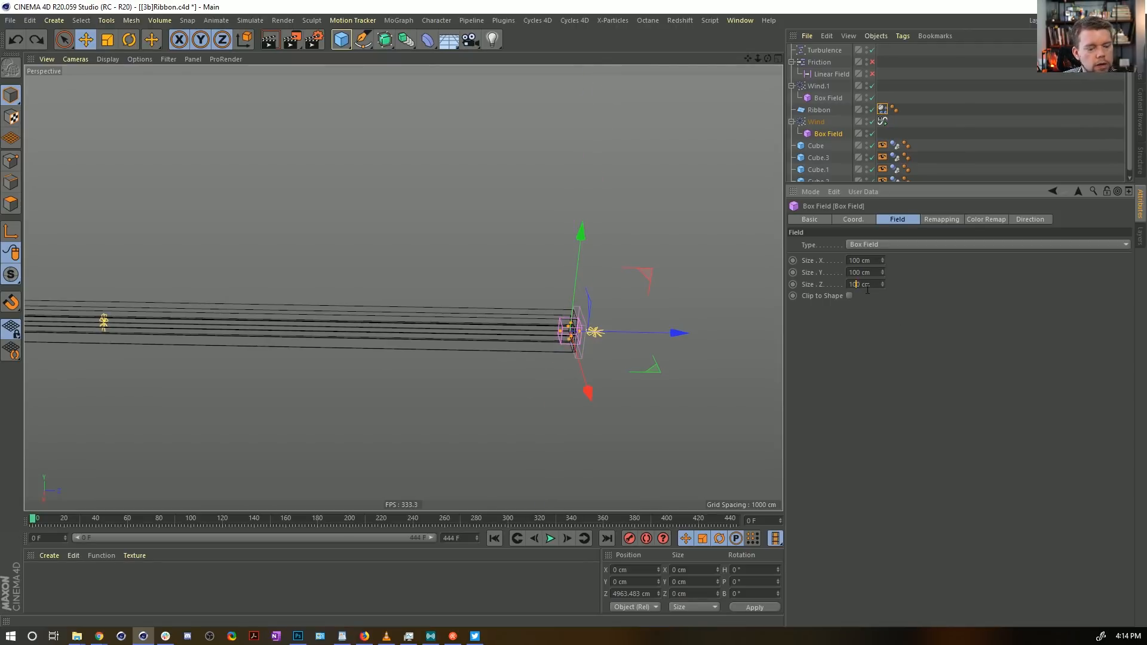
# Step: Try a Size Z of 10000 cm on the original Wind's Box Field, reduce it to 5000 cm and set its Z position to 0 cm
pyautogui.press('Return')
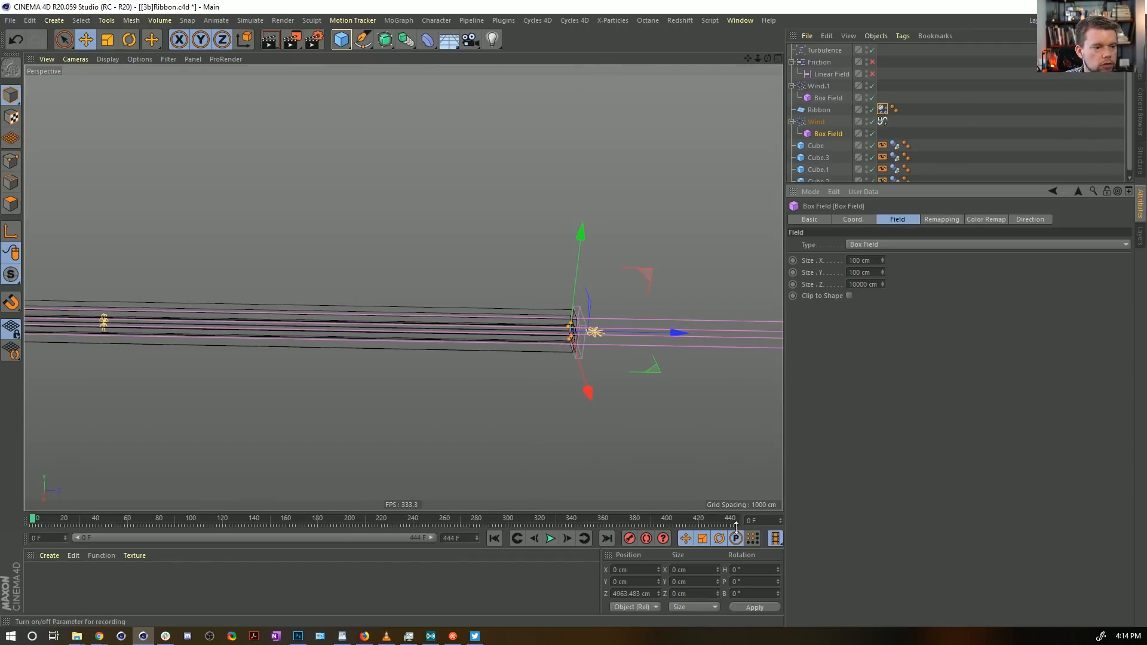
pyautogui.keyDown('alt'); pyautogui.moveTo(686, 300); pyautogui.dragTo(538, 359); pyautogui.keyUp('alt')
pyautogui.click(850, 285)
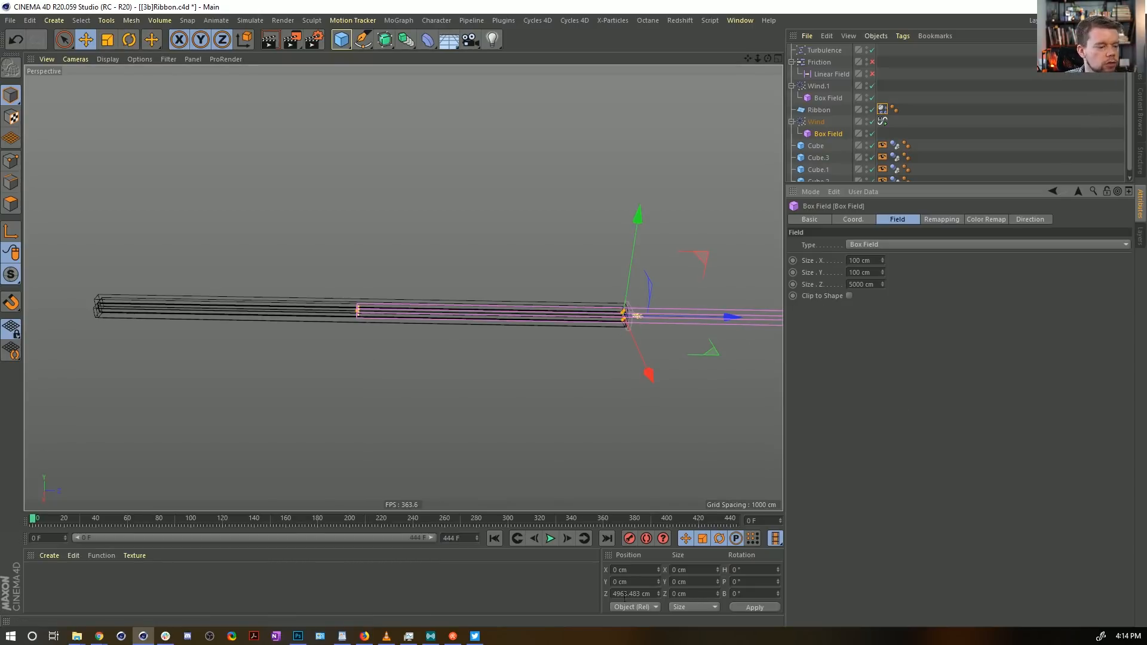
pyautogui.write('0')
pyautogui.press('Return')
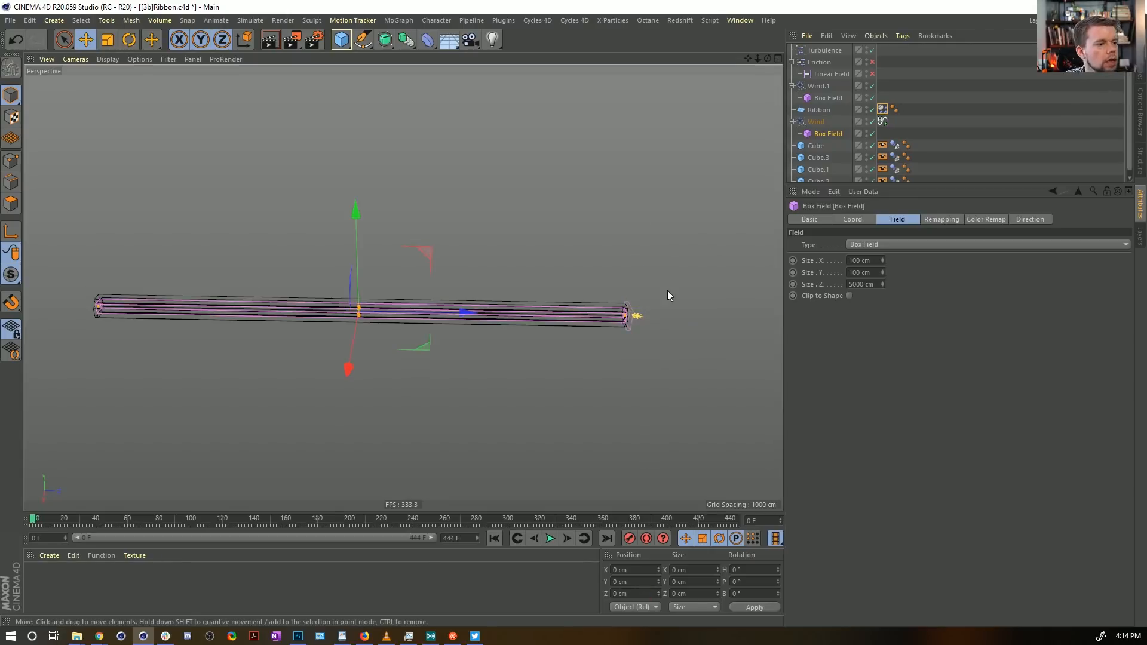
# Step: Play the simulation at the channel's exit, check the original Wind's object properties, and replay from the start
pyautogui.scroll(5, 604, 320)
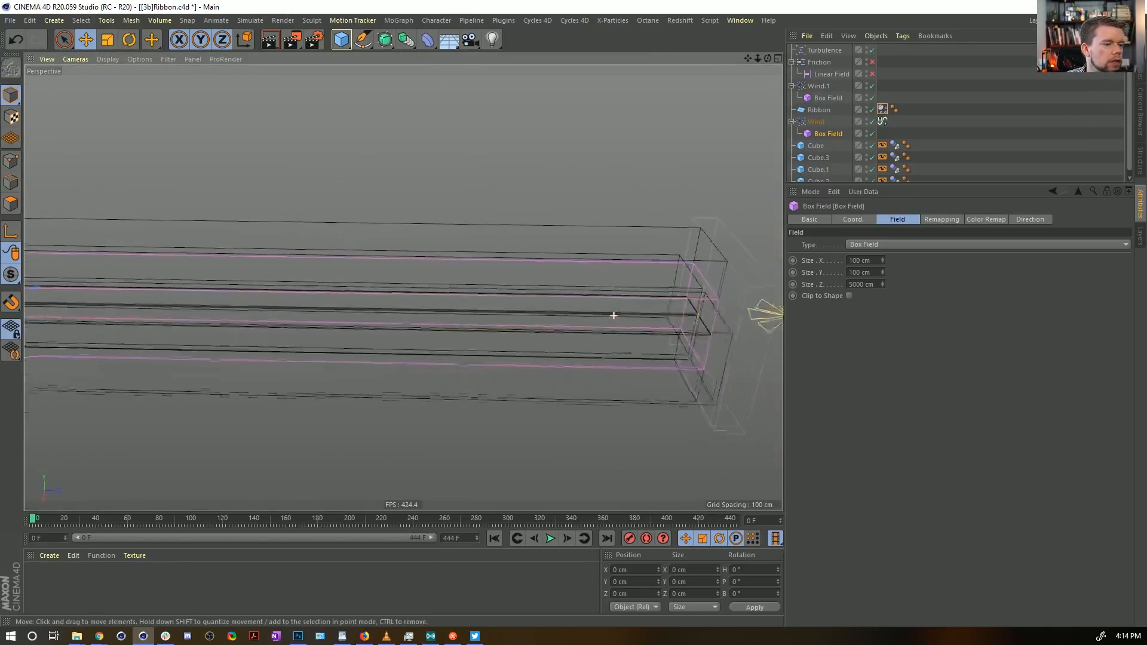
pyautogui.keyDown('alt'); pyautogui.moveTo(645, 311); pyautogui.dragTo(358, 340, button='middle'); pyautogui.keyUp('alt')
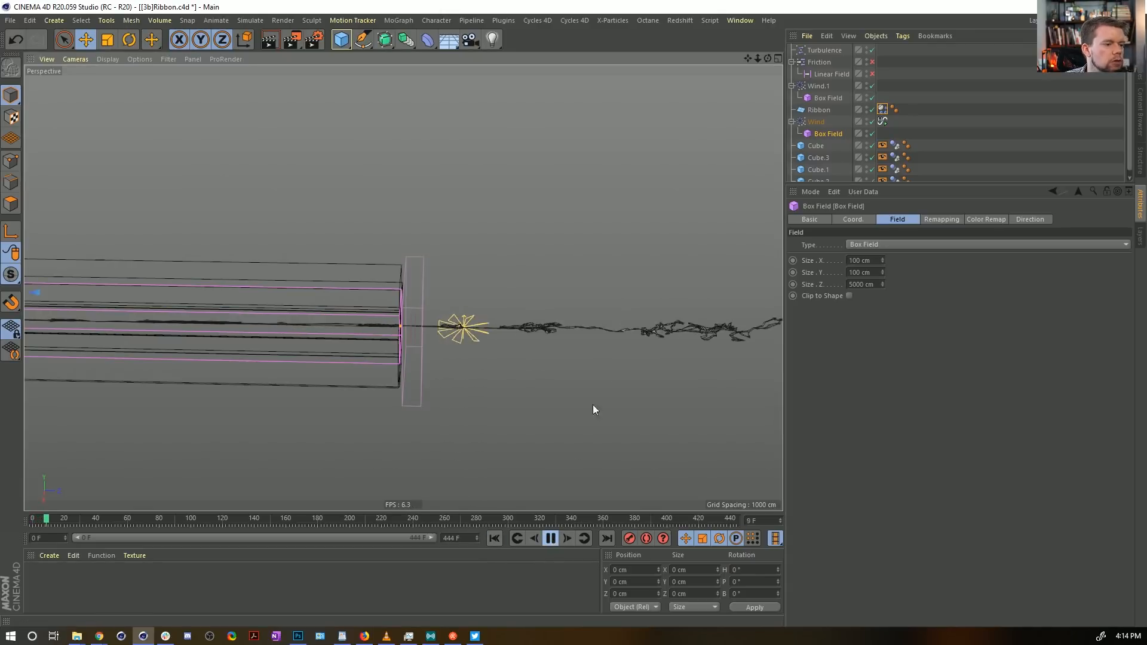
pyautogui.click(822, 124)
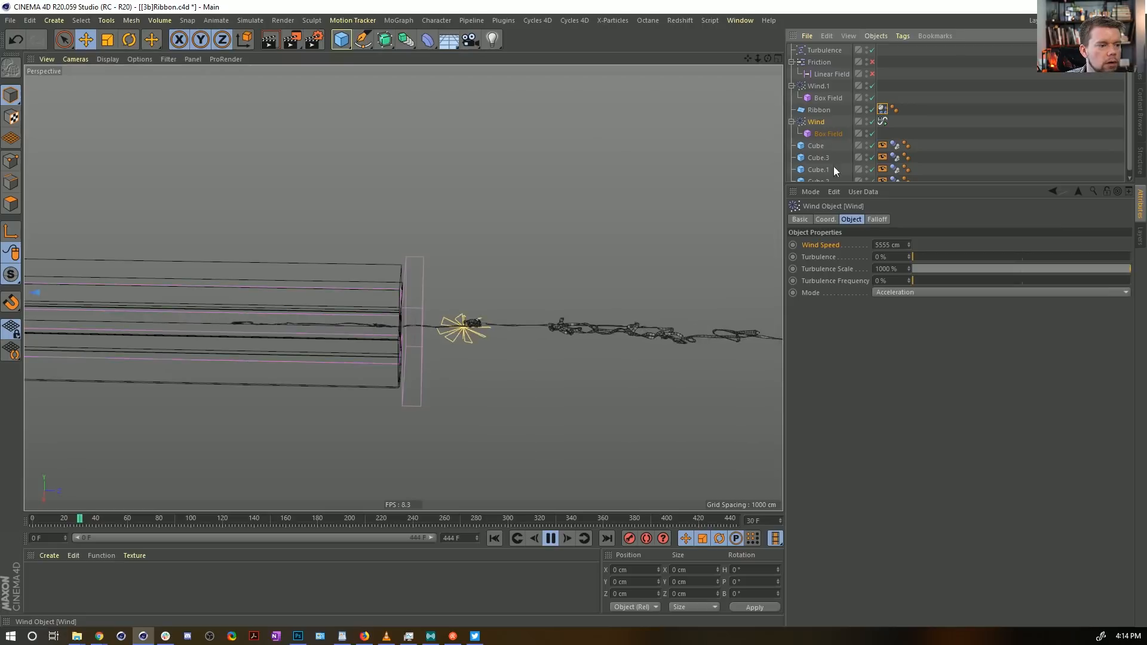
pyautogui.click(883, 245)
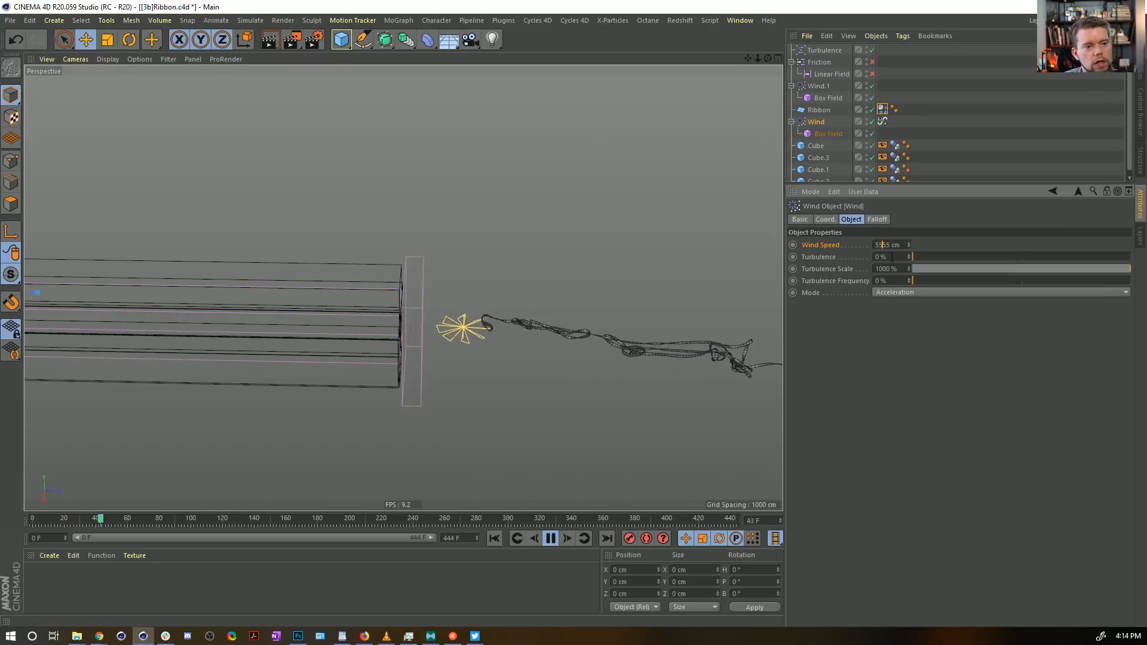
pyautogui.click(493, 539)
pyautogui.scroll(-5, 607, 317)
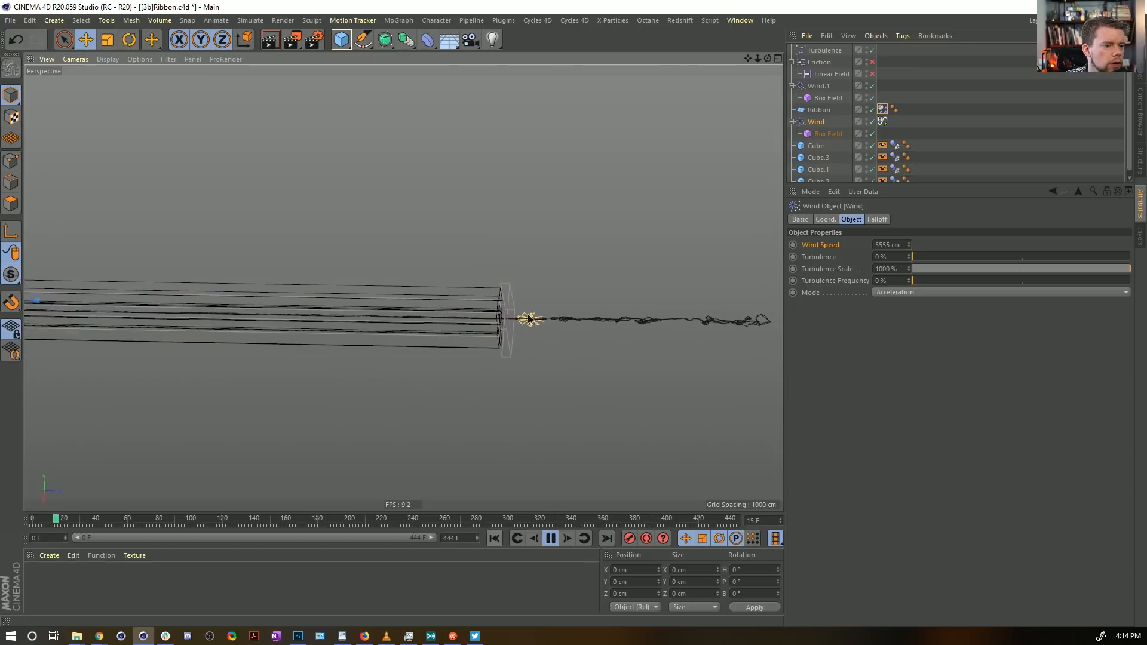
# Step: Set both Min and Max of the original Wind's Wind Speed signal to 555 cm and replay the simulation from the start
pyautogui.click(883, 121)
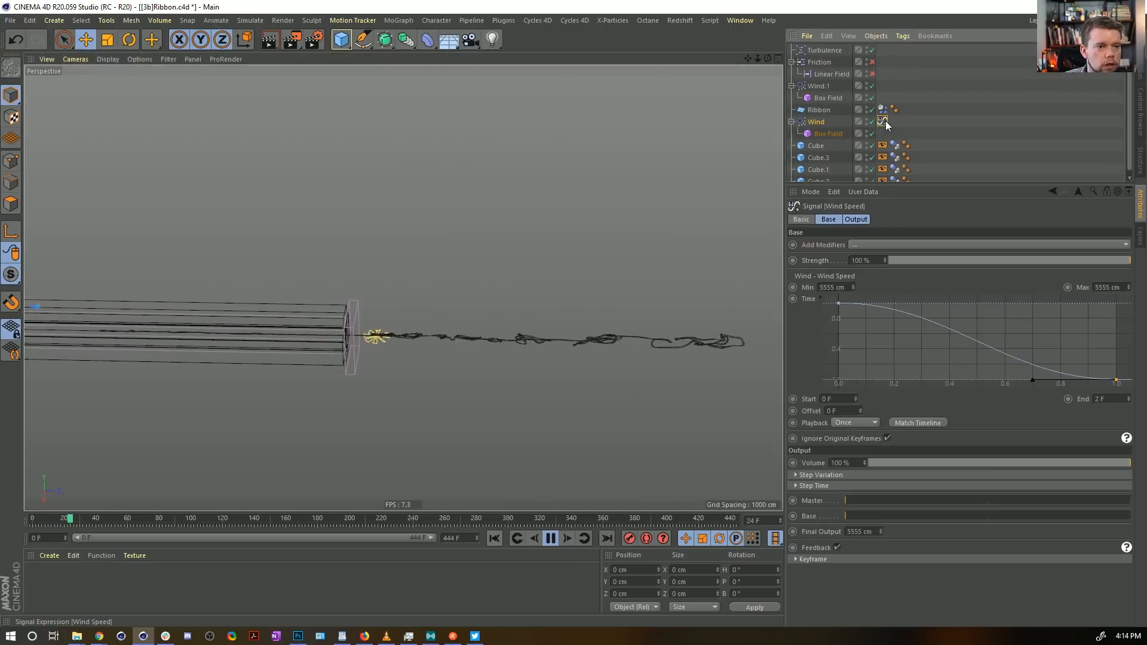
pyautogui.click(827, 287)
pyautogui.press('BackSpace')
pyautogui.click(1106, 287)
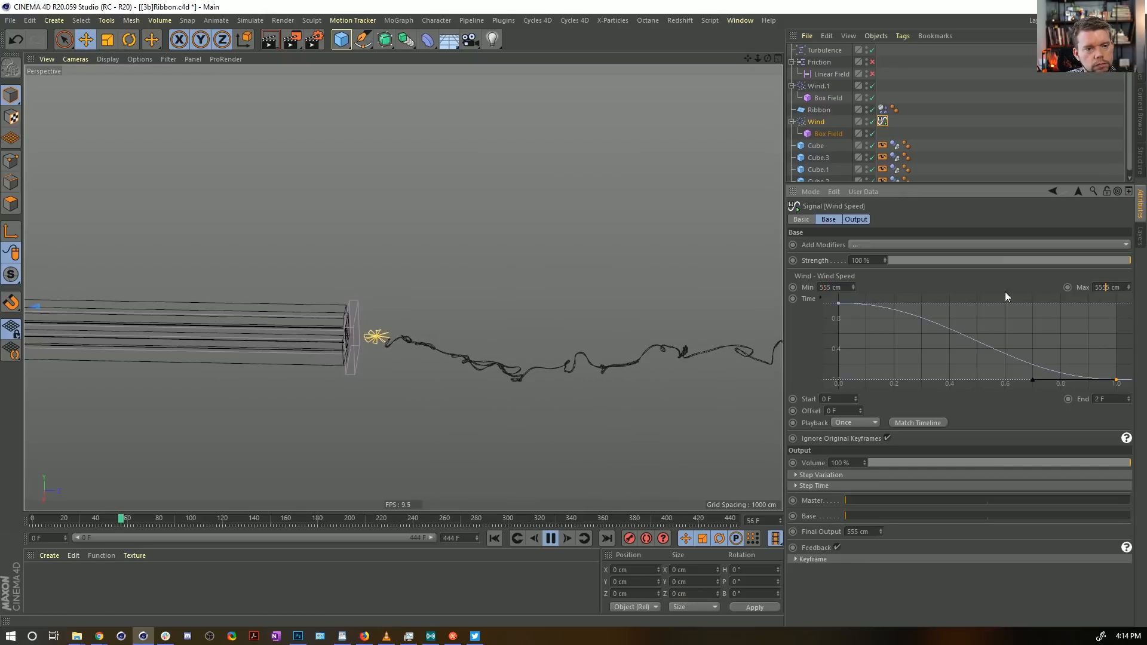
pyautogui.click(494, 539)
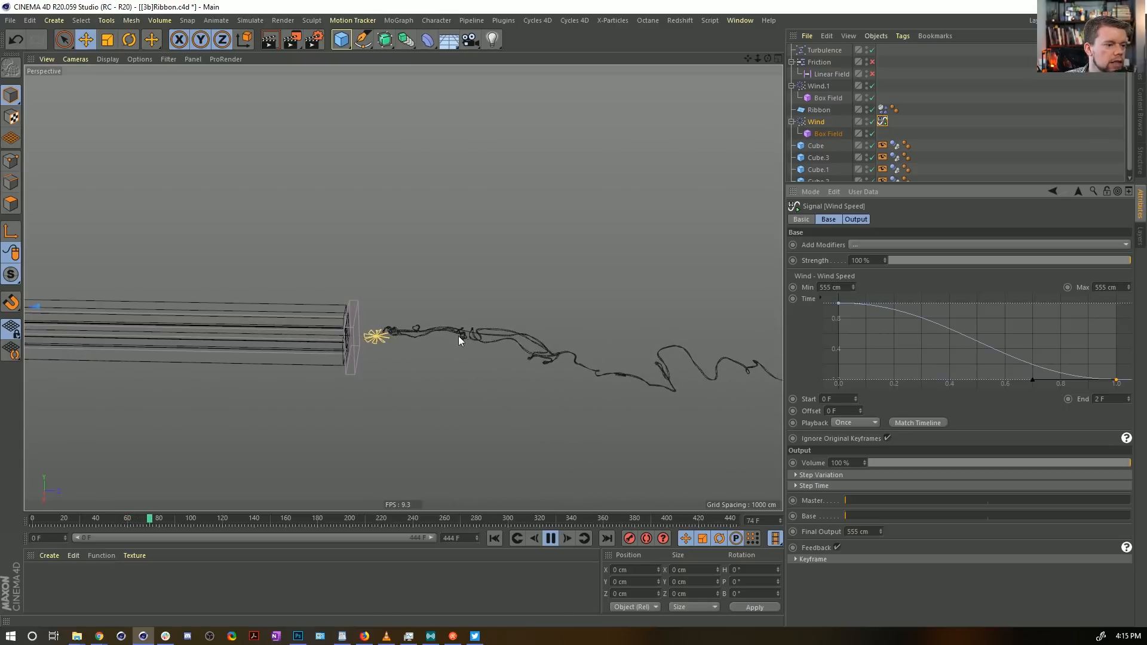
pyautogui.keyDown('alt'); pyautogui.moveTo(457, 303); pyautogui.dragTo(324, 271, button='middle'); pyautogui.keyUp('alt')
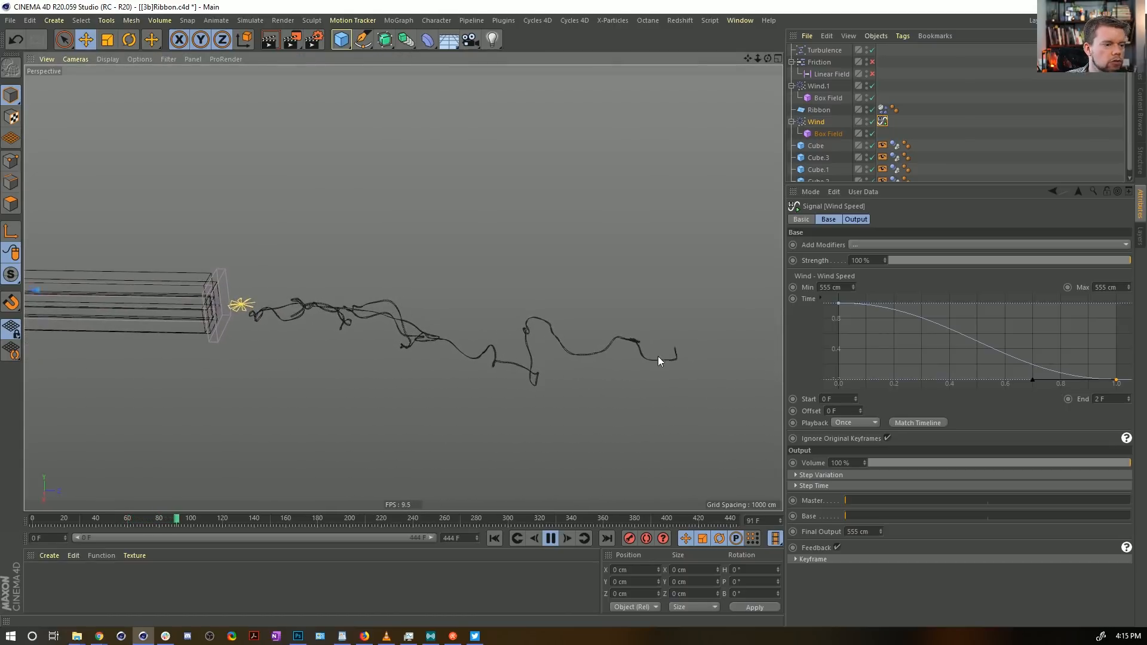
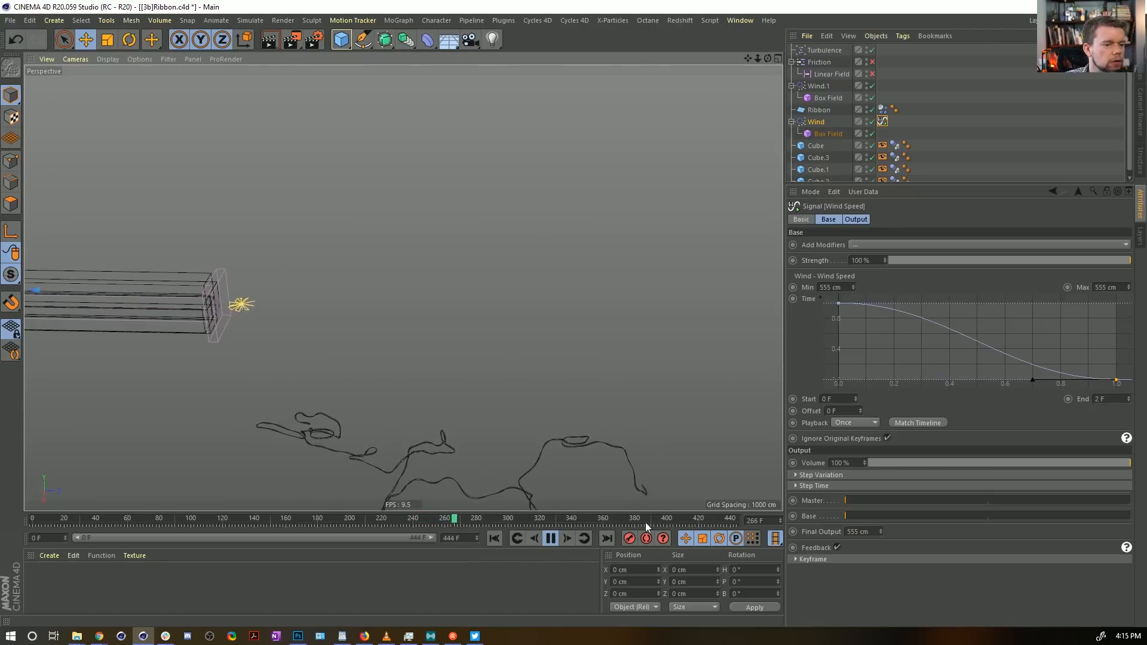
# Step: Reduce the remapping Inner Offset of the original Wind's Box Field to 99 %, replay the simulation and rewind it
pyautogui.click(828, 134)
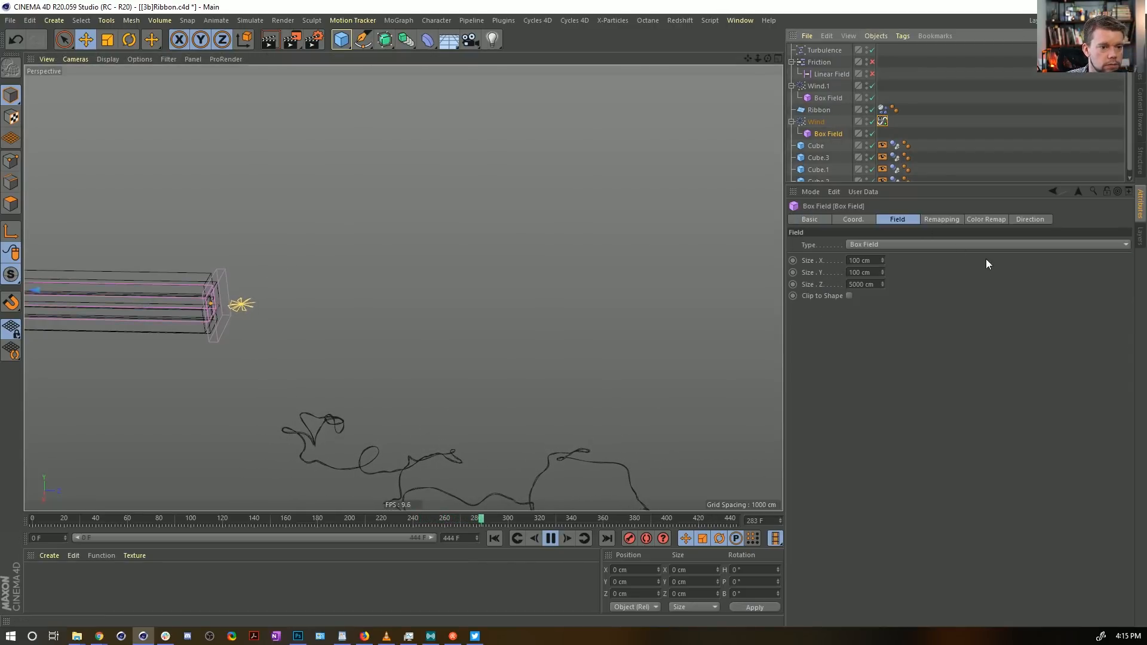
pyautogui.click(969, 219)
pyautogui.click(941, 220)
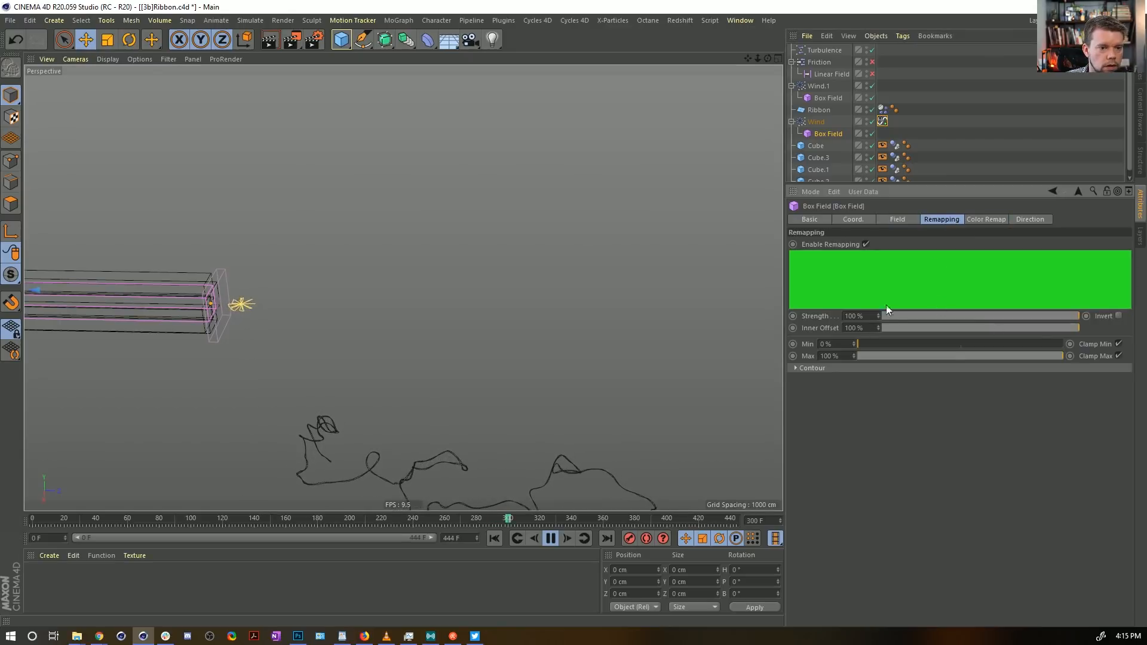
pyautogui.click(879, 330)
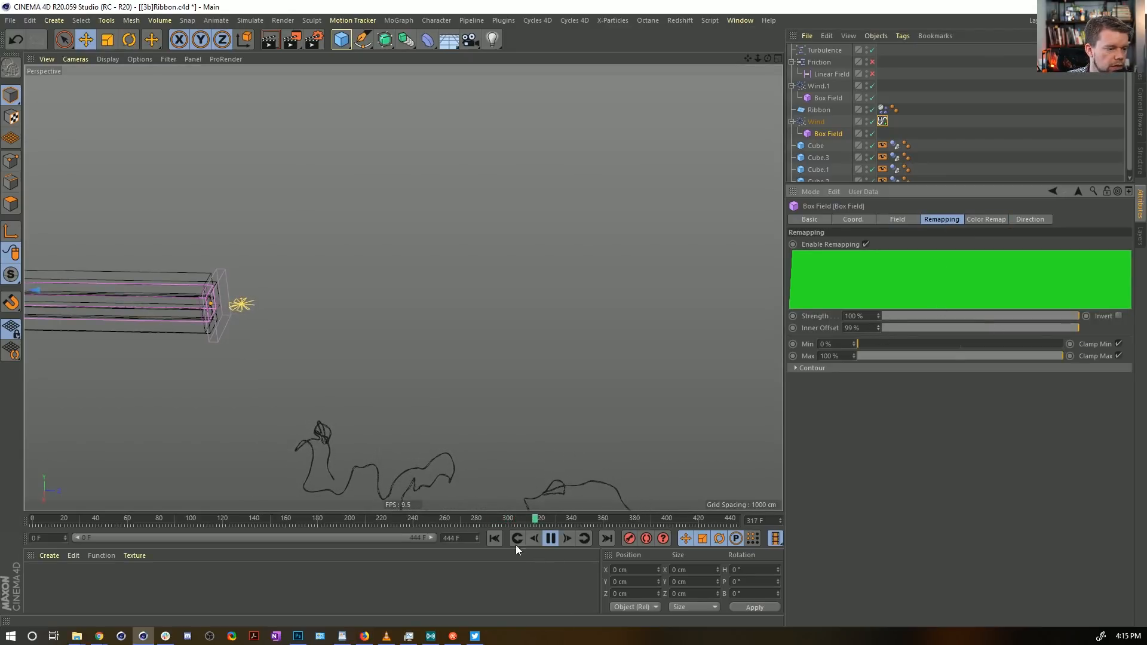
pyautogui.click(496, 539)
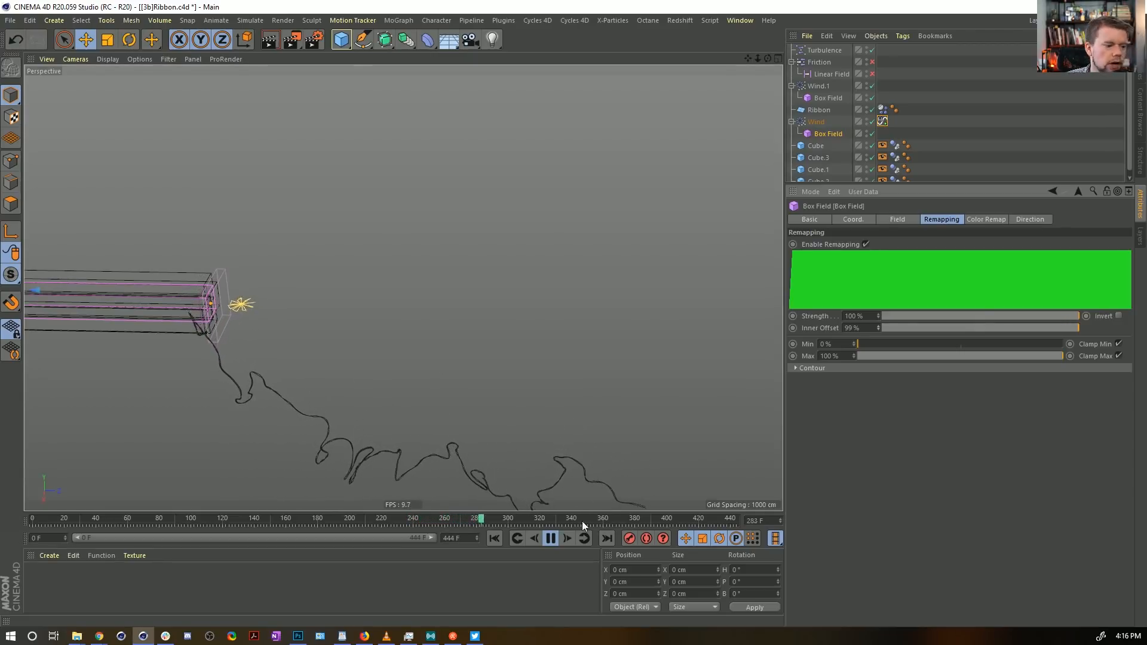
pyautogui.click(497, 538)
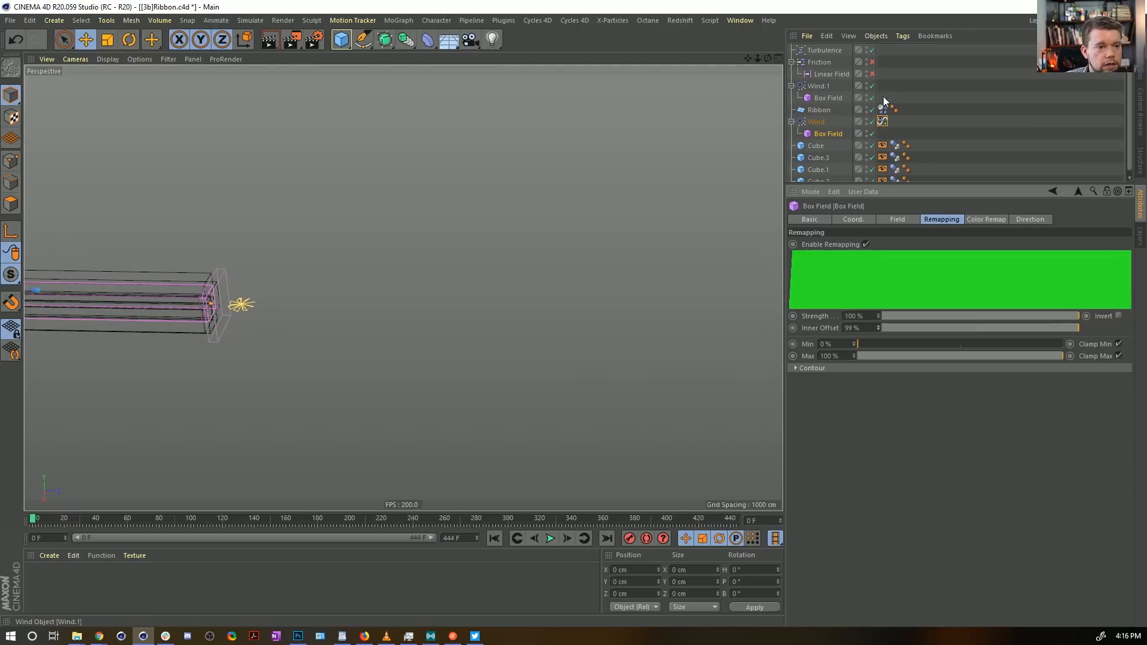
# Step: Review the Wind Speed signal and the Ribbon's soft body and collision settings, and read the help entry for Keep Soft Body Shape
pyautogui.click(884, 121)
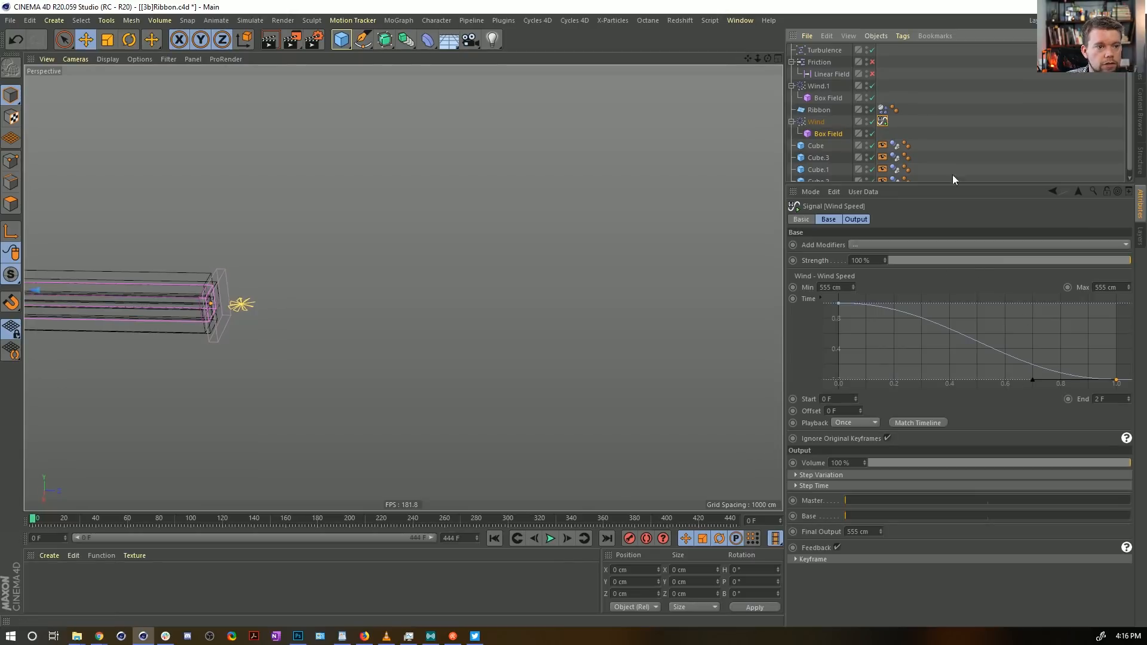
pyautogui.click(882, 110)
pyautogui.click(974, 219)
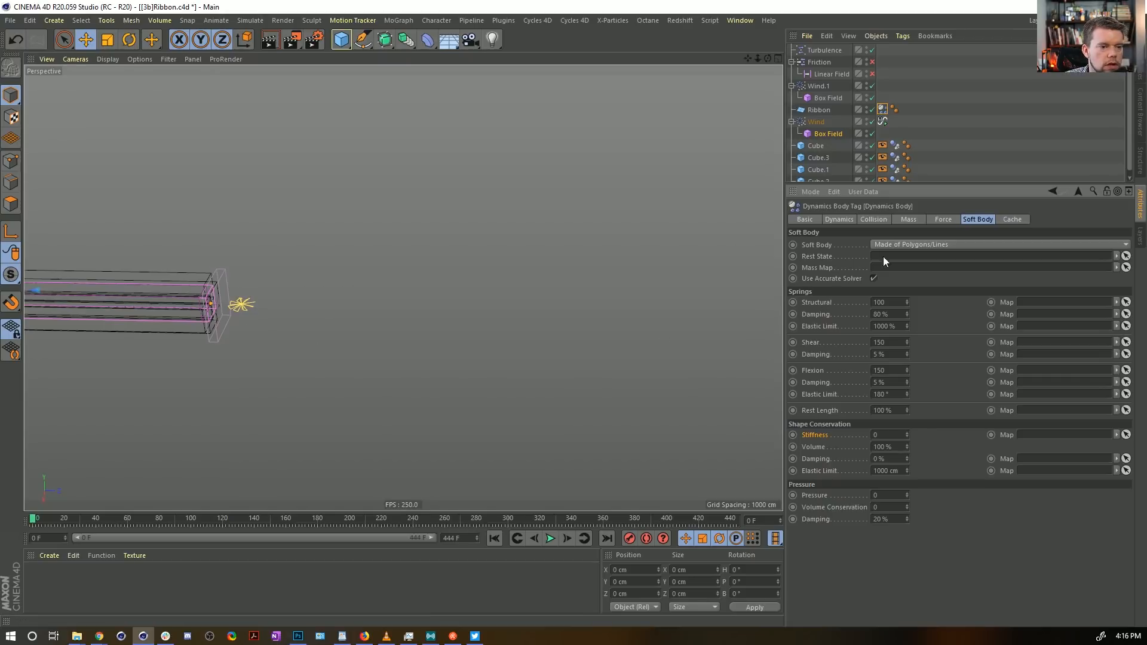
pyautogui.click(873, 219)
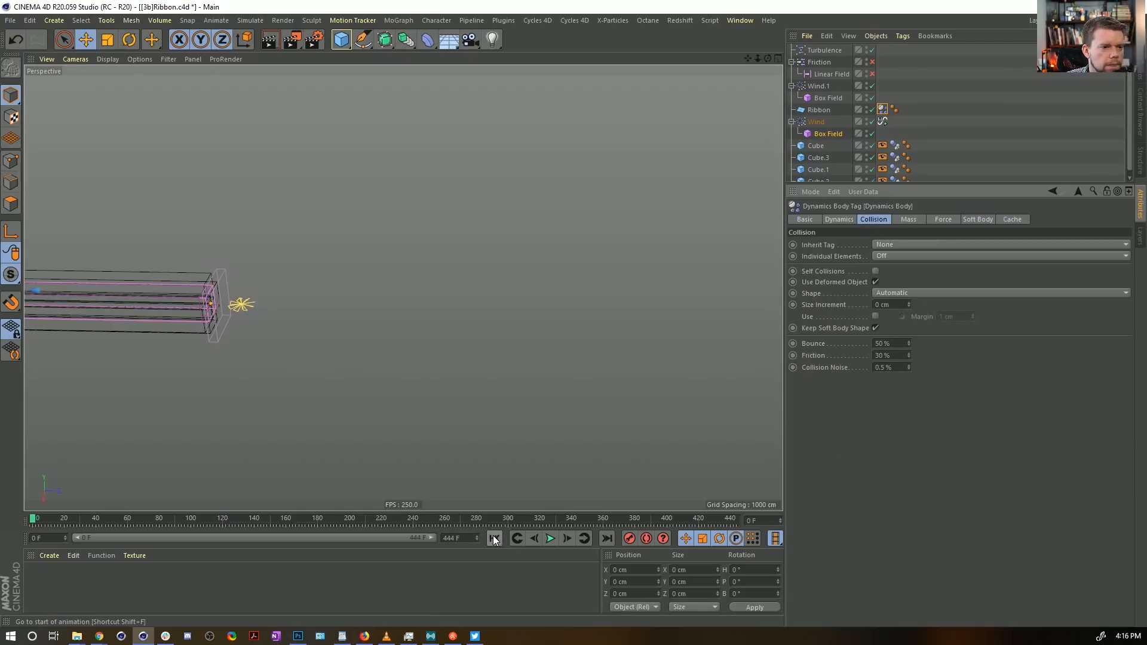
pyautogui.rightClick(821, 334)
pyautogui.click(863, 538)
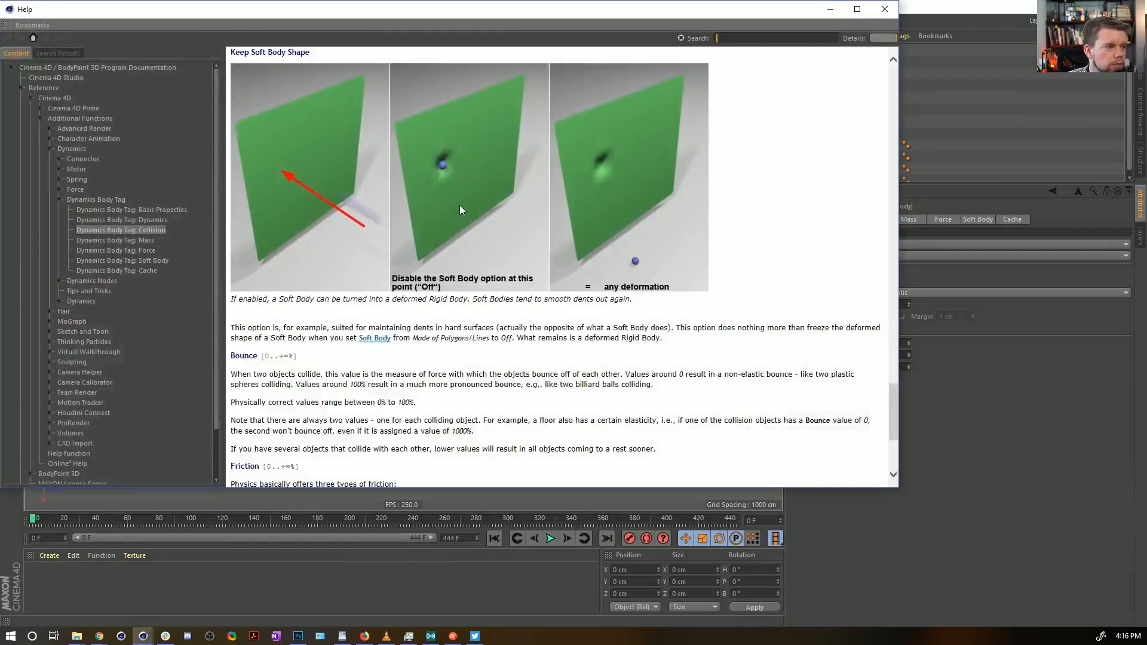
pyautogui.click(884, 9)
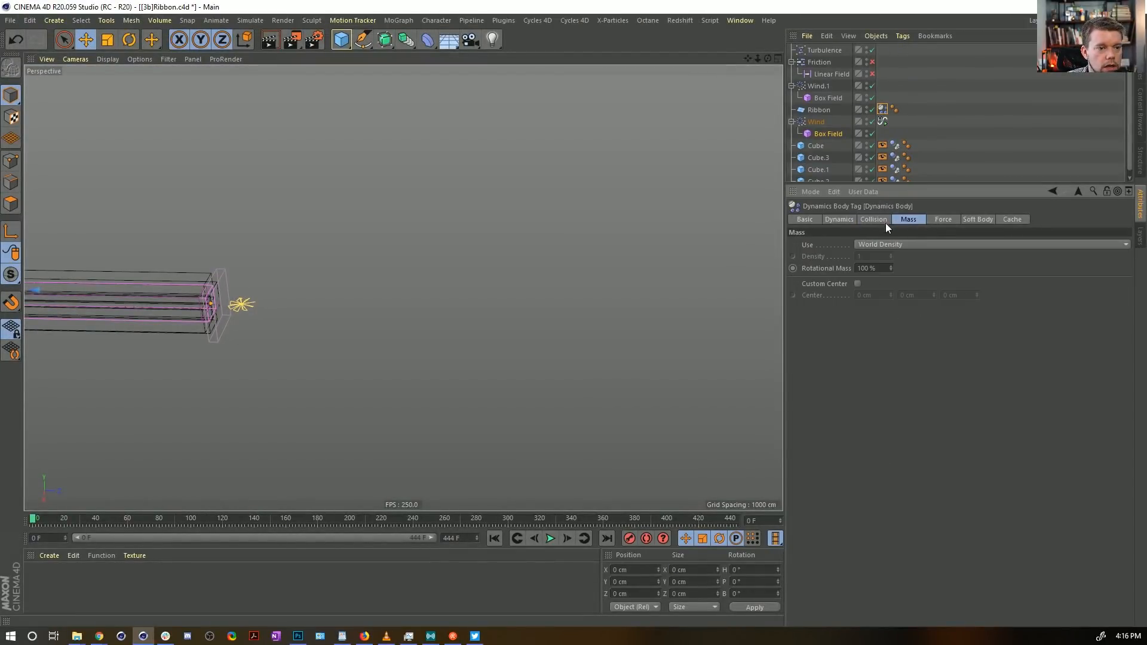
# Step: Turn off Use Deformed Object and Keep Soft Body Shape for the Ribbon and set its collision Shape to Moving Mesh
pyautogui.click(901, 294)
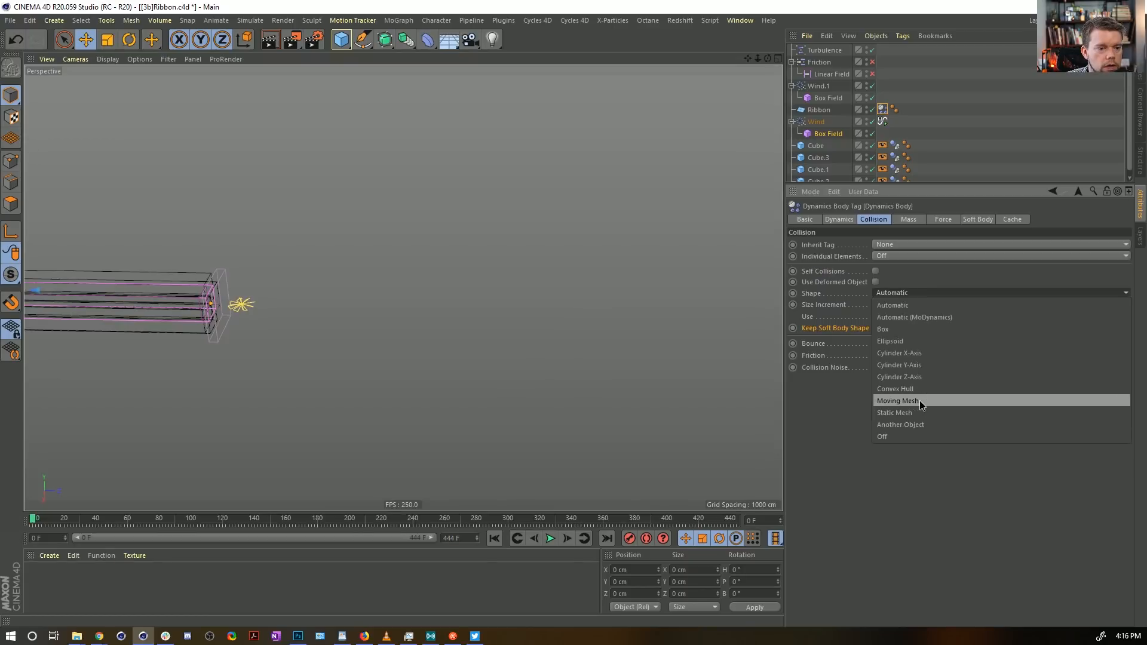
pyautogui.click(920, 400)
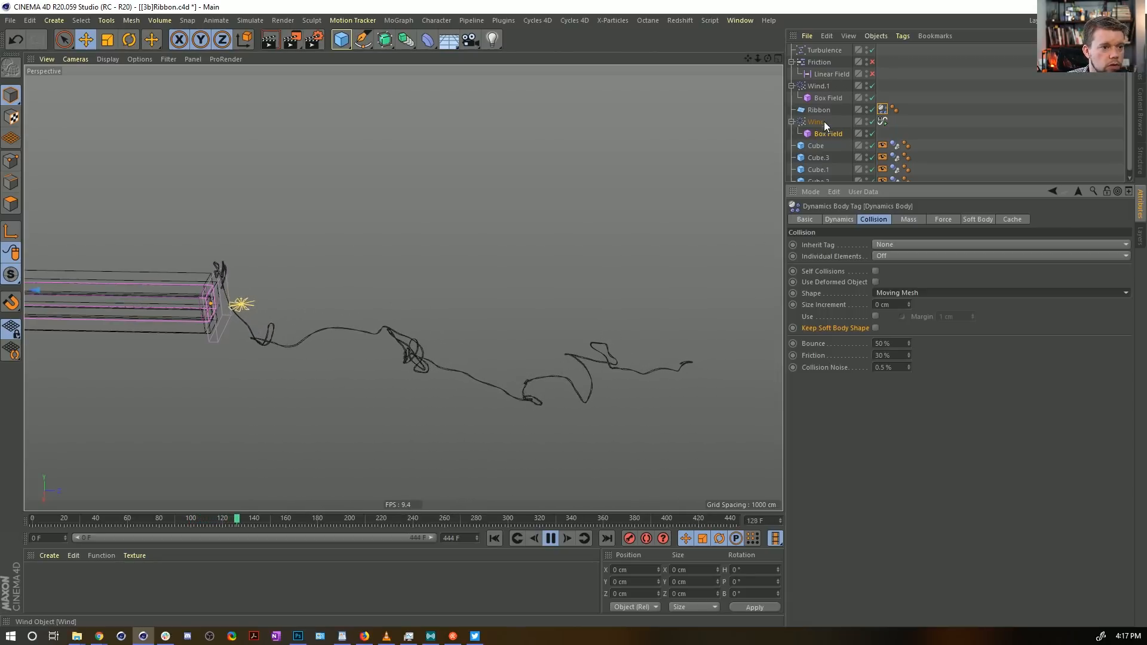
# Step: Set the Turbulence object's Scale to about 205 % and its Strength to 155 cm, and replay the simulation from the start
pyautogui.click(824, 53)
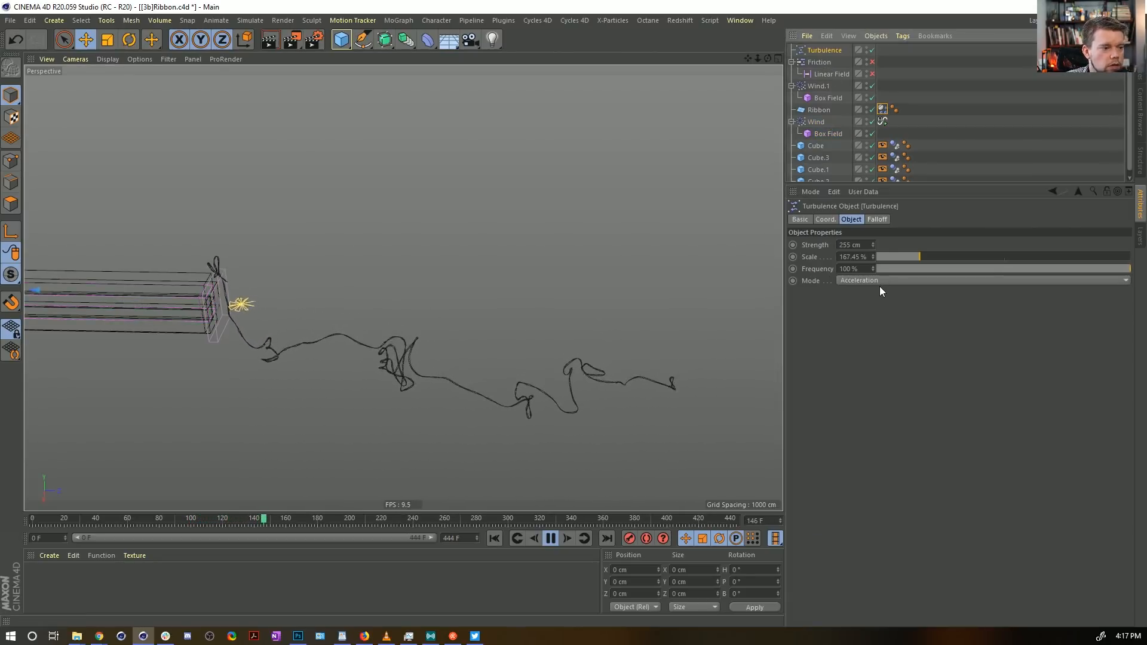
pyautogui.moveTo(899, 259); pyautogui.dragTo(930, 257)
pyautogui.moveTo(843, 245); pyautogui.dragTo(839, 245)
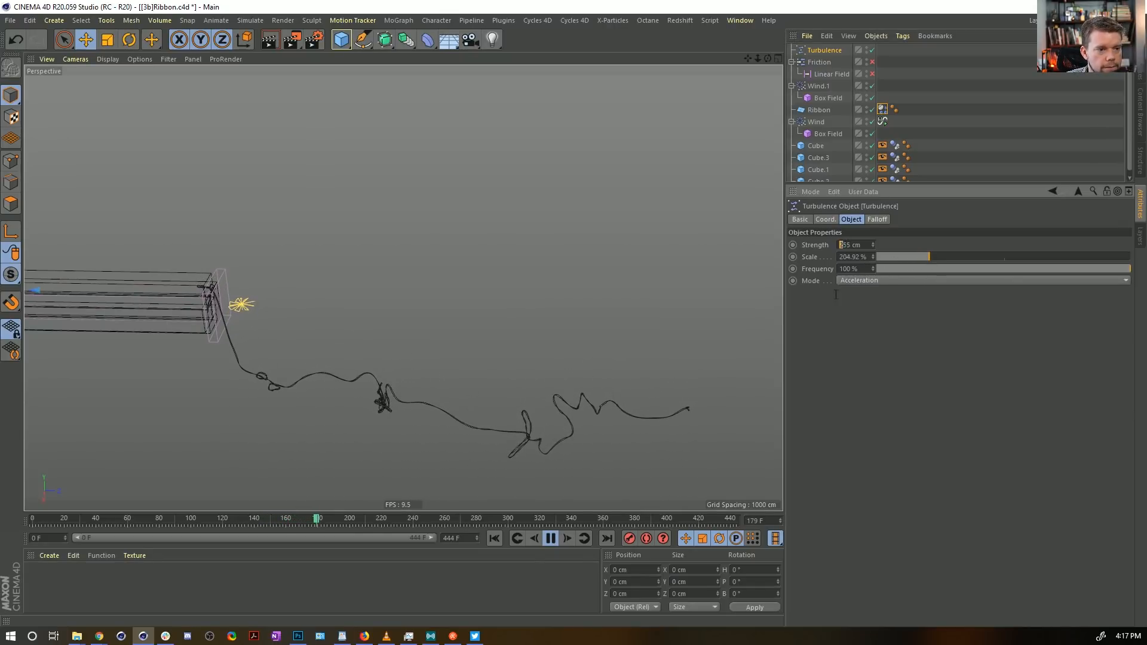
pyautogui.write('1')
pyautogui.press('Return')
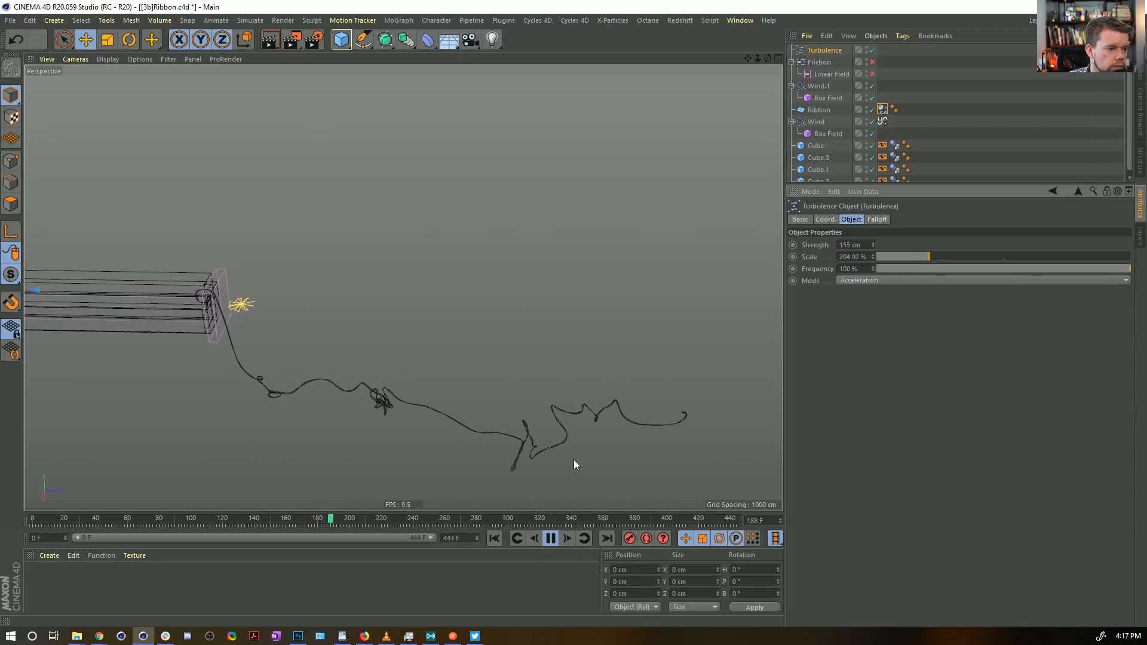
pyautogui.click(496, 538)
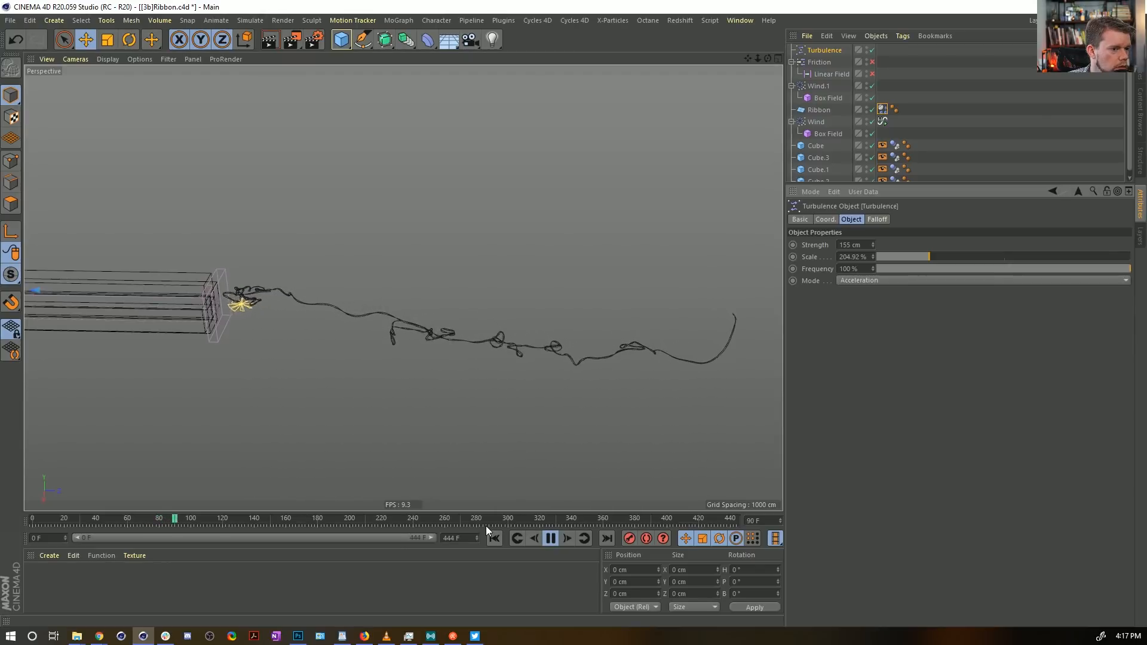
# Step: Set the Linear Damping of the Ribbon's dynamics body to 99.9 % and replay the simulation from the start
pyautogui.click(883, 109)
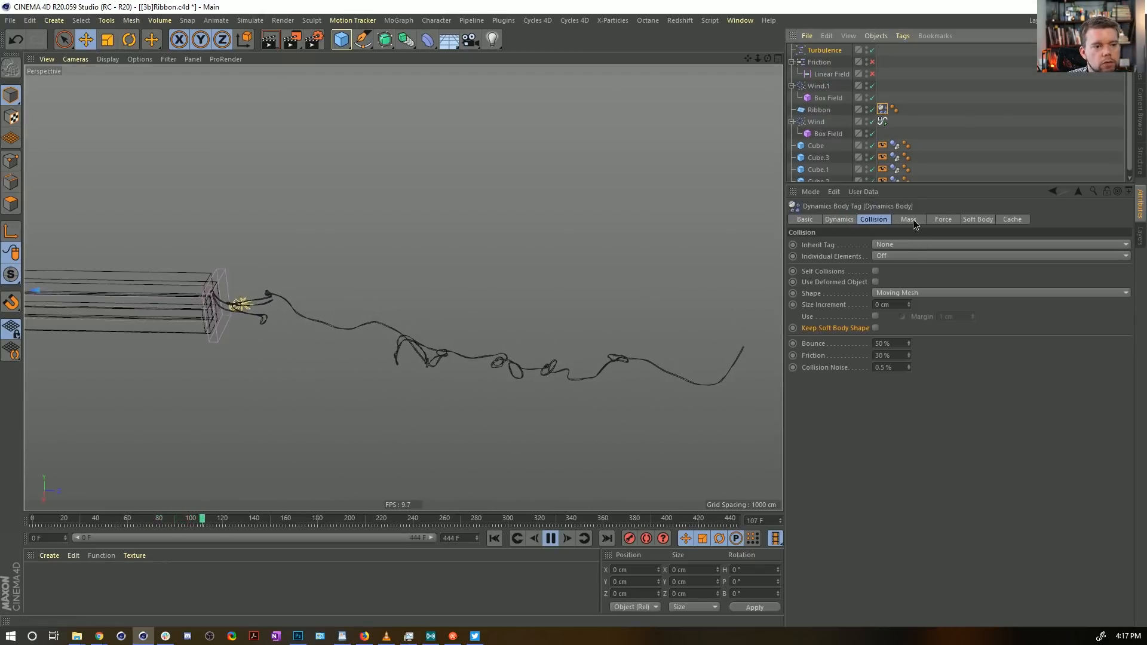
pyautogui.click(910, 219)
pyautogui.click(945, 220)
pyautogui.doubleClick(883, 271)
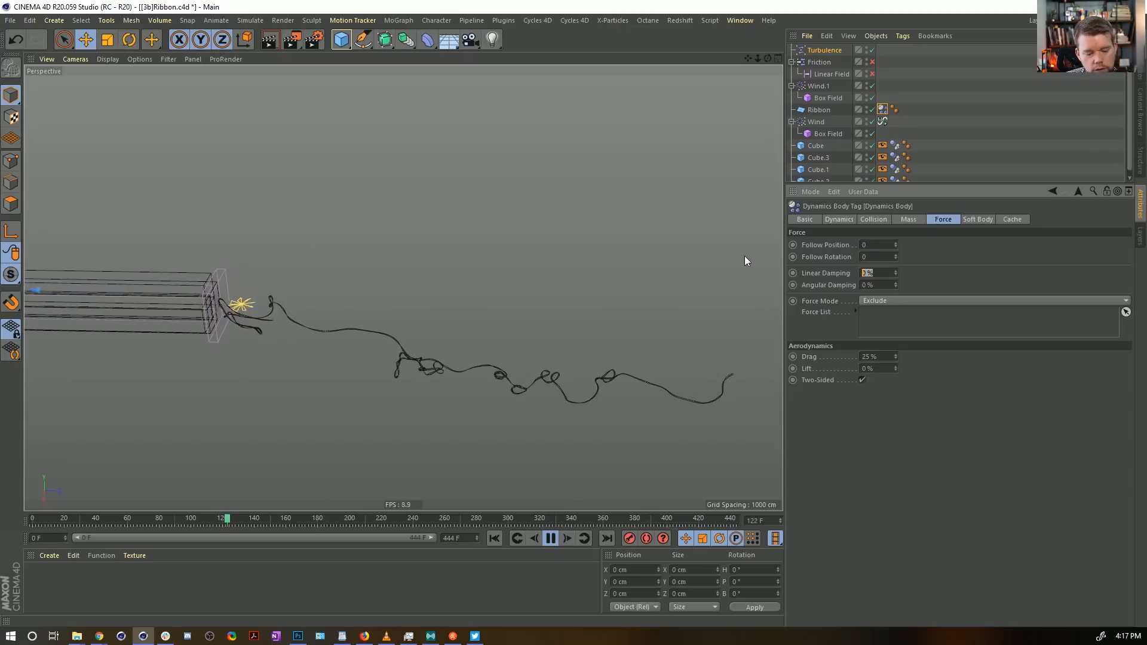
pyautogui.write('99.9')
pyautogui.press('Return')
pyautogui.click(495, 538)
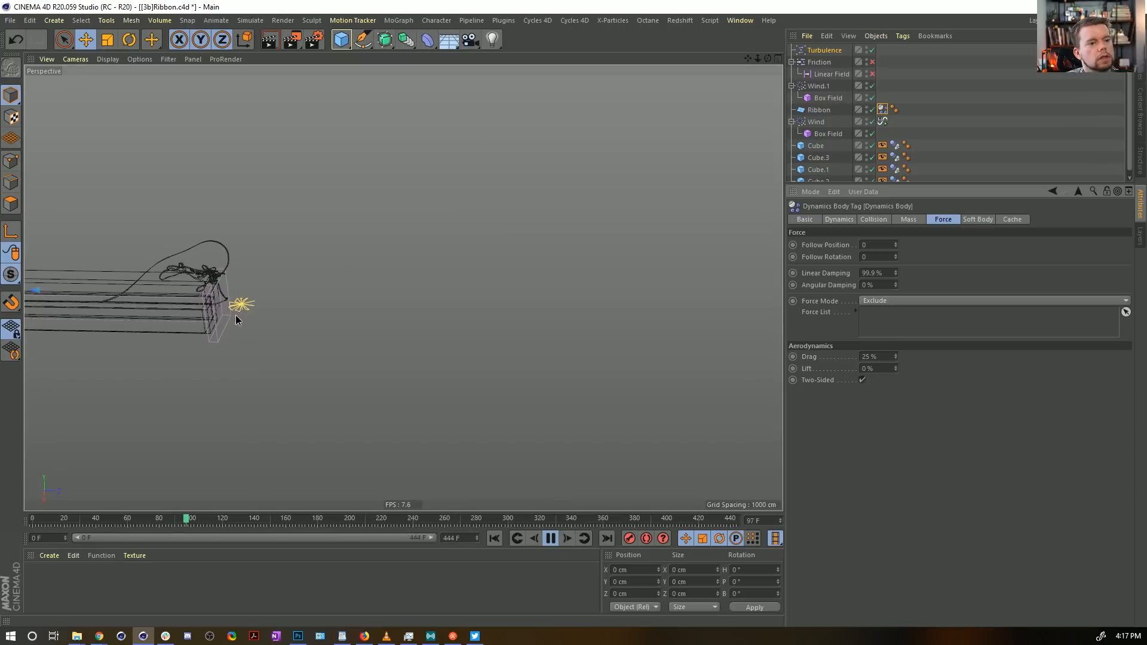
# Step: Set the linear damping of the ribbon's dynamics body to 99% while the simulation plays
pyautogui.keyDown('alt'); pyautogui.moveTo(235, 314); pyautogui.dragTo(382, 294, button='right'); pyautogui.keyUp('alt')
pyautogui.keyDown('alt'); pyautogui.moveTo(254, 304); pyautogui.dragTo(453, 314, button='middle'); pyautogui.keyUp('alt')
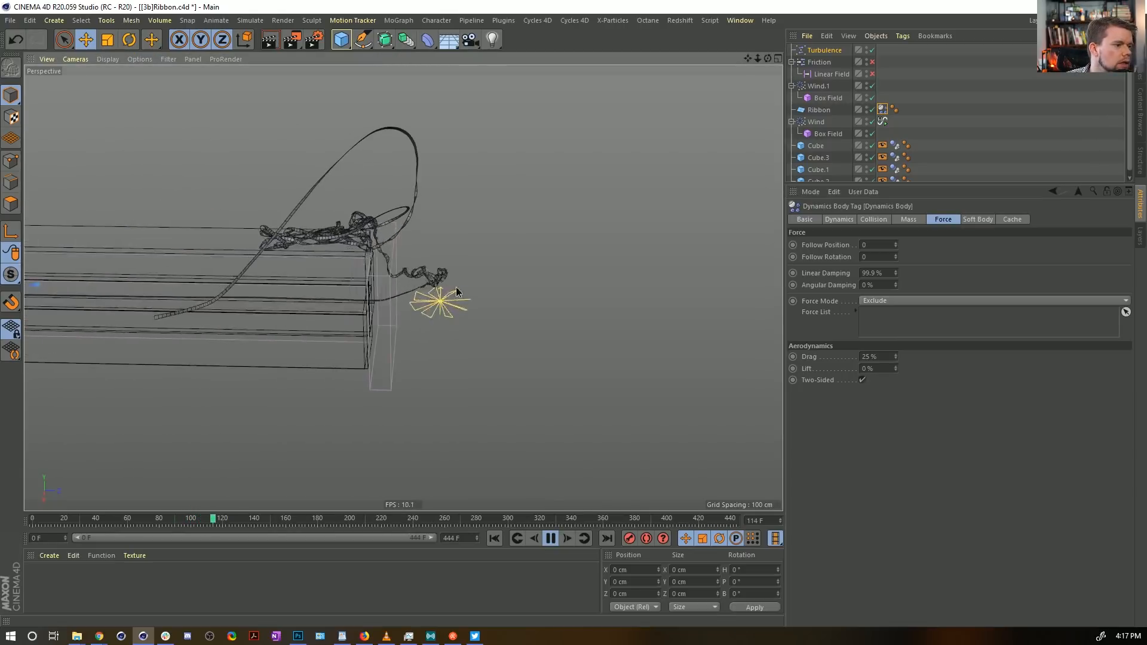
pyautogui.keyDown('alt'); pyautogui.moveTo(456, 291); pyautogui.dragTo(174, 233); pyautogui.keyUp('alt')
pyautogui.keyDown('alt'); pyautogui.moveTo(174, 233); pyautogui.dragTo(406, 259, button='right'); pyautogui.keyUp('alt')
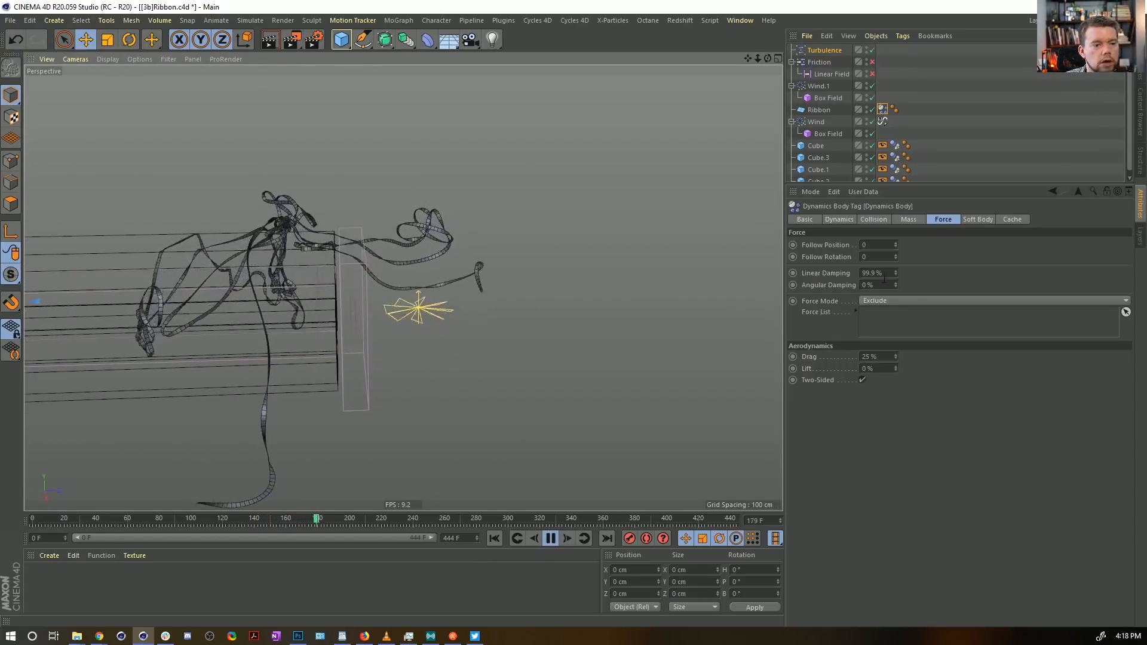
pyautogui.moveTo(885, 275); pyautogui.dragTo(843, 281)
pyautogui.write('99')
pyautogui.press('Return')
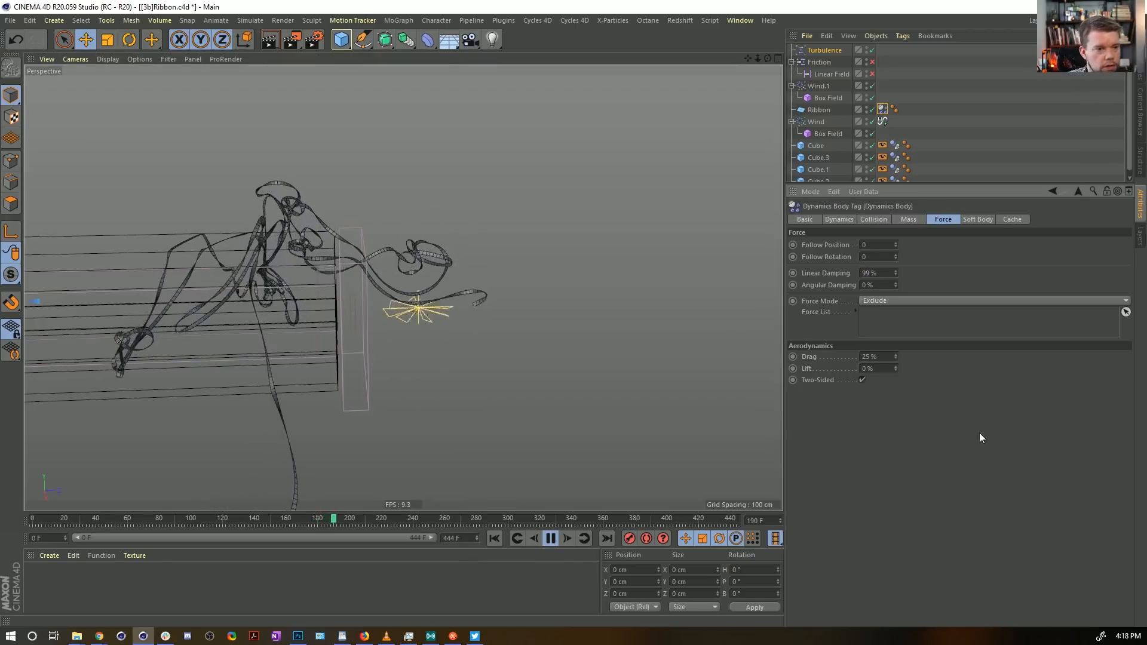
# Step: Replay the ribbon simulation from the start and pause it shortly after the ribbon leaves the channel
pyautogui.click(494, 537)
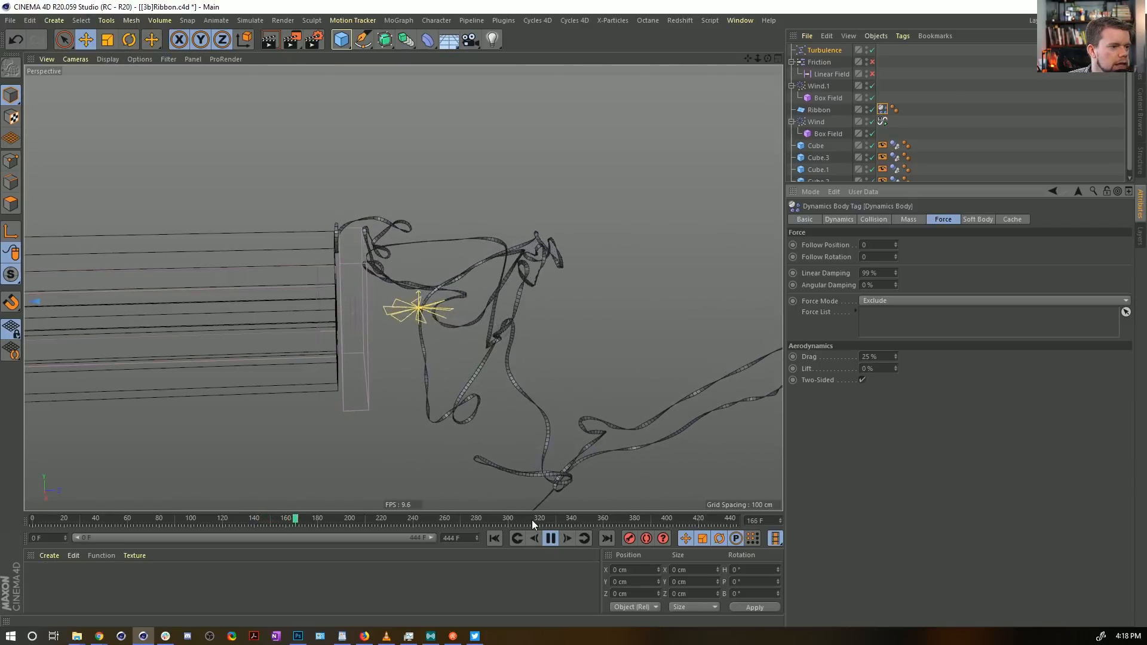
pyautogui.click(495, 538)
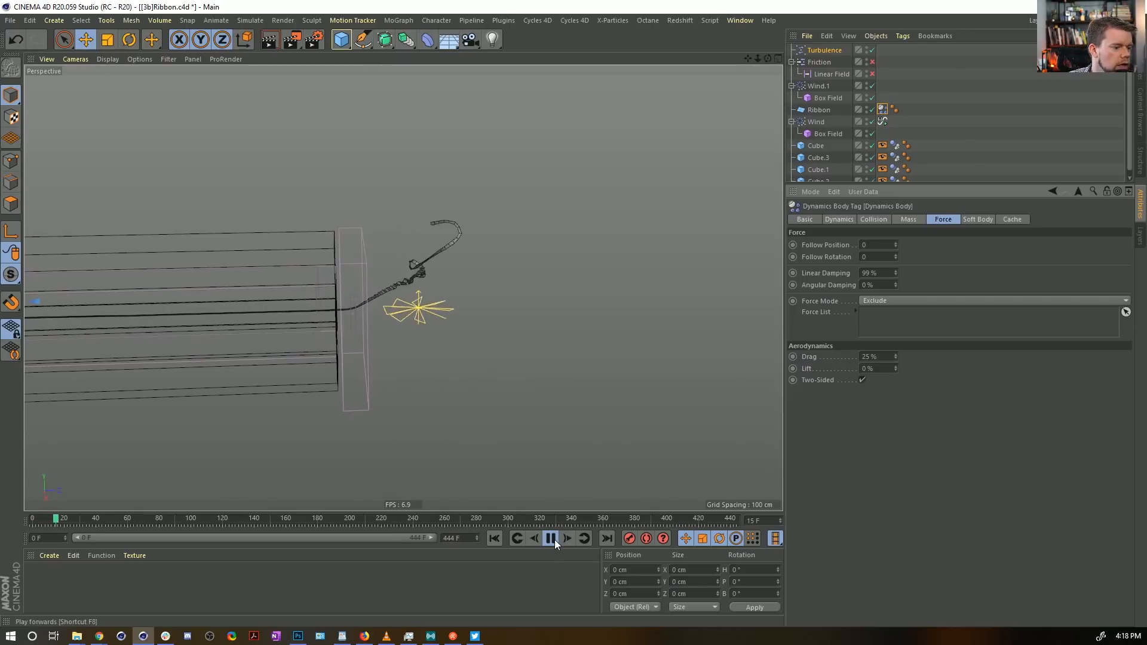
pyautogui.click(554, 539)
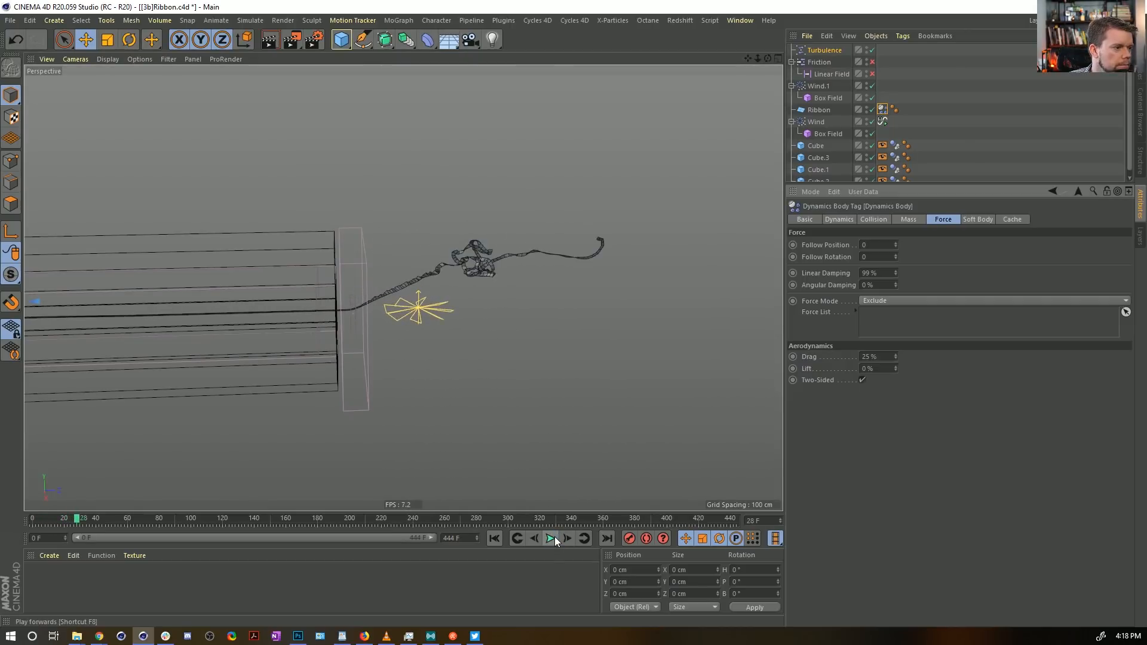
# Step: Set the Z size of the box field under the Wind object to 5054 cm
pyautogui.click(822, 98)
pyautogui.click(899, 219)
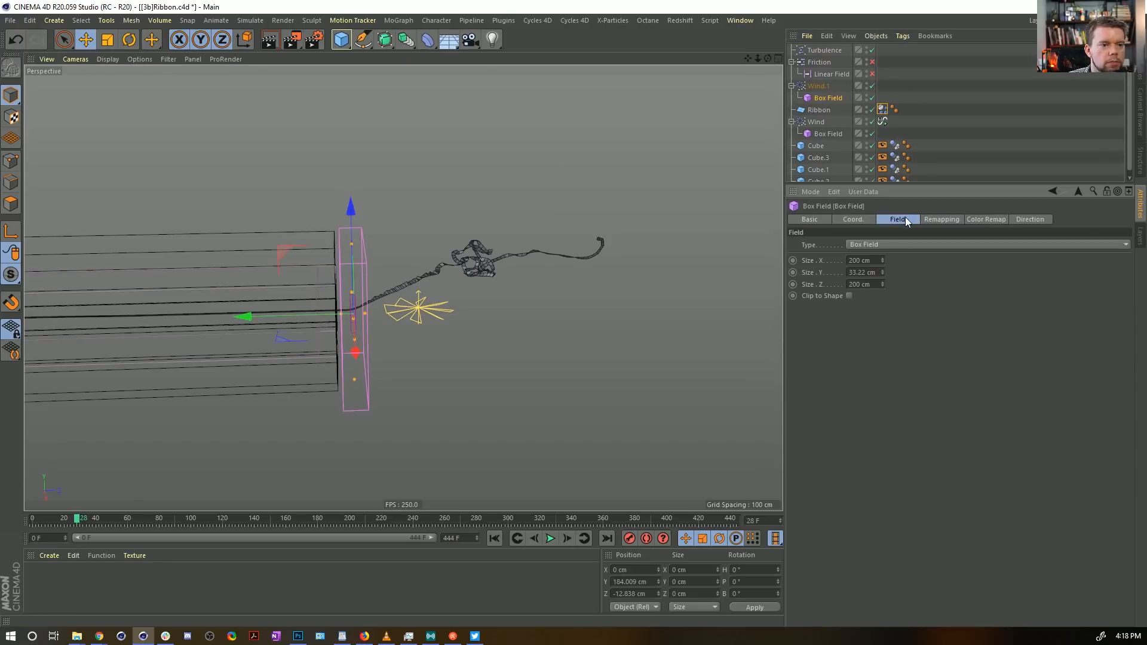
pyautogui.click(830, 132)
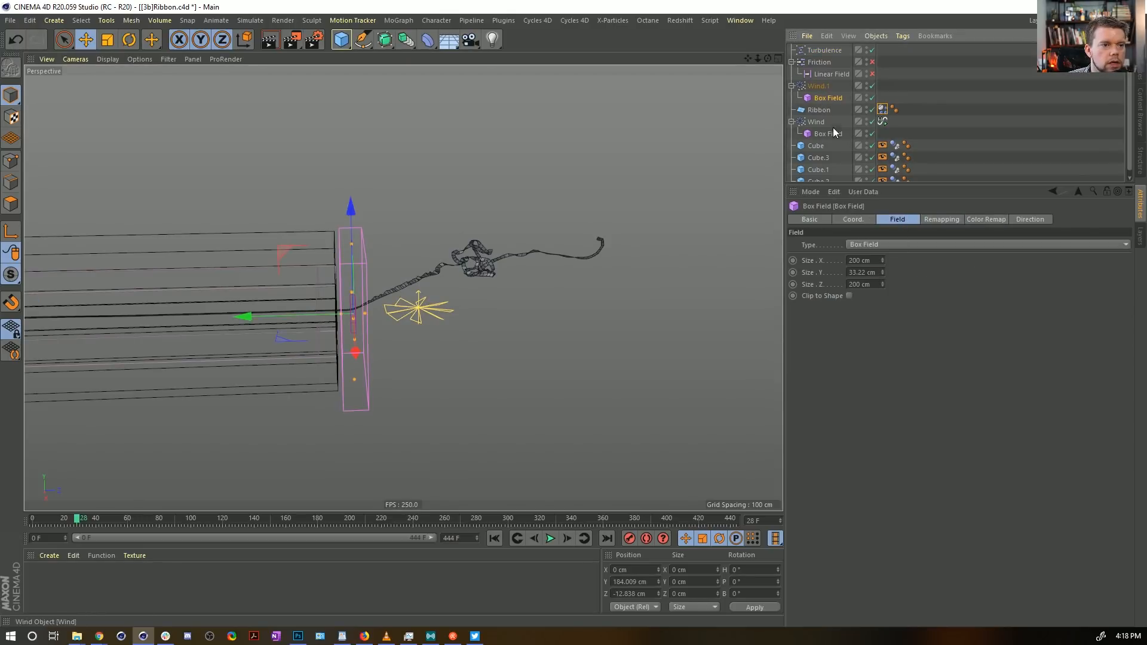
pyautogui.moveTo(883, 287); pyautogui.dragTo(885, 271)
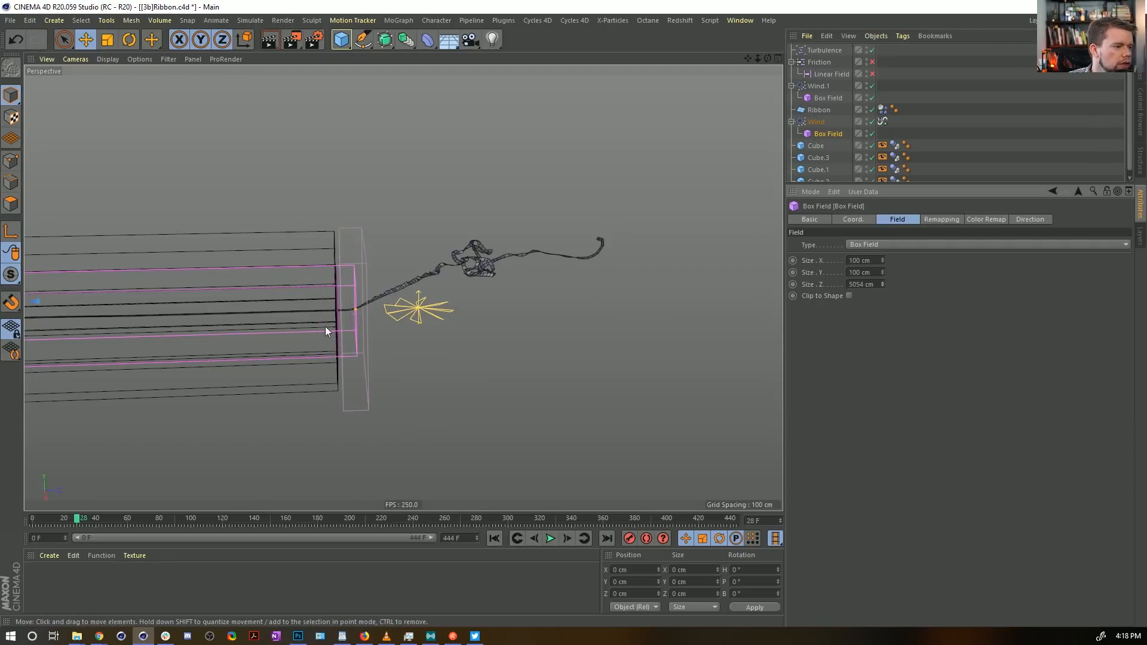
# Step: Replay the simulation, pause it, and examine the folds in the ribbon's polygons up close near the turbulence object
pyautogui.click(494, 538)
pyautogui.click(550, 538)
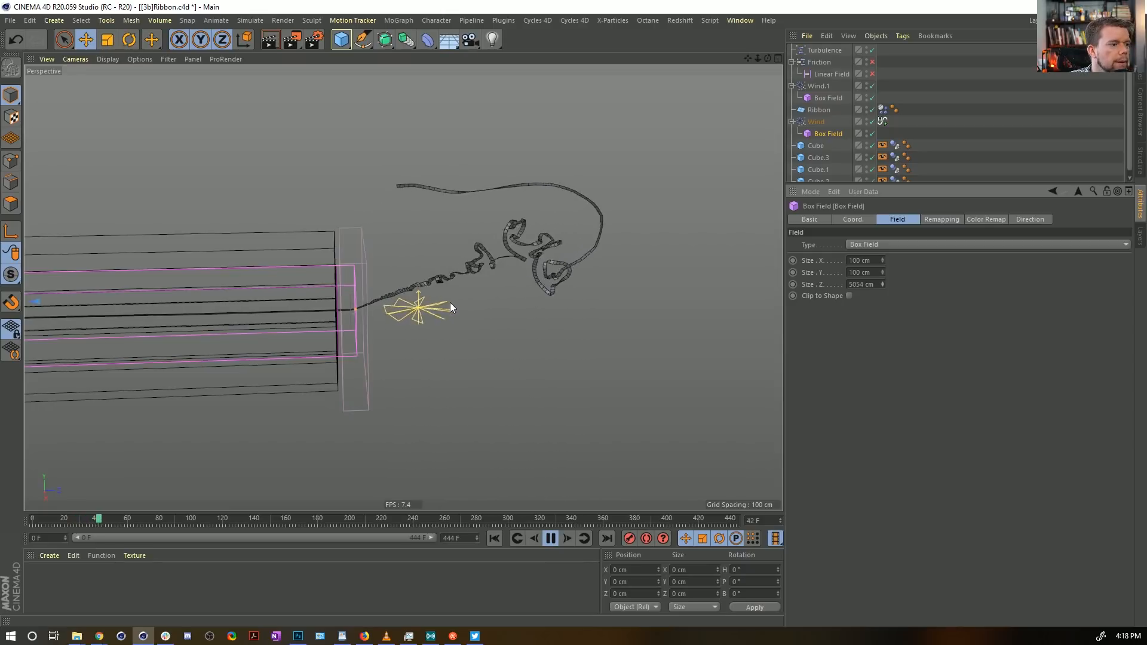
pyautogui.press('F8')
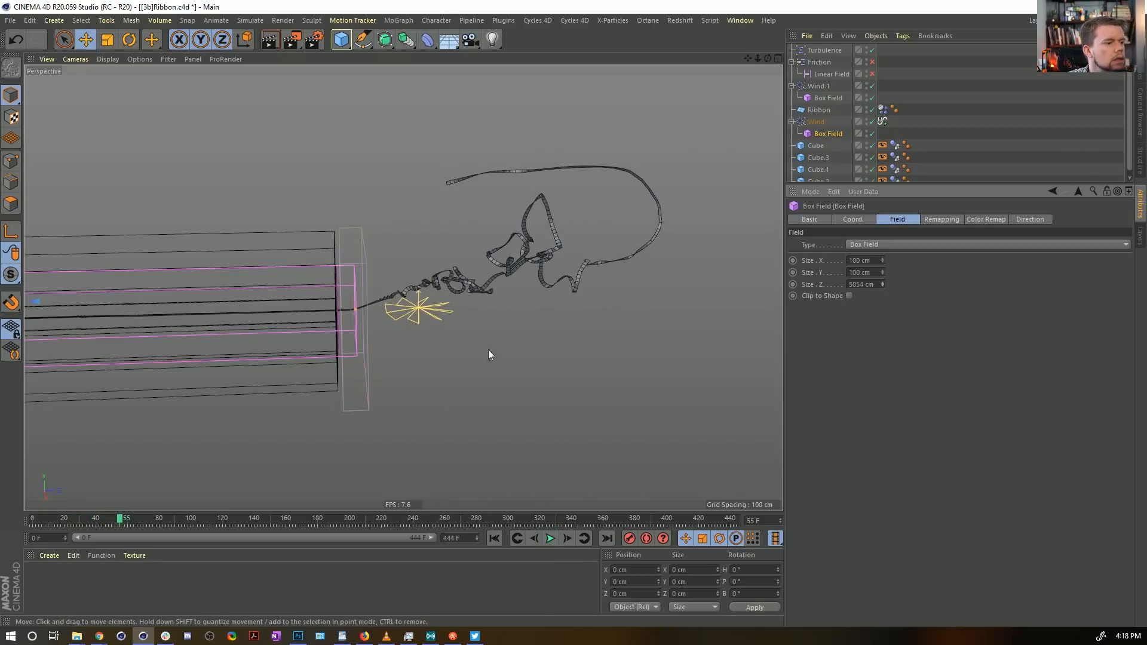
pyautogui.keyDown('alt'); pyautogui.moveTo(385, 300); pyautogui.dragTo(710, 293, button='right'); pyautogui.keyUp('alt')
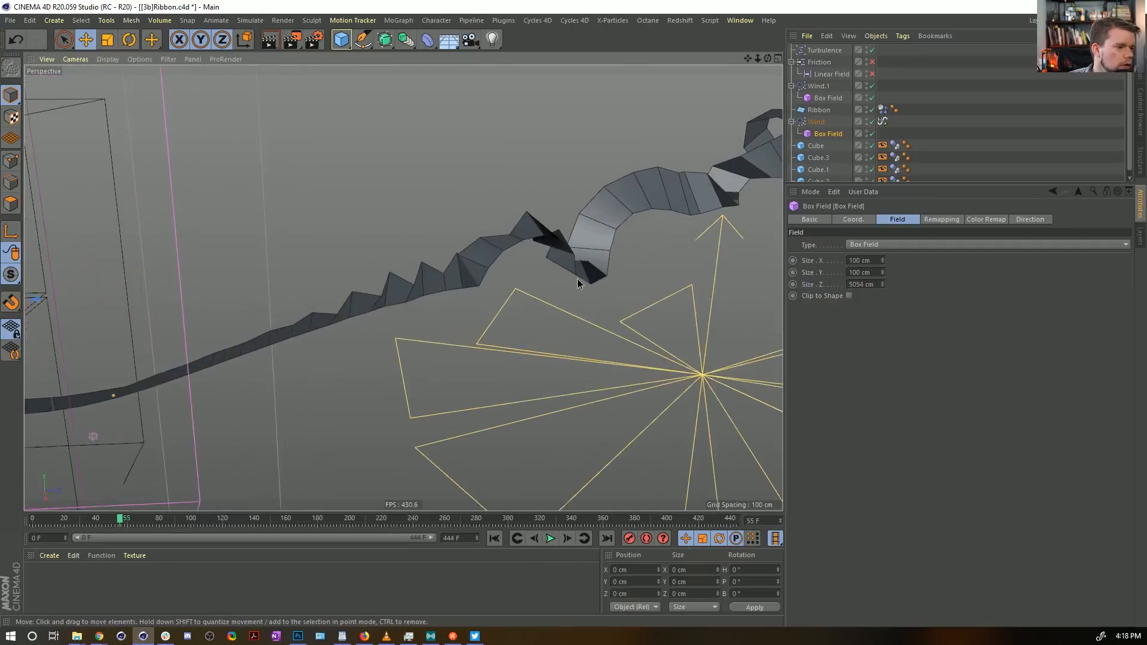
pyautogui.keyDown('alt'); pyautogui.moveTo(577, 279); pyautogui.dragTo(623, 352); pyautogui.keyUp('alt')
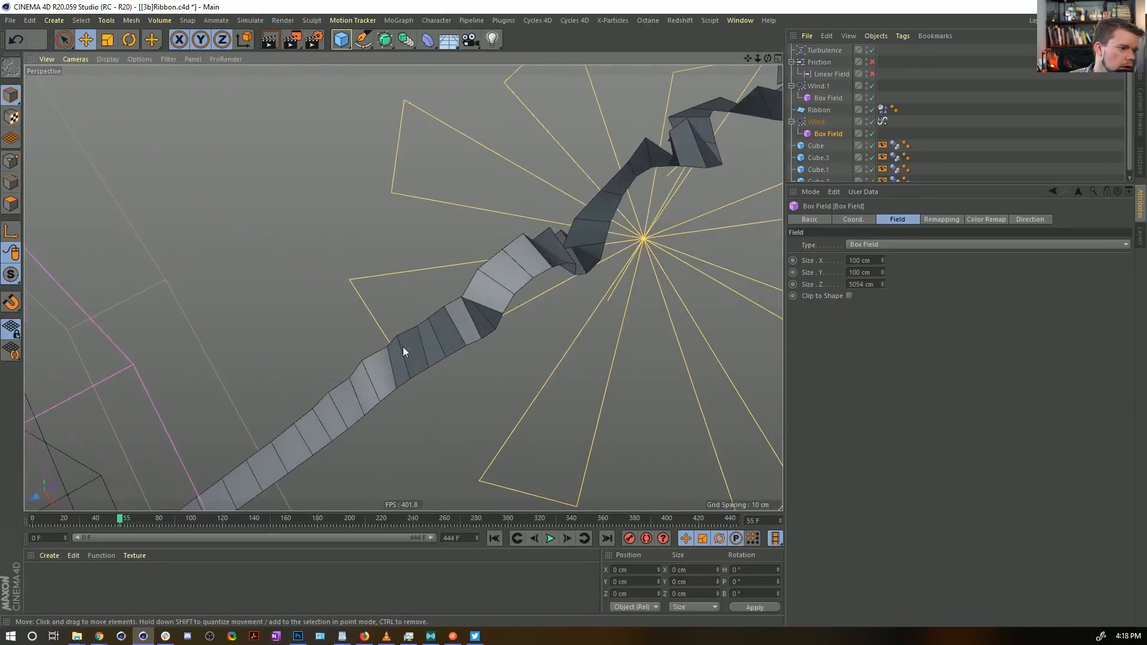
pyautogui.keyDown('alt'); pyautogui.moveTo(402, 352); pyautogui.dragTo(398, 380); pyautogui.keyUp('alt')
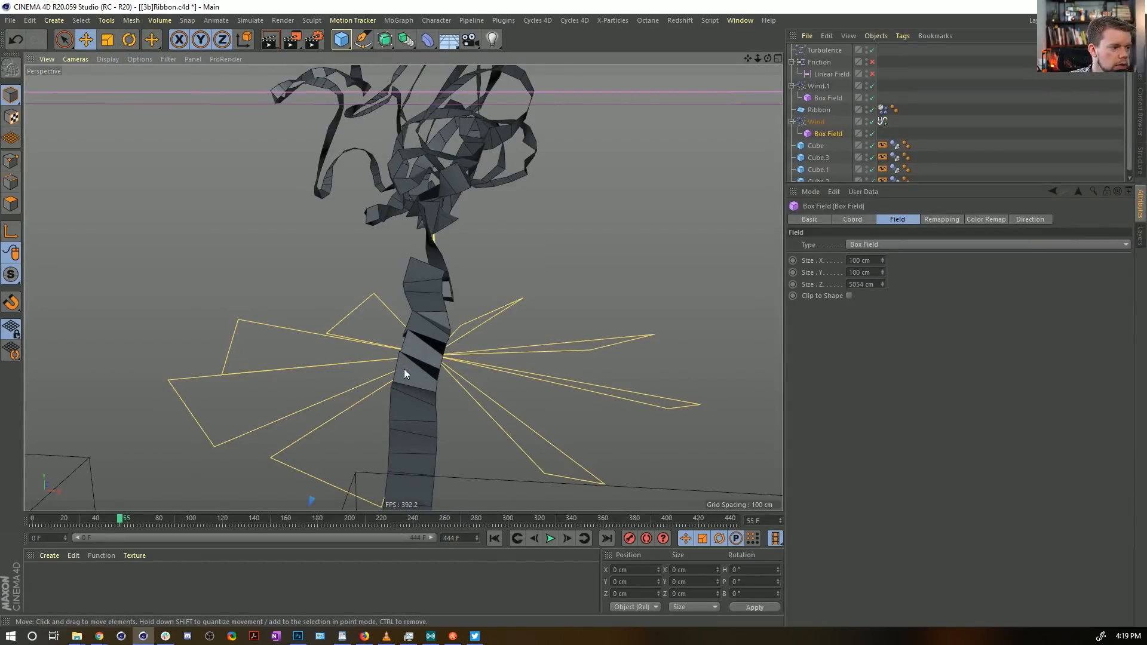
pyautogui.keyDown('alt'); pyautogui.moveTo(434, 410); pyautogui.dragTo(323, 463); pyautogui.keyUp('alt')
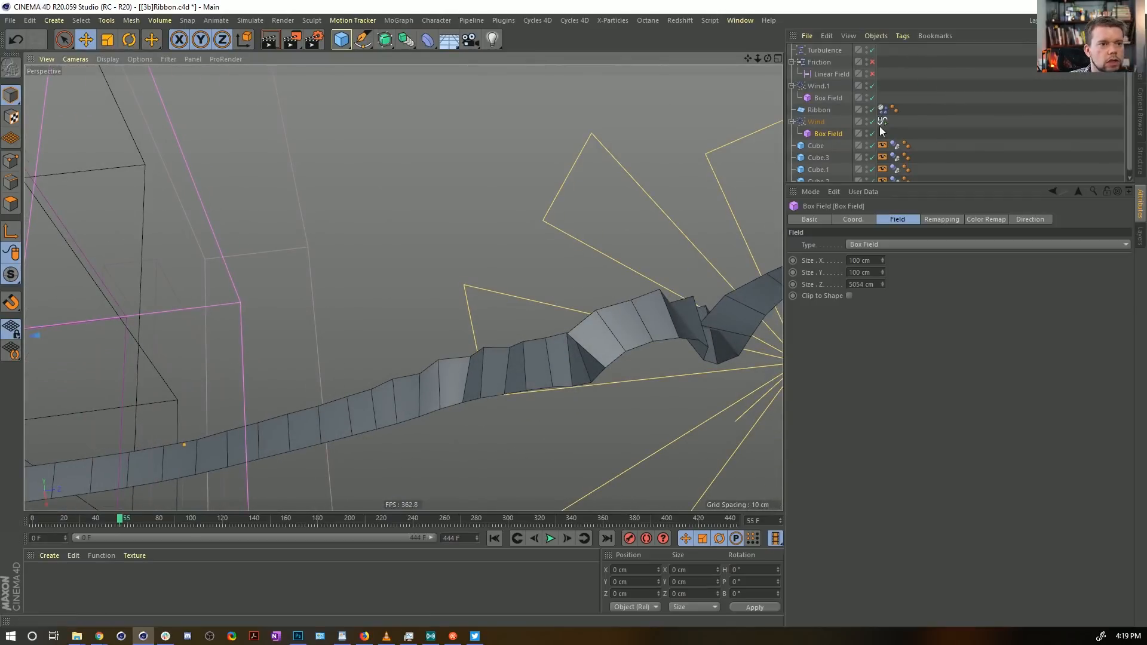
# Step: Set the structural spring damping in the ribbon's soft body settings to 5%
pyautogui.click(883, 109)
pyautogui.click(974, 220)
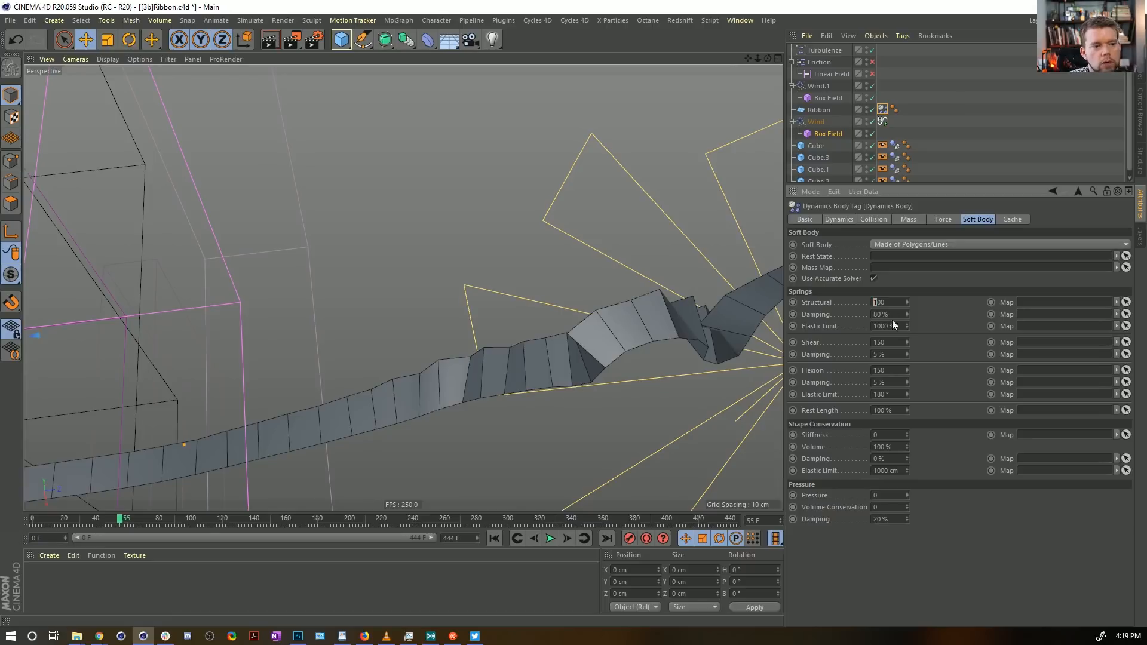
pyautogui.press('Tab')
pyautogui.write('5')
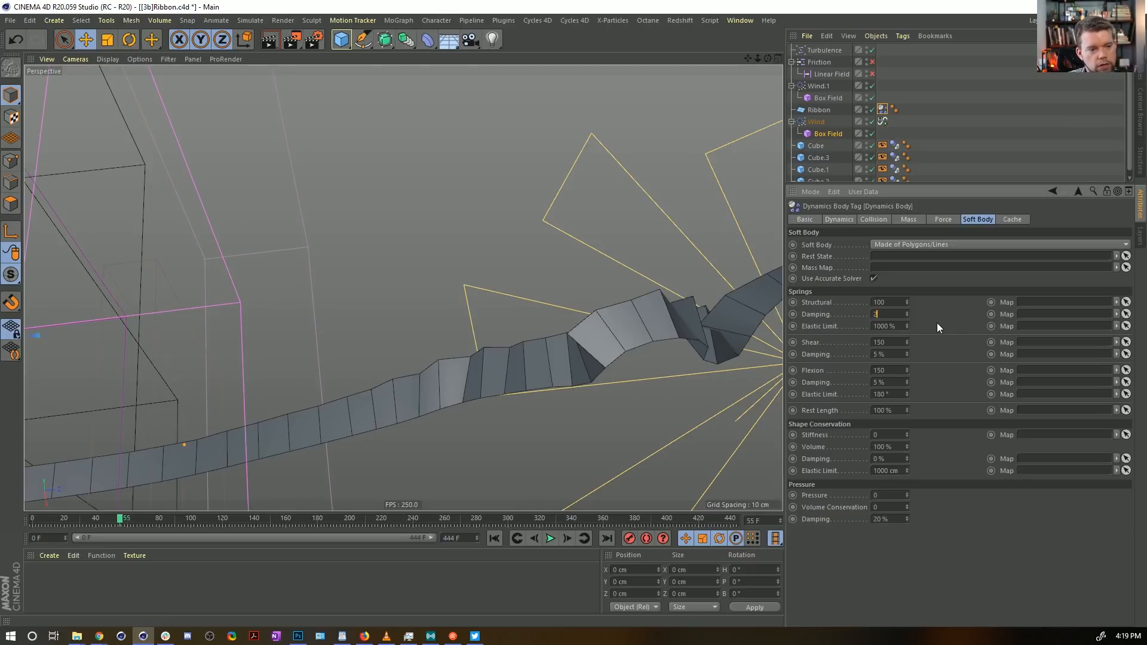
pyautogui.press('Return')
pyautogui.keyDown('alt'); pyautogui.moveTo(627, 273); pyautogui.dragTo(505, 322, button='right'); pyautogui.keyUp('alt')
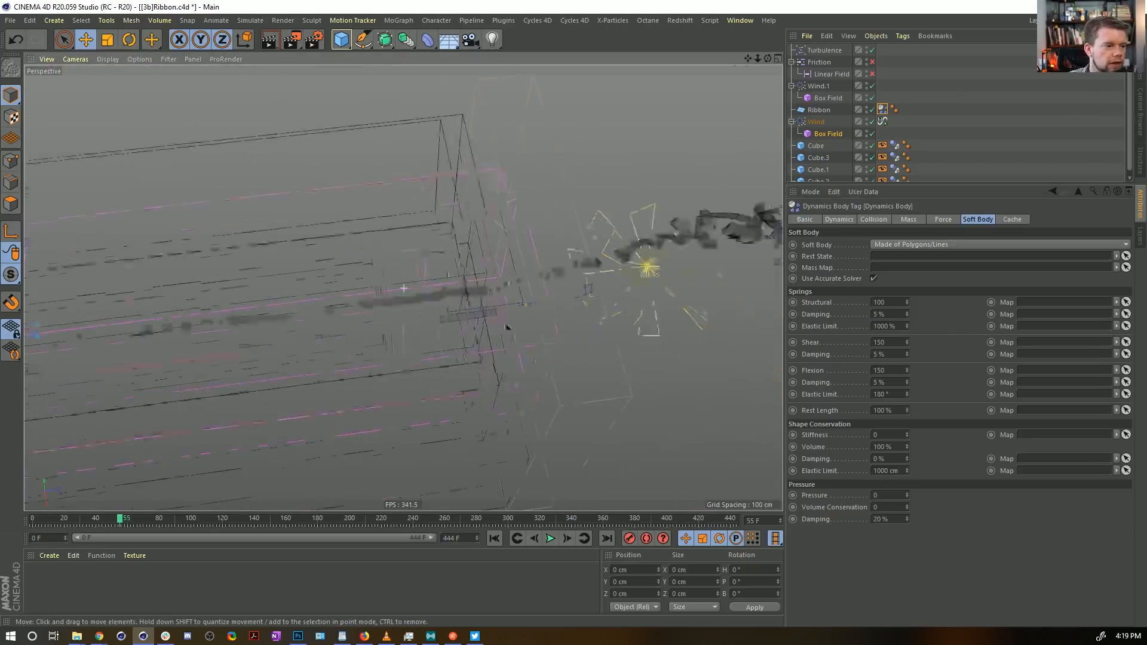
pyautogui.keyDown('alt'); pyautogui.moveTo(504, 322); pyautogui.dragTo(556, 287); pyautogui.keyUp('alt')
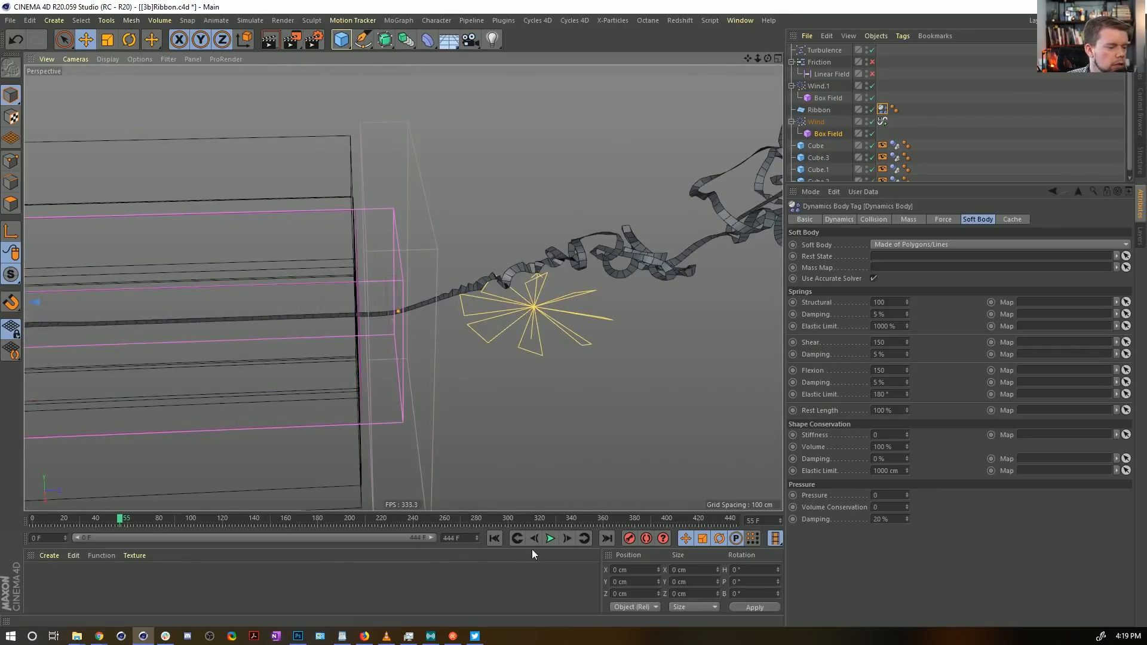
# Step: Play the simulation from the first frame to check the ribbon's motion, then return to the start
pyautogui.click(494, 538)
pyautogui.click(550, 538)
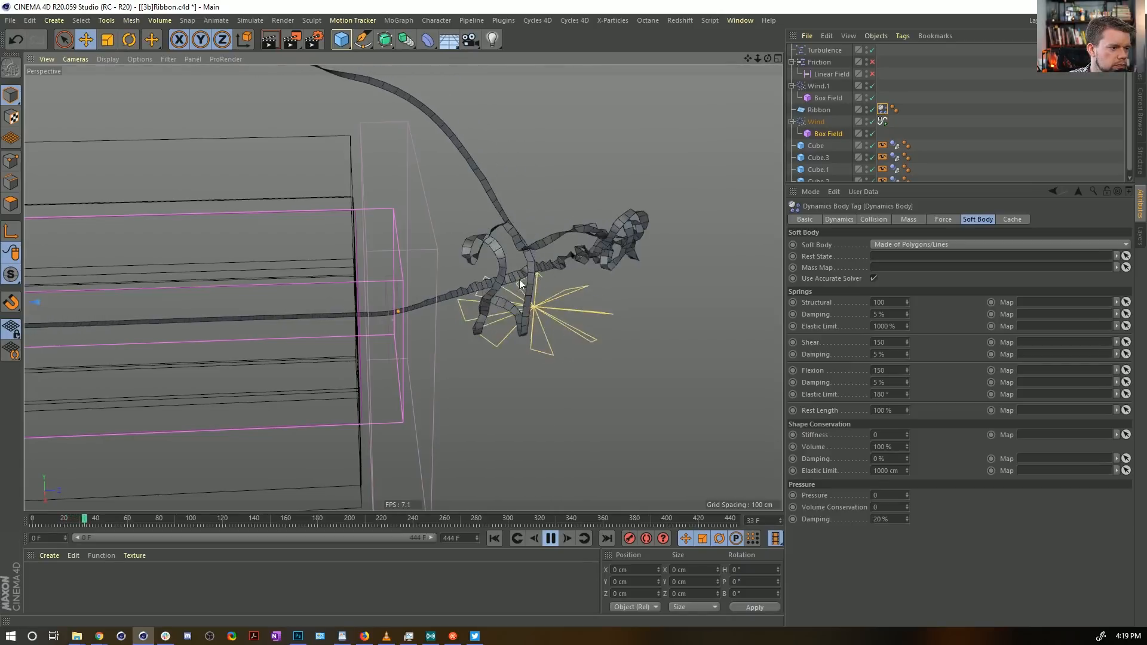
pyautogui.click(550, 538)
pyautogui.click(494, 538)
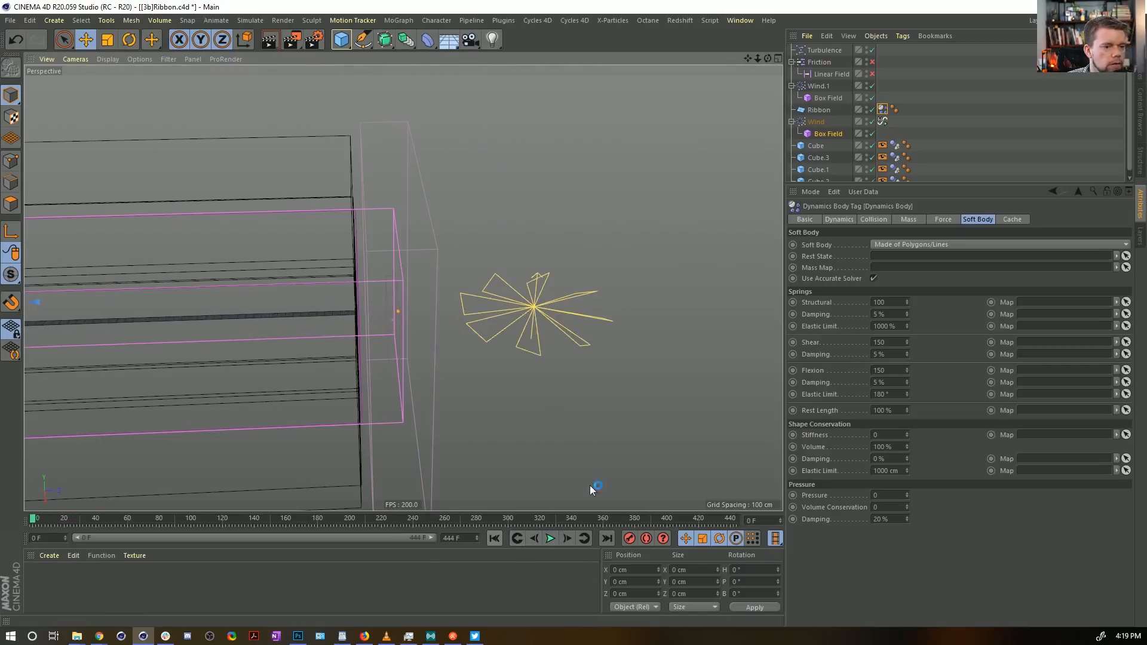
# Step: Set the ribbon's structural spring damping to 90% and play the simulation
pyautogui.click(878, 314)
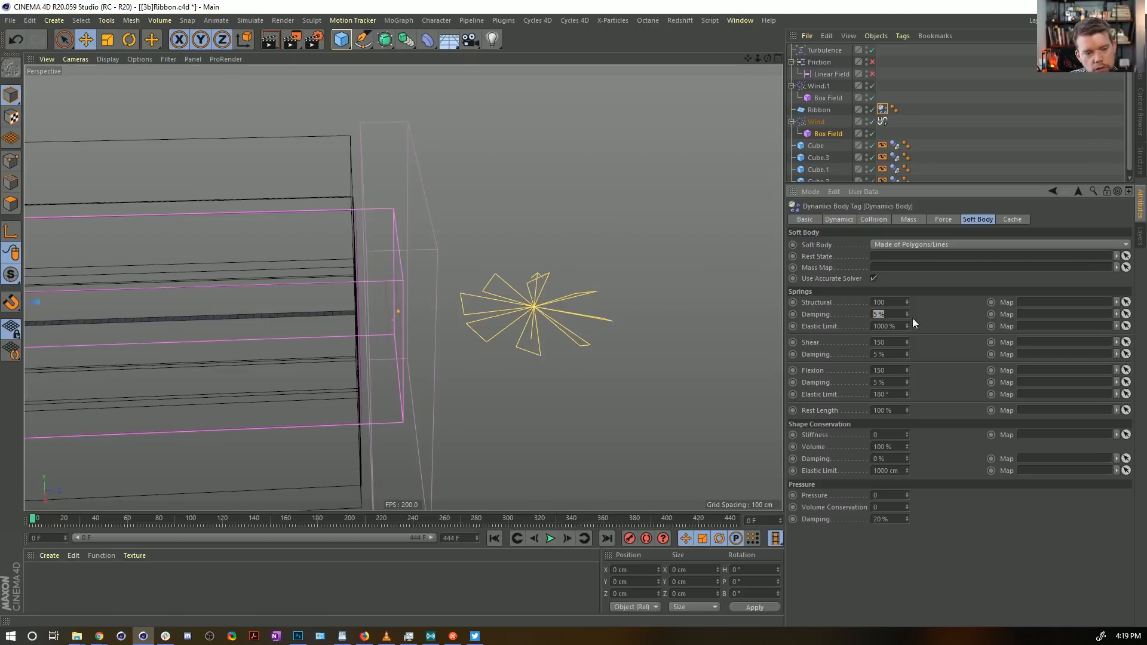
pyautogui.write('90')
pyautogui.press('Return')
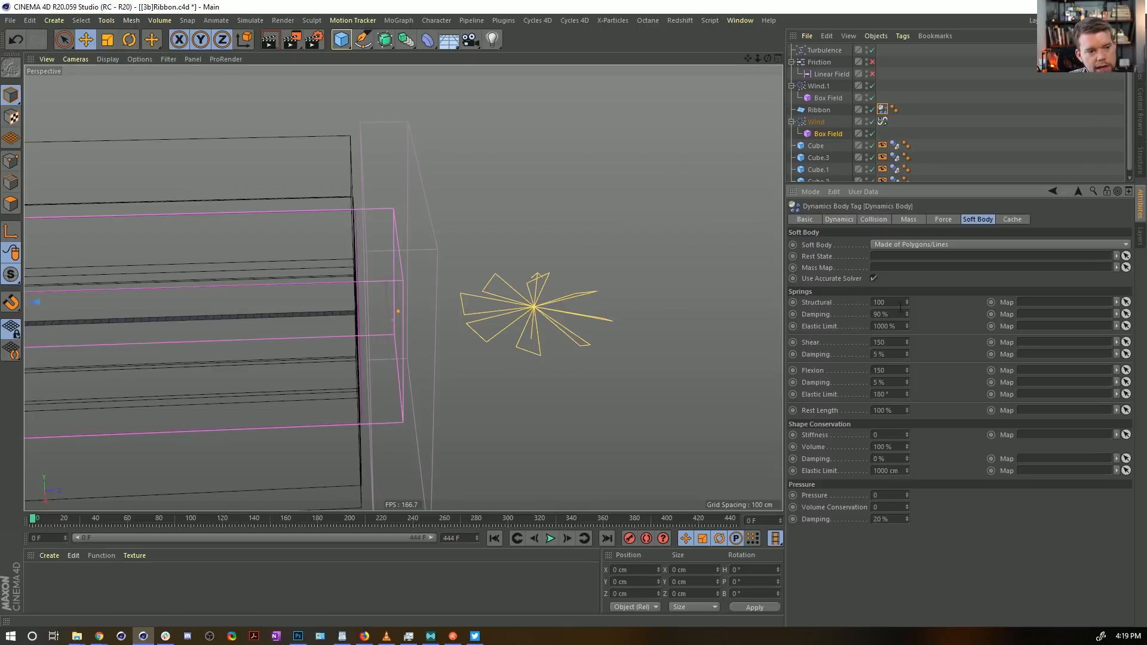
pyautogui.click(551, 538)
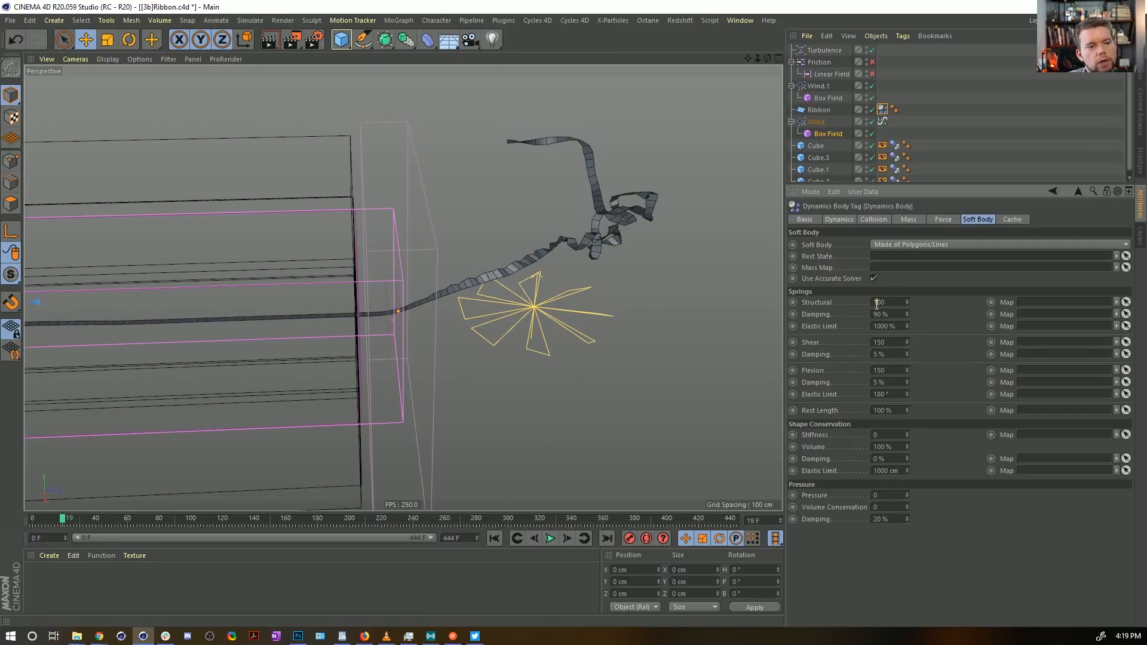
# Step: Restart the simulation and set the ribbon's structural spring strength to 2200 while it plays
pyautogui.click(495, 538)
pyautogui.click(551, 538)
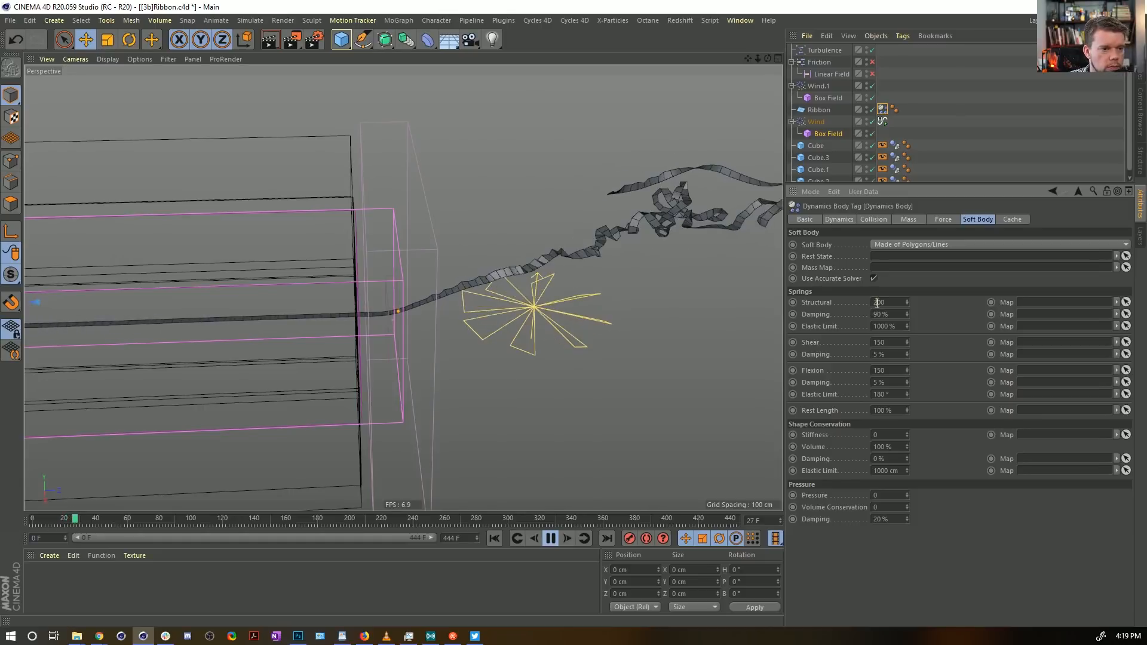
pyautogui.write('2')
pyautogui.press('Return')
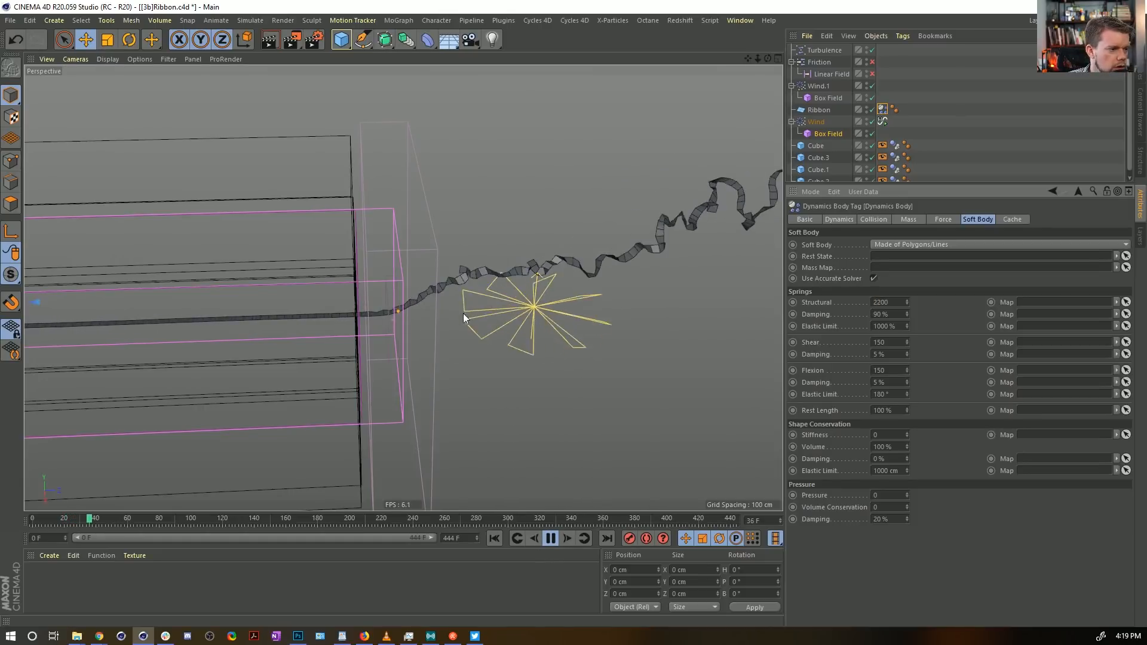
# Step: Replay the simulation from the start and follow the ribbon's path from a wider side view
pyautogui.click(494, 538)
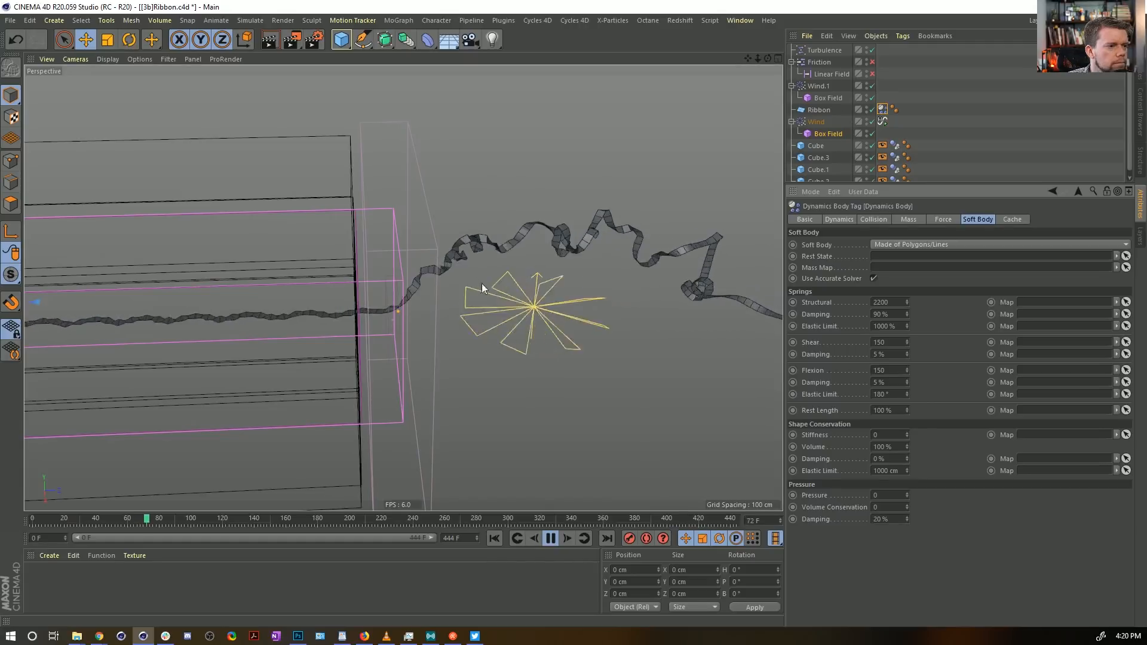
pyautogui.click(549, 539)
pyautogui.keyDown('alt'); pyautogui.moveTo(636, 274); pyautogui.dragTo(391, 278); pyautogui.keyUp('alt')
pyautogui.press('F8')
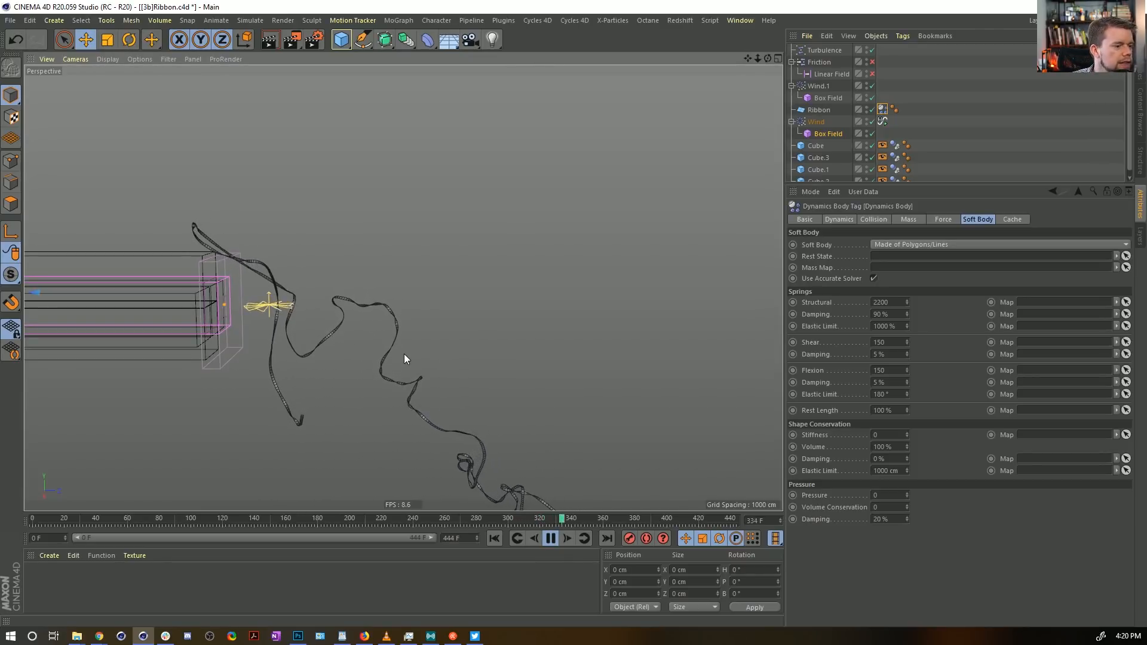
pyautogui.moveTo(551, 440)
pyautogui.keyDown('alt'); pyautogui.mouseDown(button='middle')
pyautogui.moveTo(508, 268)
pyautogui.moveTo(513, 286)
pyautogui.mouseUp(button='middle'); pyautogui.keyUp('alt')
pyautogui.keyDown('alt'); pyautogui.moveTo(383, 277); pyautogui.dragTo(444, 371, button='middle'); pyautogui.keyUp('alt')
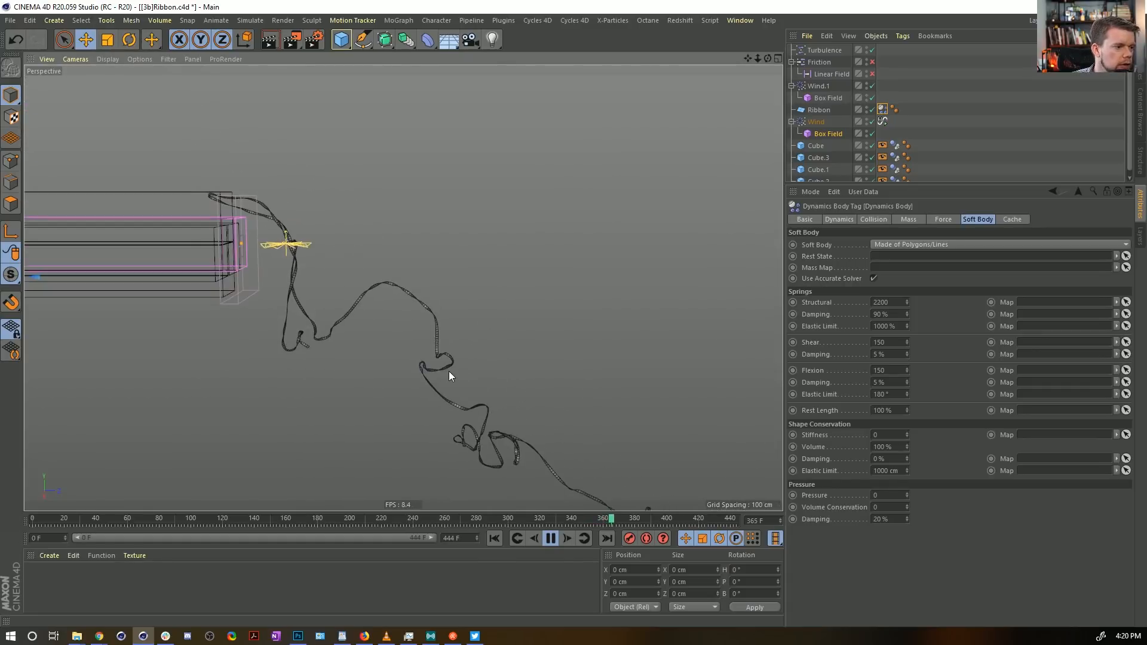
# Step: Restart and pause the simulation repeatedly to examine how the ribbon shoots out of the channel in its early frames
pyautogui.click(494, 538)
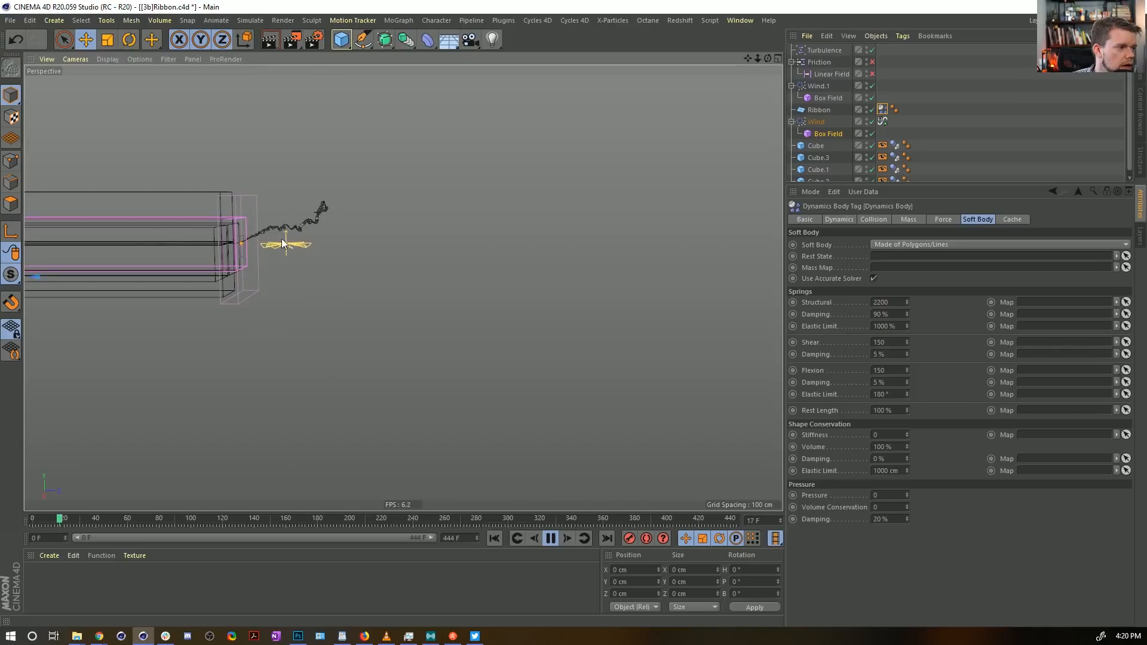
pyautogui.click(558, 539)
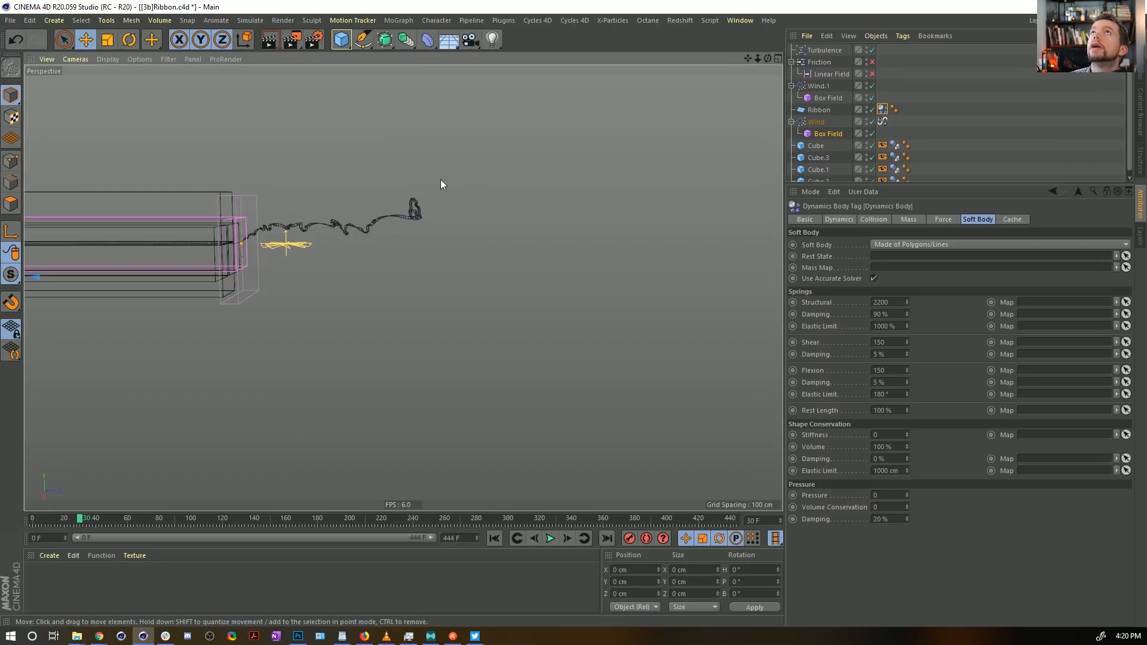
pyautogui.click(551, 538)
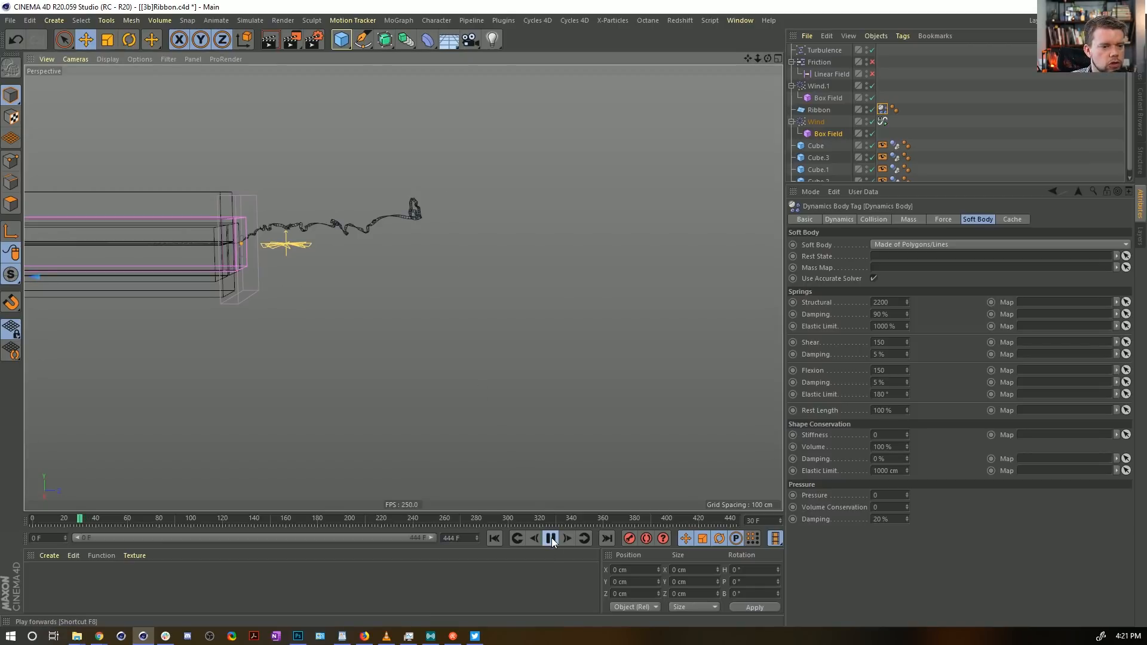
pyautogui.click(551, 538)
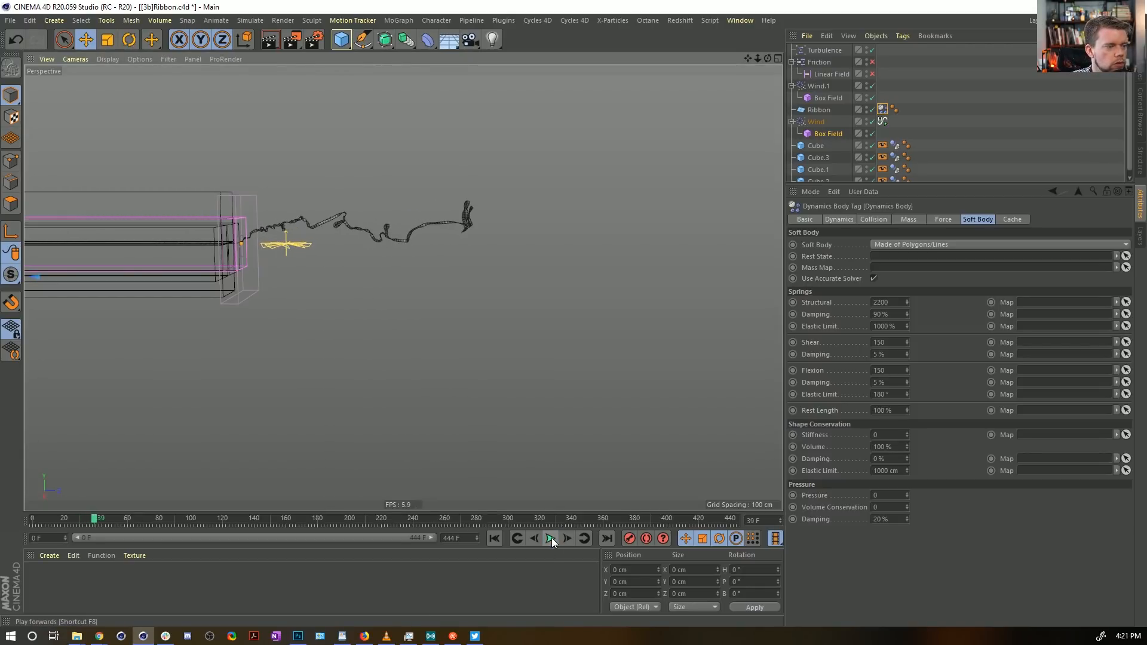
pyautogui.click(498, 543)
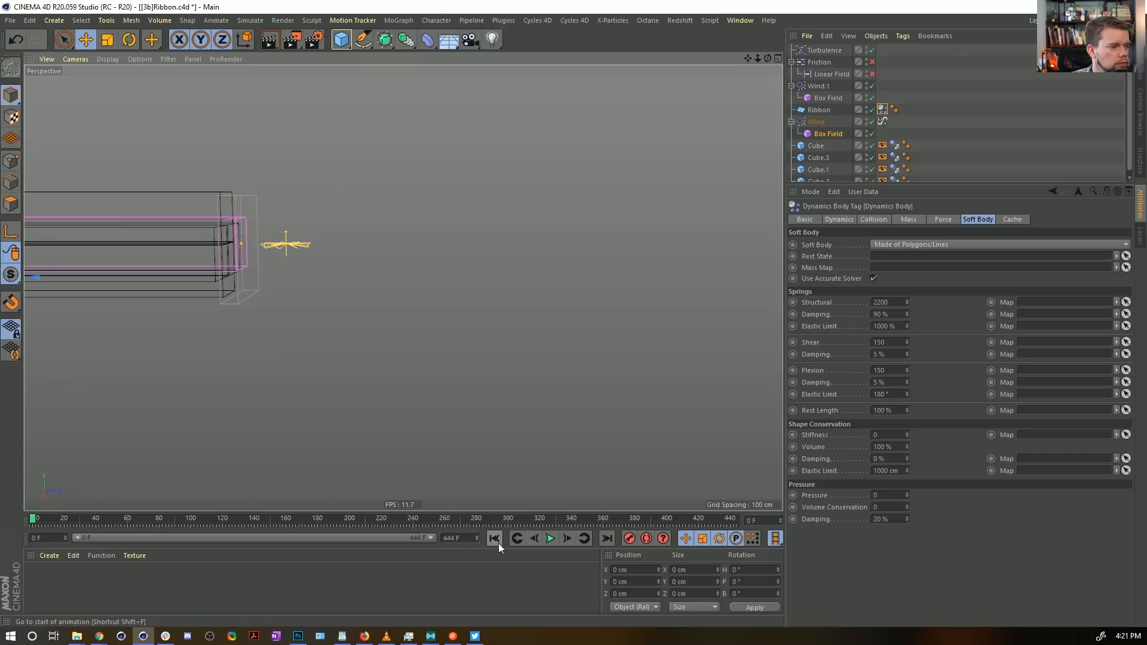
pyautogui.click(550, 539)
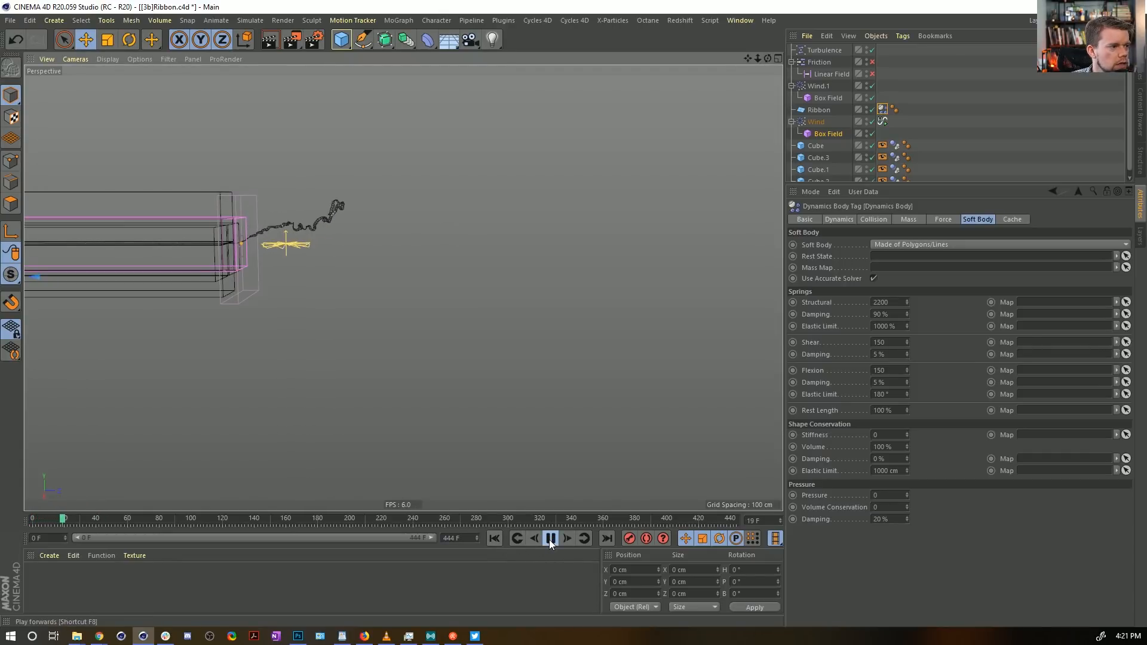
# Step: Stop and rewind the simulation, duplicate the Wind object with its Box Field, and rotate the copy's heading to 180°
pyautogui.click(550, 540)
pyautogui.click(496, 538)
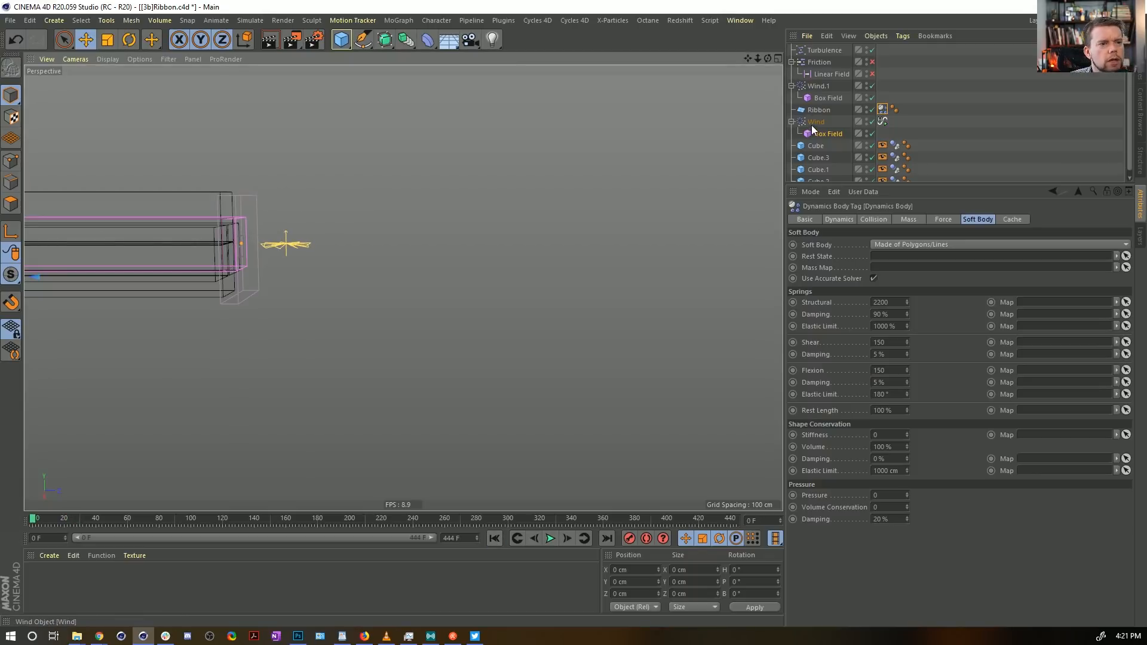
pyautogui.keyDown('ctrl'); pyautogui.moveTo(811, 125); pyautogui.dragTo(819, 118); pyautogui.keyUp('ctrl')
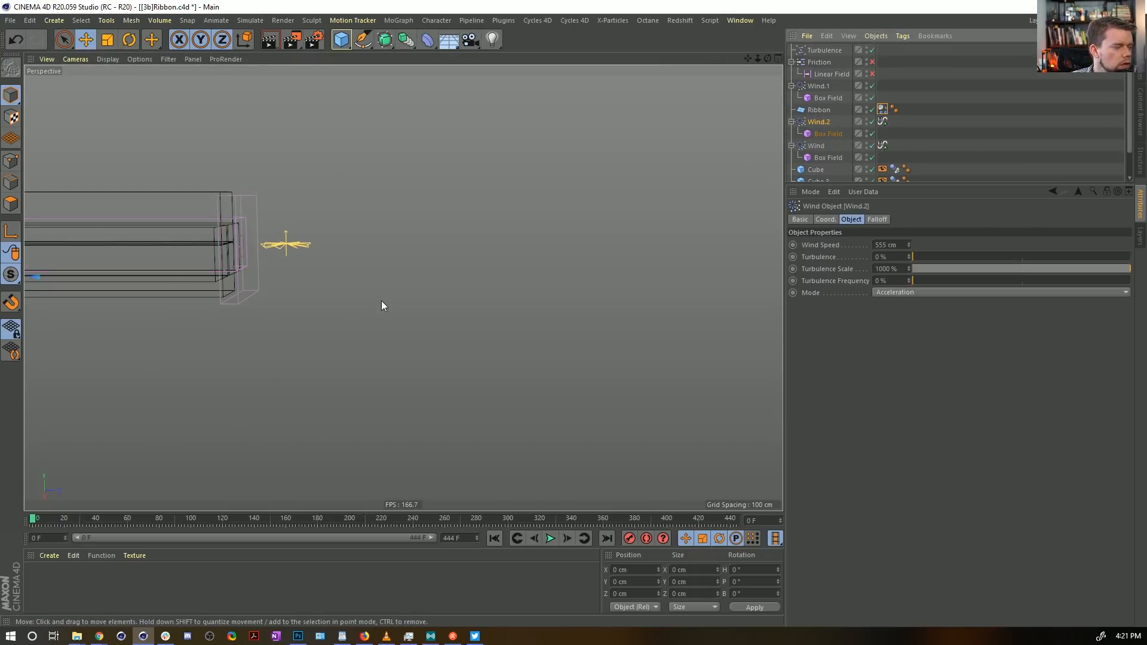
pyautogui.moveTo(382, 306)
pyautogui.keyDown('alt'); pyautogui.mouseDown()
pyautogui.moveTo(231, 306)
pyautogui.moveTo(459, 276)
pyautogui.mouseUp(); pyautogui.keyUp('alt')
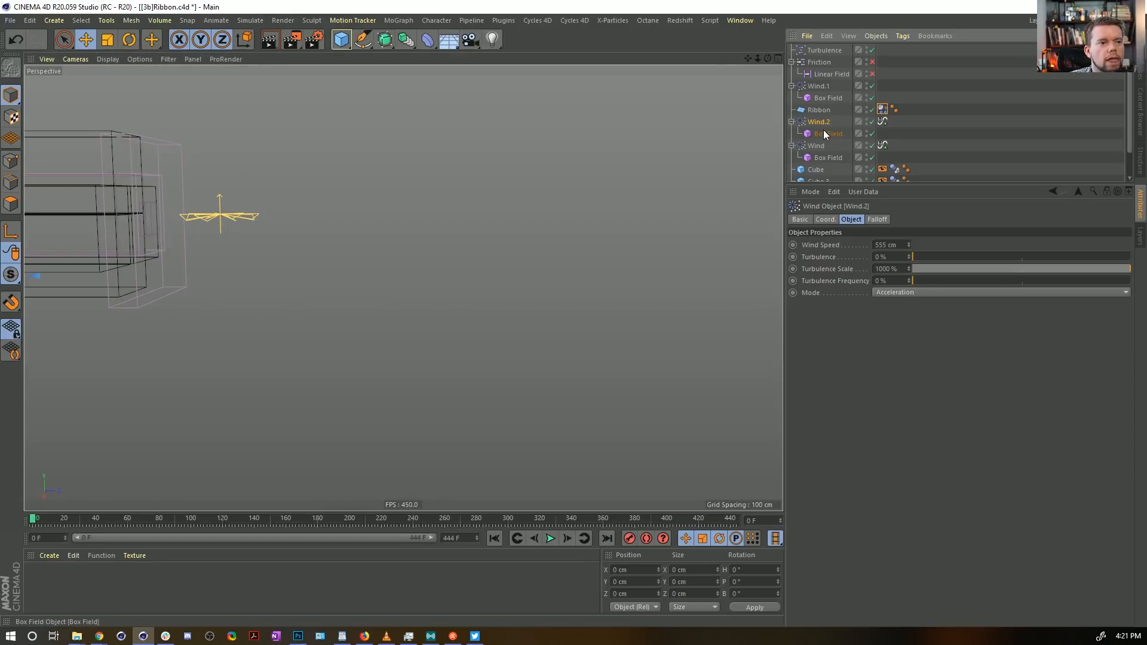
pyautogui.keyDown('alt'); pyautogui.moveTo(335, 281); pyautogui.dragTo(553, 300); pyautogui.keyUp('alt')
pyautogui.press('r')
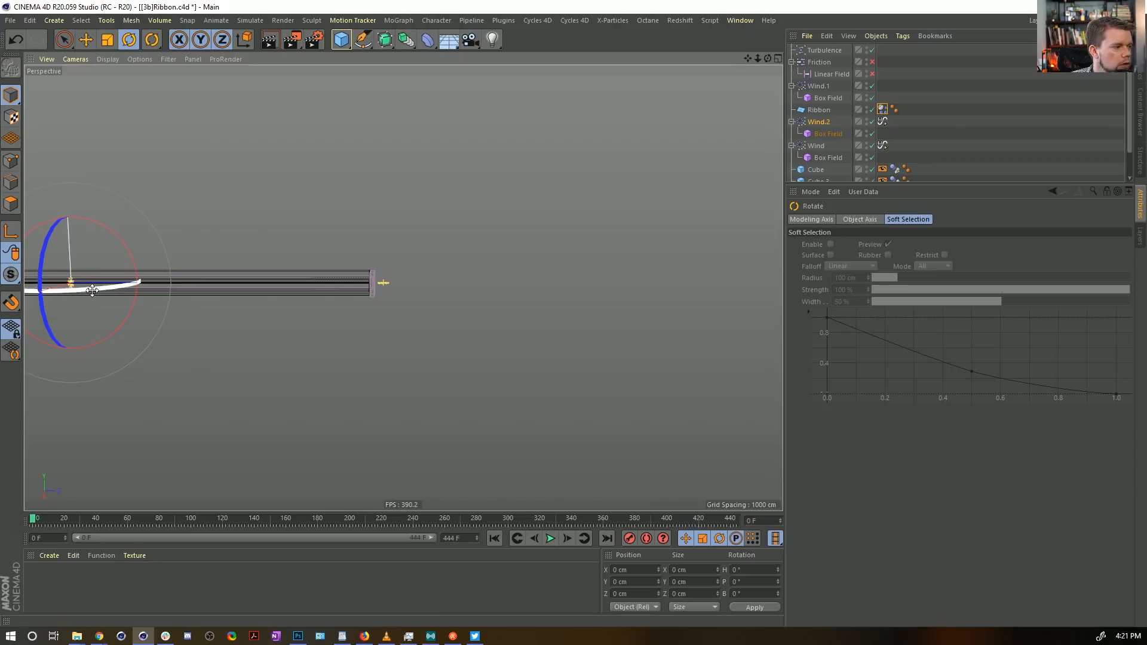
pyautogui.moveTo(92, 291); pyautogui.dragTo(361, 270)
# Step: Invert the remapping of the duplicated wind's Box Field
pyautogui.click(828, 134)
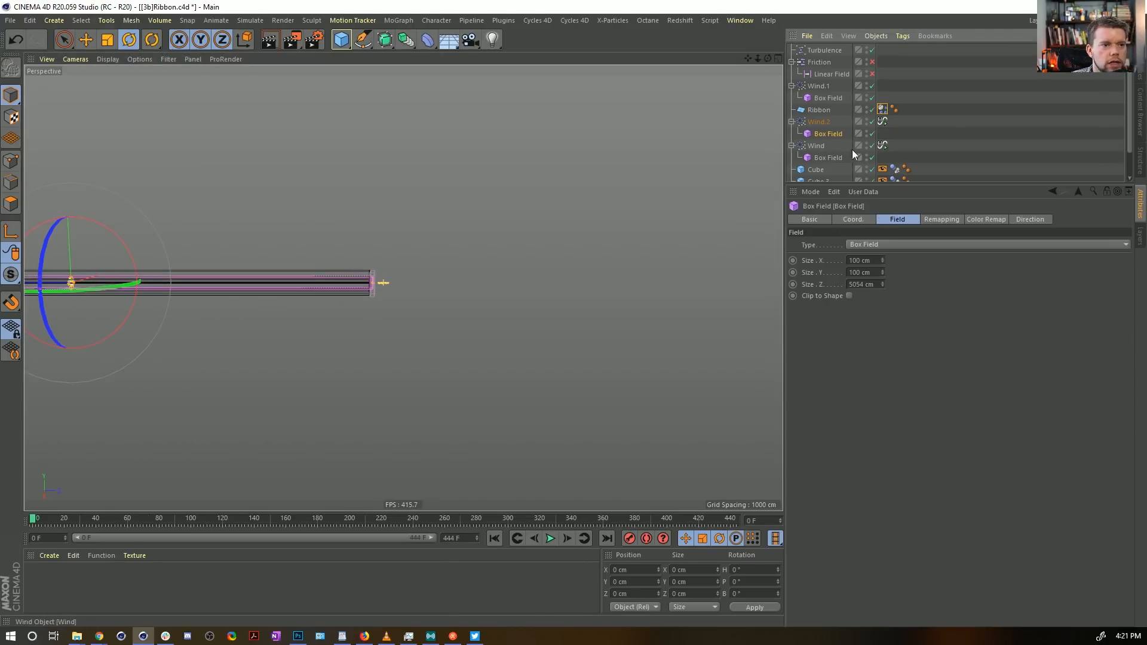
pyautogui.click(960, 219)
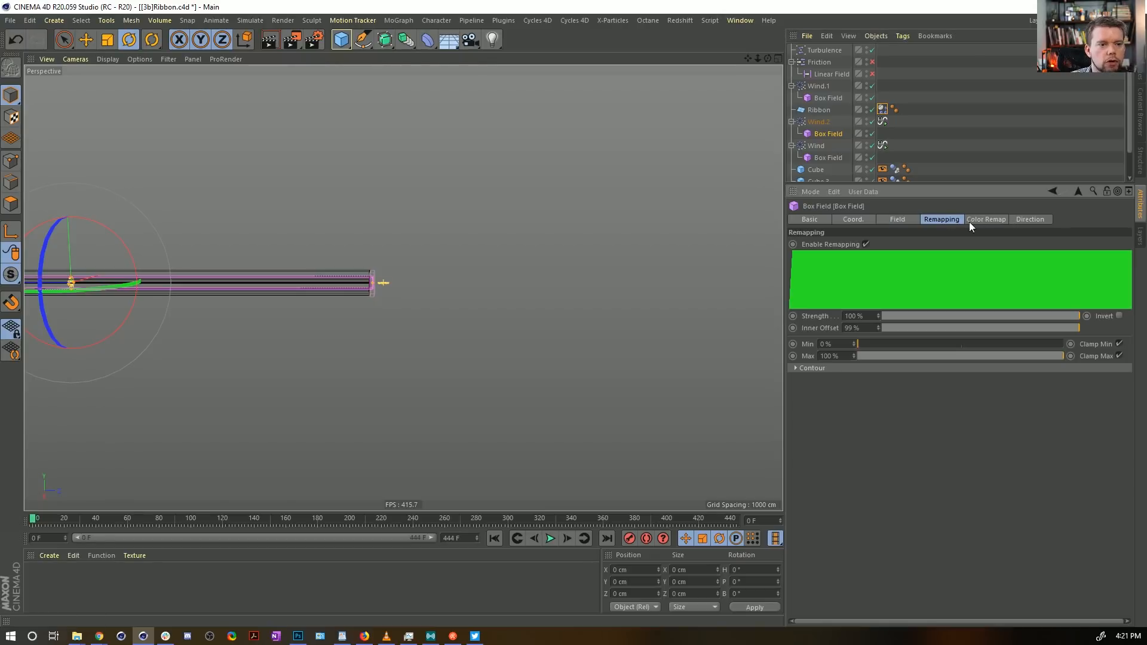
pyautogui.click(1120, 316)
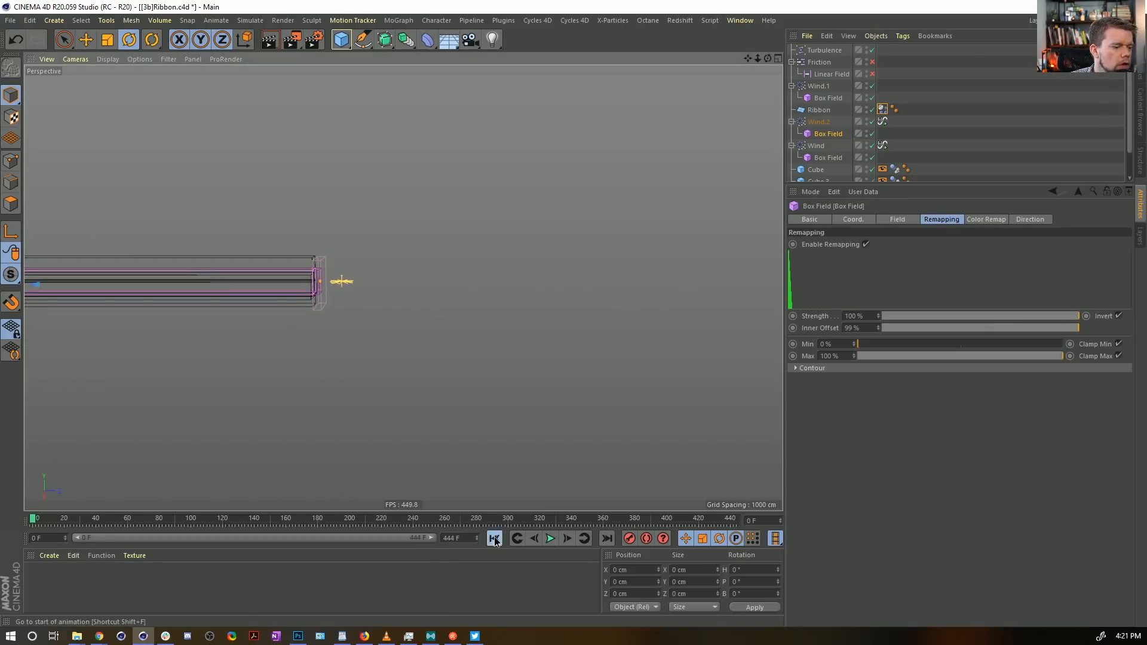
# Step: Play the simulation and examine how the ribbon behaves once it leaves the channel with the opposing wind
pyautogui.click(550, 538)
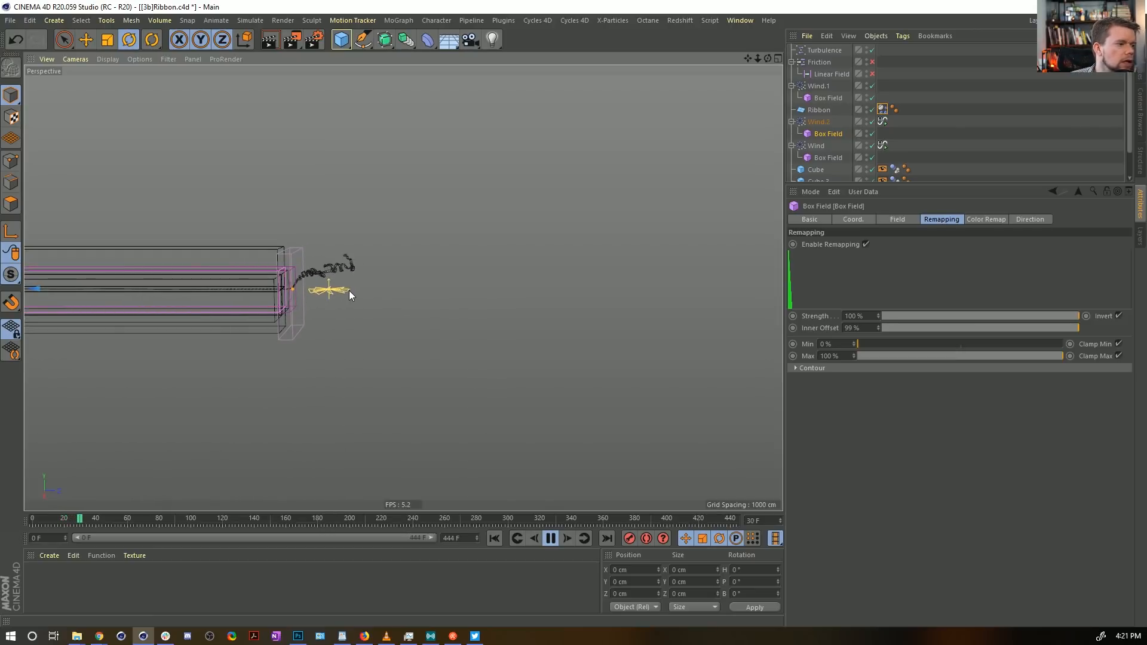
pyautogui.scroll(5, 358, 286)
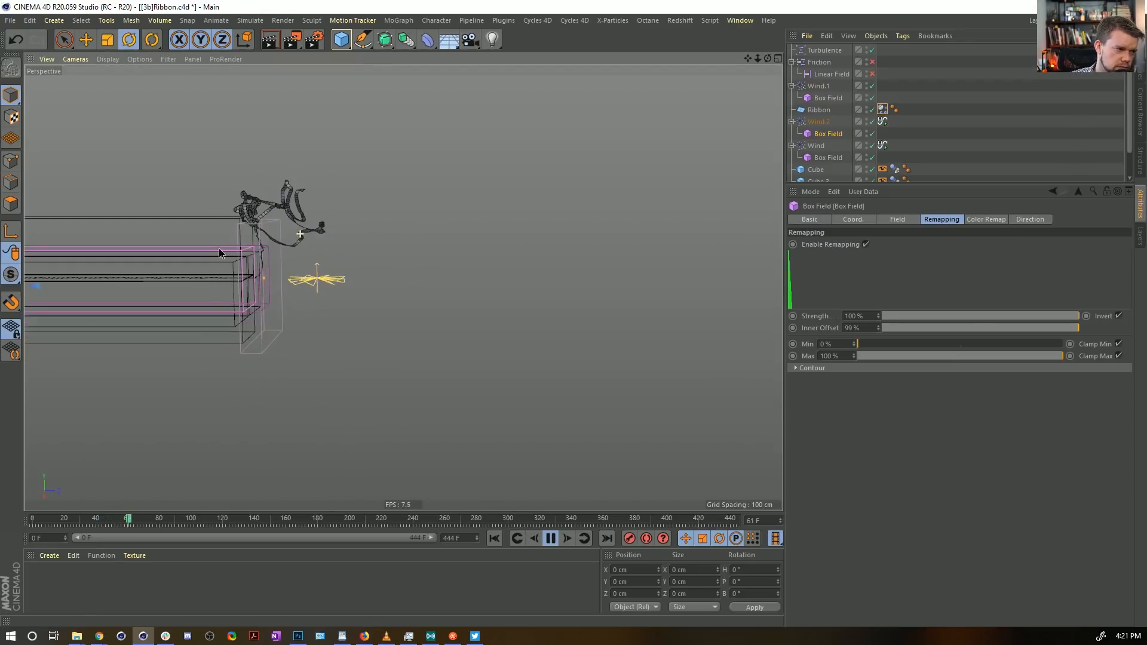
pyautogui.scroll(-3, 352, 338)
pyautogui.keyDown('alt'); pyautogui.moveTo(353, 336); pyautogui.dragTo(376, 361, button='middle'); pyautogui.keyUp('alt')
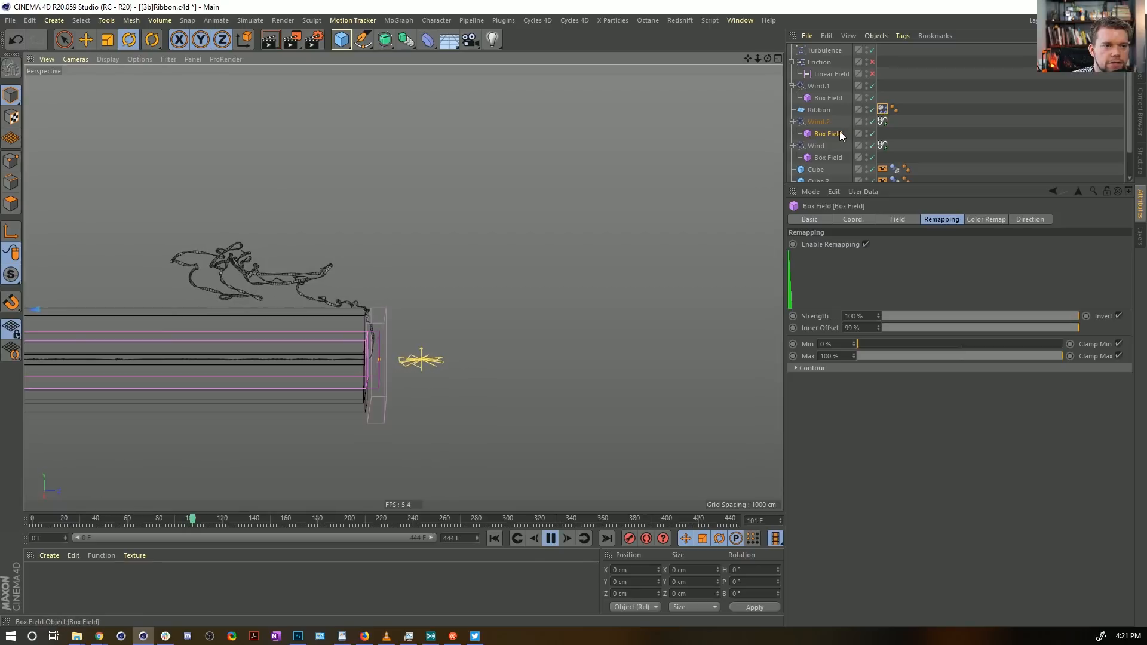
# Step: Halve both the minimum and maximum of Wind.2's speed signal to 277.5 cm and replay the simulation
pyautogui.click(820, 122)
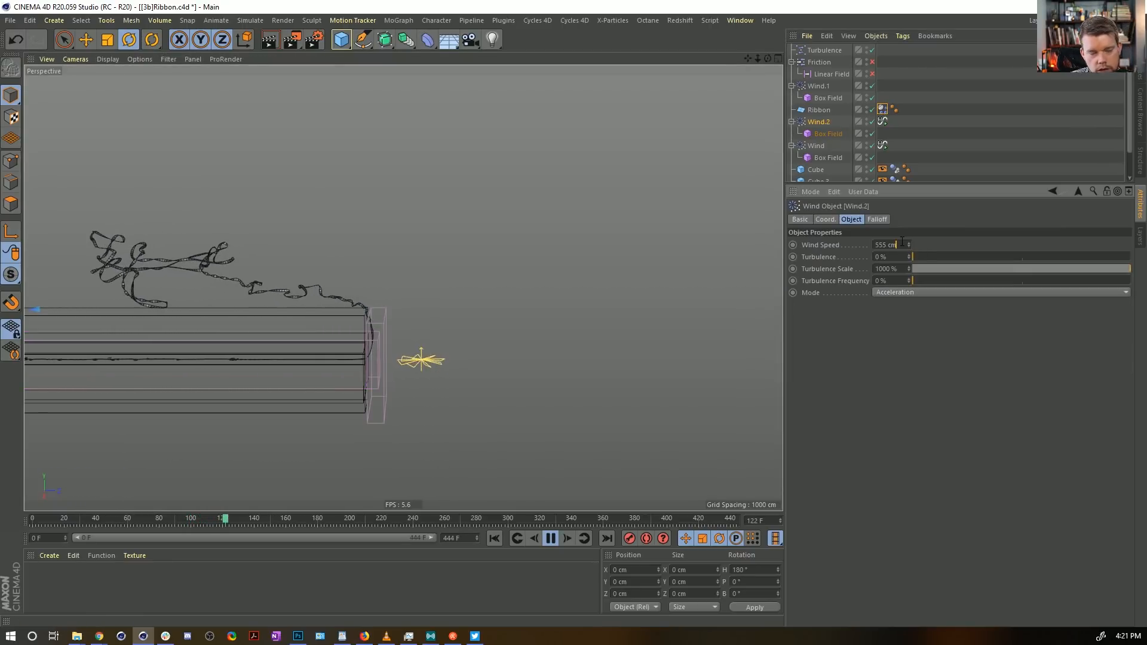
pyautogui.click(882, 121)
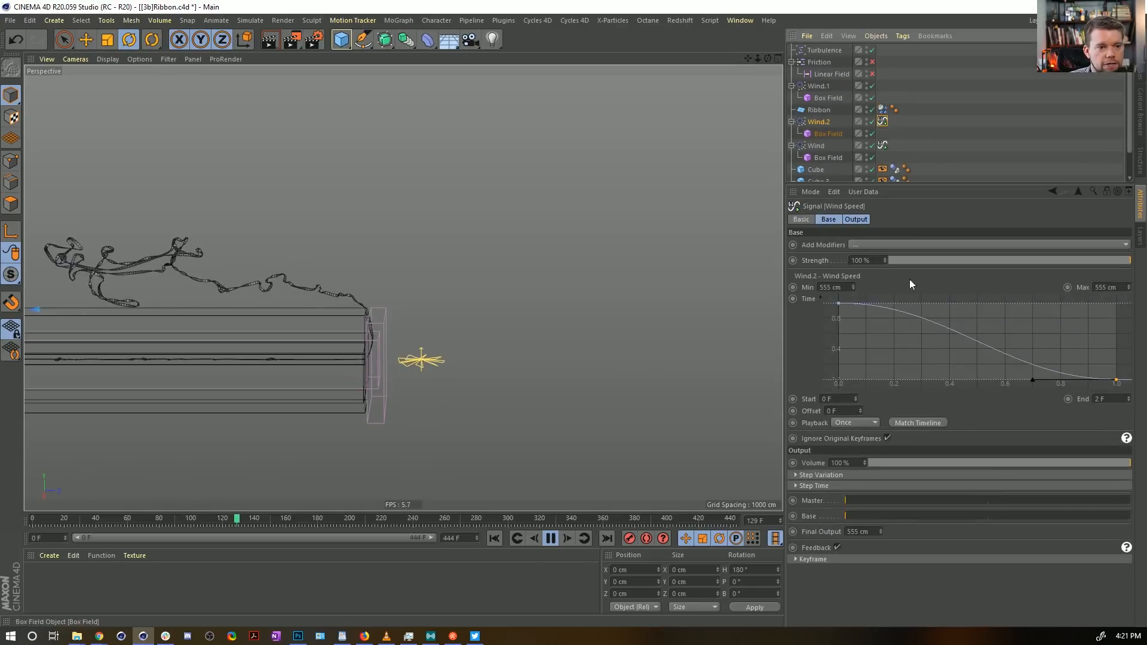
pyautogui.click(839, 287)
pyautogui.write('/2')
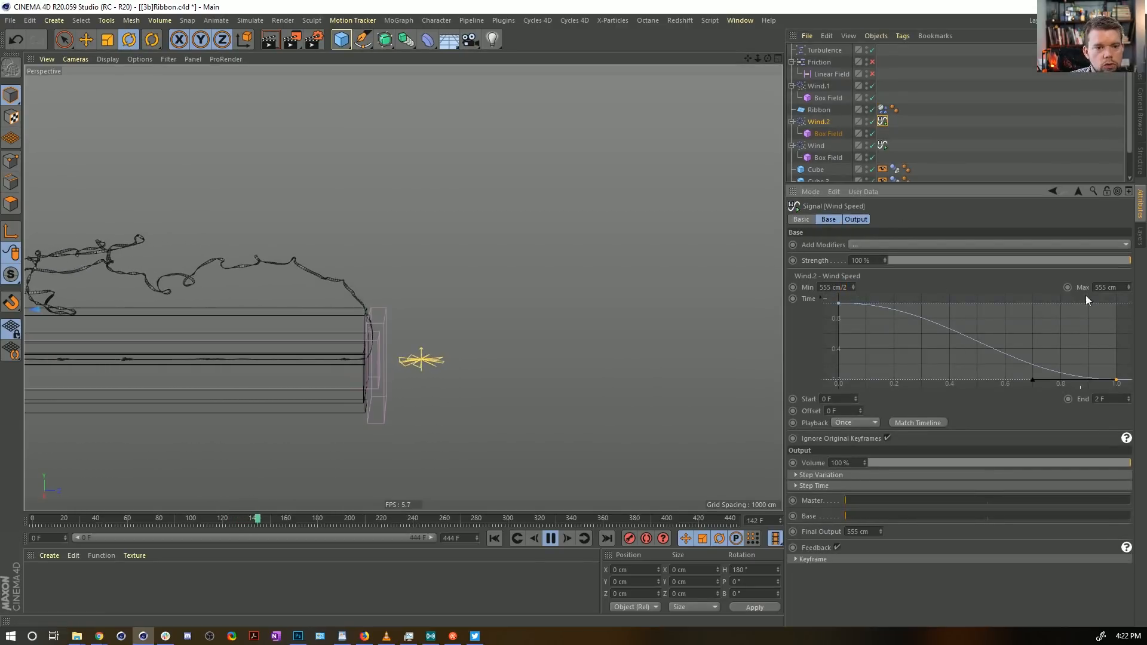
pyautogui.click(1117, 287)
pyautogui.write('/2')
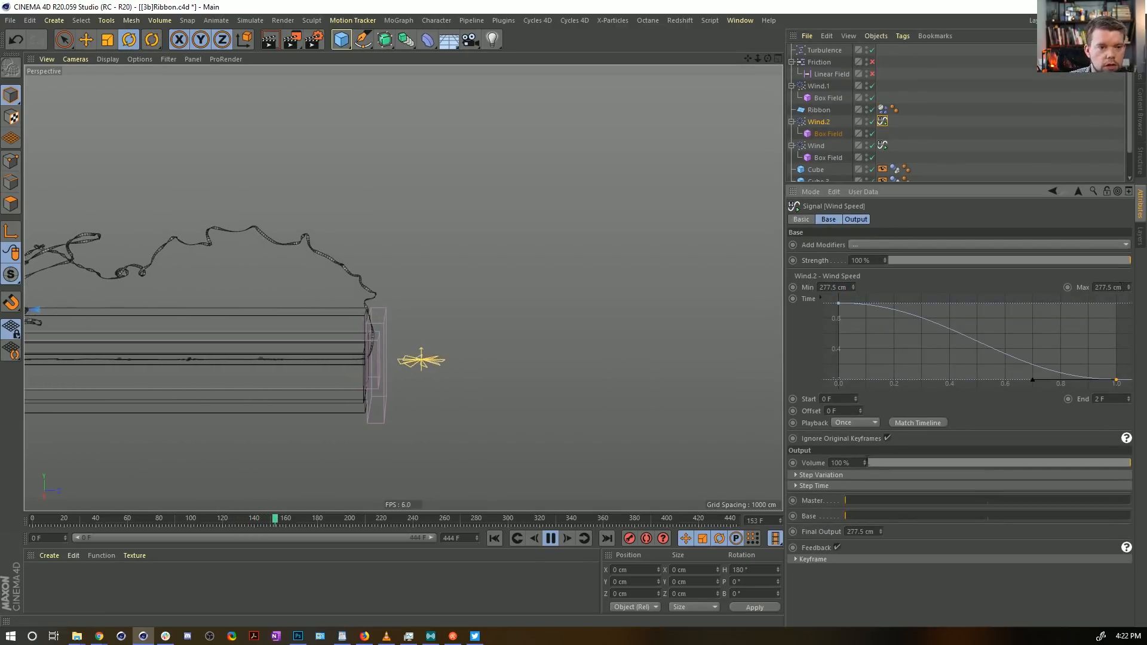
pyautogui.click(501, 537)
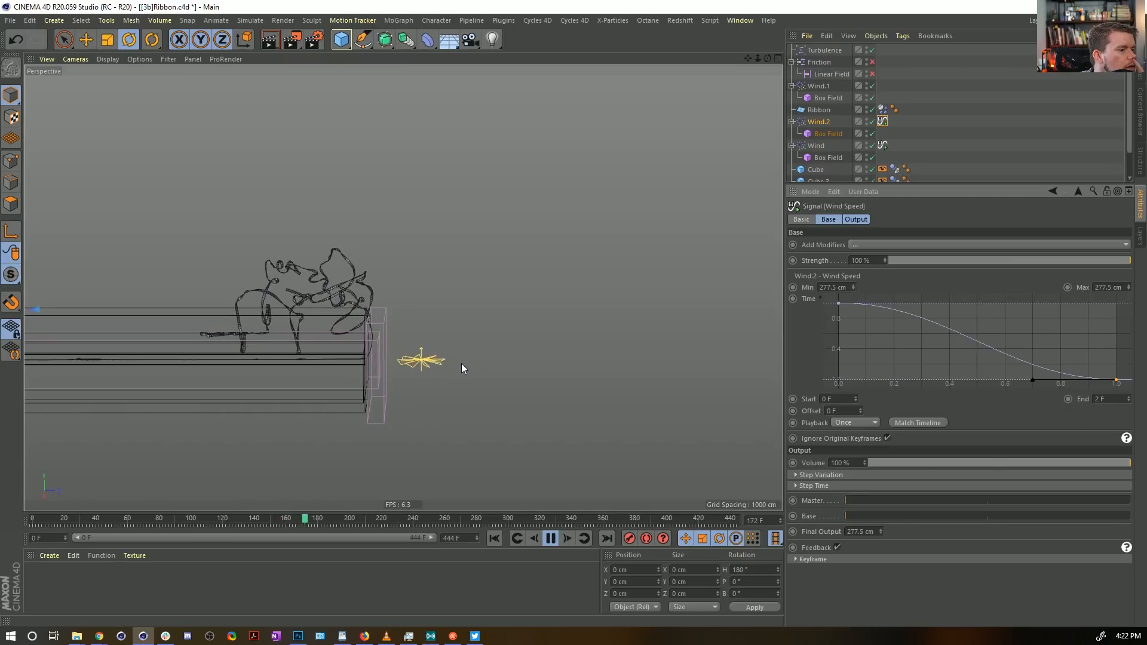
pyautogui.click(555, 541)
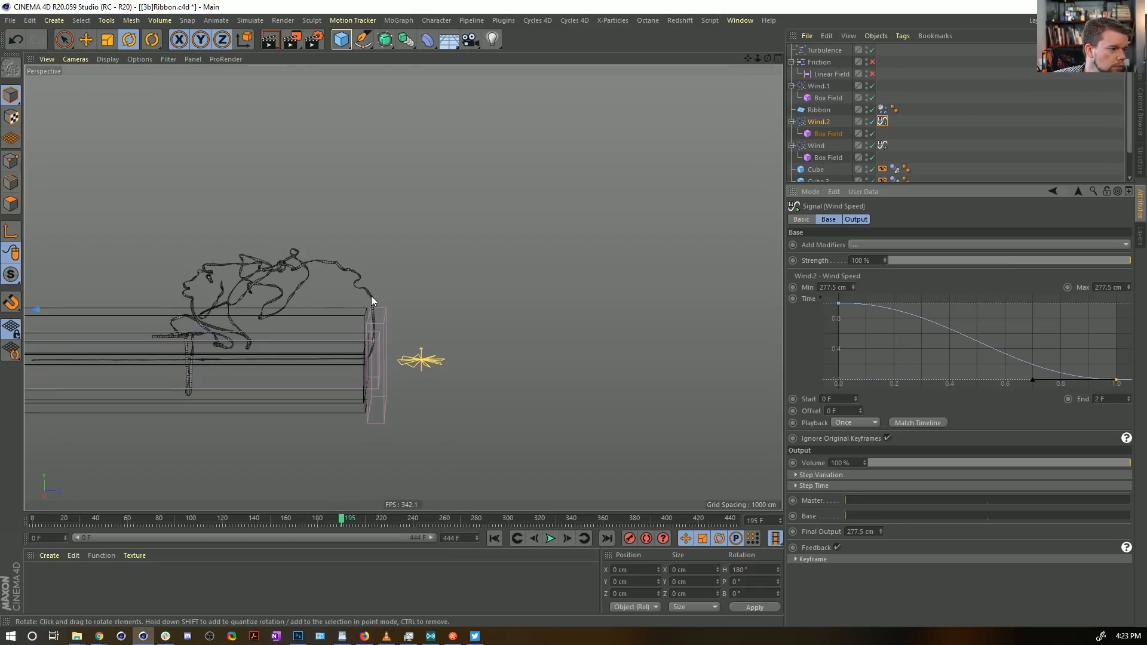
# Step: Disable Wind.2 and its Box Field, and make Wind's signal curve rise from 0 to 1 with maximum 0 cm and end frame 222
pyautogui.click(873, 134)
pyautogui.click(882, 145)
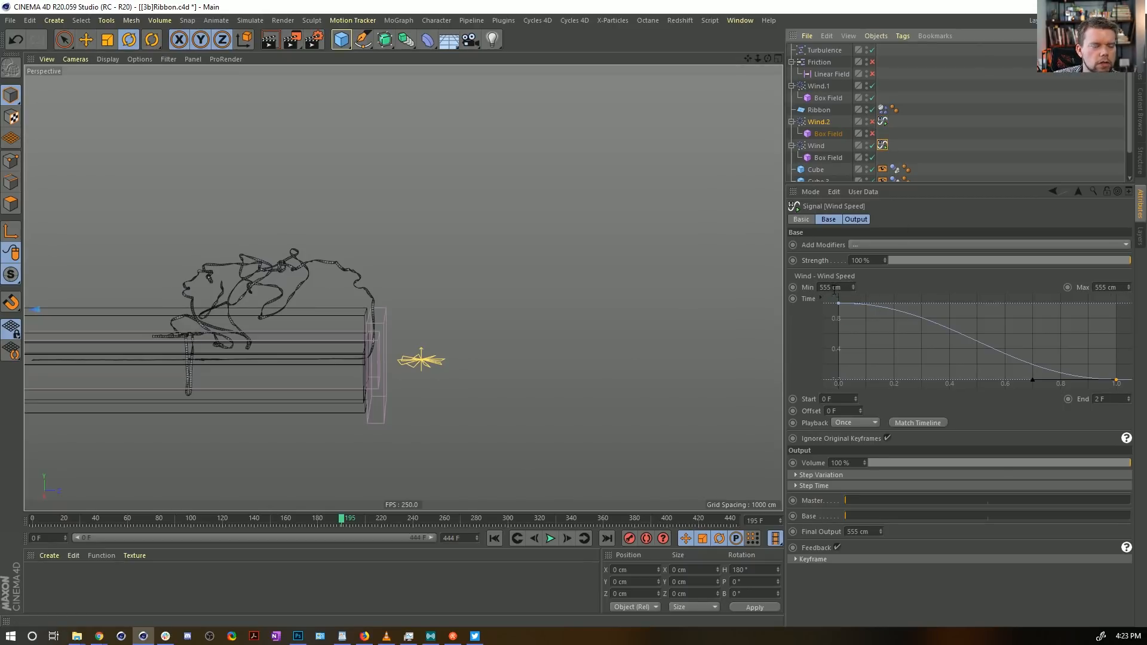
pyautogui.moveTo(839, 303); pyautogui.dragTo(838, 380)
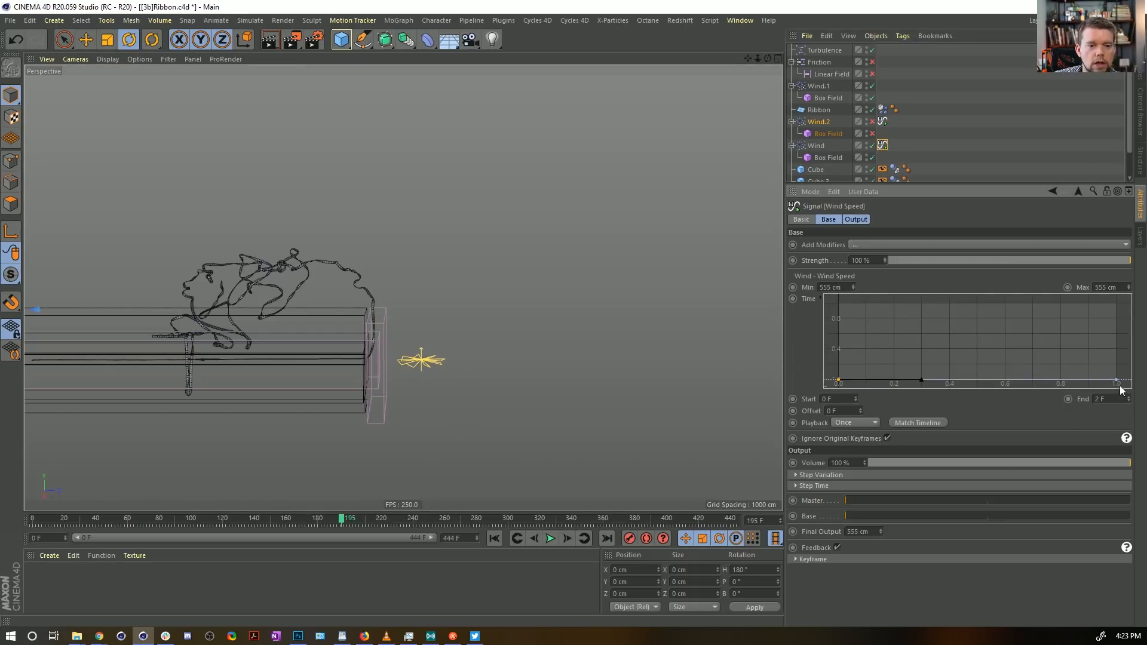
pyautogui.moveTo(1117, 381); pyautogui.dragTo(1116, 304)
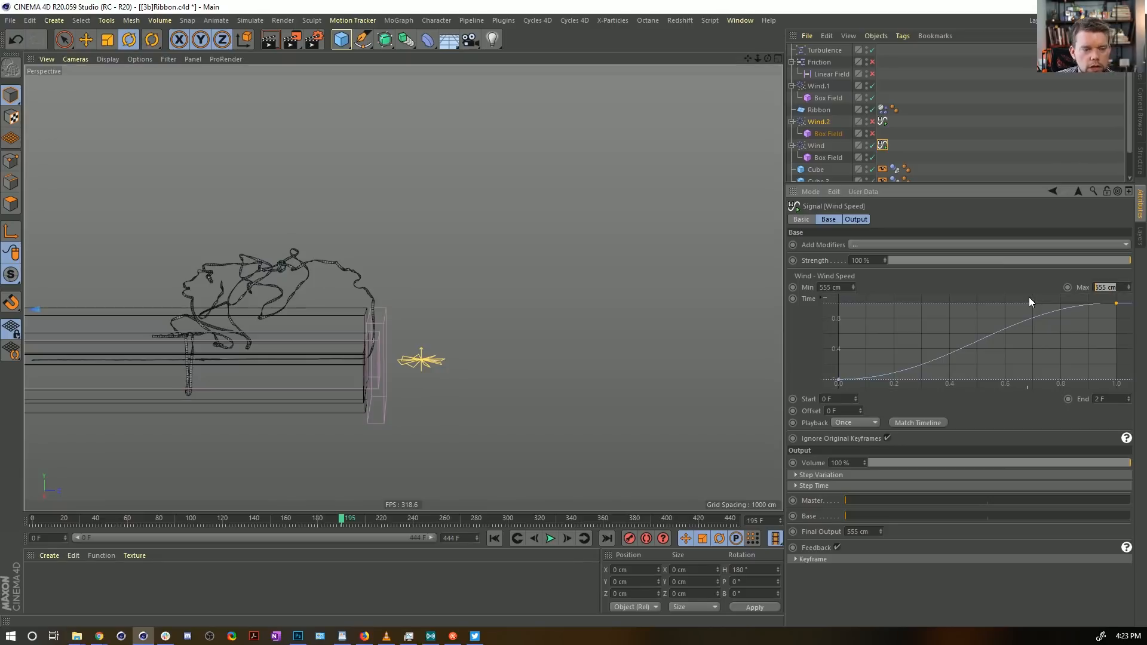
pyautogui.write('0')
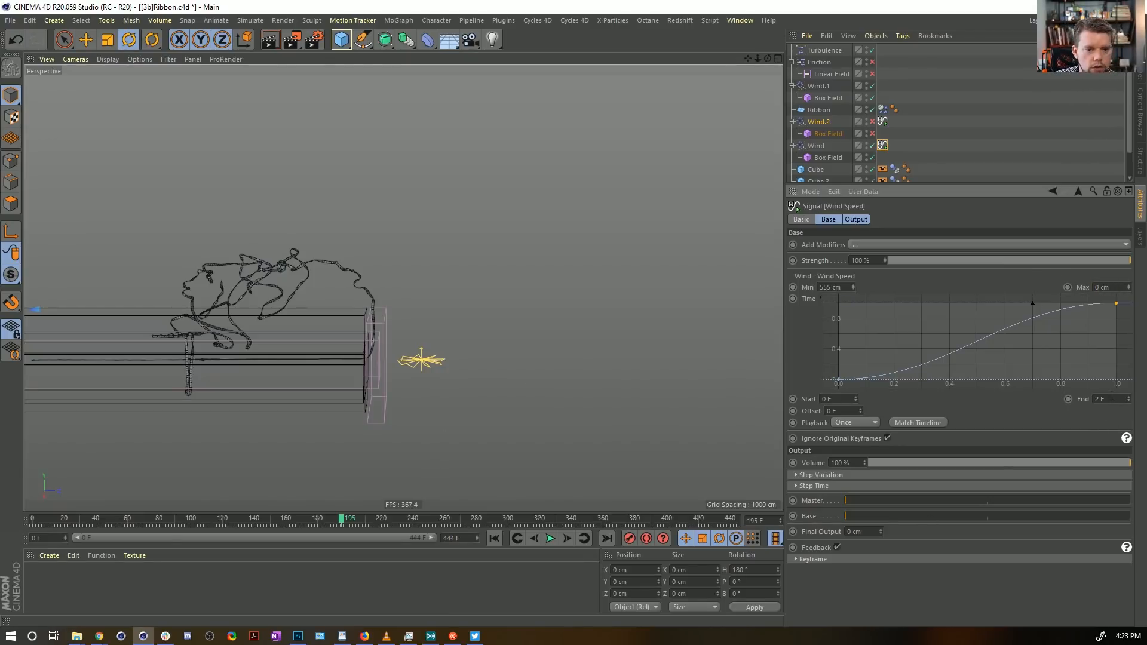
pyautogui.write('222')
pyautogui.press('Return')
# Step: Replay the simulation from the start and examine the ribbon's path outside the channel as the wind fades
pyautogui.click(495, 539)
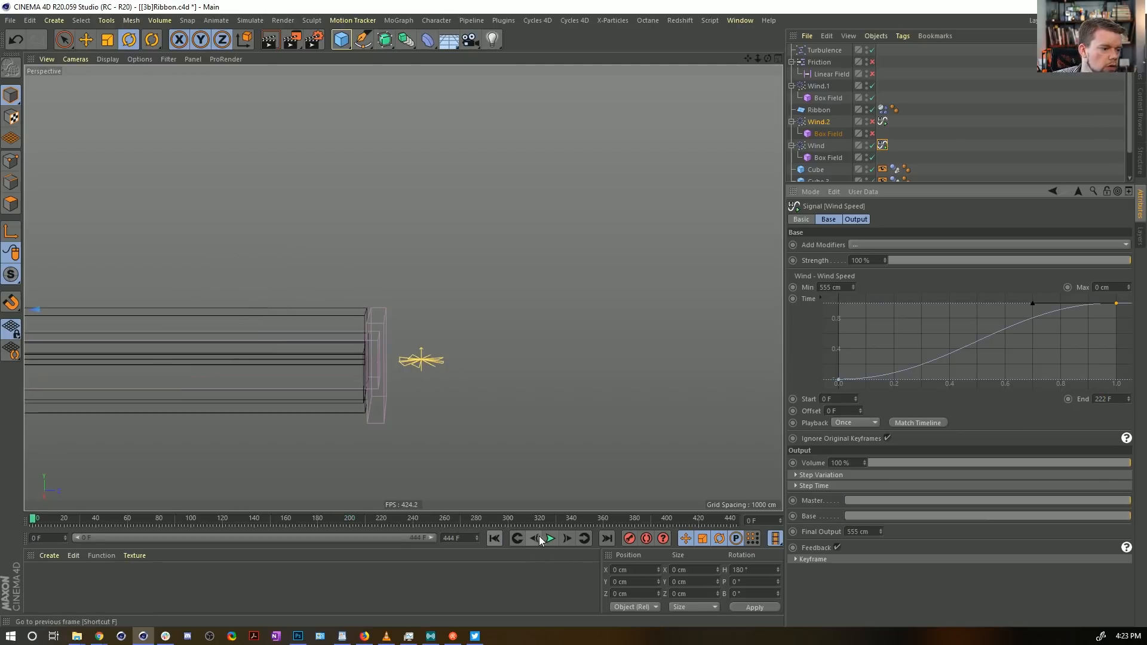
pyautogui.click(550, 538)
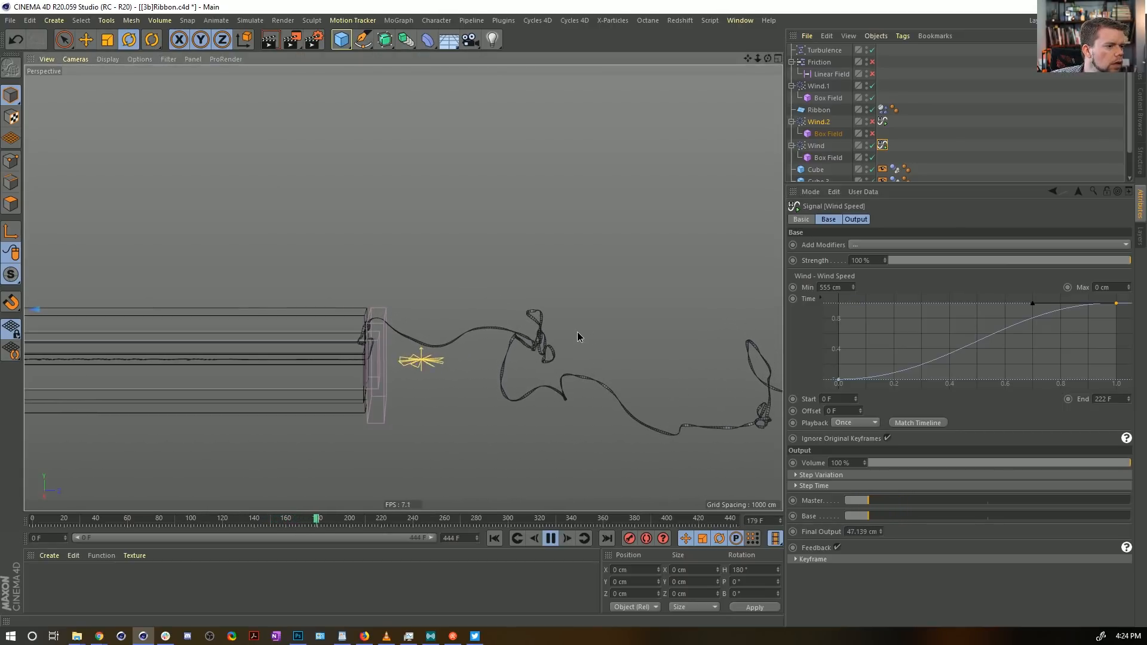
pyautogui.keyDown('alt'); pyautogui.moveTo(578, 331); pyautogui.dragTo(555, 344); pyautogui.keyUp('alt')
pyautogui.keyDown('alt'); pyautogui.moveTo(597, 328); pyautogui.dragTo(553, 314, button='middle'); pyautogui.keyUp('alt')
pyautogui.keyDown('alt'); pyautogui.moveTo(623, 389); pyautogui.dragTo(571, 414); pyautogui.keyUp('alt')
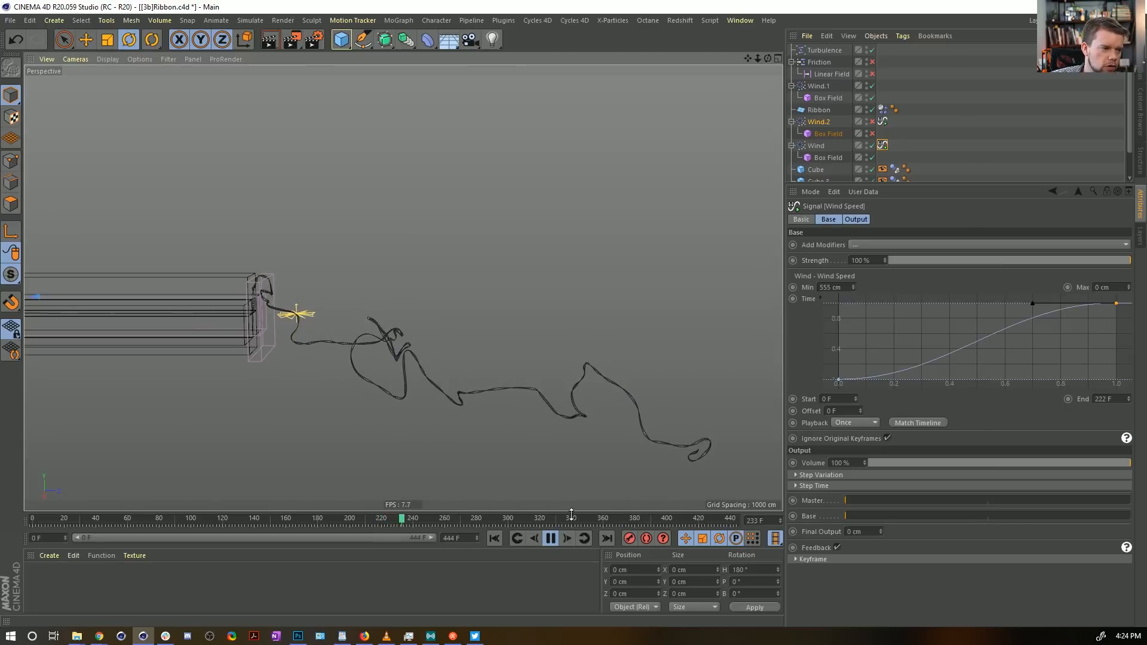
pyautogui.click(550, 542)
# Step: Review the size of Wind's Box Field, rewind the simulation, and check the ribbon's force settings and the Friction object
pyautogui.click(828, 157)
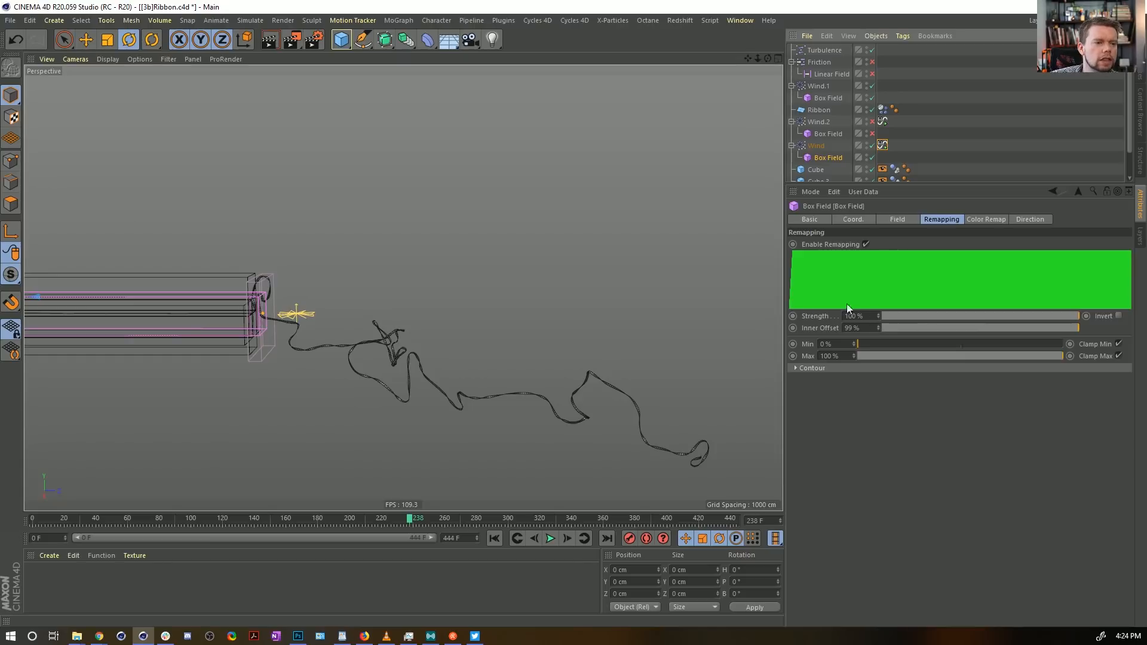
pyautogui.click(898, 220)
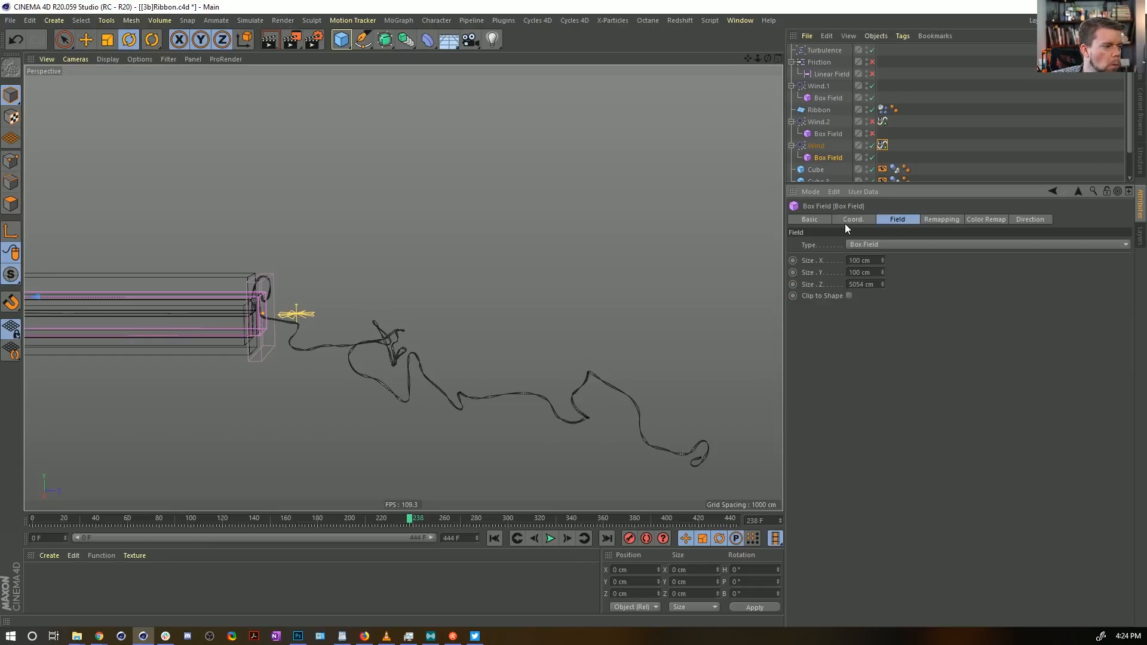
pyautogui.click(494, 539)
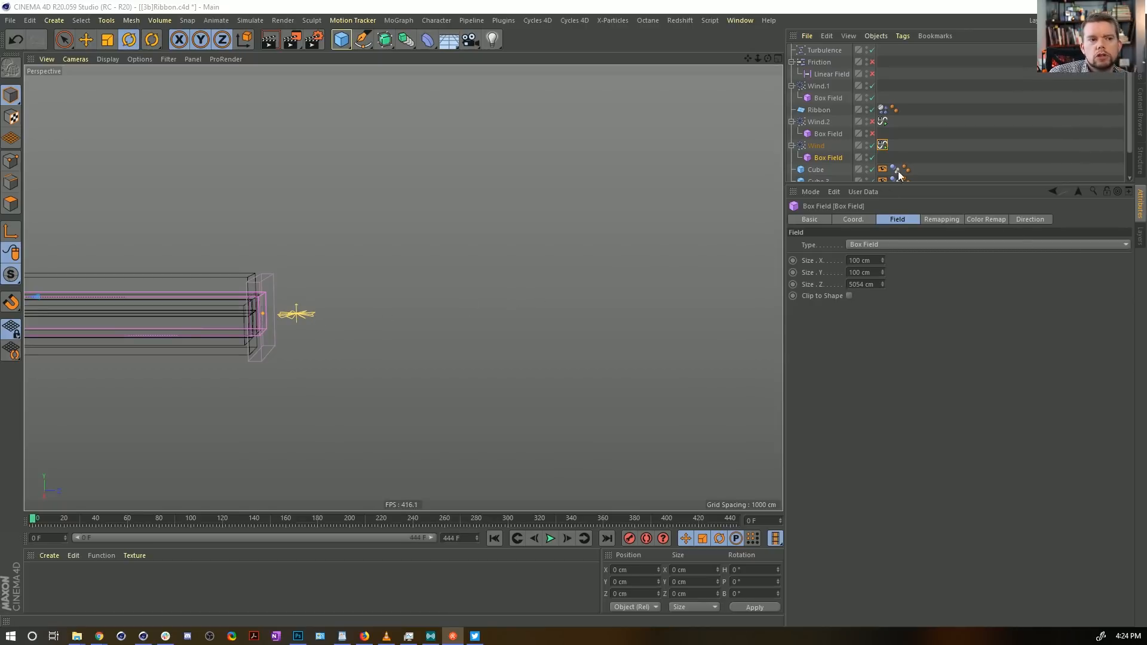
pyautogui.click(883, 109)
pyautogui.click(938, 219)
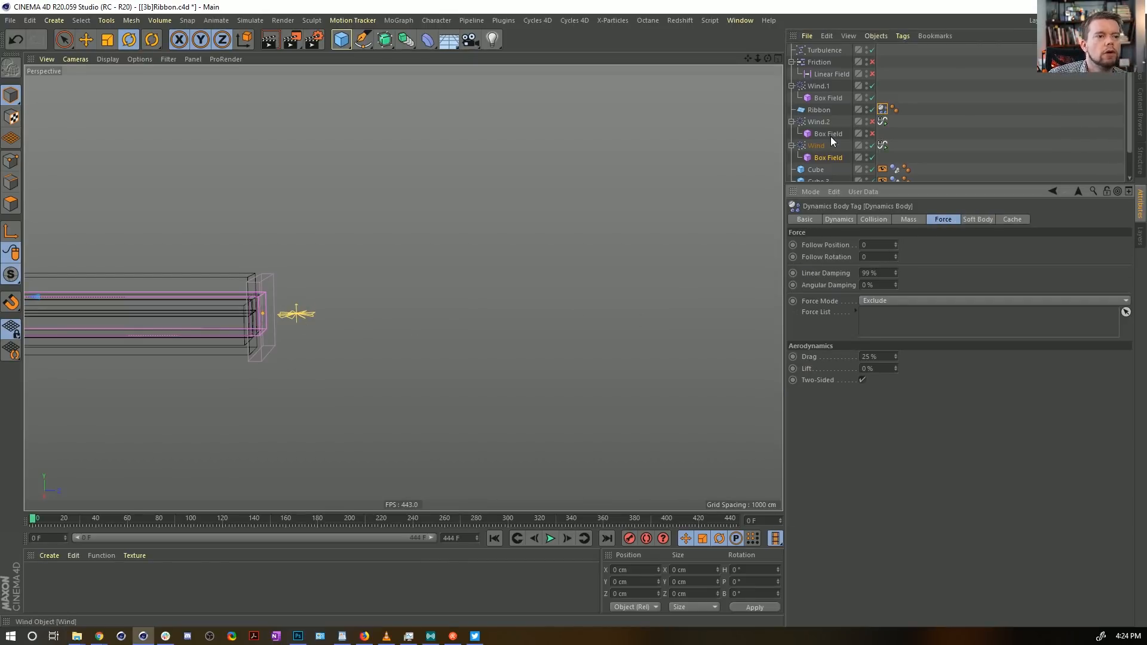
pyautogui.click(822, 62)
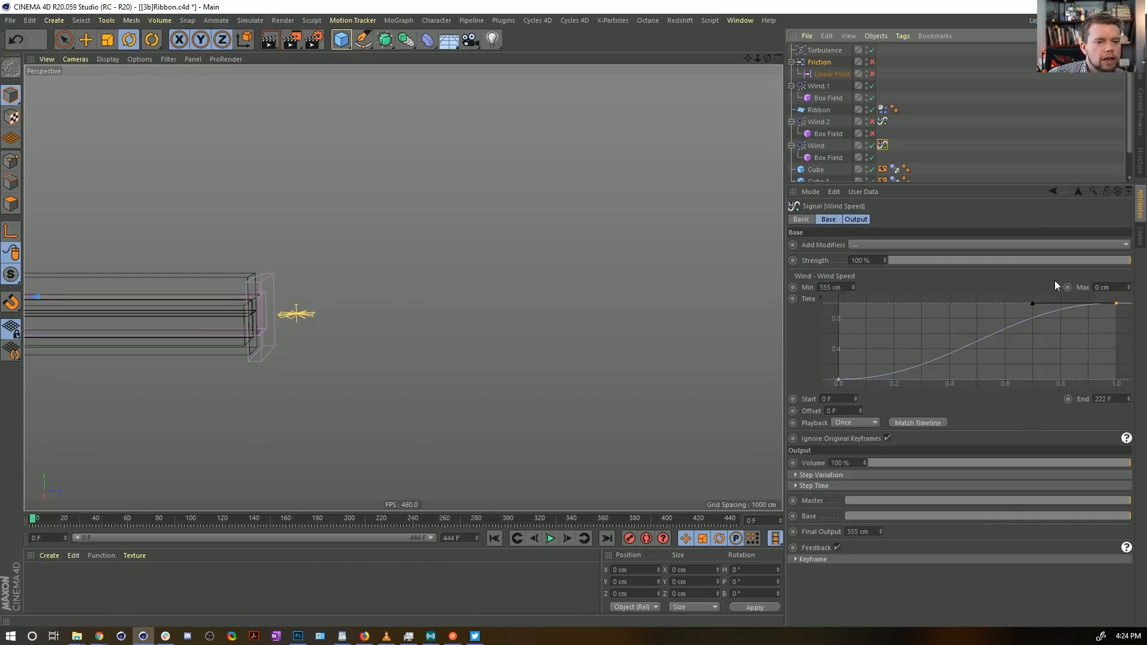
# Step: Set the maximum of Wind's speed signal to 555 cm and re-enable Wind.2 with its Box Field
pyautogui.moveTo(1113, 289); pyautogui.dragTo(1031, 292)
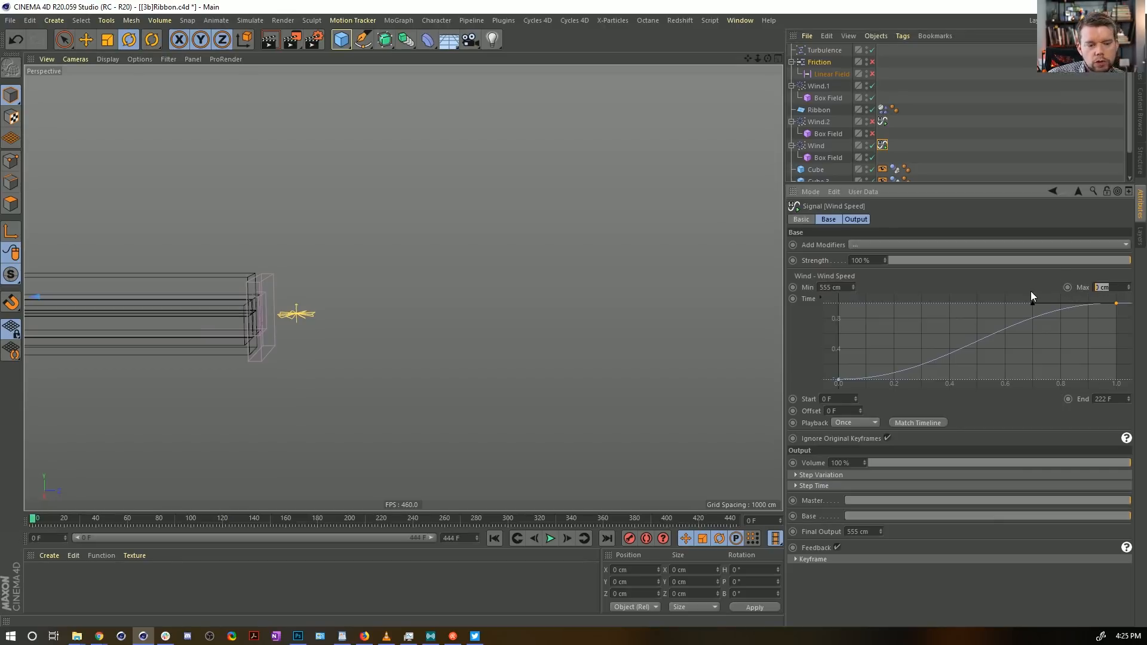
pyautogui.write('555')
pyautogui.press('Return')
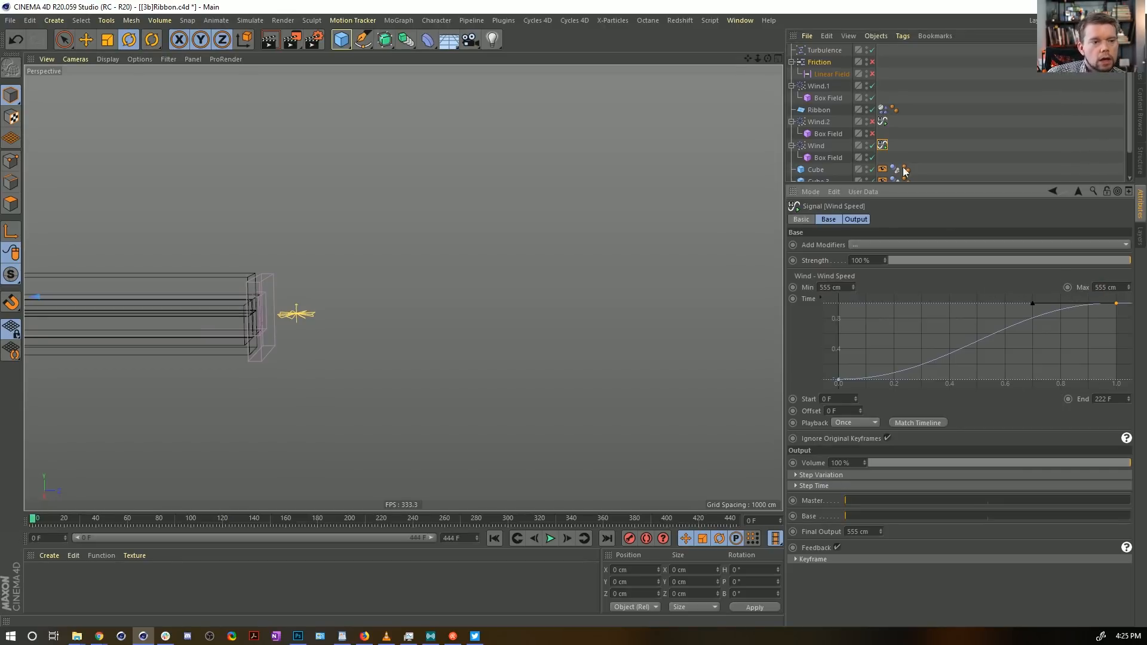
pyautogui.click(873, 133)
# Step: Make Wind.2's signal curve rise from 0 to 1, with end frame 222 and maximum wind speed 0 cm
pyautogui.click(882, 122)
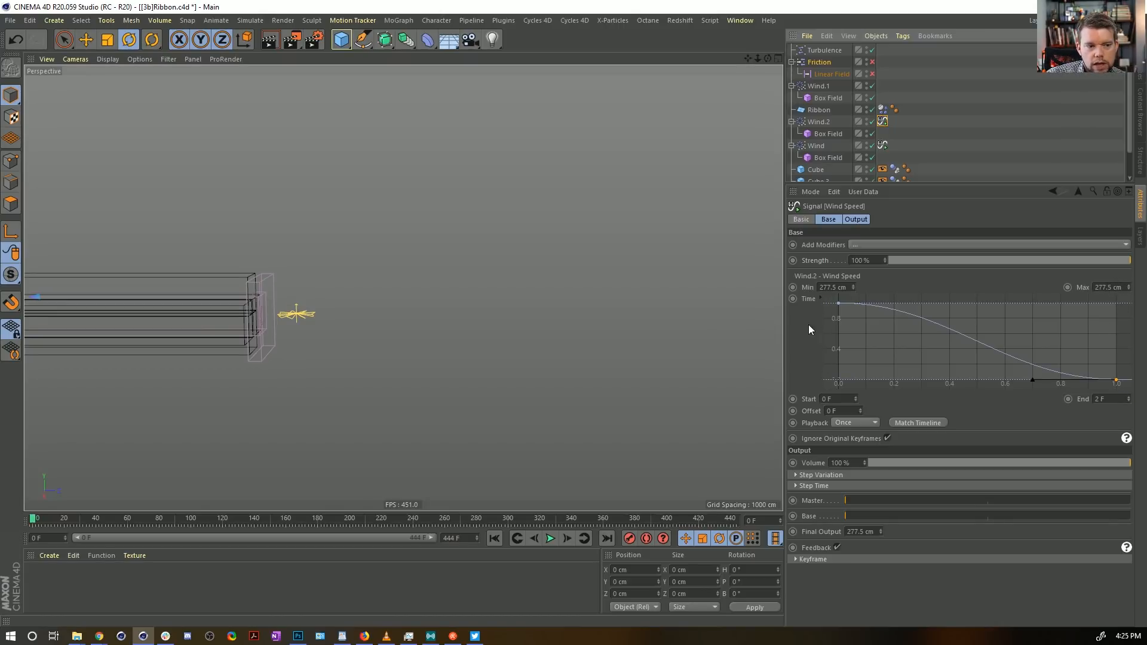
pyautogui.moveTo(838, 305); pyautogui.dragTo(795, 385)
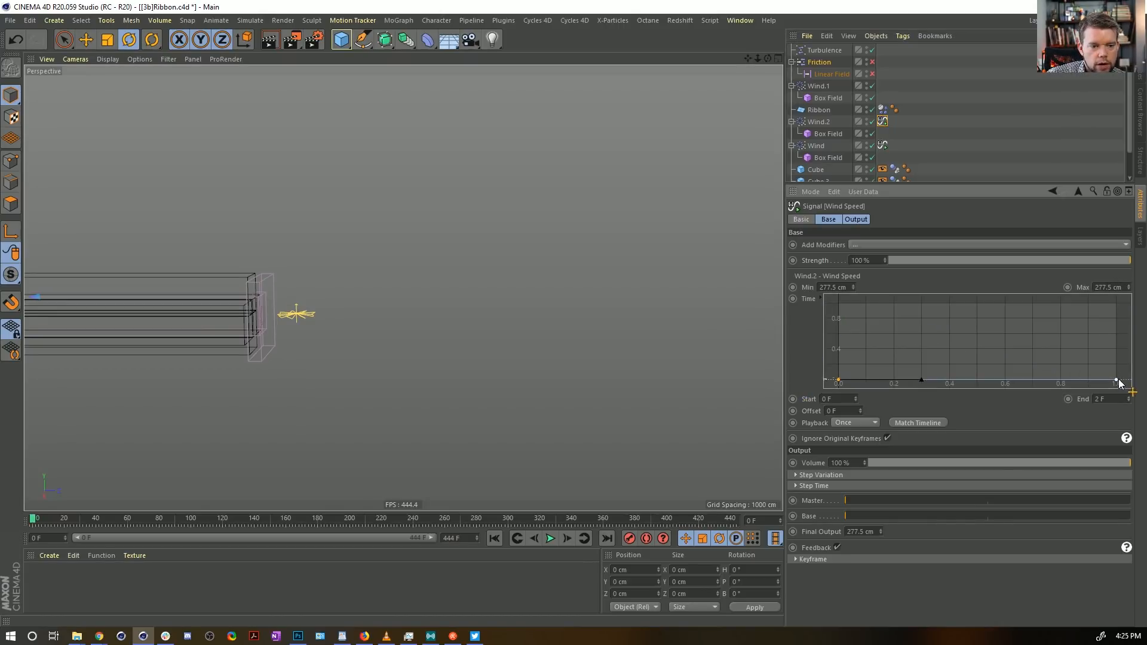
pyautogui.moveTo(1117, 381); pyautogui.dragTo(1110, 283)
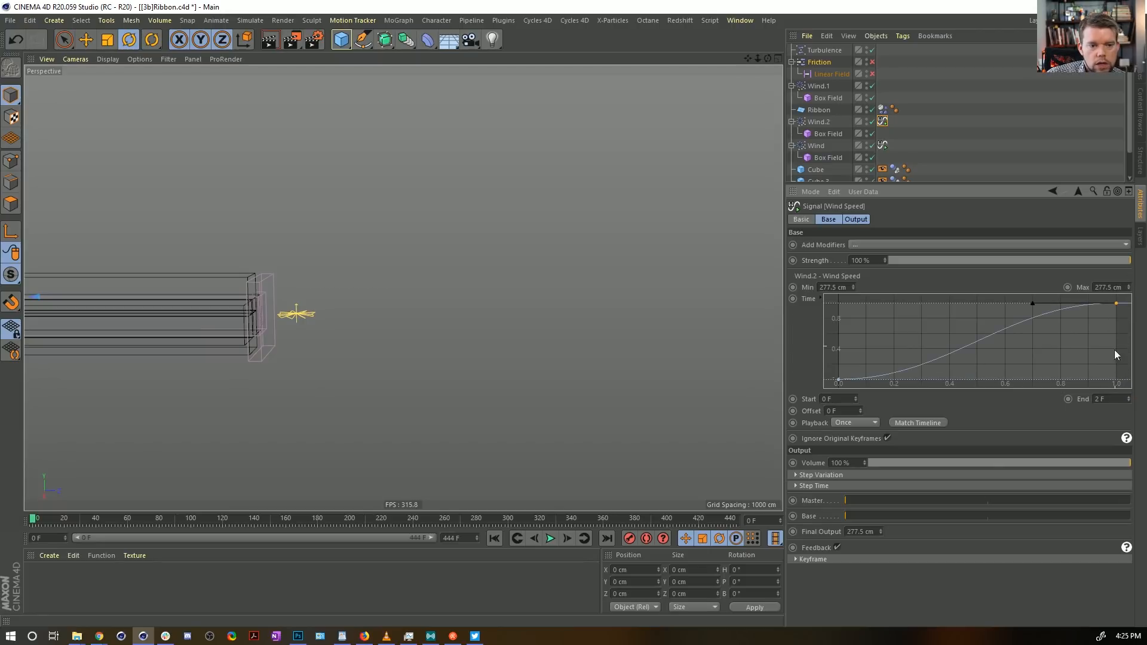
pyautogui.click(1112, 398)
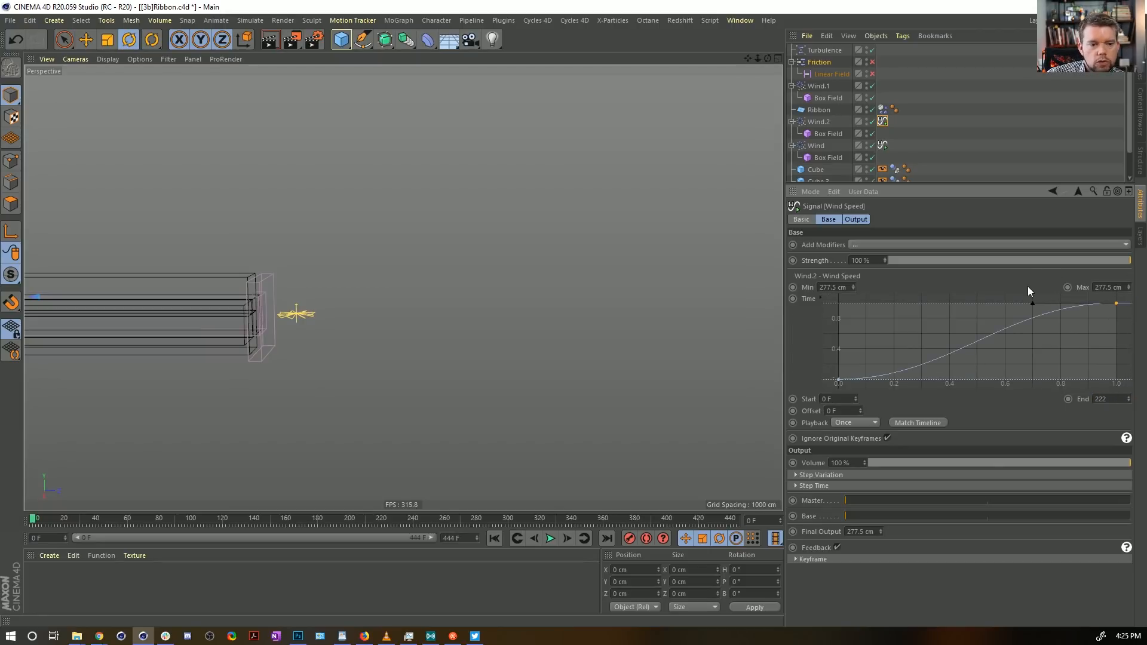
pyautogui.moveTo(1119, 288); pyautogui.dragTo(1035, 282)
pyautogui.write('0')
pyautogui.press('Return')
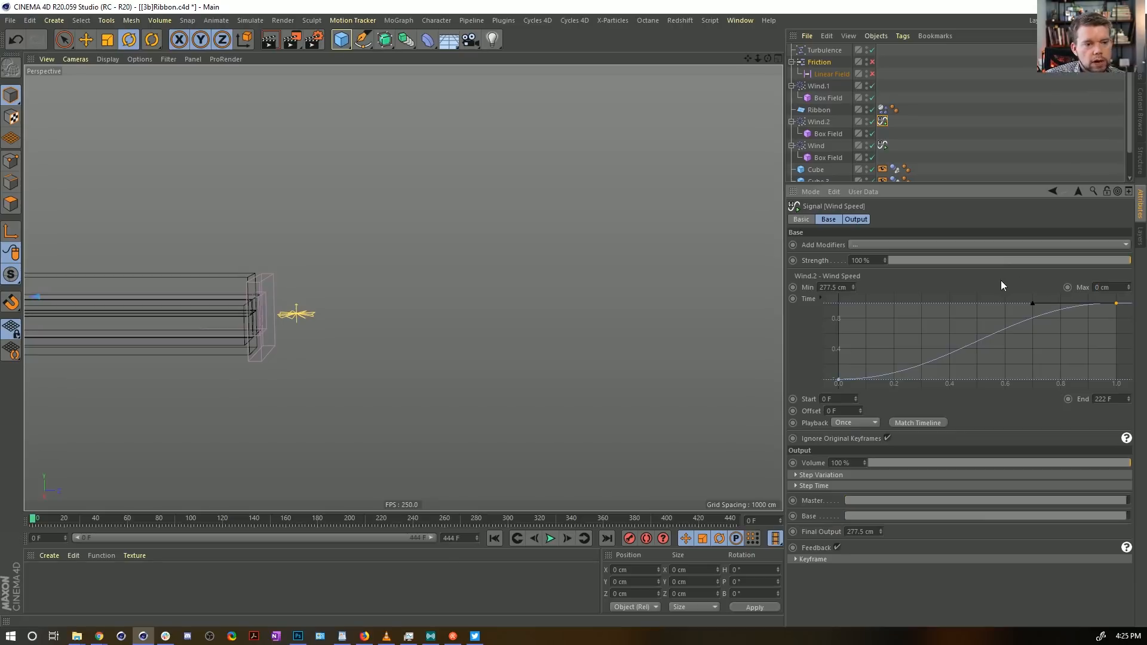
# Step: Play the simulation in two stretches to about frame 299 and examine how the ribbon leaves the channel under the fading opposing wind
pyautogui.click(549, 539)
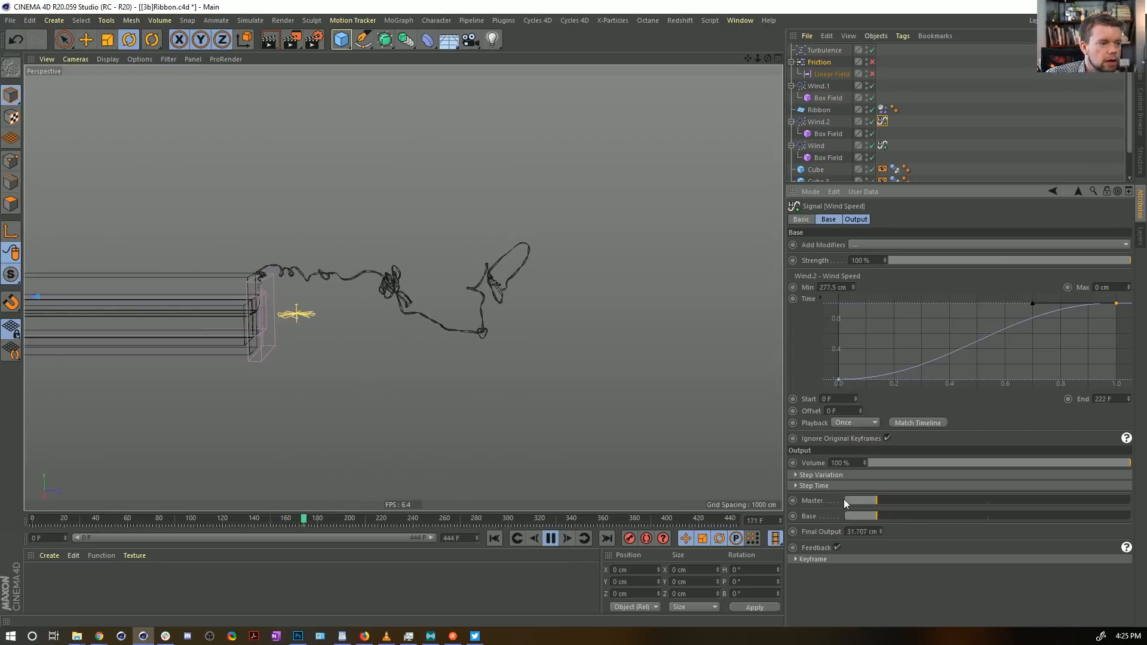
pyautogui.click(551, 538)
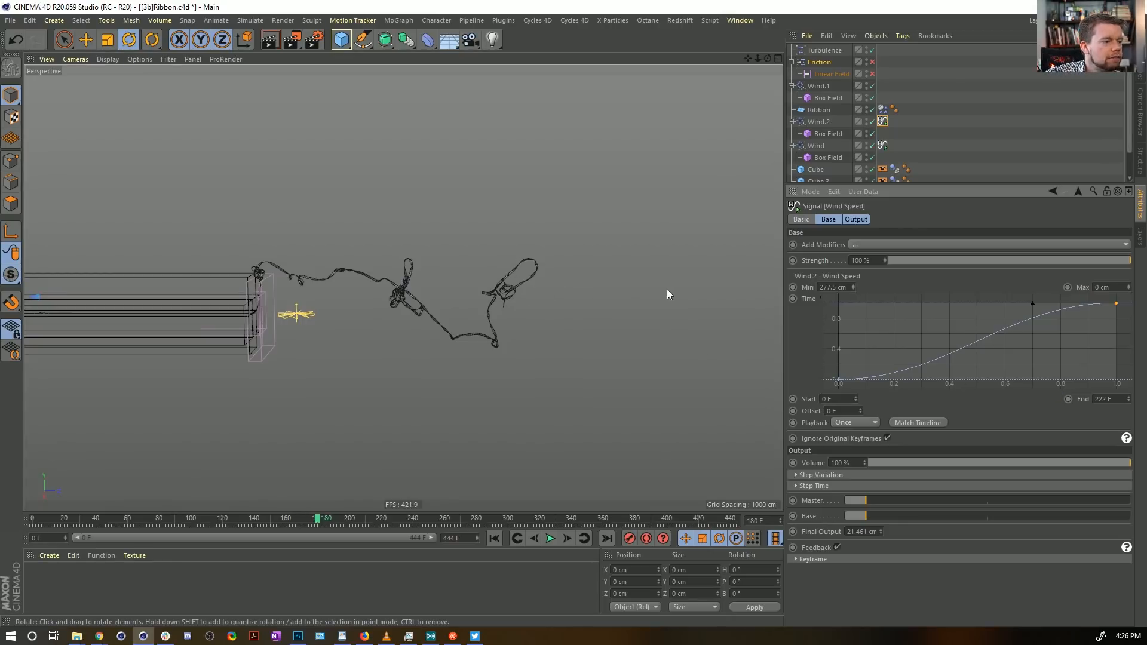
pyautogui.click(550, 539)
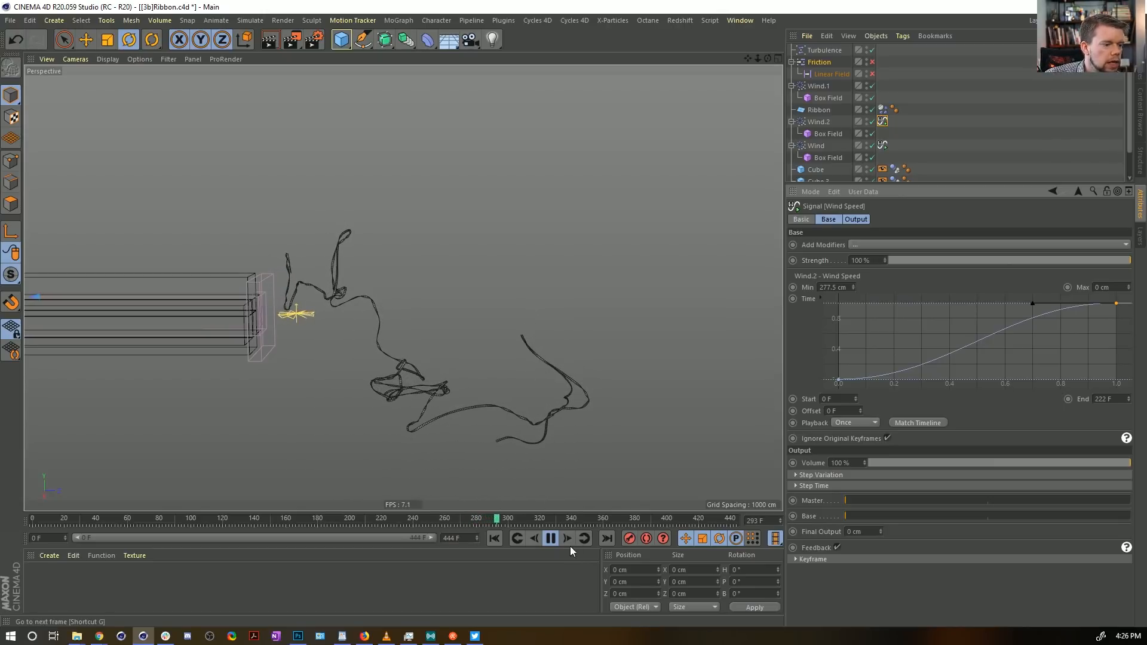
pyautogui.click(550, 538)
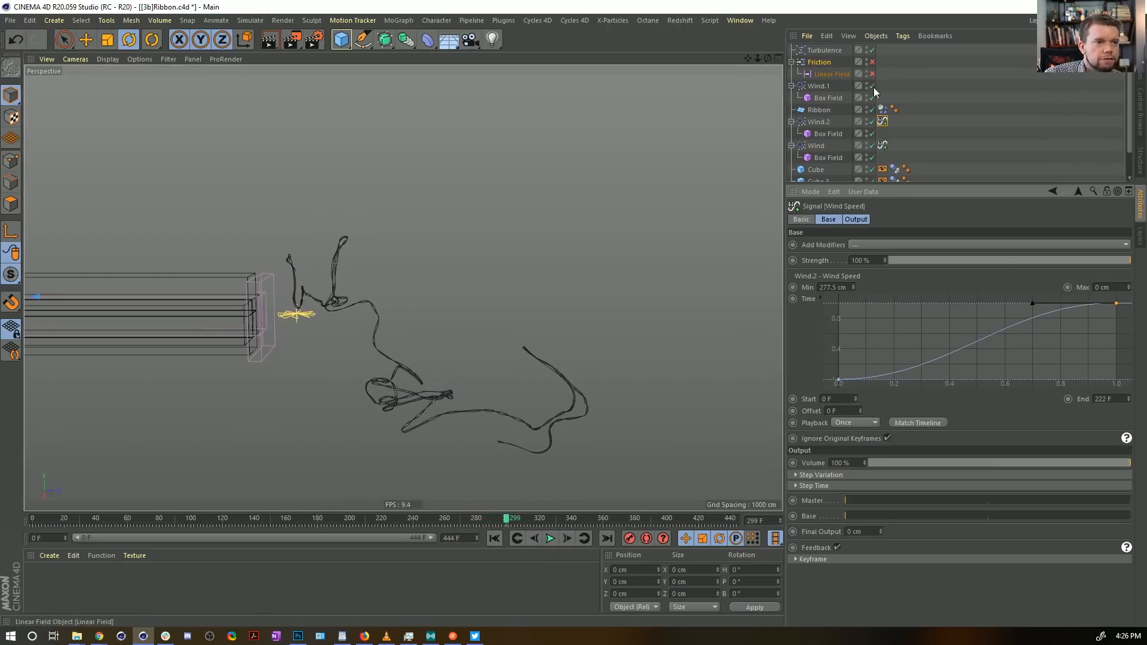
# Step: Review the Ribbon's dynamics body force, collision, dynamics and mass settings, as well as its plane dimensions and segments
pyautogui.click(883, 110)
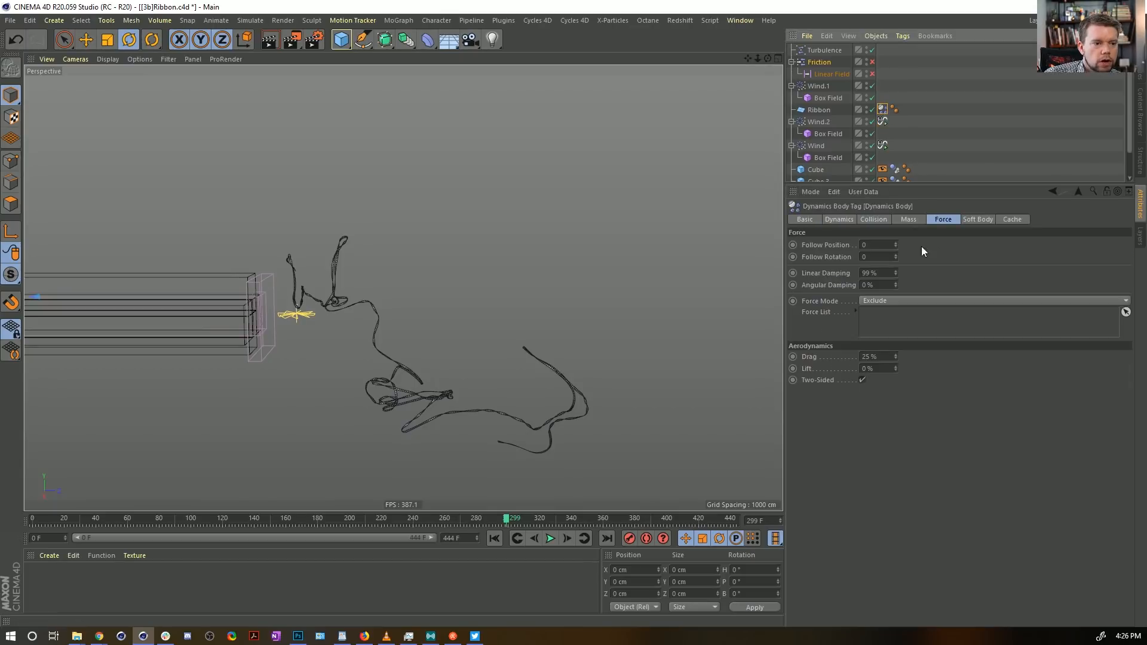
pyautogui.click(907, 220)
pyautogui.click(884, 219)
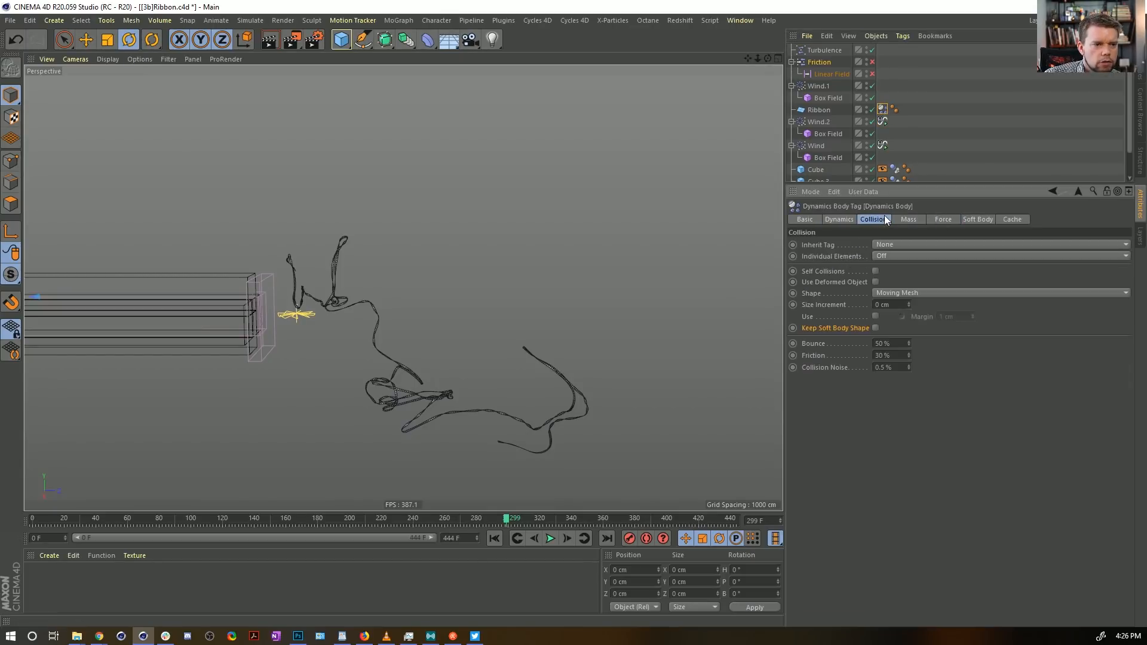
pyautogui.click(849, 220)
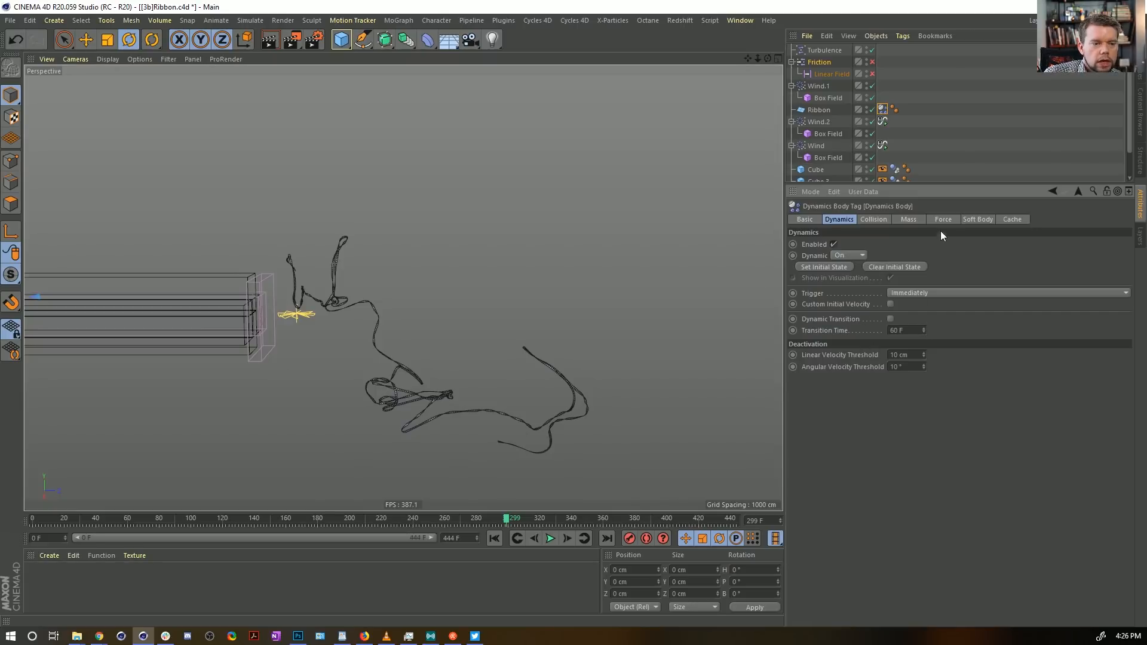
pyautogui.click(909, 219)
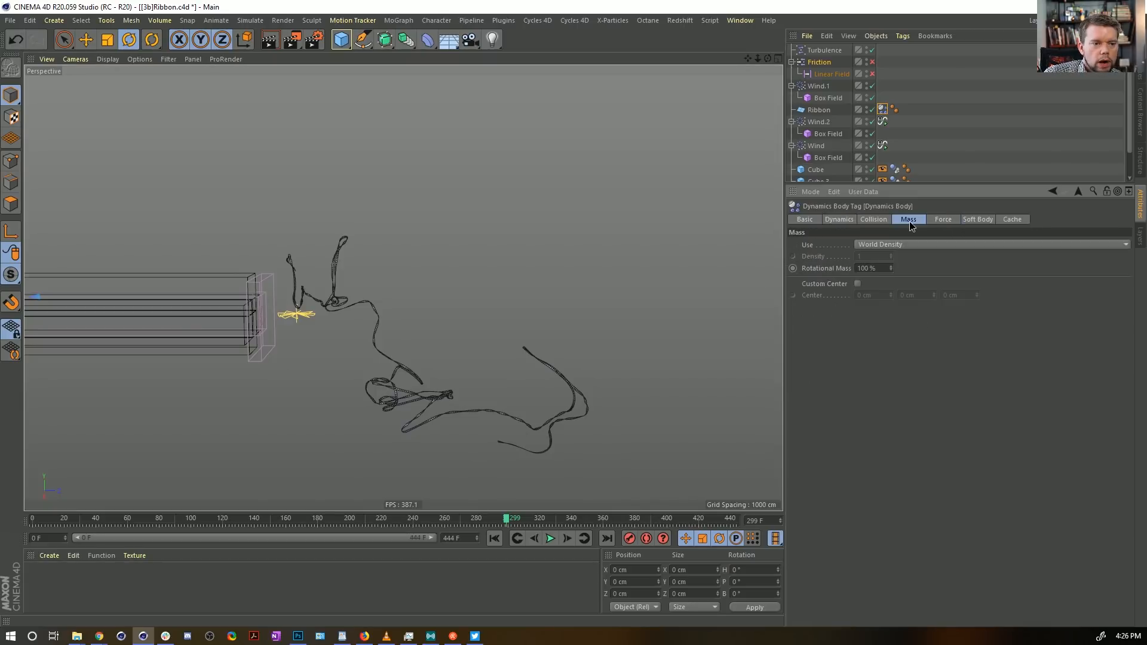
pyautogui.click(824, 113)
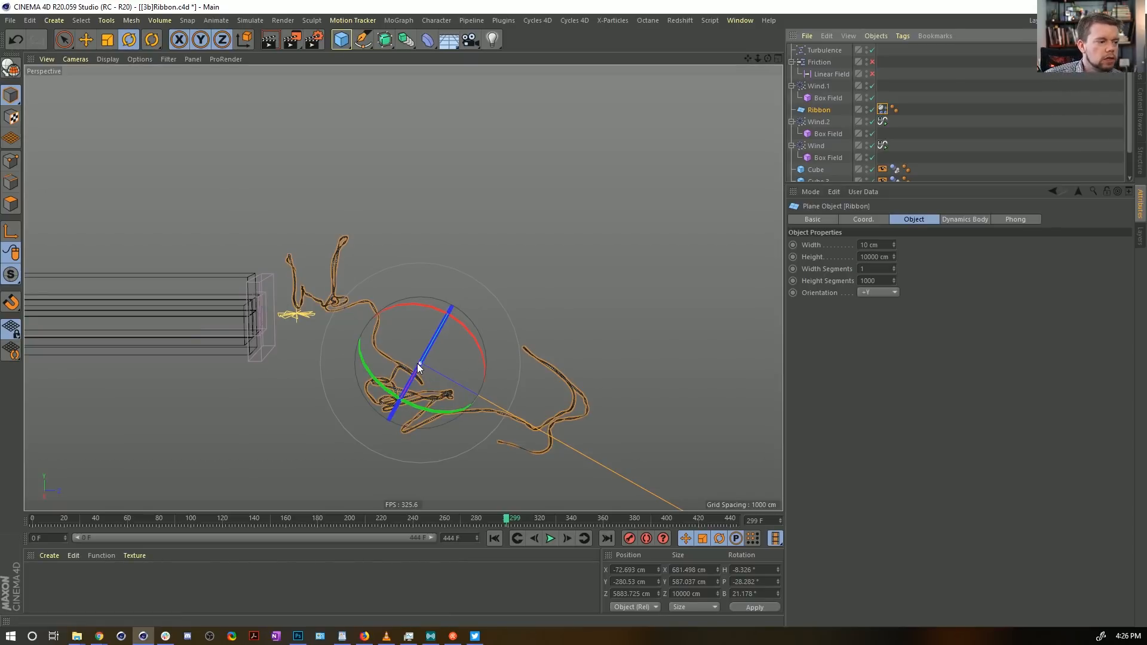
# Step: Replay the simulation from the start to about frame 218 with the whole ribbon in view, checking its Dynamics Body settings meanwhile
pyautogui.click(495, 538)
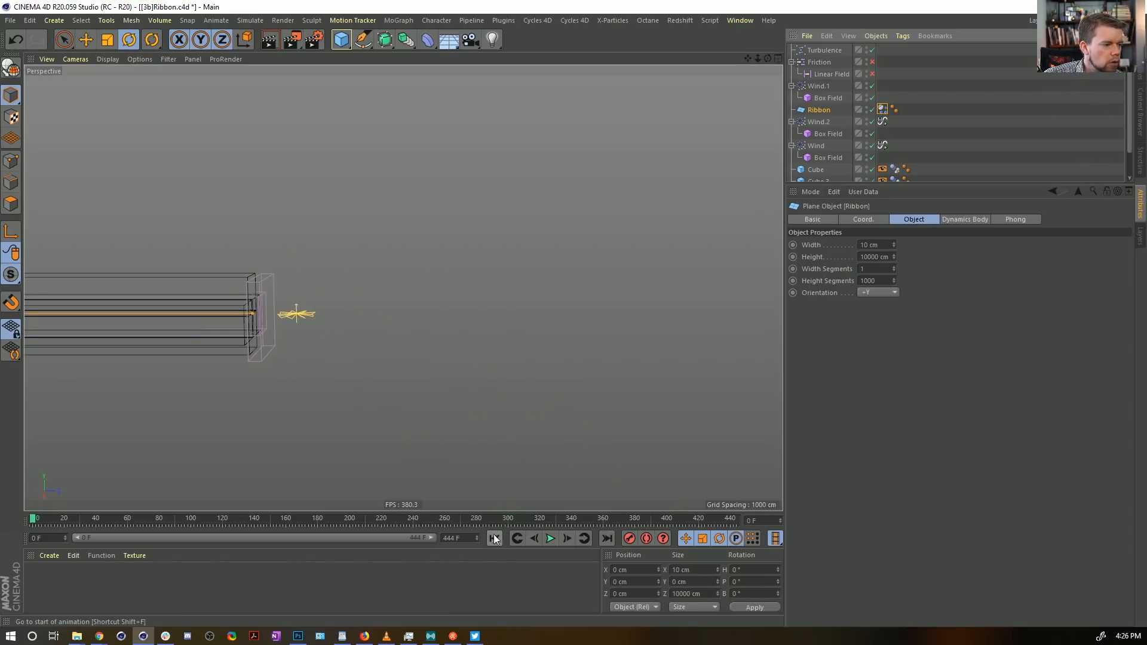
pyautogui.keyDown('alt'); pyautogui.moveTo(415, 252); pyautogui.dragTo(197, 379, button='right'); pyautogui.keyUp('alt')
pyautogui.keyDown('alt'); pyautogui.moveTo(430, 364); pyautogui.dragTo(388, 380, button='right'); pyautogui.keyUp('alt')
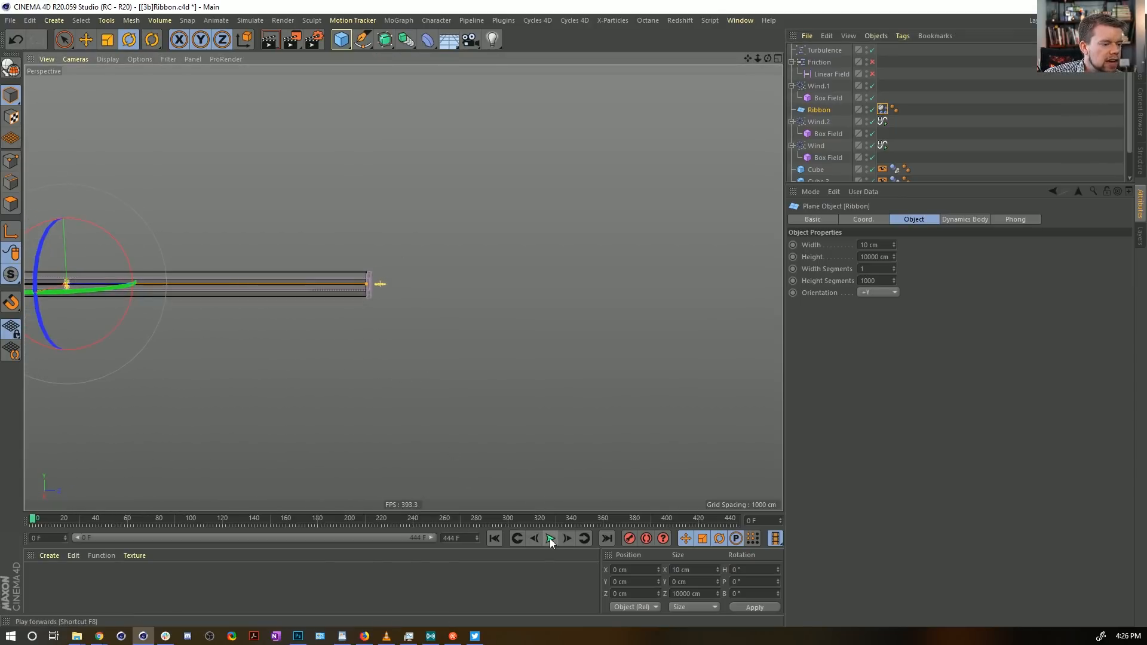
pyautogui.click(549, 539)
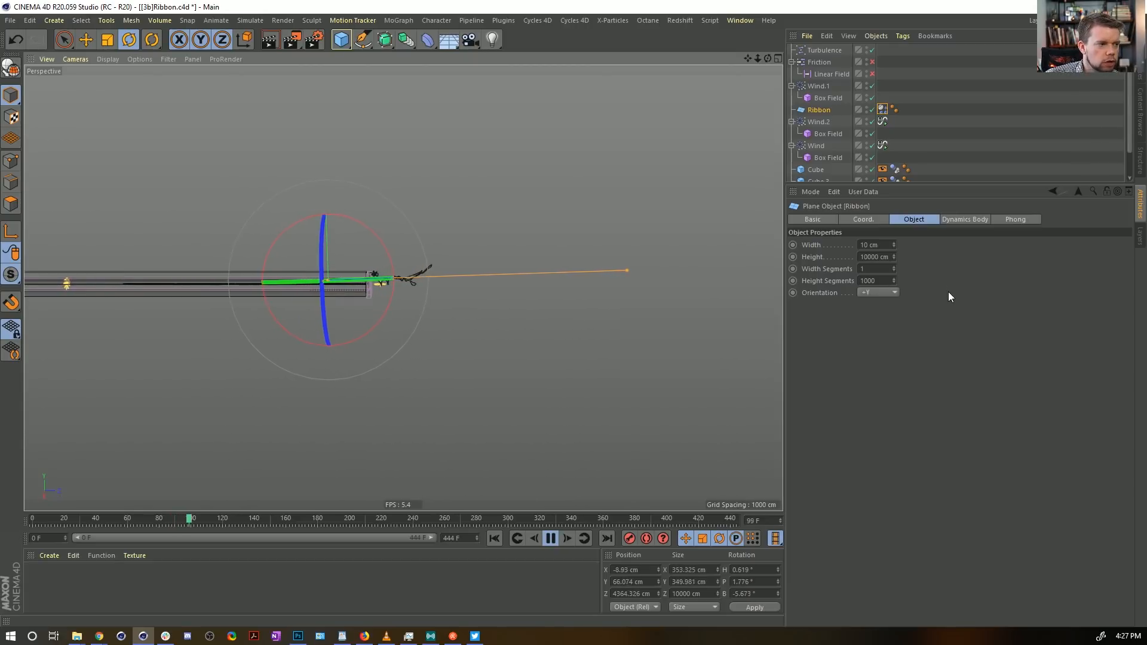
pyautogui.click(959, 220)
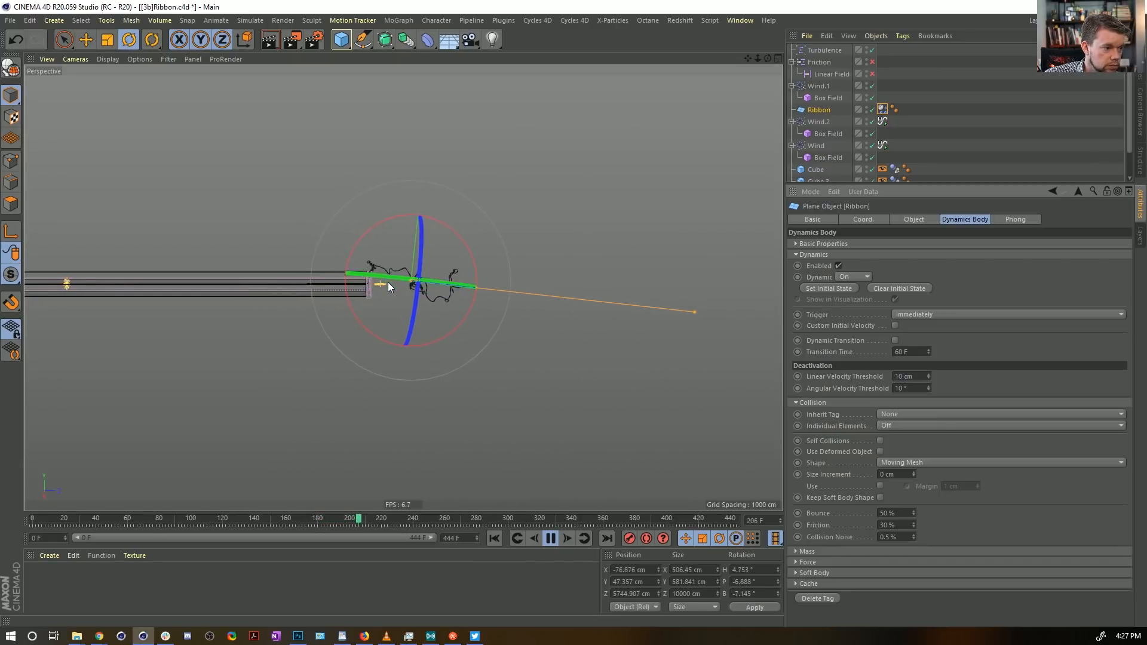
pyautogui.click(550, 539)
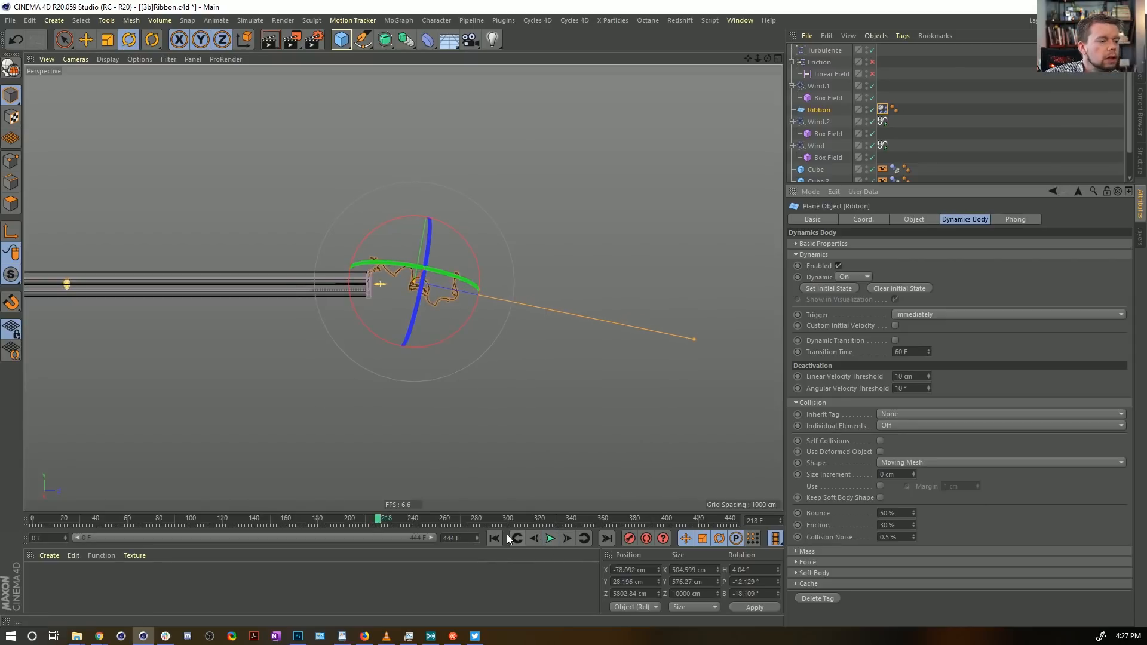
# Step: Rewind to frame 0 and disable Wind.1 together with its Box Field
pyautogui.click(494, 538)
pyautogui.keyDown('alt'); pyautogui.moveTo(203, 251); pyautogui.dragTo(537, 380, button='middle'); pyautogui.keyUp('alt')
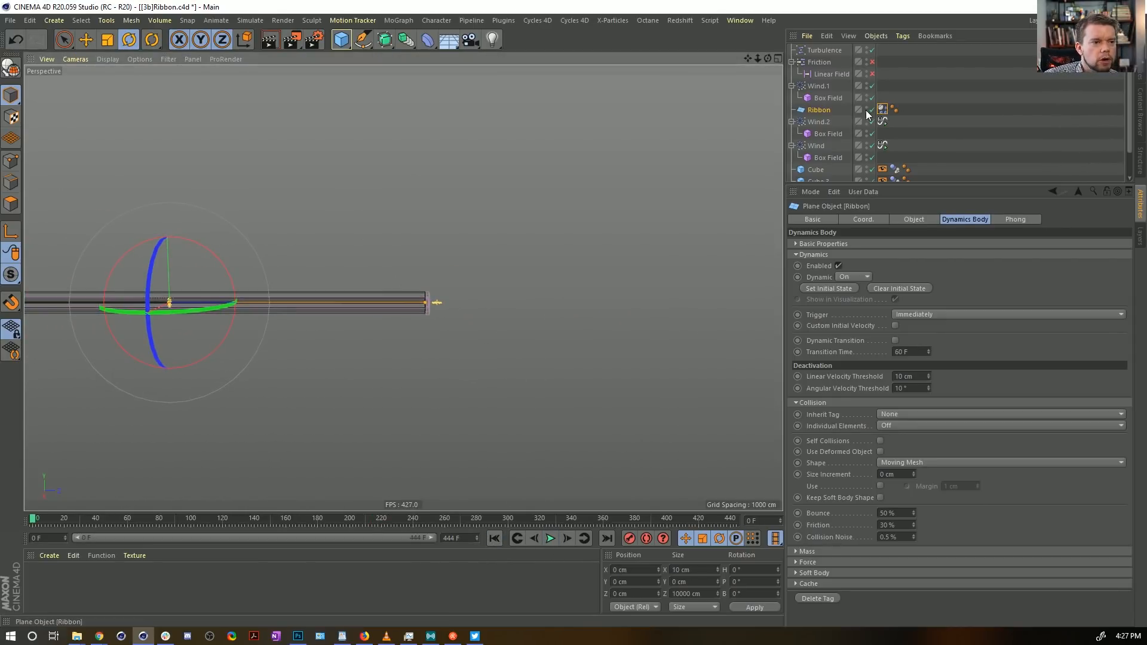
pyautogui.click(872, 86)
pyautogui.keyDown('alt'); pyautogui.moveTo(413, 238); pyautogui.dragTo(435, 281); pyautogui.keyUp('alt')
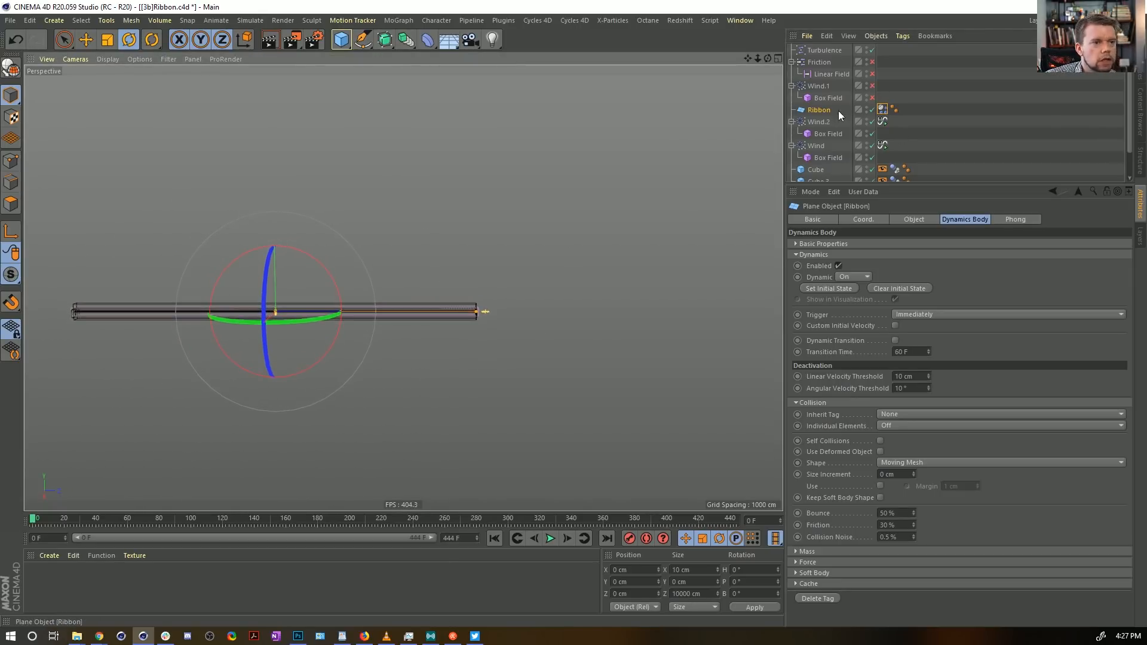
# Step: Add a cube and a MoGraph Cloner, and make the cube a child of the Cloner
pyautogui.click(349, 42)
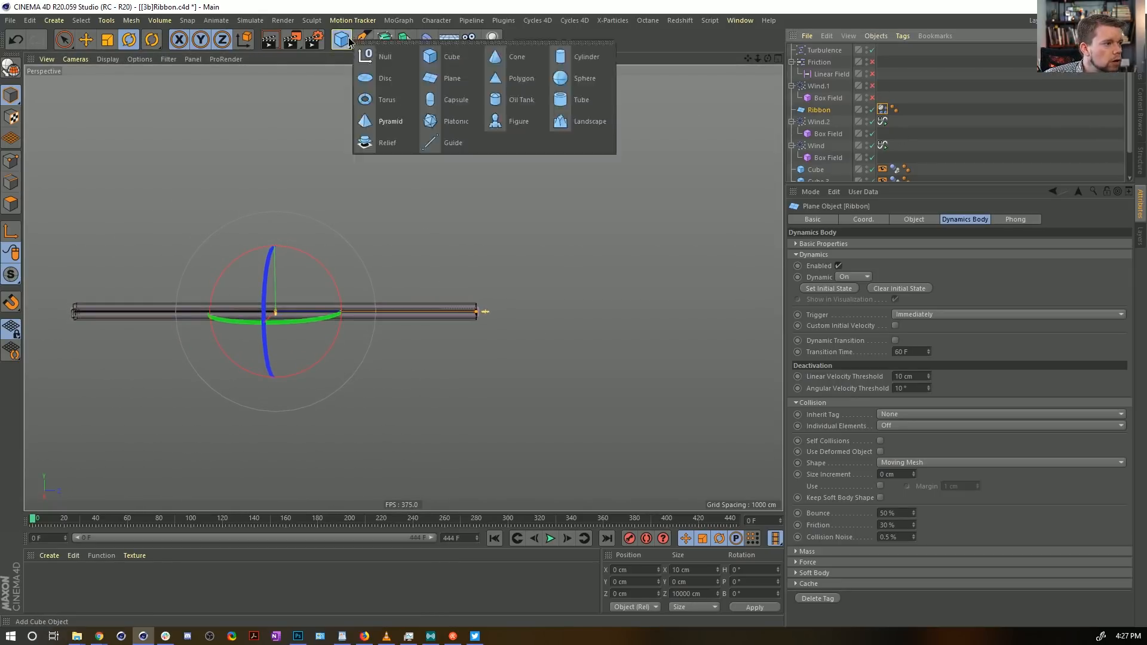
pyautogui.click(452, 57)
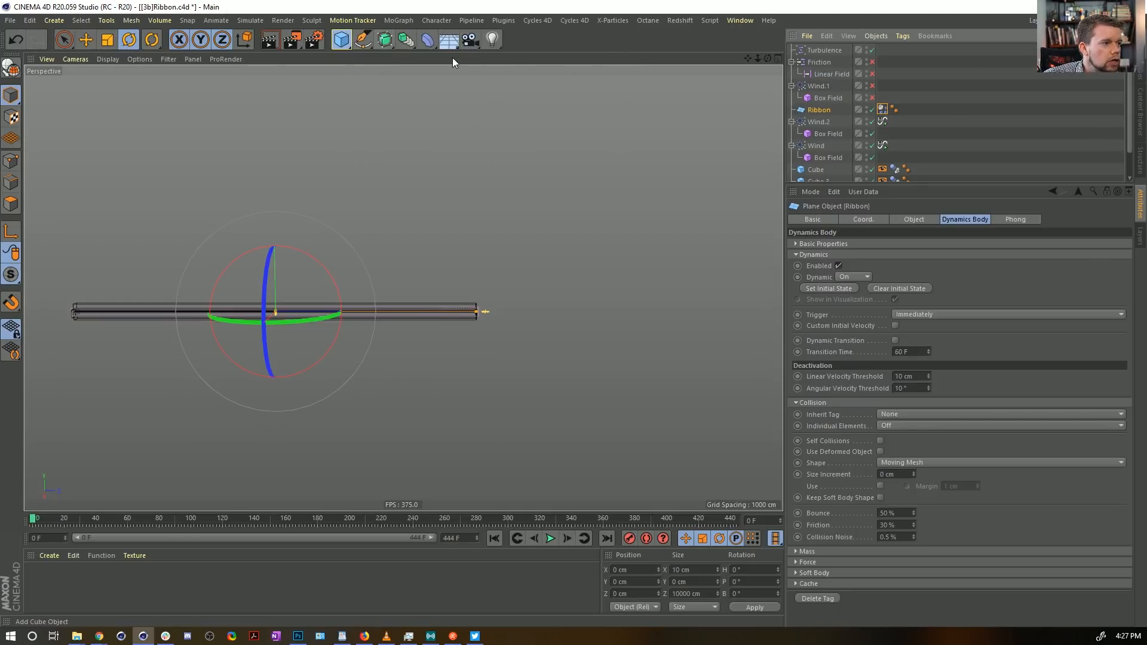
pyautogui.click(398, 21)
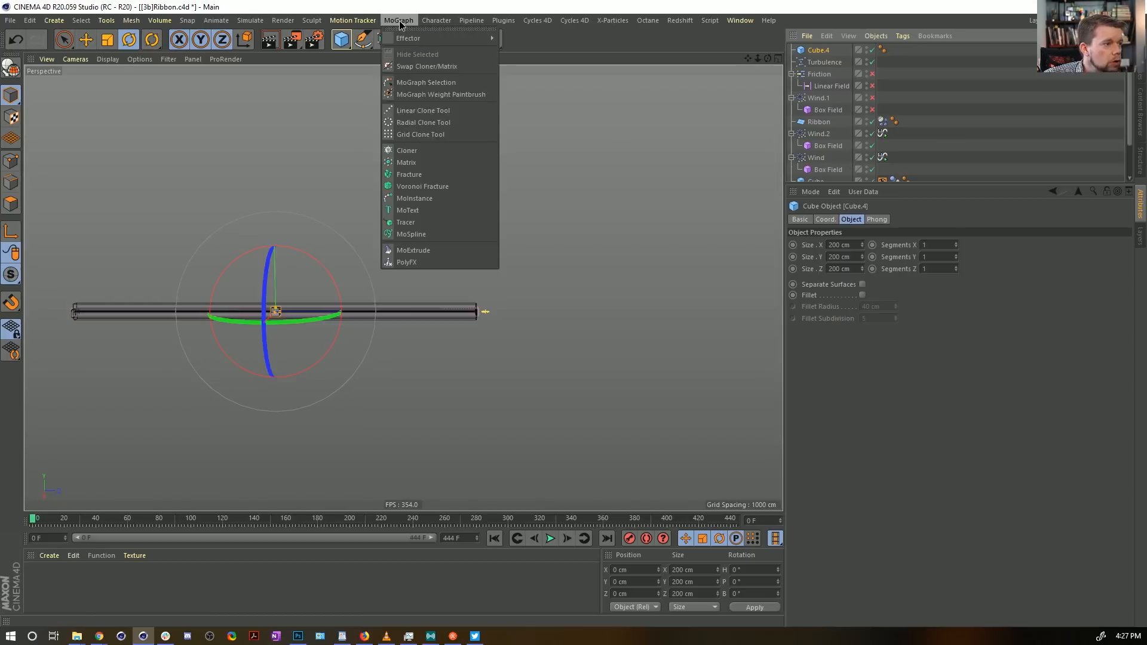
pyautogui.click(426, 150)
pyautogui.moveTo(820, 51); pyautogui.dragTo(819, 50)
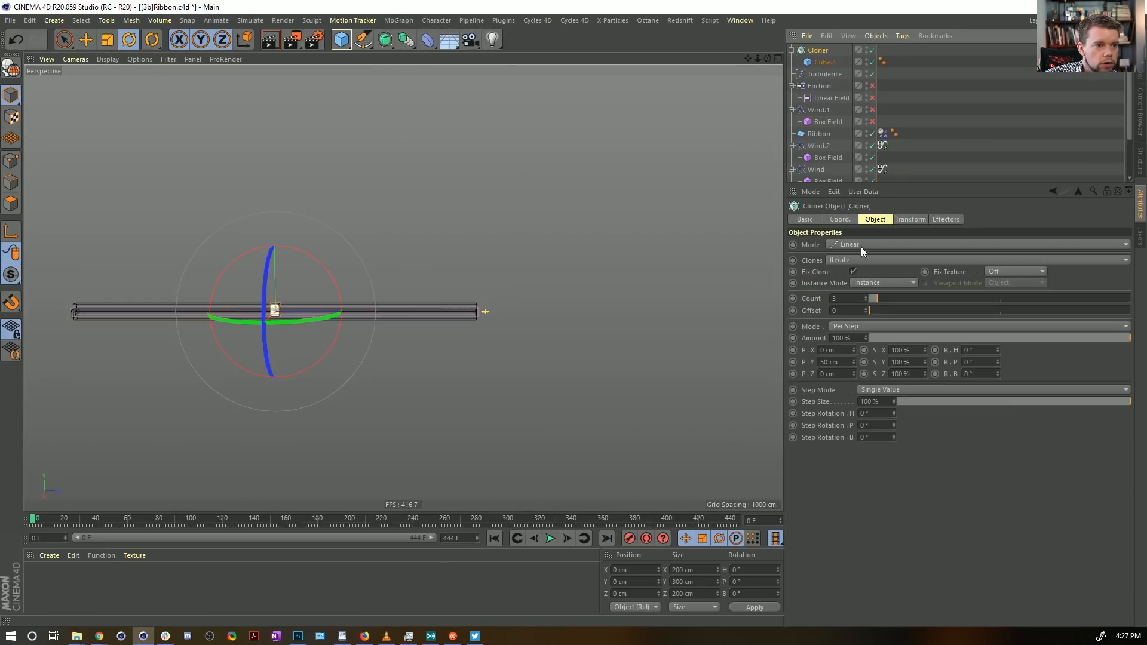
# Step: Switch the Cloner to Grid Array with a 2 × 2 × 2 count and a size of 20000 cm on every axis
pyautogui.click(869, 246)
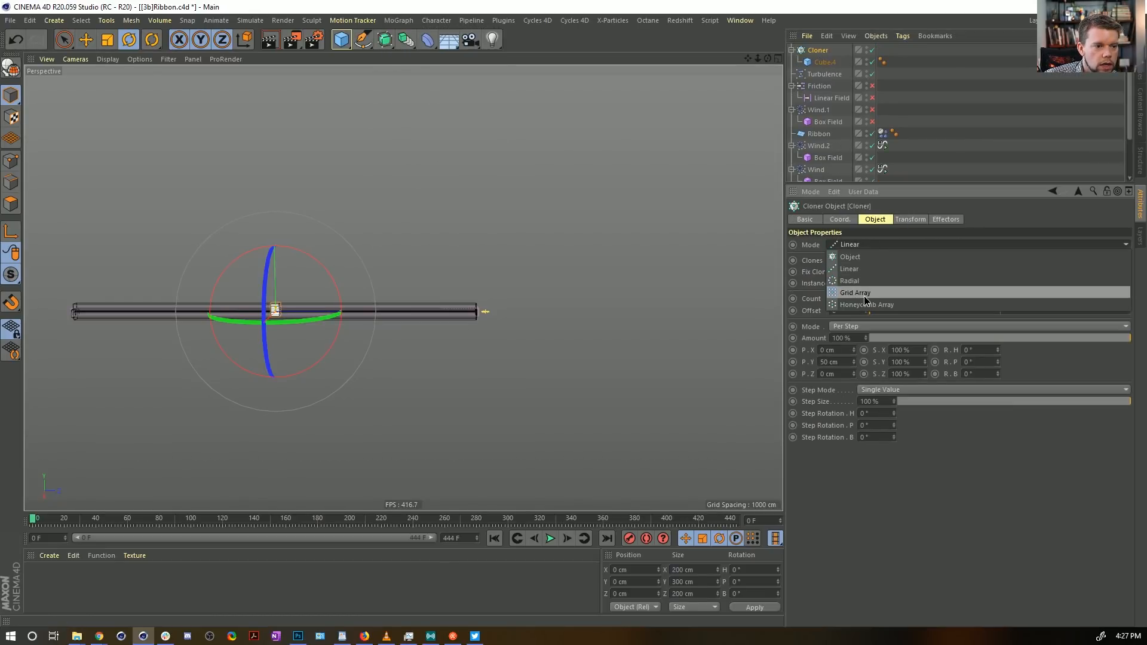
pyautogui.click(861, 293)
pyautogui.doubleClick(843, 298)
pyautogui.write('20000')
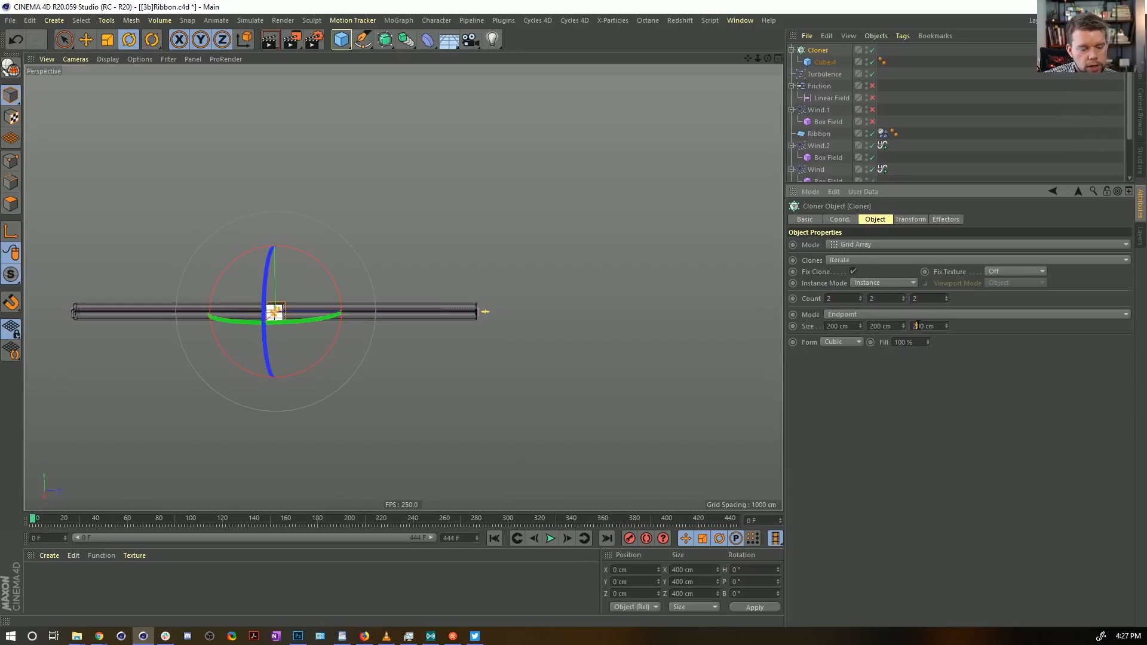
pyautogui.click(873, 327)
pyautogui.write('00')
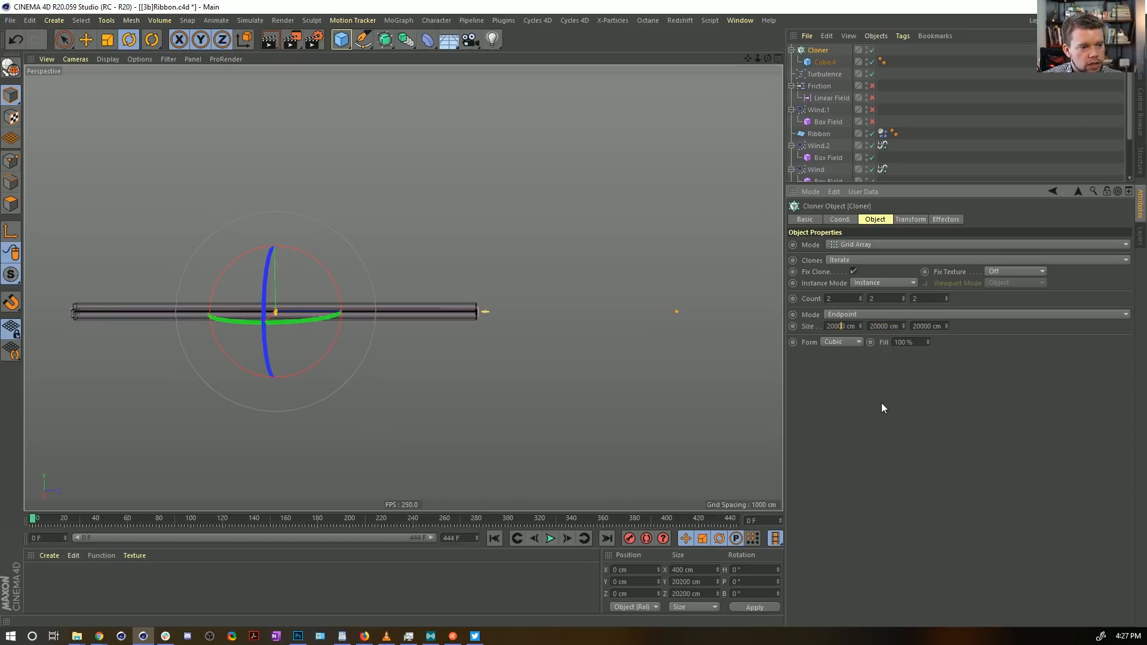
pyautogui.press('Return')
# Step: Check how far the clones sit from the channel and enlarge the Cloner's grid size to 40000 cm on all three axes
pyautogui.press('h')
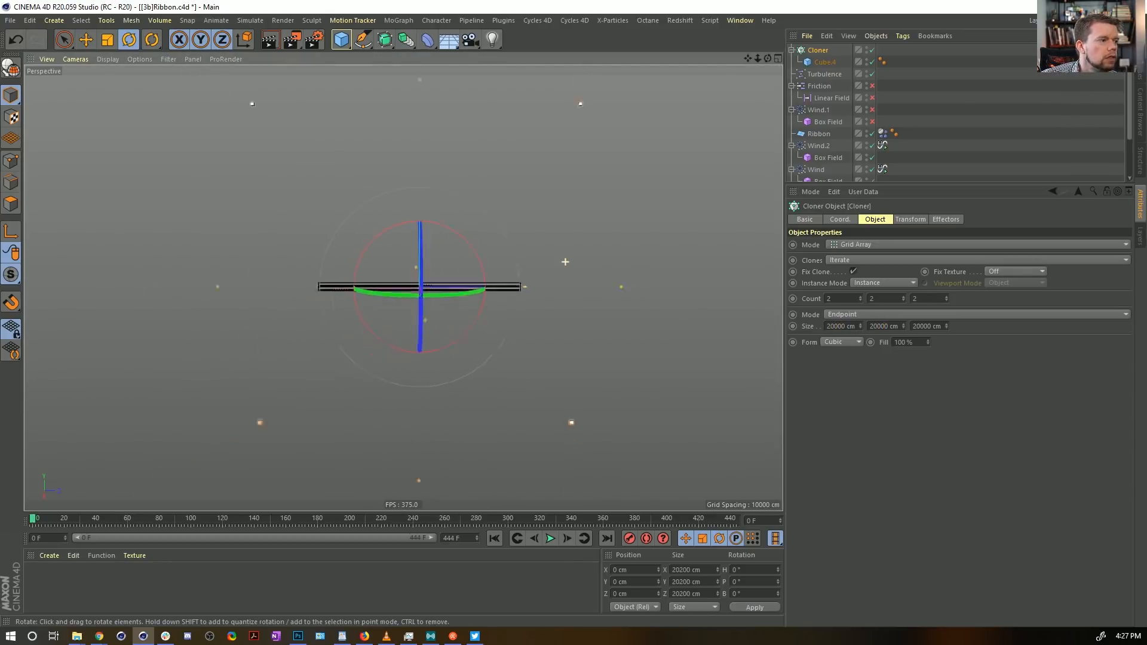
pyautogui.keyDown('alt'); pyautogui.moveTo(591, 150); pyautogui.dragTo(505, 204); pyautogui.keyUp('alt')
pyautogui.keyDown('alt'); pyautogui.moveTo(599, 206); pyautogui.dragTo(497, 266, button='middle'); pyautogui.keyUp('alt')
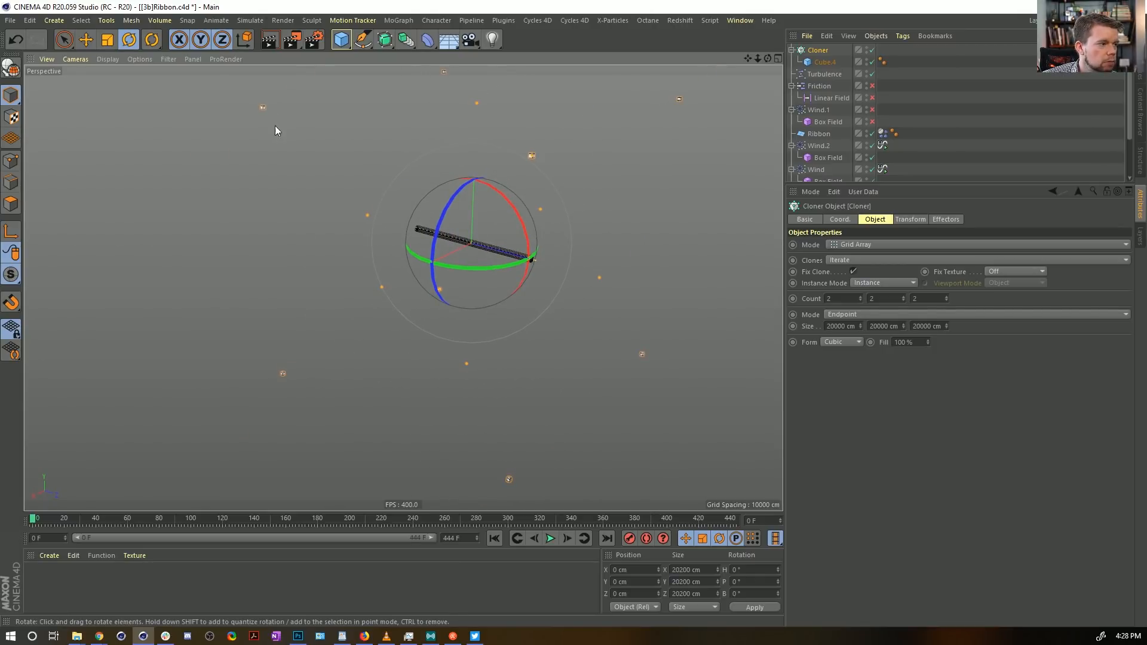
pyautogui.keyDown('alt'); pyautogui.moveTo(653, 390); pyautogui.dragTo(530, 261); pyautogui.keyUp('alt')
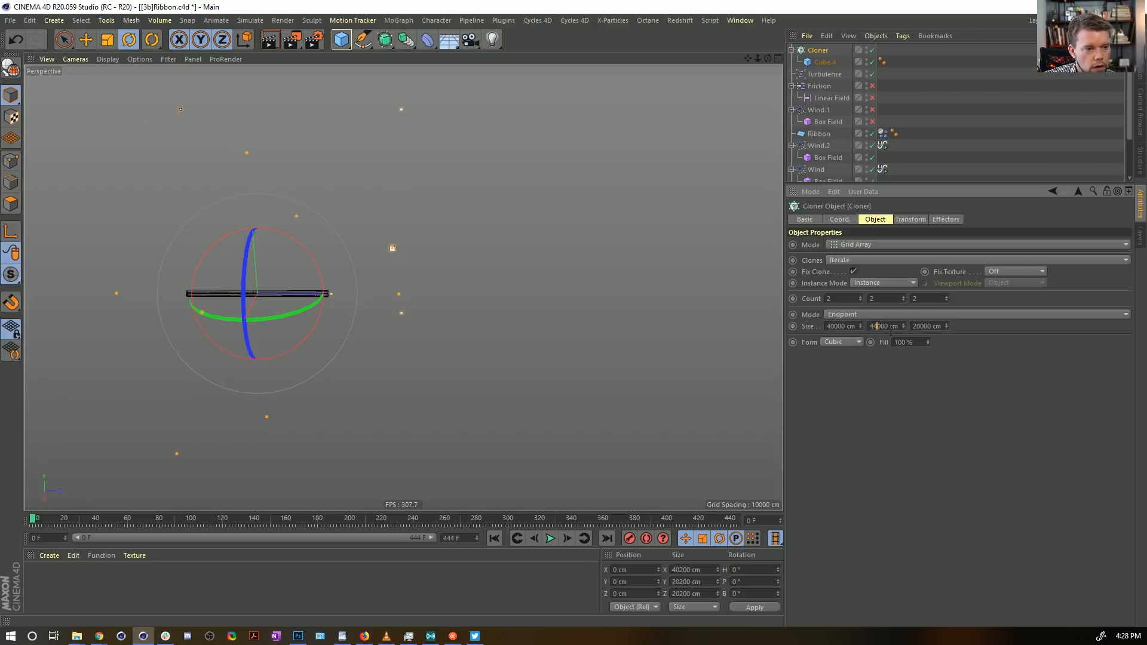
pyautogui.write('0')
pyautogui.moveTo(913, 326); pyautogui.dragTo(917, 326)
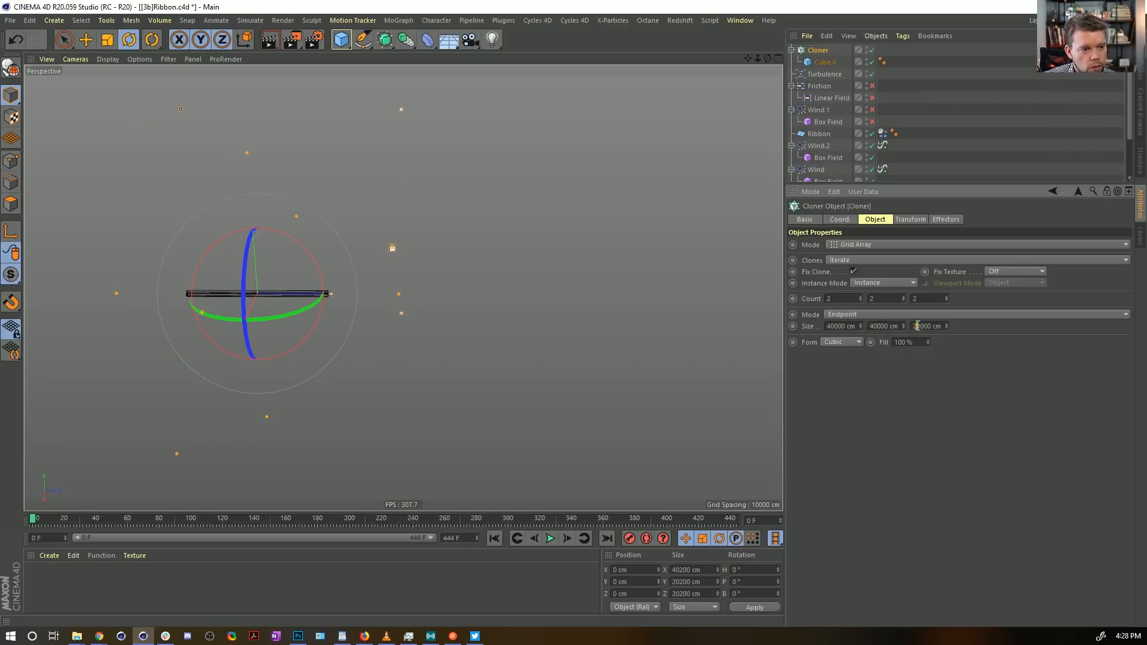
pyautogui.press('Return')
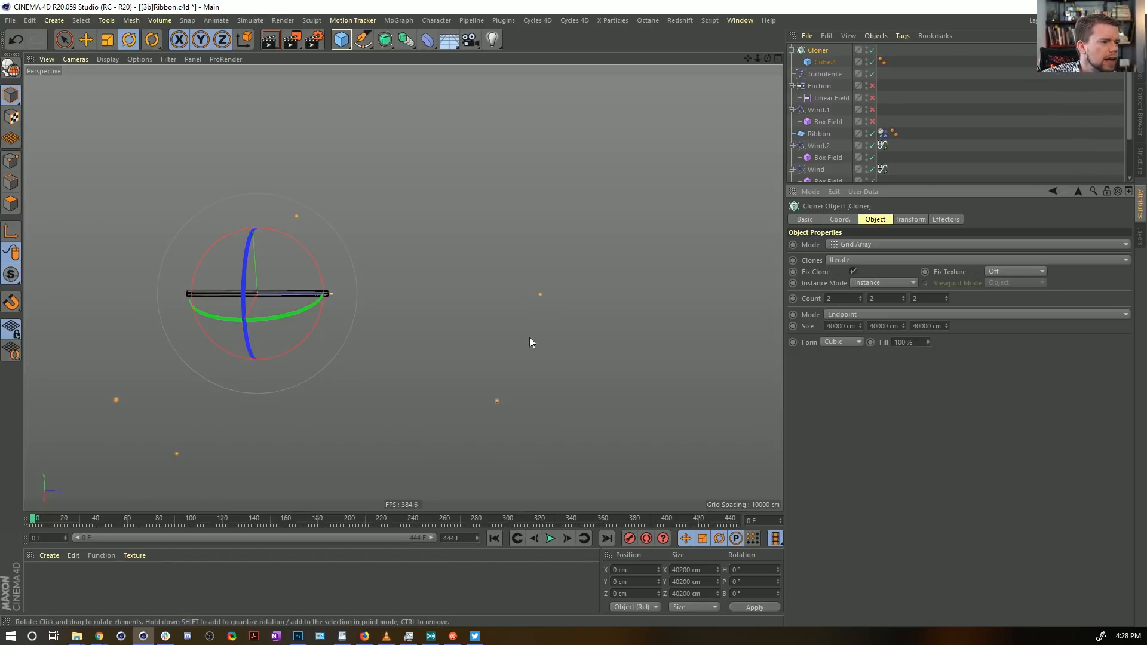
pyautogui.keyDown('alt'); pyautogui.moveTo(333, 184); pyautogui.dragTo(361, 200); pyautogui.keyUp('alt')
pyautogui.keyDown('alt'); pyautogui.moveTo(362, 241); pyautogui.dragTo(492, 125, button='right'); pyautogui.keyUp('alt')
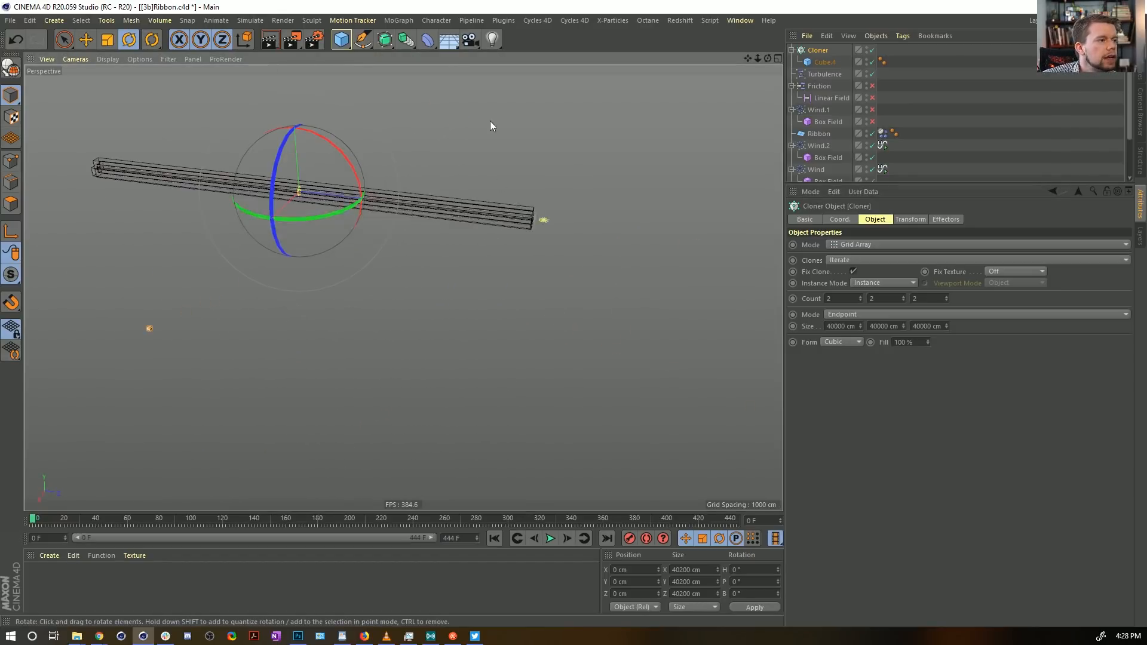
# Step: Select the Ribbon and save the scene as a new version named [3c]Ribbon.c4d
pyautogui.click(819, 133)
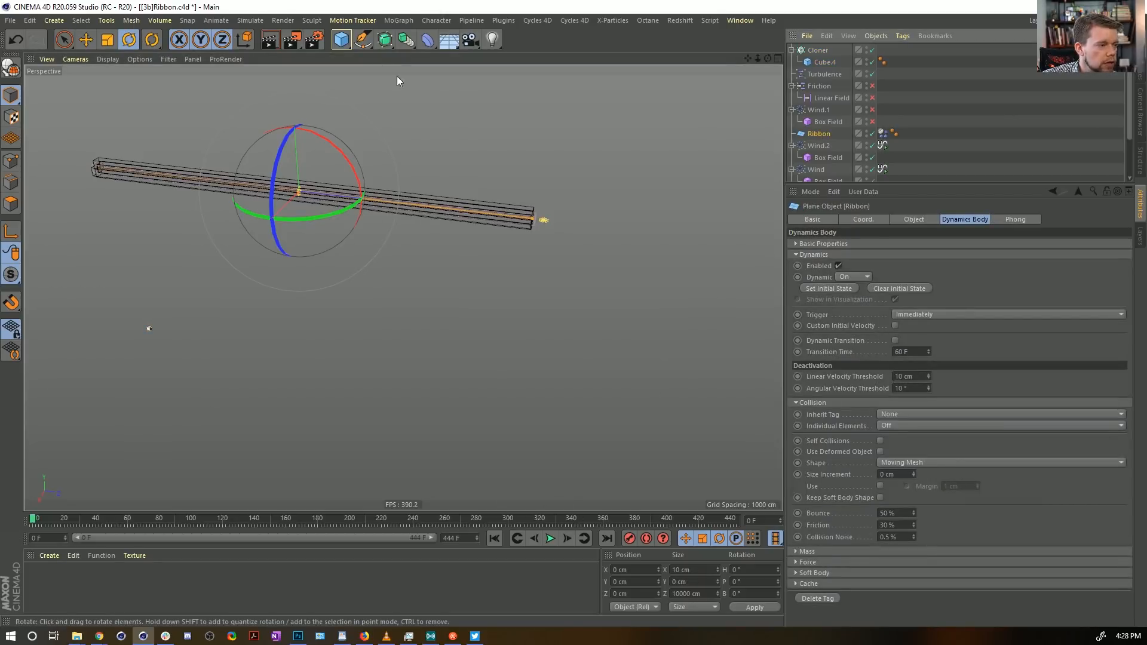
pyautogui.hotkey('ctrl', 'shift', 's')
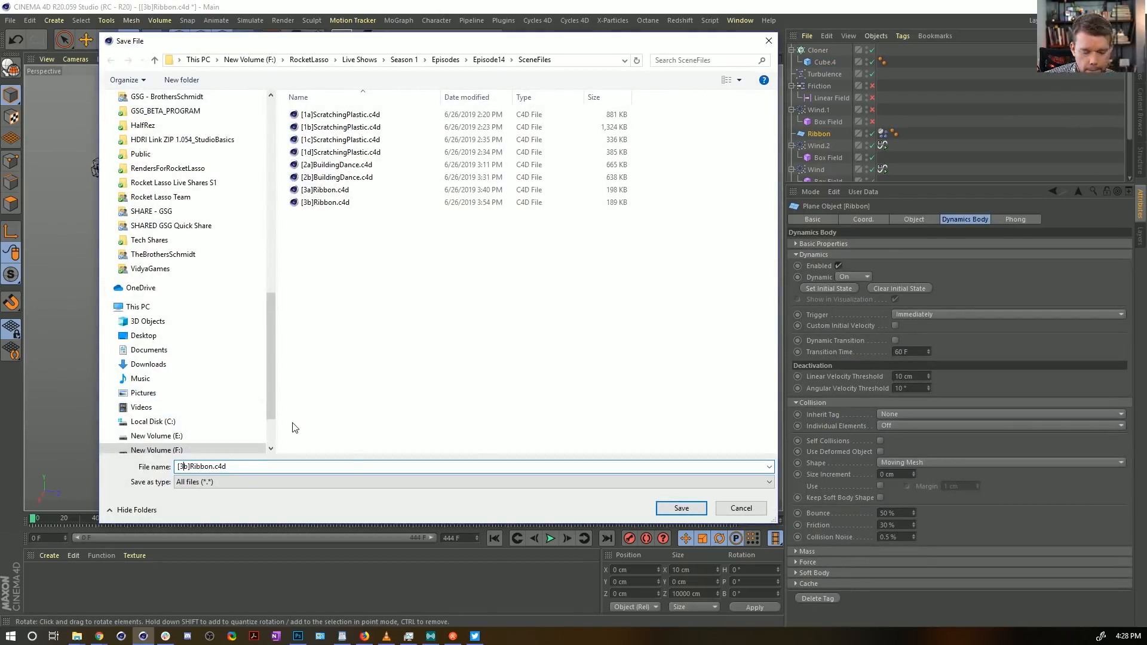
pyautogui.write('c')
pyautogui.press('Return')
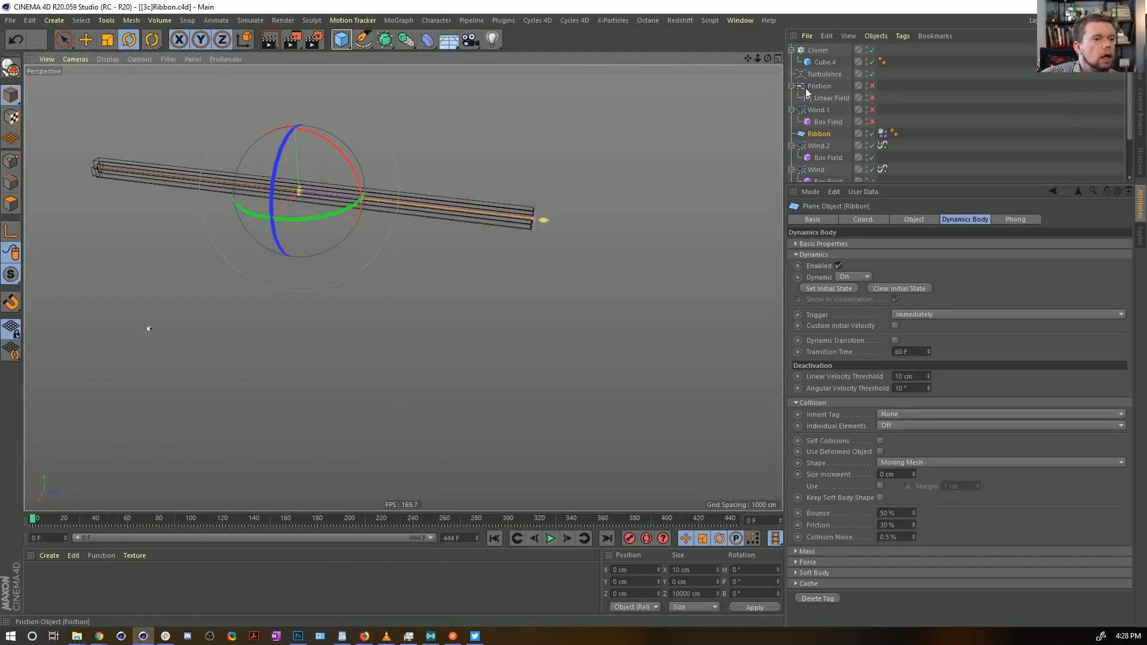
# Step: Place the Ribbon inside a Connect object with Weld turned off, and move the Cloner into the same Connect
pyautogui.click(406, 40)
pyautogui.keyDown('alt'); pyautogui.click(544, 76); pyautogui.keyUp('alt')
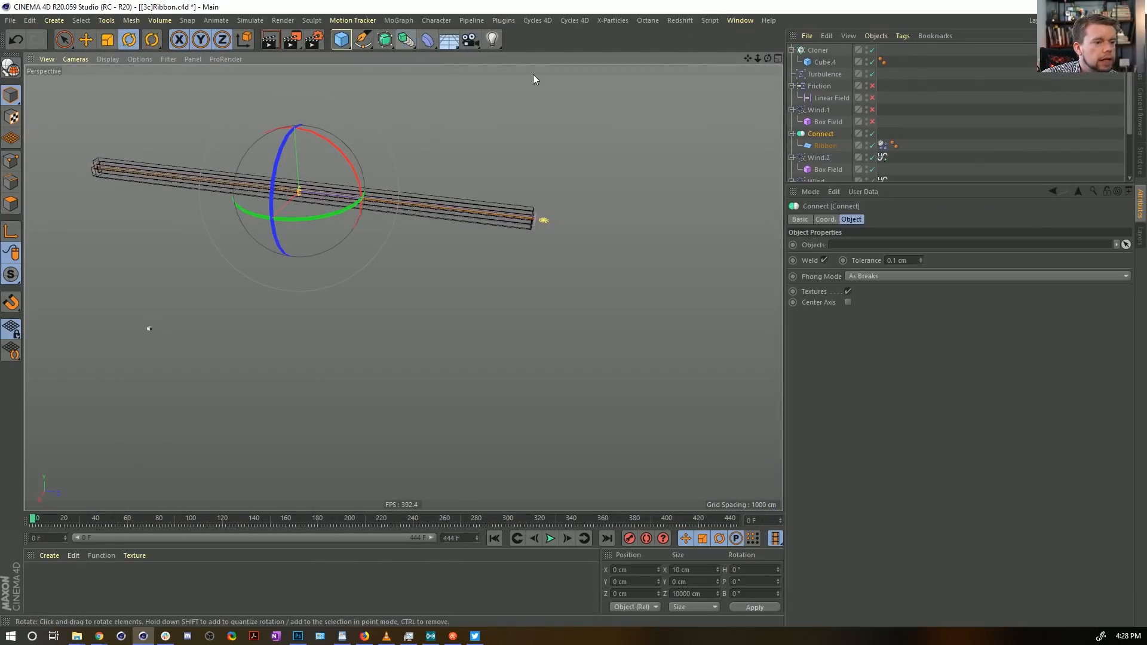
pyautogui.click(824, 260)
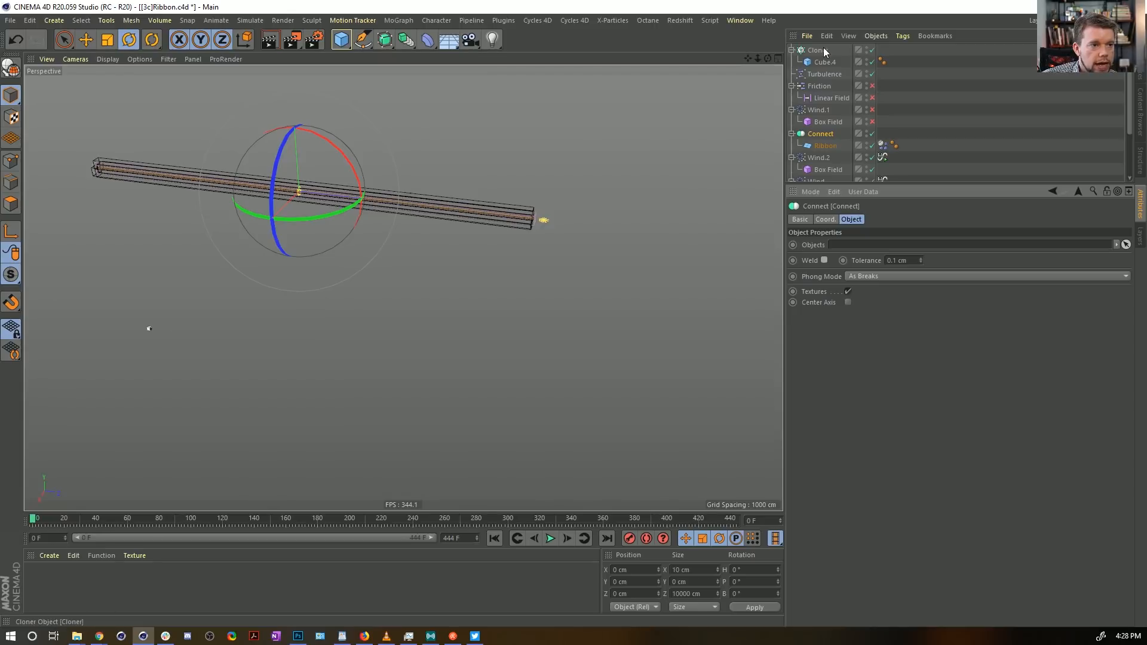
pyautogui.moveTo(825, 52); pyautogui.dragTo(822, 139)
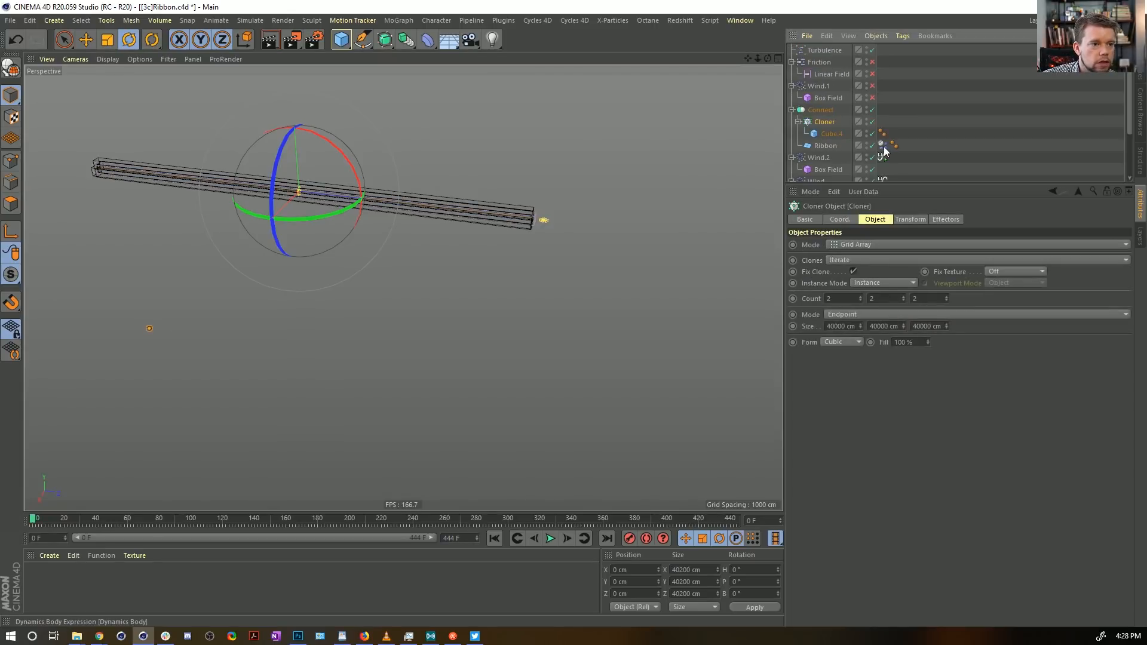
# Step: Move the Ribbon's Dynamics Body tag onto the Connect object, test the simulation and rewind it to frame 0
pyautogui.moveTo(883, 108); pyautogui.dragTo(883, 110)
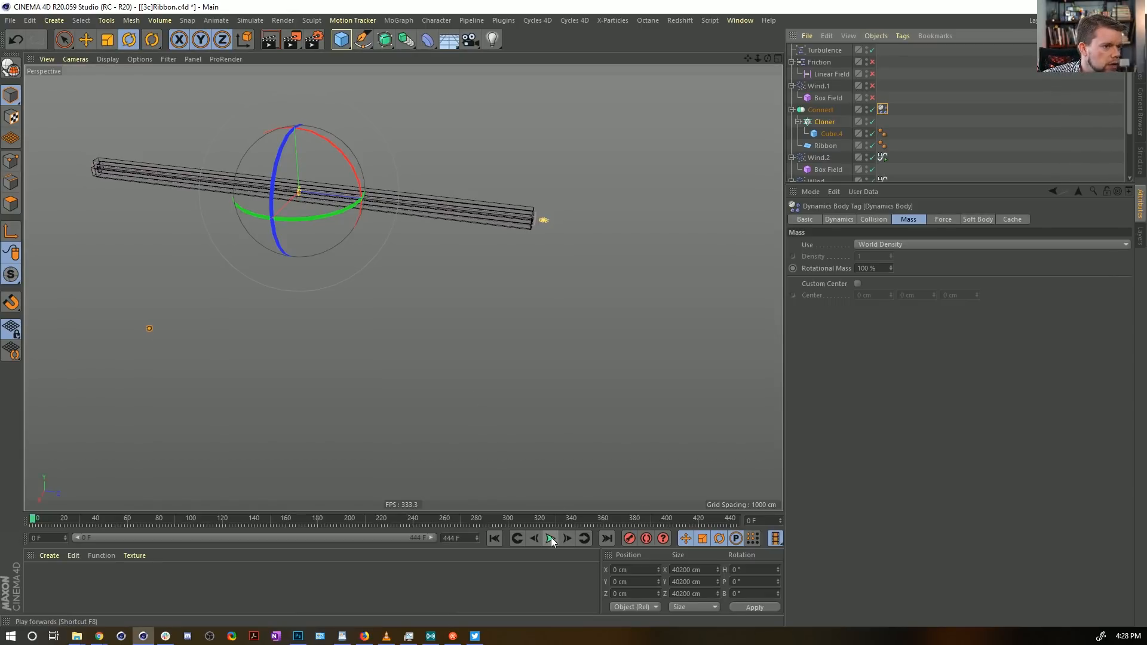
pyautogui.scroll(-3, 833, 134)
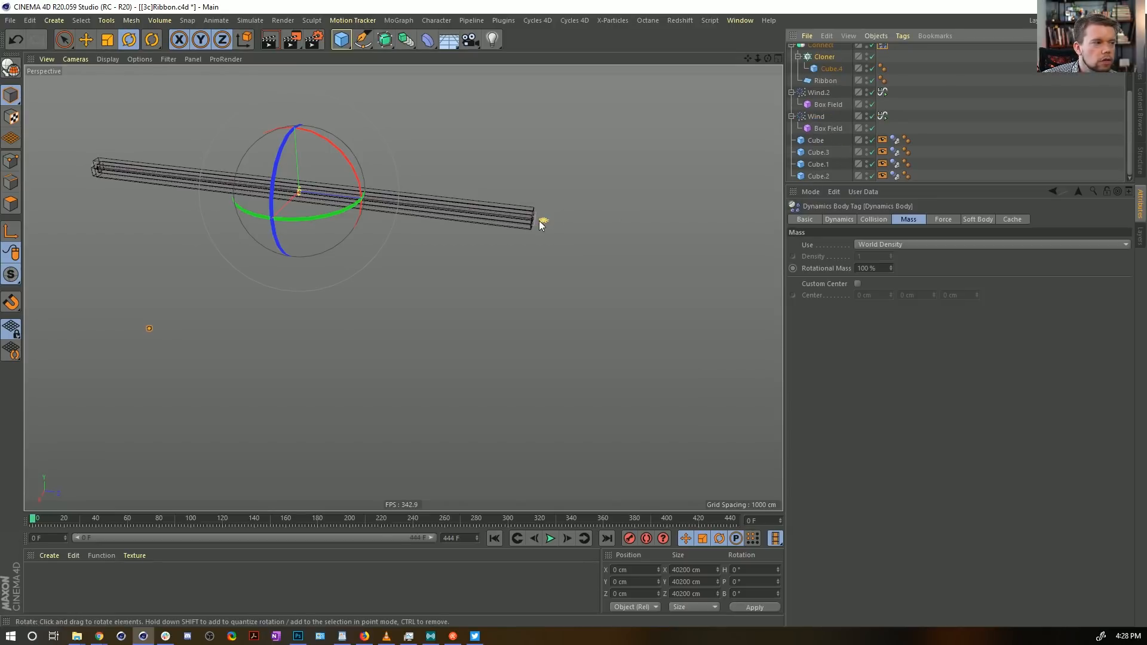
pyautogui.scroll(3, 809, 116)
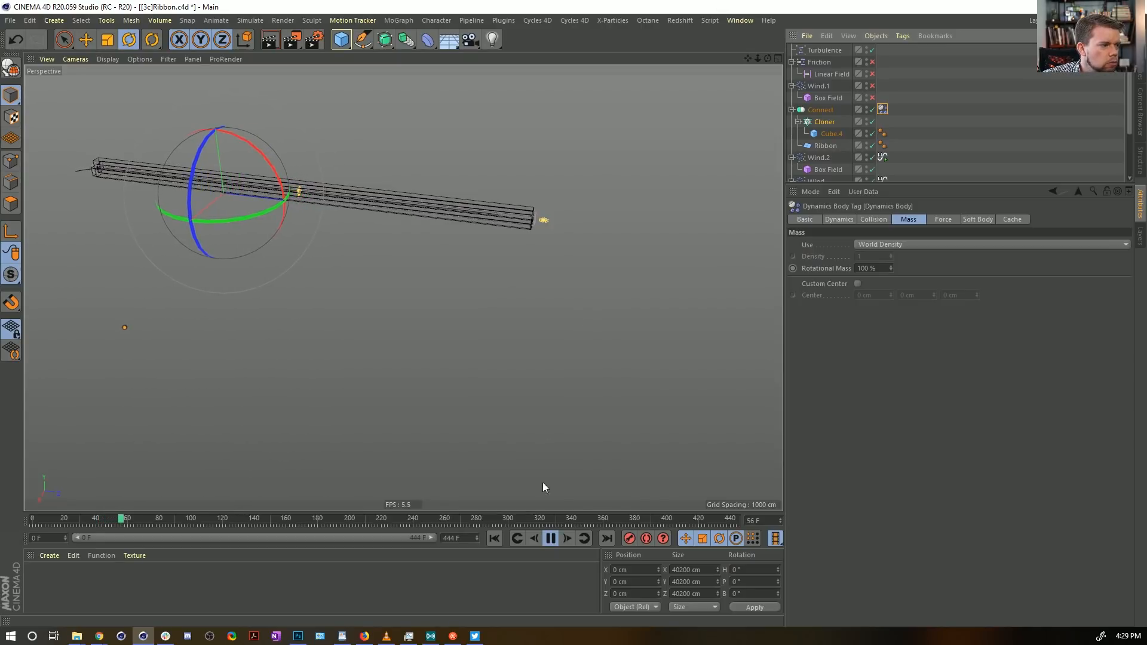
pyautogui.click(551, 539)
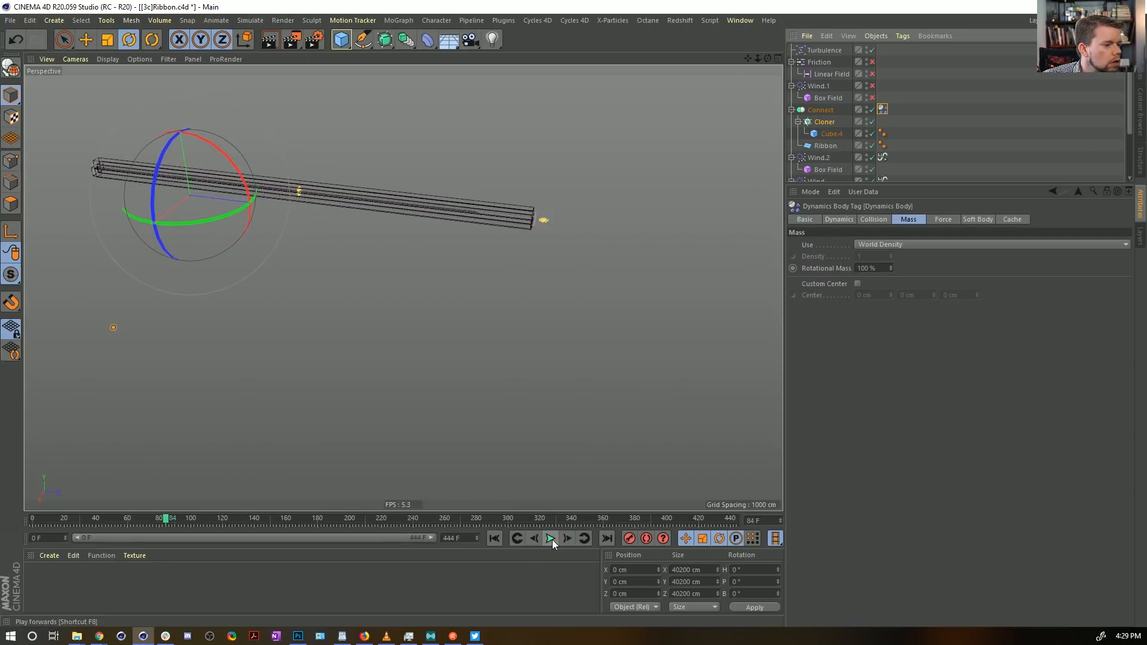
pyautogui.click(498, 538)
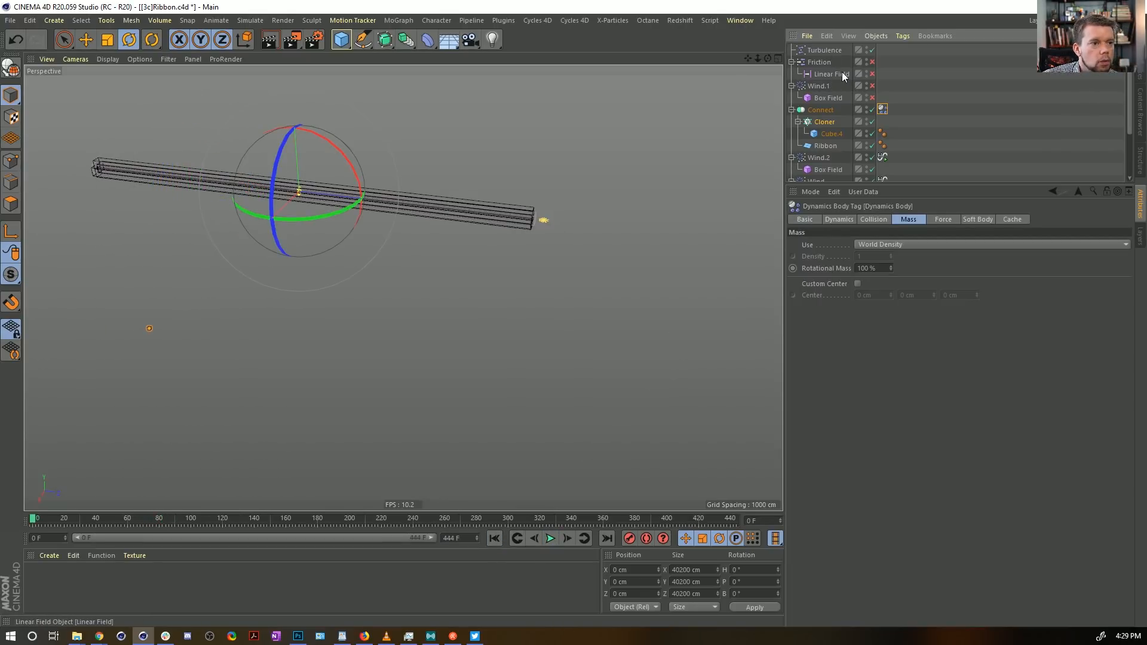
# Step: Disable the Turbulence object, run the simulation briefly and return to the first frame
pyautogui.click(551, 539)
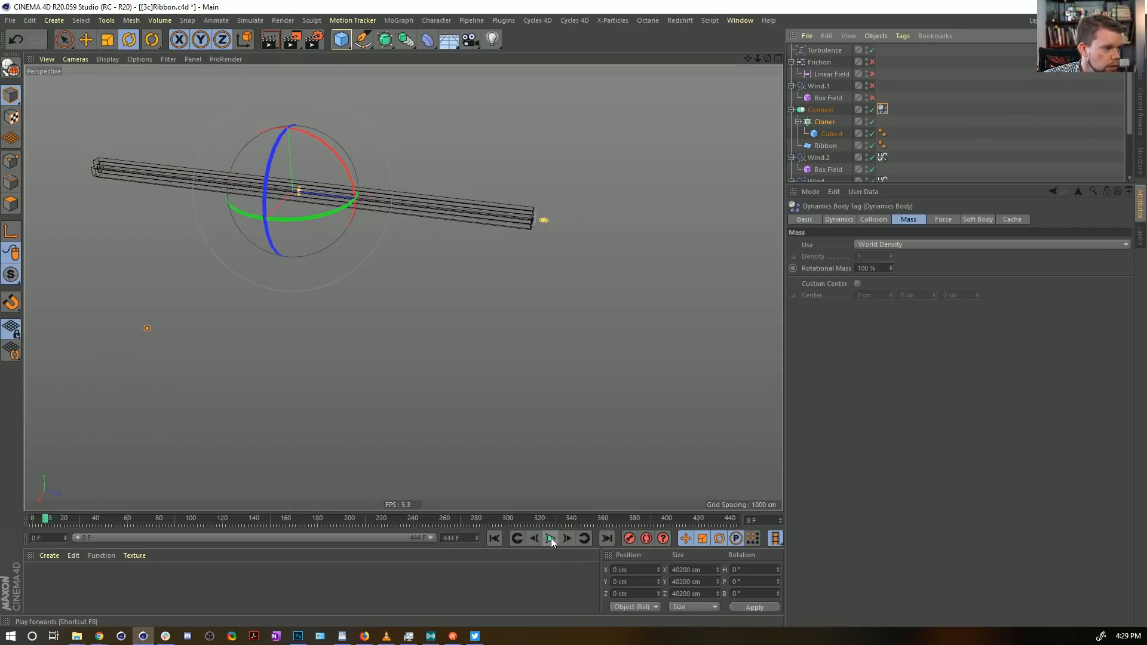
pyautogui.click(496, 538)
pyautogui.click(823, 50)
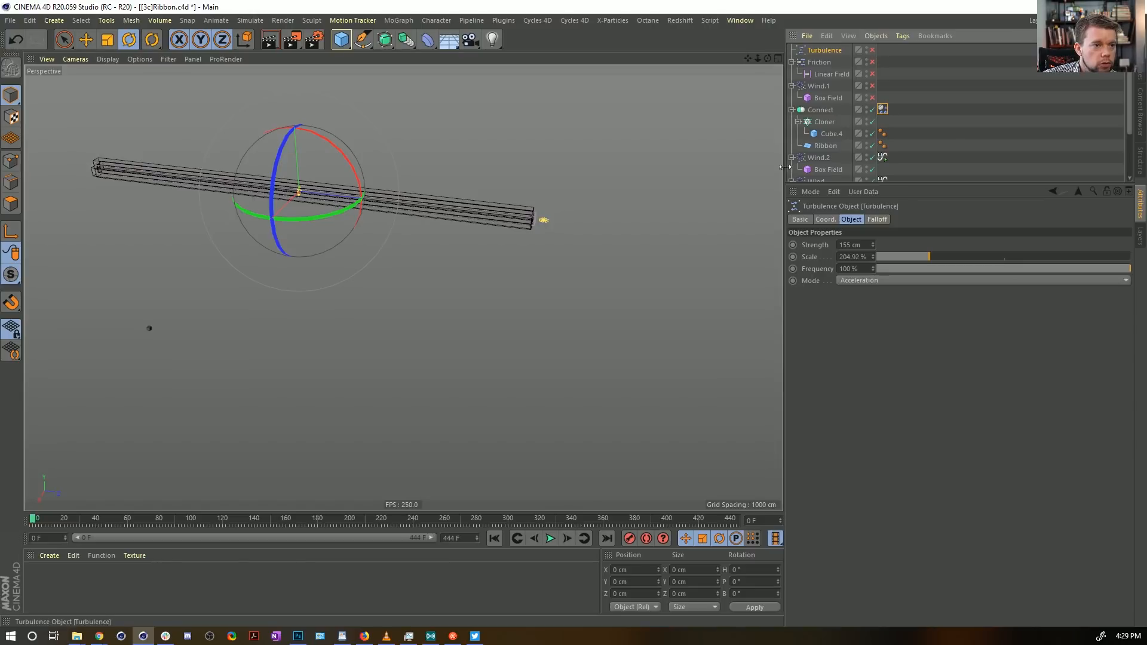
pyautogui.click(551, 539)
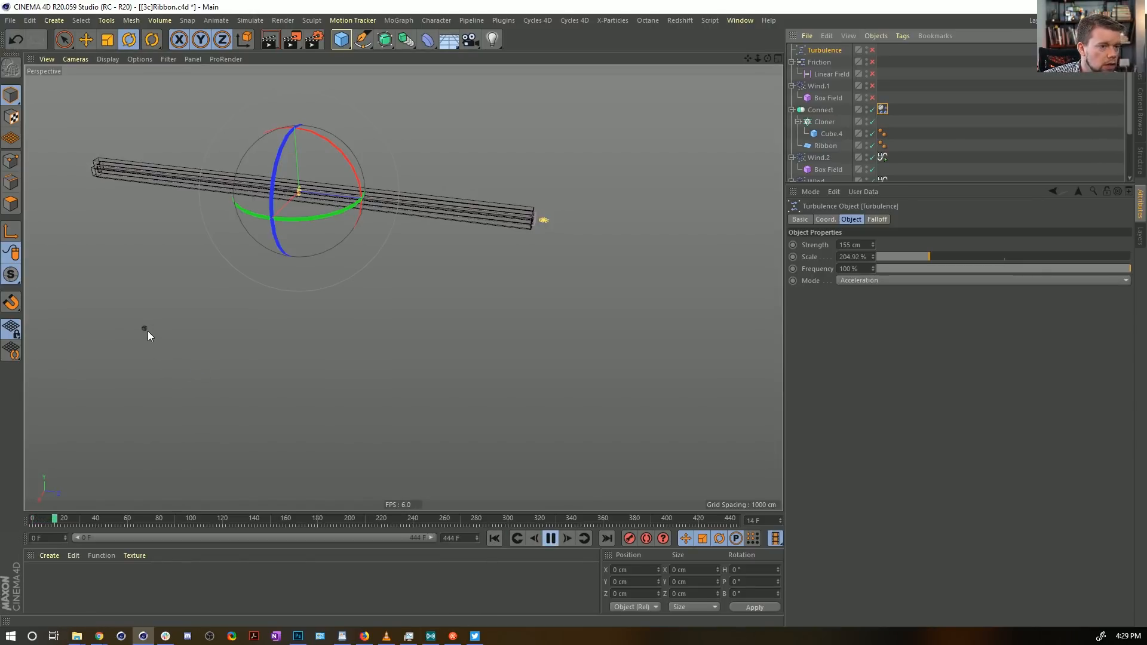
pyautogui.click(551, 539)
pyautogui.click(494, 539)
# Step: Set the project's Dynamics gravity to 0 cm
pyautogui.hotkey('ctrl', 'd')
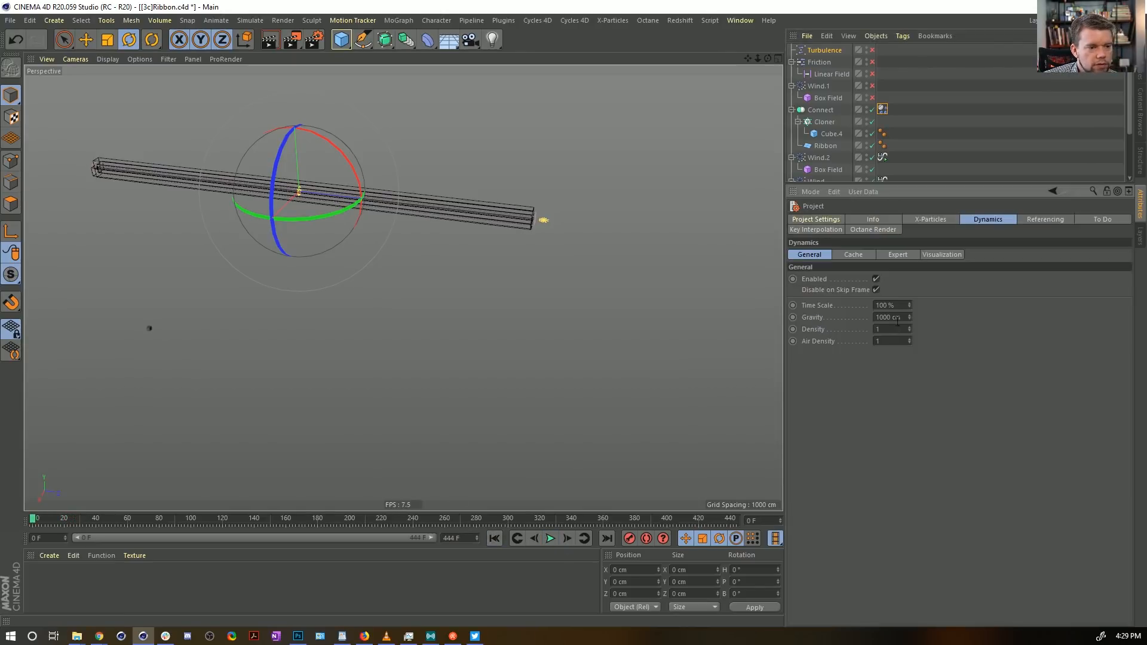
pyautogui.press('Return')
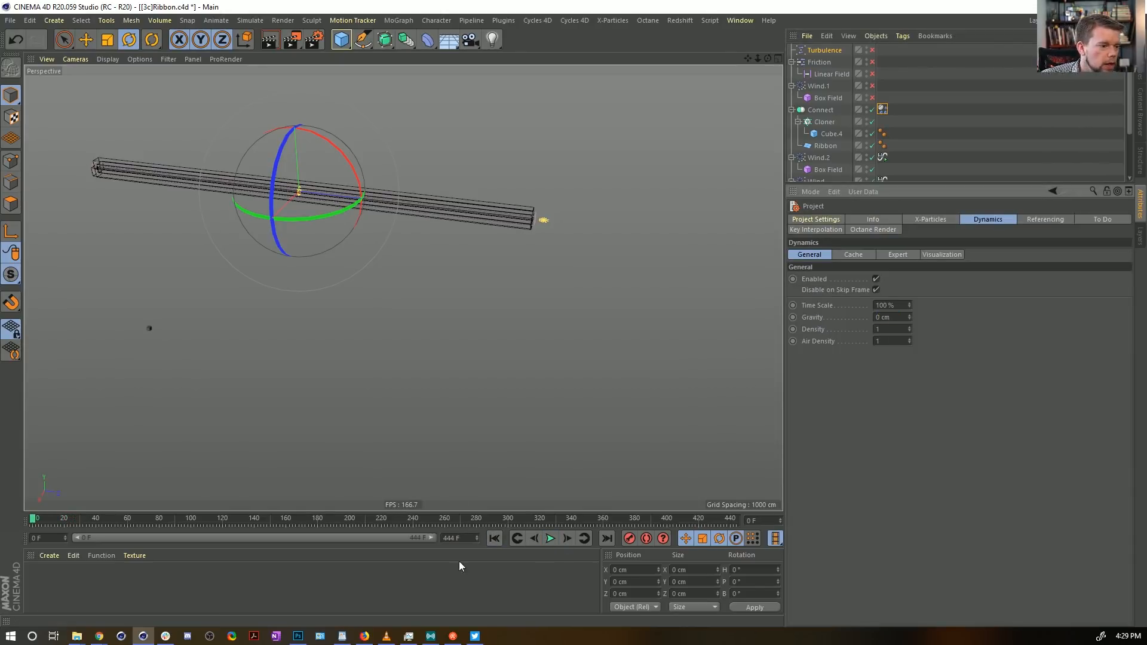
pyautogui.click(494, 539)
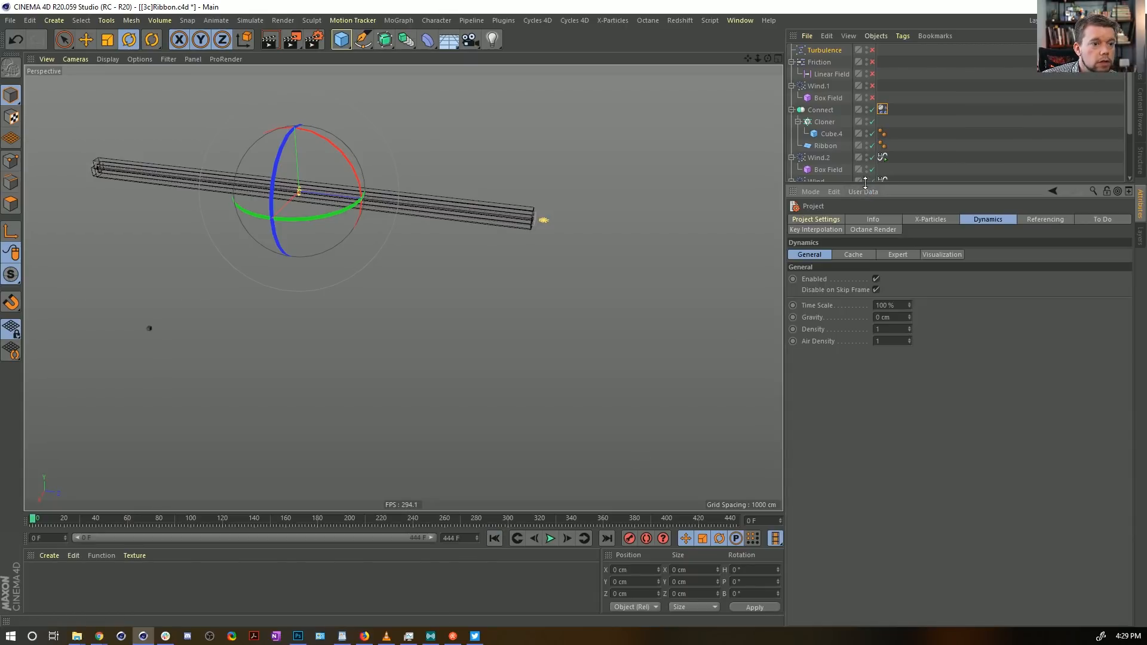
# Step: Check Wind.2 and its Box Field, disable both of them and clear the selection
pyautogui.moveTo(865, 182); pyautogui.dragTo(863, 299)
pyautogui.click(819, 157)
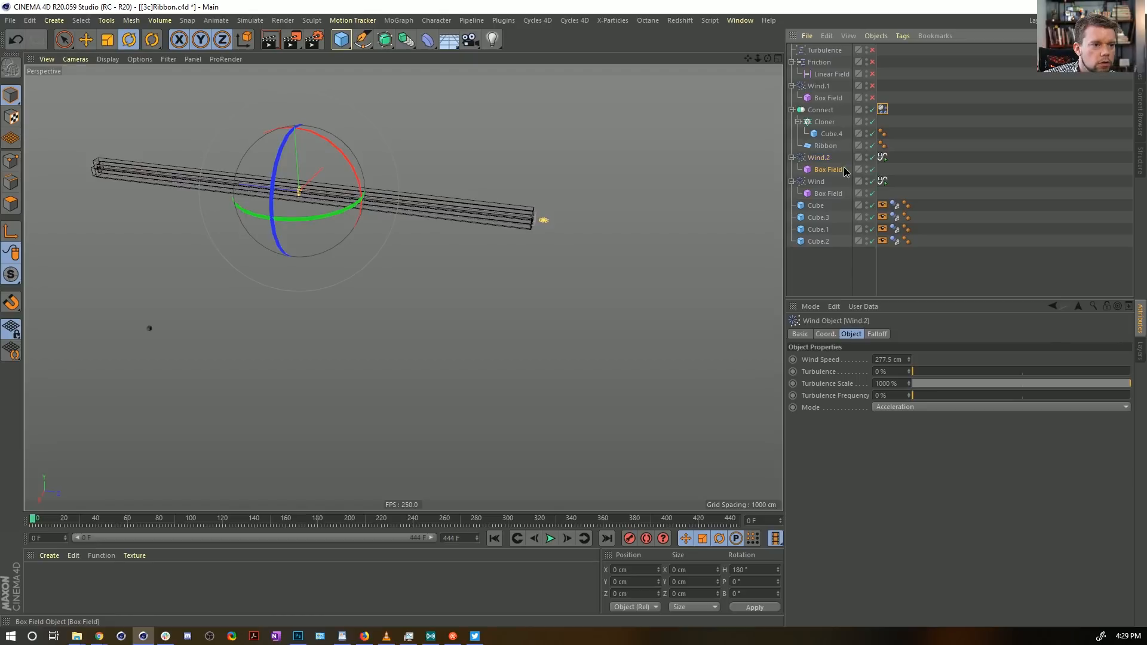
pyautogui.click(844, 170)
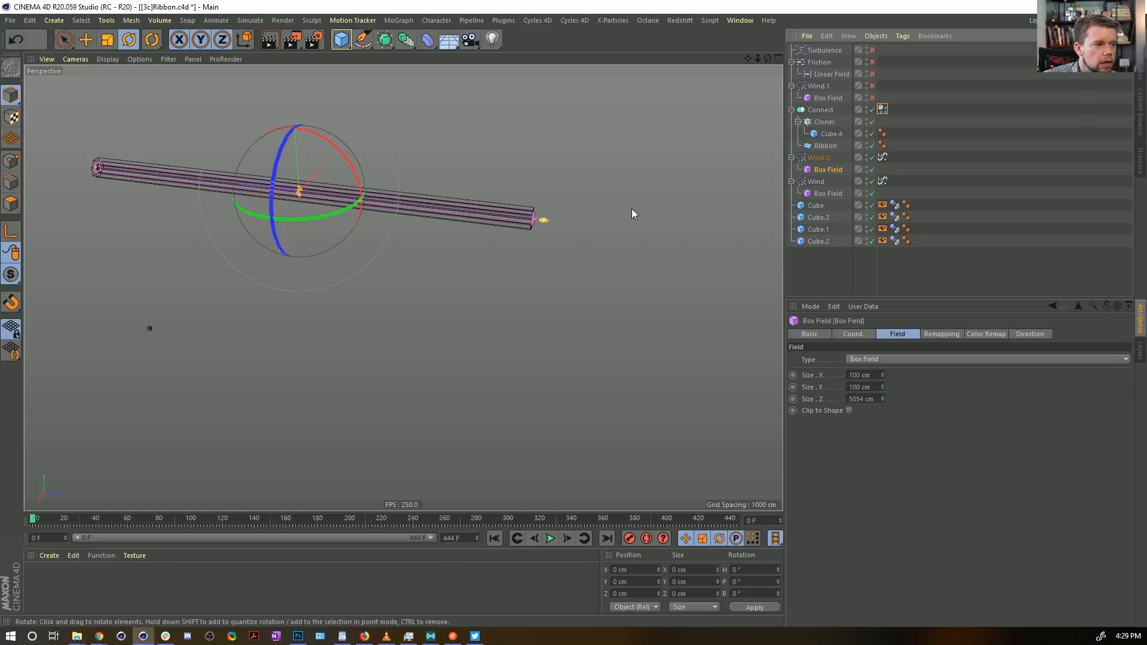
pyautogui.click(819, 159)
pyautogui.click(824, 171)
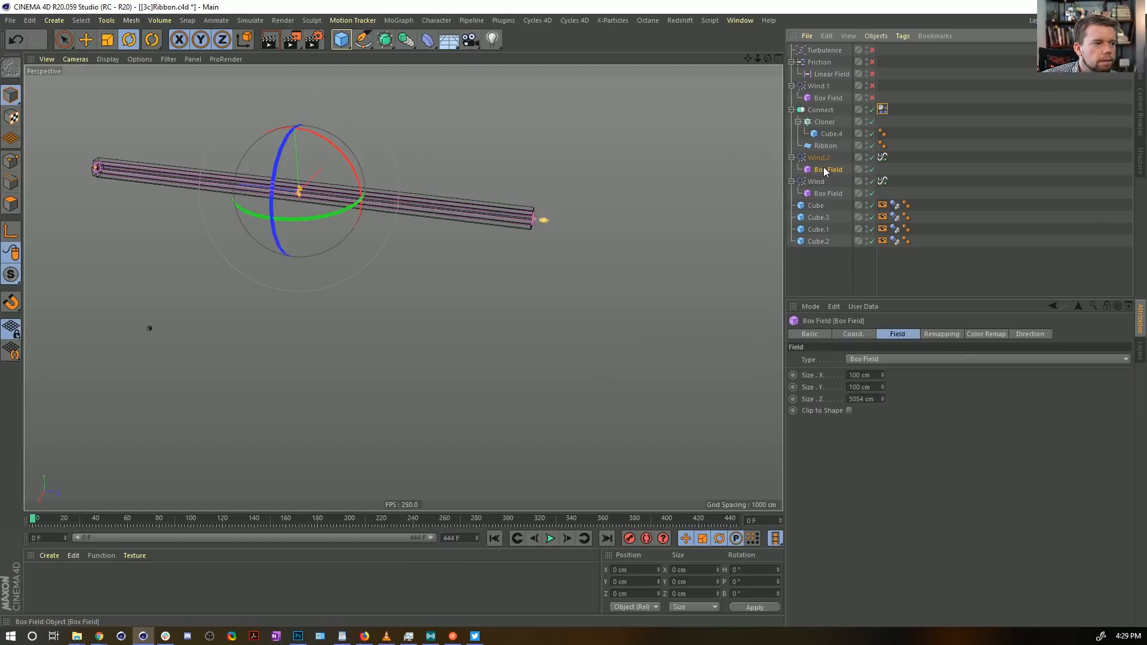
pyautogui.click(872, 169)
pyautogui.click(872, 157)
pyautogui.click(778, 305)
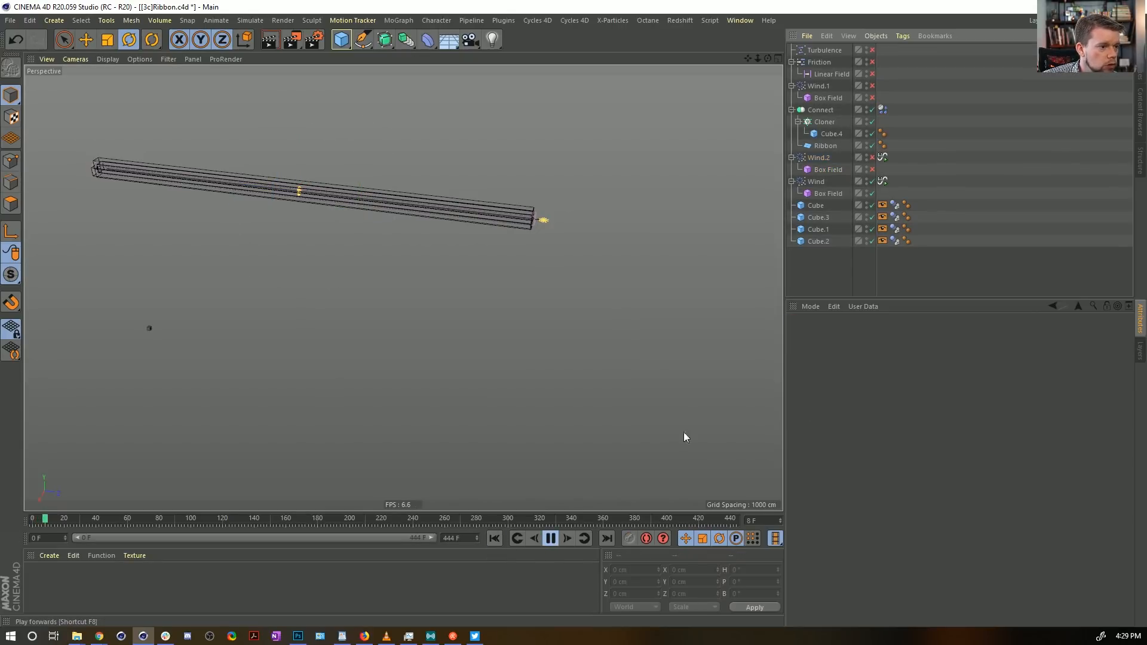
# Step: Select the Connect object, examine the ribbon's movement at the channel's exit during playback, and rewind the simulation
pyautogui.click(821, 111)
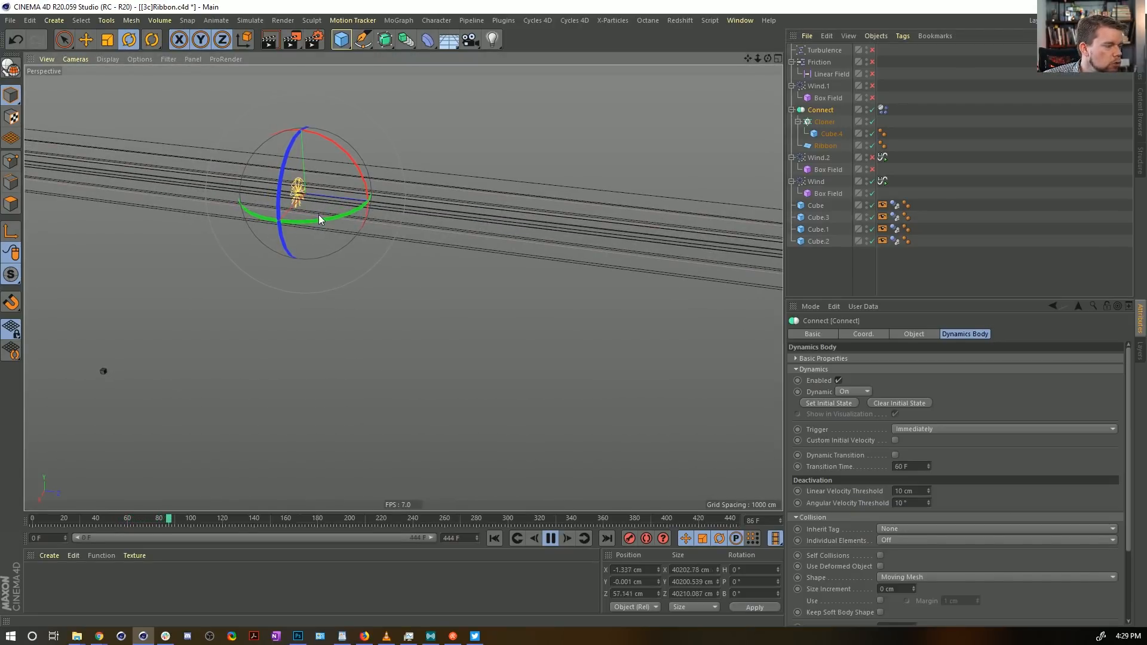
pyautogui.keyDown('alt'); pyautogui.moveTo(466, 198); pyautogui.dragTo(174, 254, button='right'); pyautogui.keyUp('alt')
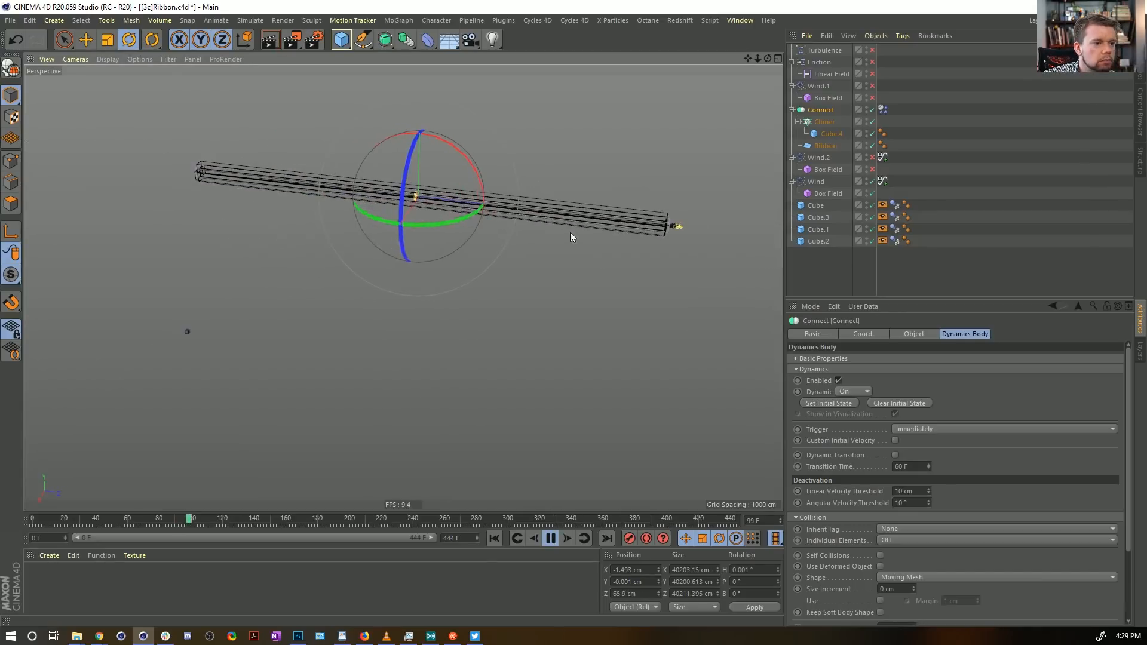
pyautogui.keyDown('alt'); pyautogui.moveTo(683, 218); pyautogui.dragTo(864, 230, button='right'); pyautogui.keyUp('alt')
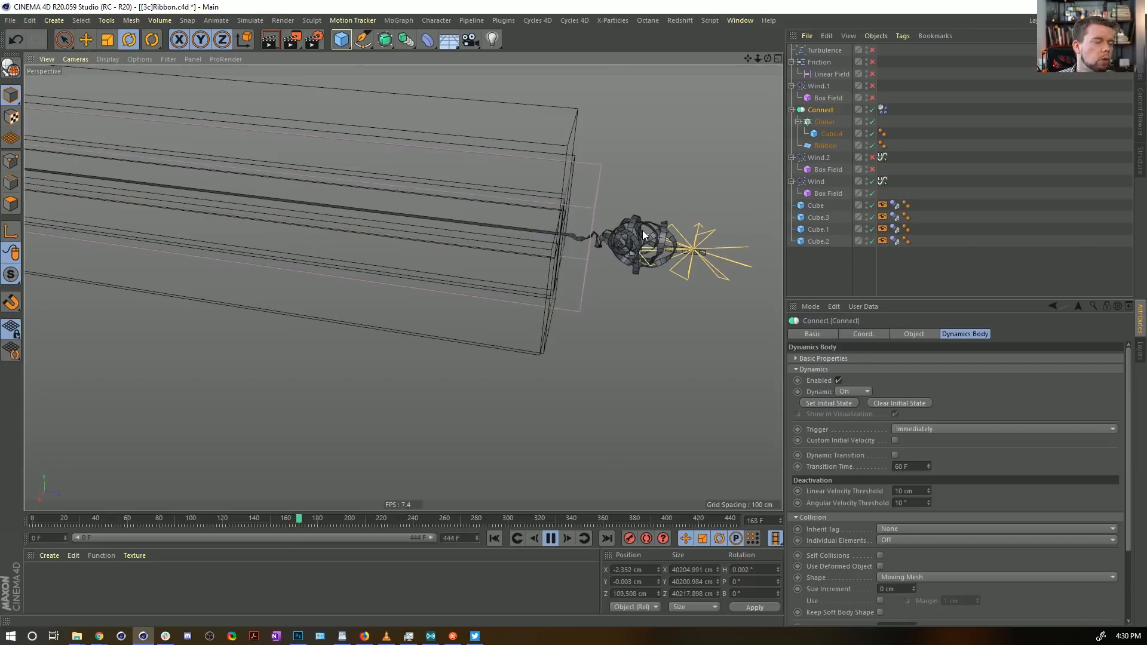
pyautogui.click(550, 539)
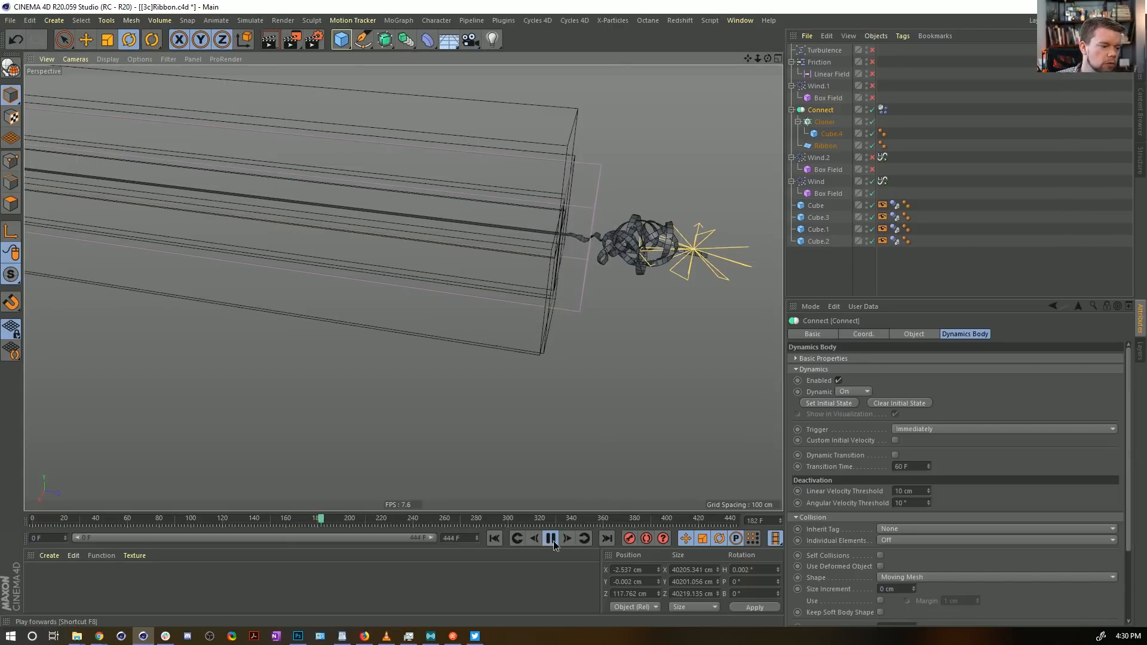
pyautogui.click(493, 539)
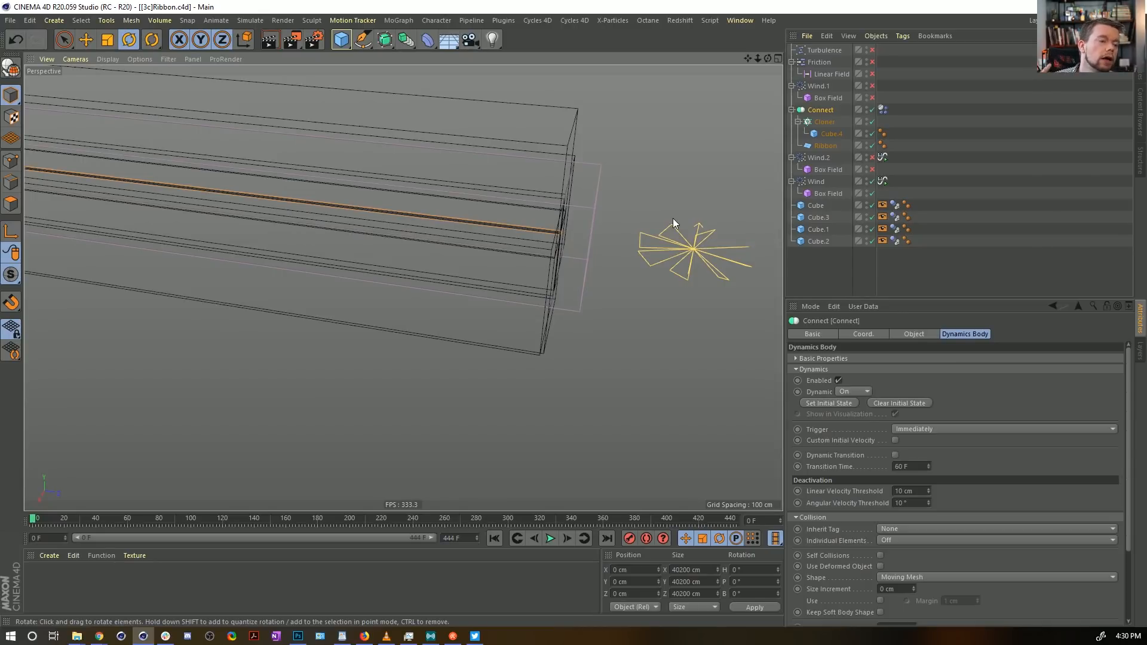
# Step: Replay the simulation, bring up the Force settings of the Connect's Dynamics Body tag and examine the ribbon outside the channel
pyautogui.click(549, 539)
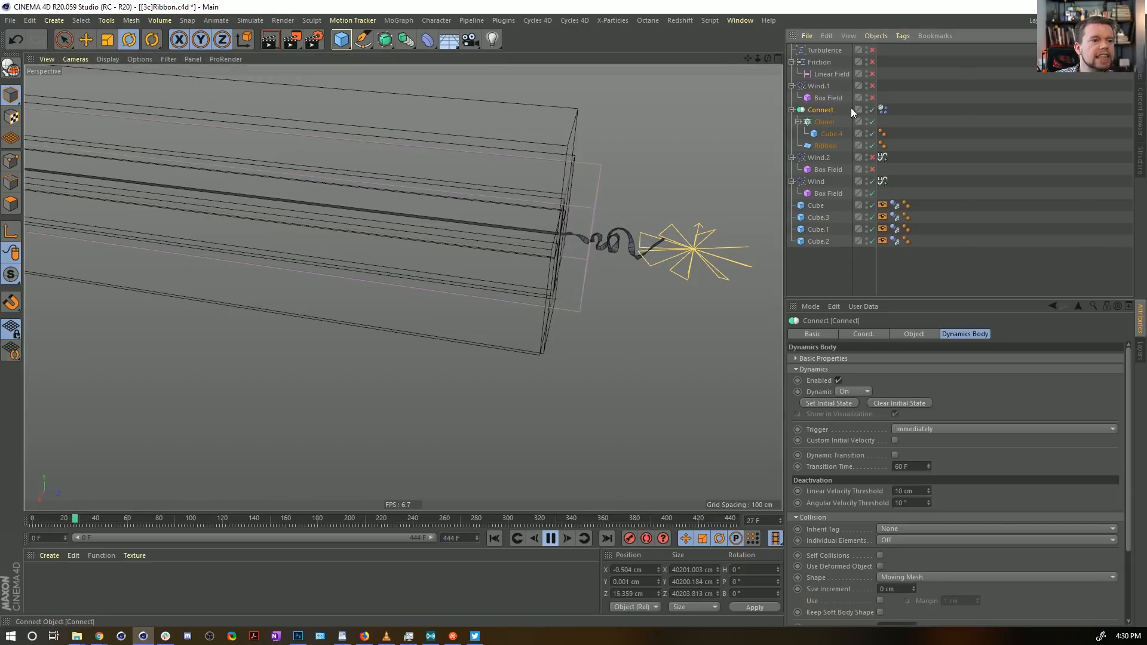
pyautogui.click(884, 110)
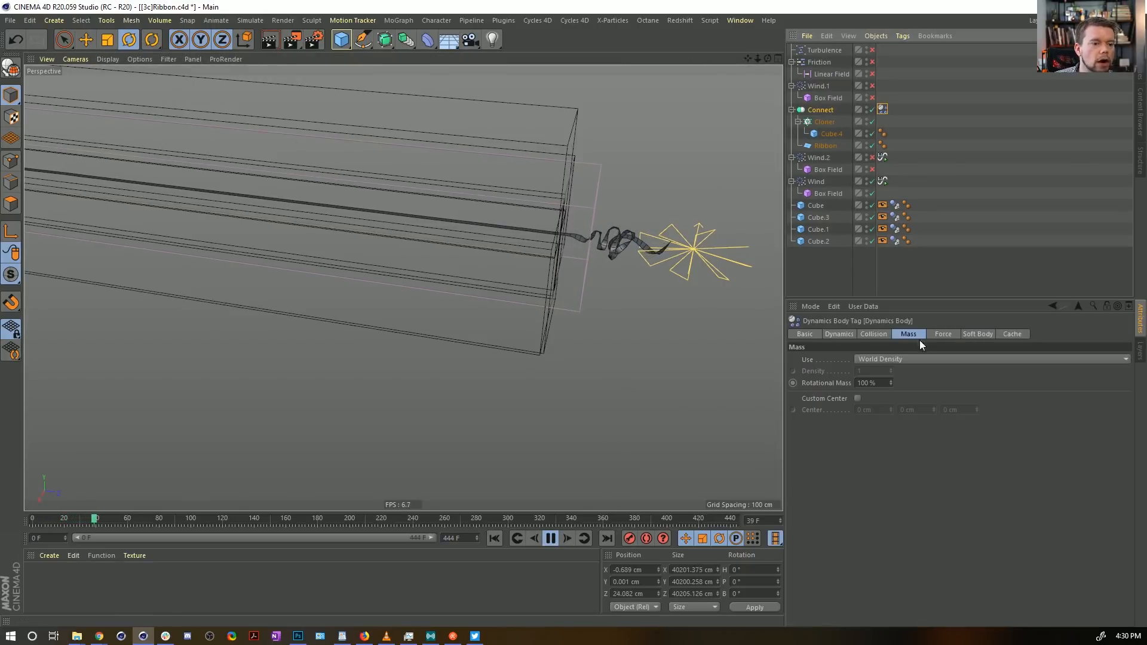
pyautogui.click(935, 334)
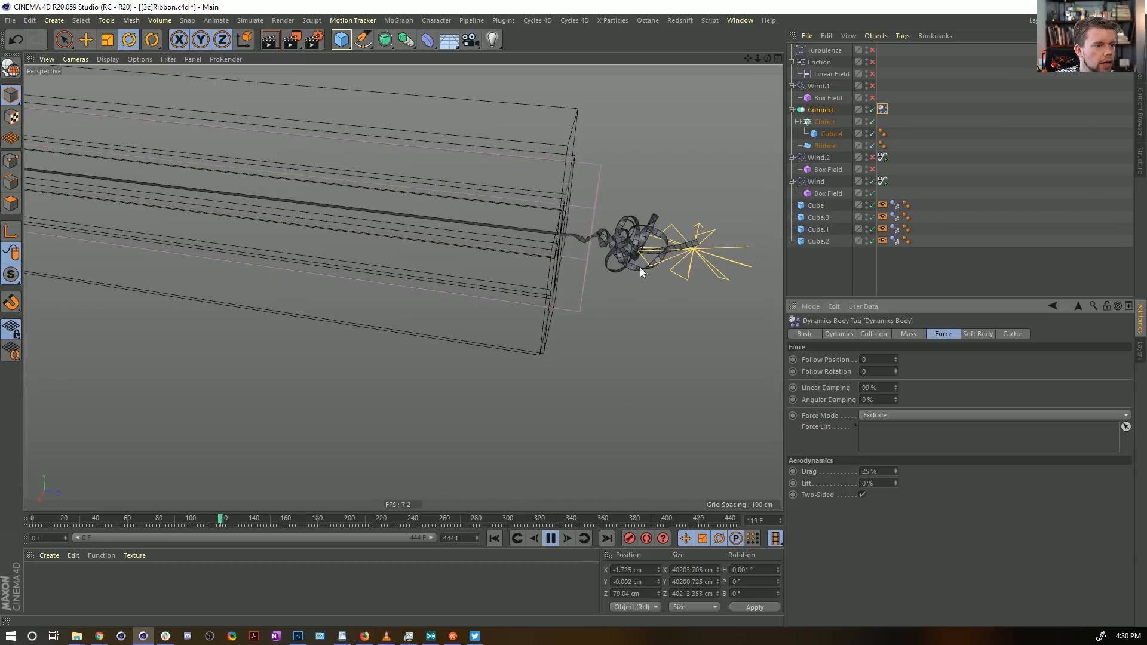
pyautogui.keyDown('alt'); pyautogui.moveTo(640, 258); pyautogui.dragTo(564, 294); pyautogui.keyUp('alt')
pyautogui.keyDown('alt'); pyautogui.moveTo(571, 333); pyautogui.dragTo(659, 274); pyautogui.keyUp('alt')
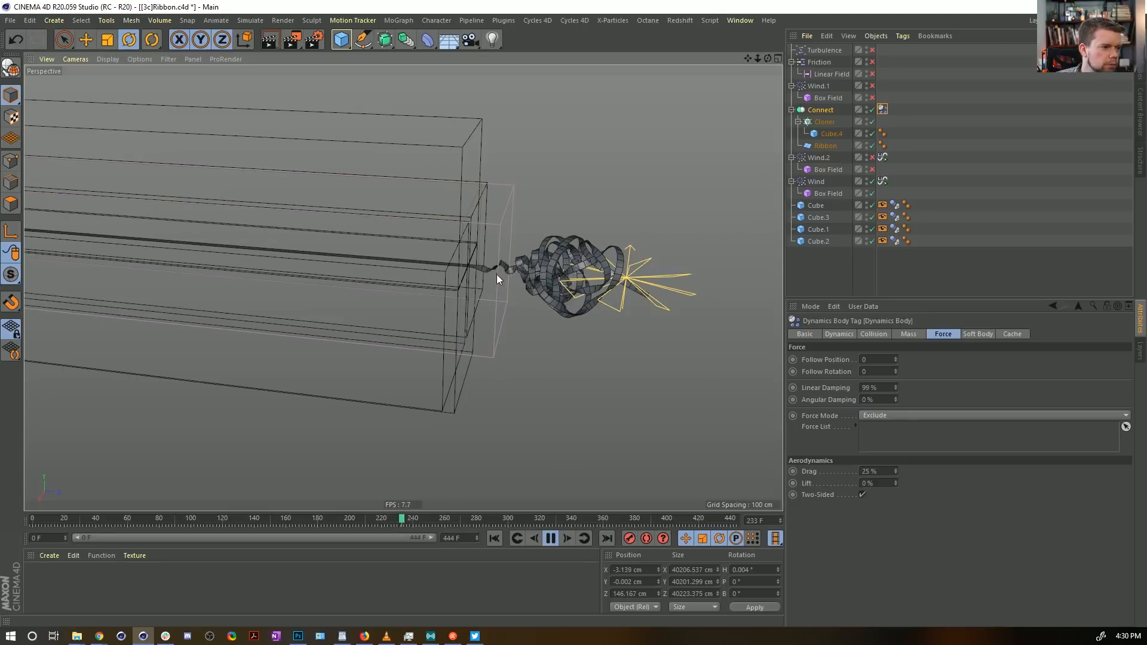
pyautogui.keyDown('alt'); pyautogui.moveTo(500, 274); pyautogui.dragTo(450, 264); pyautogui.keyUp('alt')
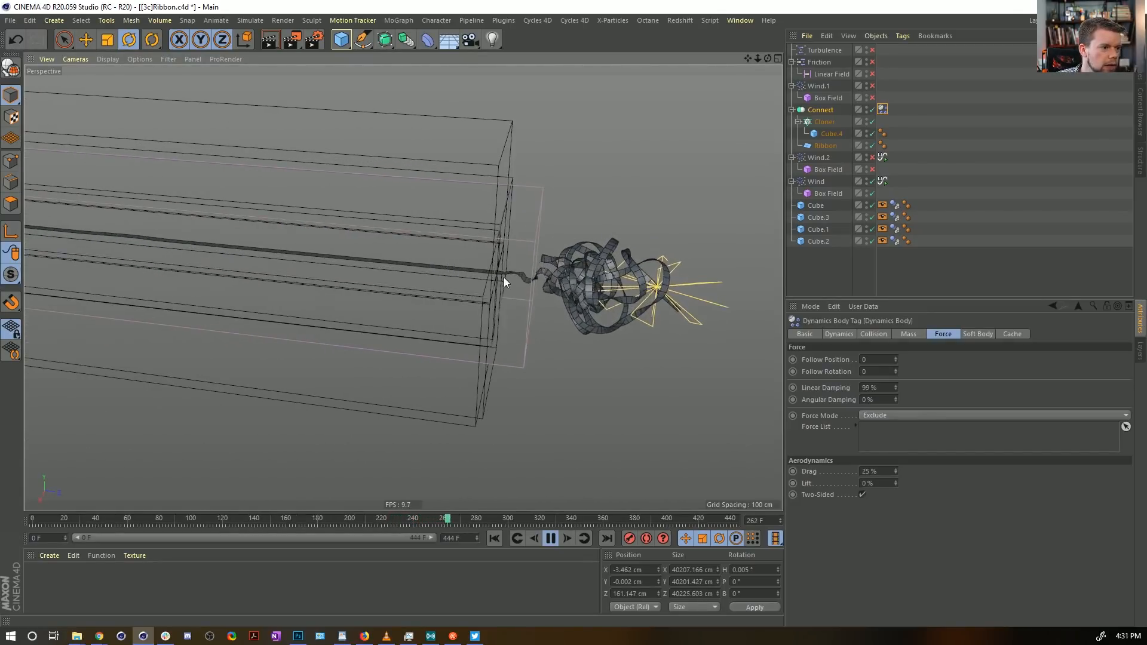
pyautogui.keyDown('alt'); pyautogui.moveTo(586, 284); pyautogui.dragTo(514, 263); pyautogui.keyUp('alt')
# Step: Set the Connect's Dynamics Body linear damping to 0% and restart the simulation from the first frame
pyautogui.moveTo(874, 108); pyautogui.dragTo(884, 109)
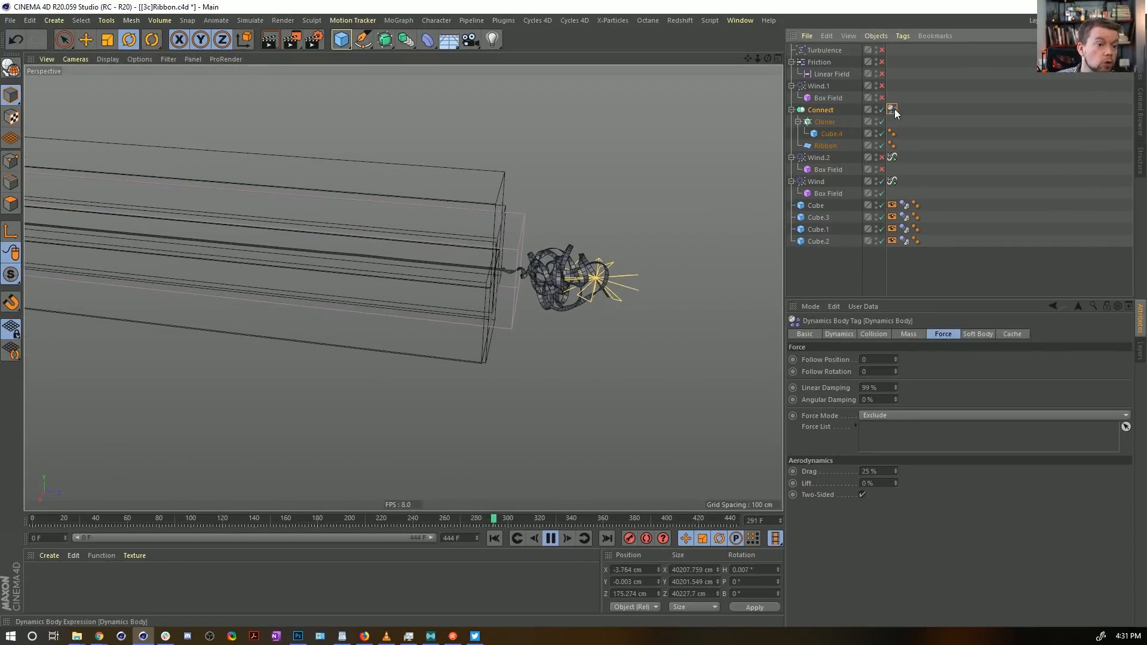
pyautogui.doubleClick(876, 388)
pyautogui.write('0')
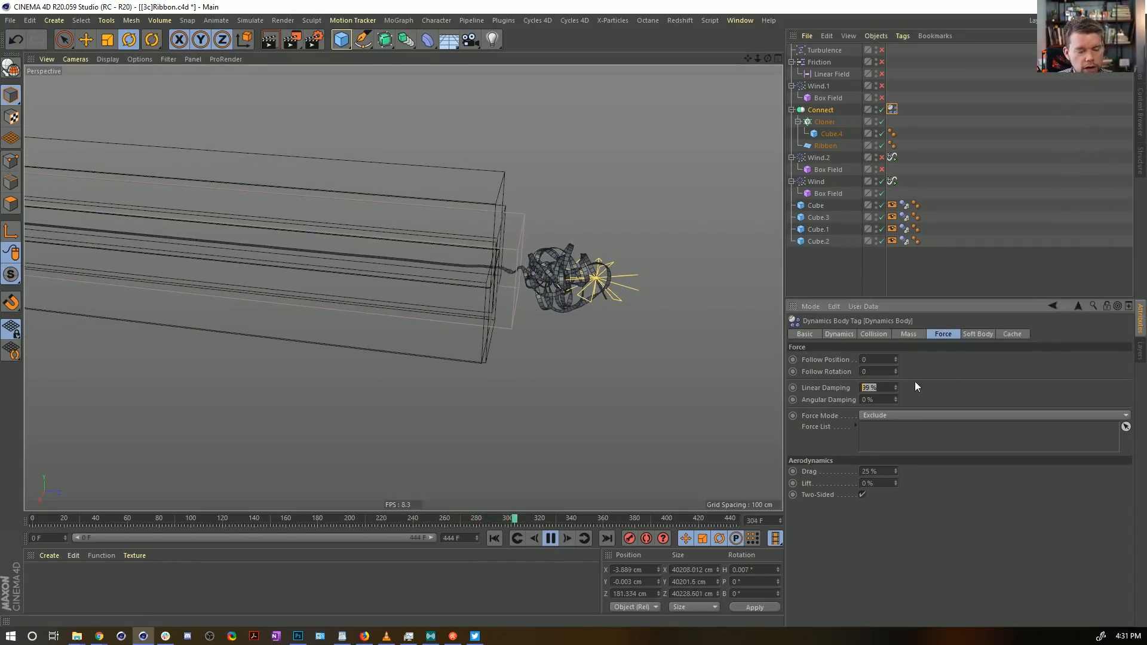
pyautogui.press('Return')
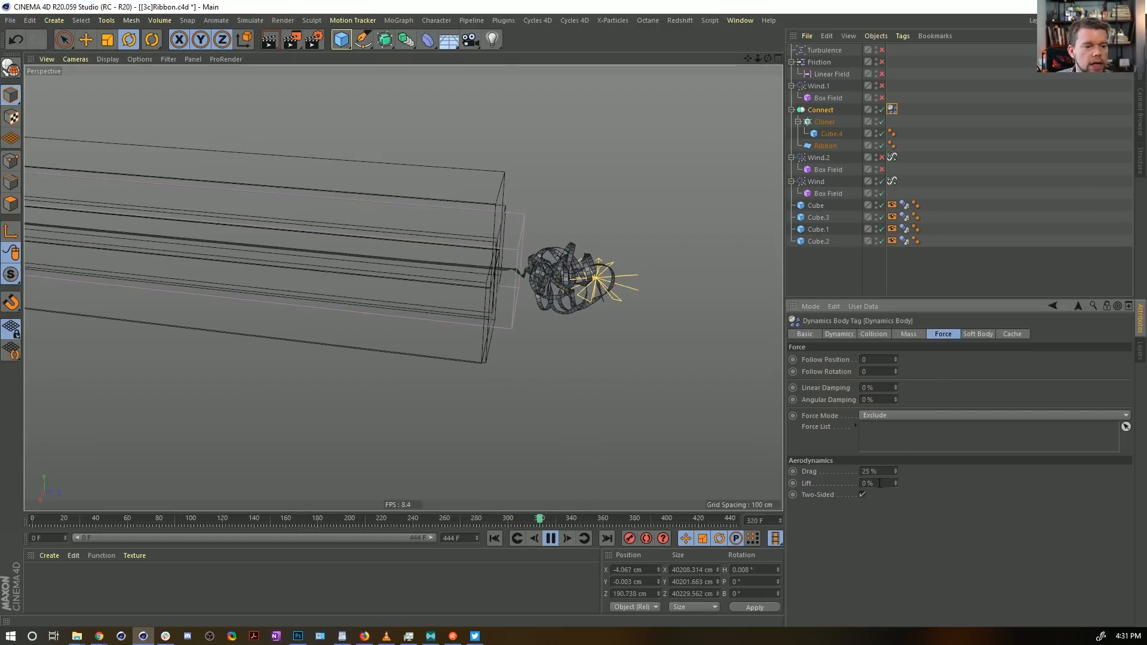
pyautogui.click(494, 538)
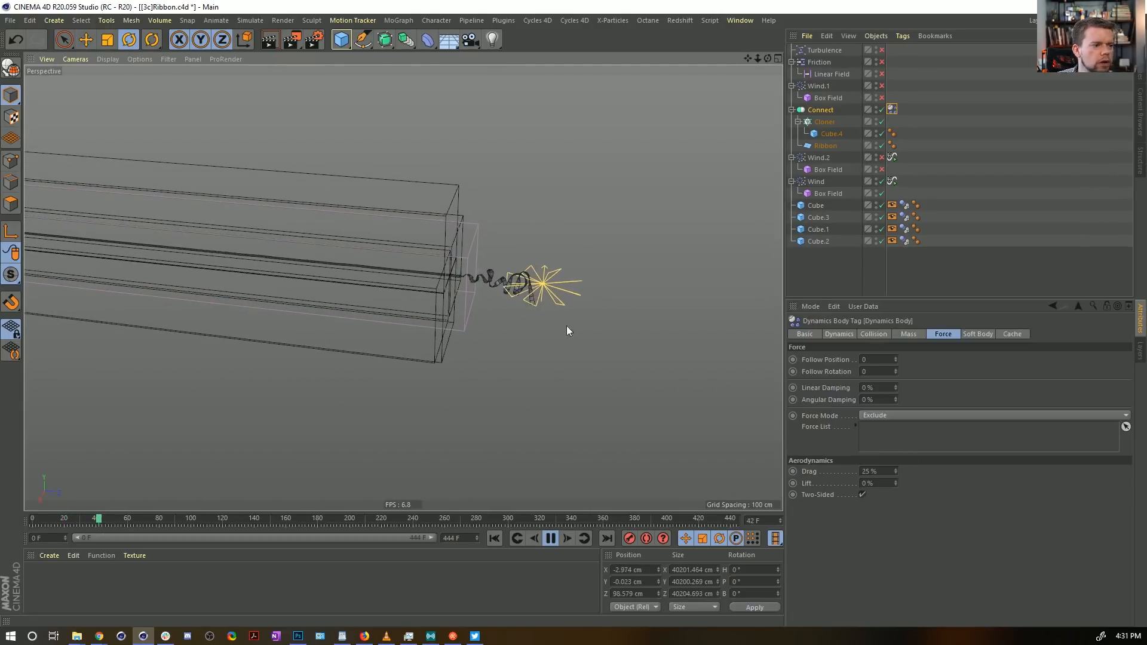
# Step: Set the Dynamics Body's aerodynamic drag to 0% and restart the simulation
pyautogui.click(883, 472)
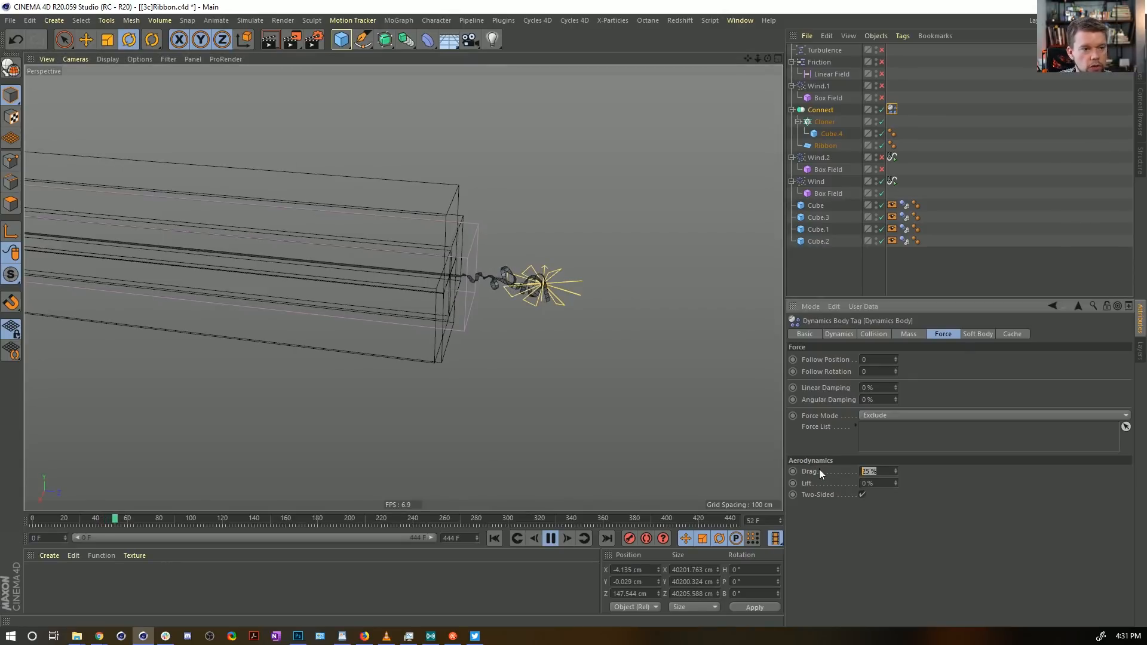
pyautogui.write('0')
pyautogui.press('Return')
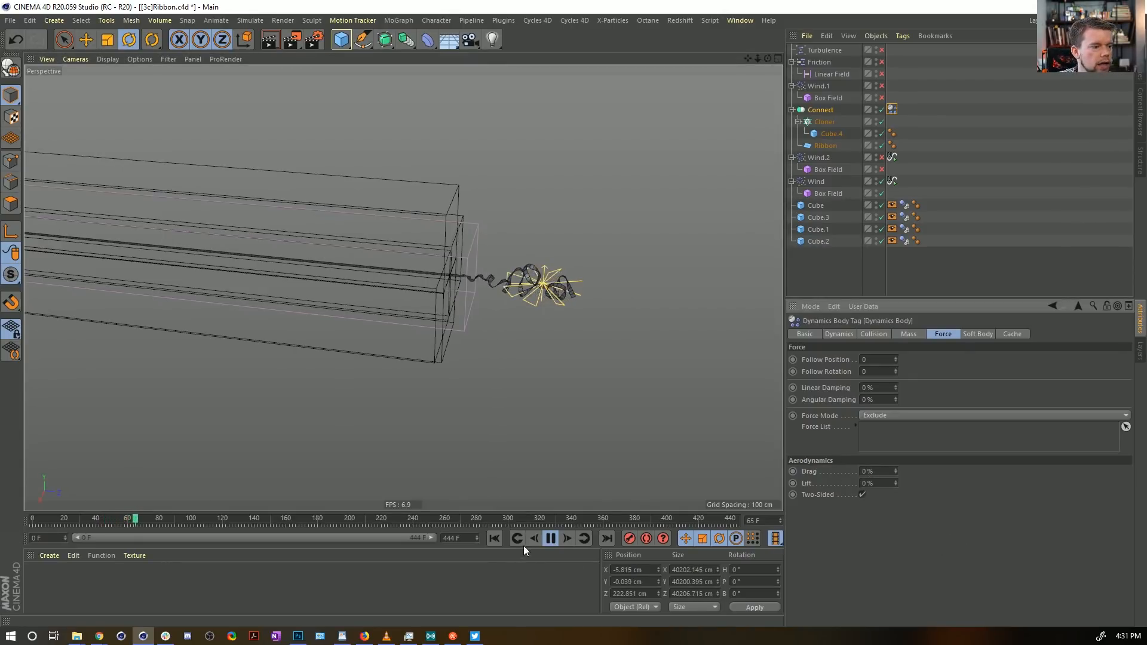
pyautogui.click(495, 538)
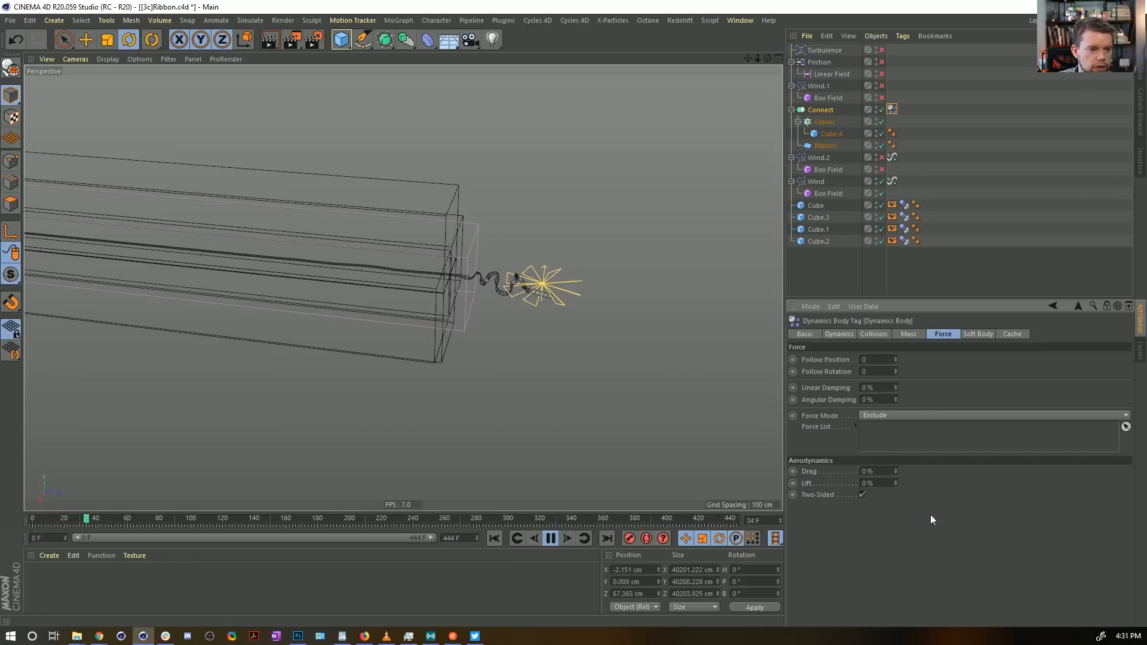
# Step: Set the collision friction and bounce of the Connect's Dynamics Body tag to 0%
pyautogui.click(901, 334)
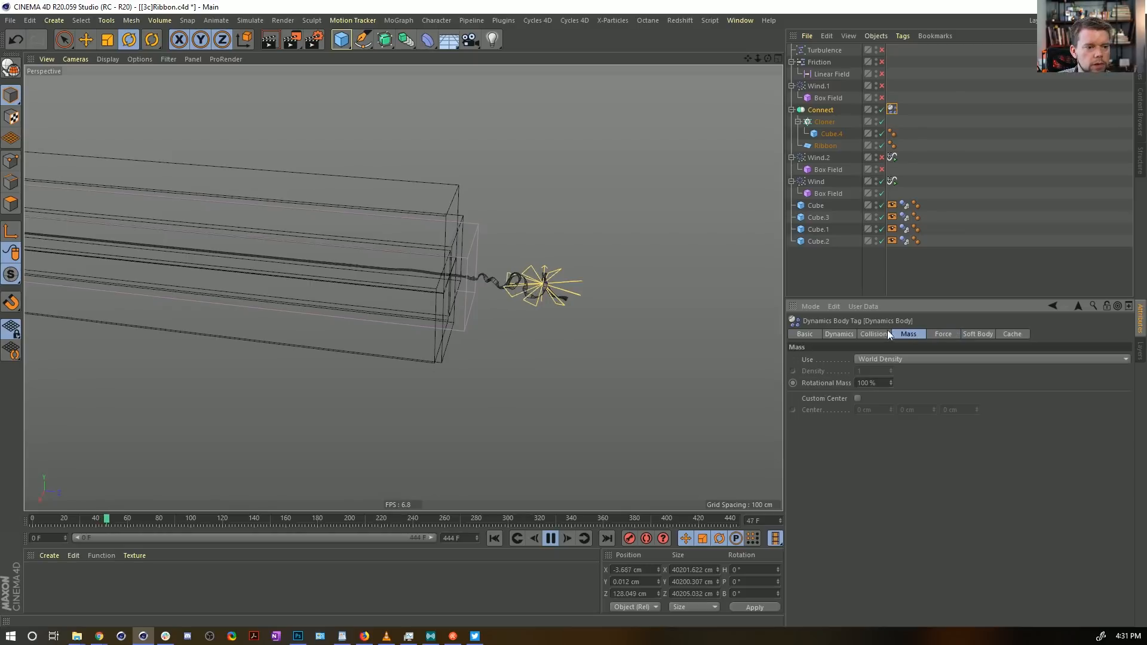
pyautogui.click(887, 332)
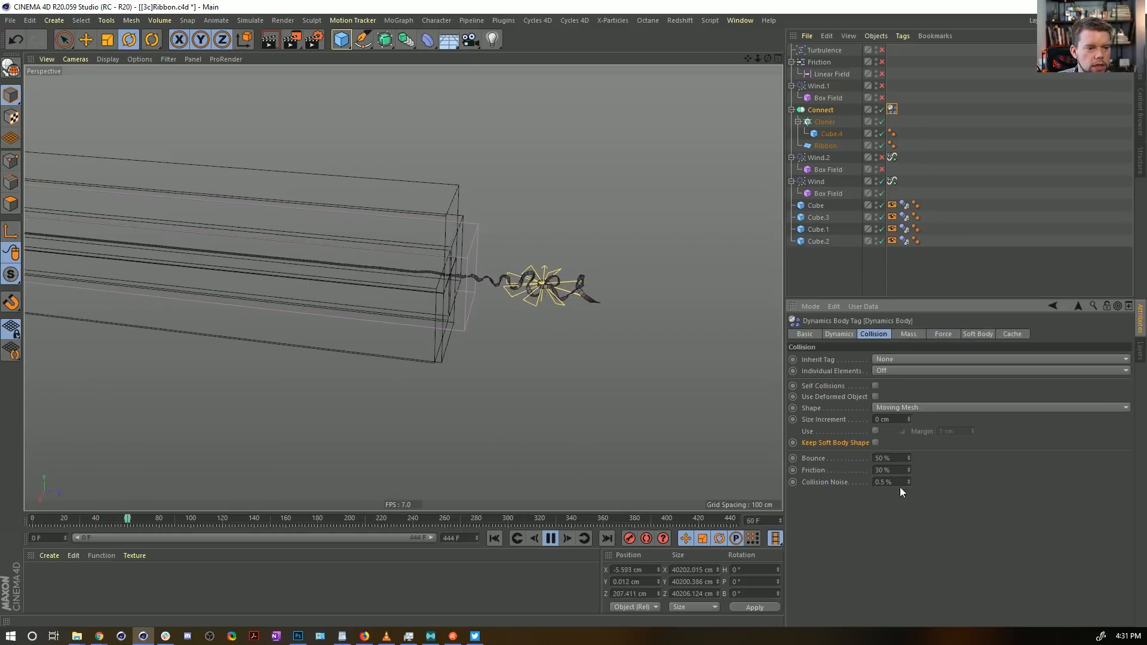
pyautogui.click(886, 470)
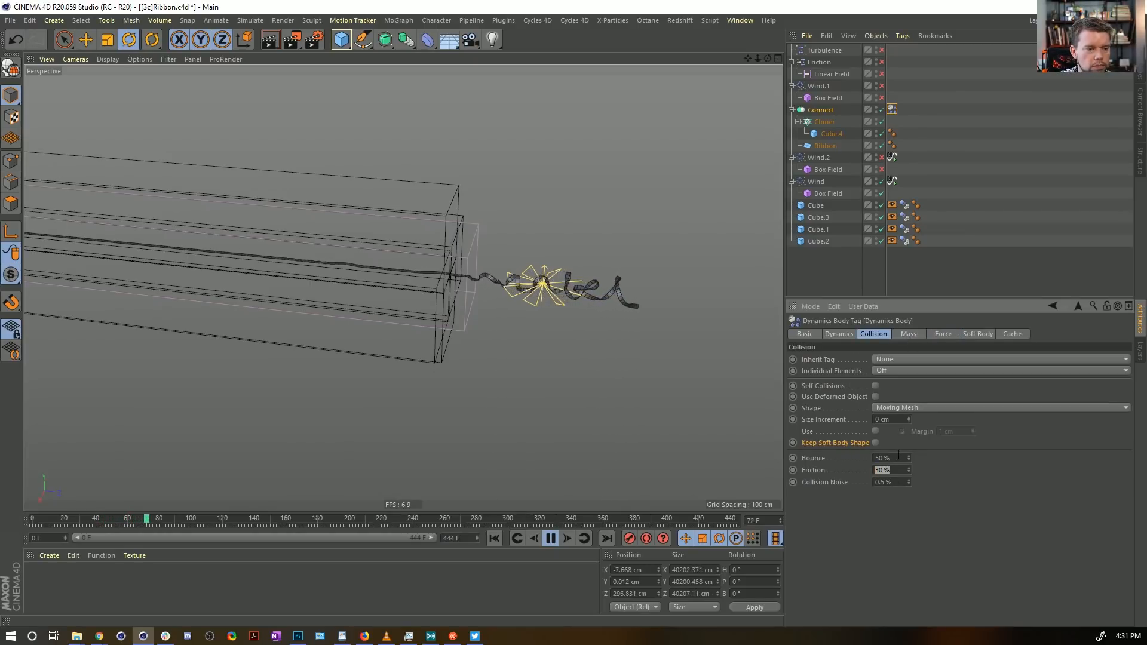
pyautogui.write('0')
pyautogui.click(890, 459)
pyautogui.write('0')
pyautogui.press('Return')
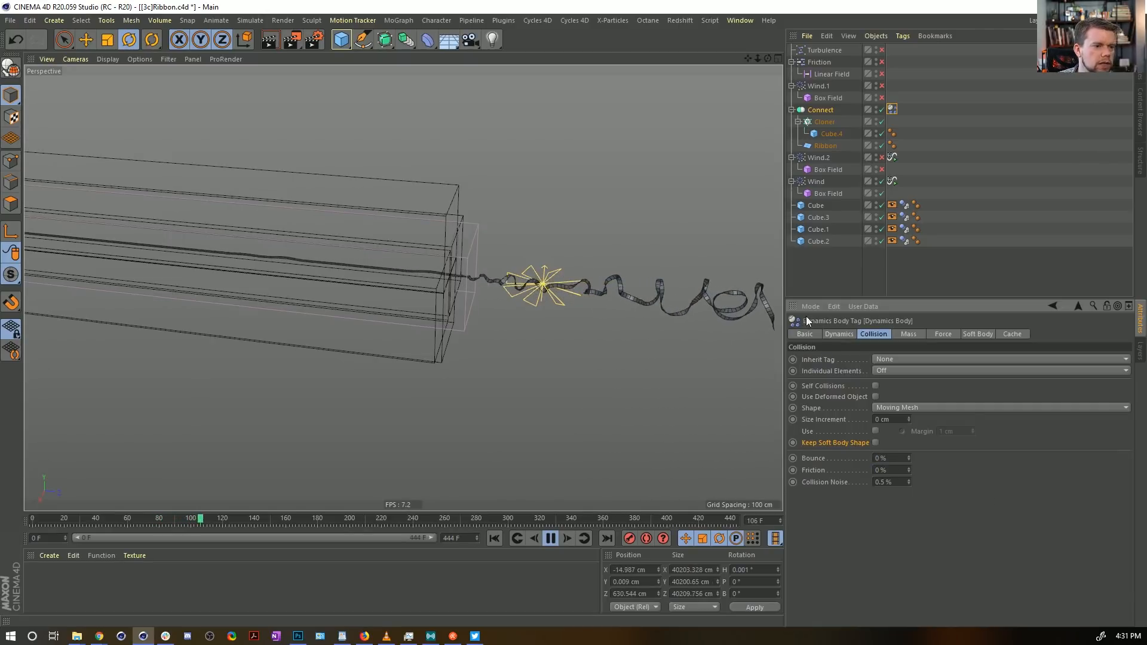
# Step: Examine the whole channel and the emerging ribbon during playback, stop the simulation and rewind it to the first frame
pyautogui.scroll(-5, 105, 302)
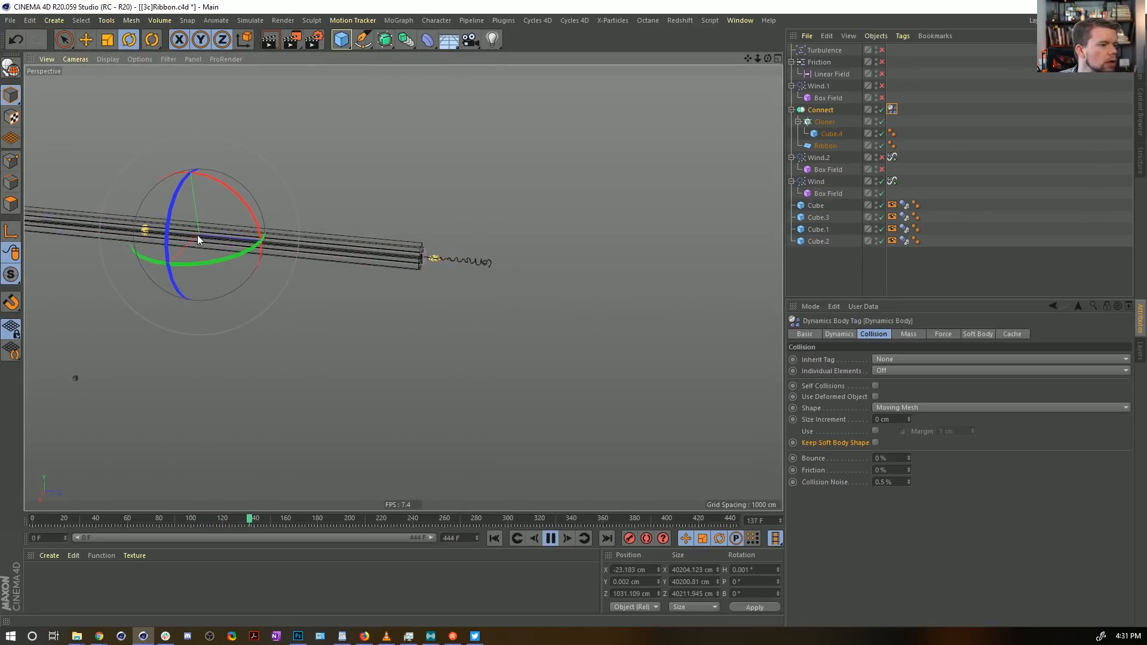
pyautogui.click(497, 538)
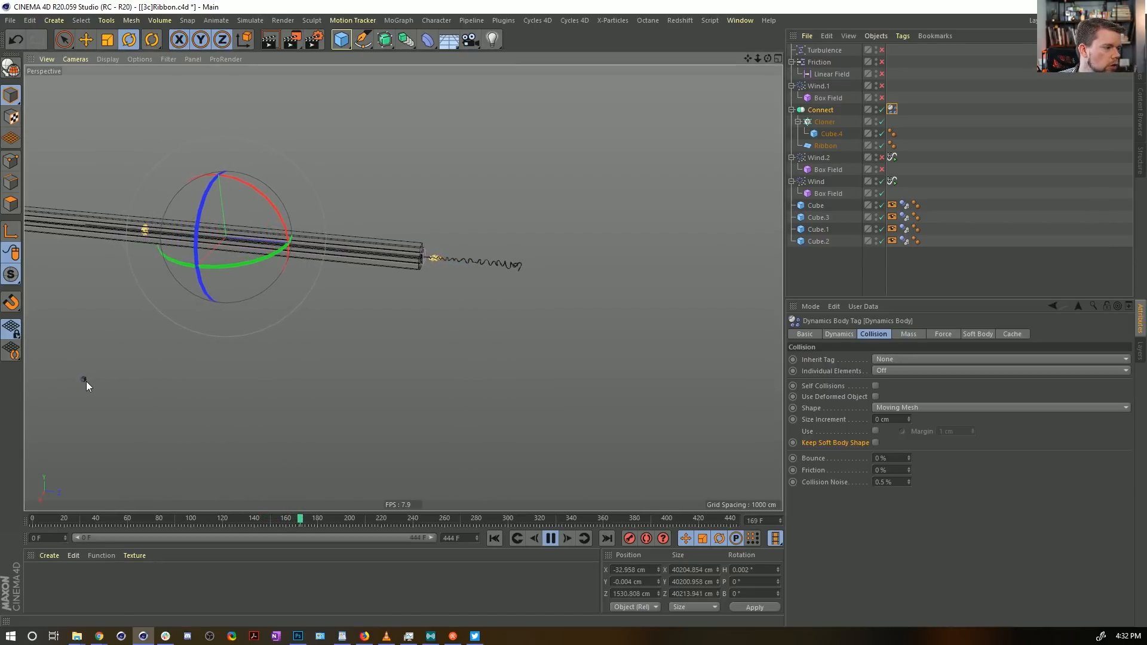
pyautogui.click(549, 539)
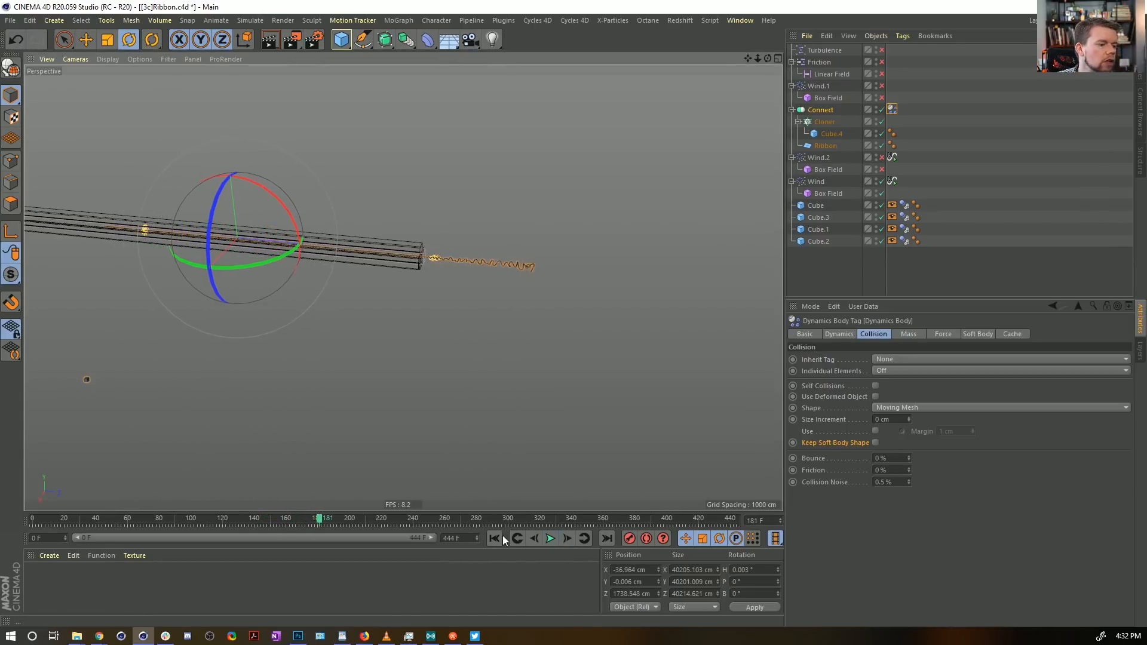
pyautogui.click(495, 538)
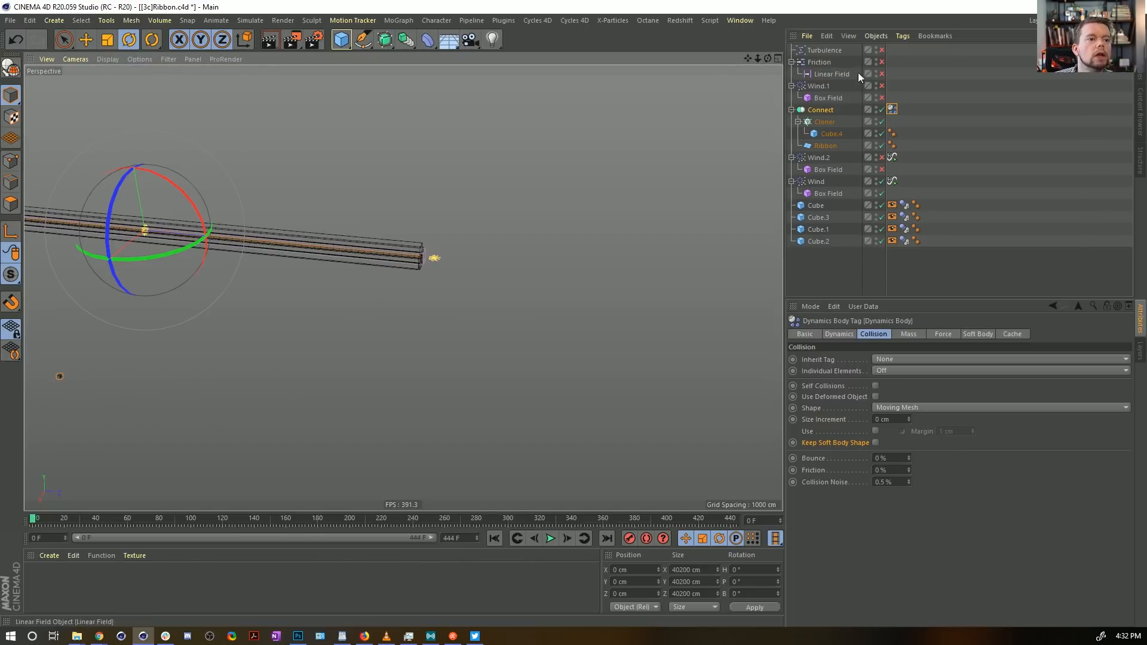
# Step: Enable the Friction object and replace its Linear Field with a copy of the Wind's Box Field
pyautogui.click(881, 62)
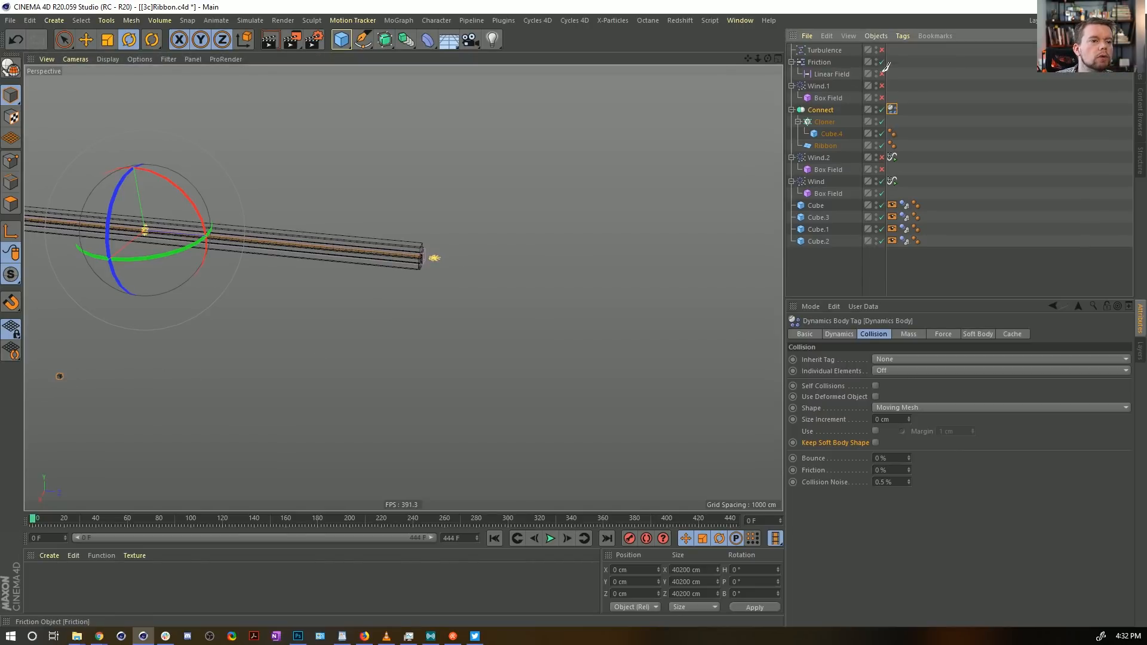
pyautogui.click(822, 74)
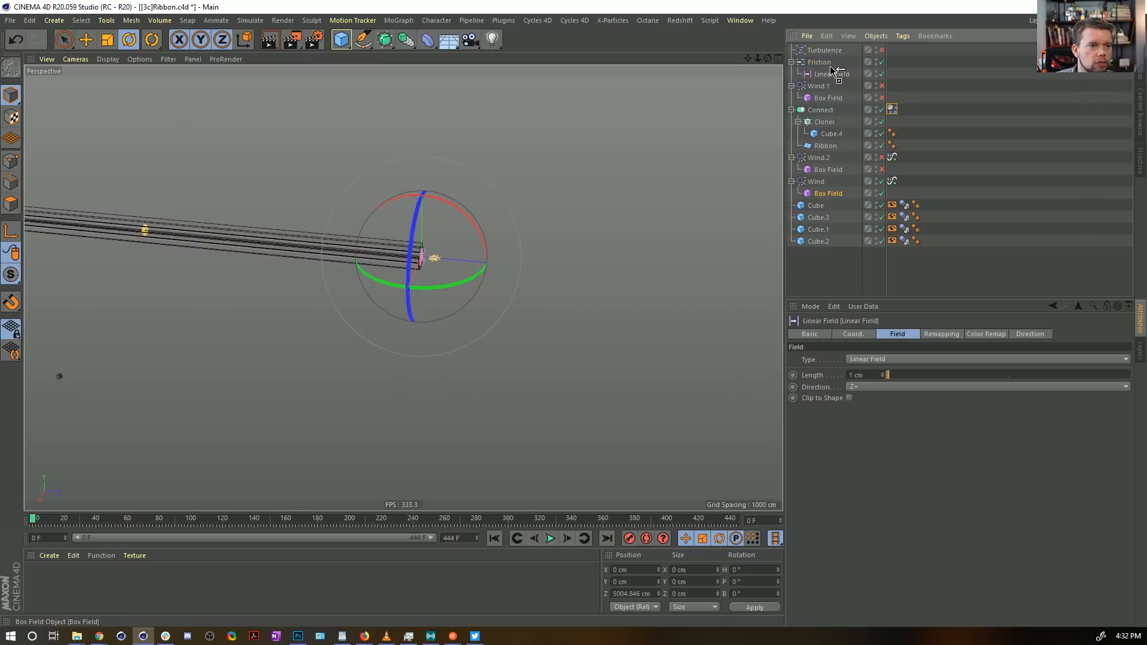
pyautogui.keyDown('ctrl'); pyautogui.moveTo(830, 71); pyautogui.dragTo(829, 70); pyautogui.keyUp('ctrl')
pyautogui.click(824, 83)
pyautogui.press('Delete')
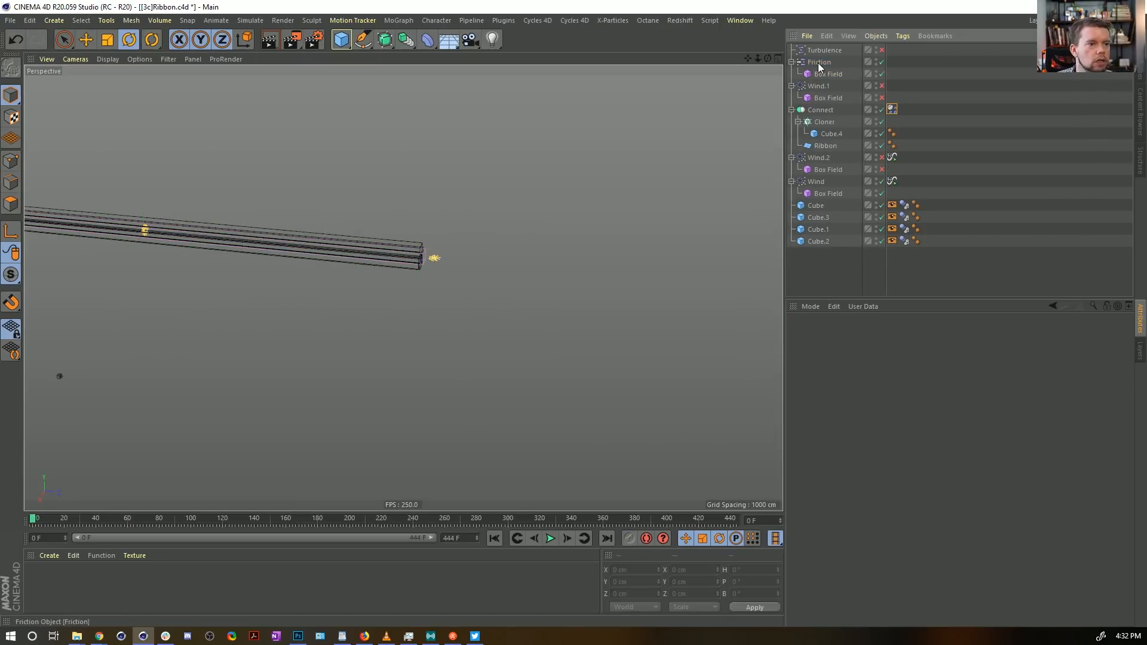
# Step: Assign the copied Box Field to the Friction object's falloff and bring up the field's size settings
pyautogui.click(819, 64)
pyautogui.click(877, 334)
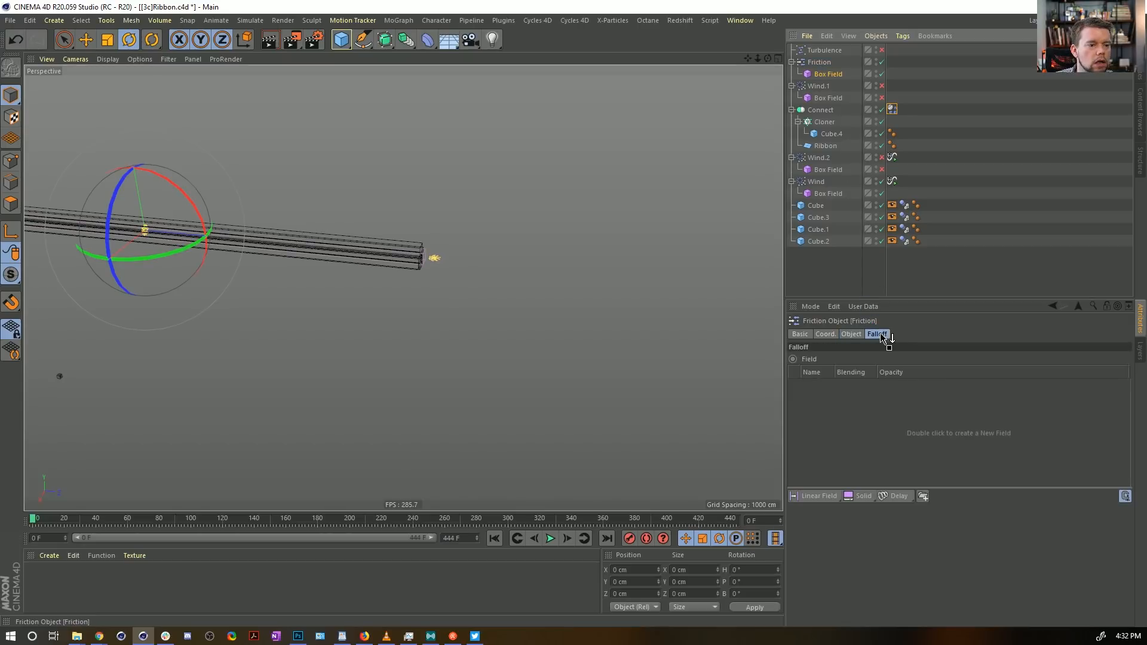
pyautogui.click(827, 74)
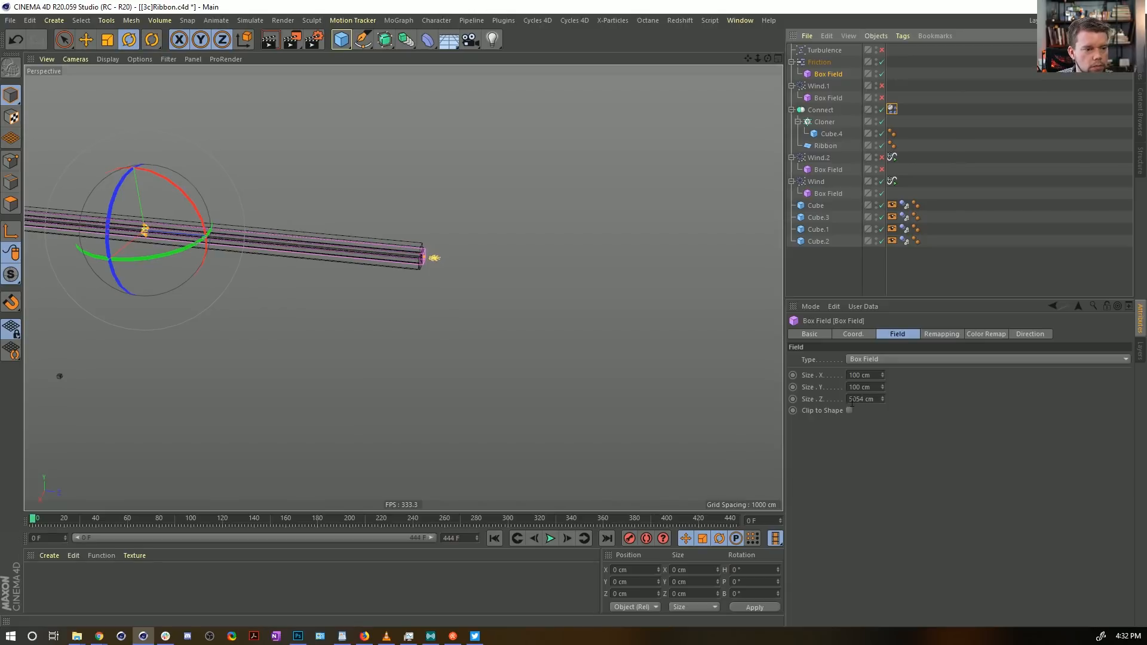
# Step: Set the Friction's Box Field size to 5000 cm in X, 5000 cm in Y and 10054 cm in Z
pyautogui.click(850, 400)
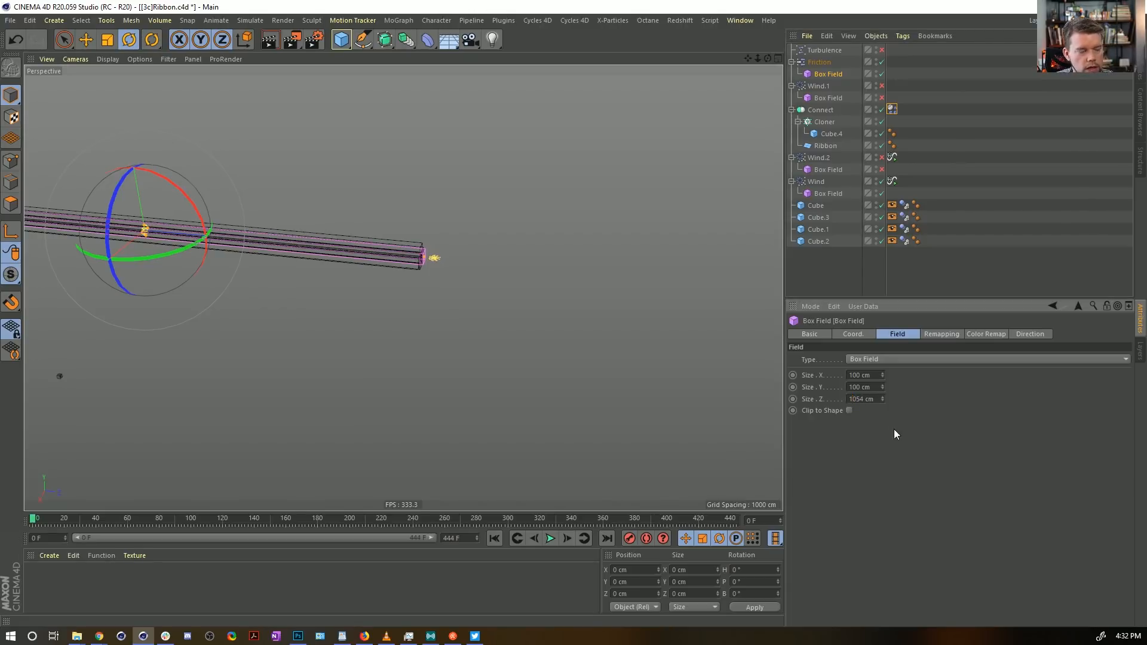
pyautogui.write('0')
pyautogui.press('Return')
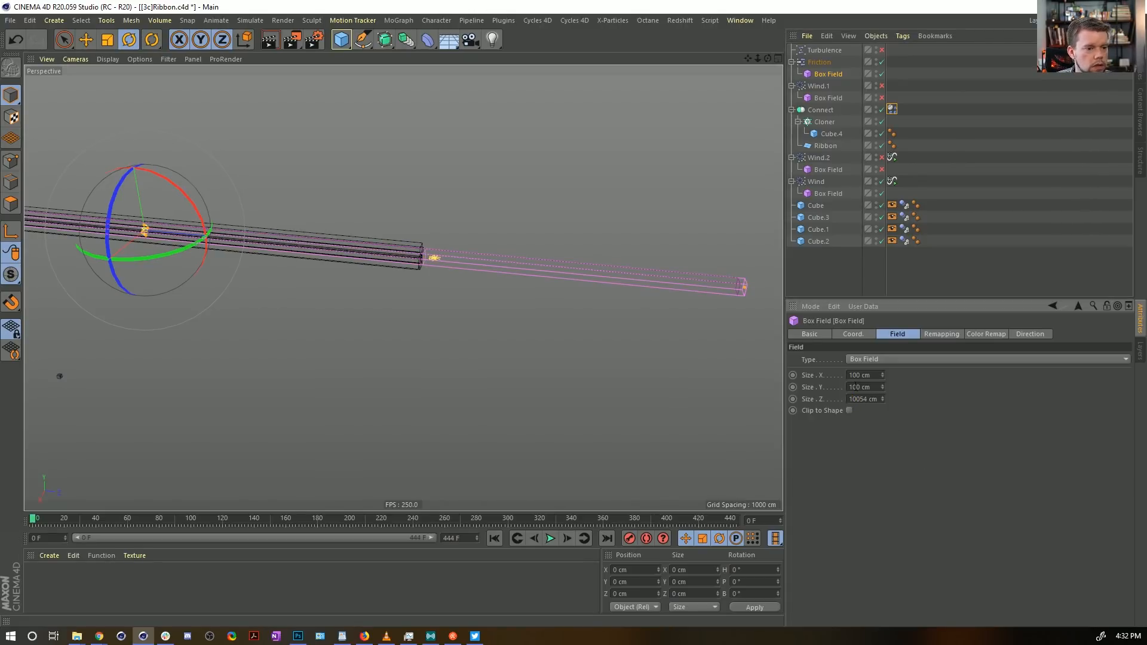
pyautogui.click(857, 375)
pyautogui.write('0')
pyautogui.press('Return')
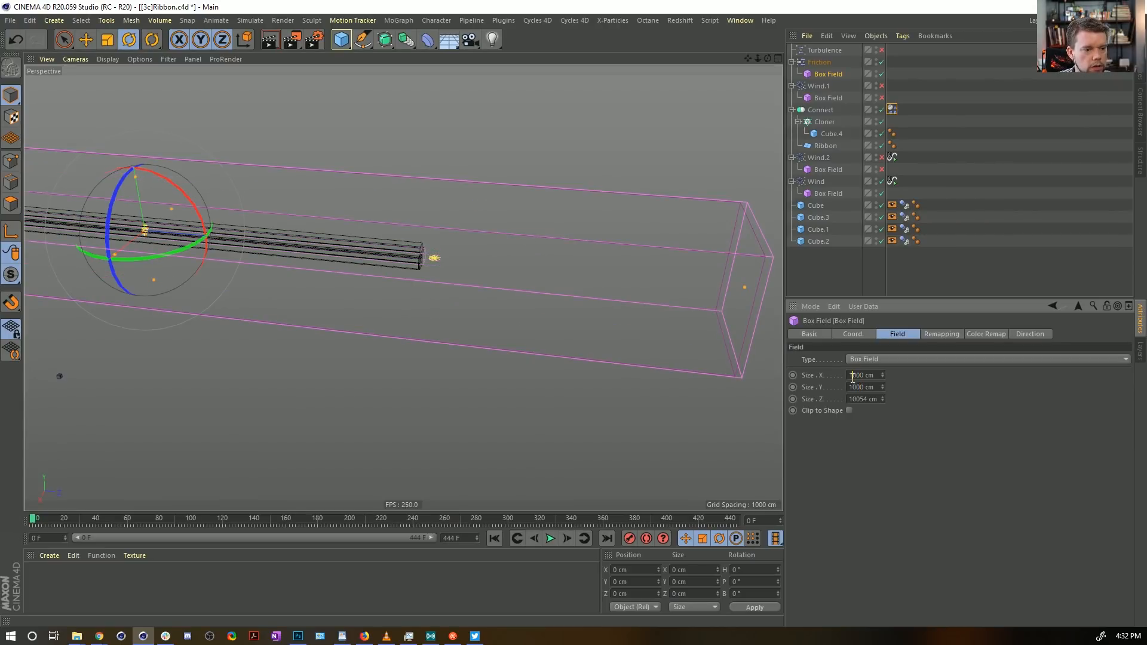
pyautogui.write('5')
pyautogui.press('Return')
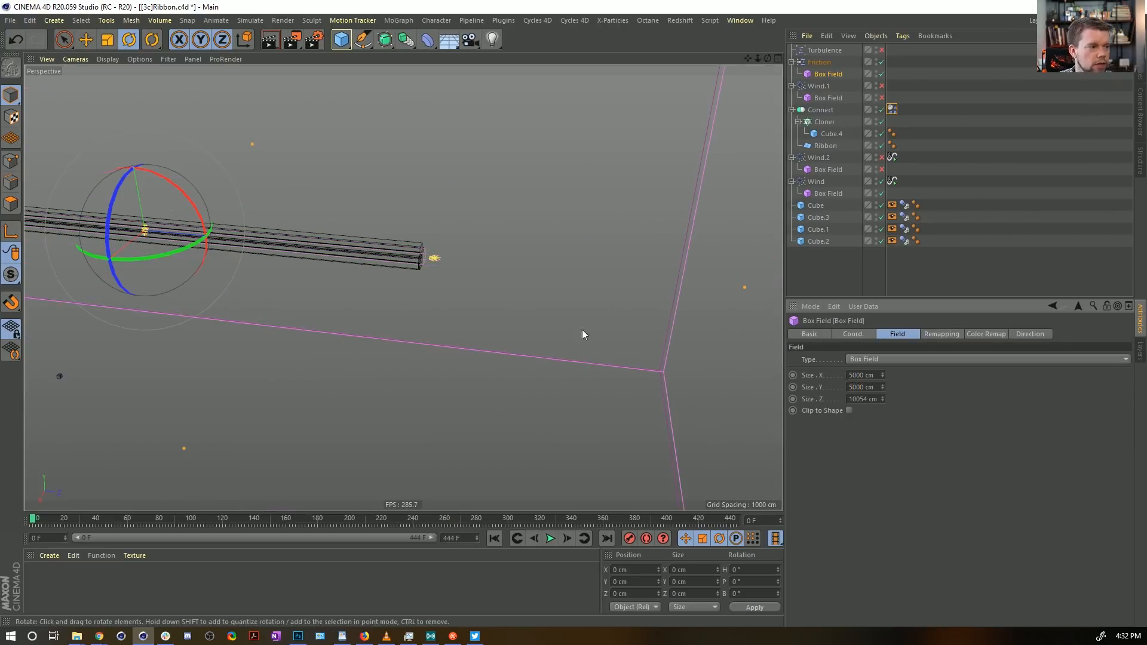
# Step: Examine the extents of the Friction's enlarged Box Field around the channel from several angles and distances
pyautogui.keyDown('alt'); pyautogui.moveTo(584, 336); pyautogui.dragTo(538, 299); pyautogui.keyUp('alt')
pyautogui.keyDown('alt'); pyautogui.moveTo(591, 304); pyautogui.dragTo(303, 348, button='right'); pyautogui.keyUp('alt')
pyautogui.keyDown('alt'); pyautogui.moveTo(303, 348); pyautogui.dragTo(353, 439); pyautogui.keyUp('alt')
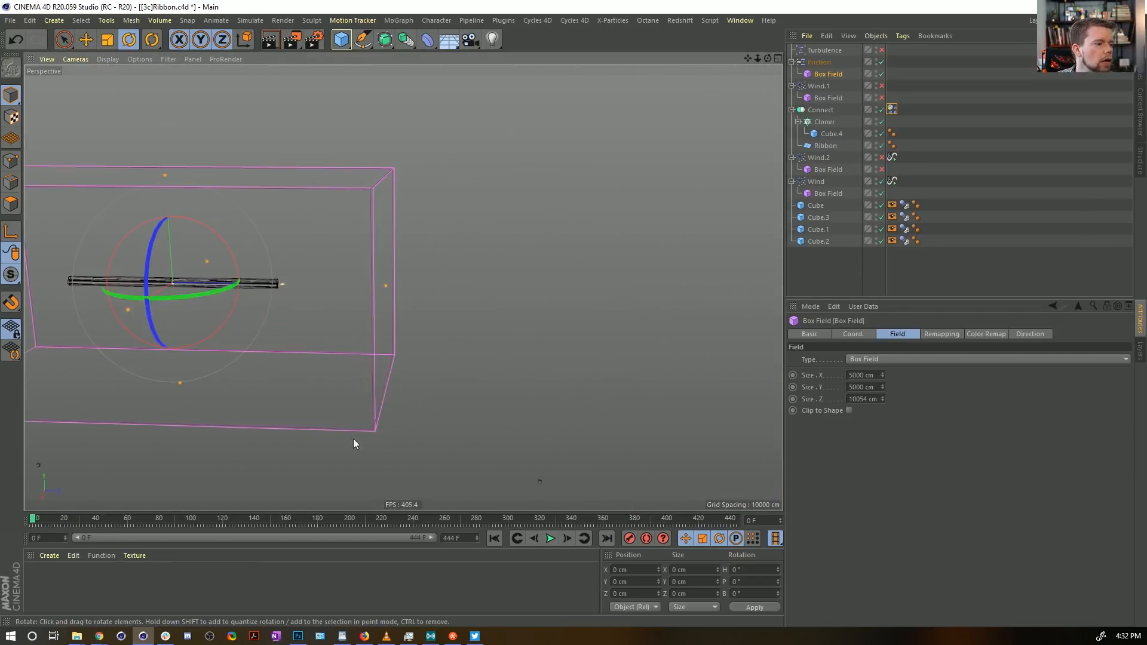
pyautogui.keyDown('alt'); pyautogui.moveTo(399, 428); pyautogui.dragTo(60, 445, button='right'); pyautogui.keyUp('alt')
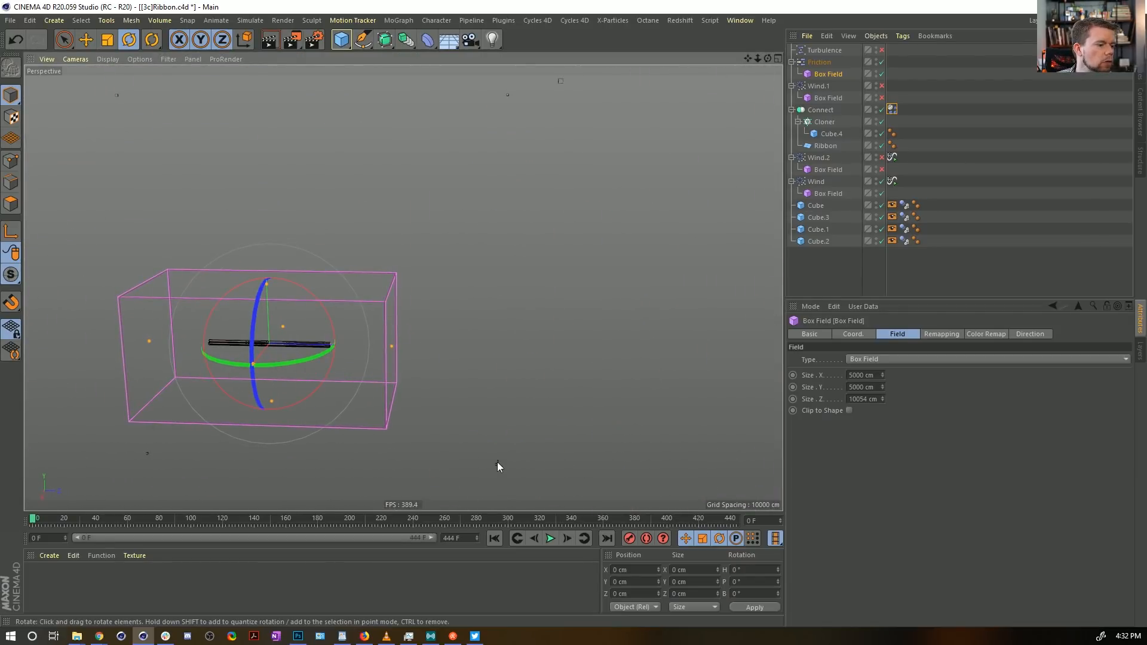
pyautogui.keyDown('alt'); pyautogui.moveTo(294, 355); pyautogui.dragTo(434, 222, button='middle'); pyautogui.keyUp('alt')
pyautogui.keyDown('alt'); pyautogui.moveTo(433, 221); pyautogui.dragTo(424, 218); pyautogui.keyUp('alt')
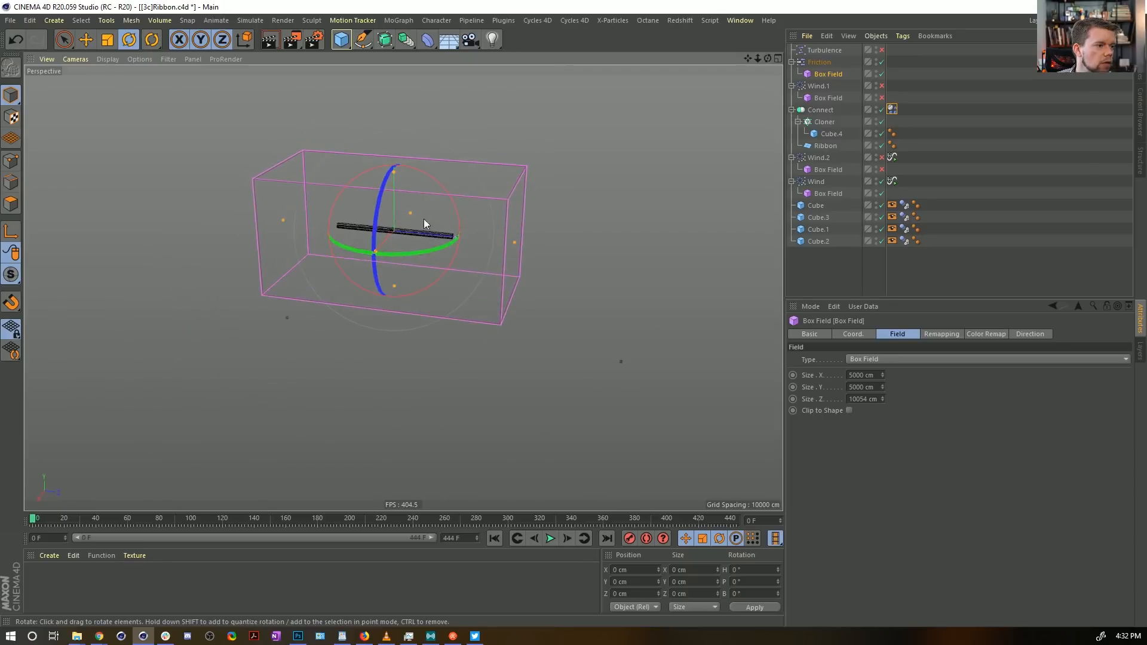
pyautogui.keyDown('alt'); pyautogui.moveTo(422, 218); pyautogui.dragTo(836, 246, button='right'); pyautogui.keyUp('alt')
pyautogui.moveTo(487, 252)
pyautogui.keyDown('alt'); pyautogui.mouseDown()
pyautogui.moveTo(499, 245)
pyautogui.moveTo(502, 259)
pyautogui.mouseUp(); pyautogui.keyUp('alt')
pyautogui.keyDown('alt'); pyautogui.moveTo(502, 258); pyautogui.dragTo(907, 309, button='right'); pyautogui.keyUp('alt')
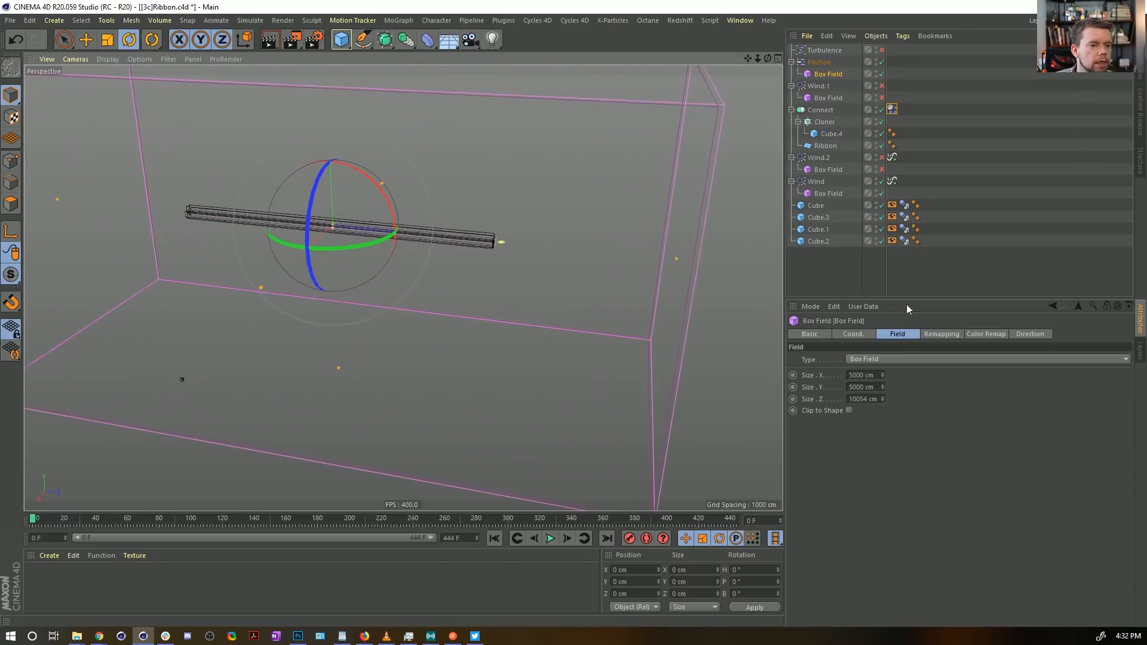
# Step: Check the Friction object's strength and invert the remapping of its Box Field
pyautogui.click(822, 63)
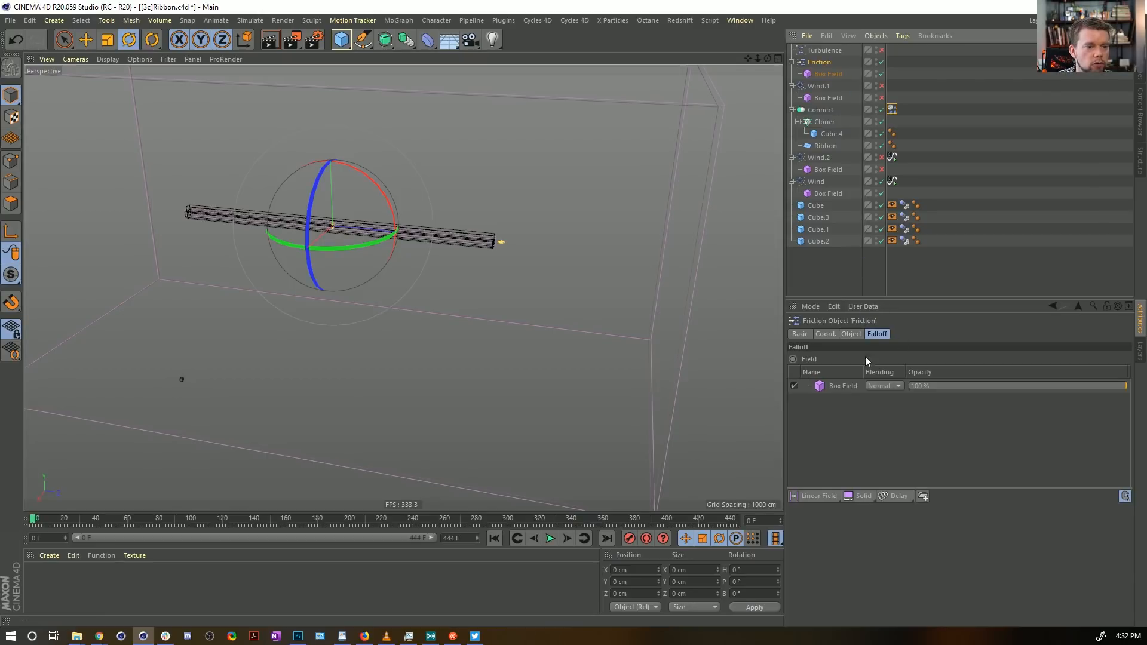
pyautogui.click(851, 334)
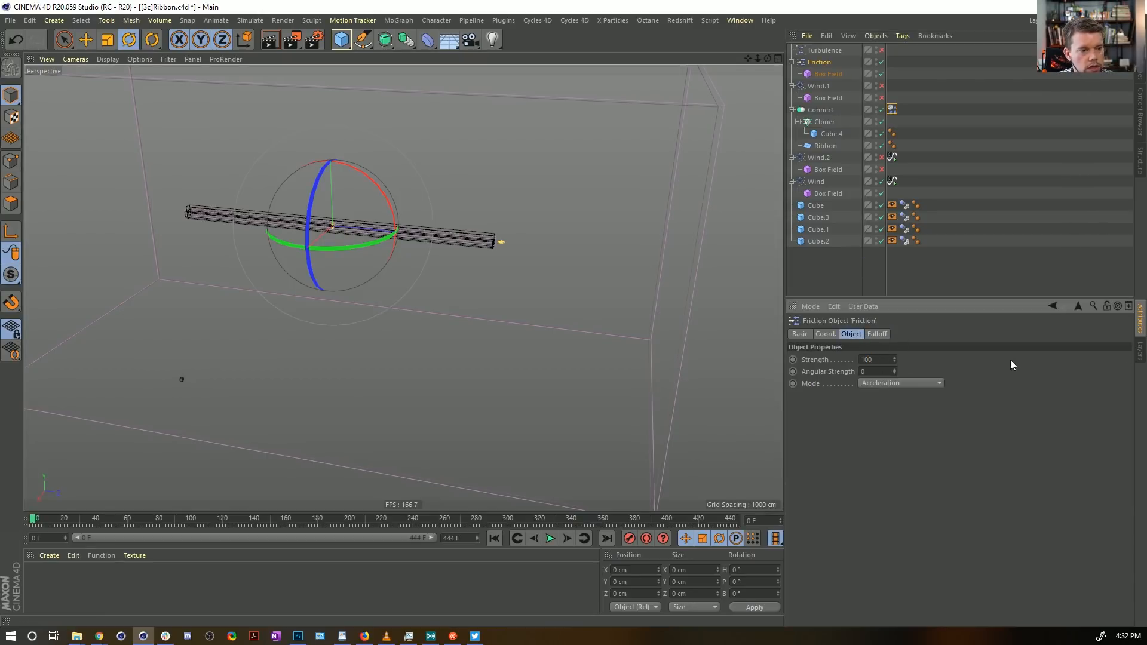
pyautogui.click(892, 145)
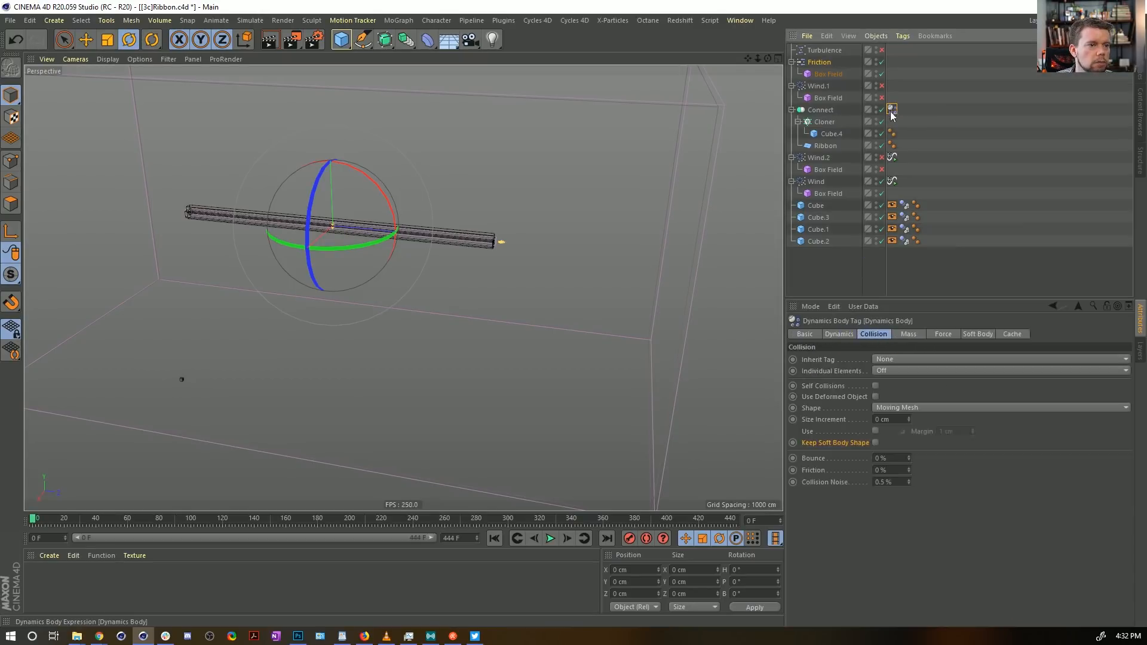
pyautogui.click(828, 74)
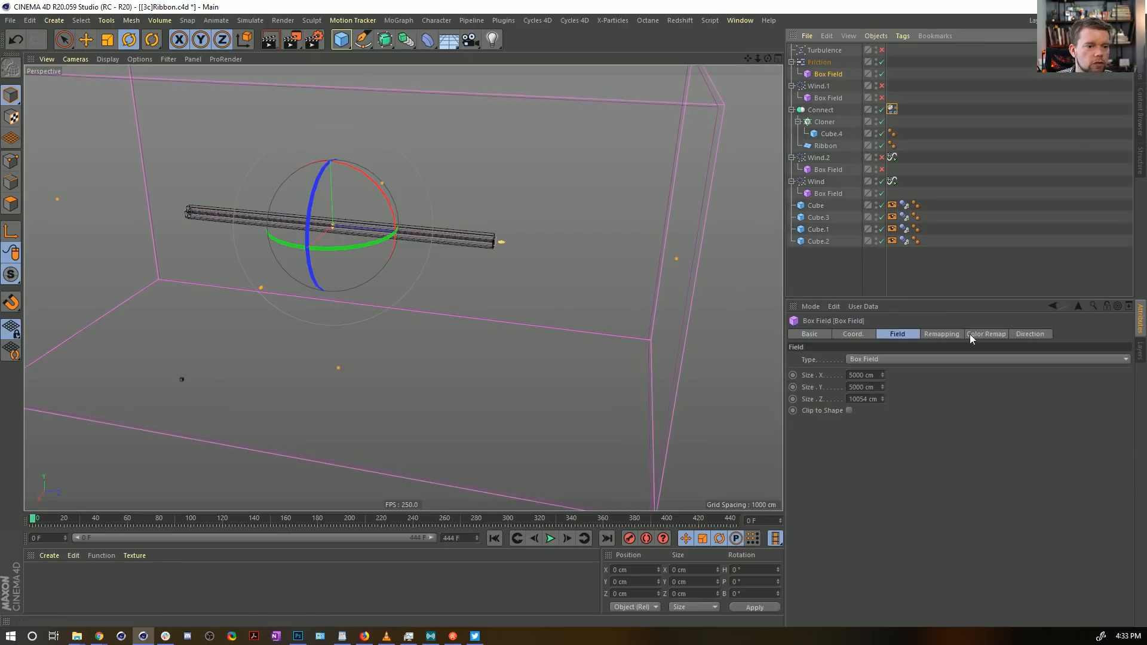
pyautogui.click(950, 336)
pyautogui.click(1119, 430)
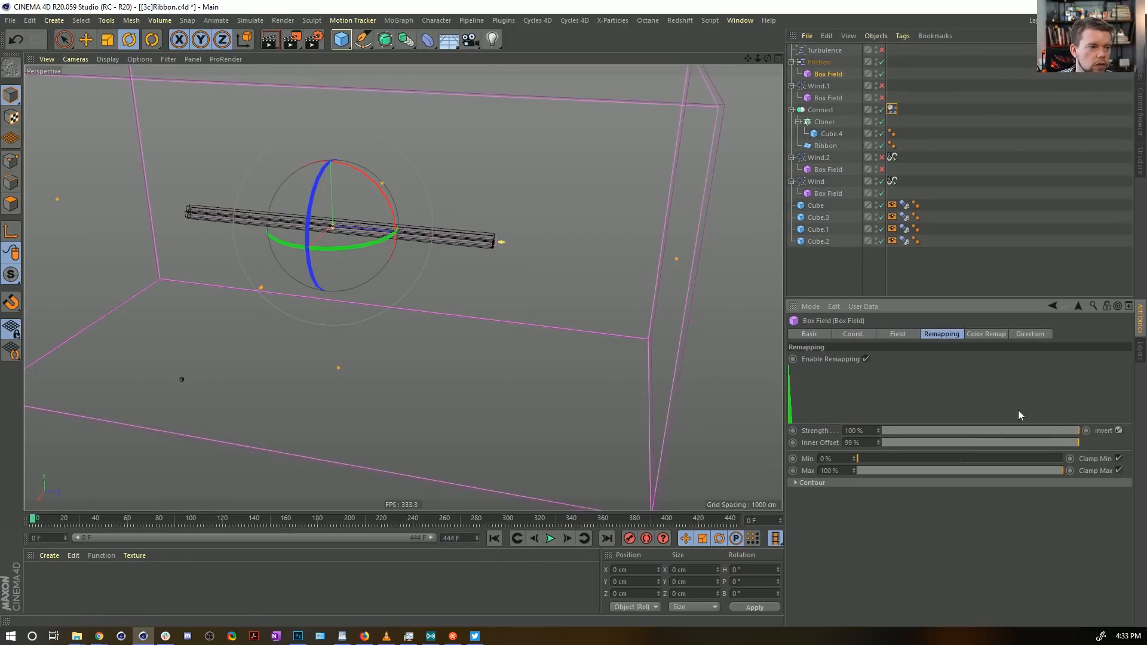
# Step: Play the simulation and examine the ribbon up close as it leaves the channel
pyautogui.keyDown('alt'); pyautogui.moveTo(486, 233); pyautogui.dragTo(735, 267, button='right'); pyautogui.keyUp('alt')
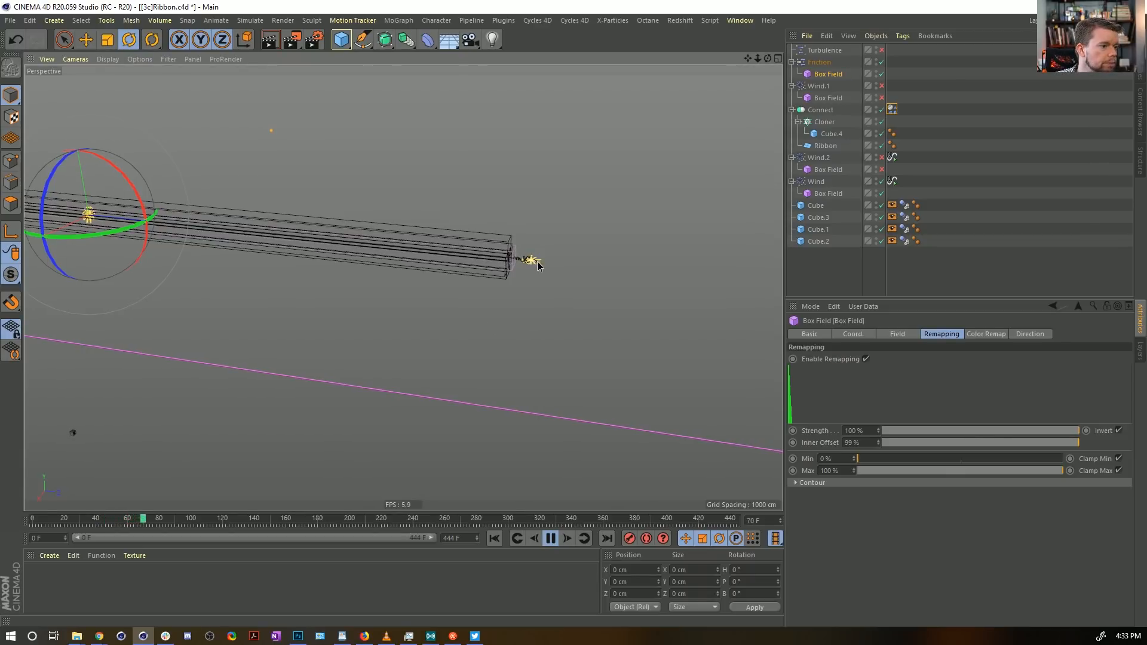
pyautogui.scroll(8, 533, 261)
pyautogui.scroll(2, 514, 257)
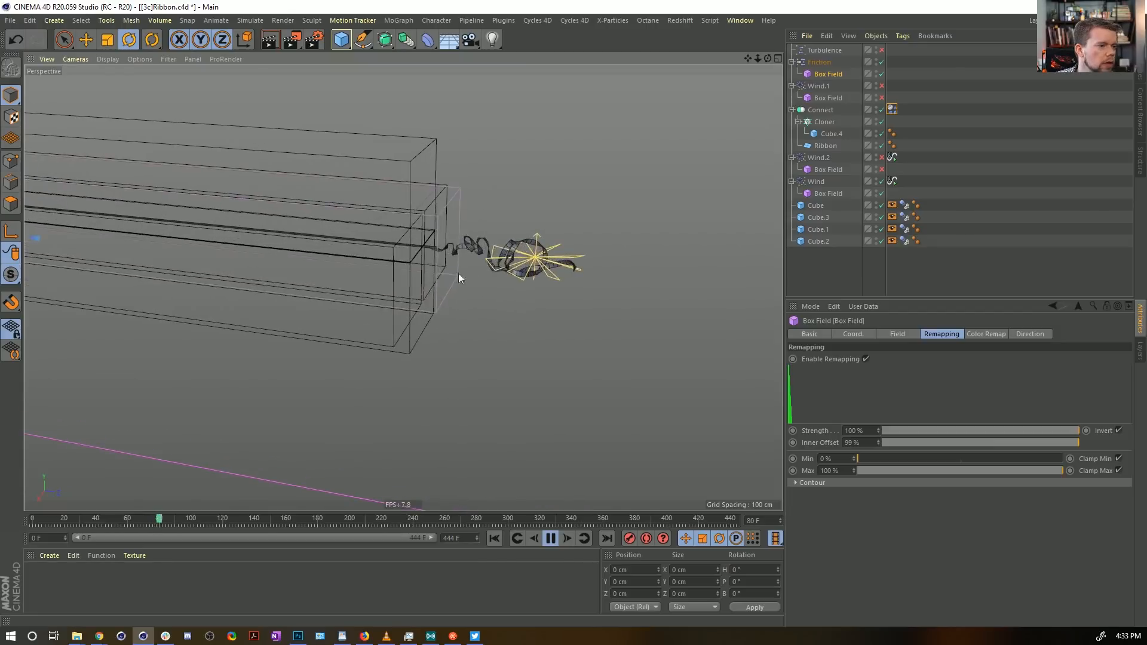
# Step: Review the mass, force and soft body settings of the Connect's Dynamics Body tag while watching the ribbon simulate
pyautogui.click(894, 111)
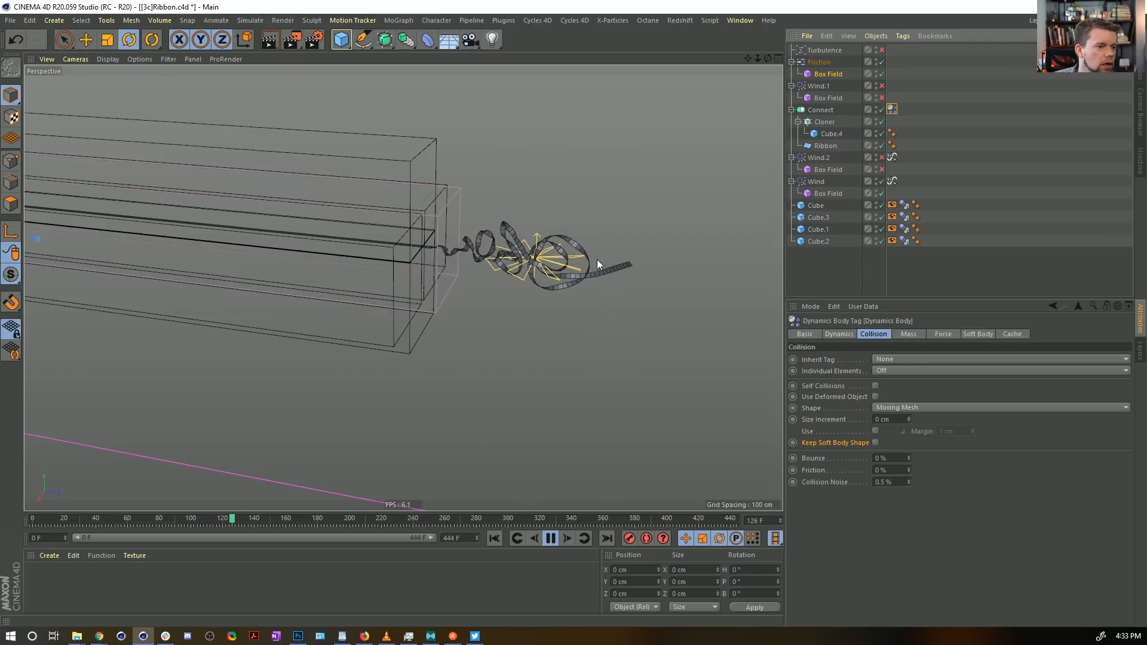
pyautogui.click(918, 335)
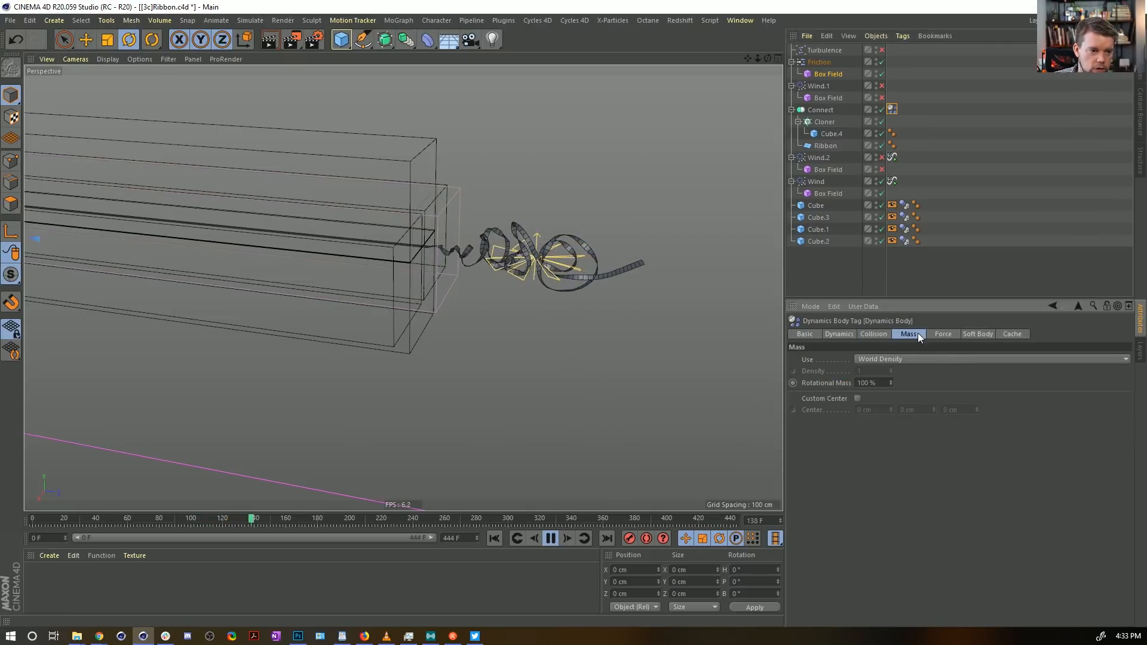
pyautogui.click(942, 335)
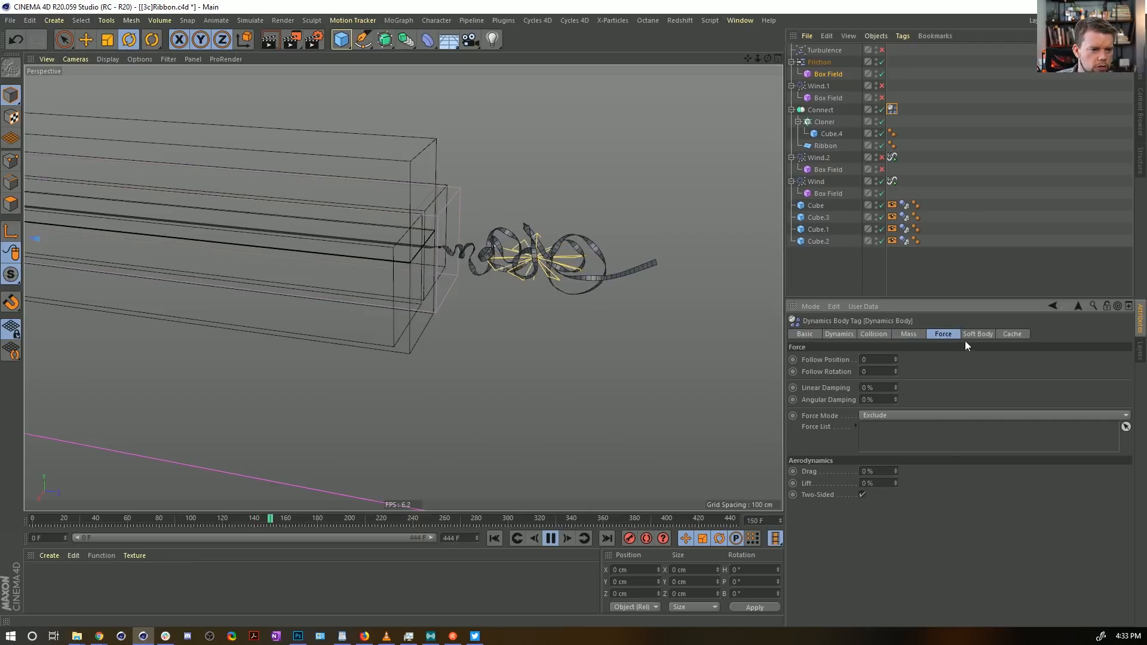
pyautogui.click(970, 336)
pyautogui.click(955, 334)
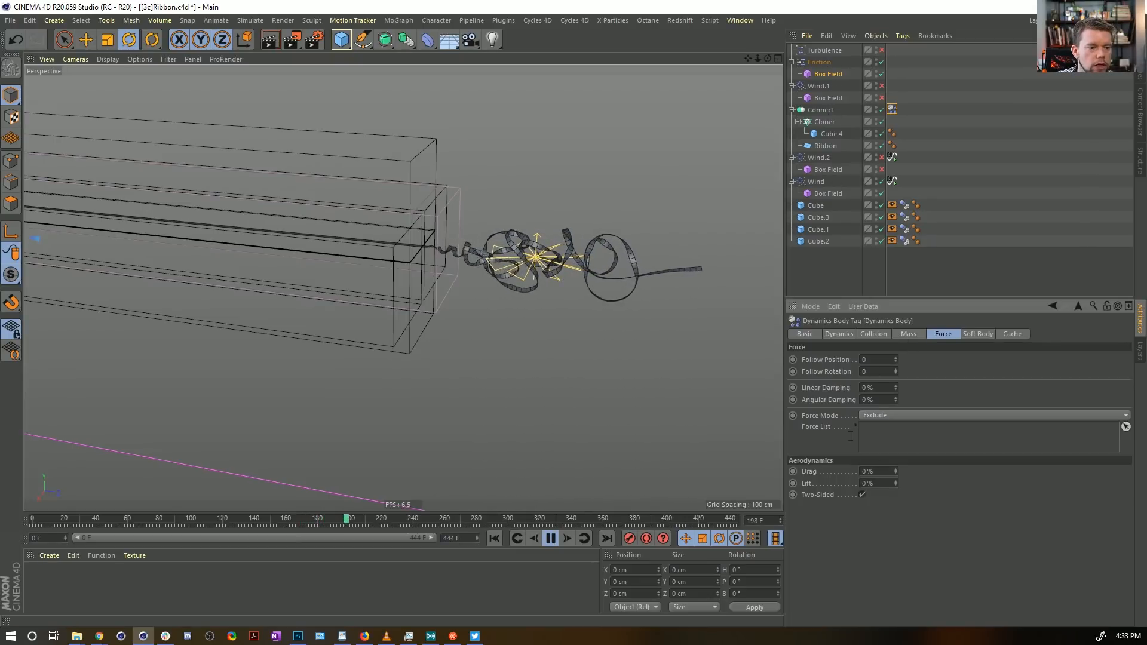
pyautogui.click(841, 387)
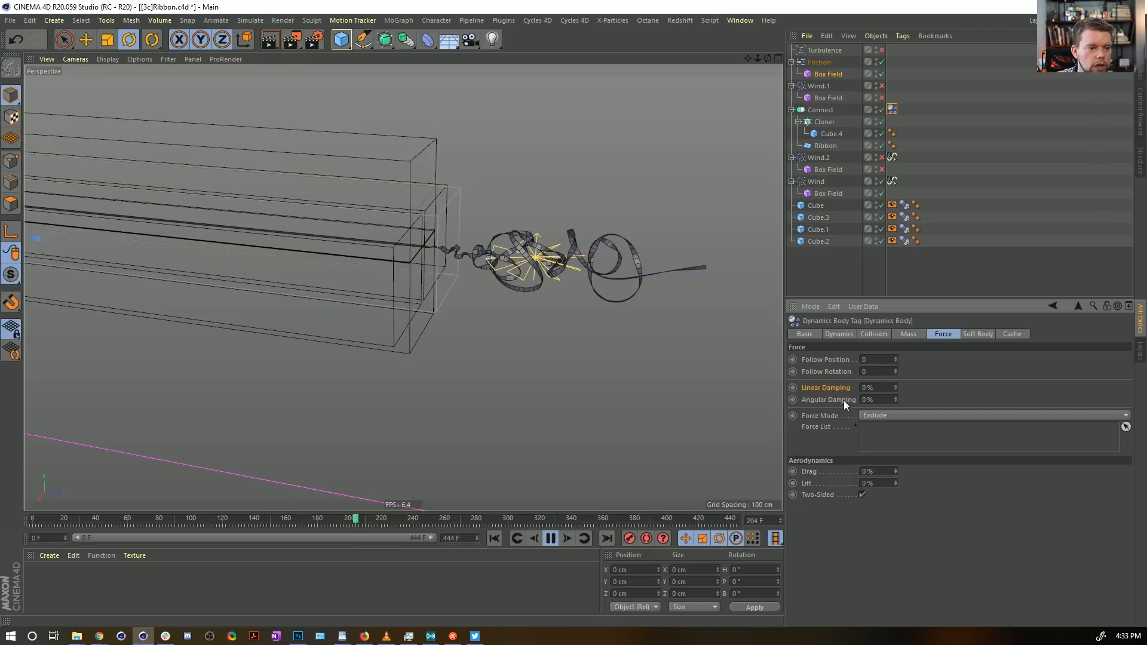
pyautogui.click(815, 482)
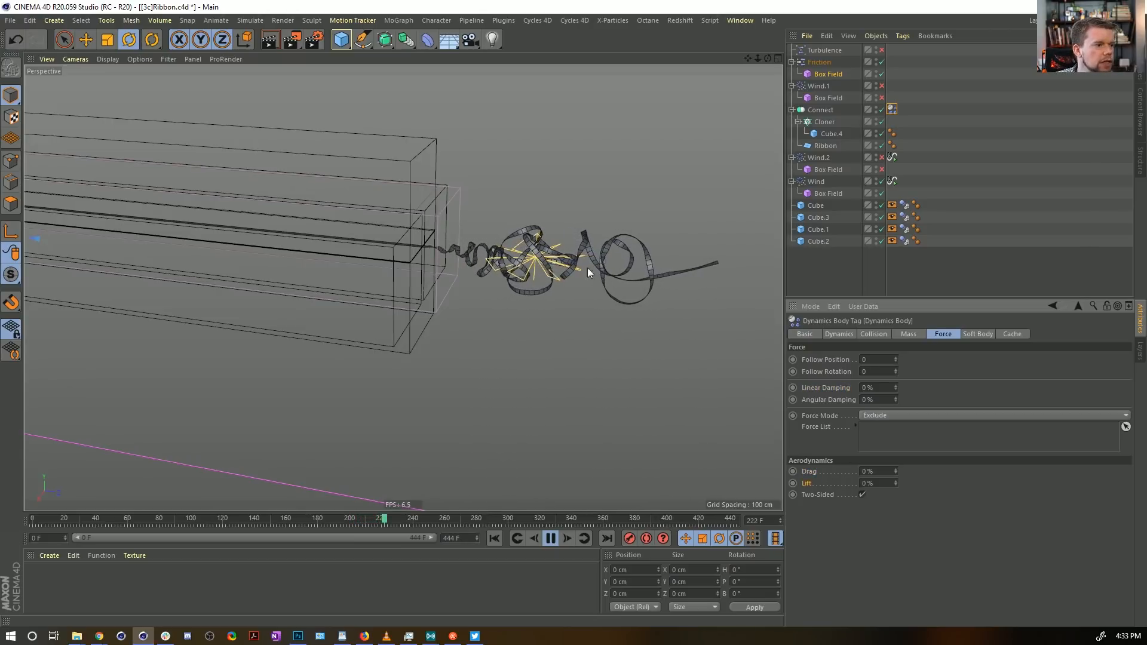
pyautogui.scroll(-3, 446, 274)
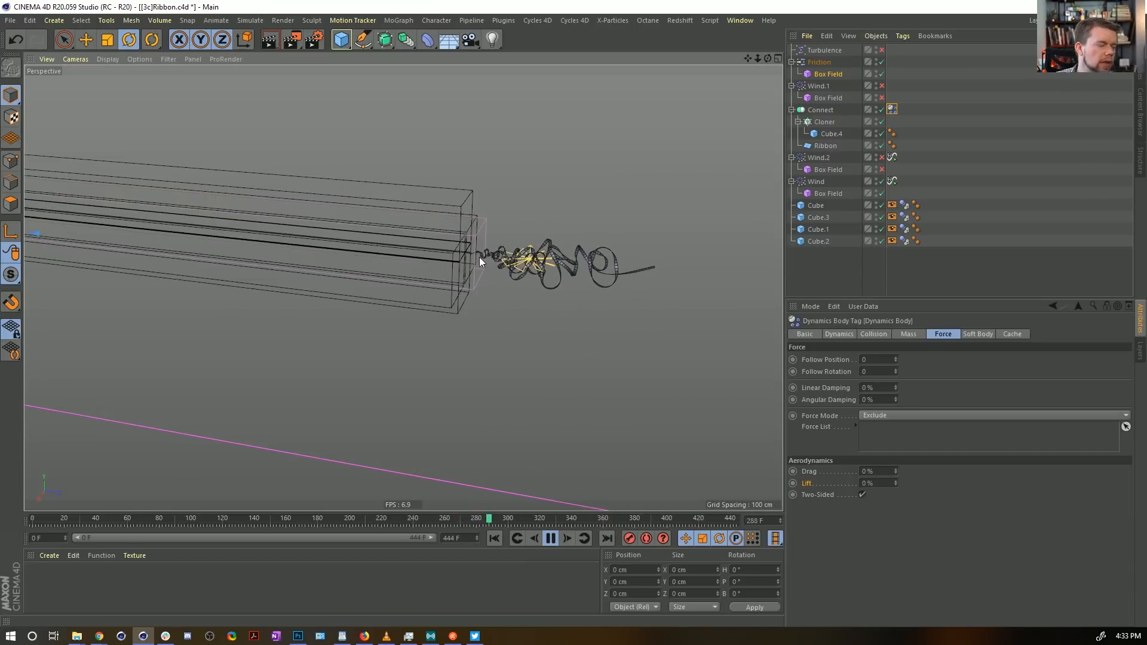
# Step: Examine the ribbon's simulation up close at the channel's open end, and return the timeline to the start
pyautogui.scroll(4, 594, 254)
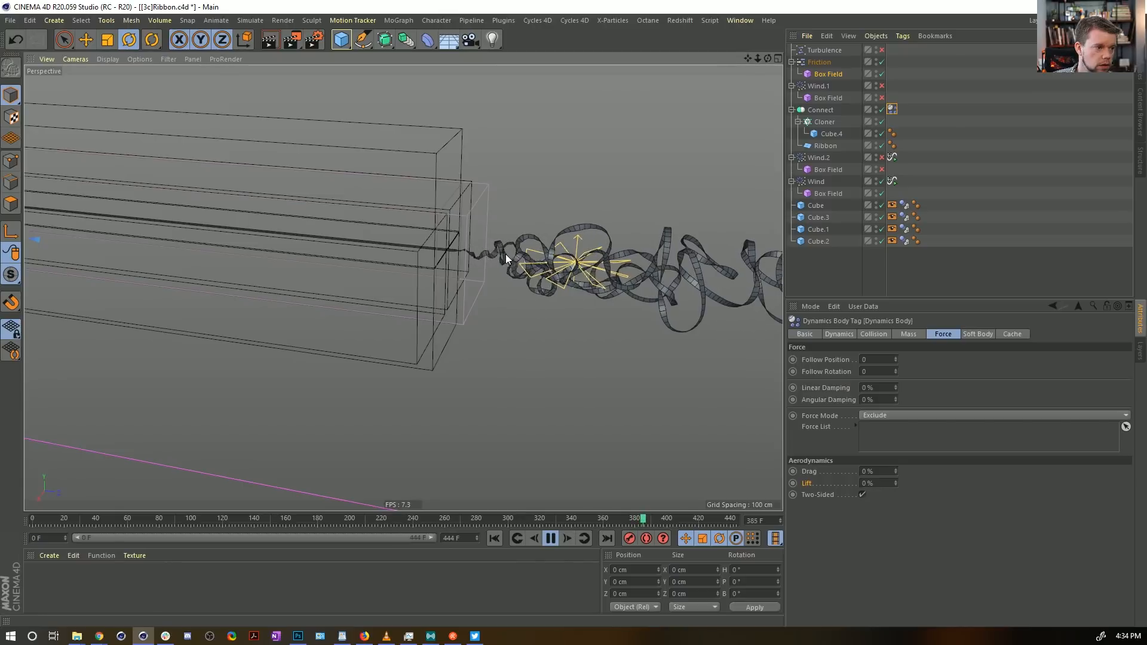
pyautogui.click(550, 539)
pyautogui.keyDown('alt'); pyautogui.moveTo(481, 273); pyautogui.dragTo(496, 255); pyautogui.keyUp('alt')
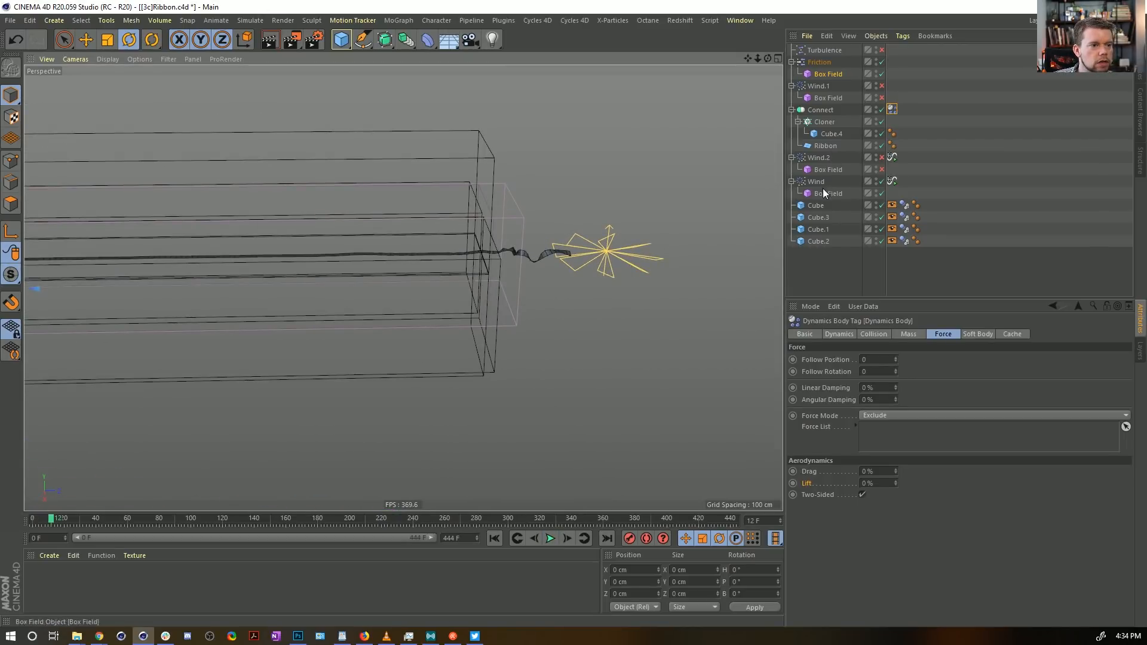
pyautogui.keyDown('alt'); pyautogui.moveTo(547, 264); pyautogui.dragTo(514, 255); pyautogui.keyUp('alt')
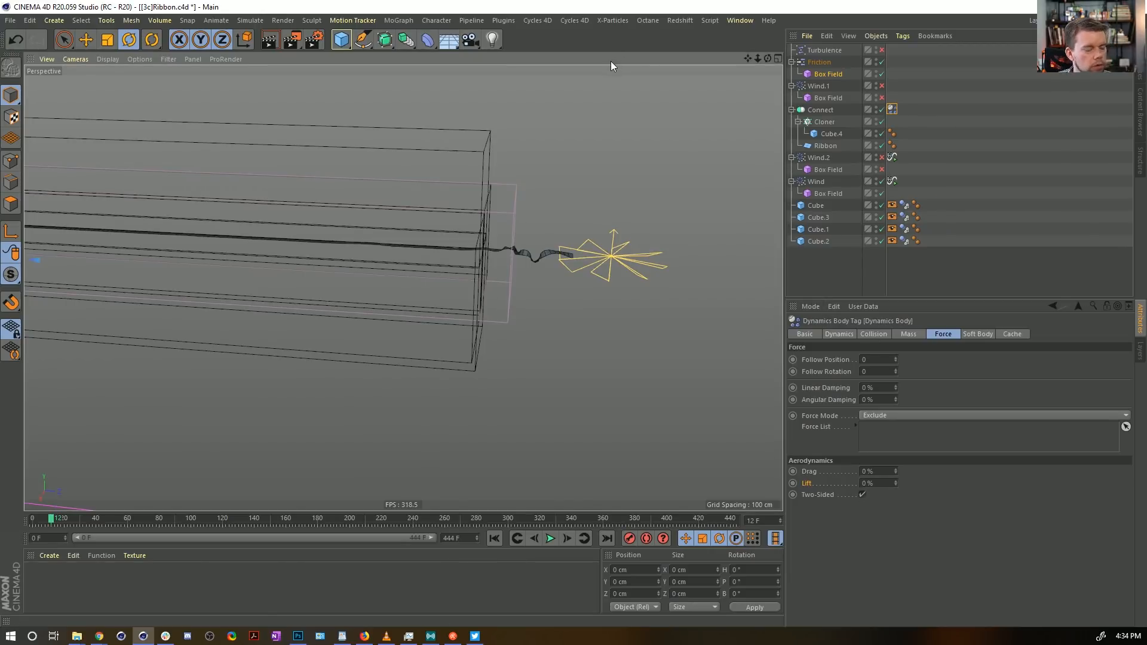
pyautogui.click(489, 537)
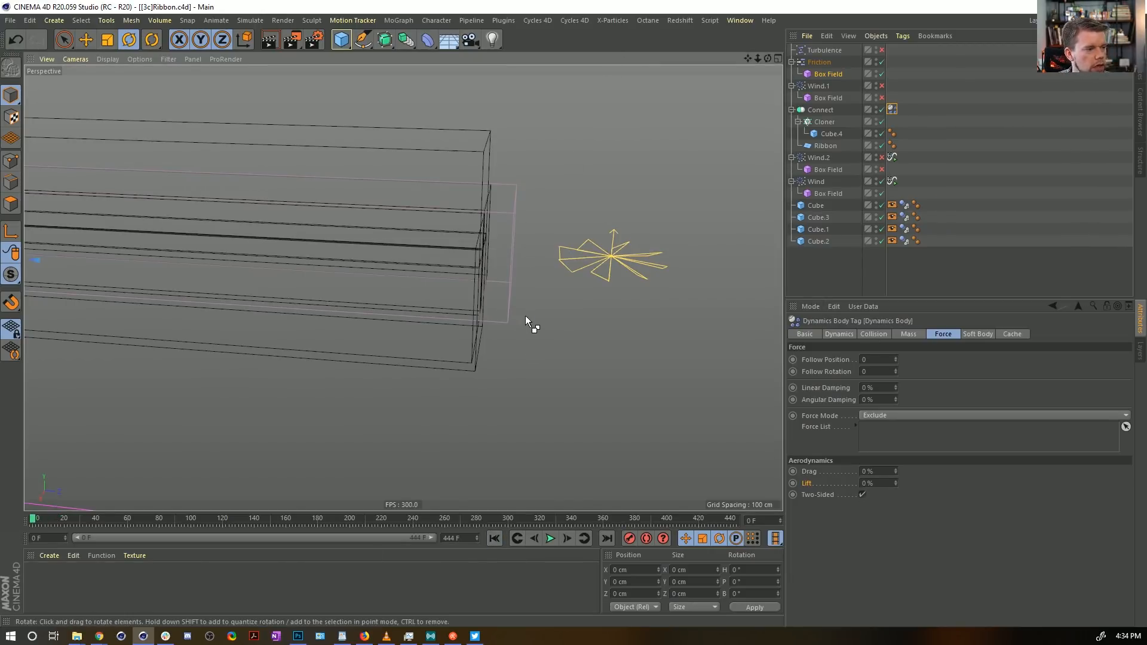
# Step: Save the scene as a new version named [3d]Ribbon.c4d in the SceneFiles folder
pyautogui.hotkey('ctrl', 'shift', 's')
pyautogui.press('Home')
pyautogui.press('Right')
pyautogui.press('Right')
pyautogui.press('Right')
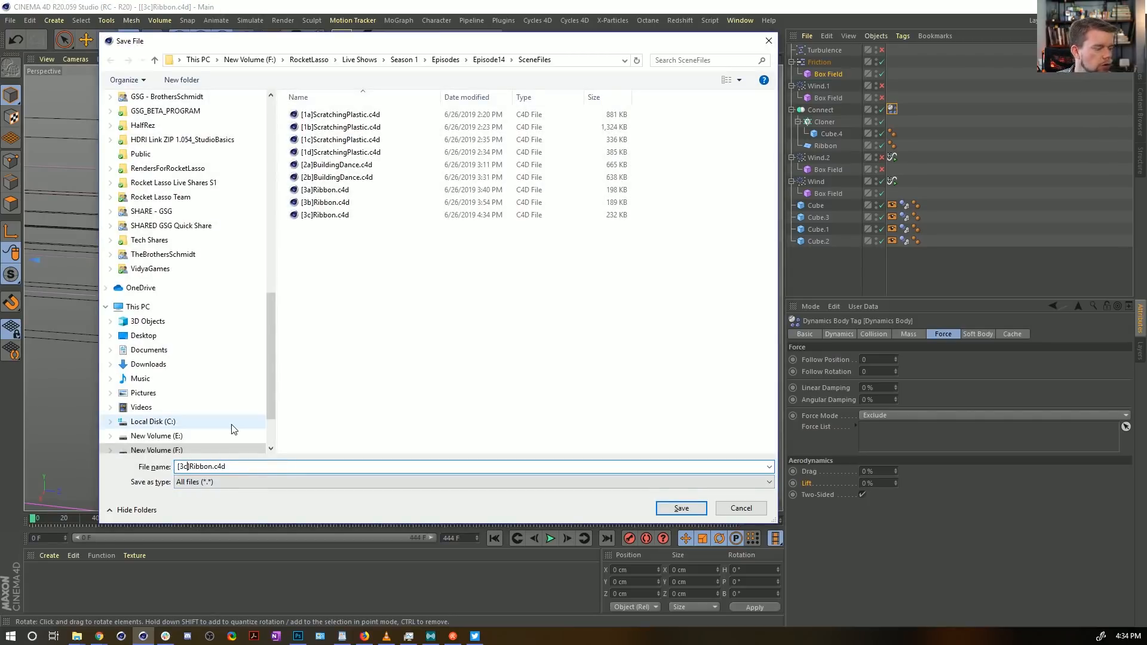
pyautogui.write('d')
pyautogui.press('Return')
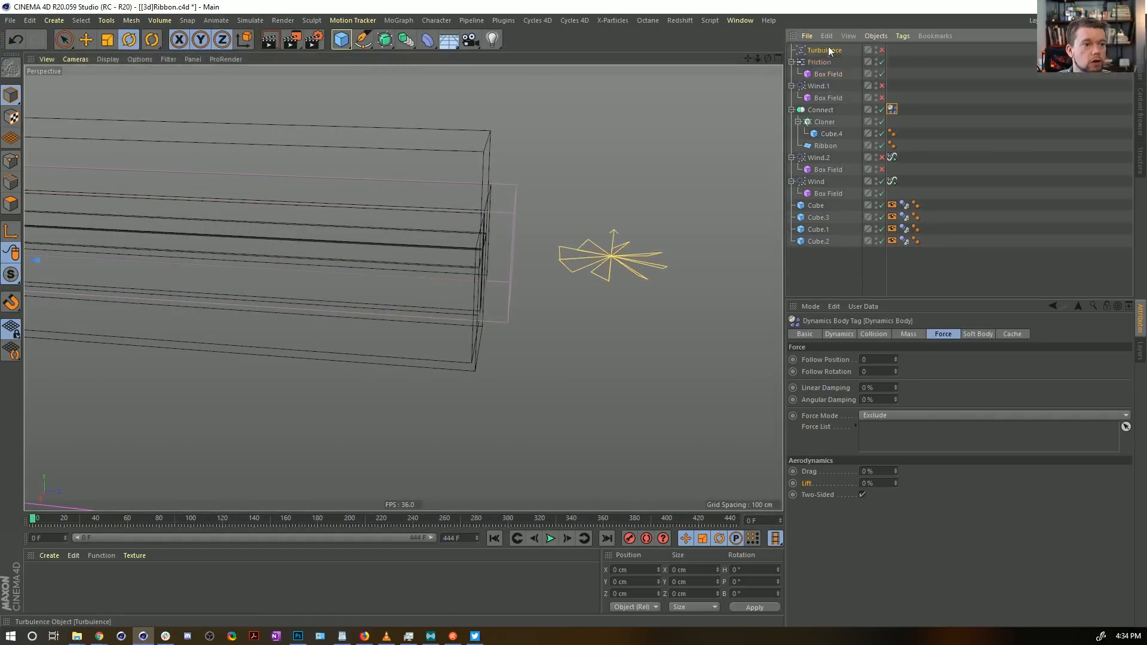
# Step: Delete the Turbulence, Wind.1 and Wind.2 objects with their fields, and remove the Signal tag from the remaining Wind
pyautogui.scroll(-1, 828, 51)
pyautogui.click(823, 74)
pyautogui.press('Delete')
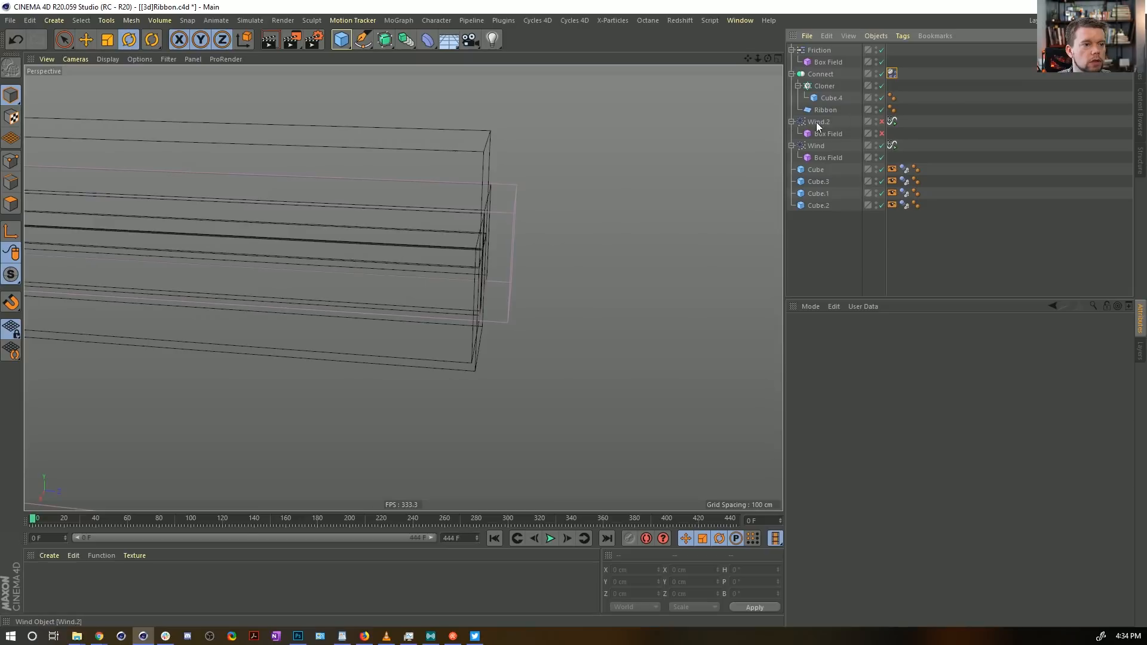
pyautogui.click(816, 122)
pyautogui.press('Delete')
pyautogui.click(892, 121)
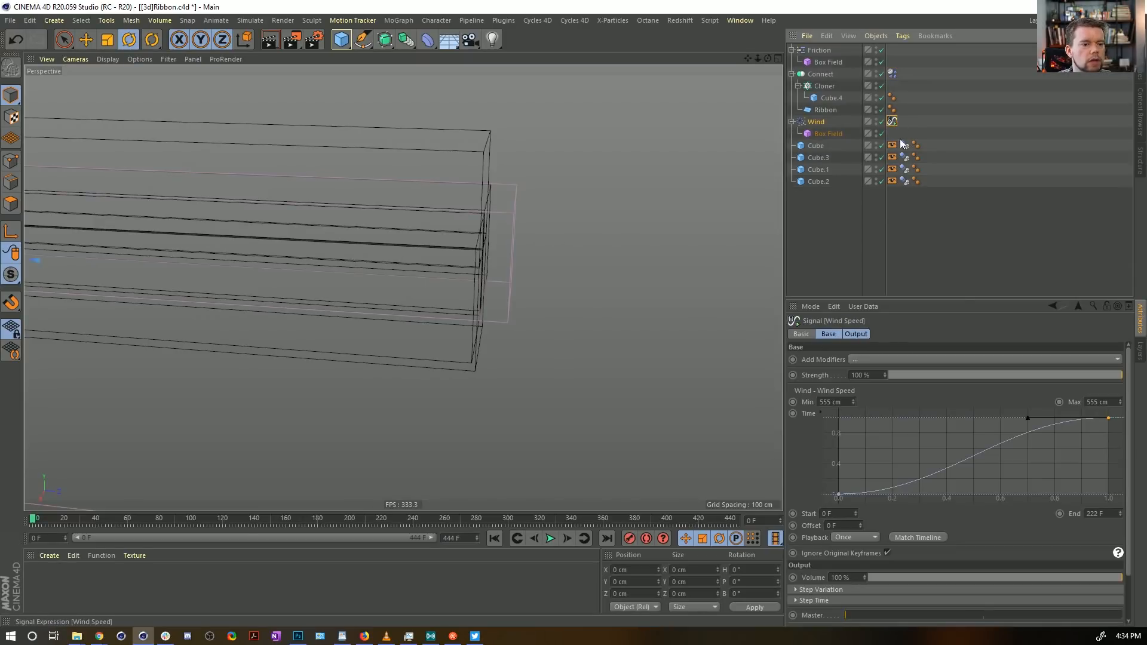
pyautogui.press('Delete')
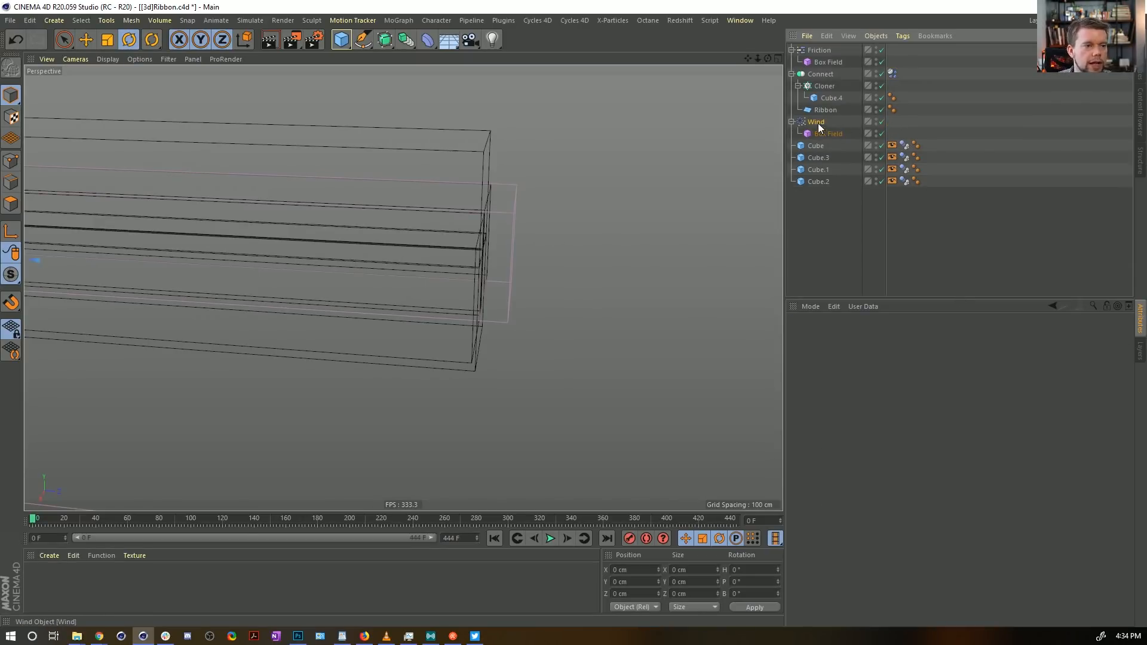
# Step: Review the objects left in the scene, checking the channel cubes' dynamics and the Wind object's settings
pyautogui.click(792, 50)
pyautogui.click(792, 50)
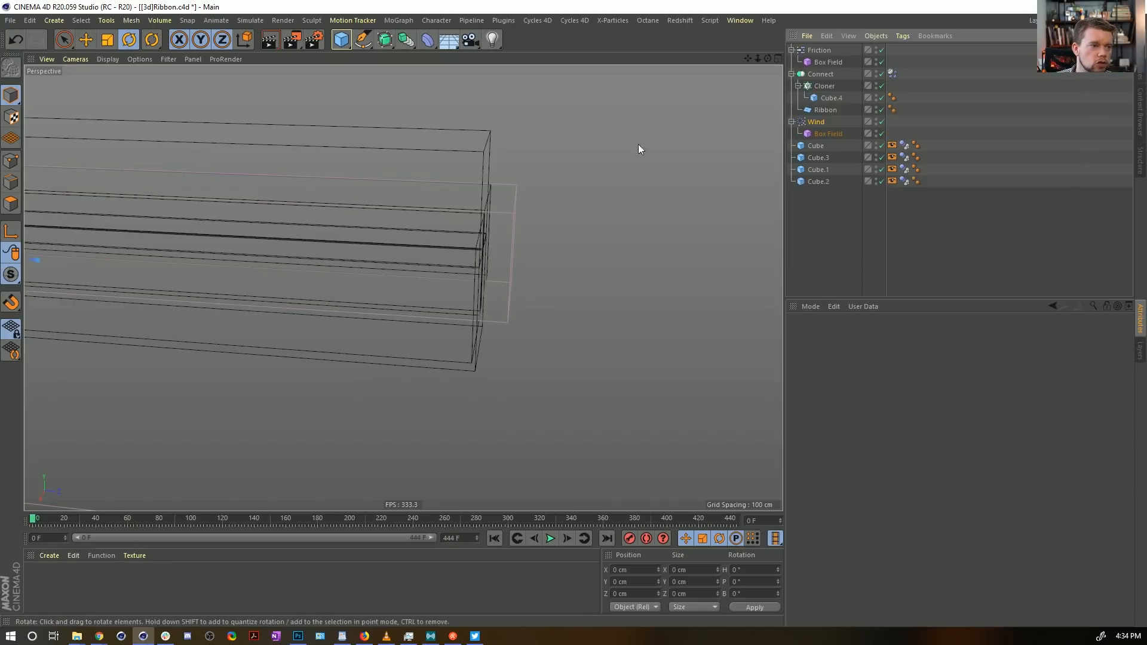
pyautogui.moveTo(579, 198)
pyautogui.keyDown('alt'); pyautogui.mouseDown()
pyautogui.moveTo(399, 230)
pyautogui.moveTo(599, 185)
pyautogui.moveTo(591, 234)
pyautogui.moveTo(769, 217)
pyautogui.mouseUp(); pyautogui.keyUp('alt')
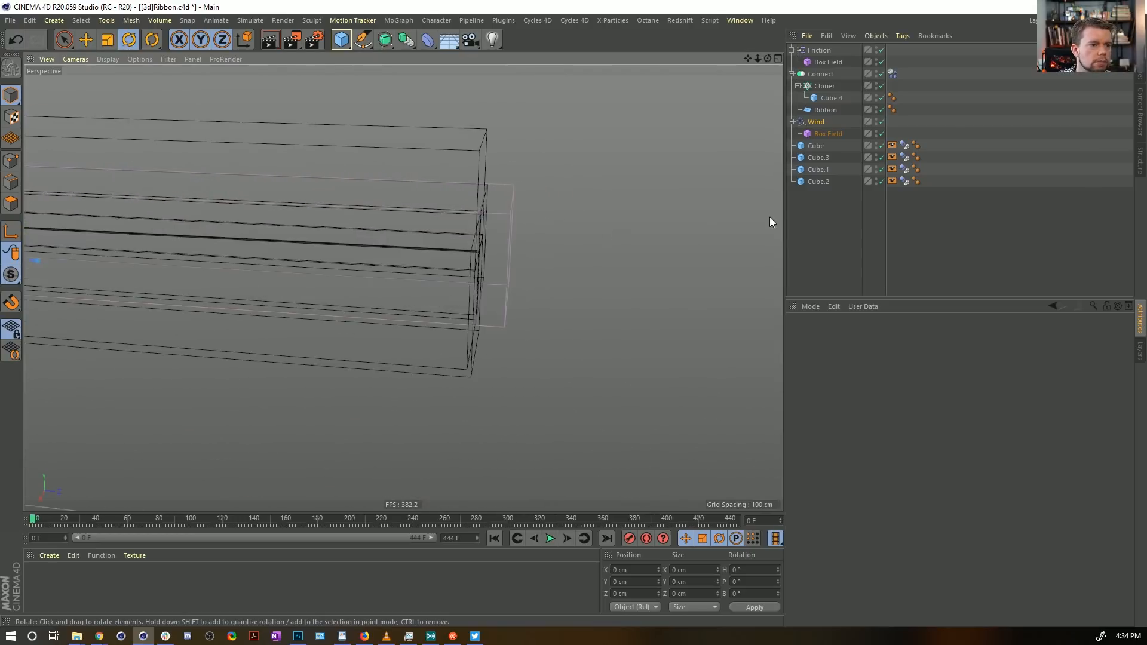
pyautogui.click(818, 147)
pyautogui.keyDown('shift'); pyautogui.click(818, 181); pyautogui.keyUp('shift')
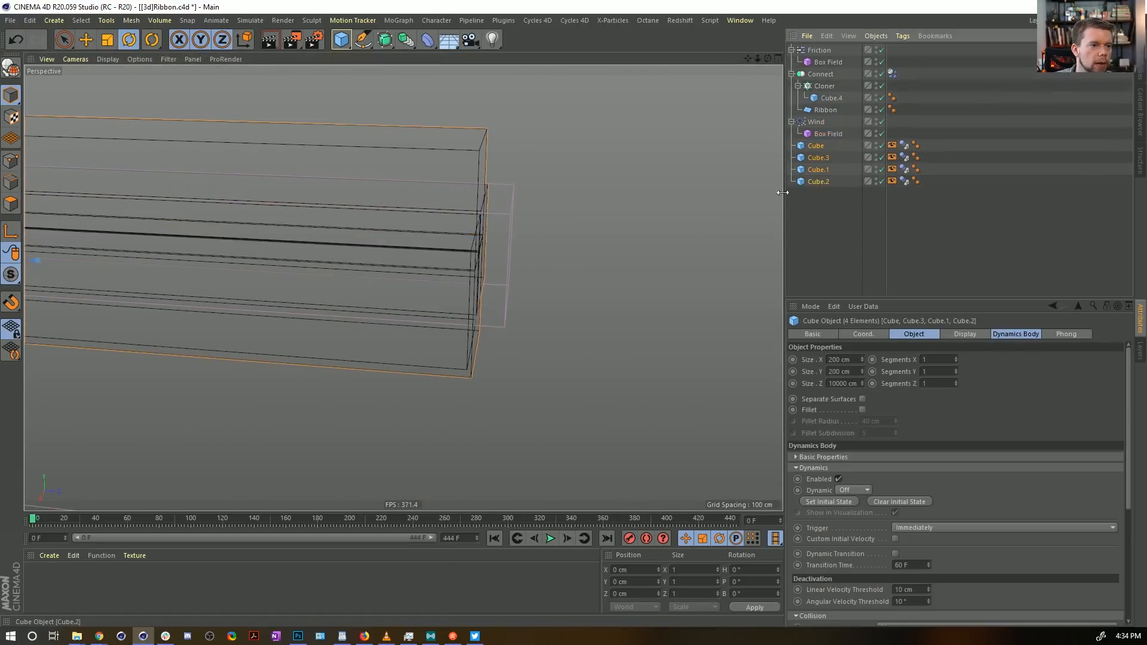
pyautogui.click(822, 122)
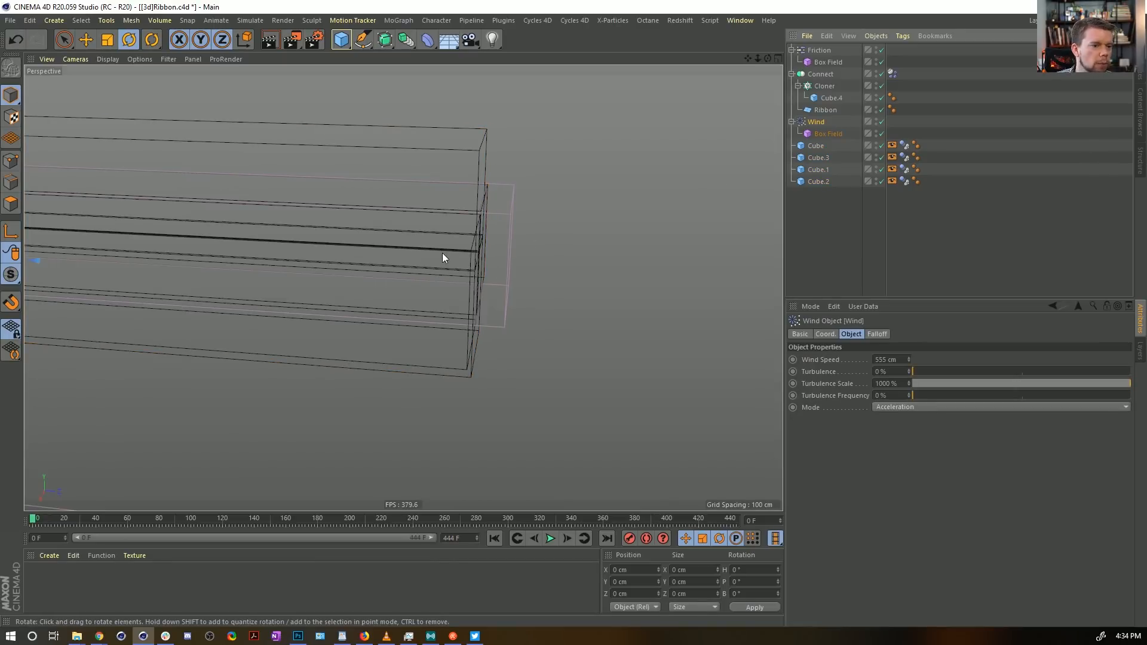
pyautogui.keyDown('alt'); pyautogui.moveTo(522, 267); pyautogui.dragTo(499, 264); pyautogui.keyUp('alt')
# Step: Set the structural, shear and flexion damping of the Connect's soft body to 0% while the simulation plays
pyautogui.click(892, 73)
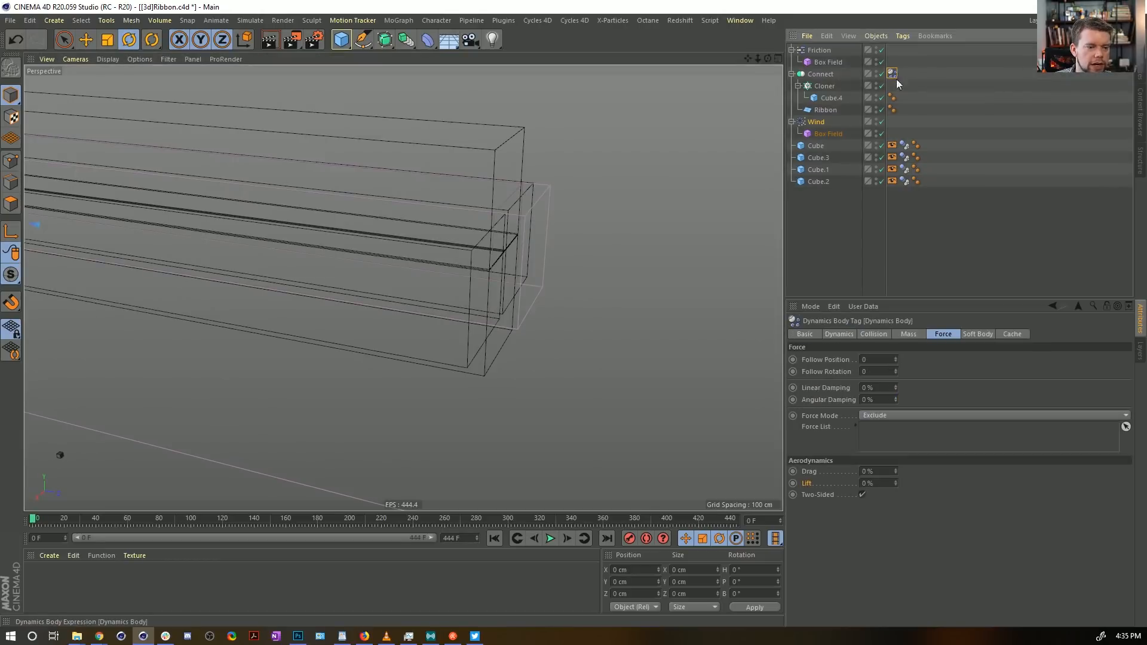
pyautogui.click(976, 333)
pyautogui.scroll(-1, 836, 439)
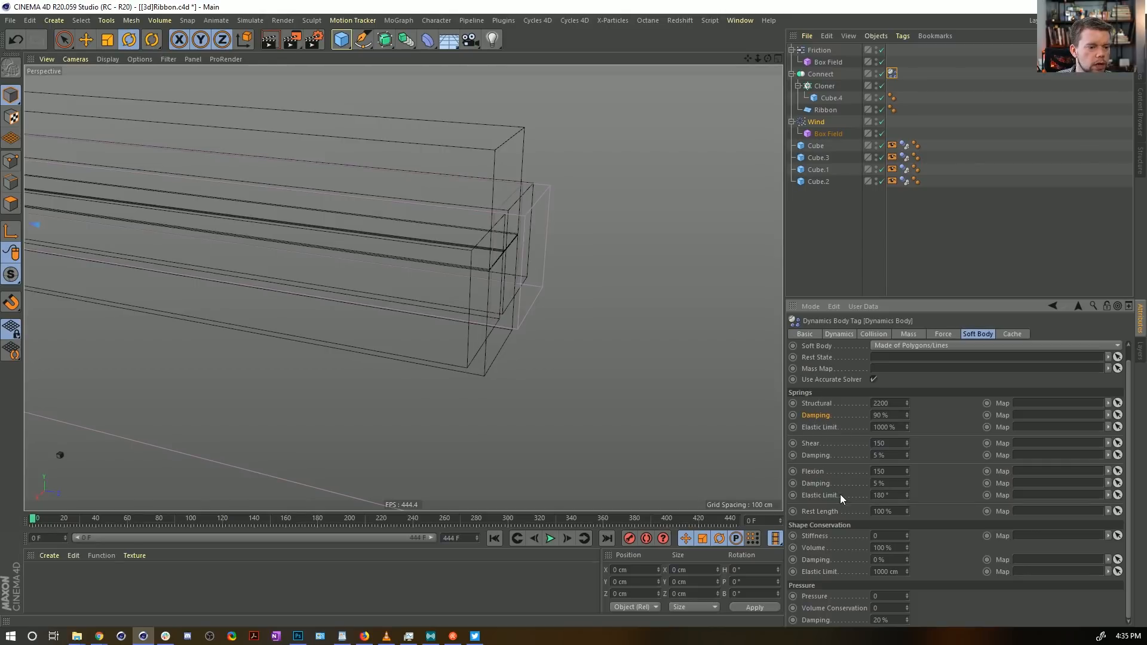
pyautogui.click(550, 539)
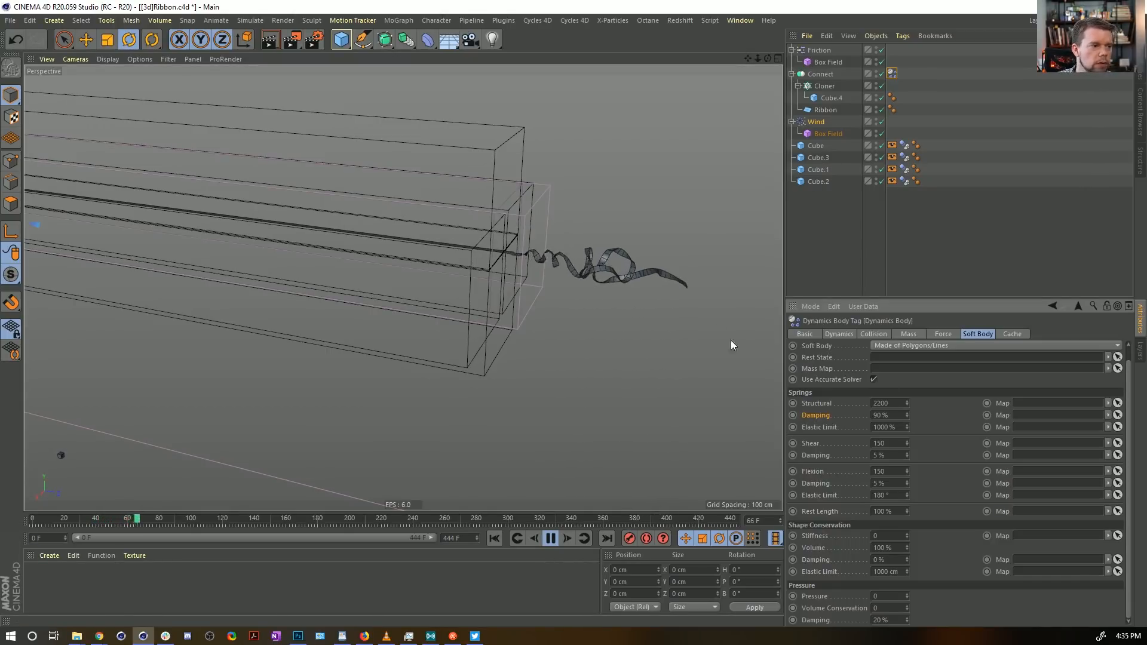
pyautogui.moveTo(899, 416); pyautogui.dragTo(851, 453)
pyautogui.write('00')
pyautogui.moveTo(894, 484); pyautogui.dragTo(851, 482)
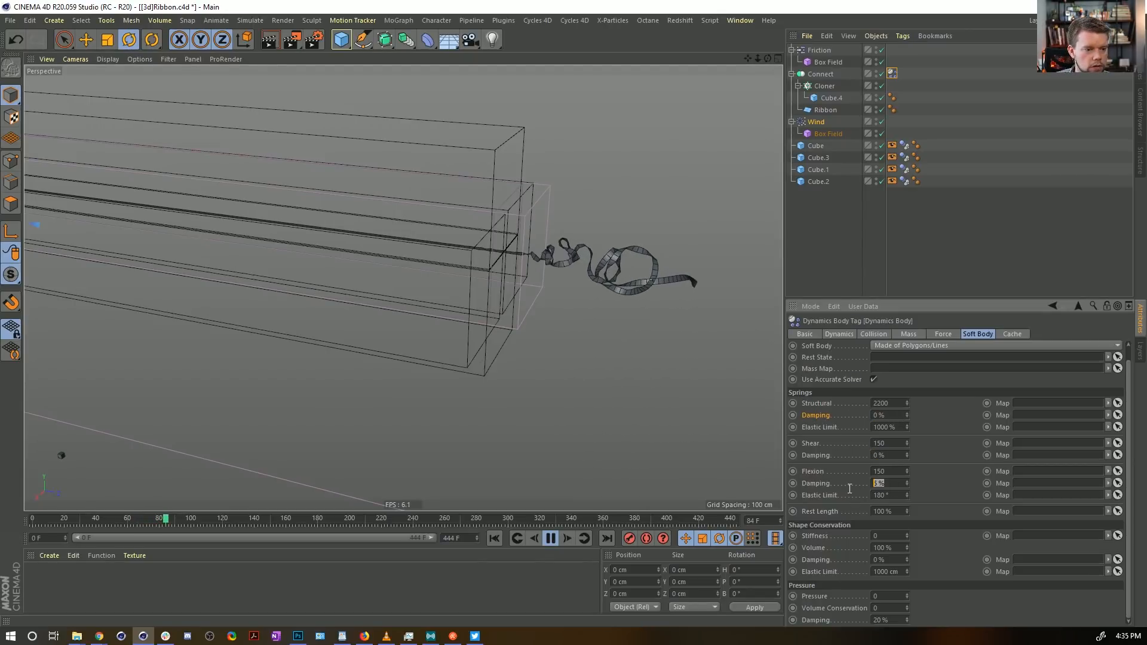
pyautogui.write('0')
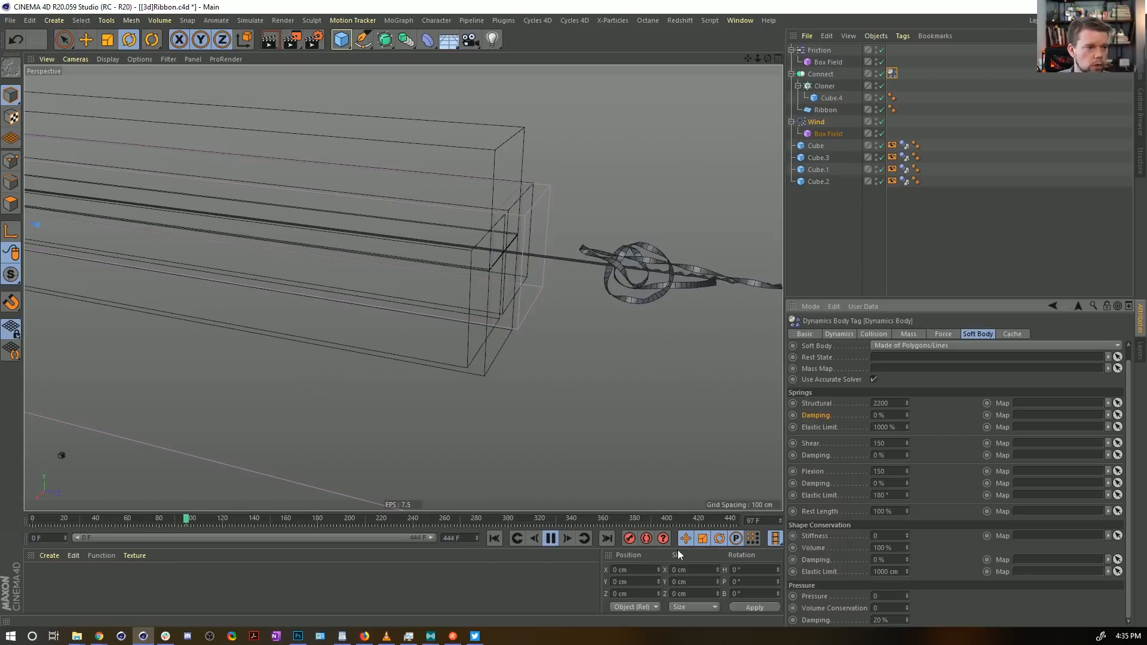
# Step: Replay the simulation from the first frame and examine the ribbon leaving the channel from a wider side view
pyautogui.click(494, 537)
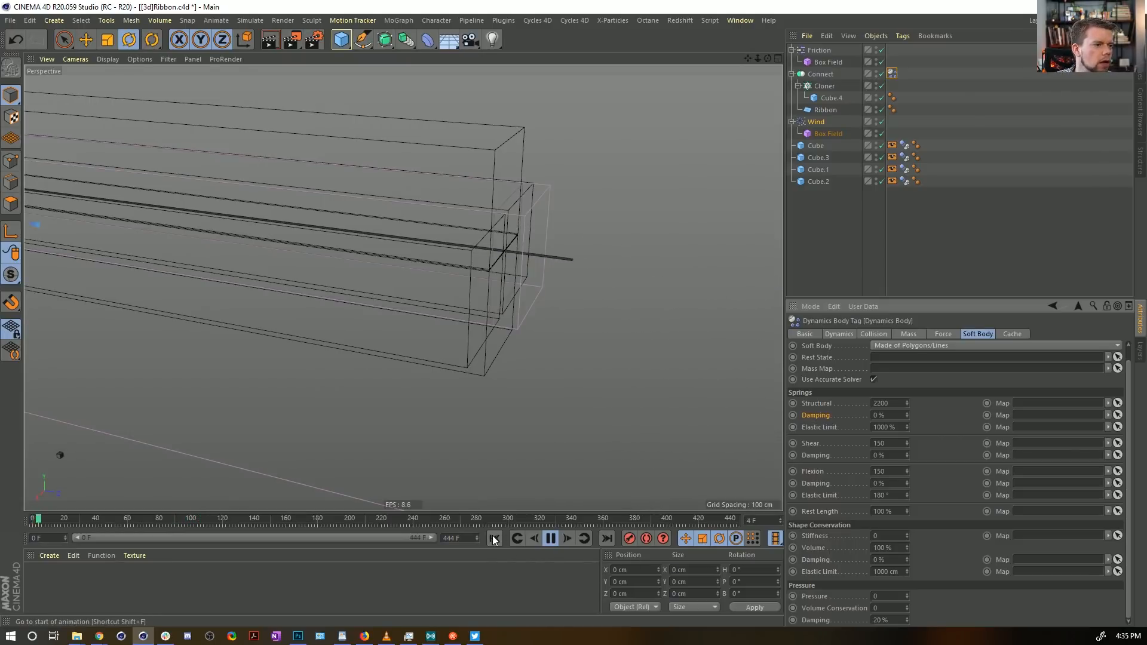
pyautogui.click(499, 539)
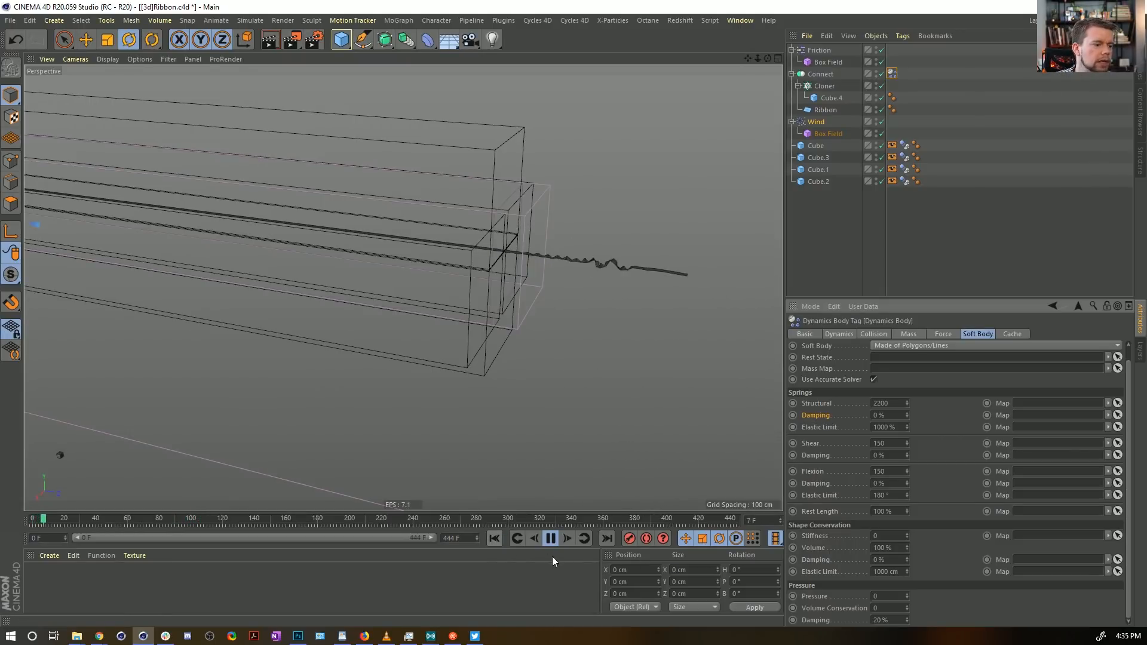
pyautogui.click(550, 538)
pyautogui.keyDown('alt'); pyautogui.moveTo(693, 255); pyautogui.dragTo(573, 307); pyautogui.keyUp('alt')
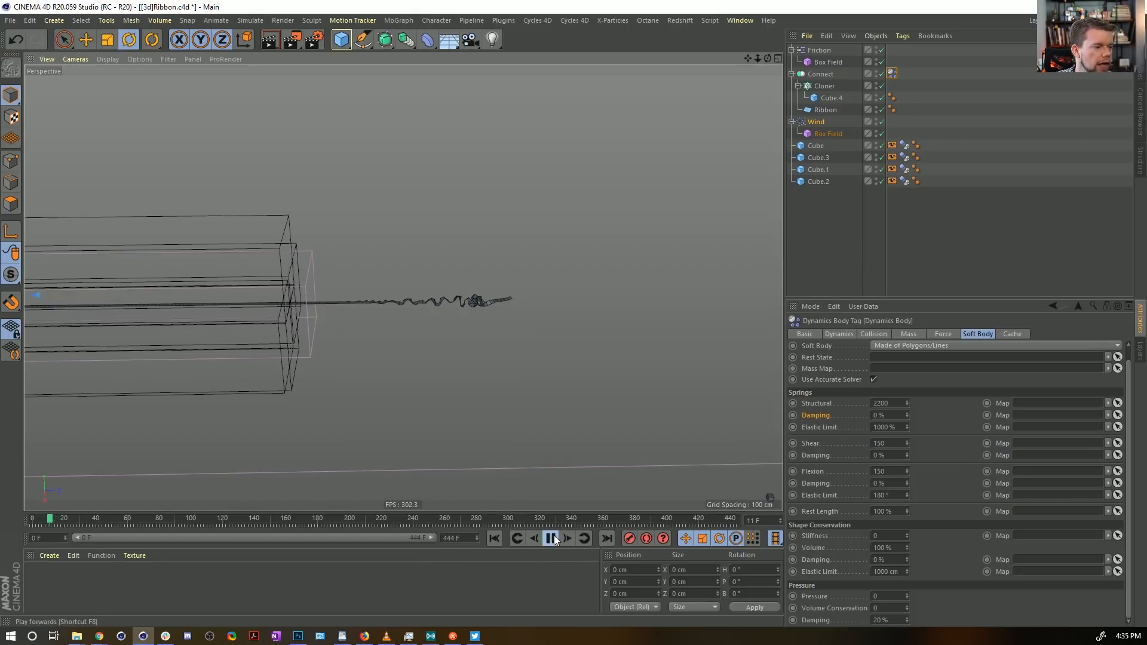
pyautogui.keyDown('alt'); pyautogui.moveTo(656, 302); pyautogui.dragTo(536, 339, button='right'); pyautogui.keyUp('alt')
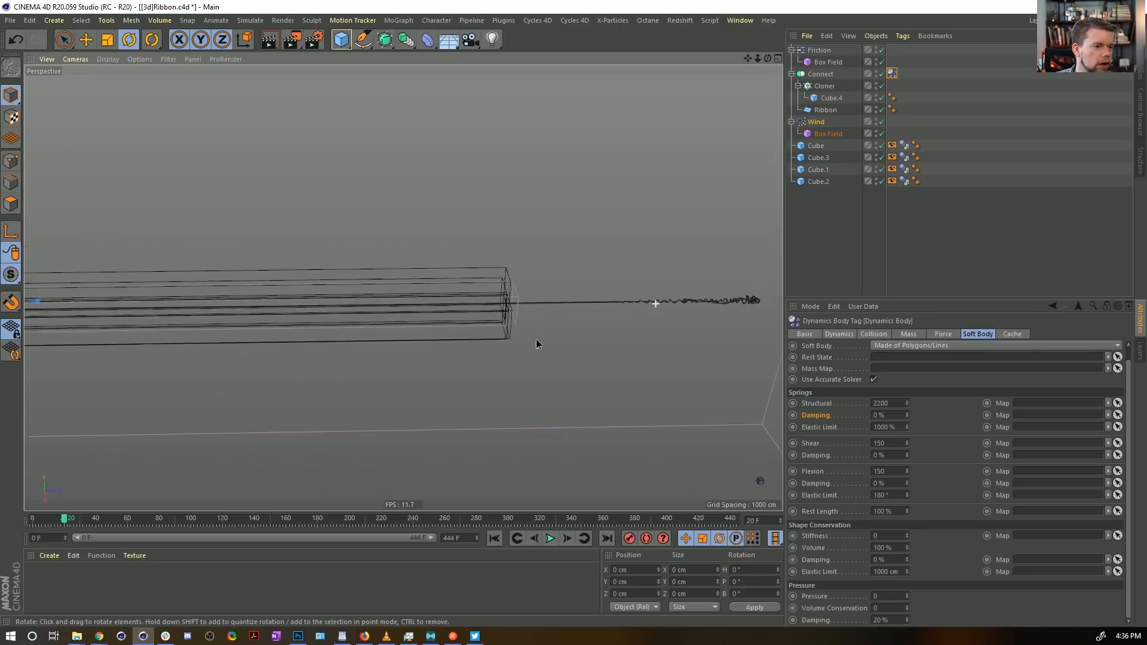
pyautogui.keyDown('alt'); pyautogui.moveTo(550, 248); pyautogui.dragTo(402, 287, button='middle'); pyautogui.keyUp('alt')
pyautogui.keyDown('alt'); pyautogui.moveTo(538, 353); pyautogui.dragTo(569, 348, button='right'); pyautogui.keyUp('alt')
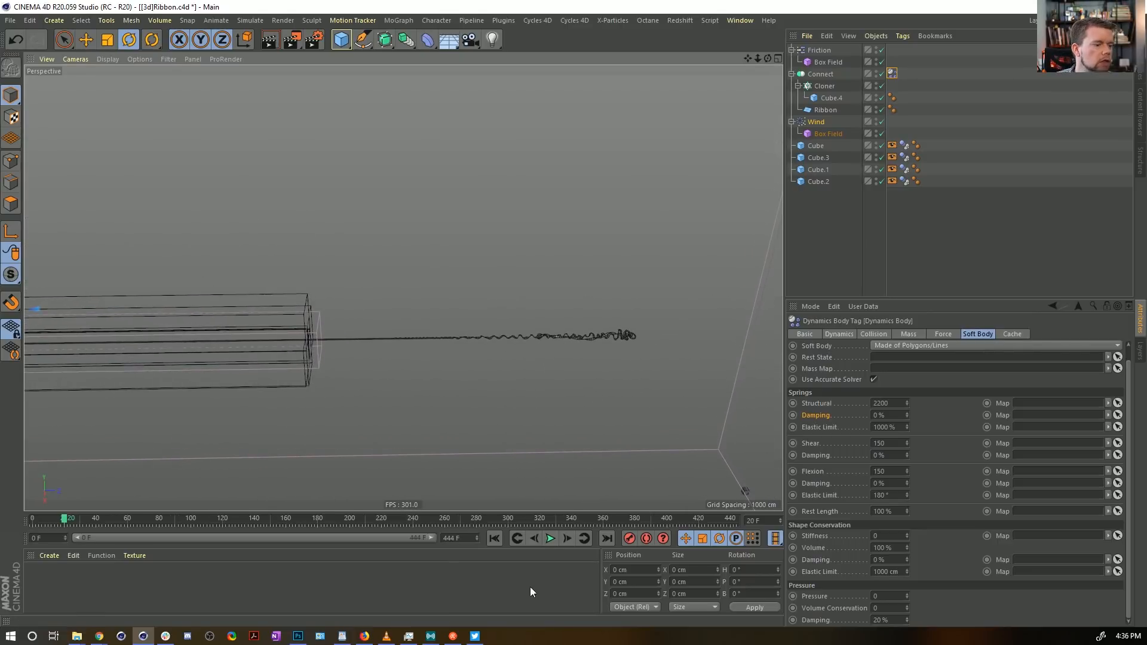
# Step: Advance the simulation in short bursts to follow the ribbon's flight, then rewind to frame 0 and reframe the channel's end
pyautogui.click(549, 539)
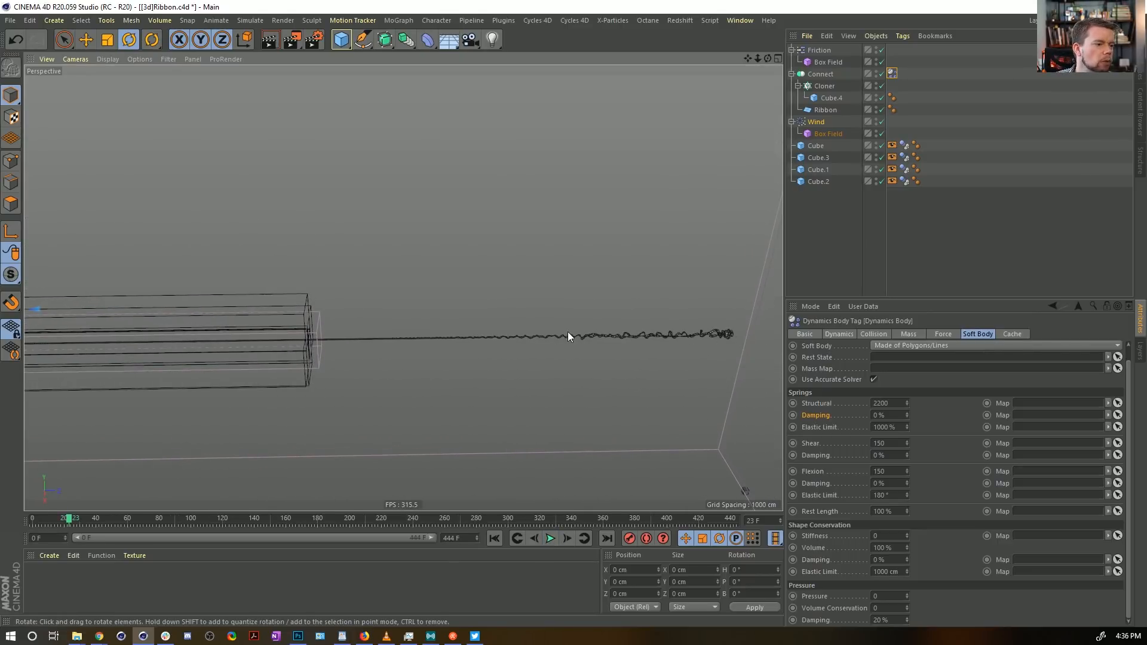
pyautogui.keyDown('alt'); pyautogui.moveTo(629, 331); pyautogui.dragTo(544, 348, button='middle'); pyautogui.keyUp('alt')
pyautogui.click(550, 539)
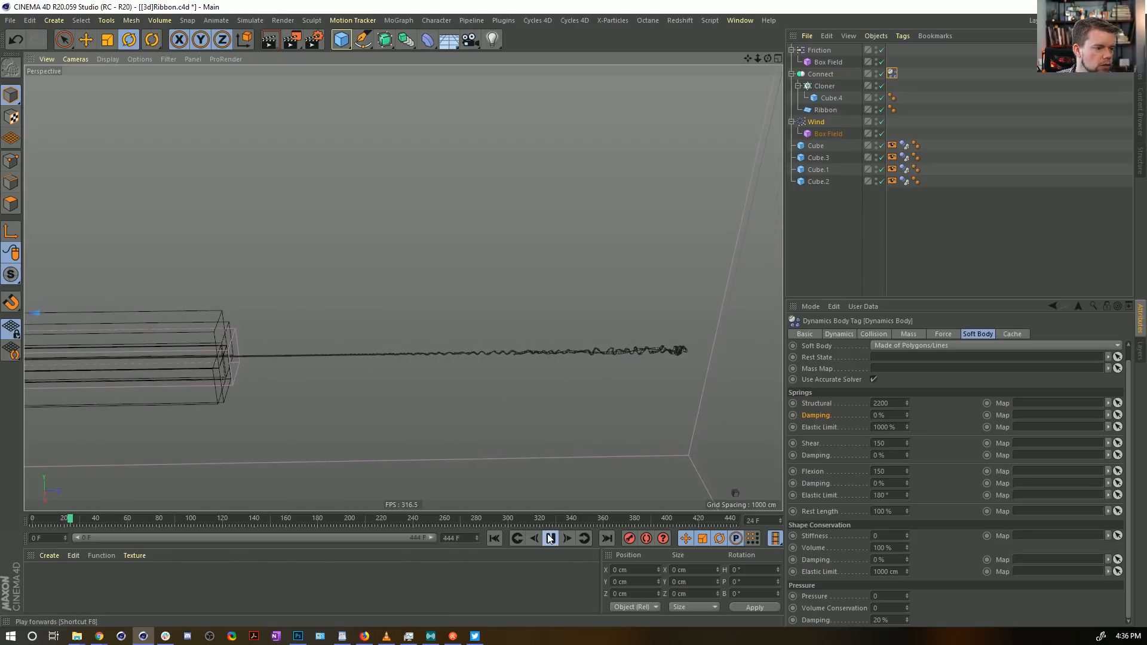
pyautogui.click(549, 539)
pyautogui.keyDown('alt'); pyautogui.moveTo(619, 415); pyautogui.dragTo(307, 479, button='right'); pyautogui.keyUp('alt')
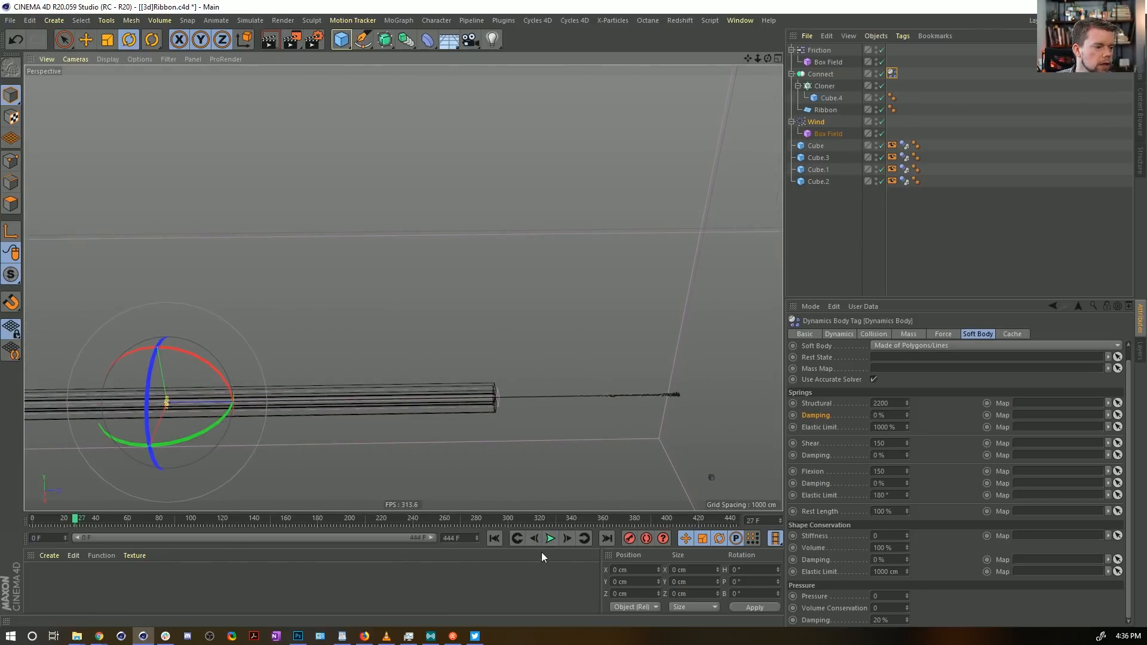
pyautogui.click(550, 539)
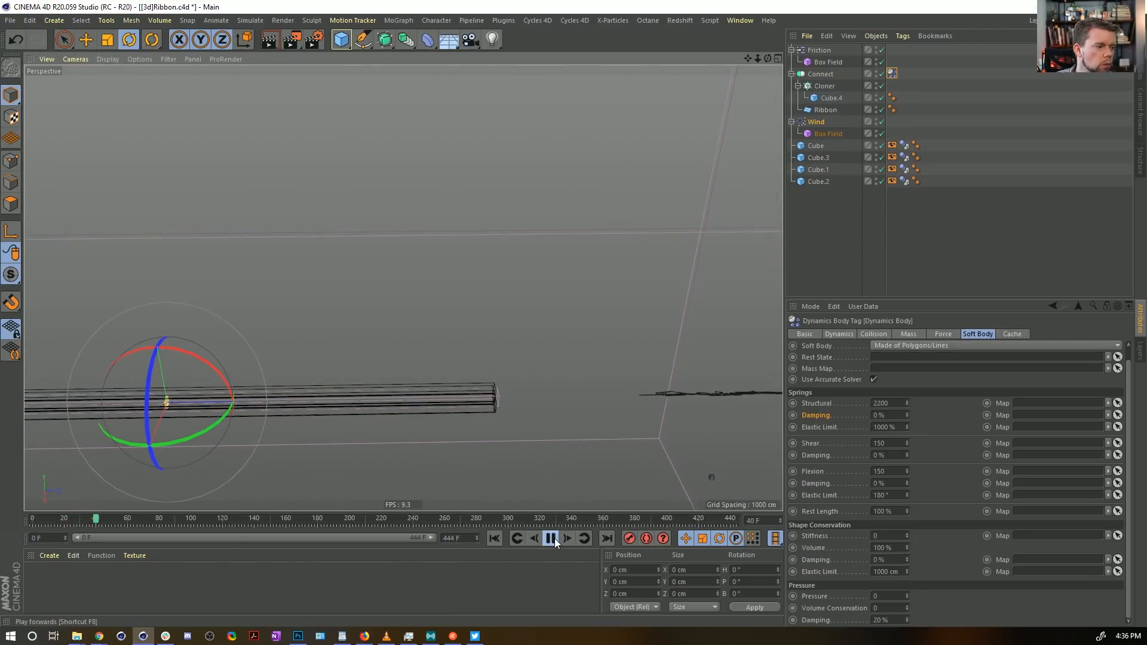
pyautogui.click(551, 539)
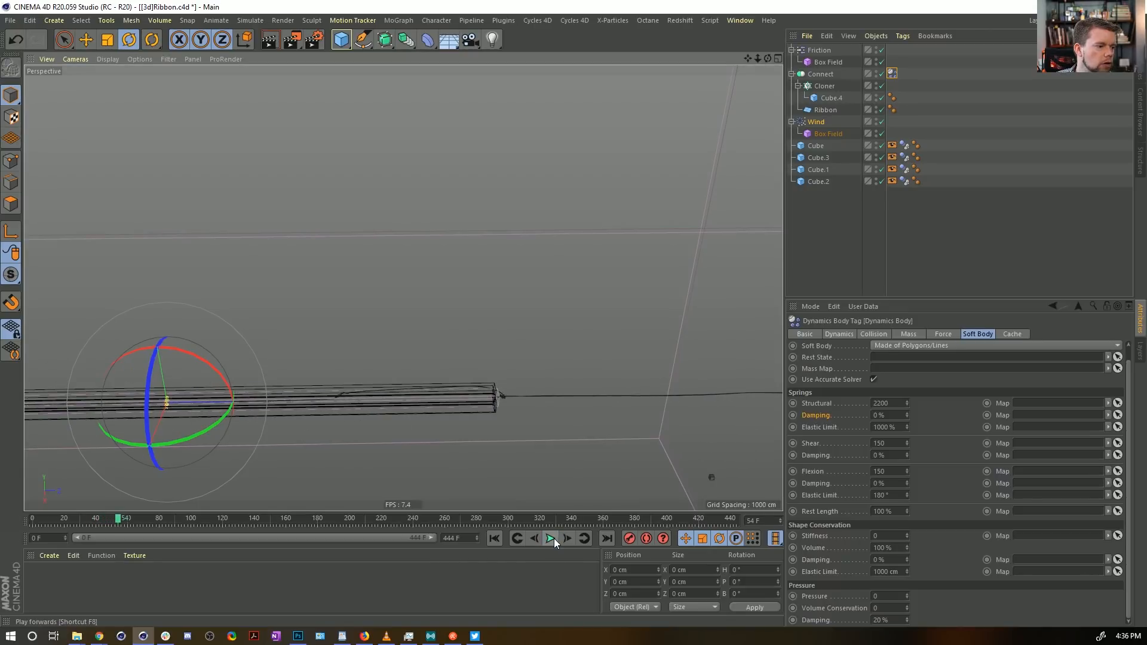
pyautogui.click(494, 538)
pyautogui.scroll(3, 509, 394)
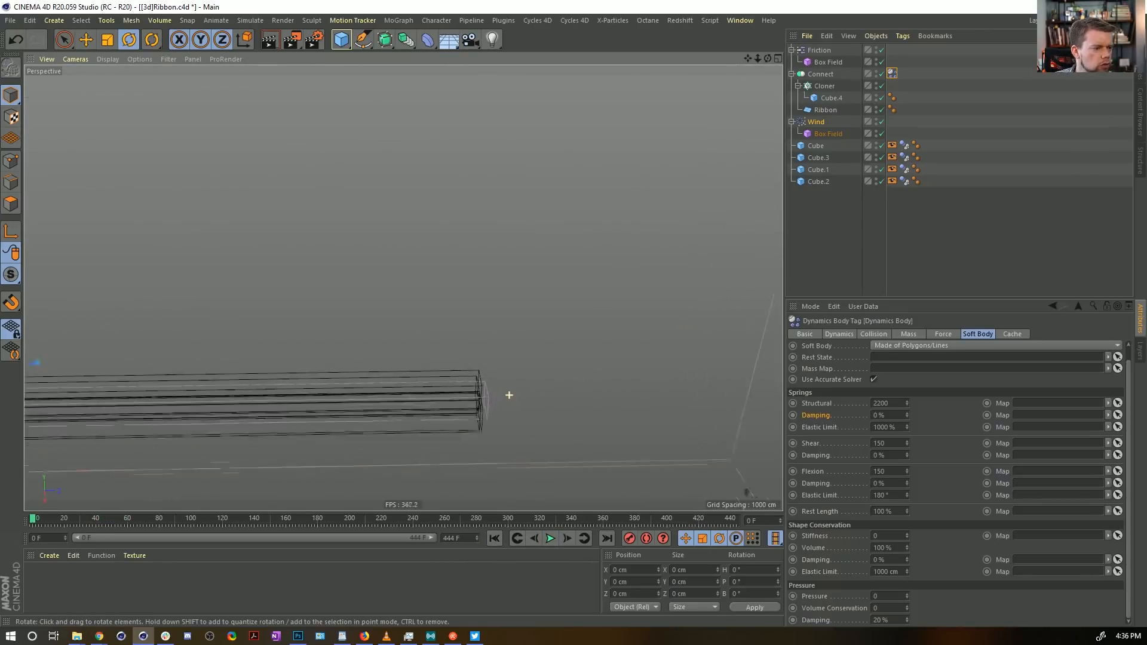
pyautogui.scroll(1, 509, 395)
pyautogui.keyDown('alt'); pyautogui.moveTo(470, 399); pyautogui.dragTo(356, 346, button='middle'); pyautogui.keyUp('alt')
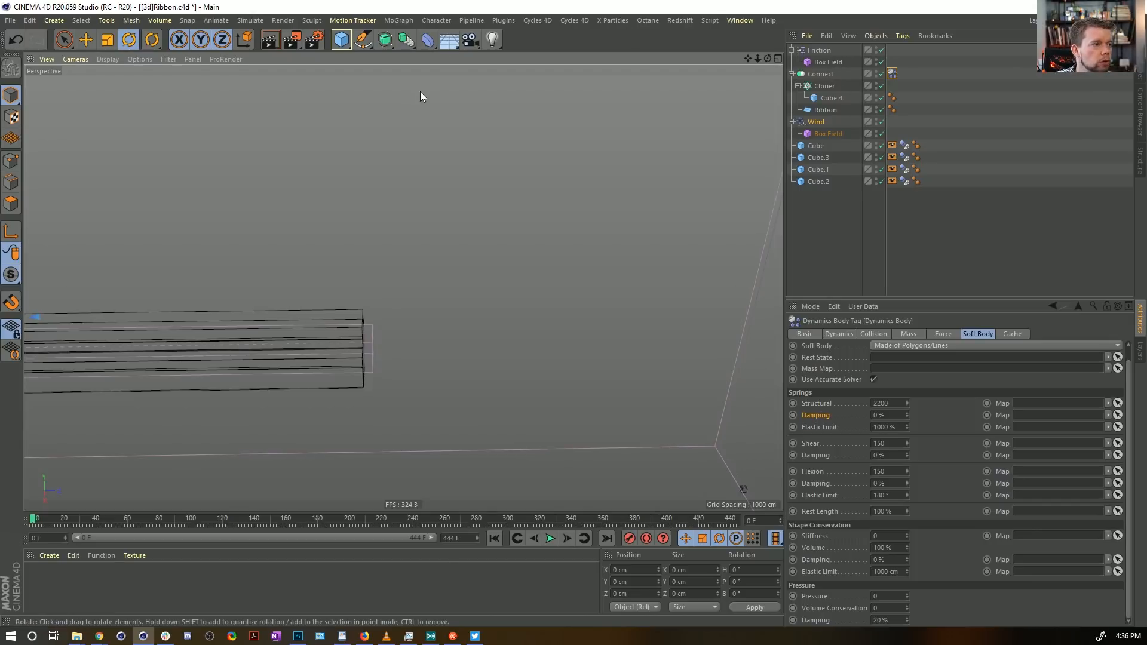
# Step: Reopen the earlier scene version [3c]Ribbon.c4d and select its Turbulence object
pyautogui.click(322, 21)
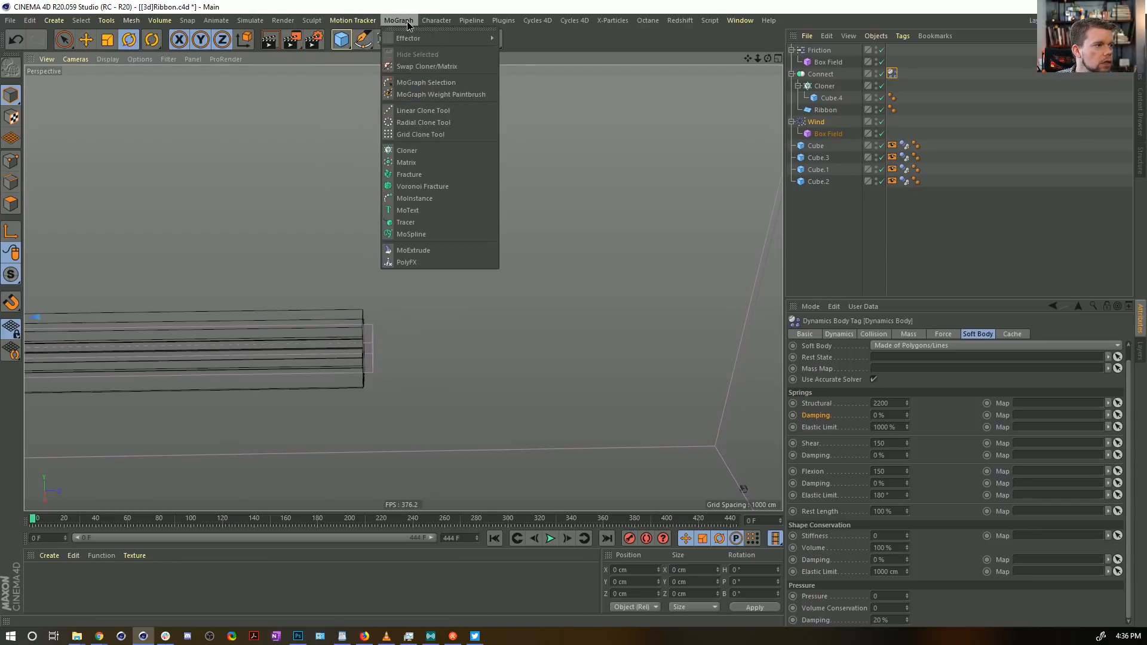
pyautogui.click(499, 29)
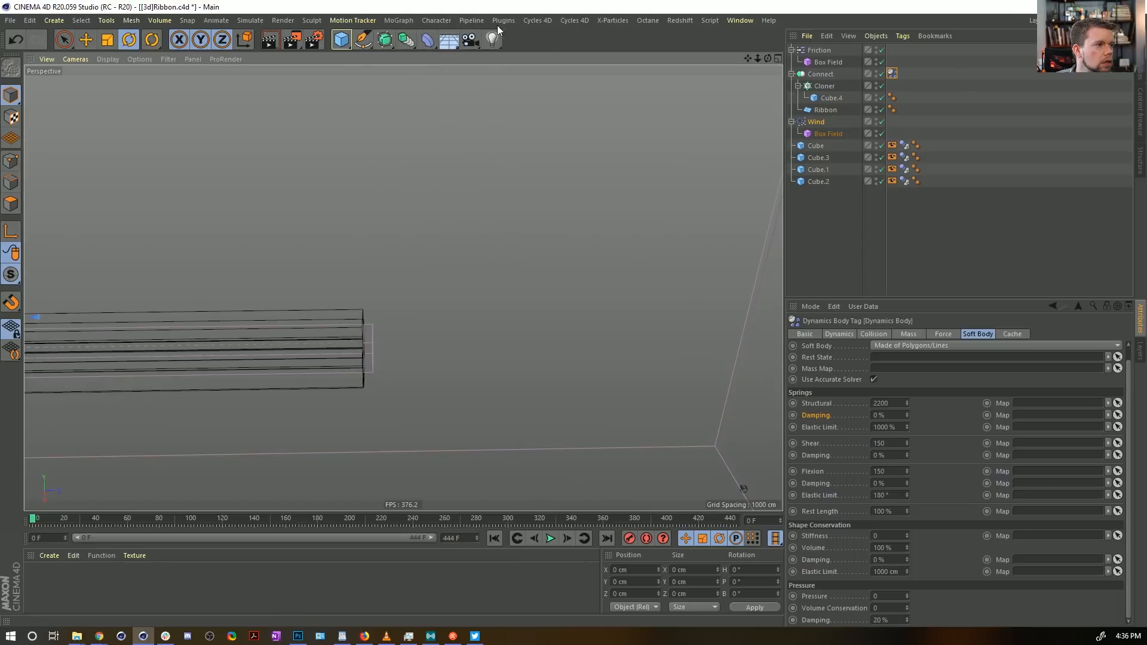
pyautogui.click(740, 20)
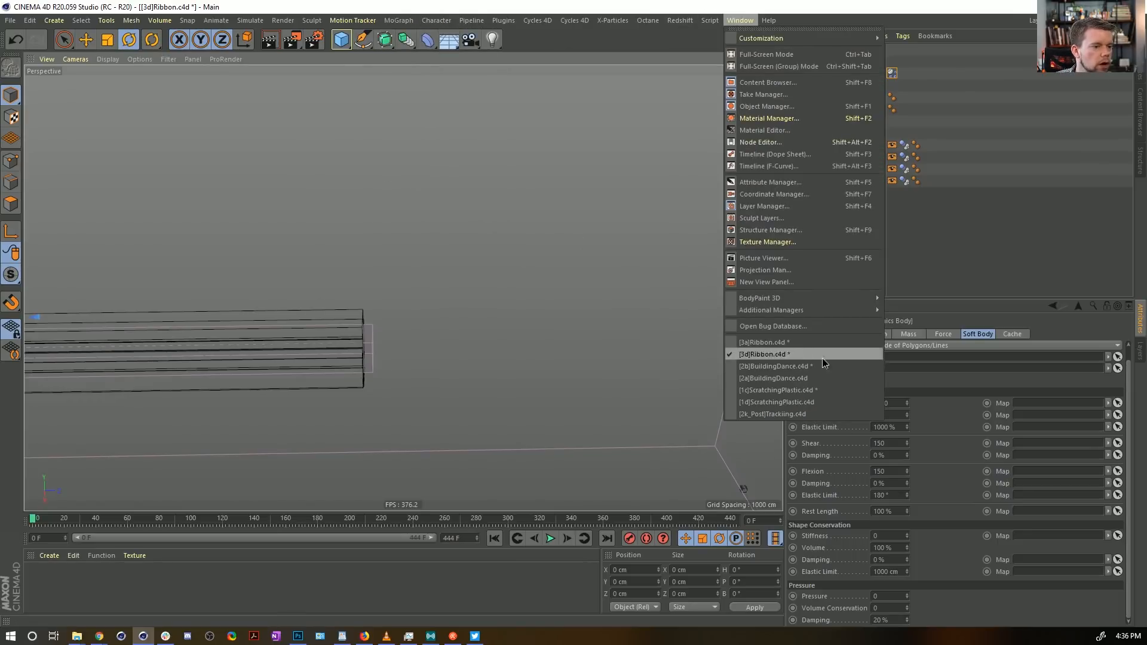
pyautogui.click(11, 21)
pyautogui.moveTo(66, 250)
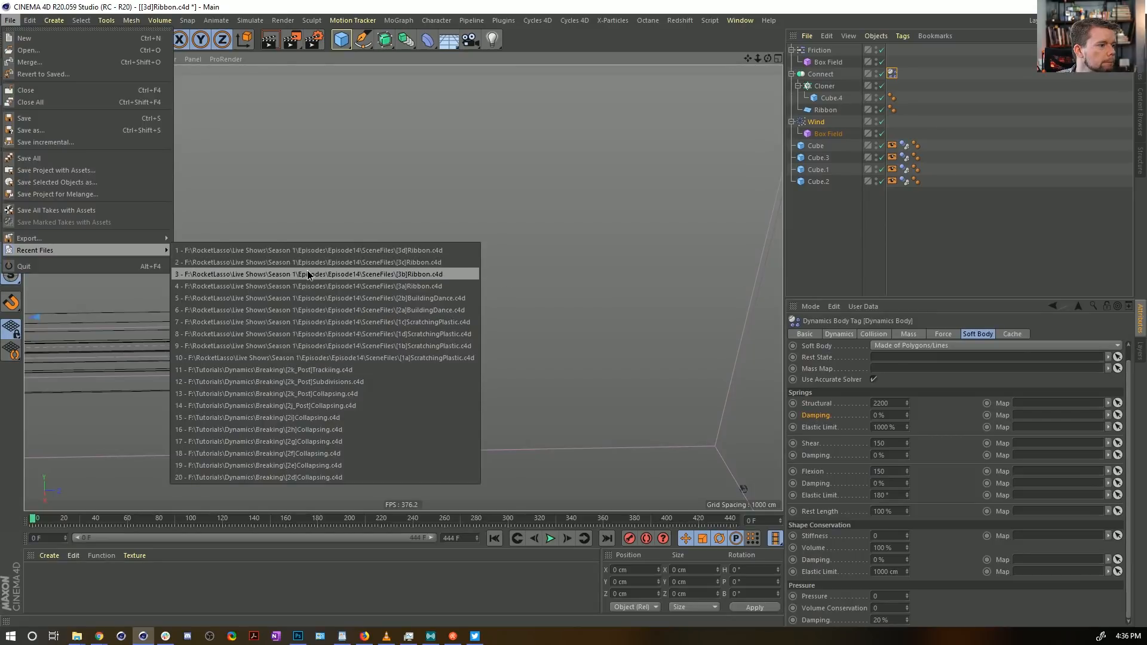
pyautogui.click(332, 262)
pyautogui.click(834, 50)
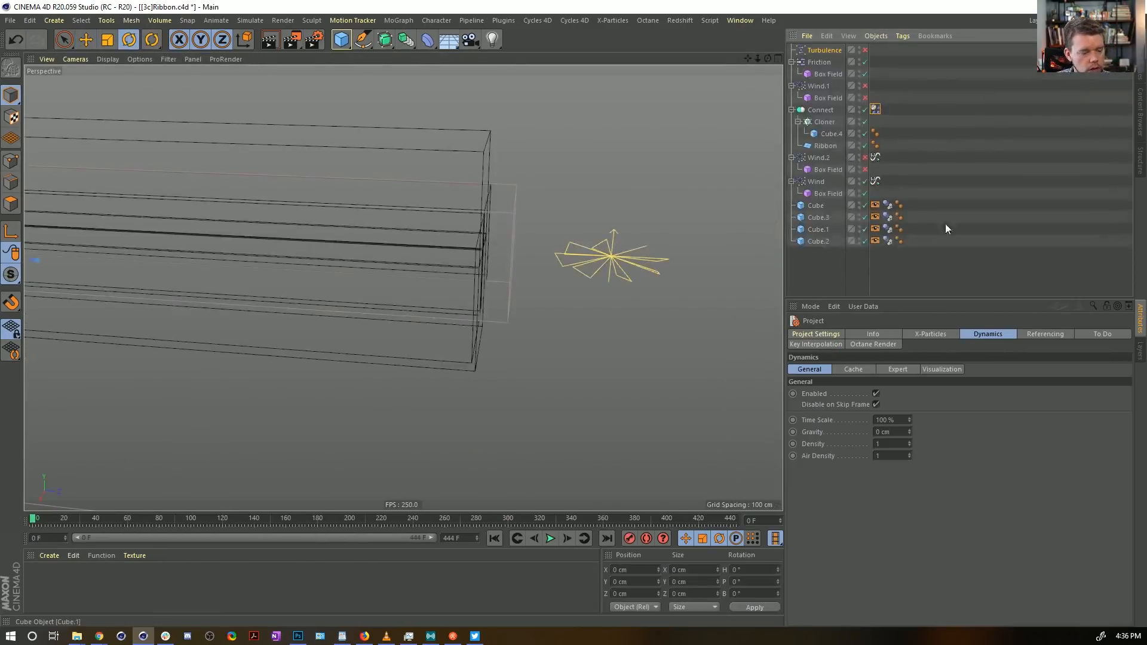
# Step: Close [3c]Ribbon.c4d and [3a]Ribbon.c4d without saving, and paste the copied Turbulence object into [3d]Ribbon.c4d
pyautogui.hotkey('ctrl', 'v')
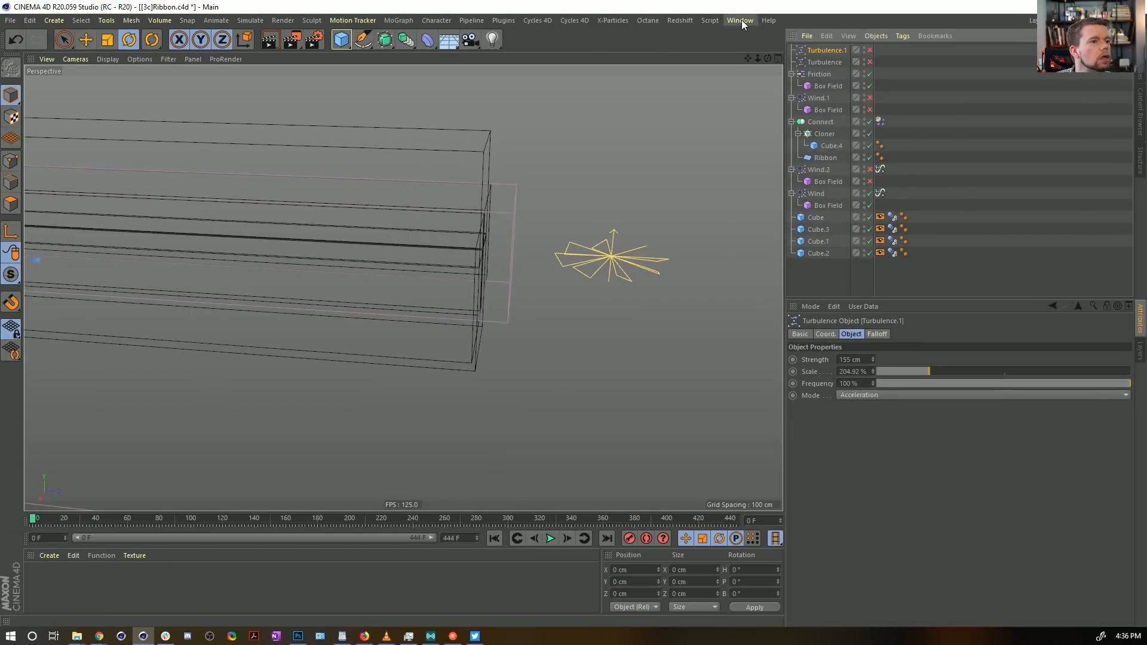
pyautogui.hotkey('ctrl', 'F4')
pyautogui.click(594, 369)
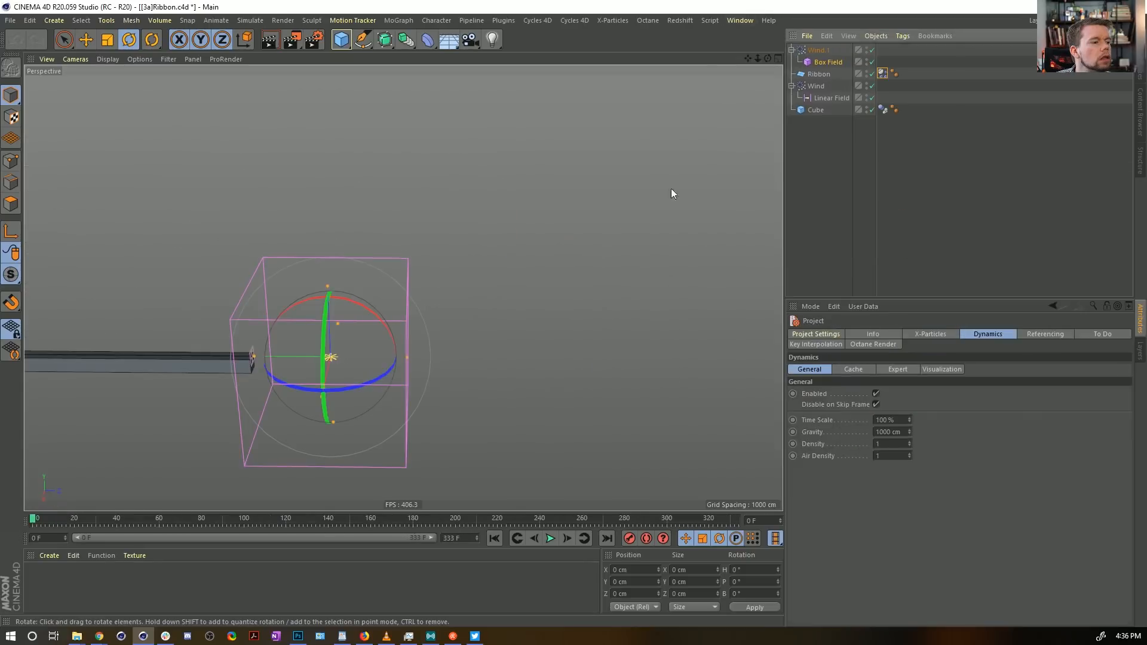
pyautogui.click(733, 22)
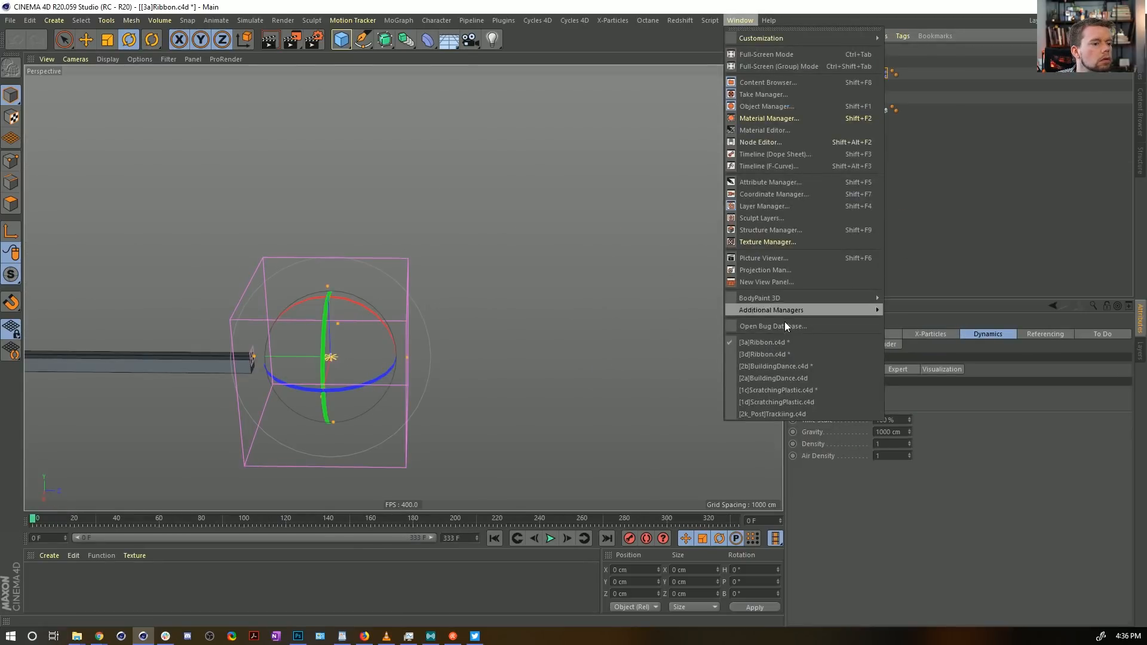
pyautogui.click(785, 345)
pyautogui.hotkey('ctrl', 'F4')
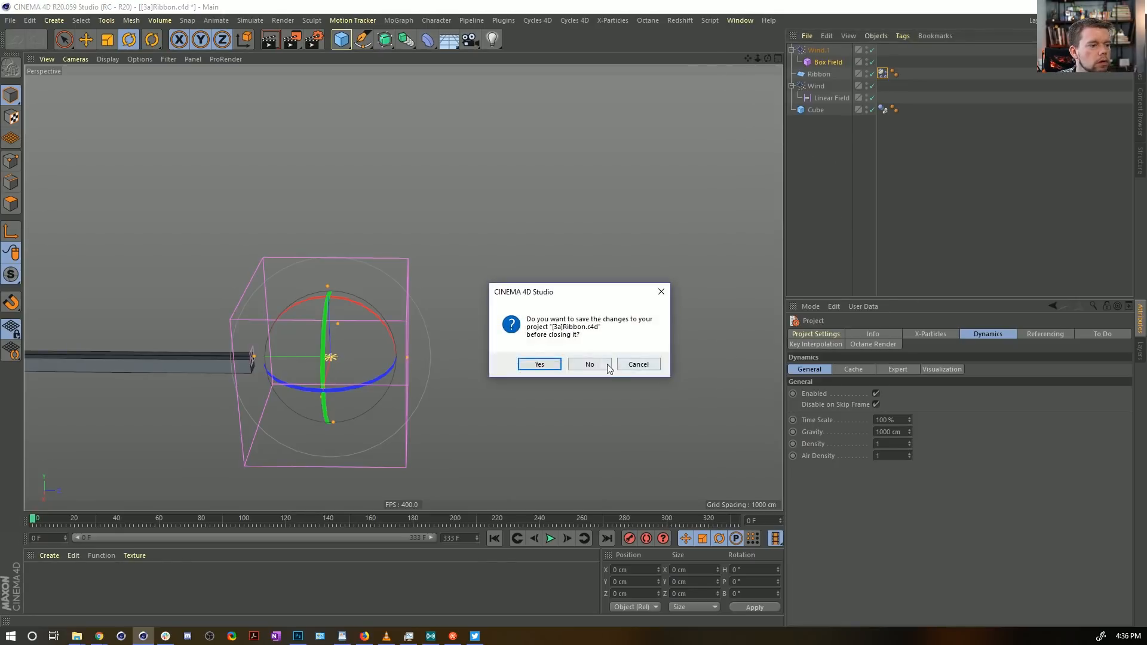
pyautogui.click(605, 363)
pyautogui.hotkey('ctrl', 'v')
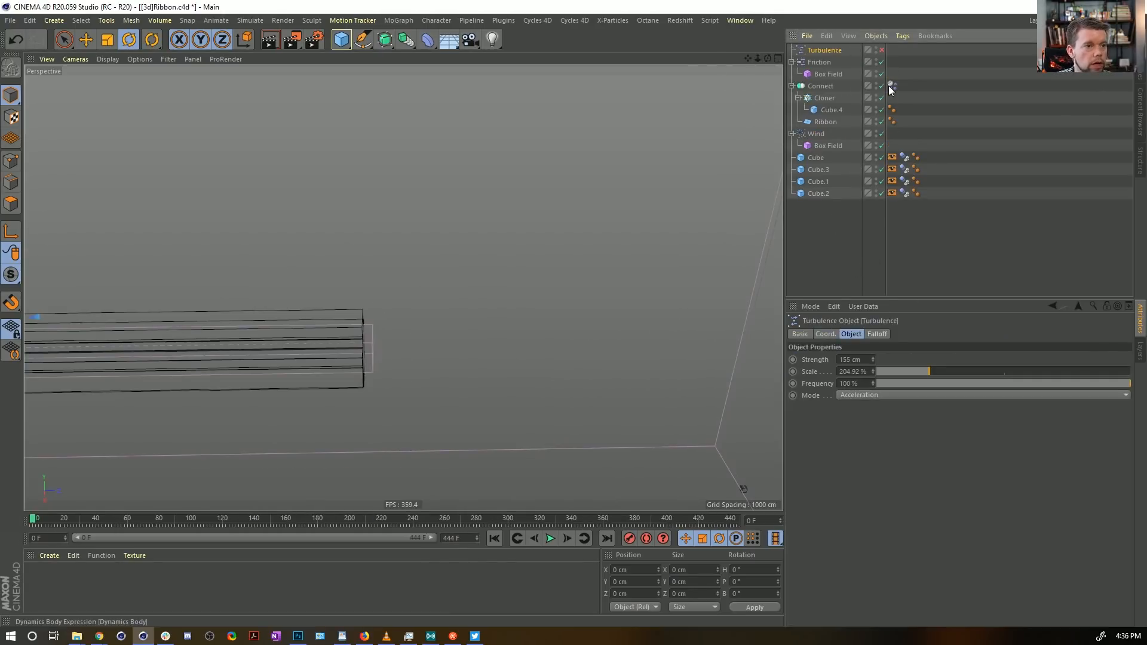
# Step: Play the simulation and set the structural, shear and flexion damping of the Connect's soft body to 5%
pyautogui.click(550, 539)
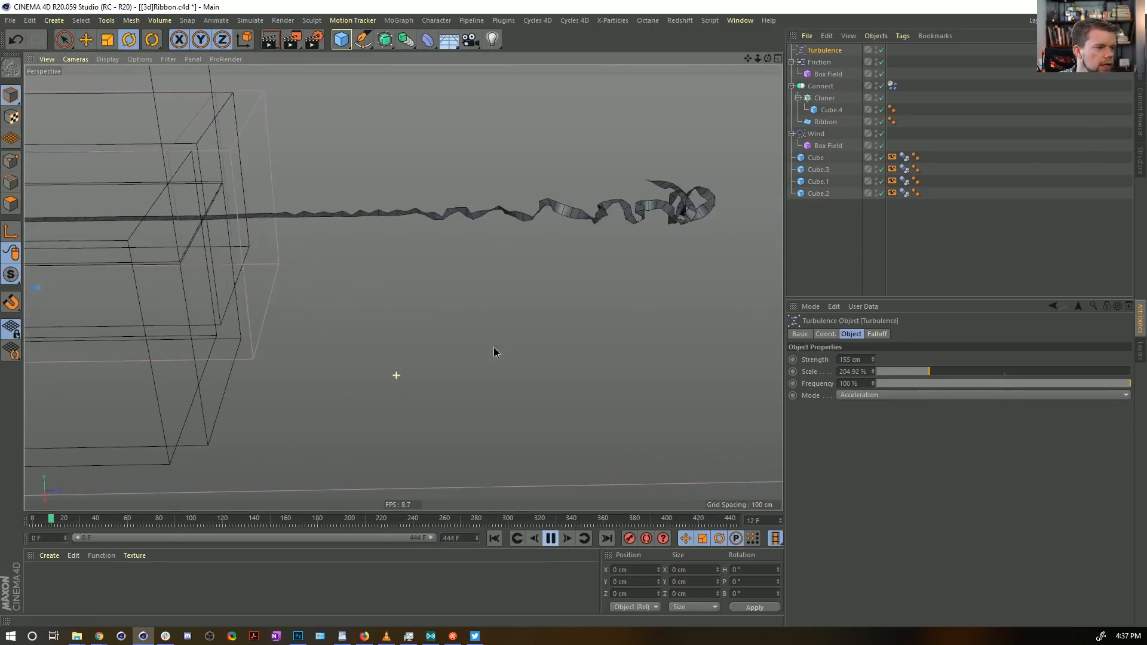
pyautogui.click(892, 85)
pyautogui.click(901, 428)
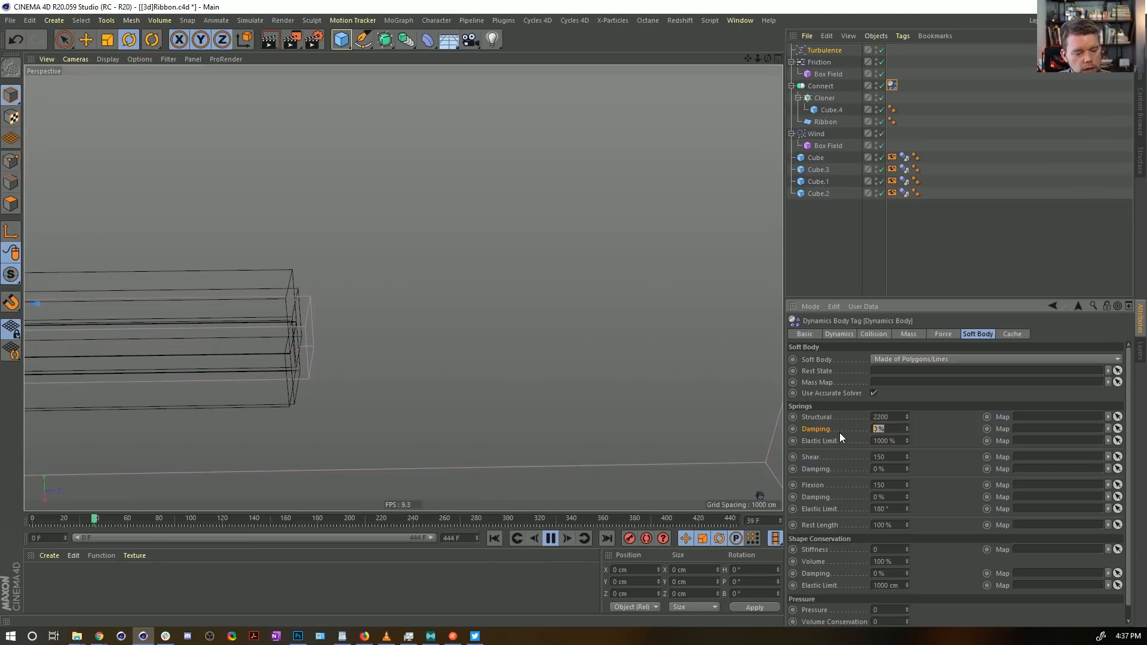
pyautogui.write('5')
pyautogui.press('Return')
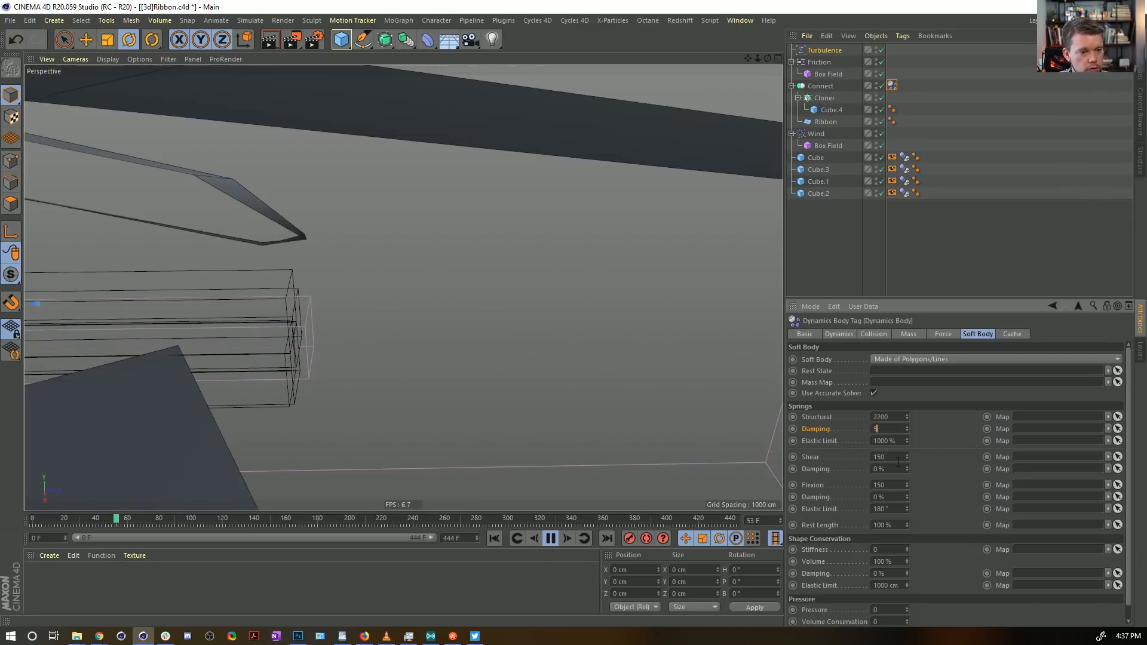
pyautogui.click(878, 470)
pyautogui.write('5')
pyautogui.press('Return')
pyautogui.click(879, 497)
pyautogui.write('5')
pyautogui.press('Return')
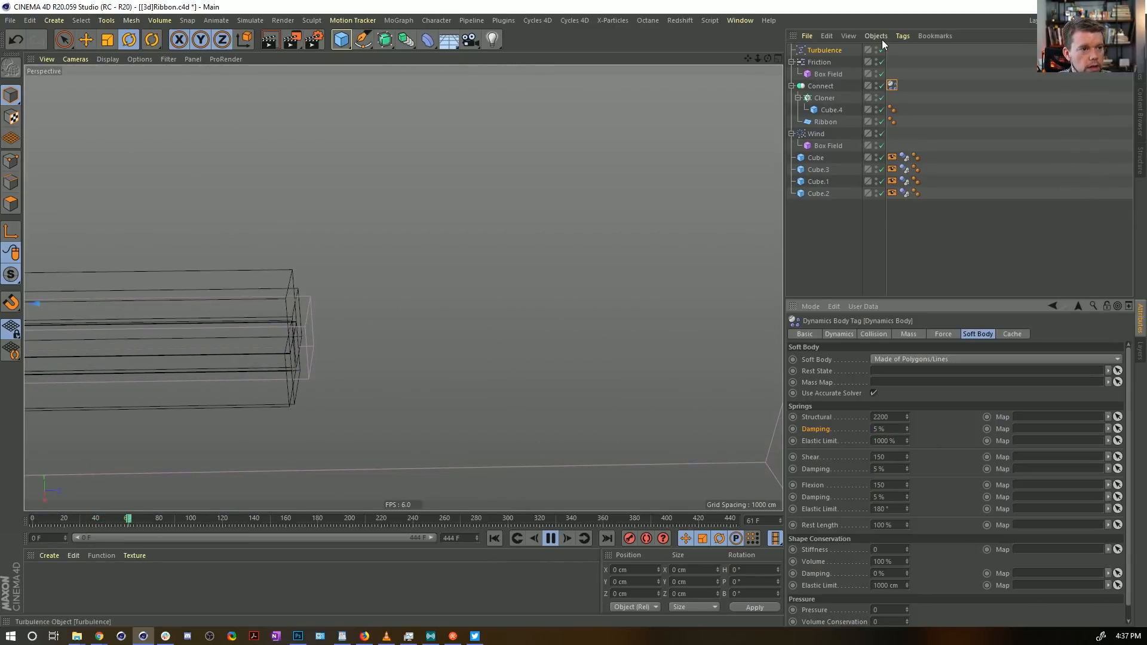
# Step: Test the simulation from the first frame with the Turbulence object disabled and re-enable it
pyautogui.click(882, 50)
pyautogui.click(494, 536)
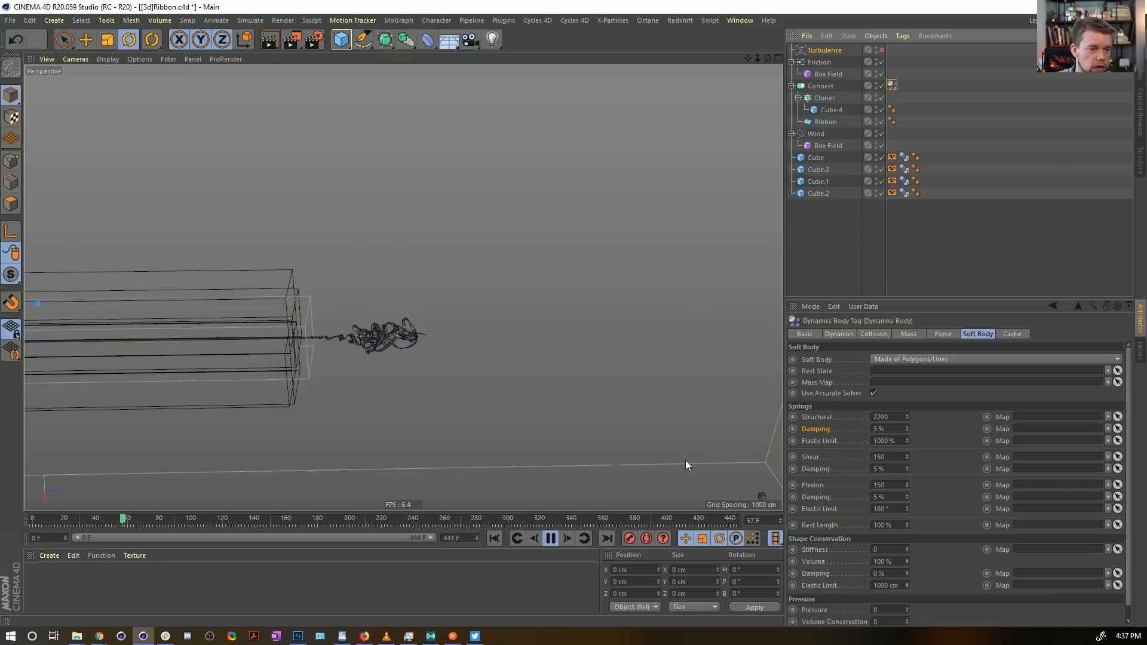
pyautogui.click(942, 334)
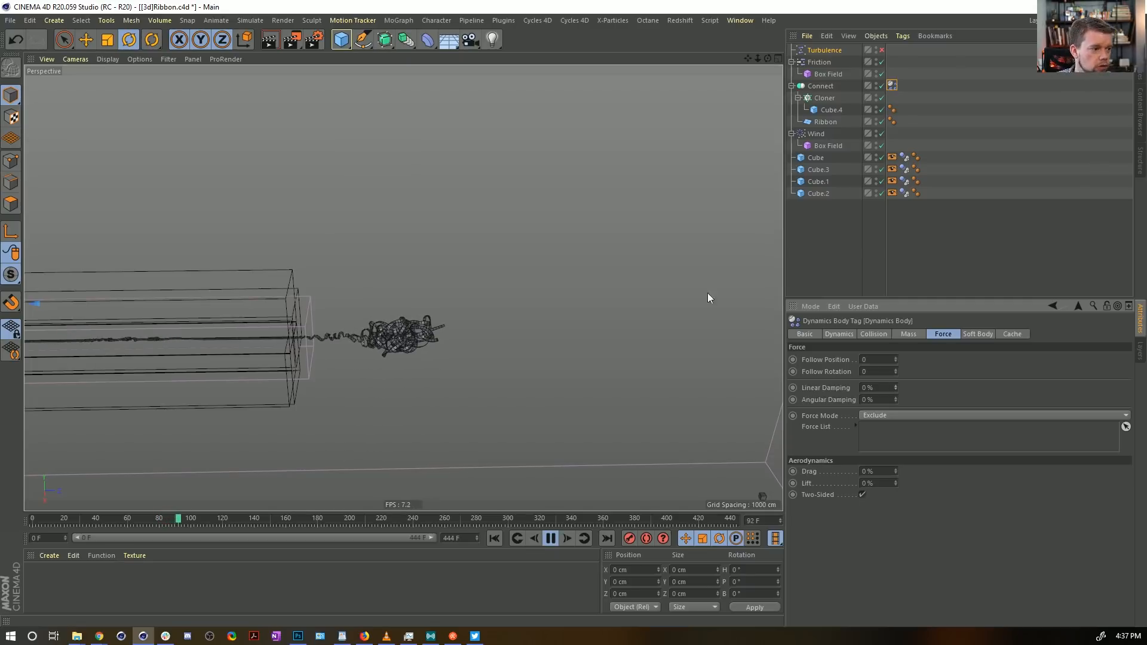
pyautogui.scroll(3, 479, 330)
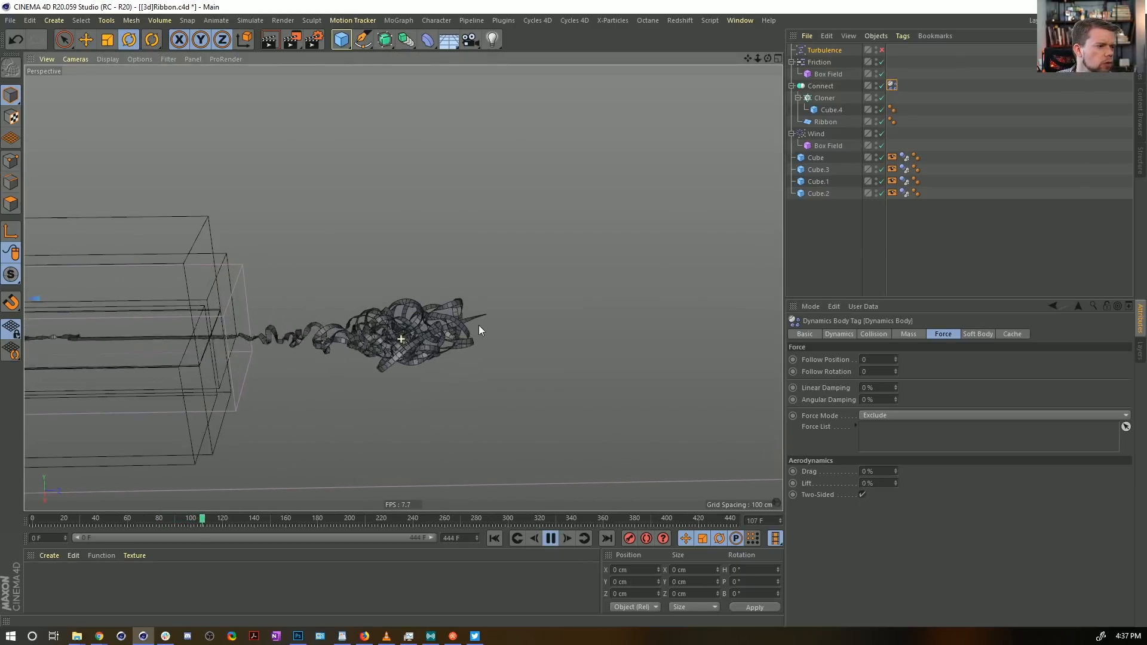
pyautogui.click(882, 50)
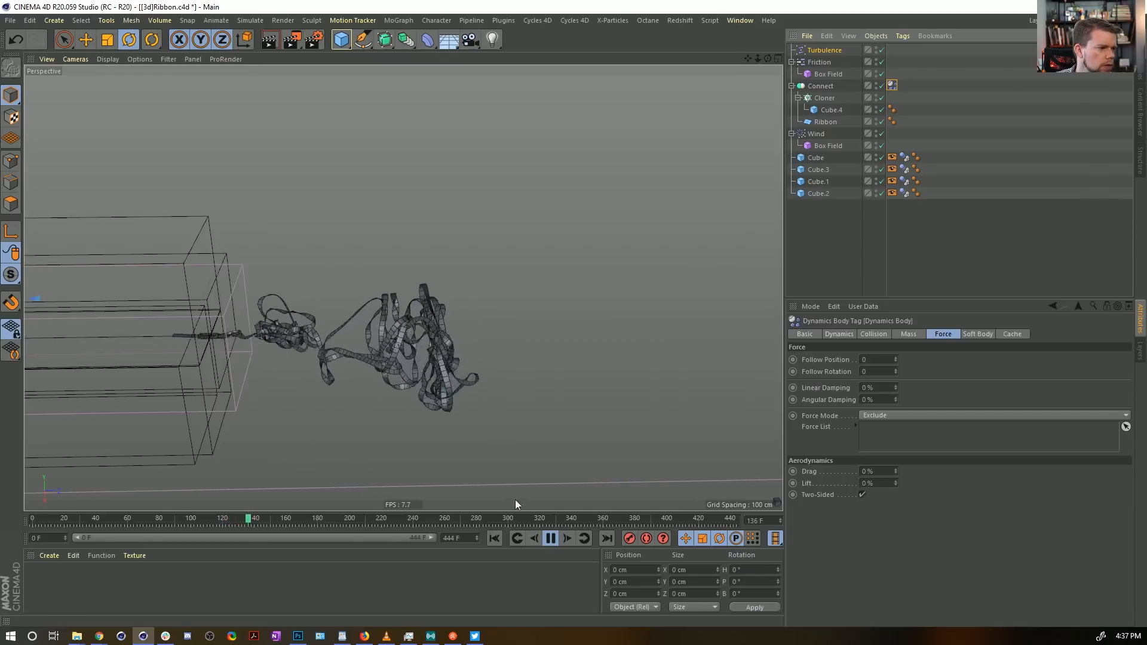
# Step: Replay the simulation from the first frame with Turbulence enabled and examine the ribbon at the channel's end from near and far
pyautogui.click(495, 539)
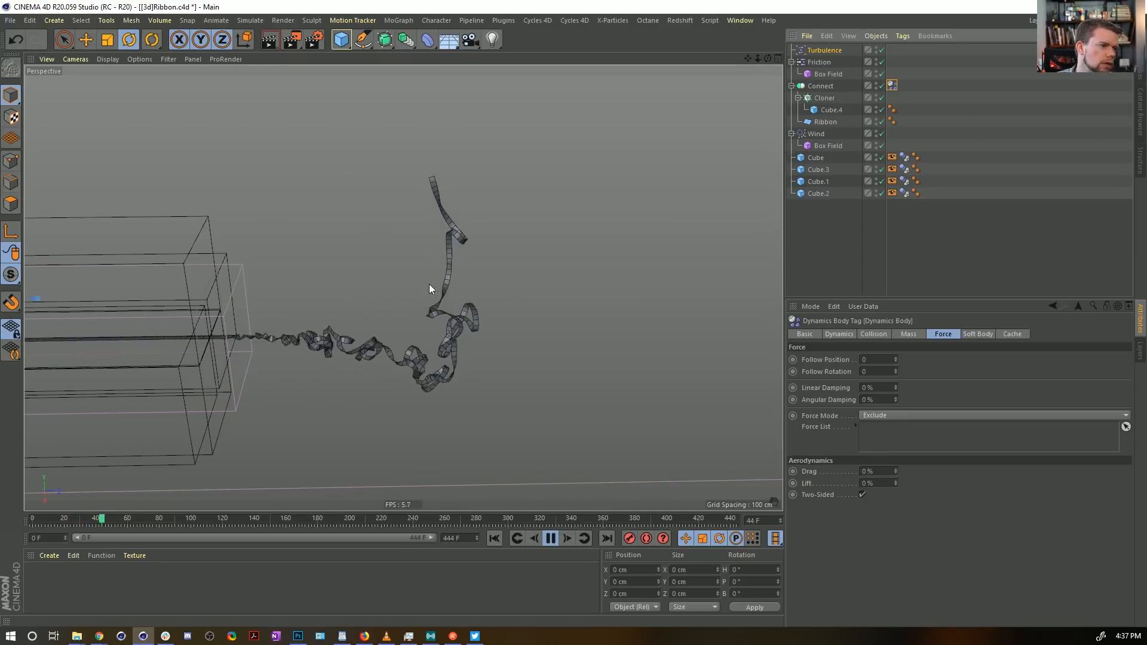
pyautogui.scroll(-5, 435, 325)
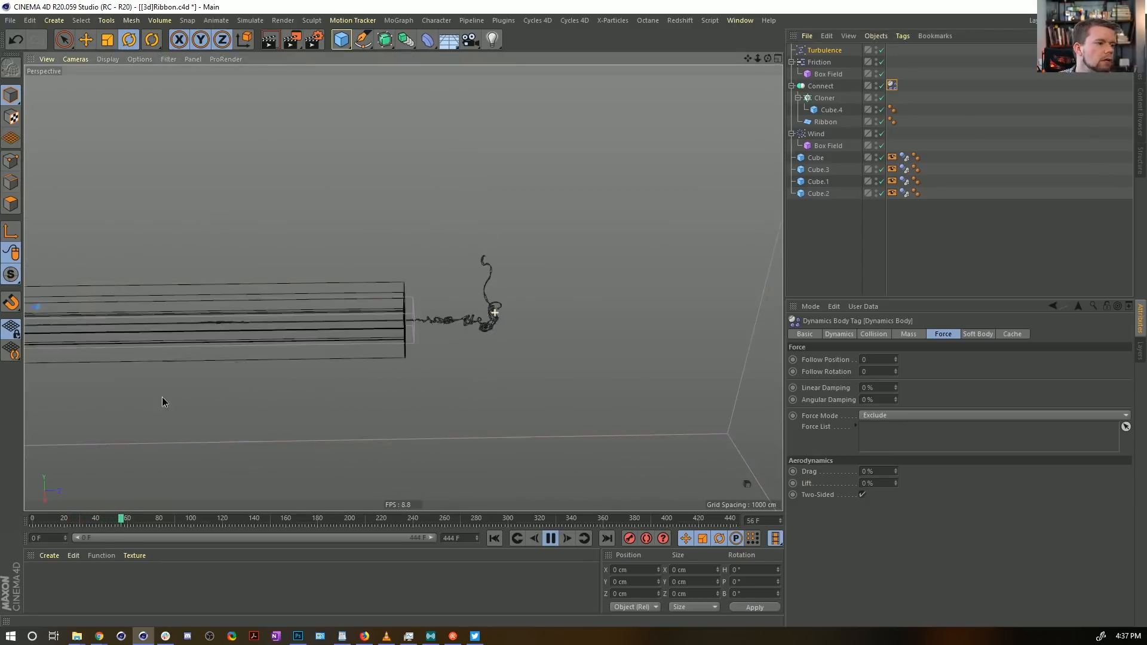
pyautogui.keyDown('alt'); pyautogui.moveTo(163, 397); pyautogui.dragTo(170, 397, button='right'); pyautogui.keyUp('alt')
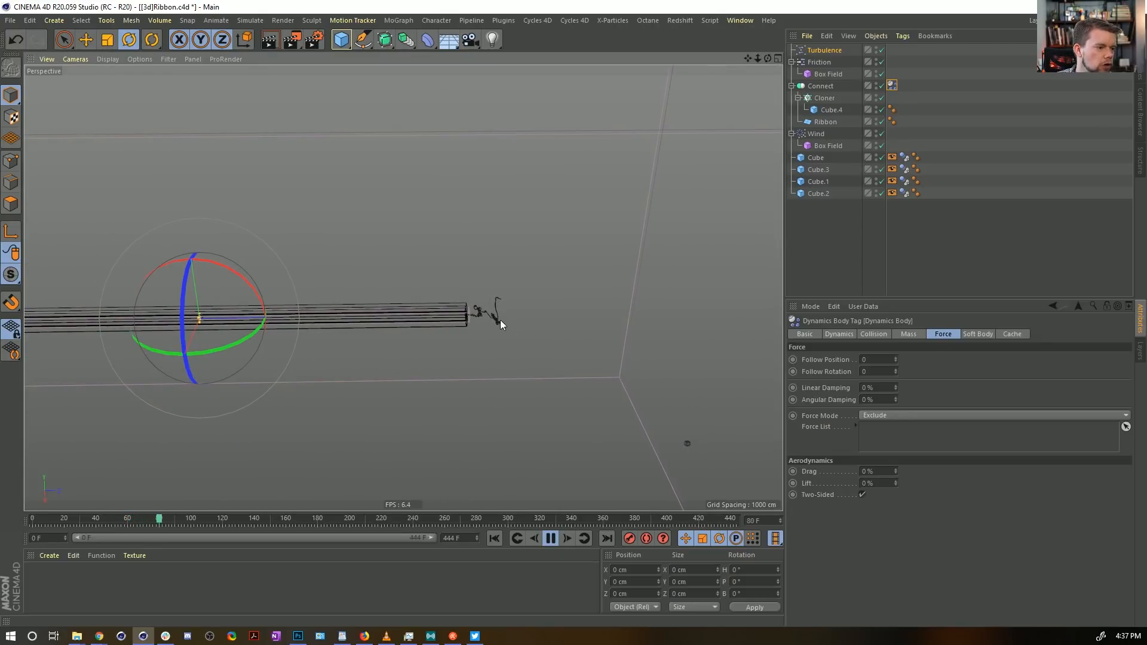
pyautogui.keyDown('alt'); pyautogui.moveTo(503, 323); pyautogui.dragTo(557, 298); pyautogui.keyUp('alt')
pyautogui.keyDown('alt'); pyautogui.moveTo(556, 299); pyautogui.dragTo(776, 295, button='right'); pyautogui.keyUp('alt')
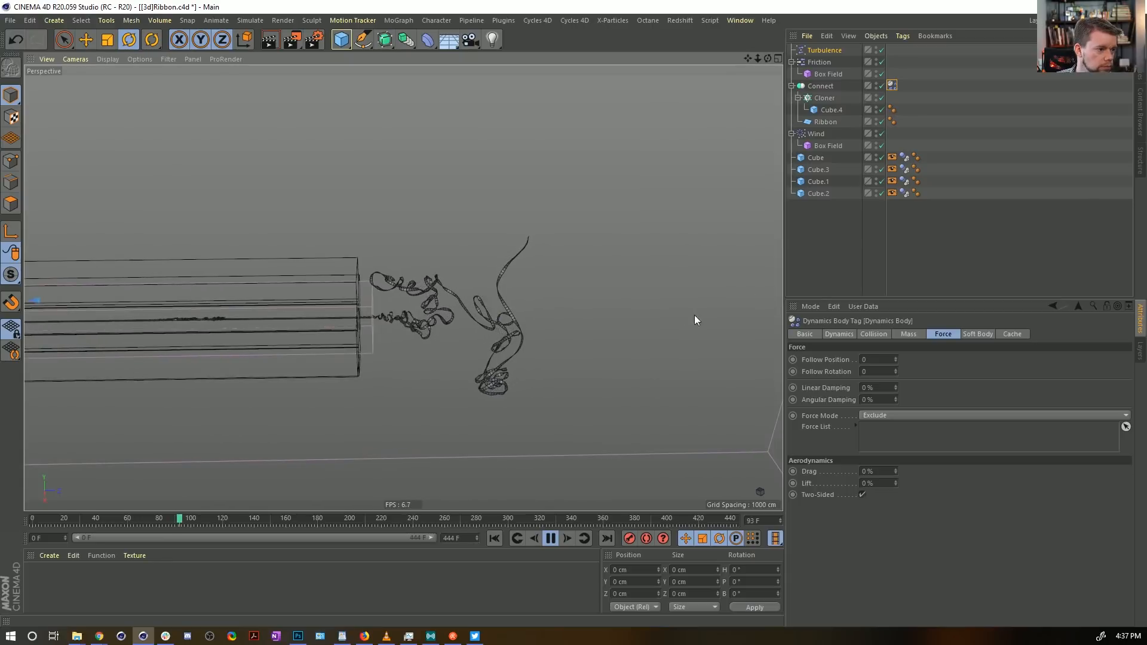
pyautogui.keyDown('alt'); pyautogui.moveTo(456, 317); pyautogui.dragTo(498, 310, button='right'); pyautogui.keyUp('alt')
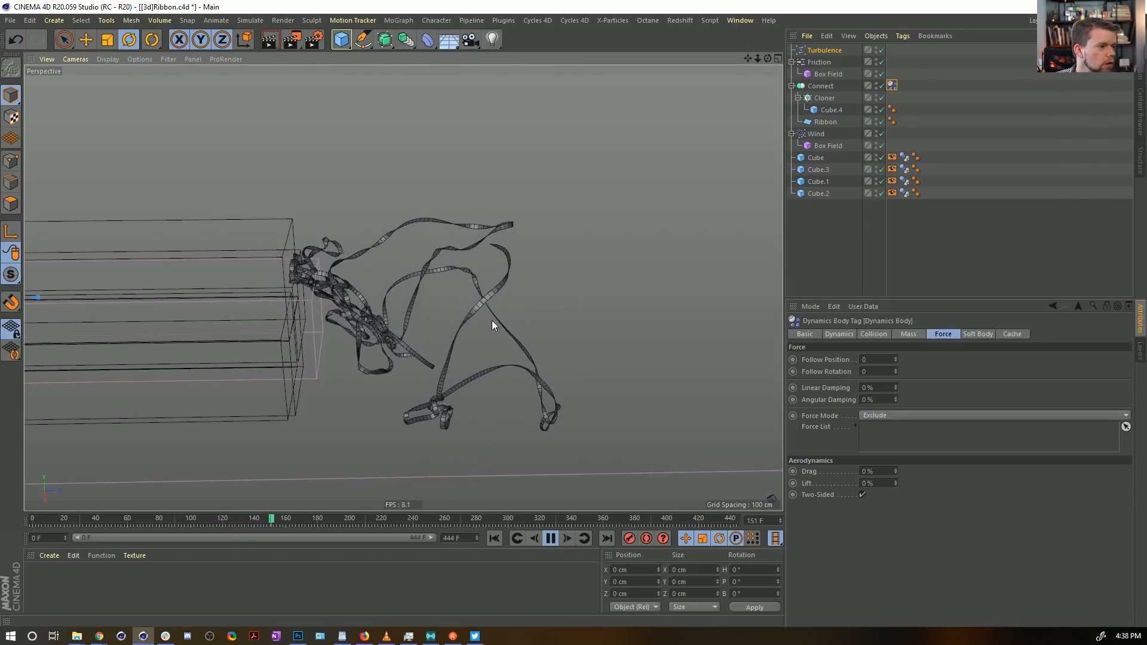
pyautogui.click(494, 539)
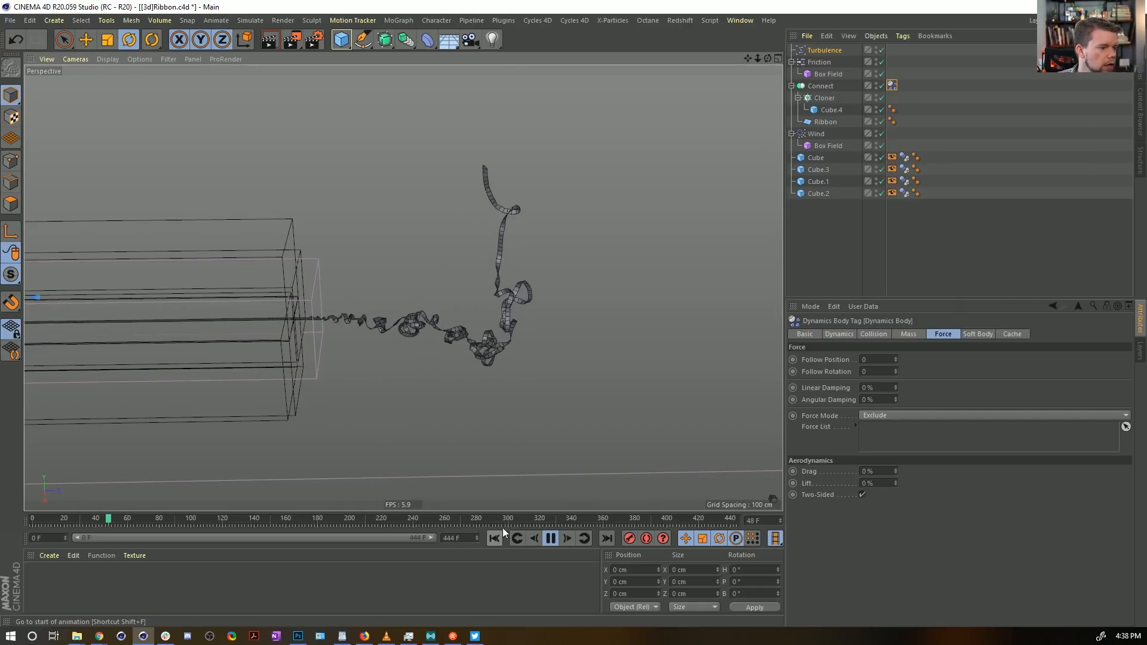
pyautogui.click(550, 539)
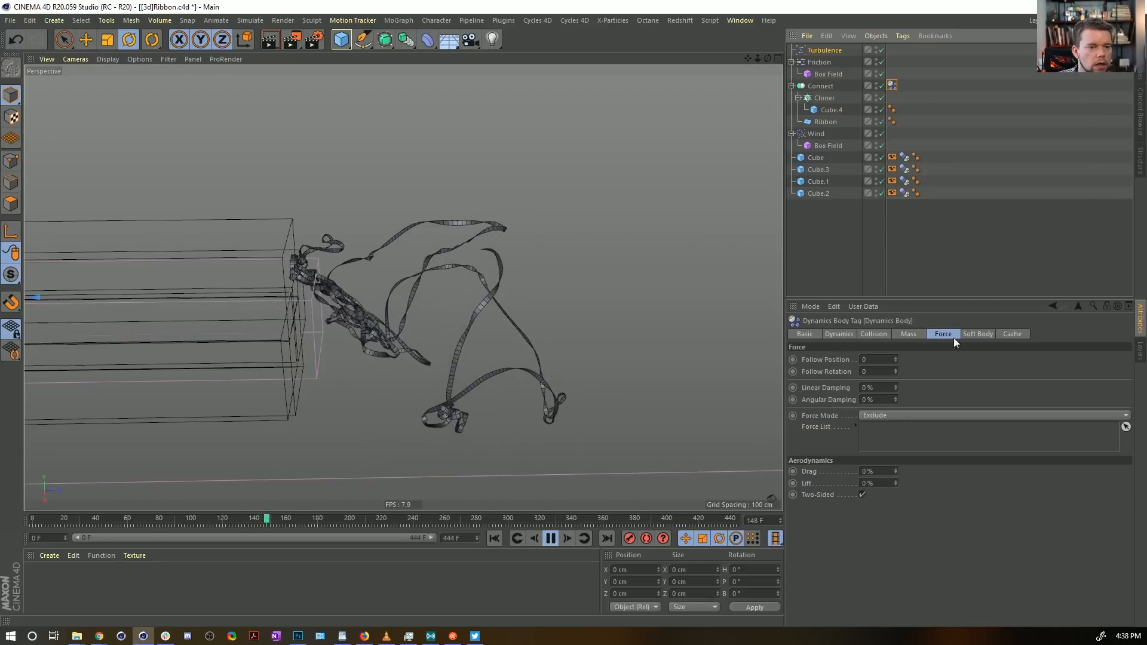
# Step: Set the soft body's structural, shear and flexion damping to 1% and replay the simulation from the first frame in a wider view
pyautogui.click(973, 334)
pyautogui.moveTo(890, 429); pyautogui.dragTo(861, 429)
pyautogui.write('1')
pyautogui.moveTo(889, 469); pyautogui.dragTo(866, 505)
pyautogui.write('11')
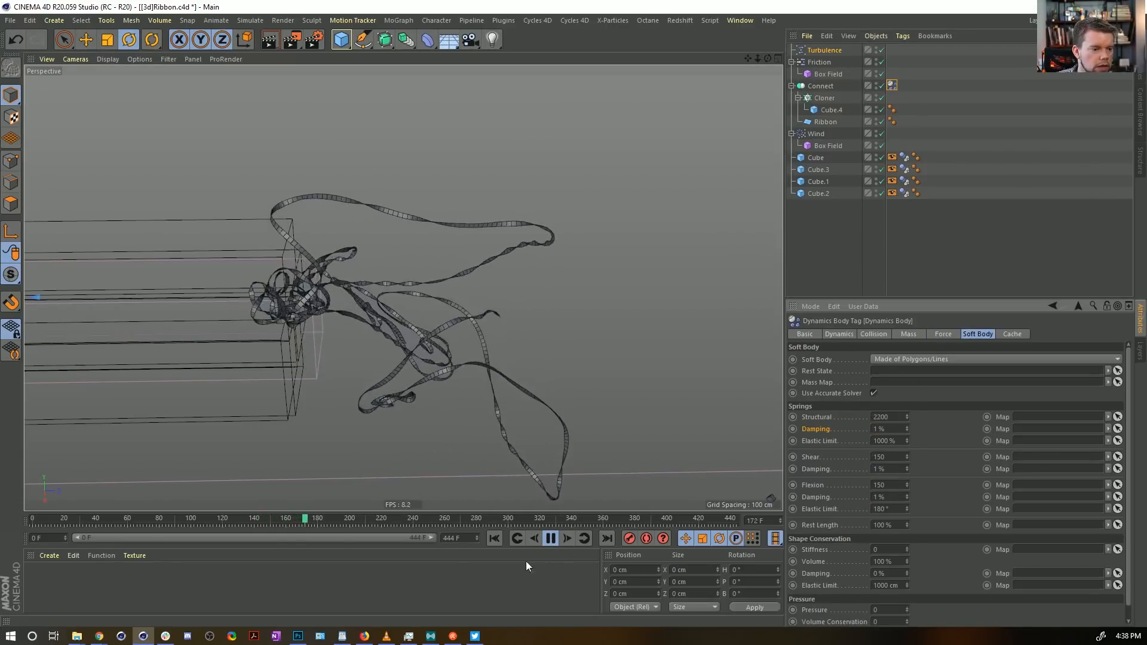
pyautogui.click(490, 536)
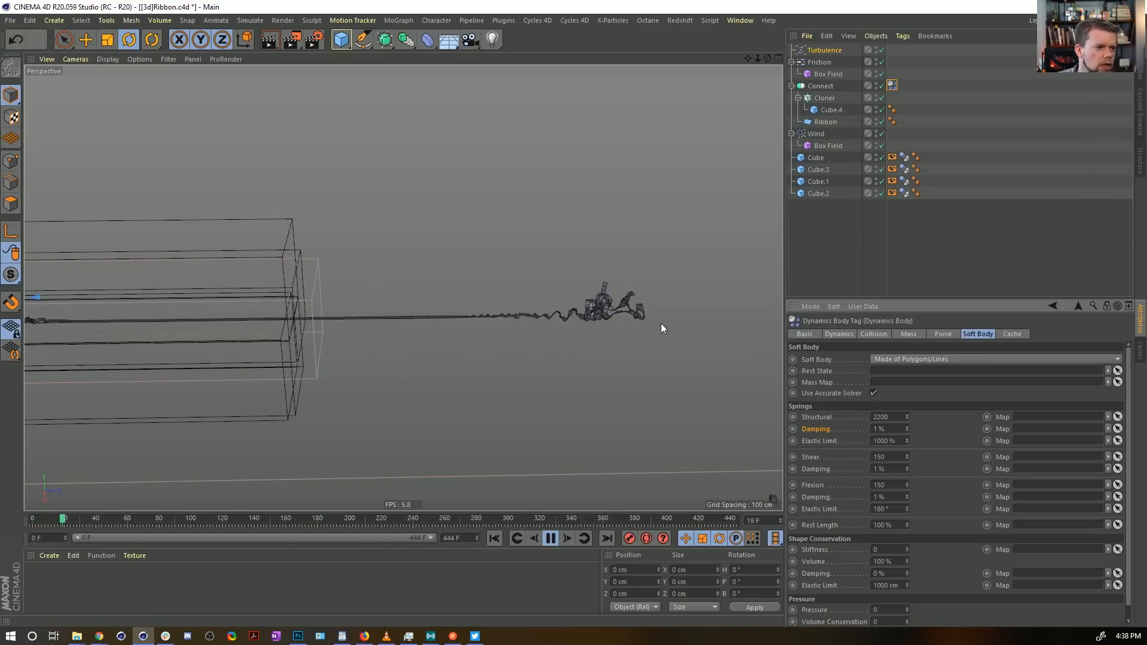
pyautogui.moveTo(757, 56); pyautogui.dragTo(705, 64)
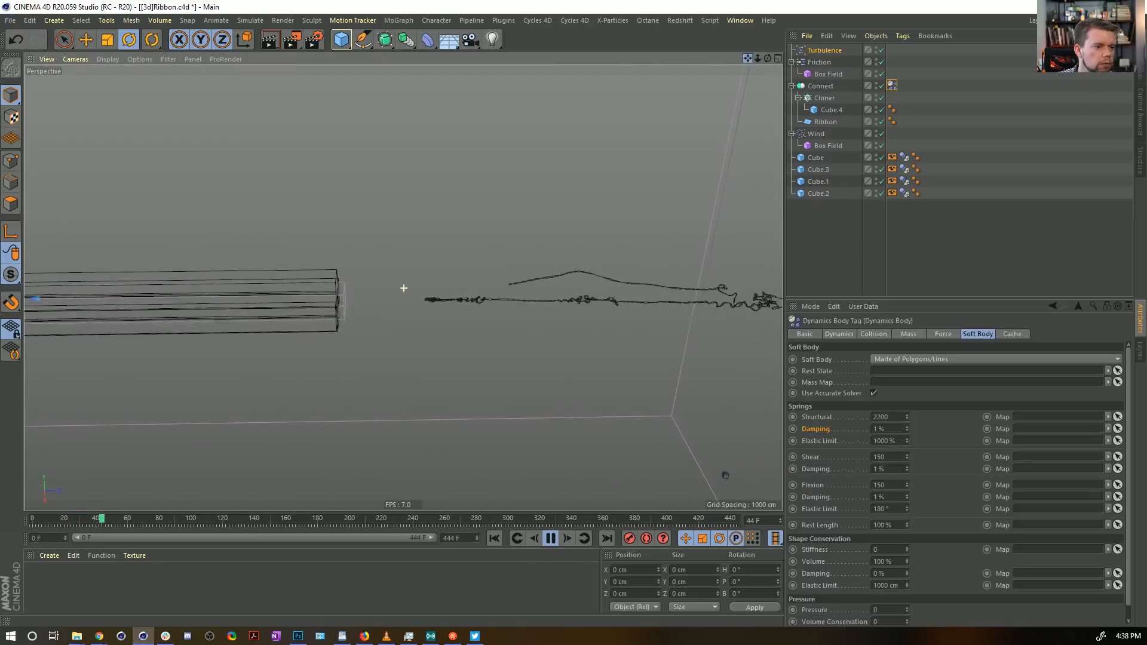
pyautogui.click(496, 538)
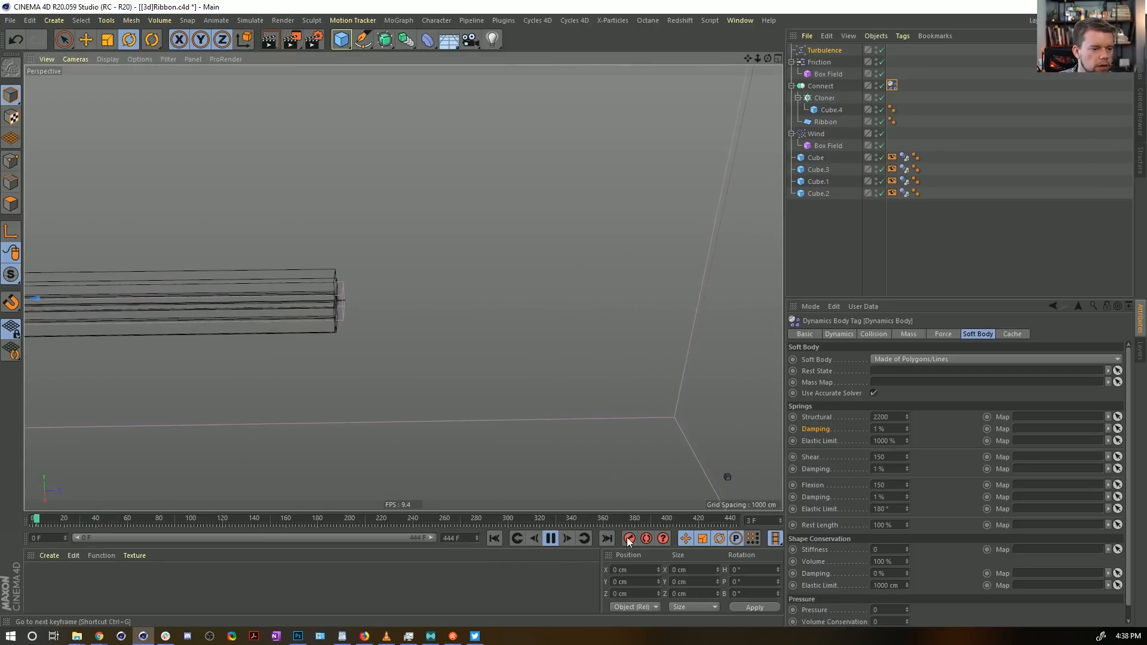
# Step: Set the aerodynamic drag and lift of the Connect's dynamics body to 25% each while replaying the simulation
pyautogui.click(910, 334)
pyautogui.click(874, 334)
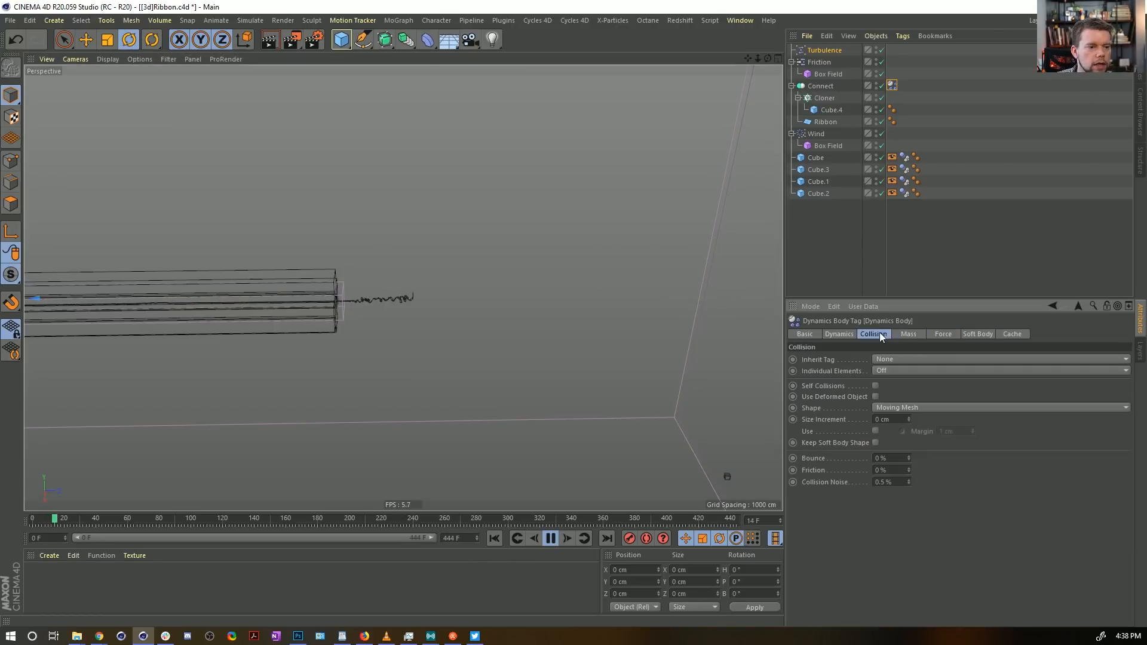
pyautogui.click(941, 334)
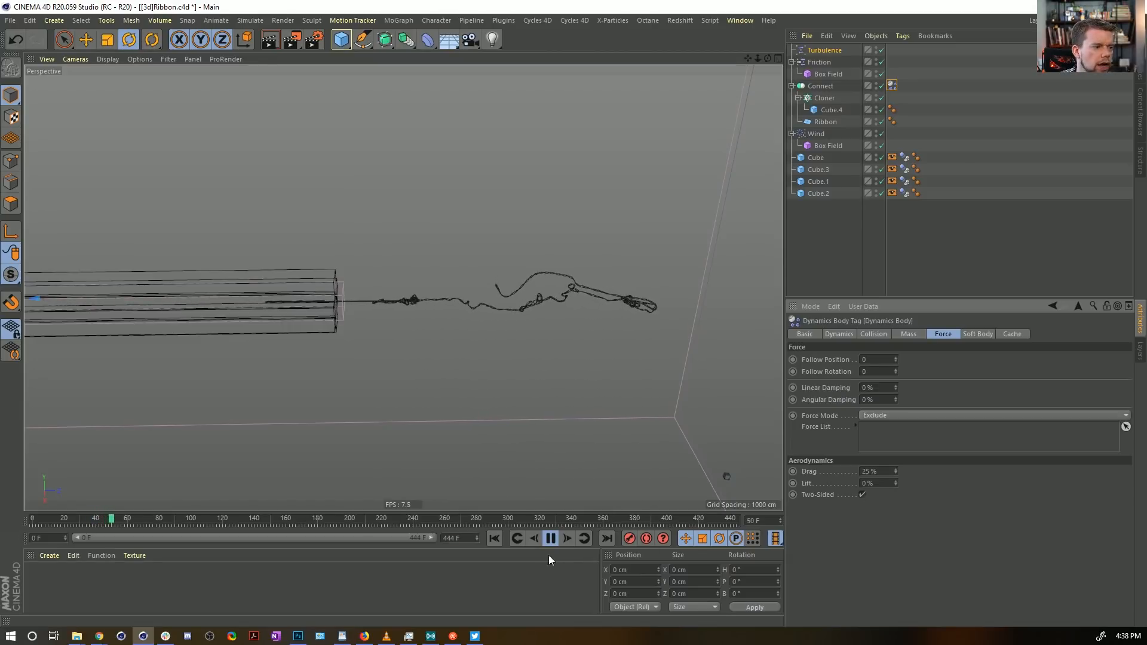
pyautogui.click(499, 538)
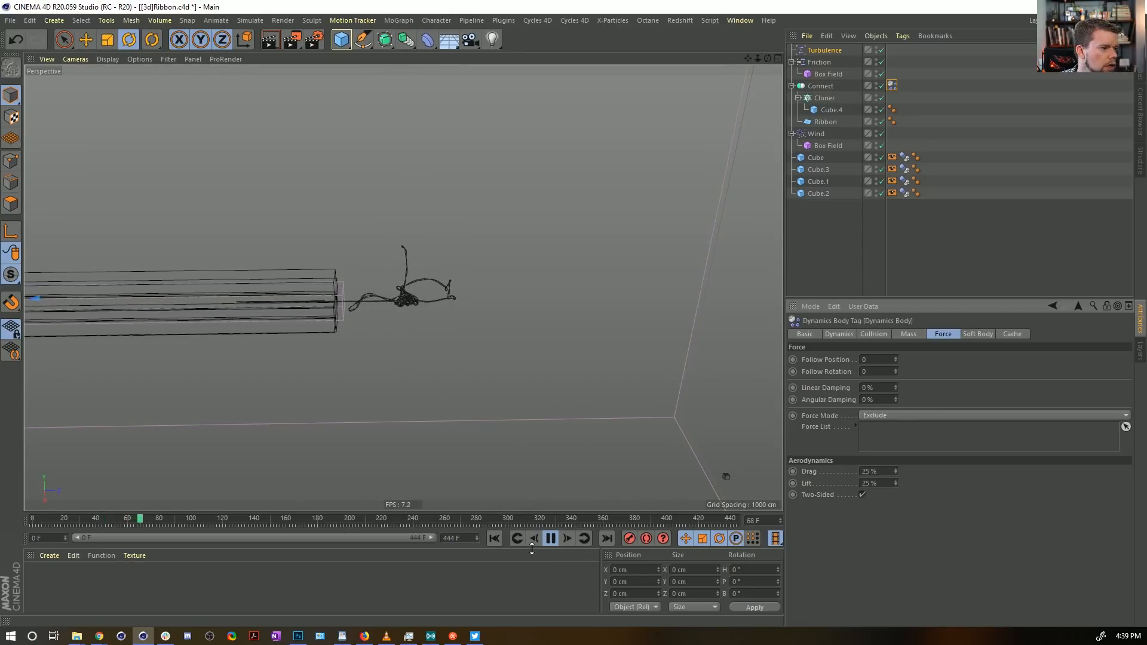
# Step: Replay the simulation with drag and lift applied, examine the ribbon up close and from farther away, and rewind to frame 0
pyautogui.click(494, 539)
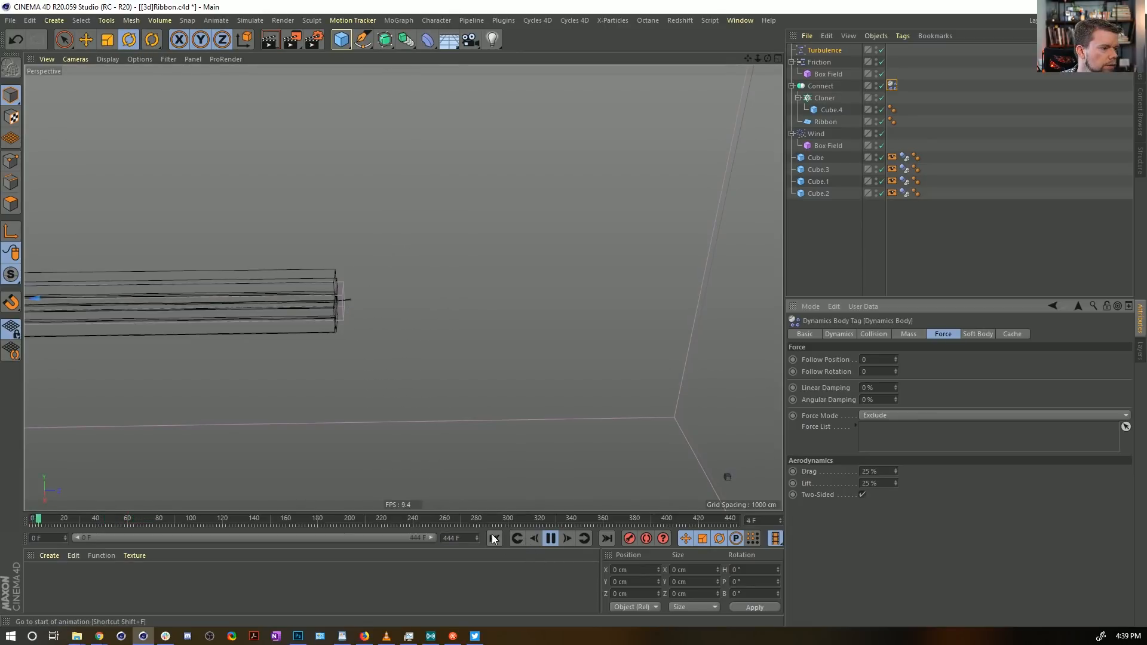
pyautogui.keyDown('alt'); pyautogui.moveTo(367, 306); pyautogui.dragTo(626, 296, button='right'); pyautogui.keyUp('alt')
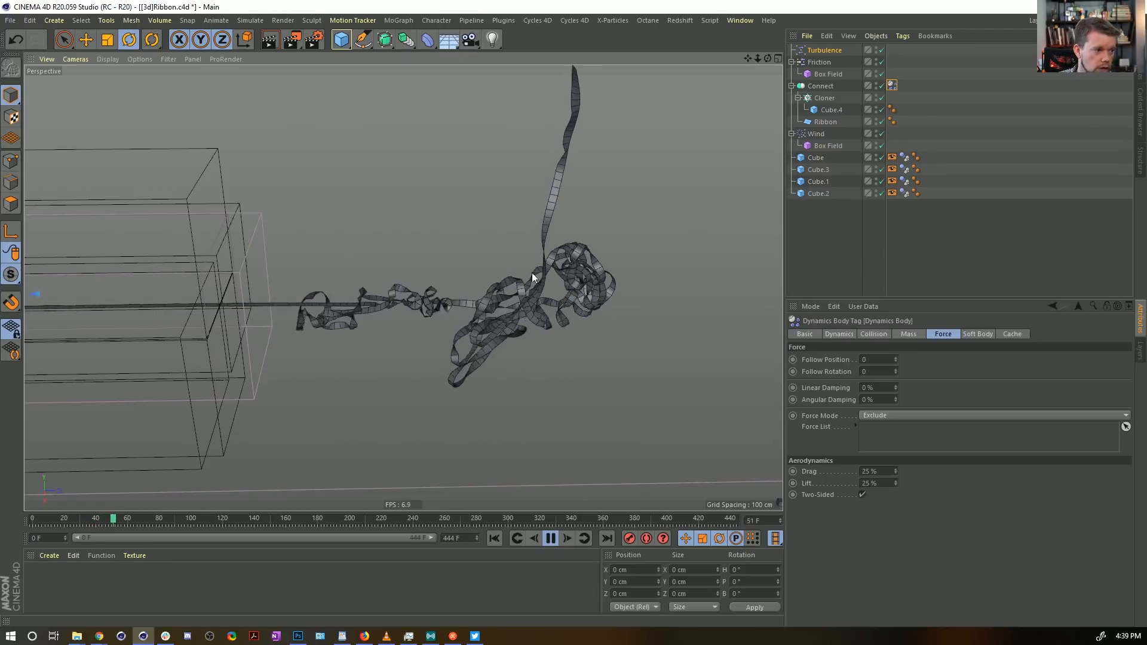
pyautogui.keyDown('alt'); pyautogui.moveTo(532, 272); pyautogui.dragTo(317, 268, button='right'); pyautogui.keyUp('alt')
pyautogui.keyDown('alt'); pyautogui.moveTo(663, 234); pyautogui.dragTo(629, 244, button='right'); pyautogui.keyUp('alt')
pyautogui.keyDown('alt'); pyautogui.moveTo(629, 245); pyautogui.dragTo(462, 311, button='middle'); pyautogui.keyUp('alt')
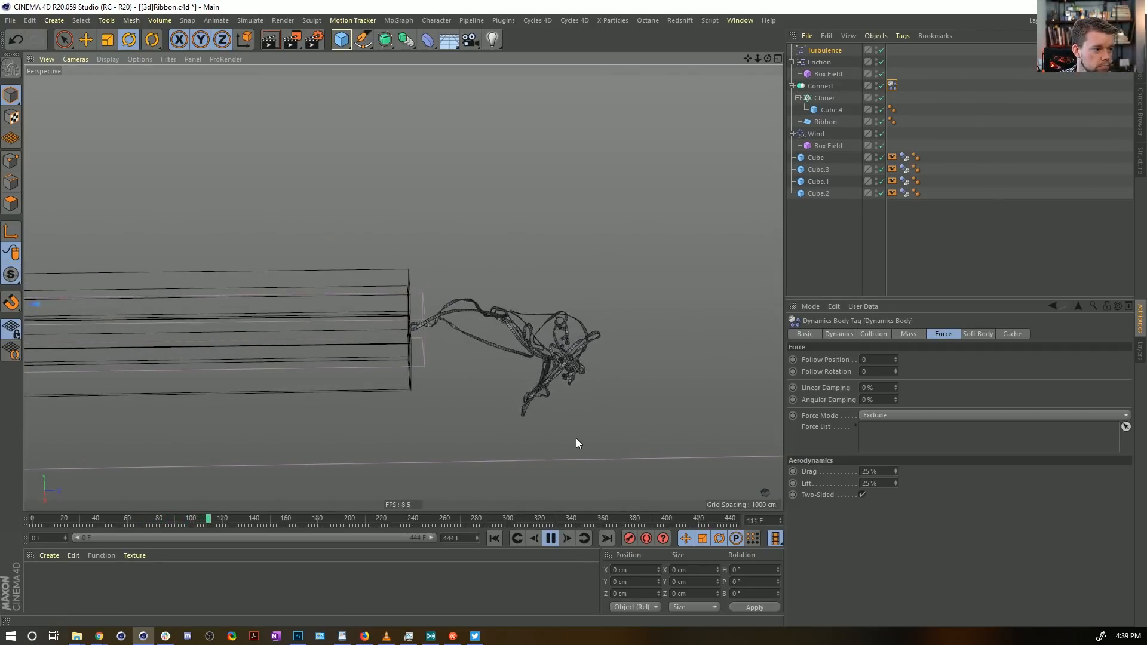
pyautogui.click(550, 539)
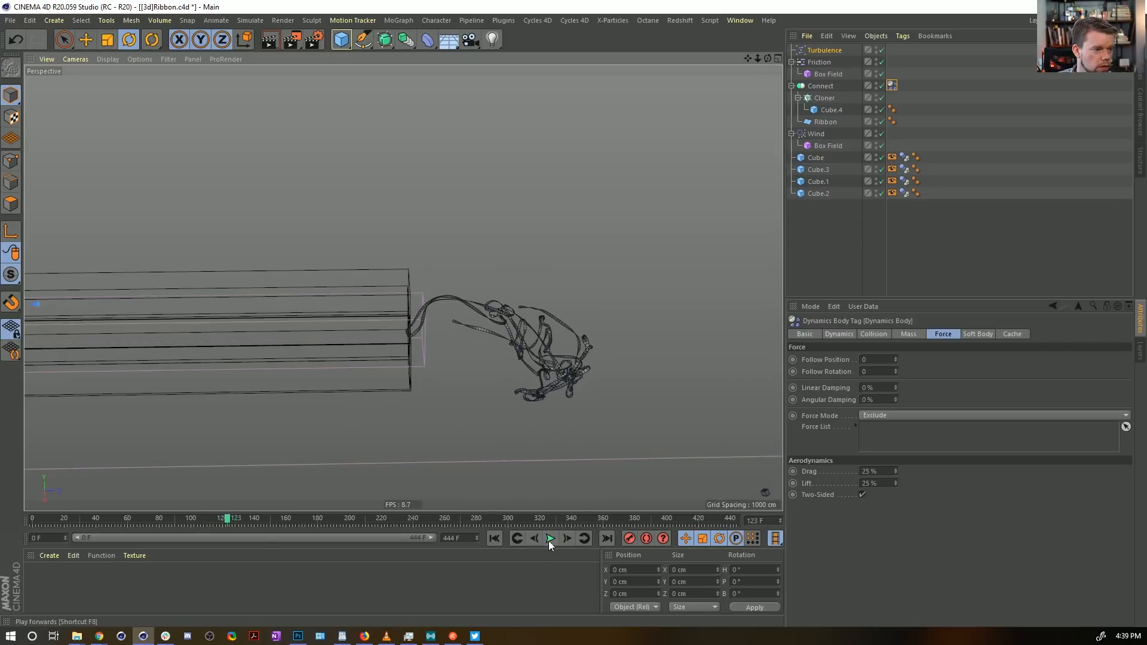
pyautogui.click(494, 539)
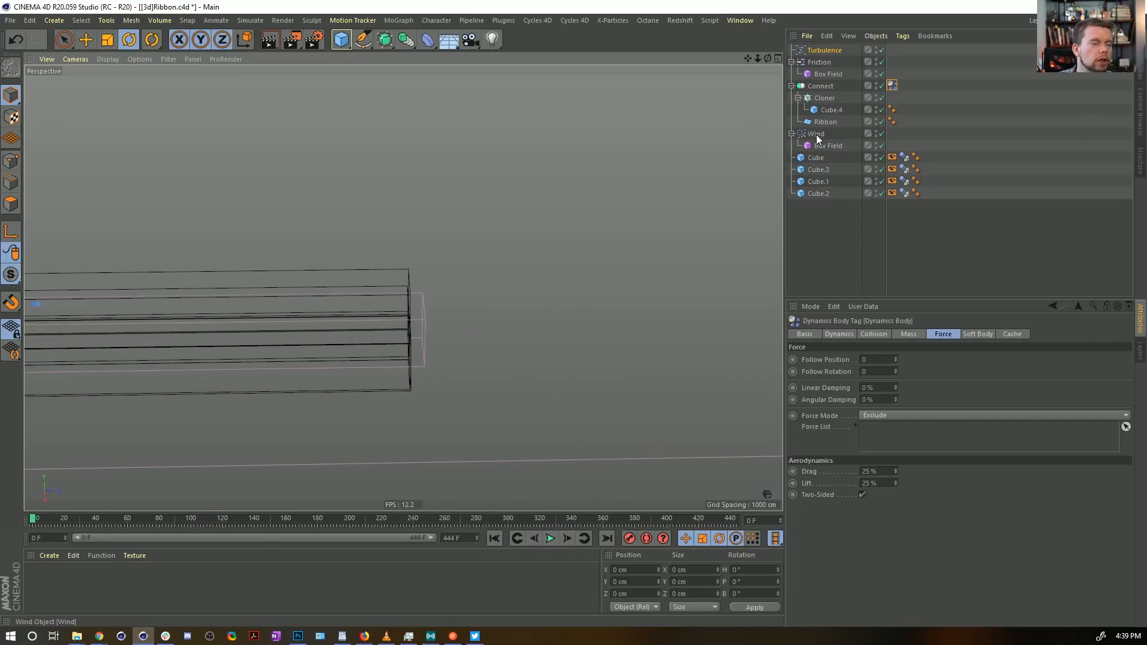
# Step: Add the Wind's Box Field to the Turbulence falloff and place an Invert modifier layer above it
pyautogui.click(823, 50)
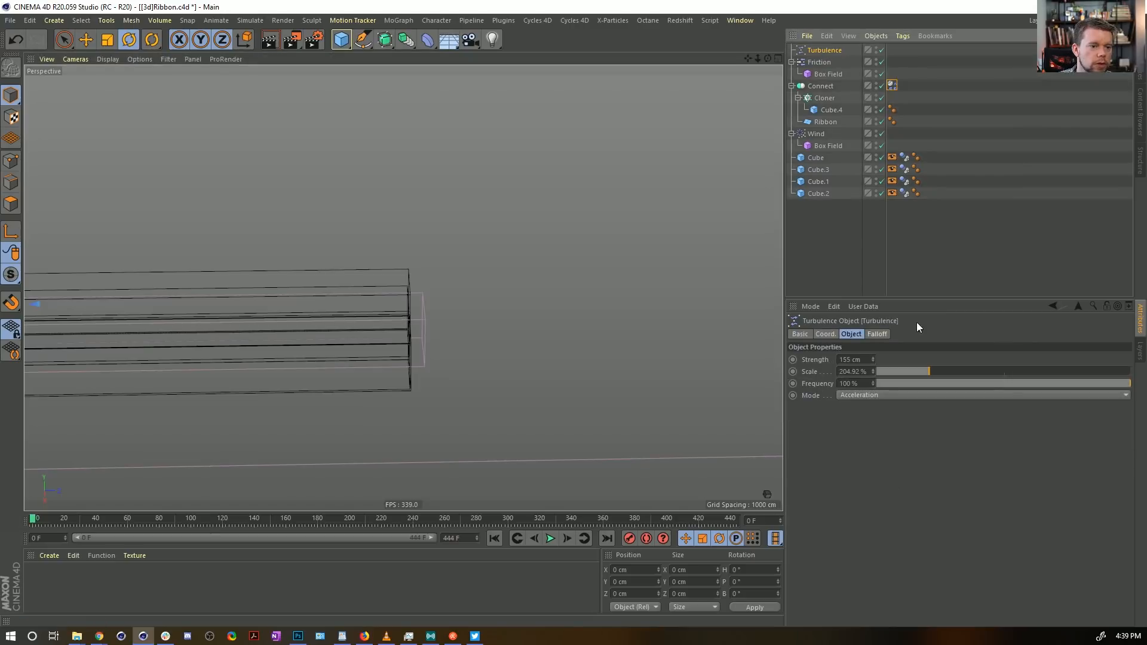
pyautogui.moveTo(824, 144); pyautogui.dragTo(895, 421)
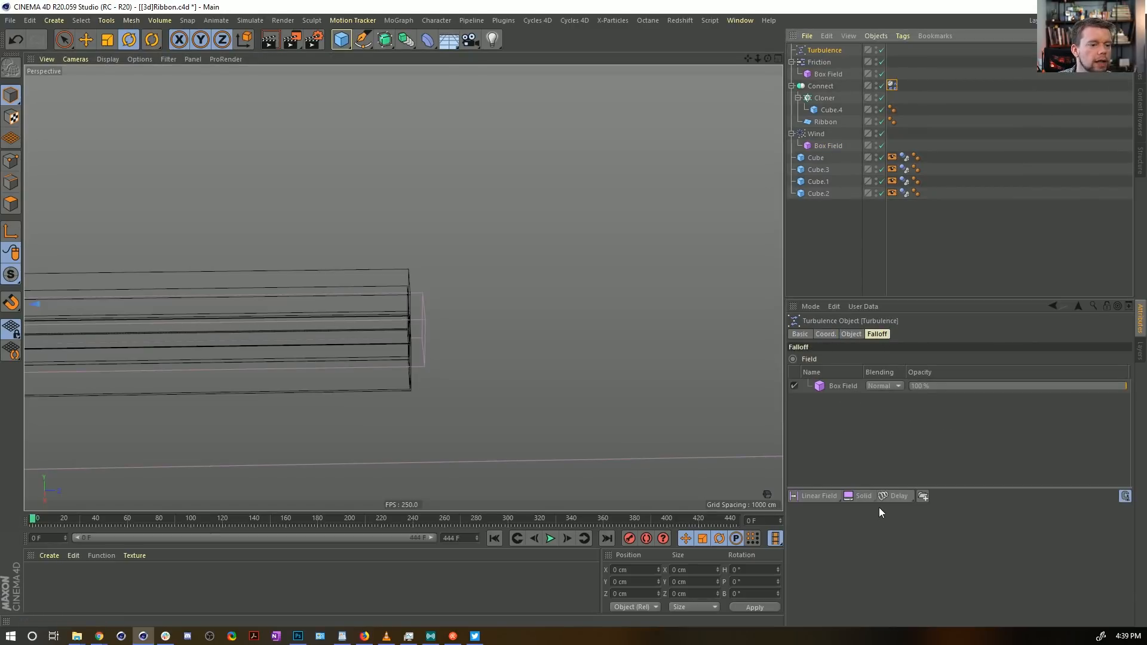
pyautogui.click(890, 496)
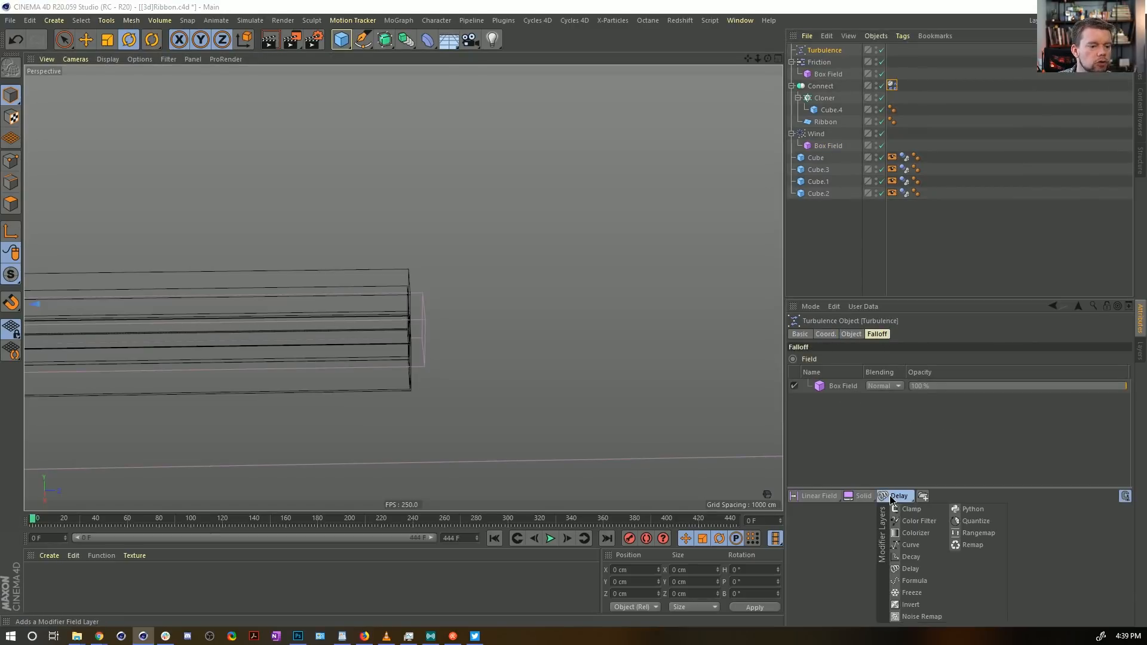
pyautogui.click(911, 604)
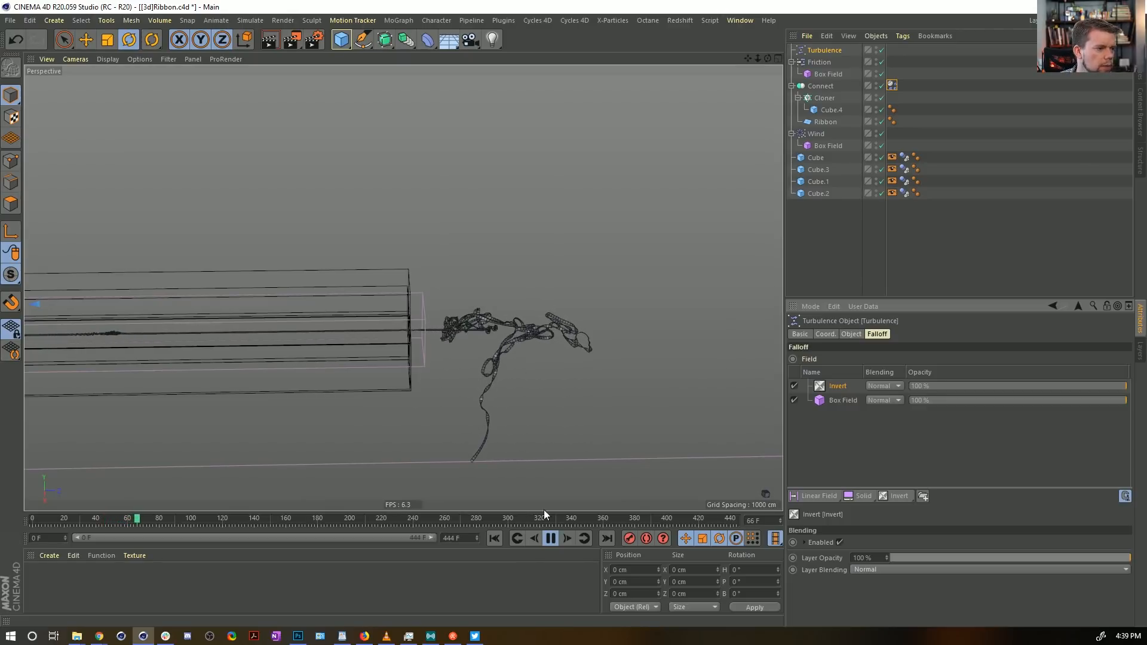
# Step: Replay the simulation with the inverted turbulence falloff, examine the ribbon up close, and show the soft body settings of the Connect's dynamics body
pyautogui.click(494, 538)
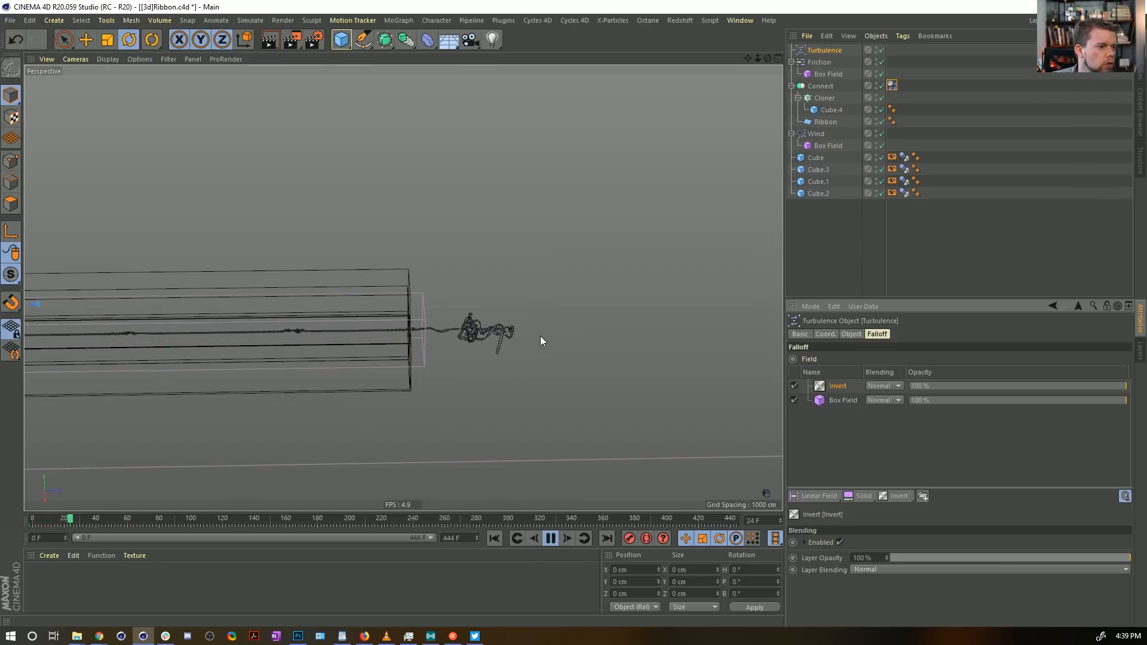
pyautogui.click(551, 538)
pyautogui.keyDown('alt'); pyautogui.moveTo(484, 399); pyautogui.dragTo(668, 341, button='right'); pyautogui.keyUp('alt')
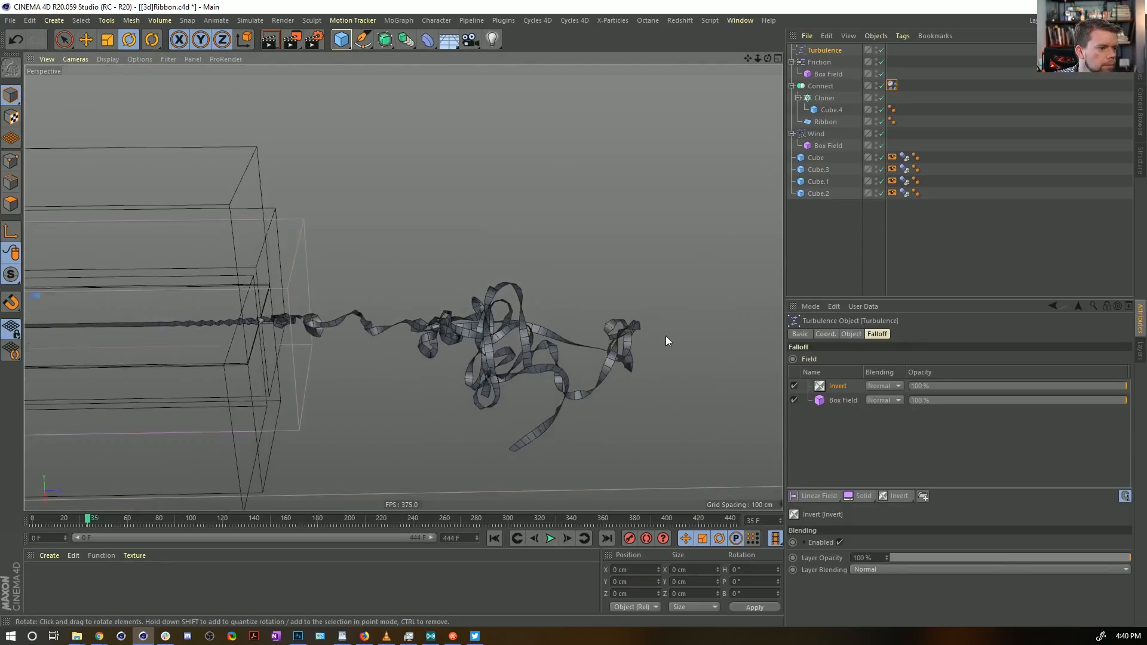
pyautogui.click(892, 85)
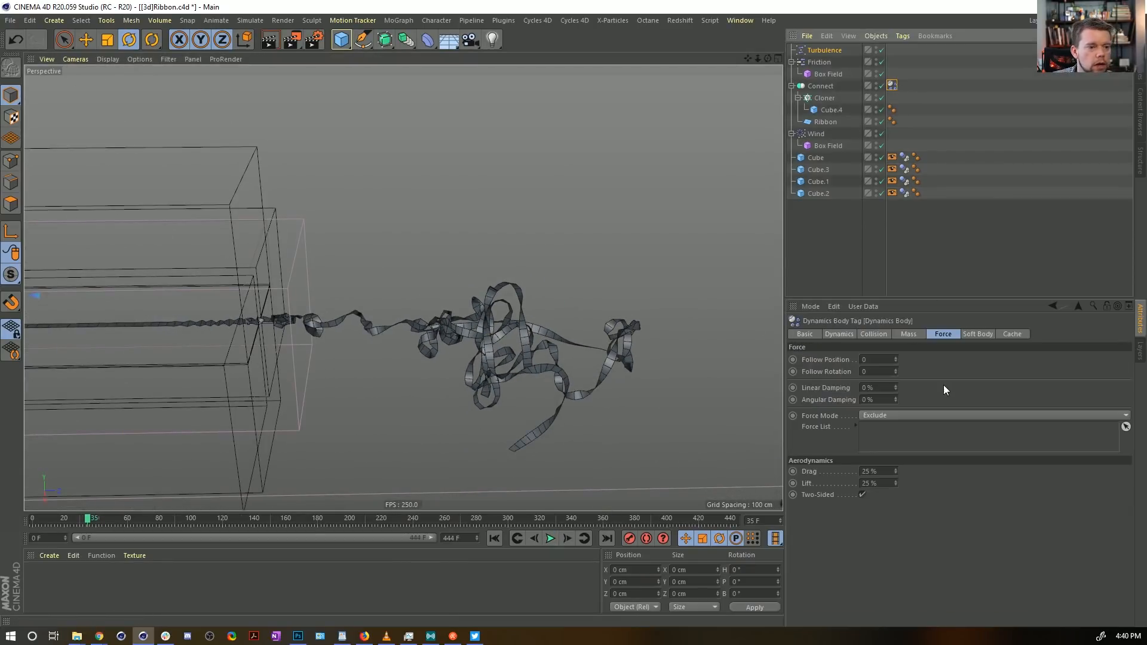
pyautogui.click(978, 334)
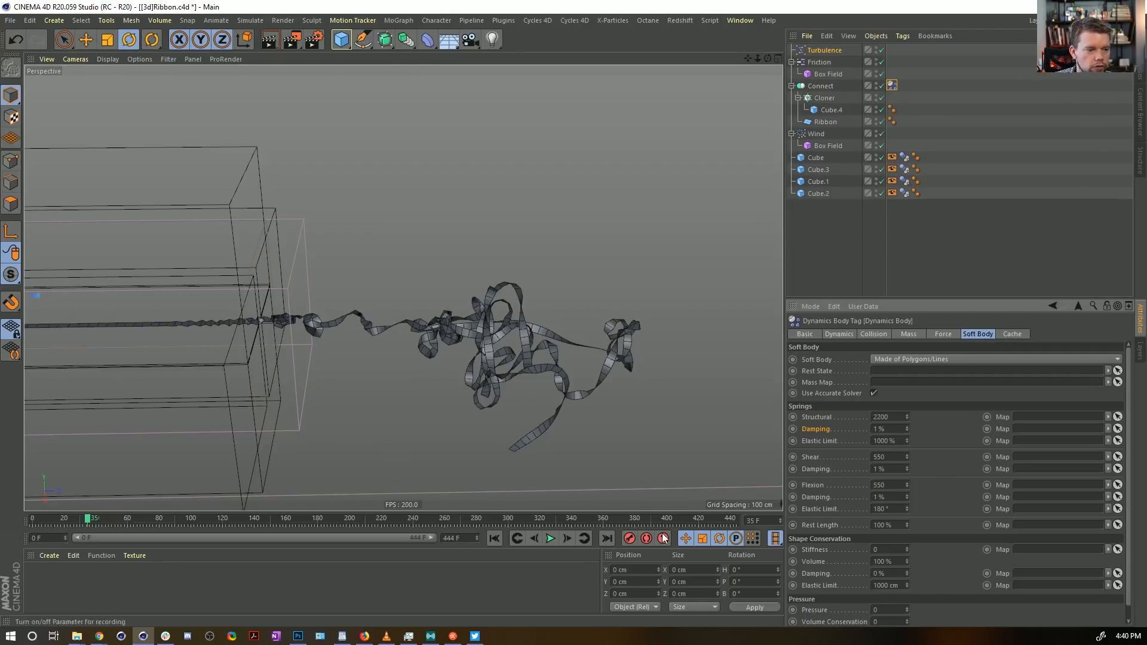
# Step: Replay the simulation from the first frame repeatedly and examine how the ribbon leaves the channel, both up close and from far away
pyautogui.click(507, 538)
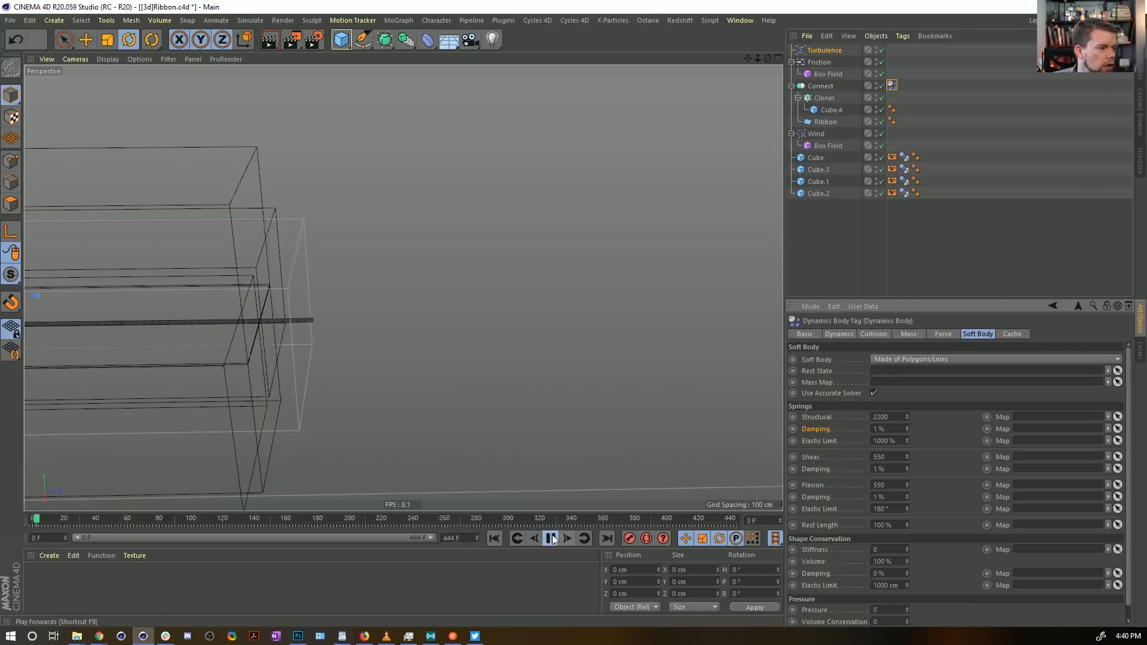
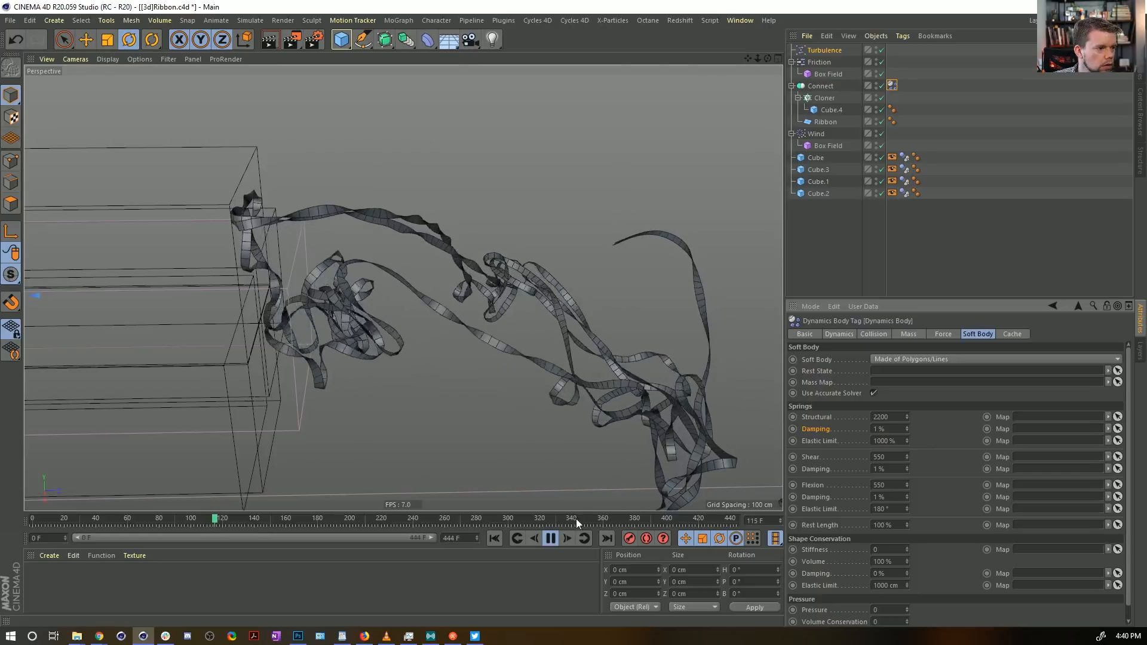
pyautogui.click(552, 538)
pyautogui.keyDown('alt'); pyautogui.moveTo(582, 373); pyautogui.dragTo(485, 325); pyautogui.keyUp('alt')
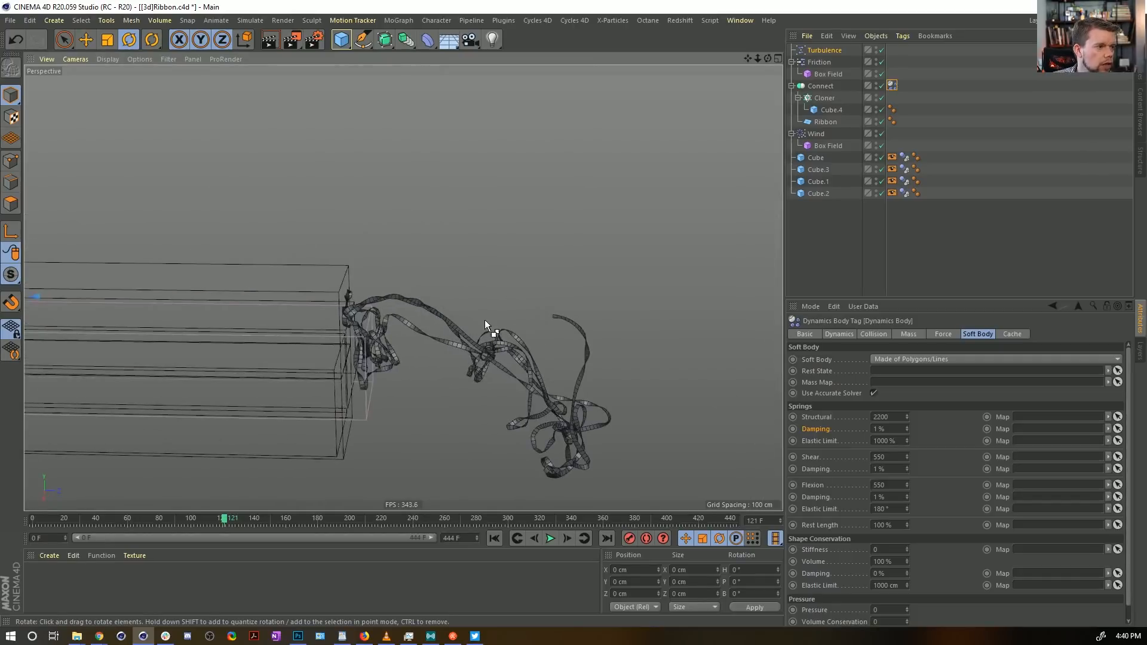
pyautogui.click(494, 538)
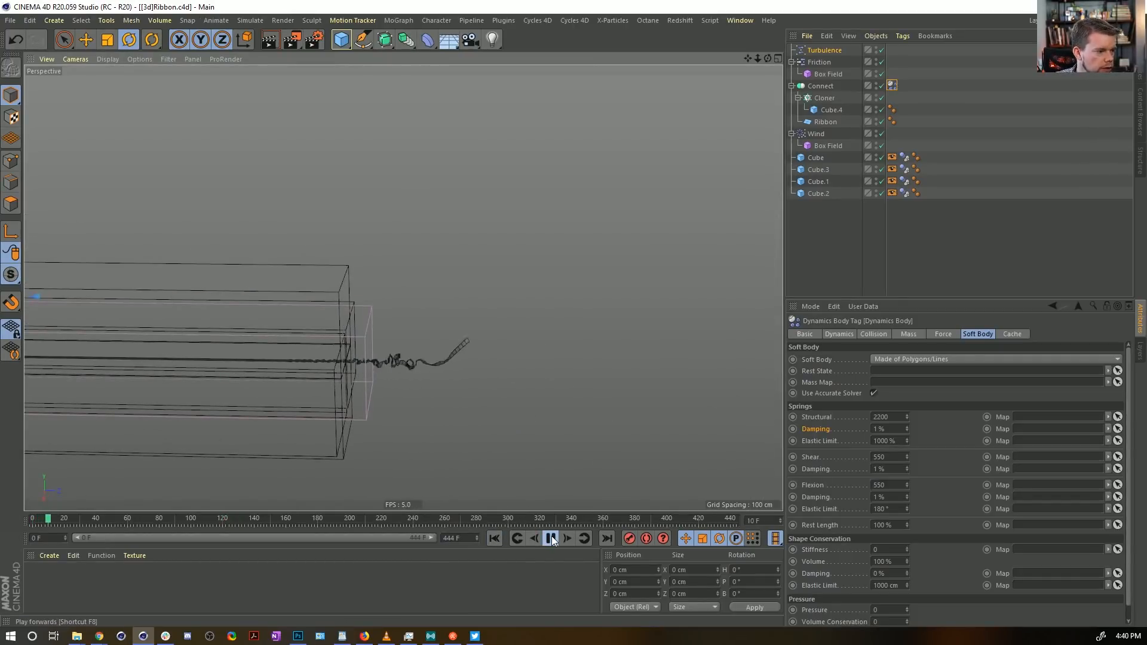
pyautogui.click(550, 539)
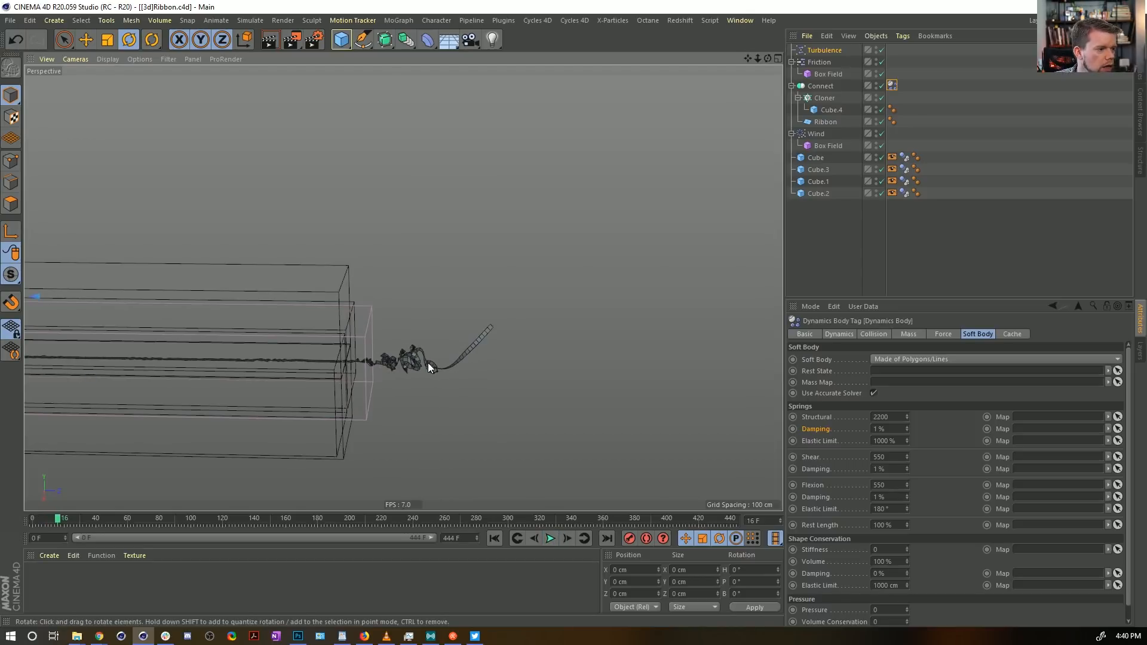
pyautogui.click(556, 539)
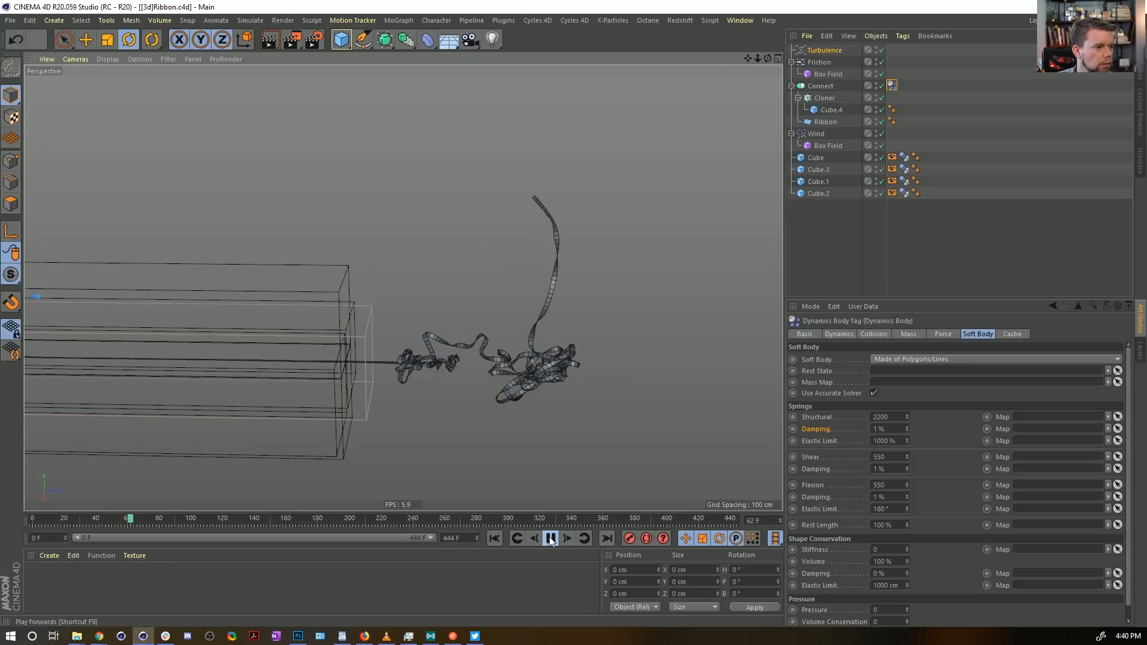
pyautogui.click(550, 538)
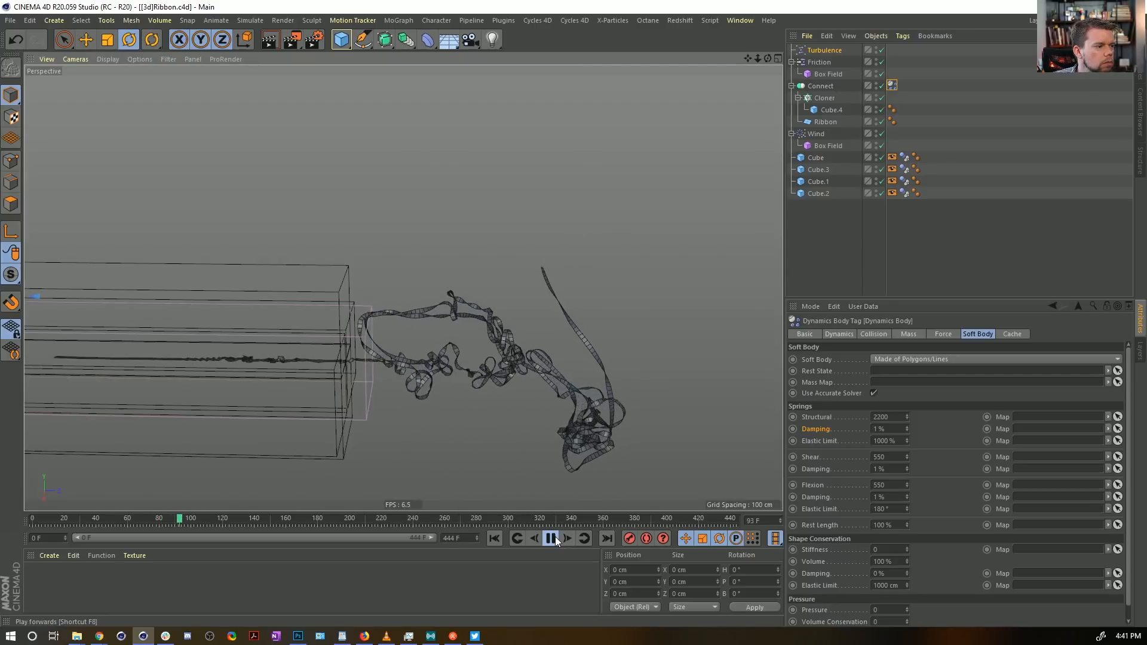
pyautogui.click(552, 538)
pyautogui.scroll(-10, 292, 374)
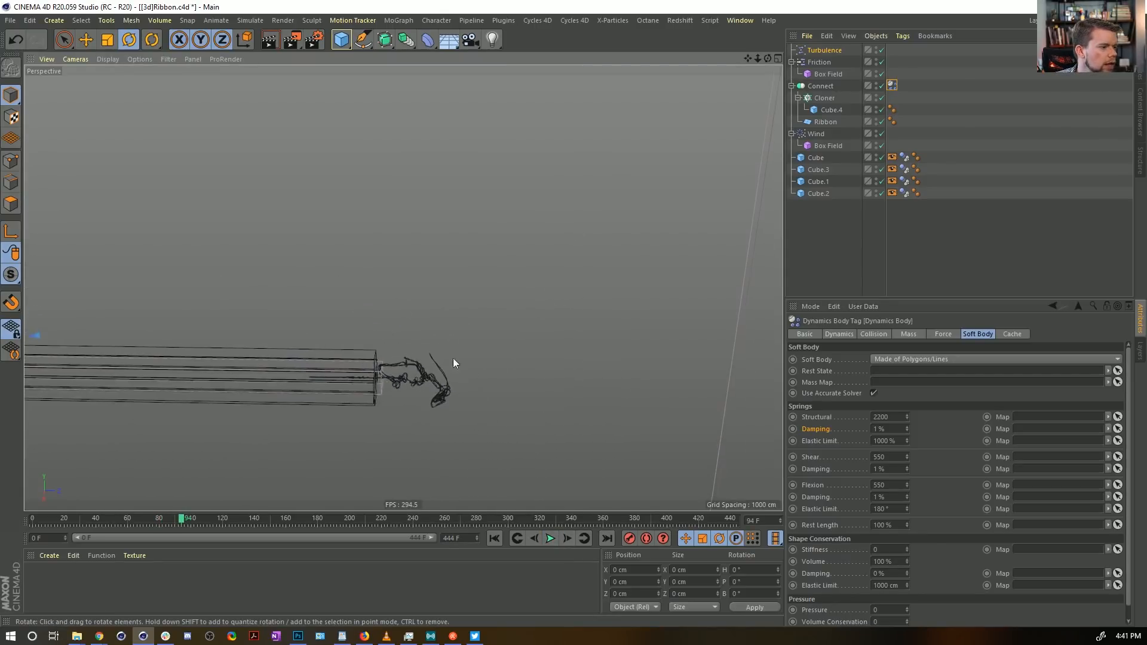
pyautogui.keyDown('alt'); pyautogui.moveTo(327, 384); pyautogui.dragTo(448, 392, button='middle'); pyautogui.keyUp('alt')
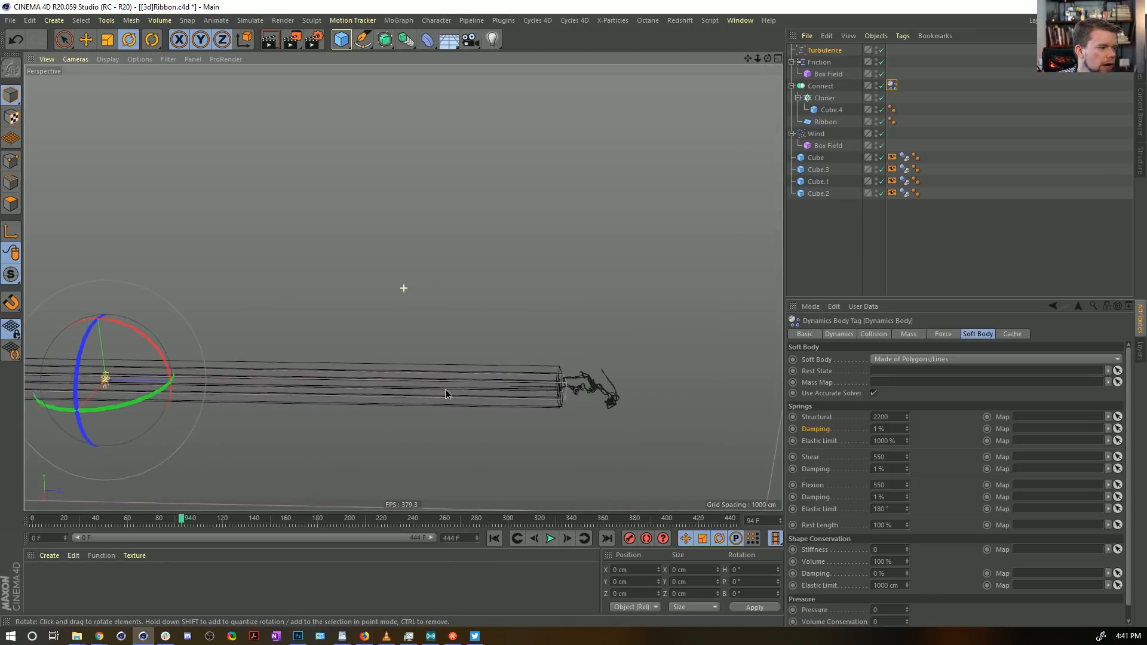
# Step: Rewind to frame 0, duplicate the Box Field under Wind, and change the copy's type to Linear Field
pyautogui.click(494, 538)
pyautogui.keyDown('alt'); pyautogui.moveTo(496, 418); pyautogui.dragTo(616, 406); pyautogui.keyUp('alt')
pyautogui.click(822, 136)
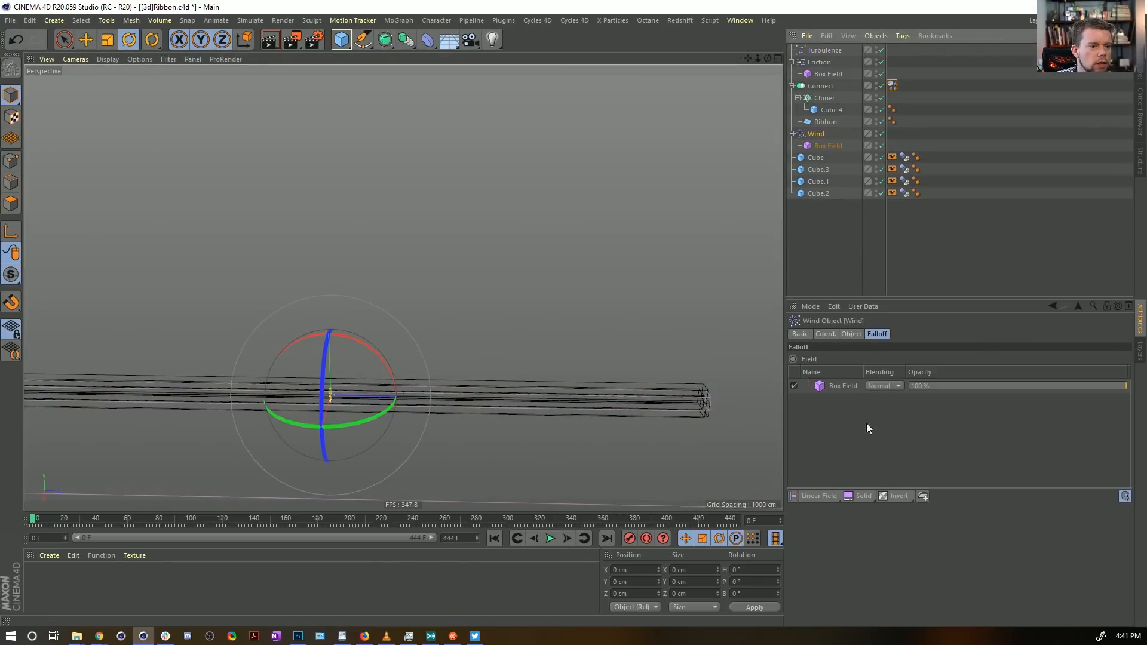
pyautogui.keyDown('ctrl'); pyautogui.moveTo(826, 146); pyautogui.dragTo(826, 149); pyautogui.keyUp('ctrl')
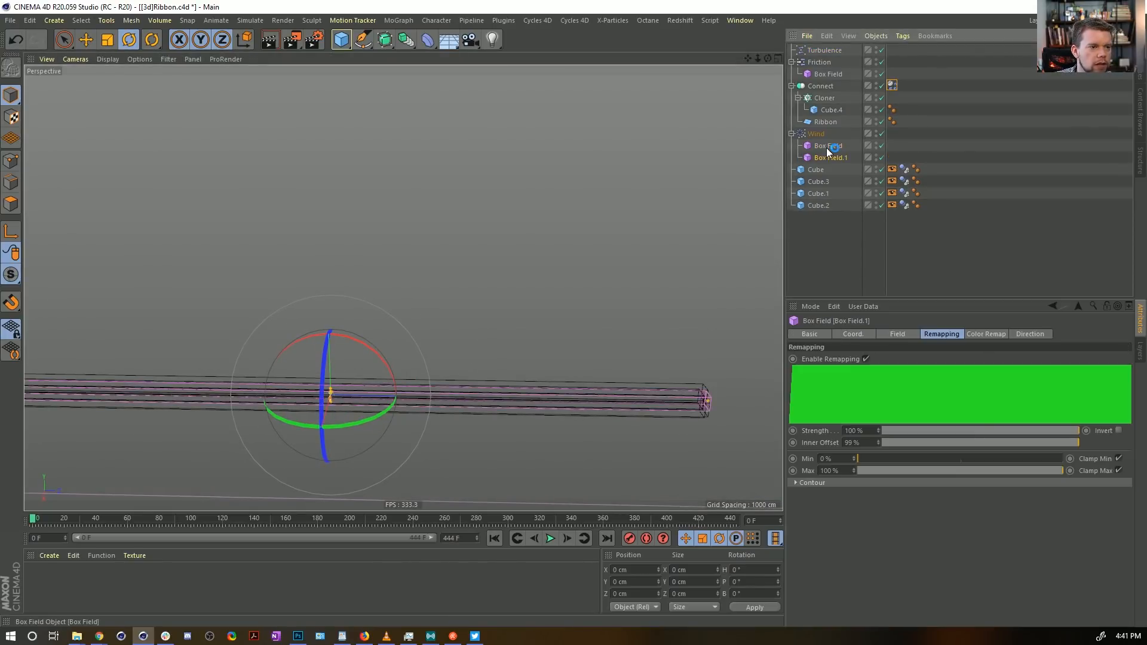
pyautogui.moveTo(900, 442)
pyautogui.mouseDown()
pyautogui.moveTo(962, 441)
pyautogui.moveTo(884, 443)
pyautogui.mouseUp()
pyautogui.click(898, 334)
pyautogui.click(887, 362)
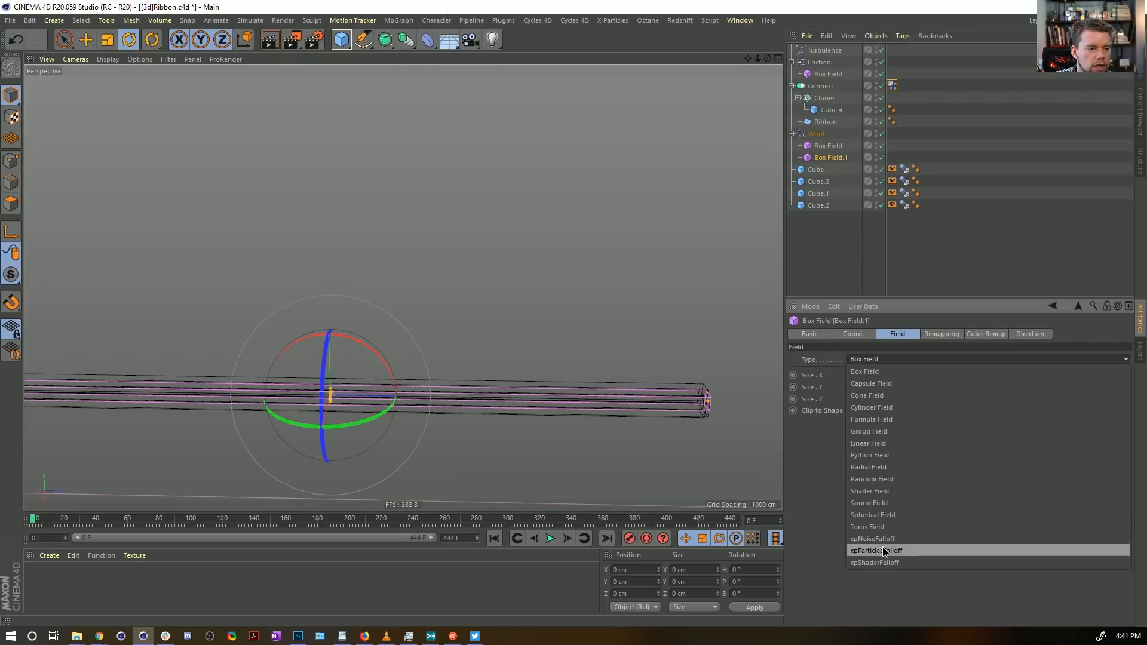
pyautogui.click(865, 444)
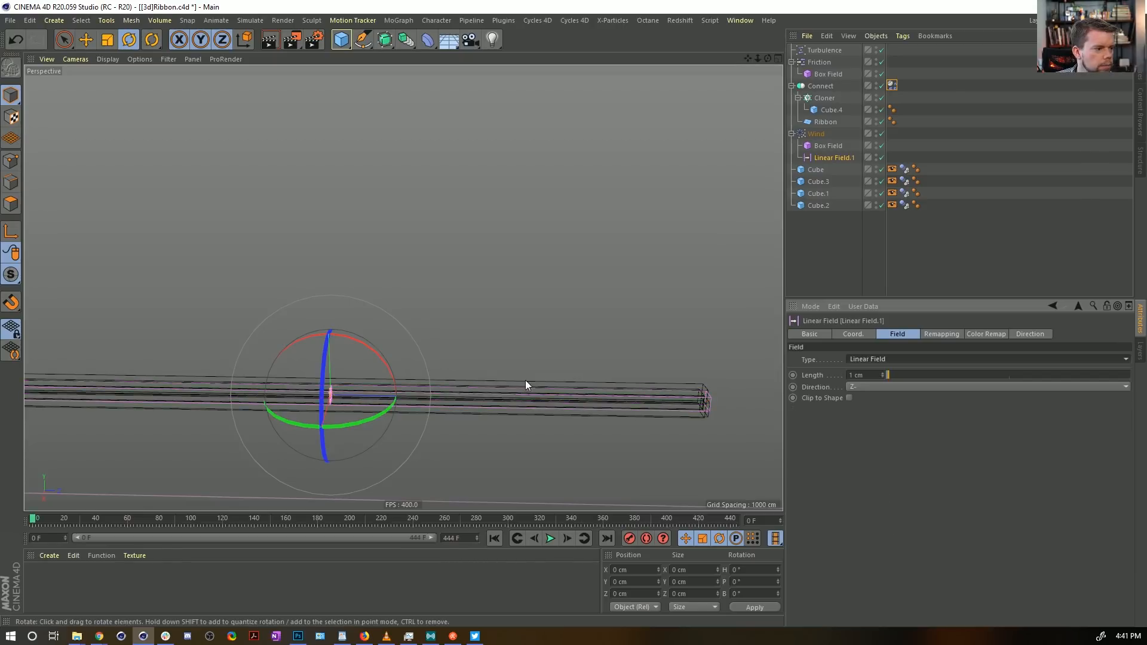
# Step: Set the length of the new Linear Field under Wind to 5000 cm
pyautogui.click(874, 375)
pyautogui.press('BackSpace')
pyautogui.press('BackSpace')
pyautogui.press('BackSpace')
pyautogui.press('BackSpace')
pyautogui.write('100')
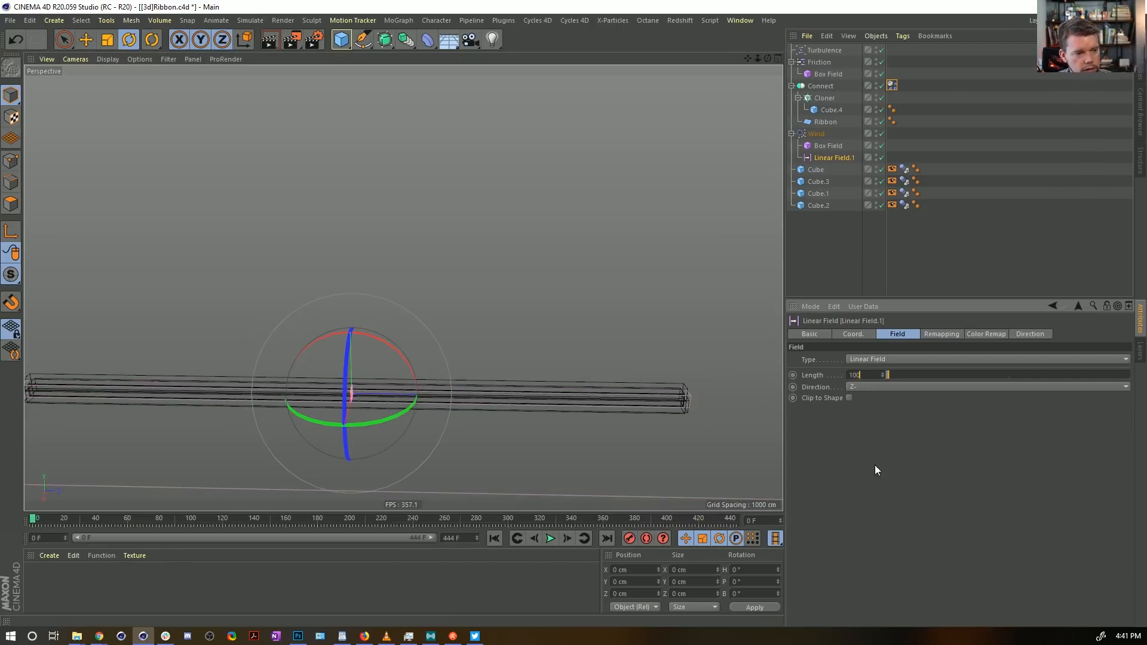
pyautogui.write('000')
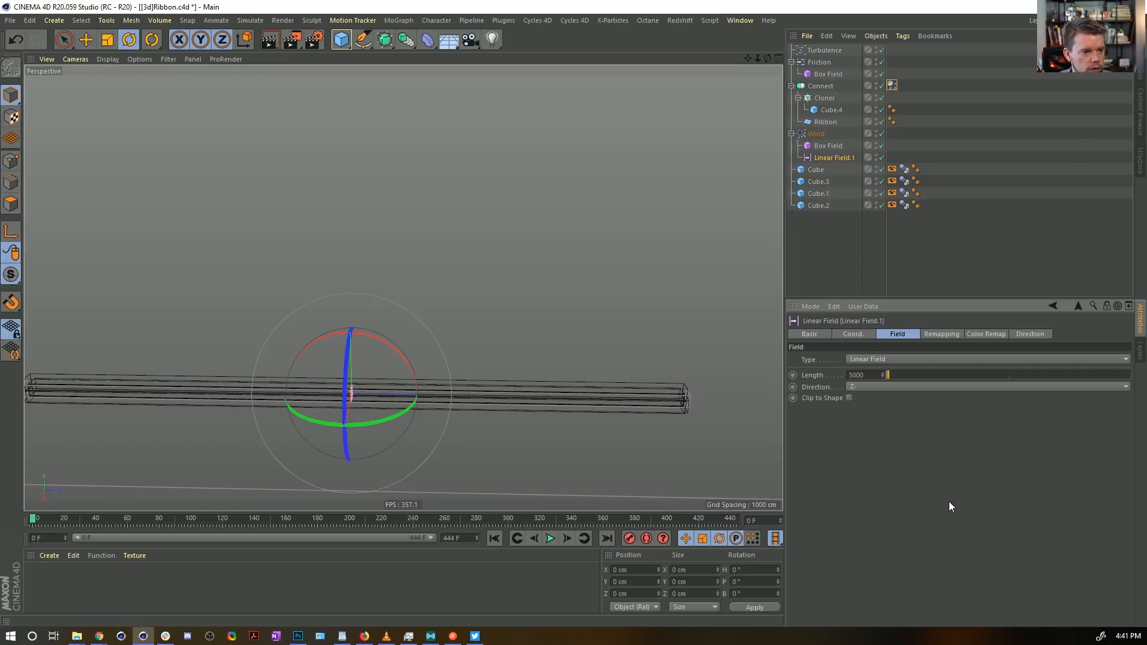
pyautogui.press('Return')
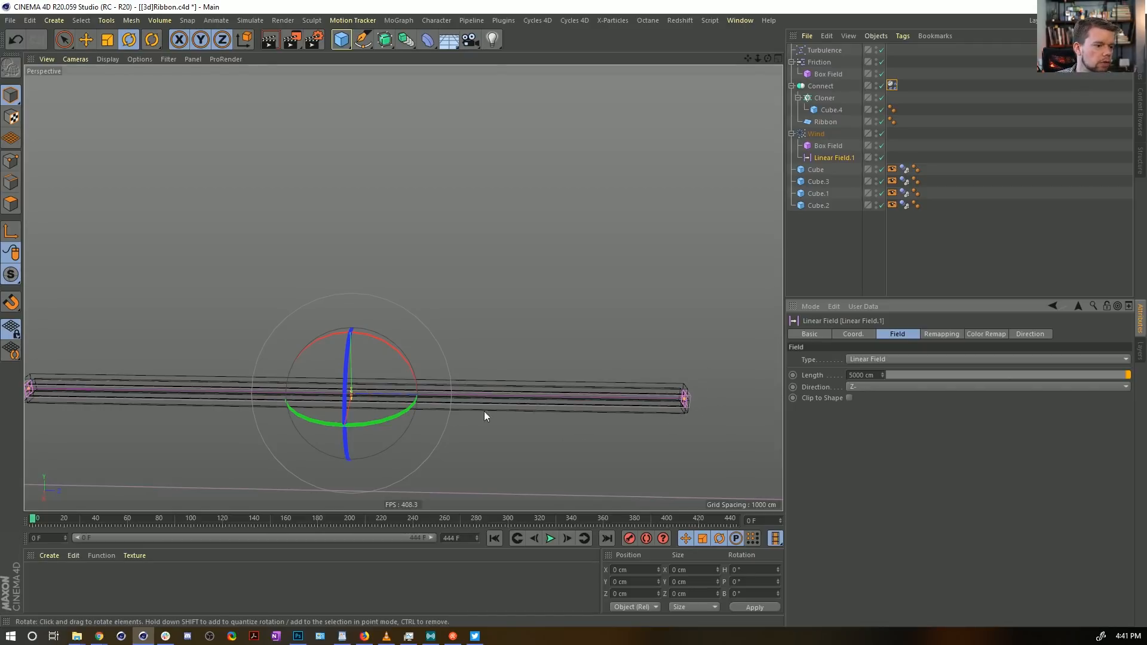
# Step: Add the Linear Field to the Wind's falloff above the Box Field and set its blending to Multiply
pyautogui.click(818, 135)
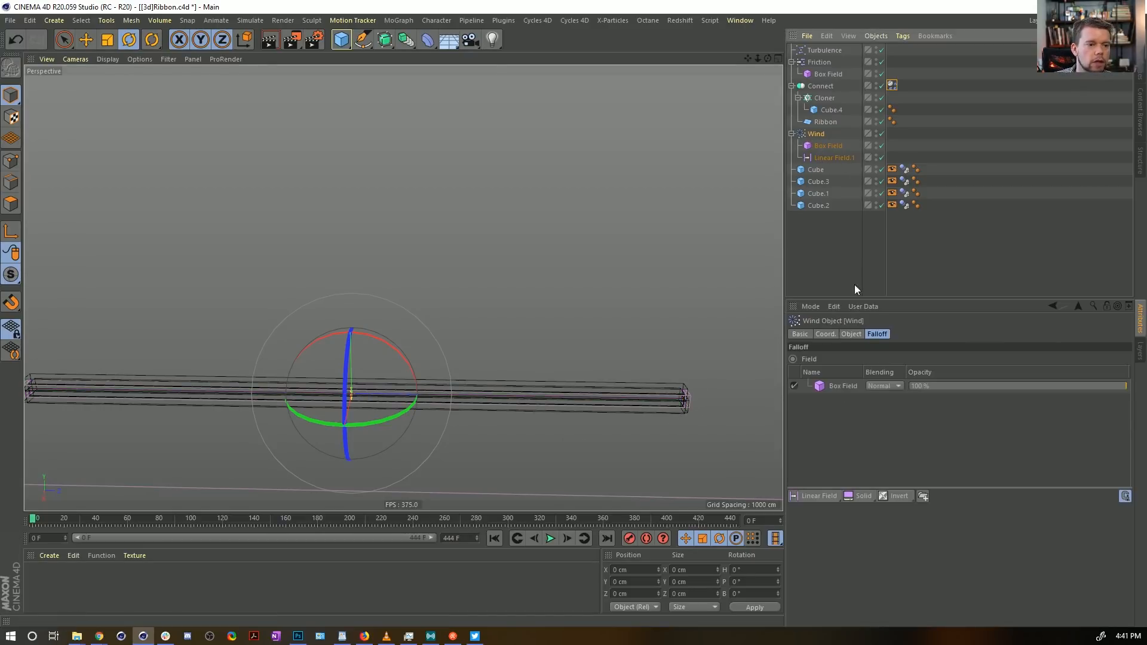
pyautogui.moveTo(861, 389); pyautogui.dragTo(845, 382)
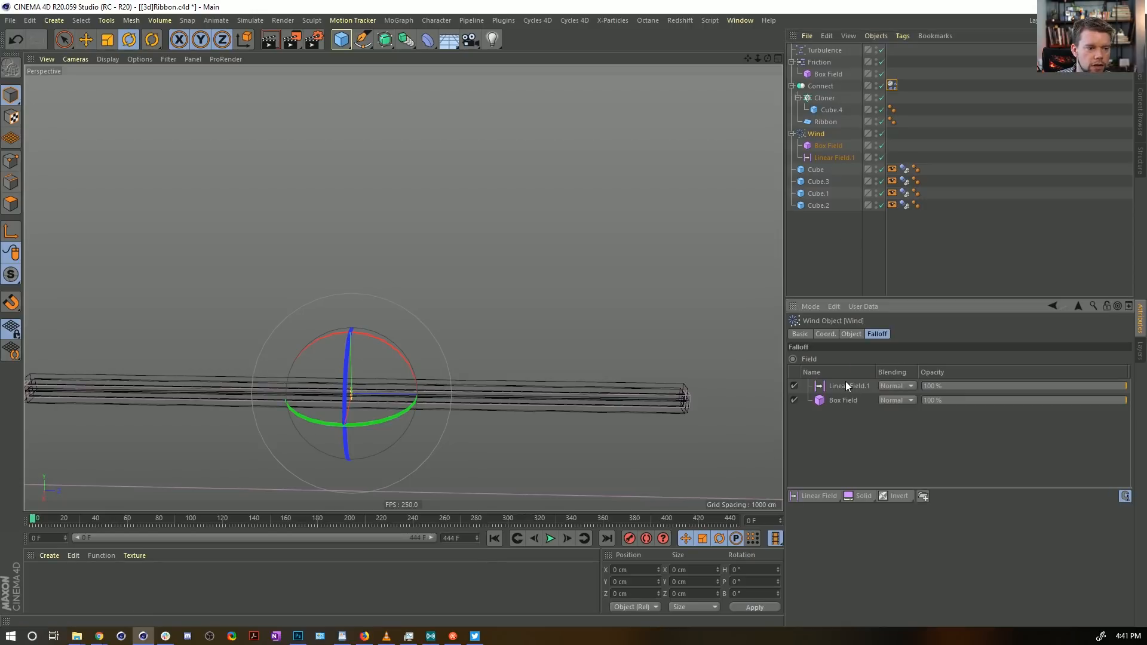
pyautogui.click(897, 386)
pyautogui.click(896, 441)
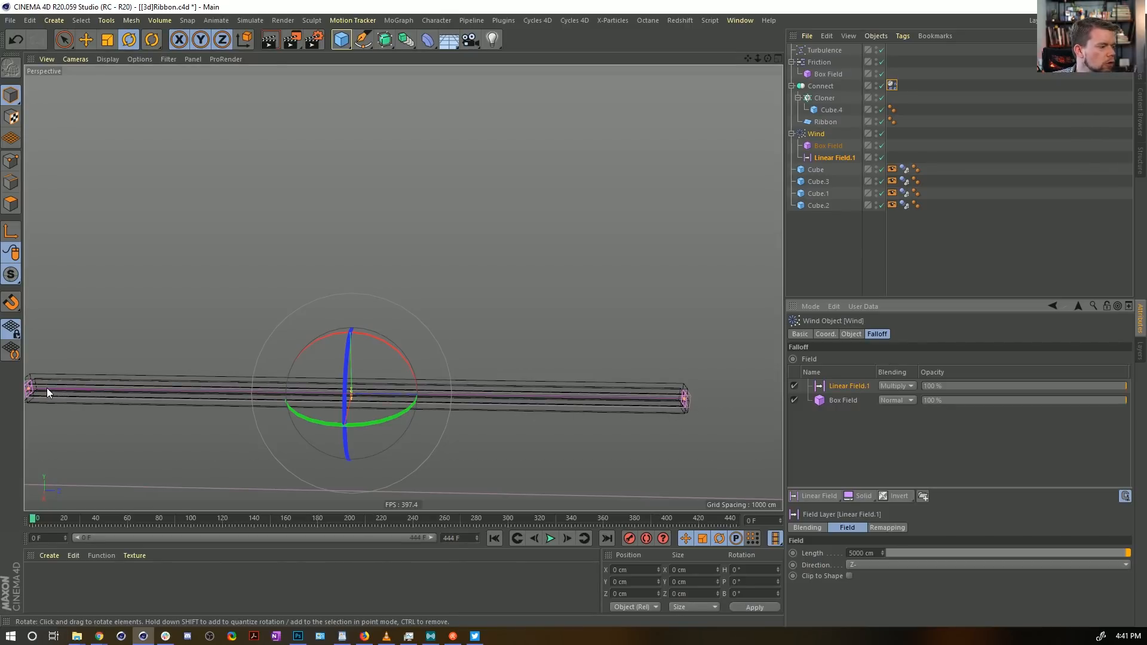
# Step: Play the simulation with the combined wind falloff and examine the ribbon's trailing end inside the channel
pyautogui.click(550, 540)
pyautogui.keyDown('alt'); pyautogui.moveTo(681, 419); pyautogui.dragTo(374, 425); pyautogui.keyUp('alt')
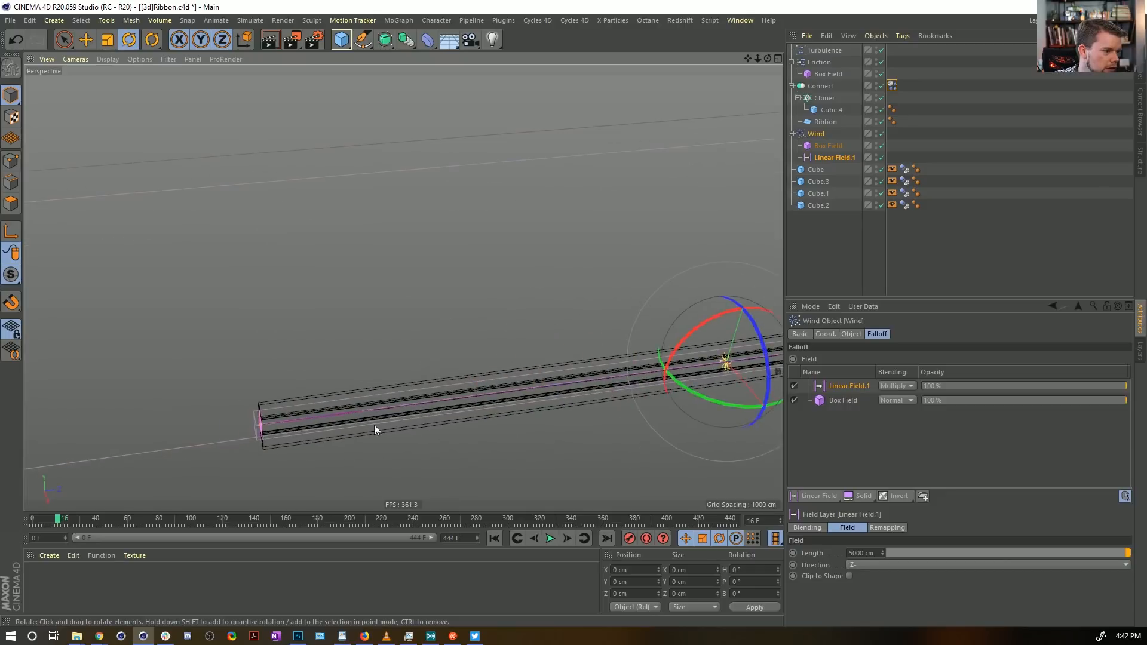
pyautogui.keyDown('alt'); pyautogui.moveTo(375, 425); pyautogui.dragTo(598, 378, button='right'); pyautogui.keyUp('alt')
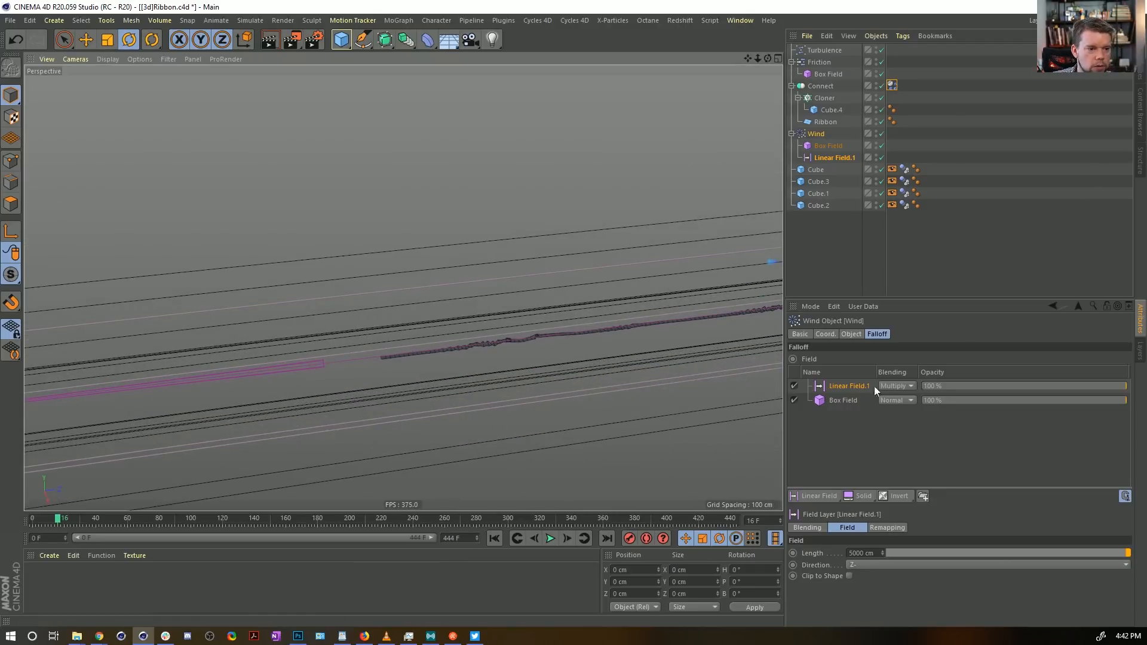
# Step: Set the direction of the Wind's Linear Field to Z+
pyautogui.click(835, 158)
pyautogui.click(853, 387)
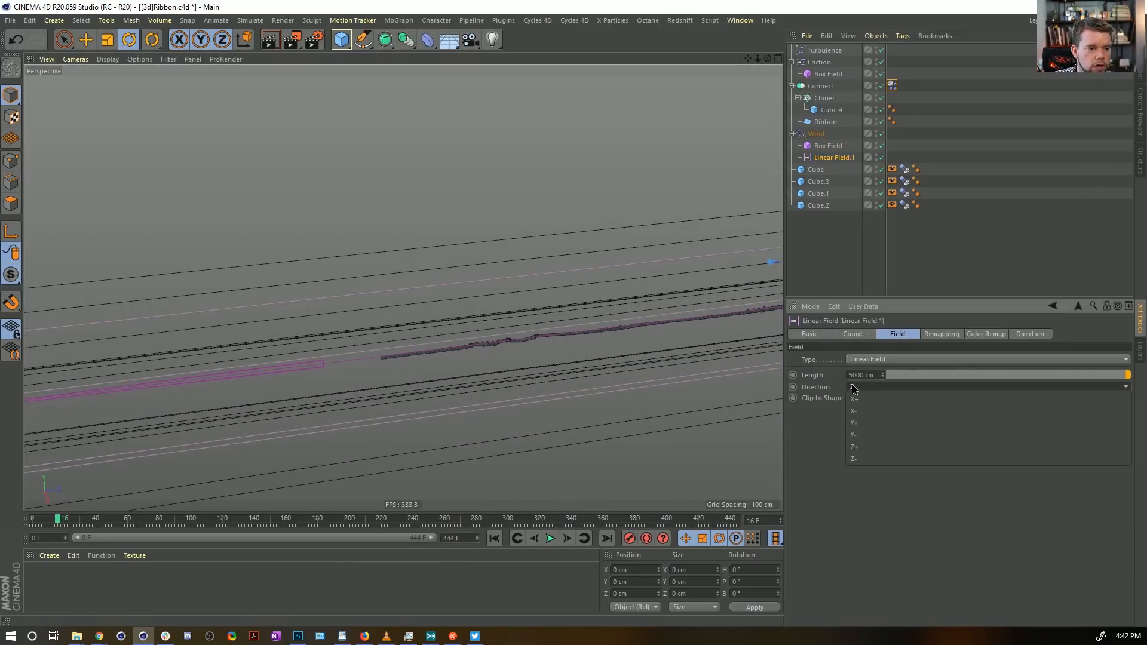
pyautogui.click(881, 447)
# Step: Replay the simulation from the first frame with the reversed Linear Field and examine the ribbon at both ends of the channel
pyautogui.keyDown('alt'); pyautogui.moveTo(699, 365); pyautogui.dragTo(528, 353, button='right'); pyautogui.keyUp('alt')
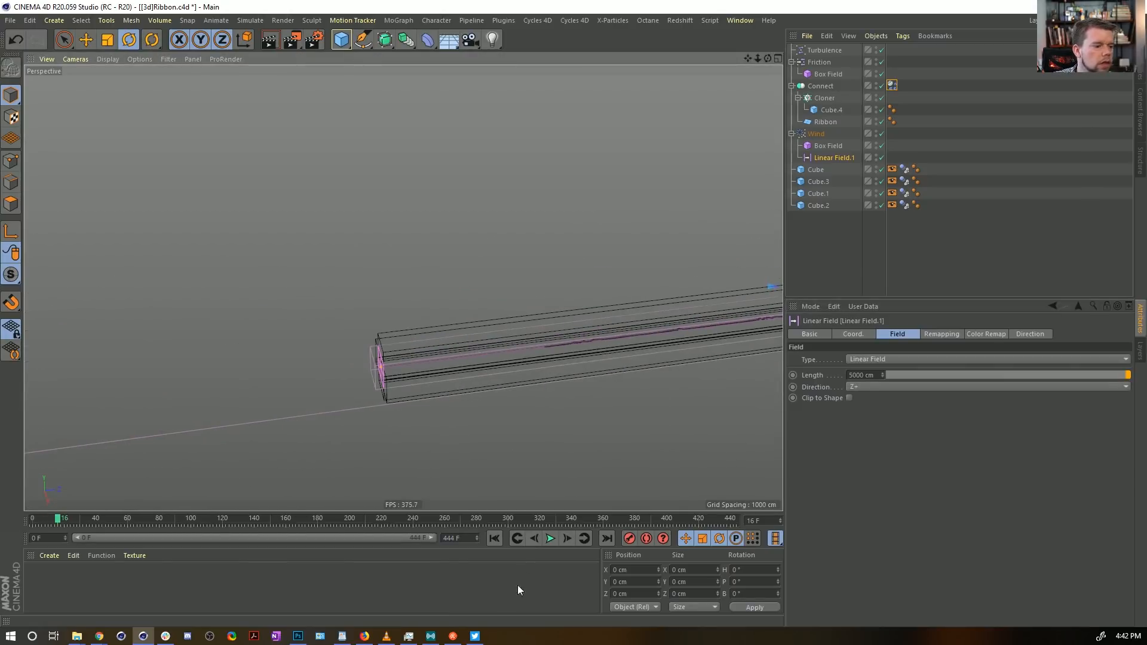
pyautogui.click(495, 539)
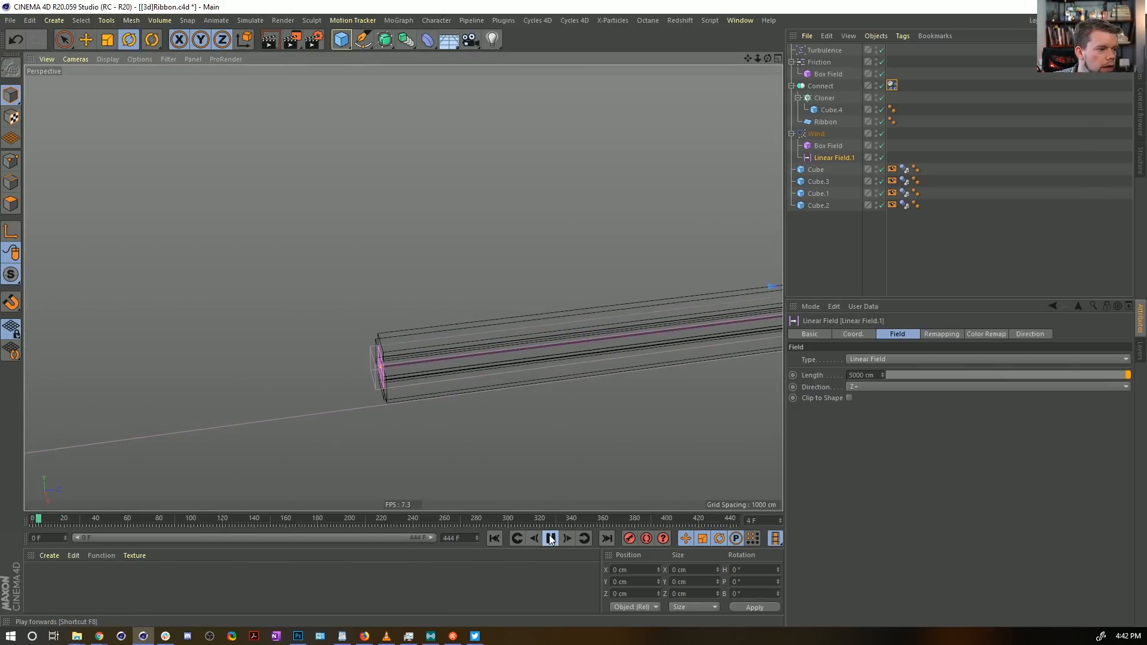
pyautogui.click(550, 540)
pyautogui.press('s')
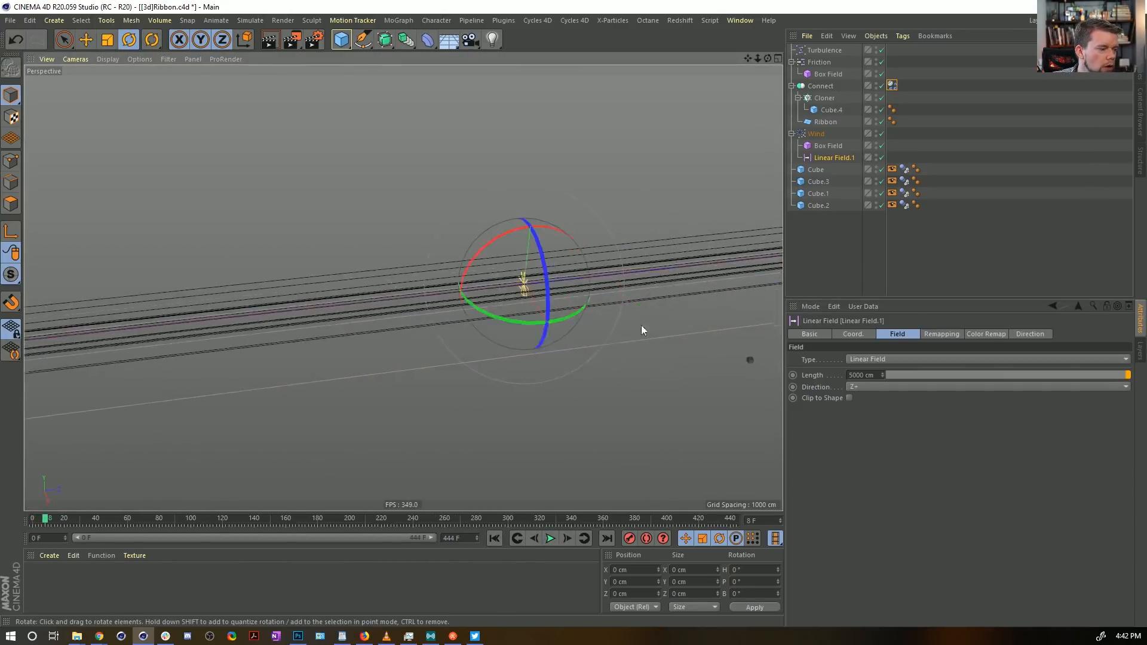
pyautogui.keyDown('alt'); pyautogui.moveTo(714, 274); pyautogui.dragTo(490, 340, button='middle'); pyautogui.keyUp('alt')
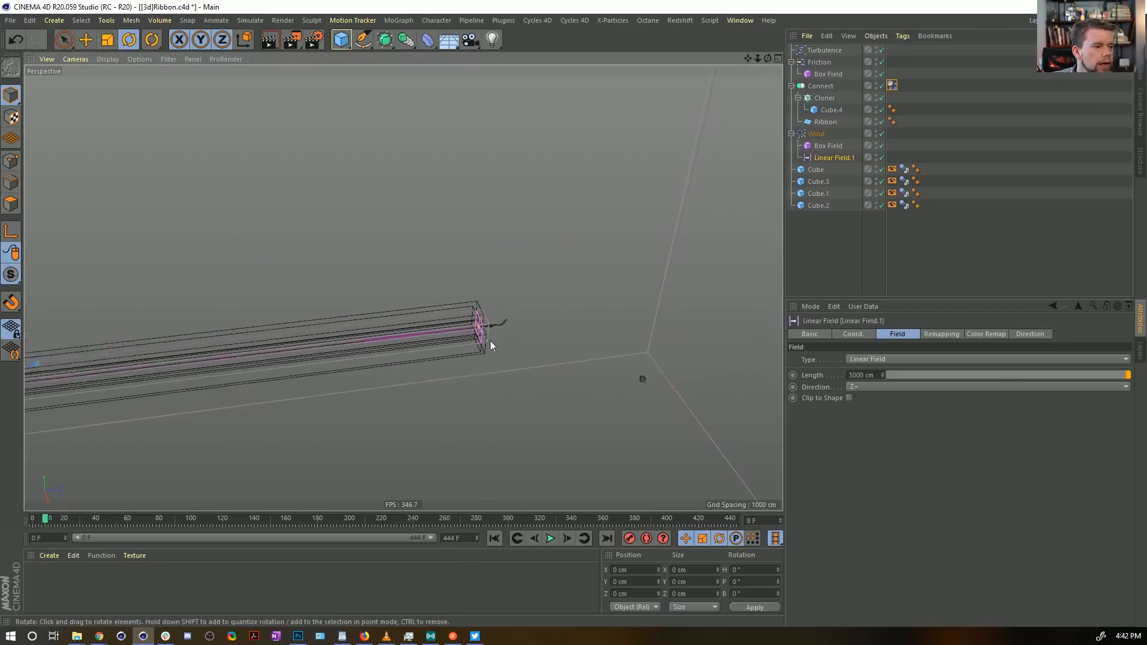
pyautogui.keyDown('alt'); pyautogui.moveTo(490, 341); pyautogui.dragTo(614, 308, button='right'); pyautogui.keyUp('alt')
pyautogui.keyDown('alt'); pyautogui.moveTo(614, 308); pyautogui.dragTo(433, 320); pyautogui.keyUp('alt')
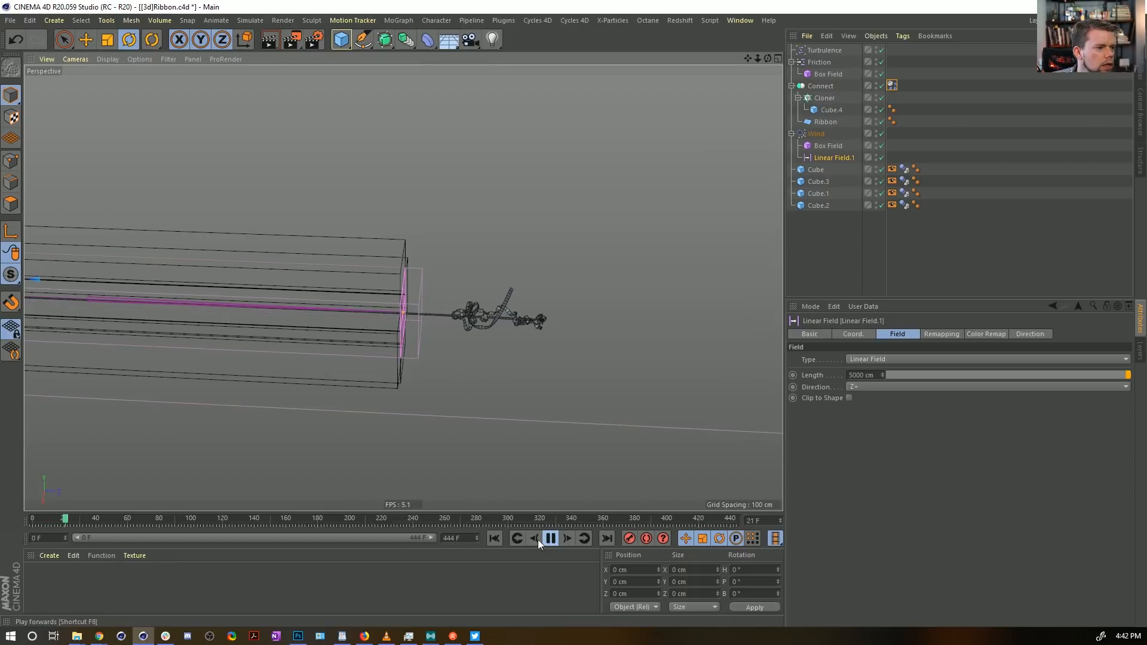
# Step: Examine the ribbon leaving the channel as the simulation plays, and replay it from the first frame
pyautogui.click(878, 268)
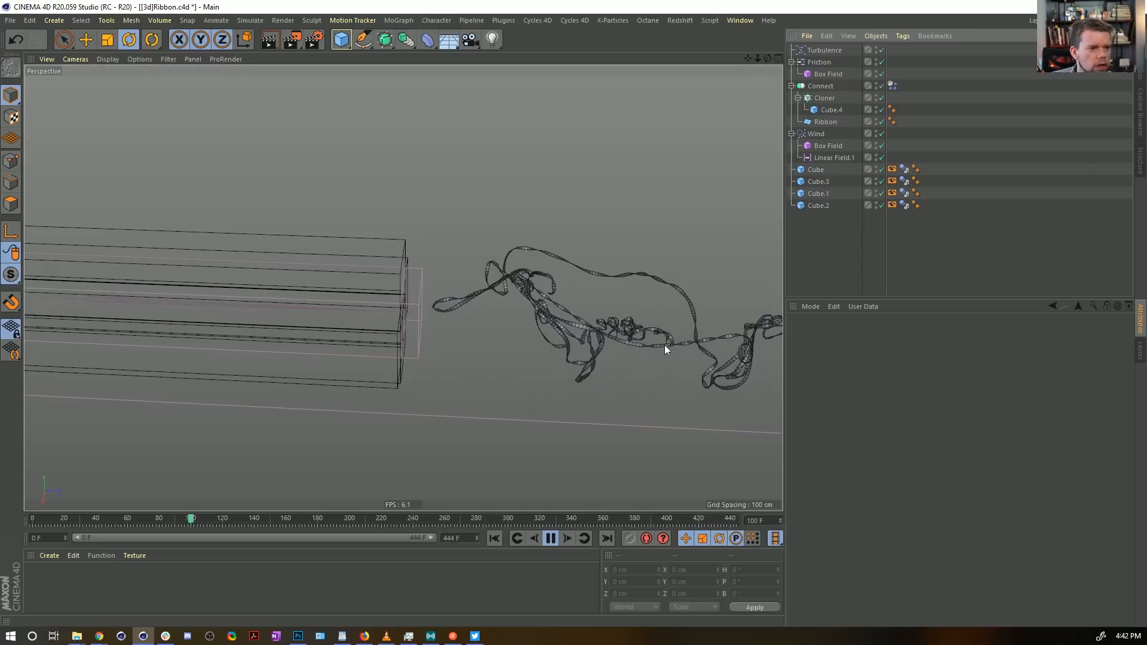
pyautogui.keyDown('alt'); pyautogui.moveTo(666, 341); pyautogui.dragTo(556, 332); pyautogui.keyUp('alt')
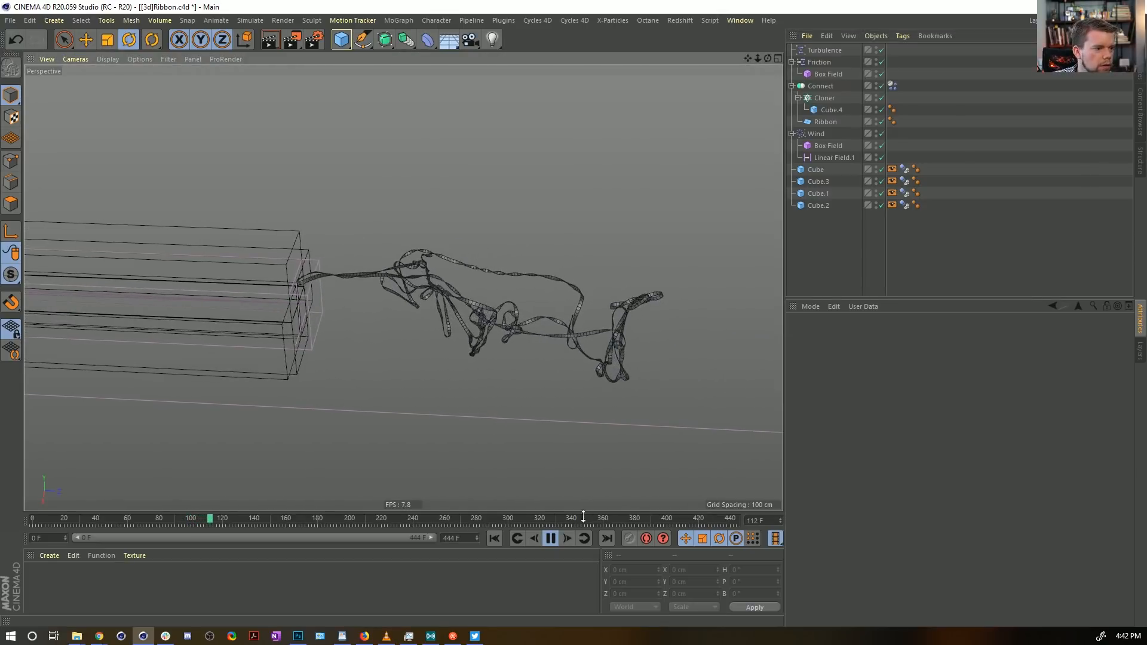
pyautogui.click(495, 538)
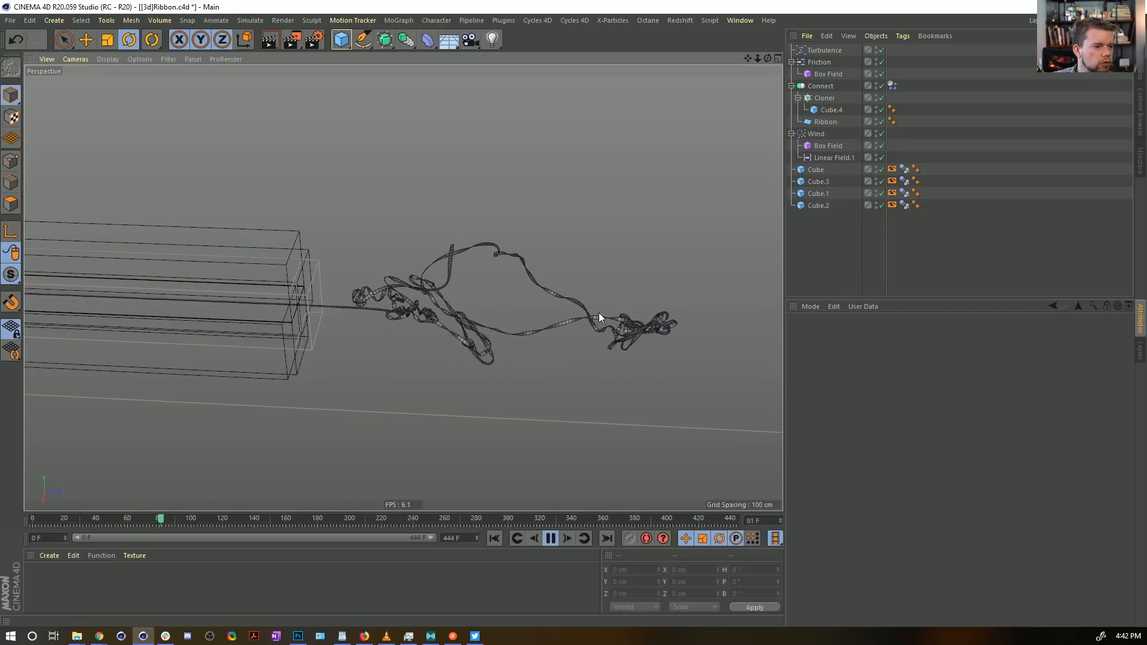
# Step: Set the linear damping in the Connect object's Dynamics Body tag to 5%
pyautogui.click(891, 85)
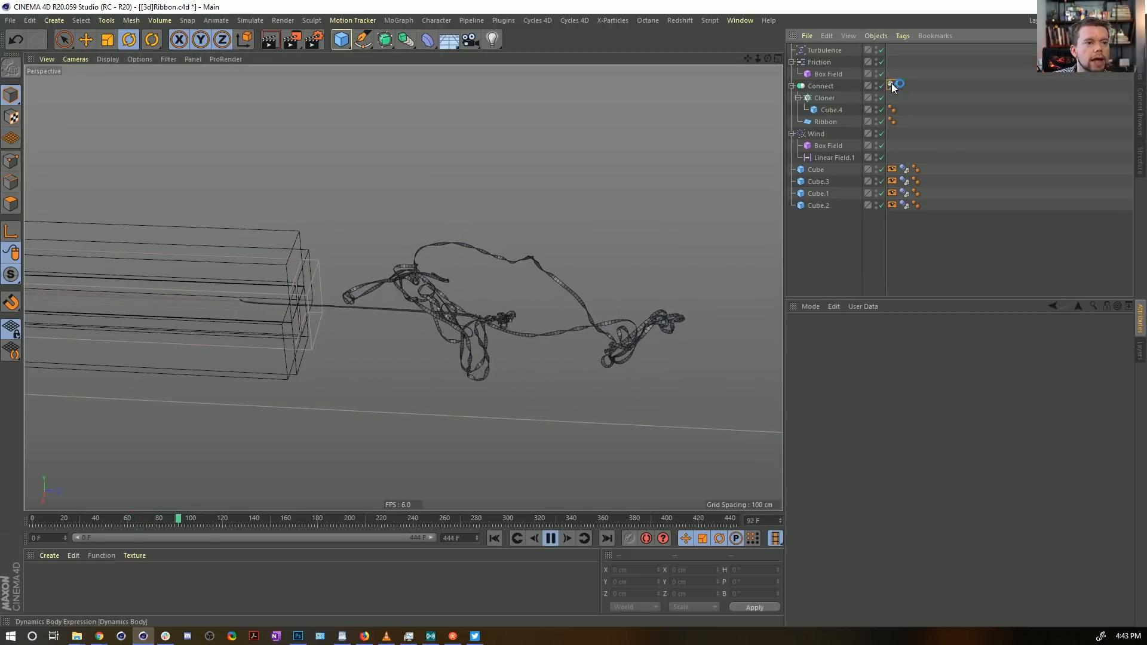
pyautogui.click(909, 334)
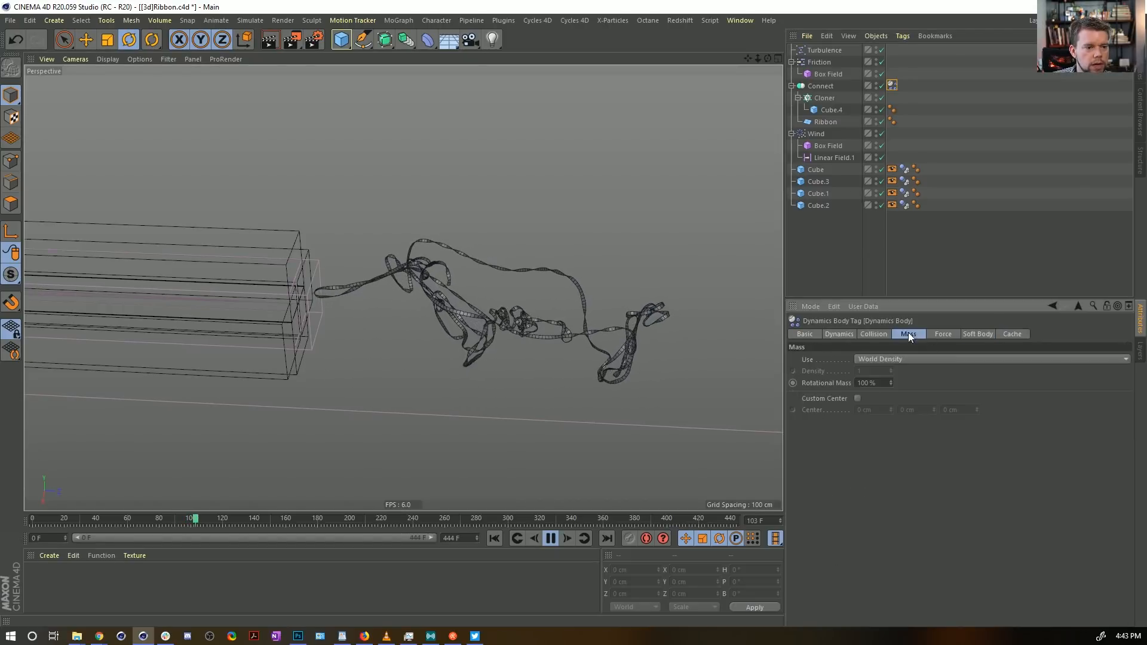
pyautogui.click(942, 334)
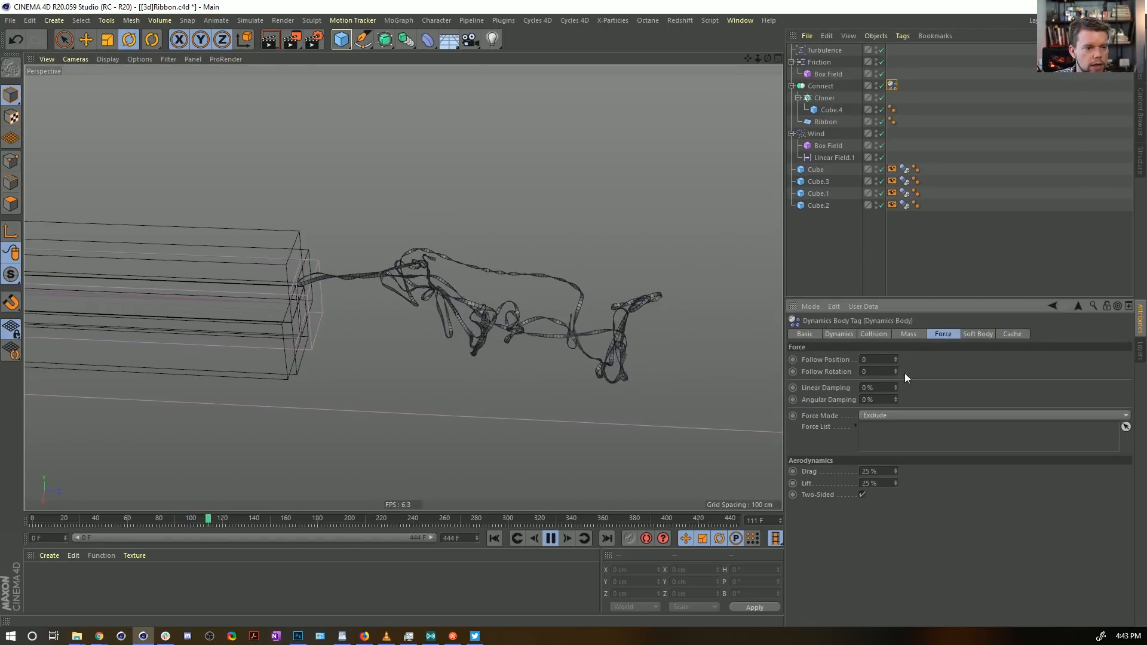
pyautogui.doubleClick(875, 387)
pyautogui.write('5')
pyautogui.press('Return')
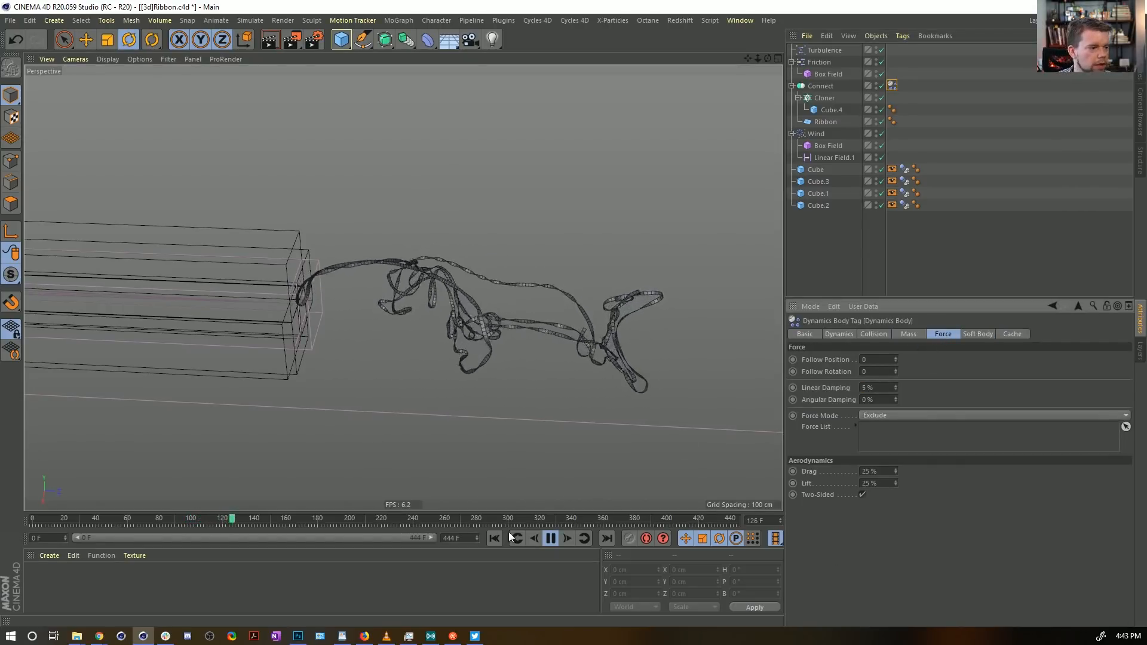
# Step: Replay the simulation from the first frame to check the damping, stop and rewind it, and save the scene
pyautogui.click(494, 539)
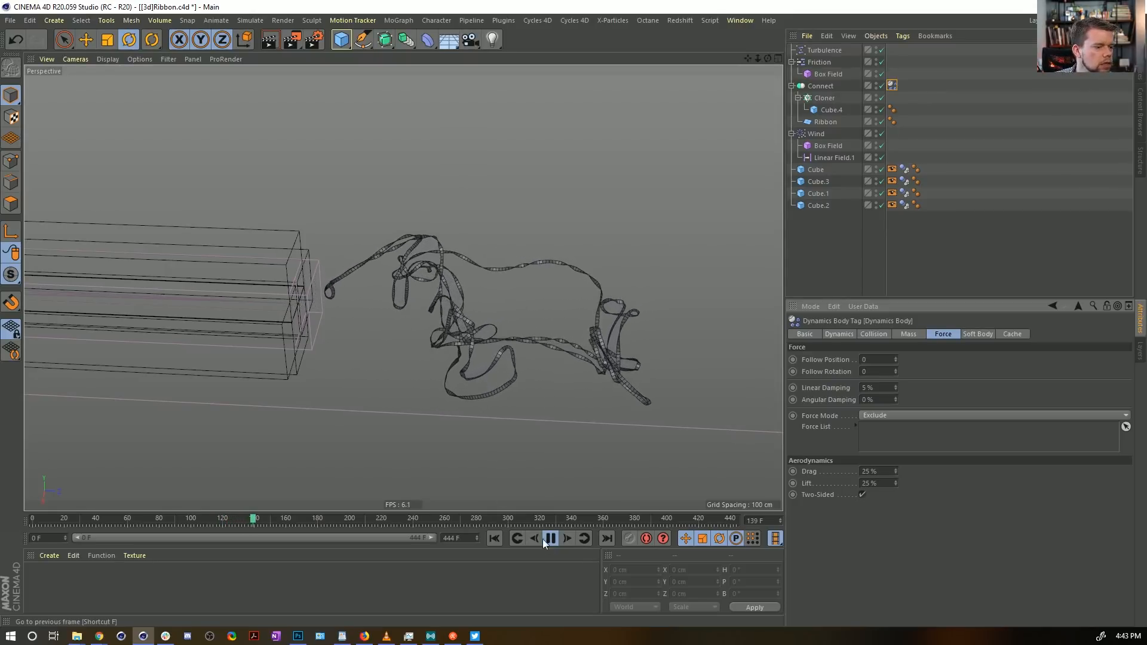
pyautogui.click(551, 539)
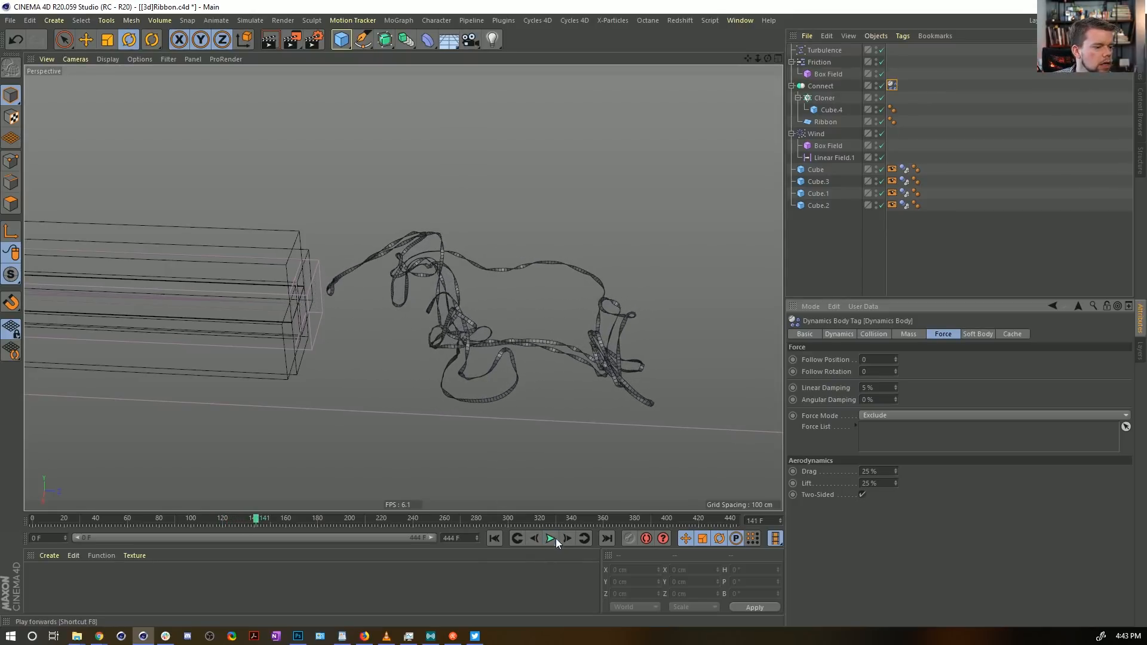
pyautogui.click(494, 538)
pyautogui.hotkey('ctrl', 's')
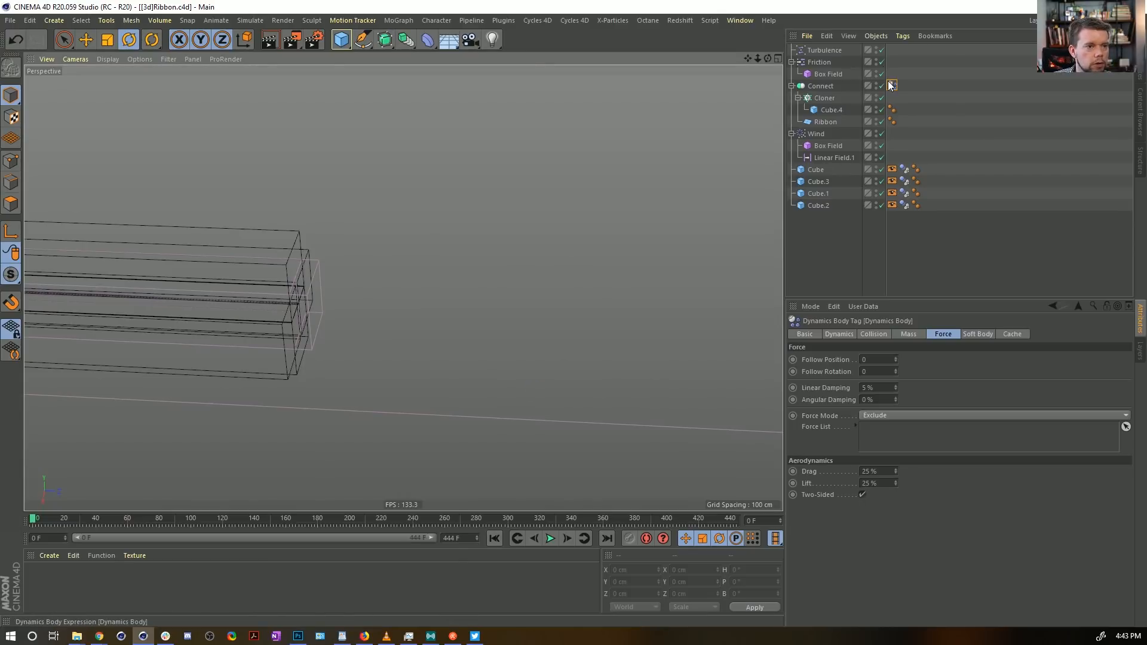
# Step: Enable Self Collisions in the Connect object's Dynamics Body tag
pyautogui.keyDown('ctrl'); pyautogui.moveTo(892, 86); pyautogui.dragTo(892, 86); pyautogui.keyUp('ctrl')
pyautogui.click(869, 336)
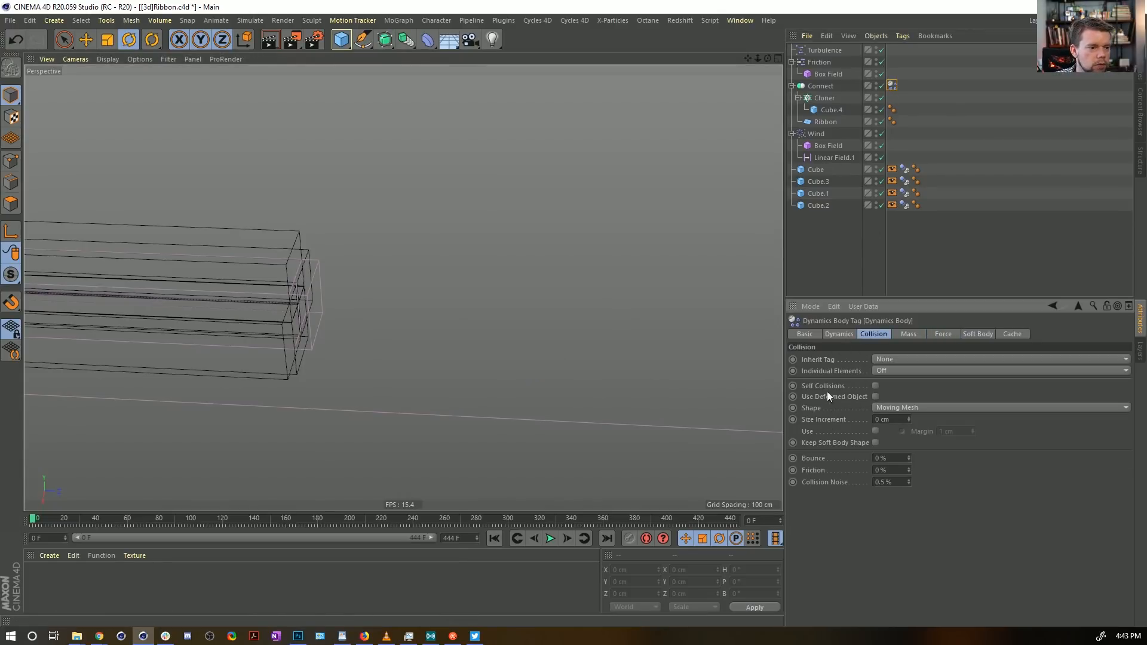
pyautogui.click(875, 387)
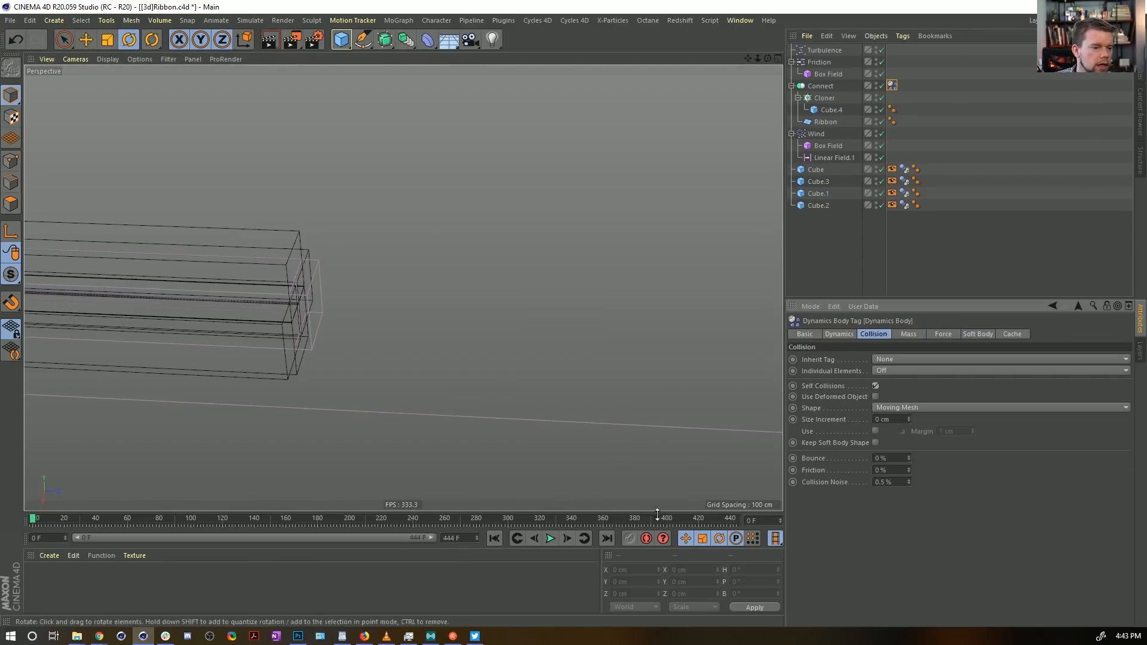
# Step: Play the simulation with self collisions, stop it past frame 100, and examine the tangled ribbon up close outside the channel
pyautogui.click(551, 539)
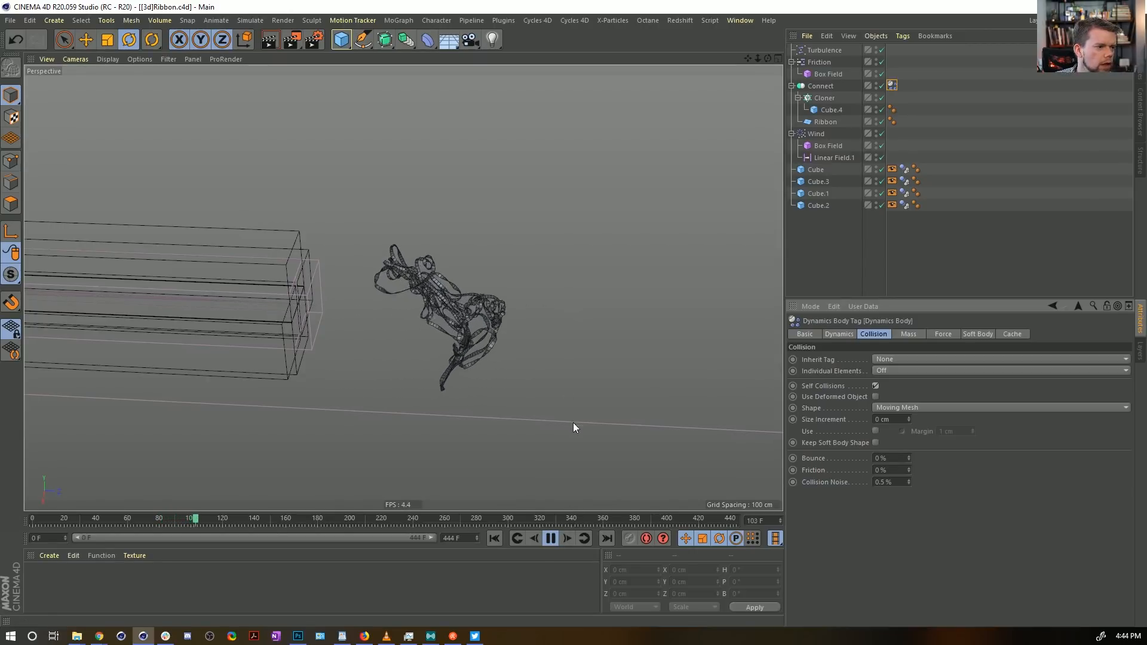
pyautogui.press('F8')
pyautogui.scroll(6, 457, 312)
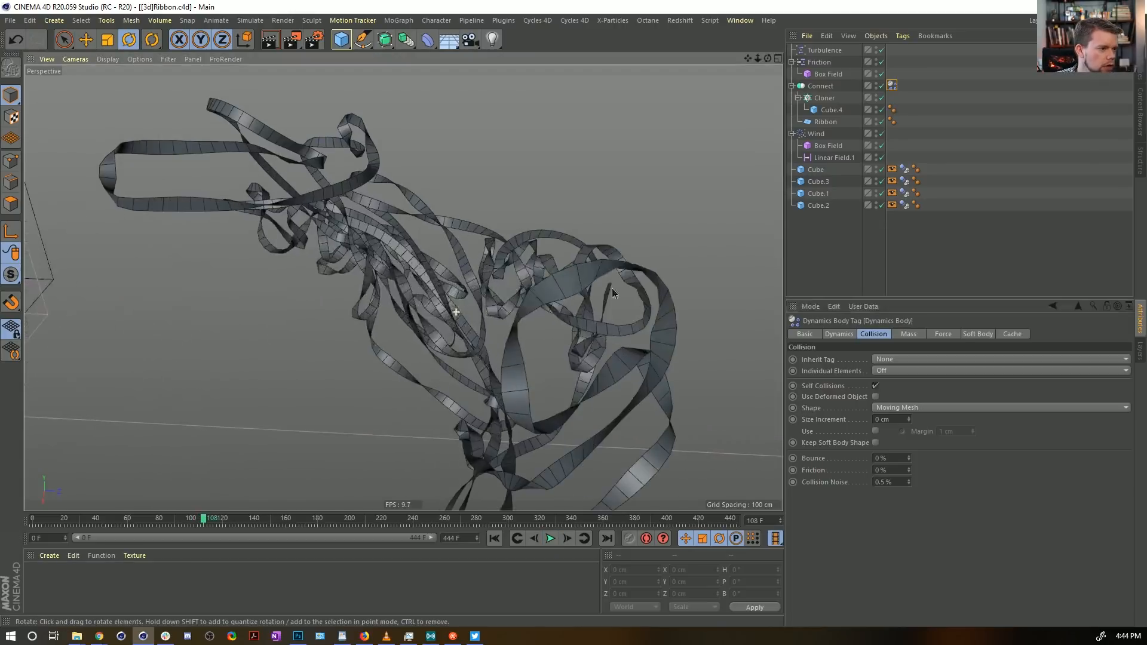
pyautogui.scroll(-6, 501, 240)
pyautogui.keyDown('alt'); pyautogui.moveTo(607, 317); pyautogui.dragTo(454, 281); pyautogui.keyUp('alt')
# Step: Add a Subdivision Surface with editor and renderer subdivisions of 1, and move it directly above the Connect object in the hierarchy
pyautogui.click(384, 39)
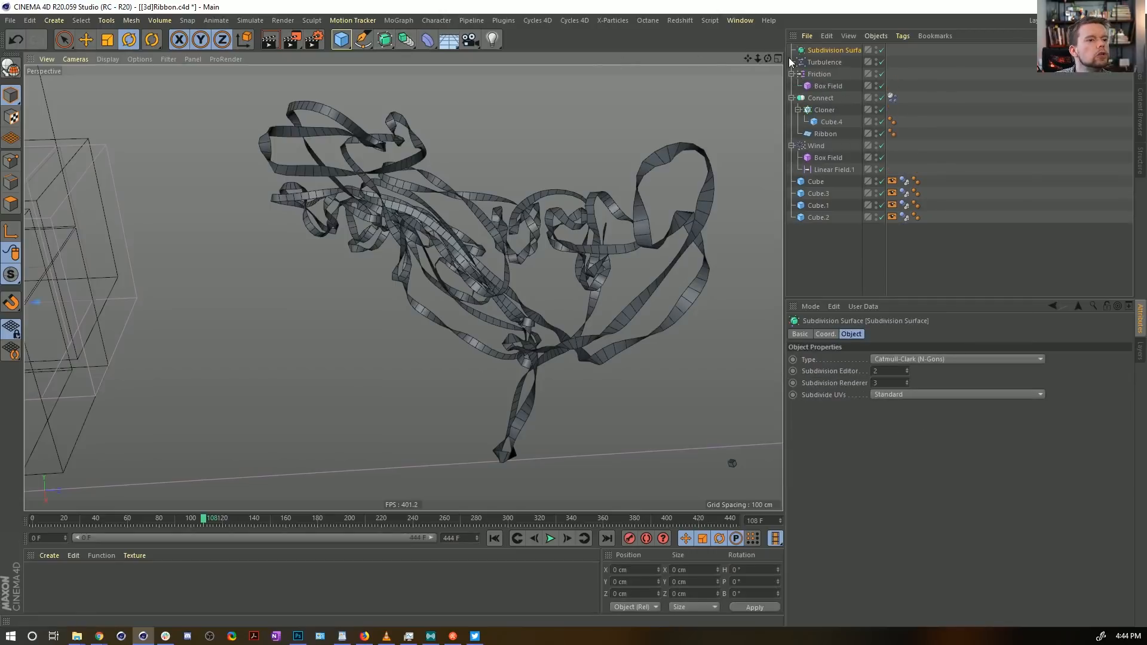
pyautogui.click(497, 540)
pyautogui.doubleClick(886, 373)
pyautogui.write('1')
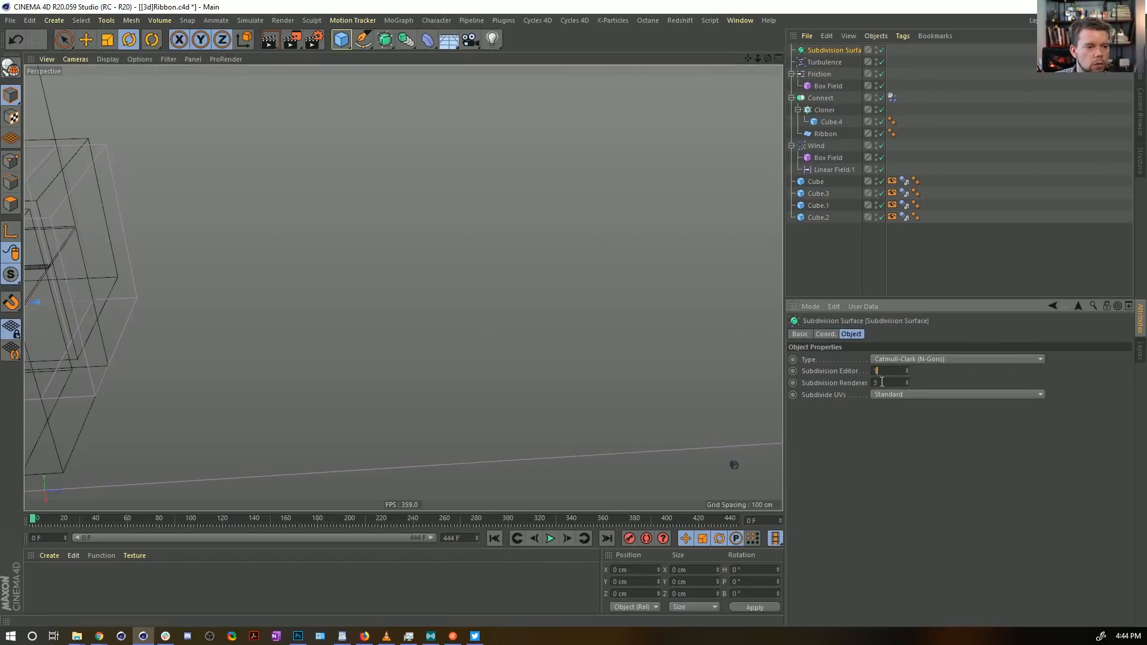
pyautogui.moveTo(820, 51); pyautogui.dragTo(809, 144)
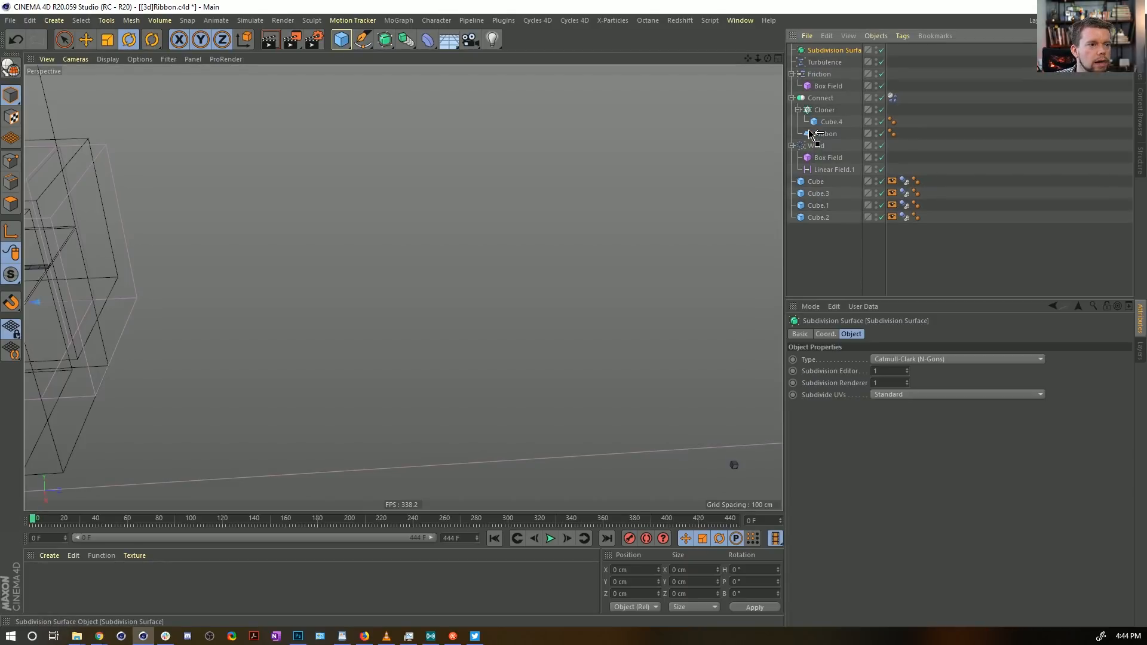
# Step: Try nesting the Connect object under the Subdivision Surface, and take it back out
pyautogui.moveTo(800, 99); pyautogui.dragTo(817, 87)
pyautogui.click(894, 225)
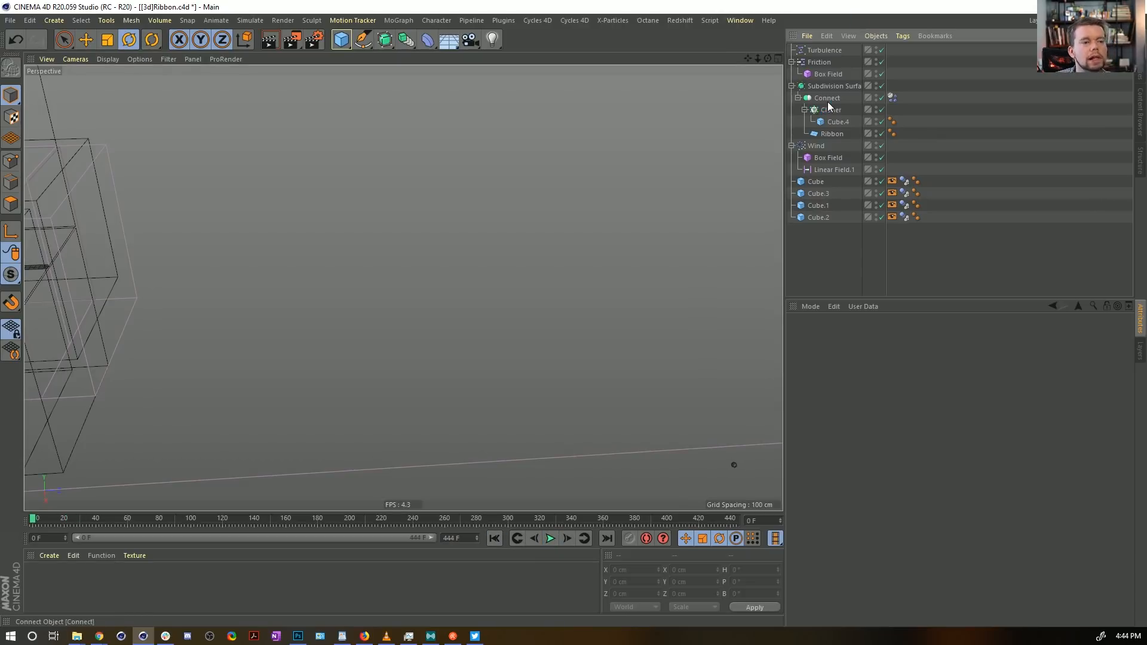
pyautogui.click(798, 98)
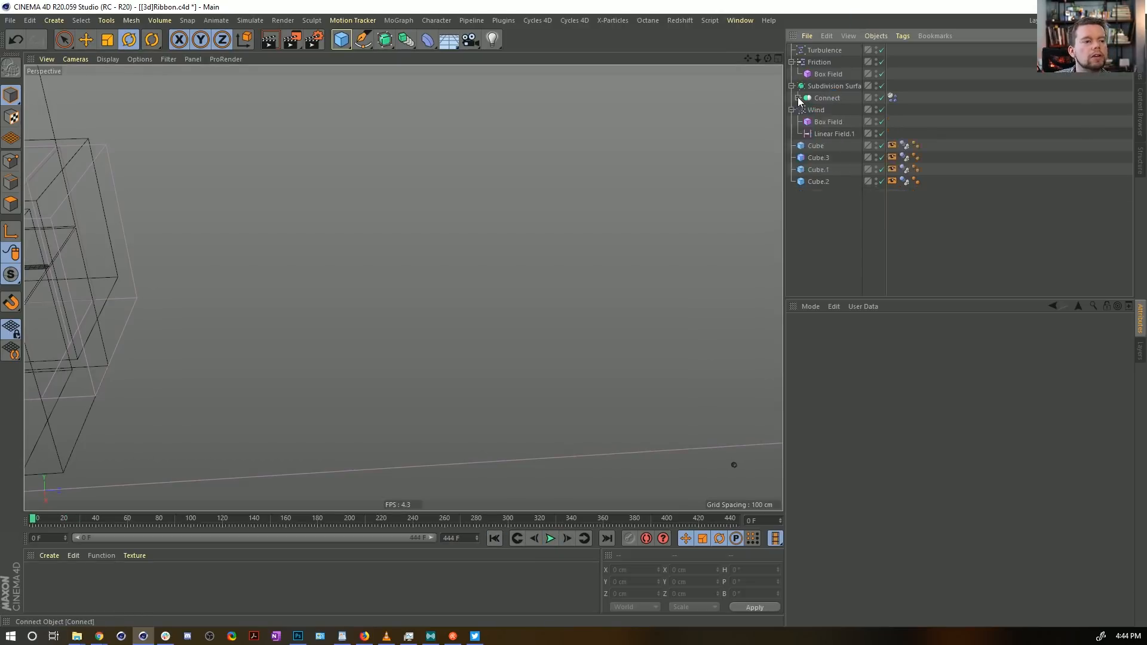
pyautogui.moveTo(819, 100); pyautogui.dragTo(816, 104)
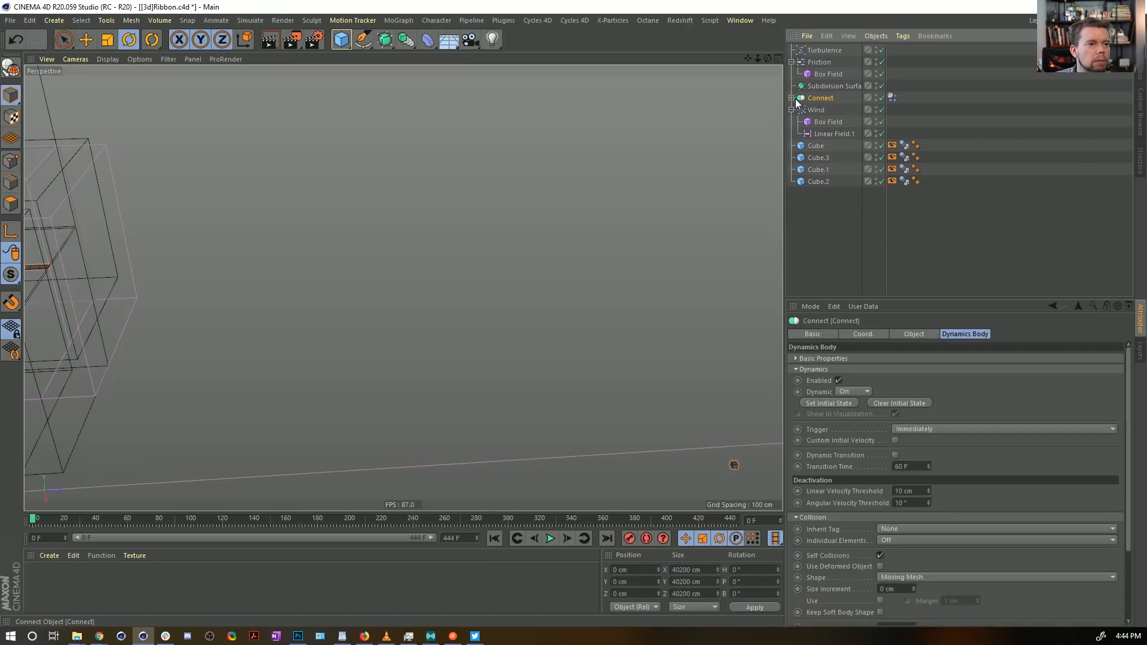
pyautogui.click(792, 98)
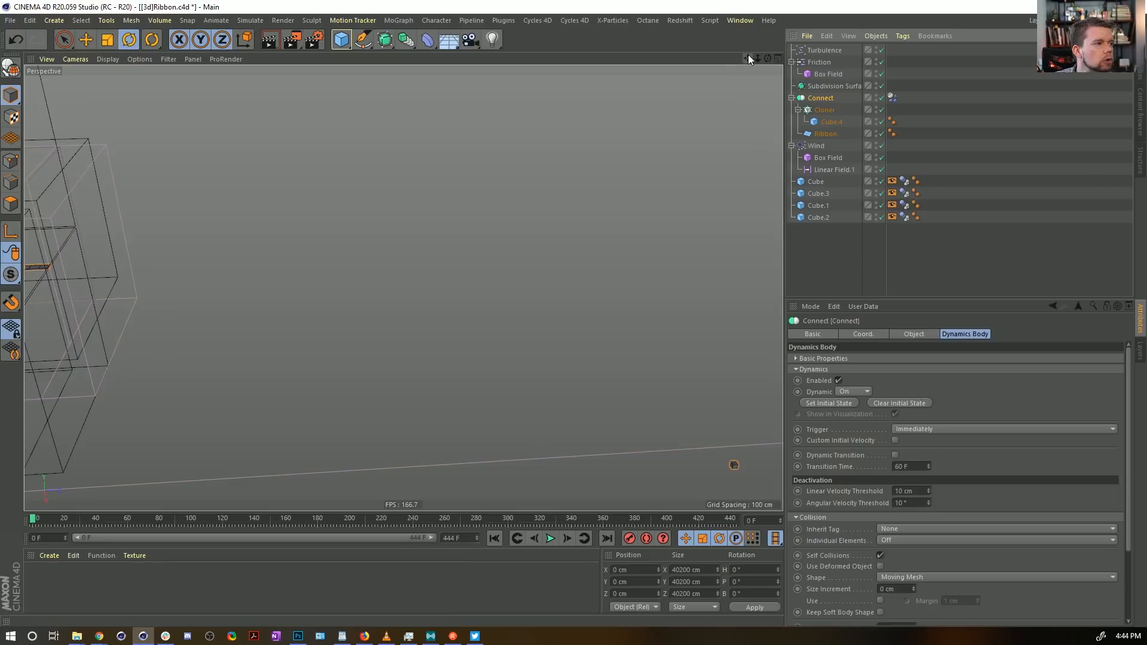
pyautogui.moveTo(748, 55); pyautogui.dragTo(403, 288)
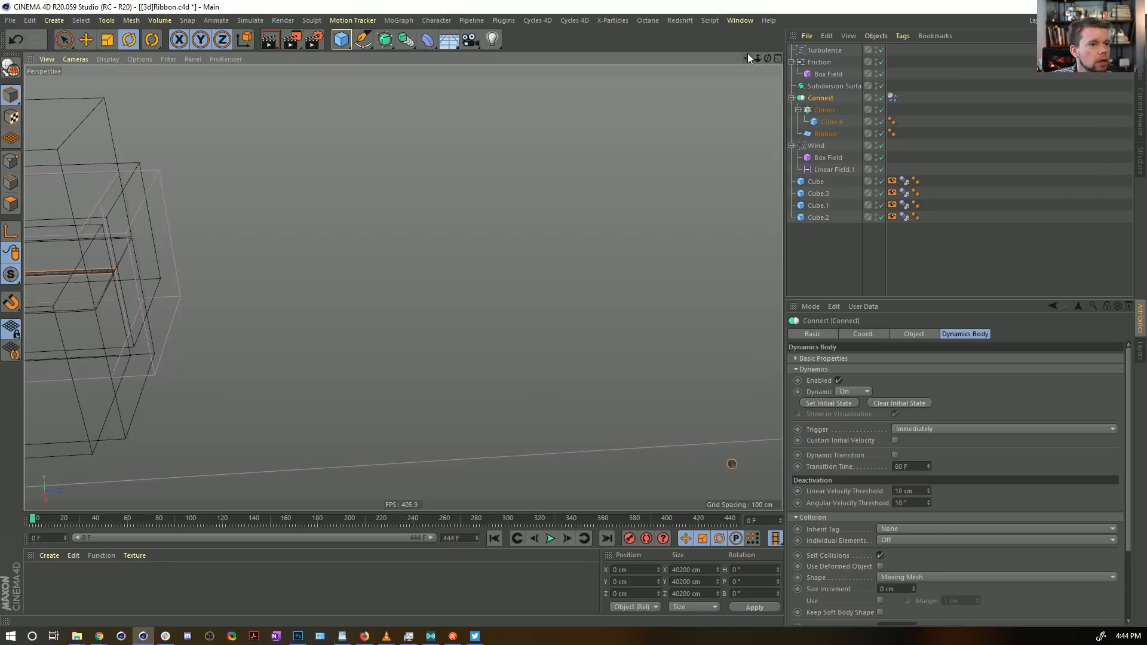
pyautogui.click(400, 21)
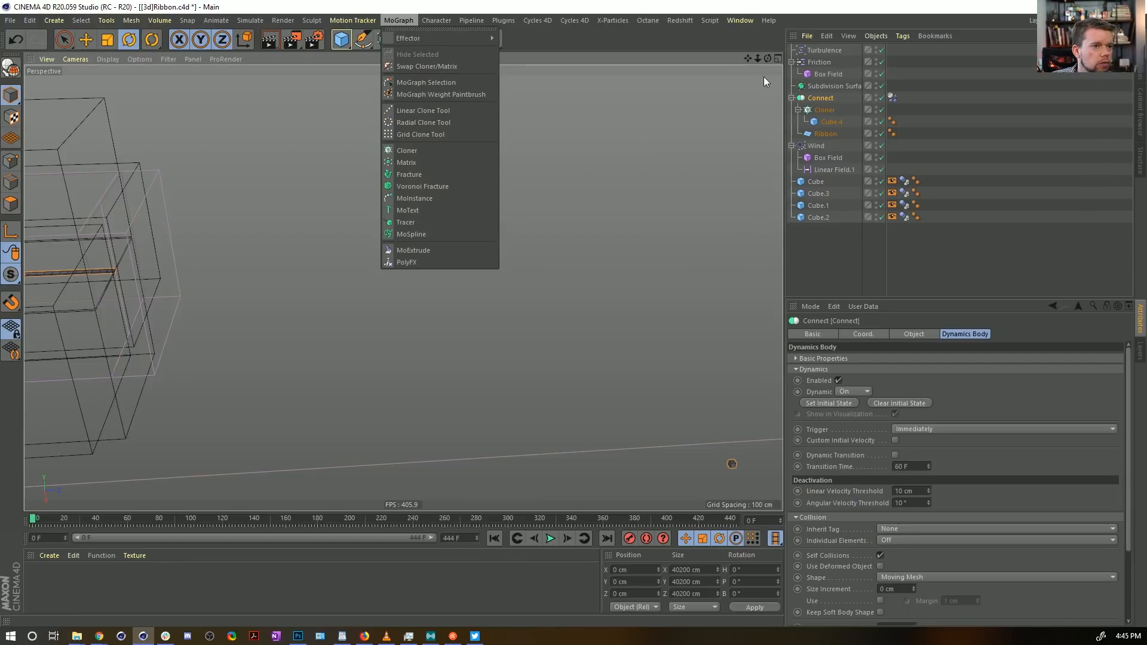
pyautogui.click(431, 150)
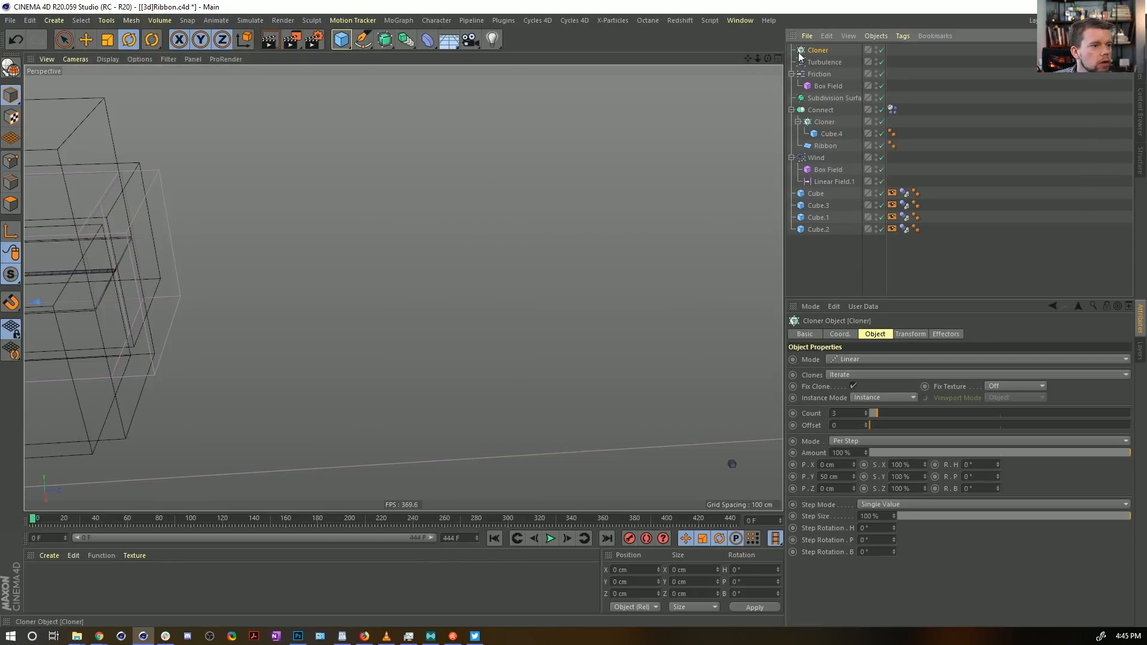
pyautogui.press('Delete')
pyautogui.click(398, 21)
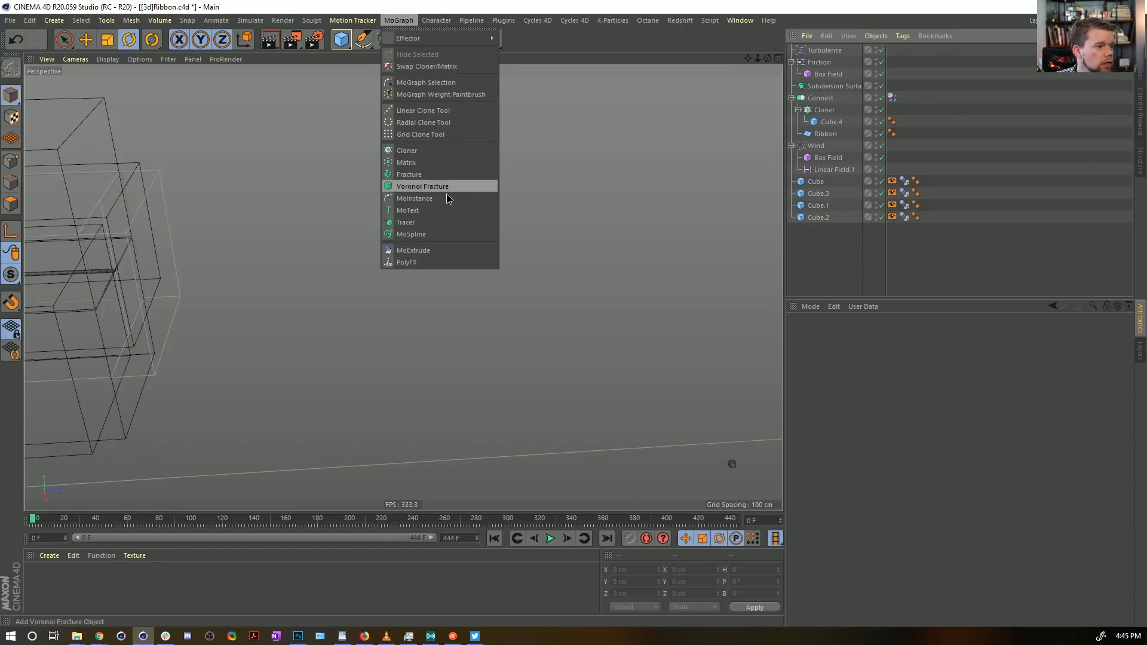
pyautogui.click(413, 150)
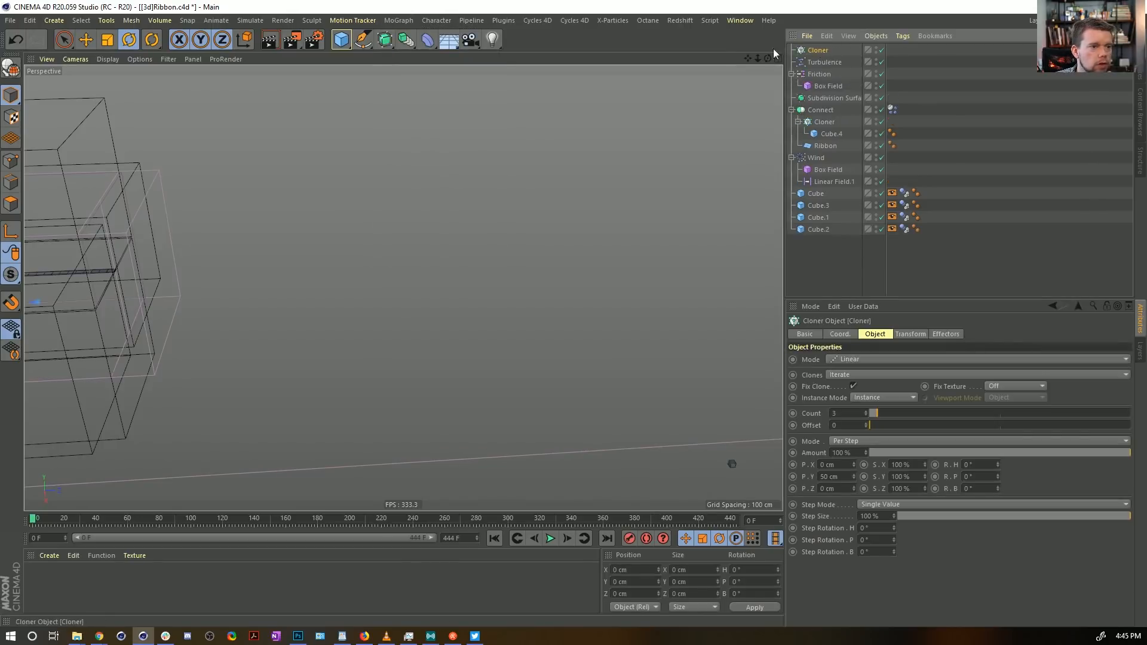
pyautogui.hotkey('ctrl', 'z')
# Step: Add a Matrix object in Object mode, using the Ribbon as its object with Polygon Center distribution
pyautogui.click(398, 21)
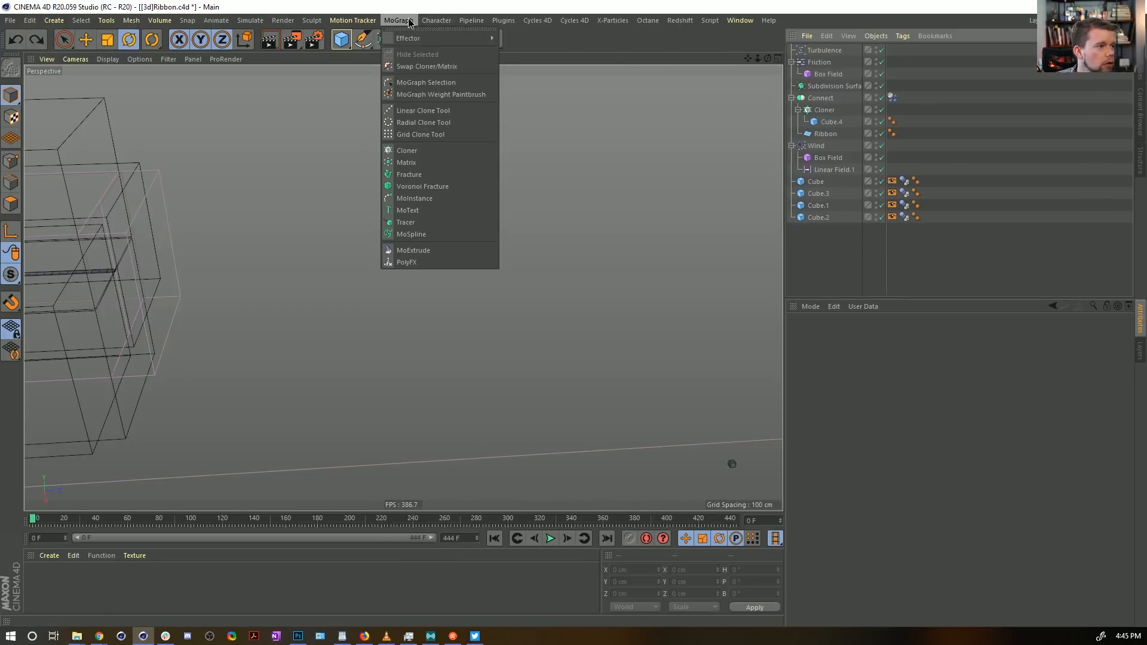
pyautogui.click(448, 162)
pyautogui.click(861, 361)
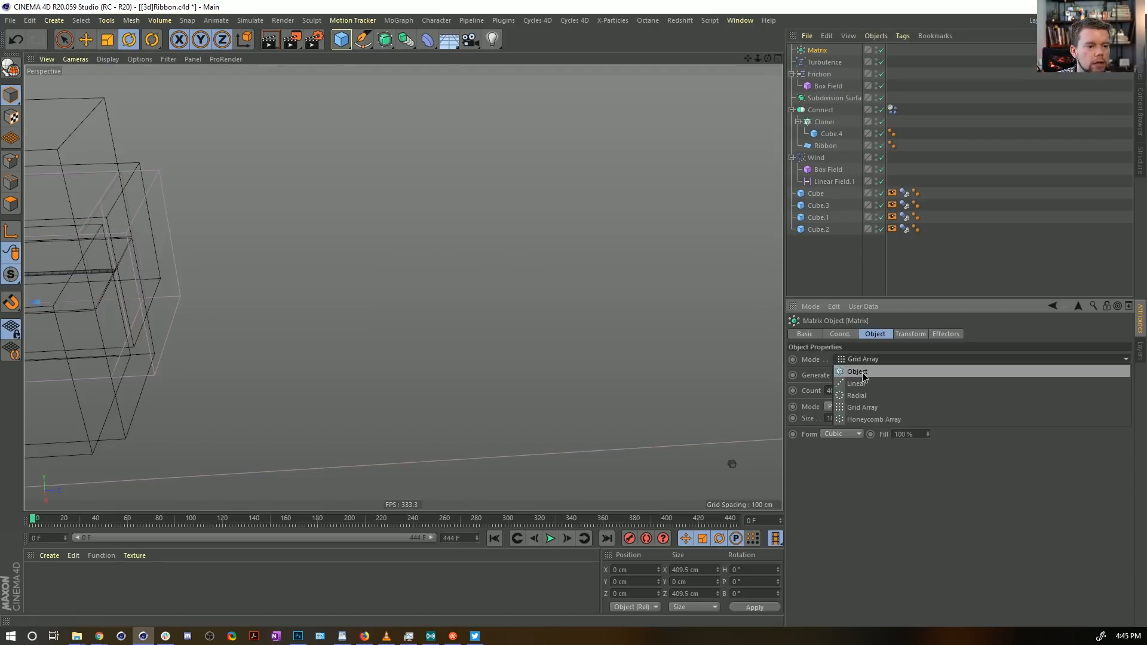
pyautogui.click(871, 374)
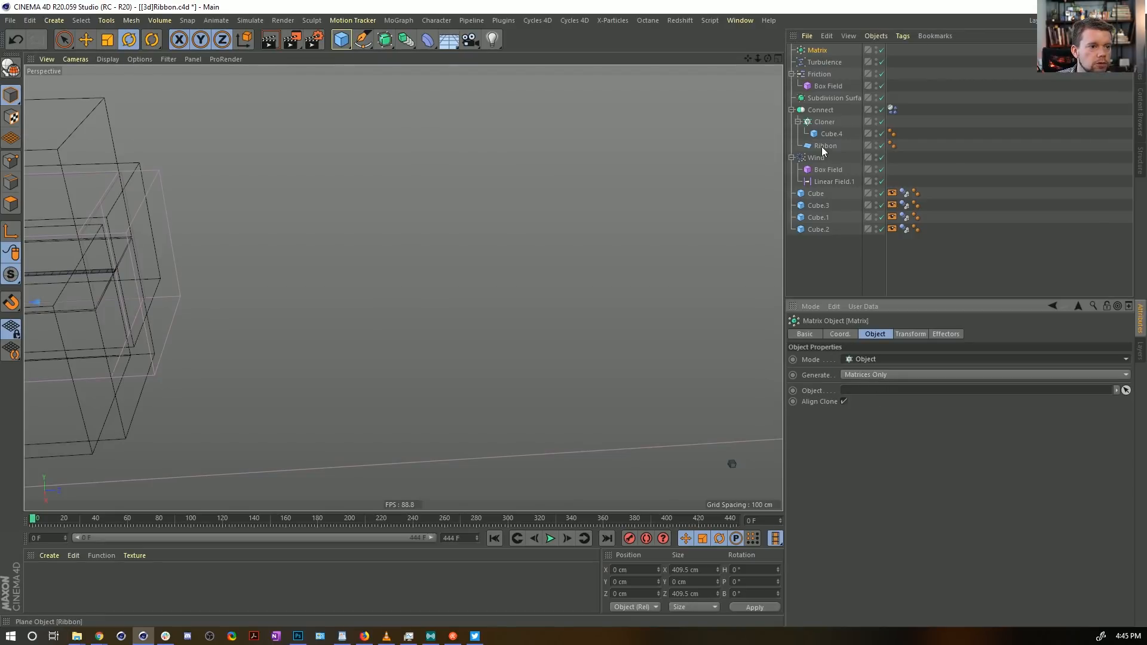
pyautogui.moveTo(822, 145); pyautogui.dragTo(880, 355)
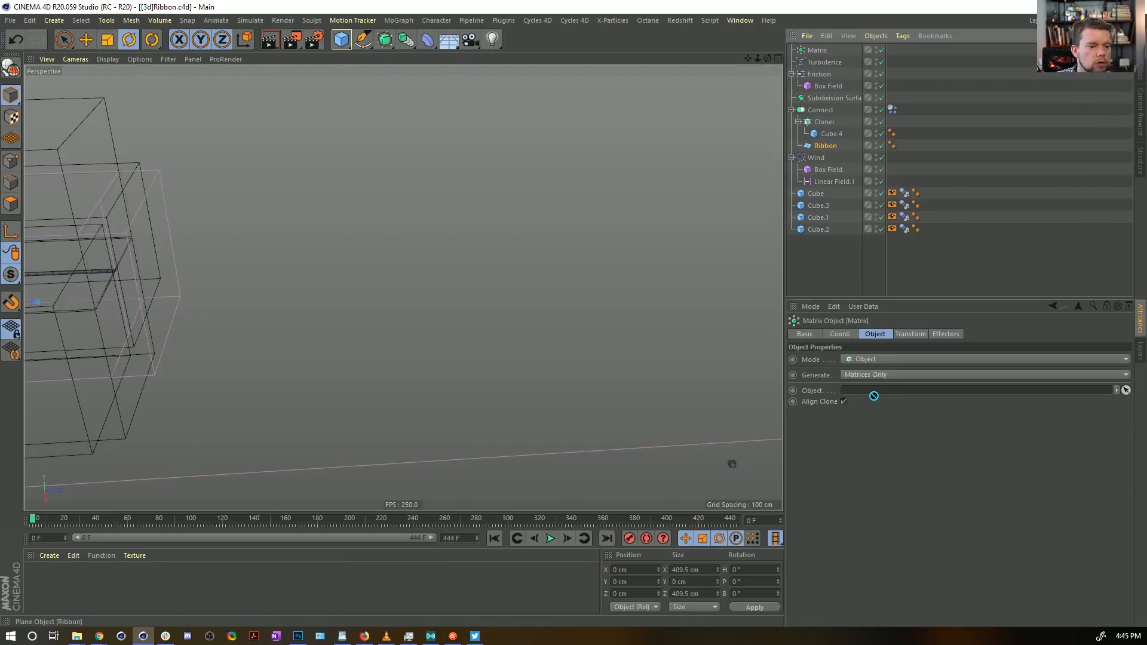
pyautogui.moveTo(865, 399); pyautogui.dragTo(864, 399)
pyautogui.click(863, 428)
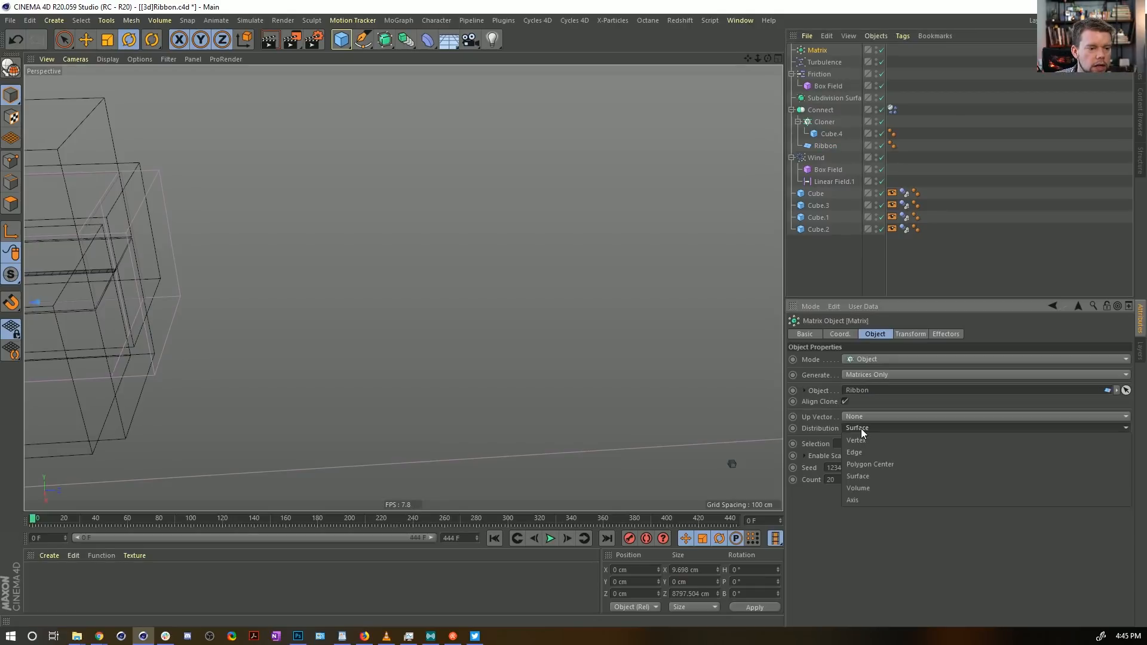
pyautogui.click(880, 465)
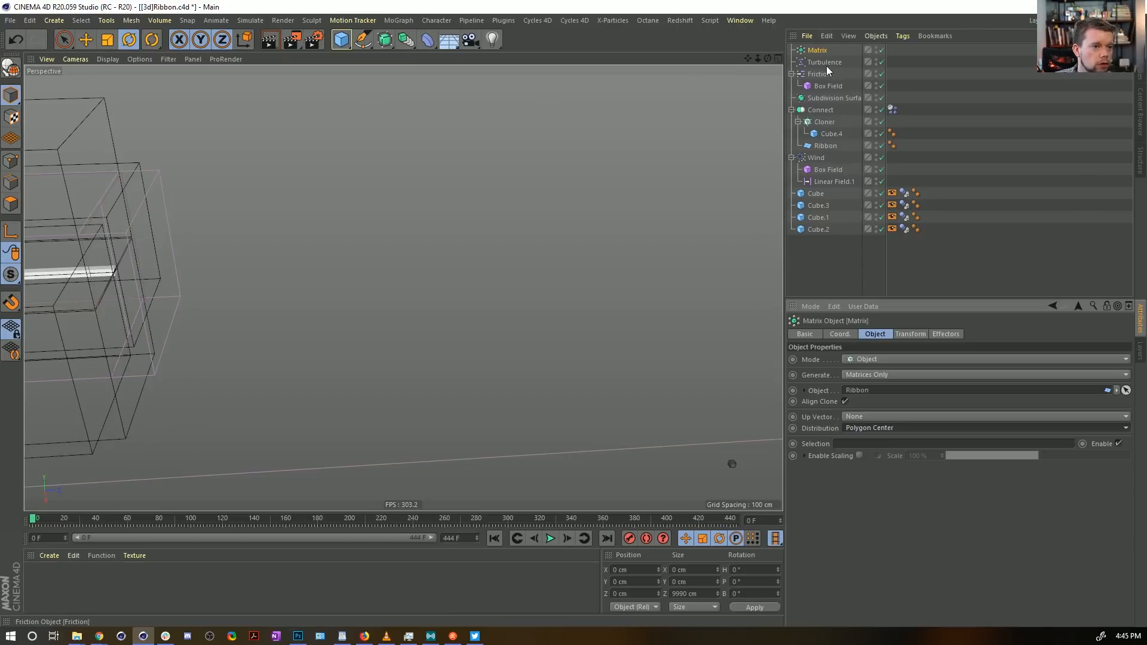
# Step: Add a Tracer linked to the Matrix object and set its tracing mode to Connect All Objects
pyautogui.click(384, 22)
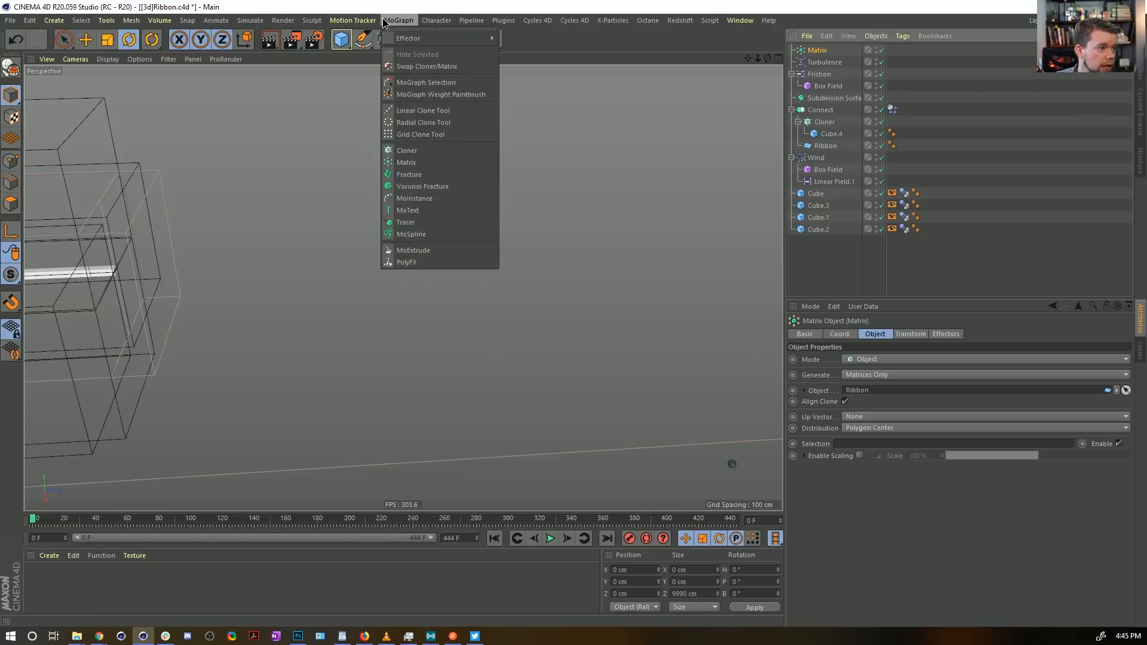
pyautogui.click(442, 222)
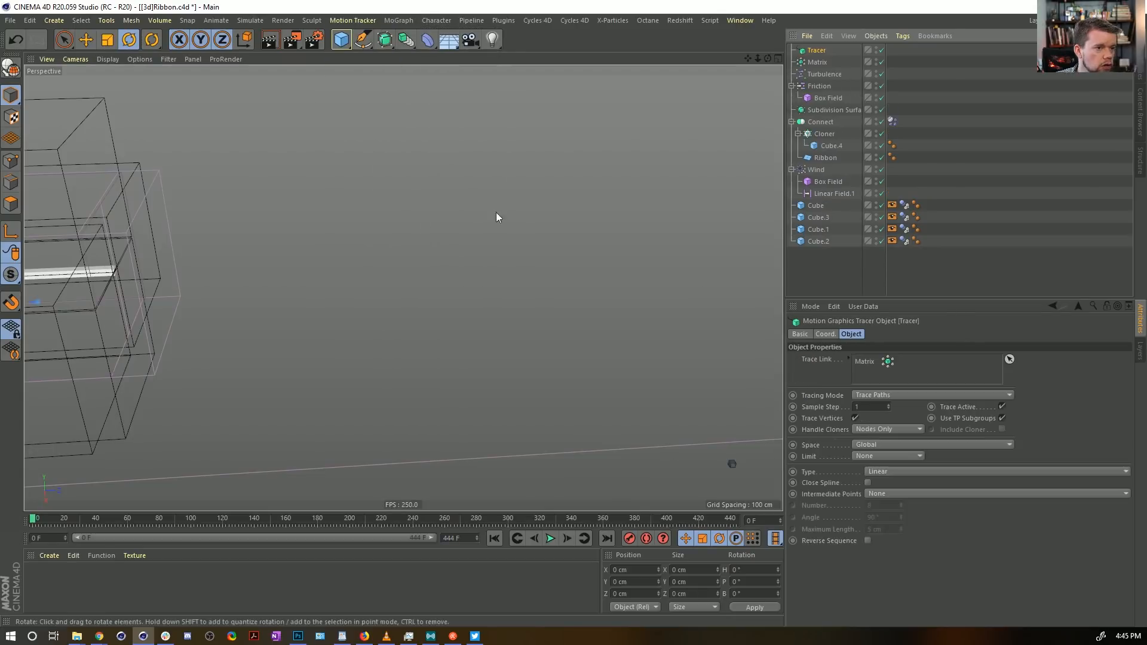
pyautogui.click(896, 395)
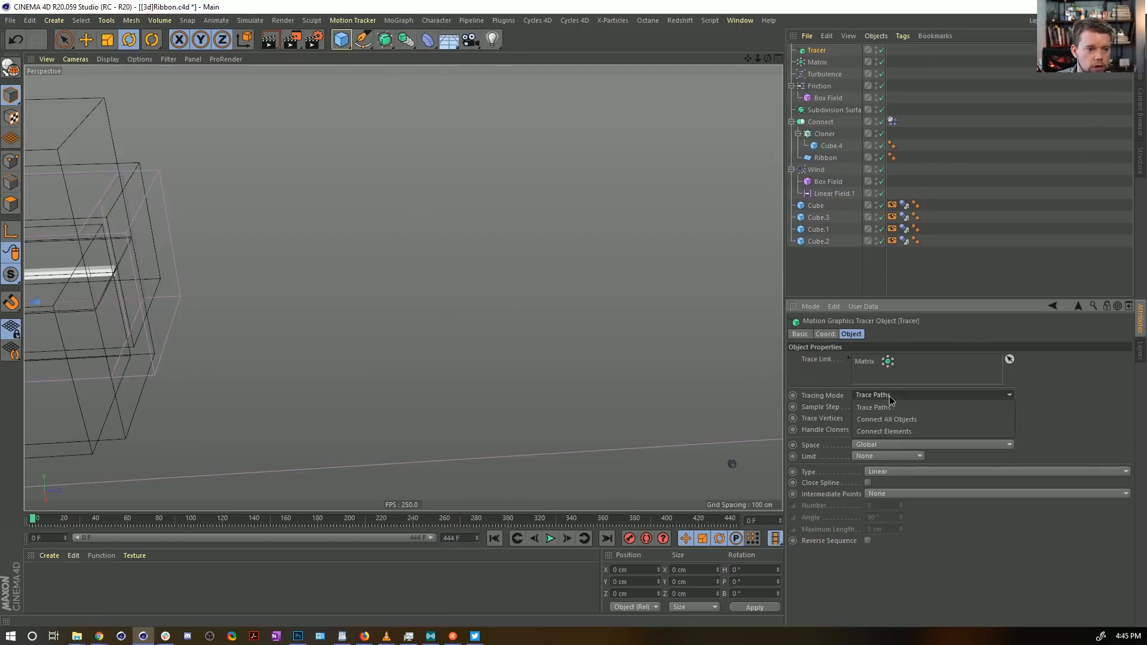
pyautogui.click(900, 422)
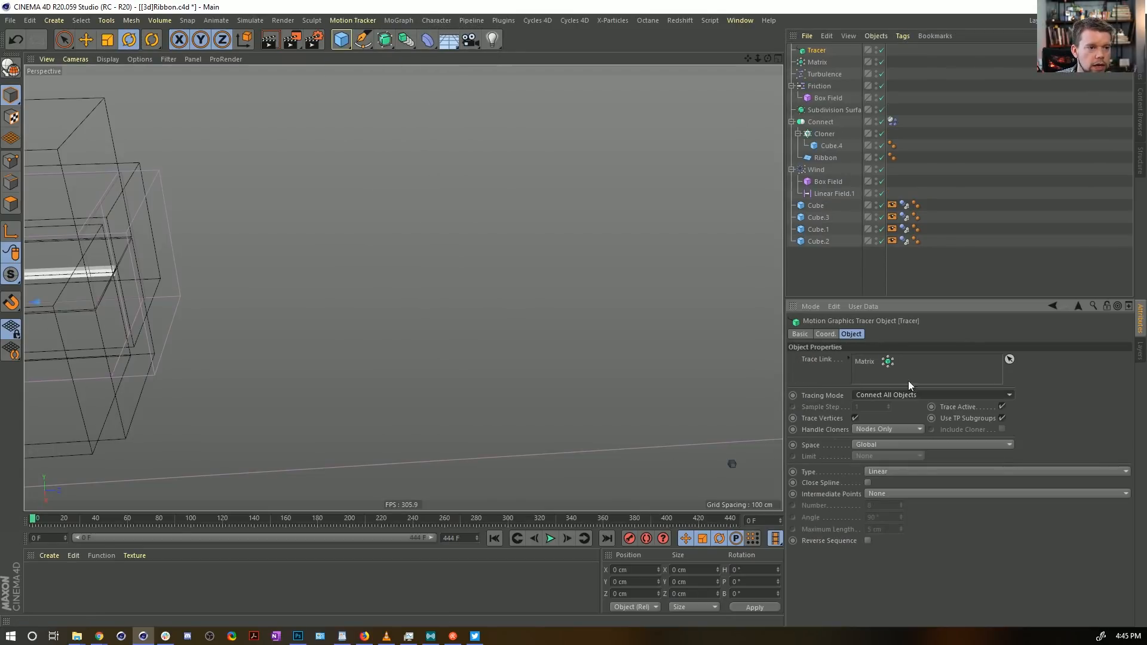
# Step: Hide the Connect and Matrix objects in the viewport and play the simulation to check the traced spline
pyautogui.click(876, 121)
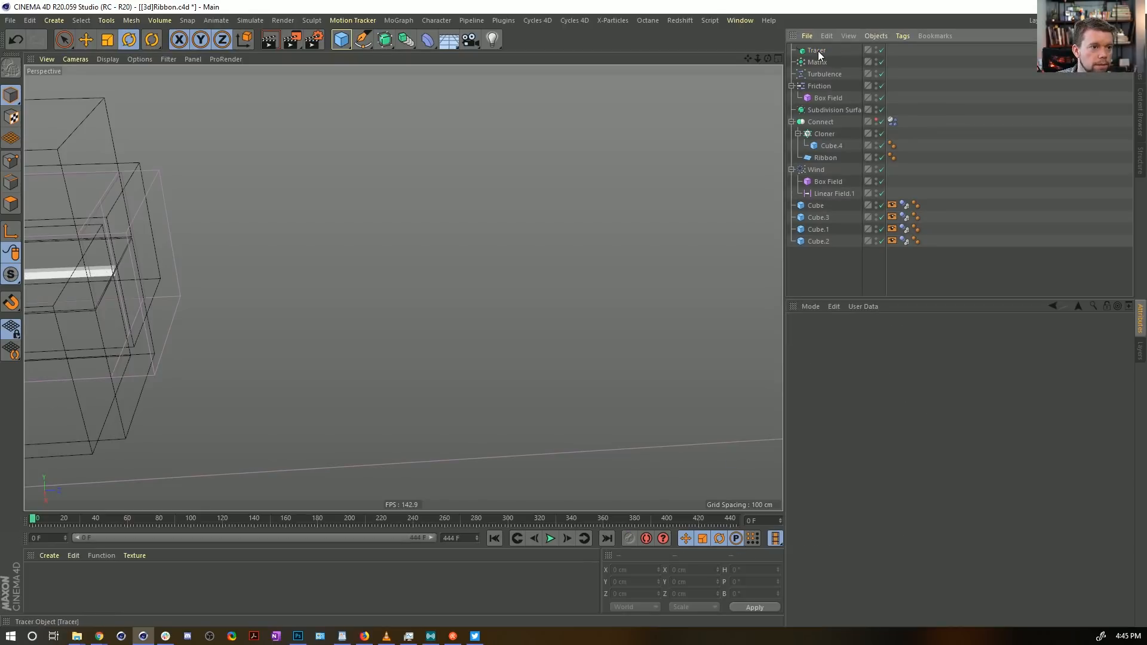
pyautogui.click(549, 540)
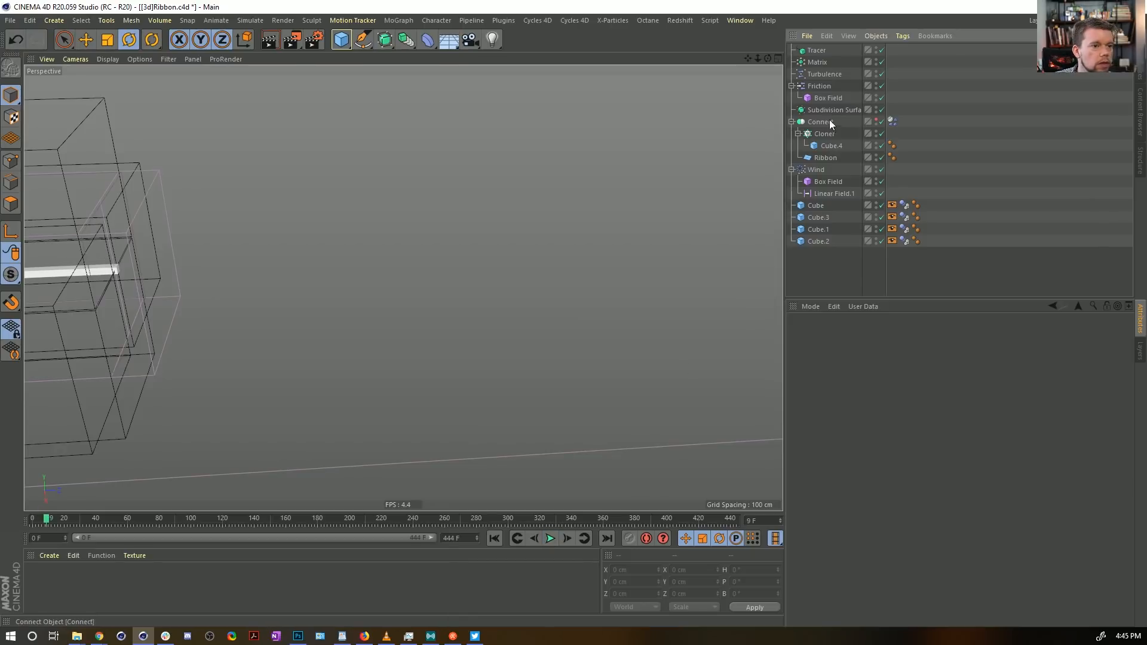
pyautogui.click(877, 61)
pyautogui.click(551, 540)
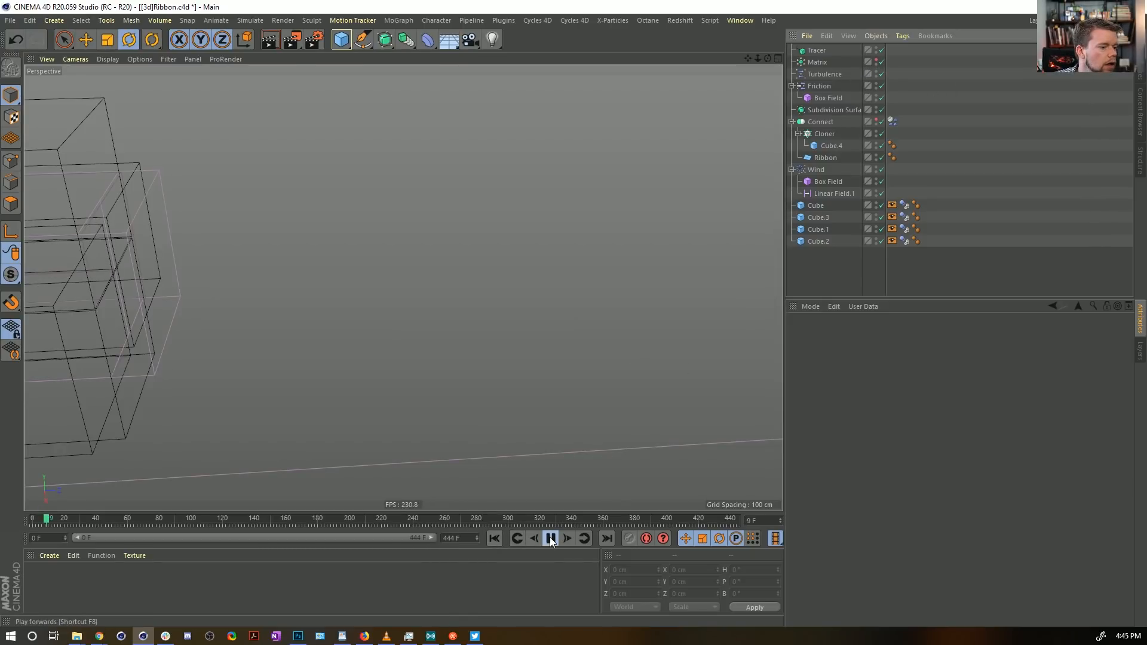
# Step: Change the Tracer's tracing mode to Connect Elements while the simulation plays, and pause playback
pyautogui.click(818, 51)
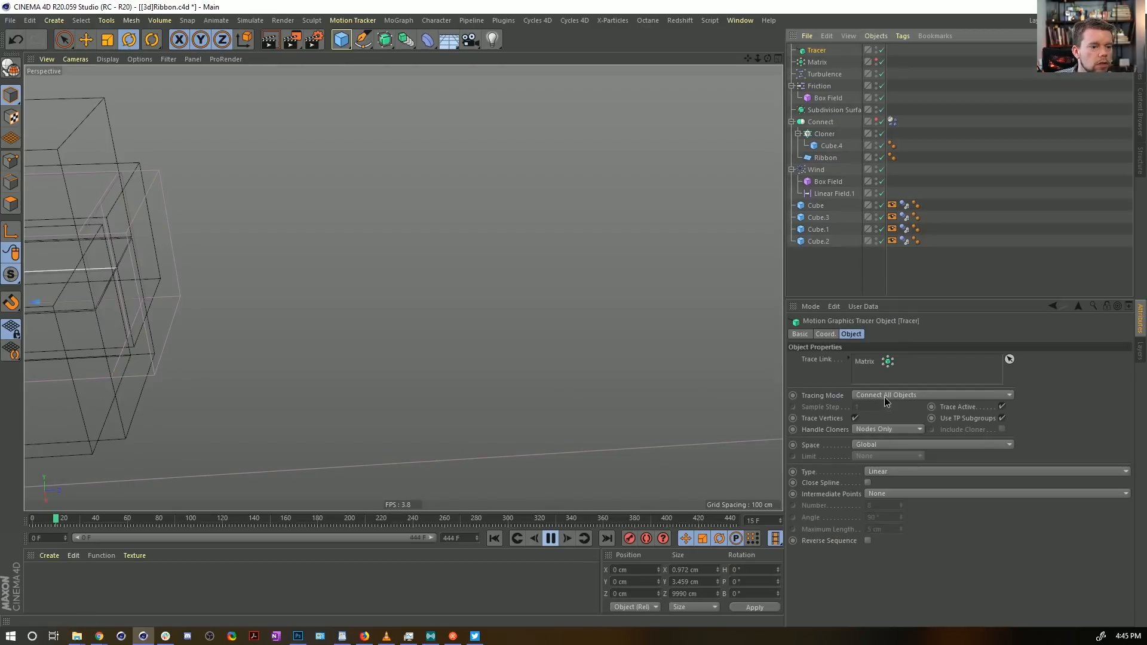
pyautogui.click(884, 395)
pyautogui.click(907, 431)
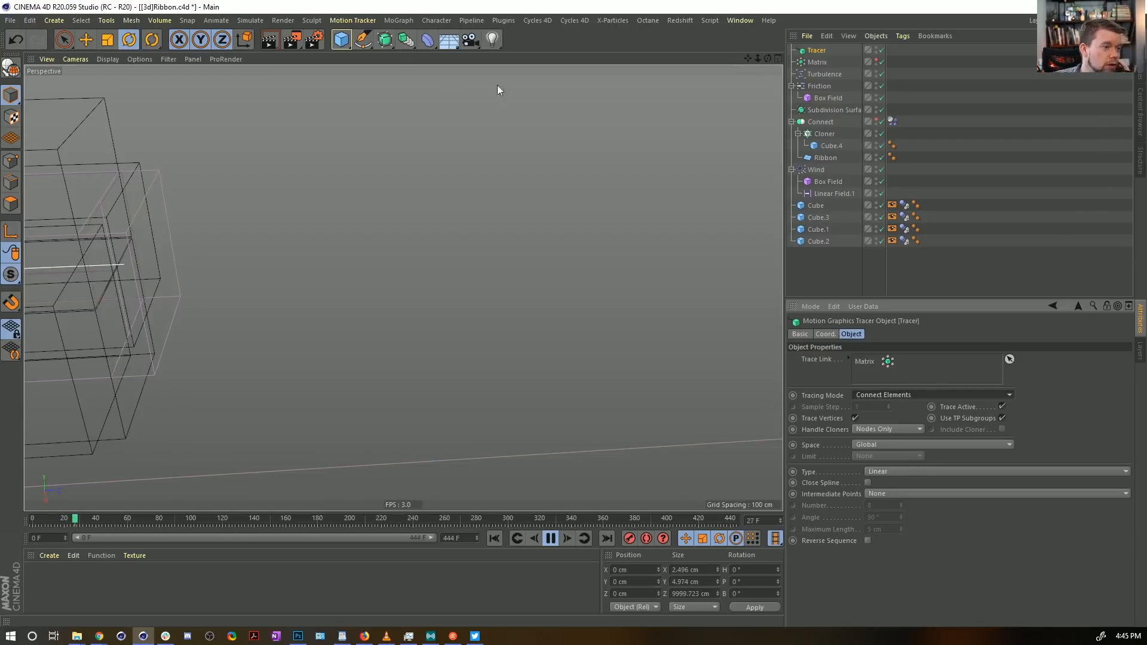
pyautogui.click(551, 538)
# Step: Turn off the Tracer's Trace Vertices option, replay the simulation briefly, and return to the first frame
pyautogui.keyDown('alt'); pyautogui.moveTo(550, 253); pyautogui.dragTo(44, 387, button='right'); pyautogui.keyUp('alt')
pyautogui.keyDown('alt'); pyautogui.moveTo(508, 204); pyautogui.dragTo(230, 270, button='right'); pyautogui.keyUp('alt')
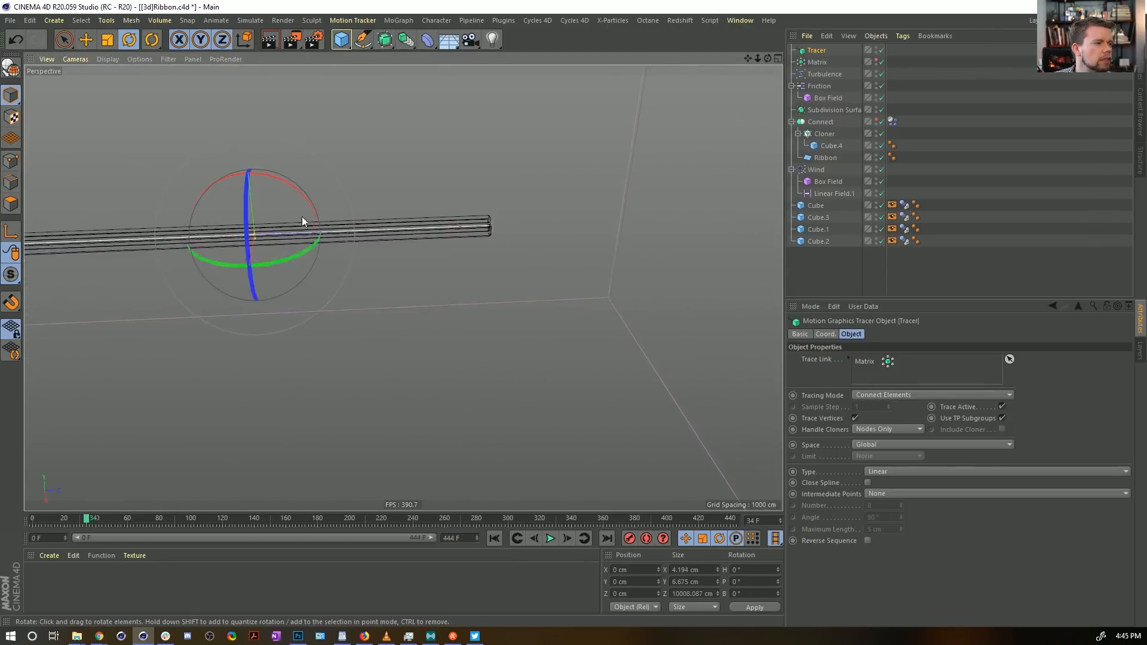
pyautogui.keyDown('alt'); pyautogui.moveTo(303, 216); pyautogui.dragTo(120, 248, button='right'); pyautogui.keyUp('alt')
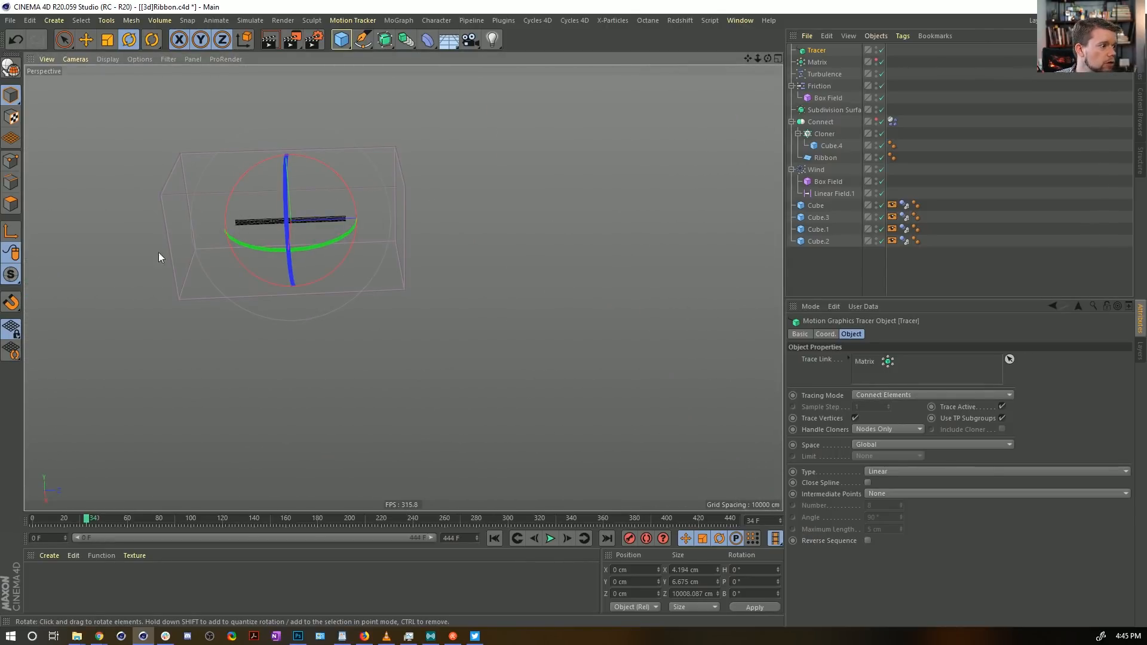
pyautogui.keyDown('alt'); pyautogui.moveTo(303, 240); pyautogui.dragTo(519, 198, button='right'); pyautogui.keyUp('alt')
pyautogui.keyDown('alt'); pyautogui.moveTo(519, 200); pyautogui.dragTo(494, 203); pyautogui.keyUp('alt')
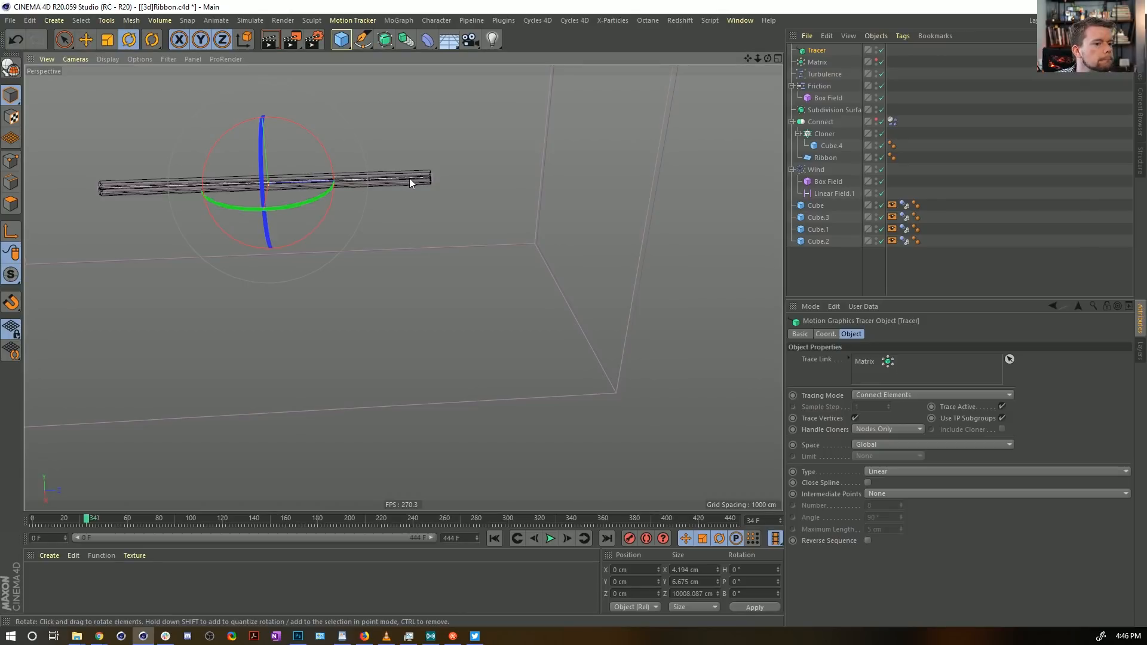
pyautogui.keyDown('alt'); pyautogui.moveTo(410, 178); pyautogui.dragTo(576, 157, button='right'); pyautogui.keyUp('alt')
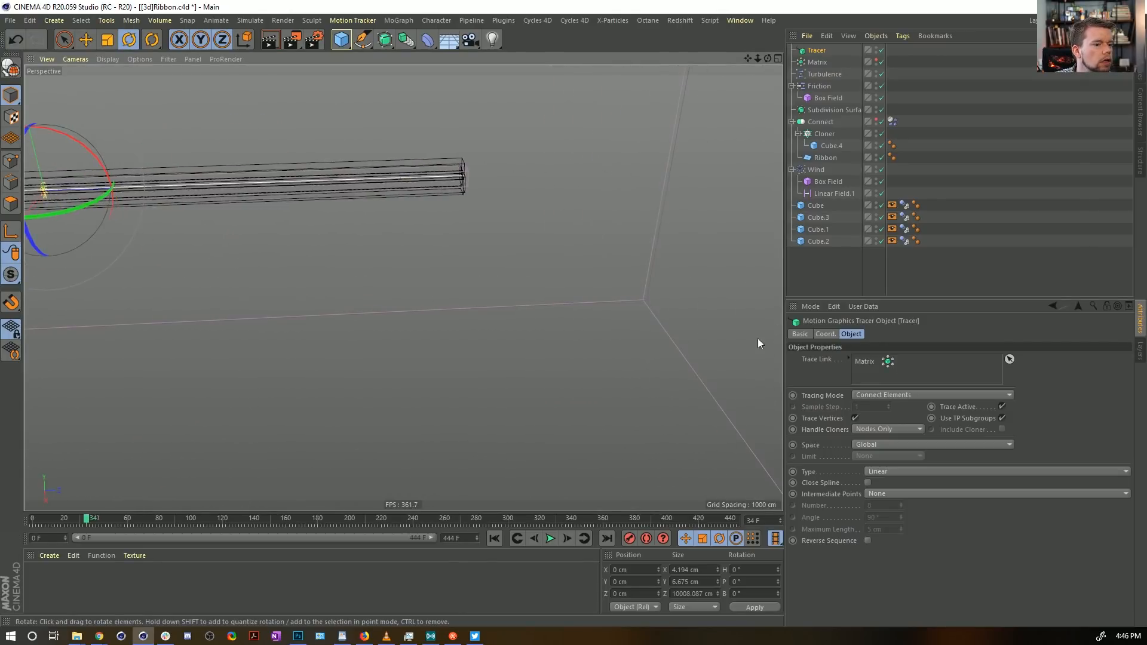
pyautogui.click(855, 418)
pyautogui.keyDown('alt'); pyautogui.moveTo(456, 169); pyautogui.dragTo(836, 221, button='right'); pyautogui.keyUp('alt')
pyautogui.keyDown('alt'); pyautogui.moveTo(403, 288); pyautogui.dragTo(316, 253, button='middle'); pyautogui.keyUp('alt')
pyautogui.click(555, 539)
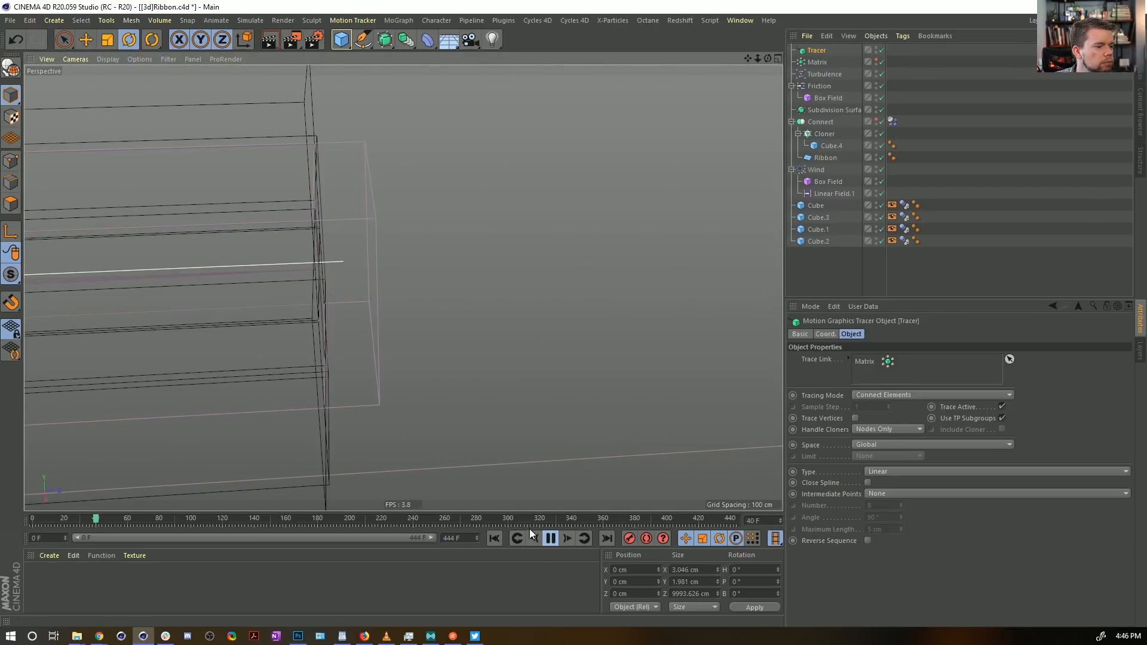
pyautogui.click(550, 541)
pyautogui.click(496, 539)
# Step: Delete the Tracer and Matrix objects and make the Connect object visible in the viewport again
pyautogui.click(827, 54)
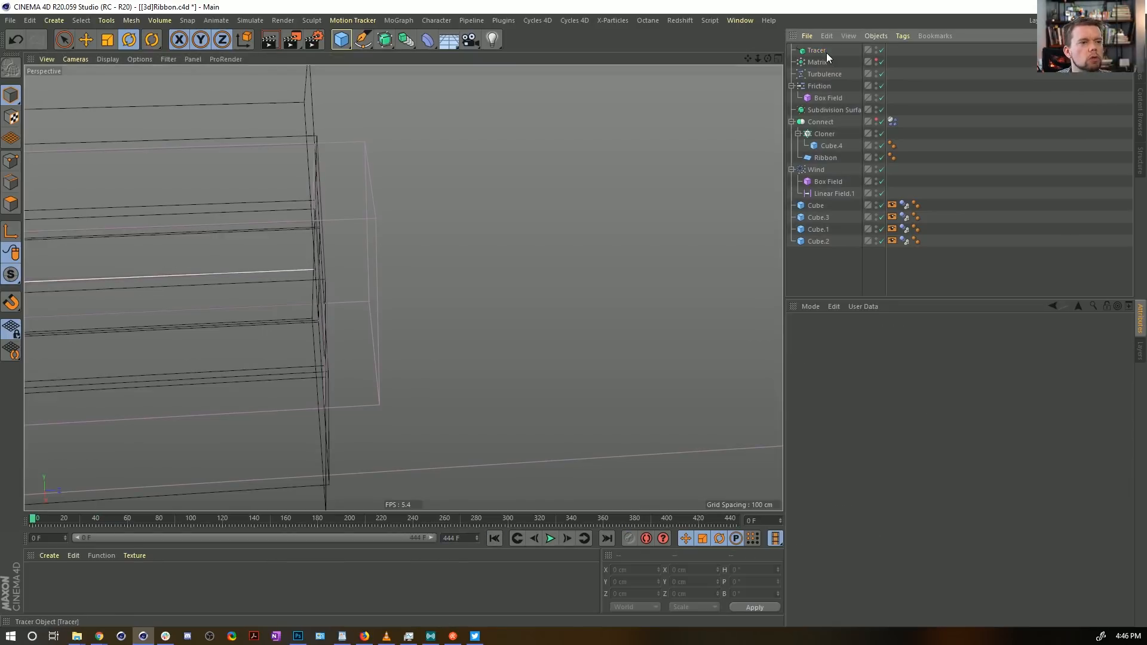
pyautogui.click(822, 52)
pyautogui.press('Delete')
pyautogui.click(819, 52)
pyautogui.press('Delete')
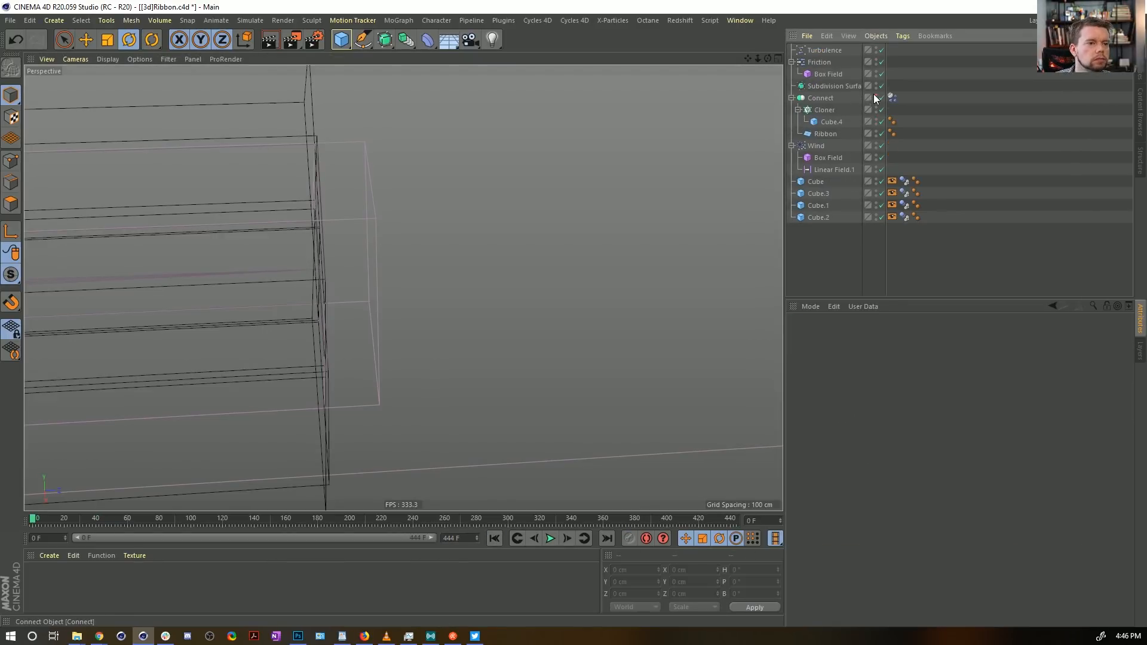
# Step: Play the simulation to about frame 15, pause it, and examine the ribbon outside the channel
pyautogui.click(550, 539)
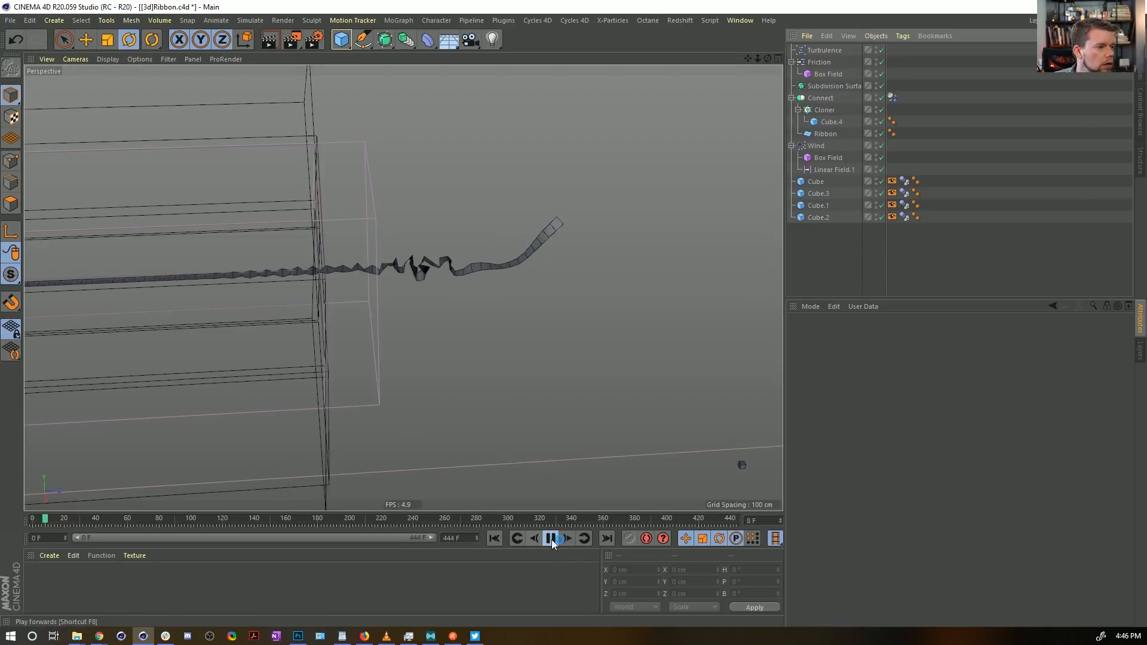
pyautogui.click(552, 540)
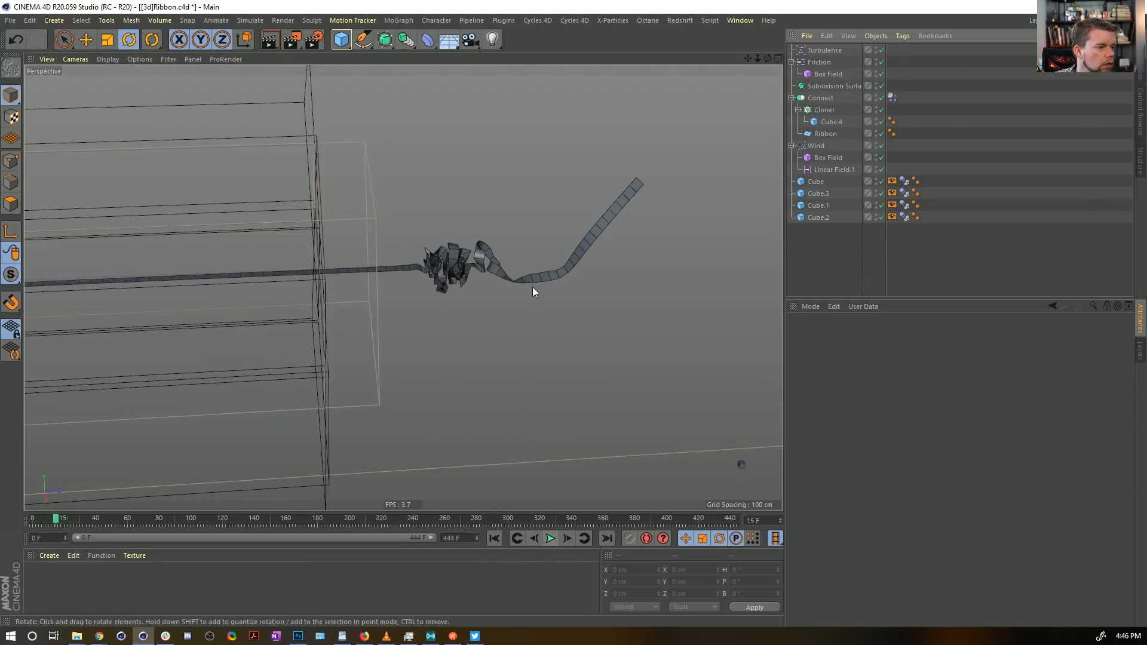
pyautogui.keyDown('alt'); pyautogui.moveTo(529, 279); pyautogui.dragTo(461, 270); pyautogui.keyUp('alt')
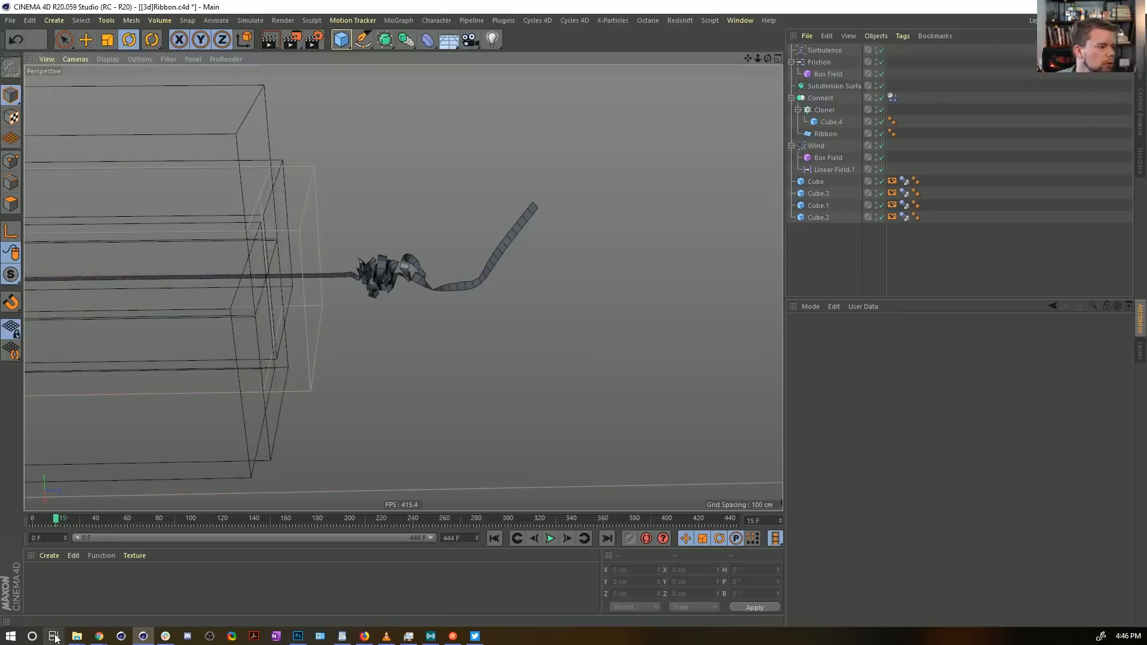
# Step: Create a new standard material and apply it to the Connect object
pyautogui.doubleClick(59, 590)
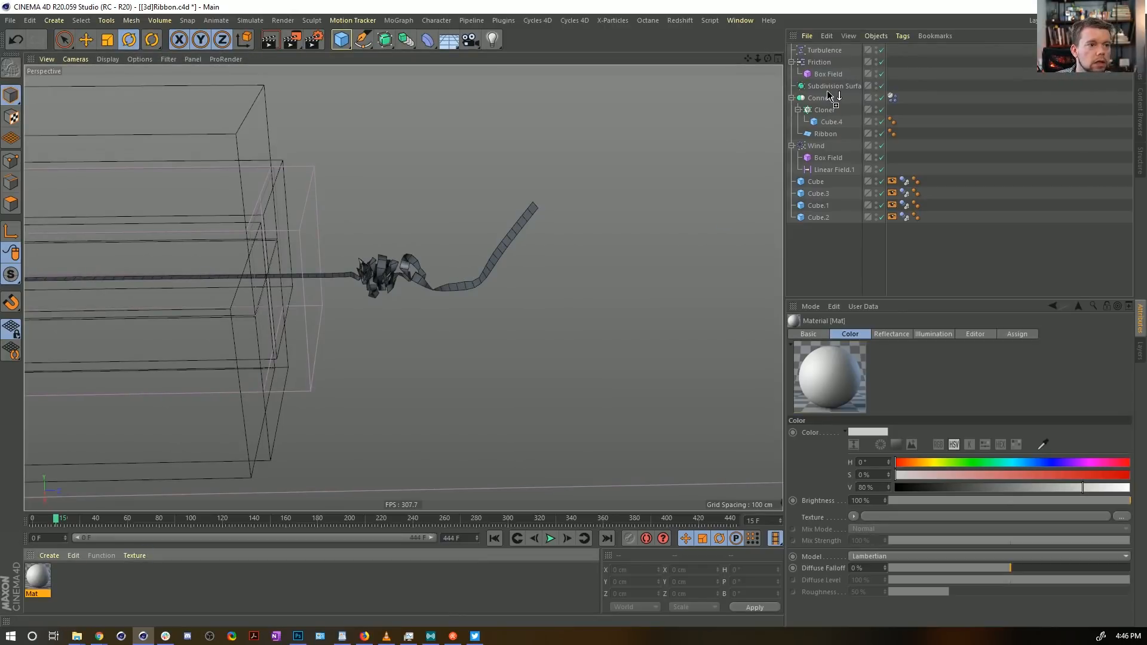
pyautogui.moveTo(824, 103); pyautogui.dragTo(823, 99)
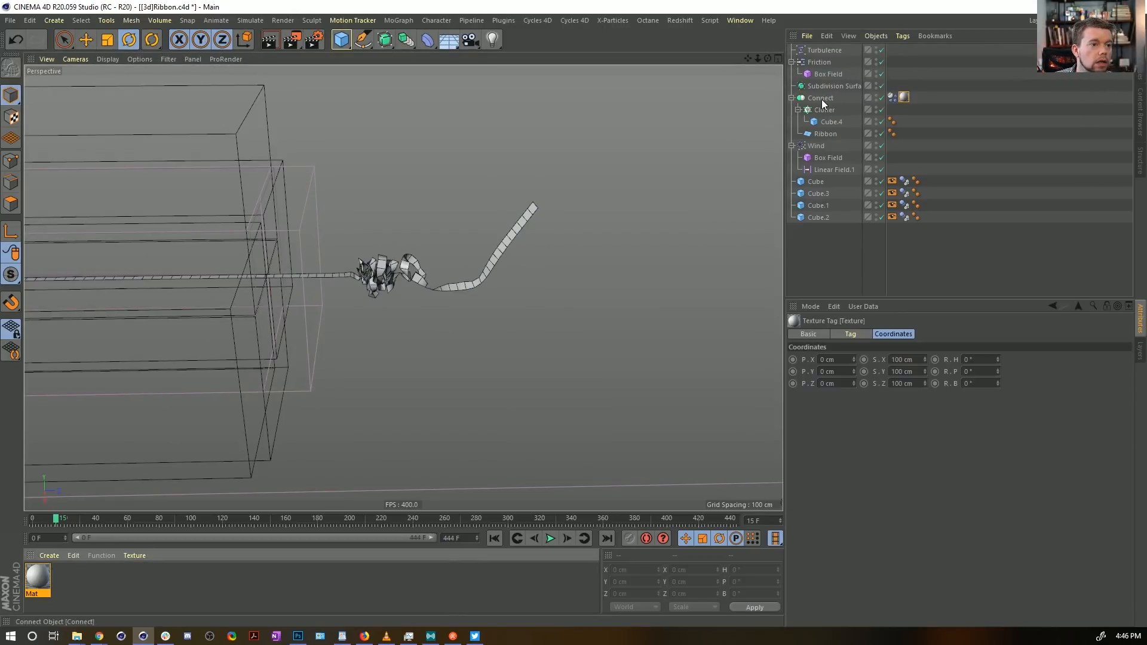
# Step: Enable the material's Displacement channel with a Color shader as its texture, at 50% brightness
pyautogui.click(38, 578)
pyautogui.doubleClick(38, 578)
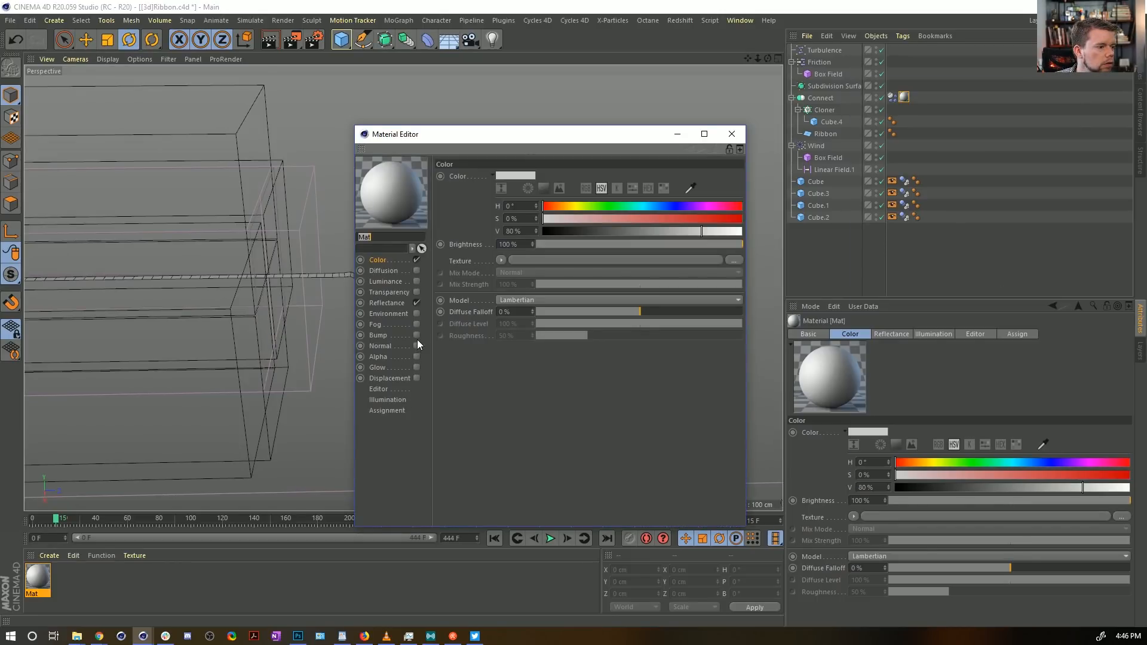
pyautogui.click(417, 378)
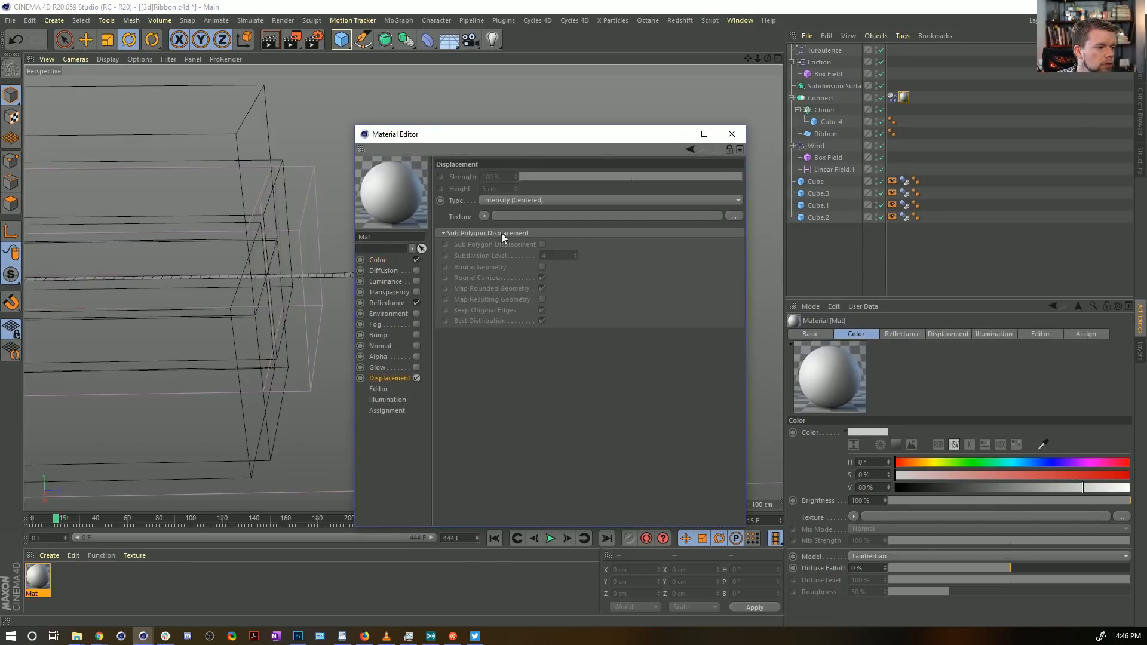
pyautogui.click(486, 216)
pyautogui.click(515, 321)
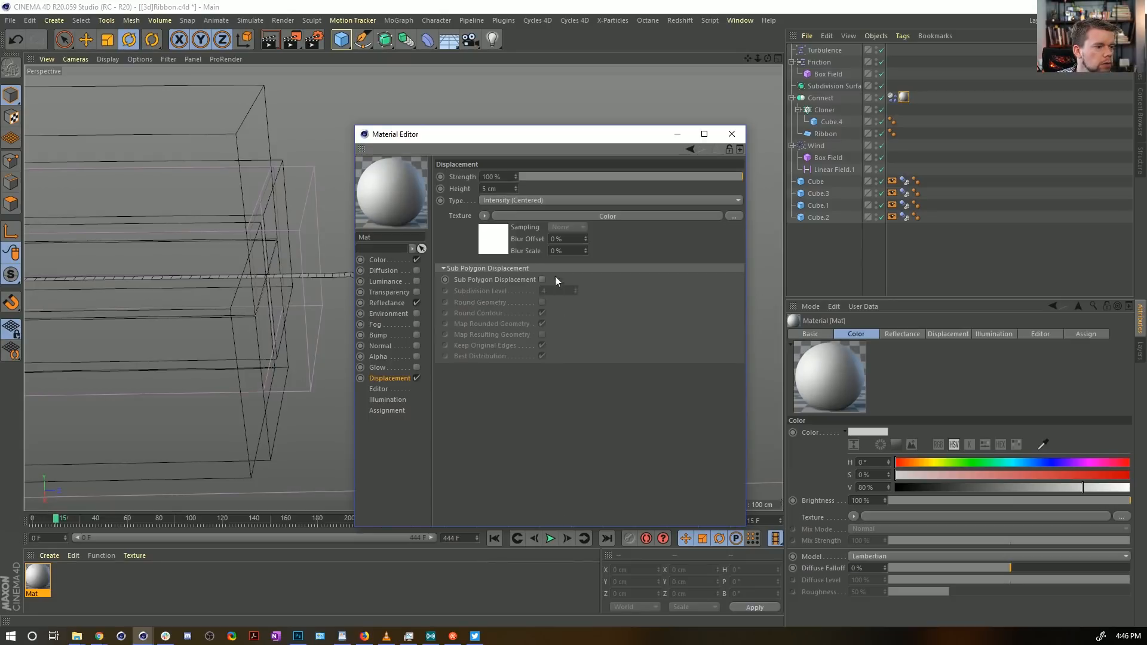
pyautogui.click(506, 243)
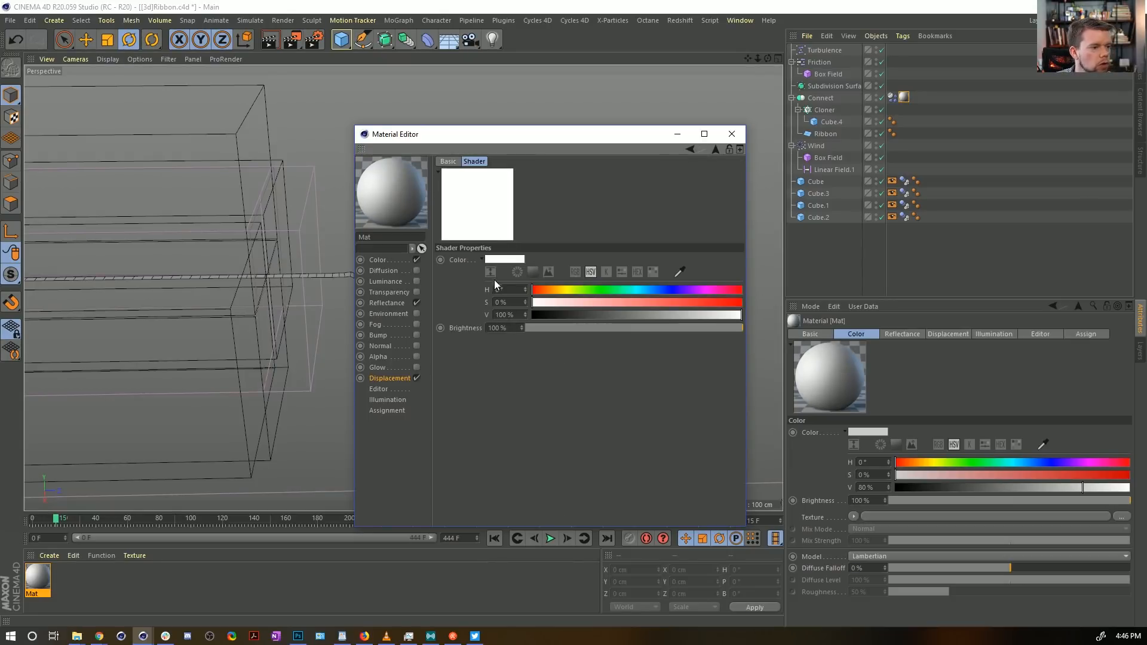
pyautogui.click(635, 328)
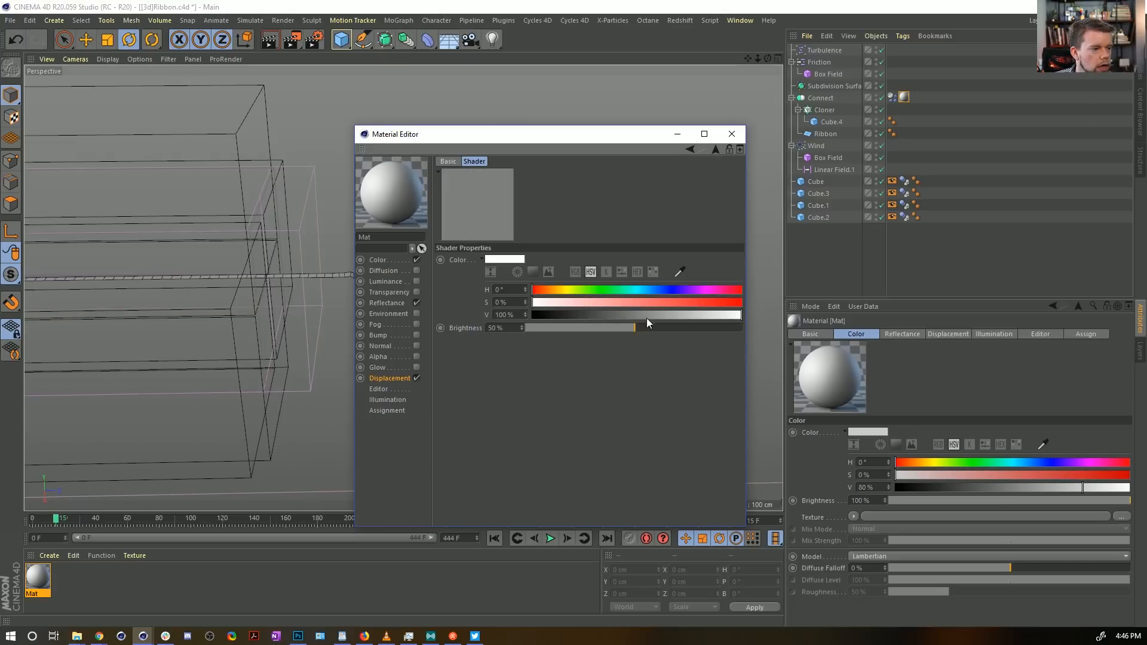
# Step: Set the displacement height to 0 cm and enable Sub Polygon Displacement with subdivision level 1 and Round Geometry
pyautogui.click(714, 150)
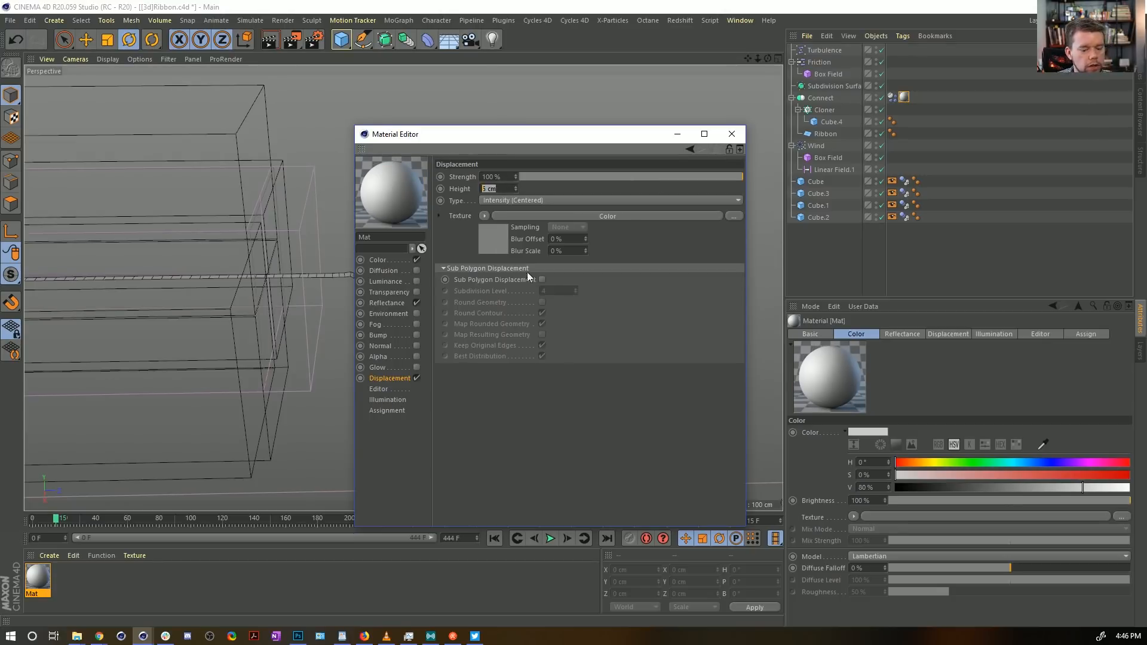
pyautogui.click(542, 279)
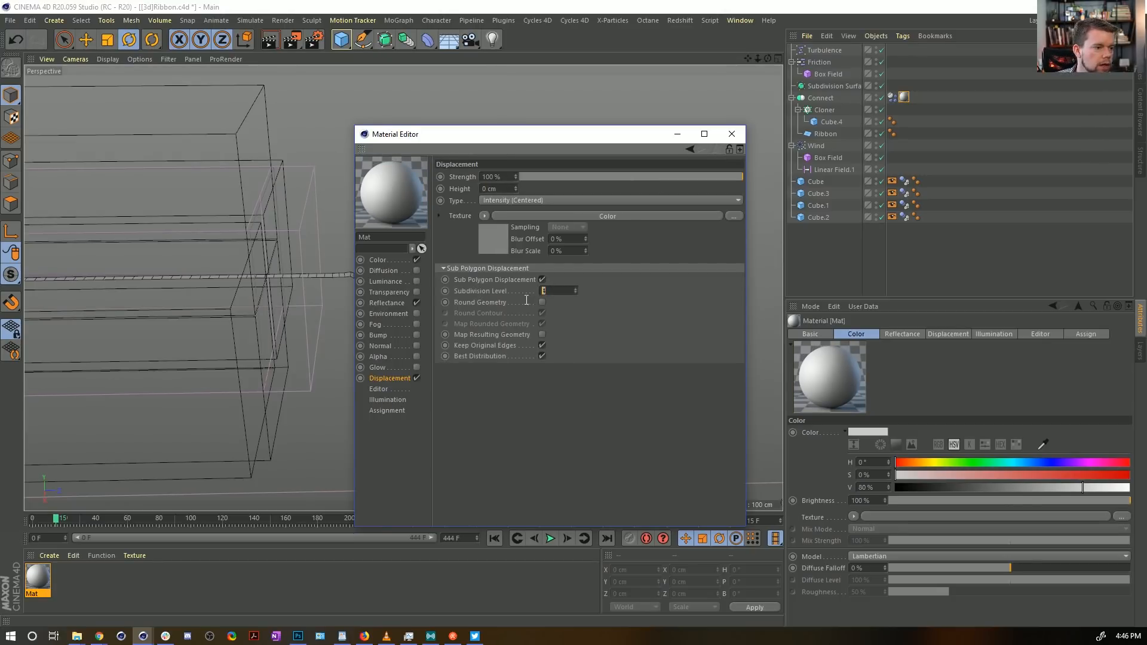
pyautogui.click(544, 302)
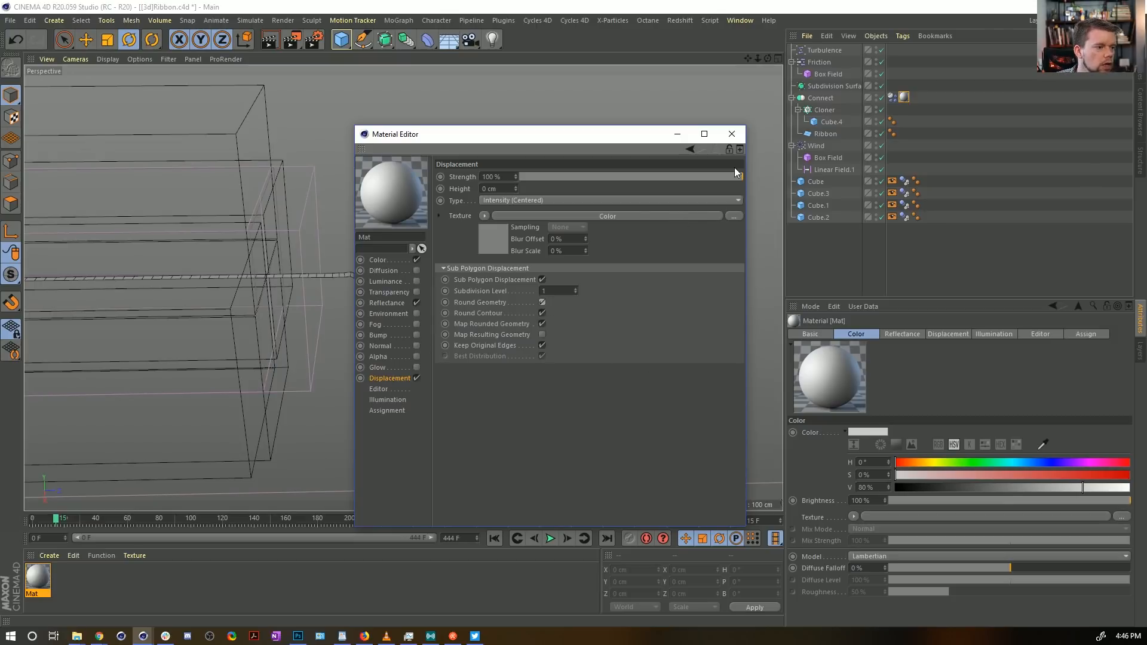
pyautogui.click(732, 134)
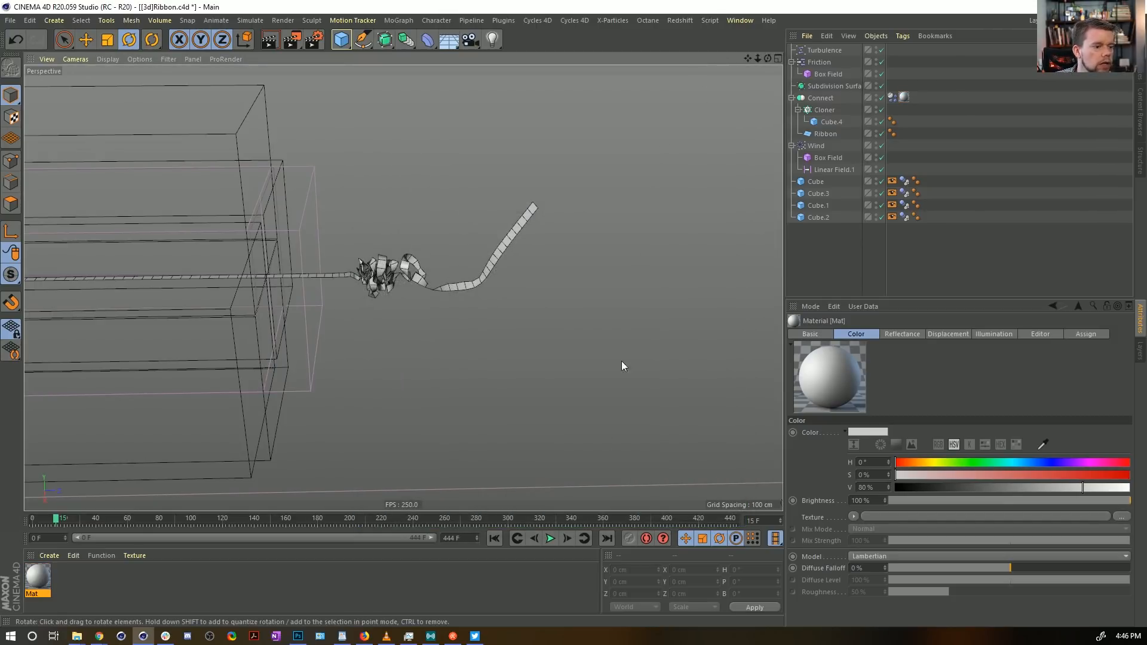
# Step: Rewind to frame 0, reframe the channel opening, and set the Standard renderer's output frame range to All Frames
pyautogui.click(494, 539)
pyautogui.keyDown('alt'); pyautogui.moveTo(471, 297); pyautogui.dragTo(411, 336, button='middle'); pyautogui.keyUp('alt')
pyautogui.scroll(-3, 411, 335)
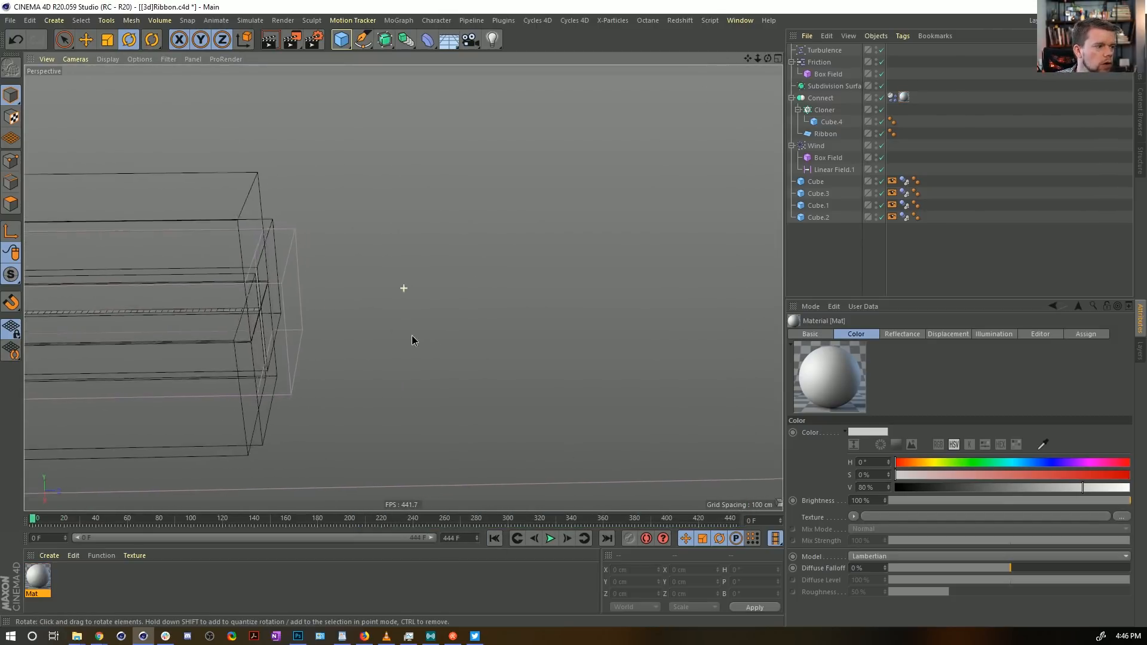
pyautogui.hotkey('ctrl', 'b')
pyautogui.moveTo(682, 309); pyautogui.dragTo(496, 134)
pyautogui.click(502, 162)
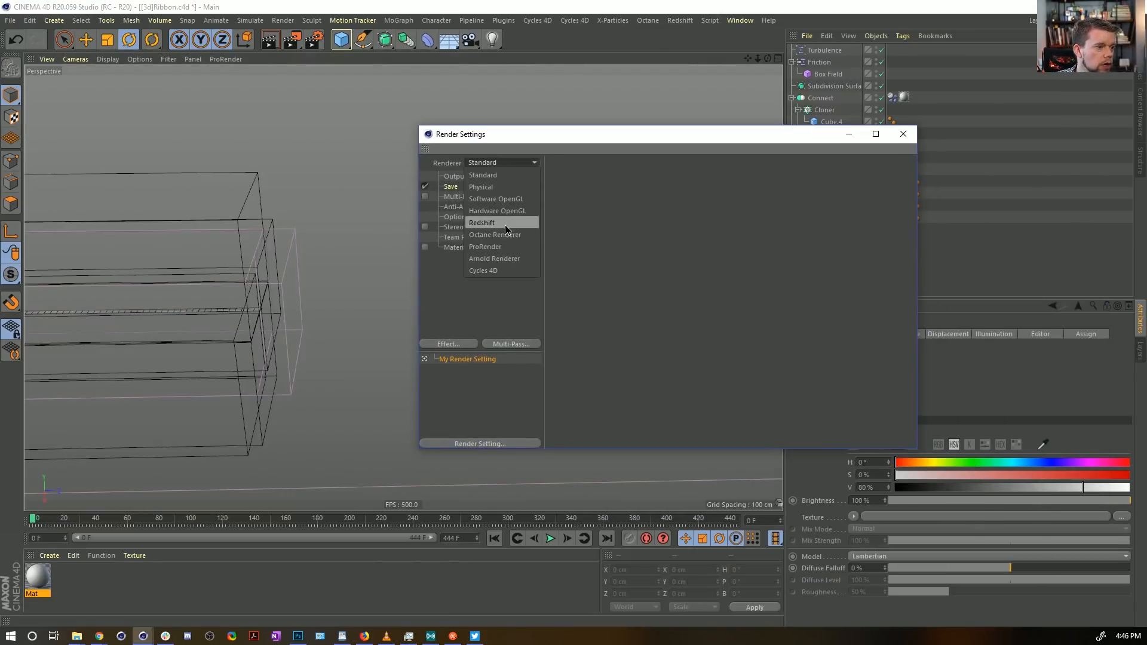
pyautogui.click(504, 177)
pyautogui.click(456, 176)
pyautogui.click(687, 311)
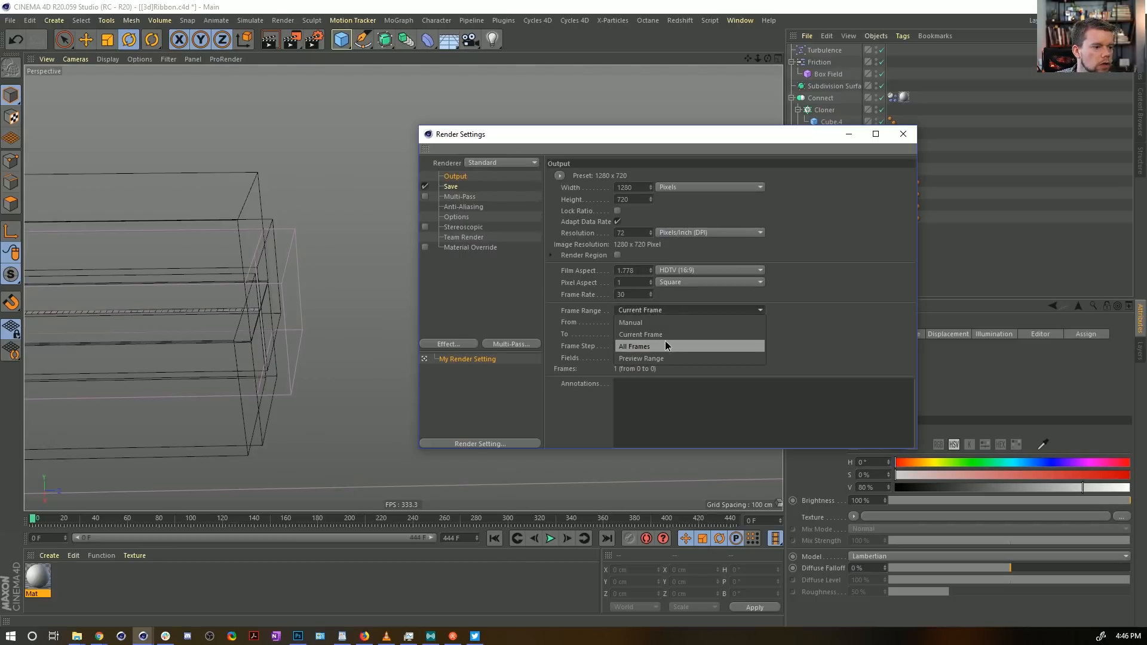
pyautogui.click(663, 346)
pyautogui.click(904, 135)
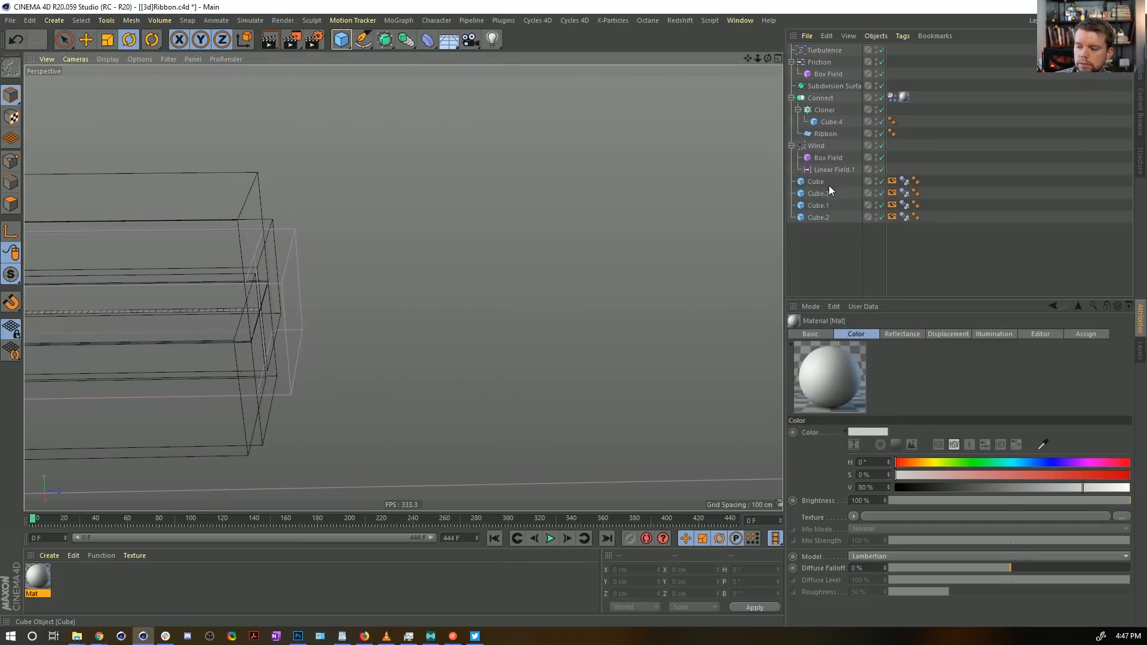
pyautogui.moveTo(853, 6); pyautogui.dragTo(804, 0)
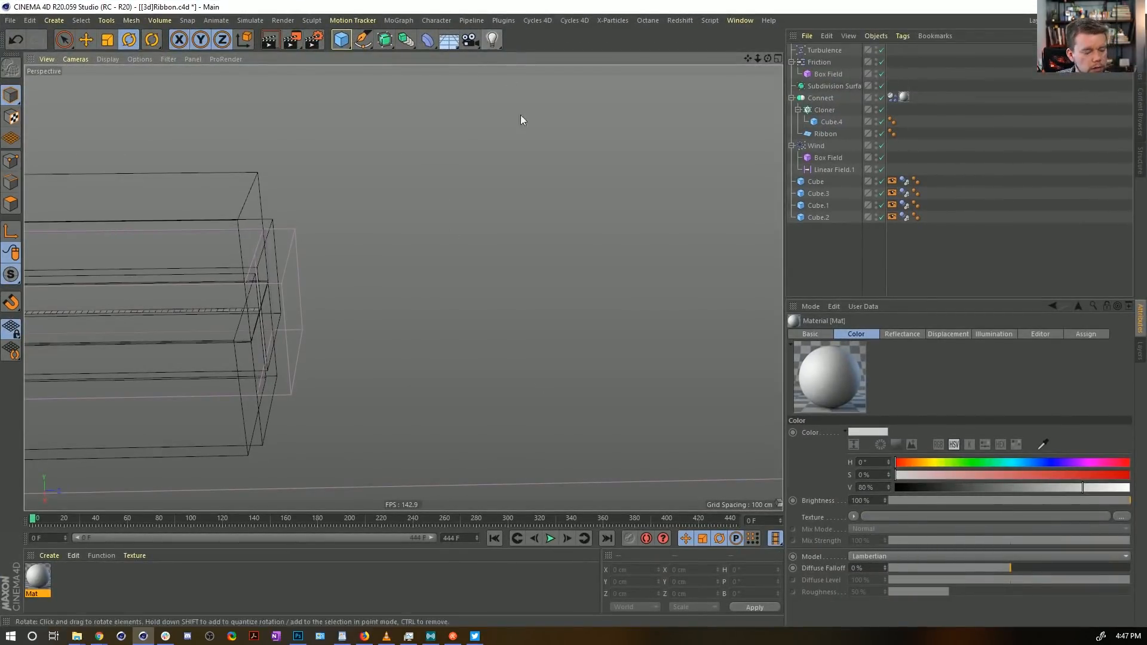
# Step: Hide the four channel cubes from rendering, test-render the view, and reframe it to leave more room beyond the channel opening
pyautogui.hotkey('ctrl', 'r')
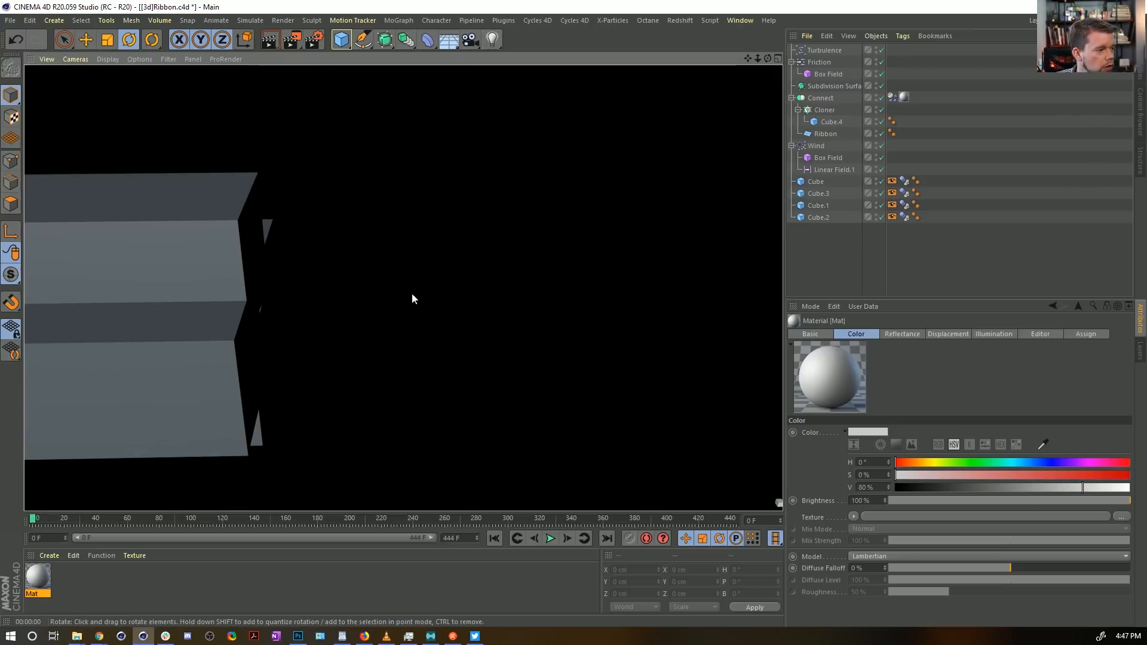
pyautogui.click(877, 183)
pyautogui.moveTo(876, 184); pyautogui.dragTo(877, 220)
pyautogui.hotkey('ctrl', 'r')
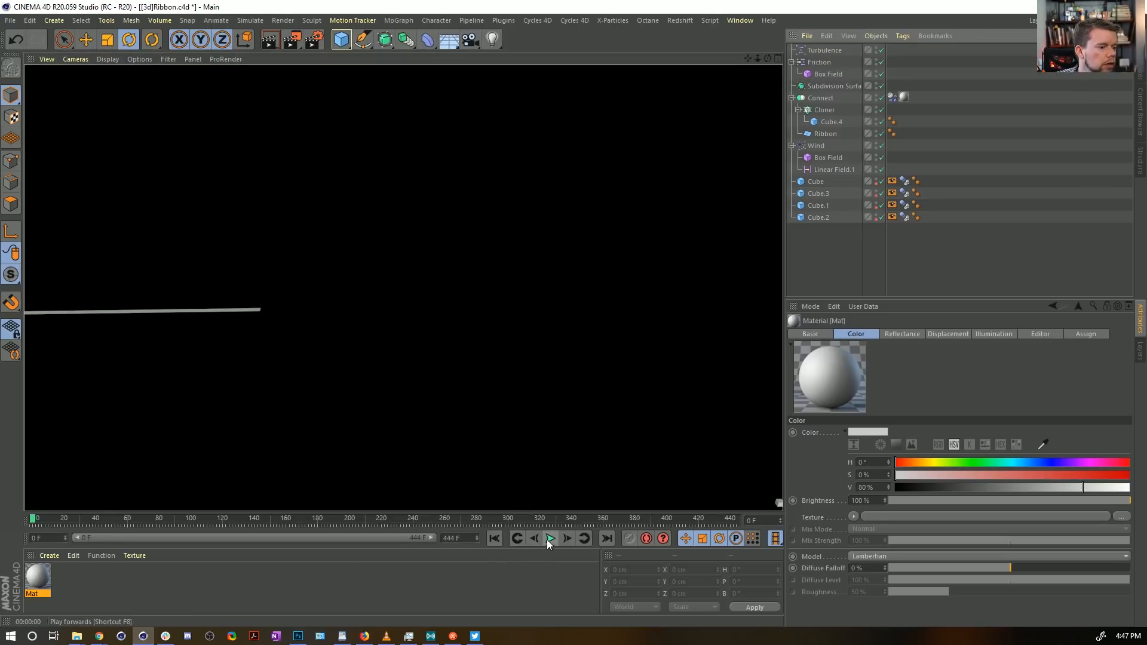
pyautogui.scroll(2, 421, 260)
pyautogui.keyDown('alt'); pyautogui.moveTo(420, 263); pyautogui.dragTo(245, 239); pyautogui.keyUp('alt')
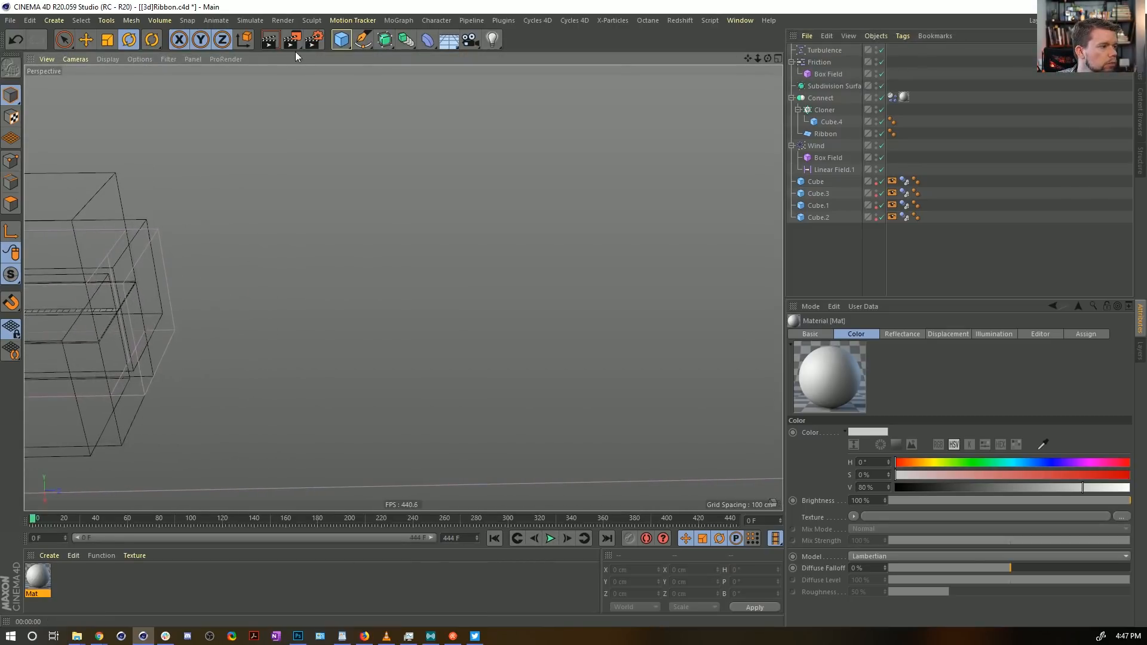
# Step: Test-render the animation in the Picture Viewer, play back the finished frames, and stop the render
pyautogui.click(292, 41)
pyautogui.click(606, 366)
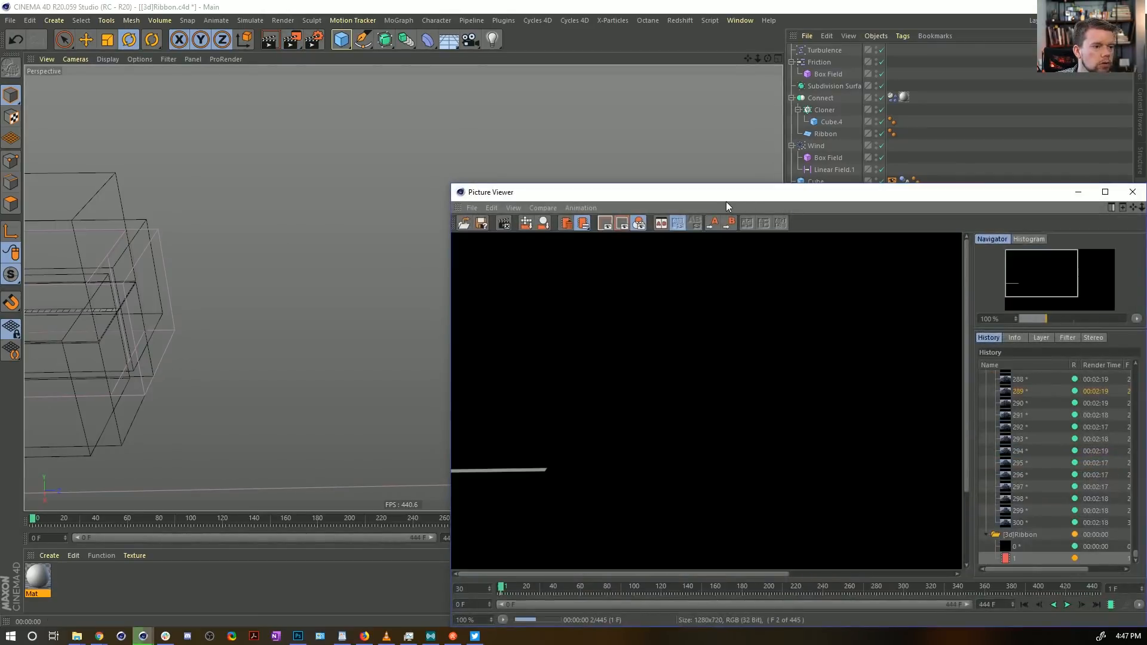
pyautogui.moveTo(713, 195); pyautogui.dragTo(518, 297)
pyautogui.doubleClick(518, 297)
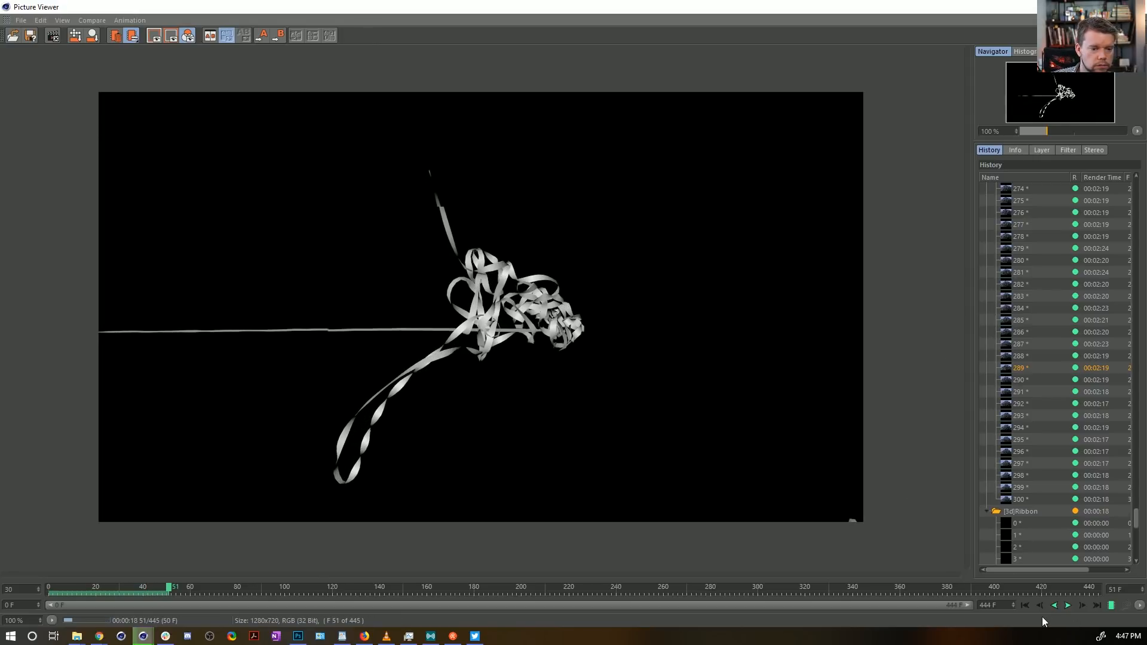
pyautogui.click(1068, 606)
pyautogui.click(1070, 606)
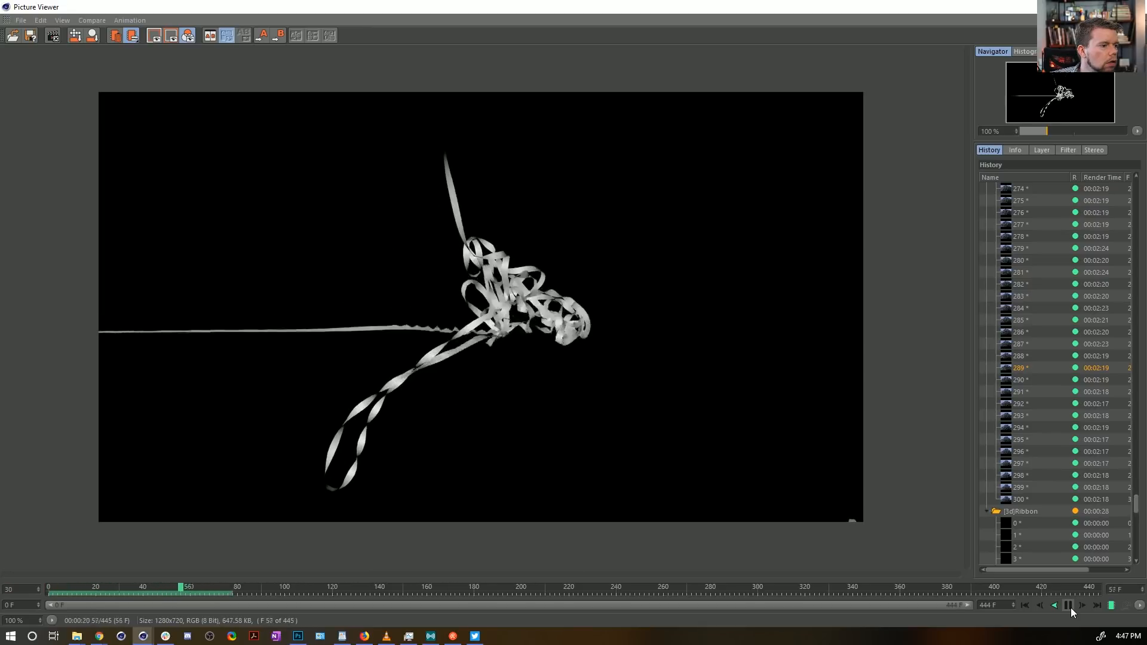
pyautogui.click(1069, 605)
pyautogui.click(1134, 6)
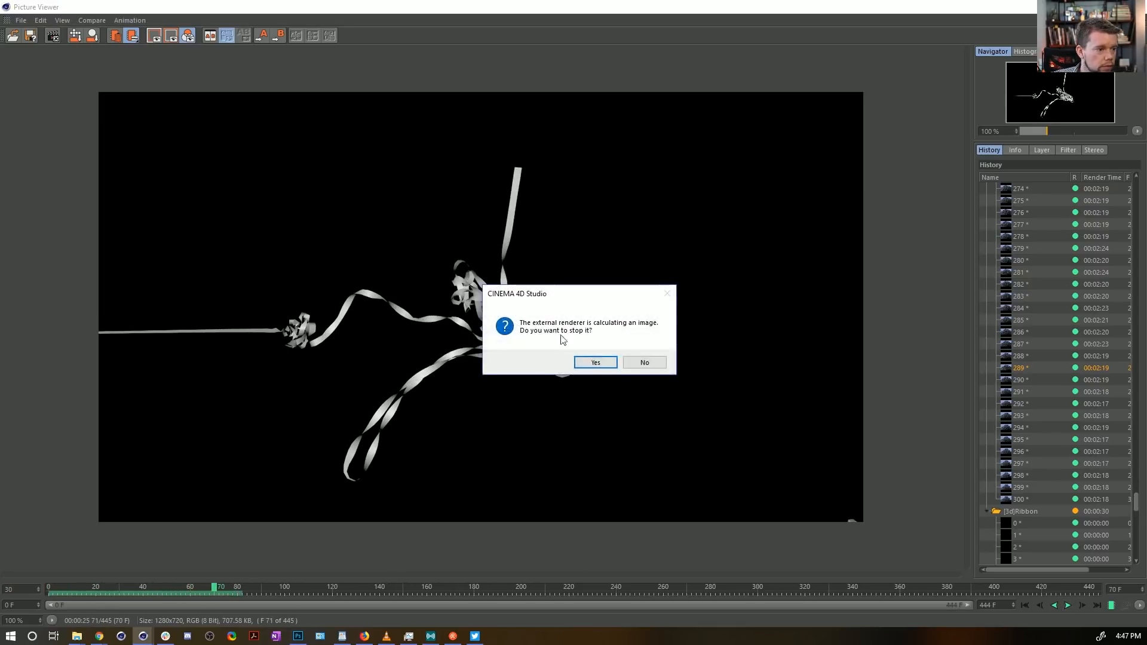
pyautogui.click(595, 363)
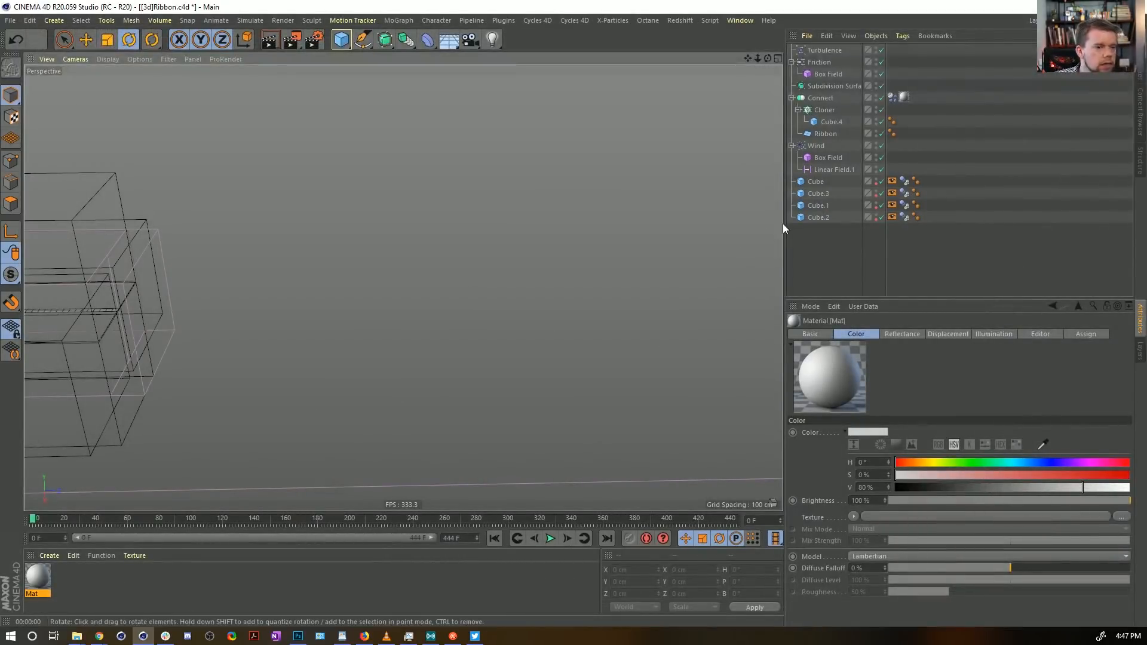
# Step: Open the Cache settings of the Connect object's Dynamics Body tag and save the project
pyautogui.click(852, 97)
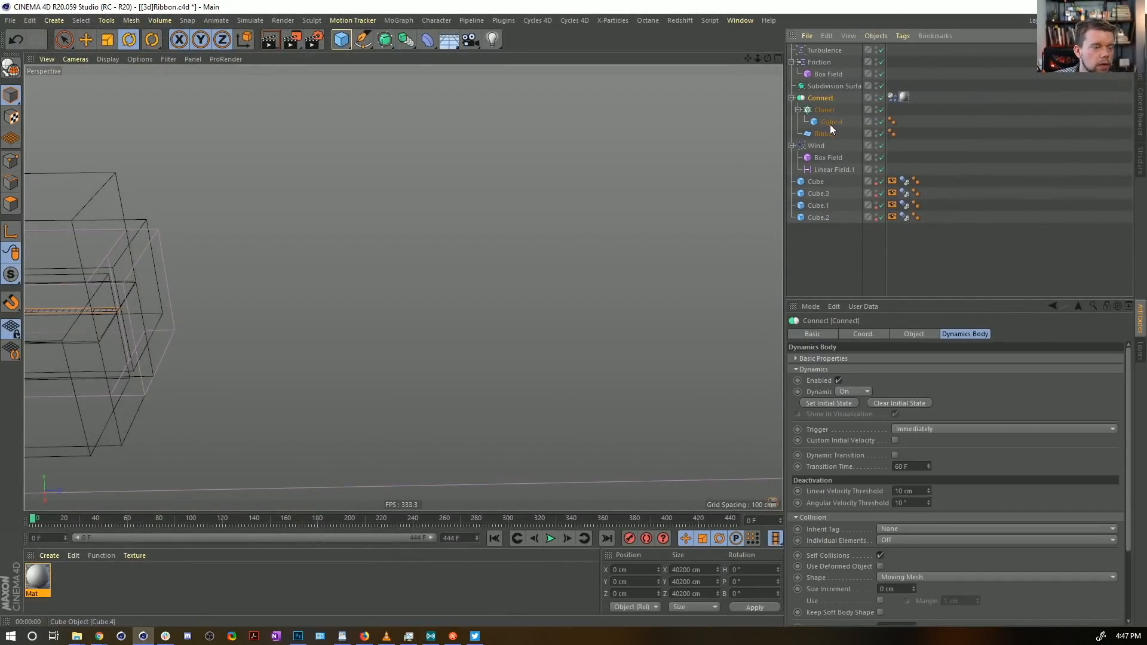
pyautogui.click(891, 99)
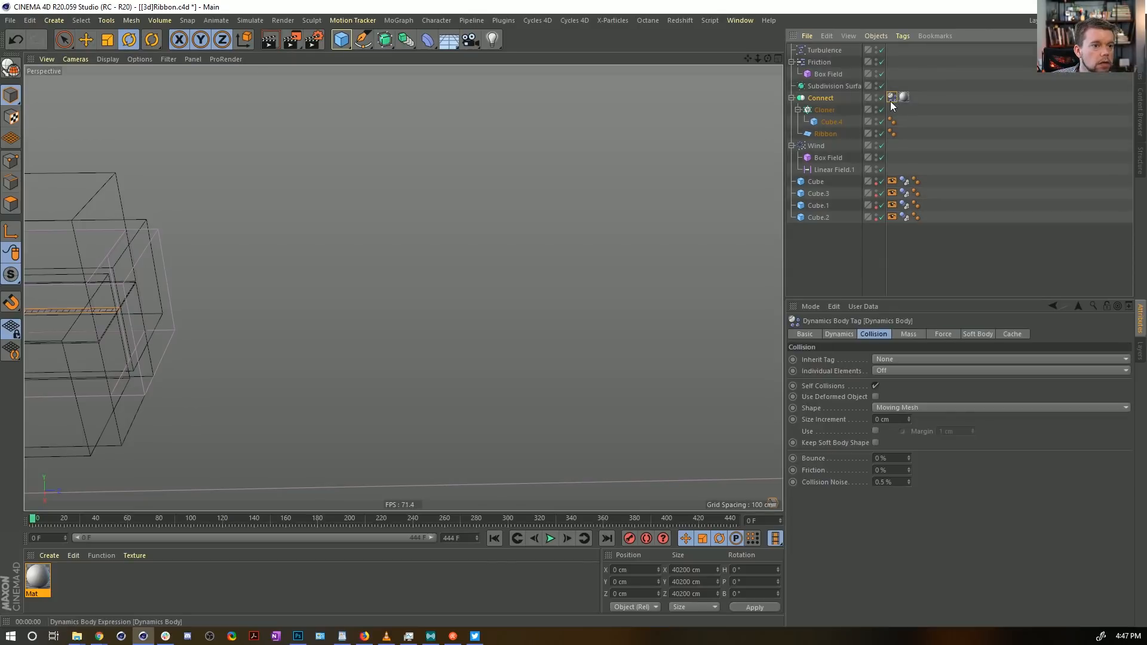
pyautogui.click(1012, 334)
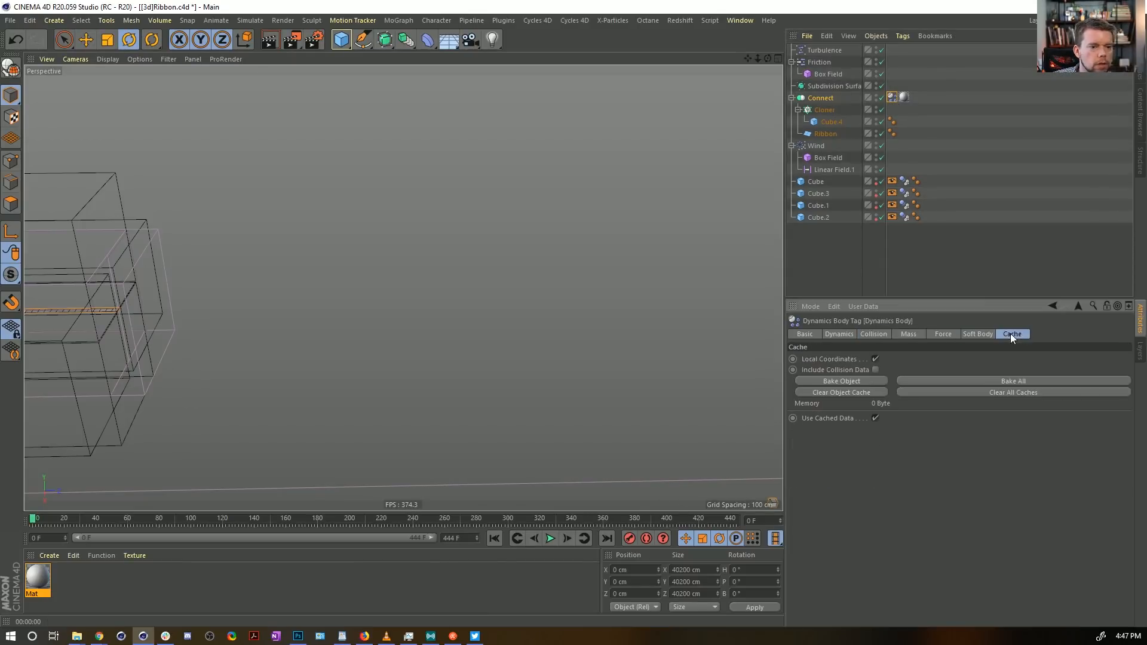
pyautogui.hotkey('ctrl', 's')
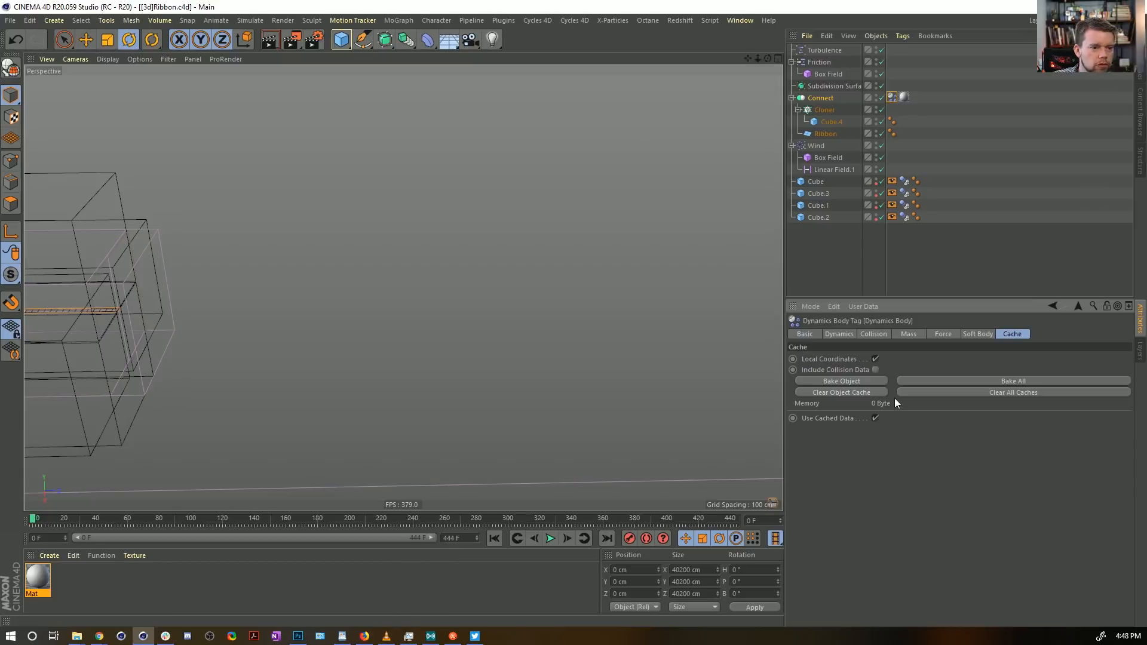
# Step: Shorten the timeline to 120 frames and bake the Connect object's dynamics from frame 0
pyautogui.click(869, 382)
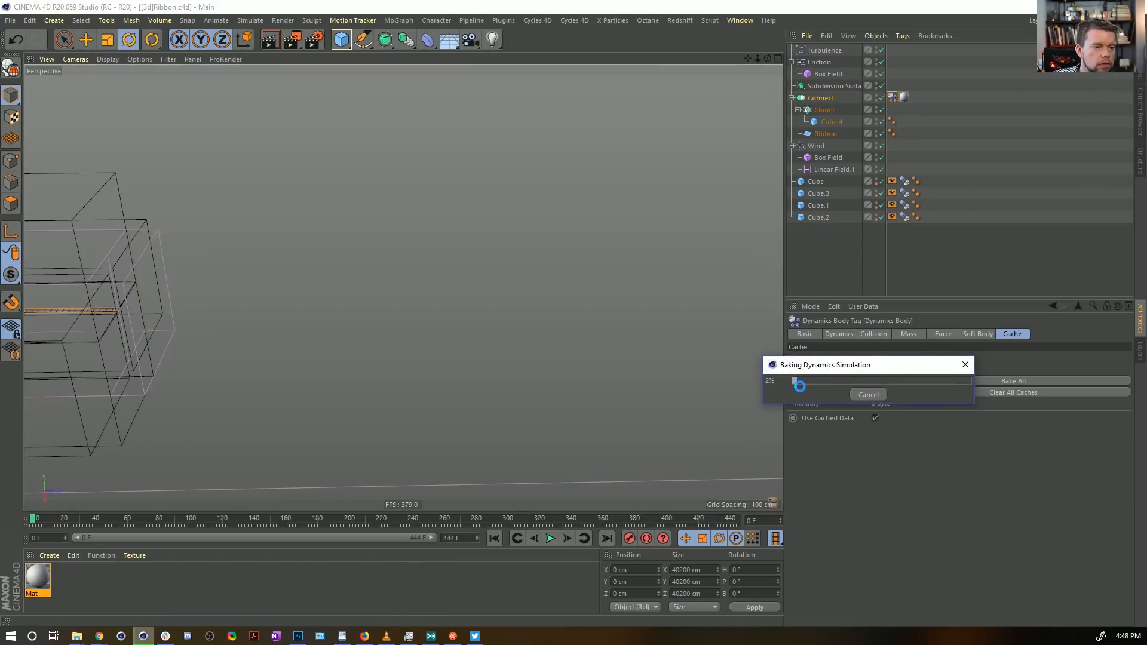
pyautogui.click(867, 395)
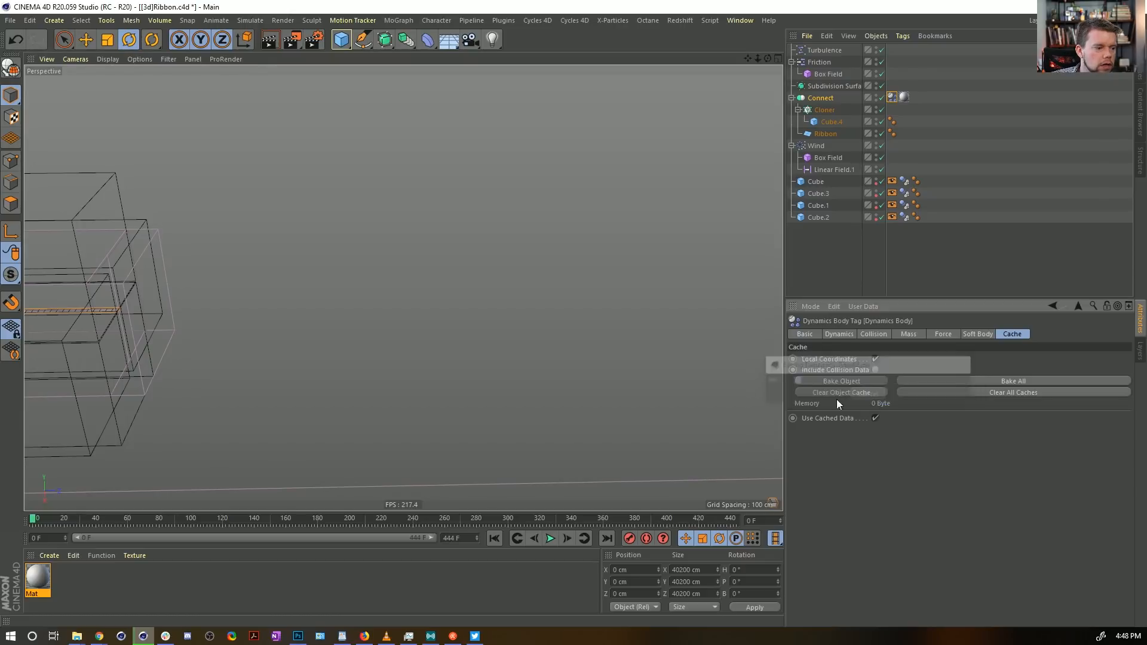
pyautogui.write('1')
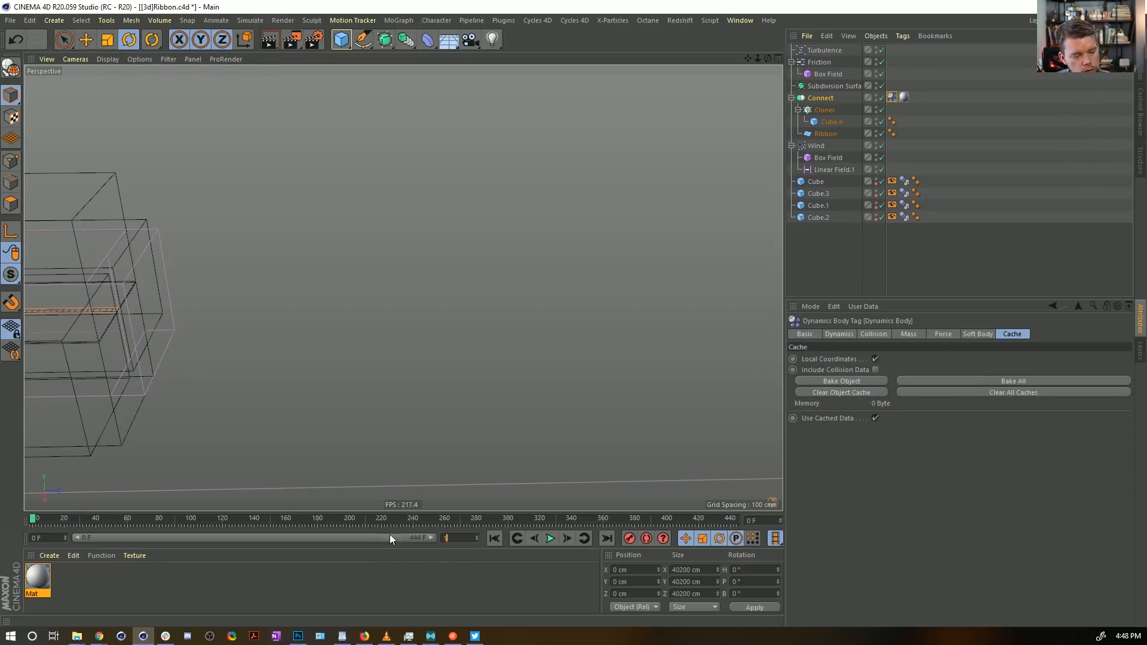
pyautogui.write('20')
pyautogui.press('Return')
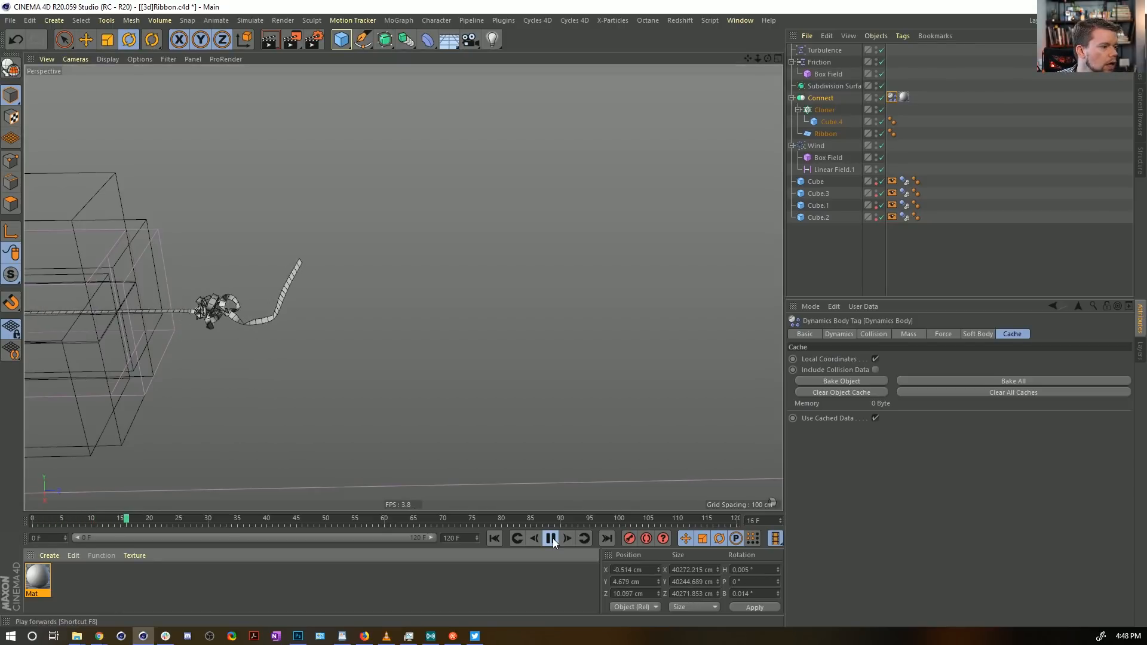
pyautogui.click(552, 539)
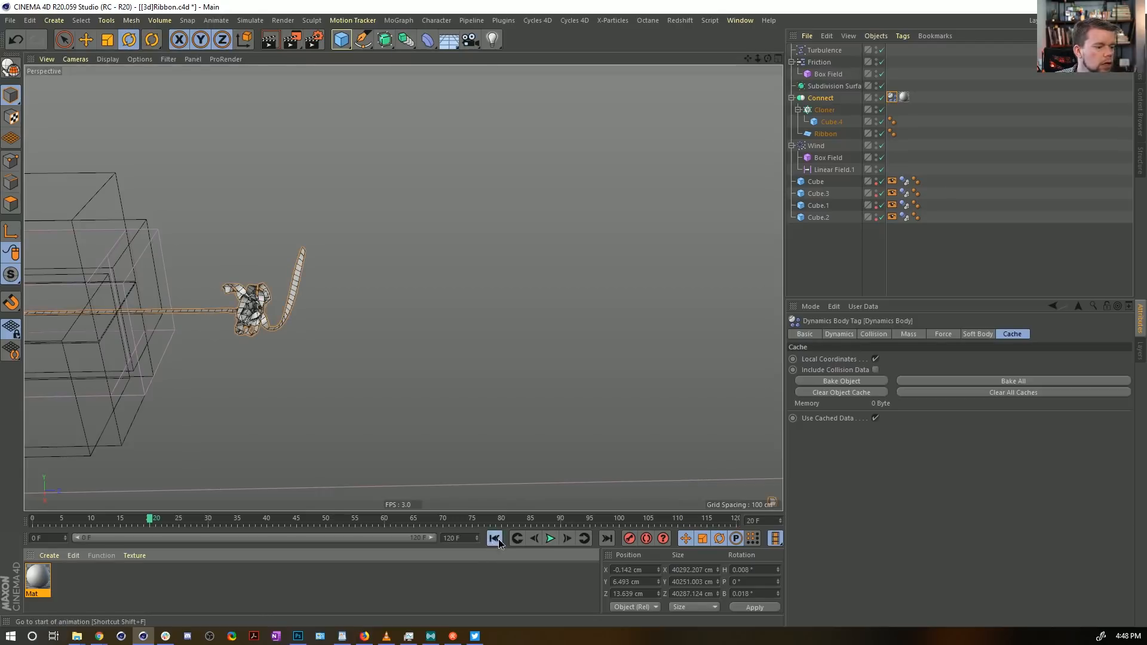
pyautogui.click(496, 539)
pyautogui.click(845, 380)
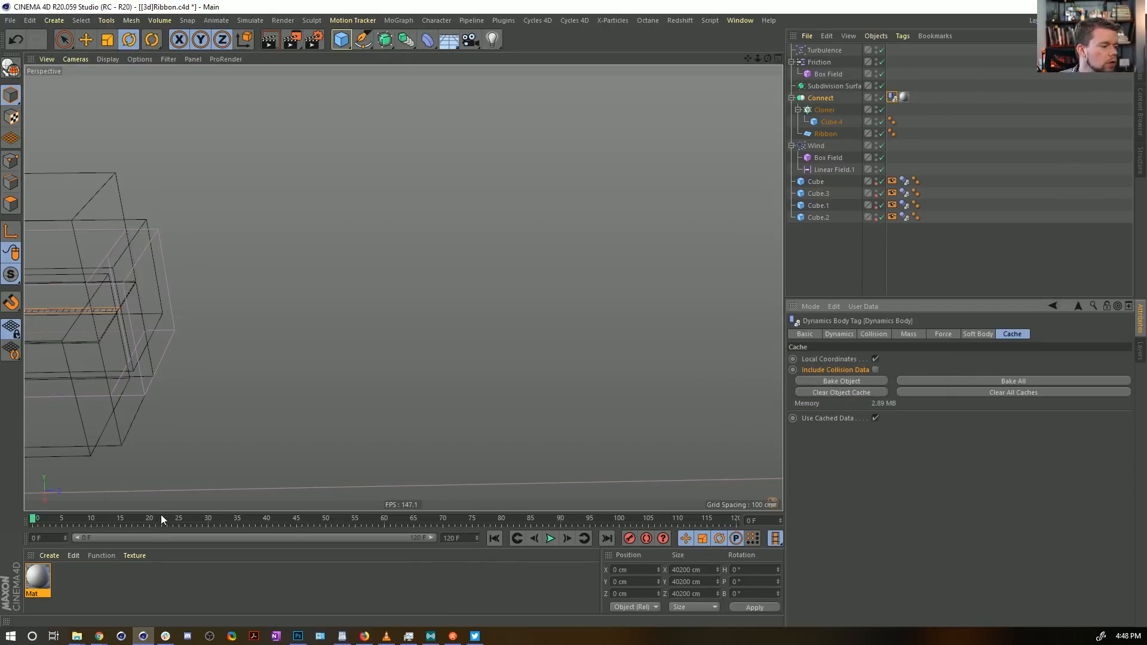
# Step: Make the Connect object a child of the Subdivision Surface and scrub through the baked ribbon simulation
pyautogui.moveTo(160, 515); pyautogui.dragTo(466, 518)
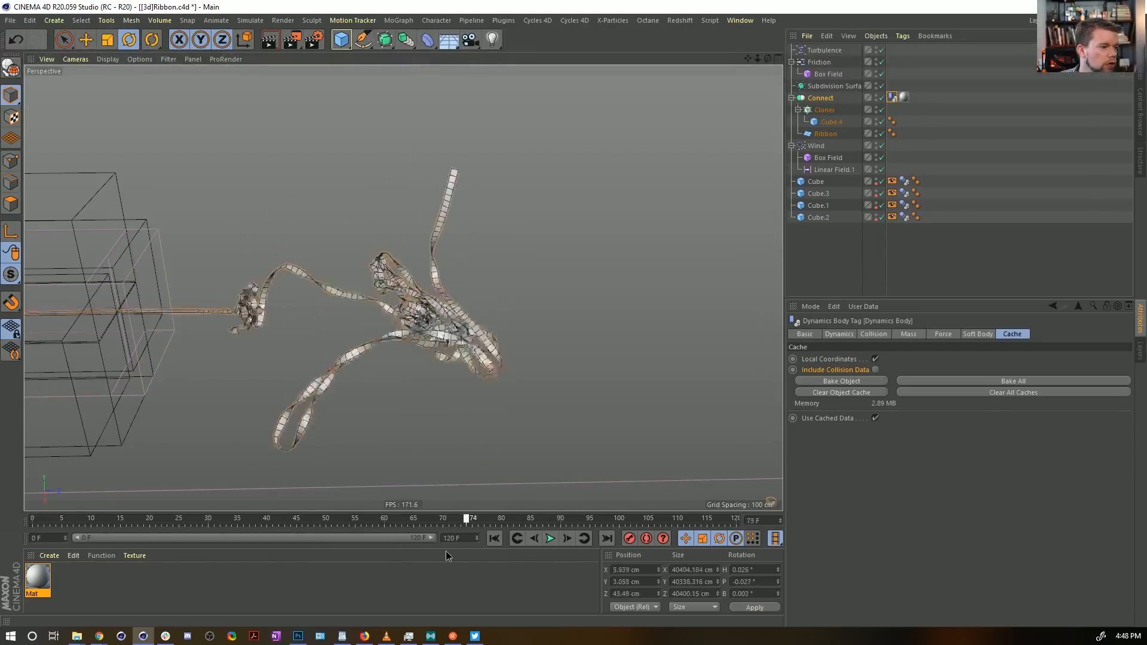
pyautogui.moveTo(446, 557); pyautogui.dragTo(267, 550)
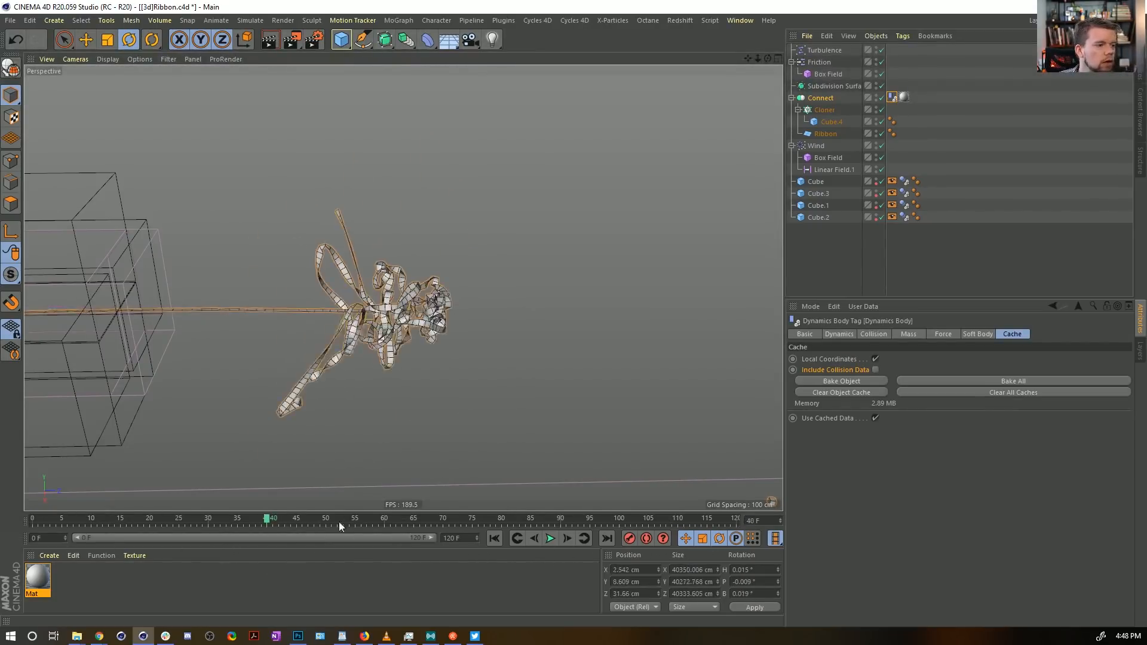
pyautogui.moveTo(820, 101); pyautogui.dragTo(831, 84)
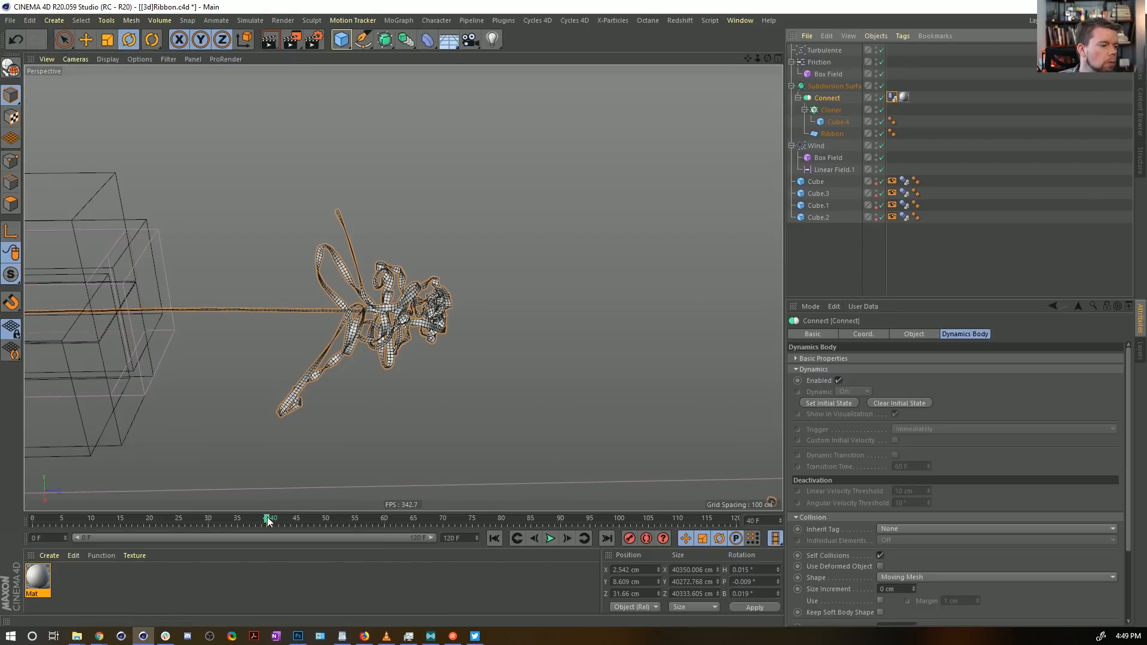
pyautogui.moveTo(268, 519); pyautogui.dragTo(326, 518)
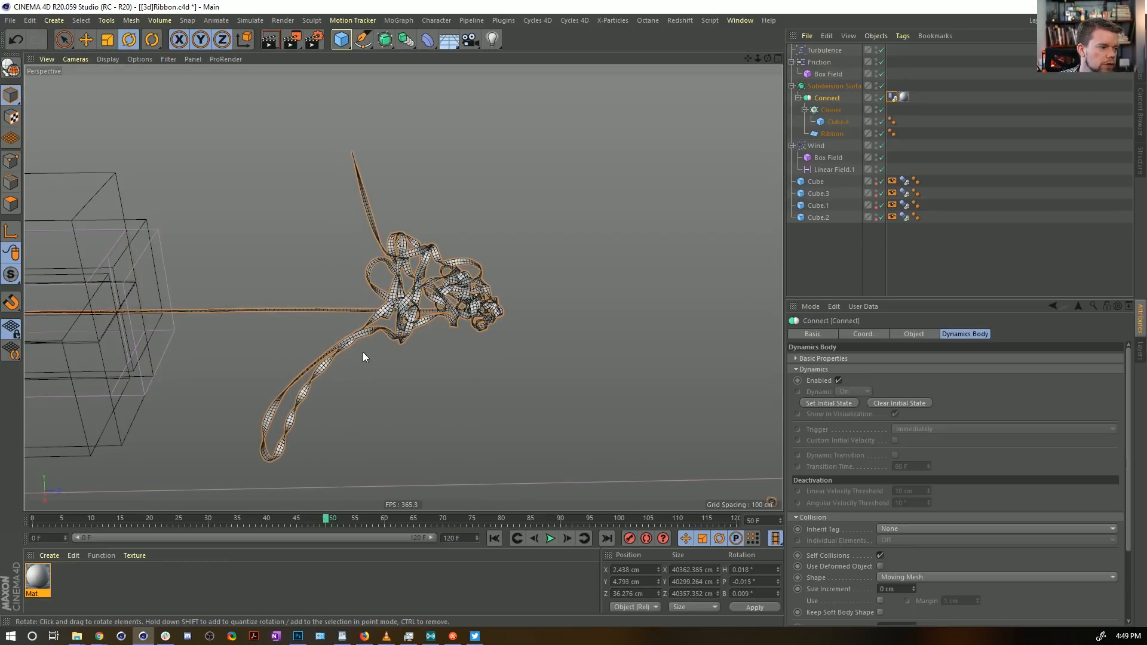
# Step: Return to frame 0 with nothing selected and add a Sky object to the scene
pyautogui.click(827, 267)
pyautogui.click(496, 537)
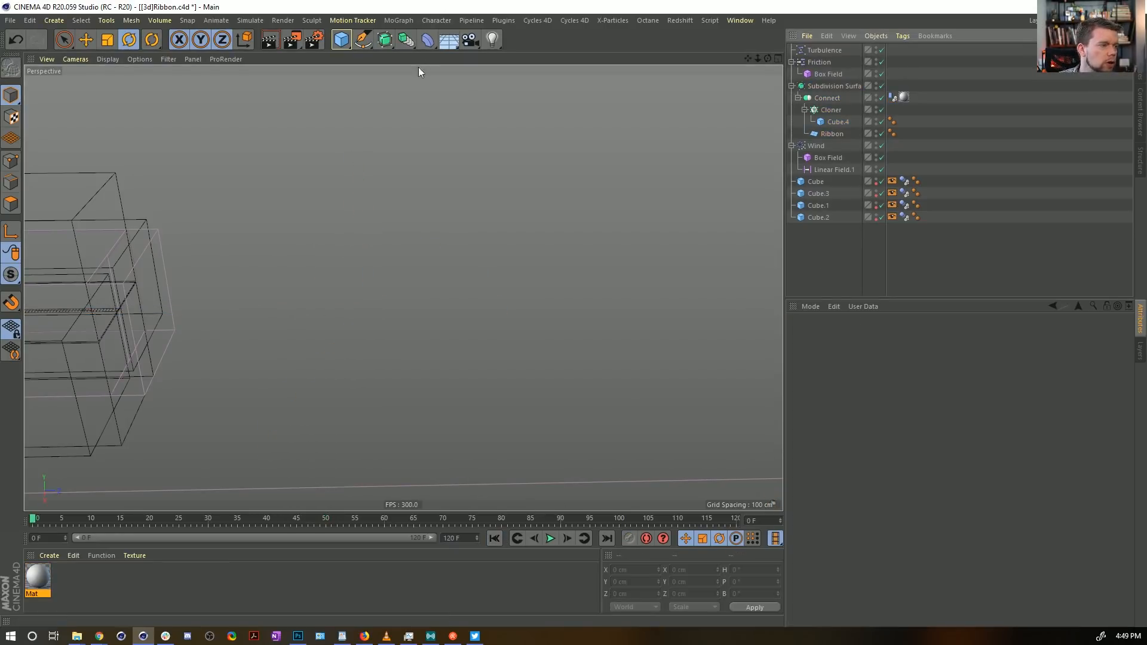
pyautogui.moveTo(453, 47); pyautogui.dragTo(510, 81)
# Step: Set the ribbon material's colour value to 100% for pure white, and widen and strengthen its Default Specular highlight
pyautogui.doubleClick(38, 579)
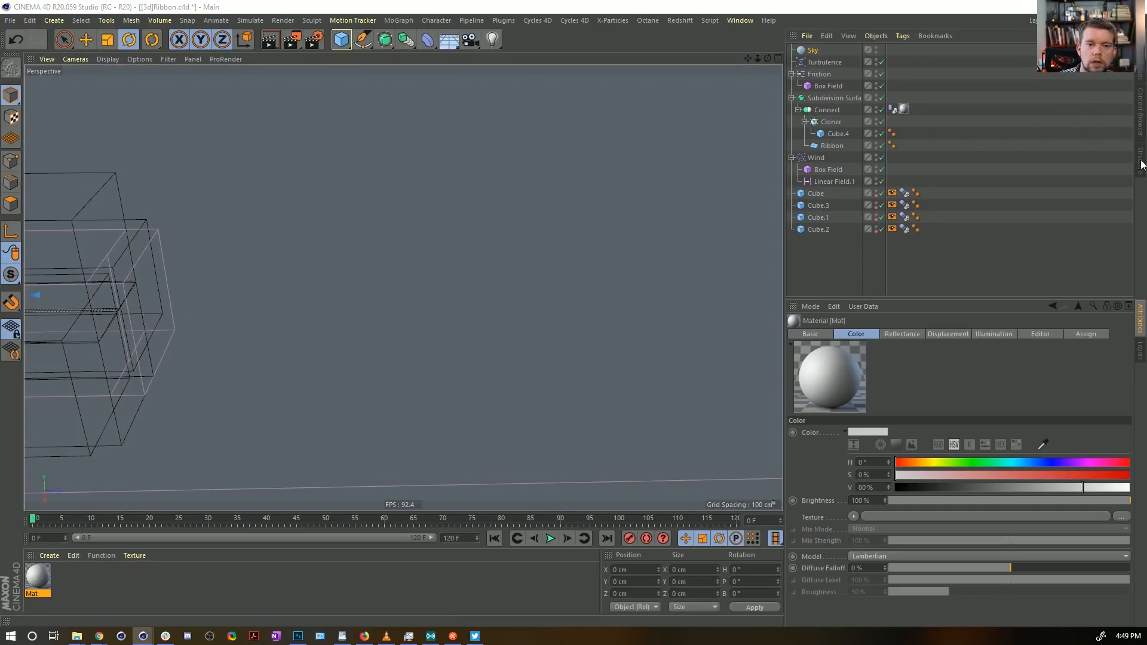
pyautogui.click(374, 296)
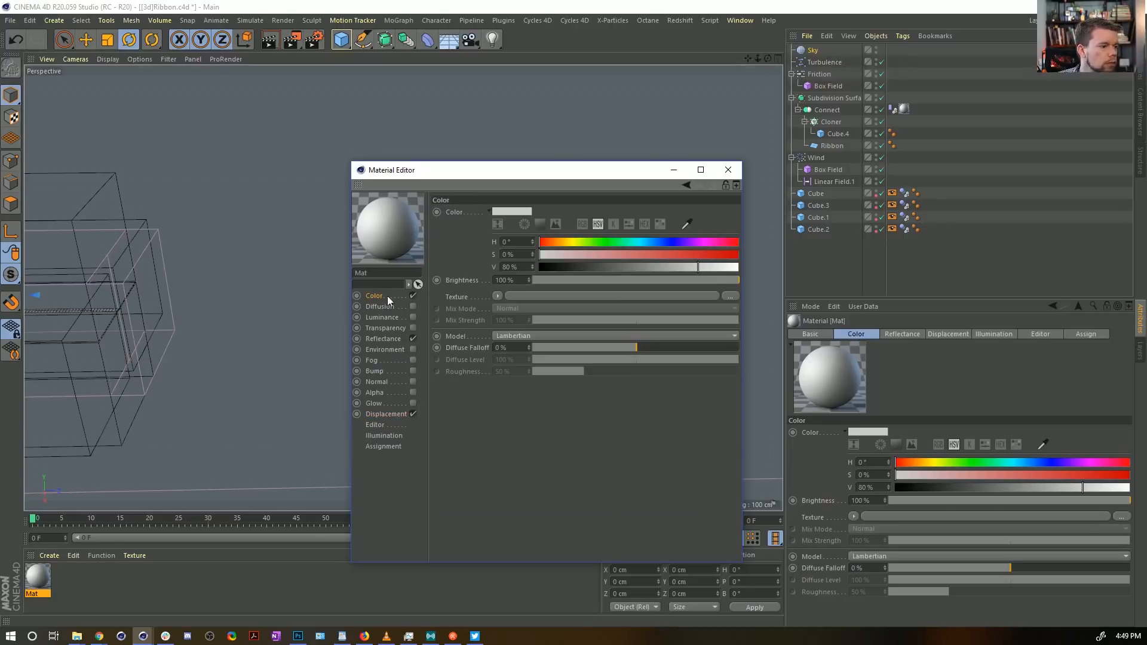
pyautogui.click(729, 269)
pyautogui.click(392, 339)
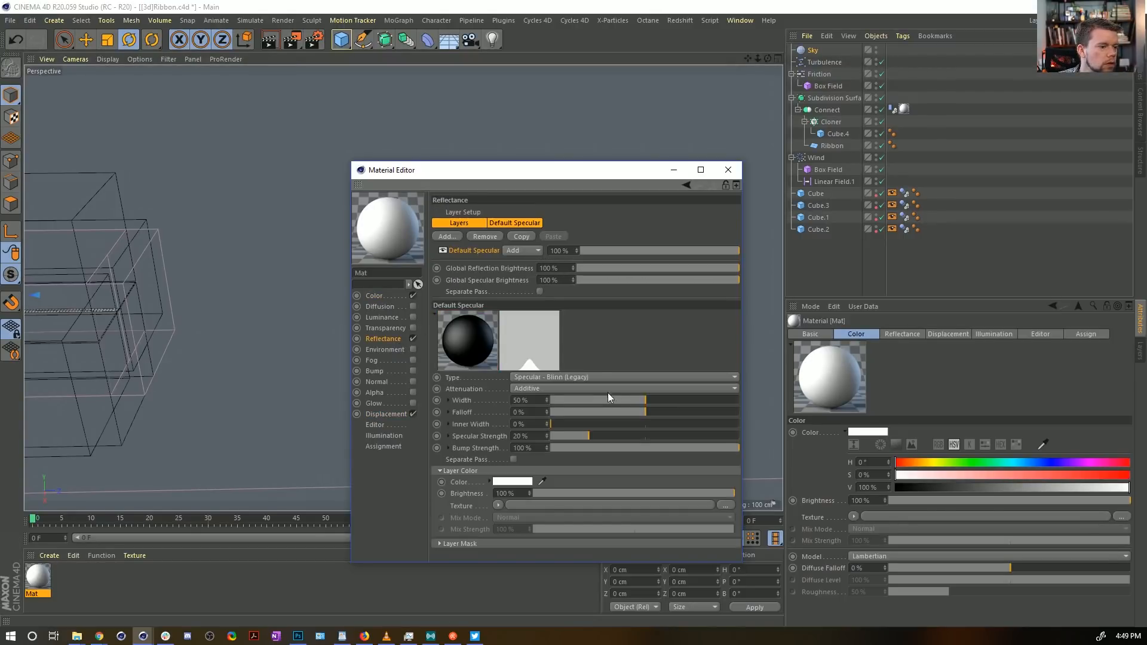
pyautogui.moveTo(652, 399); pyautogui.dragTo(739, 400)
pyautogui.moveTo(551, 411); pyautogui.dragTo(667, 438)
pyautogui.click(728, 169)
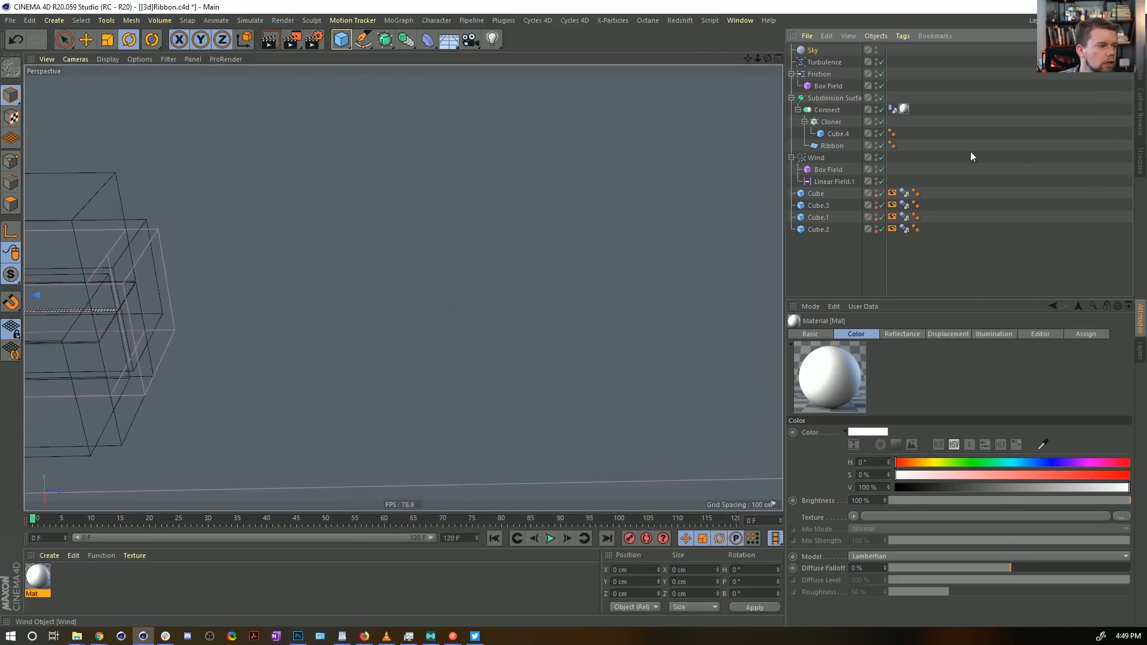
# Step: Render all 120 frames to the Picture Viewer and play the finished animation back from the start
pyautogui.click(292, 41)
pyautogui.click(597, 362)
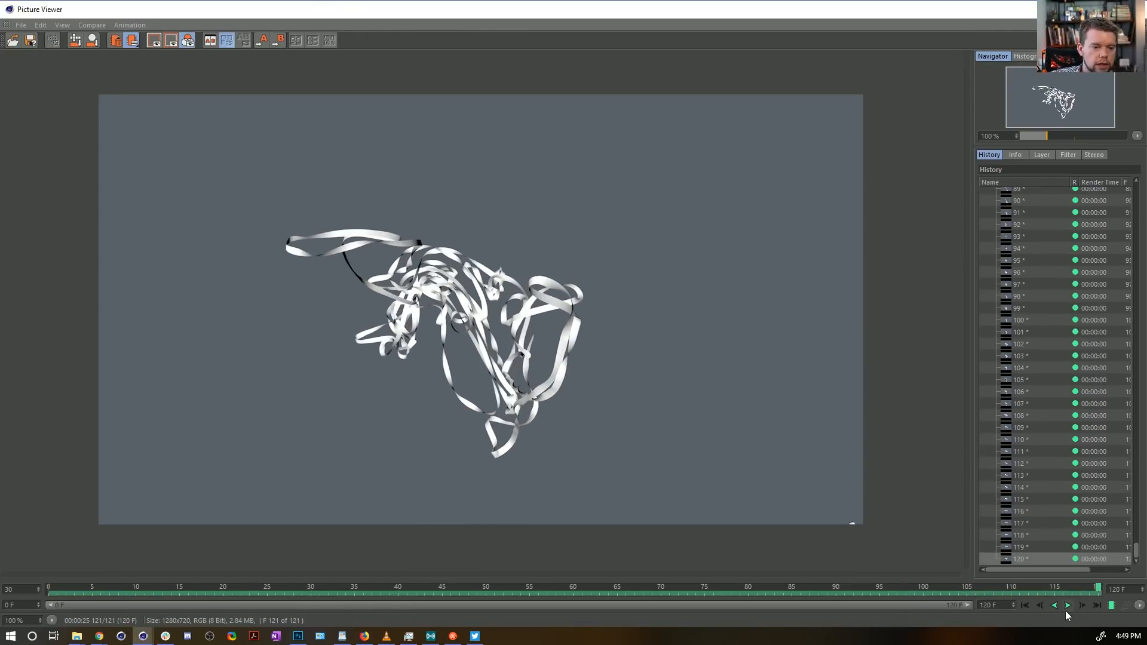
pyautogui.click(1026, 606)
pyautogui.click(1069, 606)
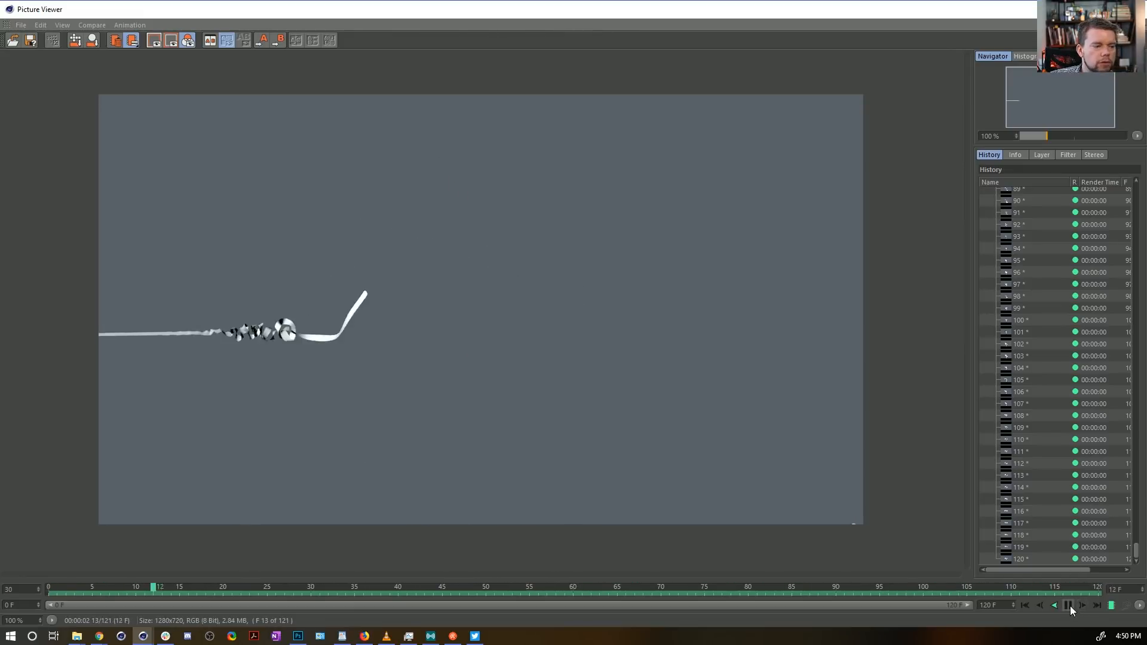
pyautogui.click(1144, 16)
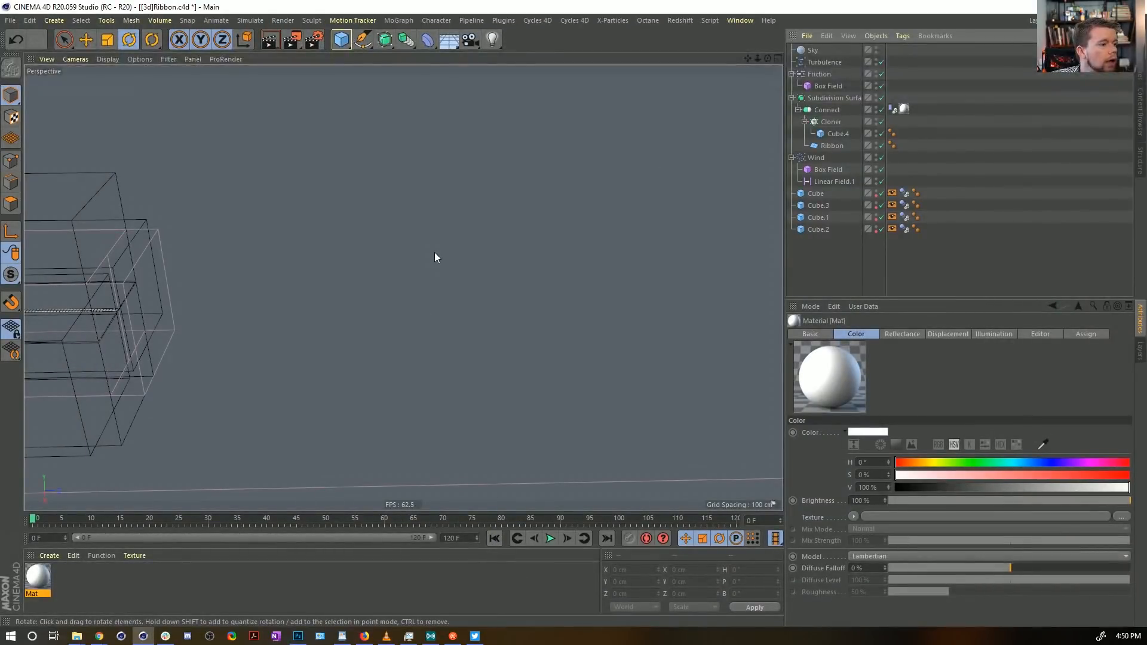
# Step: Save the project as a new version named [3e]Ribbon.c4d
pyautogui.hotkey('ctrl', 'shift', 's')
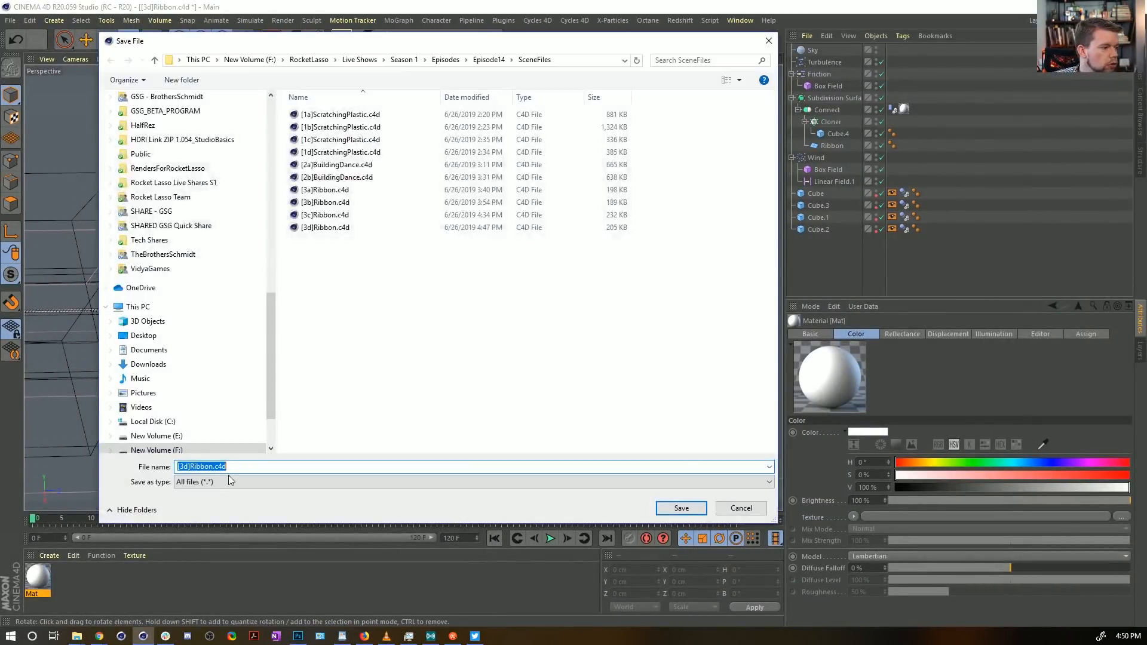
pyautogui.click(189, 469)
pyautogui.press('BackSpace')
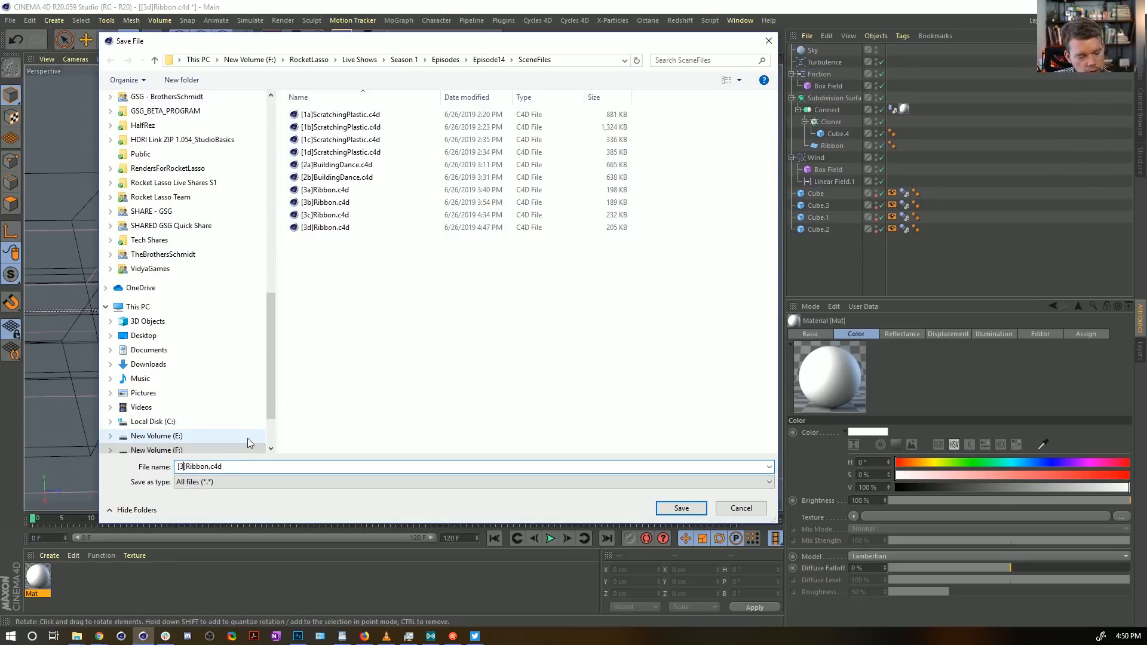
pyautogui.write('e')
pyautogui.press('Return')
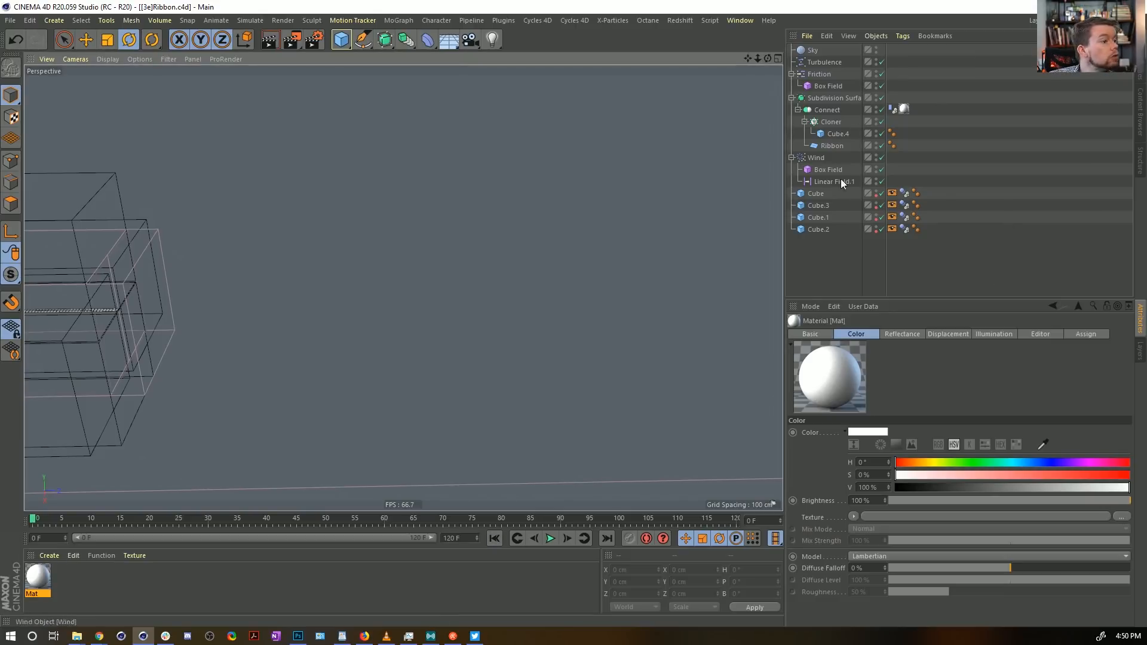
# Step: Review the Force and Cache settings of the Connect object's Dynamics Body tag, then deselect it
pyautogui.click(893, 109)
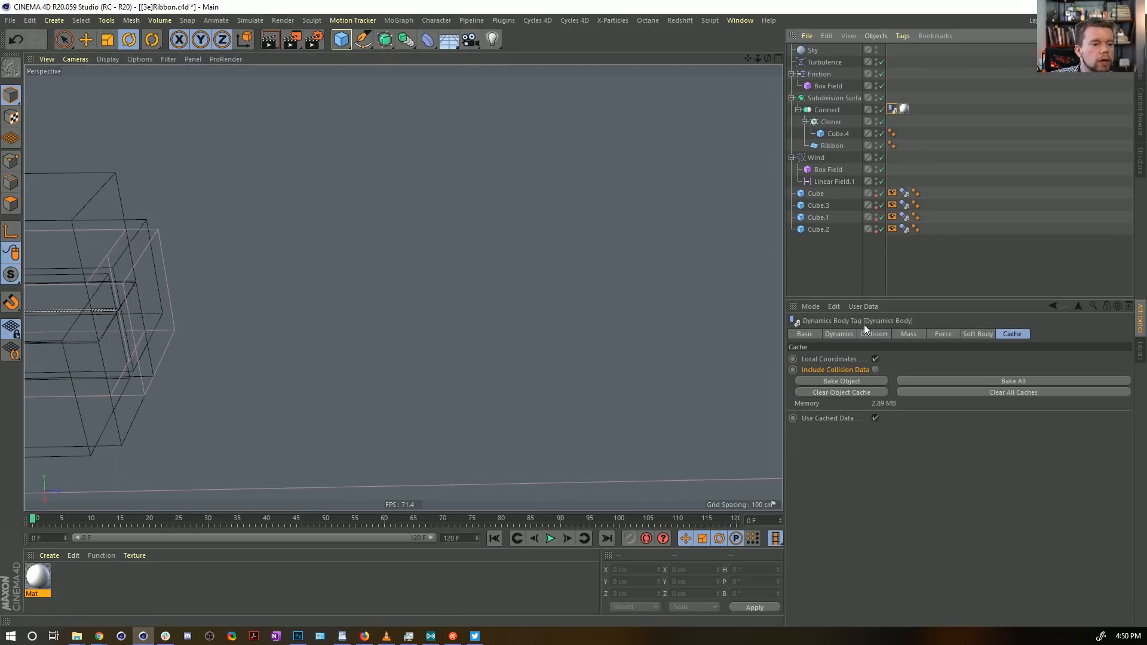
pyautogui.click(963, 334)
pyautogui.click(943, 332)
pyautogui.click(1009, 334)
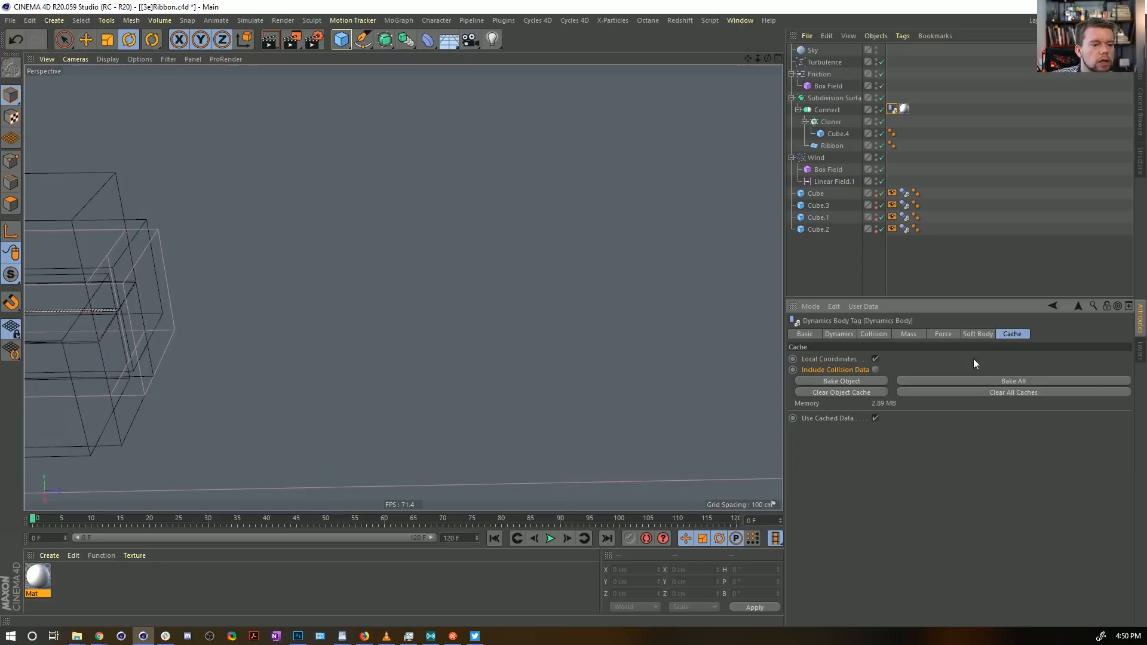
pyautogui.click(983, 232)
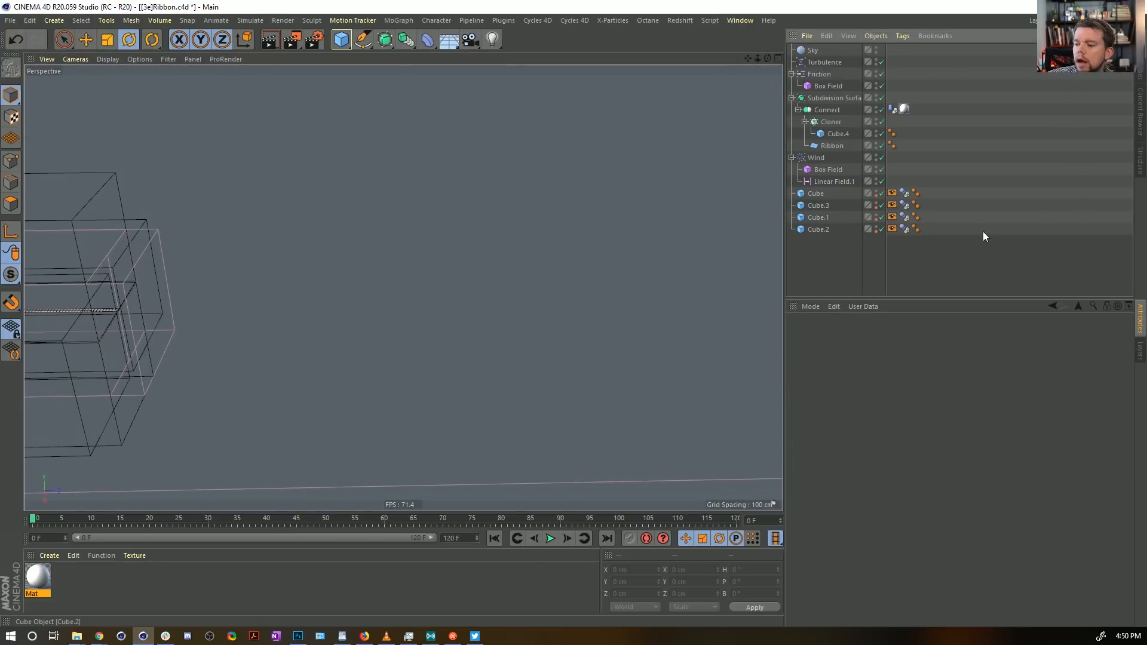